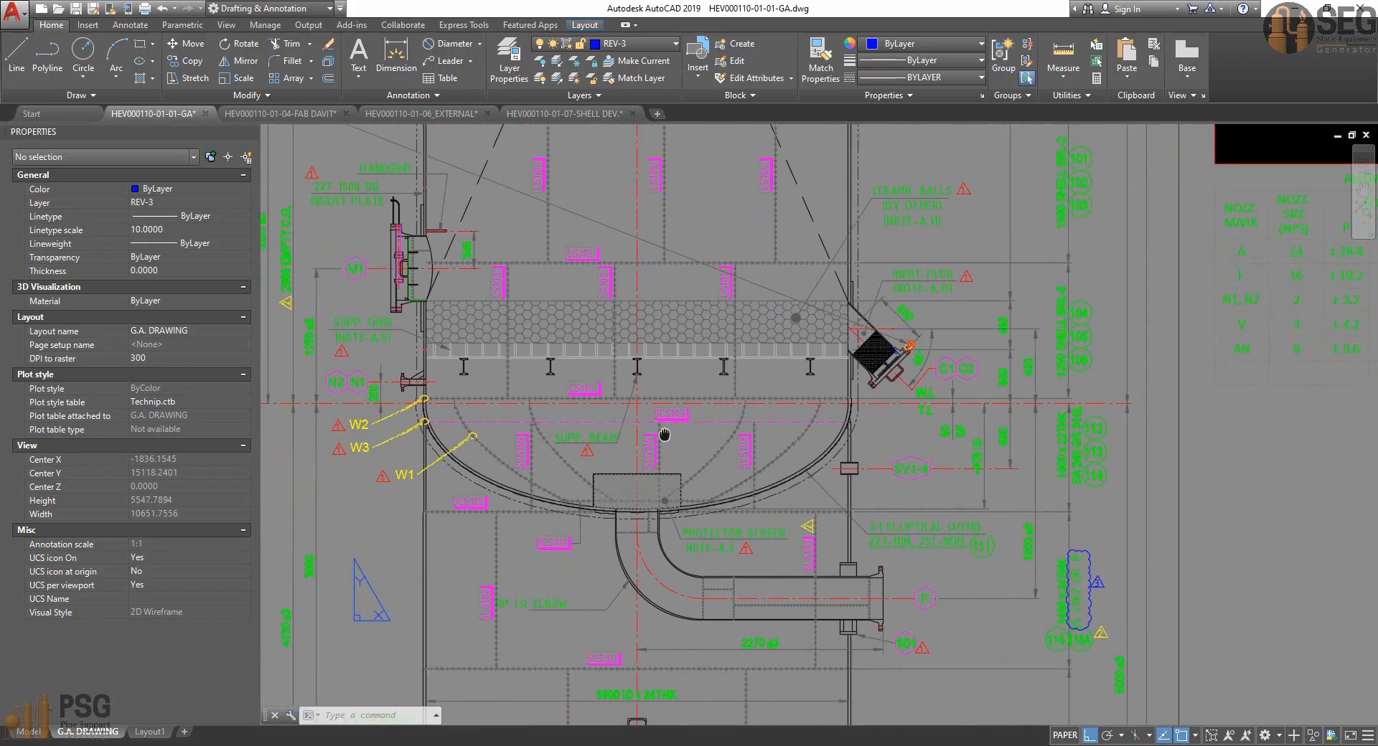
Examine the bottom dished end, support grid and adjoining shell courses in the sectional elevation of the G.A. drawing.
scroll(714, 488, down, 2)
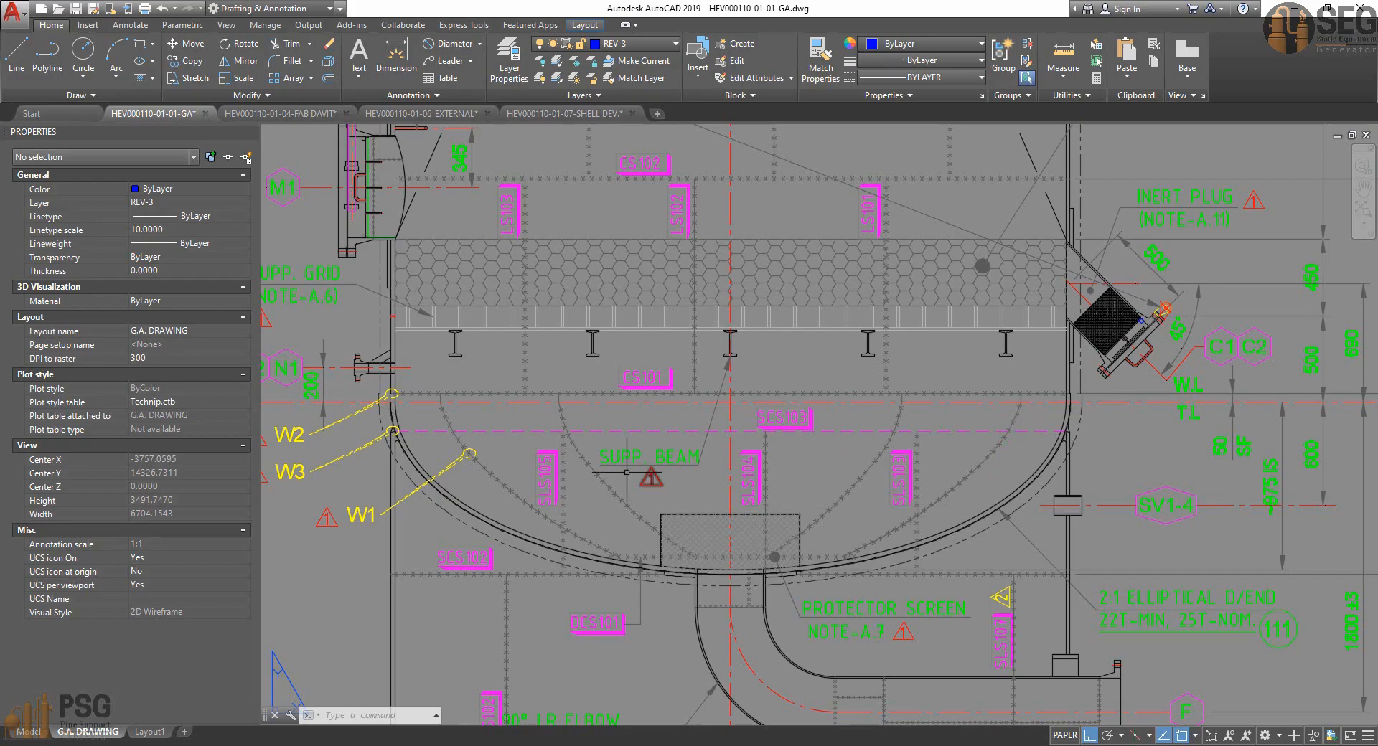
mouse_move(619, 469)
middle_down()
mouse_move(633, 418)
mouse_move(643, 574)
middle_up()
scroll(634, 418, down, 2)
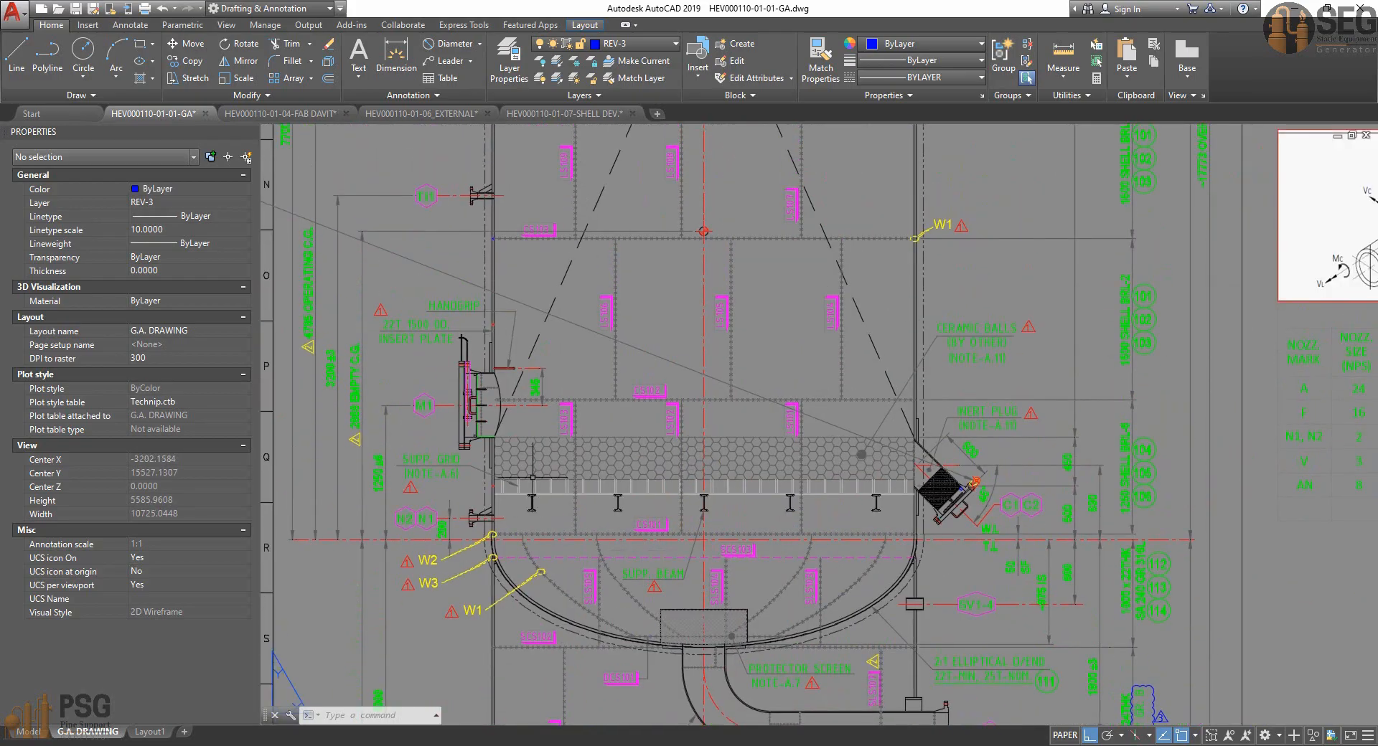
middle_drag(555, 446, 553, 514)
middle_drag(757, 485, 749, 496)
middle_drag(703, 436, 685, 522)
scroll(687, 473, down, 2)
scroll(762, 416, down, 2)
Examine the vessel's plan view for the nozzle, lifting trunnion and seam orientations.
mouse_move(809, 406)
middle_down()
mouse_move(581, 578)
mouse_move(554, 618)
middle_up()
scroll(854, 231, up, 2)
scroll(846, 232, up, 2)
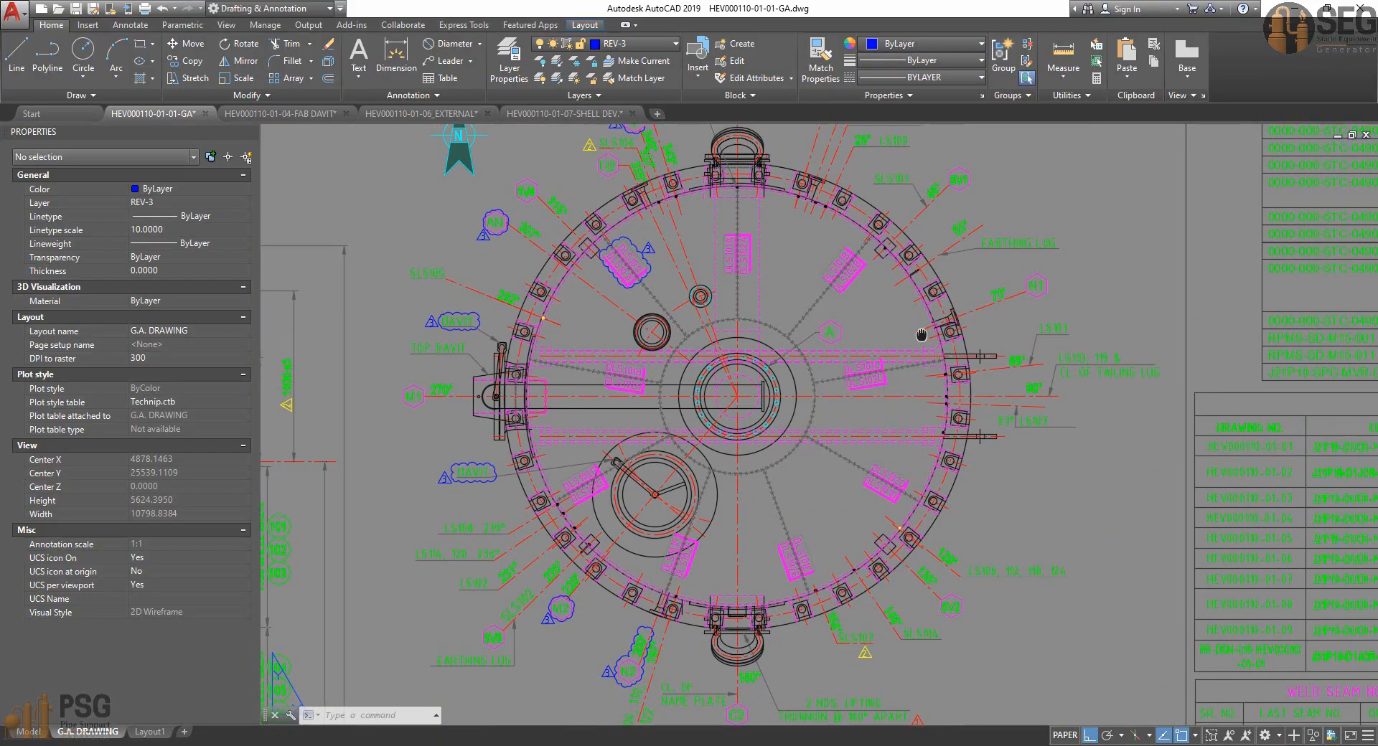
middle_drag(916, 335, 890, 434)
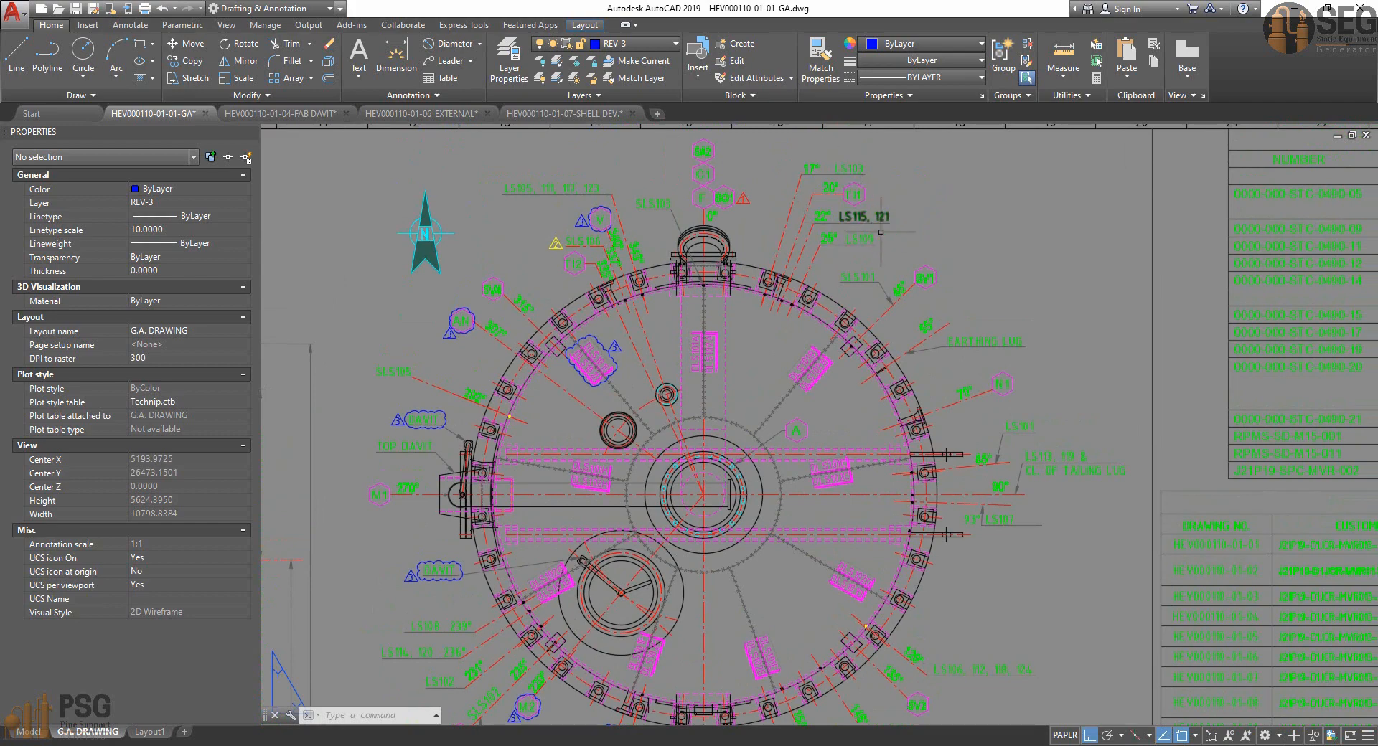
scroll(933, 424, down, 5)
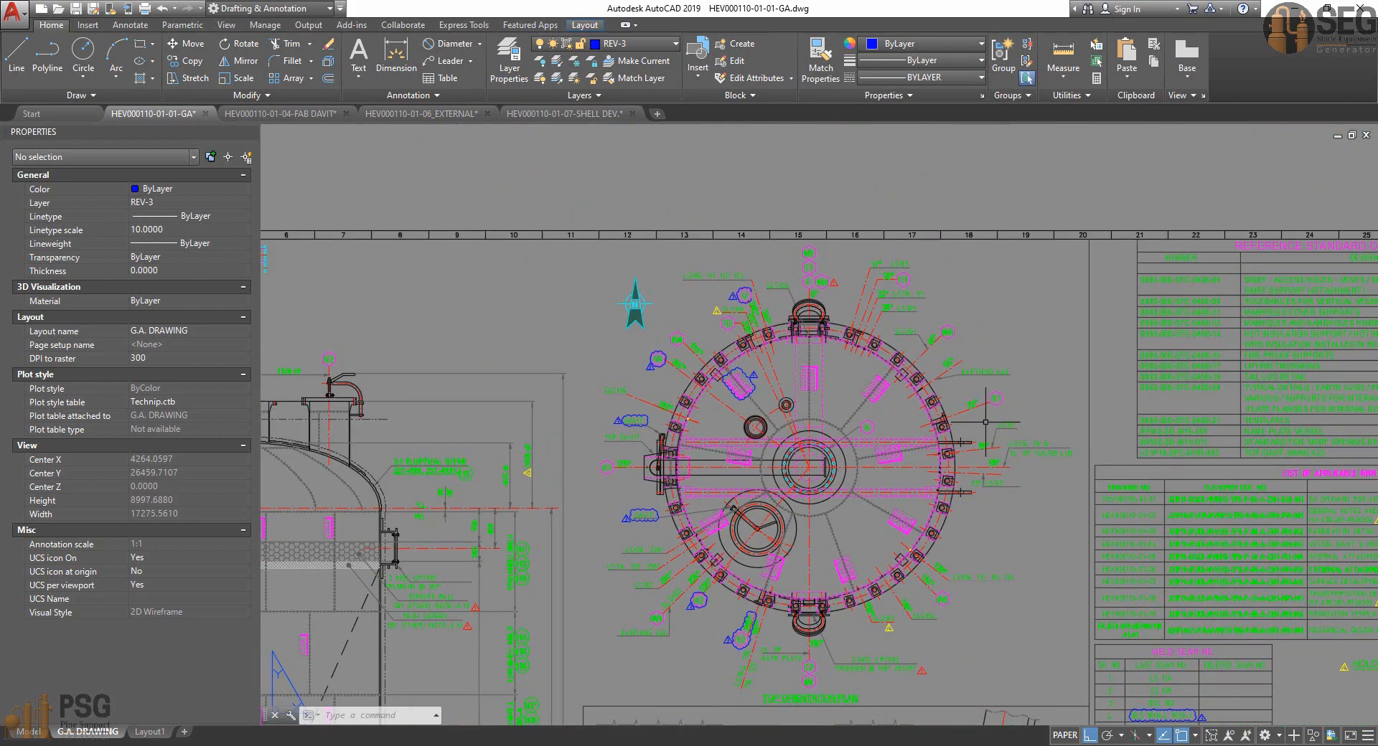
Inspect the skirt, outlet elbow nozzle and base ring at the lower end of the sectional elevation.
mouse_move(785, 404)
middle_down()
mouse_move(818, 296)
mouse_move(828, 144)
middle_up()
middle_drag(701, 293, 726, 99)
scroll(689, 341, up, 5)
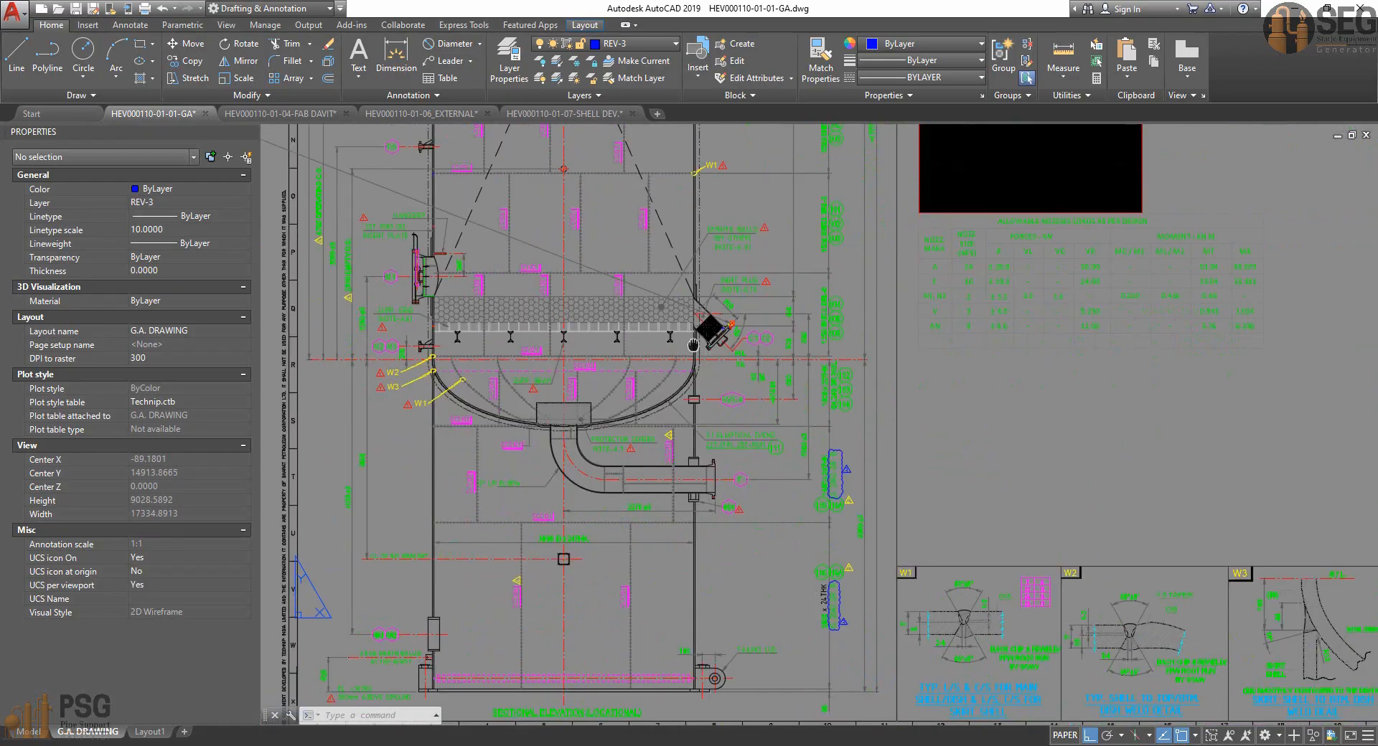
middle_drag(689, 341, 756, 257)
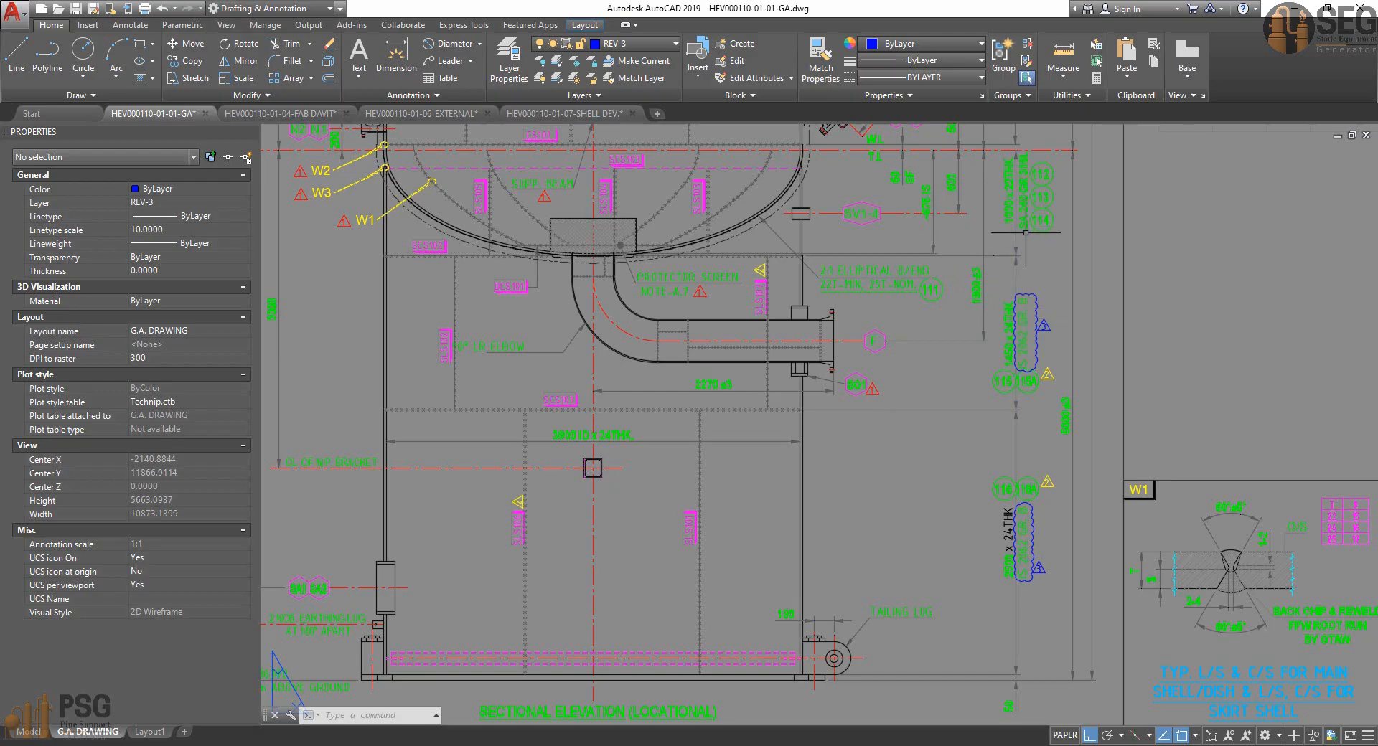
middle_drag(728, 445, 760, 429)
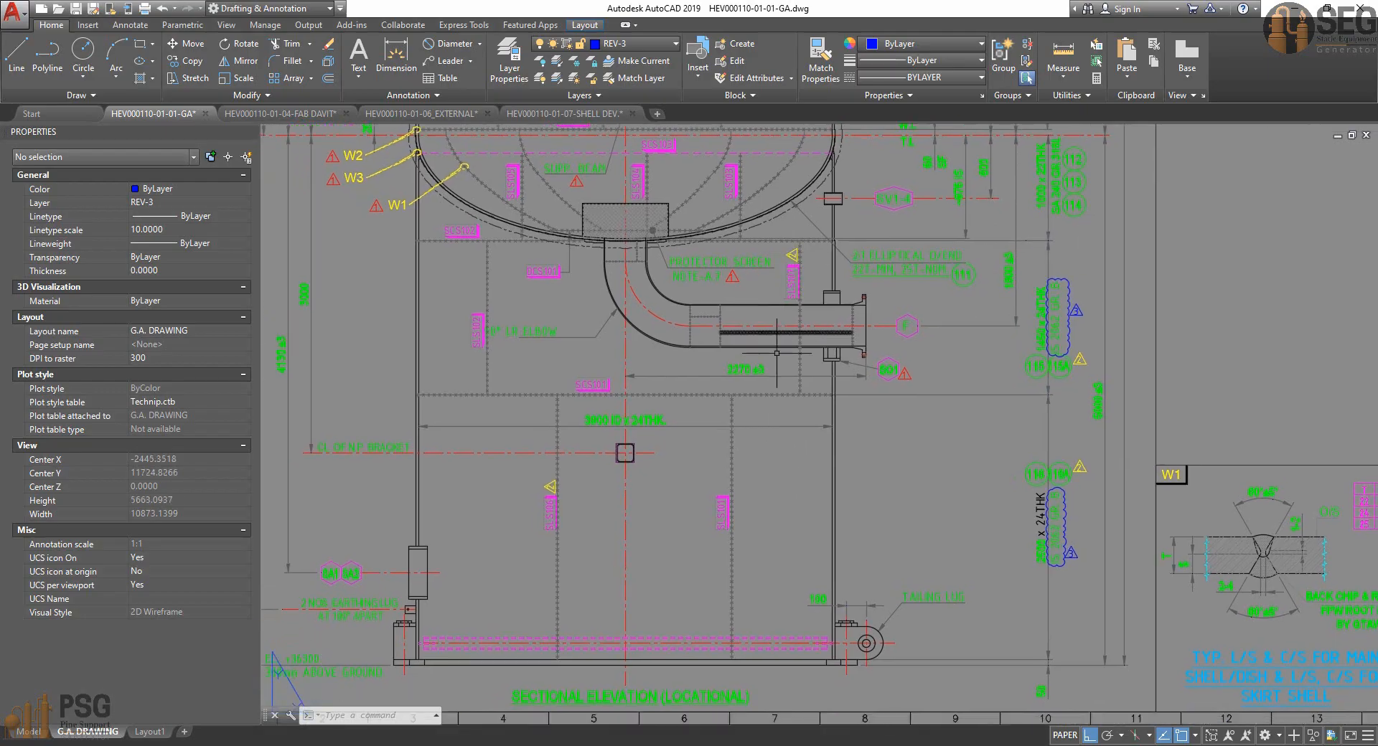
middle_drag(941, 531, 979, 525)
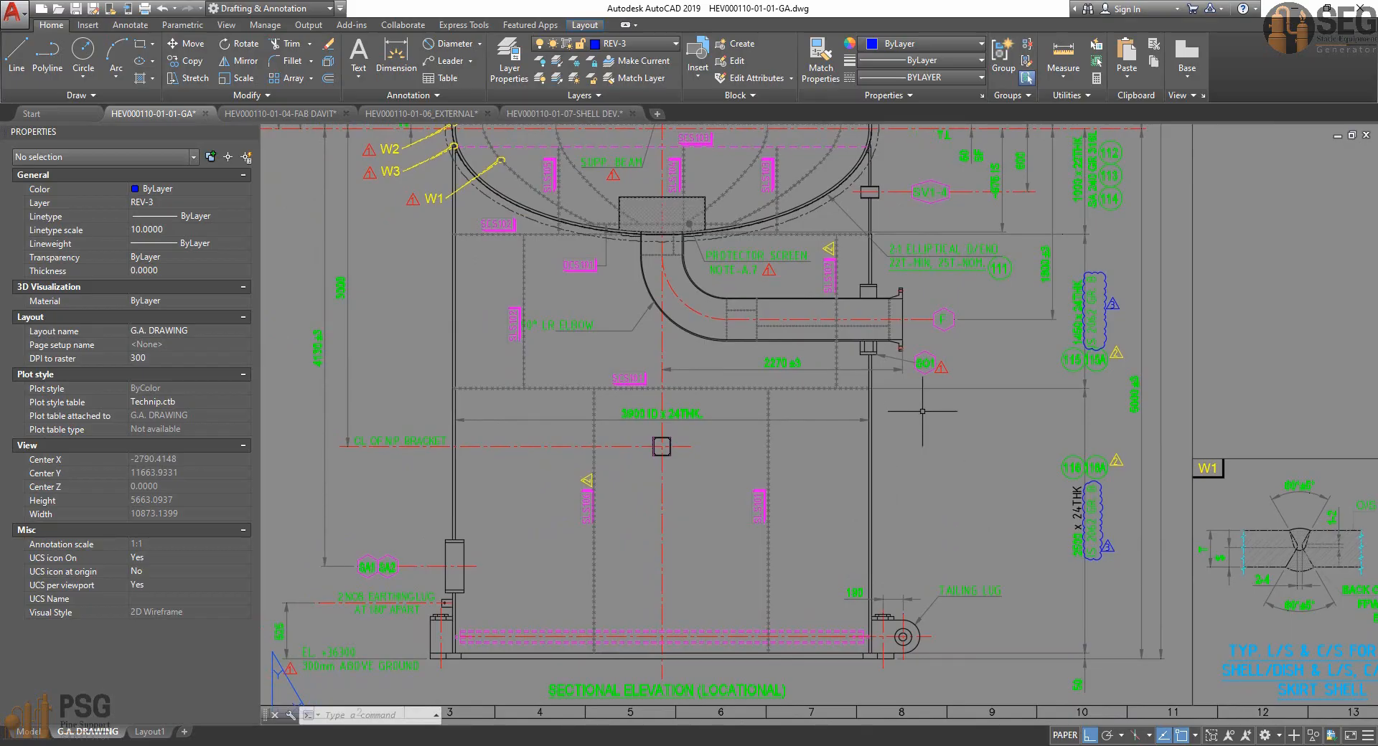
middle_drag(922, 413, 906, 623)
scroll(848, 484, down, 2)
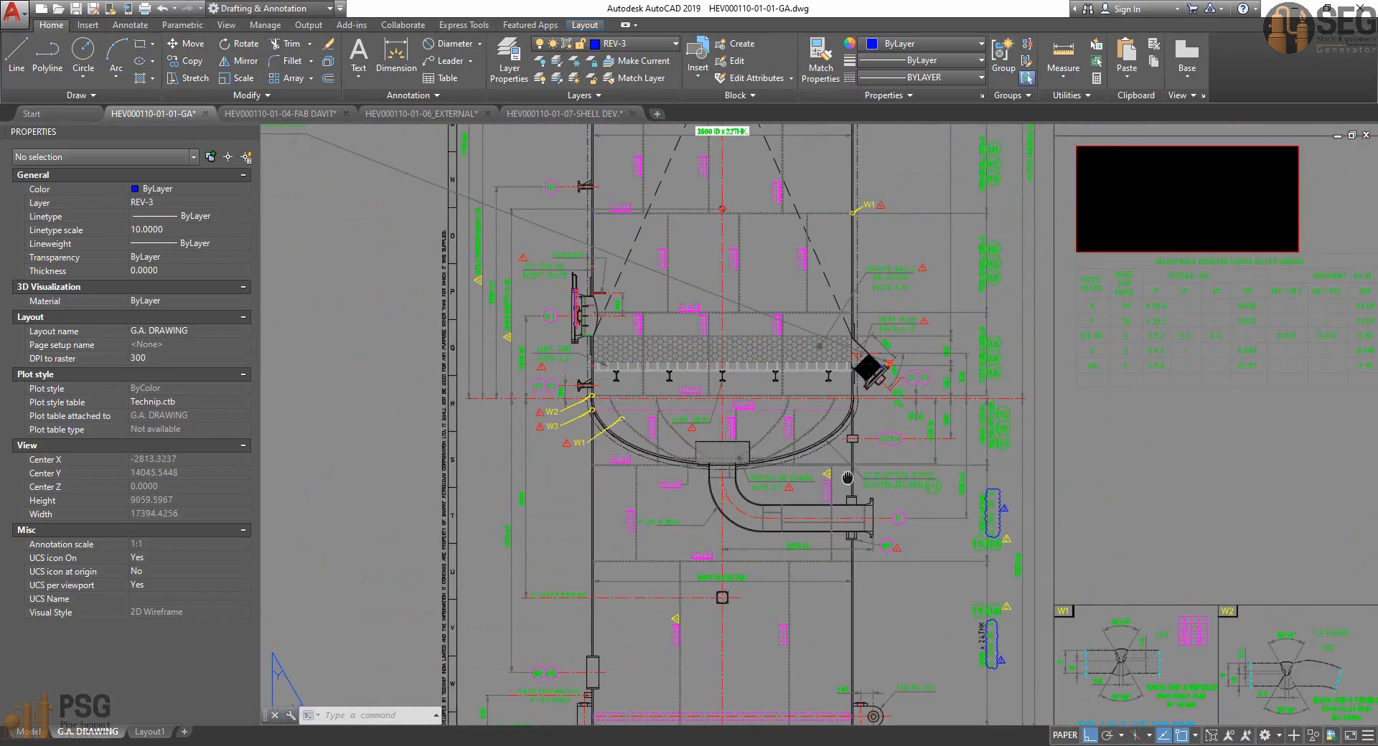
Review the full sectional elevation from skirt to top dished end, including the support beams above the bottom head.
middle_drag(849, 472, 830, 541)
scroll(841, 532, down, 2)
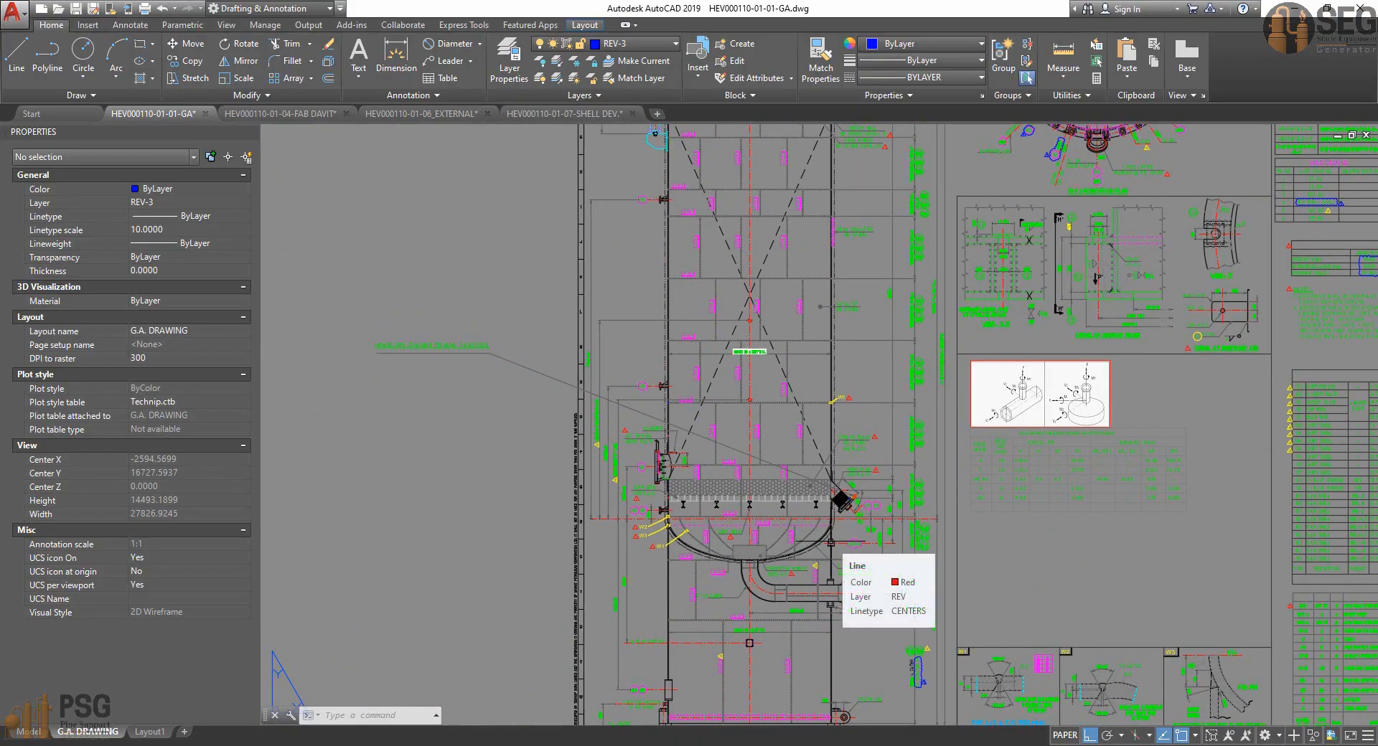
middle_drag(797, 366, 792, 422)
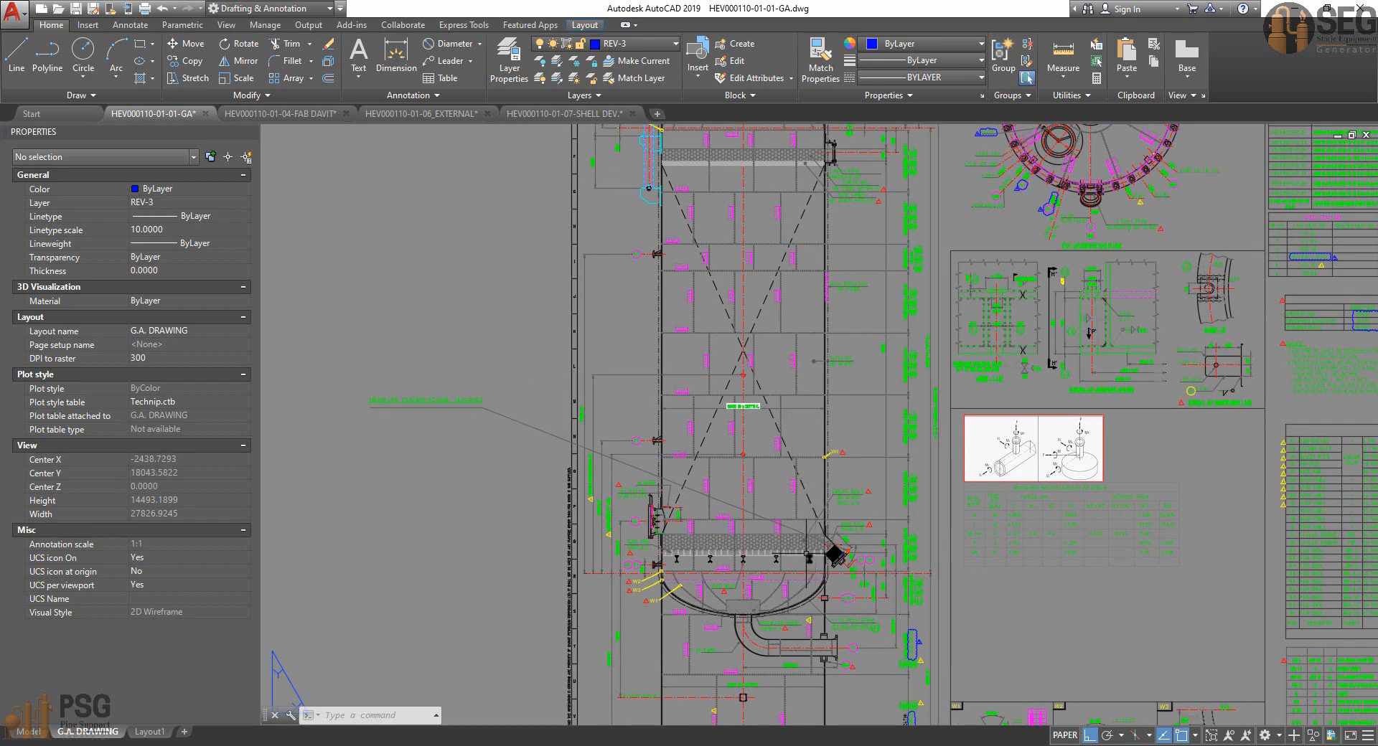
middle_drag(818, 544, 775, 573)
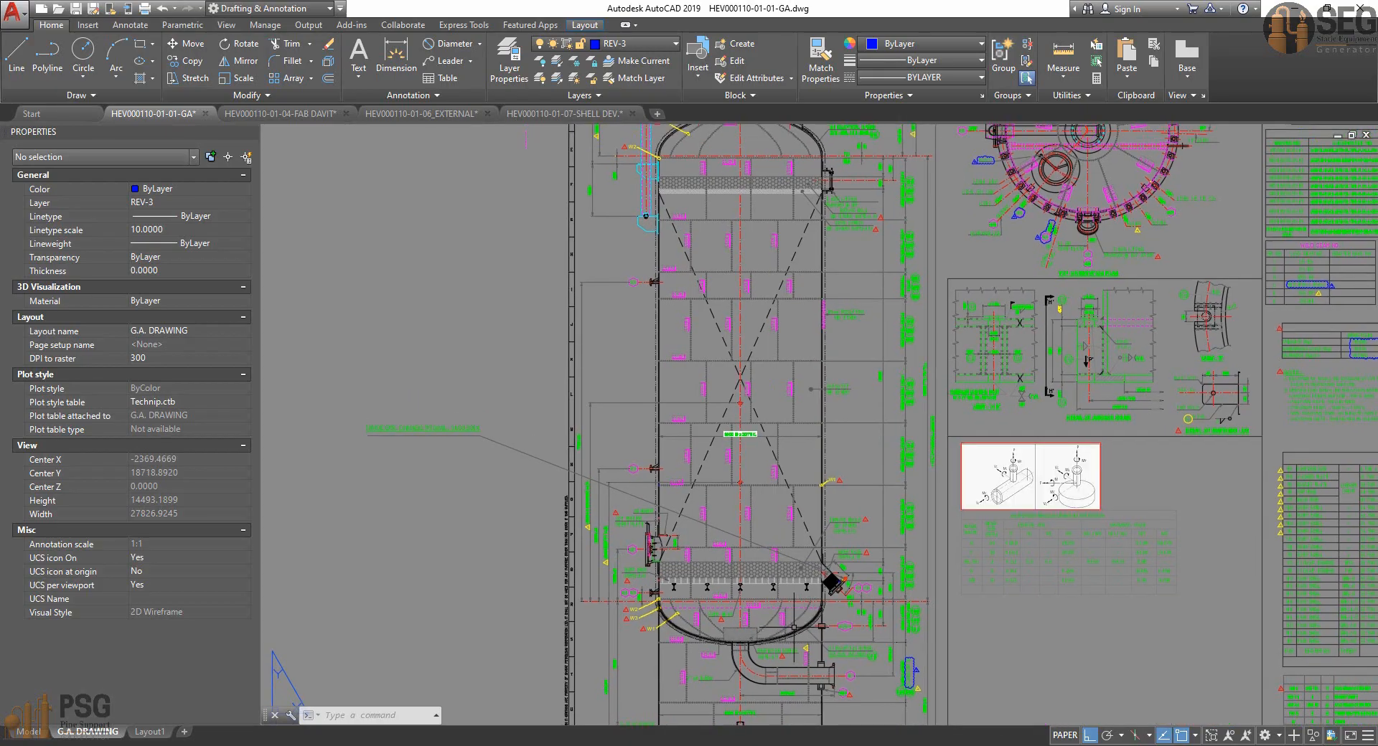
mouse_move(805, 355)
middle_down()
mouse_move(794, 430)
mouse_move(783, 158)
middle_up()
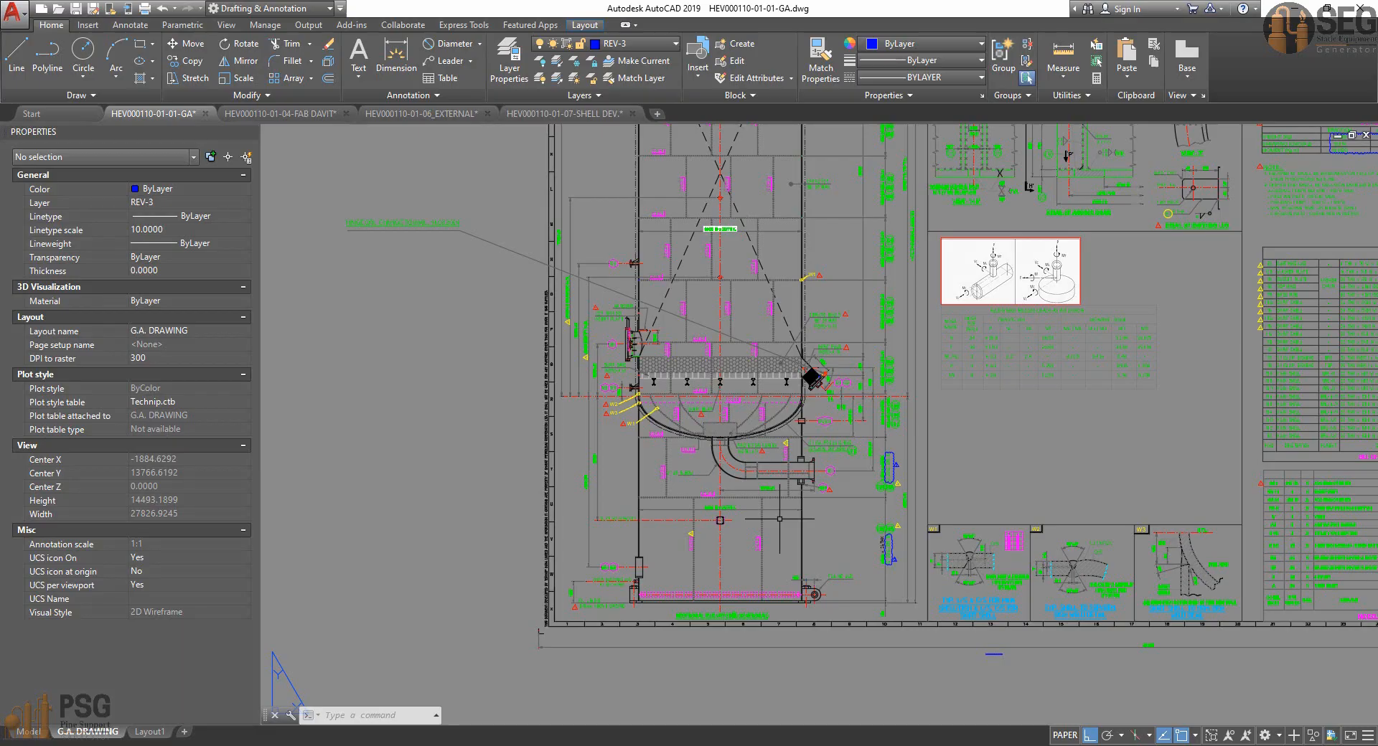
middle_drag(679, 291, 601, 629)
mouse_move(645, 451)
middle_down()
mouse_move(667, 370)
mouse_move(668, 448)
mouse_move(683, 400)
middle_up()
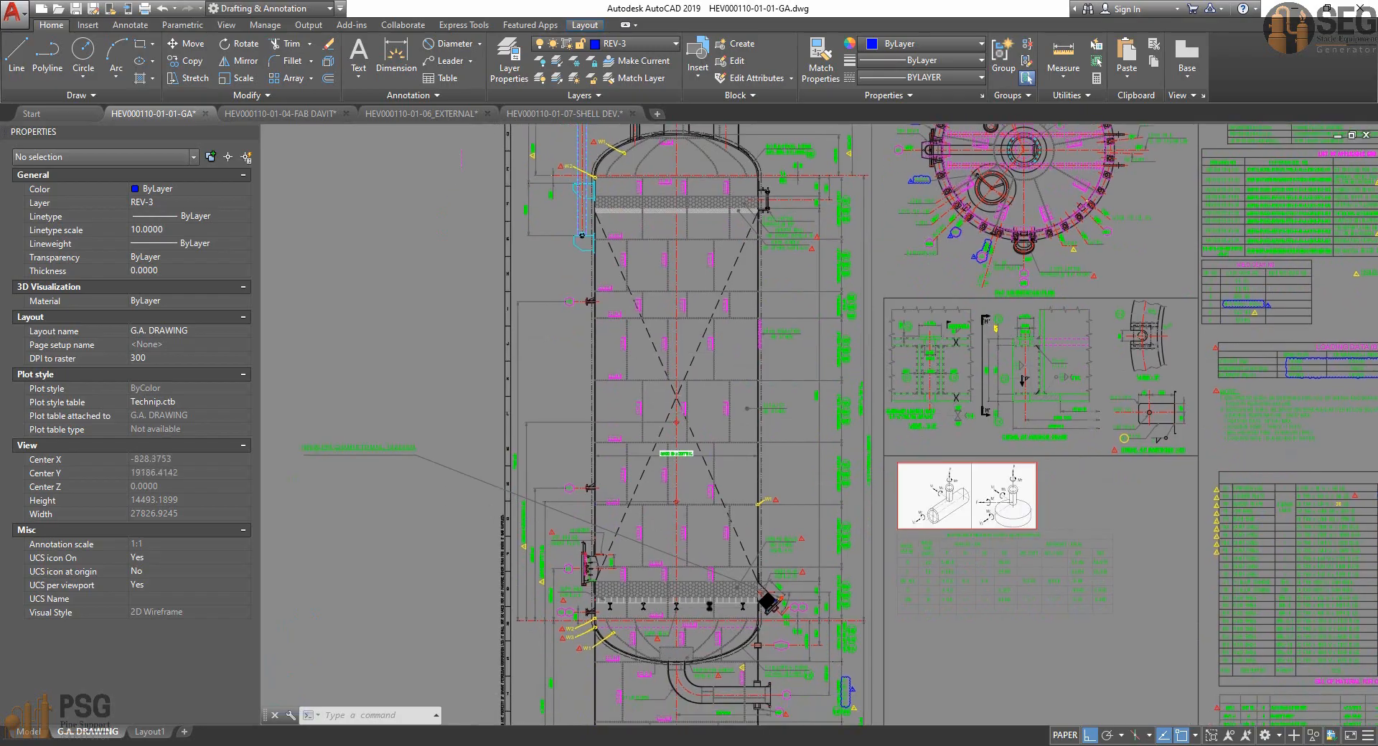
scroll(721, 604, up, 5)
scroll(830, 568, down, 4)
click(822, 560)
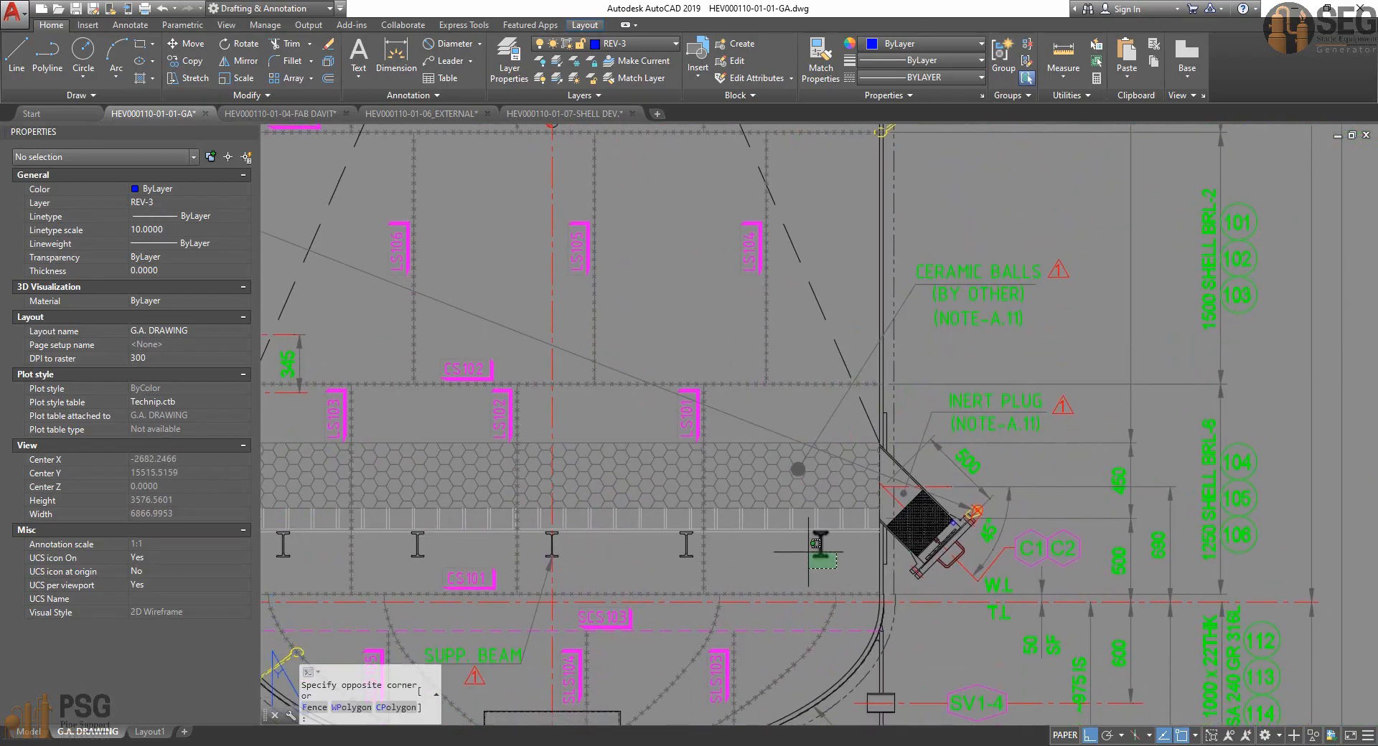
middle_drag(825, 569, 843, 597)
key(Escape)
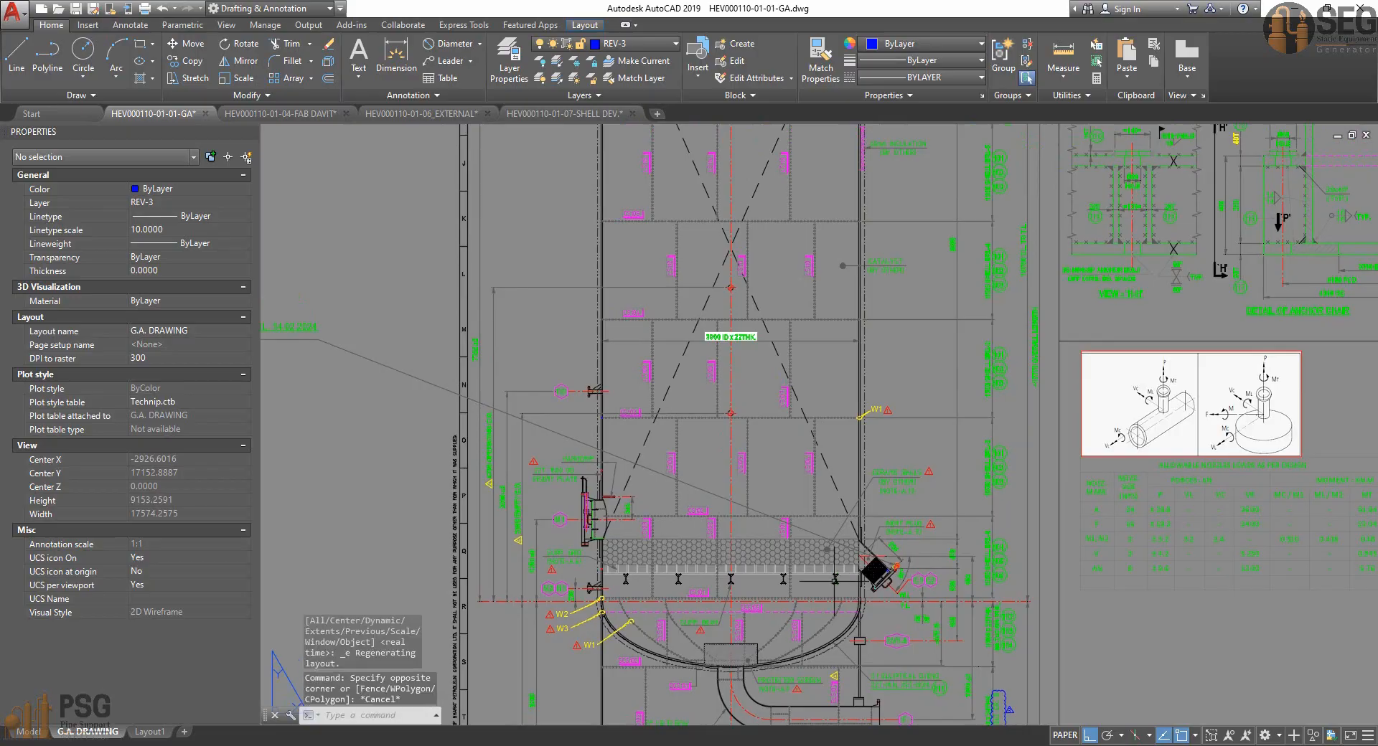
scroll(790, 513, down, 2)
middle_drag(779, 489, 772, 626)
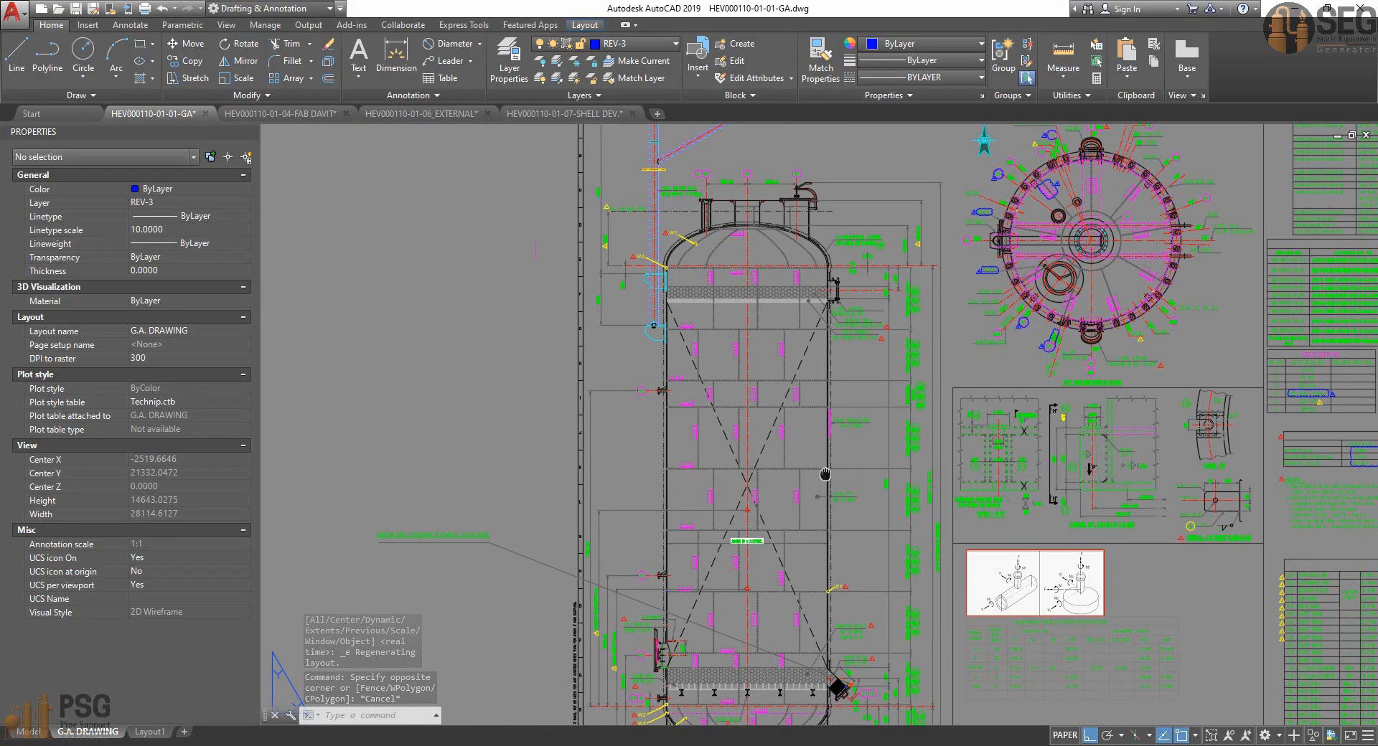
middle_drag(825, 482, 802, 427)
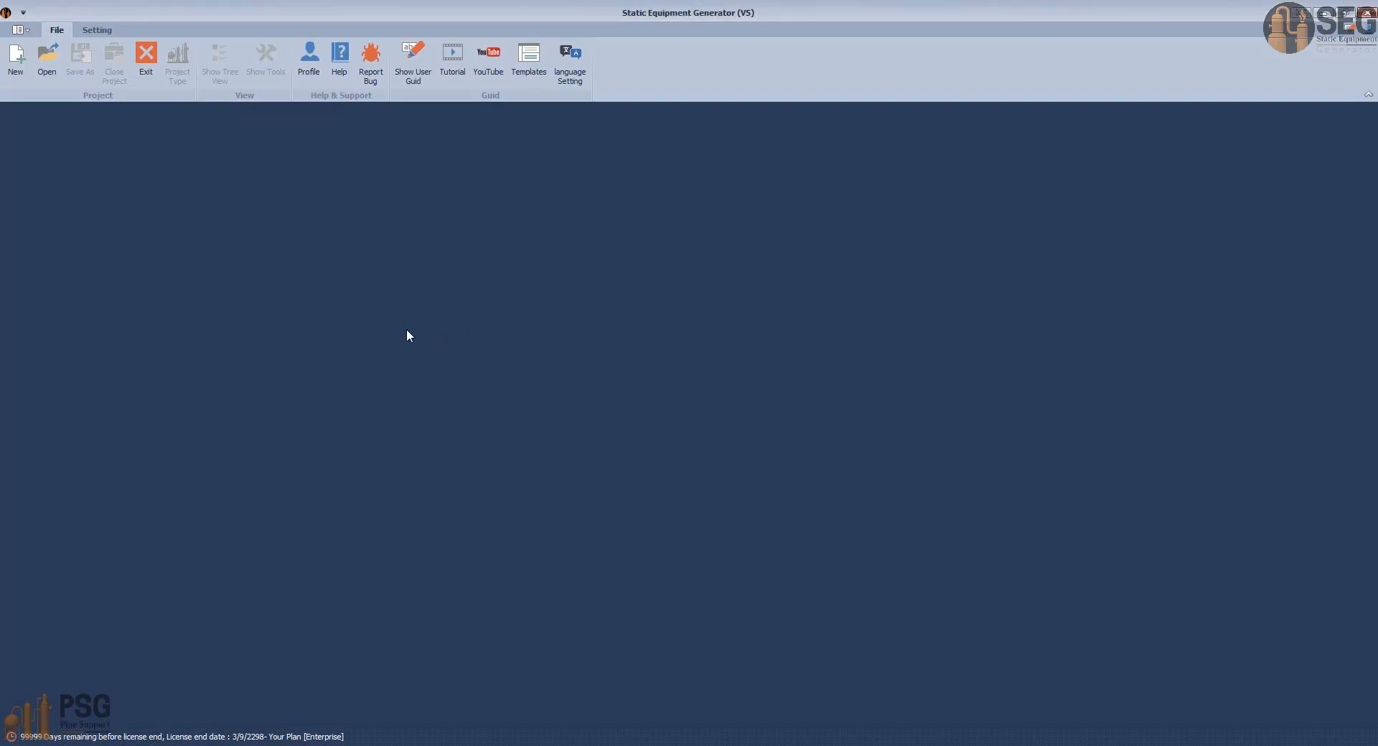
In Static Equipment Generator, create a V-Pressure Vessel project named HEV000110 with the Desktop as its workspace folder.
click(10, 64)
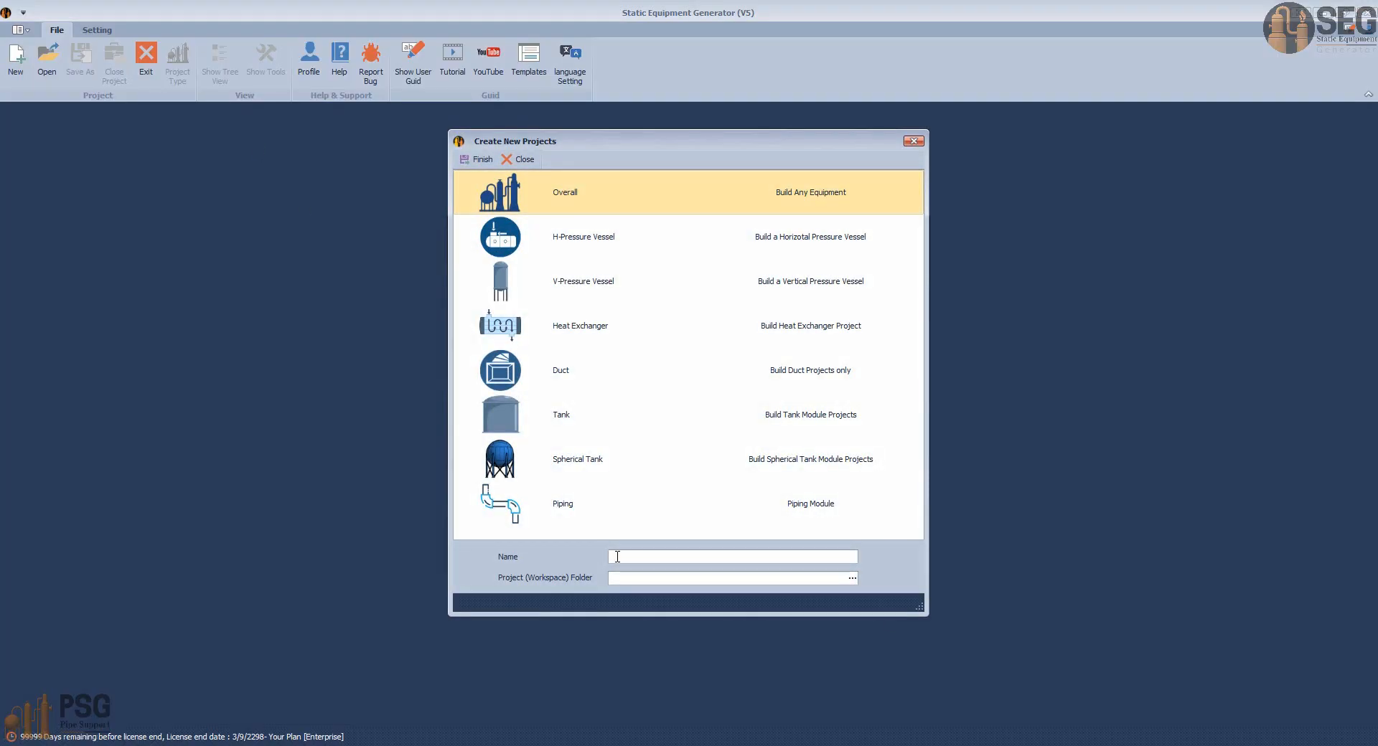
click(852, 578)
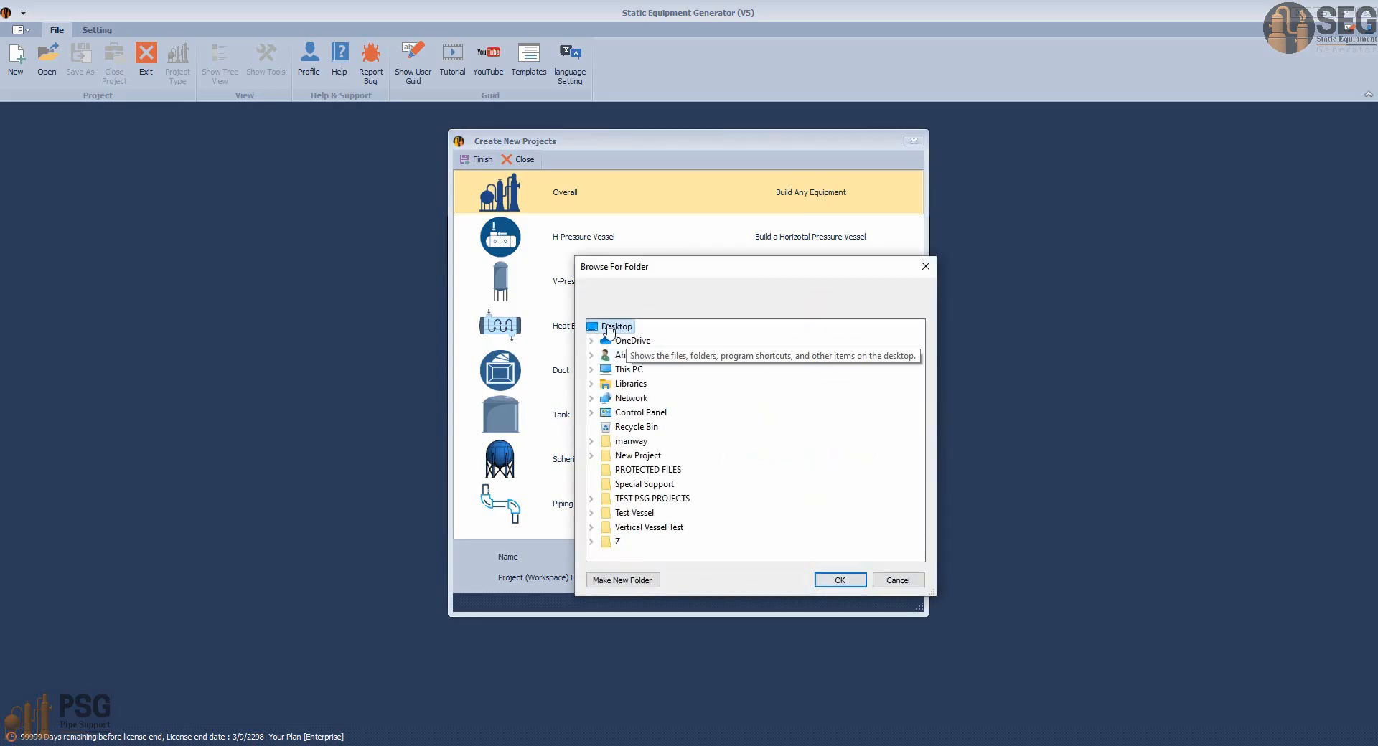
click(841, 580)
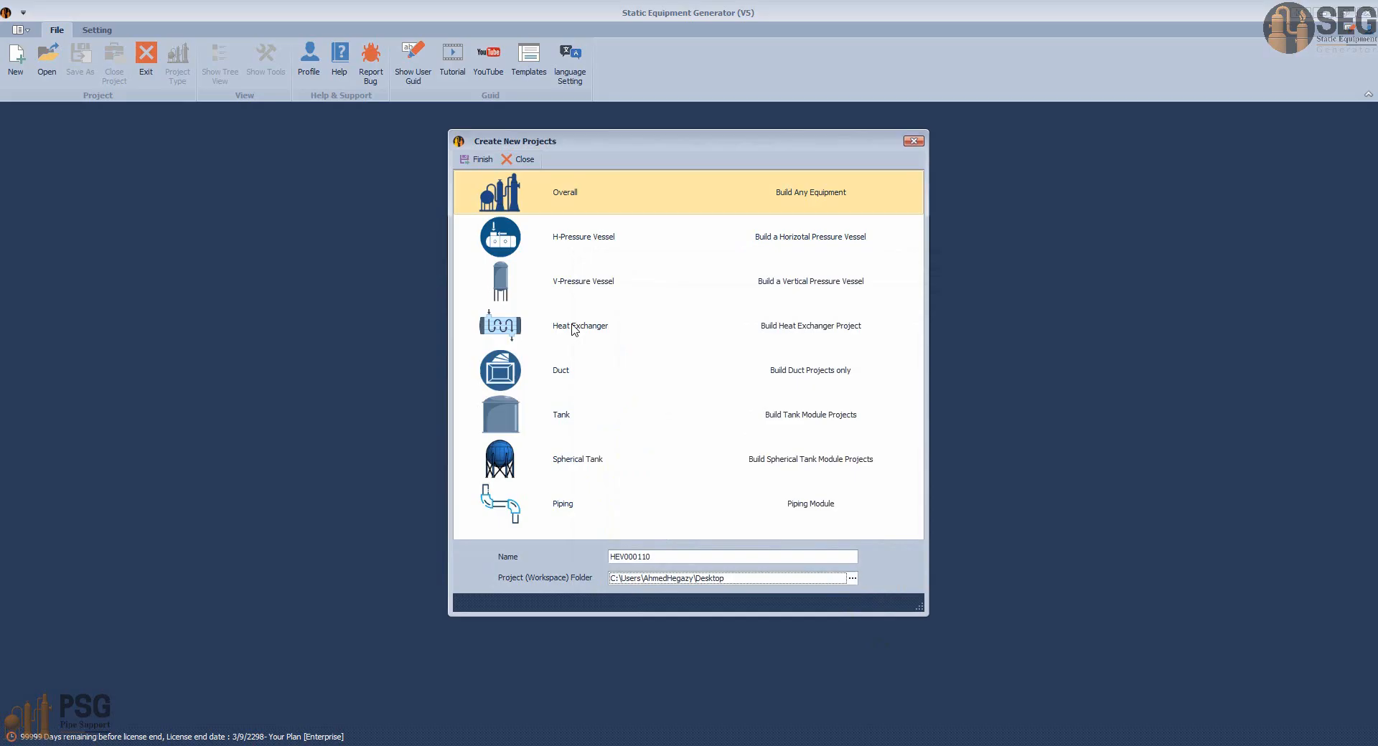
click(522, 276)
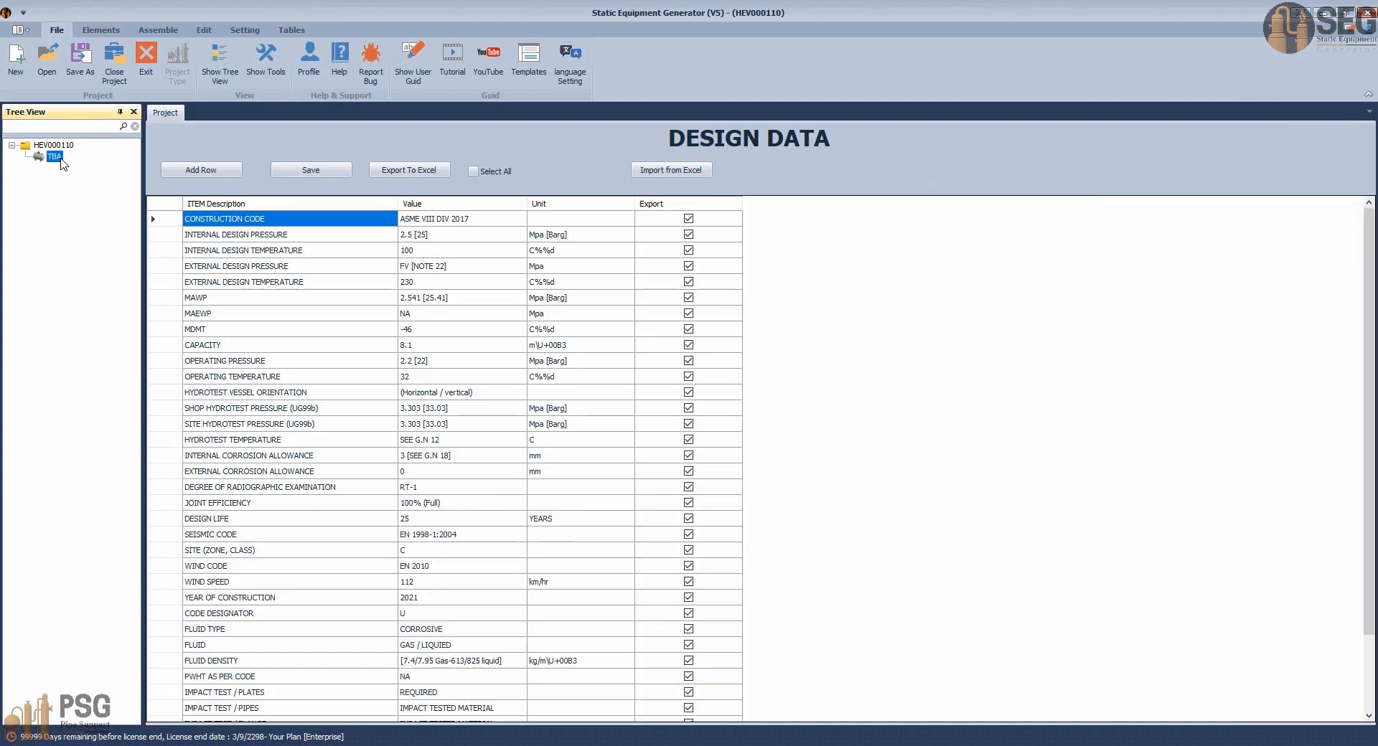
In the equipment settings, set the delivered plate length to 5000 mm and its width to 1500 mm.
click(107, 30)
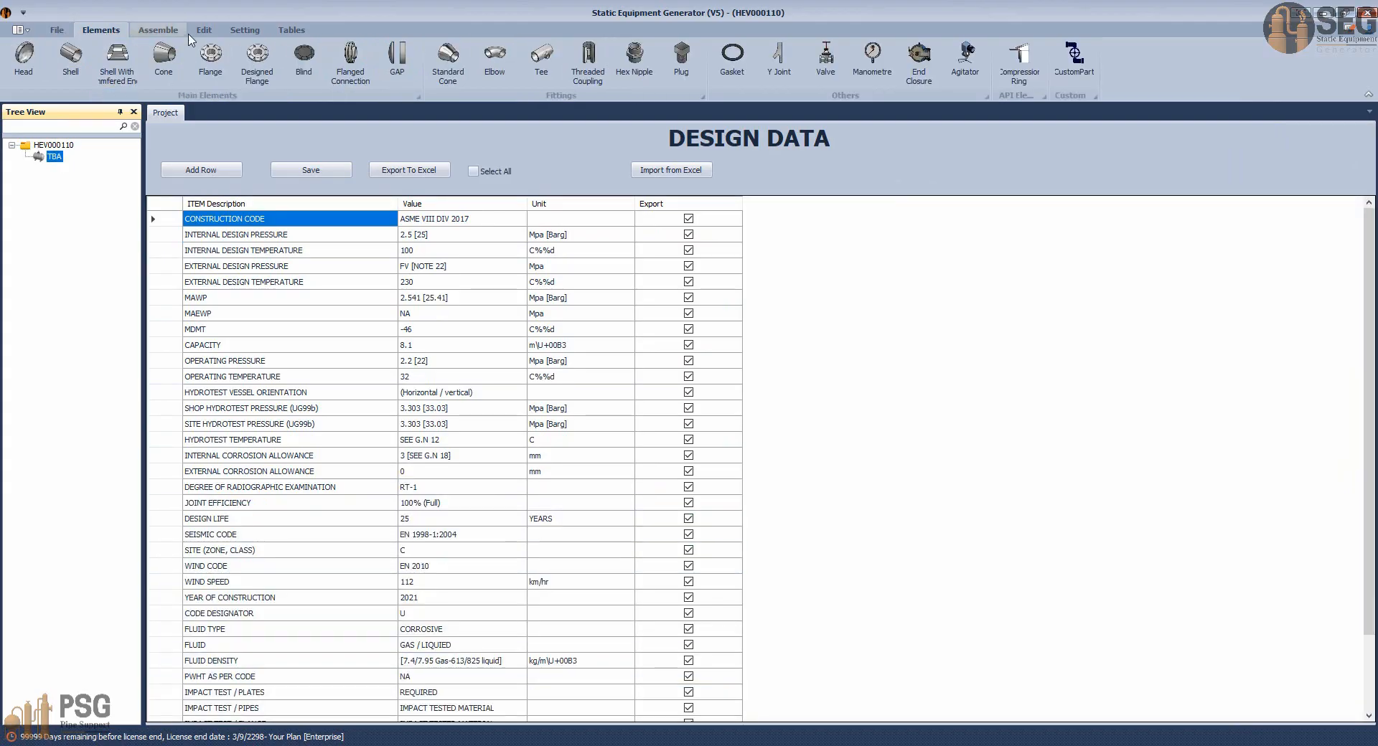
click(245, 29)
click(23, 72)
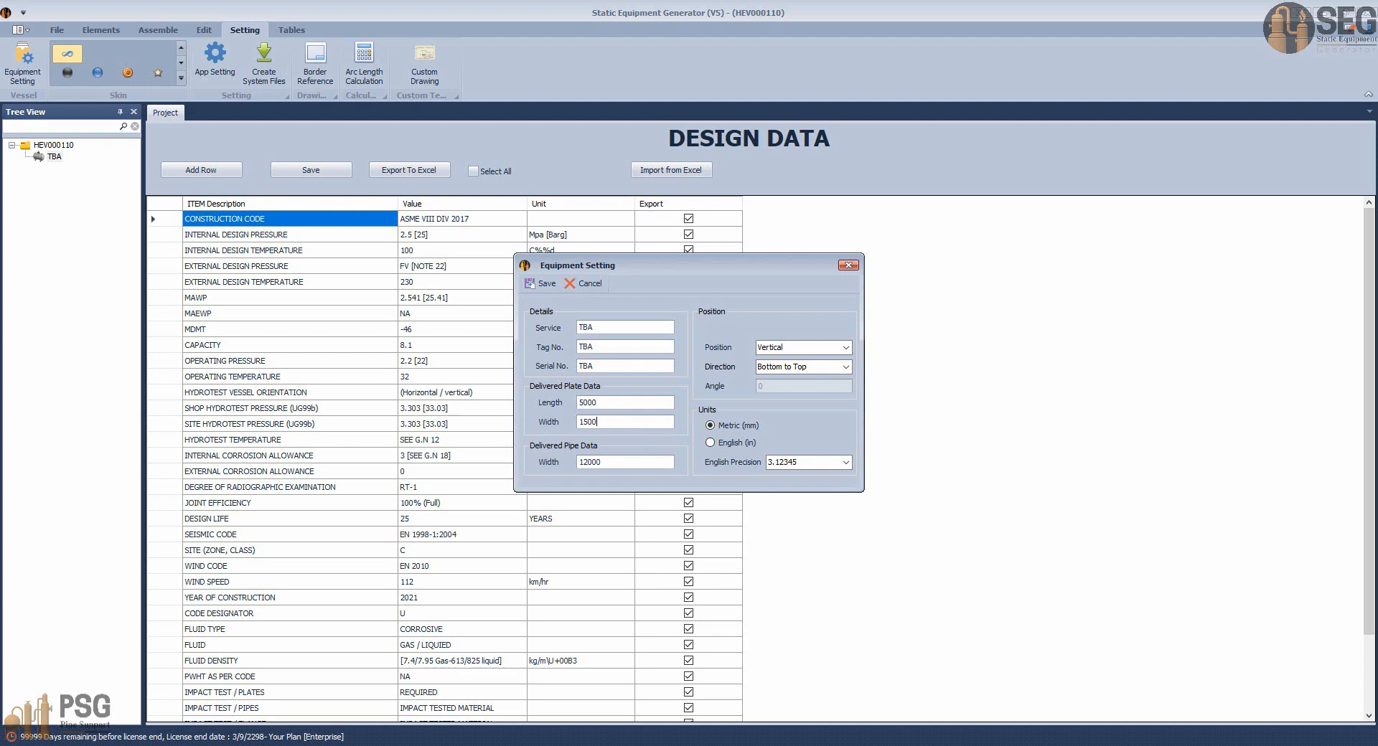
Switch to AutoCAD and check the main shell plate sizes in the drawing's bill of material.
click(962, 745)
click(737, 689)
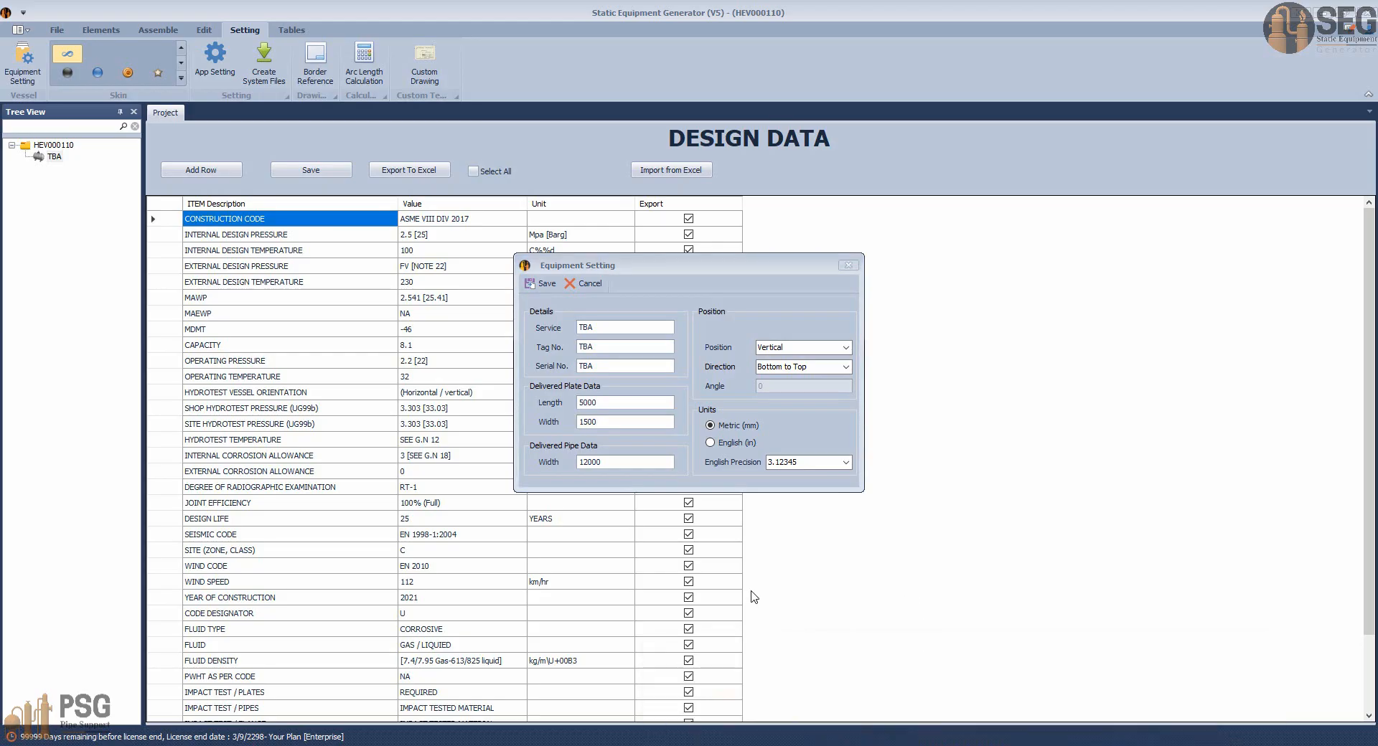
scroll(844, 506, down, 3)
scroll(1007, 584, up, 6)
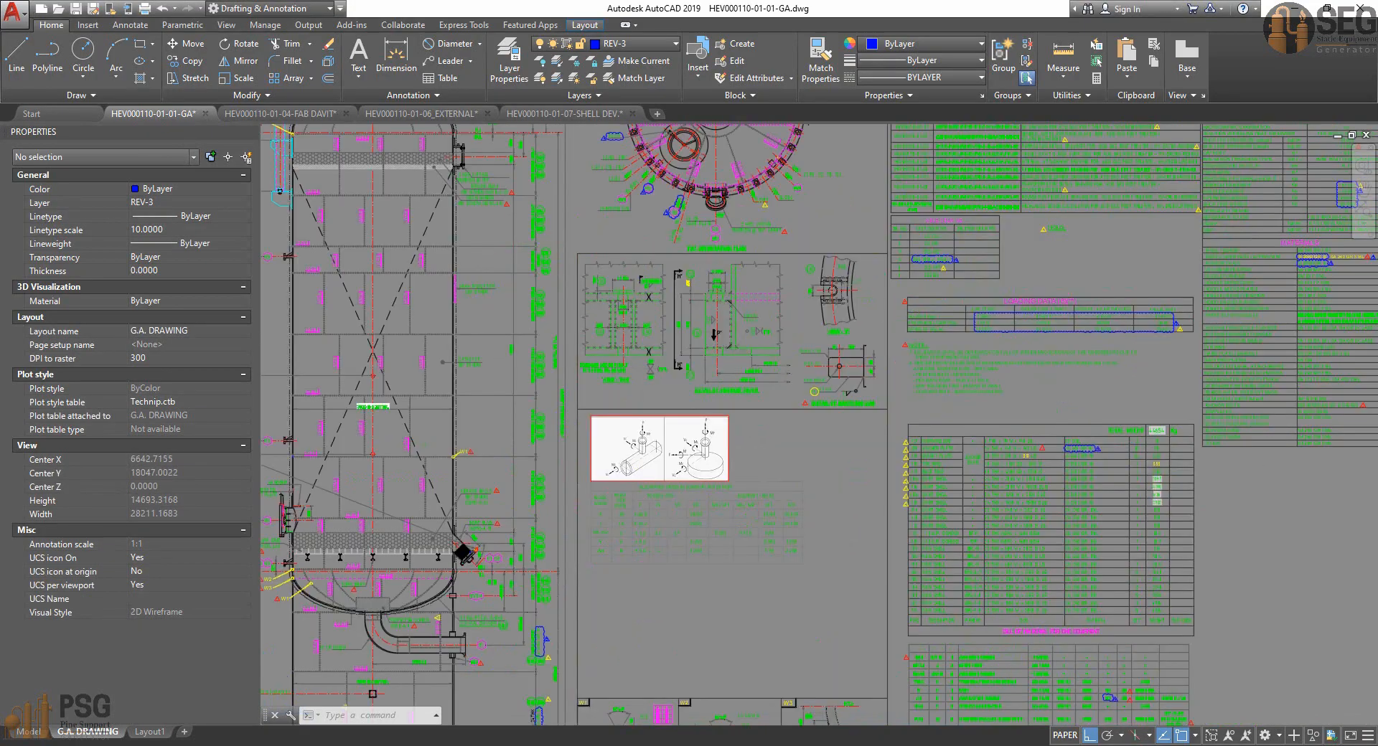
scroll(1007, 584, down, 2)
scroll(981, 564, up, 4)
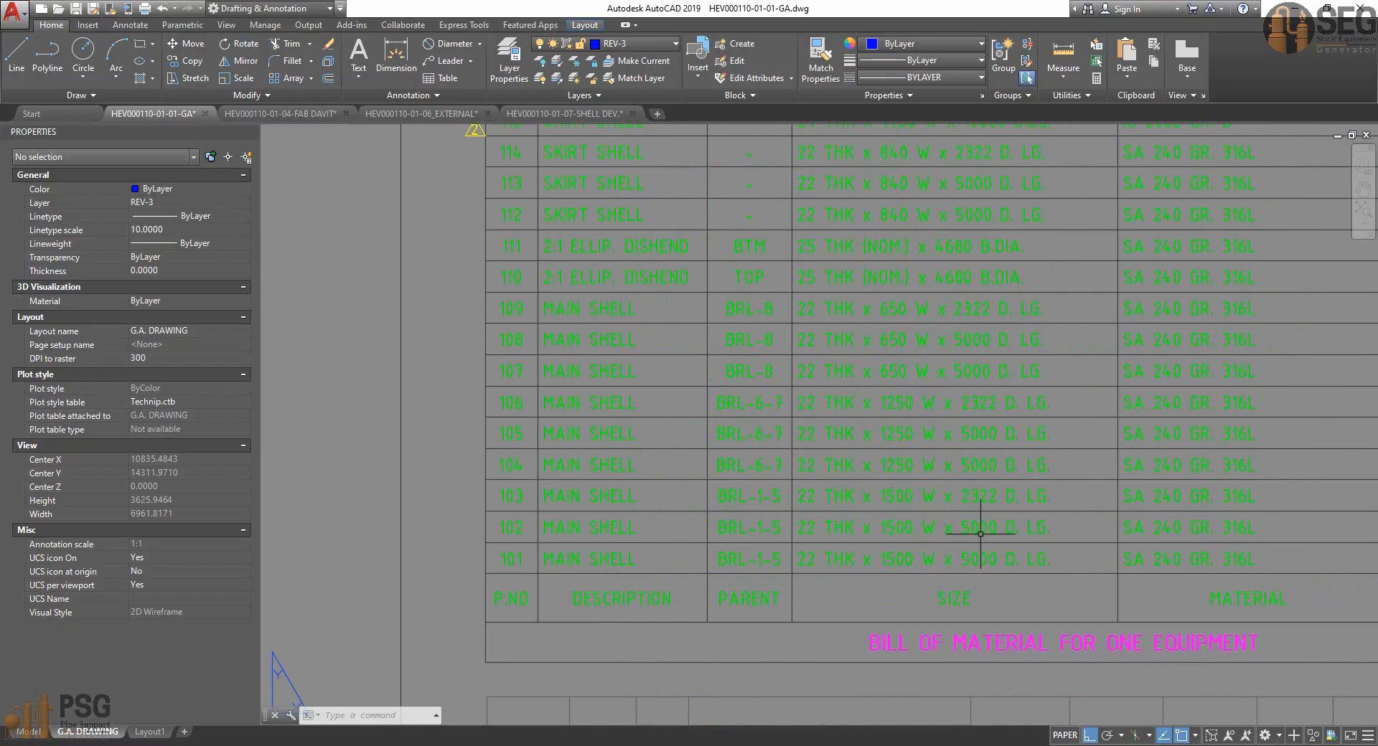
scroll(982, 532, up, 2)
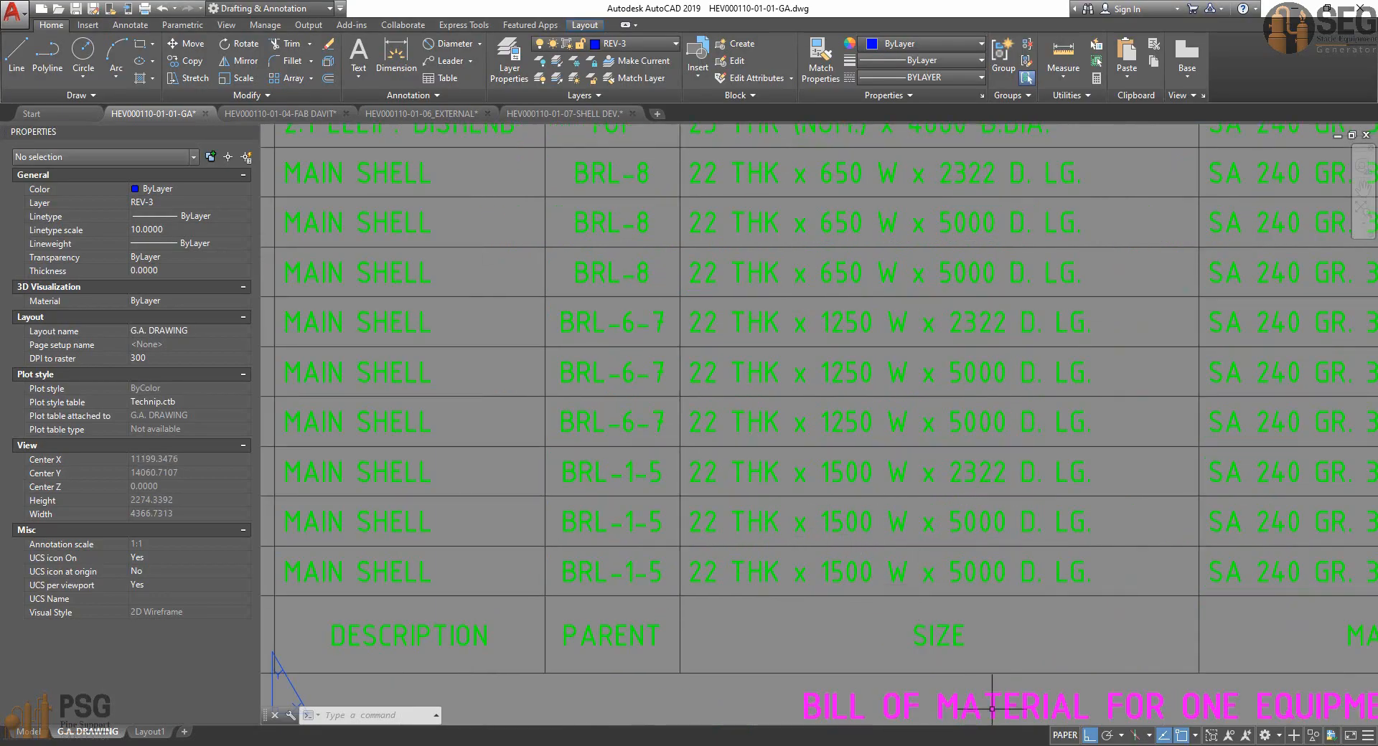
Return to Static Equipment Generator, save the equipment settings and dismiss the confirmation.
mouse_move(996, 745)
click(1072, 698)
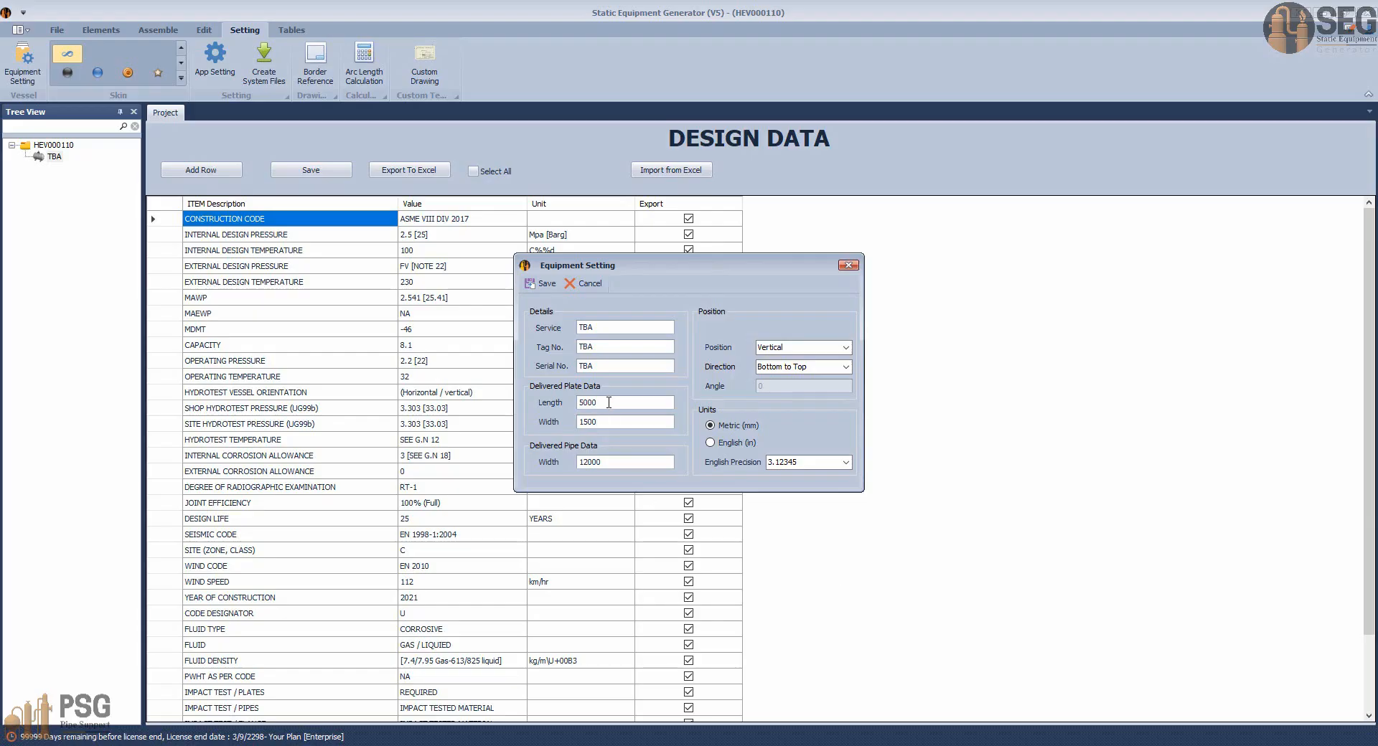
click(542, 284)
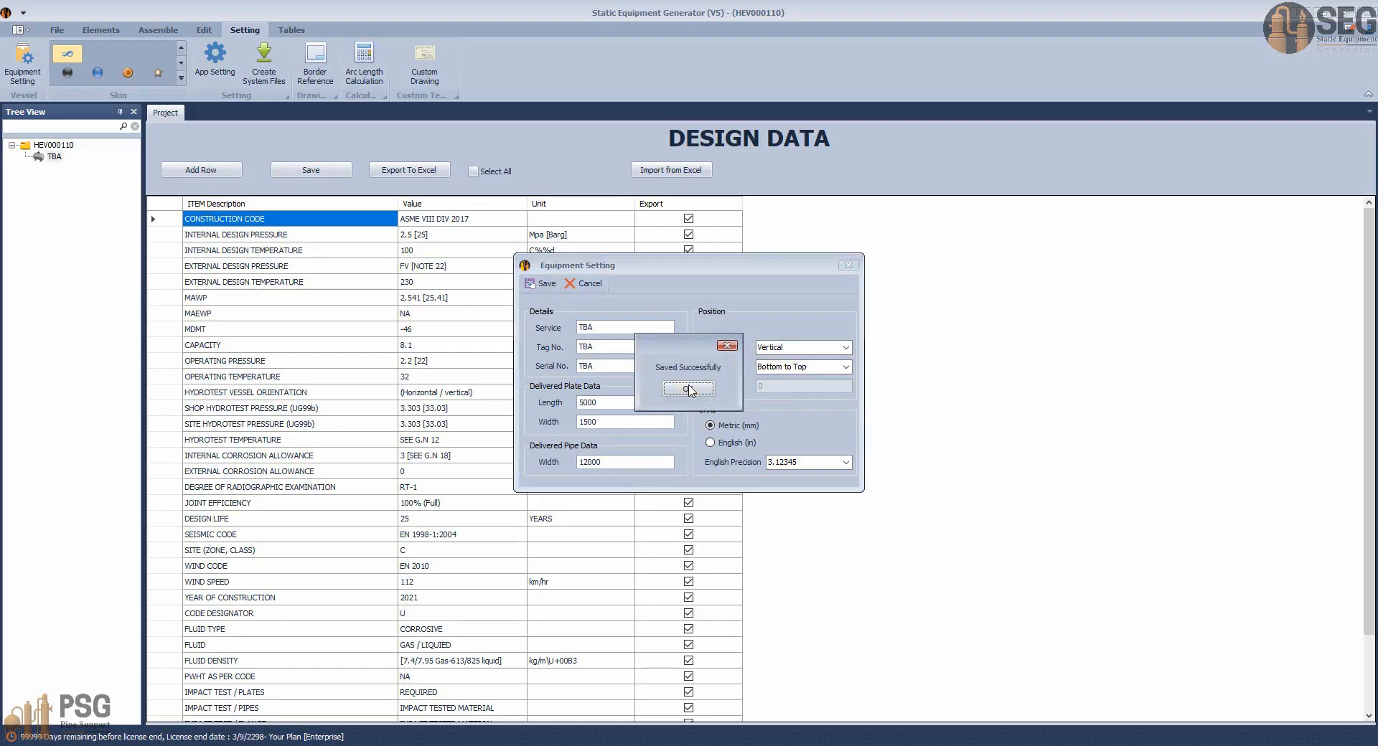
click(691, 393)
Show the available vessel elements, then switch to AutoCAD and examine the bottom dished end in the sectional elevation.
click(100, 30)
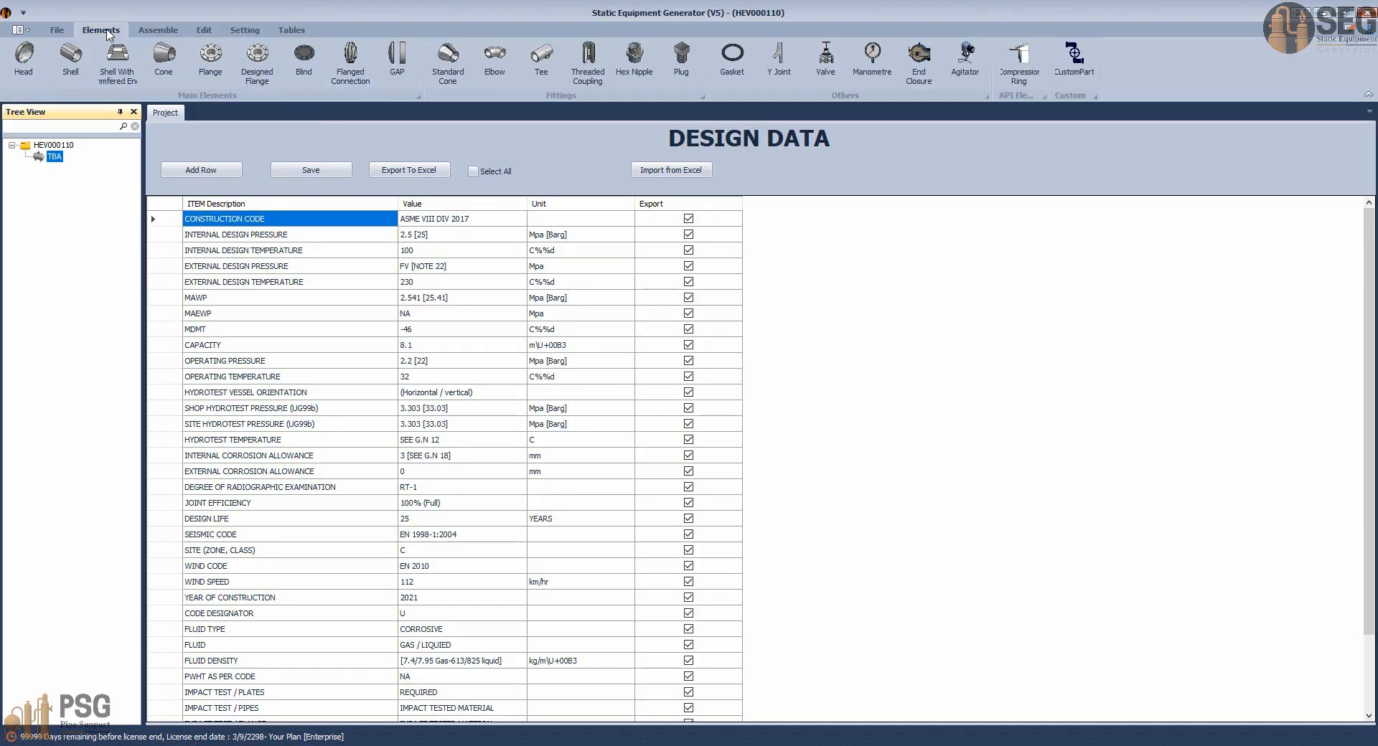
mouse_move(962, 744)
click(750, 689)
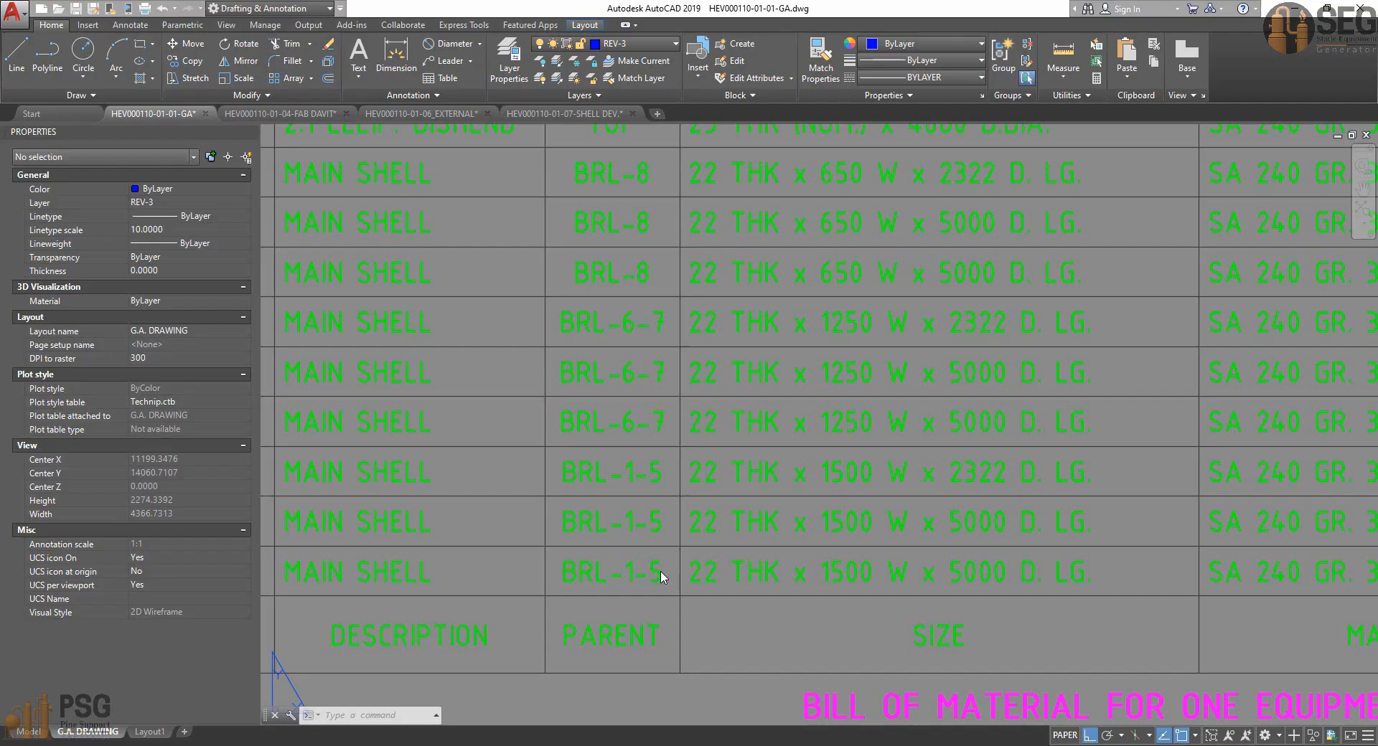
scroll(656, 515, down, 4)
scroll(633, 495, down, 4)
middle_drag(729, 464, 1022, 429)
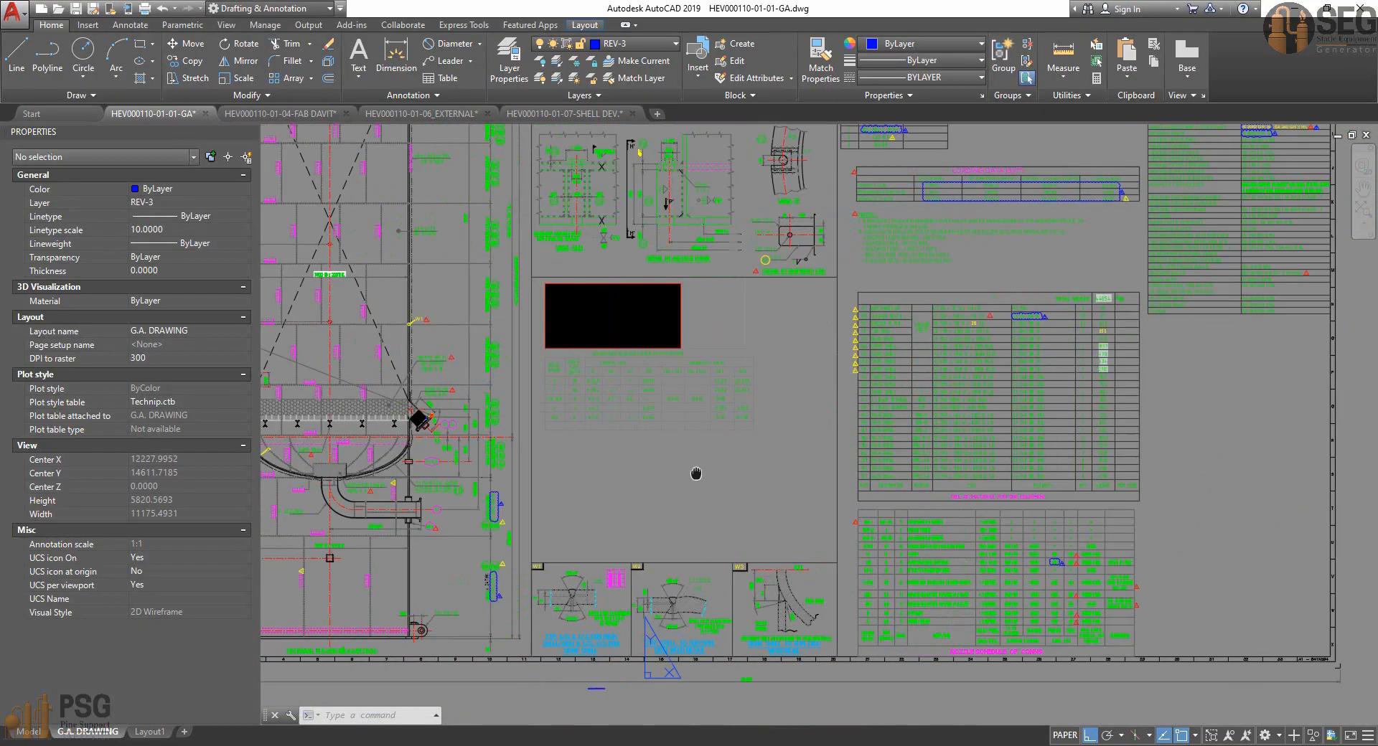
middle_drag(314, 476, 437, 470)
scroll(437, 470, up, 5)
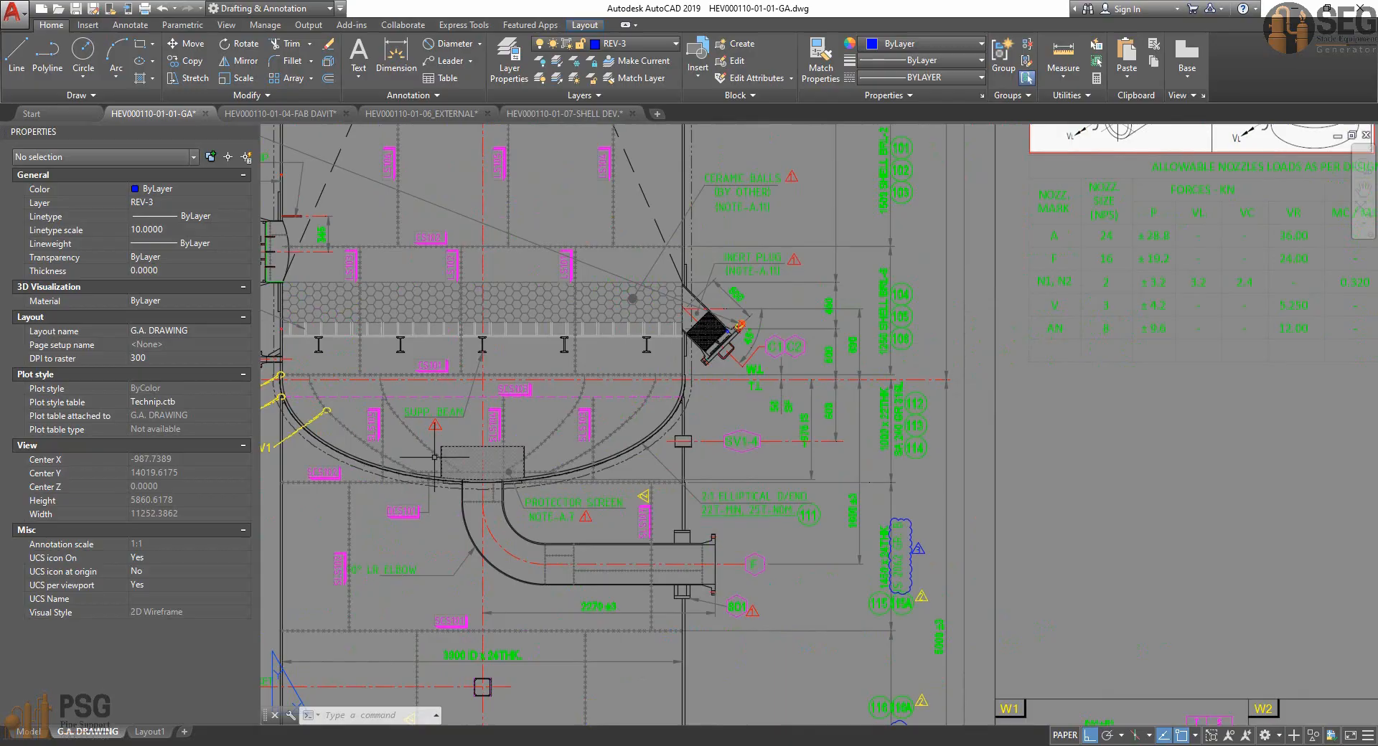
Read the drawing note giving the bottom dished end's type, minimum thickness and nominal thickness.
scroll(659, 497, up, 3)
middle_drag(658, 497, 550, 440)
scroll(775, 523, up, 4)
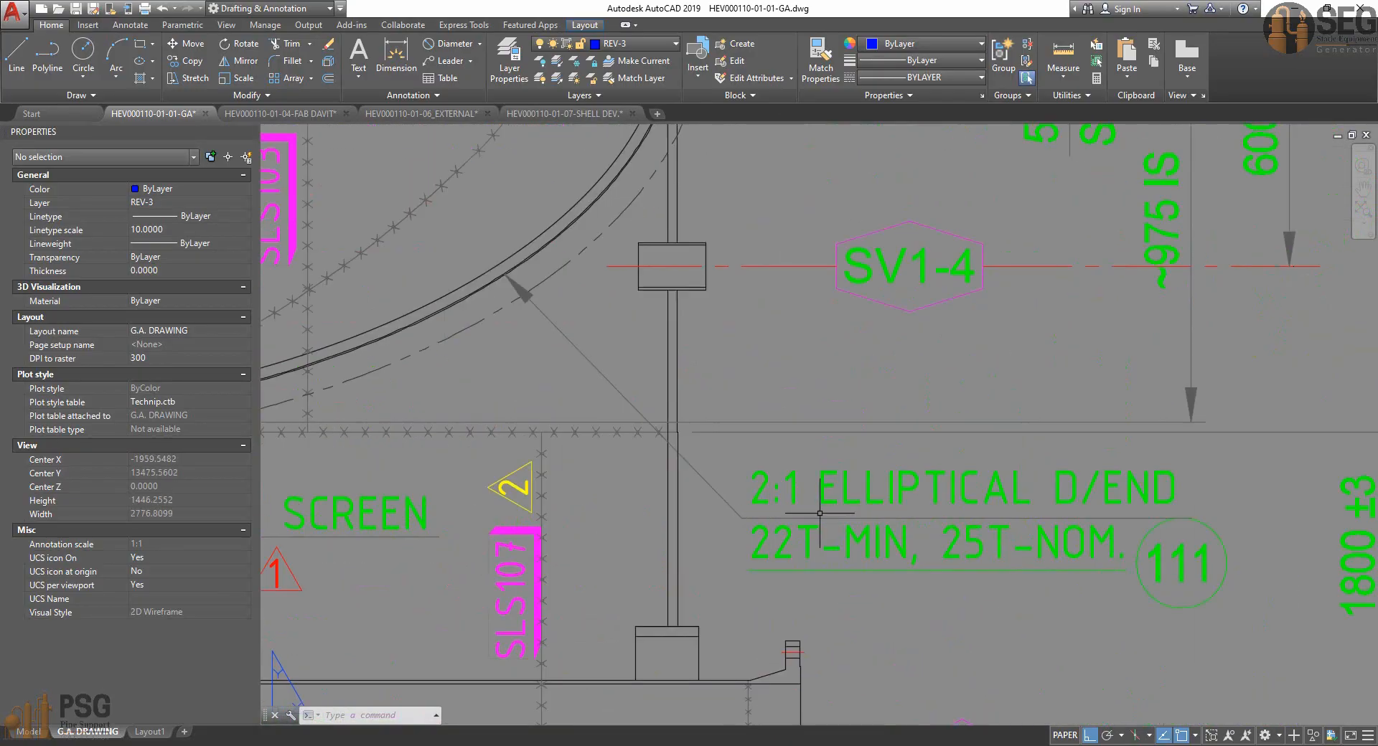
middle_drag(874, 511, 739, 474)
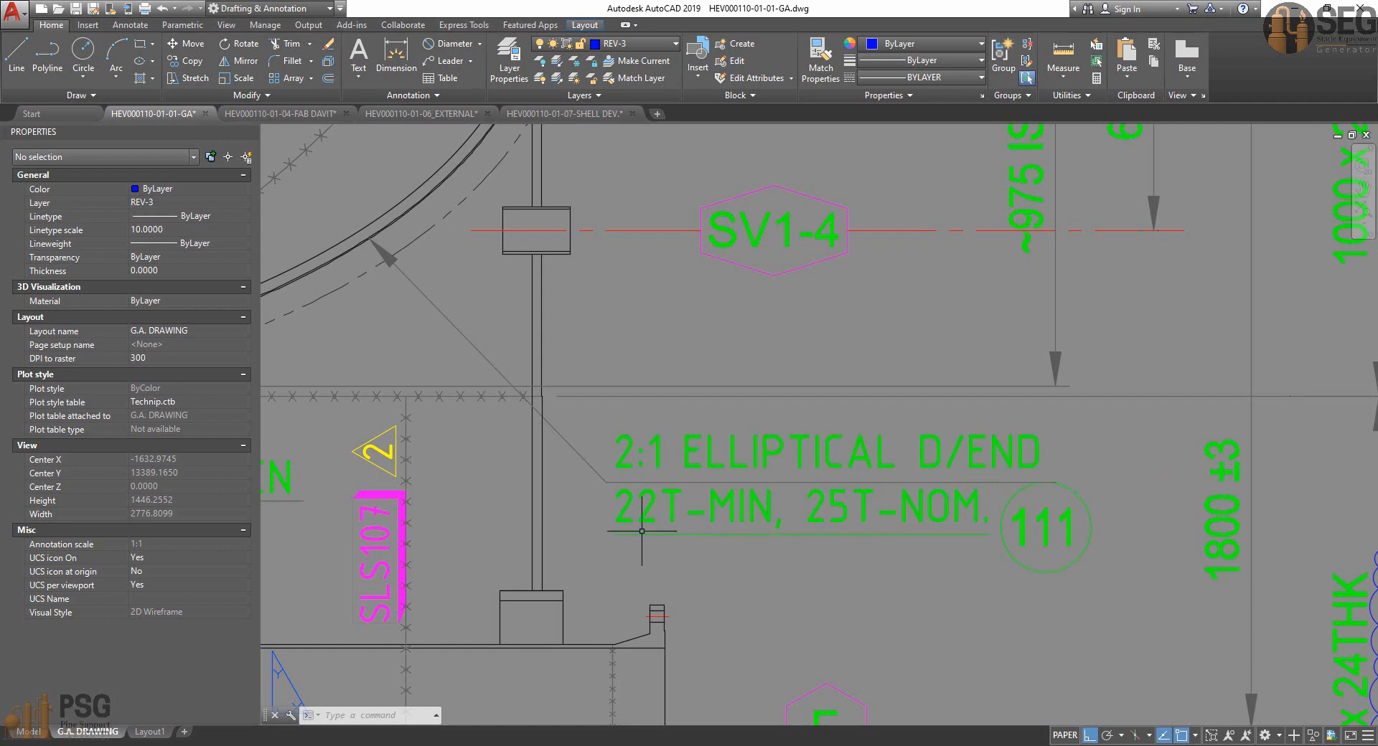
middle_drag(718, 511, 703, 509)
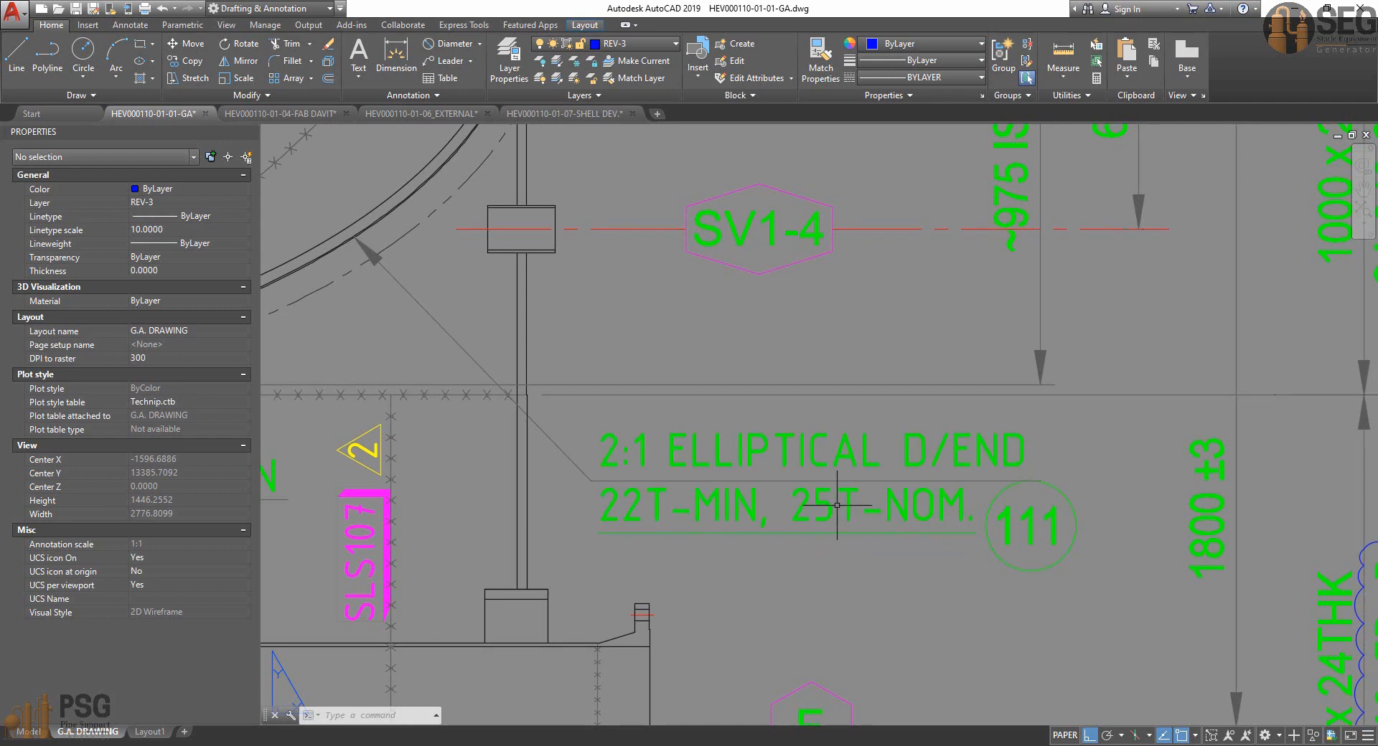
scroll(822, 505, down, 1)
middle_drag(809, 505, 838, 625)
mouse_move(352, 445)
middle_down()
mouse_move(831, 458)
mouse_move(535, 456)
middle_up()
scroll(1092, 399, down, 3)
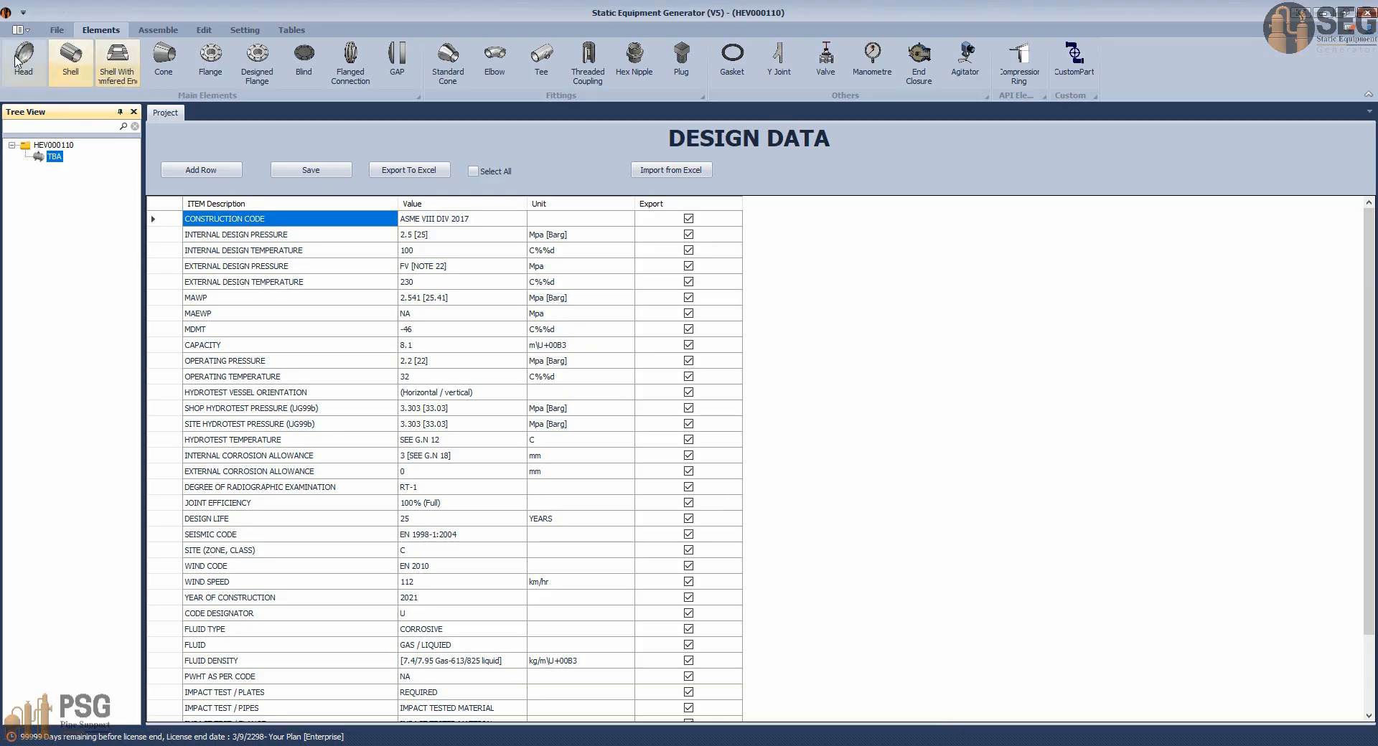
Switch to Static Equipment Generator and add a Bottom Head of type Ellipsoidal head (With CR and KR) with a 3900 mm inner diameter.
click(23, 57)
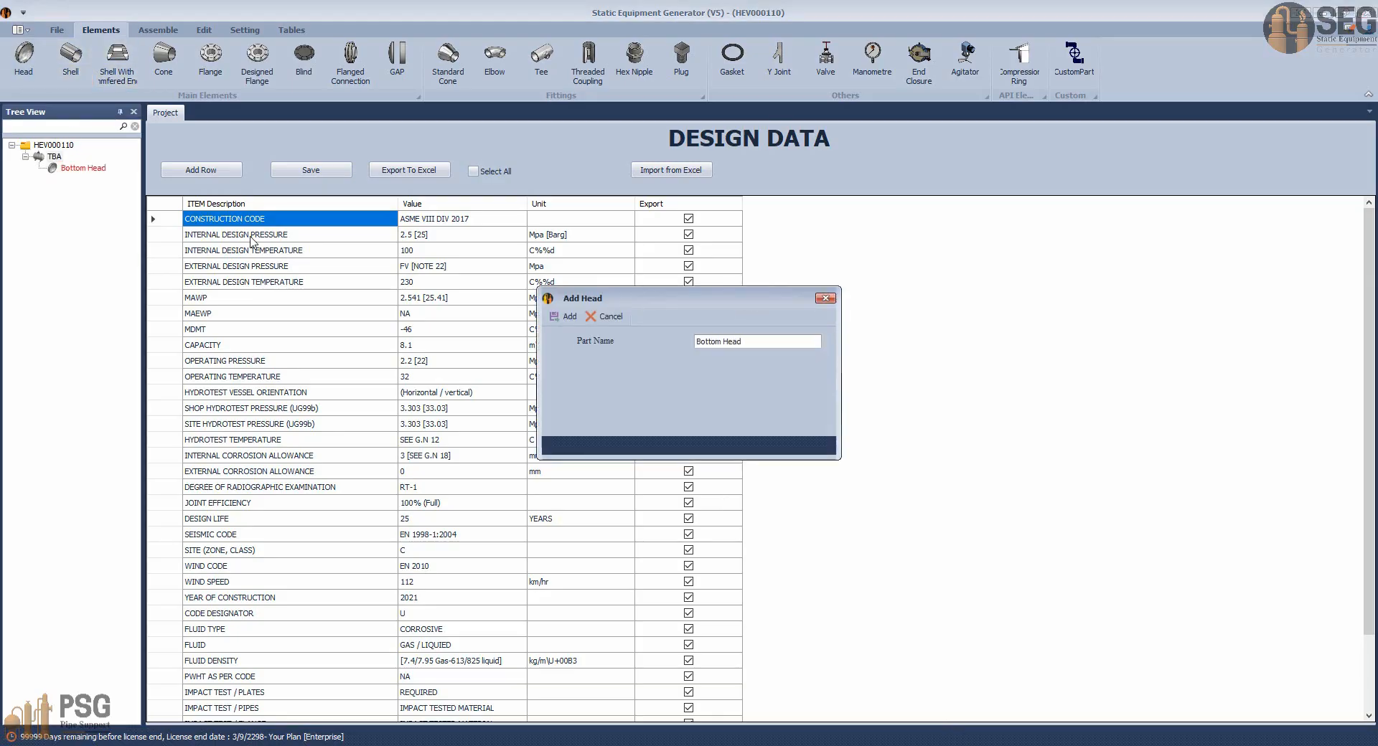
key(Return)
click(100, 169)
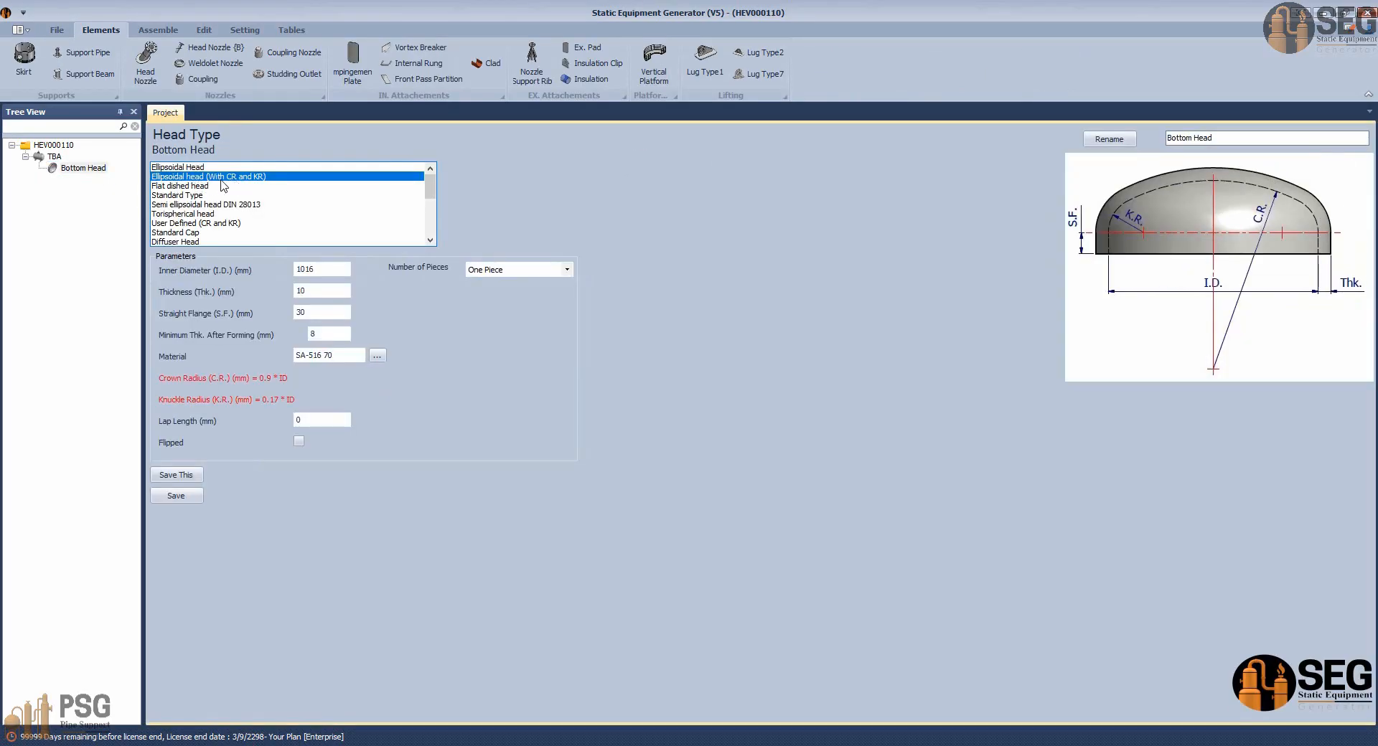
drag(297, 270, 318, 270)
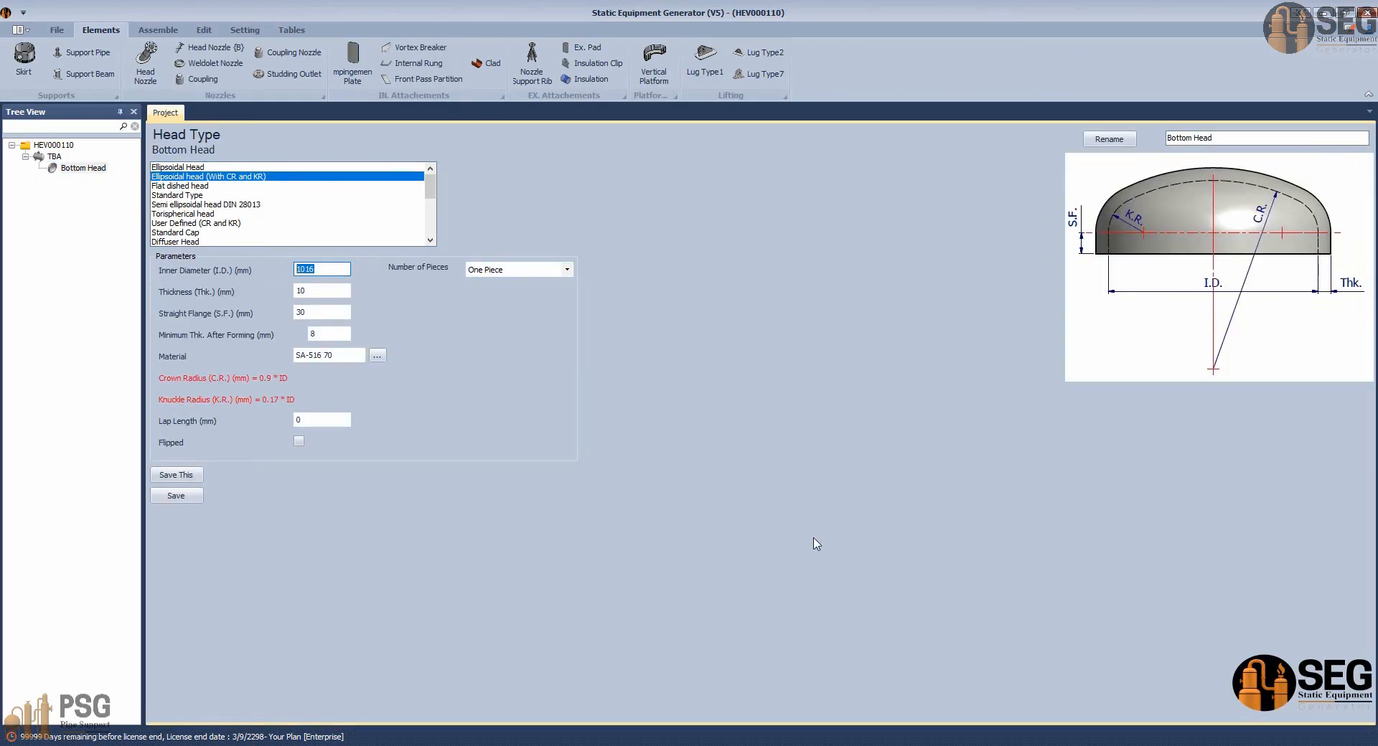
text(3900)
Switch to AutoCAD and check the shell's inner diameter and thickness label in the sectional elevation.
click(961, 745)
click(759, 695)
scroll(712, 498, down, 2)
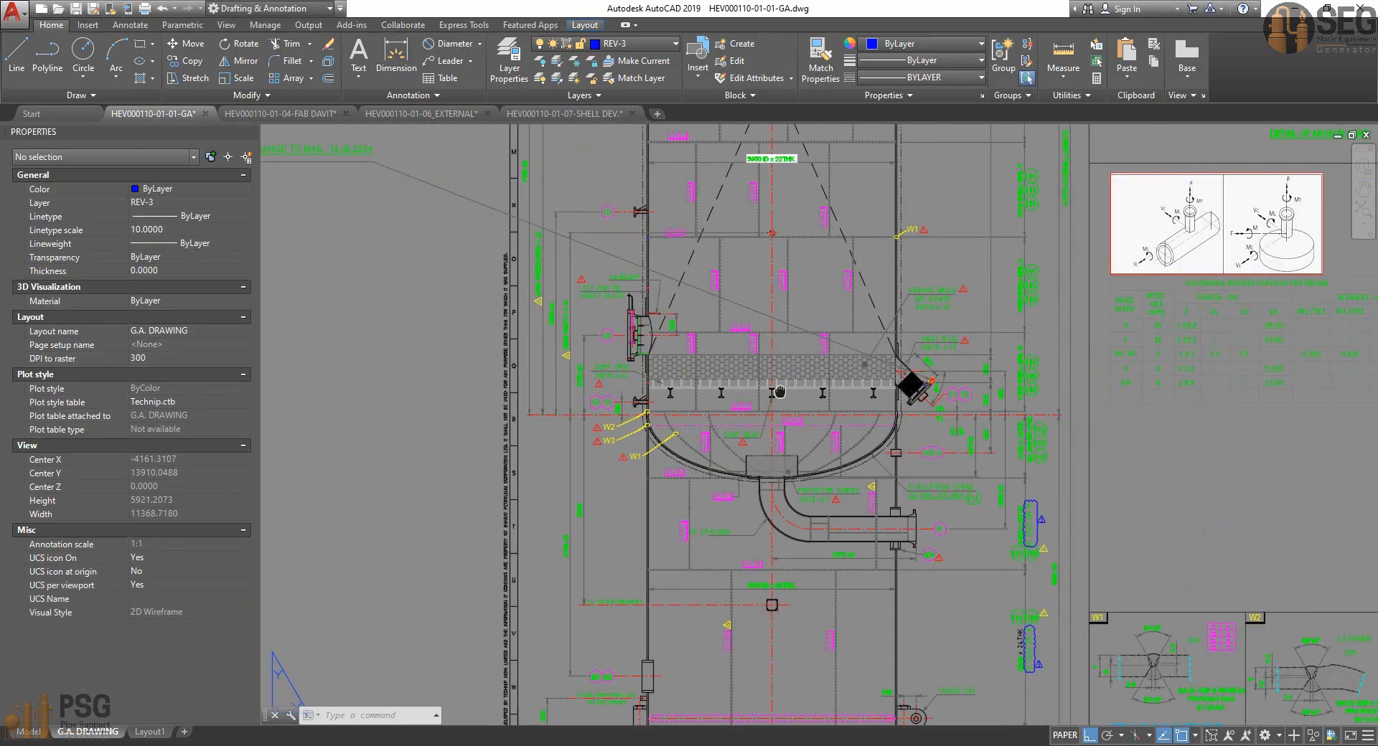
middle_drag(749, 463, 637, 714)
middle_drag(697, 287, 680, 562)
scroll(624, 646, up, 8)
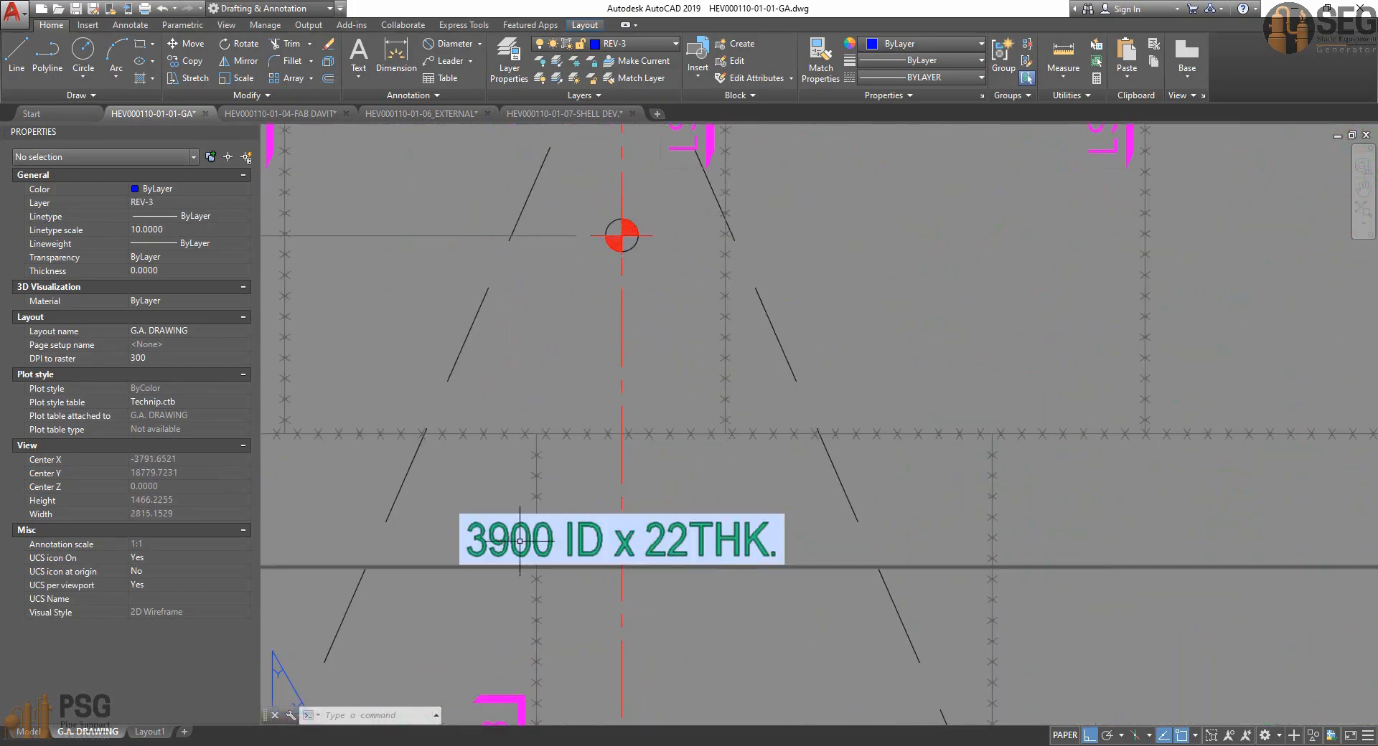
scroll(522, 539, down, 8)
middle_drag(563, 443, 597, 219)
scroll(587, 525, up, 6)
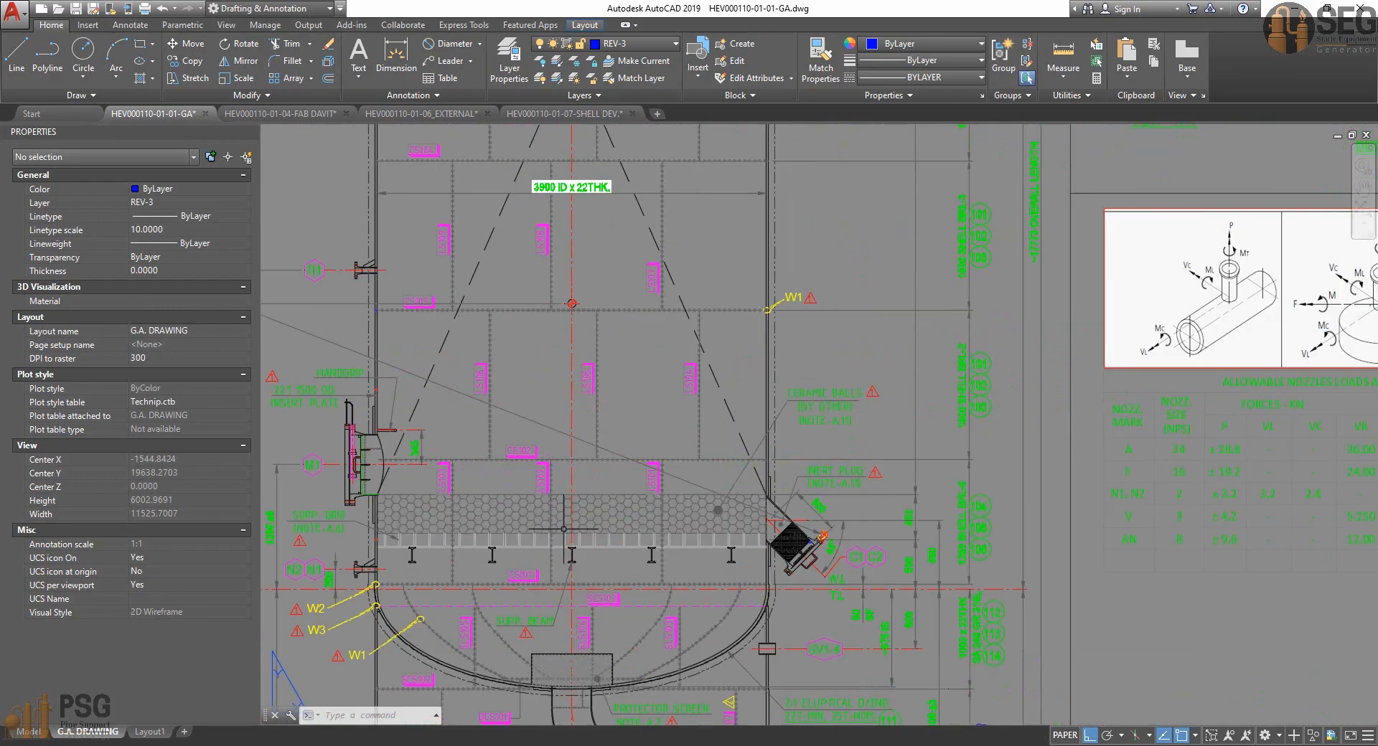
middle_drag(591, 524, 534, 190)
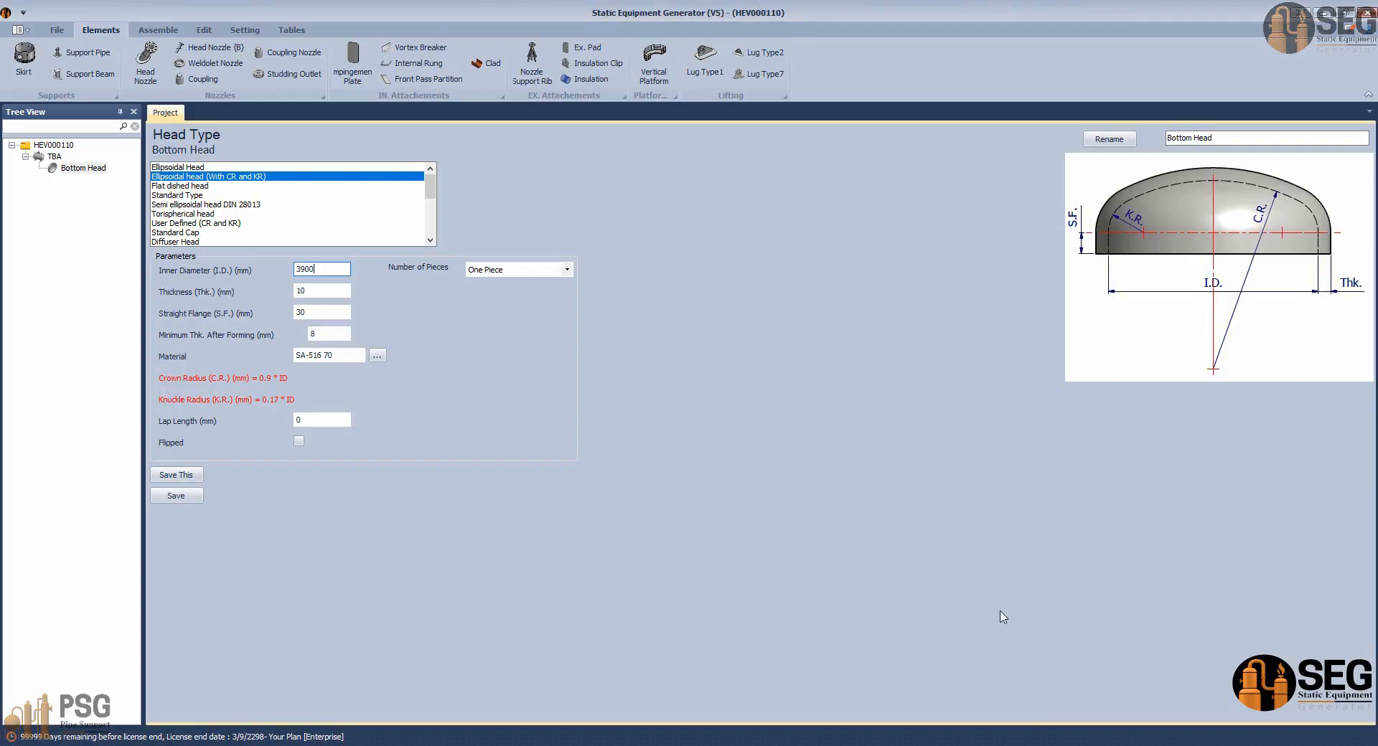
In Static Equipment Generator, set the bottom head's thickness to 25 mm, straight flange to 50 mm and minimum thickness after forming to 22 mm.
key(Tab)
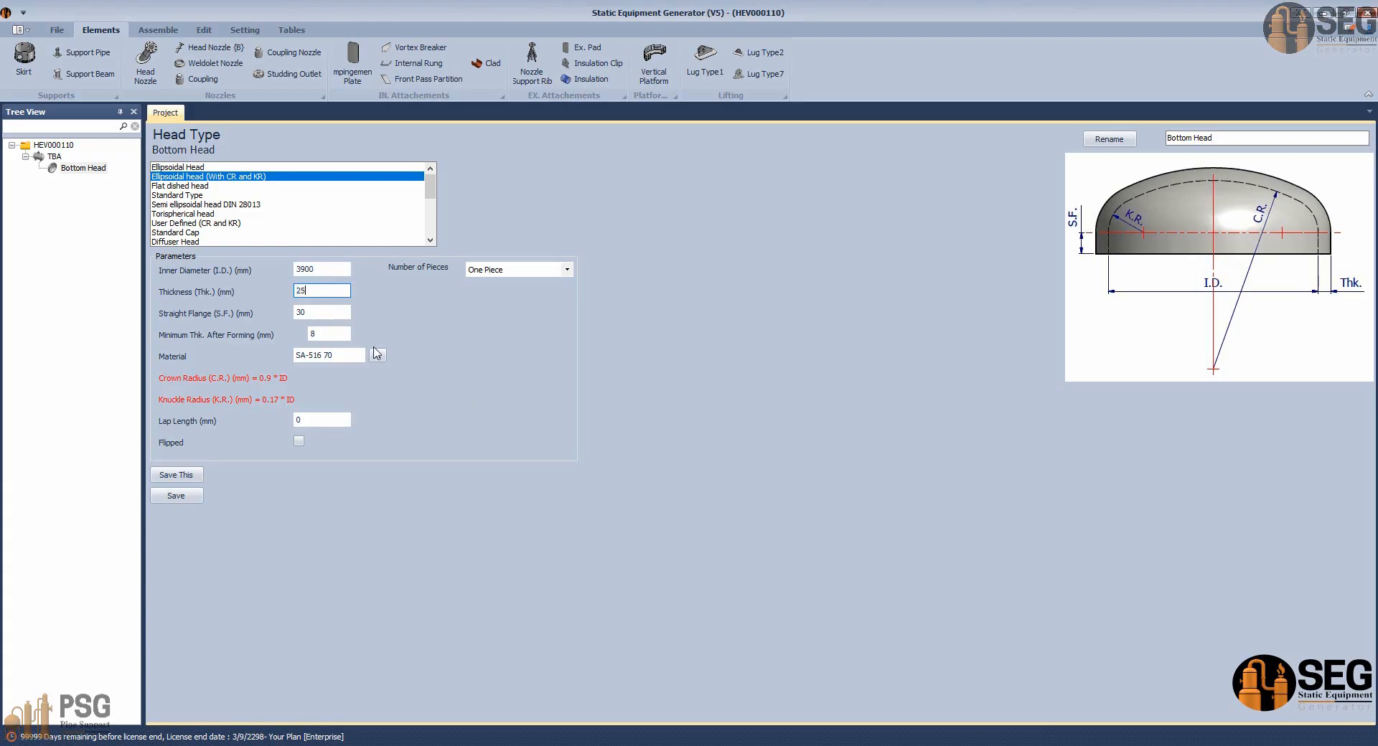
text(25)
key(Tab)
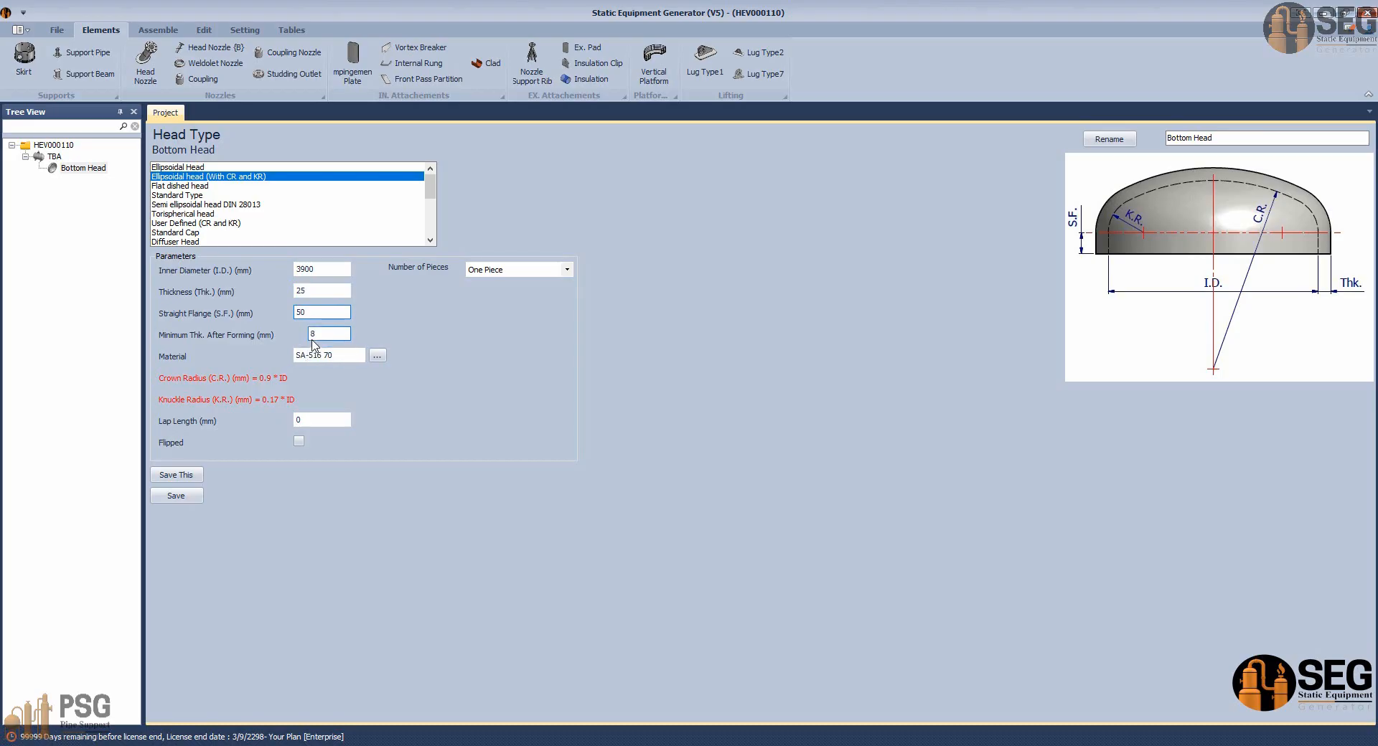
key(Tab)
Switch to AutoCAD and copy the material text SA 240 GR 316L from the 1000 x 22THK plate note beside the bottom head.
click(956, 745)
click(738, 703)
scroll(890, 551, down, 4)
middle_drag(1035, 514, 912, 492)
scroll(1053, 506, up, 2)
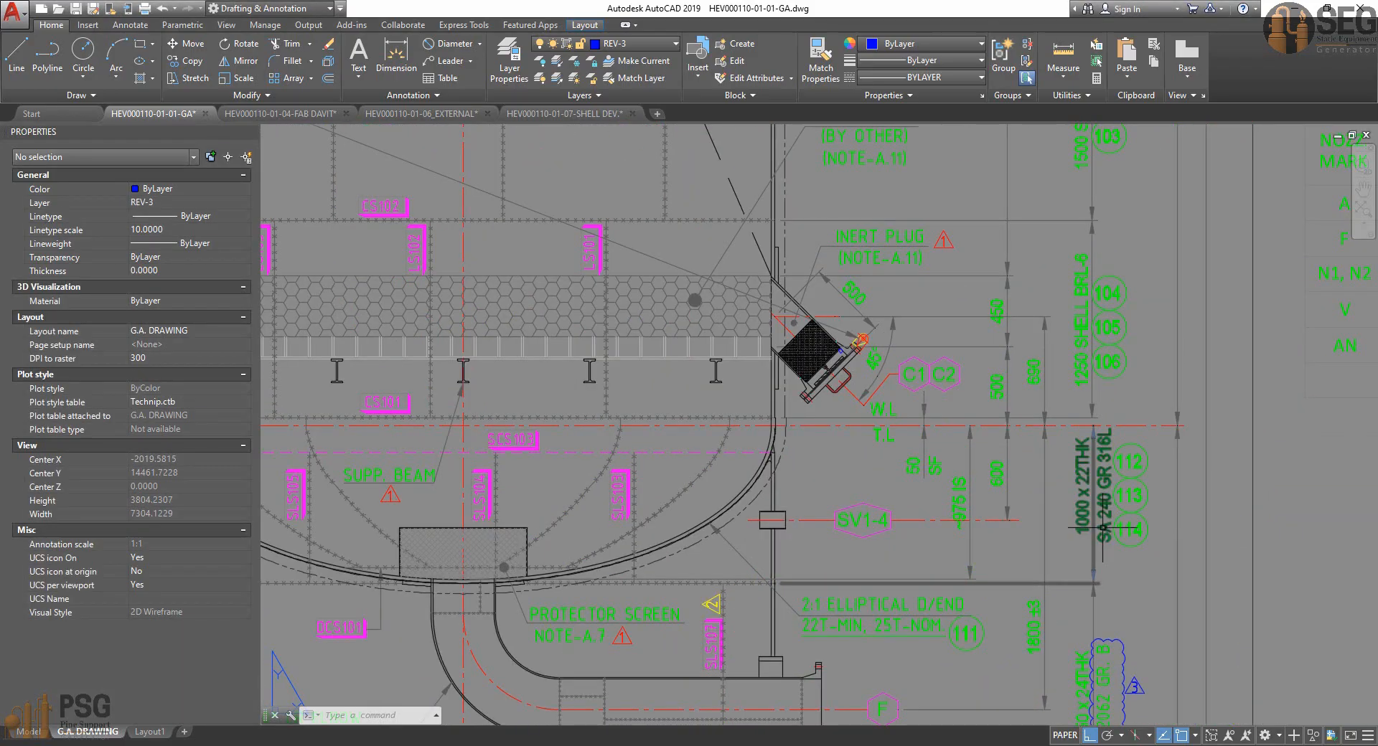
double_click(1082, 529)
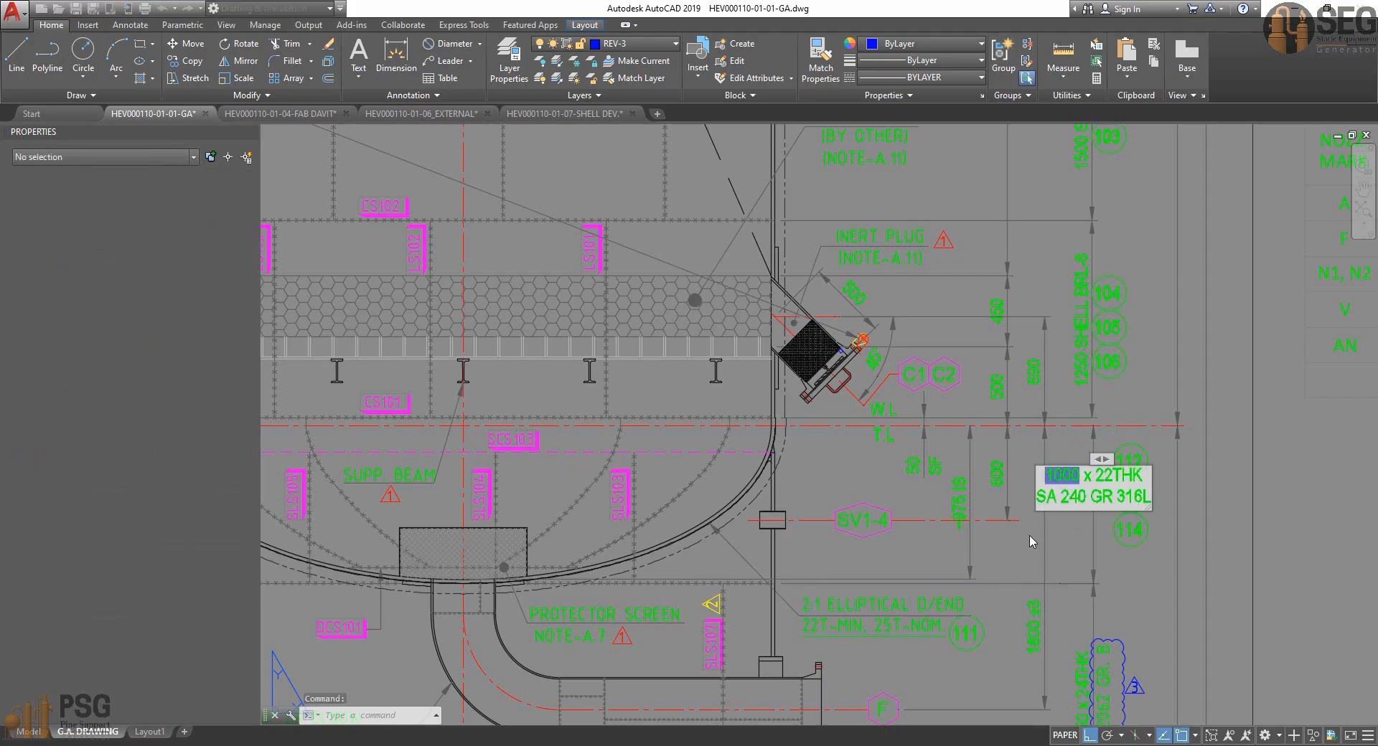
drag(1037, 496, 1147, 497)
key(ctrl+c)
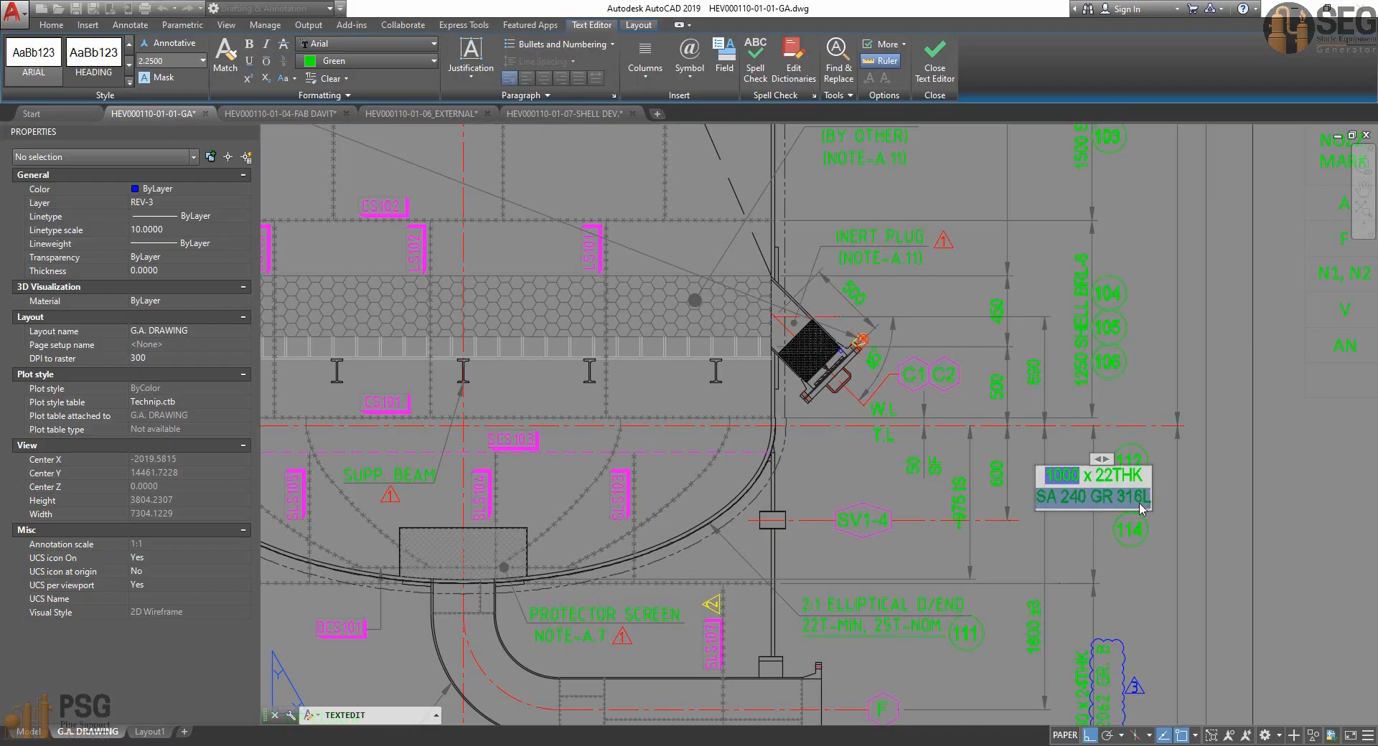
click(1078, 546)
key(Escape)
Return to Static Equipment Generator and set the bottom head's material to SA 240 GR 316L.
key(alt+Tab)
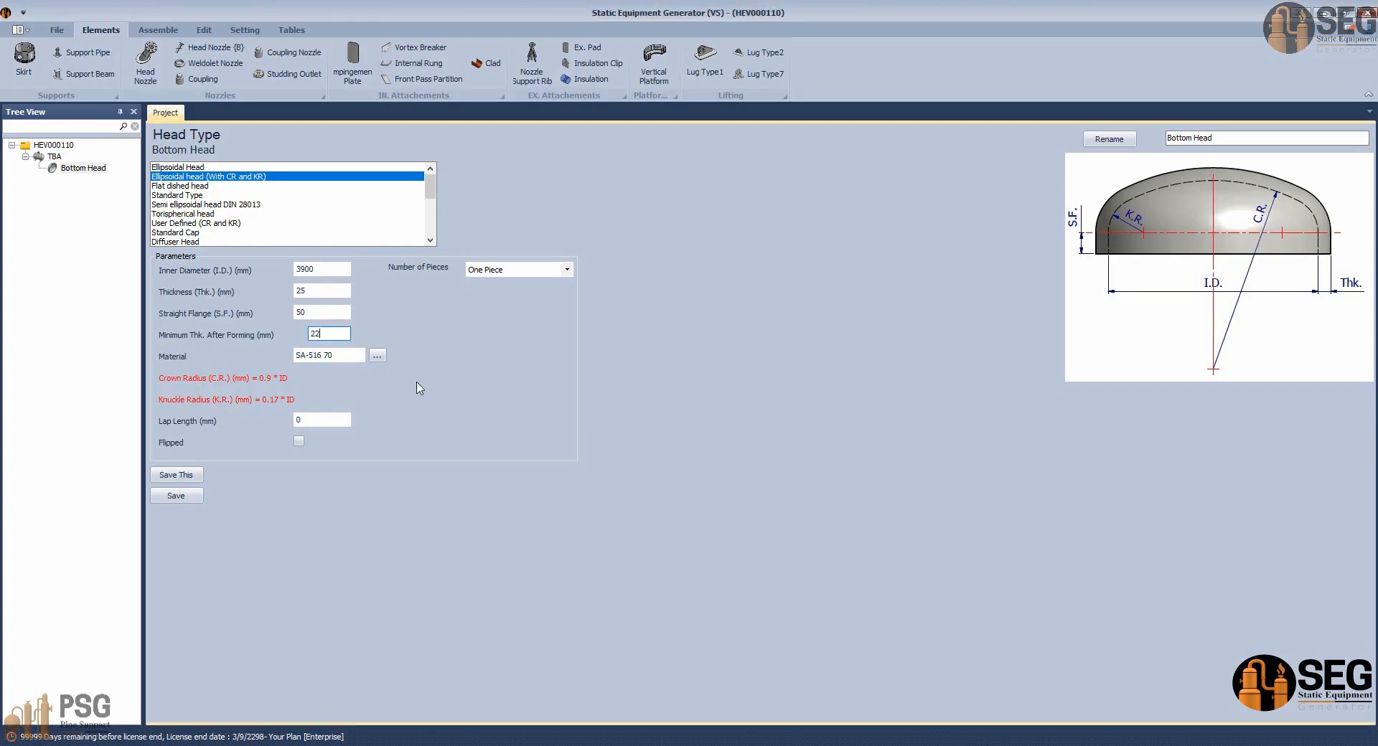
click(346, 355)
key(ctrl+v)
Look up sa-240 grade 316L plate in the ASME Section II Part D materials and close the table without applying it.
click(377, 356)
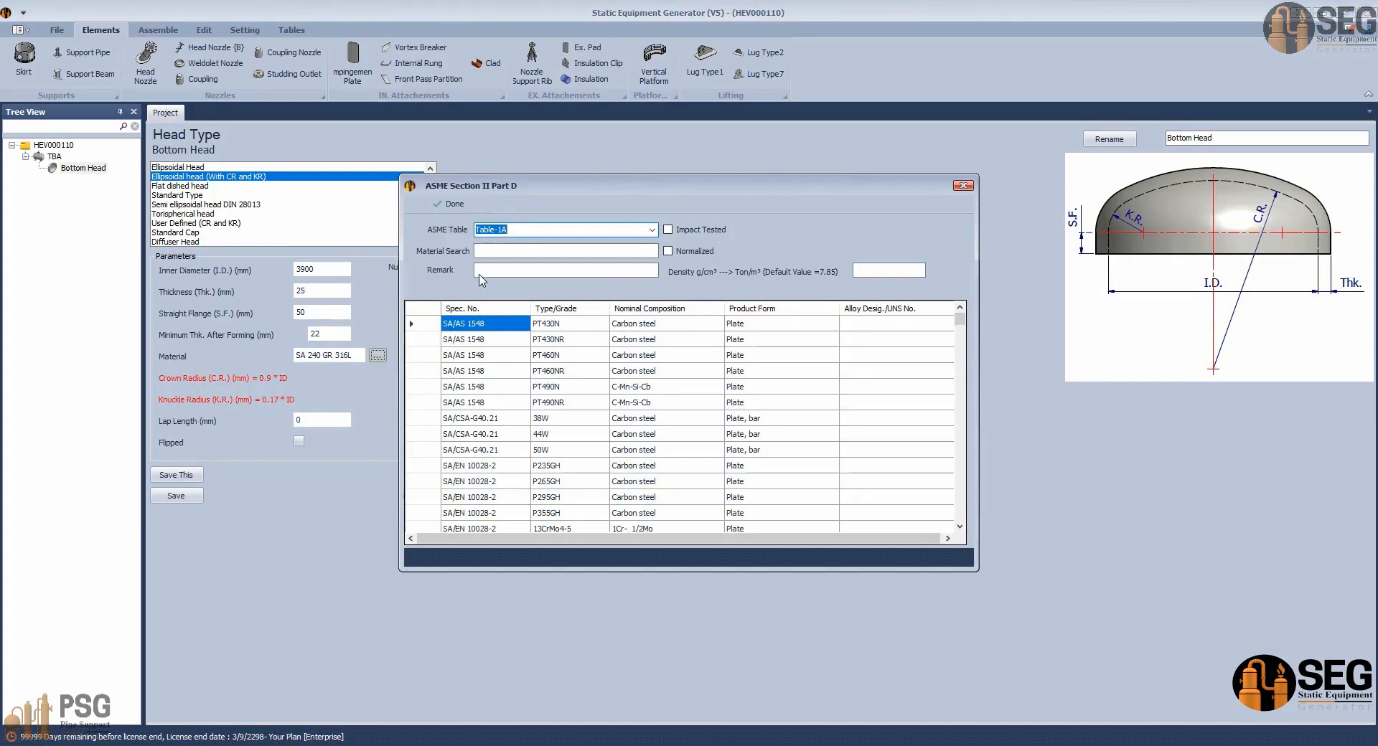
click(517, 250)
text(sa-240)
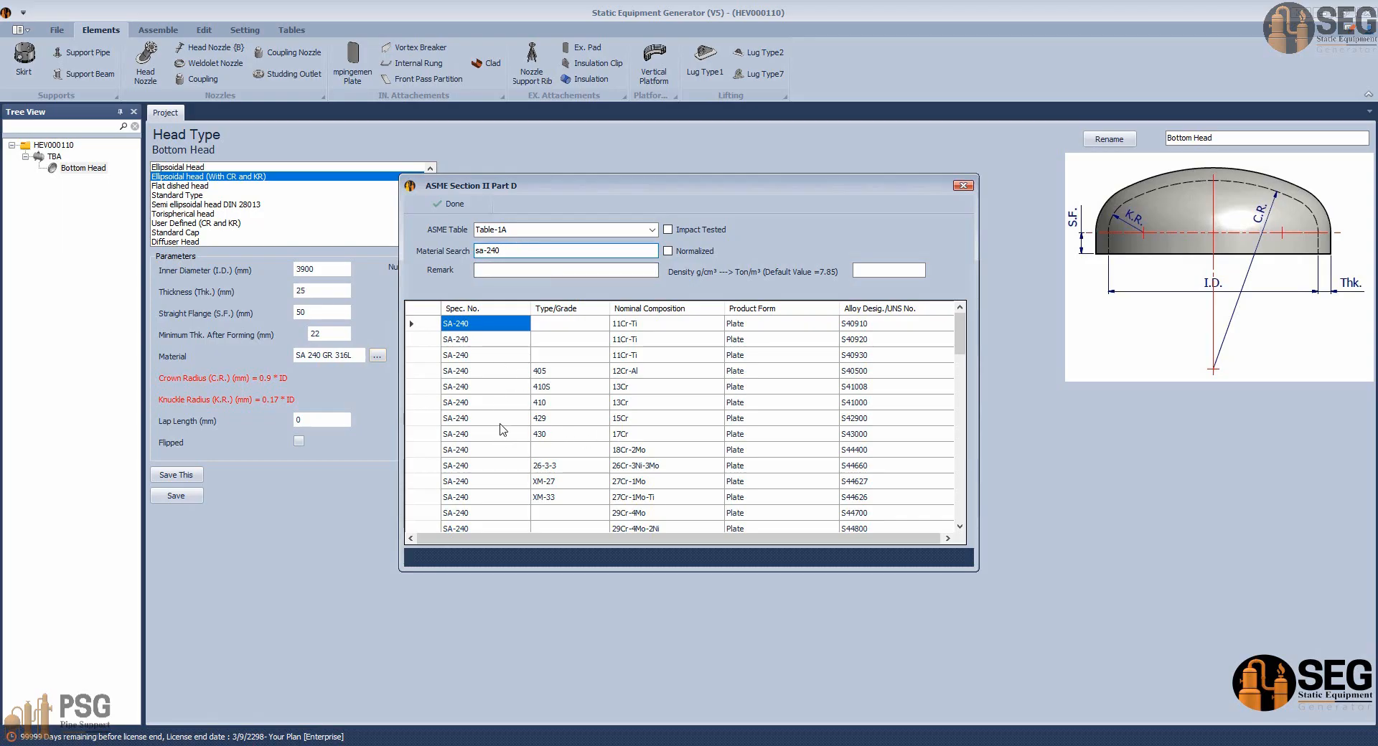
scroll(500, 430, down, 3)
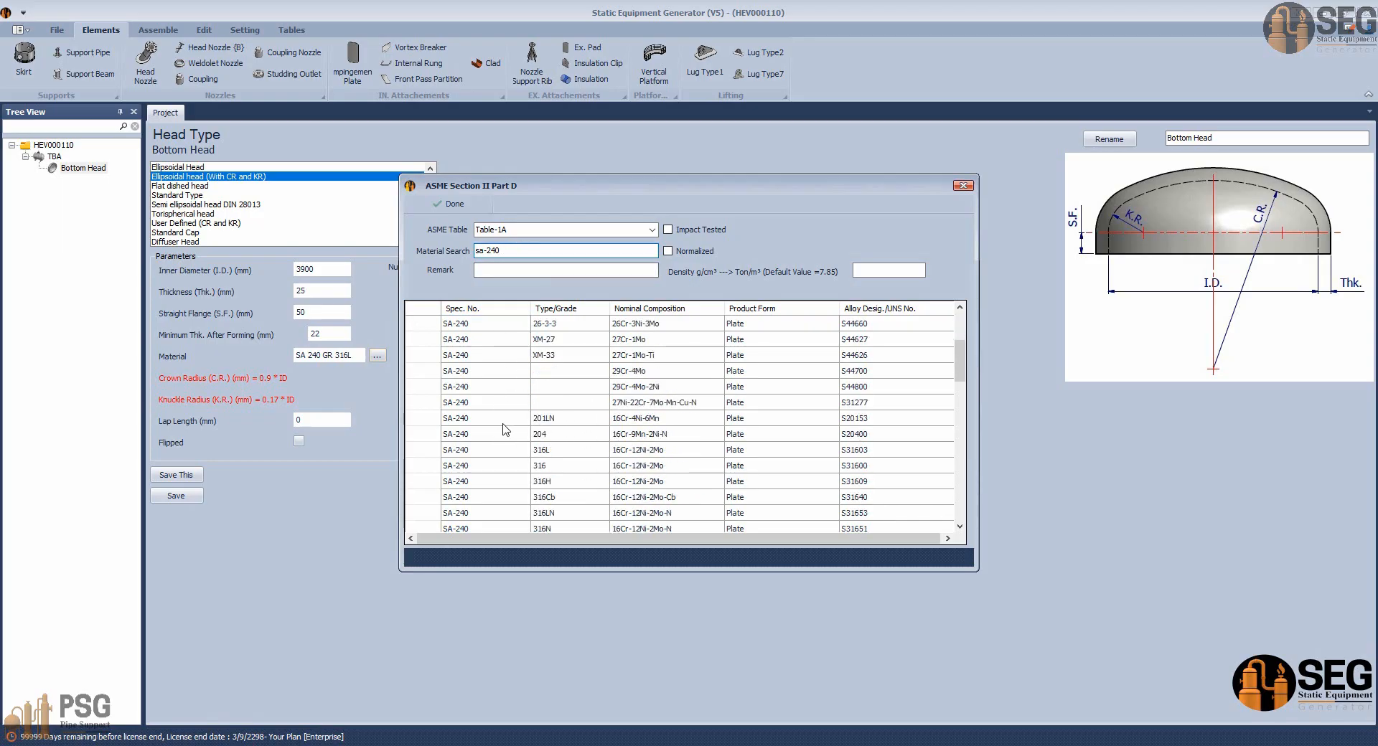
click(485, 452)
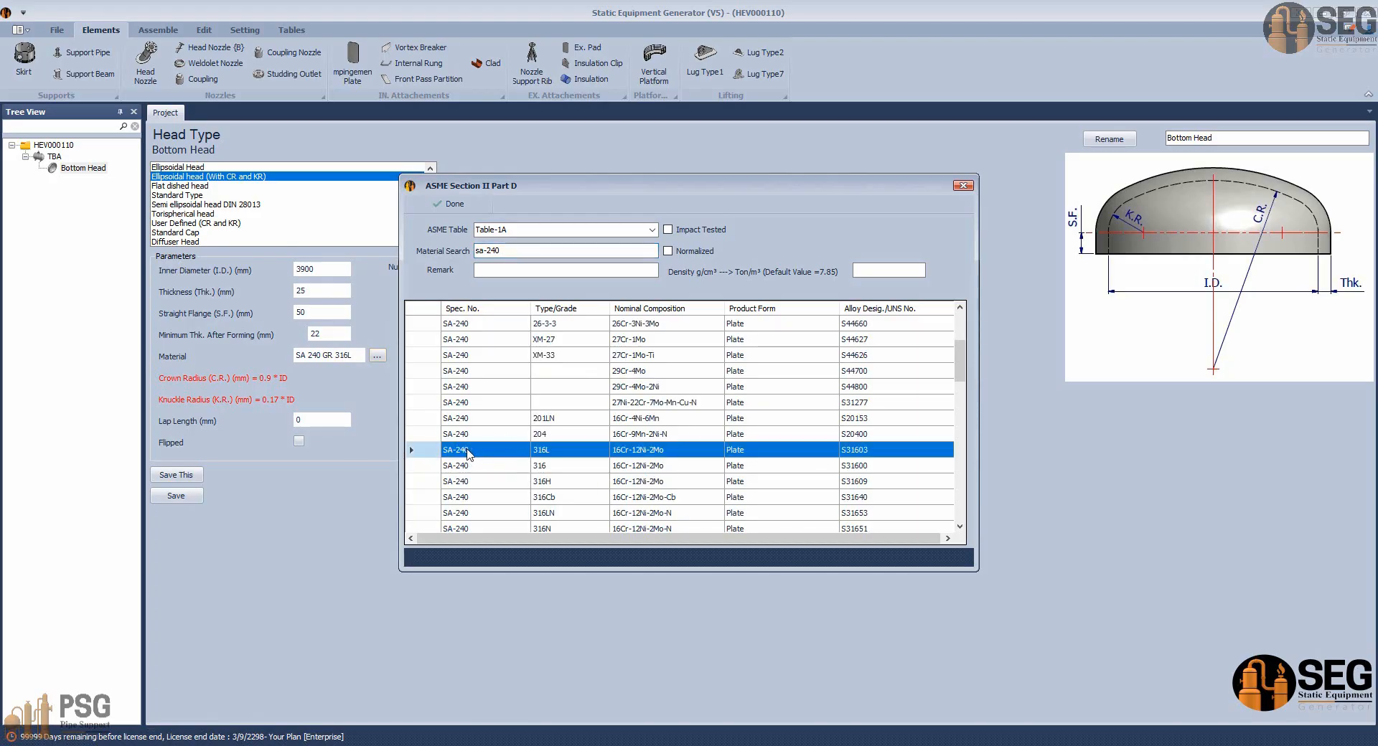
click(963, 185)
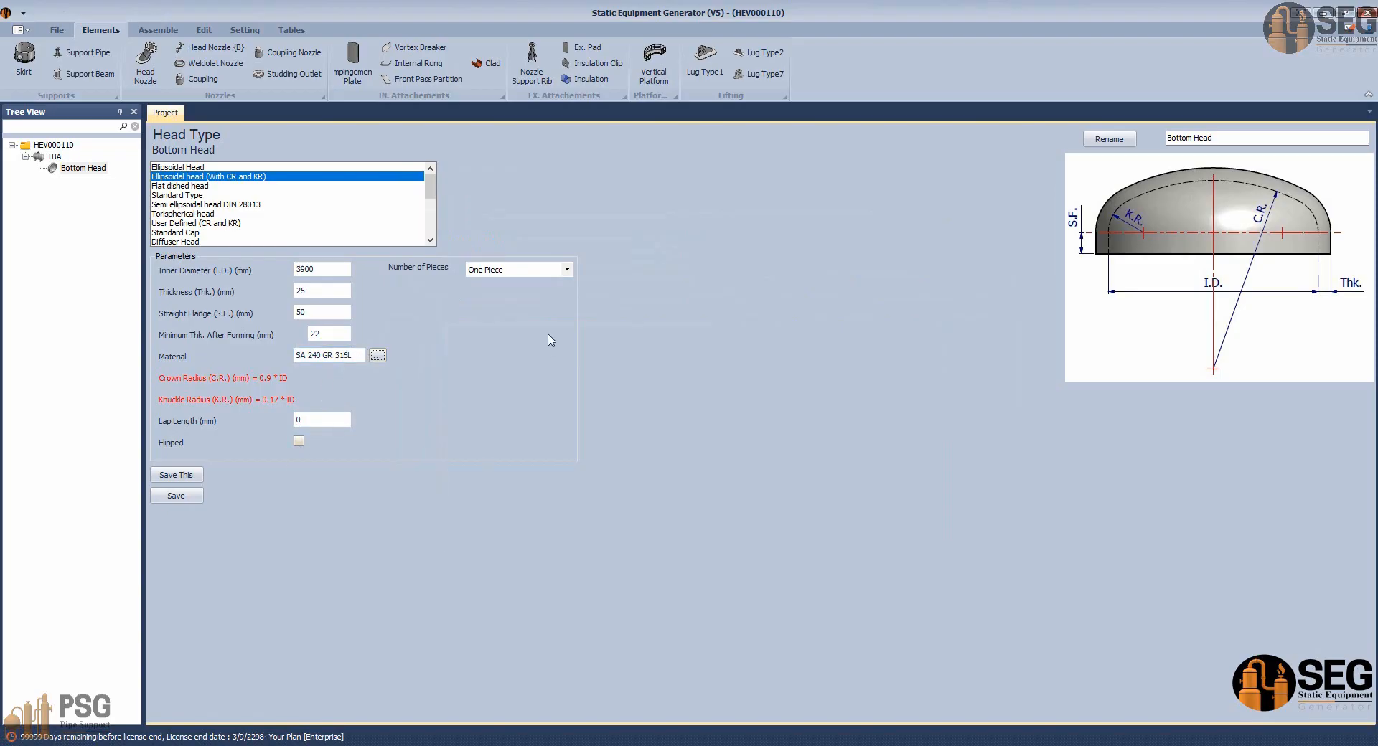
Preview the Two Pieces layout, and set the bottom head's number of pieces to More Than Two Pieces.
click(567, 270)
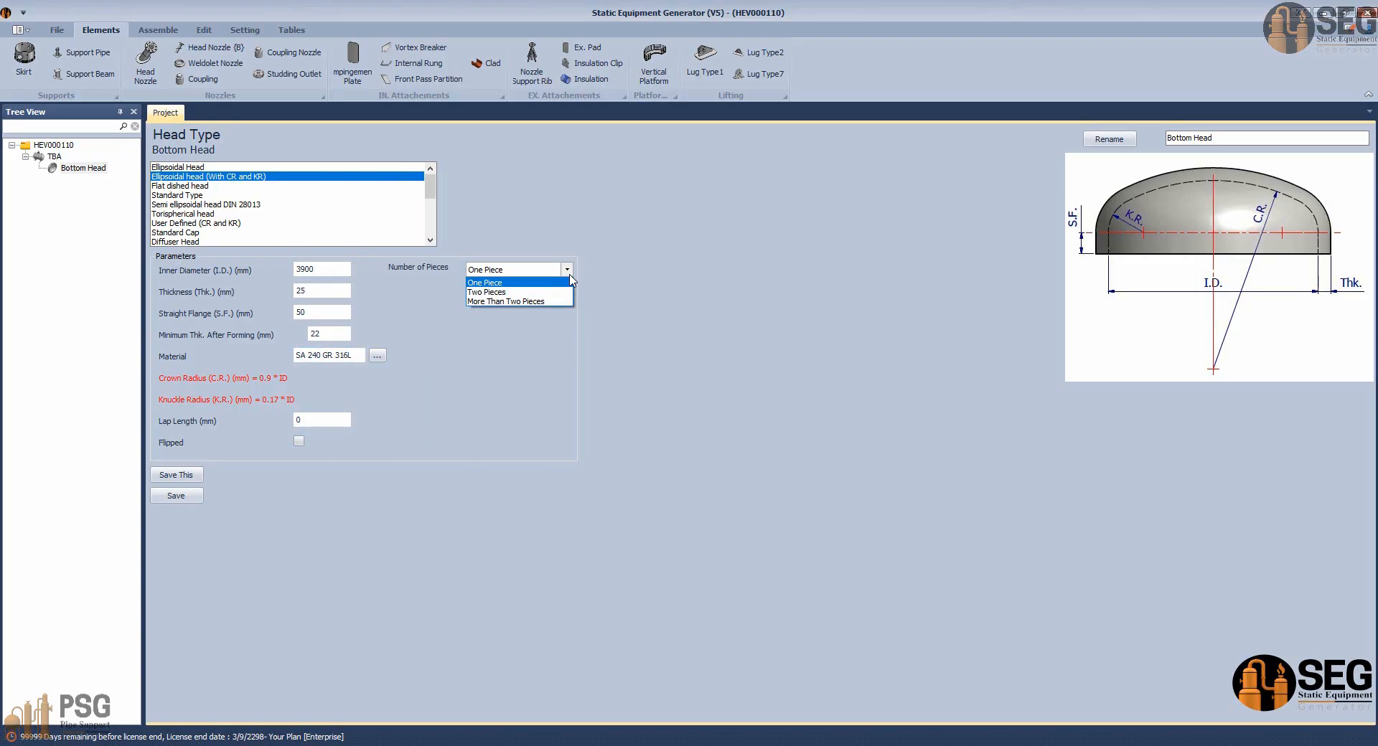
click(501, 292)
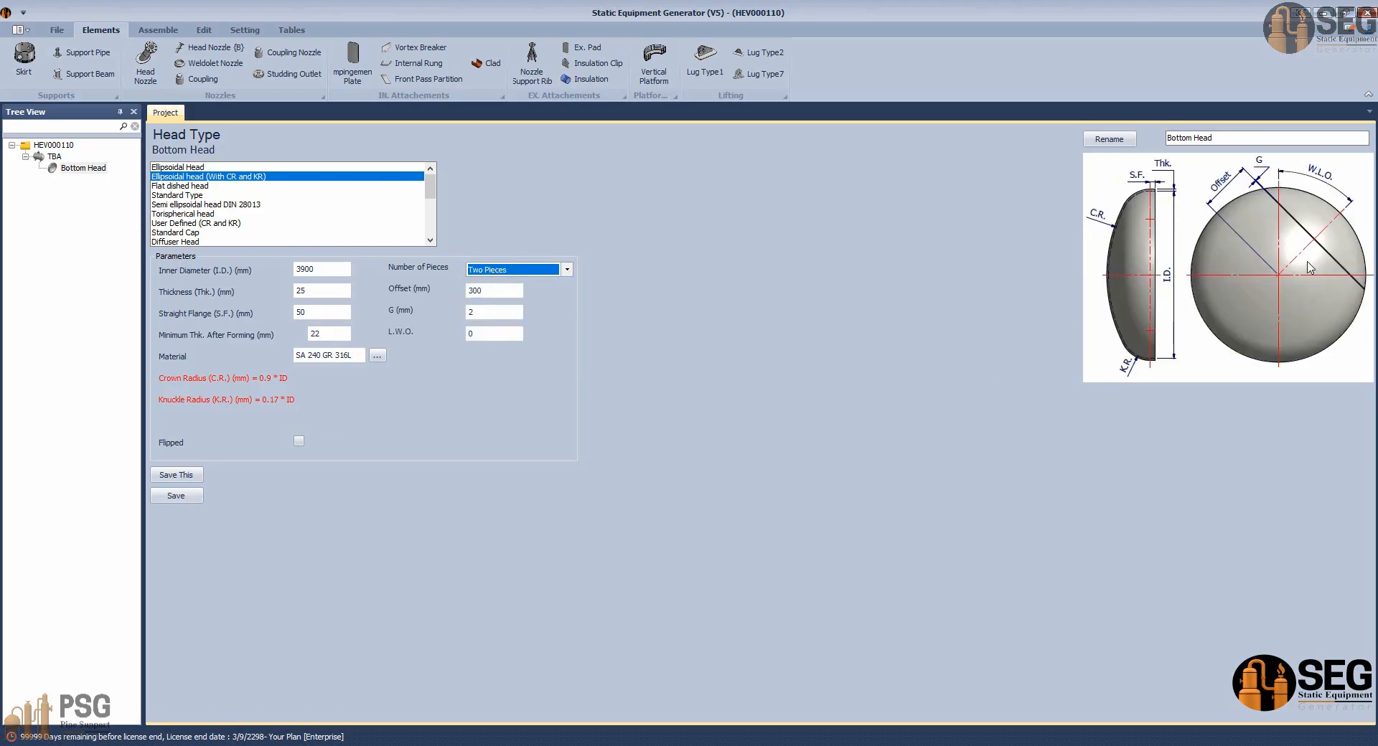
click(567, 269)
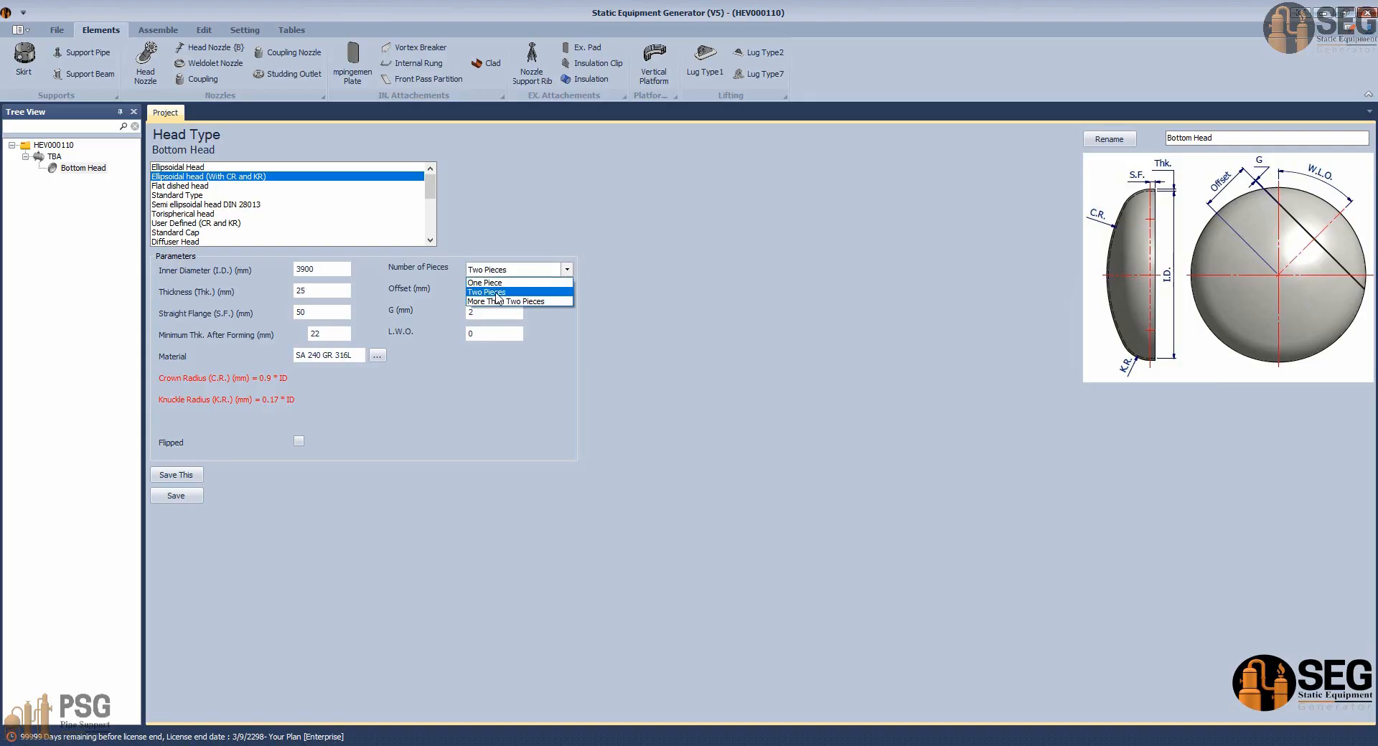
click(495, 301)
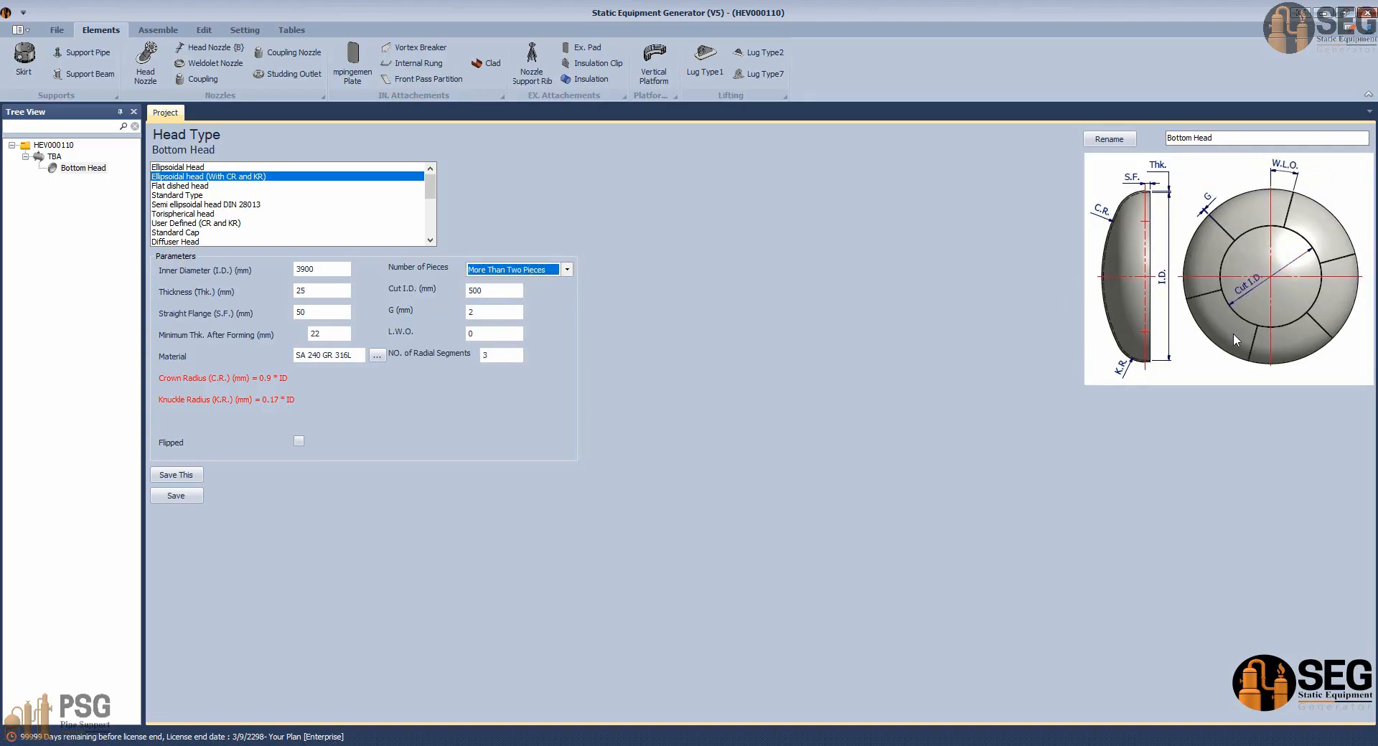
Switch to the general arrangement drawing in AutoCAD and examine the head's radial segments in the orientation plan.
mouse_move(959, 745)
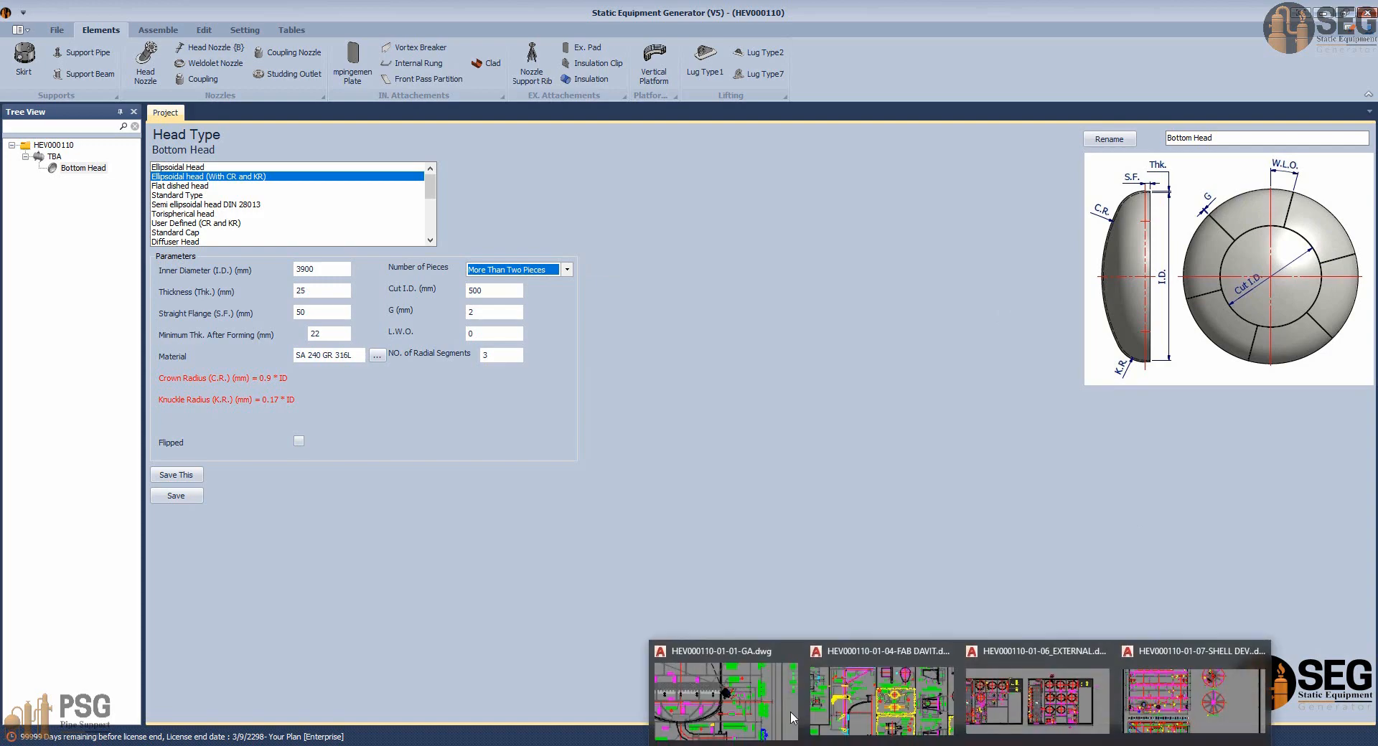
click(732, 691)
scroll(730, 494, down, 6)
middle_drag(822, 496, 635, 739)
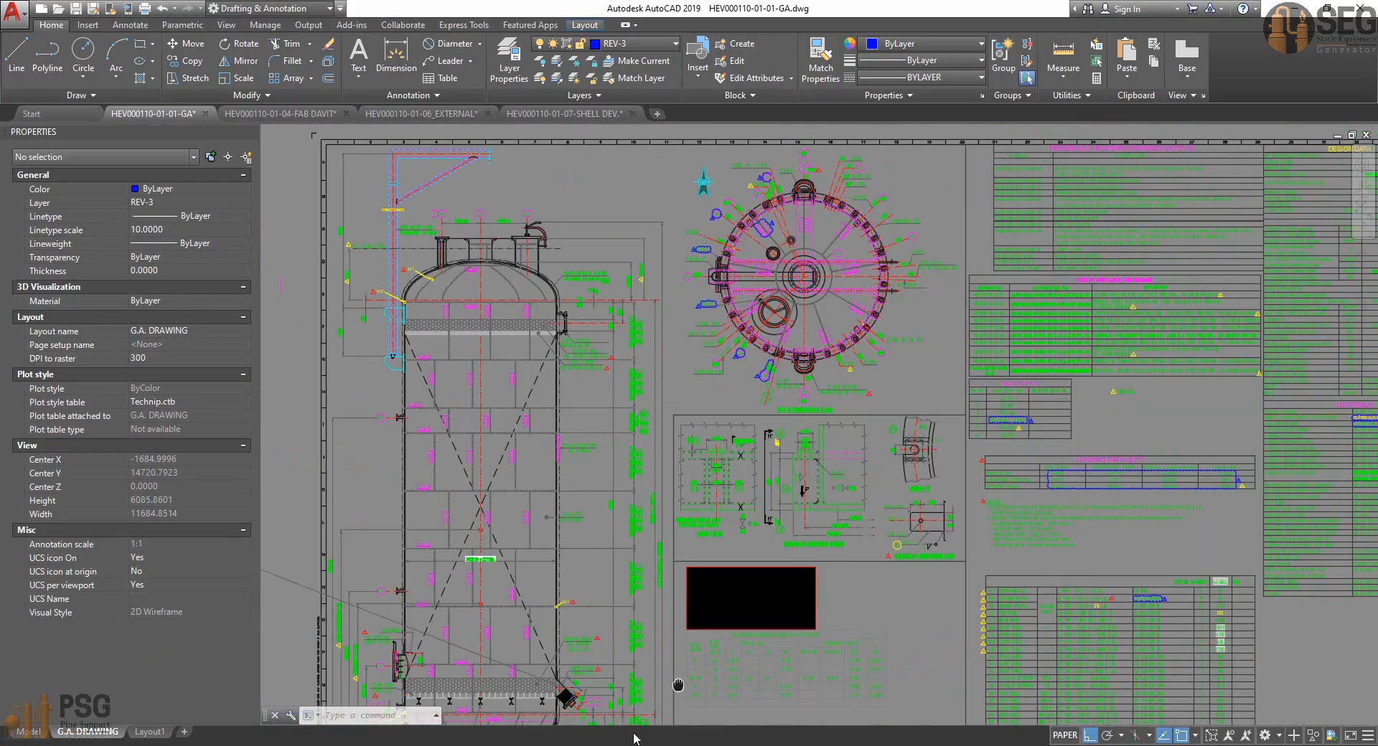
middle_drag(1001, 143, 966, 396)
scroll(723, 631, up, 2)
middle_drag(717, 625, 731, 445)
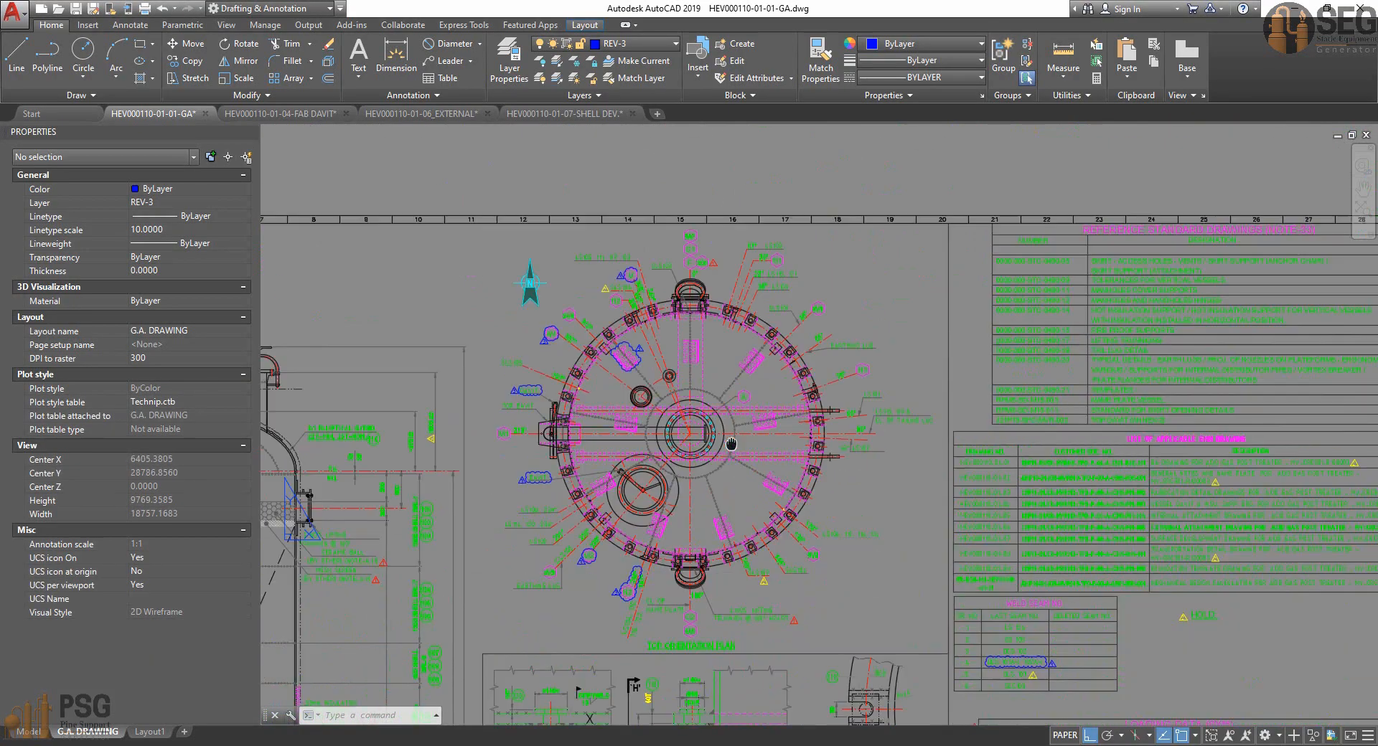
scroll(731, 445, up, 4)
middle_drag(719, 351, 735, 327)
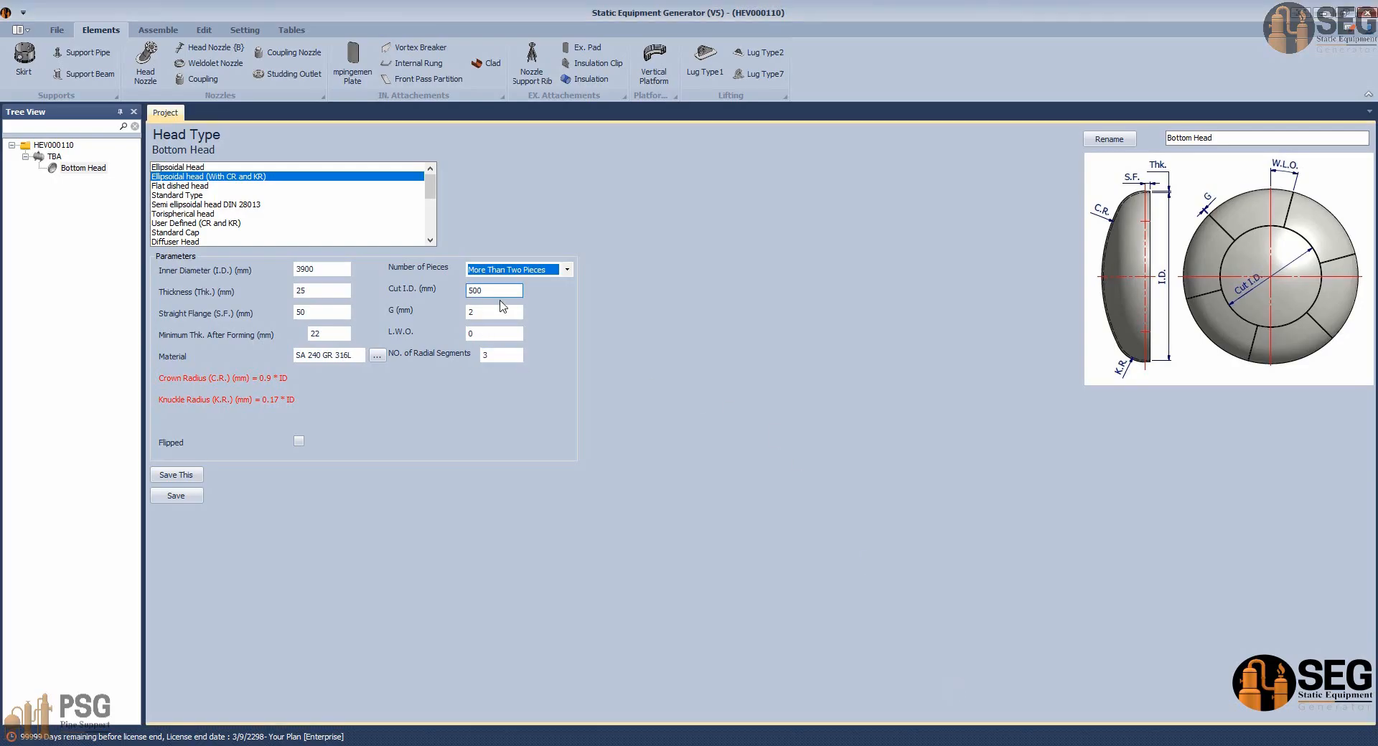
Return to Static Equipment Generator and set the bottom head's number of radial segments to 9.
click(490, 334)
click(493, 356)
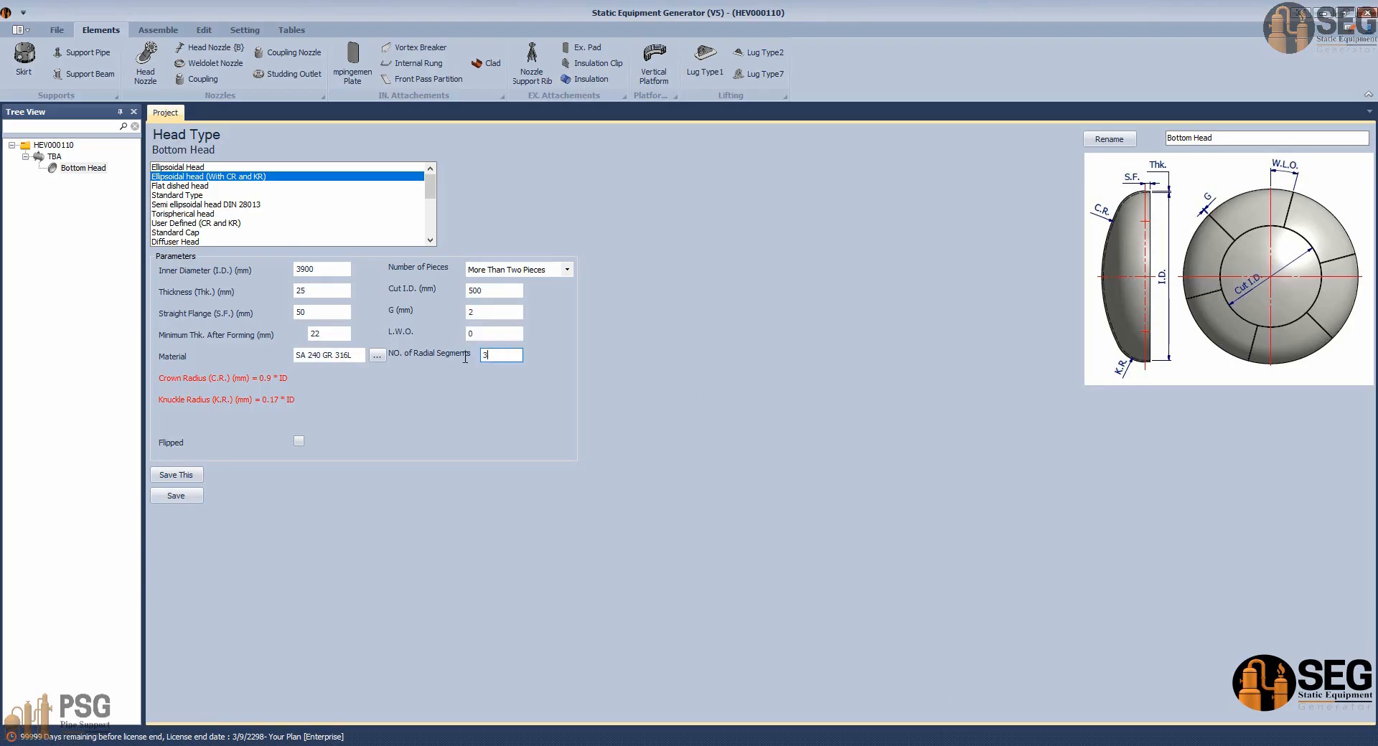
click(493, 293)
Switch to AutoCAD and measure the diameter of the dished end's central weld seam circle in the orientation plan.
click(962, 745)
click(754, 700)
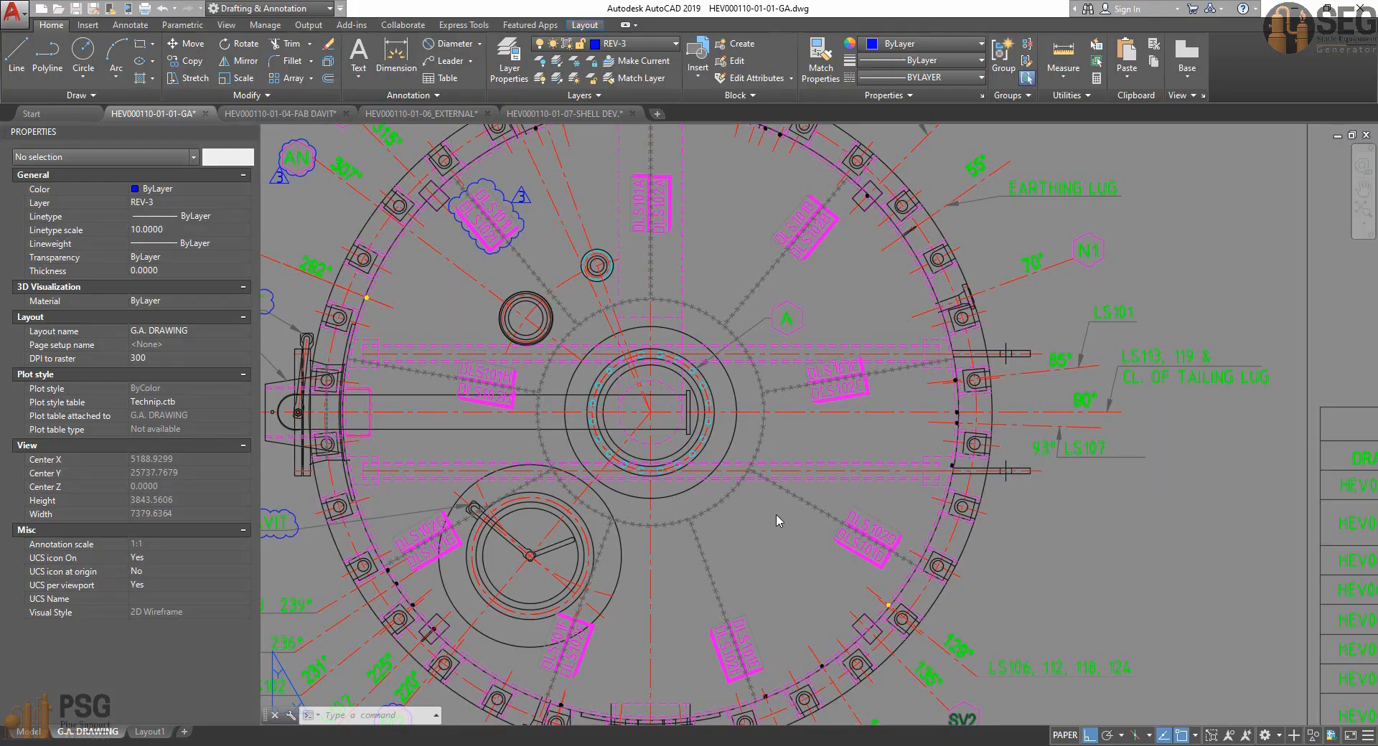
click(447, 43)
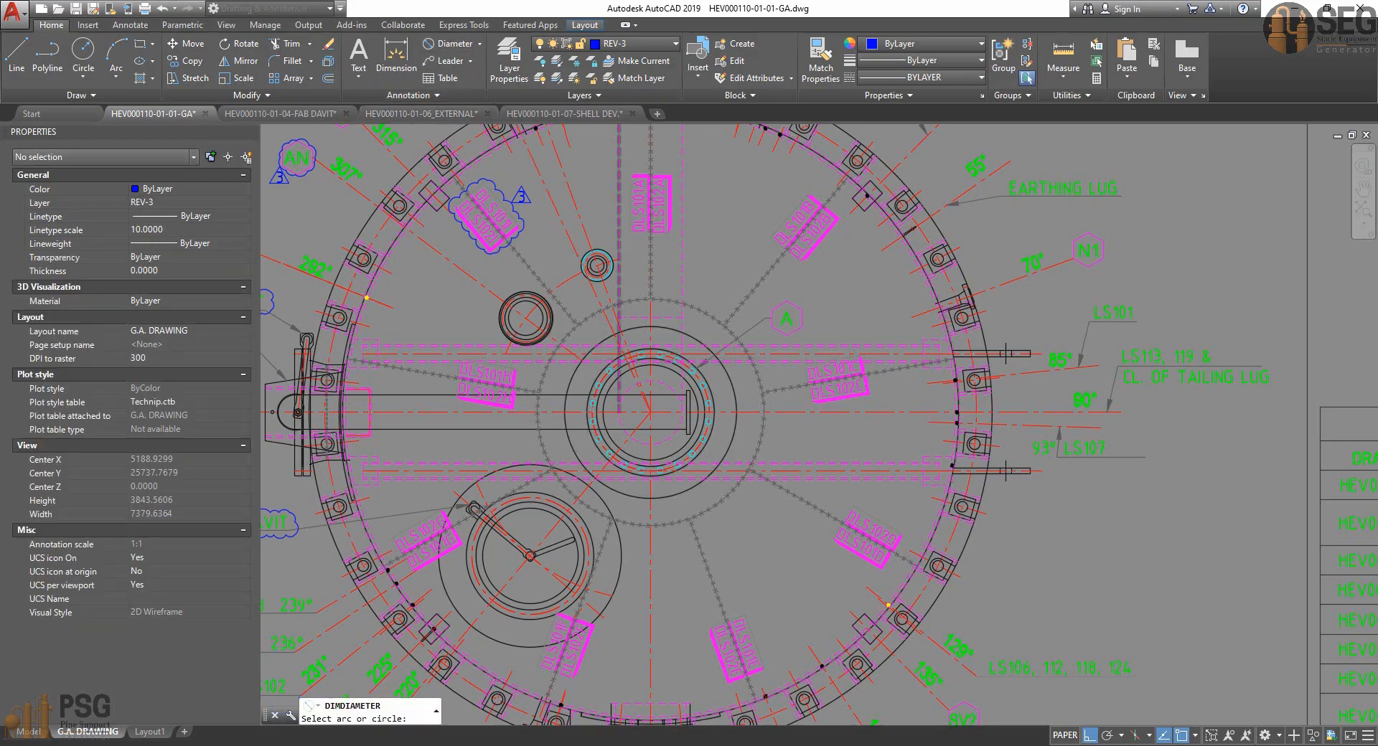
scroll(623, 376, up, 2)
click(558, 293)
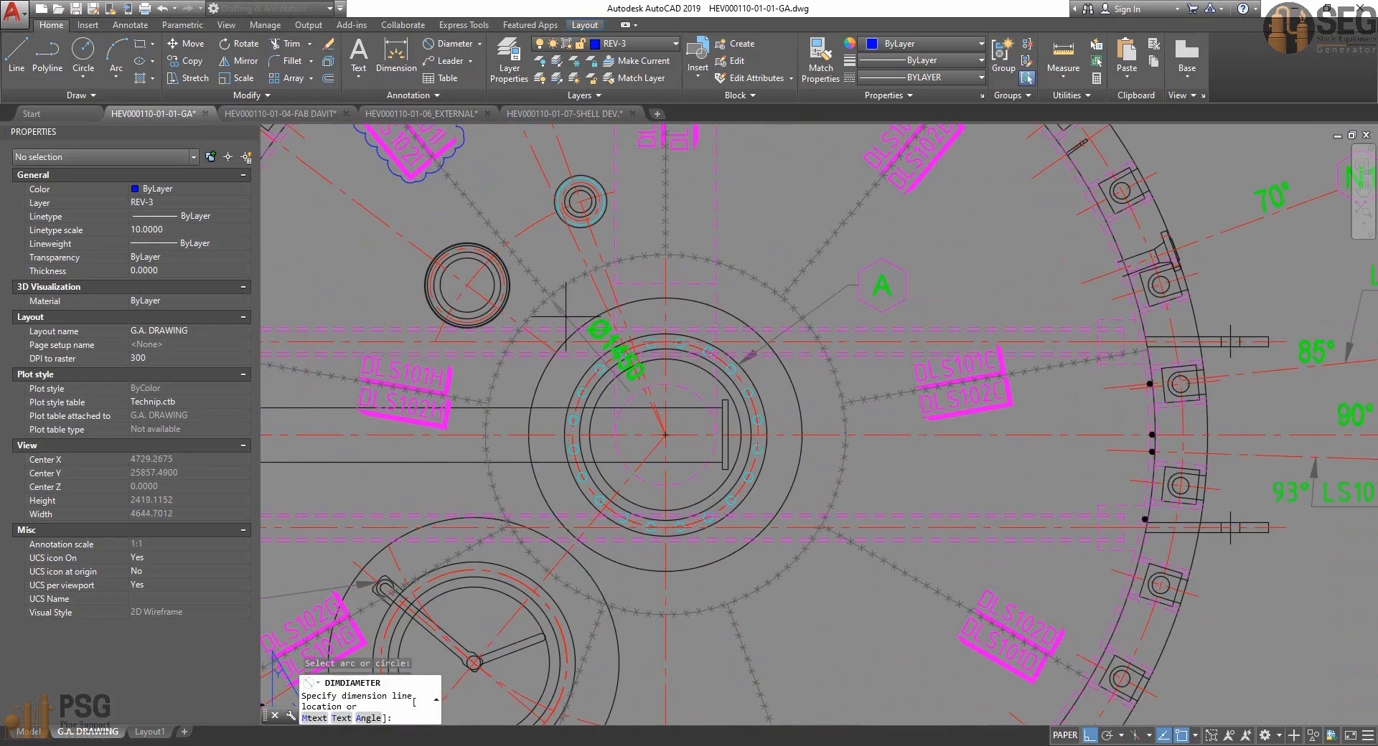
scroll(567, 352, up, 2)
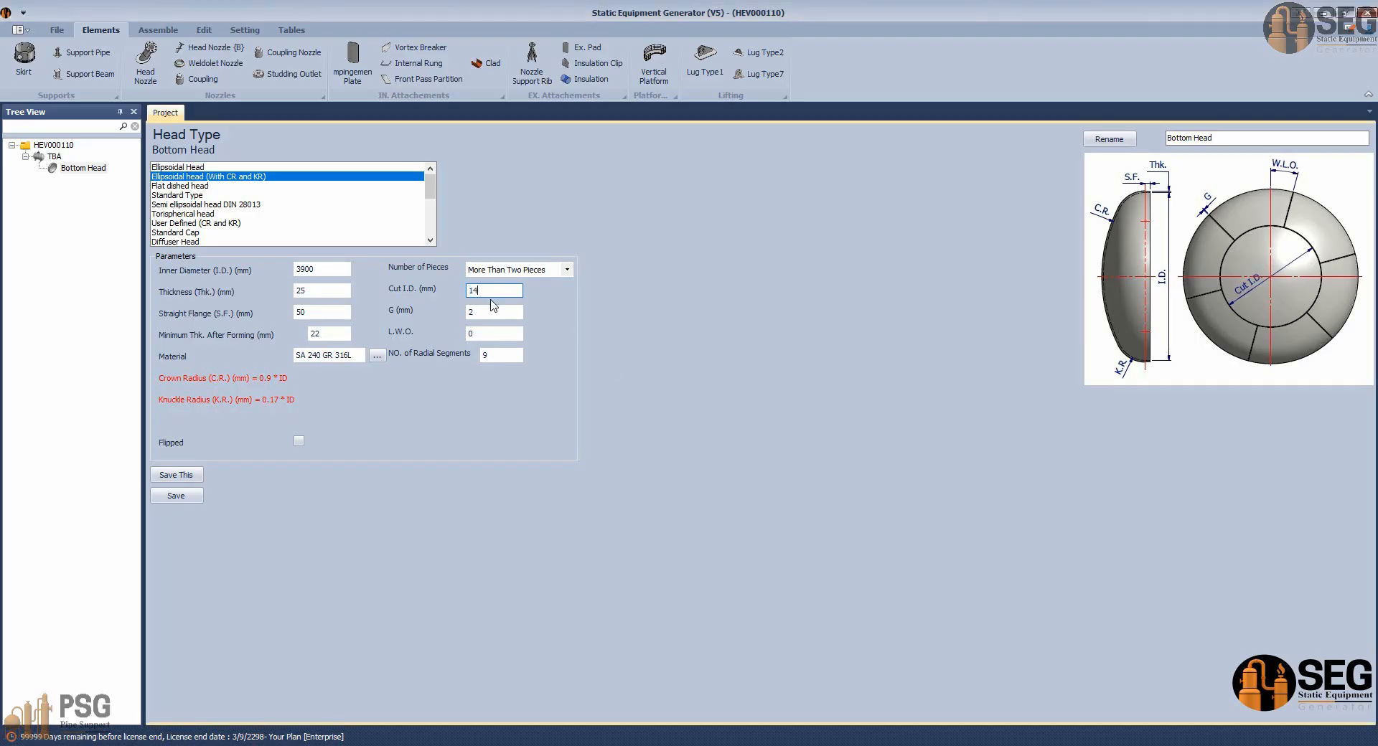
Set the bottom head's central cut inner diameter (Cut I.D.) to 1450 mm.
text(0)
key(Tab)
drag(491, 334, 414, 334)
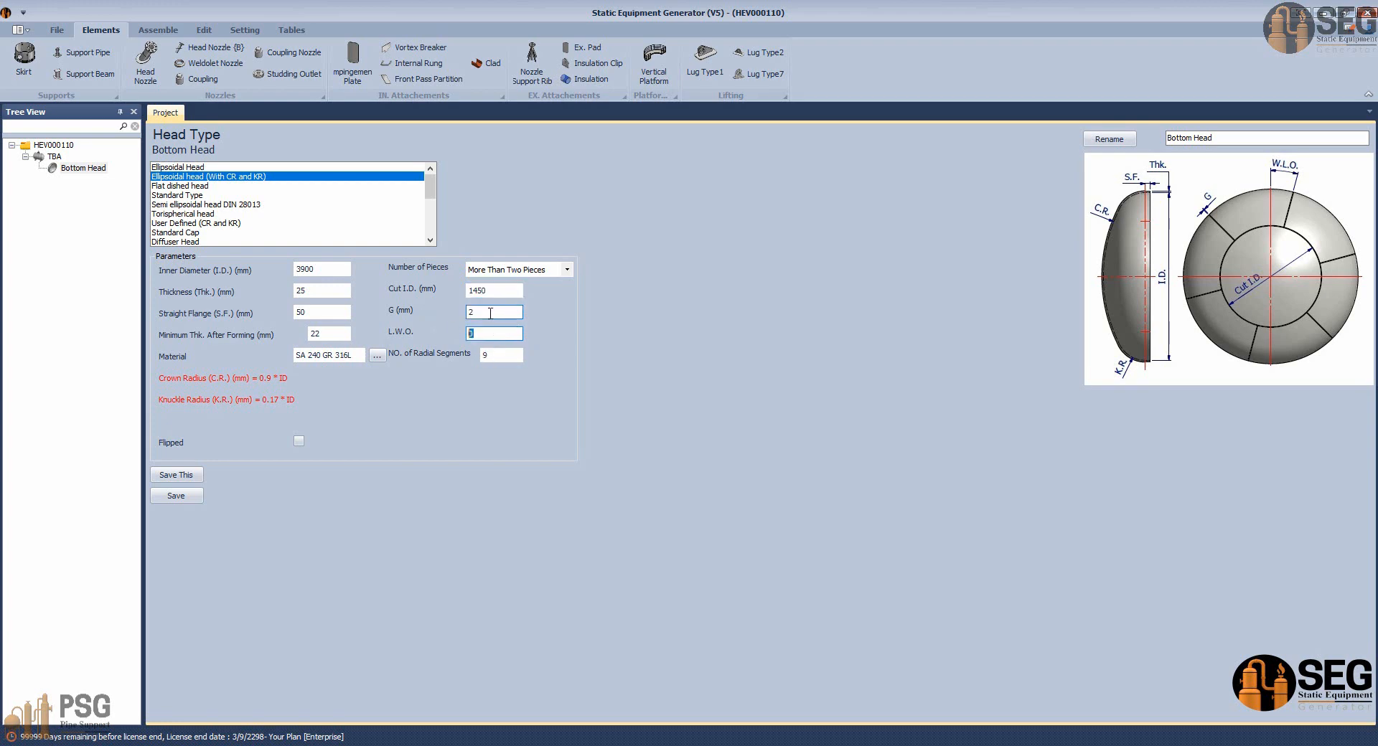
Switch to the AutoCAD general arrangement drawing and check the orientation of the head's radial weld seams in the top orientation plan.
click(937, 745)
click(752, 707)
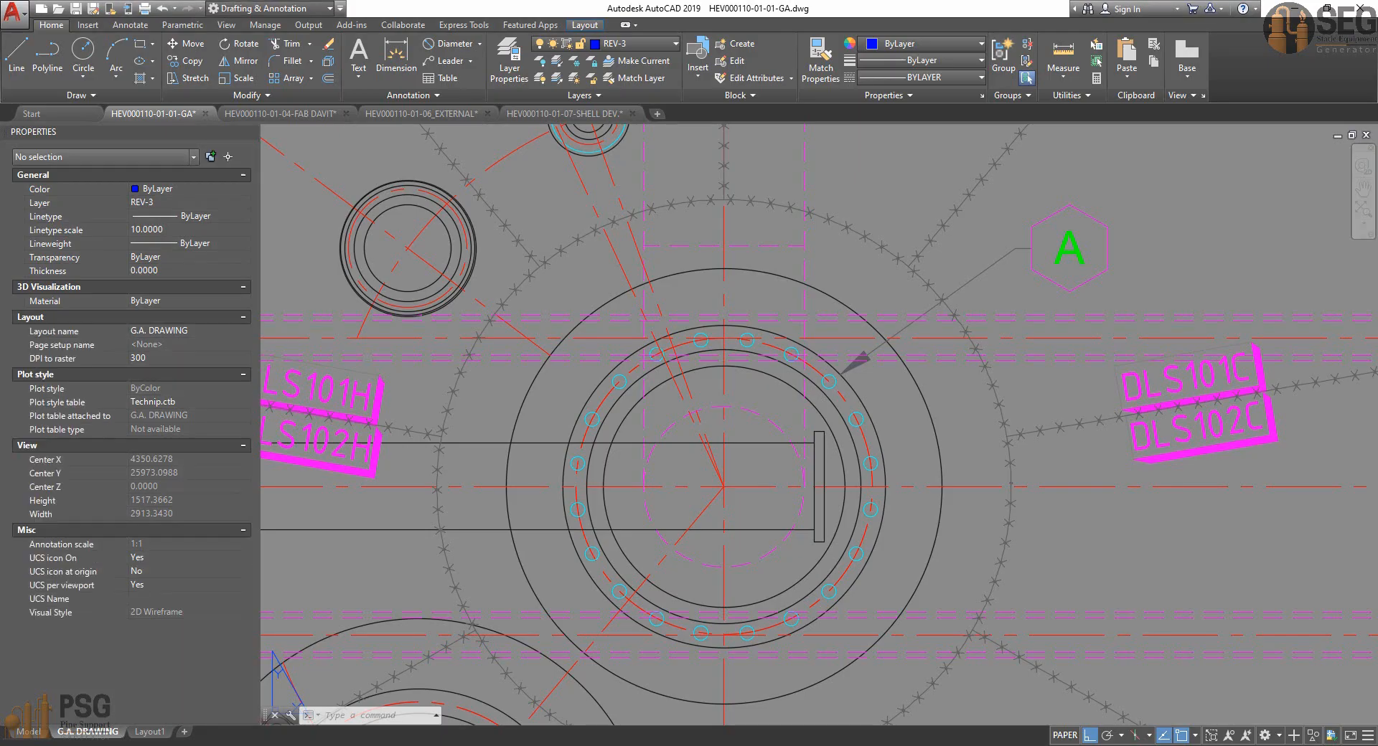
middle_drag(741, 252, 704, 518)
scroll(705, 518, down, 2)
middle_drag(695, 213, 694, 388)
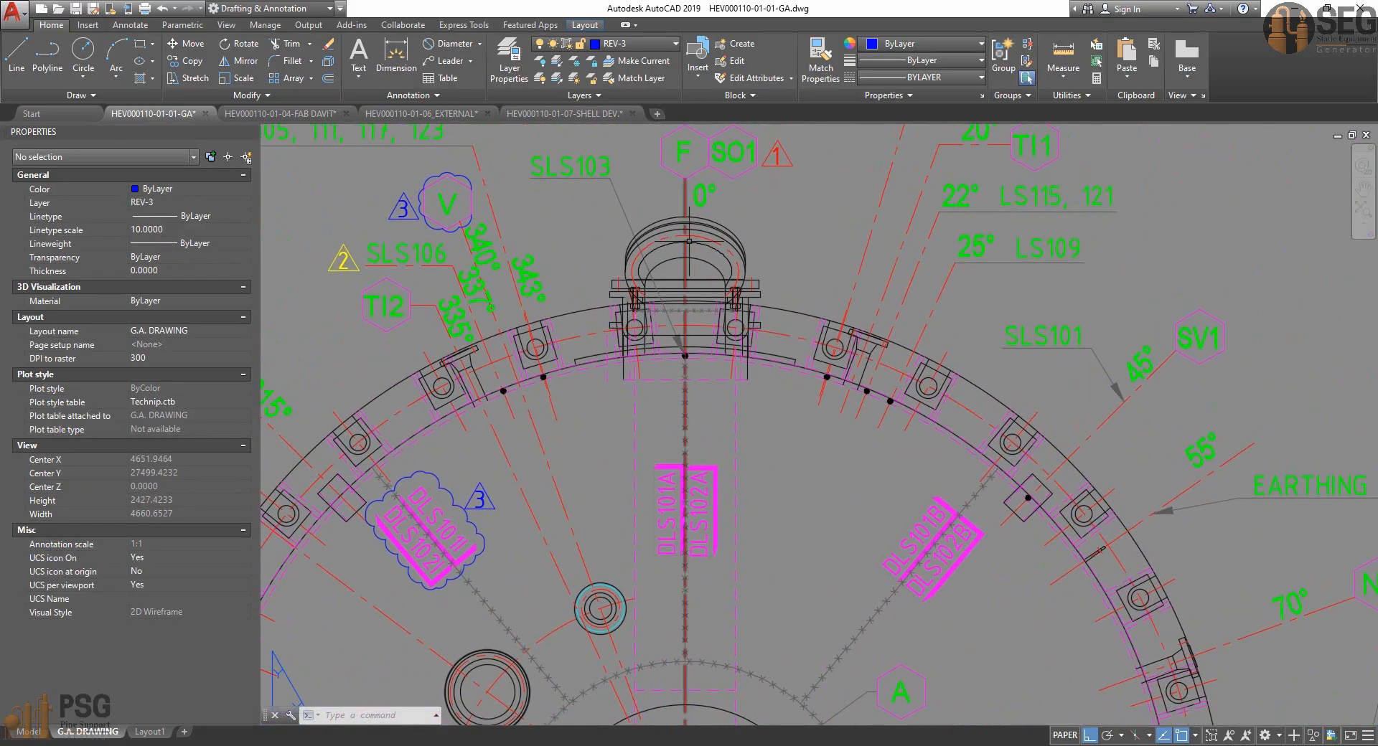
Return to Static Equipment Generator, save the bottom head, generate its Inventor assembly and view the resulting model.
click(972, 745)
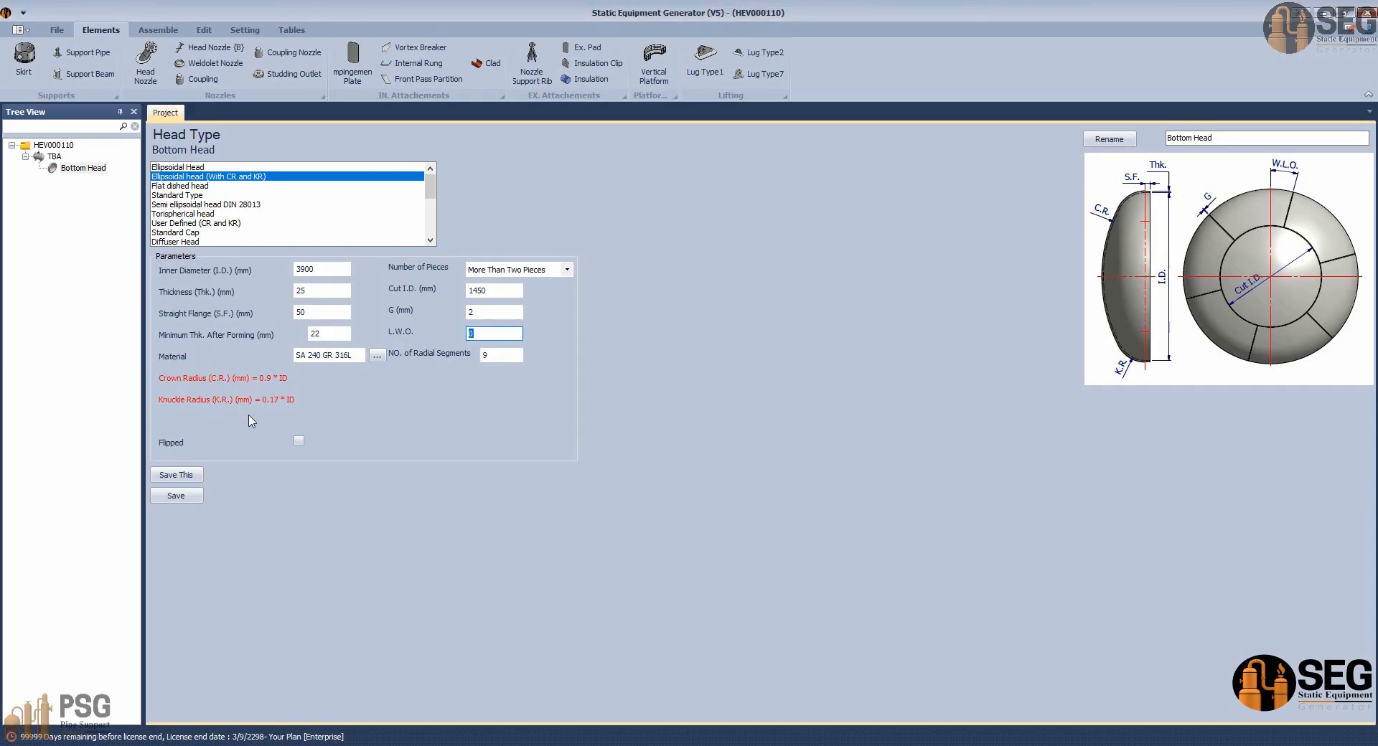
click(174, 498)
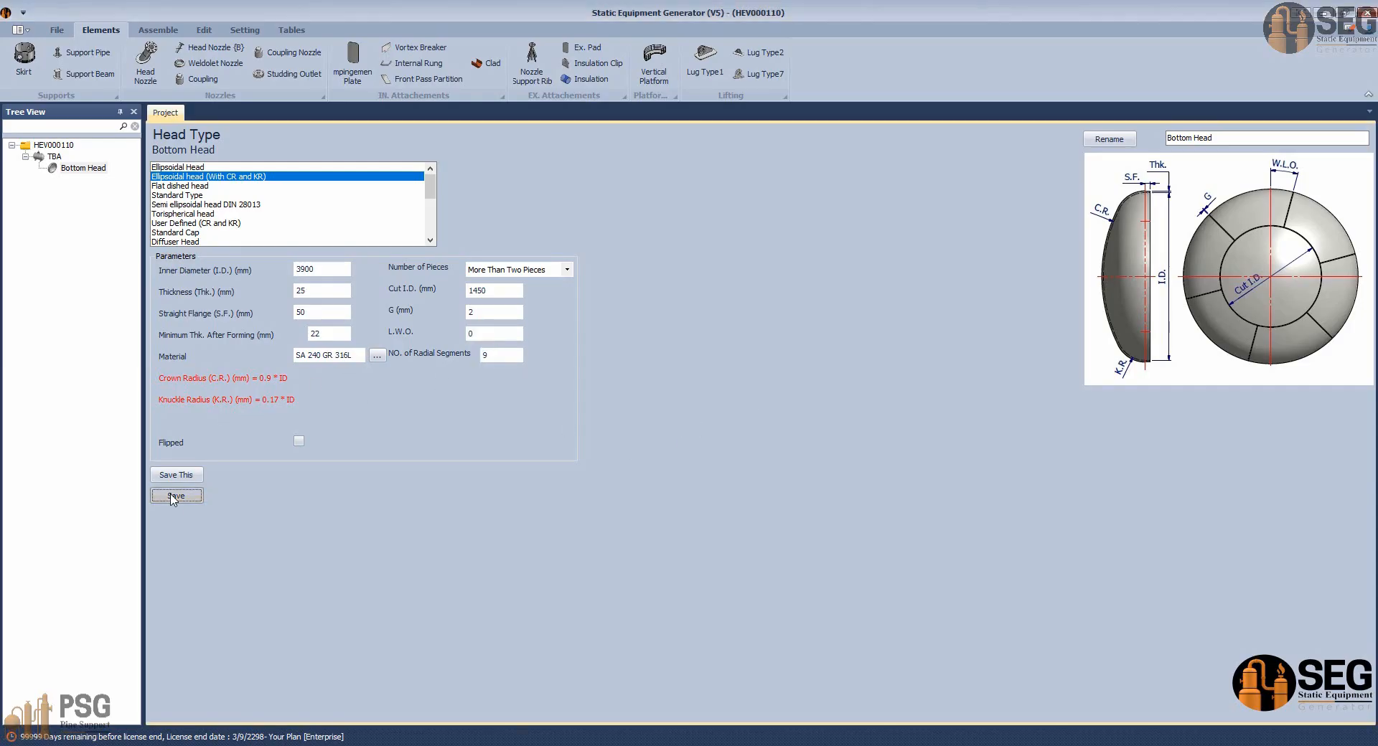
click(158, 29)
click(28, 59)
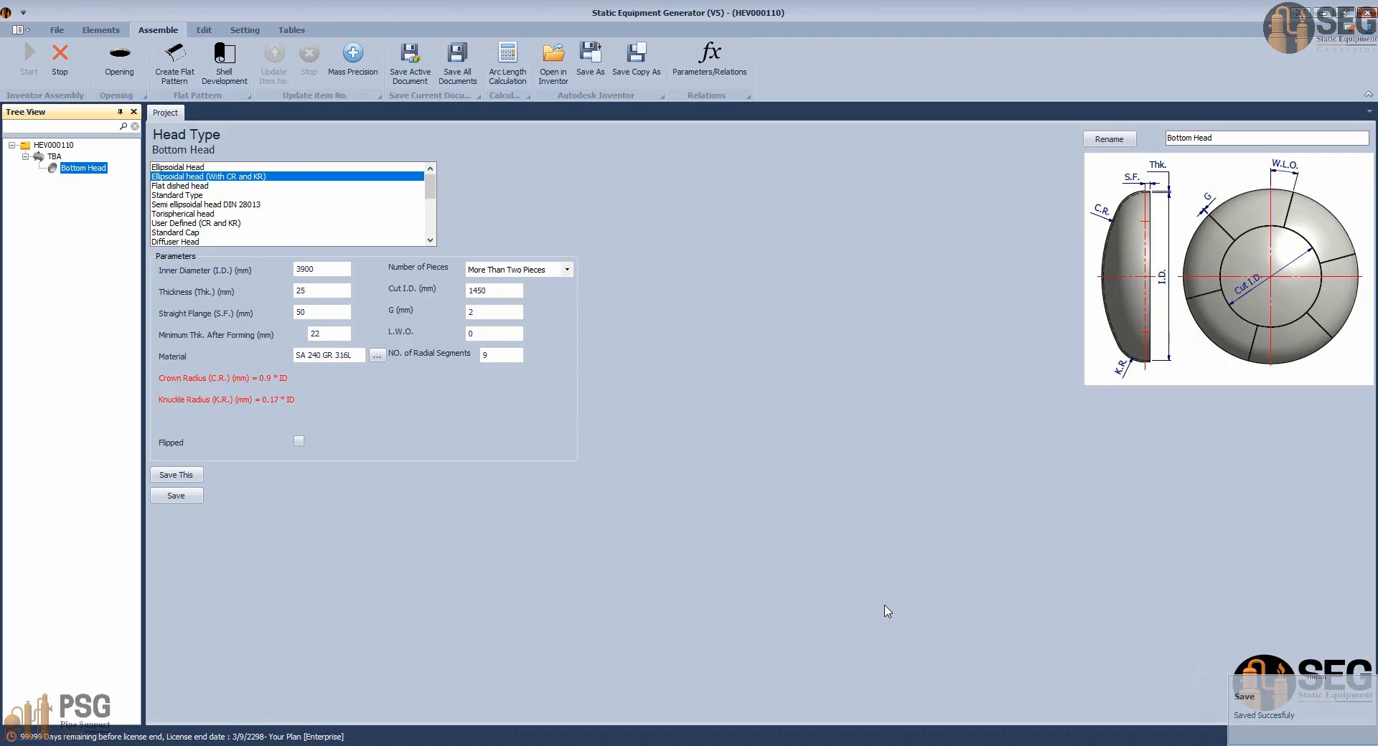
click(898, 745)
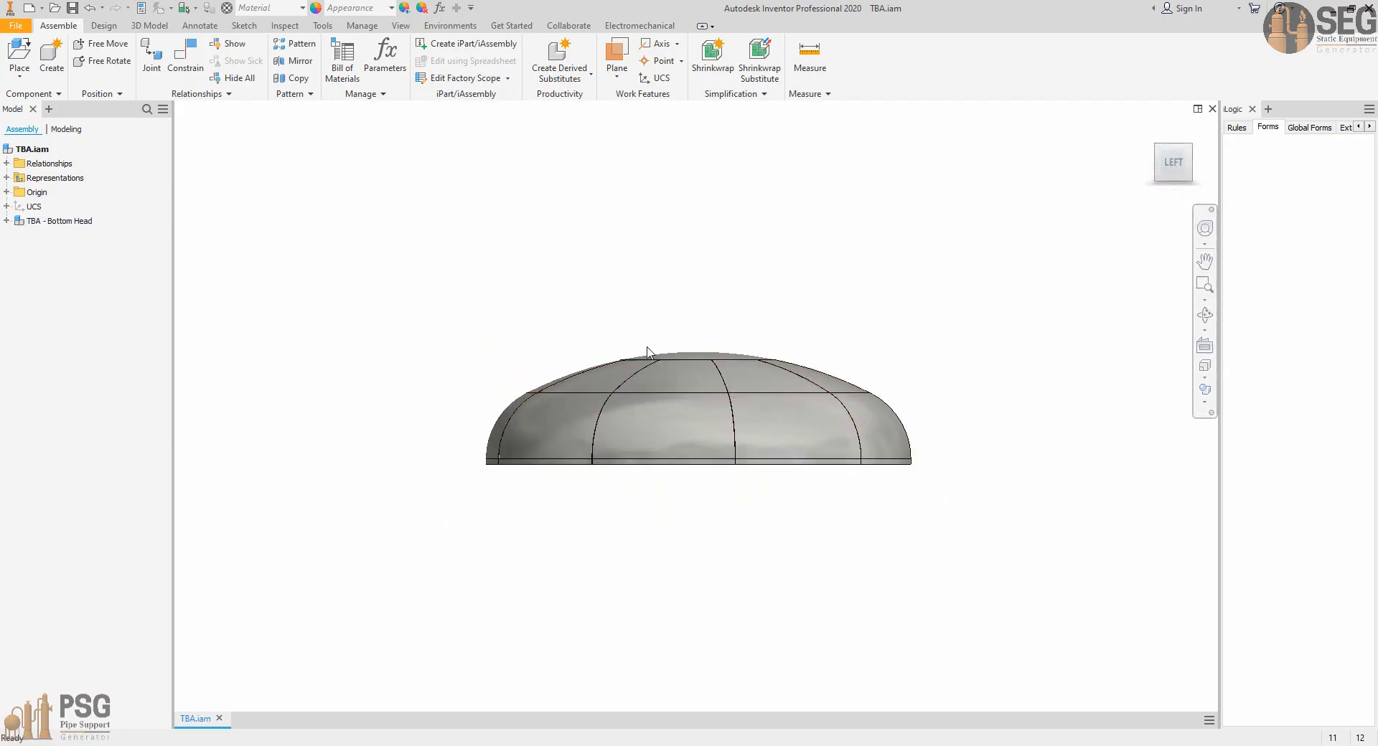
scroll(832, 430, up, 3)
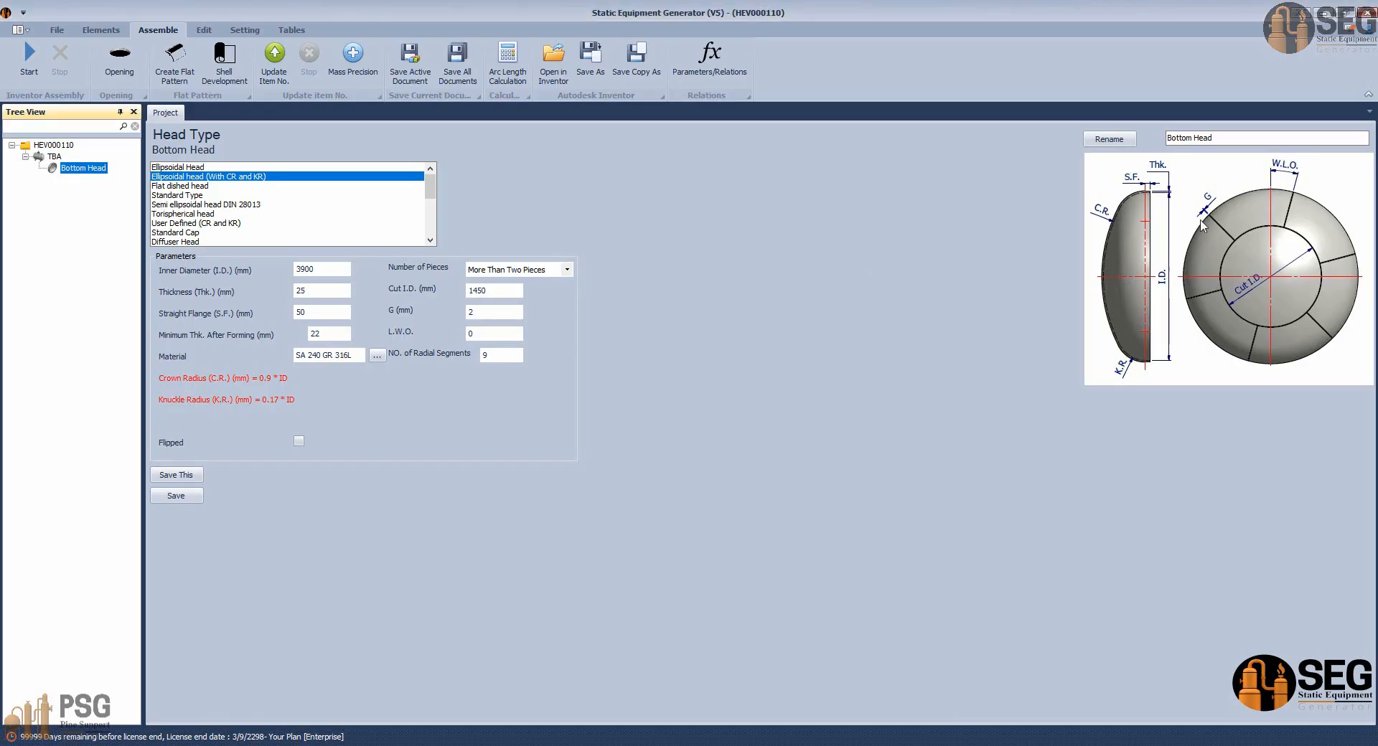
In Static Equipment Generator, mark the bottom head as flipped and save its parameters.
click(299, 441)
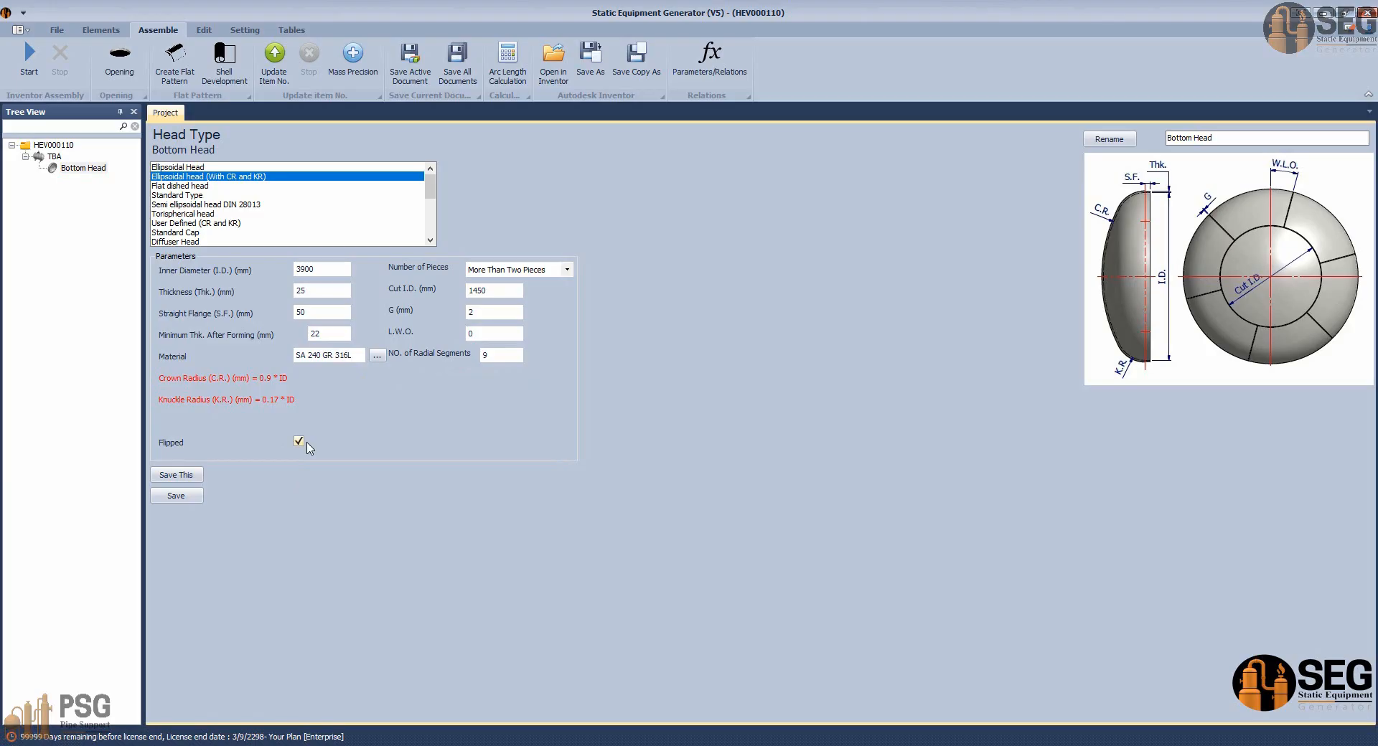
click(183, 503)
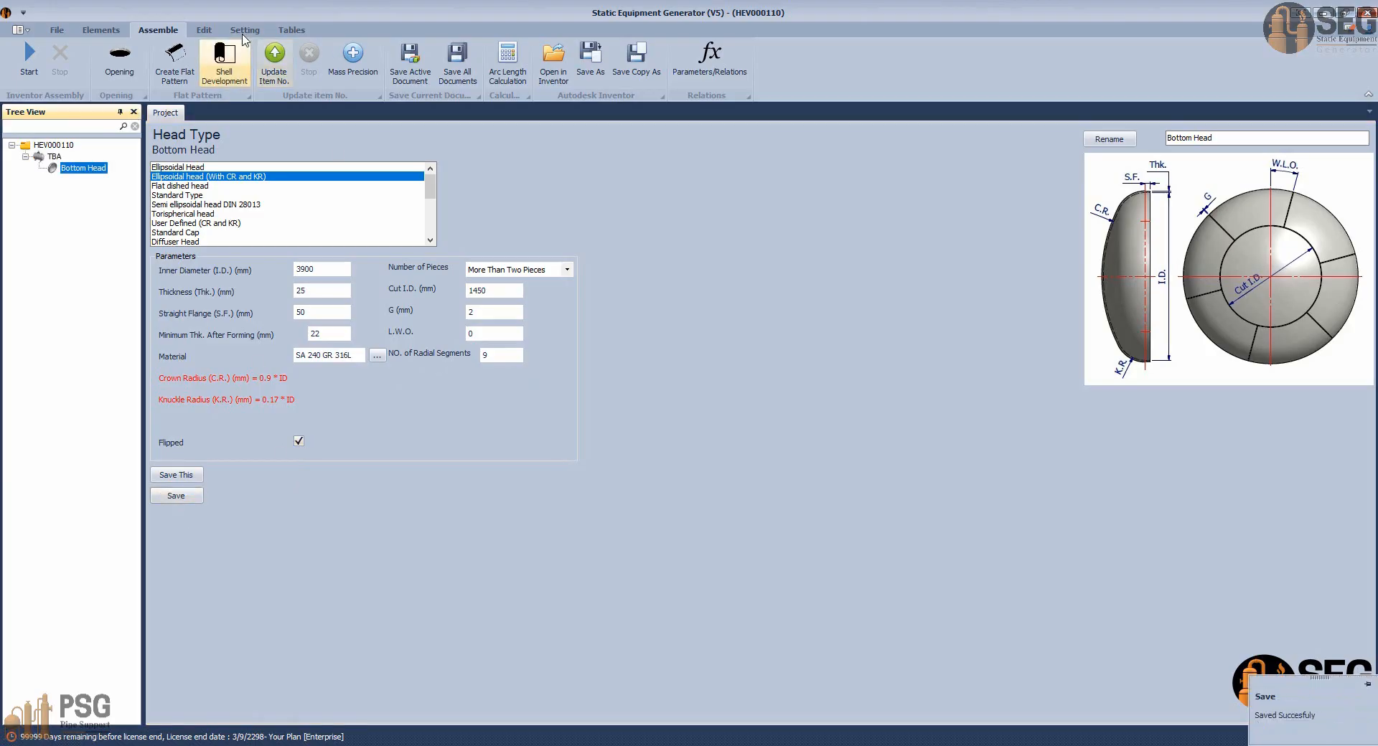
Enable Parent Preview and Child Preview in the application settings and save them.
click(245, 29)
click(214, 61)
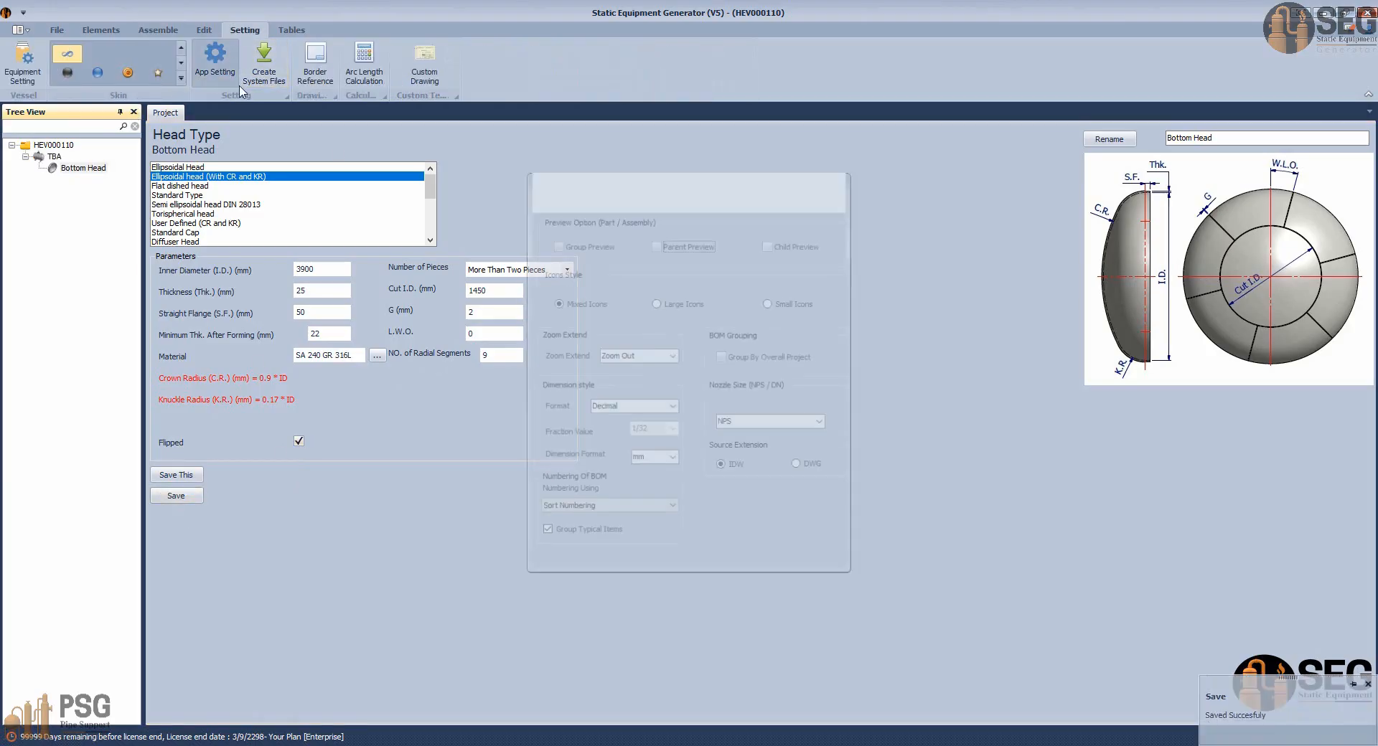
click(770, 244)
click(683, 246)
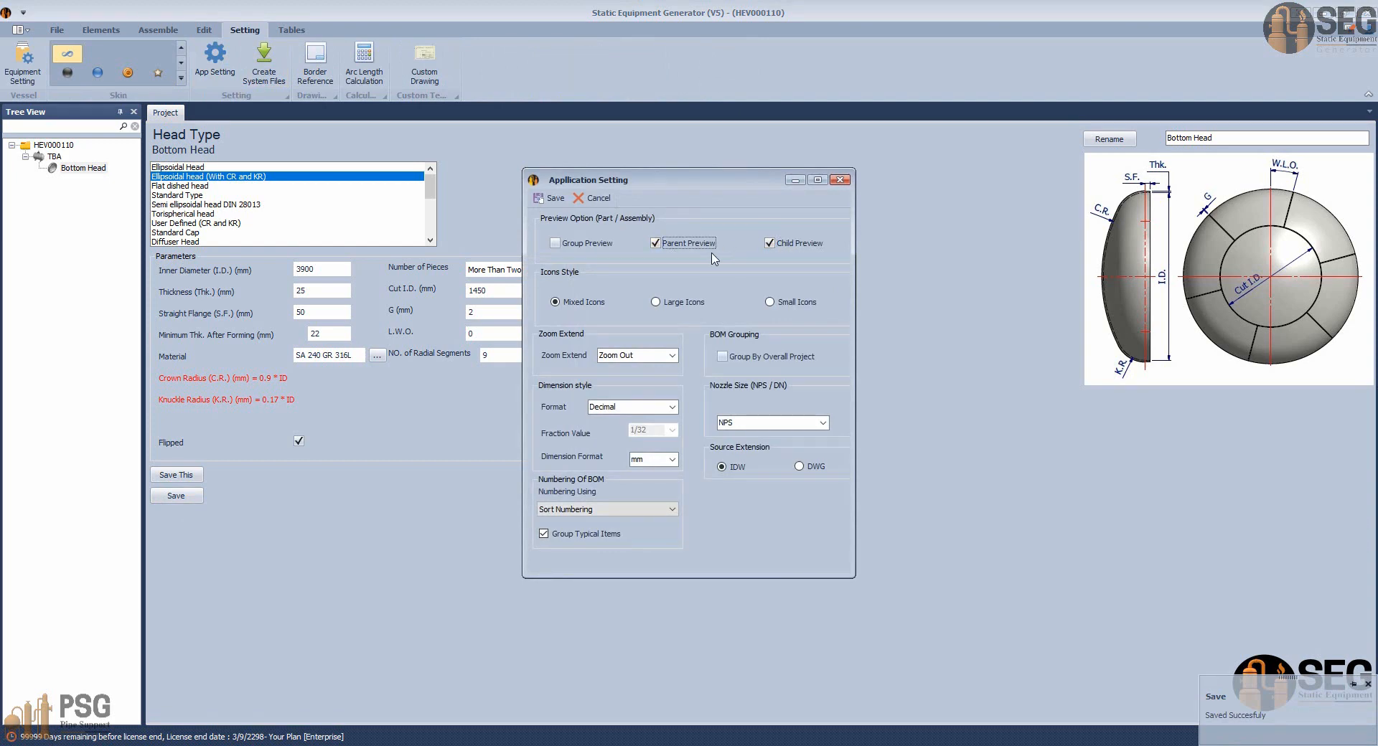
click(549, 198)
Regenerate the Inventor assembly with the flipped bottom head.
click(158, 29)
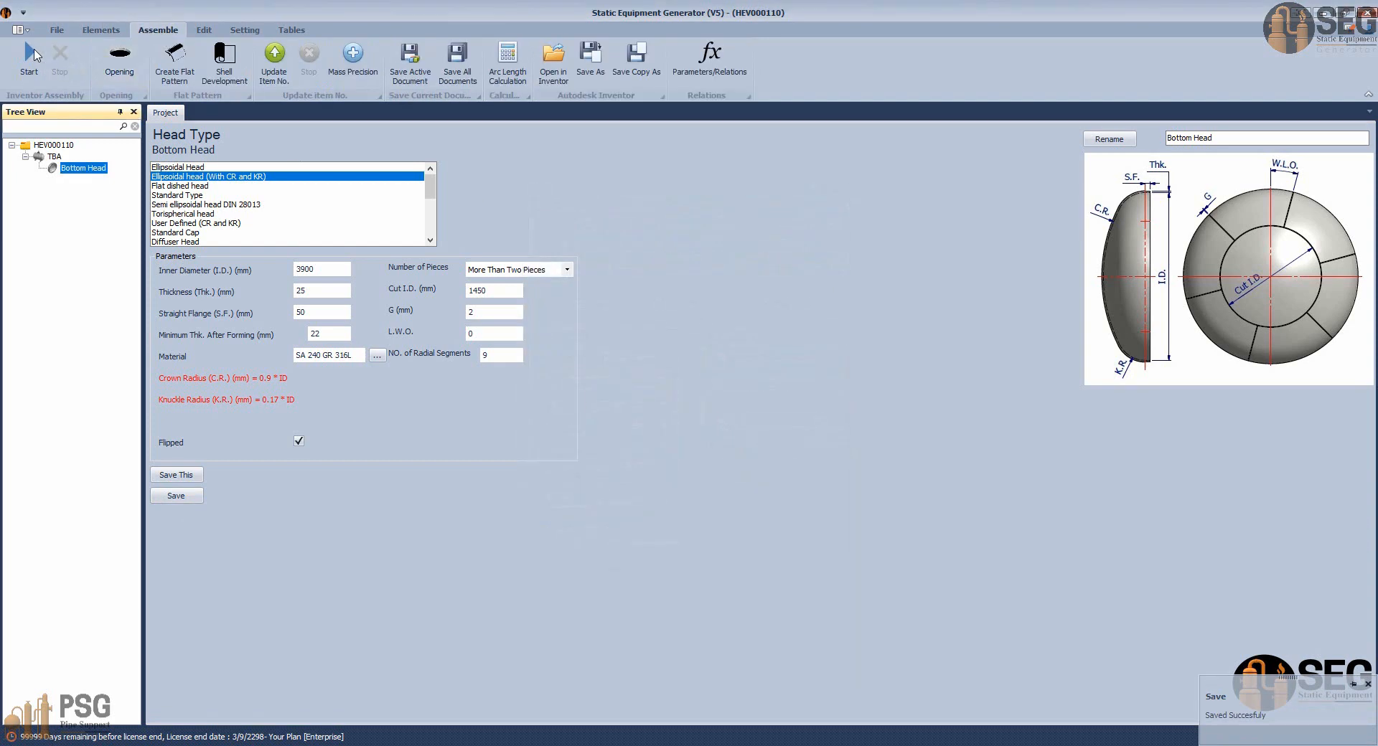
click(30, 57)
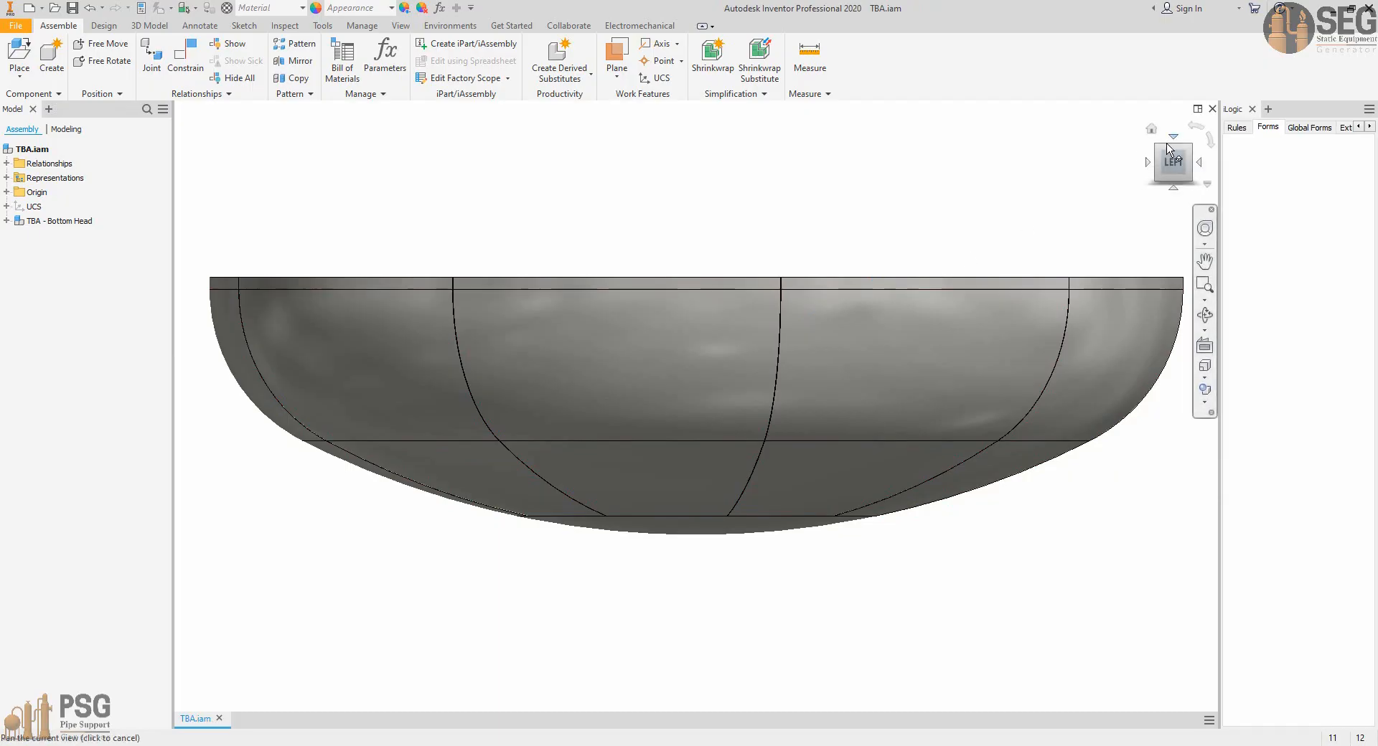
Examine the flipped head's radial segments and central seam in Inventor from the top, with the view rotated to put one seam at 0°.
click(1173, 137)
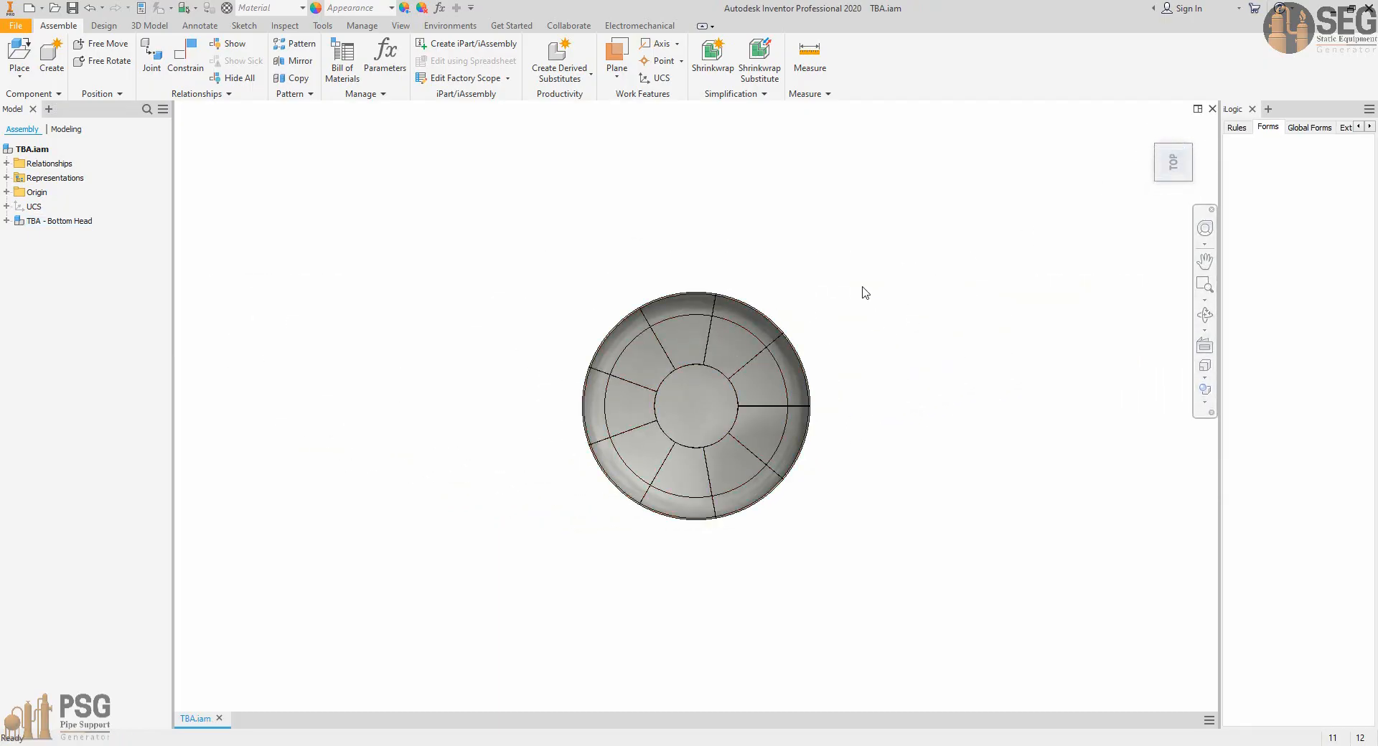
click(1195, 127)
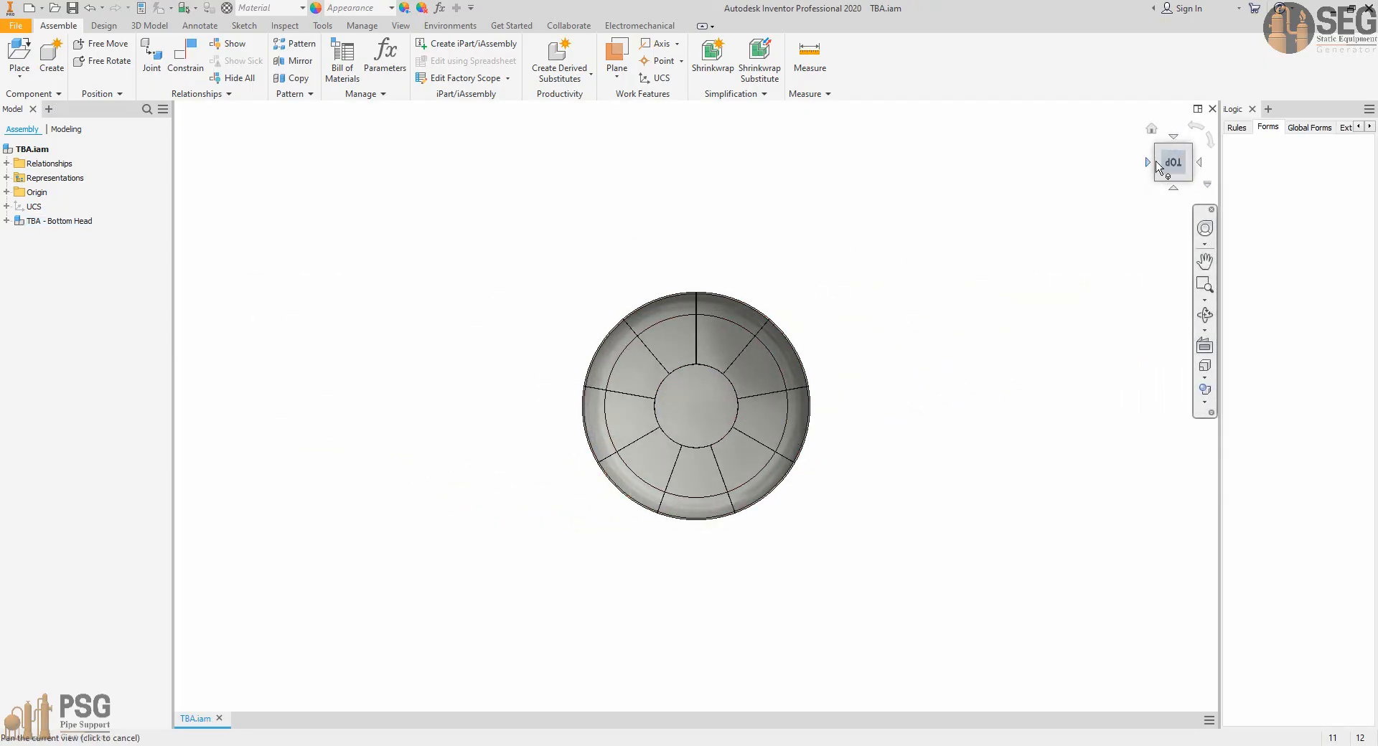
scroll(1157, 164, up, 2)
middle_drag(736, 369, 910, 172)
scroll(634, 297, up, 3)
middle_drag(634, 298, 648, 394)
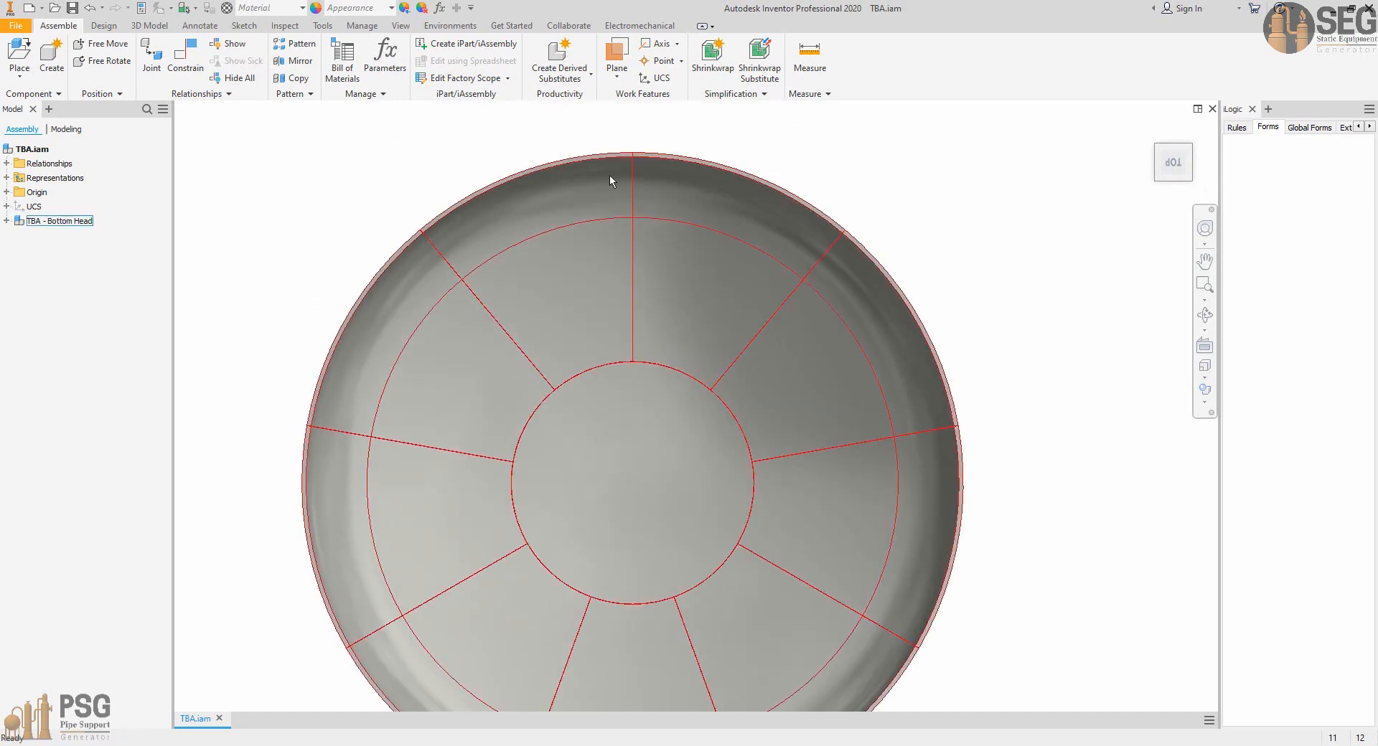
scroll(635, 163, up, 4)
scroll(635, 152, down, 3)
middle_drag(636, 153, 632, 123)
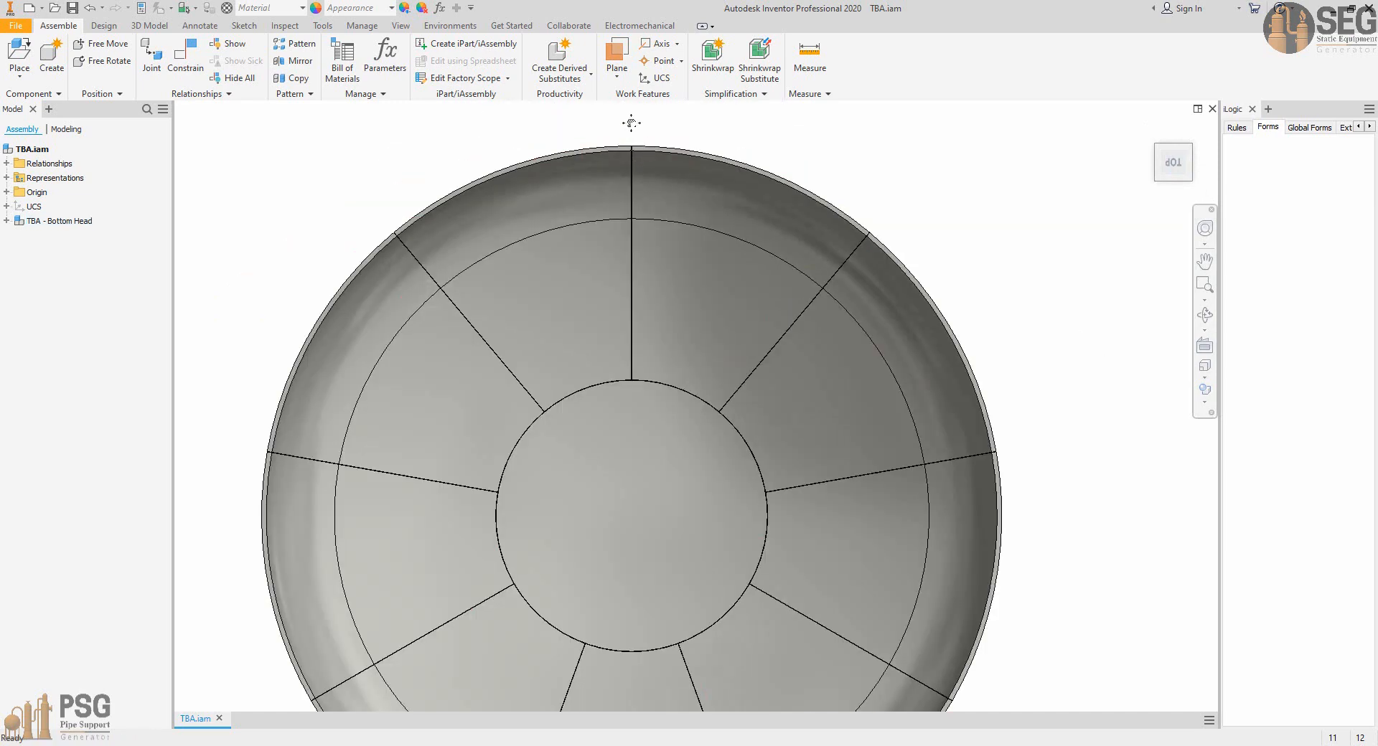
scroll(632, 123, down, 3)
middle_drag(640, 209, 638, 245)
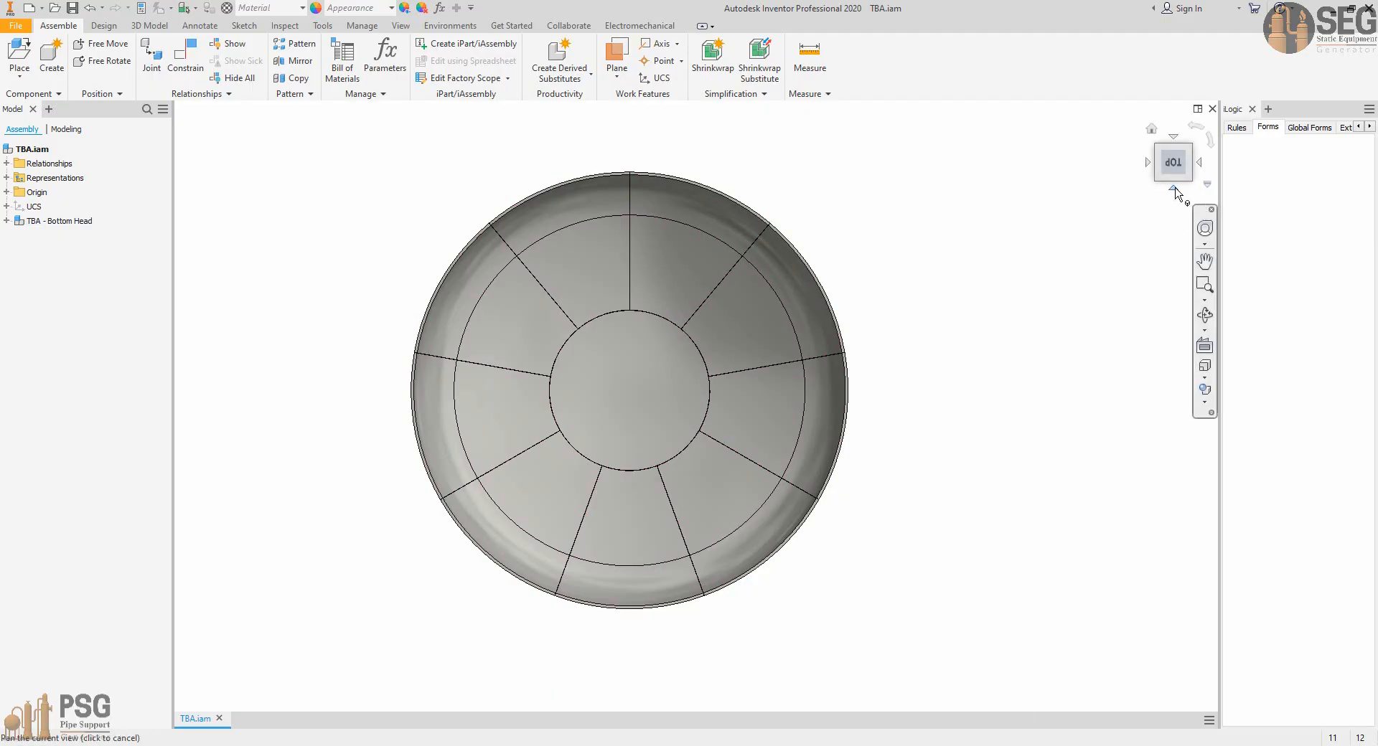
click(1174, 190)
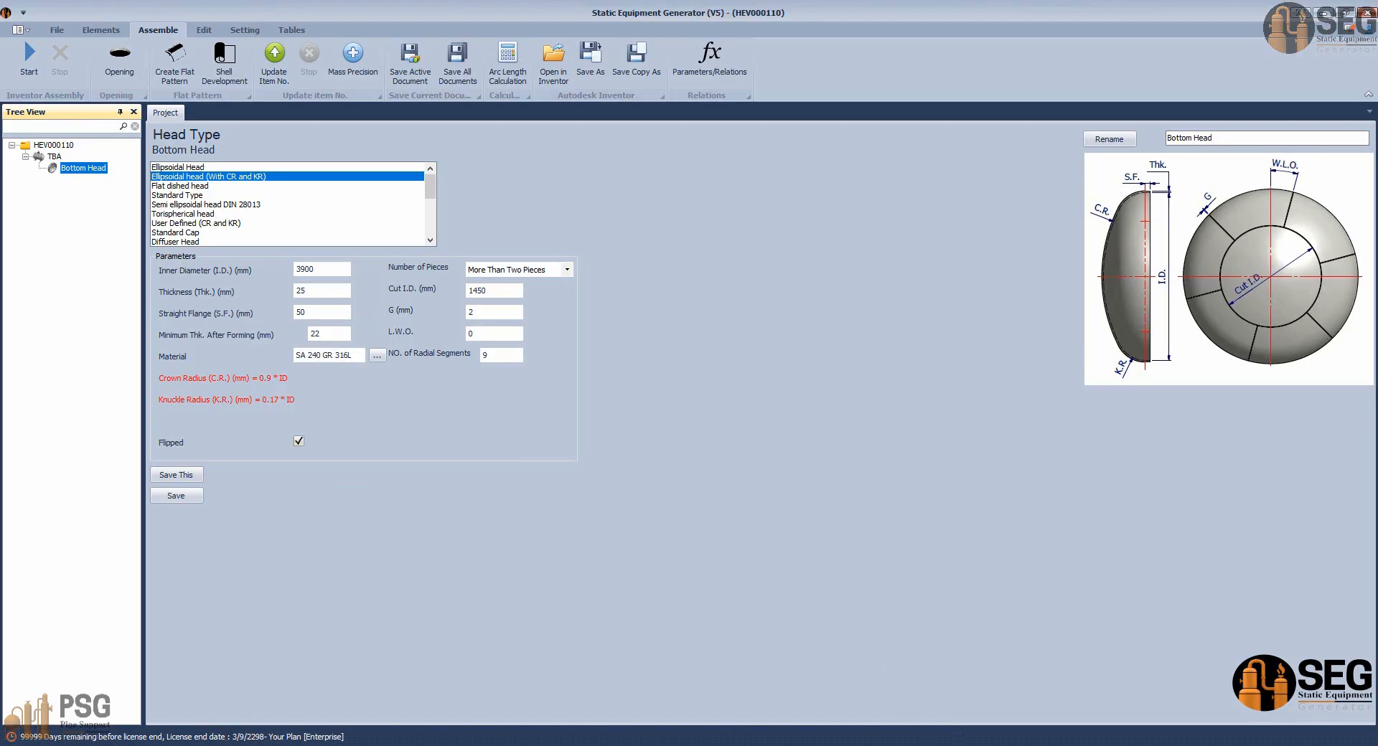
Switch to the AutoCAD general arrangement drawing and examine the lowest shell course's height, diameter, thickness and weld seam labels in the elevation.
click(962, 745)
click(777, 706)
scroll(610, 511, down, 4)
middle_drag(587, 507, 659, 342)
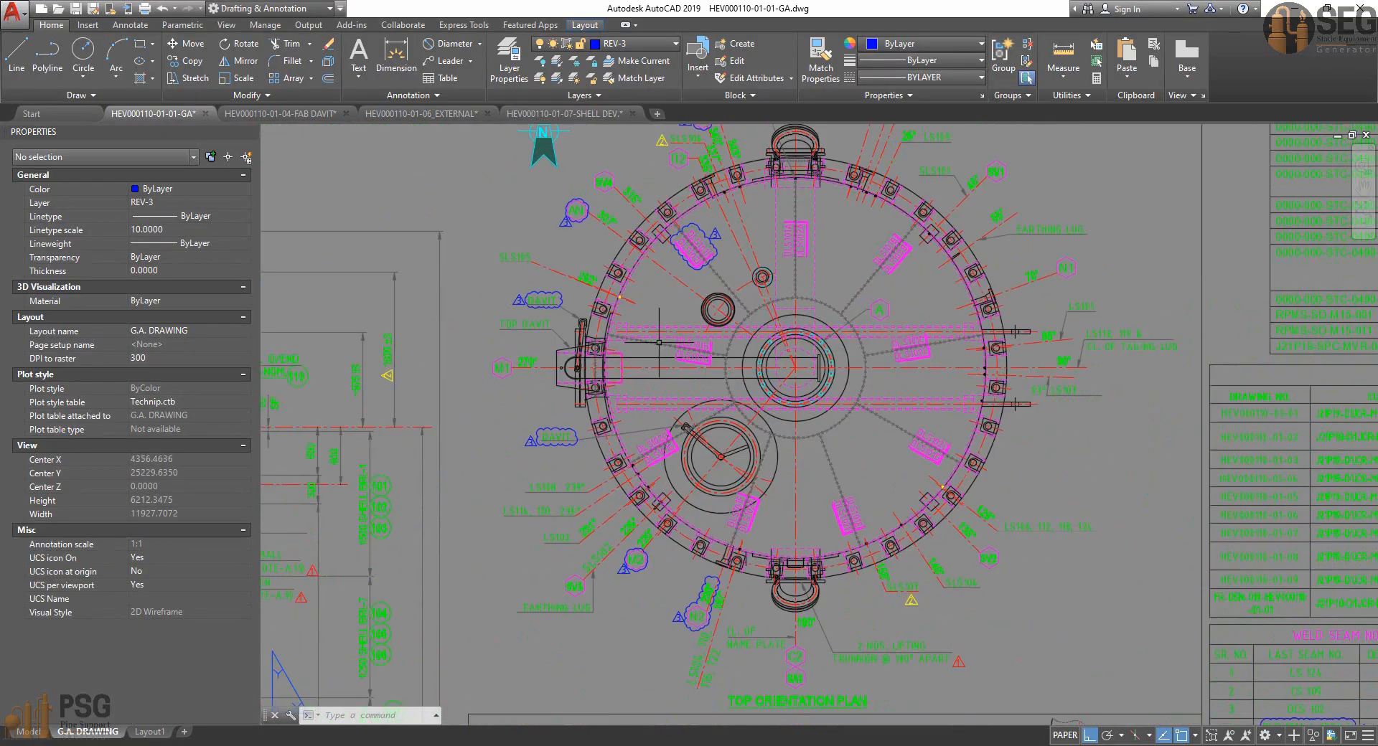
scroll(646, 369, down, 4)
middle_drag(544, 454, 756, 154)
scroll(641, 520, up, 4)
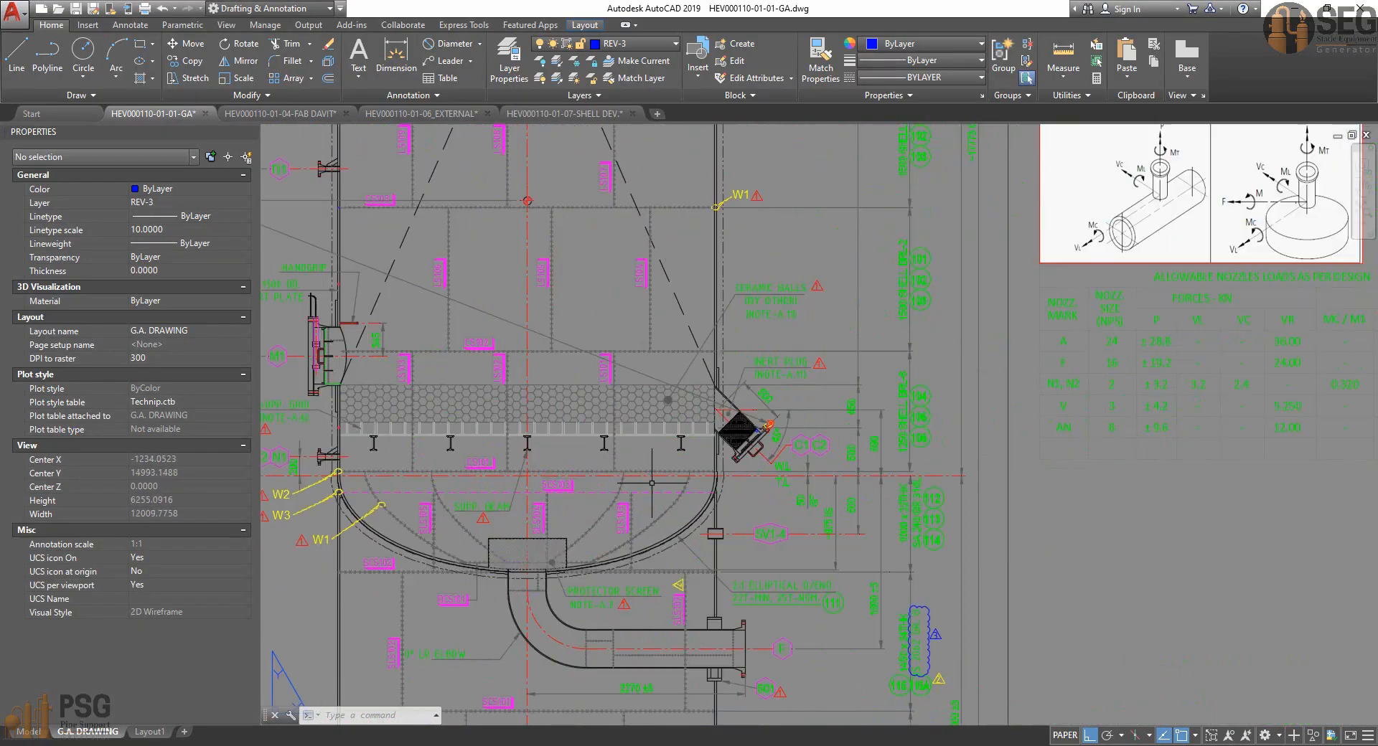
scroll(652, 483, up, 2)
middle_drag(656, 502, 657, 596)
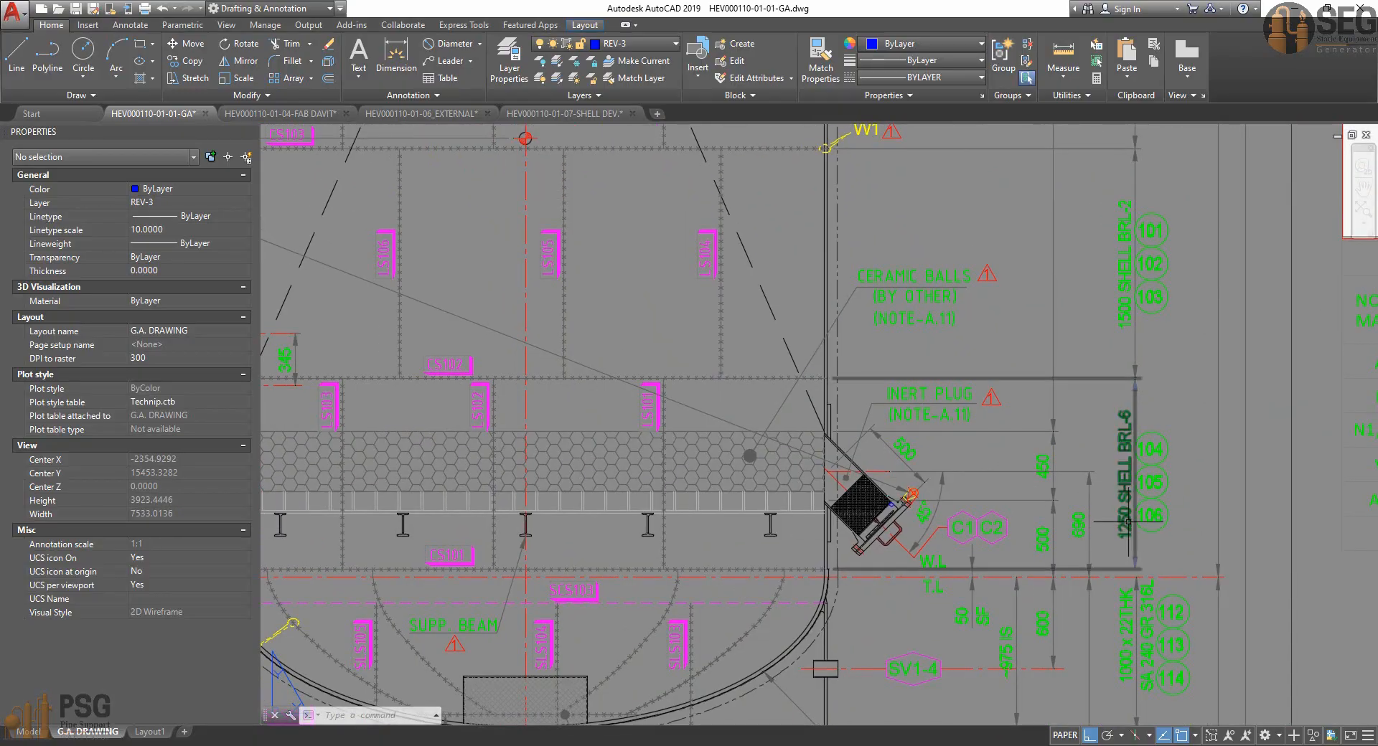
middle_drag(1101, 504, 1146, 457)
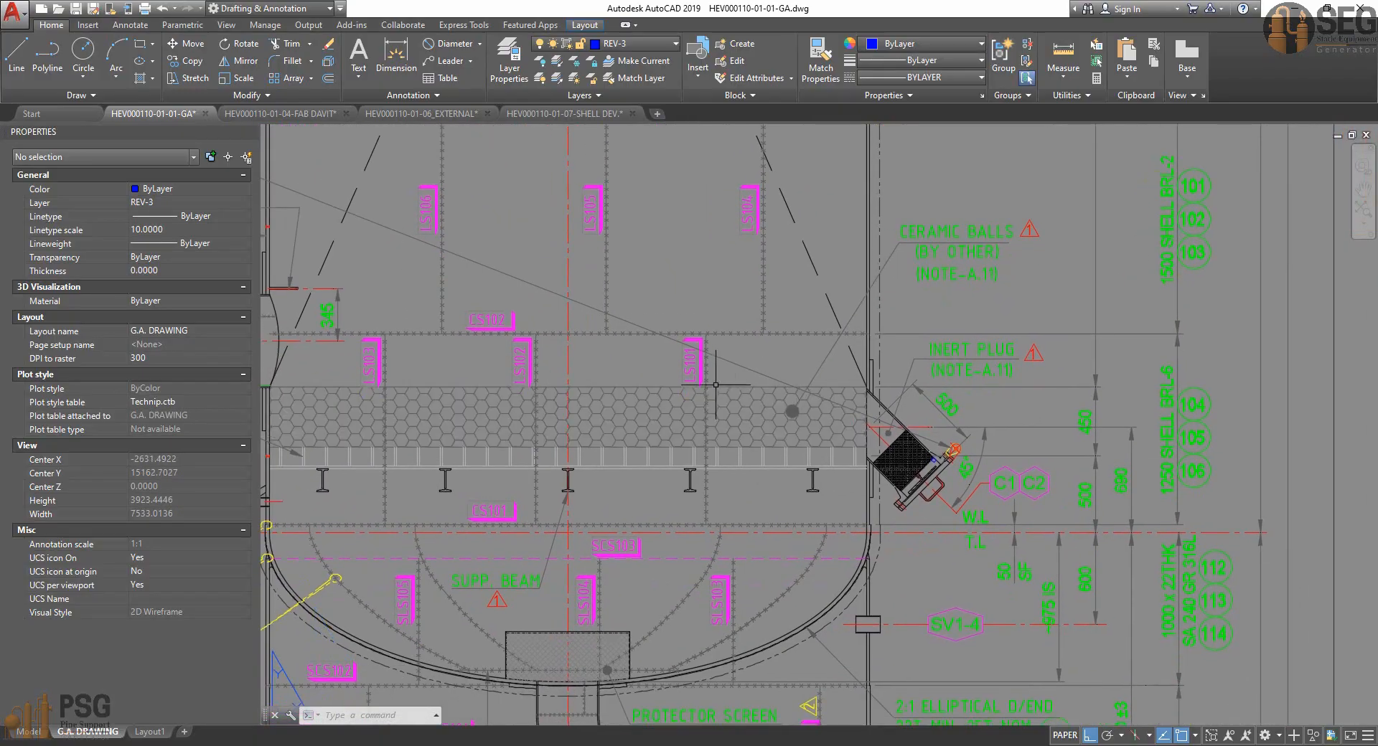
middle_drag(715, 386, 783, 384)
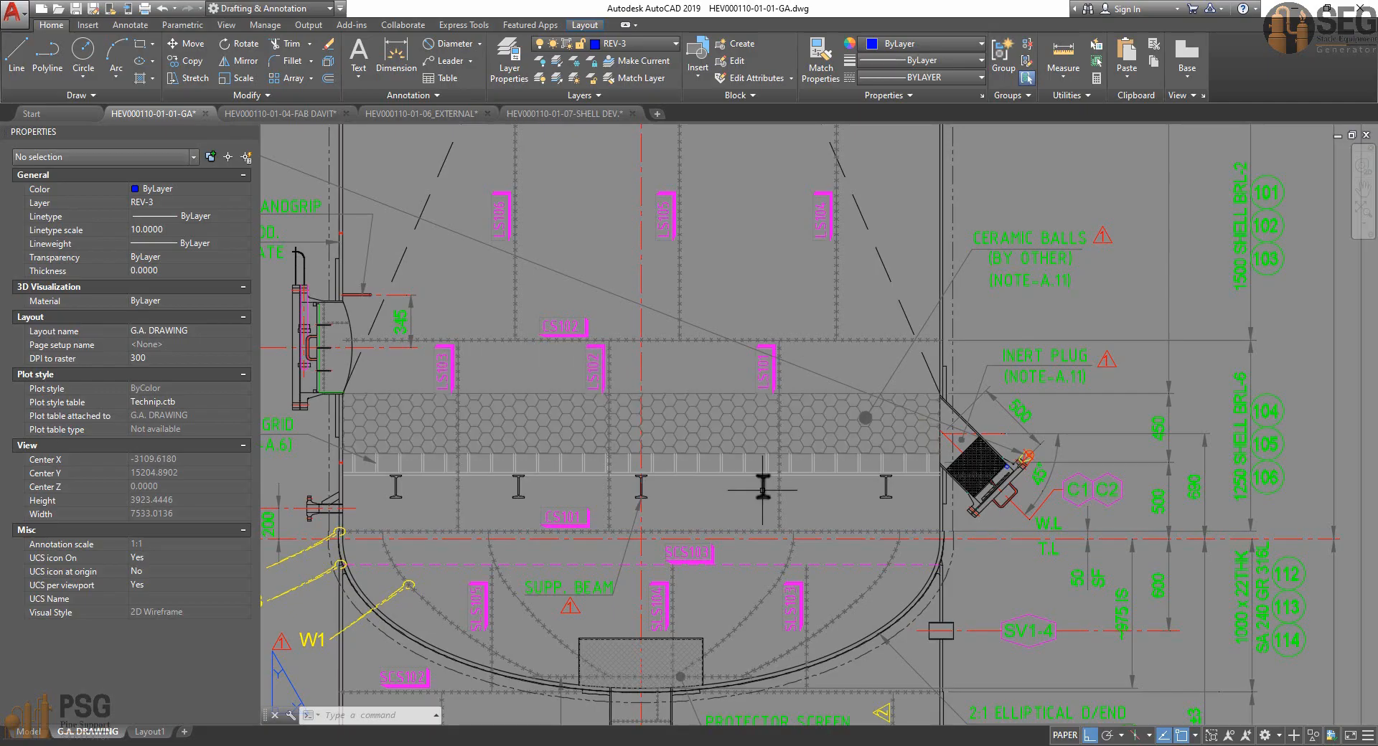
middle_drag(909, 454, 884, 444)
scroll(884, 444, down, 4)
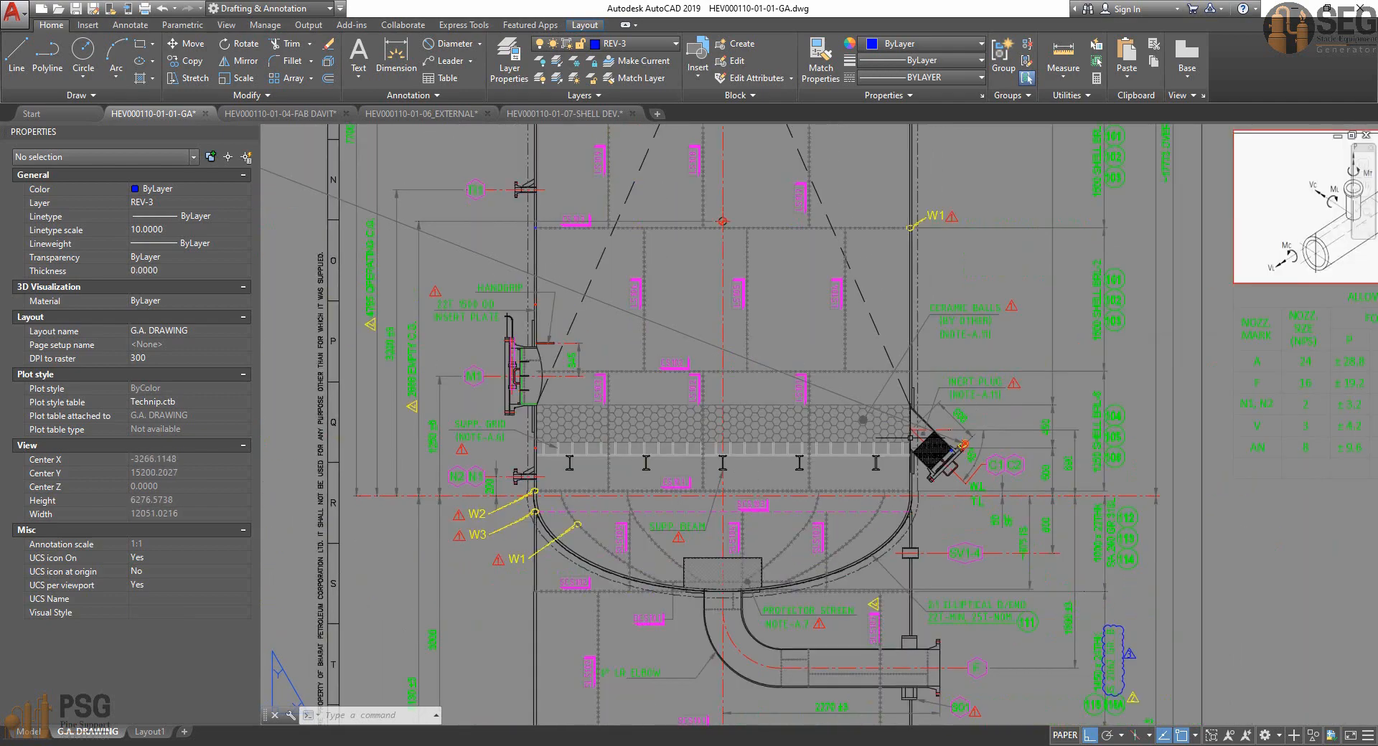
scroll(735, 456, up, 6)
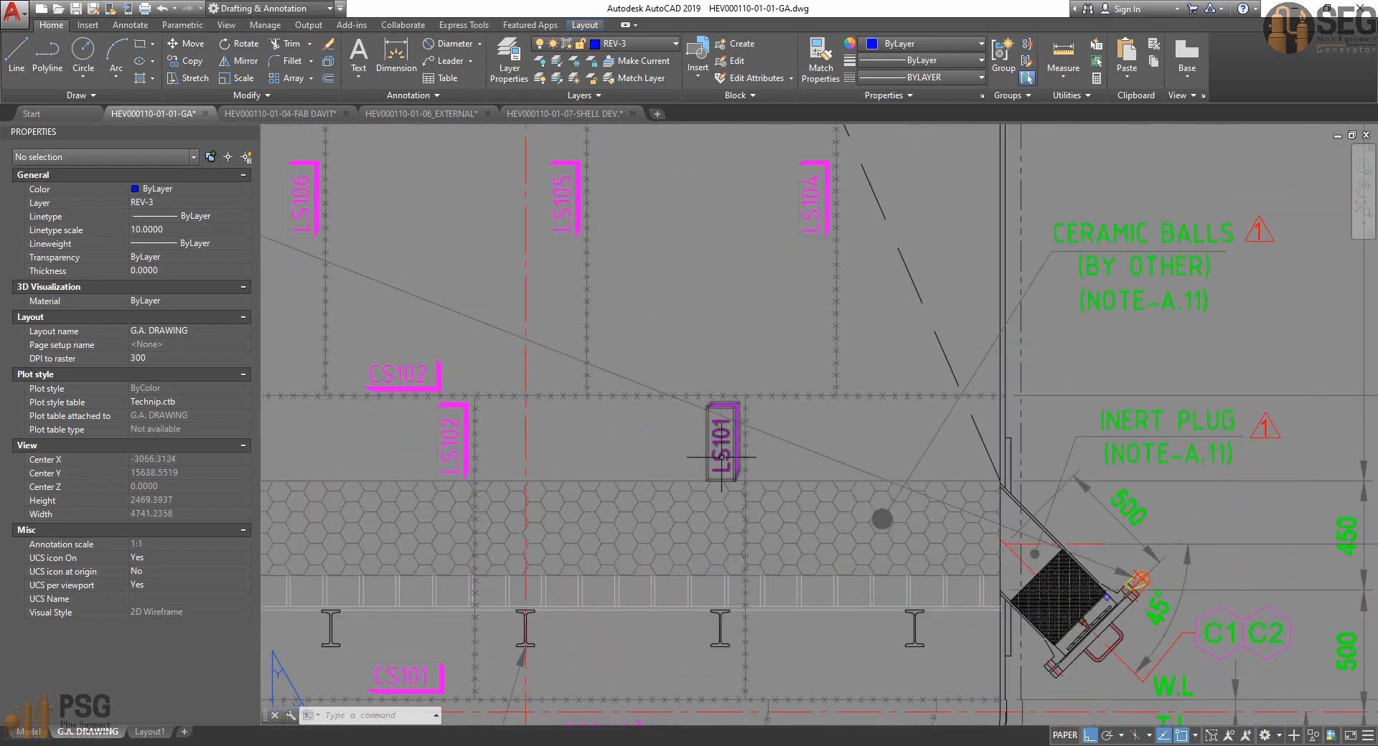
scroll(735, 456, down, 4)
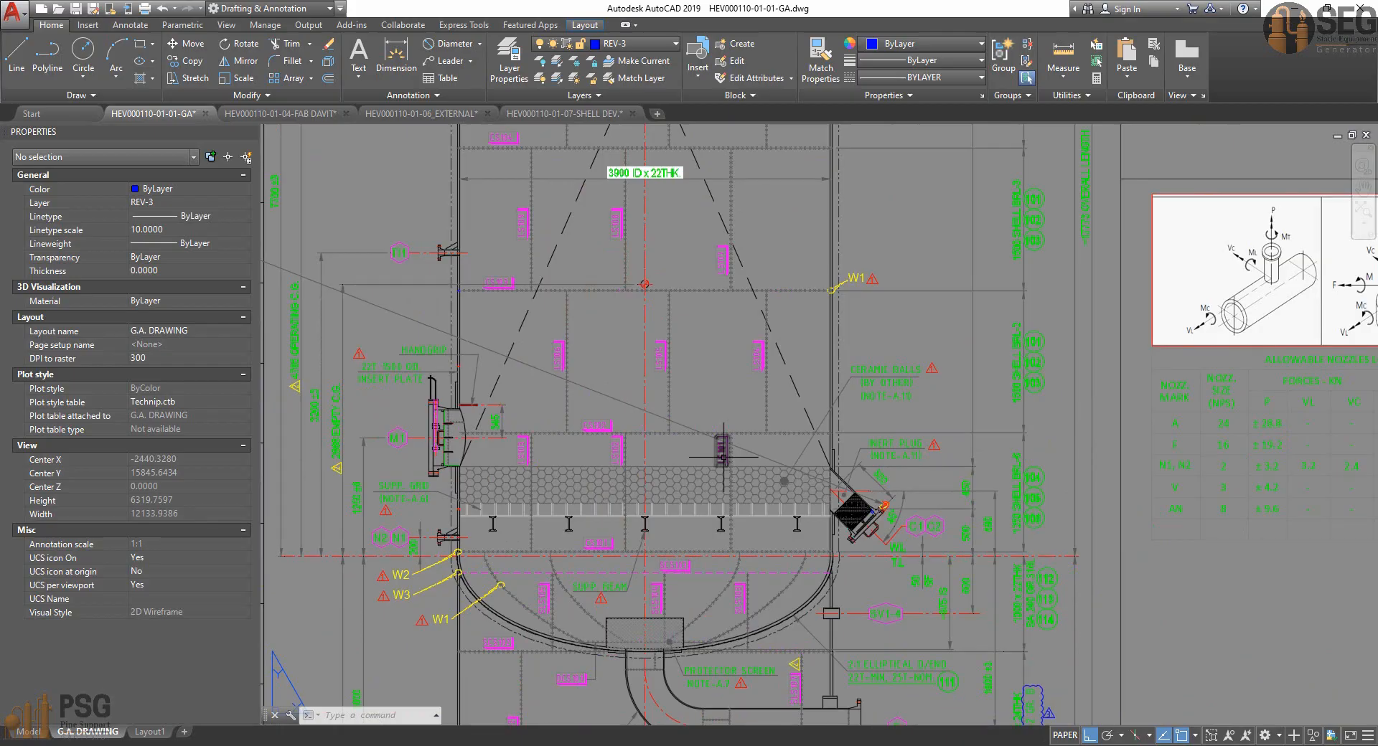
Examine the orientation angles of the shell's longitudinal seams, including LS101 and LS103, in the top orientation plan.
scroll(724, 456, down, 5)
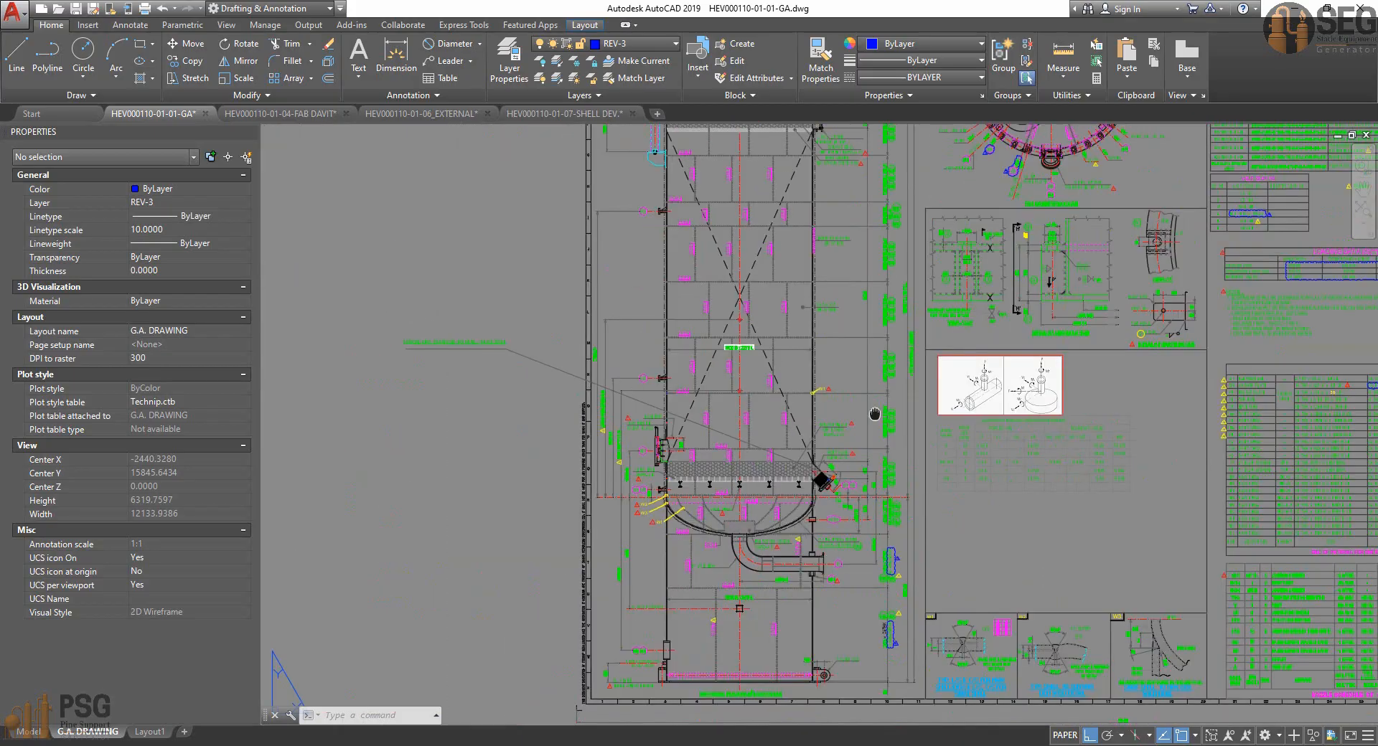
scroll(861, 331, up, 4)
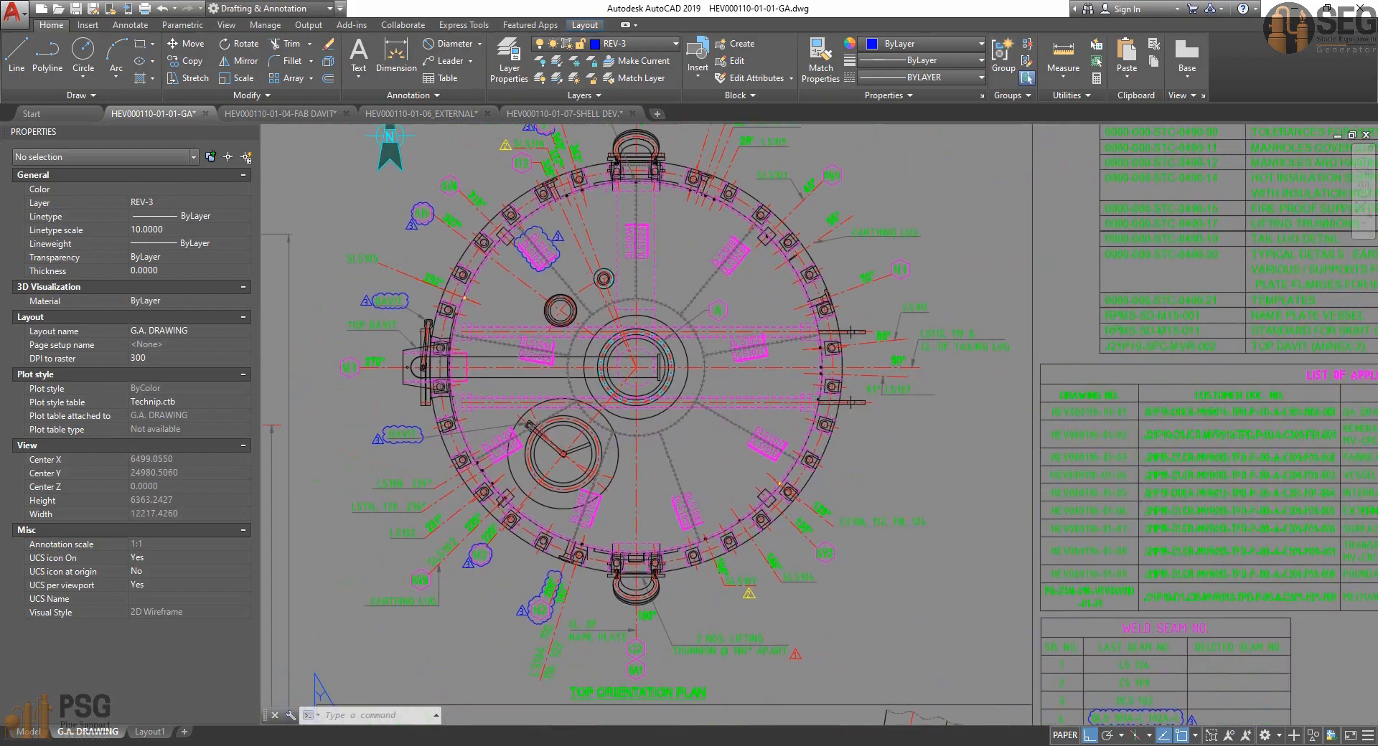
scroll(871, 354, up, 2)
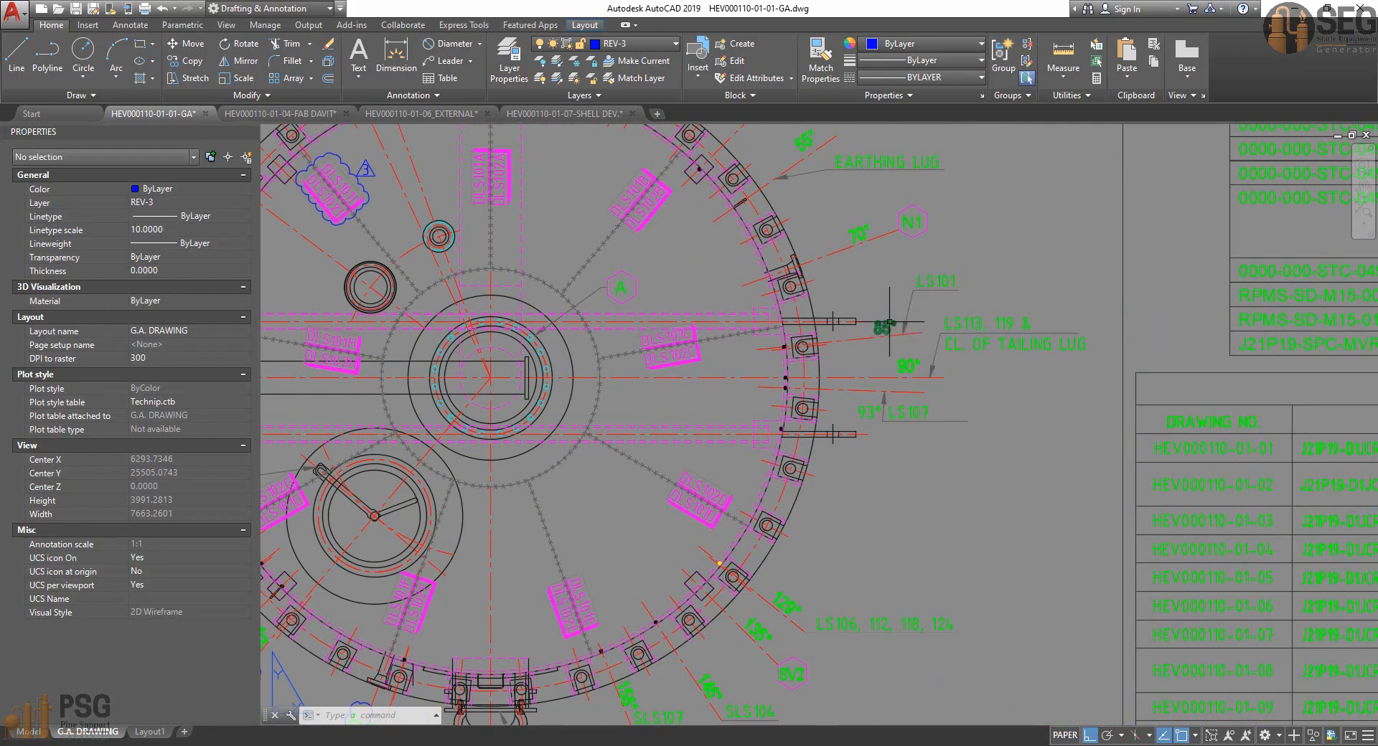
scroll(884, 325, down, 2)
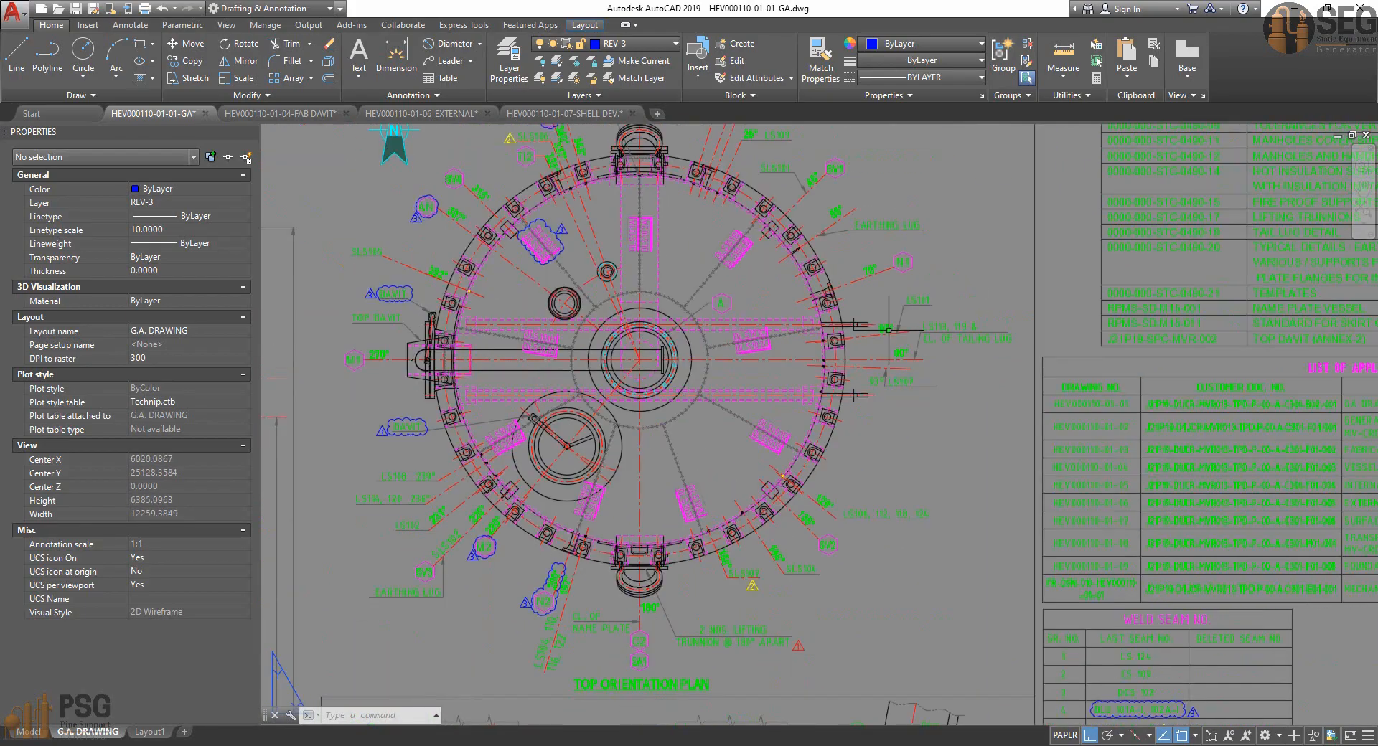
middle_drag(889, 329, 900, 341)
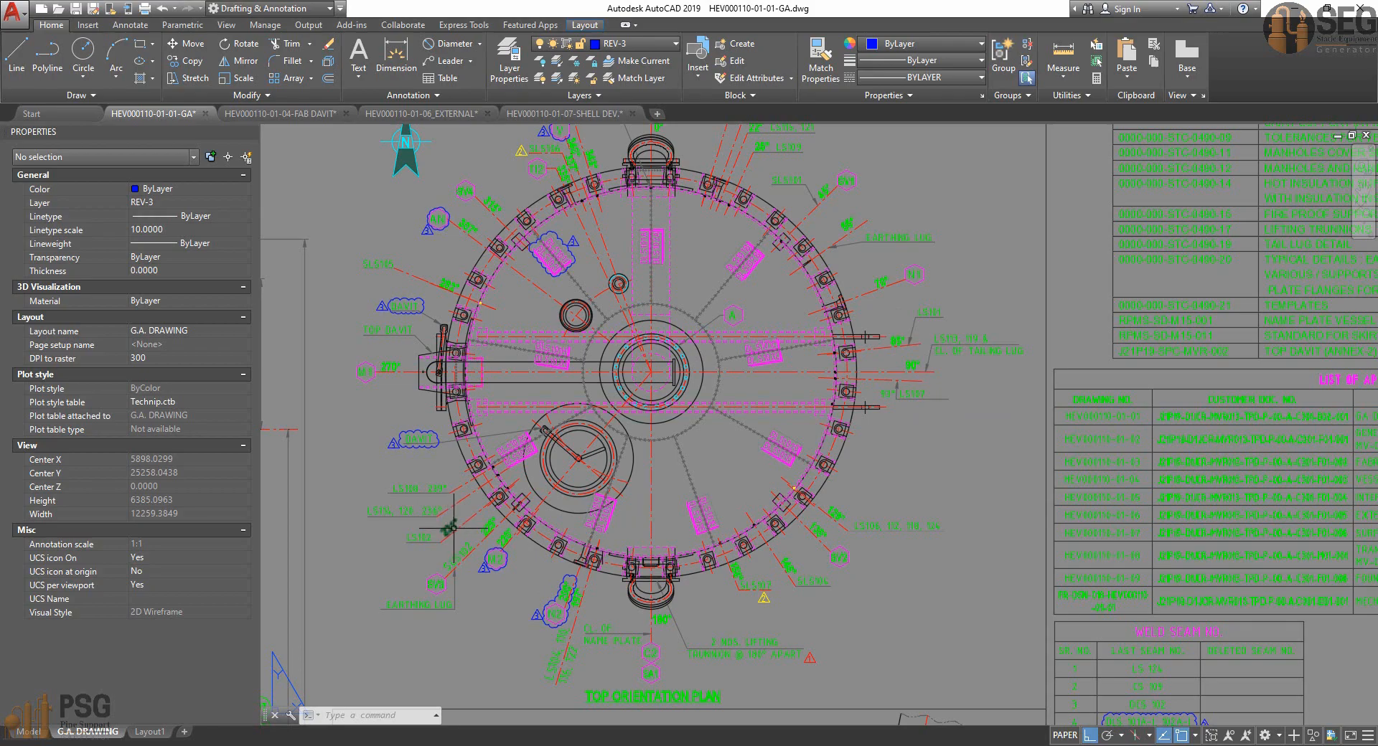
scroll(610, 307, up, 5)
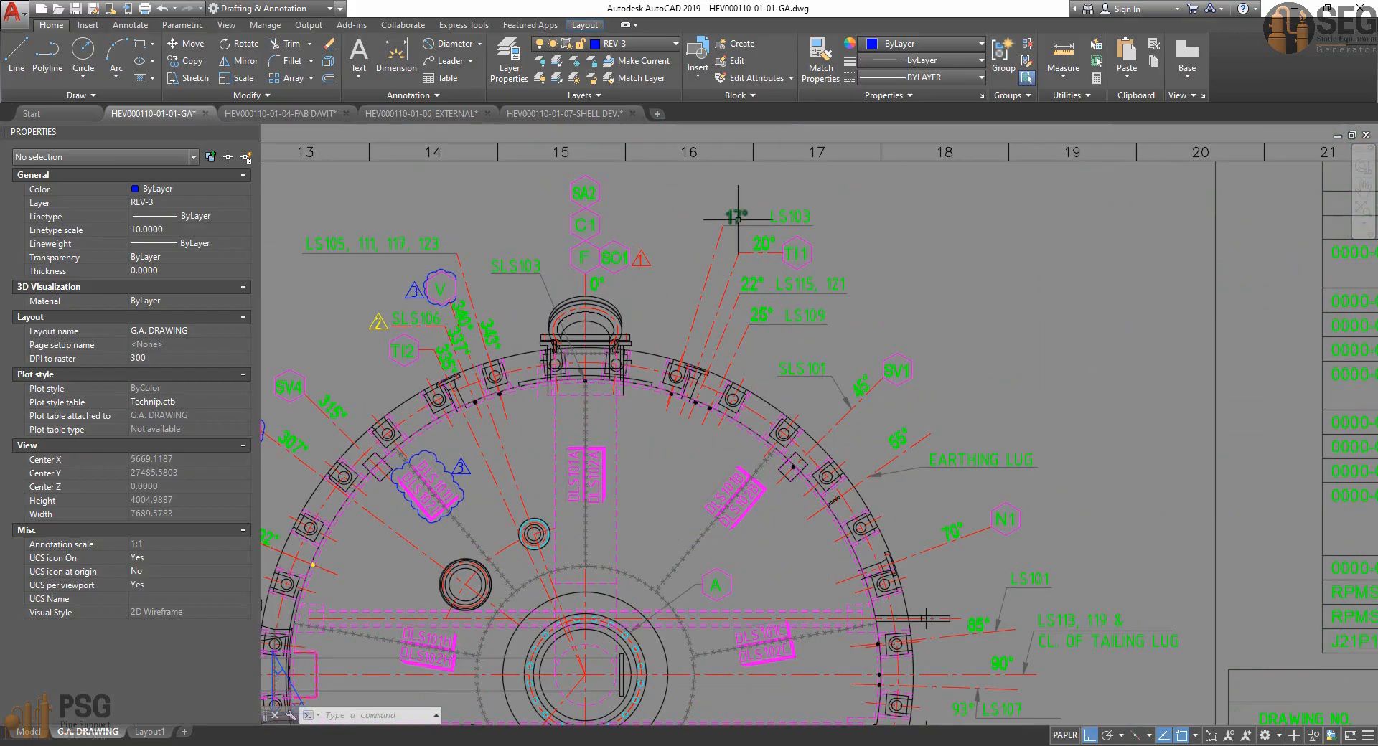
scroll(737, 217, down, 5)
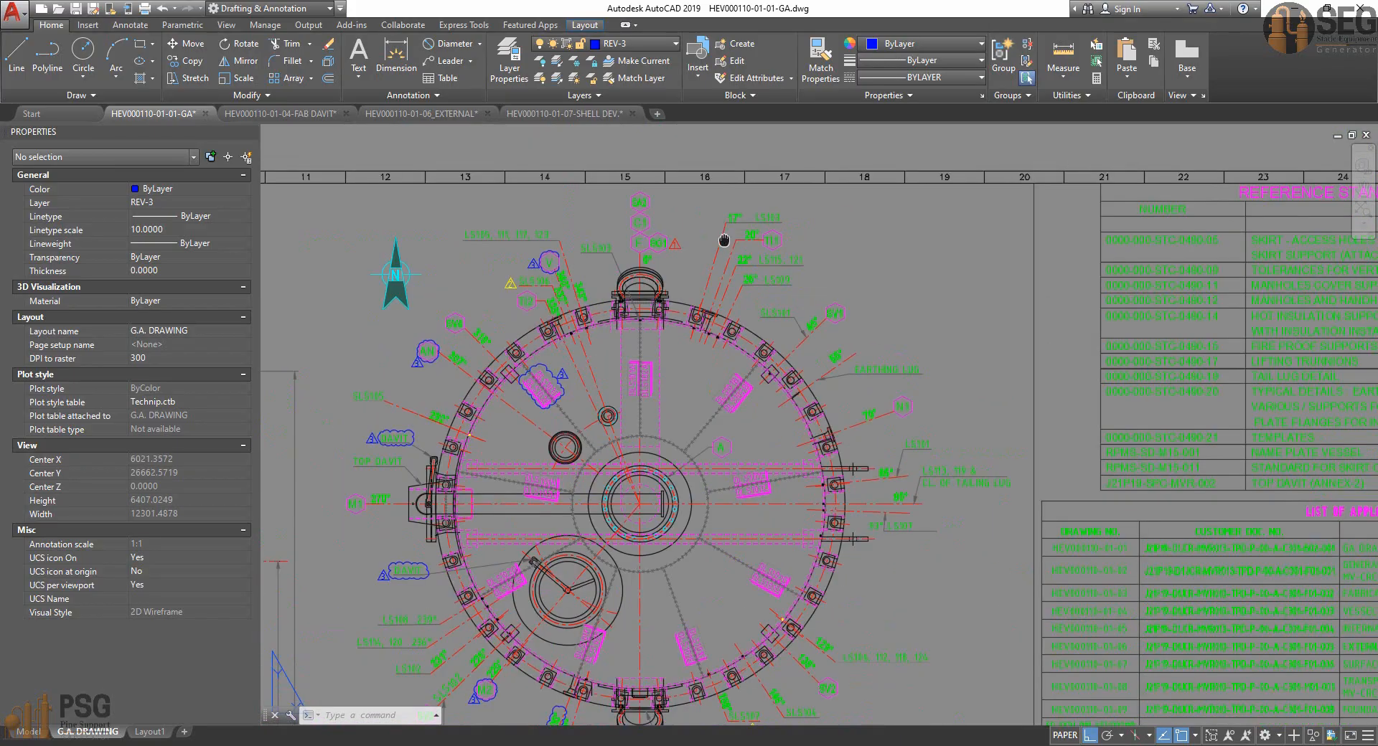
Switch back to Static Equipment Generator and add a shell element named Shell-1 to the TBA vessel.
scroll(724, 240, down, 3)
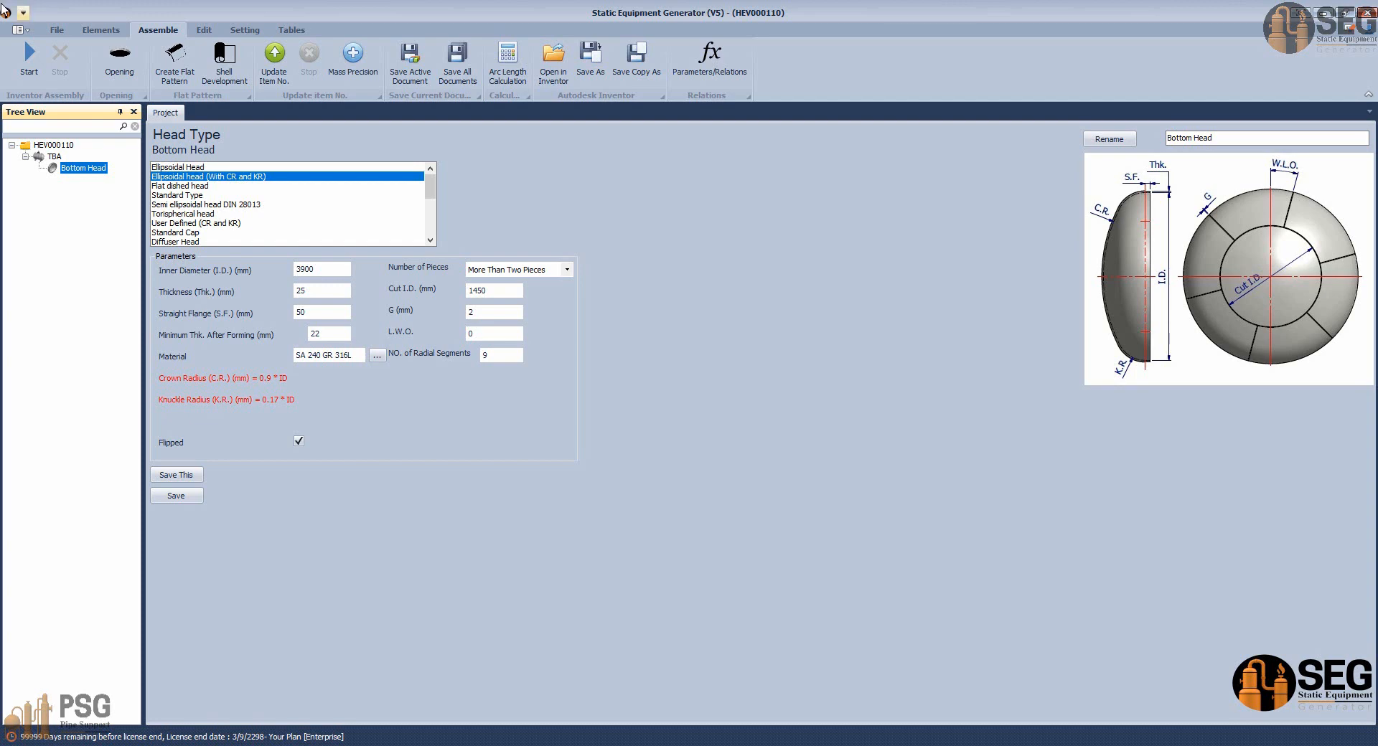
click(101, 29)
click(54, 156)
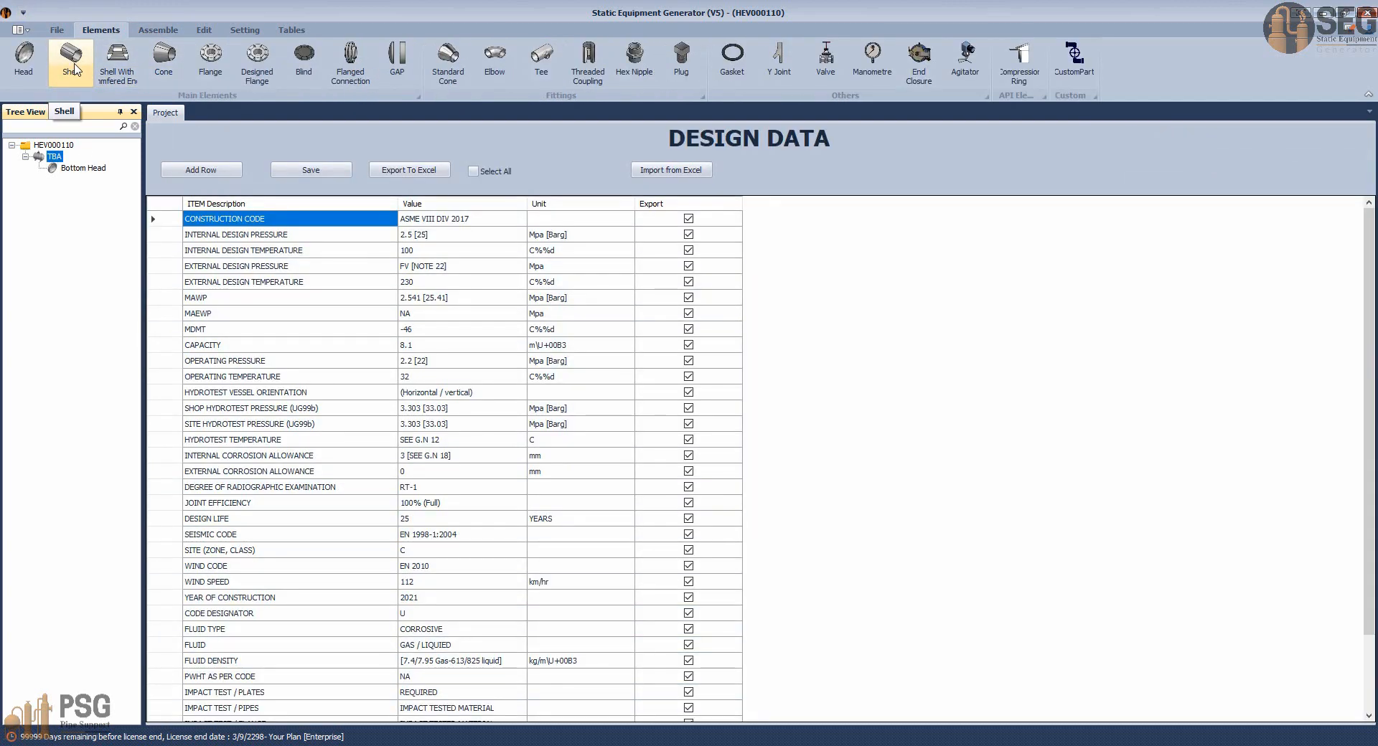
click(72, 61)
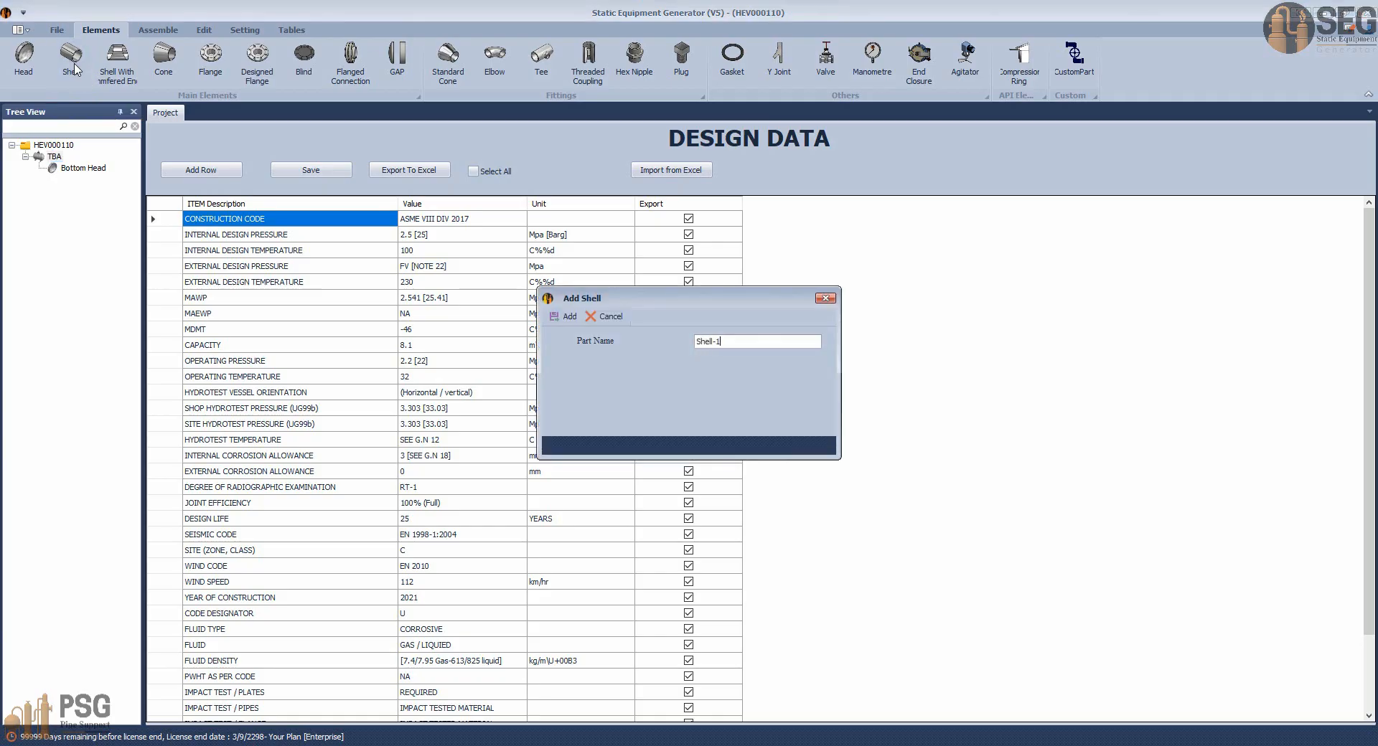
text(Shell-1)
key(Return)
Change Shell-1's type to Shell from different pieces and dismiss the course height warning.
click(65, 181)
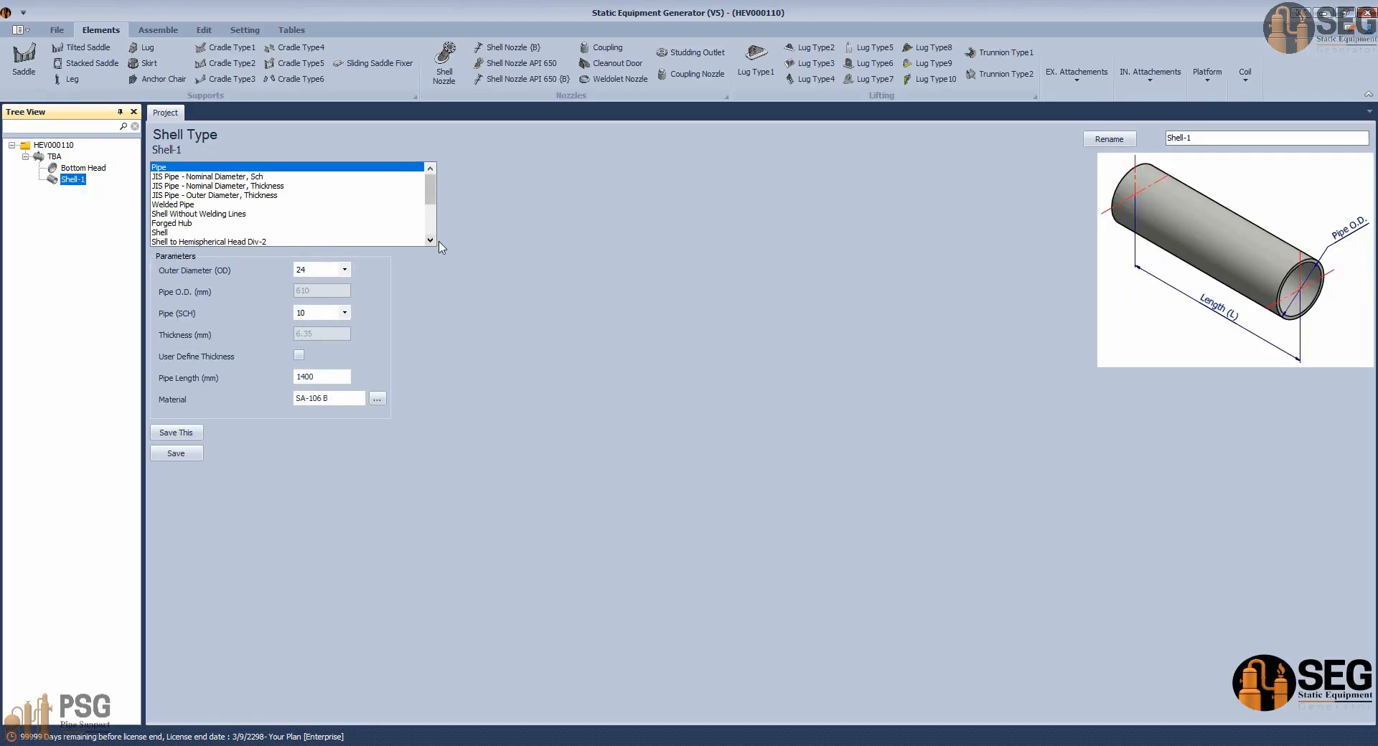
click(431, 241)
click(430, 241)
click(431, 241)
click(430, 240)
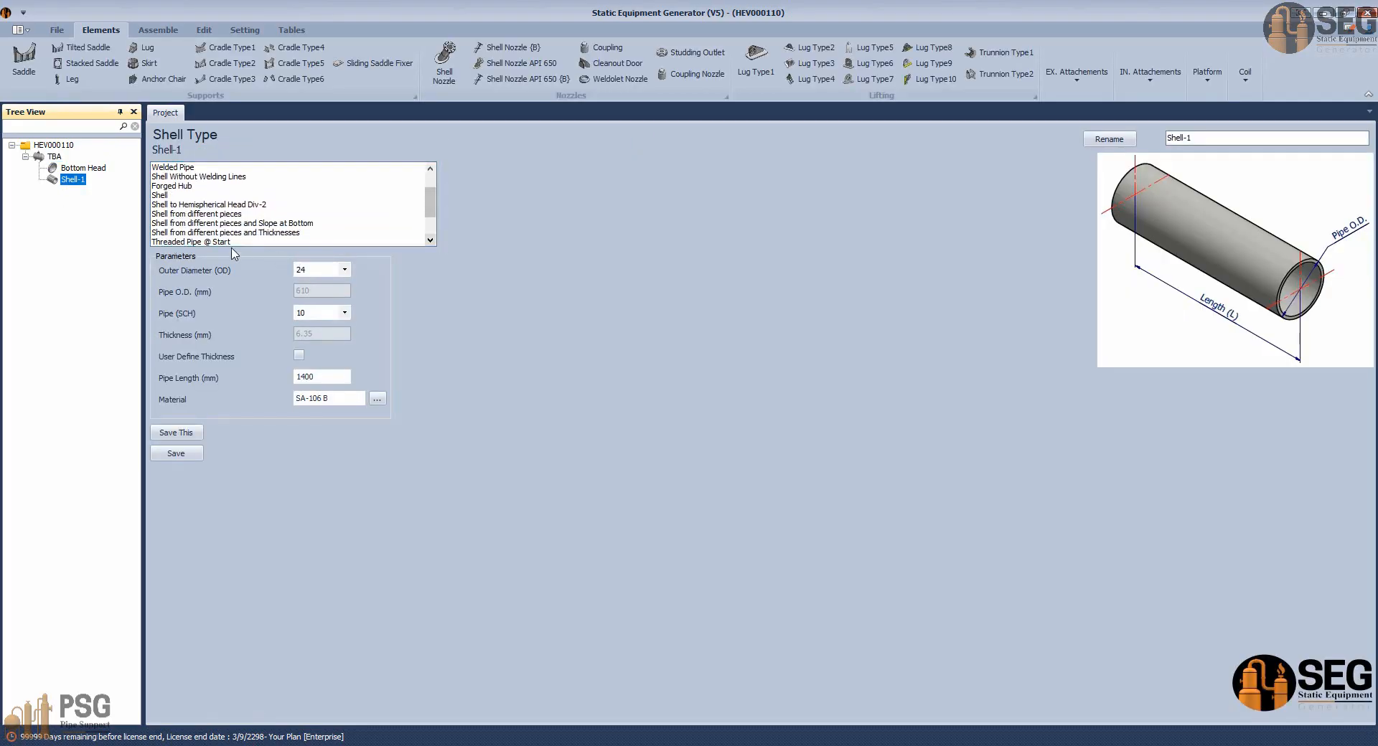
click(205, 214)
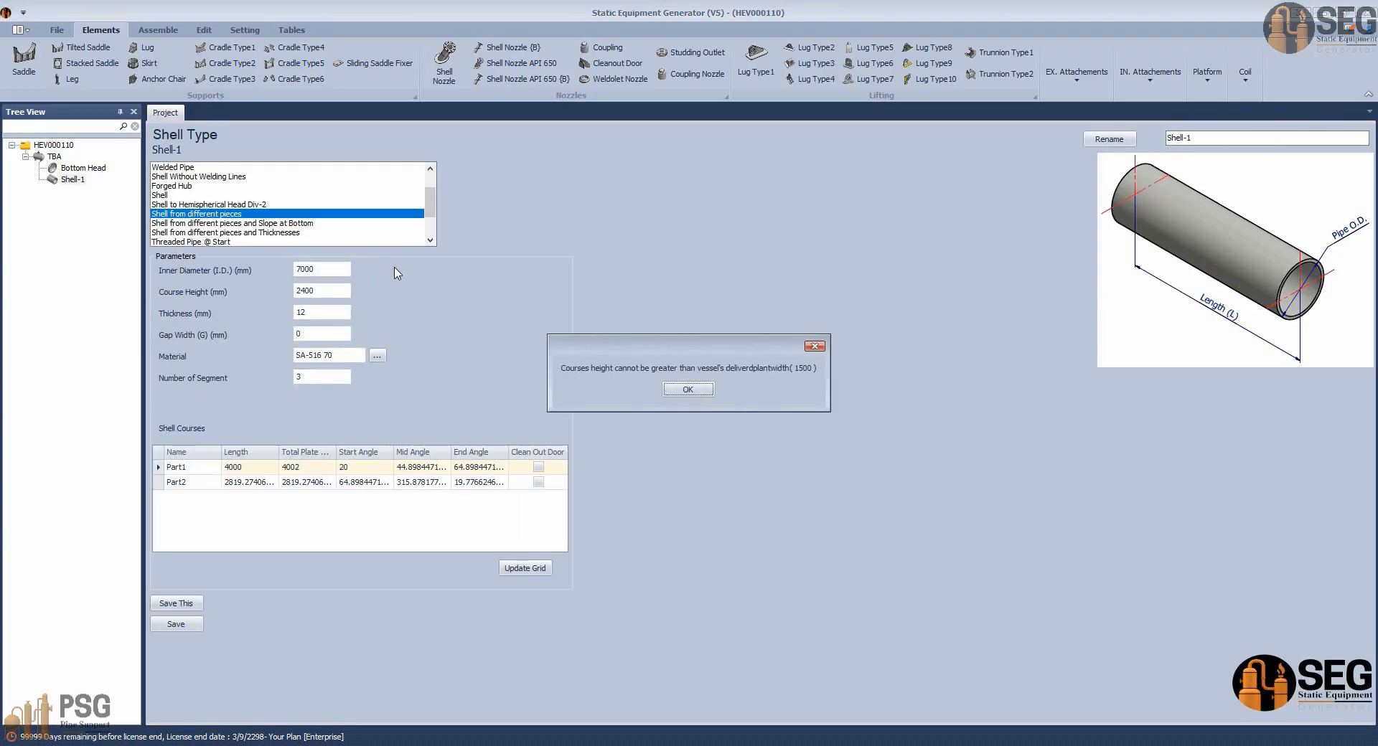
click(687, 392)
Set Shell-1's inner diameter to 3900 mm, course height to 1250 mm and thickness to 22 mm.
text(39)
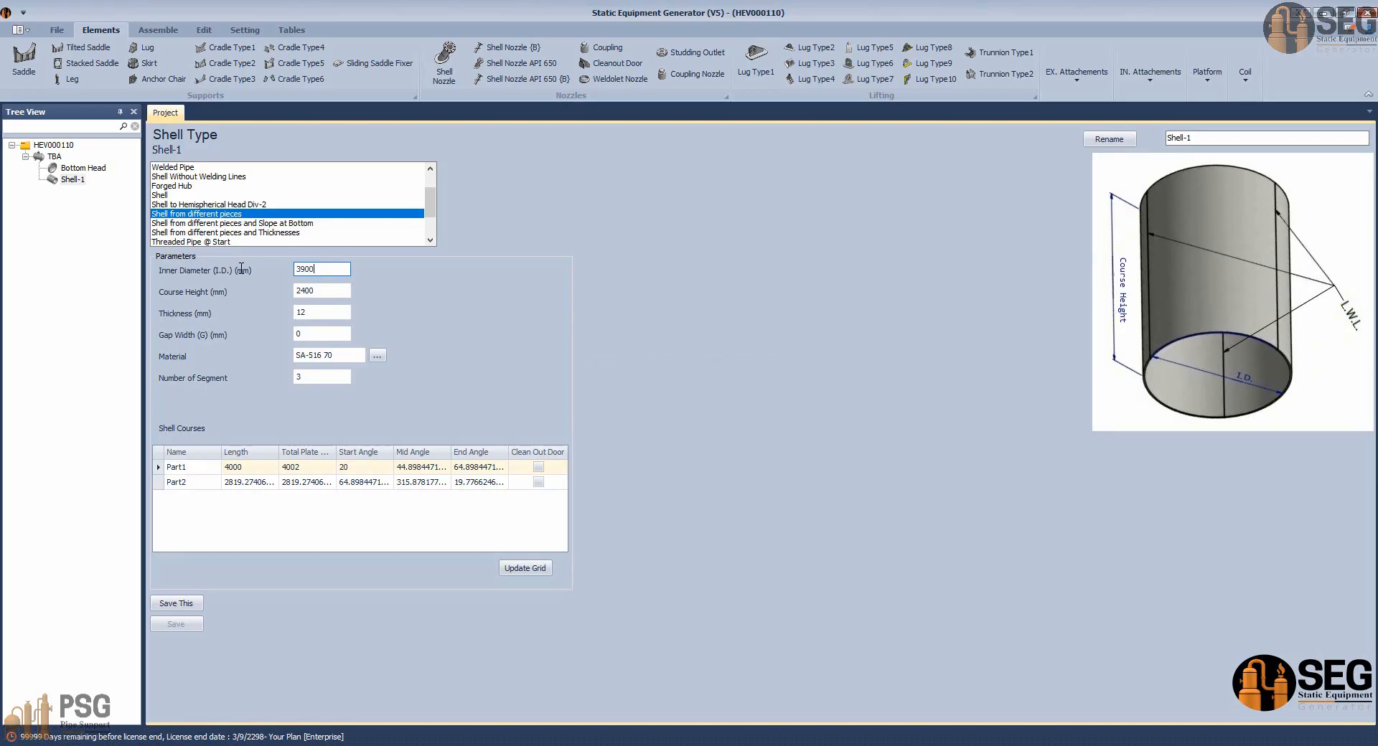
key(Tab)
text(1)
key(Tab)
key(Tab)
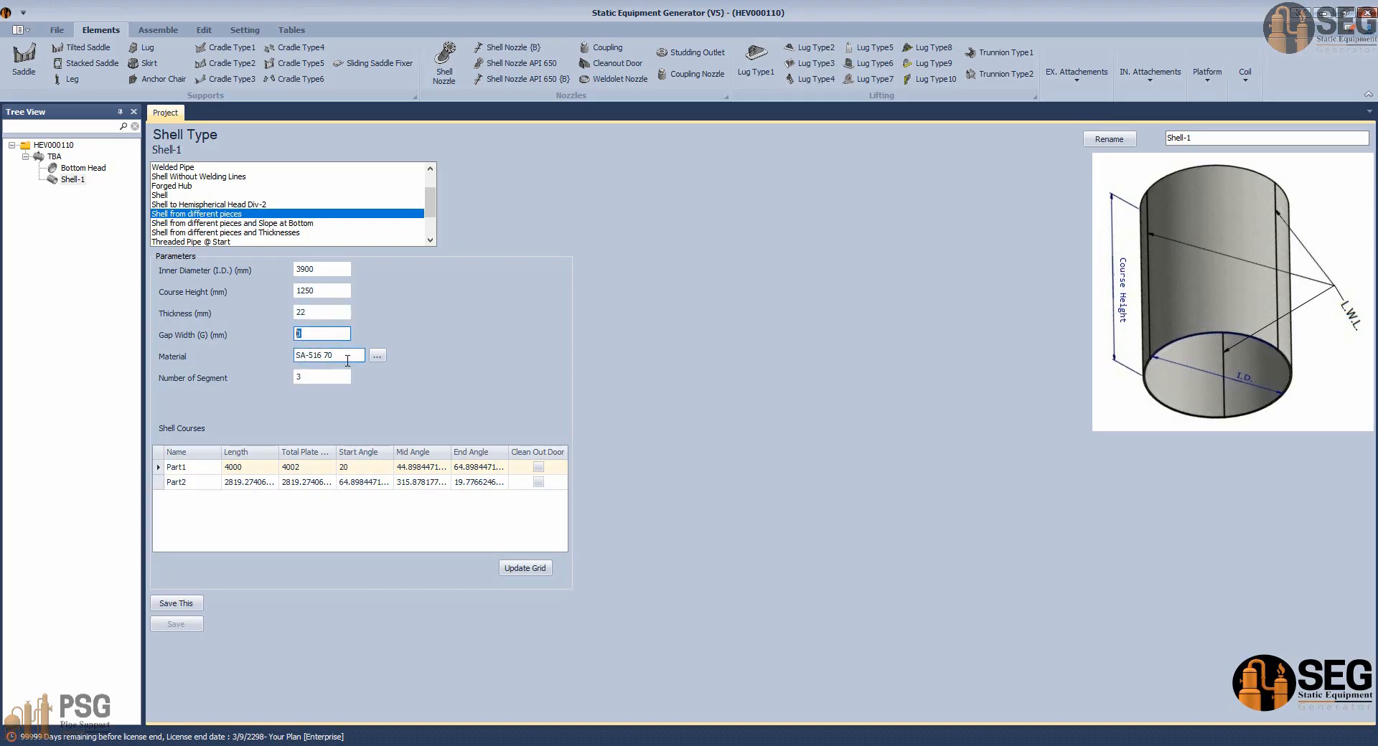
Switch to the AutoCAD general arrangement drawing and copy the material text SA 240 GR 316L from the 22THK dimension label beside the bottom head.
click(961, 745)
click(748, 698)
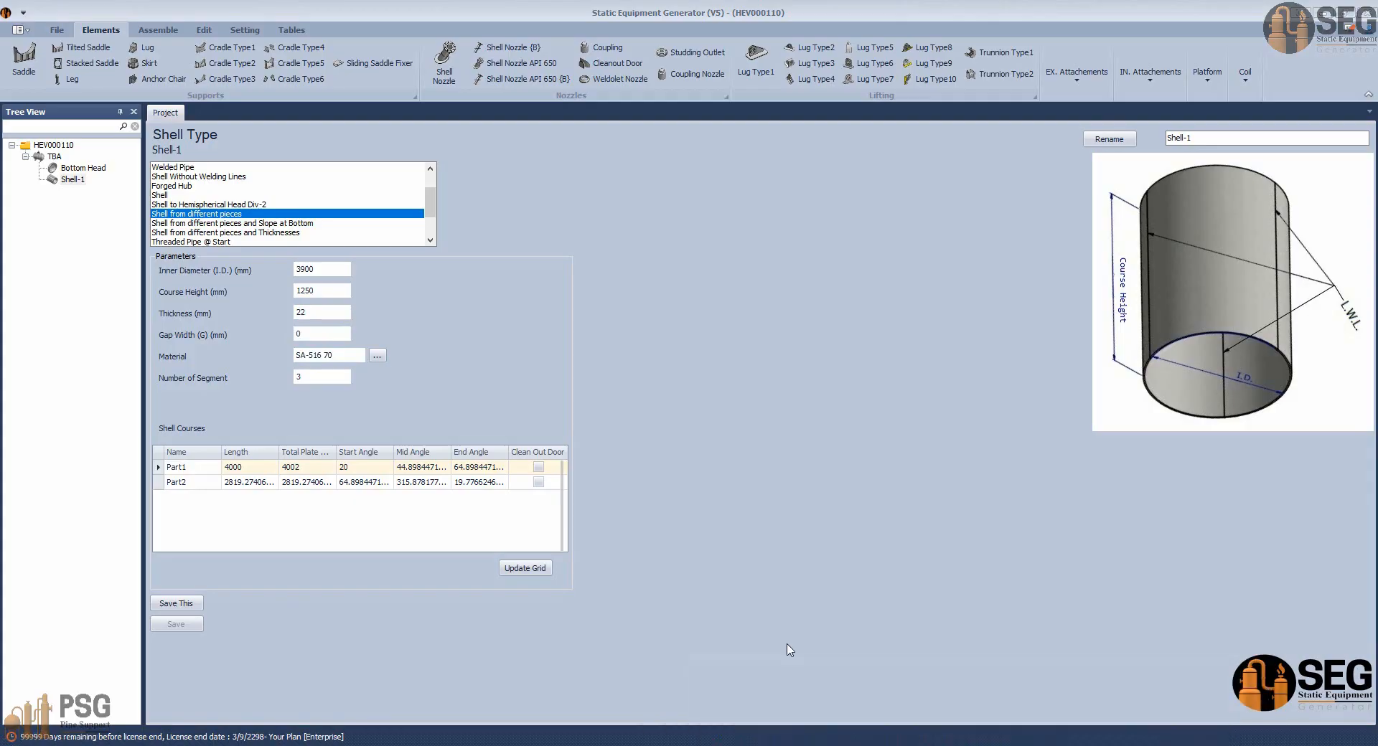
scroll(725, 517, down, 4)
middle_drag(790, 385, 1040, 169)
middle_drag(698, 608, 707, 573)
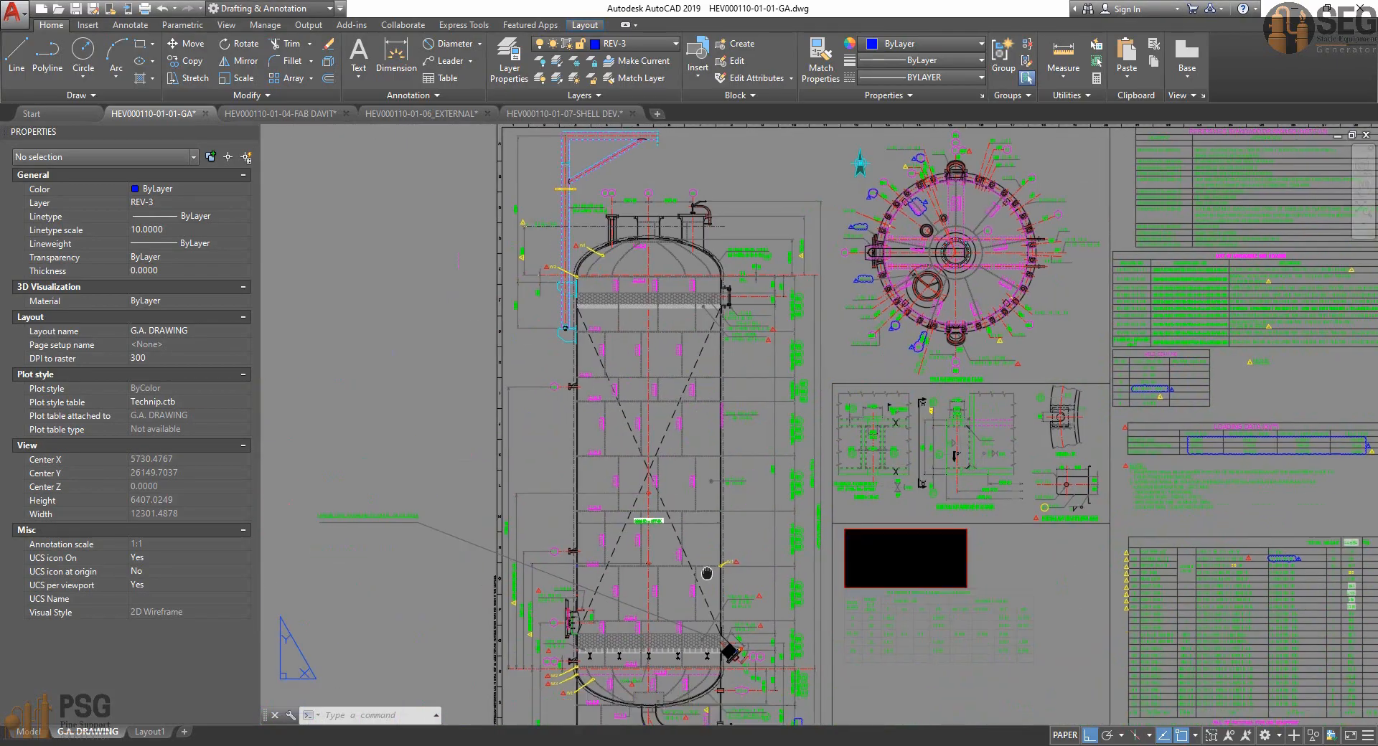
scroll(707, 574, up, 6)
middle_drag(796, 554, 780, 421)
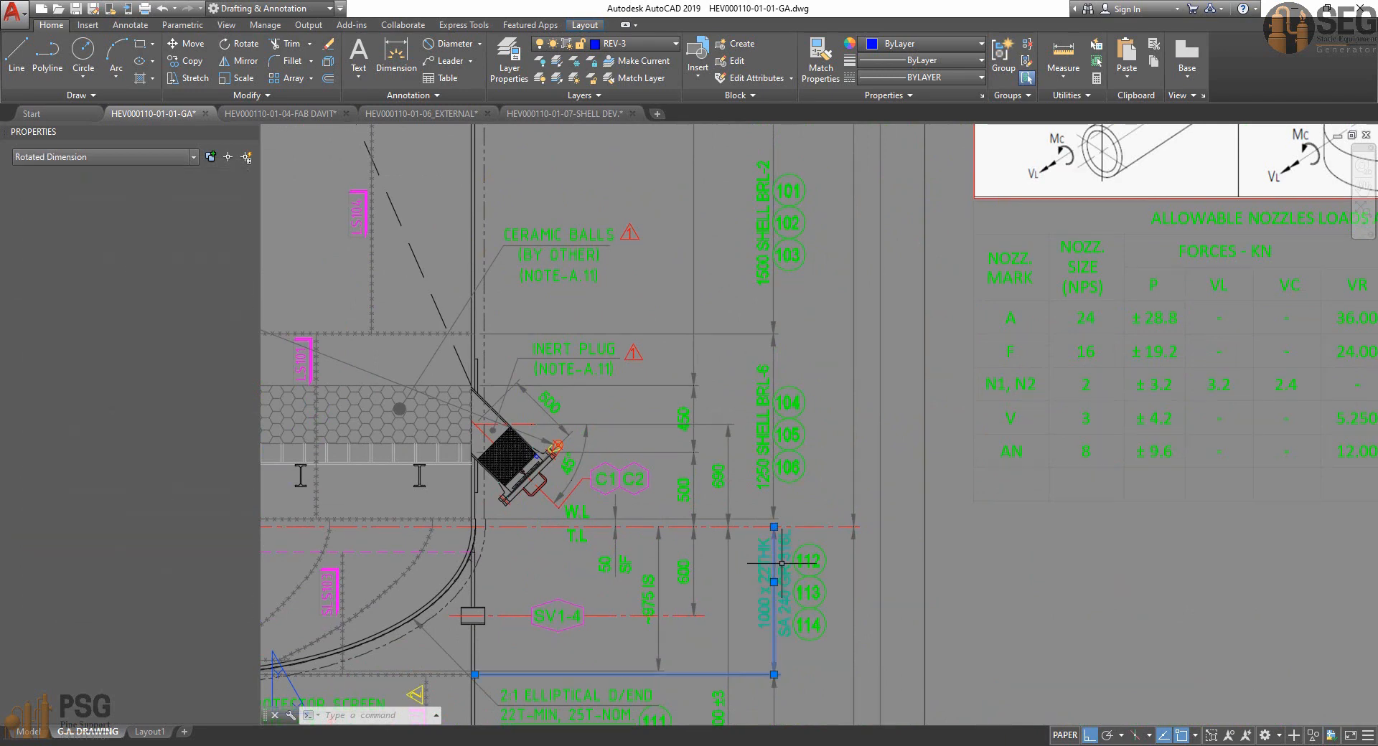
double_click(765, 609)
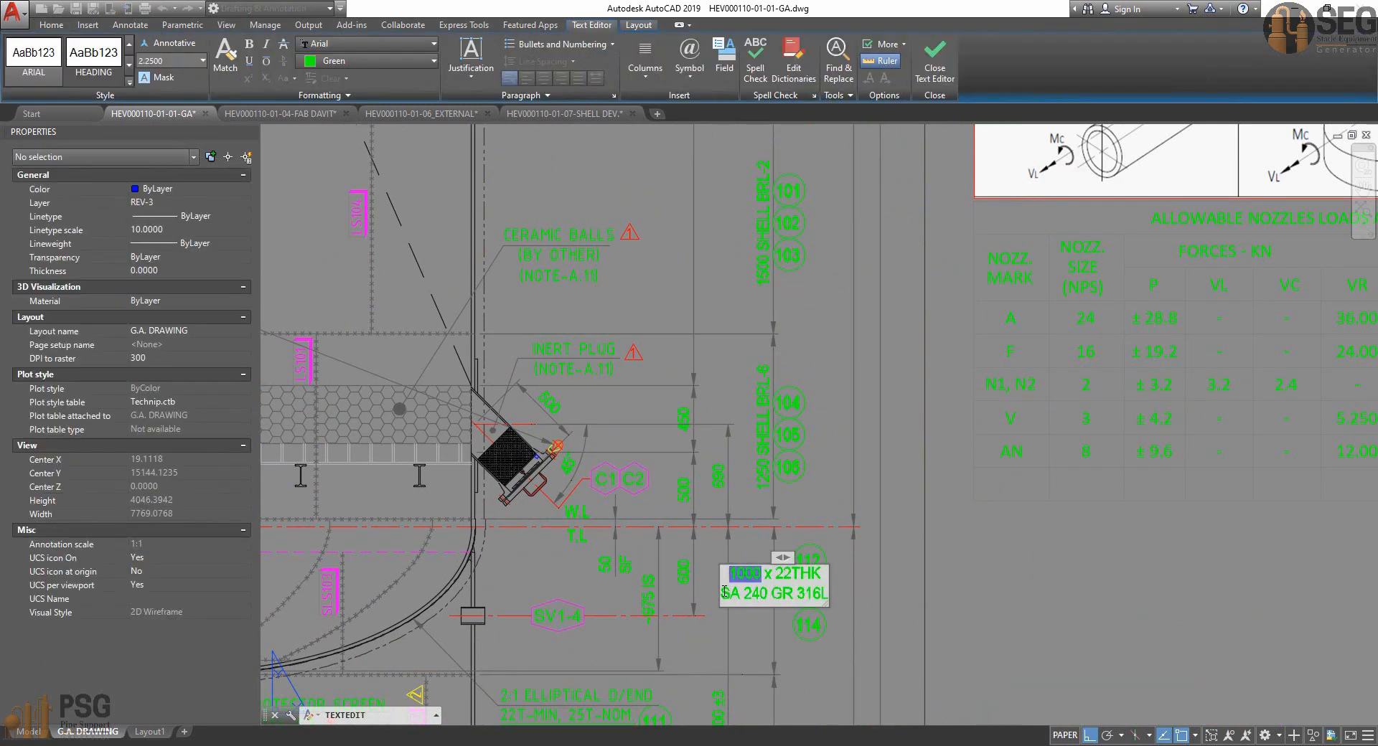
drag(723, 593, 843, 596)
key(ctrl+c)
click(844, 597)
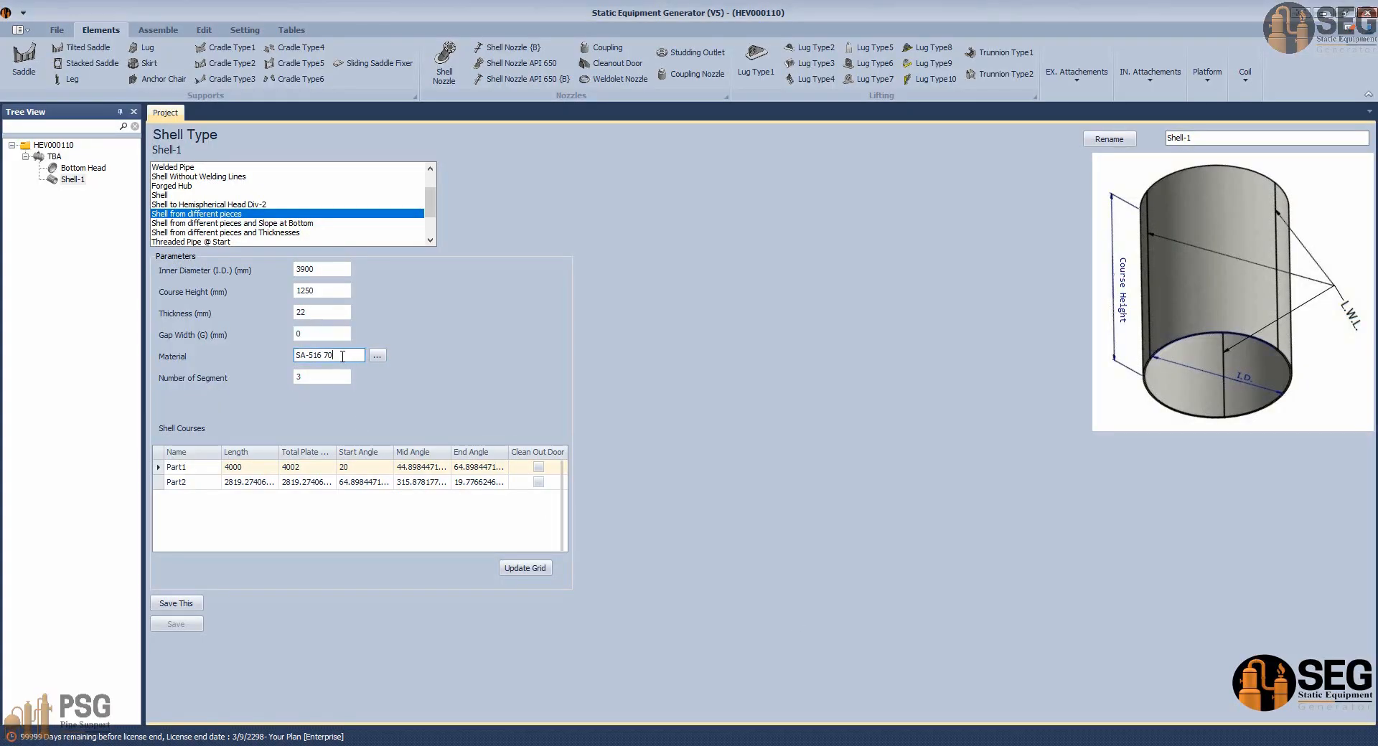
Return to Static Equipment Generator and replace Shell-1's material with the copied SA 240 GR 316L.
drag(342, 356, 214, 366)
key(ctrl+v)
click(319, 378)
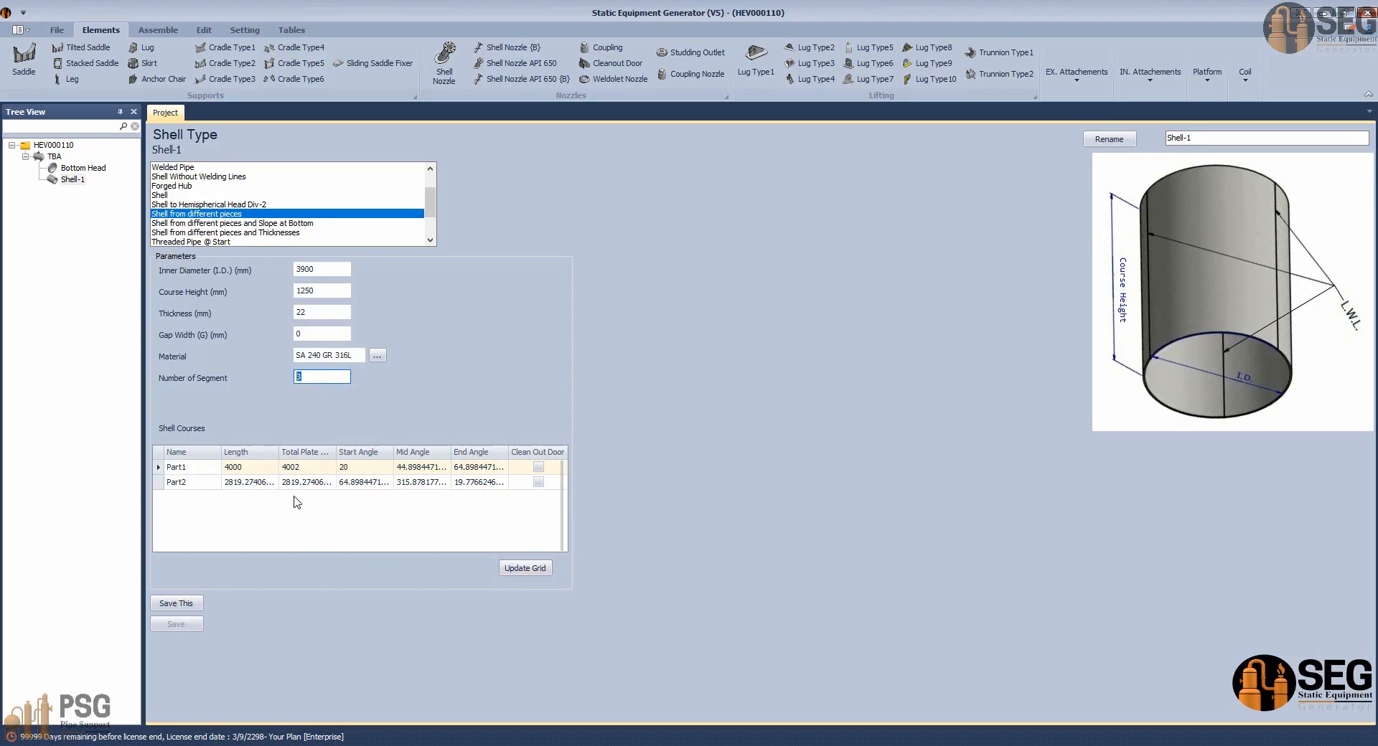
Set Part1's length to 5000 in the shell courses and recalculate the course pieces.
click(241, 467)
text(5000)
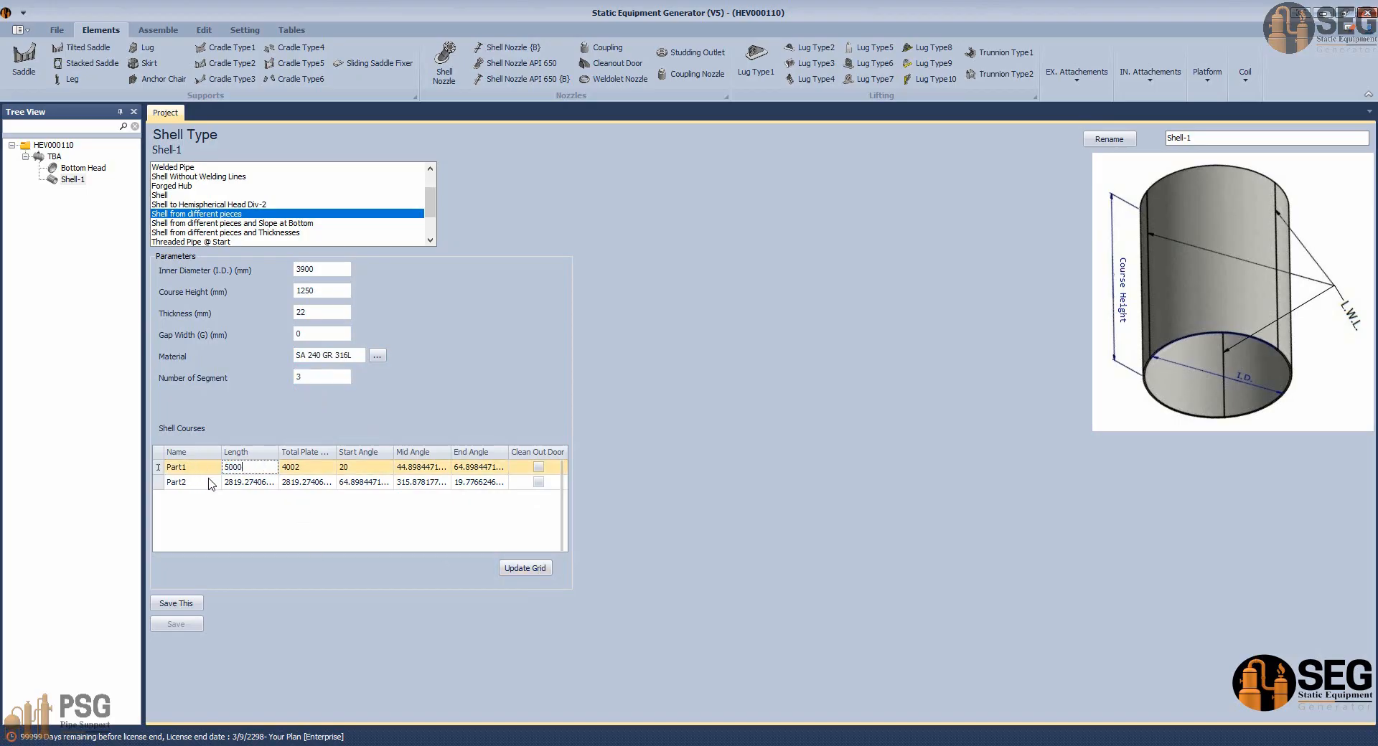
key(Down)
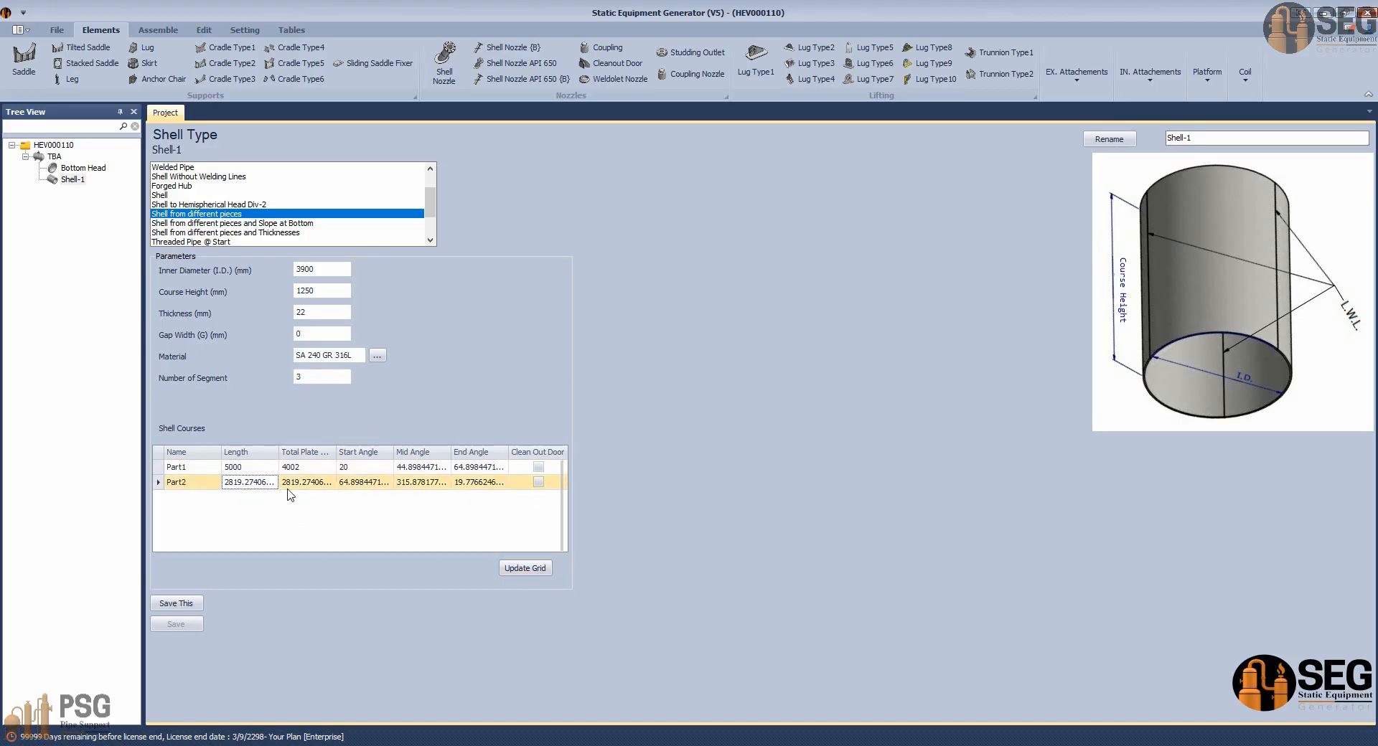
click(524, 569)
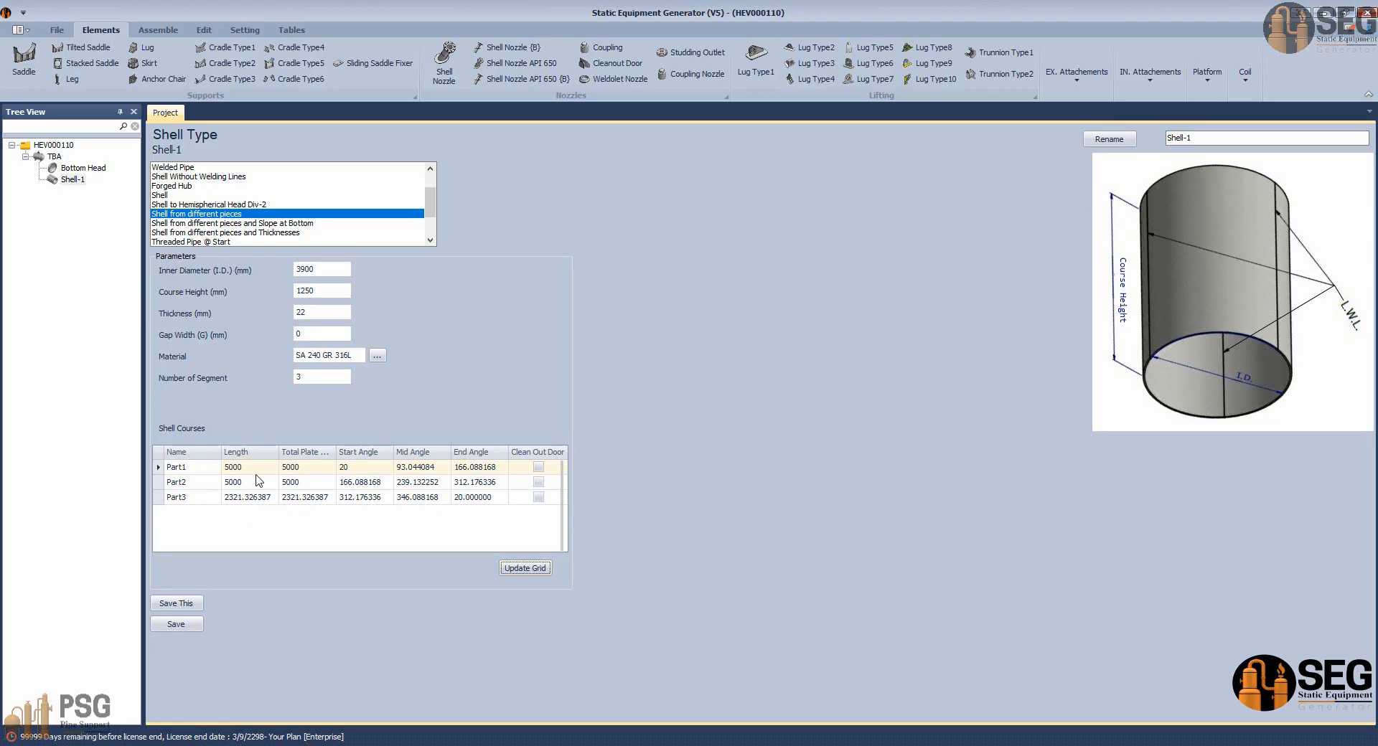
Set Part1's start angle to 85 in the shell courses and recalculate the piece angles.
click(163, 501)
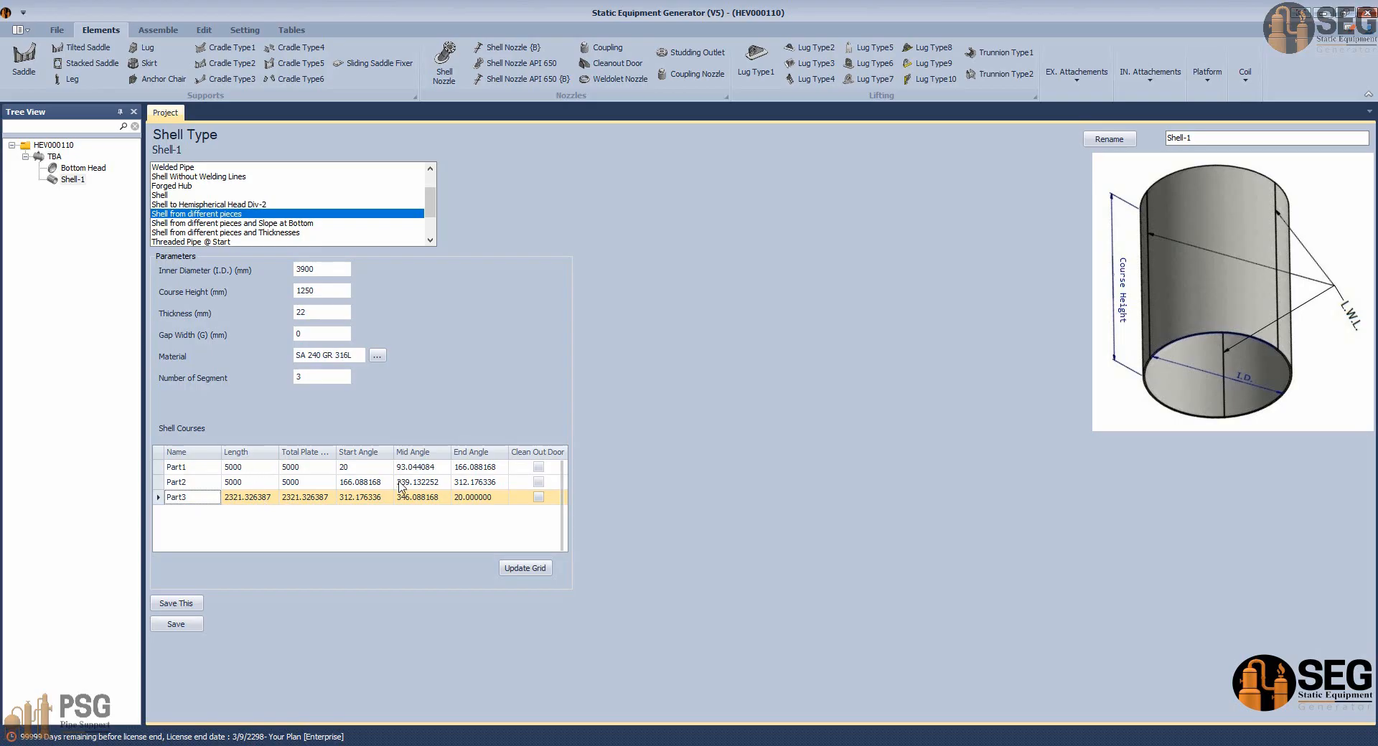
click(369, 468)
click(365, 468)
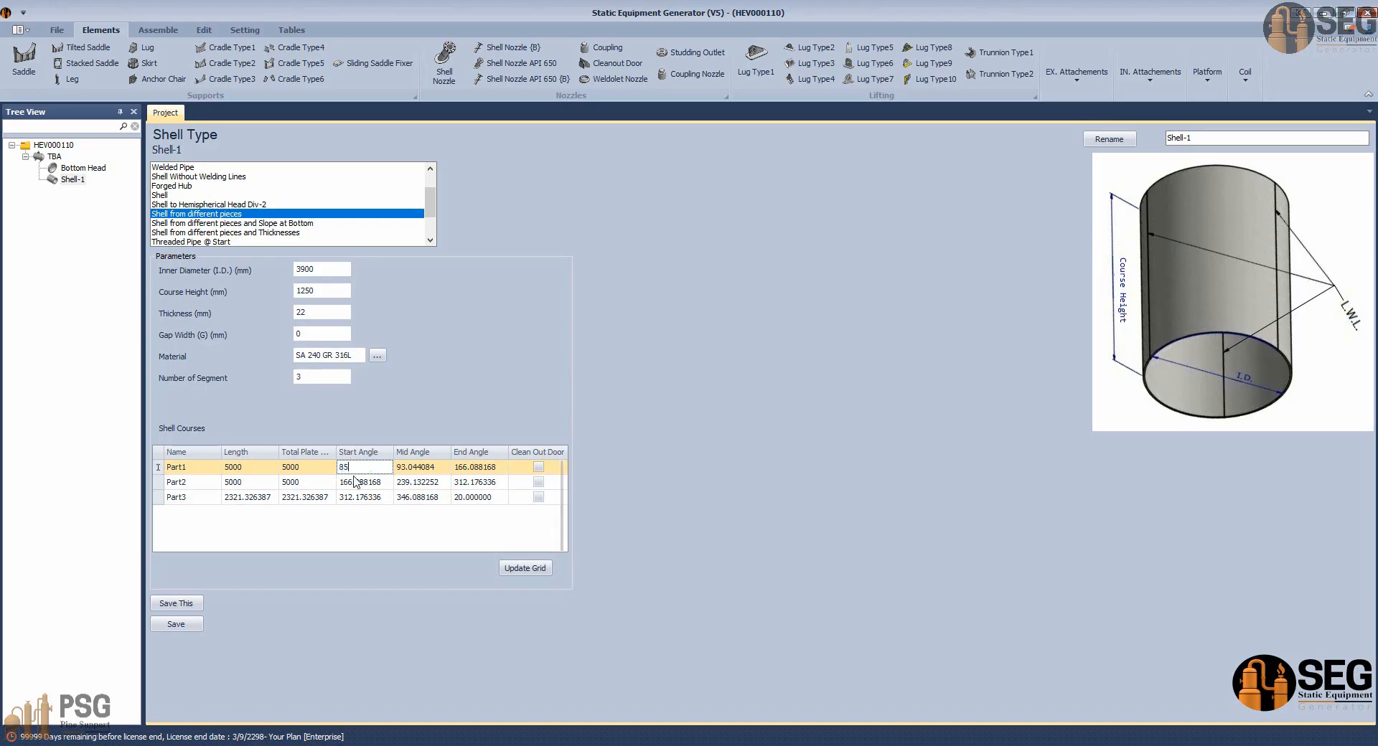
click(524, 568)
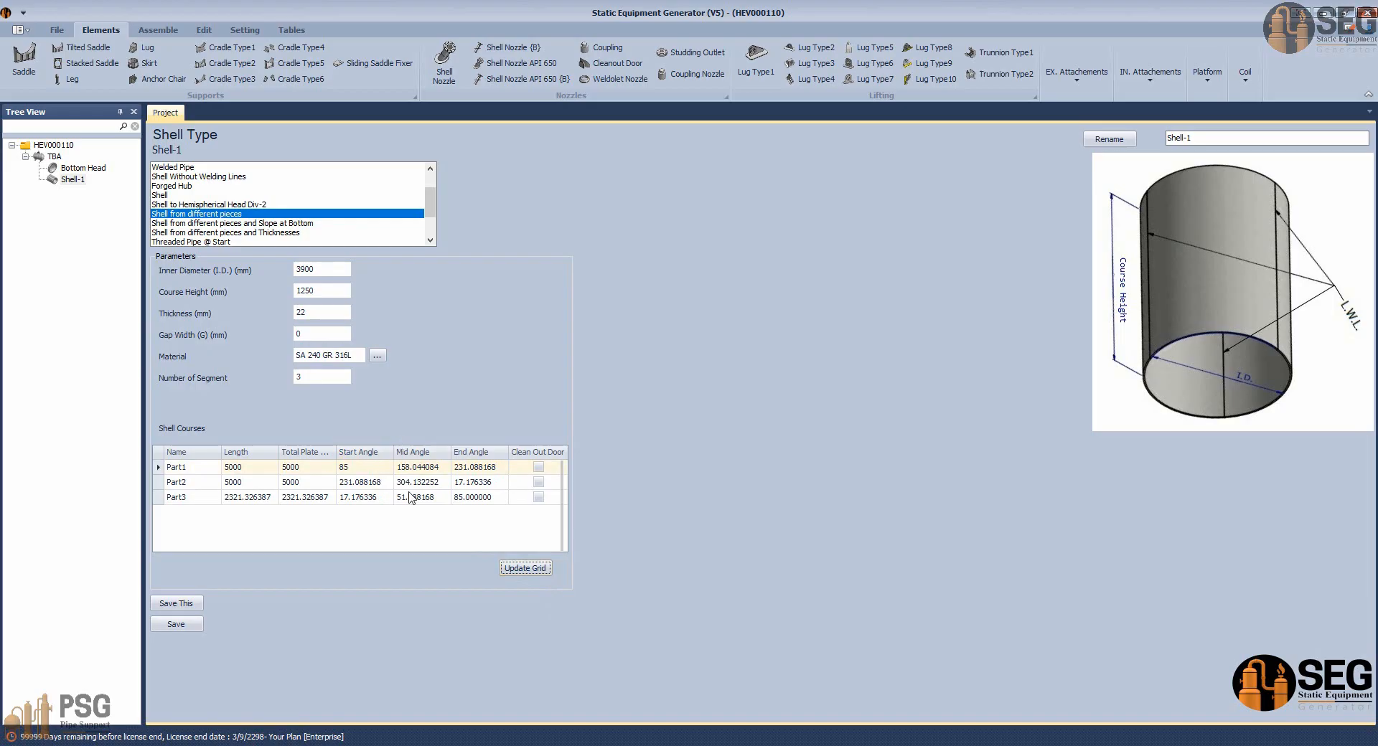
Switch to the AutoCAD general arrangement drawing and examine the orientation angle of longitudinal seam LS101 in the top orientation plan.
click(473, 470)
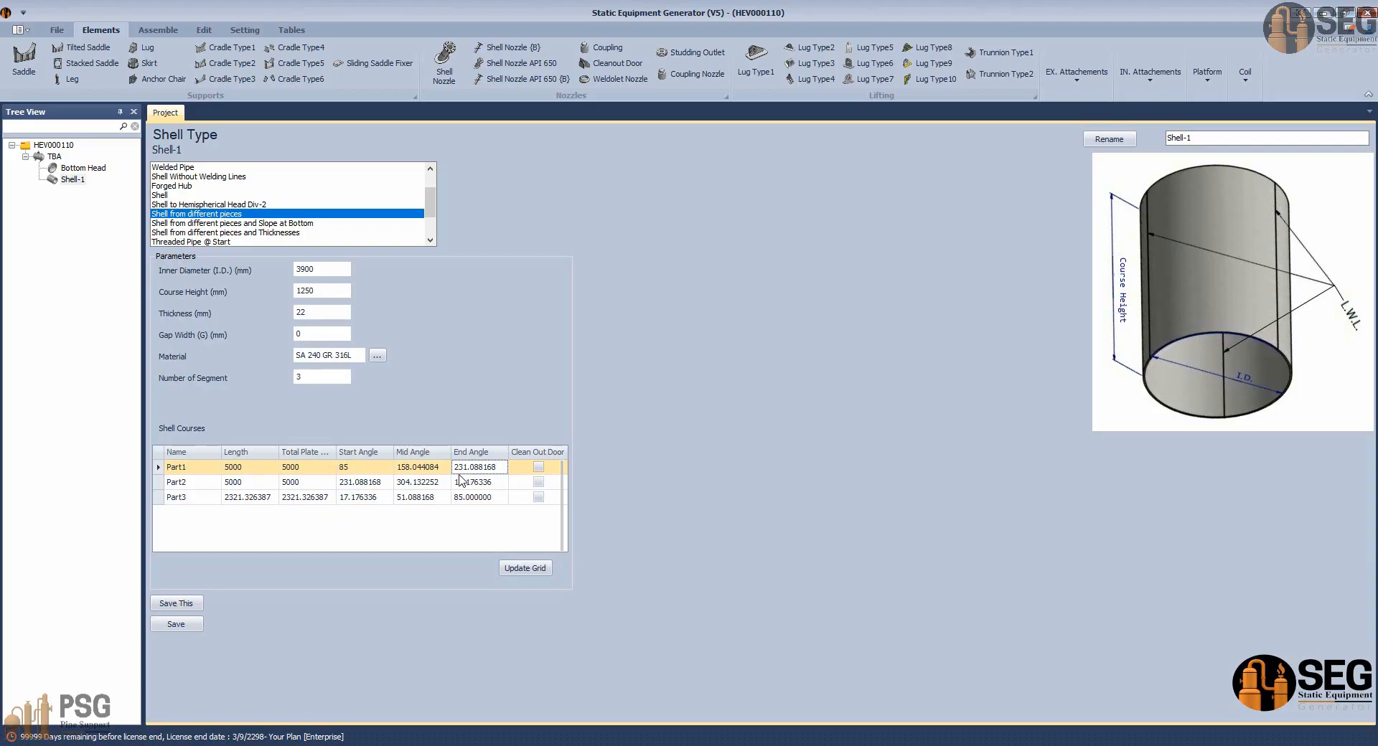
click(963, 745)
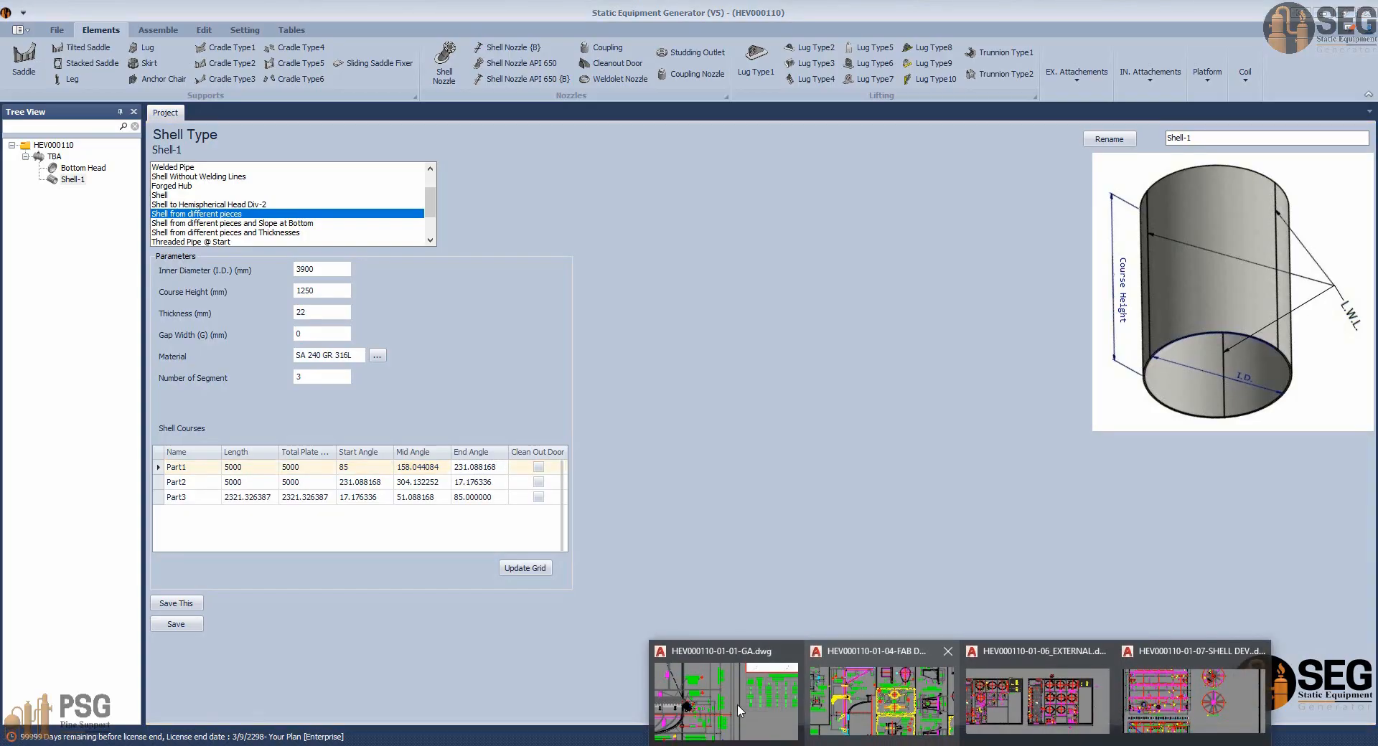
click(739, 711)
mouse_move(702, 472)
middle_down()
mouse_move(584, 581)
mouse_move(596, 600)
middle_up()
scroll(563, 576, down, 4)
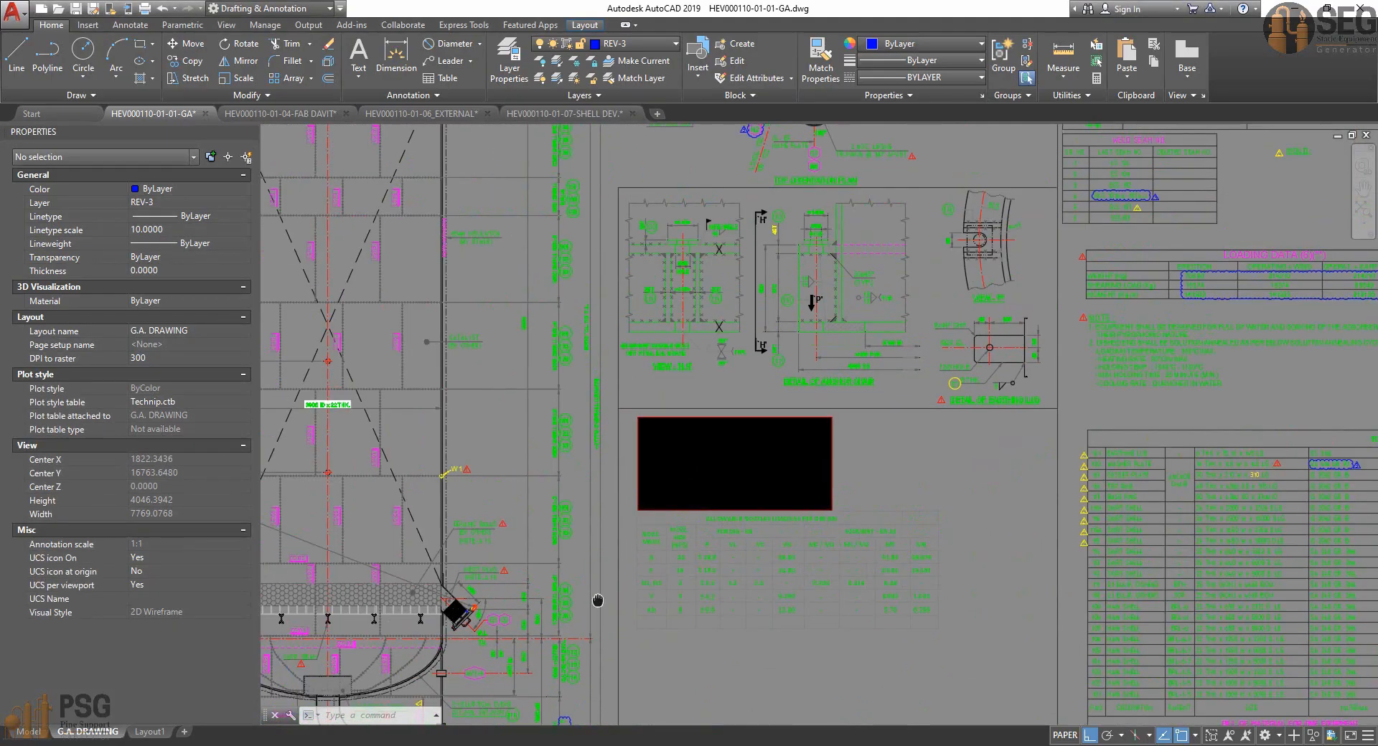
mouse_move(926, 225)
middle_down()
mouse_move(806, 421)
mouse_move(777, 505)
middle_up()
scroll(823, 244, up, 4)
middle_drag(805, 237, 824, 243)
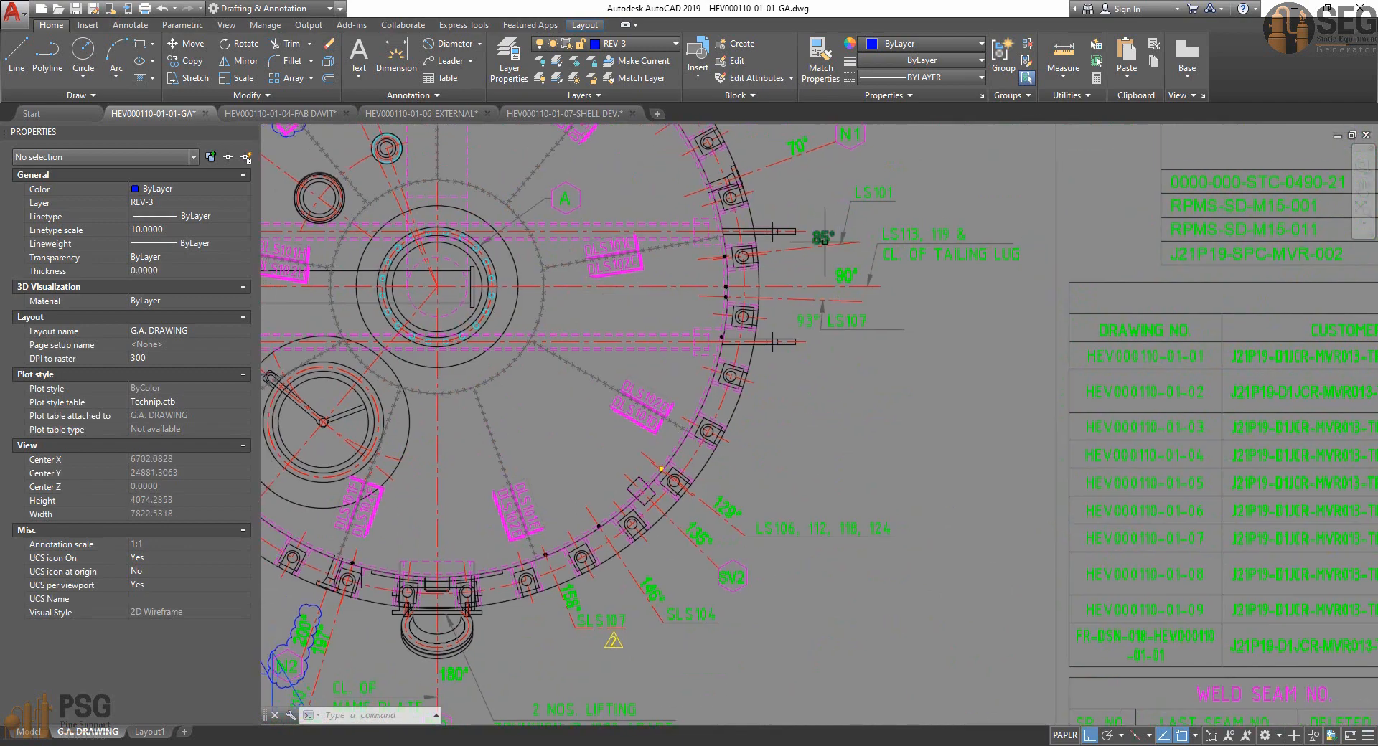
click(823, 237)
middle_drag(830, 262, 932, 202)
key(Escape)
key(Escape)
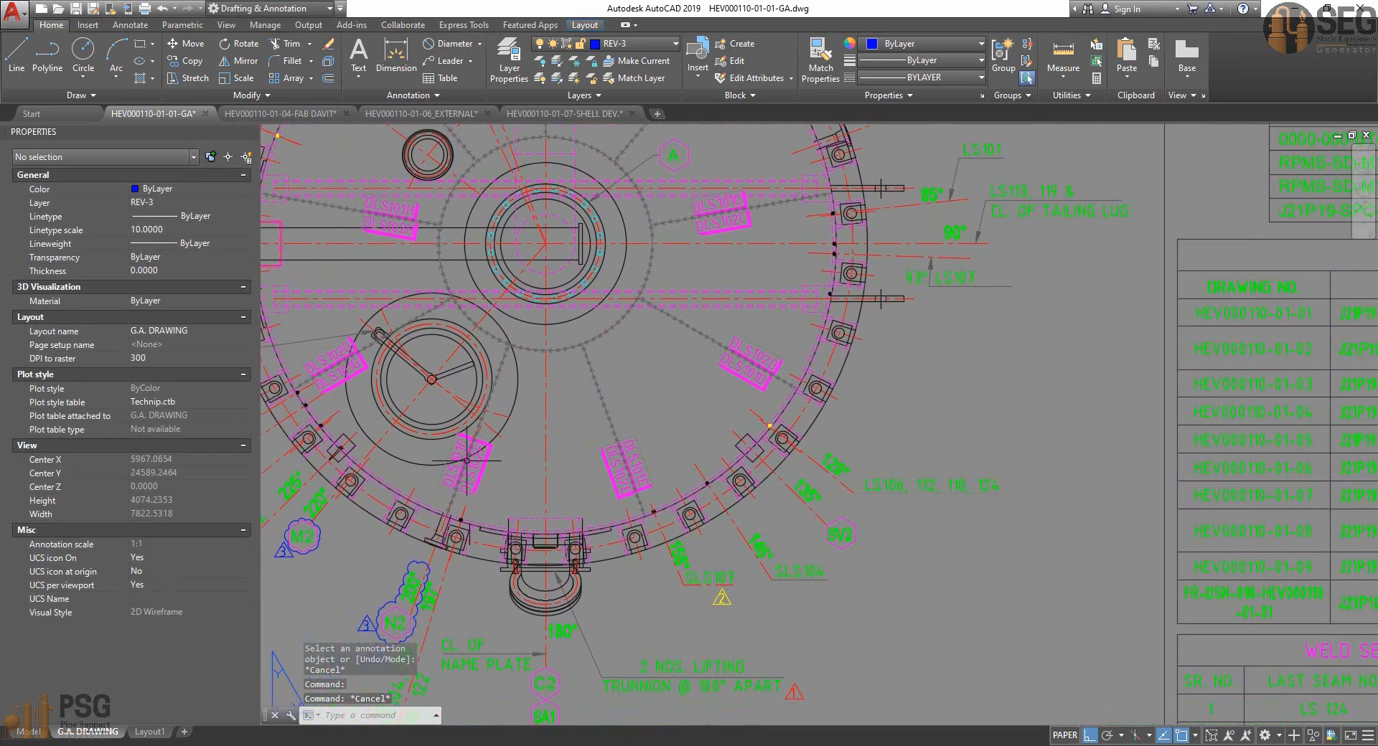
Examine the orientation angle of longitudinal seam LS102 in the top orientation plan to compare with Part1's end angle.
middle_drag(467, 461, 691, 299)
mouse_move(546, 388)
middle_down()
mouse_move(555, 396)
mouse_move(563, 368)
middle_up()
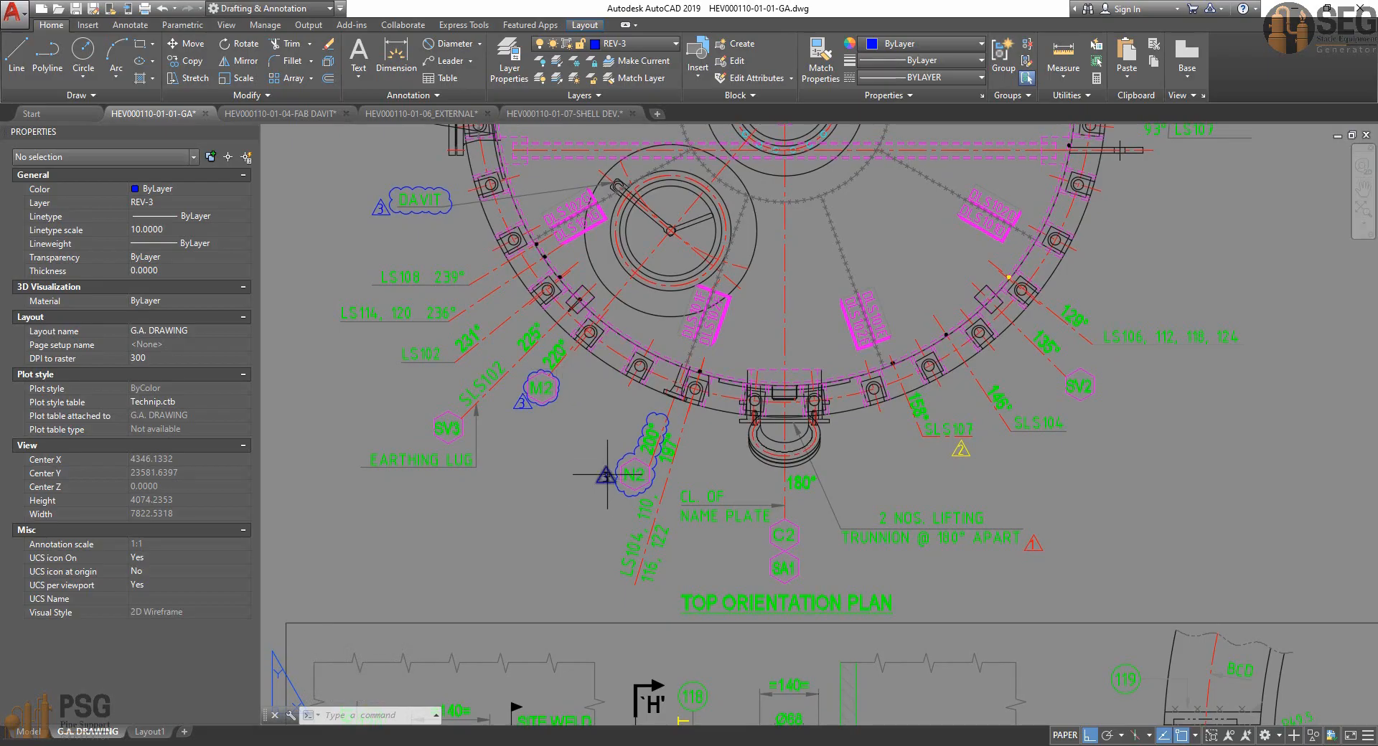
middle_drag(607, 475, 601, 490)
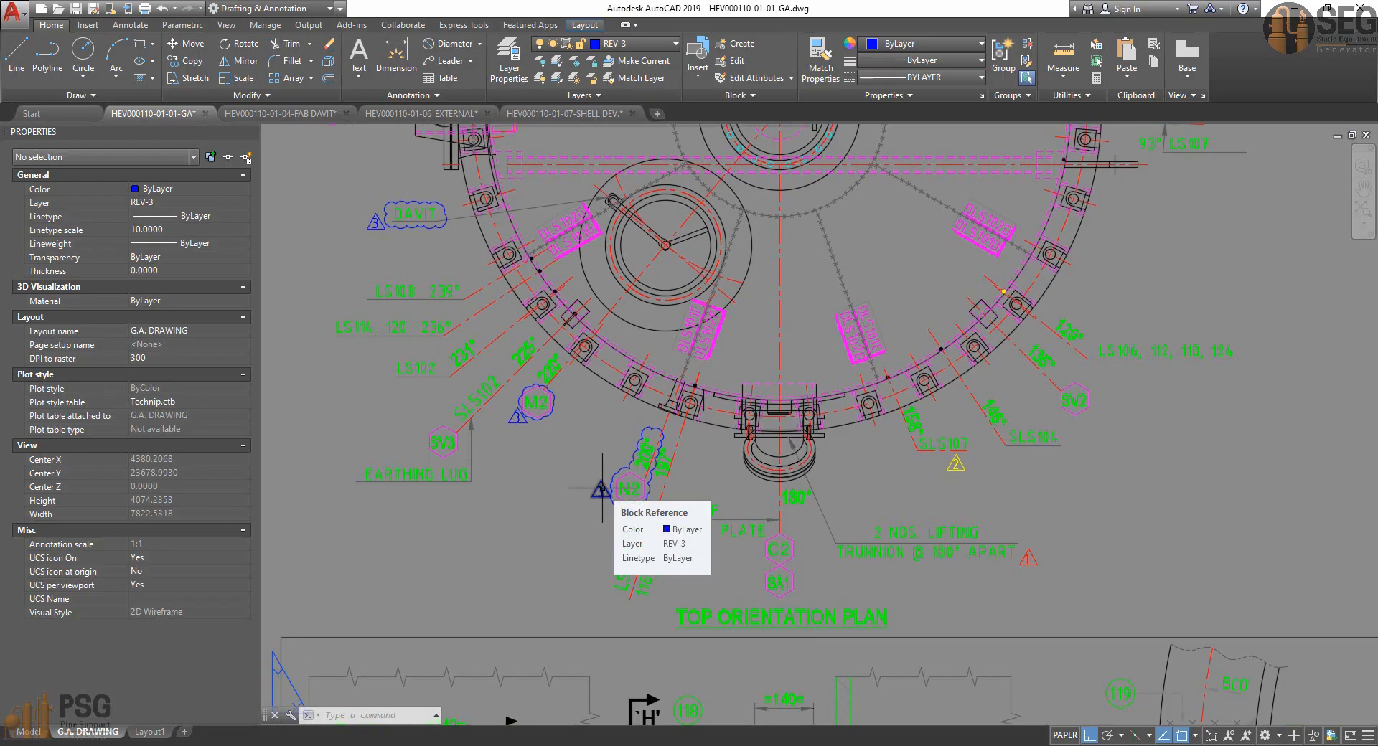
click(456, 358)
middle_drag(467, 366, 473, 386)
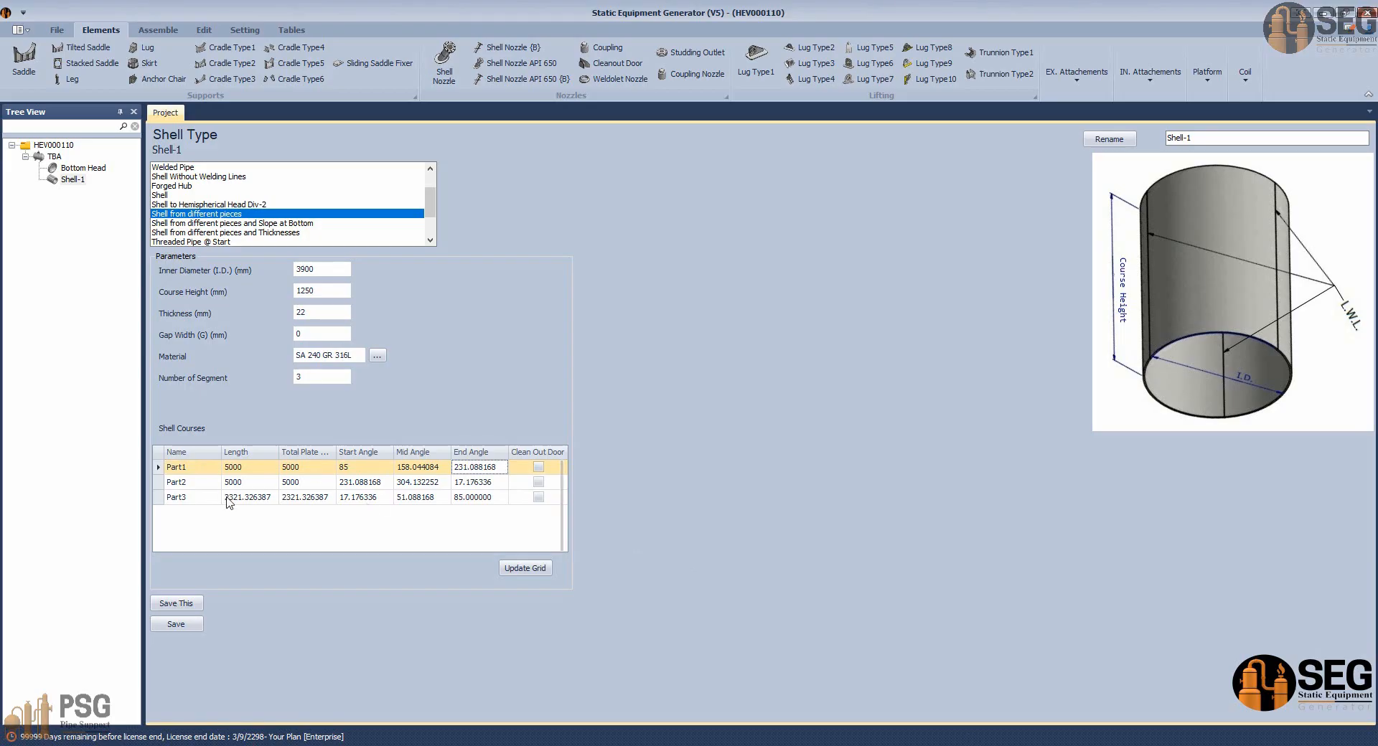
Return to Static Equipment Generator, check Part2's values, recalculate the shell courses and save Shell-1.
click(248, 485)
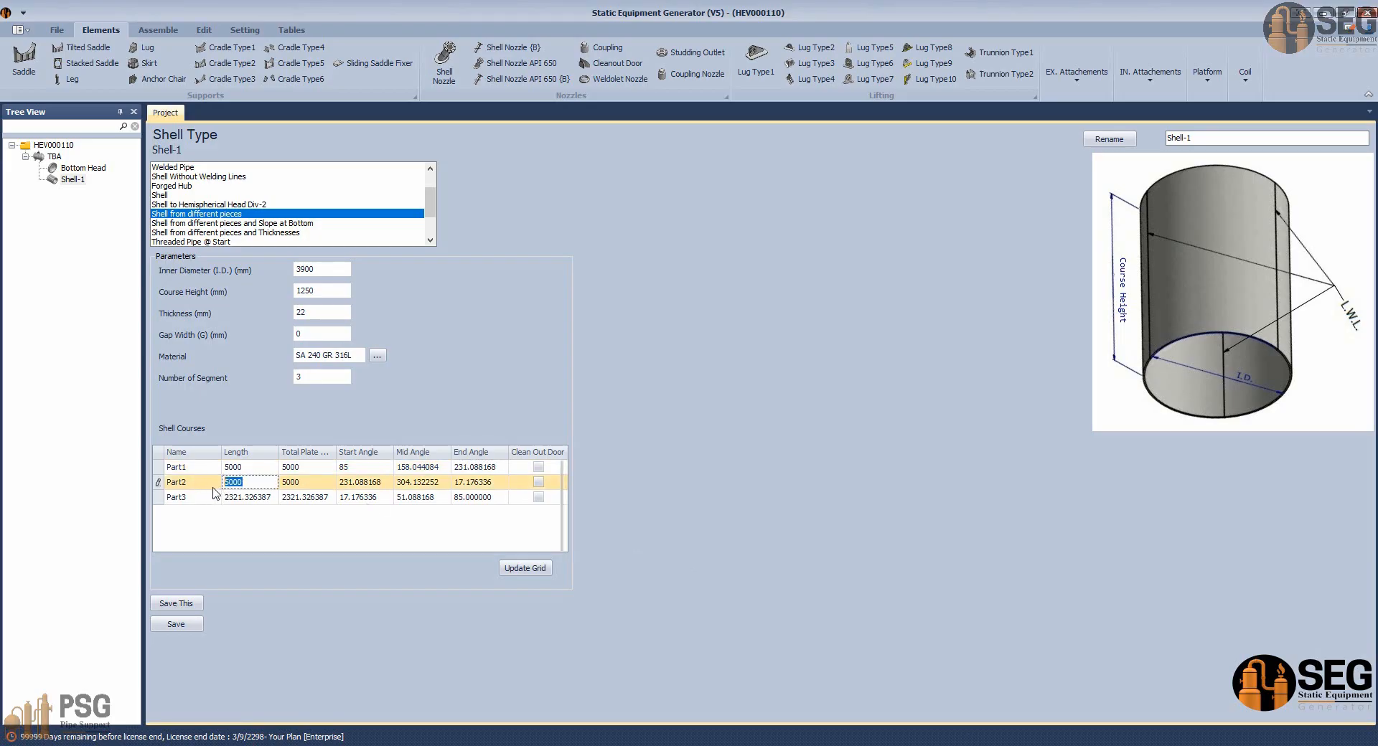
click(206, 482)
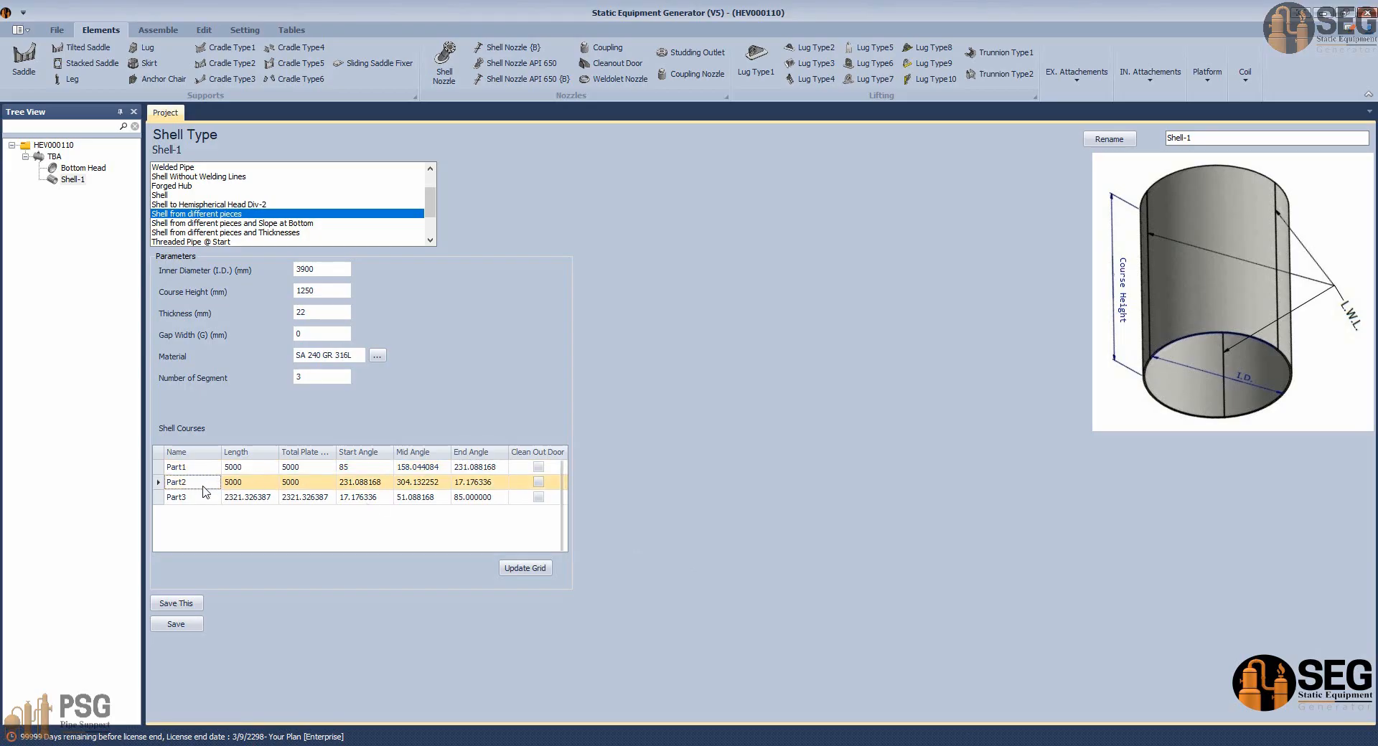
click(472, 482)
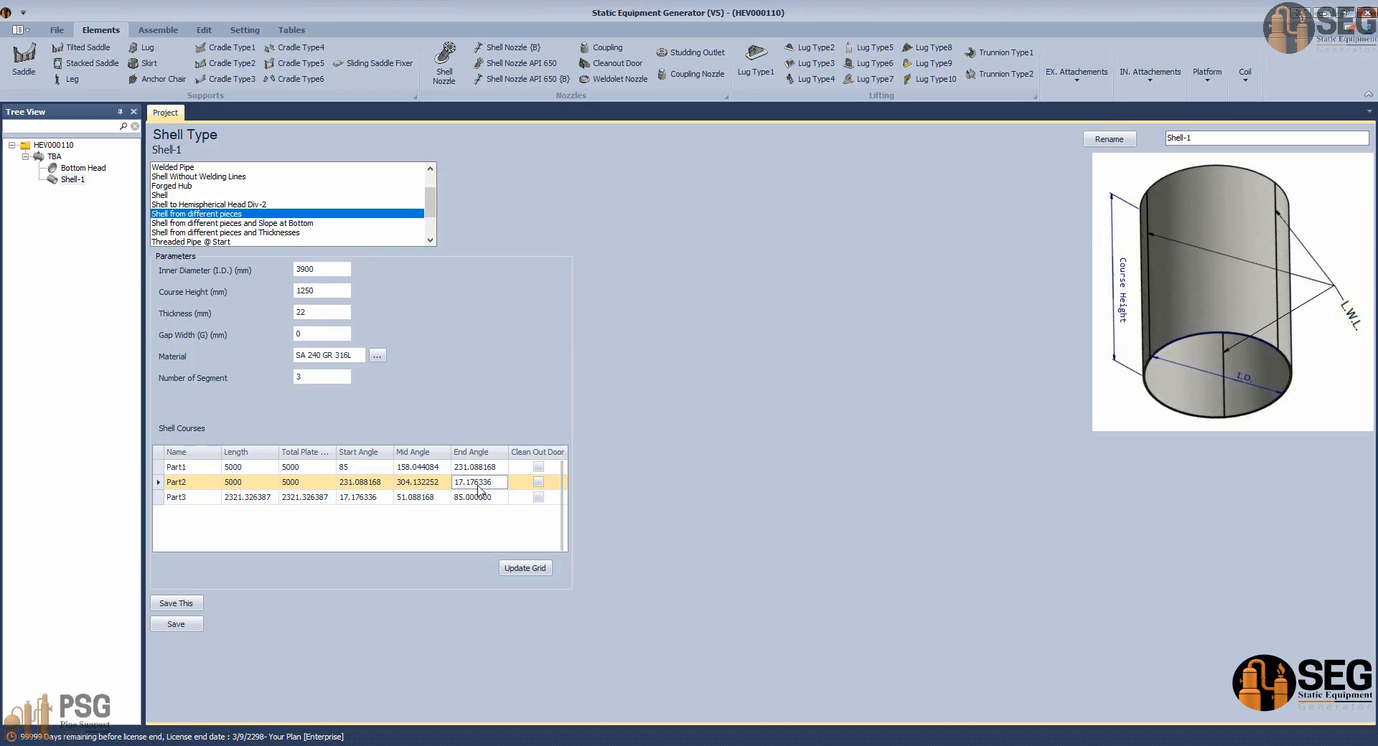
click(527, 568)
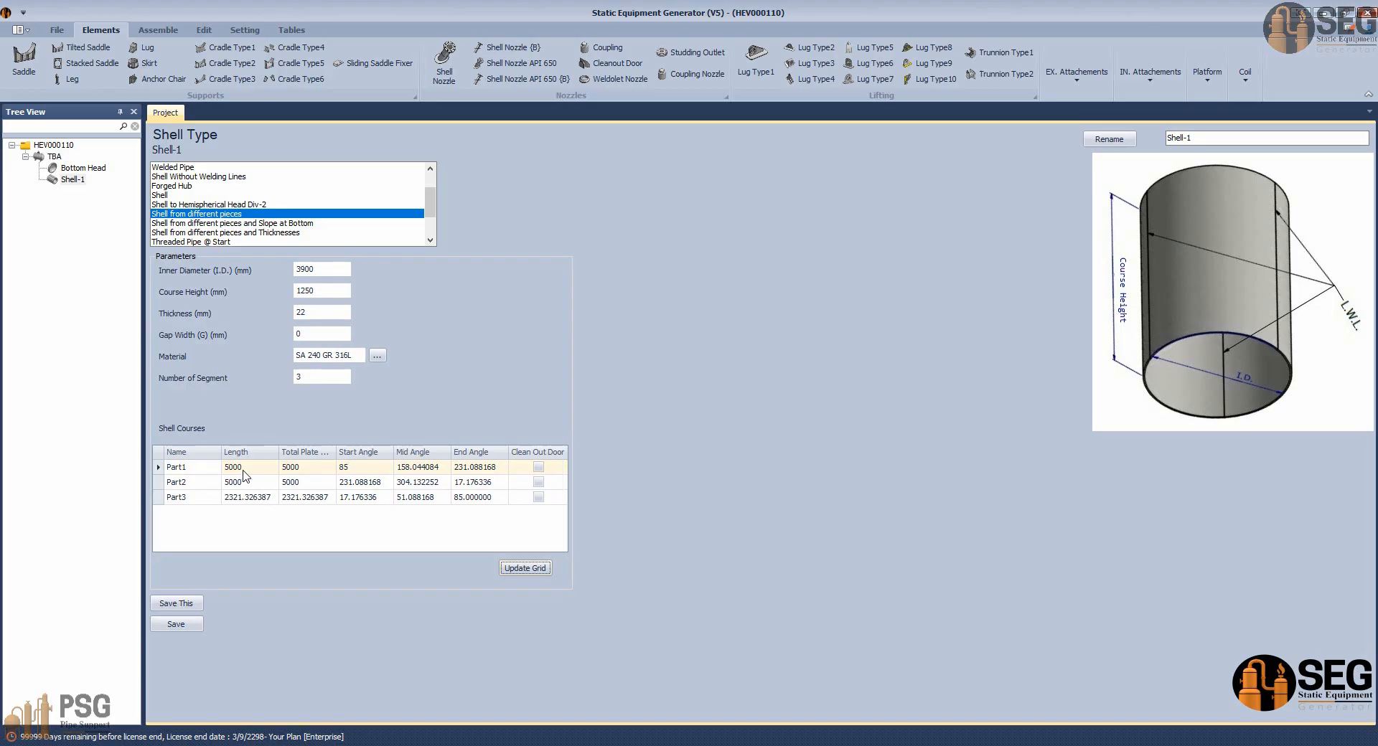
click(356, 468)
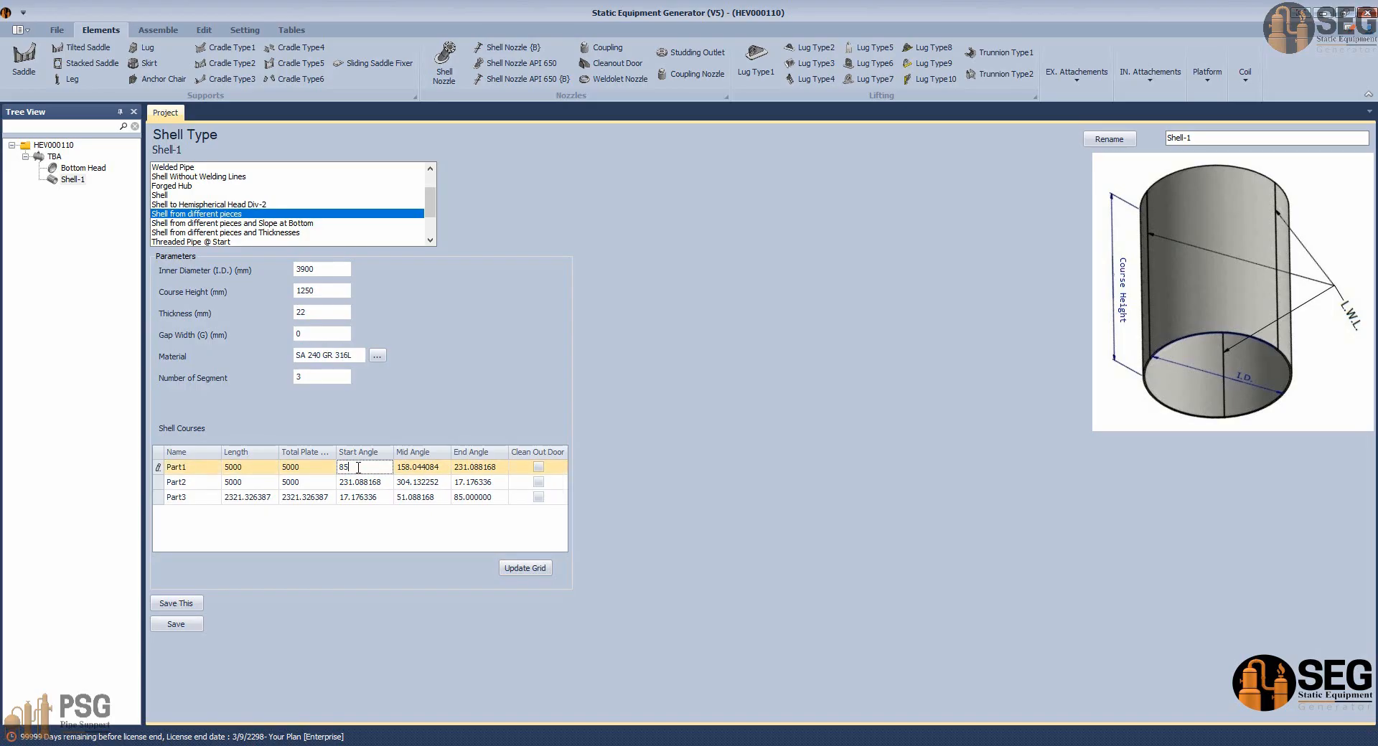
click(176, 626)
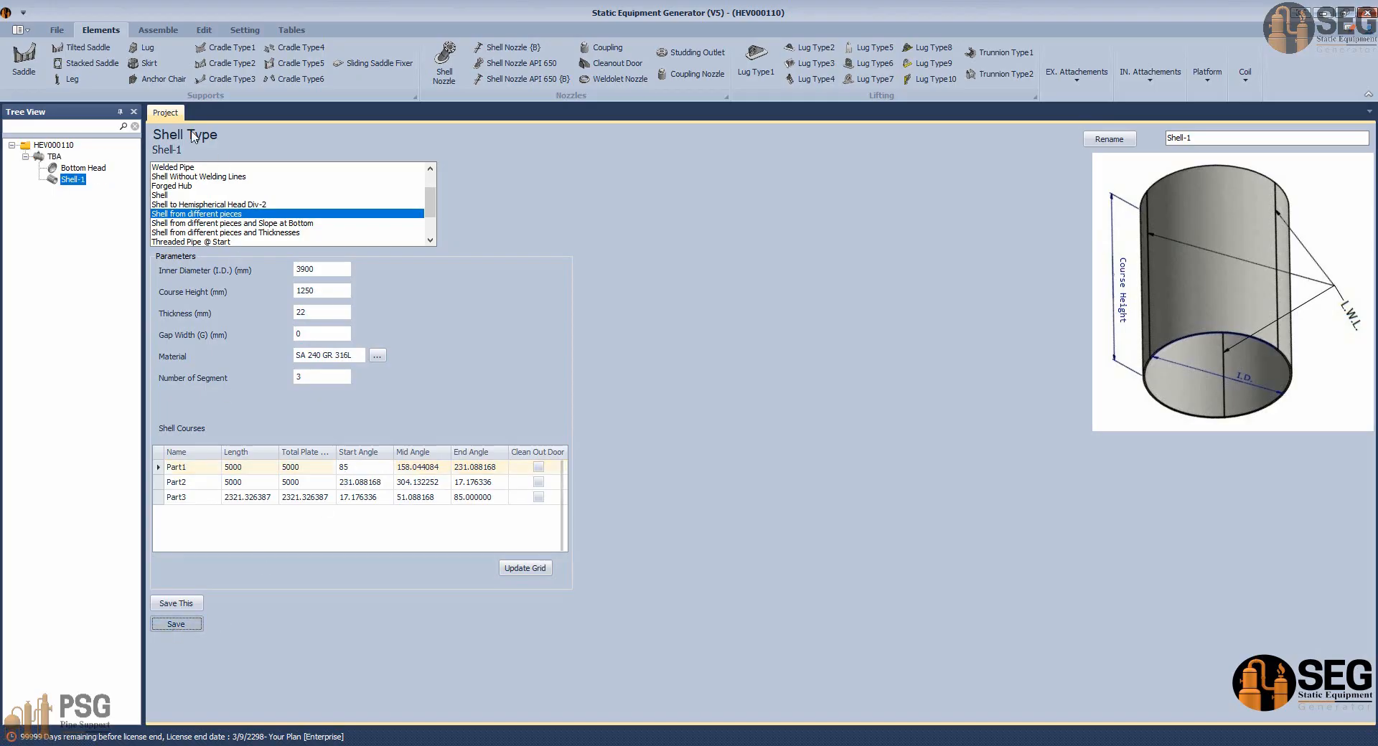
Start the Inventor assembly generation with Shell-1 above the bottom head and inspect the generated vessel from the back.
click(151, 30)
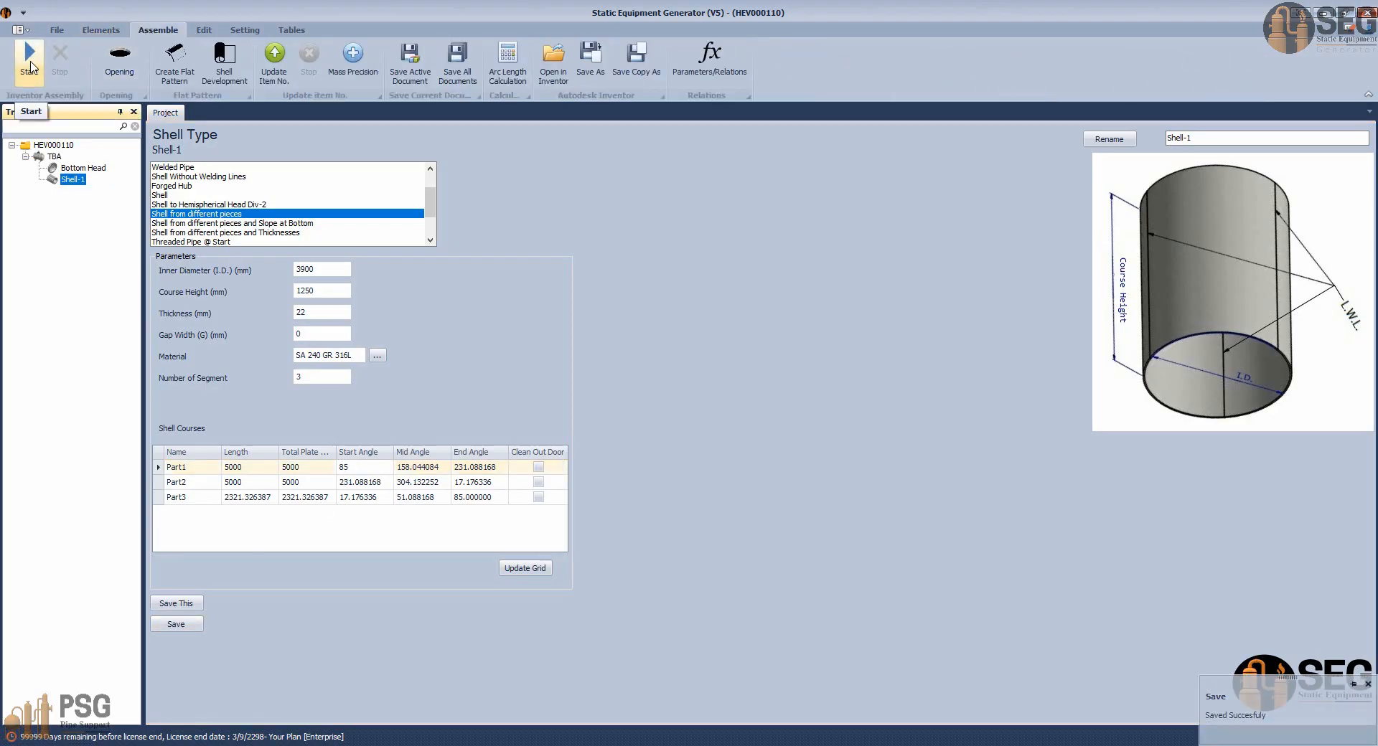
click(30, 67)
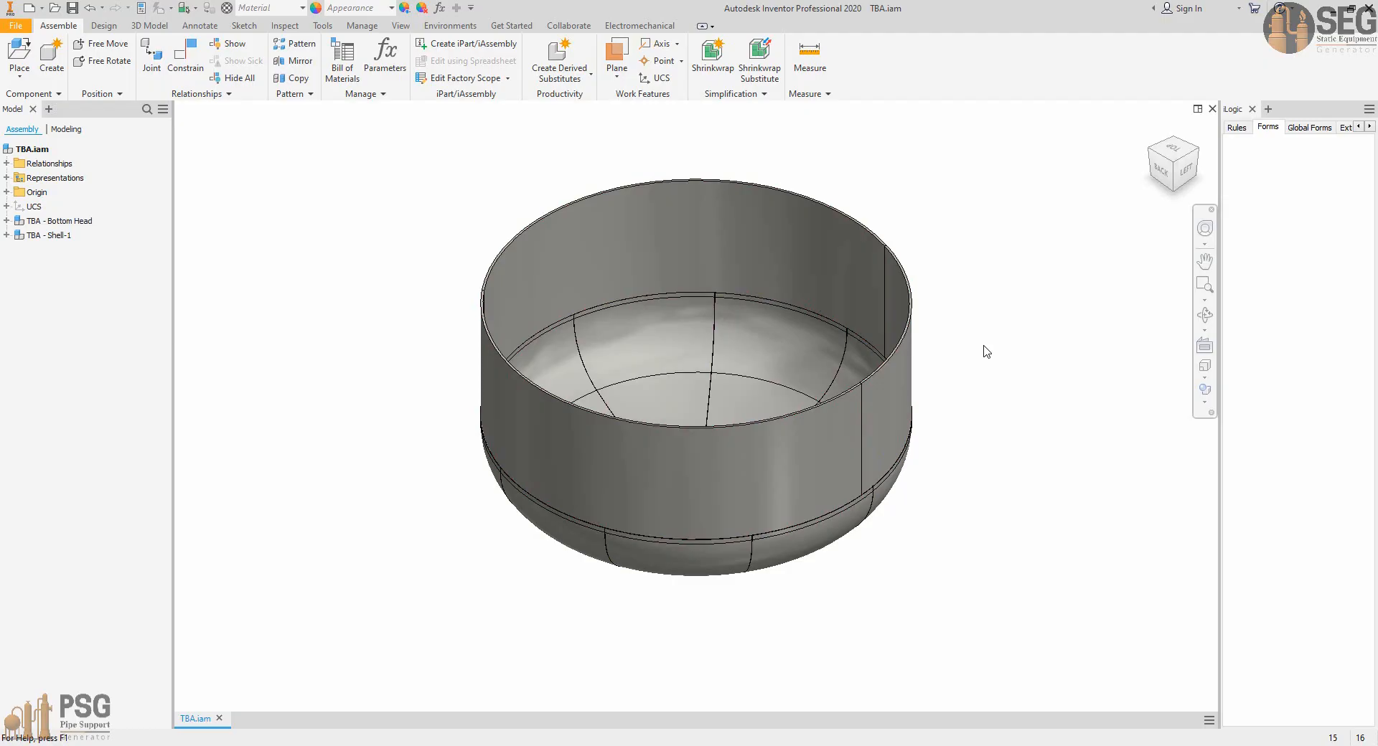
click(1205, 314)
drag(837, 454, 778, 541)
right_click(649, 353)
click(657, 359)
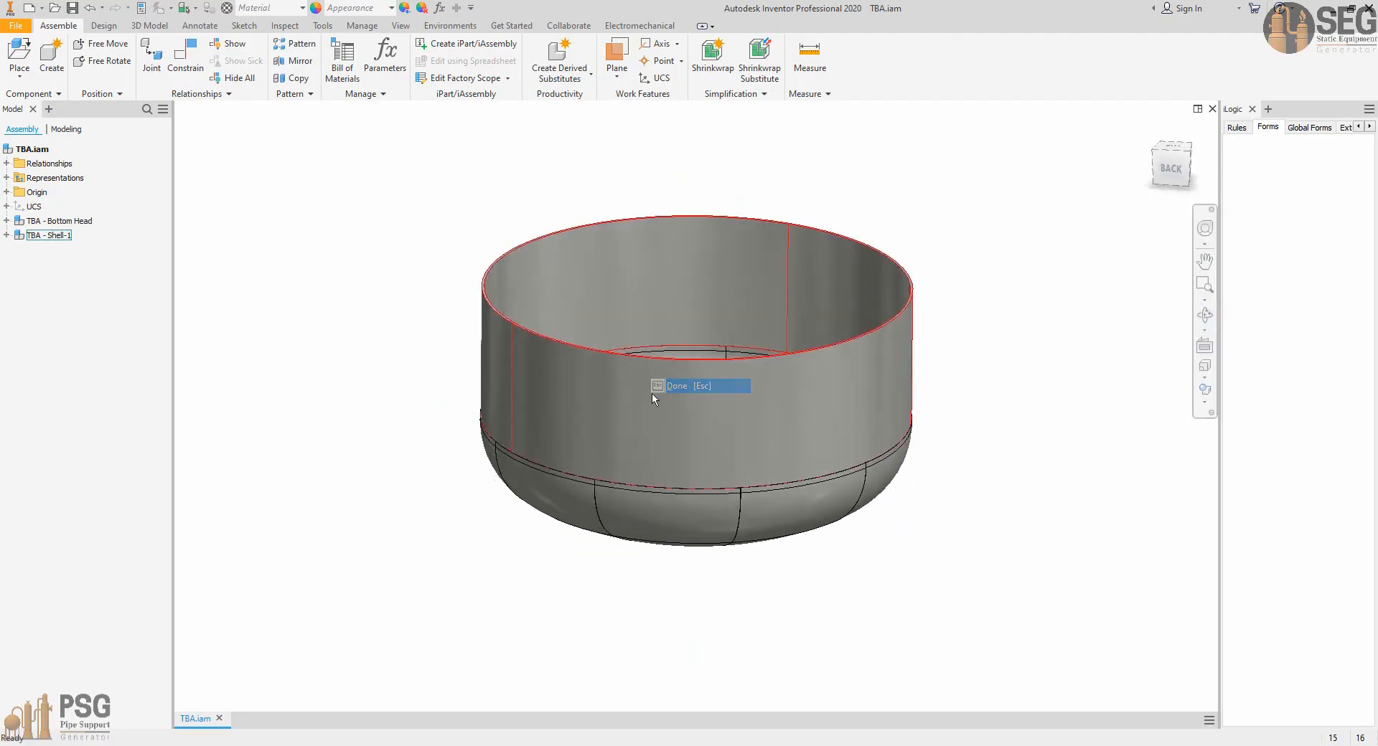
Open the Shell-1 subassembly from the vessel model, and open its Part1 component in its own window.
right_click(651, 393)
click(679, 257)
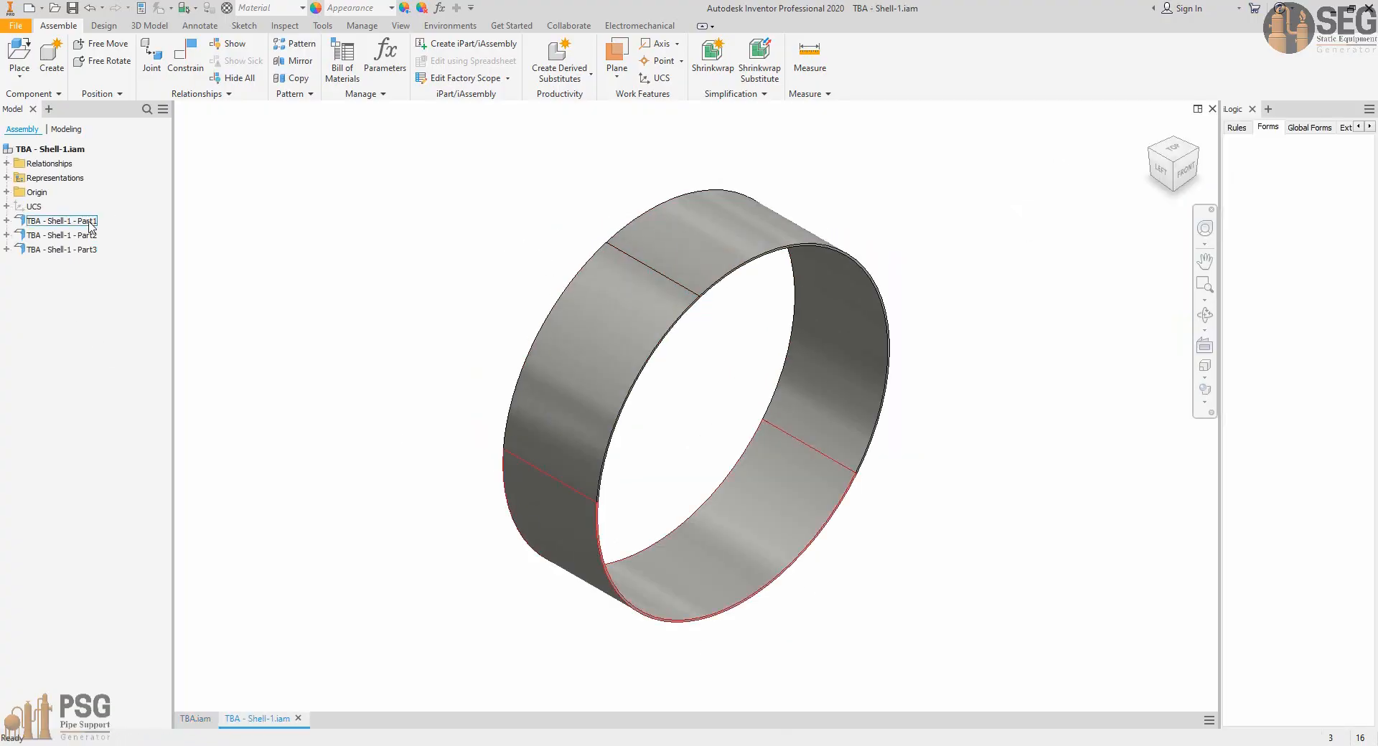
click(90, 224)
right_click(81, 222)
click(166, 291)
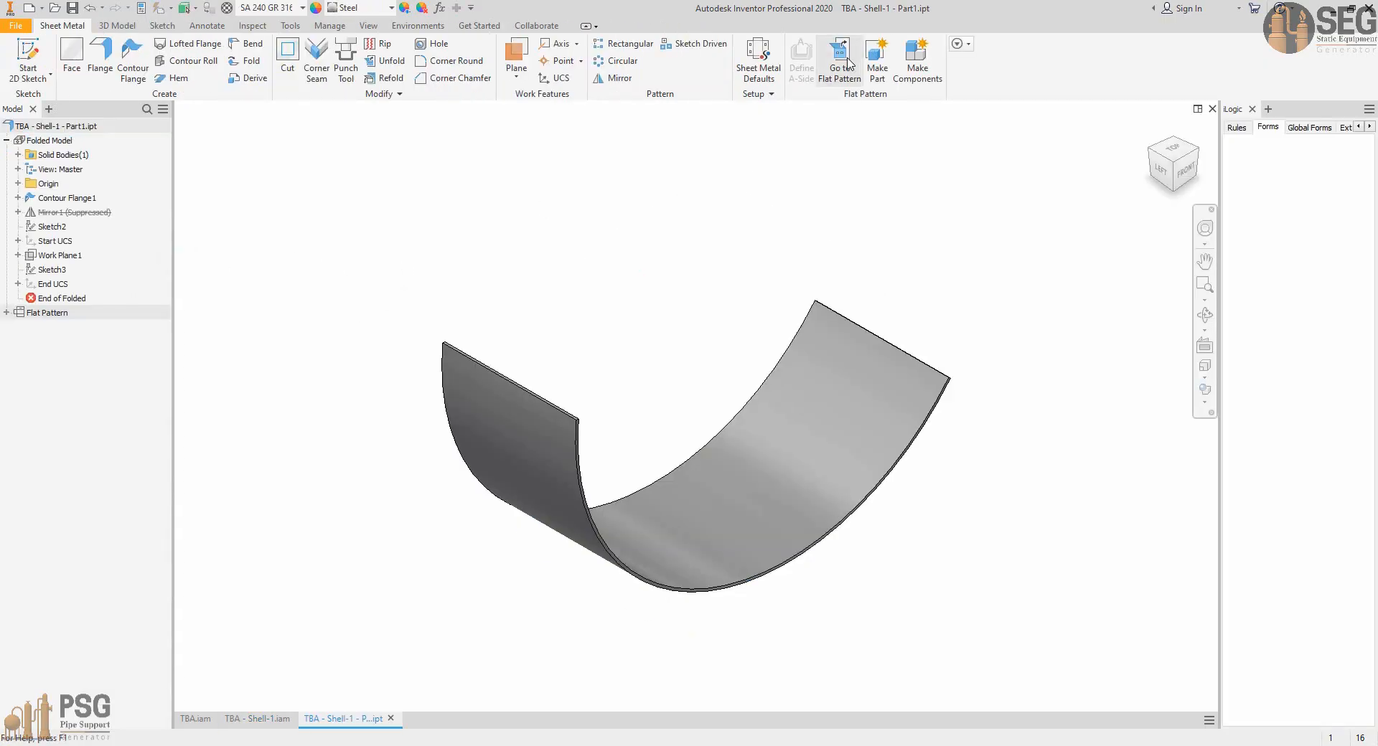
Show Part1's flat pattern, measure the length of its long upper edge and close the part.
click(840, 56)
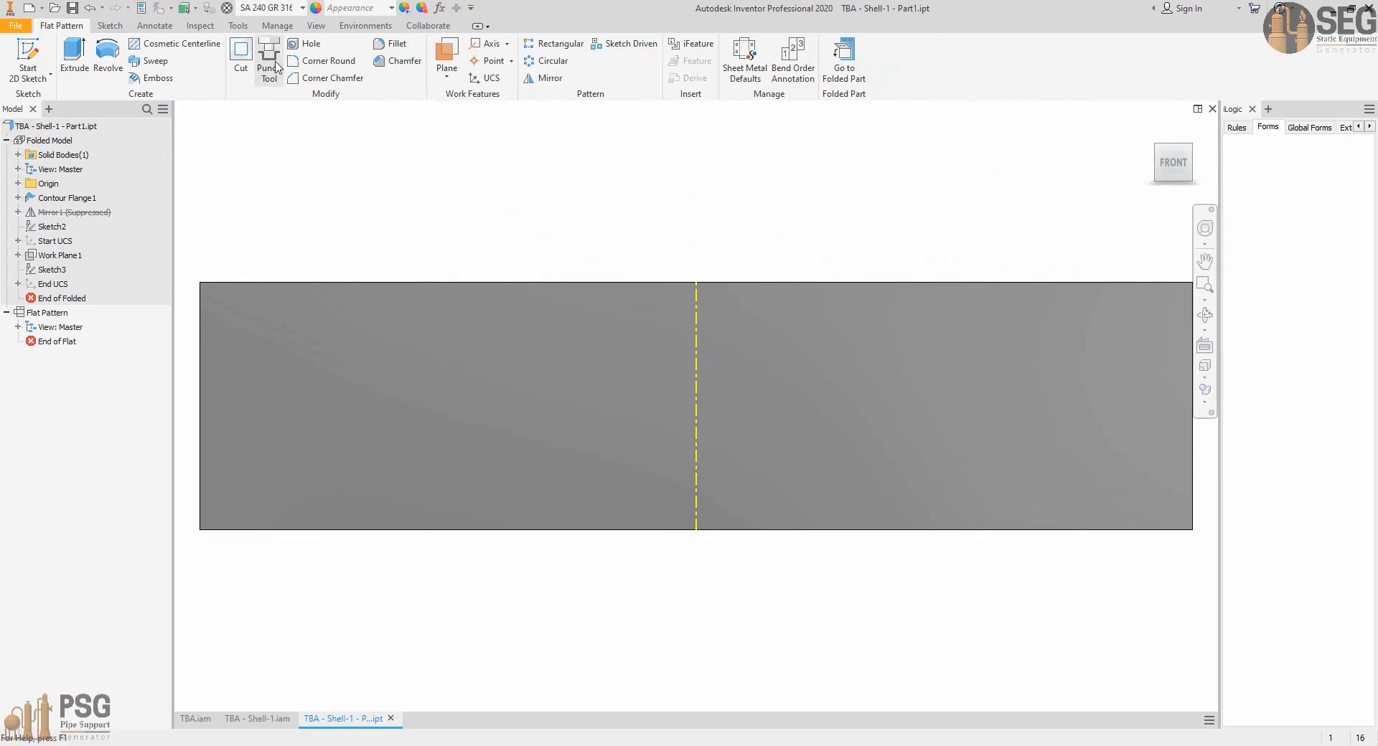
click(200, 26)
click(19, 51)
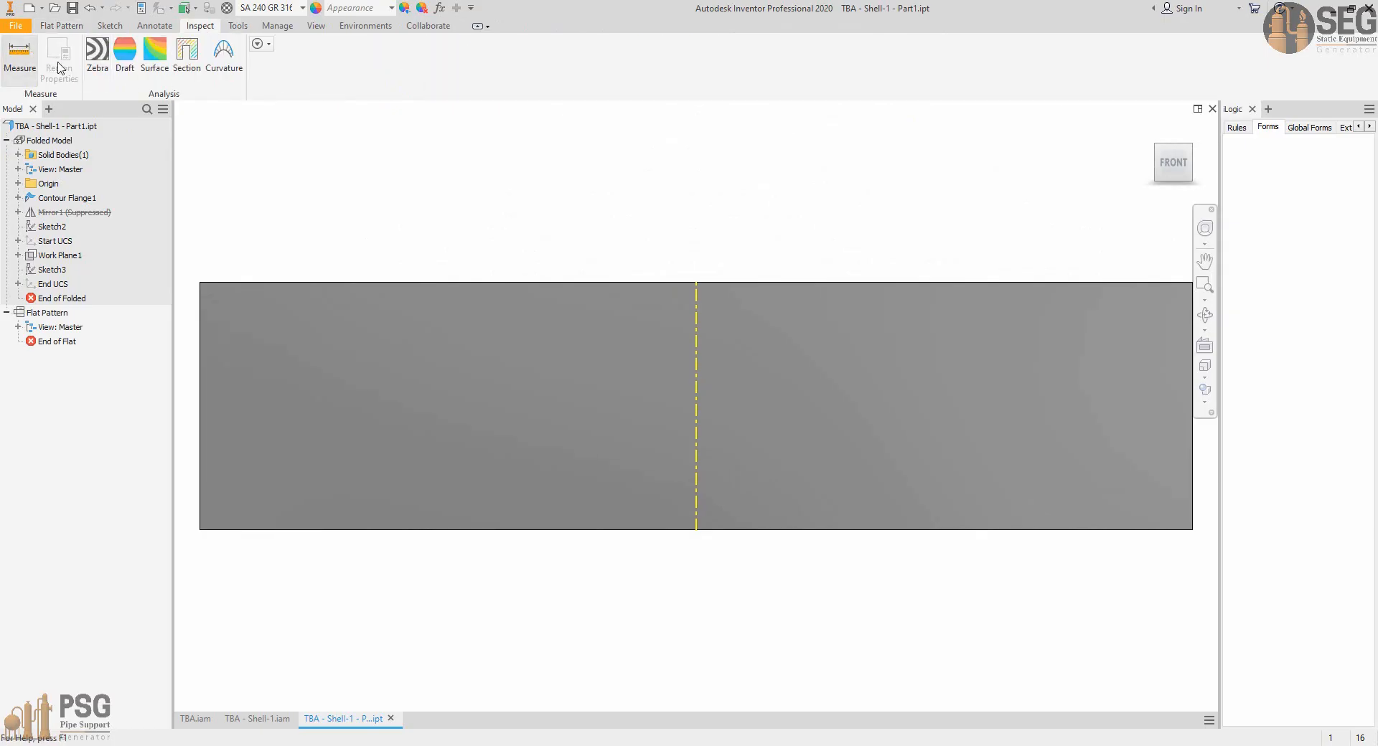
click(323, 282)
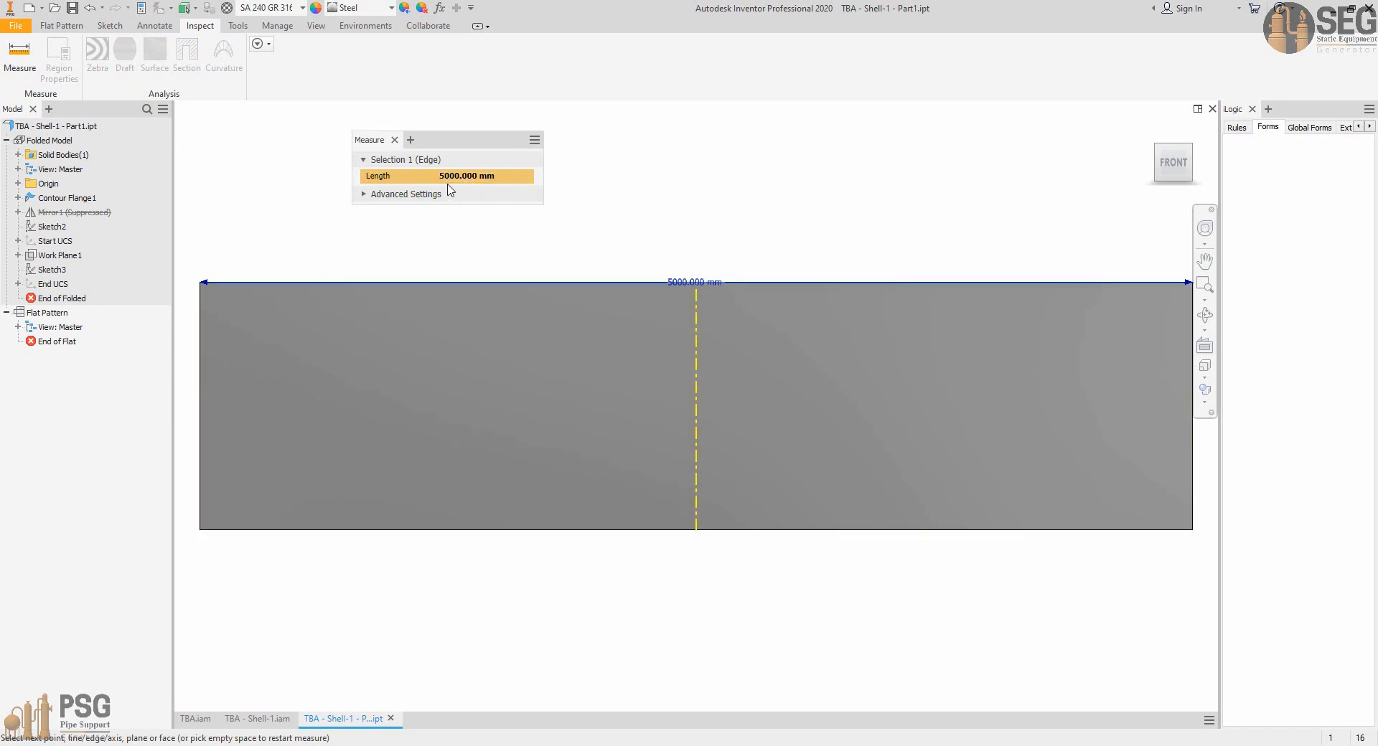
click(394, 140)
click(391, 719)
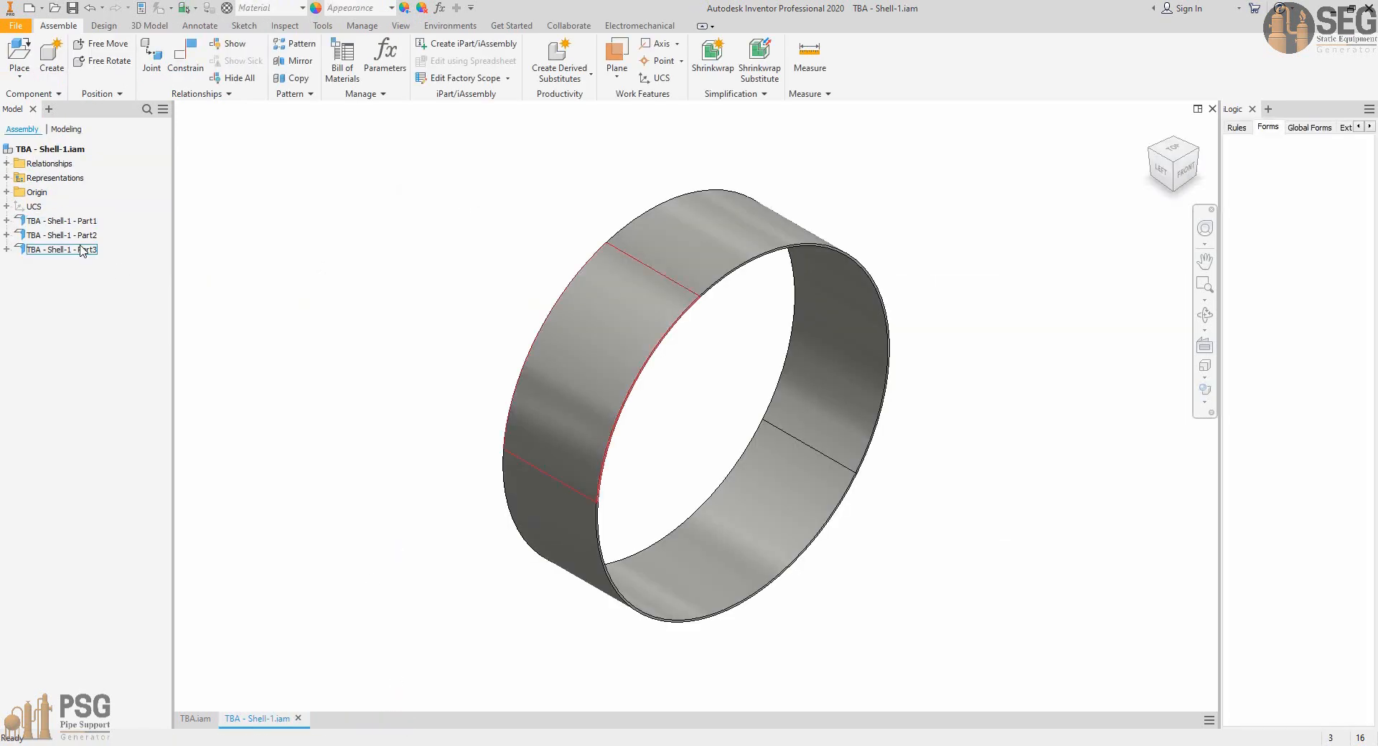
Open Shell-1's Part2, measure the long upper edge of its flat pattern and close the part.
right_click(75, 235)
click(103, 256)
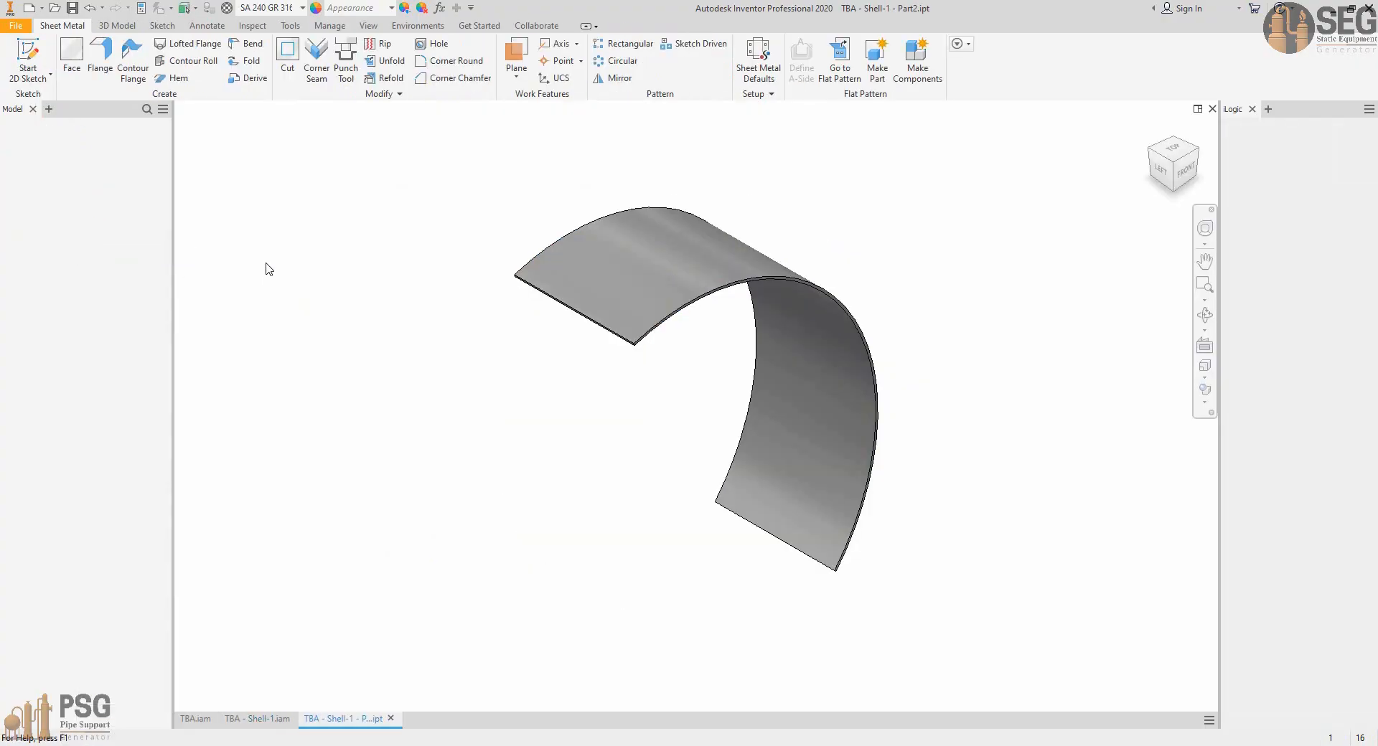
click(818, 74)
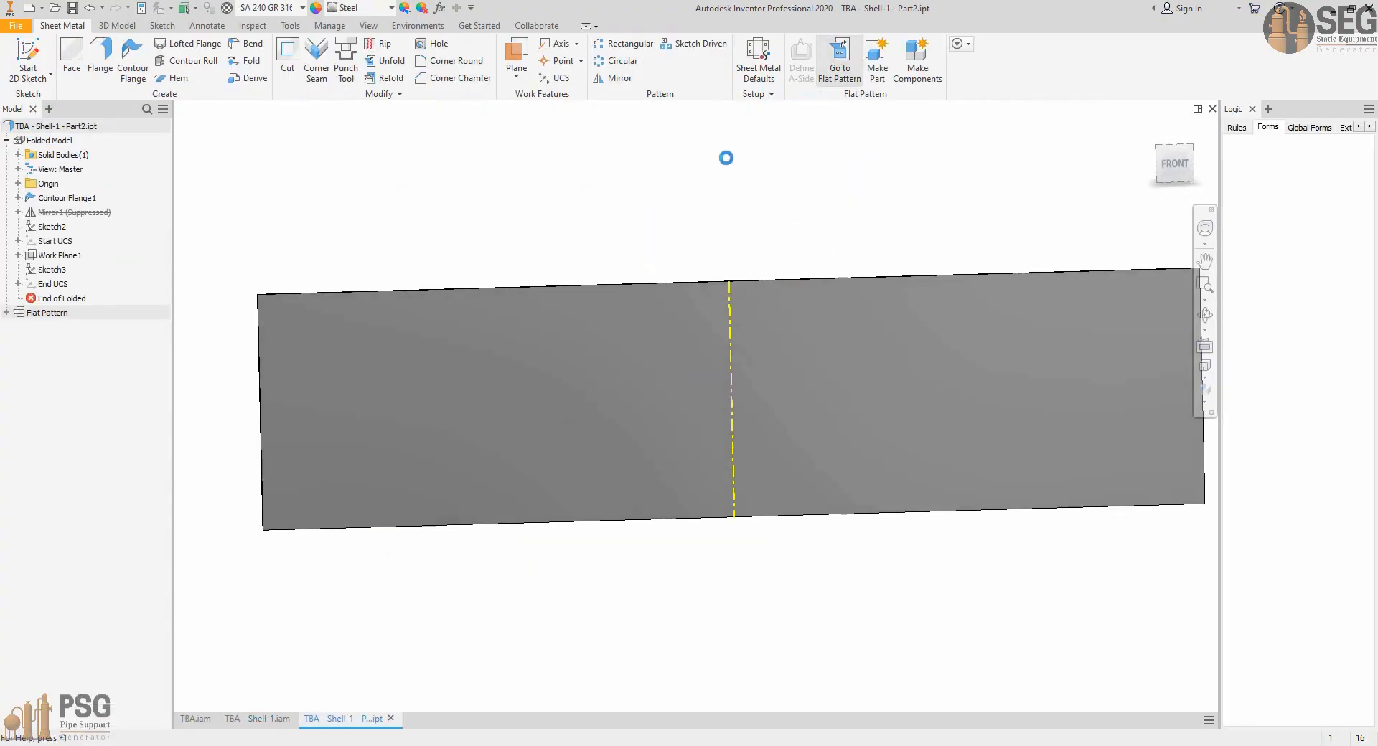
click(238, 26)
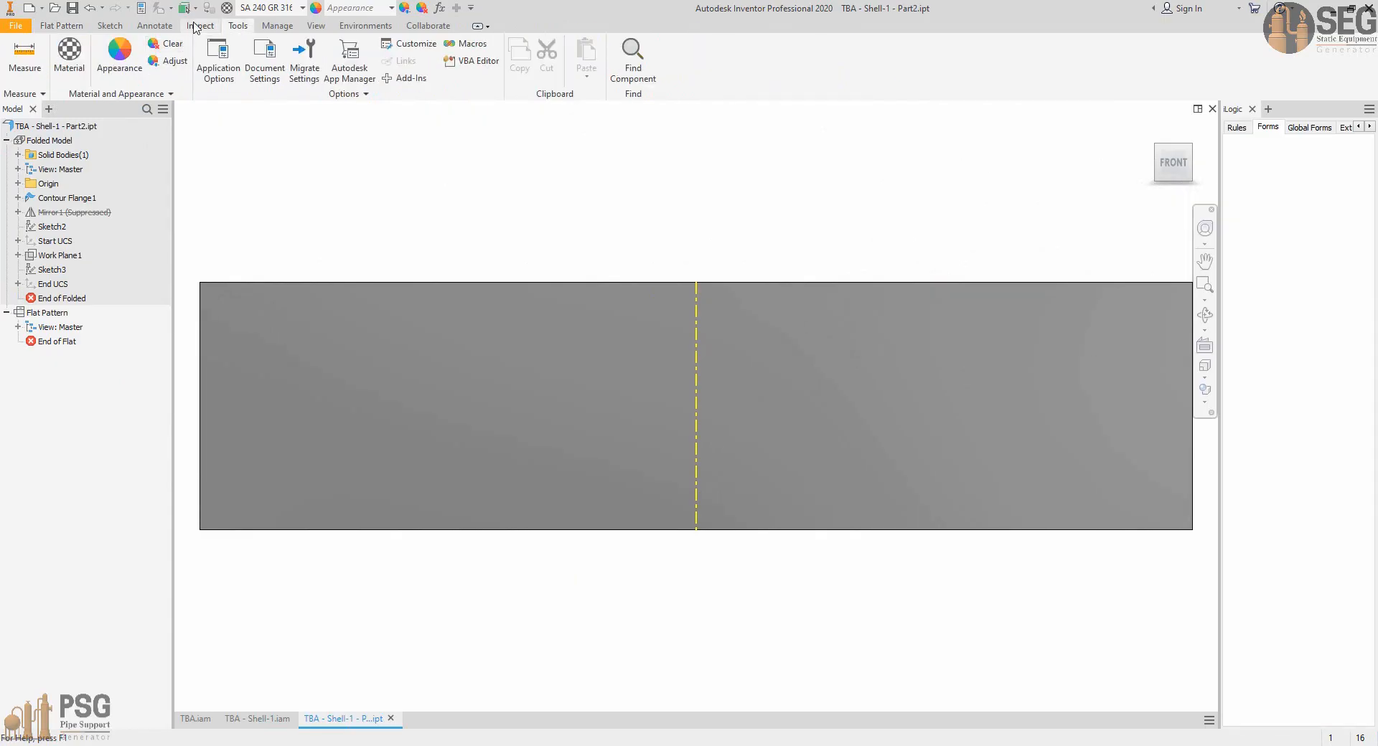
click(200, 25)
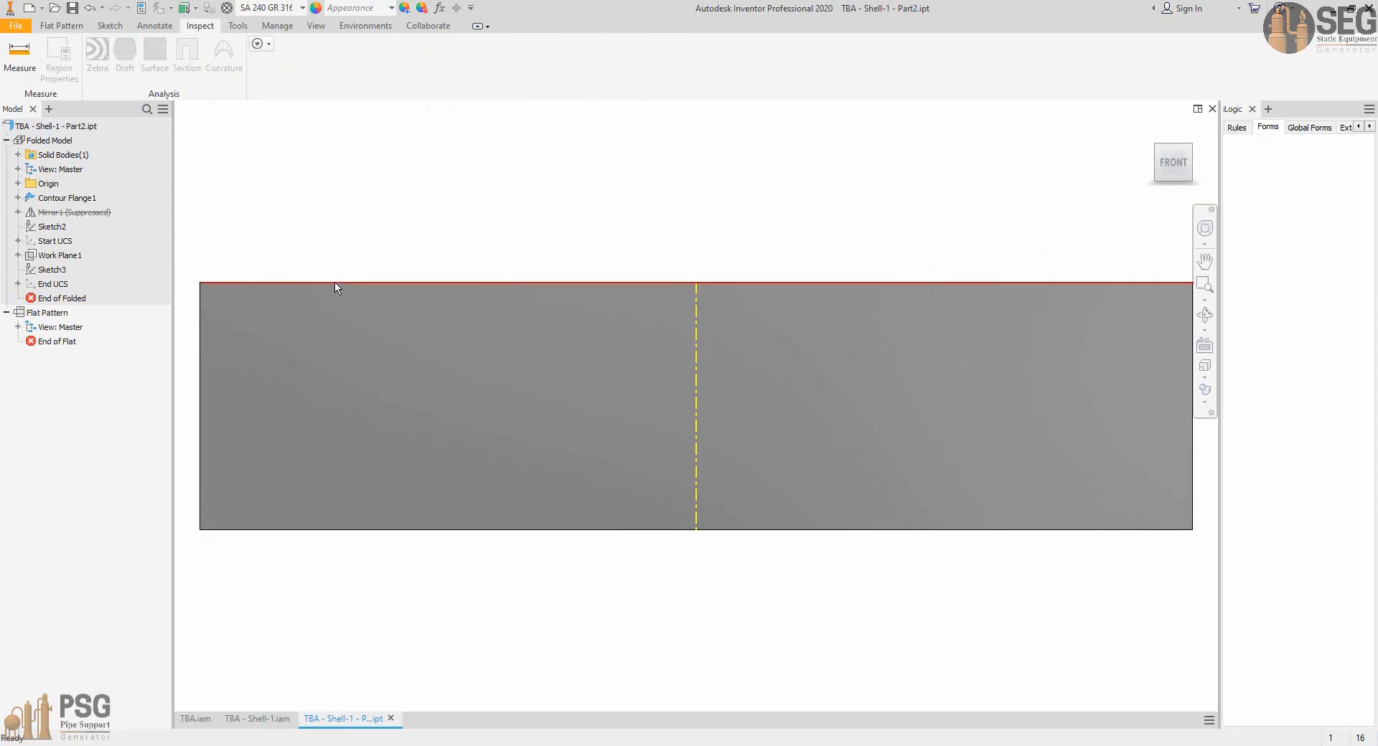
click(382, 284)
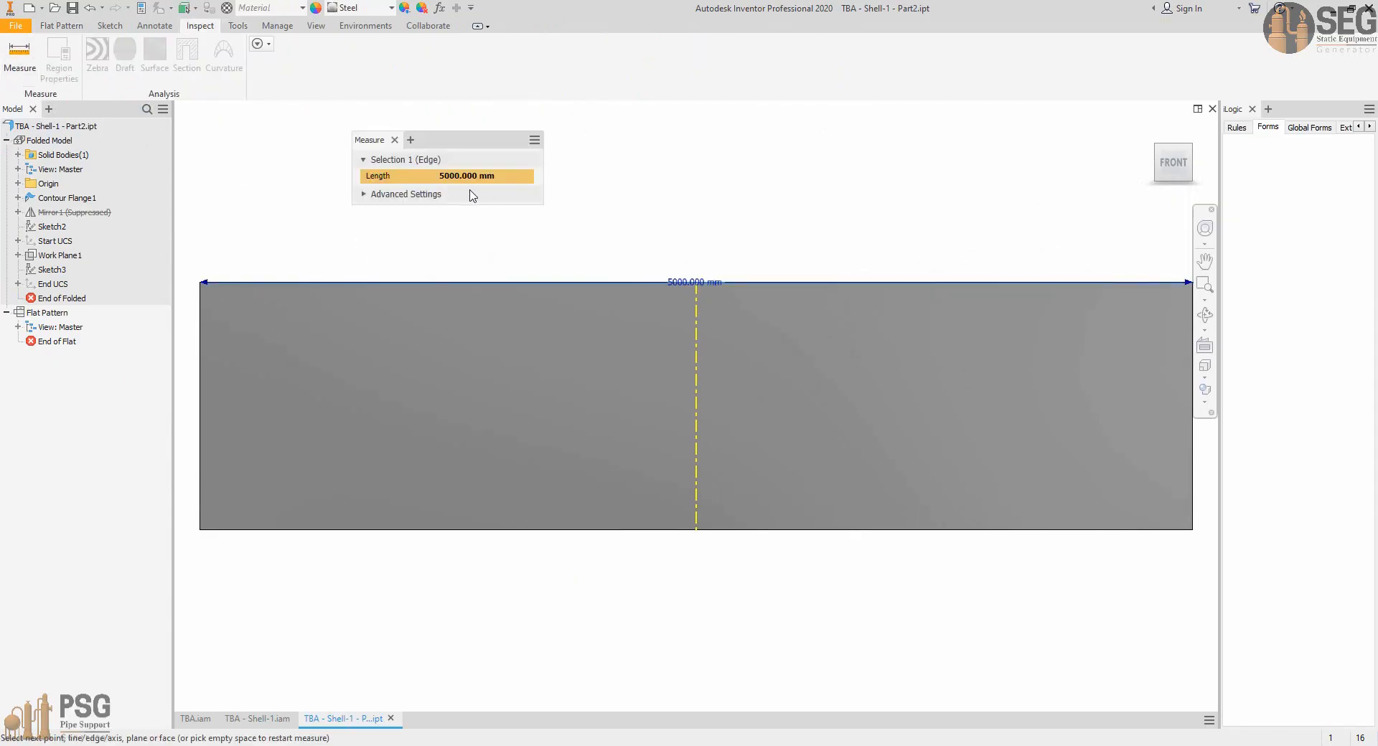
key(Escape)
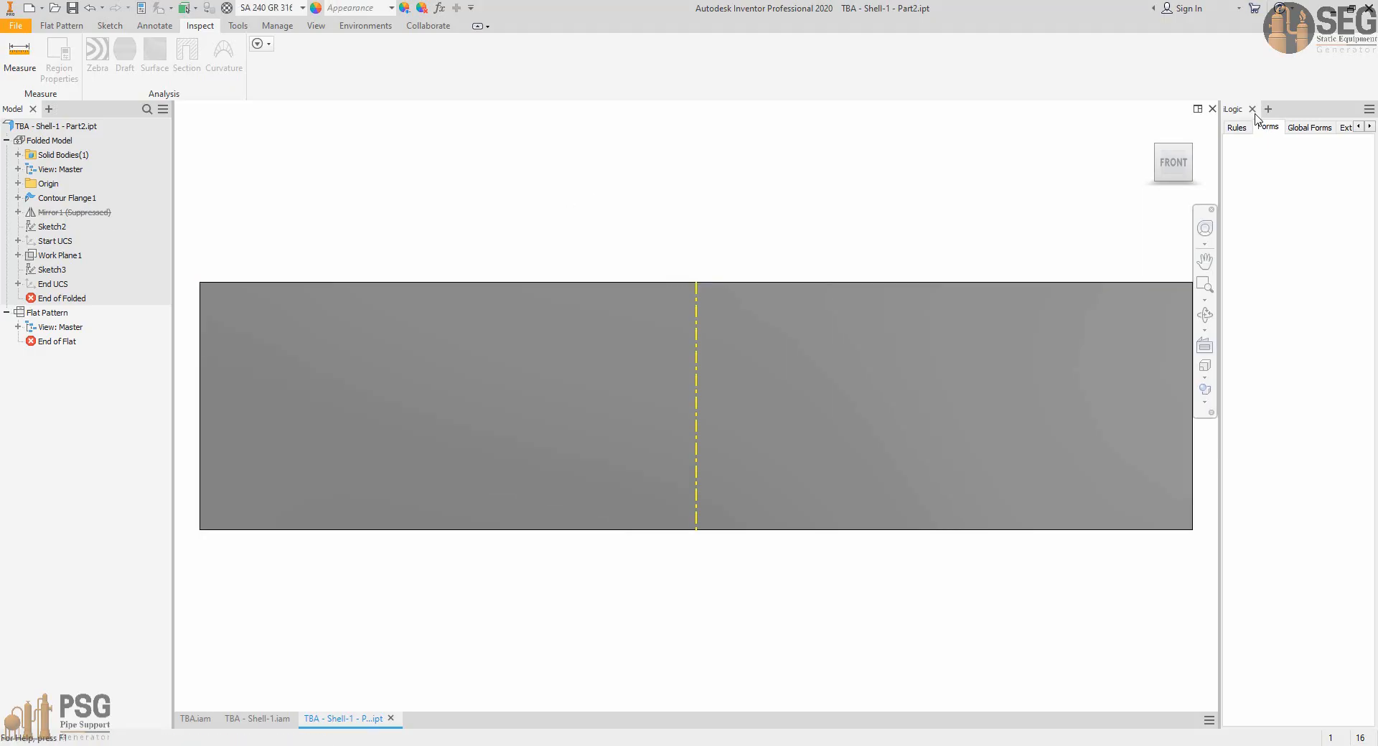
click(1212, 110)
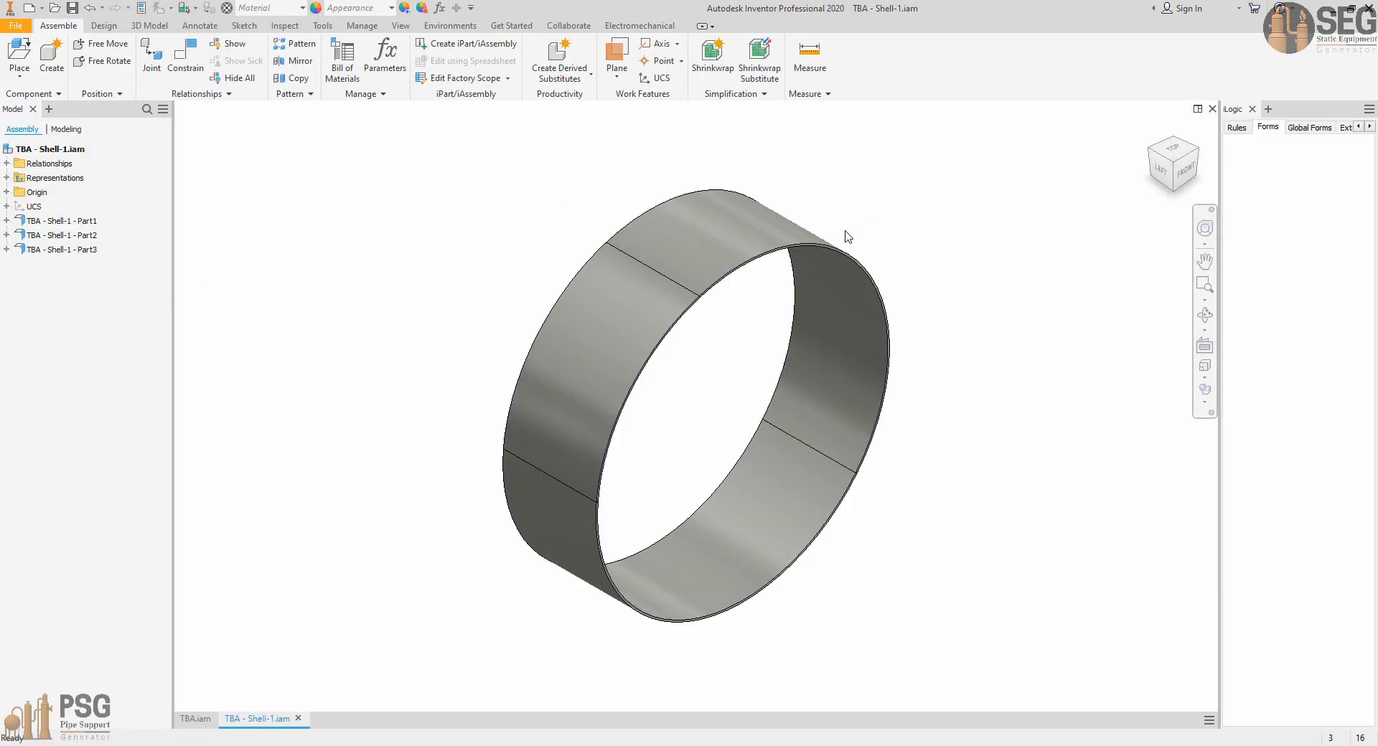
Open Shell-1's Part3, measure the upper edge of its flat pattern and close the part.
right_click(75, 249)
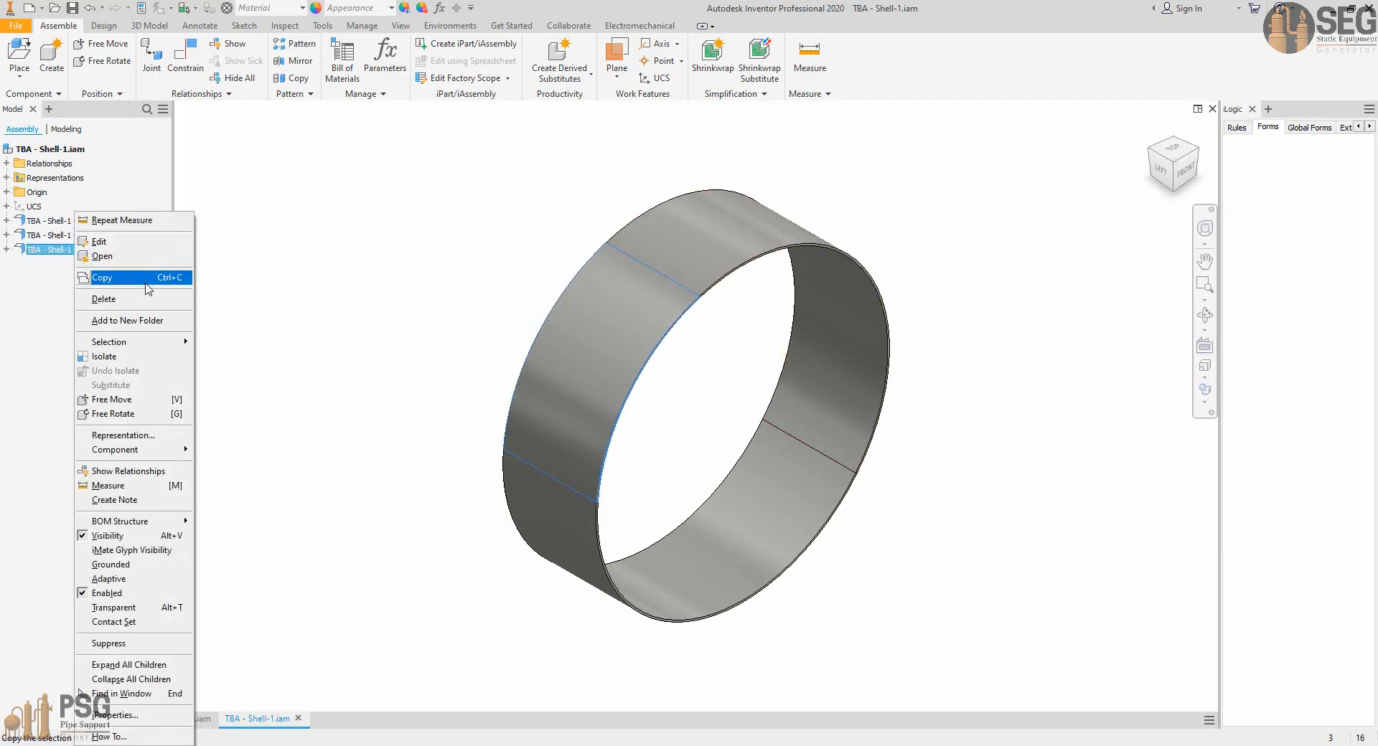
click(137, 258)
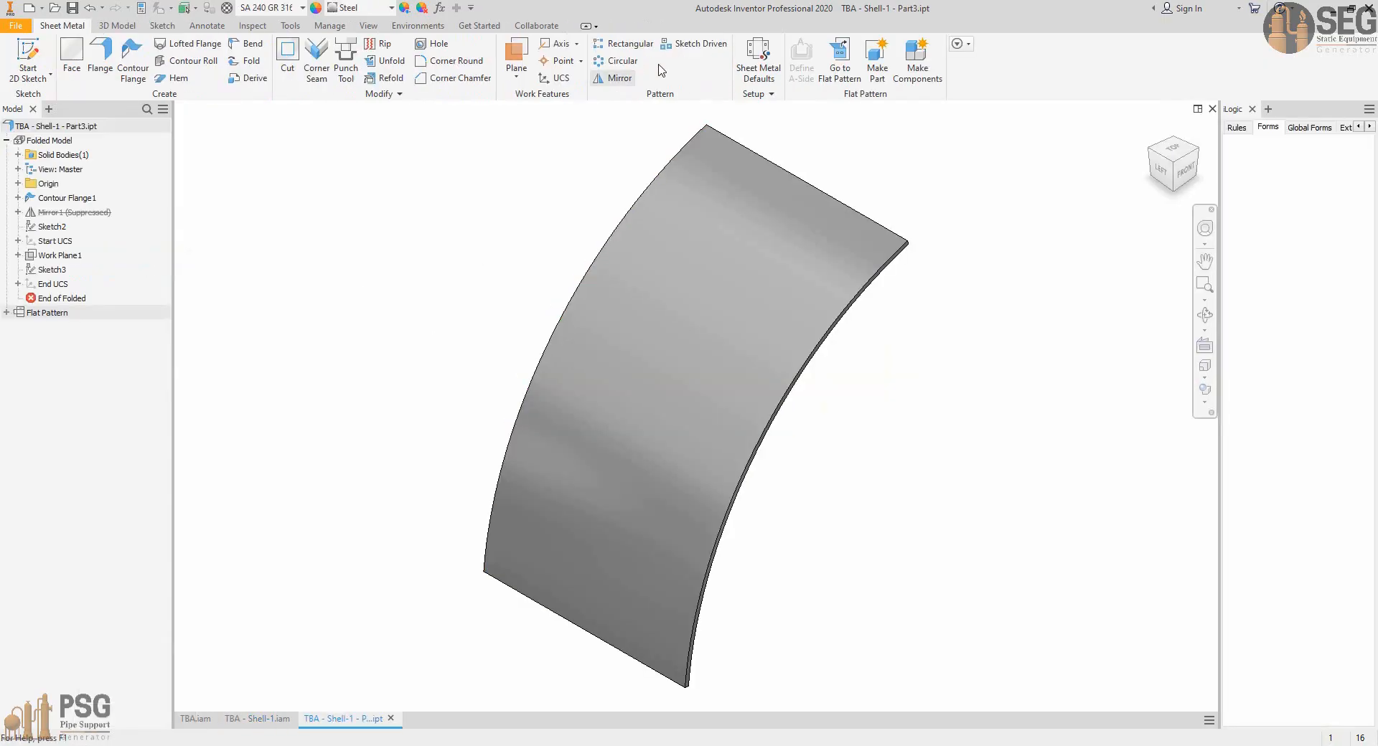
click(861, 63)
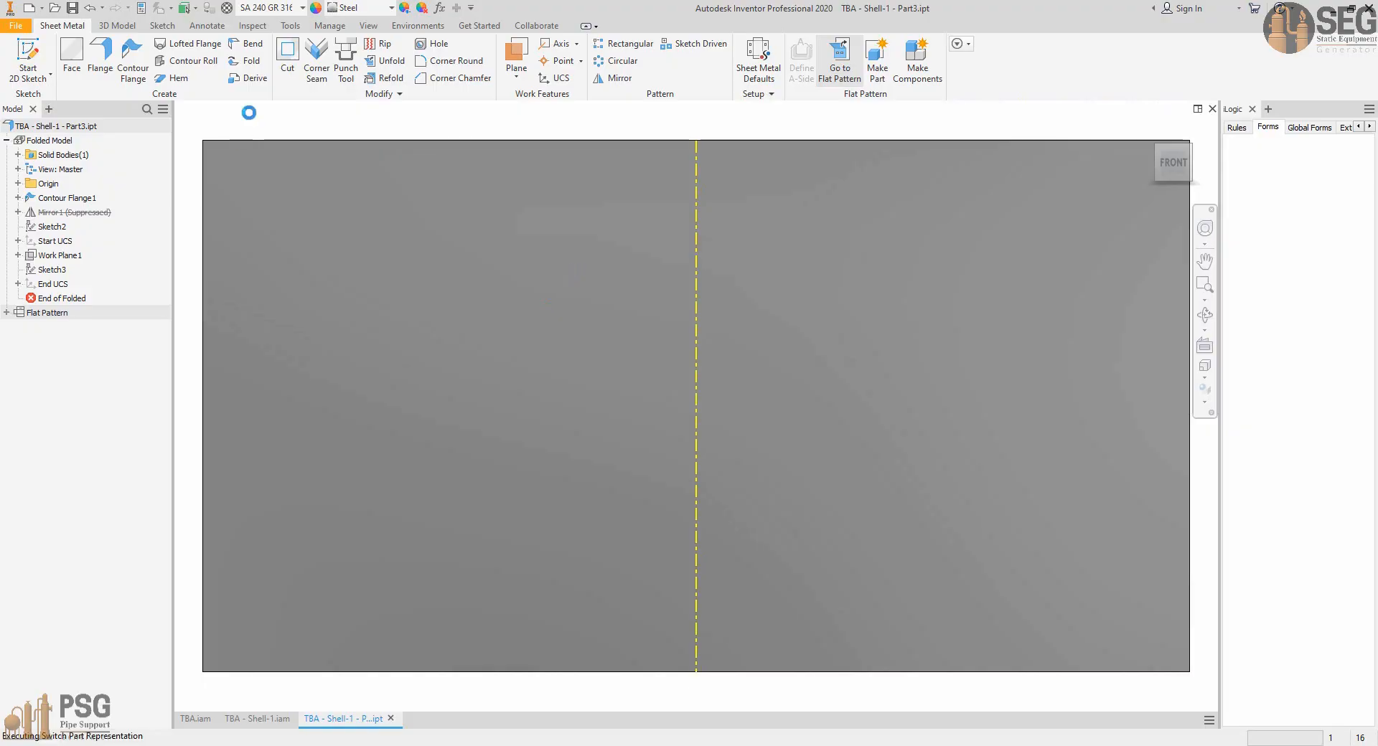
click(238, 25)
click(24, 54)
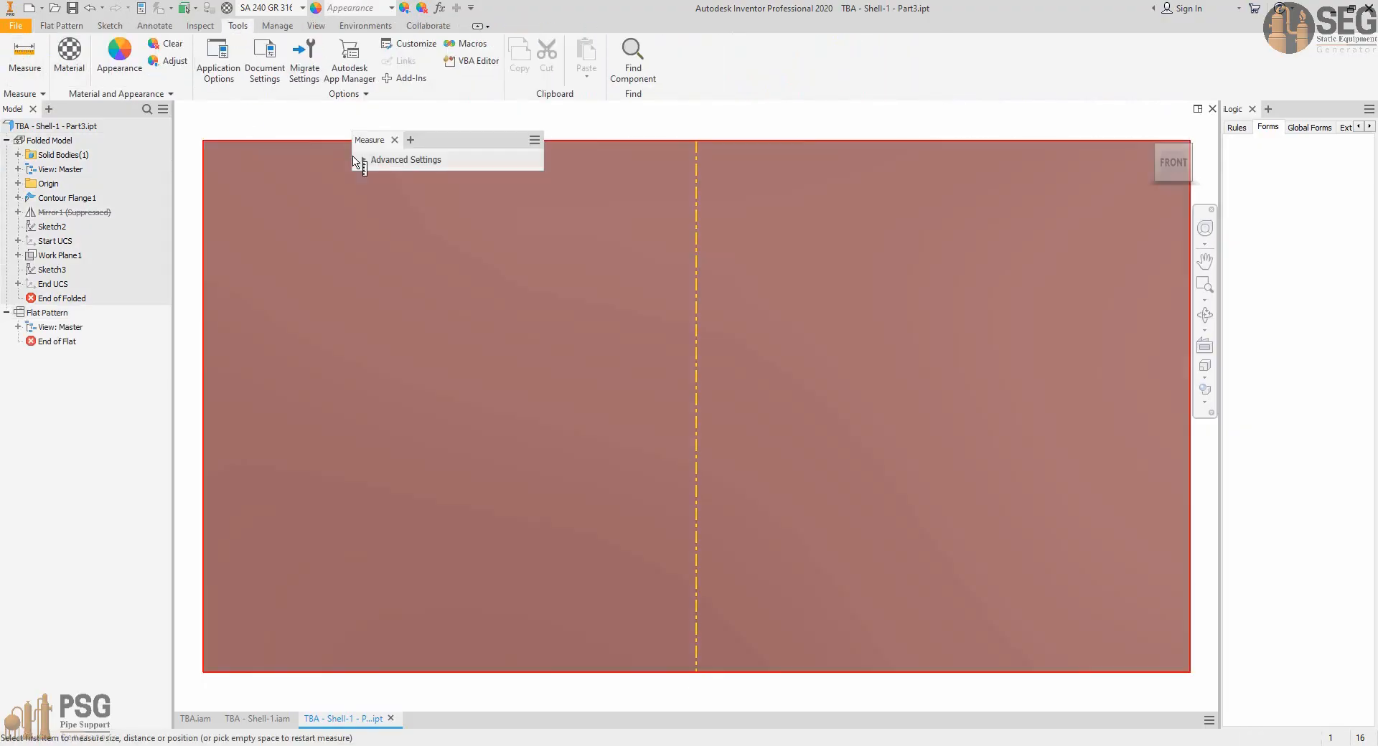
click(319, 144)
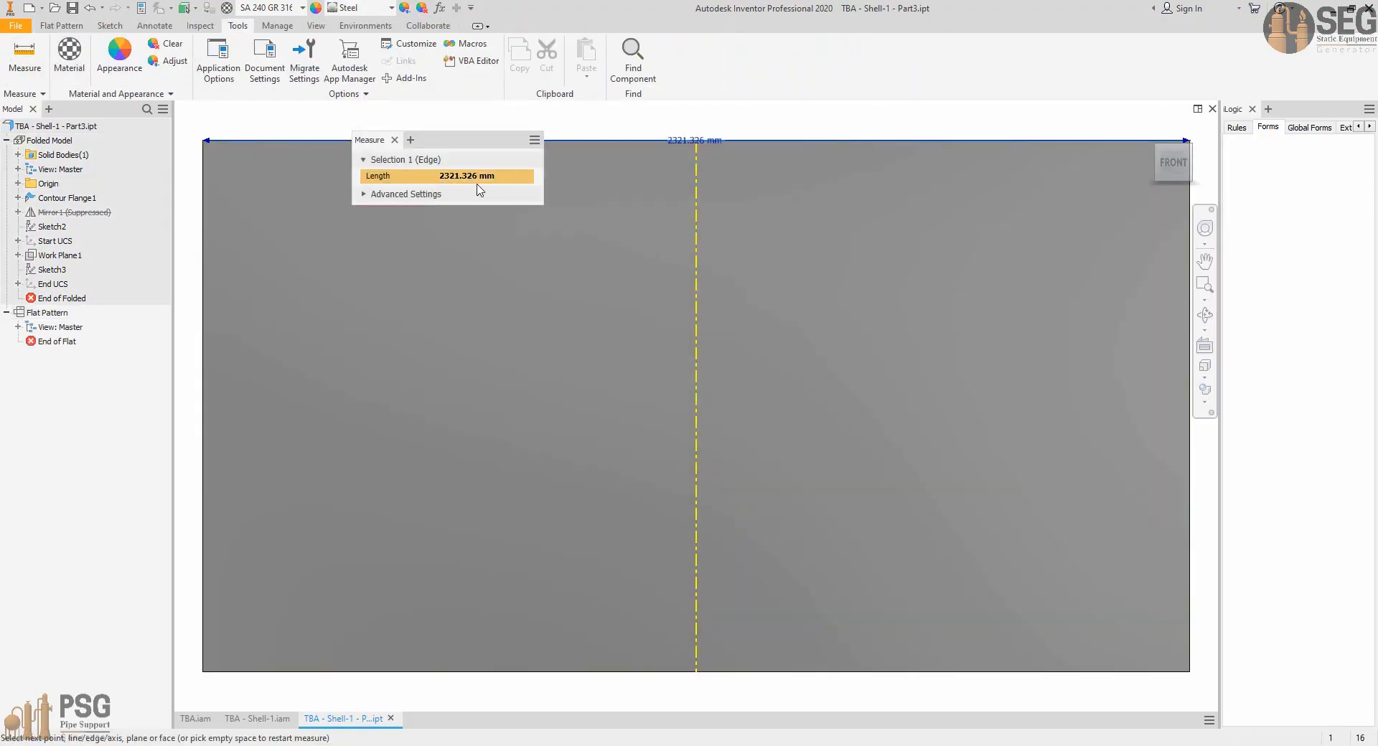
click(395, 140)
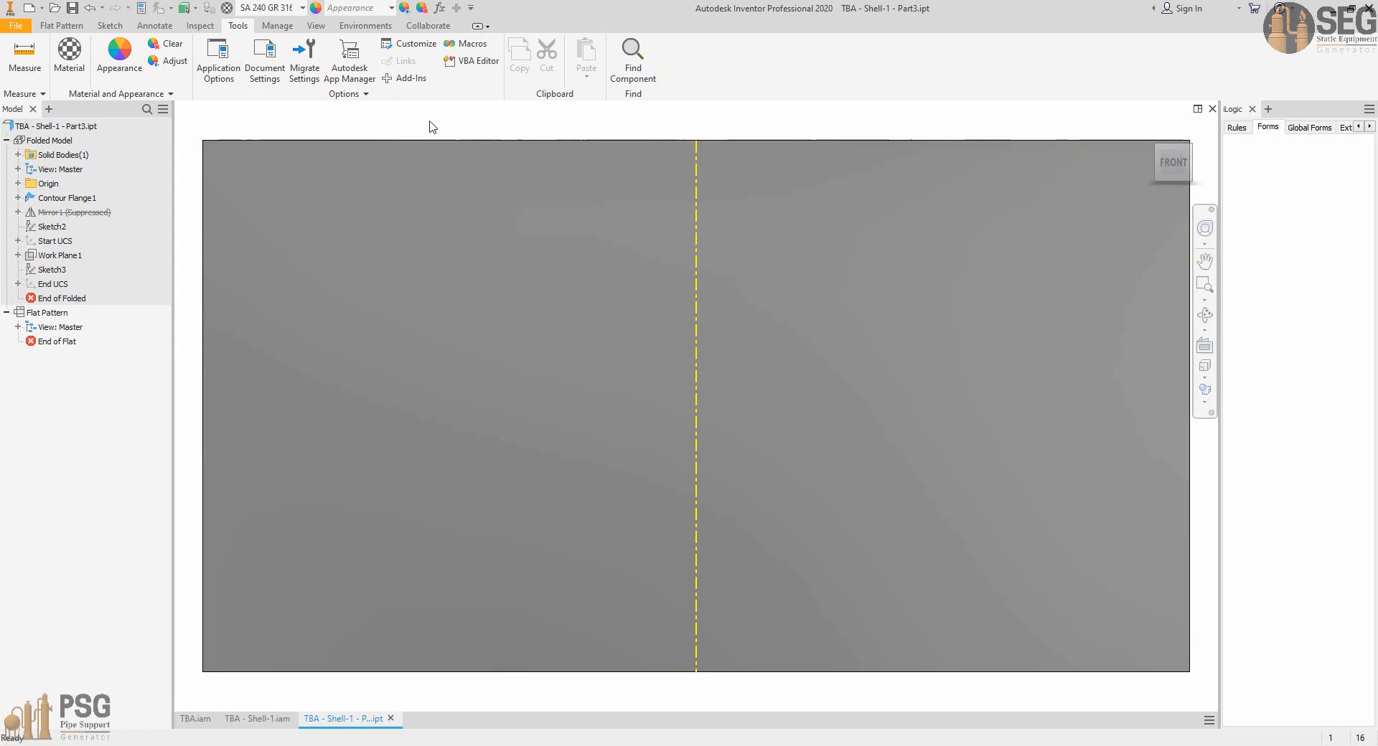
click(1212, 108)
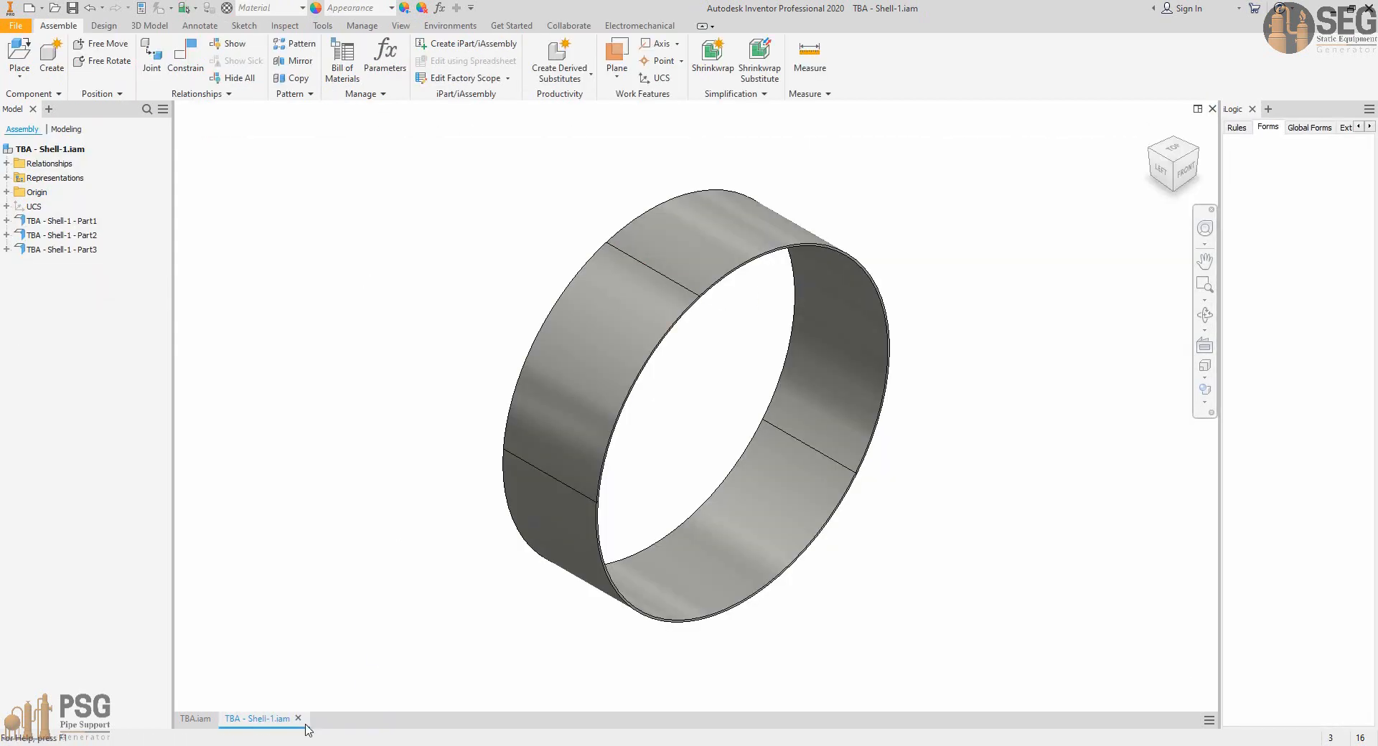
Close the Shell-1 subassembly and inspect the whole vessel assembly from the right side.
click(298, 719)
click(1204, 315)
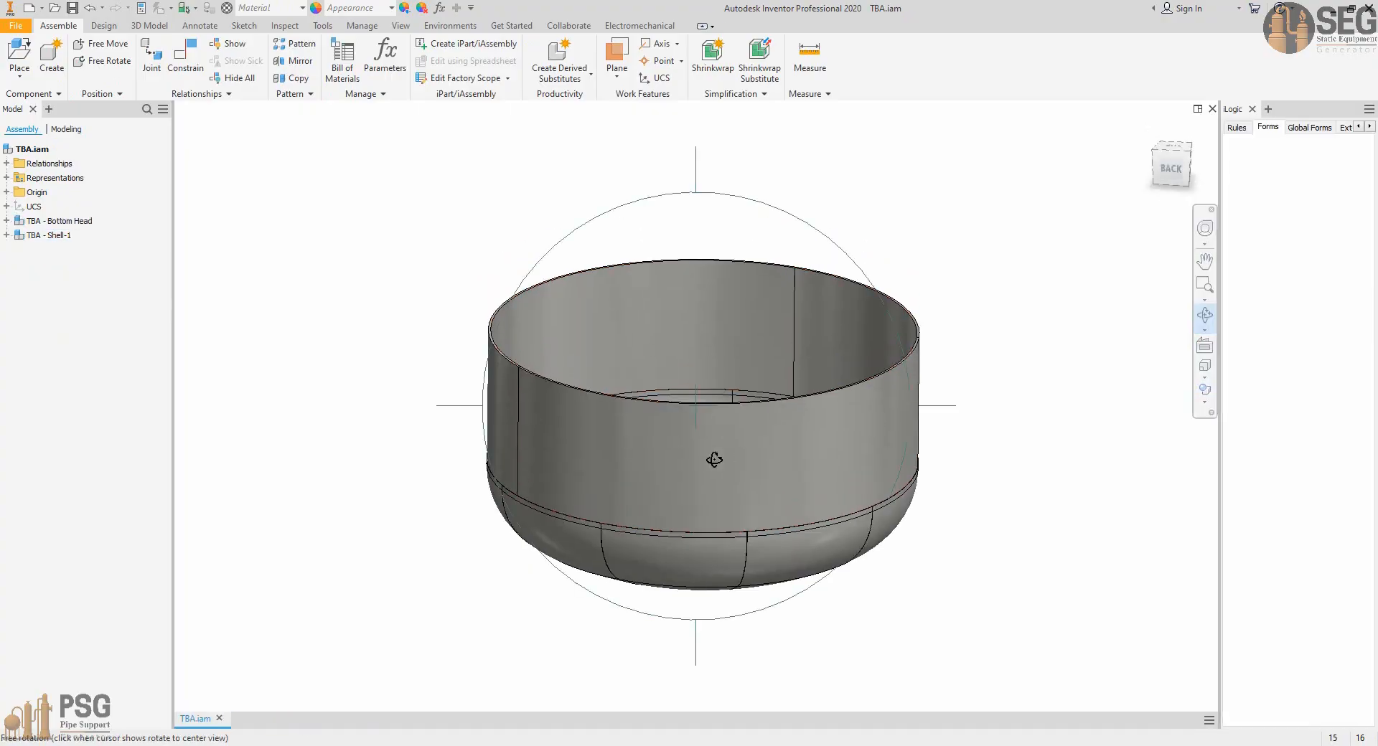
drag(714, 462, 646, 388)
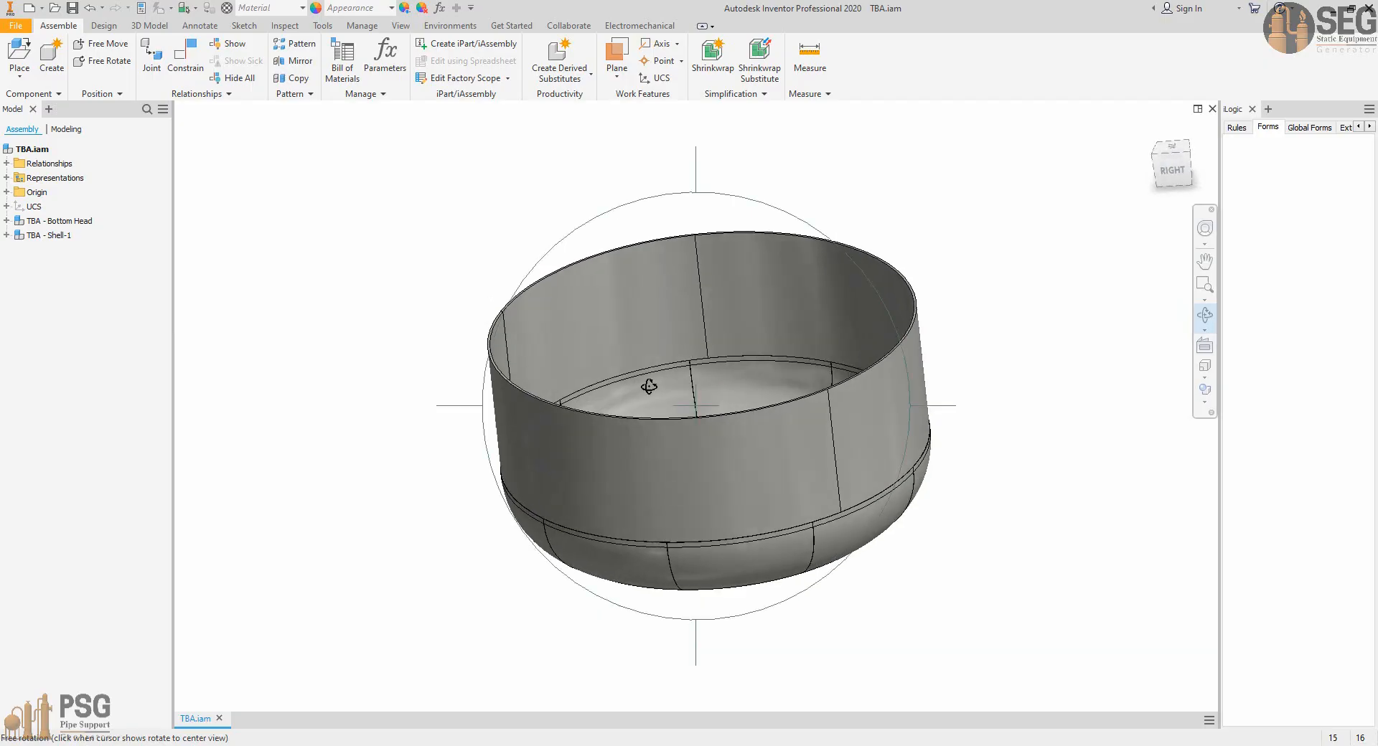
right_click(650, 391)
Switch to Static Equipment Generator, add Shell-2 to the TBA vessel as a copy of Shell-1 and open its parameters.
key(alt+Tab)
click(55, 157)
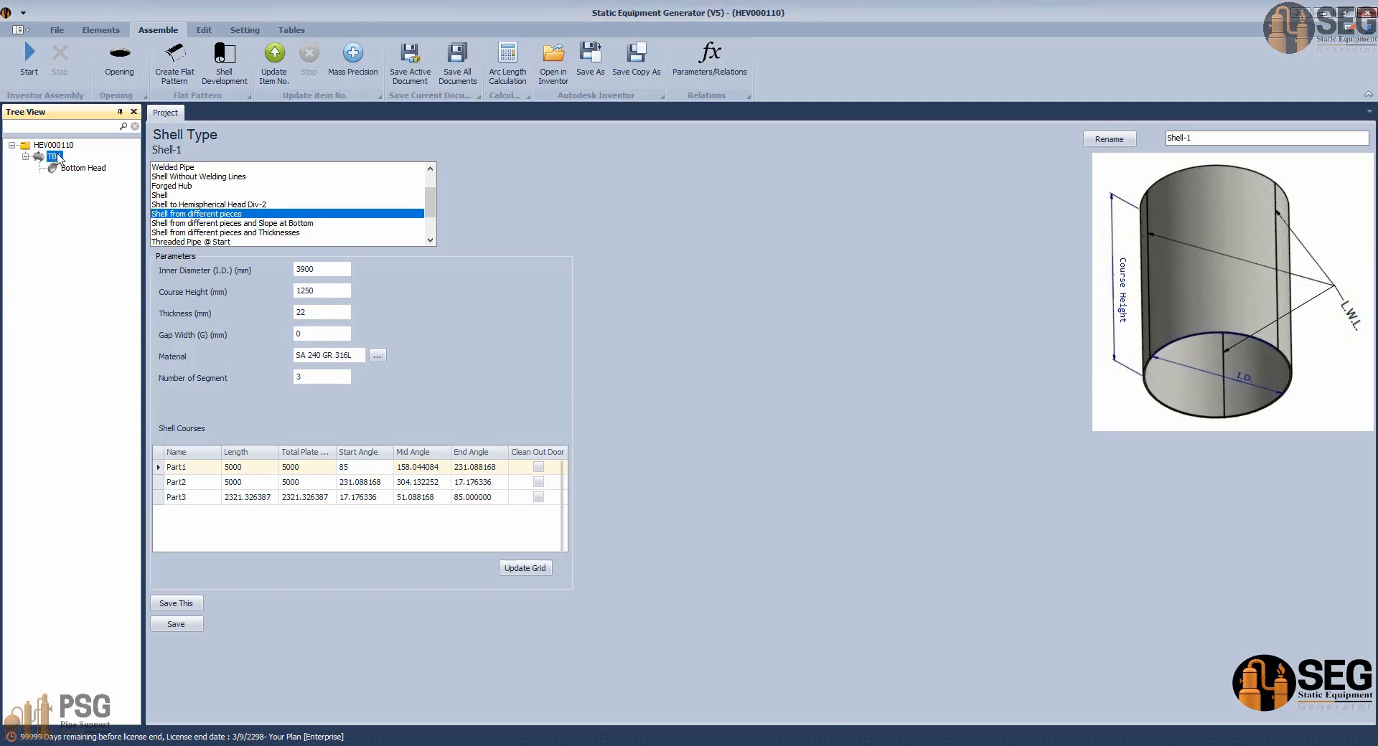
click(99, 30)
click(71, 58)
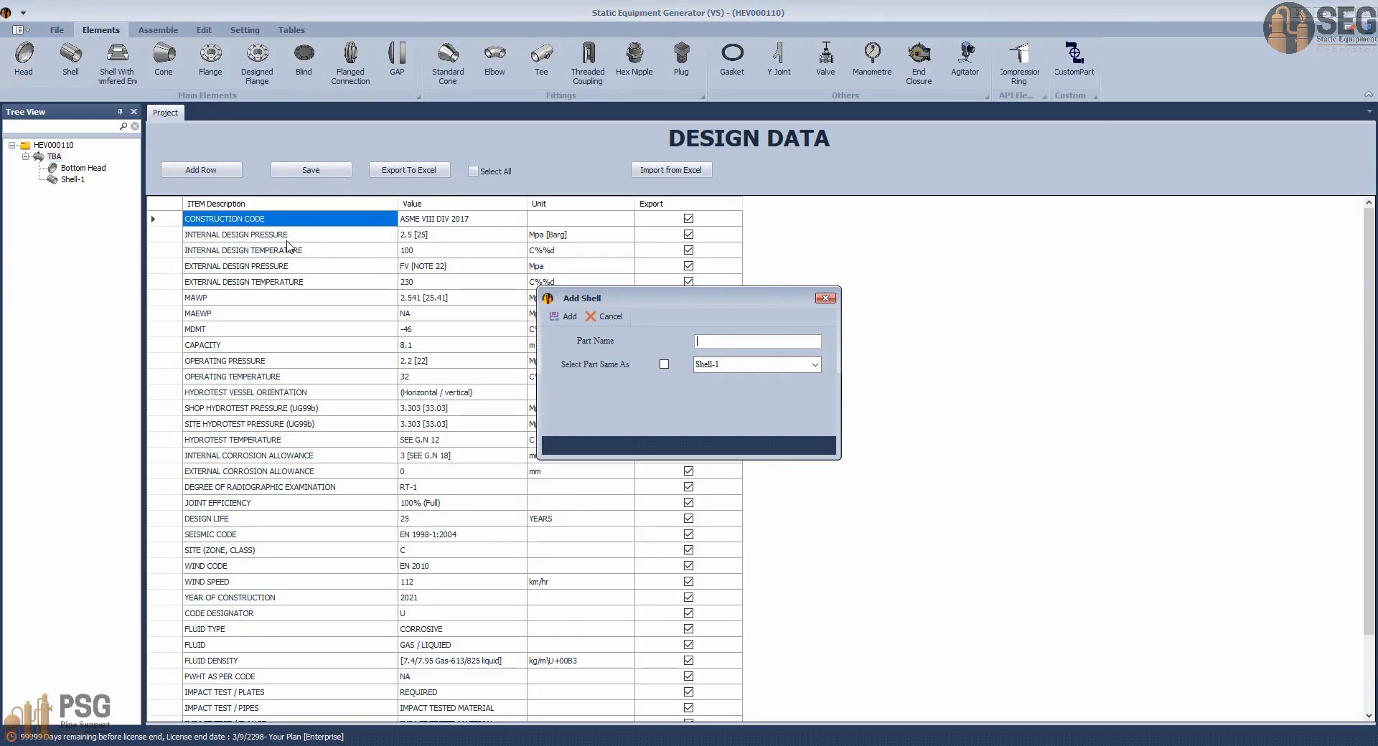
click(717, 343)
click(673, 366)
click(564, 316)
click(72, 191)
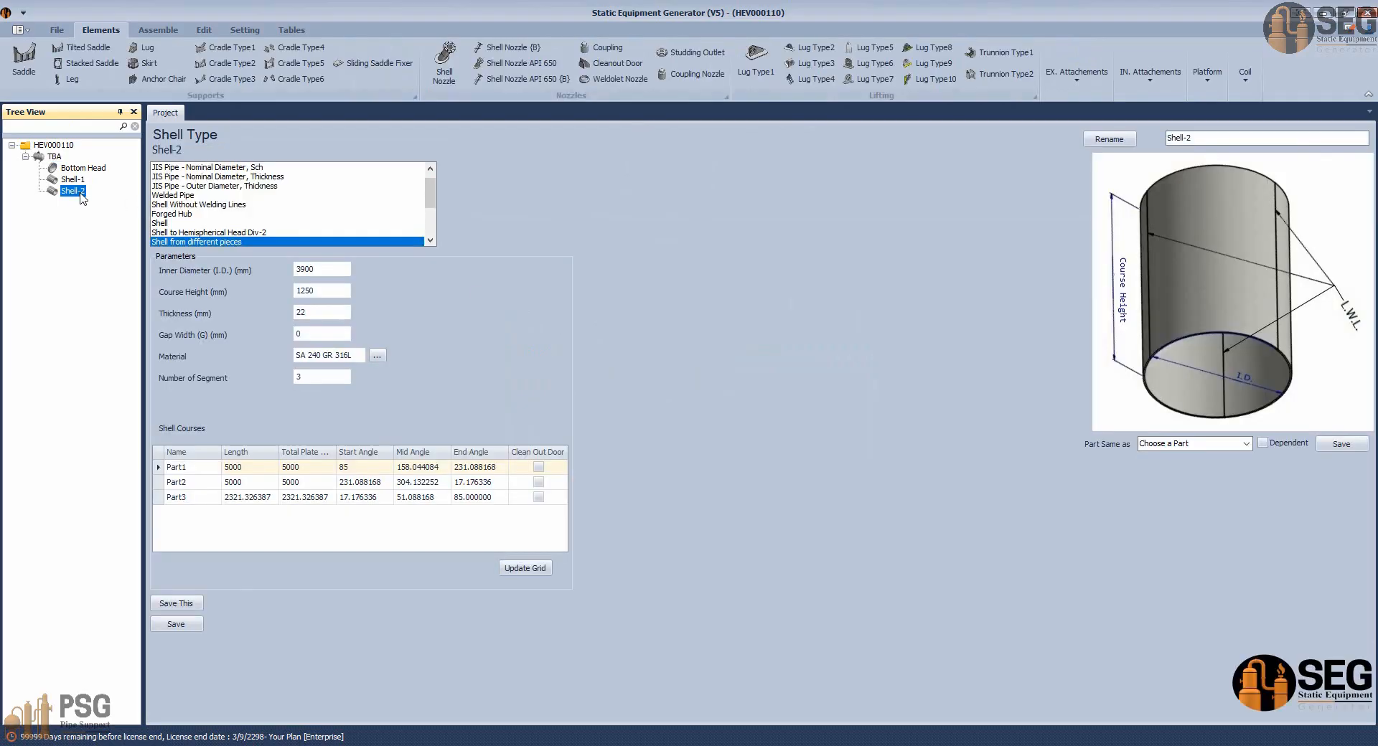
Look up the second shell course in the AutoCAD general arrangement drawing and set Shell-2's course height to 1500 mm.
double_click(323, 291)
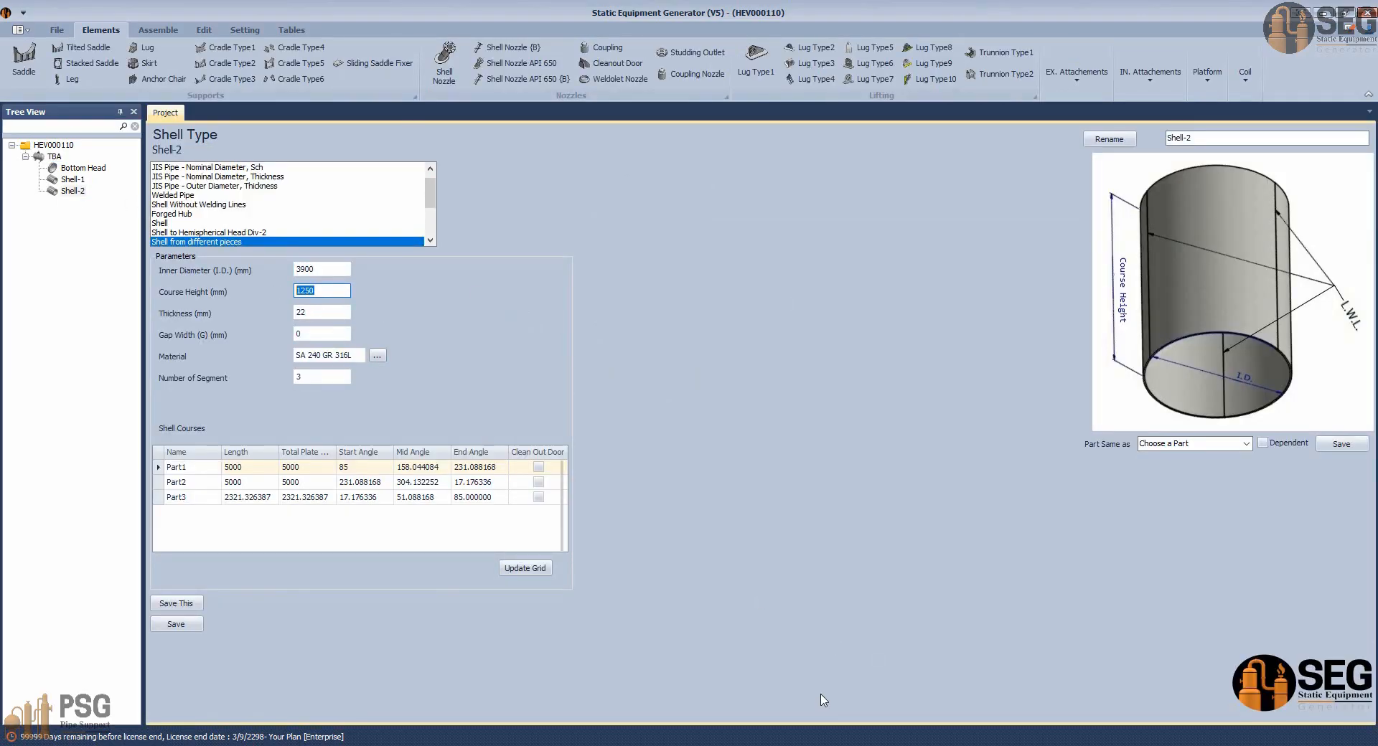
click(960, 745)
click(731, 691)
scroll(643, 459, down, 7)
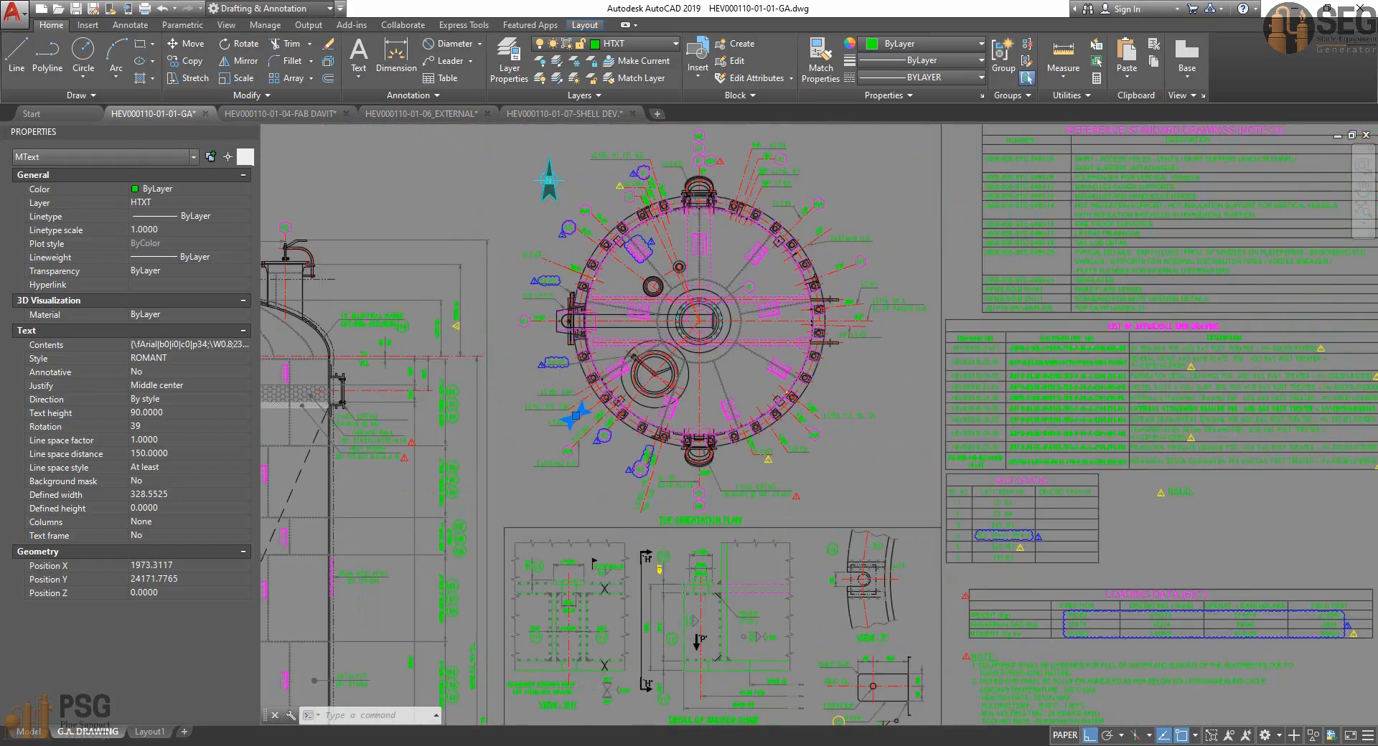
middle_drag(578, 463, 855, 132)
scroll(825, 416, up, 7)
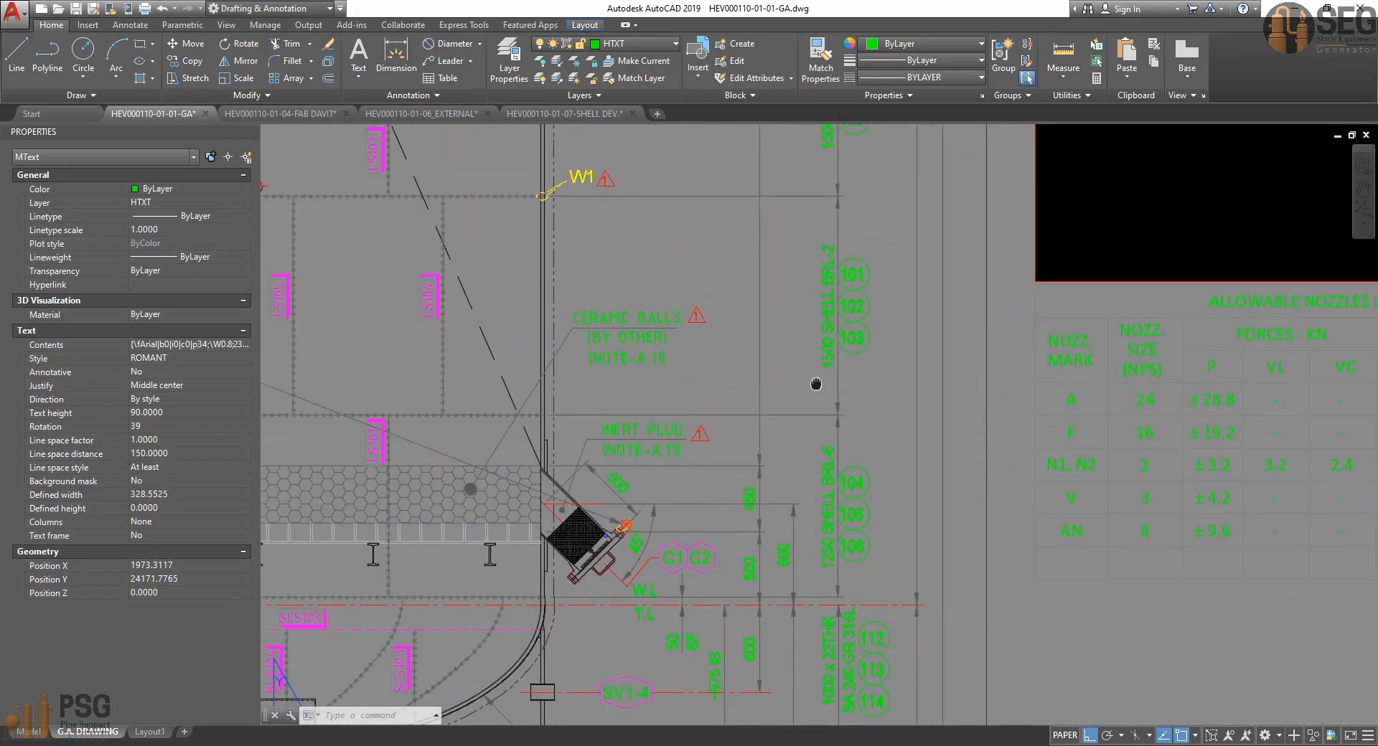
middle_drag(858, 439, 918, 488)
mouse_move(884, 424)
middle_down()
mouse_move(940, 475)
mouse_move(982, 461)
middle_up()
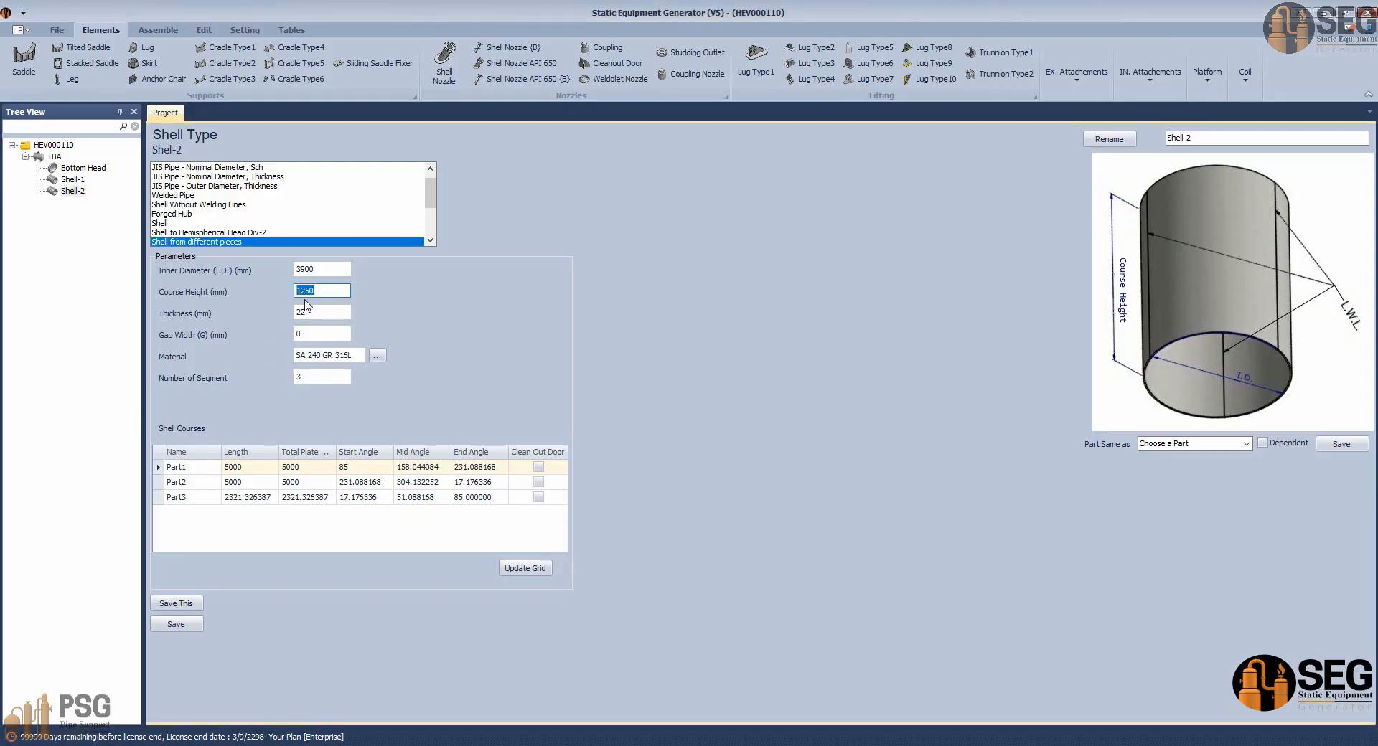
text(1500)
Set Part1's start angle to 198 in Shell-2's courses and recalculate the piece angles.
click(319, 378)
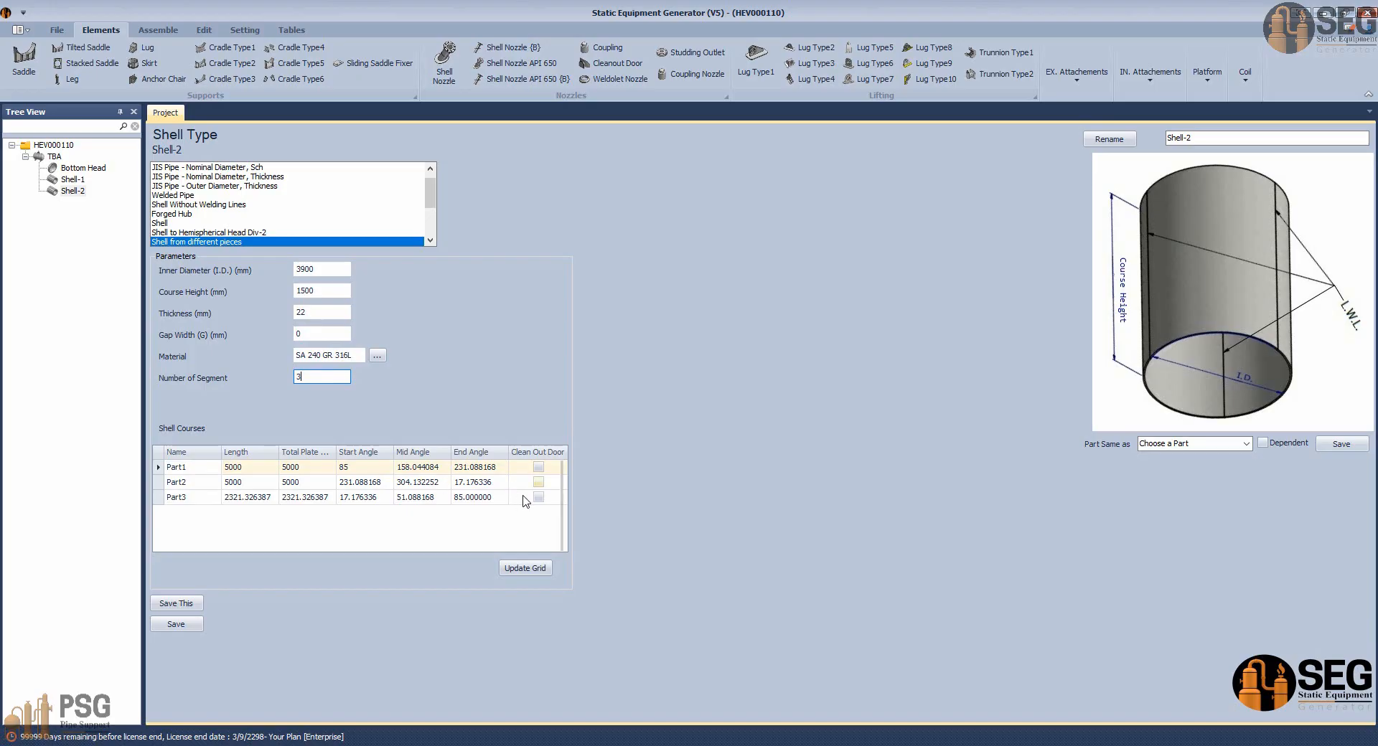
click(352, 468)
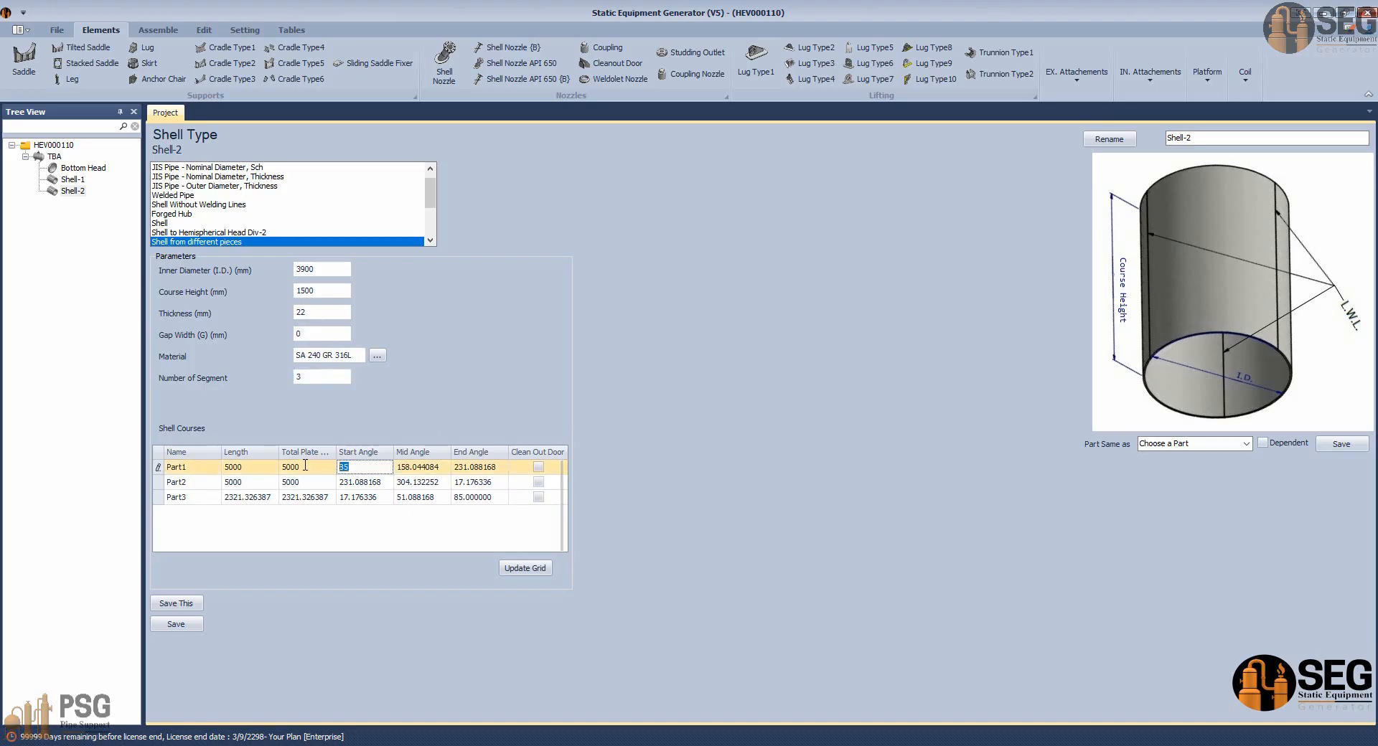
text(198)
click(525, 568)
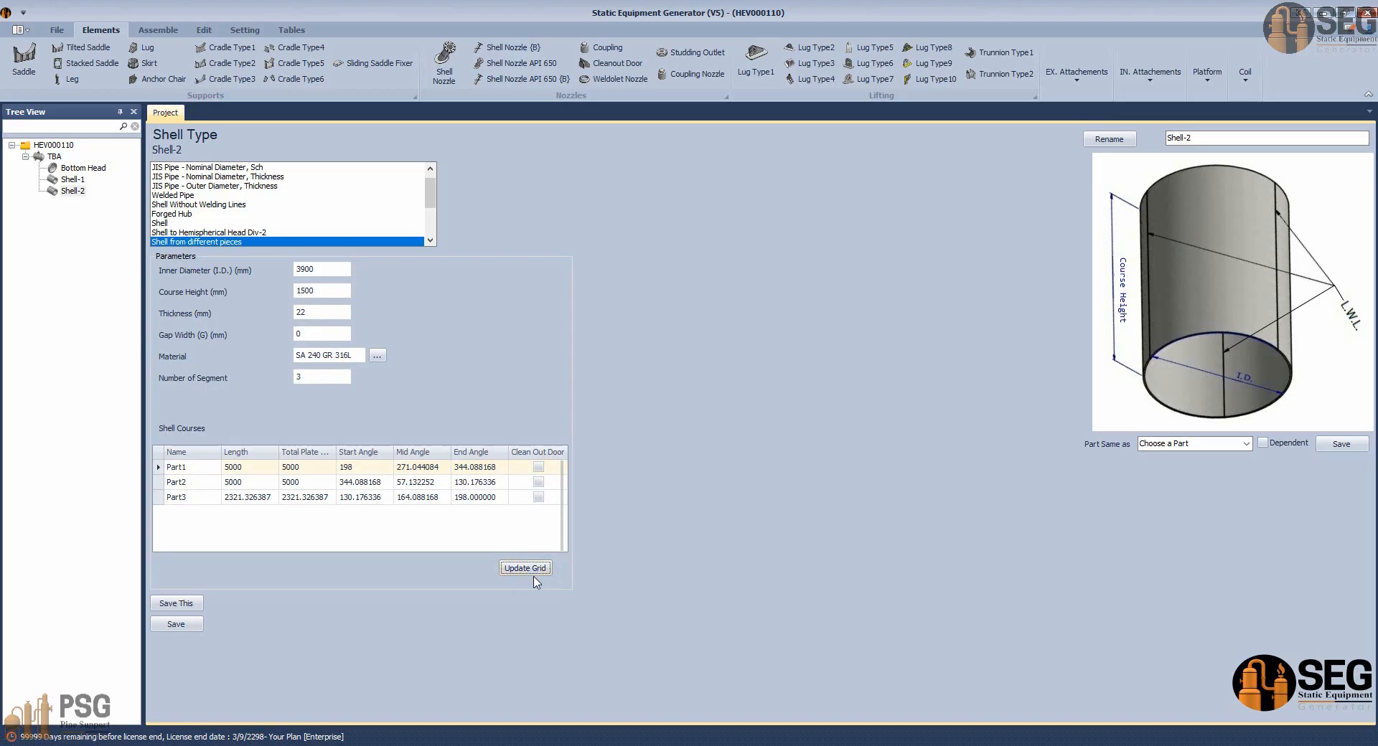
Save Shell-2, add Shell-3 to the TBA vessel as a copy of Shell-2 and open its parameters.
click(176, 624)
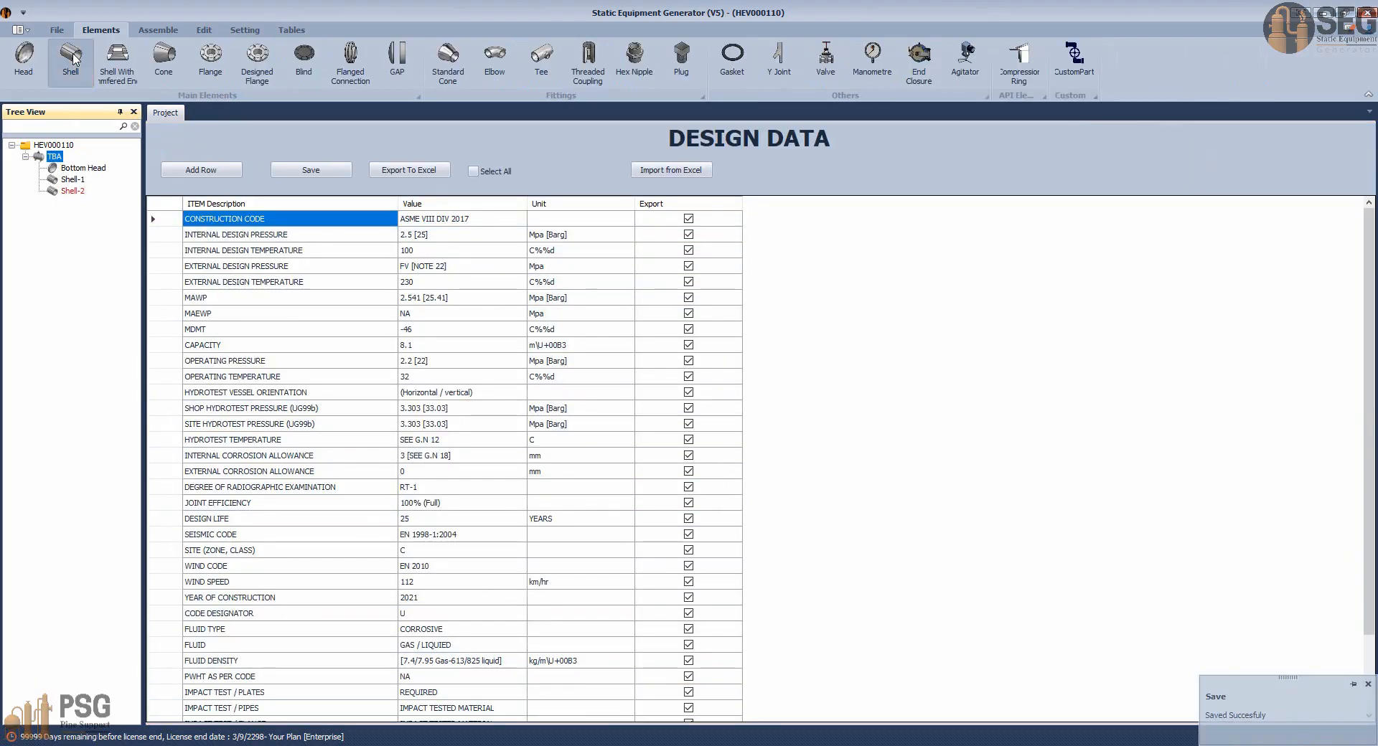
click(71, 57)
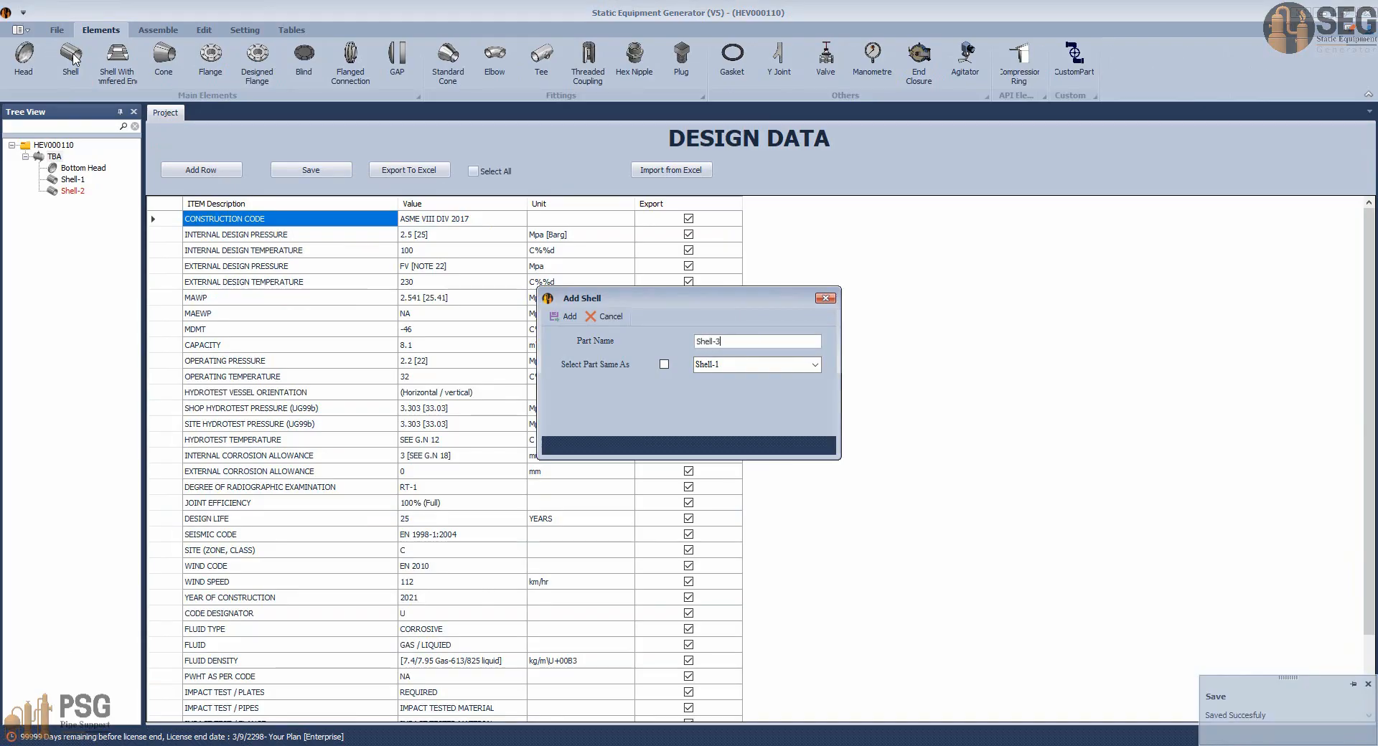
click(664, 364)
click(790, 364)
click(746, 395)
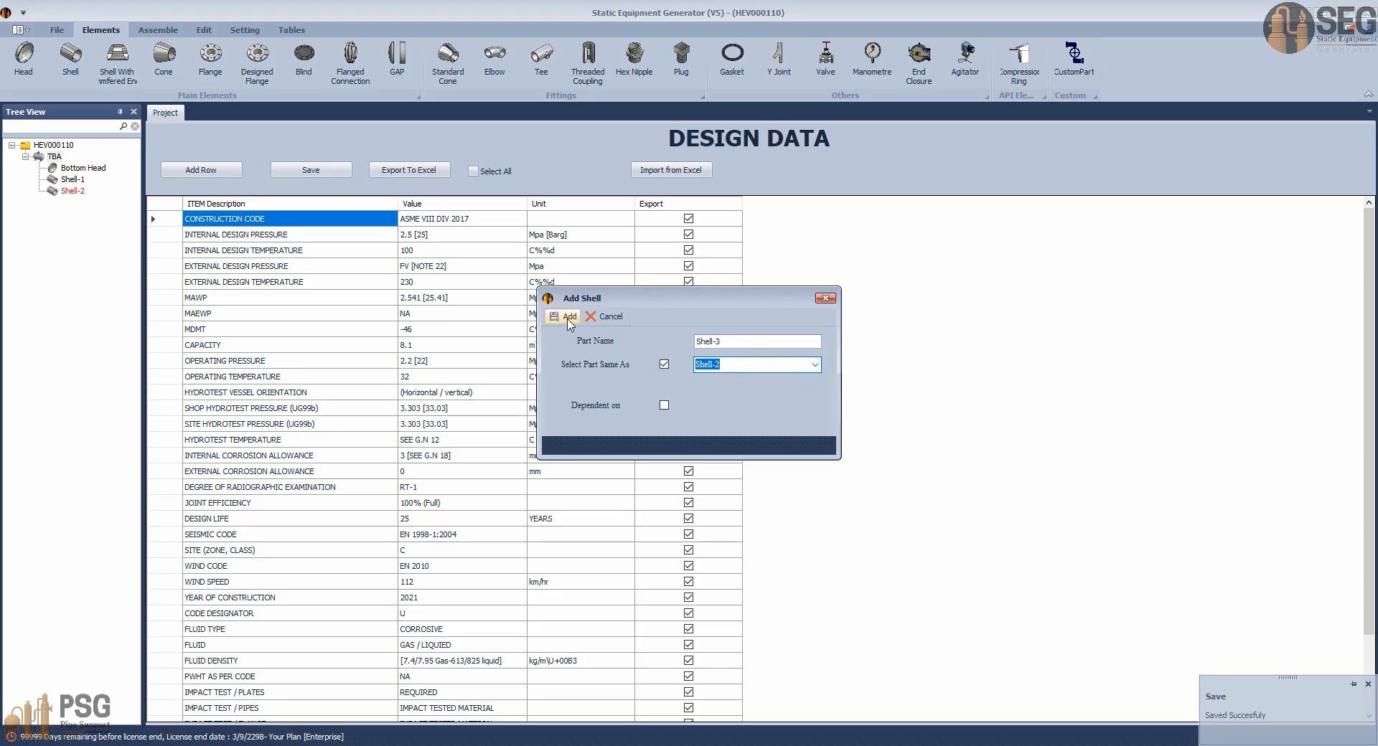
click(564, 317)
click(71, 202)
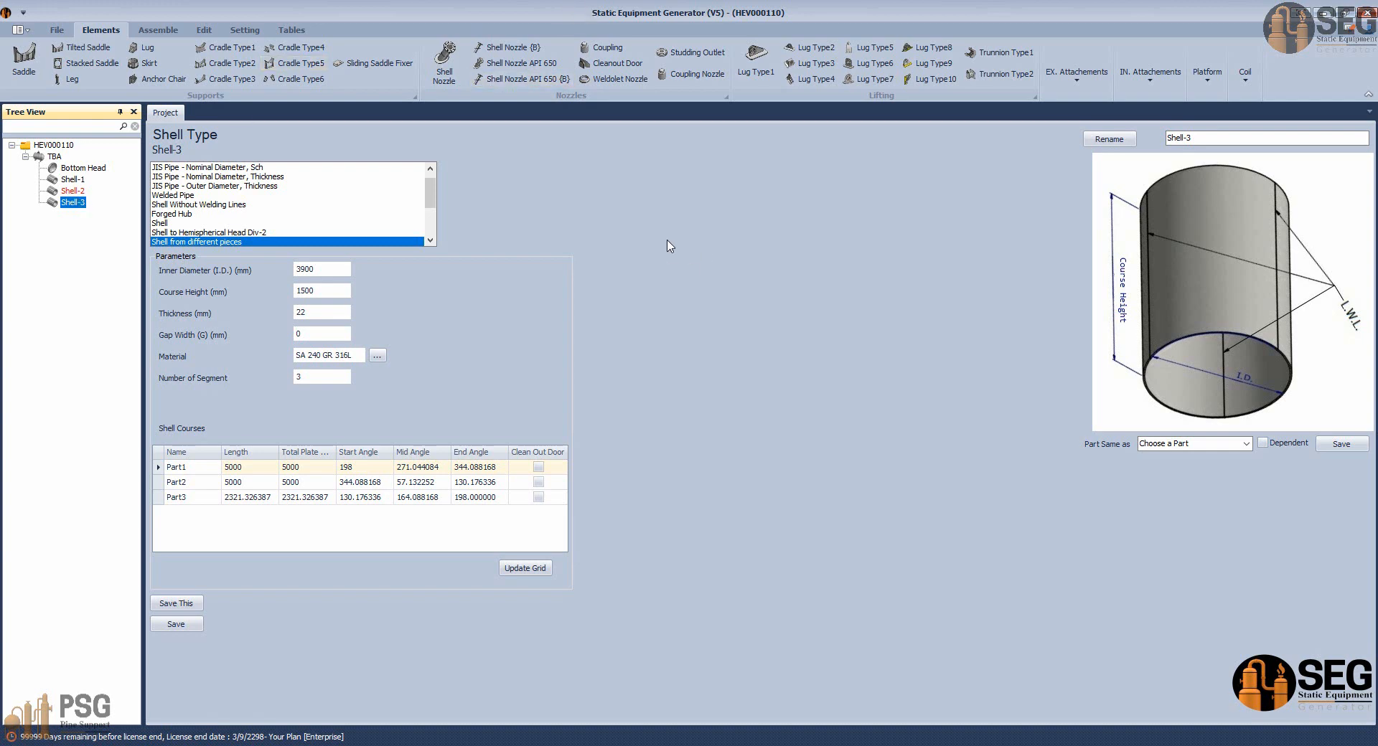
Set Part1's start angle to 93 in Shell-3's courses, recalculate the piece angles and save the shell.
click(340, 466)
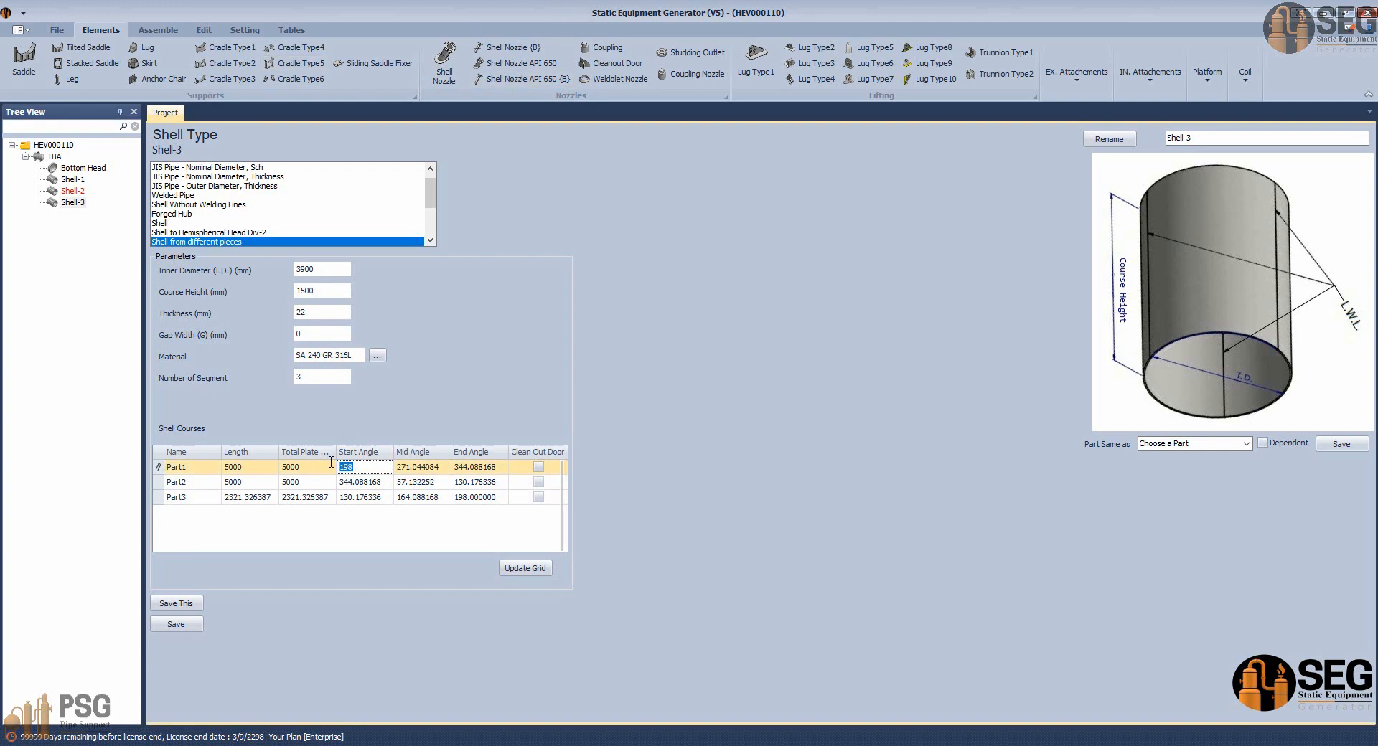
text(93)
click(535, 572)
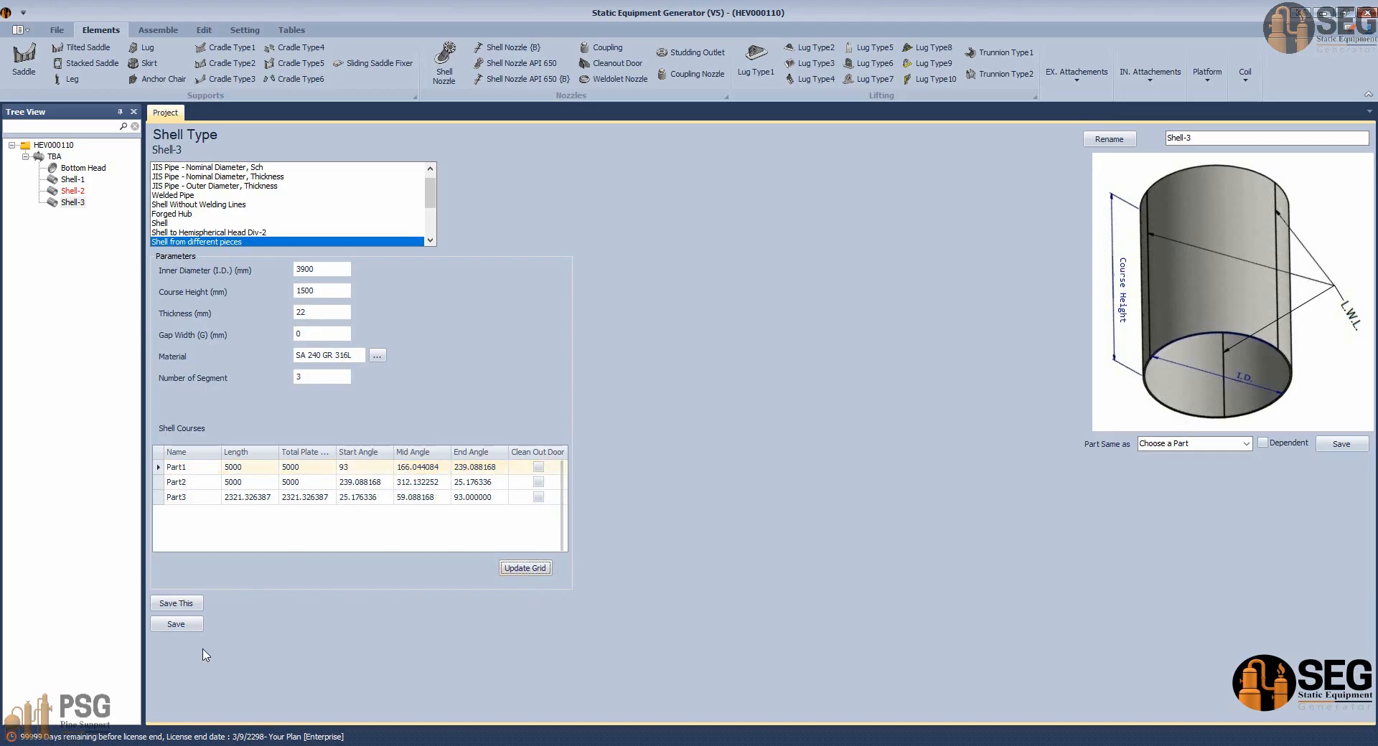
click(184, 626)
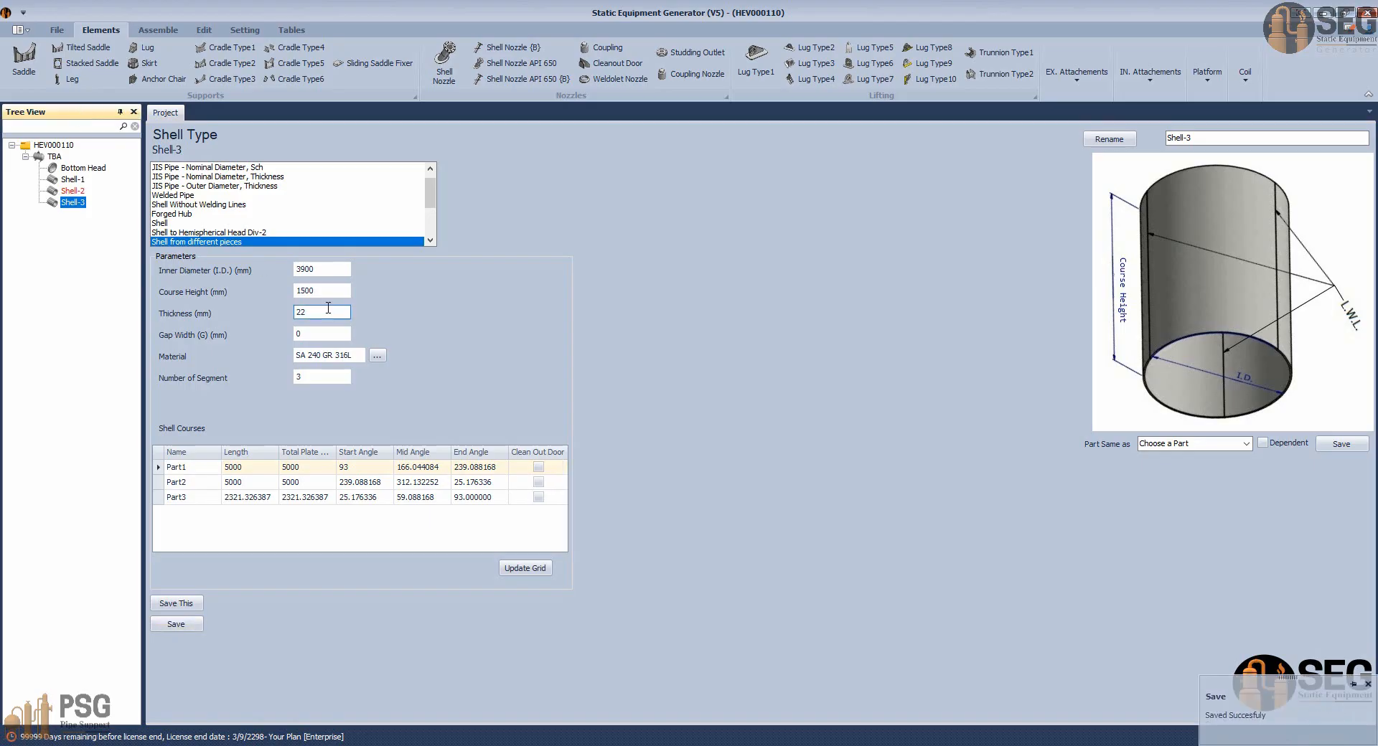
drag(329, 293, 253, 290)
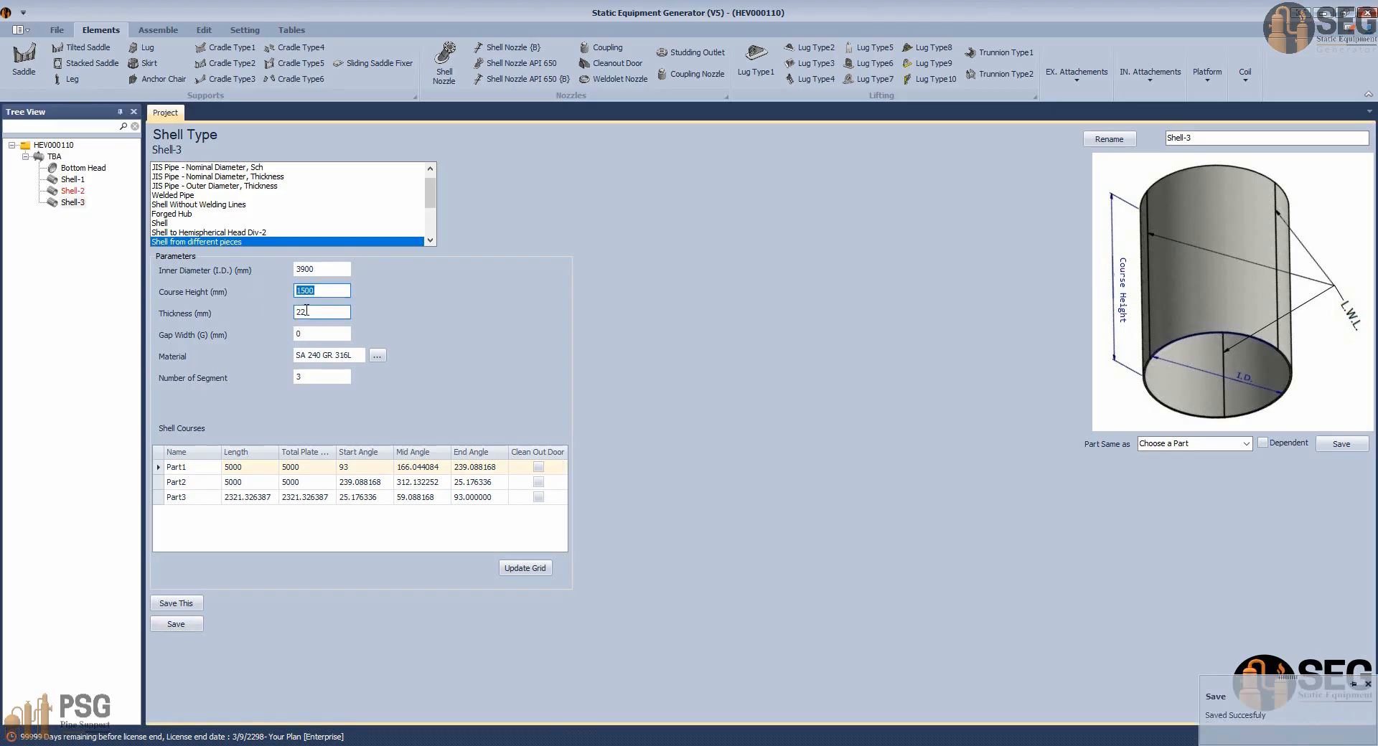
key(Tab)
Add Shell-4 to the TBA vessel as a copy of Shell-2.
click(54, 156)
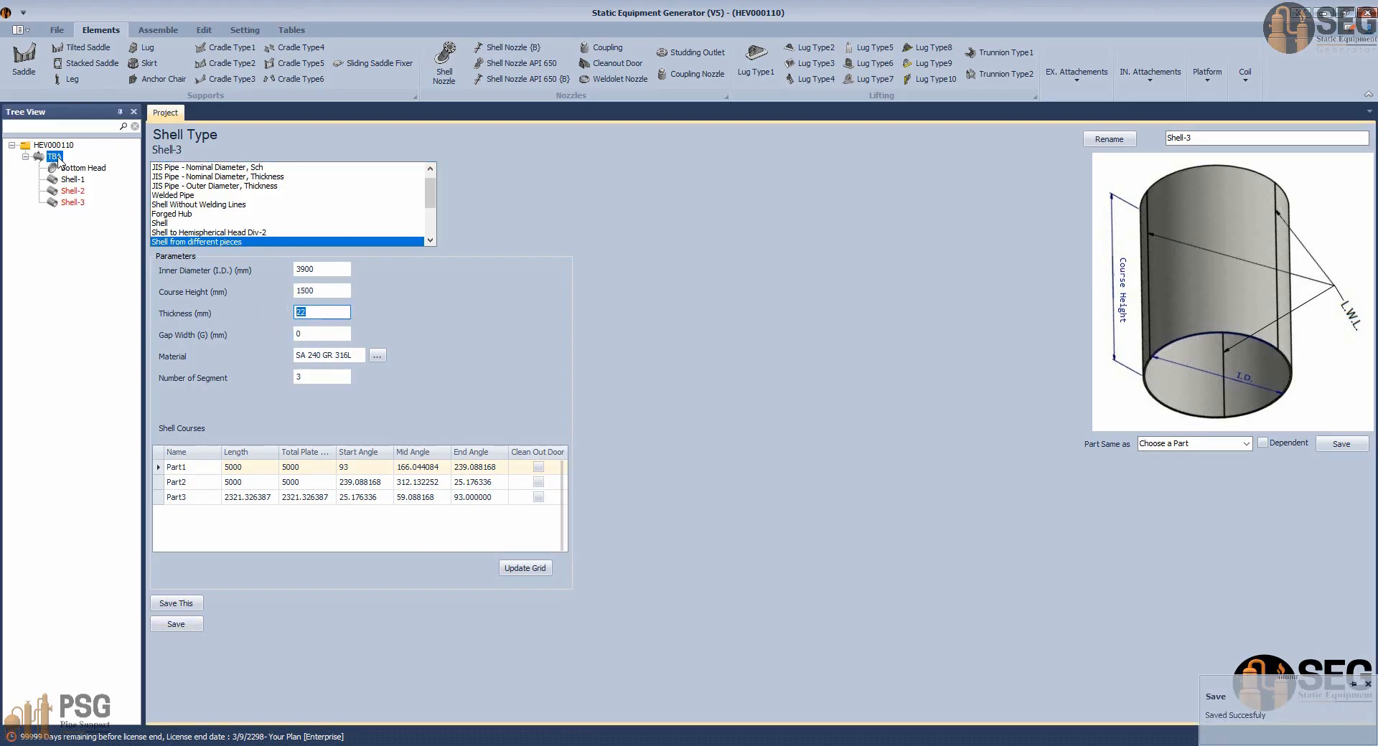
click(71, 61)
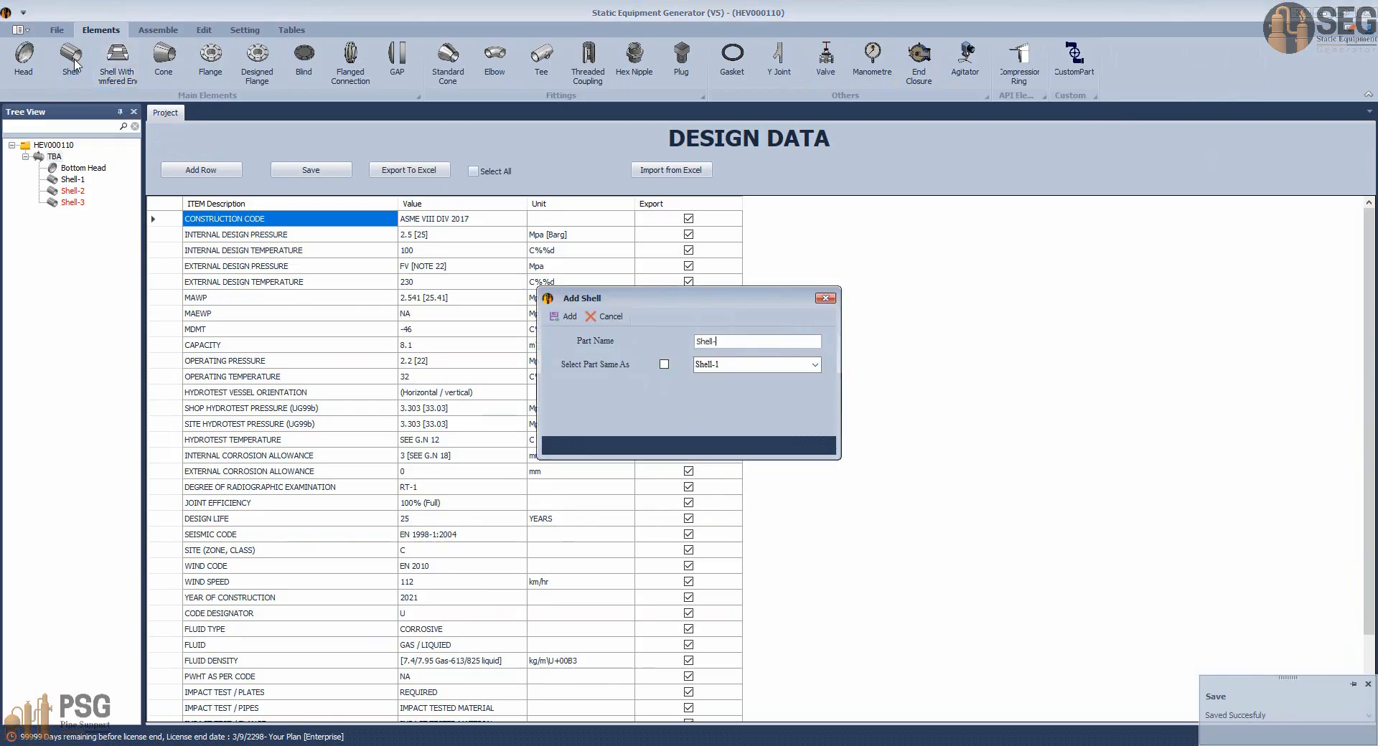
click(664, 365)
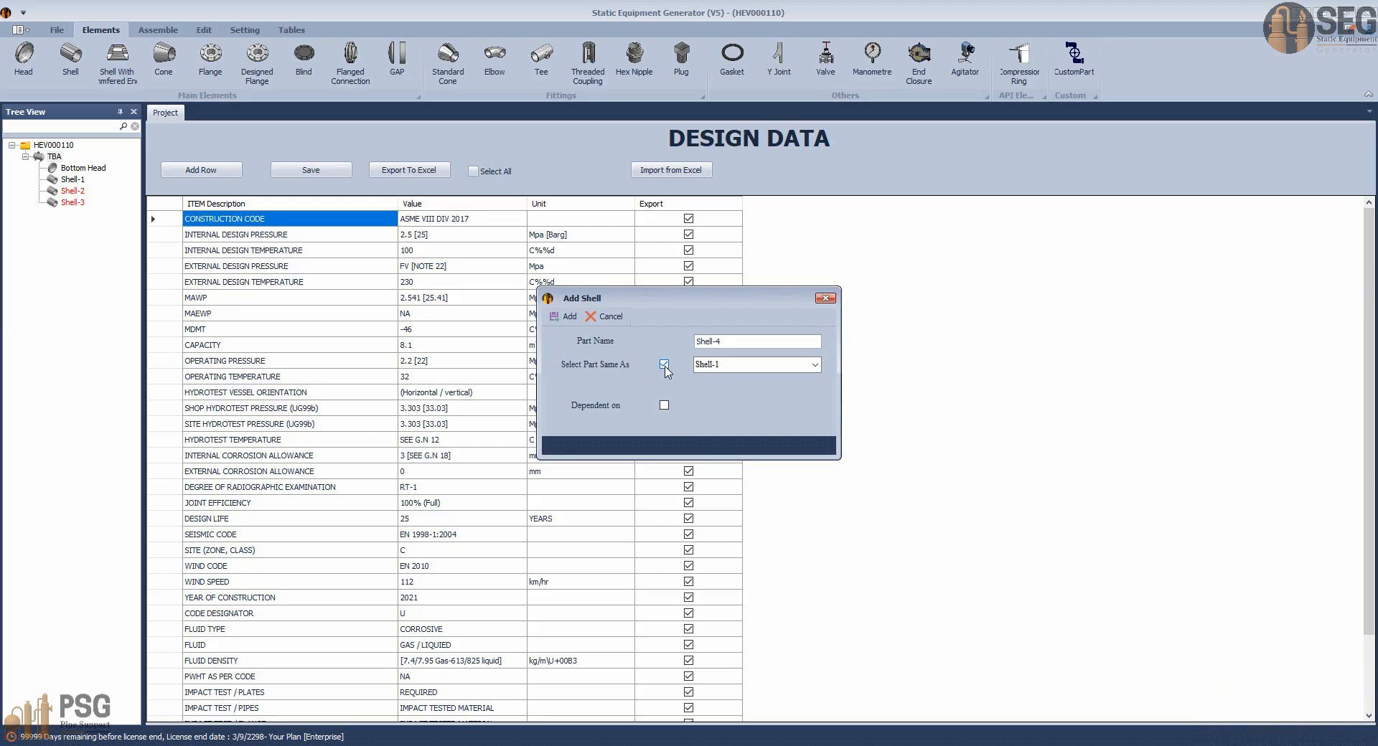
click(814, 364)
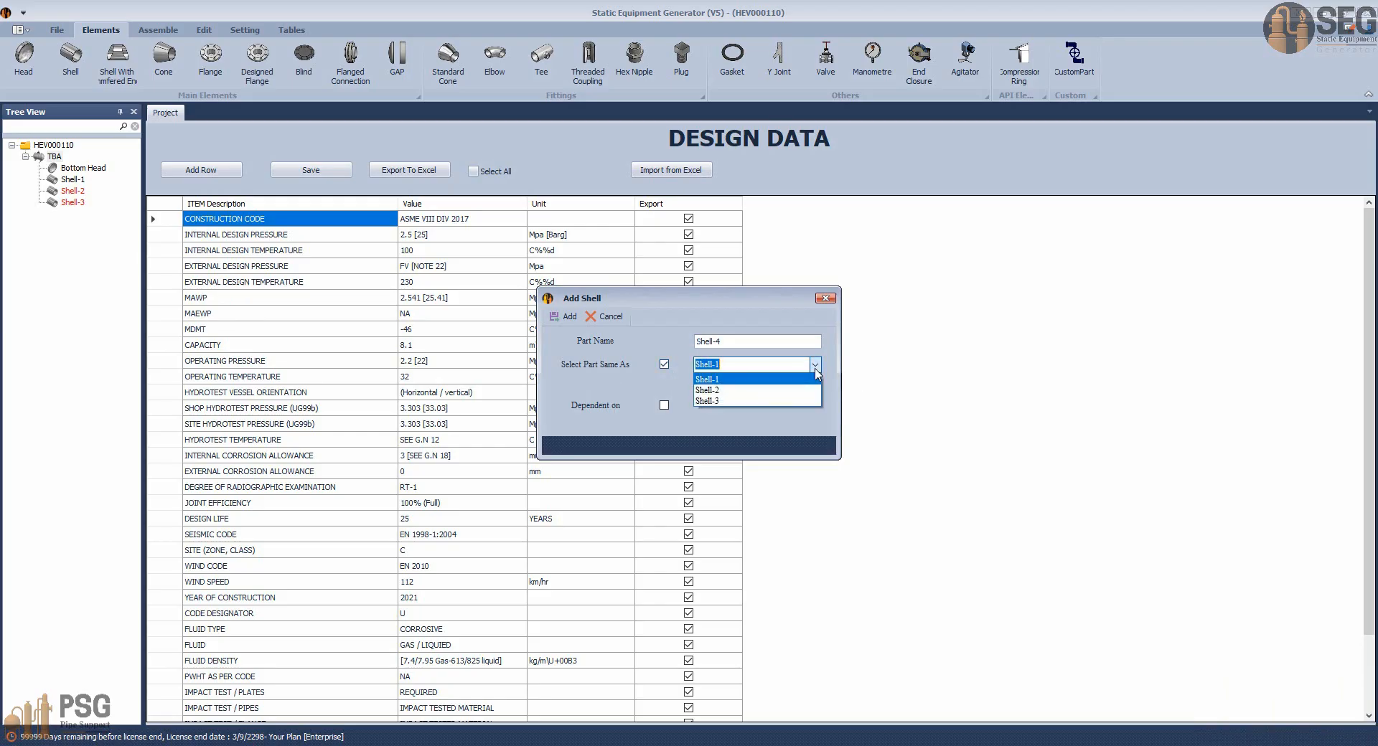
click(747, 393)
click(565, 316)
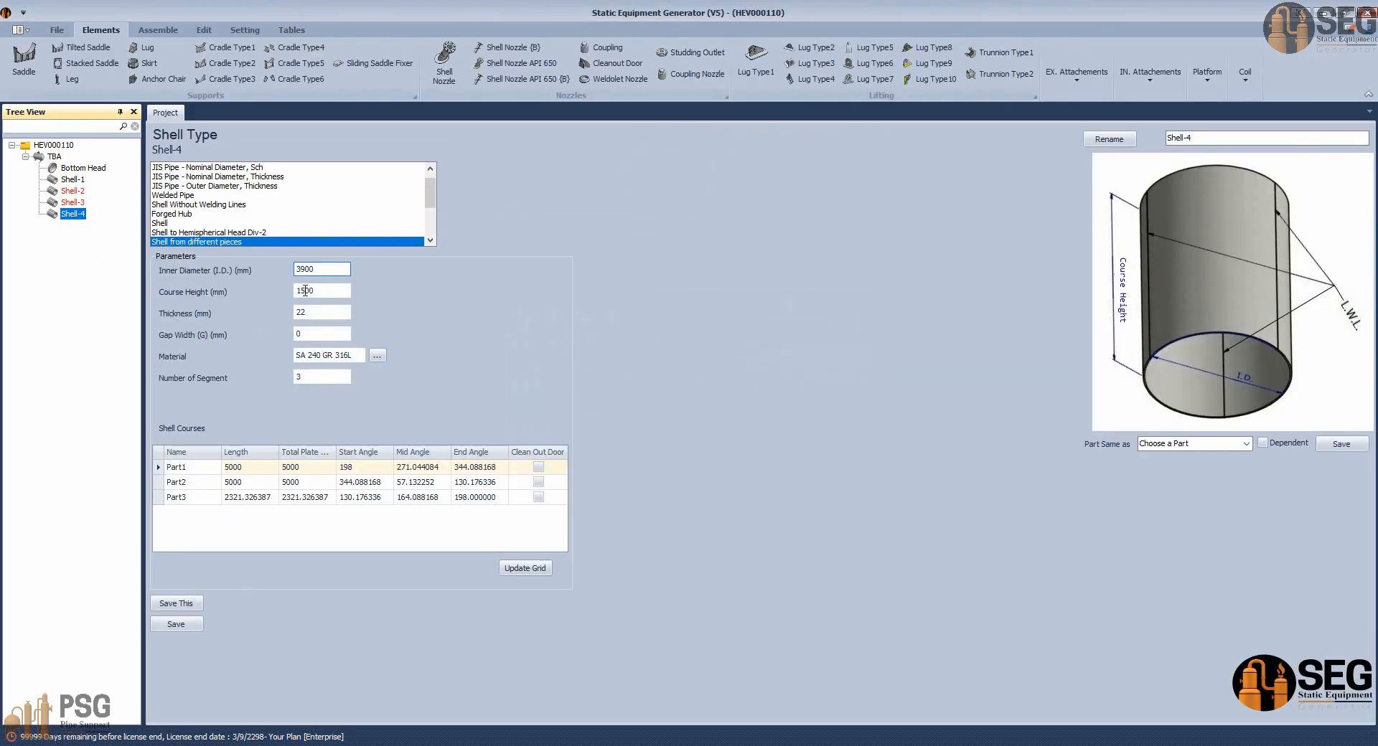
Set Part1's start angle to 197 in Shell-4's courses, recalculate the piece angles and save the shell.
click(362, 467)
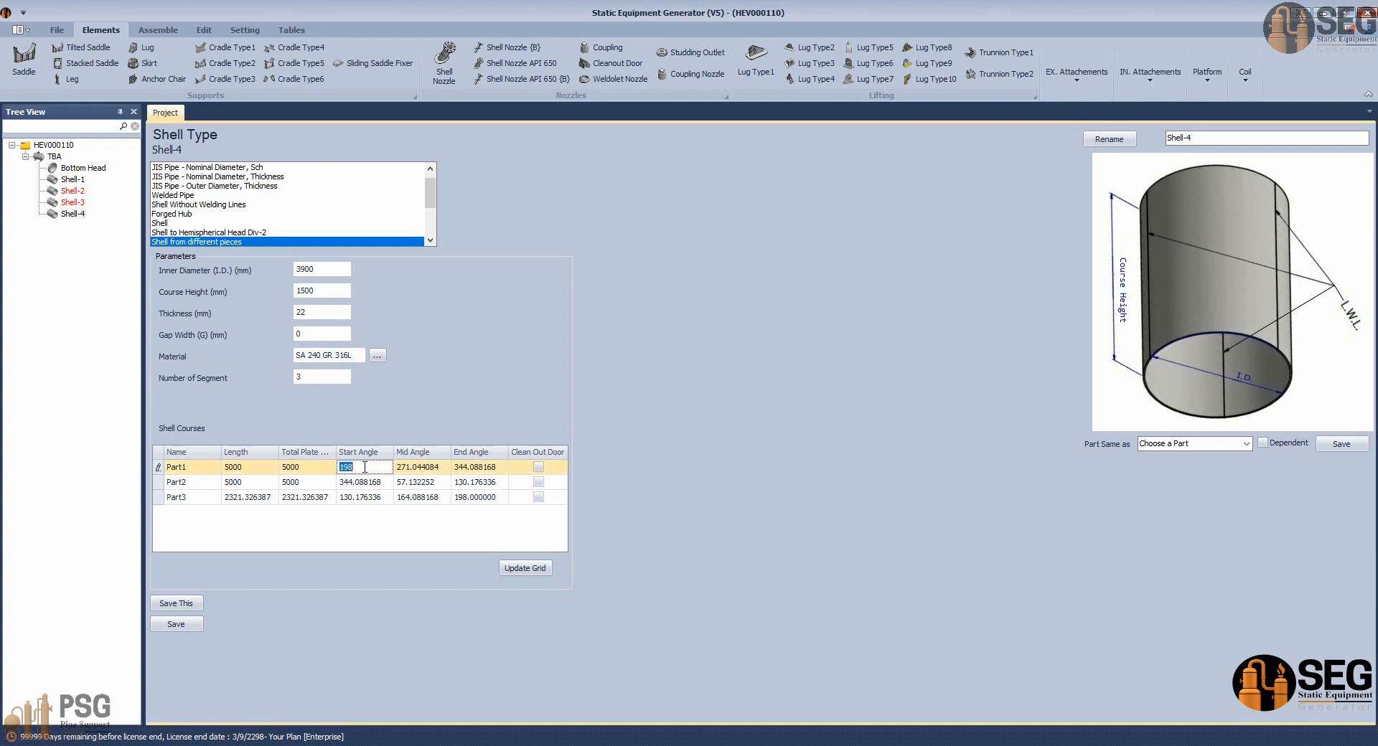
text(1)
click(527, 570)
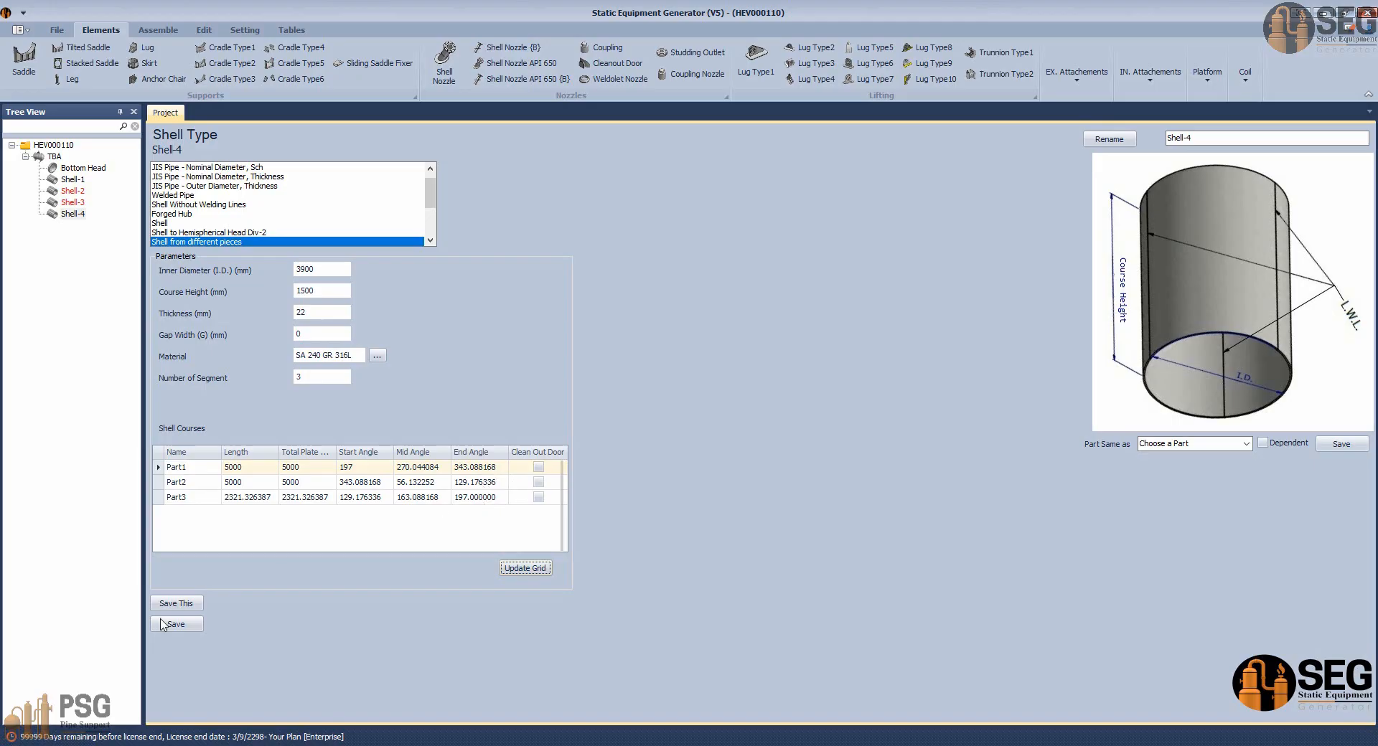
click(190, 628)
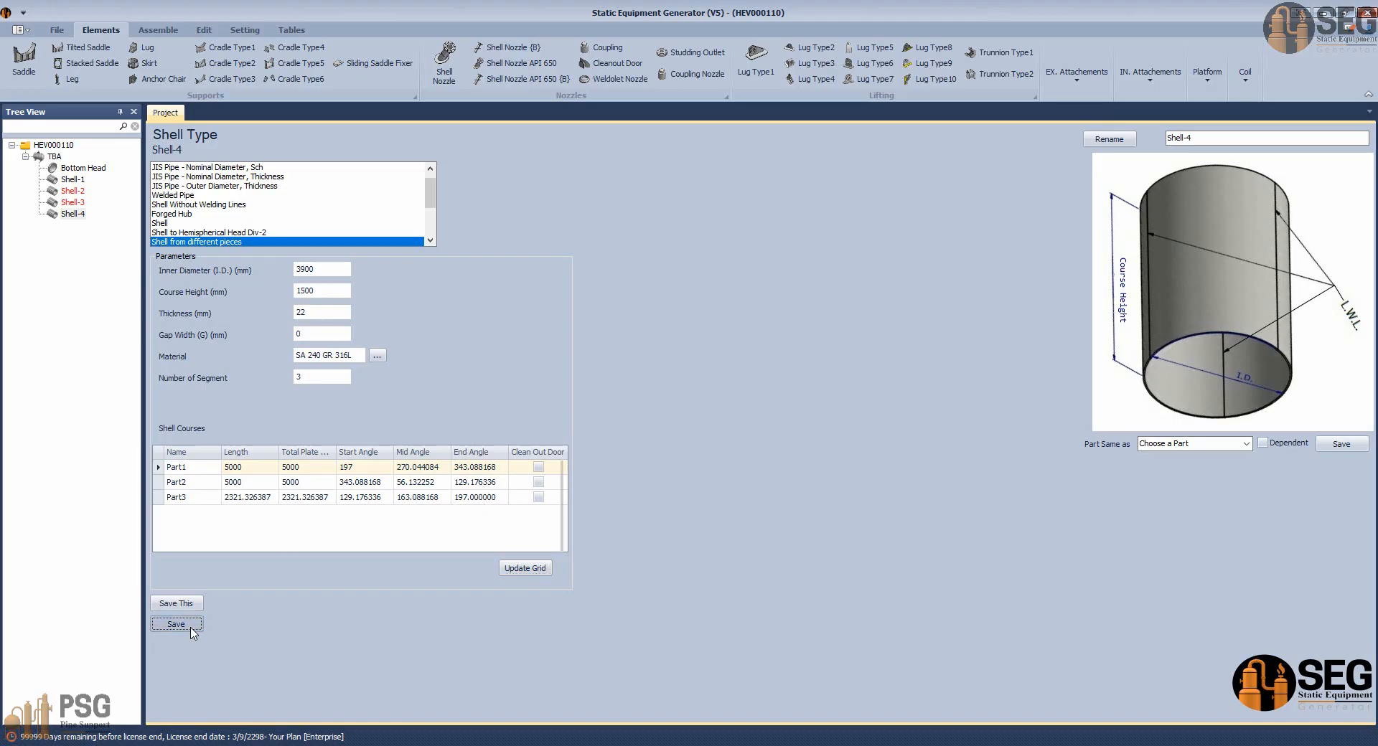
Add Shell-5 to the TBA vessel as a copy of Shell-3 and open its parameters.
click(54, 156)
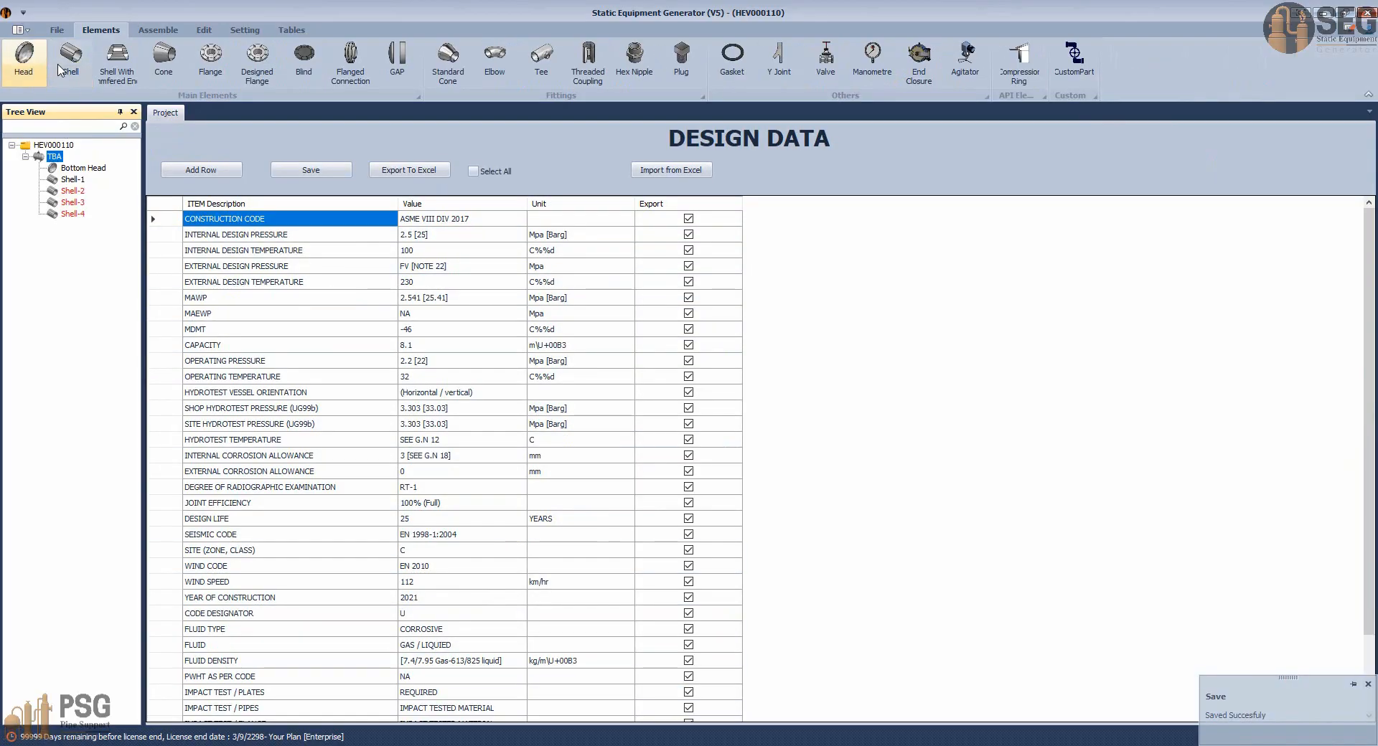
click(74, 64)
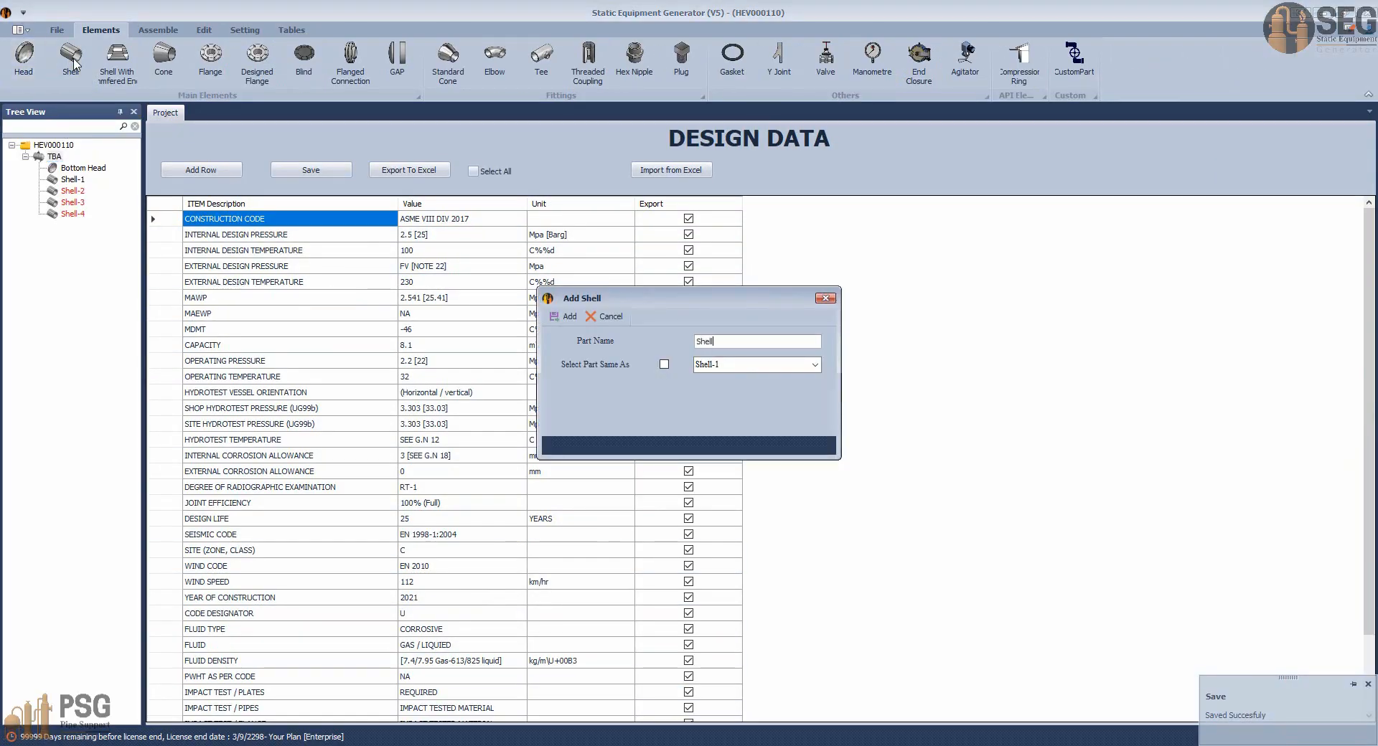
click(665, 365)
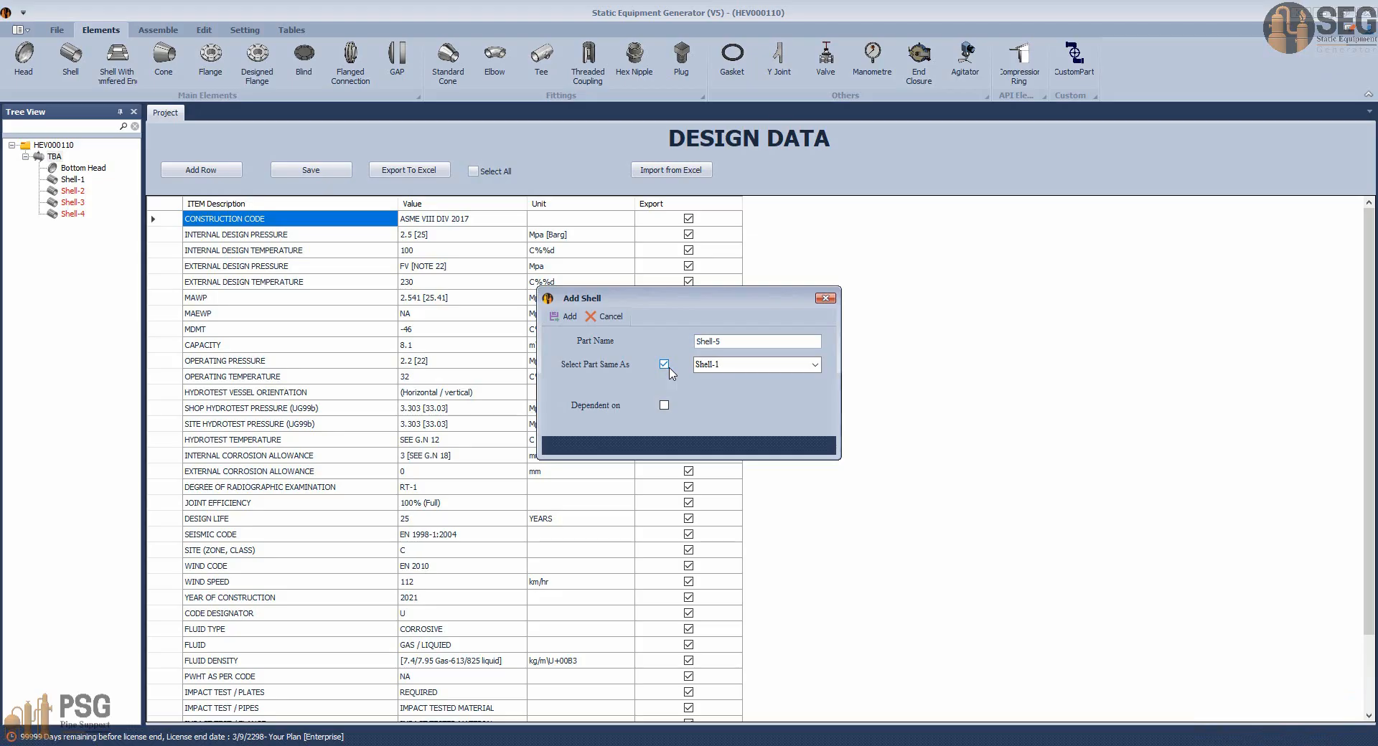
click(815, 364)
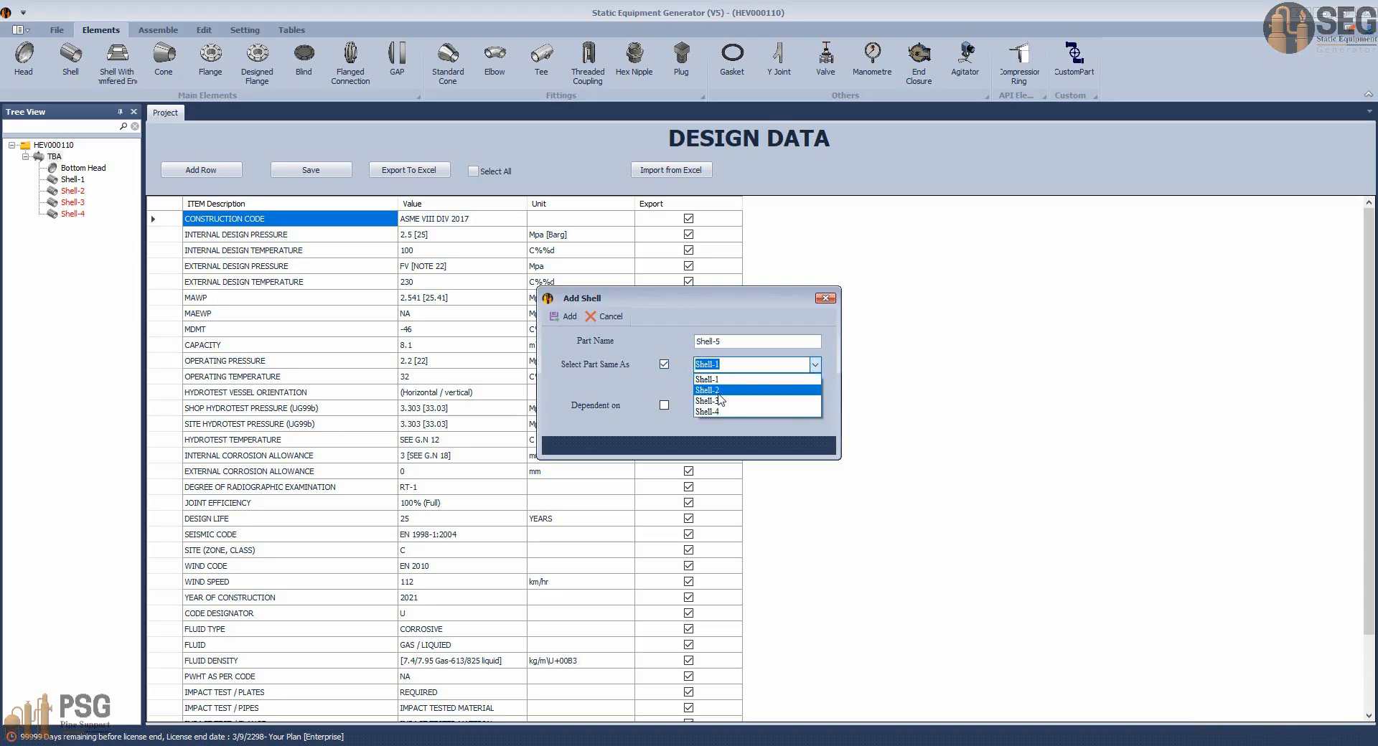
click(717, 404)
click(566, 317)
click(72, 226)
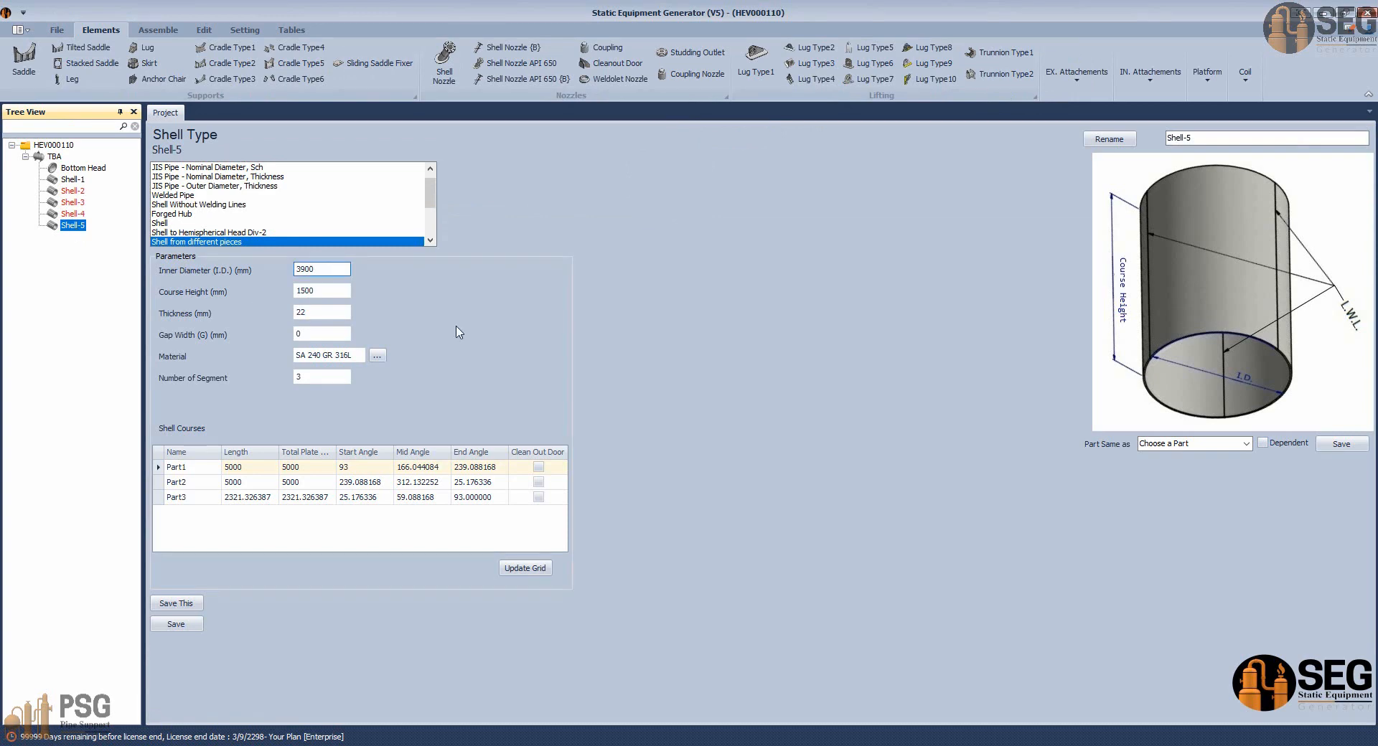
Set Part1's start angle to 90 in Shell-5's courses, recalculate the piece angles and save the shell.
click(368, 466)
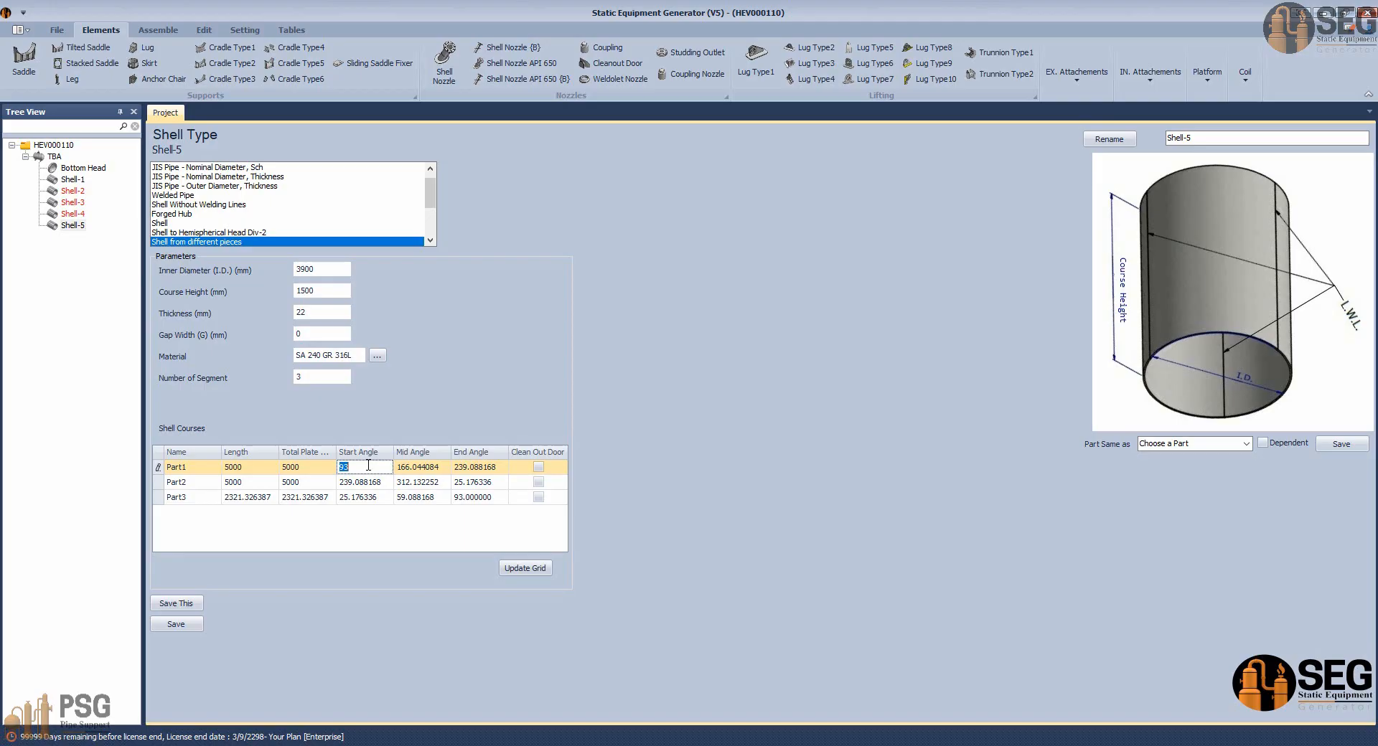
text(90)
click(523, 569)
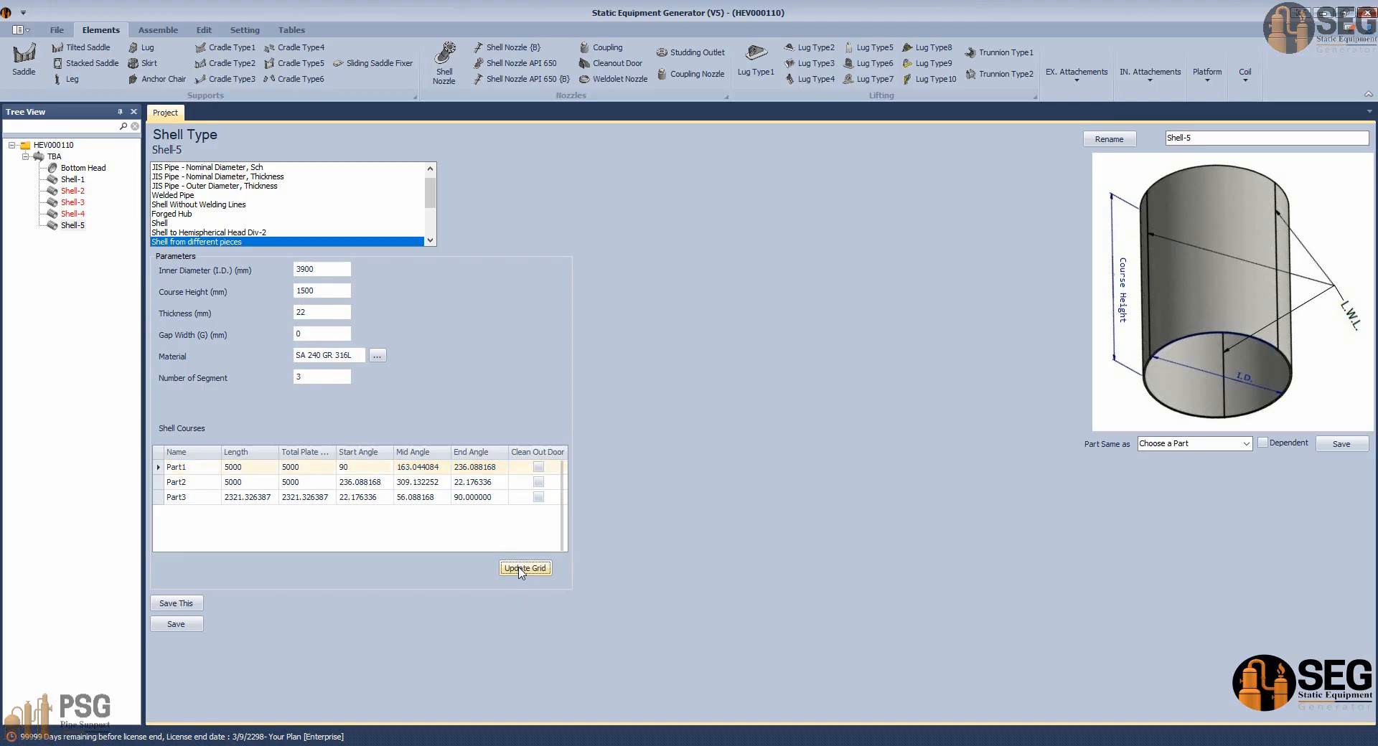
click(194, 628)
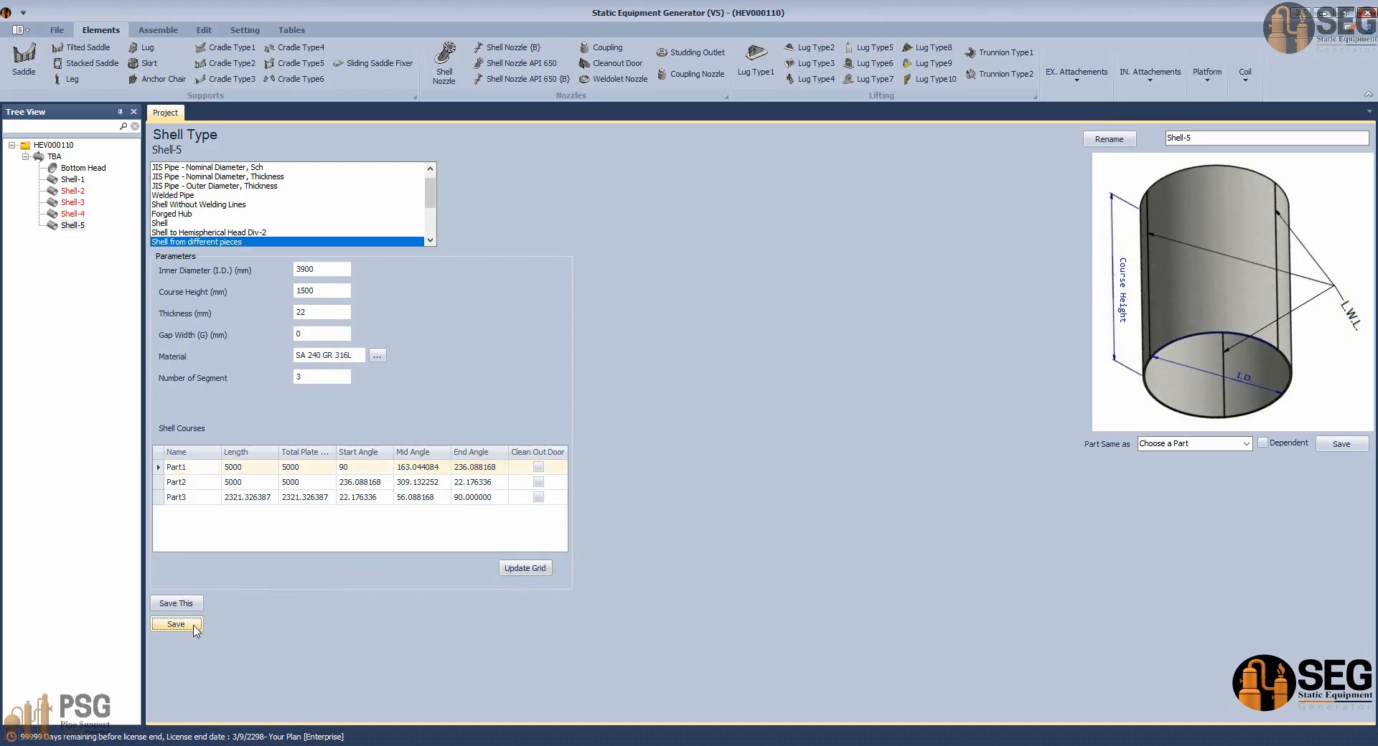
Add Shell-6 to the TBA vessel as a copy of Shell-1 and open its parameters.
click(56, 157)
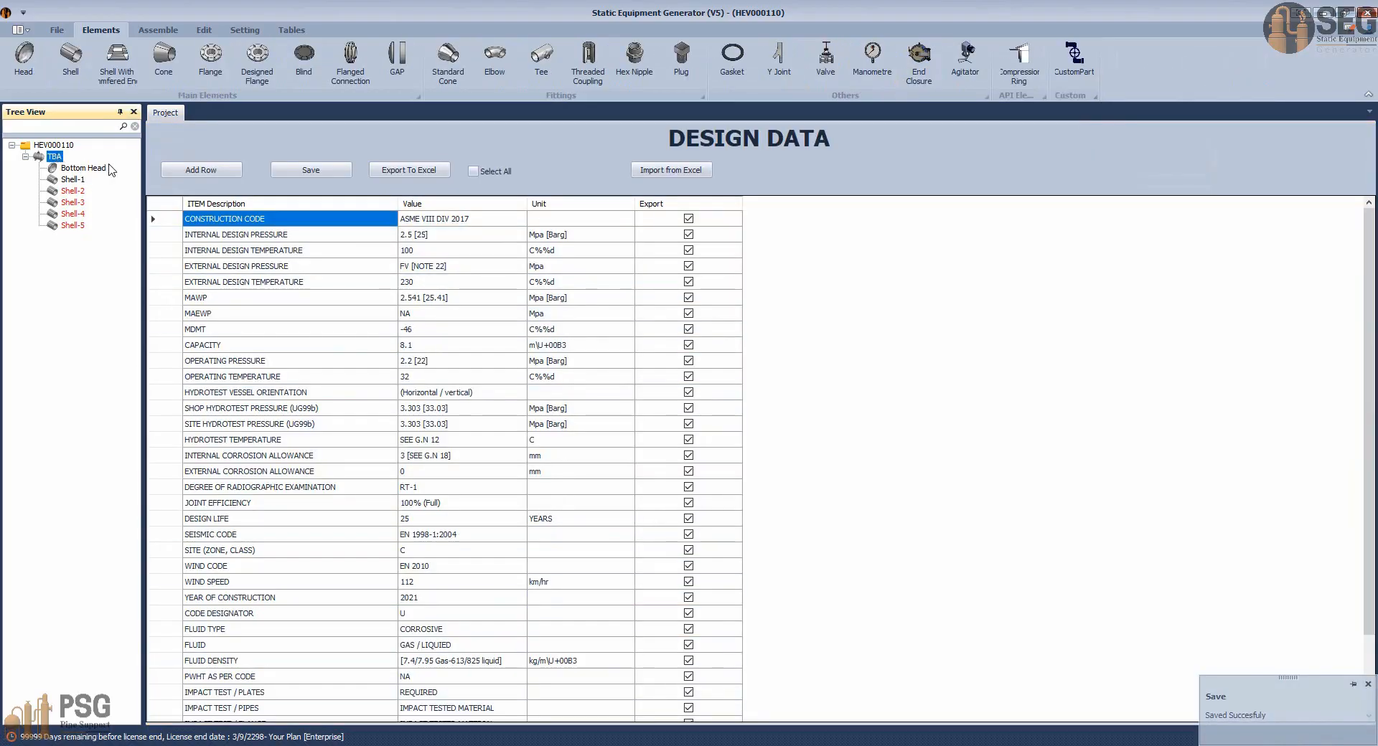
click(73, 62)
text(S)
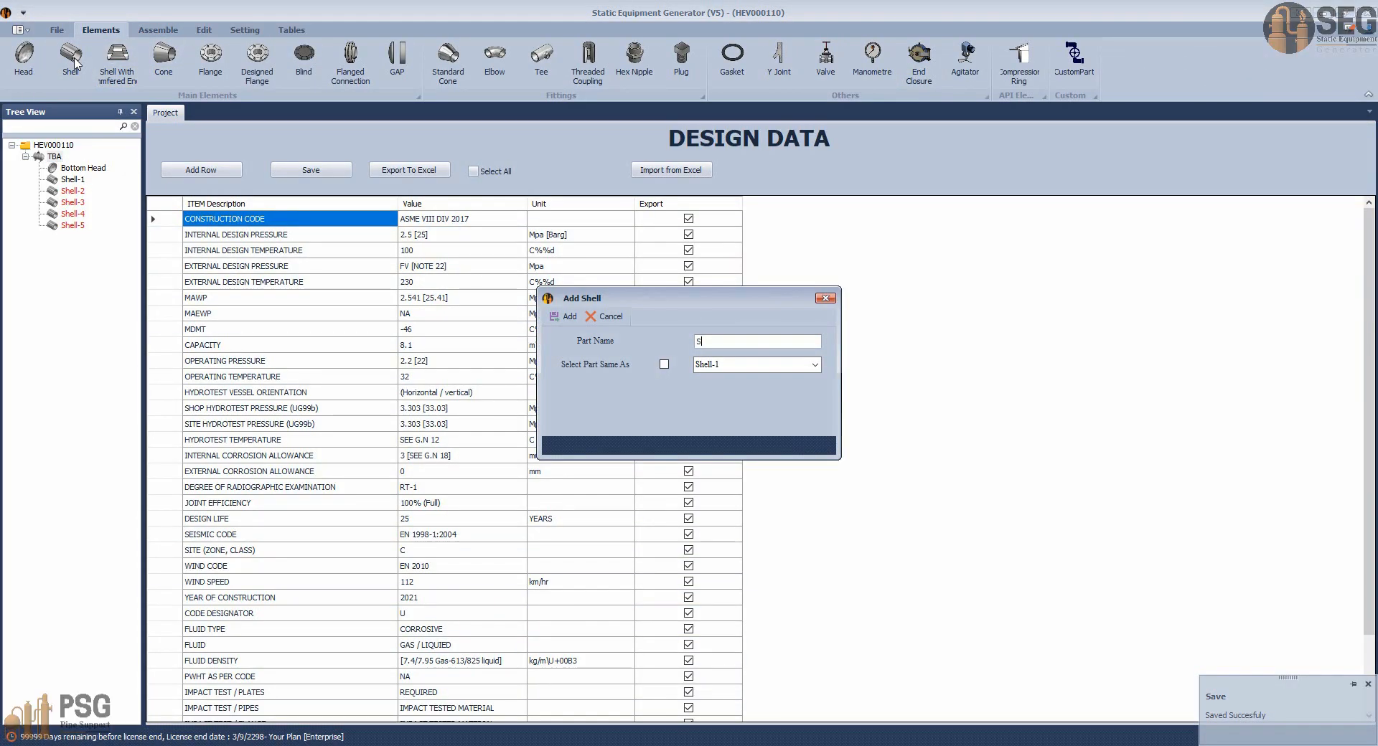
text(hell-6)
click(664, 364)
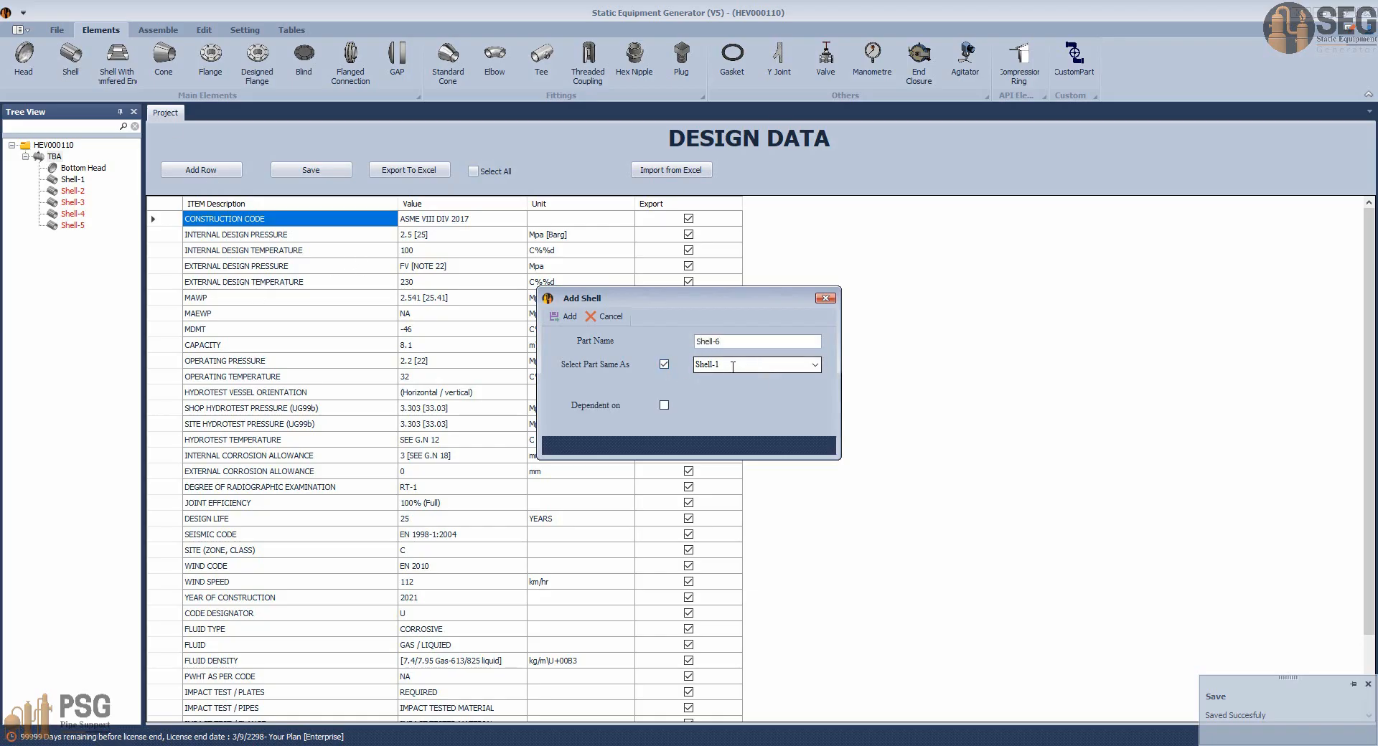
click(565, 317)
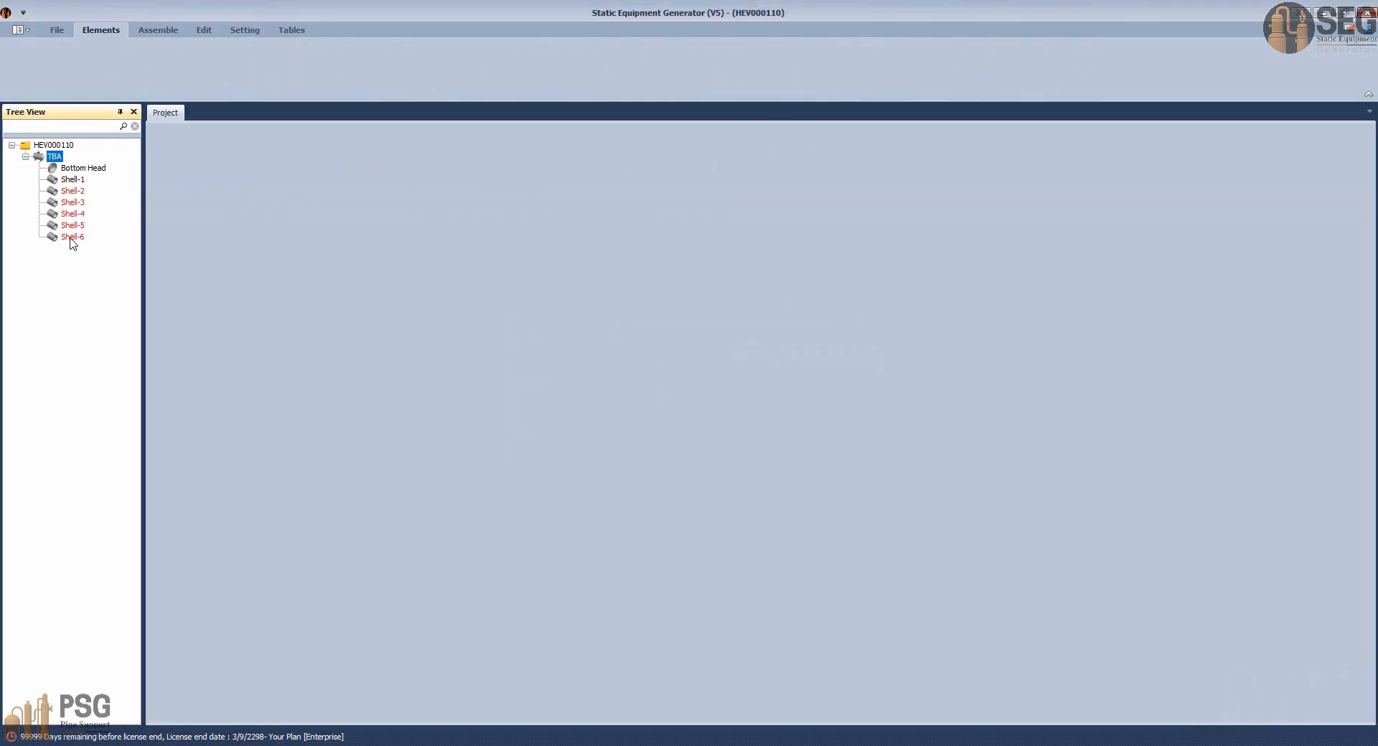
click(72, 237)
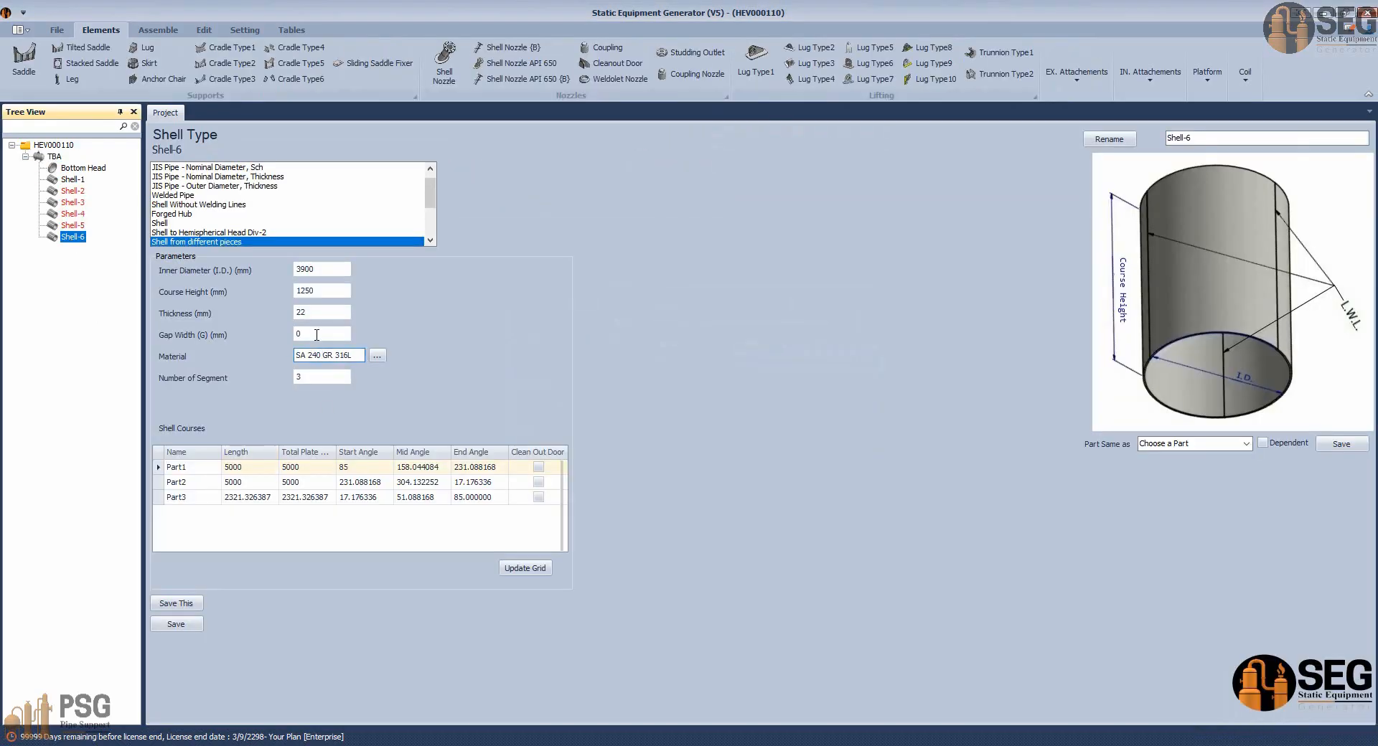
Look up the sixth shell course in the AutoCAD general arrangement drawing and set Shell-6's course height to 650 mm.
click(331, 295)
double_click(331, 295)
mouse_move(961, 745)
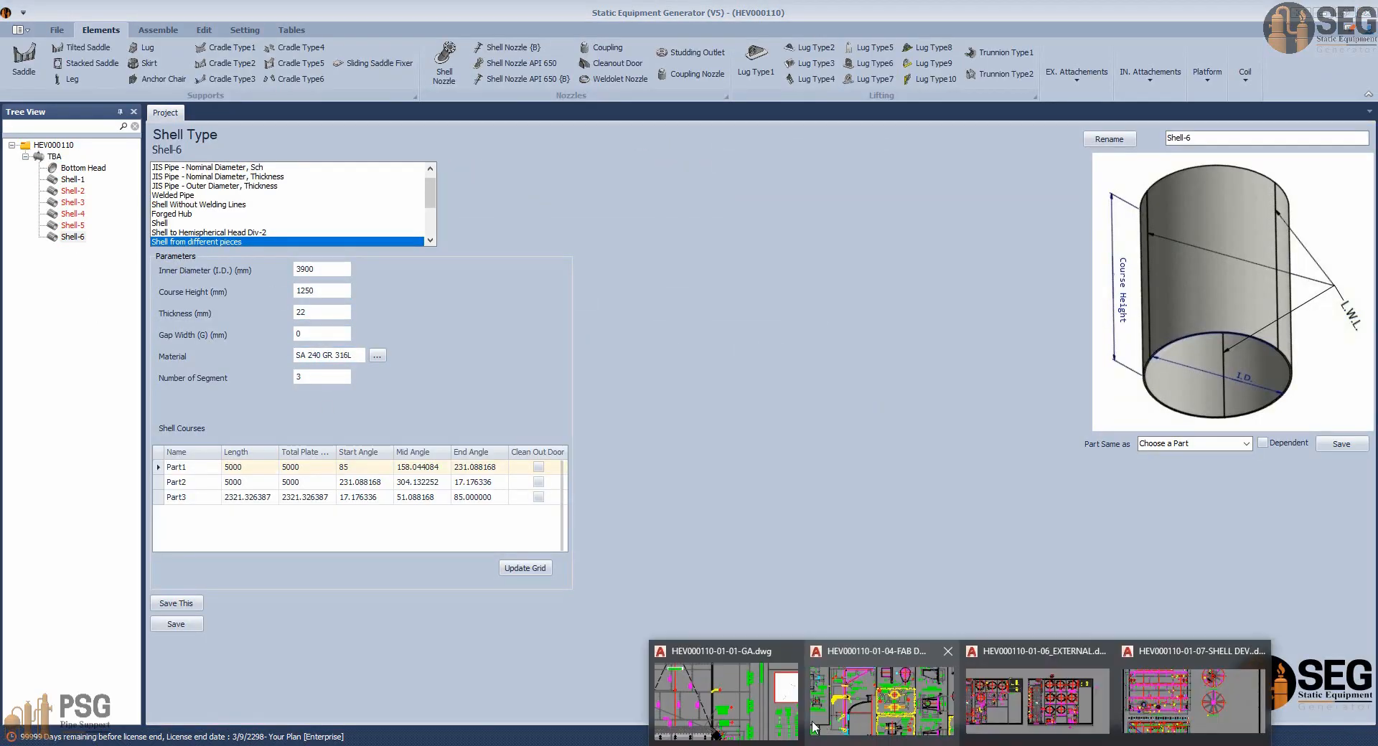
click(729, 696)
middle_drag(742, 465, 733, 682)
scroll(723, 521, down, 4)
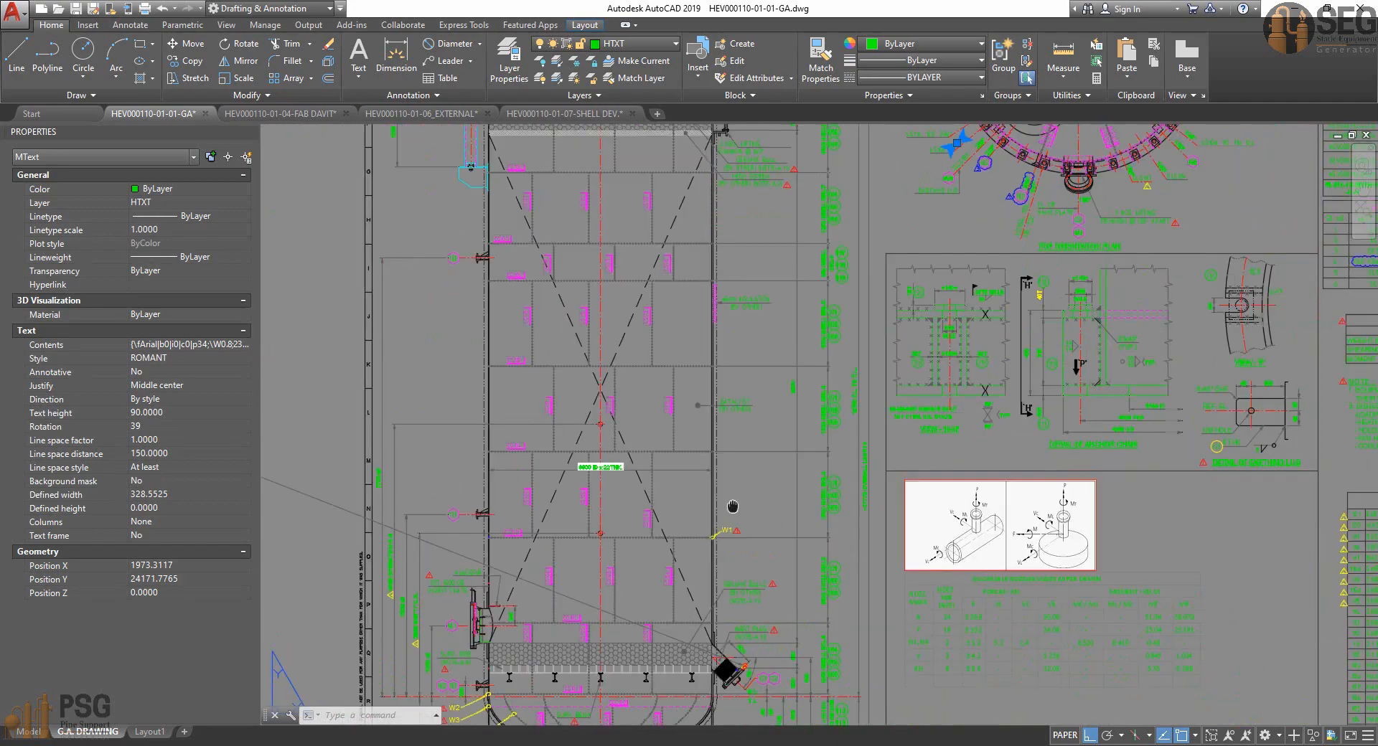
middle_drag(726, 470, 732, 604)
scroll(844, 391, up, 6)
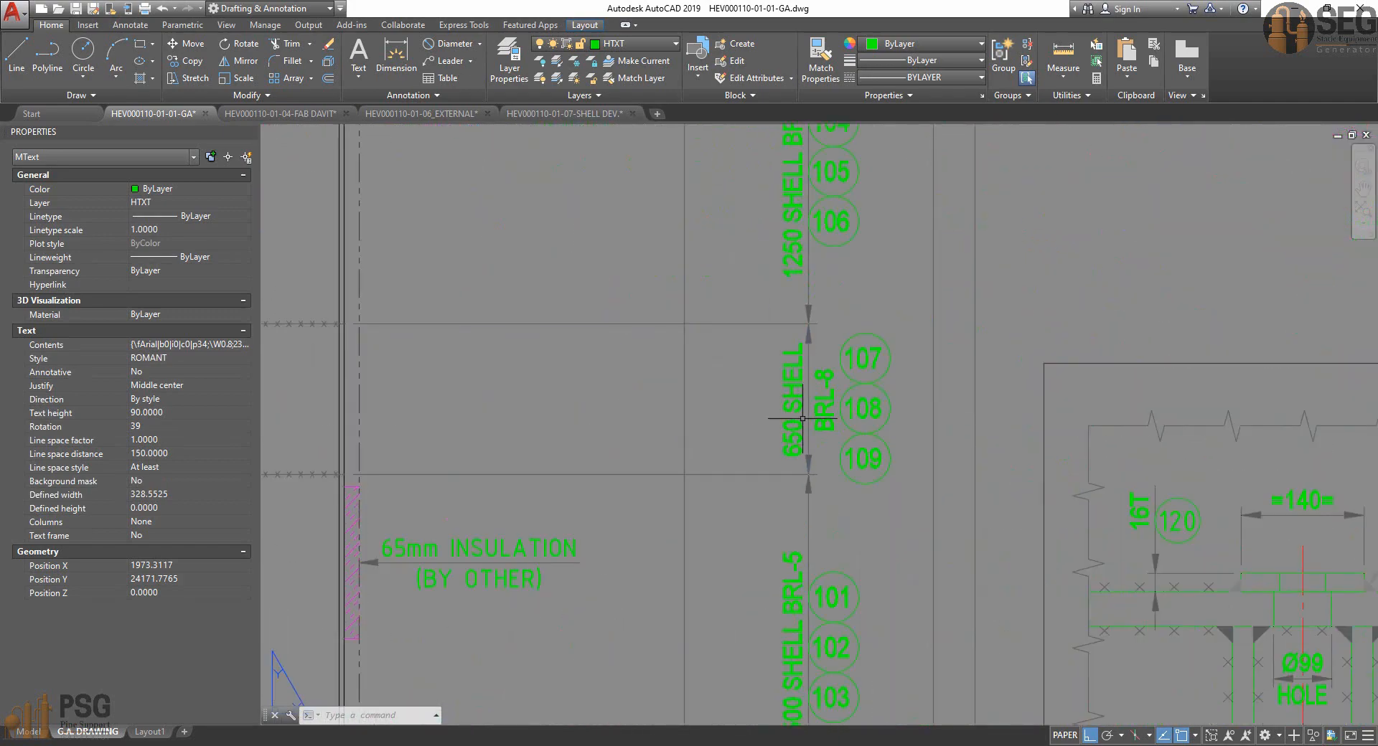
scroll(796, 415, down, 2)
middle_drag(733, 420, 897, 419)
click(963, 745)
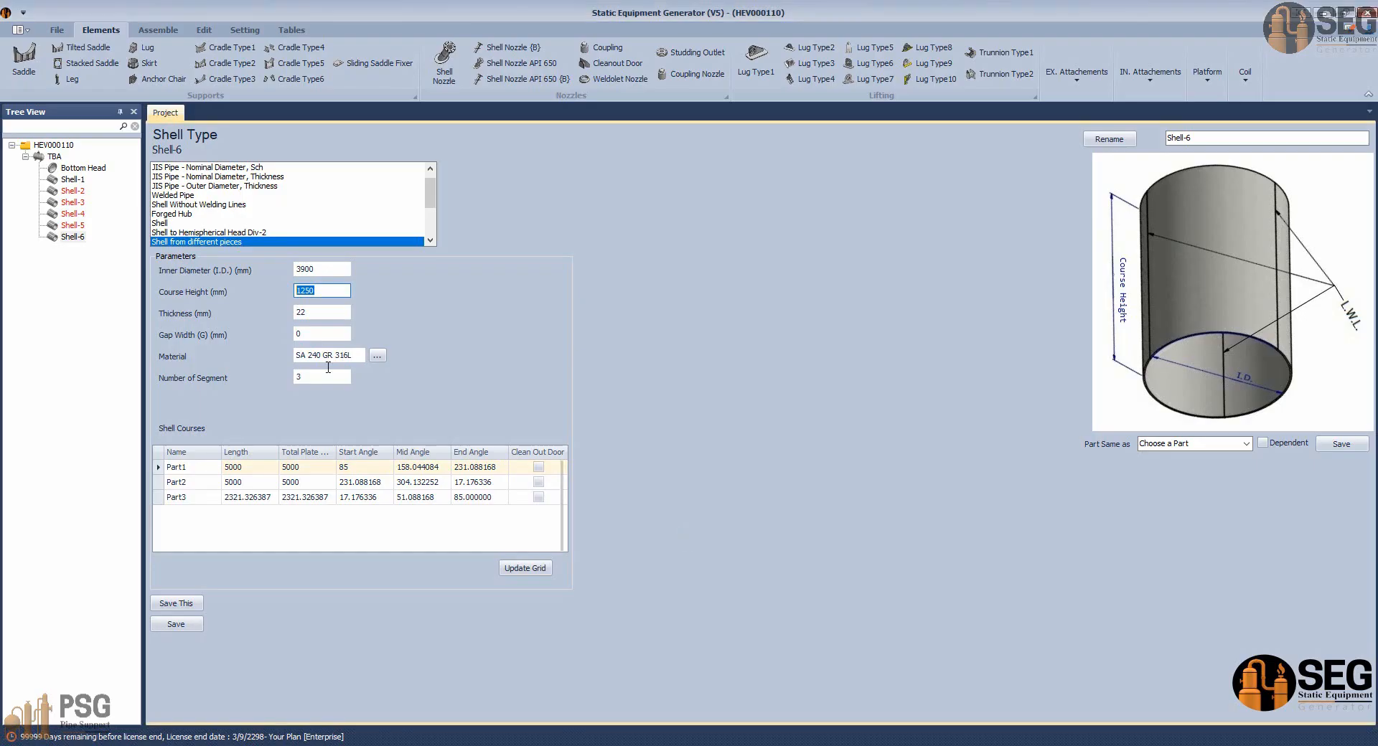
text(6)
Set Part1's start angle to 197 in Shell-6's courses and recalculate the piece angles.
click(339, 468)
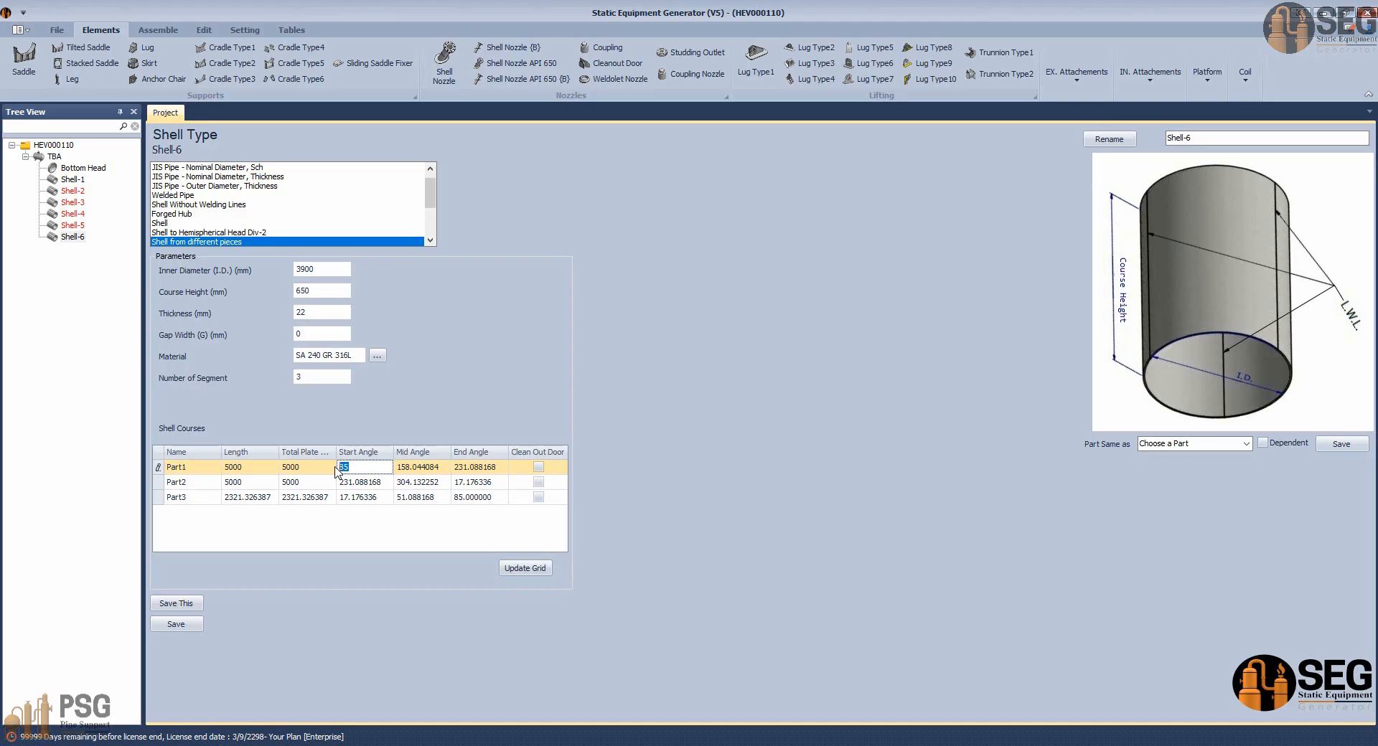
text(197)
click(524, 568)
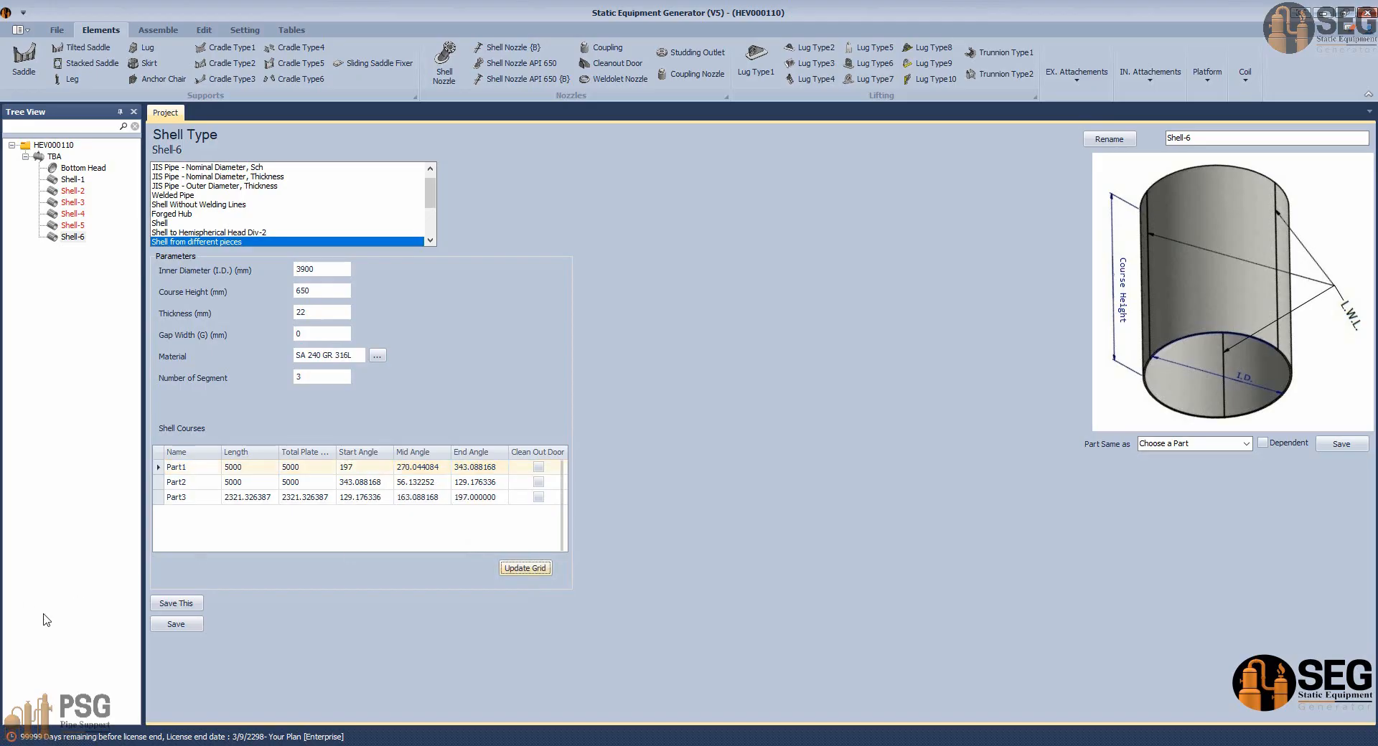
Save Shell-6, add Shell-7 to the TBA vessel as a copy of Shell-5 and open its parameters.
click(176, 624)
click(50, 157)
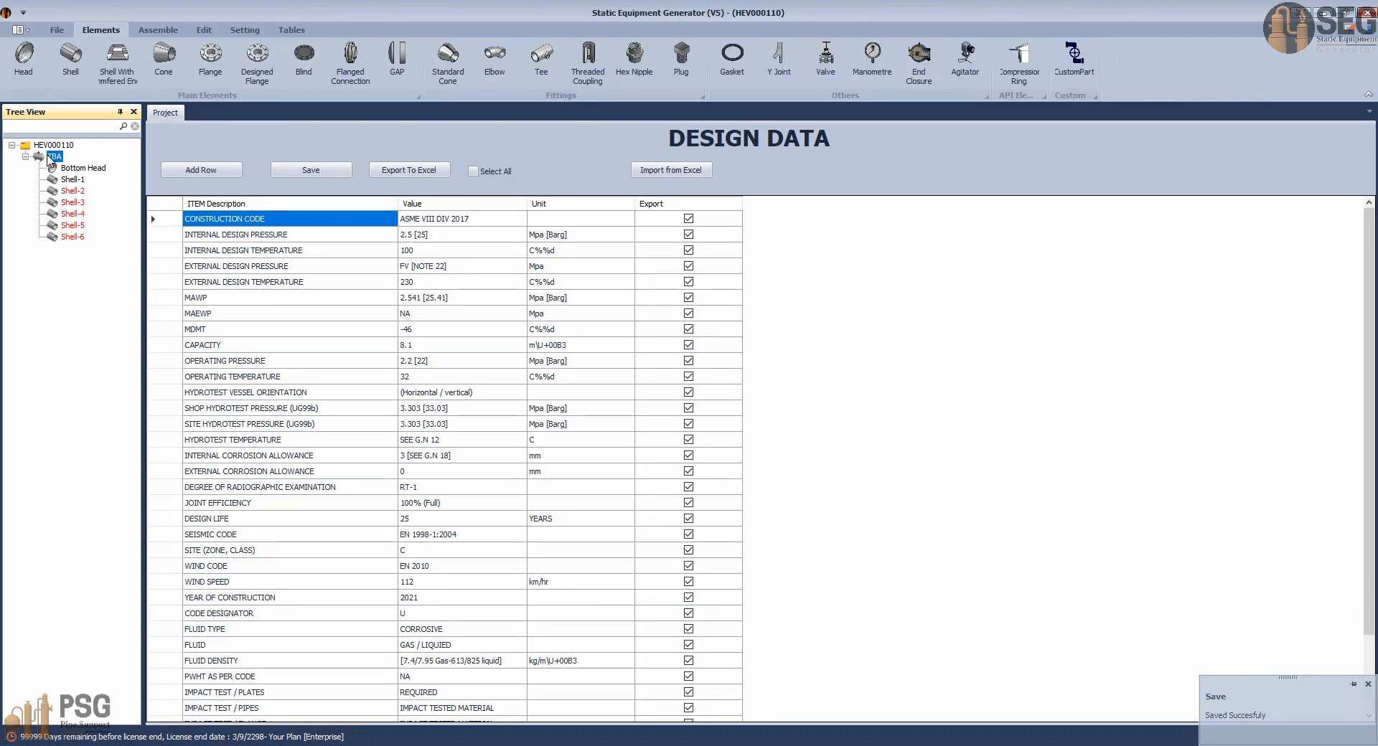
click(72, 61)
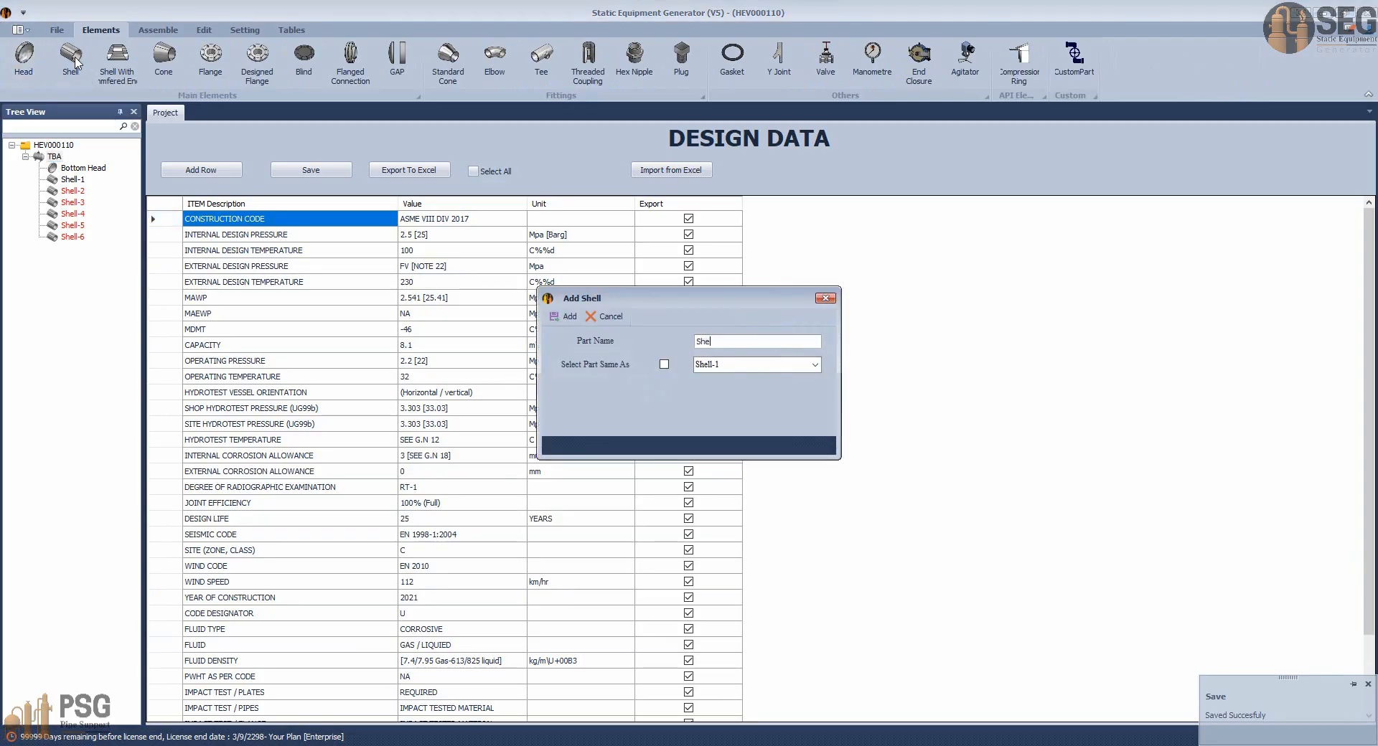
click(664, 364)
click(815, 364)
click(718, 428)
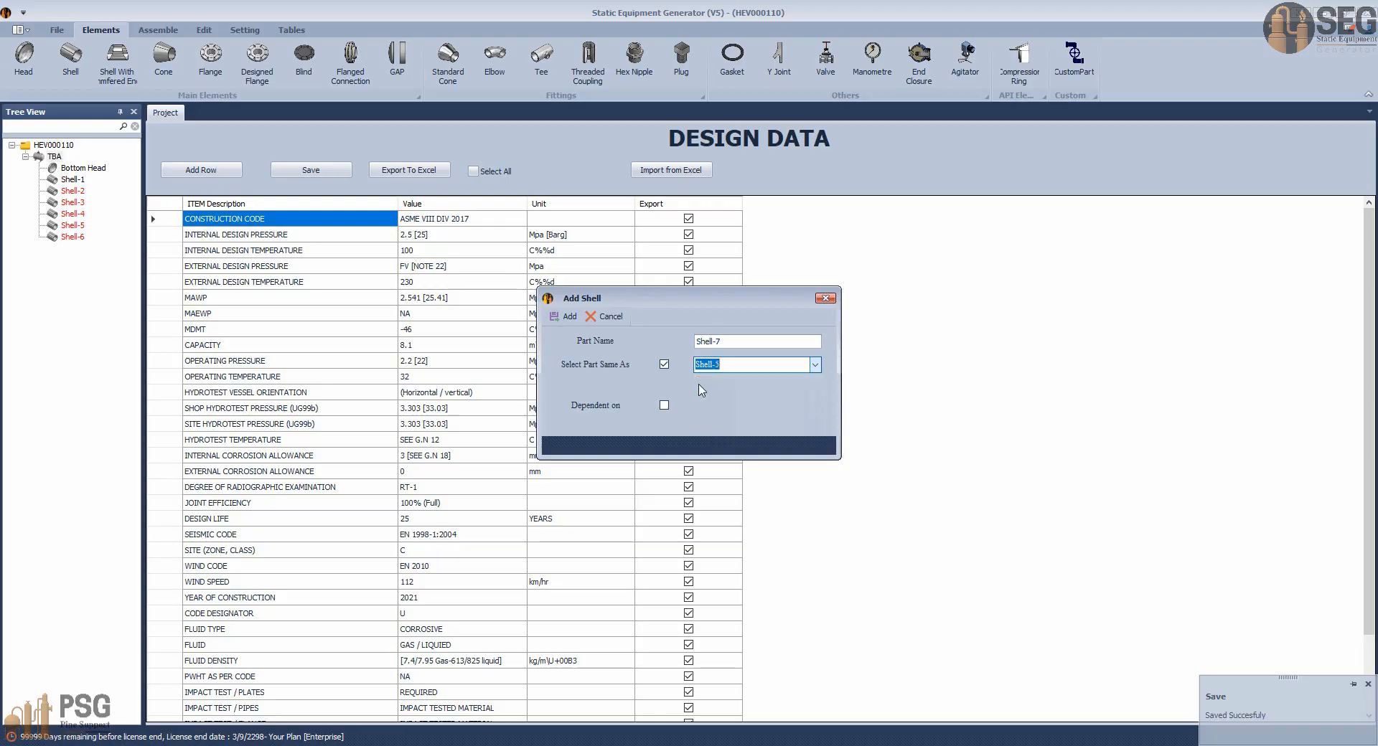
click(565, 317)
click(72, 249)
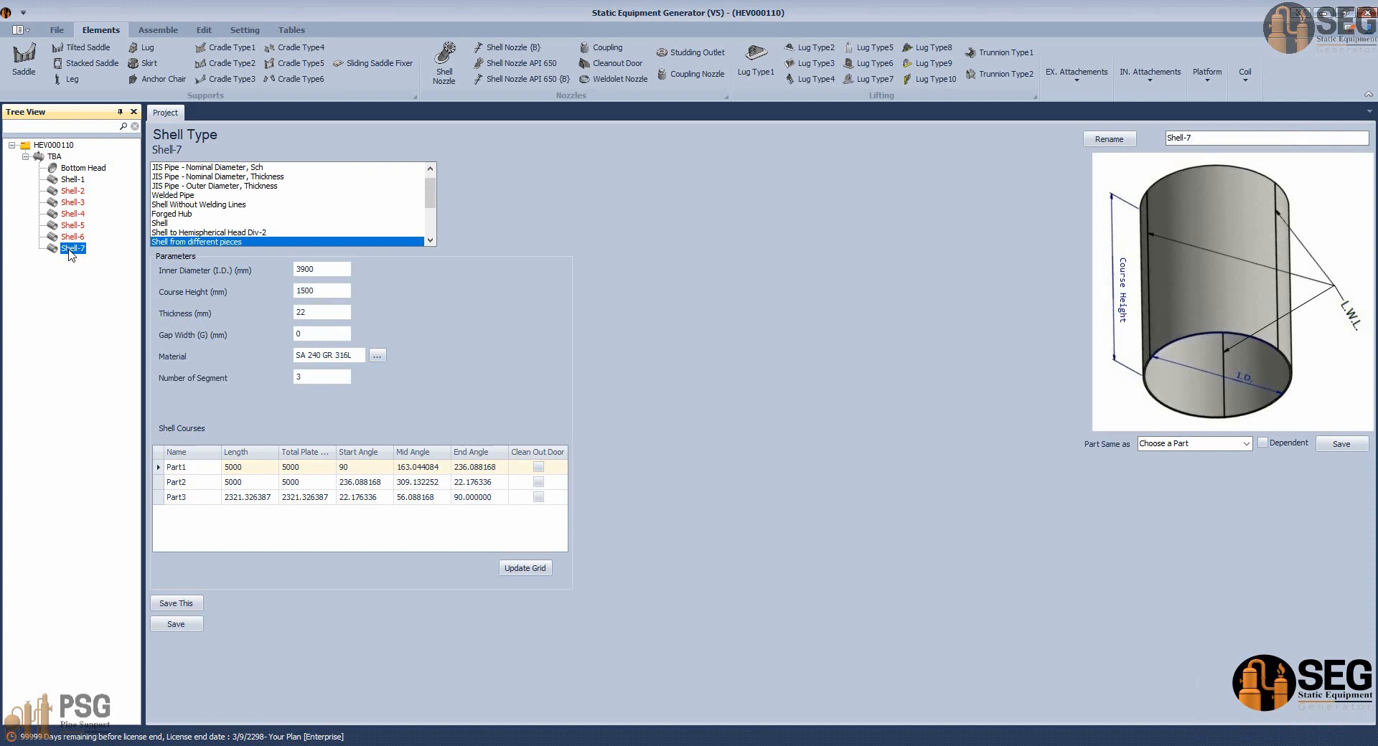
Set Shell-7's course height to 1250 mm, recalculate the piece angles and save the shell.
click(315, 290)
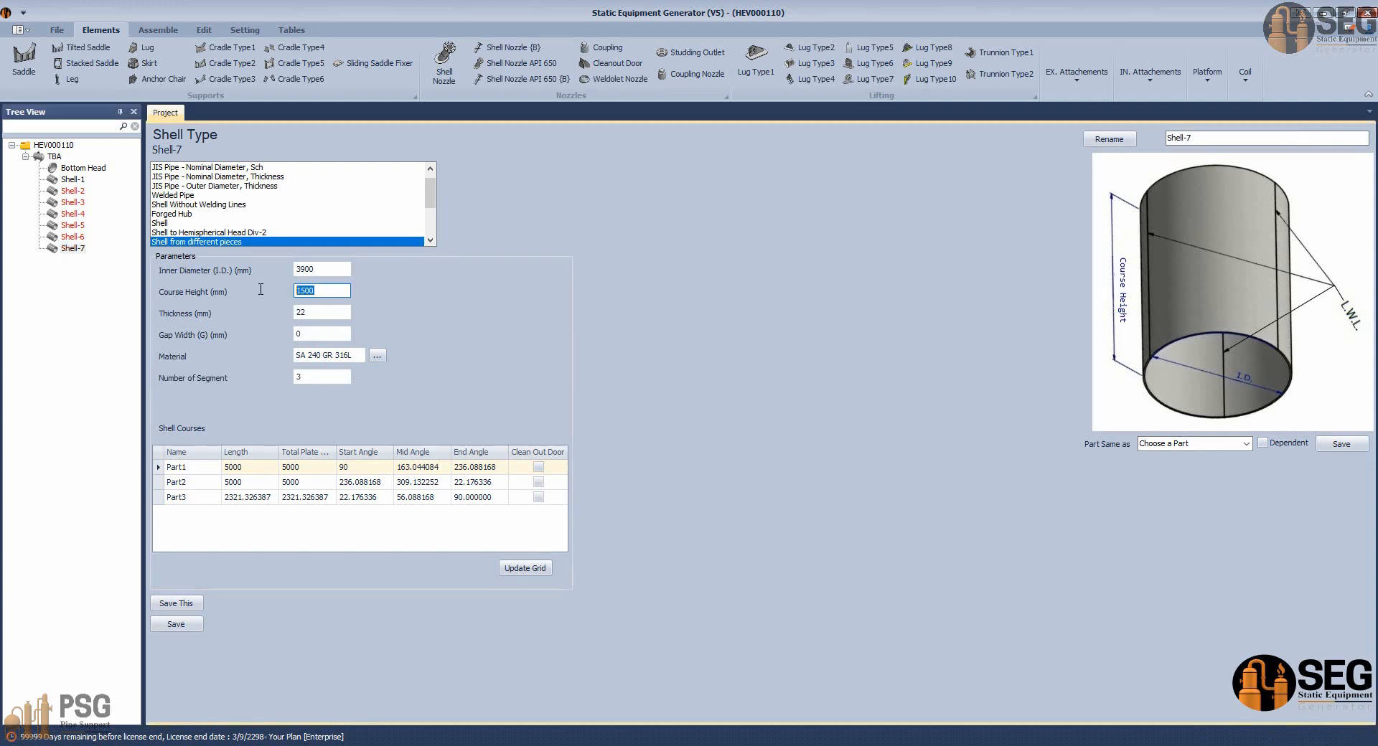
text(1)
click(366, 468)
click(546, 572)
click(176, 624)
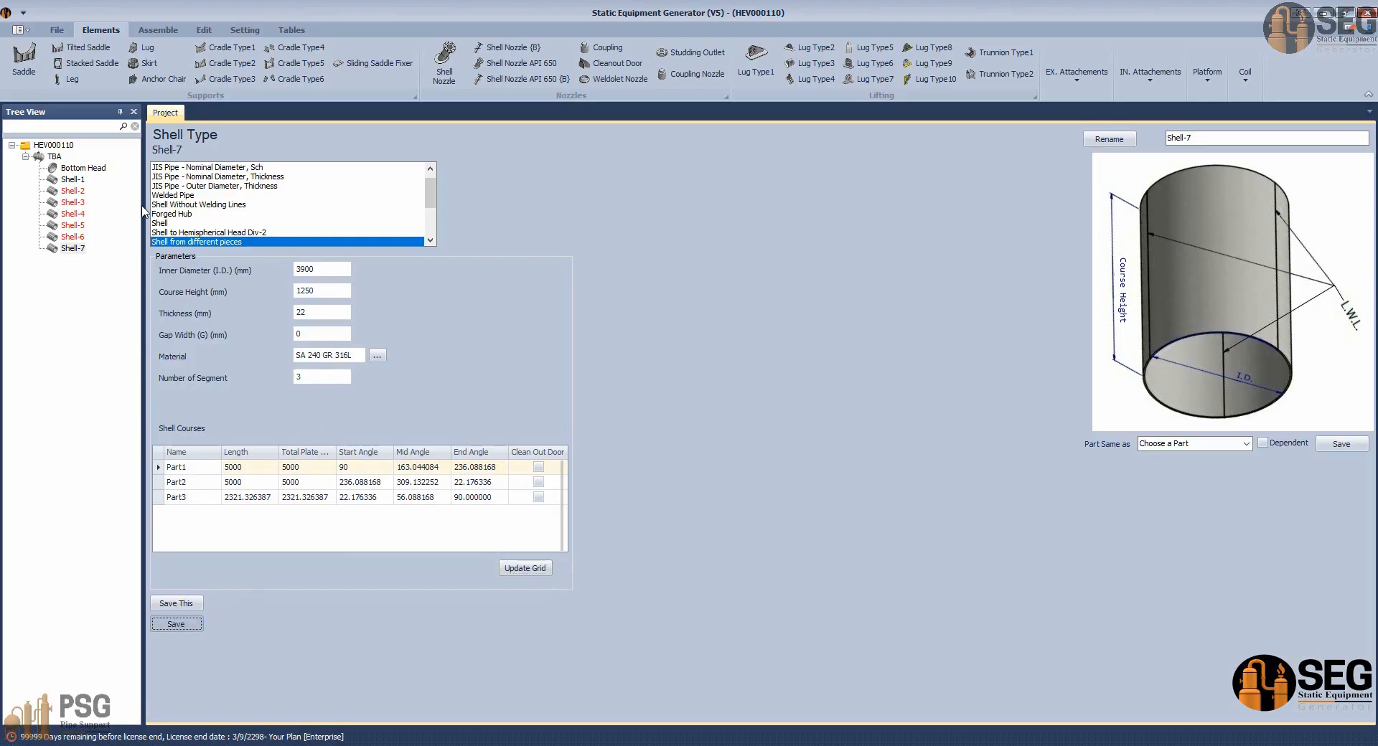
Add Shell-8 to the TBA vessel as a copy of Shell-5 and open its parameters.
click(64, 158)
click(81, 59)
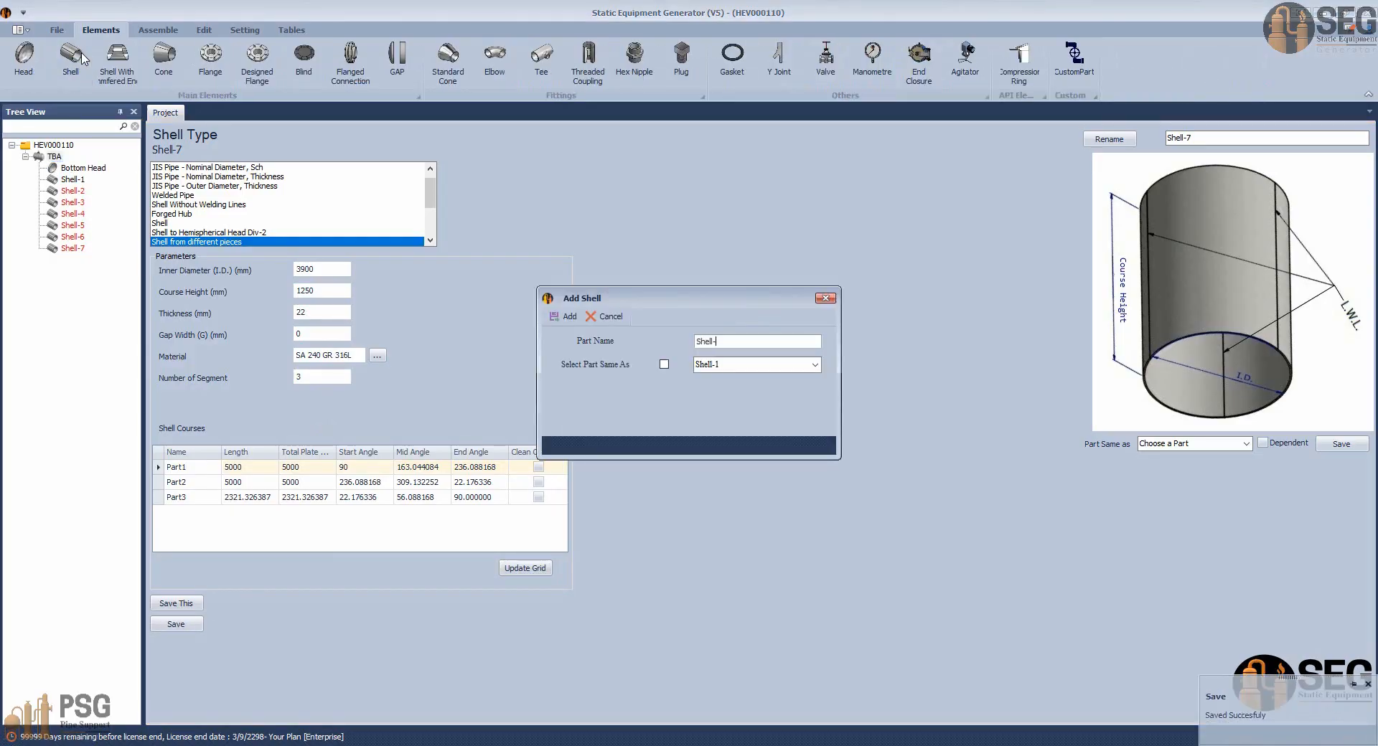
click(664, 364)
click(816, 365)
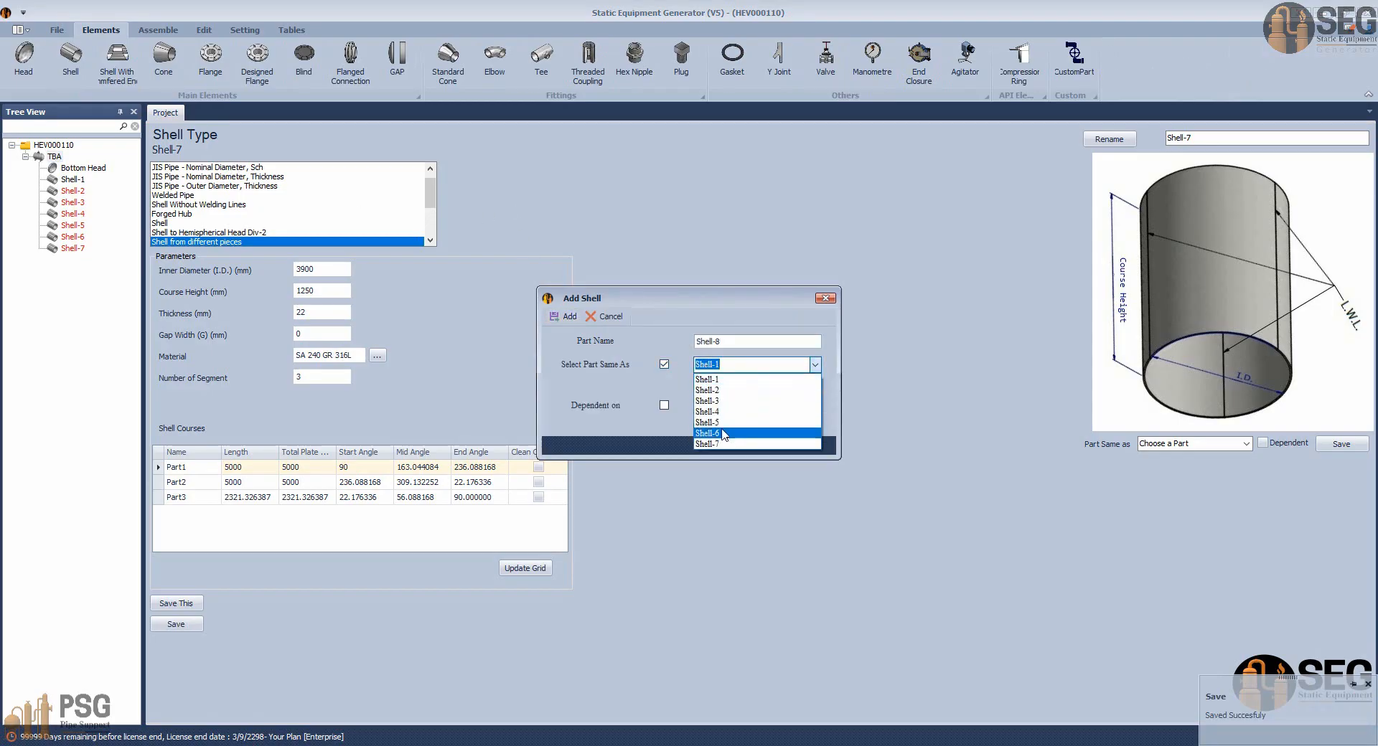
click(753, 429)
click(566, 316)
click(72, 259)
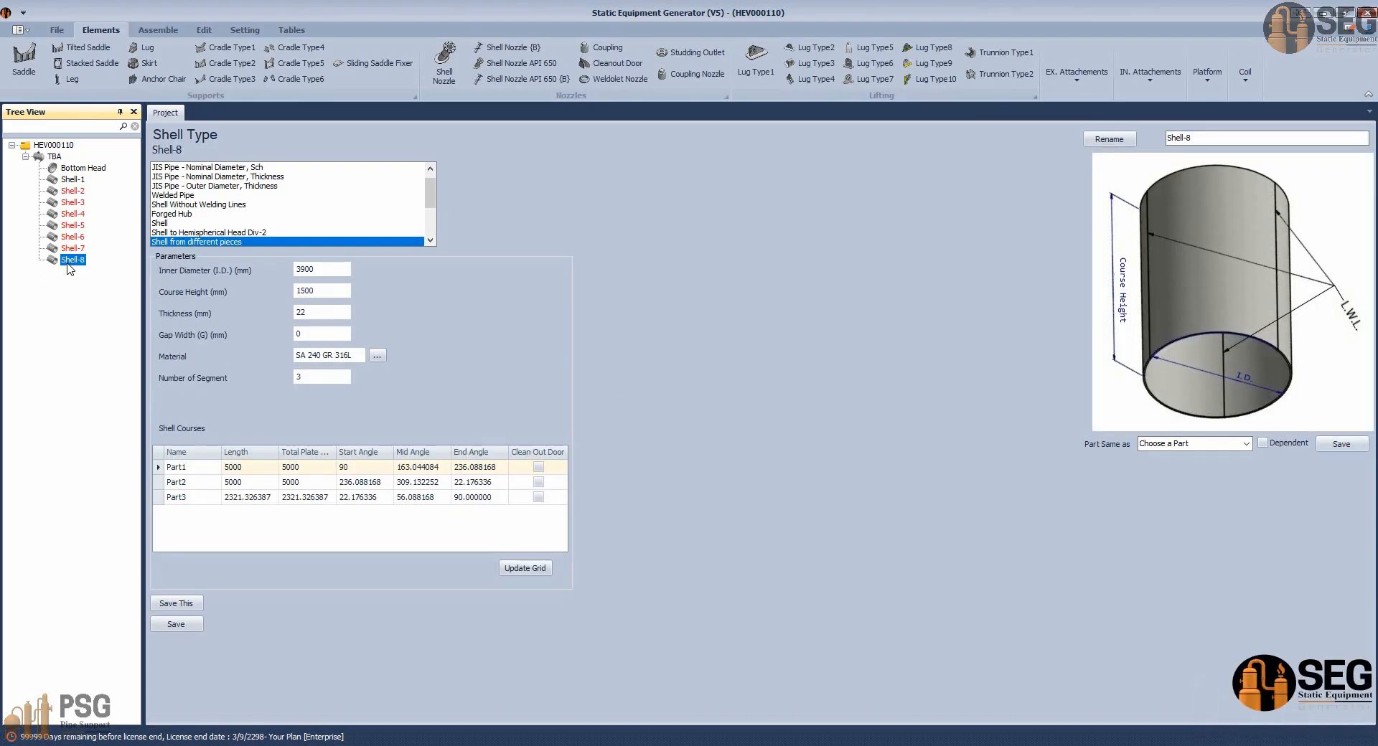
Set Part1's start angle to 197 in Shell-8's courses, recalculate the piece angles and save the shell.
click(334, 294)
click(358, 468)
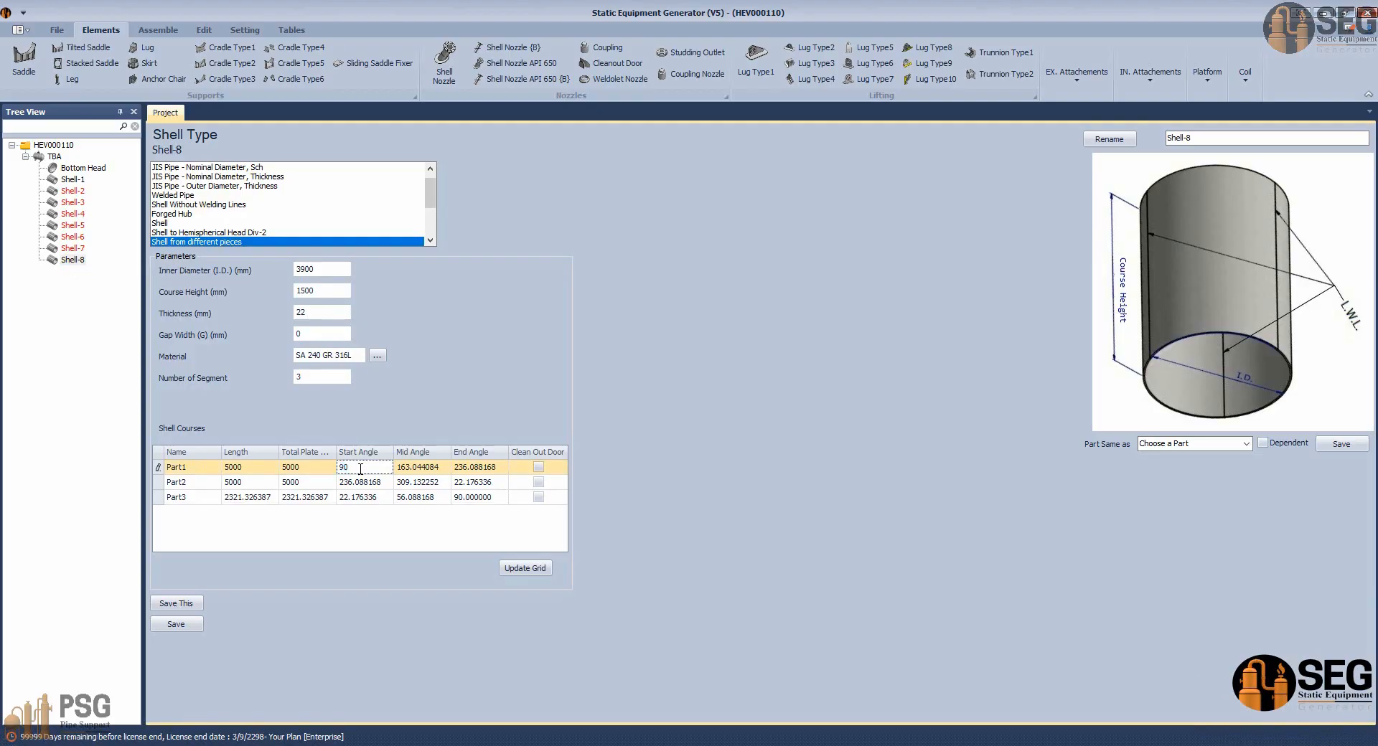
double_click(360, 468)
text(197)
click(520, 571)
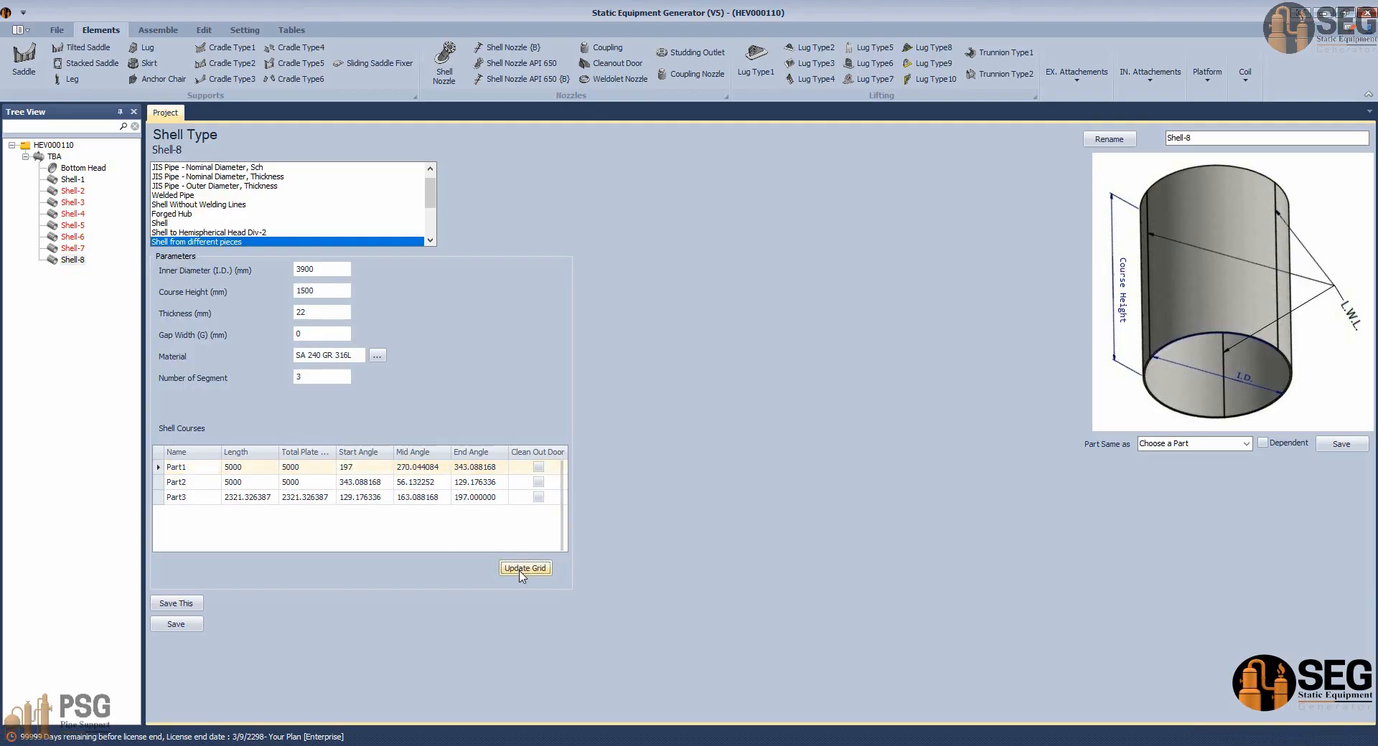
click(192, 626)
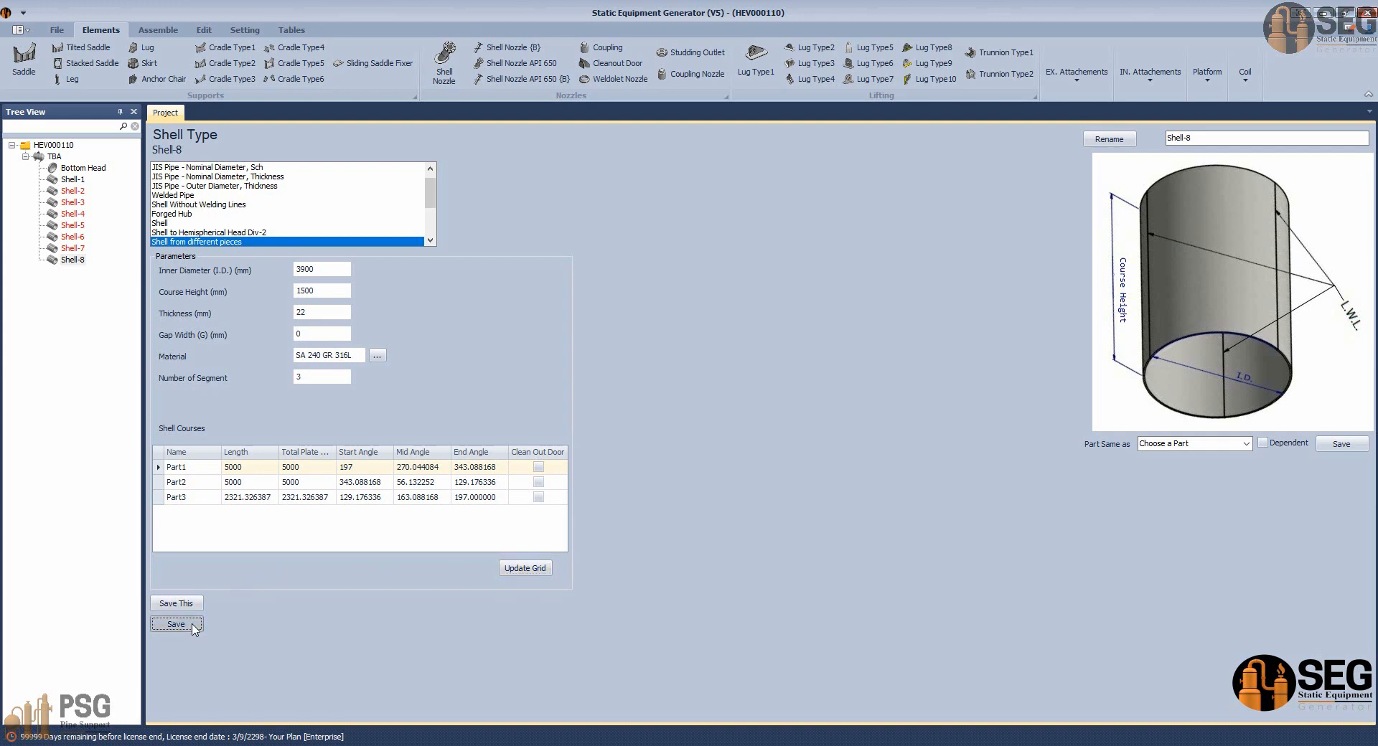
Add a head named Top Head to the TBA vessel as a copy of Bottom Head and open its parameters.
click(53, 156)
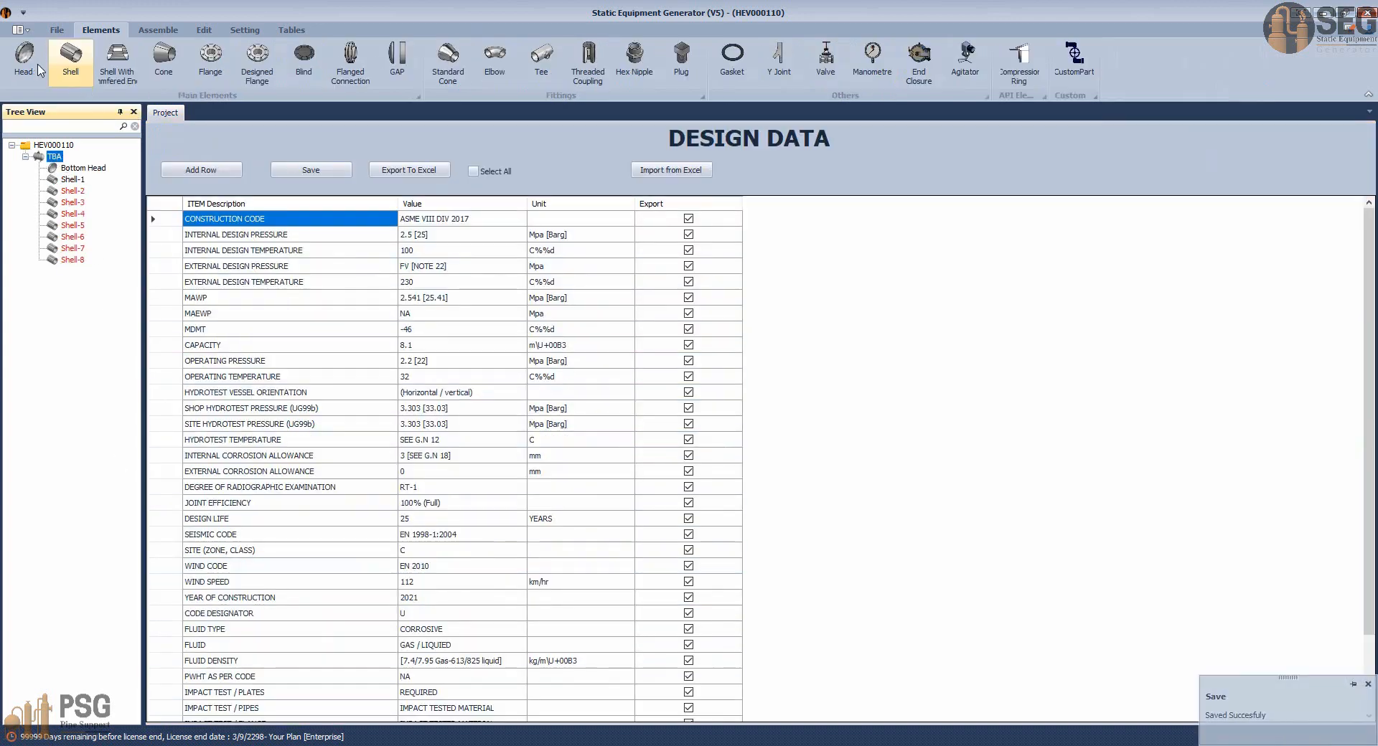
click(37, 68)
text(T)
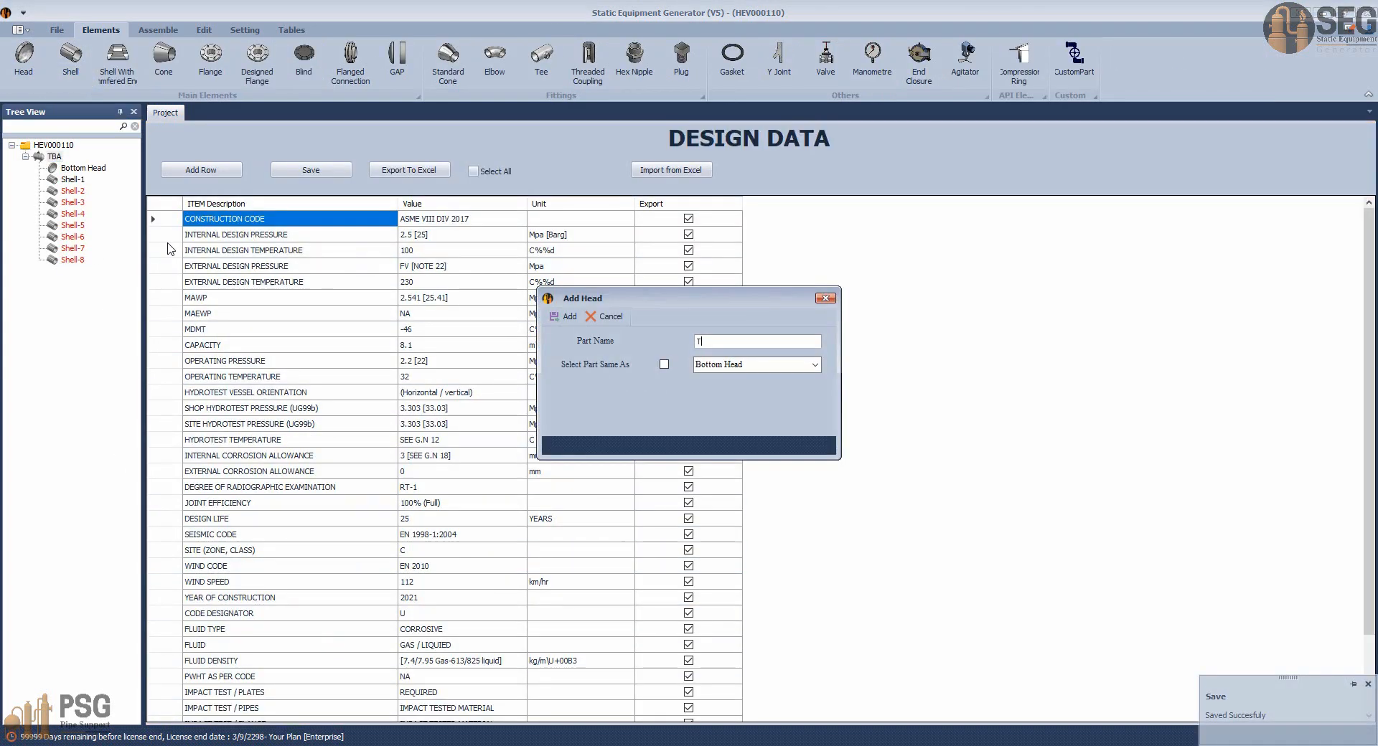
text(op Head)
click(663, 364)
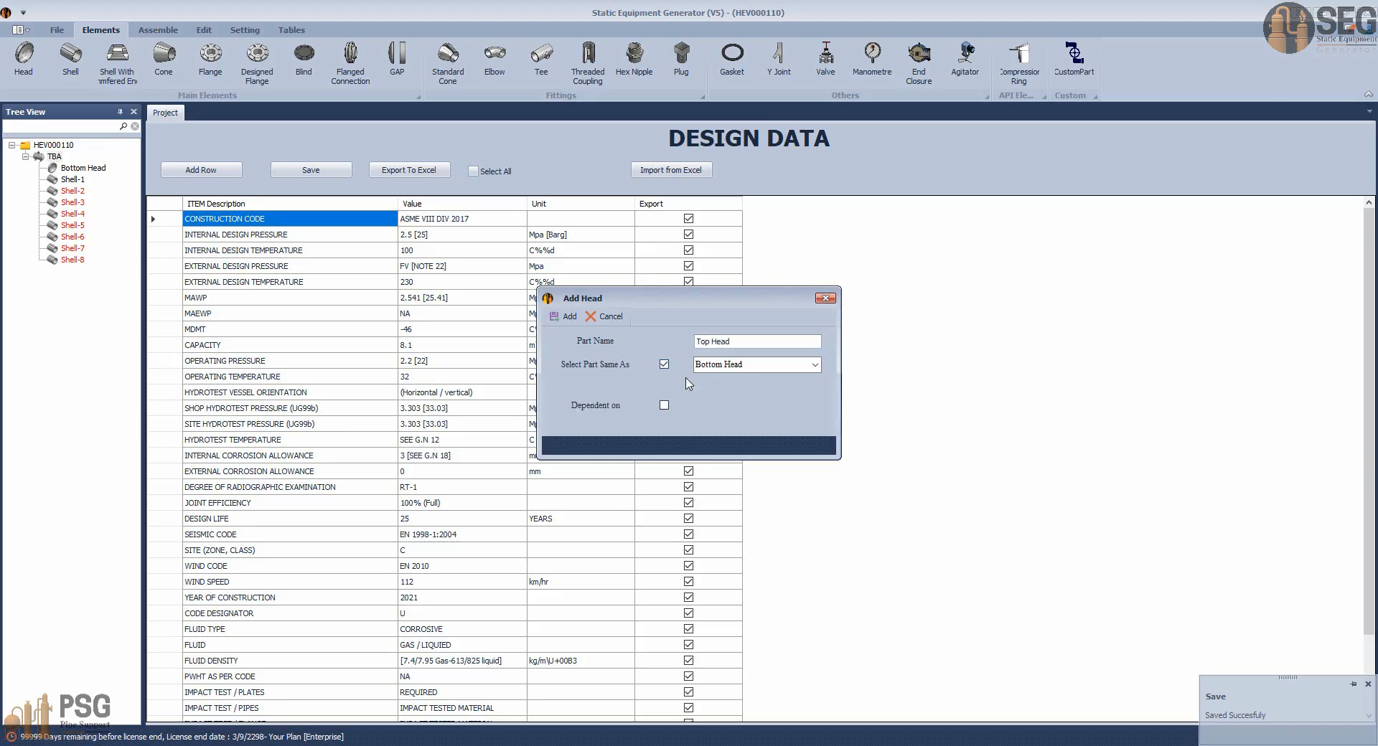
click(565, 316)
click(78, 271)
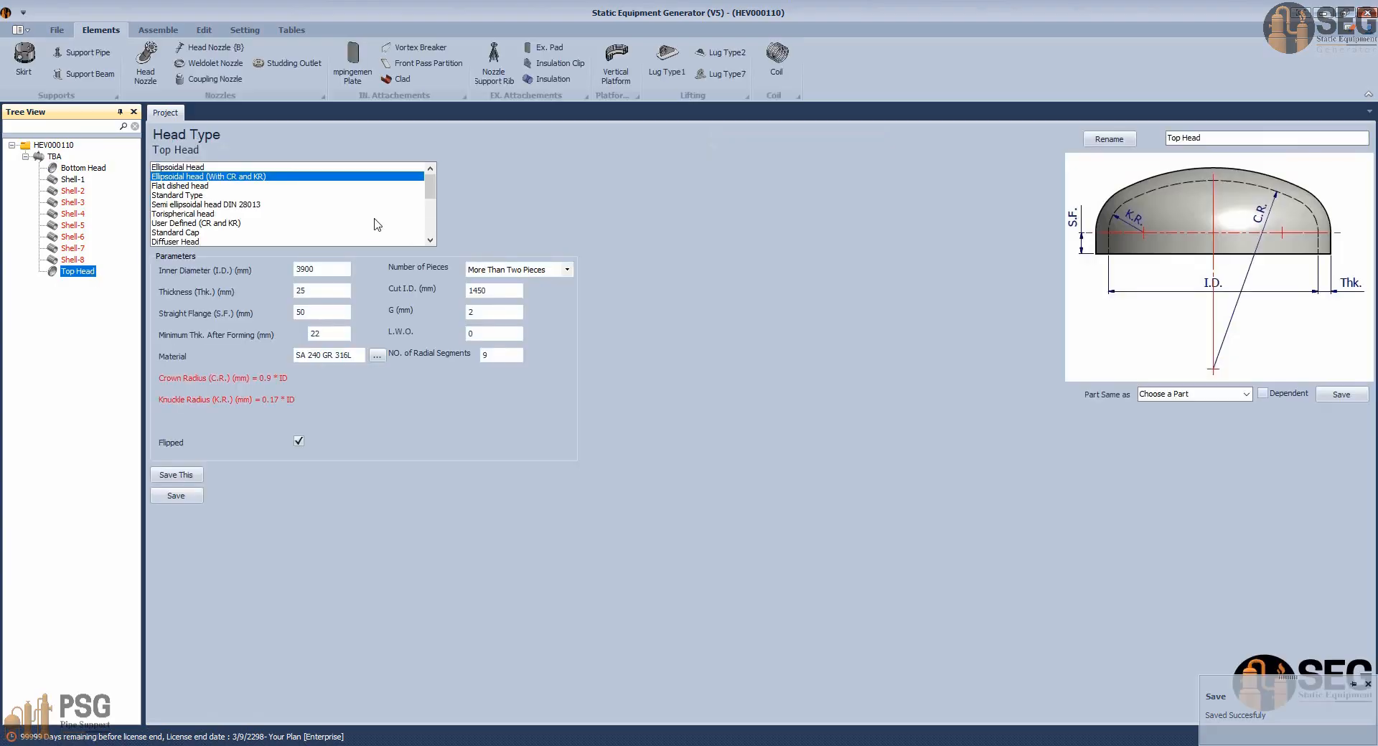
Turn off the Flipped option for Top Head, save it and start generating the vessel assembly in Inventor.
click(298, 442)
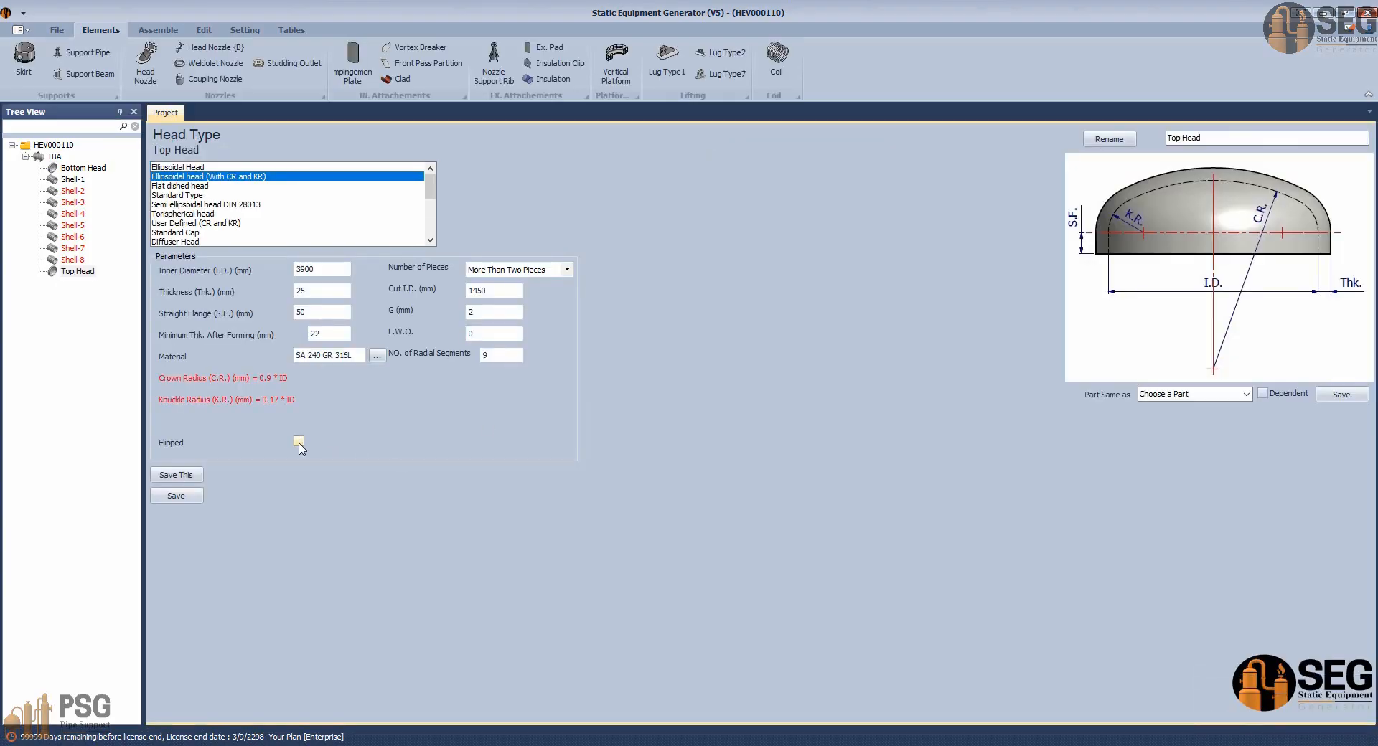
click(179, 496)
click(158, 29)
click(21, 75)
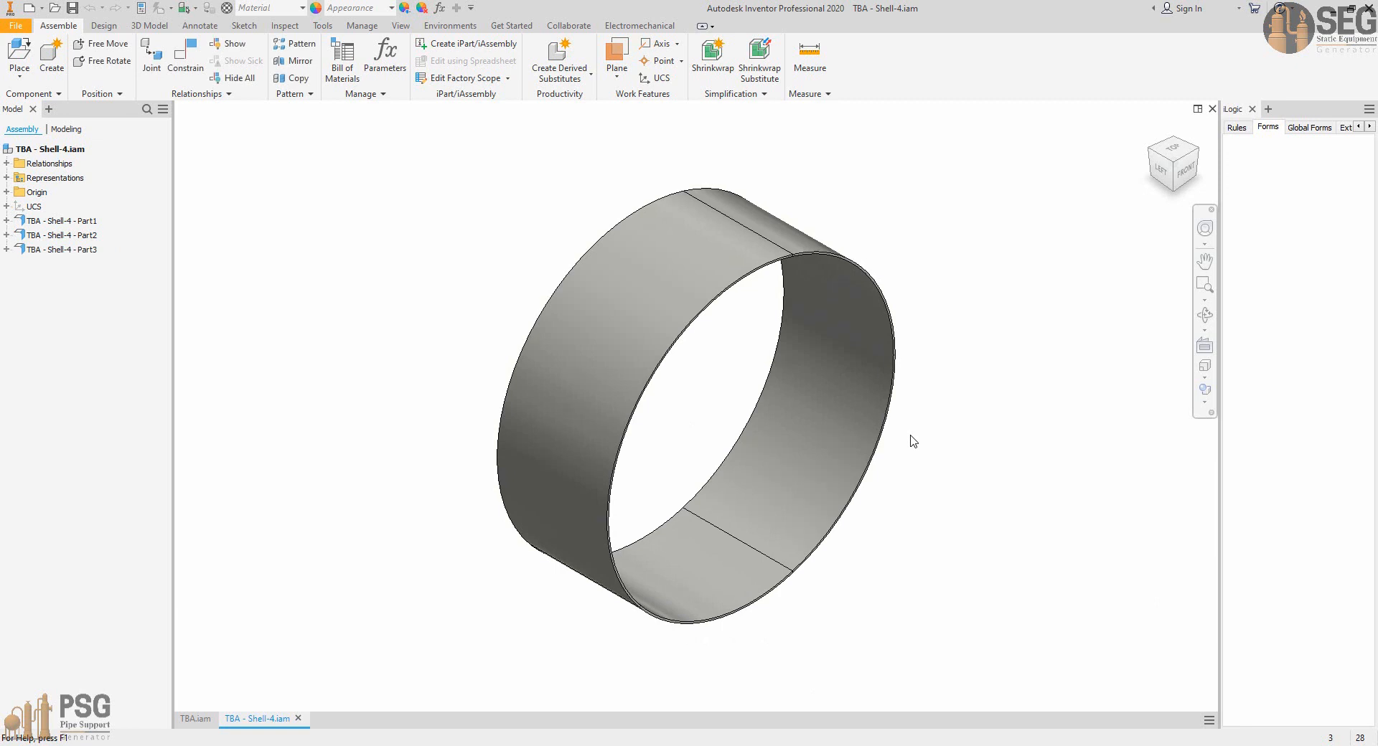
Switch to the AutoCAD general arrangement drawing and examine nozzles C1 C2 and manway M1 on the lower shell courses.
mouse_move(962, 745)
click(703, 689)
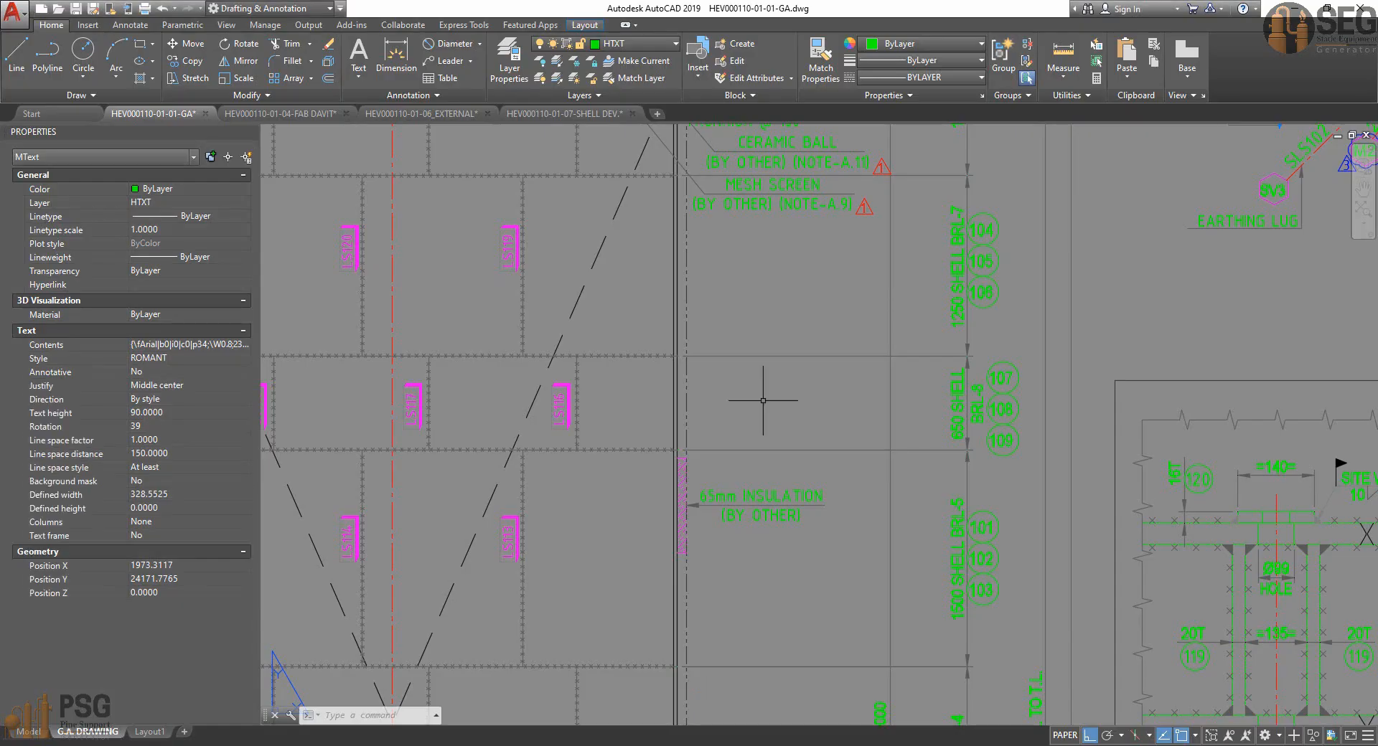
scroll(763, 401, down, 6)
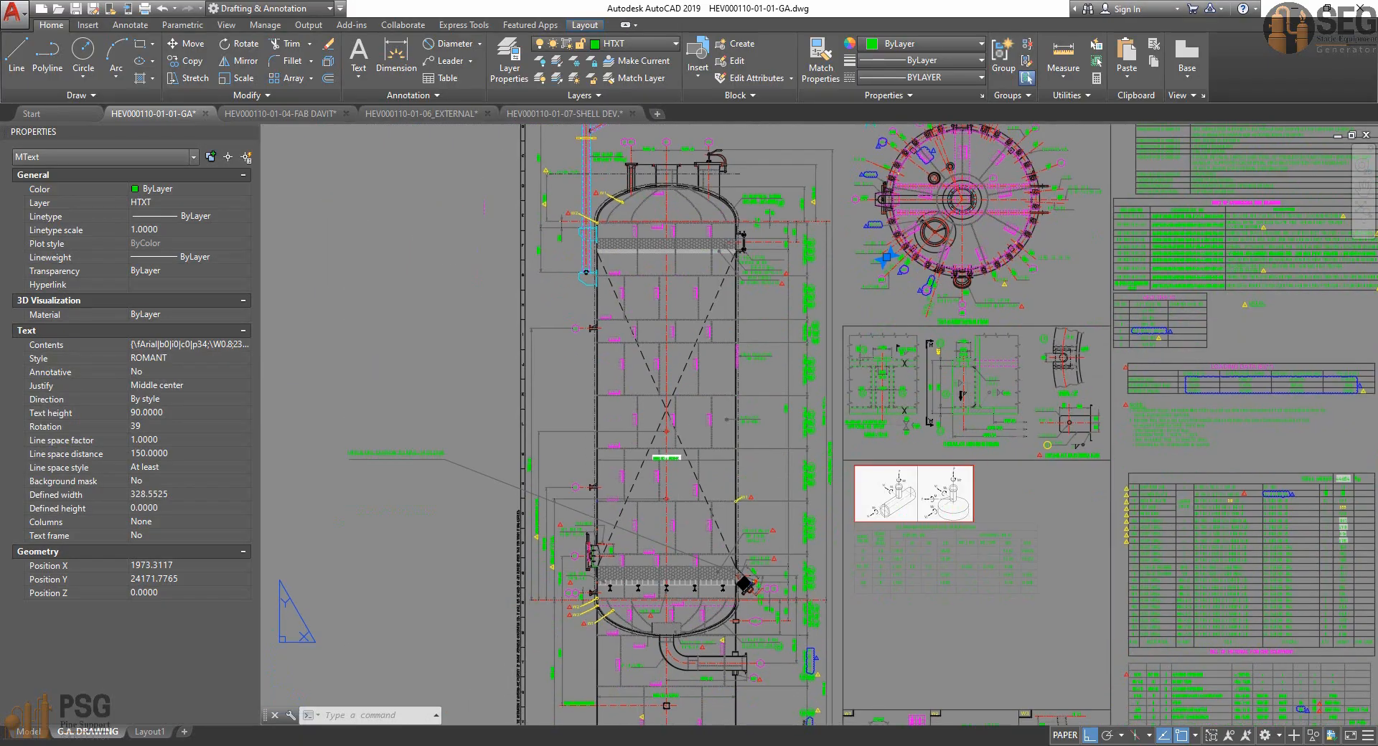
scroll(747, 582, up, 6)
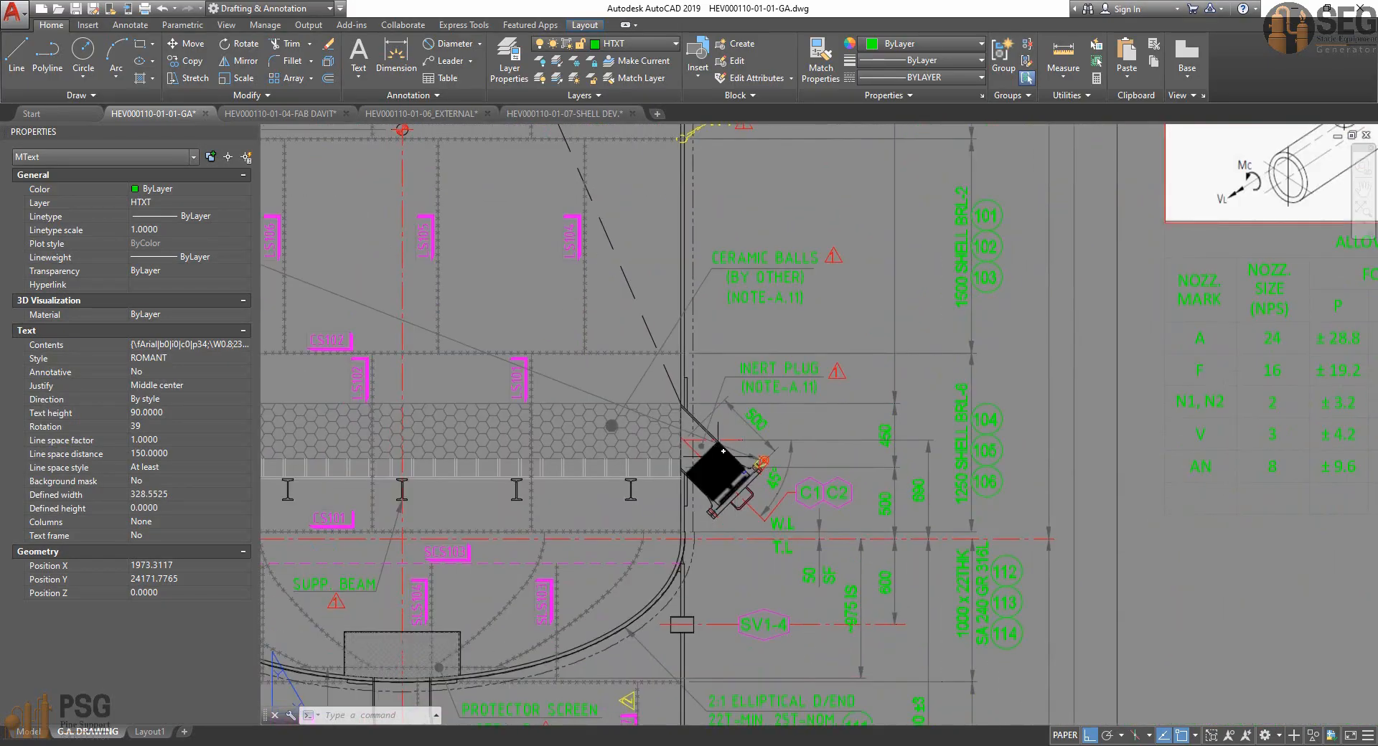
scroll(718, 456, down, 4)
scroll(417, 387, up, 2)
middle_drag(445, 443, 503, 471)
scroll(503, 471, up, 4)
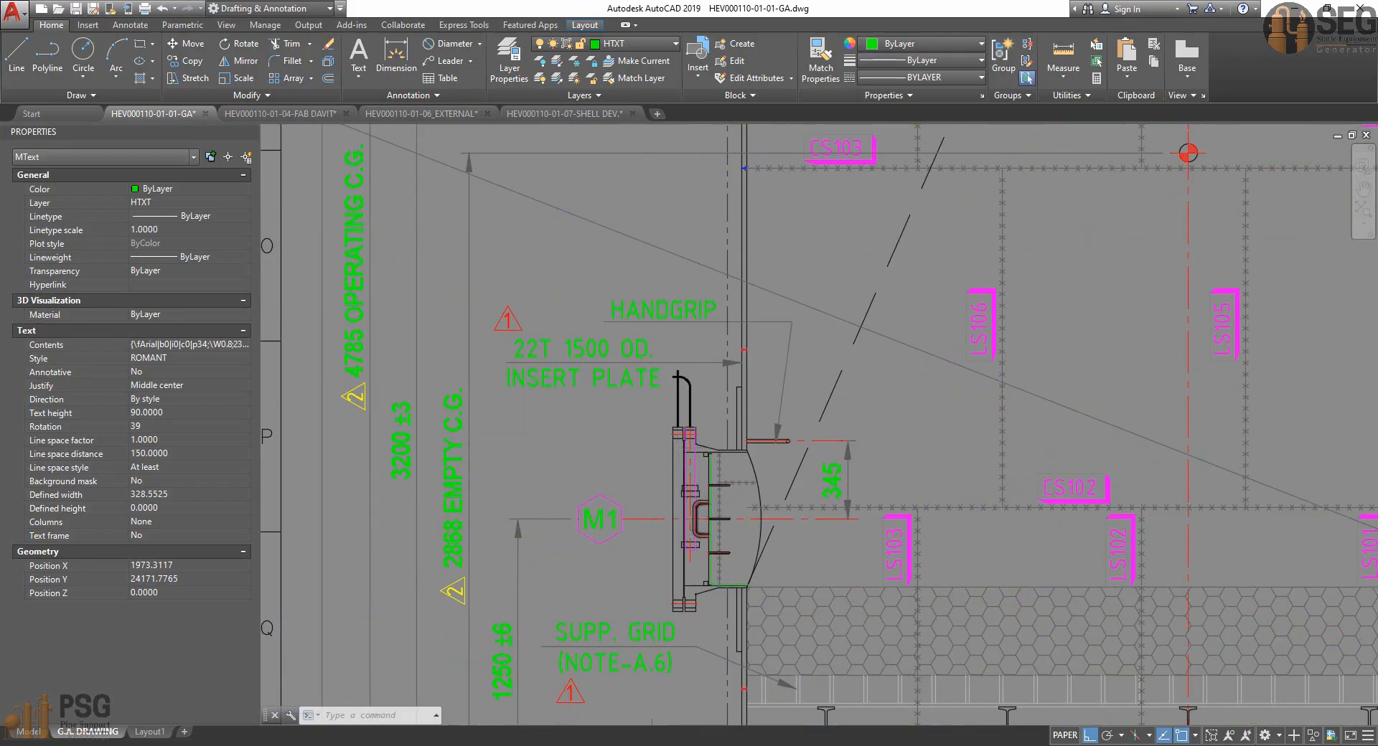
scroll(717, 503, down, 4)
middle_drag(783, 422, 584, 523)
Examine the flanged nozzle TI1 and its stiffener on the shell wall in the general arrangement drawing.
scroll(645, 384, down, 2)
middle_drag(645, 384, 625, 498)
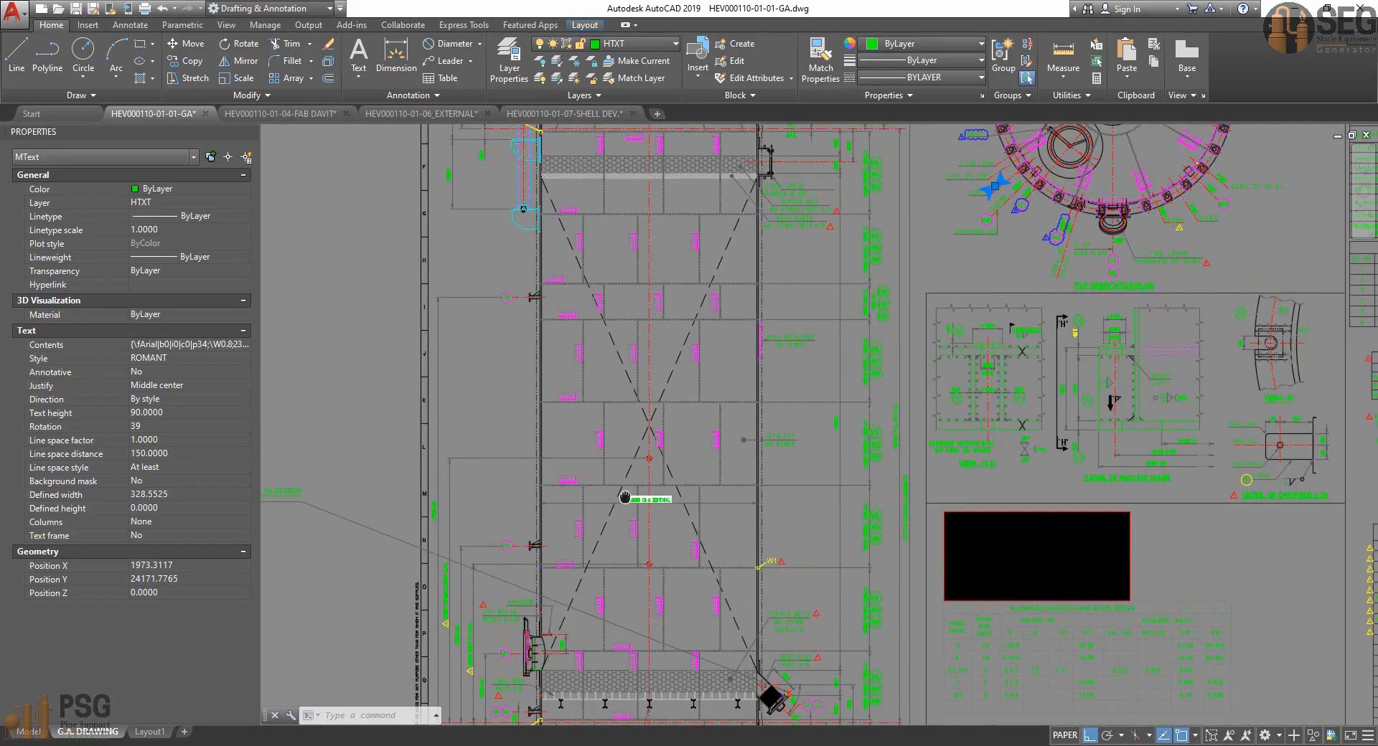
scroll(603, 517, up, 10)
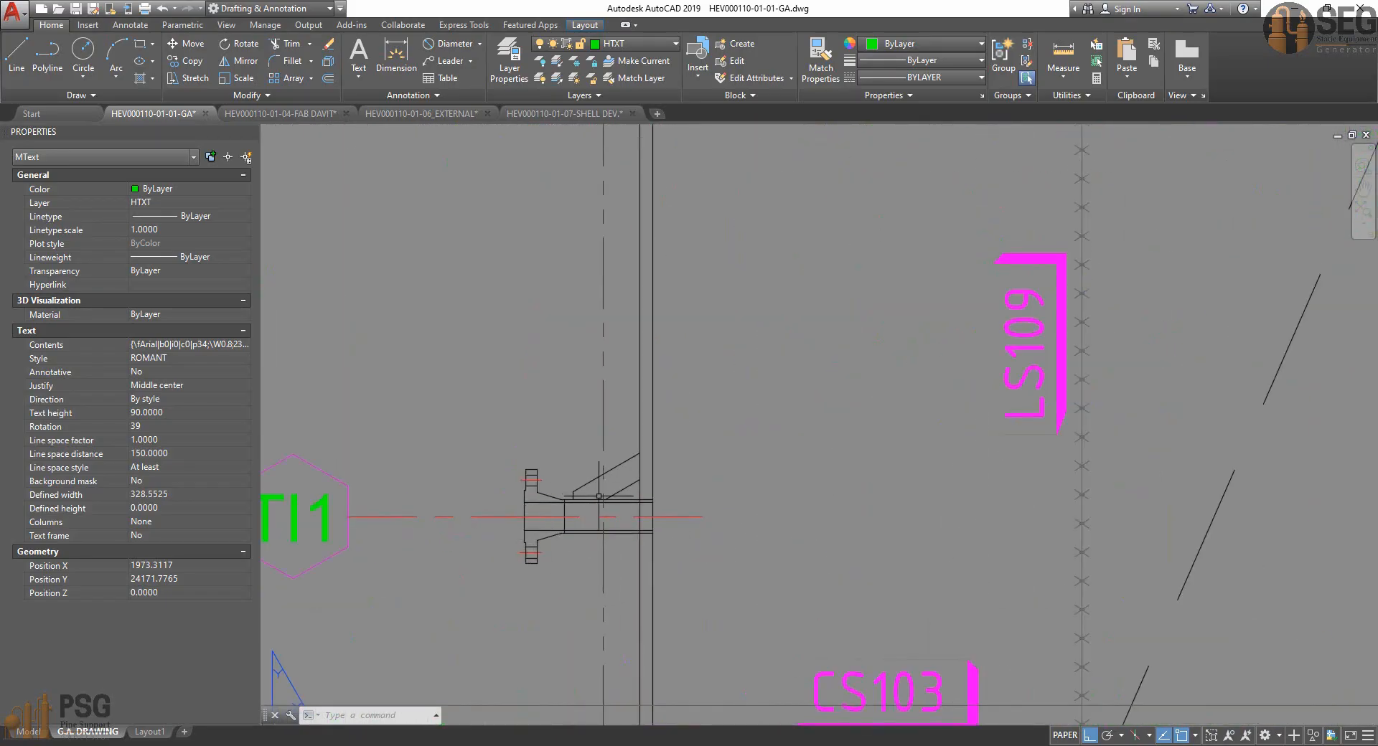
scroll(618, 476, down, 4)
scroll(622, 476, up, 6)
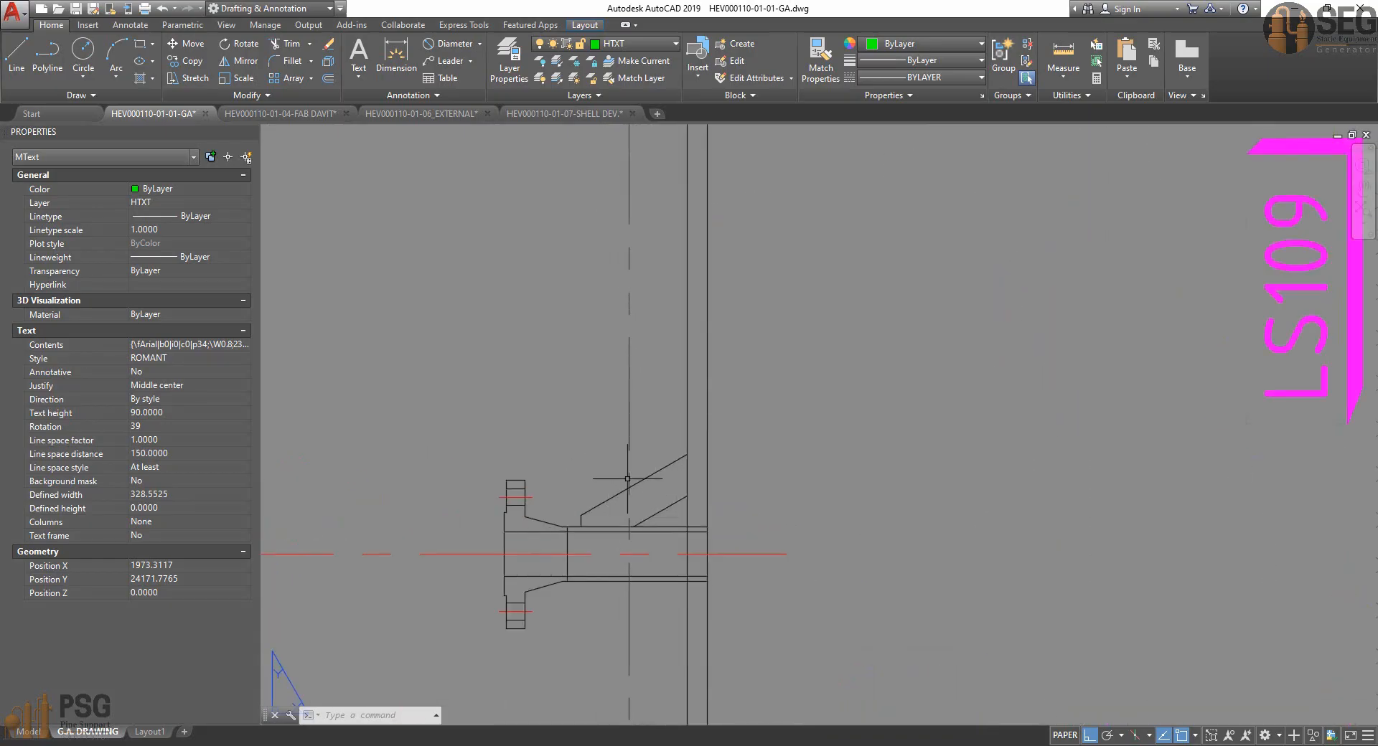
scroll(634, 472, down, 5)
scroll(647, 406, down, 4)
Examine the top elliptical head in the drawing, including nozzle A, manway M2 and their offset dimensions.
middle_drag(655, 396, 564, 661)
scroll(656, 452, down, 2)
middle_drag(669, 454, 626, 678)
middle_drag(654, 423, 612, 618)
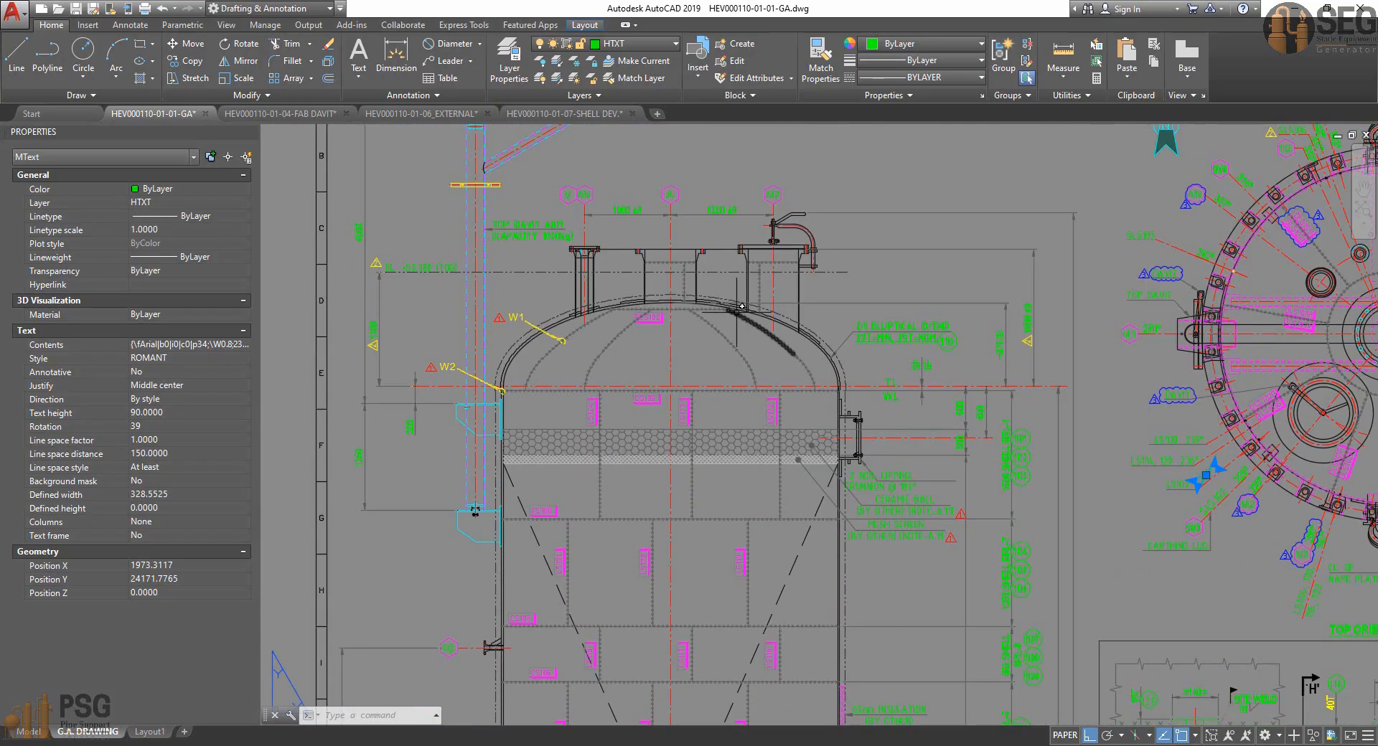
scroll(751, 295, up, 4)
middle_drag(750, 295, 805, 376)
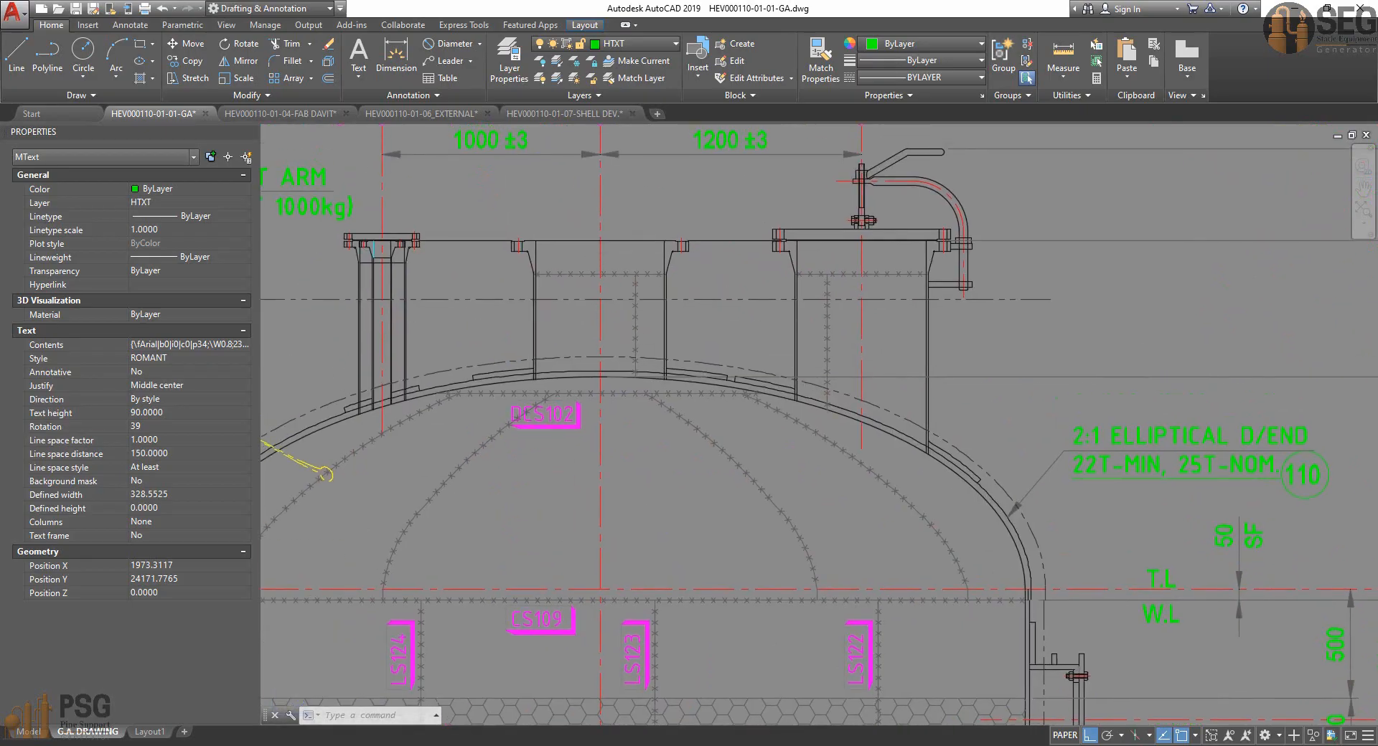
scroll(804, 376, down, 3)
scroll(725, 301, up, 3)
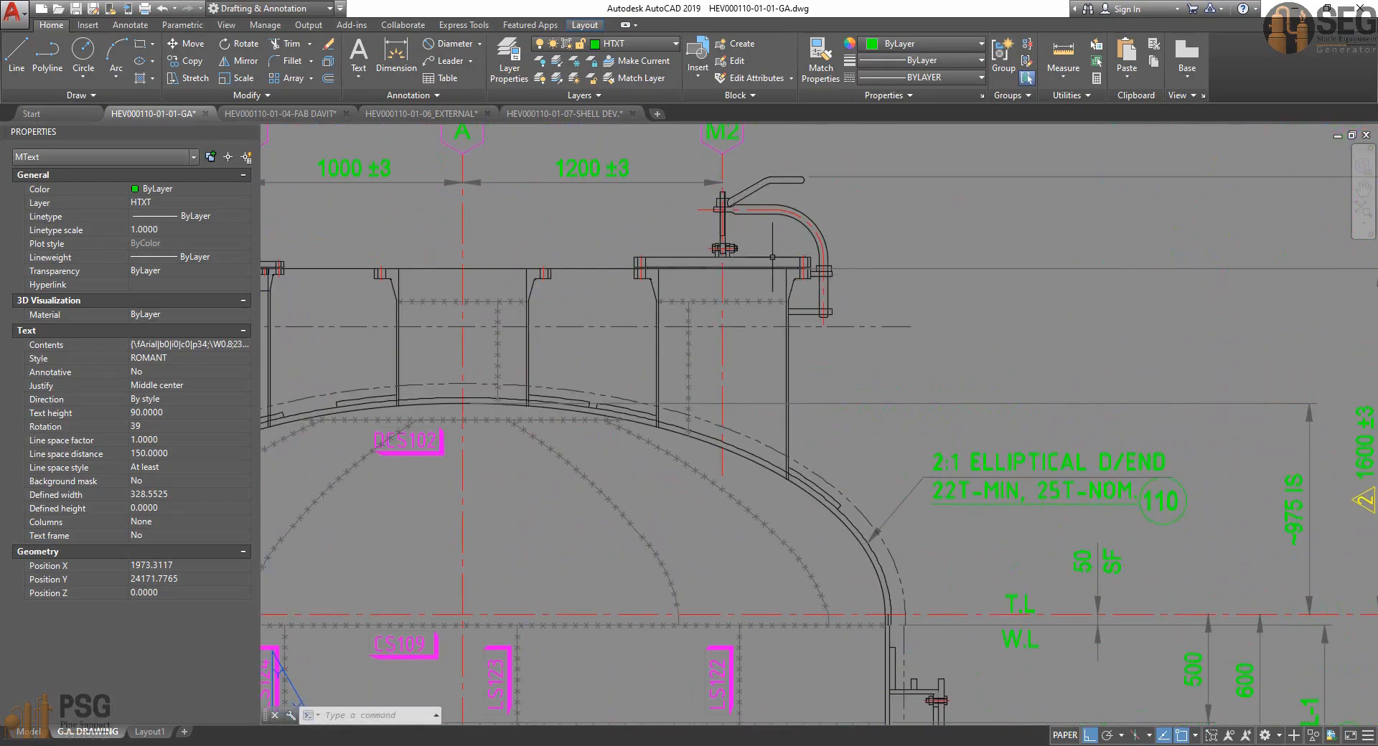
scroll(773, 257, down, 2)
scroll(777, 343, down, 3)
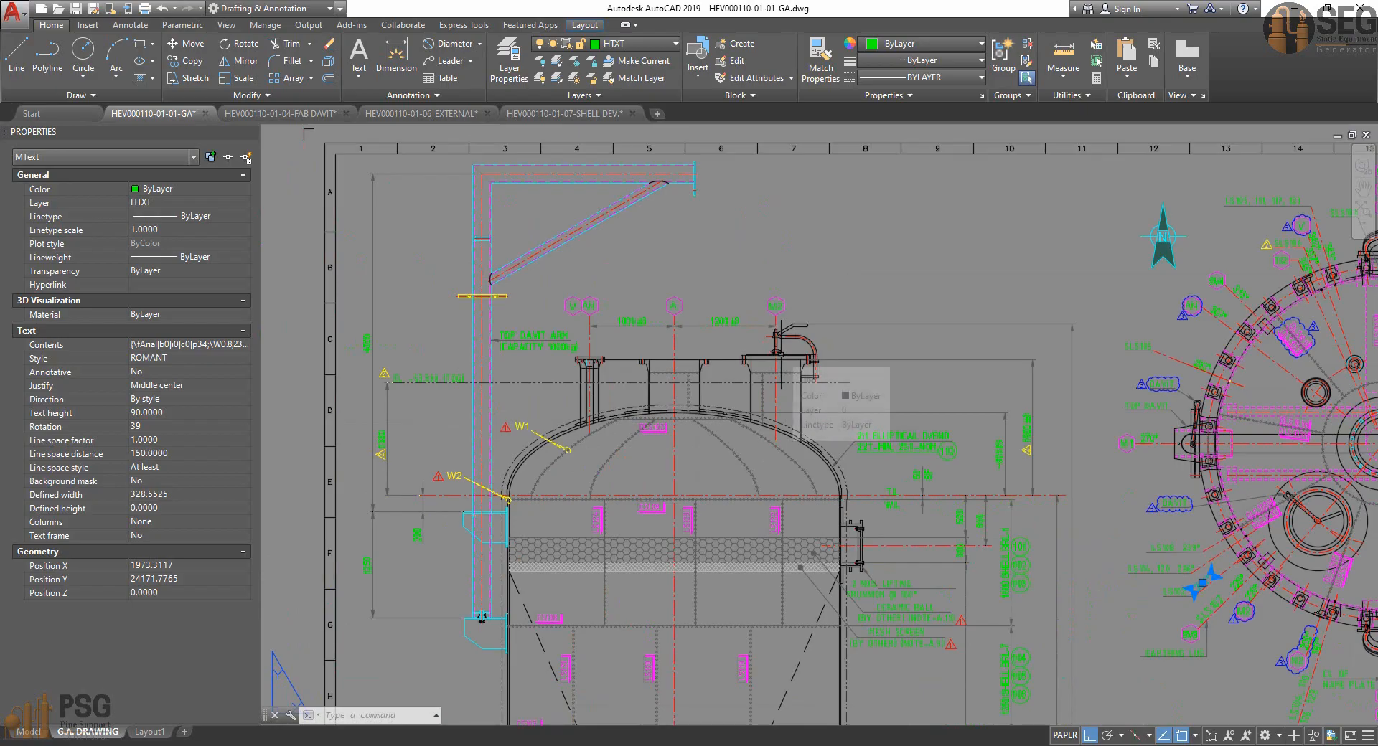
Examine the vessel elevation in the general arrangement drawing from the top head down to the bottom head.
middle_drag(845, 377, 484, 344)
middle_drag(899, 417, 886, 373)
scroll(806, 391, down, 2)
middle_drag(677, 376, 713, 261)
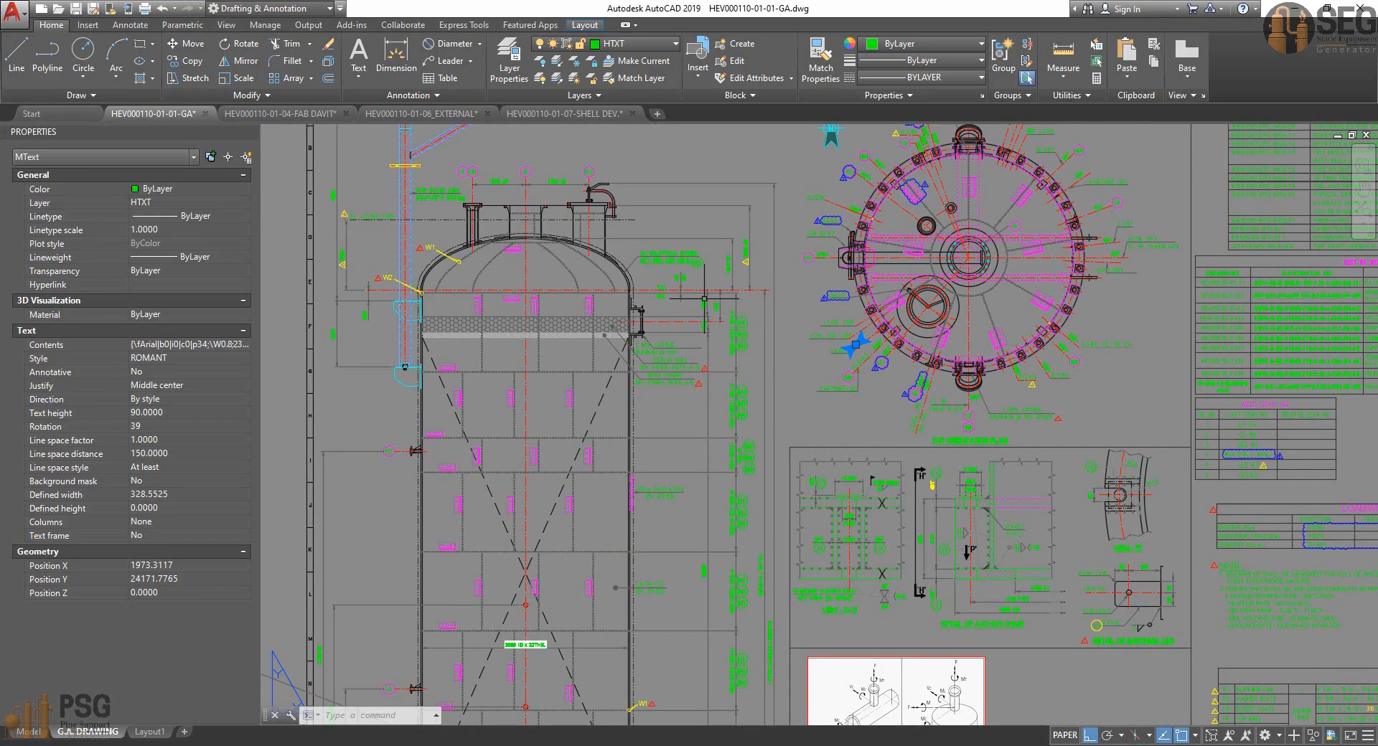
scroll(733, 360, down, 2)
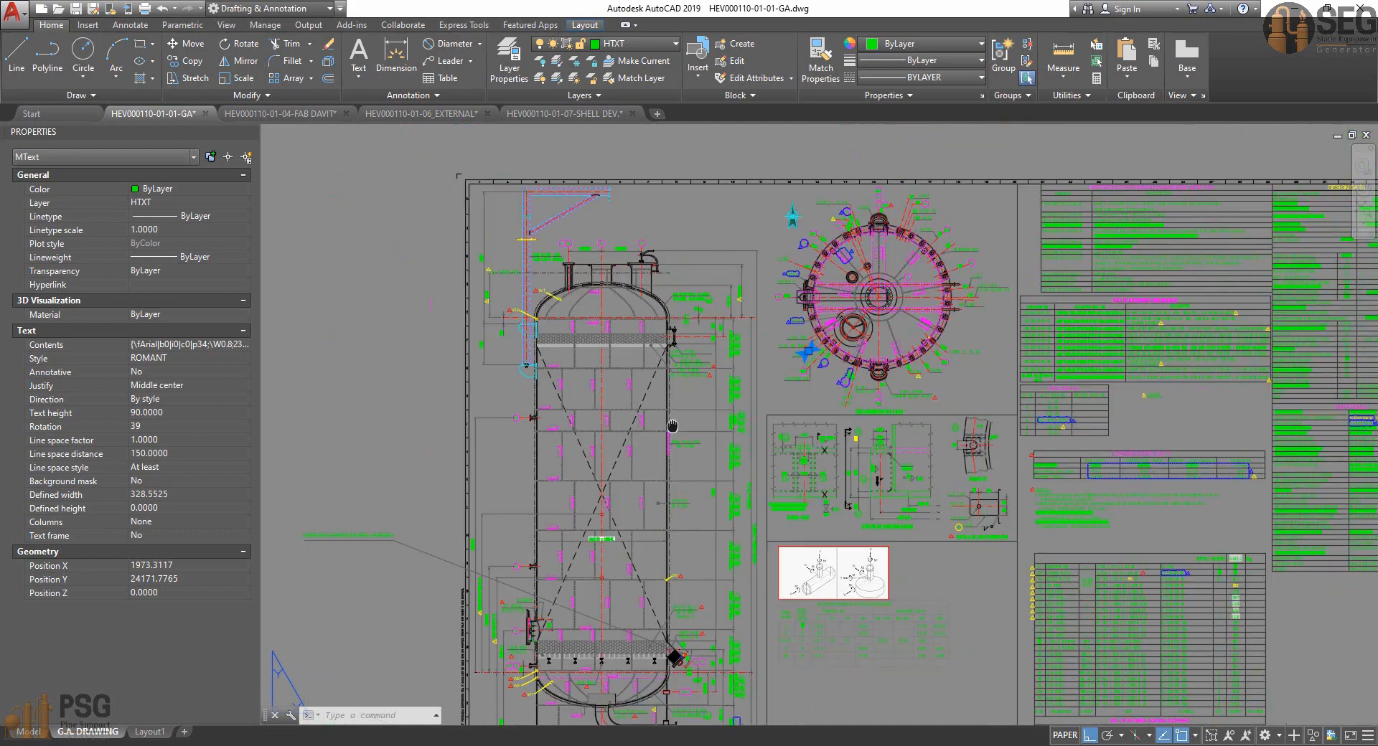
middle_drag(673, 355, 691, 259)
middle_drag(640, 640, 641, 567)
scroll(641, 567, up, 3)
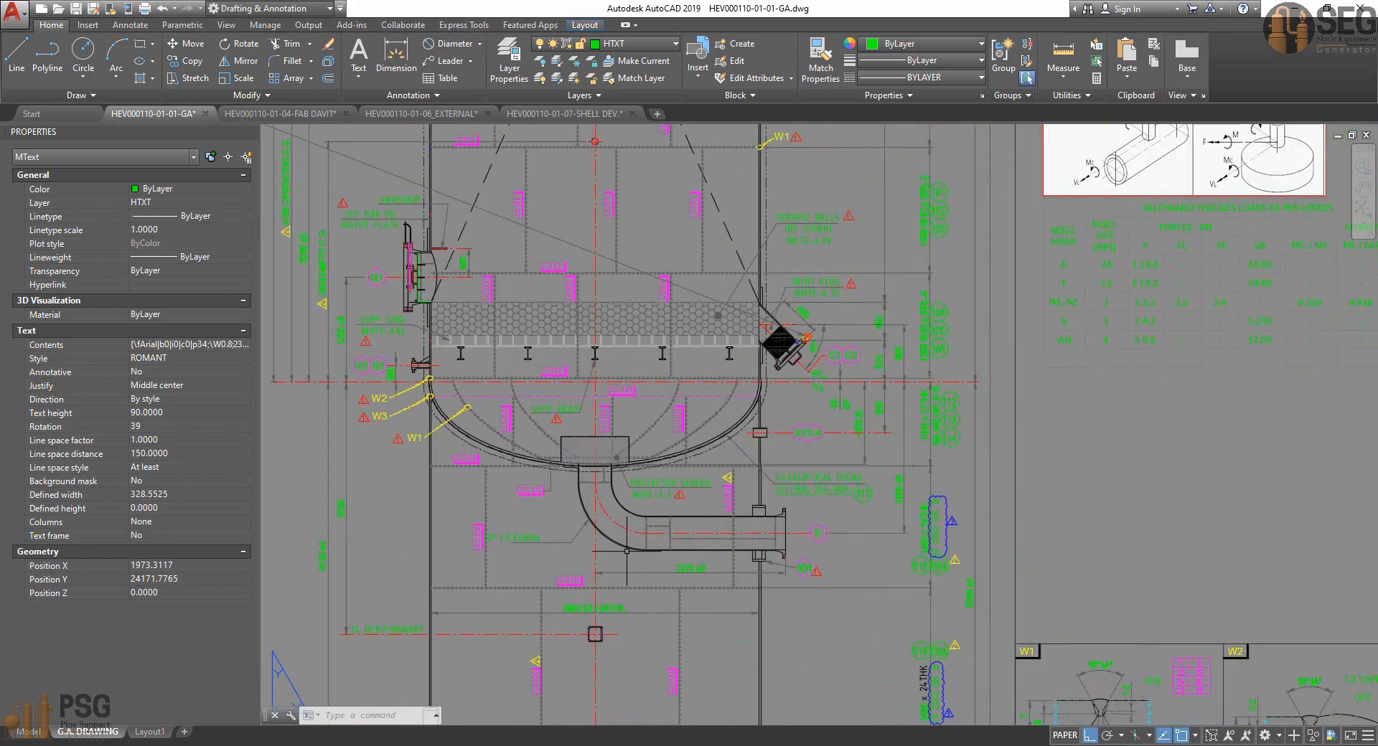
Examine the bottom head's elbowed outlet nozzle F, skirt opening SO1 and vents SV1-4 in the drawing.
scroll(641, 567, up, 3)
middle_drag(737, 512, 763, 439)
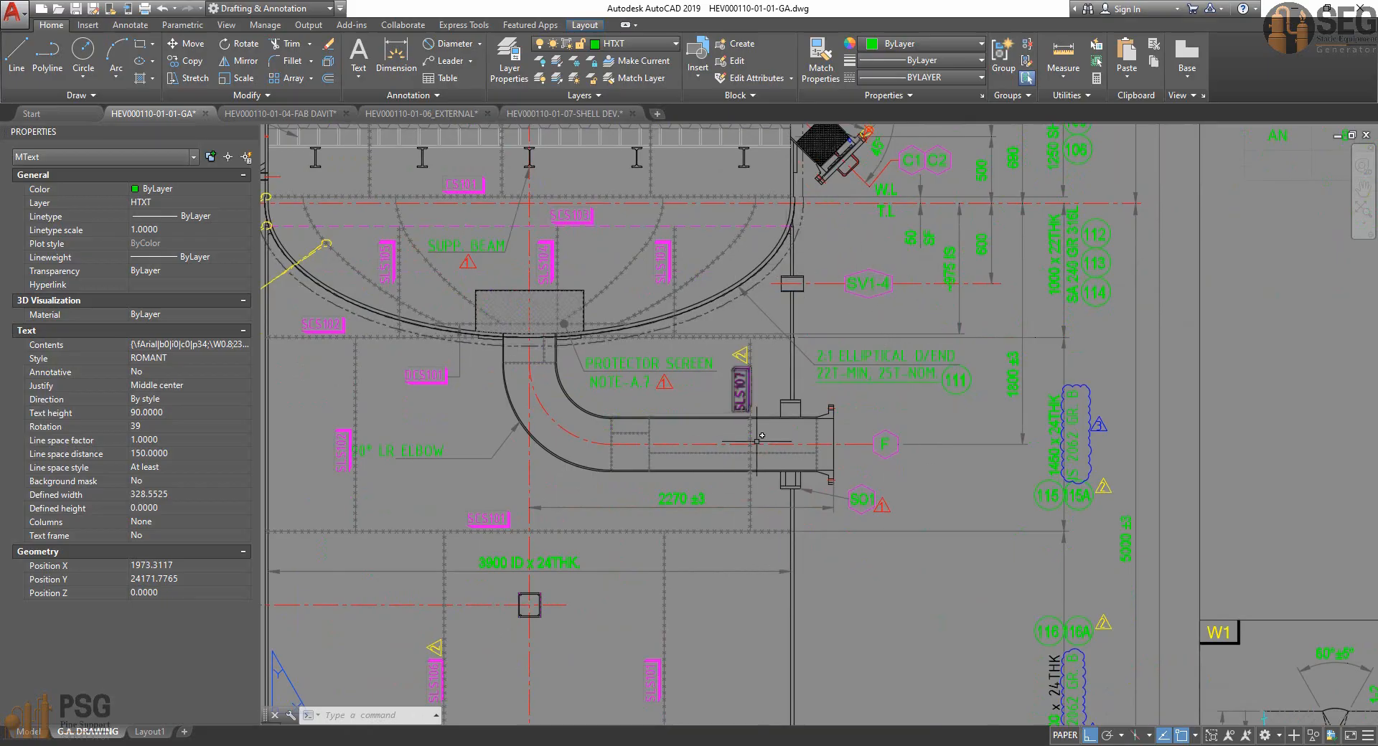
middle_drag(785, 488, 821, 466)
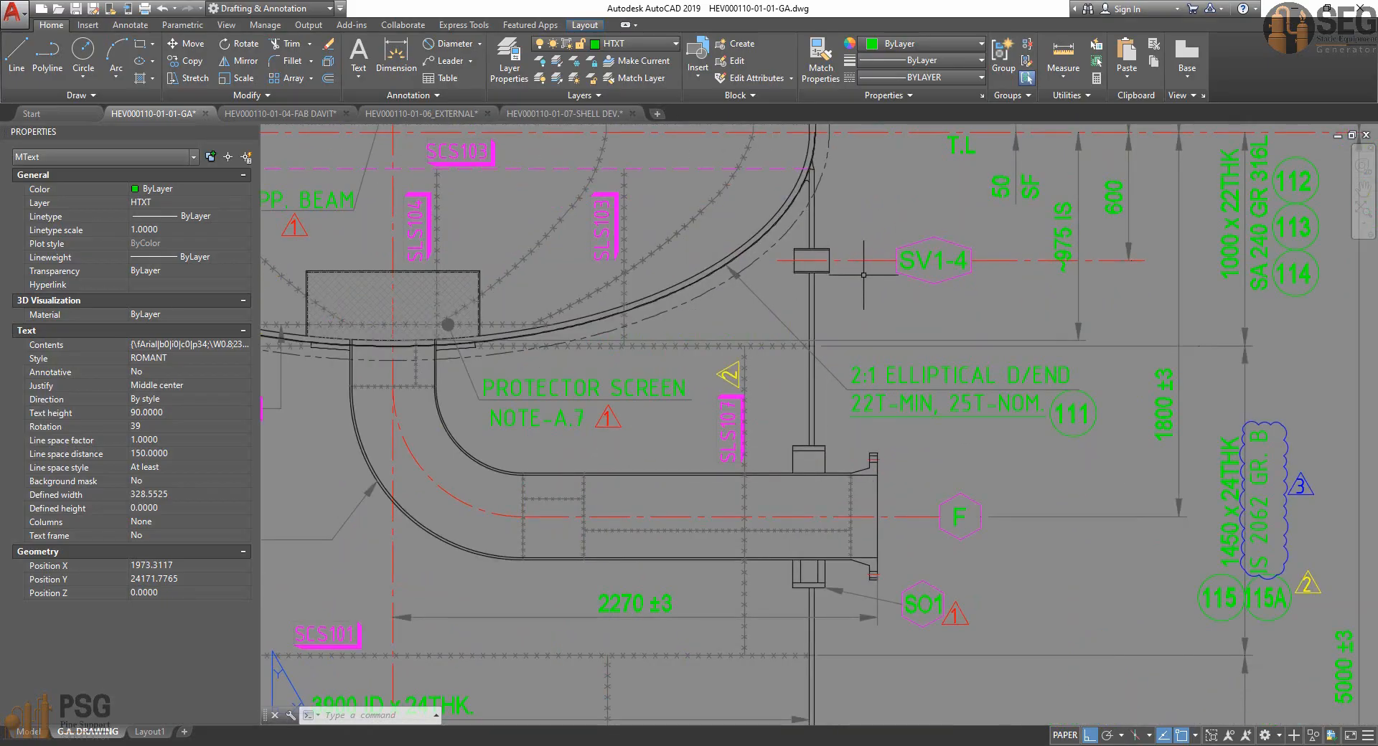
scroll(855, 275, up, 2)
middle_drag(827, 452, 831, 309)
scroll(904, 462, down, 2)
middle_drag(898, 452, 964, 372)
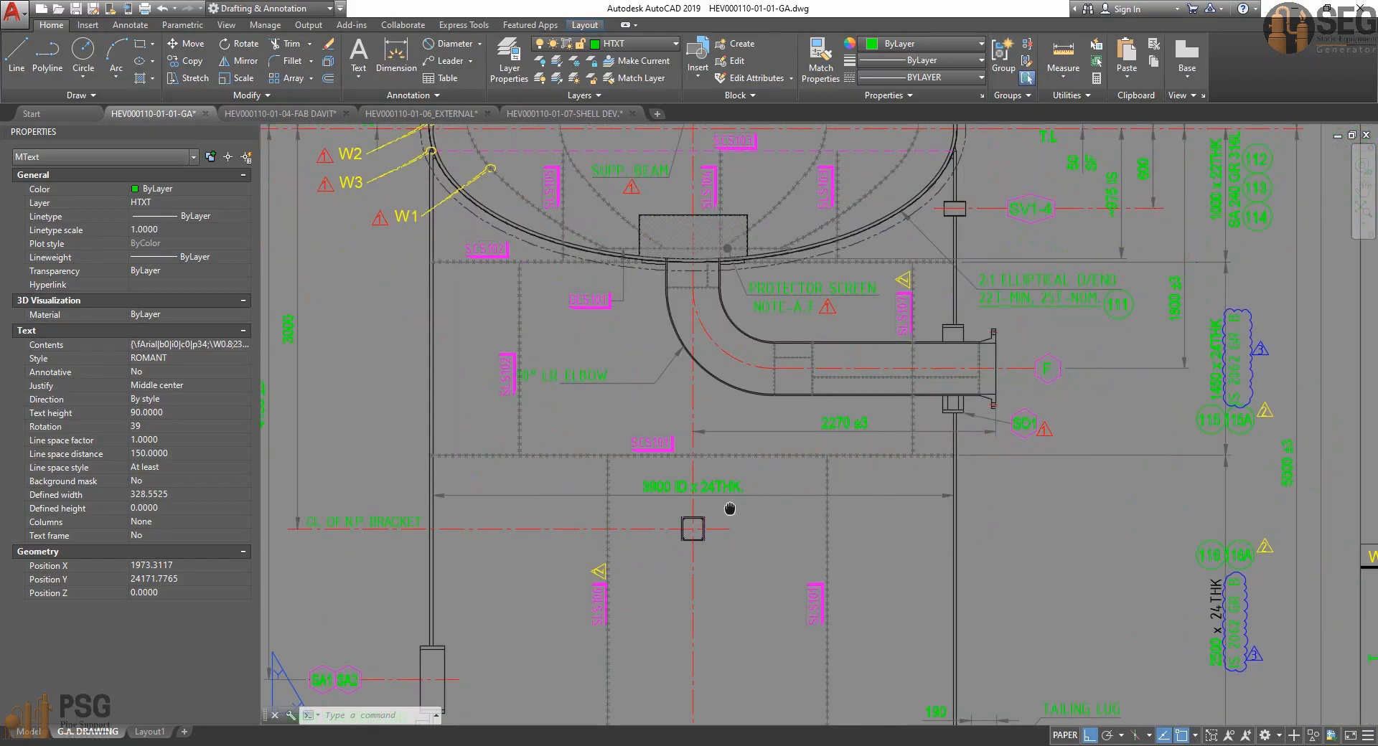
Examine the skirt base in the drawing, including access openings SA1 SA2 and the earthing lugs.
middle_drag(730, 509, 739, 466)
middle_drag(521, 592, 529, 544)
scroll(399, 646, up, 4)
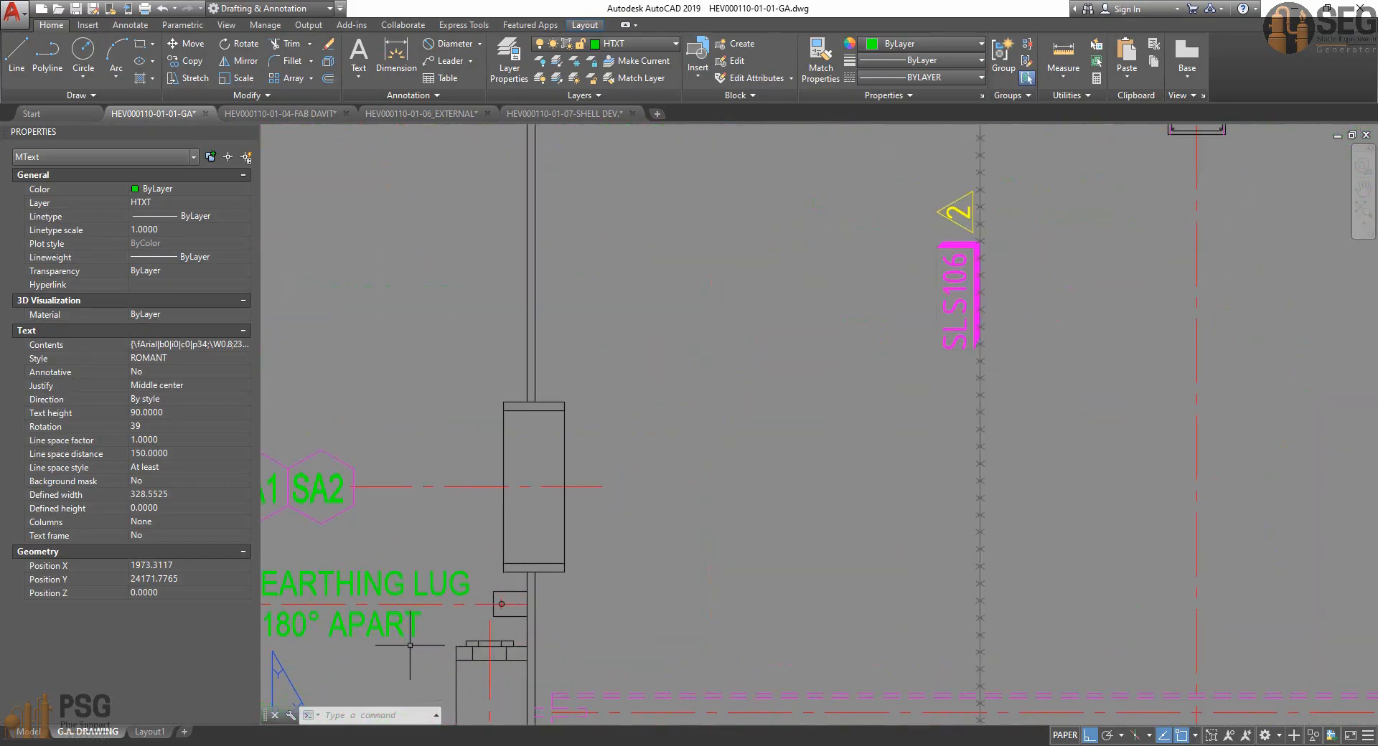
mouse_move(459, 638)
middle_down()
mouse_move(569, 557)
mouse_move(652, 569)
mouse_move(733, 539)
middle_up()
scroll(792, 561, down, 3)
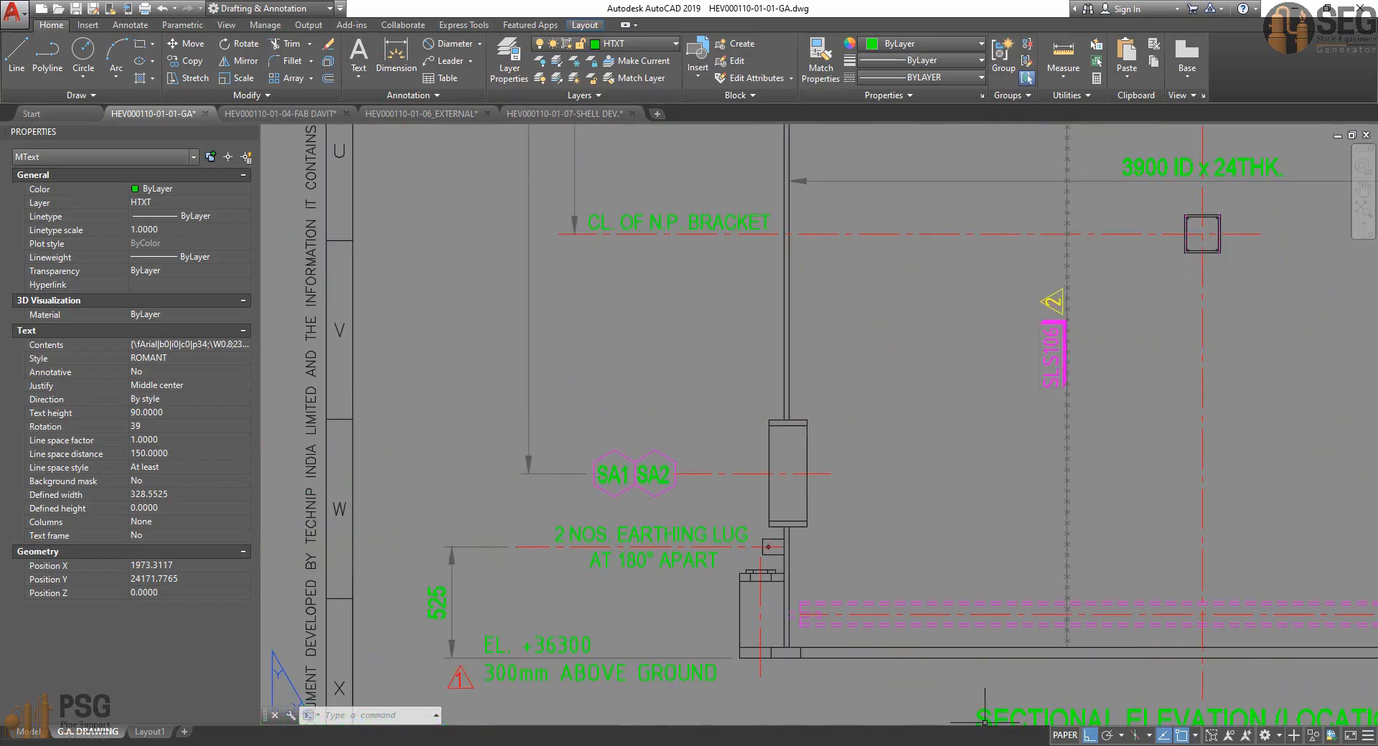
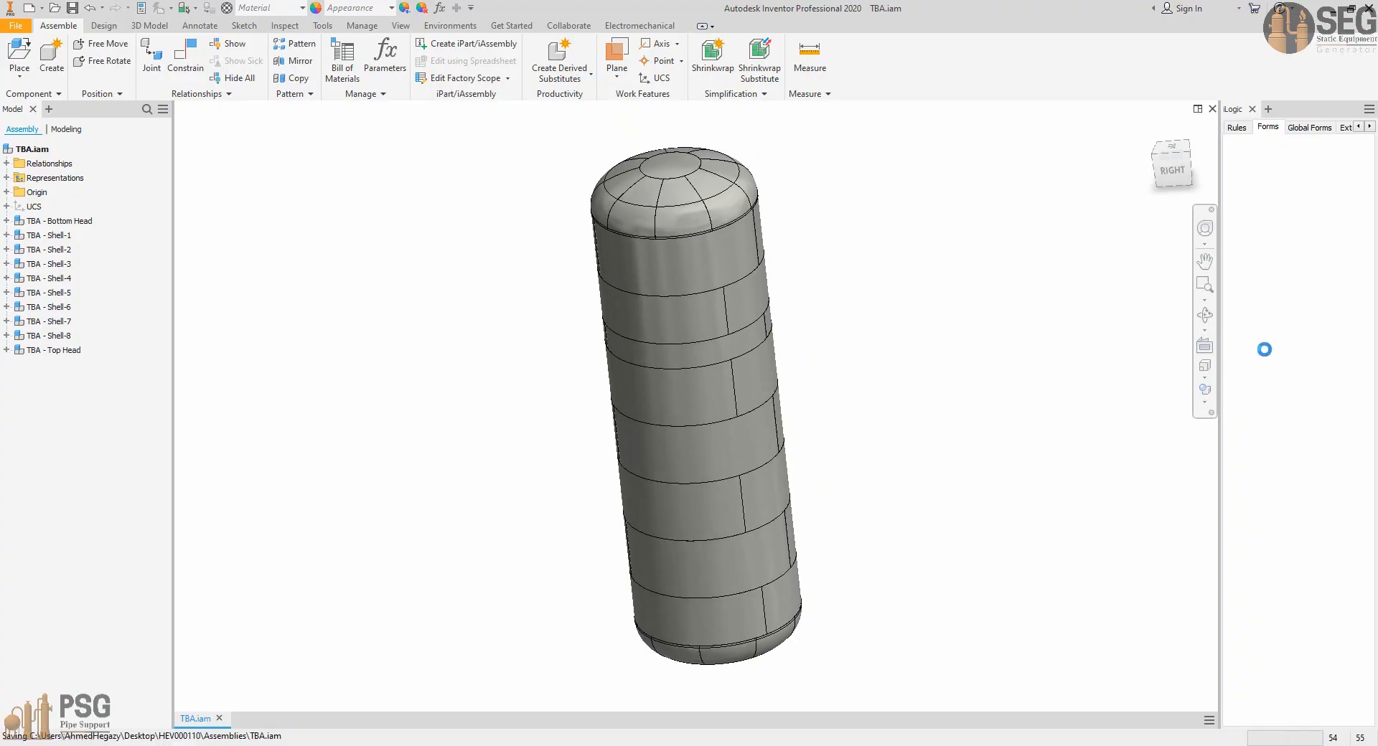
Inspect the generated vessel assembly from another angle in Inventor and return to Static Equipment Generator.
click(1205, 314)
drag(837, 390, 734, 578)
right_click(777, 495)
click(806, 505)
key(alt+Tab)
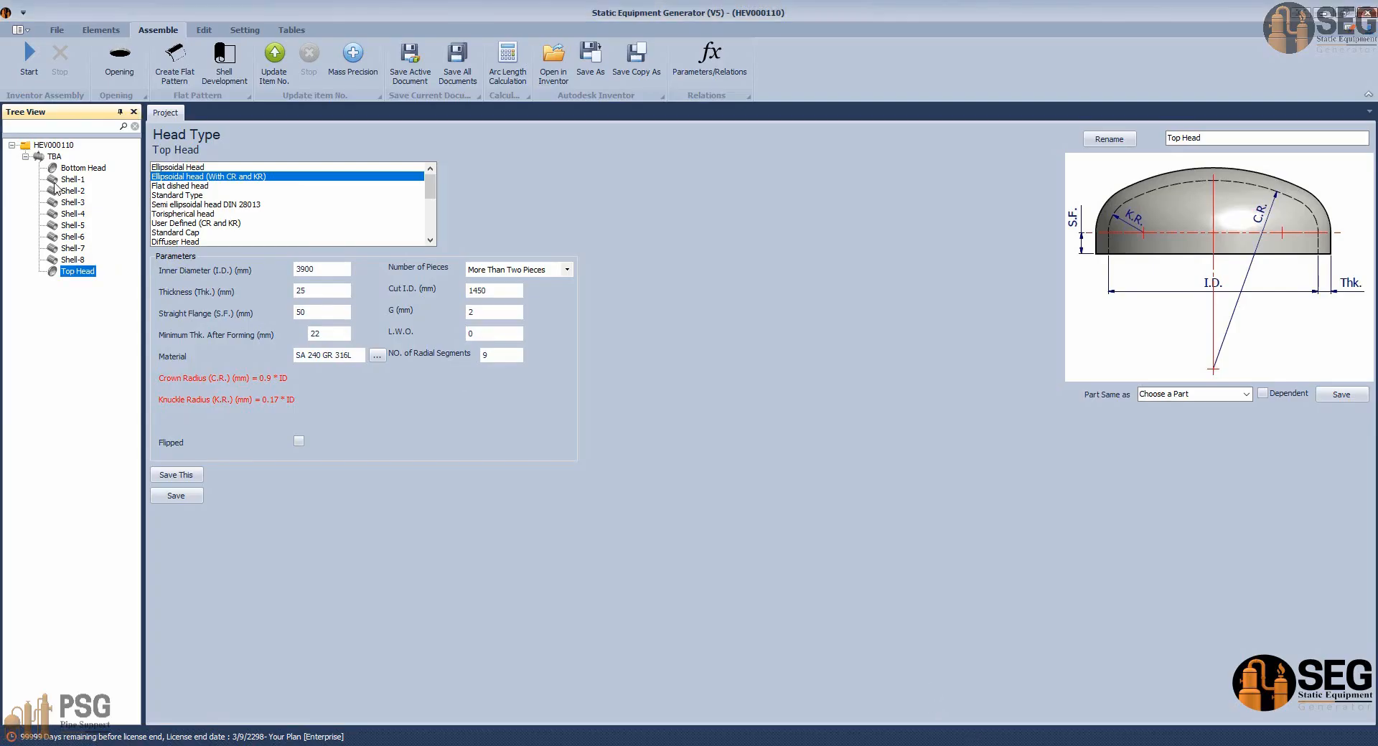
Add a support skirt named Skirt to the Bottom Head.
click(81, 168)
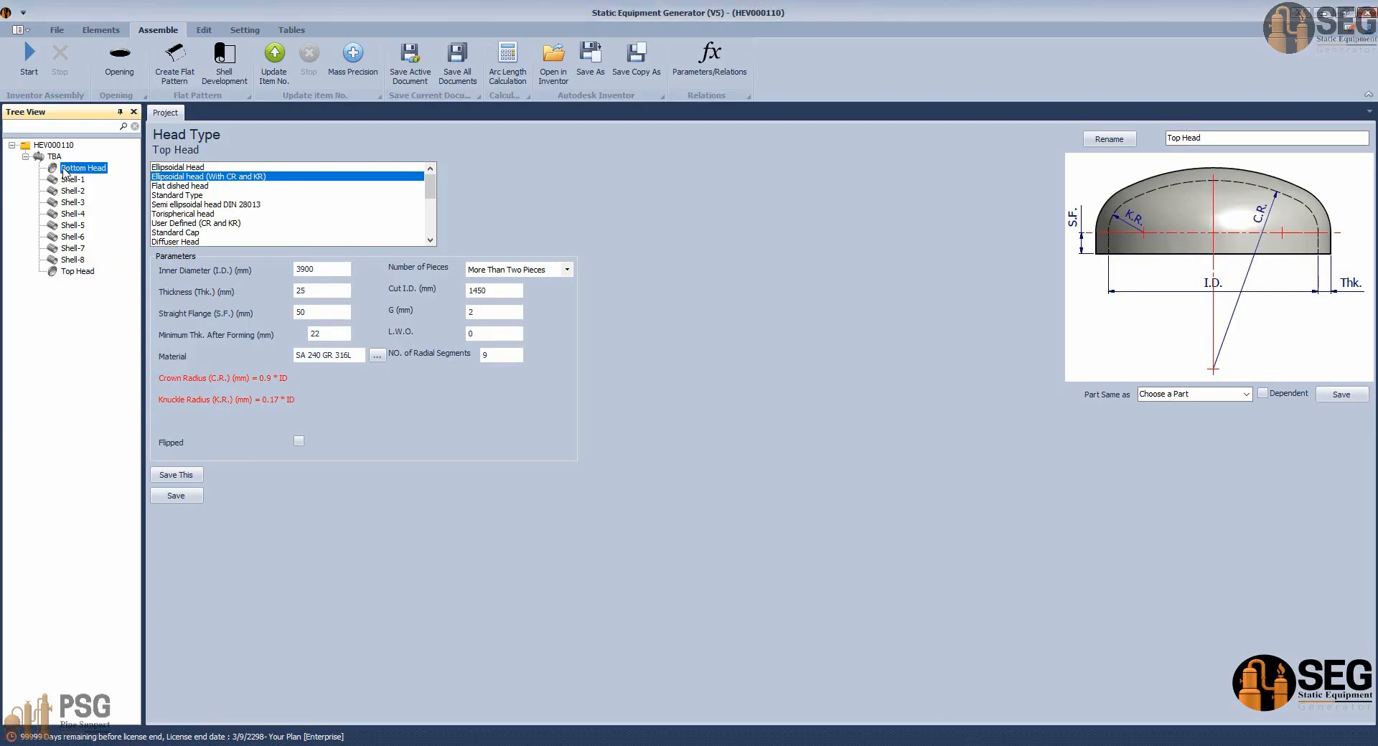
click(101, 30)
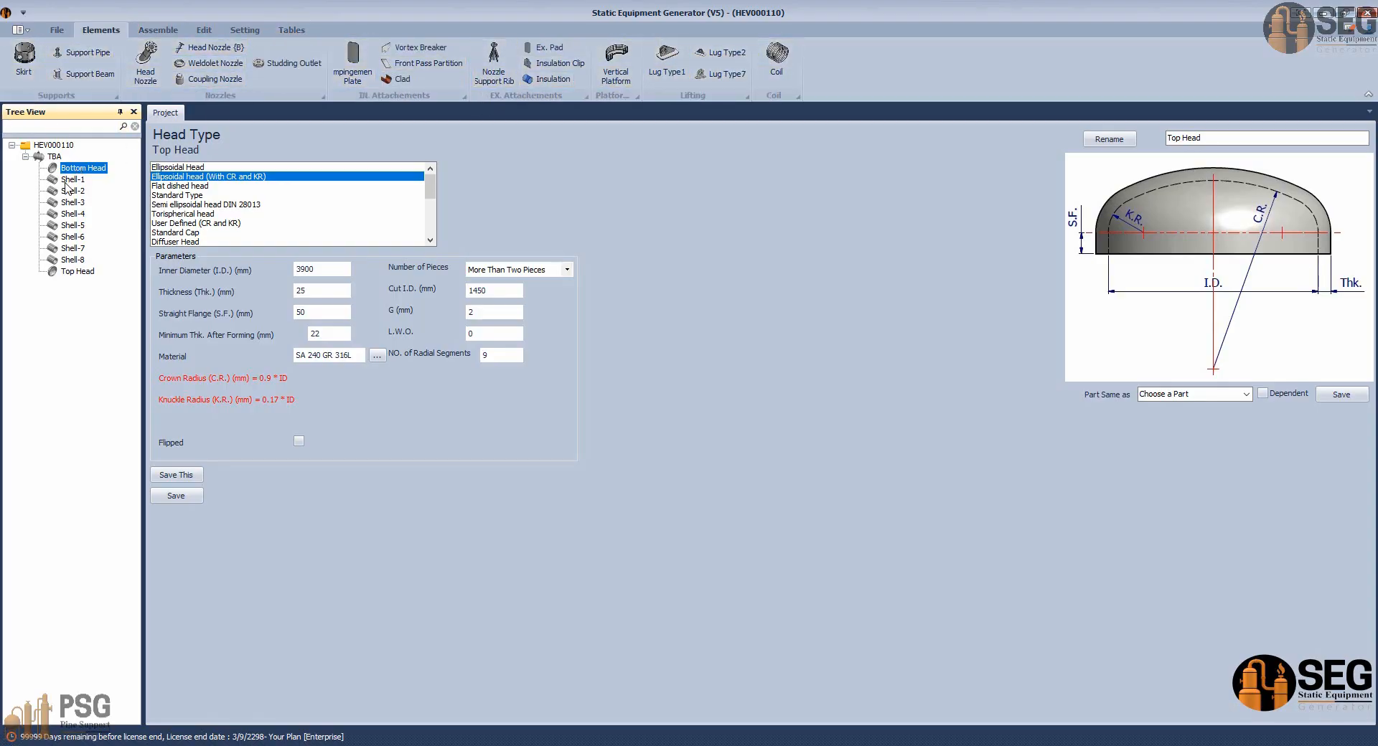
click(24, 61)
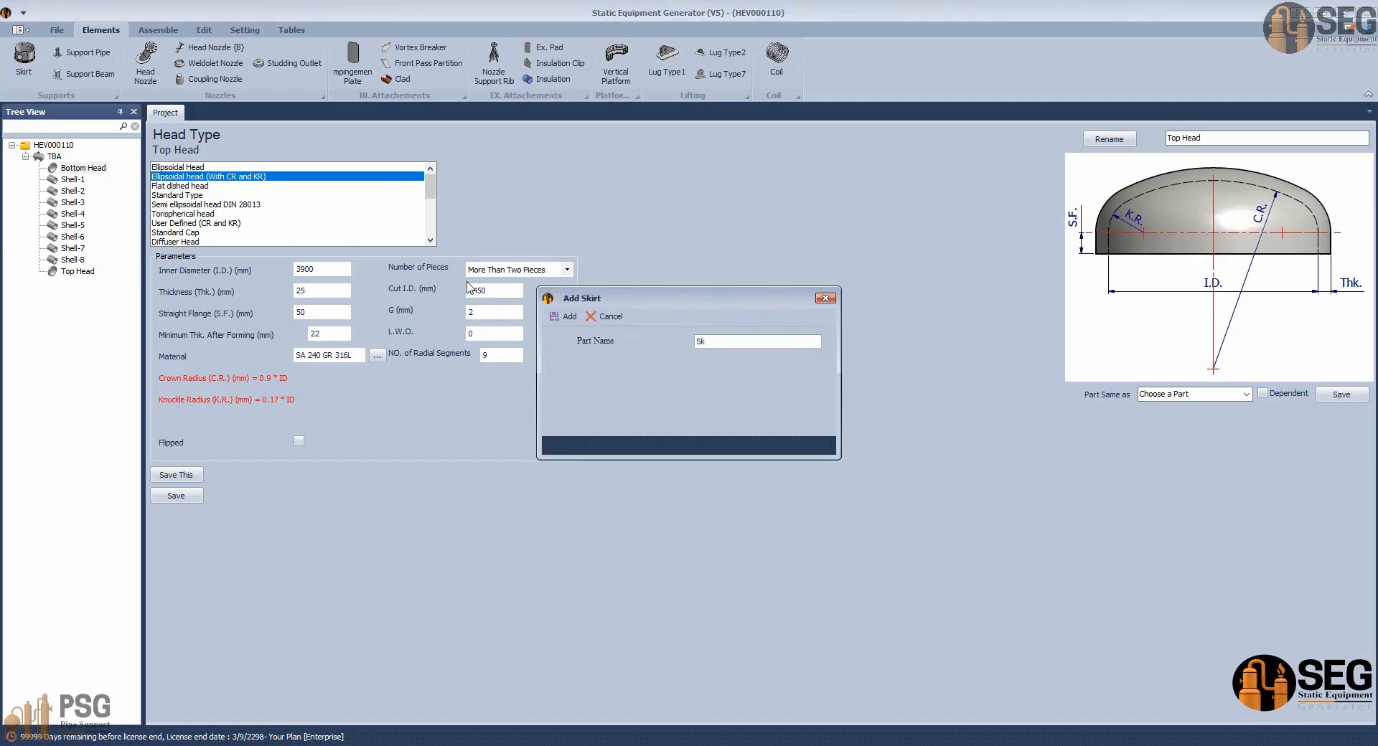
key(Return)
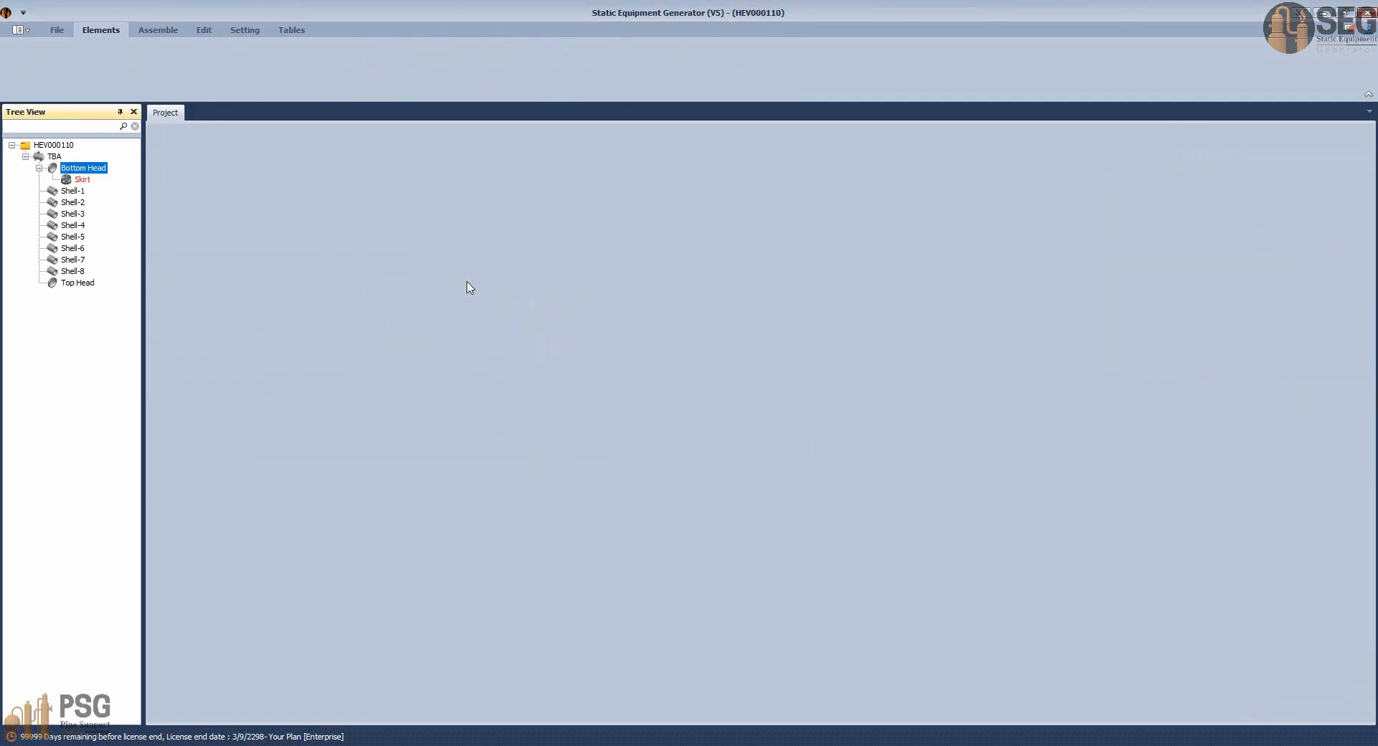
Open the skirt's parameters and set its thickness to 24 mm, keeping the Skirt Defined By Bottom ID type.
click(79, 180)
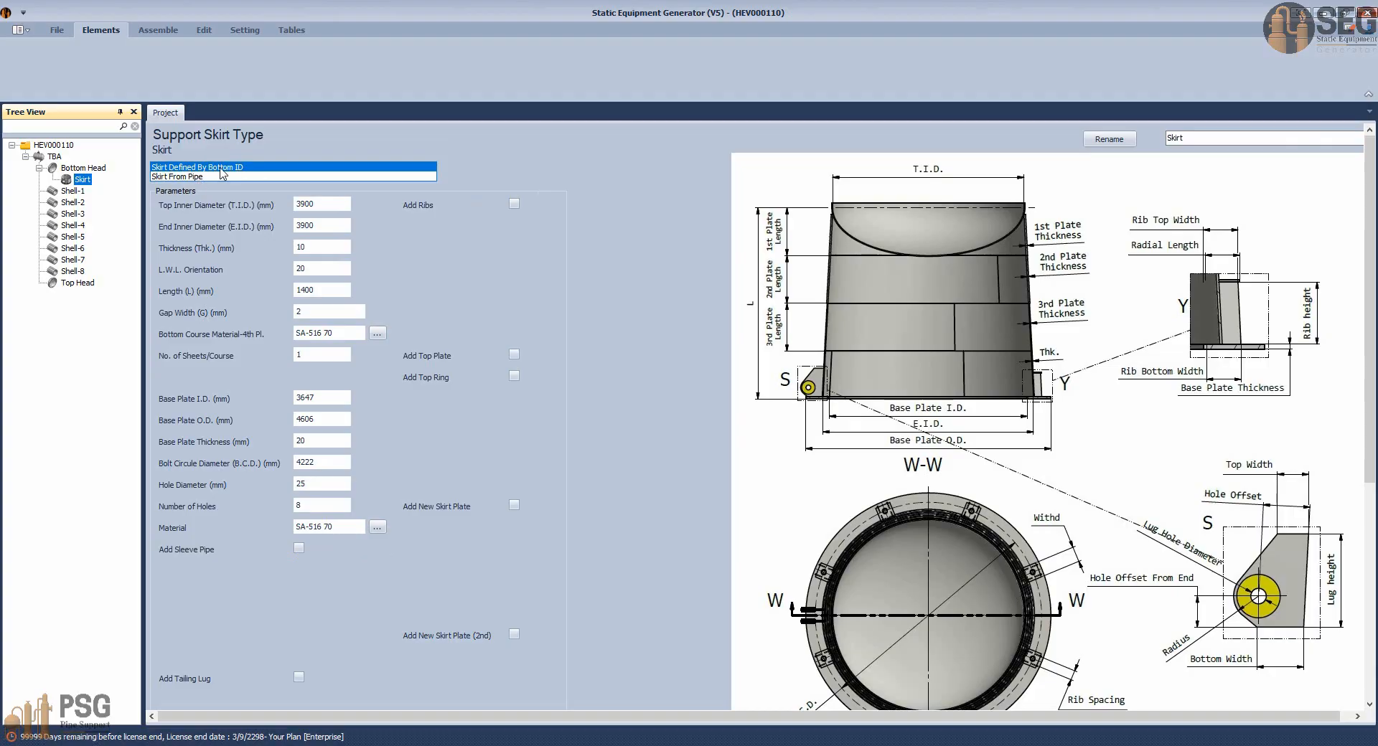
click(325, 204)
key(Tab)
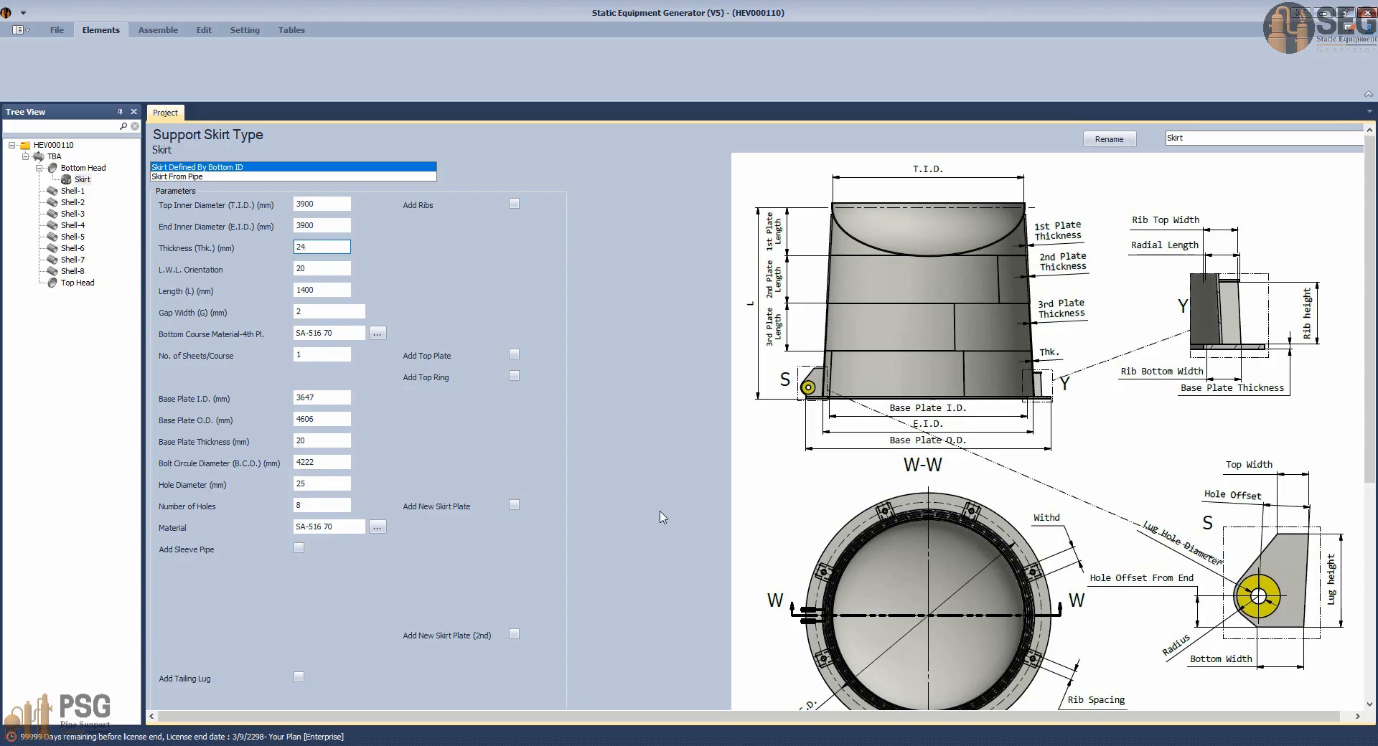
Switch to the AutoCAD general arrangement drawing and examine the upper skirt course's length, thickness and material callouts.
mouse_move(951, 745)
click(717, 696)
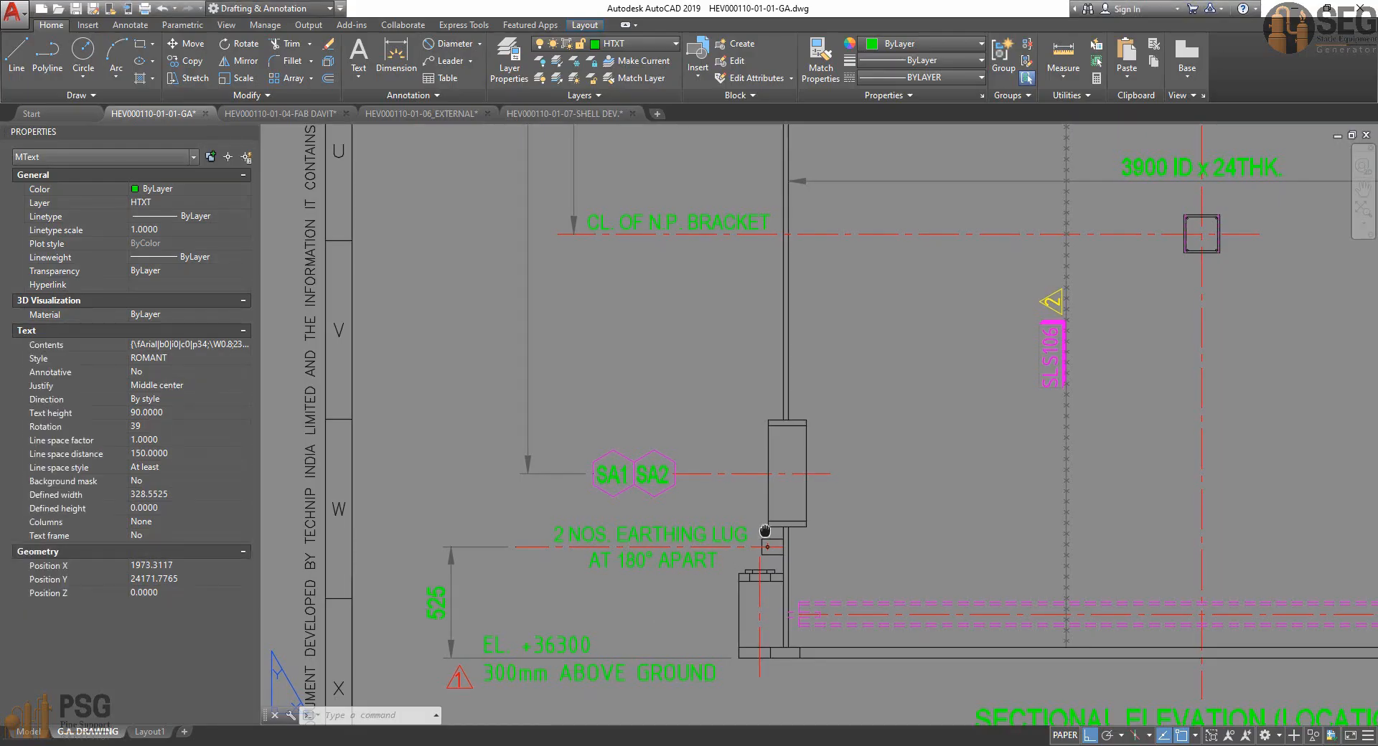
middle_drag(766, 532, 546, 514)
scroll(707, 483, down, 3)
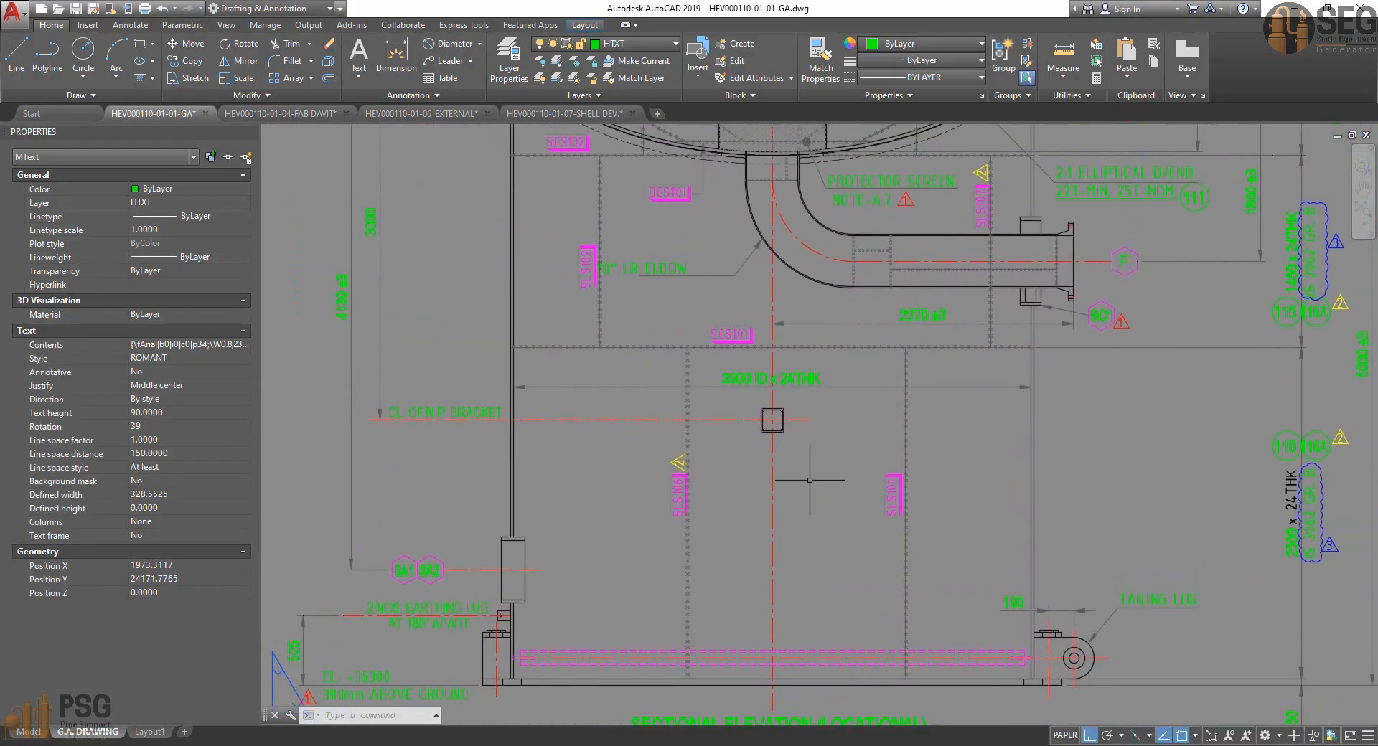
middle_drag(794, 378, 769, 529)
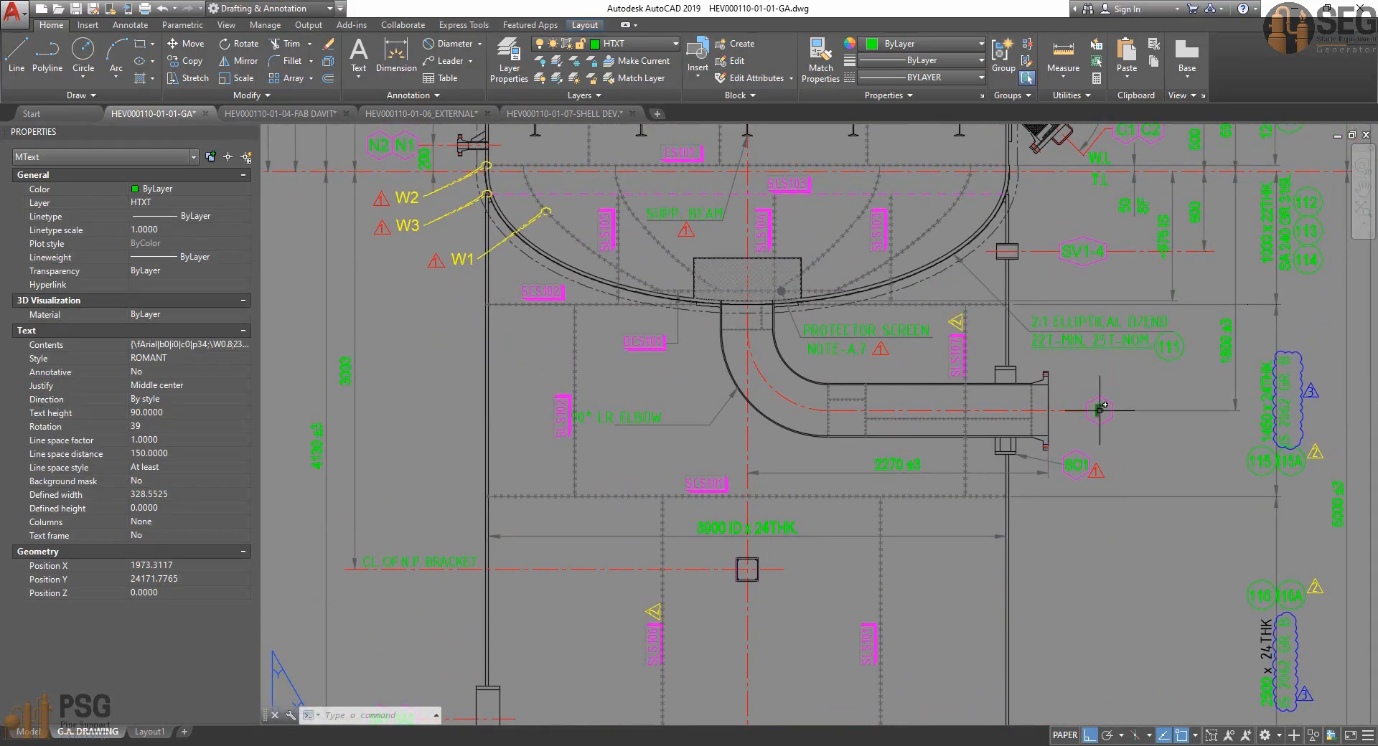
mouse_move(1100, 410)
middle_down()
mouse_move(1067, 454)
mouse_move(973, 442)
middle_up()
scroll(1089, 290, up, 4)
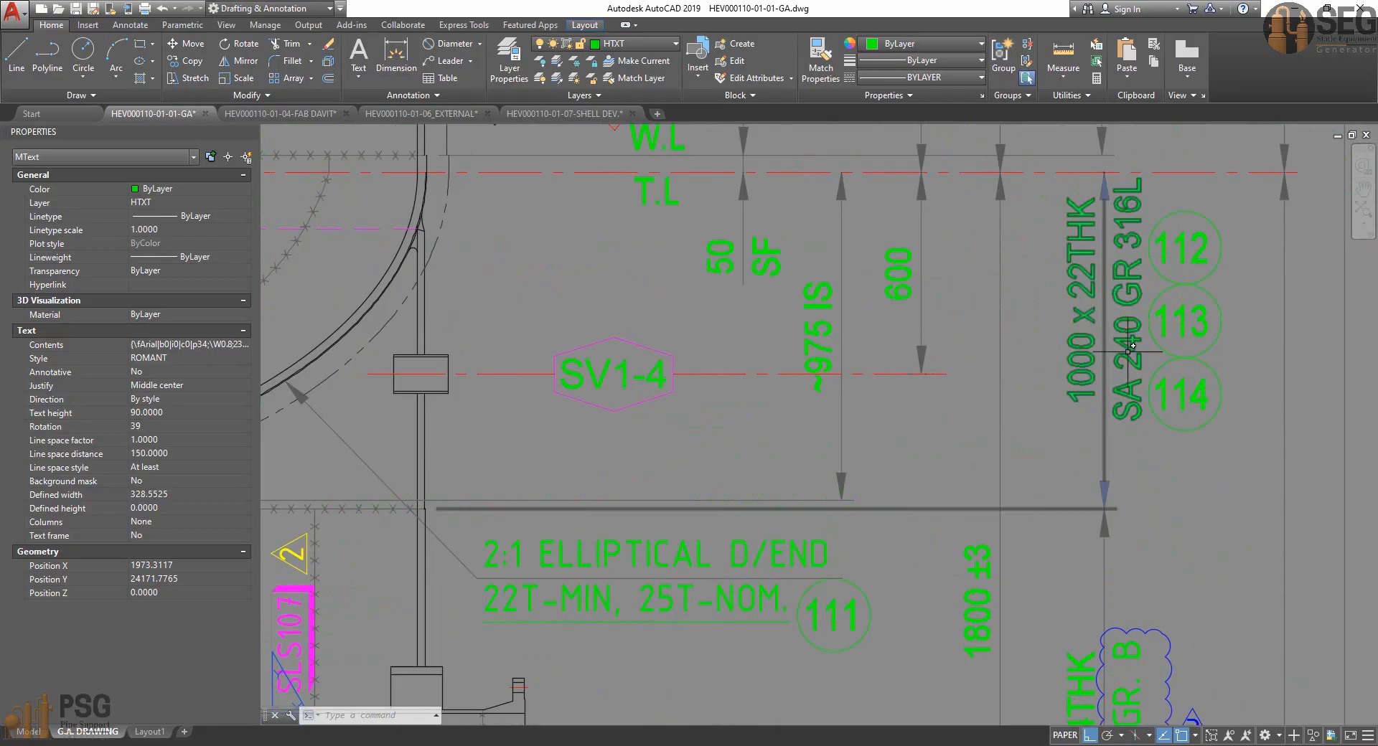
middle_drag(1127, 353, 1117, 370)
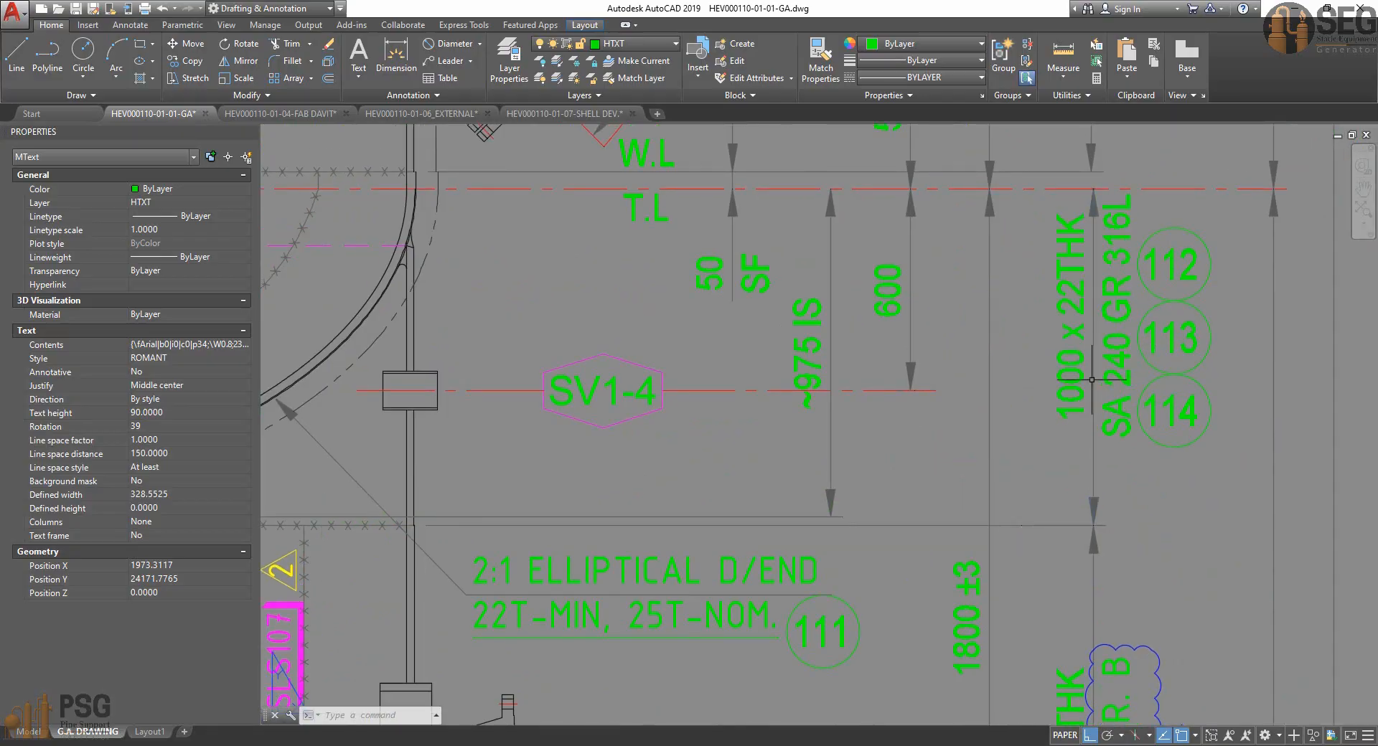
Examine the callouts of the skirt course around nozzle F in the general arrangement drawing.
scroll(1075, 307, down, 2)
mouse_move(1105, 598)
middle_down()
mouse_move(1098, 441)
mouse_move(1070, 346)
middle_up()
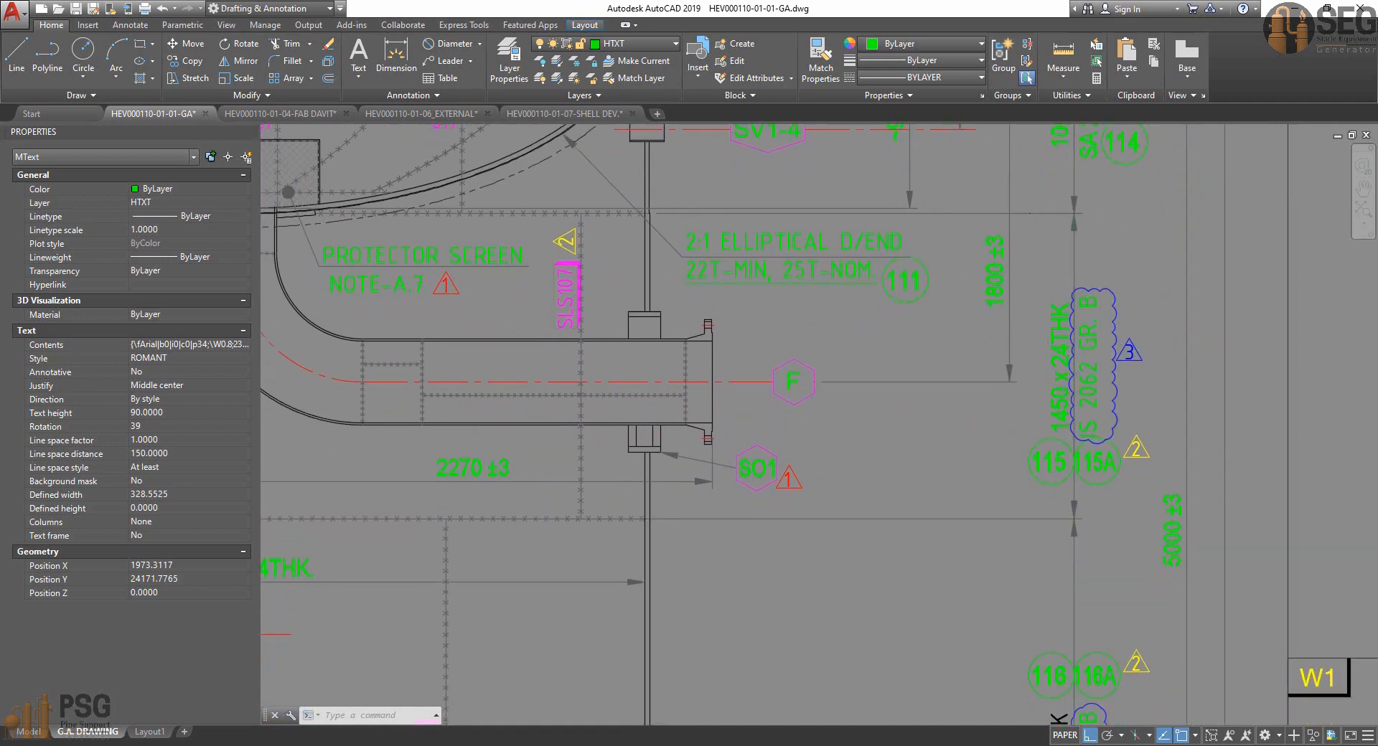
scroll(986, 313, up, 2)
scroll(1071, 379, down, 2)
middle_drag(982, 407, 962, 357)
scroll(962, 357, down, 2)
mouse_move(671, 392)
middle_down()
mouse_move(717, 376)
mouse_move(819, 416)
middle_up()
scroll(903, 323, down, 2)
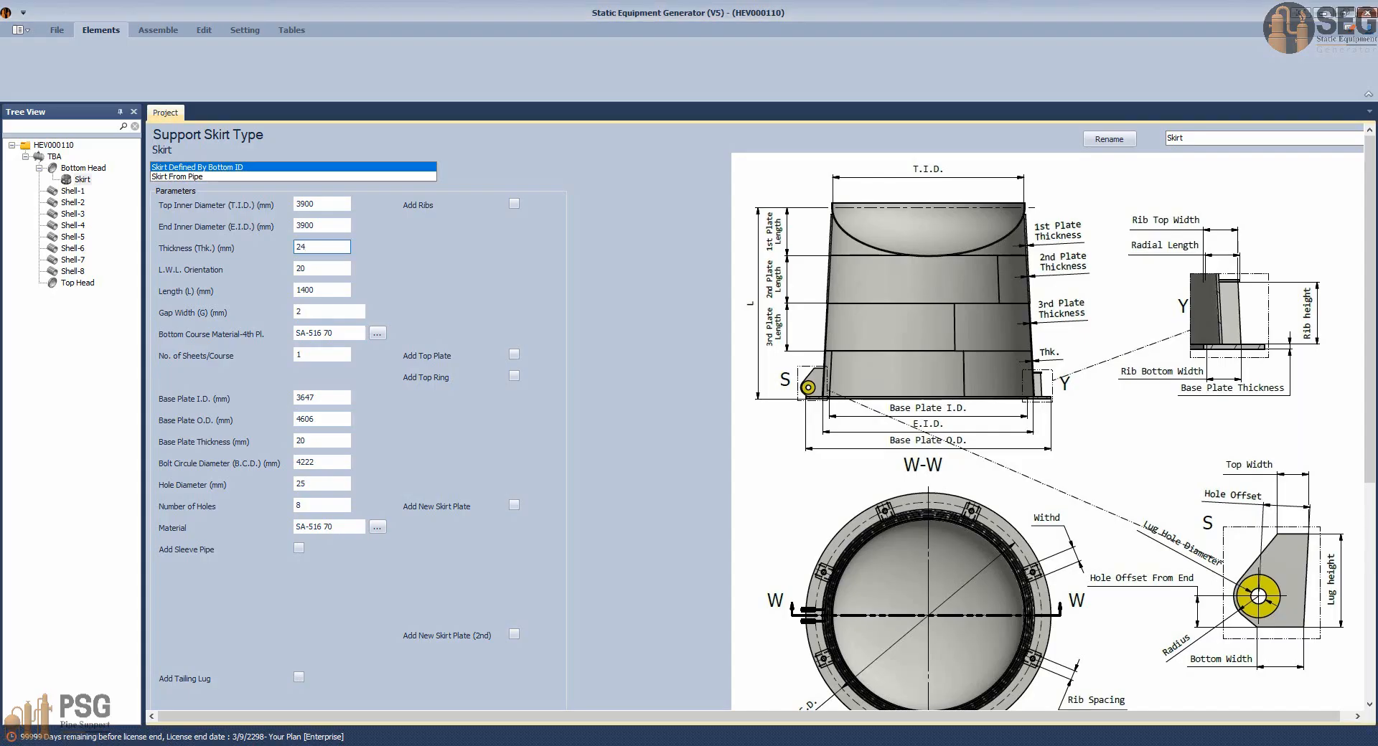
Examine the skirt's longitudinal weld seams in the drawing, selecting seam SLS103 beside the bottom head and clearing the selection.
click(885, 745)
click(761, 697)
scroll(962, 299, up, 2)
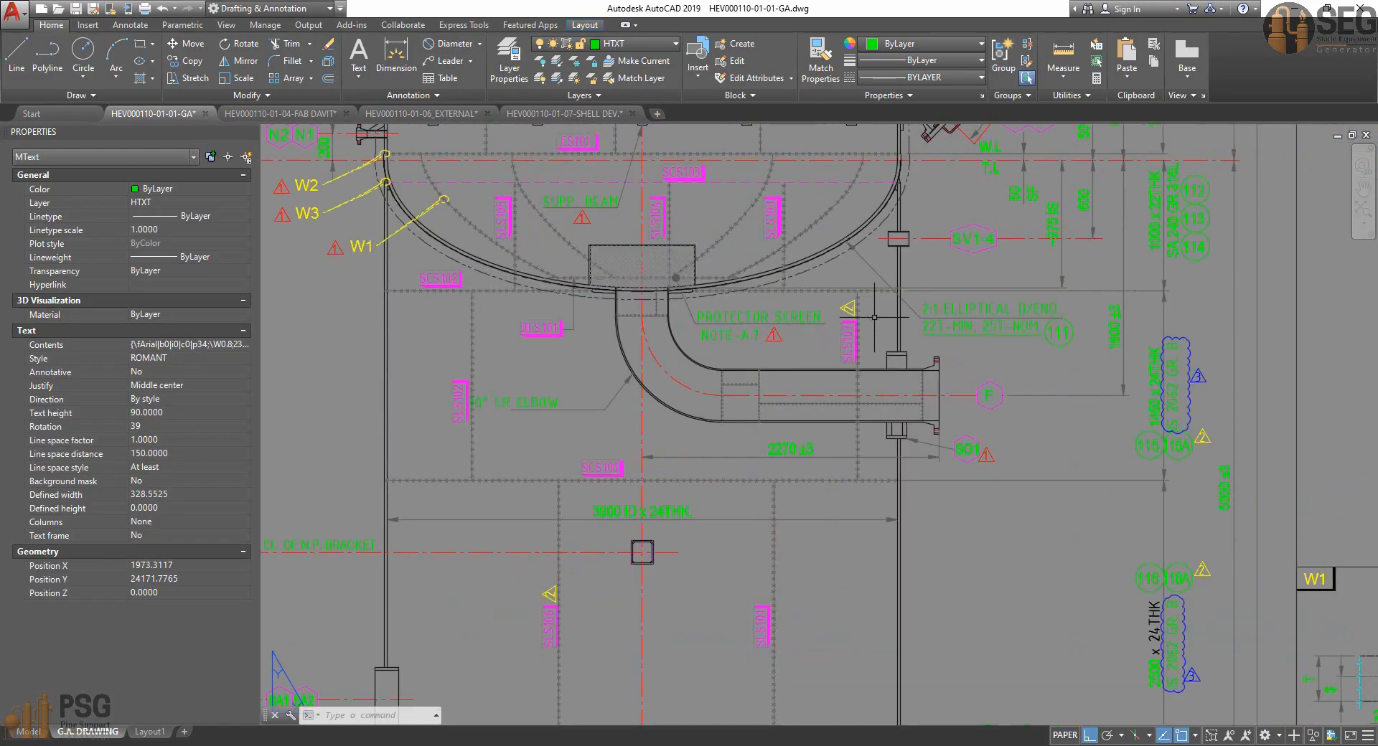
middle_drag(874, 317, 998, 463)
scroll(933, 393, up, 2)
click(904, 337)
click(860, 360)
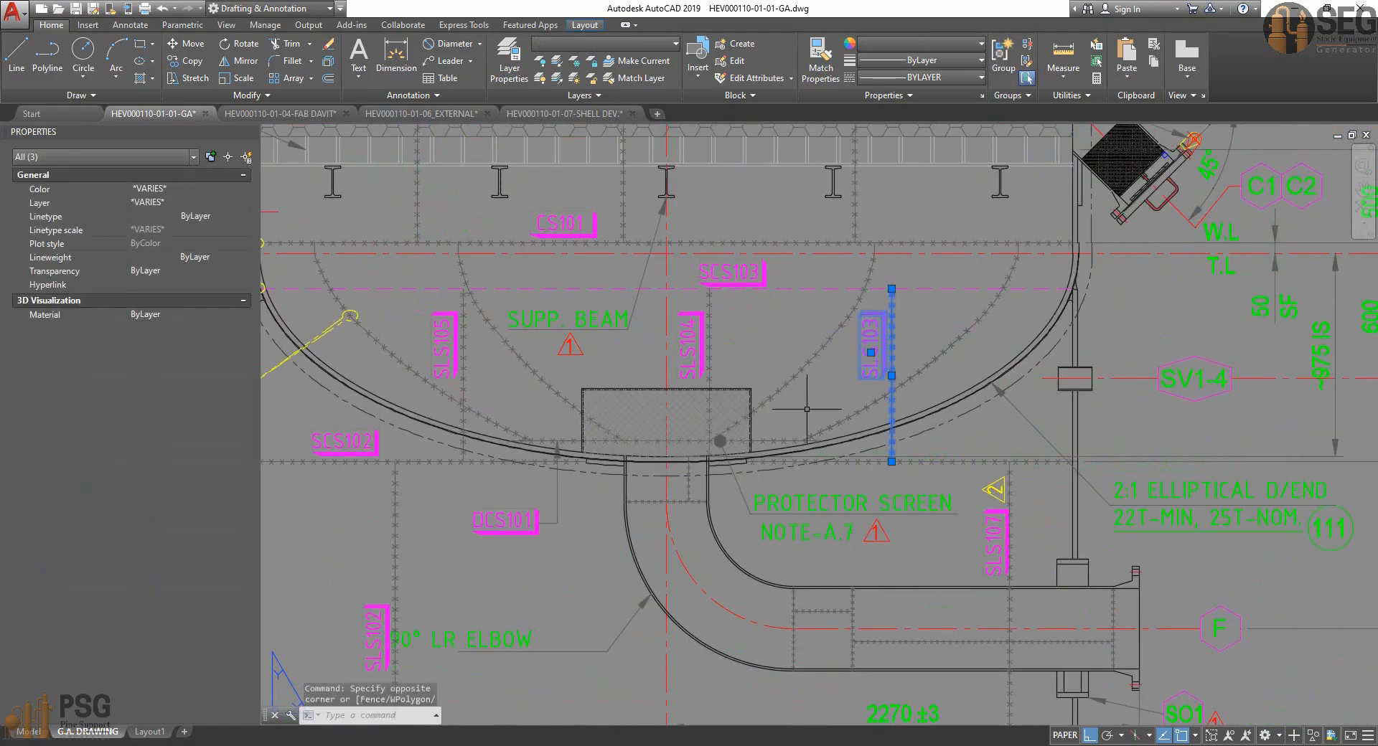
middle_drag(681, 370, 723, 368)
key(Escape)
scroll(592, 398, down, 2)
mouse_move(663, 475)
middle_down()
mouse_move(671, 495)
mouse_move(673, 285)
middle_up()
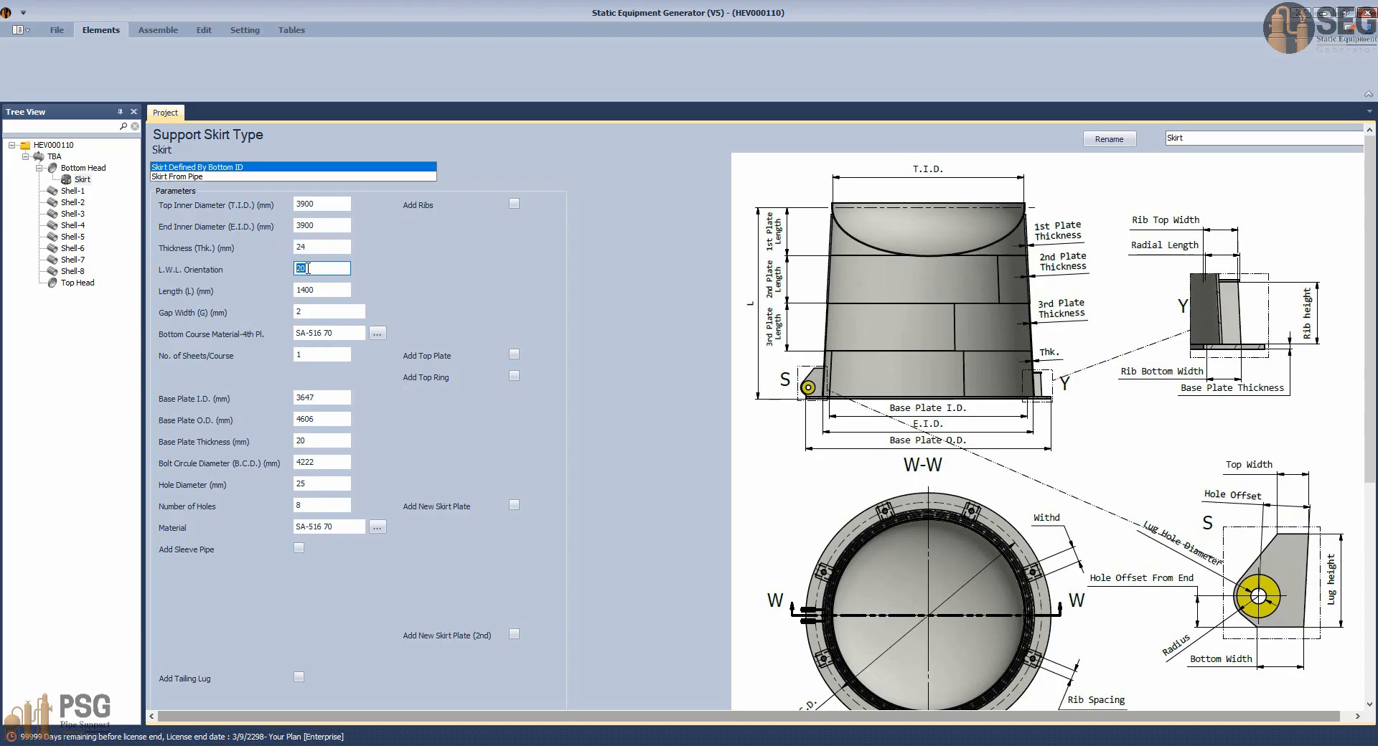
In Static Equipment Generator, set the skirt's L.W.L. orientation to 45 and its length to 5000 mm.
text(45)
key(Tab)
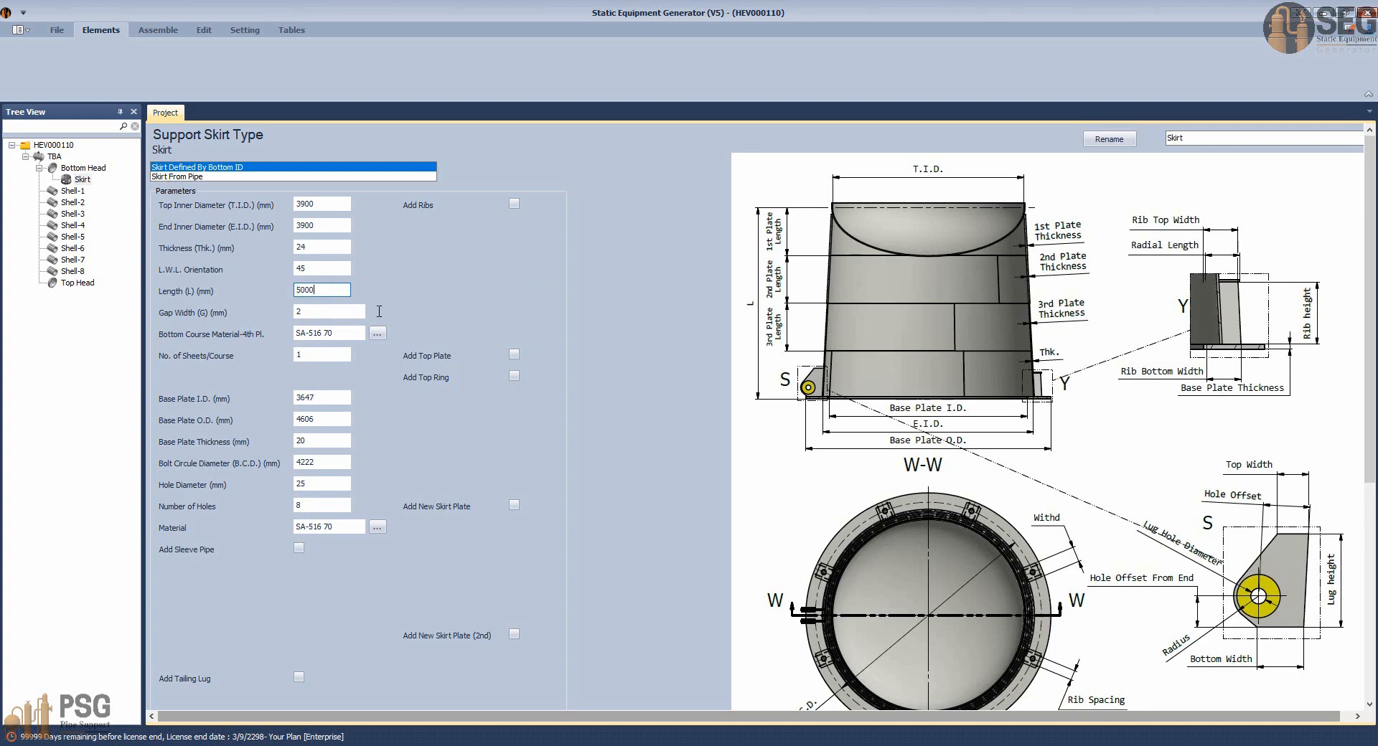
Switch to the general arrangement drawing and select the skirt's overall height dimension.
click(961, 745)
click(726, 692)
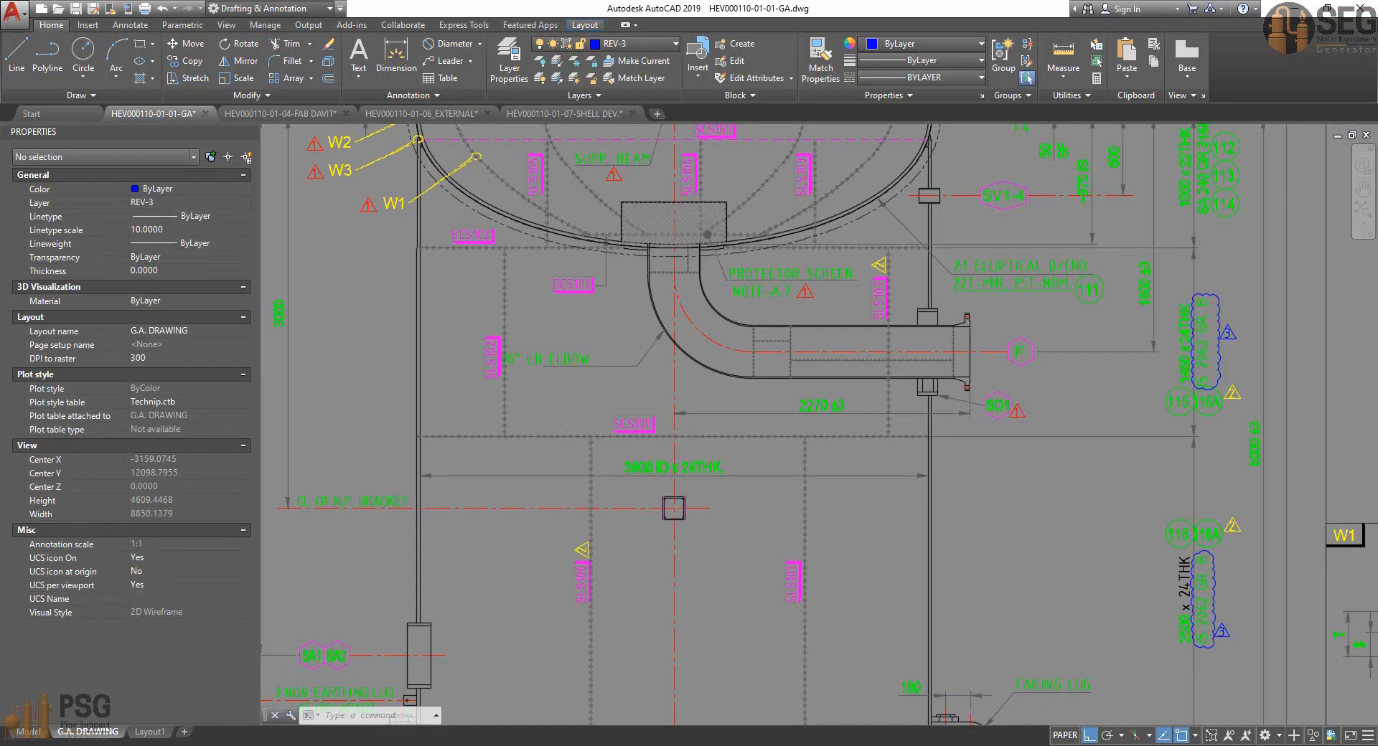
scroll(775, 470, down, 4)
middle_drag(928, 480, 918, 451)
scroll(919, 451, up, 2)
click(939, 382)
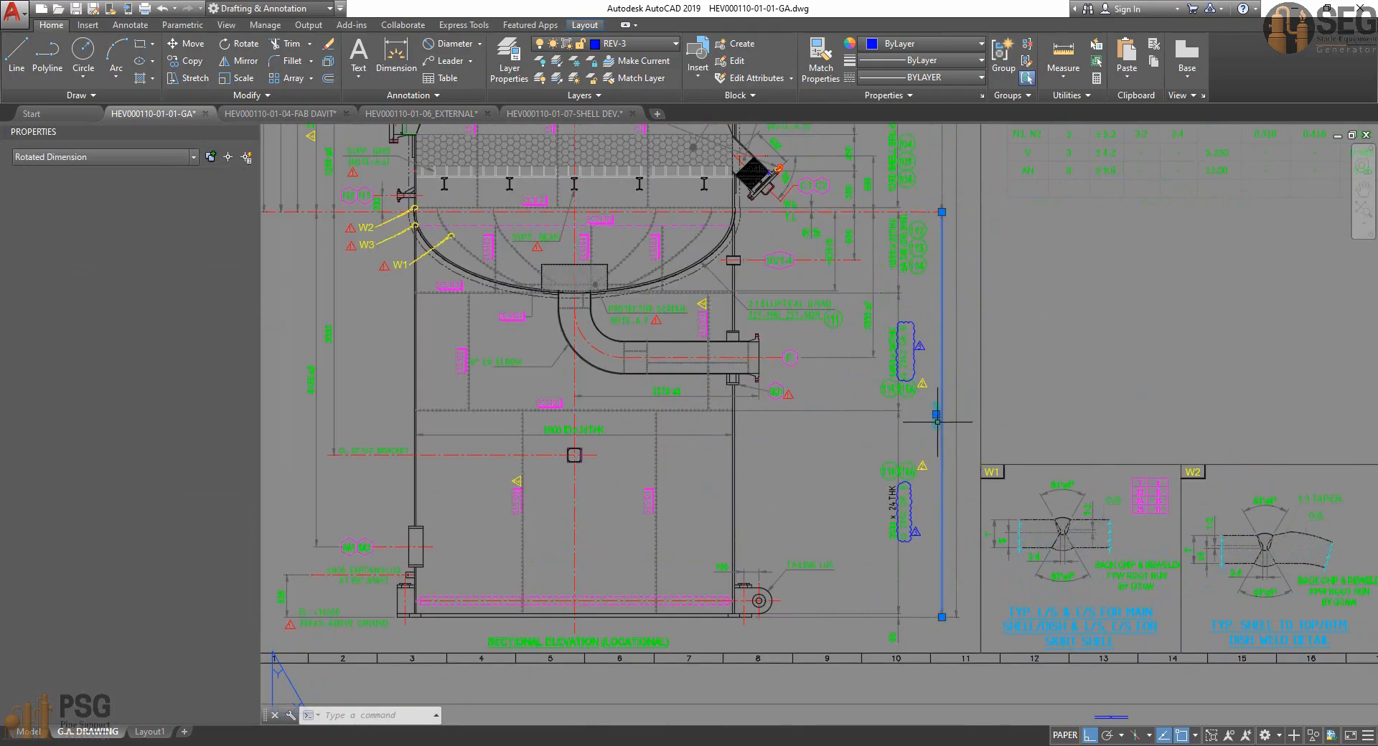
Trace the selected skirt dimension from the bottom head's tangent line down to the base plate and tailing lug.
scroll(942, 212, up, 6)
scroll(913, 218, down, 4)
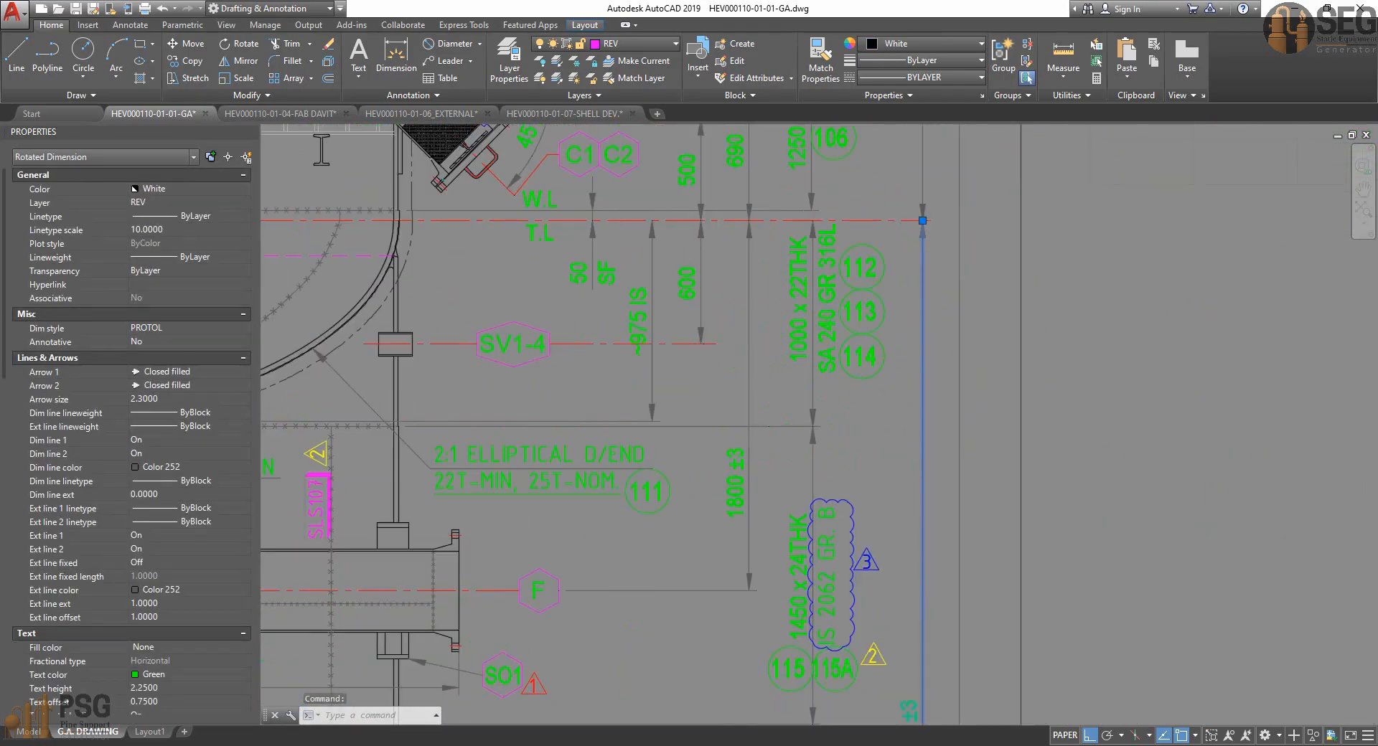
middle_drag(895, 369, 916, 223)
middle_drag(938, 467, 939, 252)
scroll(933, 522, up, 2)
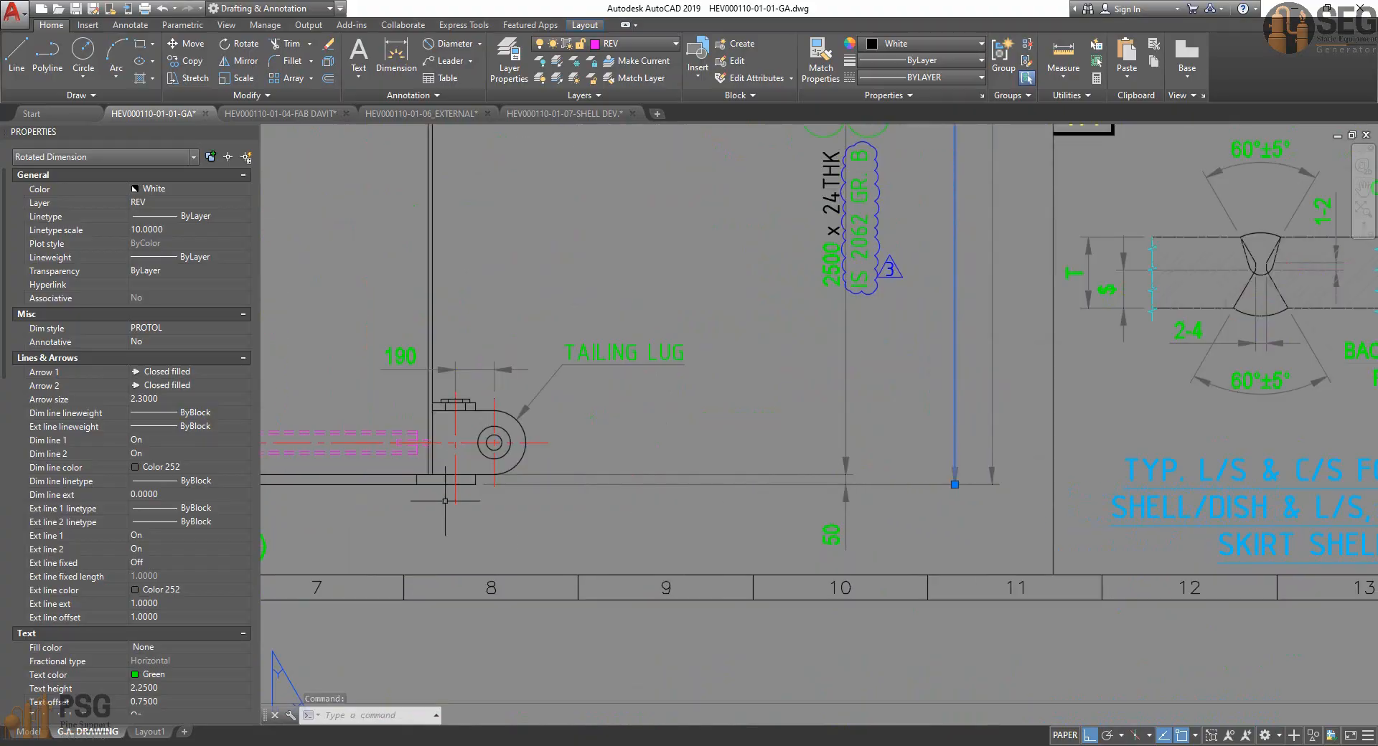
scroll(963, 492, down, 4)
middle_drag(918, 373, 955, 455)
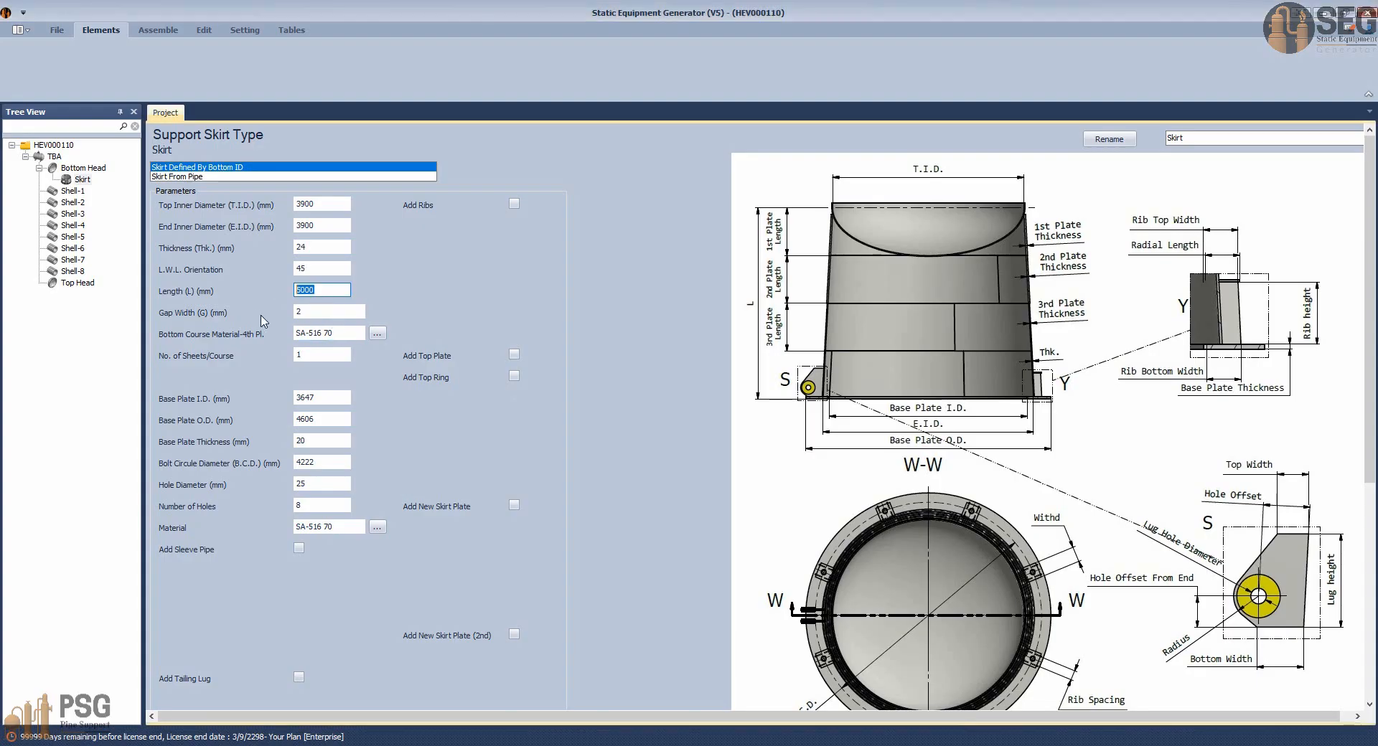
Copy the material designation IS 2062 GR. B from the lower skirt course's dimension text in the drawing into the skirt's bottom course material.
key(Tab)
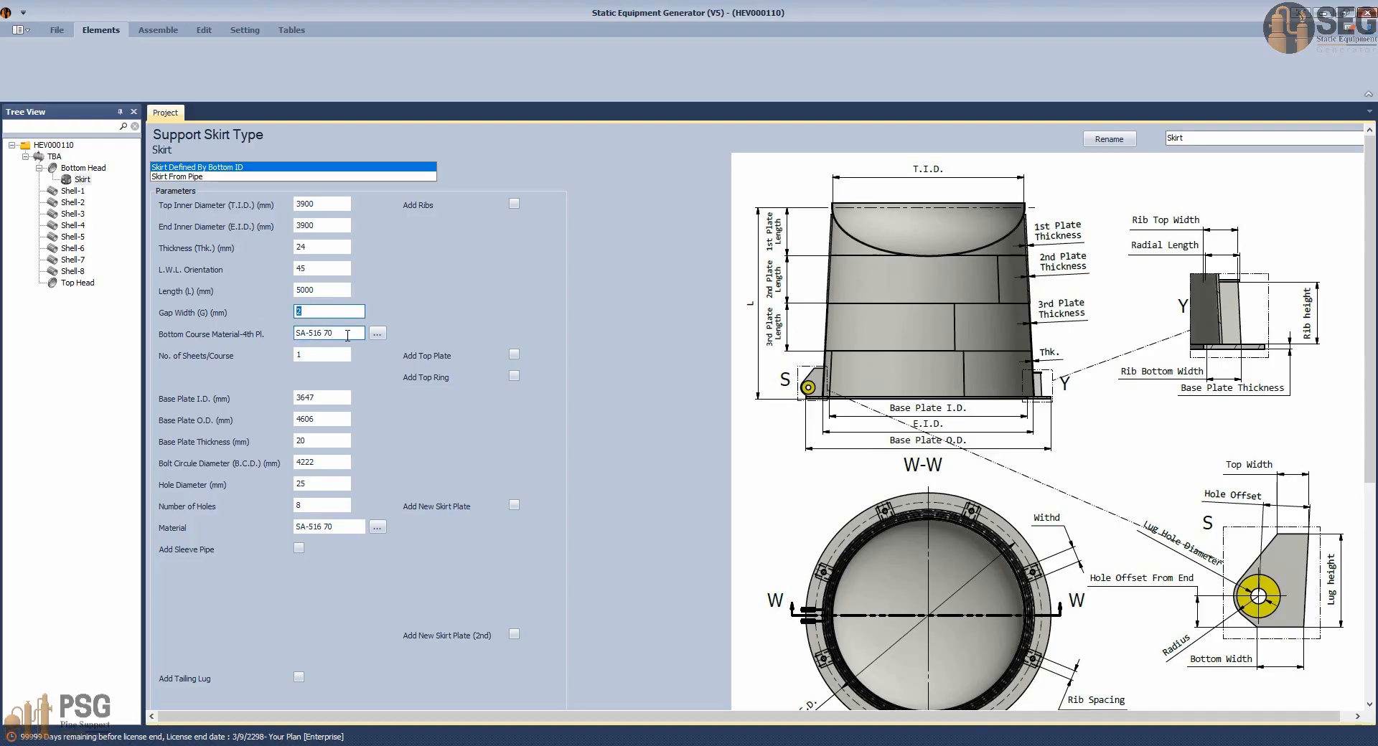
key(Tab)
click(962, 745)
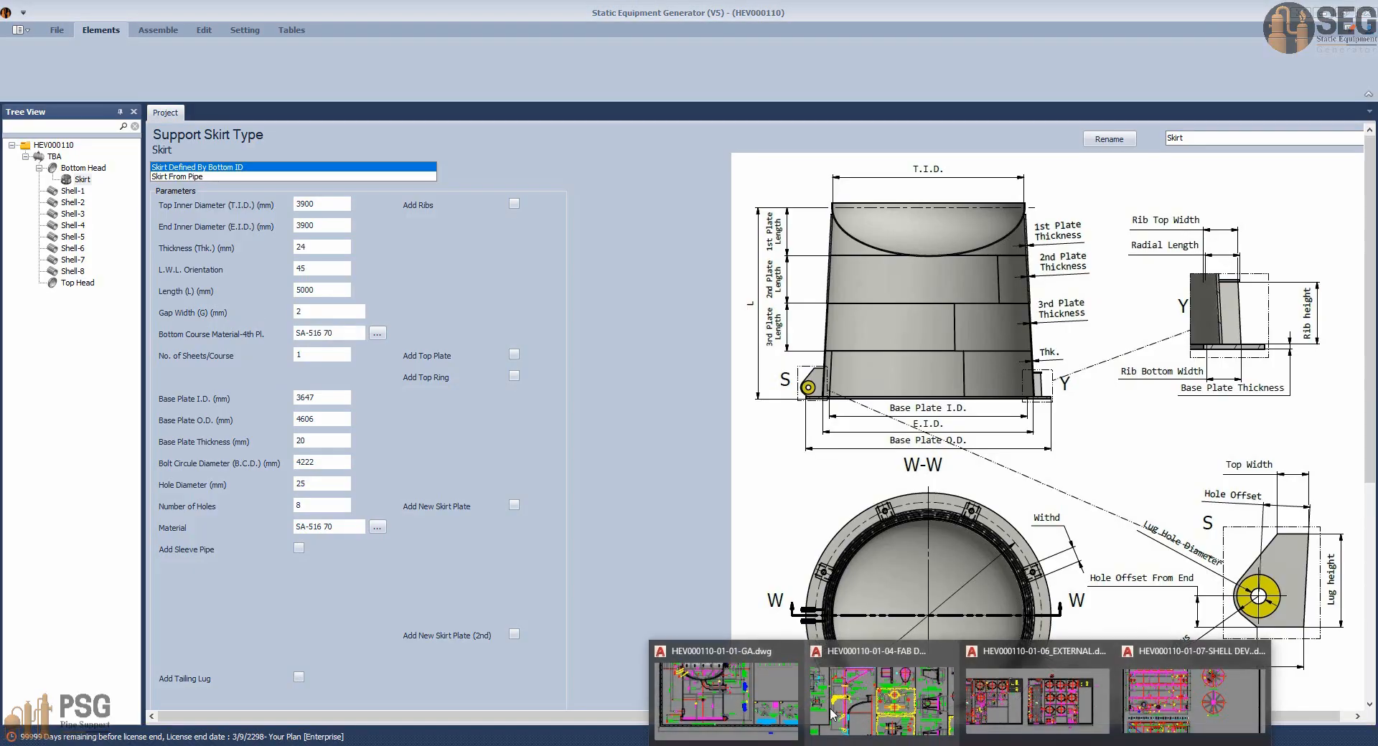
click(725, 696)
key(Escape)
scroll(964, 487, up, 4)
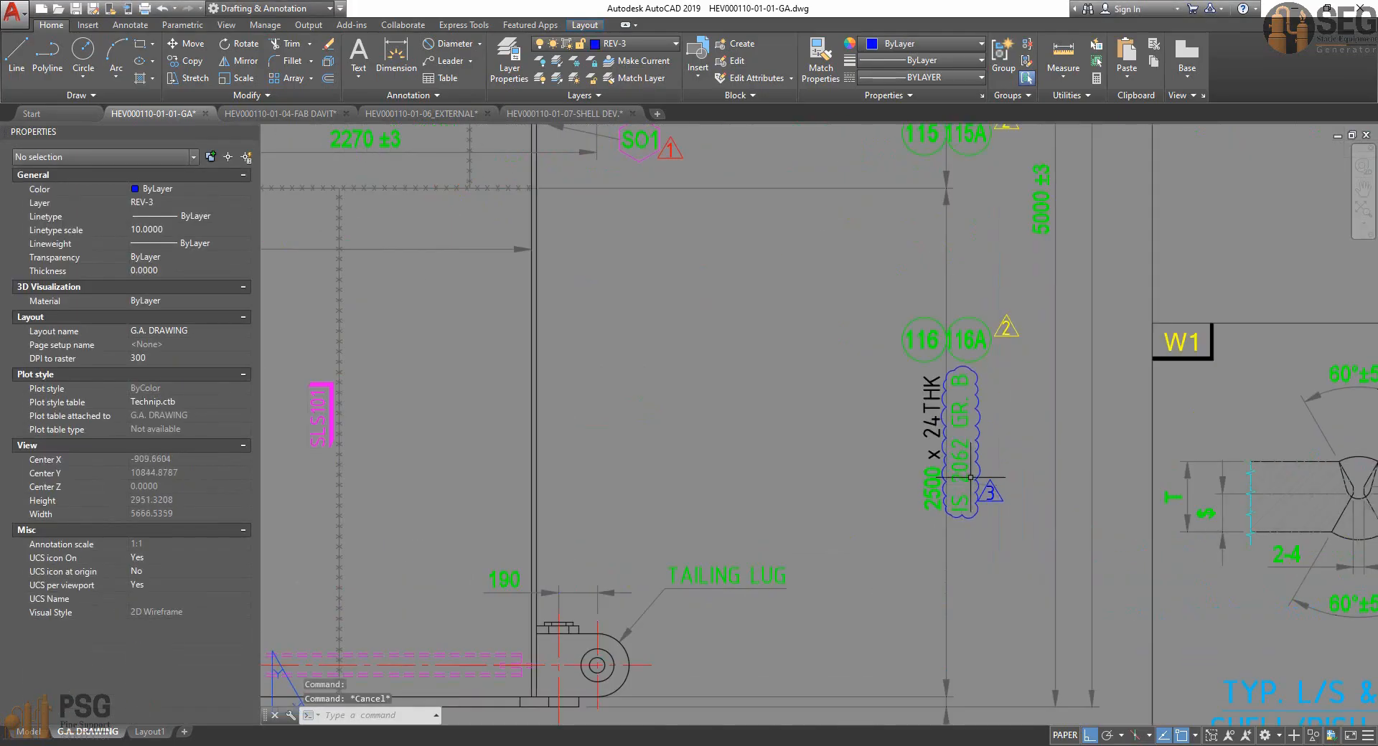
click(946, 452)
double_click(956, 467)
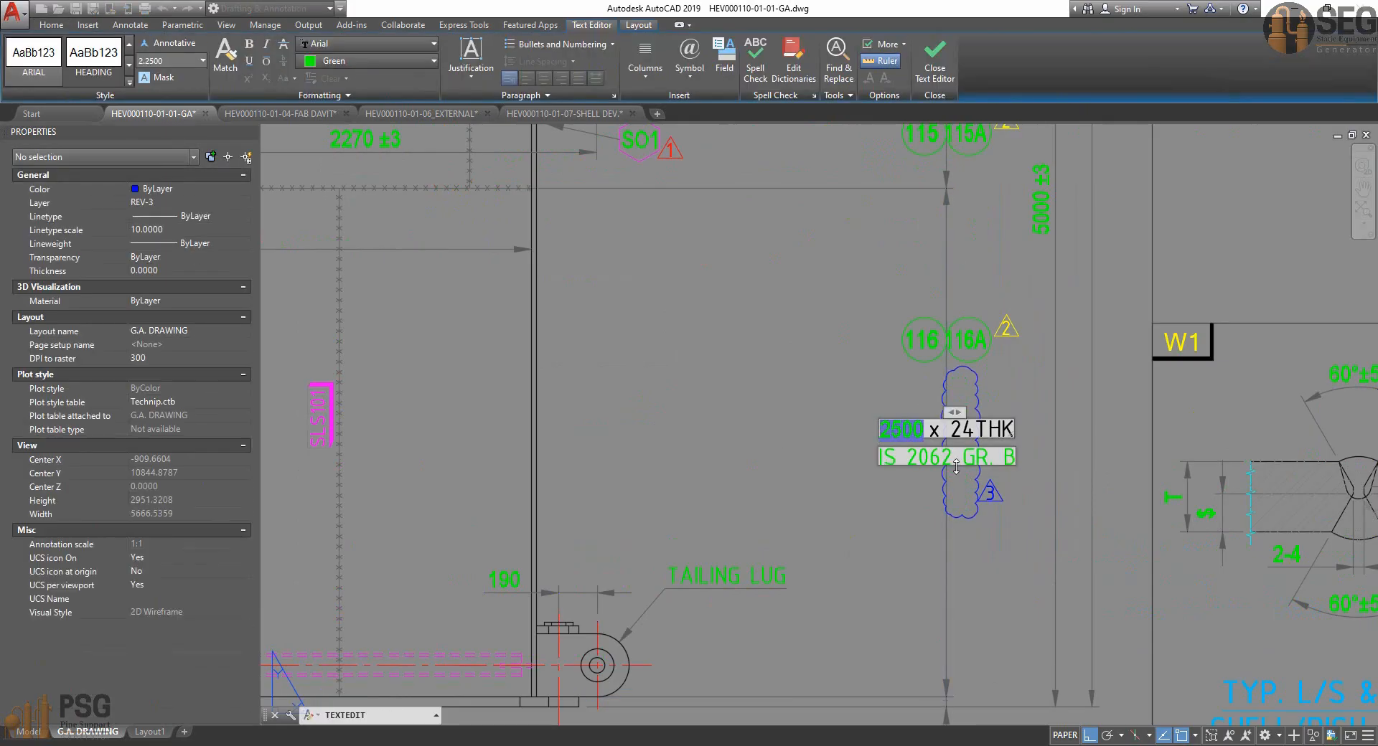
triple_click(883, 458)
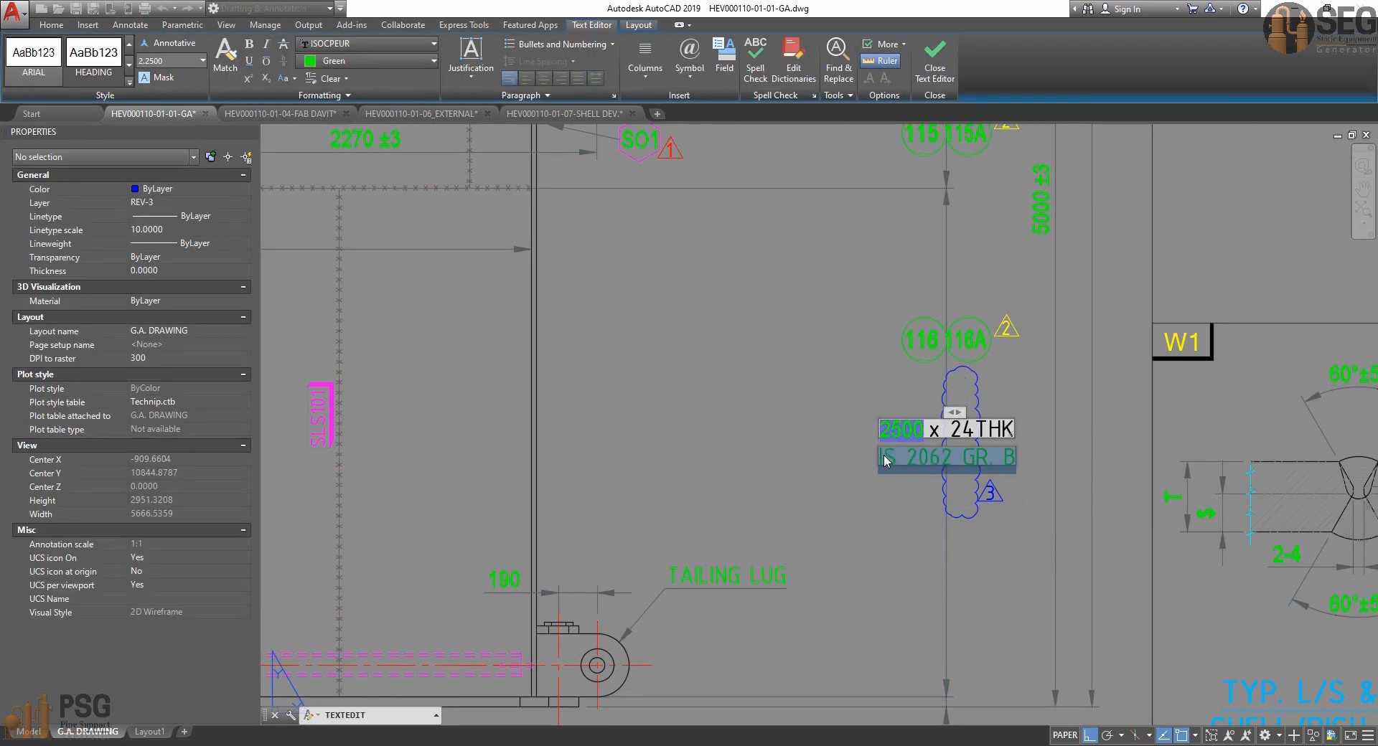
click(978, 678)
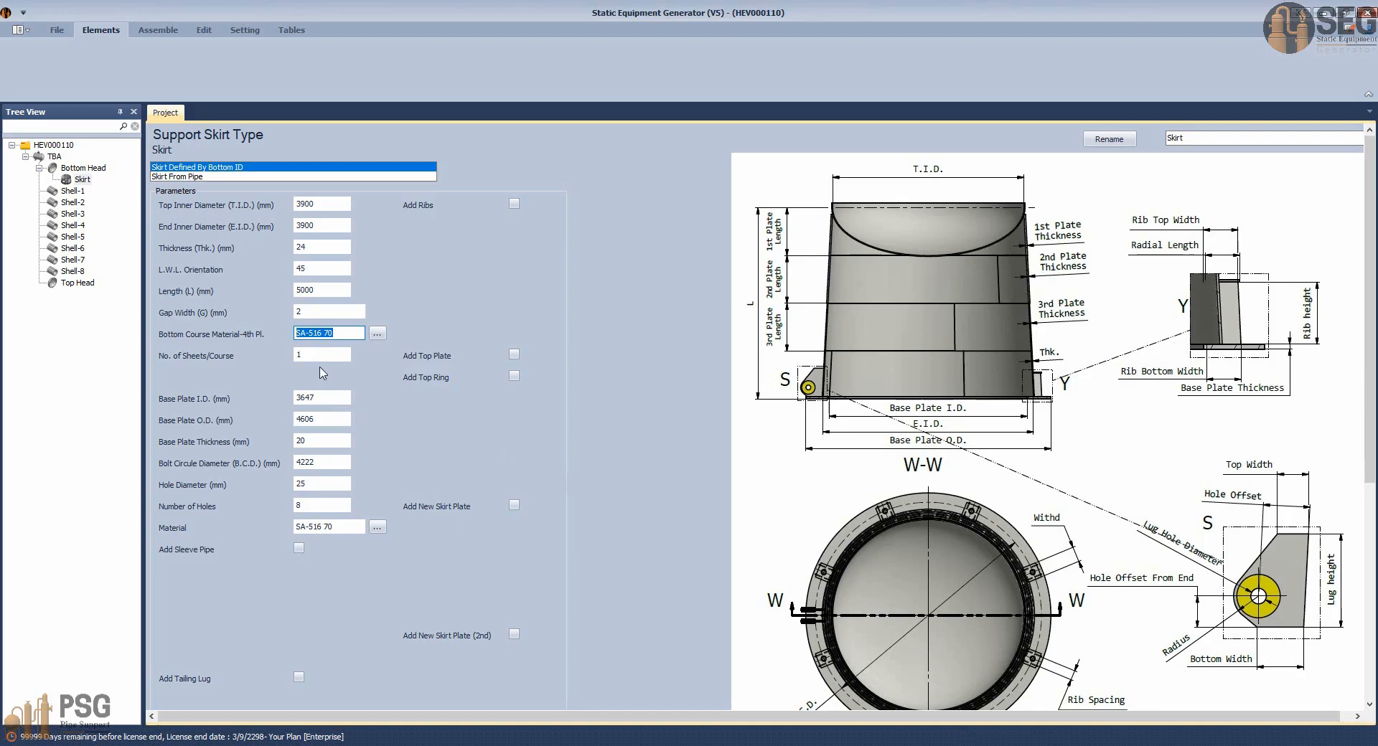
text(IS 2062 GR. B)
Check the lower skirt course's longitudinal weld seams in the general arrangement drawing and set the bottom course to 2 sheets.
click(316, 357)
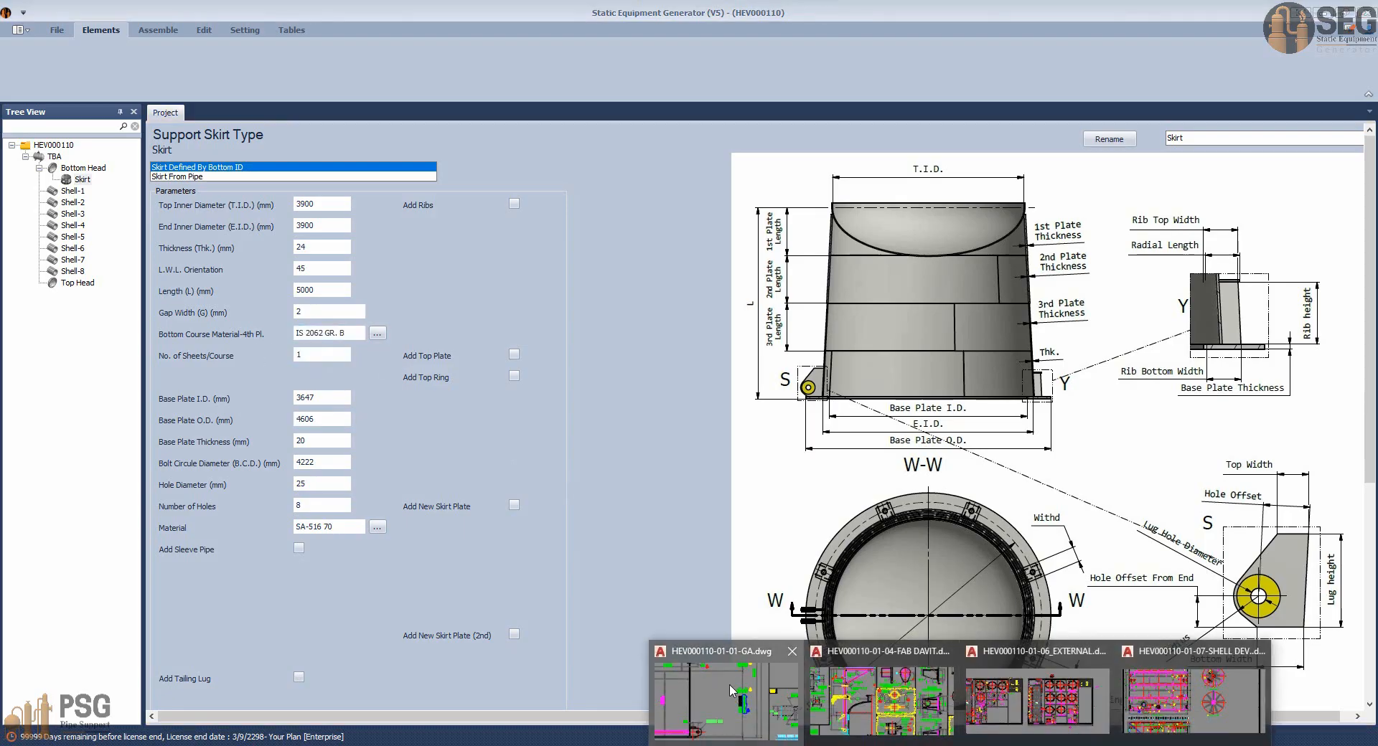
click(682, 682)
middle_drag(682, 571, 1010, 496)
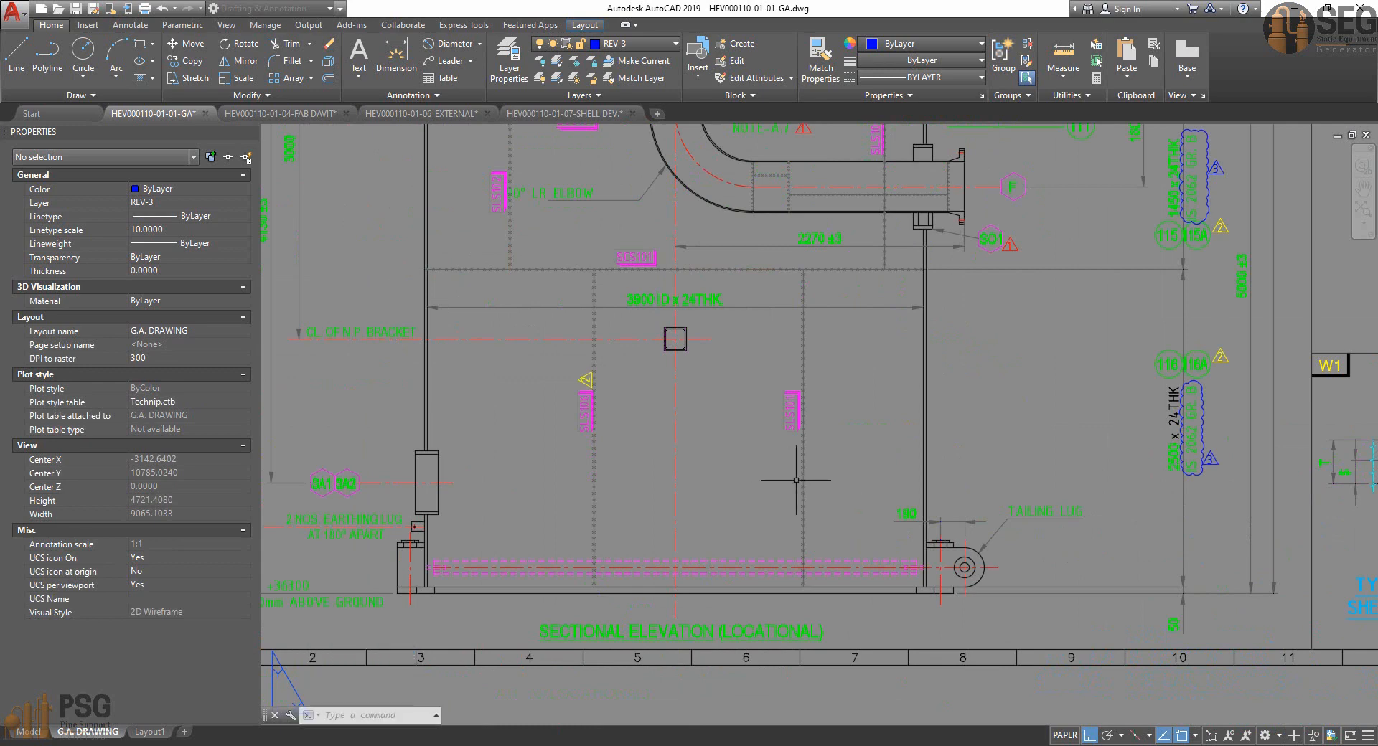
click(817, 468)
click(773, 488)
key(Escape)
click(623, 466)
click(585, 483)
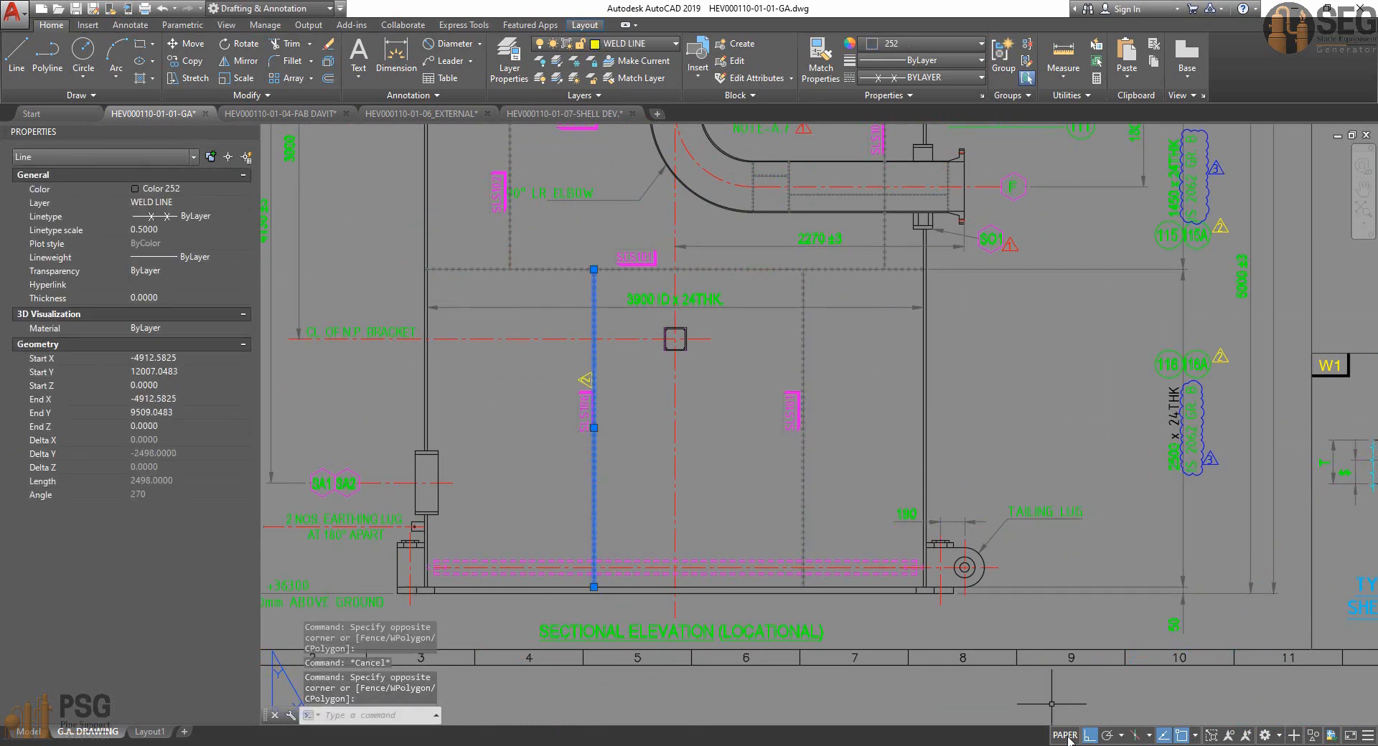
key(Escape)
key(alt+Tab)
text(2)
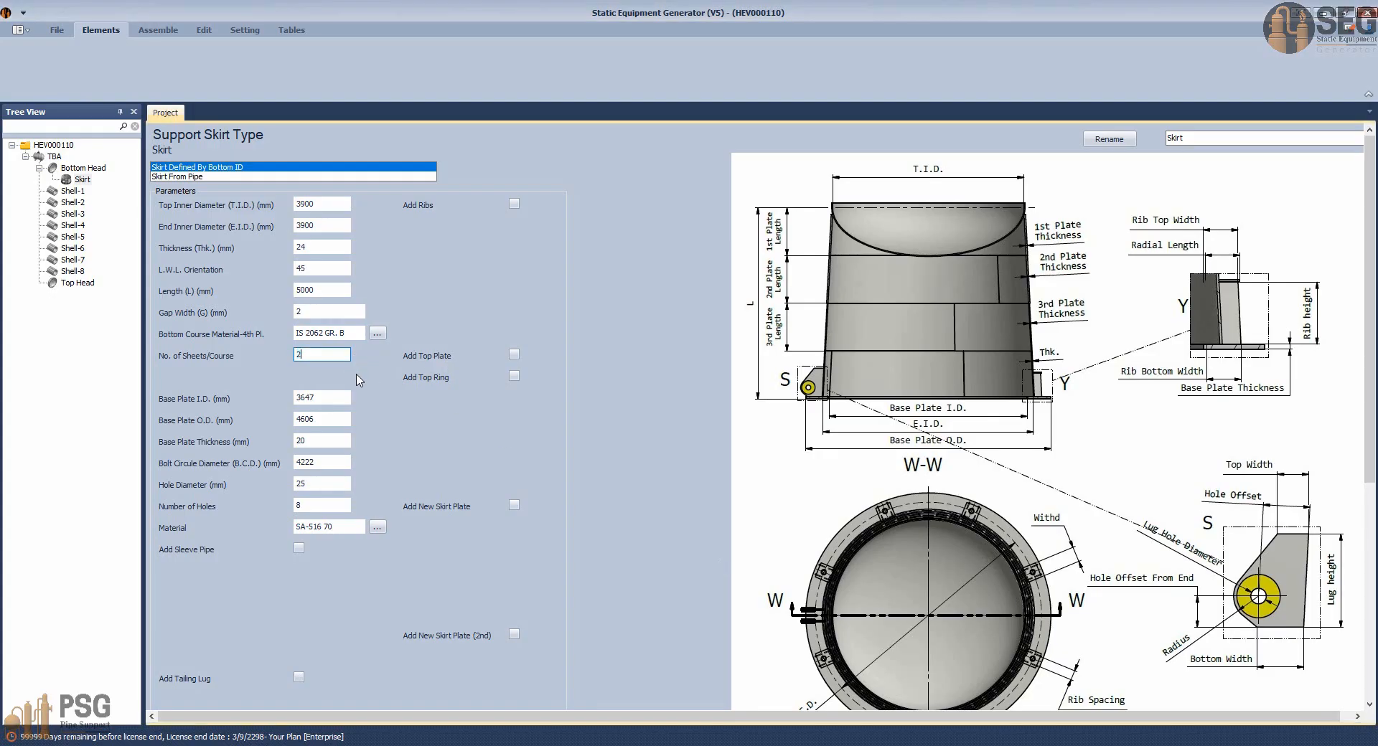
Enable the first additional skirt plate in the support skirt parameters.
click(349, 399)
scroll(521, 518, down, 1)
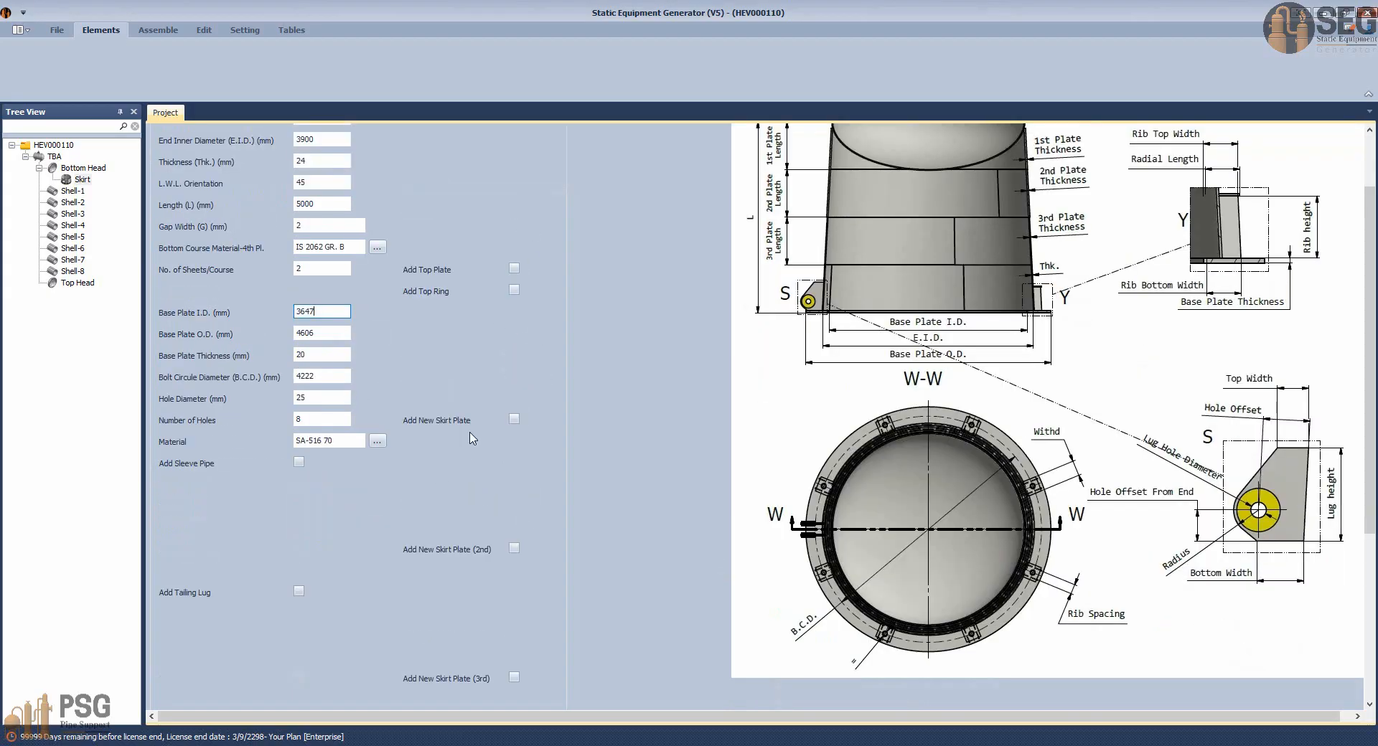
click(514, 418)
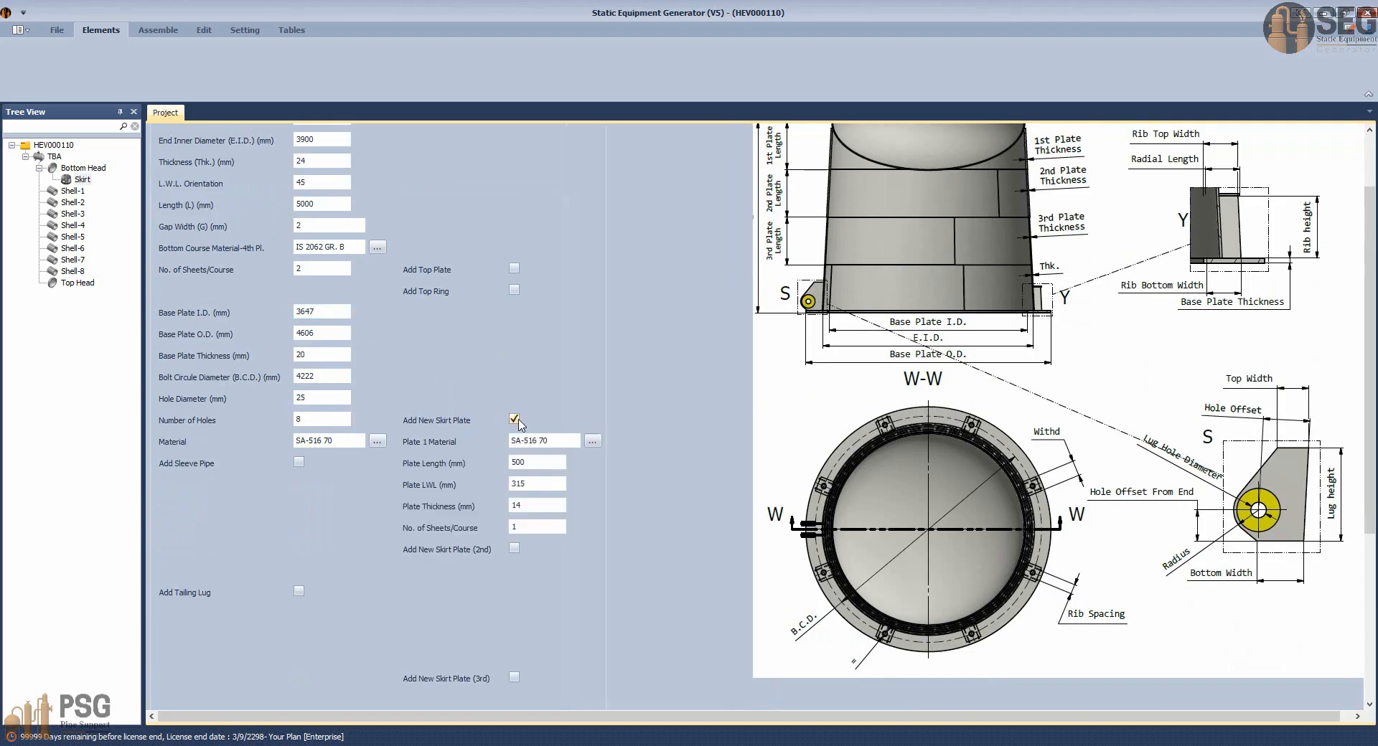
click(514, 419)
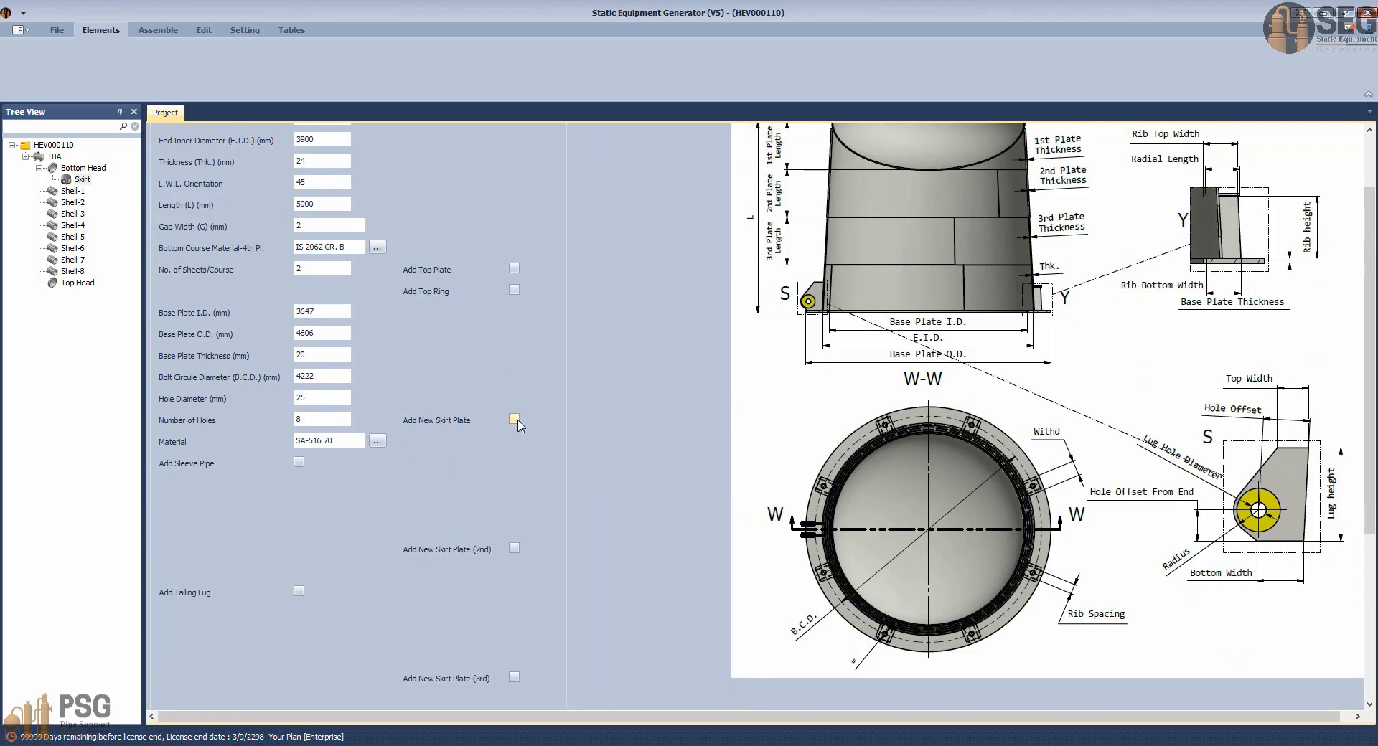
click(514, 419)
Copy SA 240 GR 316L from the 22 mm thick course's dimension text in the drawing into the skirt's Plate 1 material.
click(564, 442)
click(962, 745)
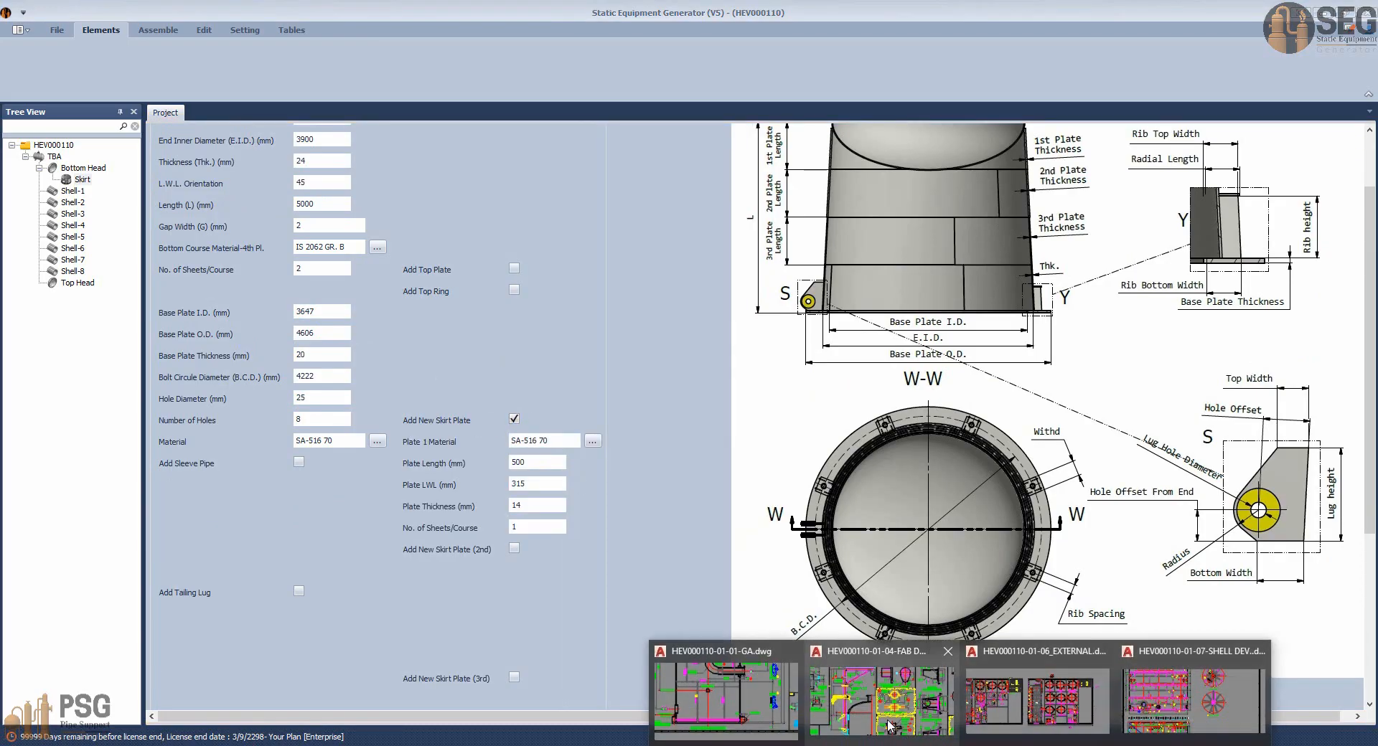
click(764, 692)
middle_drag(1195, 203, 1134, 367)
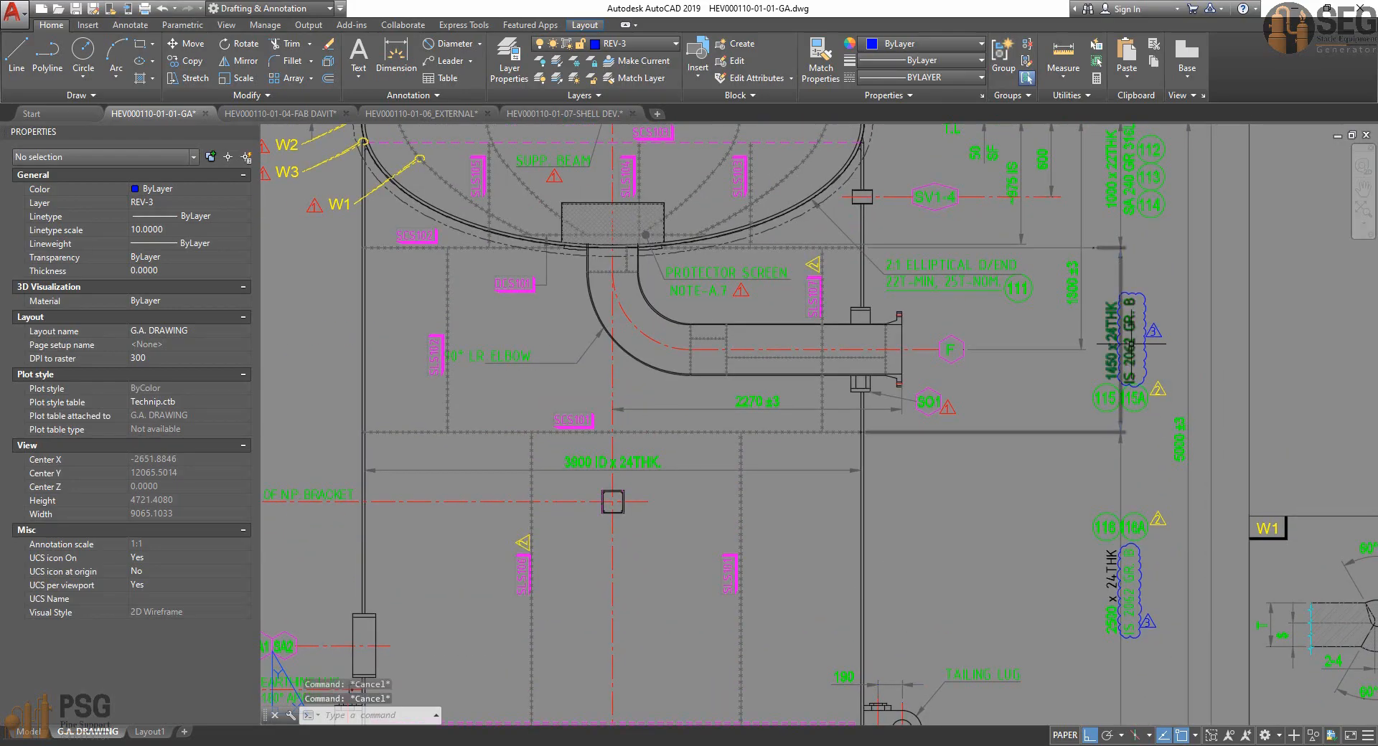
middle_drag(1129, 176, 1101, 314)
click(1100, 314)
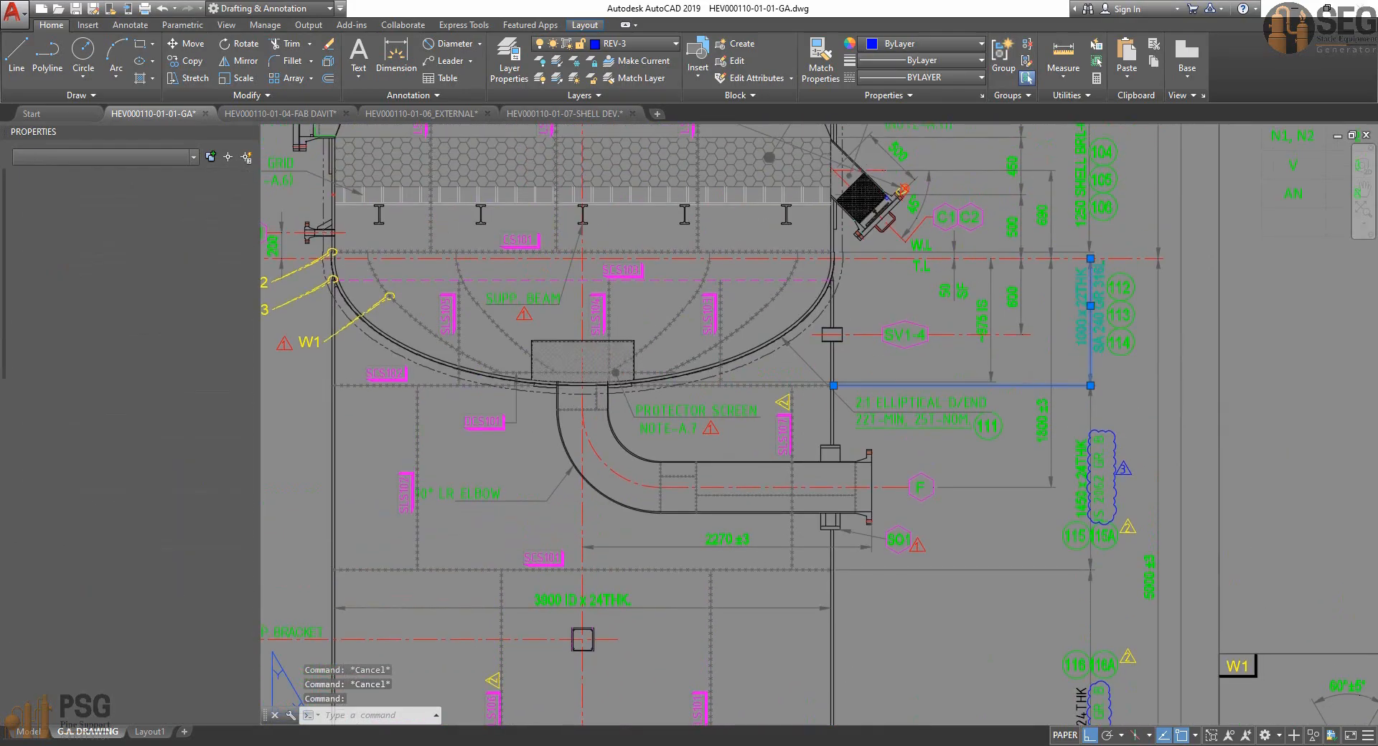
double_click(1100, 314)
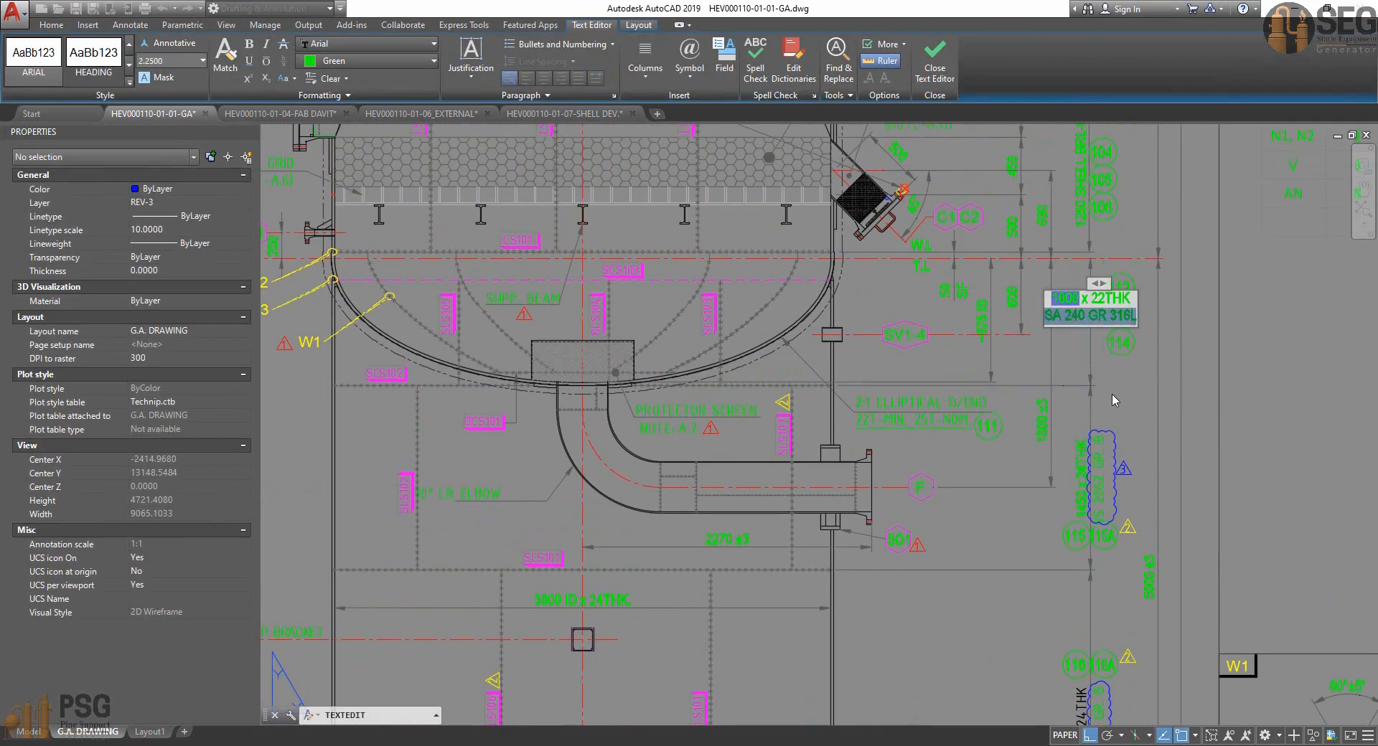
key(Escape)
key(Escape)
click(1005, 745)
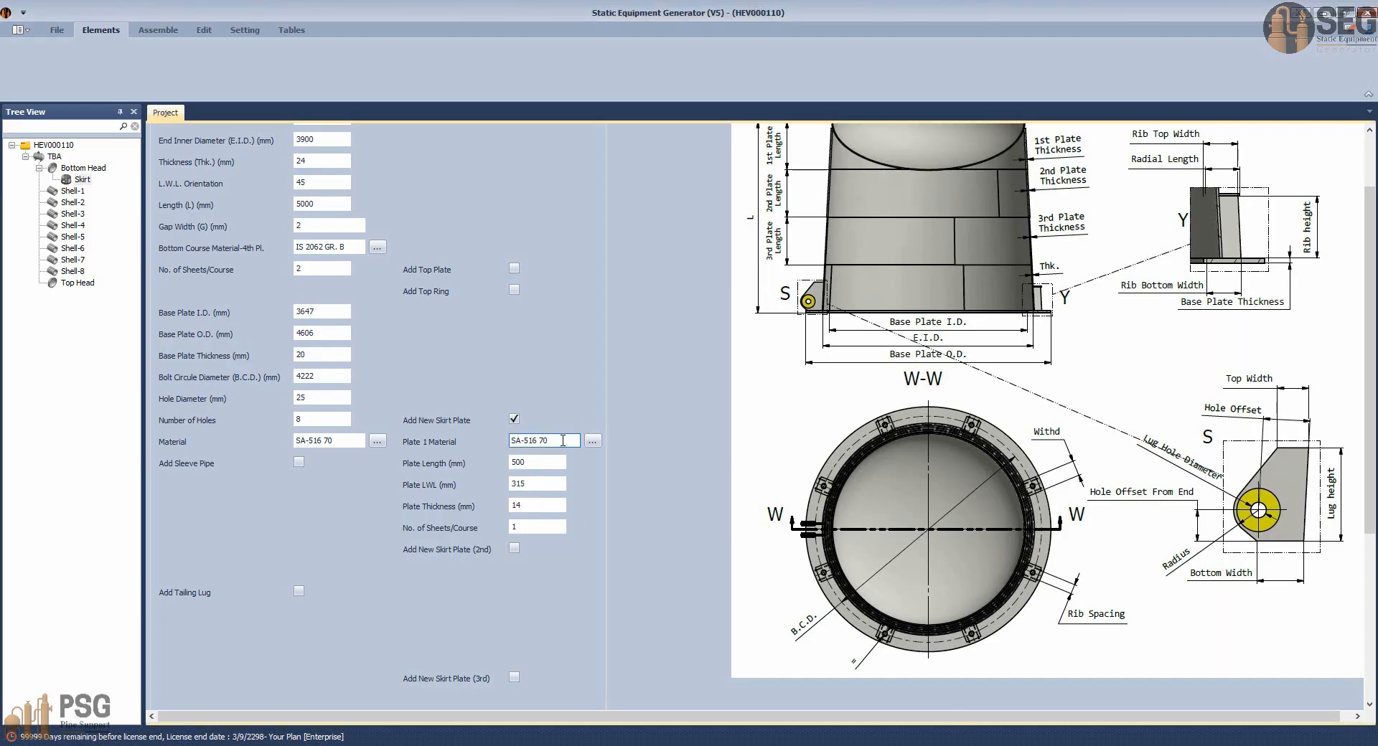
key(ctrl+a)
text(SA 240 GR 316L)
Check the 22 mm thick skirt course's height in the drawing and set the first additional plate's length to 1000 mm.
click(539, 461)
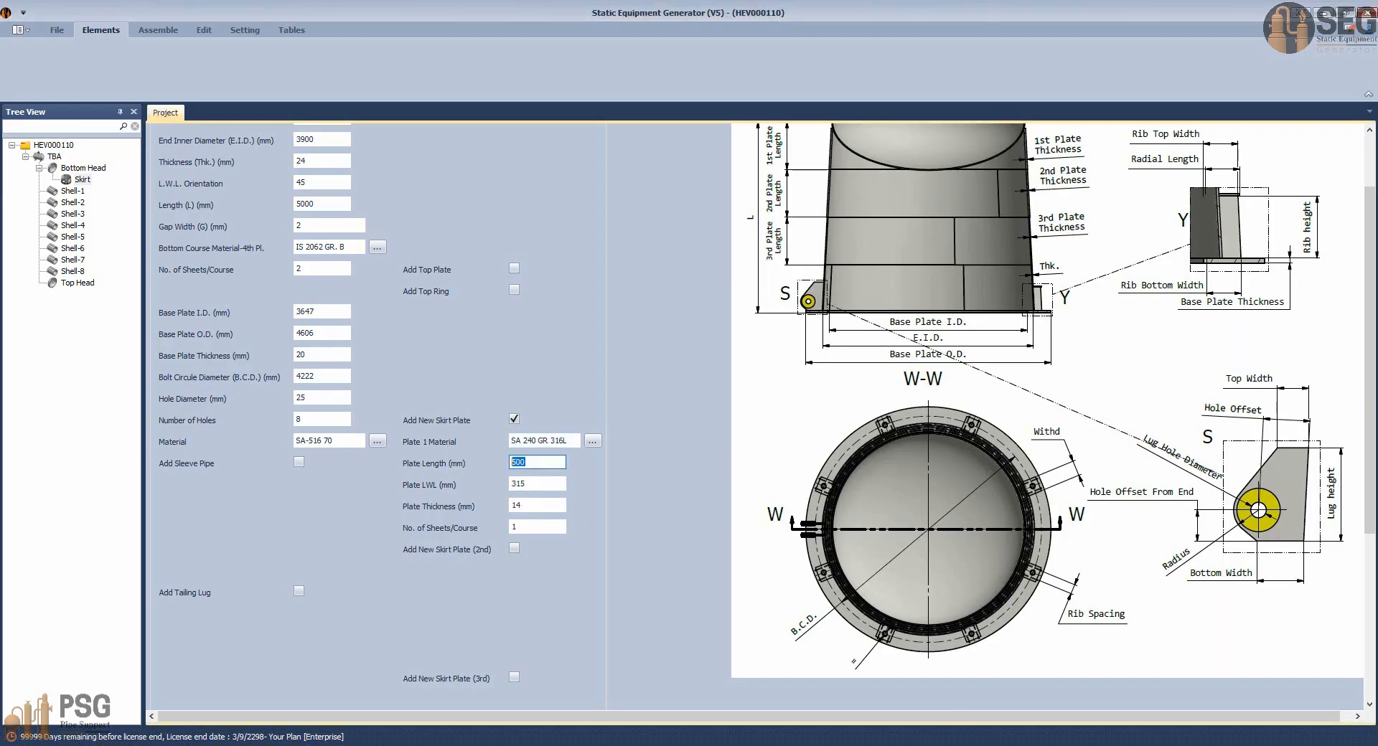
click(950, 744)
click(753, 709)
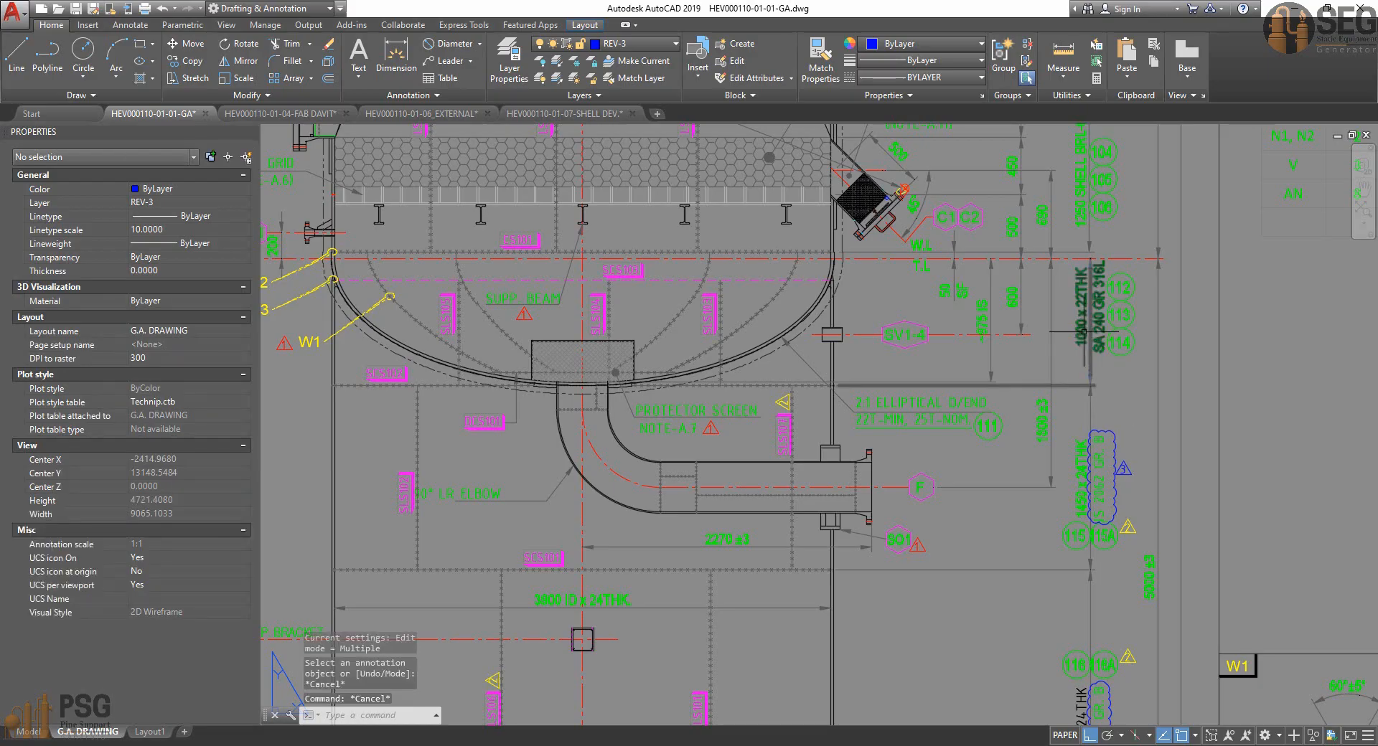
click(1009, 745)
double_click(532, 459)
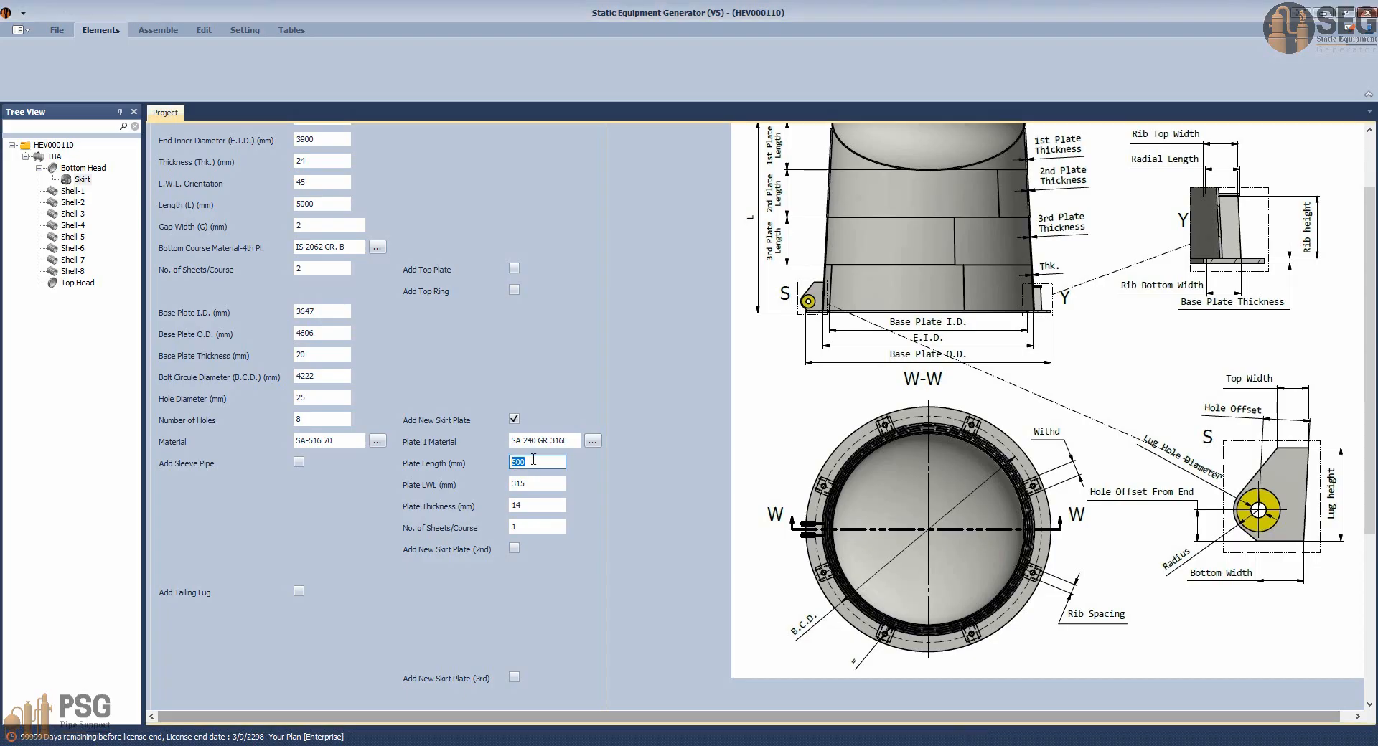
text(1000)
key(Tab)
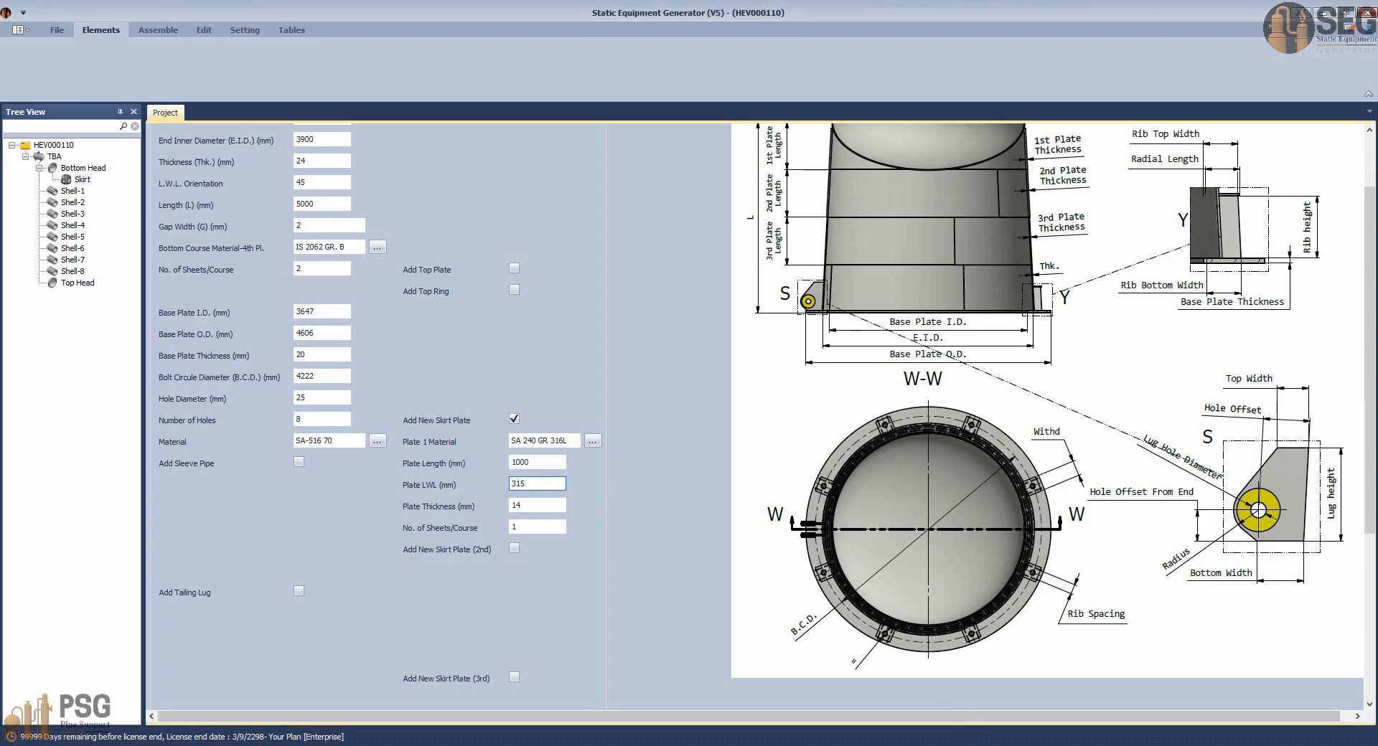
Switch to the general arrangement drawing and examine the upper skirt course's longitudinal seam labels around the bottom head.
mouse_move(996, 745)
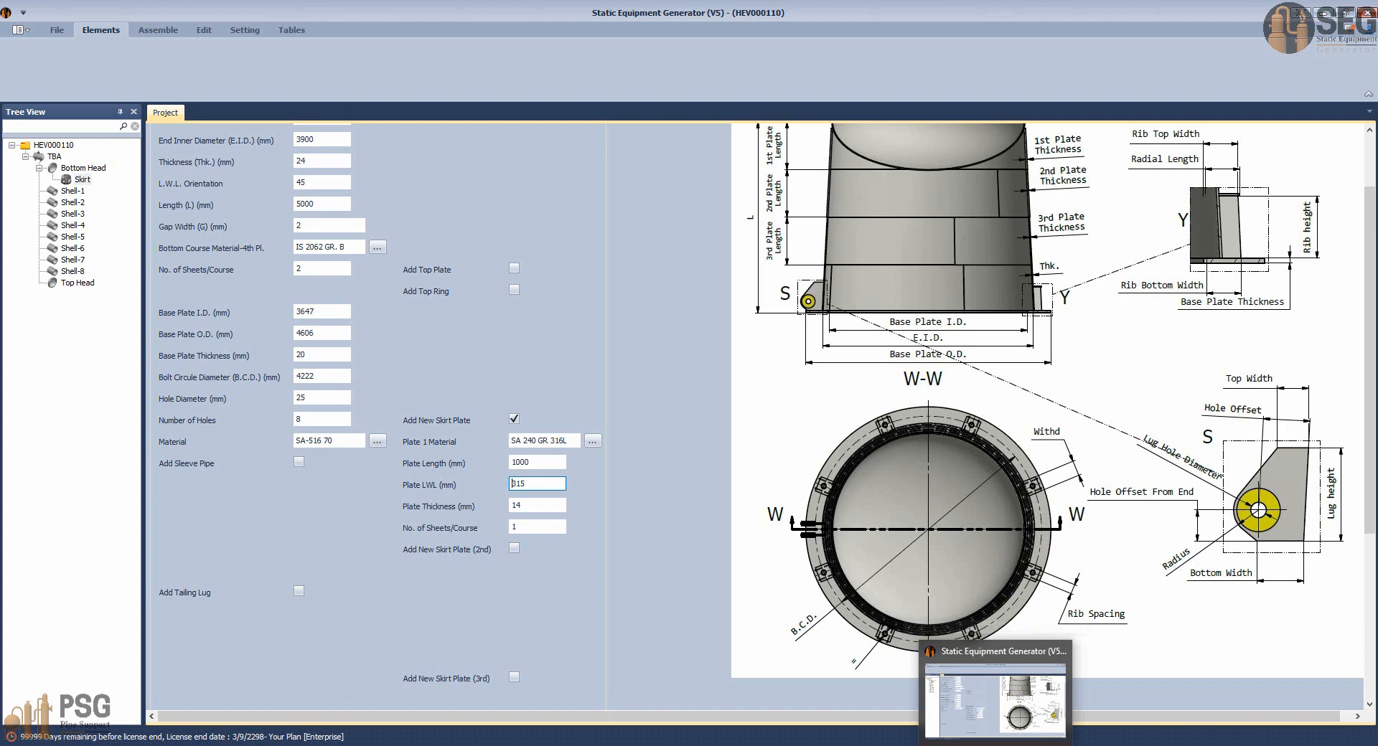
mouse_move(925, 743)
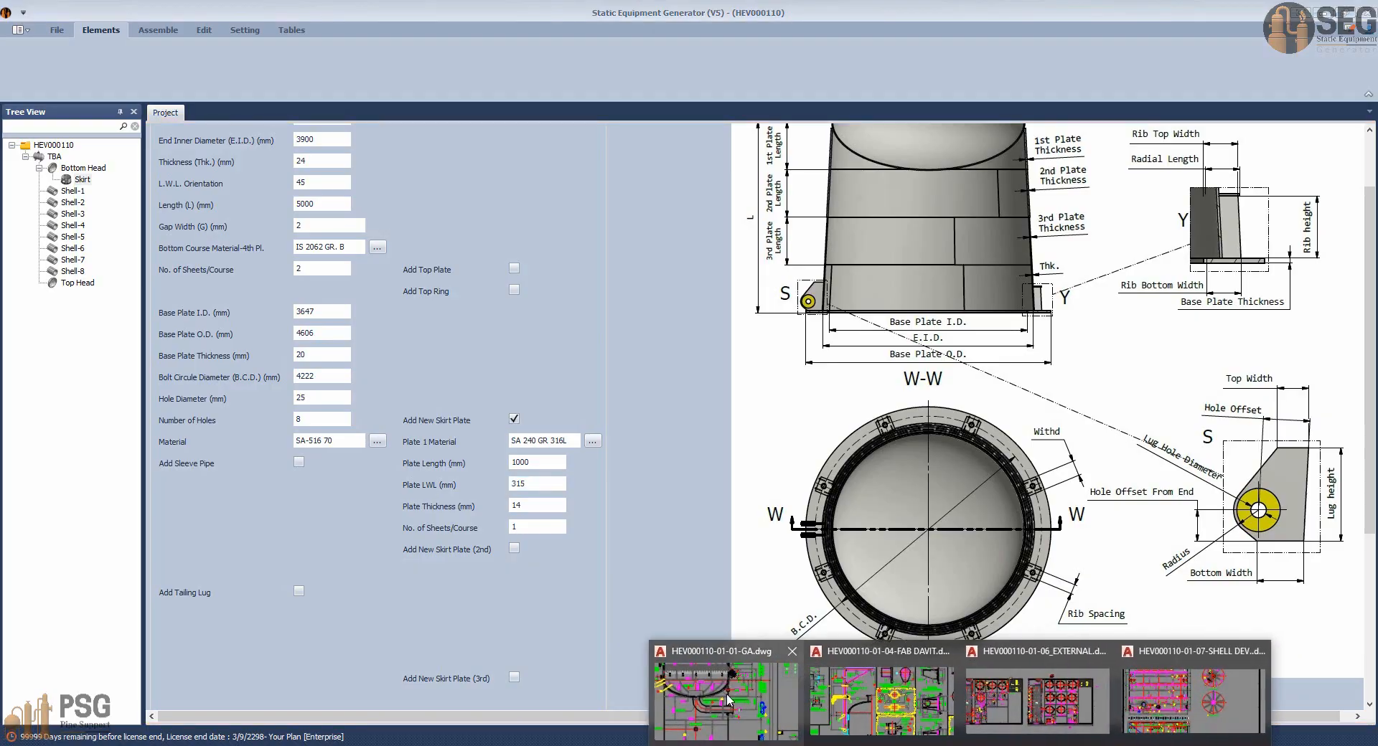
click(757, 697)
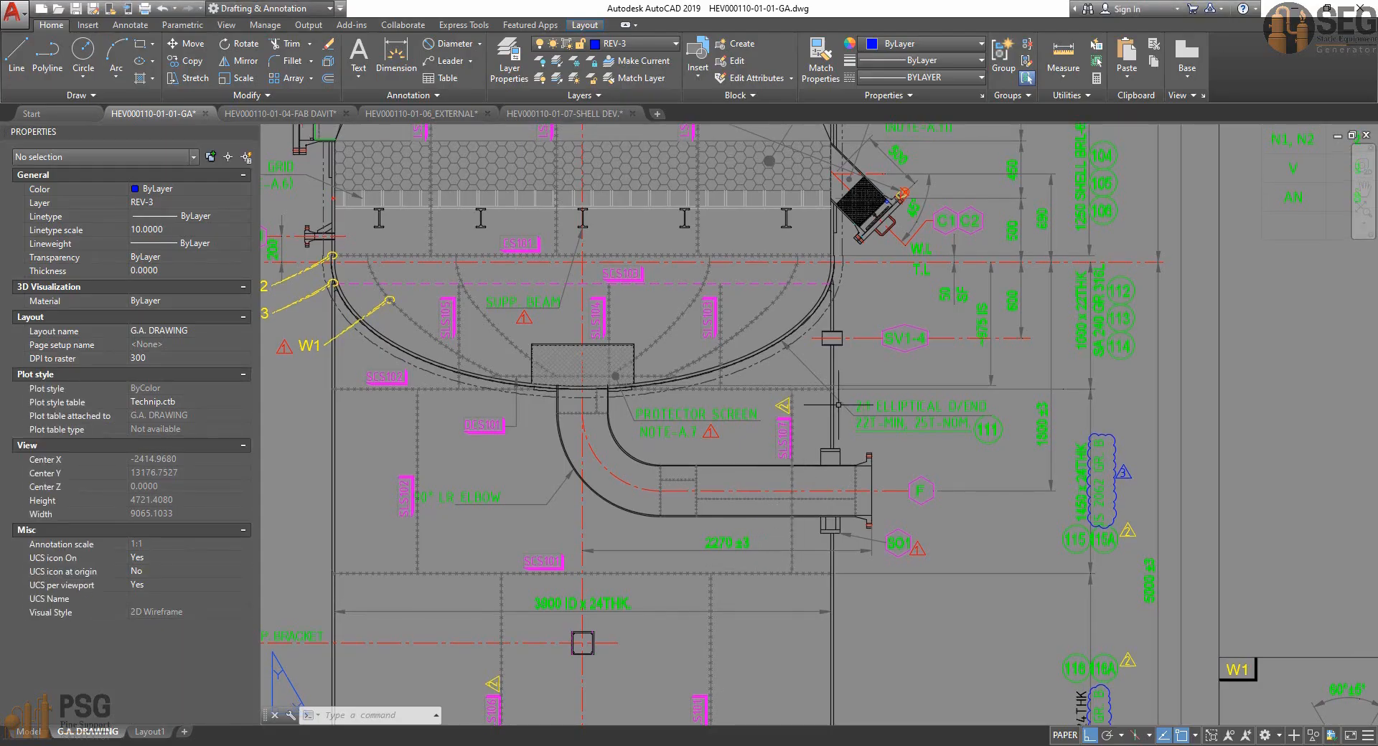
scroll(711, 327, up, 4)
scroll(715, 358, down, 4)
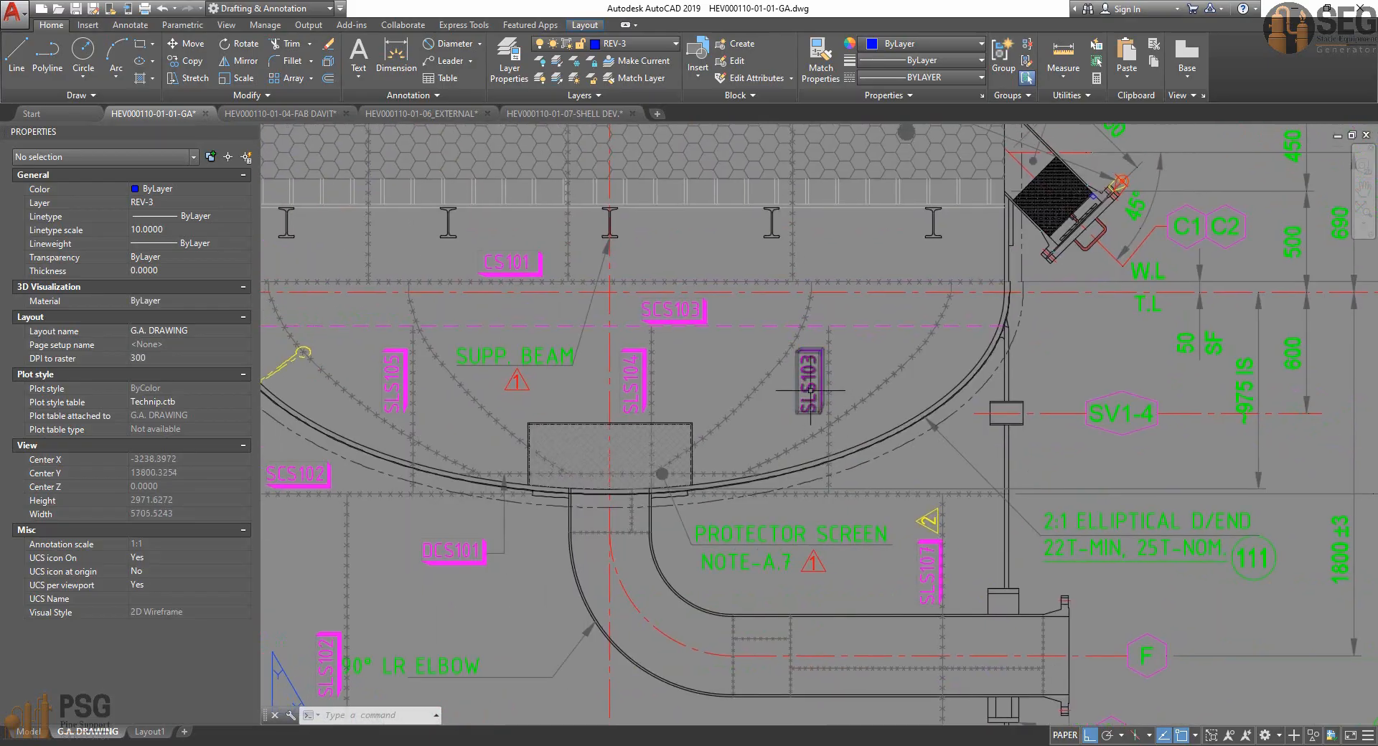
middle_drag(804, 391, 806, 395)
scroll(805, 395, down, 6)
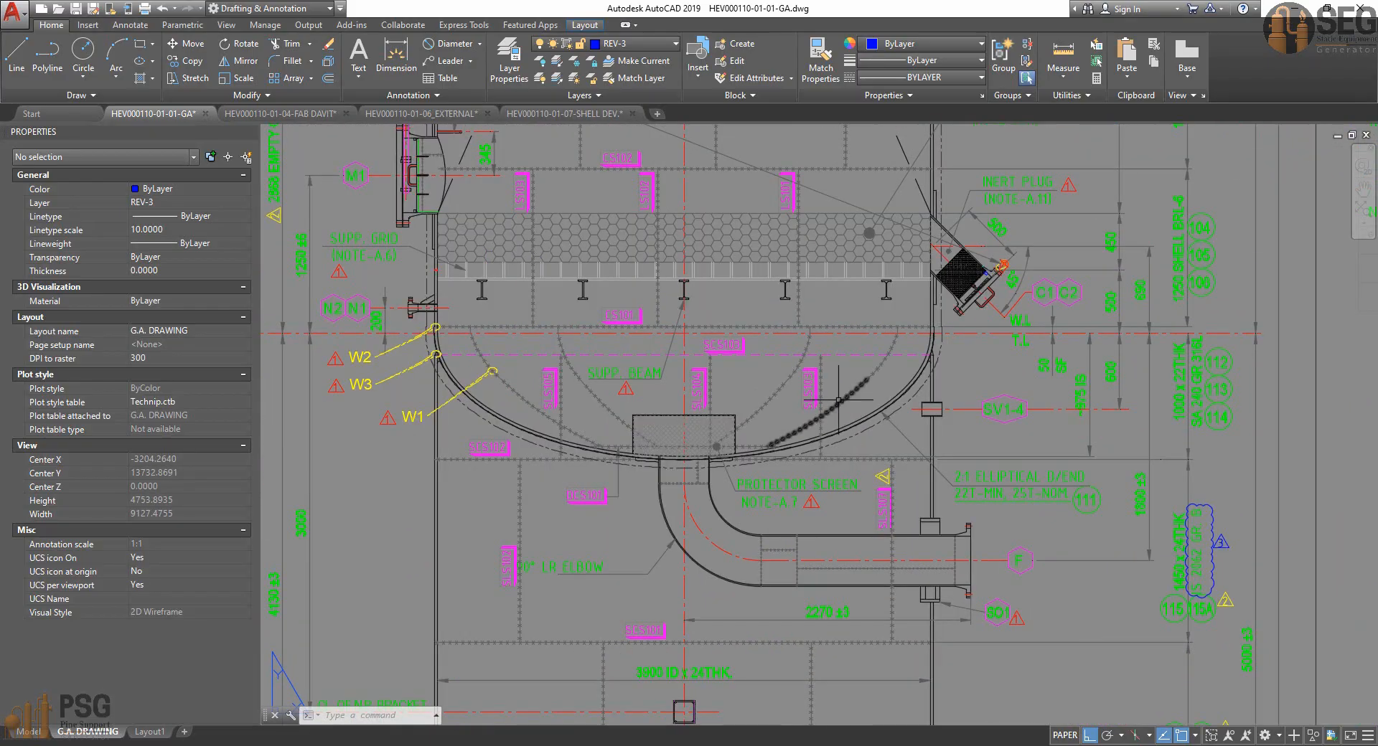
Check the skirt seam orientations in the drawing's plan view, and set the first additional plate's LWL to 45 and thickness to 22 mm.
middle_drag(717, 465, 476, 650)
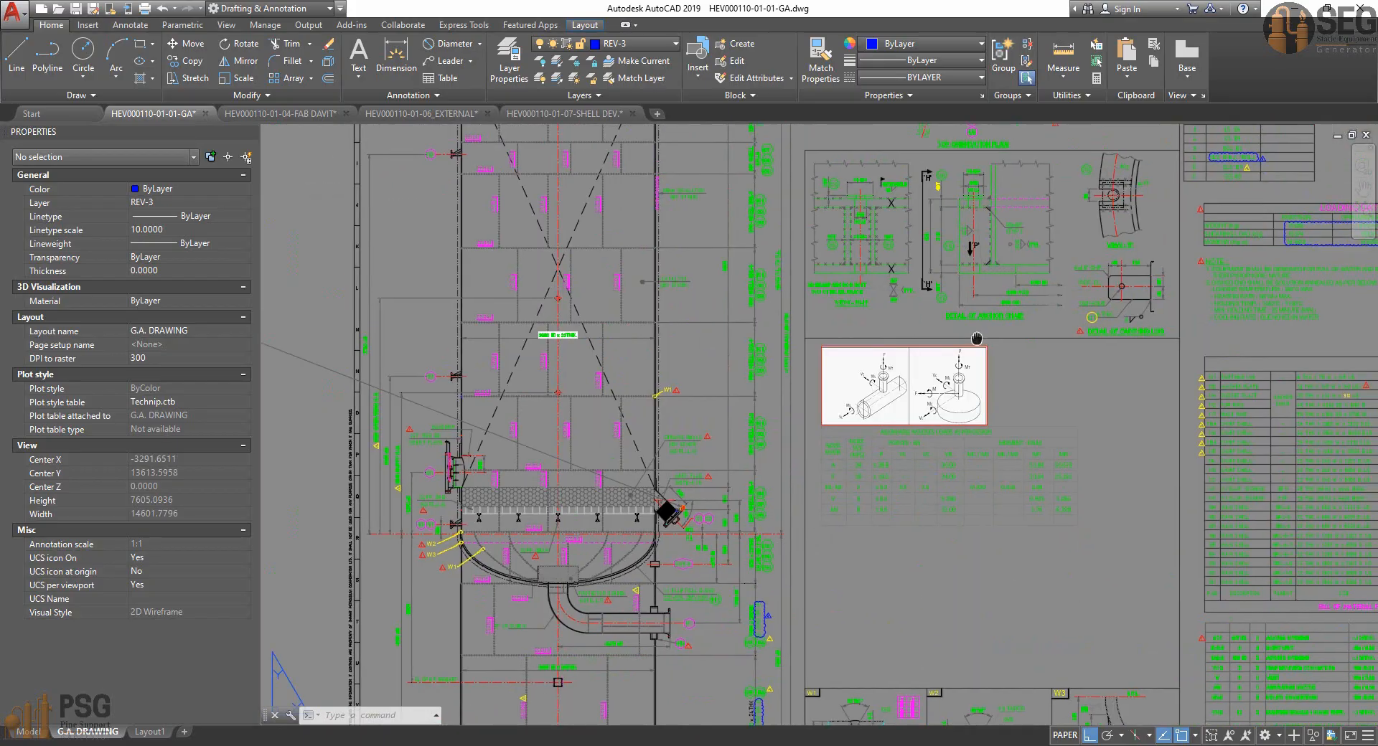
middle_drag(977, 338, 859, 483)
middle_drag(1024, 280, 870, 504)
middle_drag(949, 294, 950, 298)
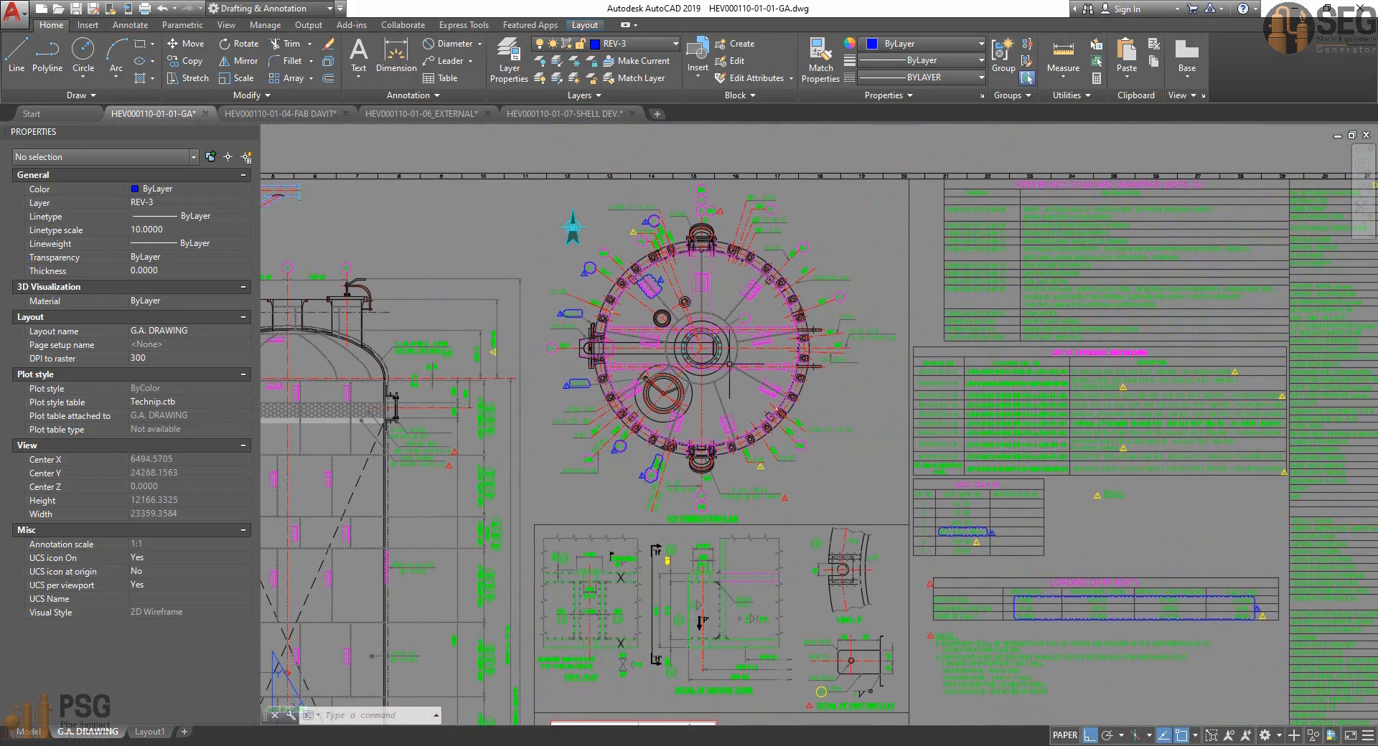
scroll(736, 365, up, 4)
middle_drag(806, 406, 823, 383)
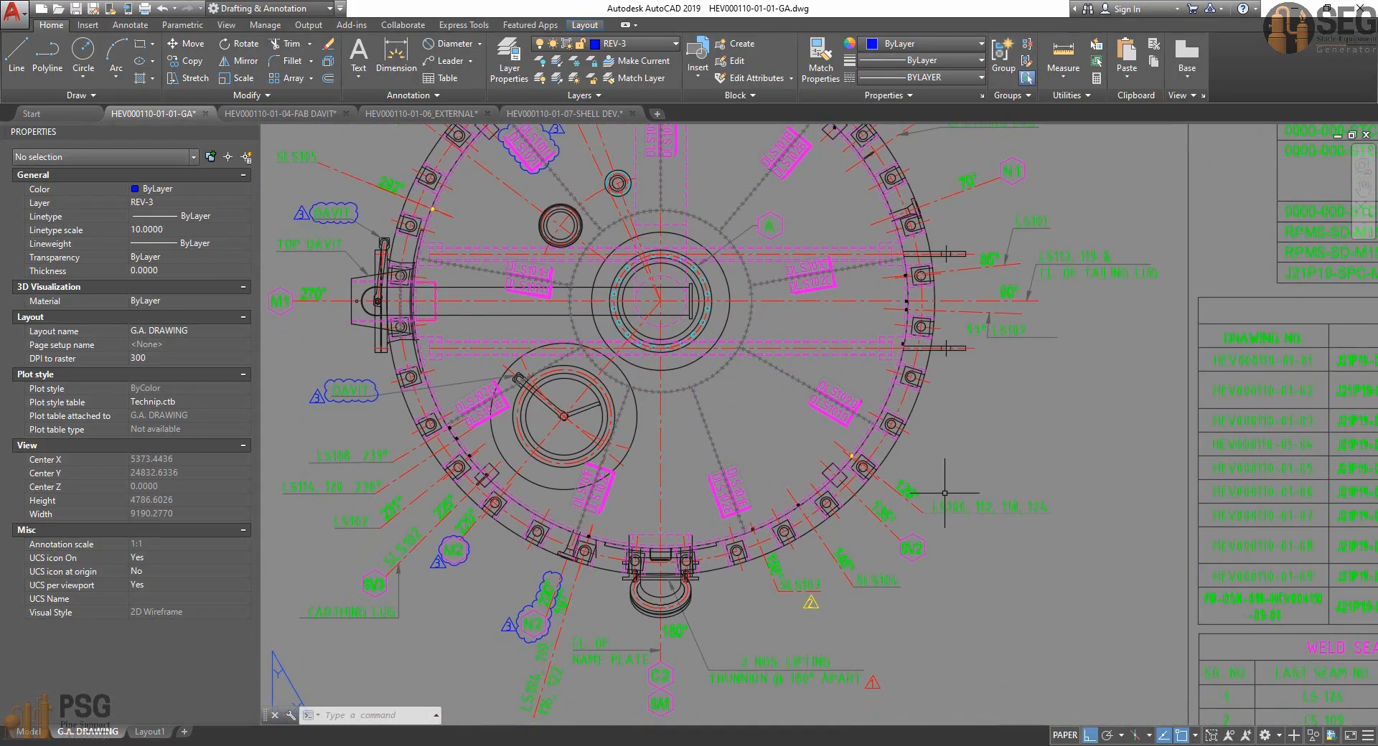
middle_drag(936, 519, 919, 664)
middle_drag(914, 372, 939, 471)
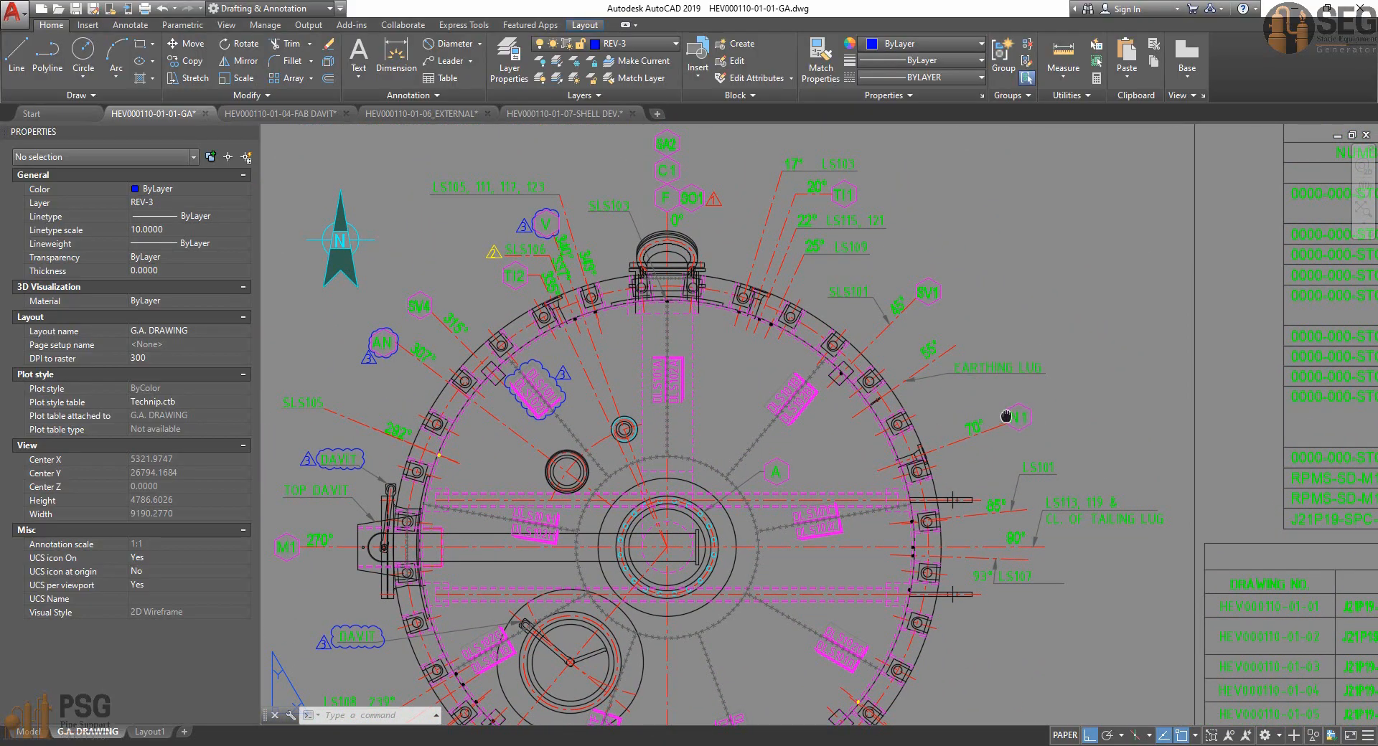
middle_drag(1006, 416, 987, 287)
middle_drag(968, 396, 988, 321)
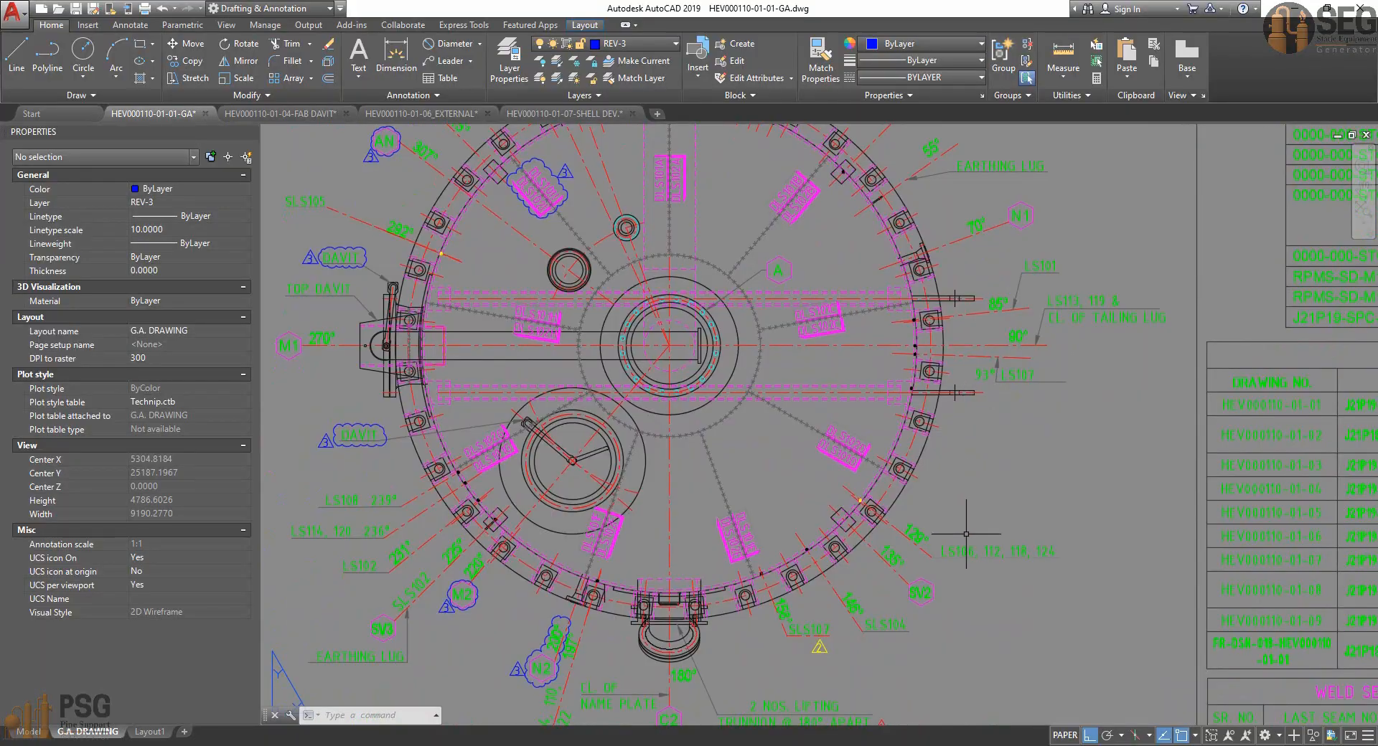
middle_drag(969, 547, 981, 479)
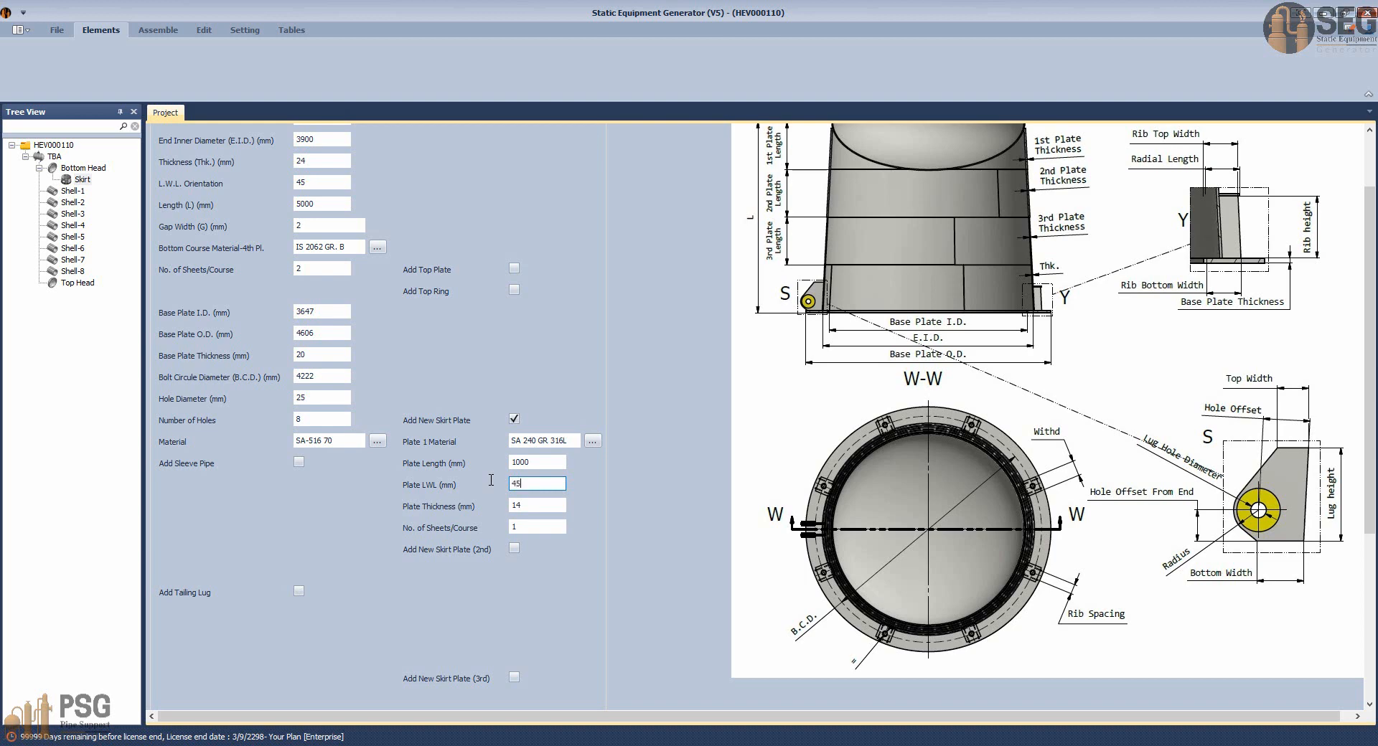
key(Tab)
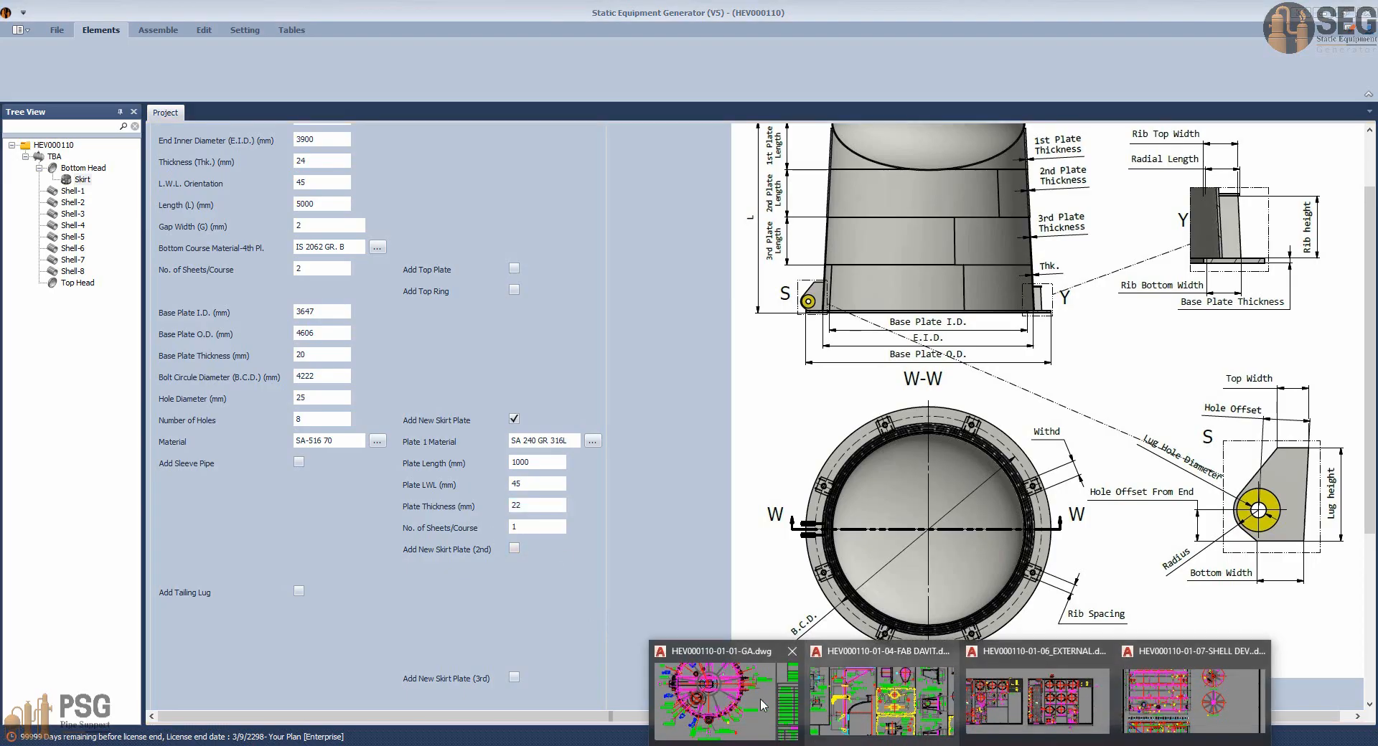
Check the 22 mm thick skirt course's part labels in the general arrangement drawing and set the first additional plate's sheets per course to 3.
click(760, 699)
scroll(736, 696, down, 3)
middle_drag(743, 700, 922, 319)
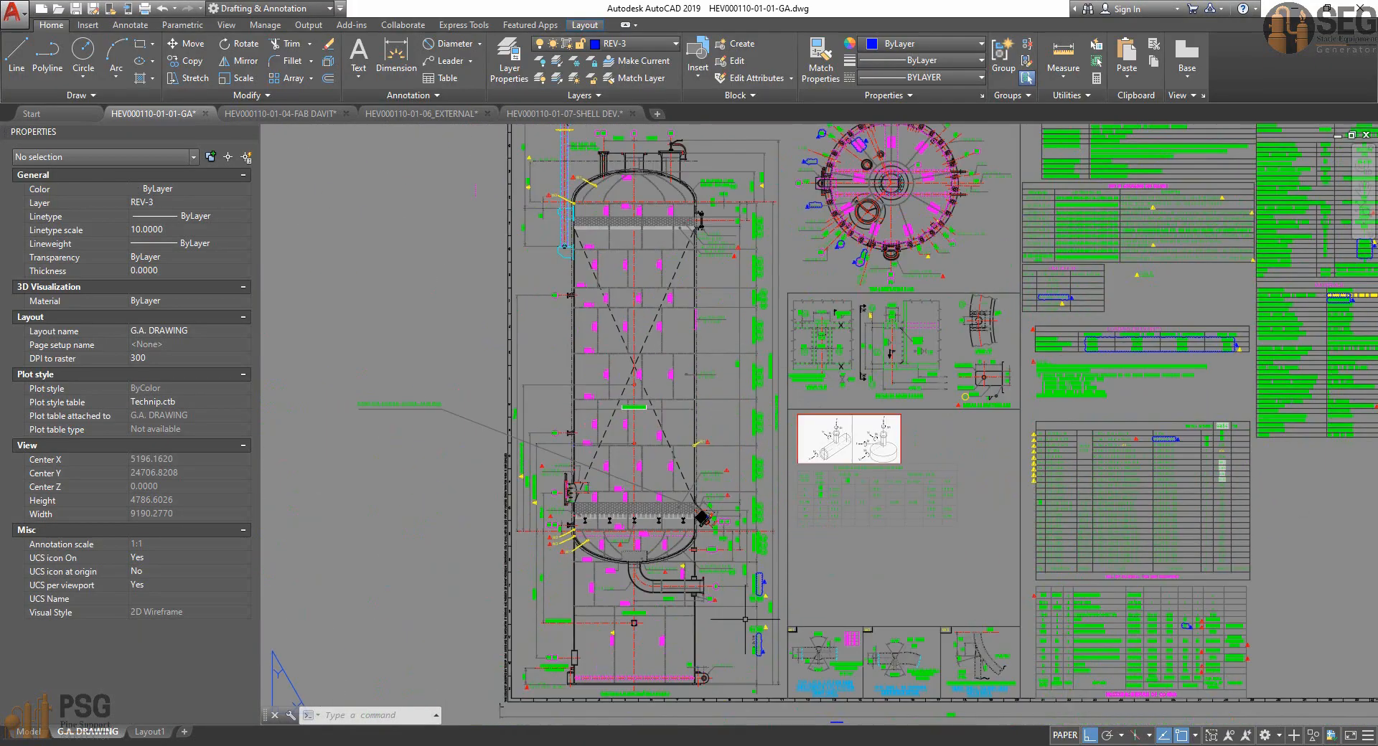
scroll(739, 588, up, 8)
scroll(793, 431, up, 4)
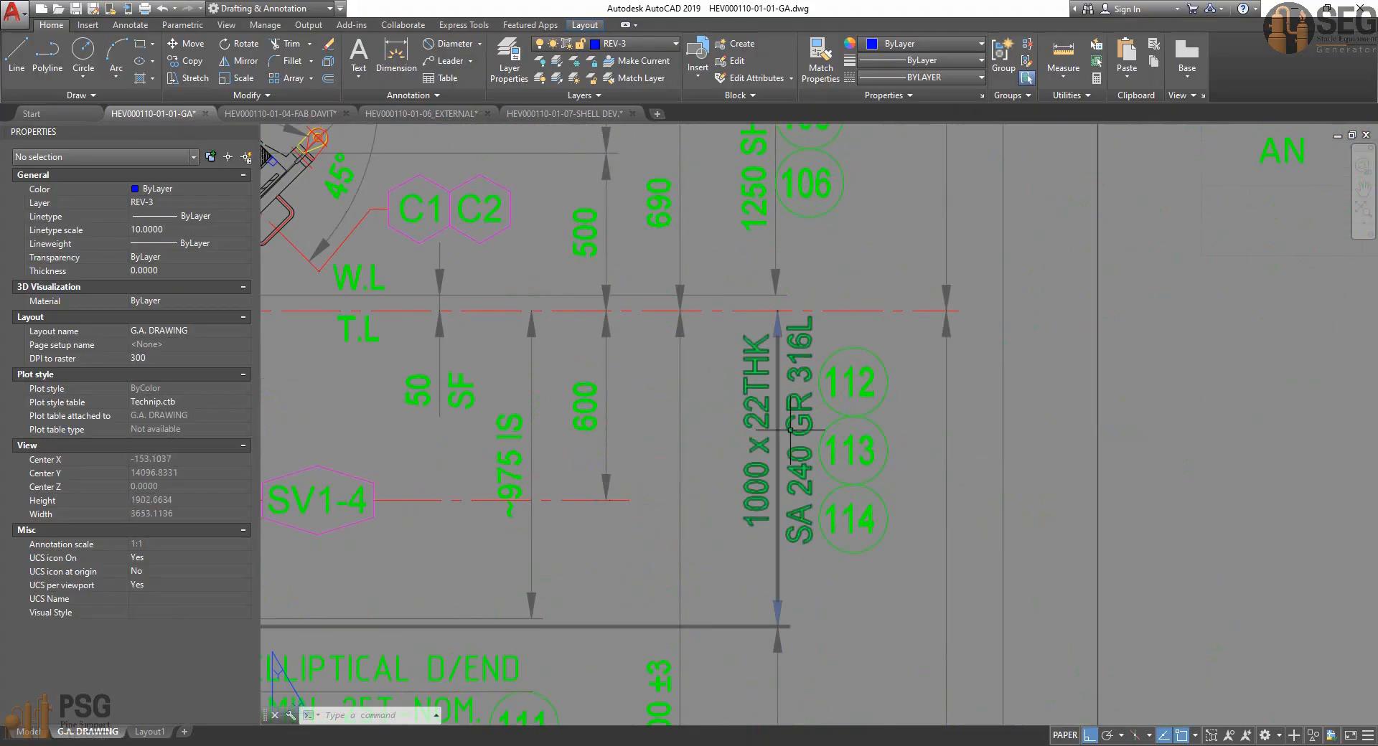
key(alt+Tab)
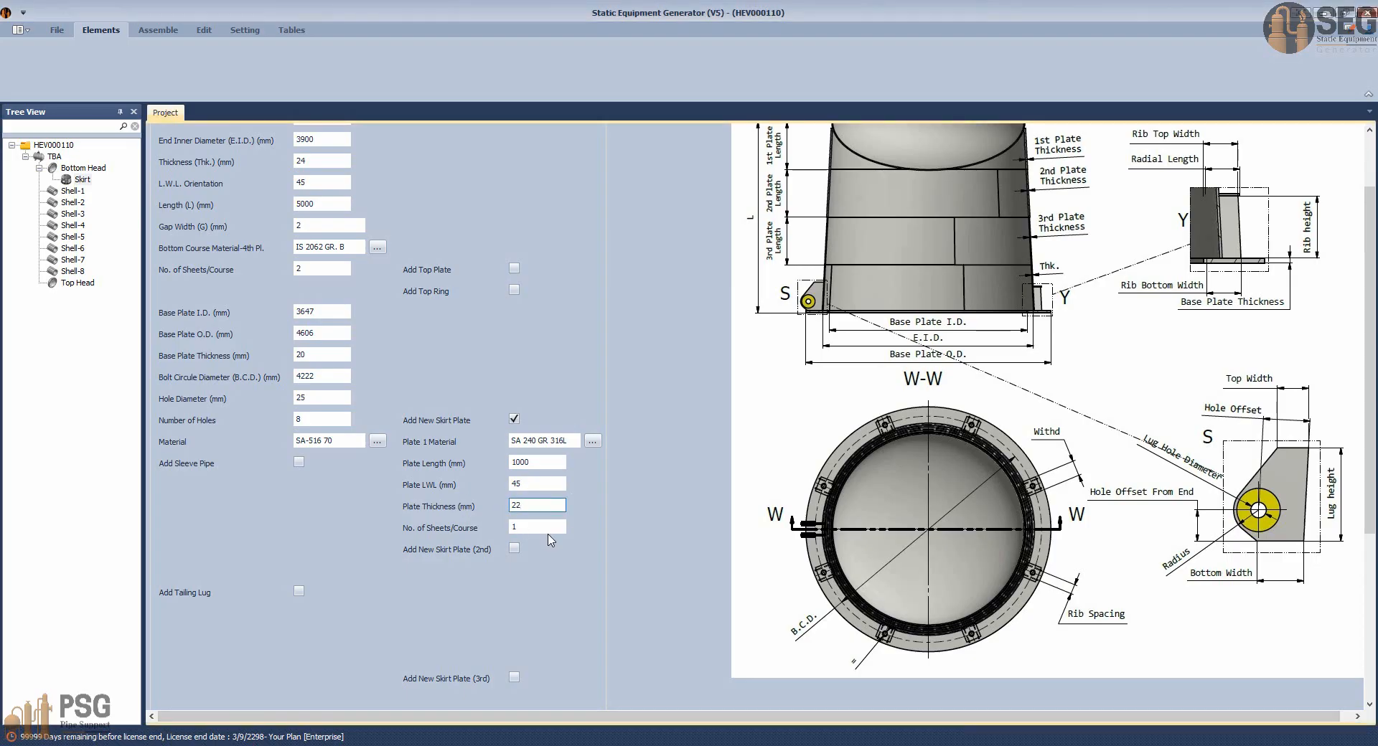
key(Tab)
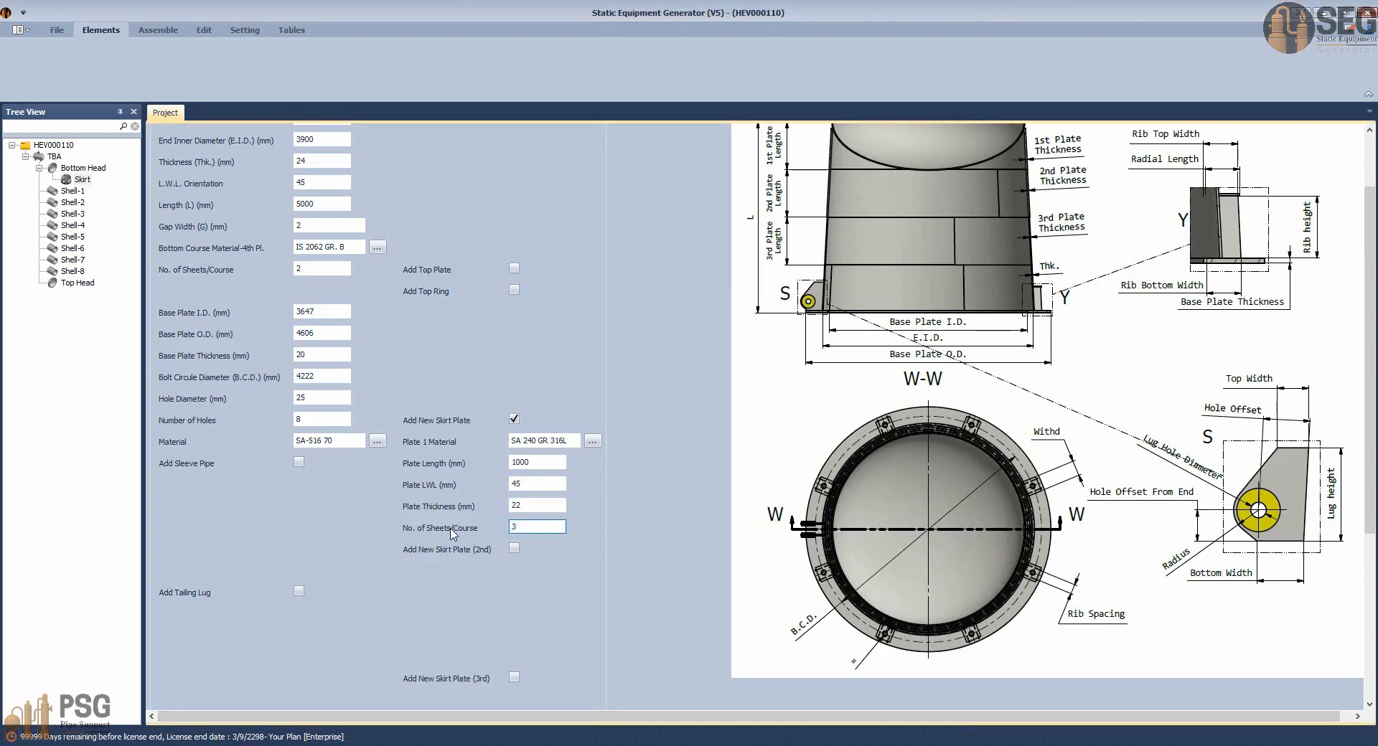
text(3)
Add a second new skirt plate and locate the 1450 x 24THK course's dimension text in the general arrangement drawing.
click(514, 549)
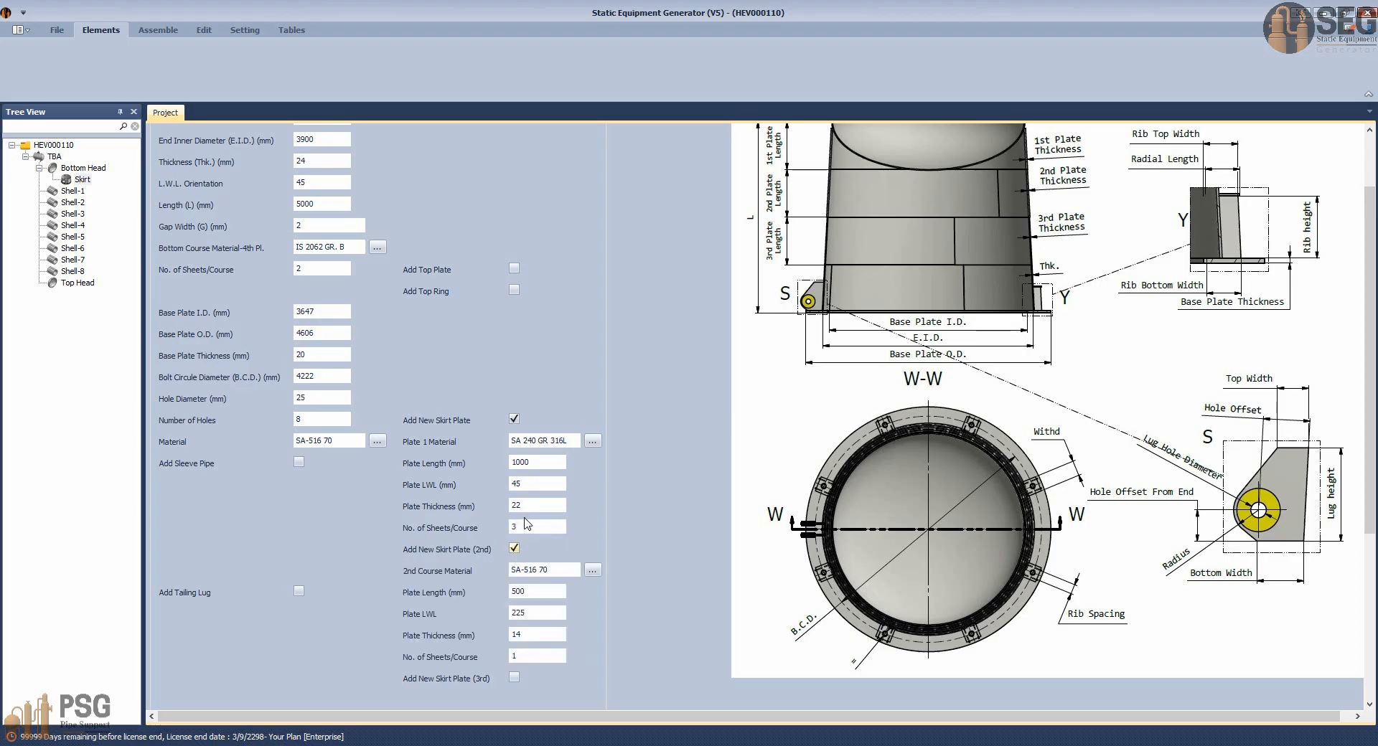
scroll(526, 524, down, 1)
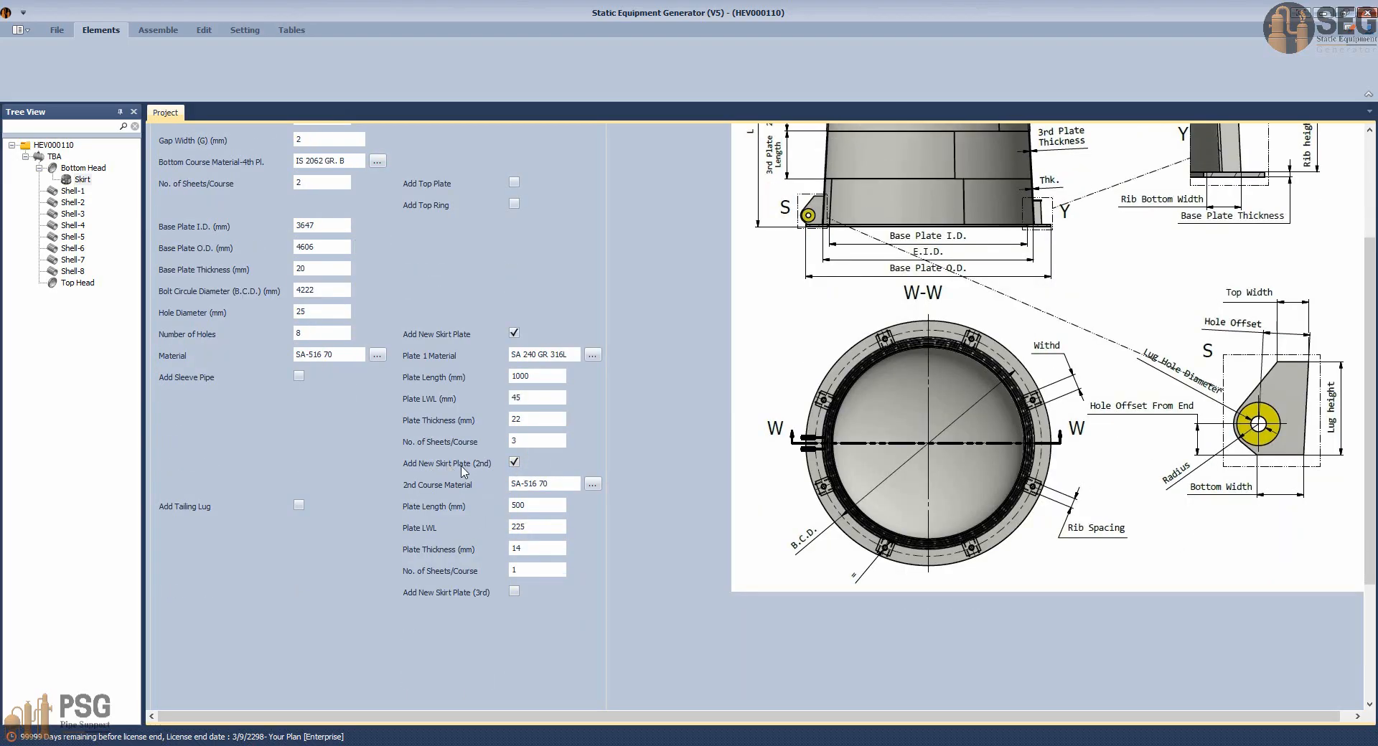
click(962, 745)
click(758, 697)
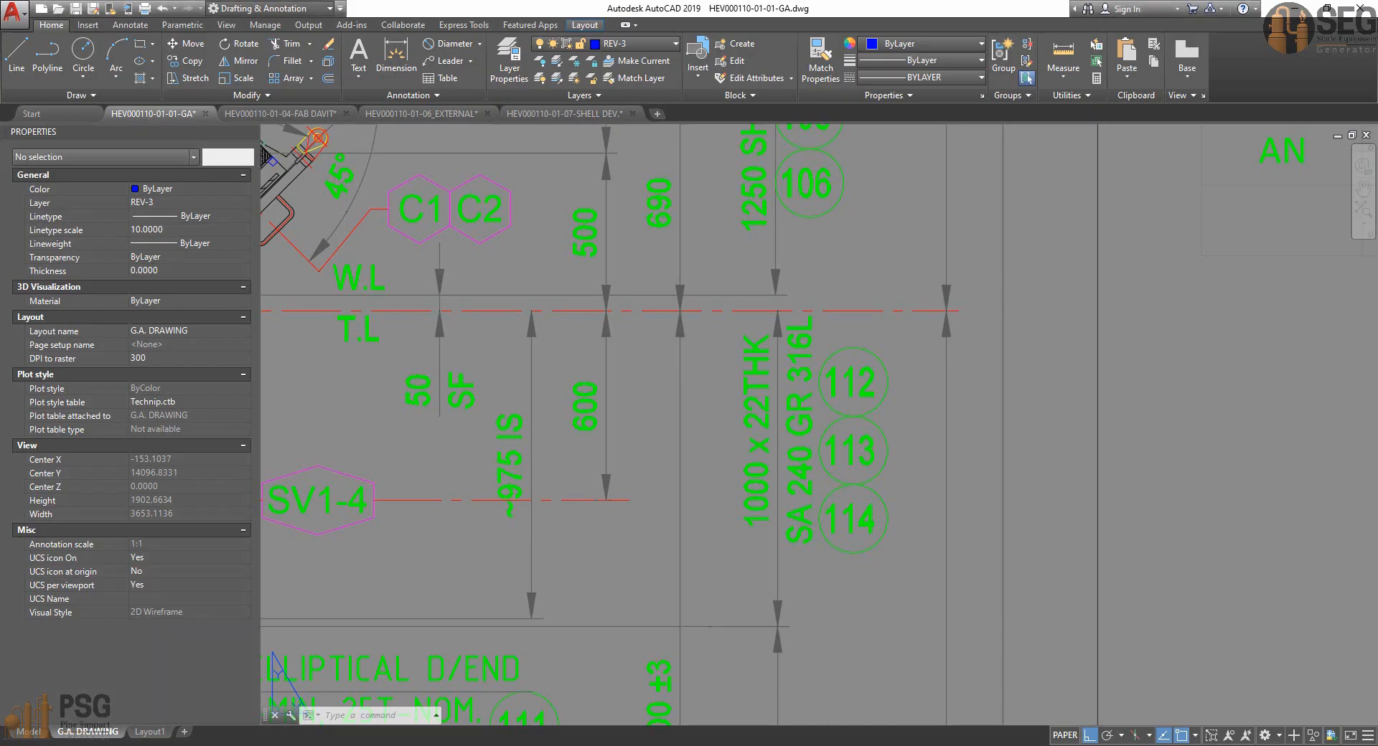
scroll(811, 478, down, 4)
middle_drag(805, 578, 787, 472)
scroll(787, 472, up, 4)
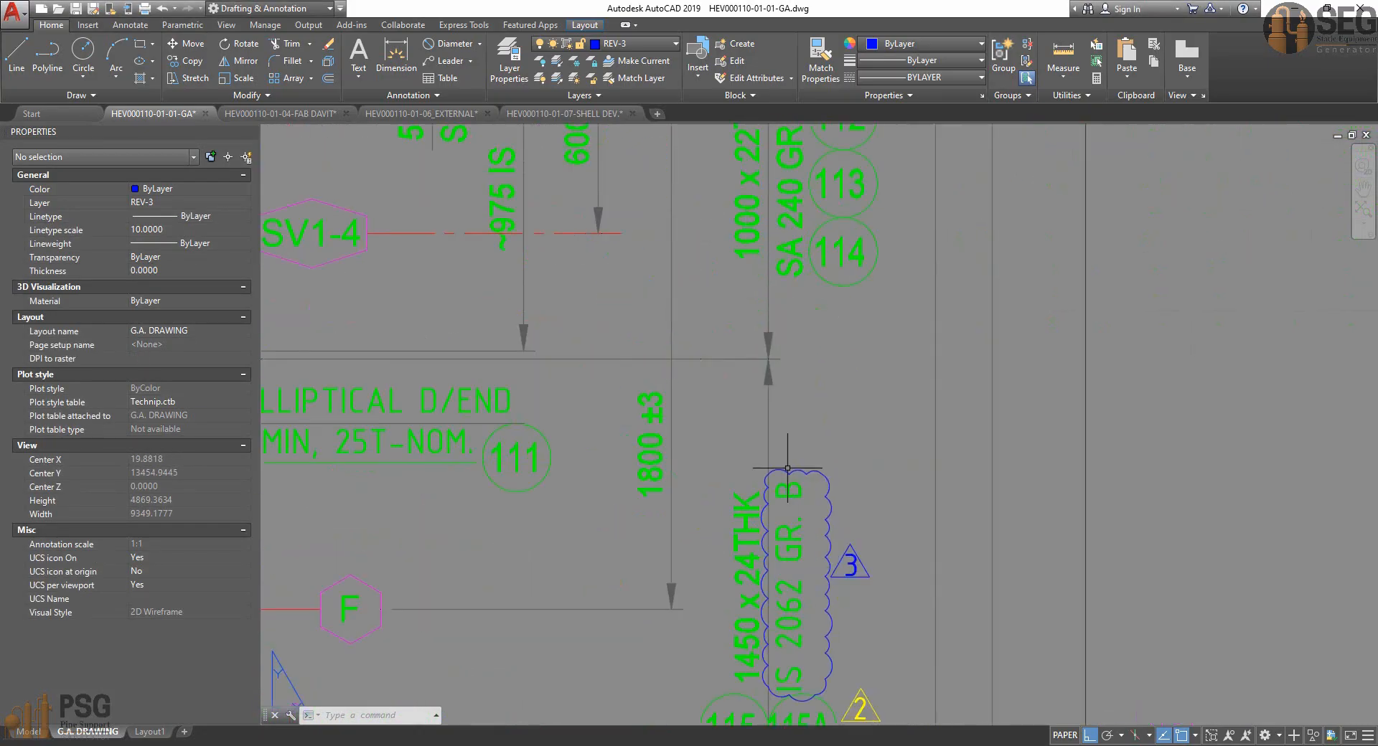
Copy IS 2062 GR. B from the 24 mm thick course's dimension text in the drawing into the skirt's 2nd Course Material.
double_click(797, 539)
triple_click(757, 604)
key(ctrl+c)
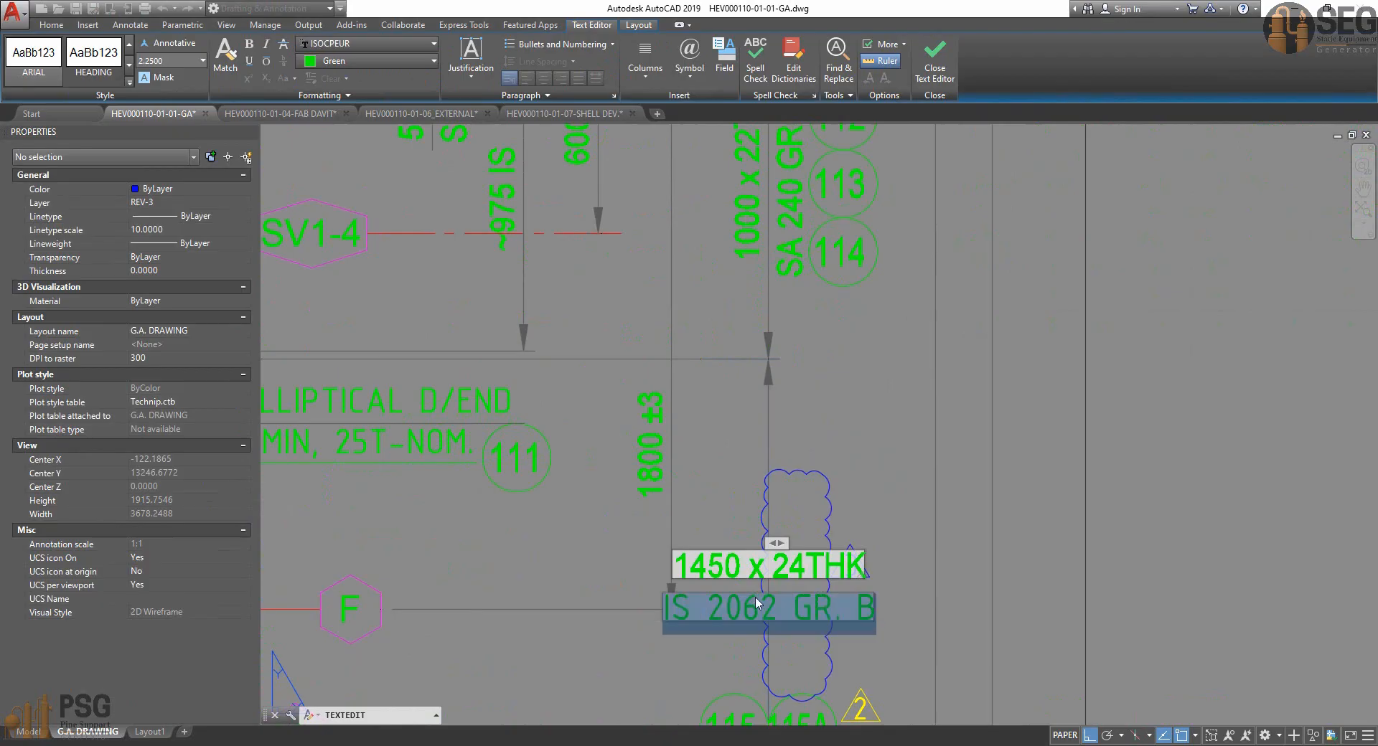
click(882, 510)
key(alt+Tab)
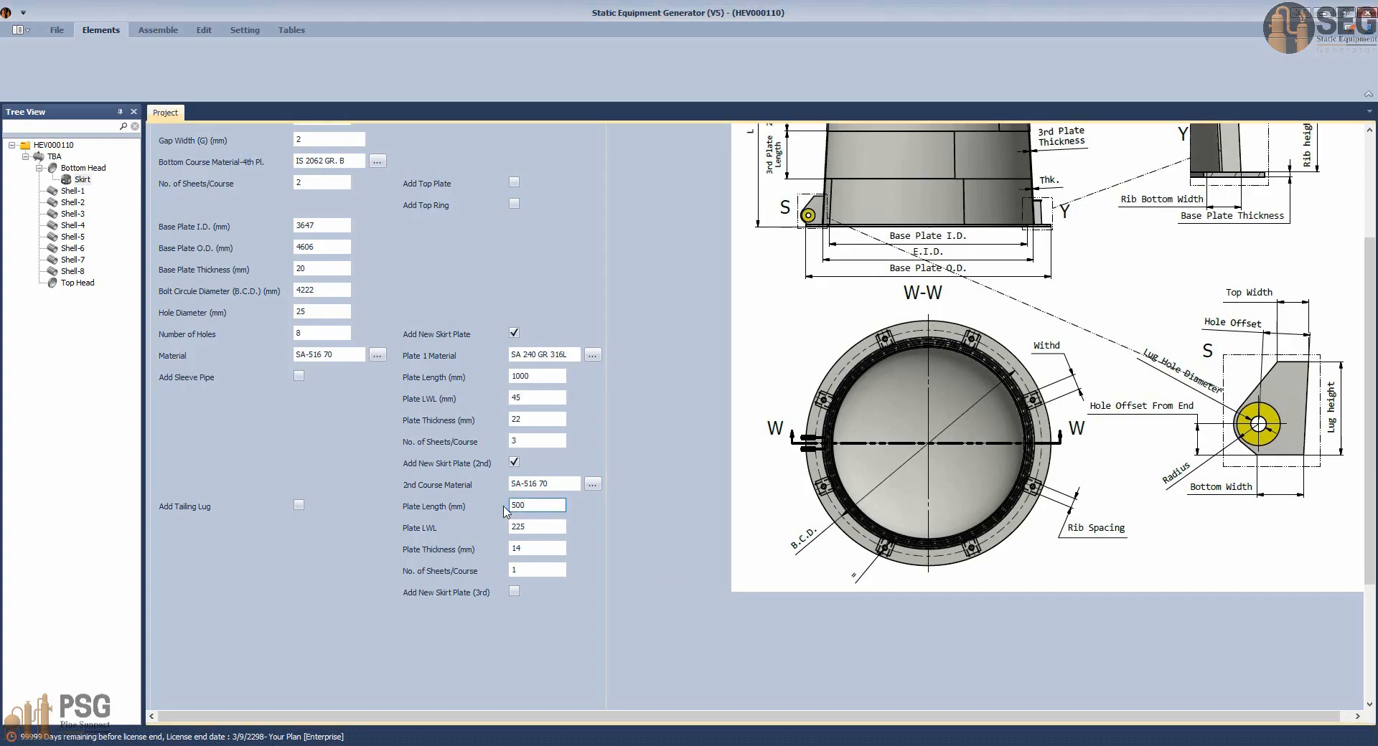
drag(562, 485, 468, 497)
key(ctrl+v)
Check the drawing and set the second additional plate's length to 1450 mm, LWL to 90, thickness to 24 mm and sheets per course to 2.
click(519, 506)
mouse_move(961, 743)
click(750, 697)
scroll(748, 566, down, 2)
middle_drag(748, 564, 740, 485)
key(alt+Tab)
key(Tab)
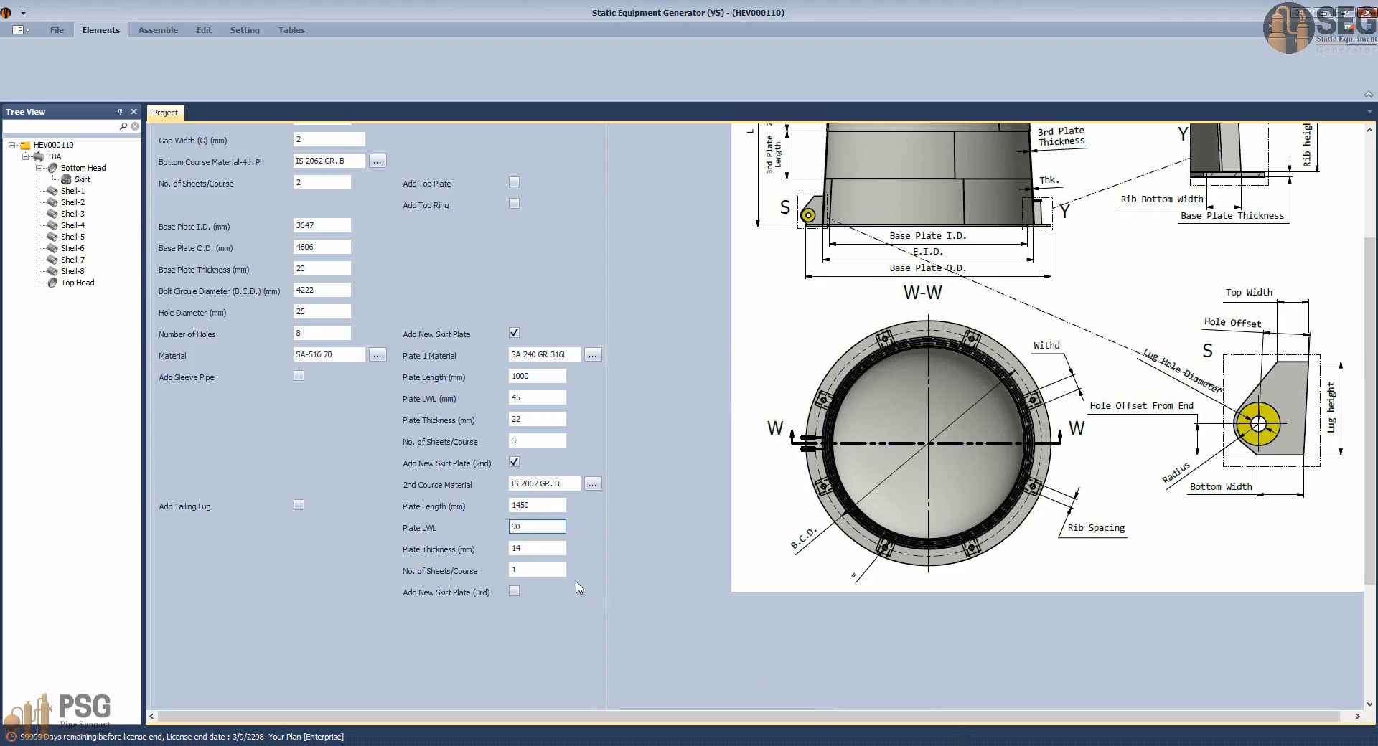
key(Tab)
key(Tab)
Check the base plate dimensions in the drawing's anchor chair detail and set the skirt's Base Plate I.D. to 3788 mm.
scroll(447, 465, up, 3)
double_click(320, 404)
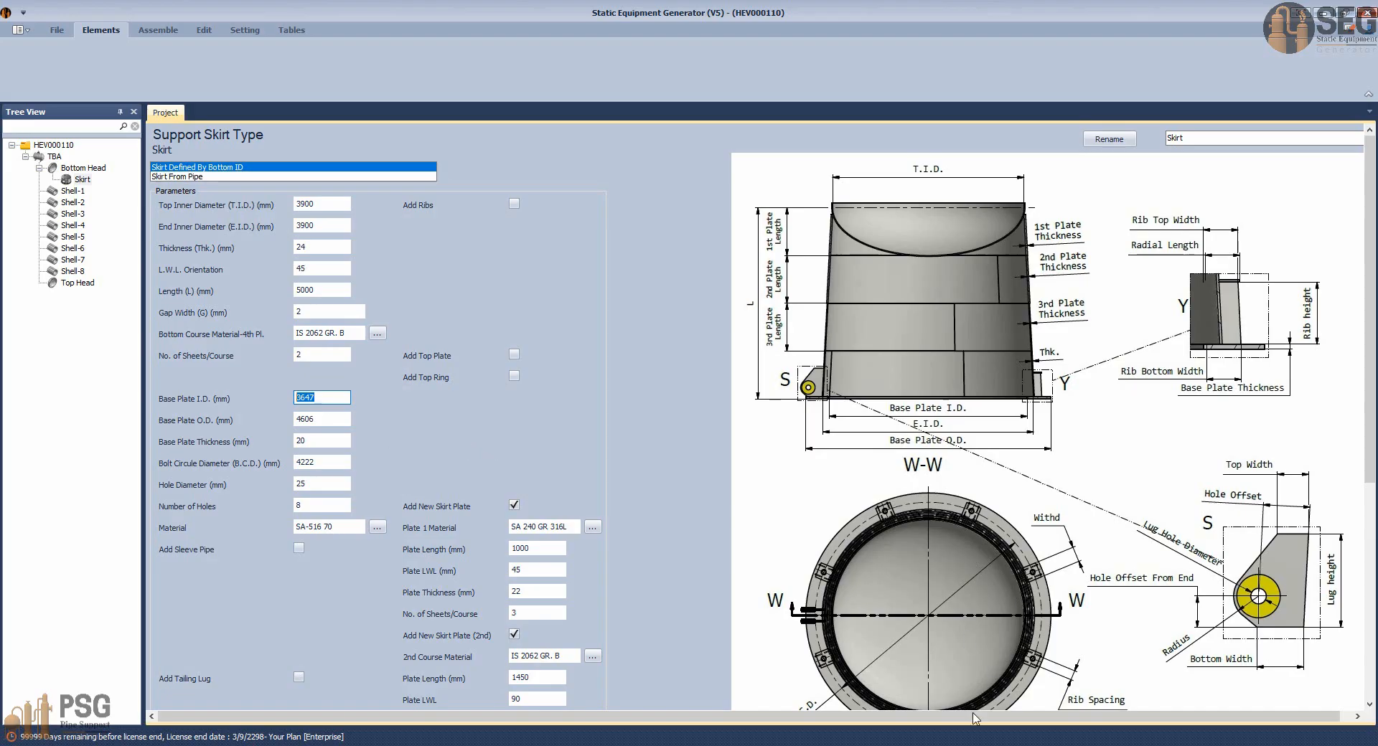
click(951, 745)
click(763, 701)
middle_drag(912, 413, 632, 562)
mouse_move(1057, 257)
middle_down()
mouse_move(766, 450)
mouse_move(802, 637)
middle_up()
scroll(763, 323, up, 5)
middle_drag(795, 376, 812, 418)
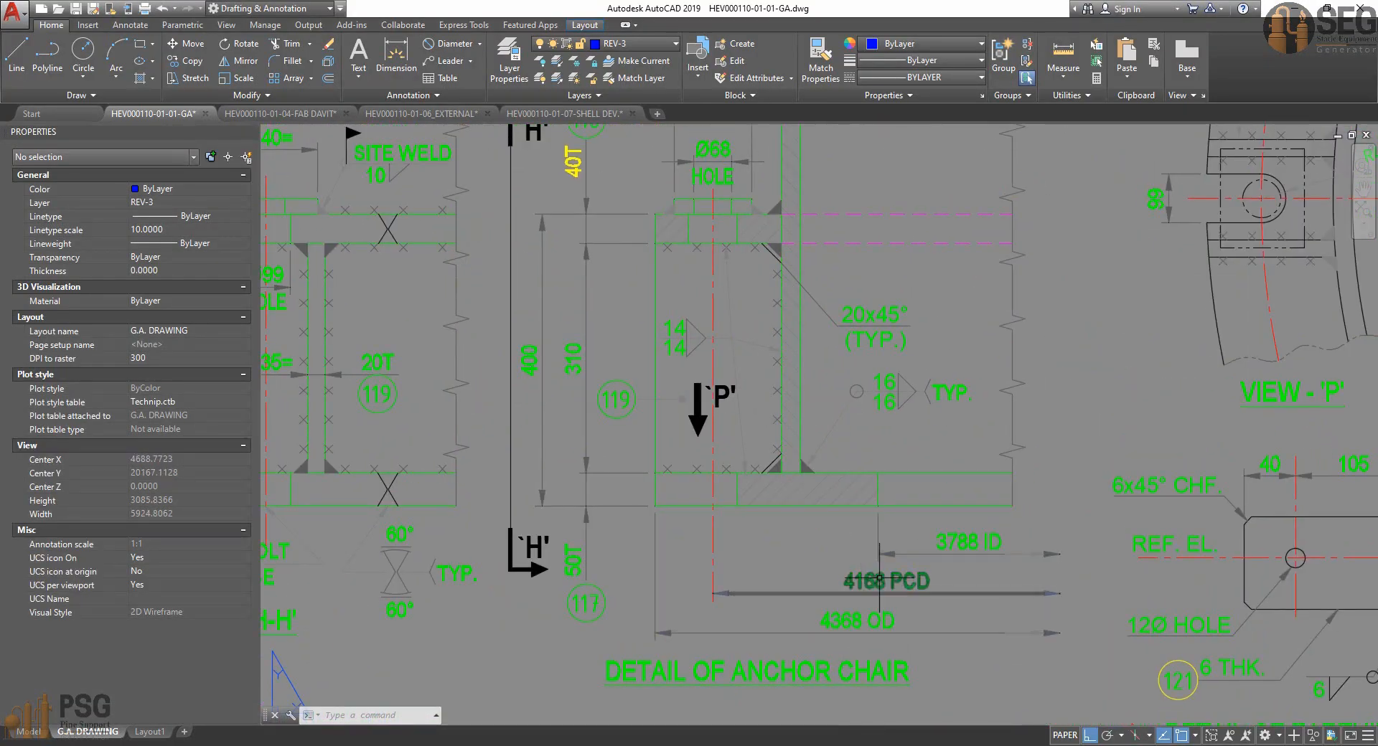
key(alt+Tab)
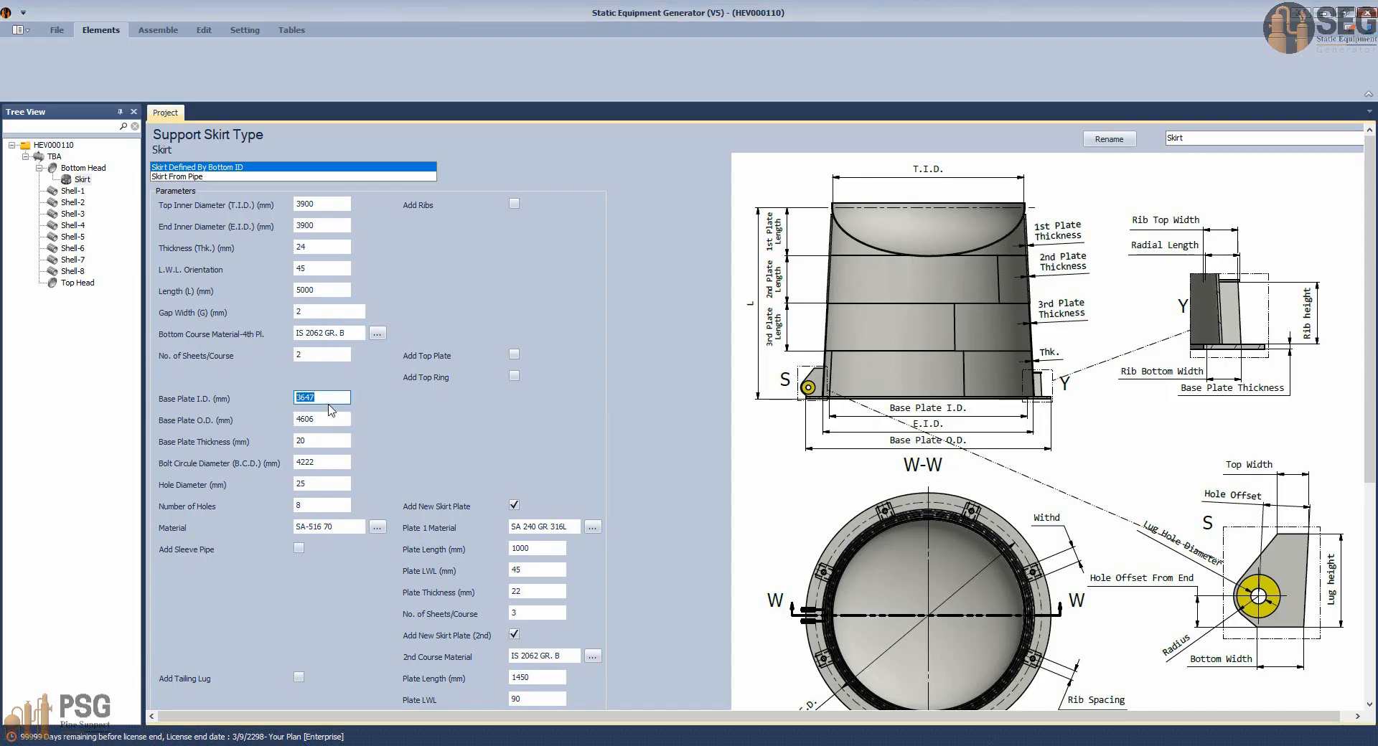
text(37)
Set the base plate's O.D. to 4368 mm, thickness to 50 mm, bolt circle diameter to 4168 mm and hole diameter to 99 mm.
click(334, 420)
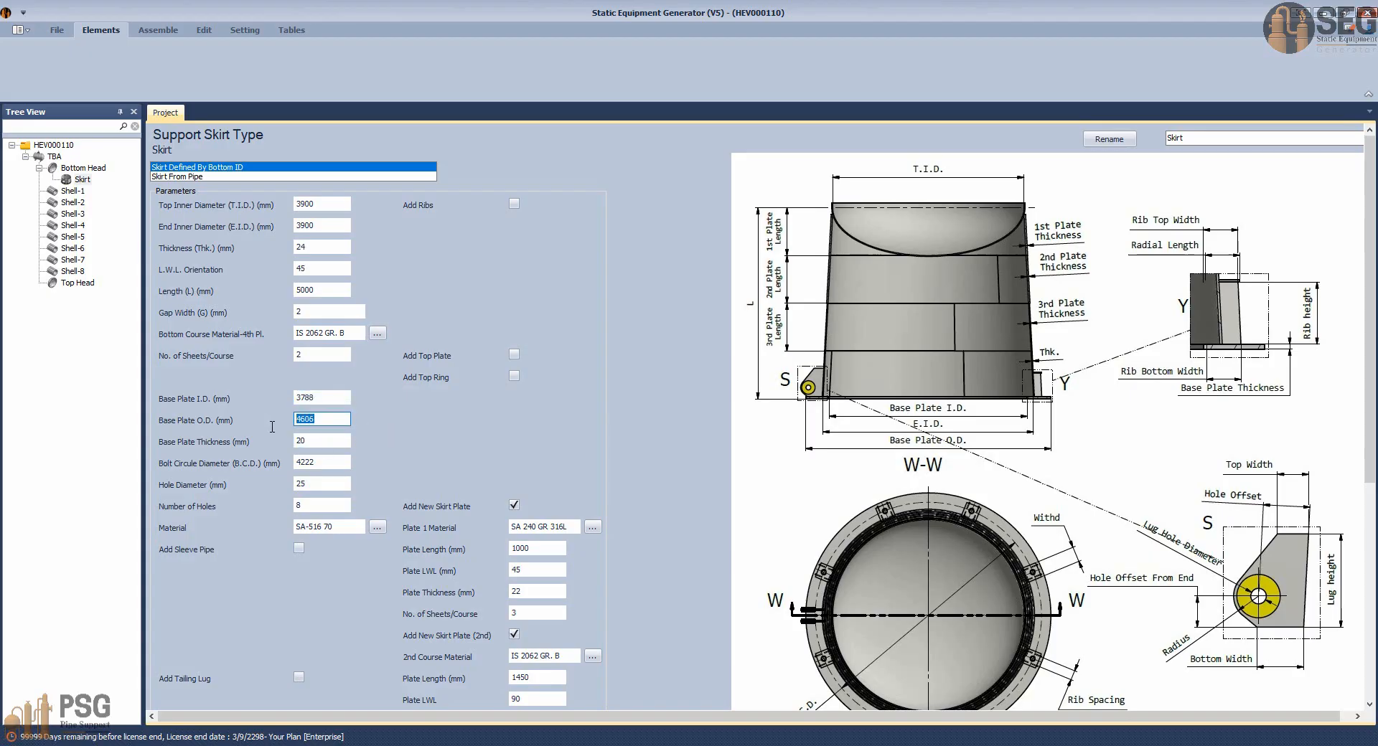
text(4)
key(Tab)
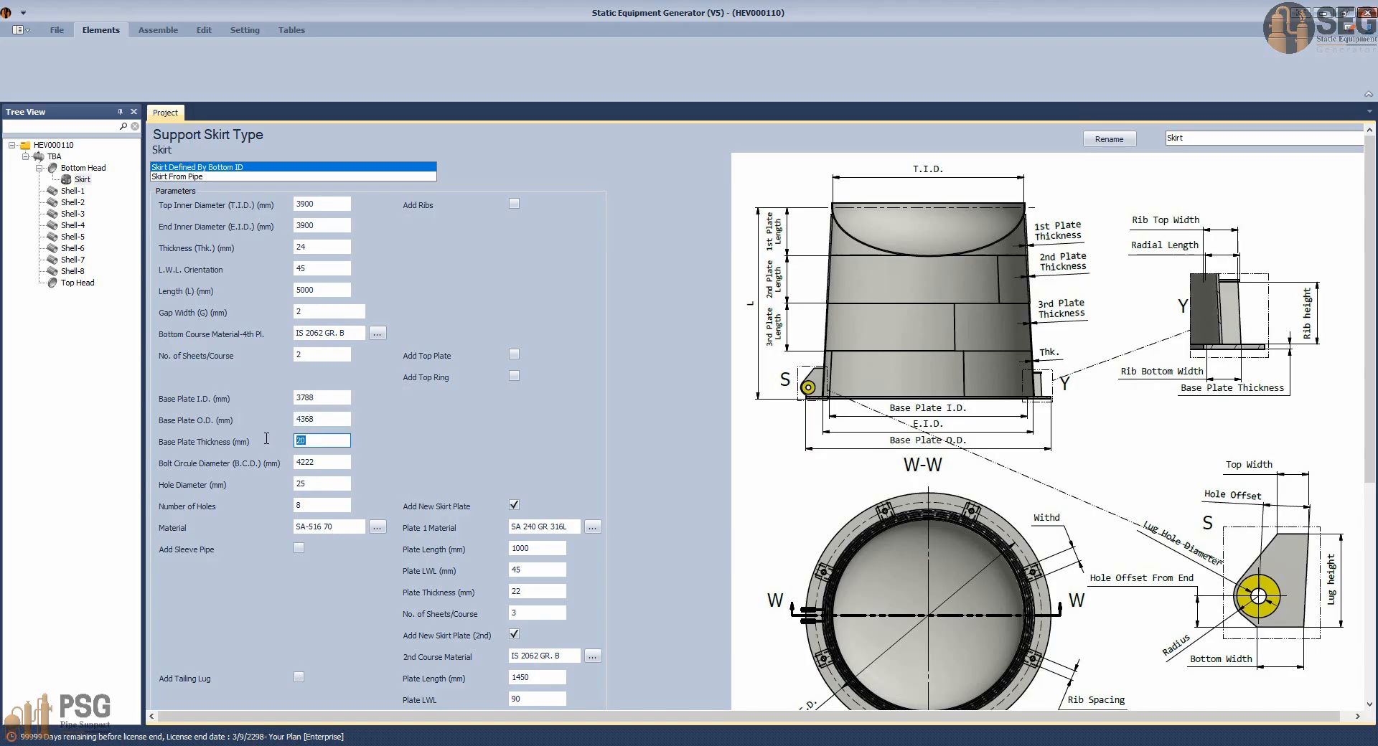
key(Tab)
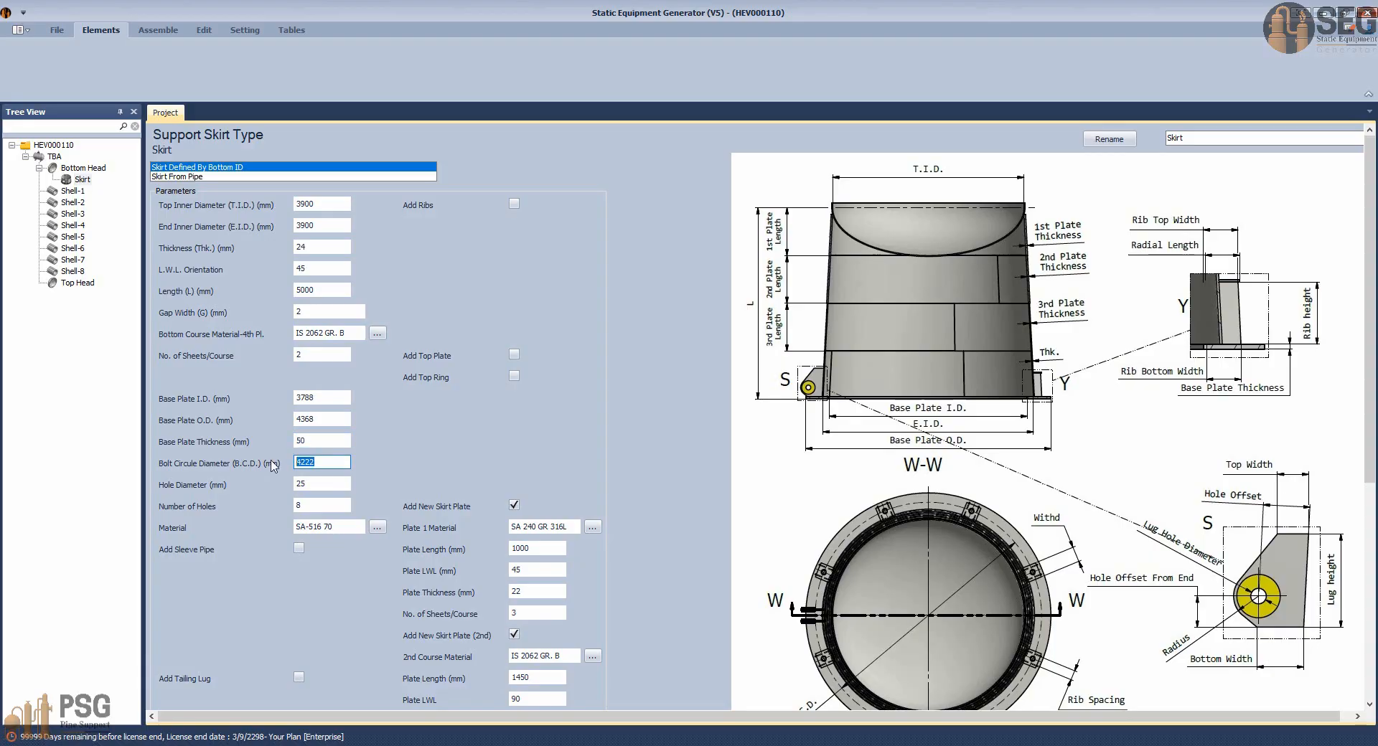
click(318, 486)
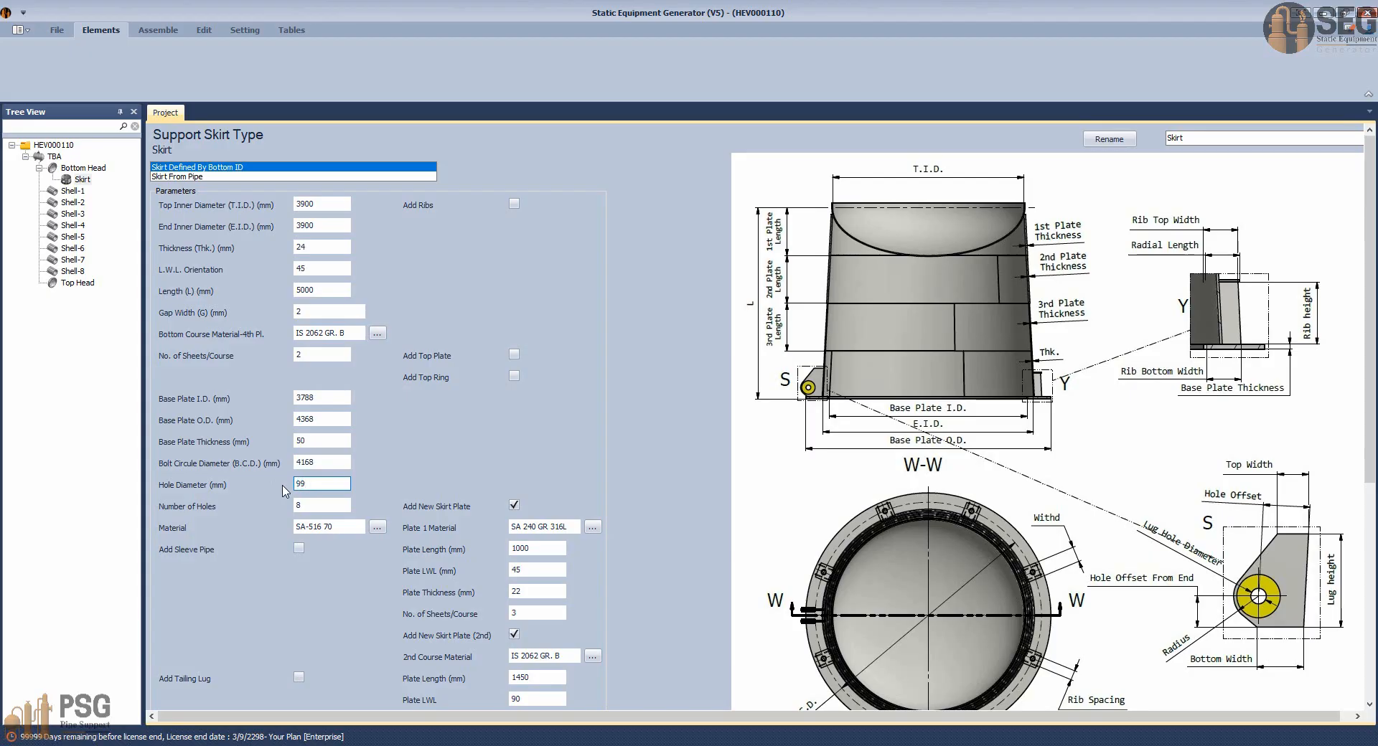
Count the anchor bolt positions around one quarter of the skirt in the drawing's top orientation plan.
click(320, 508)
click(962, 745)
click(753, 692)
scroll(755, 519, down, 5)
middle_drag(800, 534, 811, 657)
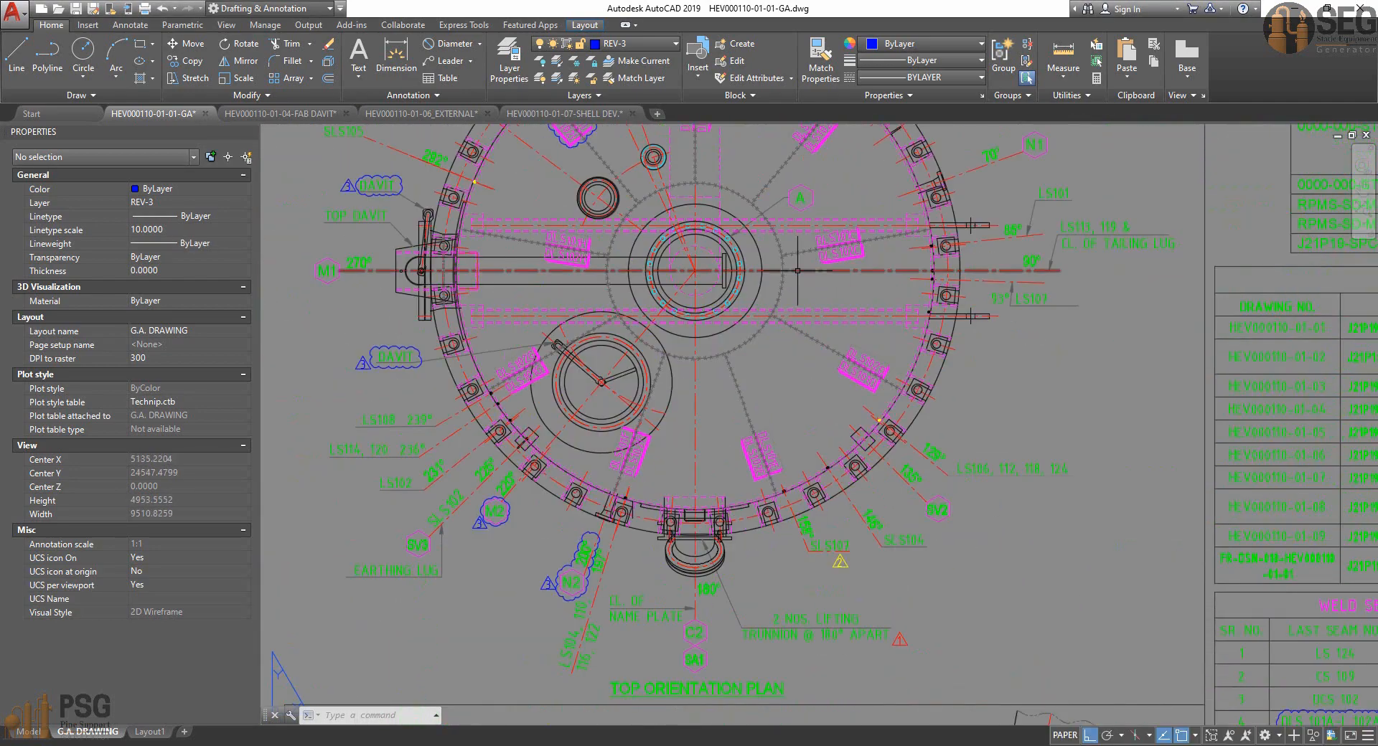
middle_drag(822, 501, 808, 700)
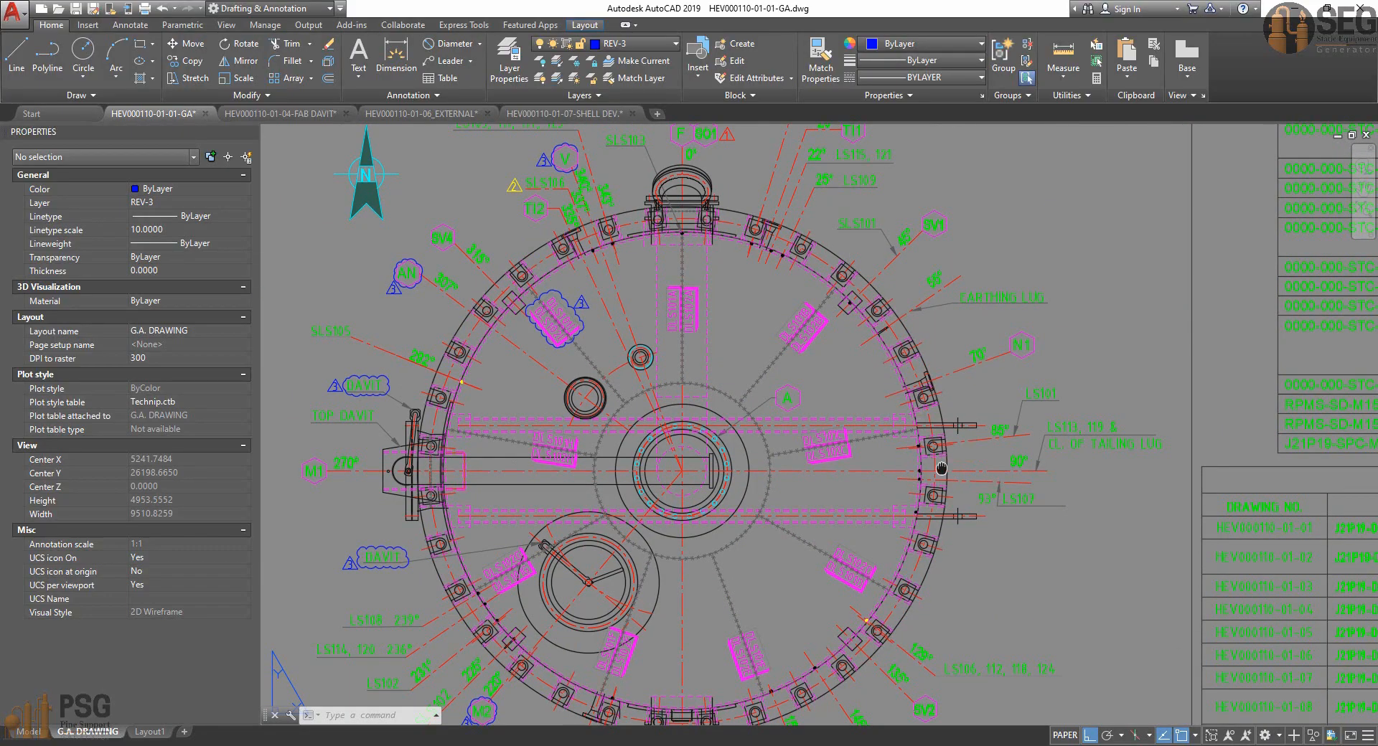
middle_drag(944, 470, 935, 352)
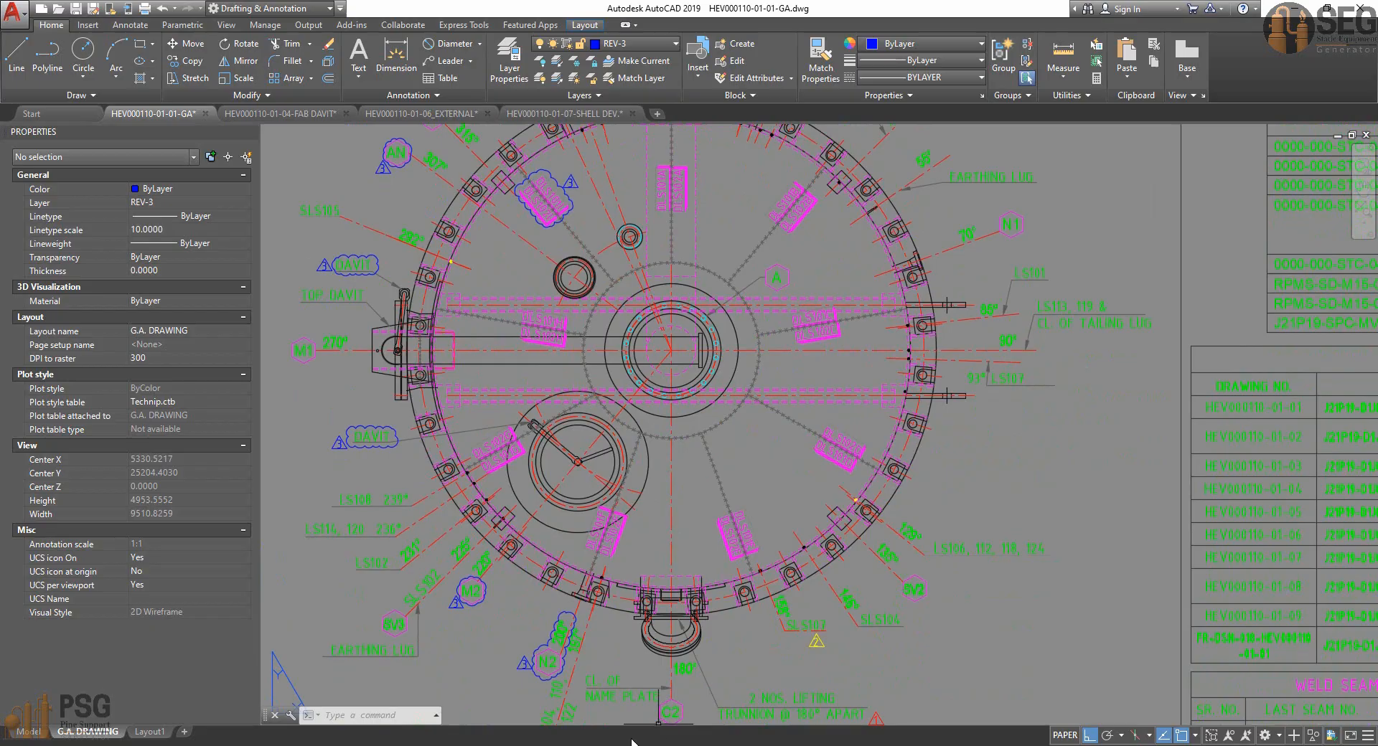
Multiply 9 by 4 in the calculator and set the base plate's number of holes to 36.
click(658, 743)
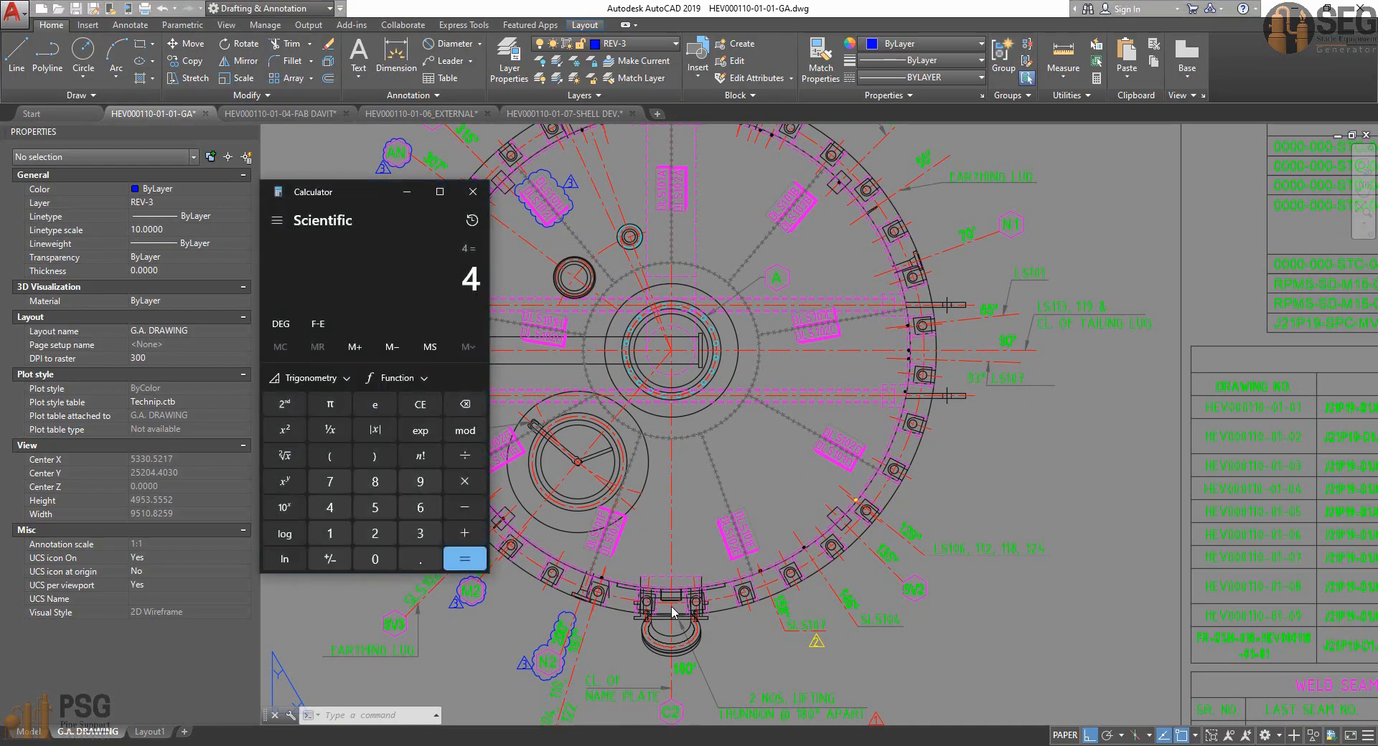
key(Escape)
text(9*4)
key(Return)
click(472, 192)
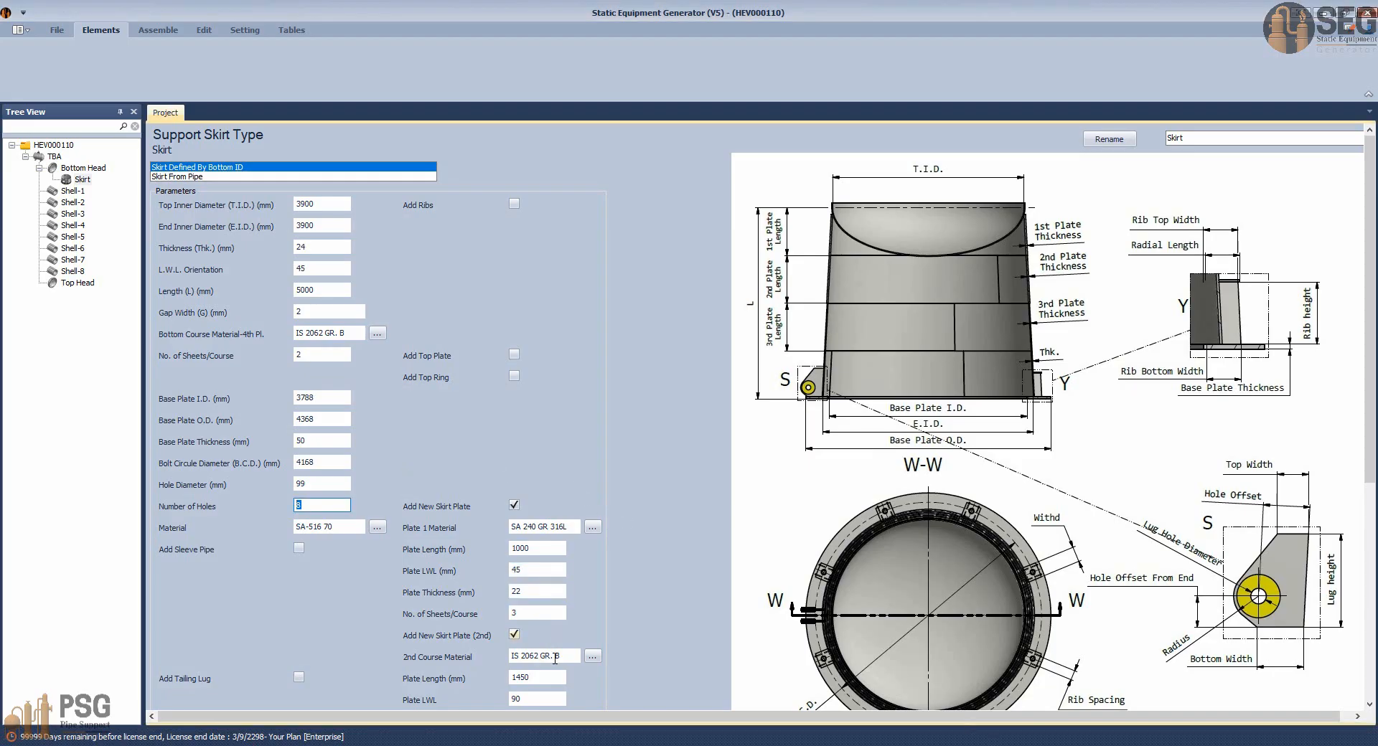
scroll(559, 677, down, 5)
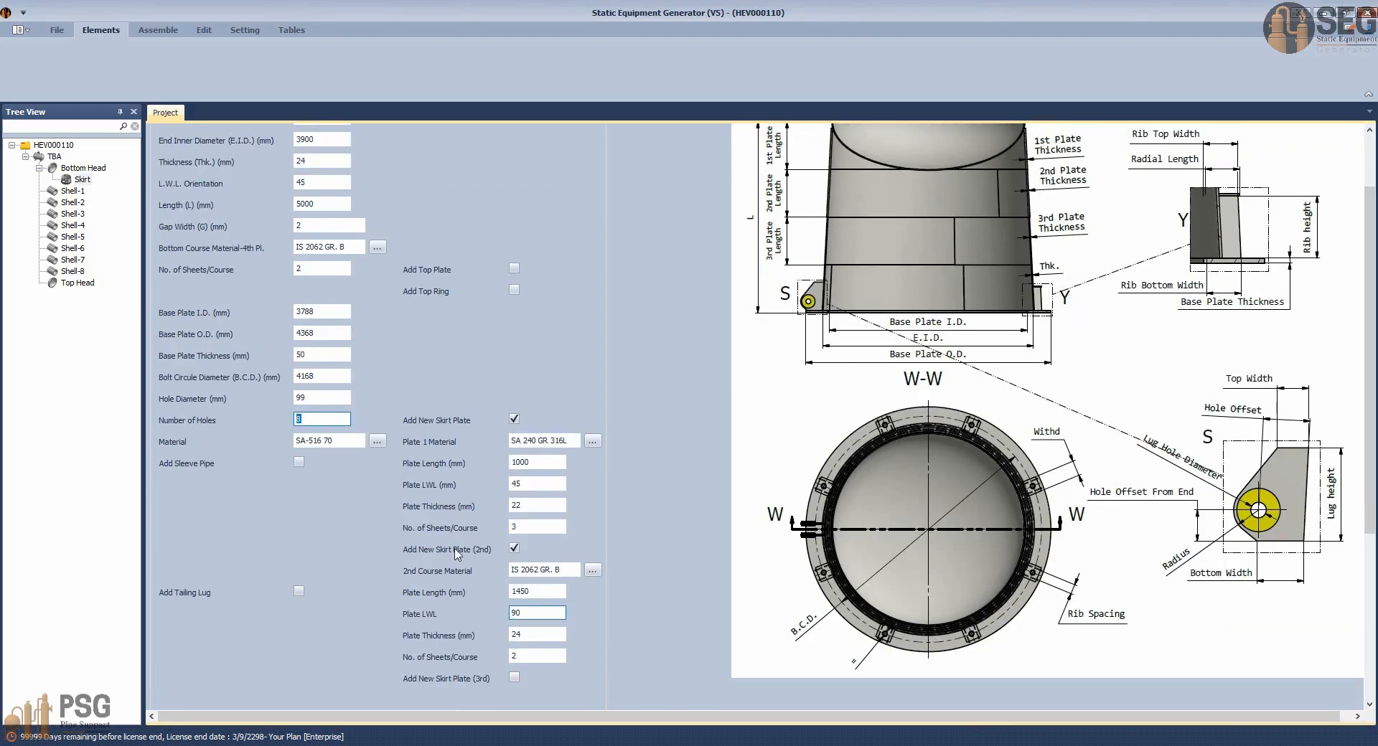
click(350, 440)
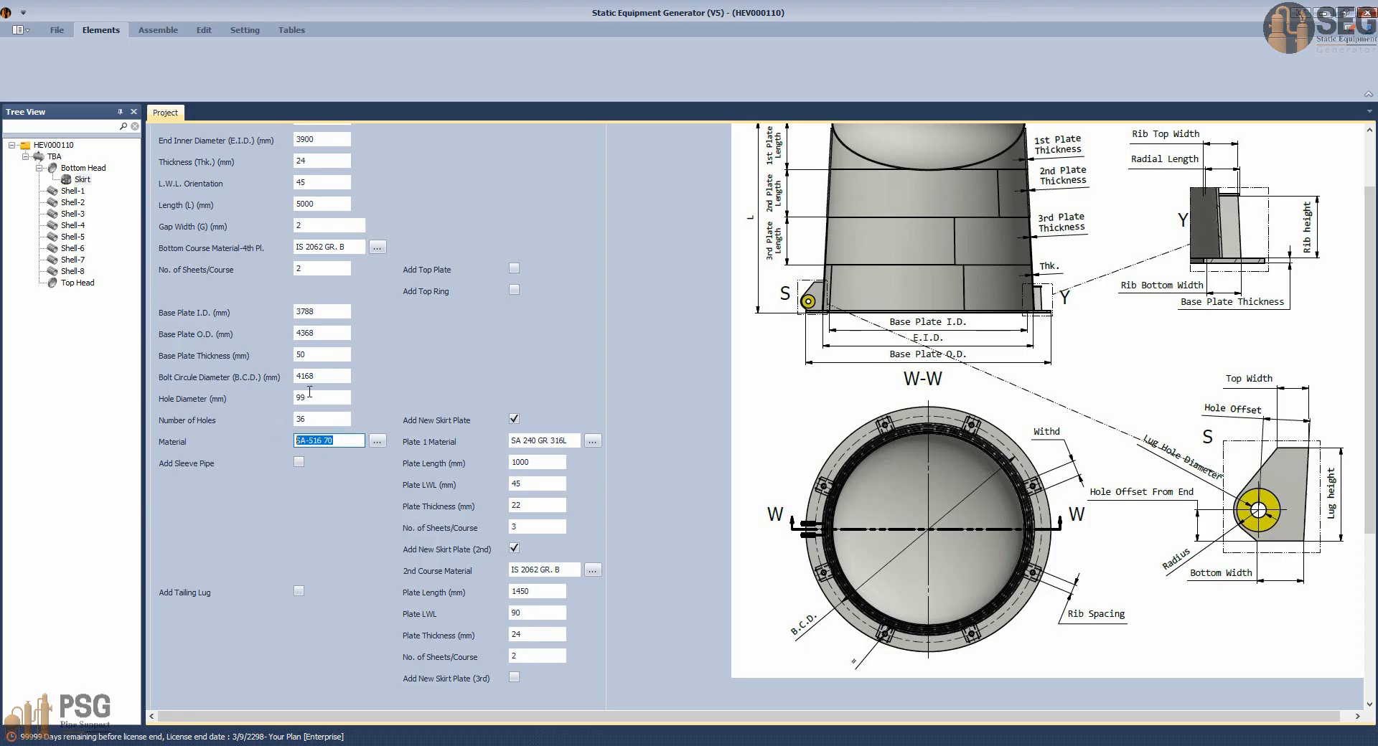
Copy the skirt's bottom course material, IS 2062 GR. B, into the base plate's material.
drag(353, 250, 241, 274)
key(ctrl+c)
drag(341, 439, 309, 445)
key(ctrl+a)
key(ctrl+v)
Add ribs to the skirt and set the rib spacing to 135 mm.
scroll(567, 400, up, 2)
click(514, 204)
click(540, 224)
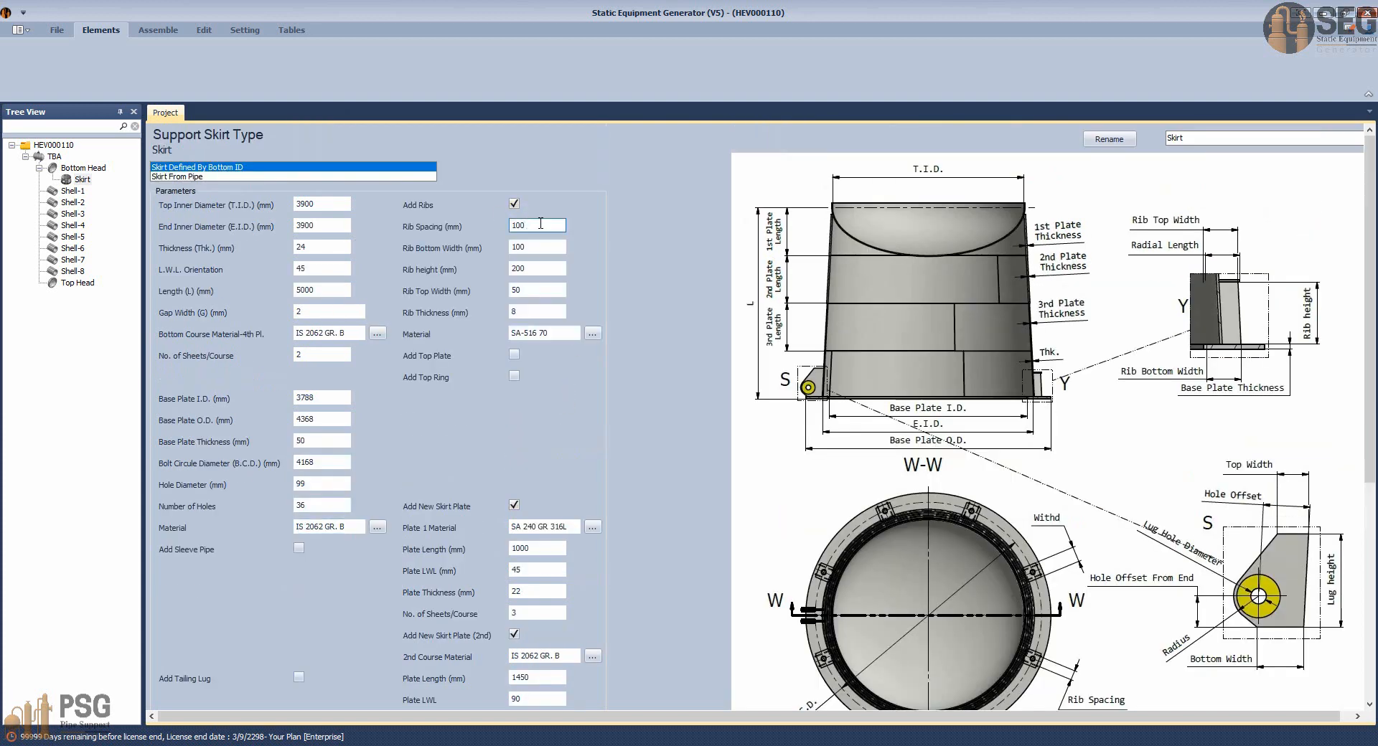
key(ctrl+a)
text(135)
Check the rib dimensions in the drawing's anchor chair details and set the rib bottom width to 210 mm and rib height to 310 mm.
key(alt+Tab)
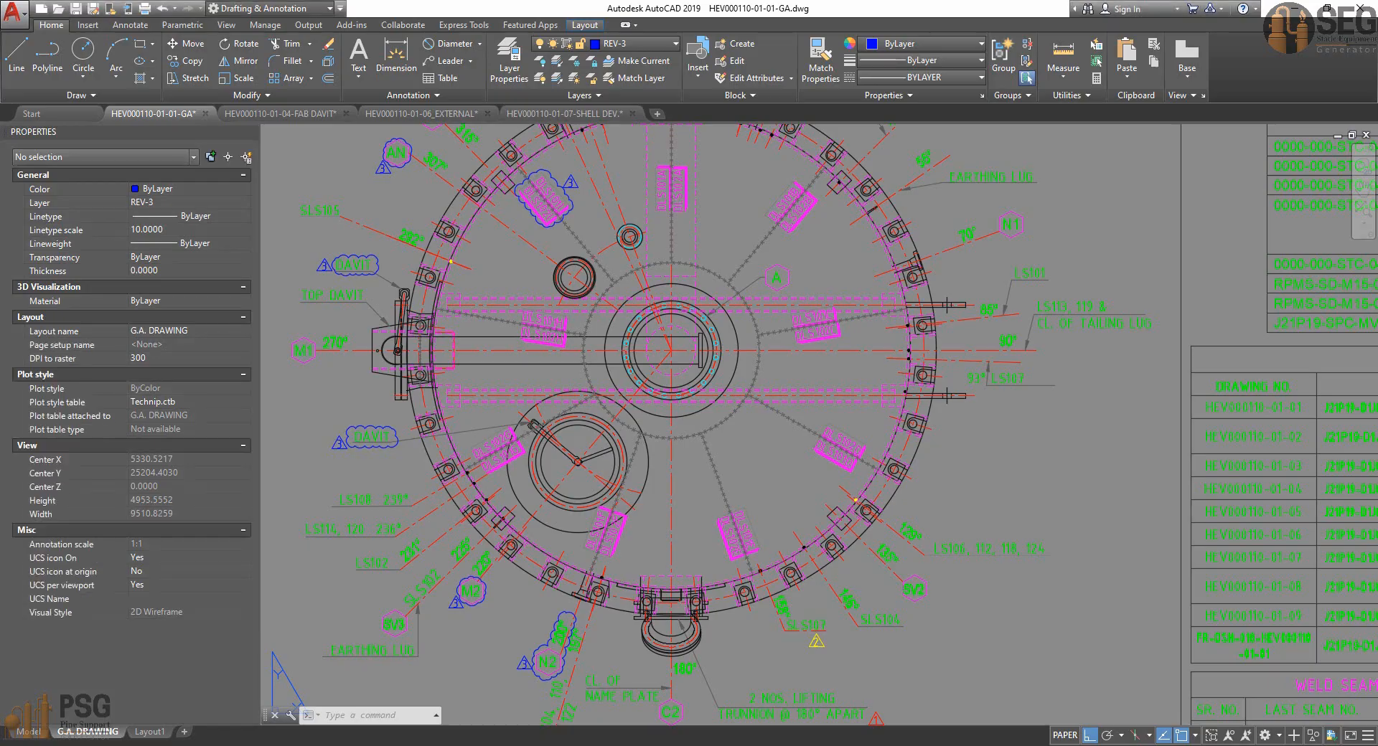
scroll(670, 513, down, 2)
middle_drag(670, 513, 890, 187)
middle_drag(628, 514, 883, 165)
scroll(655, 333, up, 5)
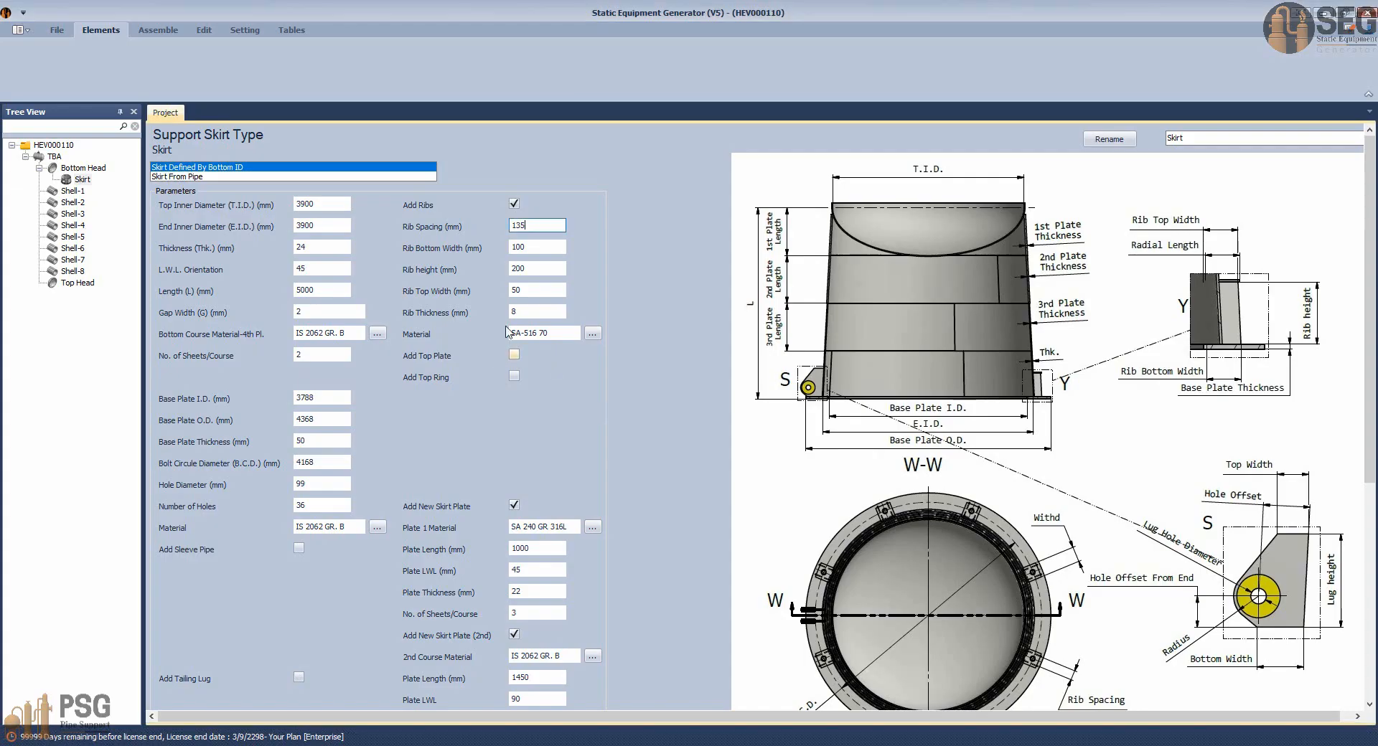
key(Tab)
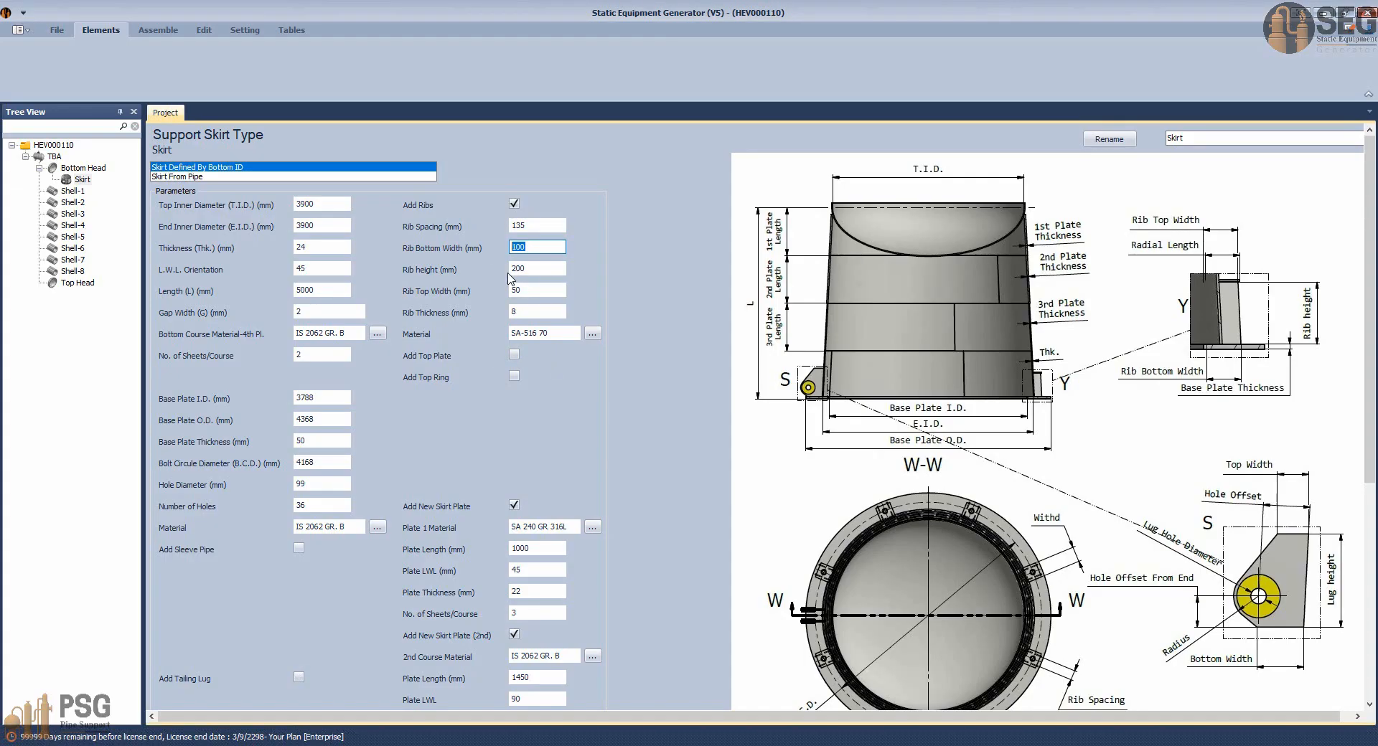
text(21)
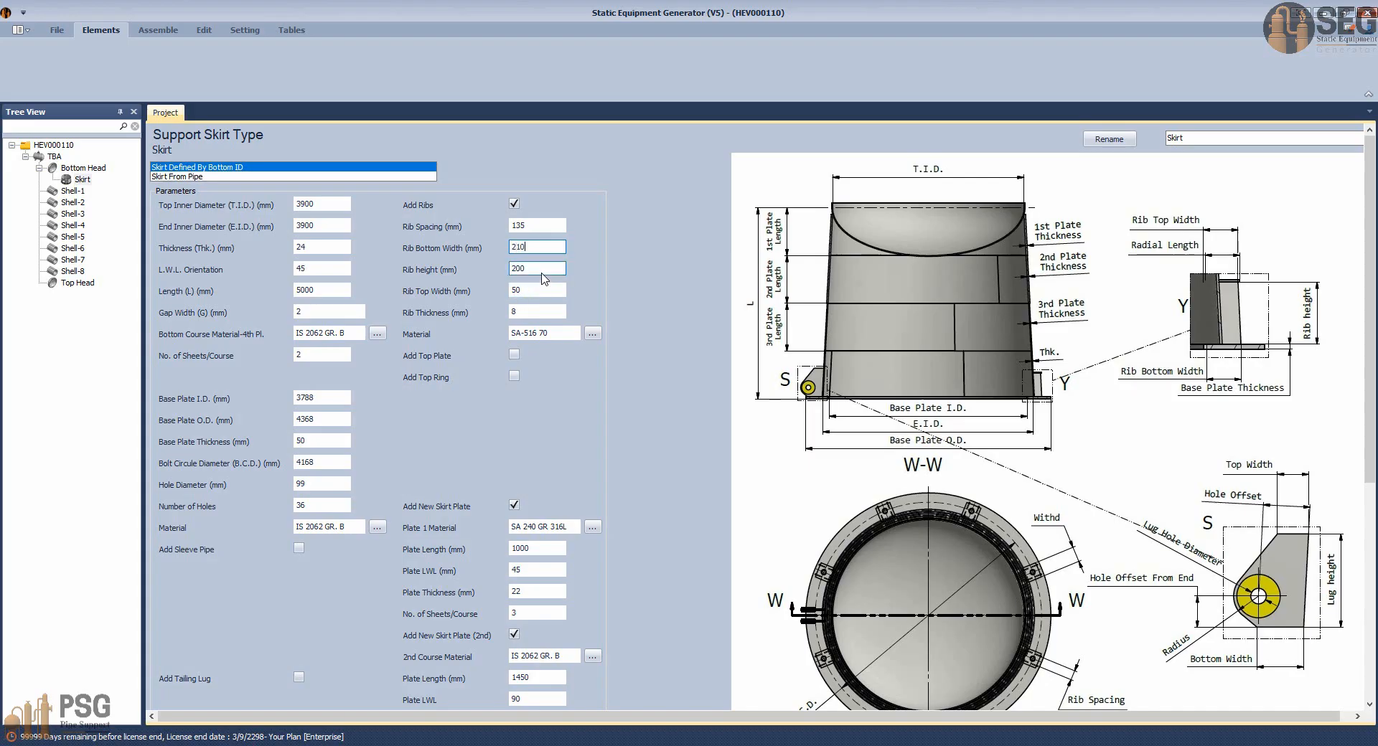
key(Tab)
text(310)
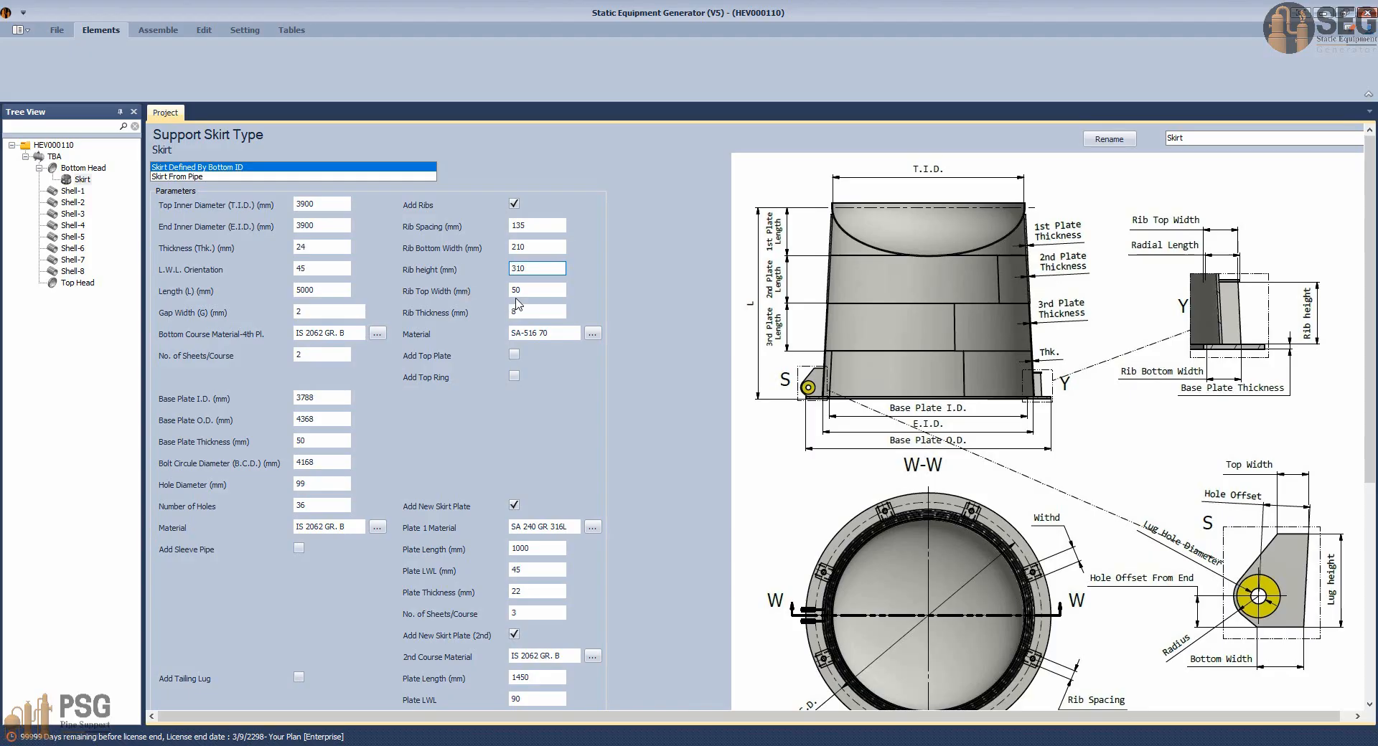
Set the skirt ribs' top width to 210 mm, thickness to 20 mm and material to IS 2062 GR. B.
key(Tab)
text(210)
key(Tab)
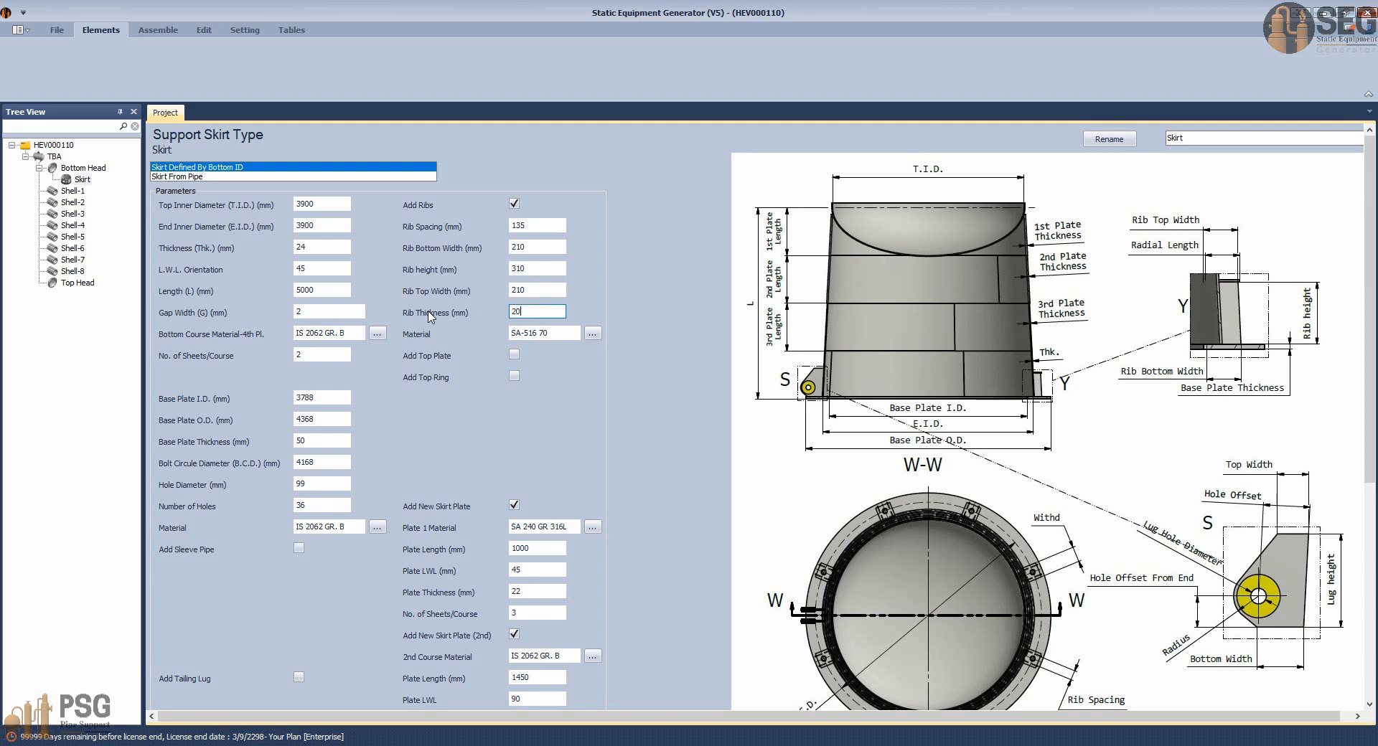
text(20)
key(Tab)
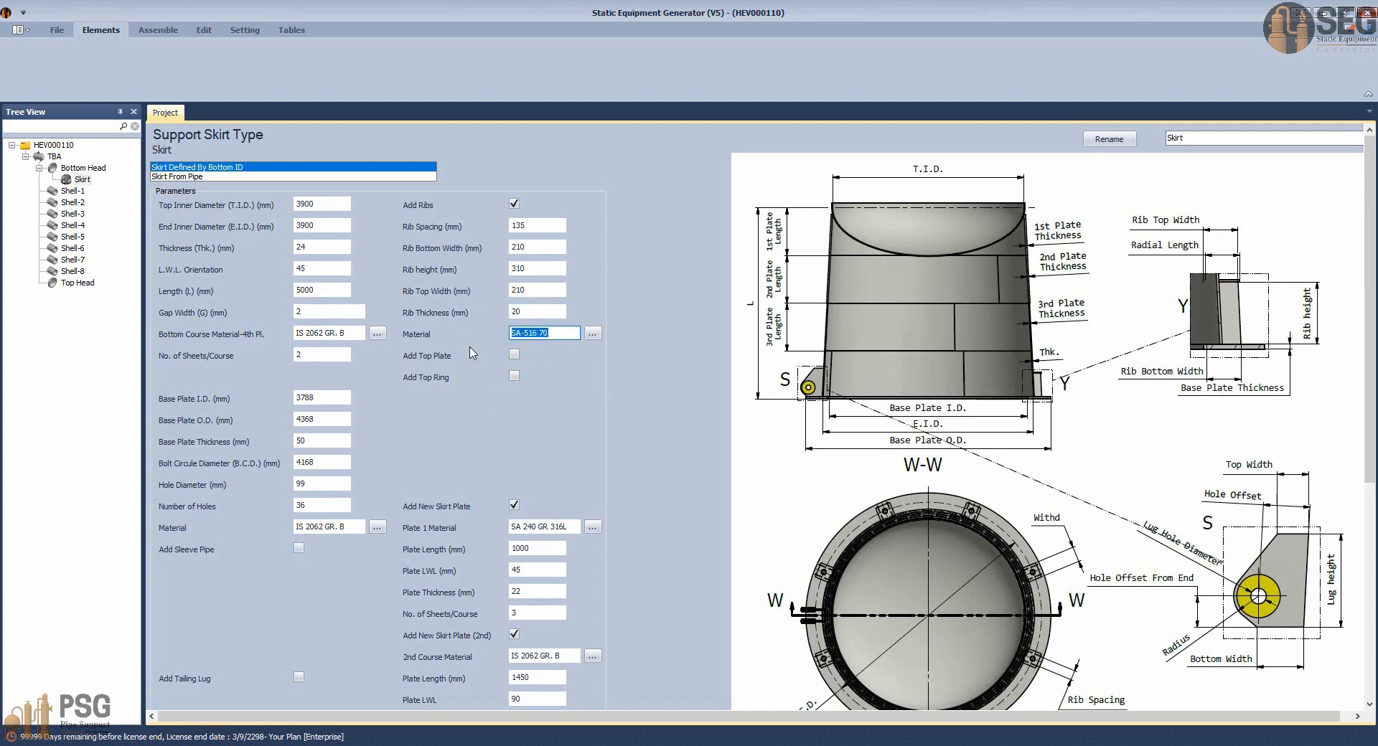
Add a top ring with radial length 210 mm, hole diameter 99 mm, plate thickness 40 mm and material IS 2062 GR. B.
click(514, 375)
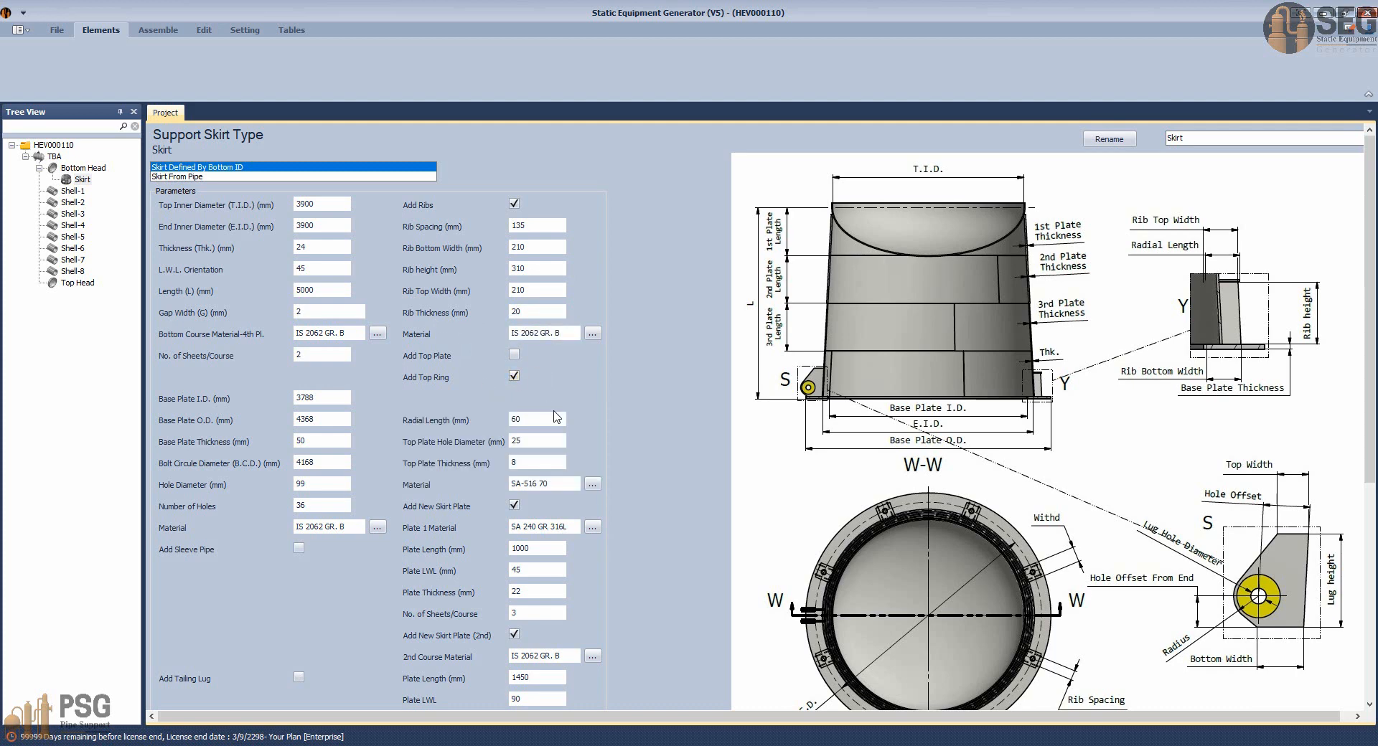
click(556, 418)
text(2)
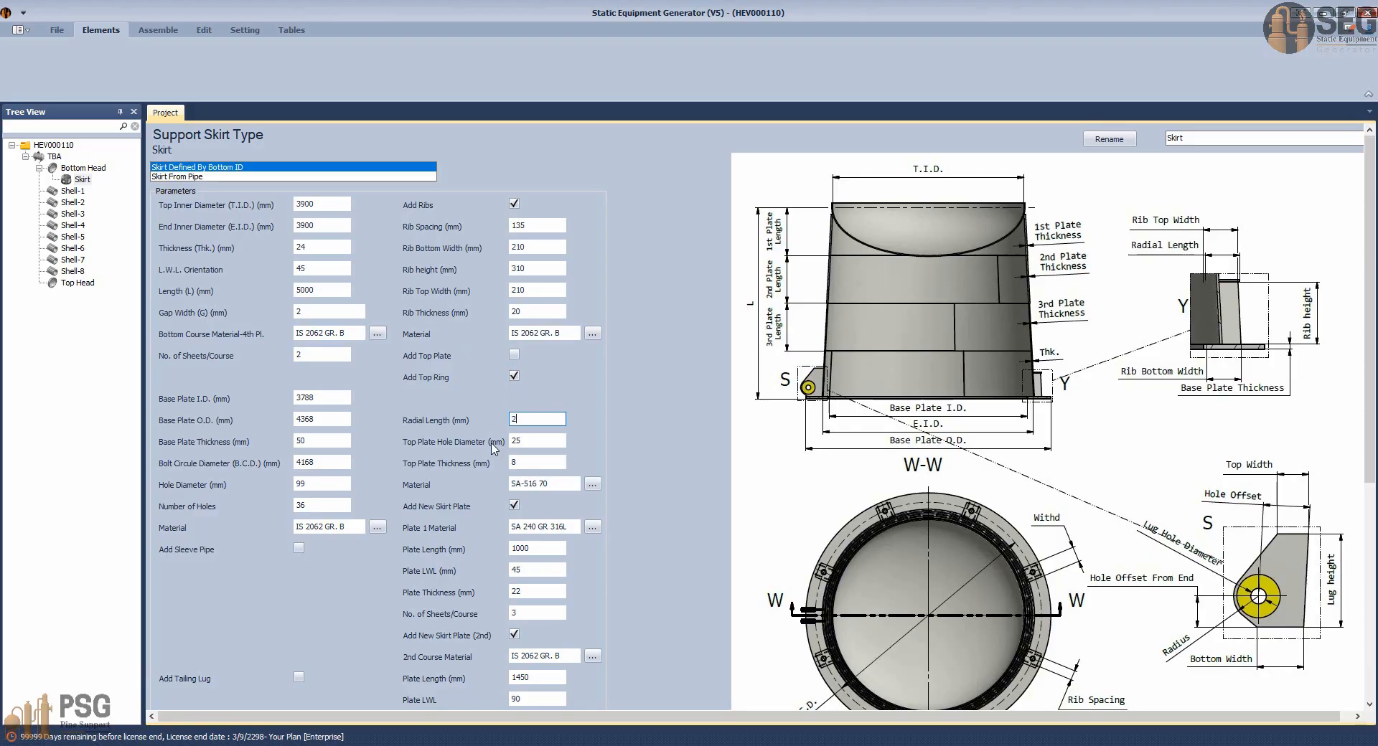
text(10)
key(Tab)
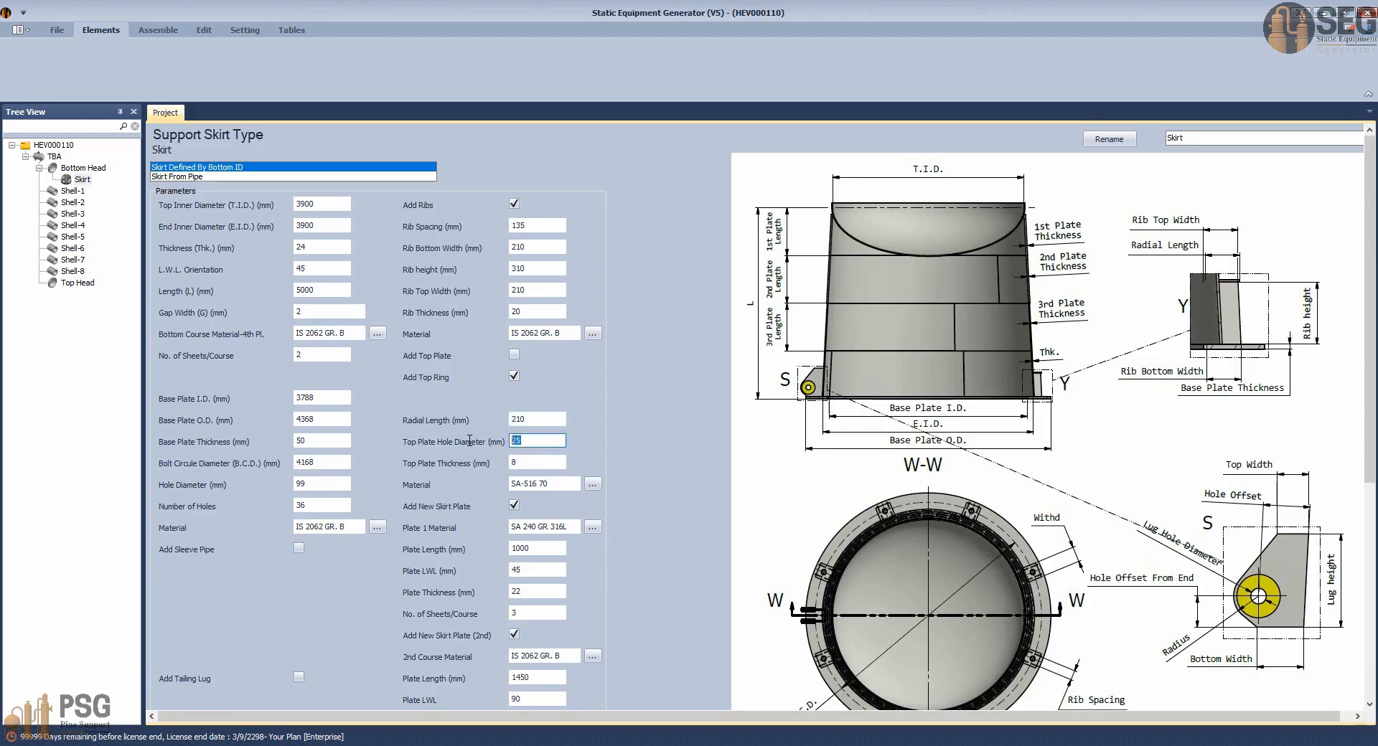
text(99)
click(542, 463)
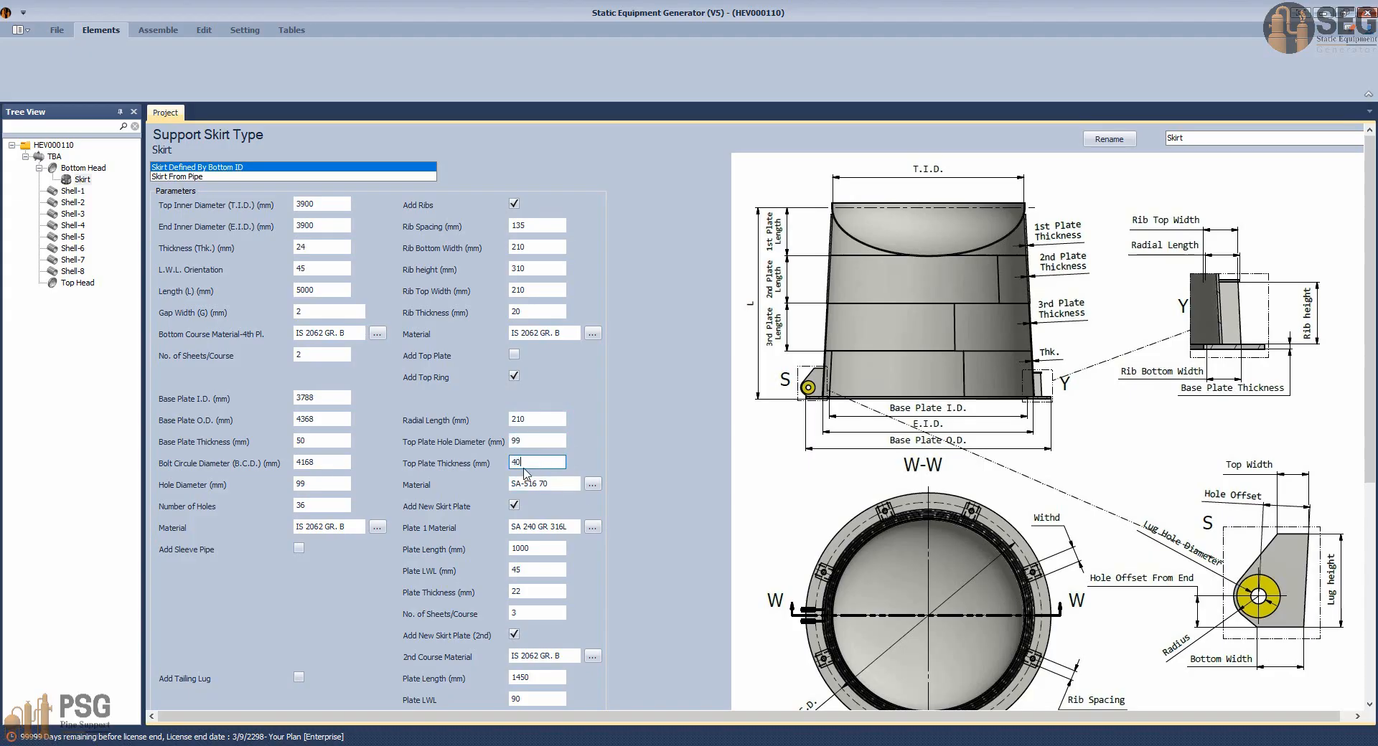
key(Tab)
key(ctrl+v)
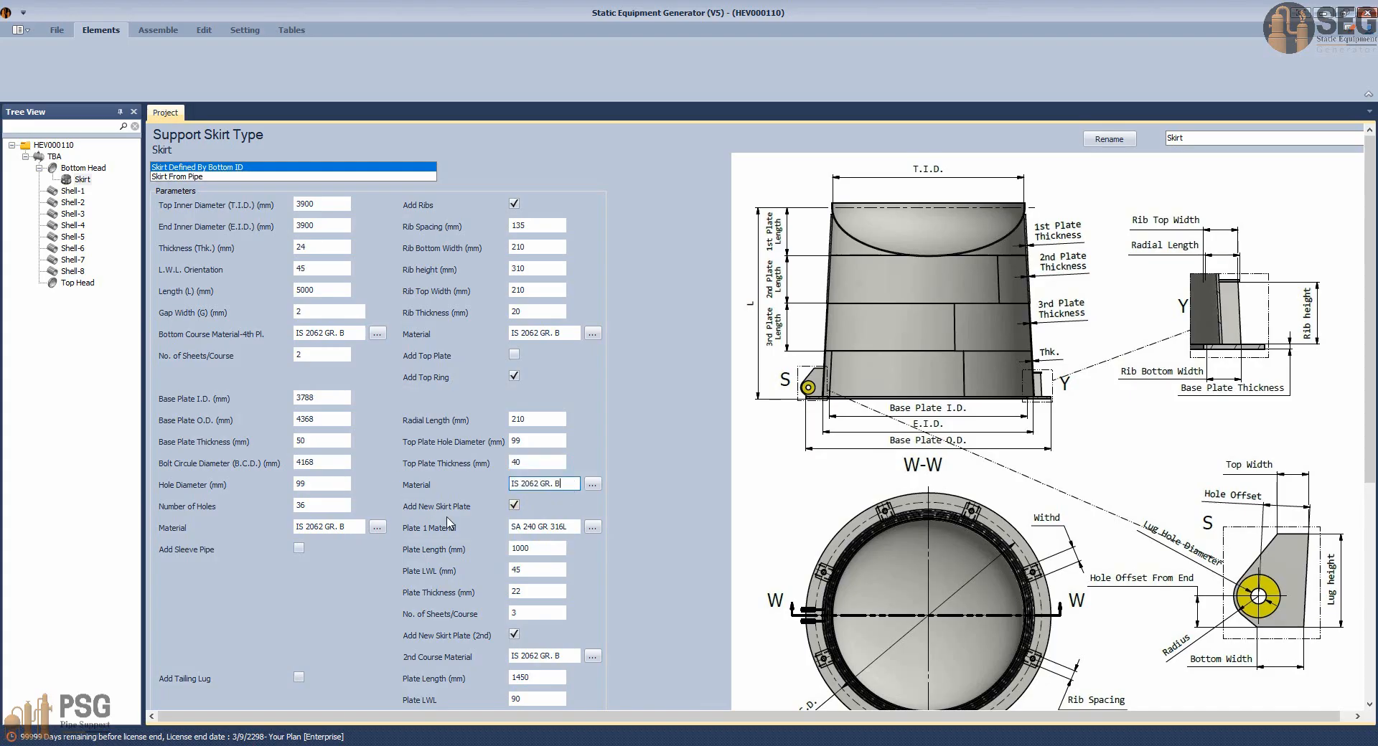
Add a tailing lug to the skirt with IS 2062 GR. B as its material.
click(564, 547)
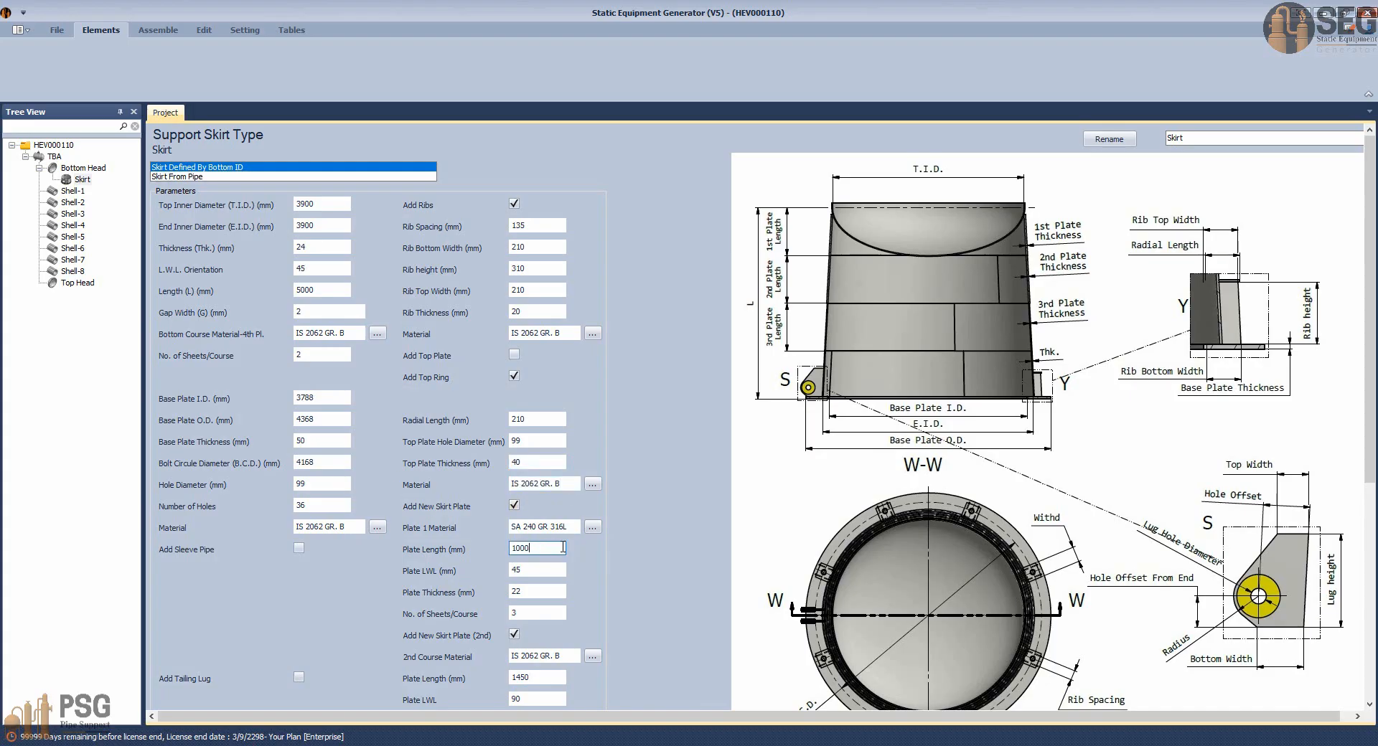
scroll(563, 548, down, 2)
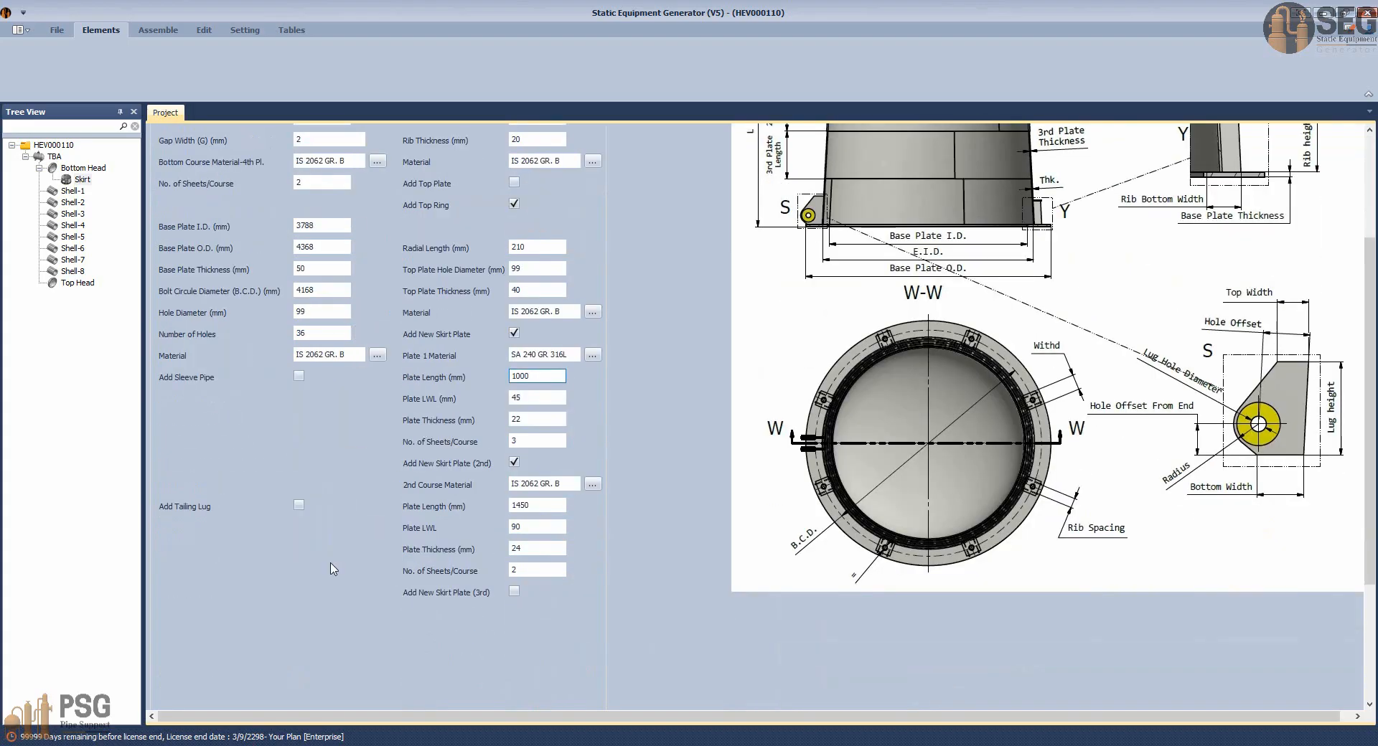
click(299, 505)
scroll(336, 493, down, 1)
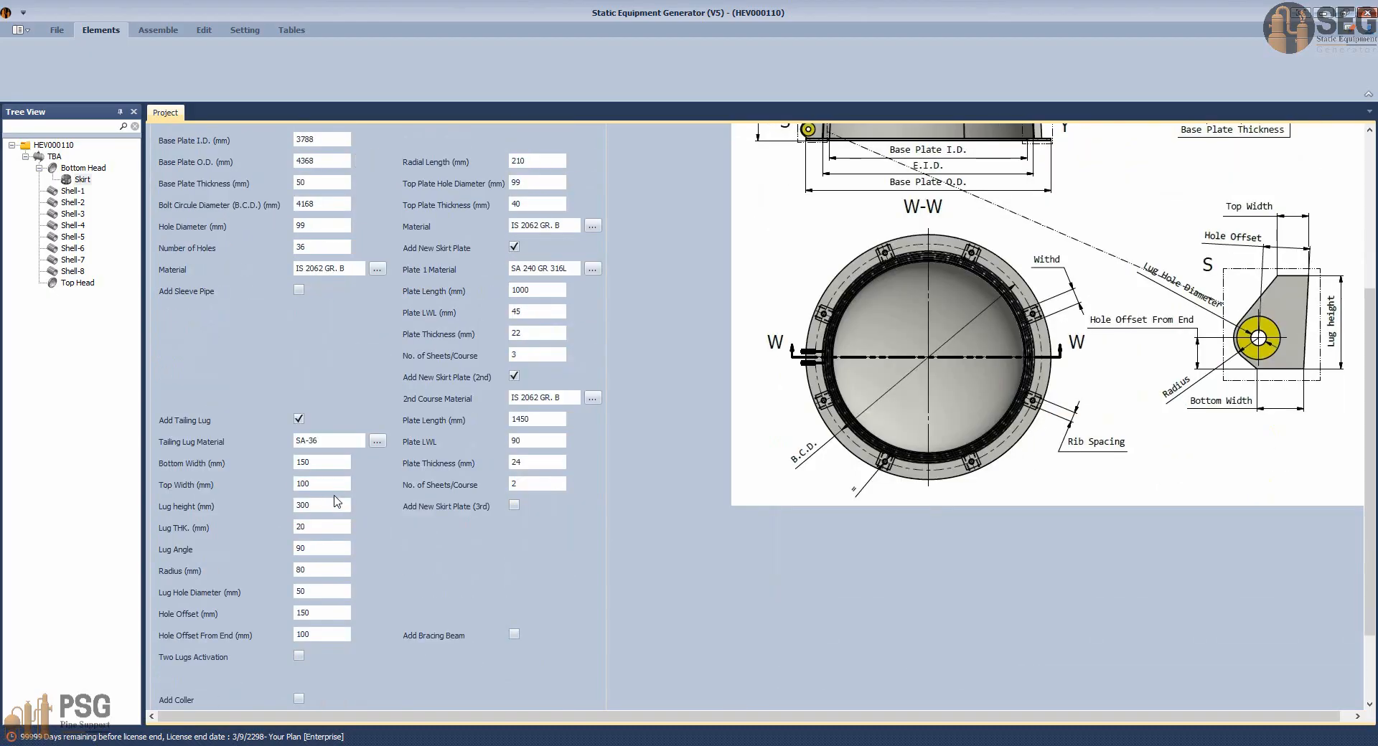
click(326, 445)
drag(326, 446, 281, 470)
text(IS 2062 GR. B)
Set the tailing lug's bottom and top widths to 300 mm, height to 310 mm and thickness to 40 mm.
click(338, 463)
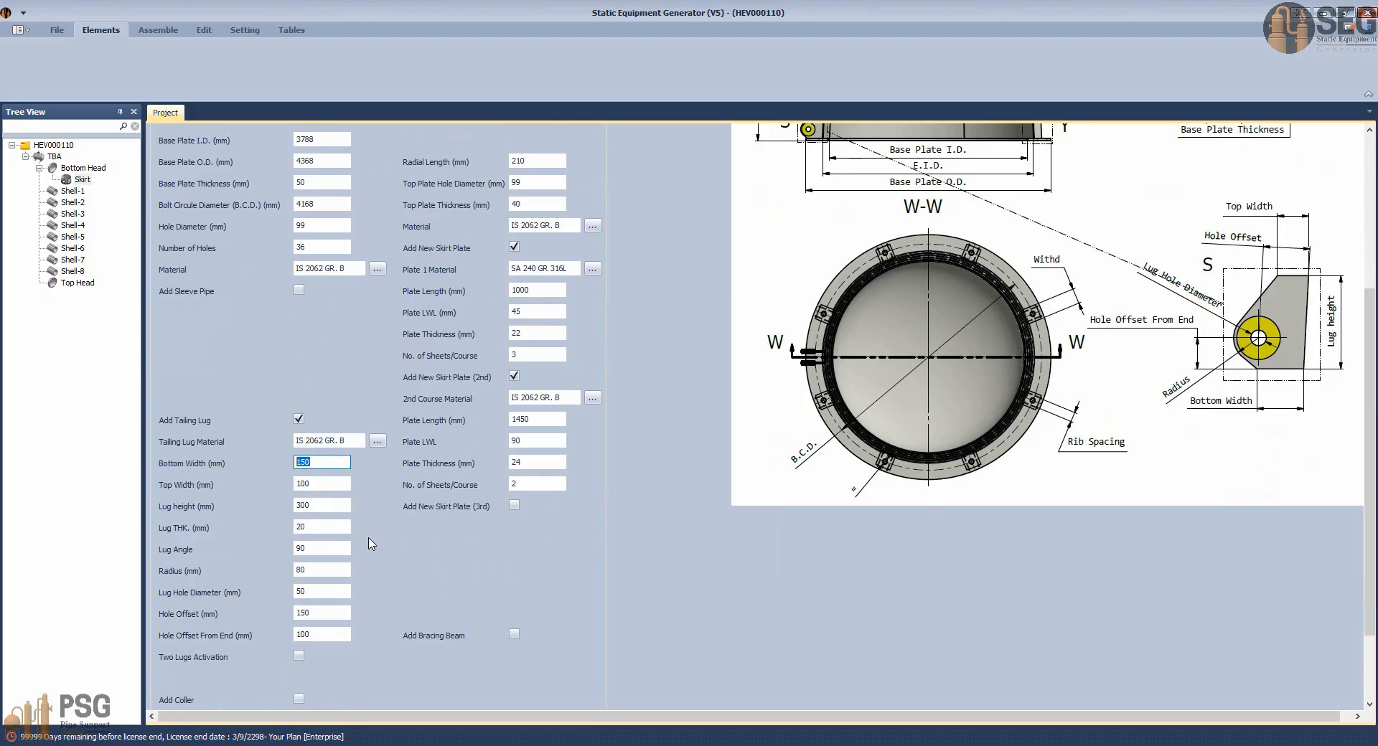
text(300)
click(323, 483)
drag(314, 484, 239, 488)
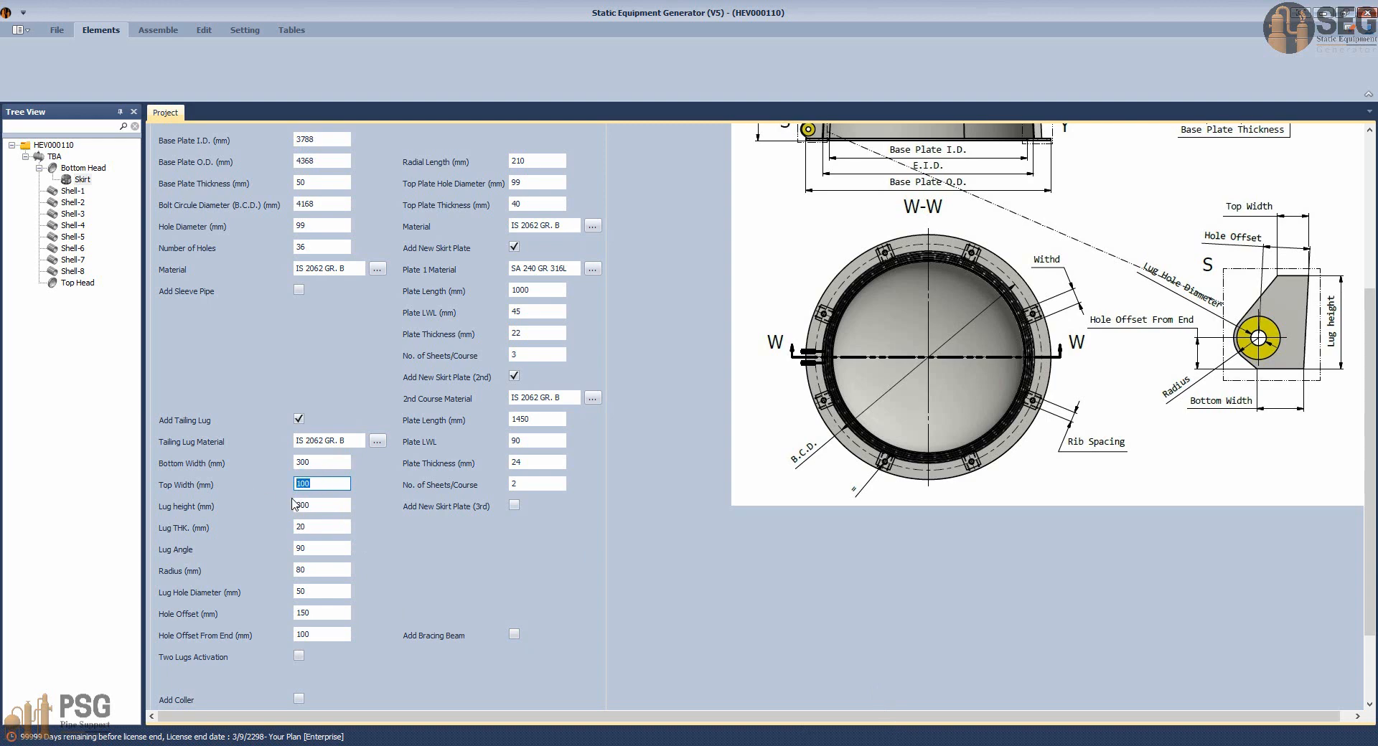
text(300)
drag(331, 504, 204, 511)
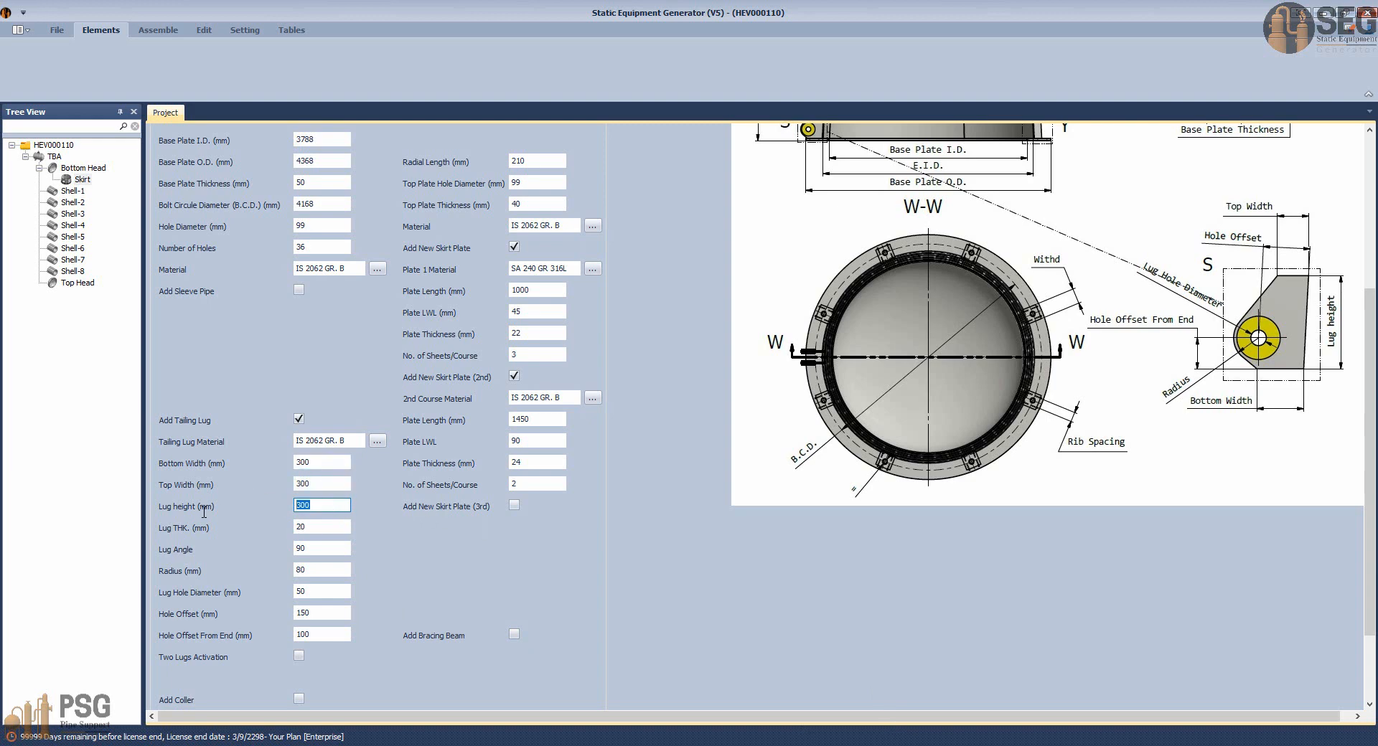
text(3)
click(327, 531)
text(4)
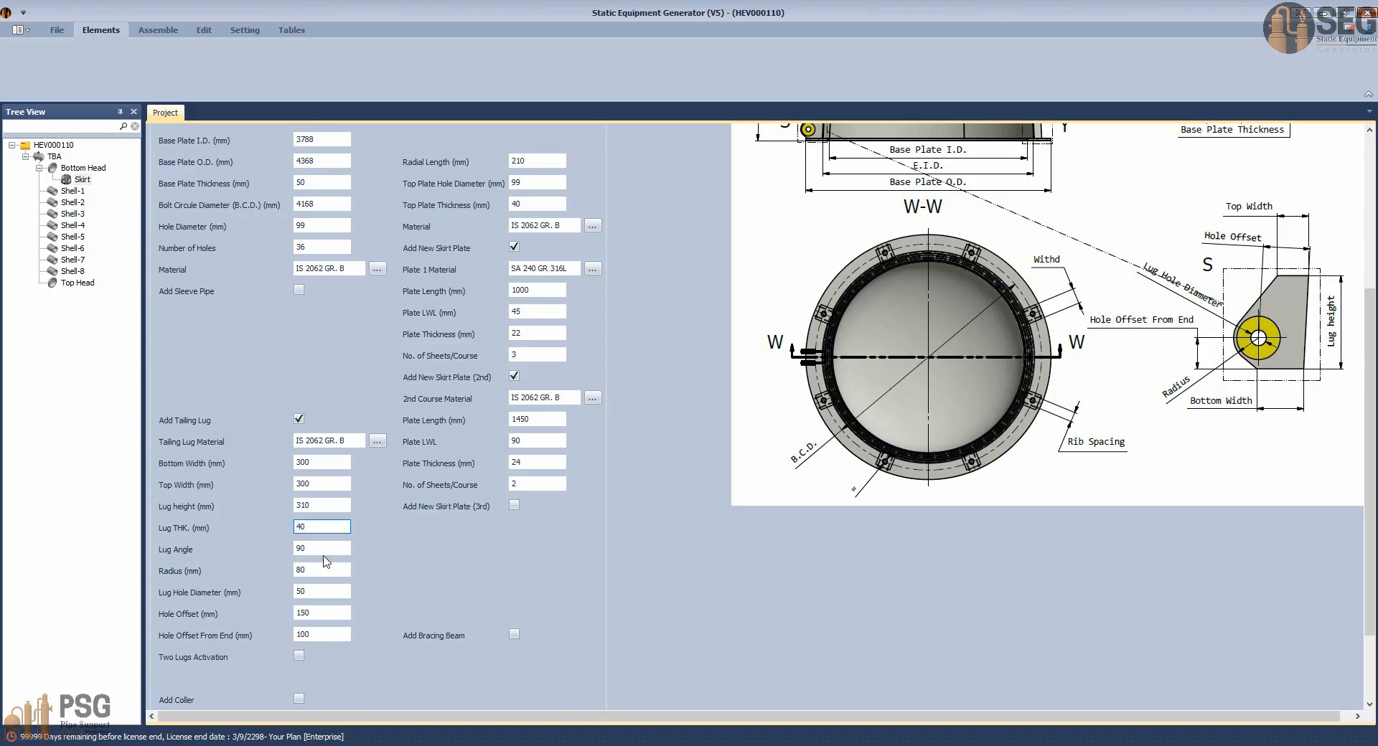
Set the tailing lug's radius to 155 mm and its hole diameter to 75 mm.
click(294, 547)
key(Tab)
text(155)
key(Tab)
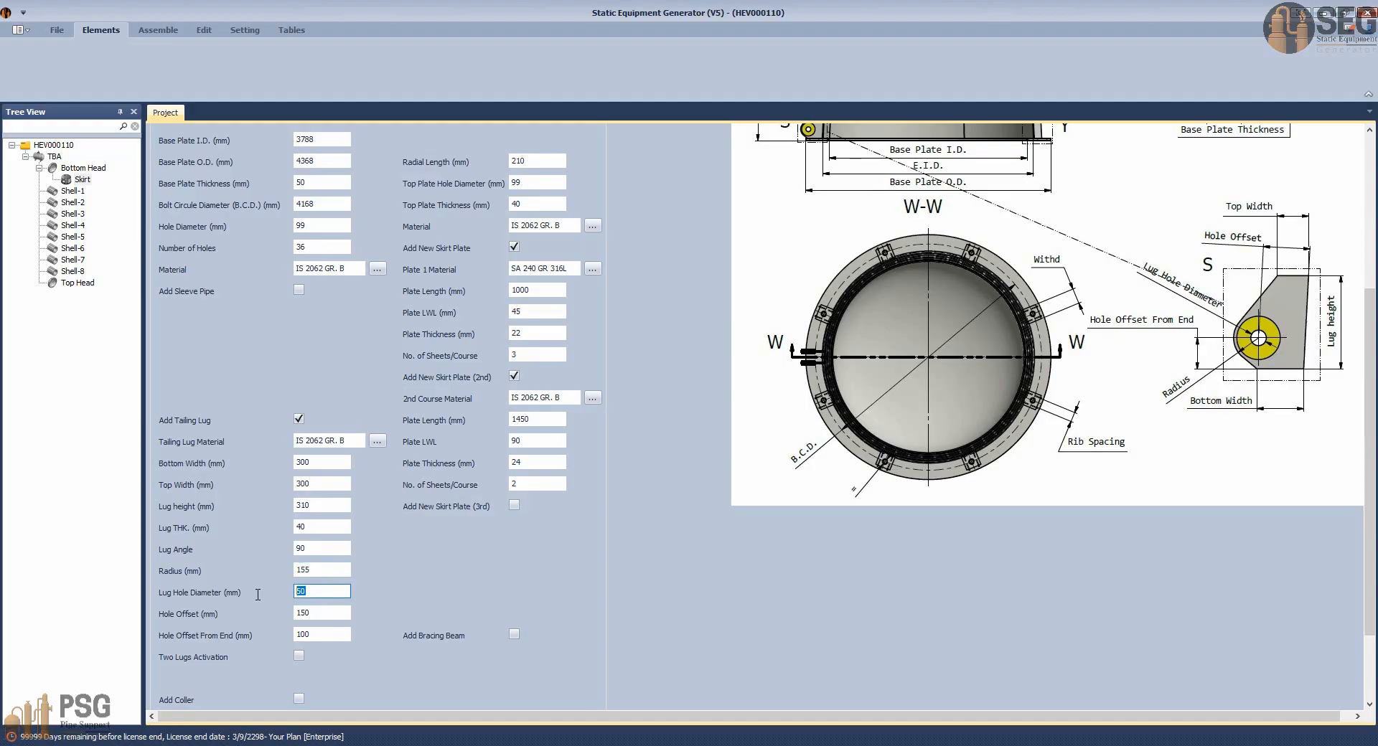
text(75)
key(Tab)
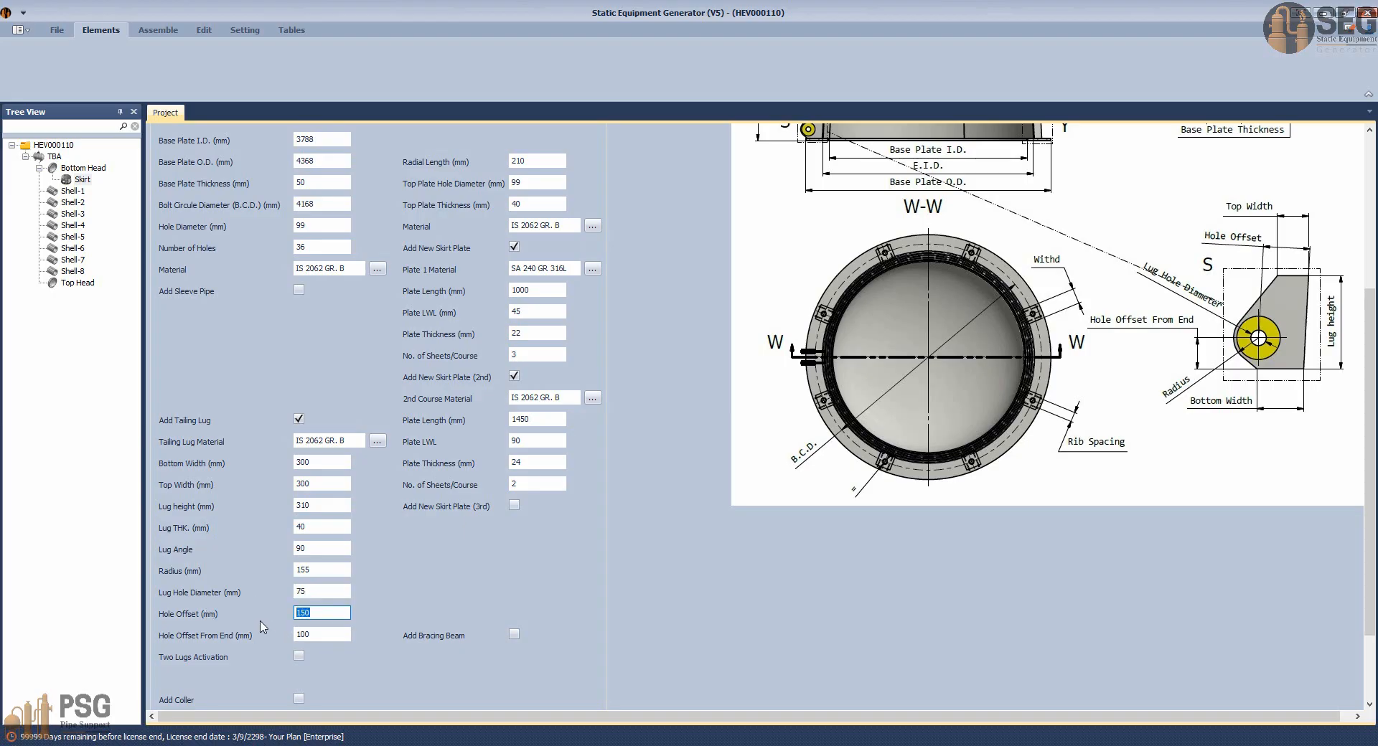
Set the lug's hole offset to 300 mm and its hole offset from end to 155 mm.
text(15)
key(Tab)
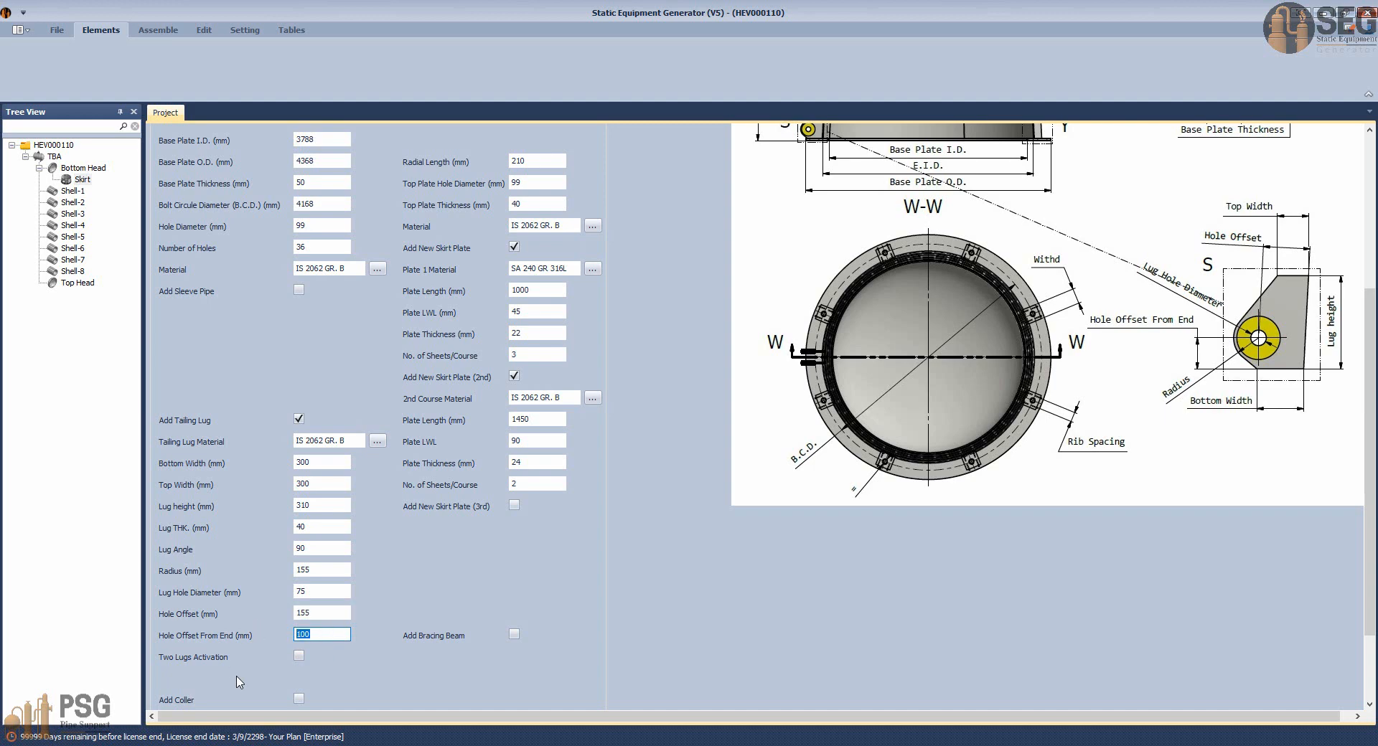
text(155)
double_click(313, 615)
click(334, 637)
key(BackSpace)
drag(330, 615, 247, 609)
text(300)
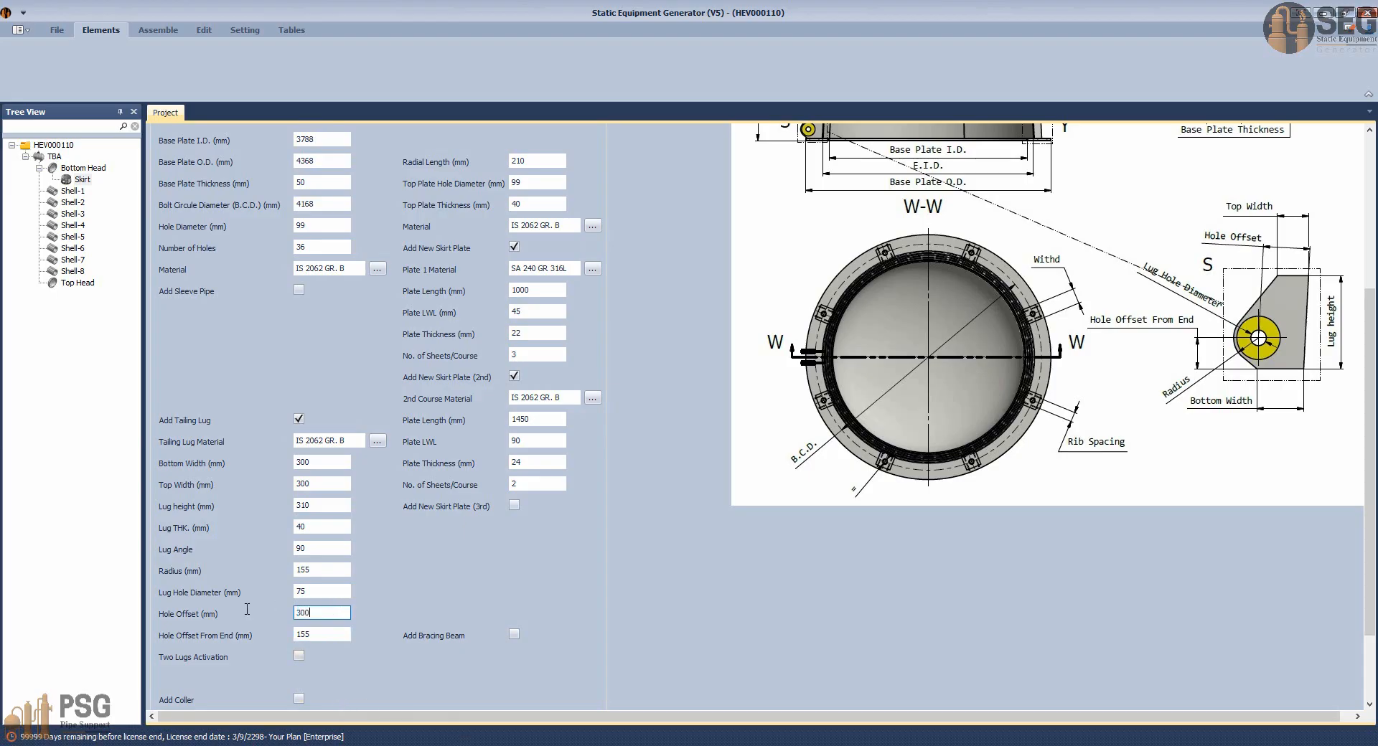
Activate two tailing lugs with 710 mm lug spacing and add a collar to them.
scroll(362, 653, down, 2)
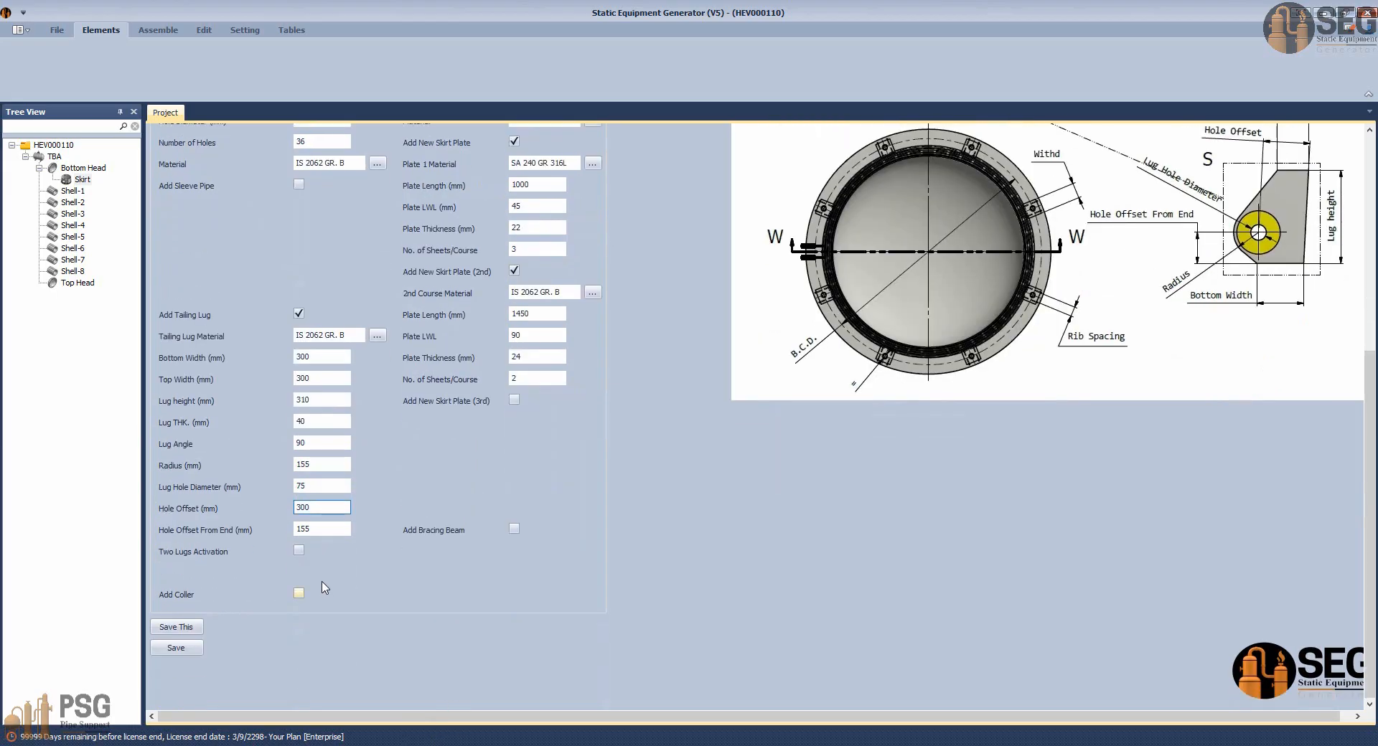
click(298, 550)
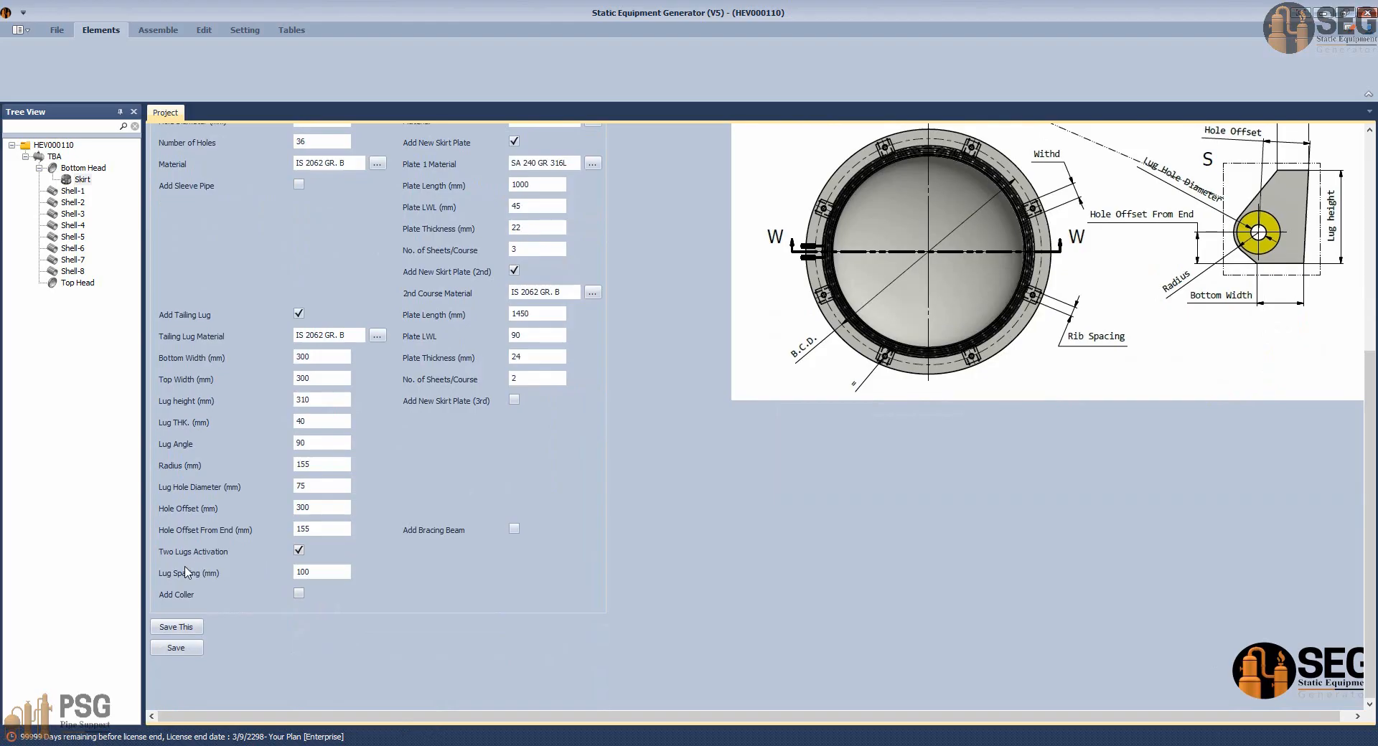
click(307, 574)
text(71)
click(299, 594)
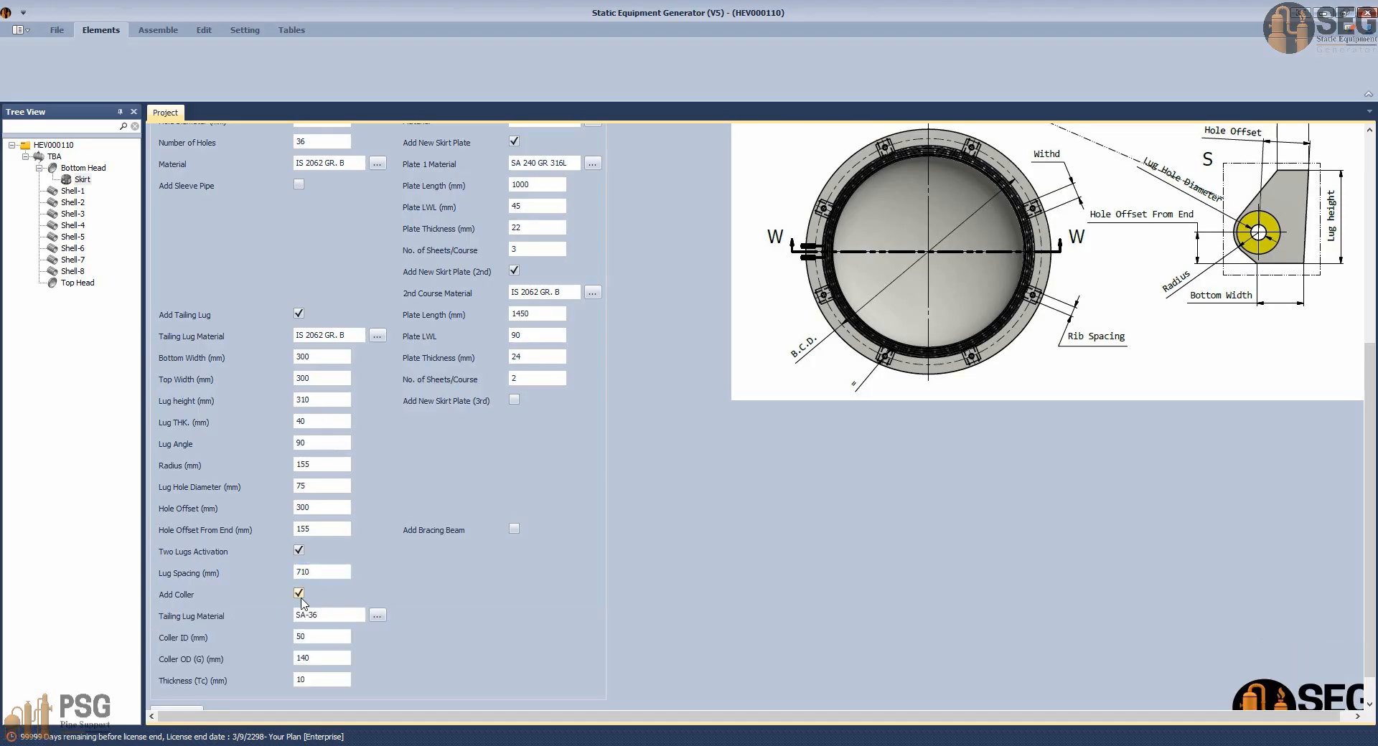
Switch to AutoCAD, examine the tailing lug and its collar in the GA elevation, and return to Static Equipment Generator.
click(961, 745)
click(779, 692)
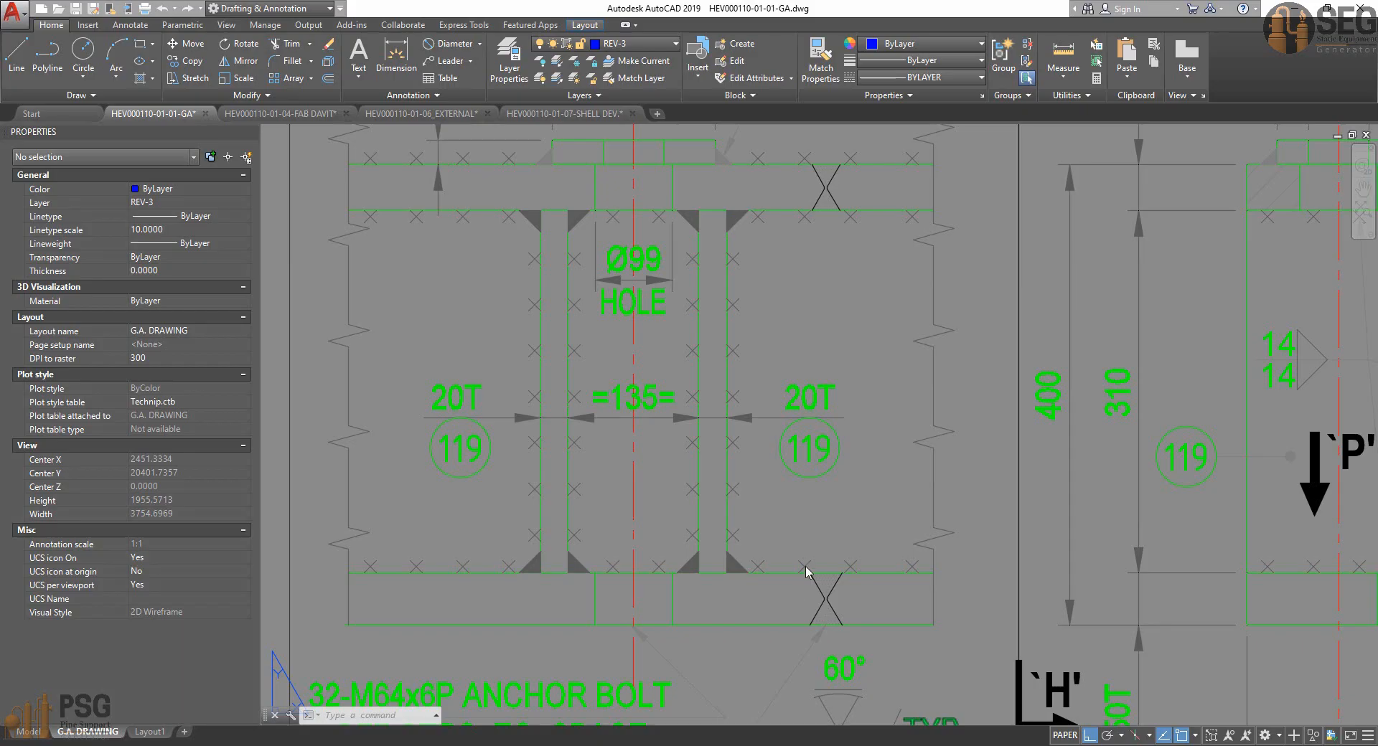
scroll(807, 572, down, 5)
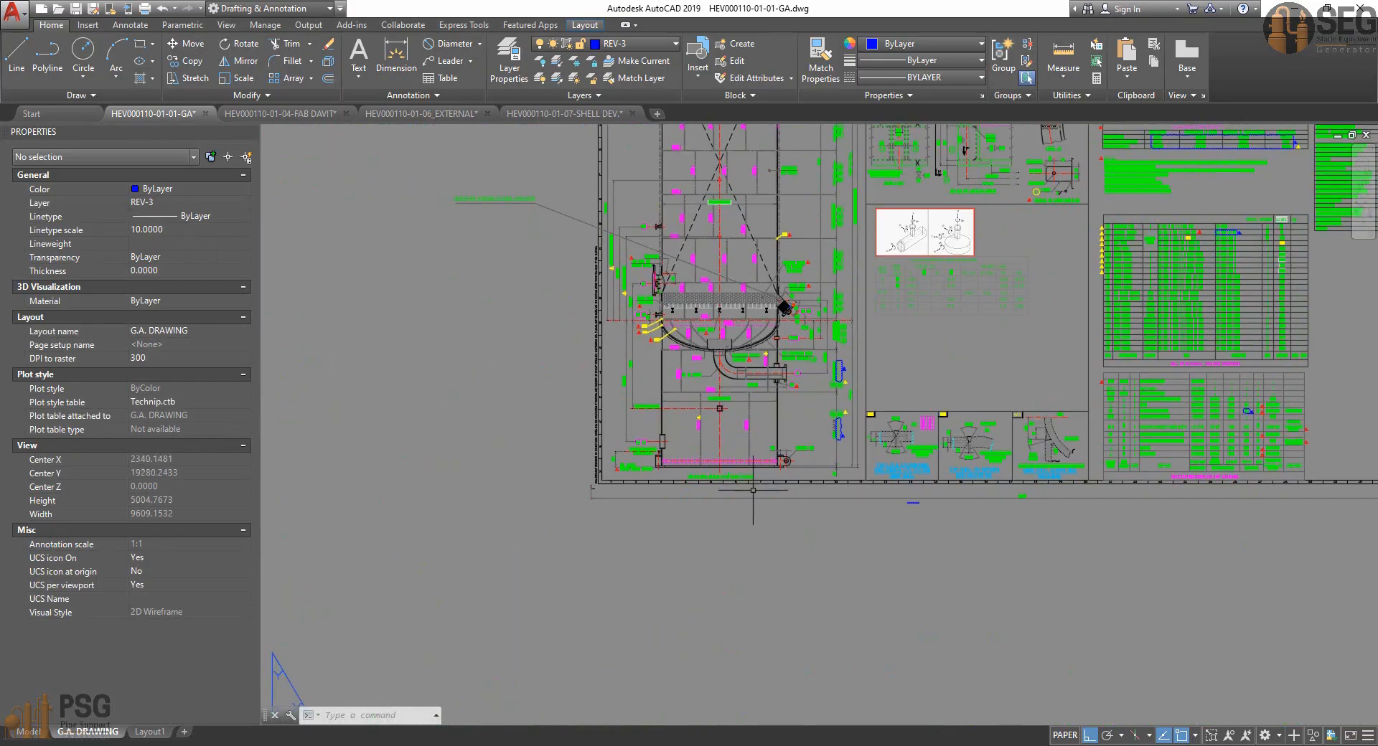
scroll(786, 459, up, 7)
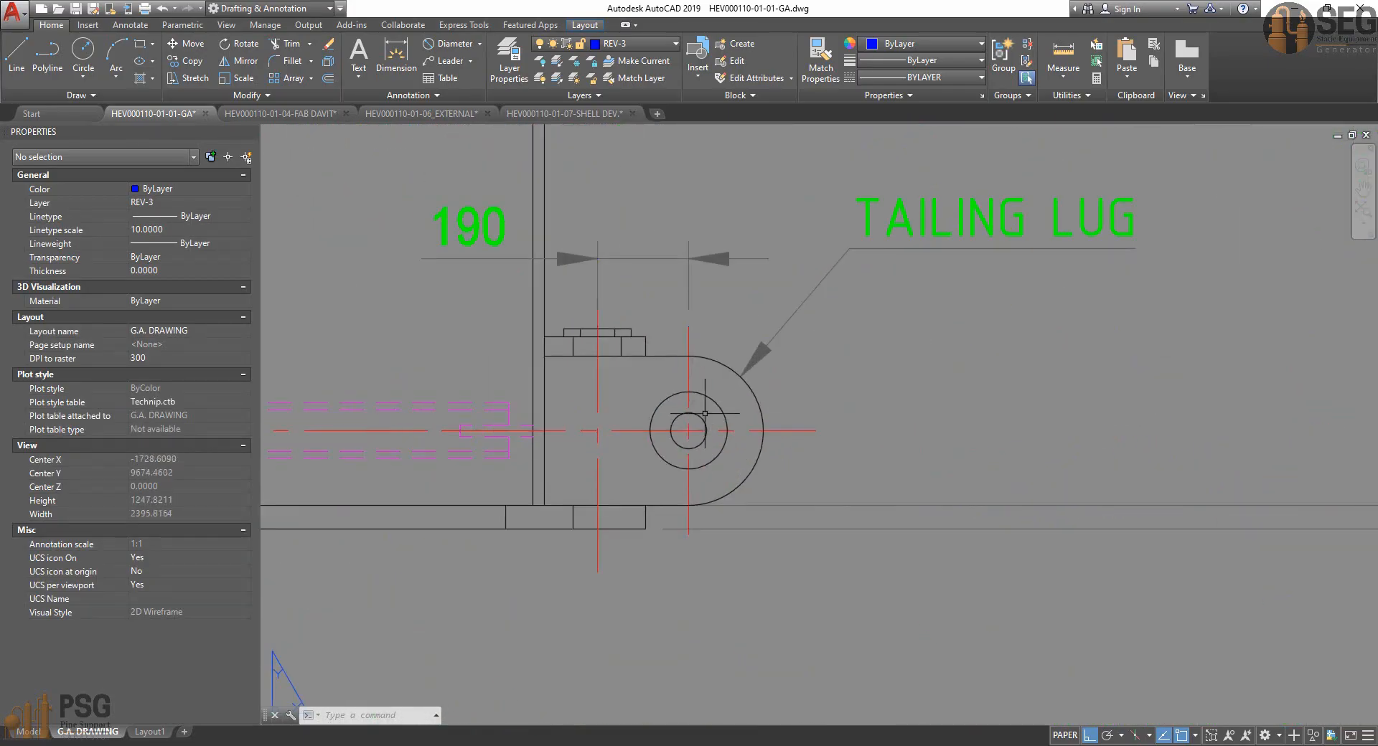
click(943, 745)
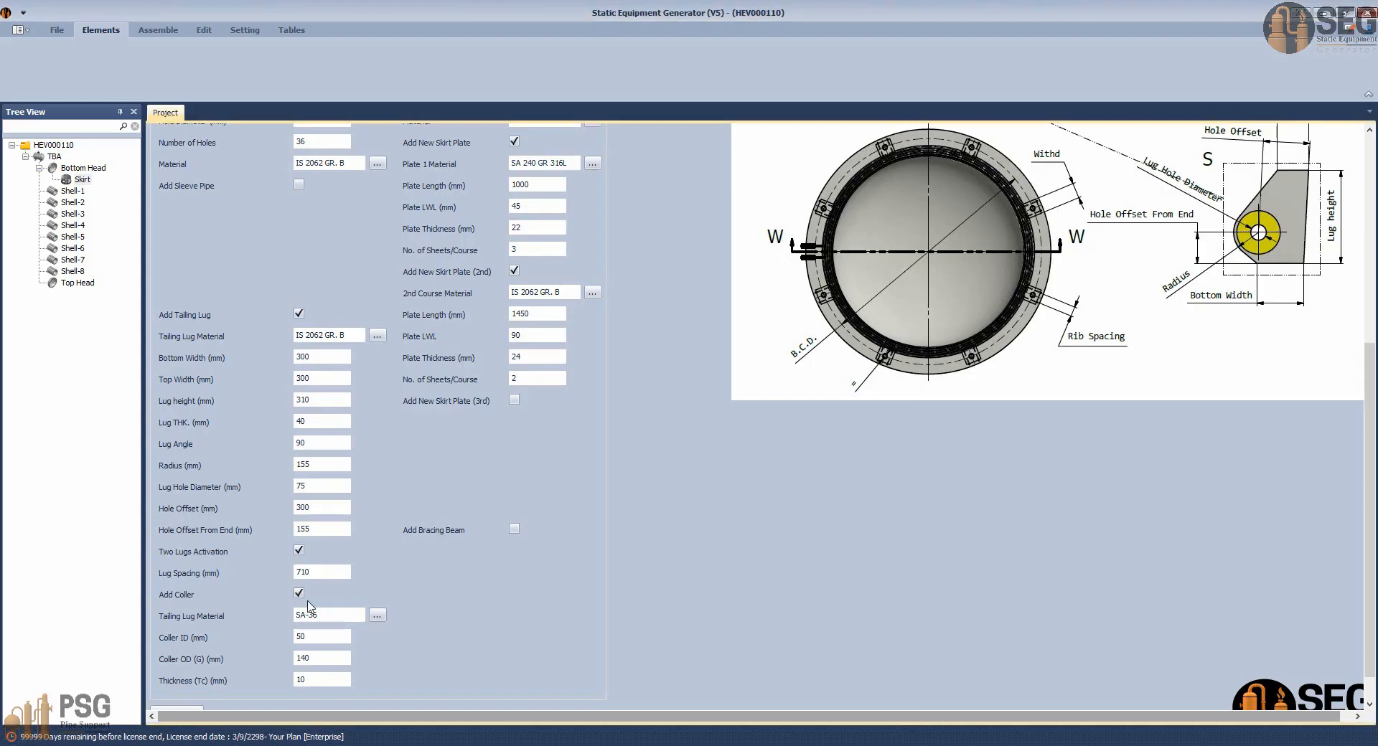
Set the lug collar's material to IS 2062 GR. B and its inner diameter to 75 mm.
click(328, 639)
click(336, 615)
text(IS 2062 GR. B)
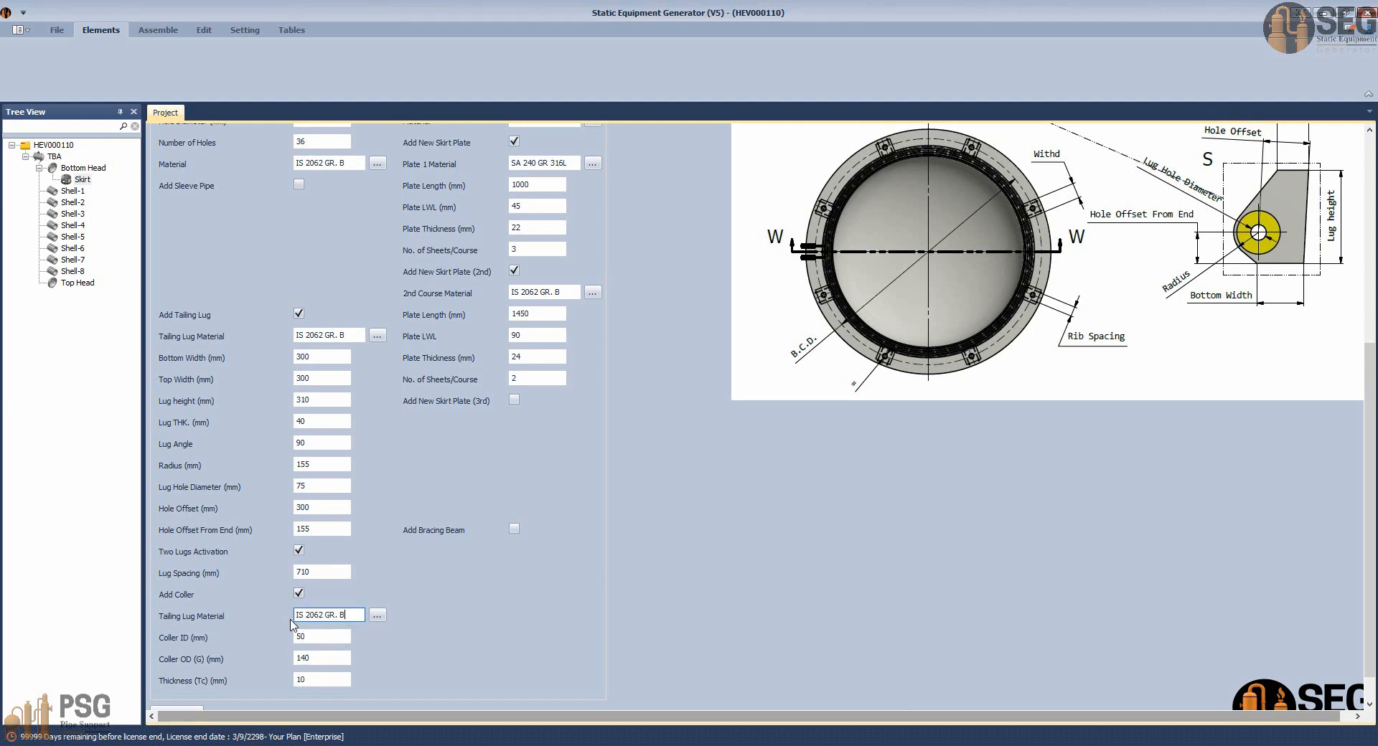
click(340, 637)
text(75)
key(Tab)
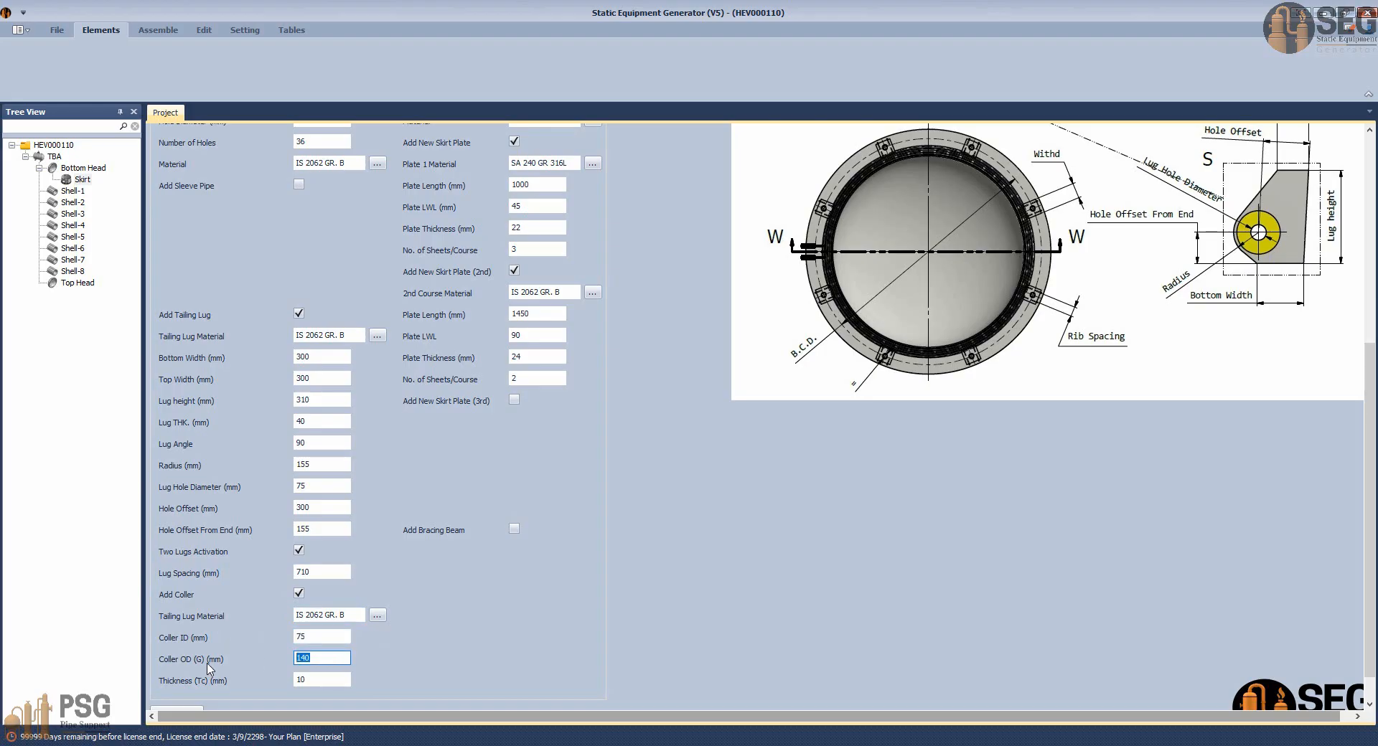
Set the lug collar's outer diameter to 160 mm and thickness to 16 mm, and save the skirt.
text(160)
key(Tab)
scroll(282, 623, down, 1)
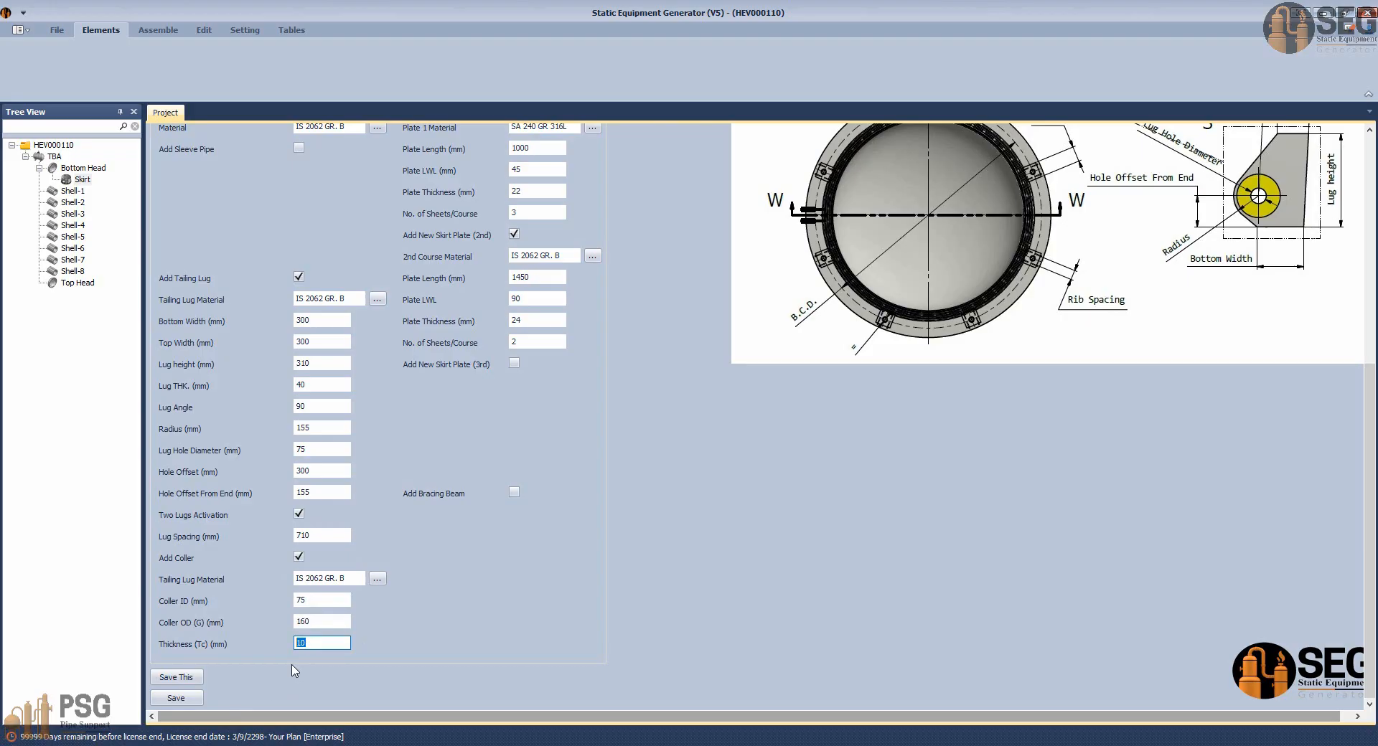
text(16)
click(179, 699)
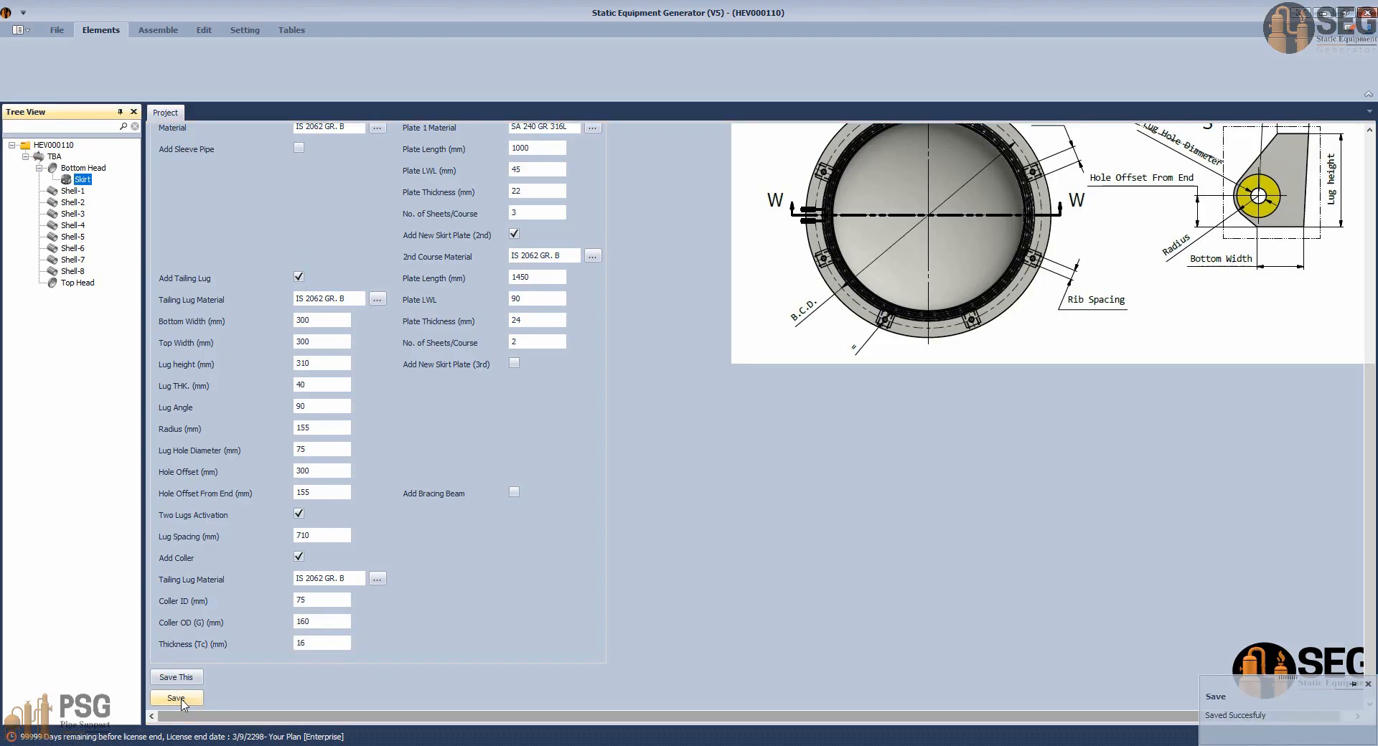
Add a bracing beam to the skirt.
click(514, 492)
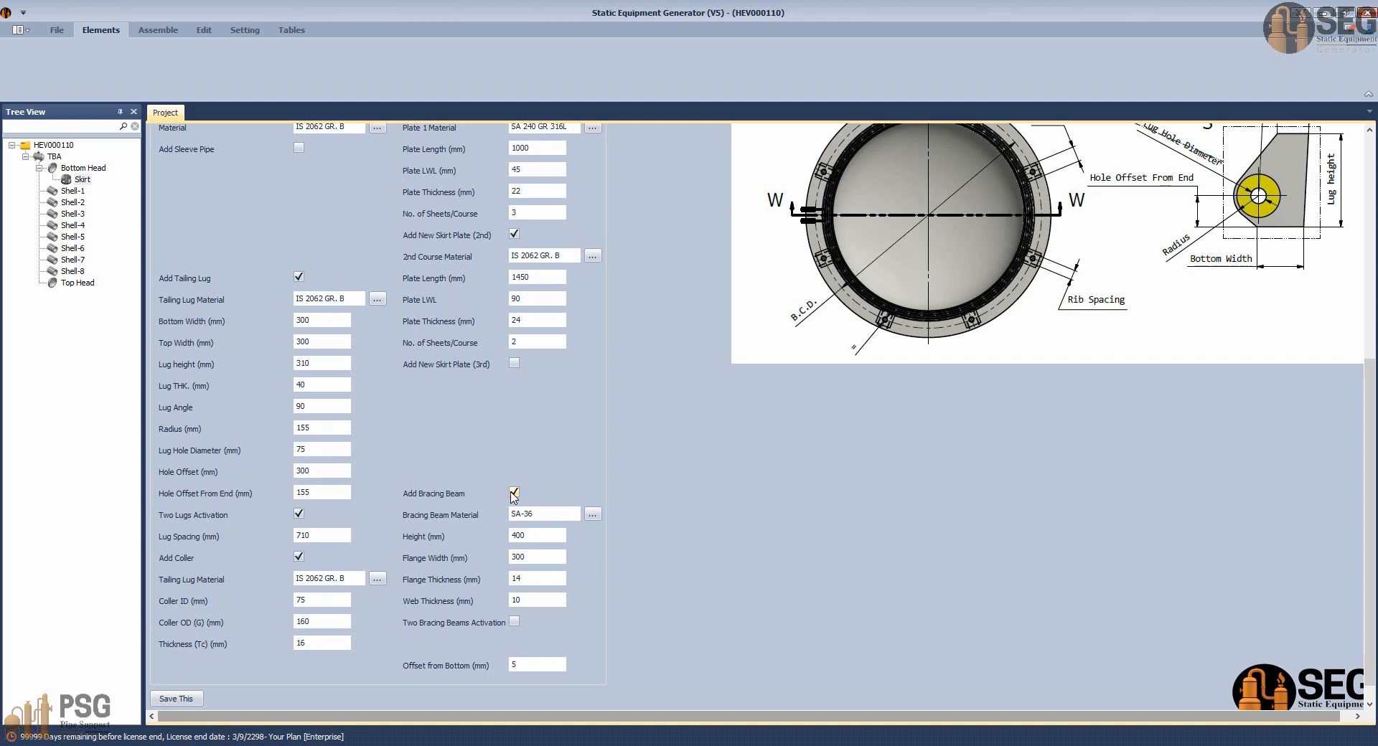
Switch to AutoCAD and examine the bracing beams in the GA drawing's elevation and top orientation plan.
click(718, 667)
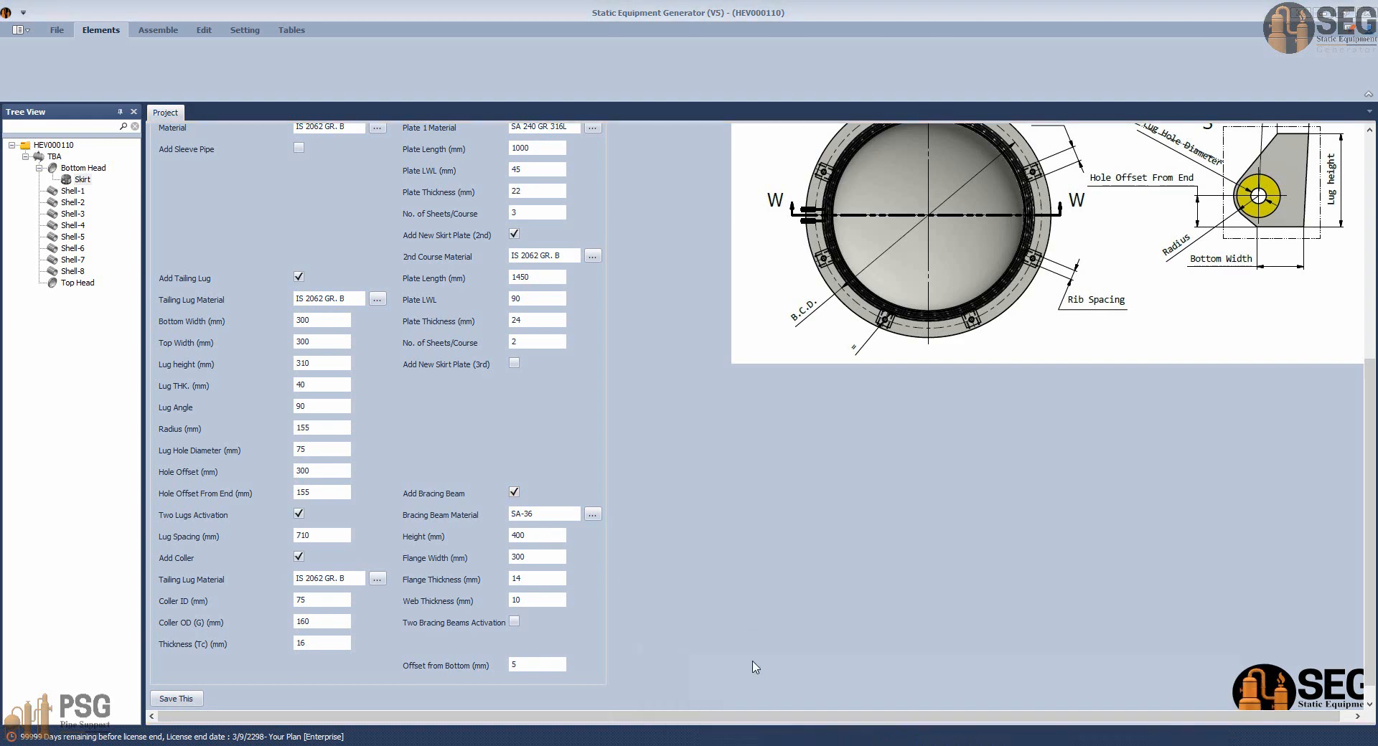
scroll(716, 511, down, 5)
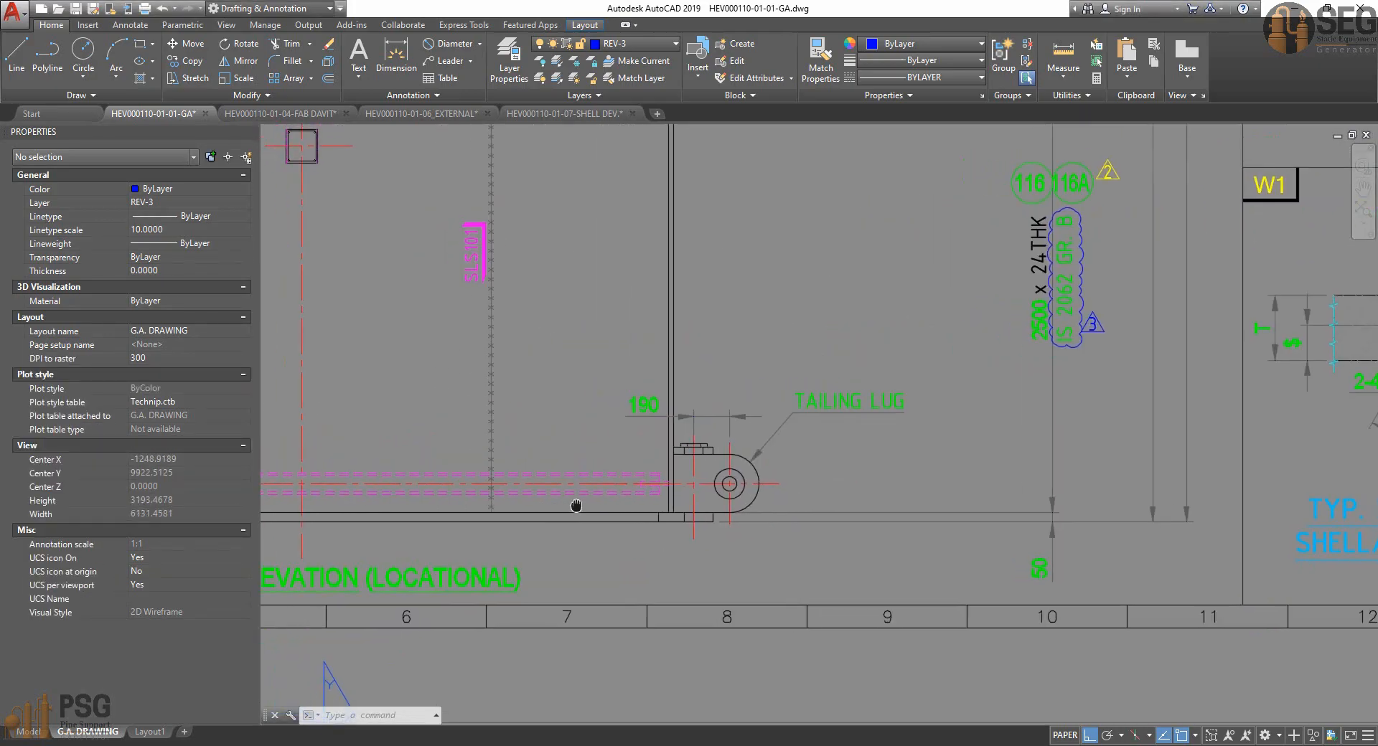
scroll(605, 493, down, 2)
middle_drag(683, 482, 601, 569)
scroll(900, 403, down, 1)
middle_drag(900, 403, 818, 440)
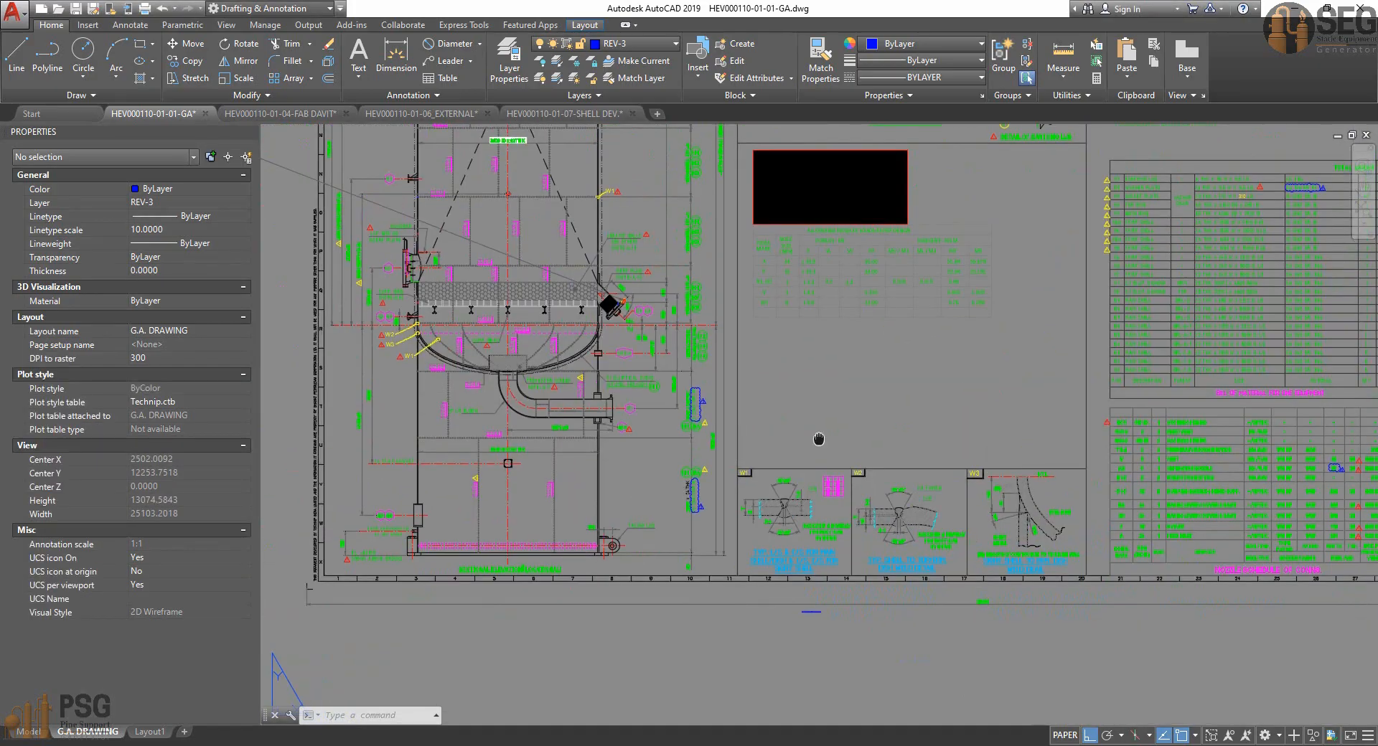
middle_drag(863, 228, 733, 528)
scroll(779, 289, up, 2)
middle_drag(779, 289, 771, 511)
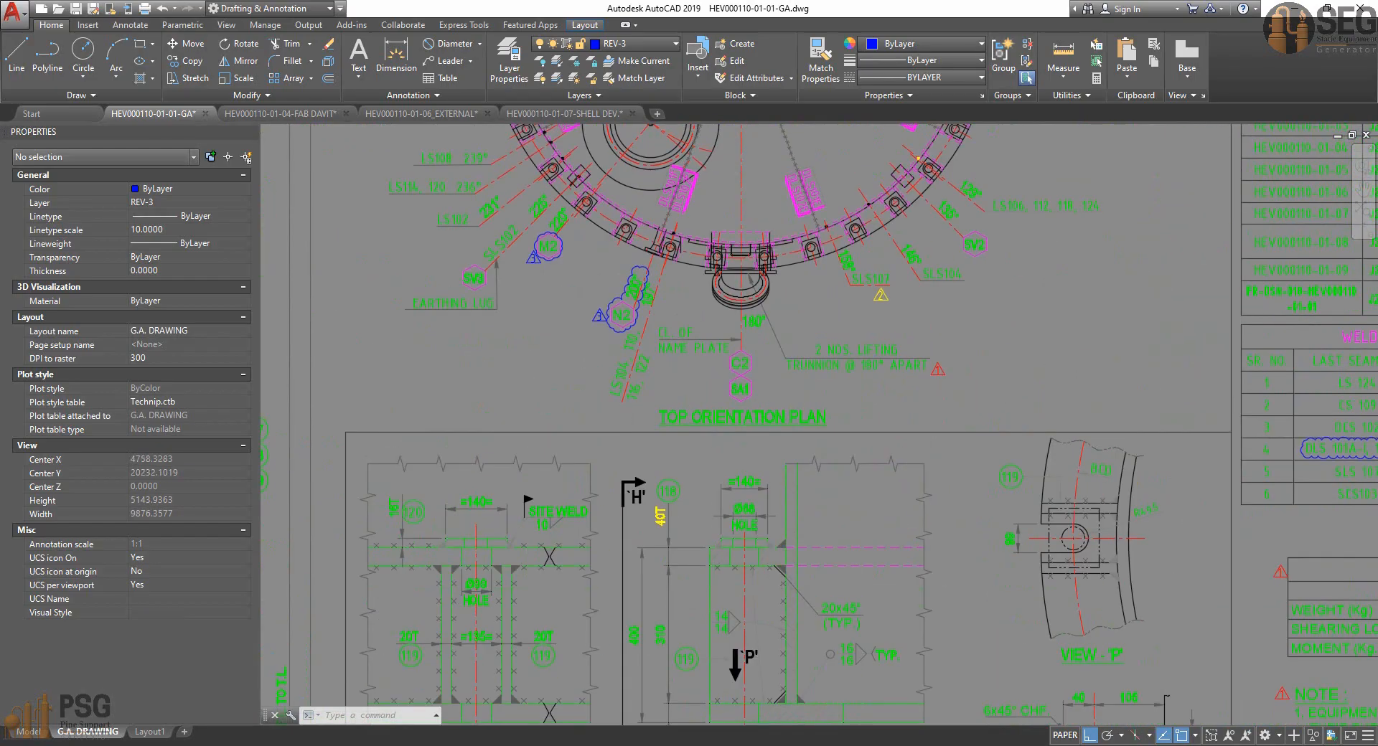
scroll(773, 511, down, 2)
middle_drag(874, 192, 872, 272)
scroll(873, 272, up, 5)
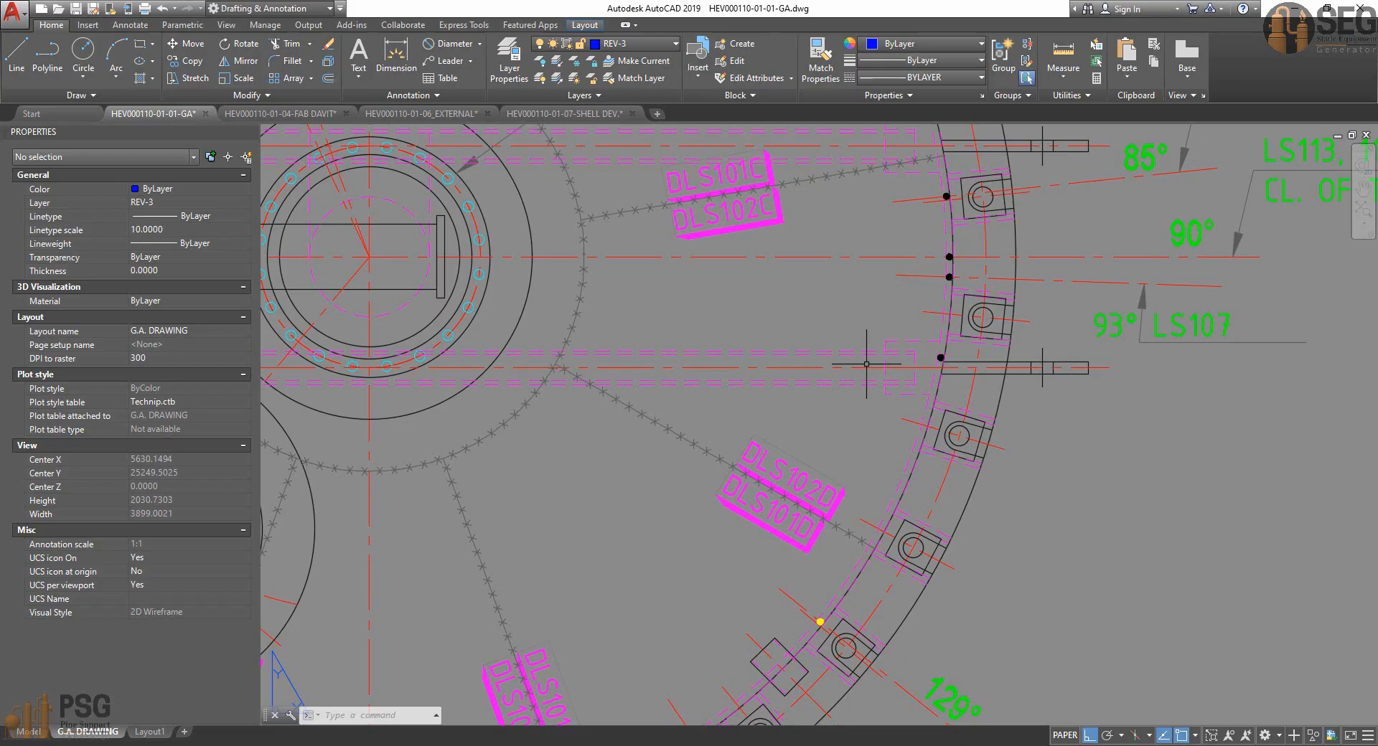
Remove the bracing beam from the skirt in Static Equipment Generator, save the skirt, and go to the assembling commands.
scroll(867, 364, down, 5)
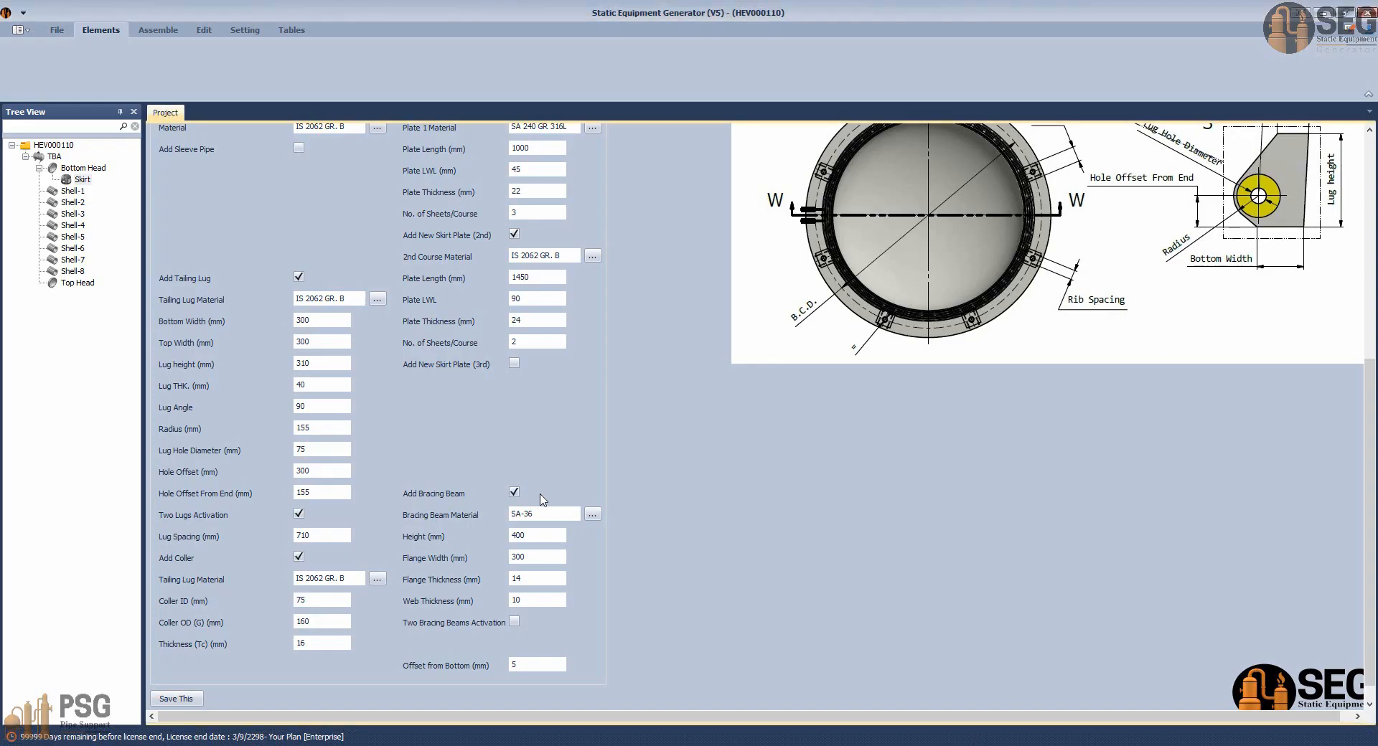
click(517, 495)
click(192, 700)
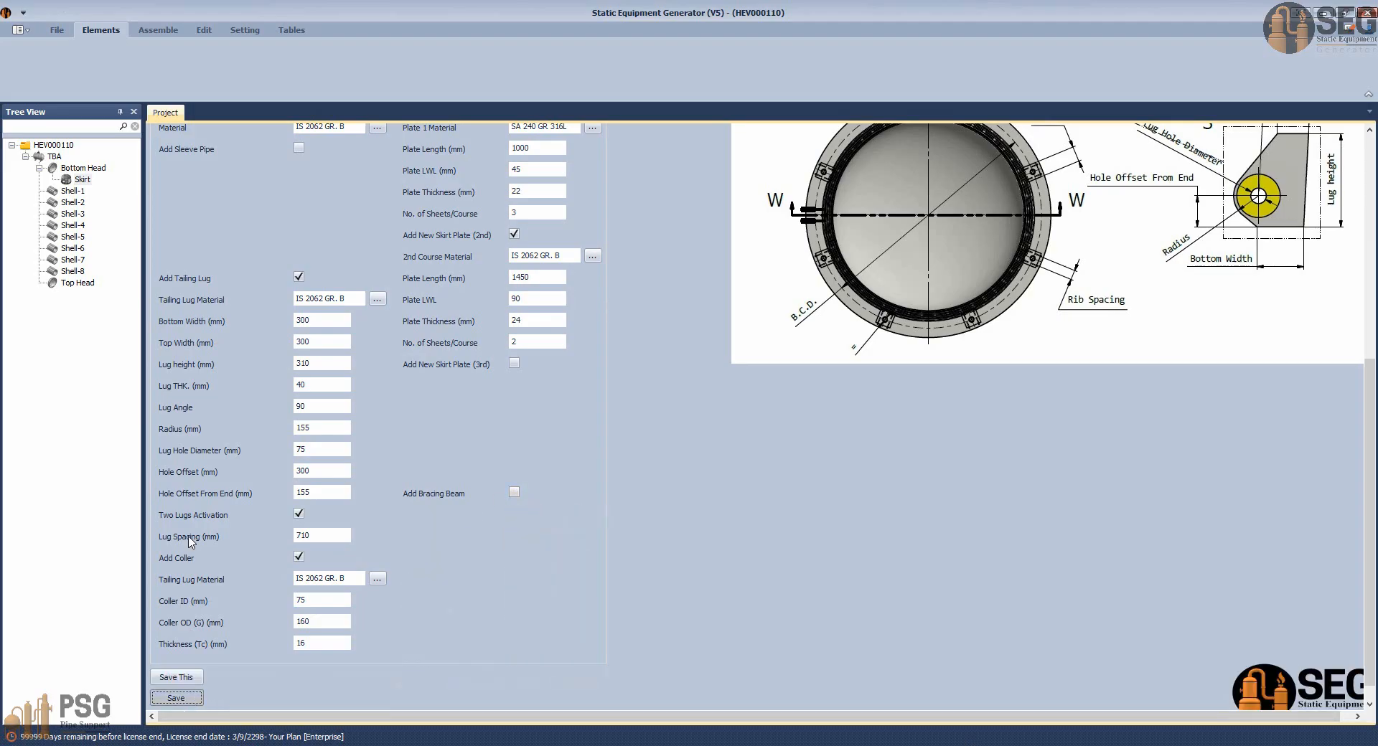
click(159, 32)
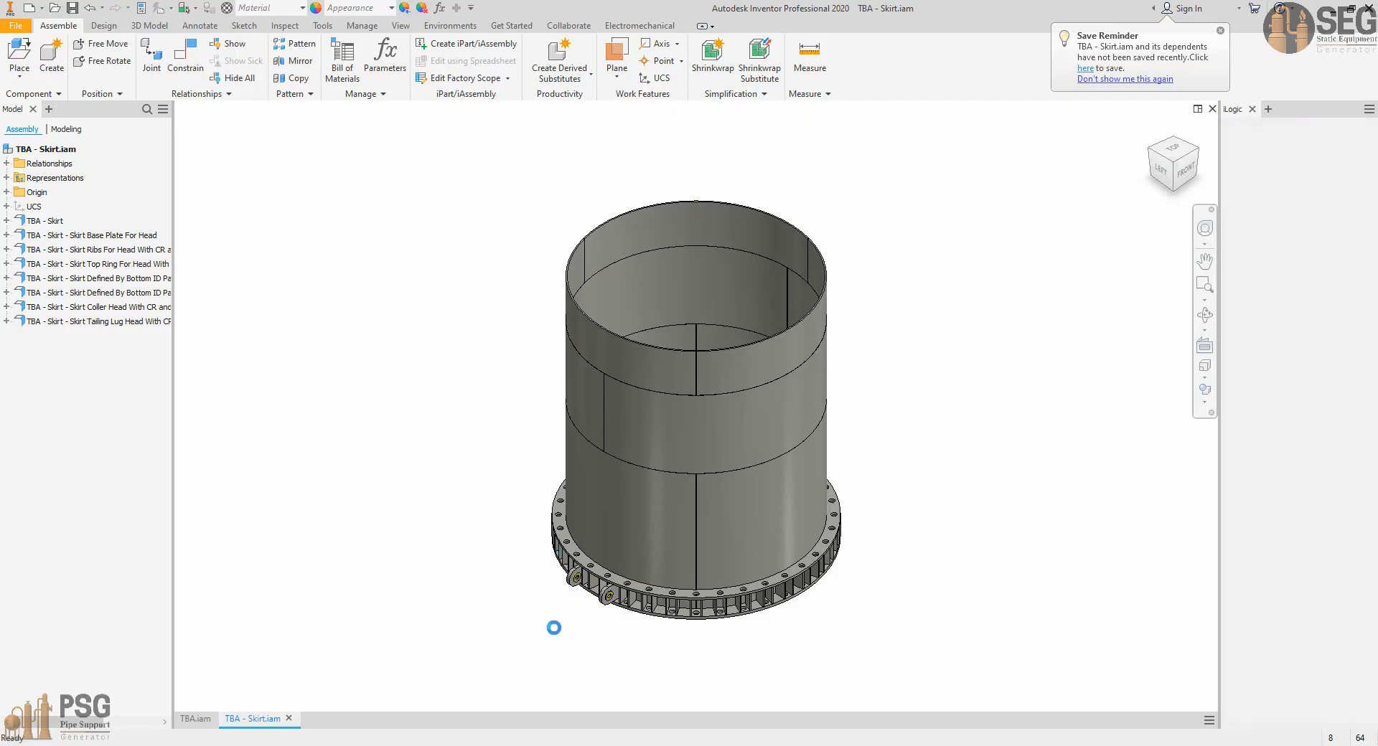
Examine the generated vessel assembly in Inventor, from the shell courses down to the skirt's base ring.
click(1204, 314)
drag(646, 507, 788, 524)
scroll(661, 541, up, 2)
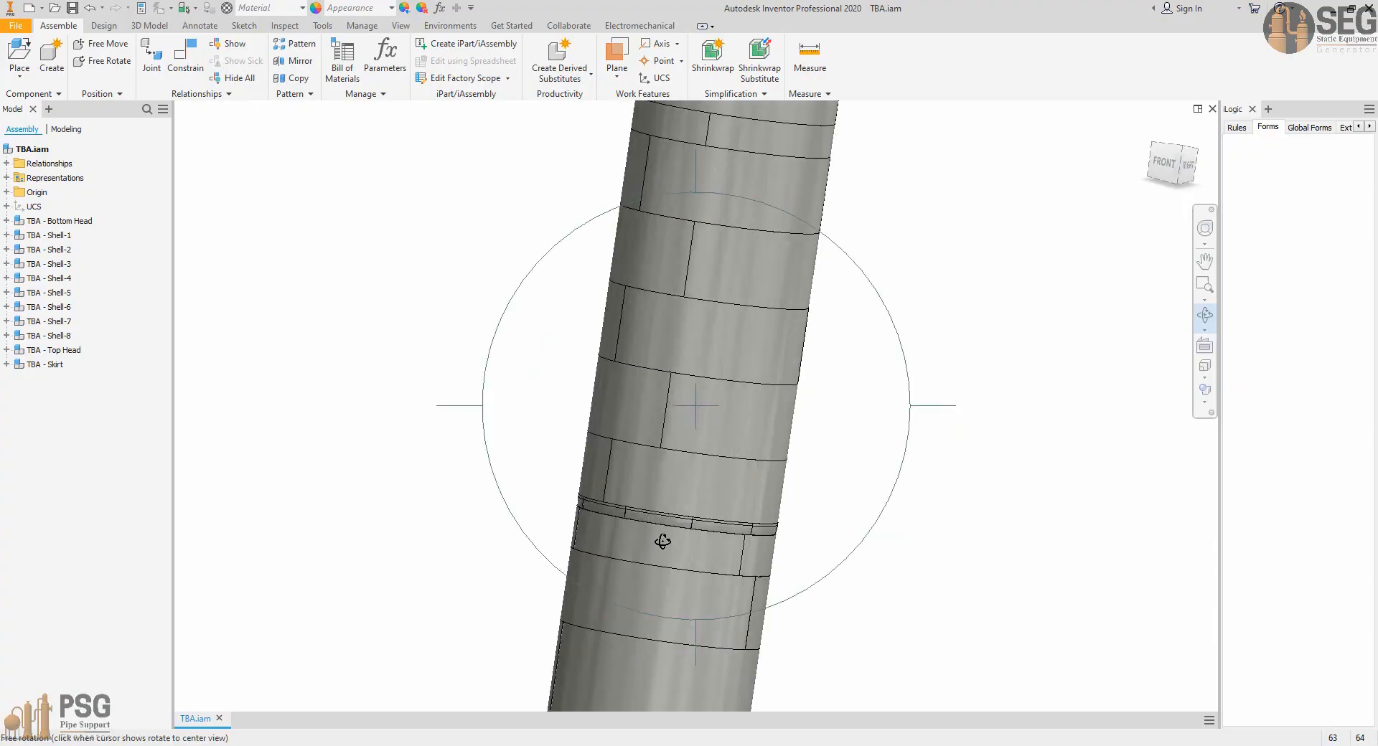
drag(661, 542, 870, 561)
scroll(701, 554, up, 2)
drag(701, 553, 848, 503)
scroll(906, 538, down, 3)
middle_drag(906, 539, 758, 537)
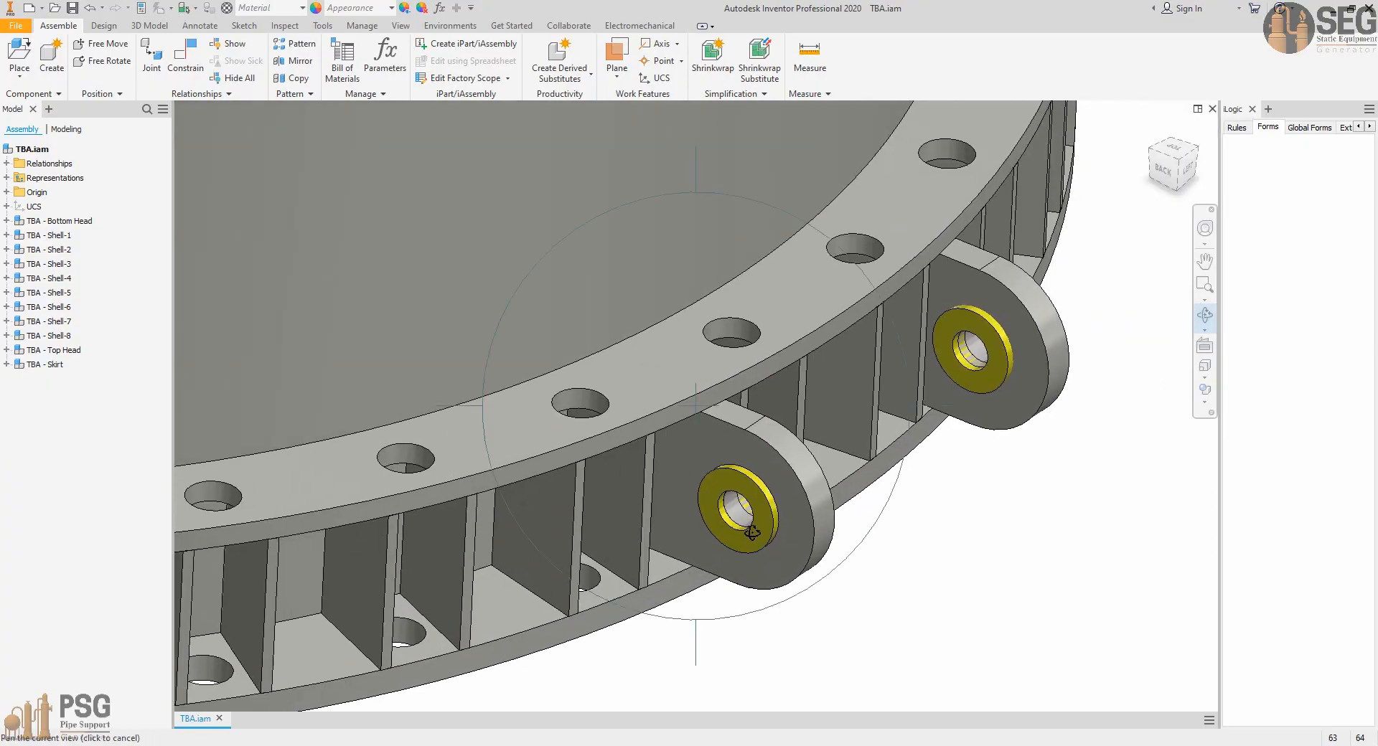
Inspect the skirt's two tailing lugs, their collars and the surrounding ribs from several angles.
scroll(758, 536, up, 4)
drag(758, 535, 709, 458)
scroll(709, 458, down, 4)
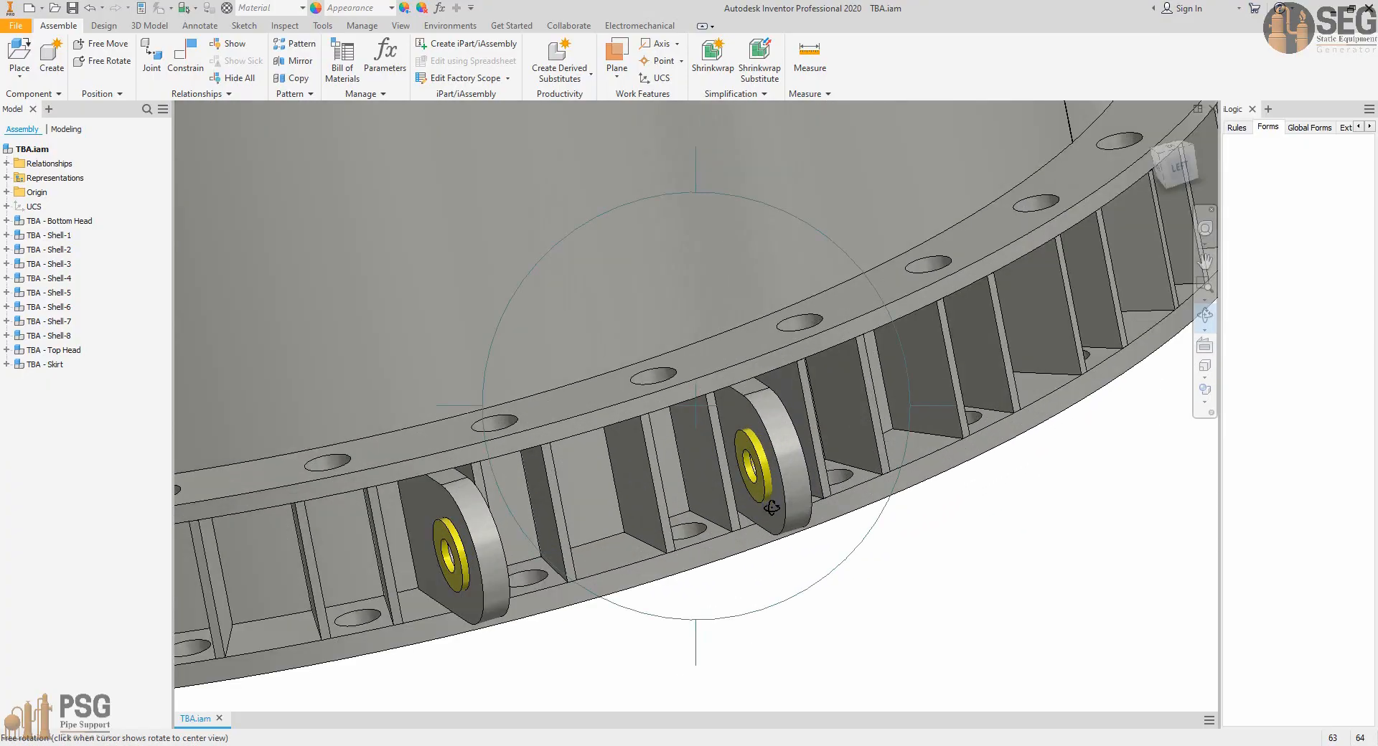
scroll(712, 506, up, 3)
mouse_move(712, 510)
mouse_down()
mouse_move(613, 535)
mouse_move(729, 515)
mouse_up()
scroll(728, 512, up, 4)
scroll(731, 506, up, 2)
middle_drag(719, 373, 736, 474)
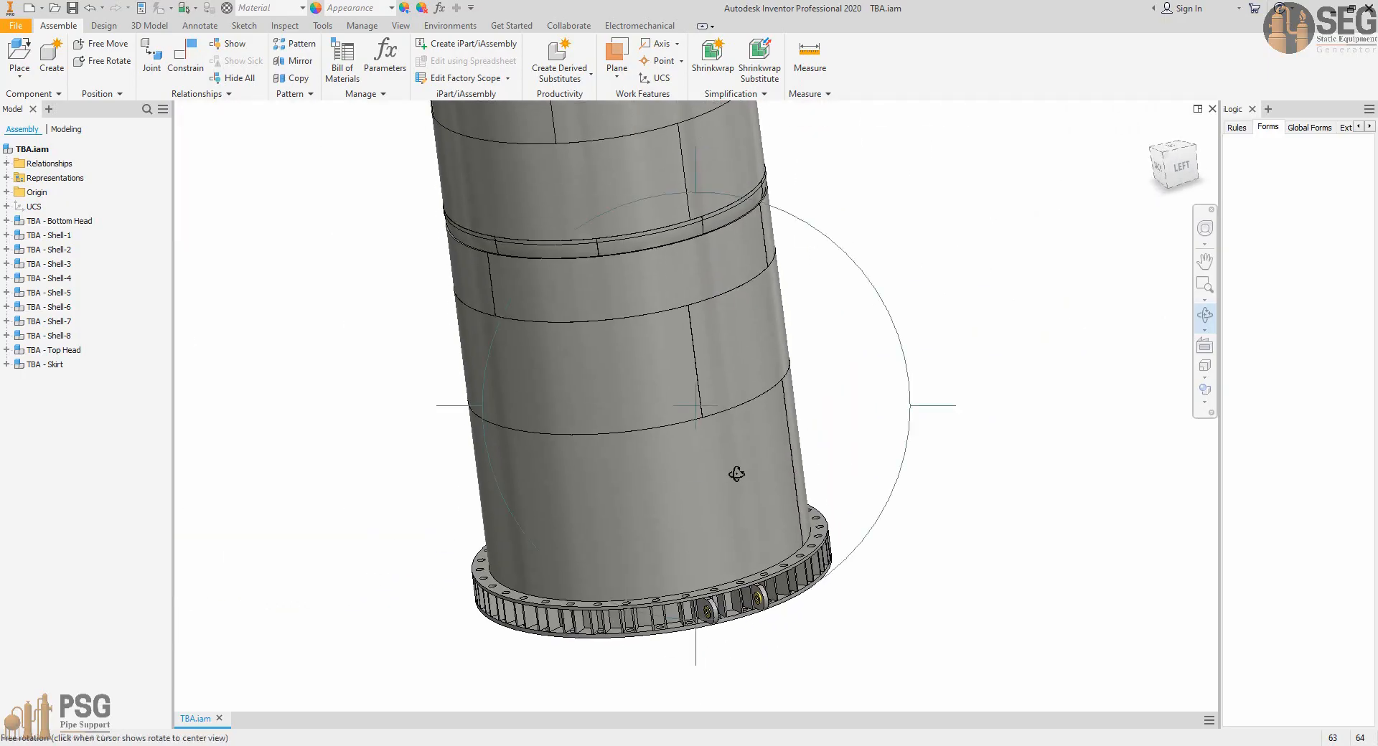
click(767, 464)
Open the skirt subassembly from the vessel assembly, and open its base plate part for editing.
scroll(722, 590, down, 3)
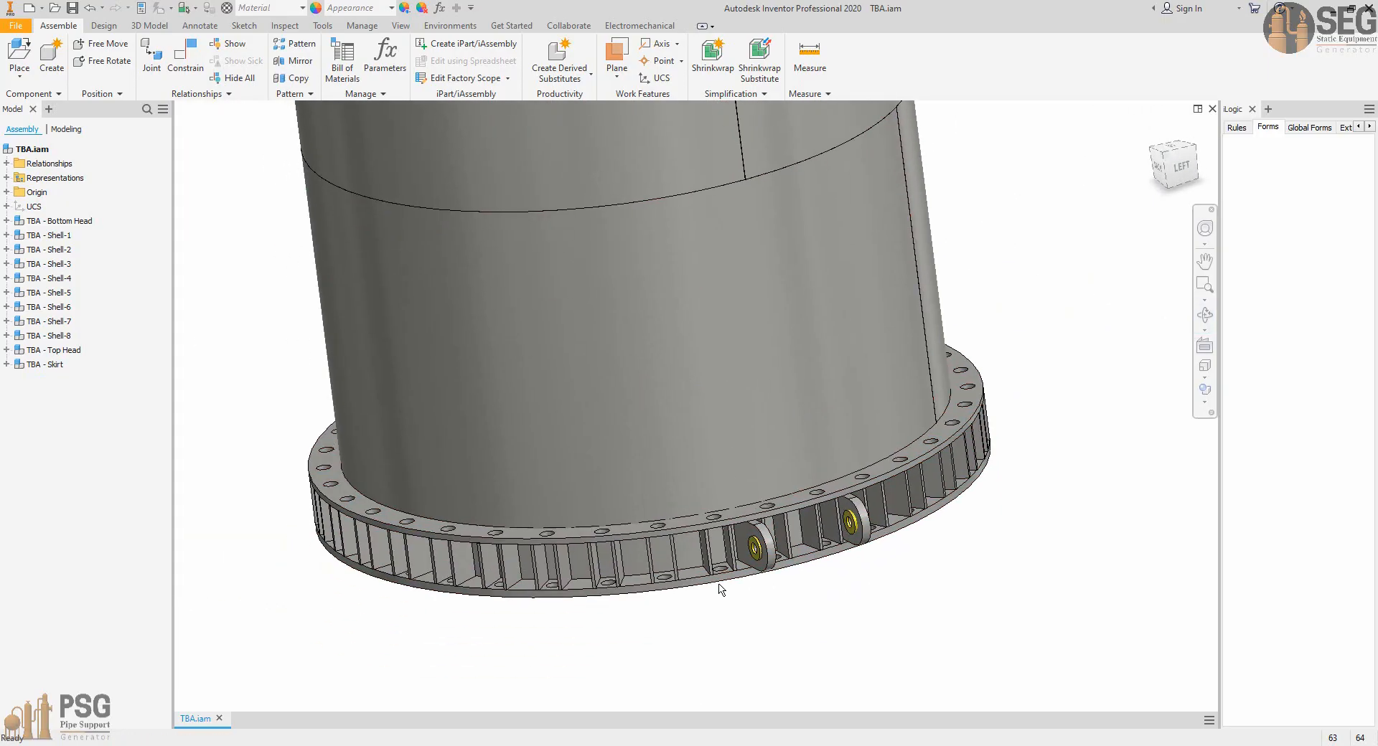
right_click(593, 579)
click(657, 81)
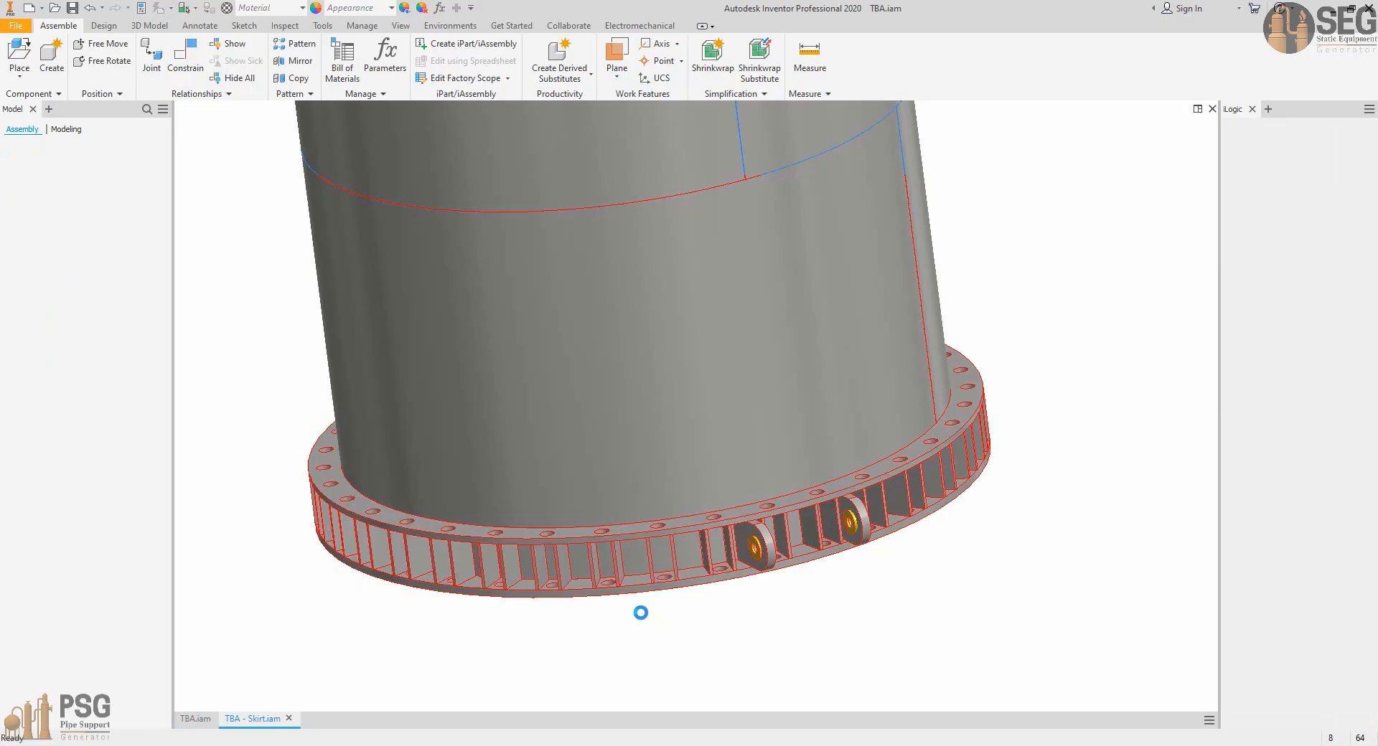
right_click(661, 627)
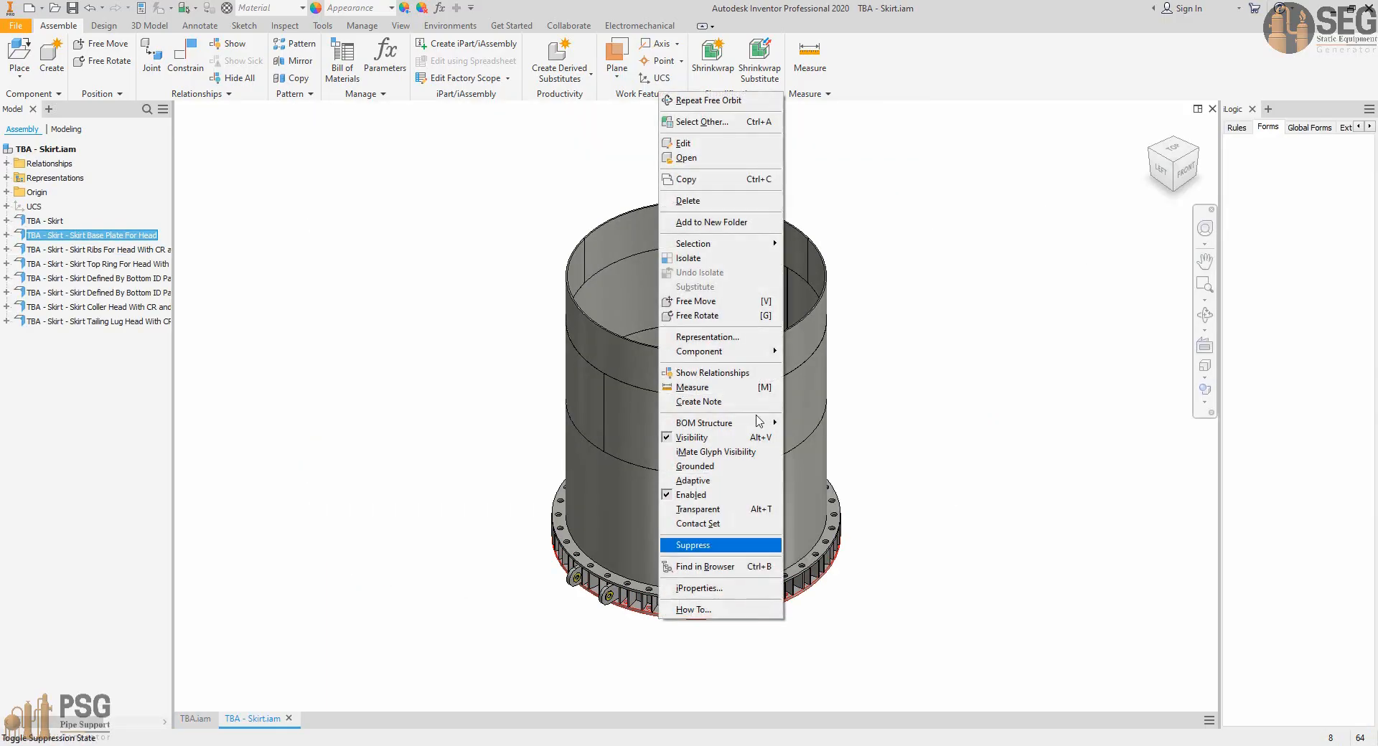
click(689, 157)
Switch to the GA drawing in AutoCAD and examine the anchor chair detail and its adjacent view for the base plate's bolt holes.
mouse_move(852, 713)
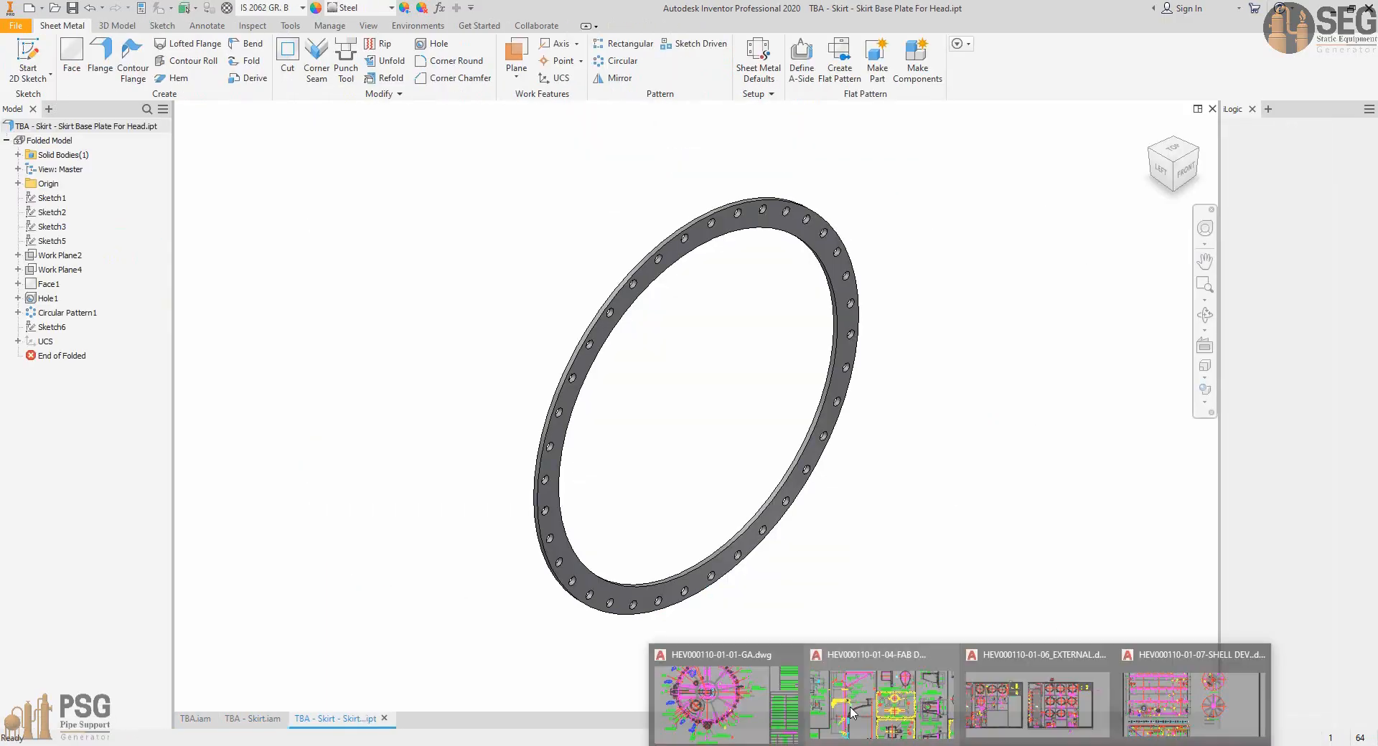
click(742, 704)
scroll(885, 384, down, 4)
middle_drag(788, 687, 898, 488)
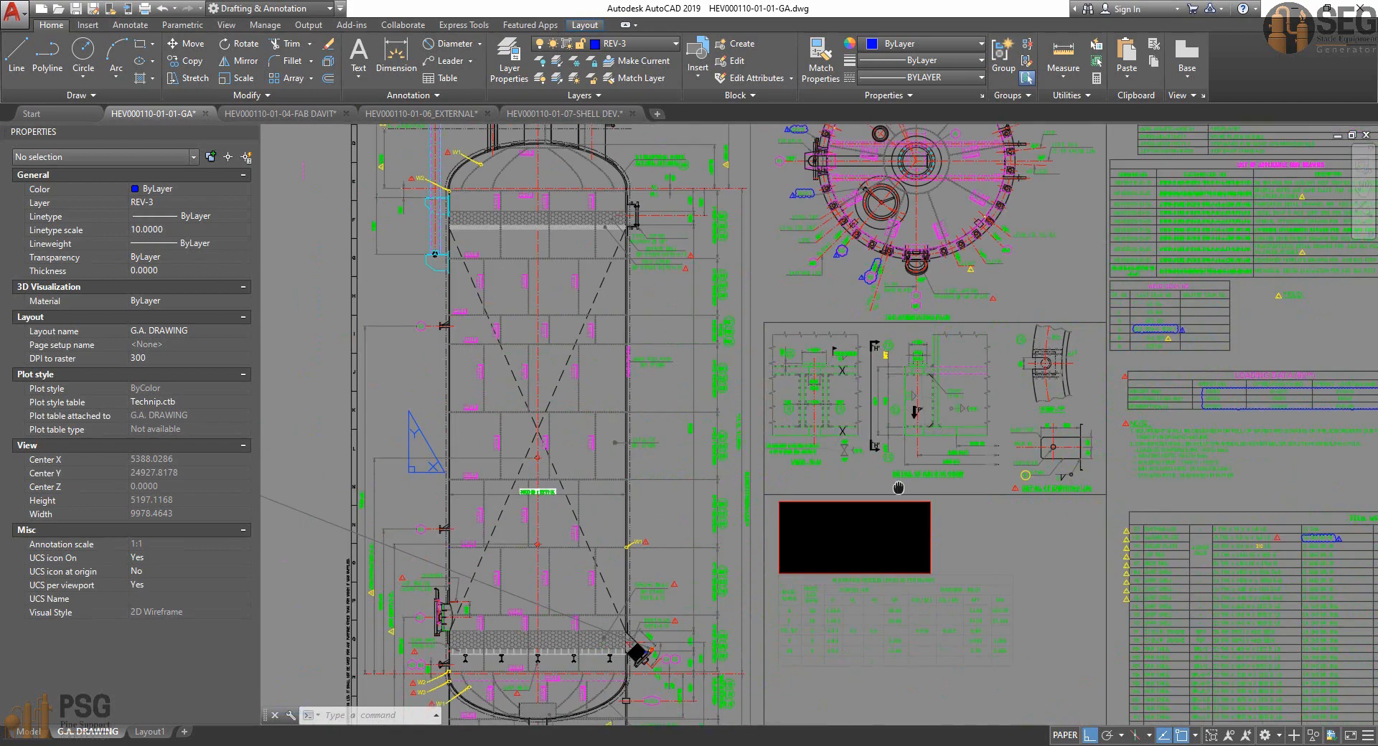
scroll(926, 430, up, 6)
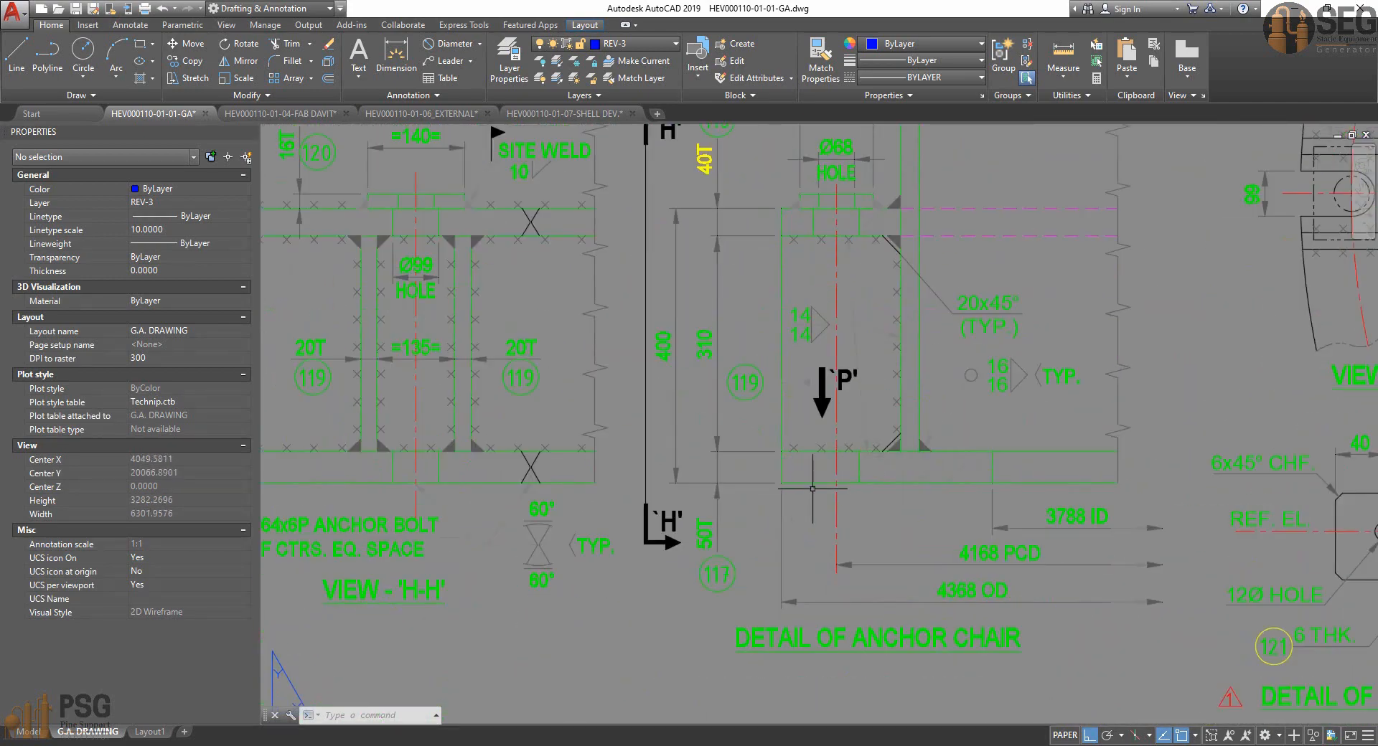
scroll(826, 462, down, 5)
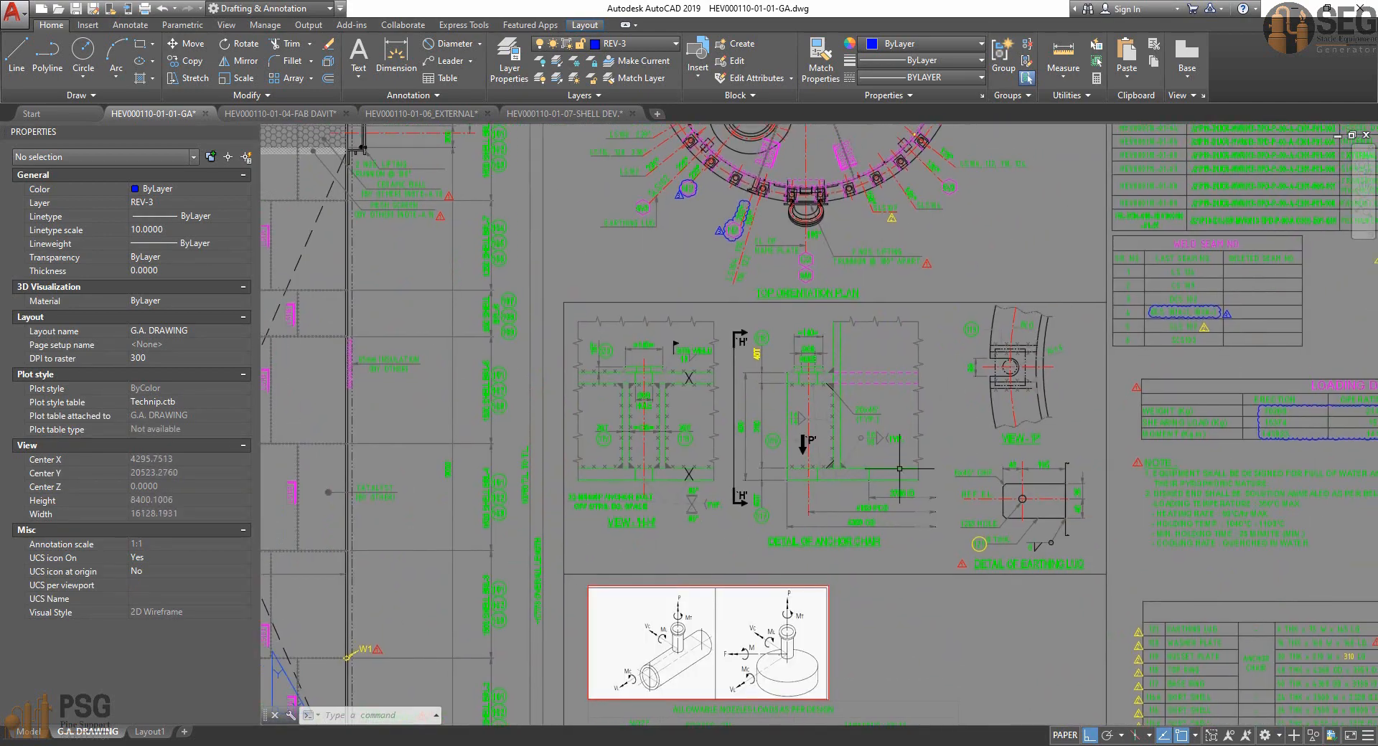
scroll(926, 377, up, 5)
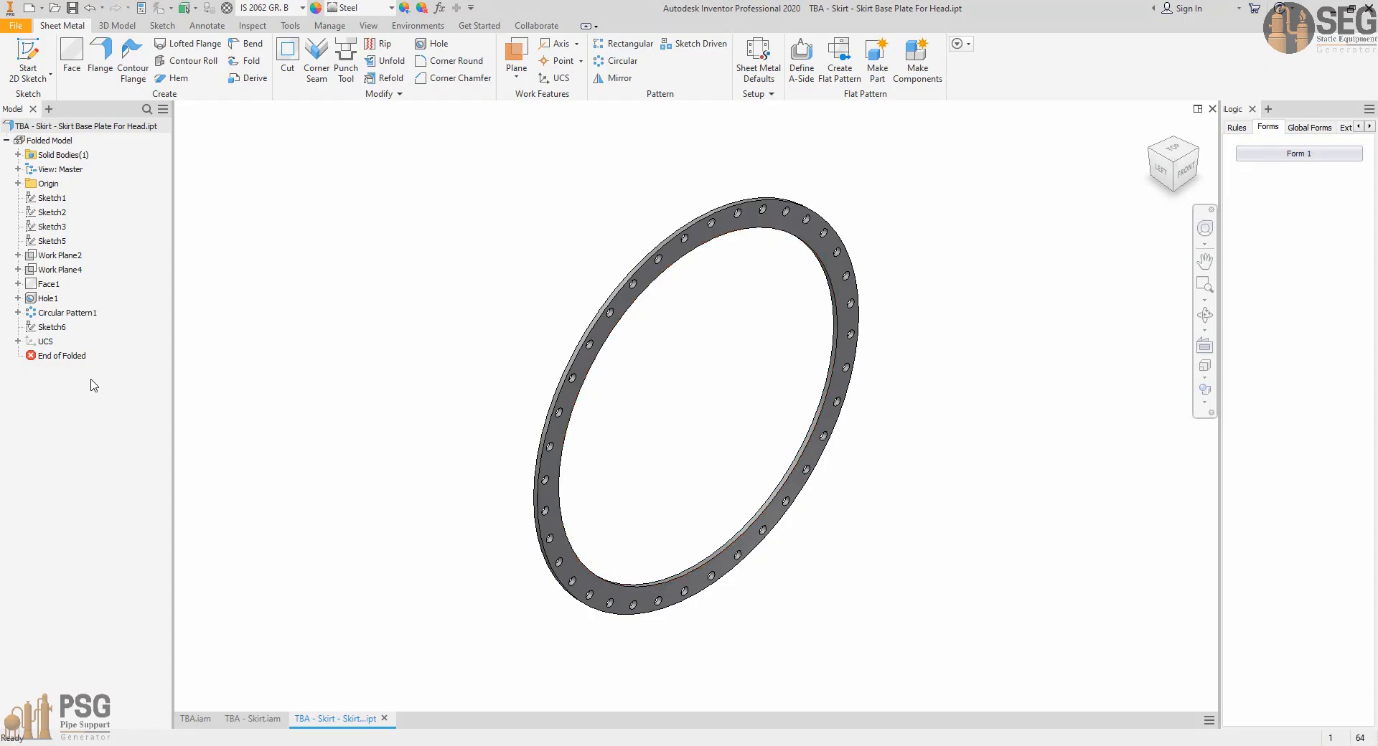
Back in Inventor, roll the base plate's feature history back to just after Hole1, before the circular pattern.
click(48, 297)
click(18, 297)
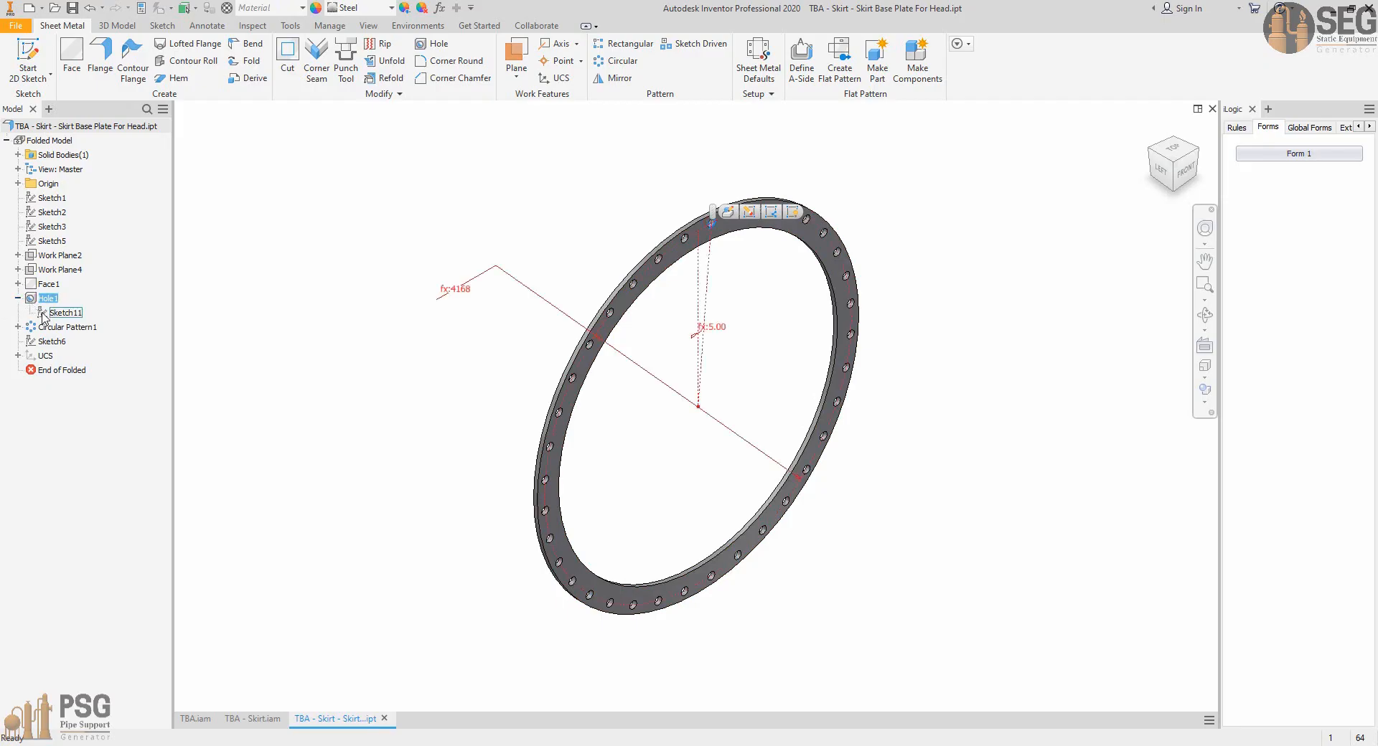
click(182, 293)
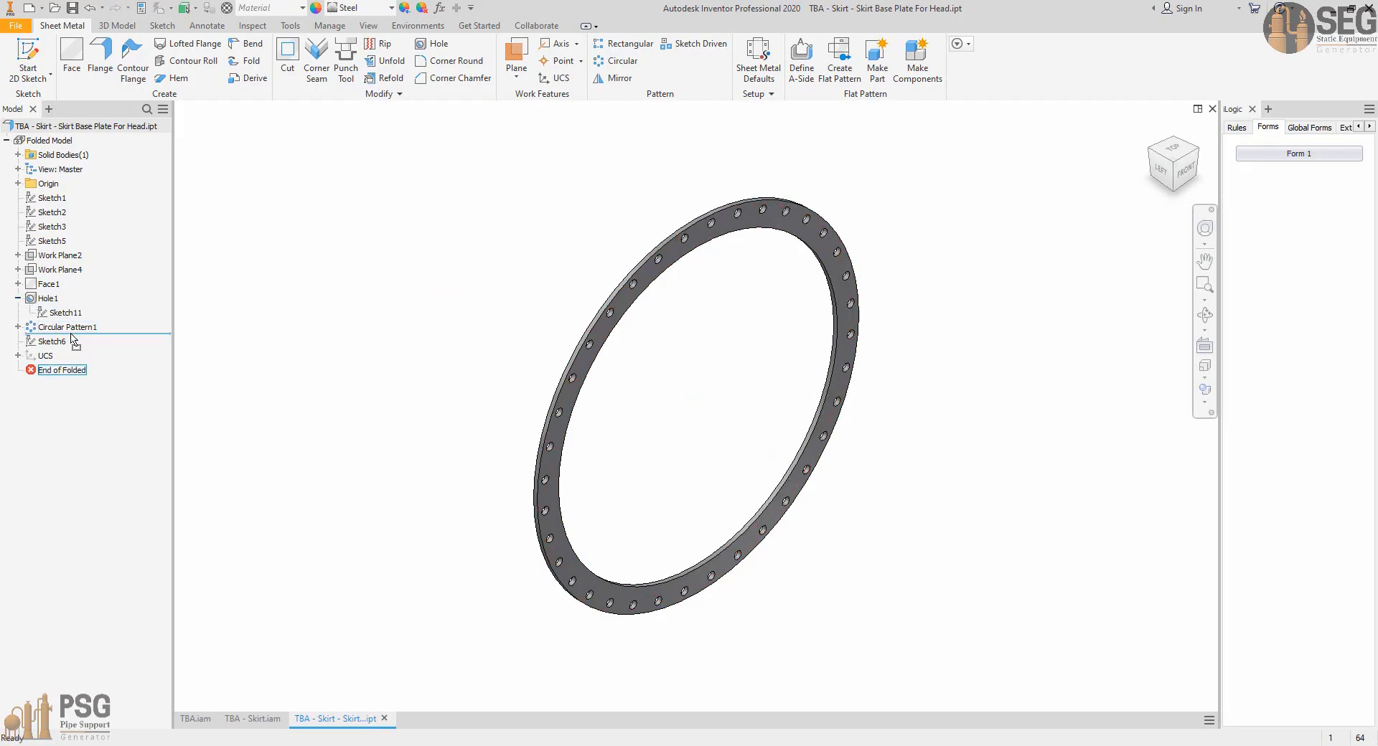
drag(72, 337, 79, 325)
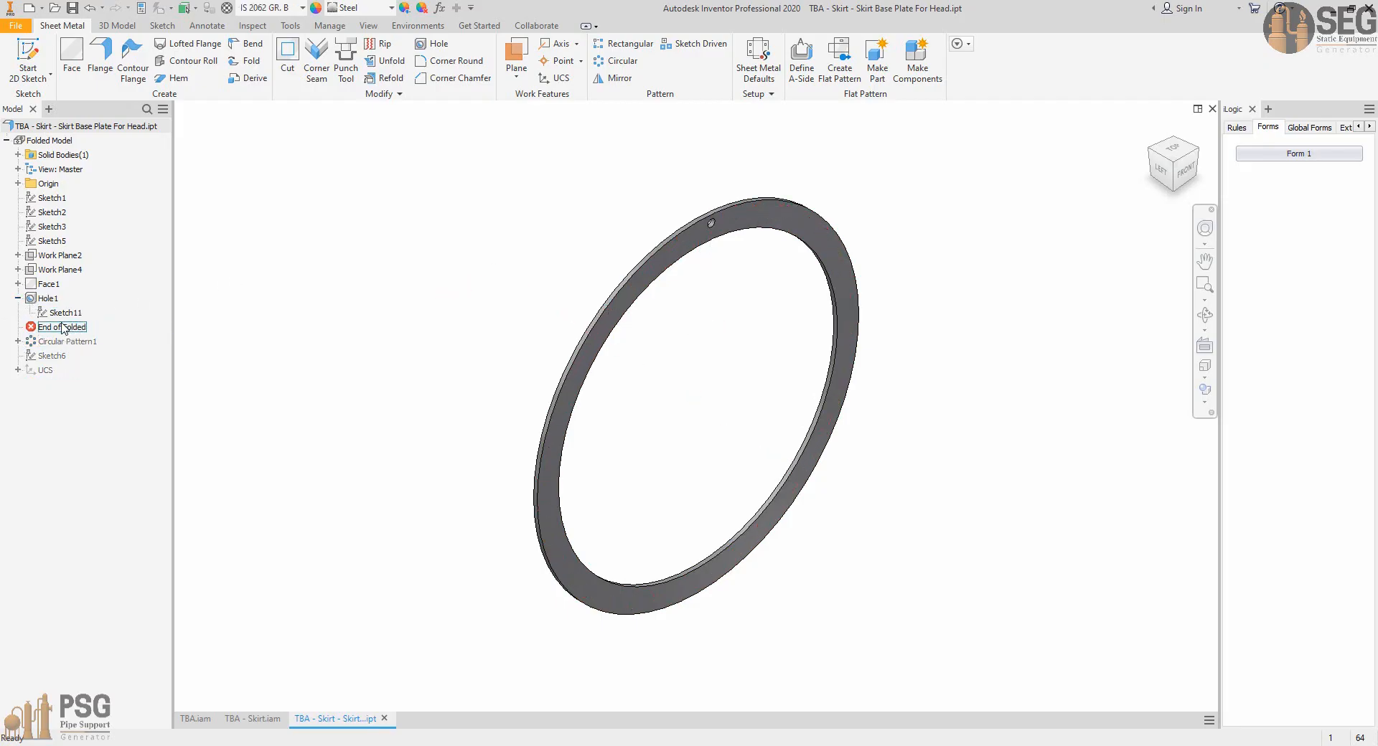
Start a sketch on the base plate's flat face and project the bolt hole's edge into it.
click(741, 223)
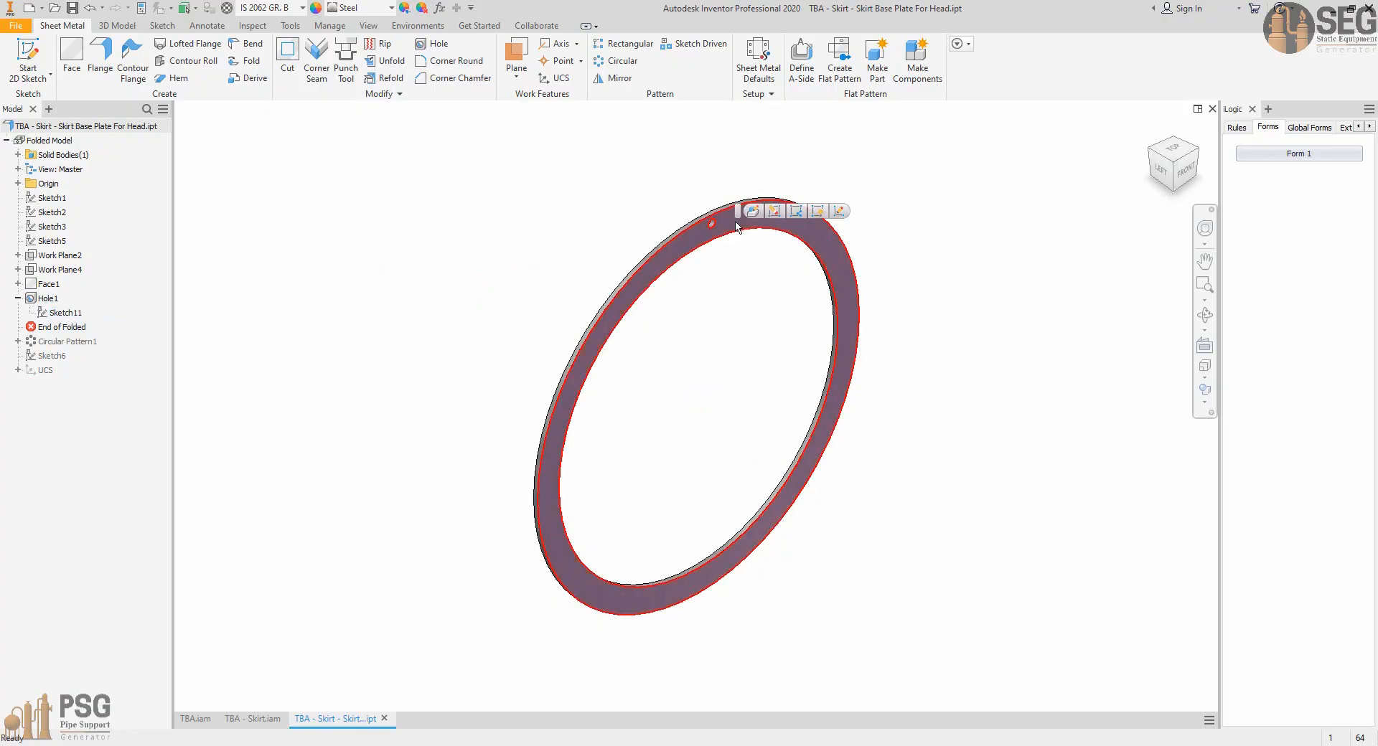
click(743, 211)
scroll(731, 191, down, 6)
middle_drag(730, 191, 708, 362)
click(287, 54)
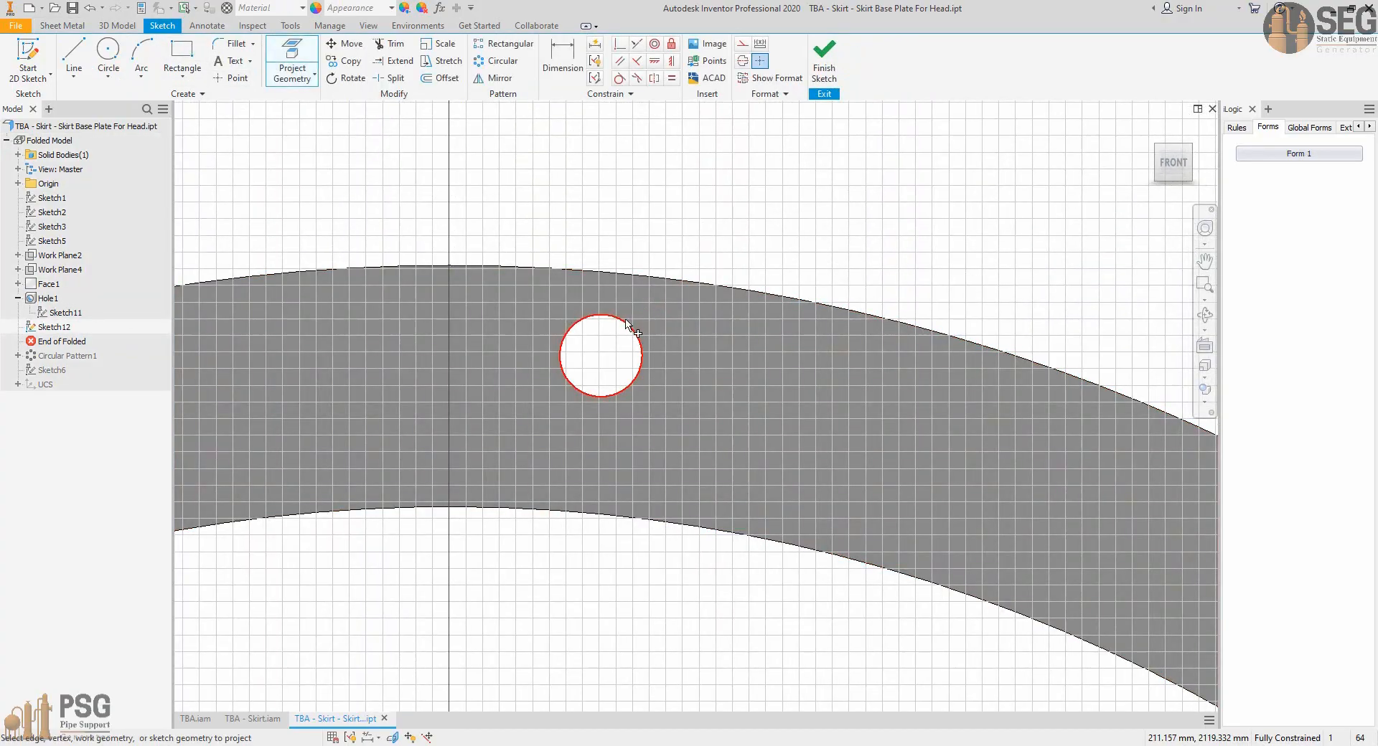
click(632, 330)
Sketch a centre-to-centre slot from the bolt hole's centre outward past the base plate's outer edge, wider than the hole.
click(108, 78)
click(232, 79)
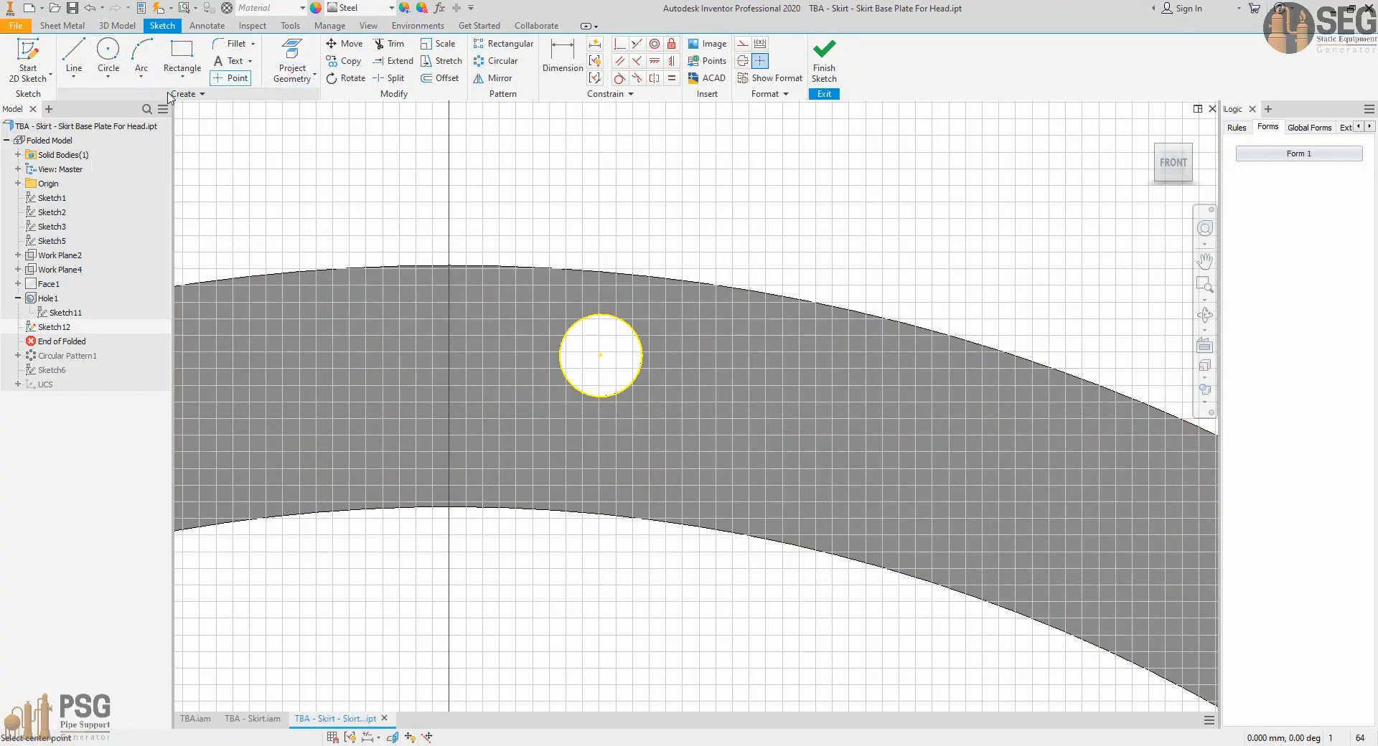
click(181, 78)
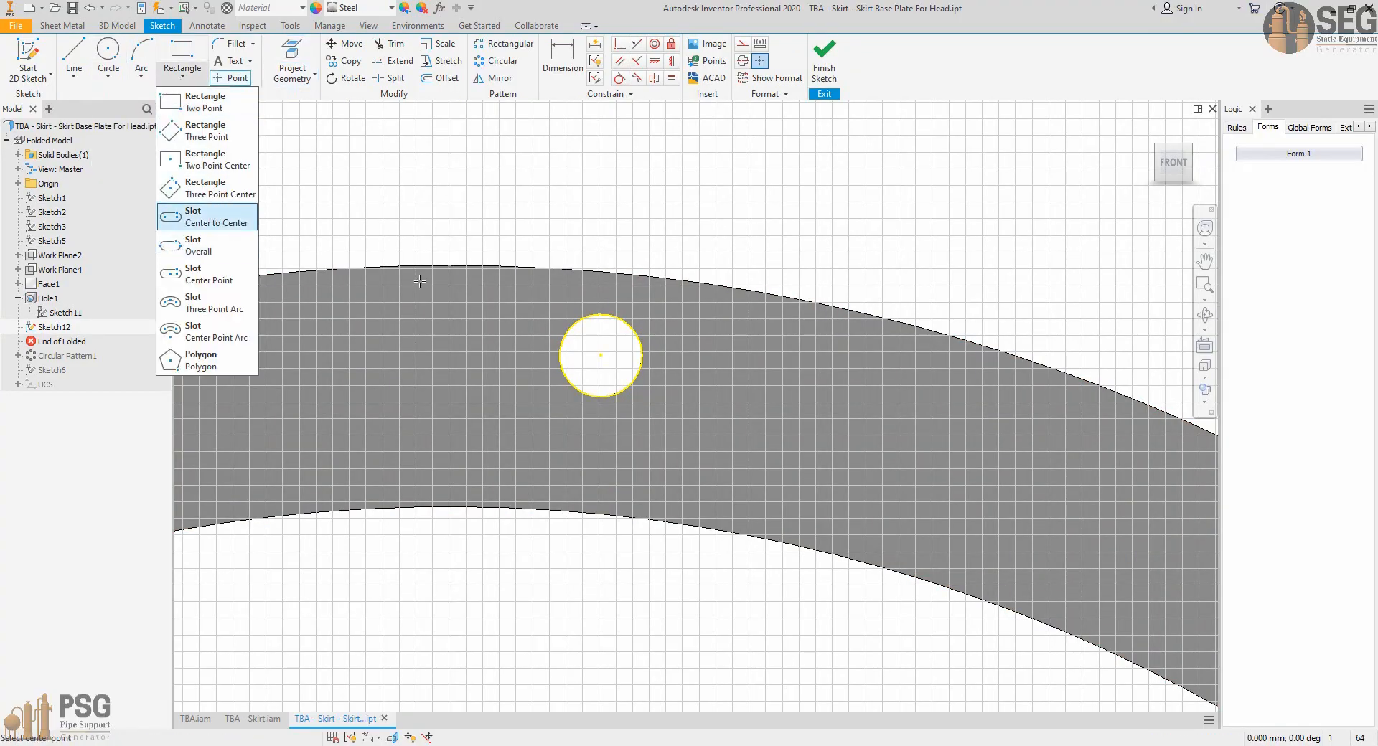
click(207, 217)
click(600, 355)
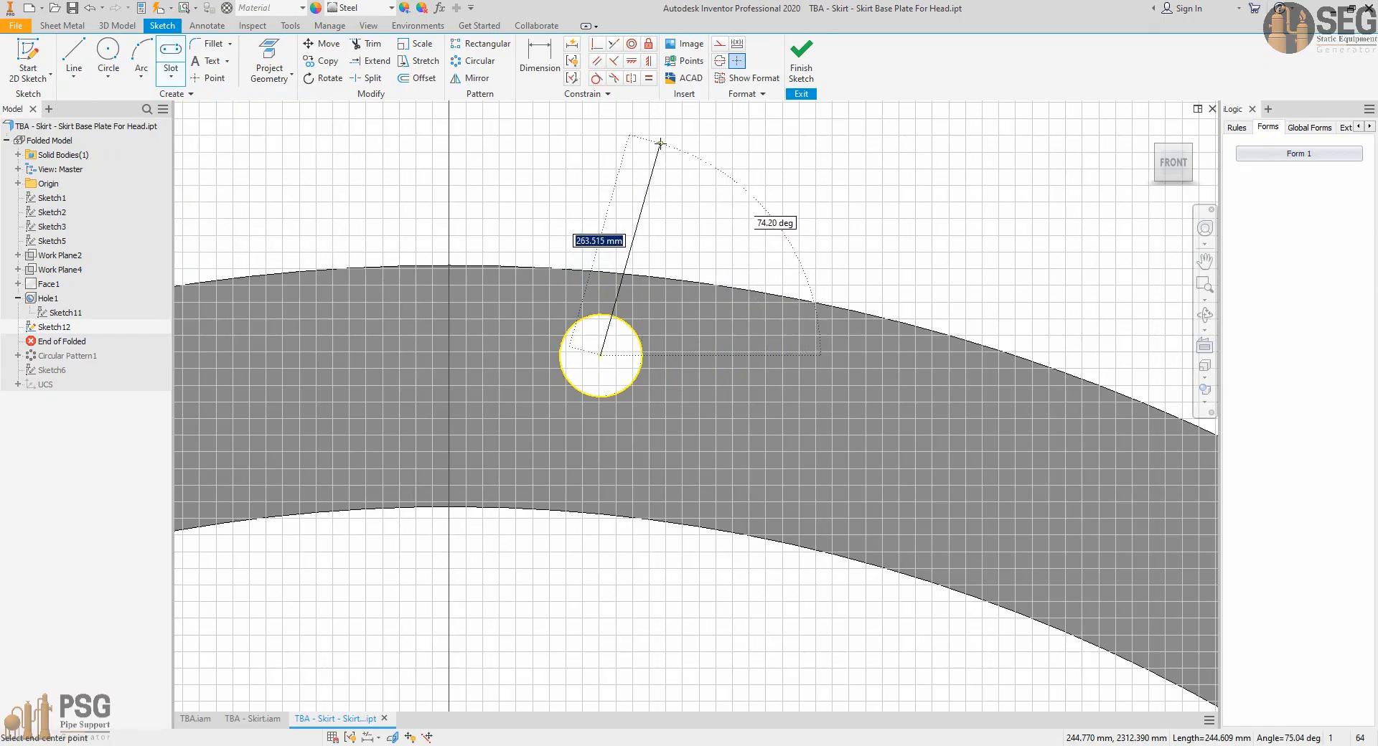
click(652, 134)
click(608, 110)
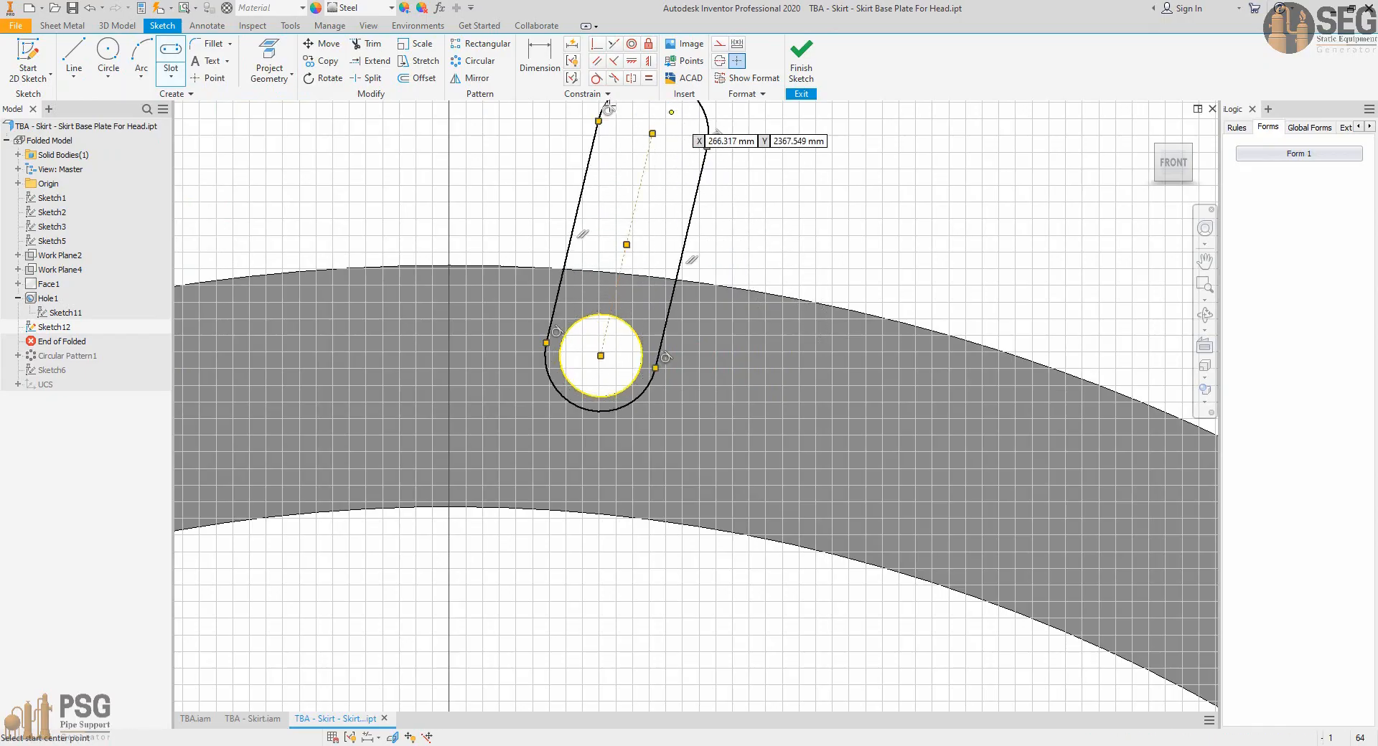
click(631, 44)
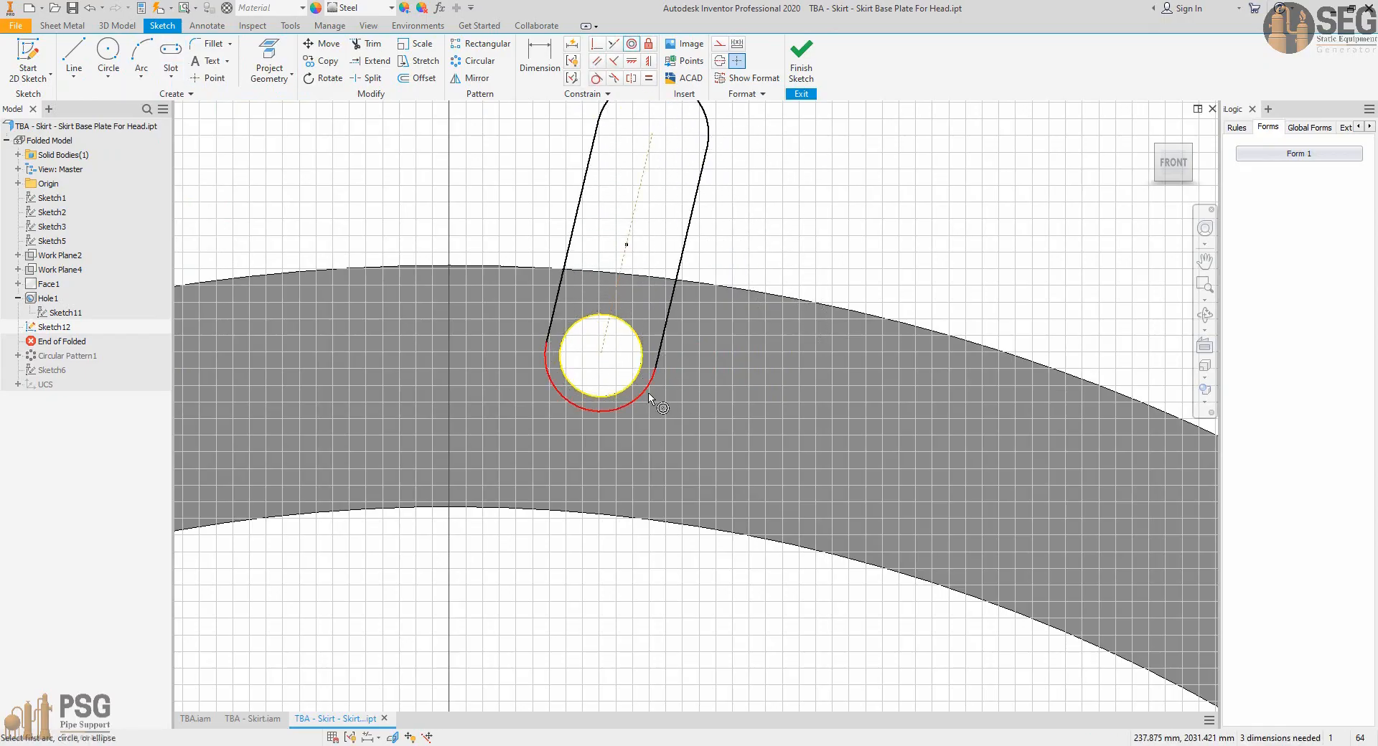
right_click(804, 201)
click(833, 208)
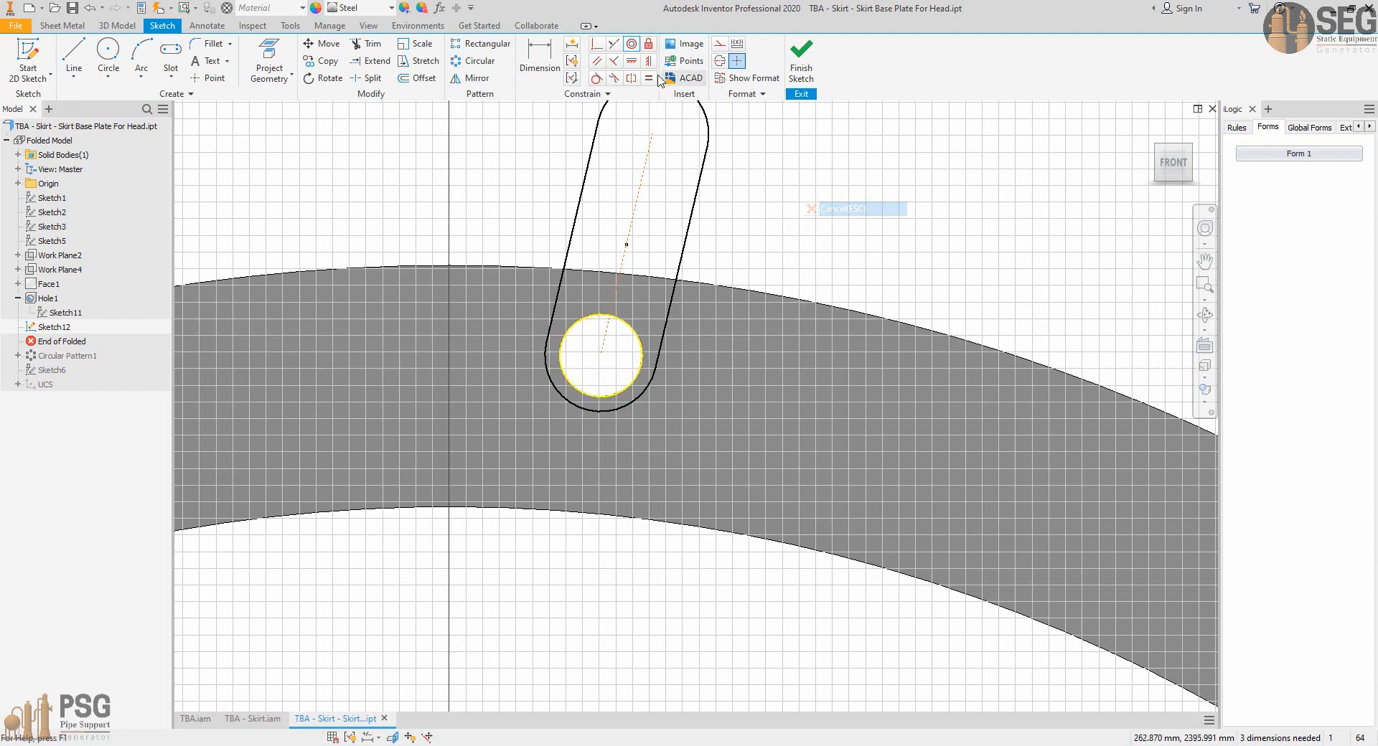
Constrain the slot's centreline coincident with the ring's centre point so that the slot runs radially.
click(598, 45)
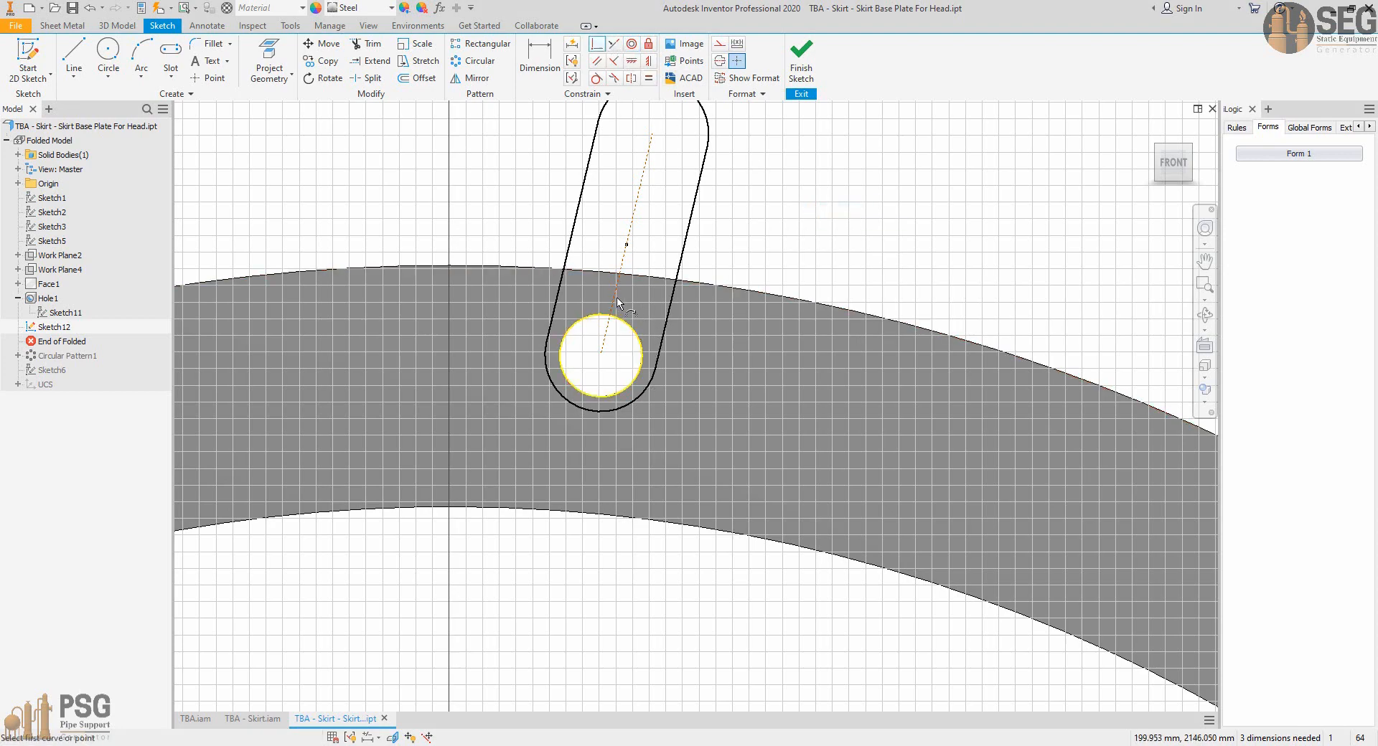
scroll(670, 468, down, 8)
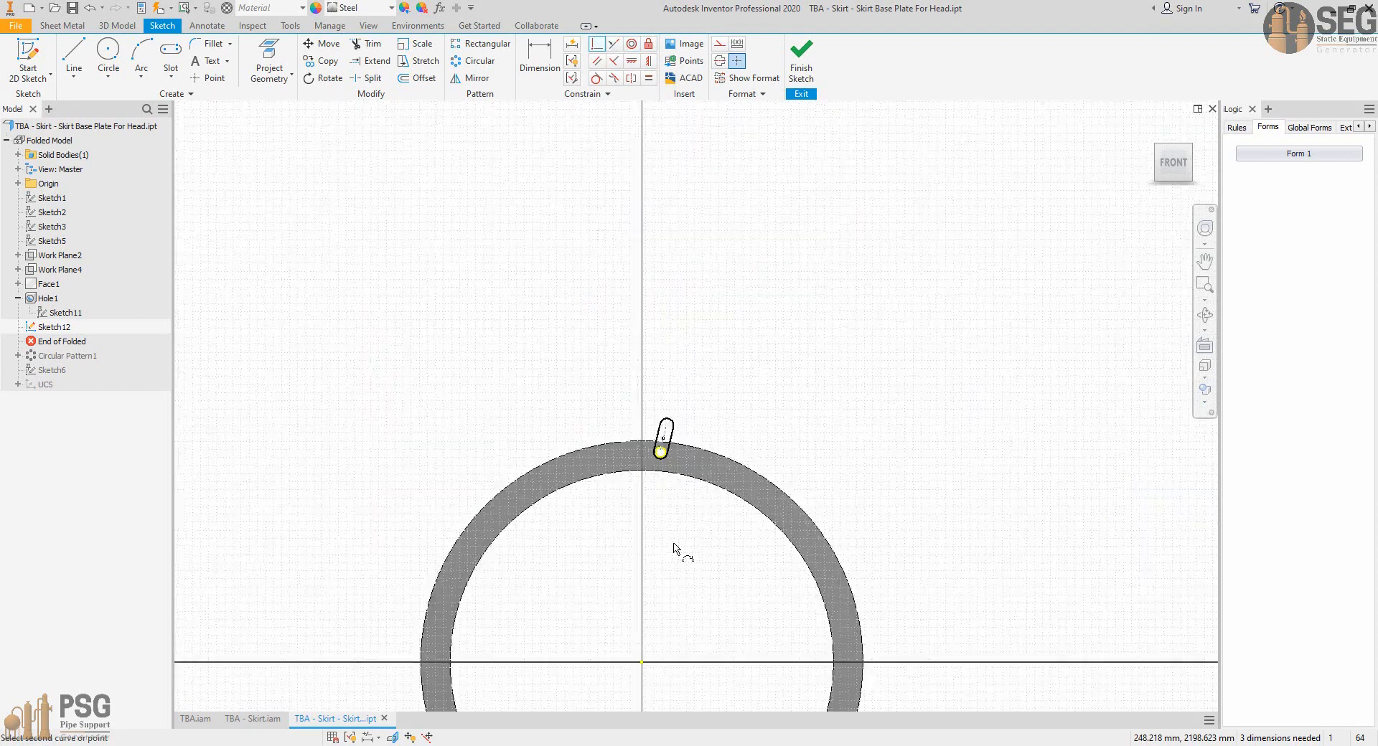
click(644, 663)
scroll(653, 465, up, 6)
right_click(738, 303)
click(760, 311)
scroll(694, 320, up, 3)
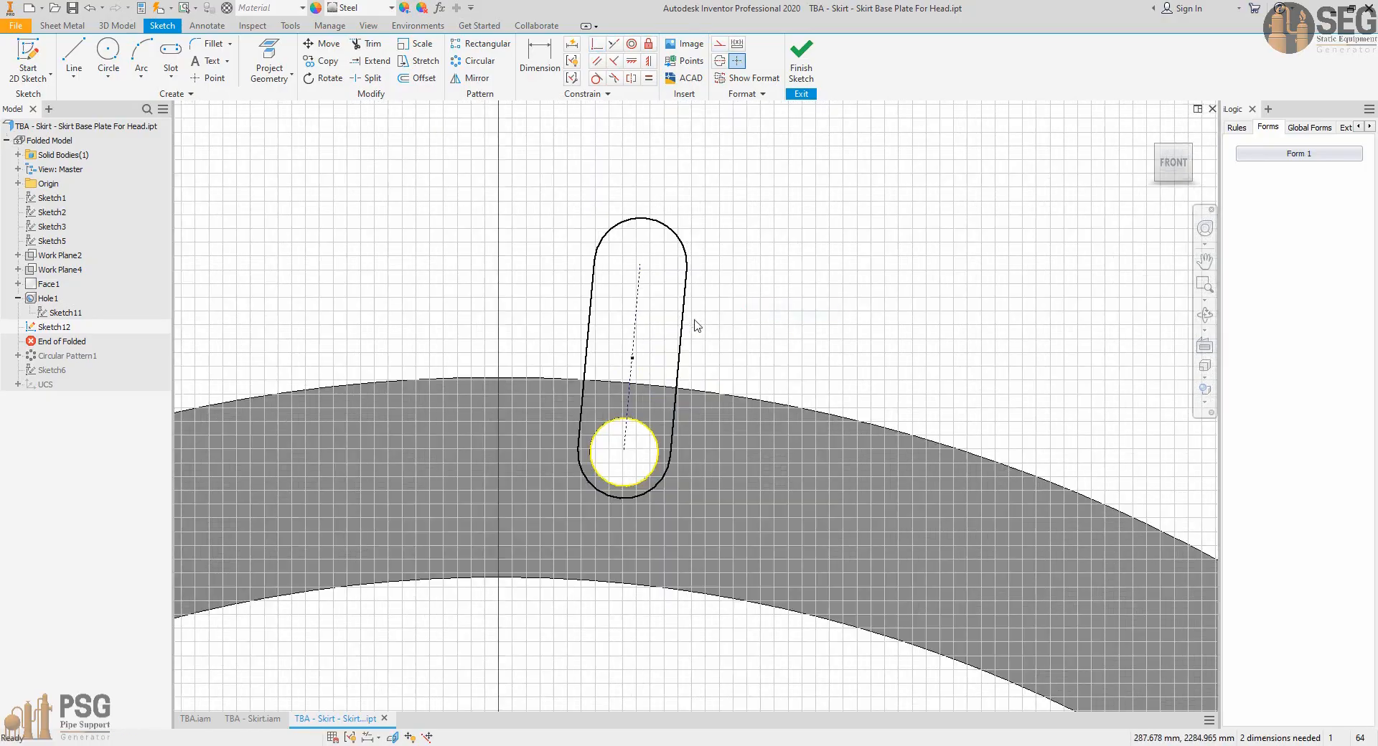
Stretch the slot outward and make its inner end arc equal in radius to the projected bolt hole.
mouse_move(687, 331)
mouse_down()
mouse_move(717, 347)
mouse_move(696, 328)
mouse_up()
drag(640, 265, 644, 227)
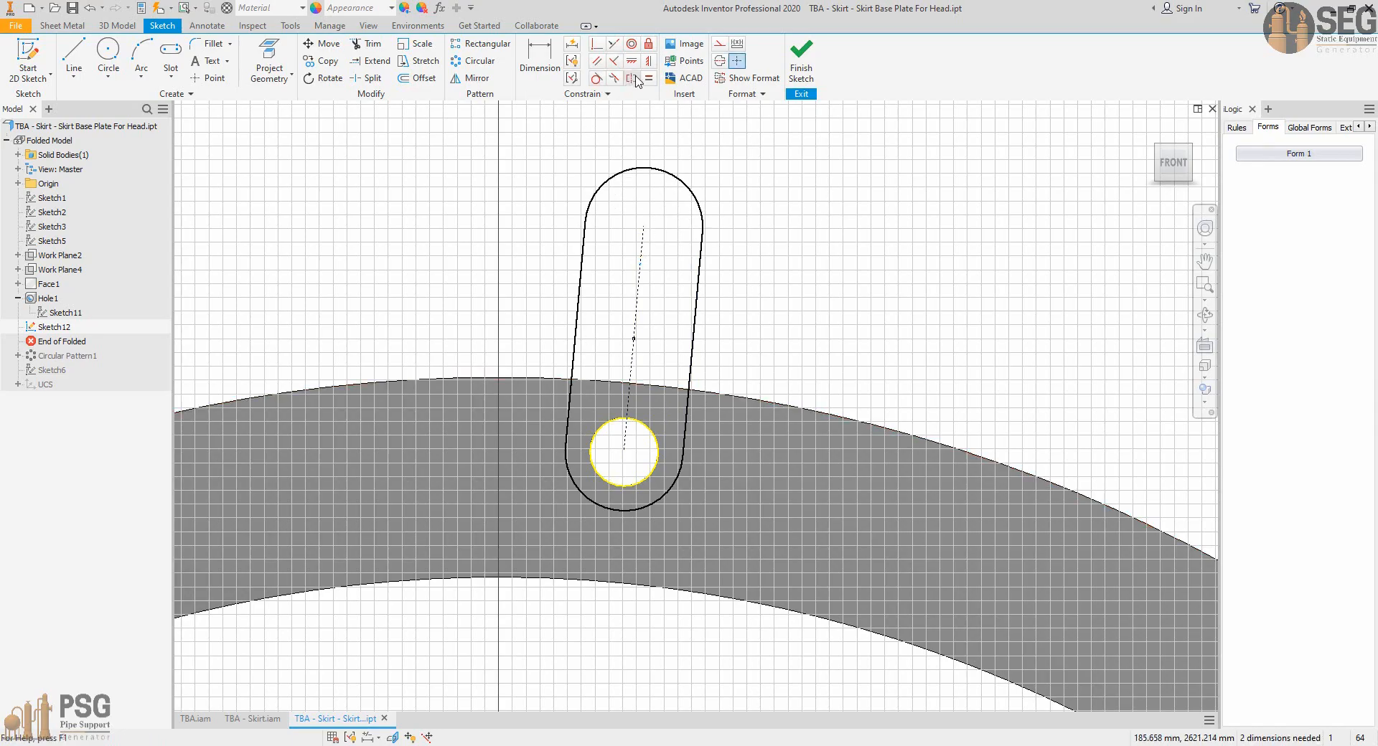
click(648, 78)
click(654, 439)
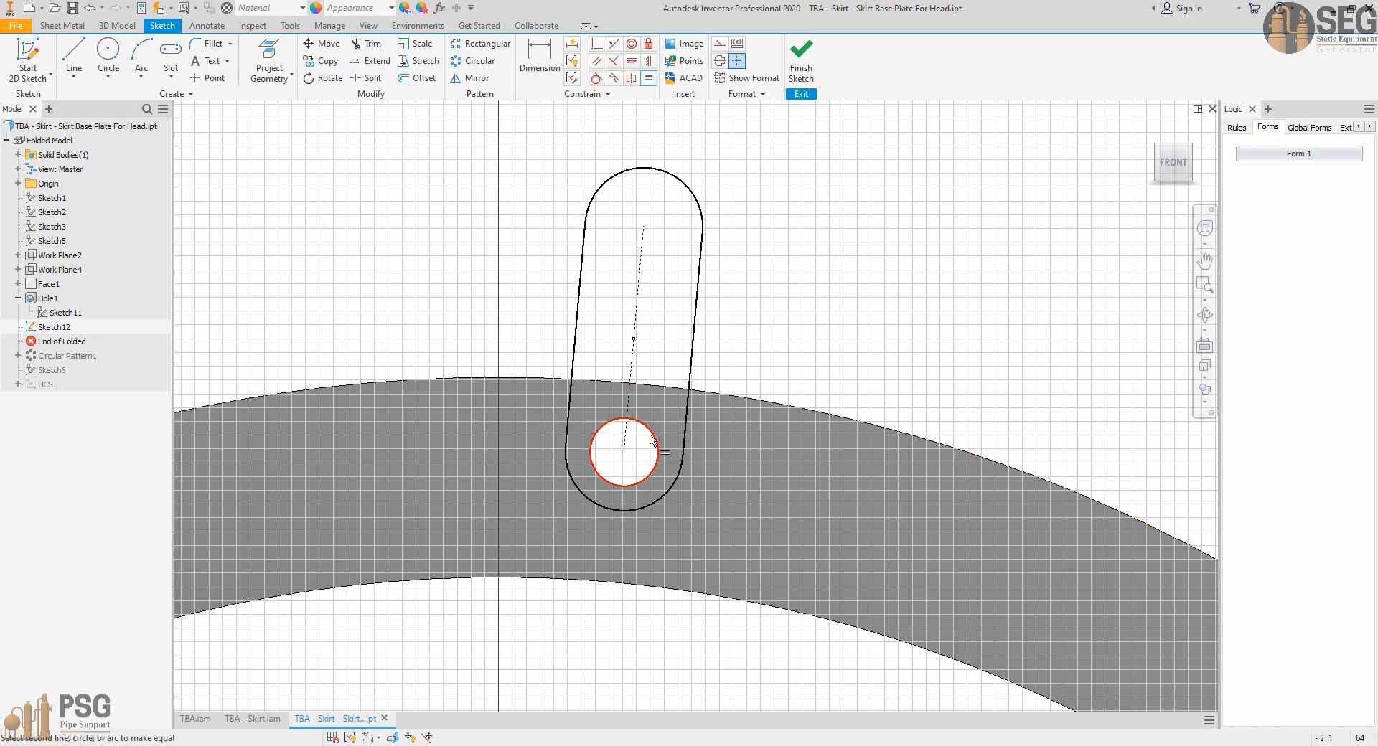
click(672, 489)
right_click(744, 279)
click(779, 286)
Add an aligned dimension along the slot's centreline and set its centre-to-centre length to 100 mm.
scroll(666, 371, up, 3)
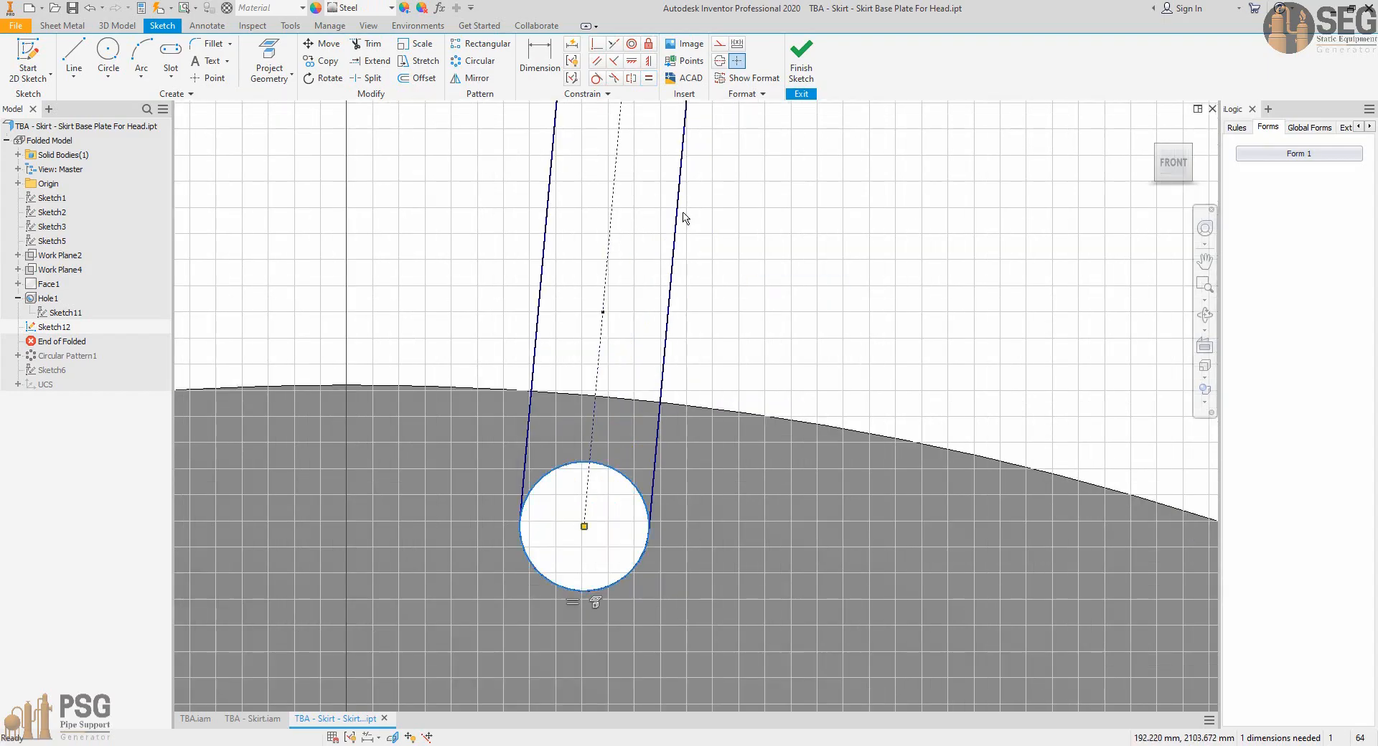
scroll(732, 247, down, 3)
middle_drag(732, 252, 705, 363)
key(d)
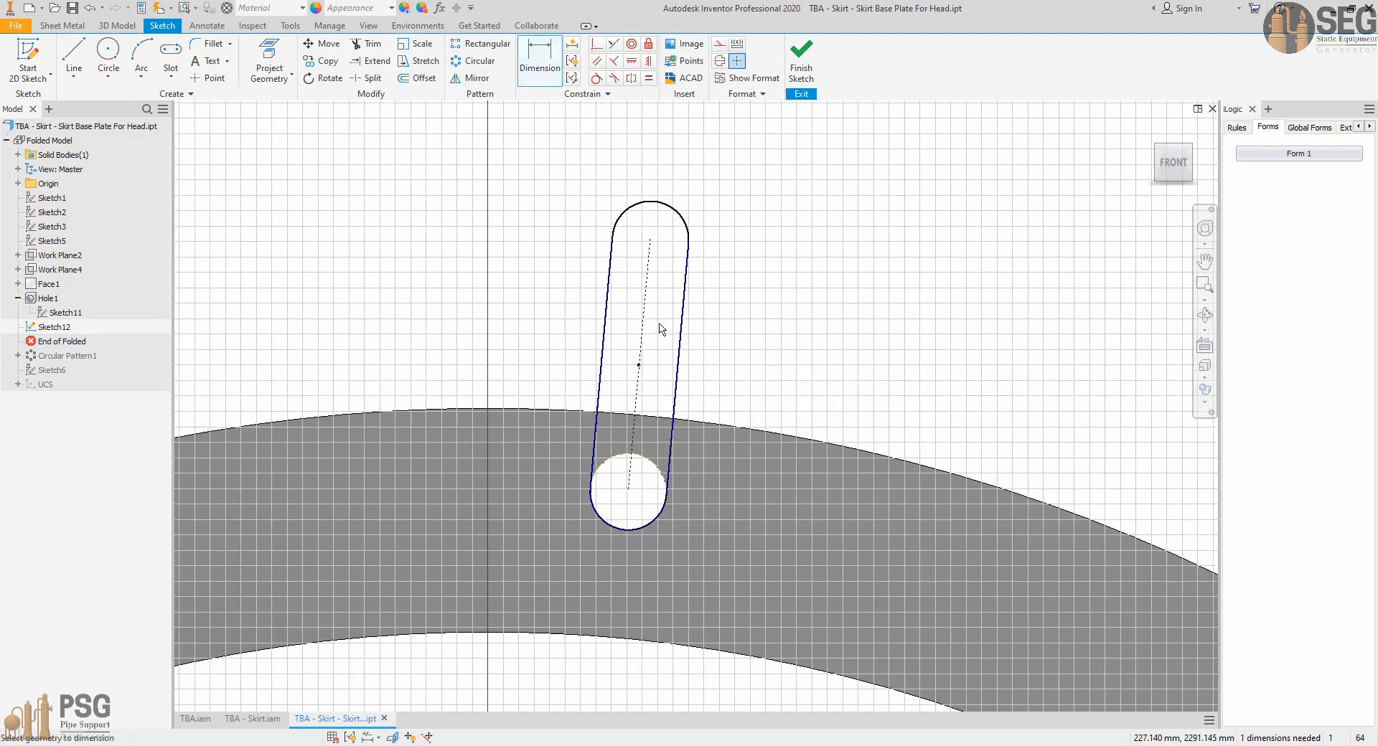
click(644, 319)
right_click(655, 316)
click(699, 347)
click(720, 345)
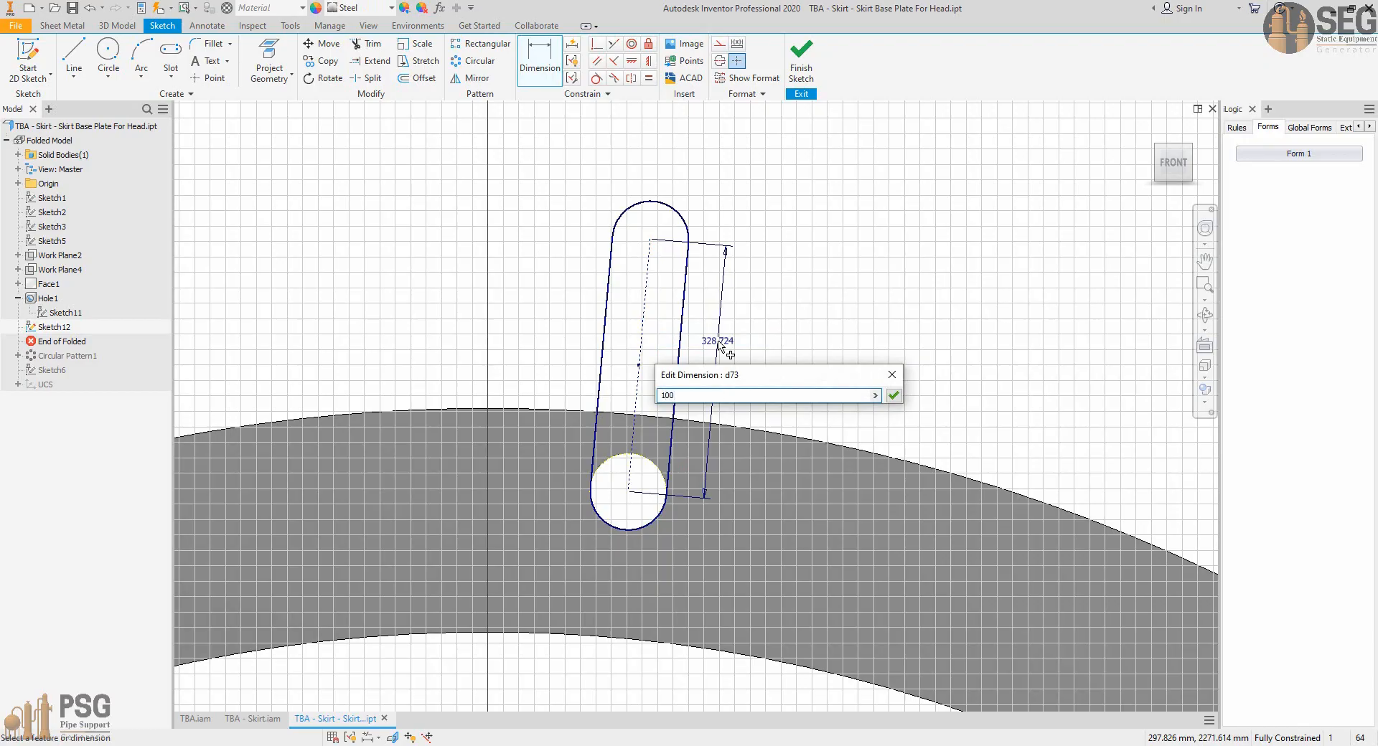
key(Return)
scroll(625, 442, down, 5)
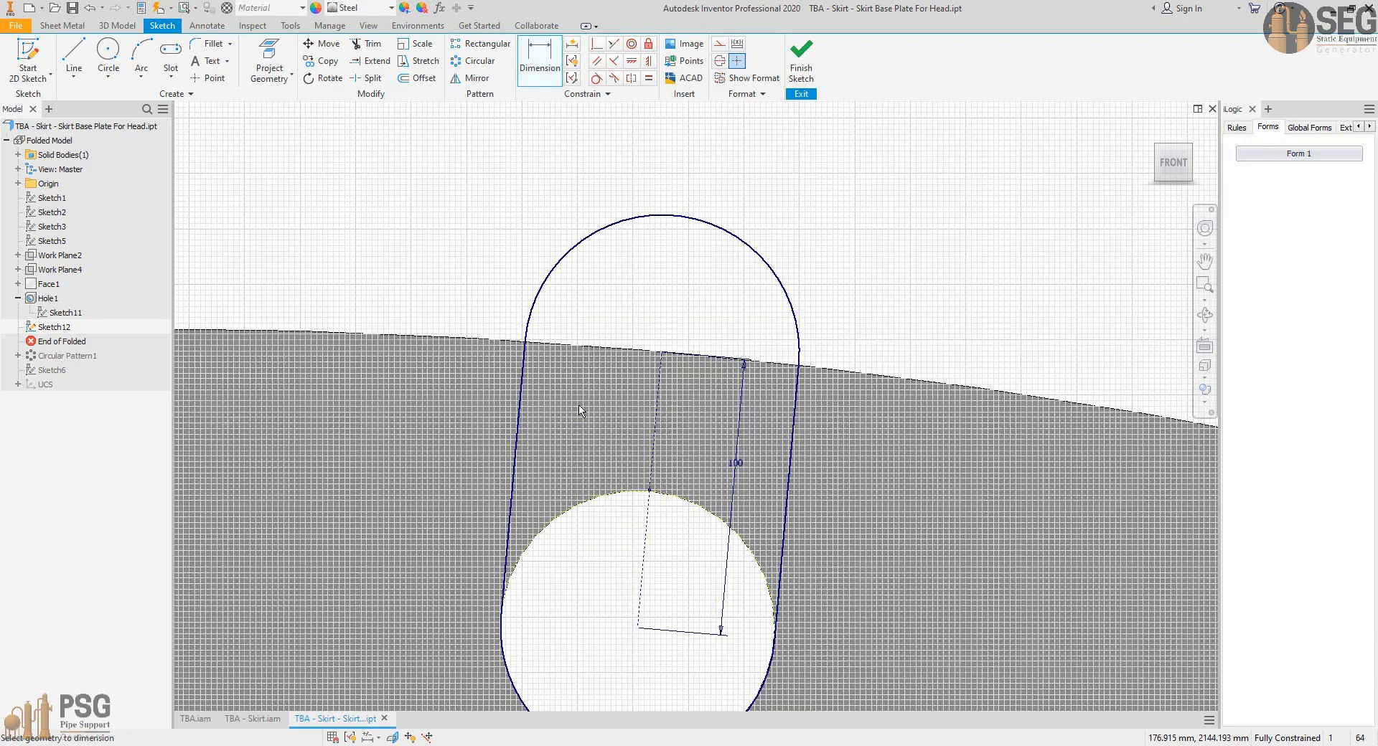
double_click(736, 470)
text(15)
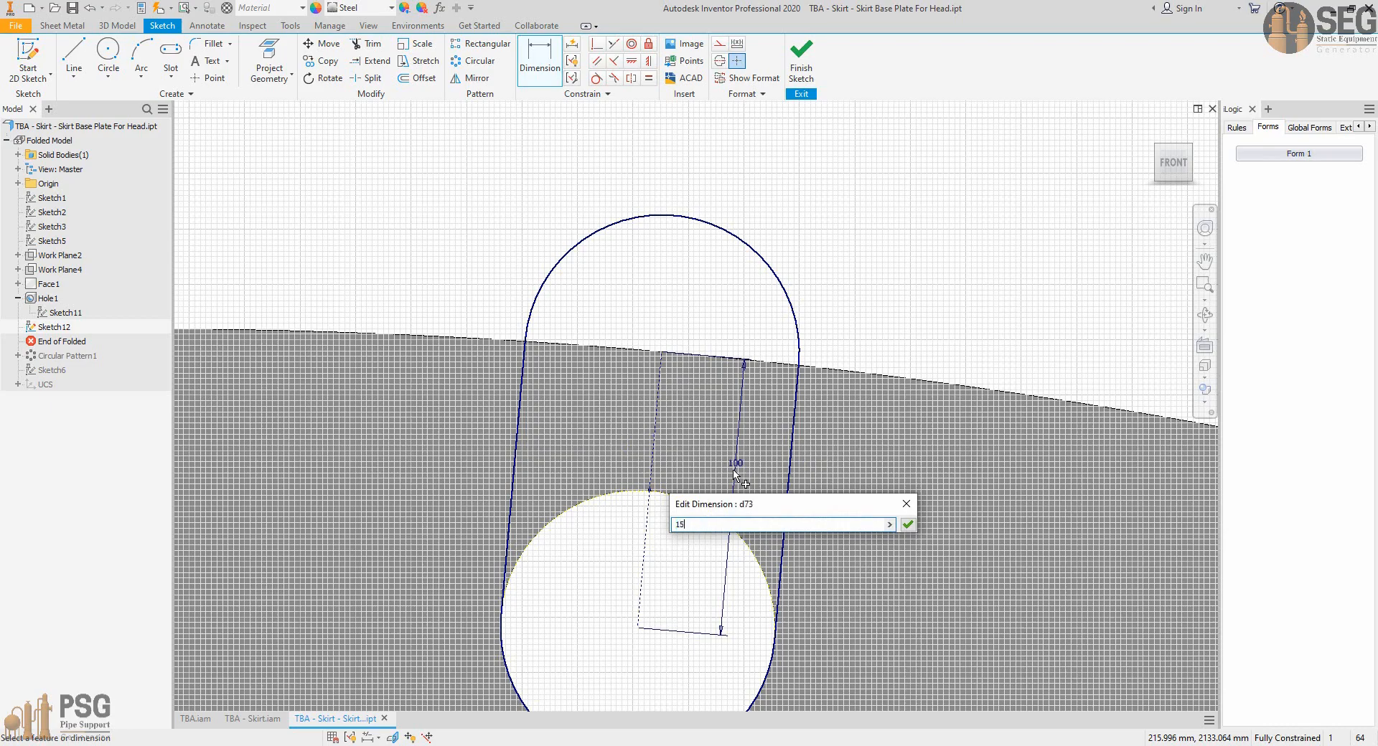
text(00)
key(Return)
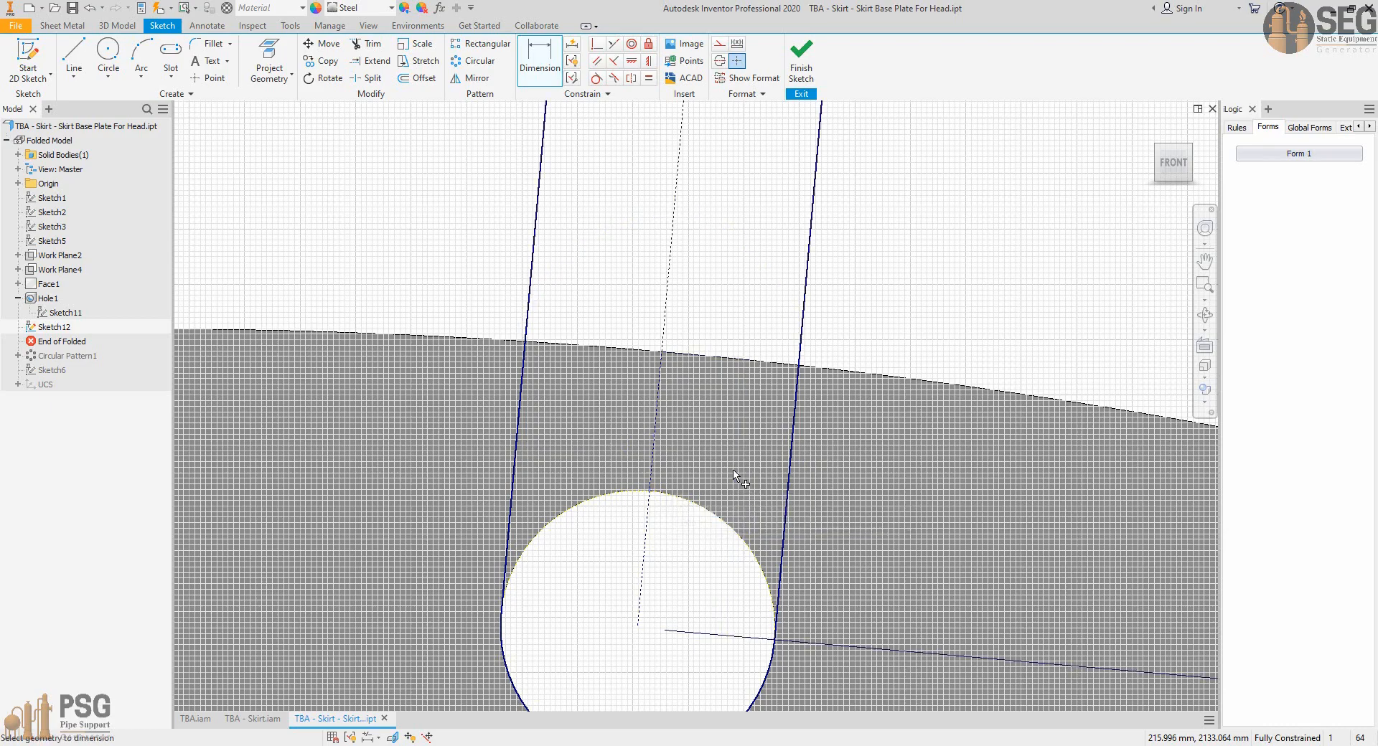
Set the slot's centre-to-centre length to 150 mm and finish the sketch.
double_click(831, 650)
text(150)
key(Return)
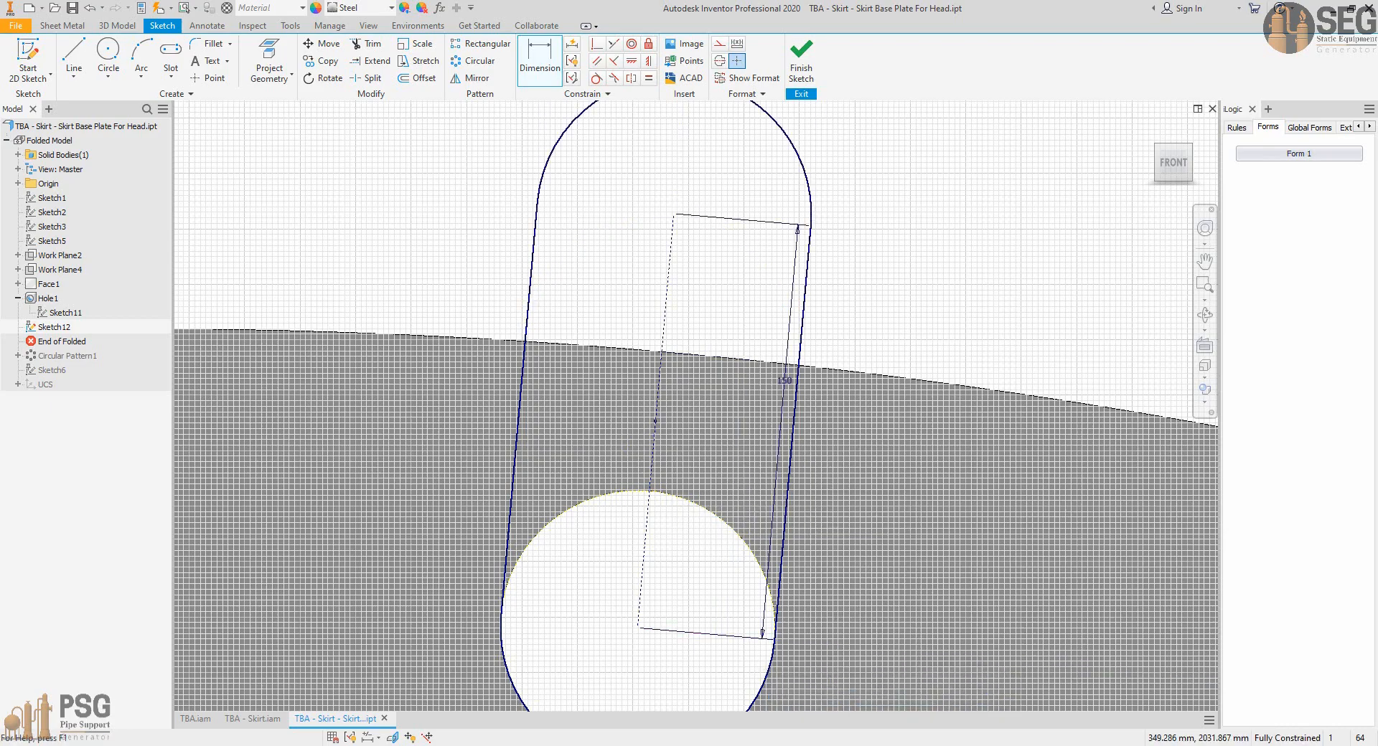
click(801, 57)
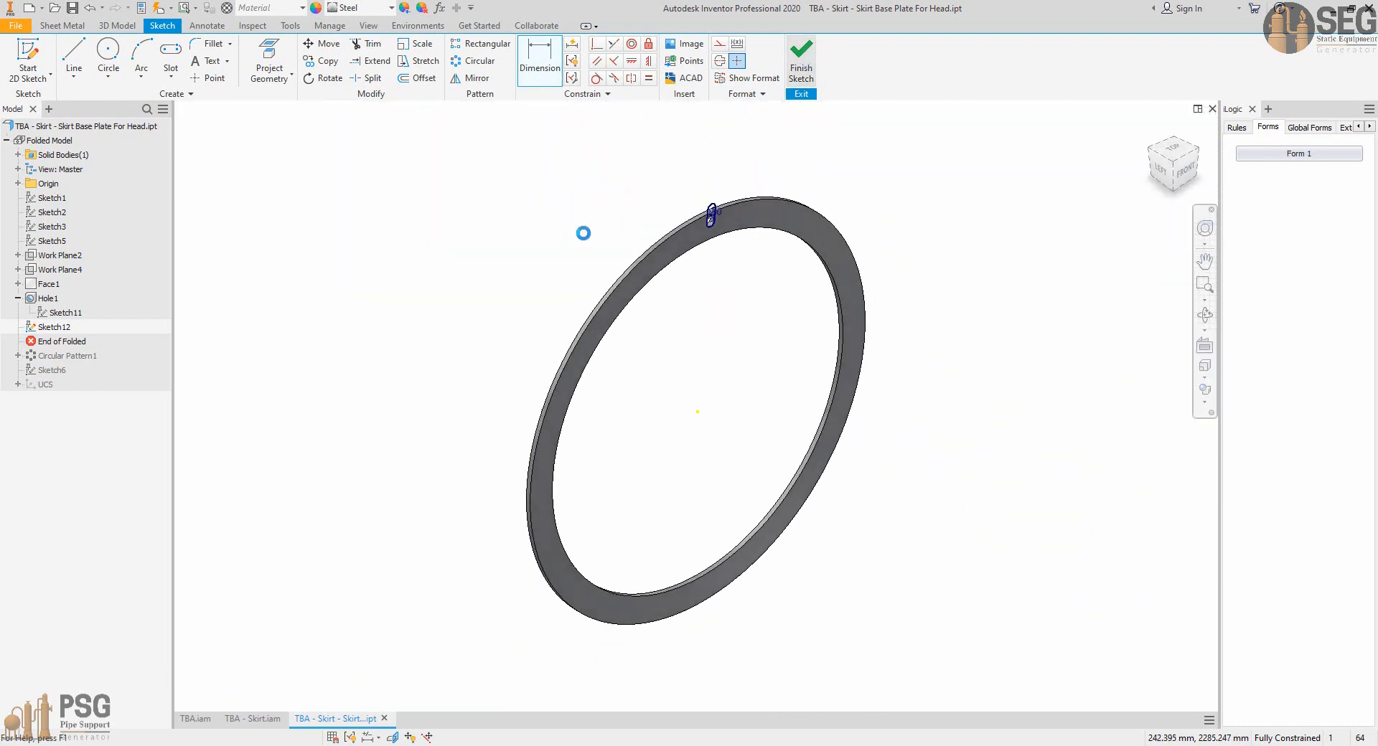
Extrude the slot profile as a symmetric cut through all of the base plate to open the bolt hole outward.
click(117, 25)
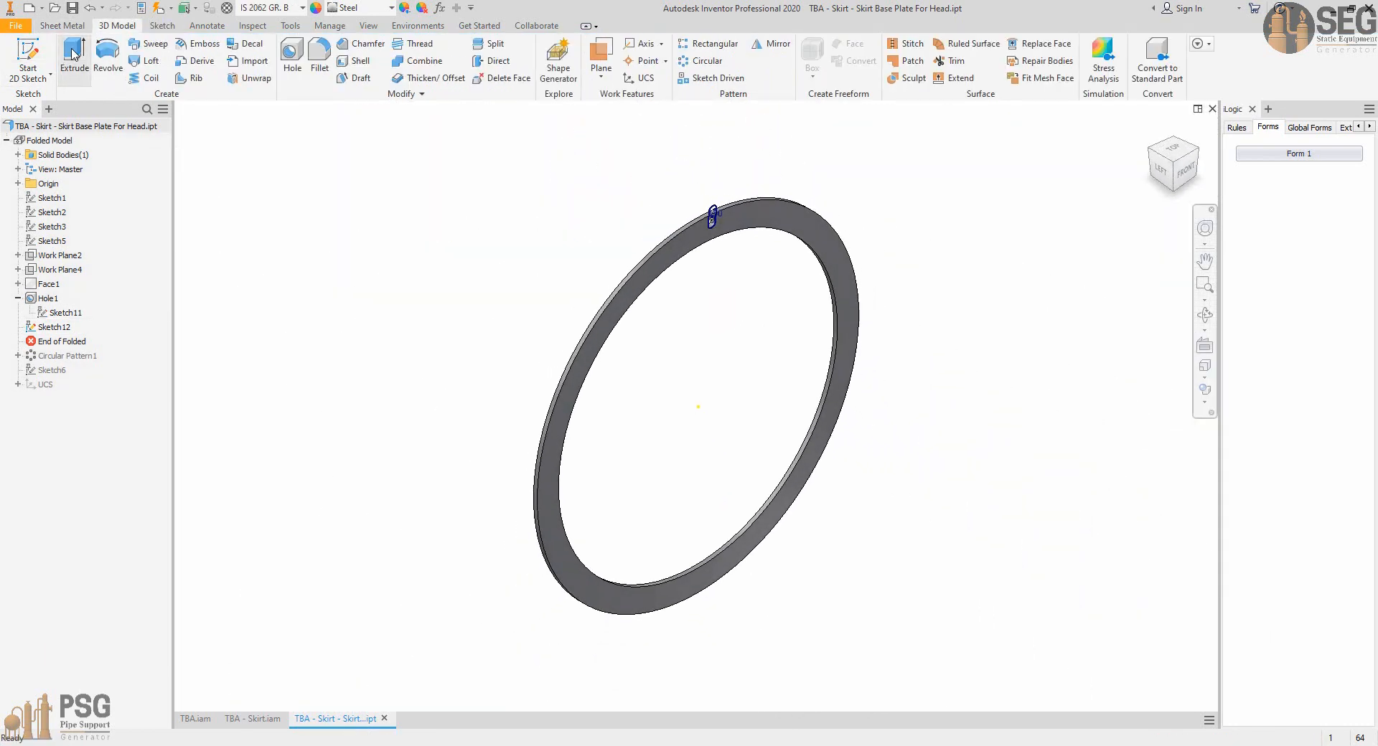
key(e)
scroll(716, 221, down, 8)
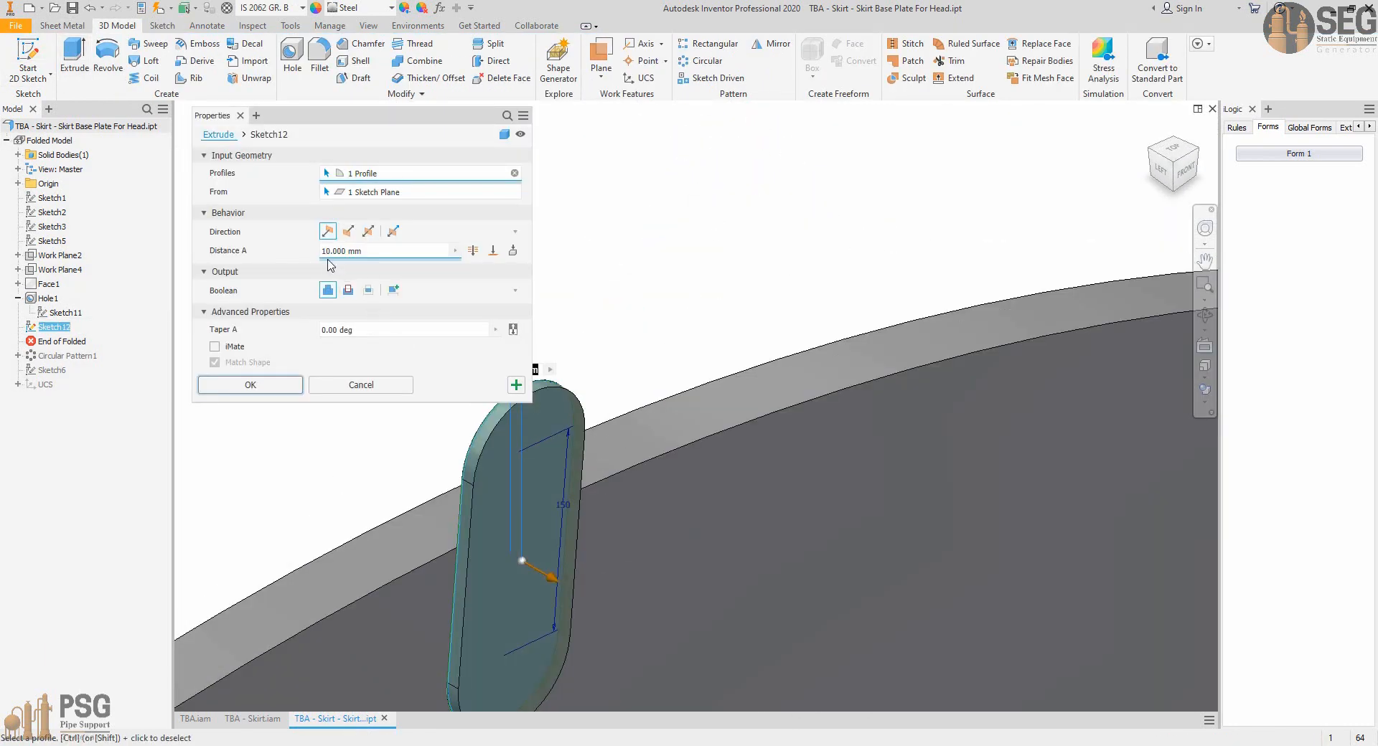
click(349, 290)
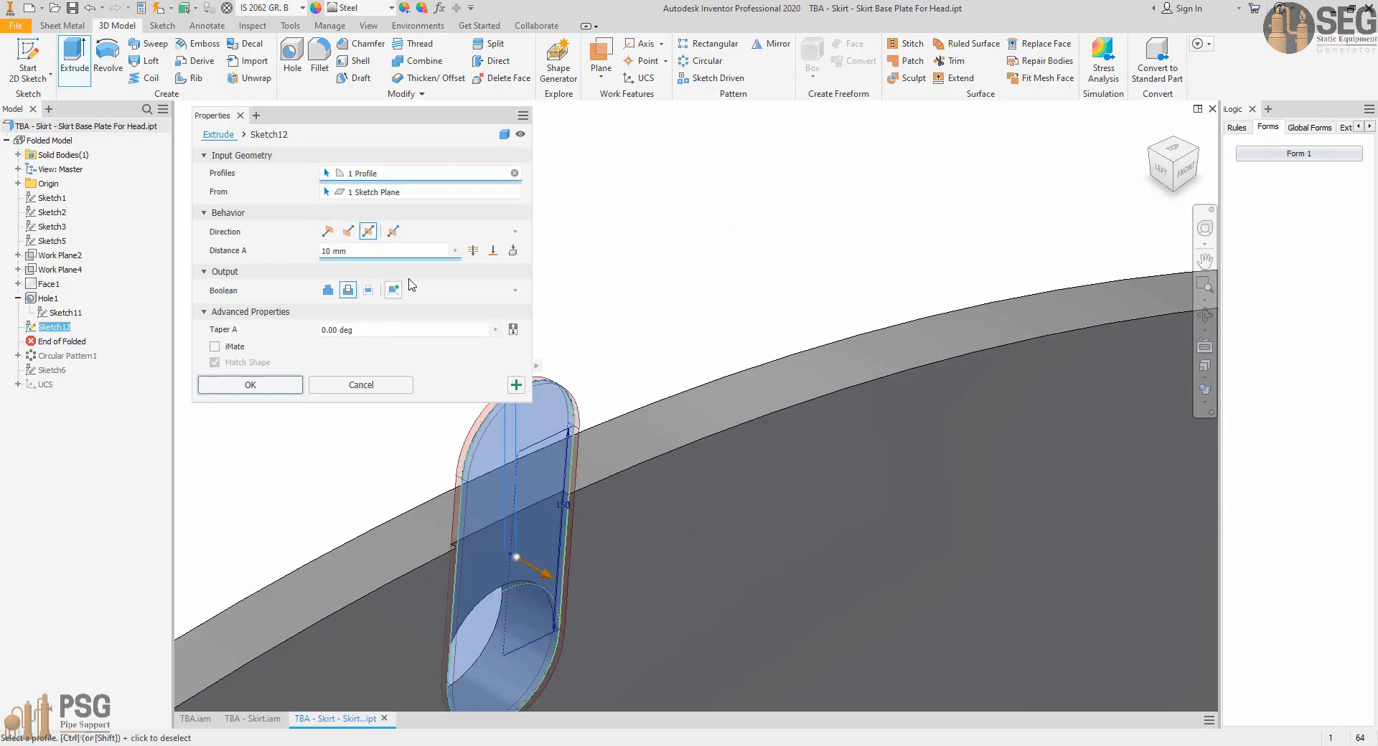
click(473, 250)
click(359, 330)
click(250, 384)
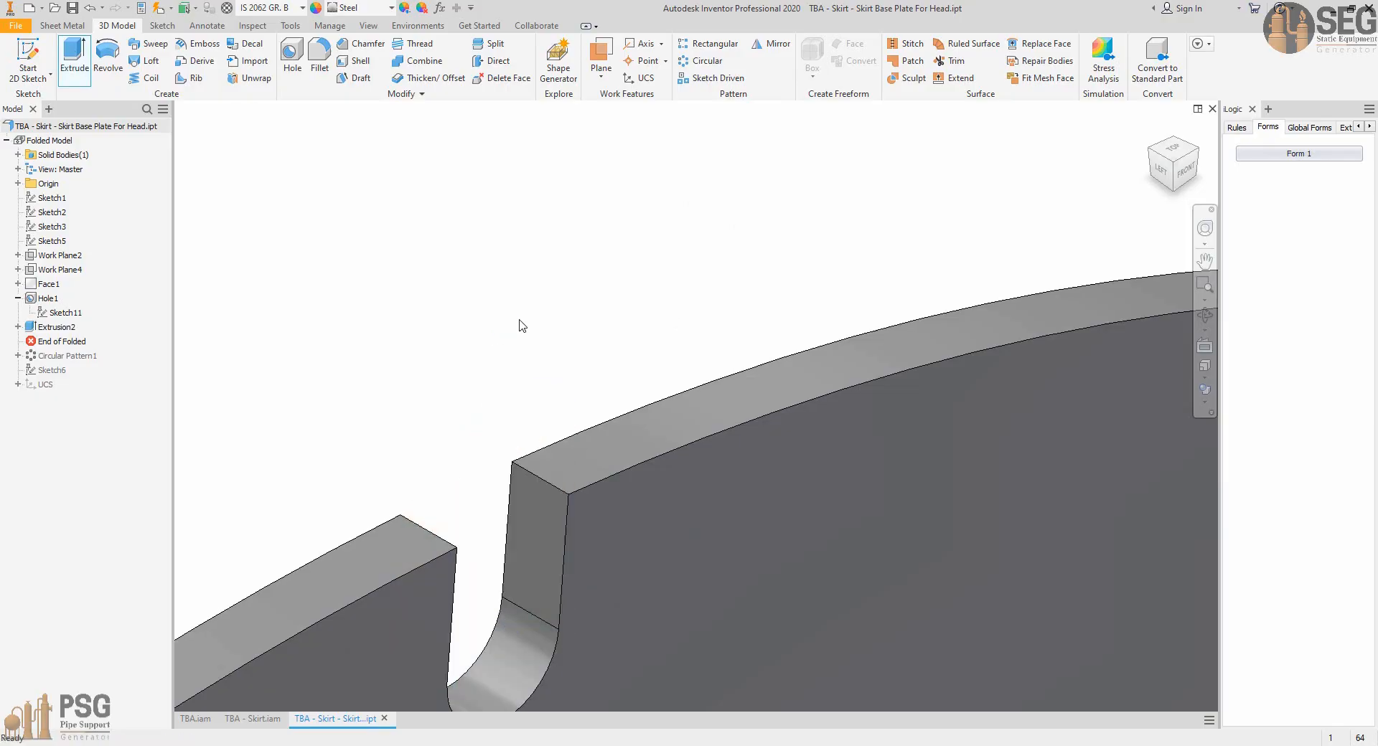
Move the End of Folded marker below the UCS and add the slot's cut extrusion to the bolt holes' circular pattern.
key(Home)
drag(59, 342, 70, 389)
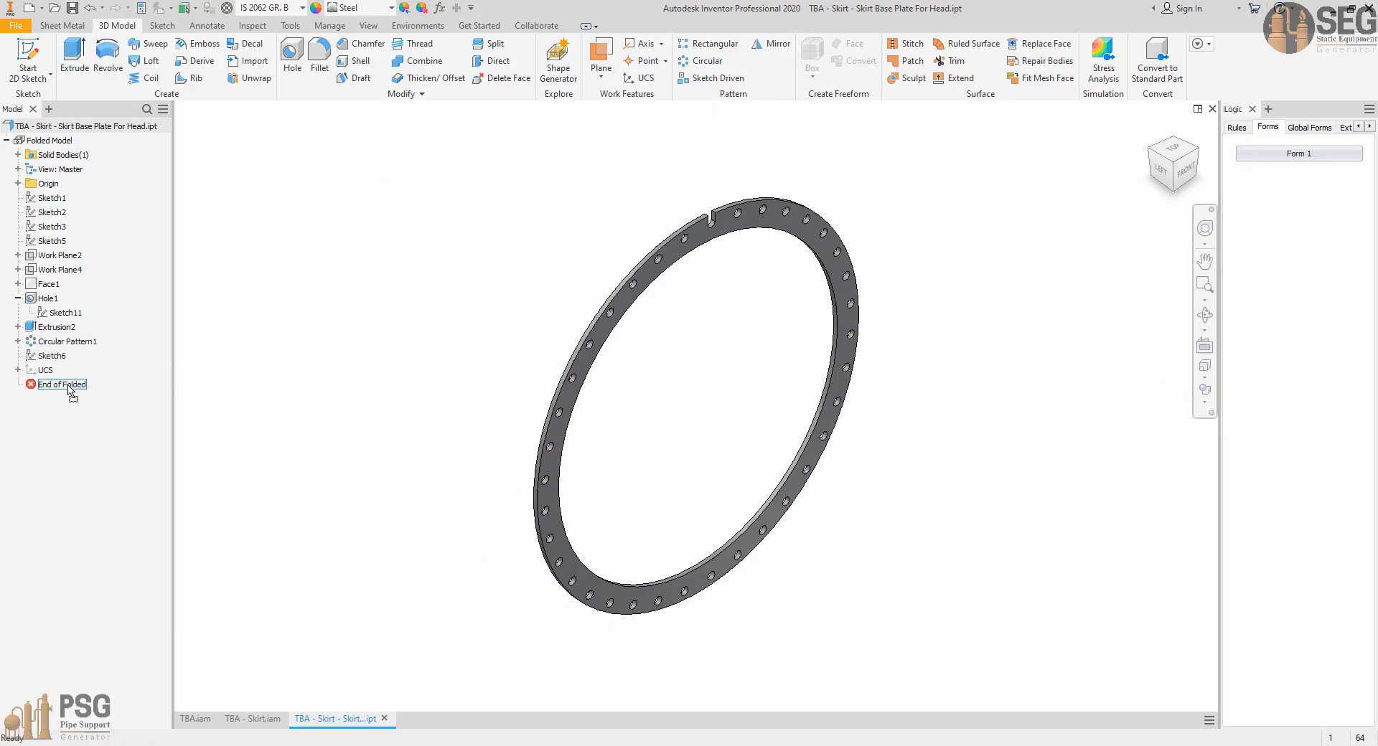
double_click(72, 341)
scroll(739, 244, up, 5)
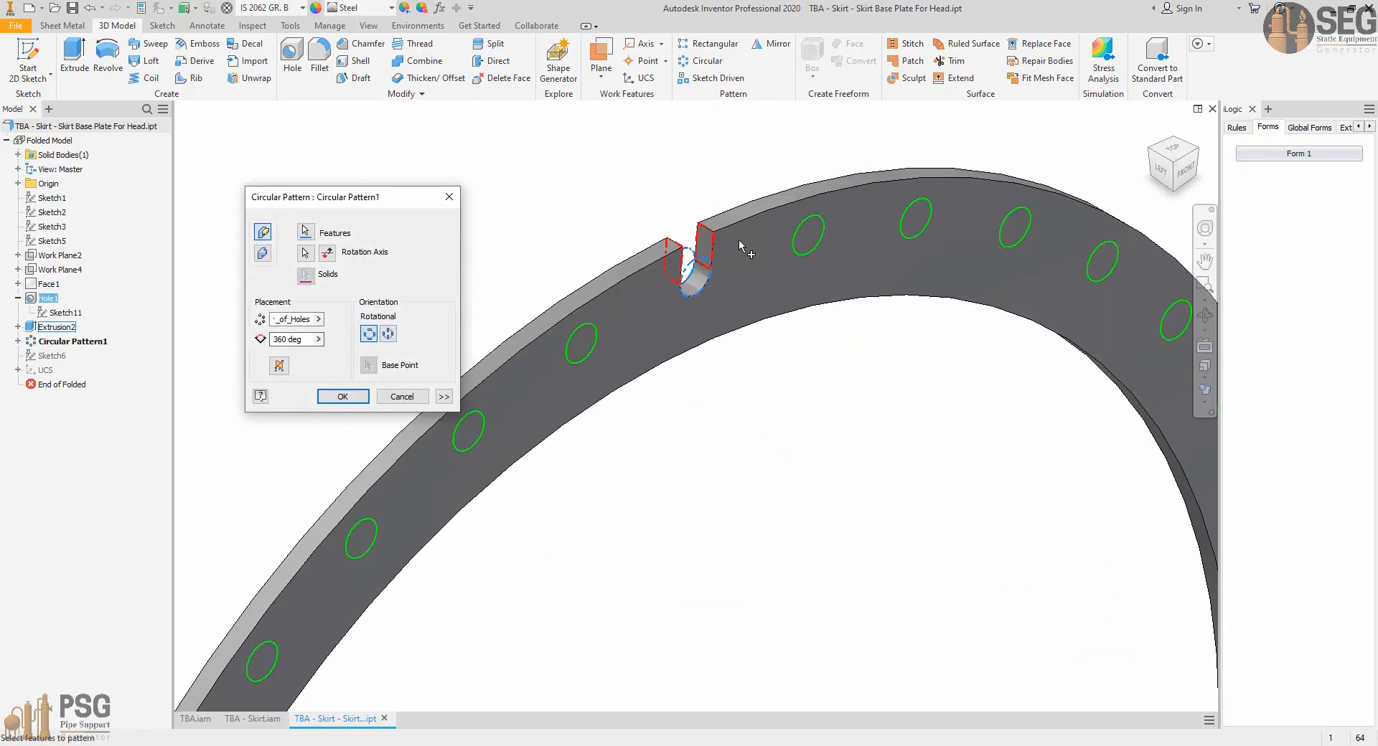
click(61, 327)
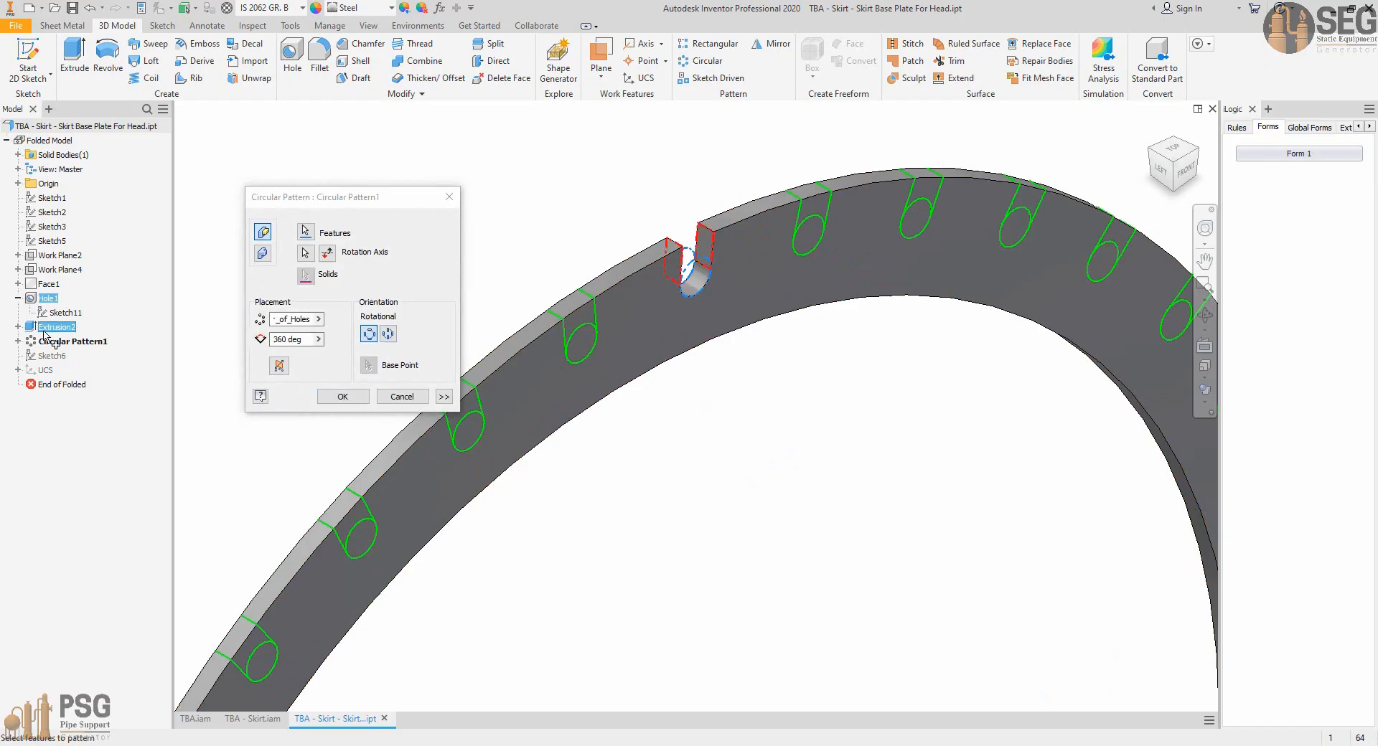
click(343, 396)
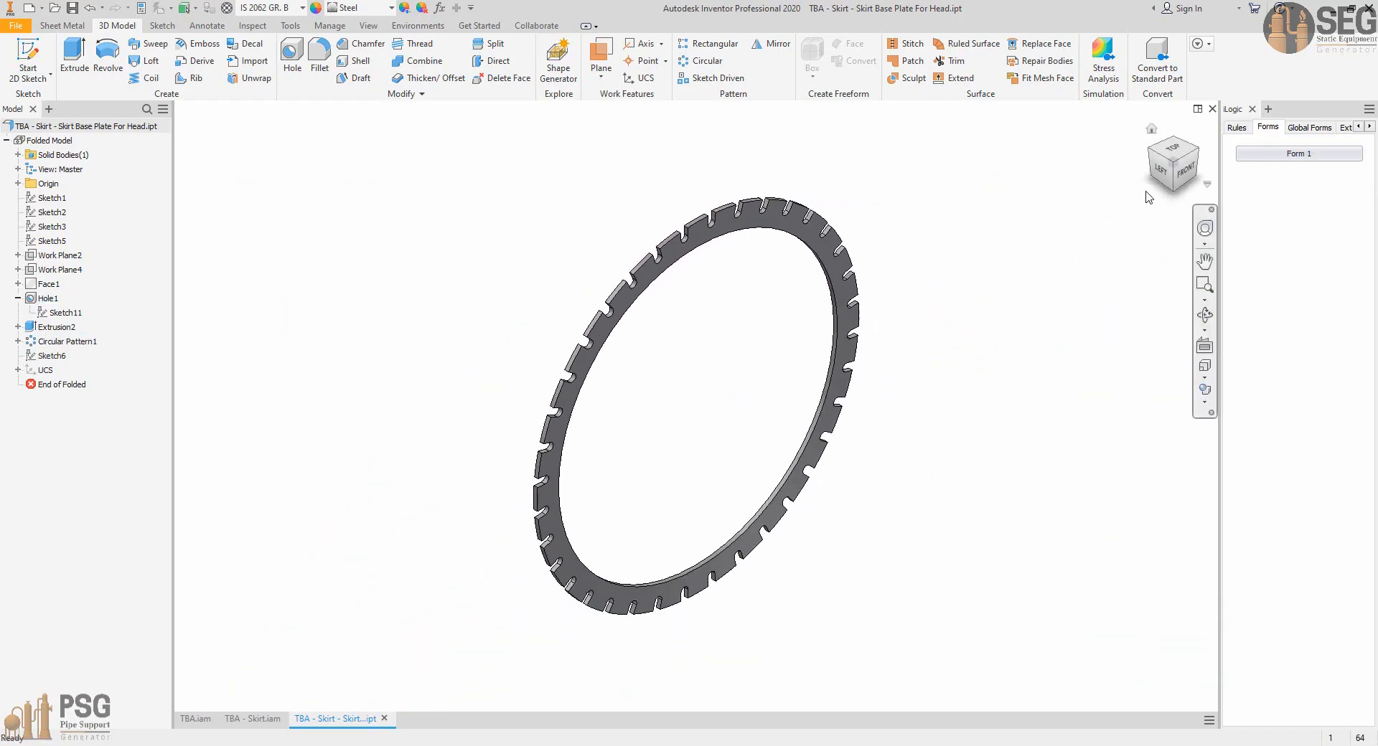
Close the base plate part and the skirt subassembly, inspecting the open slots in the skirt and in the full vessel assembly.
click(1212, 108)
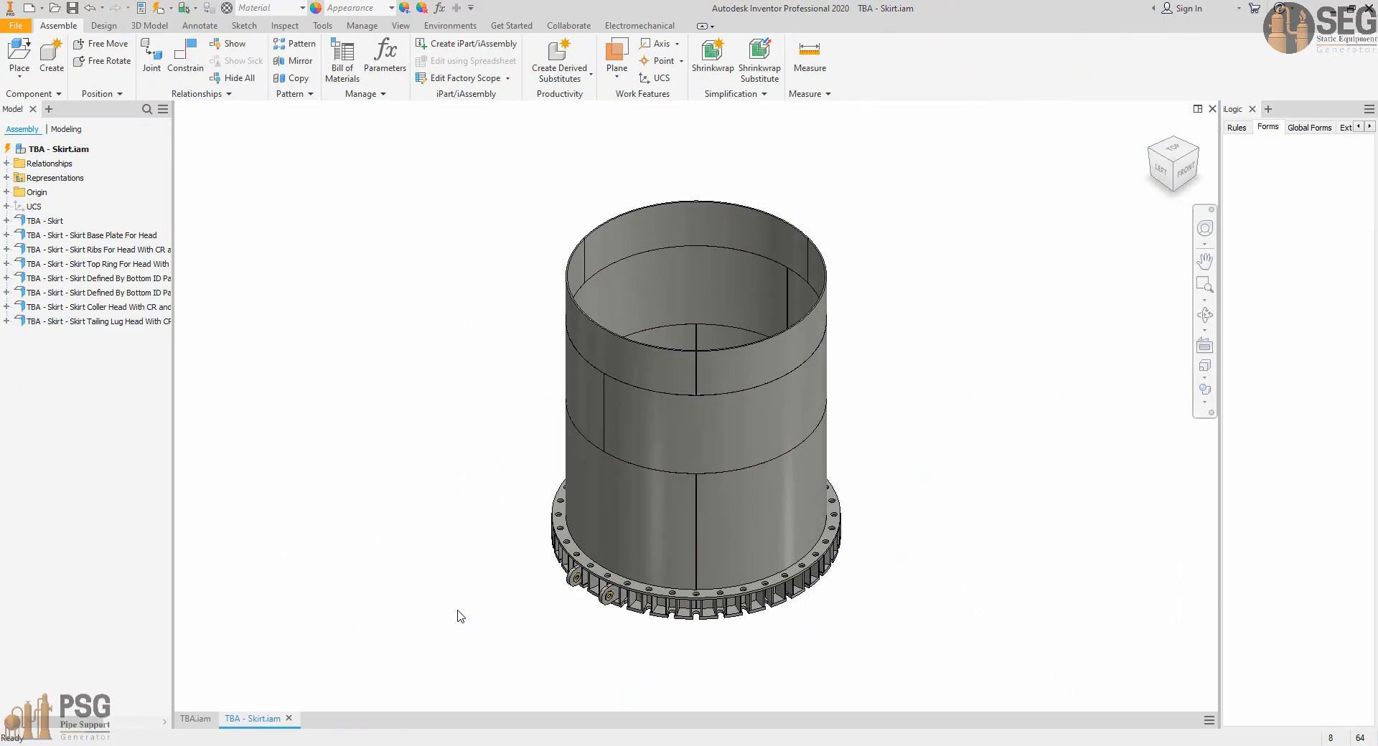
scroll(704, 584, up, 6)
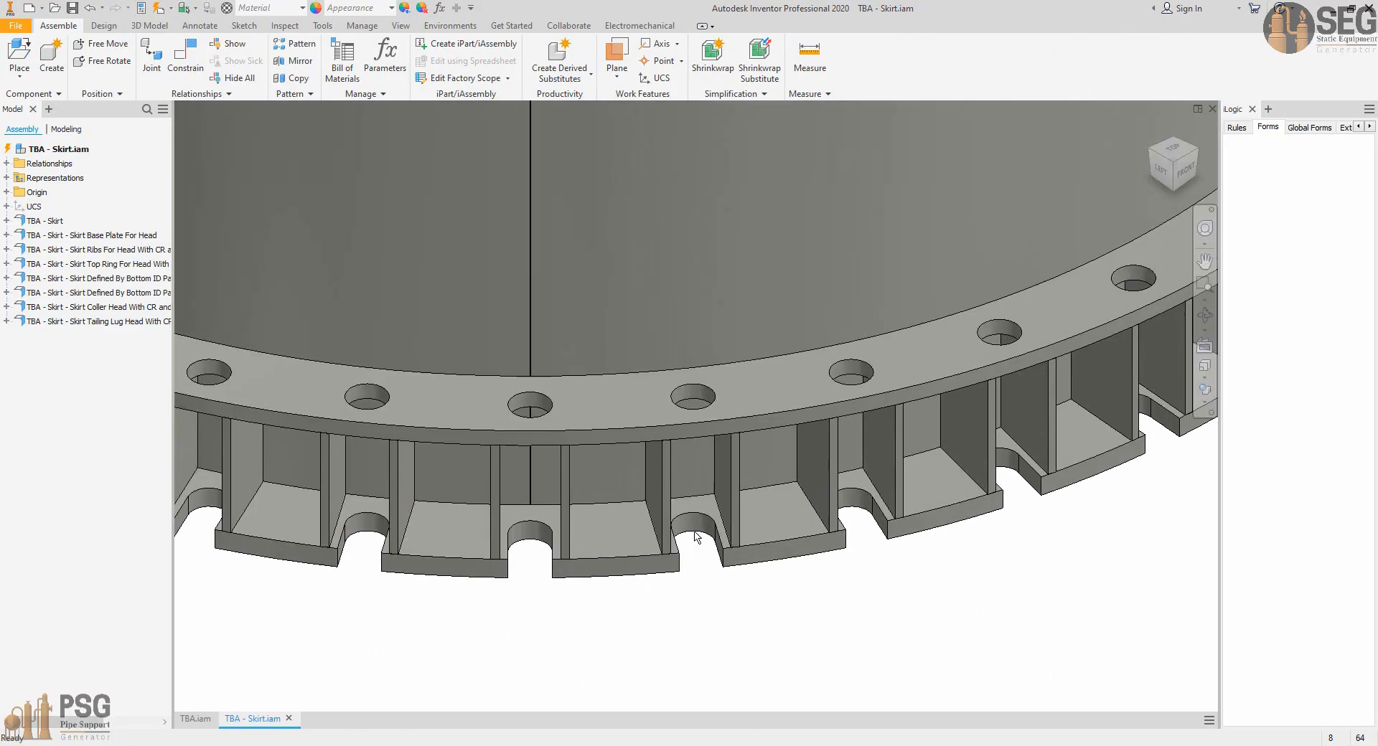
scroll(702, 587, down, 8)
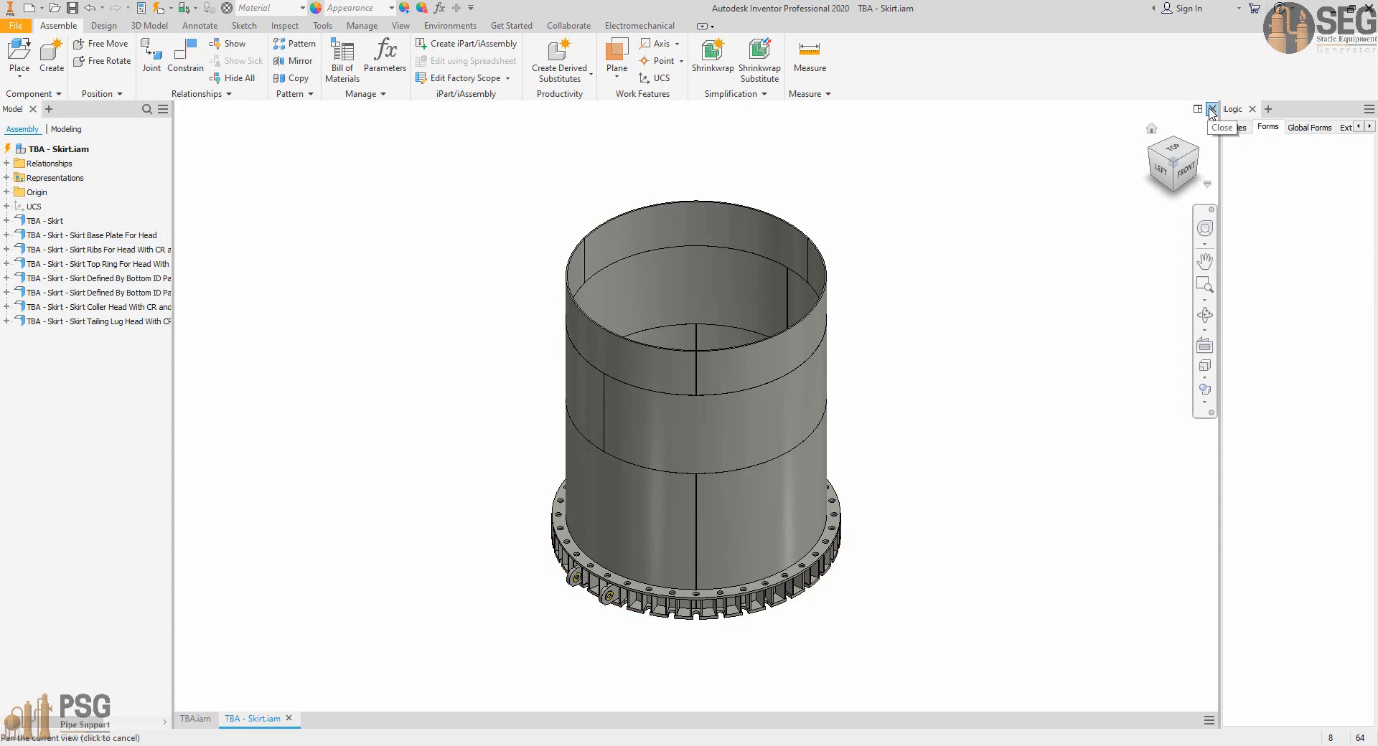
click(1211, 110)
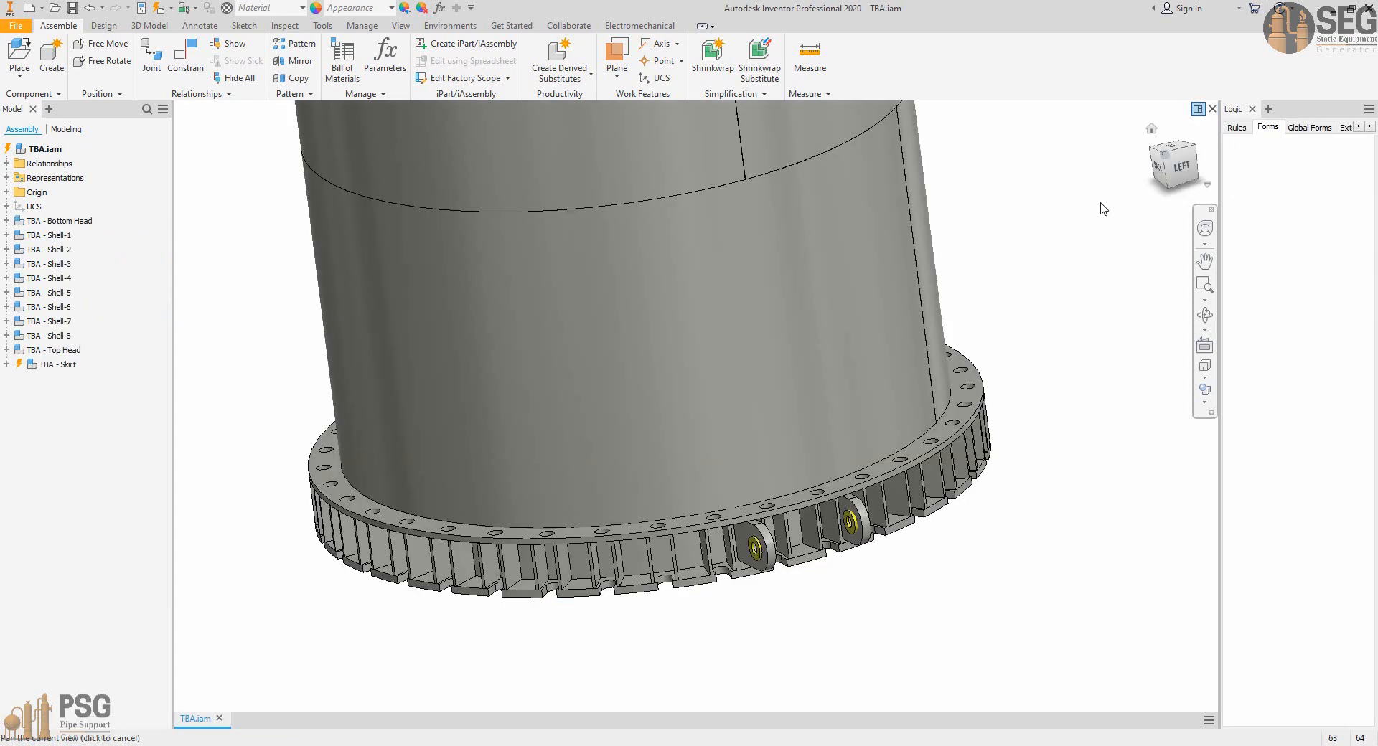
middle_drag(848, 480, 852, 571)
scroll(859, 537, down, 3)
middle_drag(692, 573, 672, 563)
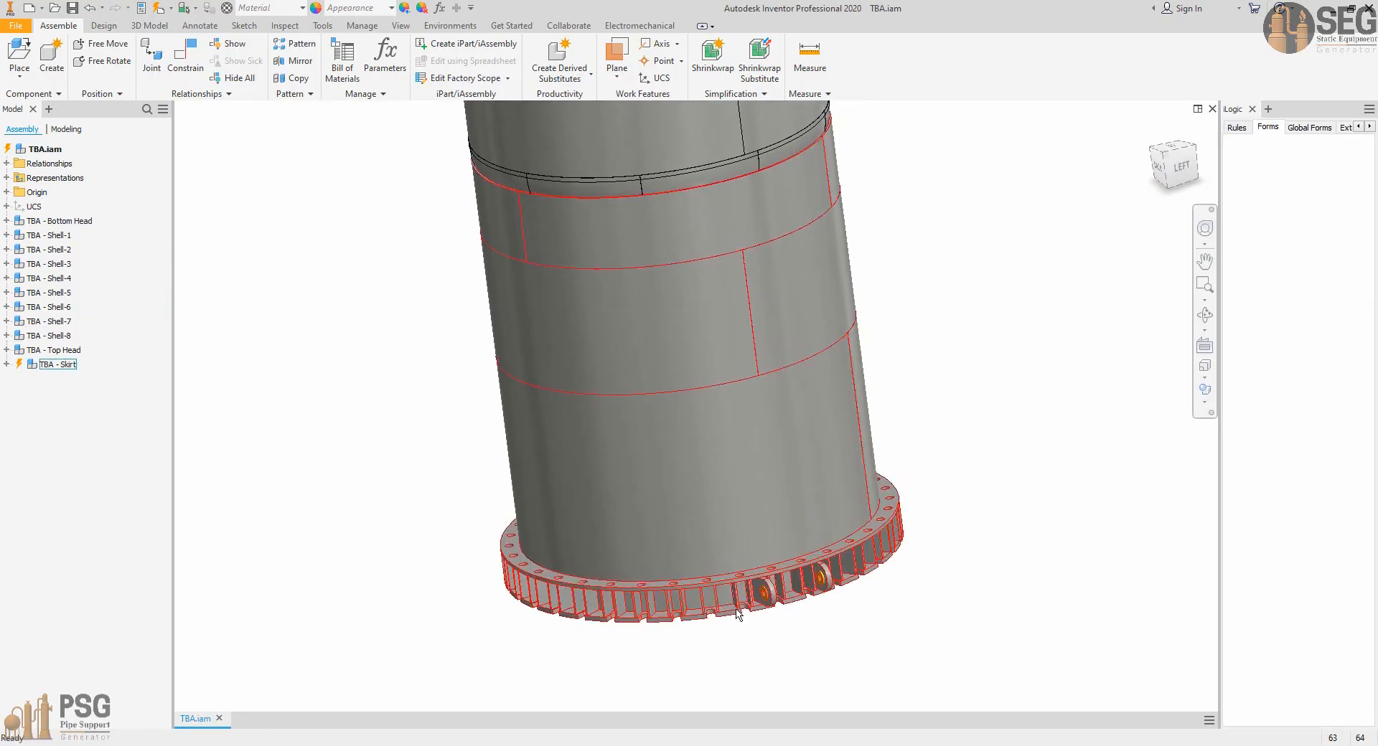
Switch to the GA drawing in AutoCAD and examine the bottom head and skirt in the sectional elevation.
click(725, 689)
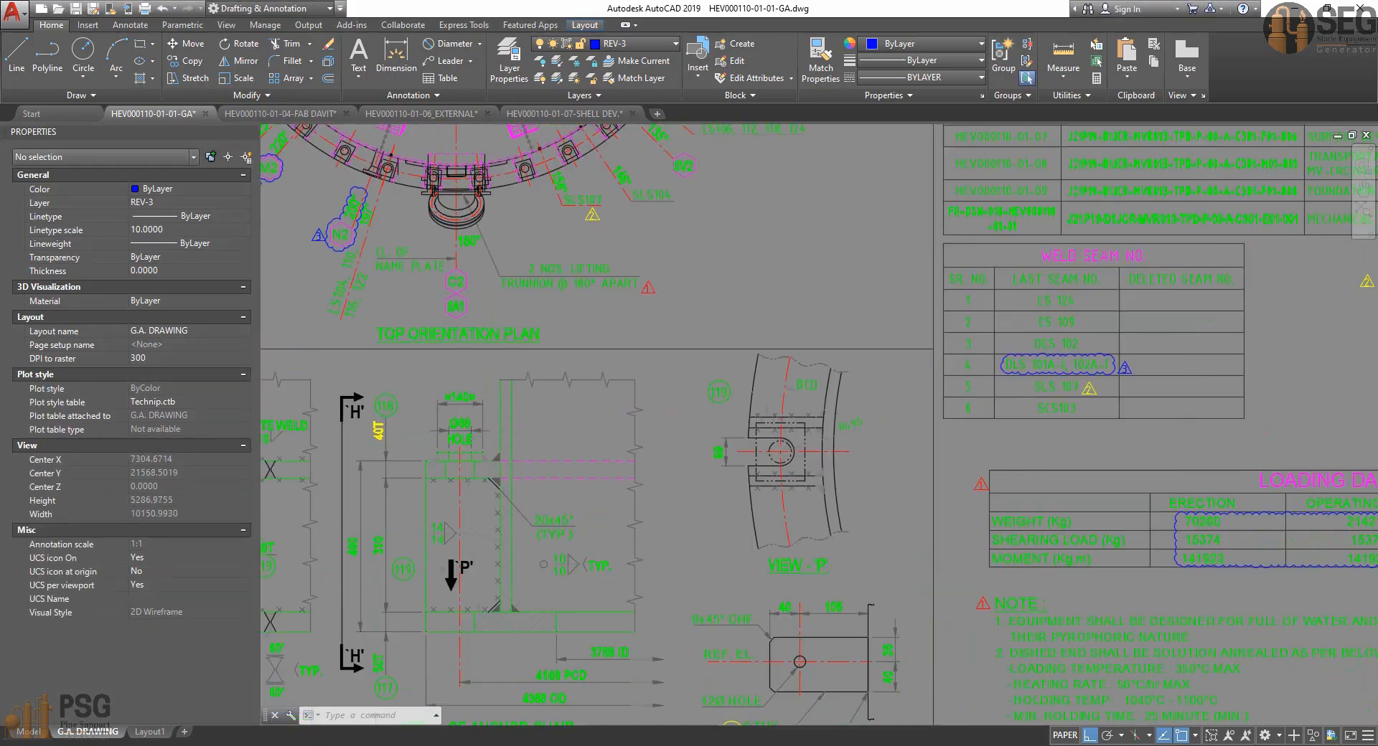
scroll(486, 545, down, 2)
middle_drag(486, 545, 838, 281)
scroll(901, 482, down, 3)
scroll(661, 514, up, 6)
scroll(920, 415, up, 2)
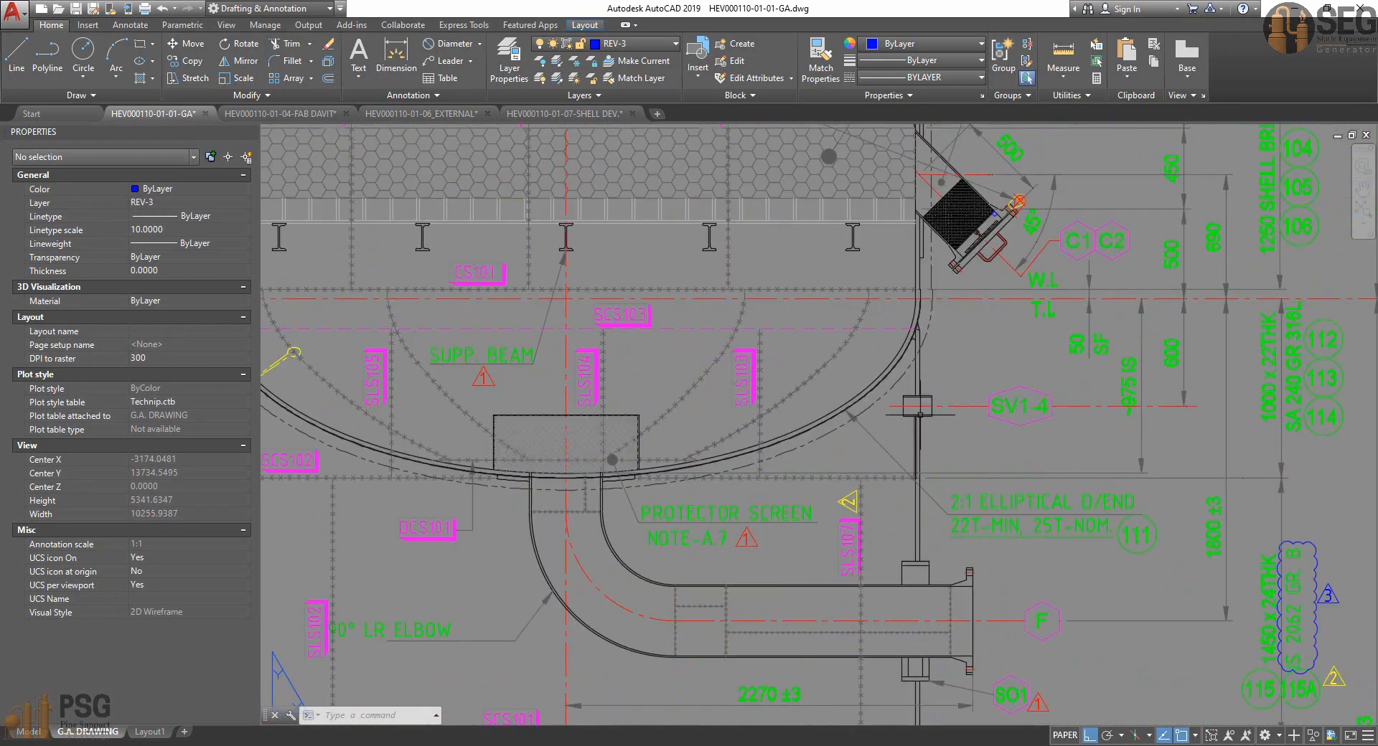
middle_drag(971, 499, 983, 368)
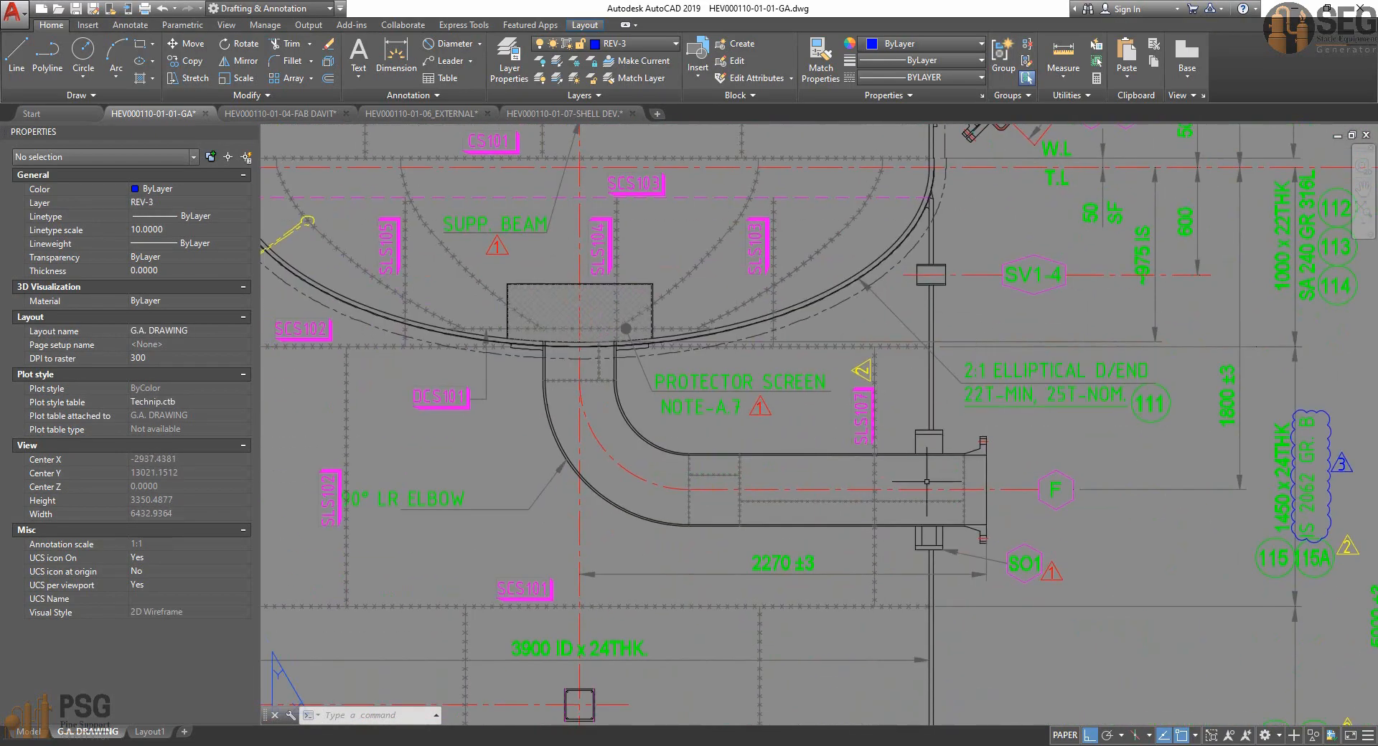
scroll(926, 482, down, 2)
middle_drag(926, 482, 934, 437)
middle_drag(494, 683, 556, 520)
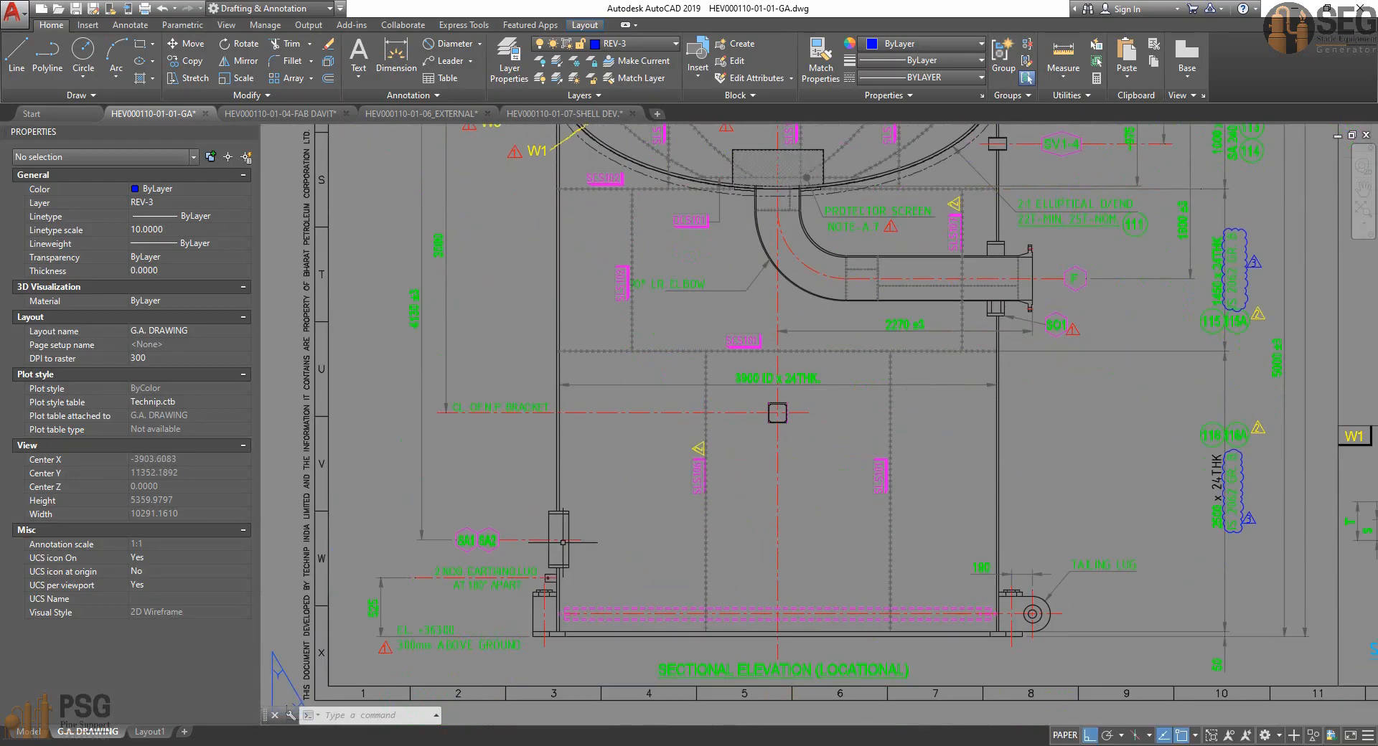
middle_drag(857, 489, 780, 571)
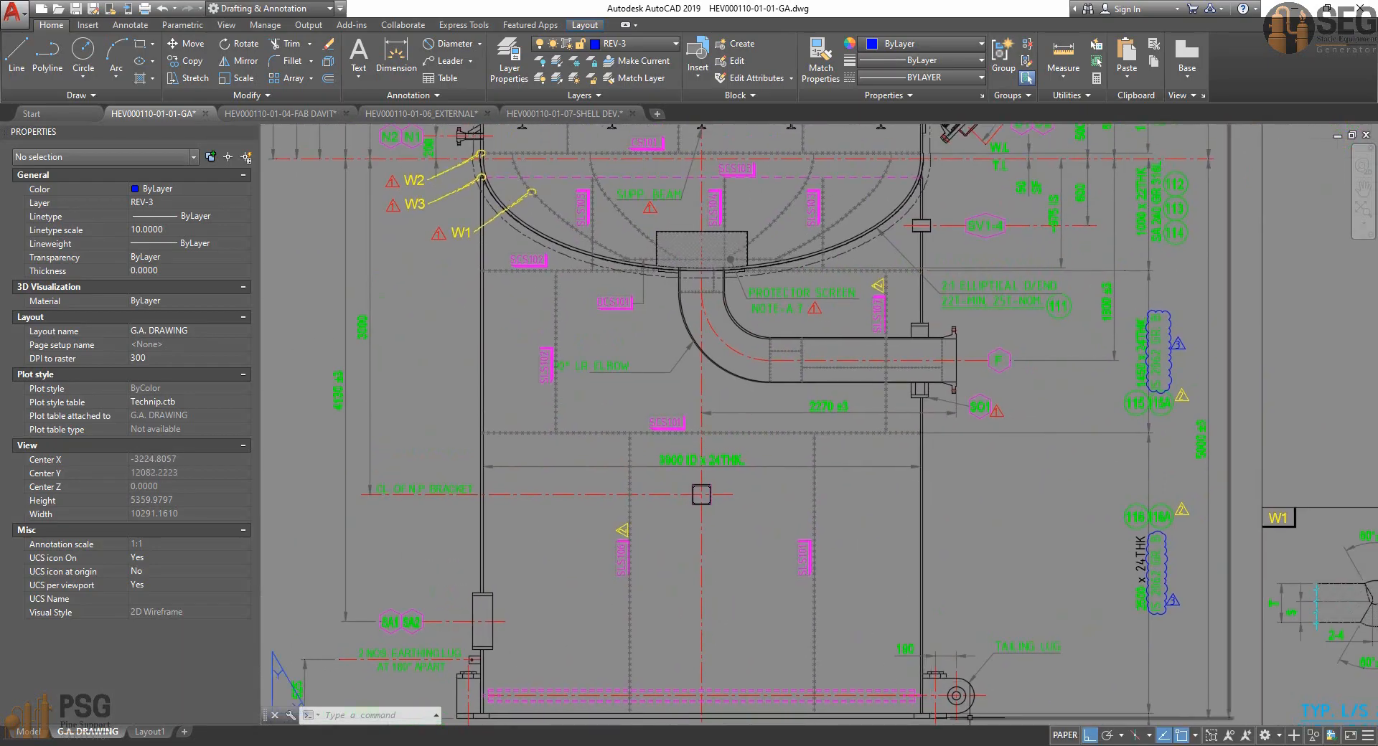
Examine the tailing lug at the skirt base and the area below the bottom head on the GA drawing.
mouse_move(995, 745)
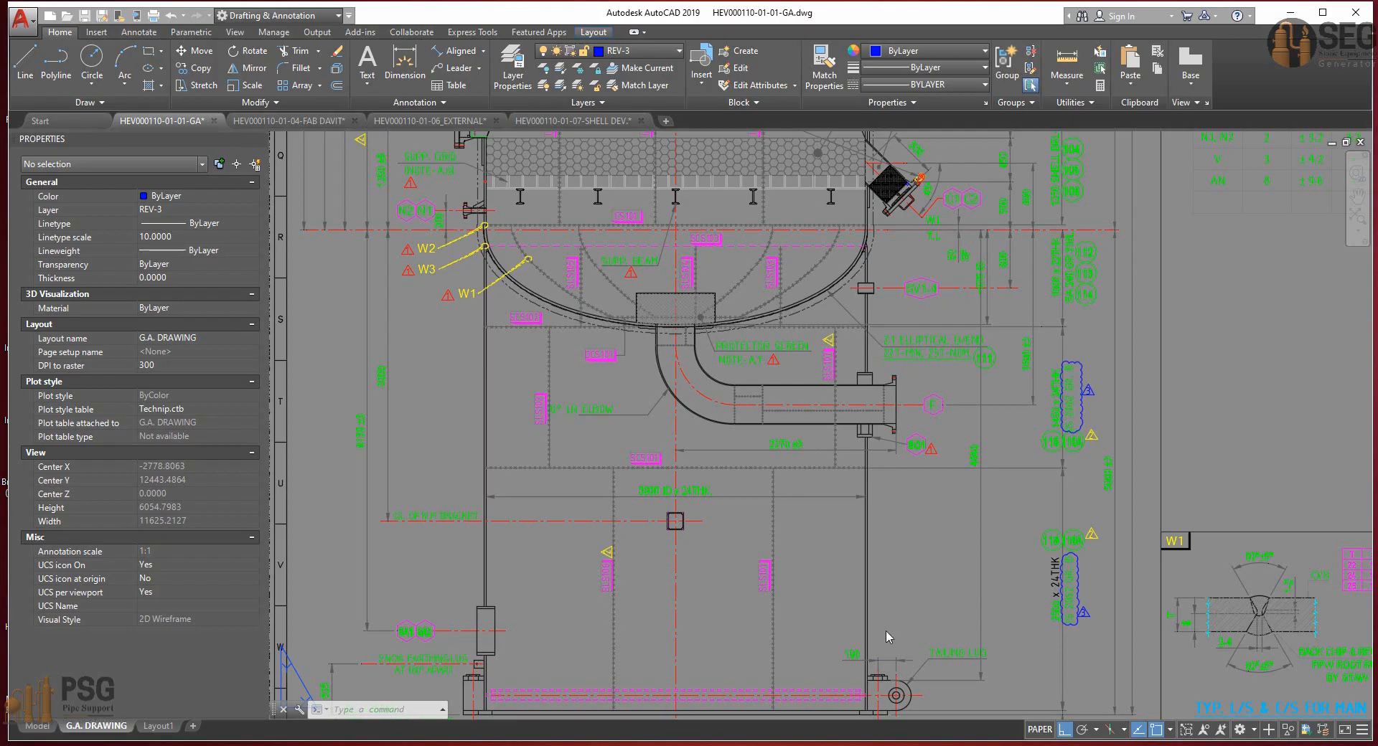
scroll(888, 638, up, 7)
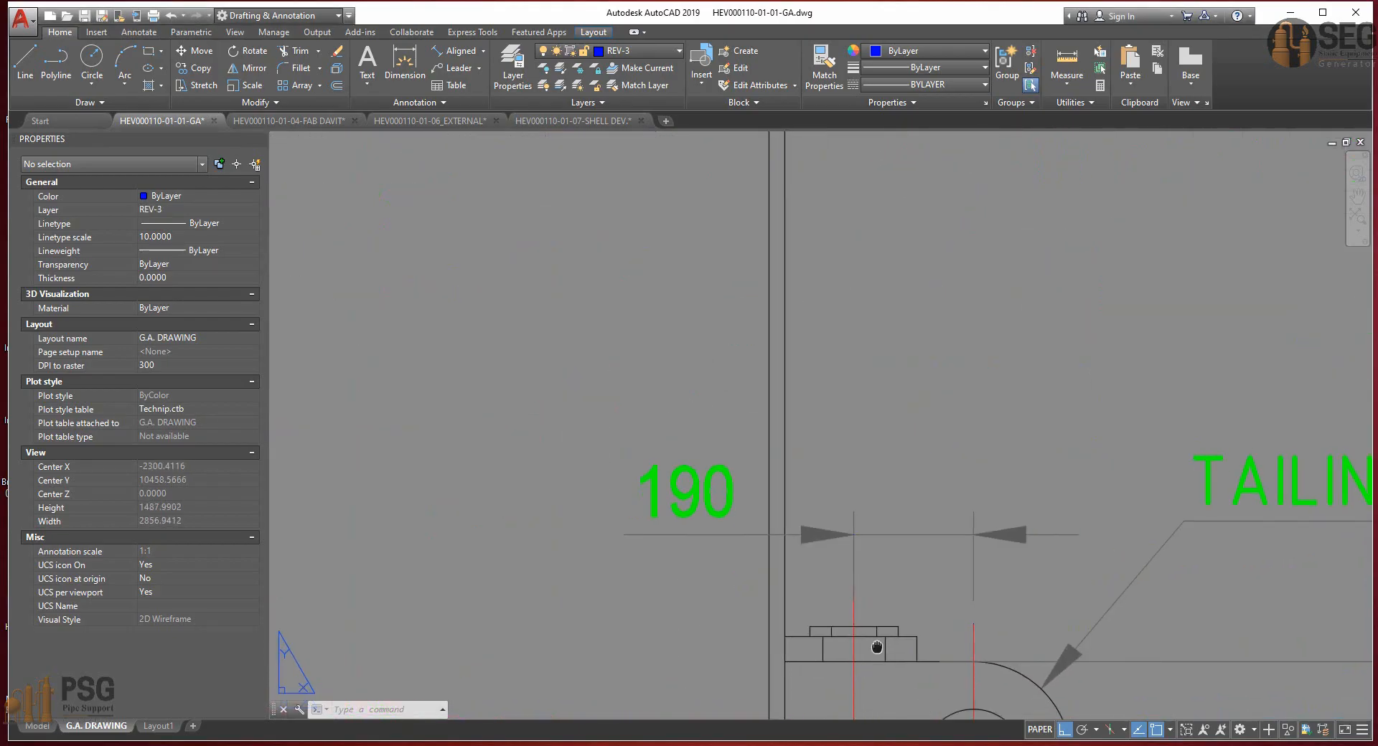
middle_drag(877, 648, 877, 557)
scroll(870, 453, down, 2)
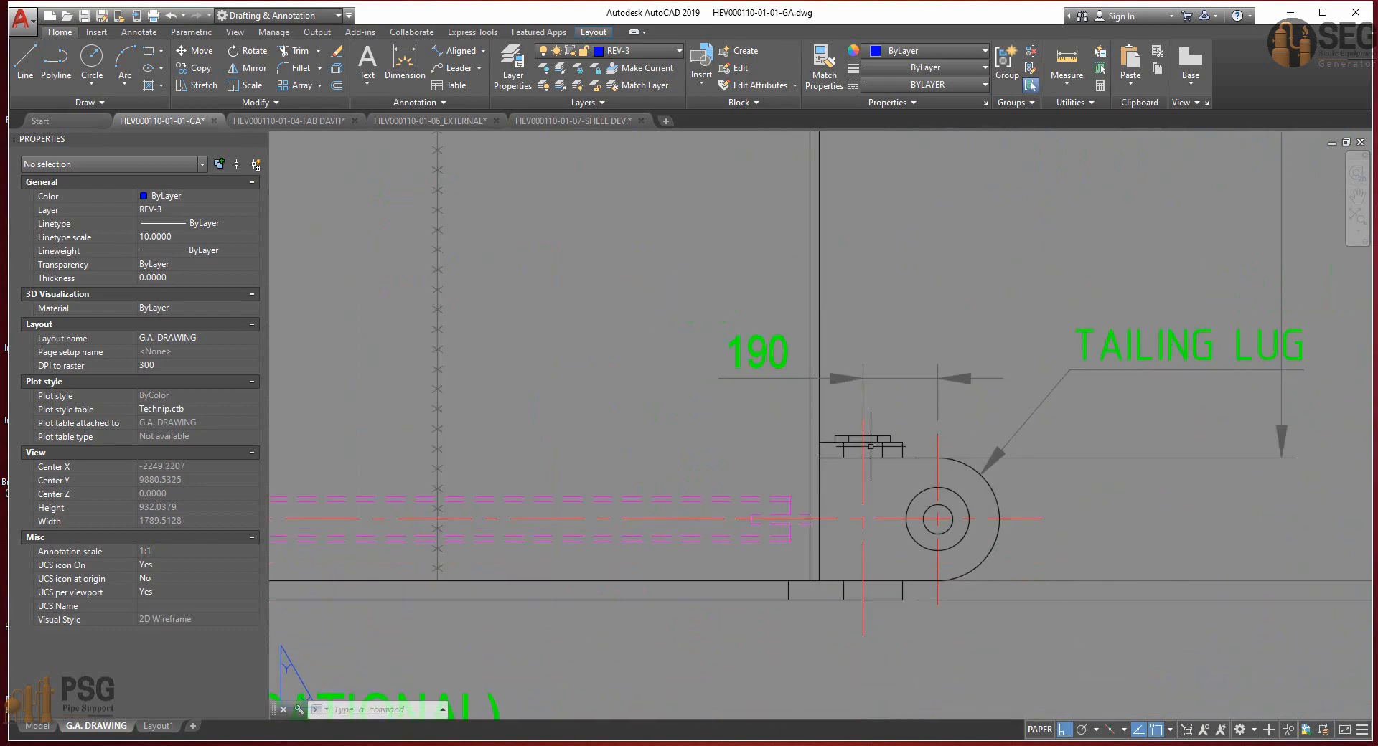
scroll(876, 413, down, 1)
middle_drag(876, 414, 886, 691)
scroll(744, 286, down, 2)
mouse_move(745, 286)
middle_down()
mouse_move(766, 351)
mouse_move(781, 603)
middle_up()
scroll(643, 479, up, 1)
middle_drag(644, 479, 627, 447)
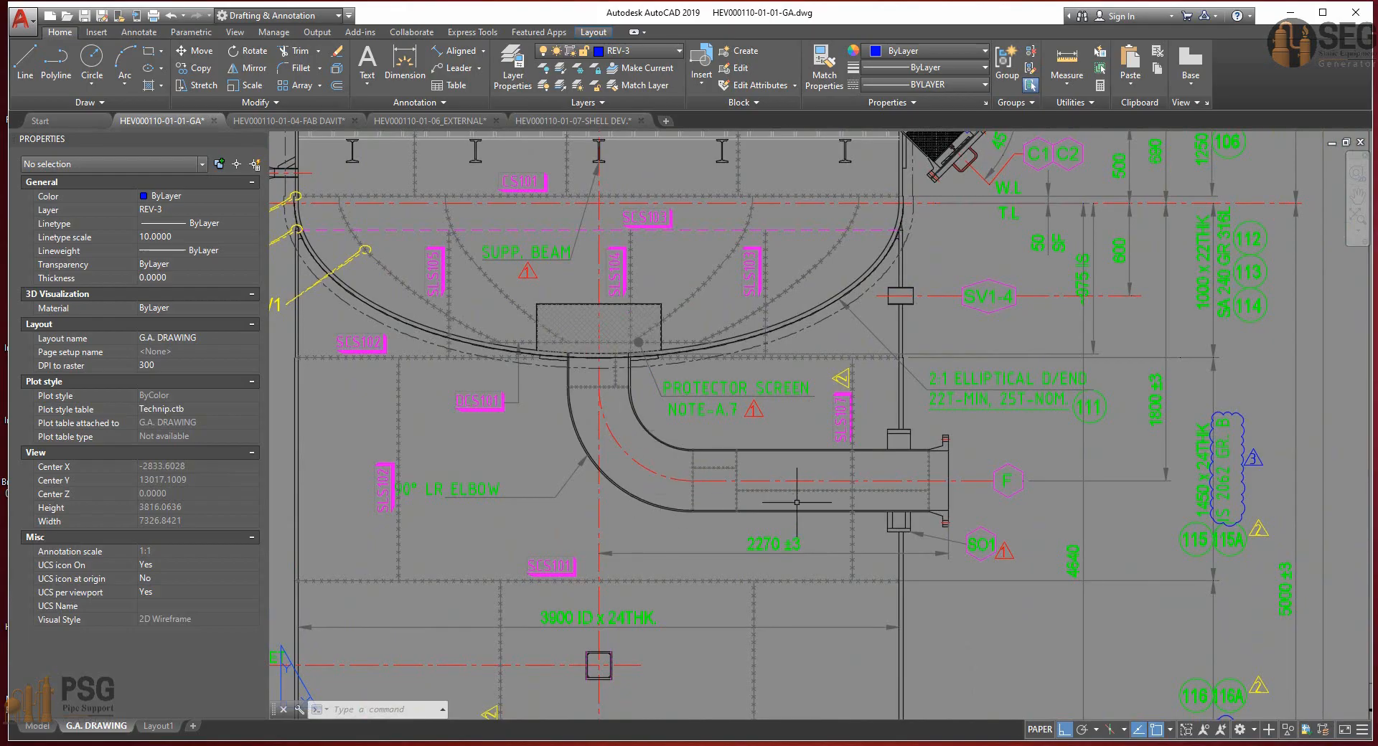
Examine nozzle F, skirt opening SO1 and skirt openings SA1 and SA2 with their dimensions on the GA drawing.
scroll(603, 498, up, 2)
mouse_move(933, 441)
middle_down()
mouse_move(868, 442)
mouse_move(768, 476)
middle_up()
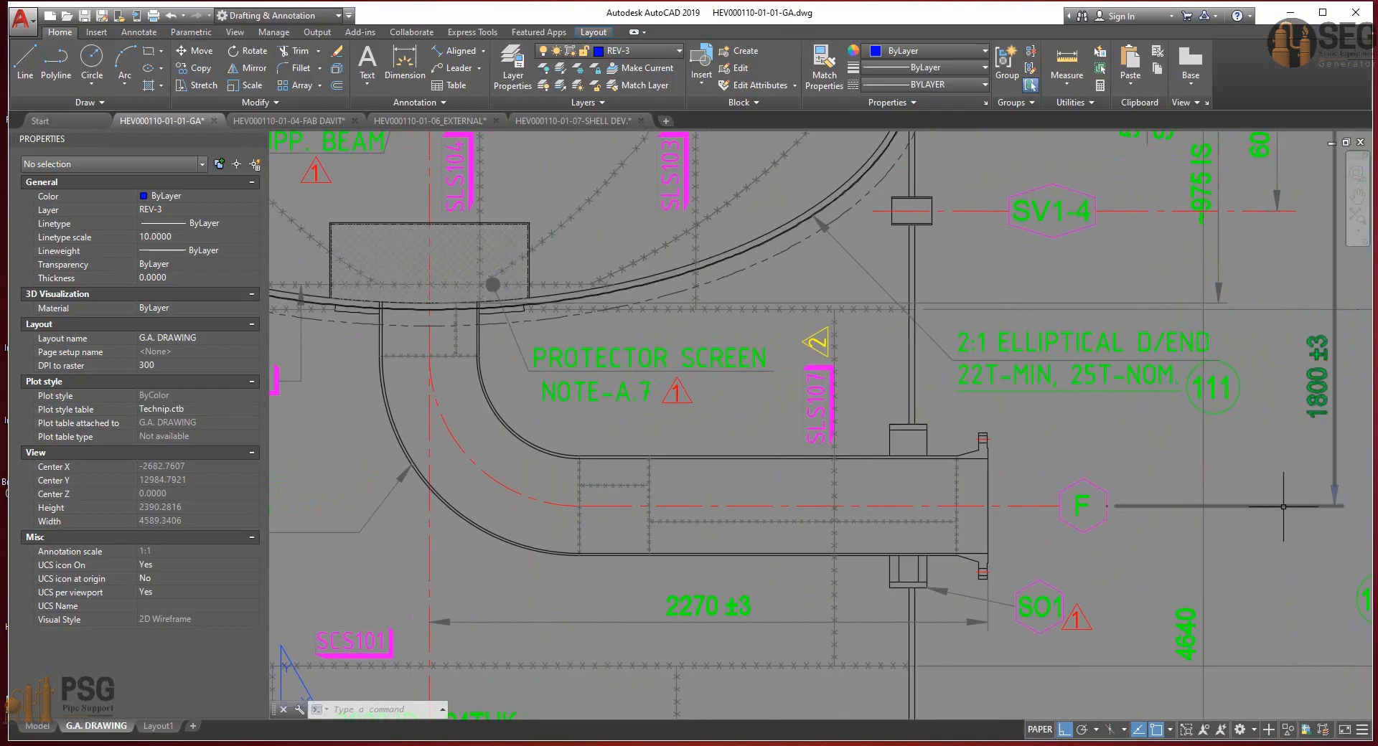
scroll(952, 348, down, 2)
scroll(885, 450, down, 2)
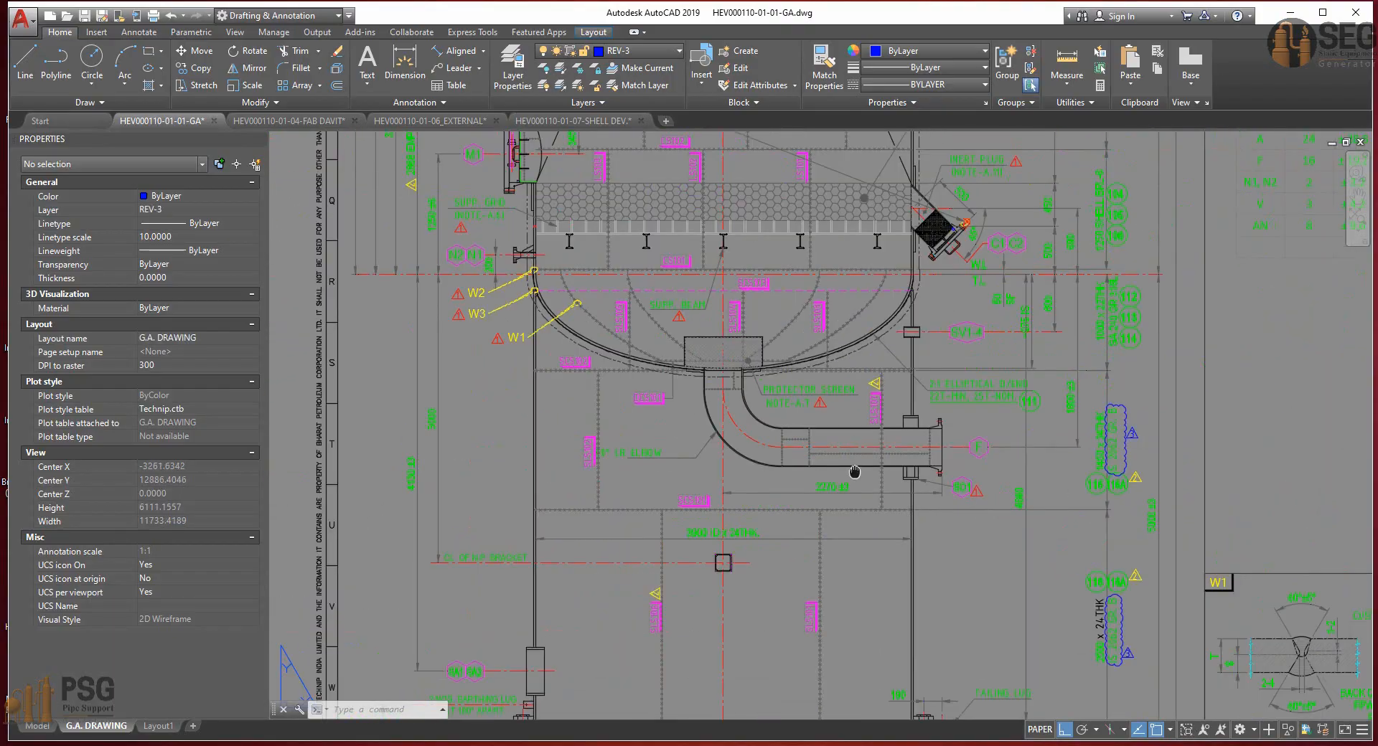
scroll(933, 452, up, 4)
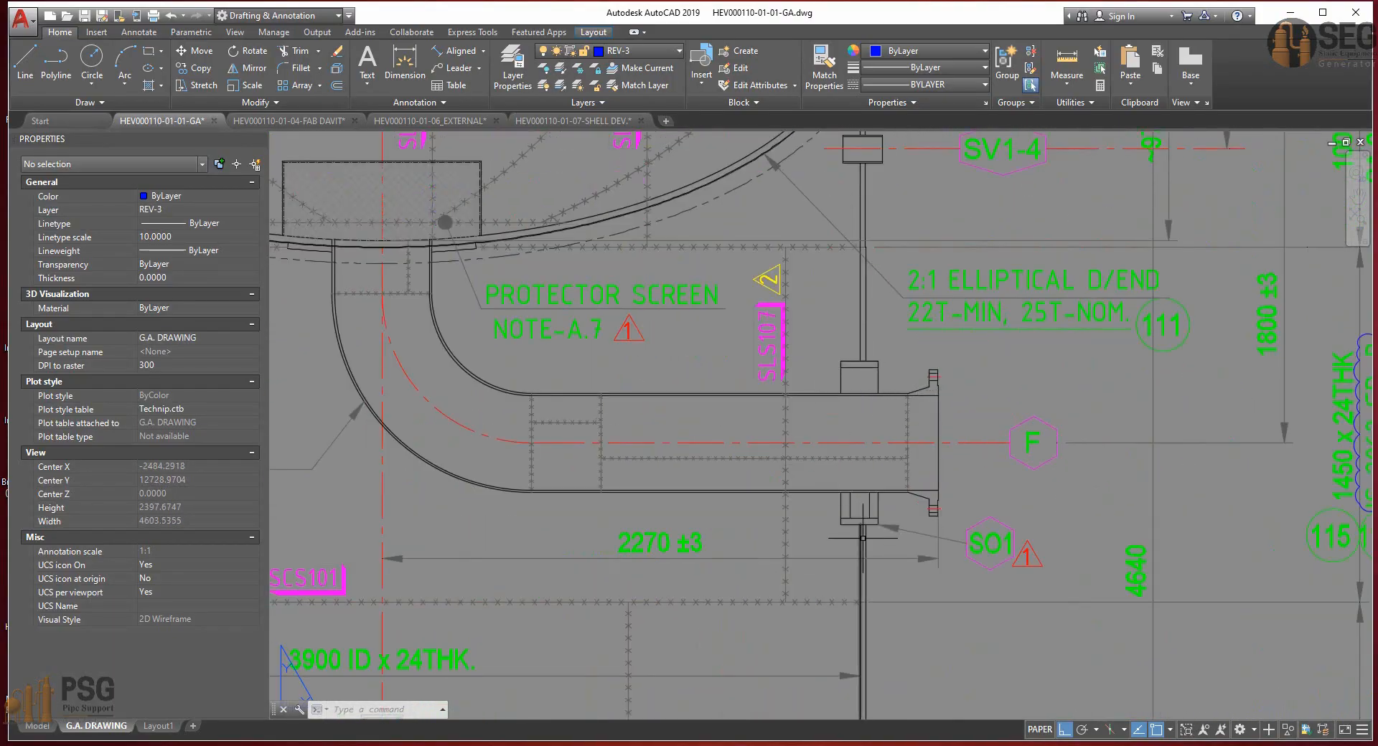
scroll(830, 412, down, 2)
middle_drag(830, 412, 1039, 460)
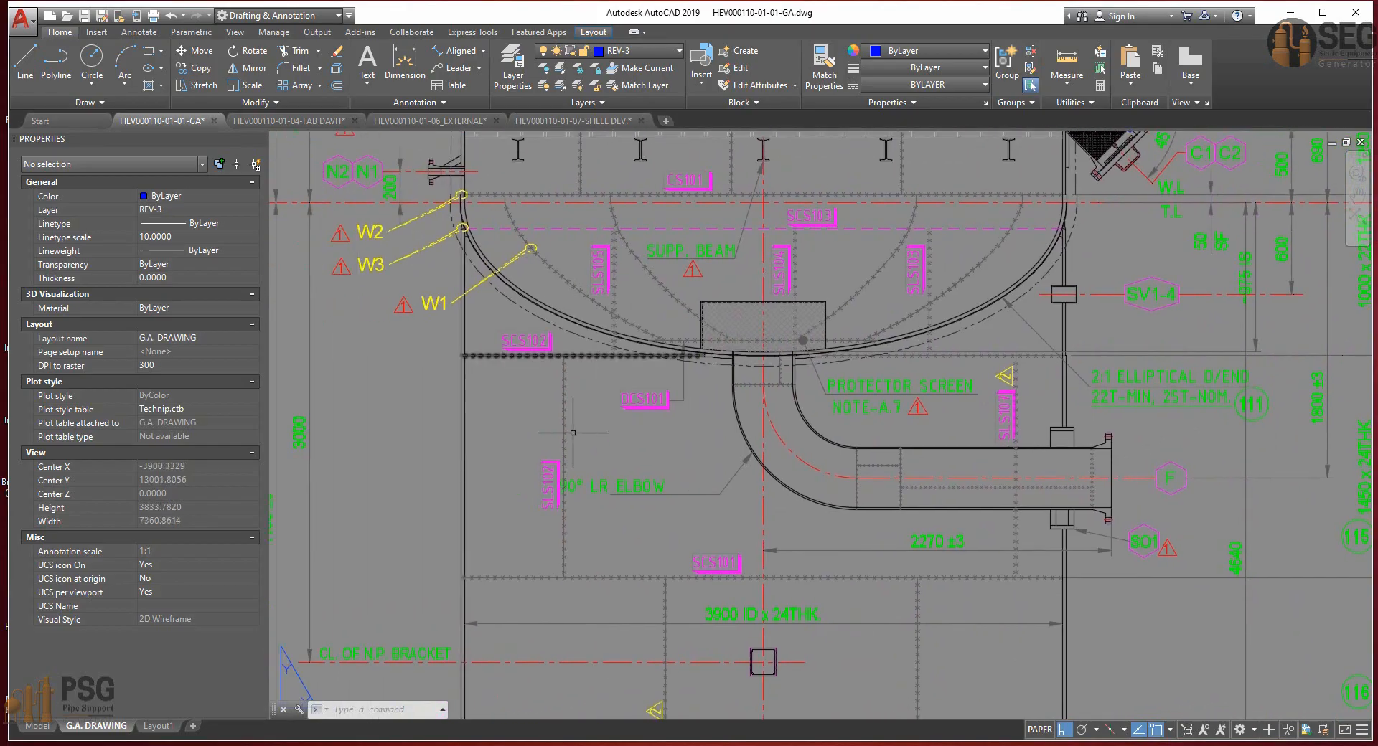
middle_drag(460, 667, 543, 433)
scroll(531, 623, up, 2)
scroll(538, 624, up, 2)
middle_drag(538, 624, 524, 565)
scroll(518, 476, down, 2)
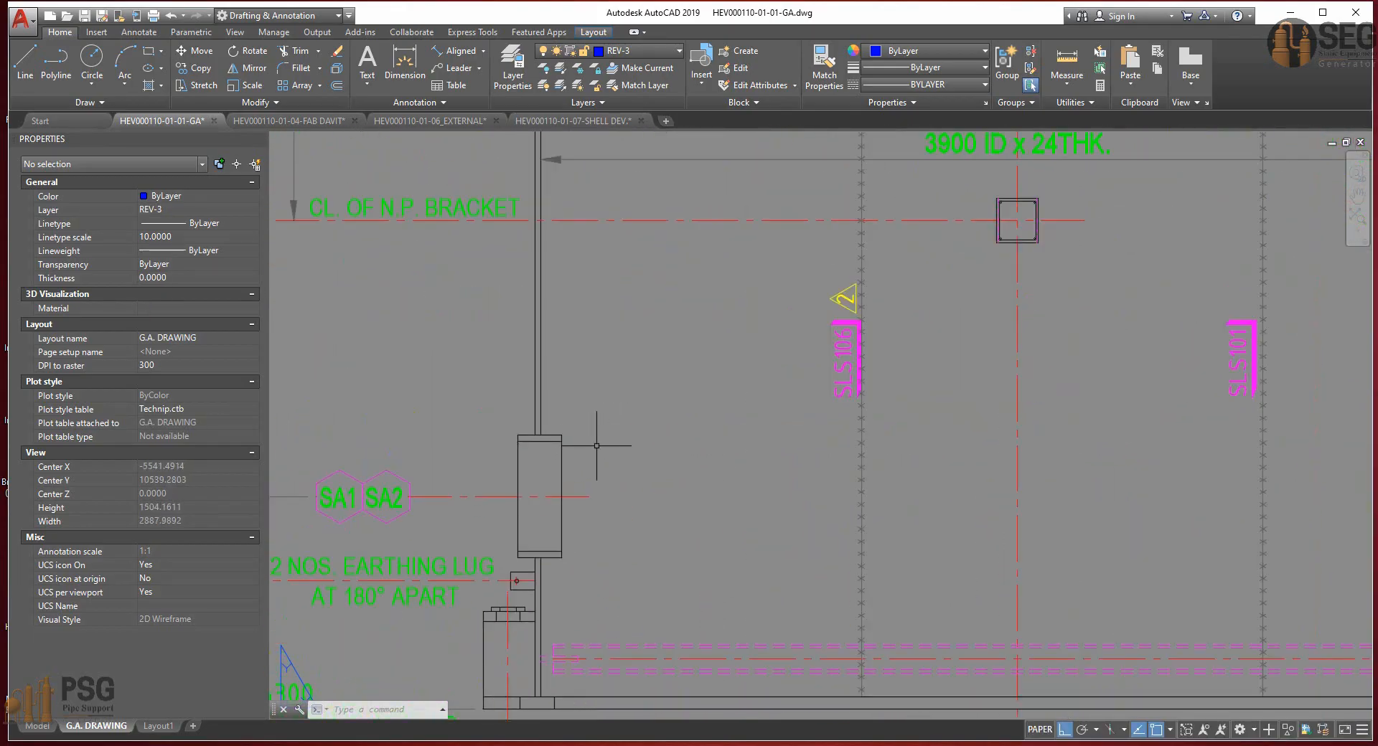
scroll(607, 474, down, 4)
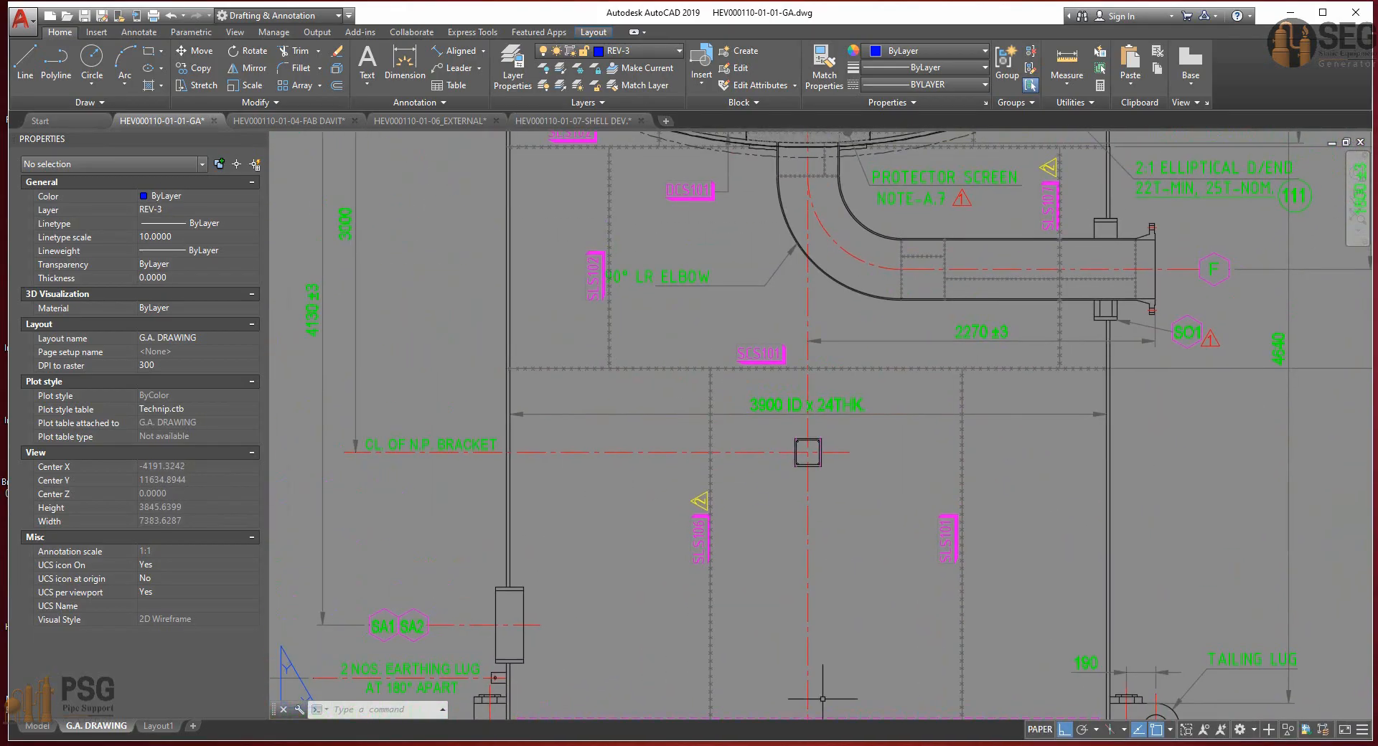
Switch to Static Equipment Generator and add a shell named "Connection Point as Skirt" to the TBA vessel.
click(998, 689)
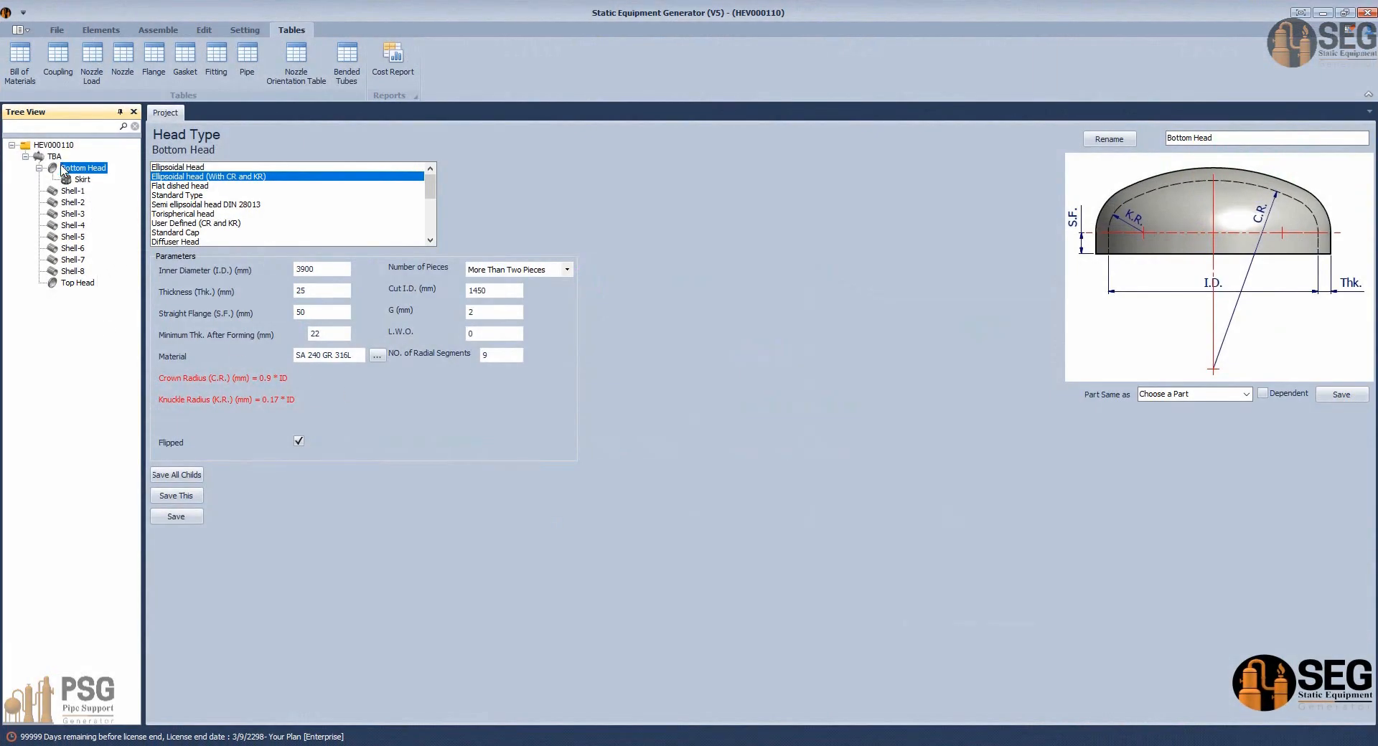
click(95, 30)
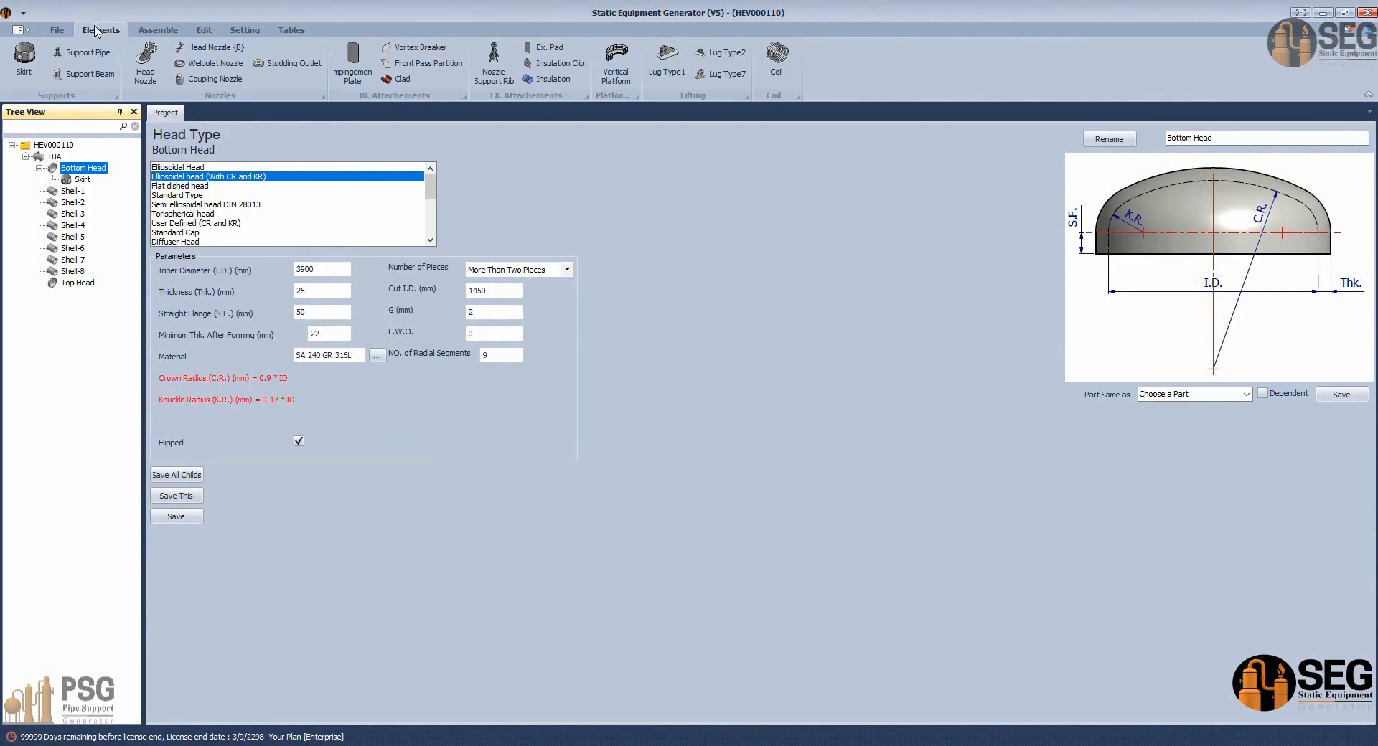
click(44, 156)
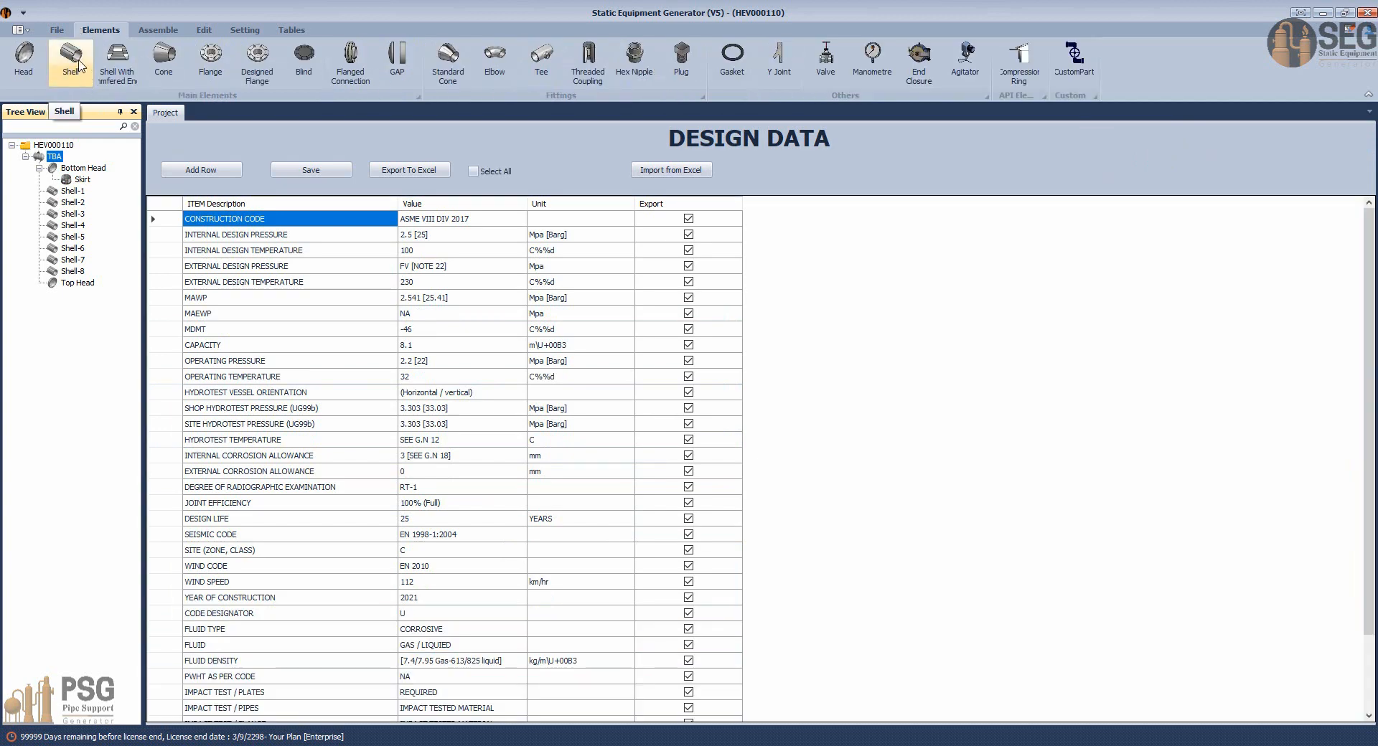
click(70, 61)
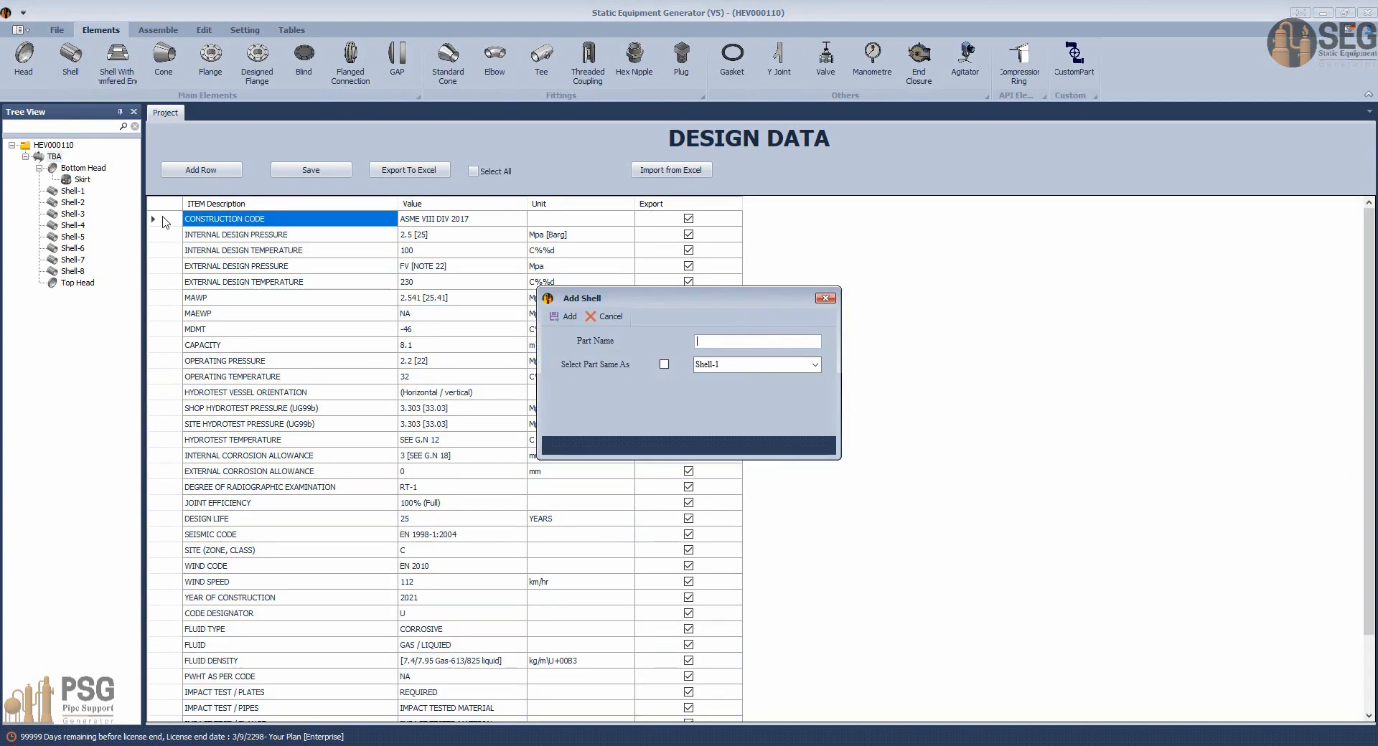
text(Connection Point as Skirt)
key(Return)
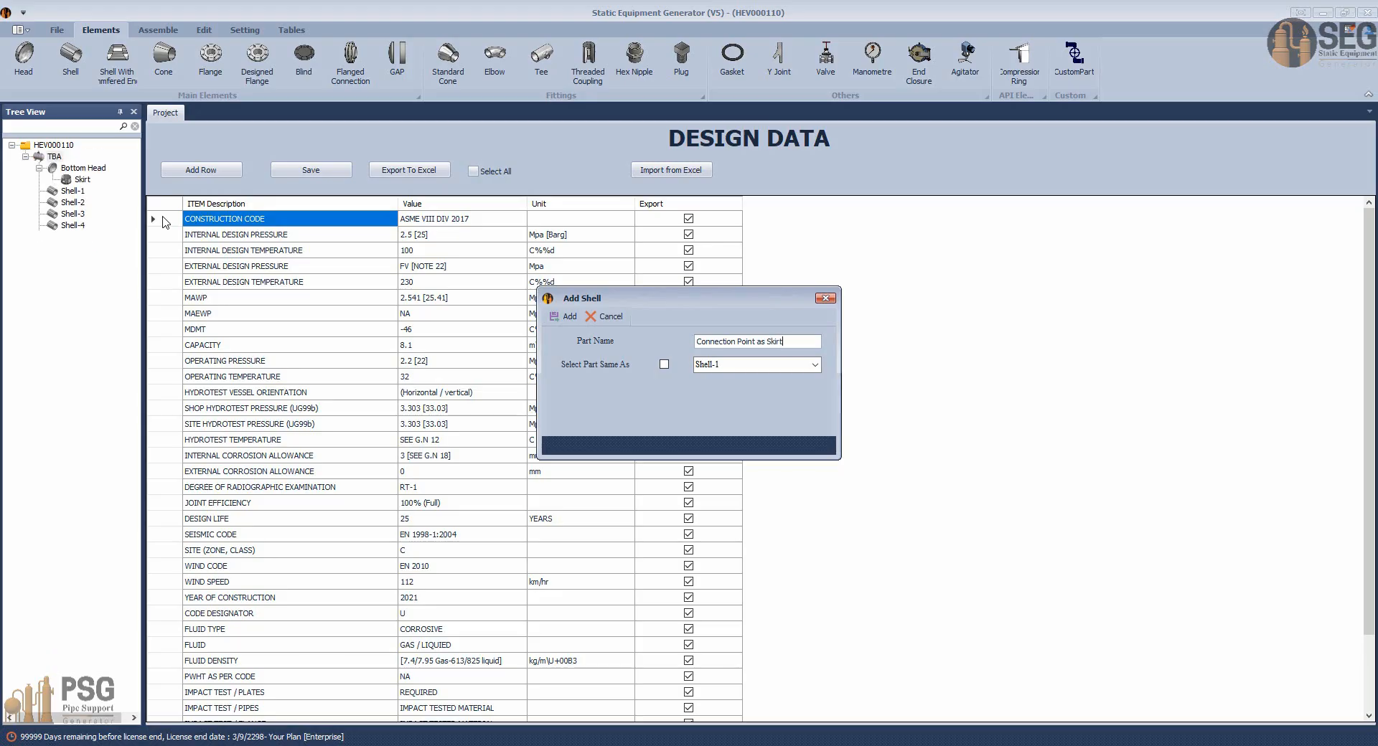
Define the new shell as "Connection Point for nozzles as a Shell" with inner diameter 3900 mm and thickness 22 mm, and save it.
click(96, 293)
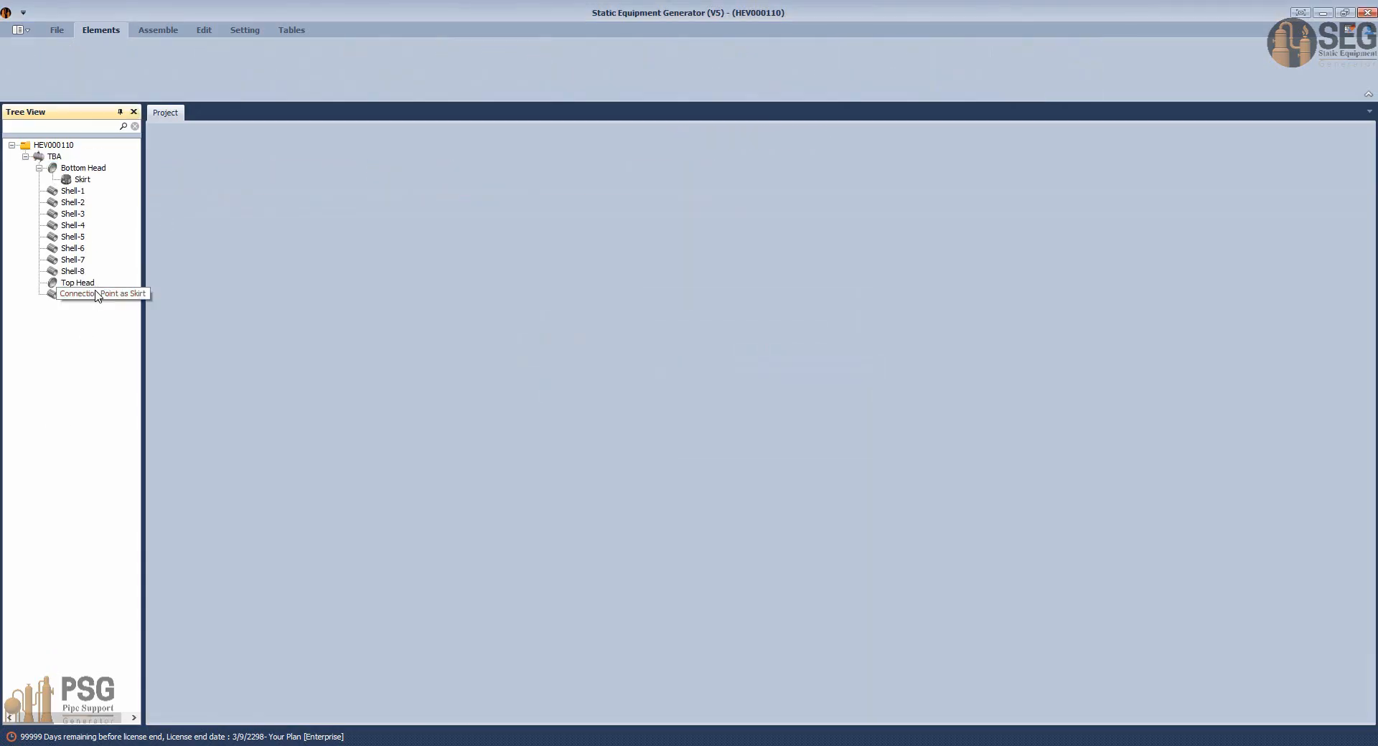
drag(434, 202, 434, 232)
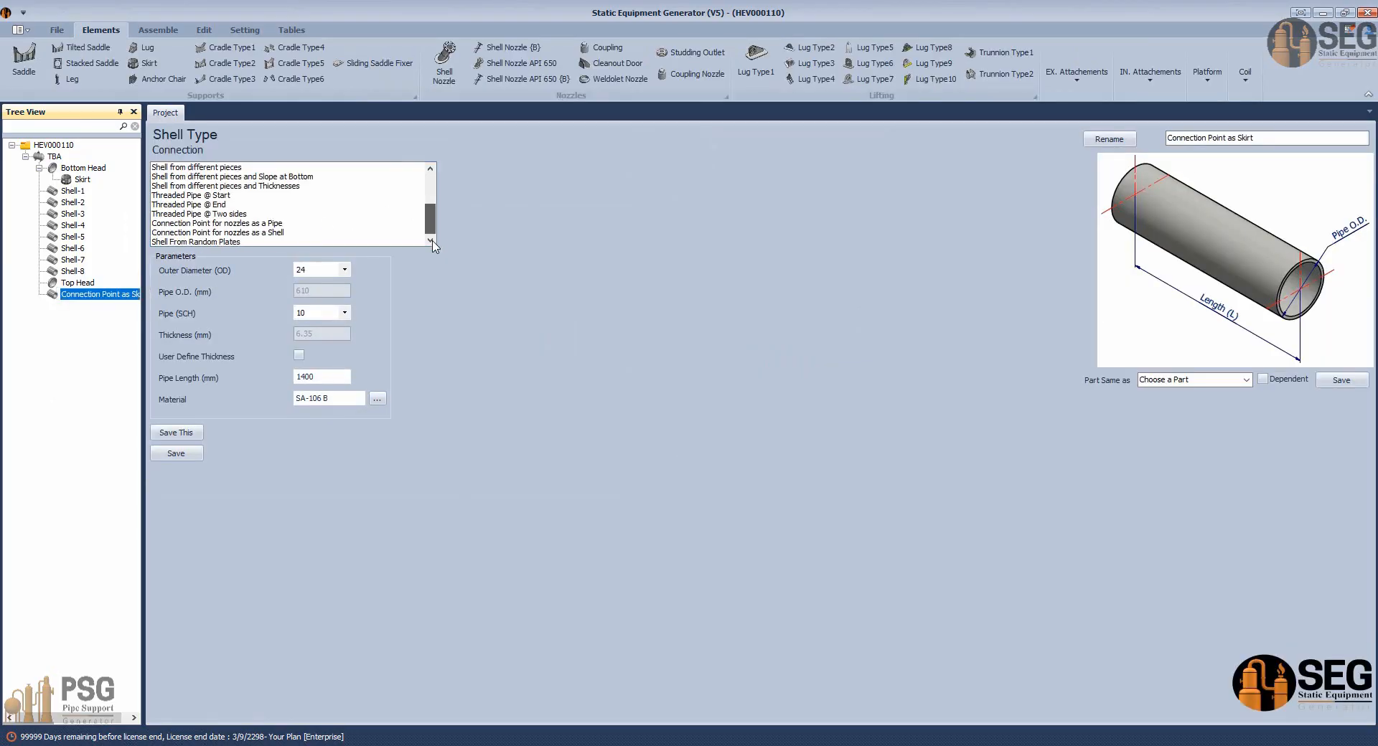
click(231, 234)
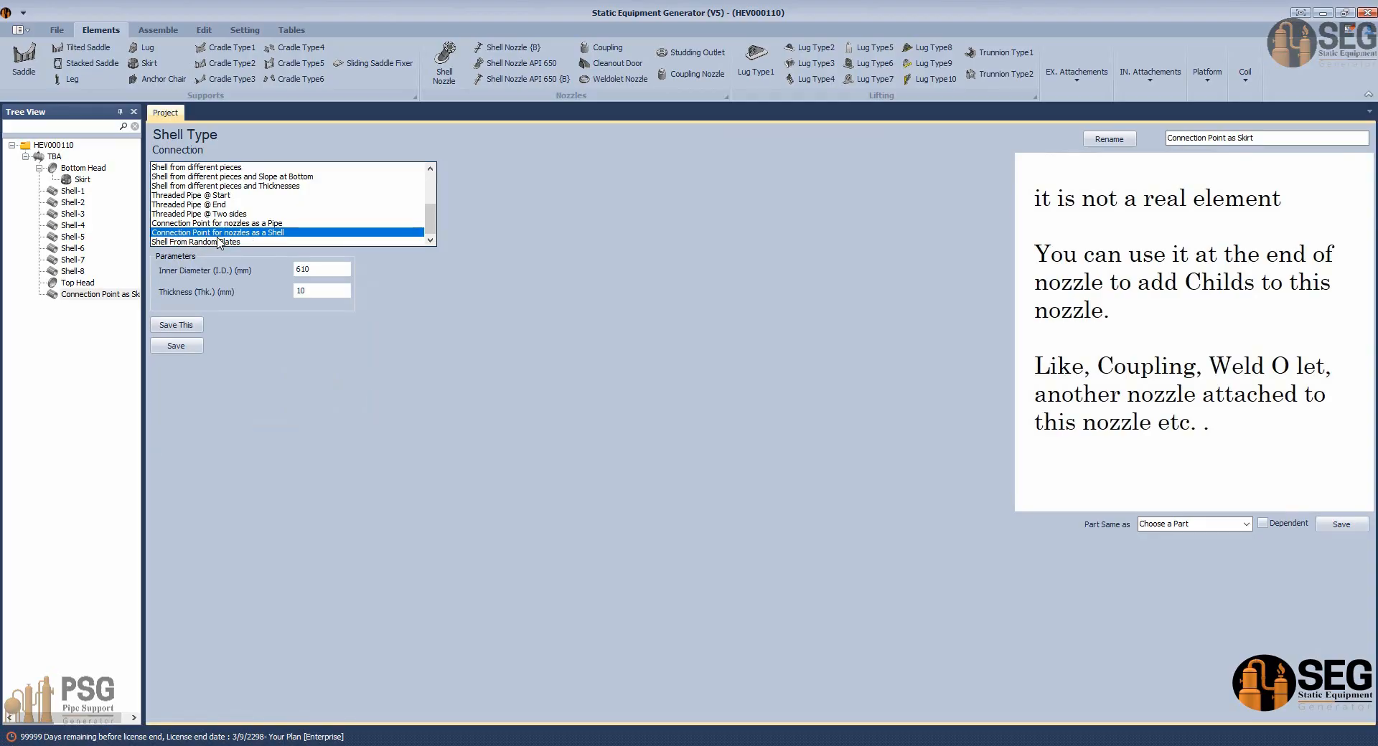
double_click(316, 269)
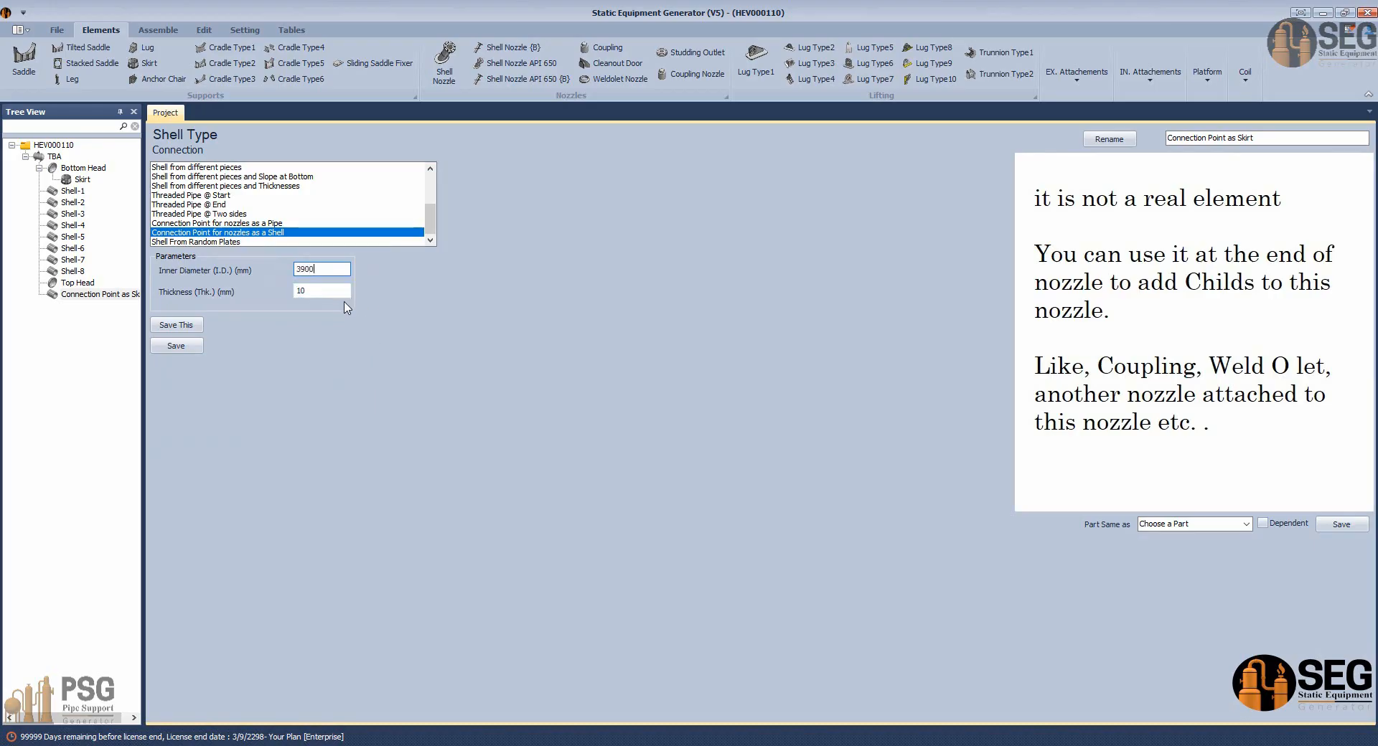
key(Tab)
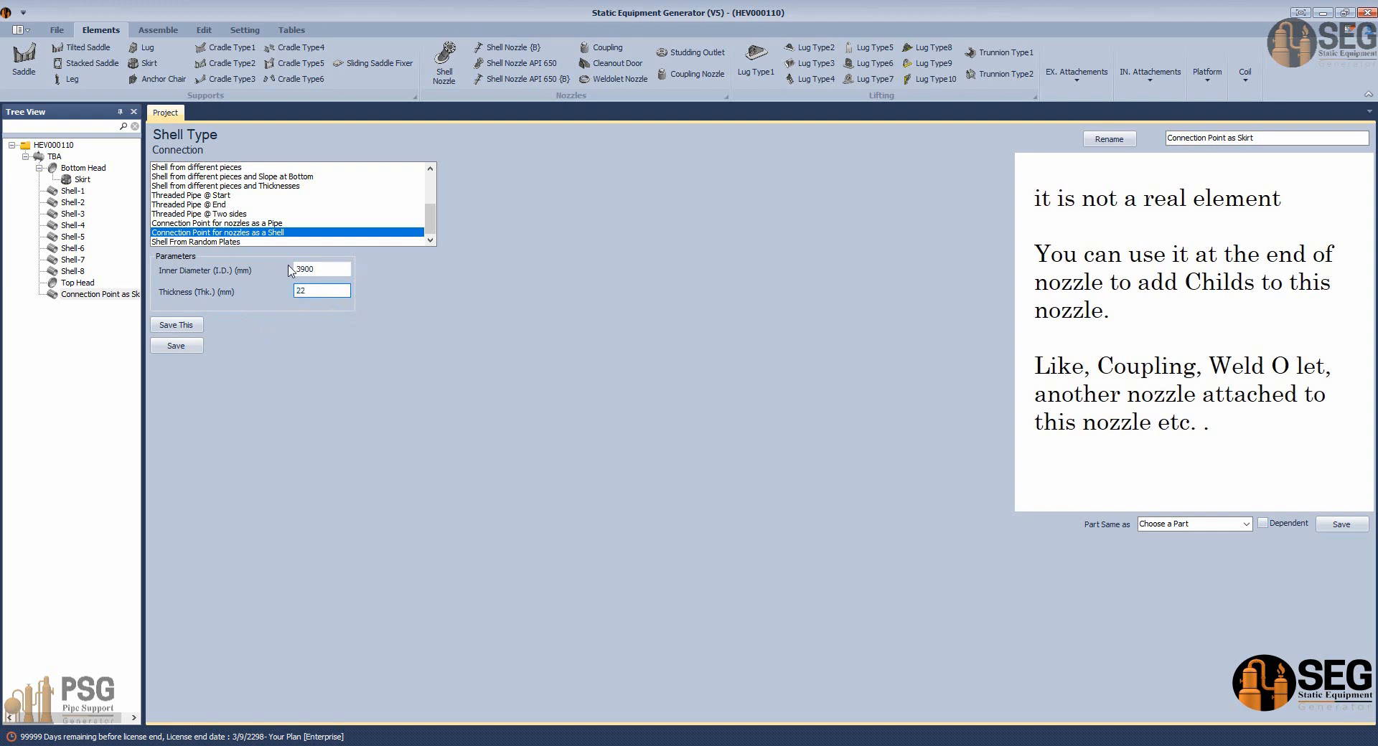
click(177, 346)
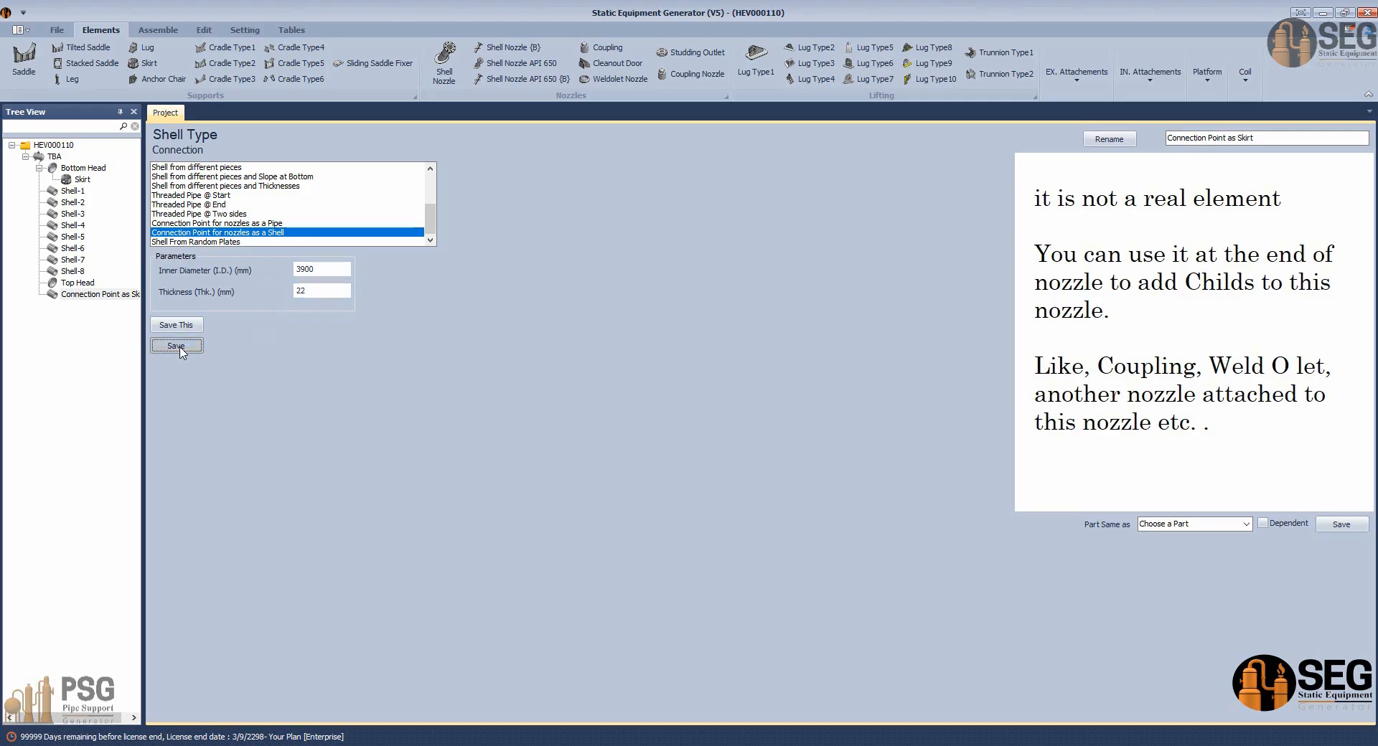
Move the Connection Point as Skirt element directly after the Bottom Head in the vessel order.
right_click(120, 300)
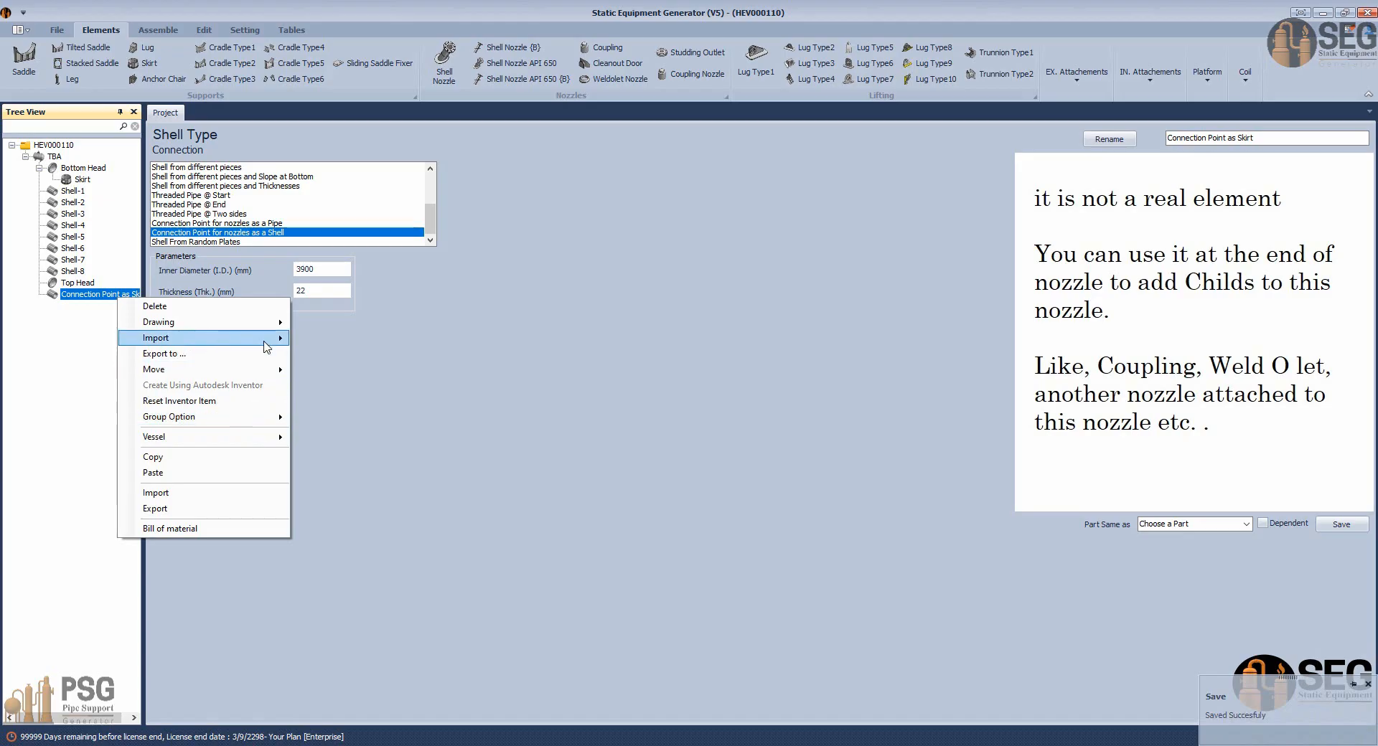
mouse_move(260, 369)
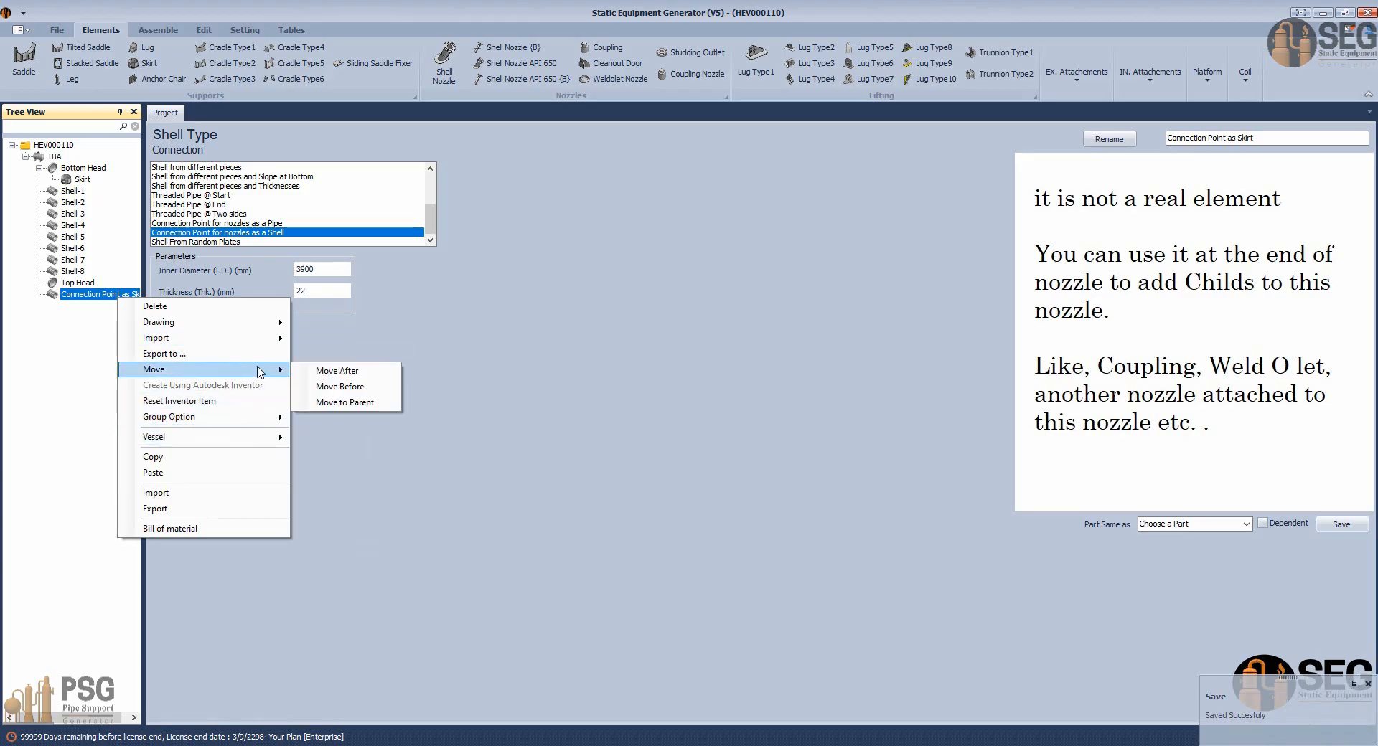
click(355, 372)
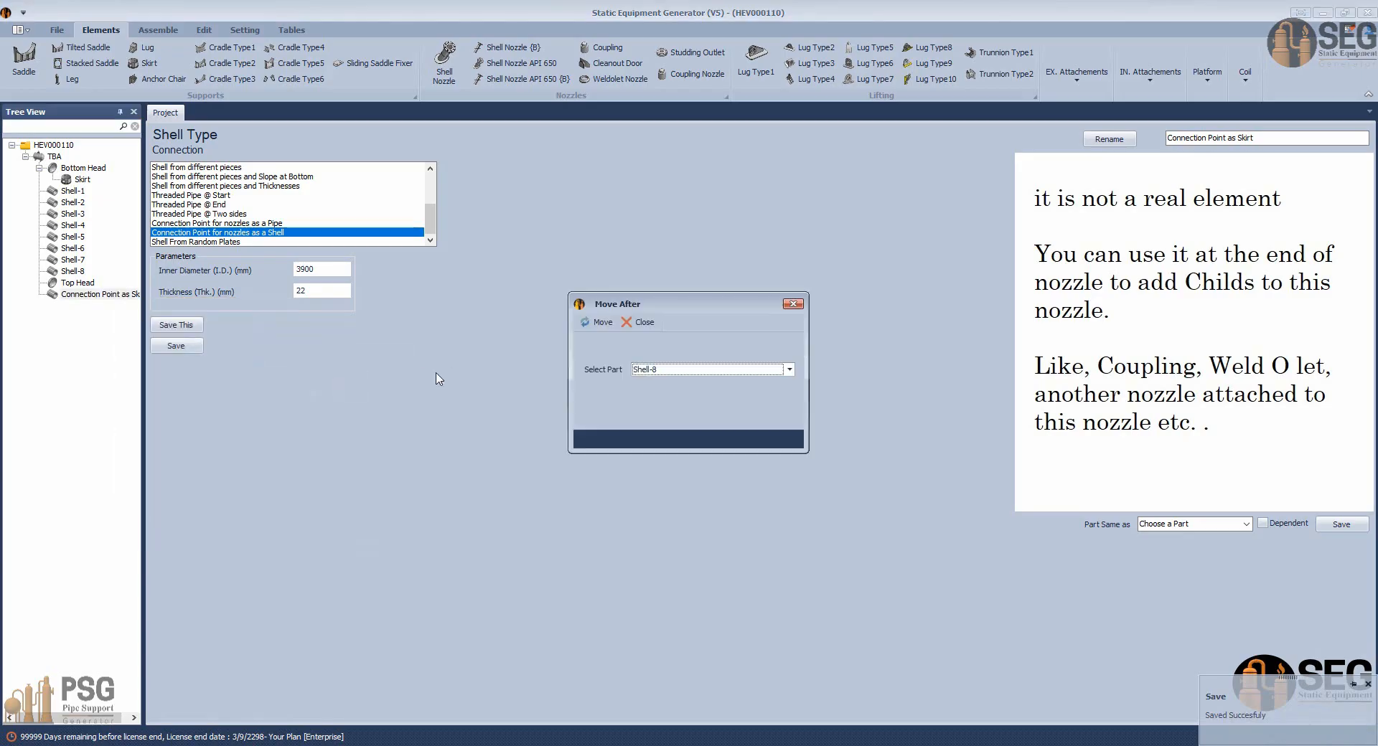
click(656, 372)
click(657, 382)
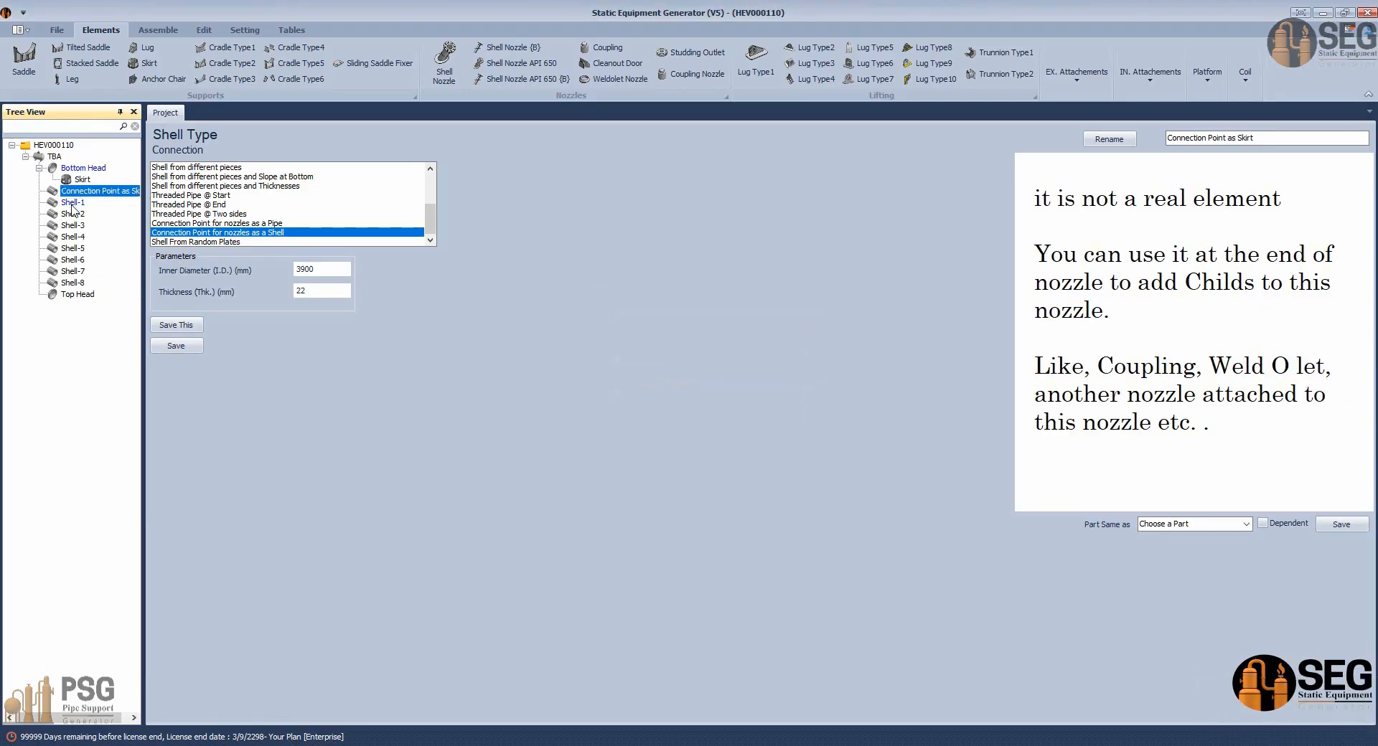
Add a washer named "Skirt Washer" to the Connection Point as Skirt element.
click(66, 193)
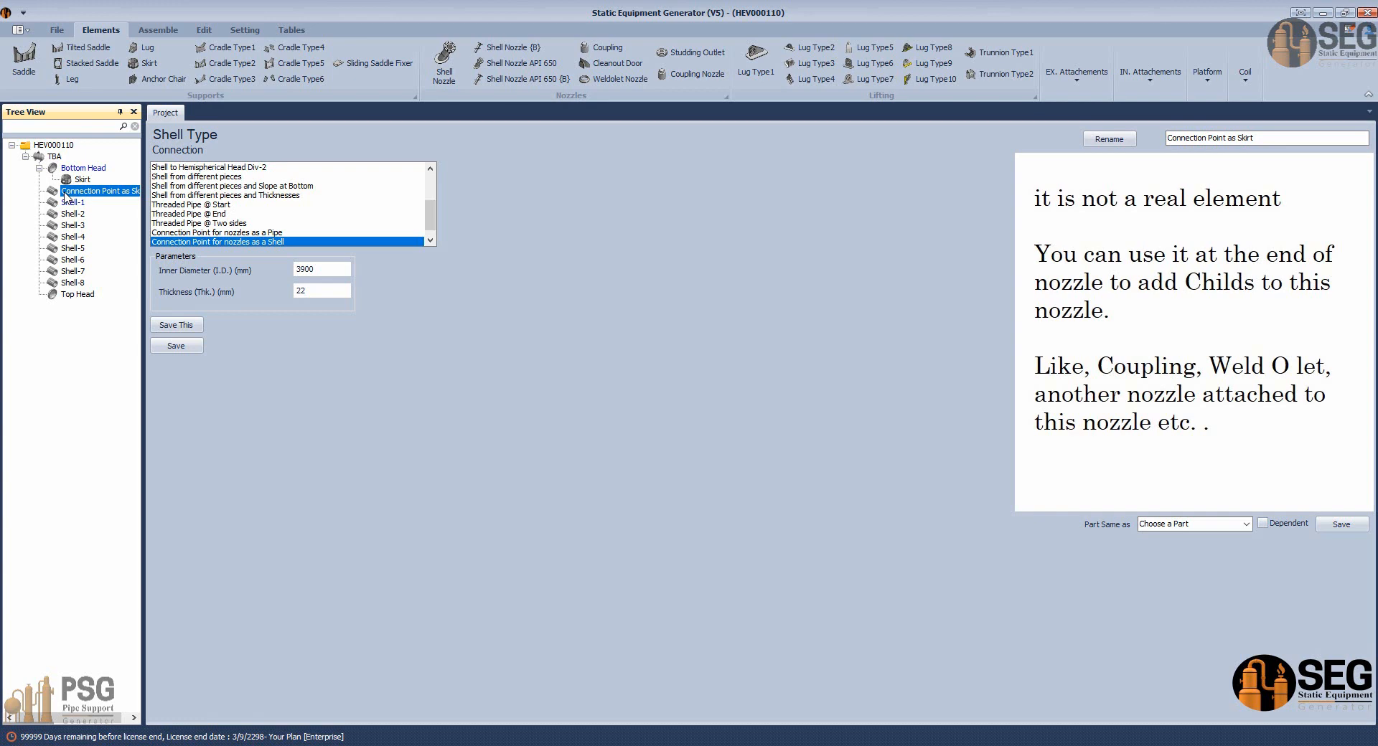
click(1078, 77)
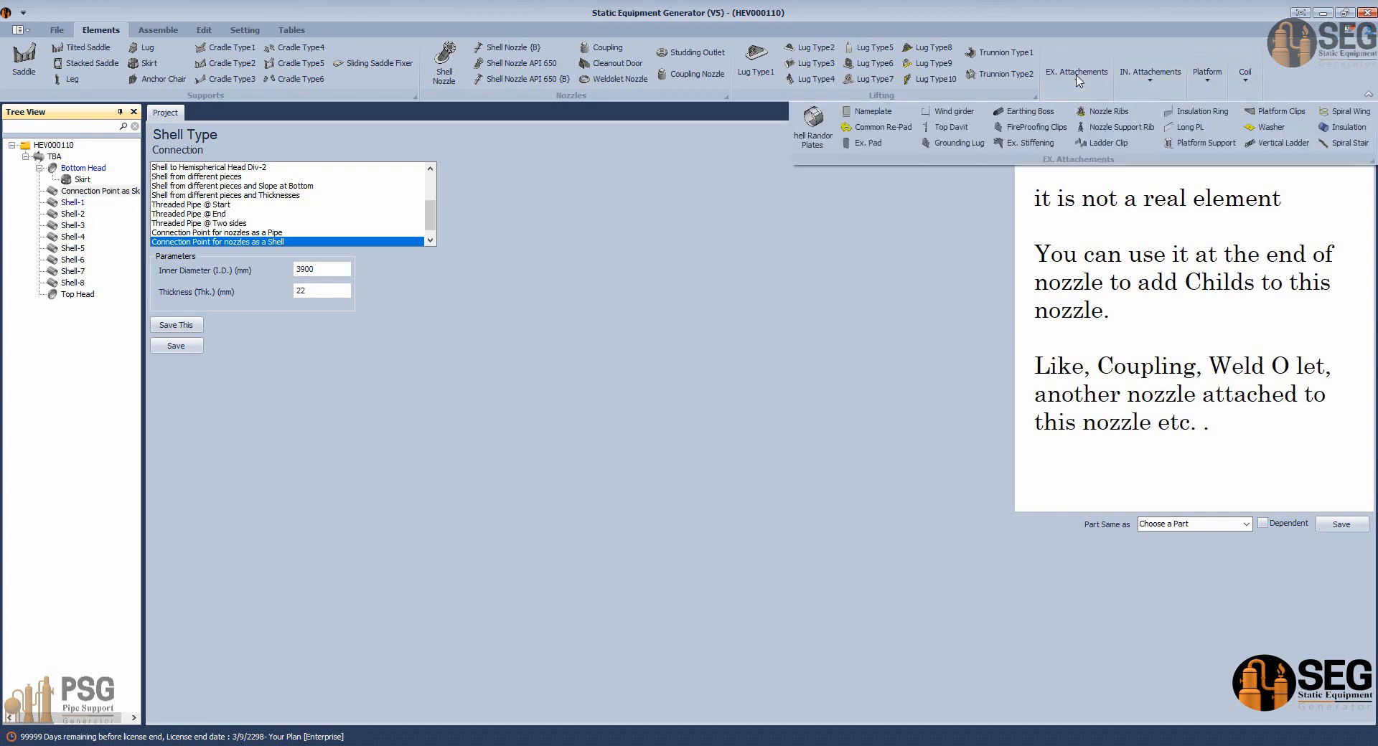
click(1267, 127)
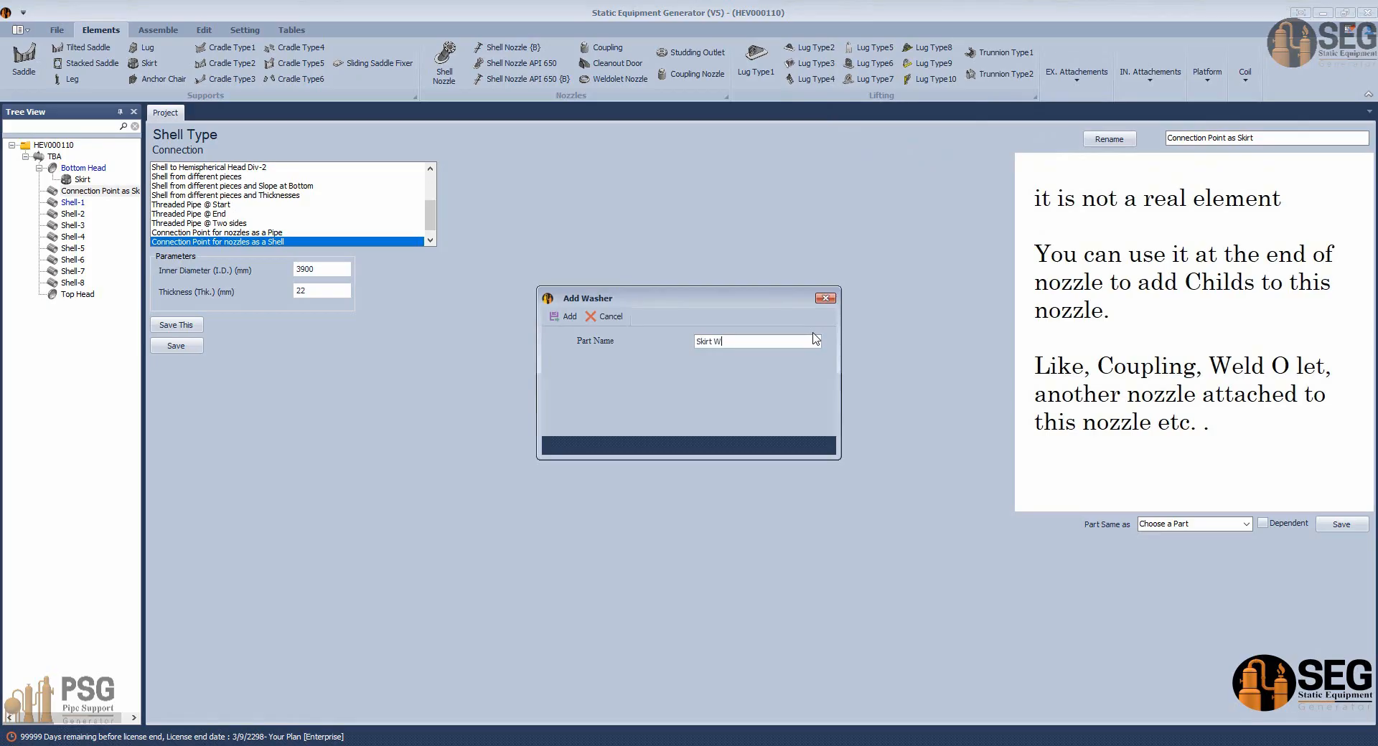
text(Skirt Washer)
key(Return)
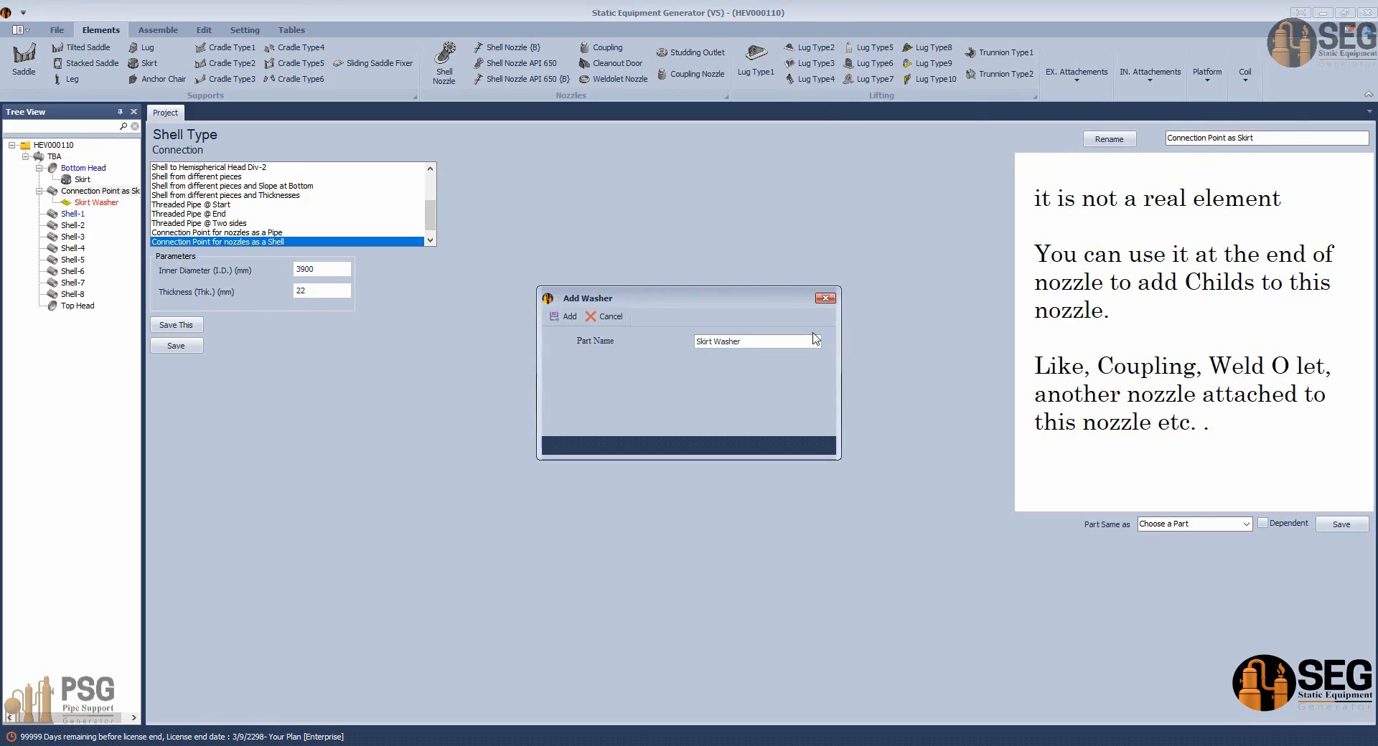
Open the Skirt Washer, compare the circular and rectangular types, and keep Rectangular Washer.
click(106, 207)
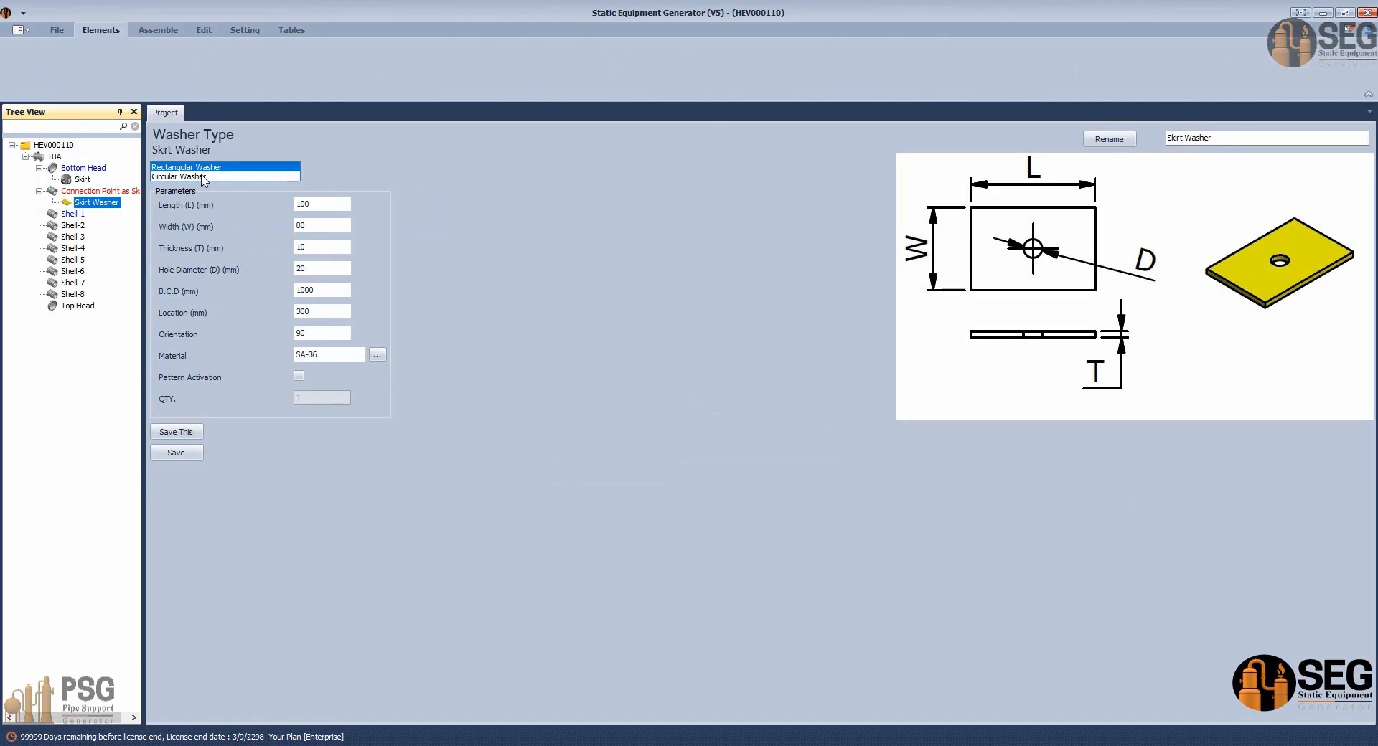
click(202, 177)
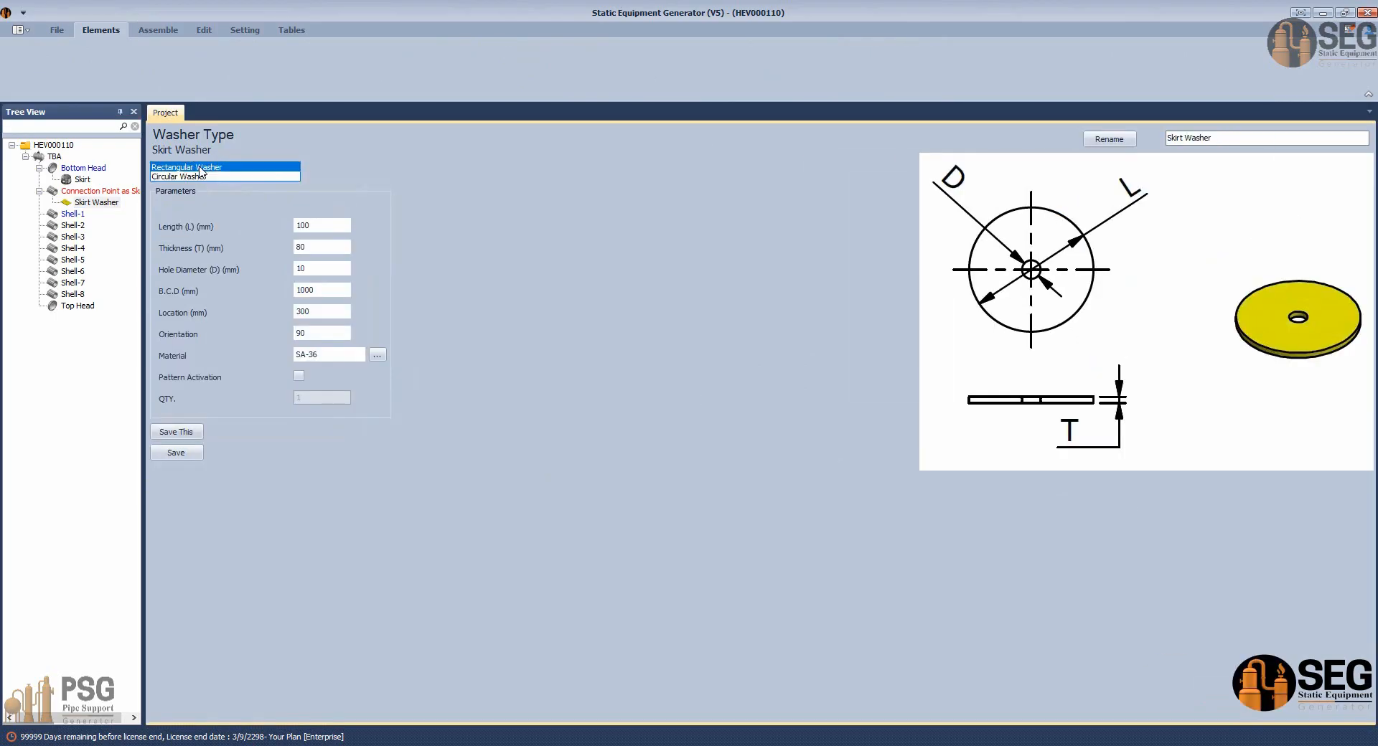
drag(322, 207, 258, 251)
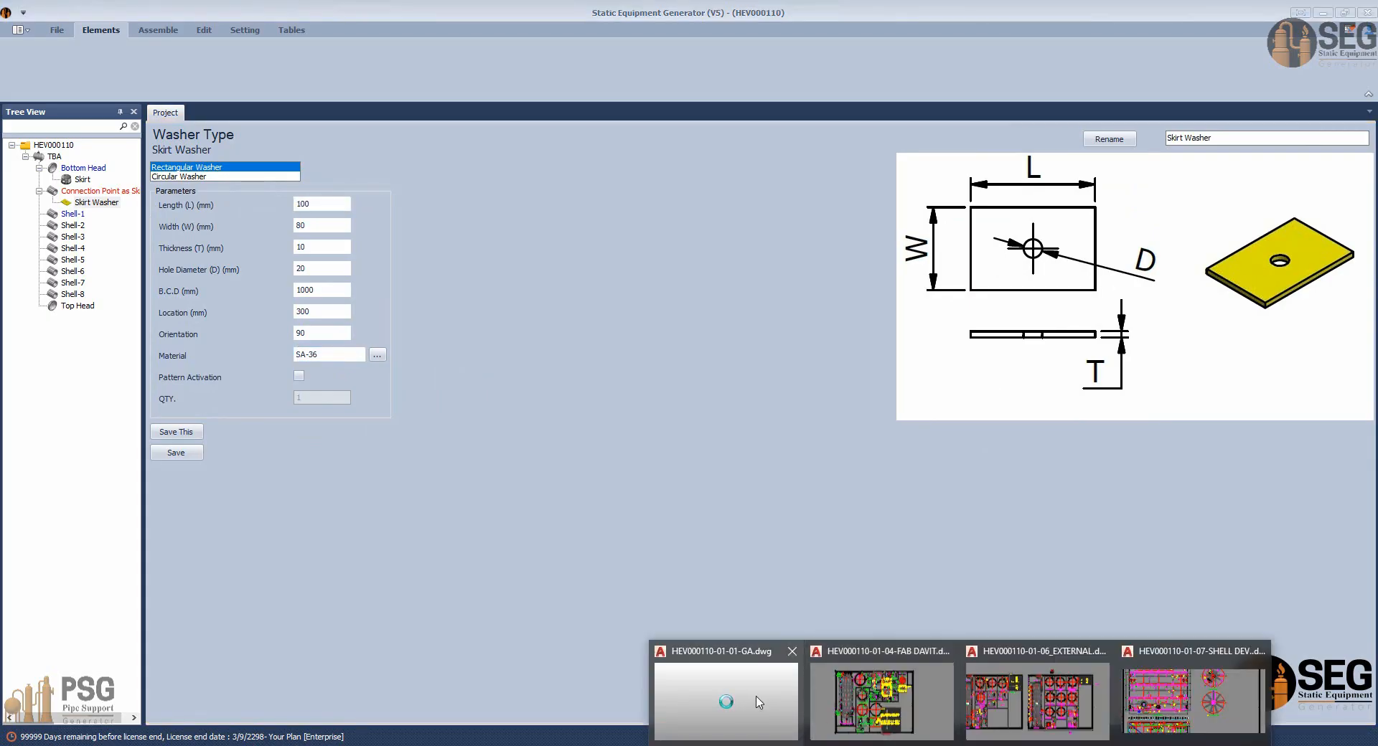
Using the anchor chair detail on the GA drawing in AutoCAD, set the washer's length and width to 140 mm and thickness to 16 mm.
click(740, 701)
middle_drag(998, 471, 521, 579)
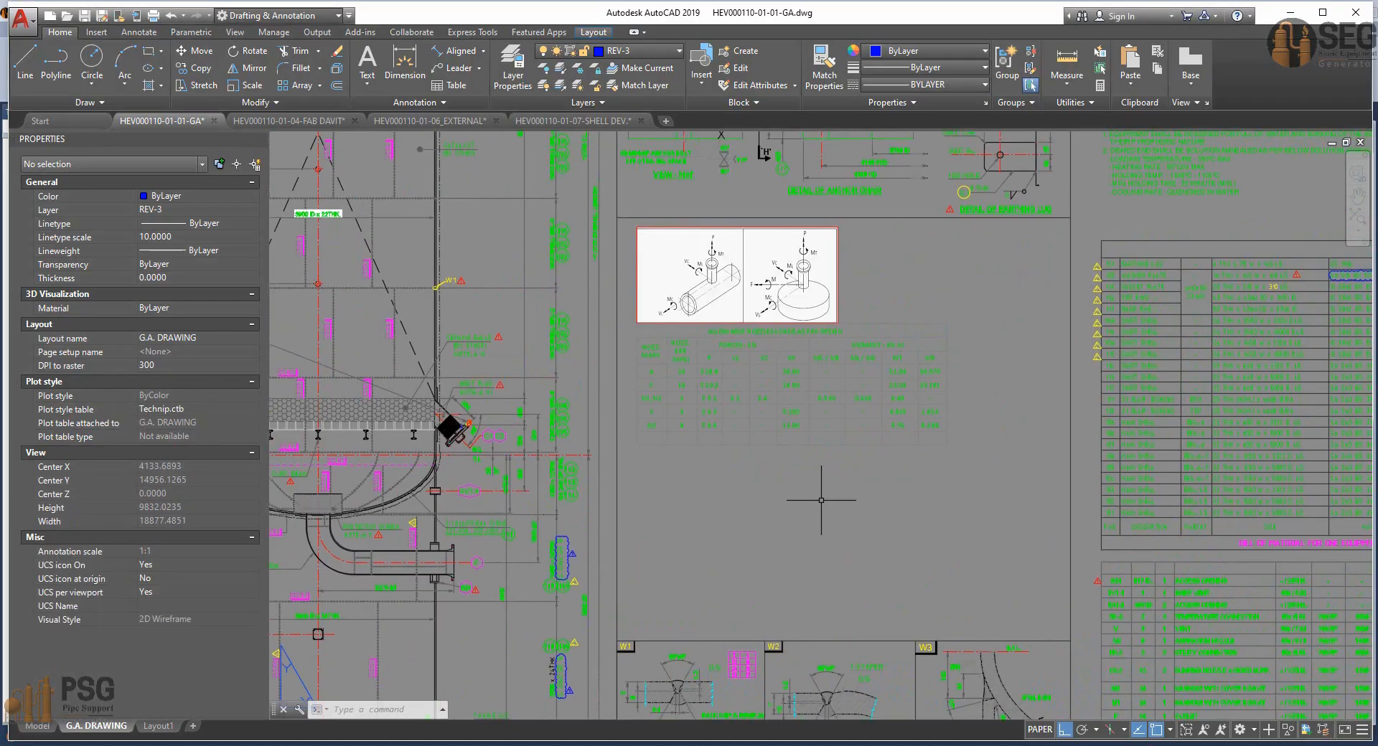
middle_drag(831, 326, 796, 610)
scroll(768, 287, up, 5)
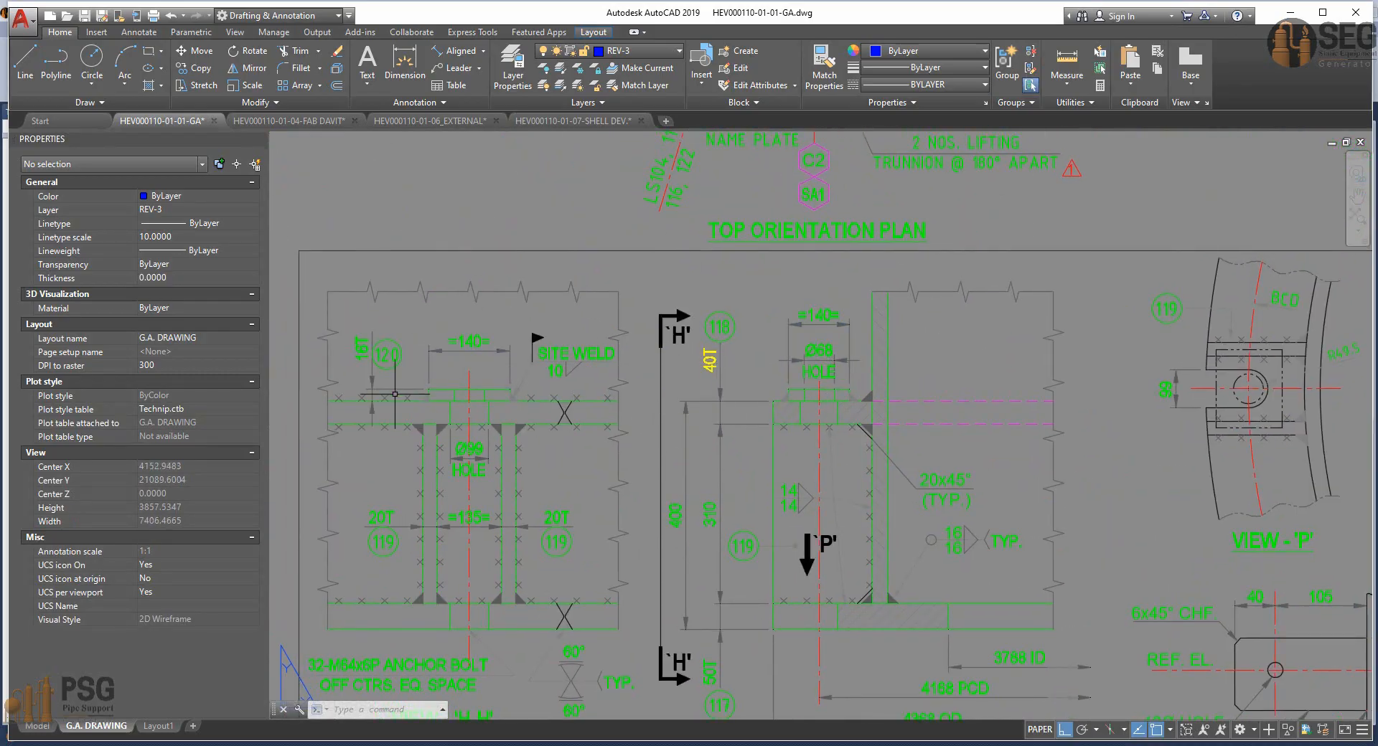
scroll(429, 398, down, 4)
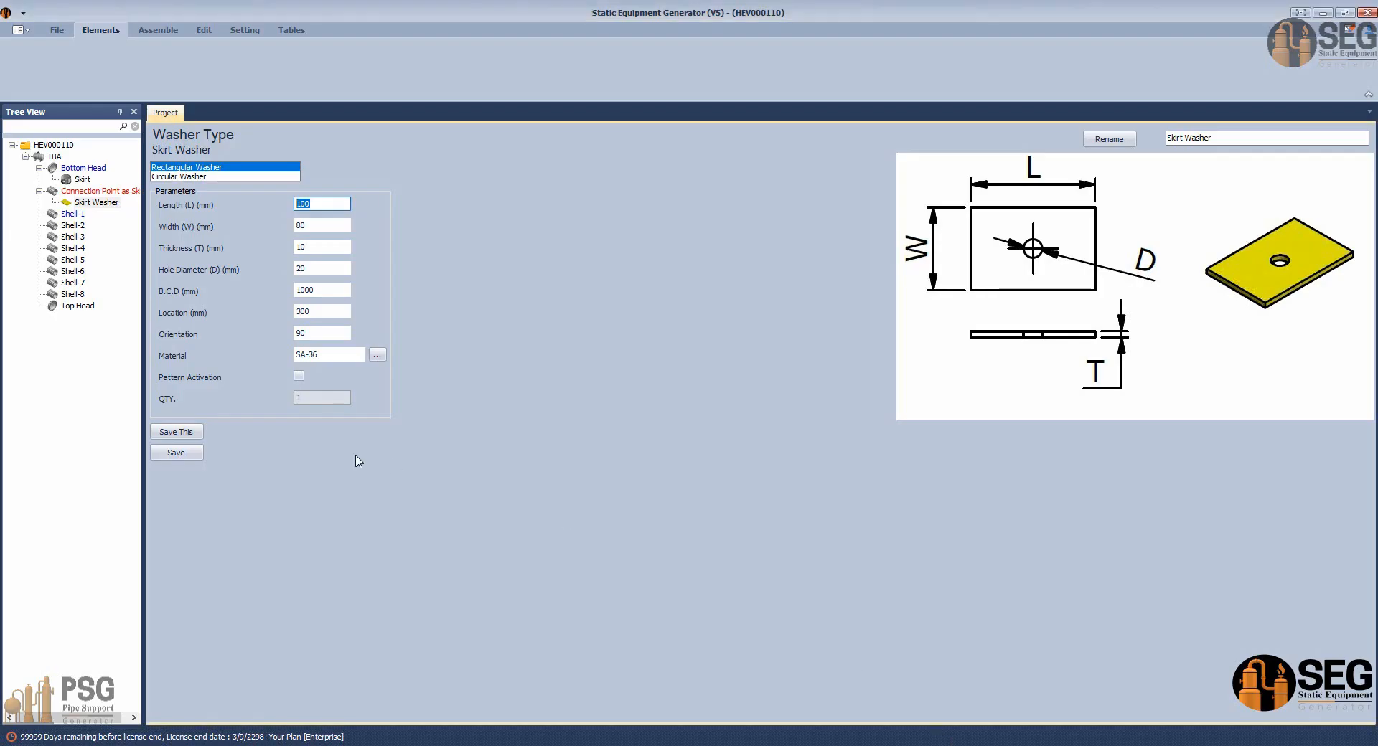
click(305, 223)
key(BackSpace)
key(BackSpace)
text(1)
key(Tab)
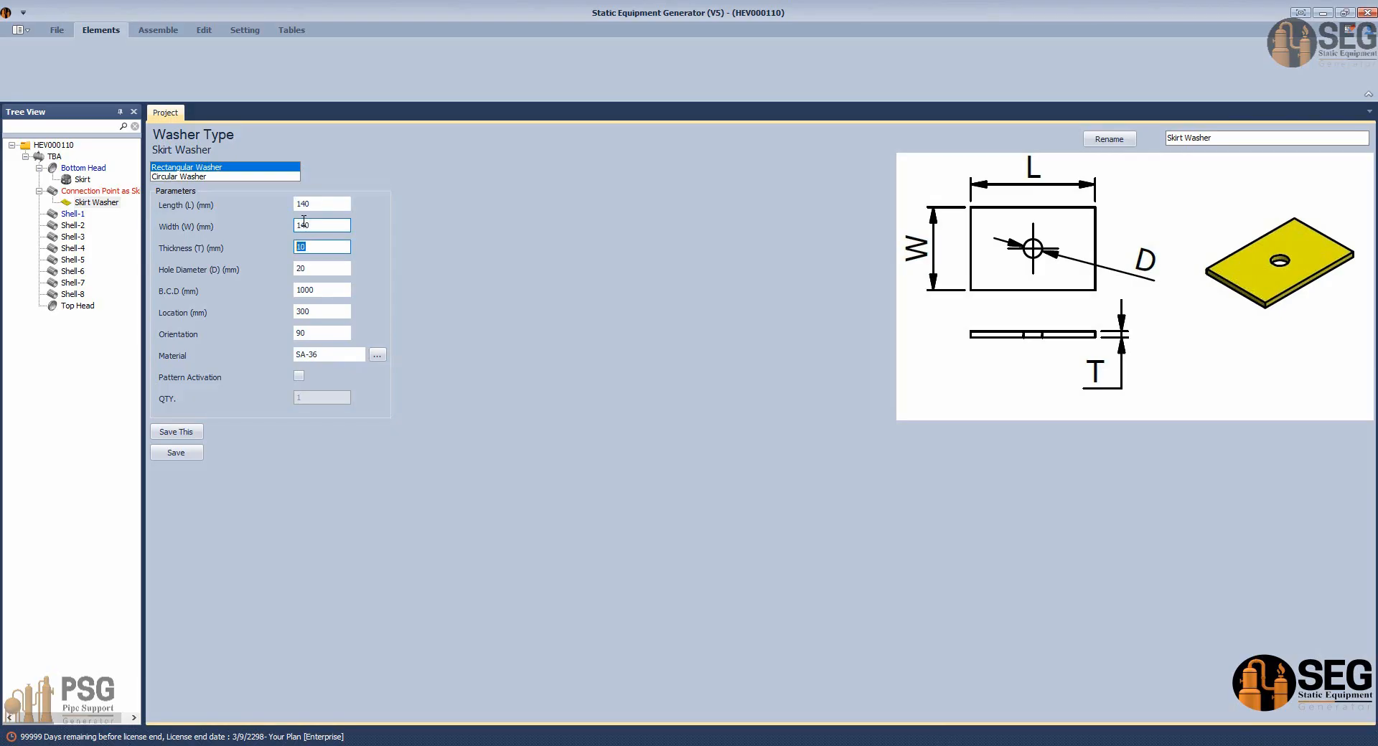
Check the washer hole in the GA drawing's anchor chair detail and set the hole diameter to 68 mm.
click(313, 267)
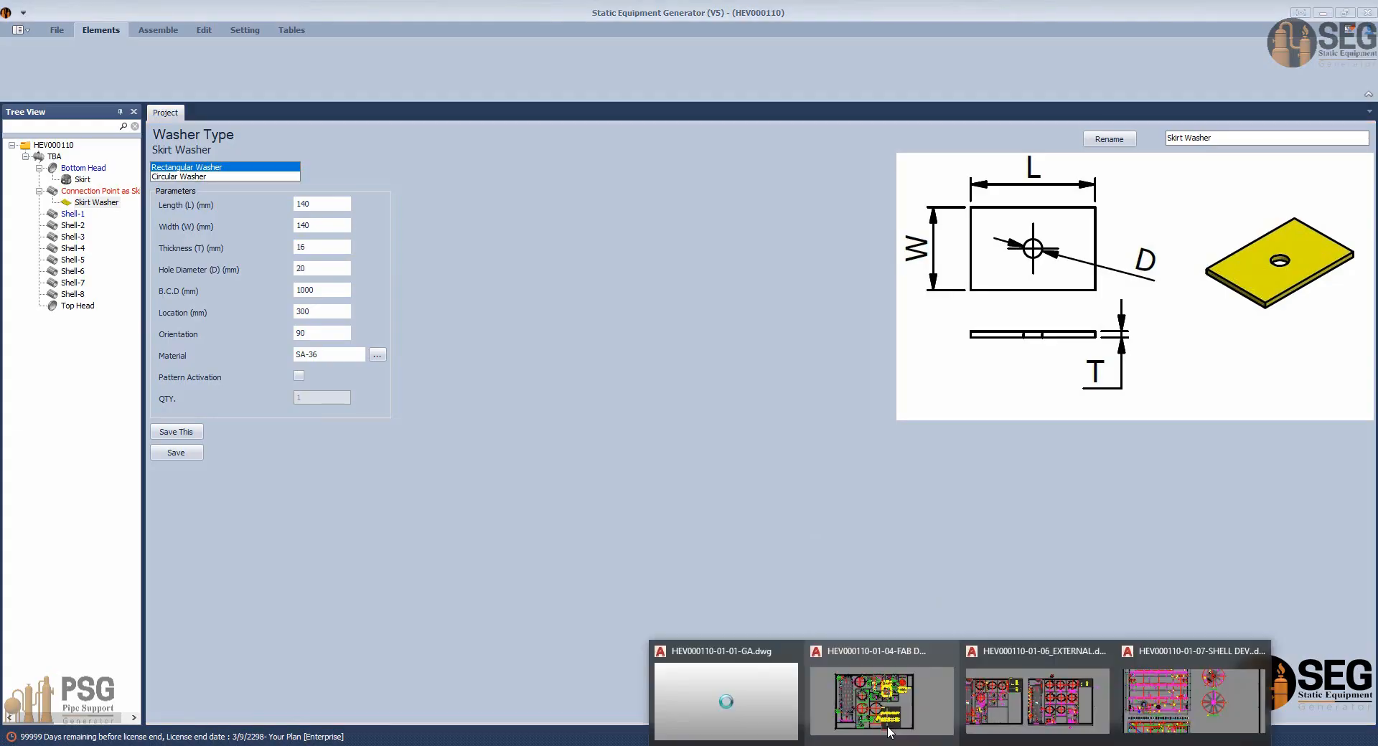
click(768, 707)
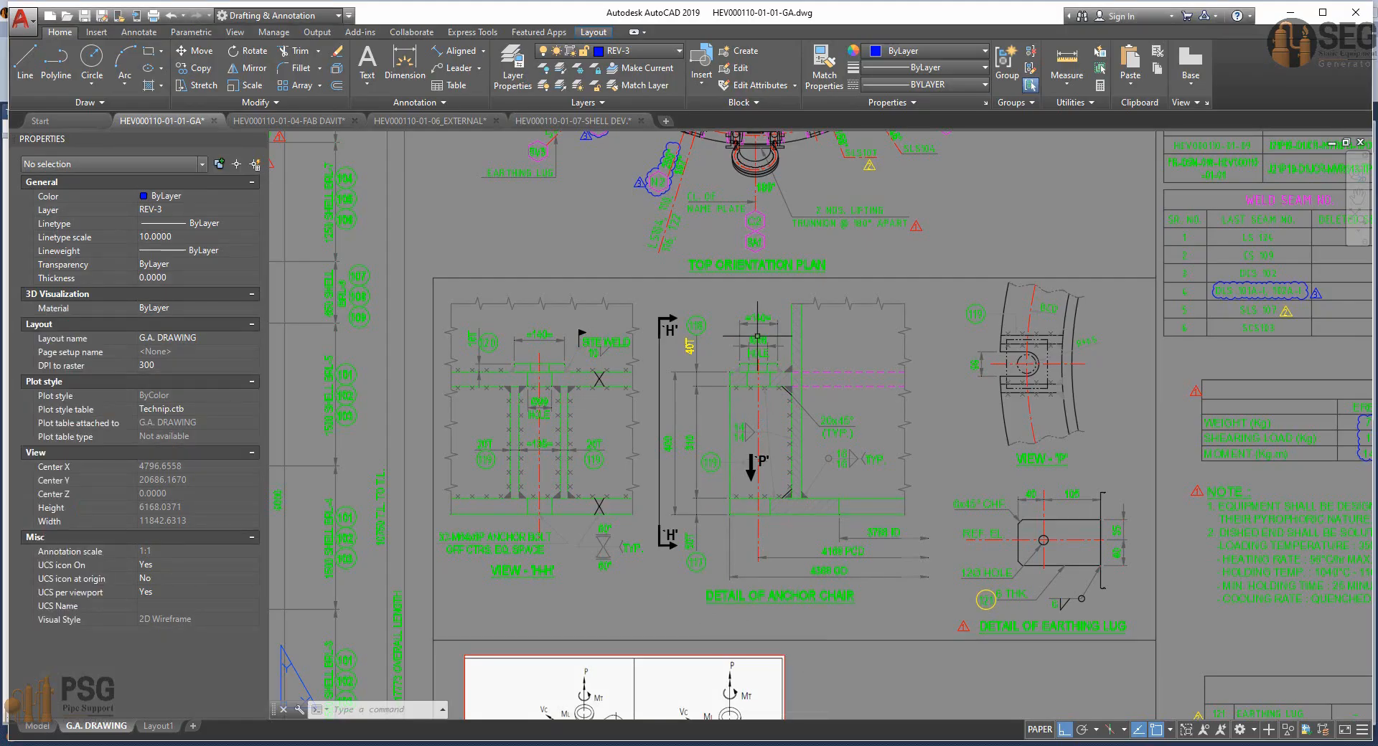
scroll(754, 352, up, 4)
click(997, 745)
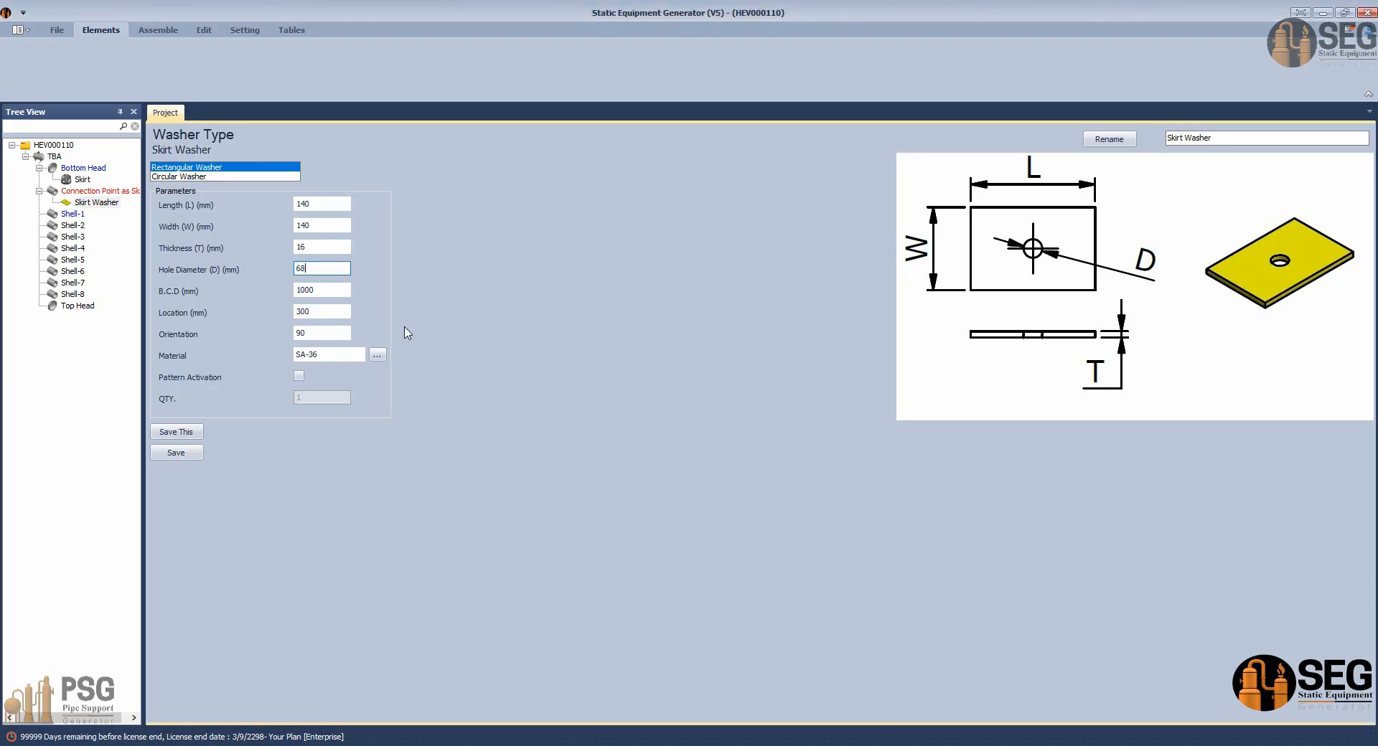
text(68)
key(Tab)
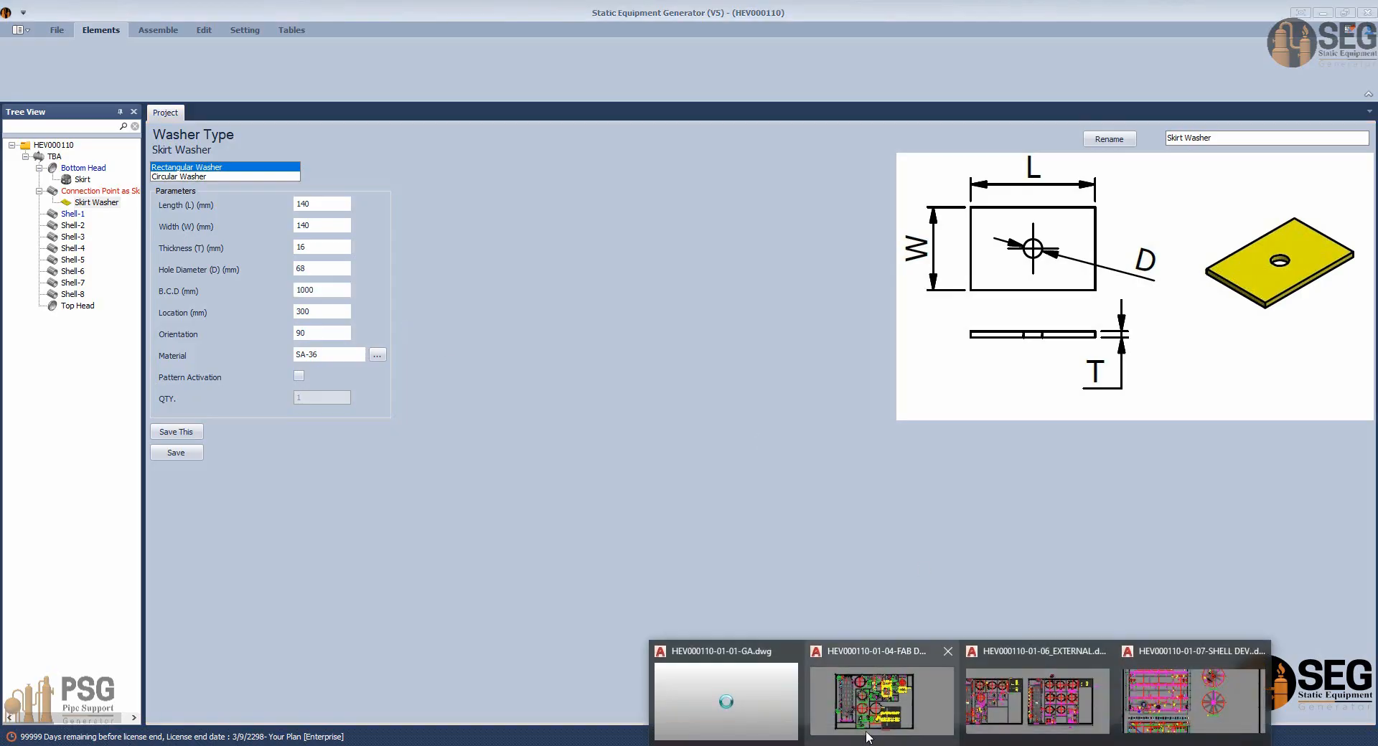
Check the bolt circle in the GA drawing's anchor chair detail and set the washer's B.C.D to 4168 mm.
click(871, 717)
scroll(655, 390, down, 2)
scroll(655, 391, up, 2)
scroll(866, 605, up, 2)
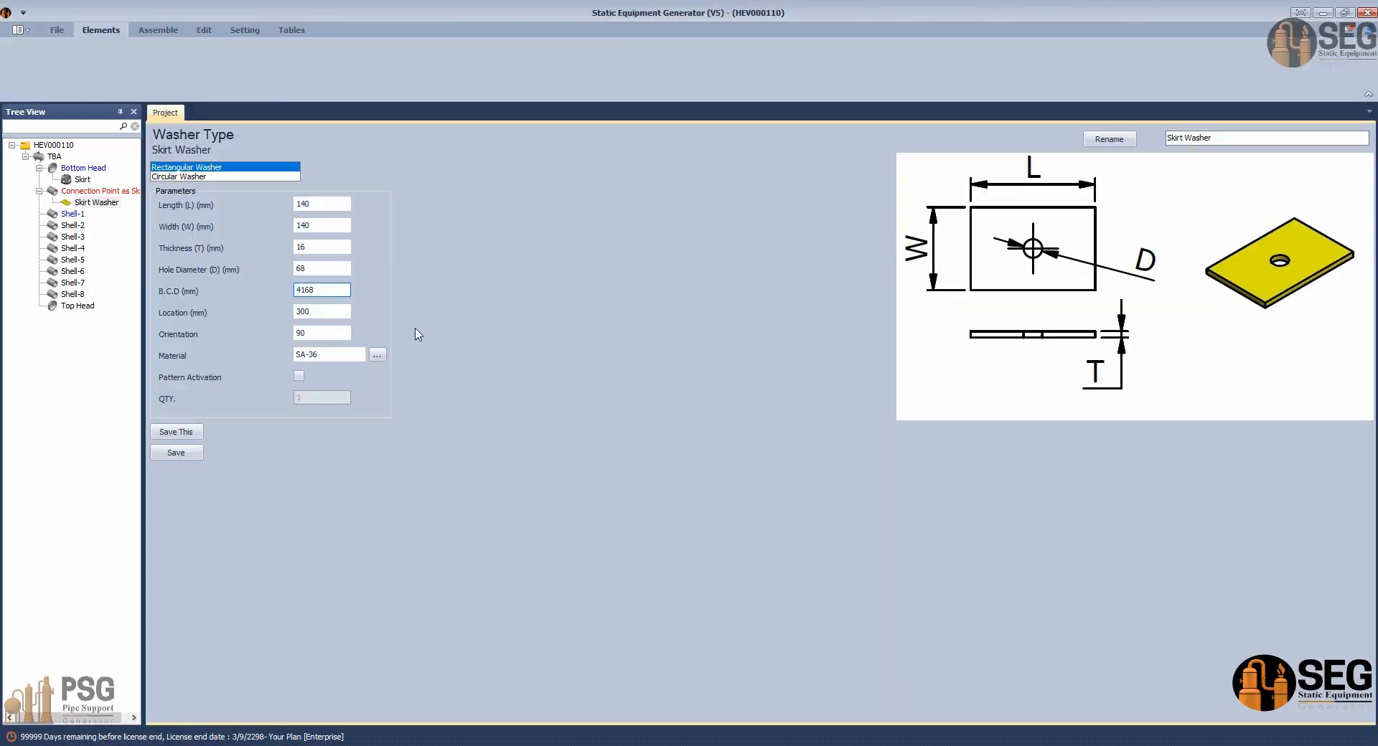
key(Tab)
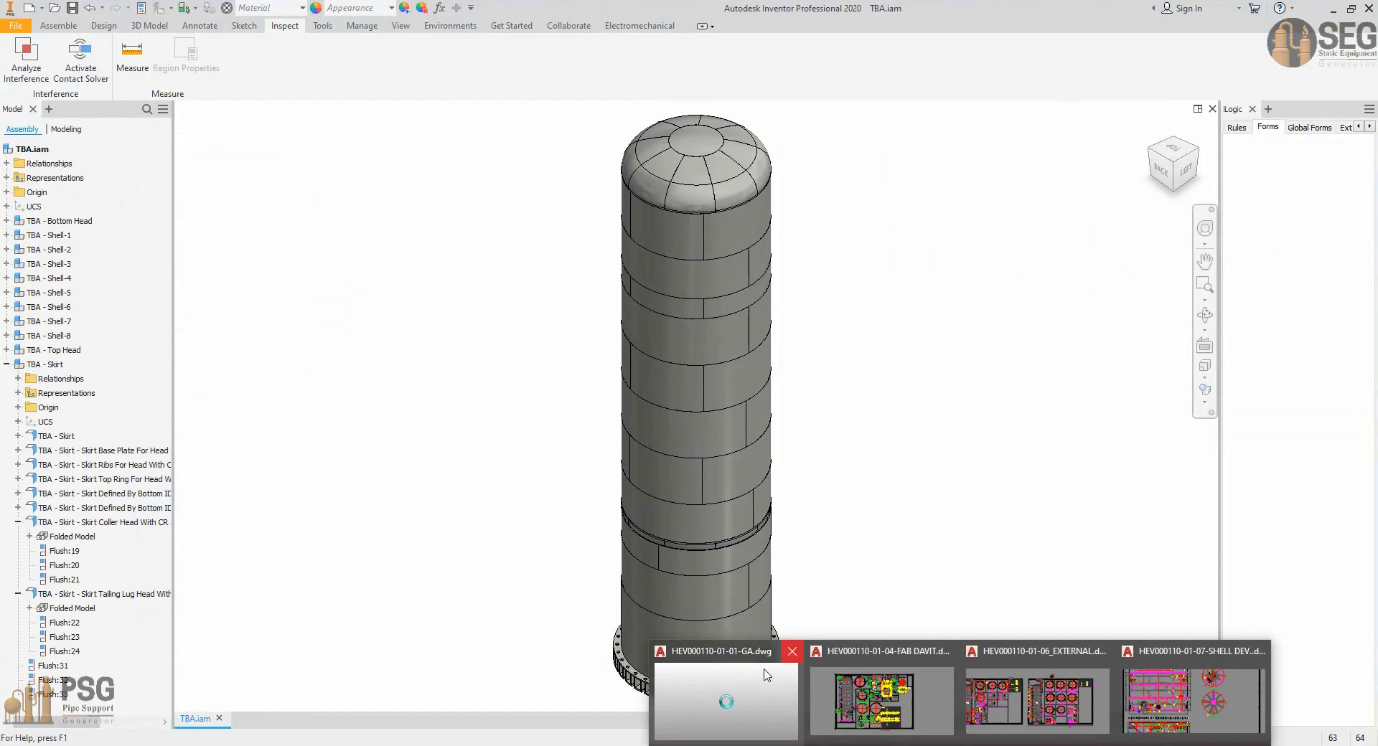
On the GA drawing in AutoCAD, measure from the anchor chair's top plate to the bottom tangent line and set the washer's location to 4640 mm.
click(767, 678)
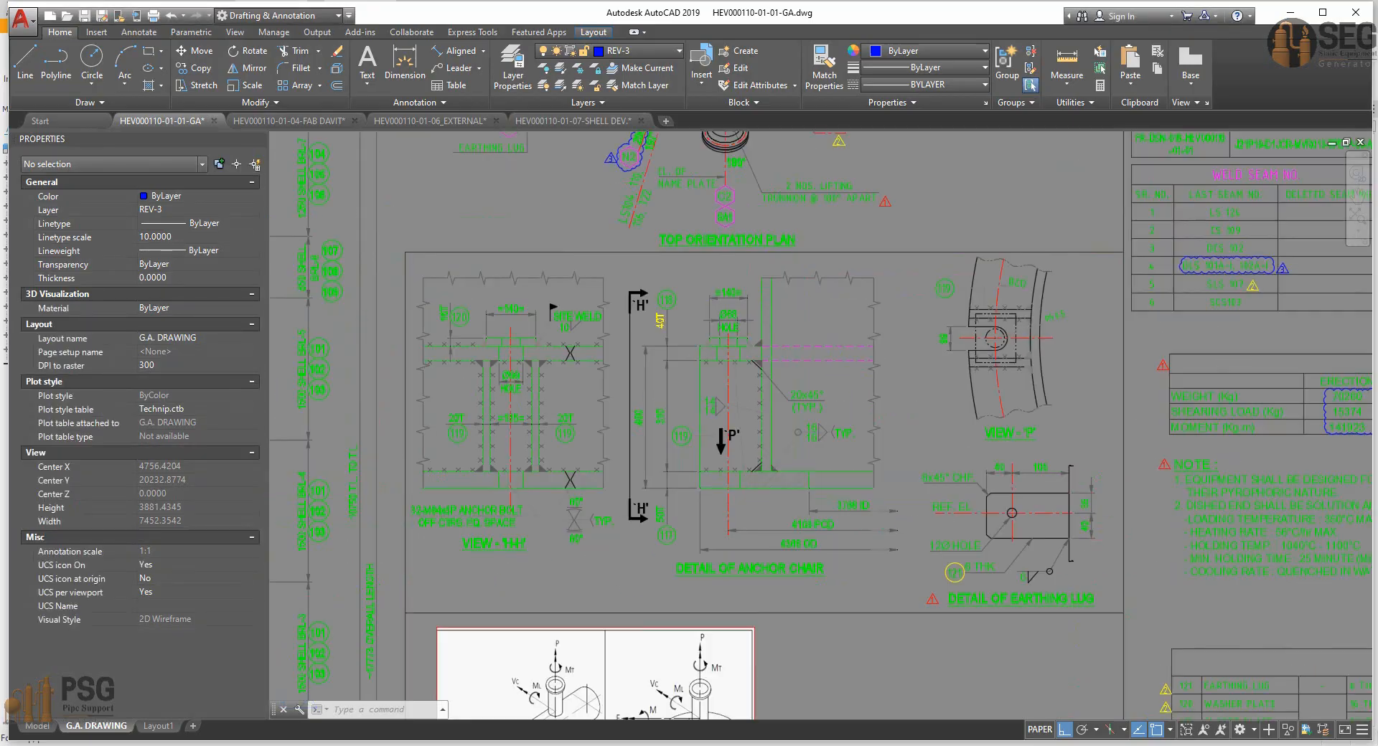
scroll(697, 447, down, 4)
middle_drag(656, 513, 758, 344)
scroll(648, 505, up, 4)
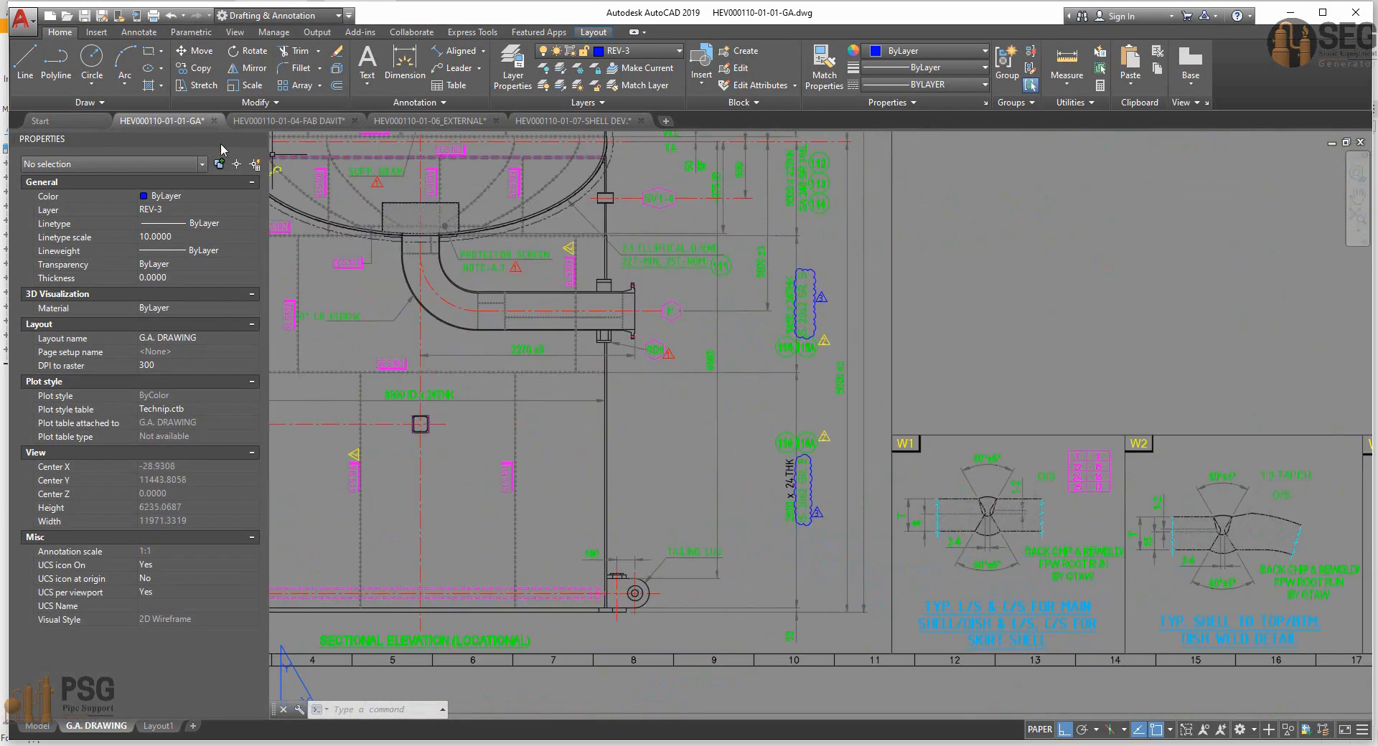
click(459, 54)
scroll(635, 577, up, 6)
click(600, 567)
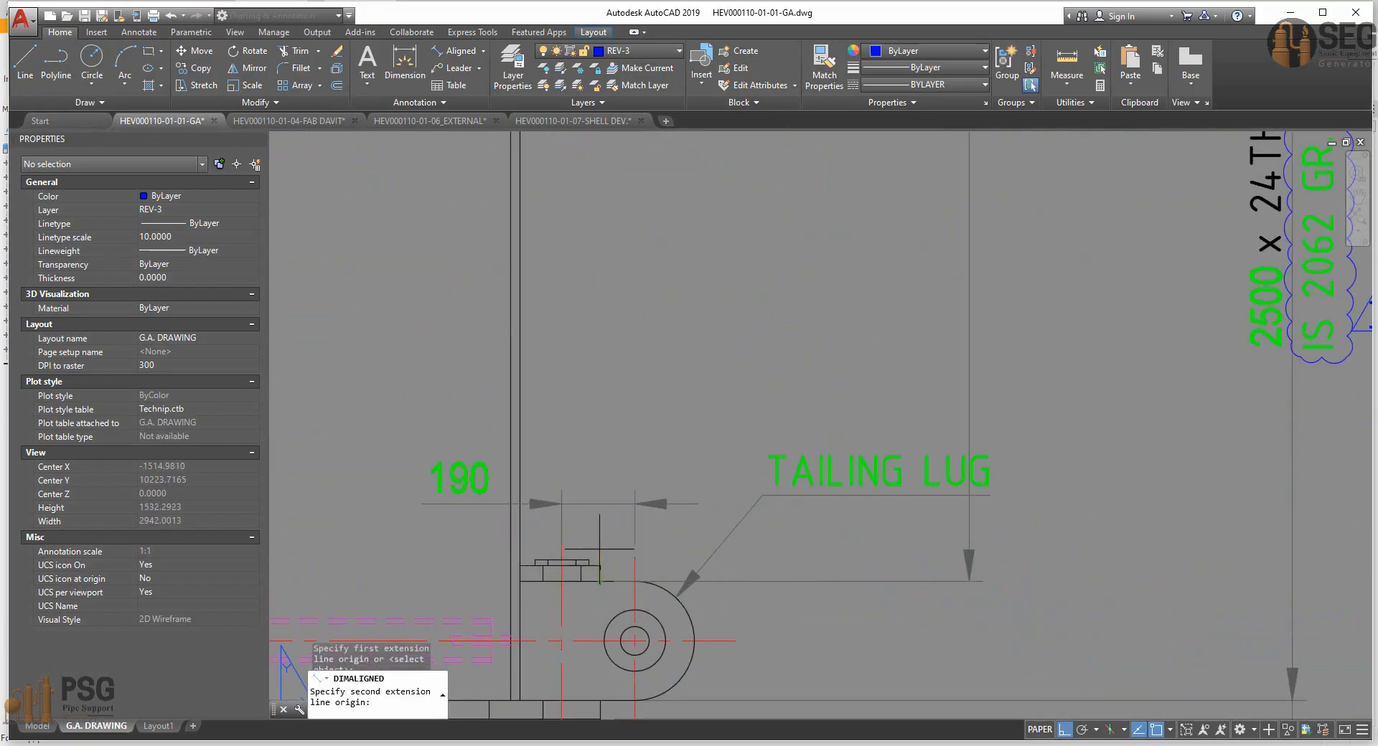
scroll(610, 495, down, 2)
middle_drag(613, 490, 619, 682)
middle_drag(623, 362, 629, 545)
middle_drag(634, 456, 640, 614)
middle_drag(642, 465, 646, 616)
middle_drag(655, 350, 655, 470)
middle_drag(654, 417, 656, 474)
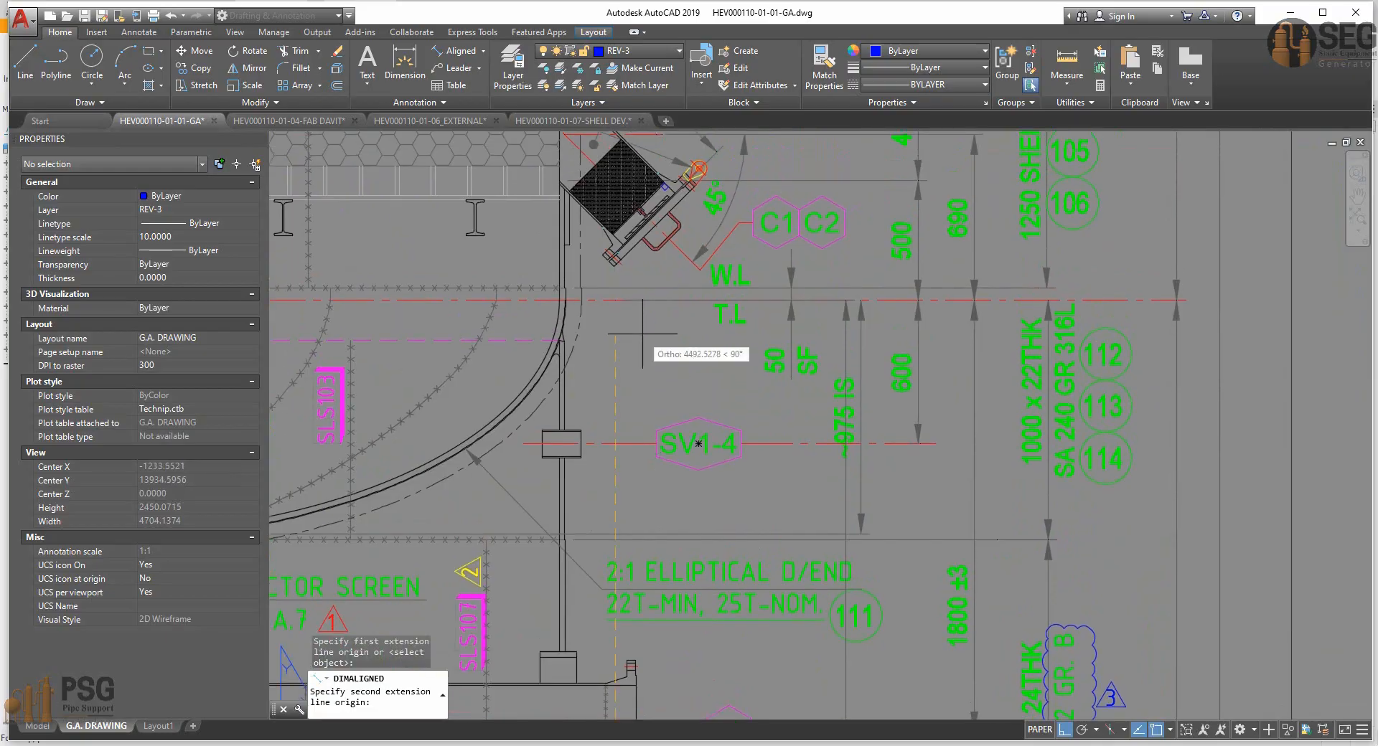
click(615, 300)
scroll(636, 335, down, 4)
middle_drag(649, 576, 651, 491)
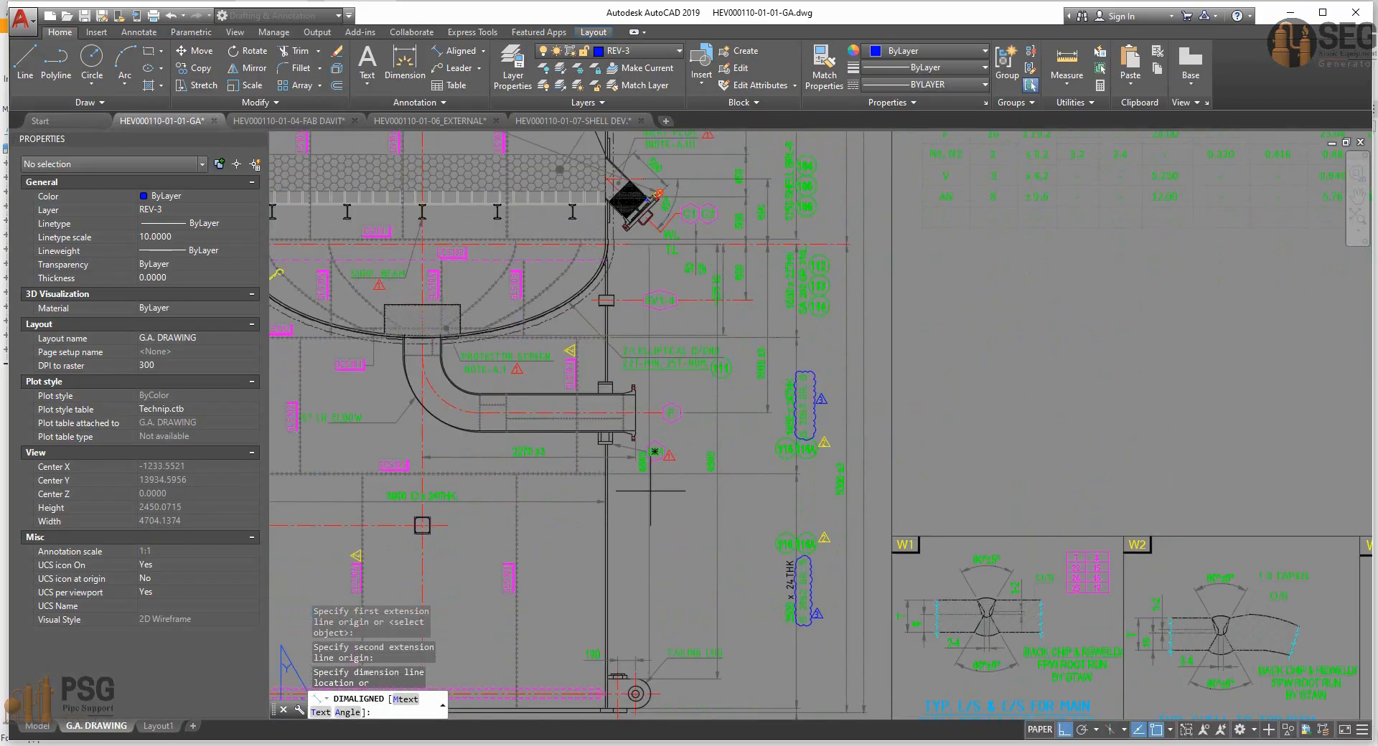
scroll(650, 492, up, 4)
click(892, 655)
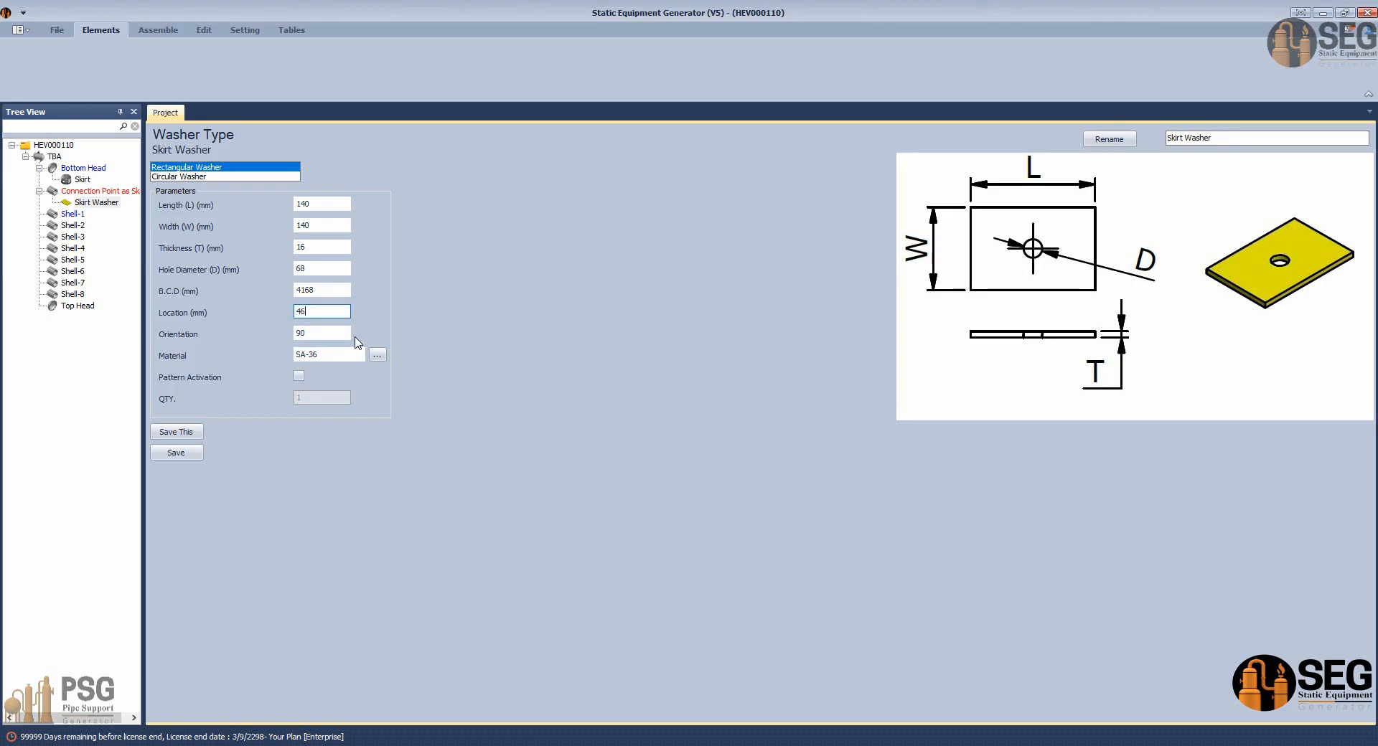
Set the washer's orientation to 5, checking the angle in Calculator as 180 ÷ 36.
click(318, 333)
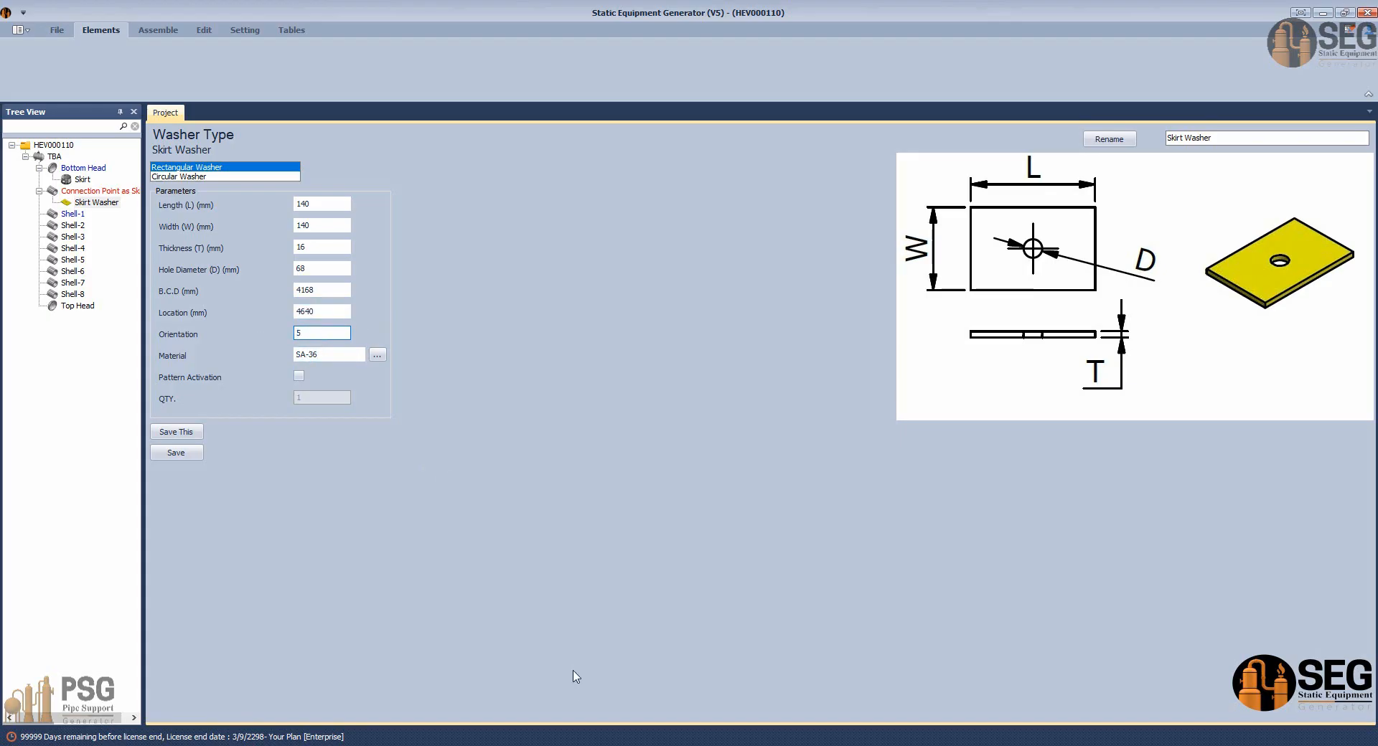
click(574, 745)
text(180)
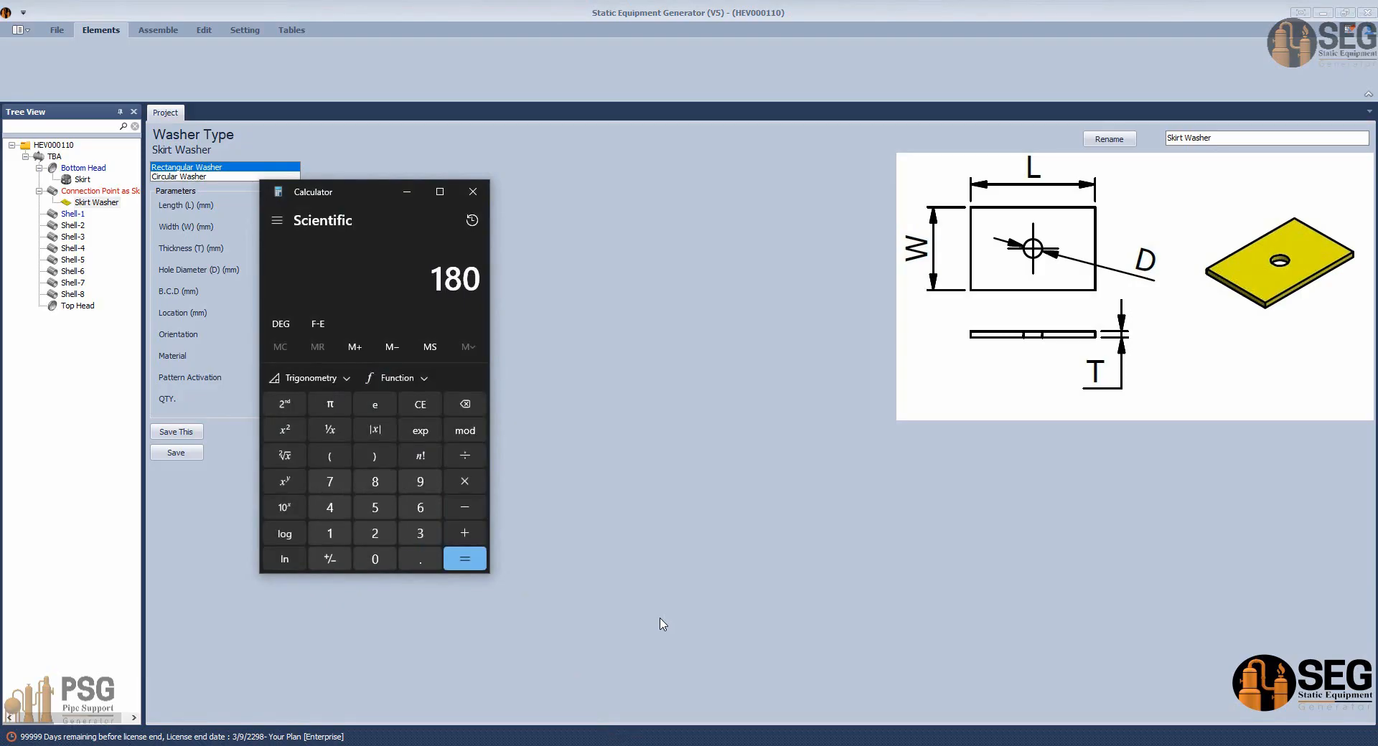
text( ÷ 36)
key(Return)
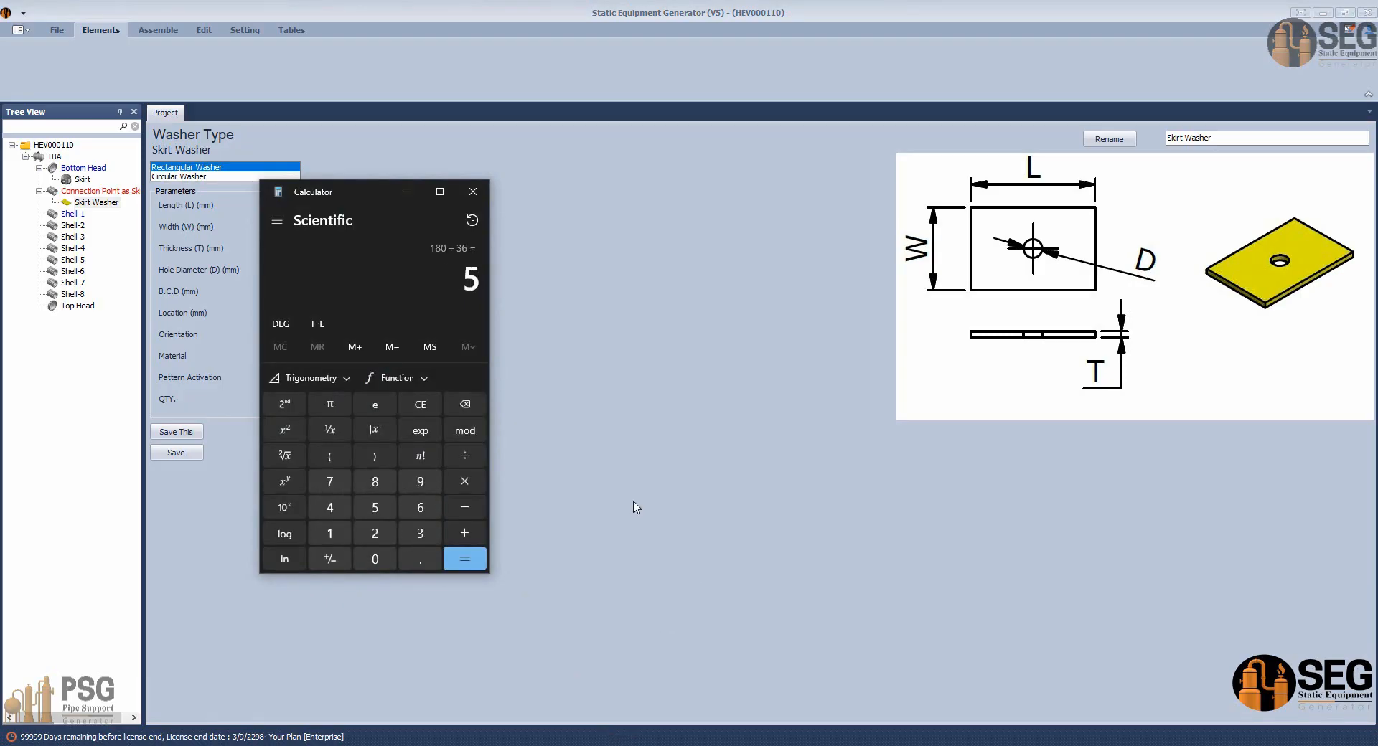
click(472, 192)
Activate the washer pattern with a quantity of 36, save the skirt washer and start building the Inventor assembly.
click(343, 354)
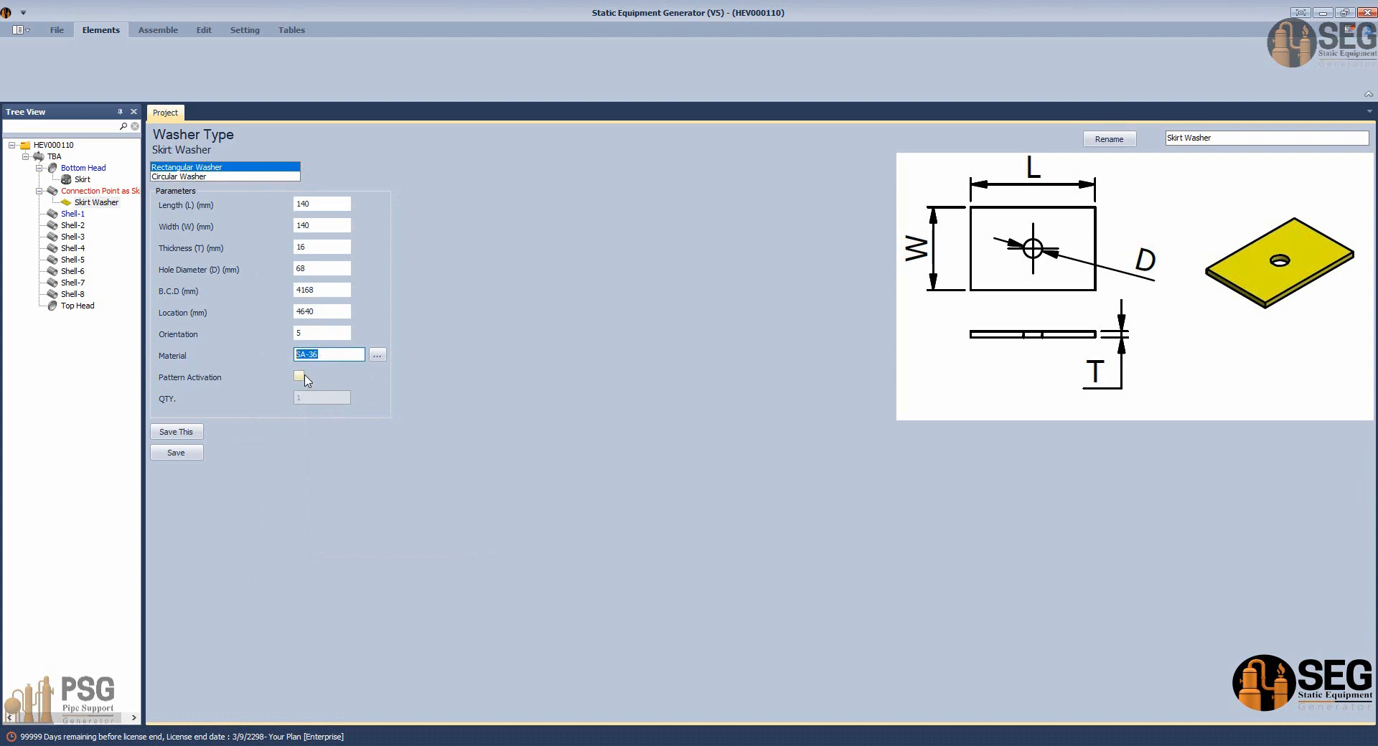
click(303, 376)
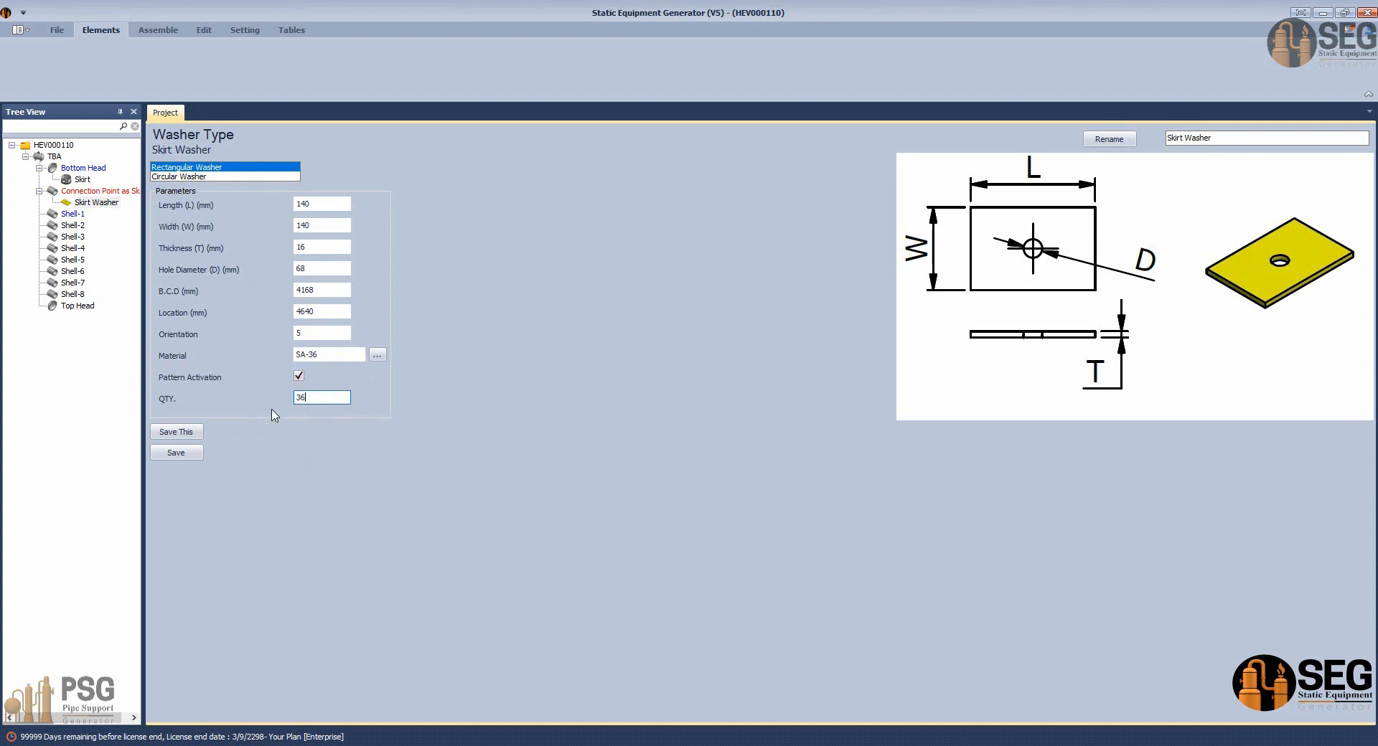
click(176, 453)
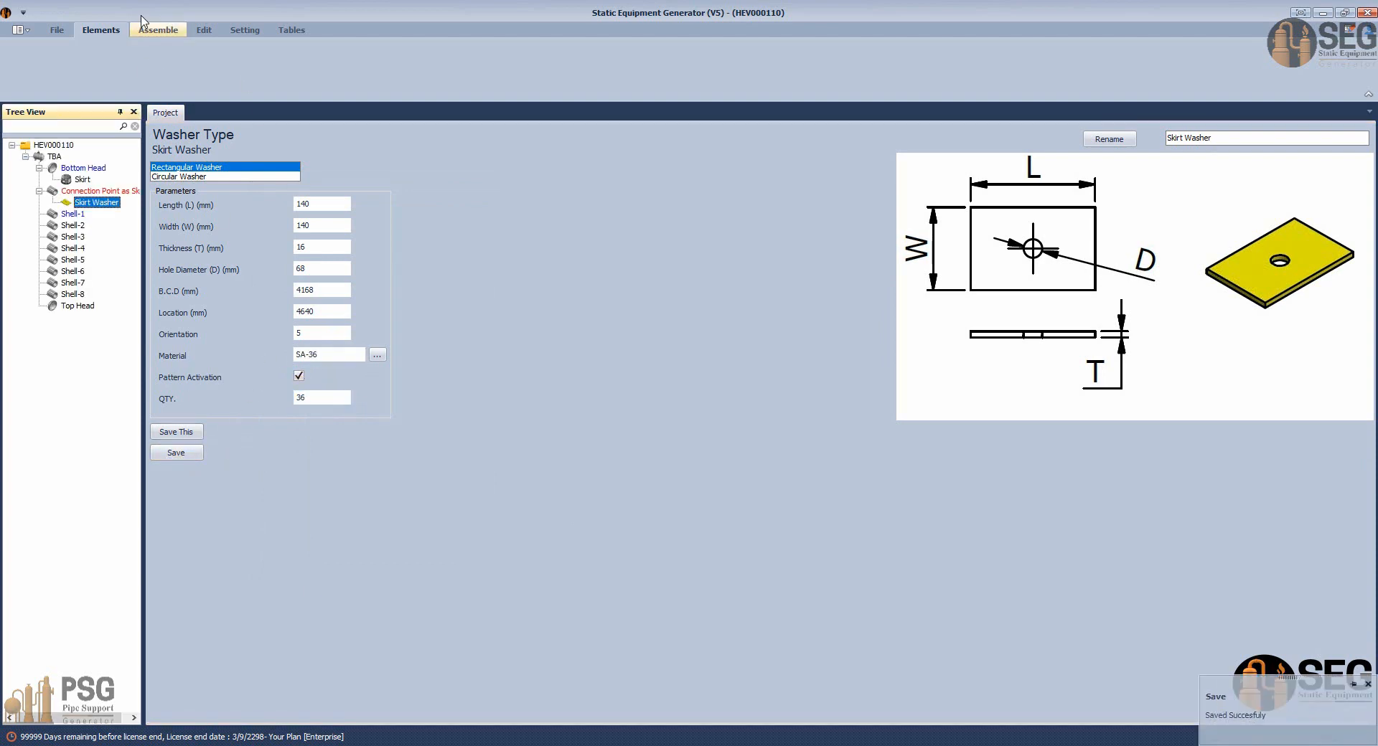
click(29, 61)
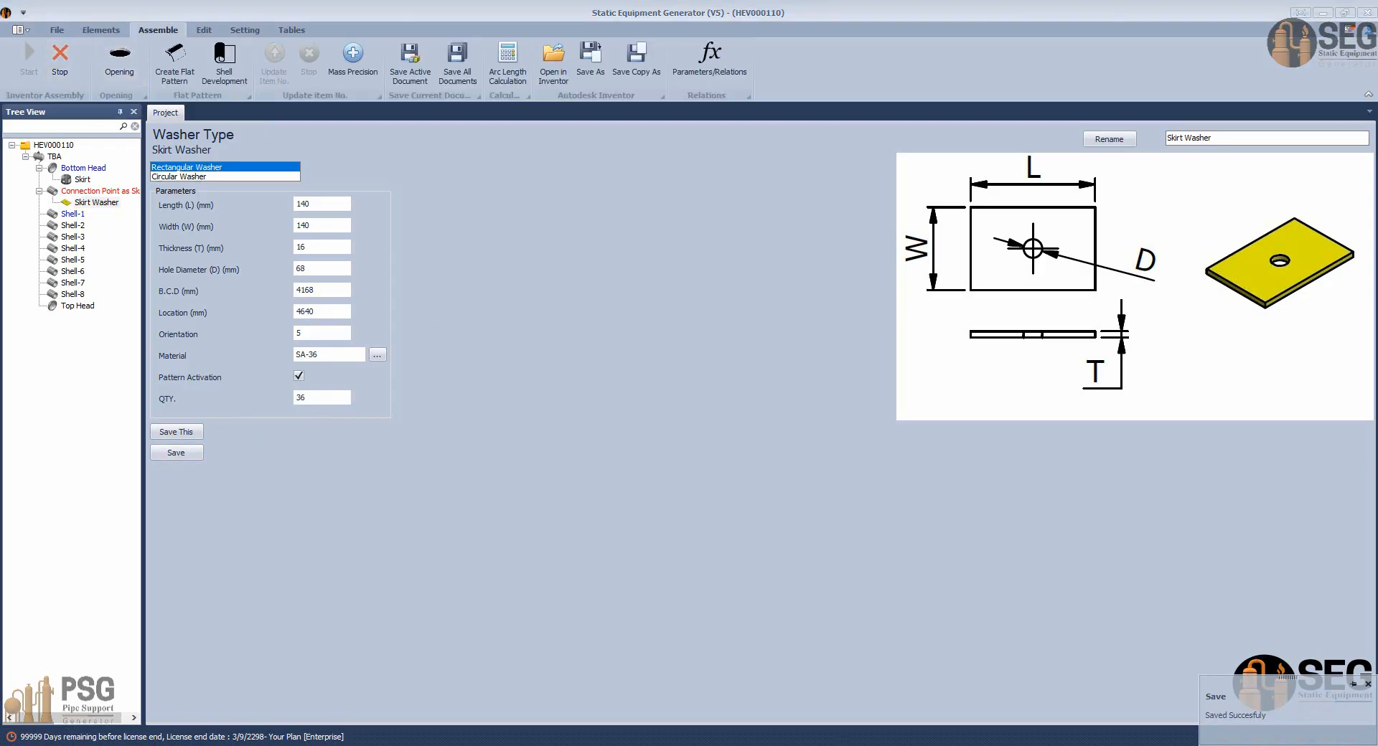
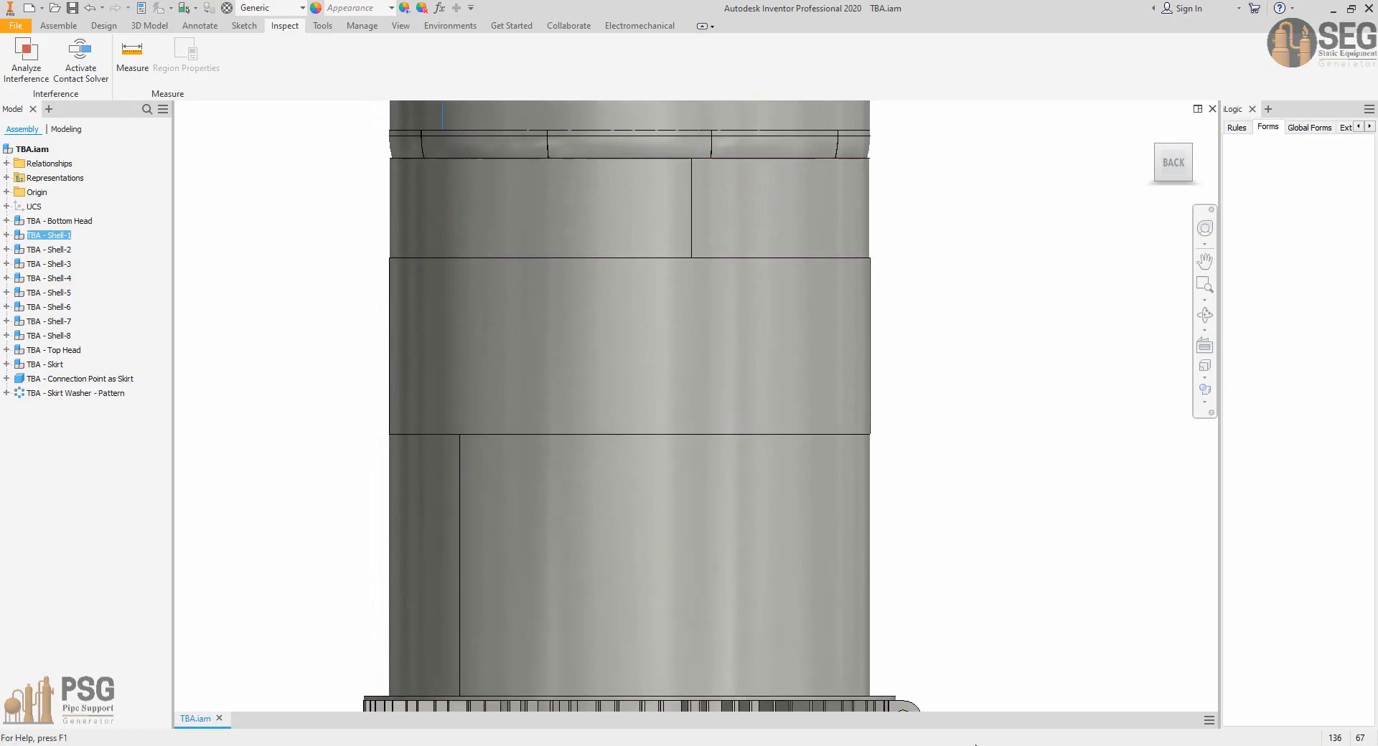
Correct the skirt washer's location to -4640 mm, save it and rebuild the assembly.
click(926, 745)
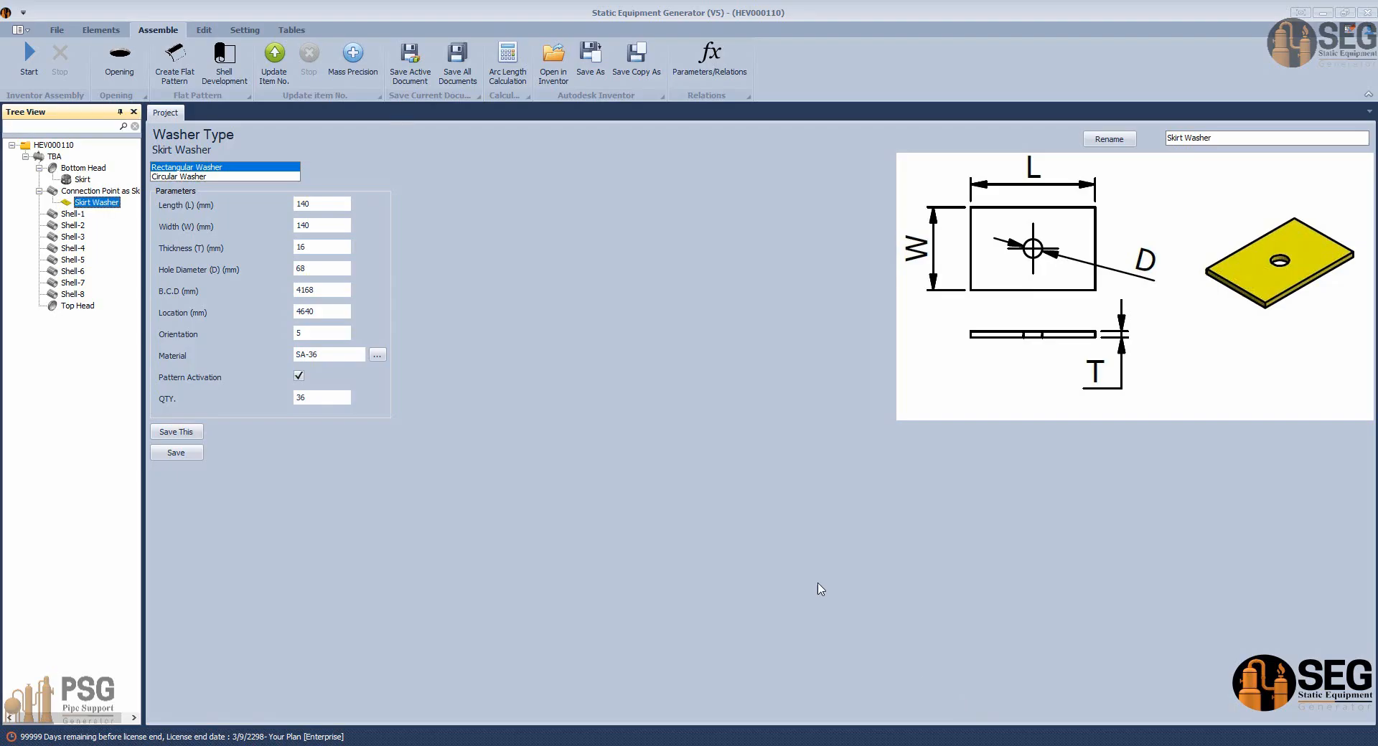
click(298, 311)
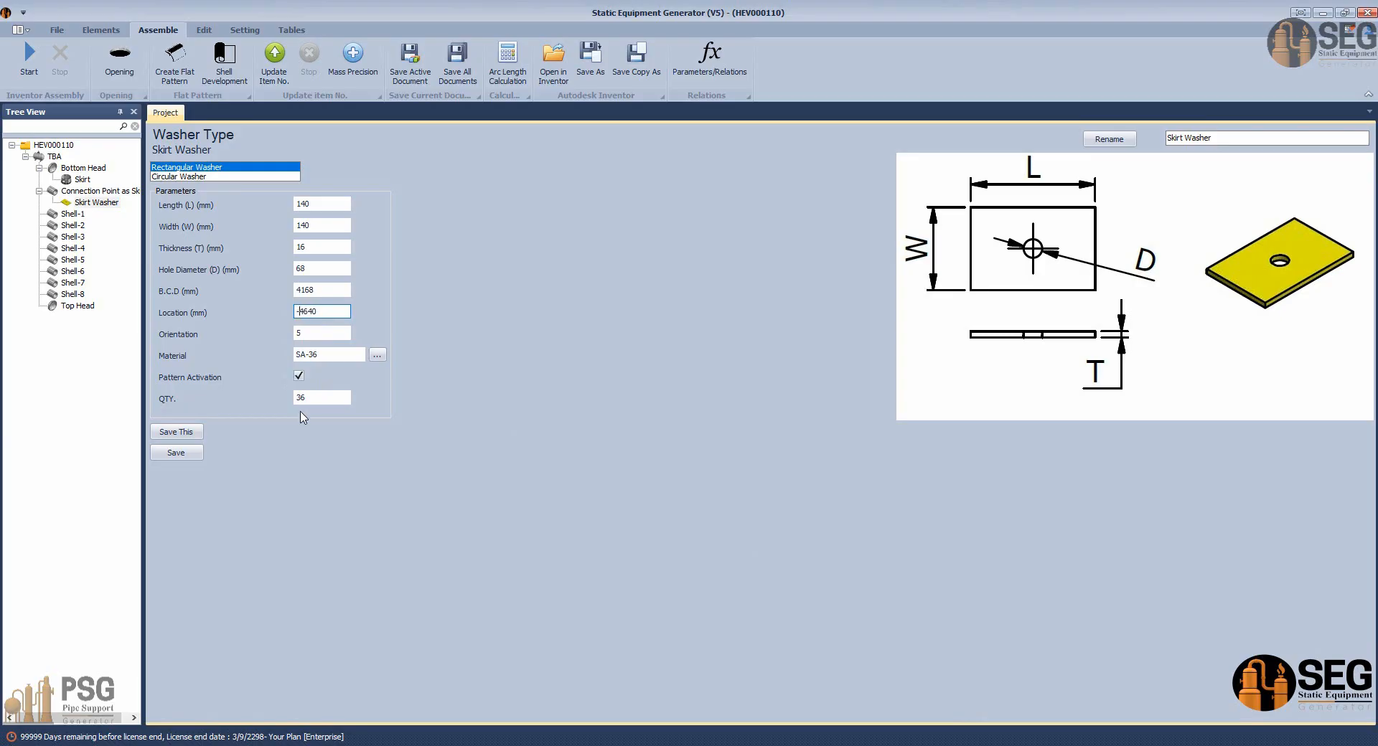
click(179, 455)
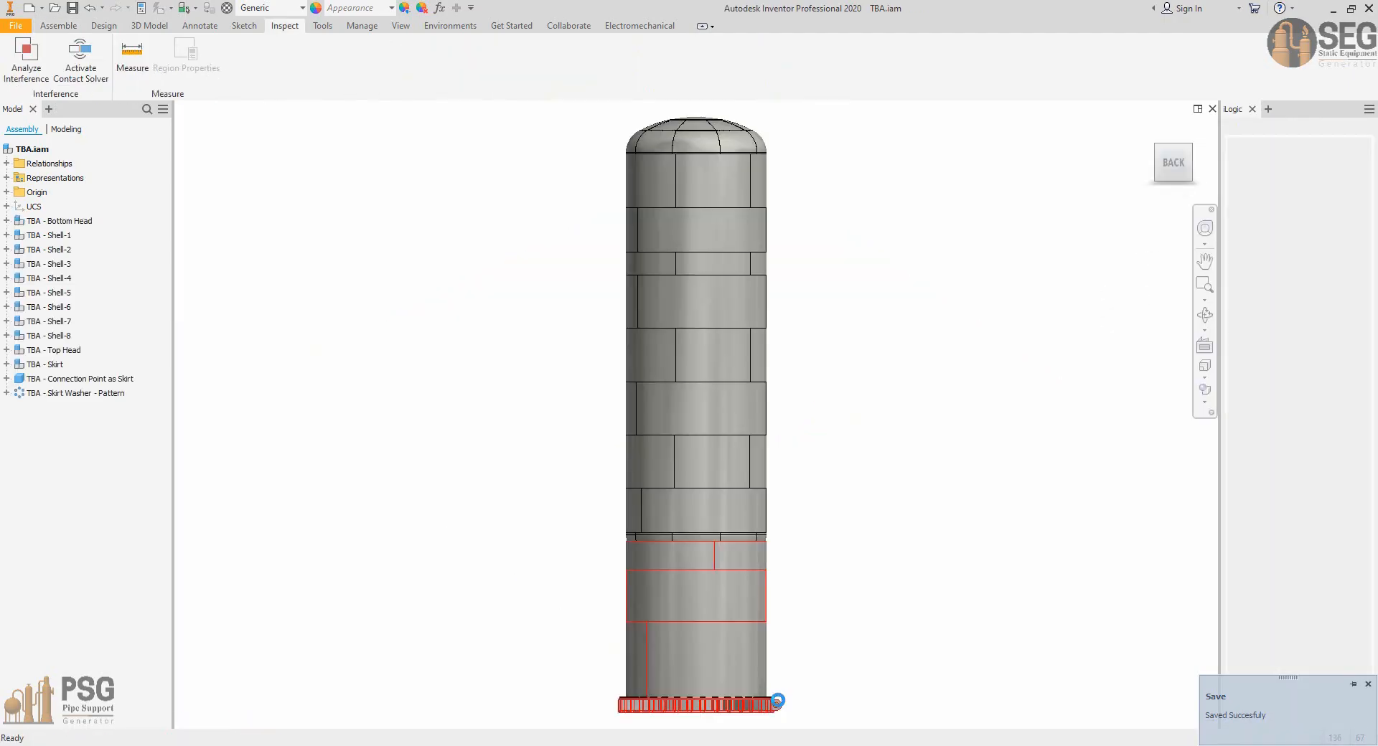
In Inventor, measure the gap between the top face of the skirt's top ring and the lower corner of a washer.
scroll(781, 712, up, 5)
scroll(855, 563, down, 3)
click(1204, 315)
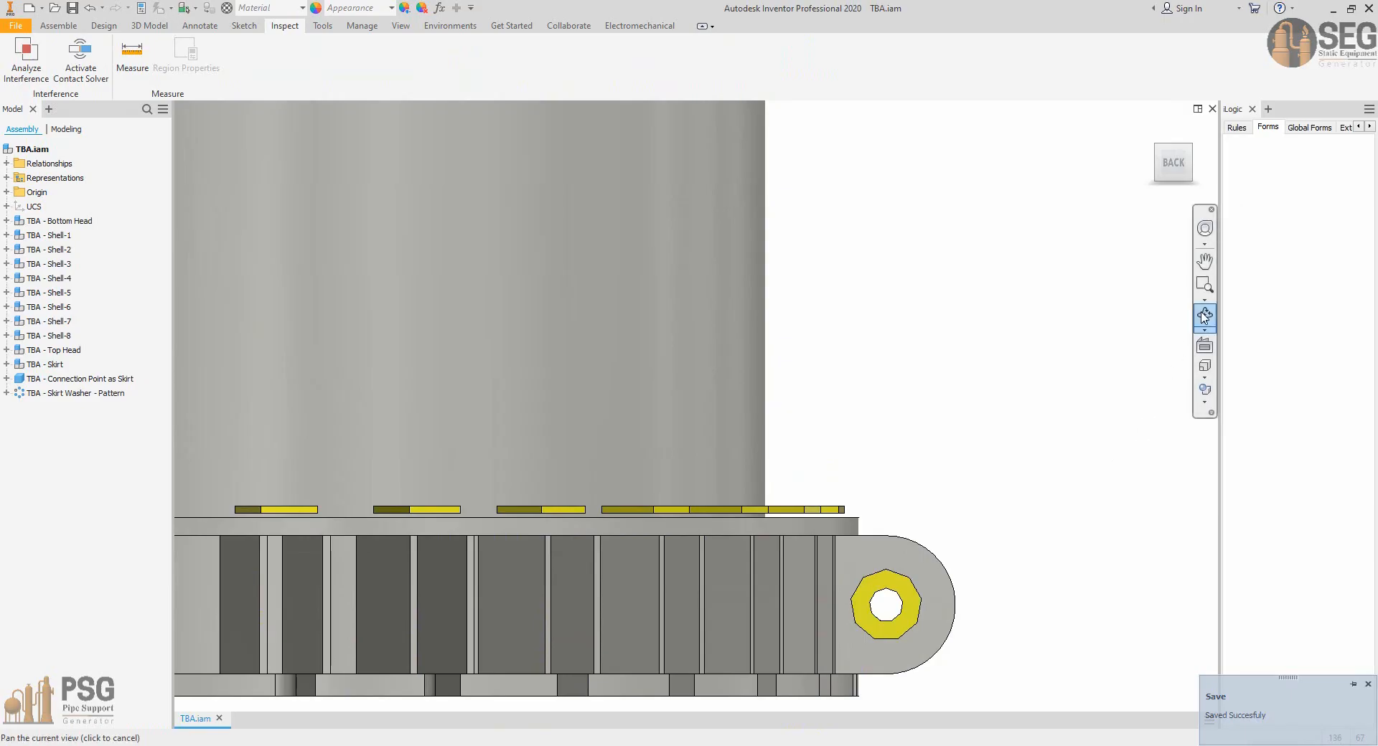
drag(779, 460, 775, 538)
scroll(775, 538, up, 5)
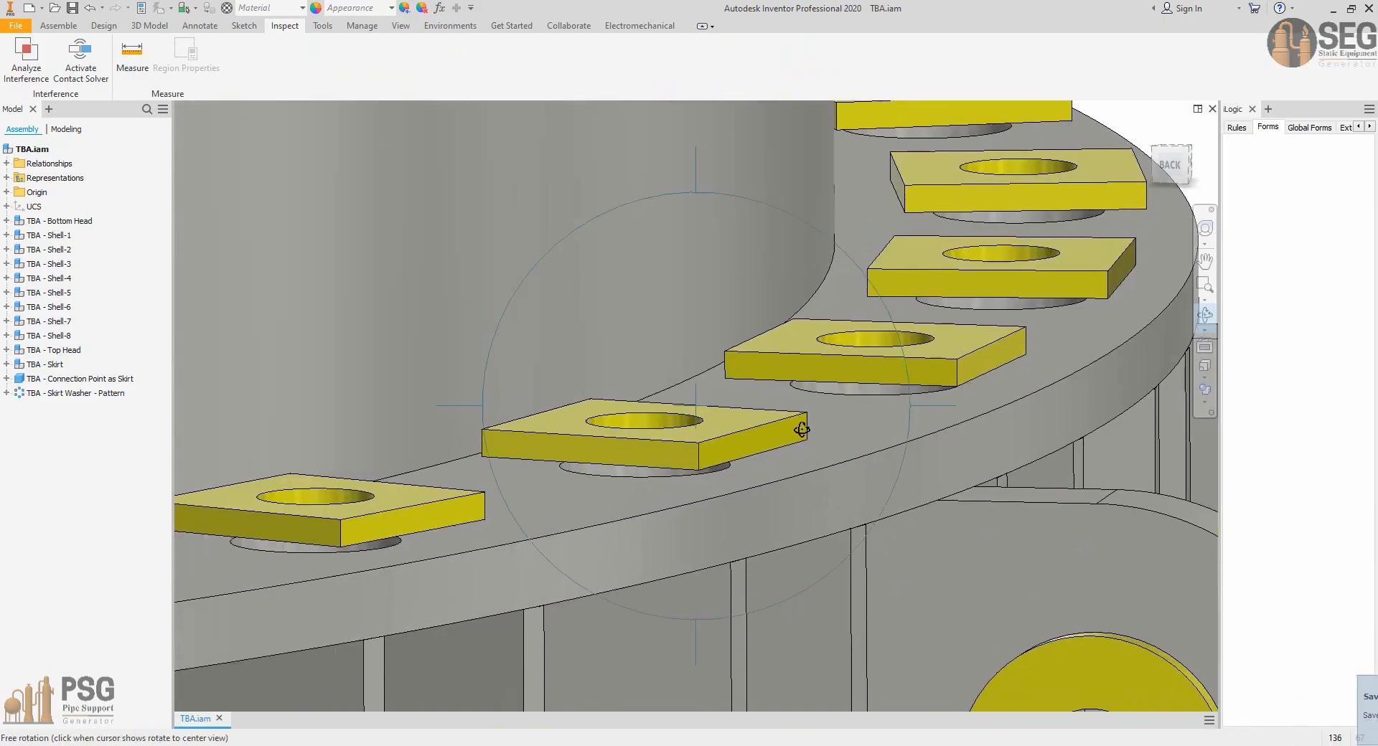
right_click(795, 426)
click(822, 435)
click(132, 58)
click(625, 563)
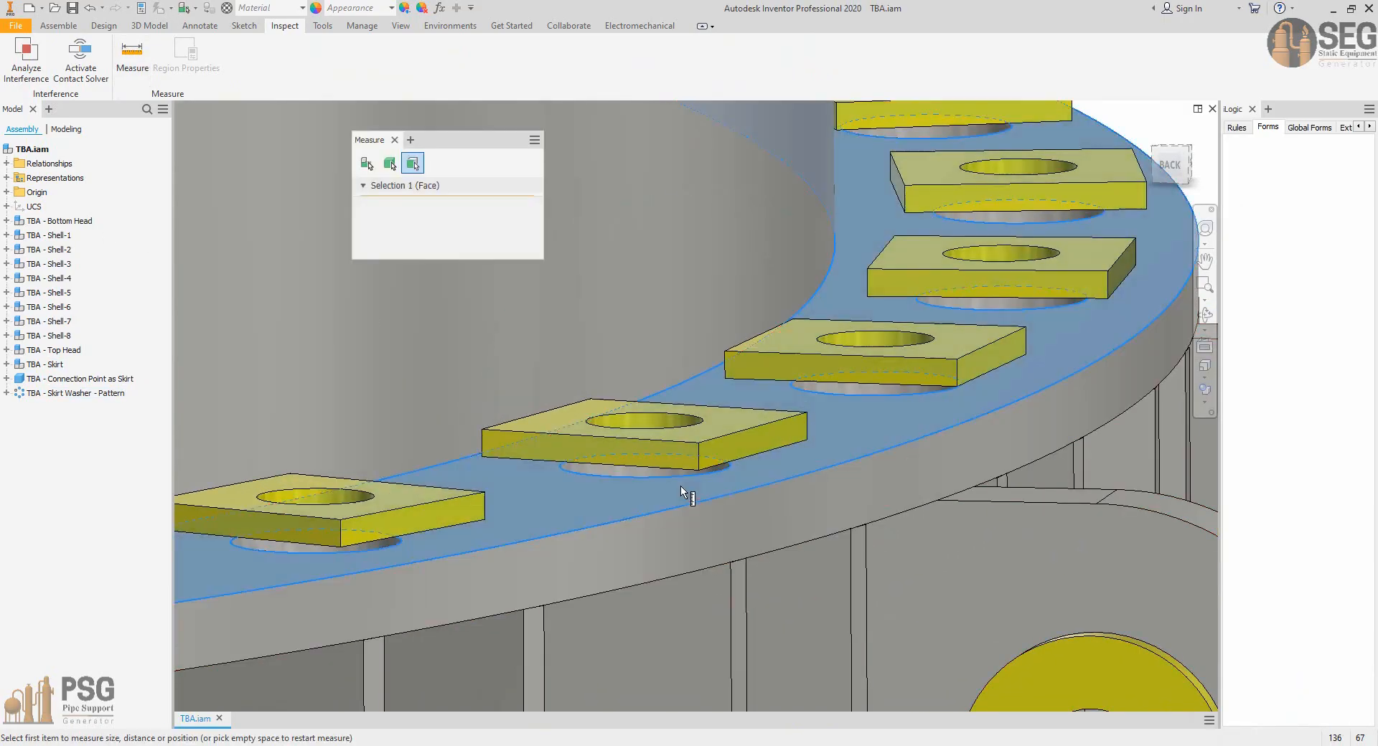
click(699, 470)
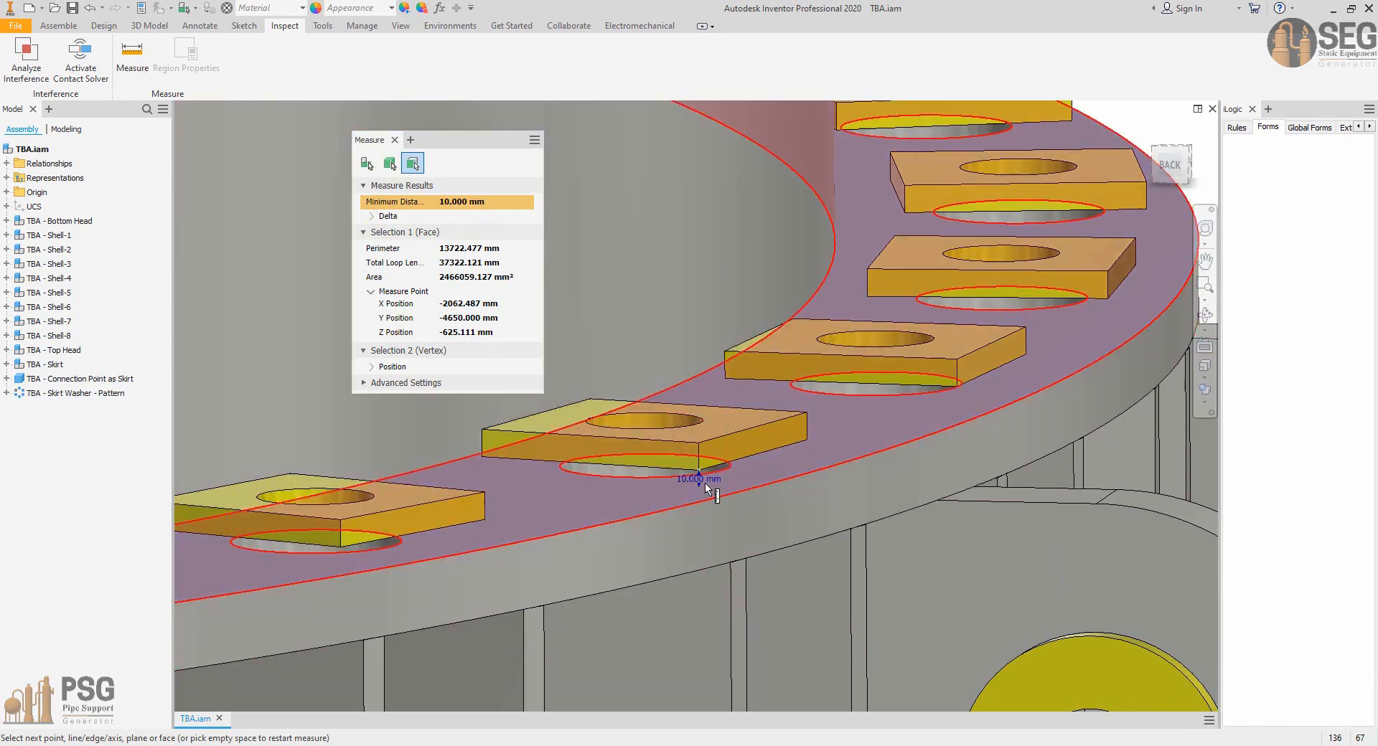
scroll(703, 483, up, 3)
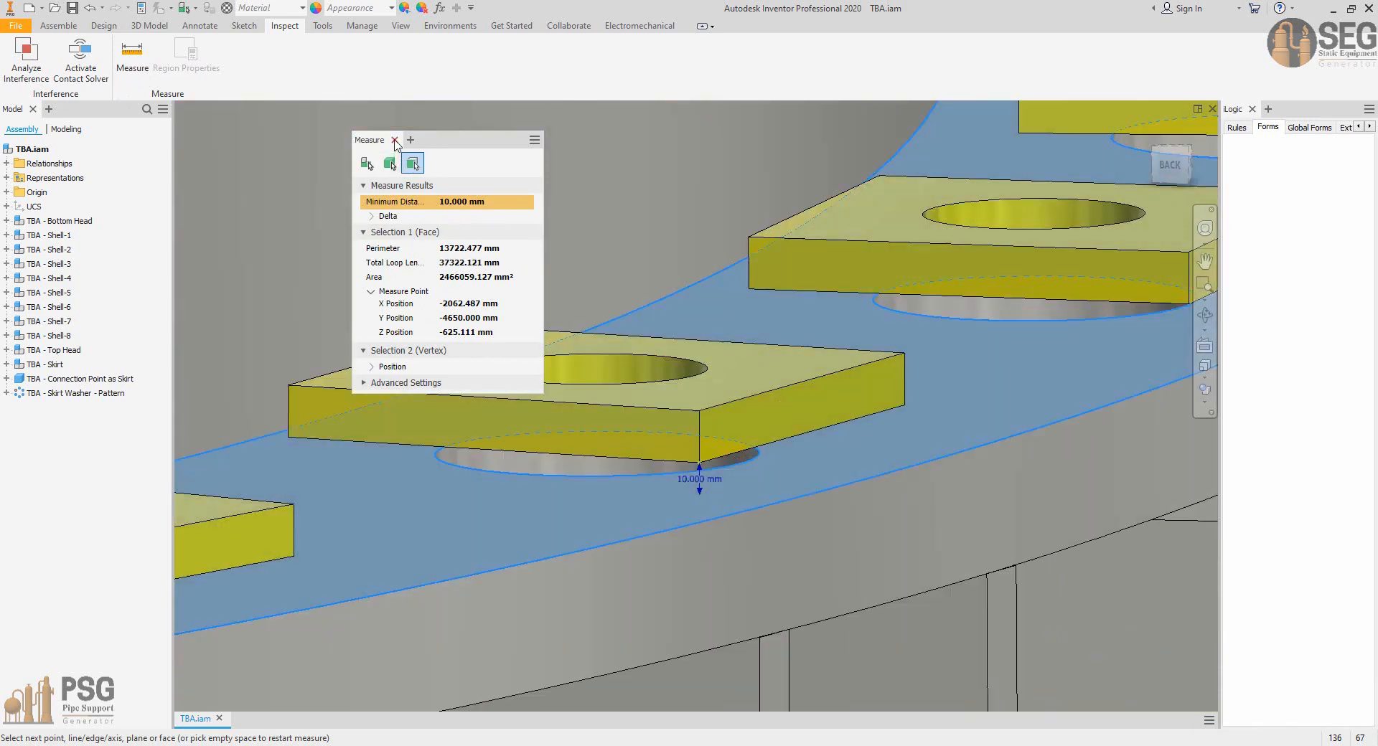
click(395, 140)
Return to Static Equipment Generator, set the skirt washer's location to -4650 mm, save it and rebuild the assembly.
key(alt+Tab)
click(310, 311)
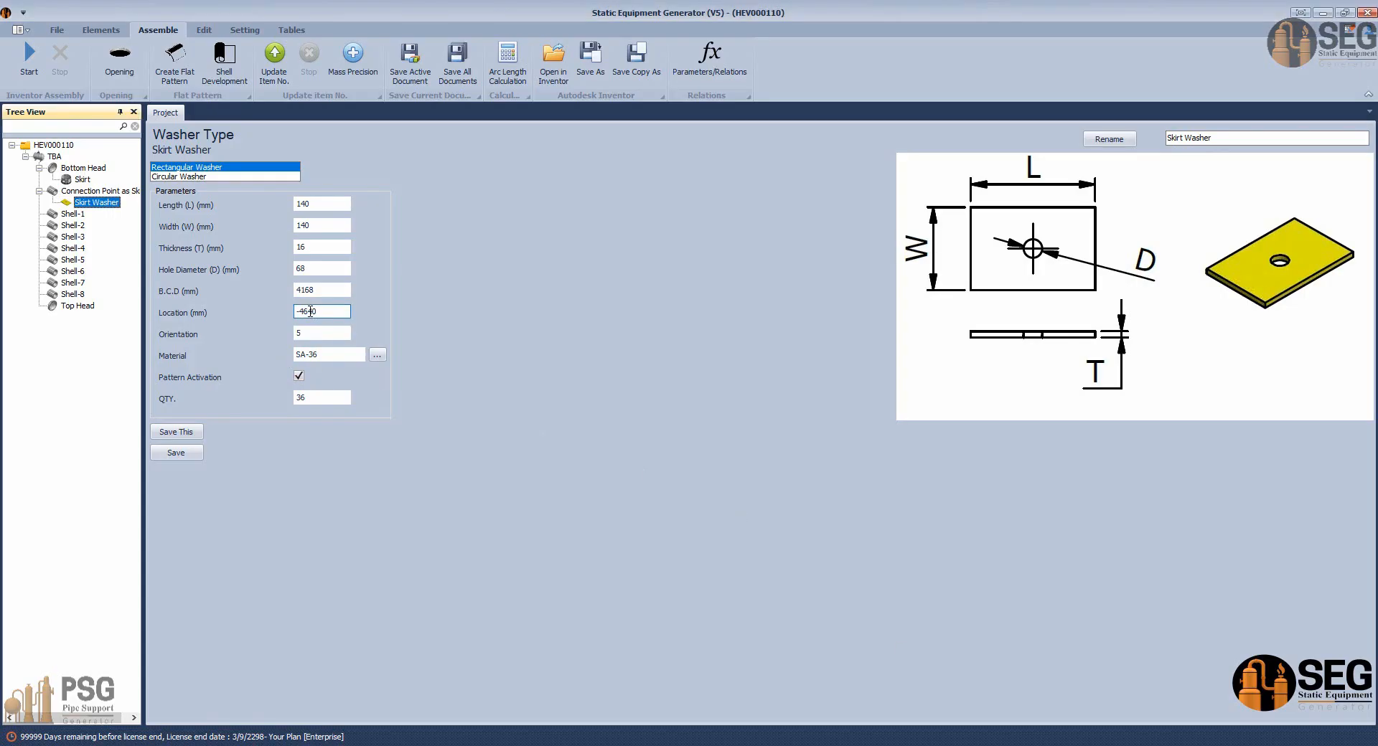
drag(310, 311, 312, 311)
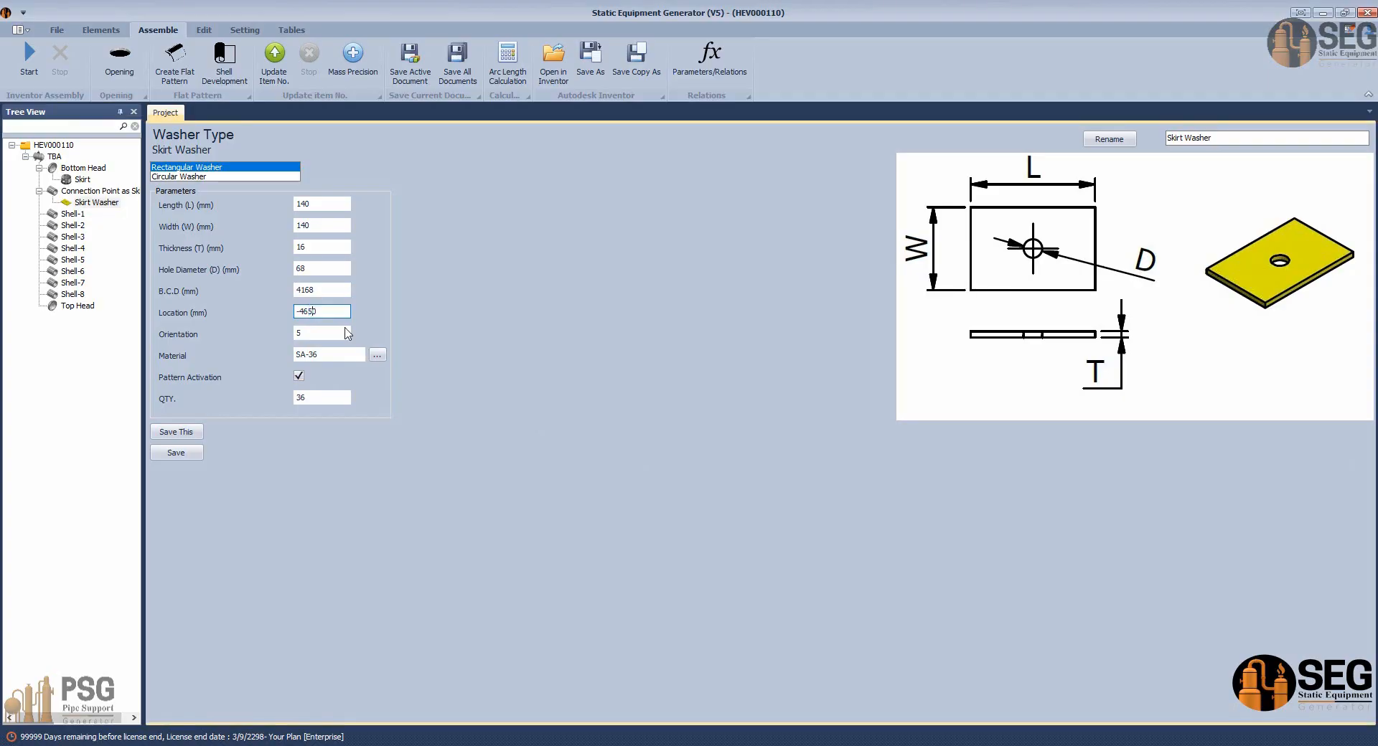
click(198, 454)
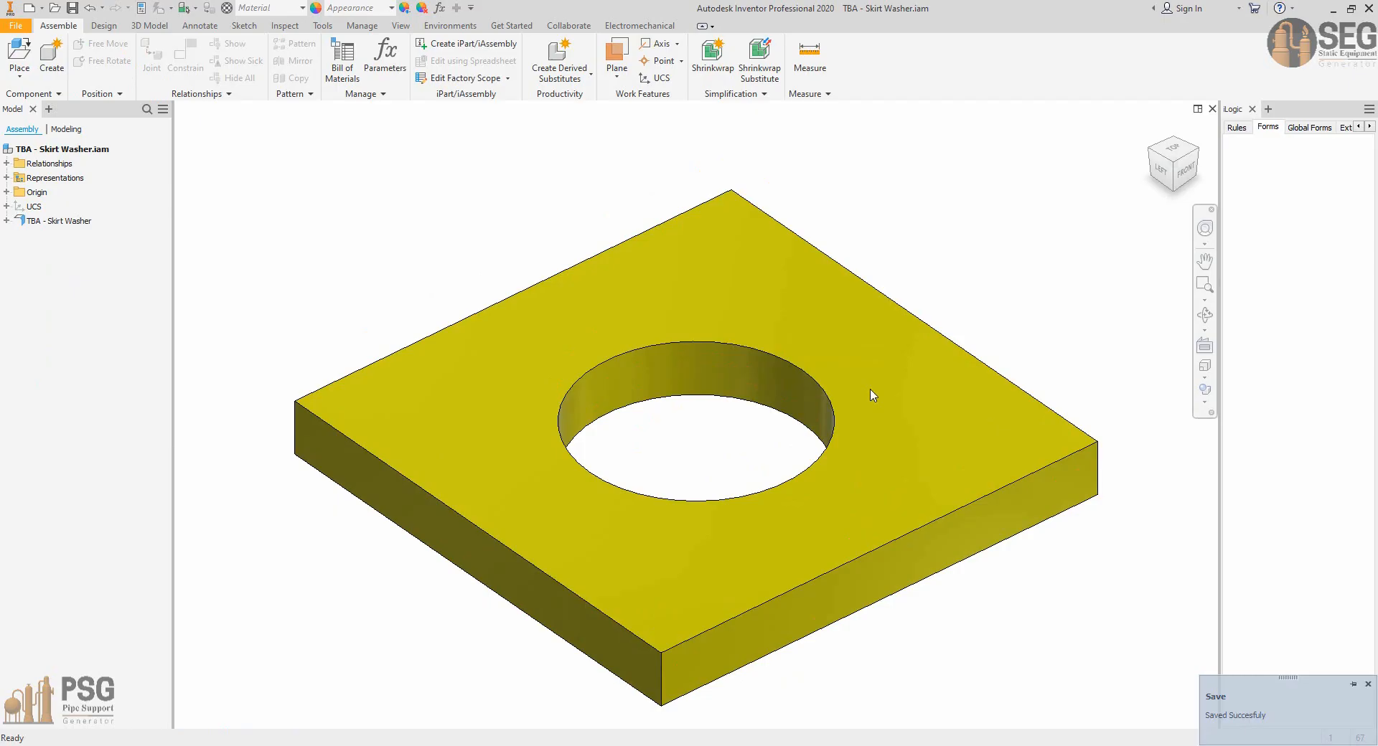
Examine how the patterned washers sit on the skirt's top ring over the bolt holes, viewing them from several angles in Inventor.
scroll(776, 693, up, 10)
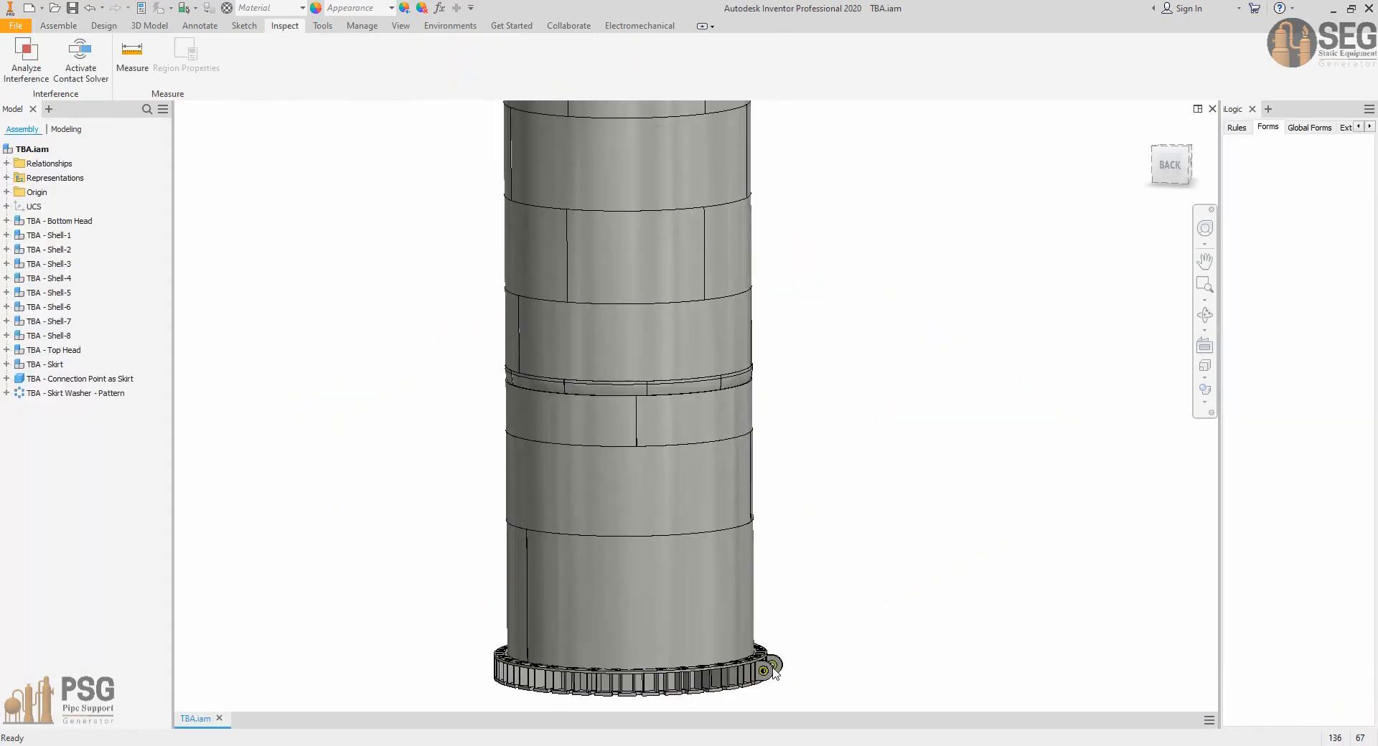
scroll(744, 455, up, 3)
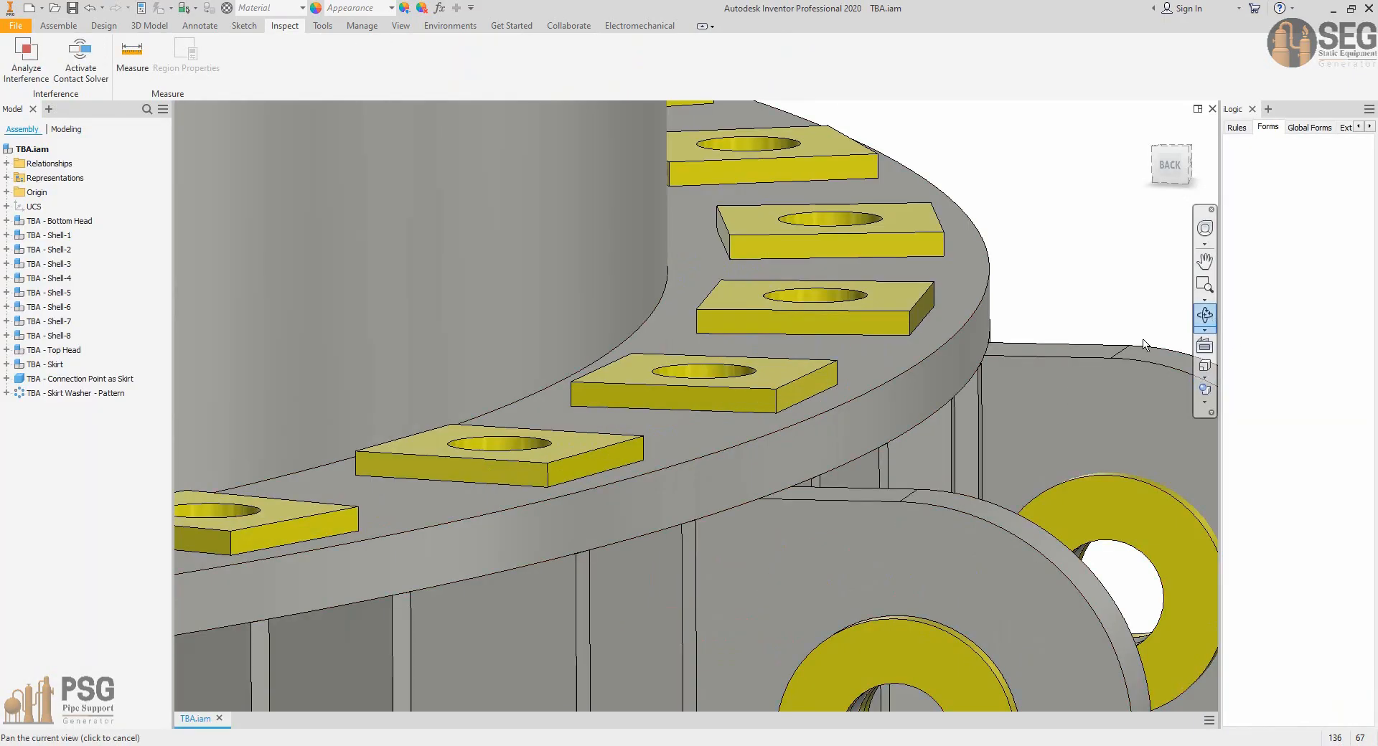
click(1207, 318)
scroll(907, 371, down, 6)
scroll(901, 379, down, 3)
drag(828, 415, 760, 514)
scroll(749, 457, up, 5)
scroll(749, 457, up, 3)
scroll(708, 476, down, 6)
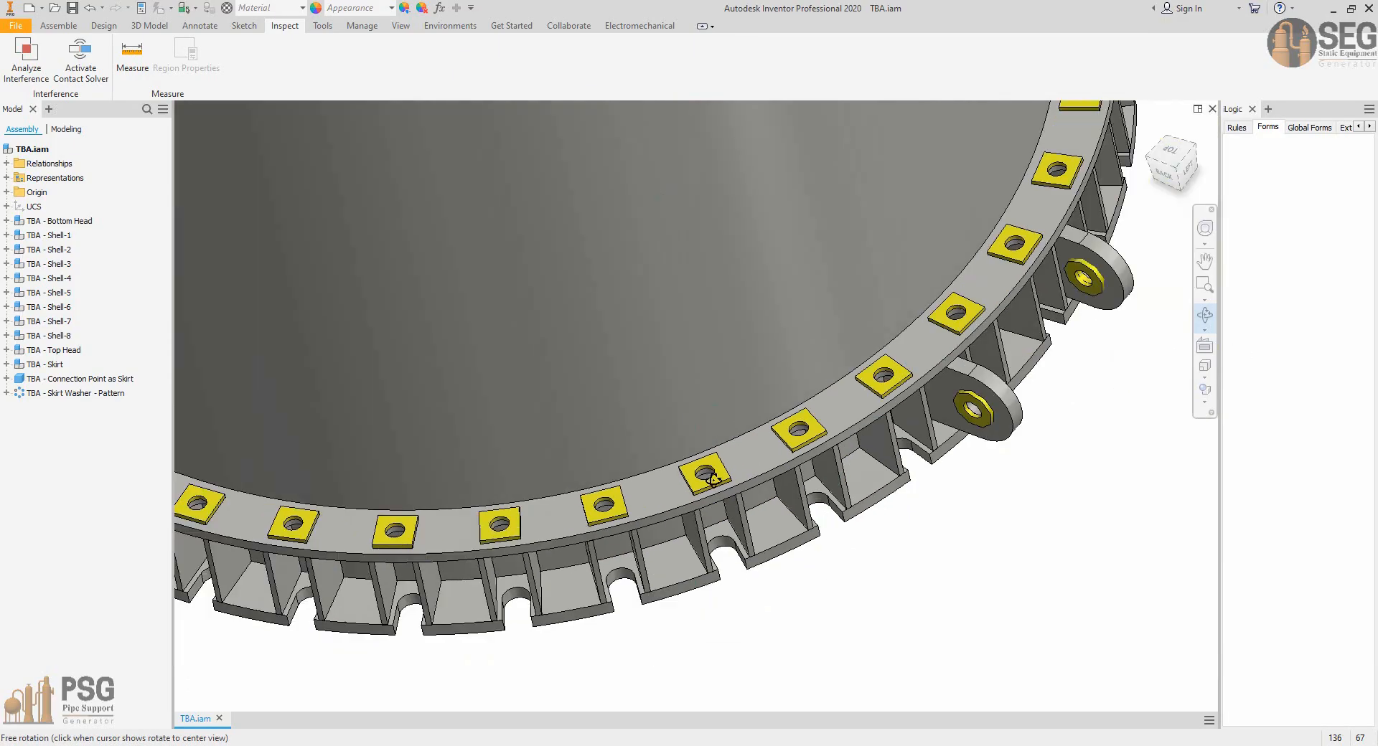
drag(707, 476, 786, 412)
scroll(787, 412, down, 5)
drag(809, 562, 760, 649)
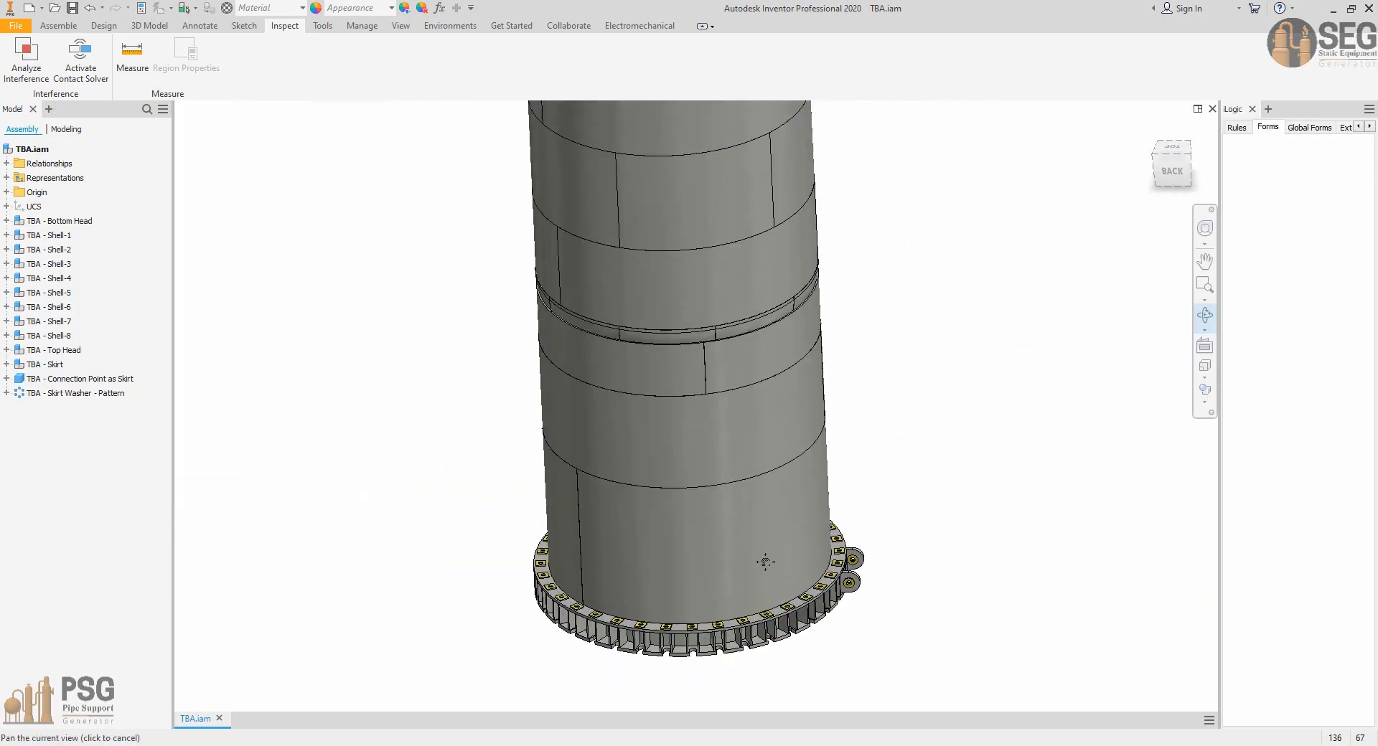
right_click(814, 444)
click(850, 449)
On the GA drawing in AutoCAD, find the nozzle schedule of connections and examine the outlet nozzle F row.
click(999, 745)
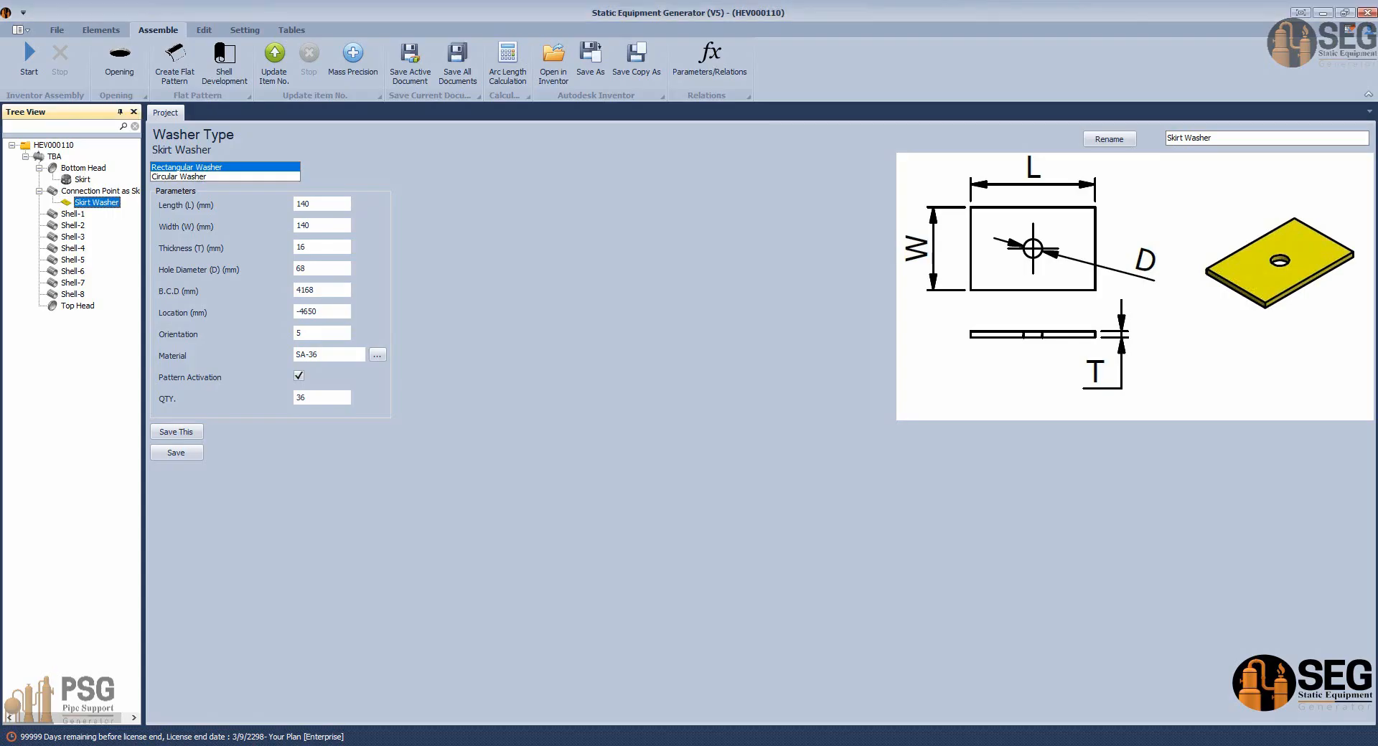
click(963, 745)
click(732, 702)
scroll(655, 445, down, 5)
scroll(1015, 563, up, 5)
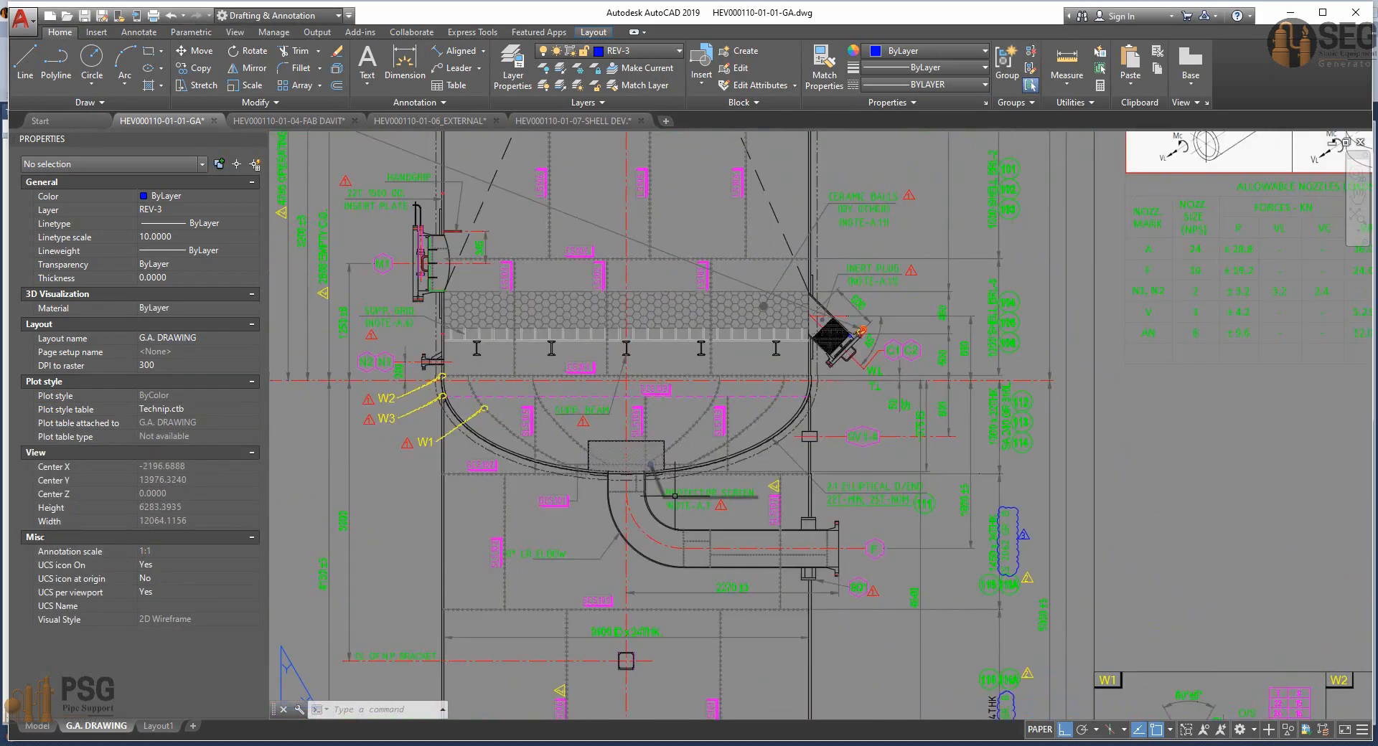
middle_drag(1012, 596, 492, 326)
scroll(1051, 512, down, 5)
middle_drag(917, 531, 402, 466)
middle_drag(977, 553, 663, 601)
scroll(664, 600, up, 2)
middle_drag(708, 511, 478, 540)
click(307, 499)
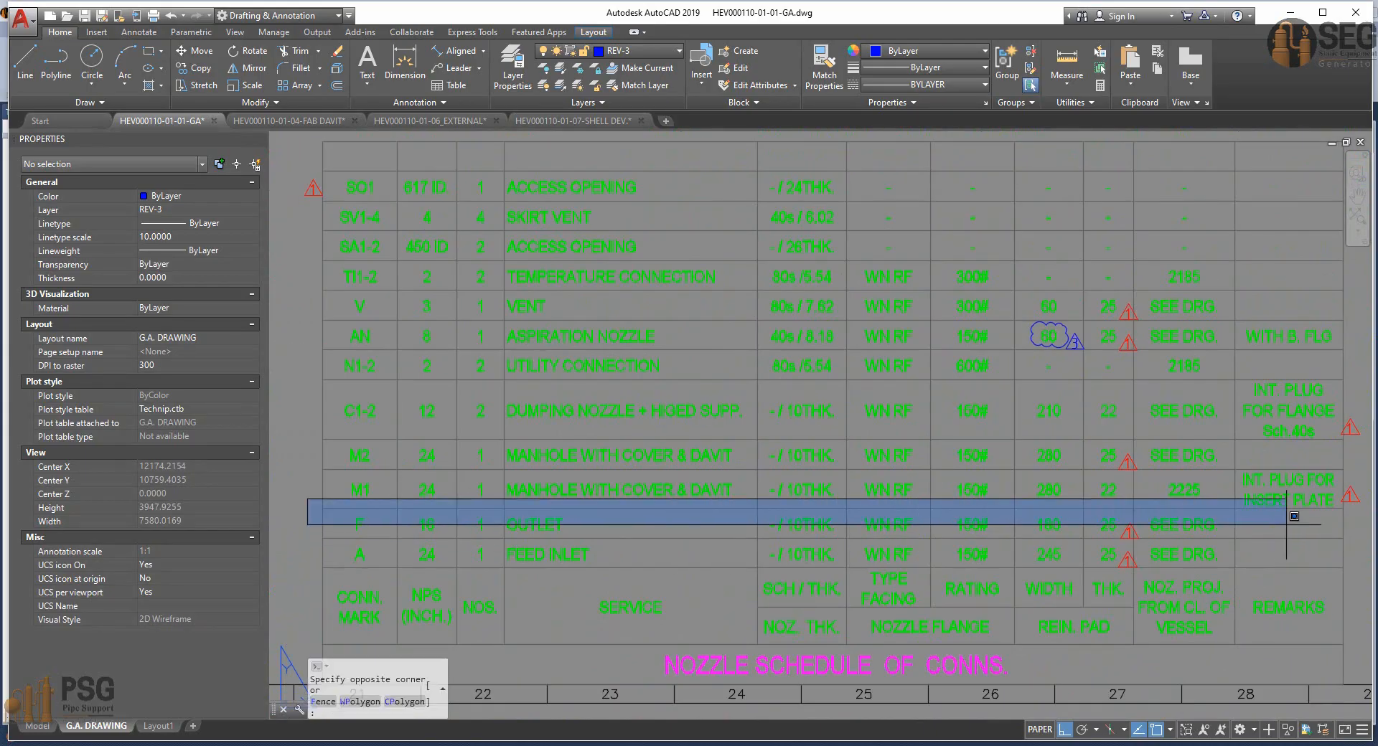
click(1360, 547)
click(1262, 524)
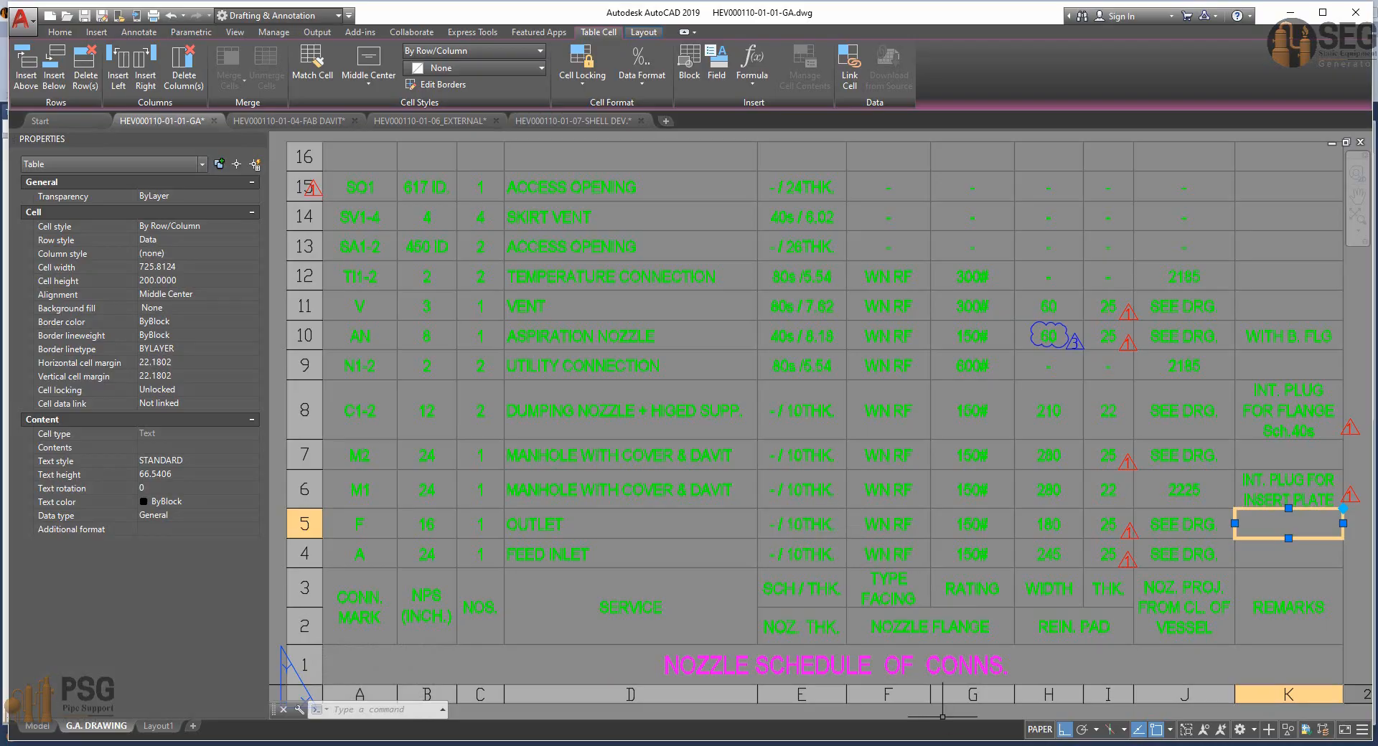
Switch to Static Equipment Generator and add a head nozzle named F to the bottom head.
click(941, 745)
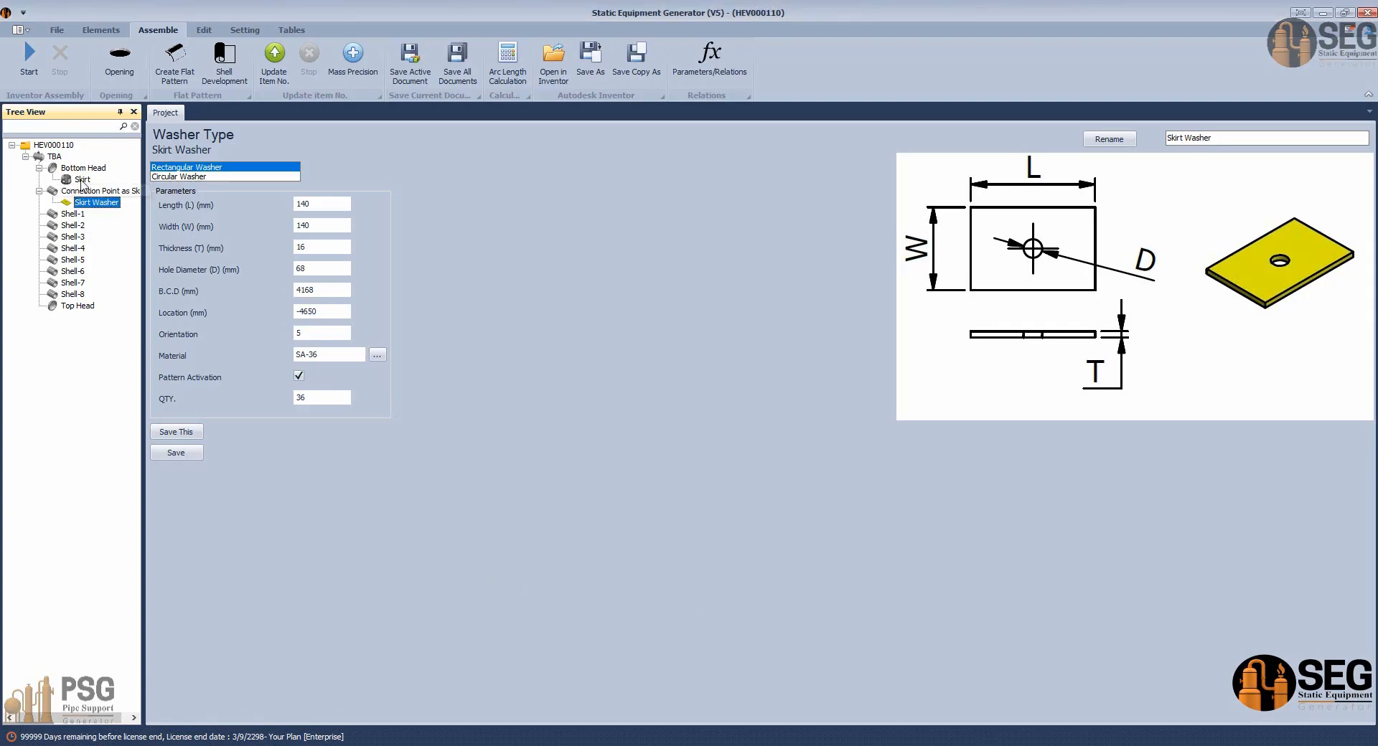
click(83, 168)
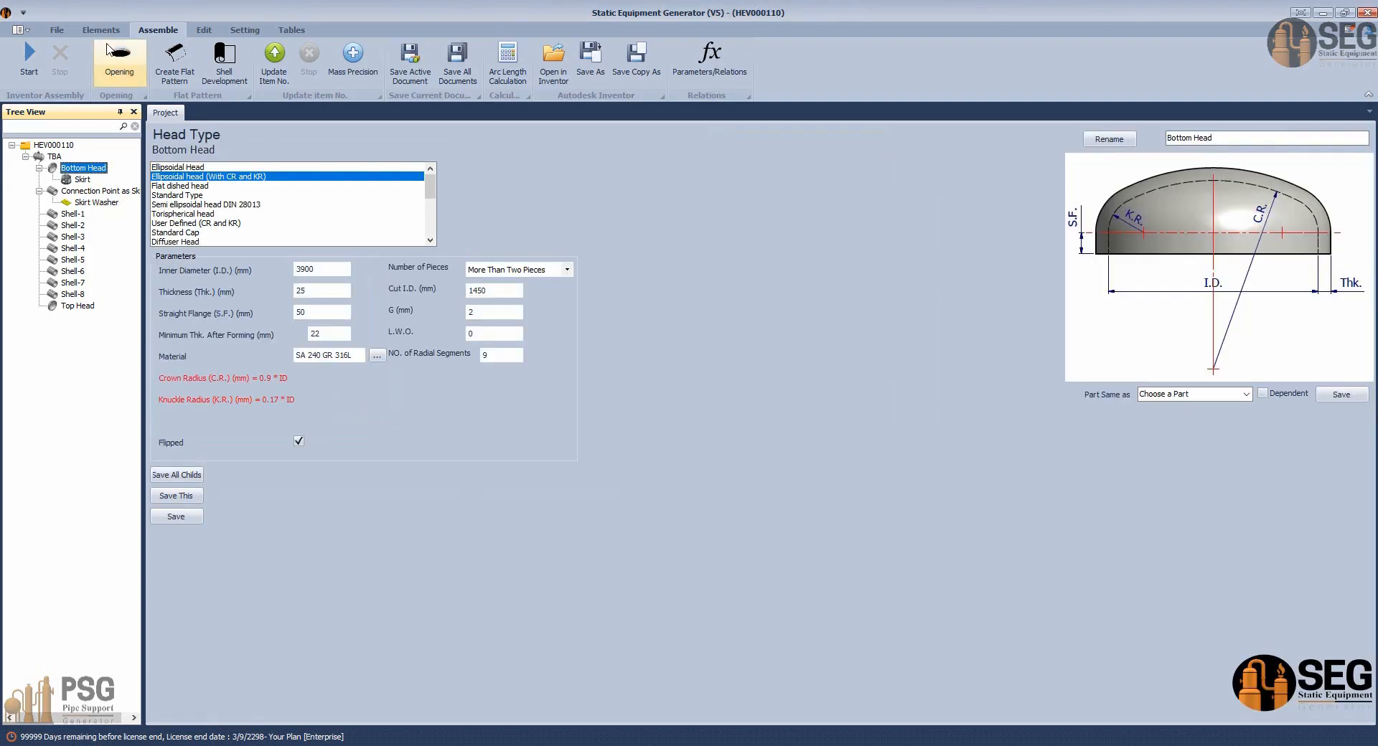
click(101, 29)
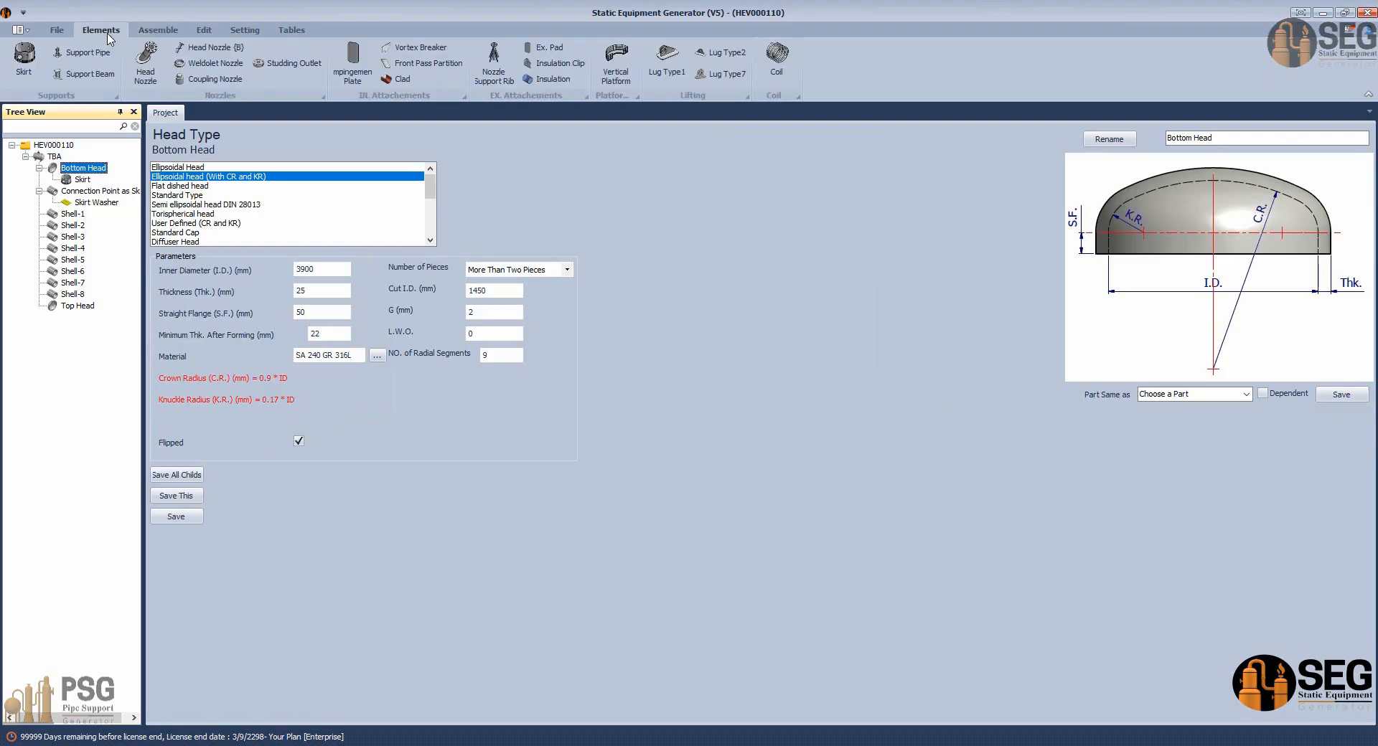
click(156, 66)
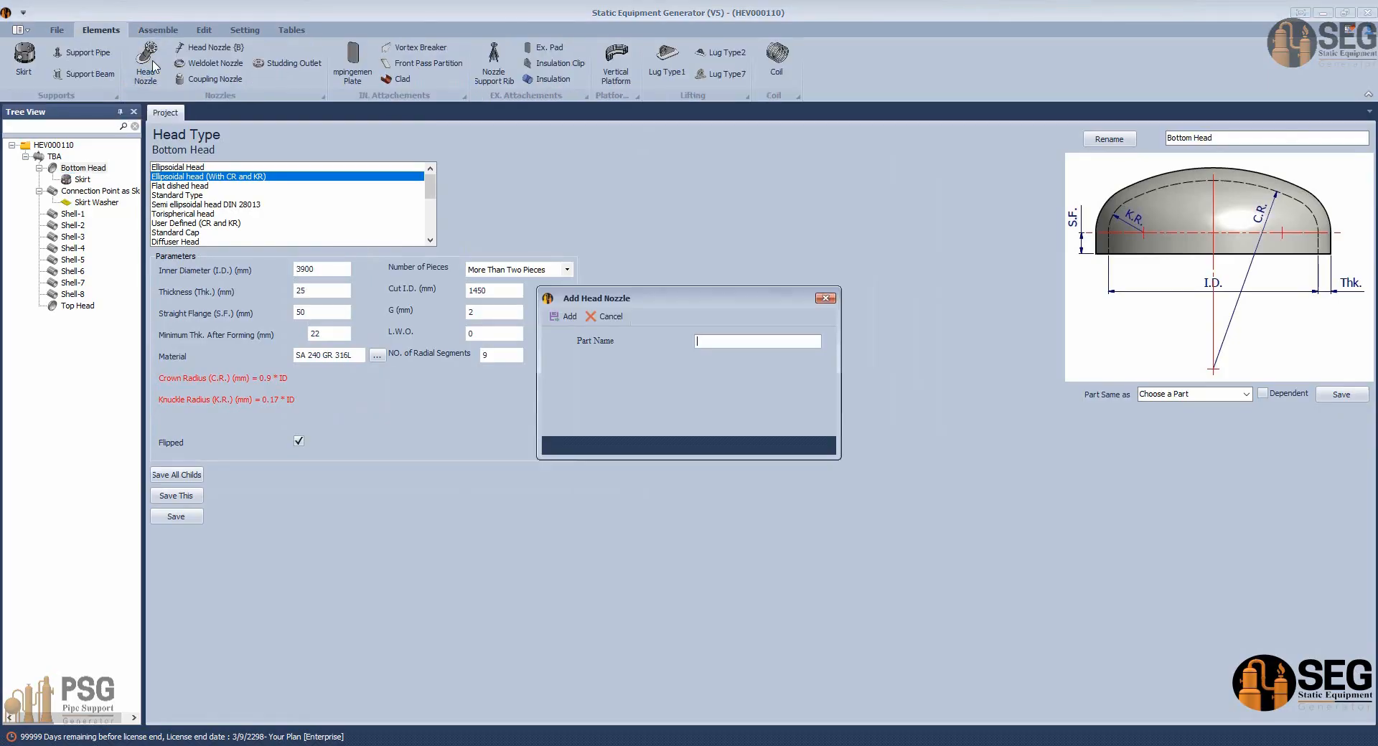
text(F)
key(Return)
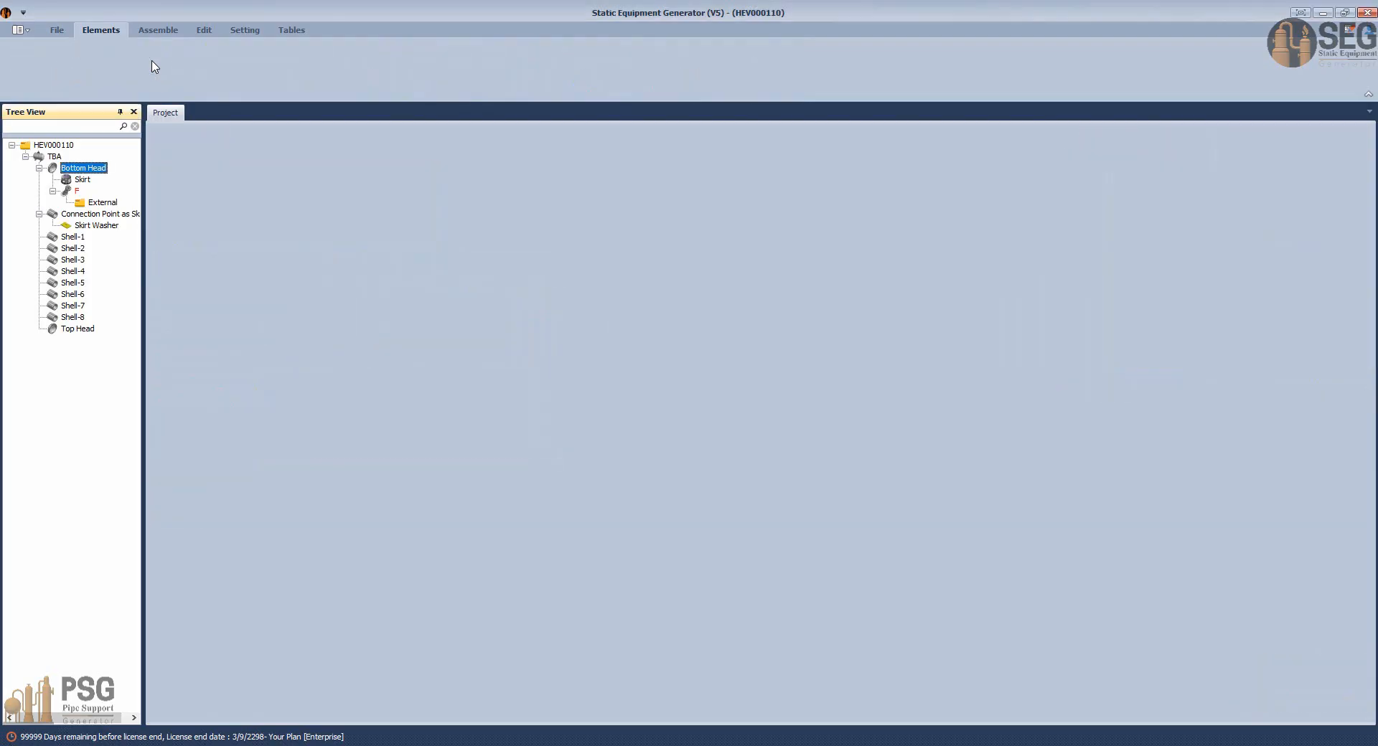
Make nozzle F a Nozzle From Plate Connected to Head, with pipe OD 406.4 mm and offset from centreline 0.
click(75, 191)
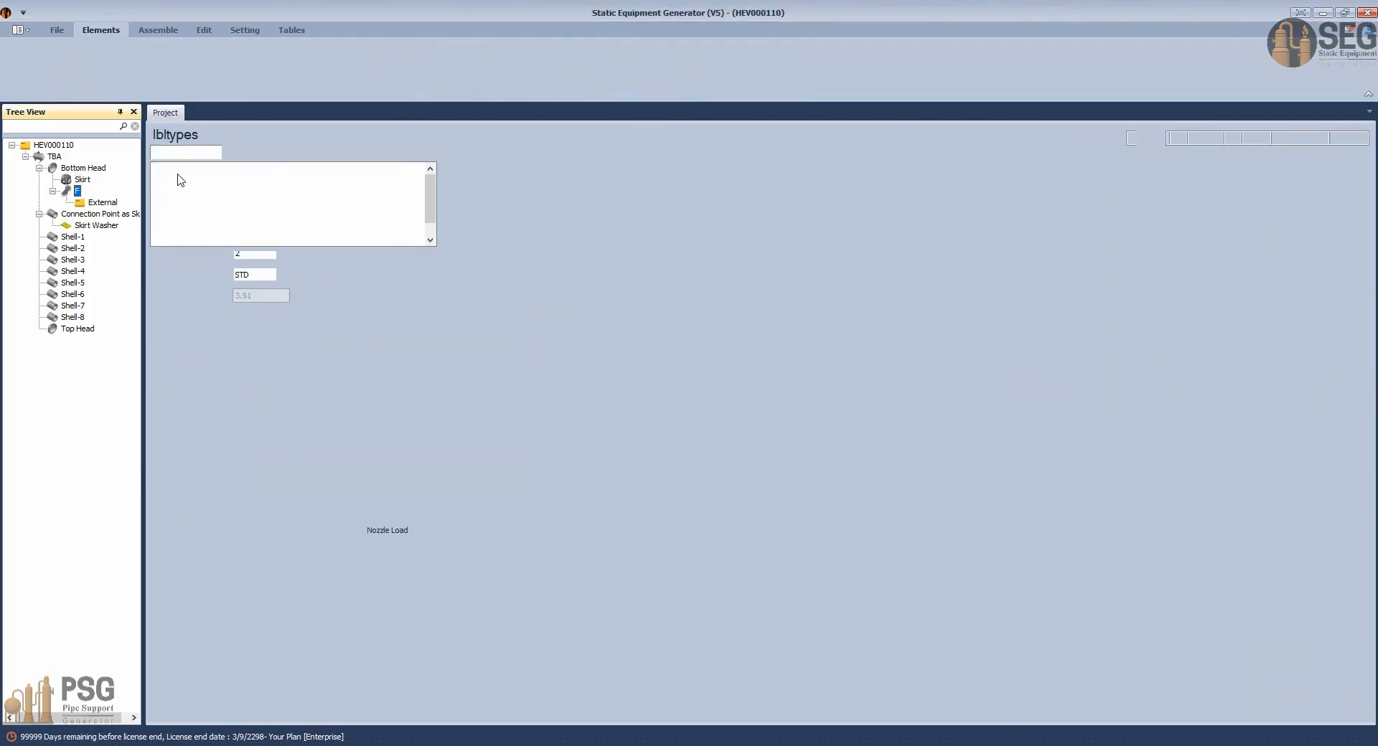
click(218, 177)
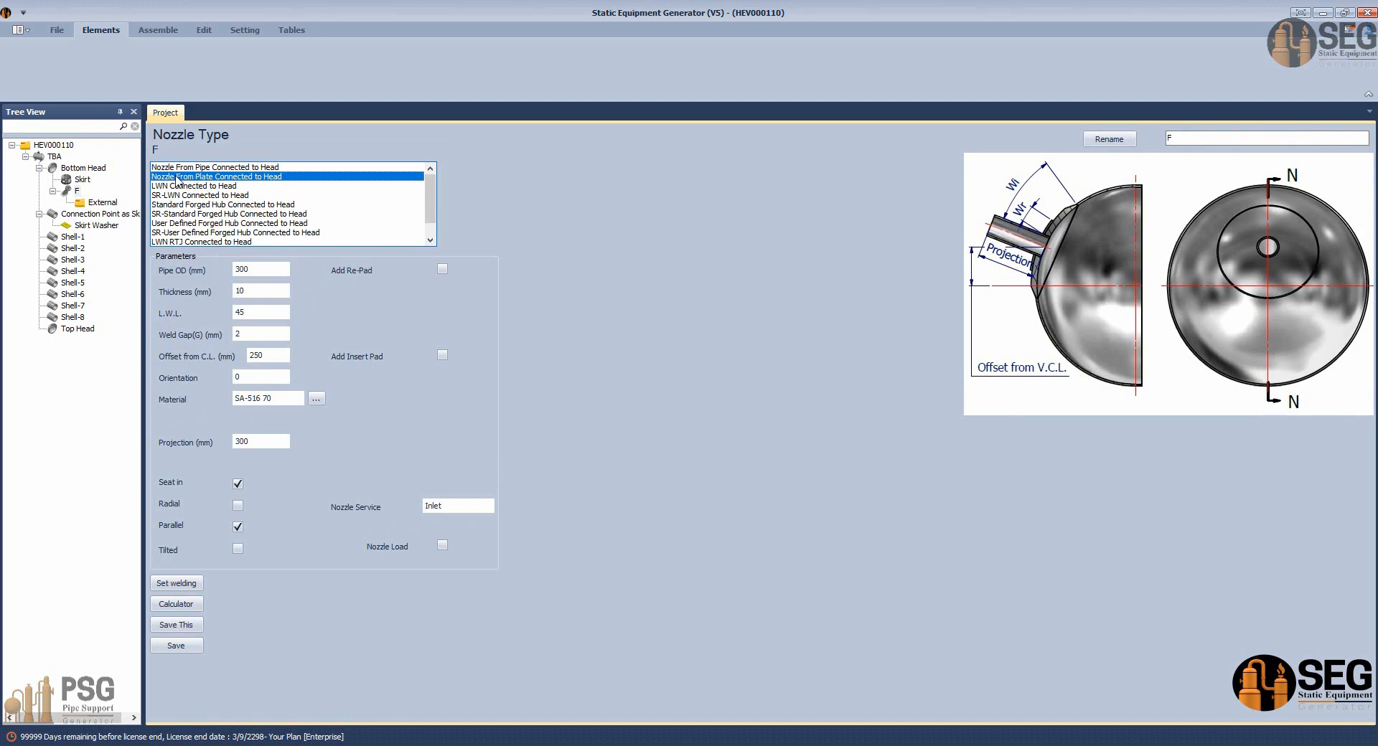
double_click(261, 270)
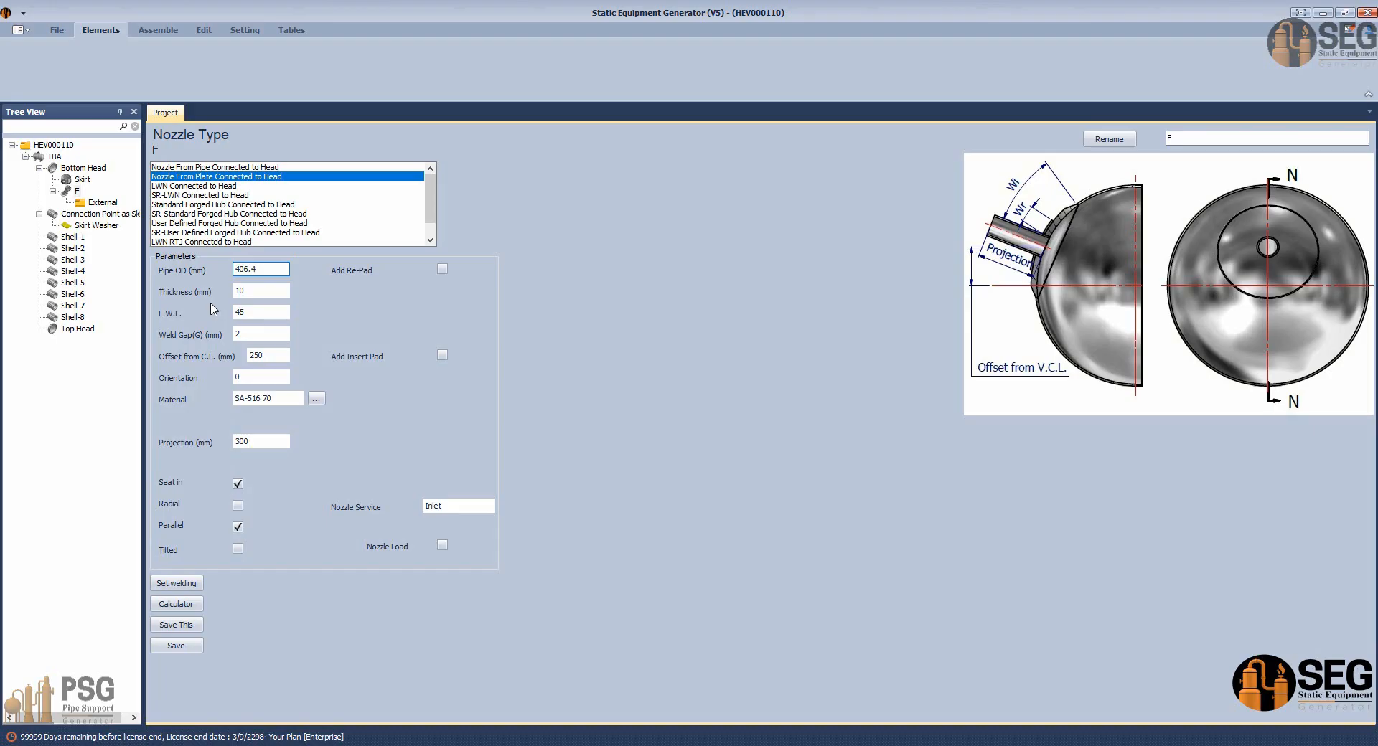
click(272, 293)
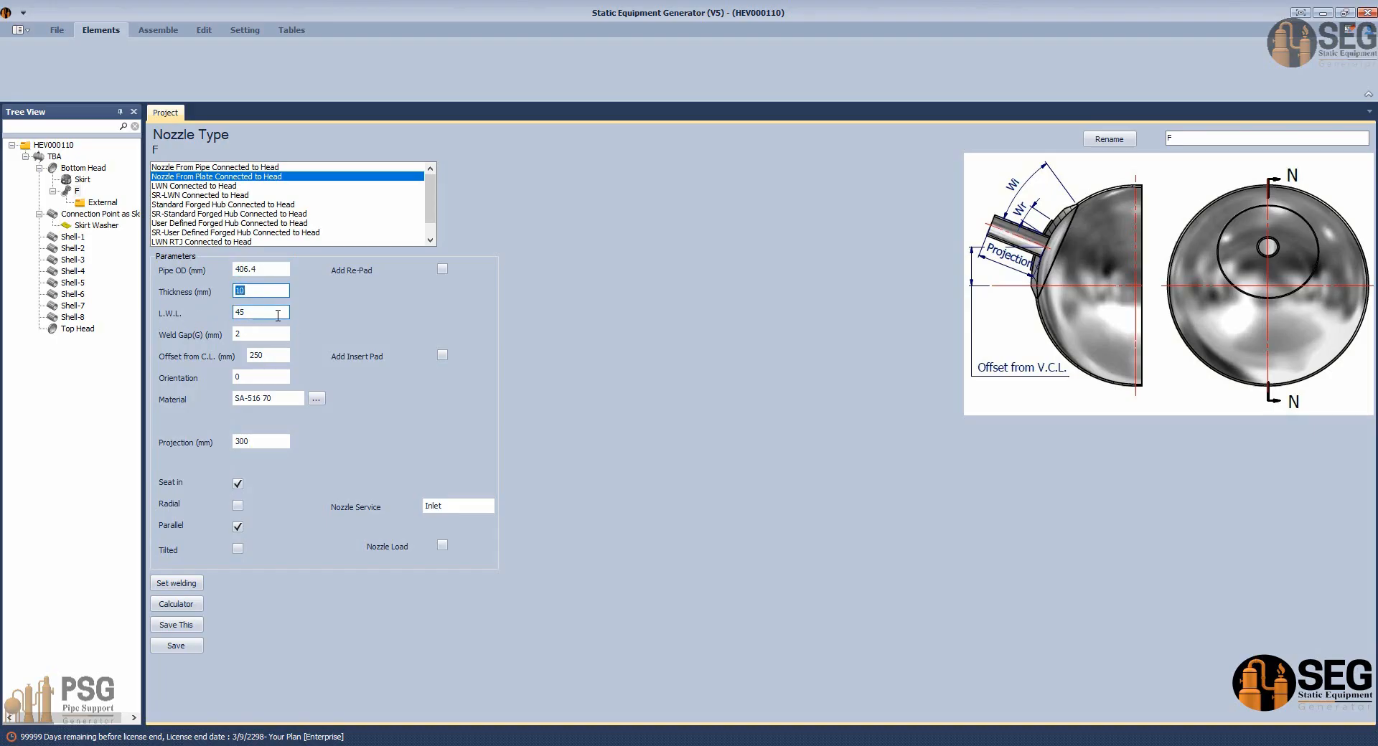
click(271, 312)
click(266, 336)
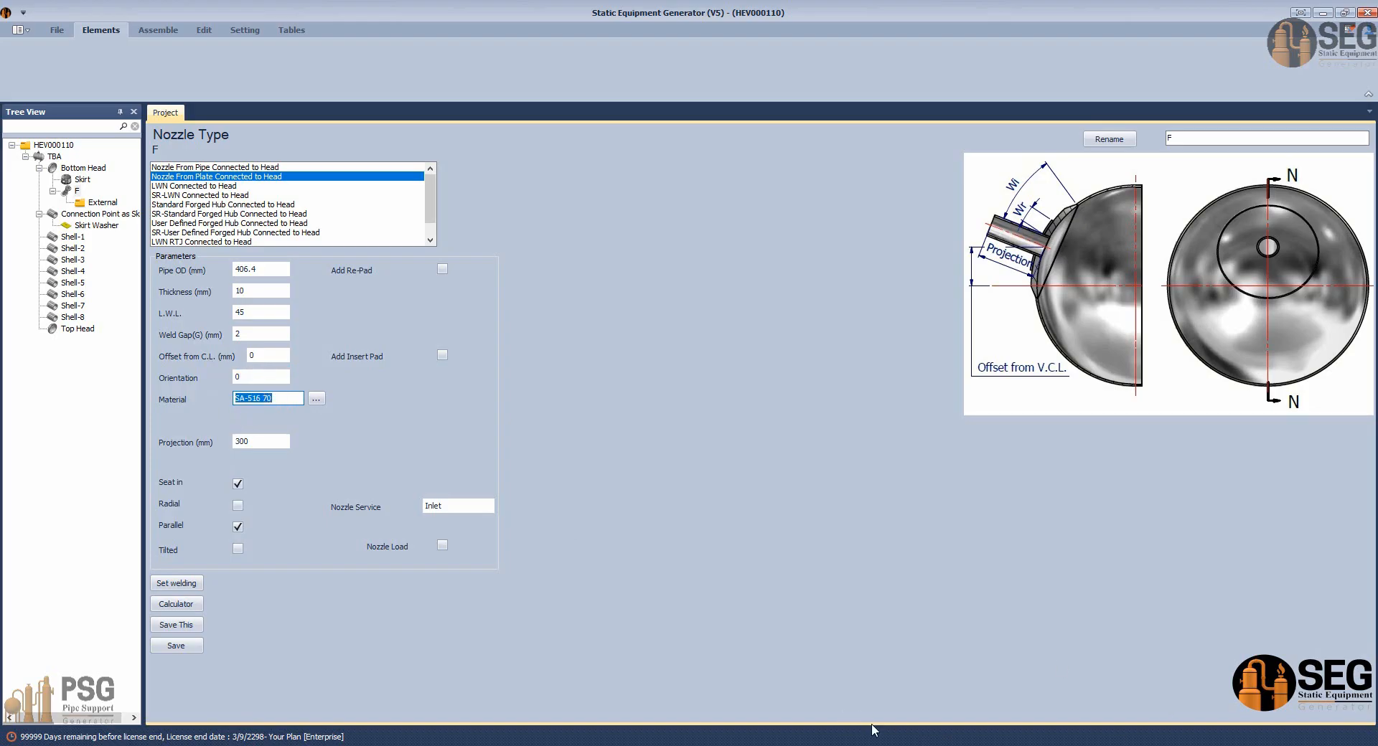
Look up the shell plate material note on the GA drawing in AutoCAD, and set nozzle F's material in Static Equipment Generator to SA 240 GR 316L.
click(960, 745)
click(728, 699)
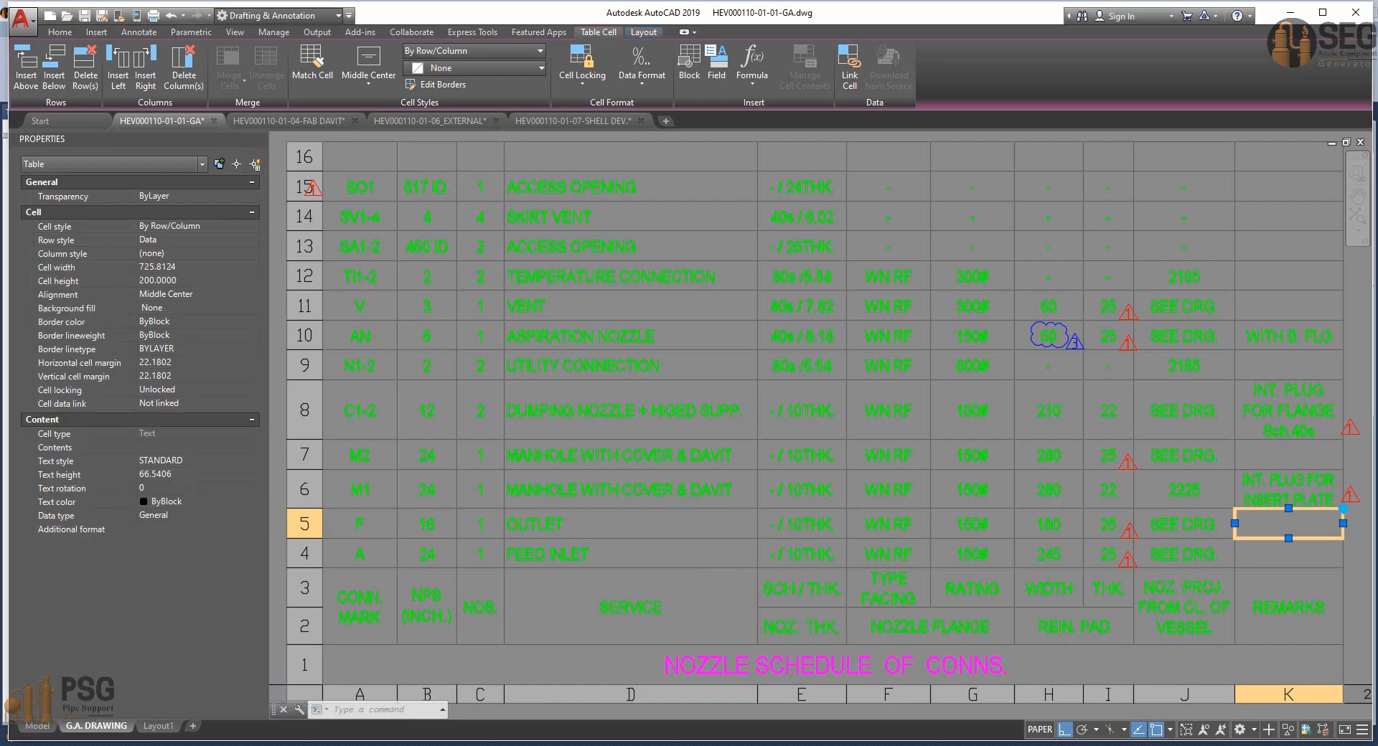
scroll(723, 547, down, 2)
middle_drag(754, 499, 1090, 465)
middle_drag(527, 476, 759, 642)
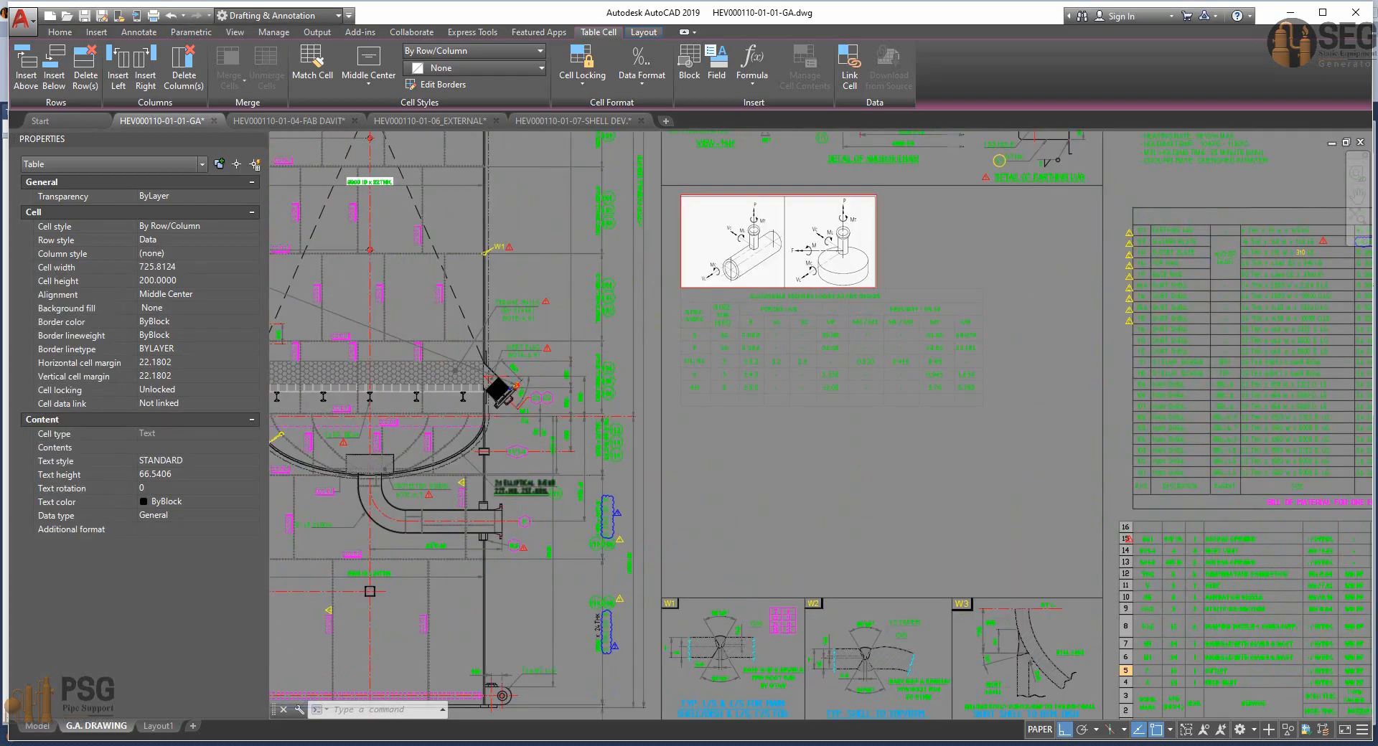
scroll(520, 499, up, 2)
scroll(632, 459, up, 2)
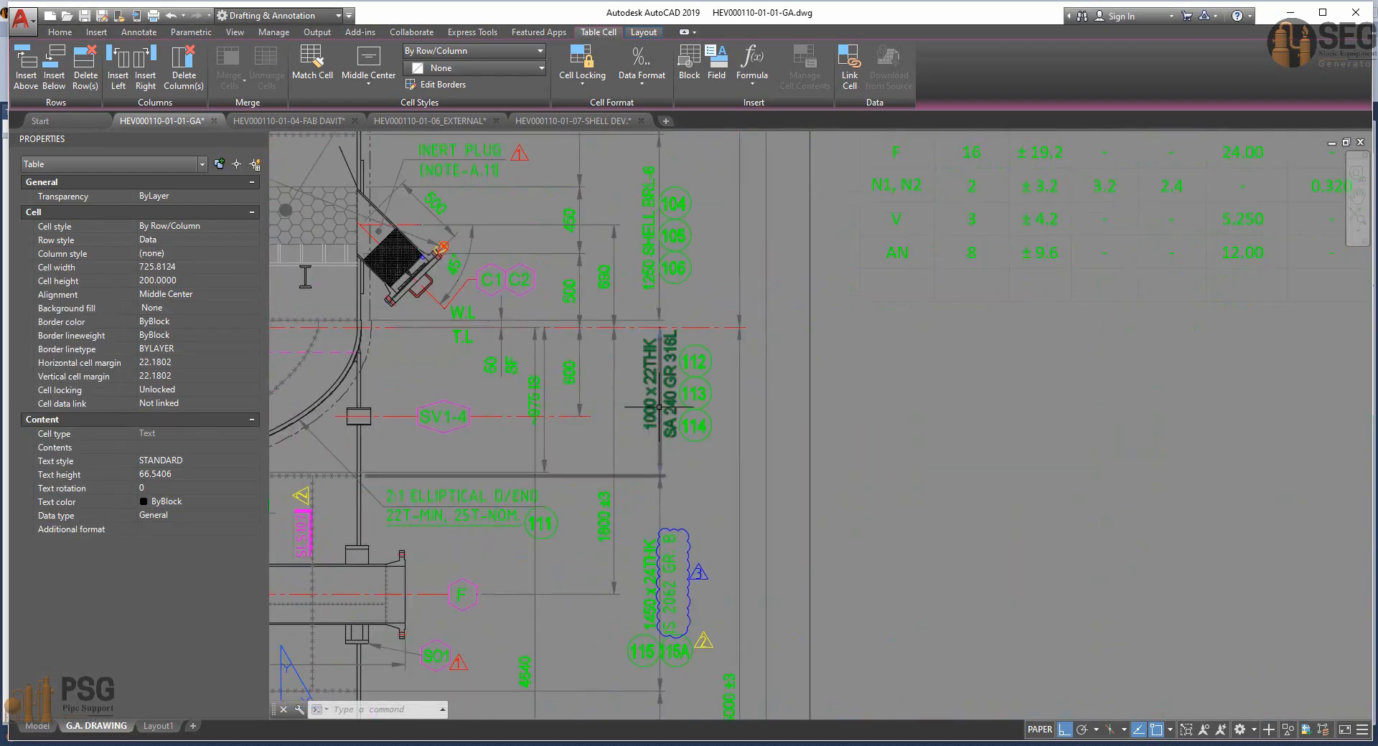
click(660, 407)
double_click(659, 407)
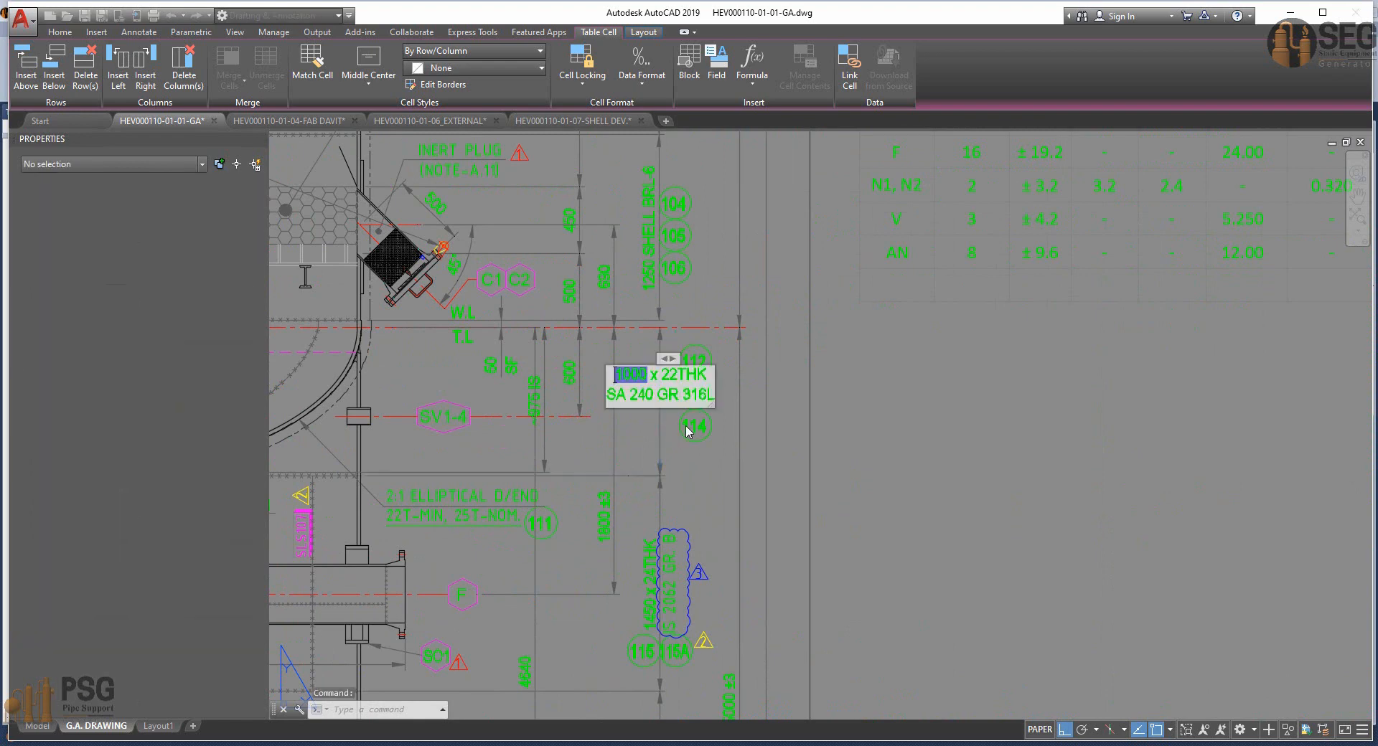
click(836, 444)
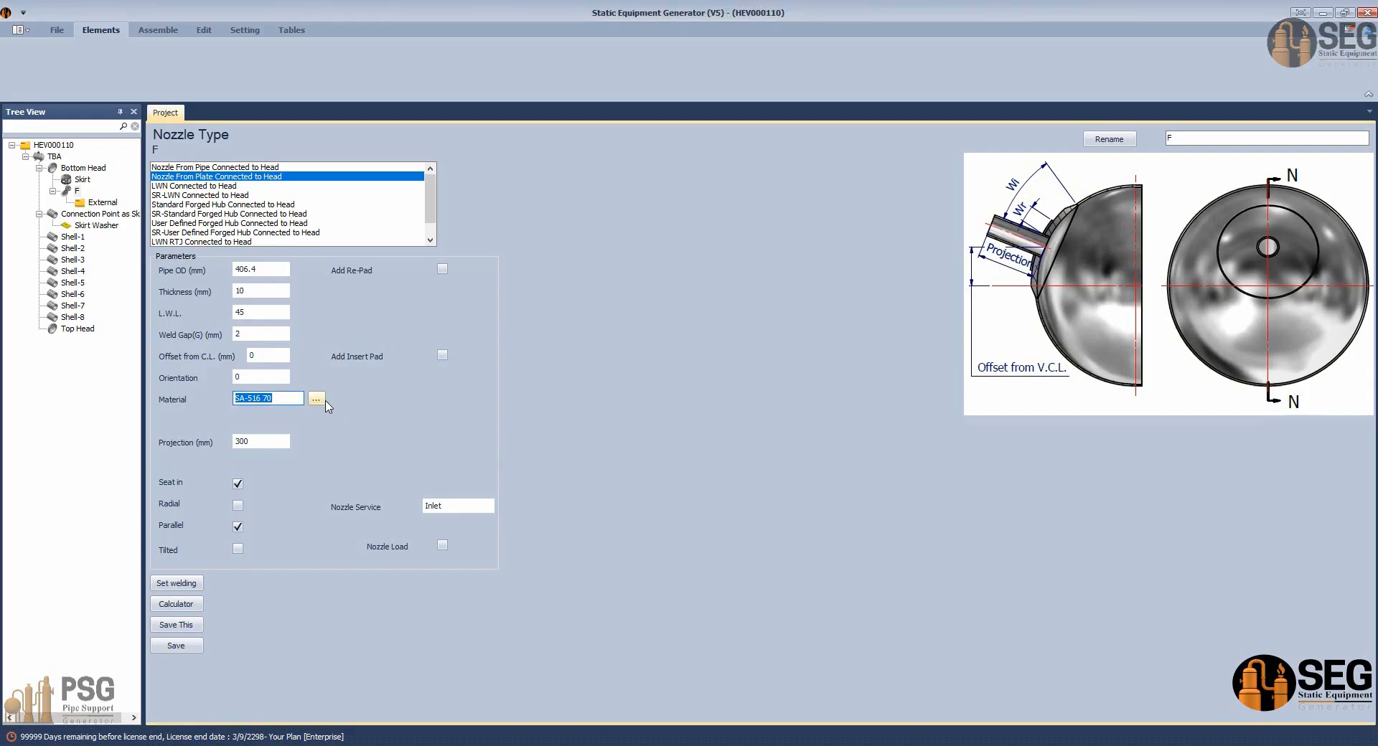
text(SA 240 GR 316L)
Enable the Re-Pad on nozzle F and check its reinforcing pad width in the GA drawing's nozzle schedule in AutoCAD.
click(442, 270)
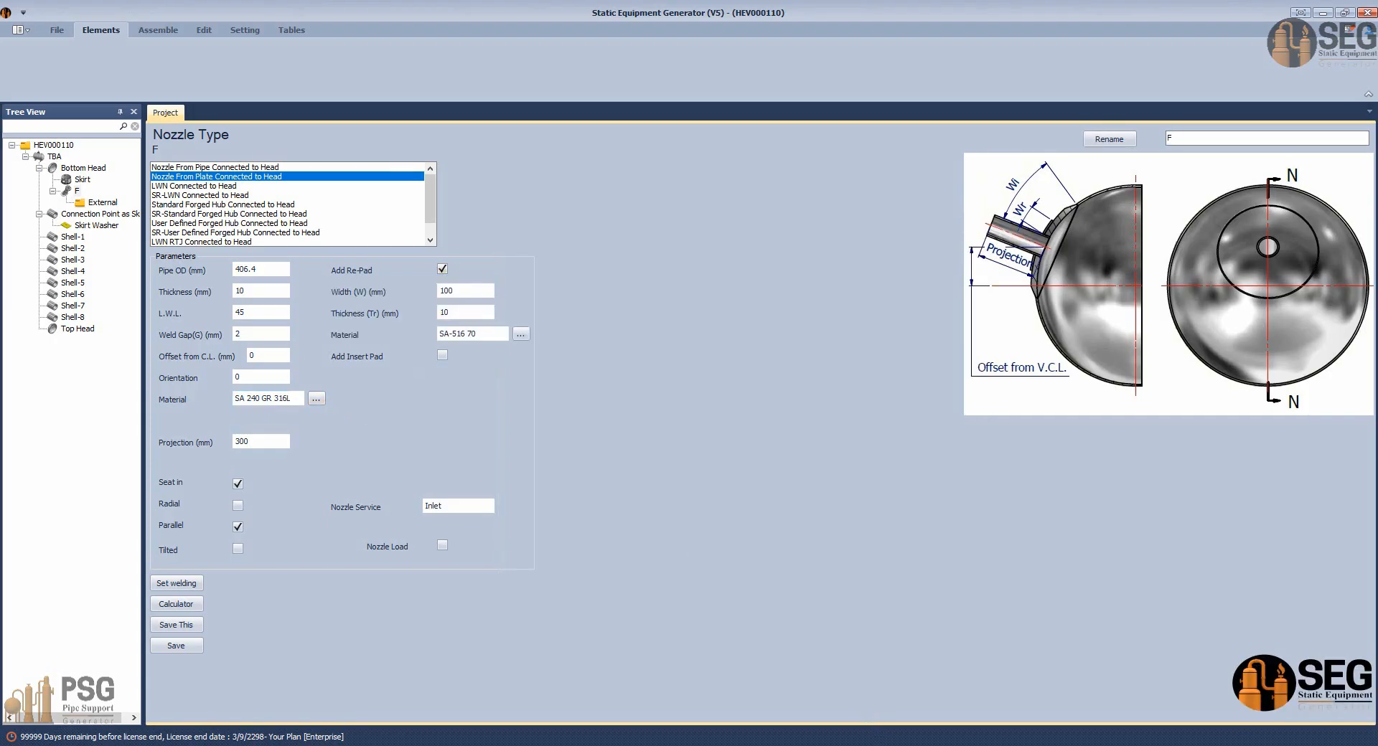
click(960, 745)
click(877, 673)
middle_drag(982, 609, 584, 302)
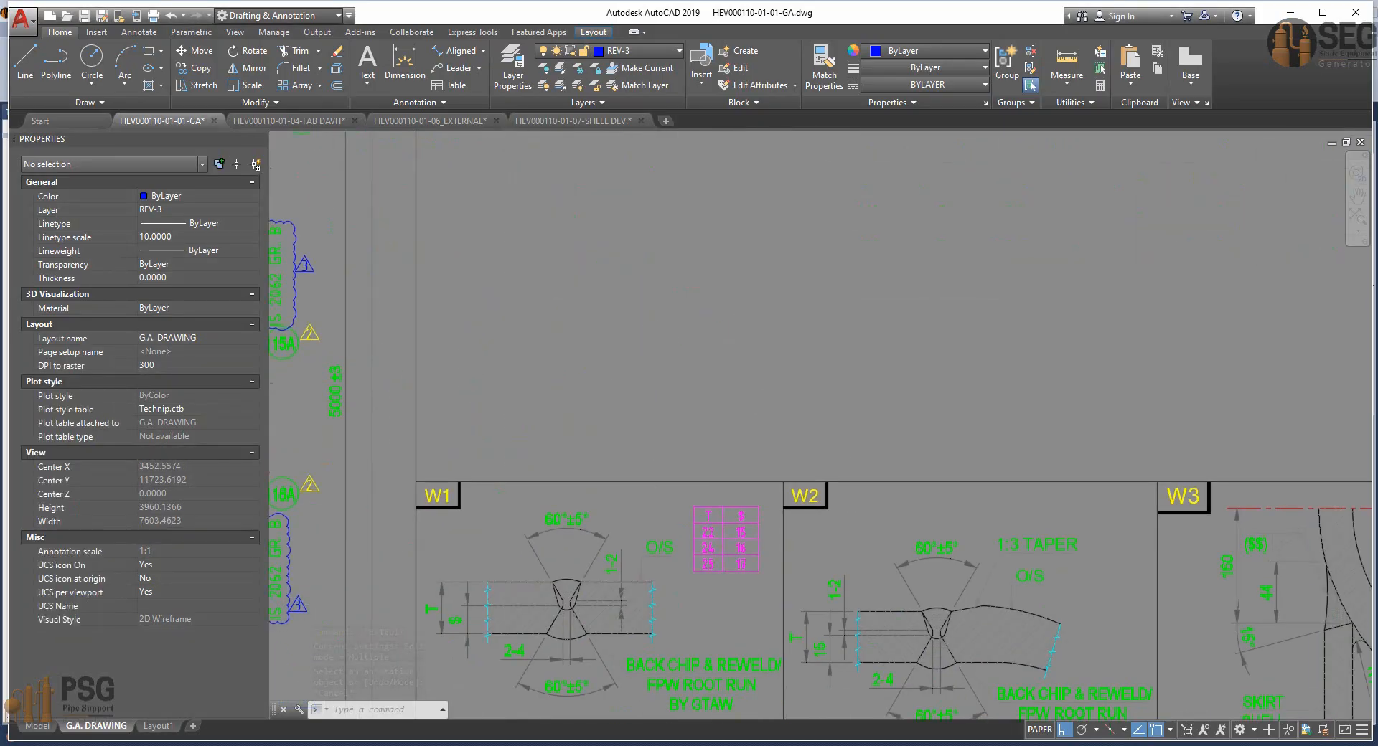
scroll(626, 359, down, 4)
middle_drag(825, 446, 287, 412)
scroll(758, 460, up, 6)
mouse_move(746, 464)
middle_down()
mouse_move(731, 469)
mouse_move(837, 495)
middle_up()
scroll(847, 567, down, 2)
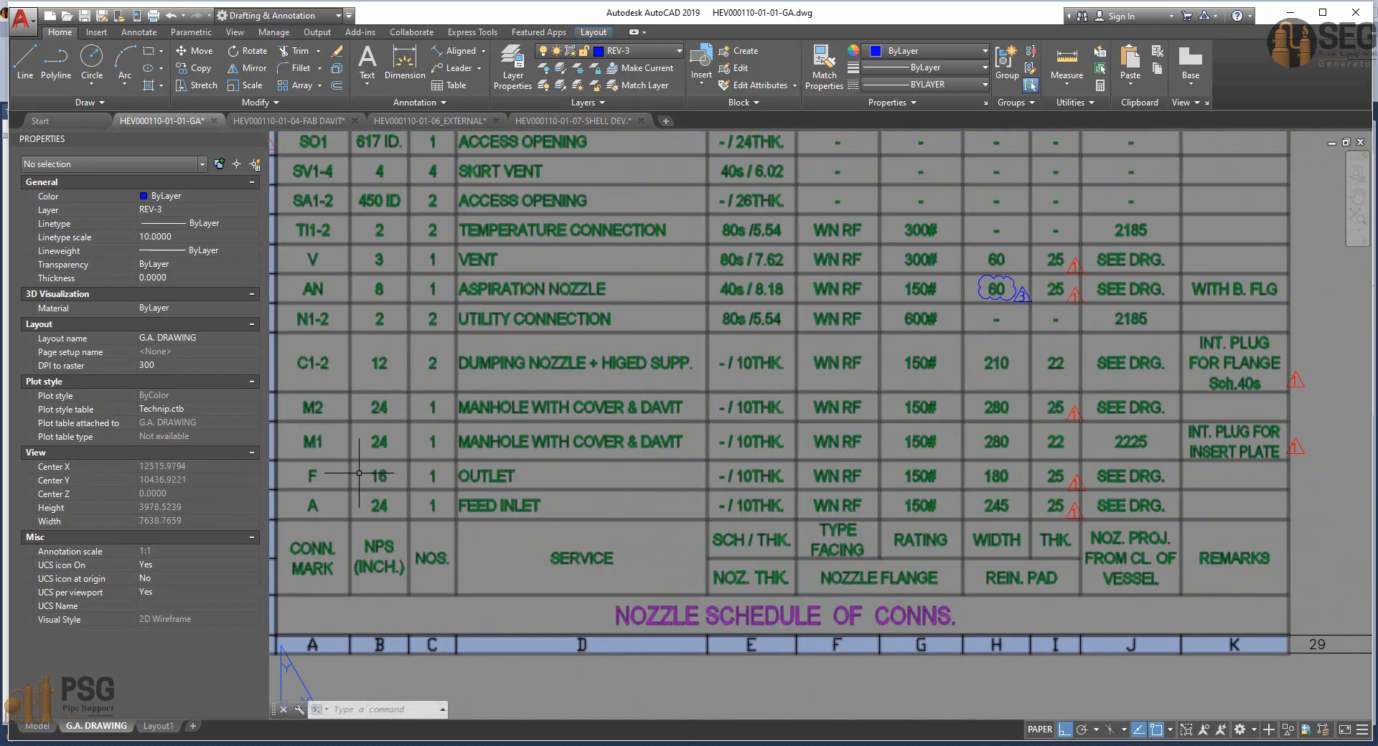
click(1002, 477)
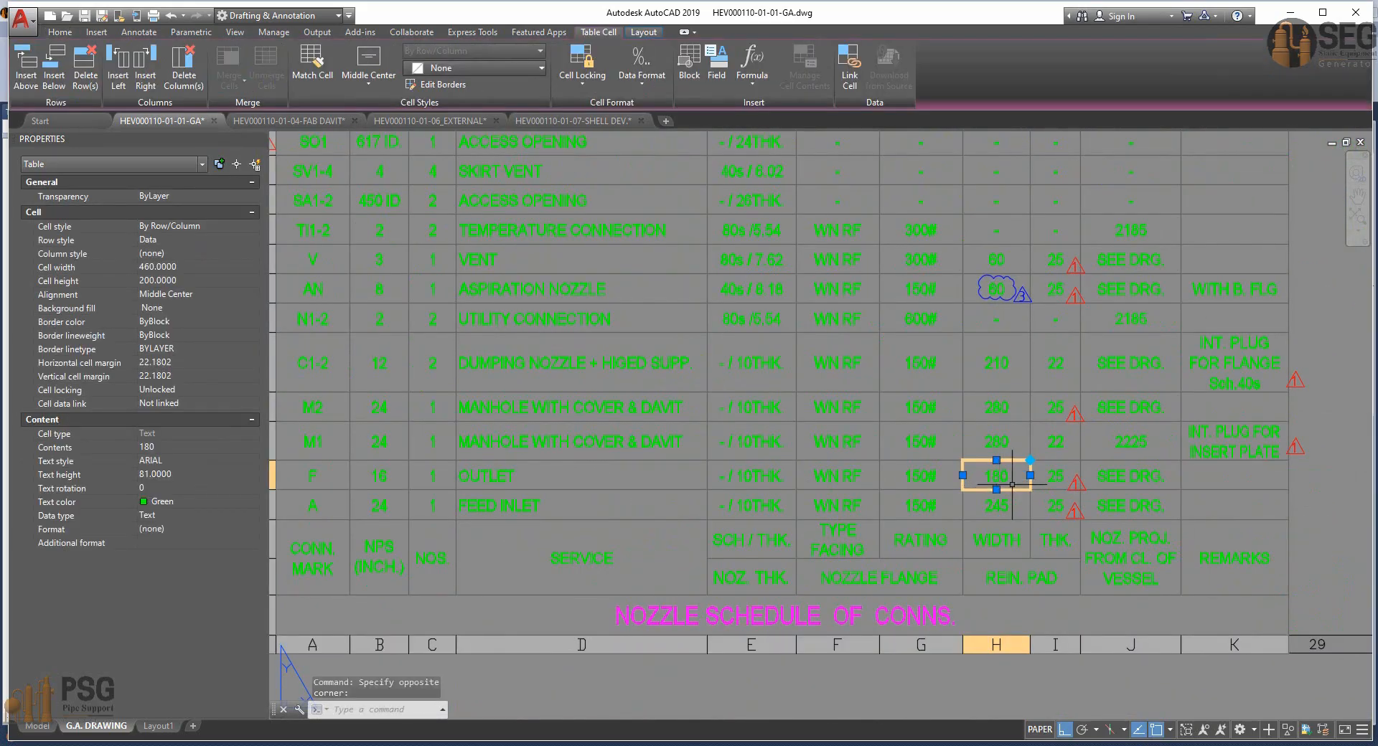
Back in Static Equipment Generator, set nozzle F's Re-Pad to width 180 mm, thickness 25 mm and material SA 240 GR 316L.
click(1008, 745)
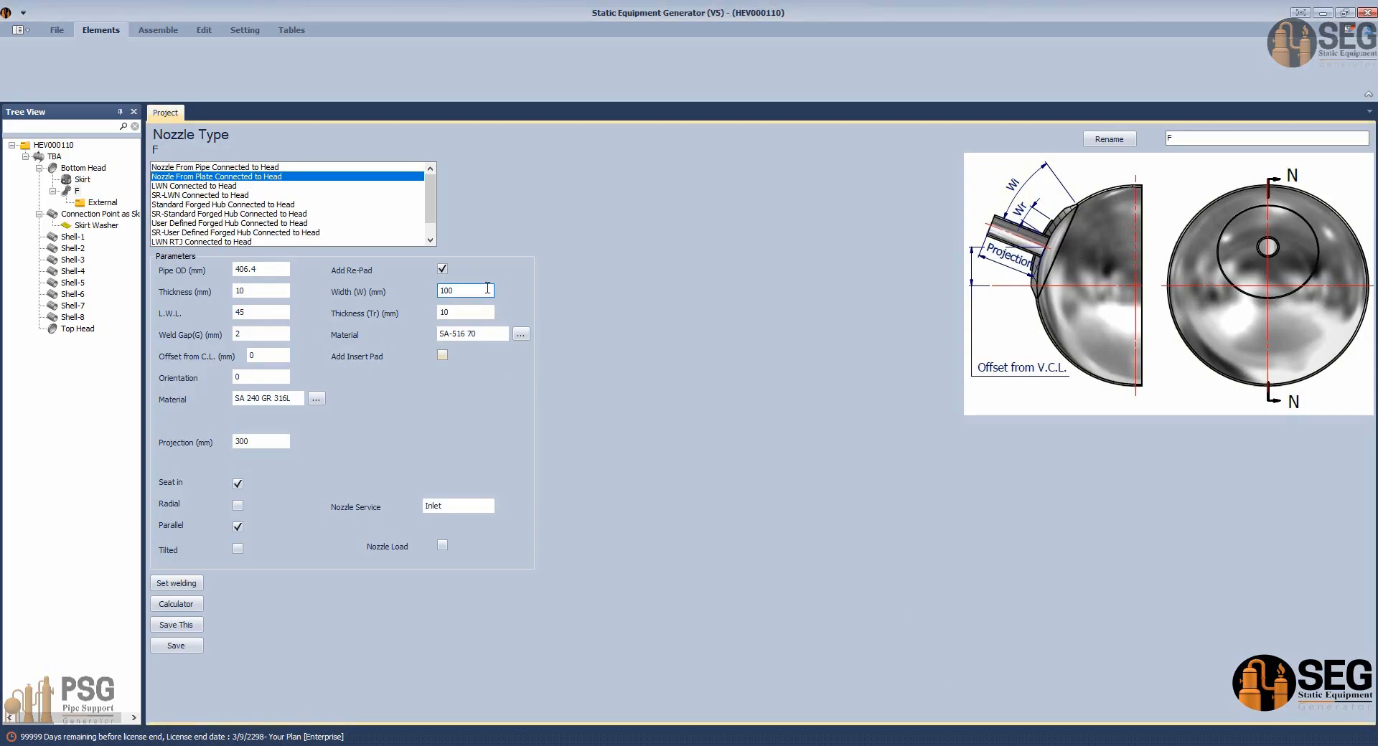
double_click(487, 290)
key(Tab)
key(Tab)
text(SA 240 GR 316L)
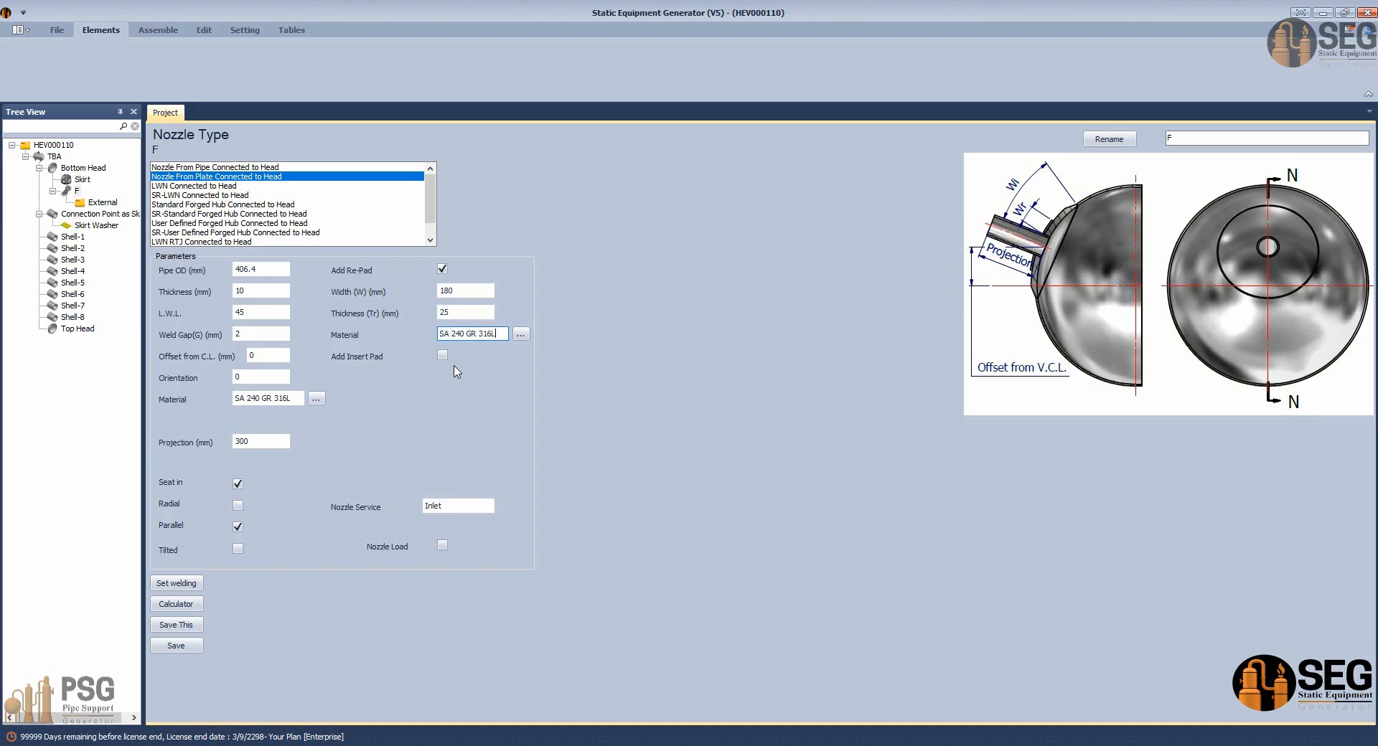
Set the nozzle service to Outlet and save nozzle F.
drag(453, 508, 404, 510)
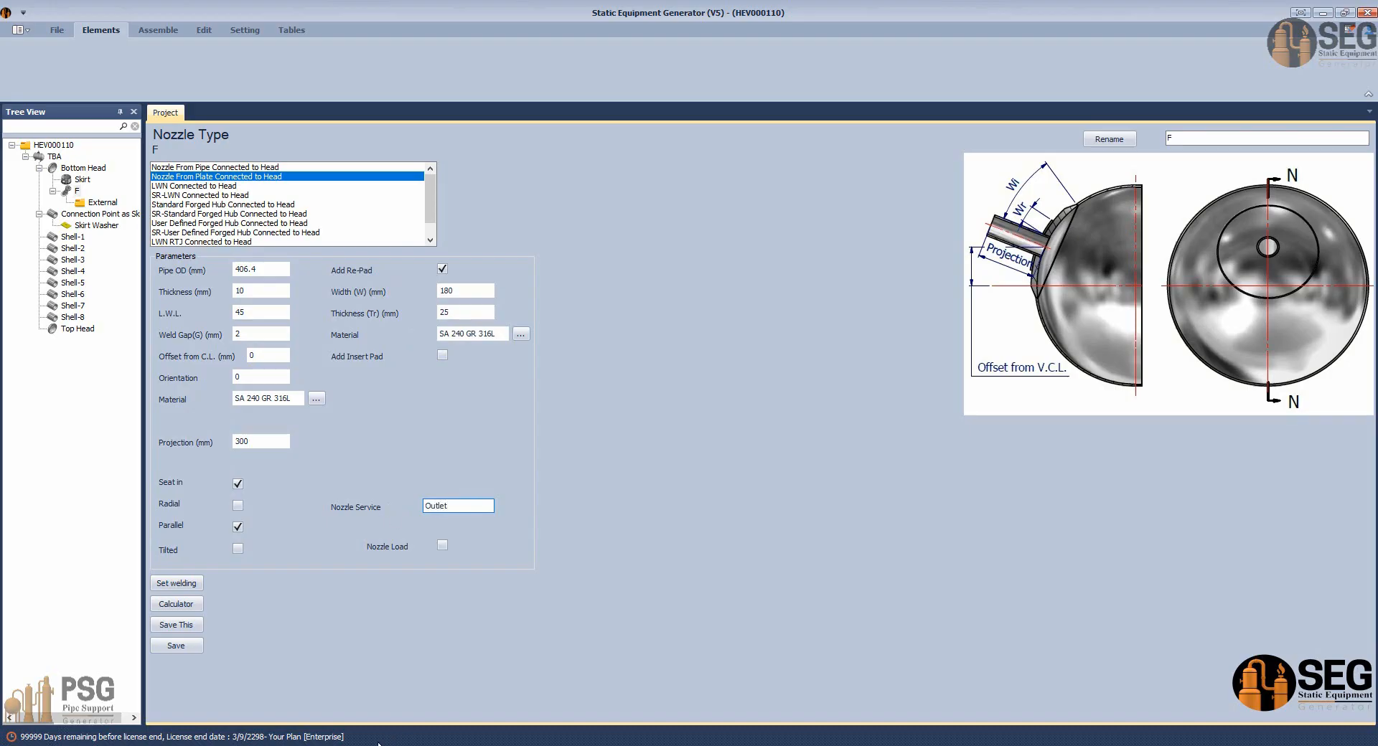
click(176, 646)
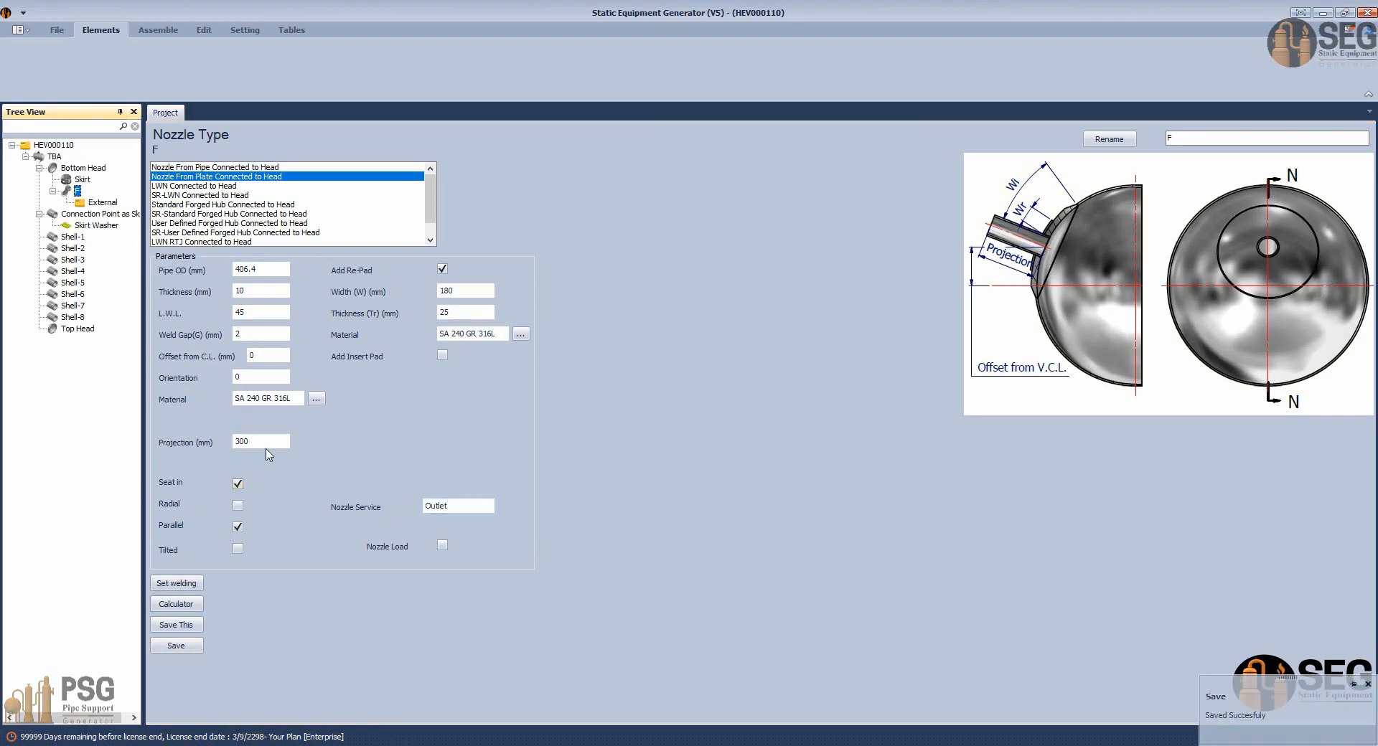
double_click(246, 442)
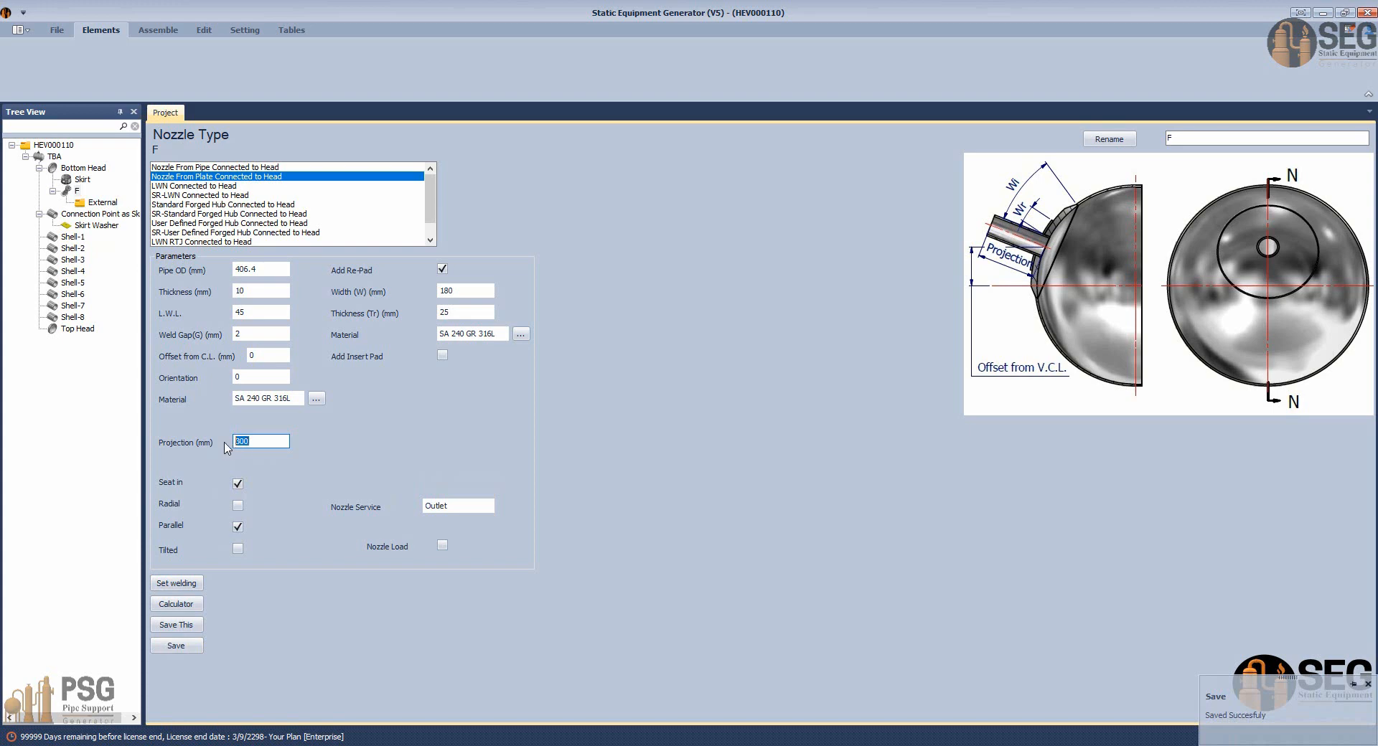
Select nozzle F's External branch, and on the GA drawing in AutoCAD examine the outlet's LR elbow and the vertical dimension to nozzle F's centreline.
click(102, 203)
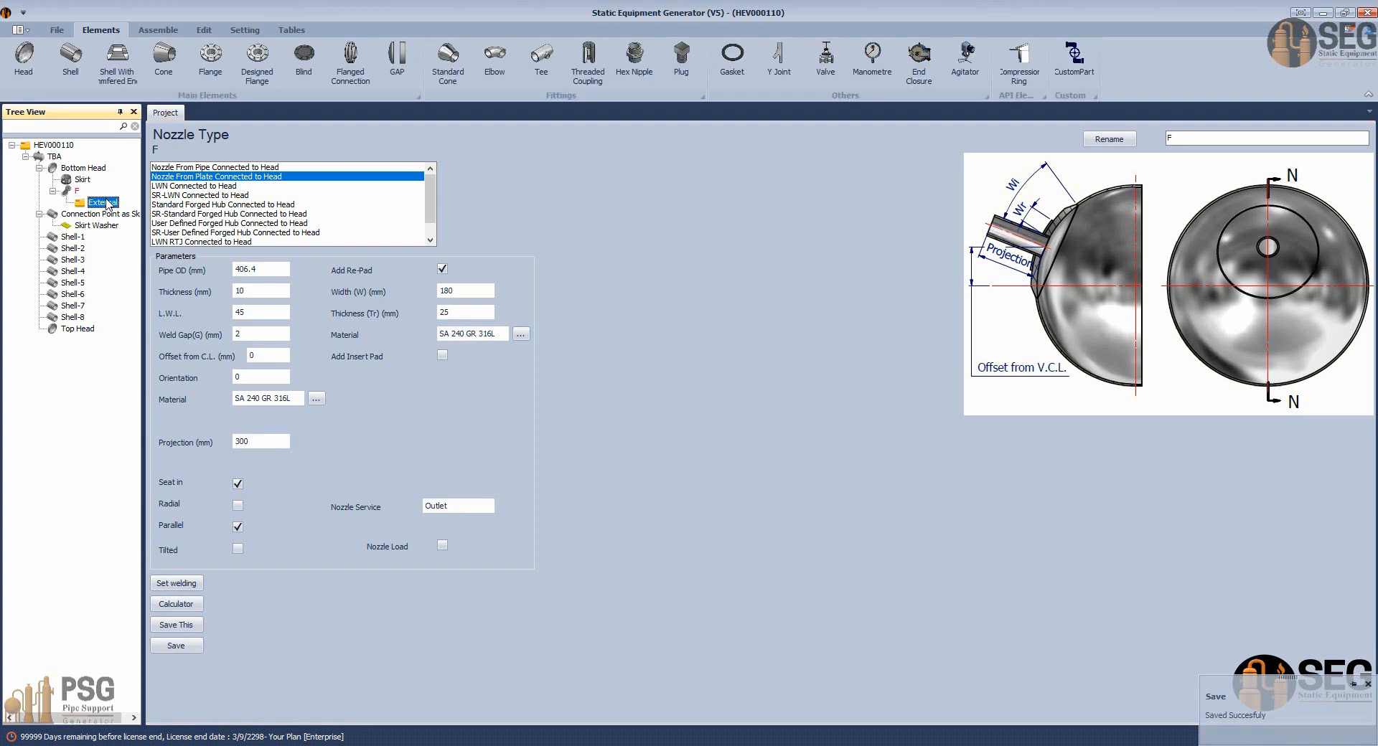
click(966, 745)
click(783, 702)
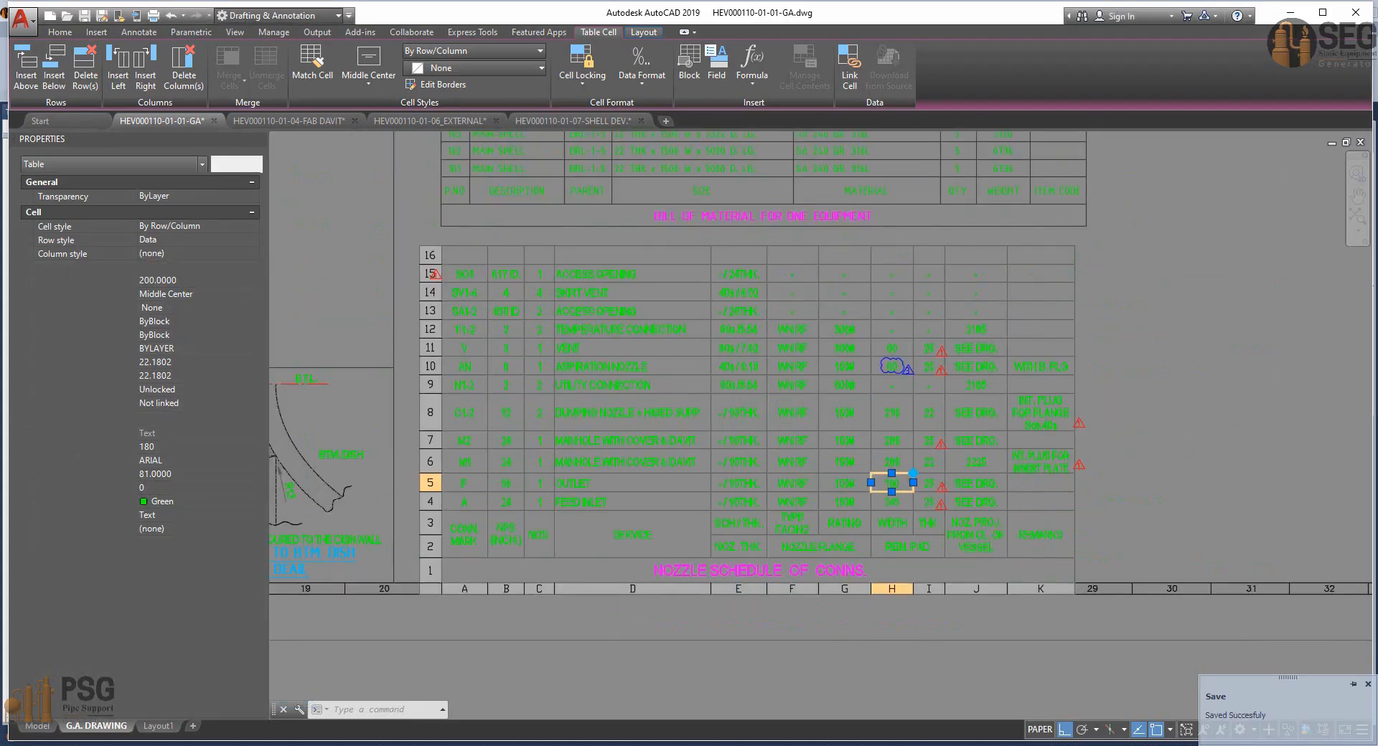
scroll(755, 531, down, 2)
middle_drag(755, 530, 1175, 517)
middle_drag(725, 547, 948, 692)
scroll(475, 465, up, 4)
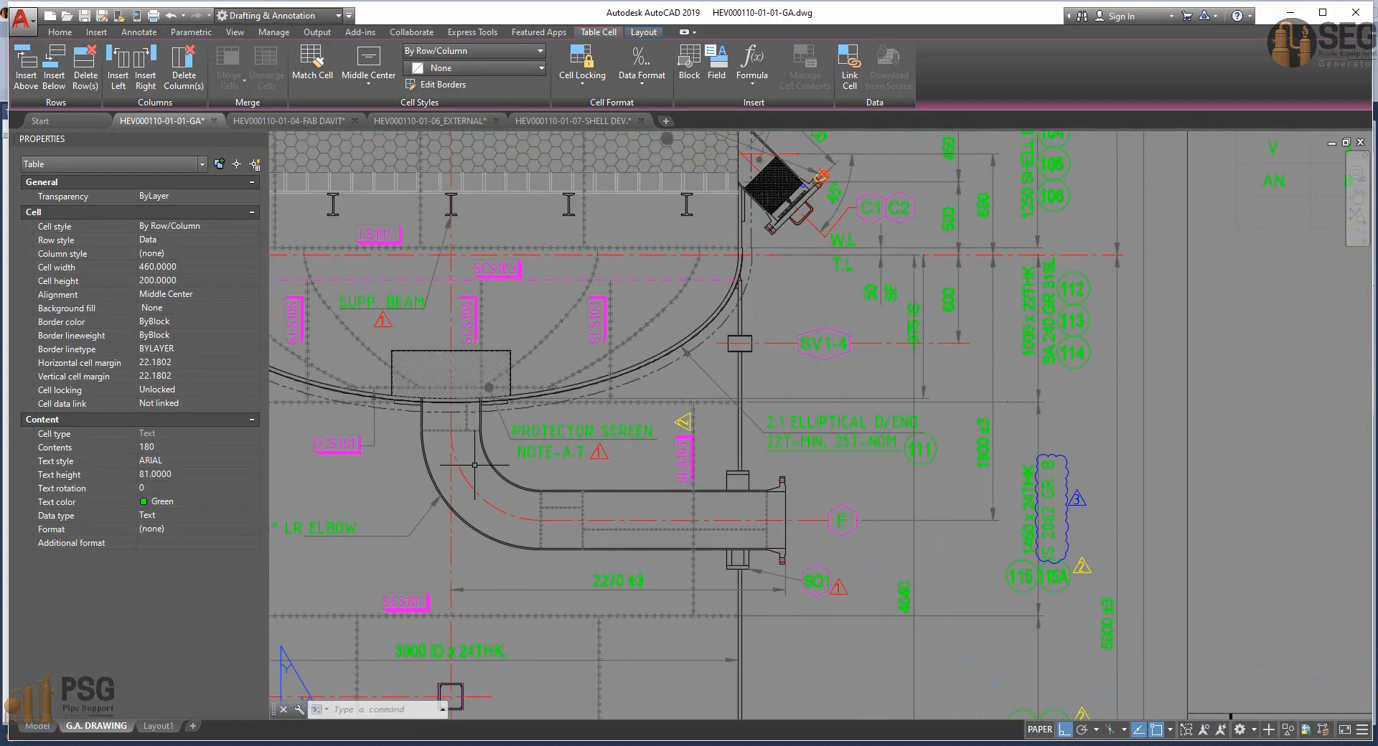
middle_drag(475, 465, 467, 465)
key(Escape)
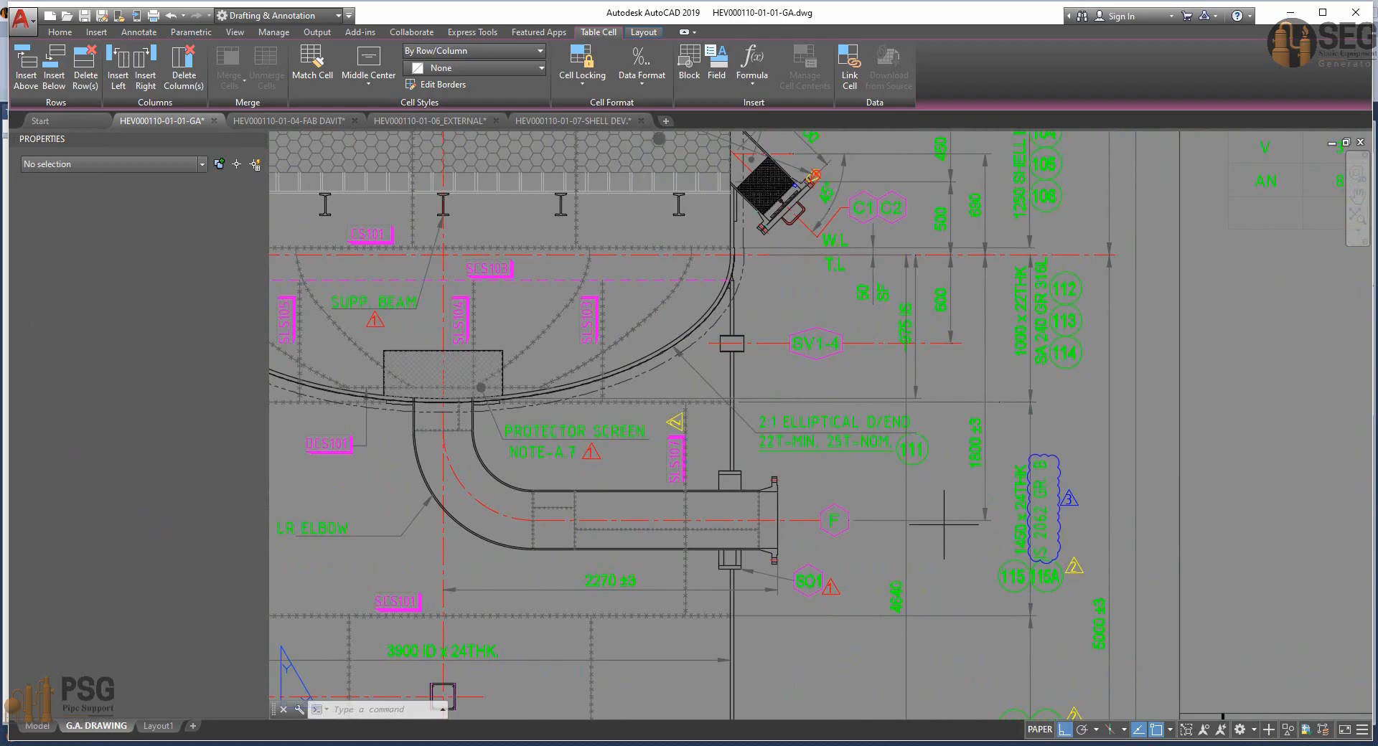
click(944, 524)
click(914, 503)
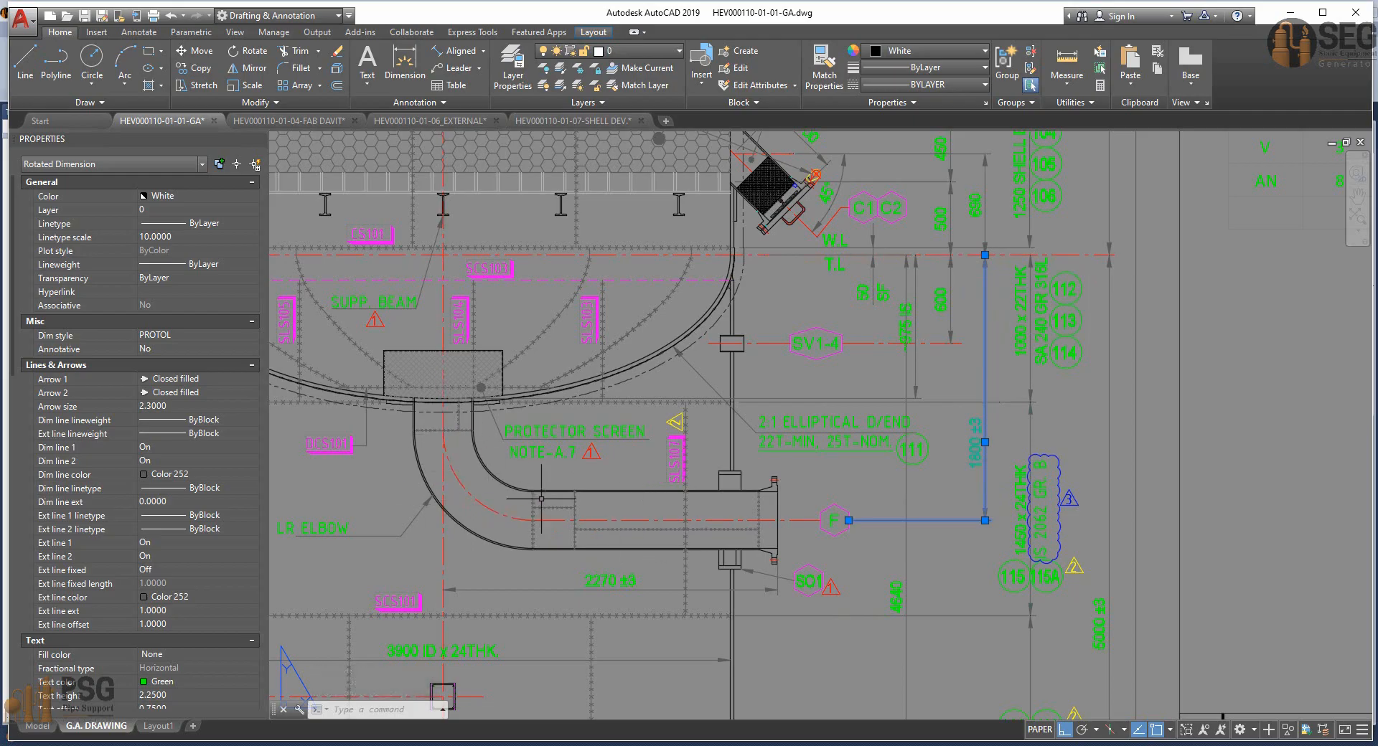
Return to Static Equipment Generator and add an elbow named F-Elbow to nozzle F's External branch.
click(905, 744)
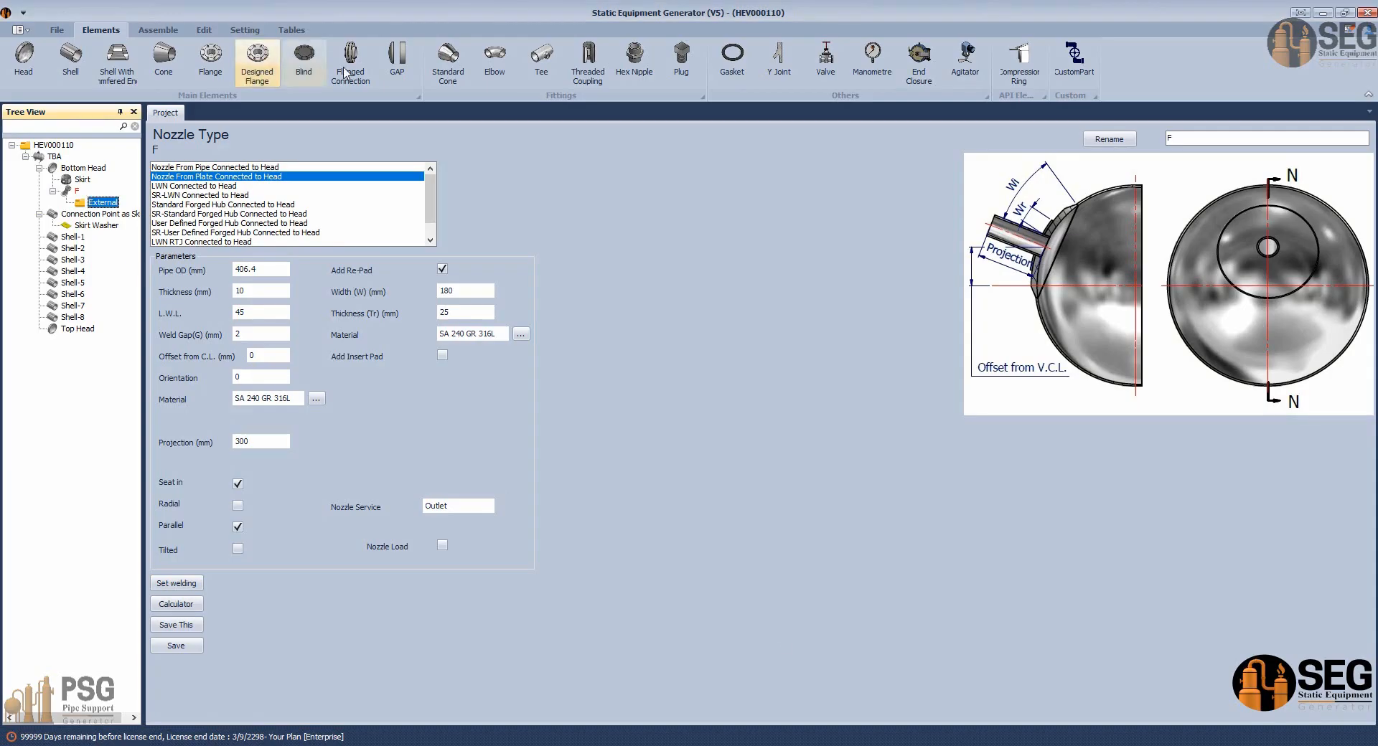
click(492, 71)
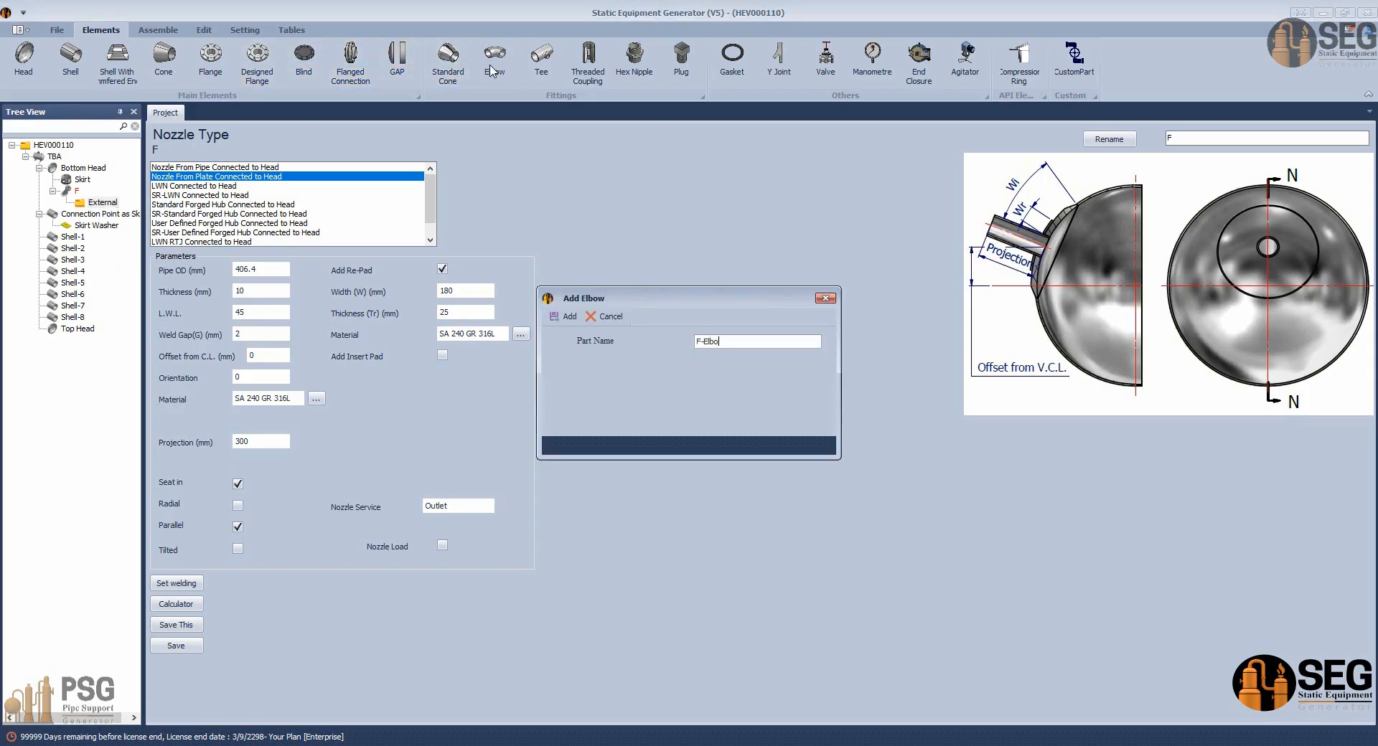
text(F-Elbow)
key(Return)
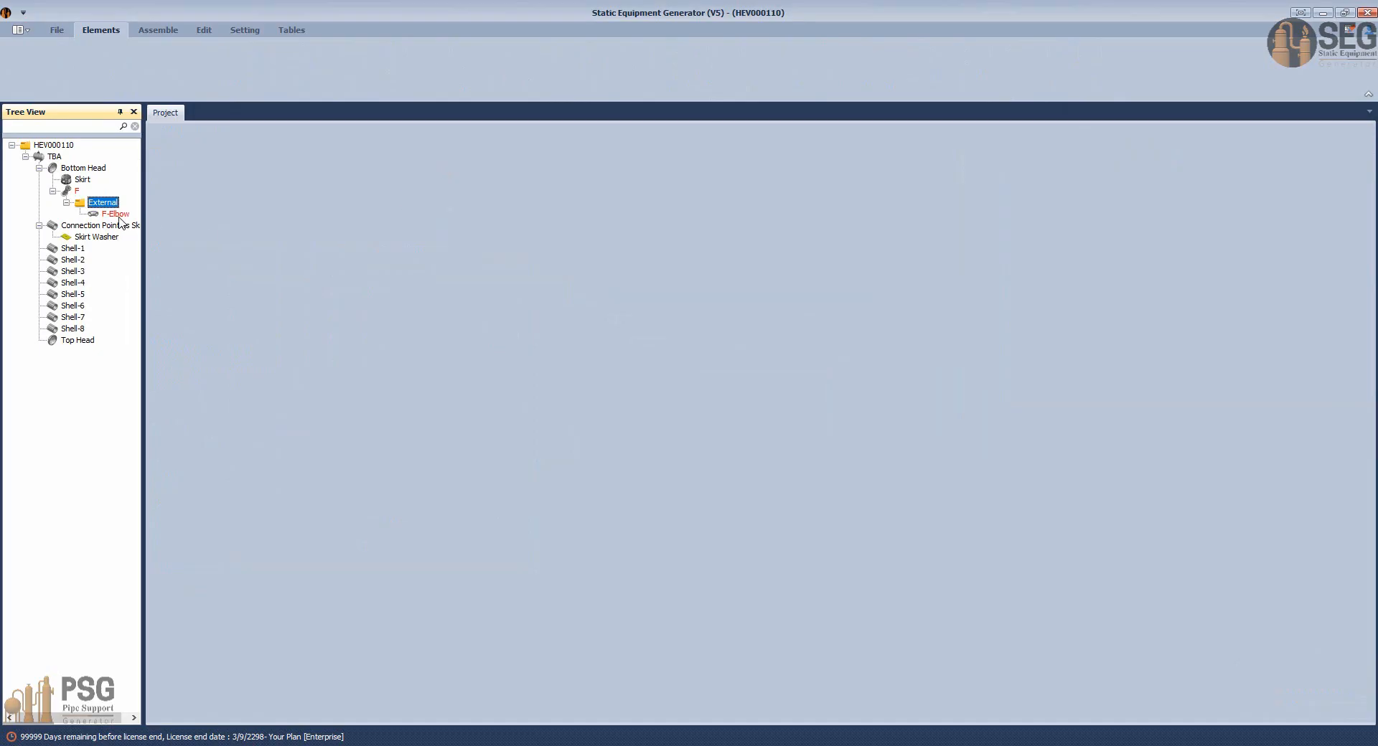
Define F-Elbow as an Elbow 90 LR, size 16, with a user-defined thickness of 10 mm, and save it.
click(116, 215)
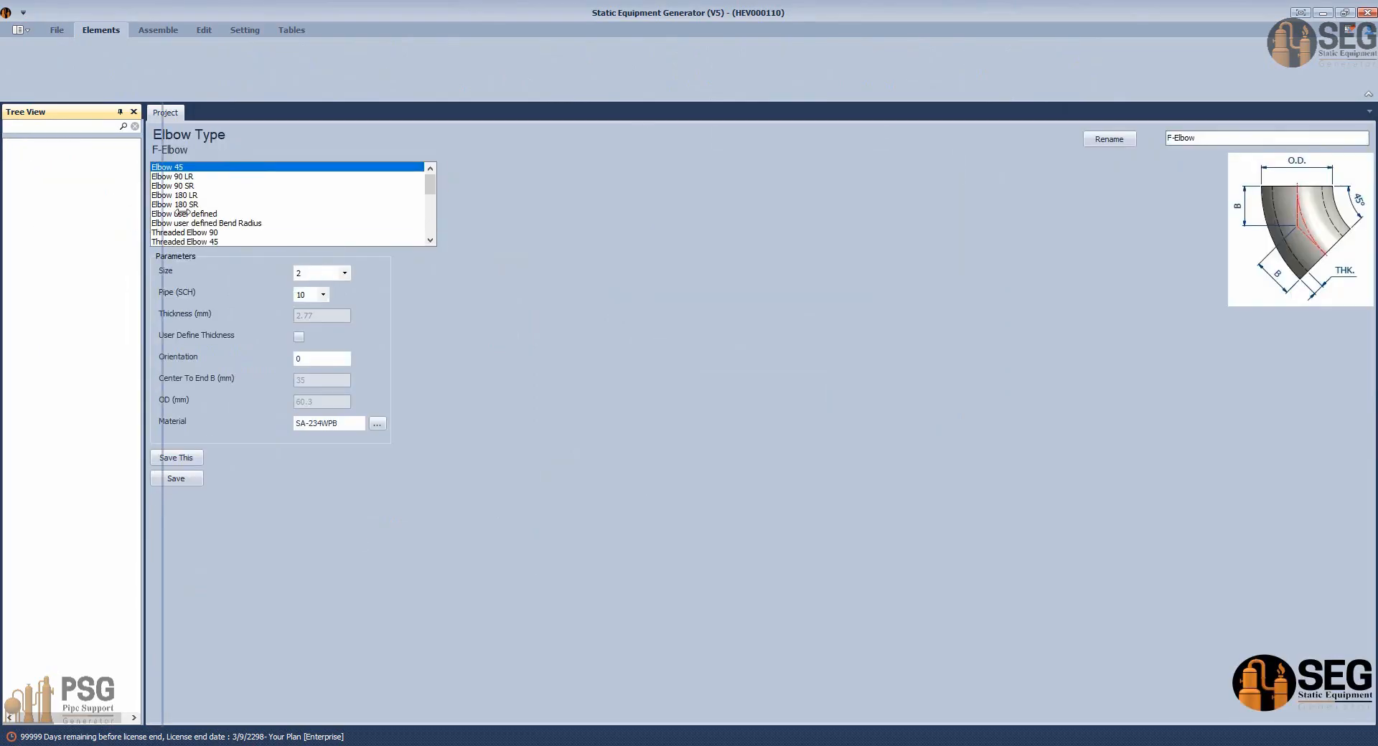
click(198, 178)
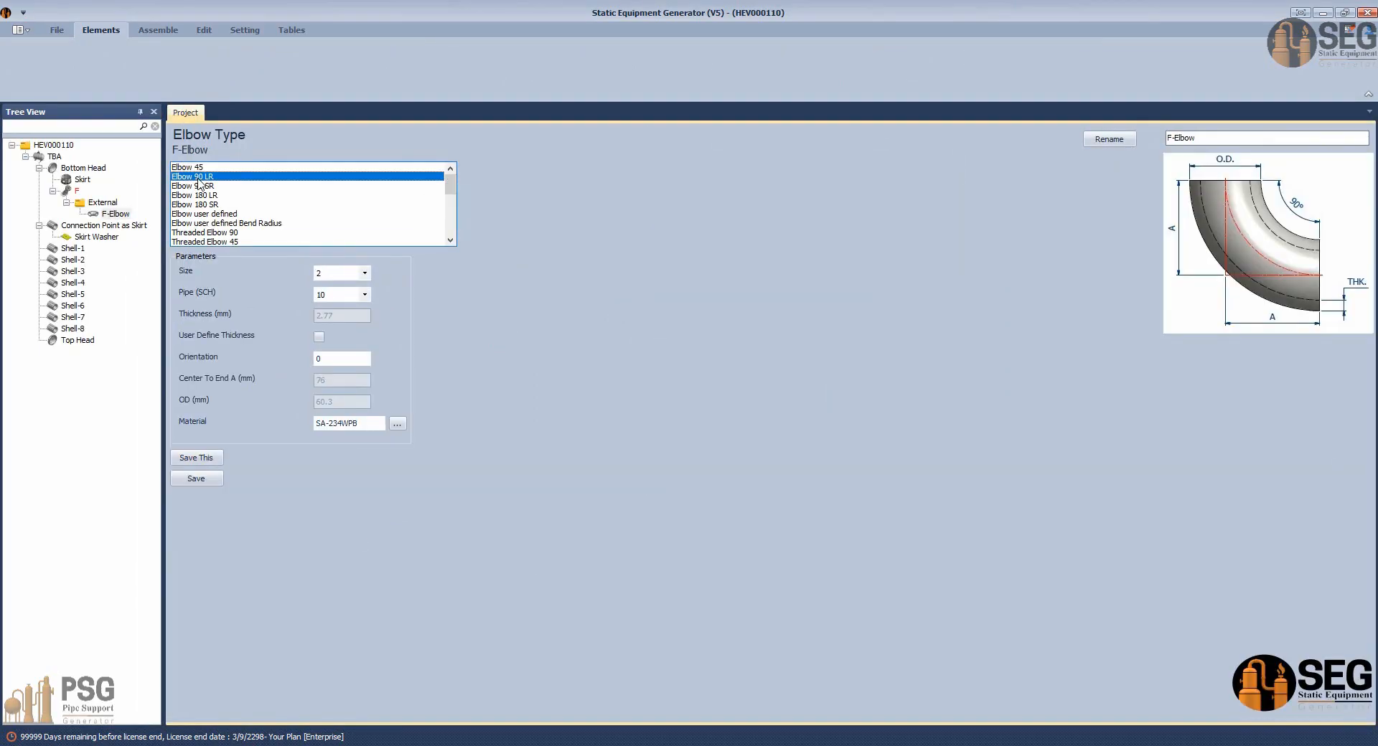
click(359, 273)
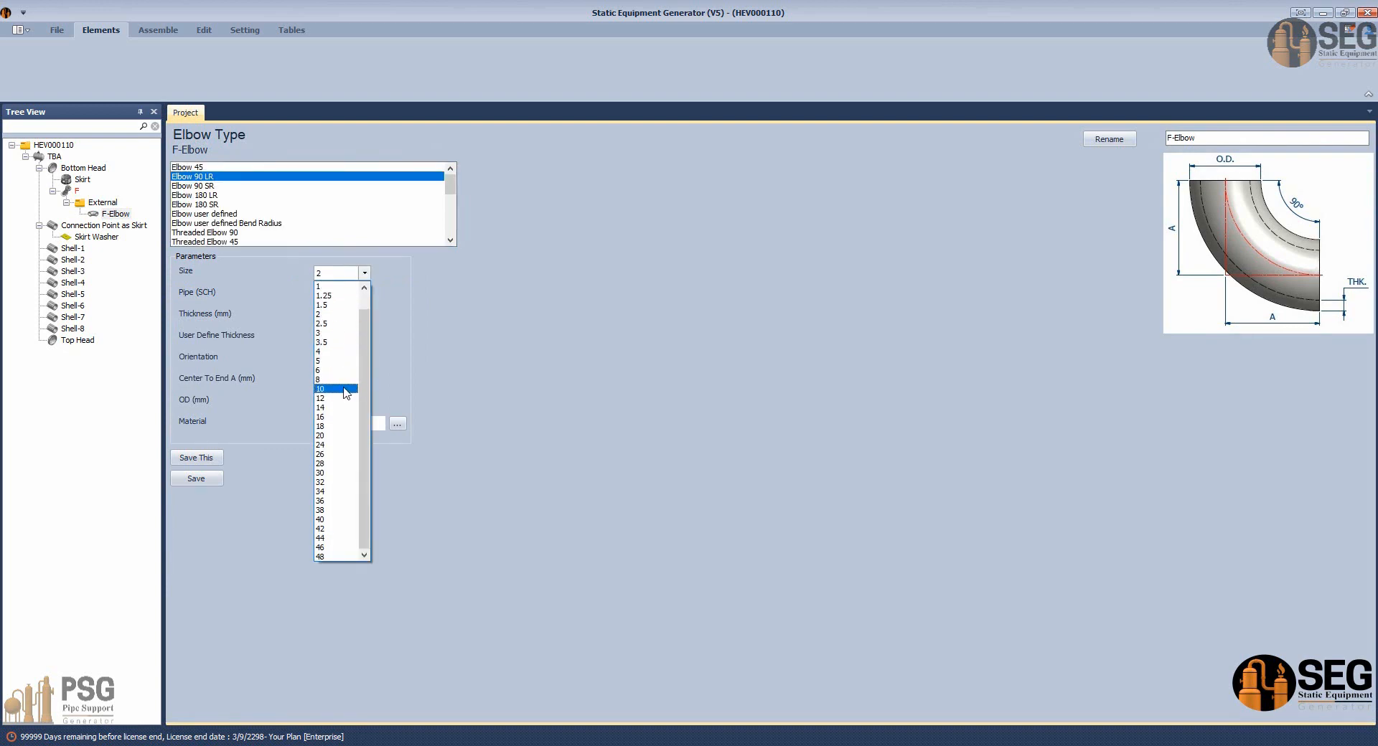
click(341, 416)
click(319, 337)
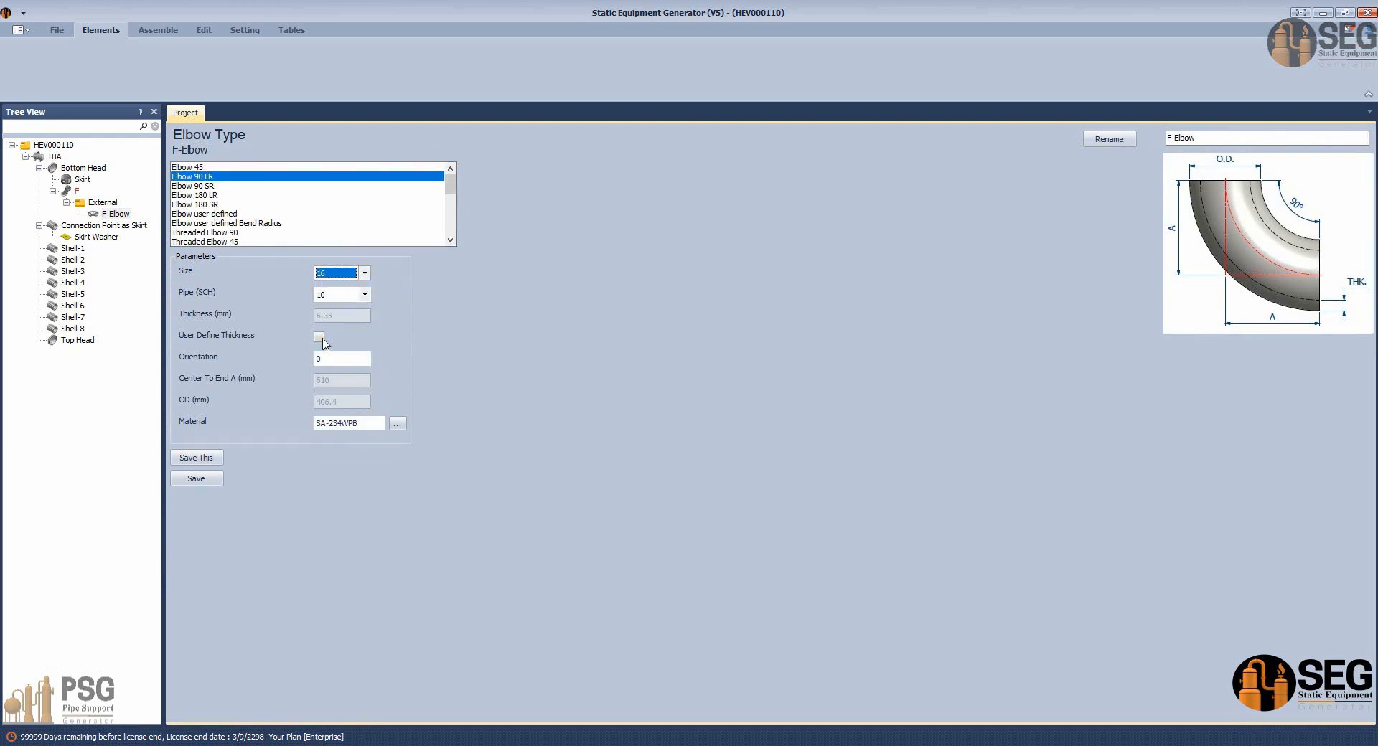
click(352, 316)
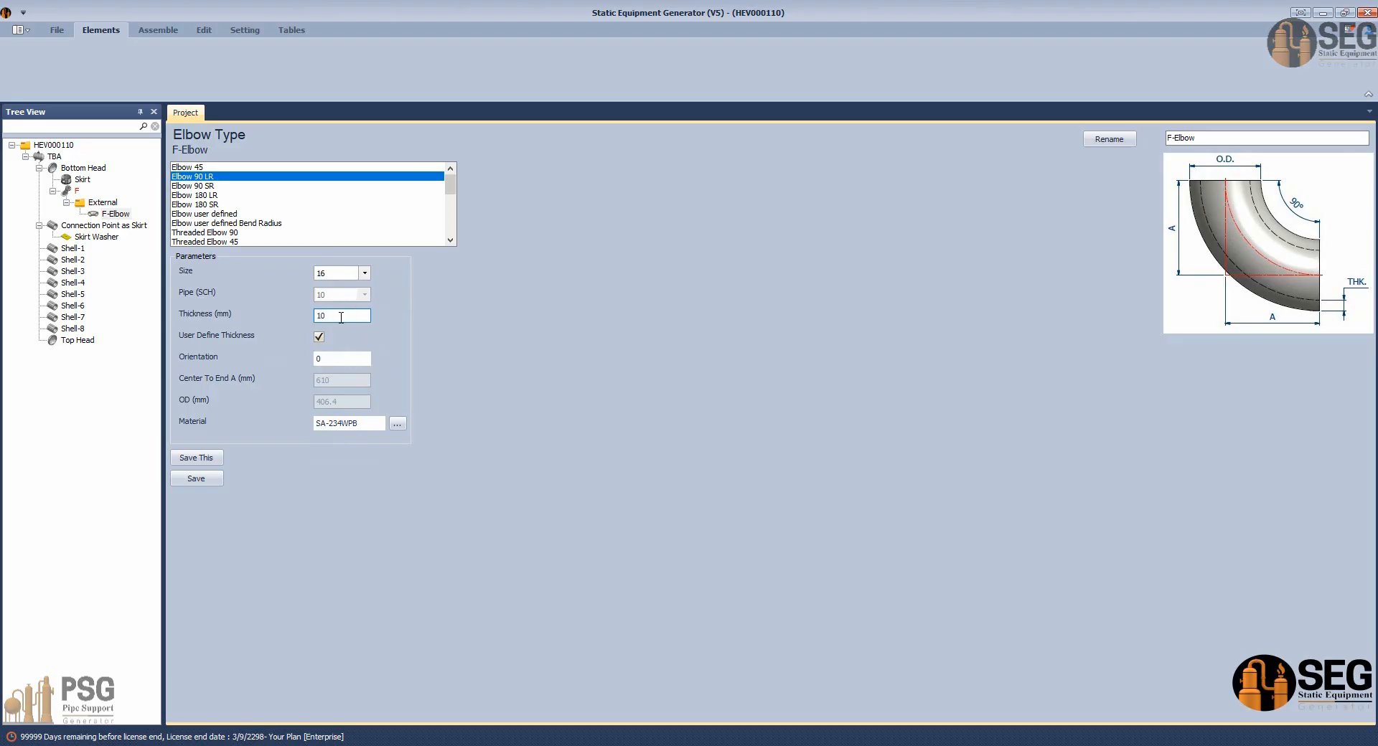
click(341, 358)
click(209, 479)
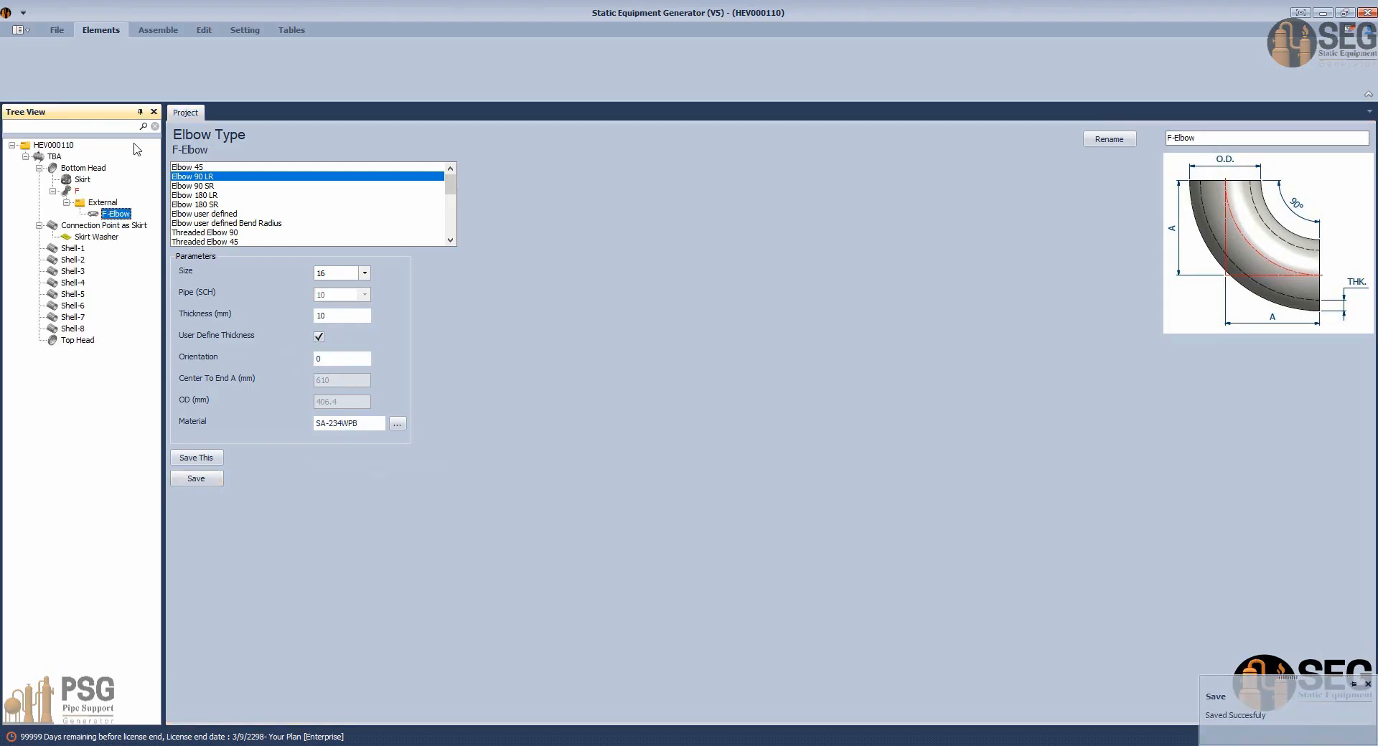
In nozzle F's projection calculator, set the projection from V.C.L. to 1850 mm per the GA drawing, then calculate and save the nozzle projection.
click(74, 192)
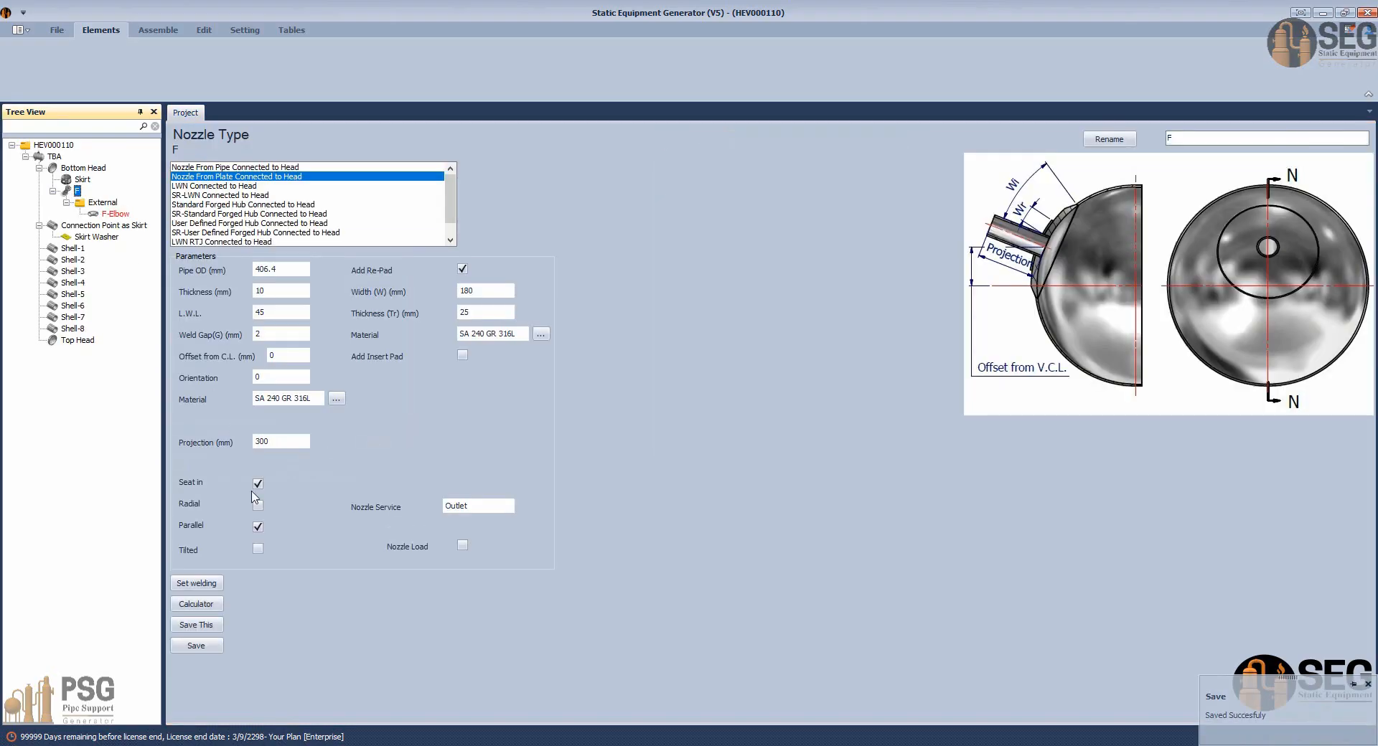
click(210, 605)
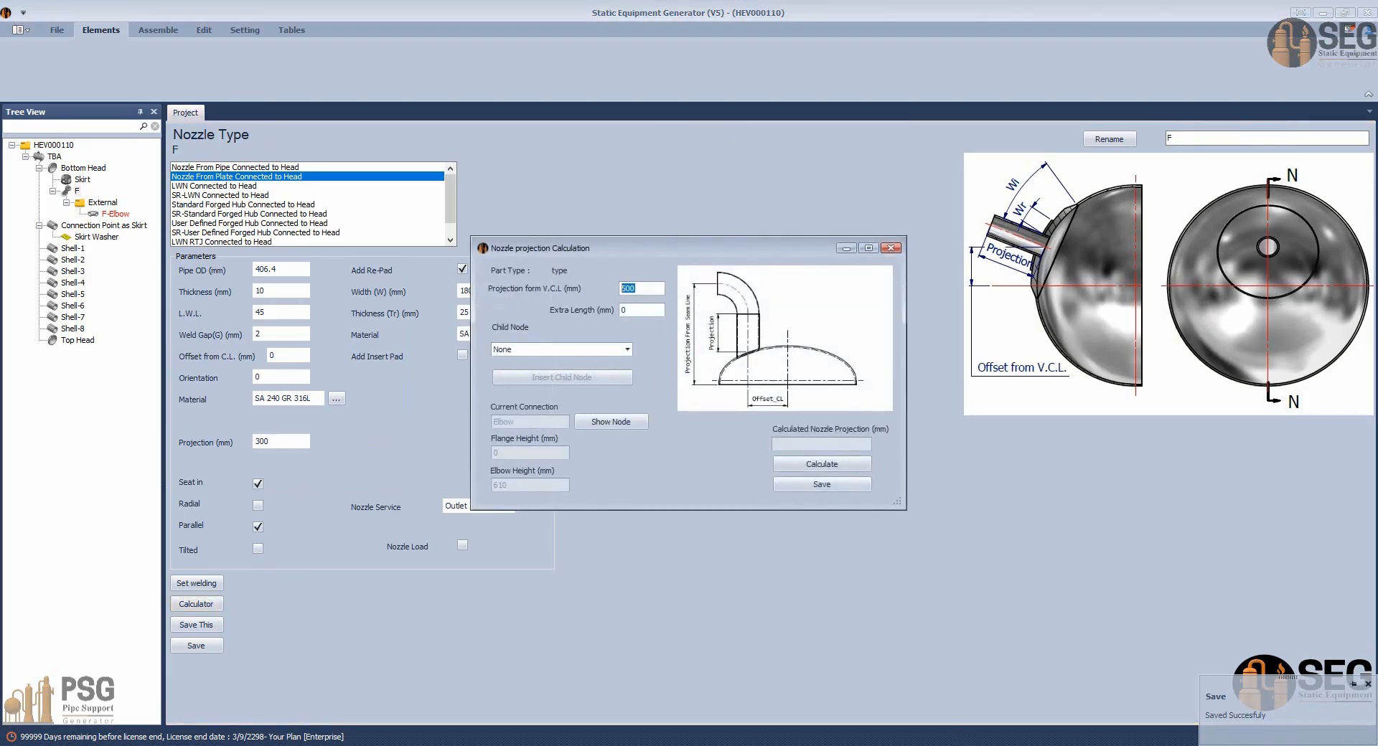
click(883, 692)
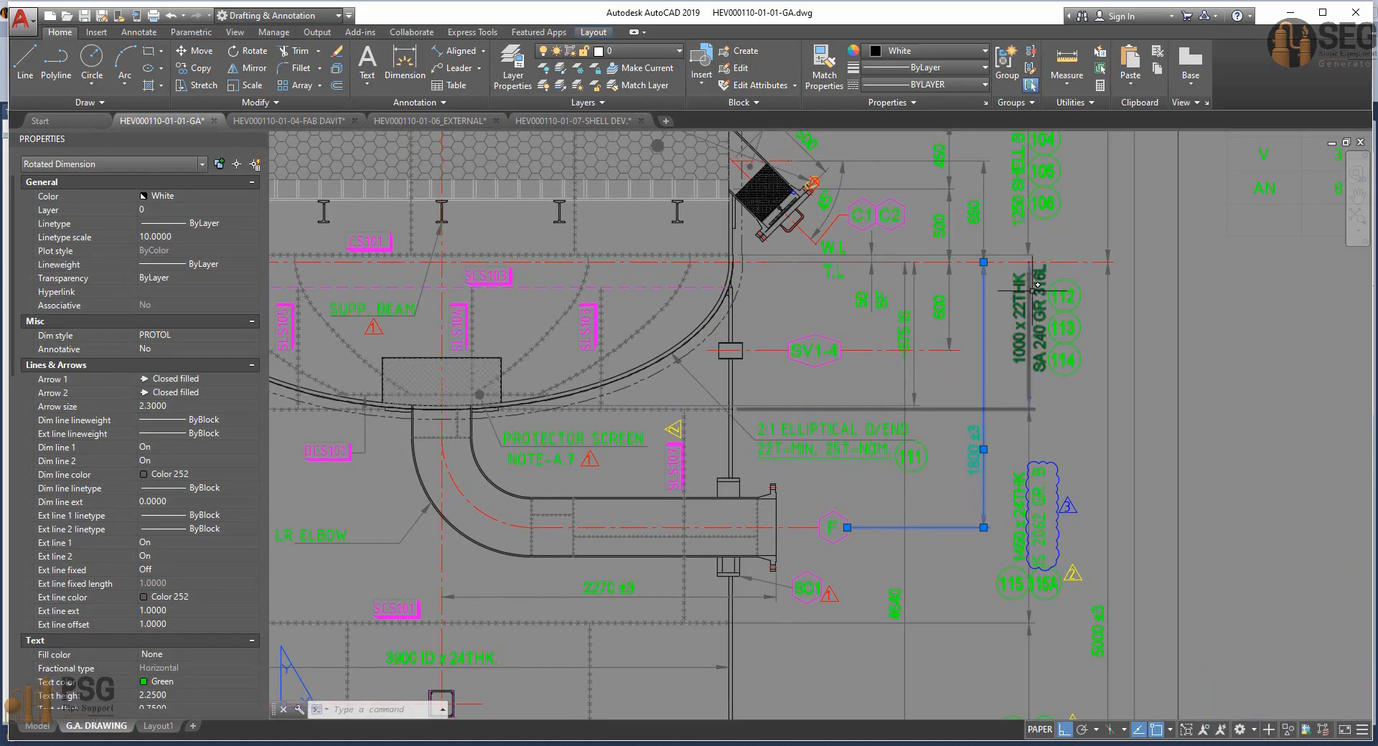
click(1077, 692)
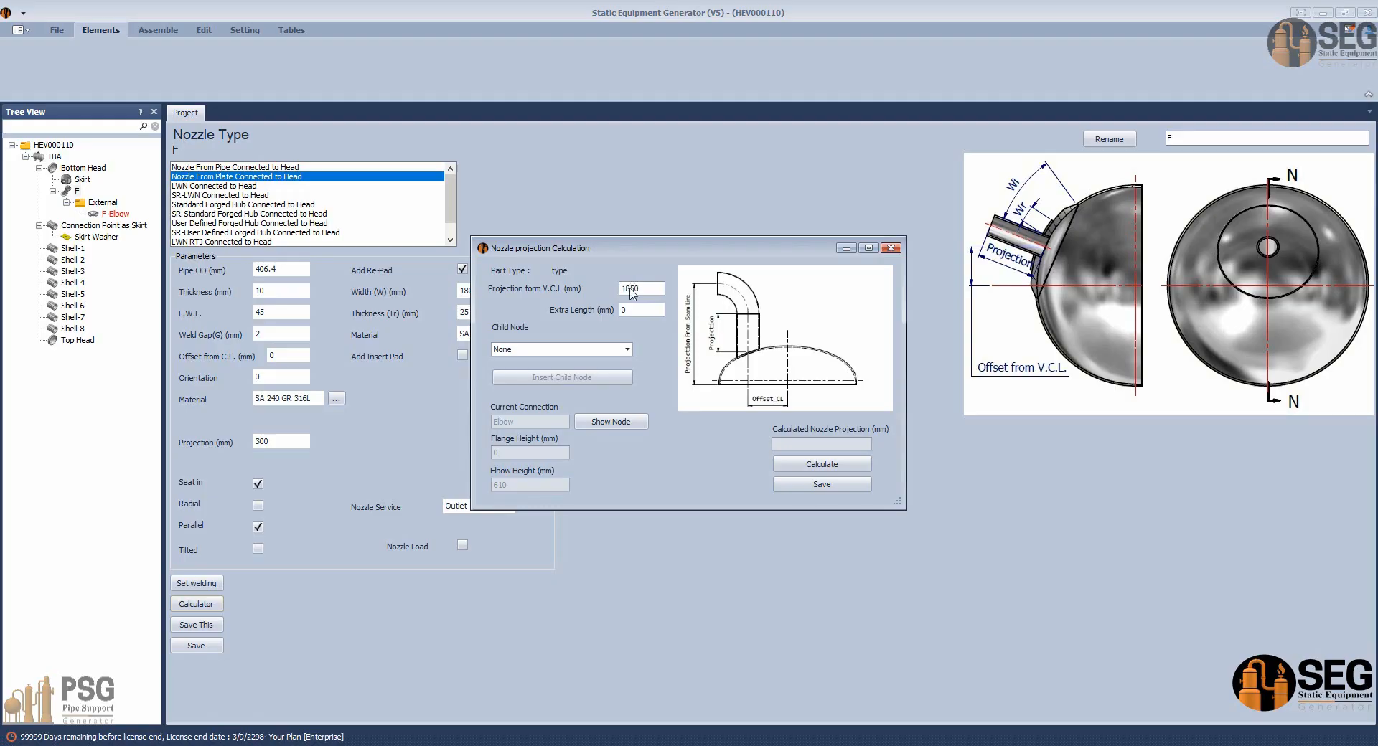
click(816, 467)
click(890, 717)
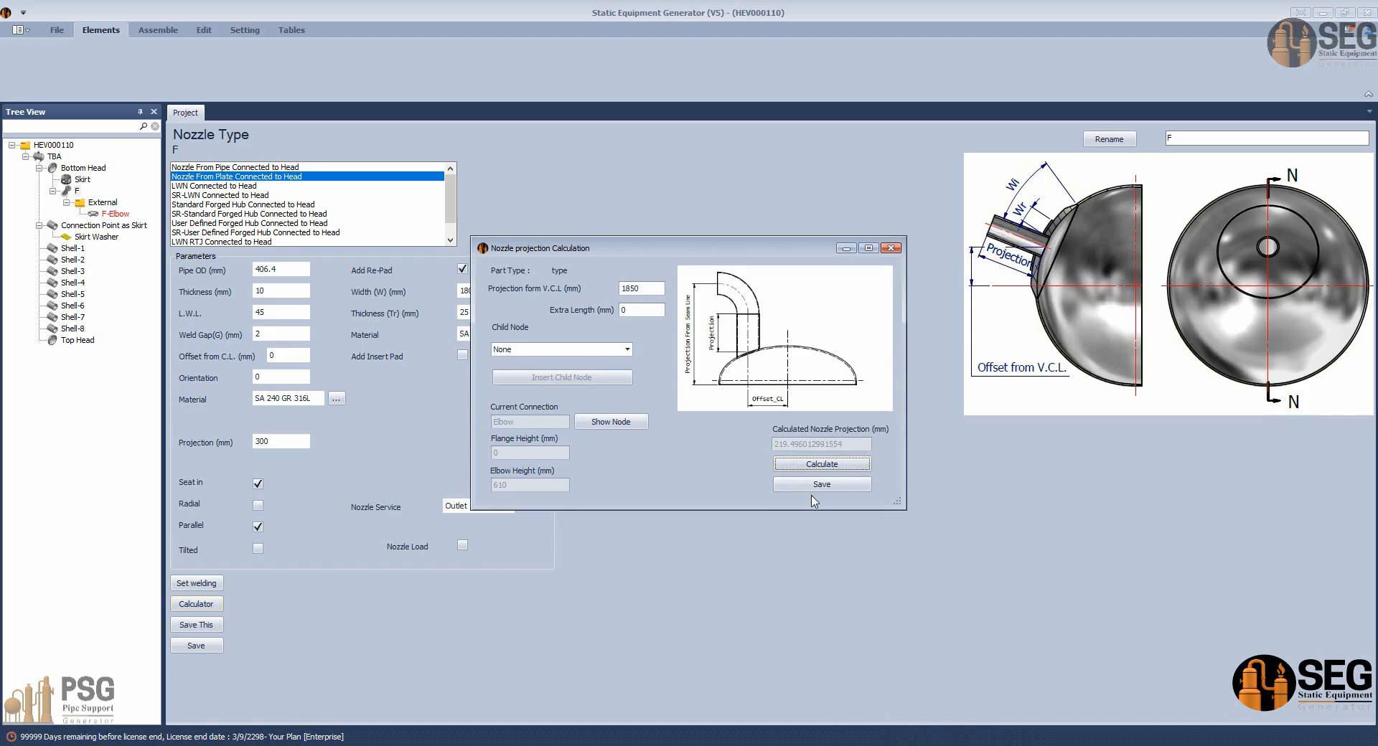
click(819, 486)
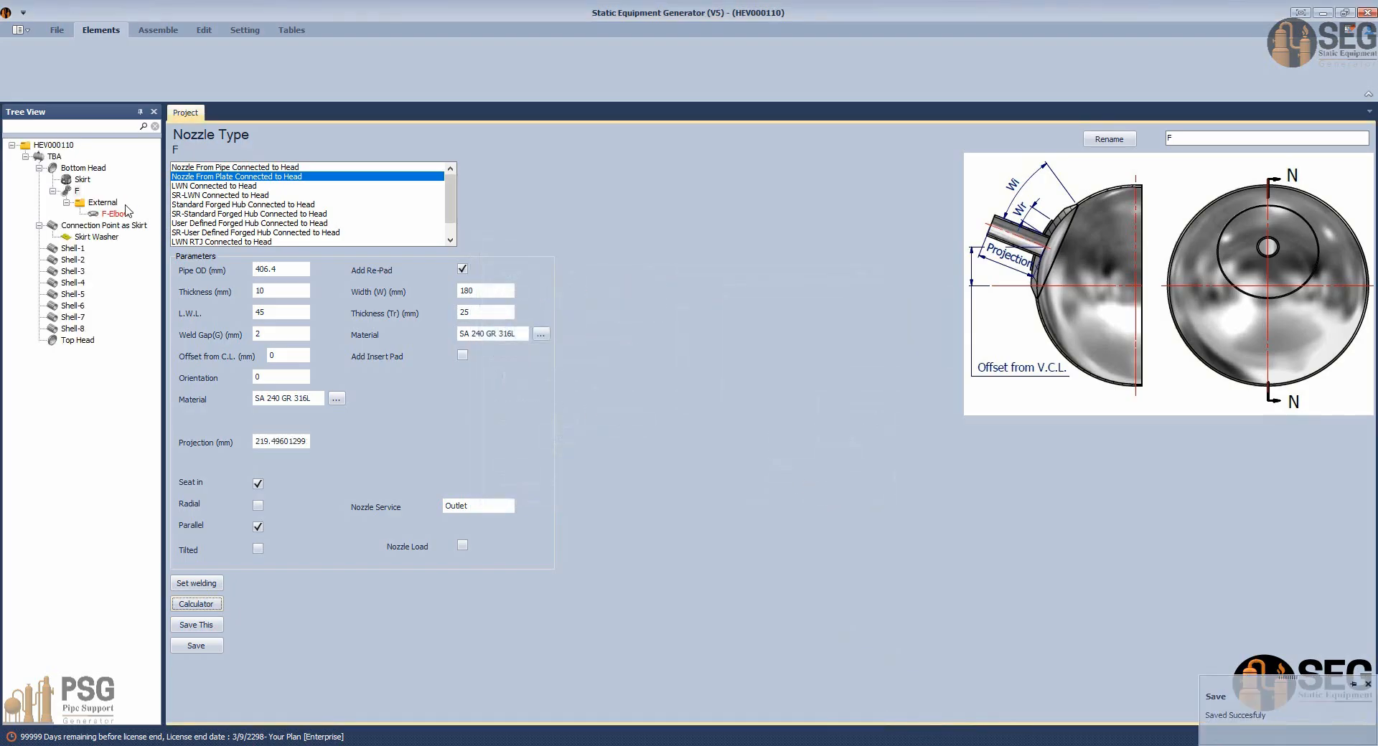
Run the Inventor assembly and inspect nozzle F's re-pad and elbow from below the bottom head.
click(157, 30)
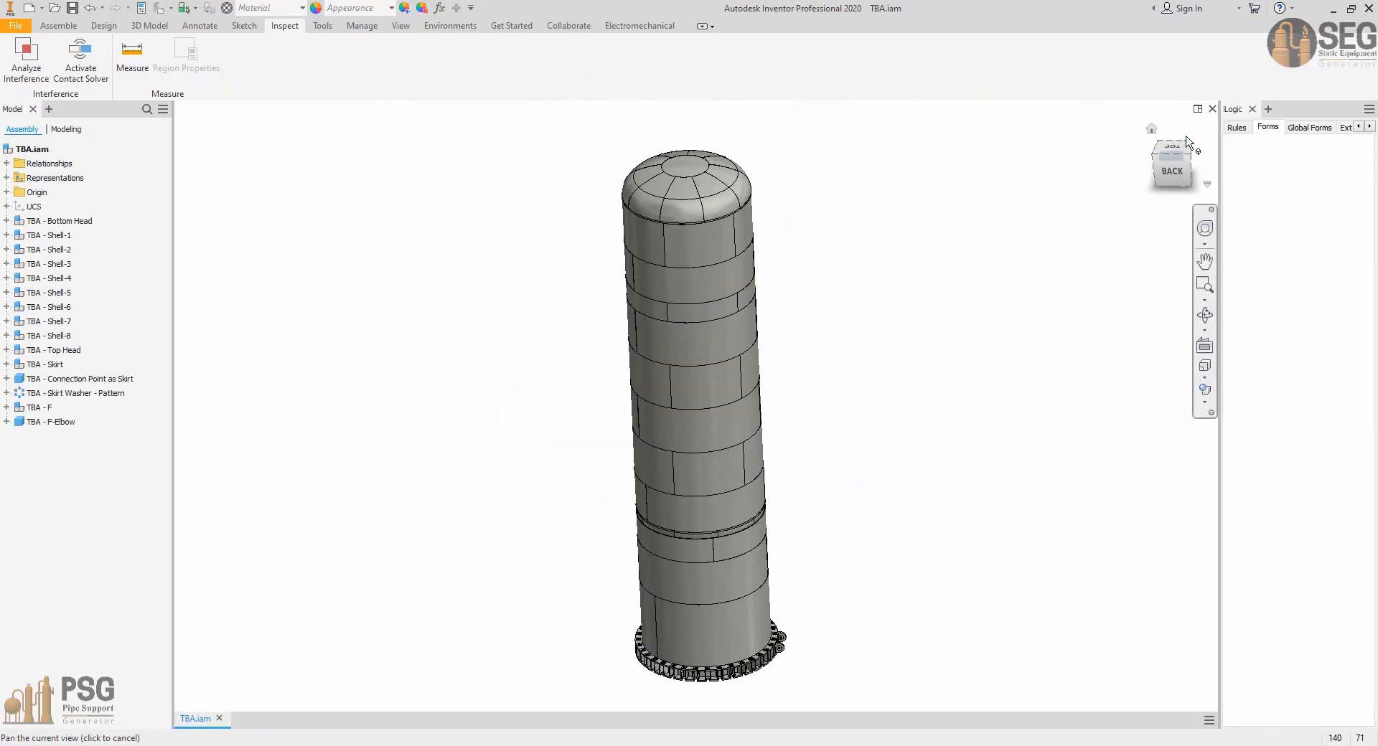
click(1186, 142)
scroll(778, 507, down, 3)
scroll(708, 501, up, 3)
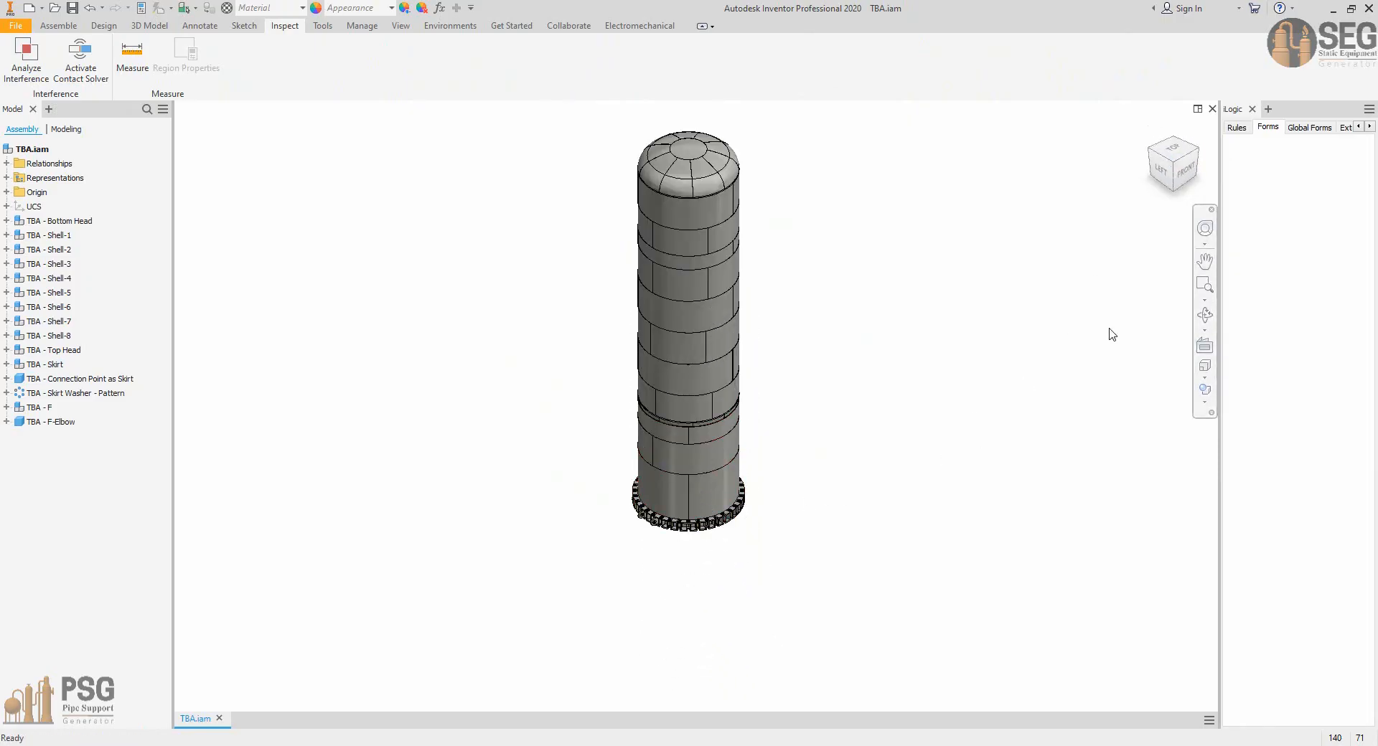
click(1205, 320)
drag(771, 459, 725, 265)
scroll(686, 454, up, 4)
drag(690, 470, 657, 460)
scroll(719, 483, up, 2)
scroll(716, 477, up, 4)
scroll(702, 464, down, 2)
right_click(699, 426)
click(712, 435)
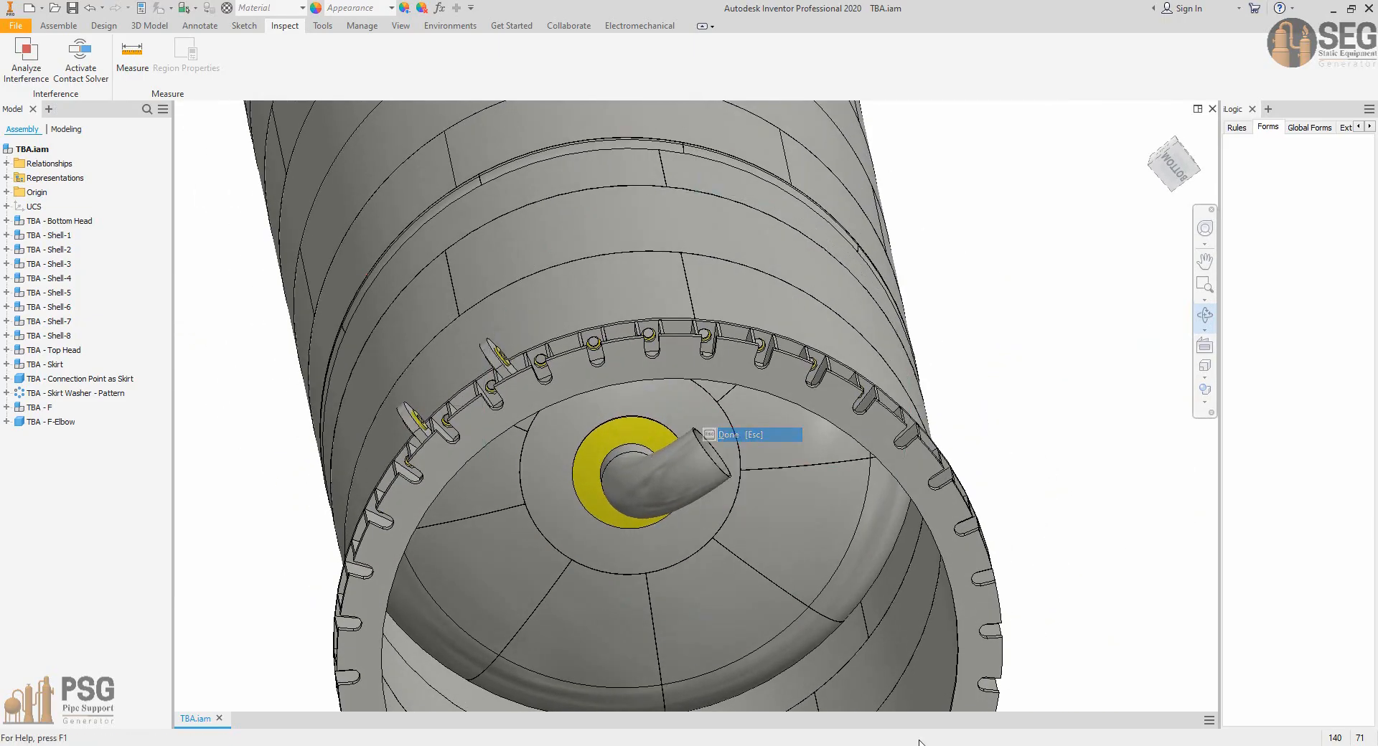
Switch to the GA drawing in AutoCAD and dimension outlet F's short pipe piece from the elbow end to the adjacent weld line.
mouse_move(962, 745)
click(766, 710)
scroll(675, 417, down, 5)
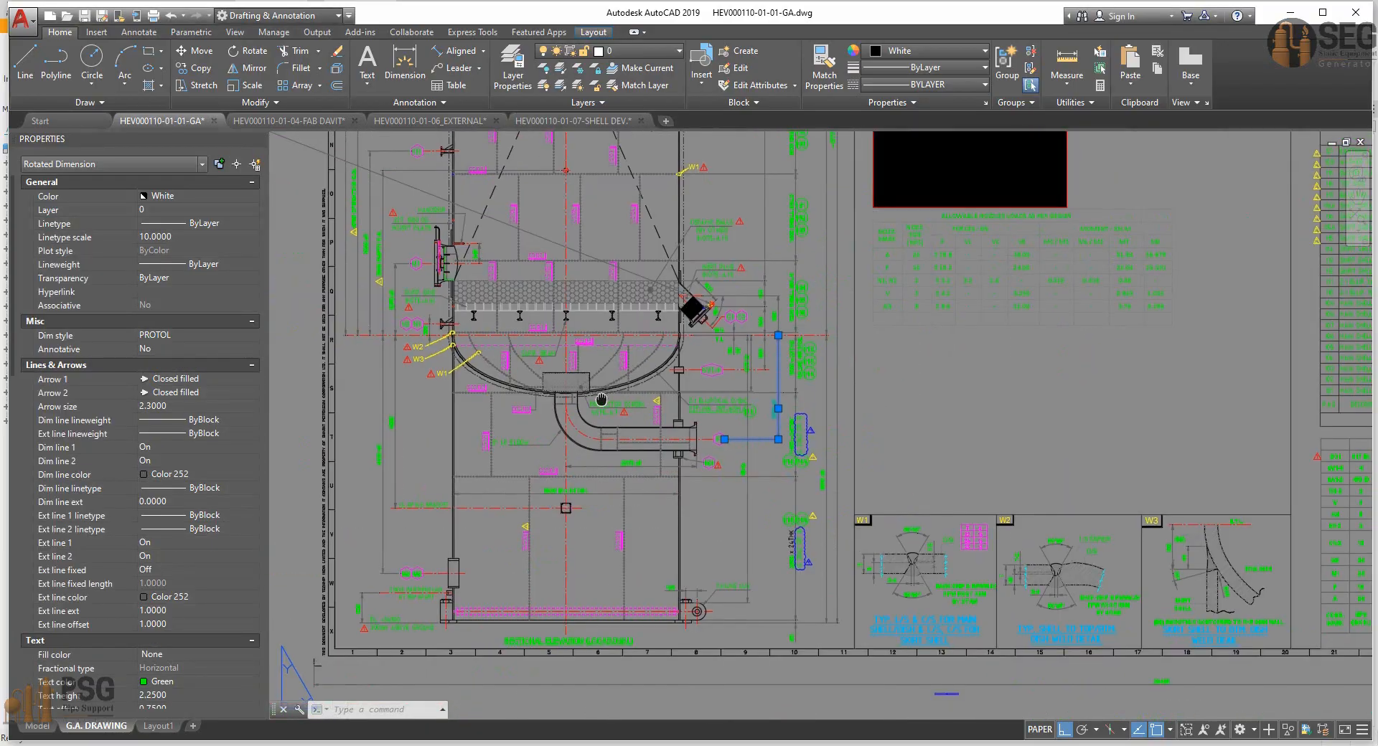
scroll(620, 467, up, 7)
scroll(619, 470, up, 4)
scroll(707, 462, down, 1)
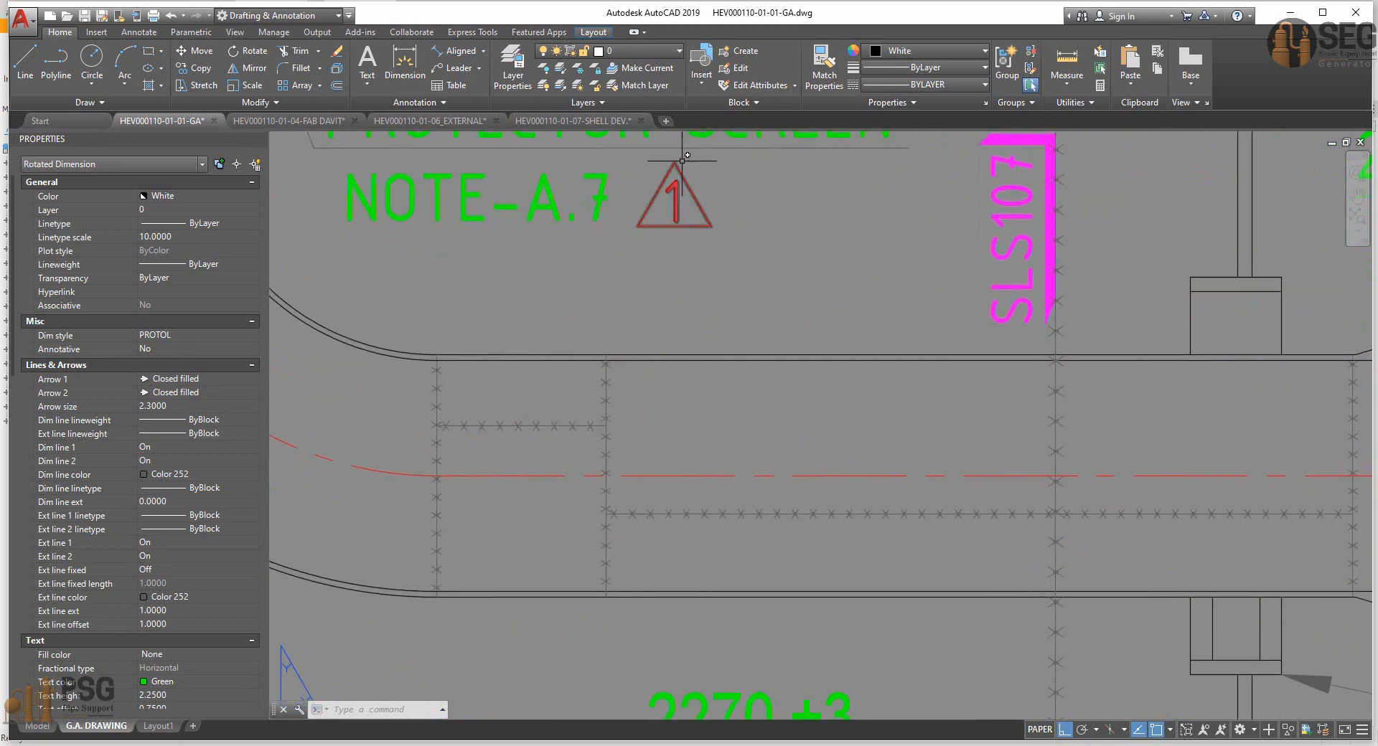
click(405, 61)
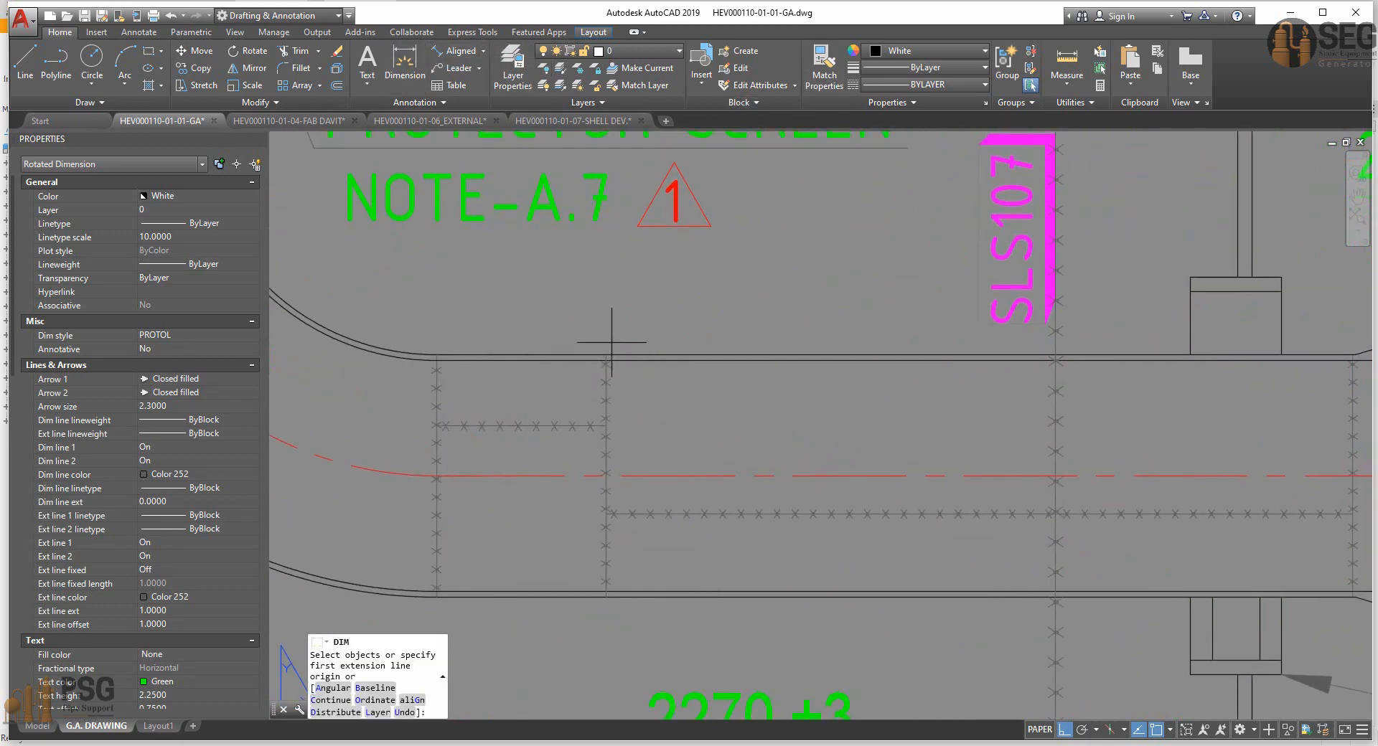
click(601, 352)
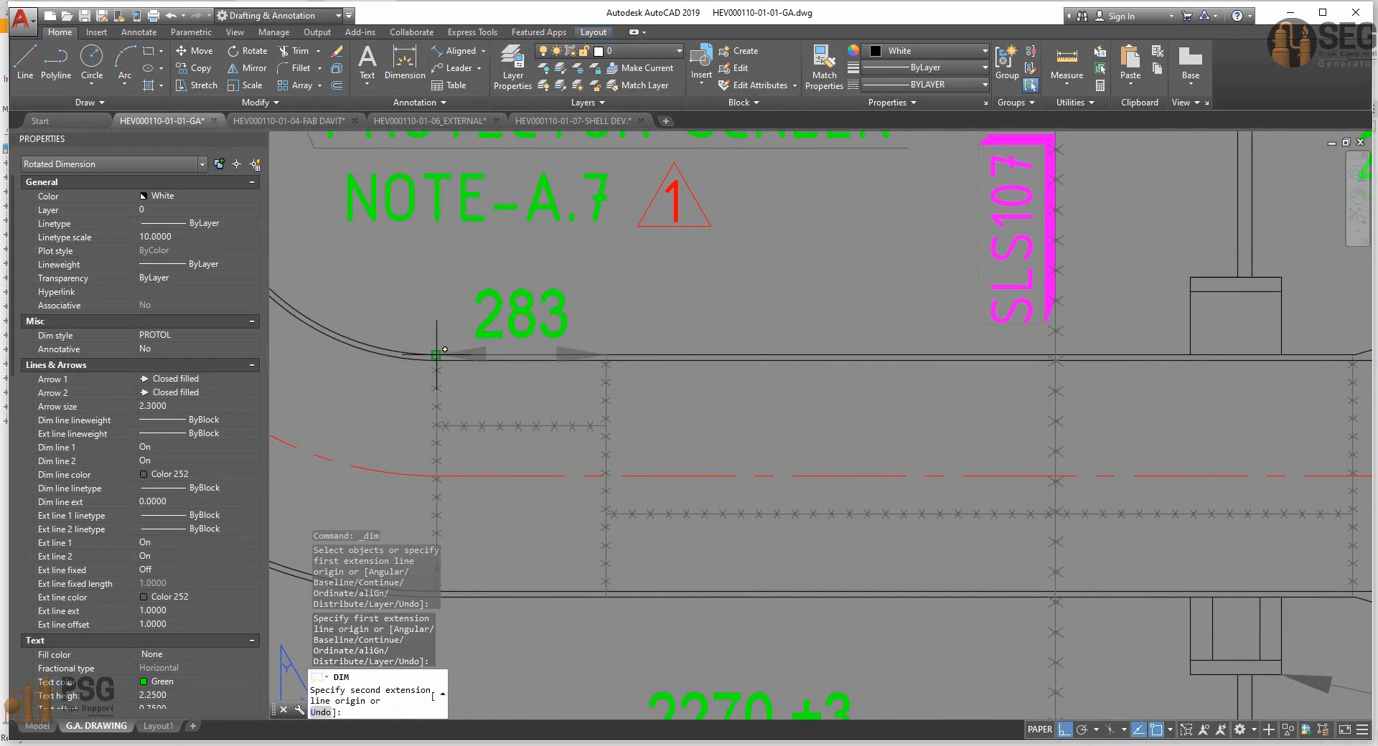
click(465, 327)
Dimension outlet F's long pipe piece from that weld line to the weld end of the flange.
scroll(466, 345, down, 2)
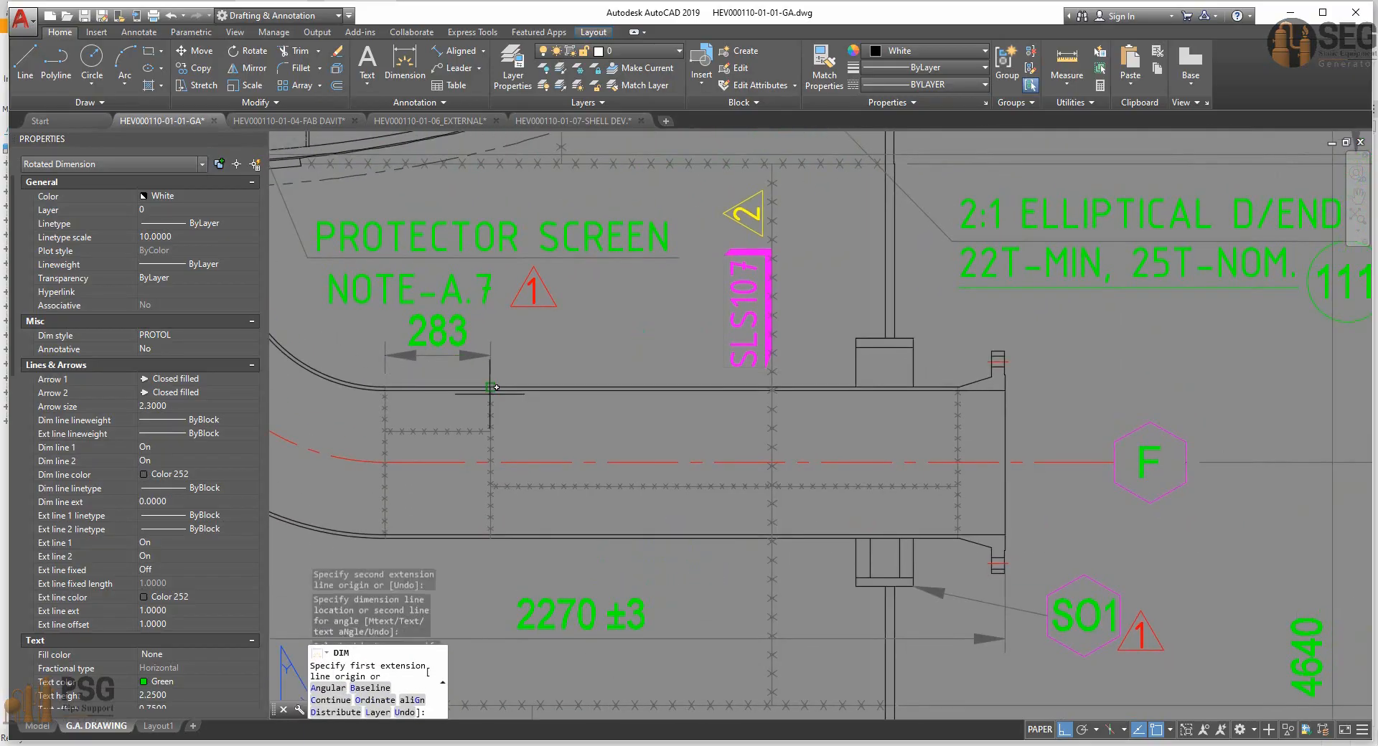
scroll(500, 391, up, 3)
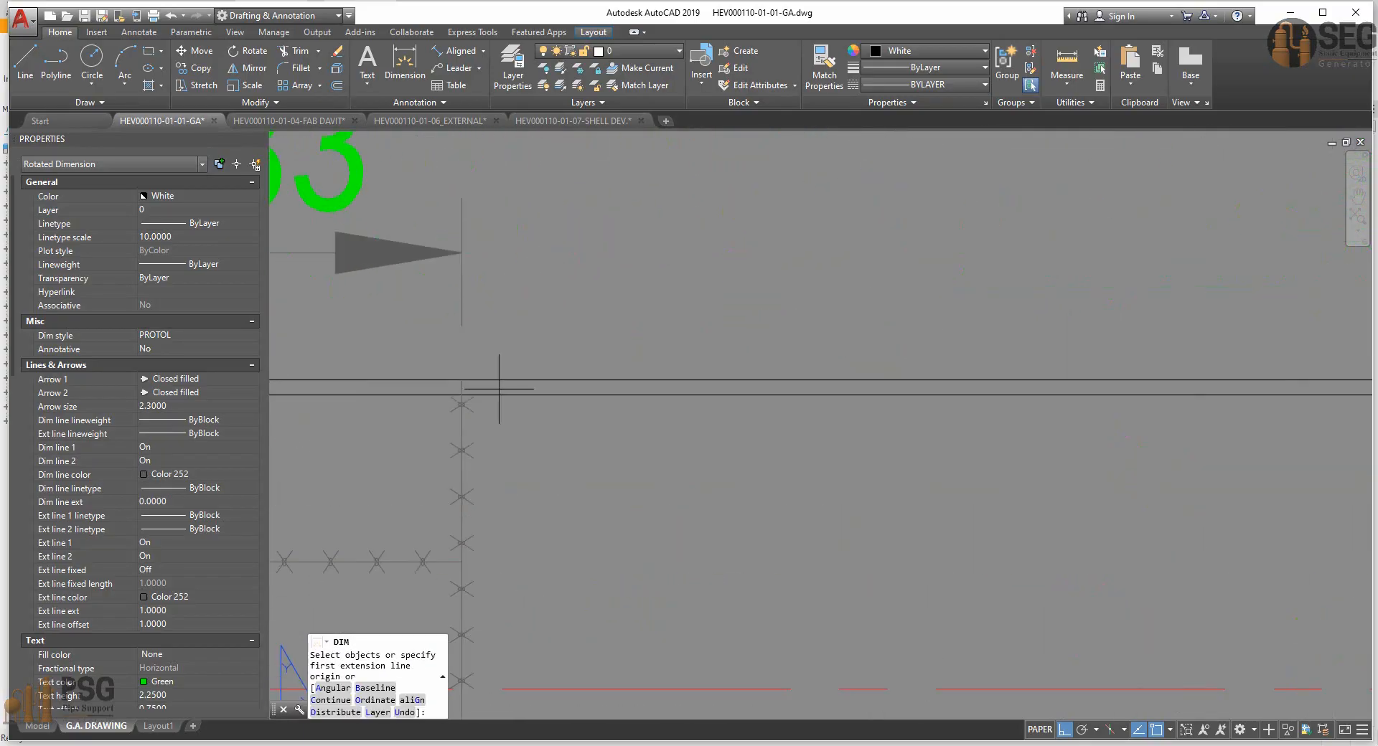
click(461, 382)
scroll(476, 378, down, 2)
scroll(816, 353, up, 3)
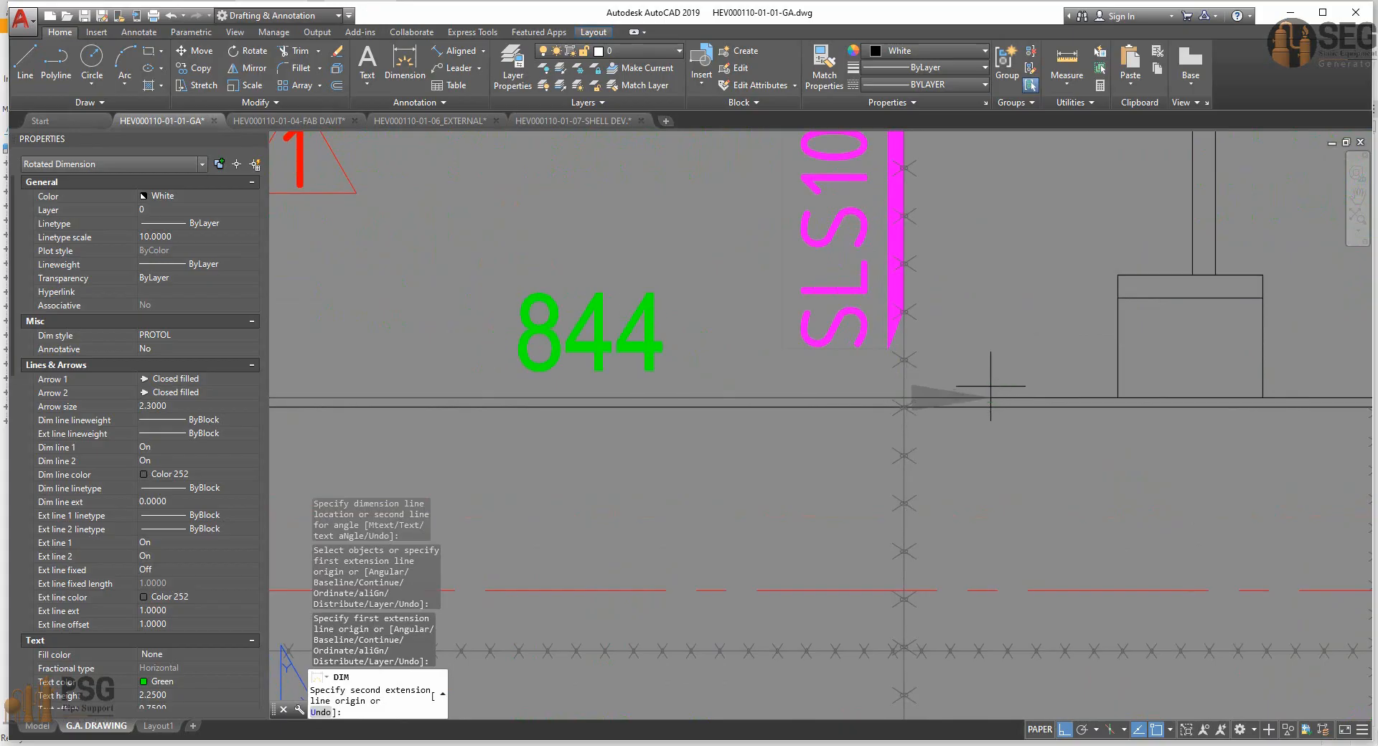
scroll(883, 382, down, 3)
scroll(1077, 381, up, 3)
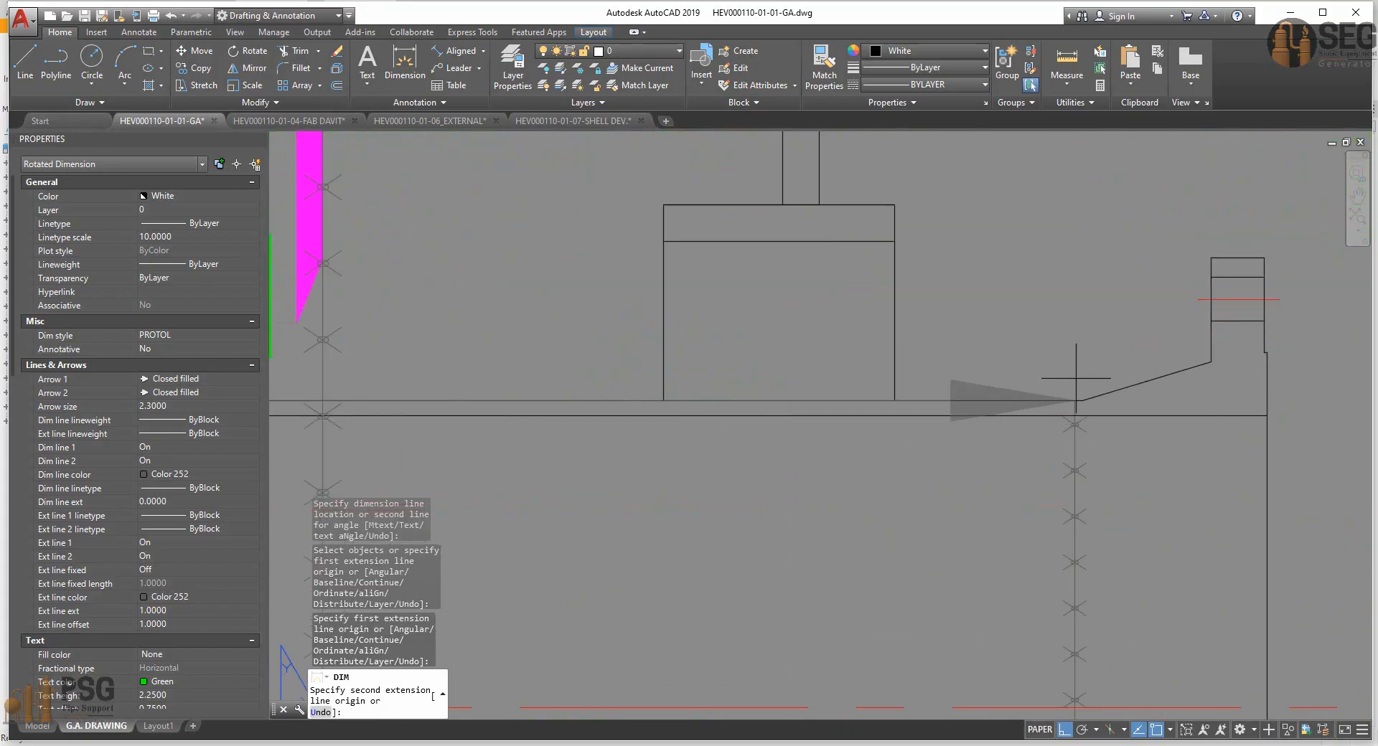
click(1075, 400)
scroll(1074, 400, down, 3)
click(678, 351)
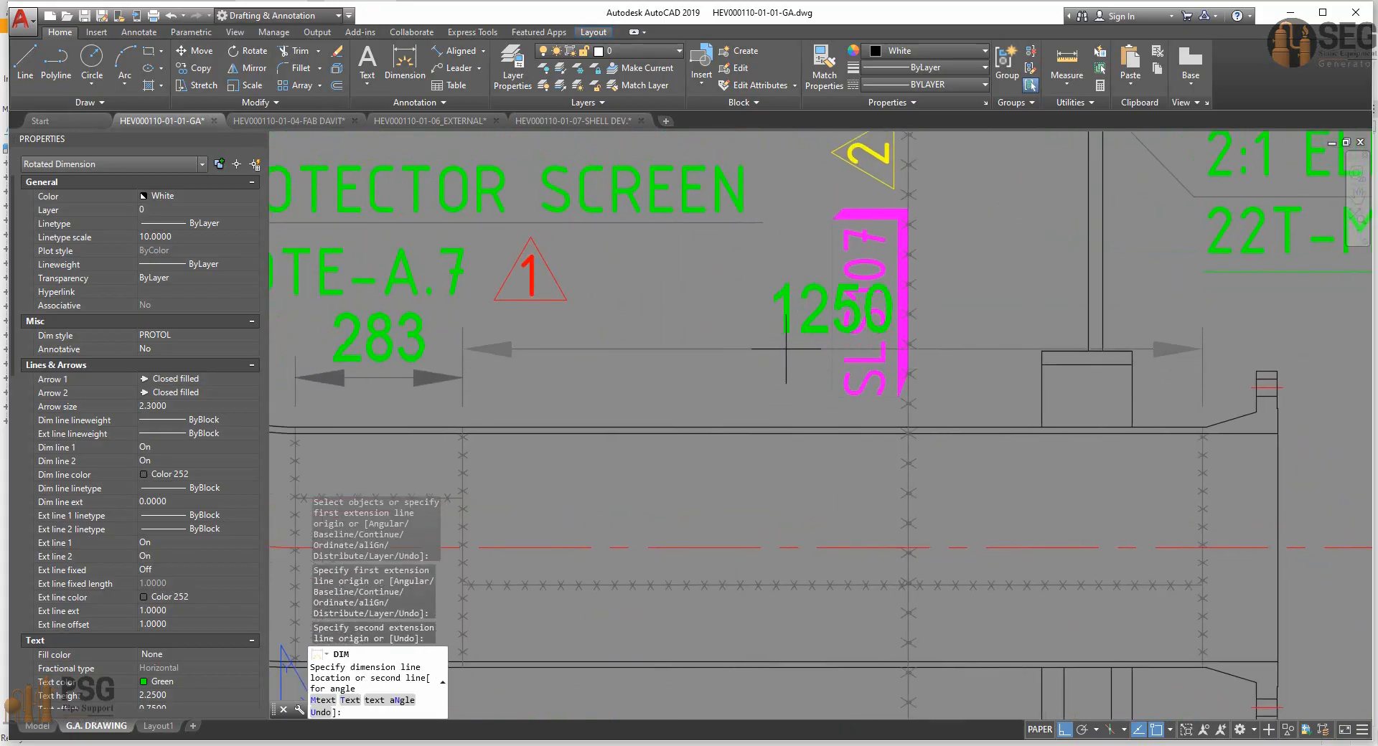
scroll(678, 352, down, 3)
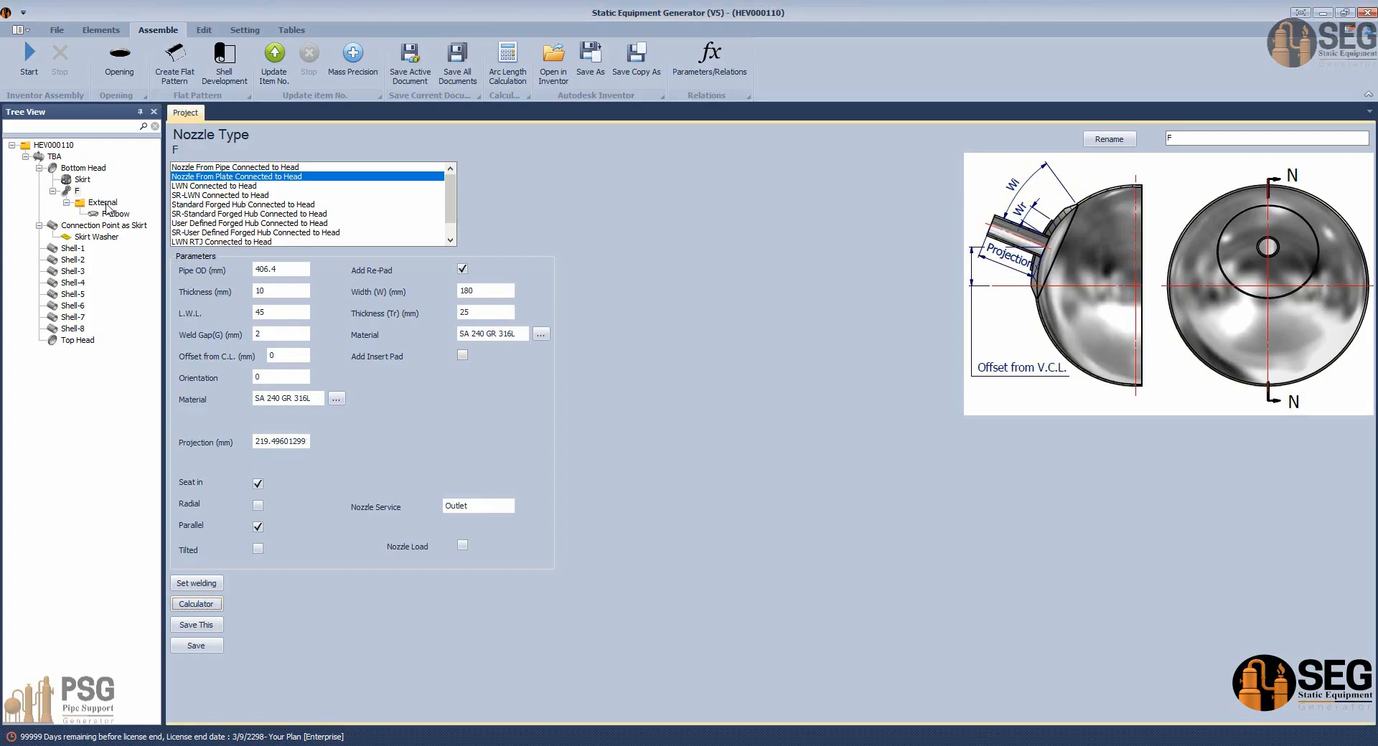
Back in Static Equipment Generator, add a shell named F-Pipe1 to nozzle F's External branch.
click(103, 202)
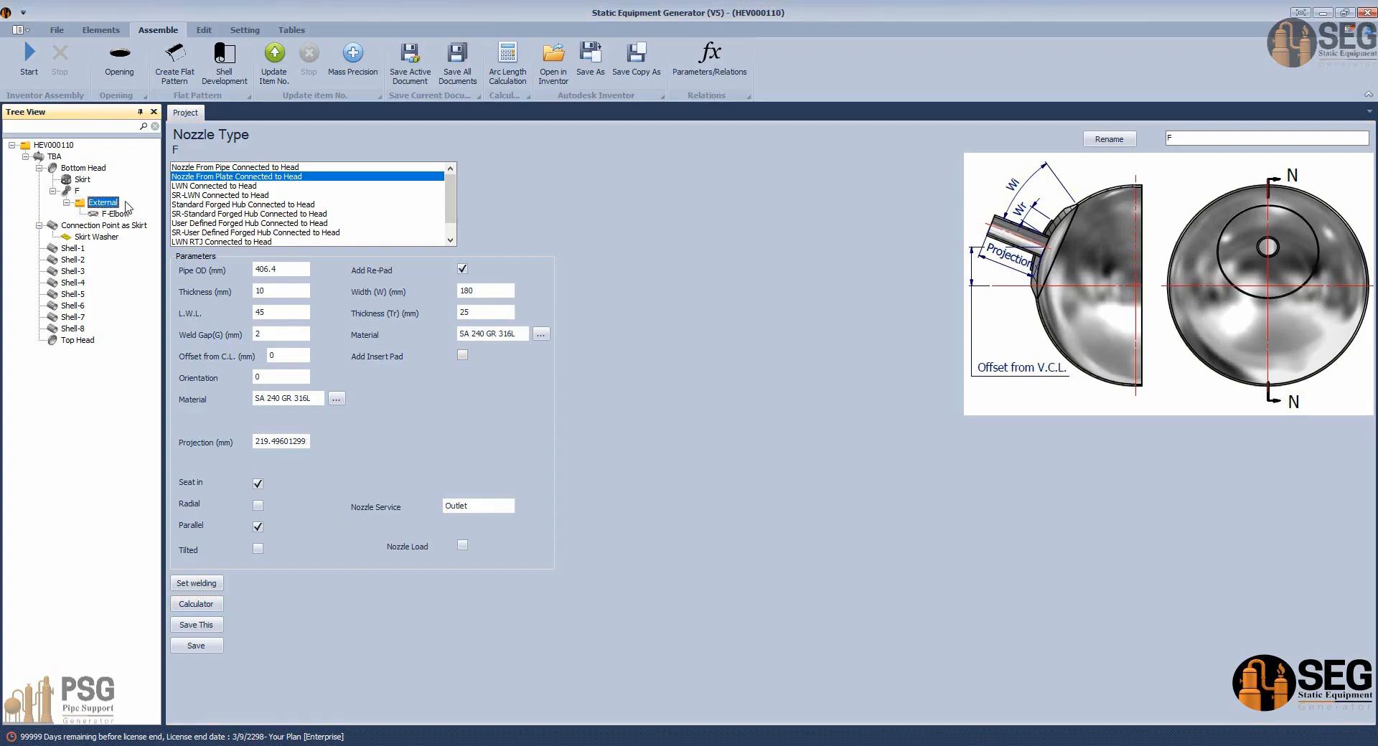
click(102, 31)
click(117, 61)
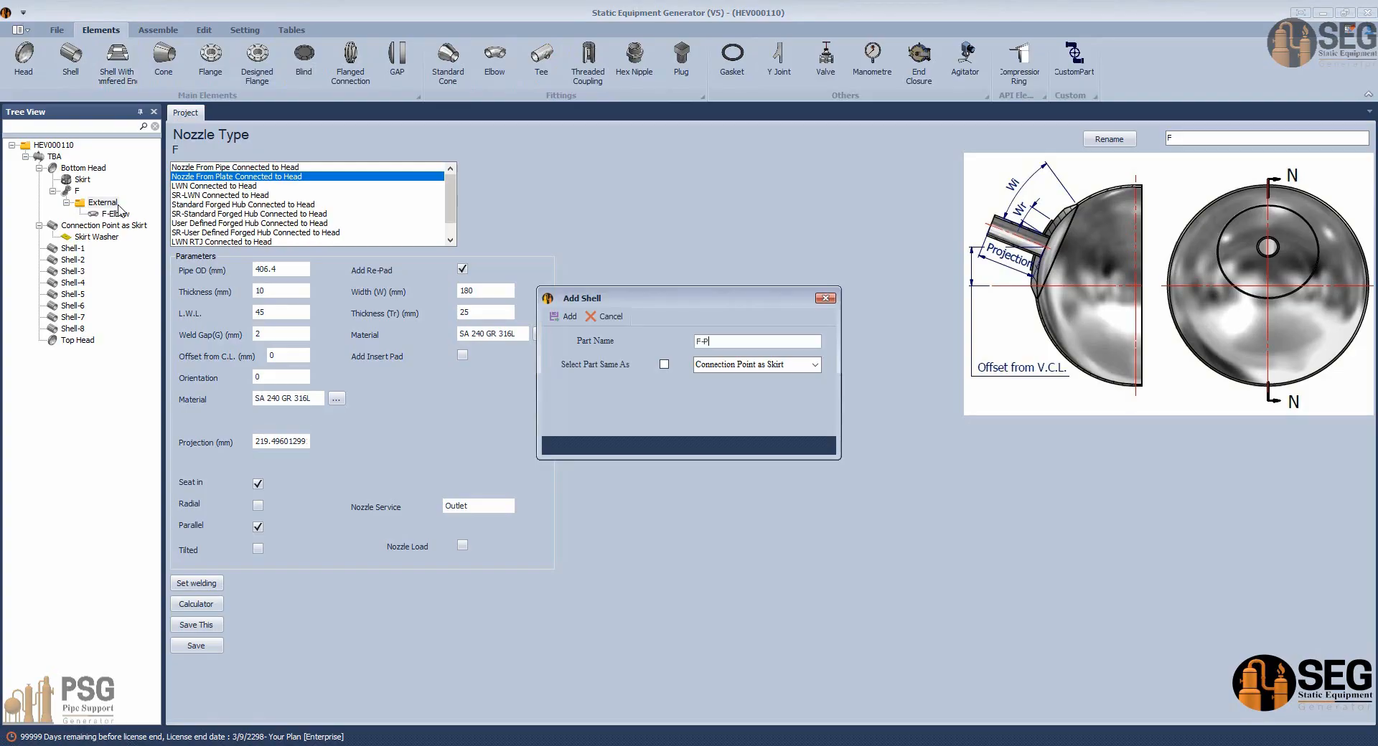
key(Return)
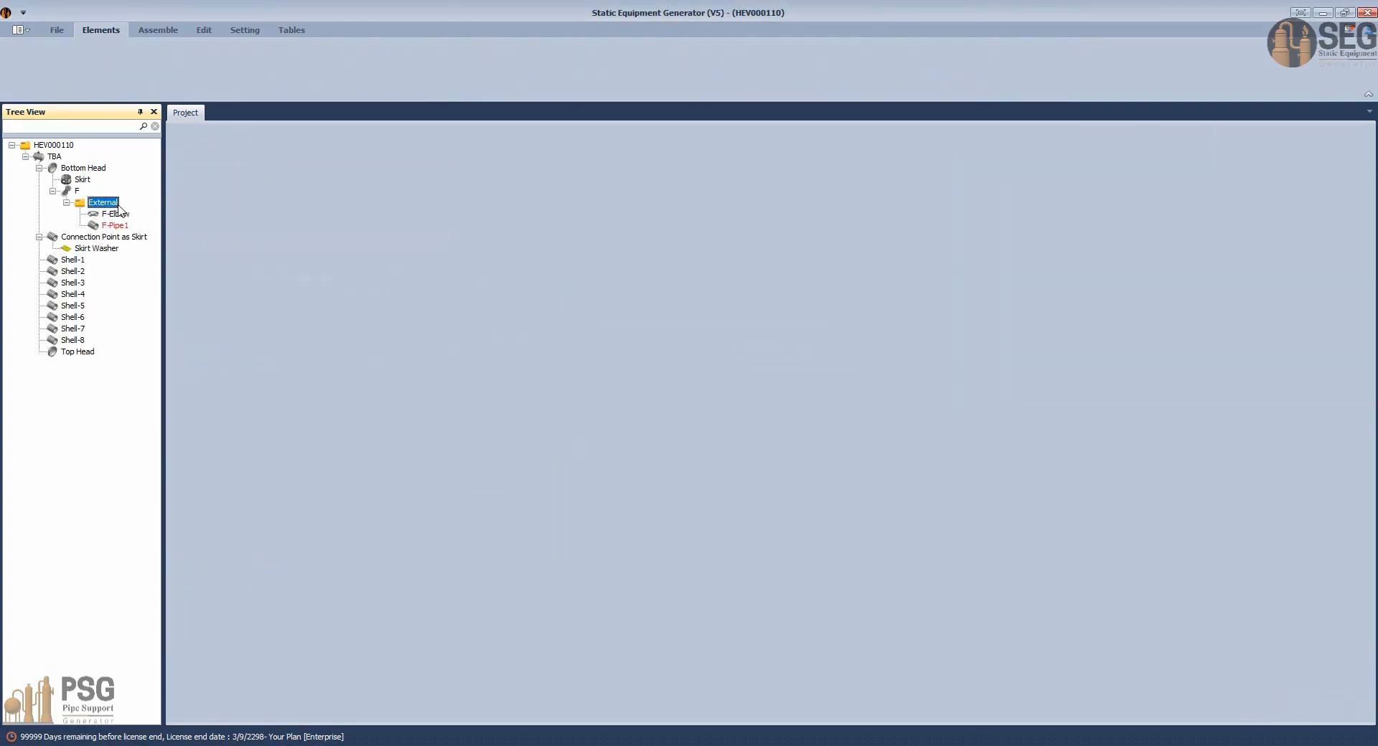
Define F-Pipe1 as a Welded Pipe with an outer diameter of 16 and a thickness of 10 mm.
click(114, 225)
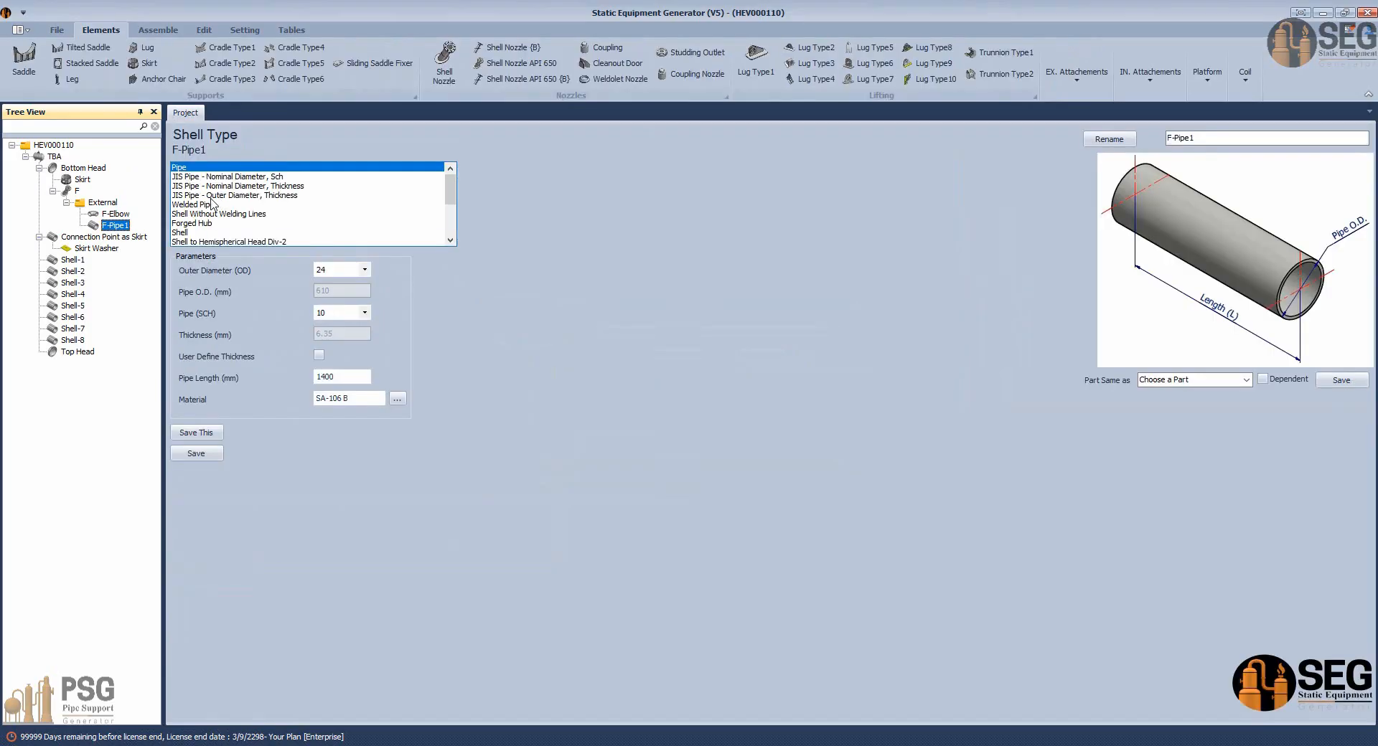
click(190, 232)
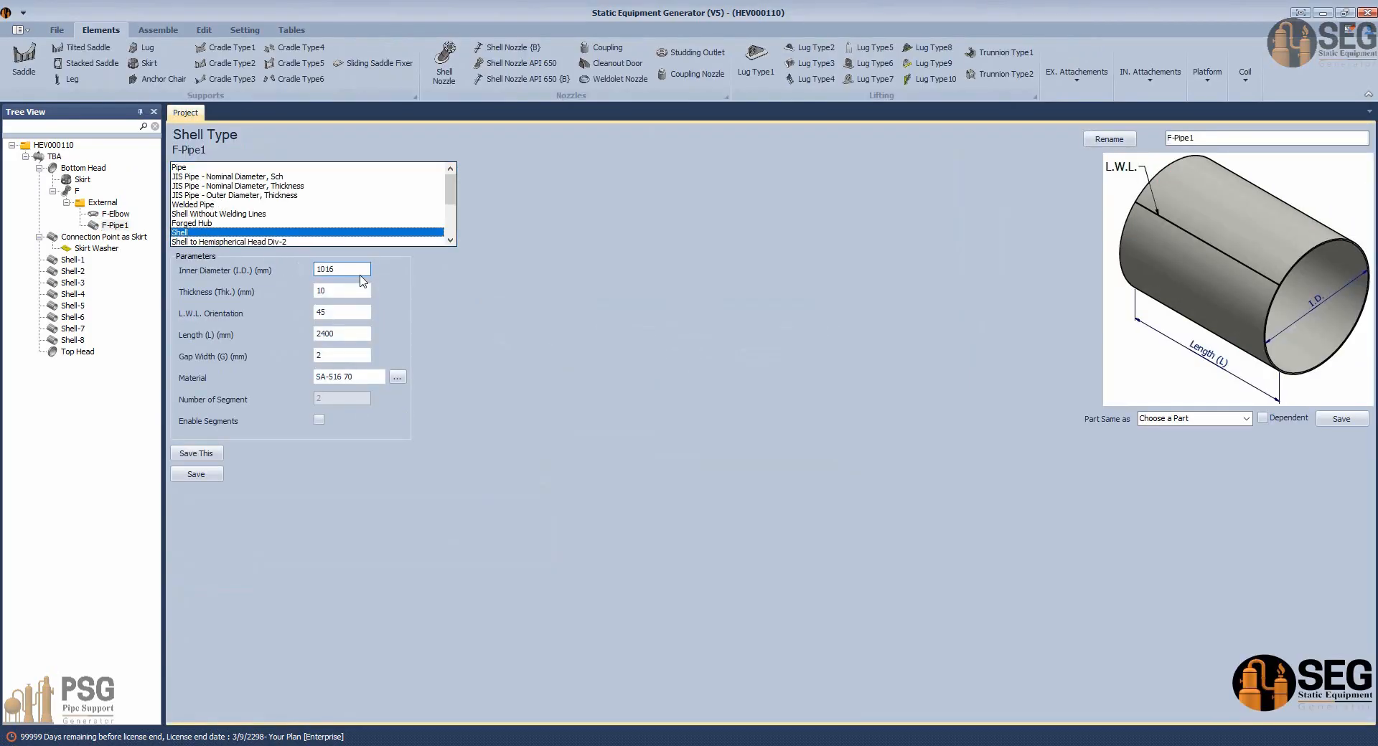
click(211, 205)
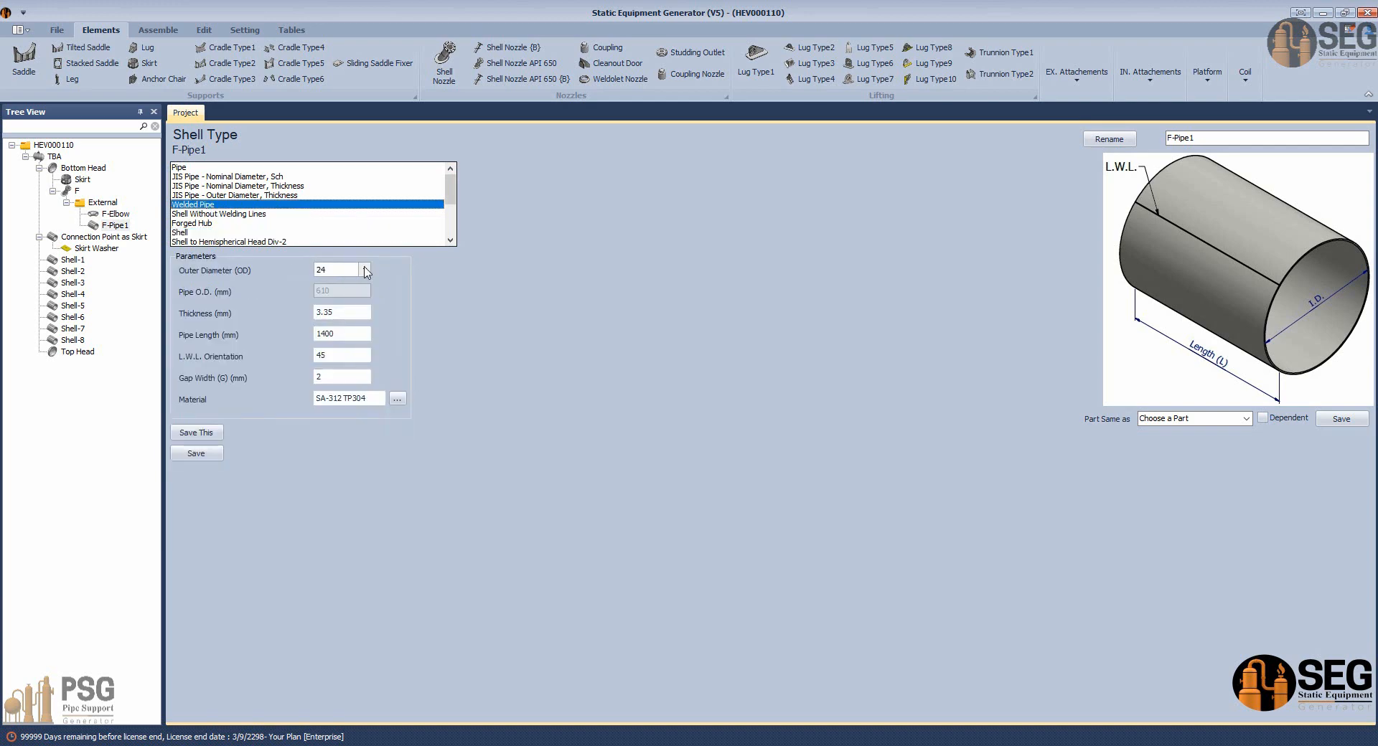
click(364, 270)
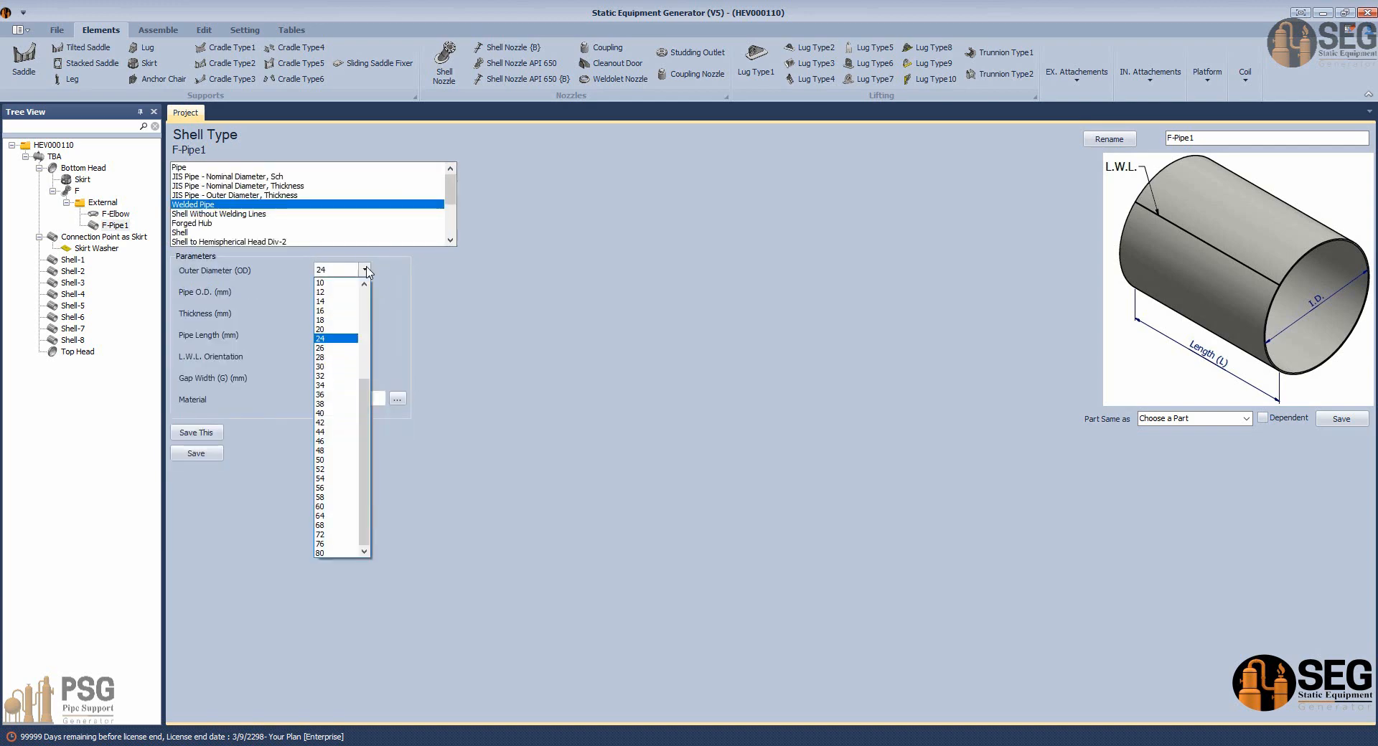
click(347, 312)
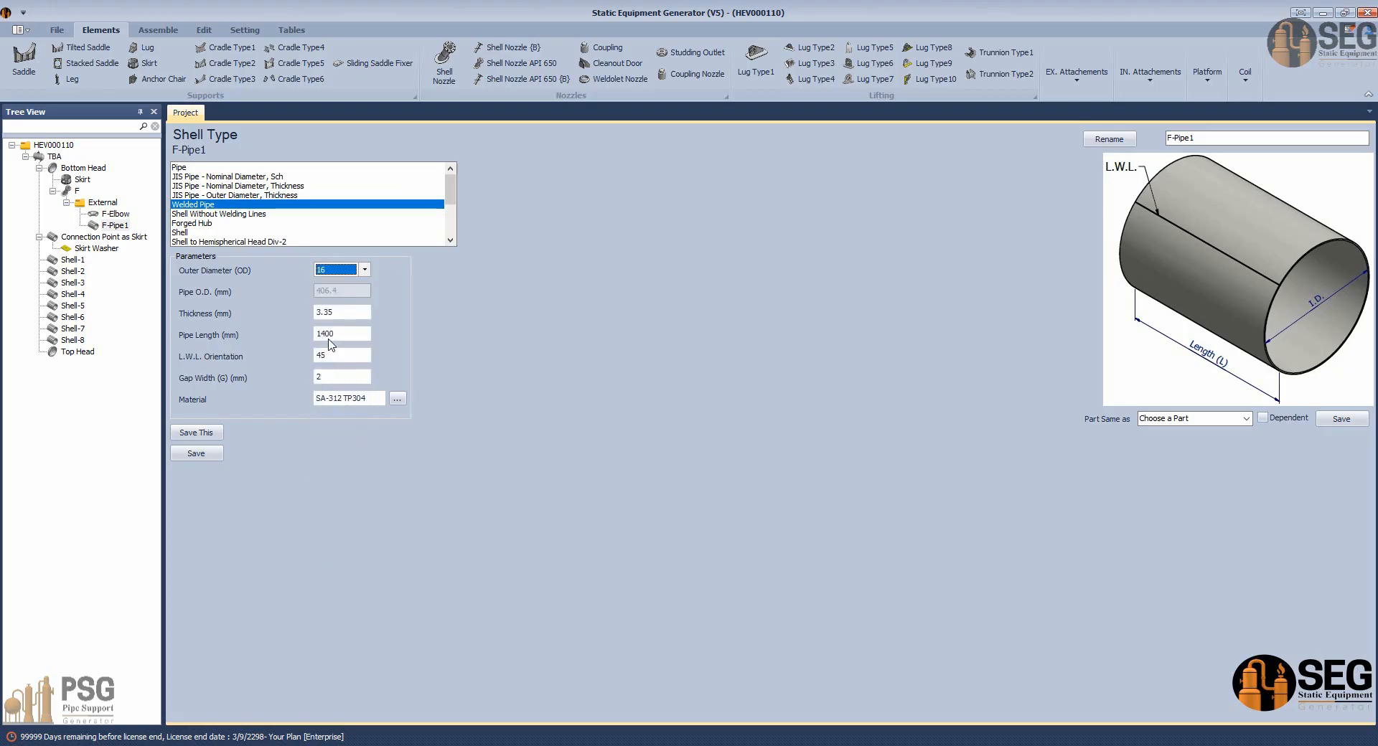
click(341, 313)
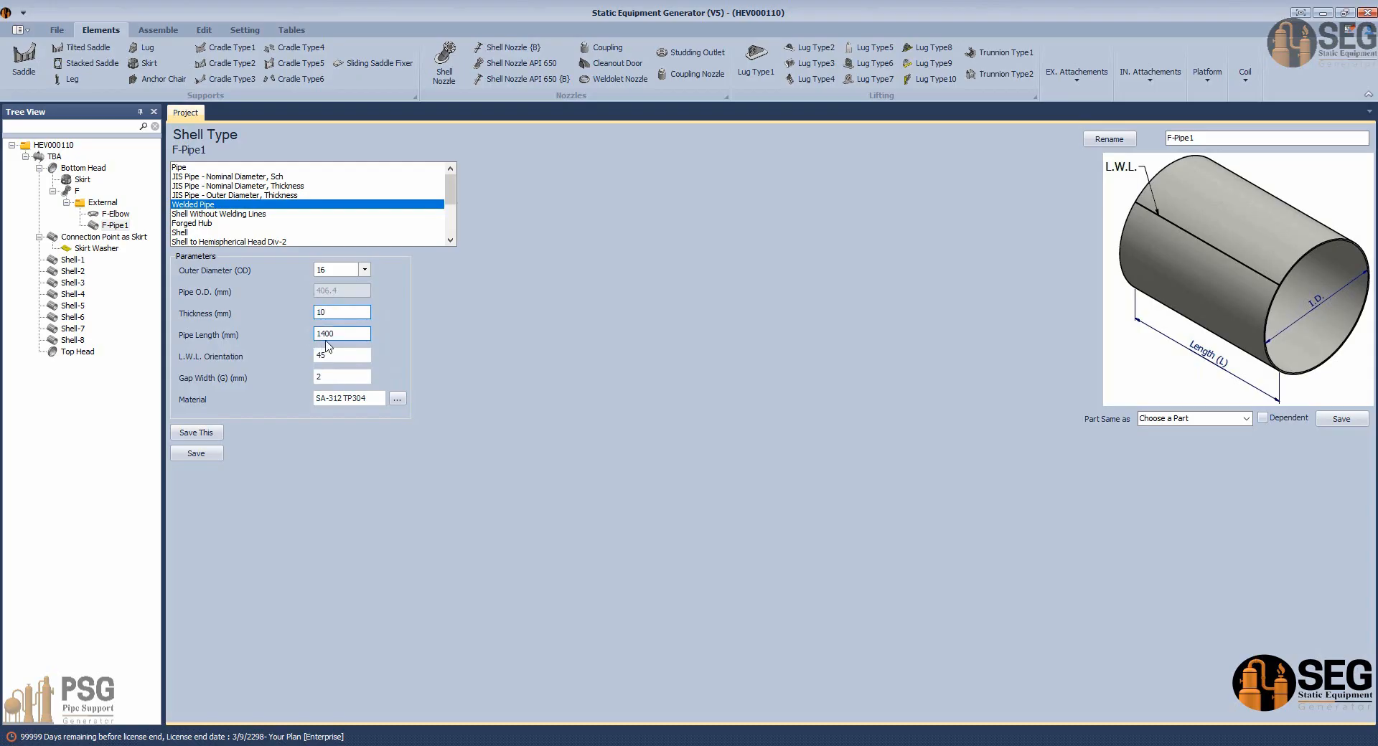
Check the short pipe piece in the GA drawing, set F-Pipe1's length to 283 mm, and save it.
click(348, 335)
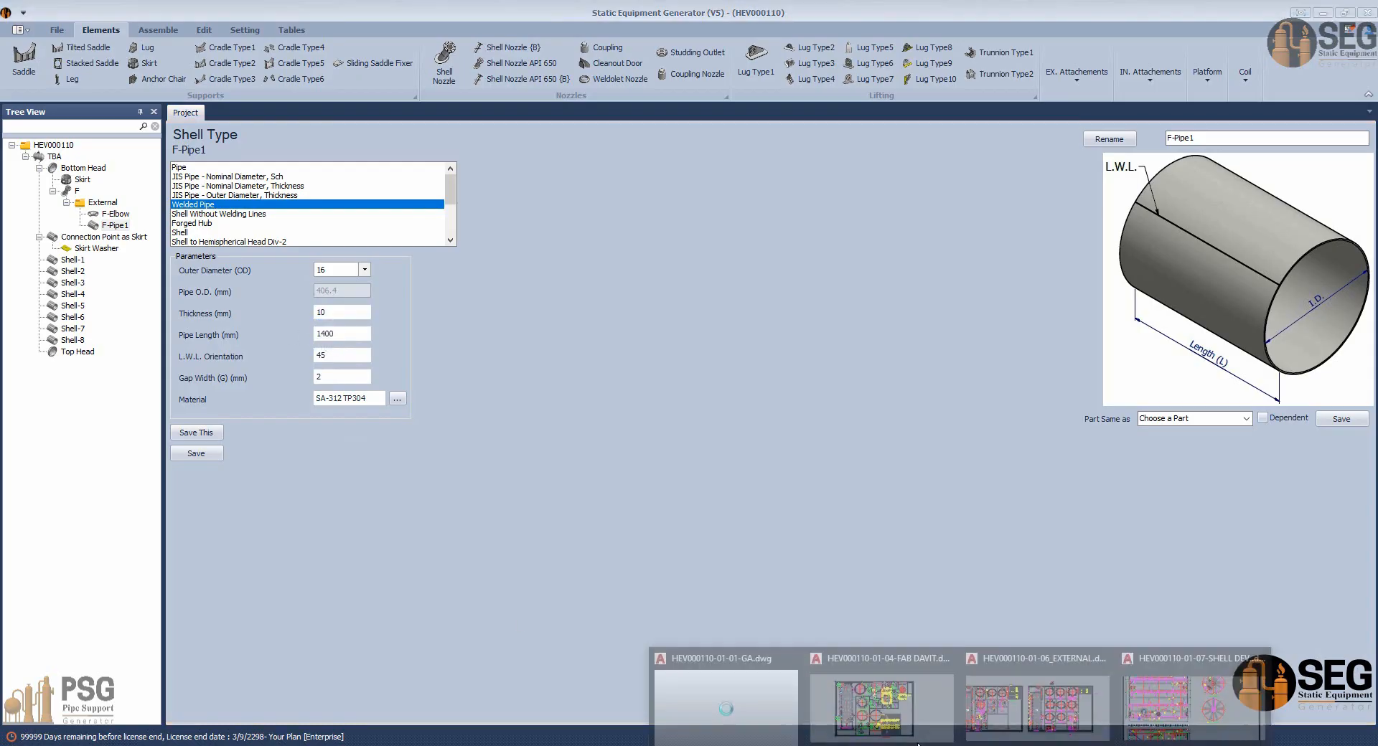
click(766, 707)
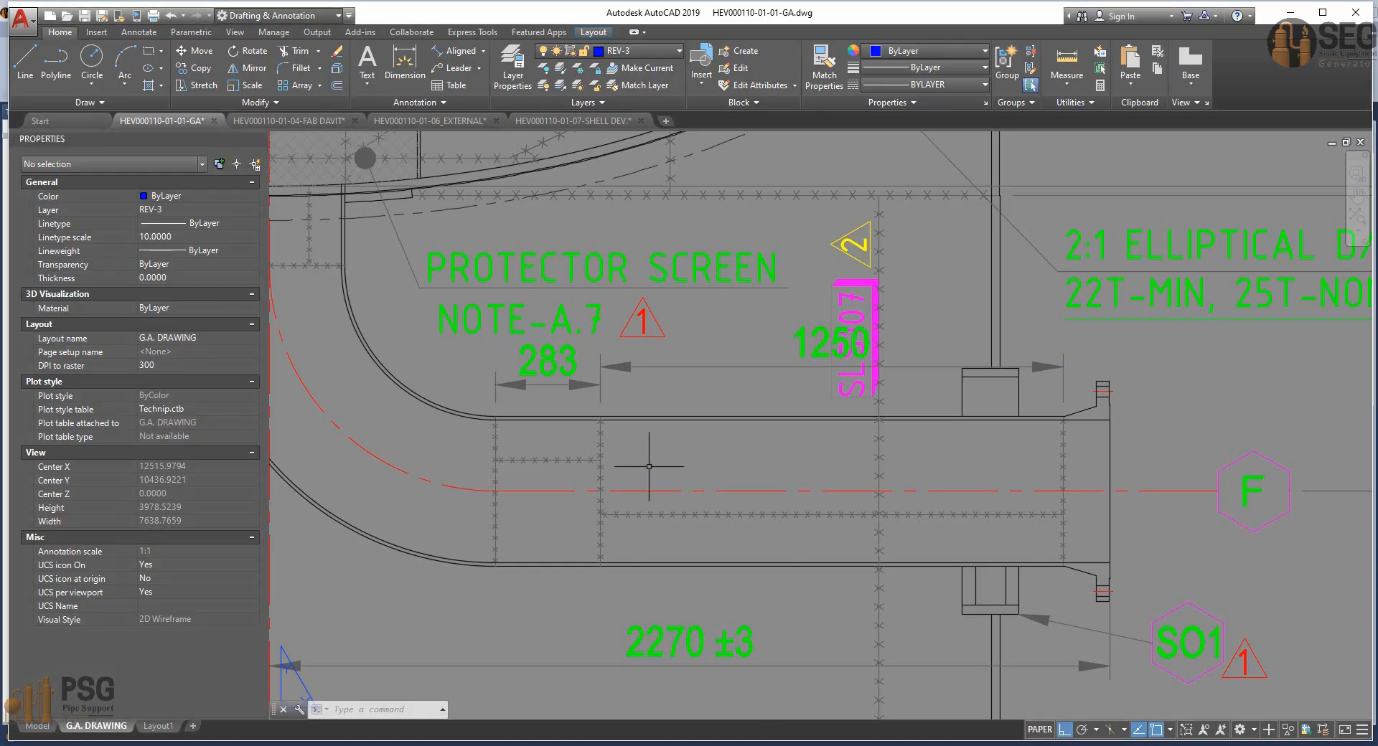
click(962, 745)
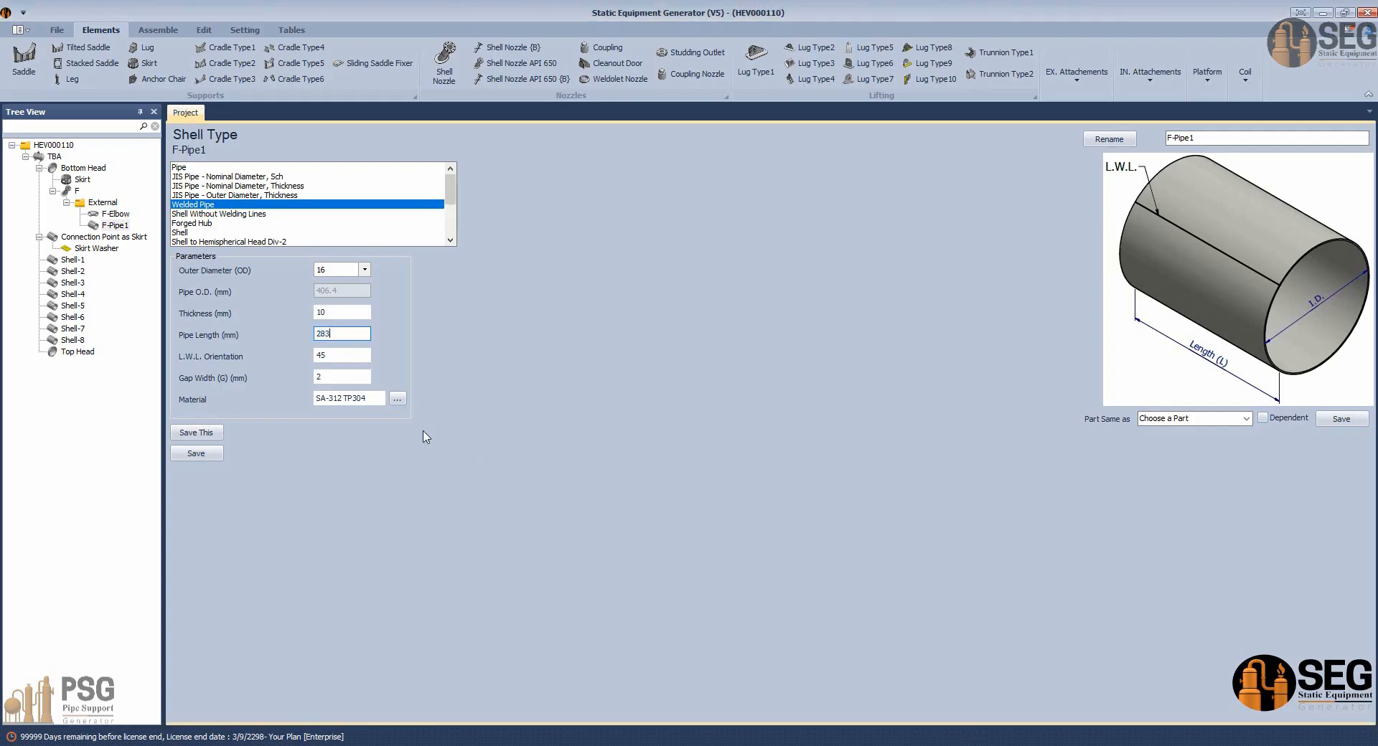
key(Tab)
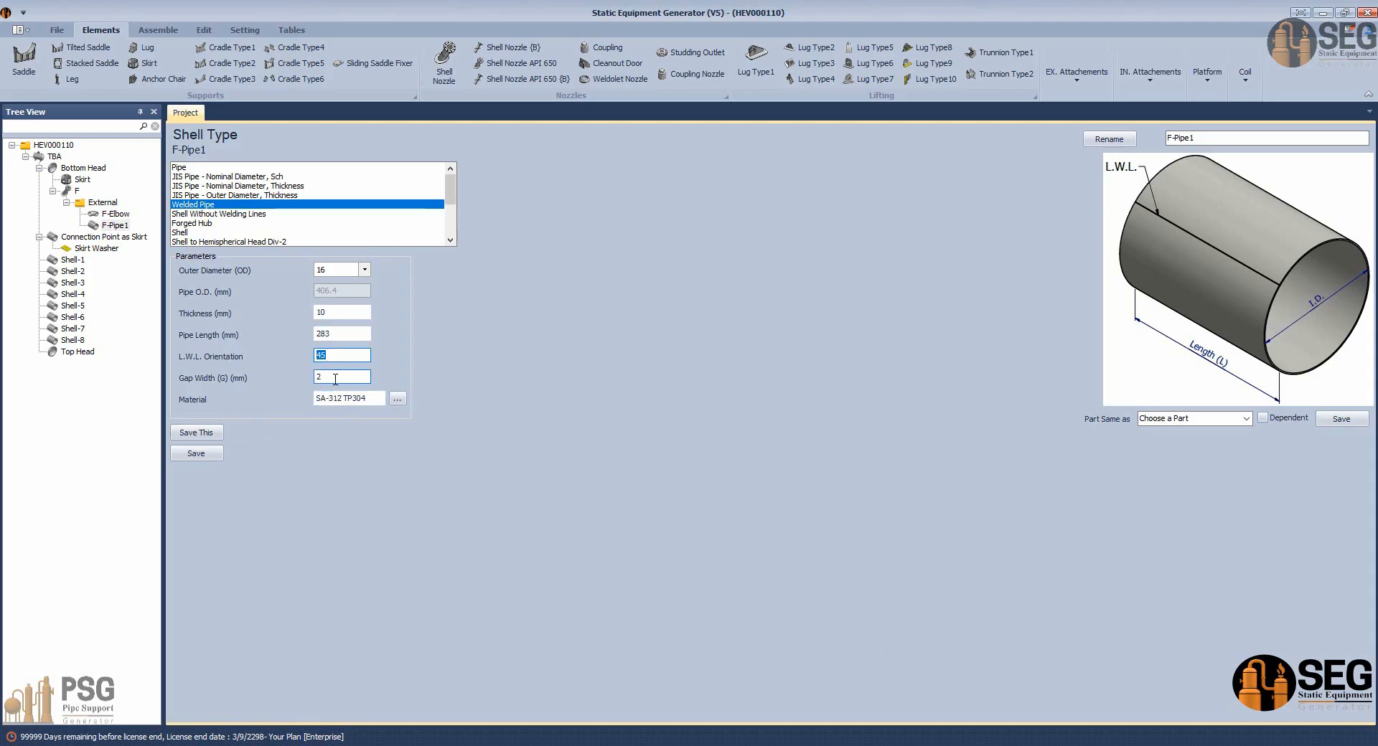
click(195, 458)
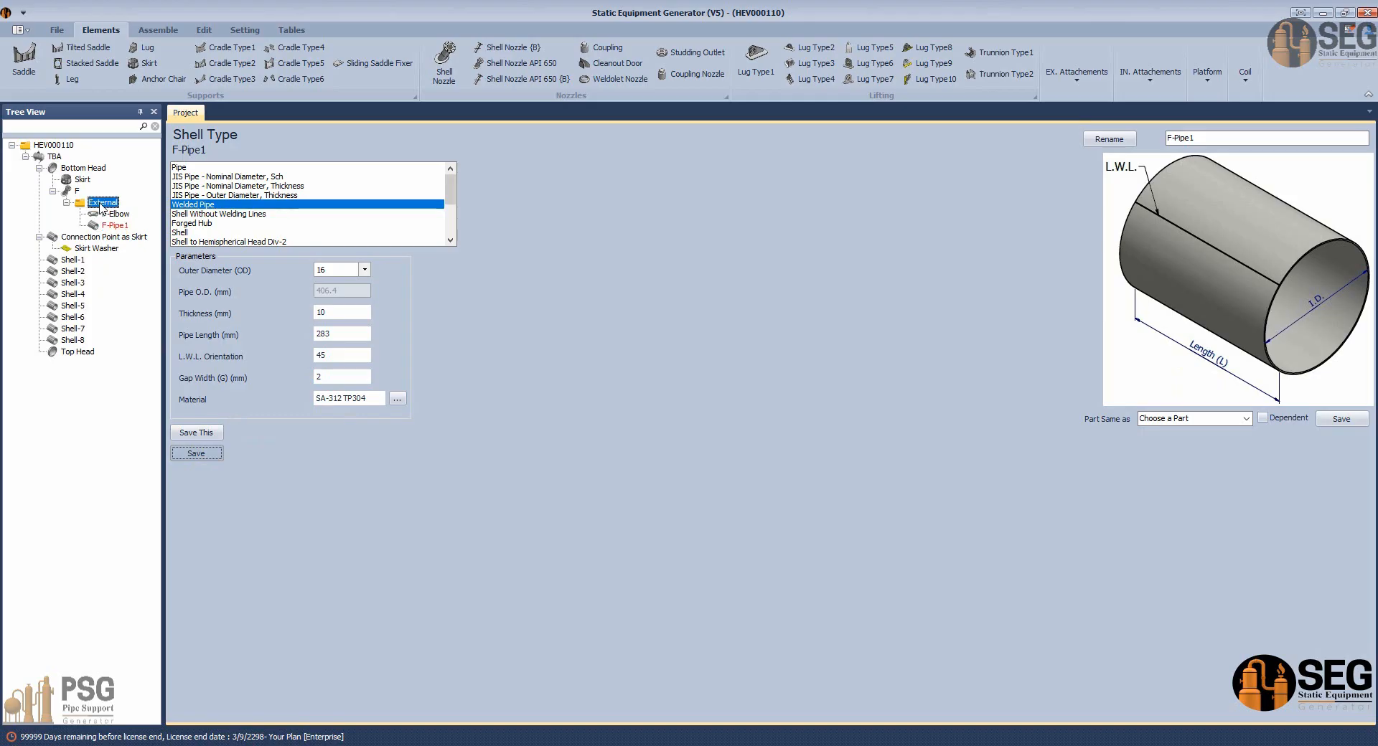
Add a shell named F-Pipe2 to nozzle F's External branch, using F-Pipe1 as its same-as part.
click(70, 61)
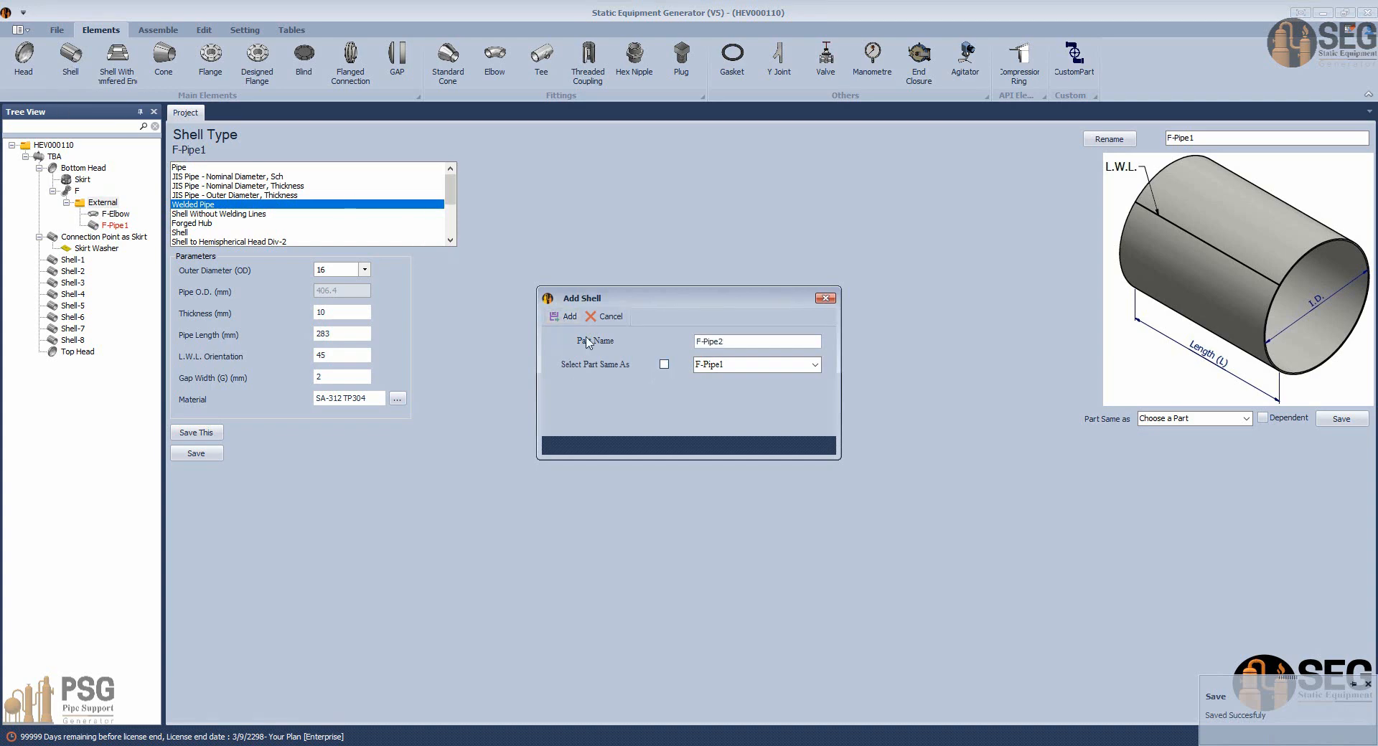
click(664, 364)
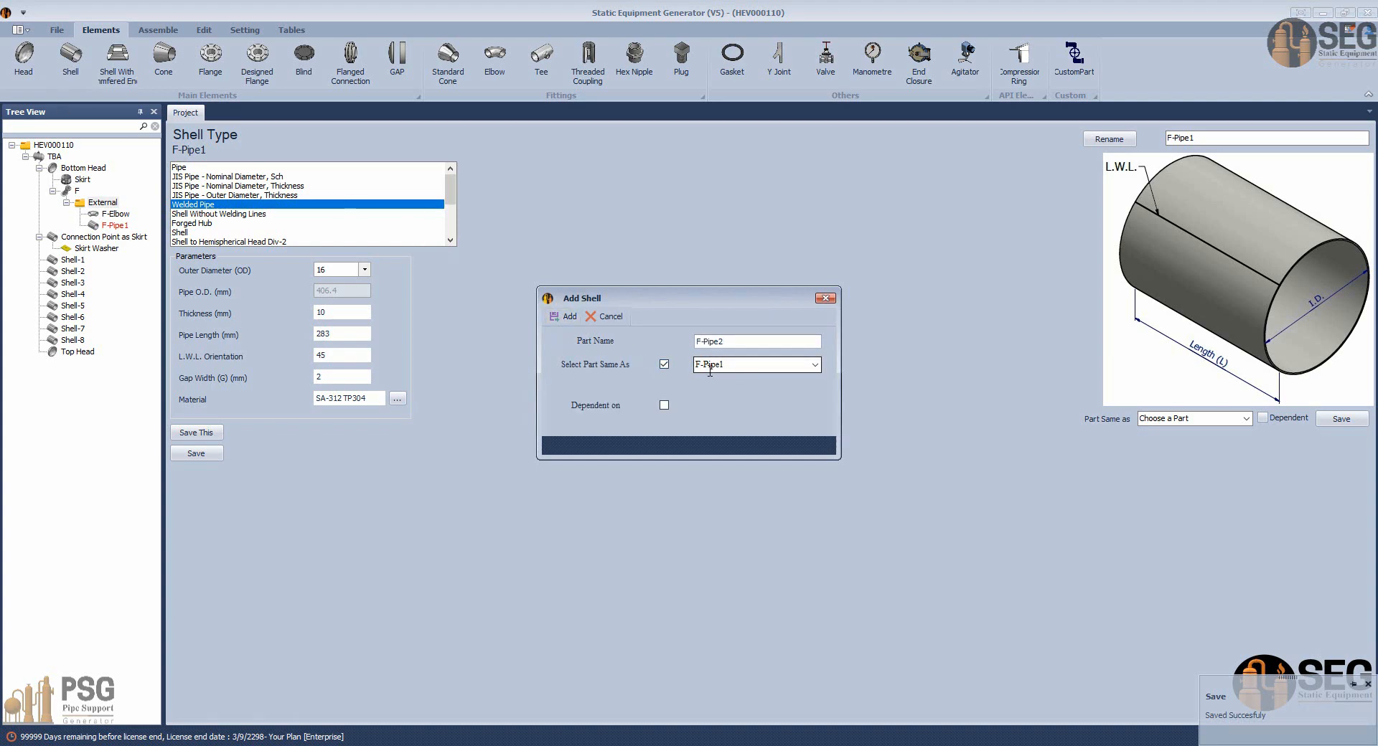
click(566, 315)
Set F-Pipe2's length to 1250 mm and its L.W.L. orientation to 135, and save it.
click(115, 237)
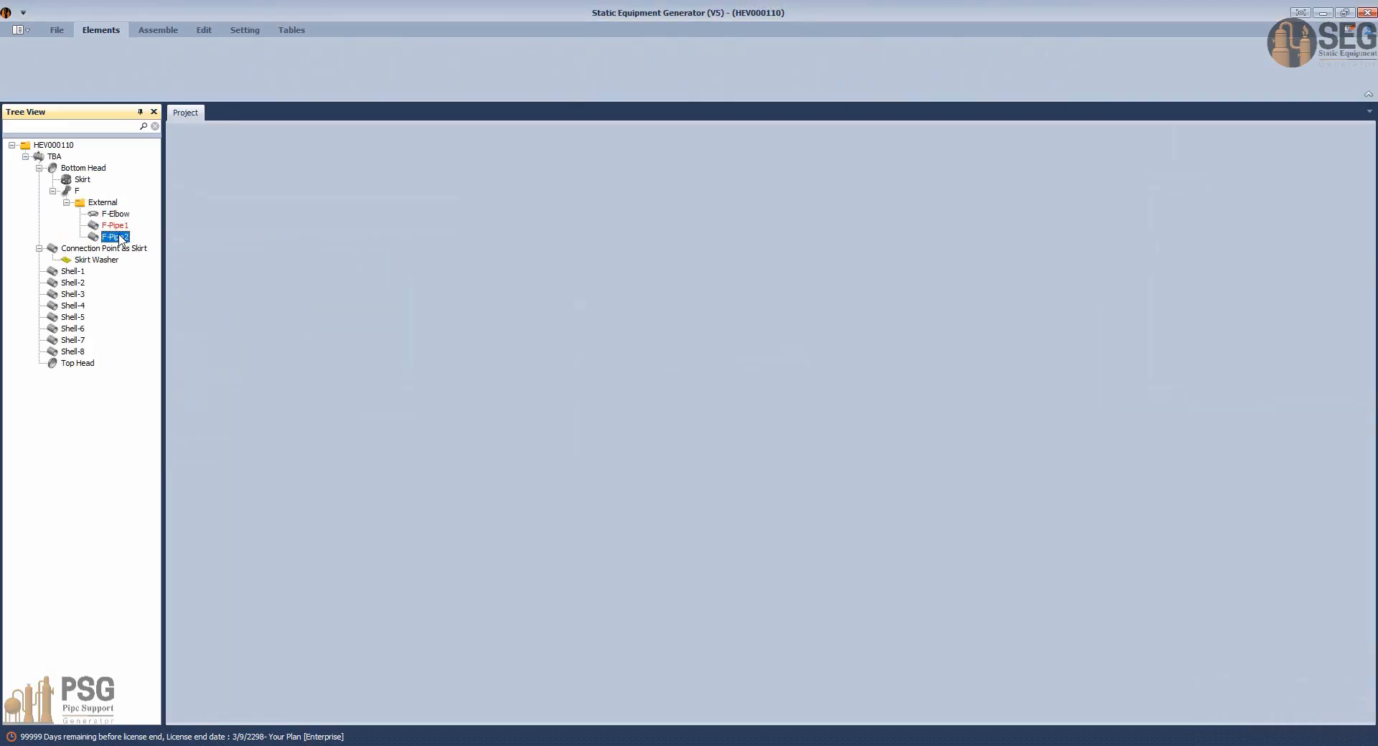
drag(322, 334, 356, 339)
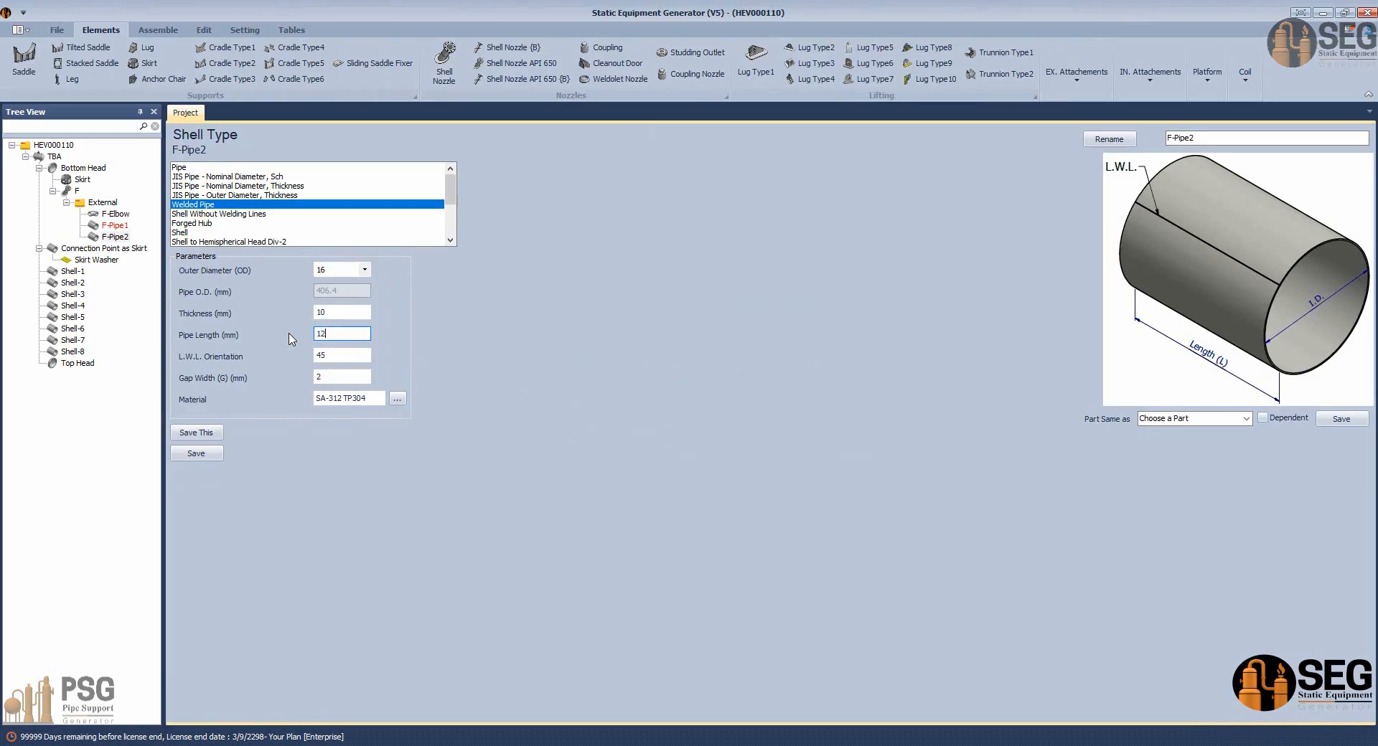
click(334, 355)
click(213, 454)
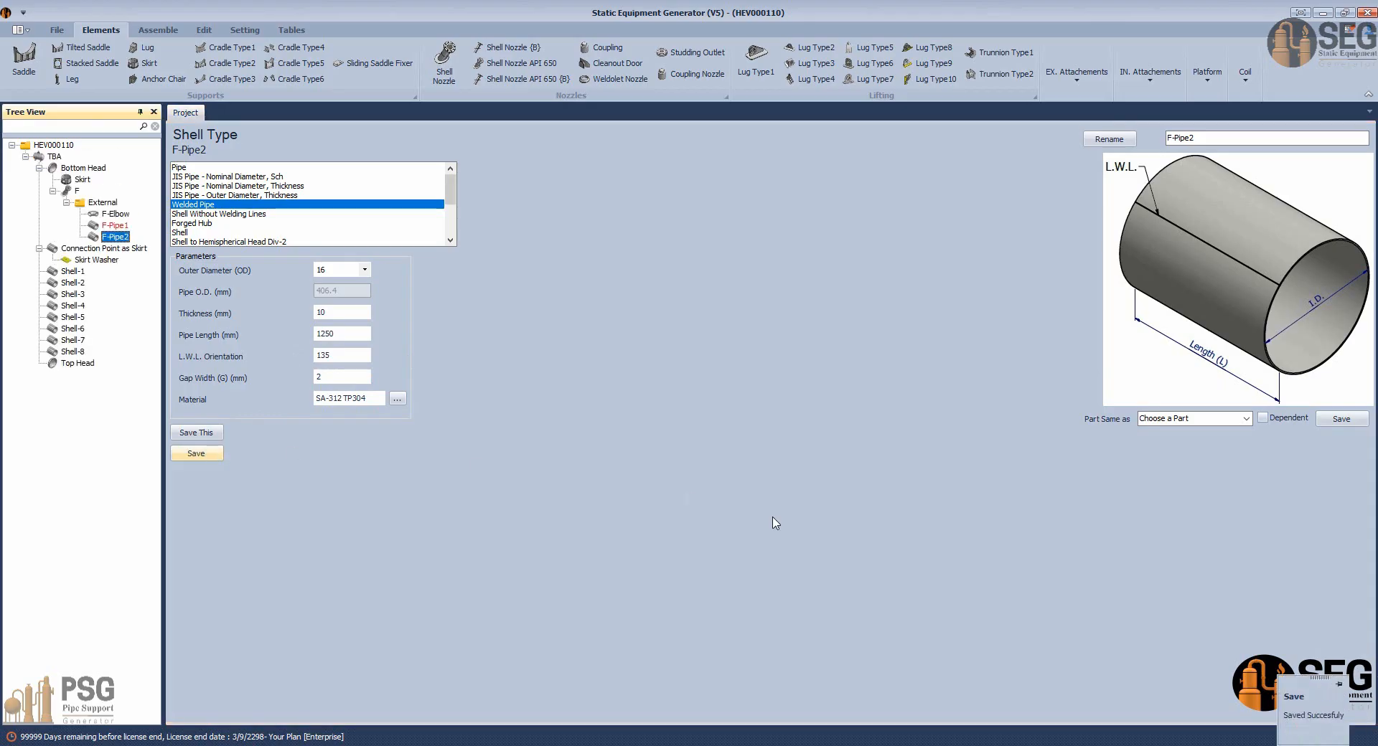
Check outlet F's pipe end in the GA drawing and add a flange named F-Flange to nozzle F's External branch.
click(961, 745)
click(728, 709)
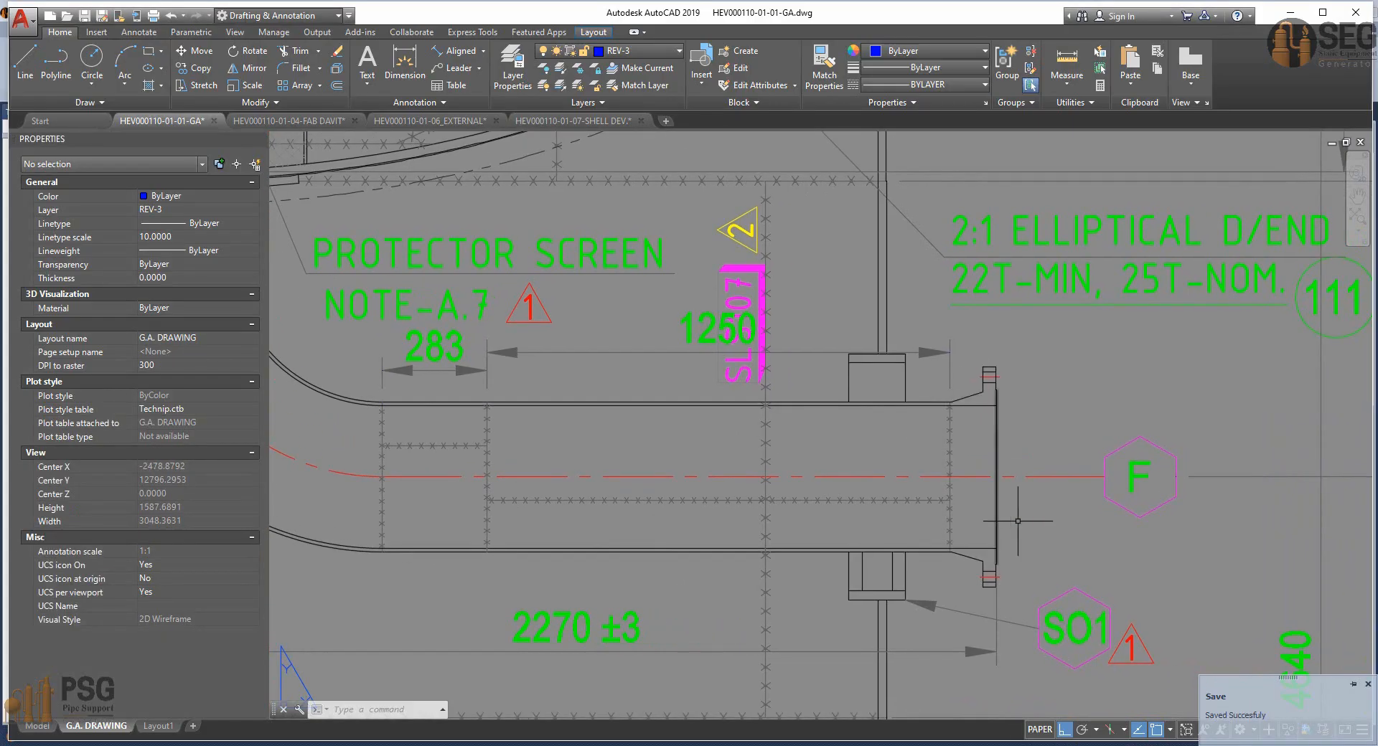
click(1026, 745)
click(106, 203)
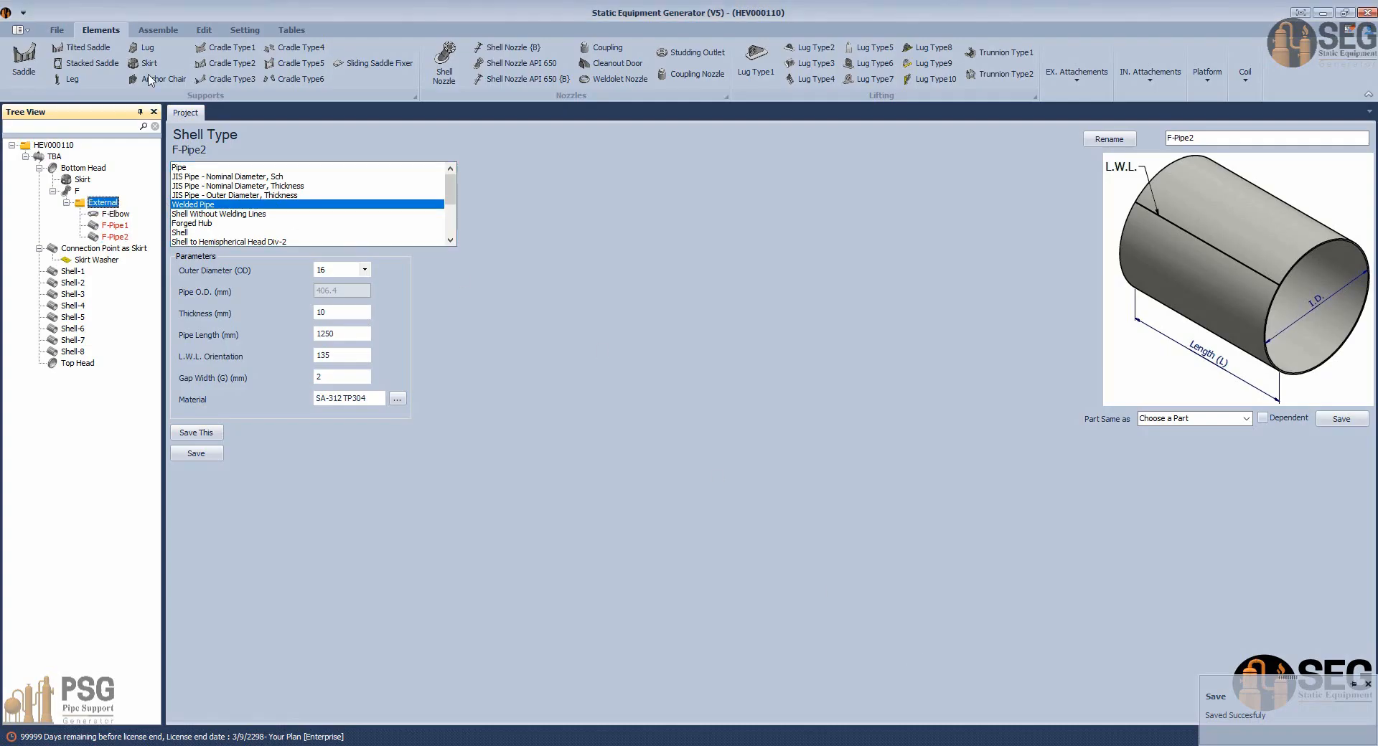
click(213, 69)
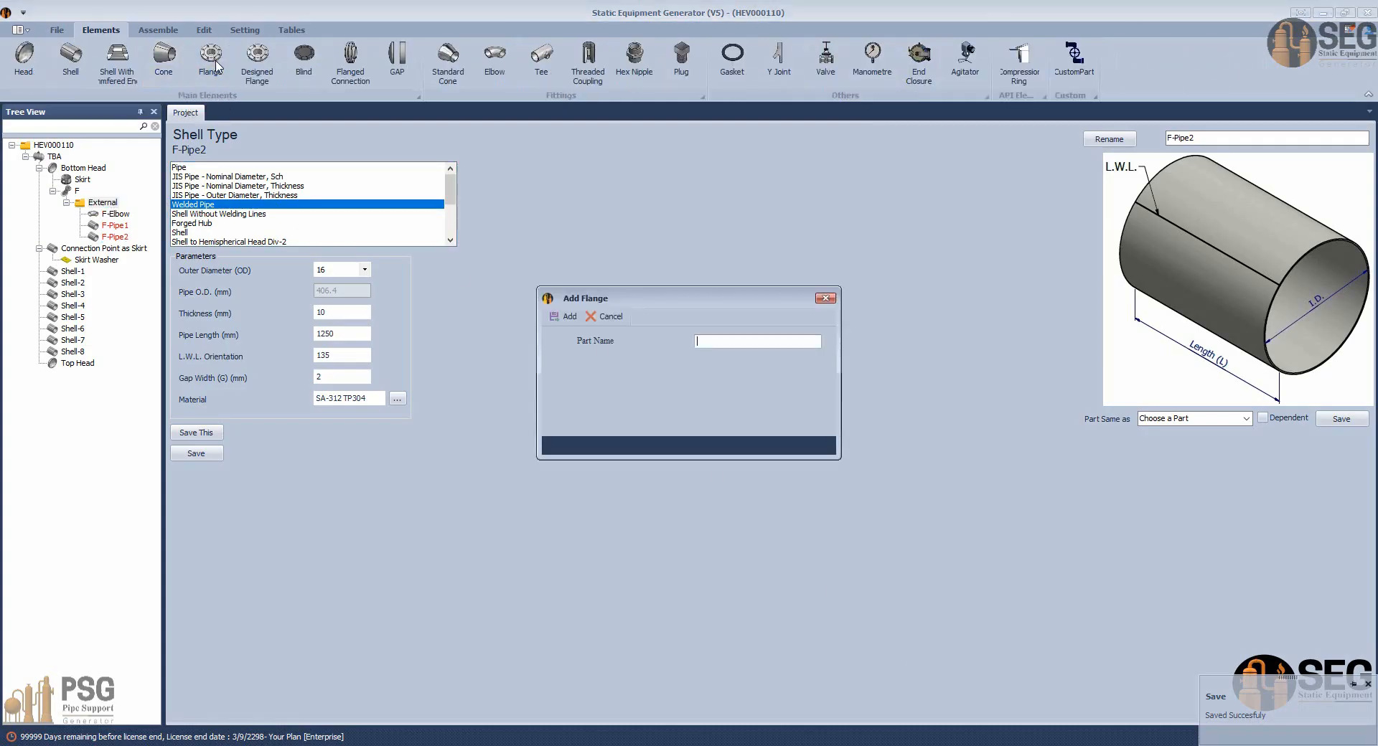
text(F-Flange)
key(Return)
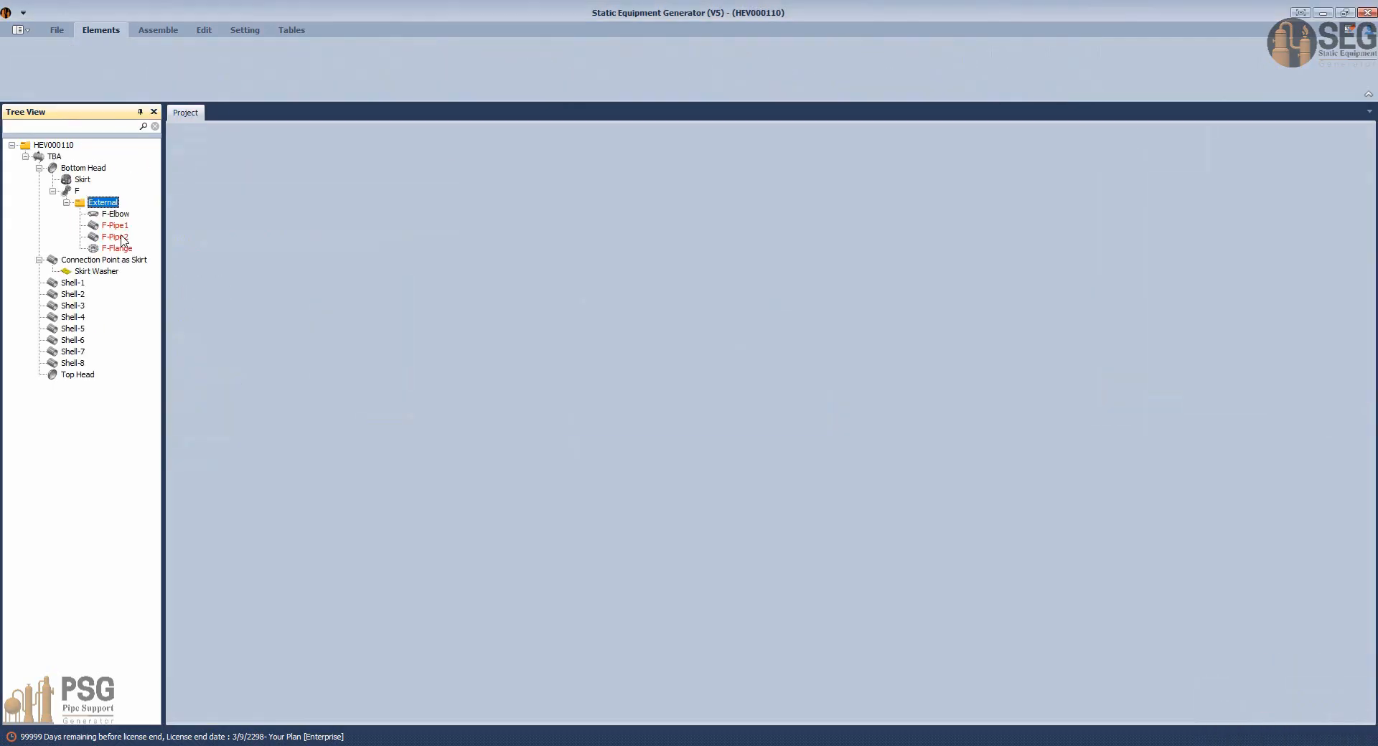
Define F-Flange as WN-RF ASME B16.5, rating 150, size 16, with a user-defined thickness of 10 mm, and save it.
click(118, 248)
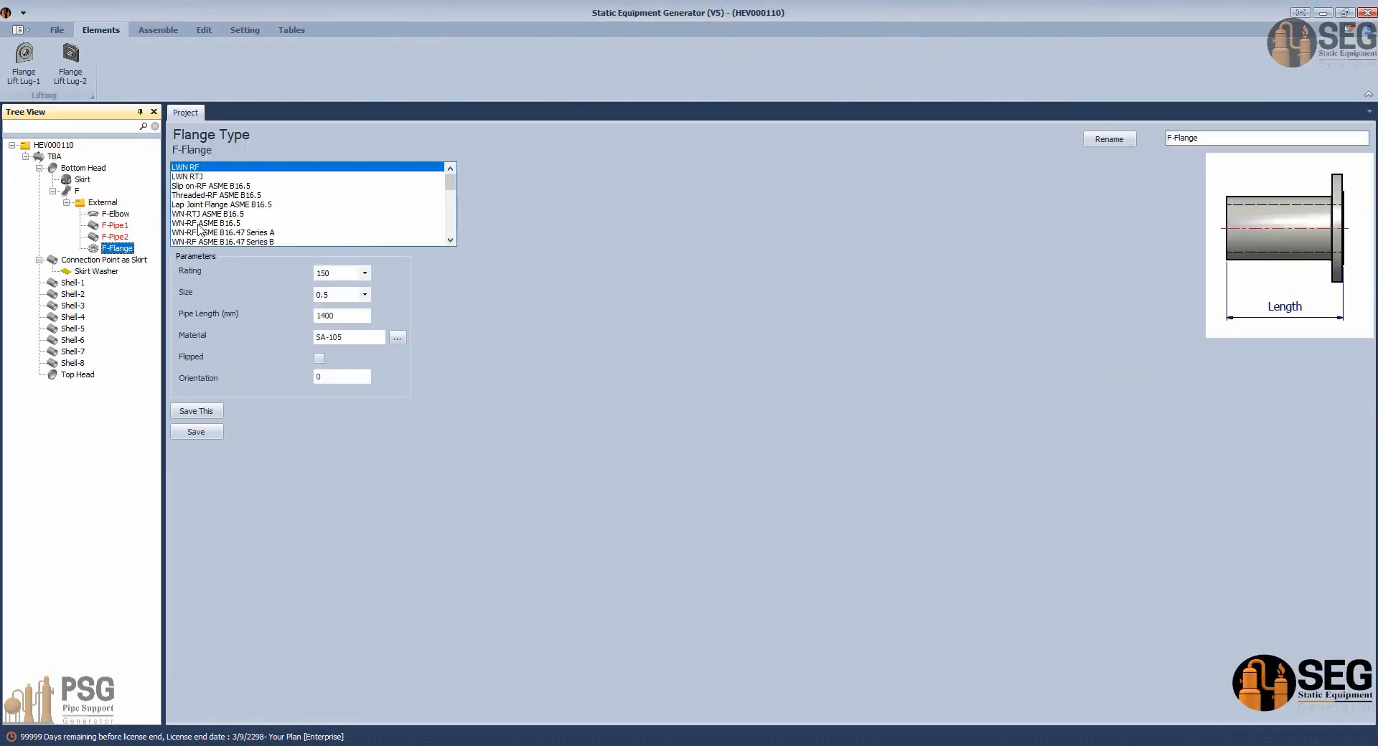
click(208, 223)
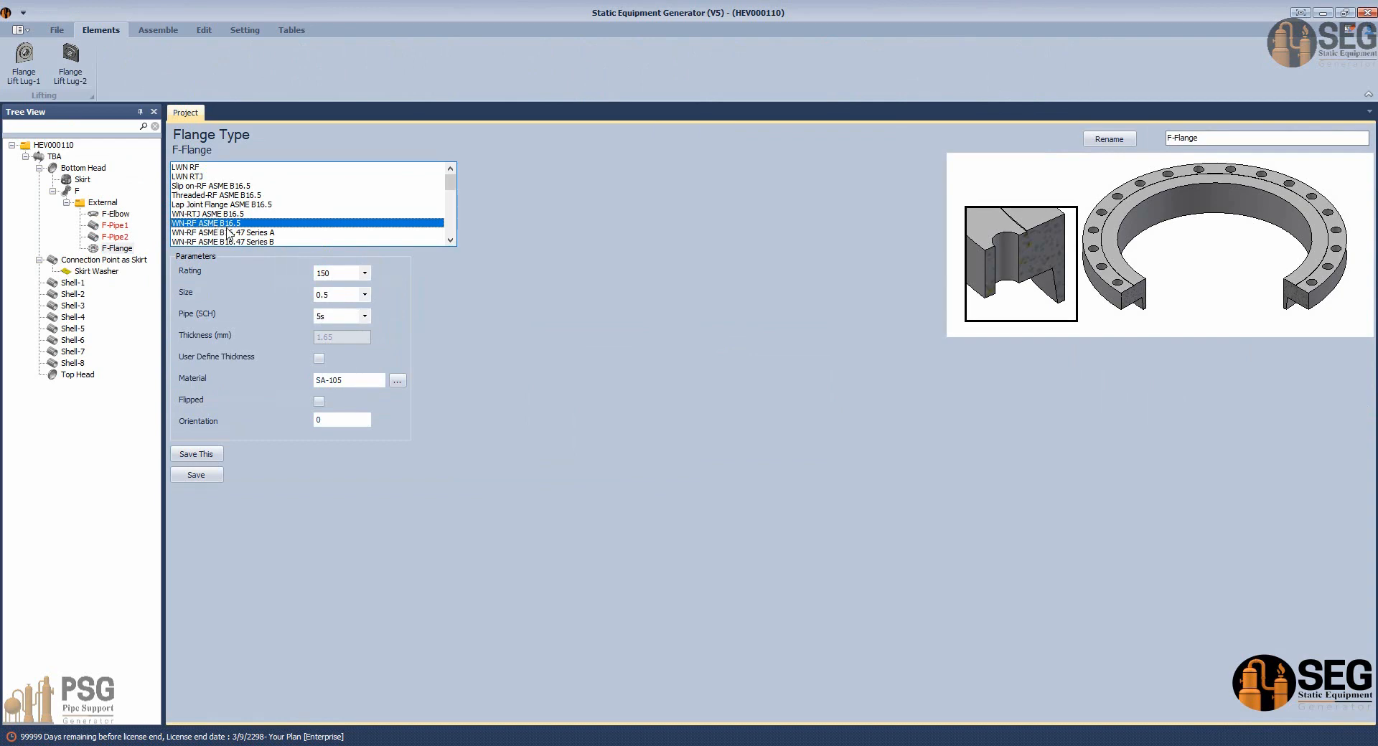
click(364, 294)
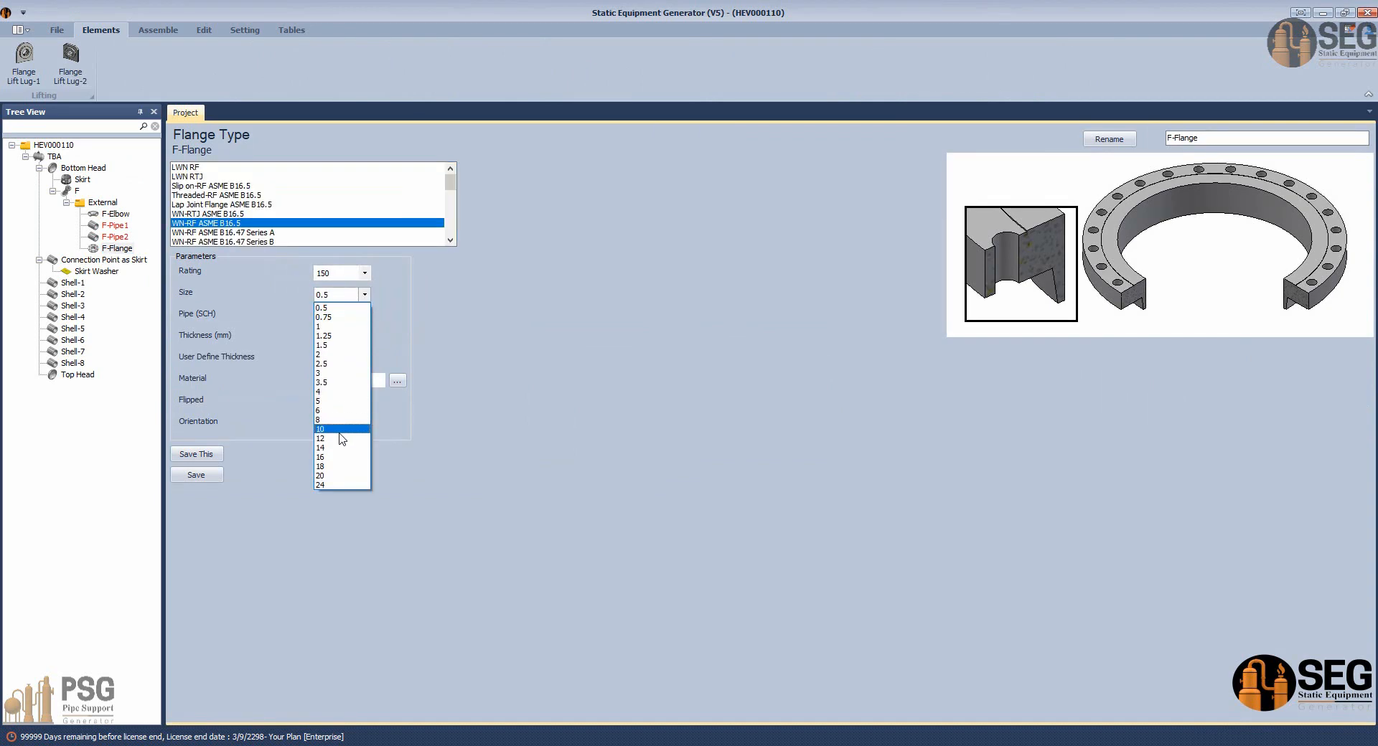
click(337, 457)
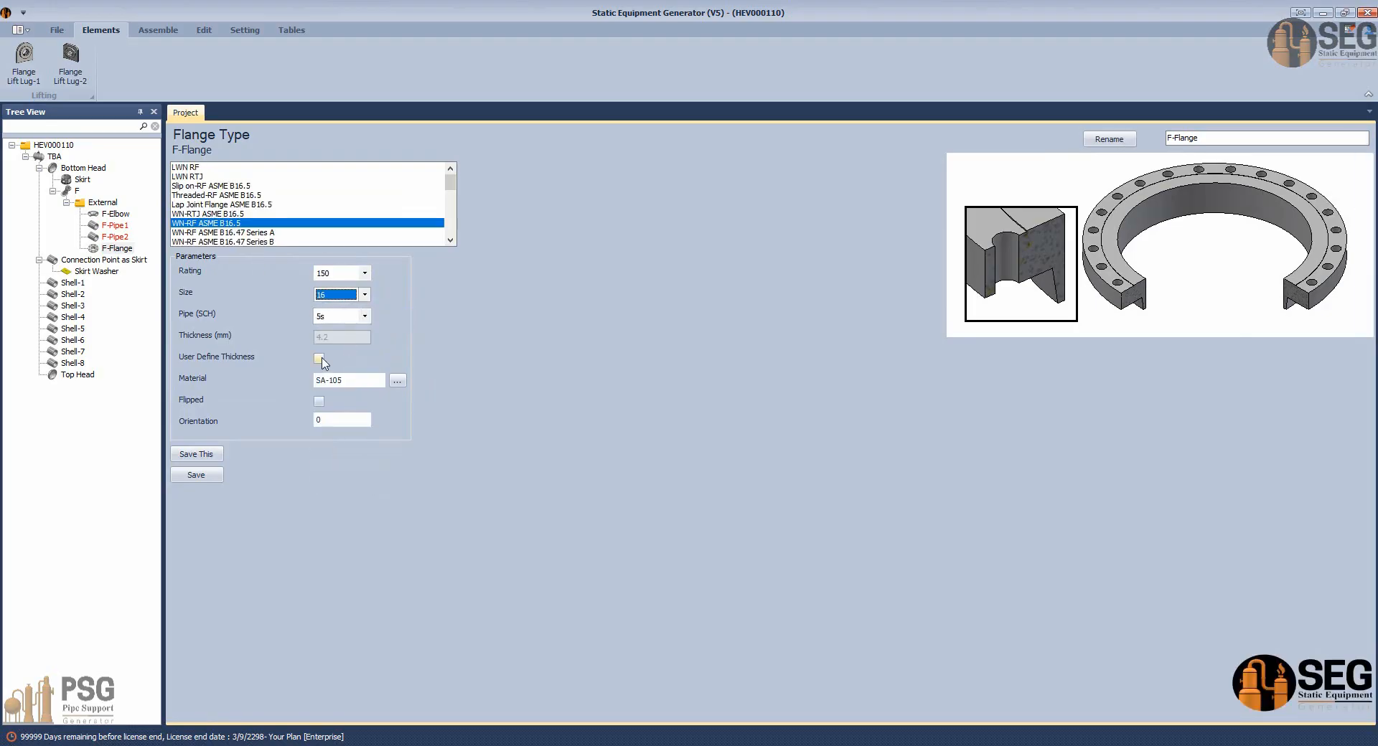
click(352, 336)
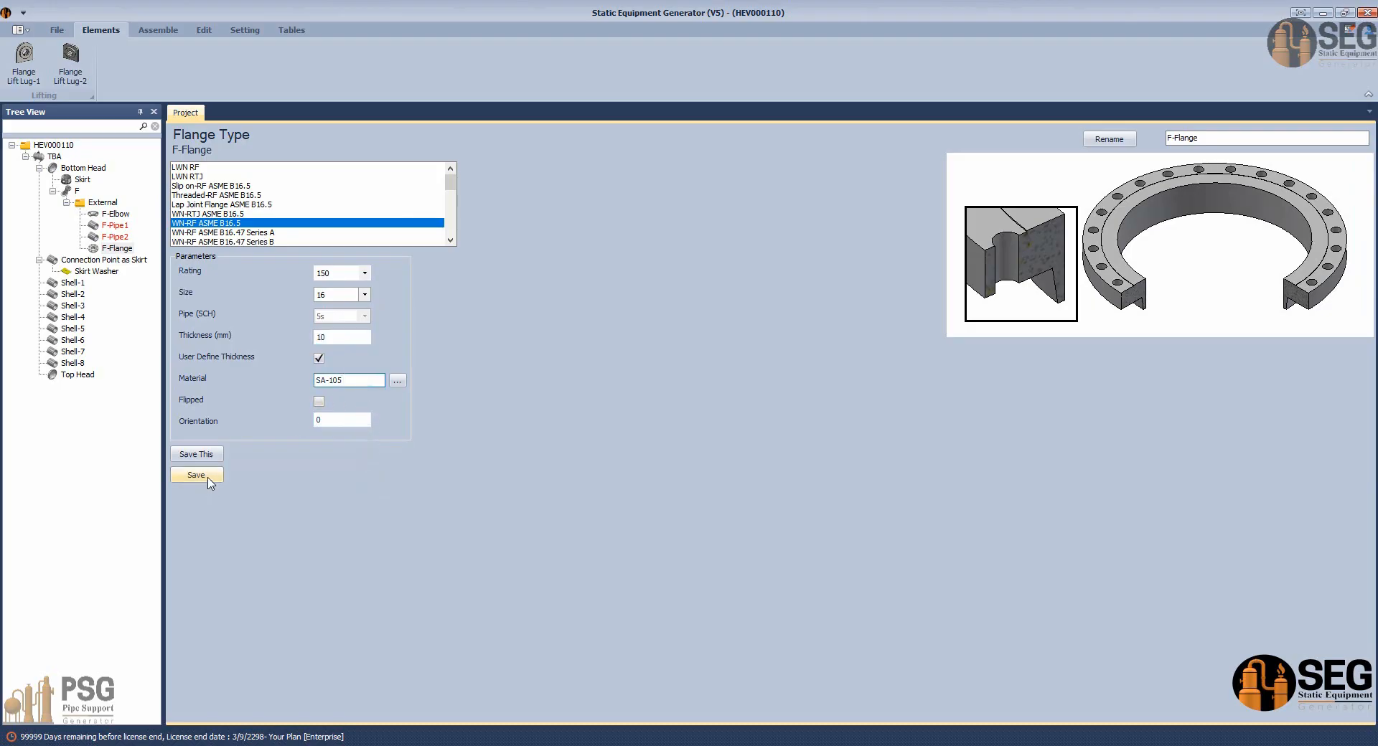
click(208, 477)
click(354, 382)
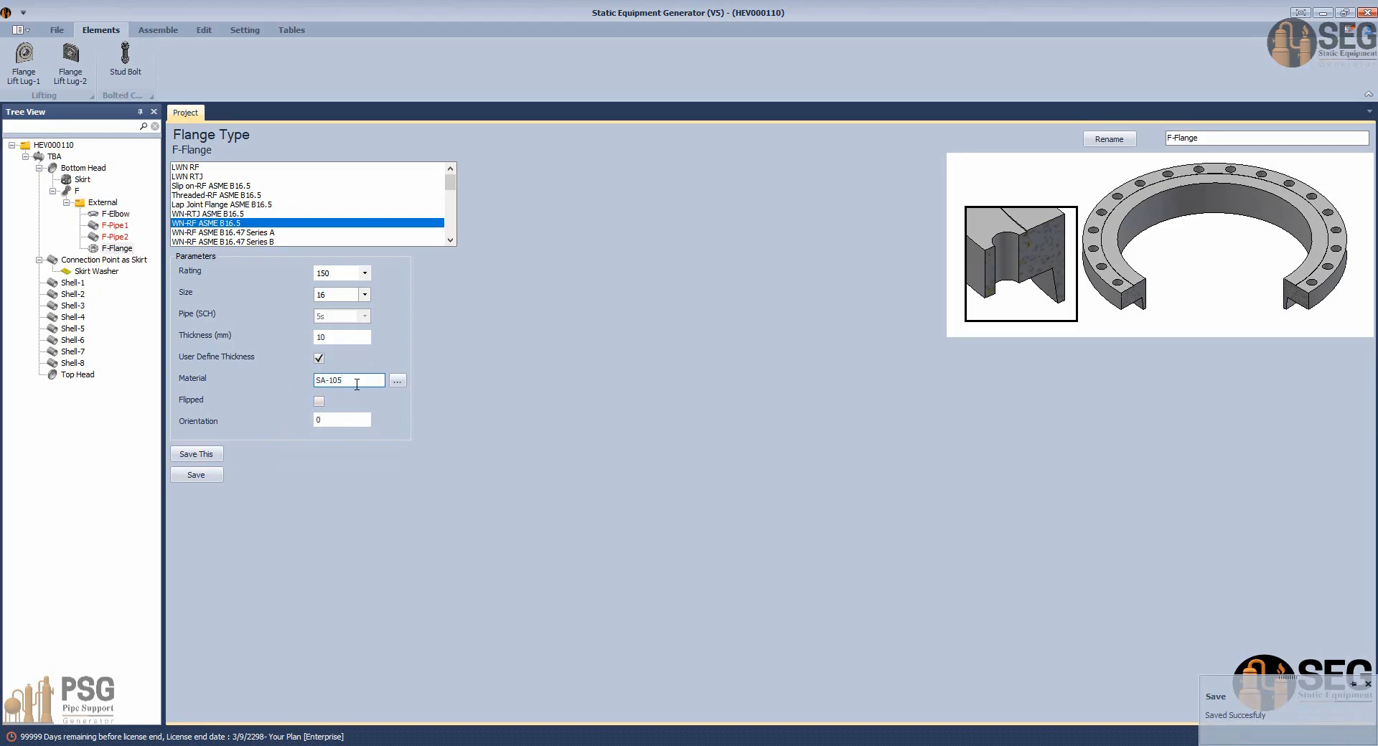
click(397, 381)
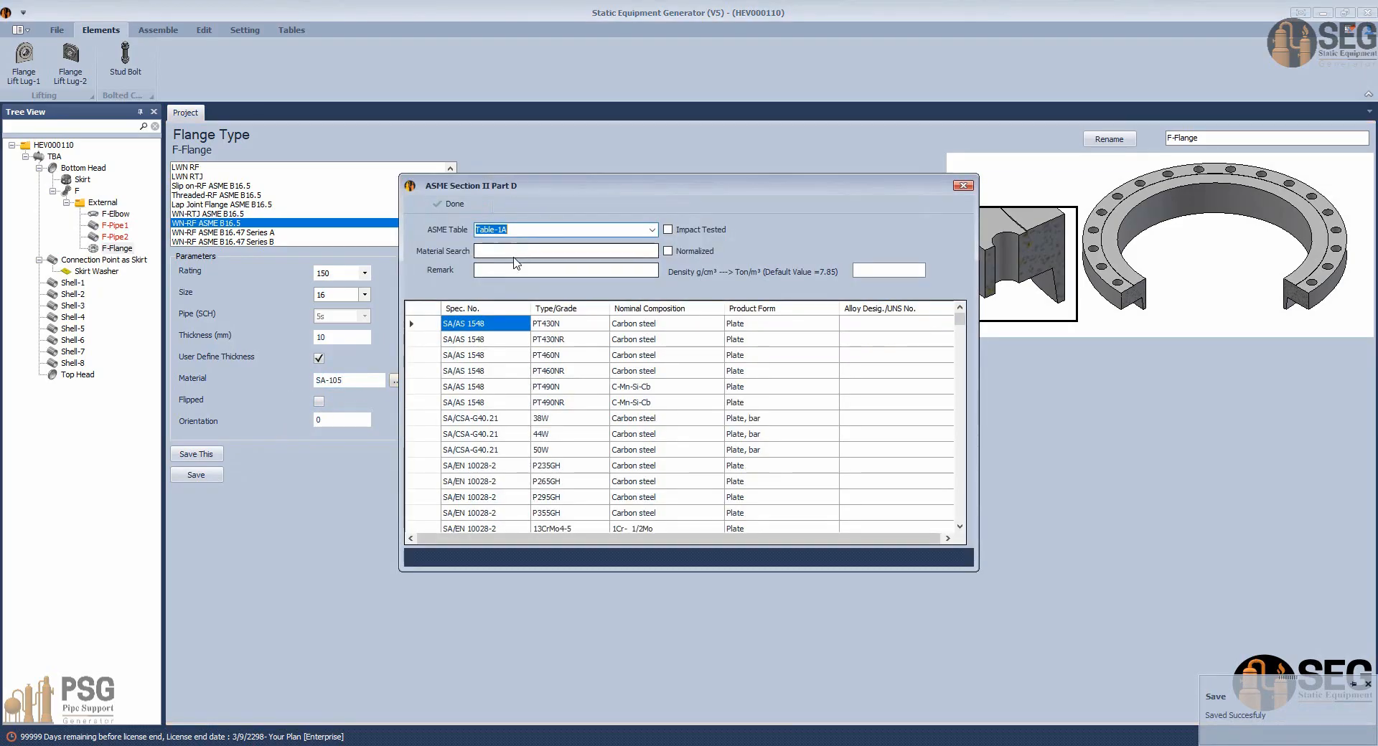
click(963, 186)
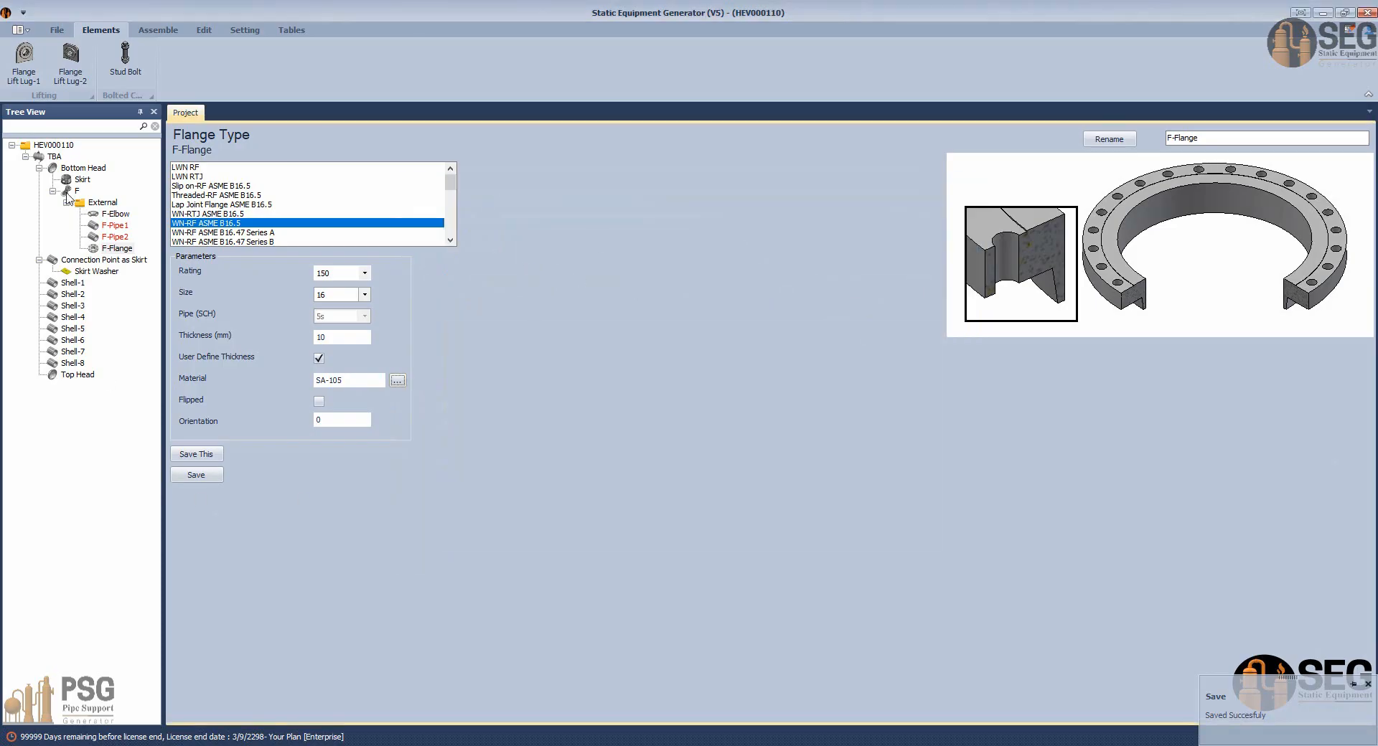
Run the Inventor assembly and inspect nozzle F's elbow and pipe pieces from below, inside the skirt.
click(152, 31)
click(30, 64)
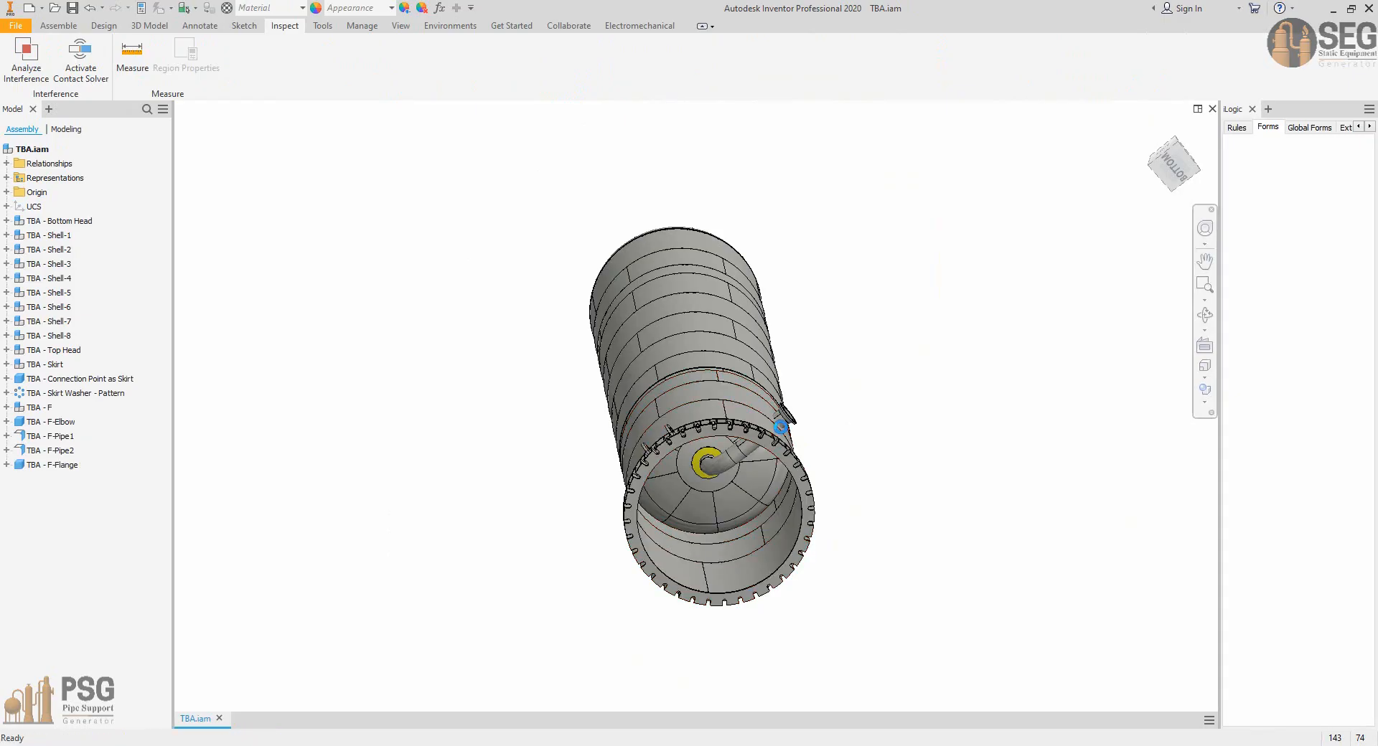
click(1207, 313)
drag(754, 403, 723, 127)
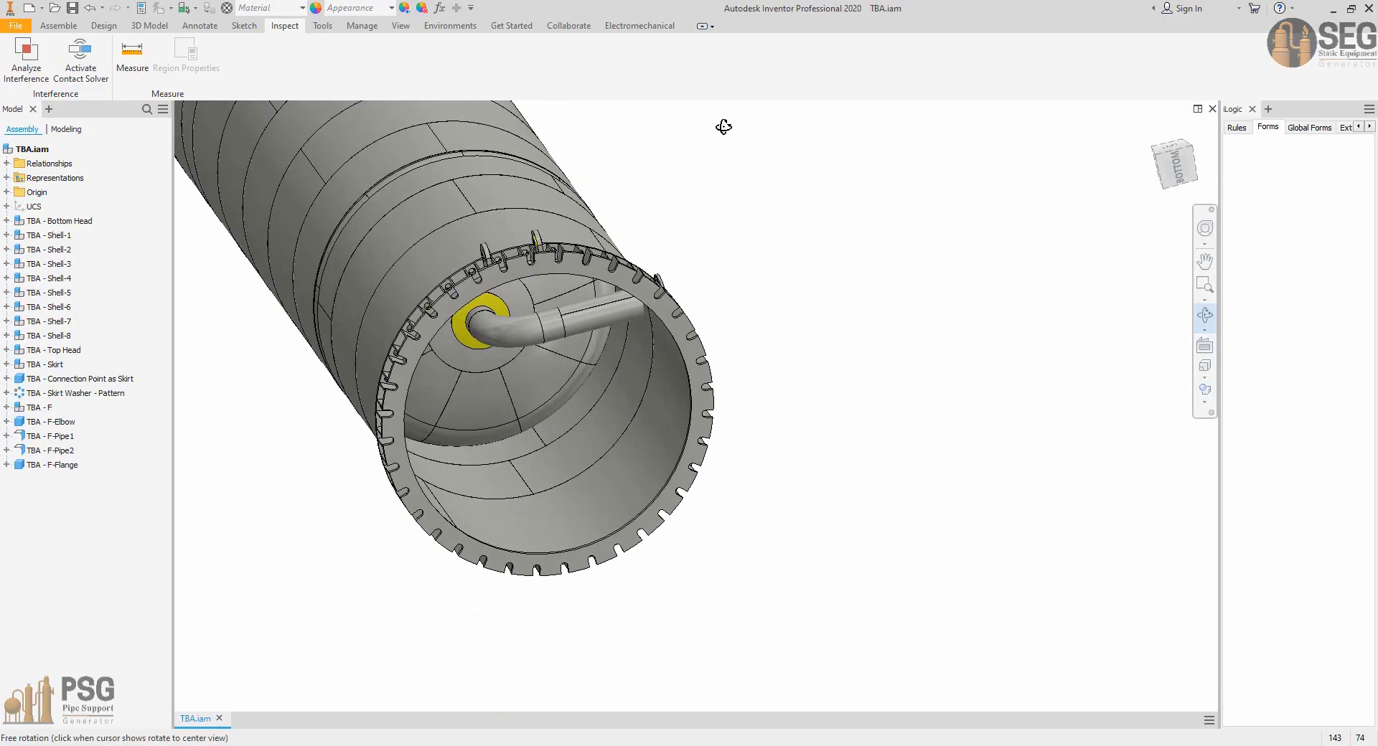
scroll(672, 222, up, 4)
Examine nozzle F's flange and pipe end where they project through the outside of the skirt.
drag(588, 360, 624, 326)
scroll(795, 360, up, 4)
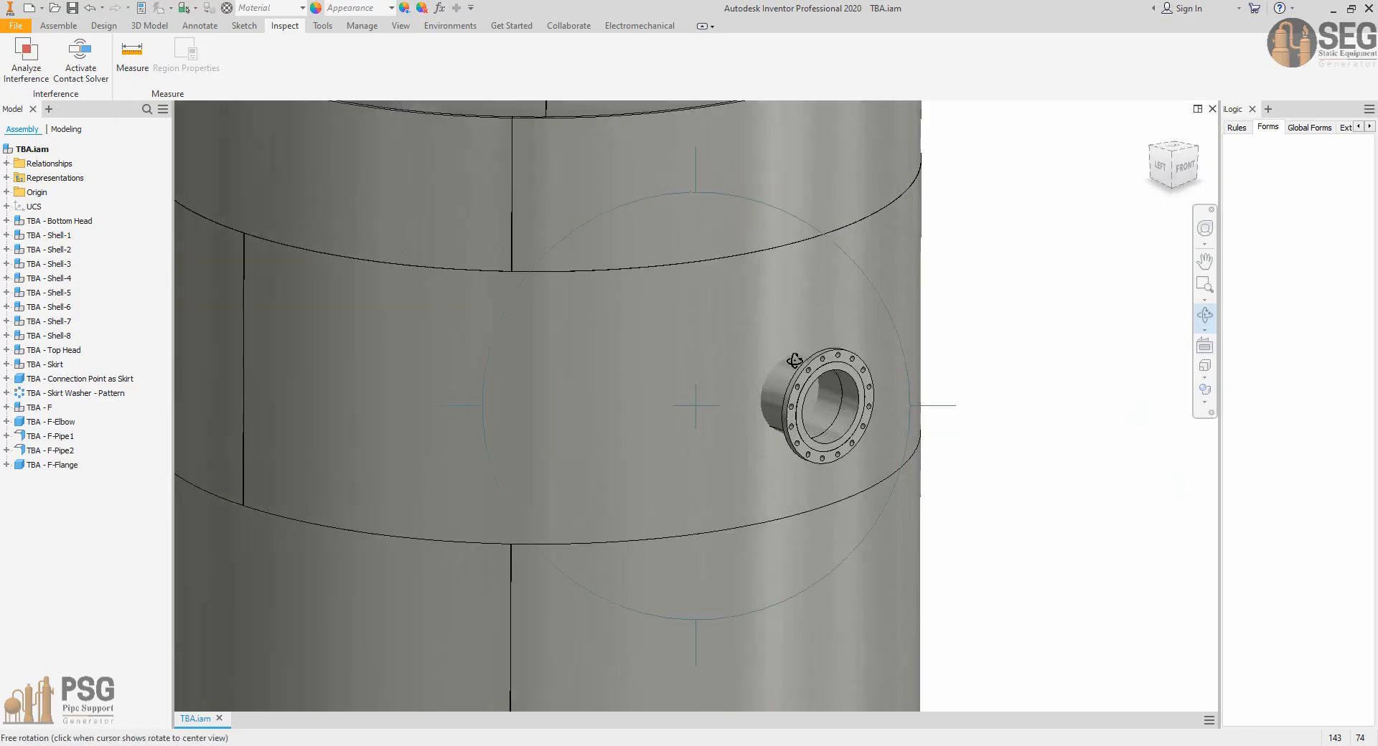
scroll(795, 360, down, 2)
middle_drag(794, 360, 823, 375)
drag(770, 422, 881, 396)
middle_drag(881, 396, 866, 316)
right_click(855, 300)
click(867, 307)
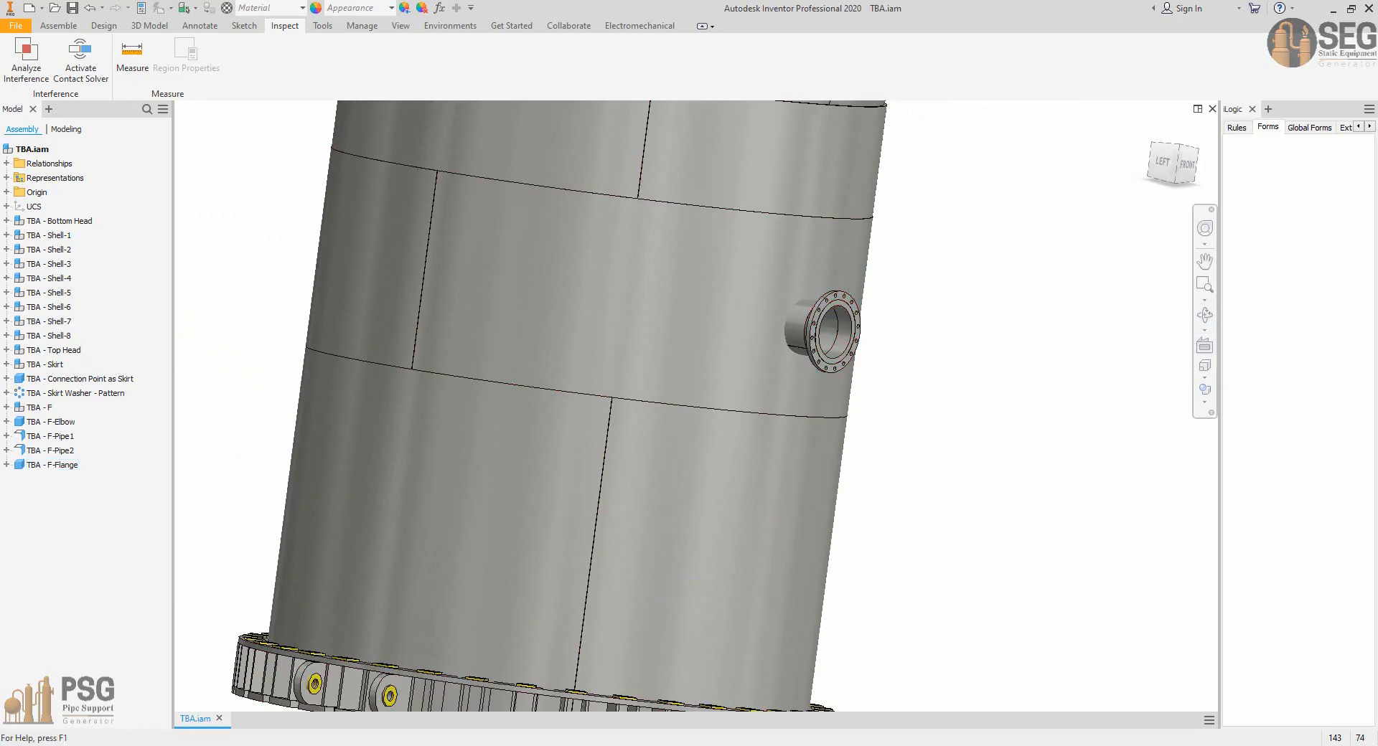
Switch to the GA drawing in AutoCAD and examine skirt opening SO1 around nozzle F and its row in the nozzle schedule.
key(alt+Tab)
click(686, 662)
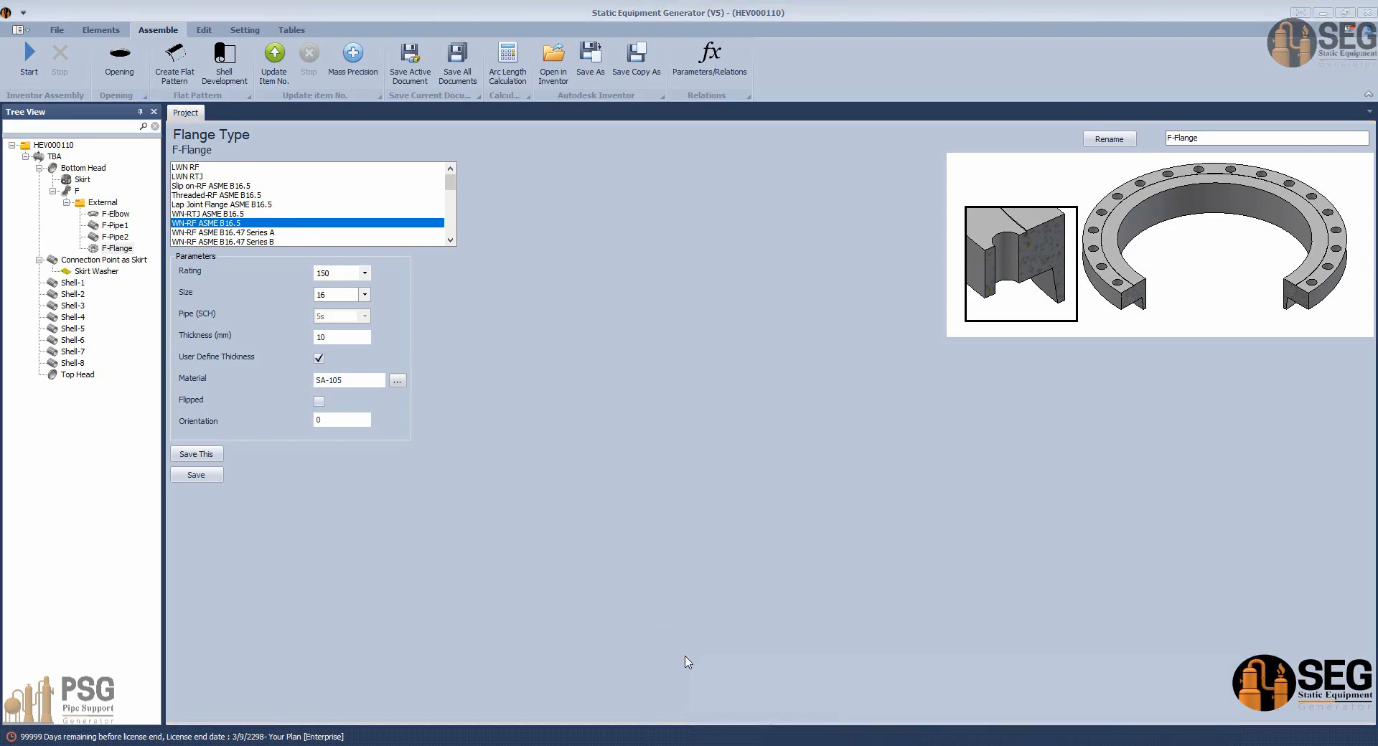
scroll(632, 432, down, 2)
middle_drag(845, 540, 820, 519)
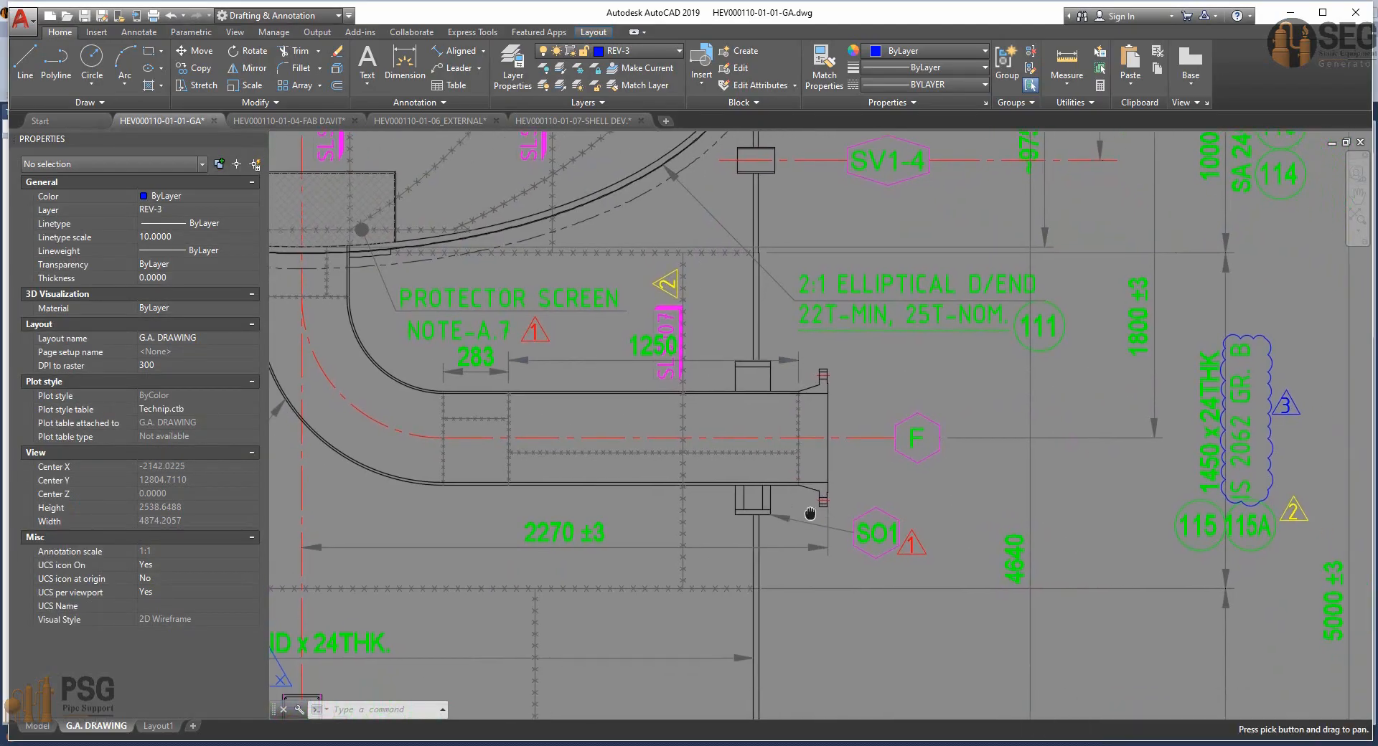
scroll(874, 542, down, 2)
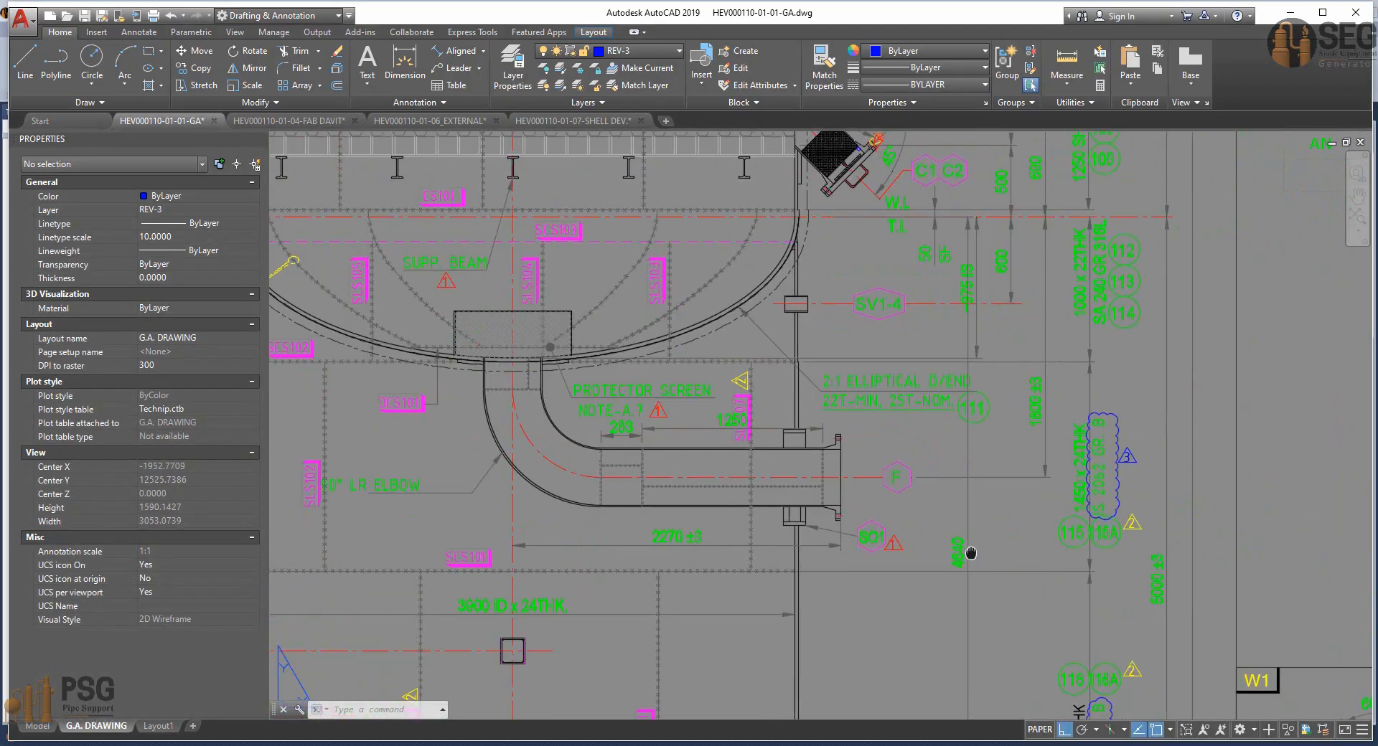
middle_drag(972, 556, 682, 495)
mouse_move(1015, 525)
middle_down()
mouse_move(821, 480)
mouse_move(725, 399)
middle_up()
mouse_move(1011, 616)
middle_down()
mouse_move(967, 488)
mouse_move(340, 661)
middle_up()
middle_drag(756, 406, 347, 327)
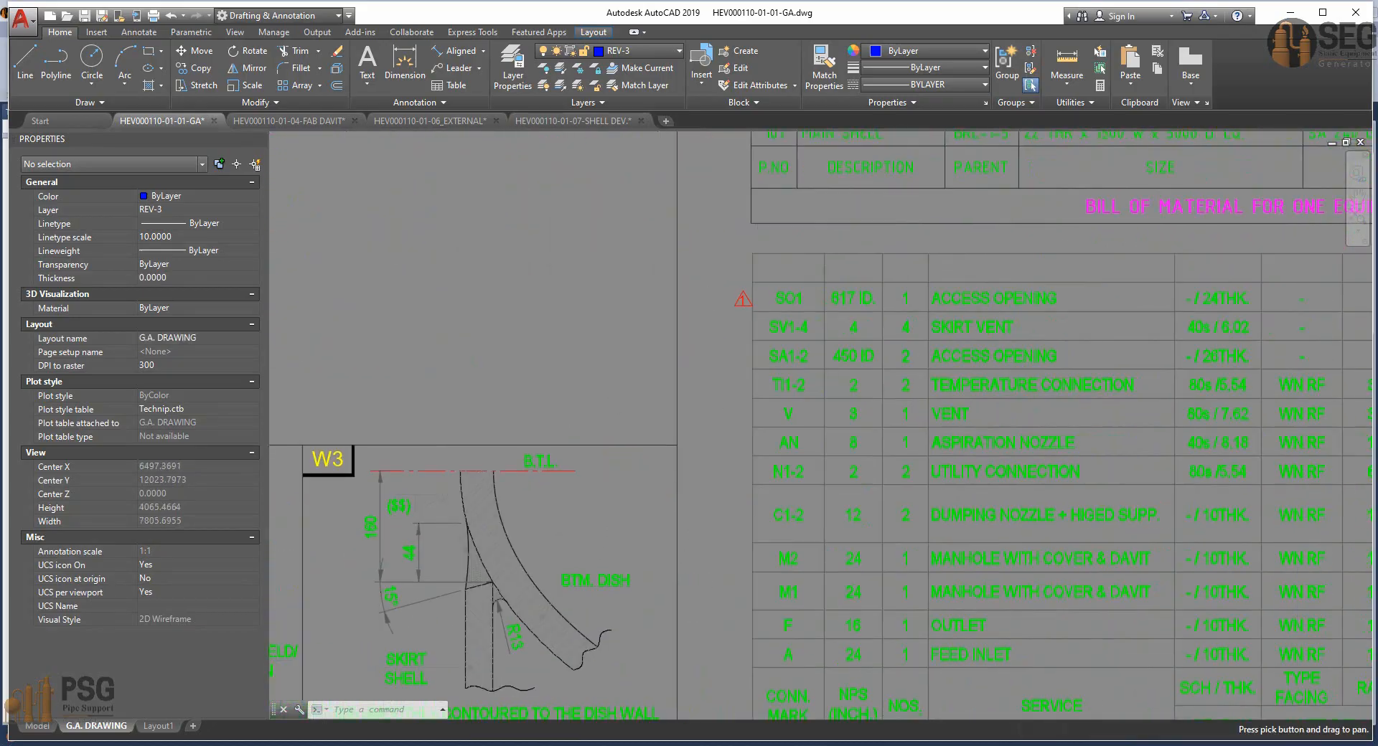
scroll(800, 336, up, 2)
middle_drag(800, 335, 406, 449)
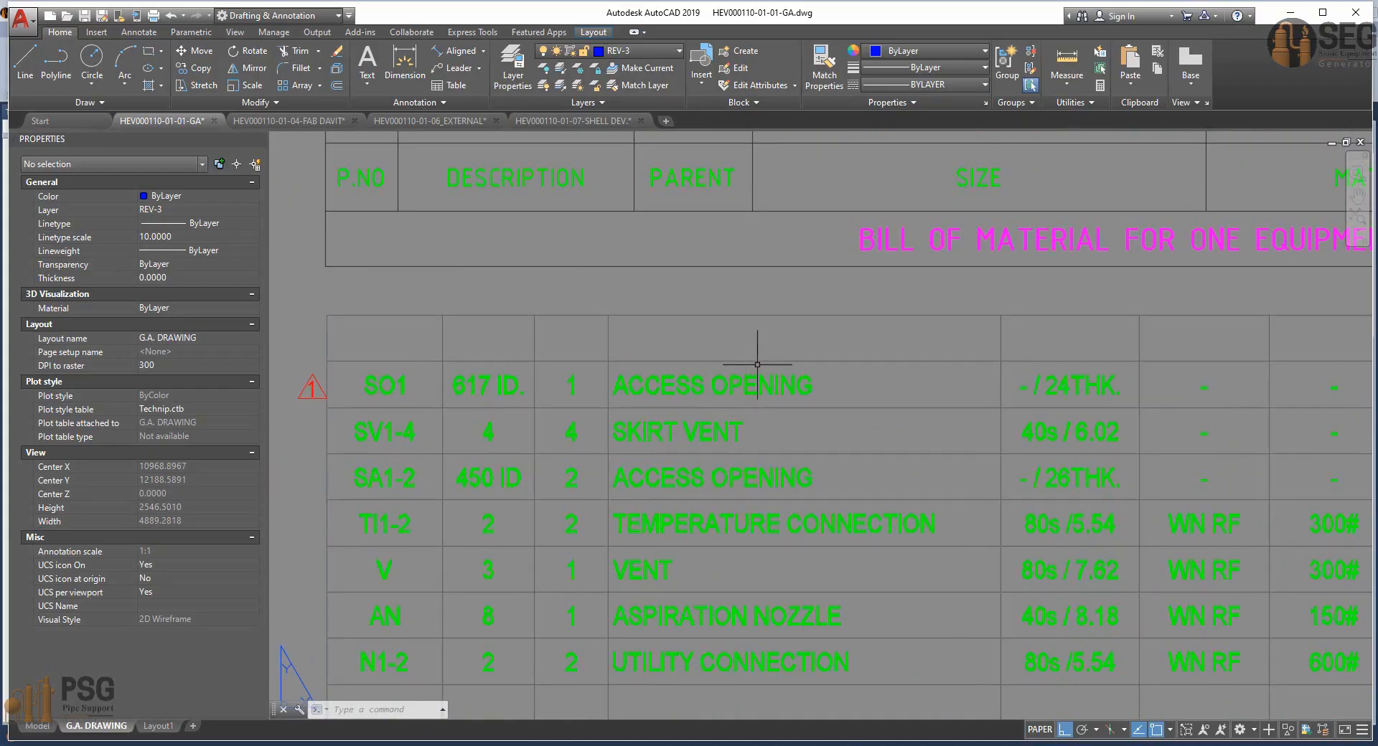
scroll(814, 384, down, 2)
middle_drag(857, 383, 809, 375)
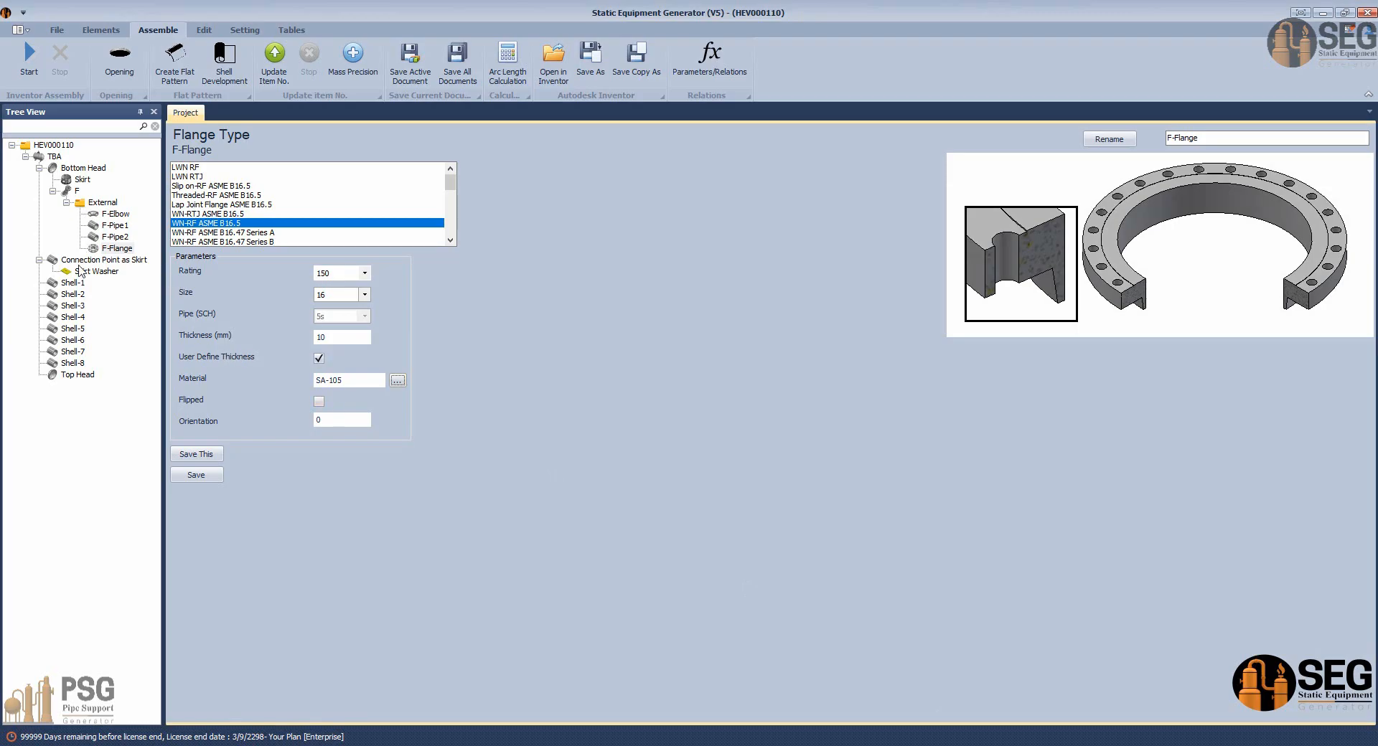
Add a Shell Nozzle (B) named SO1 to Connection Point as Skirt, of type Nozzle From Plate Connected to shell With Internal Projection.
click(83, 261)
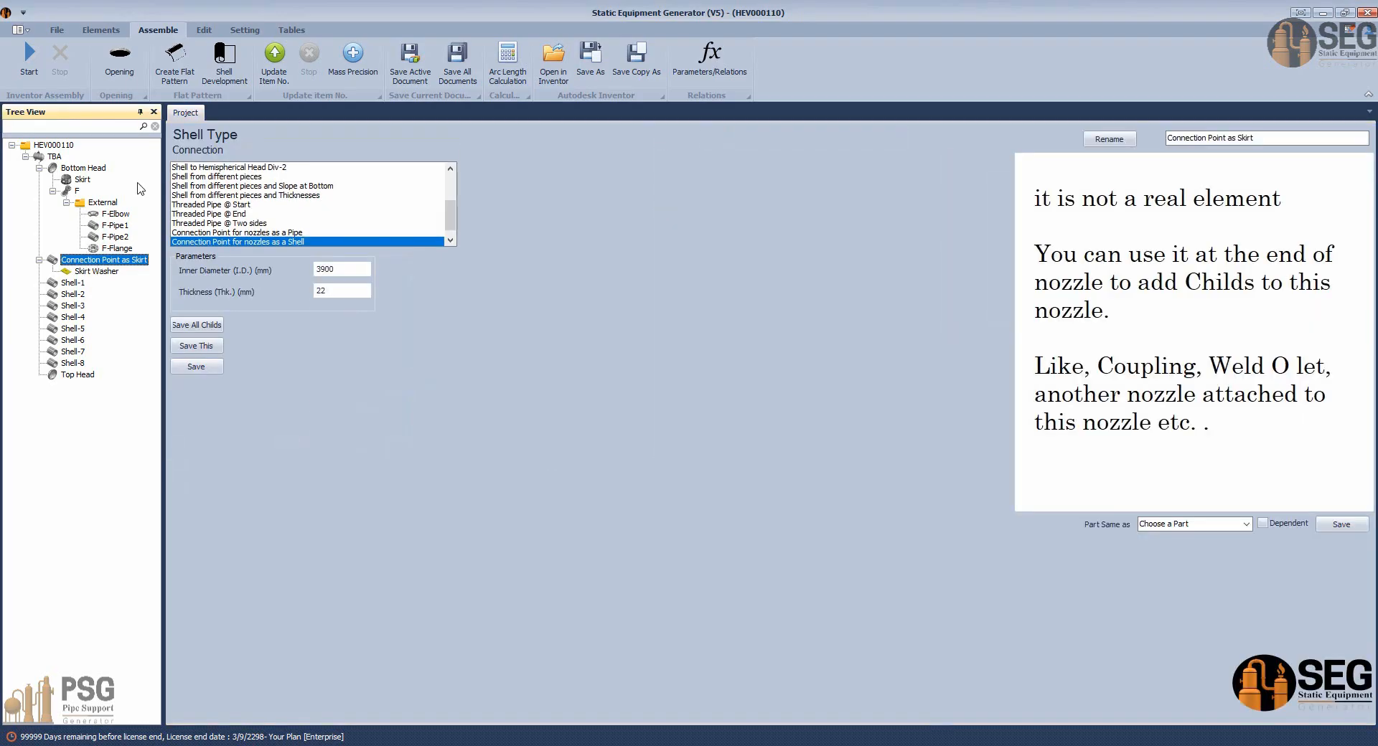
click(101, 30)
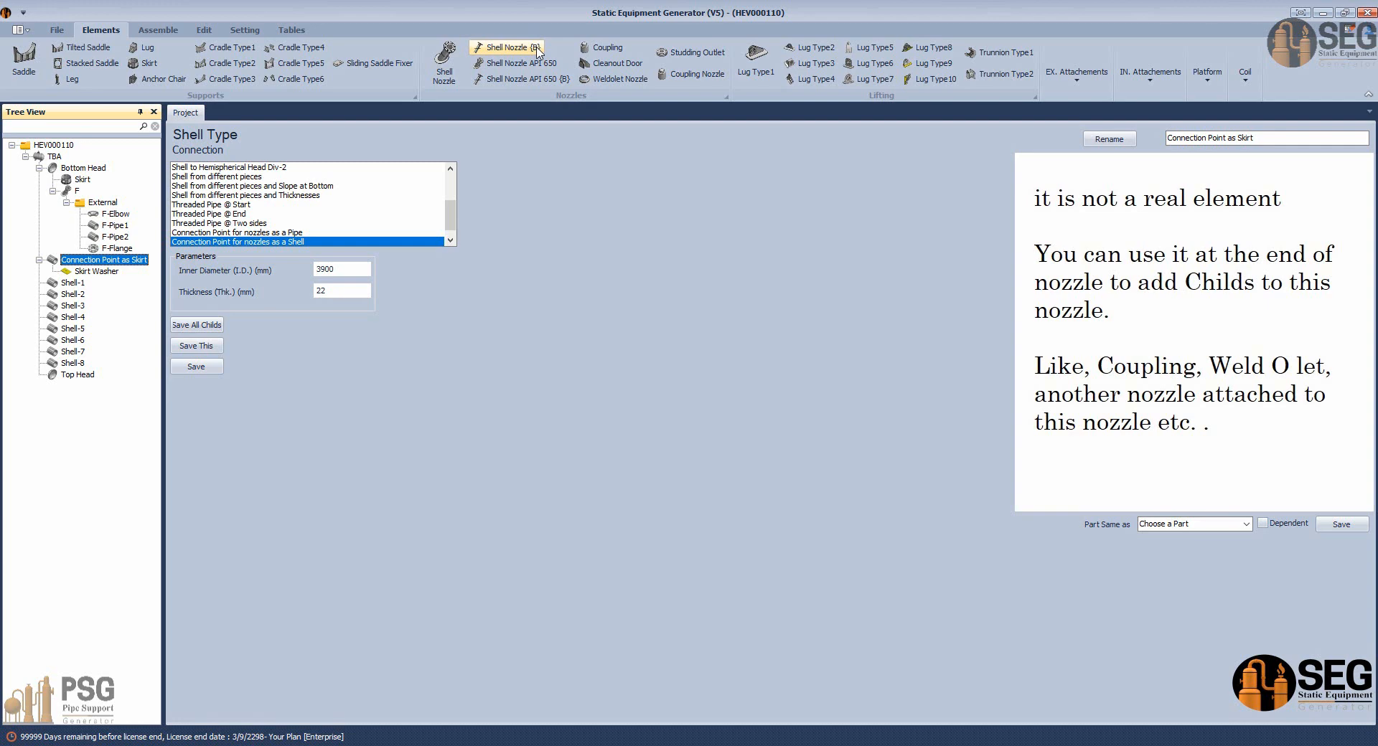
click(536, 49)
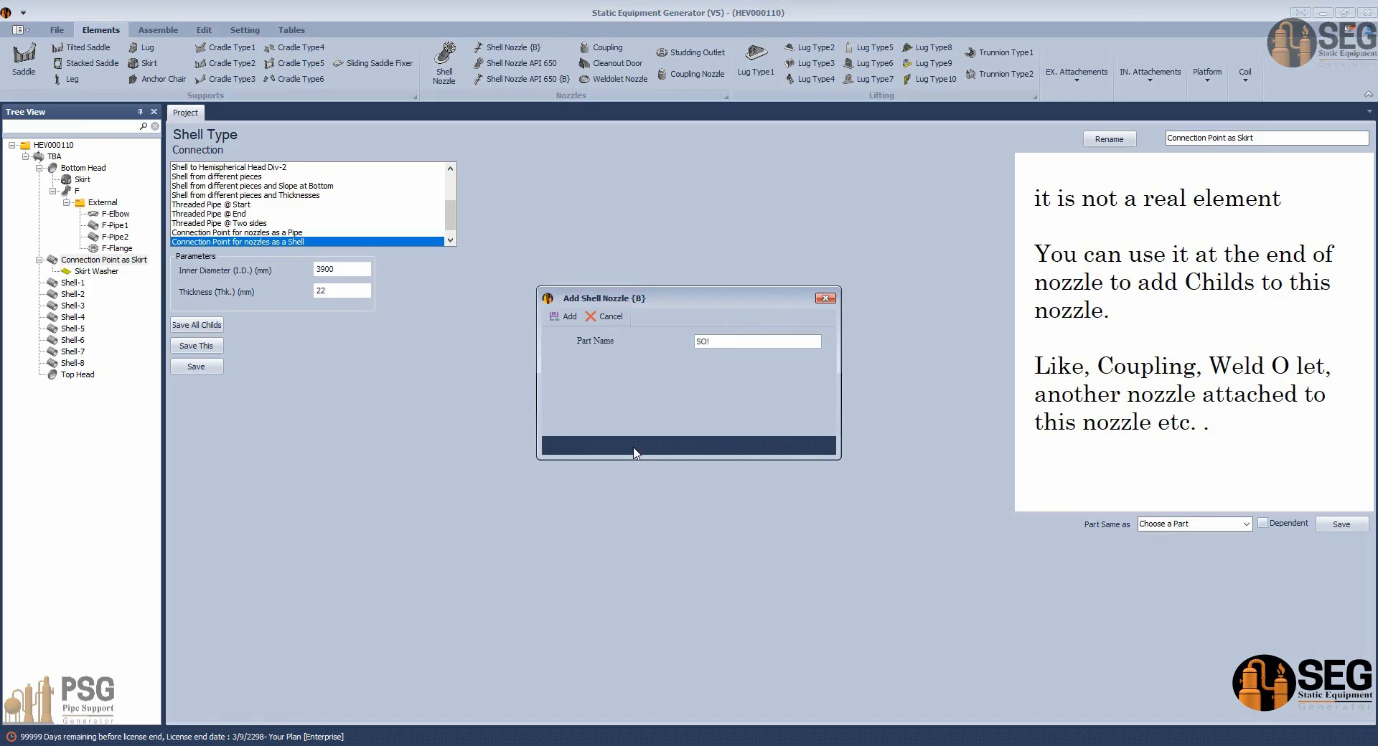
click(568, 317)
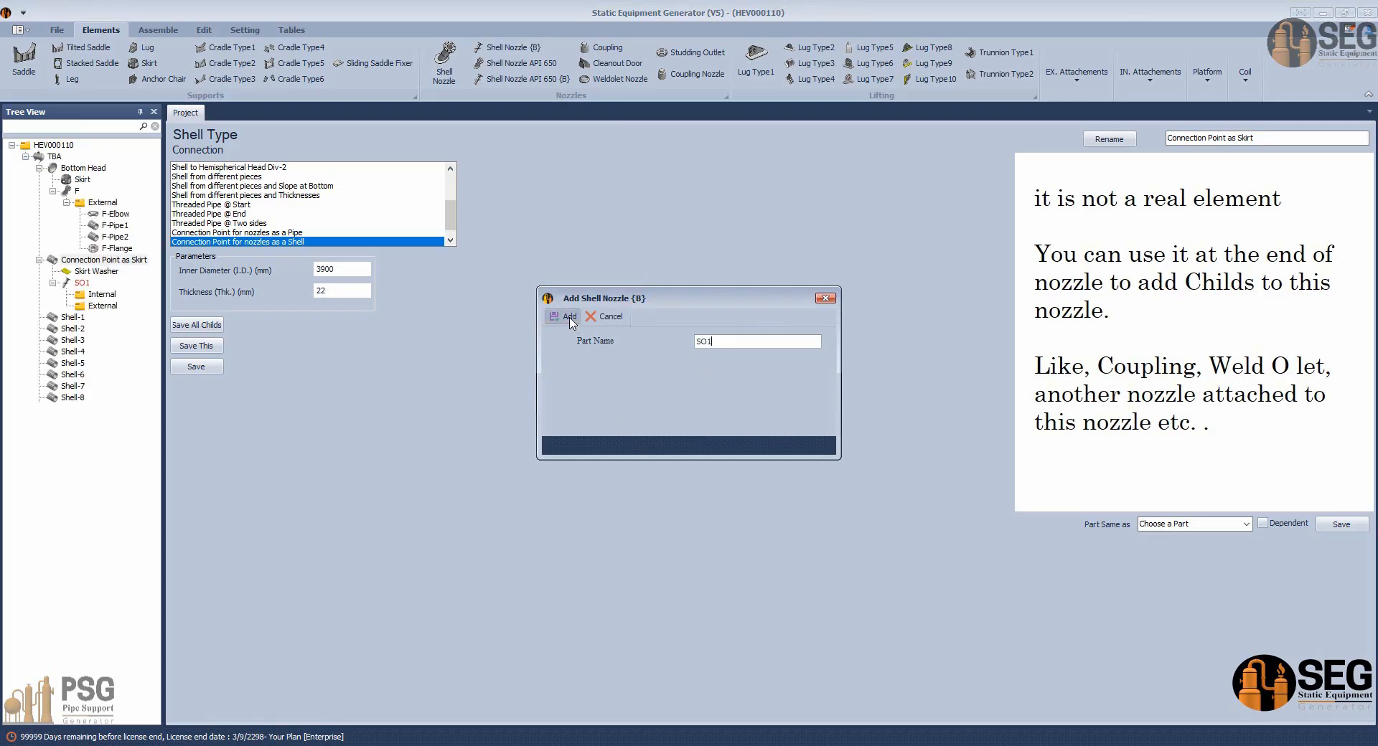
click(84, 284)
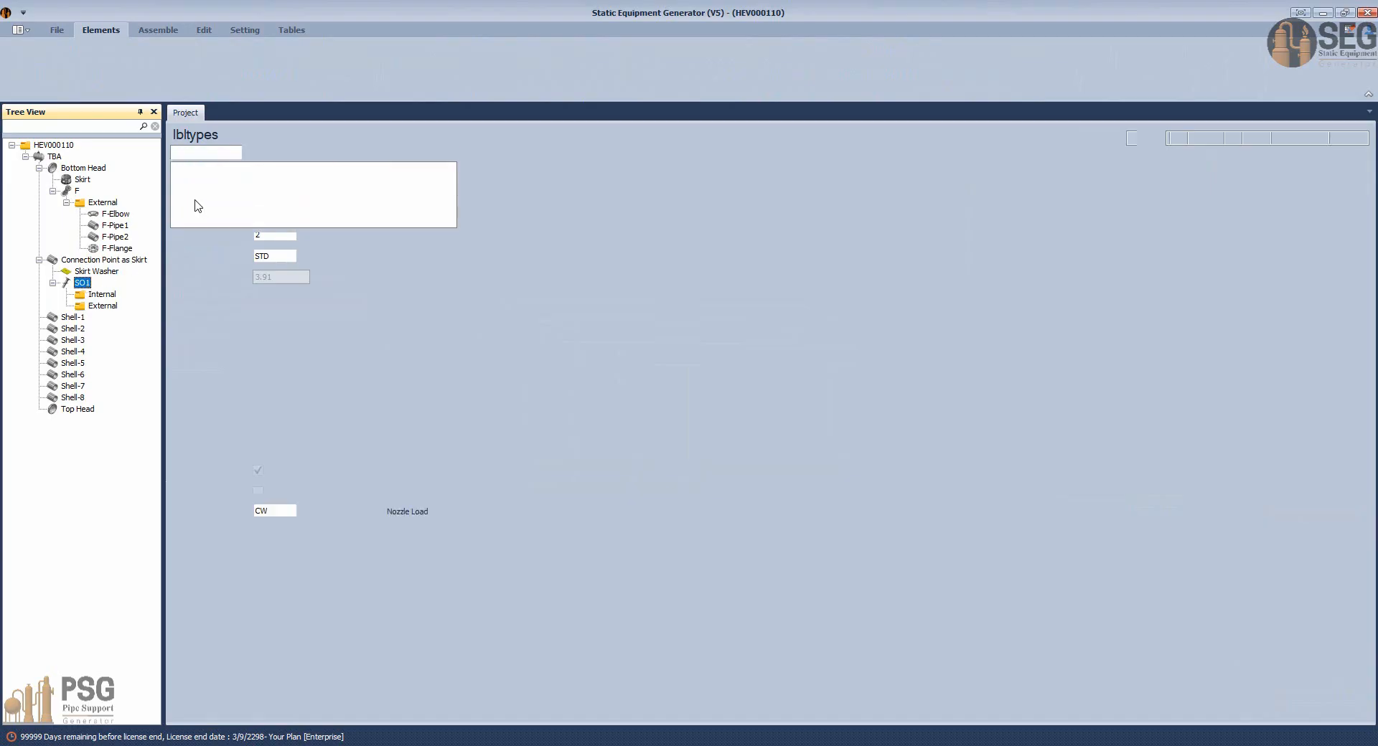
click(209, 178)
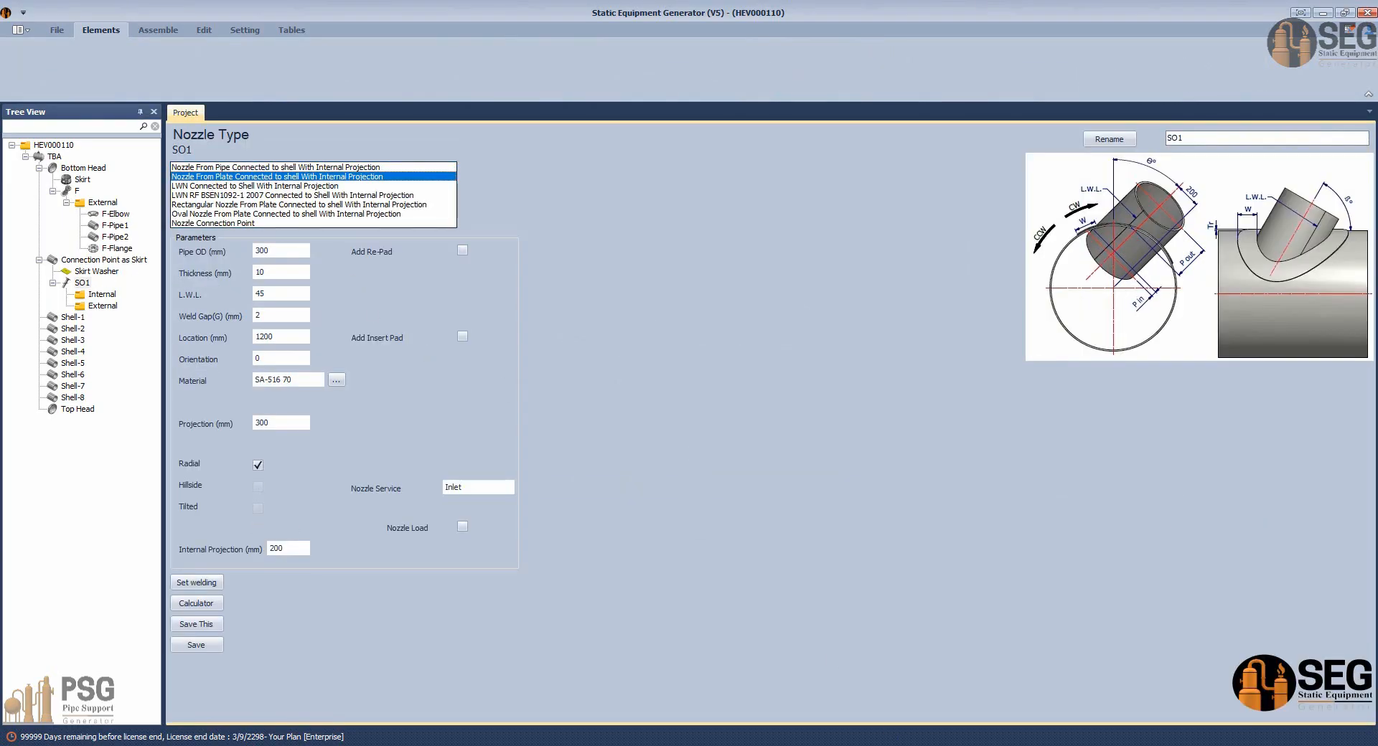
Check SO1's inner diameter and thickness in the nozzle schedule, calculate 617 + 48 in the Calculator, and copy the result.
click(959, 745)
click(771, 698)
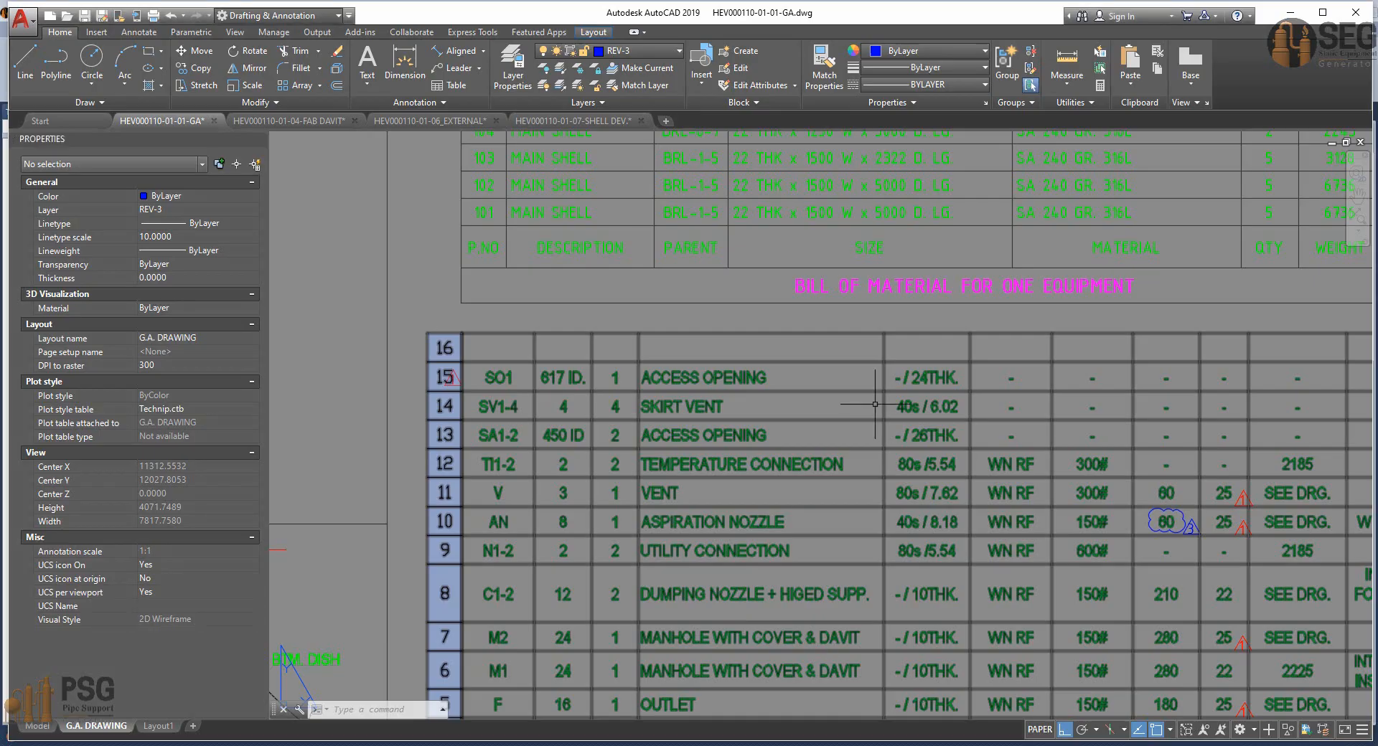
click(667, 745)
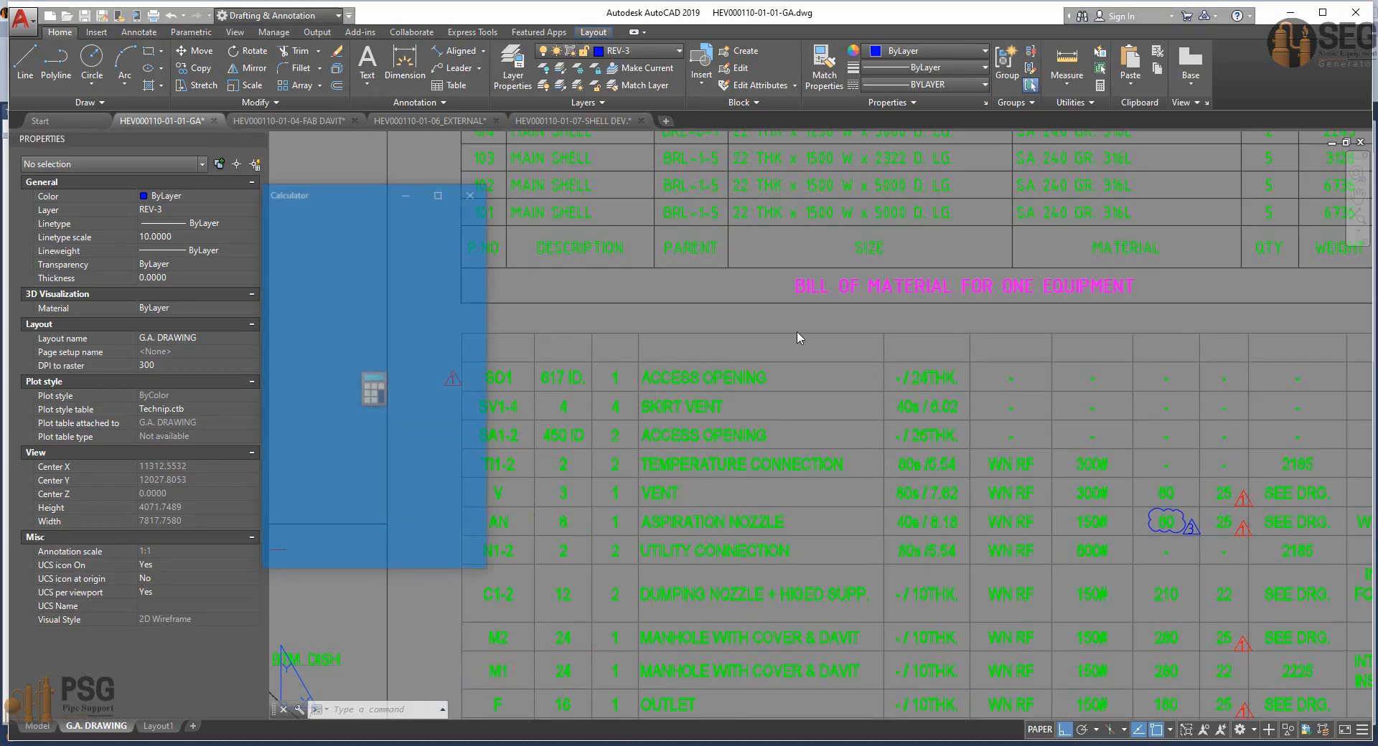
text(617)
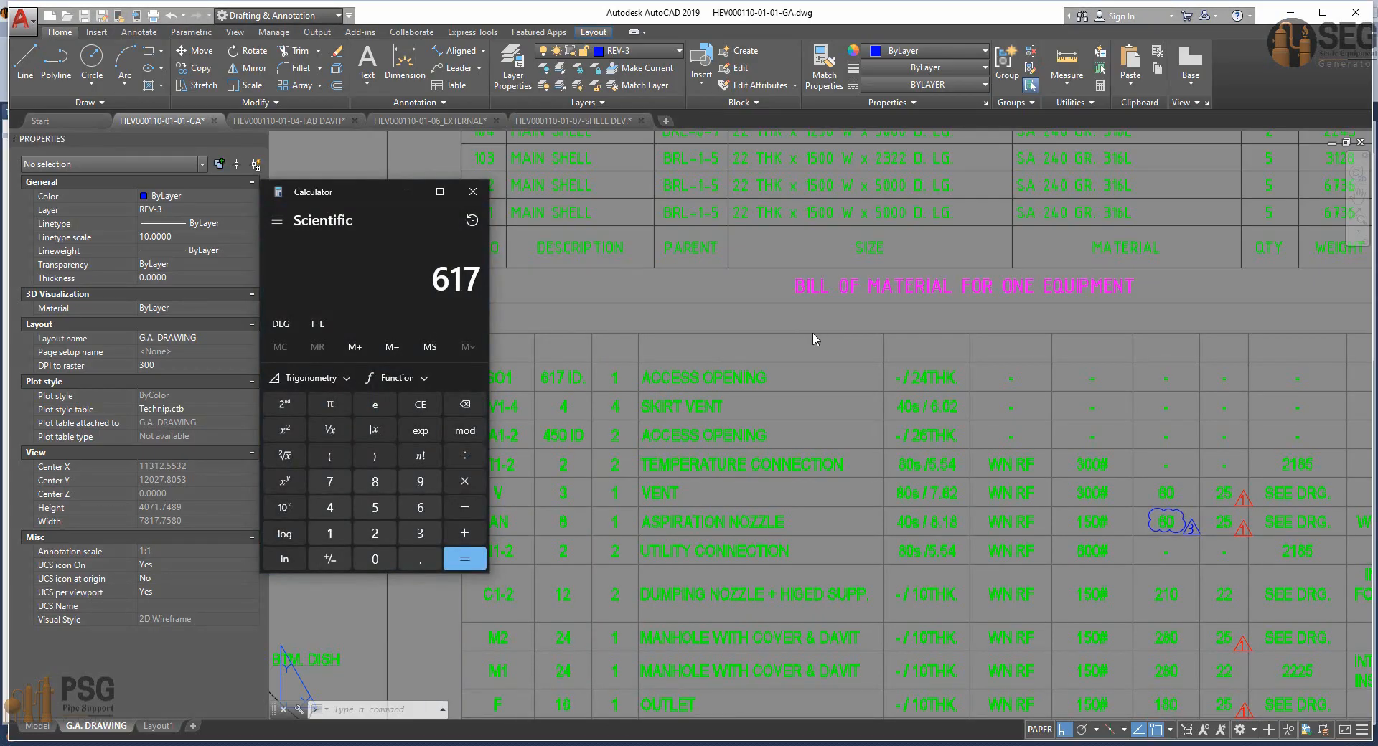
text( + 48)
key(Return)
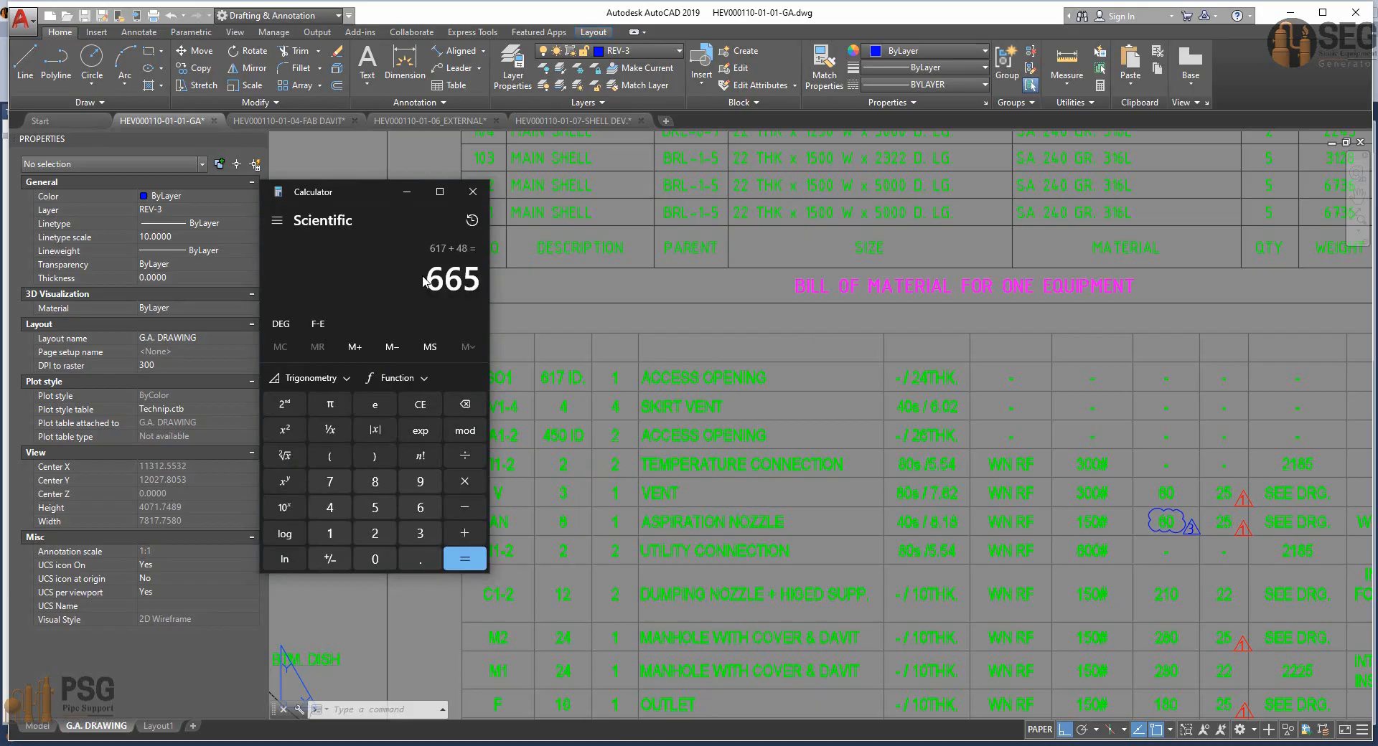
right_click(466, 281)
key(ctrl+c)
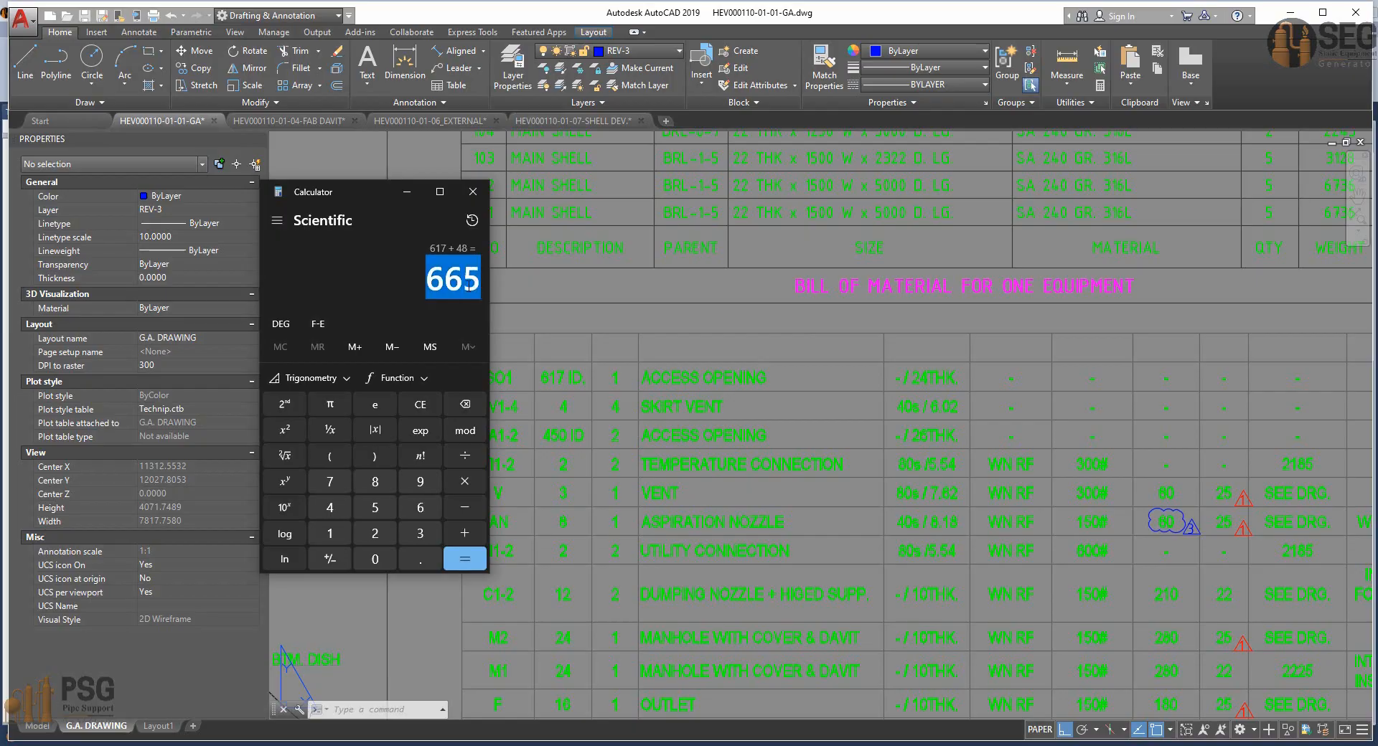
Set SO1's pipe OD to 665 mm and its thickness to 24 mm.
click(506, 301)
key(alt+Tab)
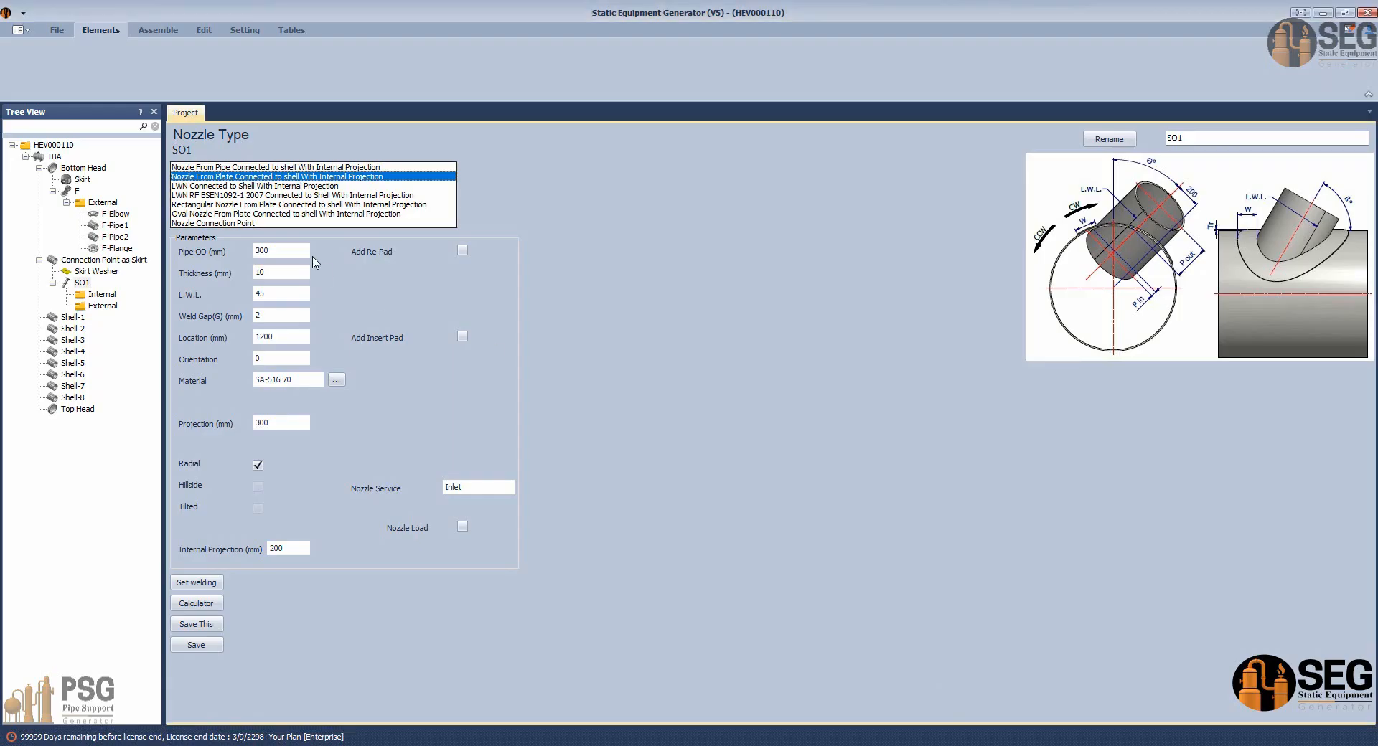
click(298, 254)
key(ctrl+v)
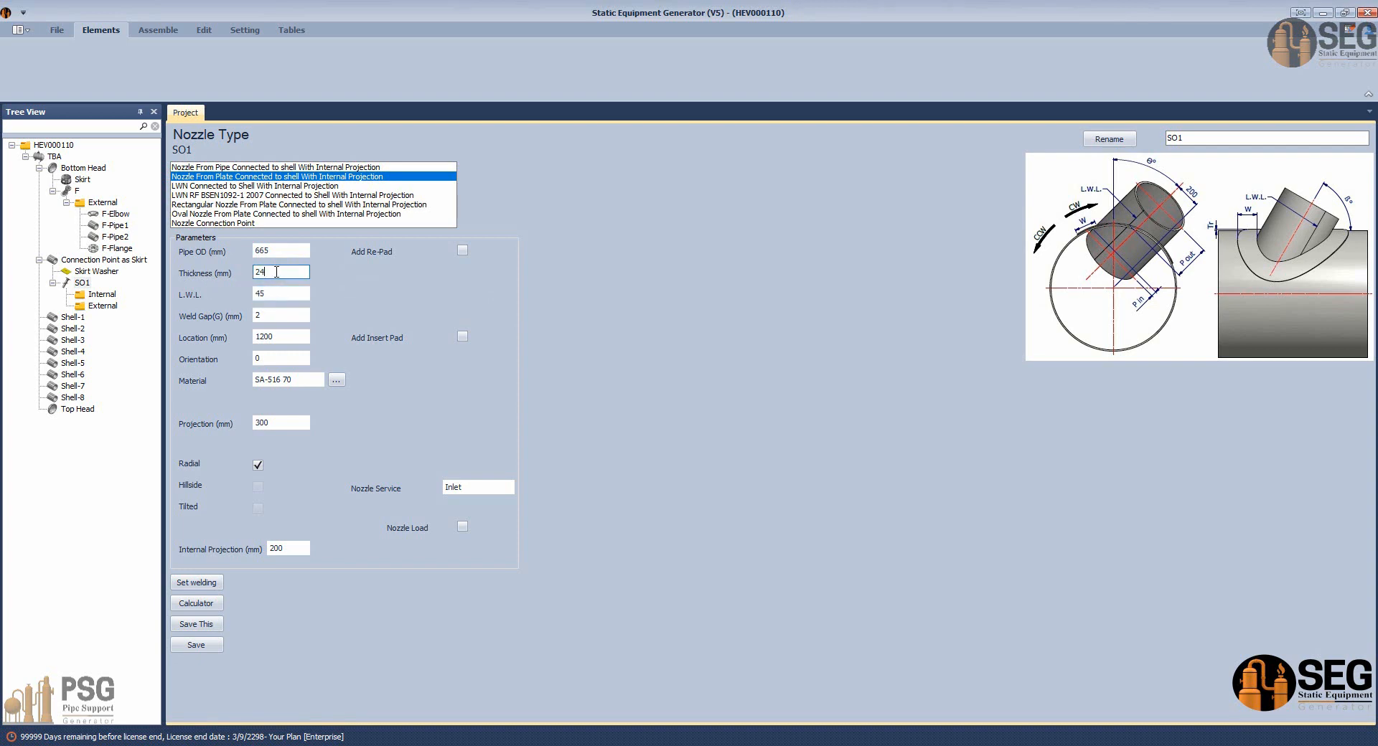
drag(277, 272, 198, 351)
click(273, 313)
Look up the elevation of SO1 and outlet F in the GA drawing and set SO1's location to -1850 mm.
mouse_move(963, 745)
click(750, 707)
scroll(739, 489, down, 3)
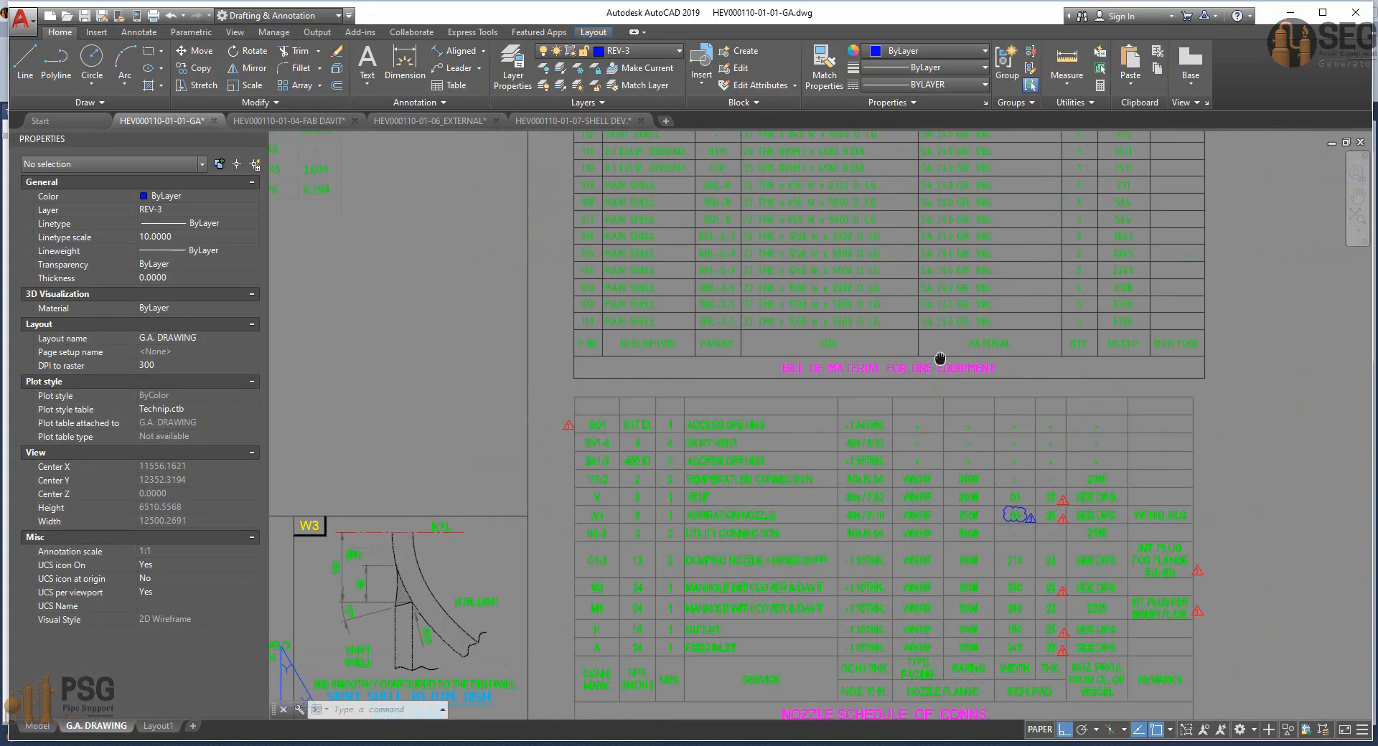
scroll(940, 358, down, 6)
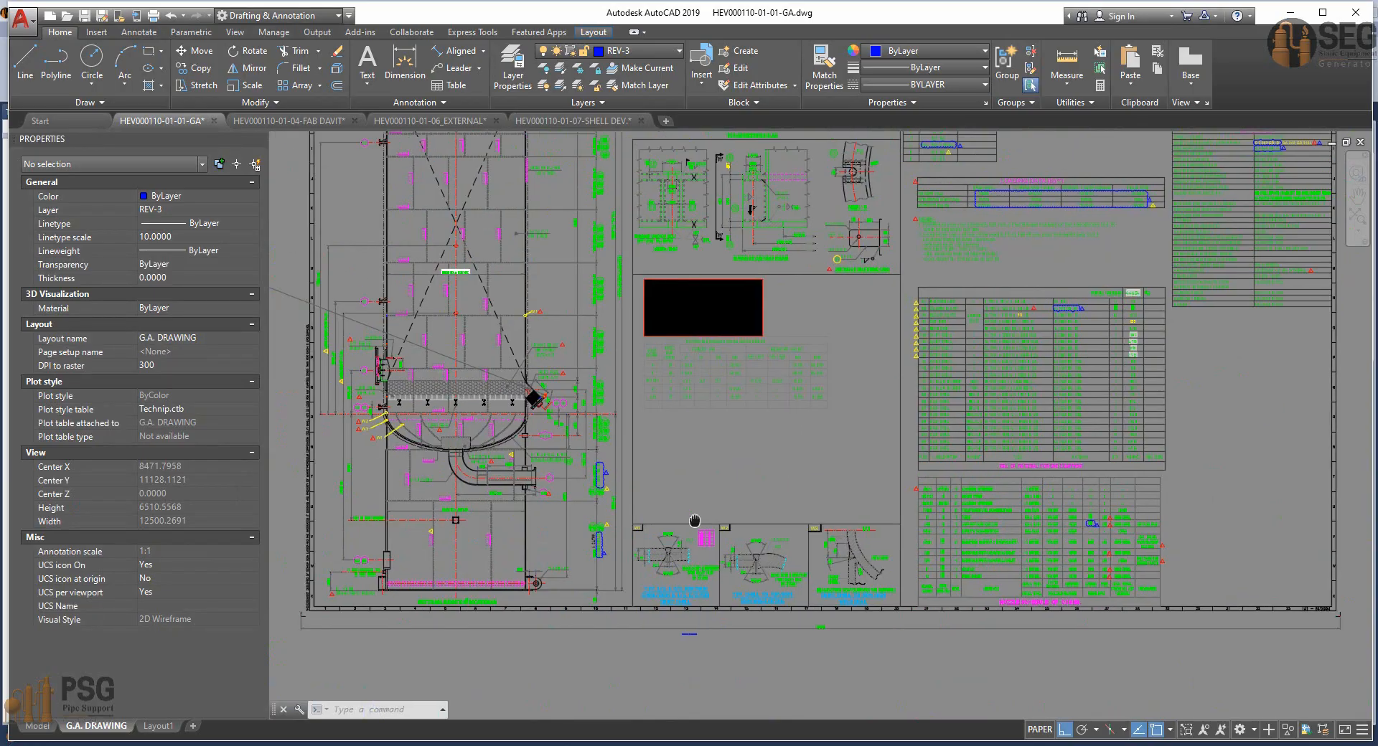
scroll(574, 409, up, 4)
scroll(592, 476, up, 3)
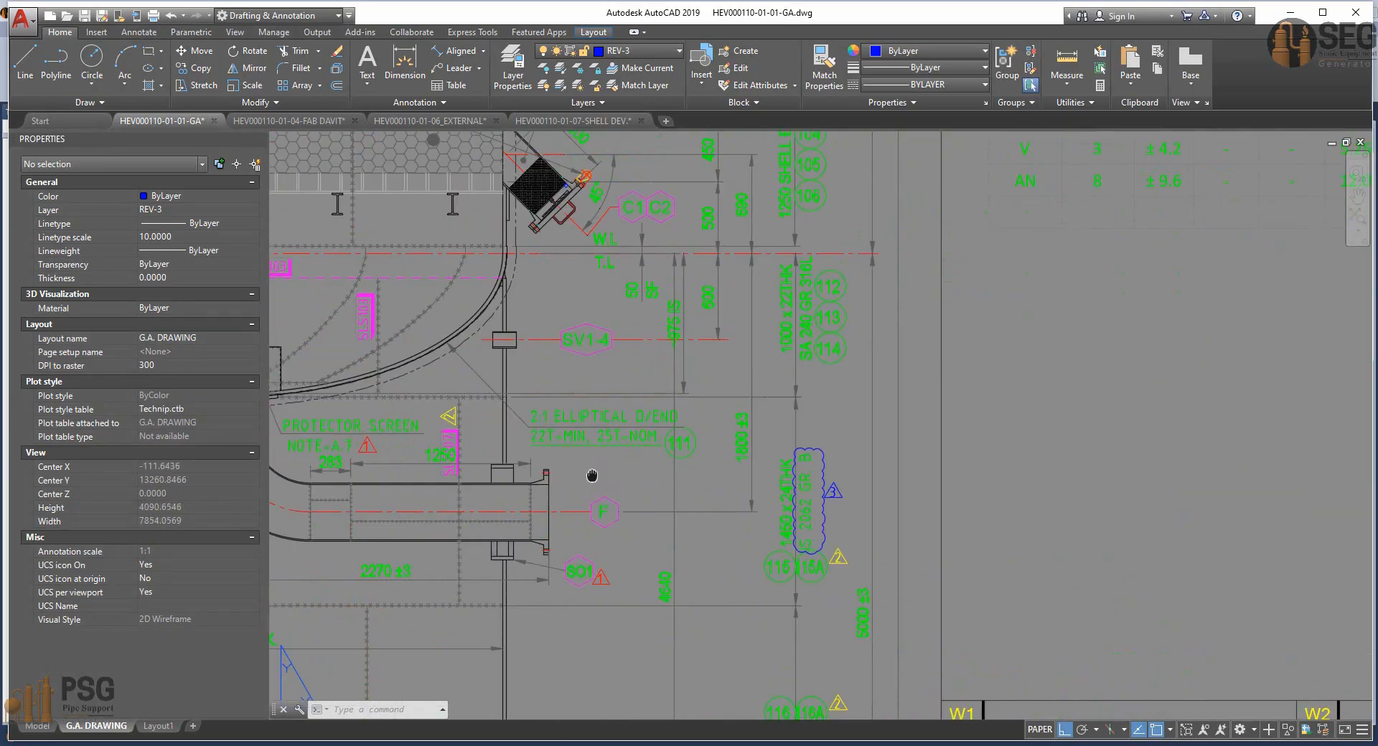
middle_drag(592, 476, 615, 528)
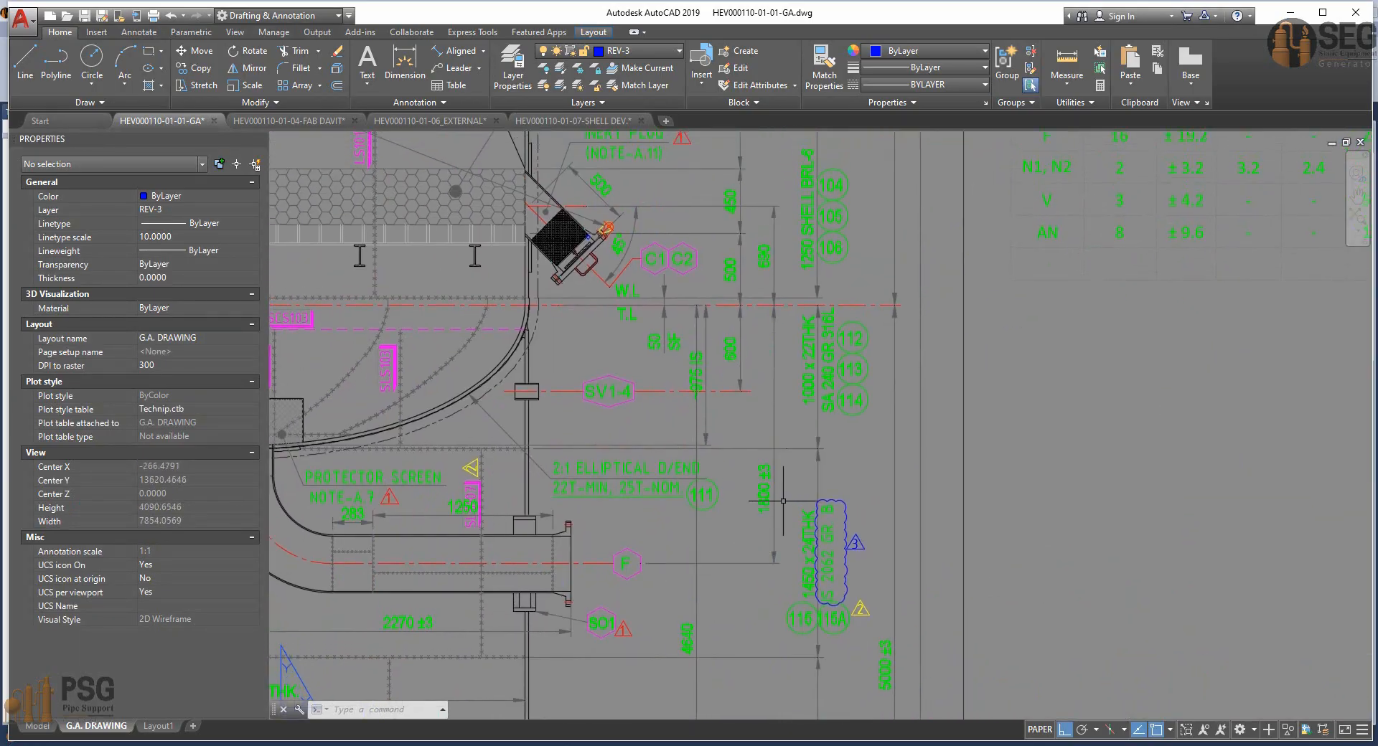
scroll(779, 498, up, 2)
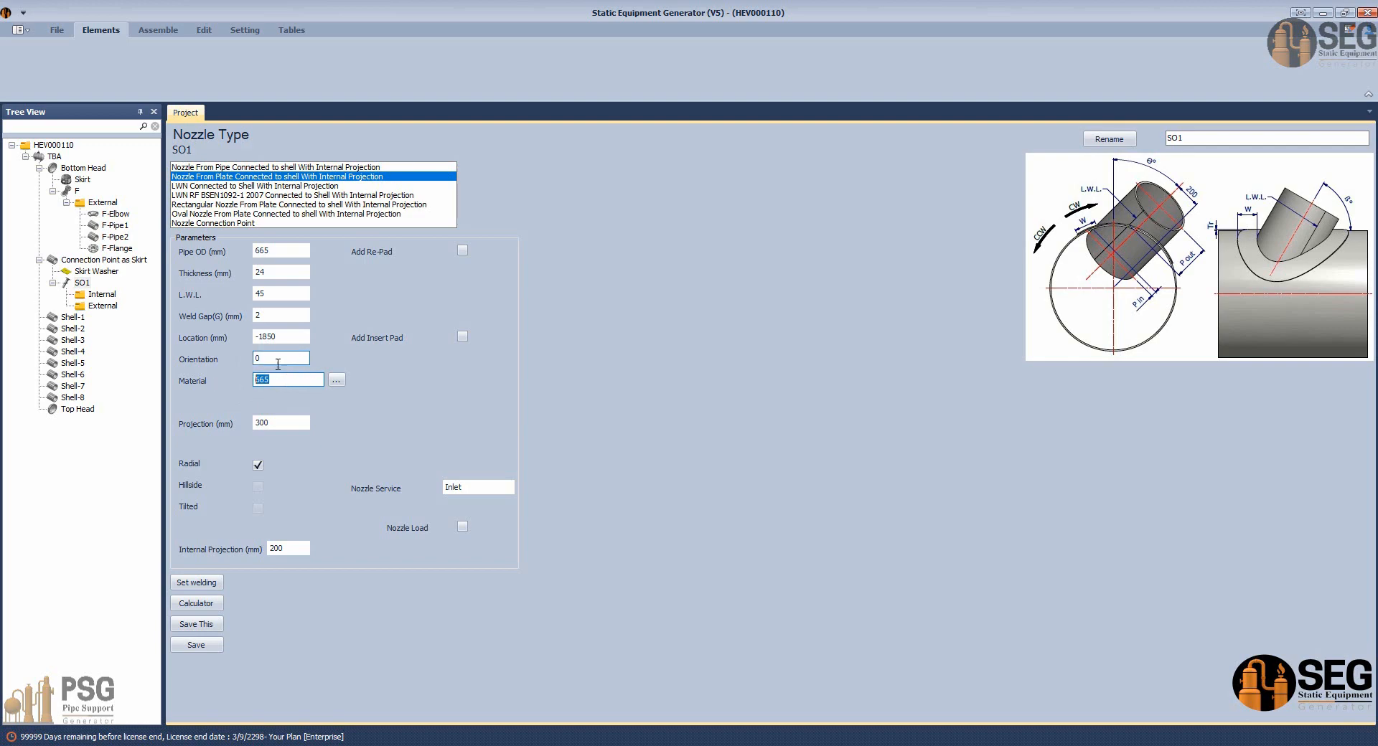
Copy the material SA 240 GR 316L from the GA drawing into SO1's material and set its nozzle service to Skirt Opening.
click(718, 692)
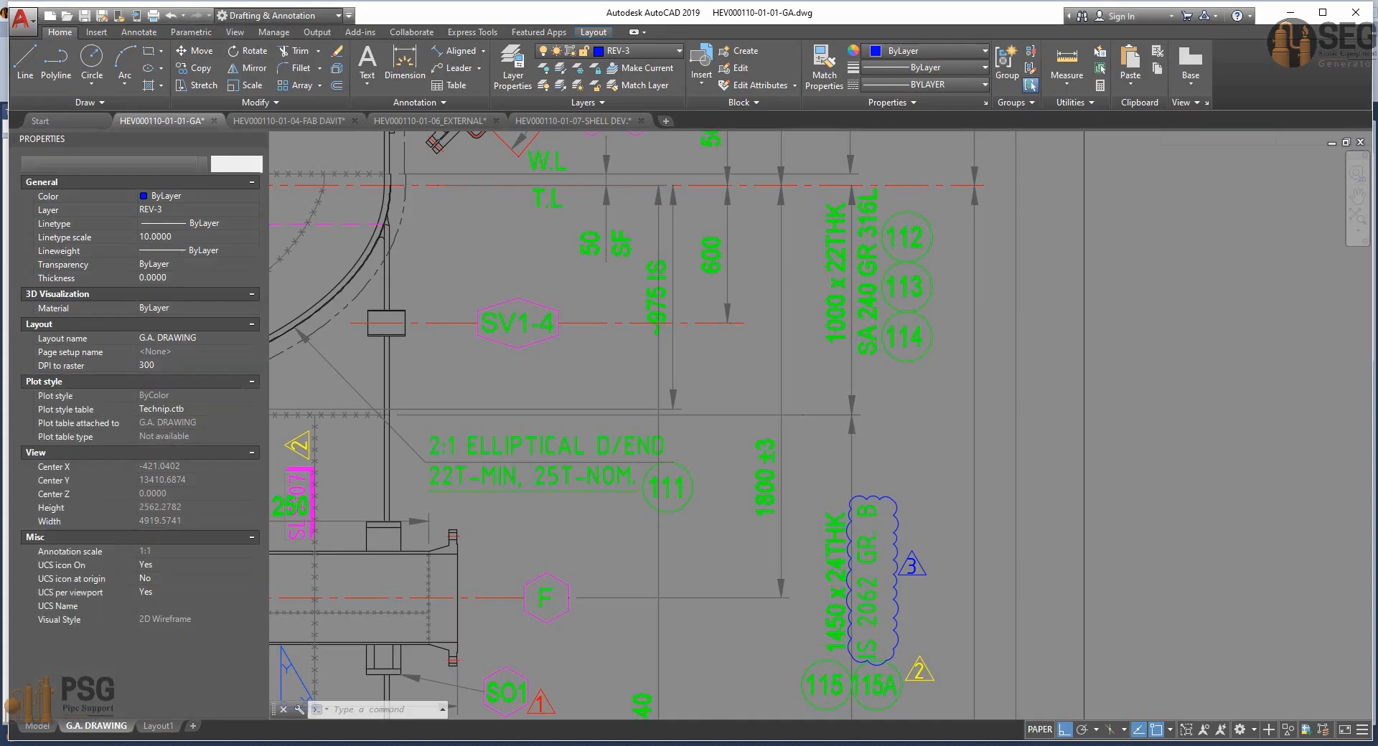
click(867, 307)
double_click(867, 307)
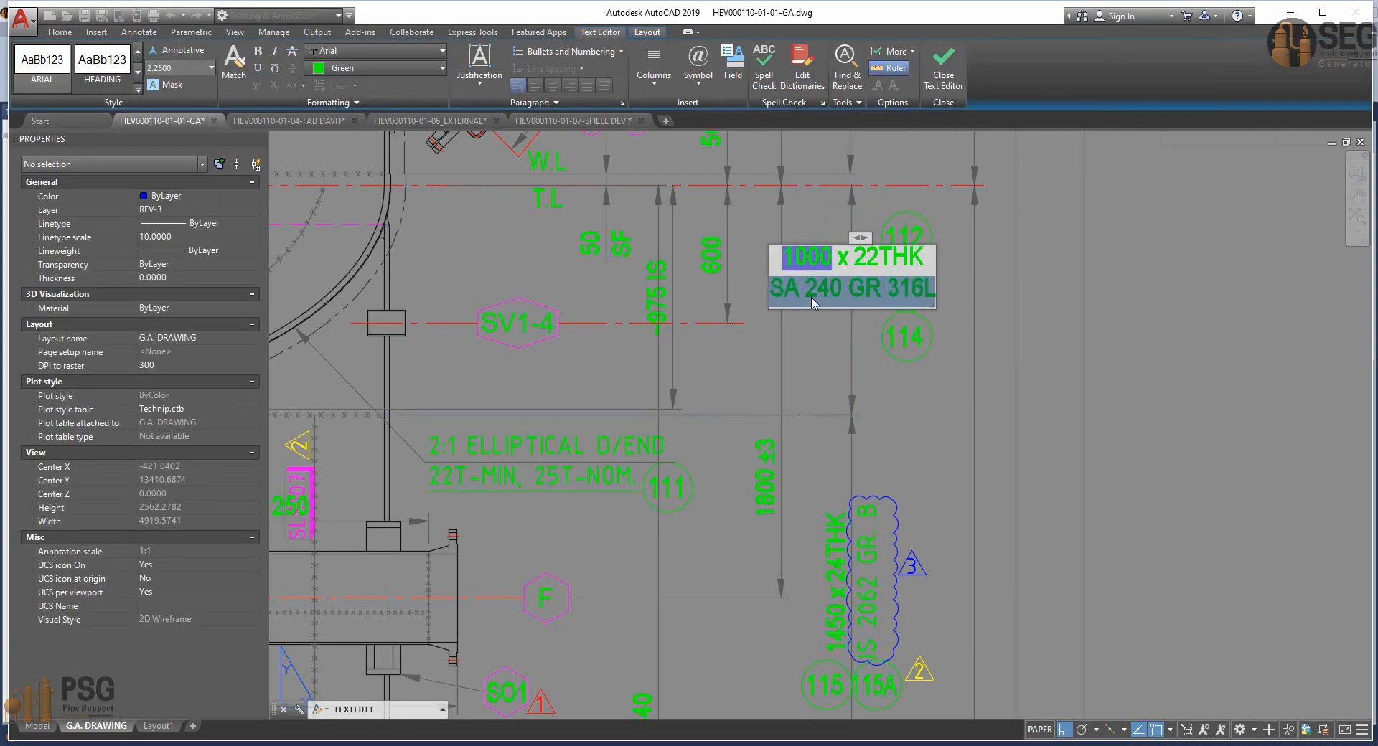
click(875, 435)
key(alt+Tab)
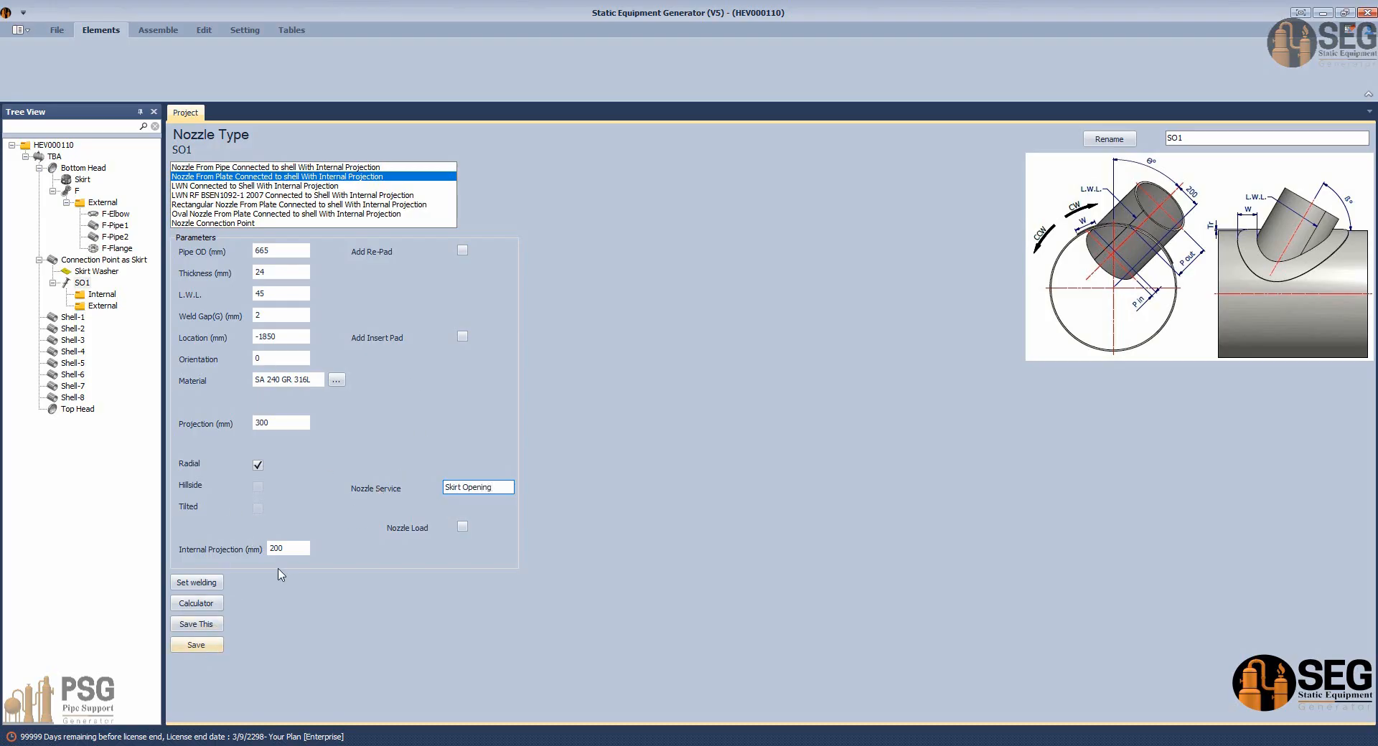
Dimension the SO1 sleeve's projection inside the skirt wall in the GA drawing.
click(267, 550)
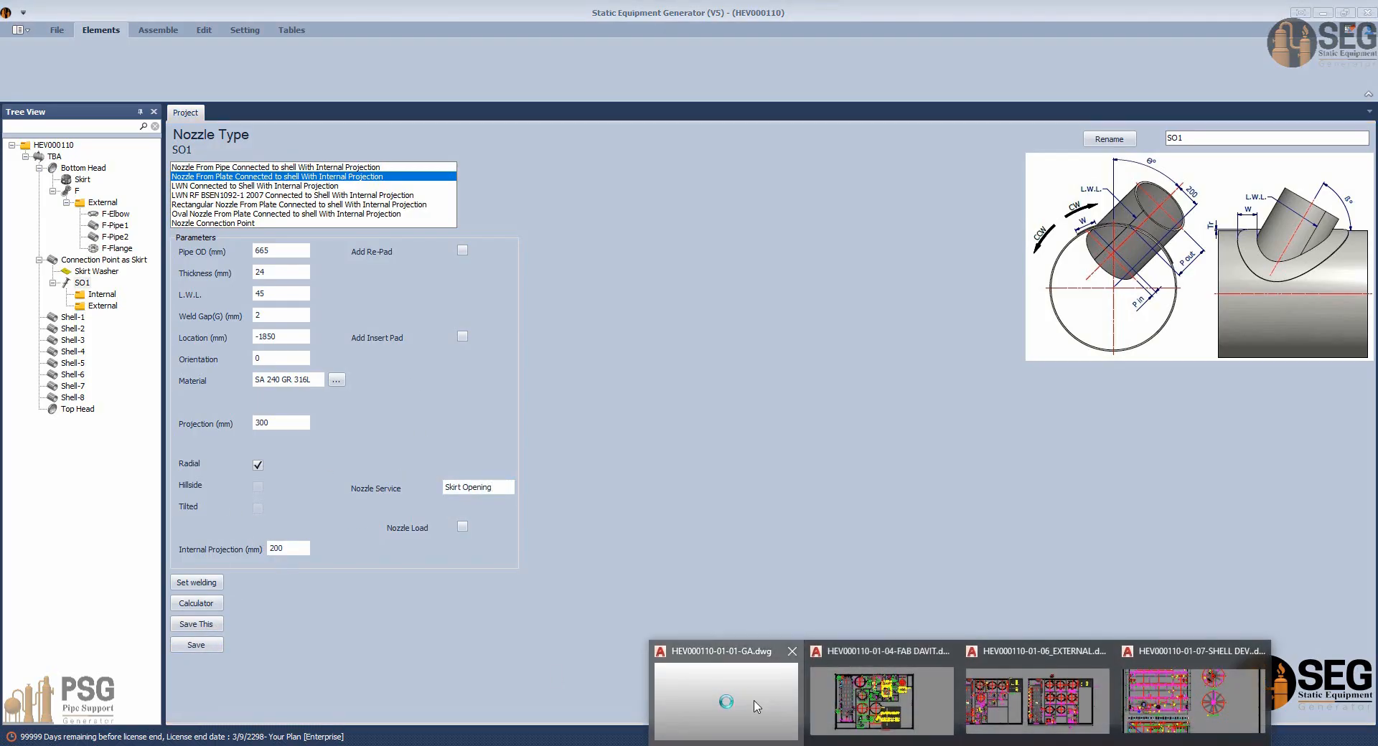
click(755, 701)
scroll(650, 470, up, 4)
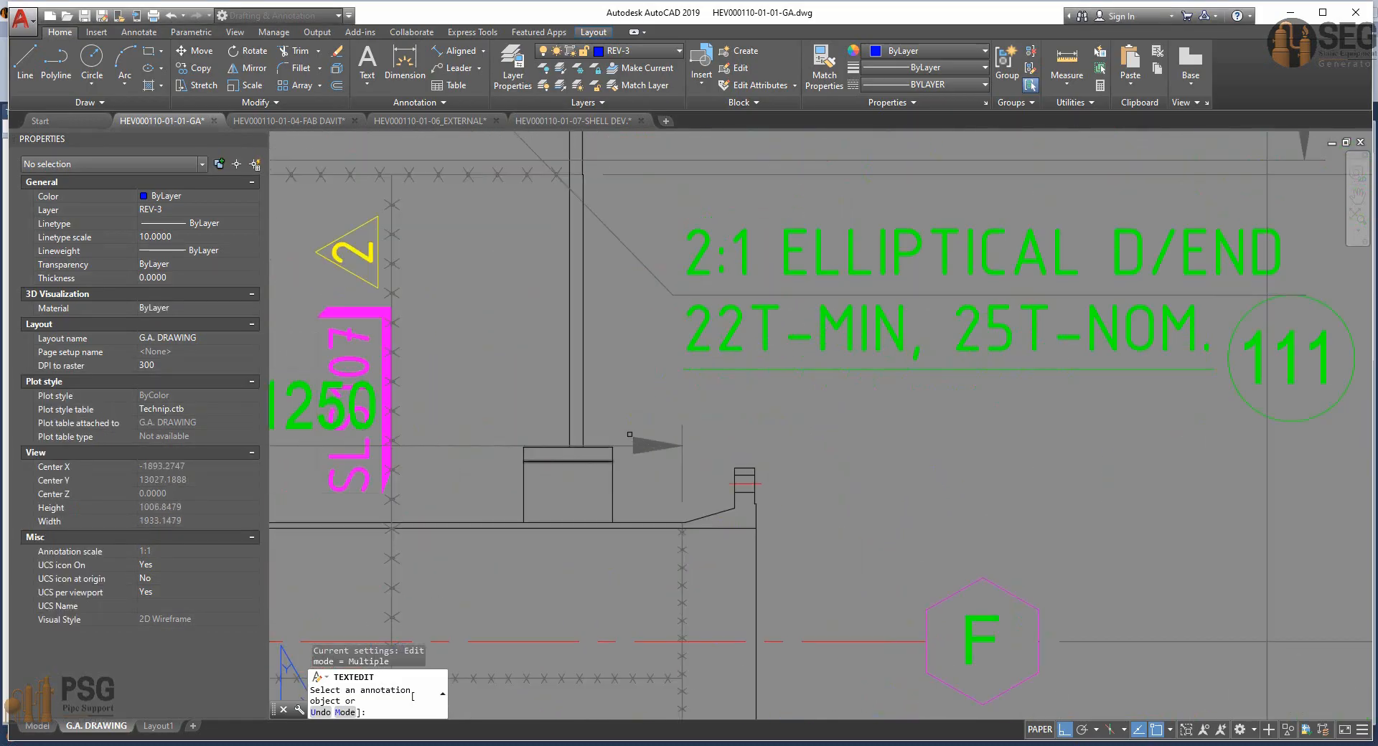
click(408, 70)
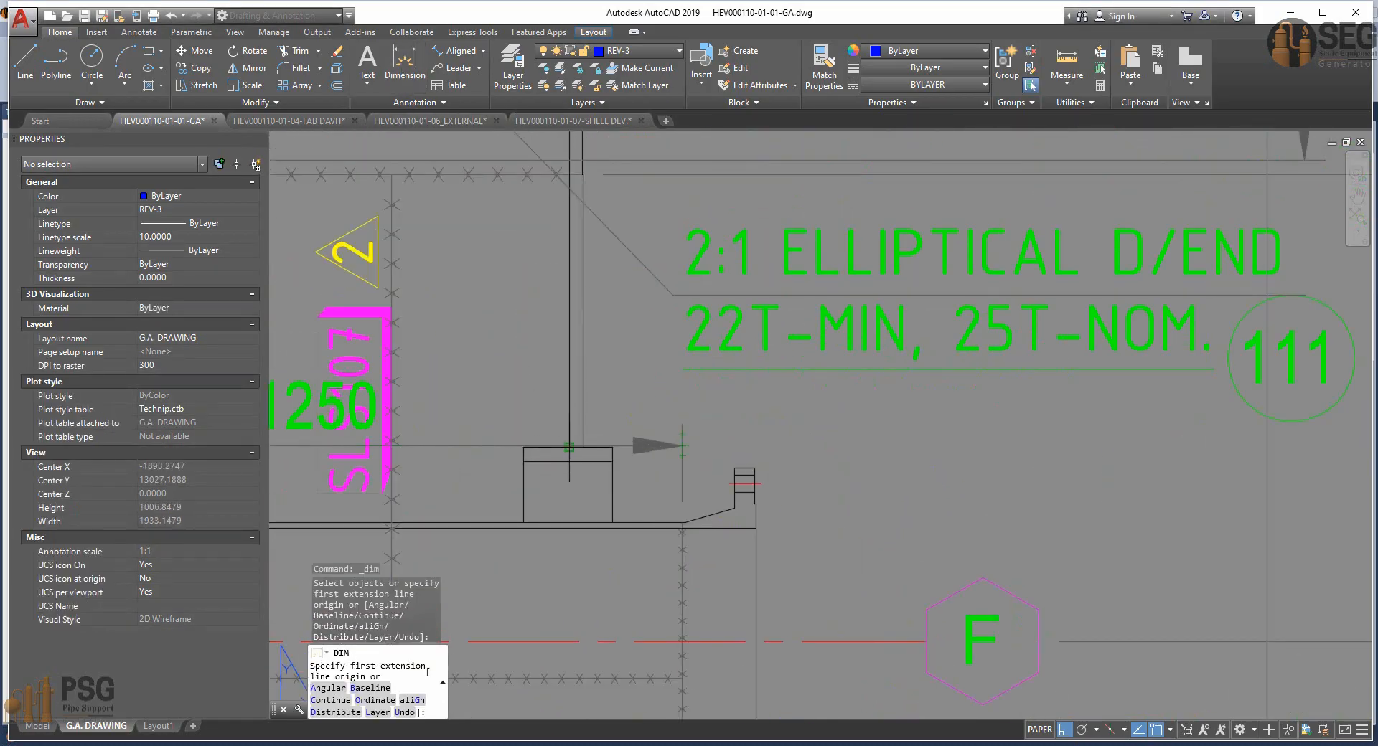
click(570, 447)
click(523, 447)
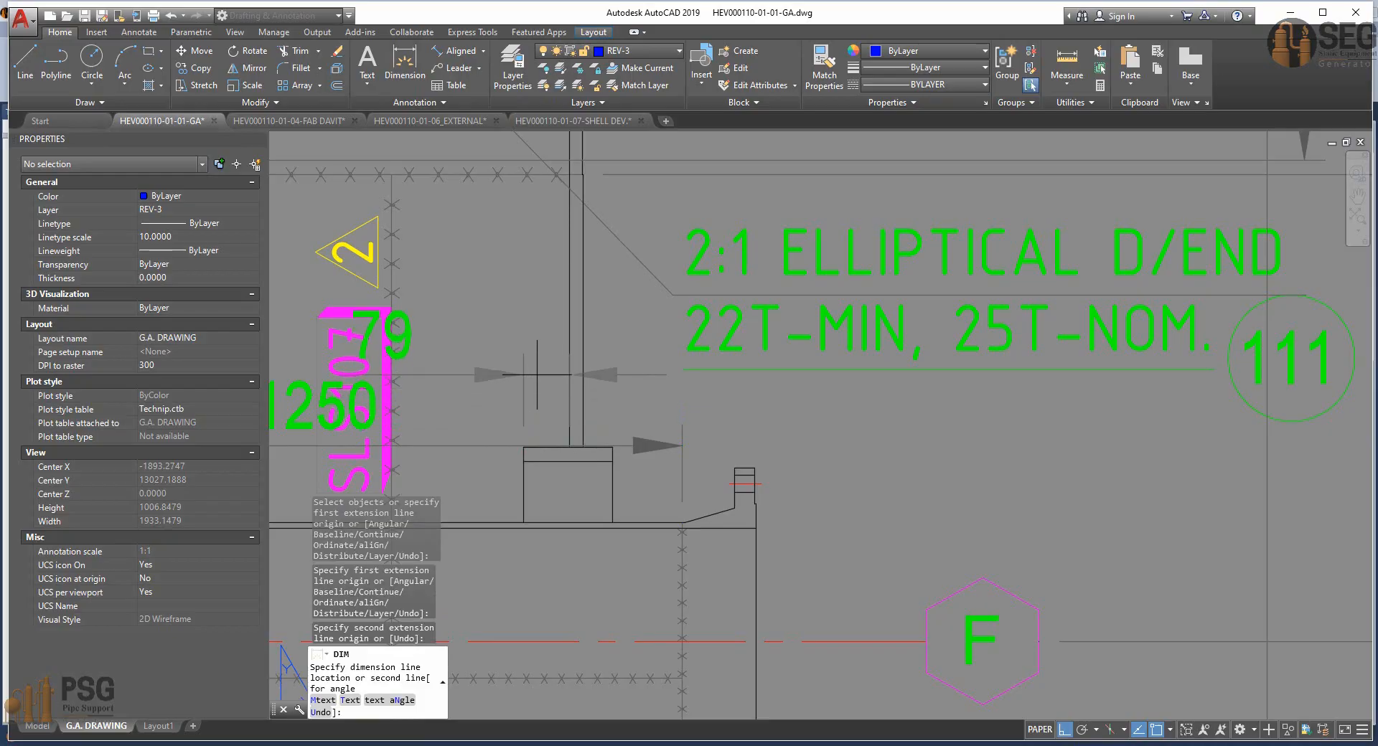
click(430, 335)
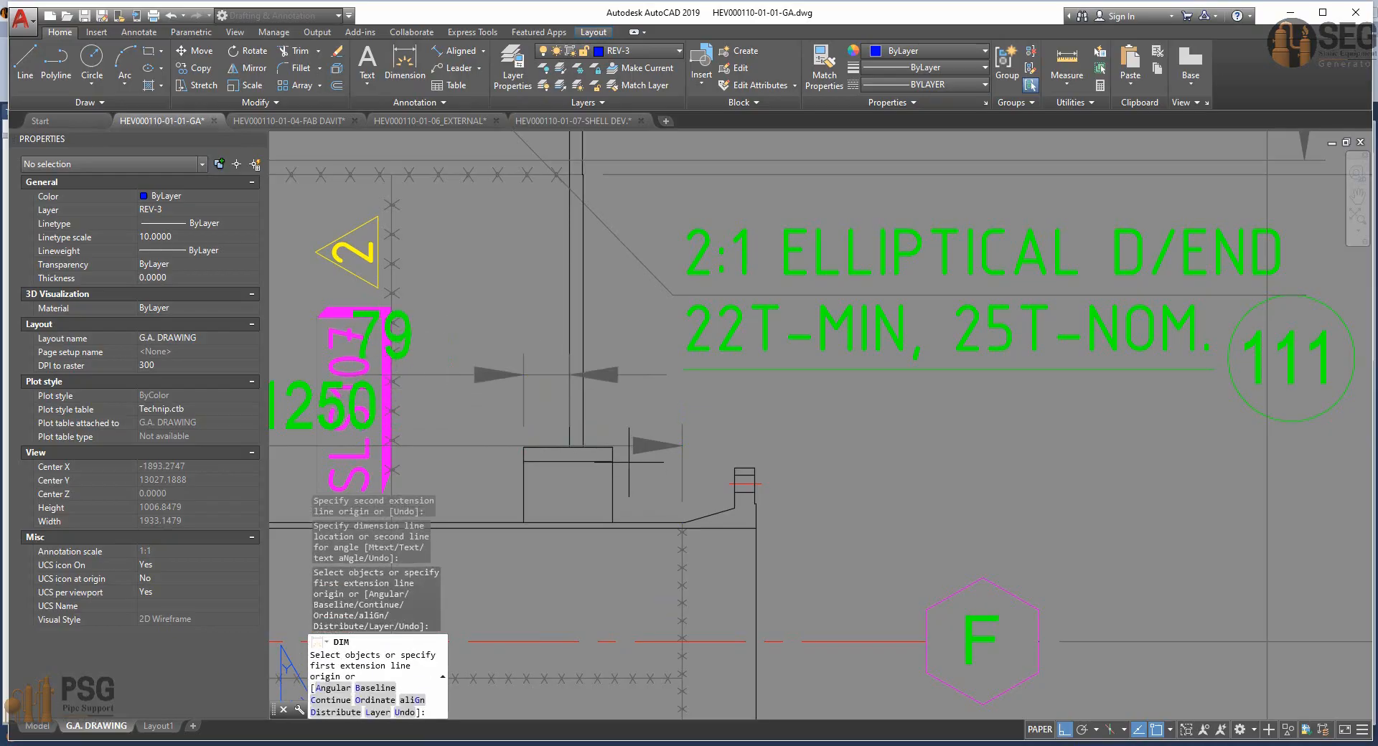
Dimension the SO1 sleeve's projection outside the skirt wall in the GA drawing.
click(583, 448)
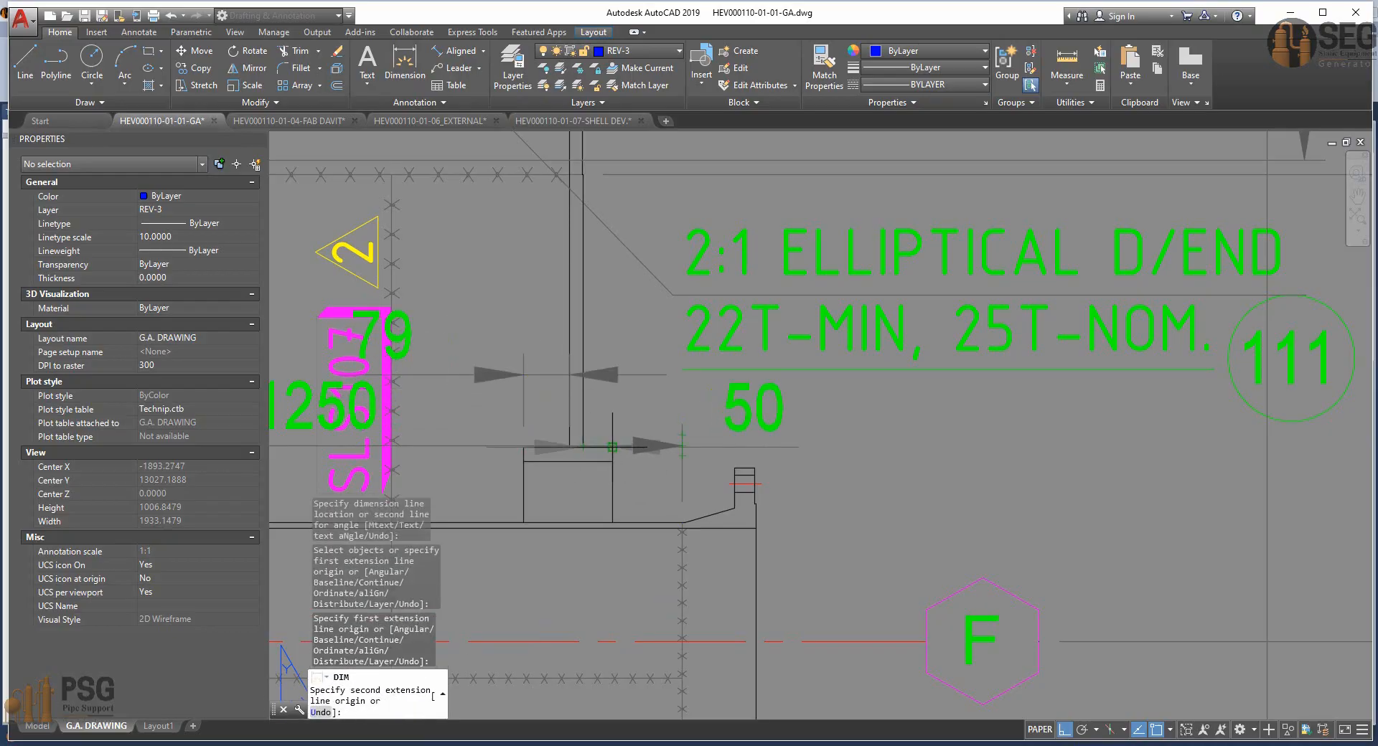
click(613, 448)
click(618, 424)
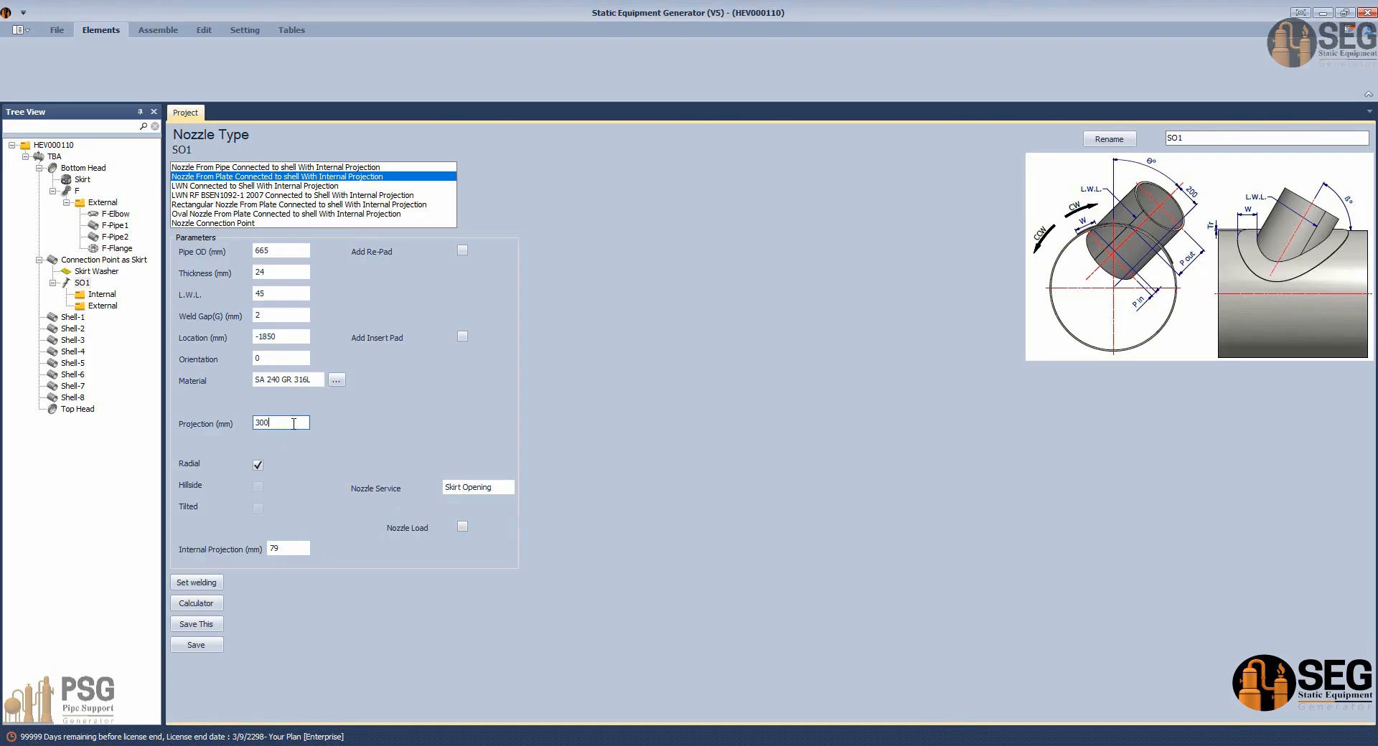
Try to dimension across the skirt's outside diameter in the GA drawing and undo that dimension.
key(alt+Tab)
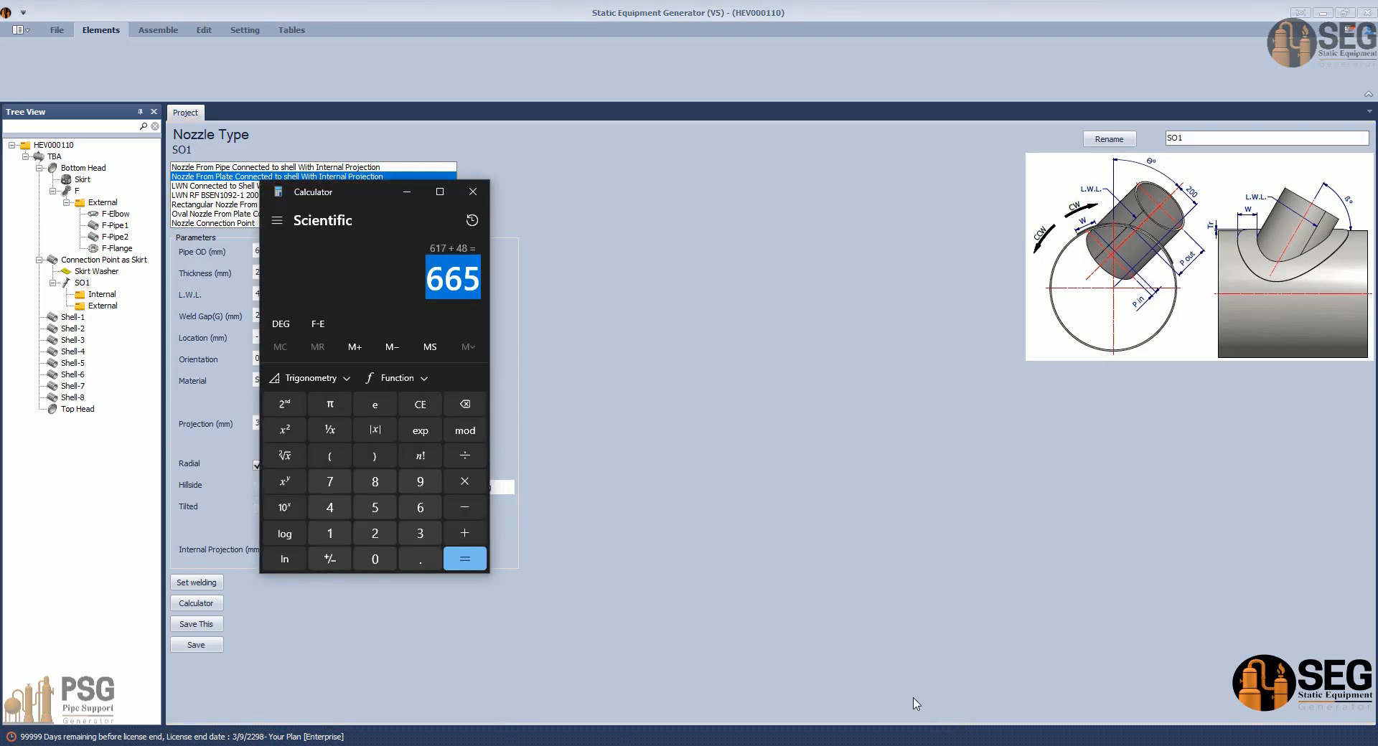
key(Escape)
click(962, 745)
click(756, 710)
scroll(737, 475, down, 8)
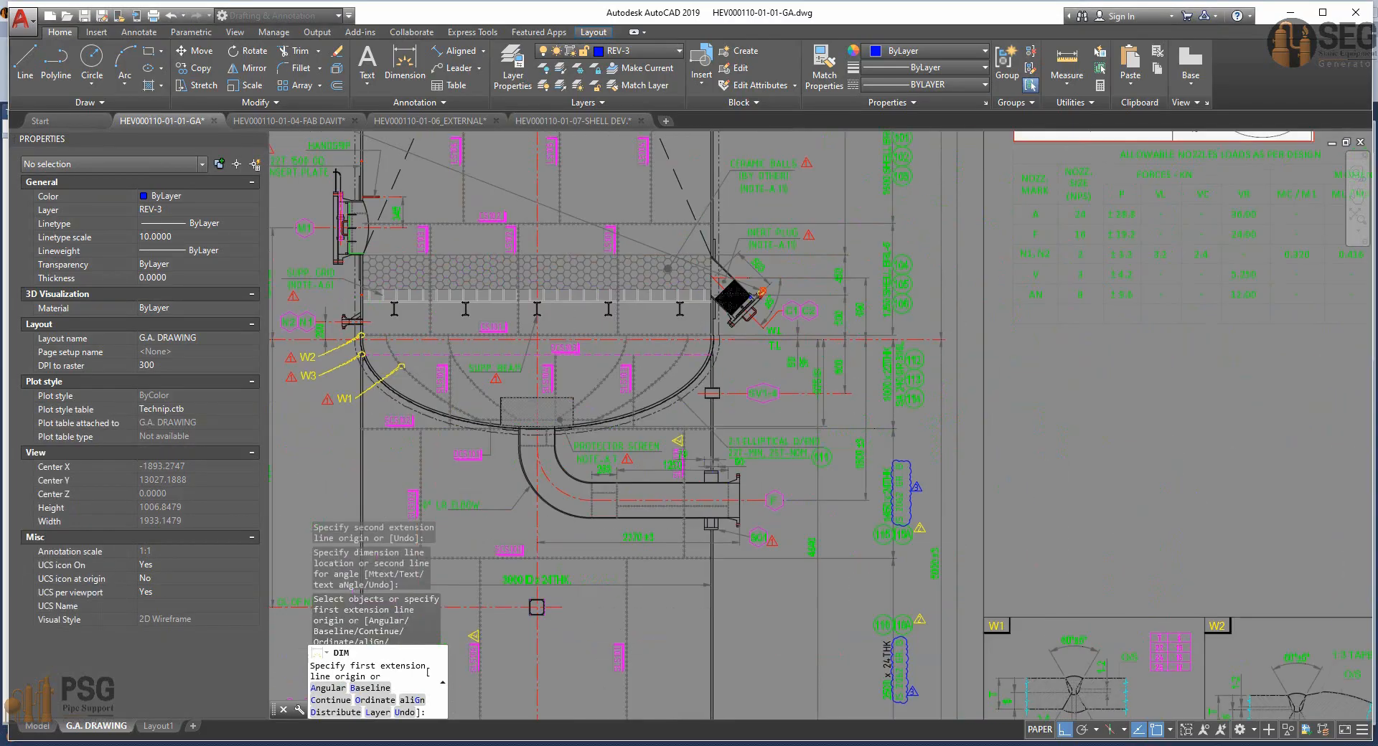
scroll(574, 502, up, 5)
key(Return)
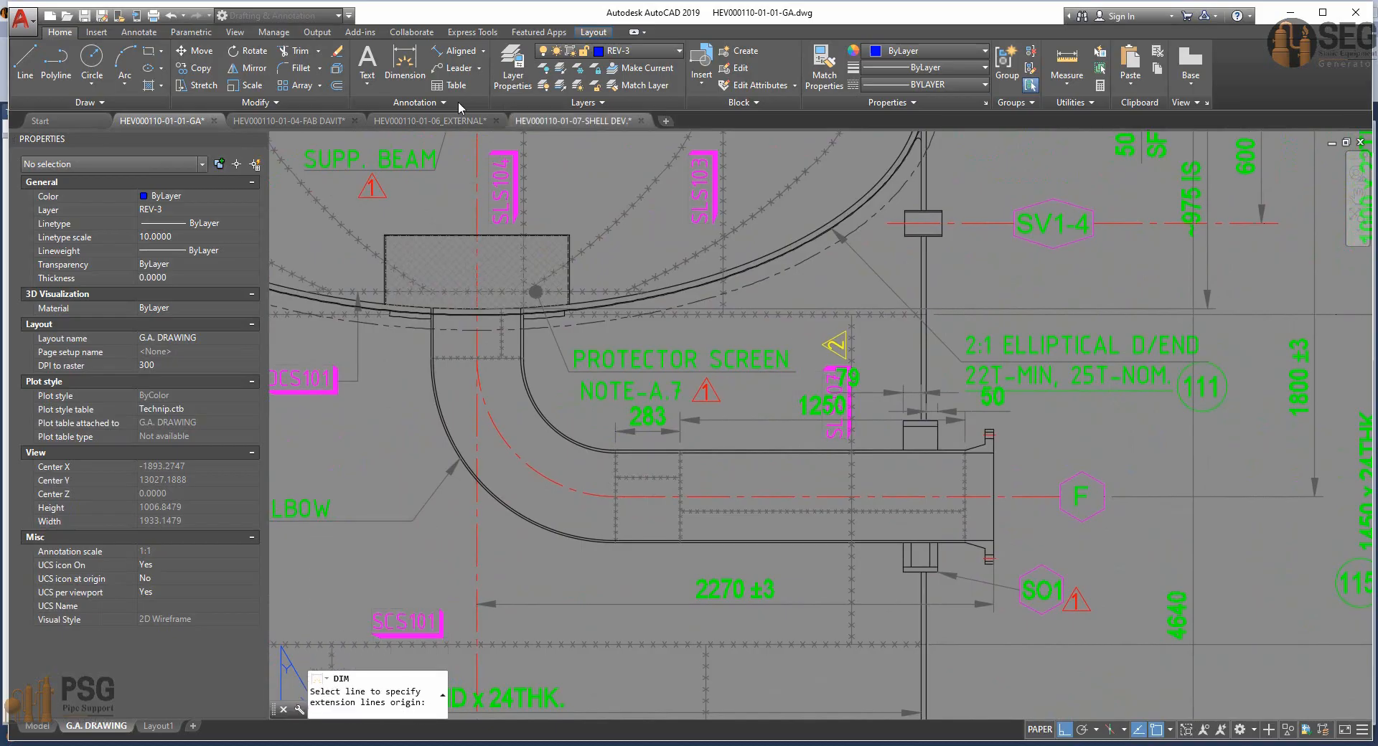
scroll(929, 426, up, 4)
click(903, 422)
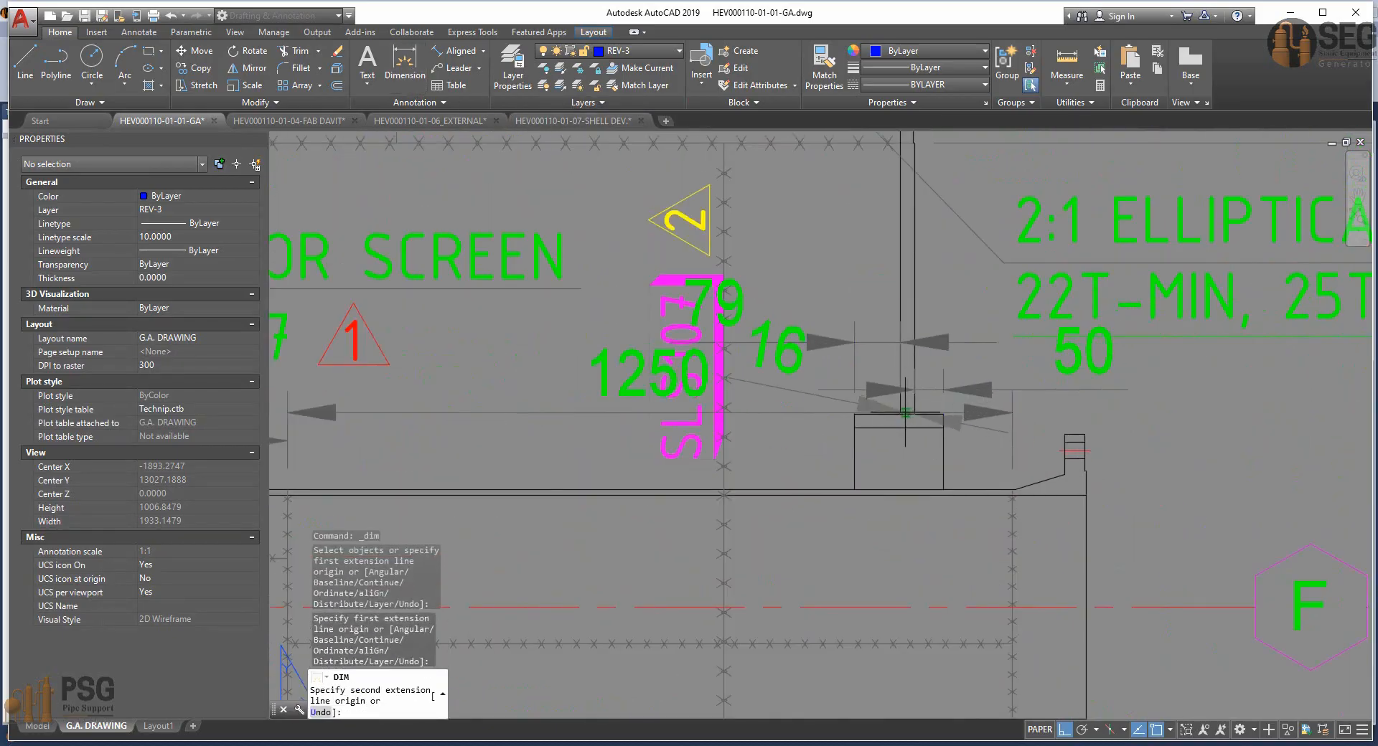
scroll(905, 413, down, 6)
scroll(606, 369, up, 3)
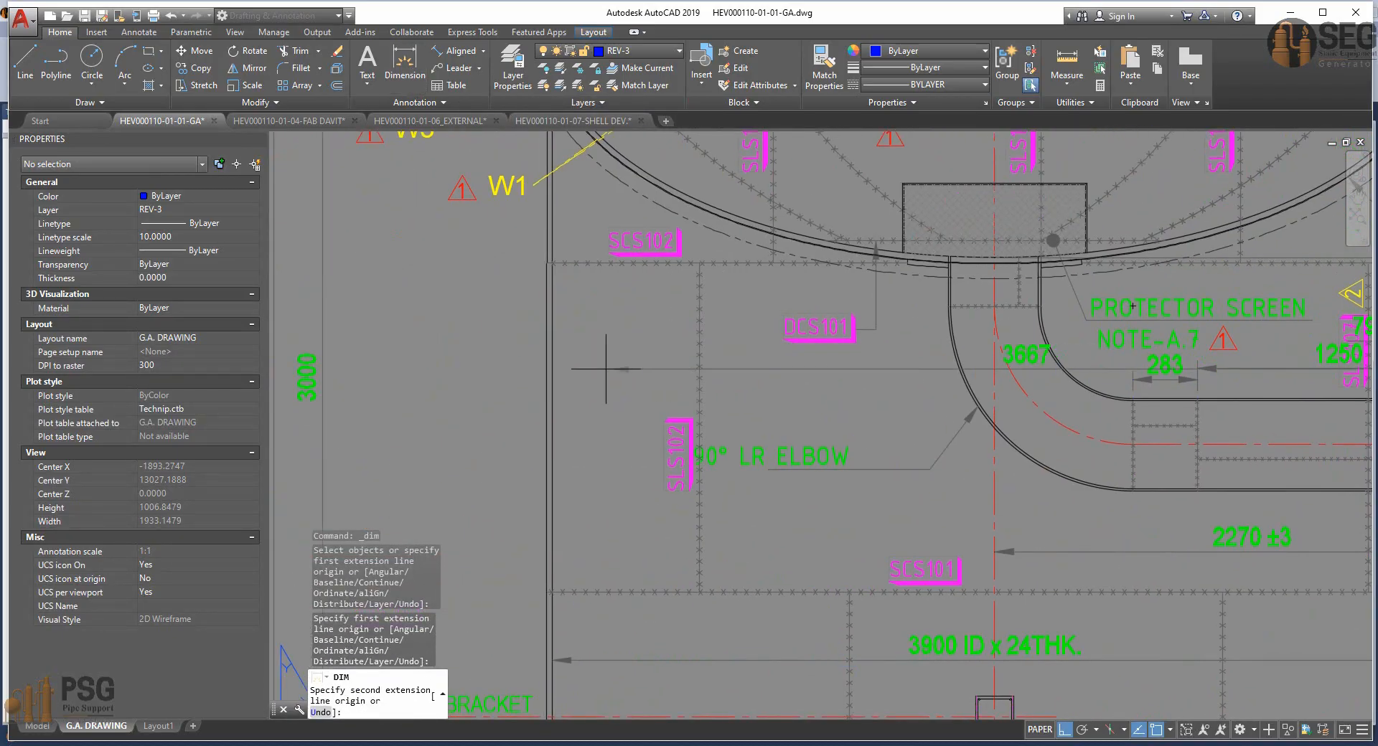
click(543, 371)
scroll(985, 367, up, 4)
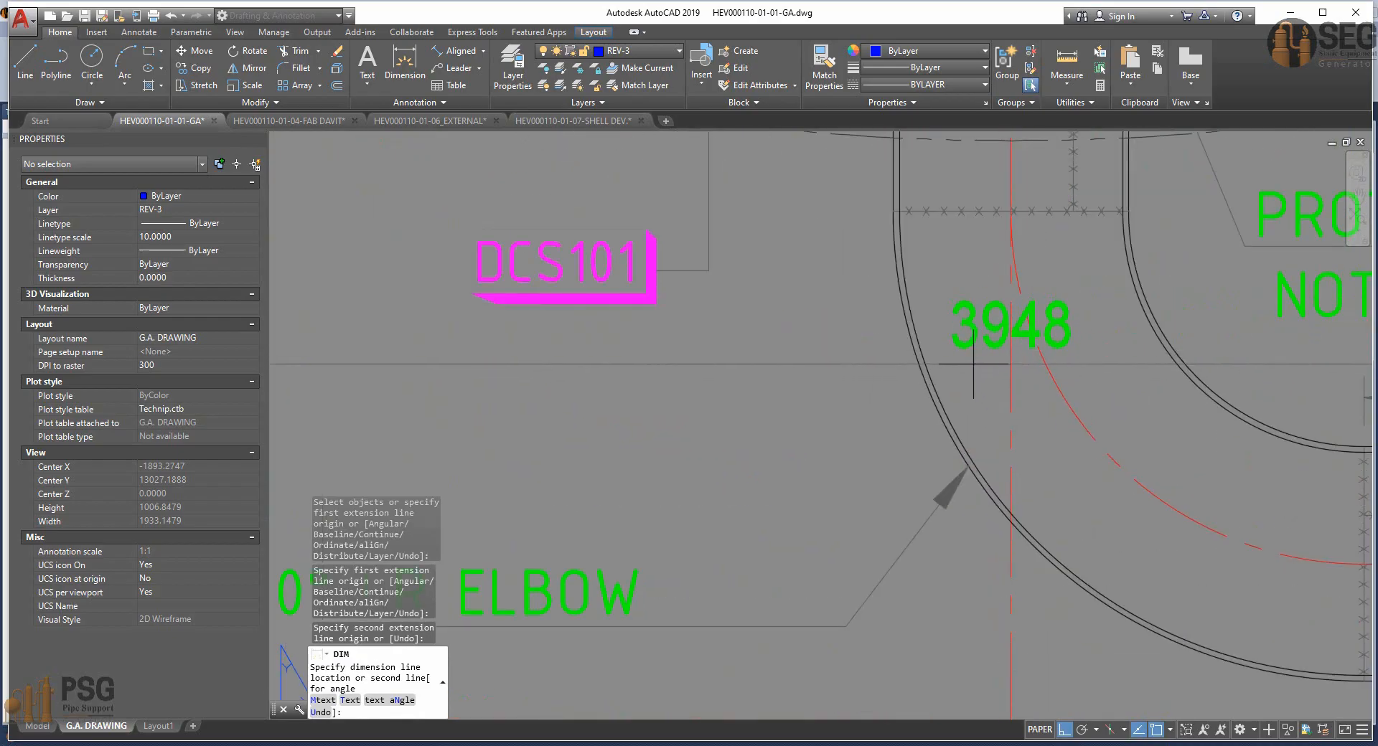
click(977, 365)
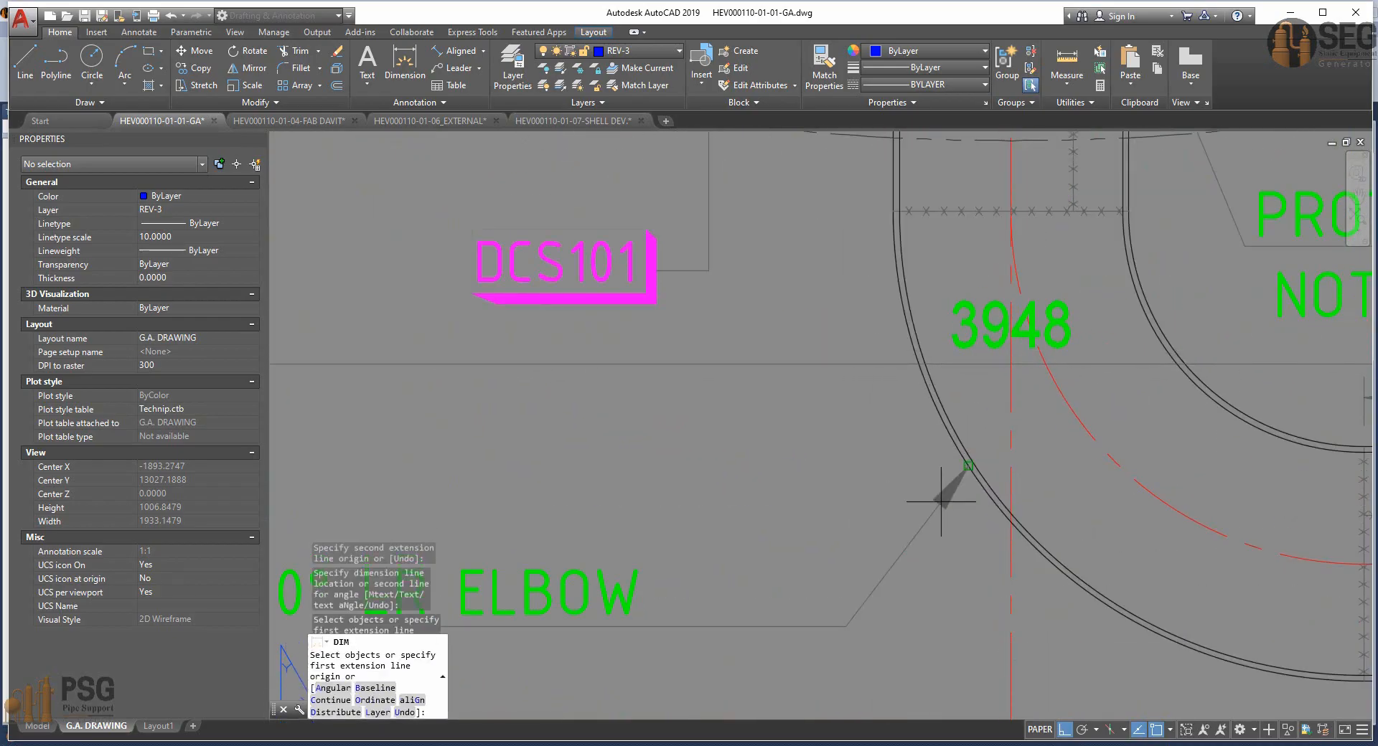
middle_drag(968, 478, 790, 479)
key(ctrl+z)
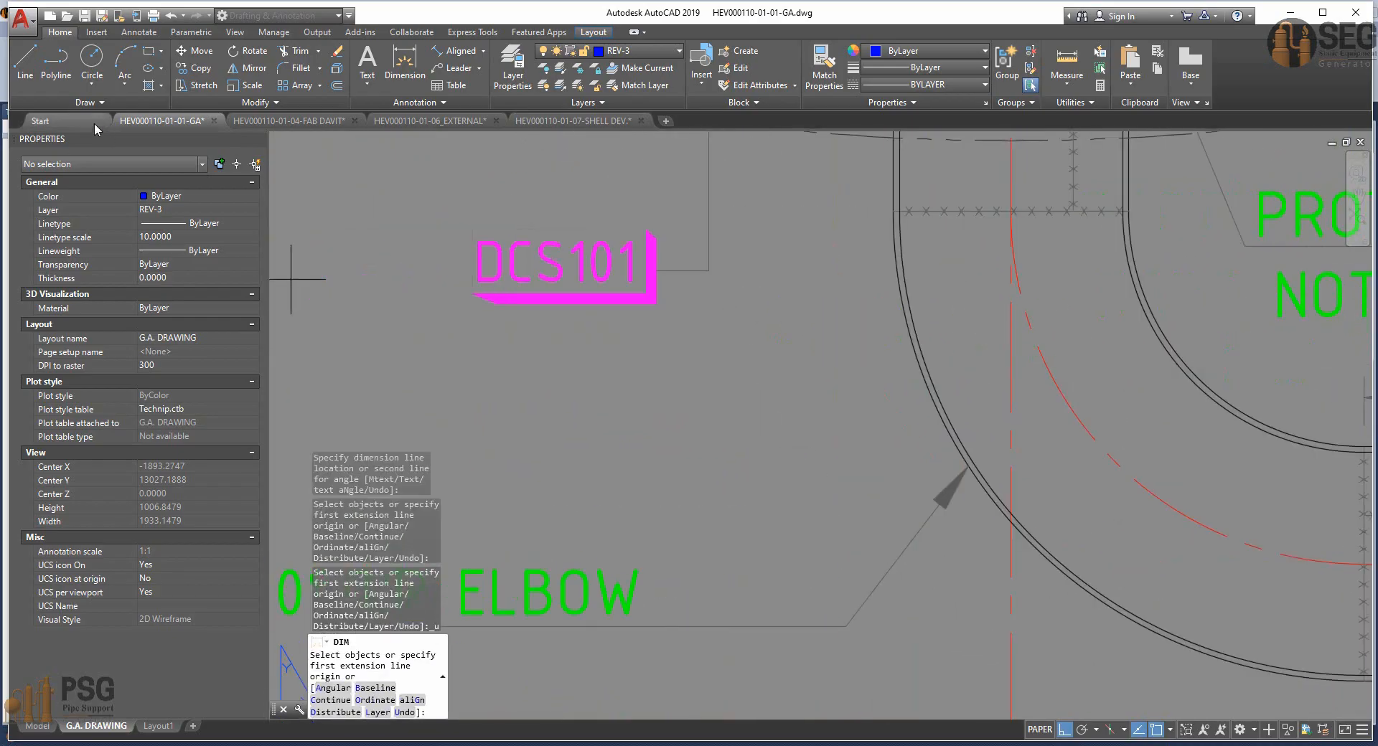
Dimension the horizontal distance from the vessel centreline to the skirt's outer wall beside SO1 in the GA drawing.
click(408, 71)
scroll(622, 358, down, 4)
middle_drag(925, 431, 788, 433)
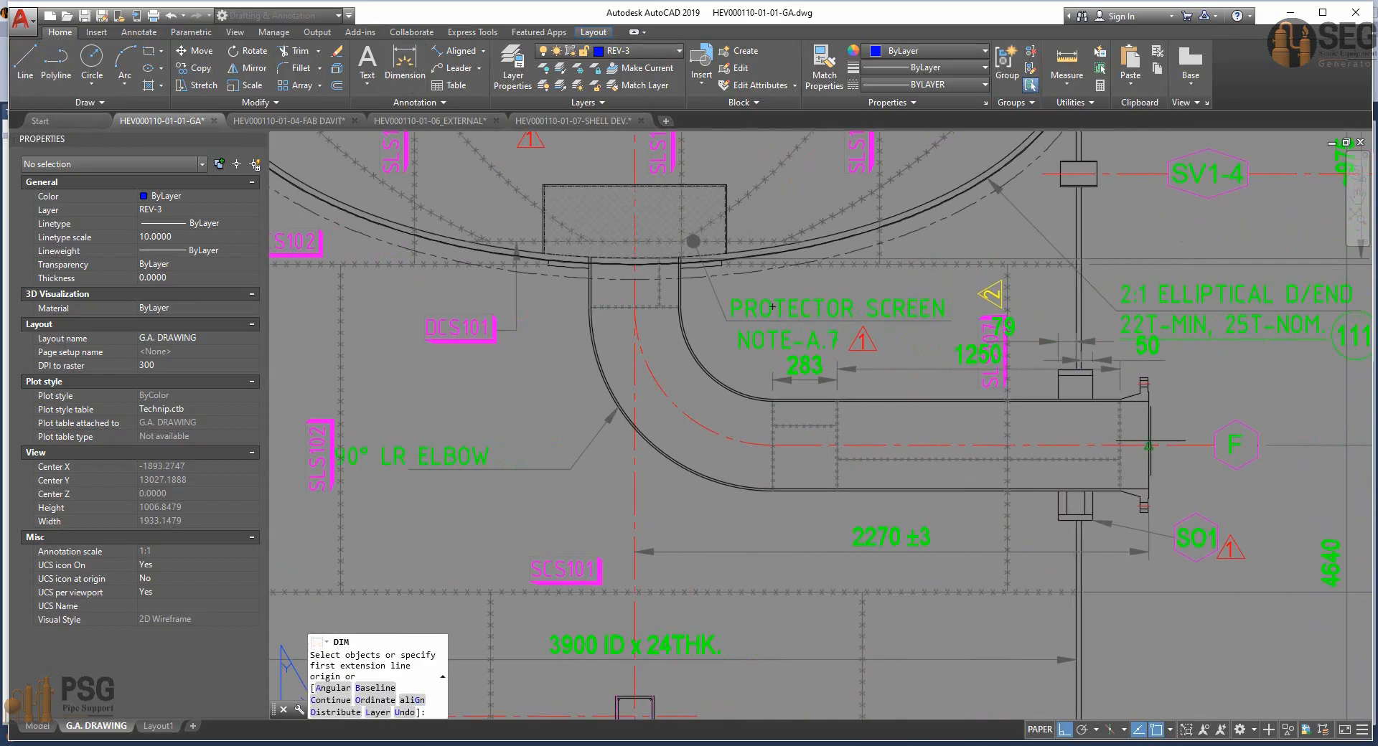
scroll(1115, 420, up, 4)
click(1026, 292)
scroll(909, 298, down, 3)
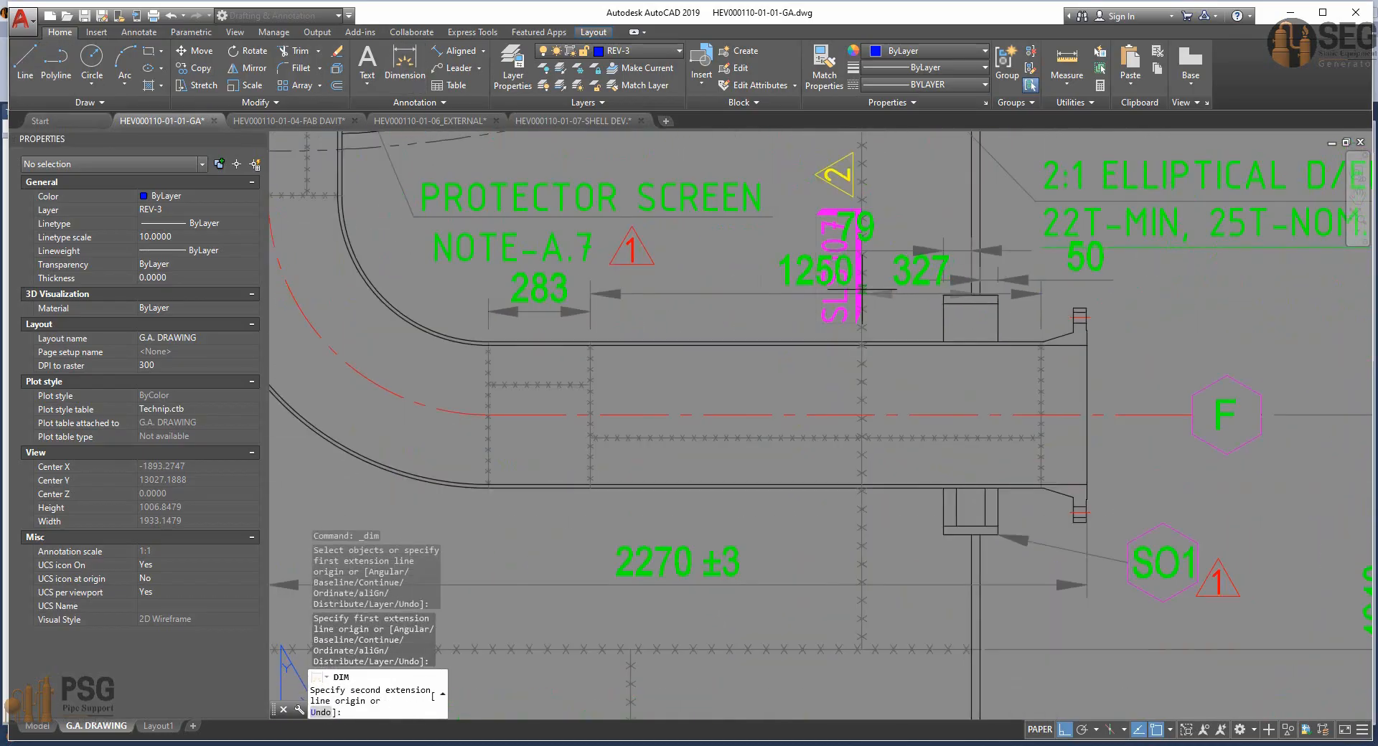
middle_drag(861, 292, 971, 308)
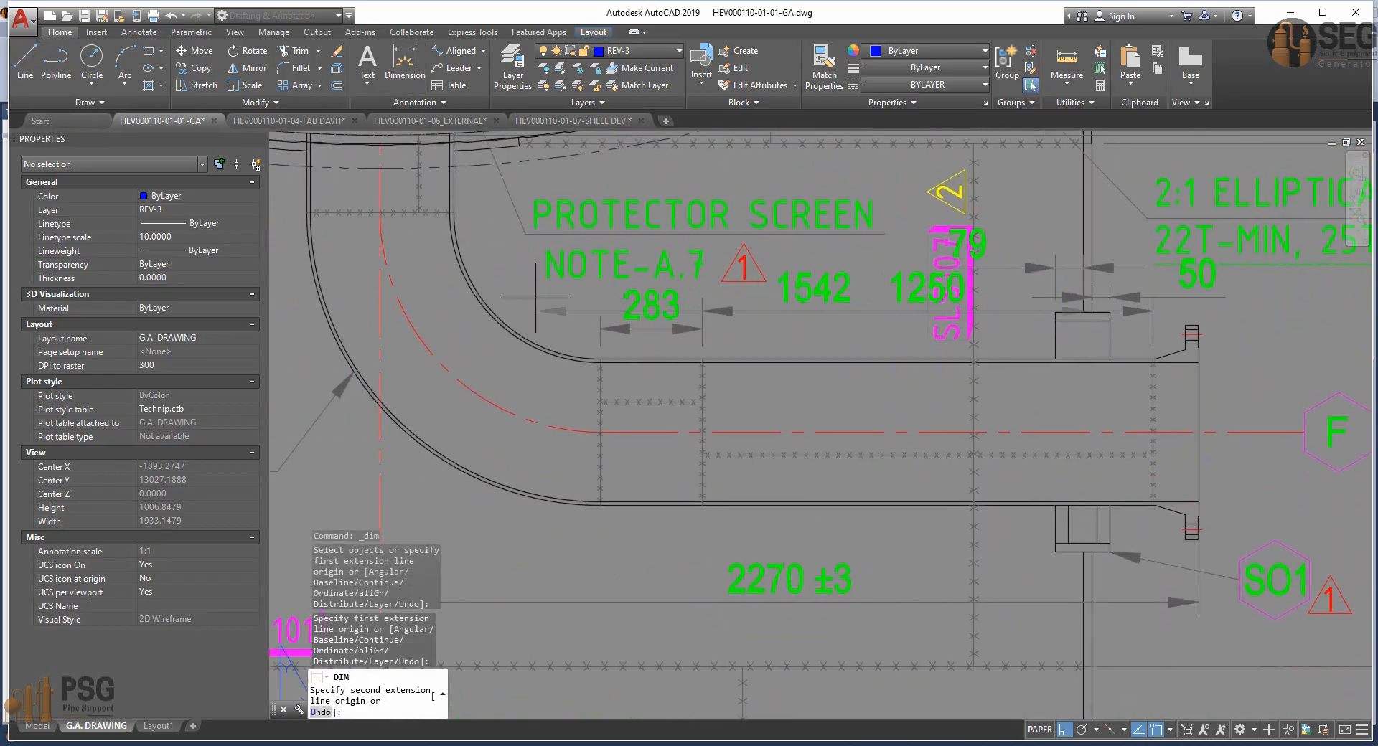
click(380, 311)
click(380, 350)
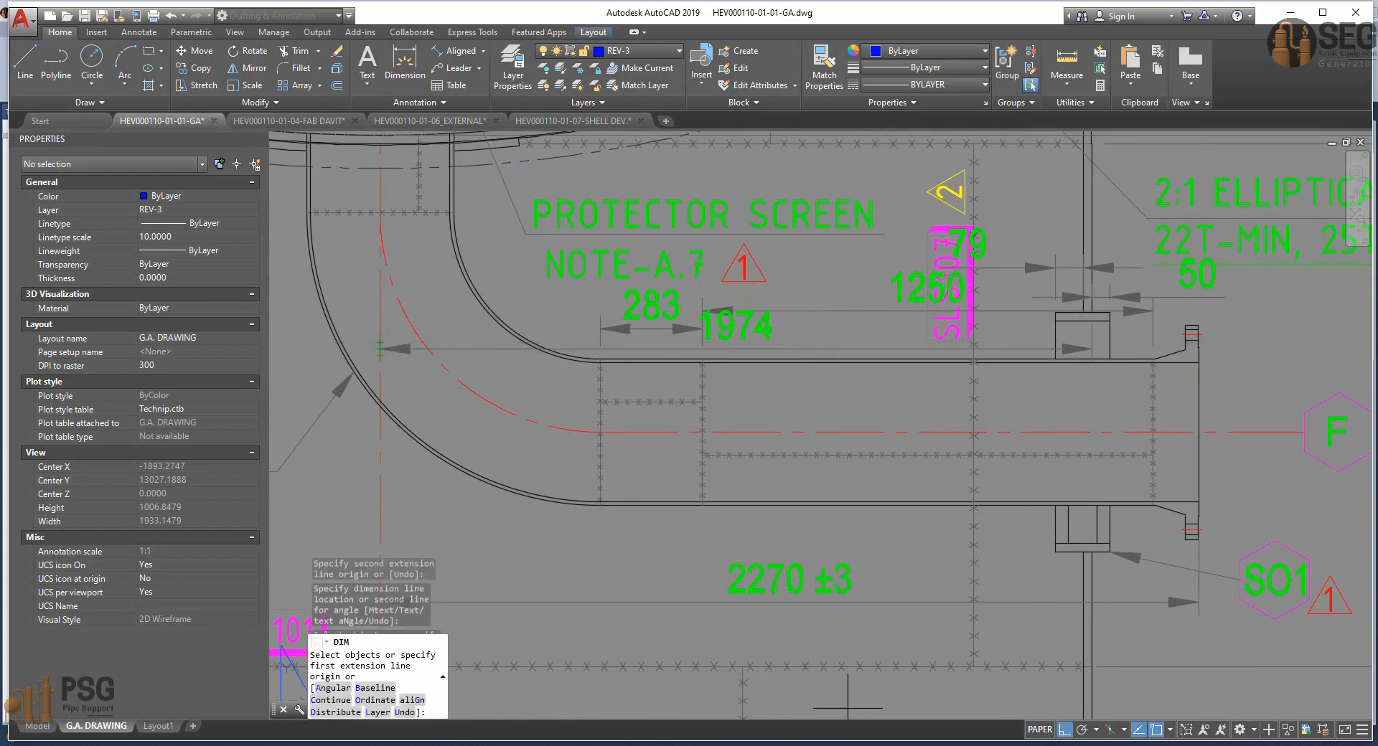
Switch to Calculator, add 50 to 1975, and copy the result.
click(868, 745)
text(19)
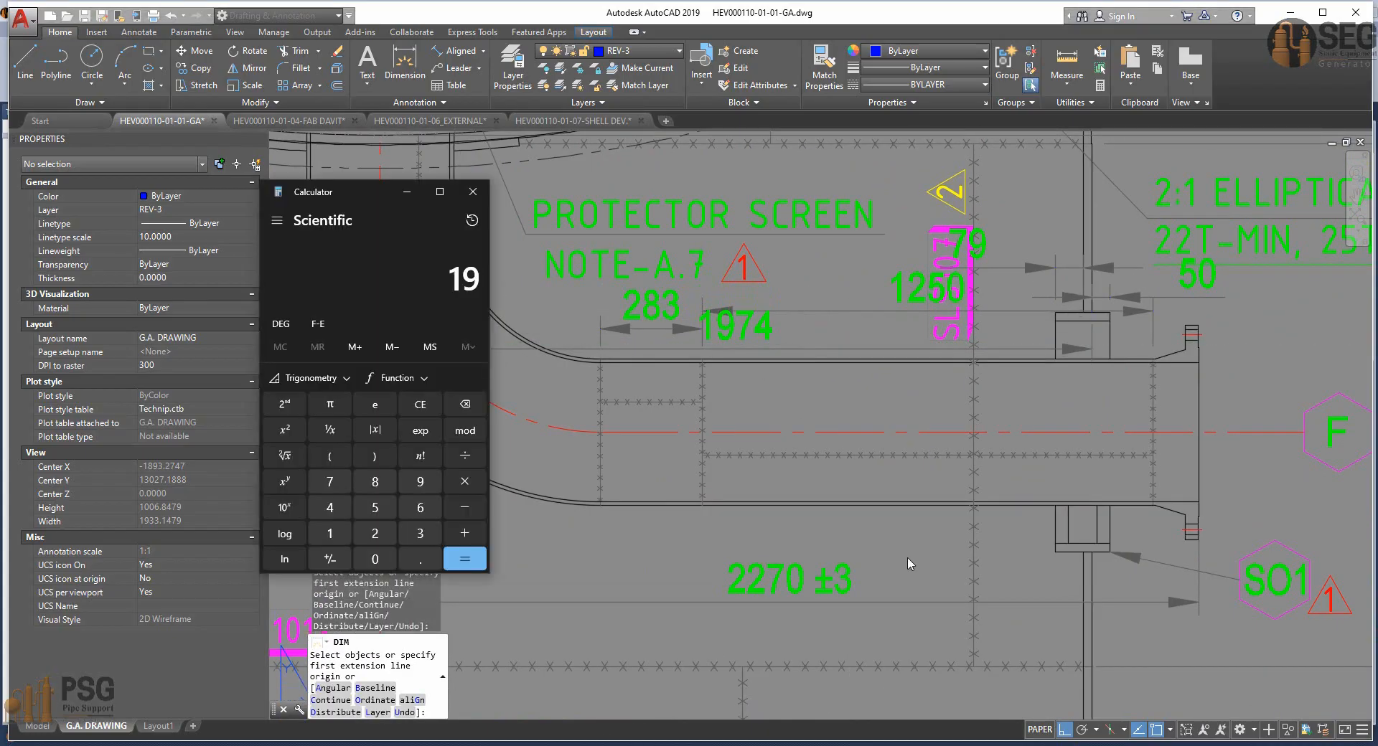
text(75 )
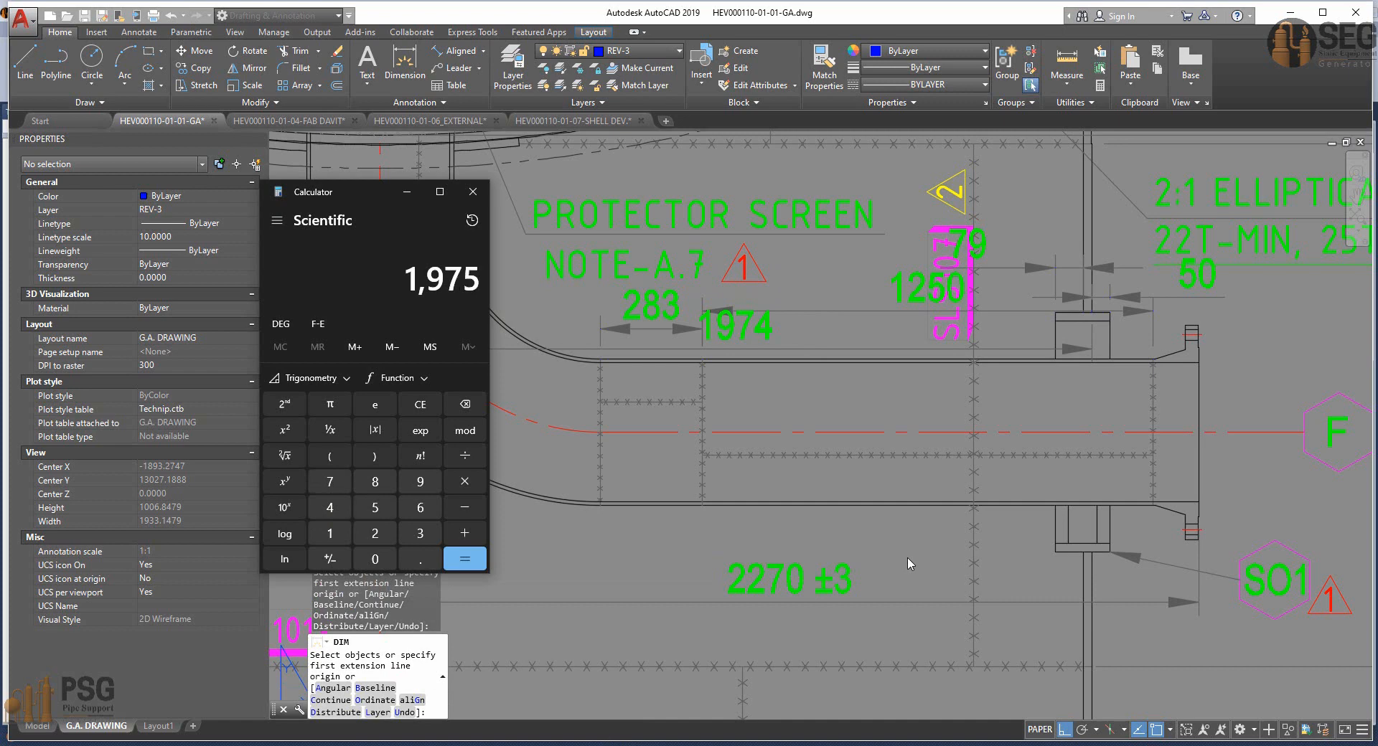
text(+ 50)
key(Return)
drag(400, 287, 481, 287)
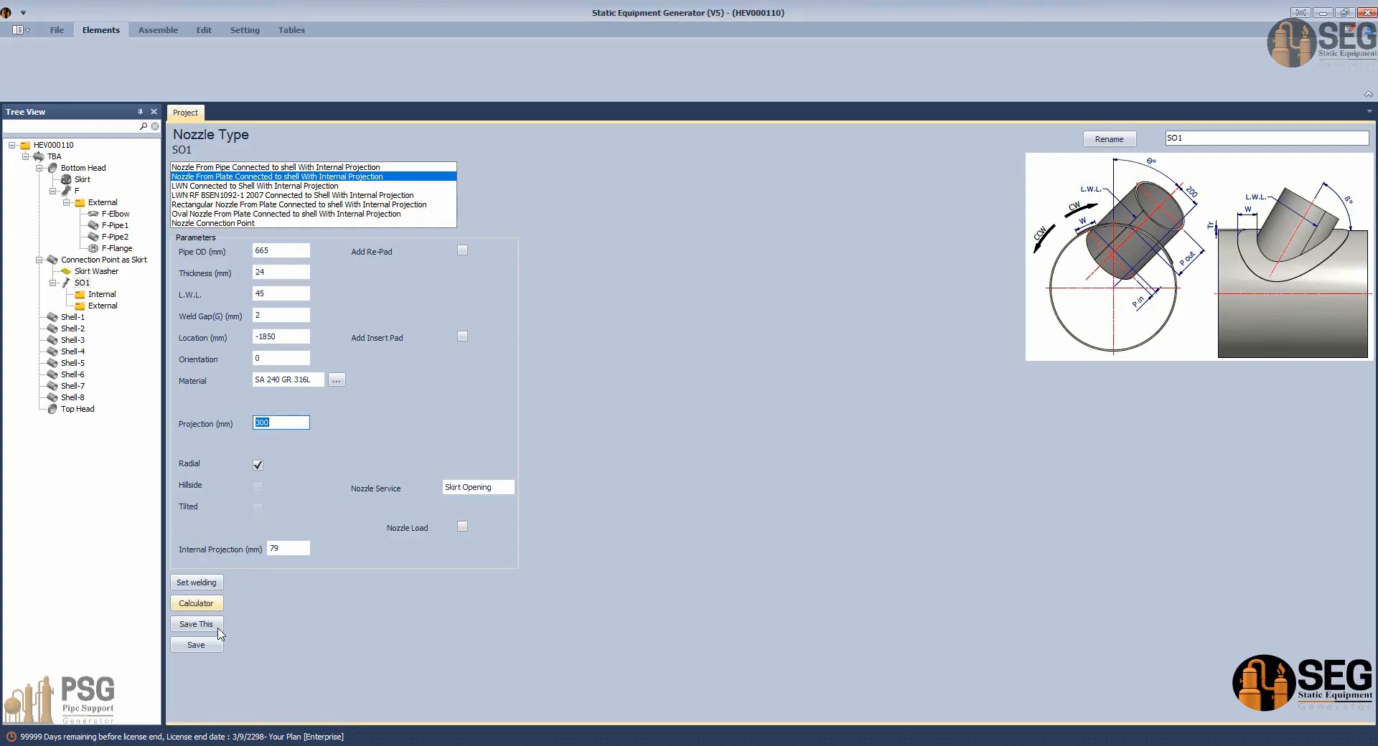
Calculate SO1's projection for 2025 mm from the V.C.L., correct that distance to 2022 mm, and save the 50 mm projection in SO1.
click(195, 623)
click(196, 603)
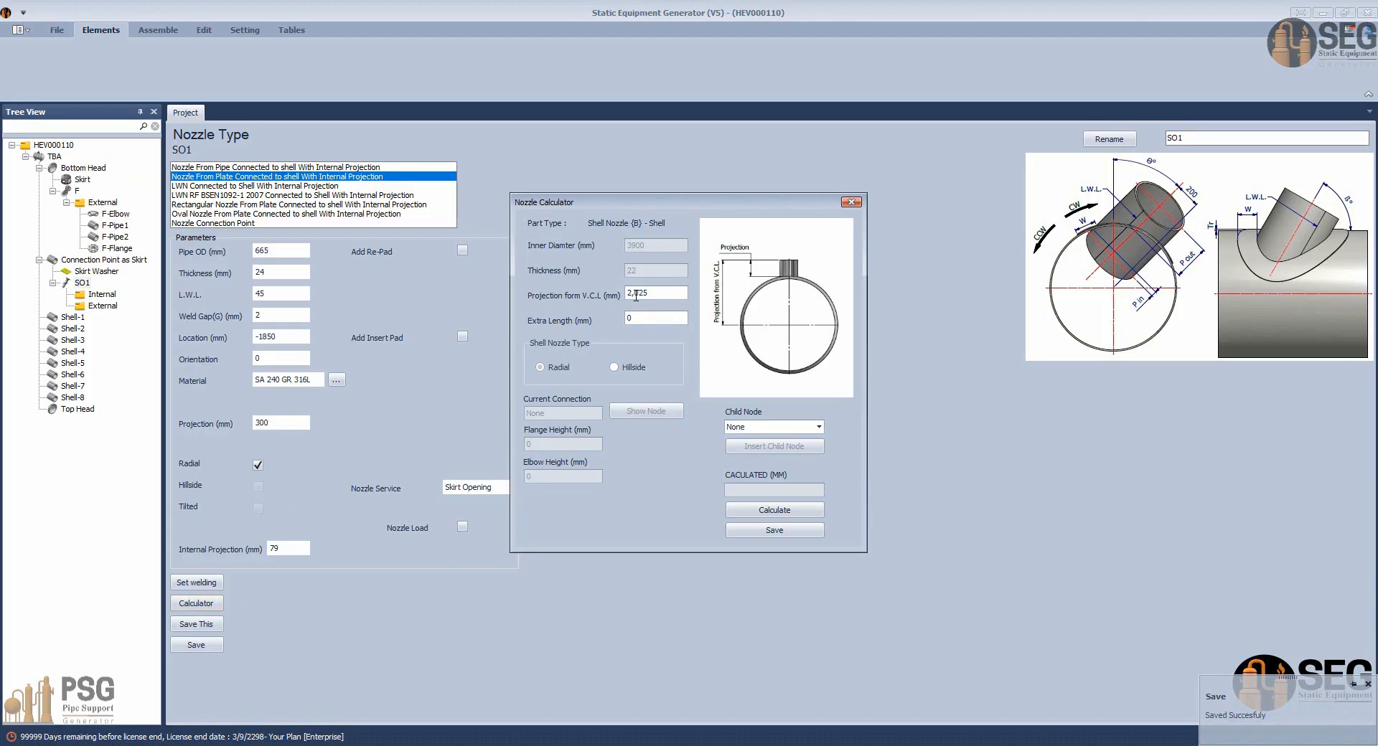
click(781, 511)
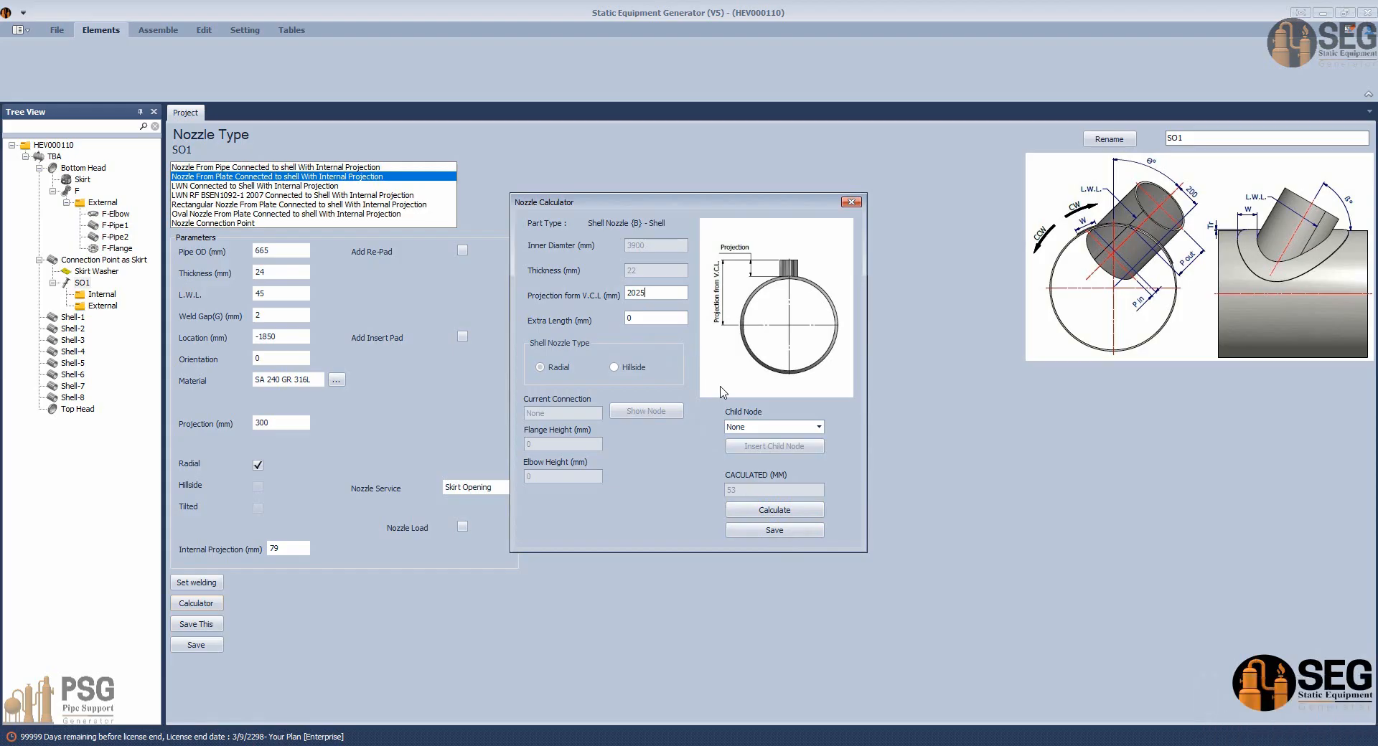
click(774, 510)
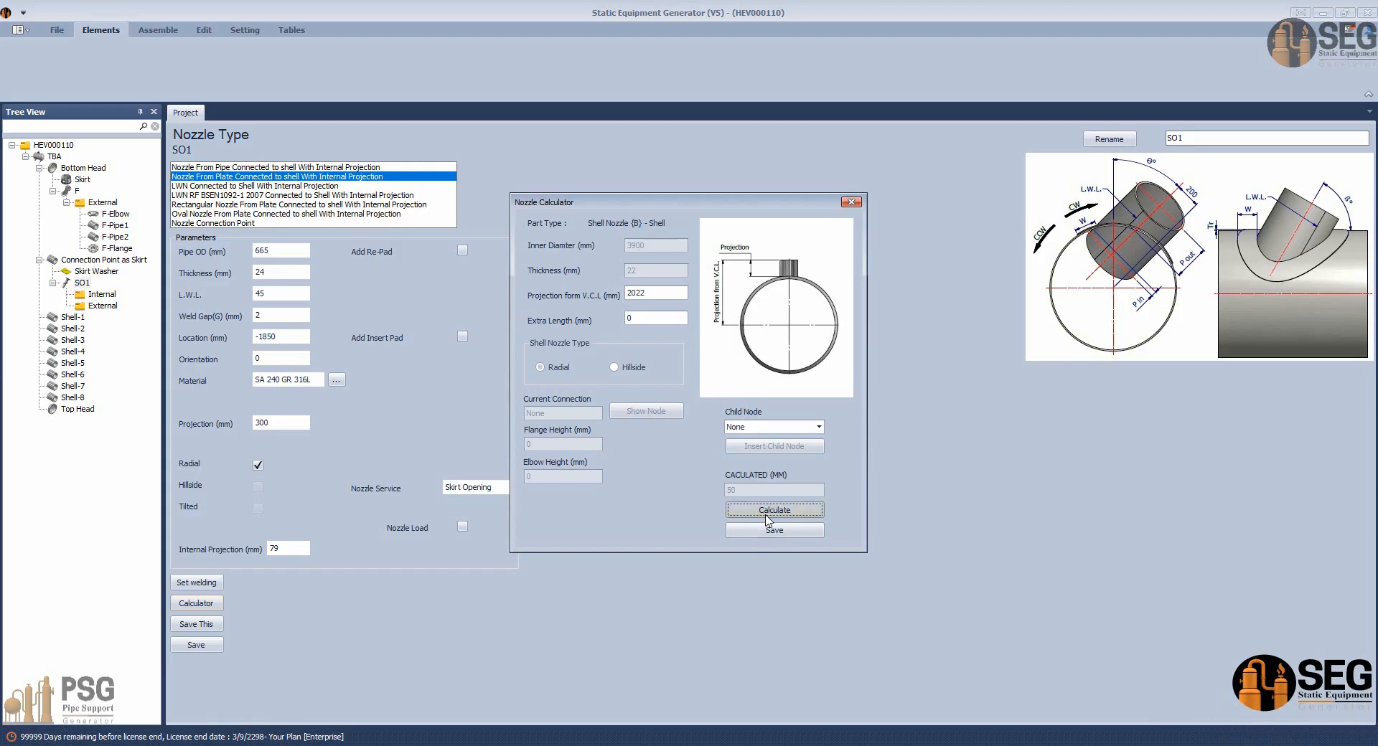
click(788, 531)
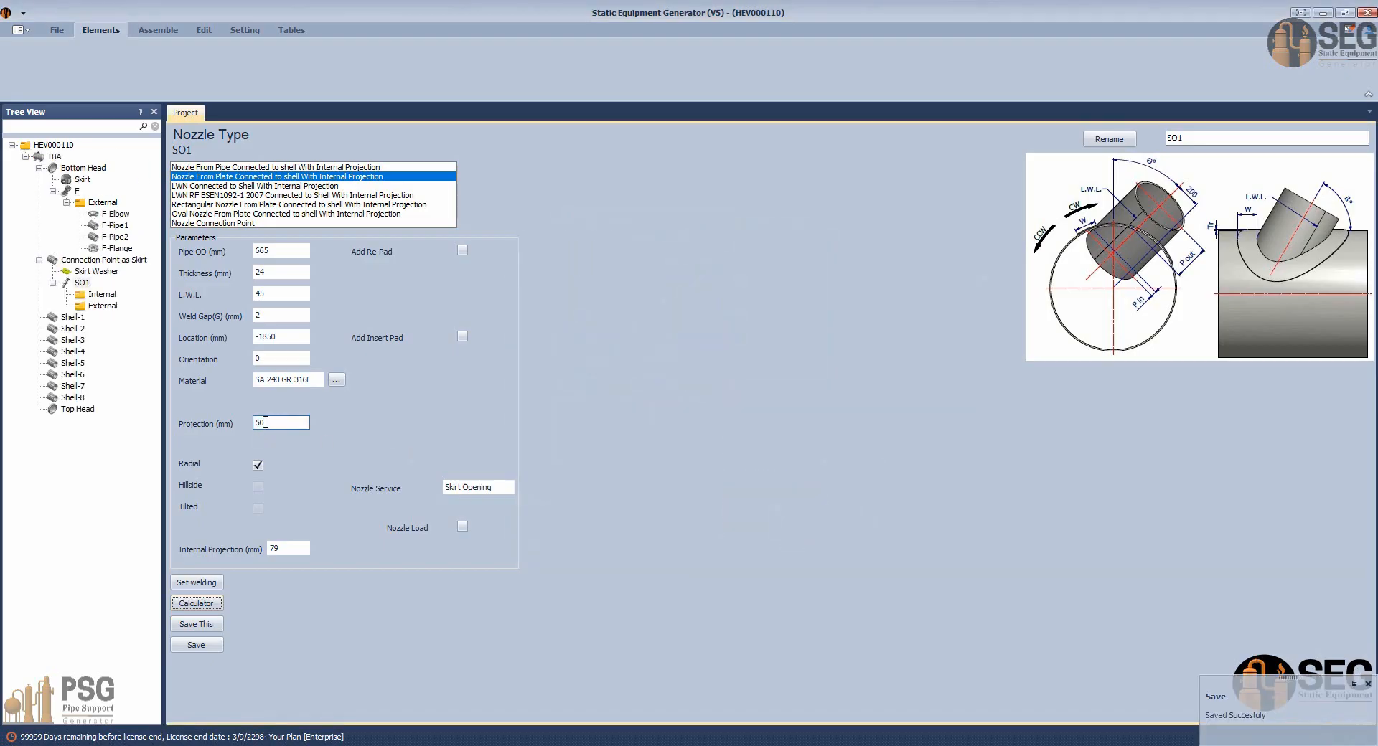
click(216, 650)
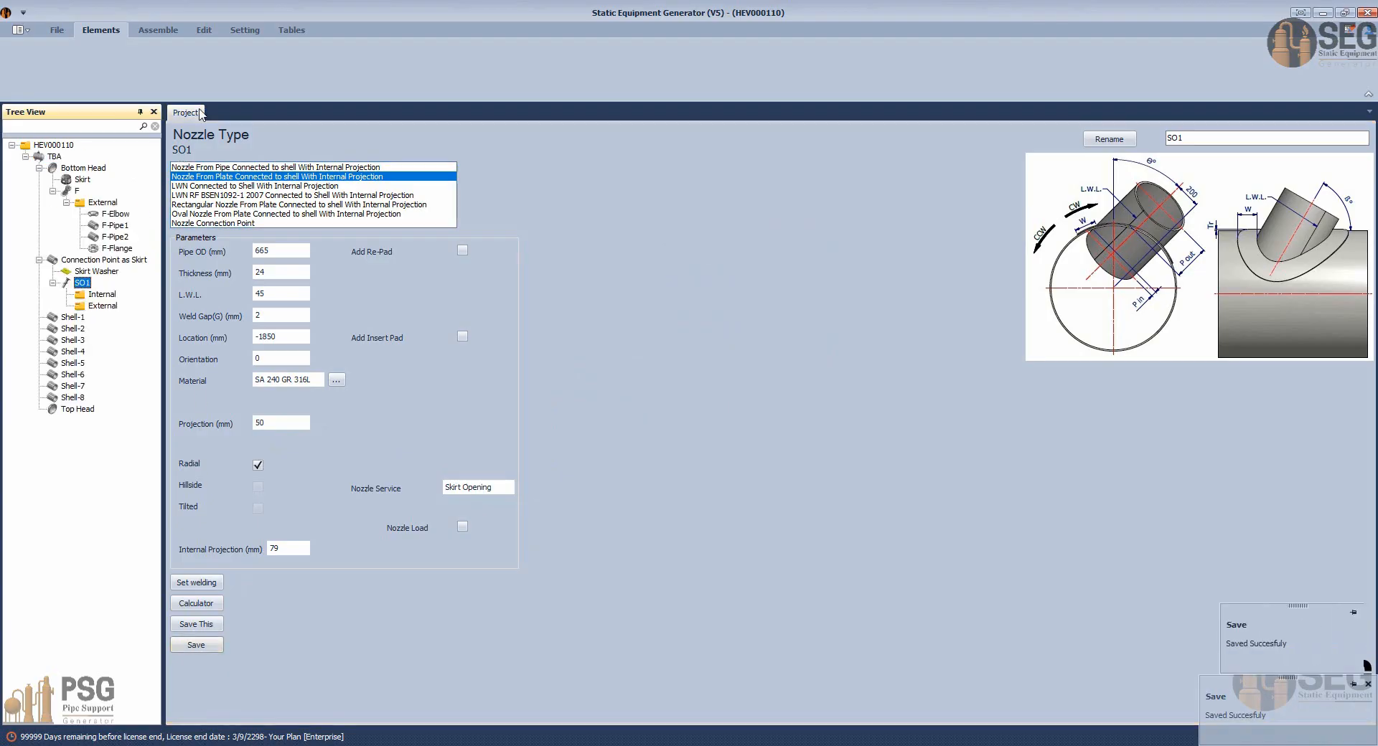
Assemble SO1 into the Inventor vessel model TBA.iam and bring the skirt area around outlet F into view.
click(158, 30)
click(29, 57)
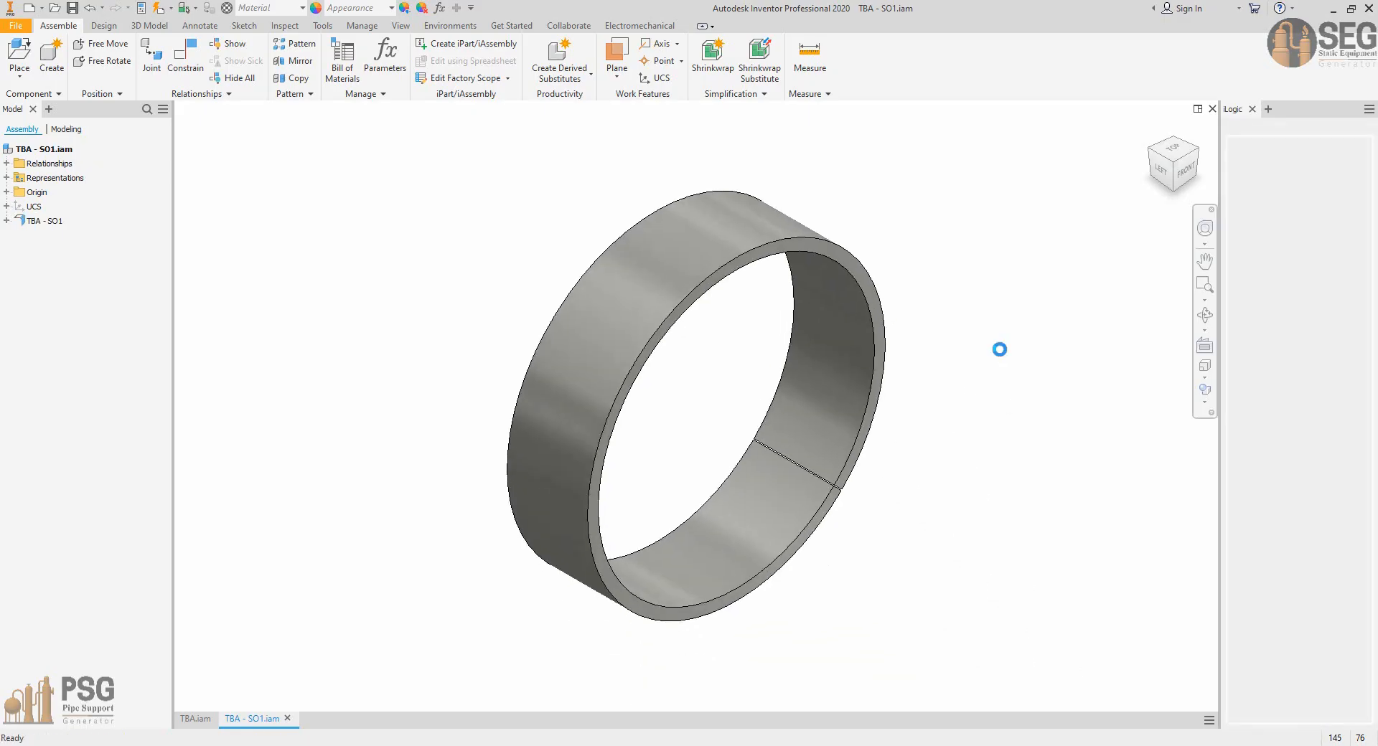
scroll(709, 599, up, 4)
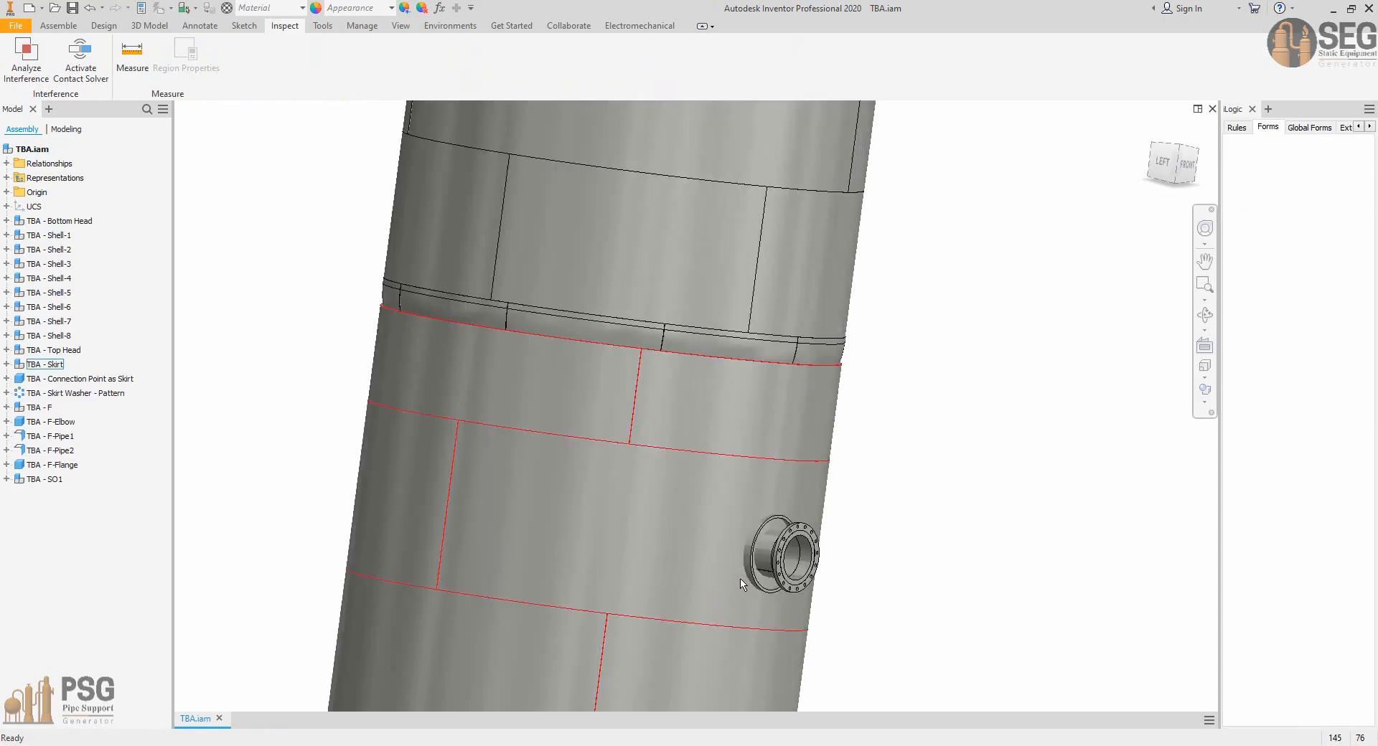
click(1208, 315)
scroll(935, 356, down, 1)
drag(824, 435, 779, 373)
scroll(779, 377, up, 2)
right_click(825, 338)
click(852, 342)
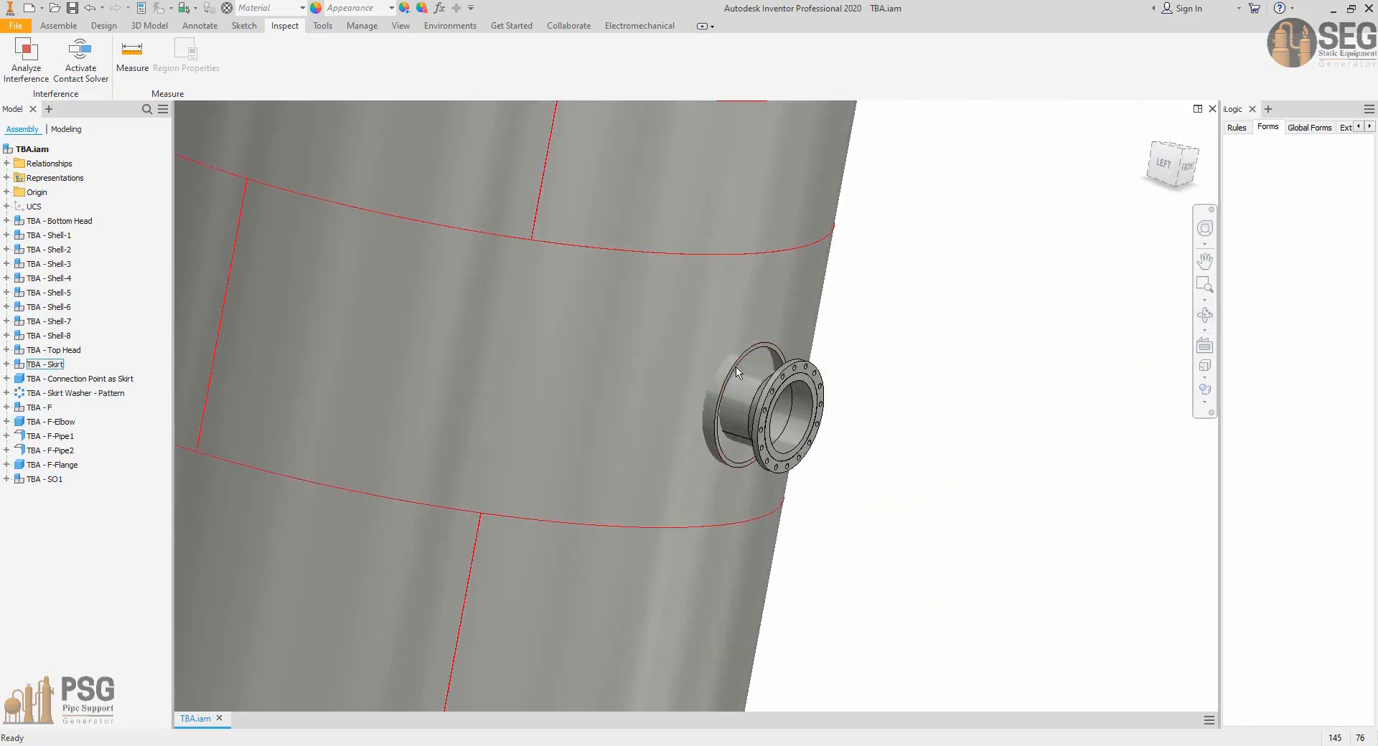
Open the skirt shell course crossed by outlet F for in-place editing and start a sketch on a plane facing SO1.
double_click(644, 365)
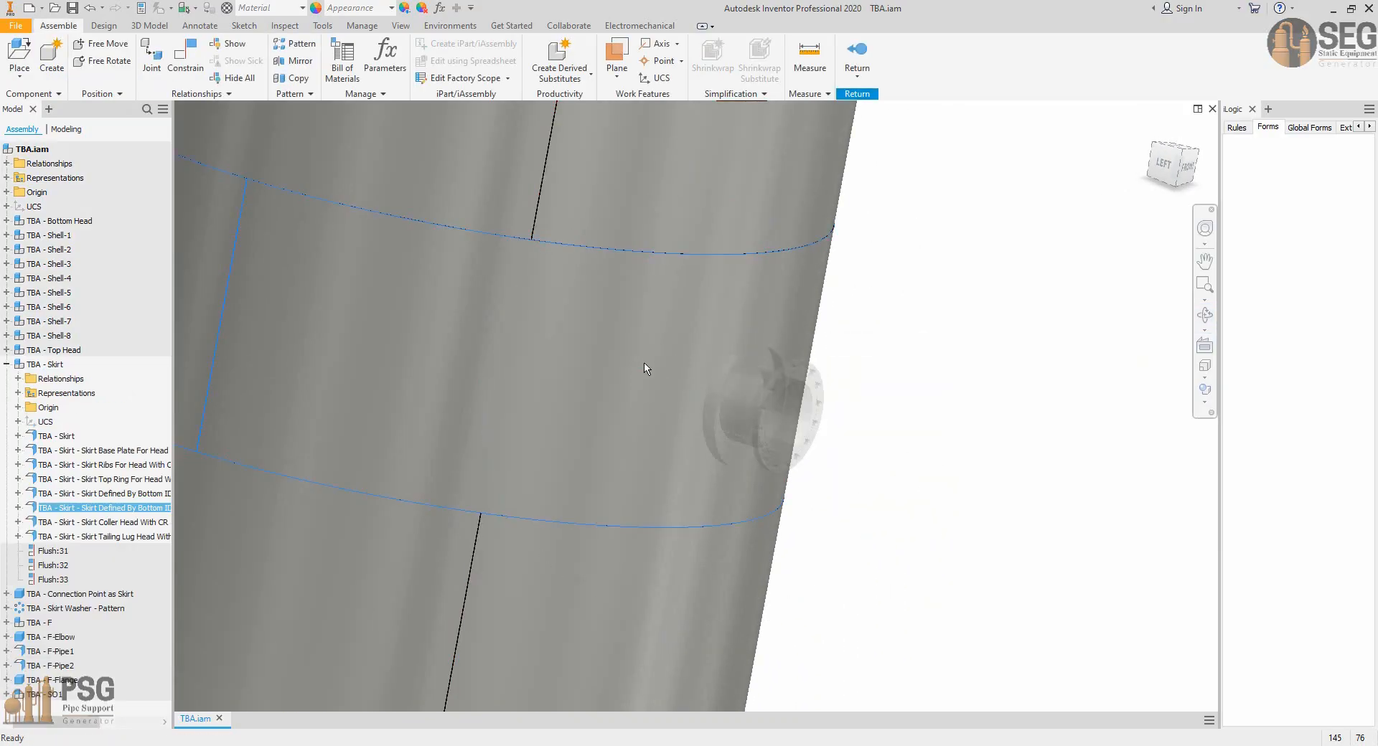
double_click(673, 402)
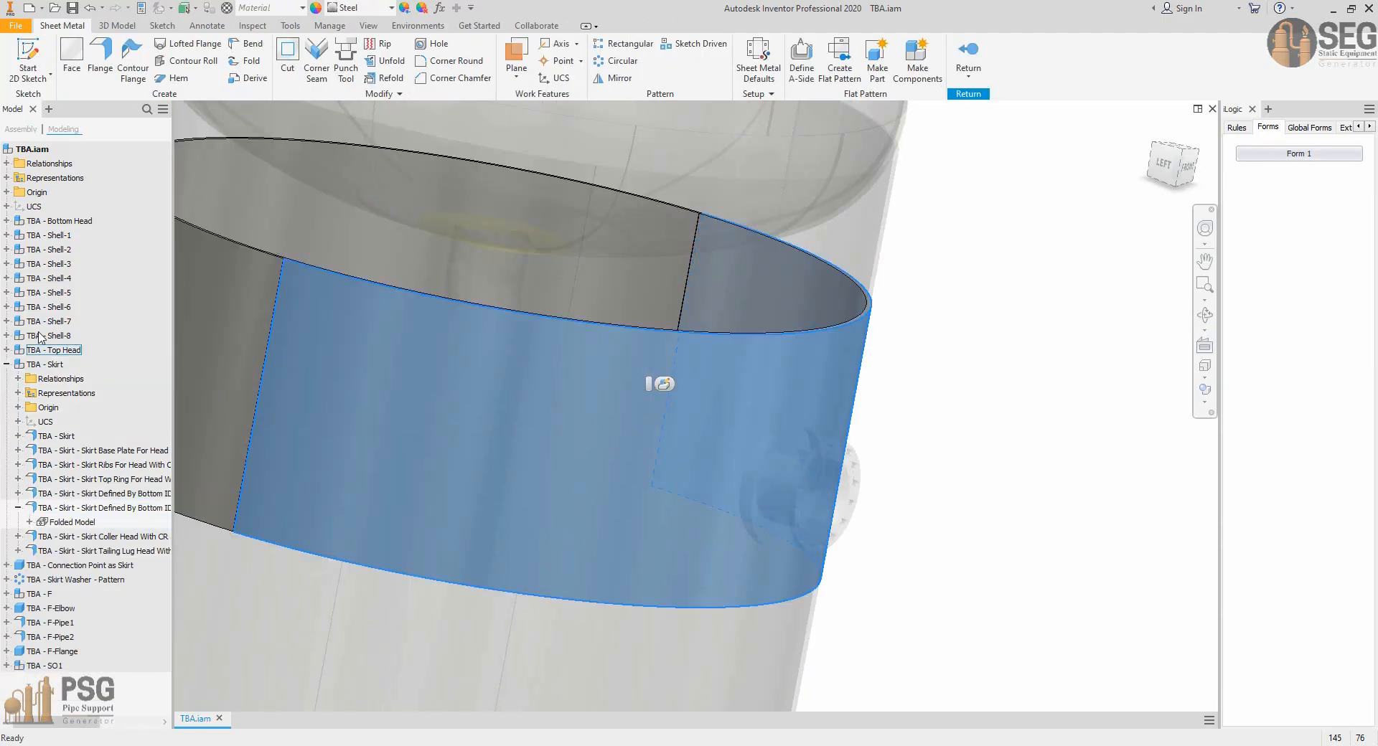
click(29, 522)
click(41, 451)
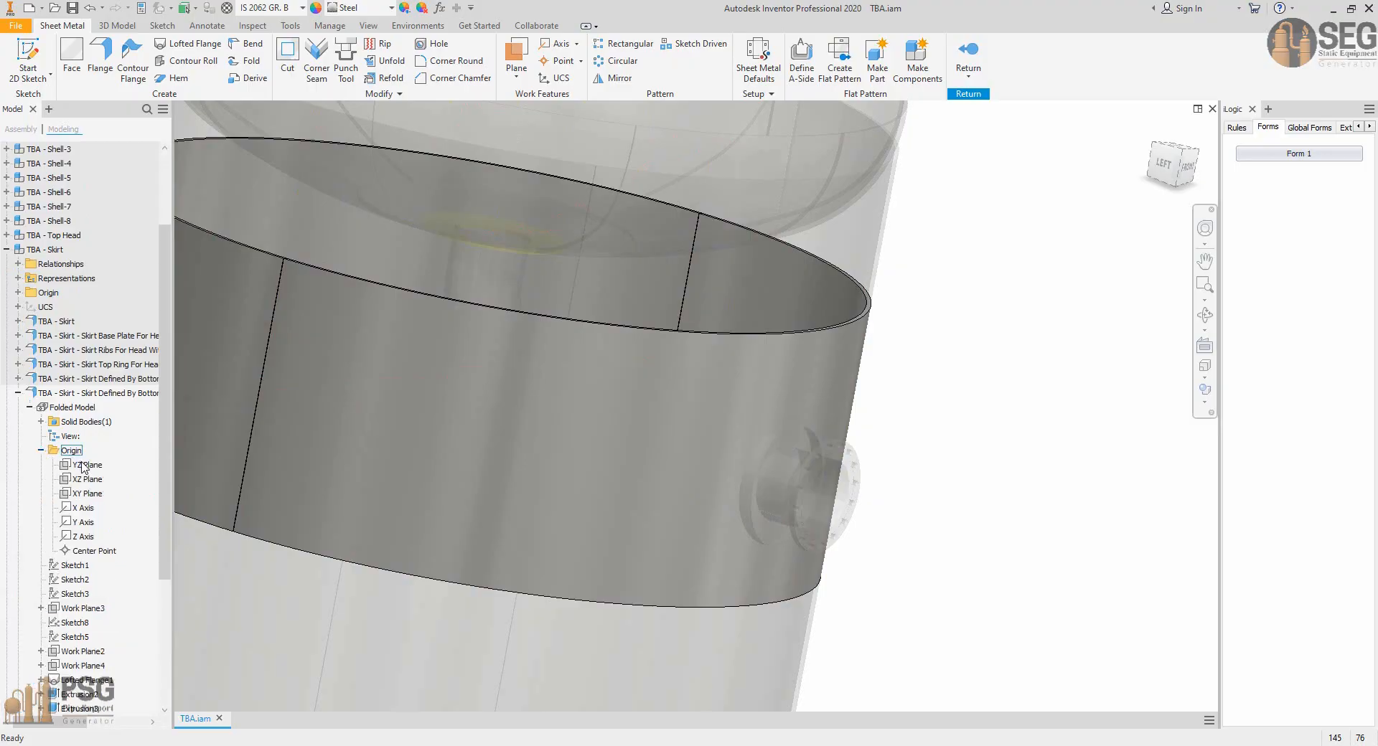
click(28, 59)
scroll(877, 431, up, 3)
click(757, 427)
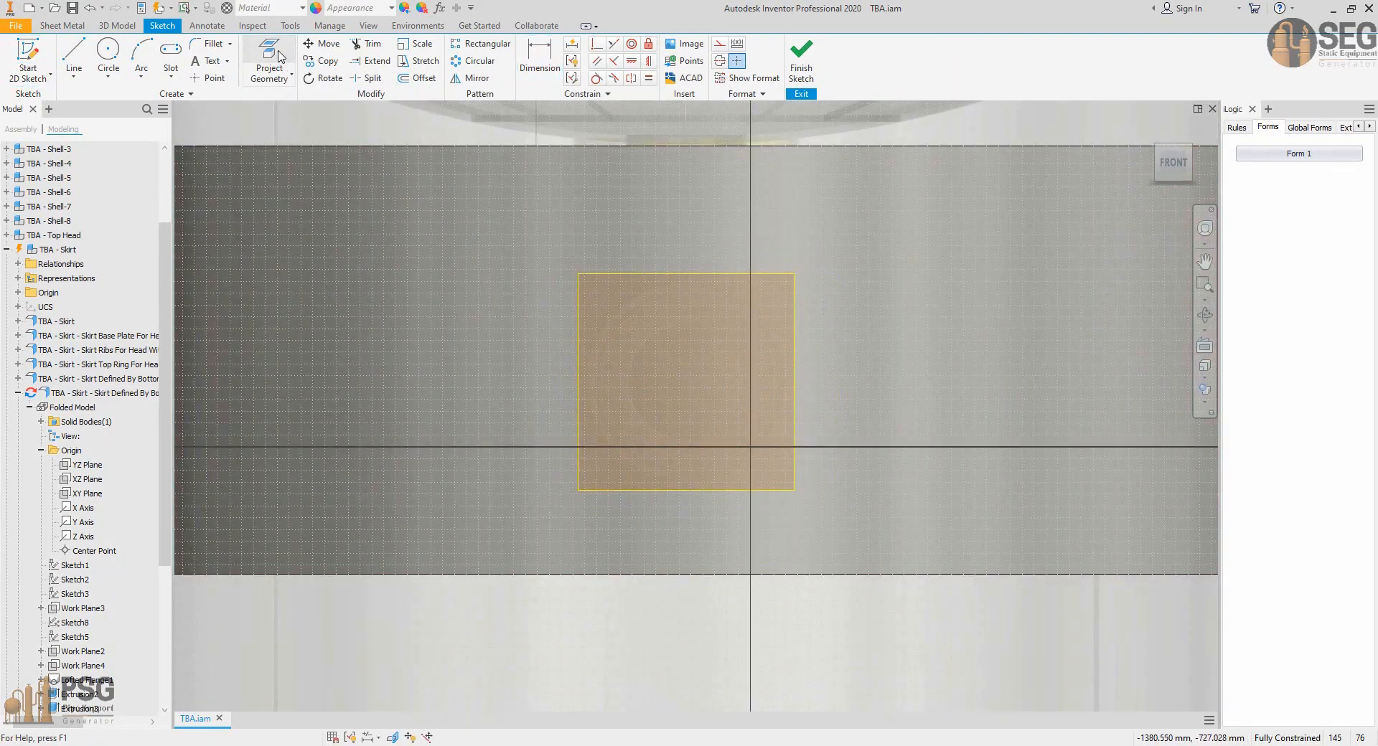
Project SO1's outer circular edge into the skirt sketch and convert it to construction geometry.
click(270, 57)
shift+middle_drag(536, 395, 588, 409)
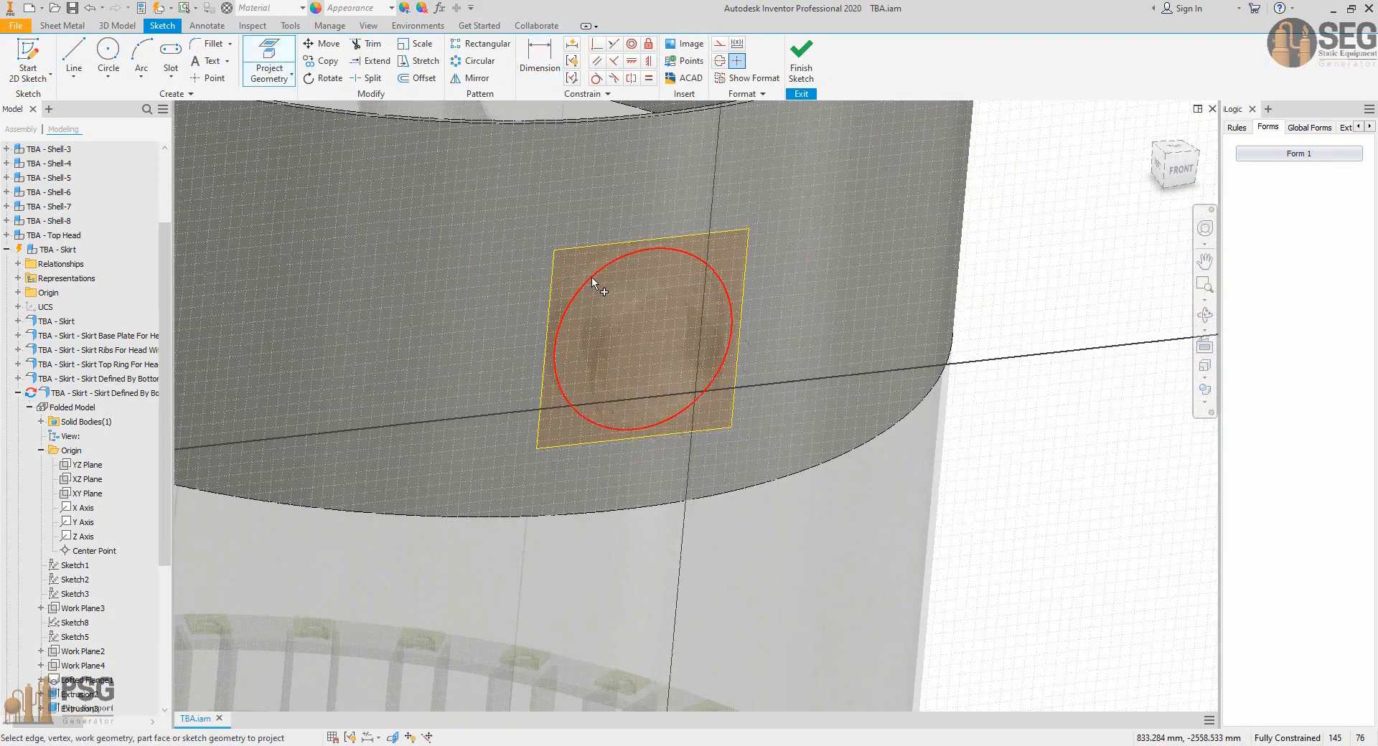
click(591, 277)
key(Escape)
click(719, 276)
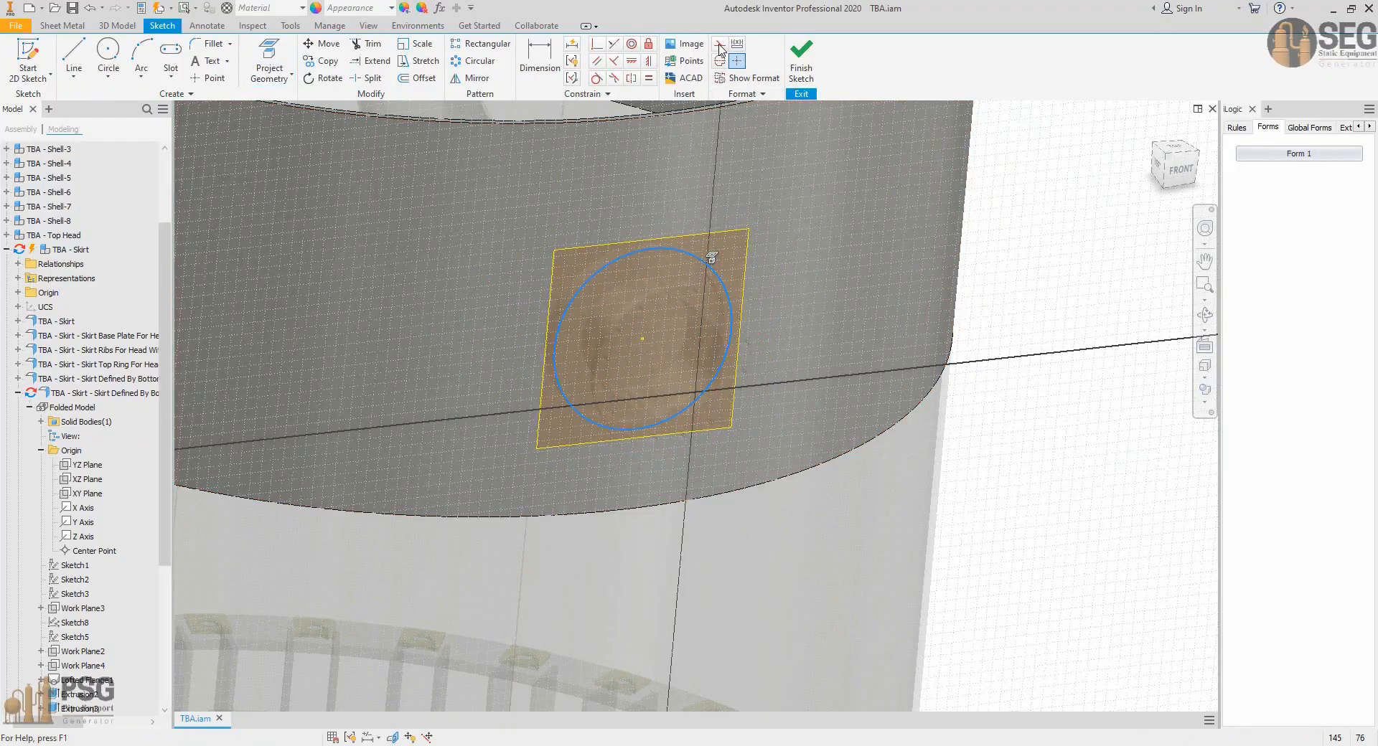
click(721, 46)
Draw a circle concentric with the projected SO1 edge and dimension the gap between the two circles as 2 mm.
middle_drag(268, 137, 286, 162)
key(c)
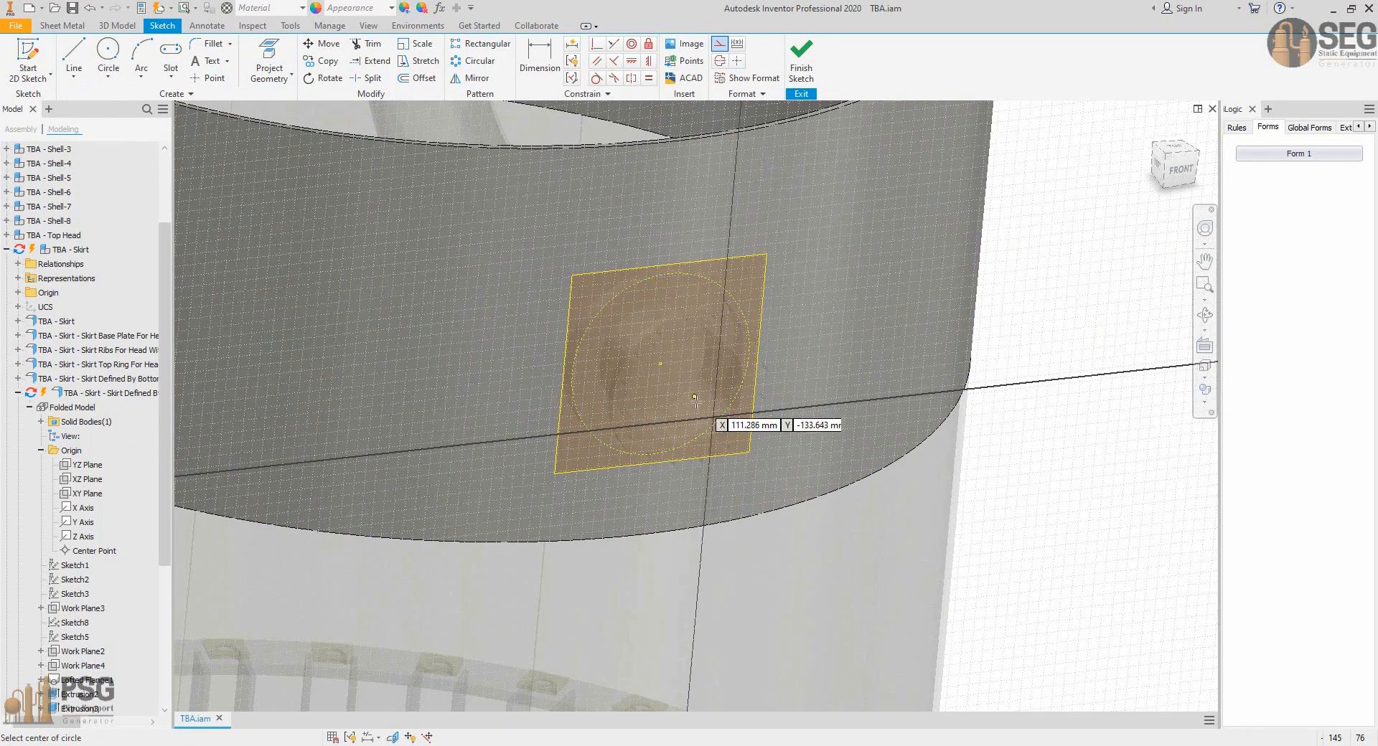
click(662, 365)
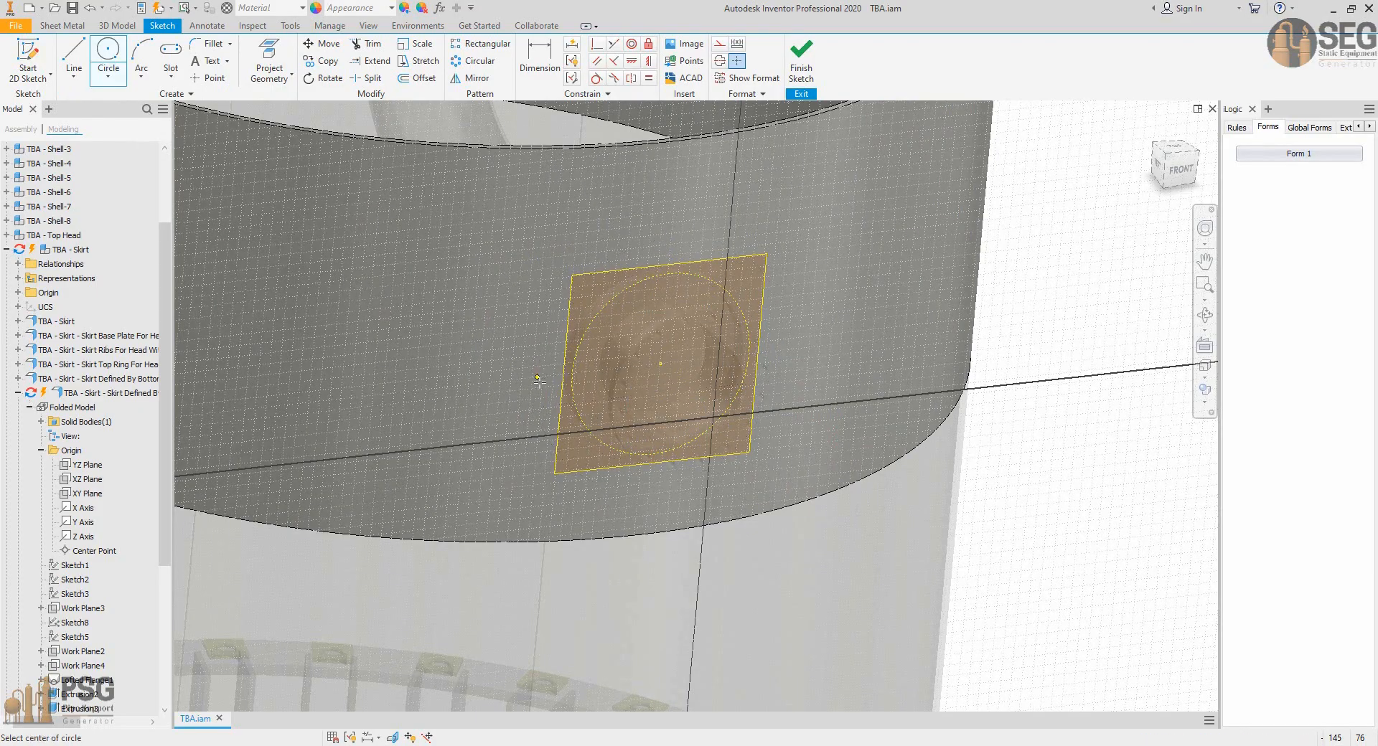
click(542, 399)
key(d)
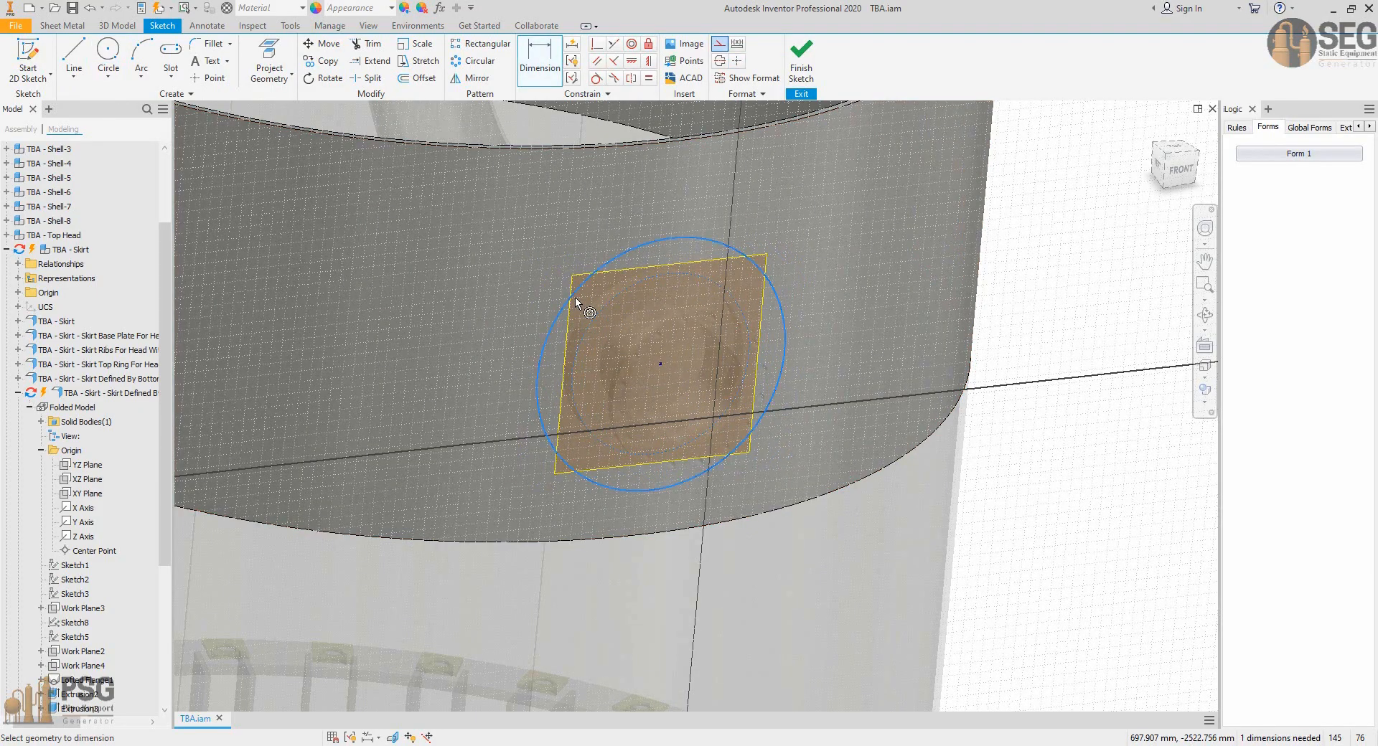
click(531, 317)
text(2)
key(Return)
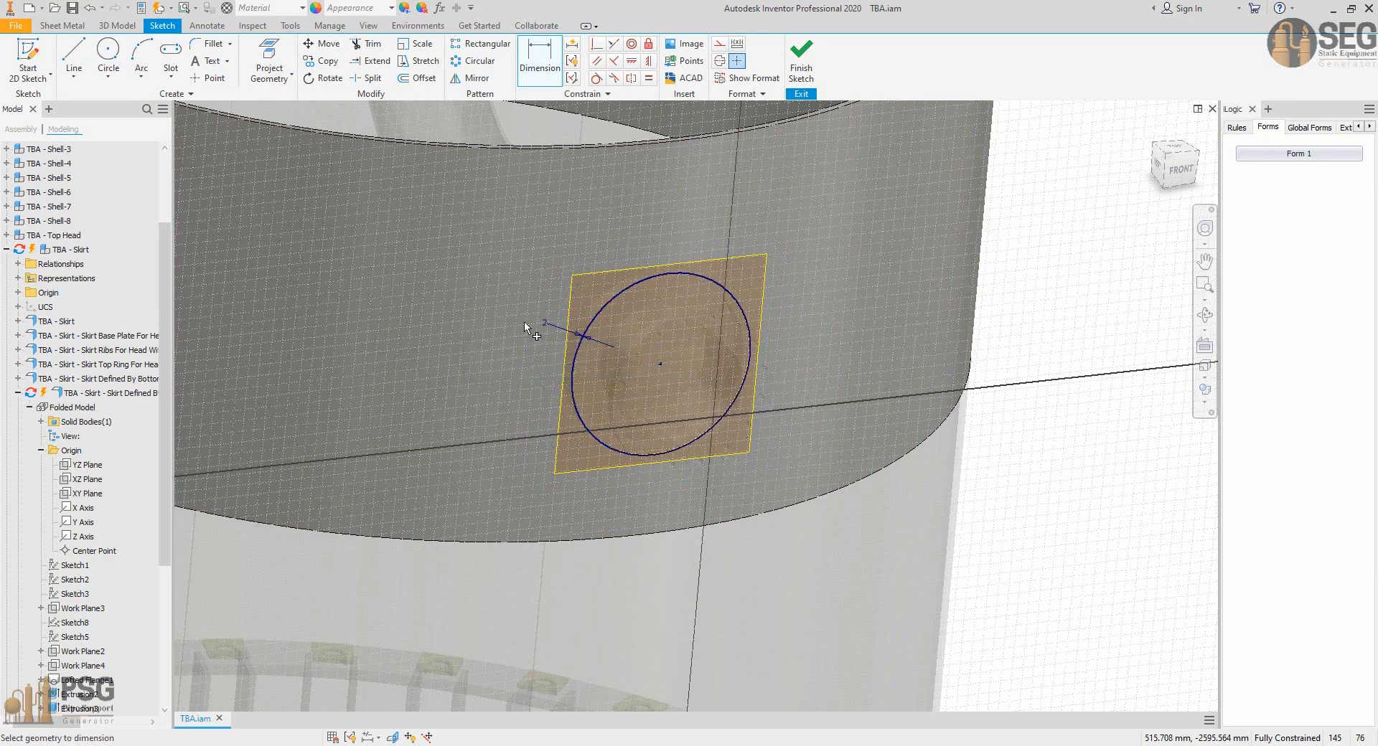
Set the gap dimension between the projected SO1 edge and the concentric circle to 4 mm.
double_click(566, 333)
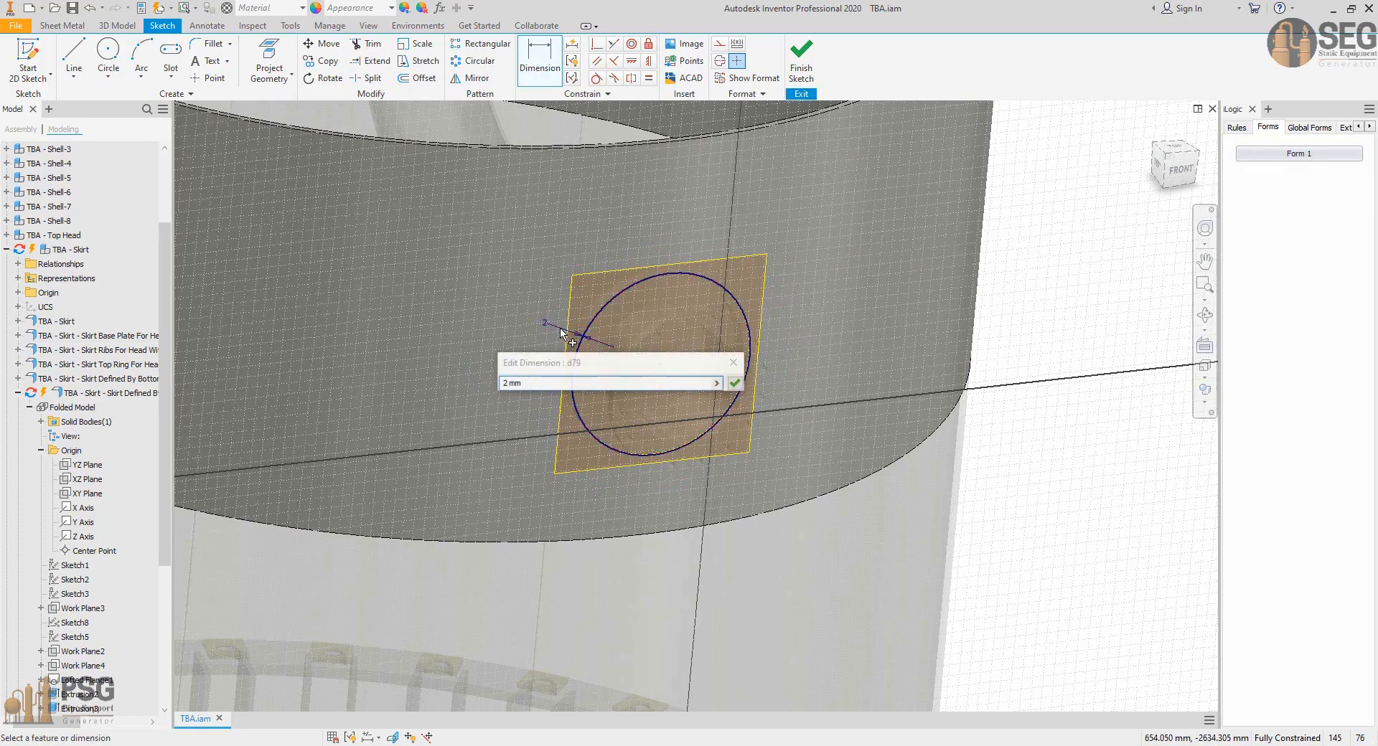
key(Return)
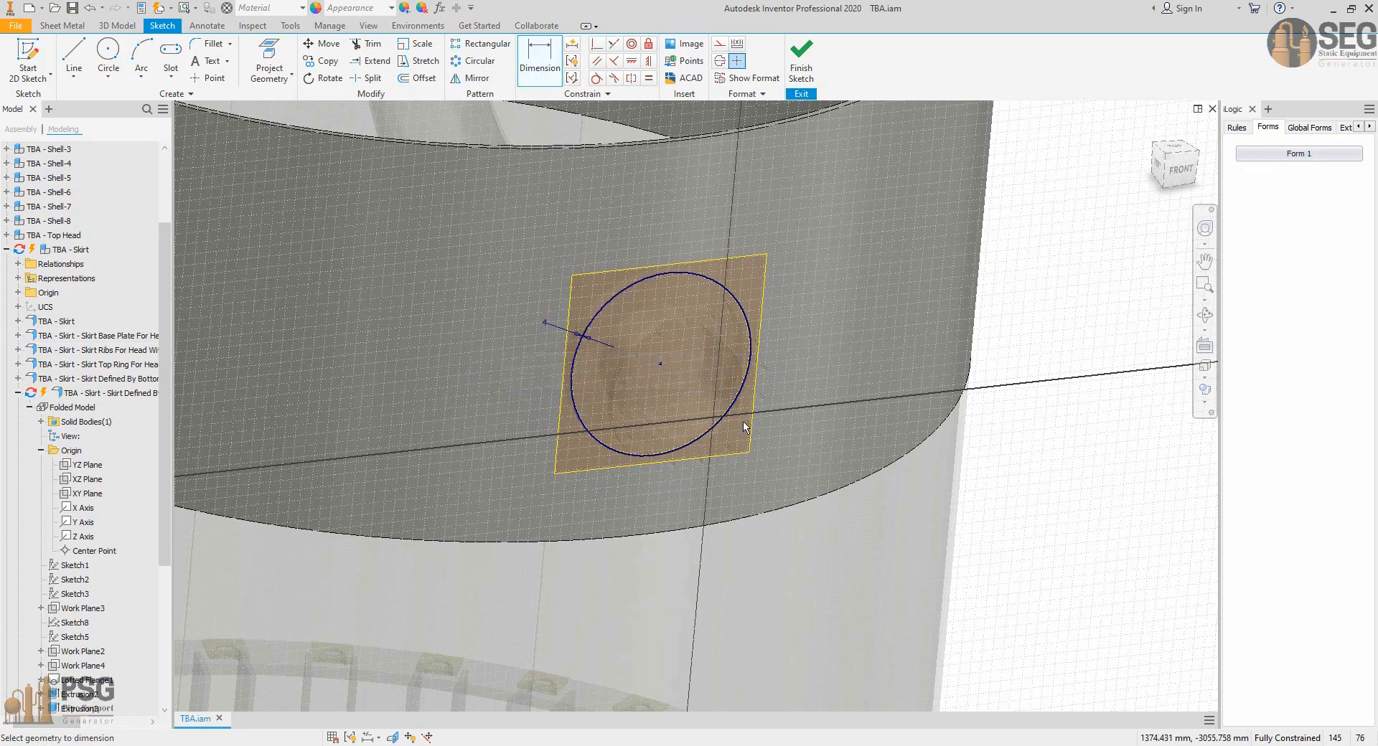
Set up an Extrude cut of the circular profile at SO1 through the skirt shell course, using the Through All extent.
key(e)
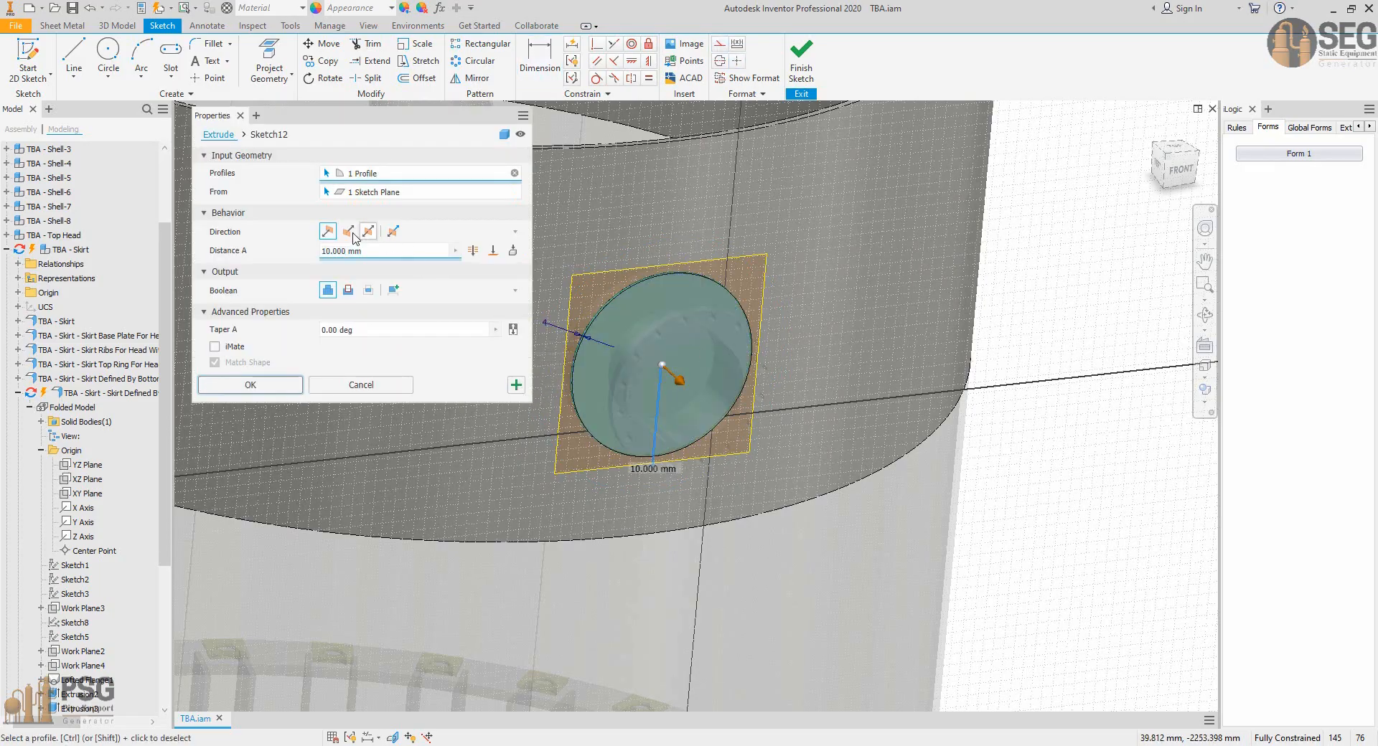
click(350, 290)
click(351, 231)
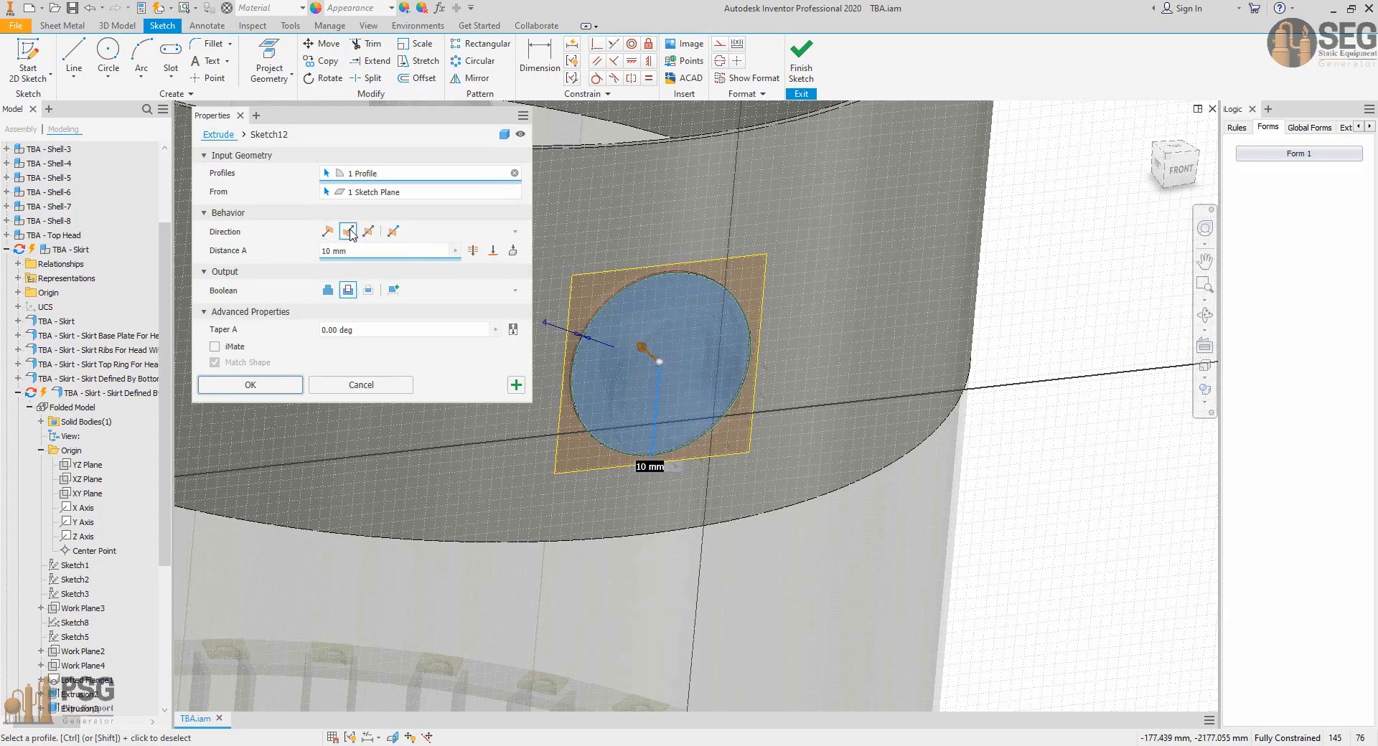
scroll(785, 430, down, 5)
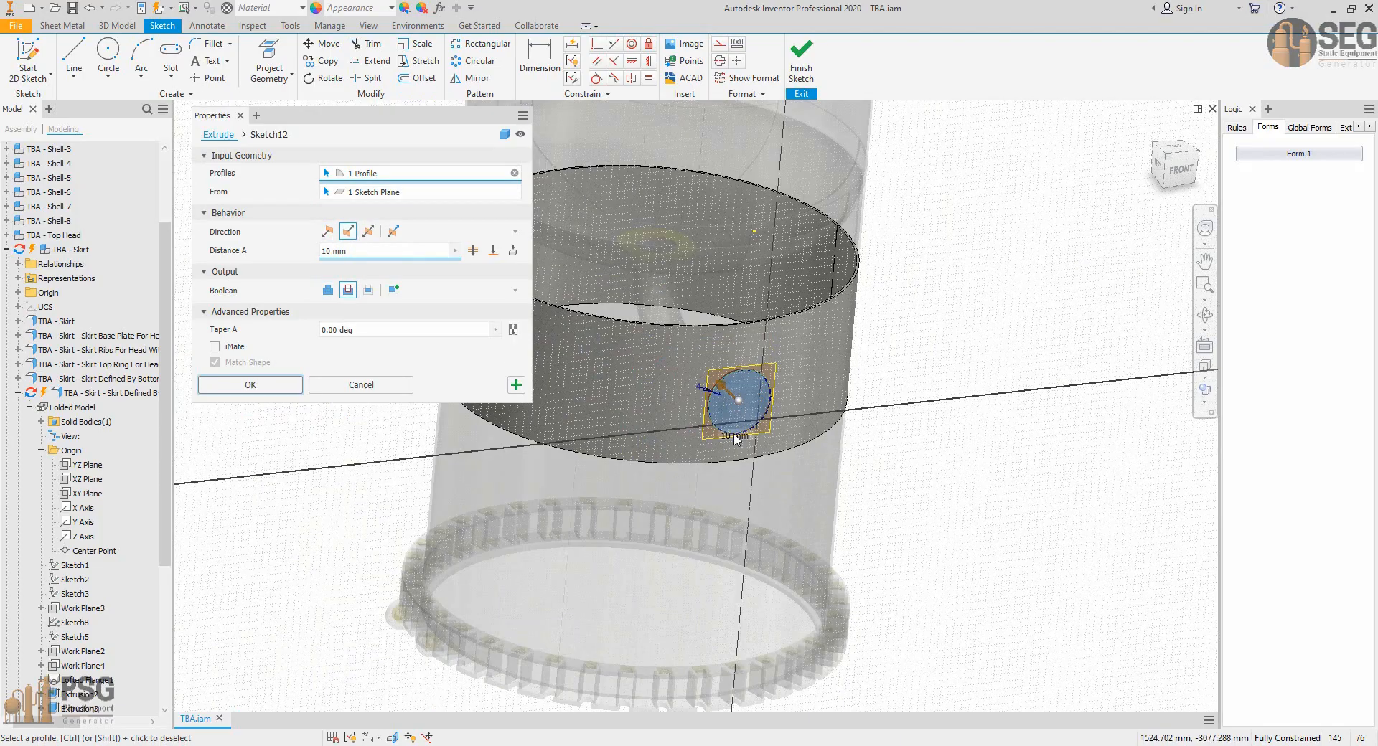
click(472, 252)
click(491, 251)
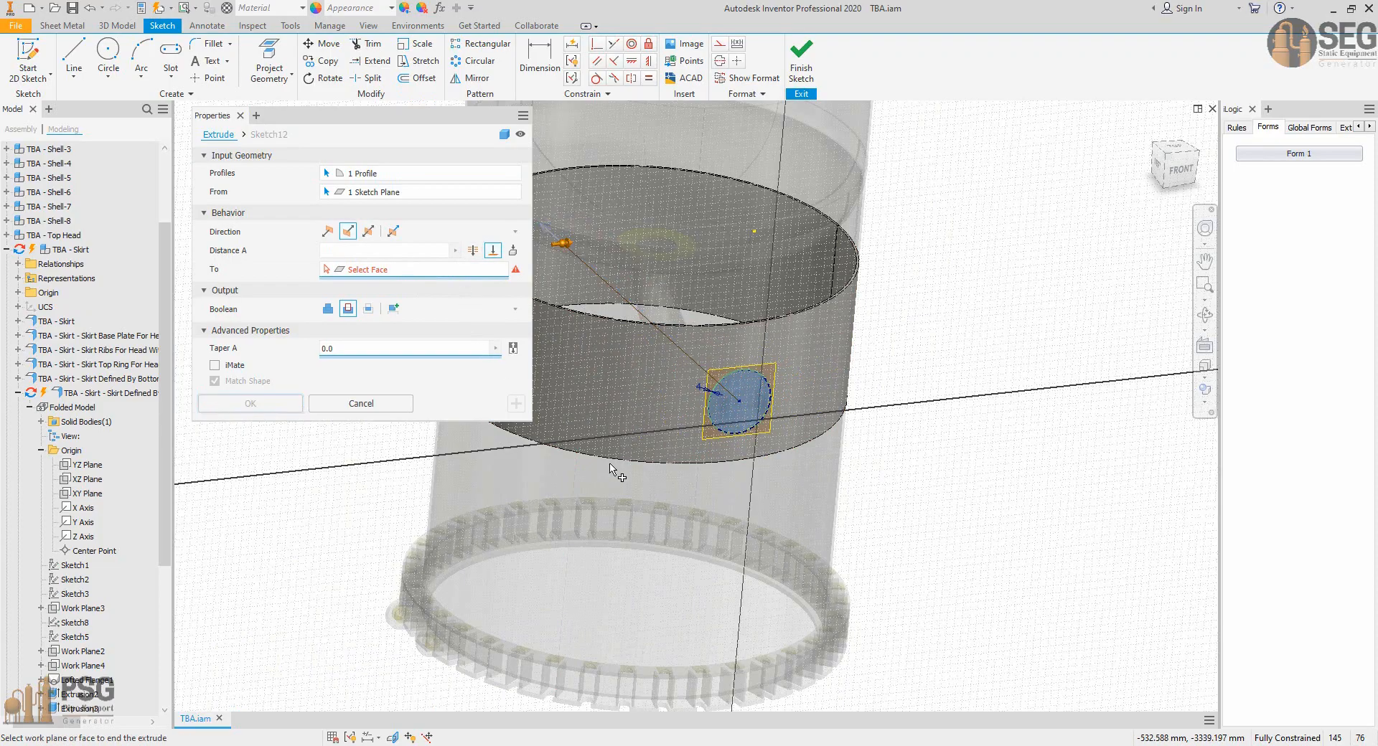
shift+middle_drag(704, 430, 730, 471)
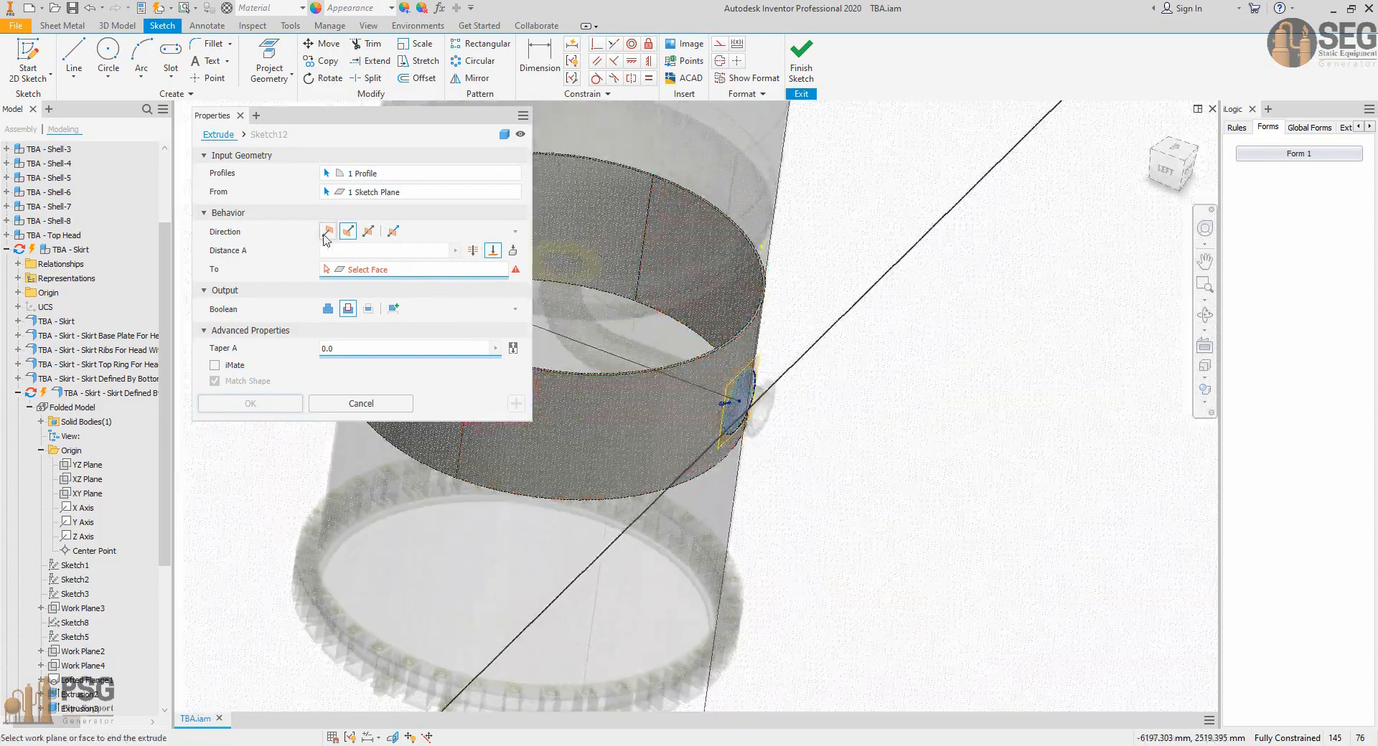
click(674, 419)
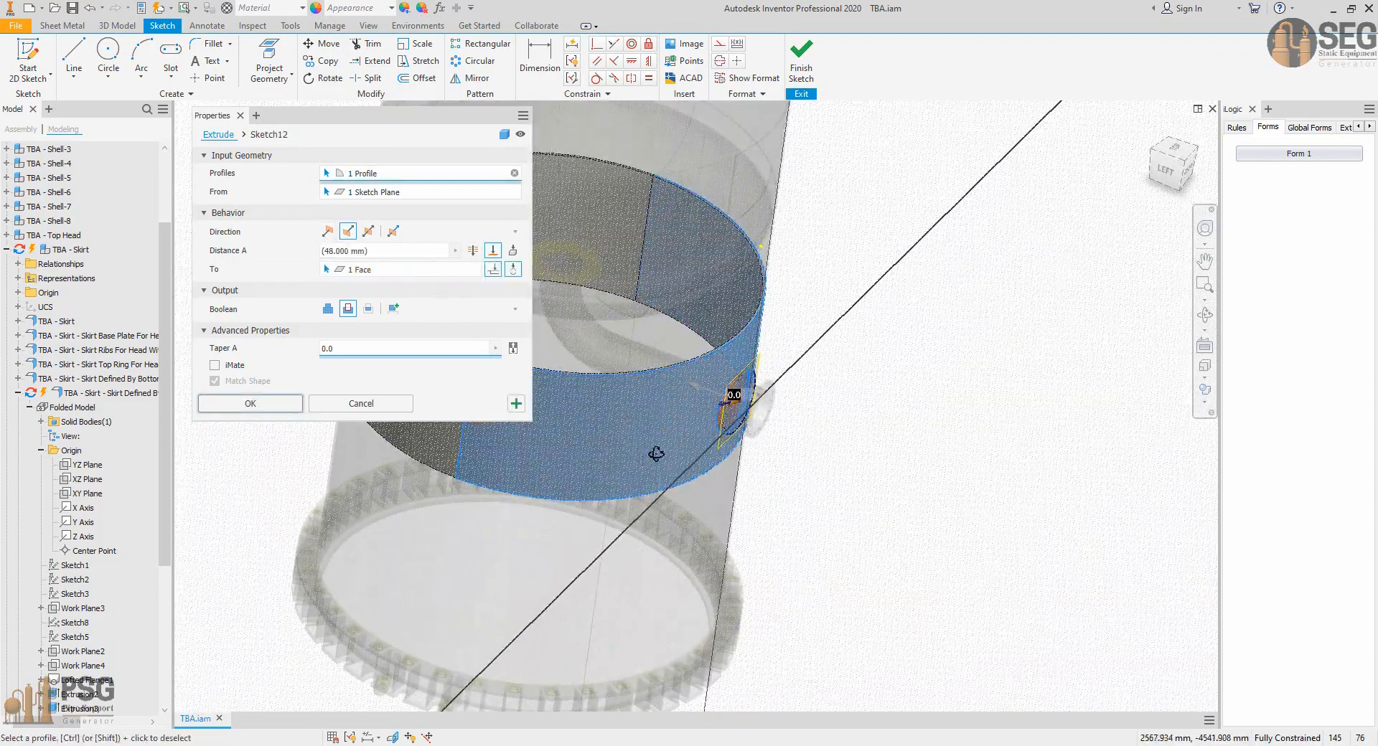
click(473, 251)
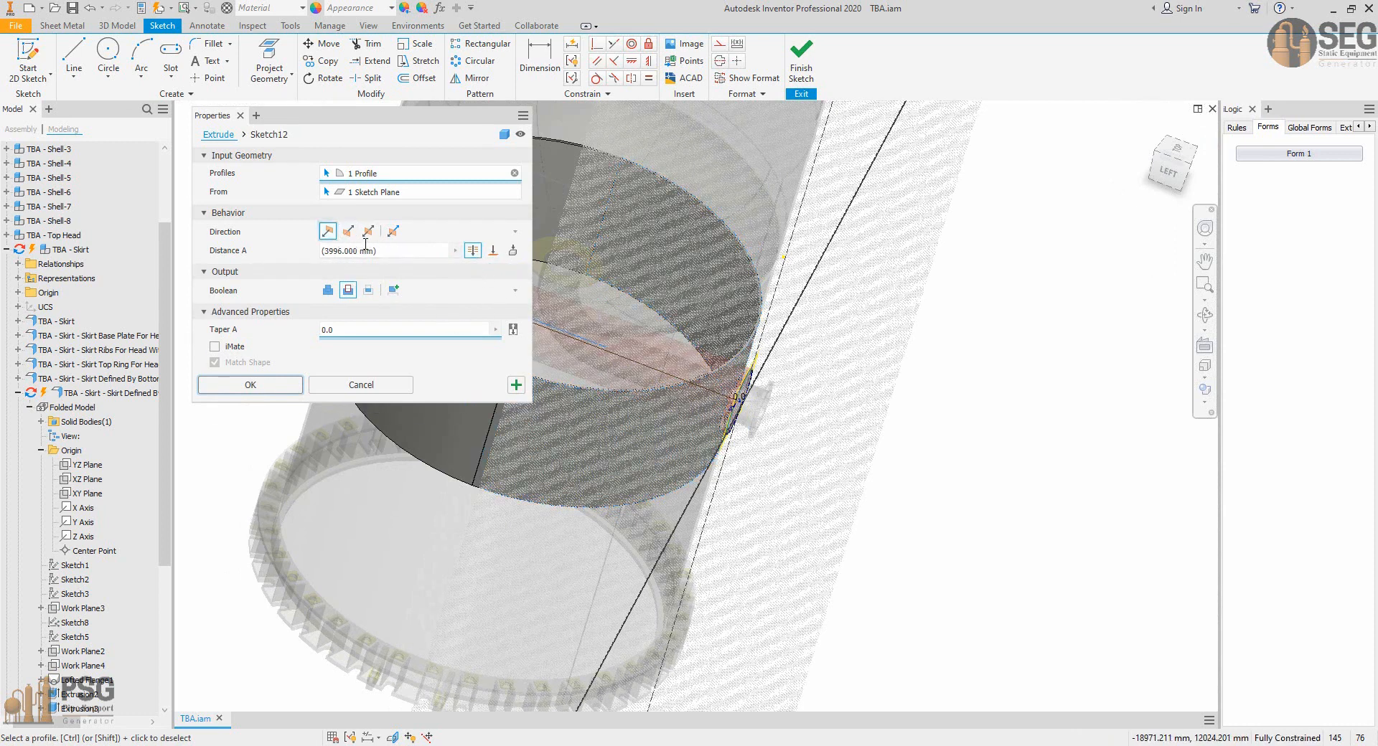
Cut the circular sketch profile 1000 mm through the skirt shell in the flipped direction with Extrude.
click(392, 251)
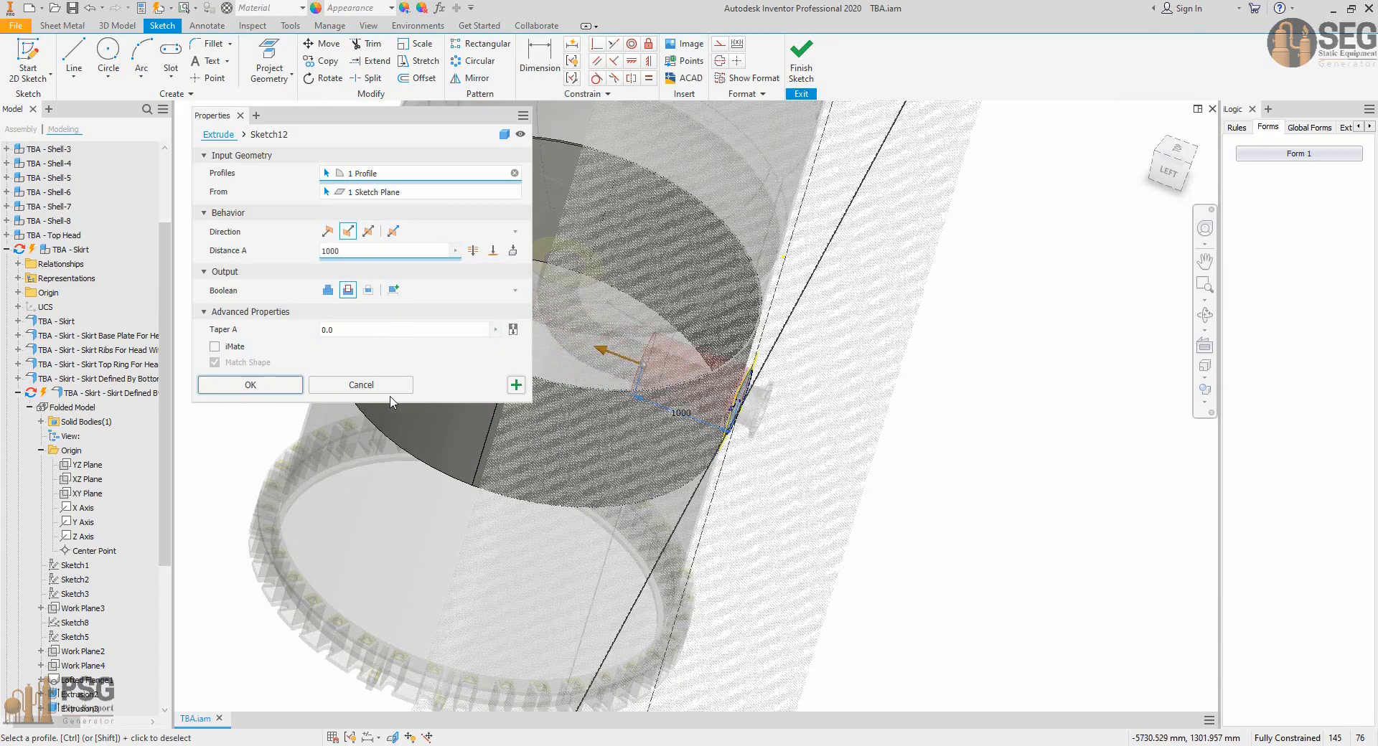
click(280, 388)
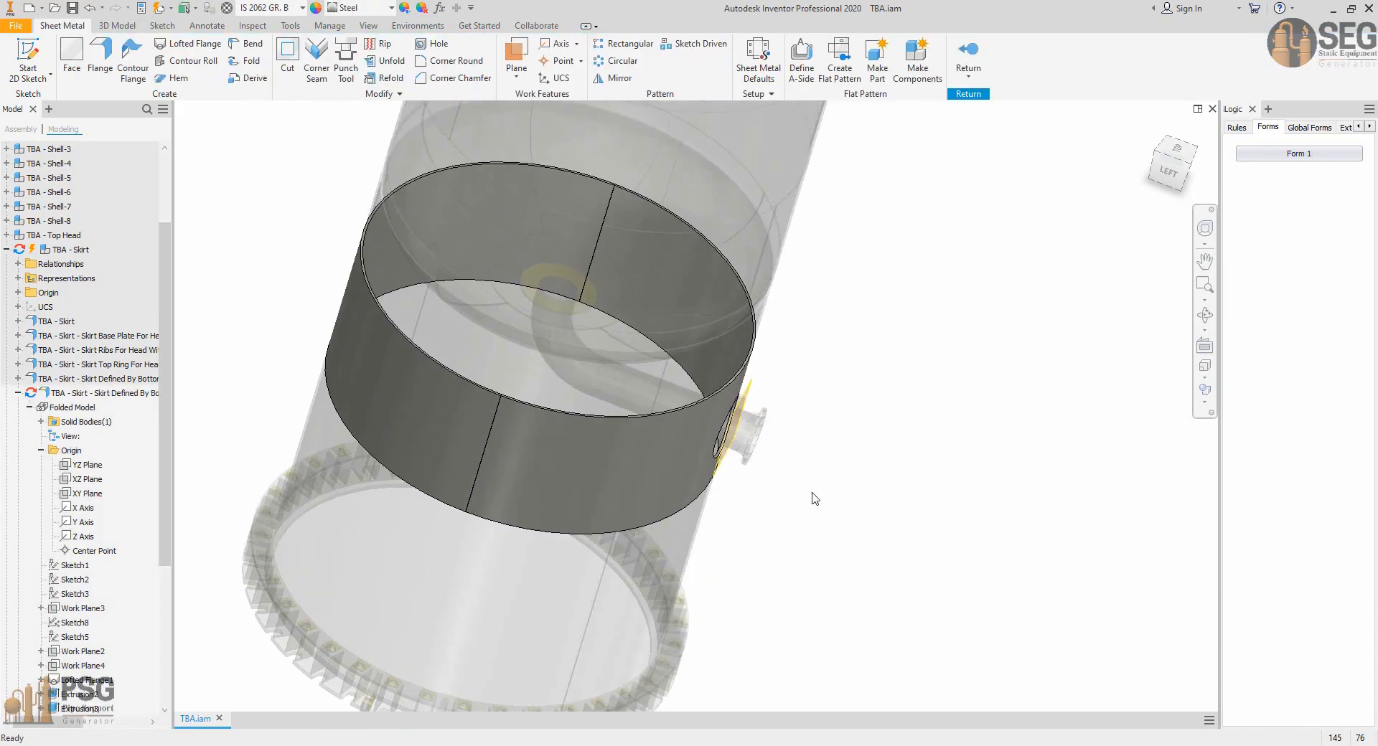
shift+middle_drag(813, 493, 746, 478)
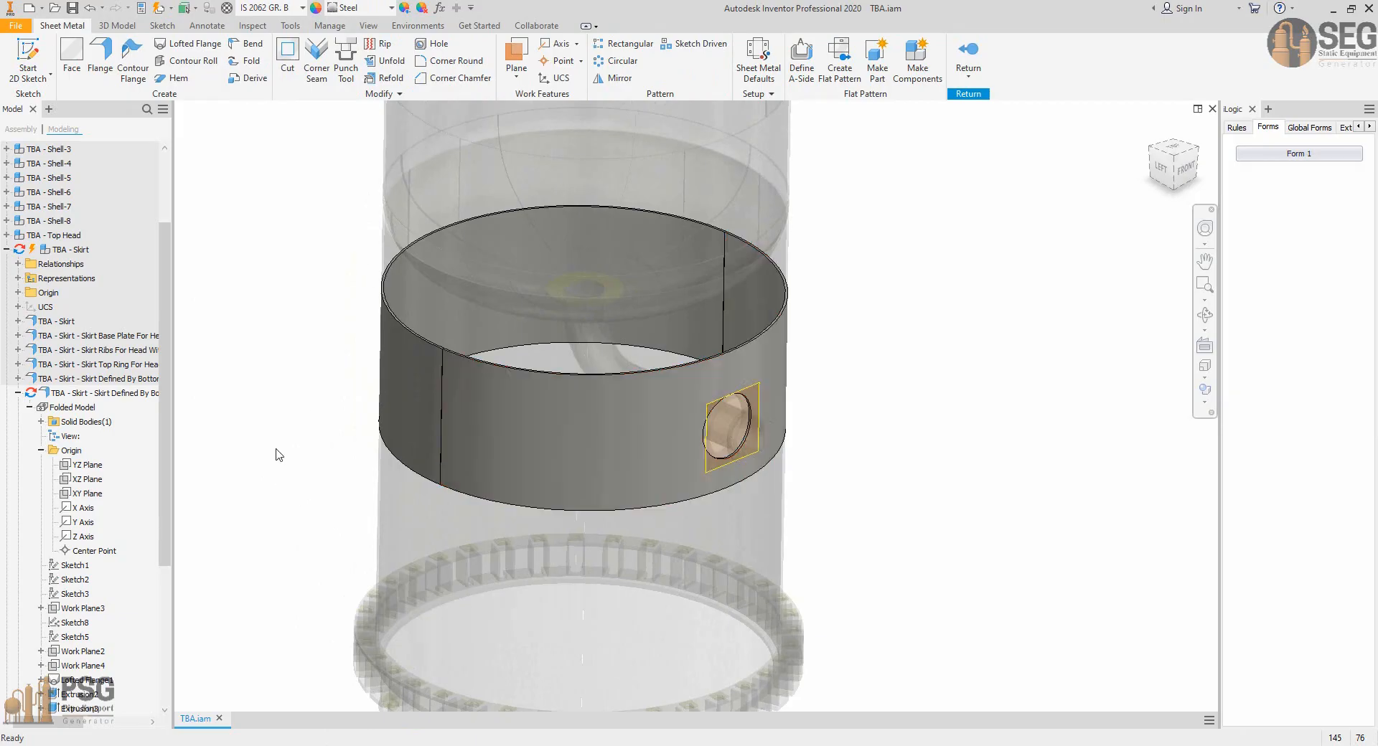
Open the cut skirt shell part in its own window, hide the work plane around the opening, and close the part.
right_click(144, 394)
click(176, 439)
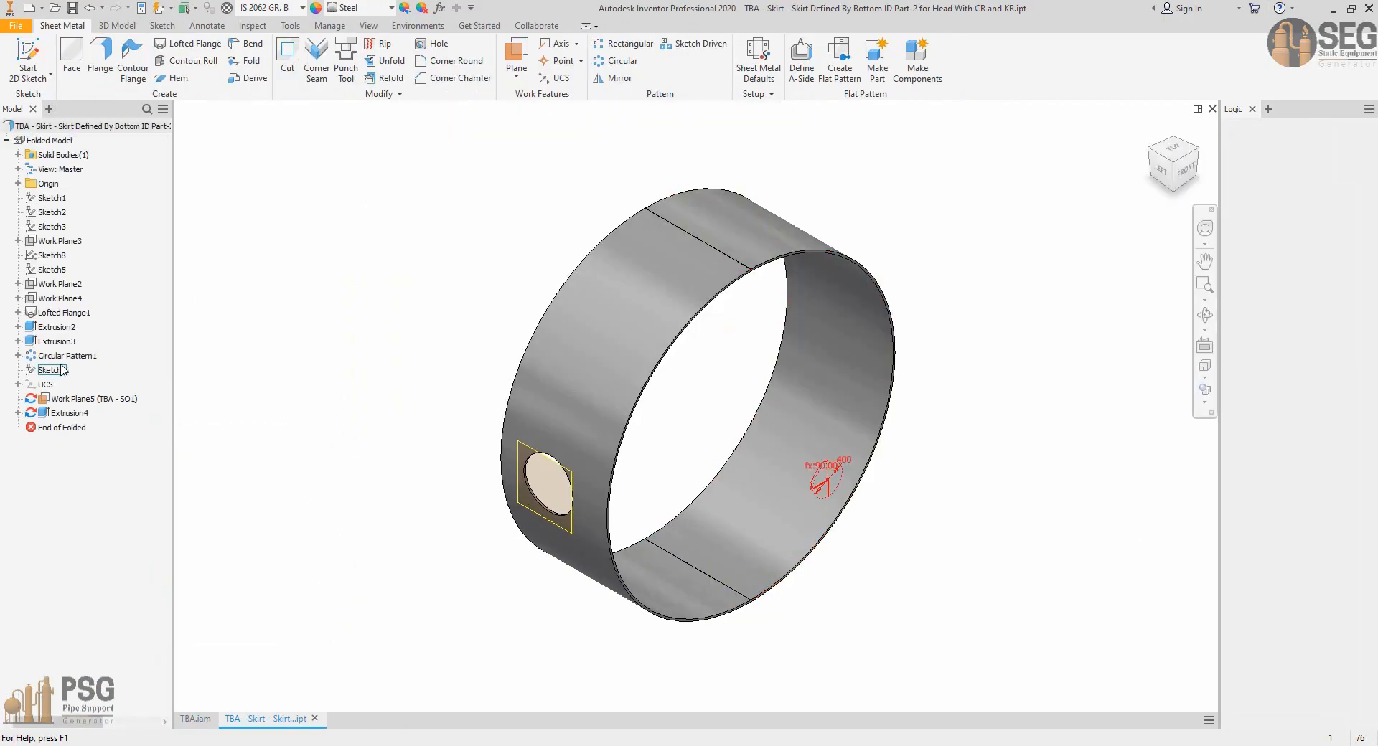
click(79, 400)
right_click(79, 402)
click(107, 424)
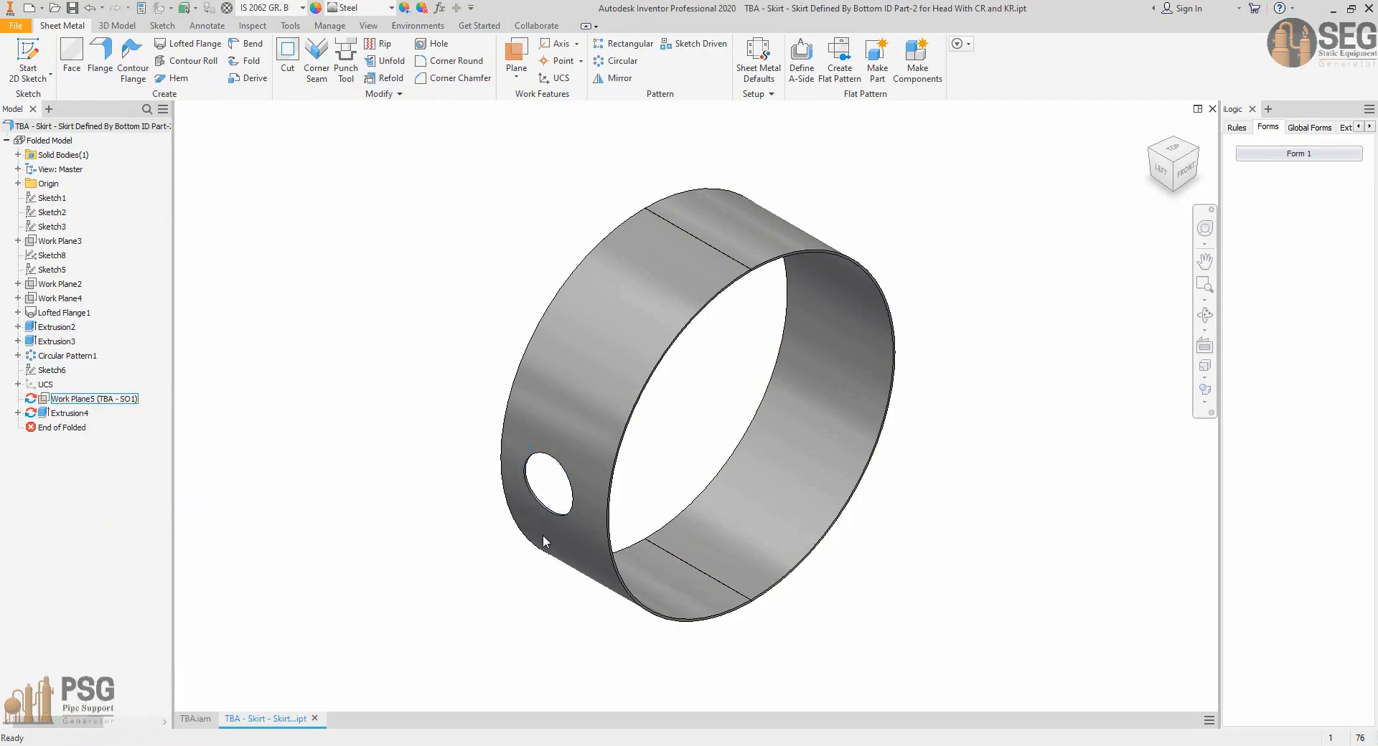
click(1213, 109)
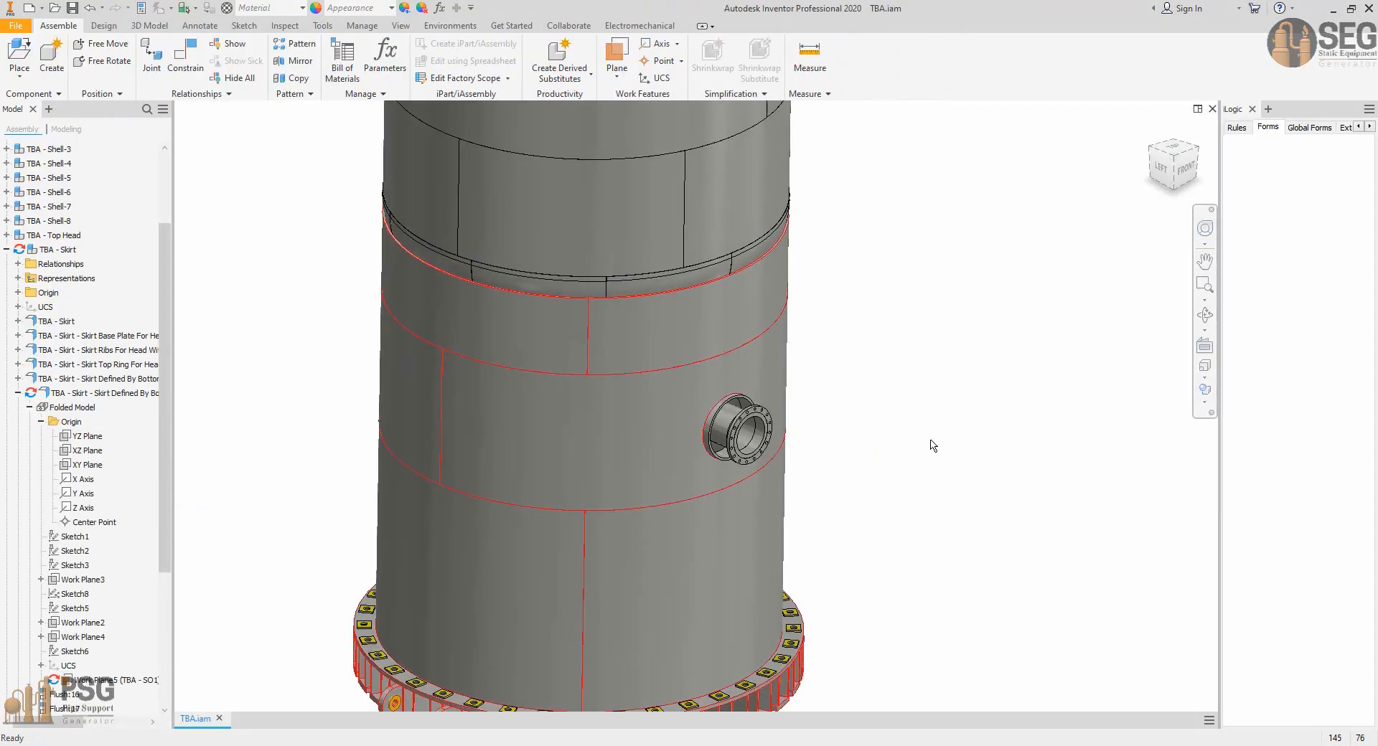
Examine the flanged nozzle pipe and the surrounding sleeve where they pass through the skirt.
middle_drag(788, 466, 742, 445)
shift+middle_drag(649, 565, 577, 531)
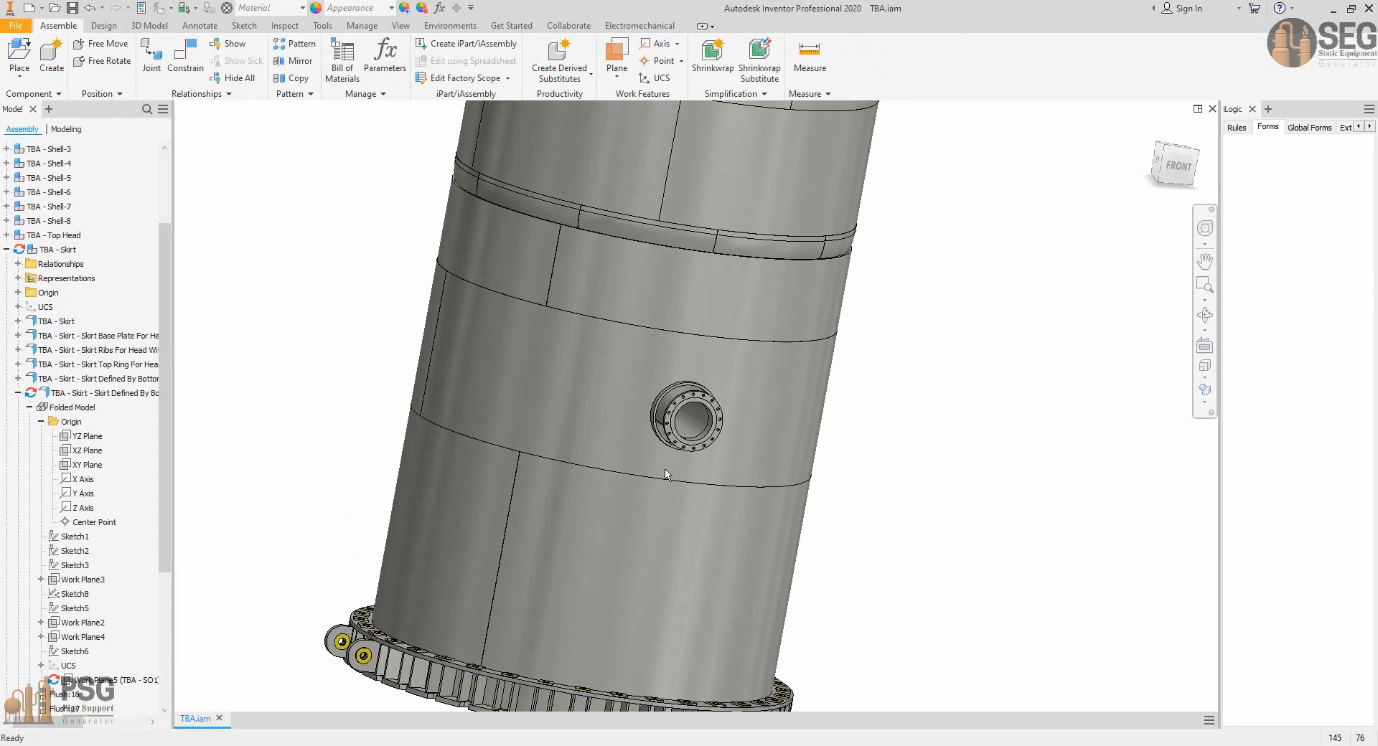
scroll(678, 425, up, 5)
middle_drag(642, 454, 641, 453)
scroll(642, 453, down, 2)
mouse_move(569, 424)
shift+middle_down()
mouse_move(670, 344)
mouse_move(655, 338)
mouse_move(670, 317)
mouse_move(559, 438)
mouse_move(583, 422)
shift+middle_up()
shift+middle_drag(570, 456, 604, 449)
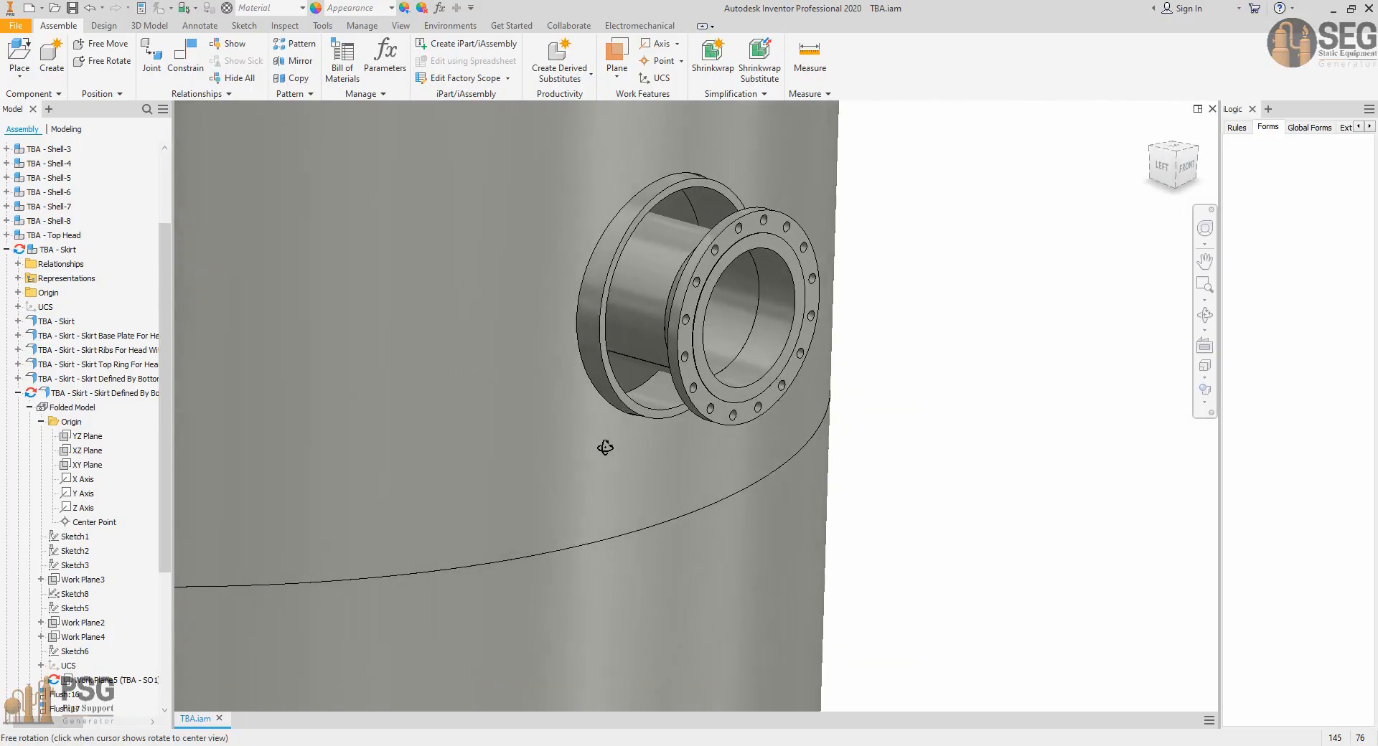
scroll(677, 305, down, 3)
middle_drag(676, 308, 686, 360)
scroll(686, 366, up, 3)
middle_drag(688, 417, 725, 434)
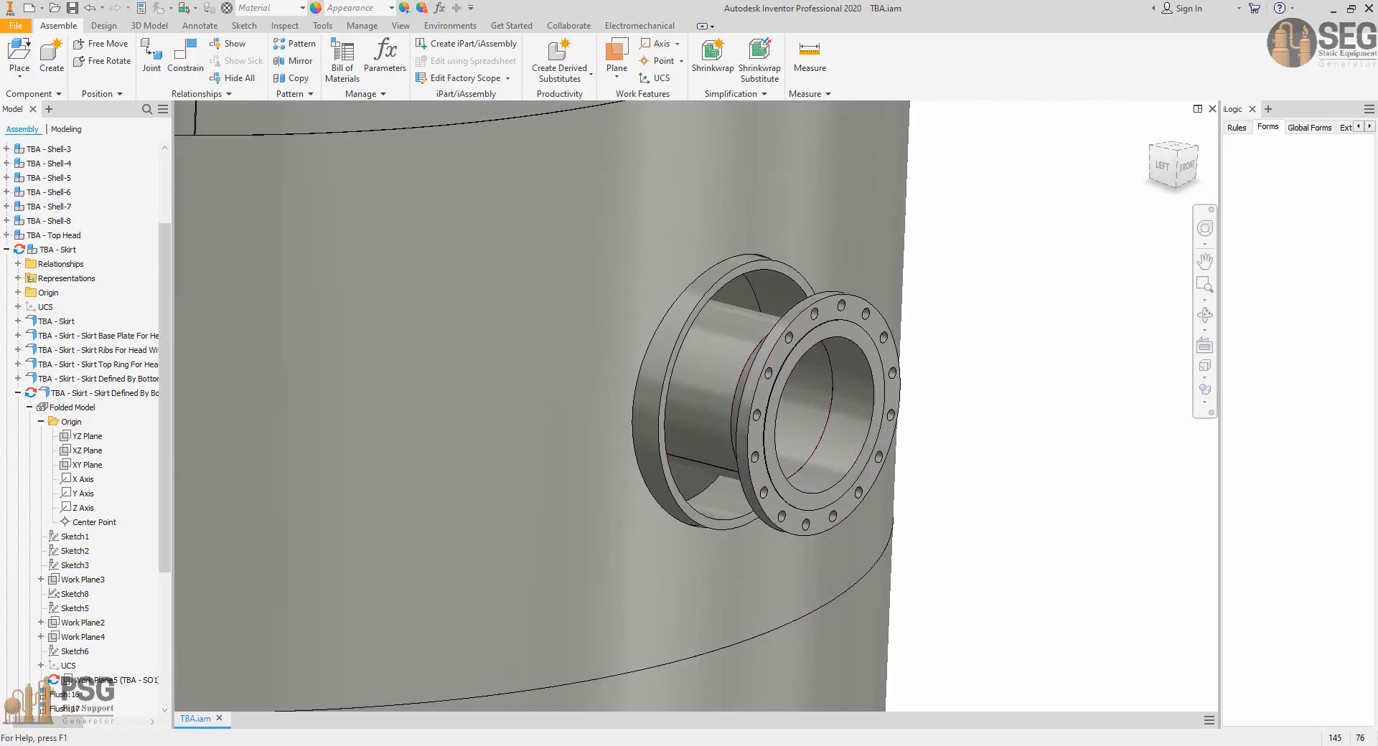
Switch to the AutoCAD GA drawing and dimension the width of the support plate between pipe F and sleeve SO1.
mouse_move(962, 745)
click(732, 696)
scroll(835, 393, down, 2)
middle_drag(1054, 377, 926, 397)
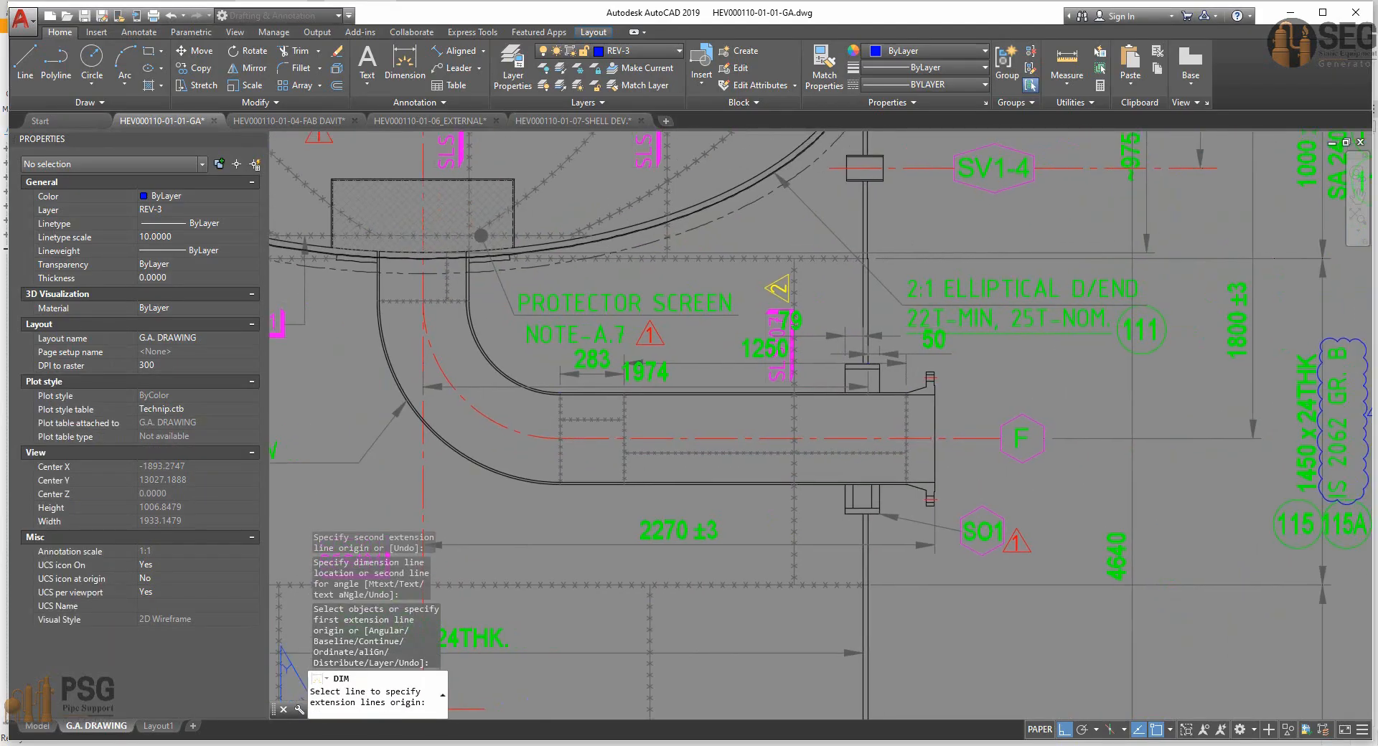
scroll(926, 397, up, 4)
middle_drag(765, 376, 784, 320)
middle_drag(778, 518, 782, 456)
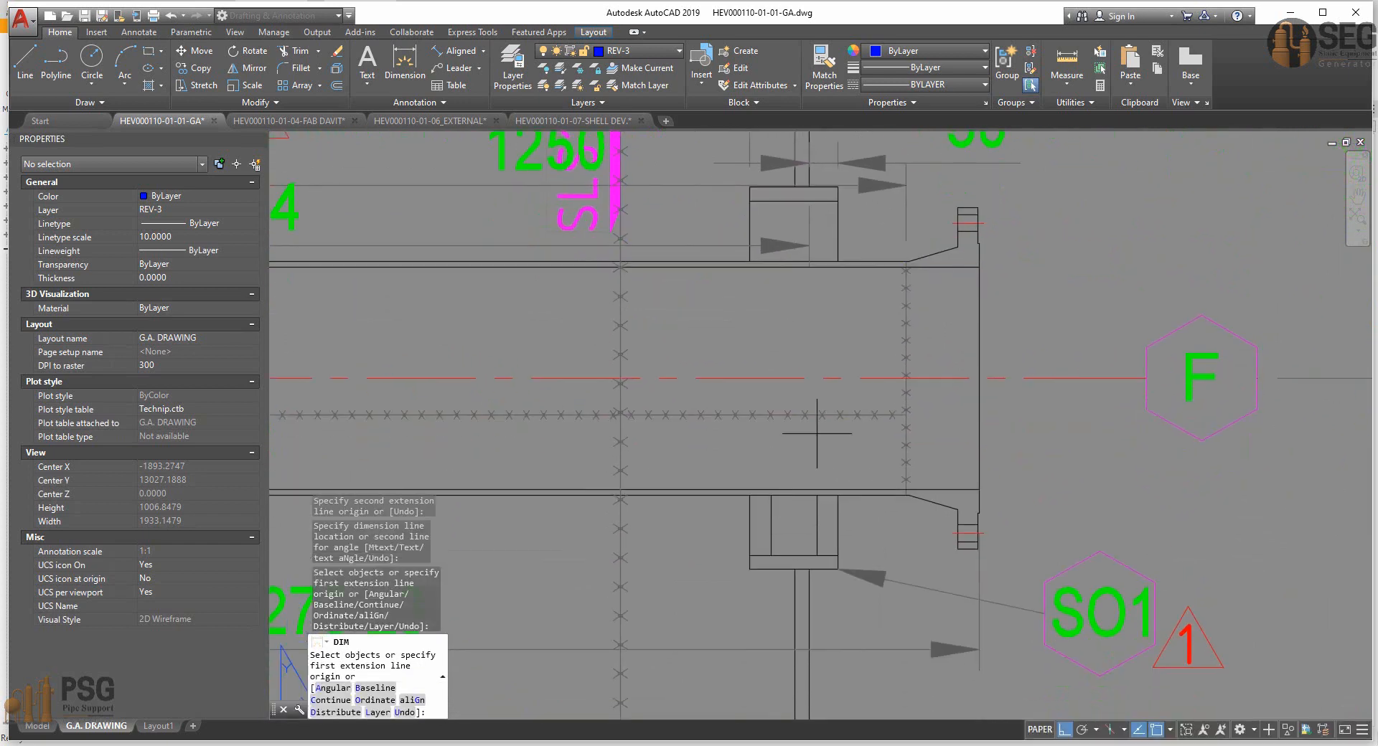
scroll(809, 514, up, 4)
mouse_move(806, 510)
middle_down()
mouse_move(818, 420)
mouse_move(800, 452)
mouse_move(822, 462)
middle_up()
scroll(824, 439, down, 2)
click(369, 69)
click(419, 69)
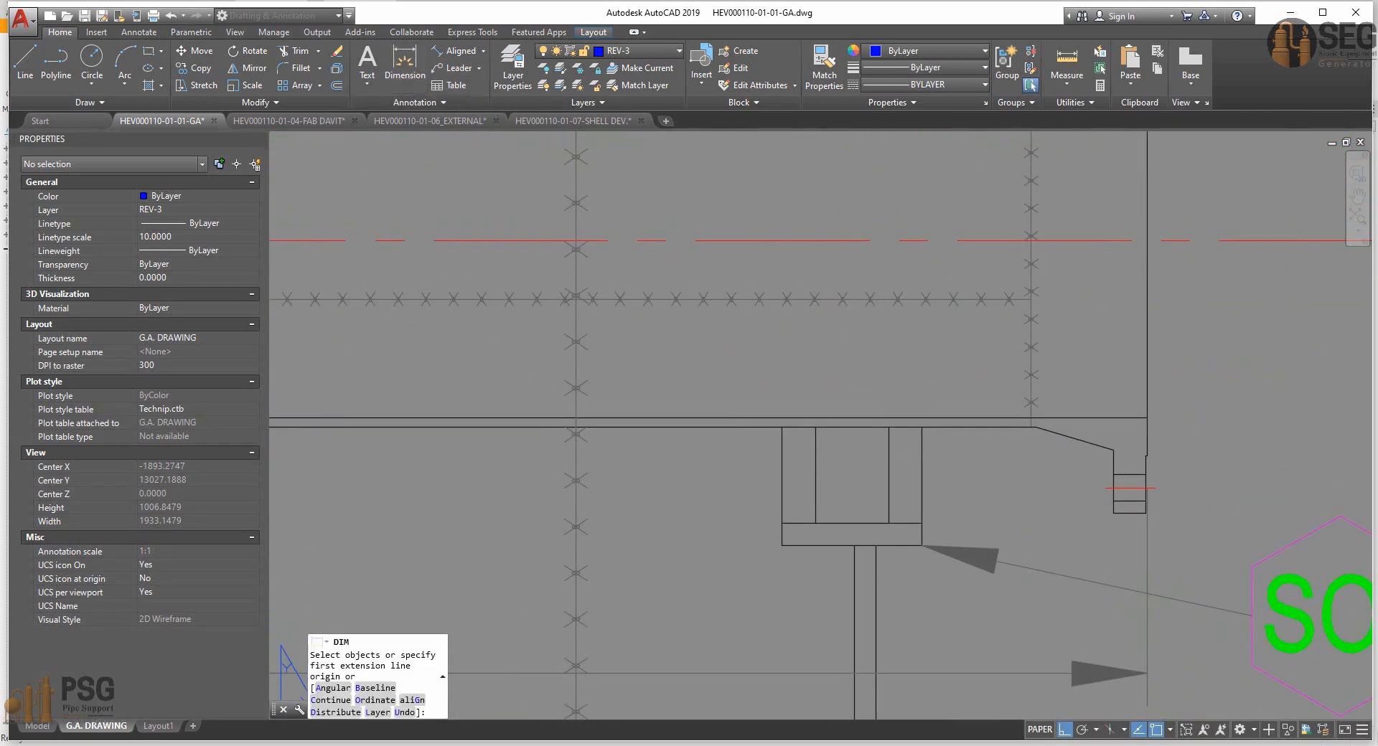
click(815, 427)
click(890, 427)
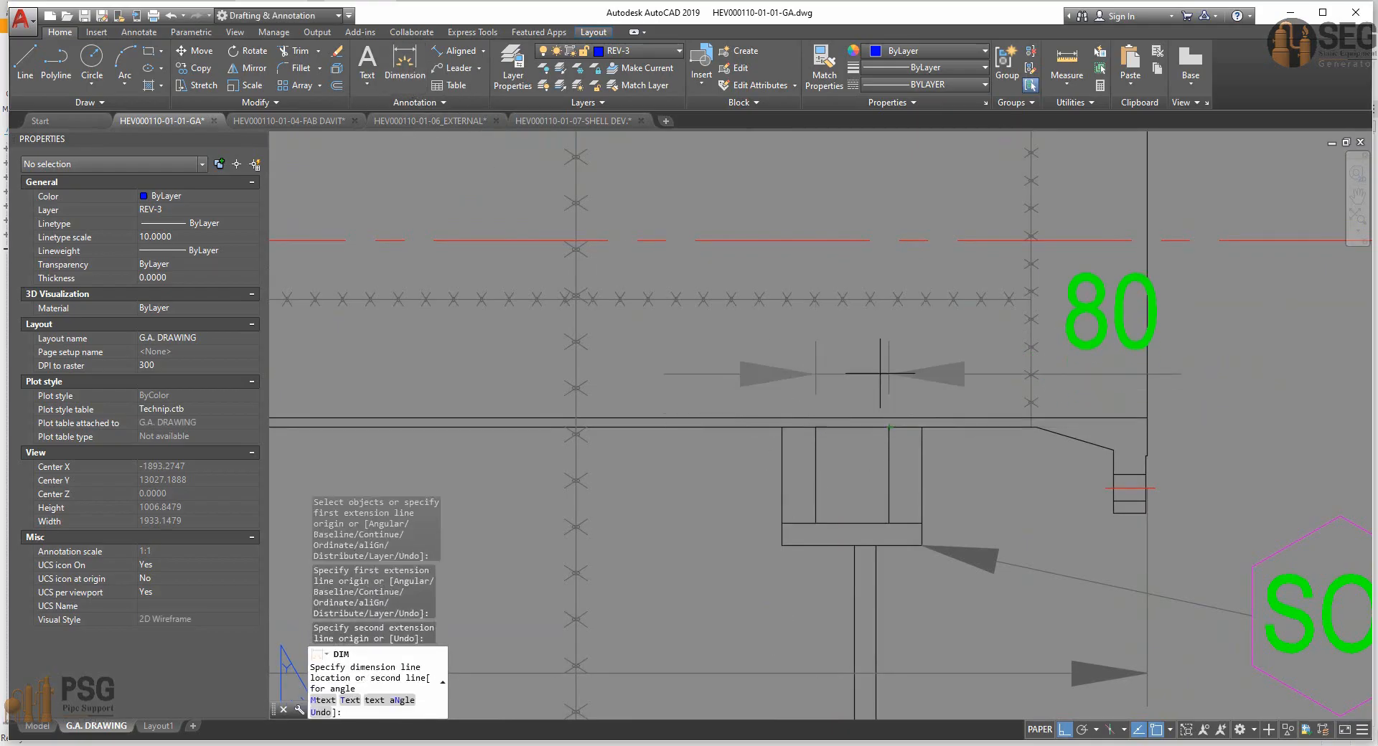
click(872, 364)
Dimension the support plate's height from the outside of pipe F to the inside of the sleeve.
scroll(872, 364, down, 2)
scroll(826, 402, up, 2)
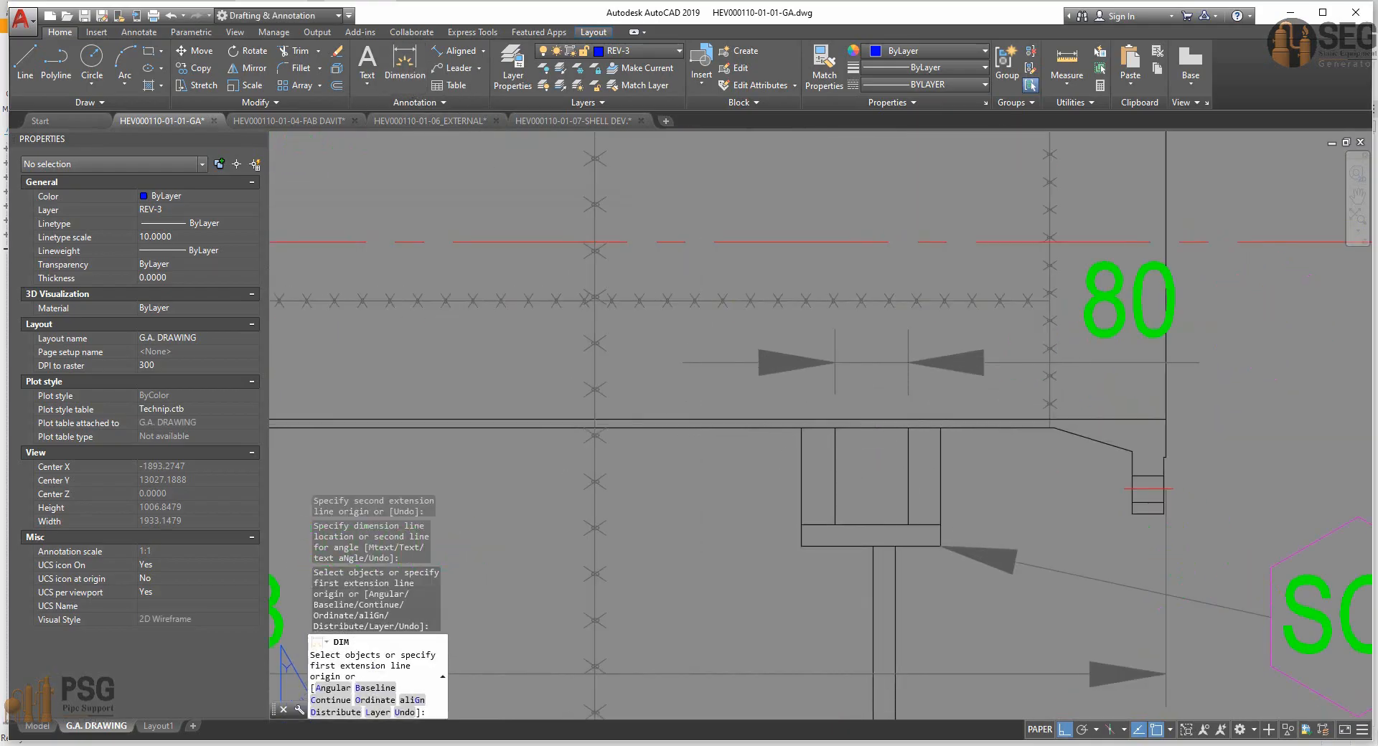
click(834, 428)
click(835, 525)
scroll(811, 503, down, 2)
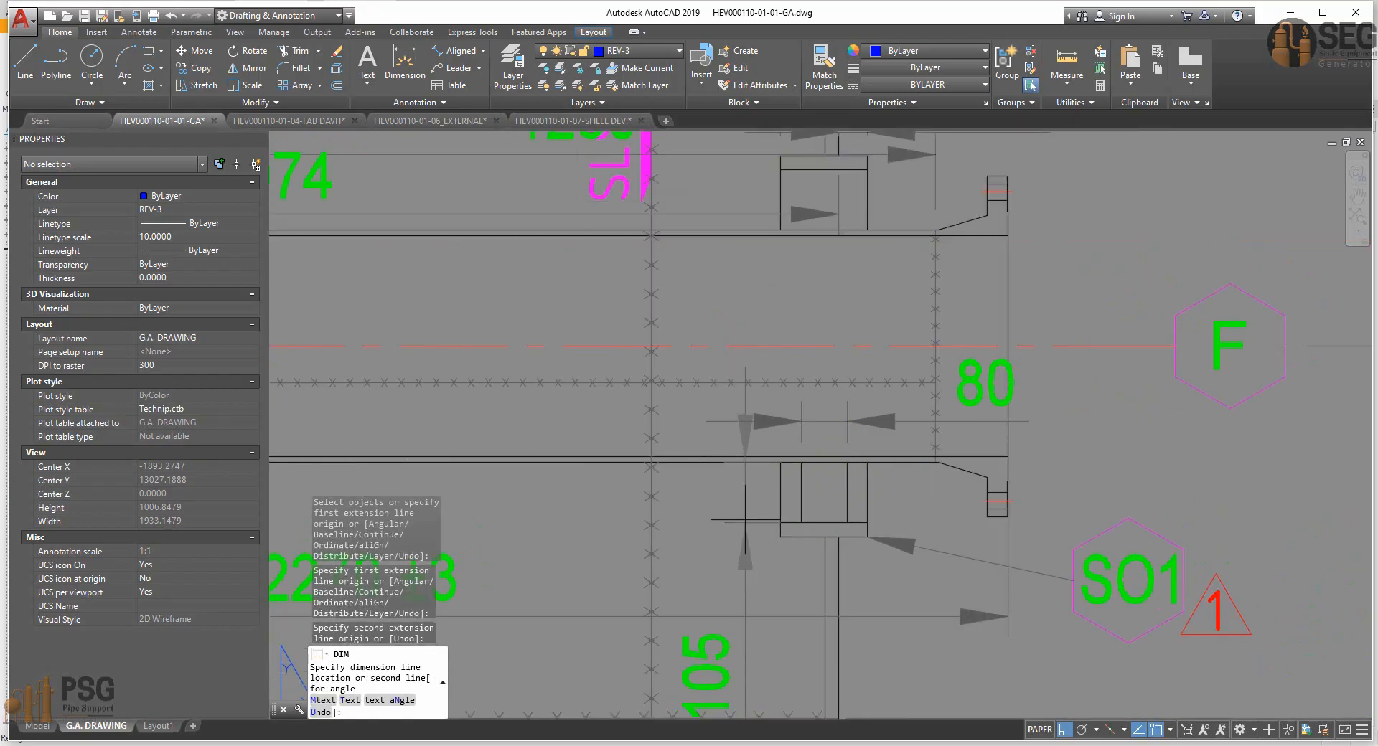
click(796, 488)
Dimension the horizontal distance from the support plate's near edge to the weld line at the start of the long pipe.
mouse_move(785, 605)
middle_down()
mouse_move(814, 540)
mouse_move(856, 593)
middle_up()
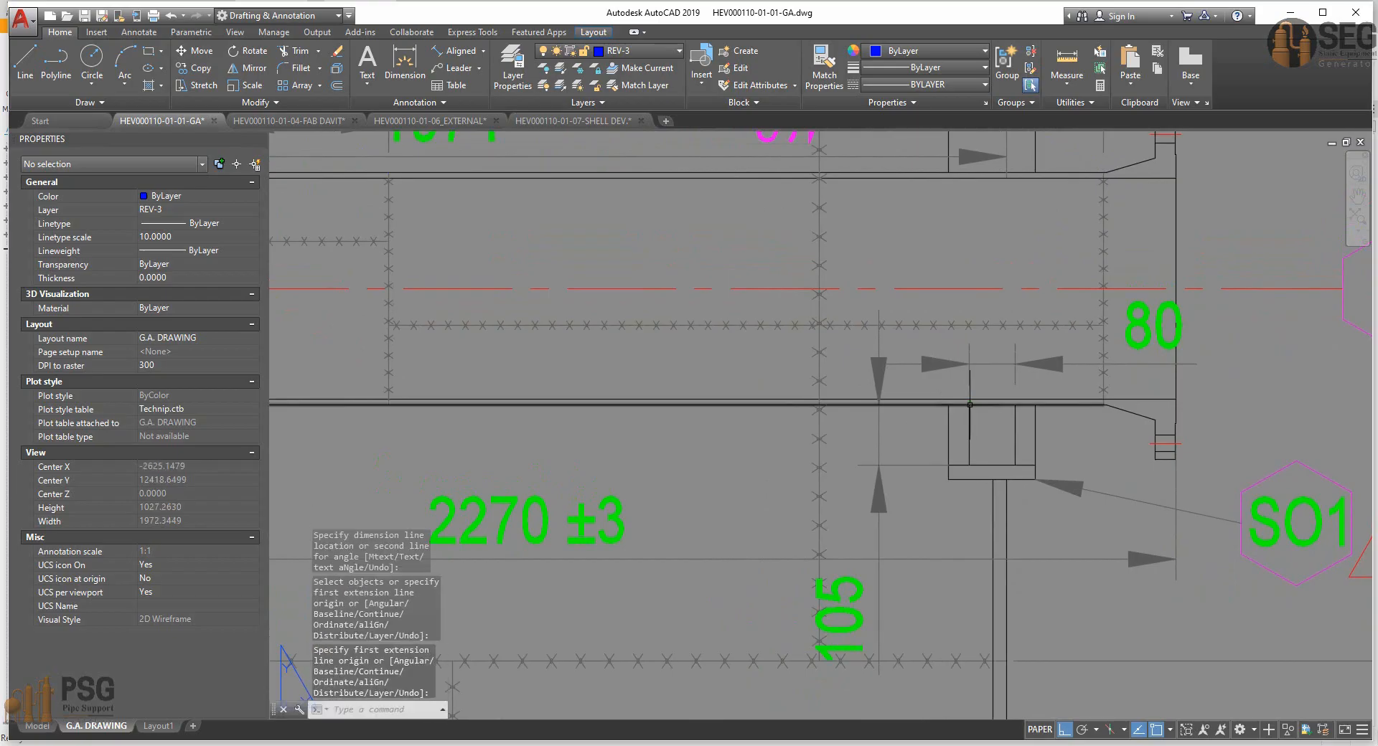
click(968, 406)
scroll(502, 417, up, 2)
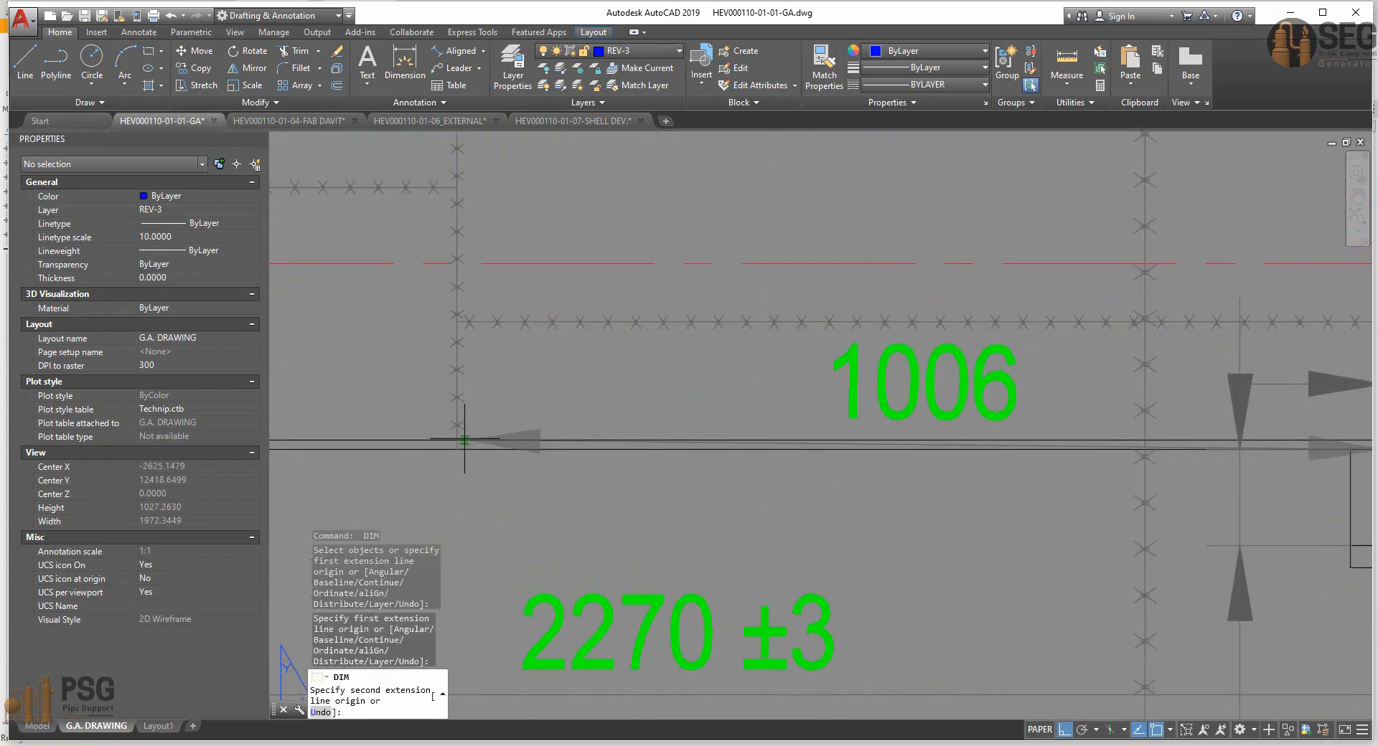
click(456, 449)
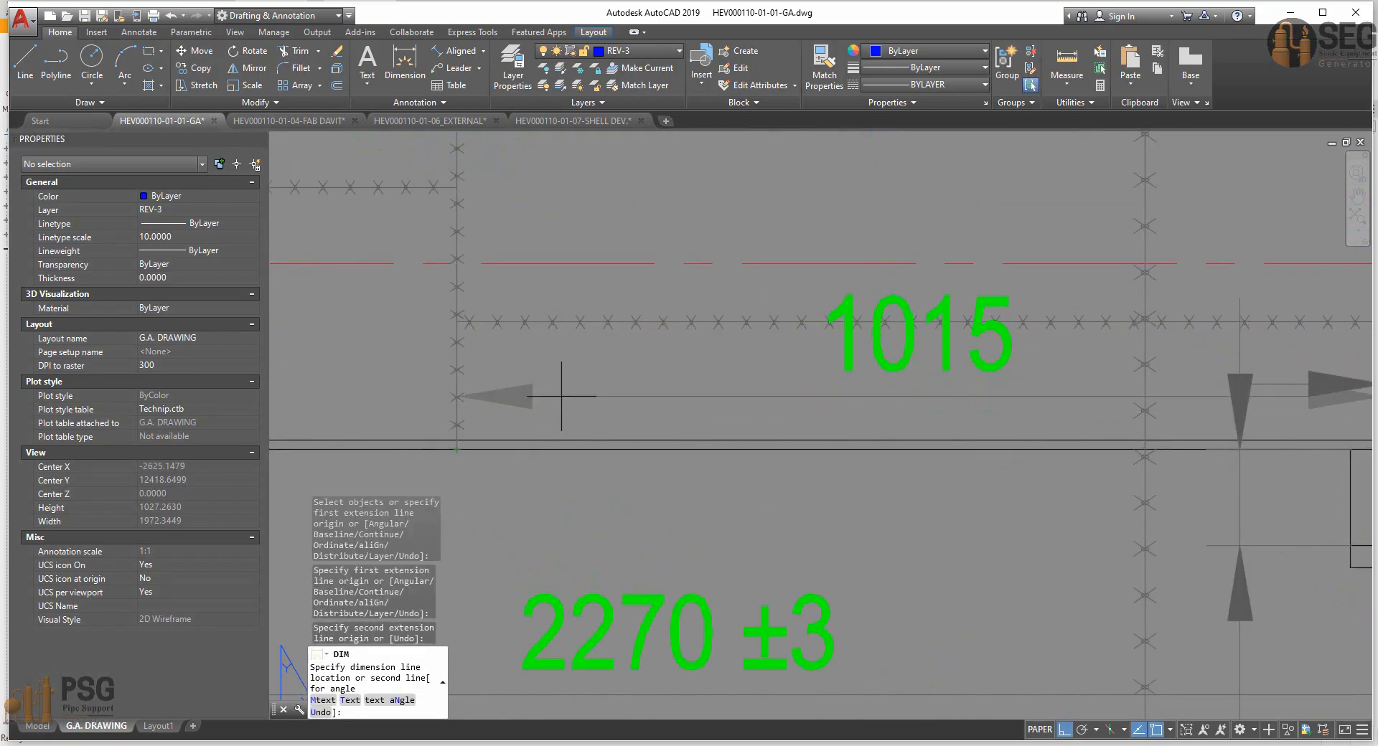
click(682, 374)
middle_drag(803, 406, 705, 397)
scroll(706, 397, down, 2)
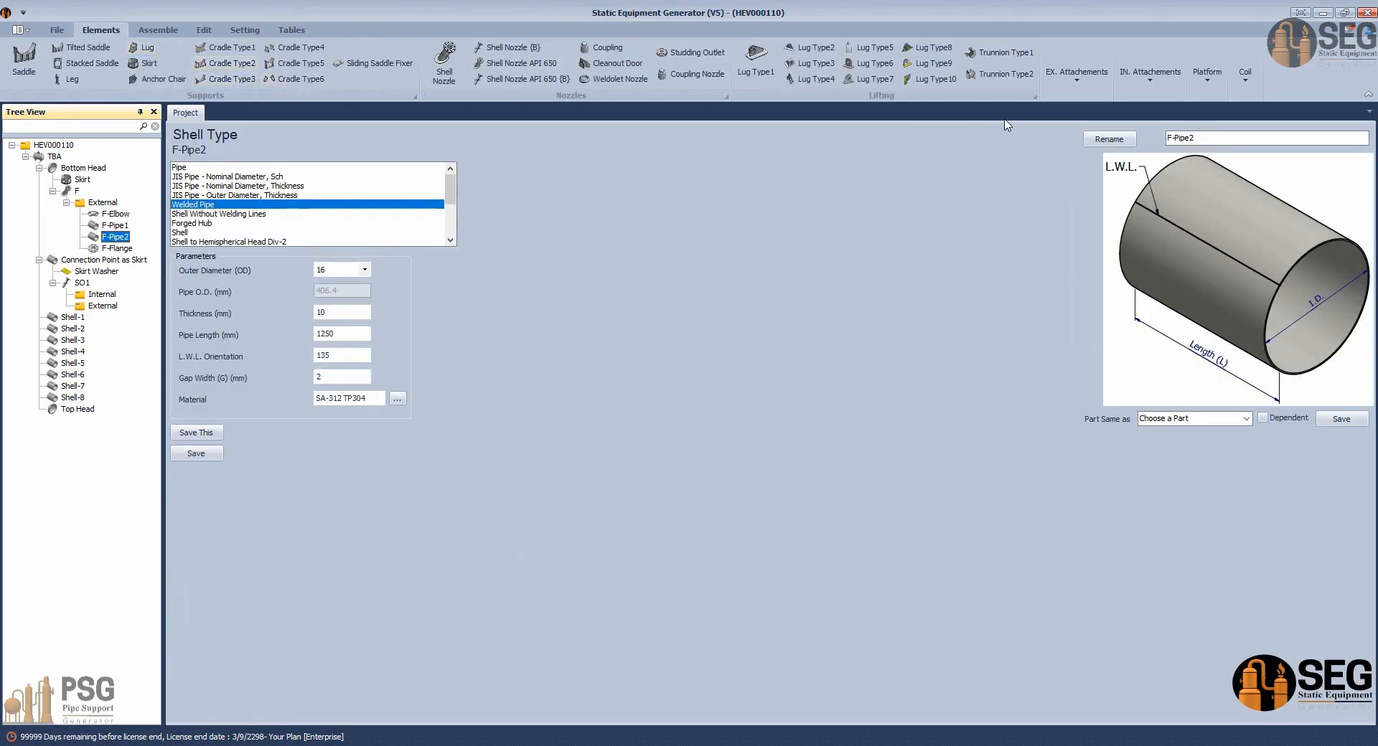
In Static Equipment Generator, add an external Long PL attachment named F-Support Plate to F-Pipe2 and widen the tree view.
click(1076, 84)
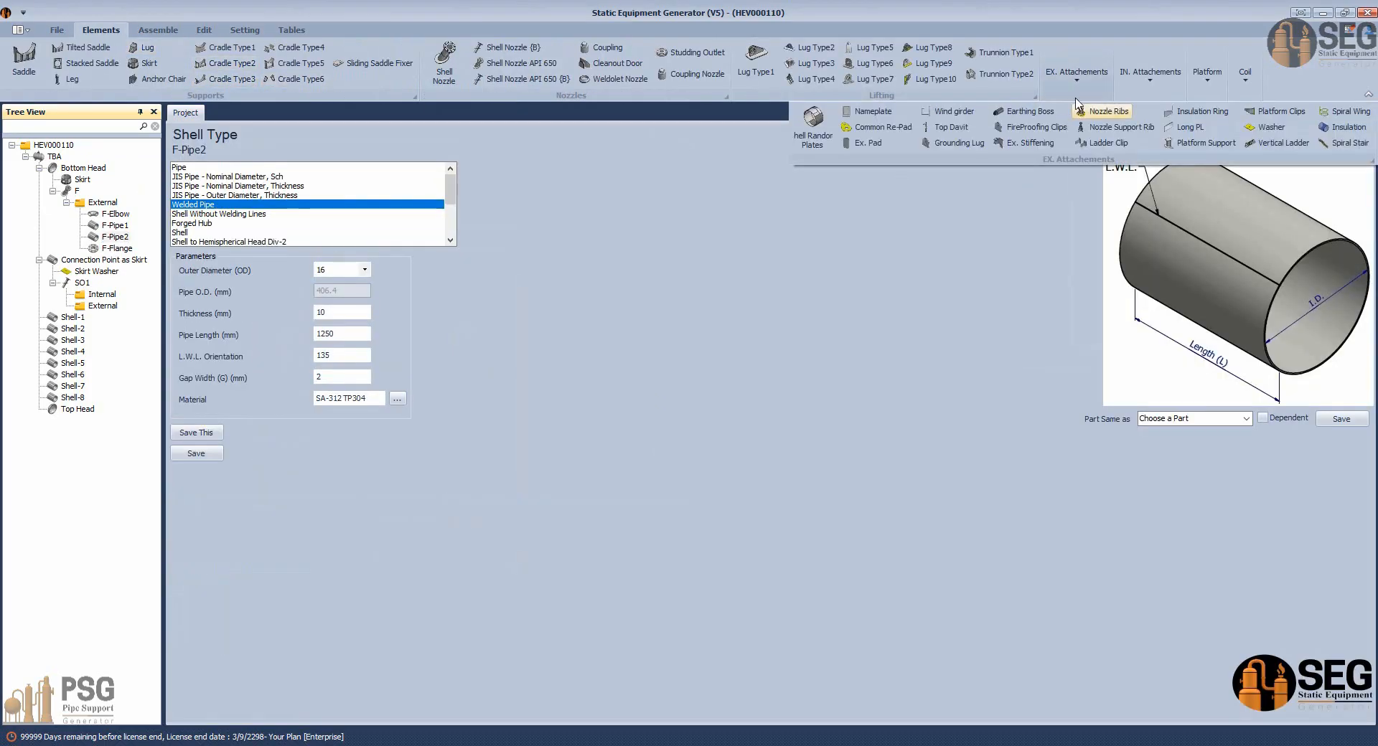
click(1188, 129)
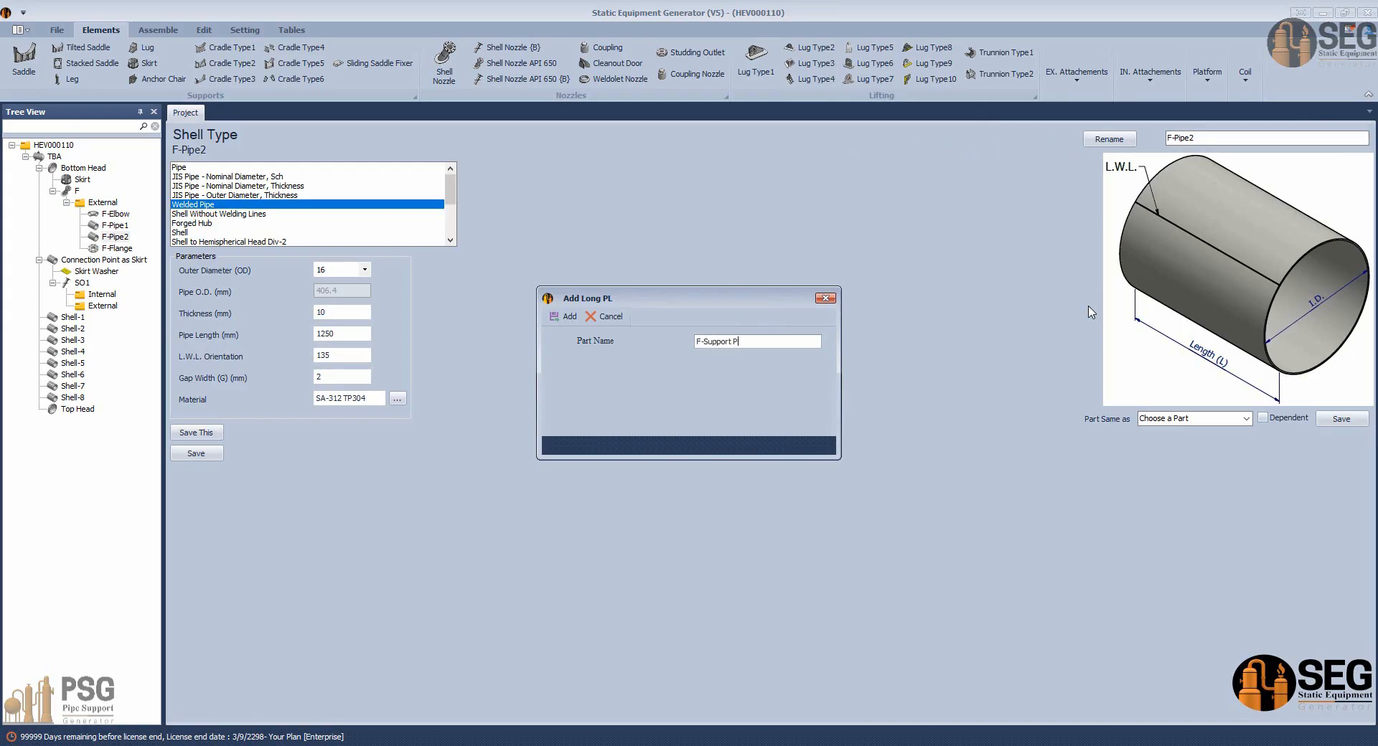
click(569, 317)
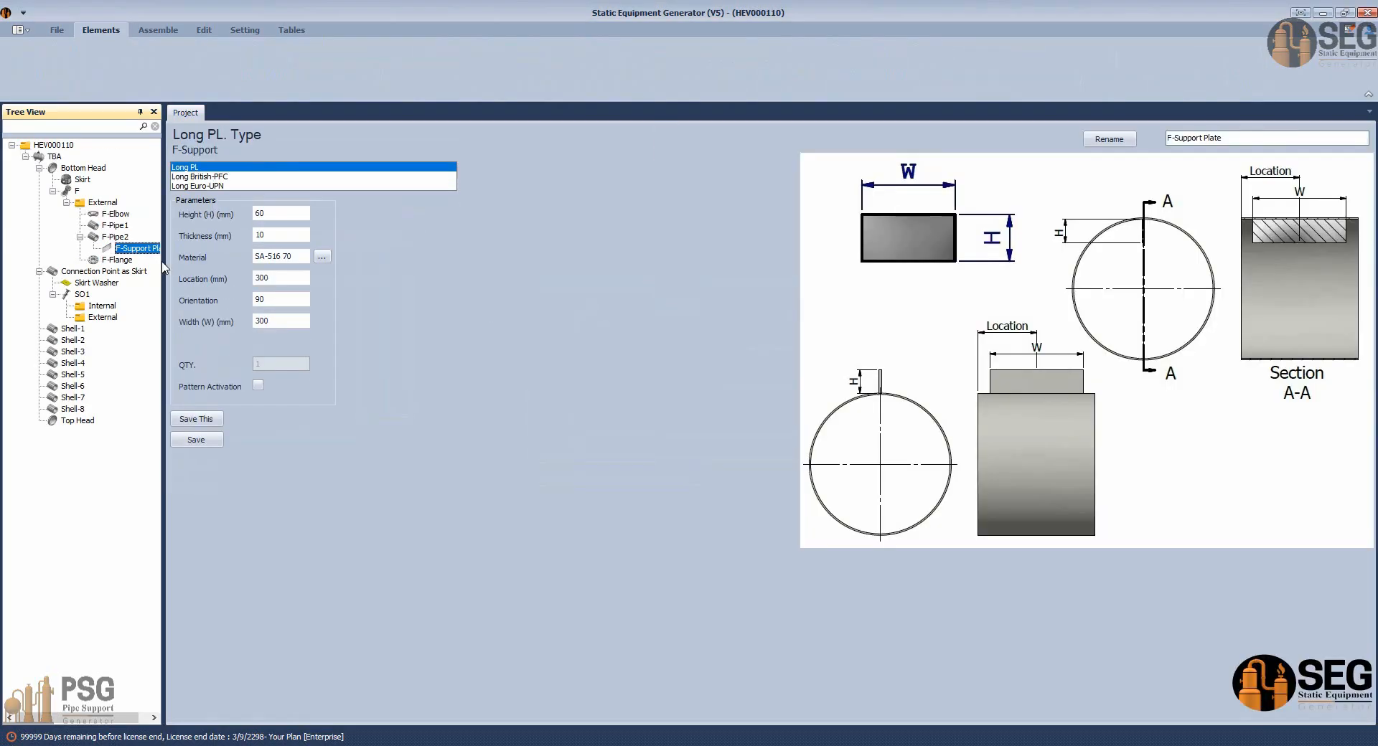
drag(164, 269, 202, 268)
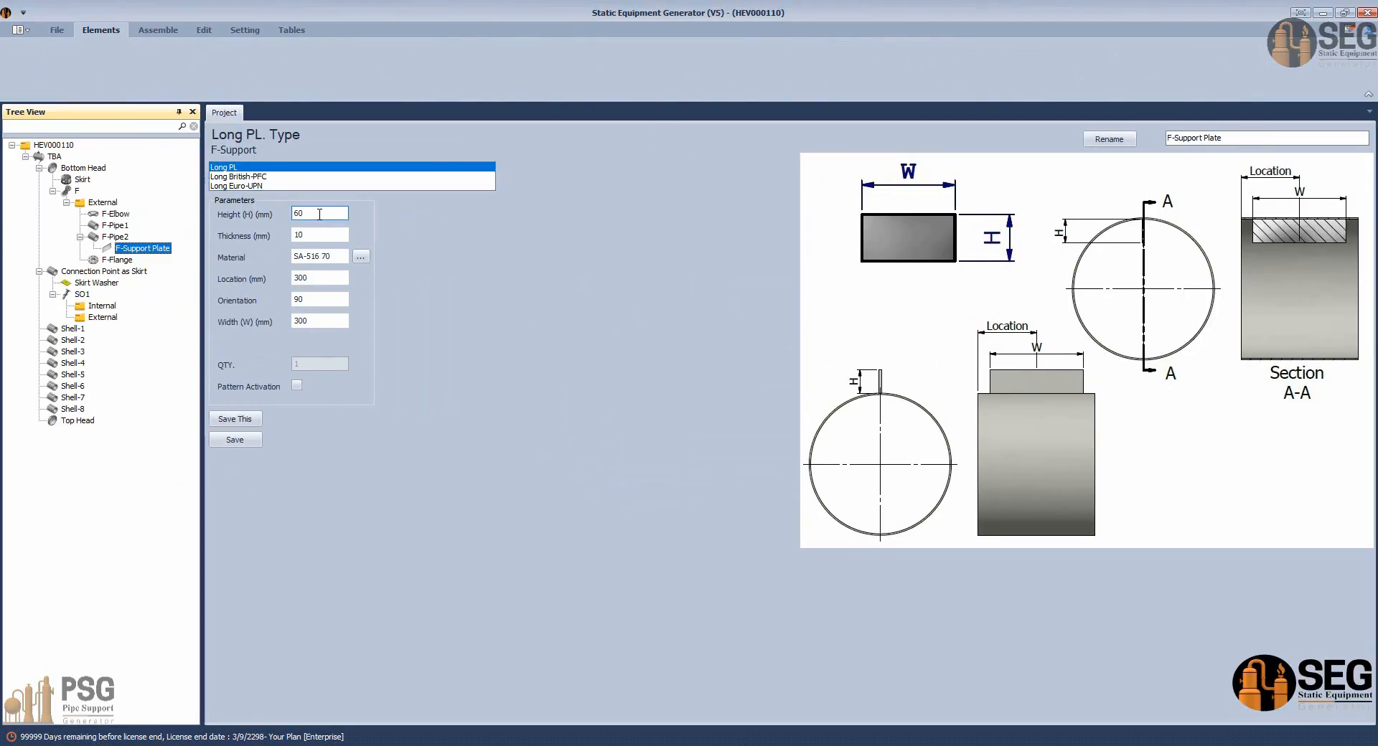
Set F-Support Plate to height 105 mm, location 1015 mm, orientation 0 and width 80 mm, activate a pattern of 3, and save.
click(316, 217)
click(959, 745)
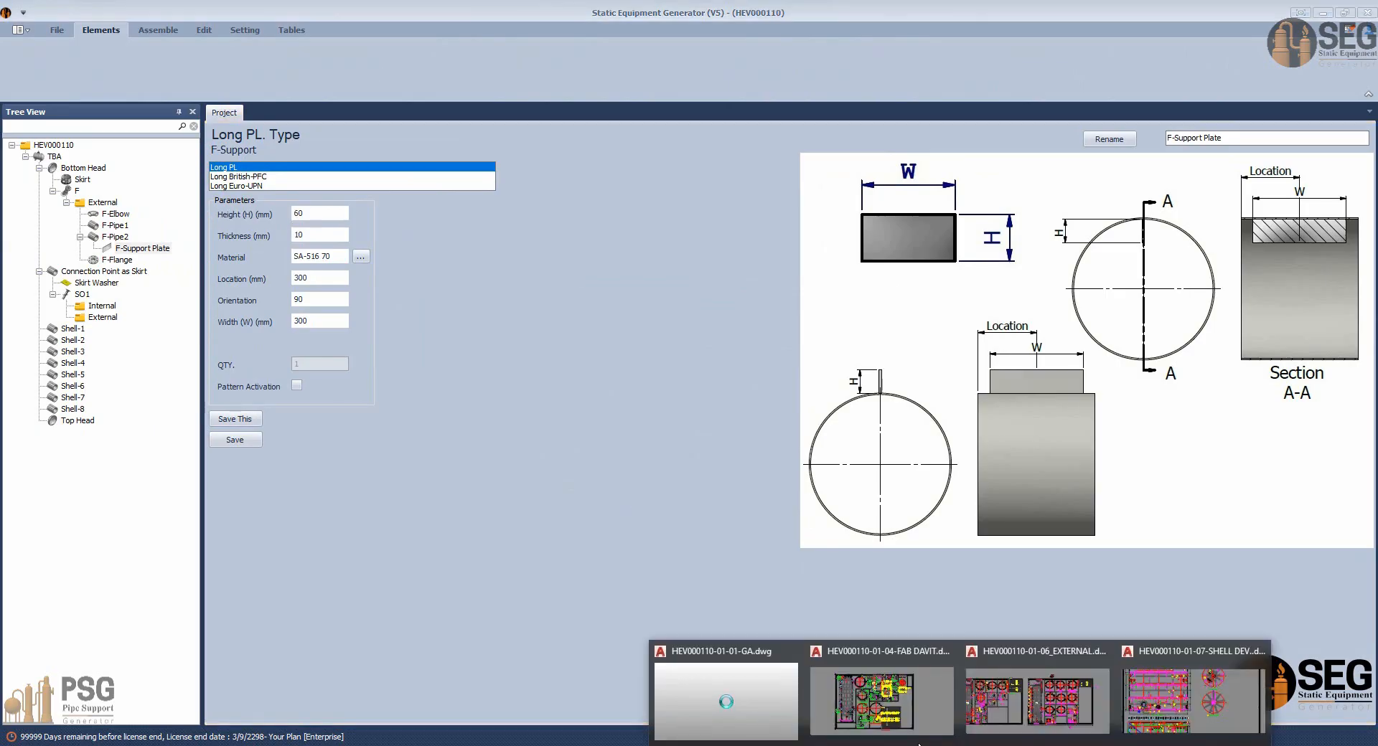
click(727, 690)
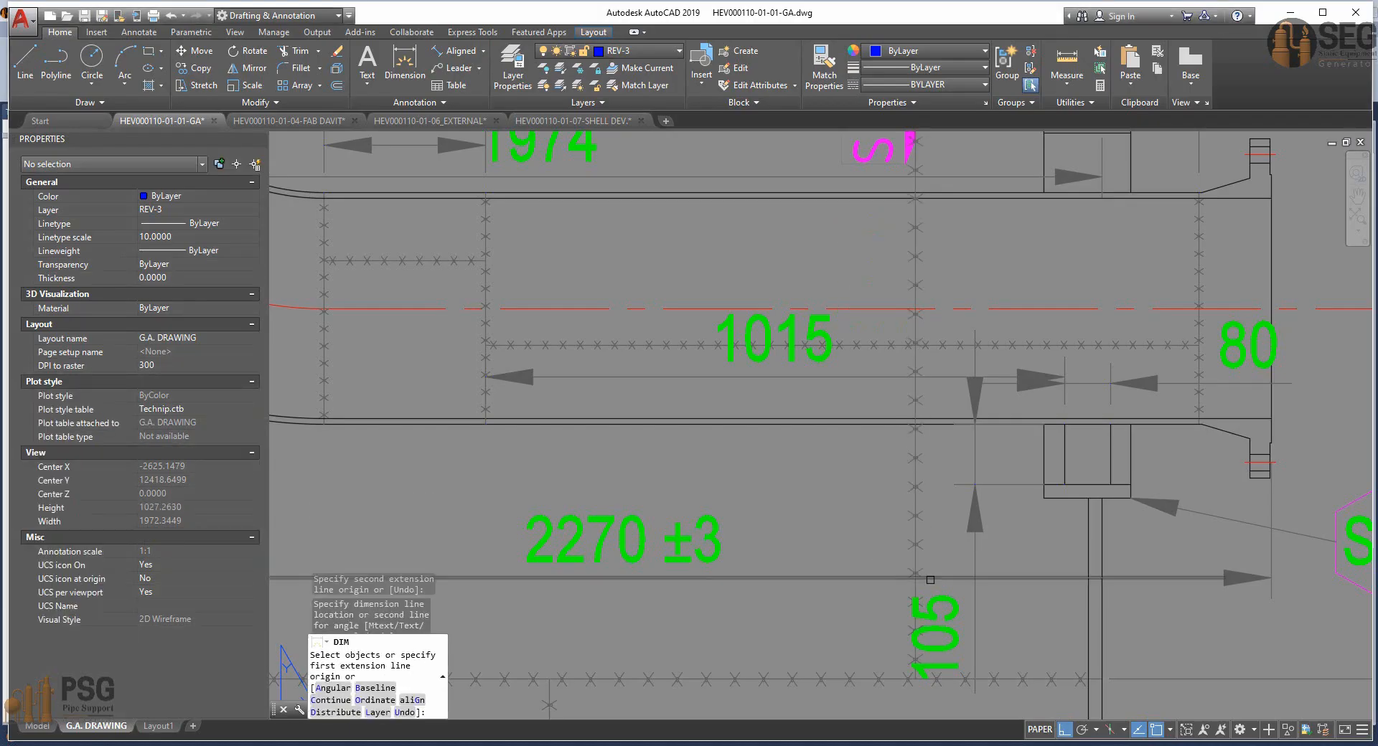
click(986, 745)
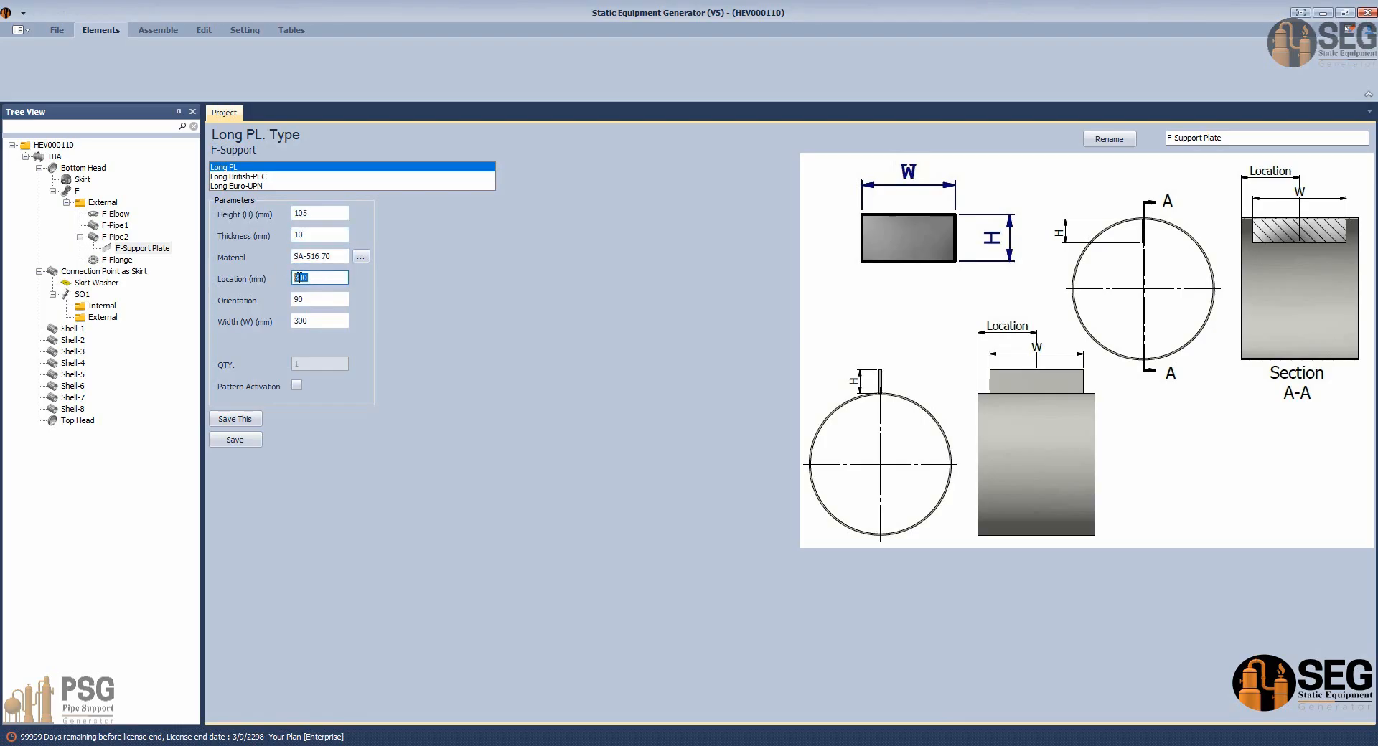
text(1015)
click(318, 300)
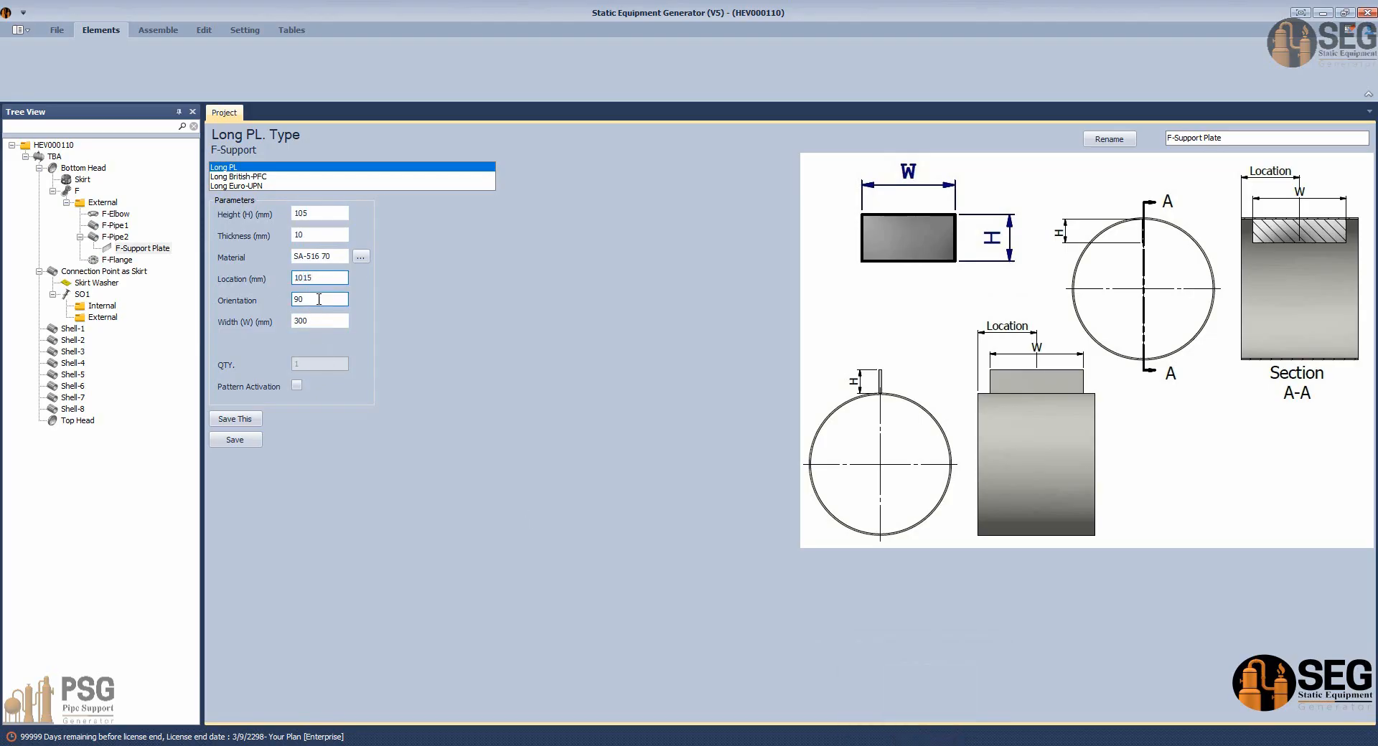
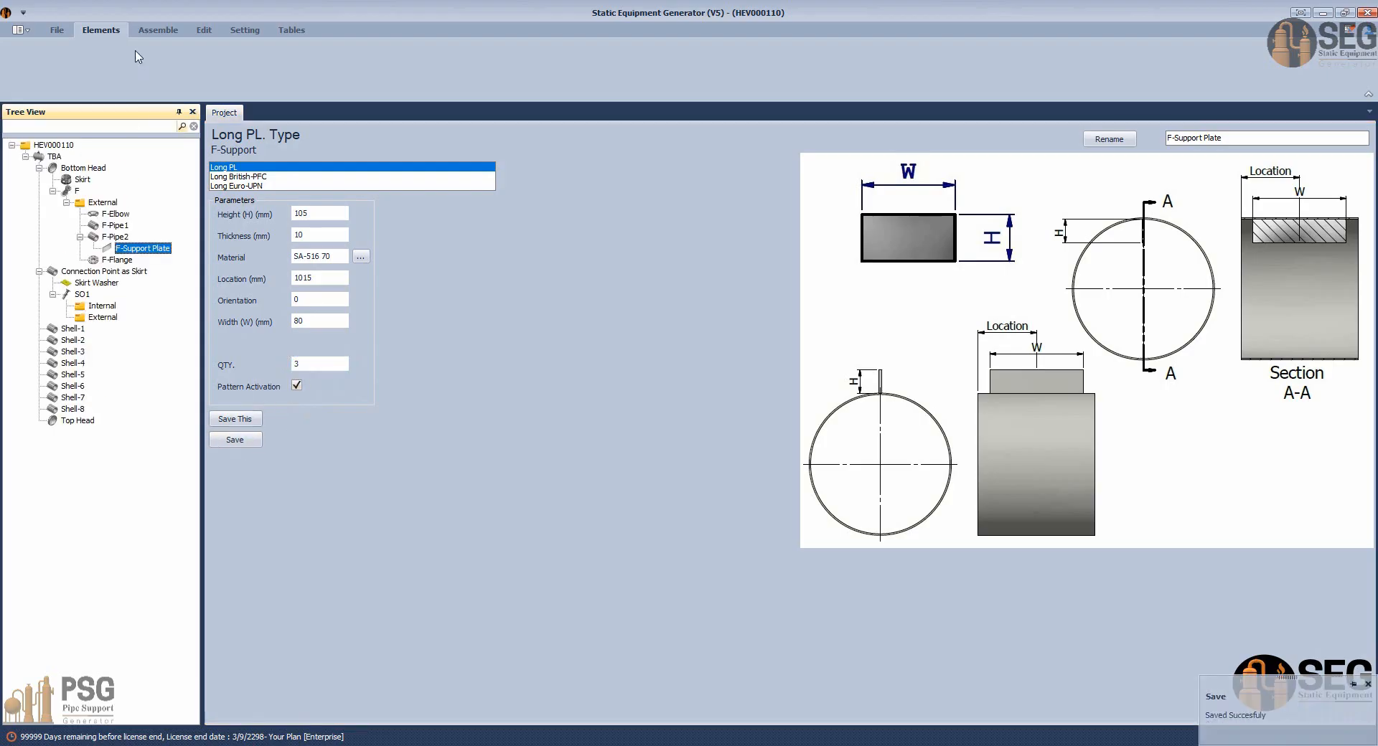
Start the Inventor assembly update and inspect the new support plates between pipe F and its sleeve in TBA.iam.
click(160, 31)
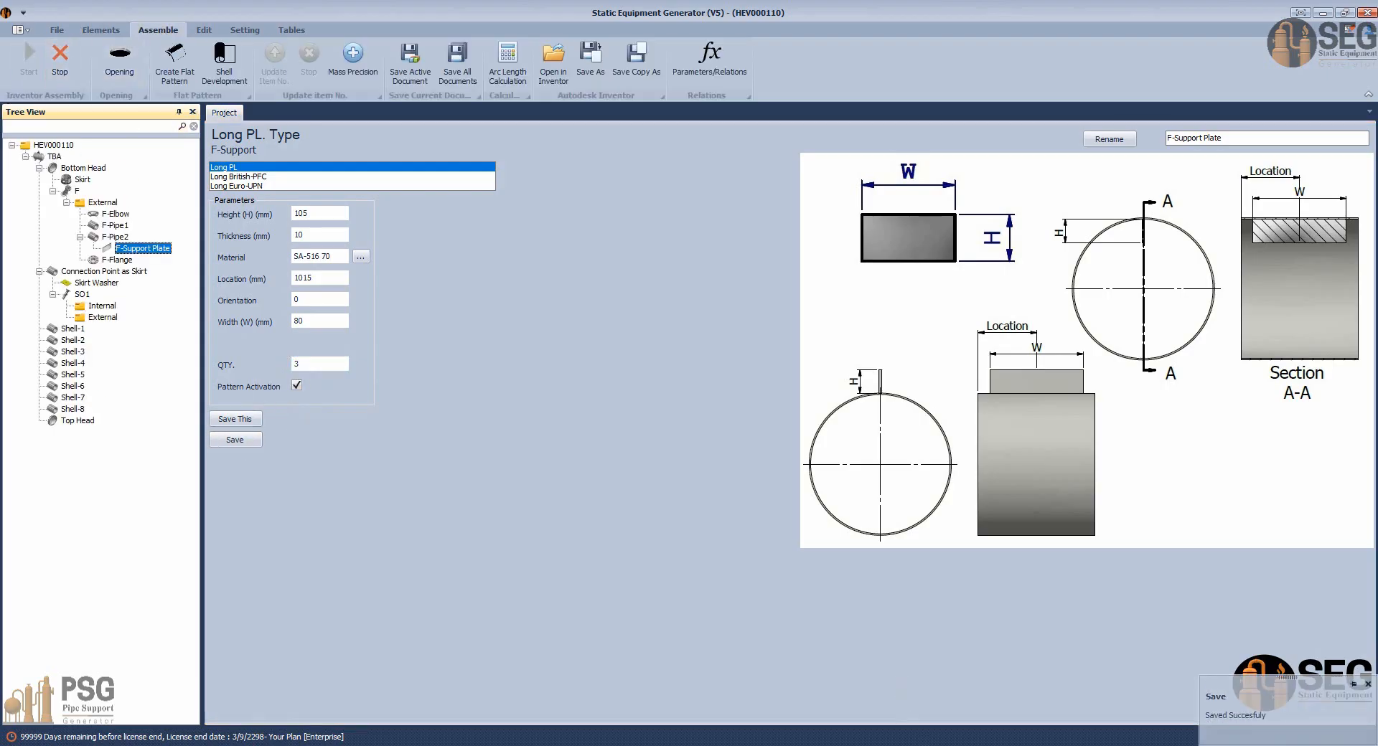
key(alt+Tab)
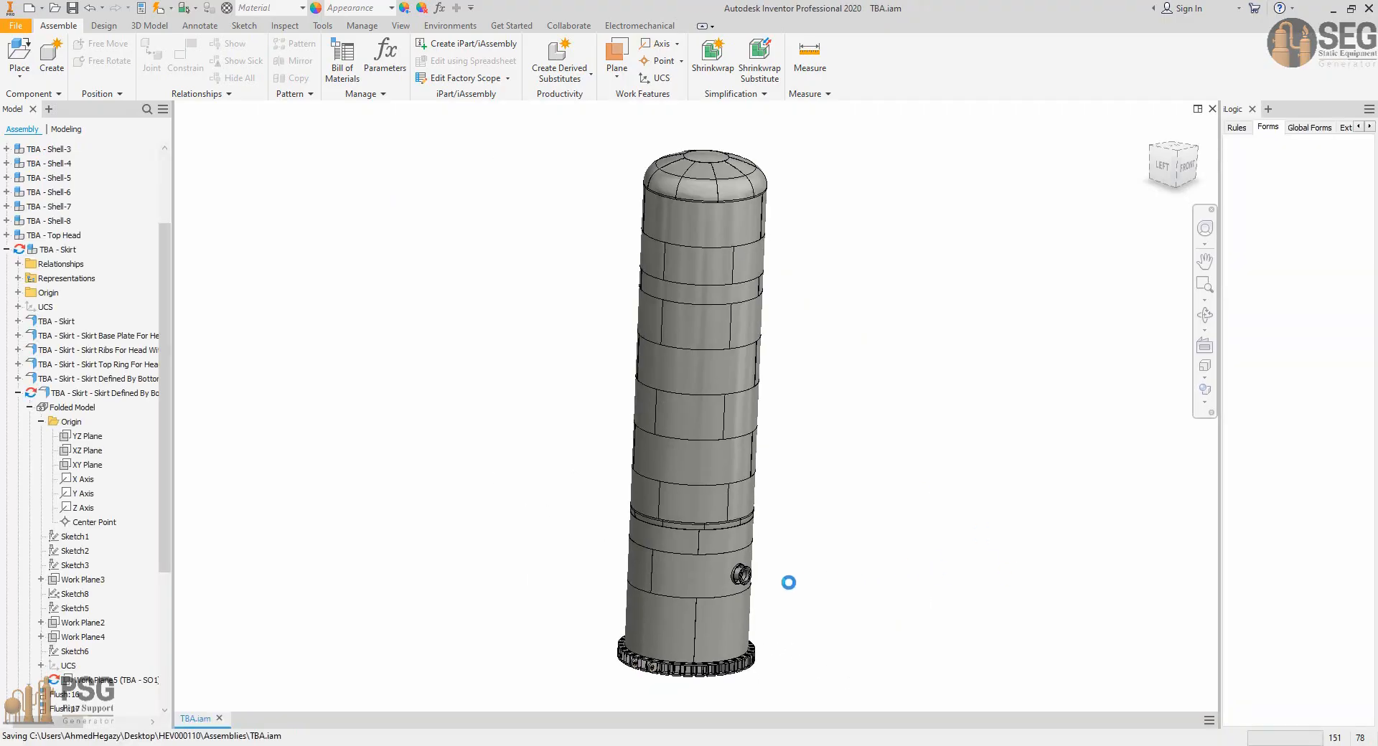
scroll(747, 578, down, 5)
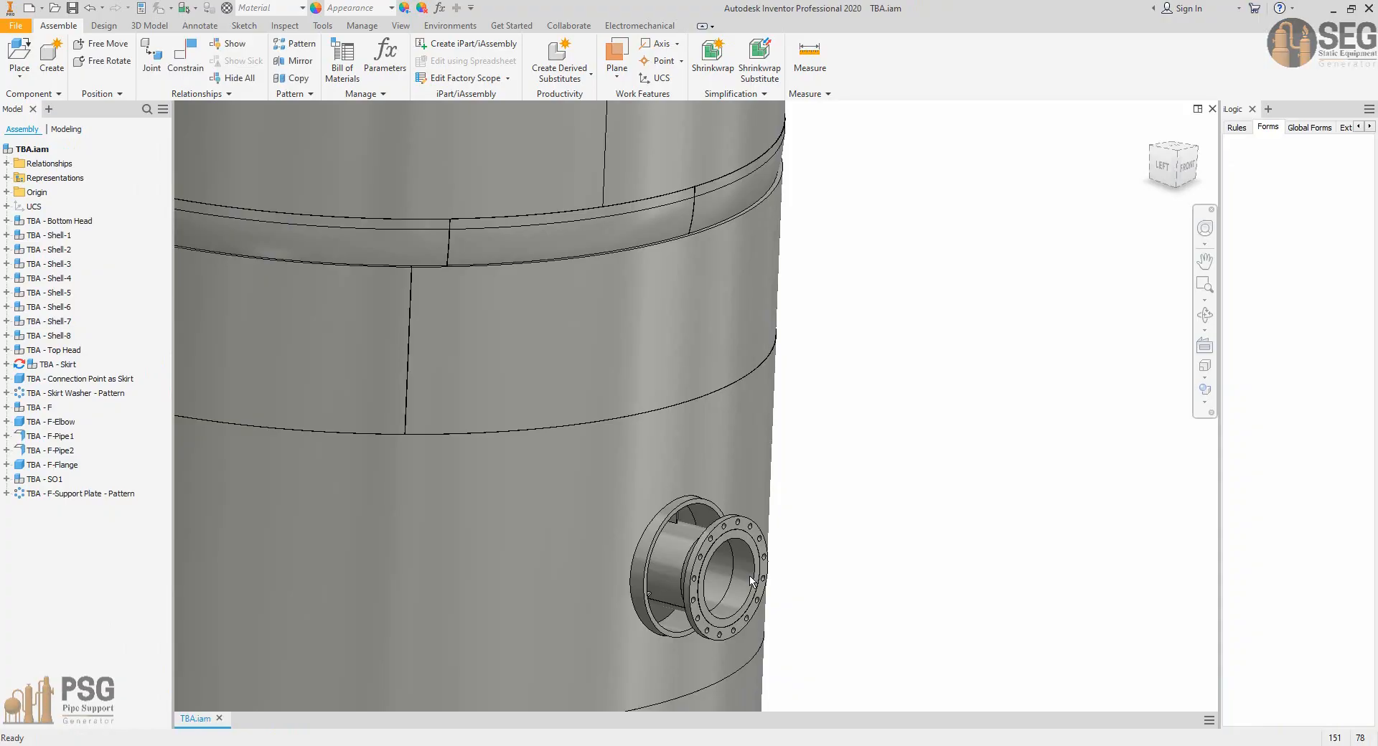
middle_drag(749, 589, 752, 549)
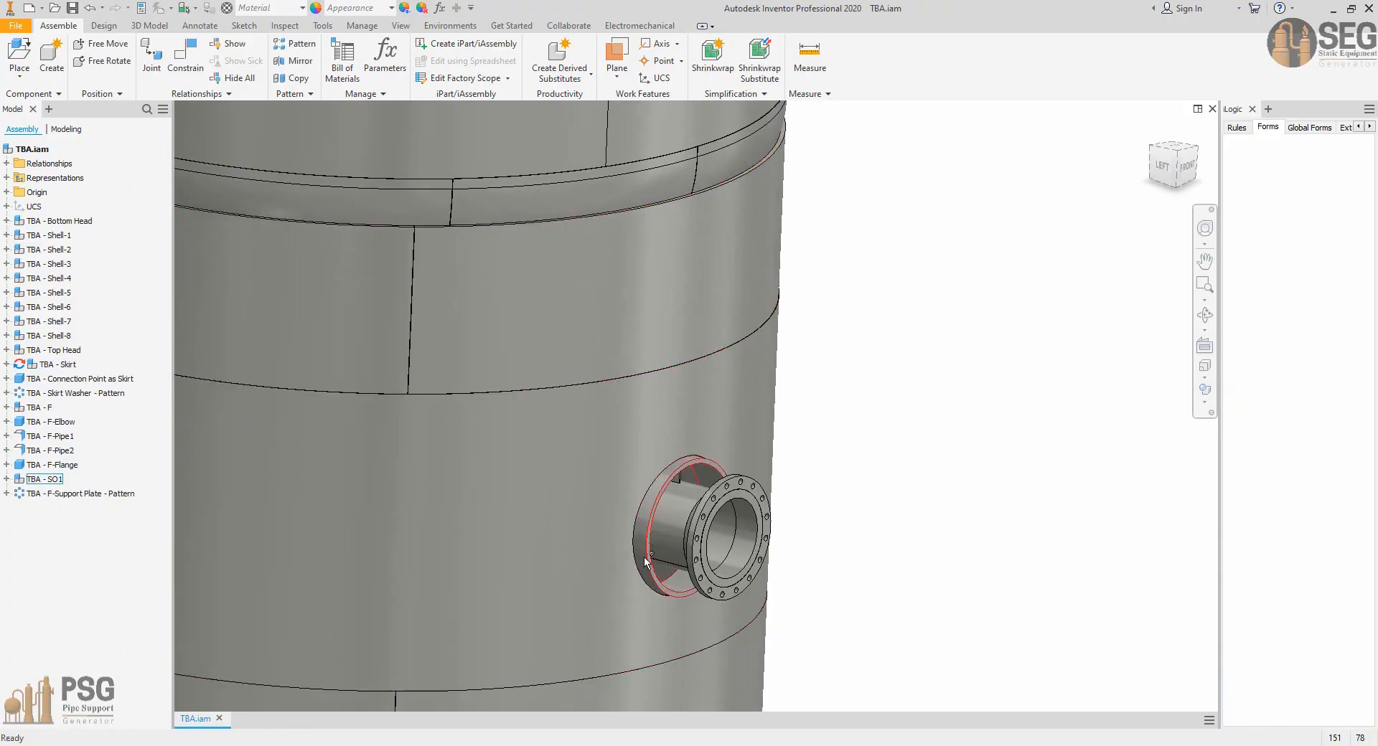
shift+middle_drag(644, 558, 585, 408)
scroll(589, 359, down, 10)
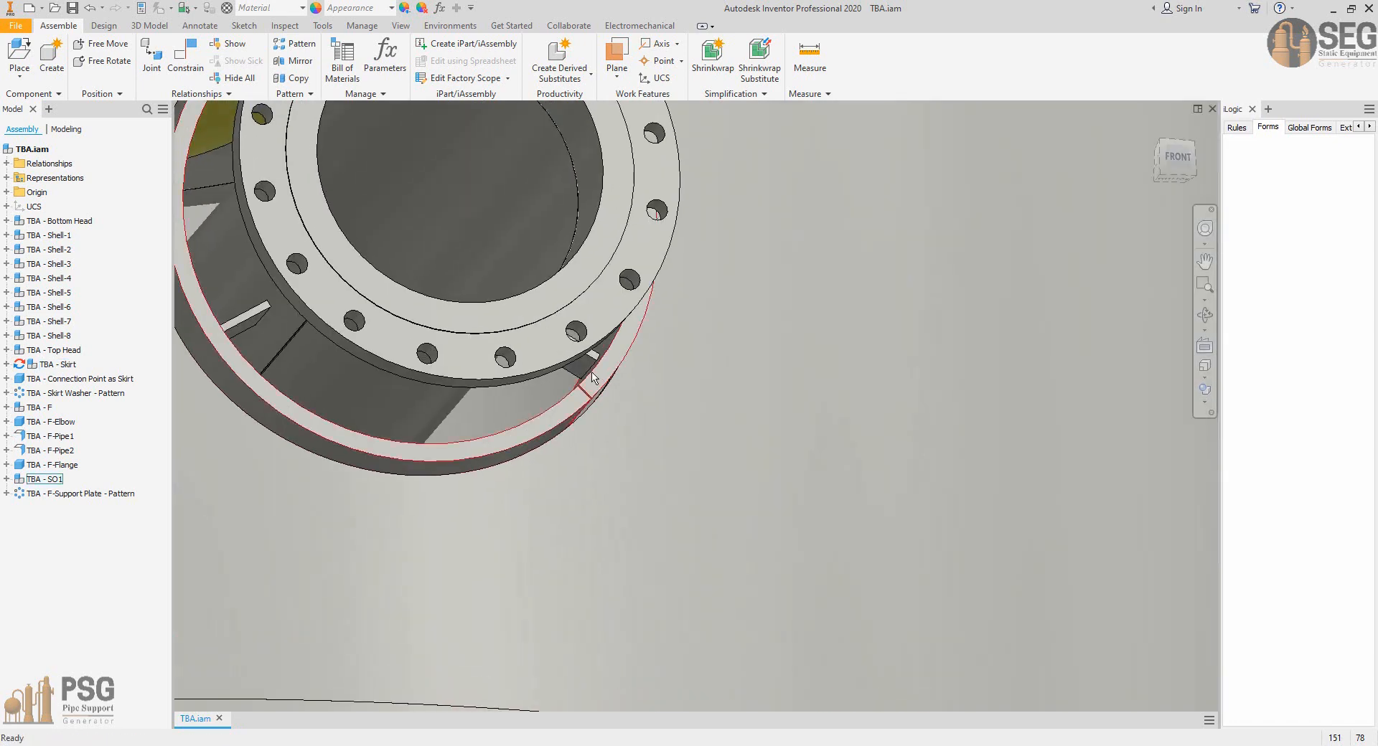
scroll(588, 360, up, 10)
shift+middle_drag(516, 365, 569, 321)
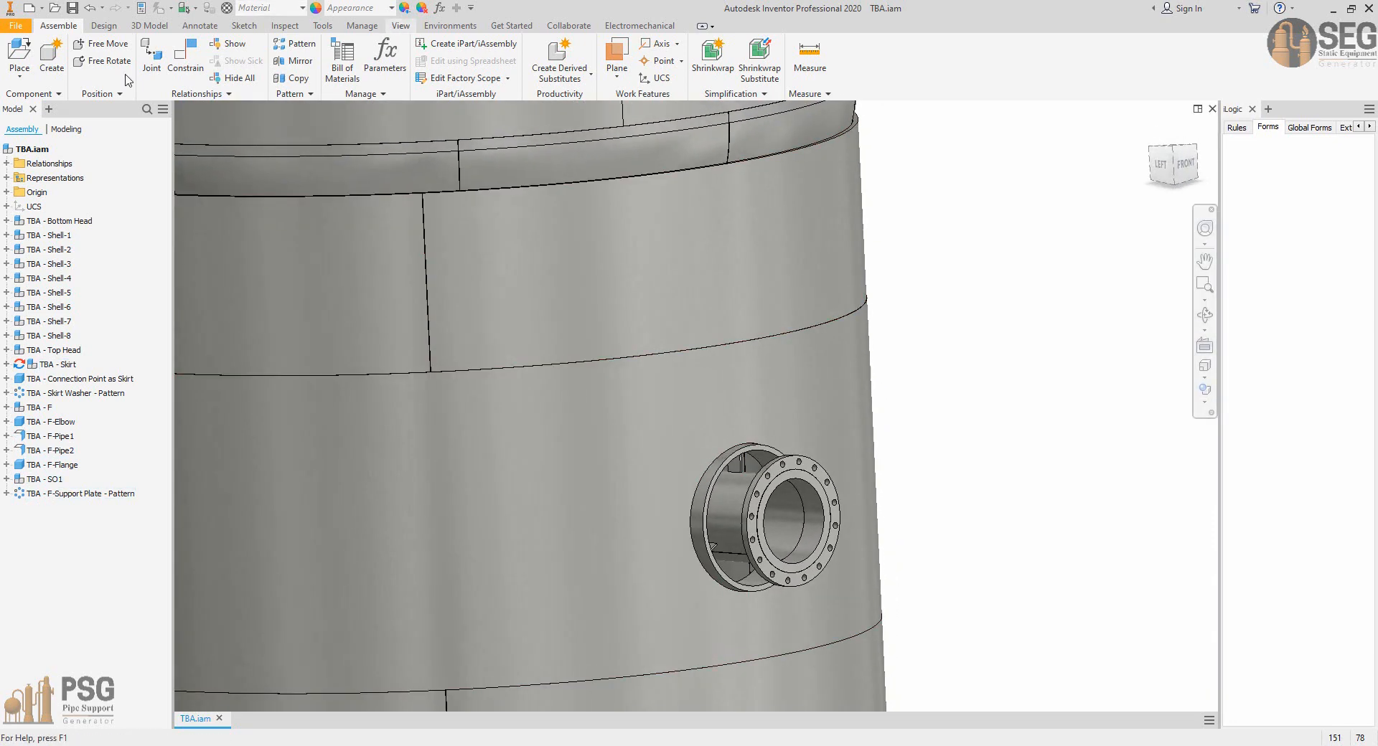
Cut the TBA.iam assembly with a half section view through the side face of a support plate on pipe F.
click(178, 61)
scroll(731, 479, down, 5)
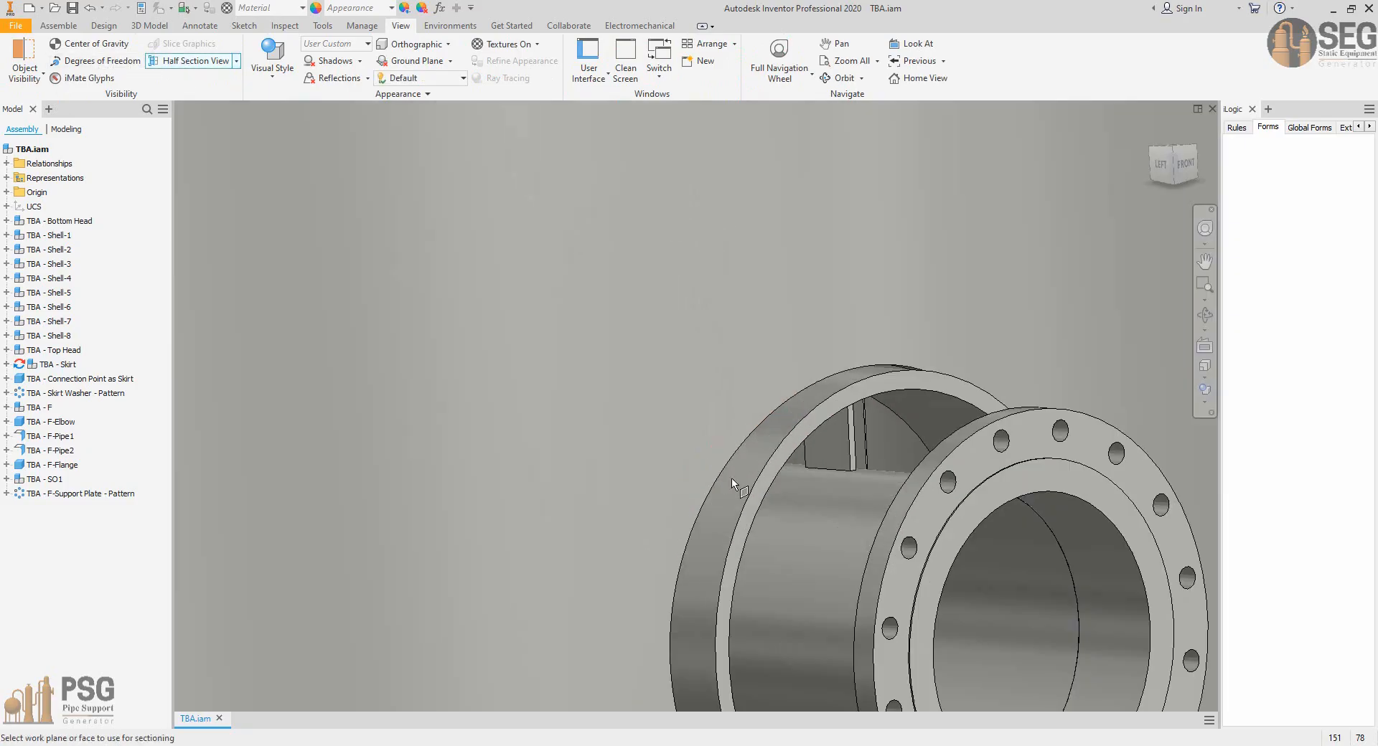
click(834, 450)
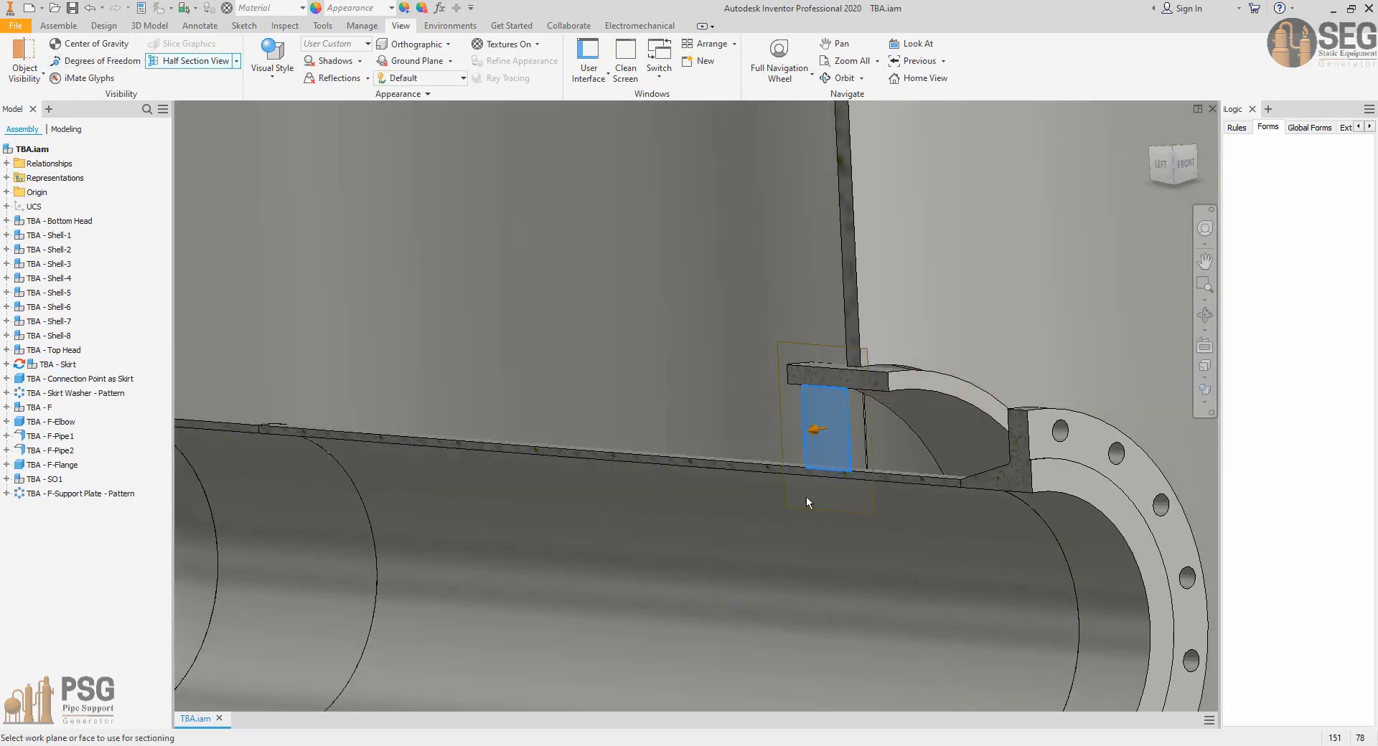
scroll(804, 497, up, 3)
click(723, 482)
Examine the sectioned support plate's position relative to F-Pipe2, sleeve SO1 and the skirt wall from several angles.
scroll(734, 479, up, 3)
shift+middle_drag(734, 479, 817, 496)
scroll(852, 452, down, 3)
scroll(836, 460, down, 3)
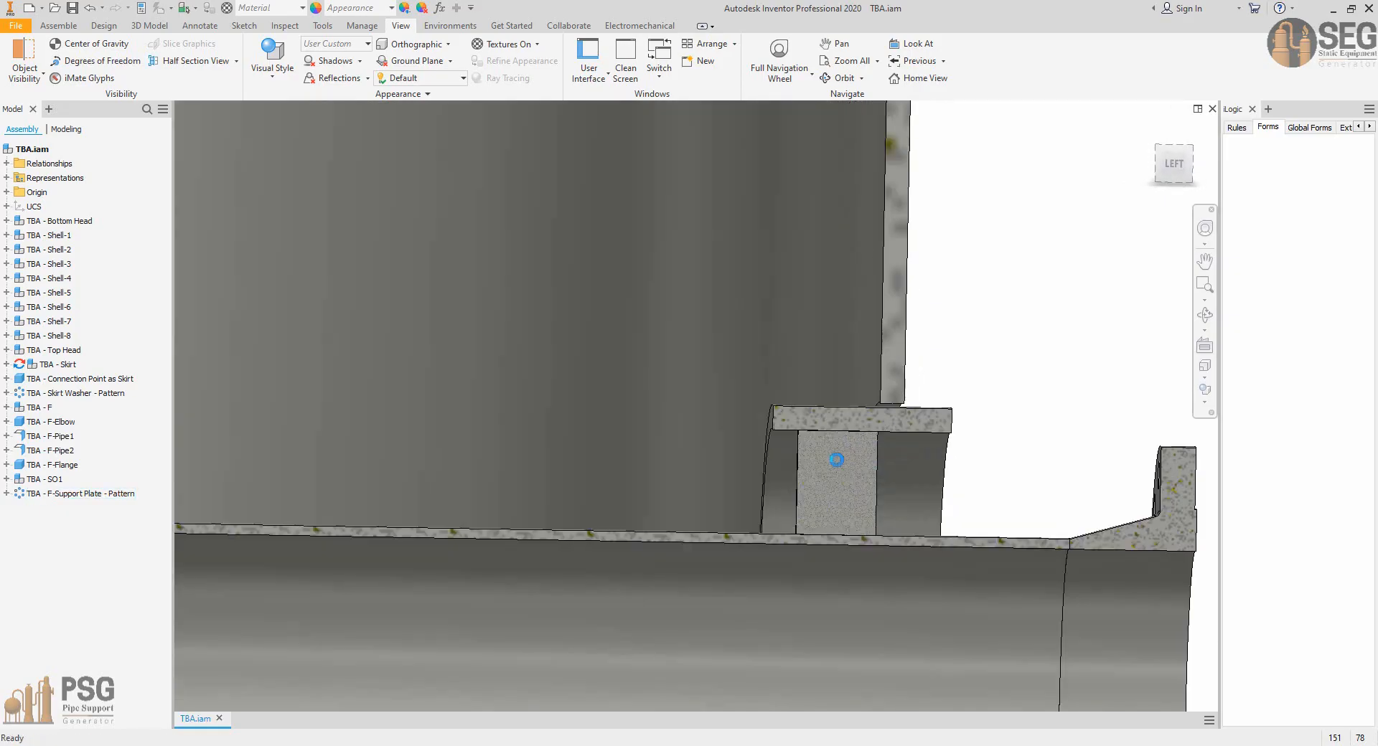
scroll(854, 455, down, 5)
scroll(800, 387, up, 8)
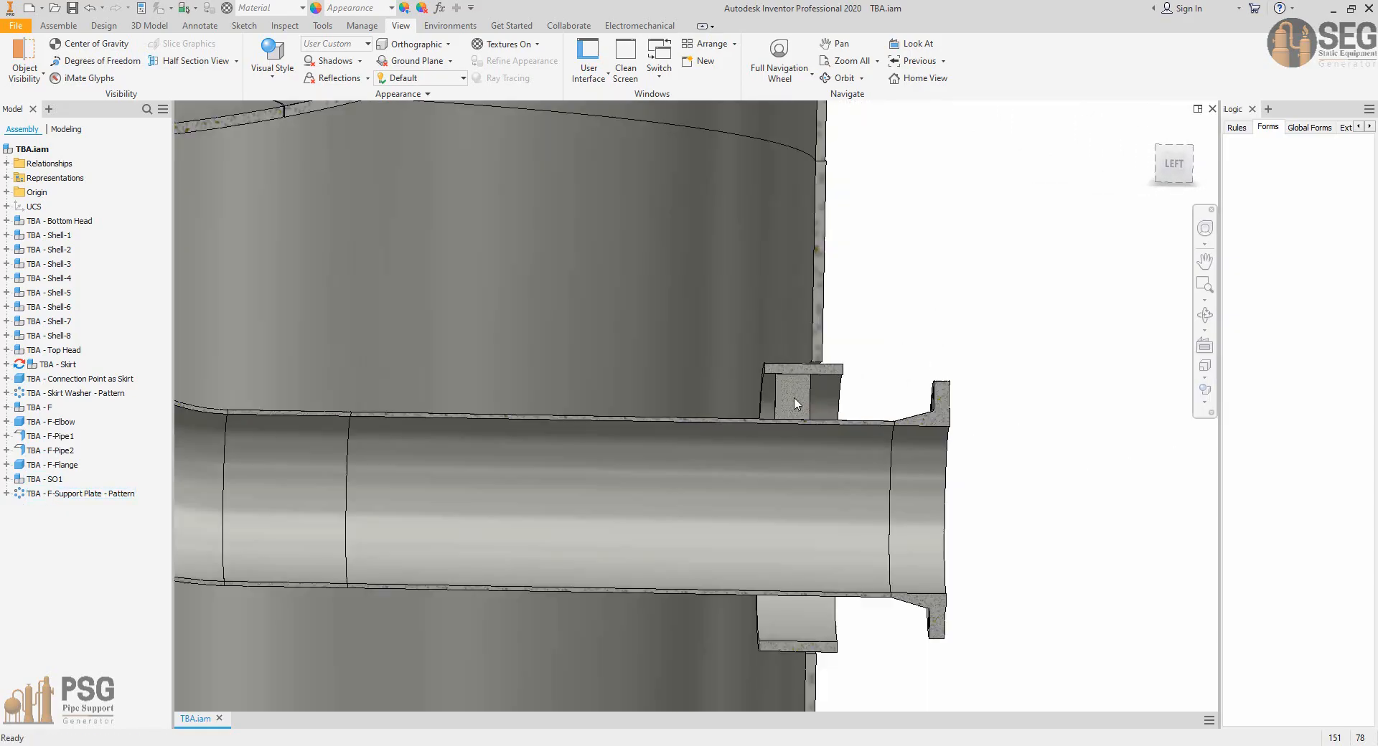
scroll(795, 404, up, 5)
click(1205, 314)
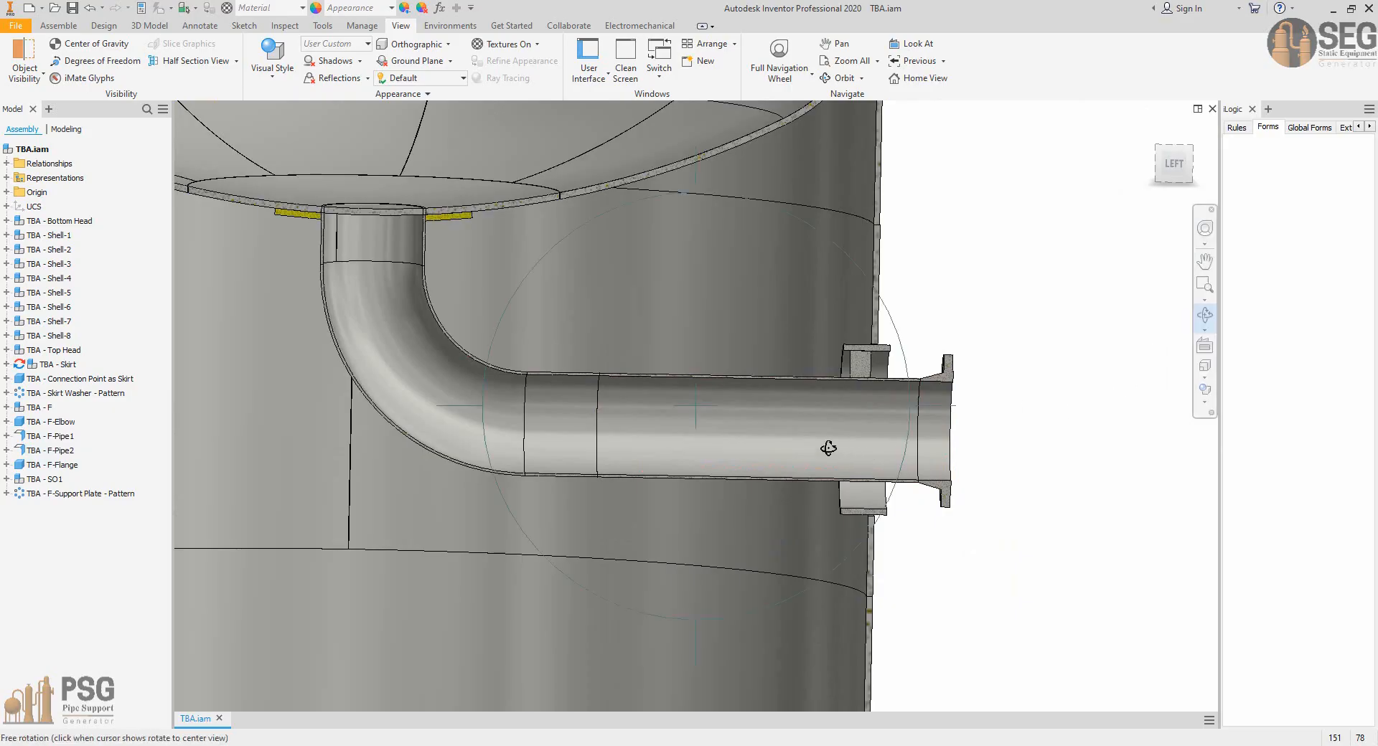
drag(828, 448, 777, 501)
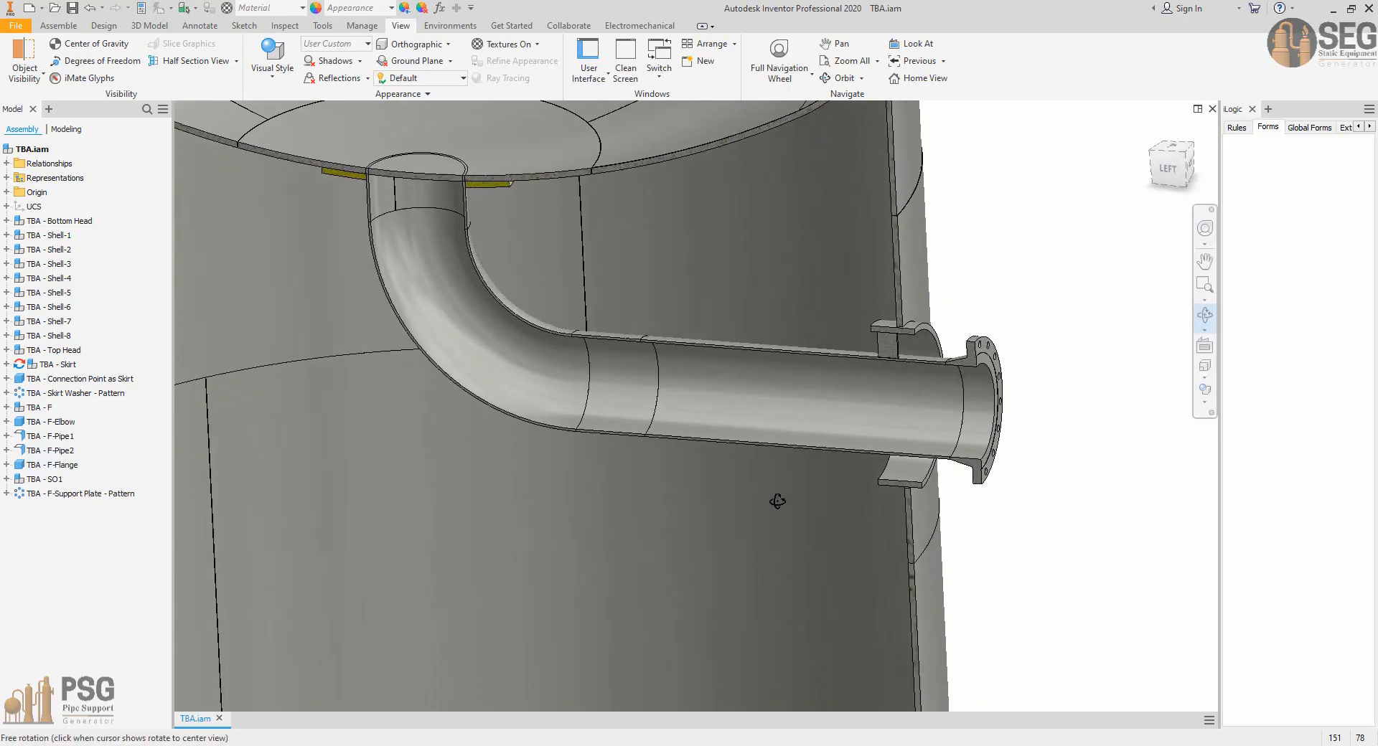
scroll(983, 322, down, 6)
right_click(843, 335)
click(861, 363)
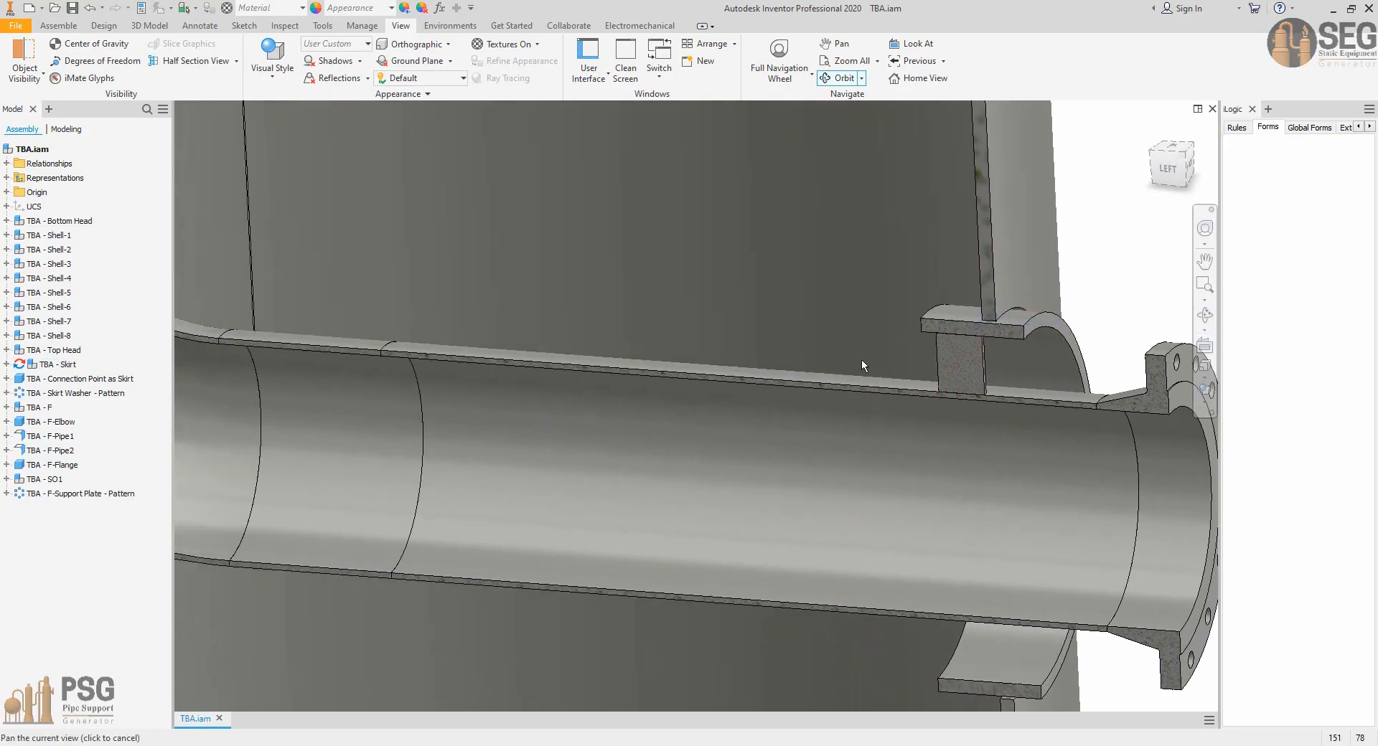
drag(789, 395, 867, 379)
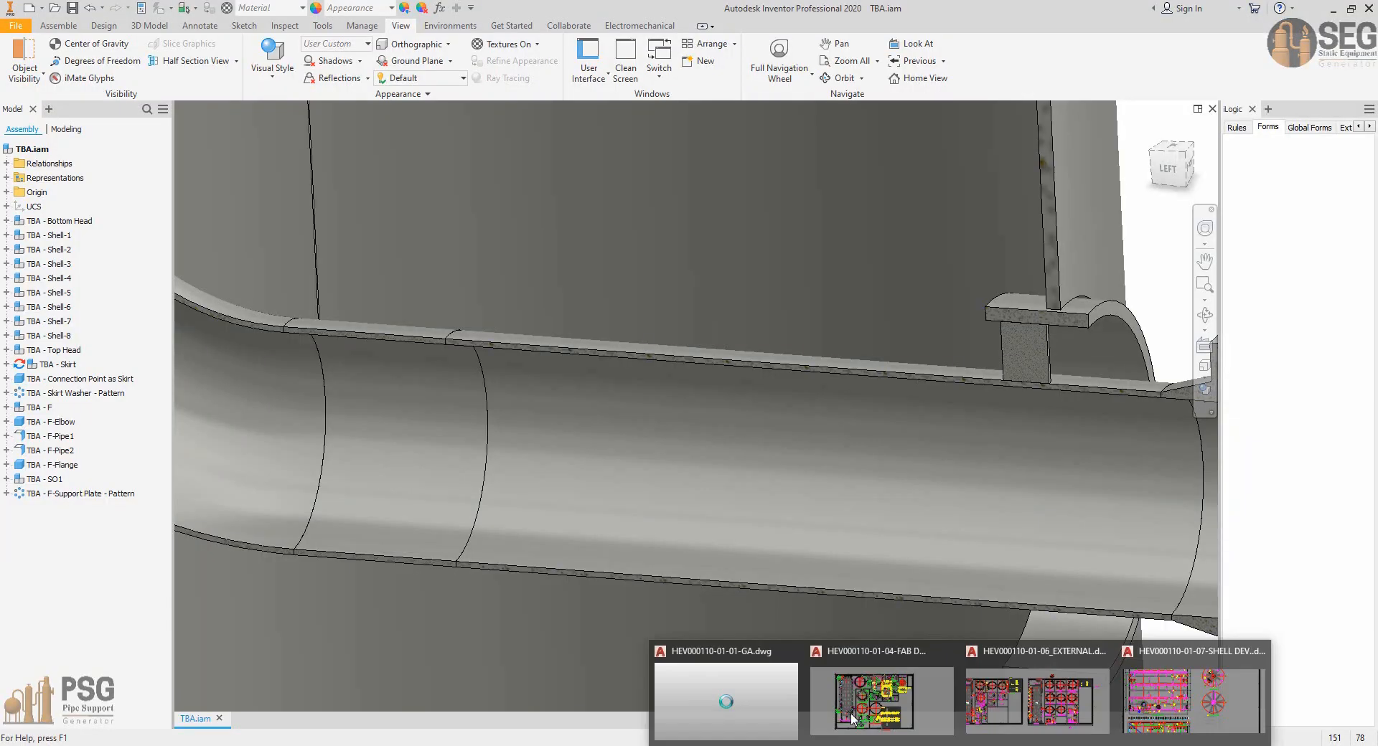
In the AutoCAD GA drawing, stretch the 1015 dimension's end from the support plate's near edge to the plate's midpoint.
click(877, 692)
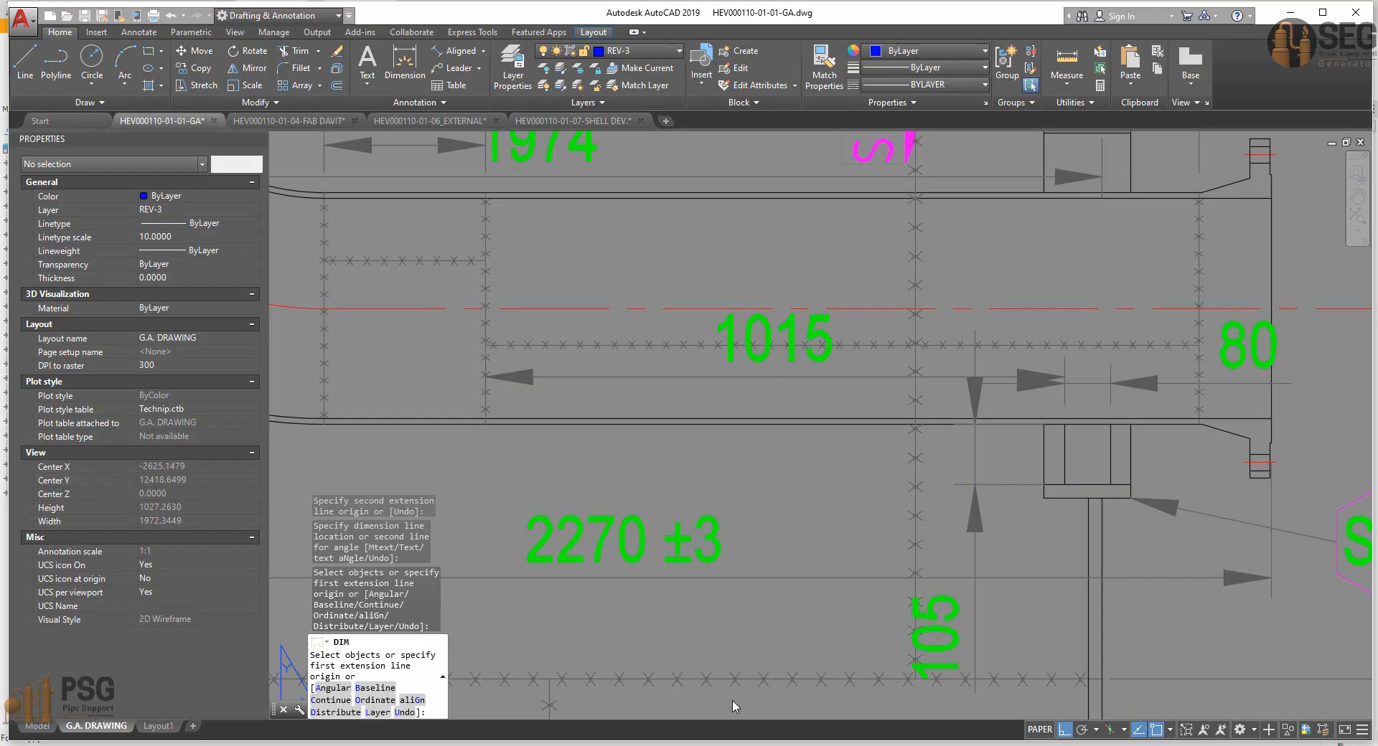
middle_drag(930, 477, 898, 490)
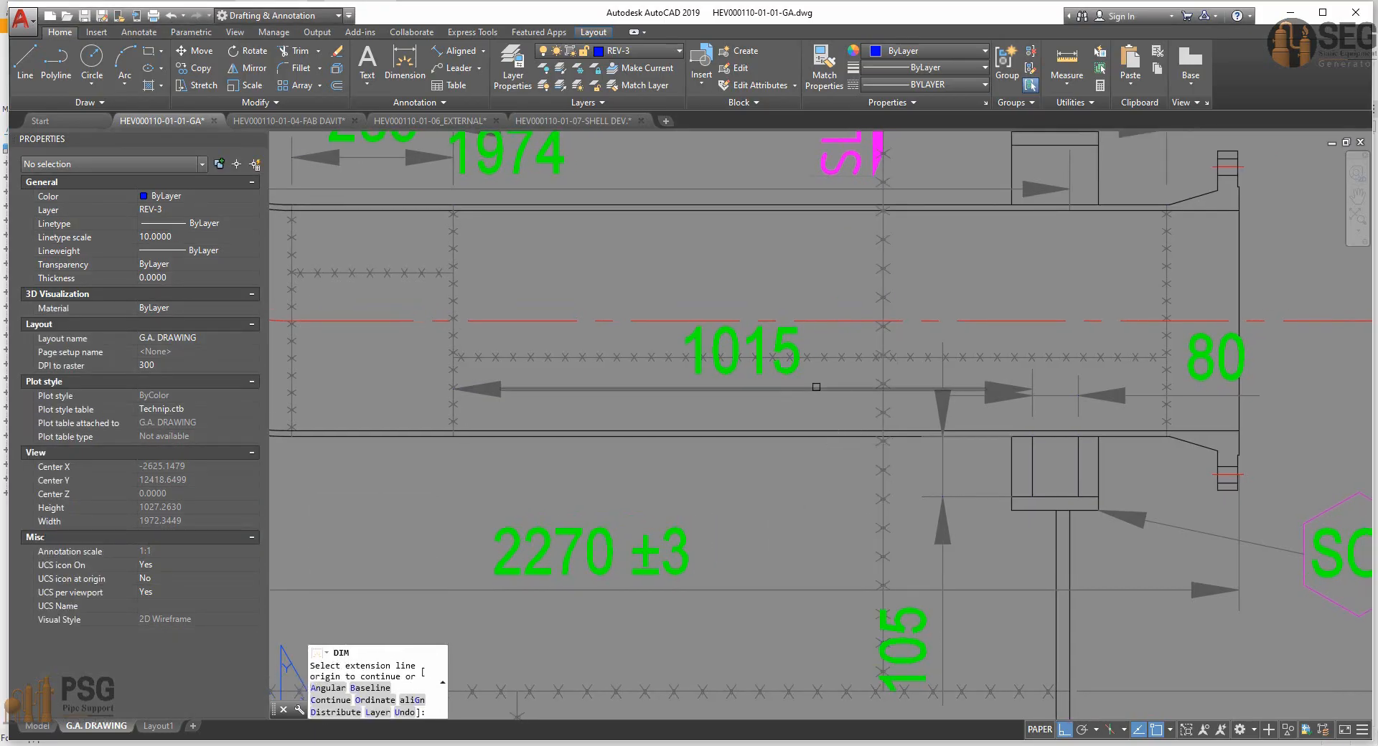
click(815, 390)
key(Return)
key(Return)
click(815, 390)
scroll(1040, 451, up, 4)
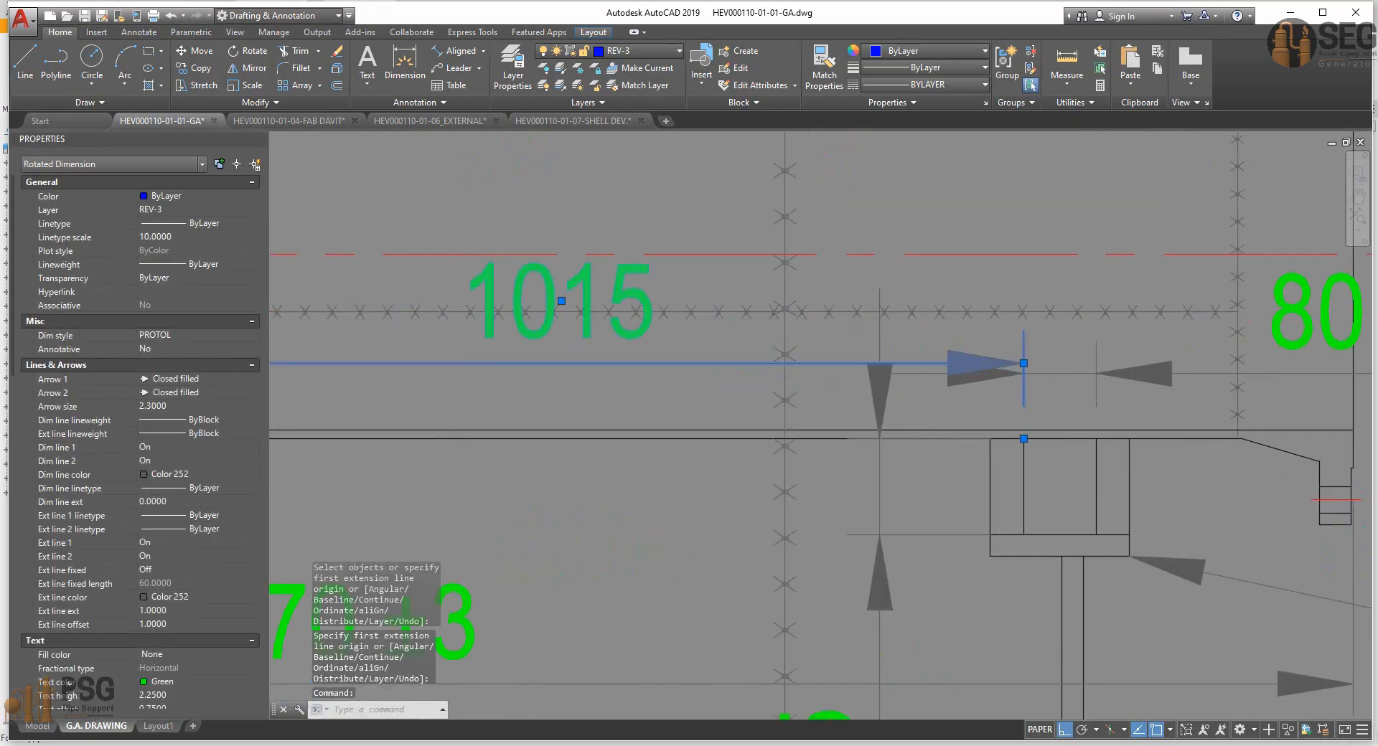
click(998, 441)
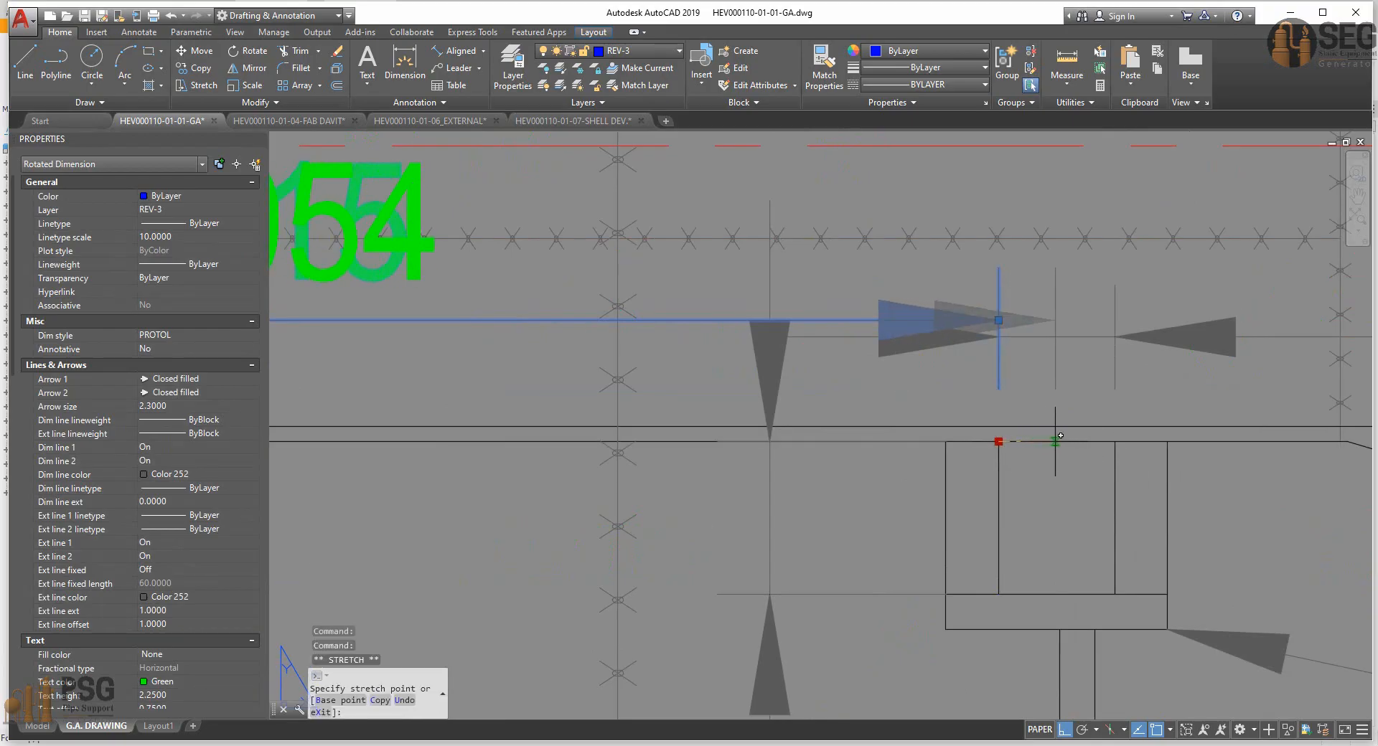
click(1053, 594)
In Static Equipment Generator, set the F-Support Plate location to 1055 mm and save it.
scroll(926, 455, down, 4)
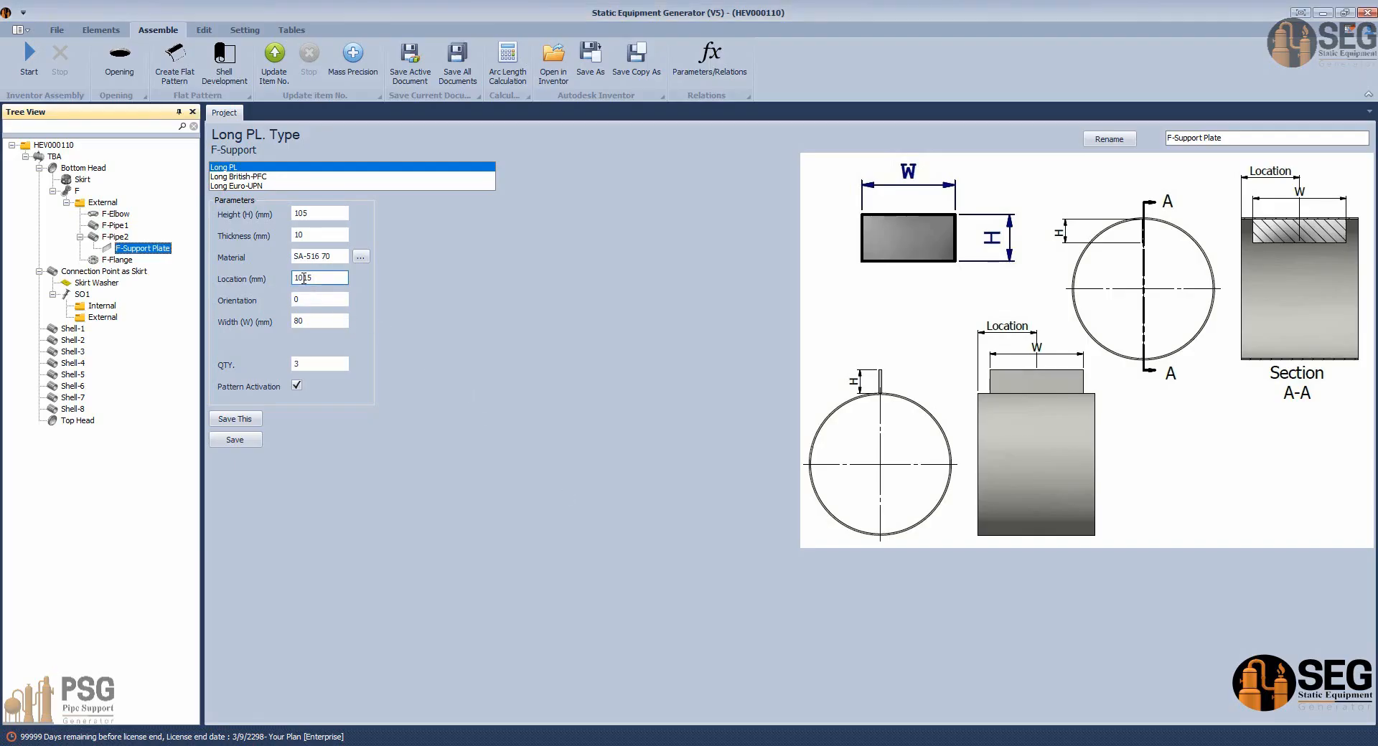
drag(304, 278, 311, 279)
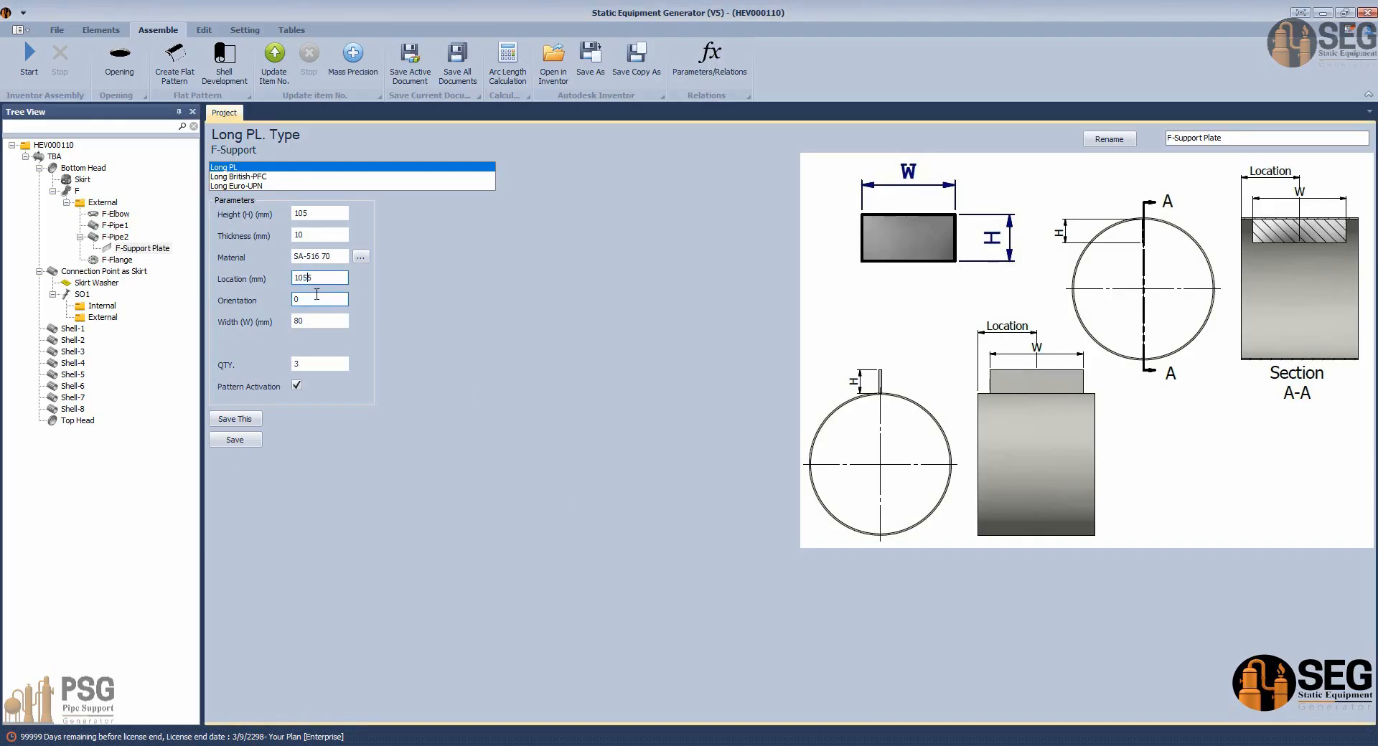
click(229, 441)
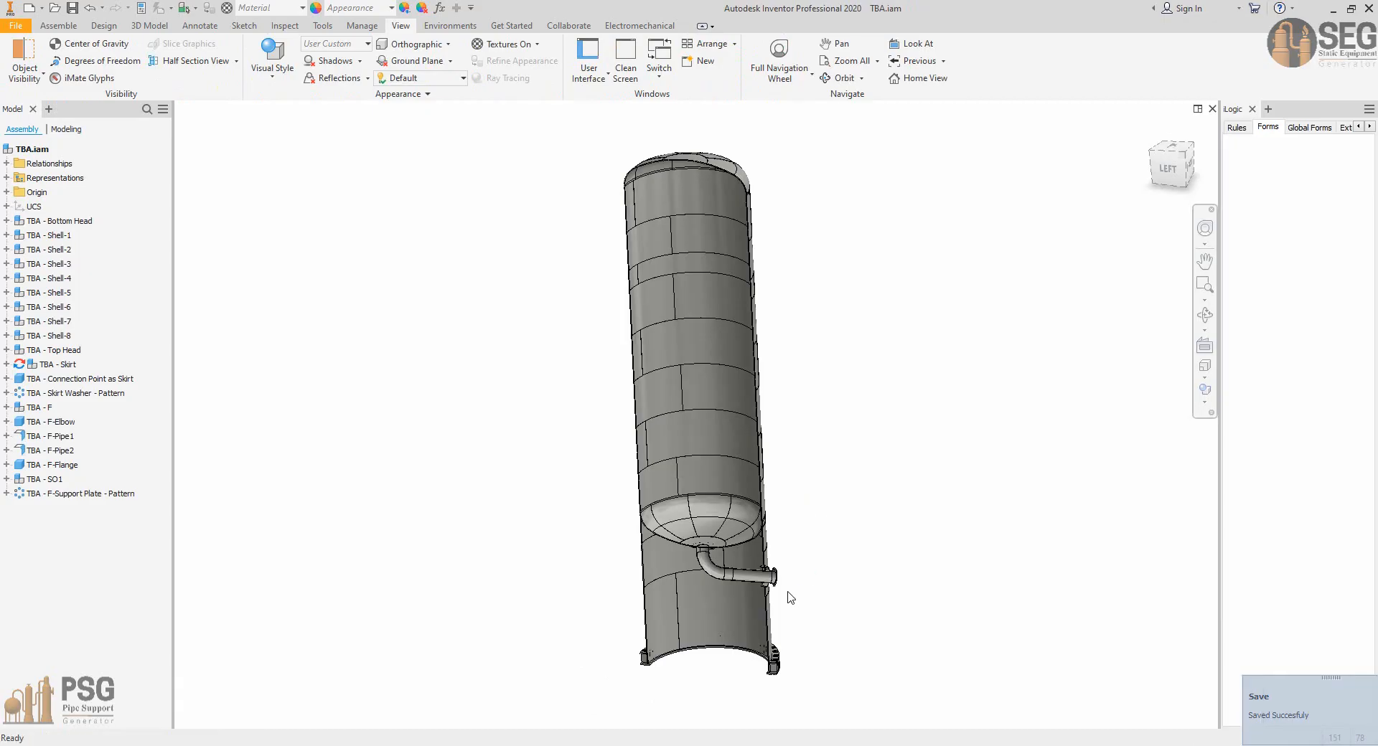
In Inventor, inspect the repositioned support plate between pipe F and sleeve SO1, including in the straight left view.
scroll(772, 592, up, 6)
scroll(740, 566, up, 10)
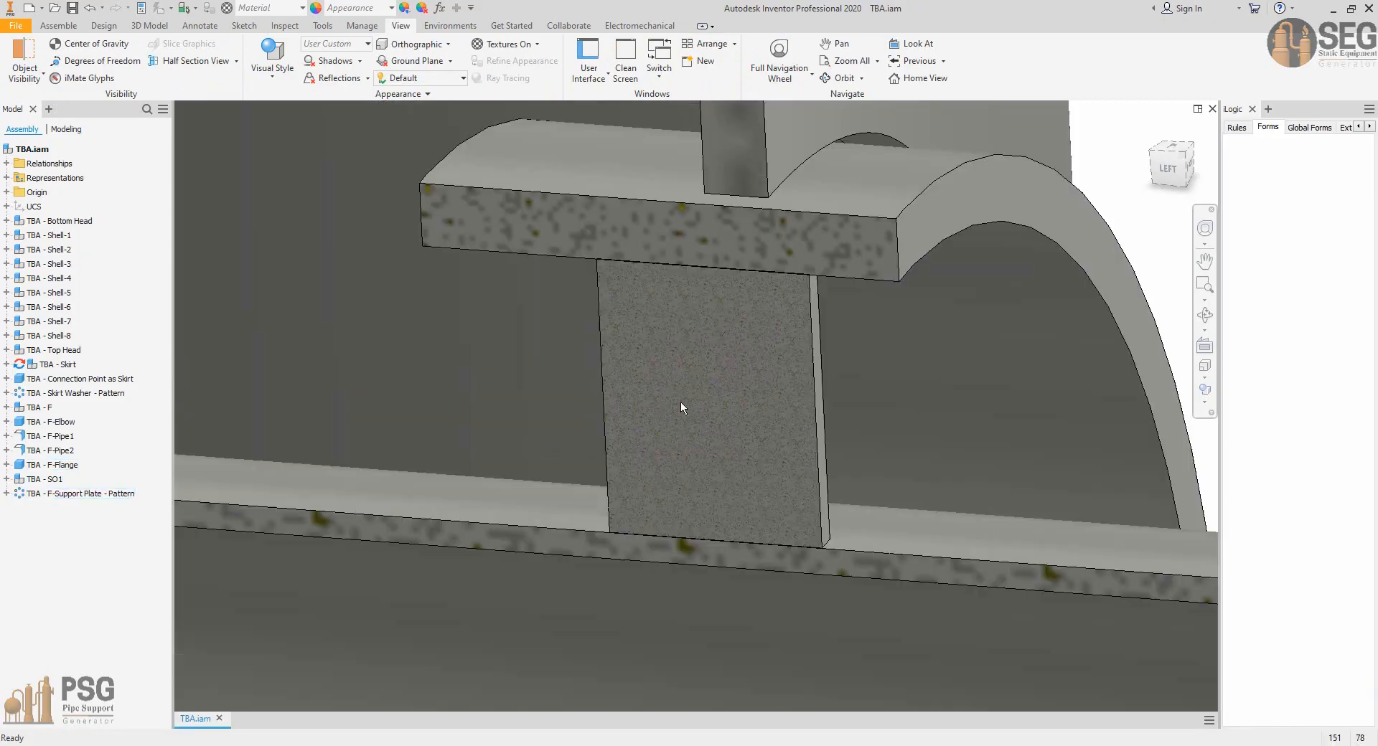
scroll(677, 381, down, 5)
scroll(696, 328, up, 5)
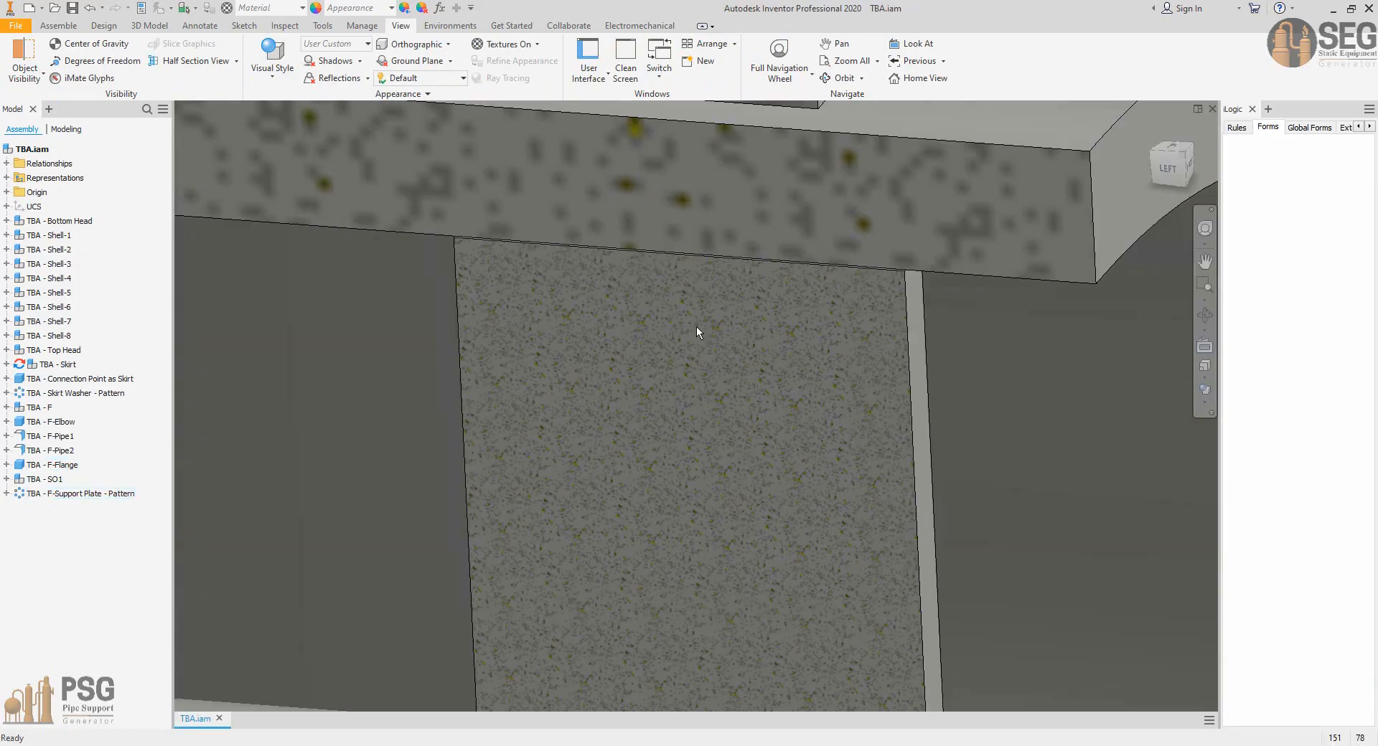
scroll(697, 326, down, 5)
scroll(697, 327, down, 5)
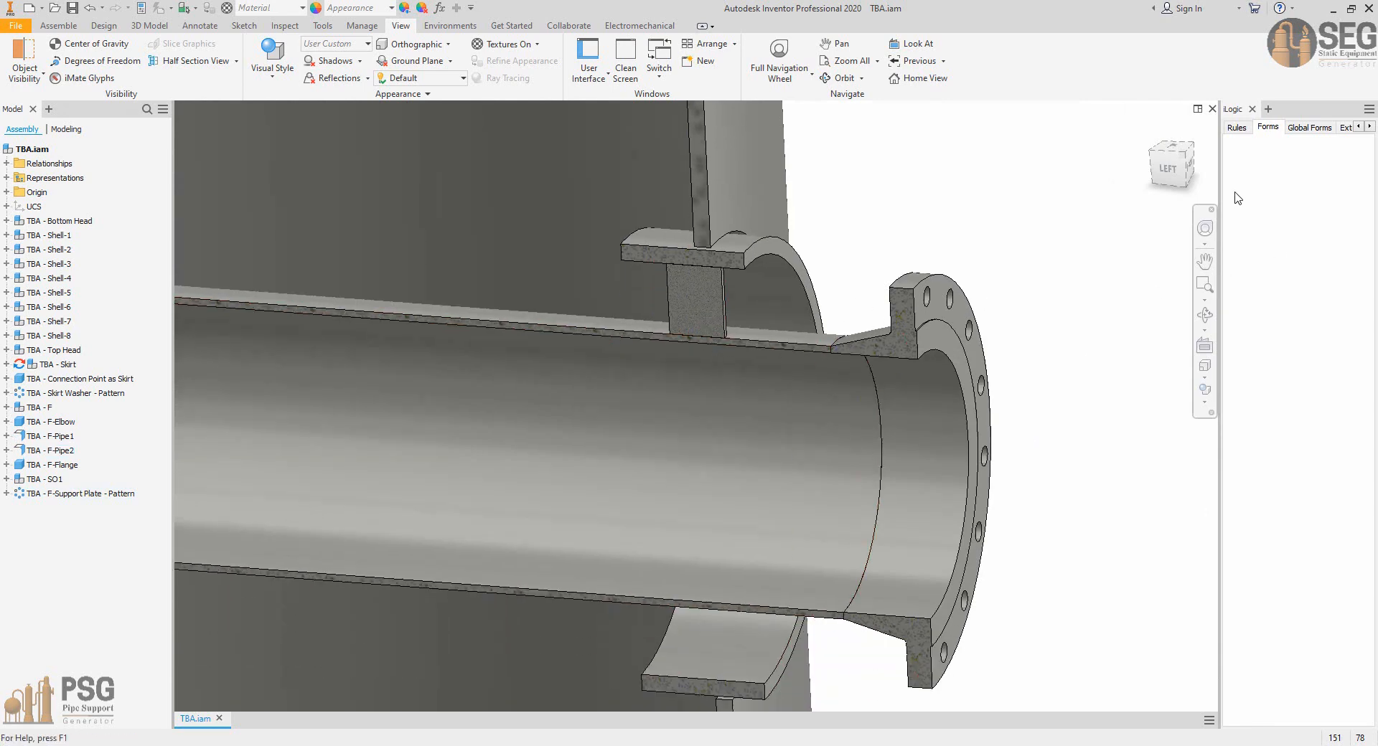
click(1168, 168)
scroll(737, 474, up, 8)
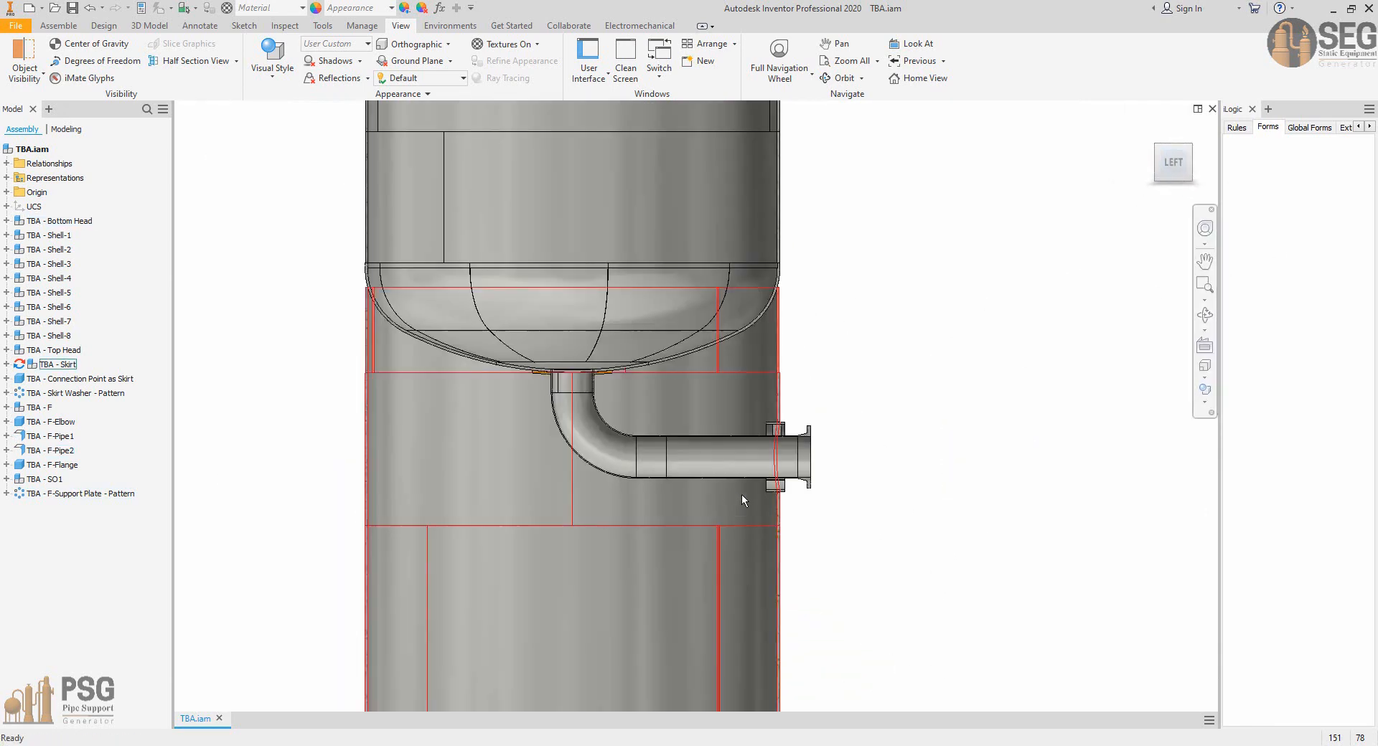
scroll(743, 500, up, 3)
scroll(826, 388, up, 4)
scroll(860, 385, down, 4)
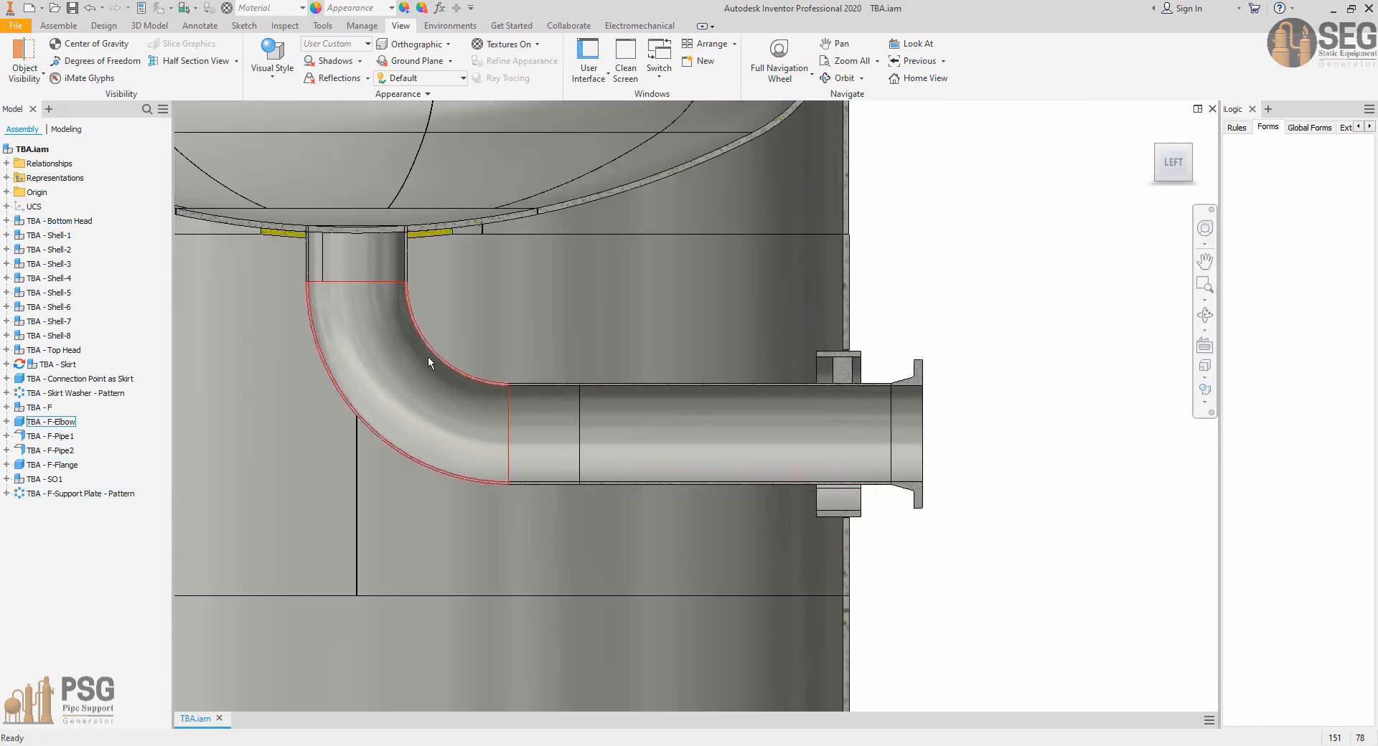
scroll(771, 362, down, 3)
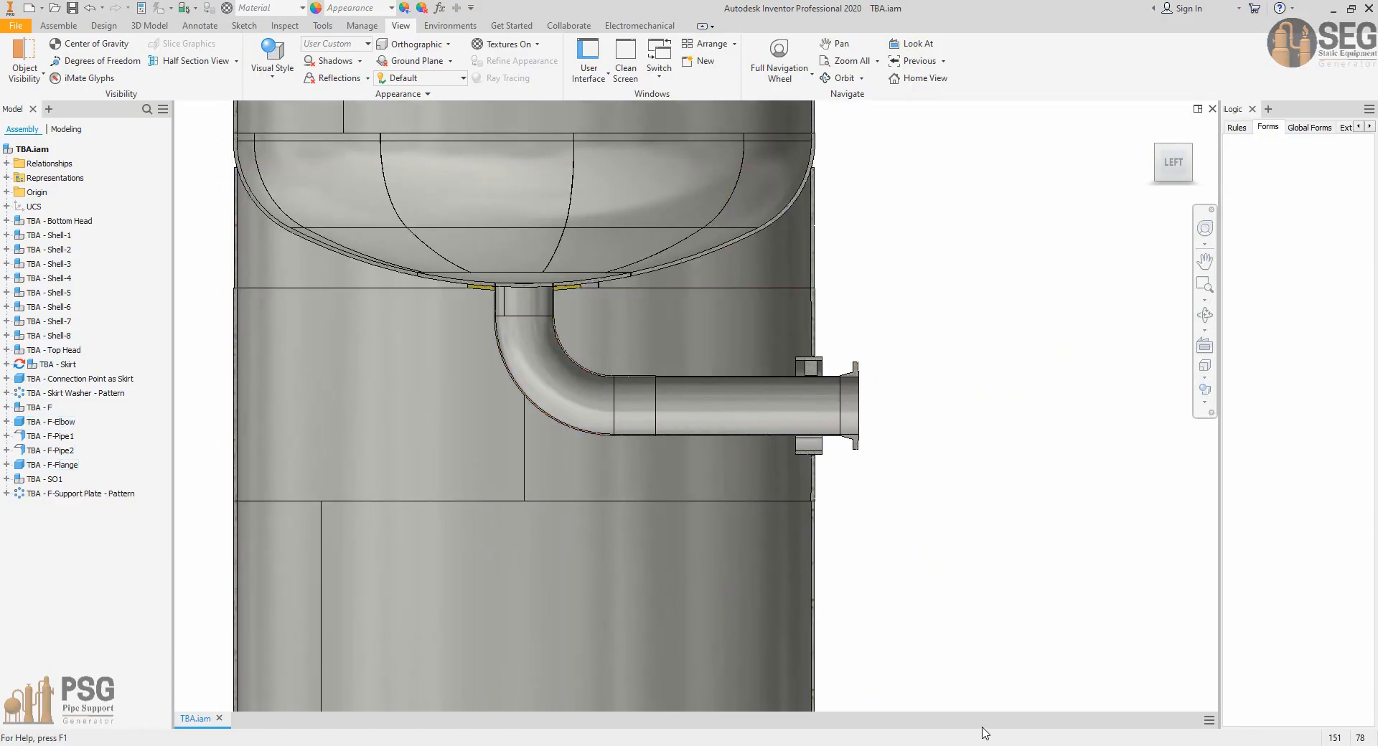
End the section view and orbit the vessel to show the flange of nozzle F and its sleeve from outside.
click(237, 63)
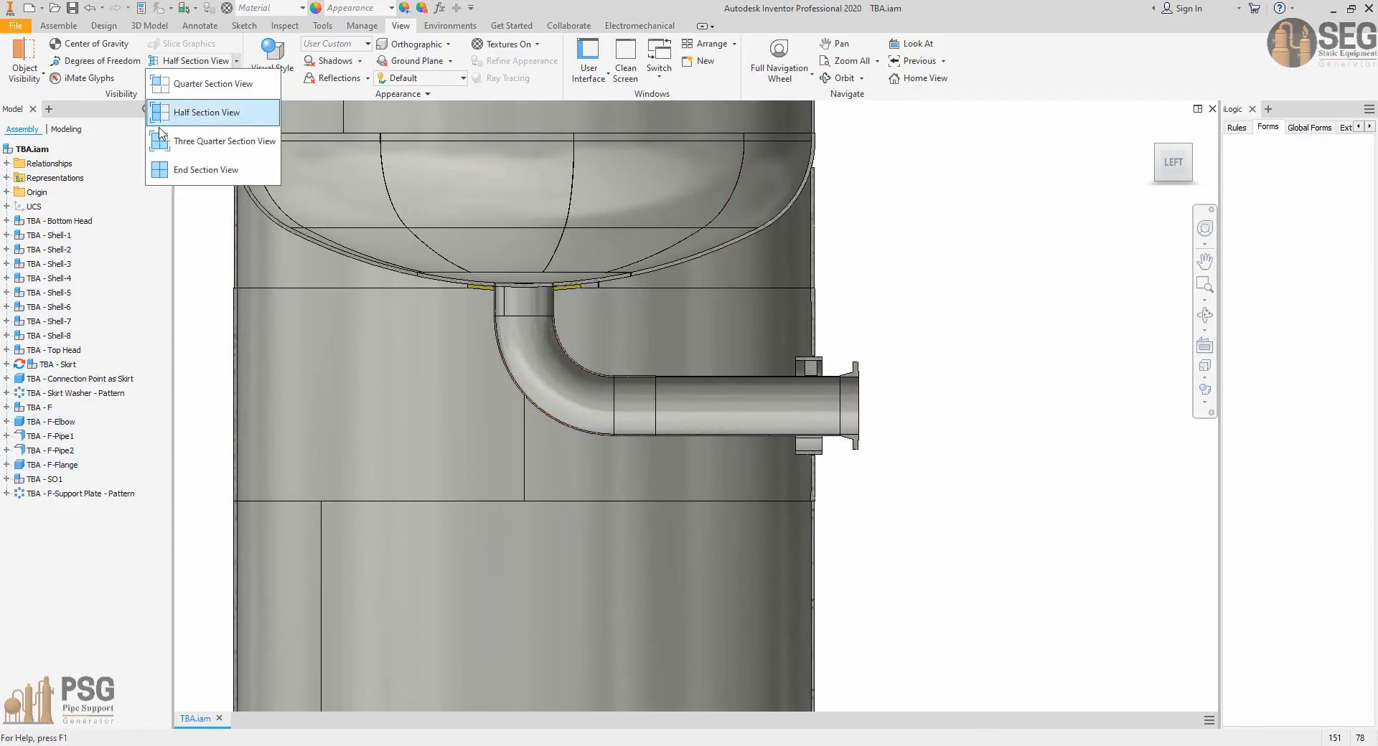
click(188, 193)
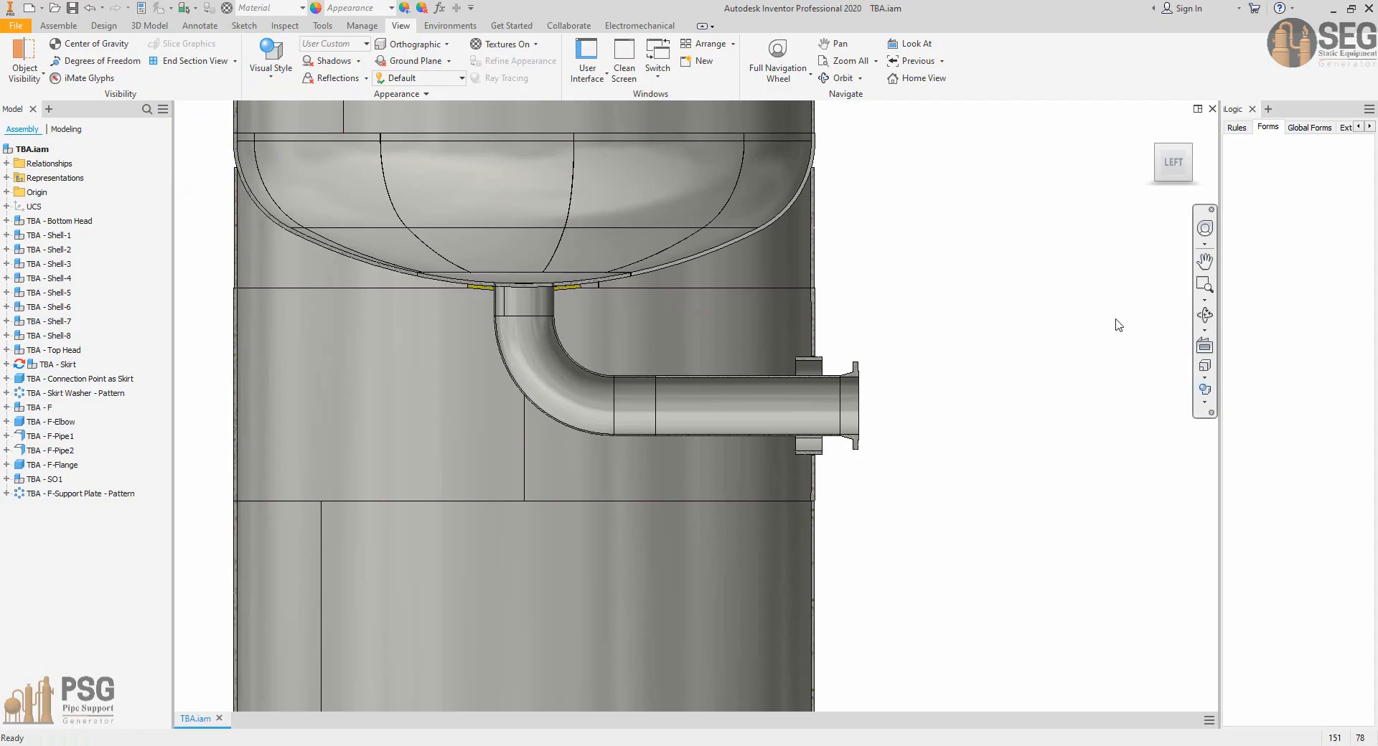
scroll(1084, 322, down, 3)
click(1205, 315)
drag(806, 422, 785, 409)
scroll(811, 394, up, 4)
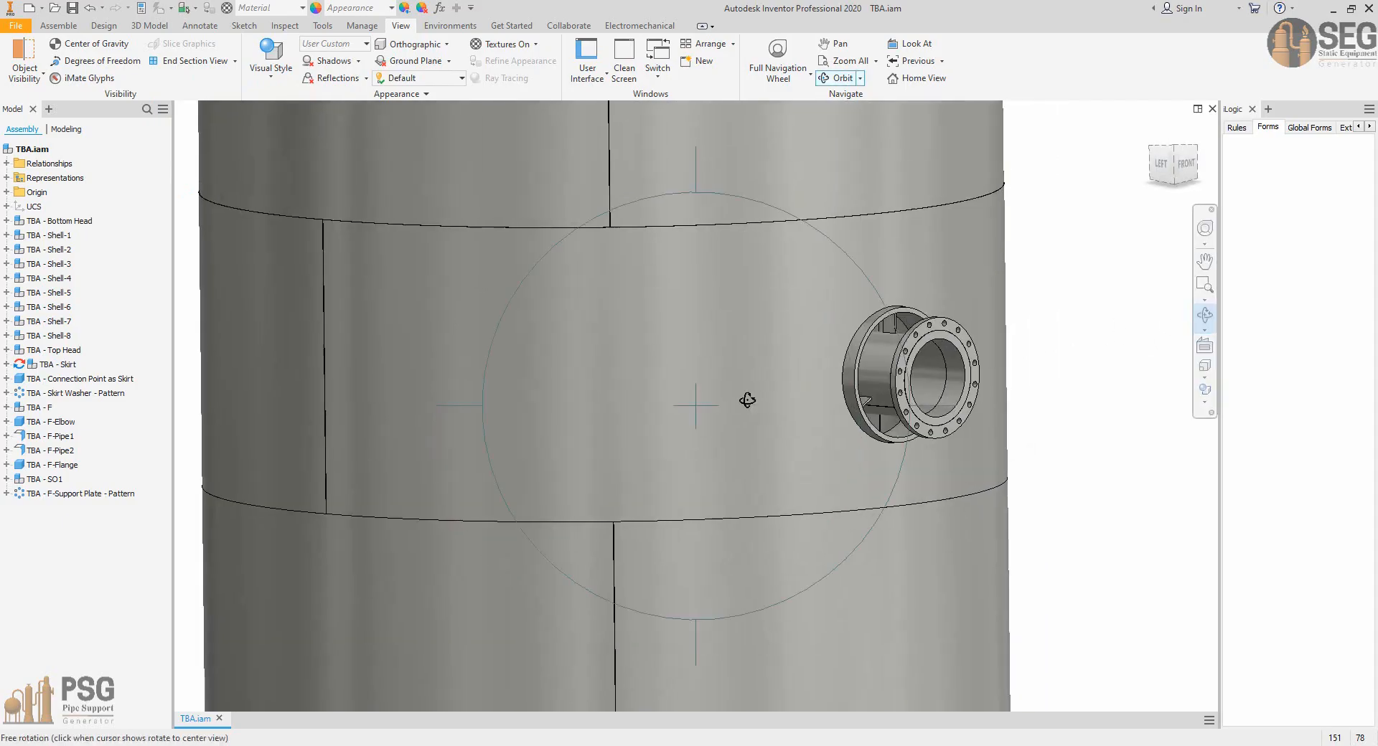
scroll(747, 400, down, 3)
key(Escape)
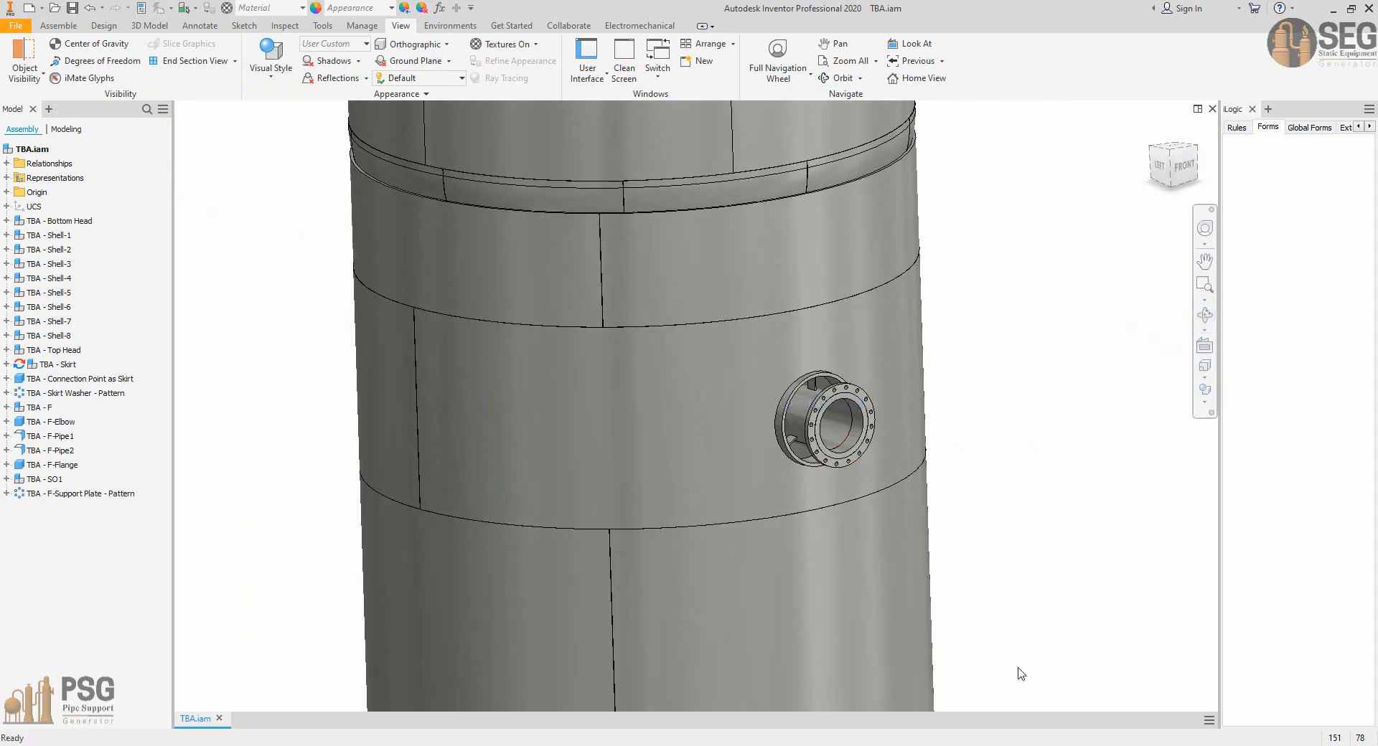
In the AutoCAD GA drawing, examine the elevation dimensions of the SV1-4 skirt nozzles above nozzle F.
mouse_move(961, 745)
click(727, 698)
scroll(825, 407, down, 4)
middle_drag(840, 408, 827, 467)
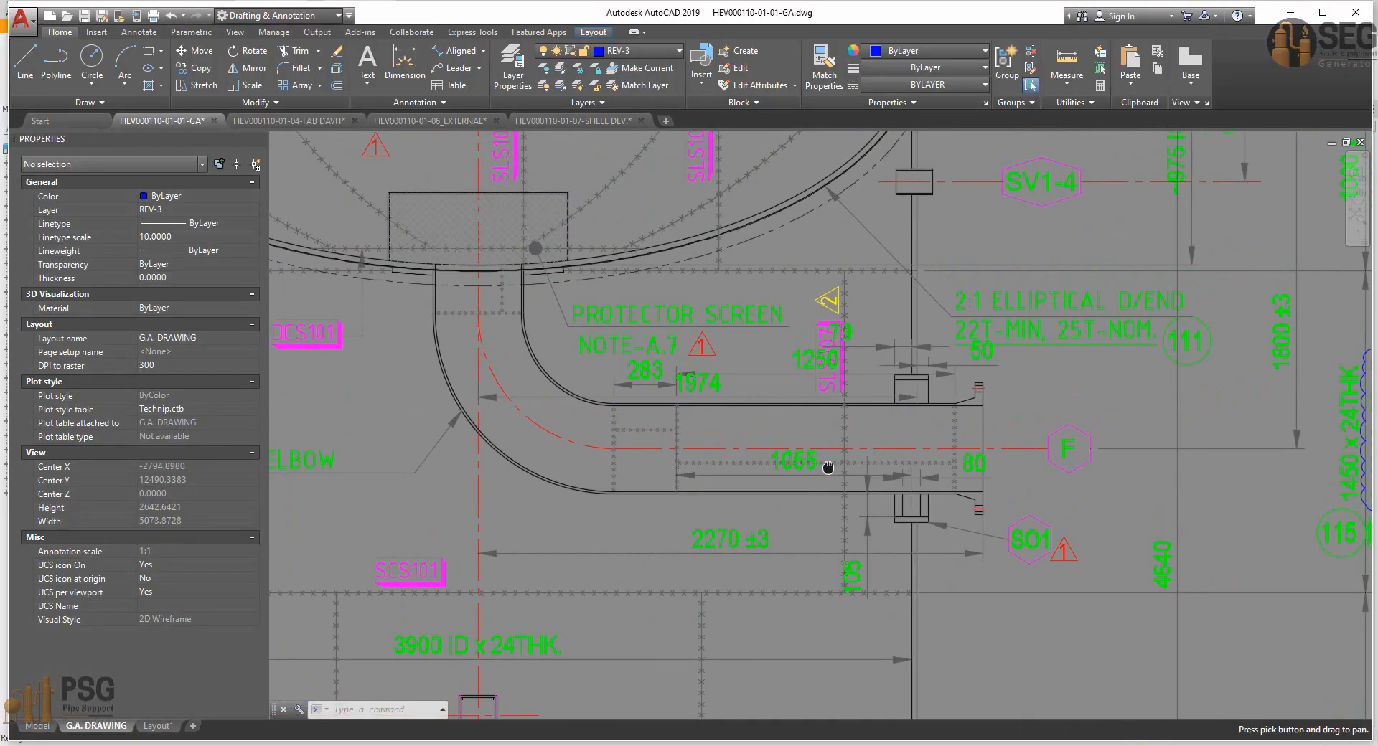
scroll(933, 395, down, 2)
middle_drag(935, 394, 1003, 460)
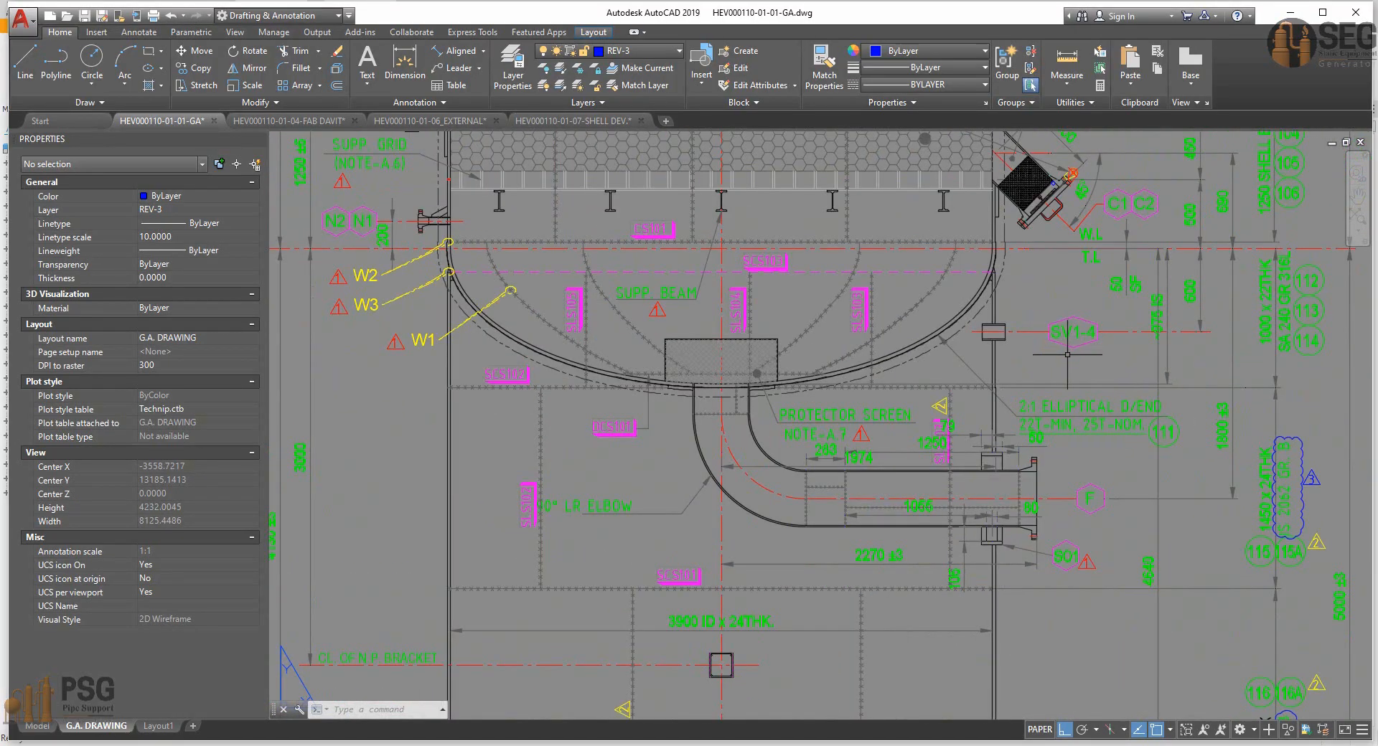
scroll(1067, 375, up, 5)
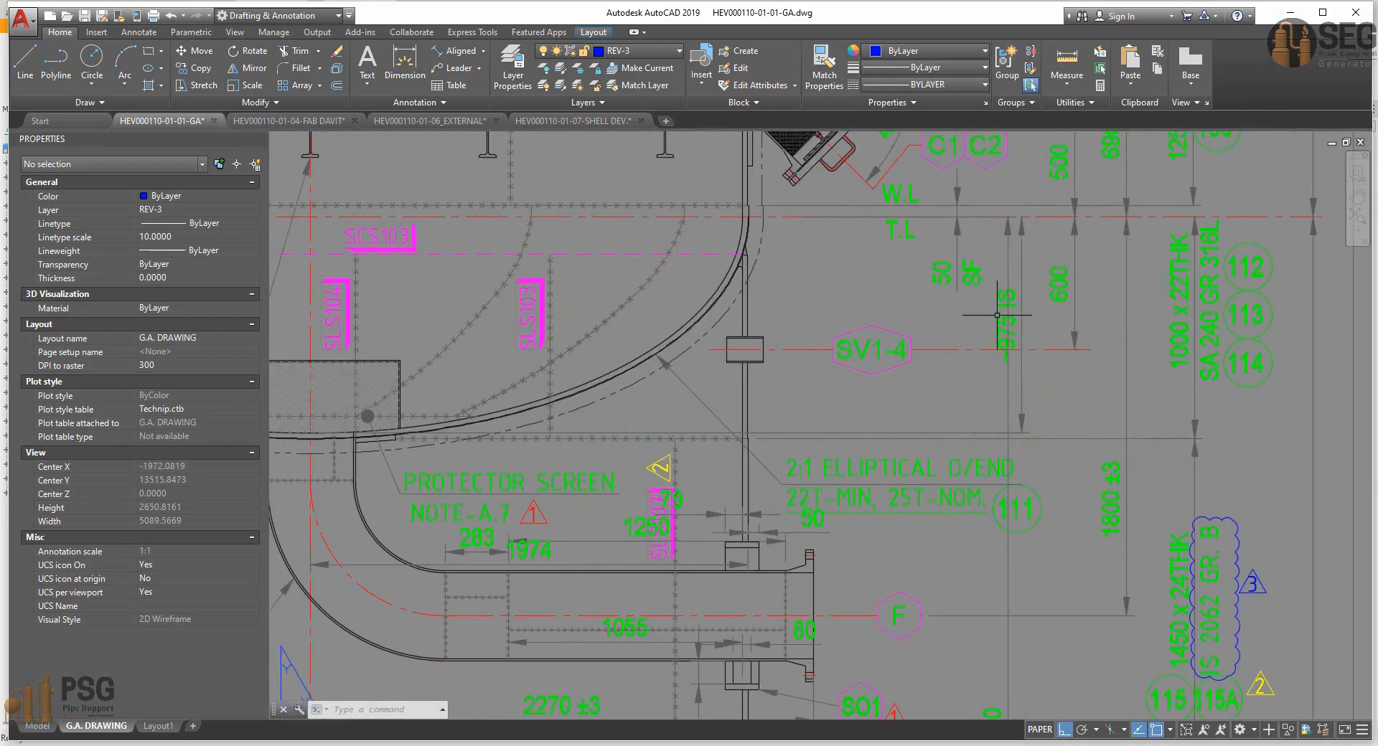
Check the angular orientation of SV1 in the GA drawing's circular plan view.
mouse_move(1062, 280)
middle_down()
mouse_move(1030, 323)
mouse_move(896, 392)
mouse_move(754, 577)
middle_up()
scroll(1027, 327, down, 2)
scroll(895, 392, down, 4)
middle_drag(1127, 237, 933, 428)
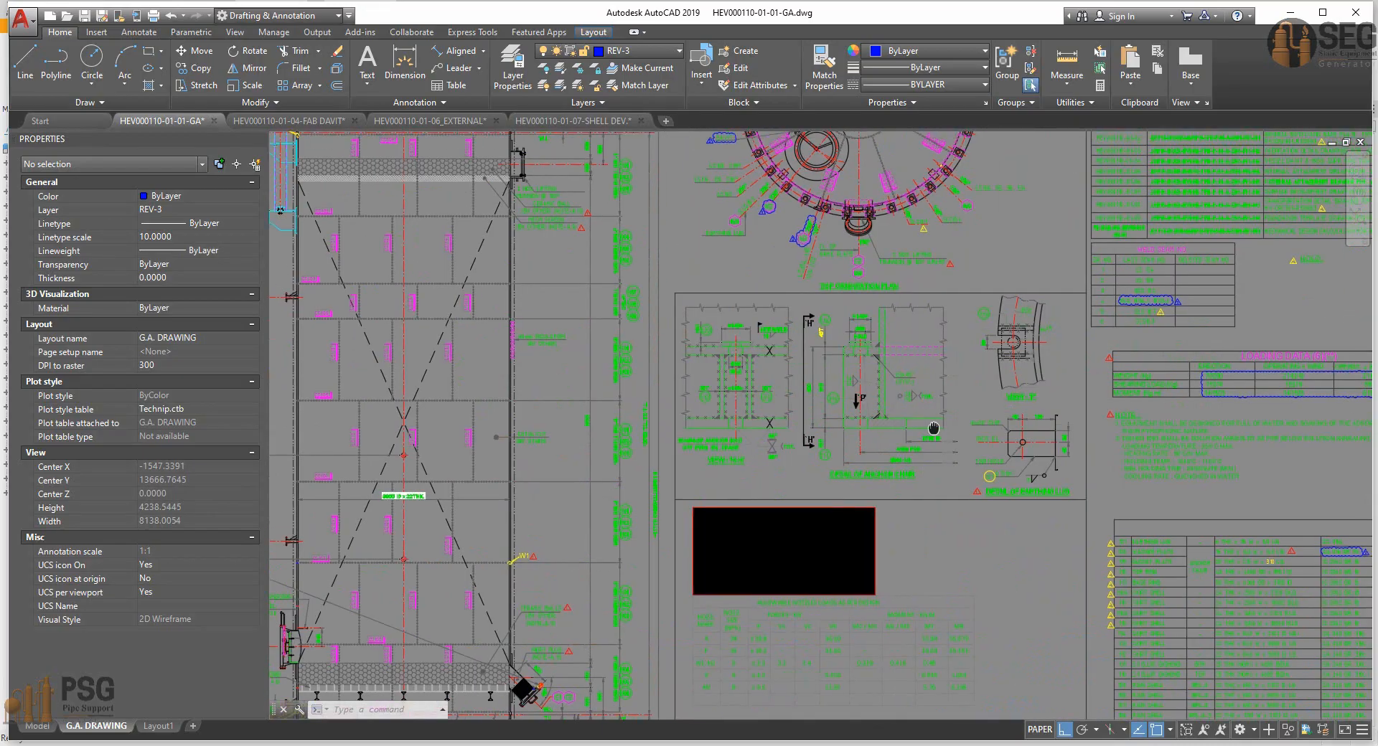
middle_drag(1037, 150, 794, 496)
middle_drag(795, 428, 816, 486)
scroll(747, 432, up, 4)
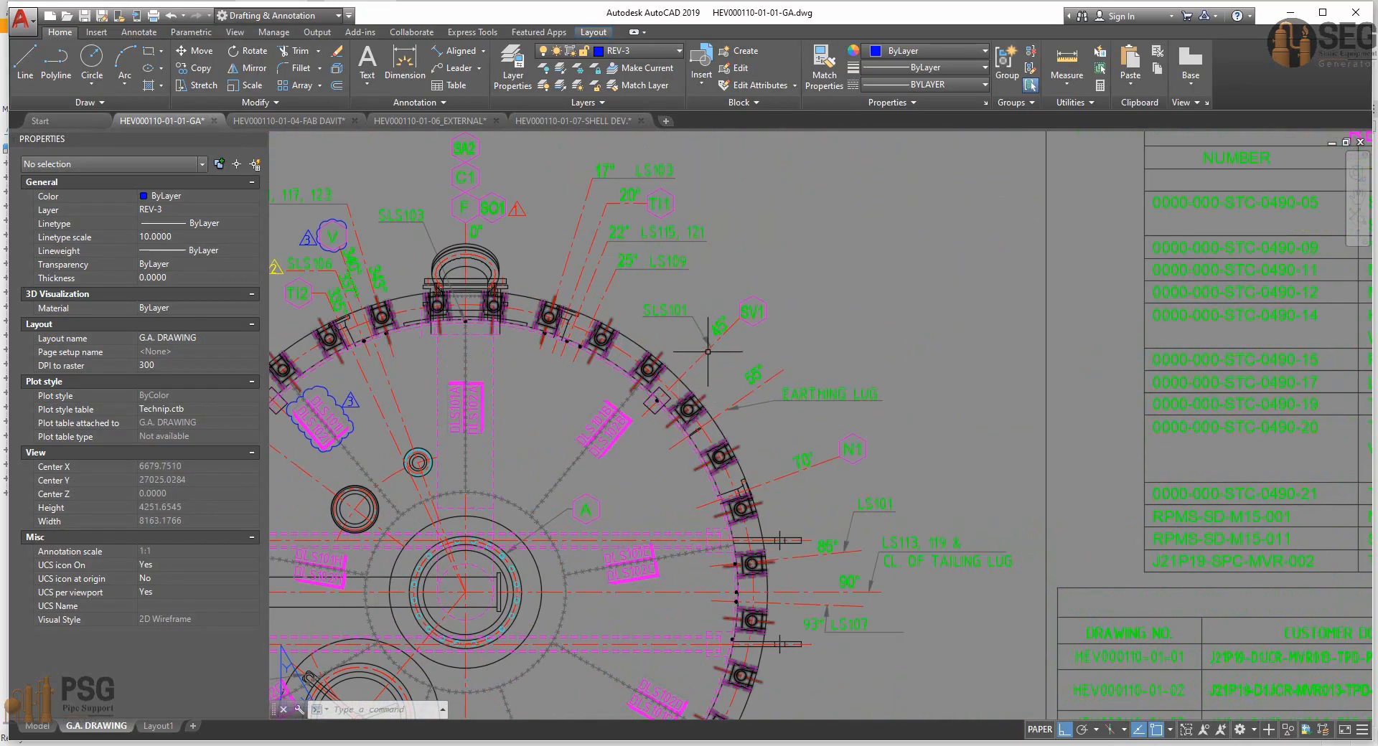
mouse_move(707, 351)
middle_down()
mouse_move(762, 336)
mouse_move(804, 256)
mouse_move(841, 262)
mouse_move(887, 196)
middle_up()
scroll(805, 257, down, 2)
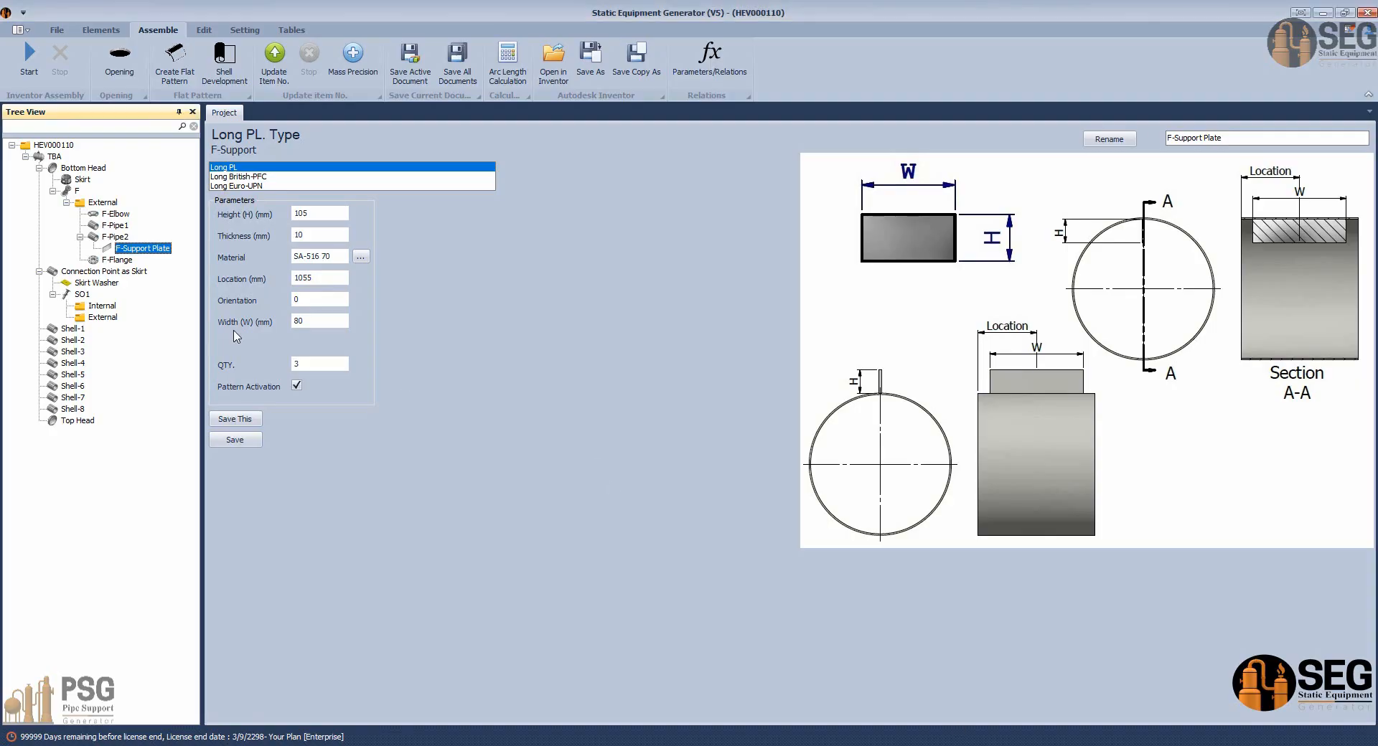
In Static Equipment Generator, add a Shell Nozzle (B) named SV1 to Connection Point as Skirt.
click(81, 271)
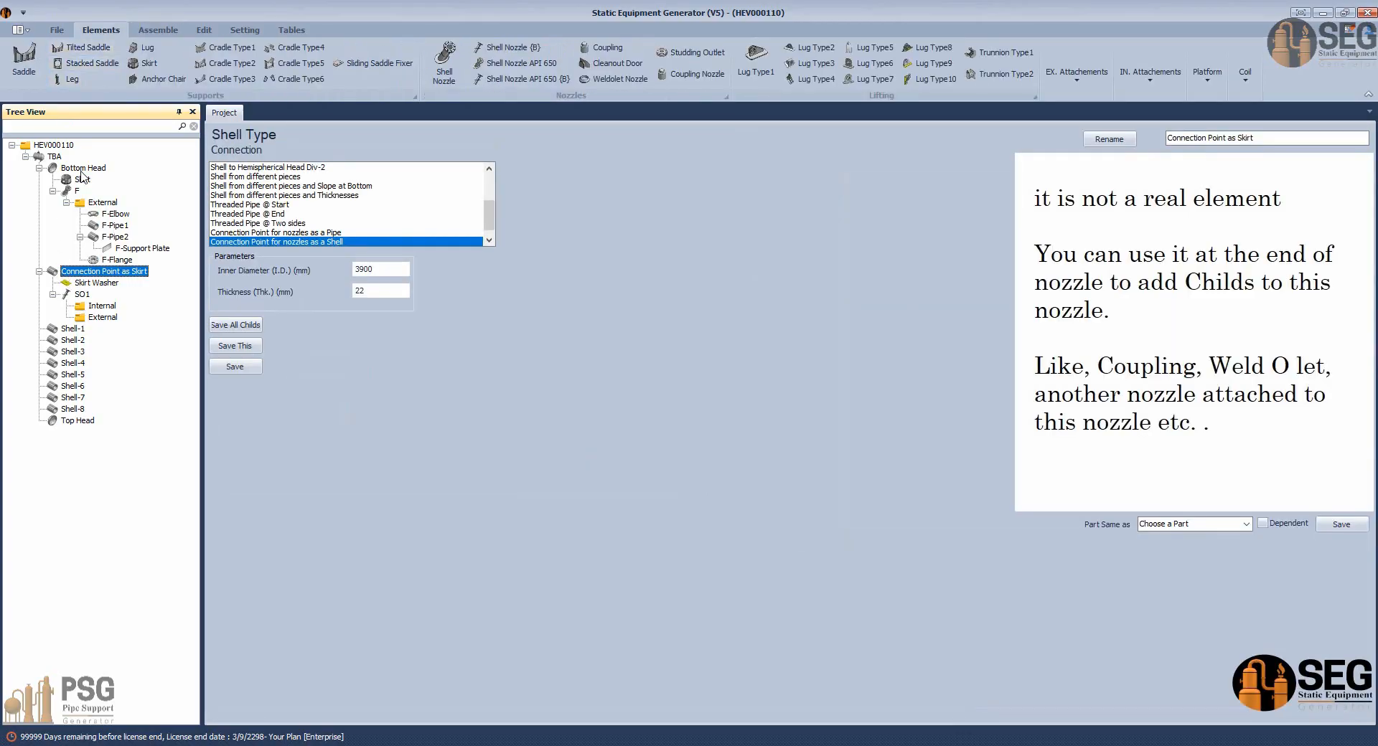
click(515, 47)
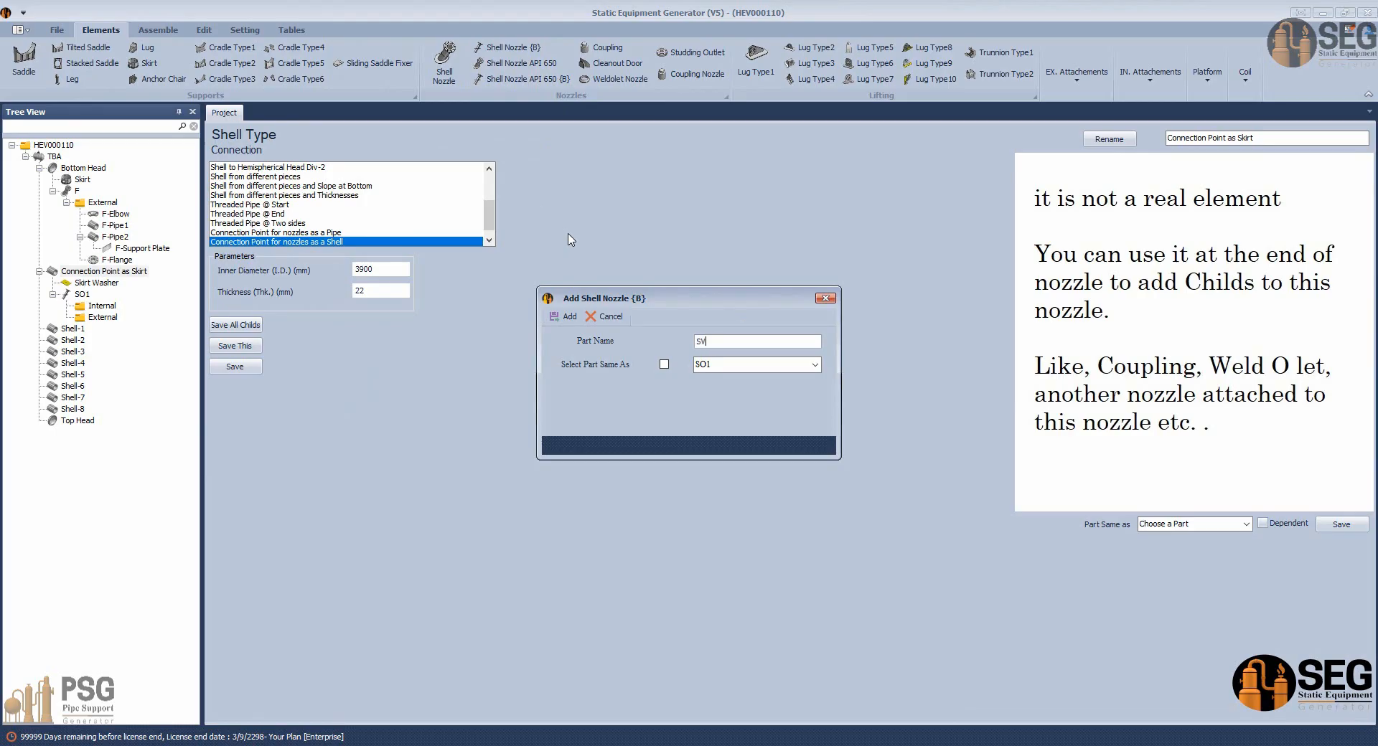
click(566, 317)
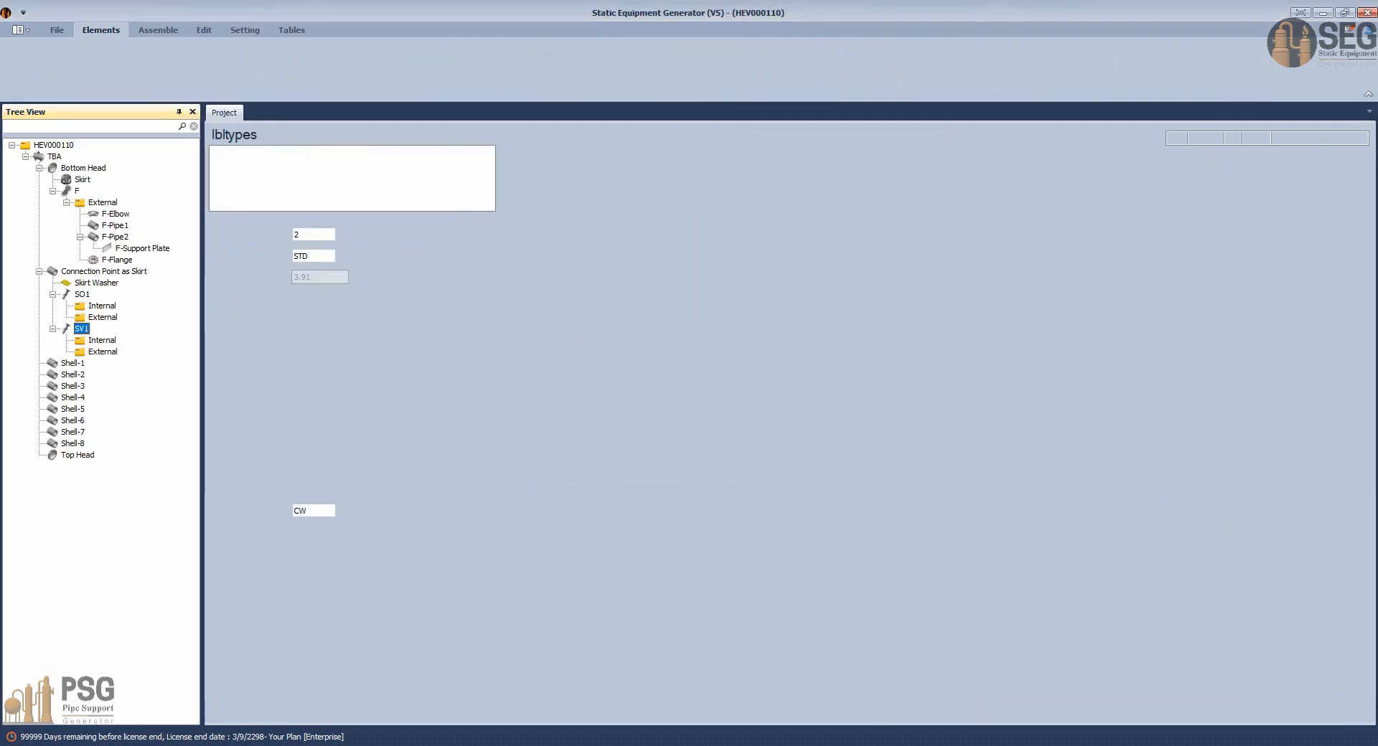
In the AutoCAD GA drawing, examine the nozzle schedule of conns. for the size and schedule of the SV skirt nozzles.
mouse_move(965, 745)
click(765, 704)
middle_drag(1007, 563, 435, 184)
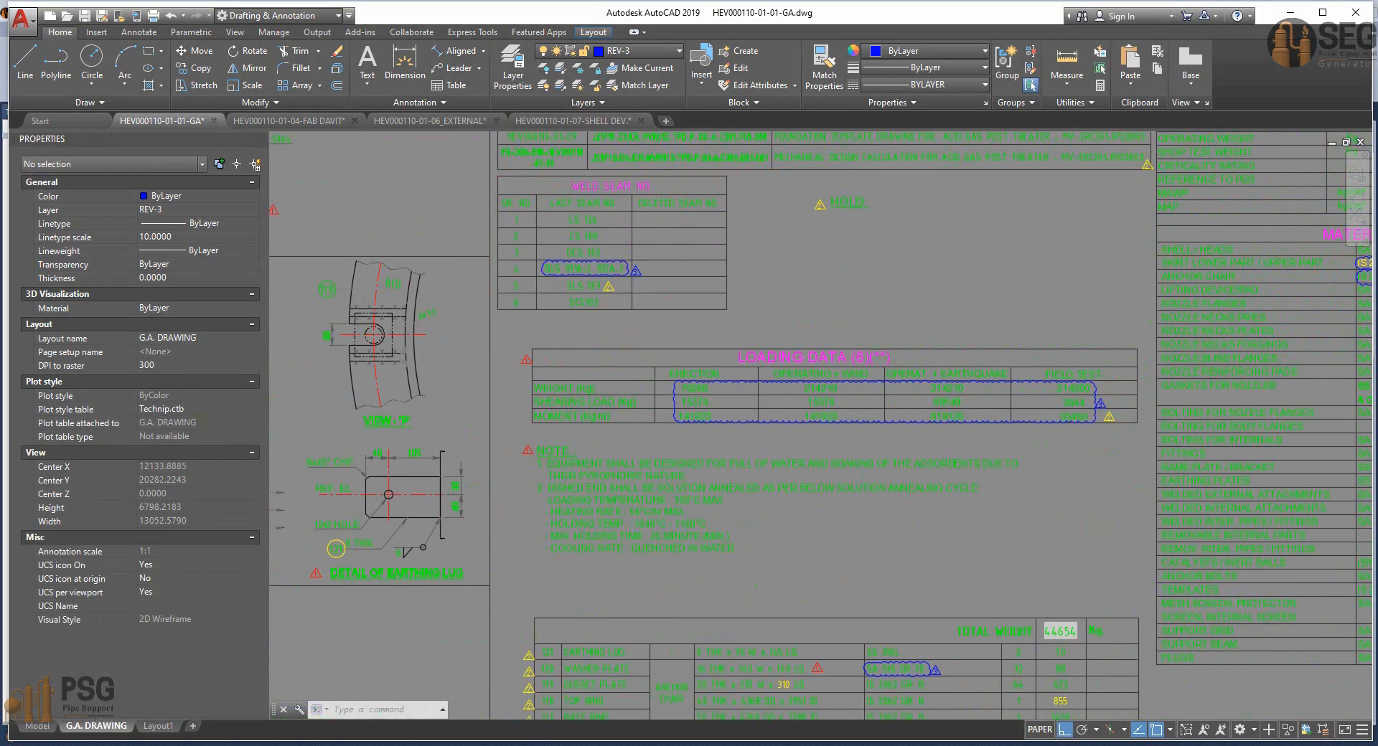
scroll(1101, 508, down, 2)
middle_drag(1101, 508, 897, 294)
scroll(607, 400, up, 2)
scroll(564, 418, up, 1)
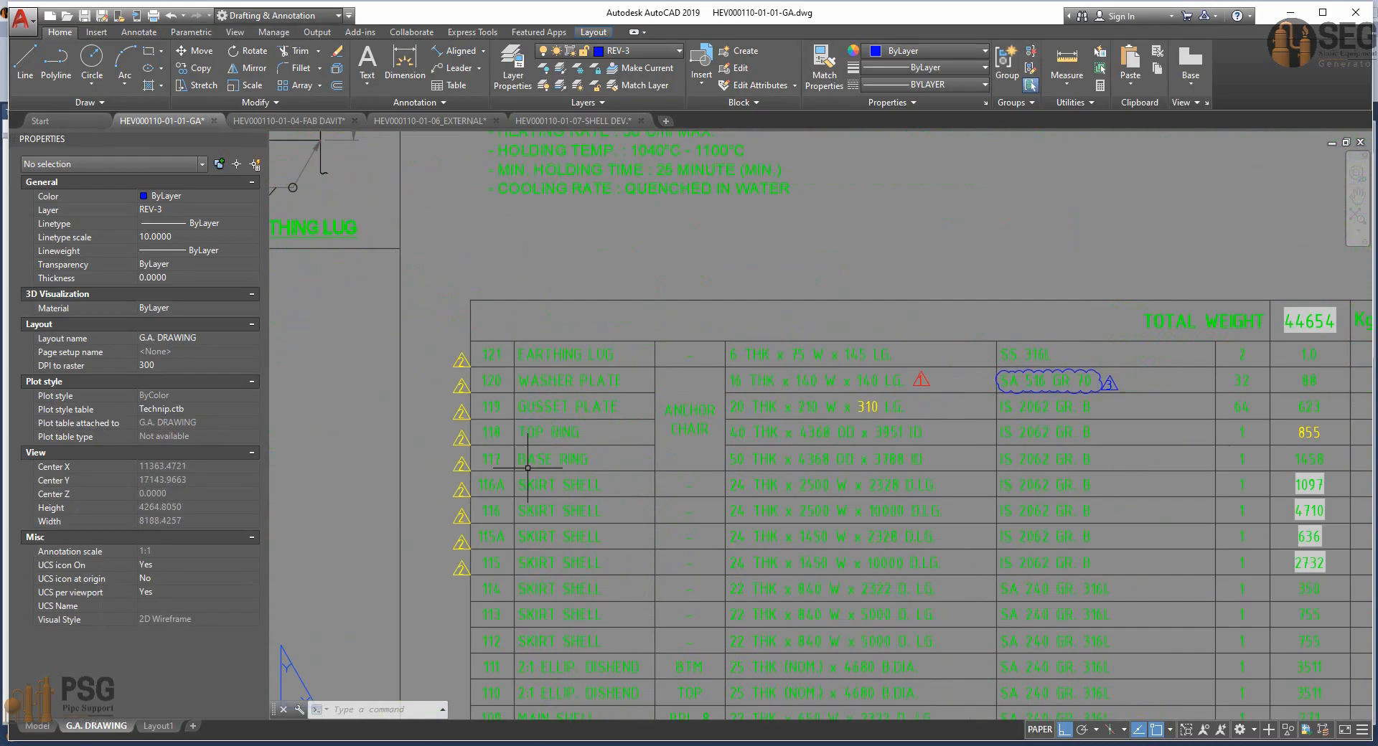
scroll(578, 517, down, 3)
middle_drag(689, 402, 671, 258)
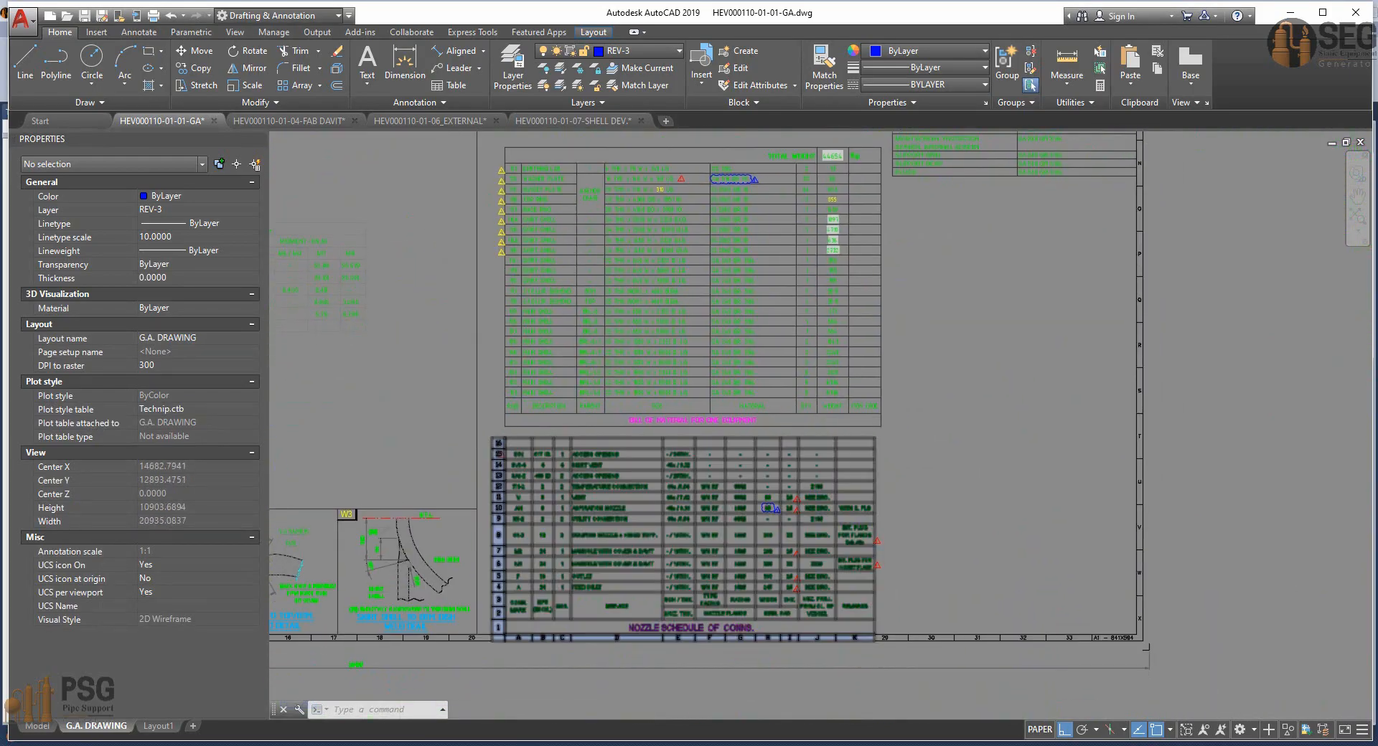
scroll(551, 468, up, 4)
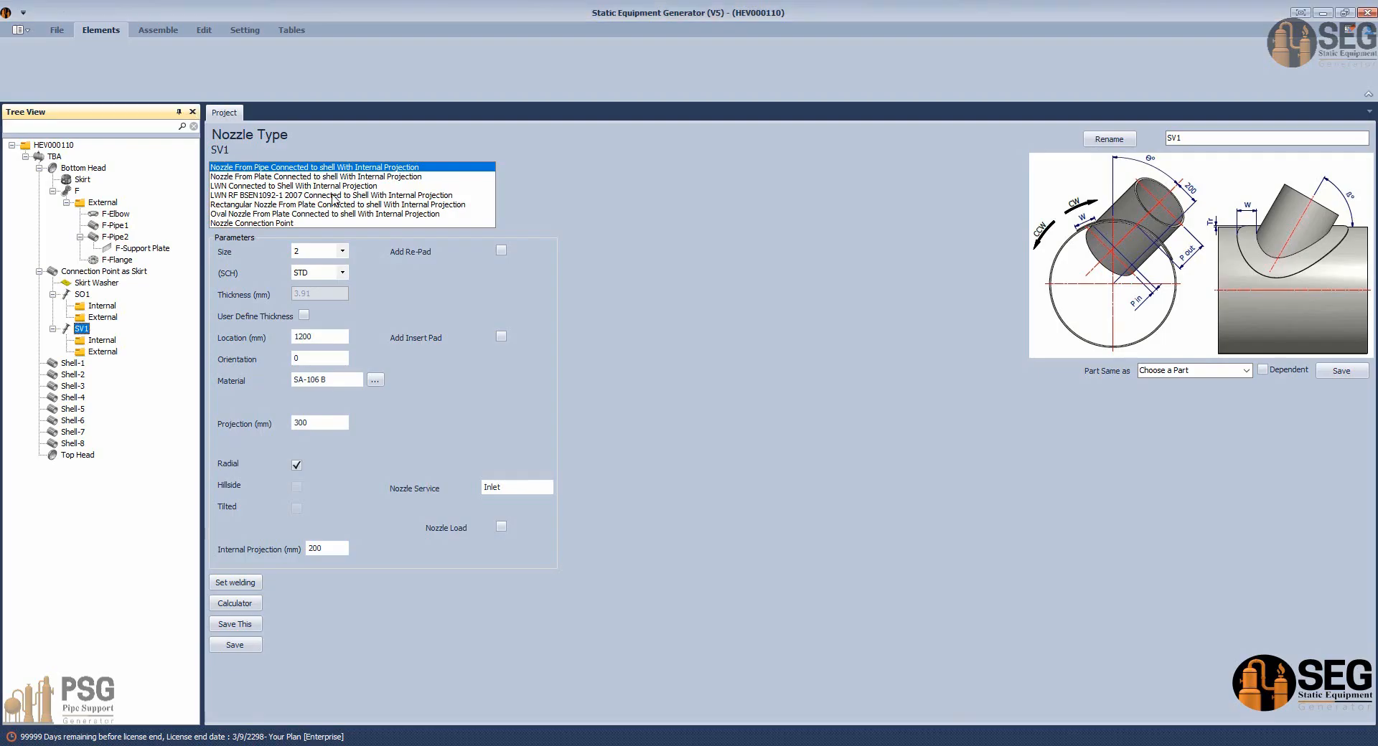
In Static Equipment Generator, set nozzle SV1's size to 4 and its schedule to 40s.
click(343, 250)
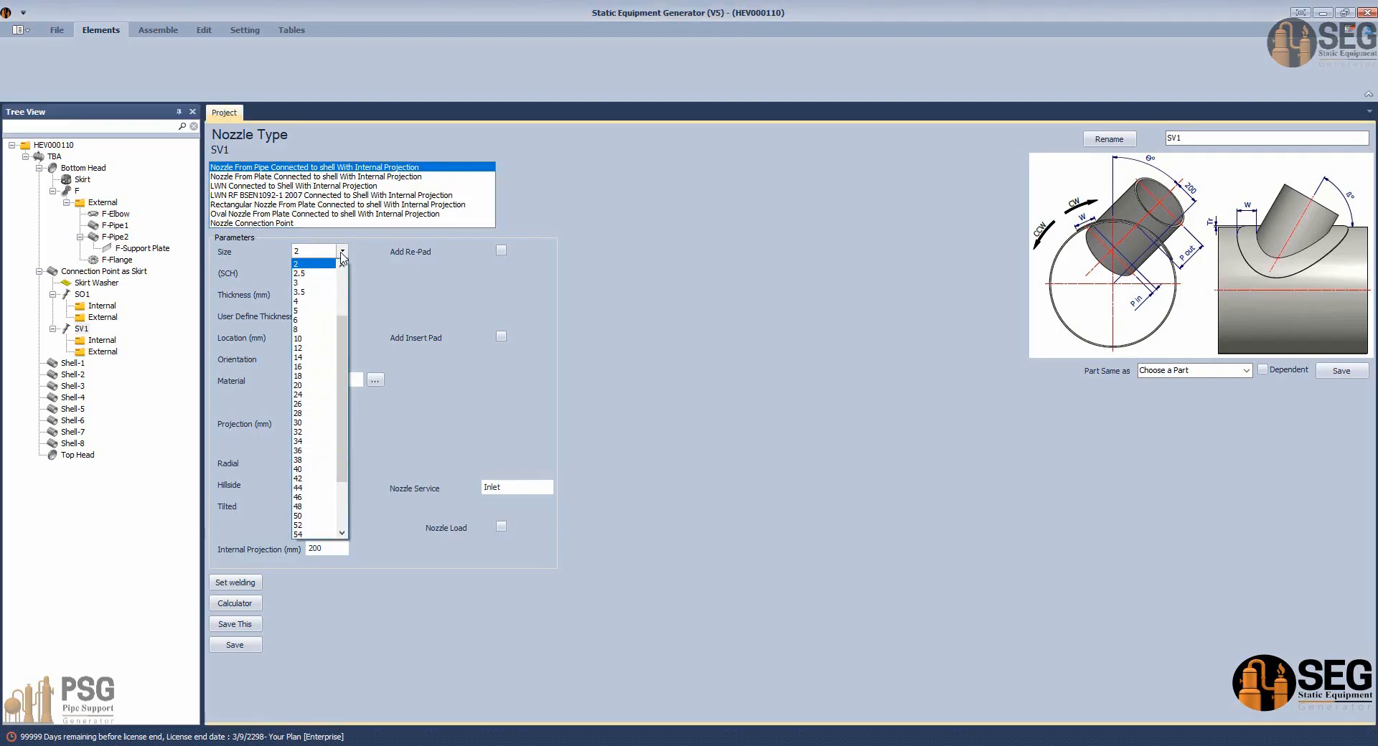
click(341, 296)
click(342, 272)
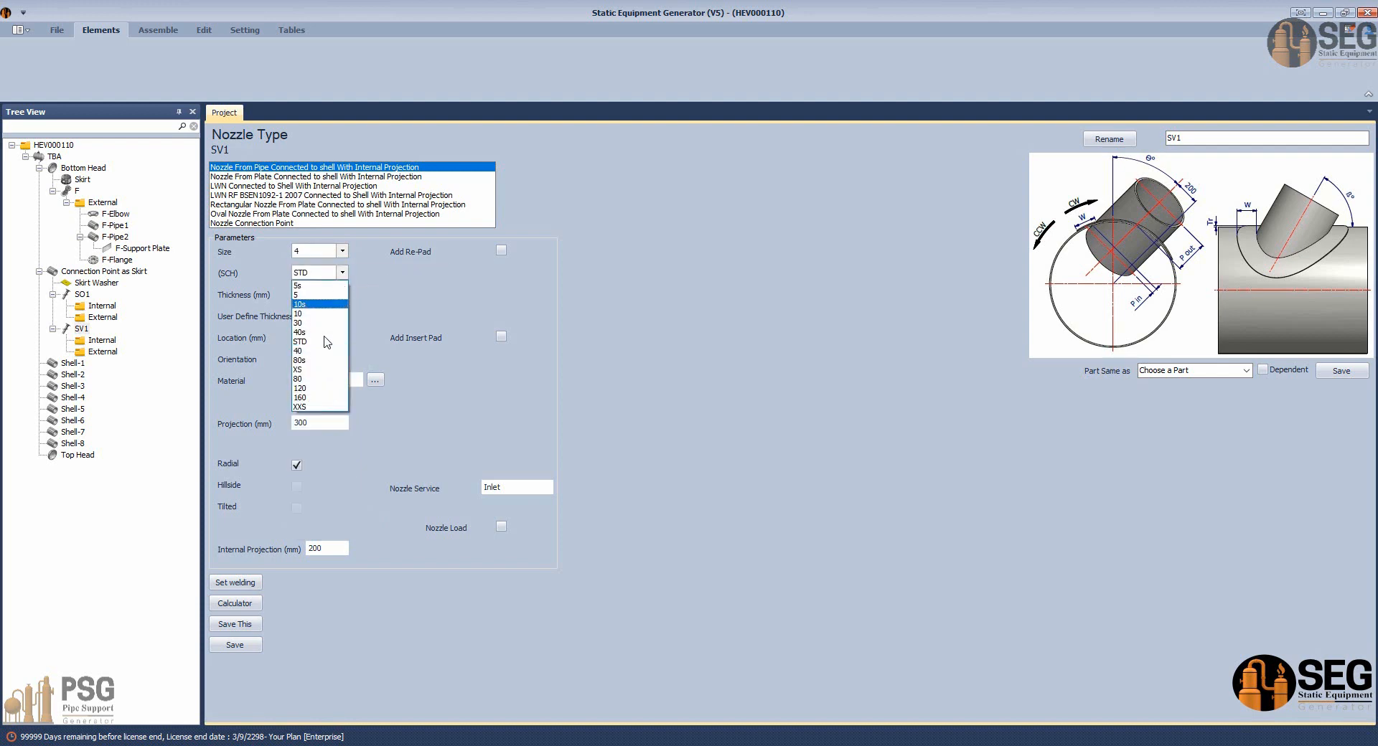
click(323, 334)
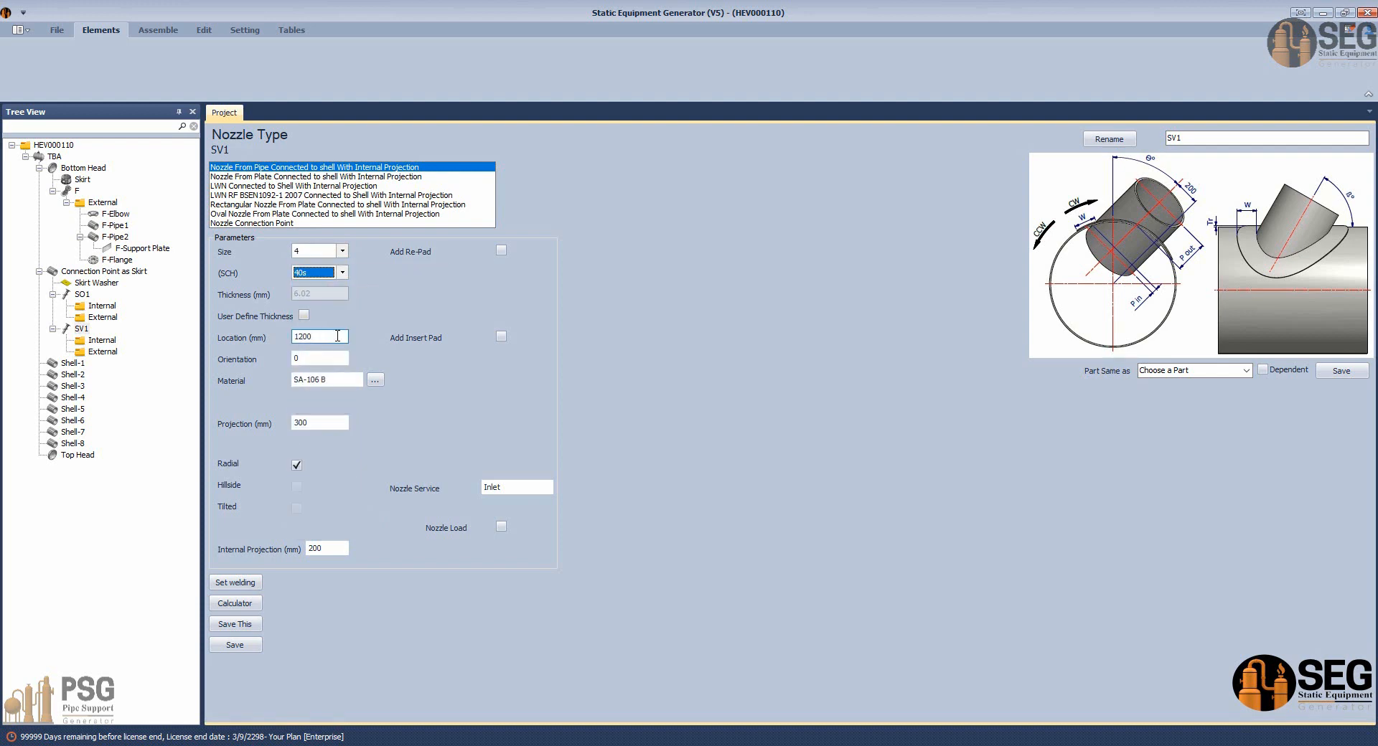
In the AutoCAD GA drawing, check the elevation dimensions around the bottom head and upper skirt for SV1's location.
mouse_move(868, 739)
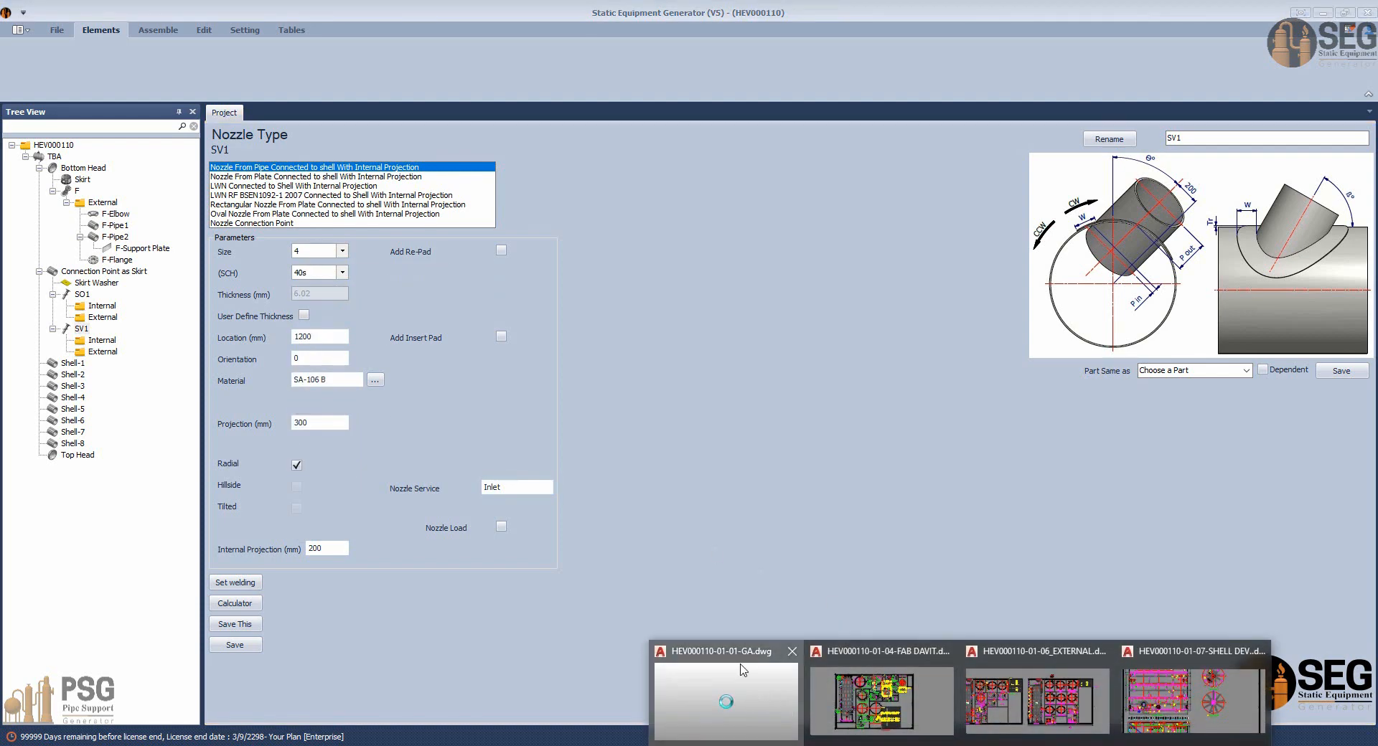
click(875, 700)
middle_drag(1015, 192, 1227, 90)
middle_drag(856, 405, 1138, 616)
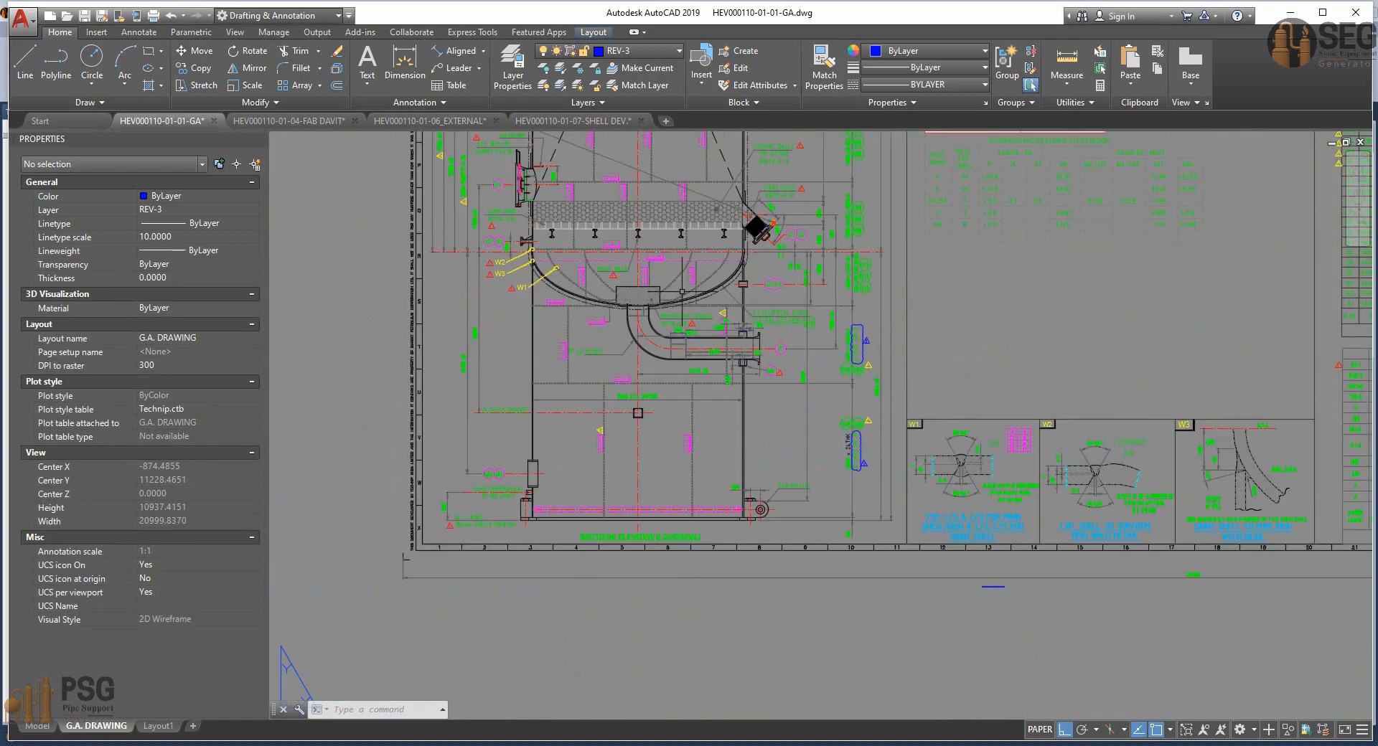
scroll(792, 279, up, 6)
middle_drag(829, 257, 744, 414)
middle_drag(882, 281, 875, 372)
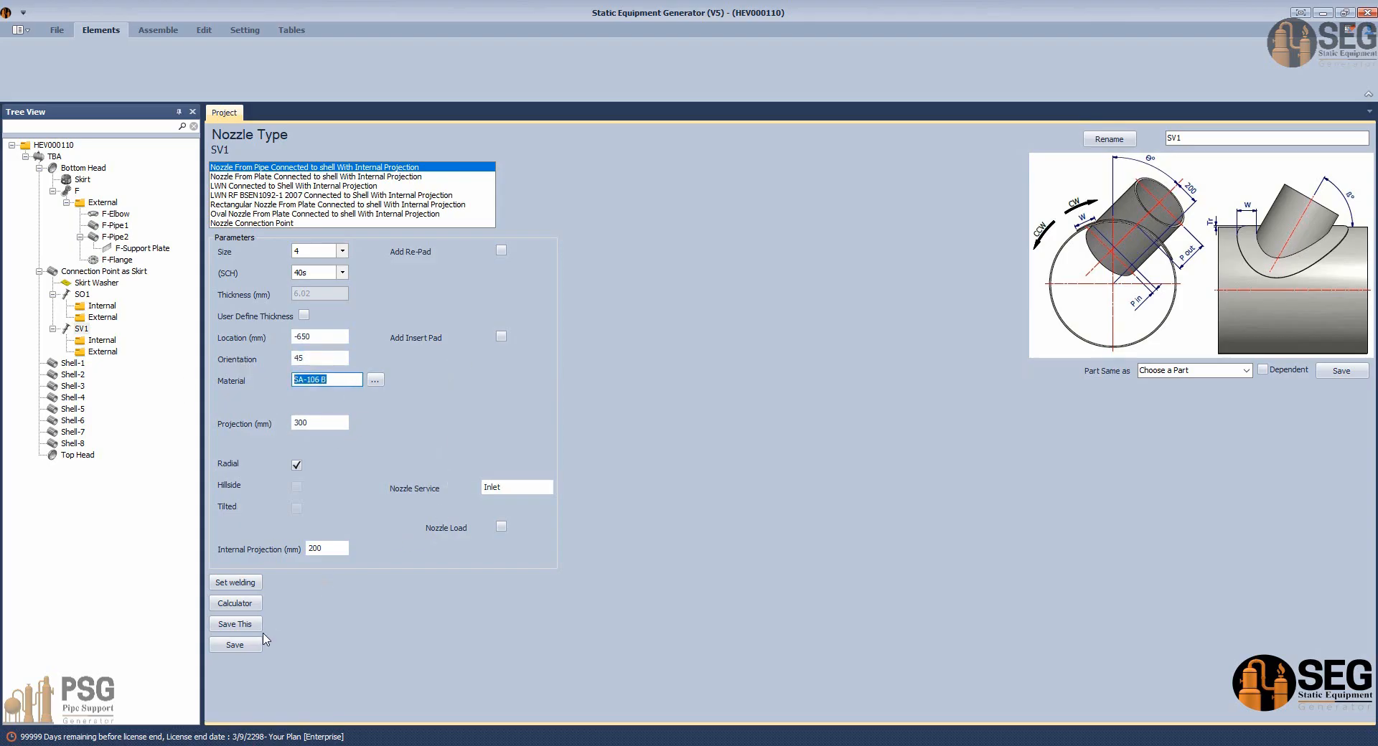
In Static Equipment Generator, give SV1 a location of -650 mm, orientation 45 and internal projection 50 mm, and save it.
click(257, 644)
click(316, 548)
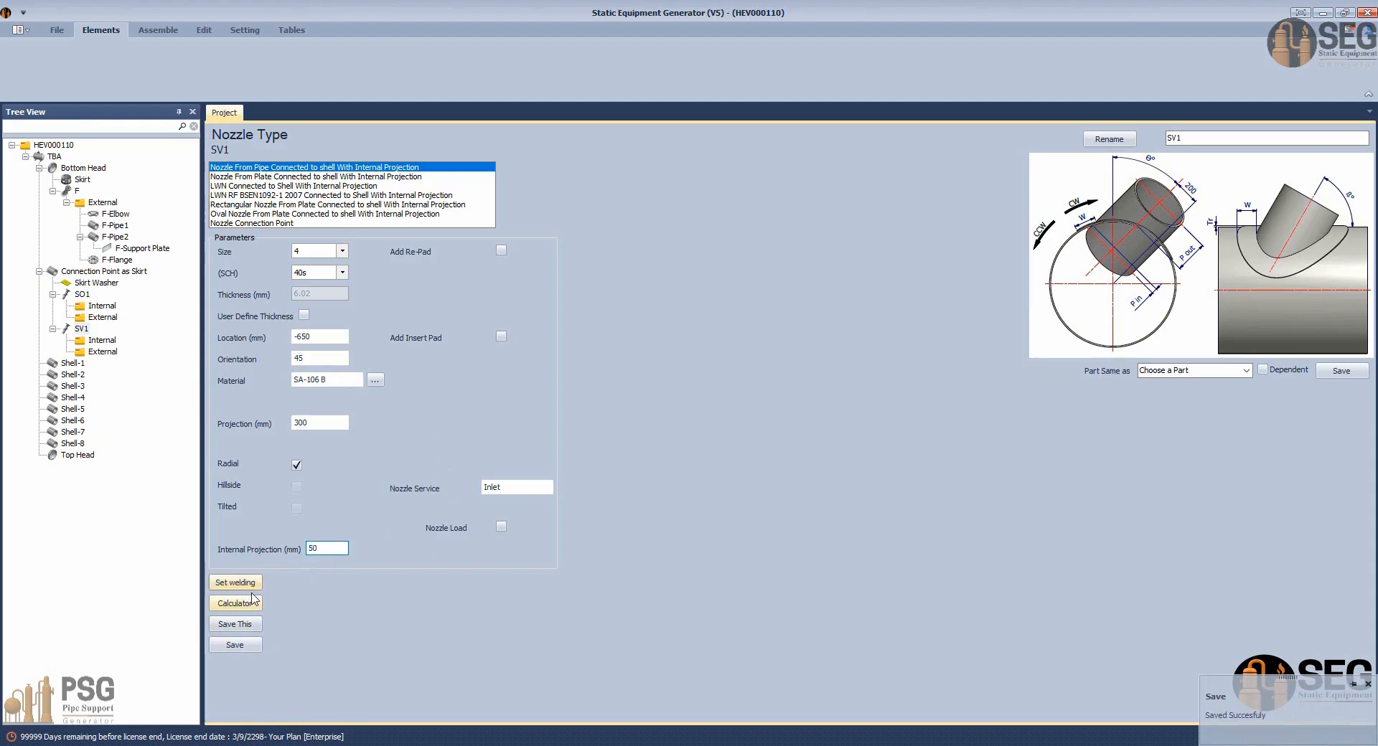
click(240, 645)
Calculate SV1's projection in the Nozzle Calculator using 2022 mm from the V.C.L and save the result to the nozzle.
click(251, 607)
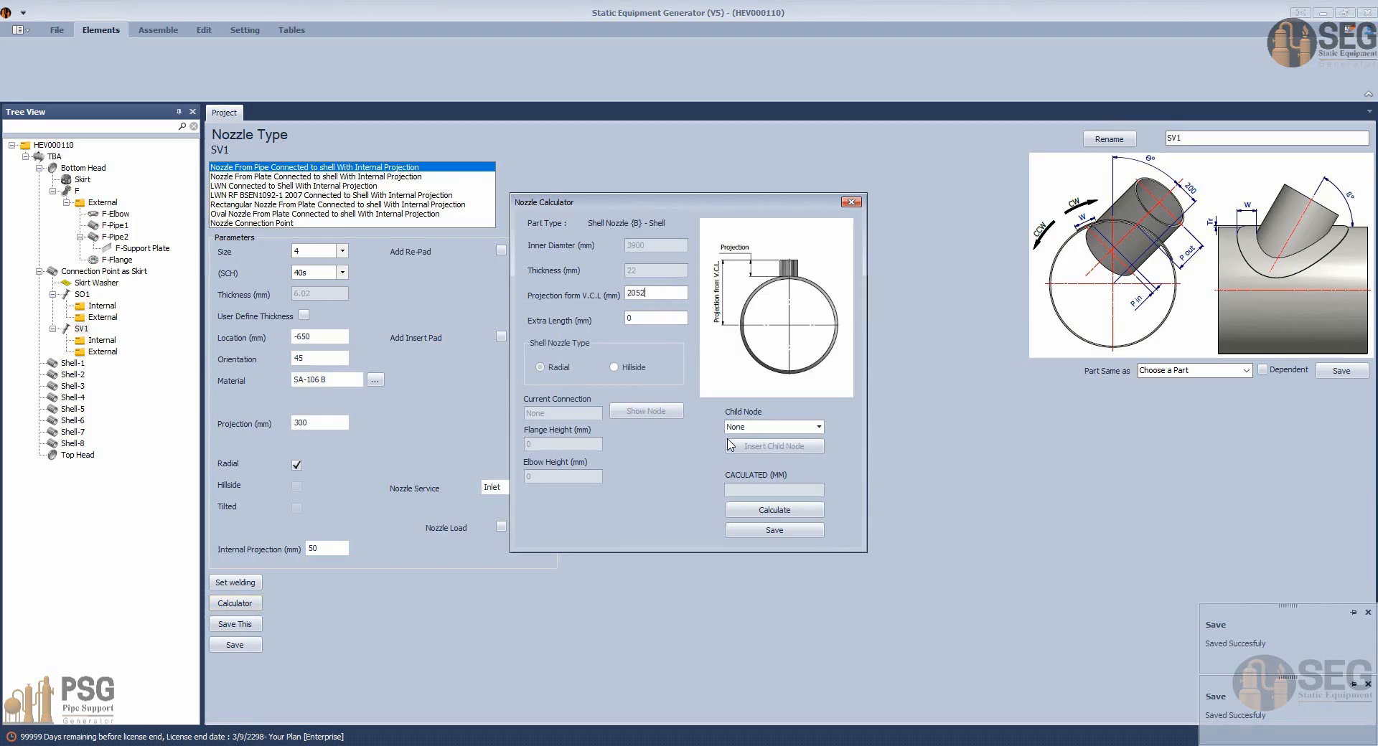
click(748, 511)
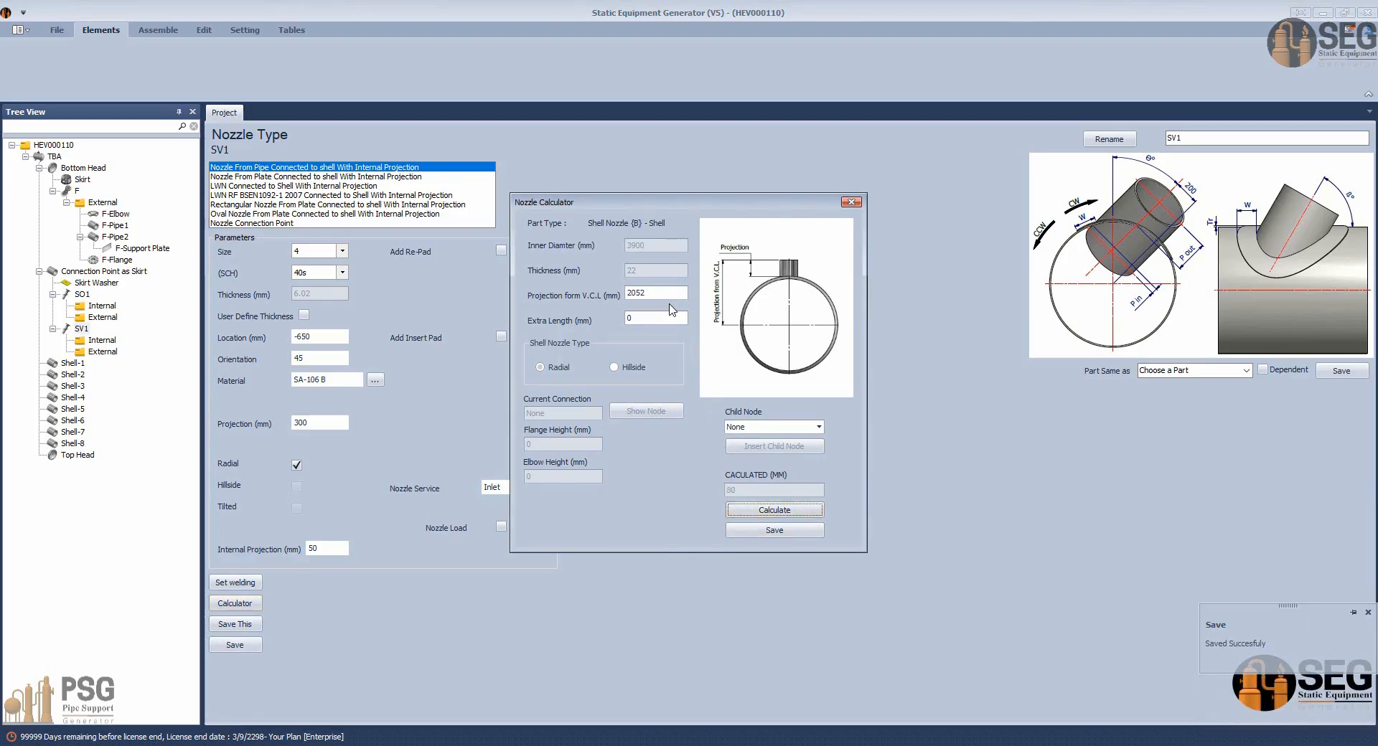
click(643, 293)
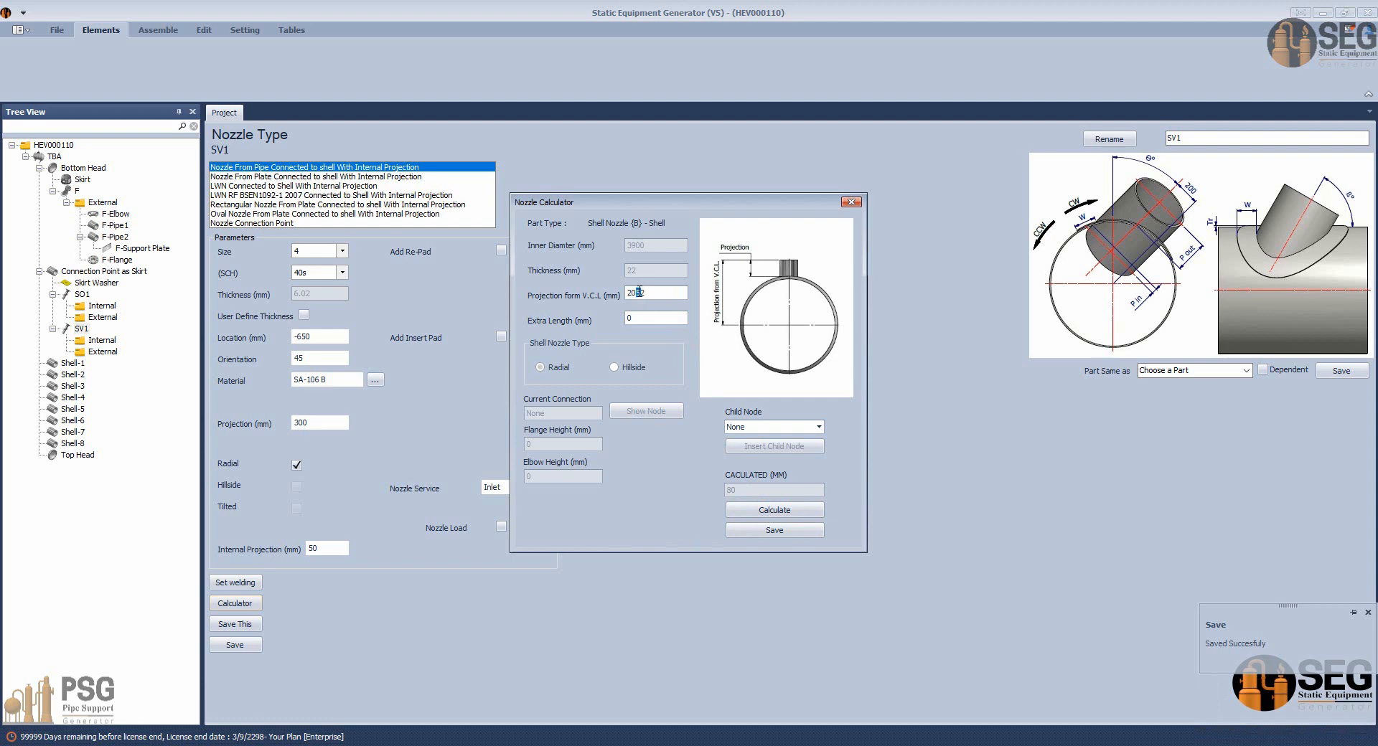
click(750, 510)
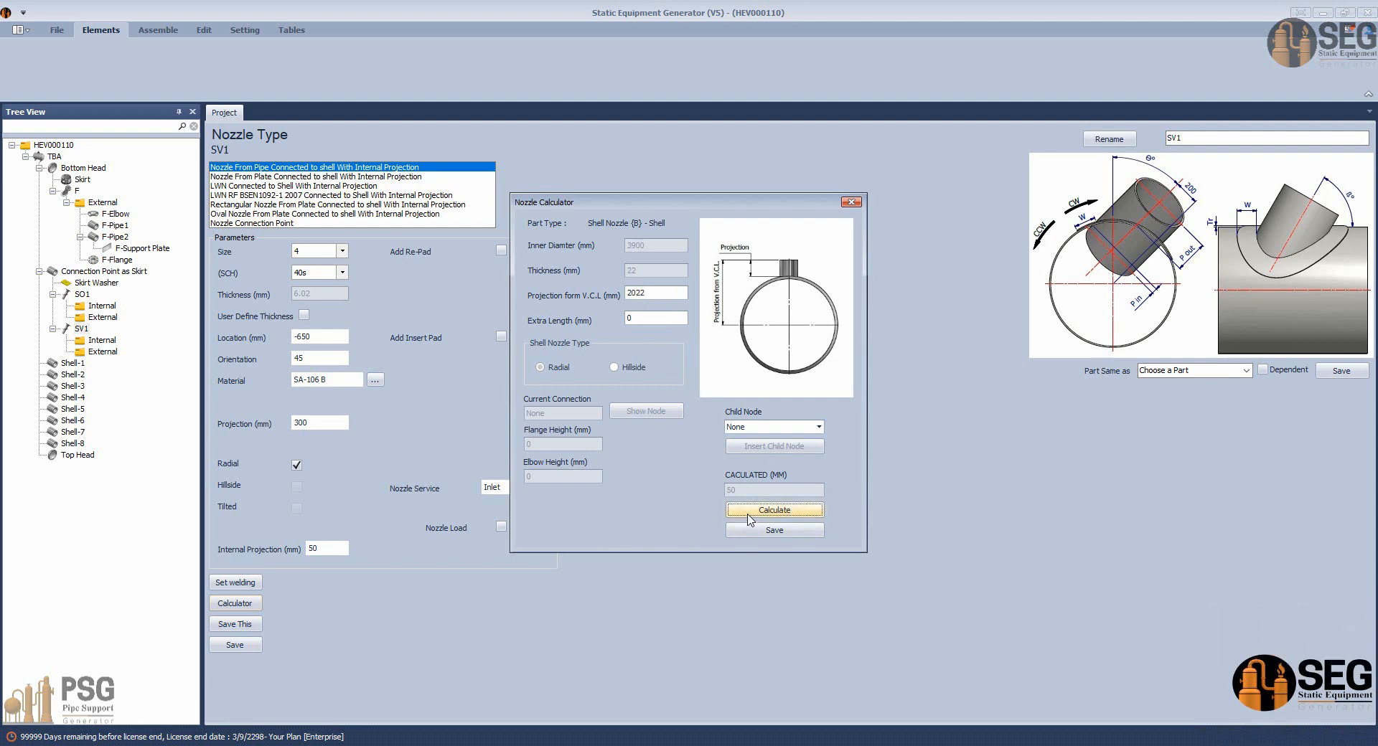
click(747, 529)
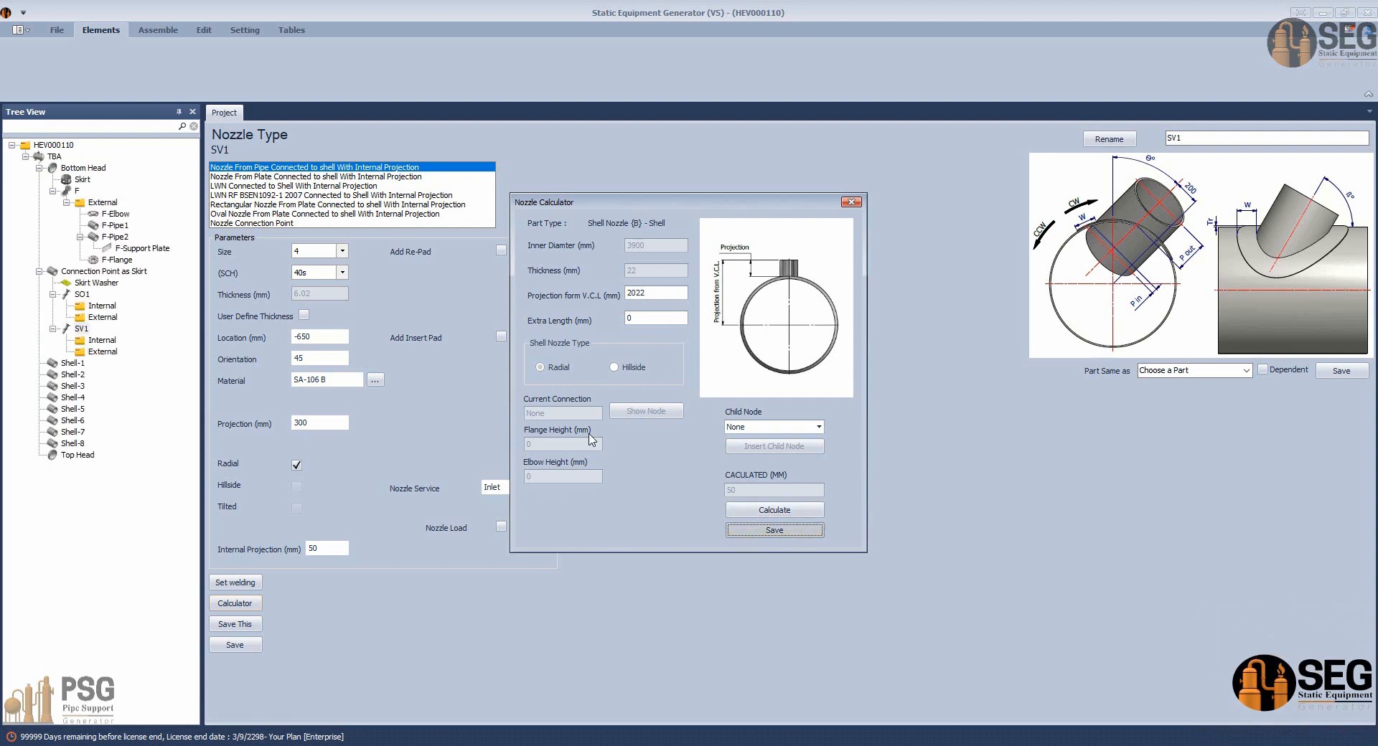
click(236, 603)
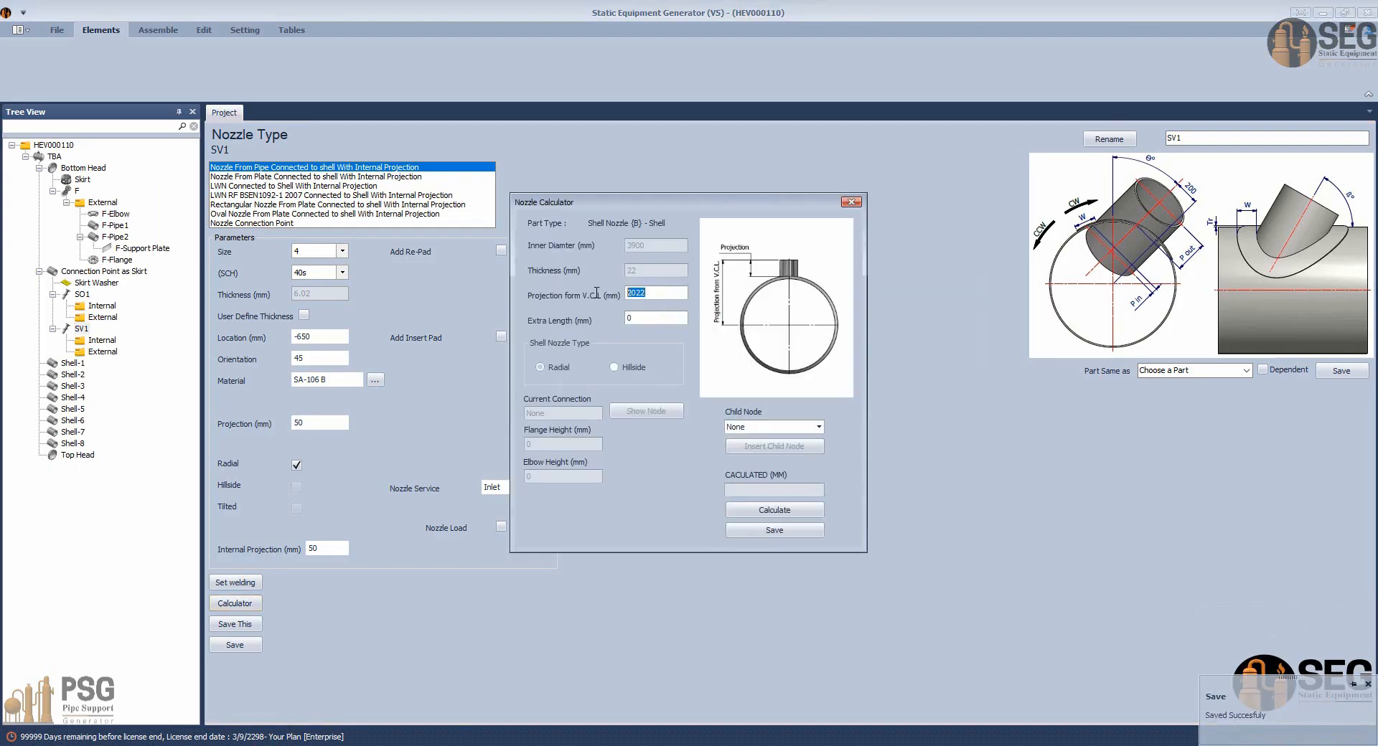
click(791, 537)
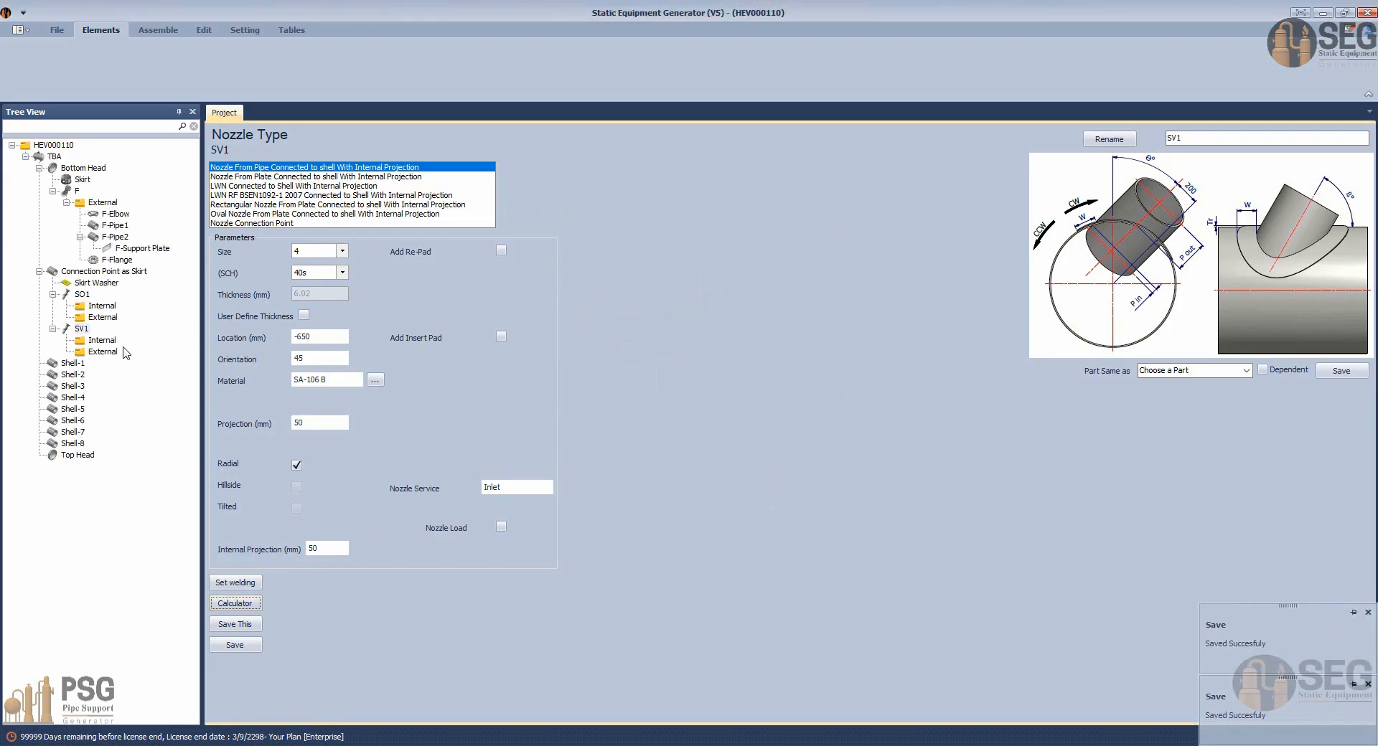
Copy nozzle SV1 and paste it under Connection Point as Skirt.
right_click(86, 333)
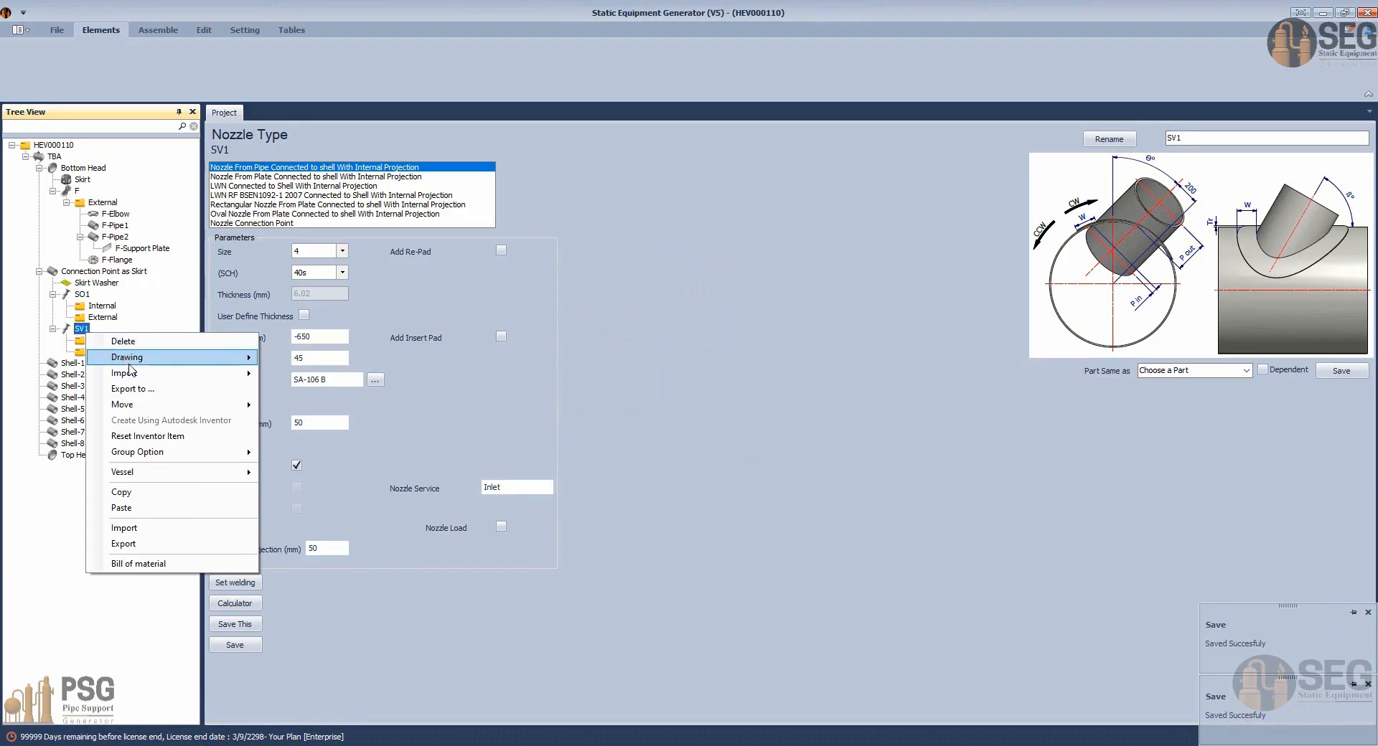
click(142, 495)
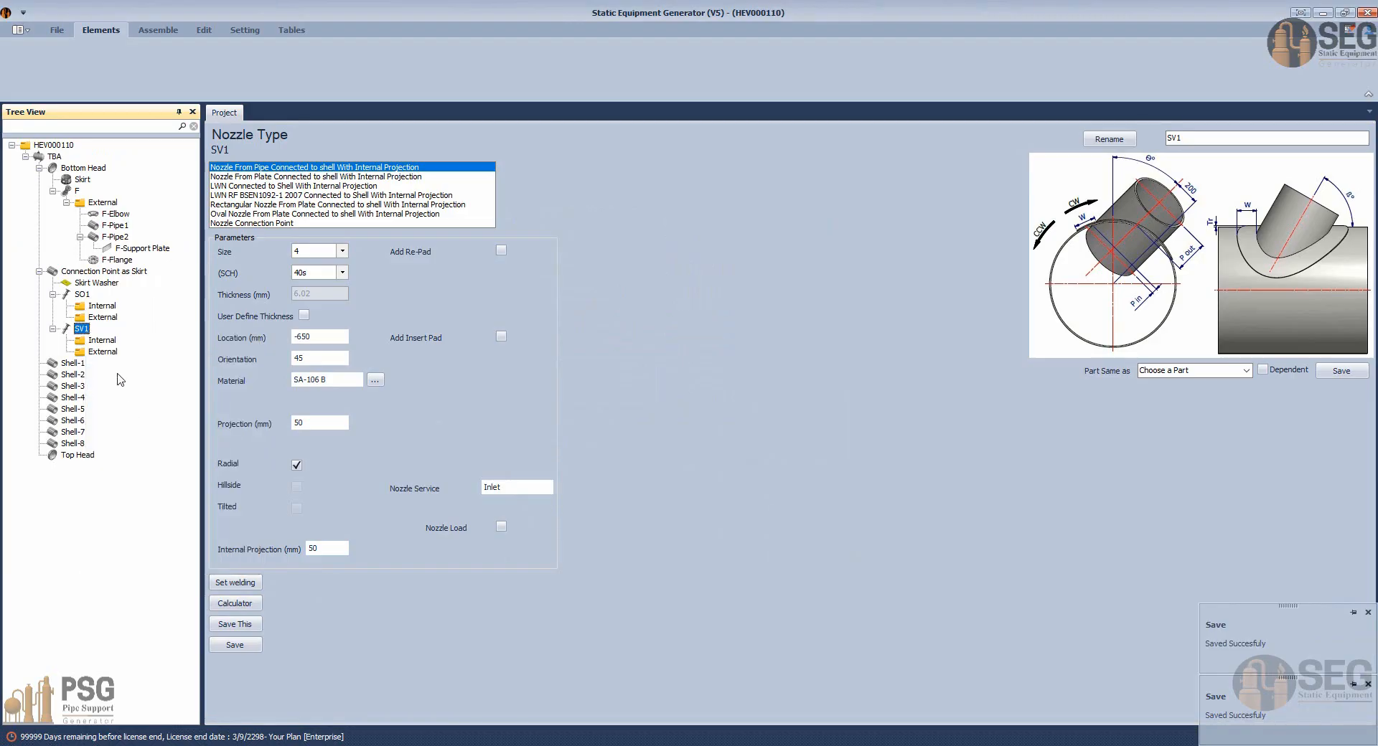
click(109, 273)
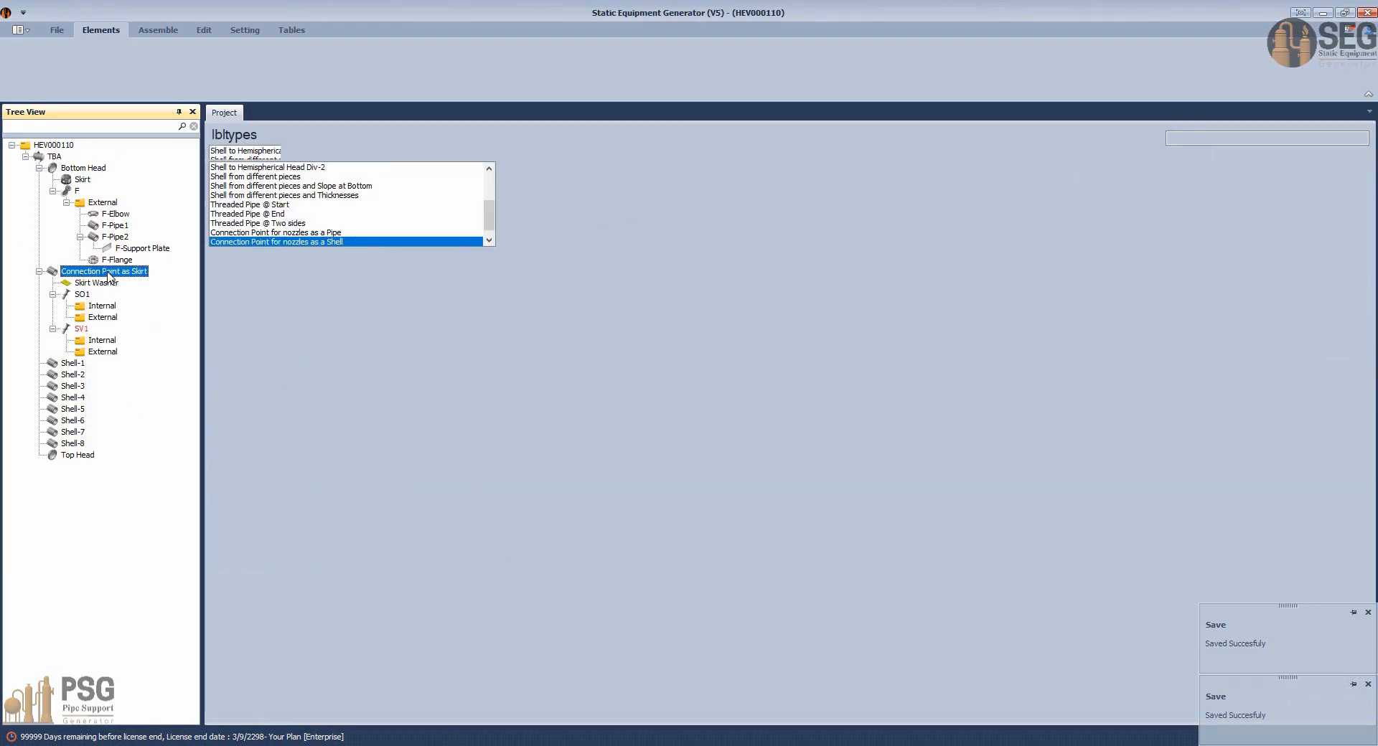
right_click(108, 272)
click(141, 444)
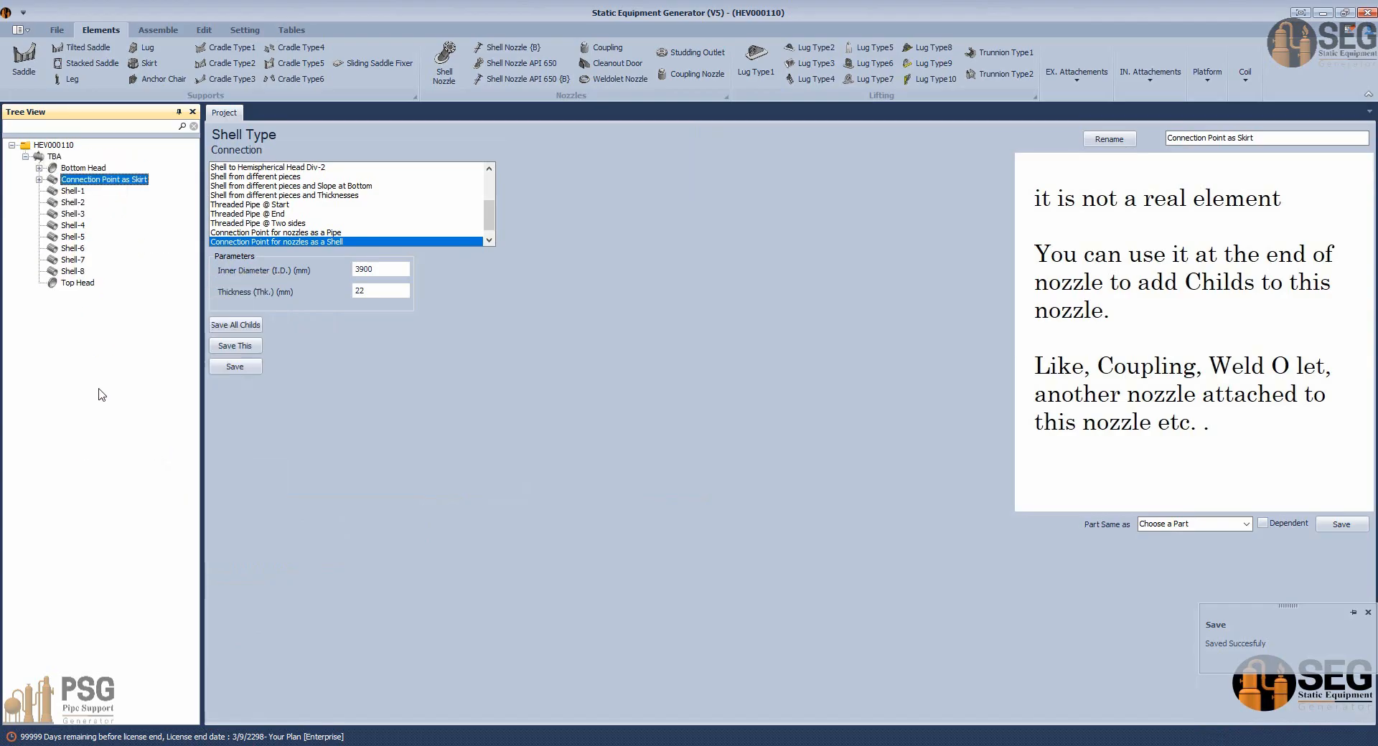
Rename the pasted nozzle under Connection Point as Skirt to SV2.
click(39, 179)
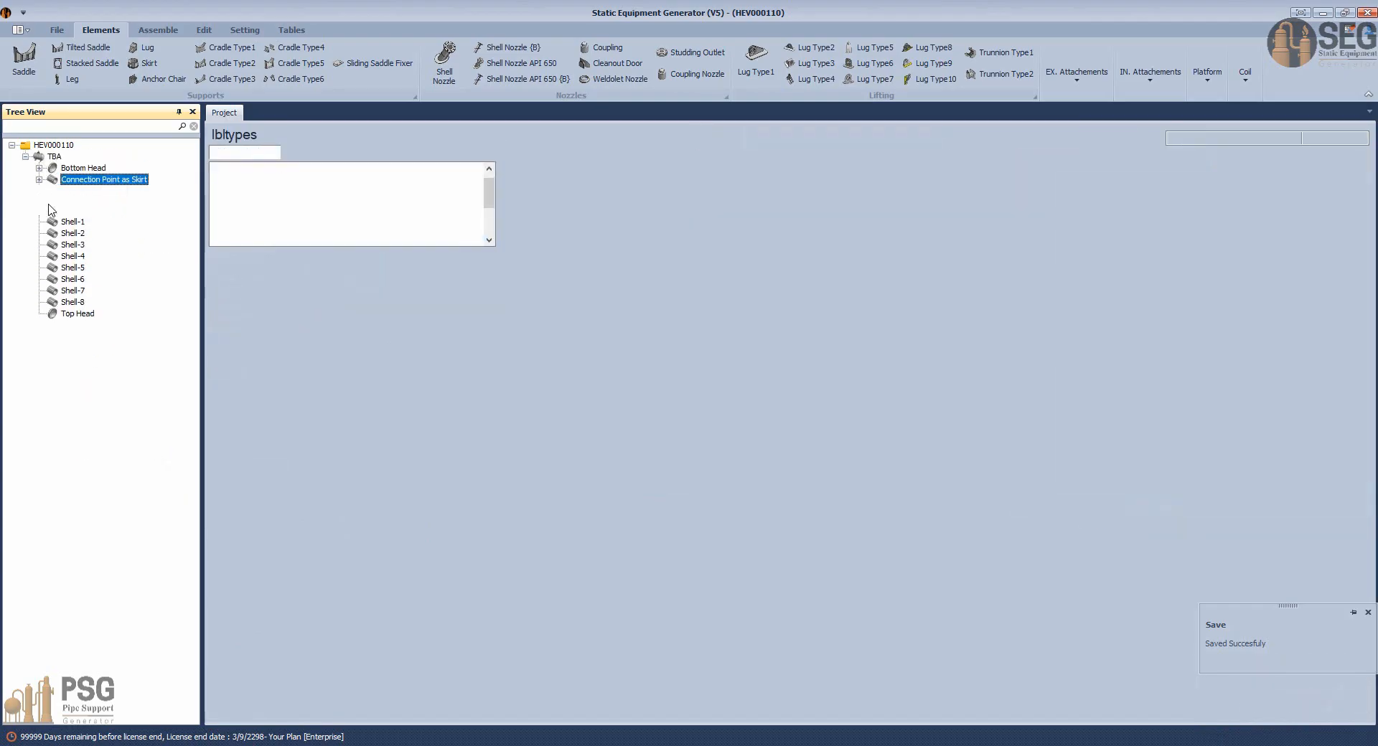
click(73, 225)
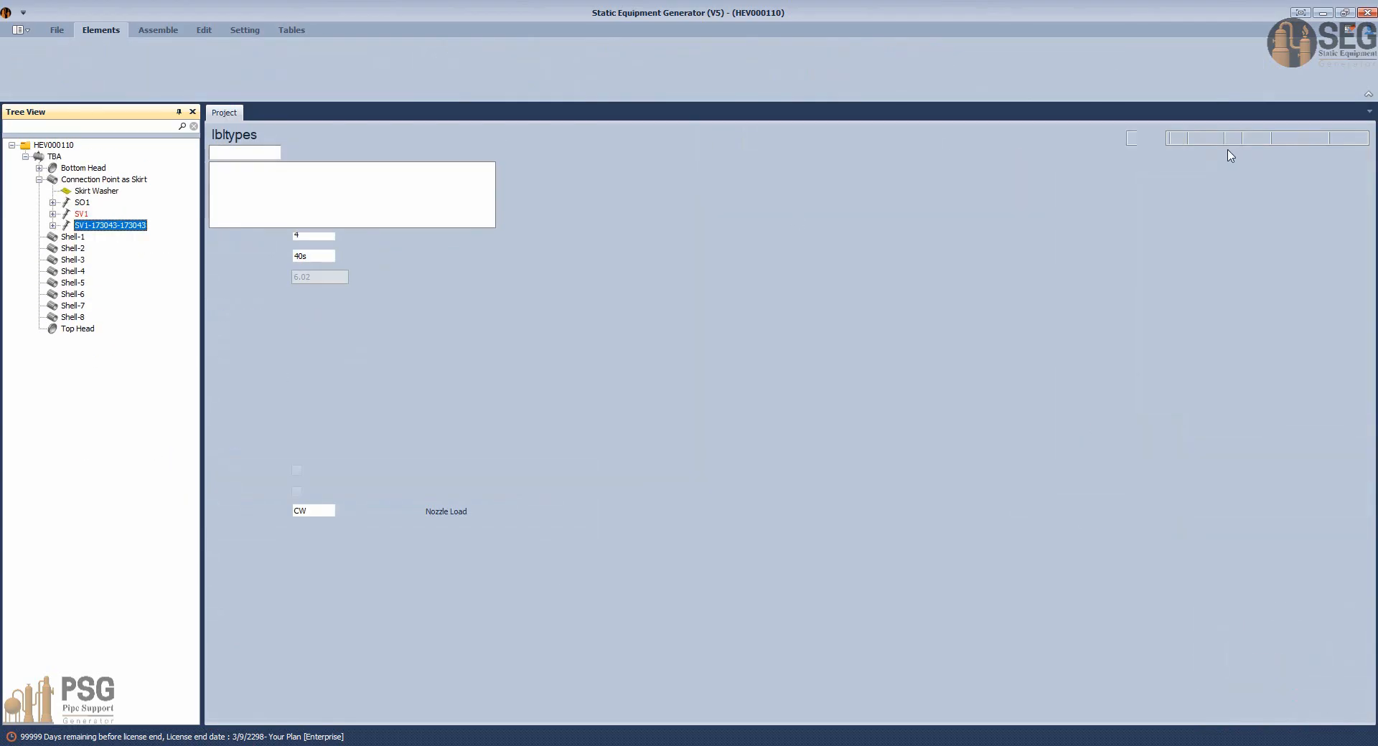
drag(1177, 137, 1315, 132)
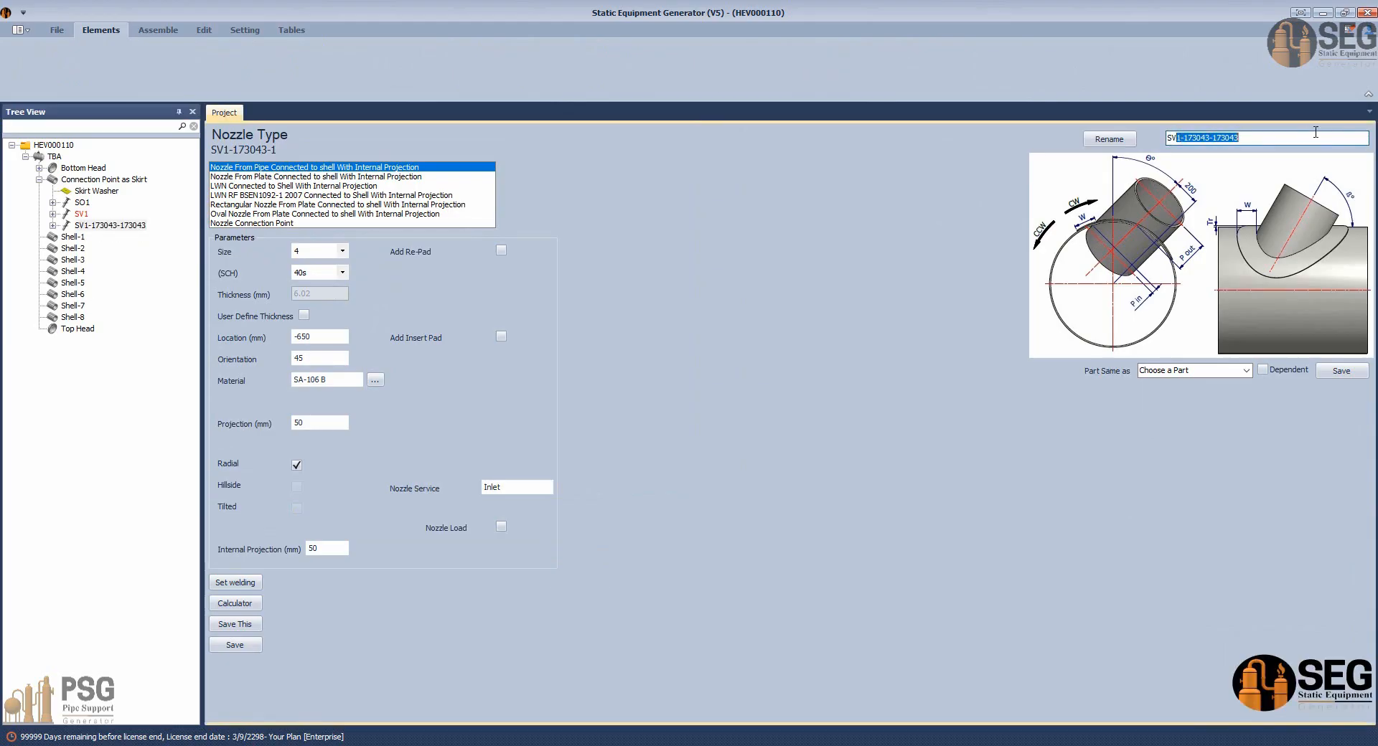
text(2)
click(1109, 139)
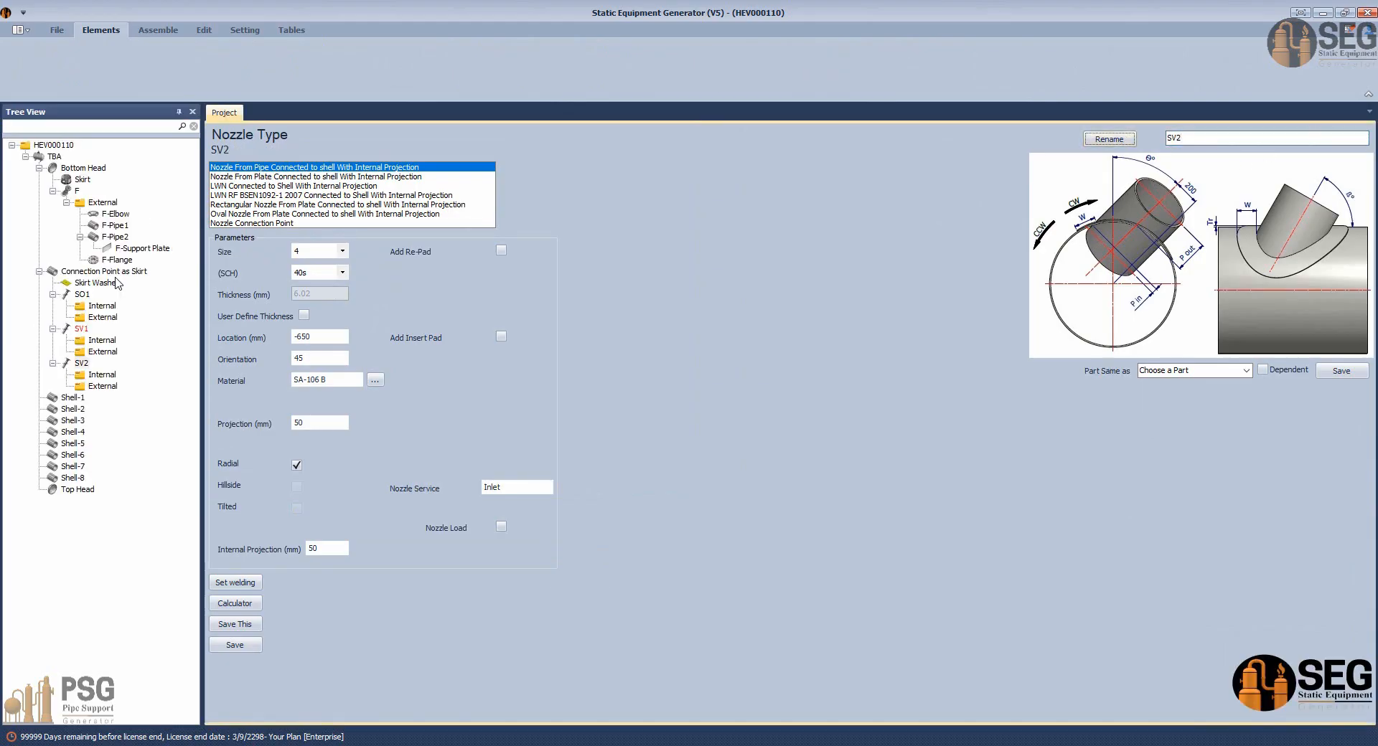
Paste a second copy of SV1 under Connection Point as Skirt and rename it SV3.
click(103, 275)
right_click(103, 277)
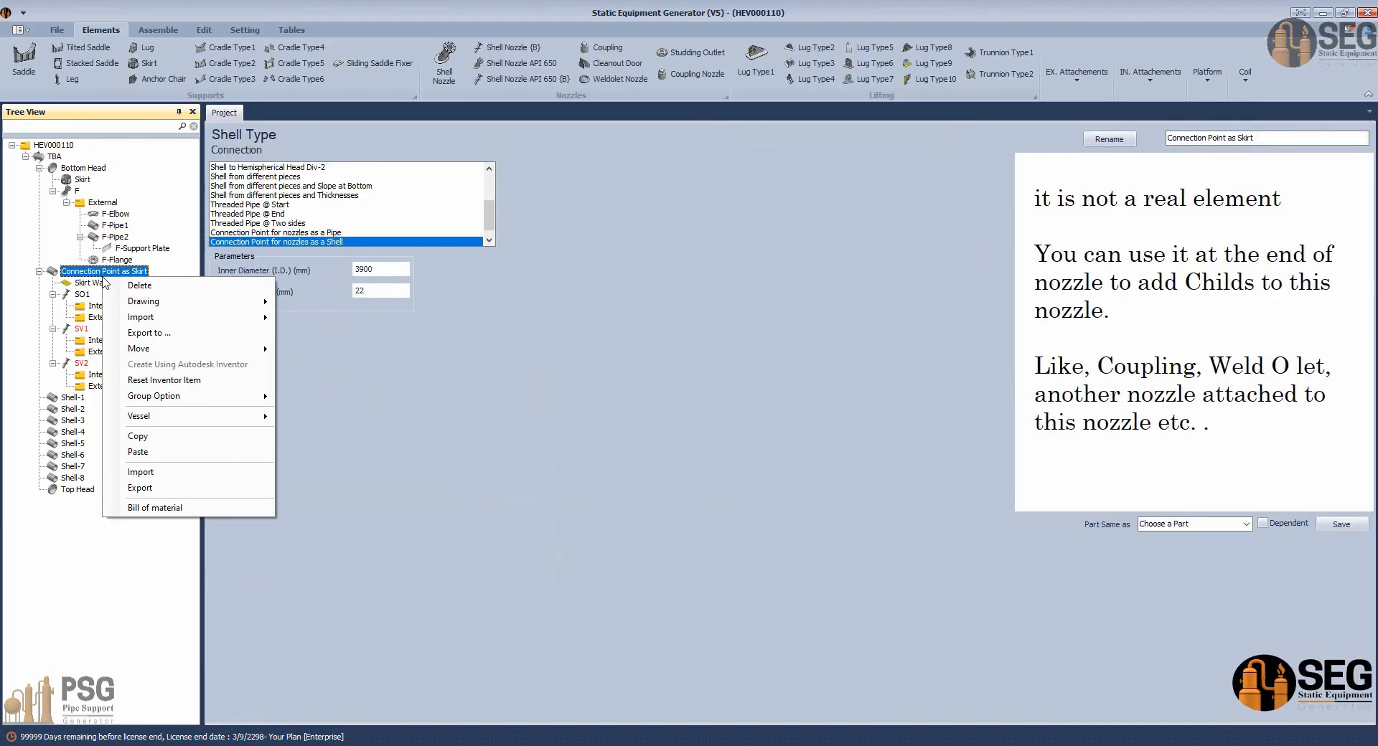
click(147, 454)
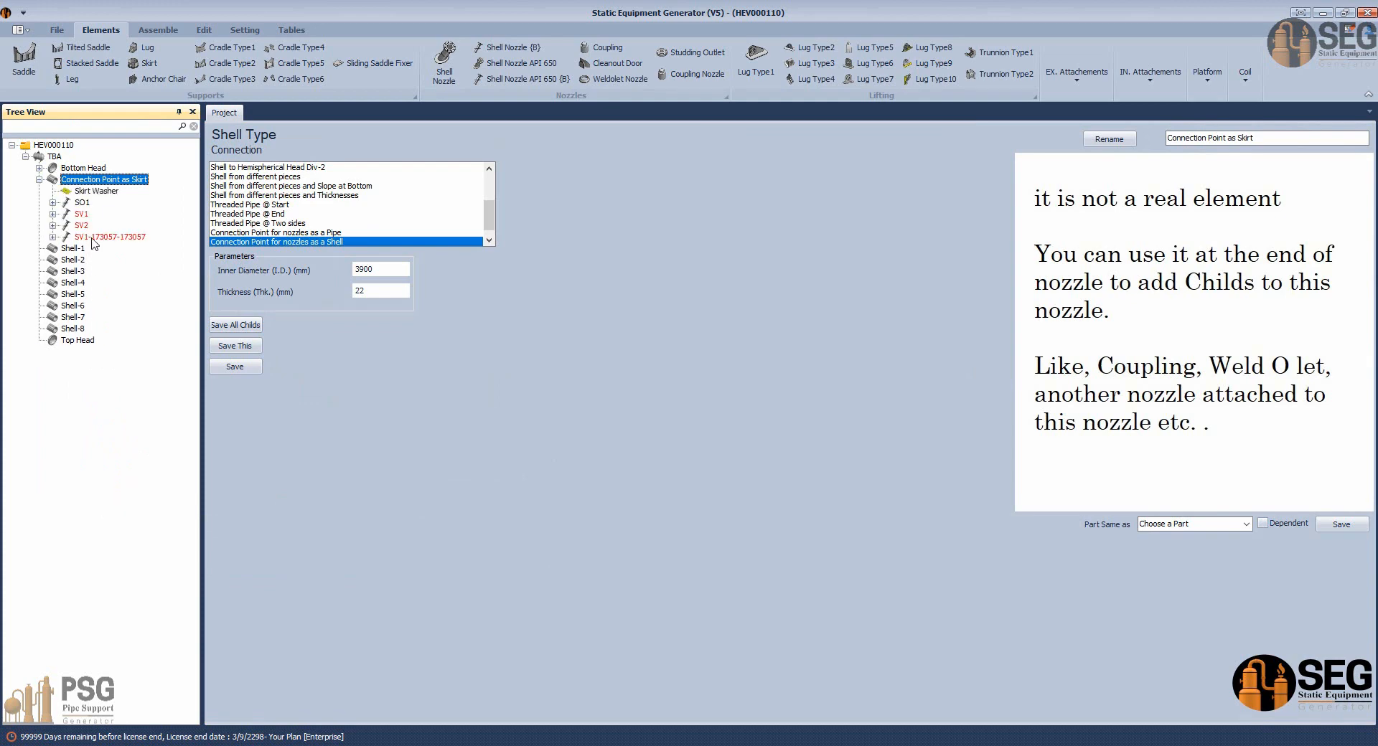
click(92, 238)
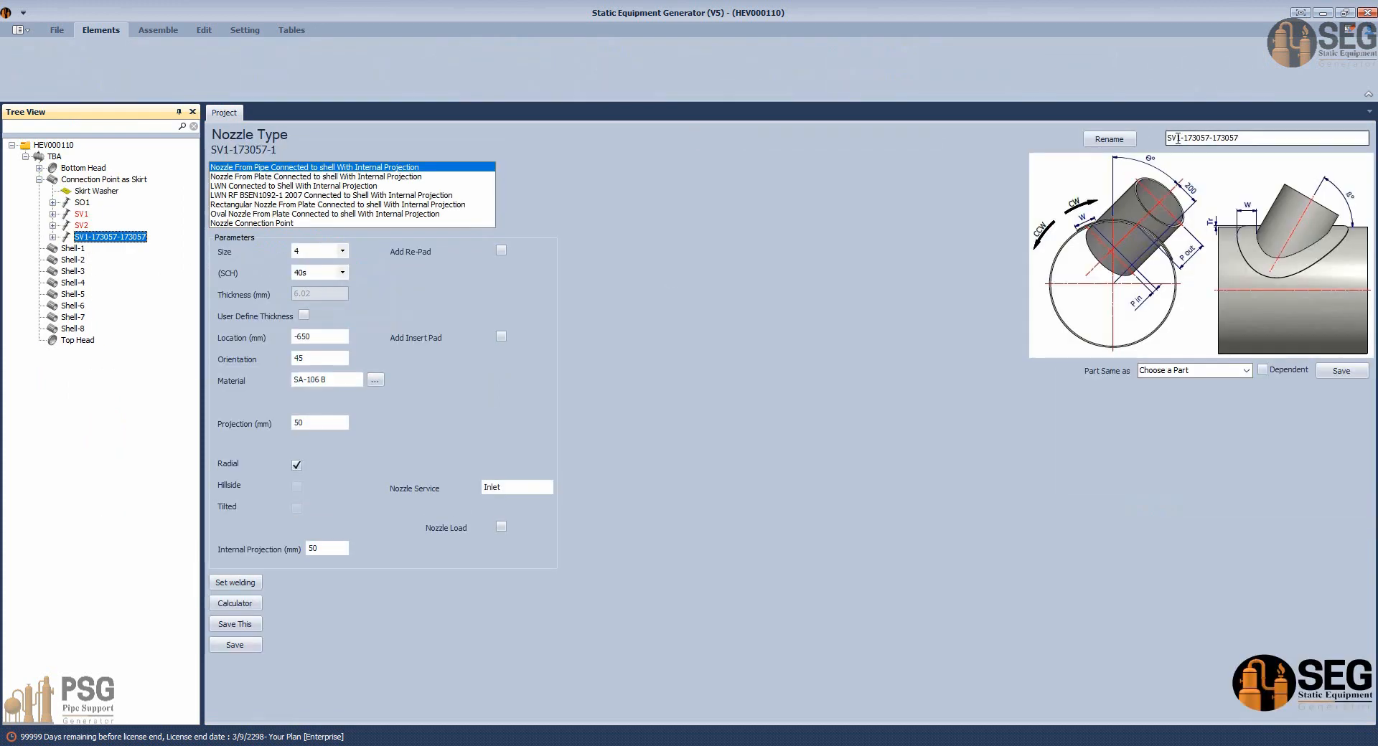
drag(1177, 137, 1284, 132)
text(3)
click(1109, 139)
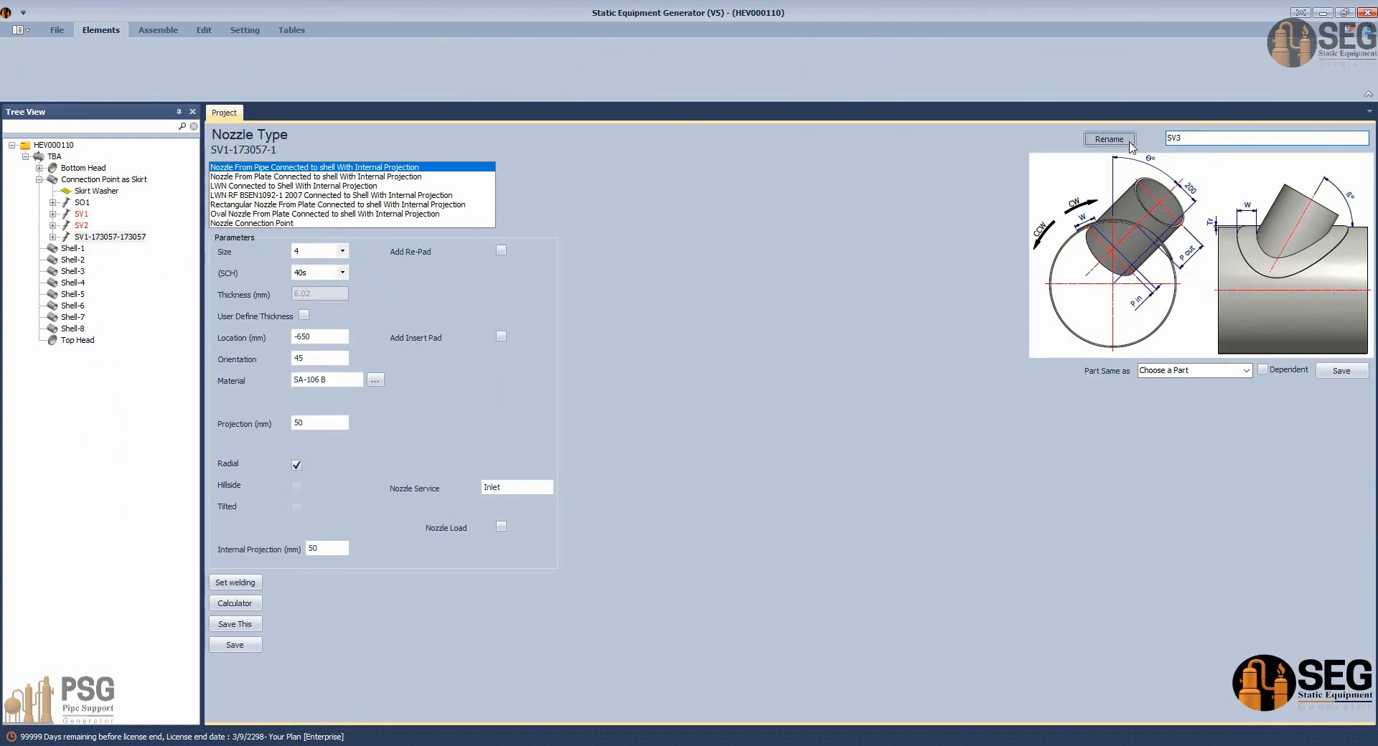
Paste a third copy of SV1 under Connection Point as Skirt and rename it SV4.
click(129, 274)
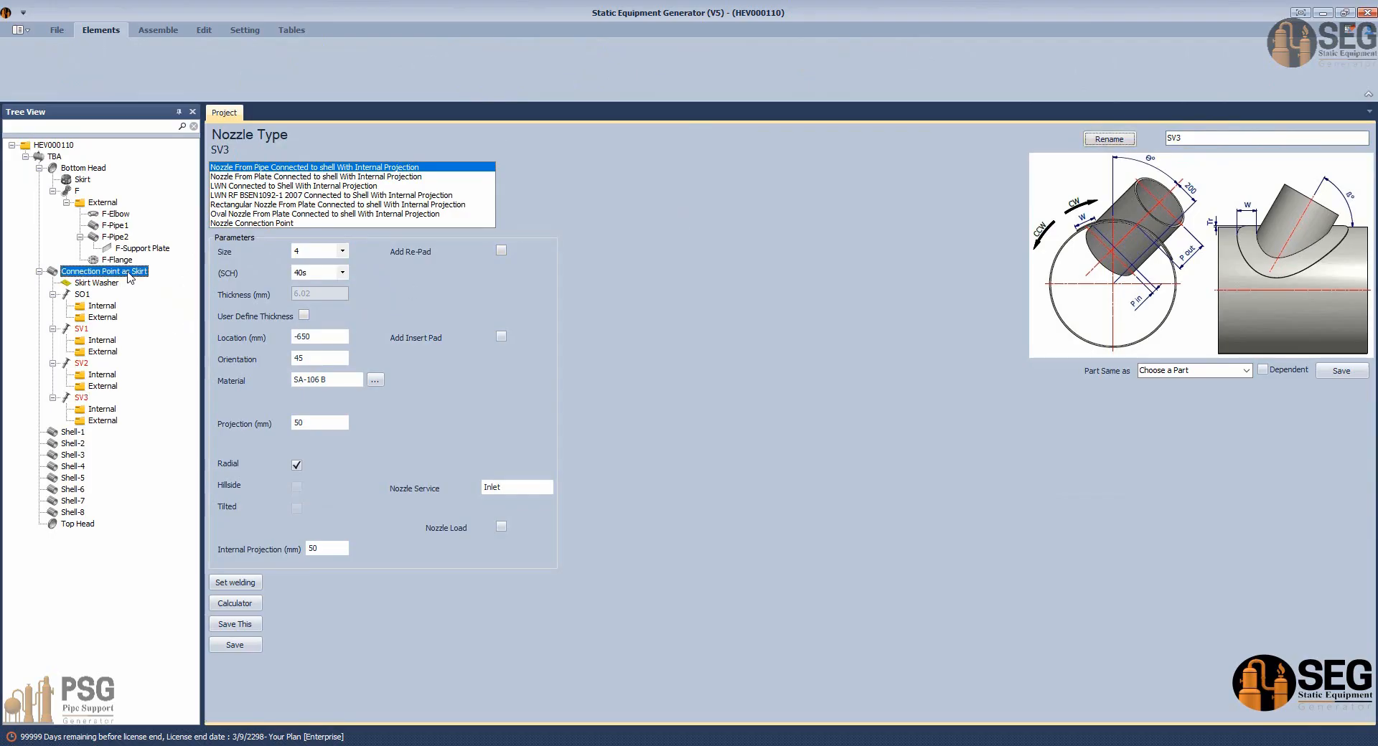
right_click(130, 276)
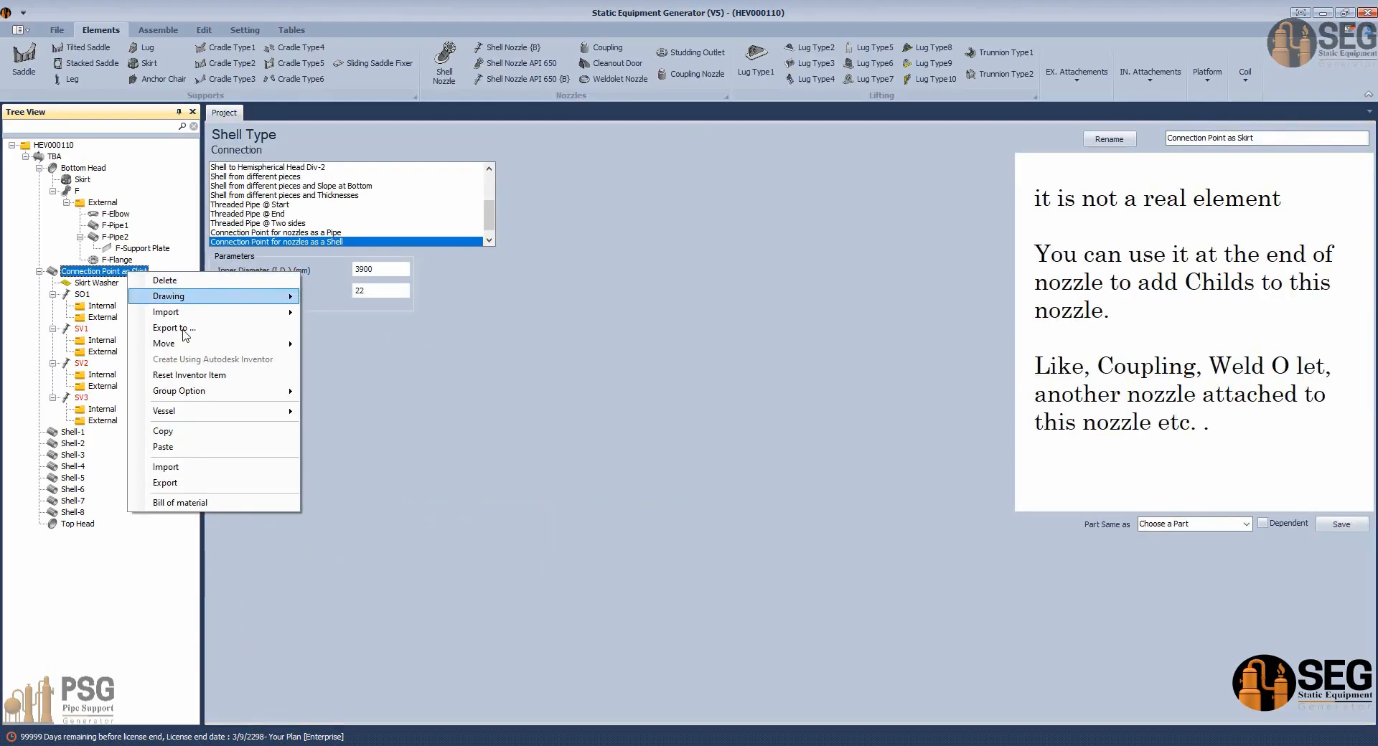
click(188, 446)
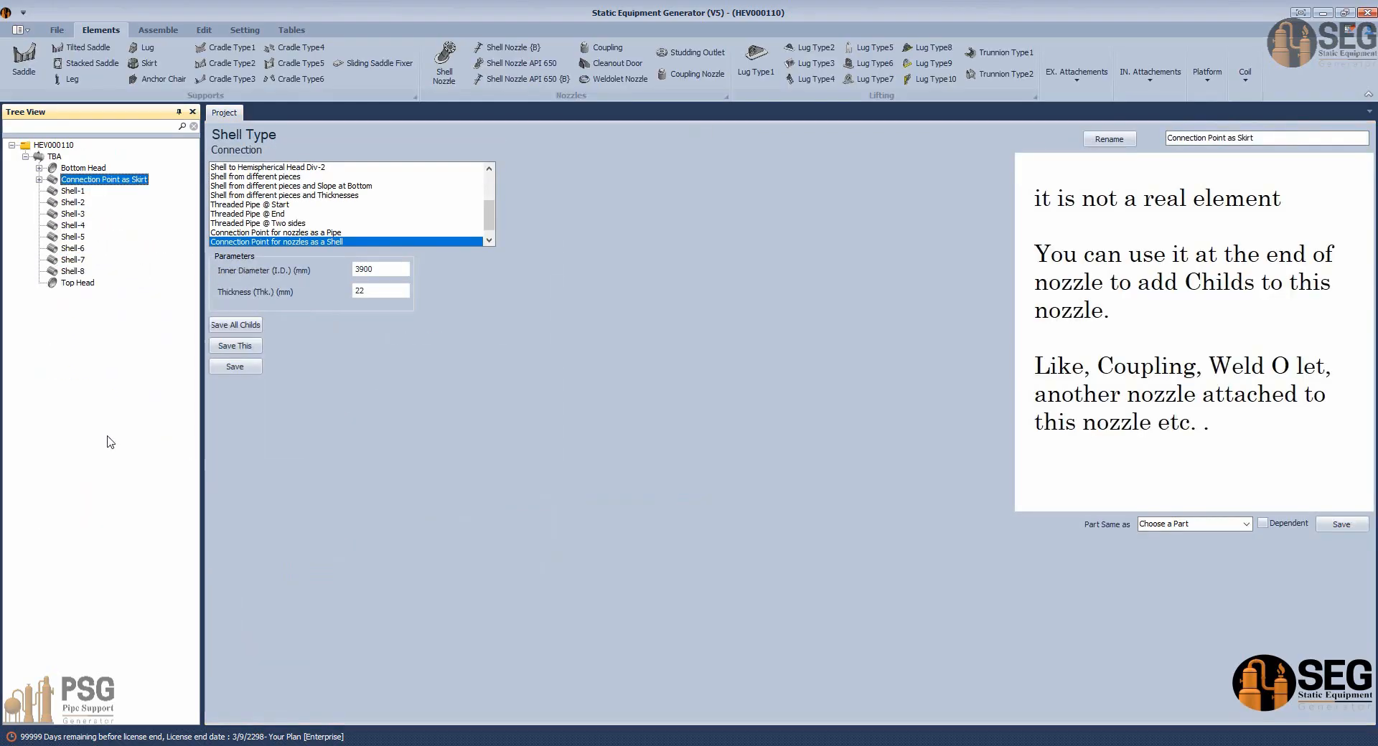
click(40, 180)
click(108, 249)
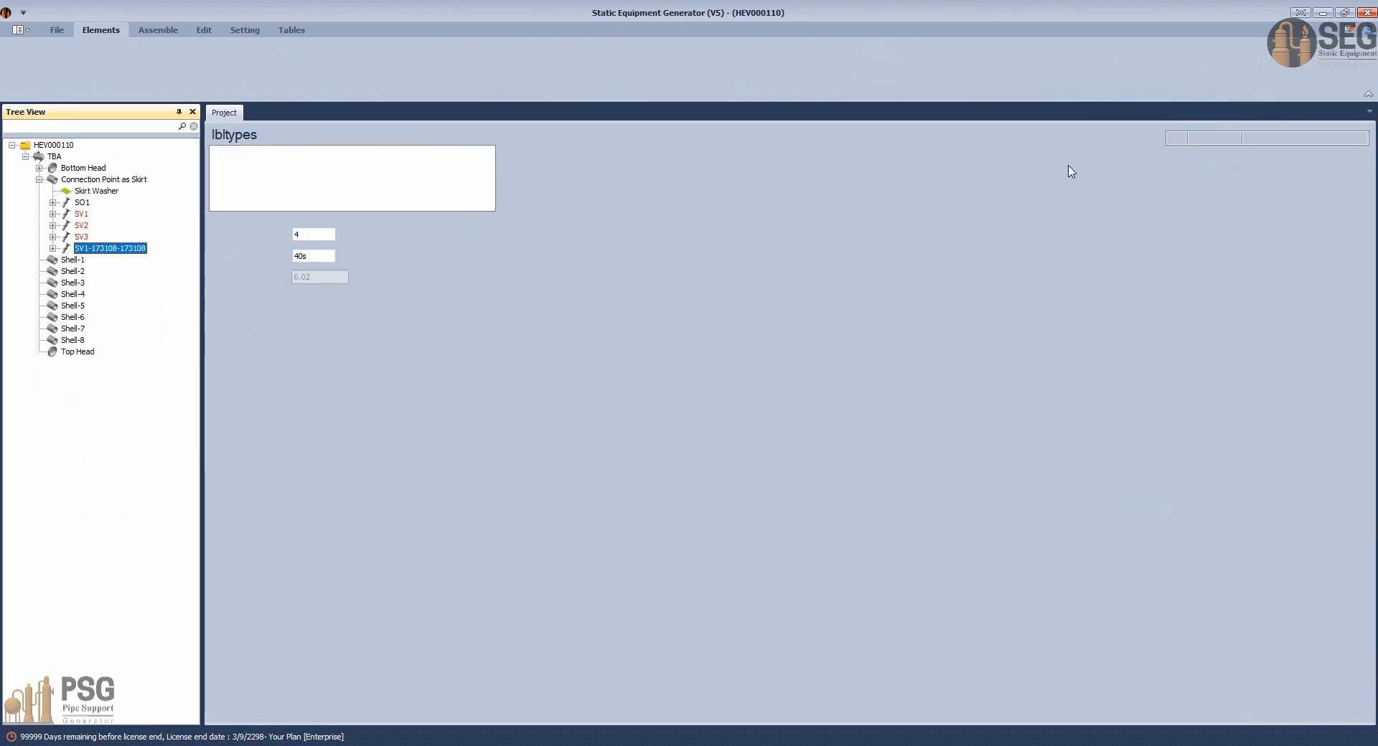
drag(1176, 138, 1343, 138)
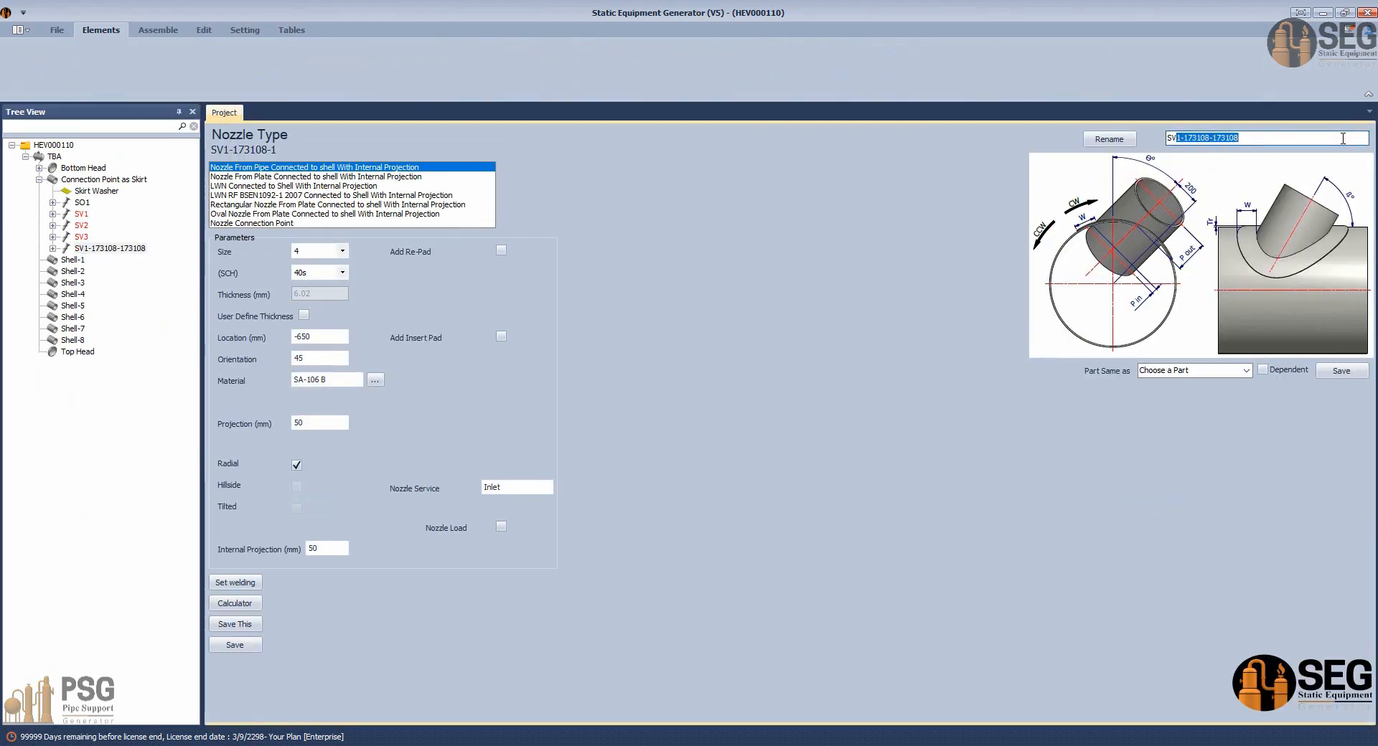
text(4)
click(1109, 138)
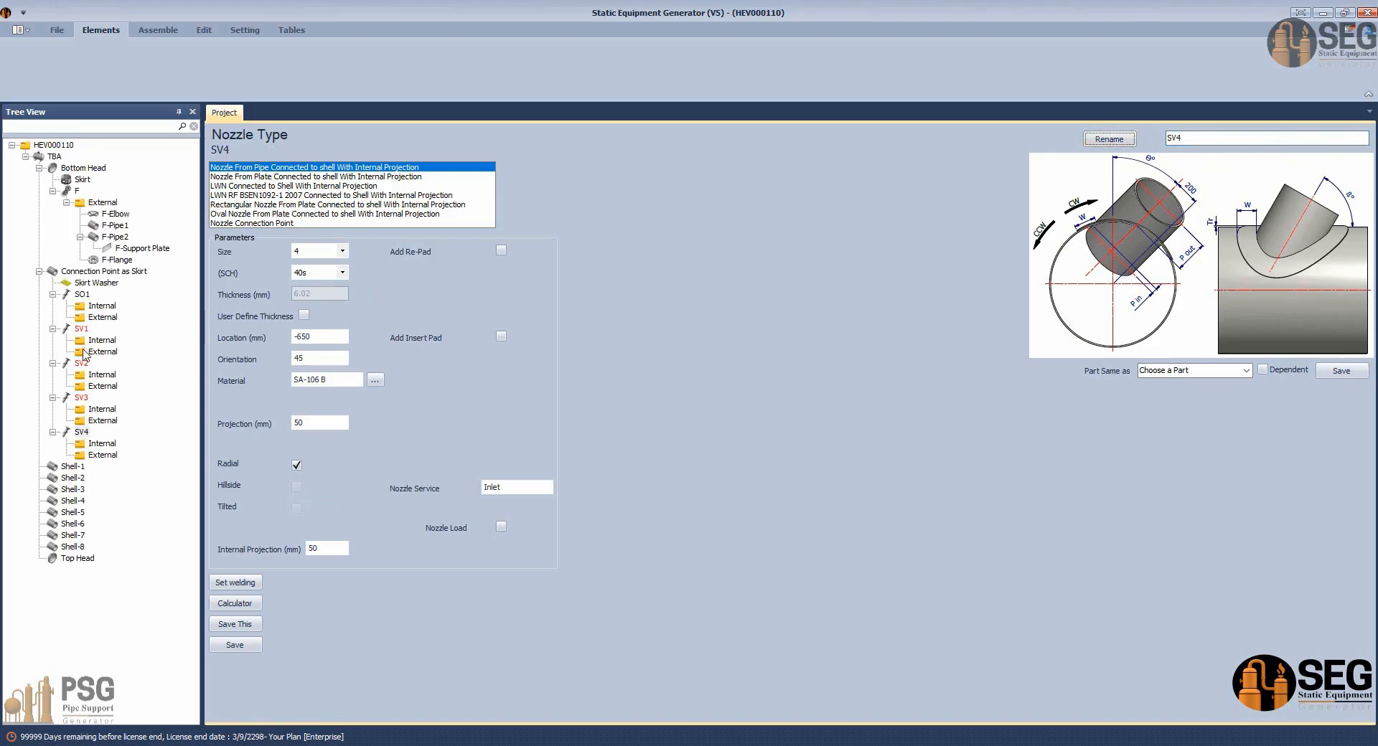
Set nozzle SV2's orientation to 135 and save the nozzle.
click(82, 363)
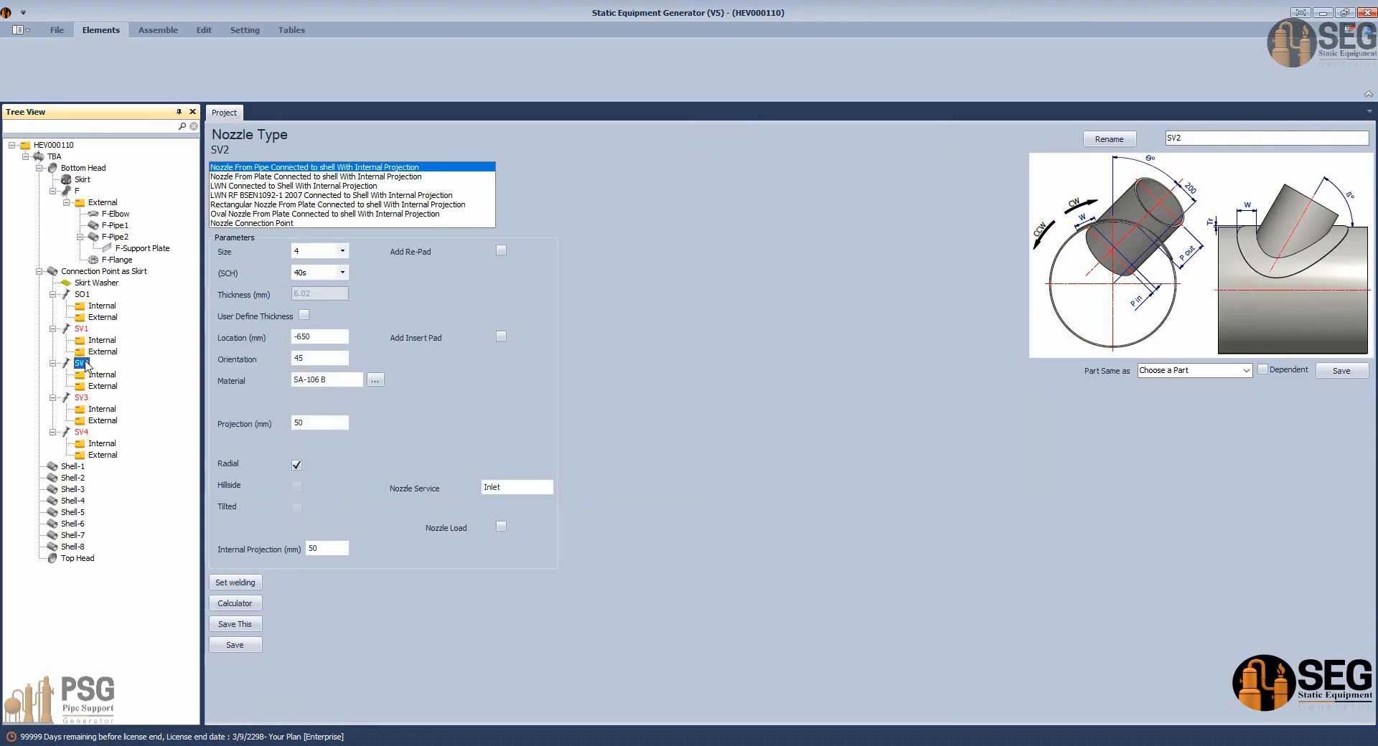
double_click(315, 357)
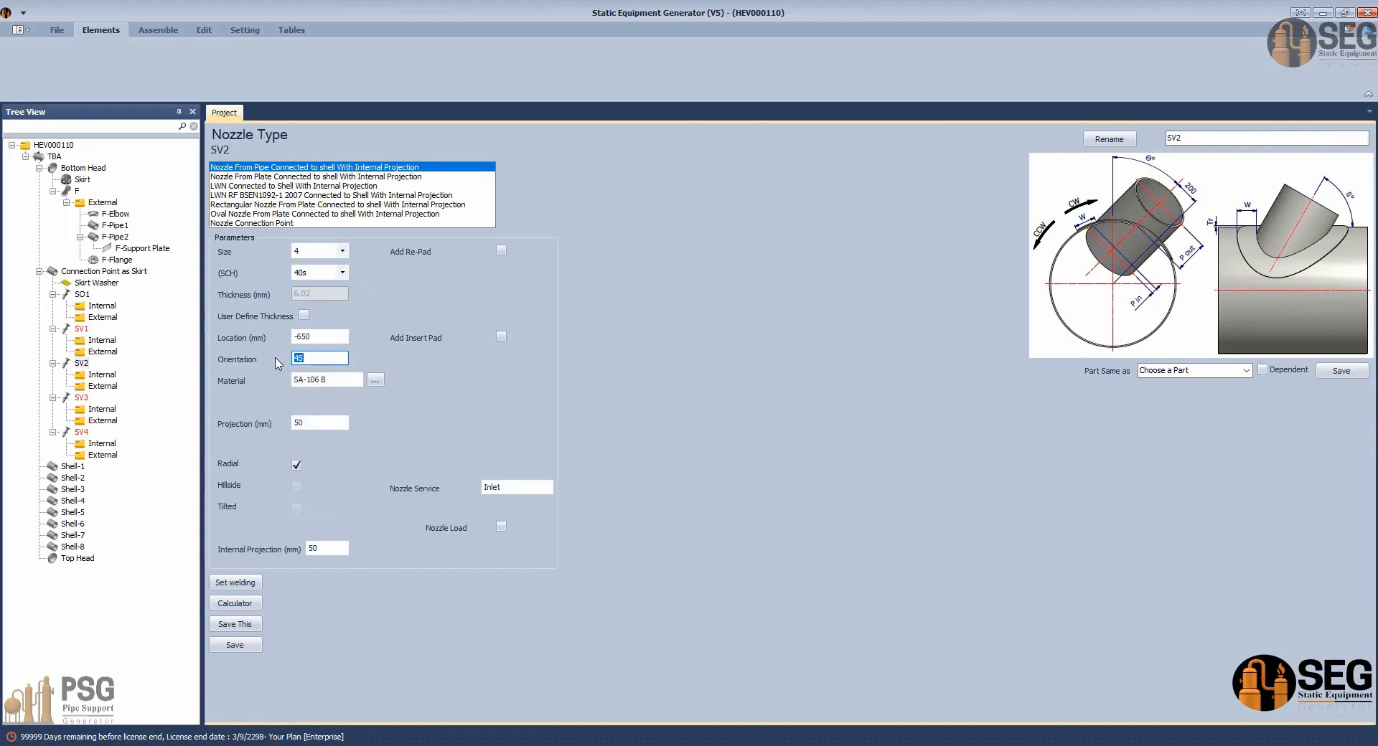
text(135)
click(256, 643)
Set nozzle SV3's orientation to 225 and save the nozzle.
click(81, 398)
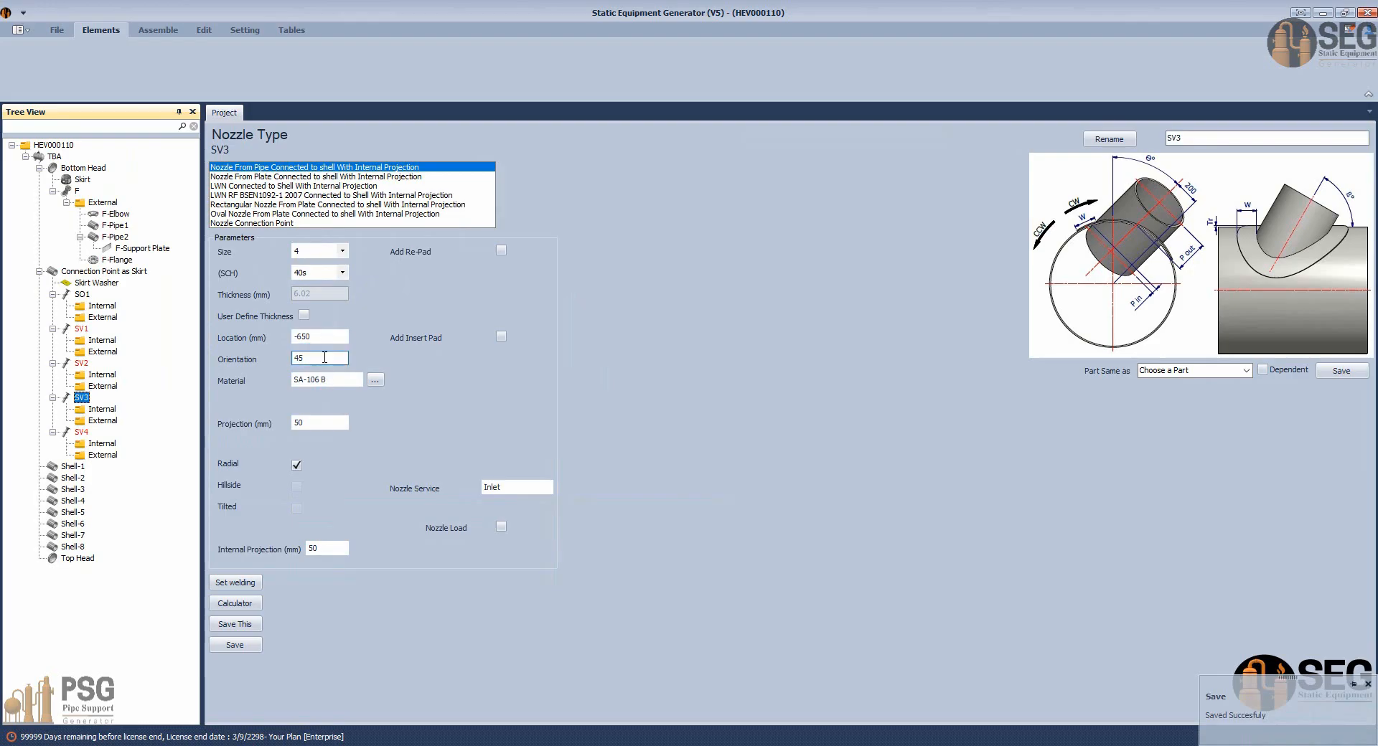
double_click(324, 357)
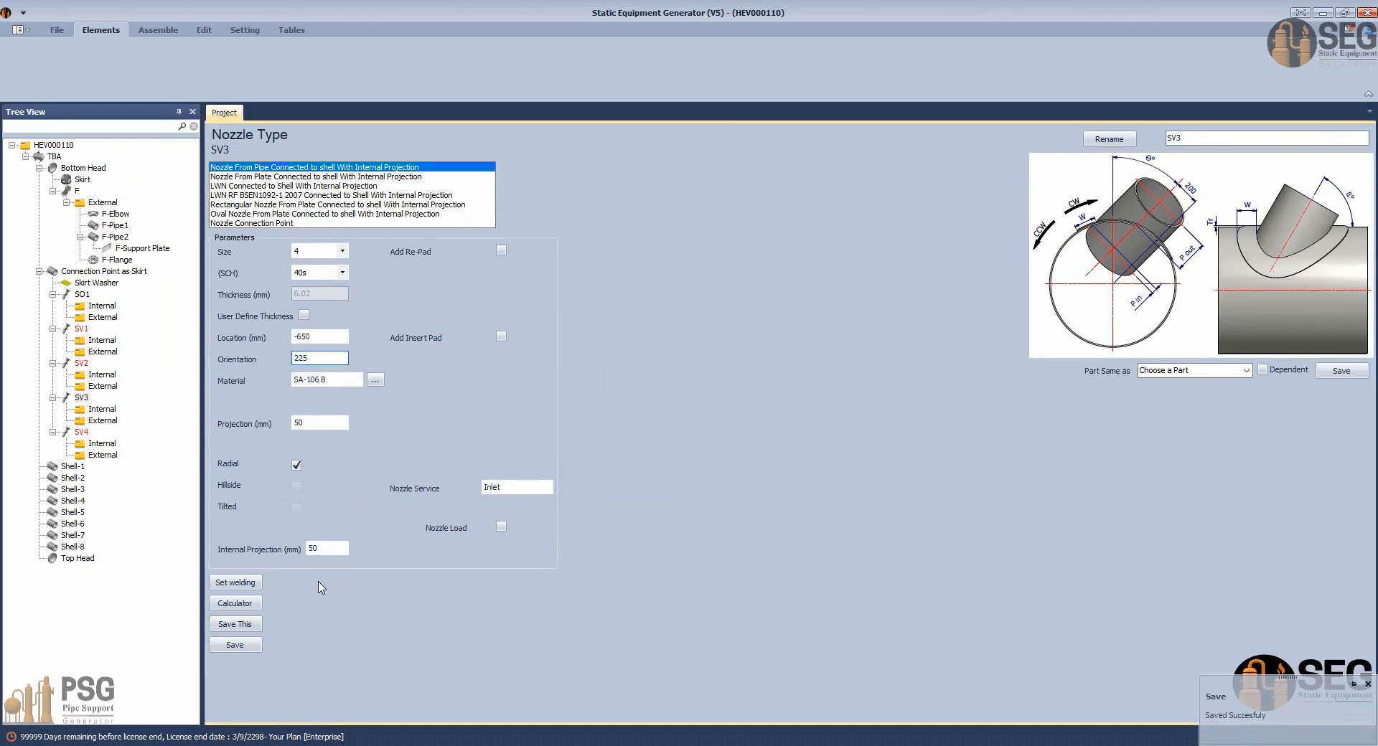
text(225)
click(235, 644)
Set nozzle SV4's orientation to 315 and save the nozzle.
click(82, 432)
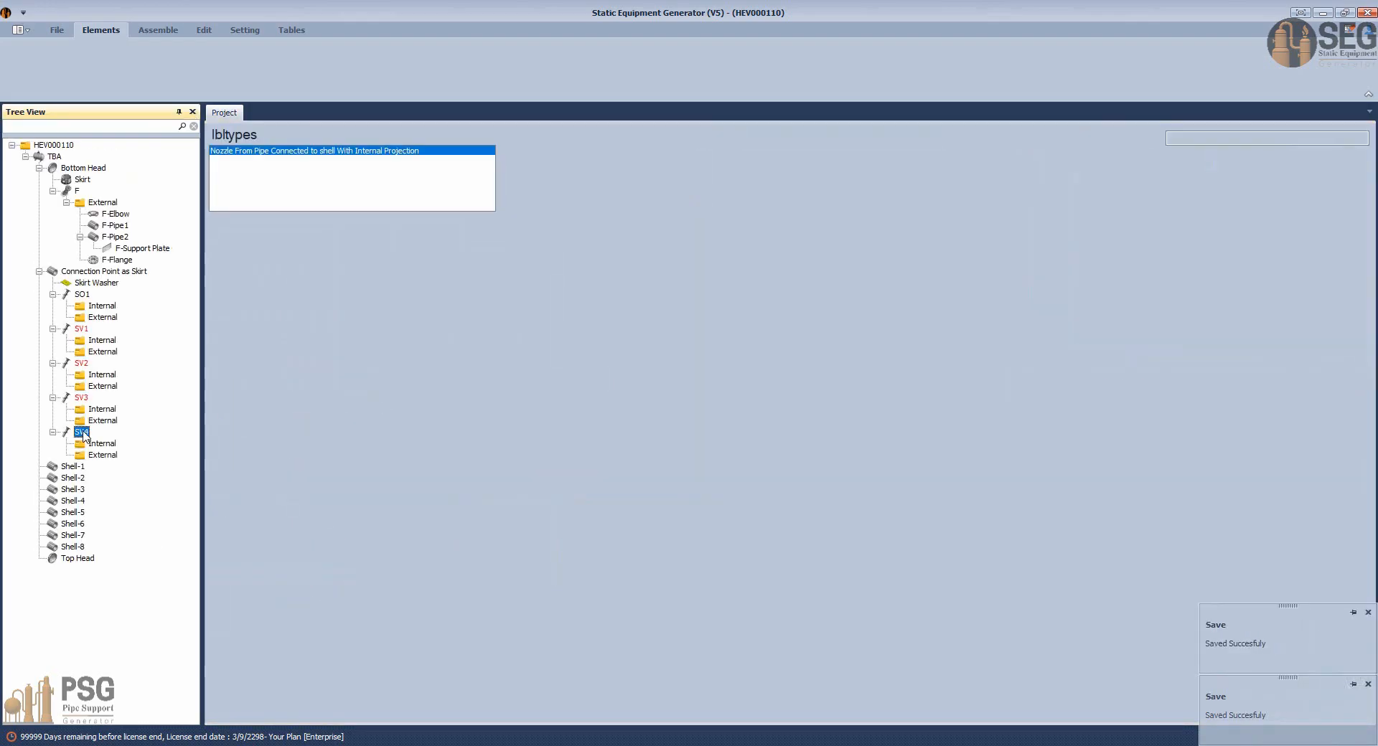
drag(322, 359, 254, 359)
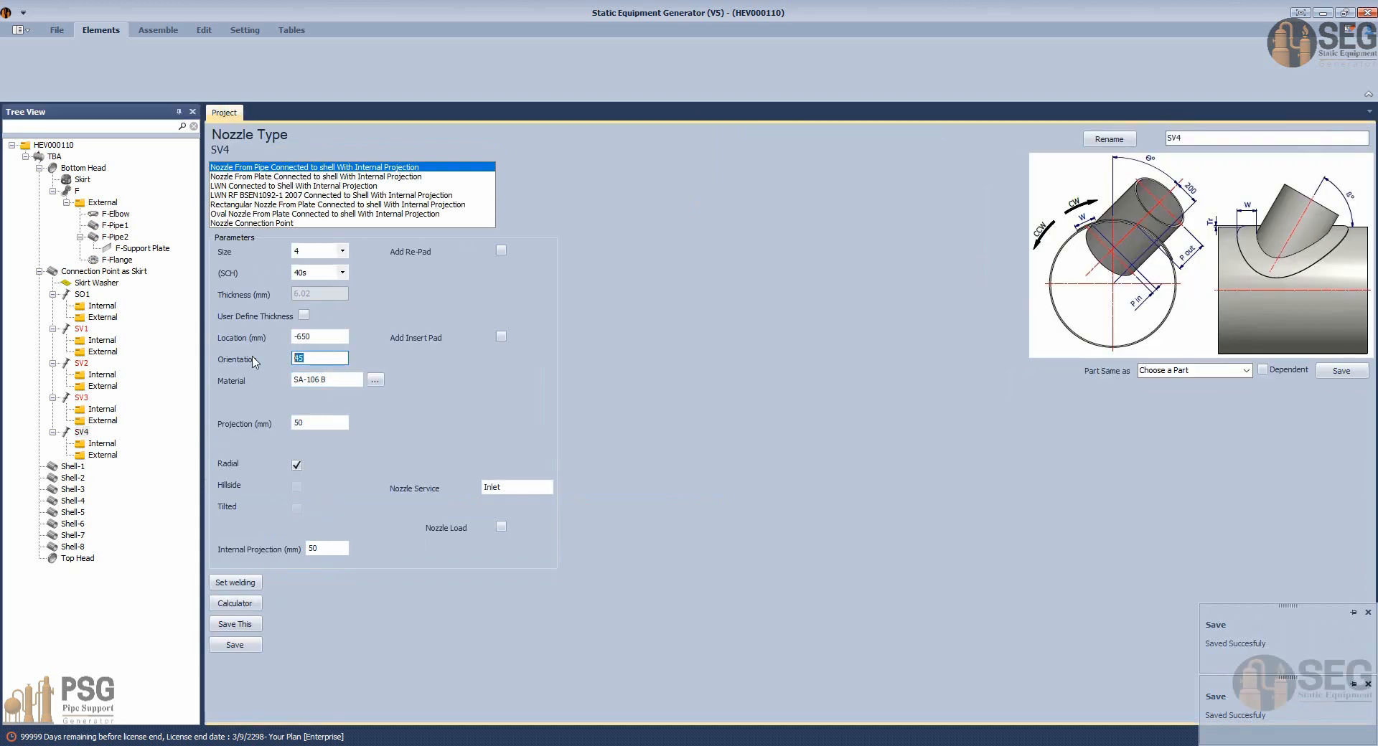
click(235, 645)
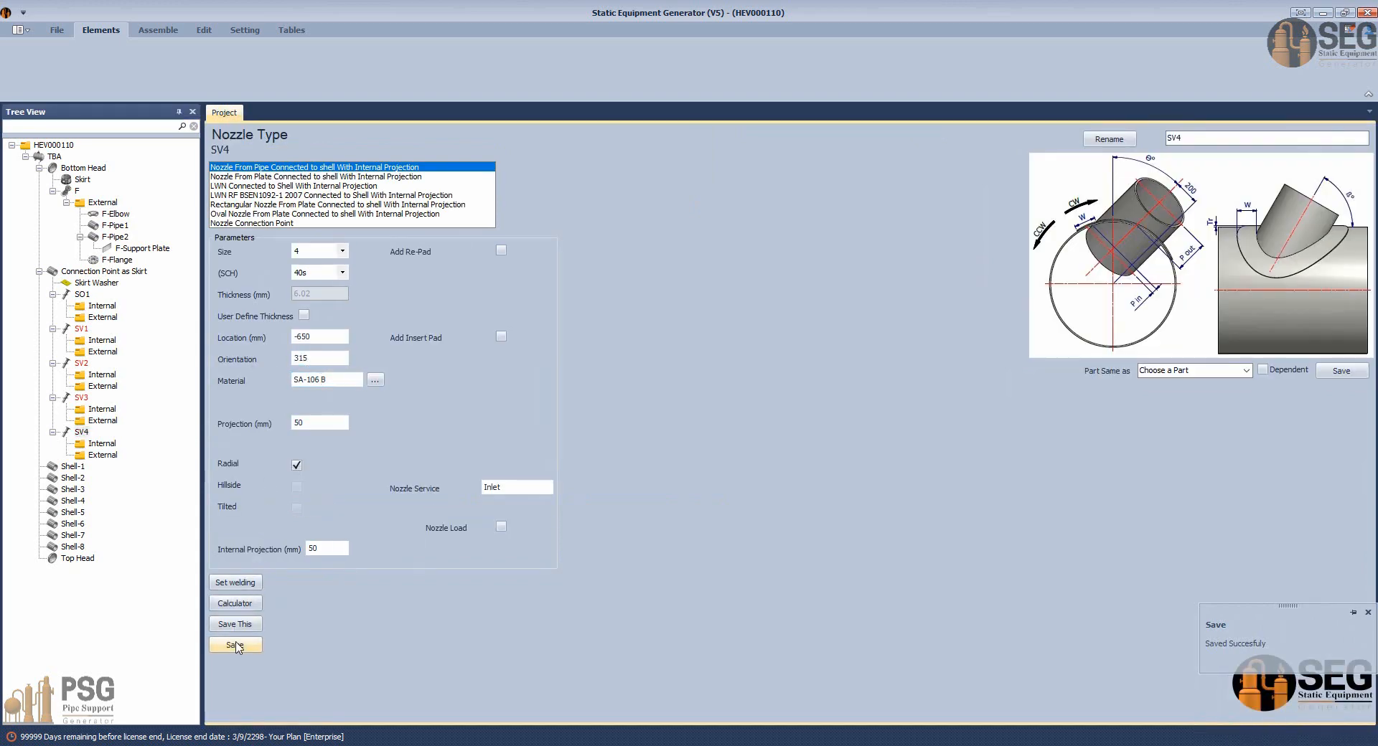
Assemble the new nozzles into the TBA.iam model in Inventor and examine the SV nozzles around the skirt.
click(153, 31)
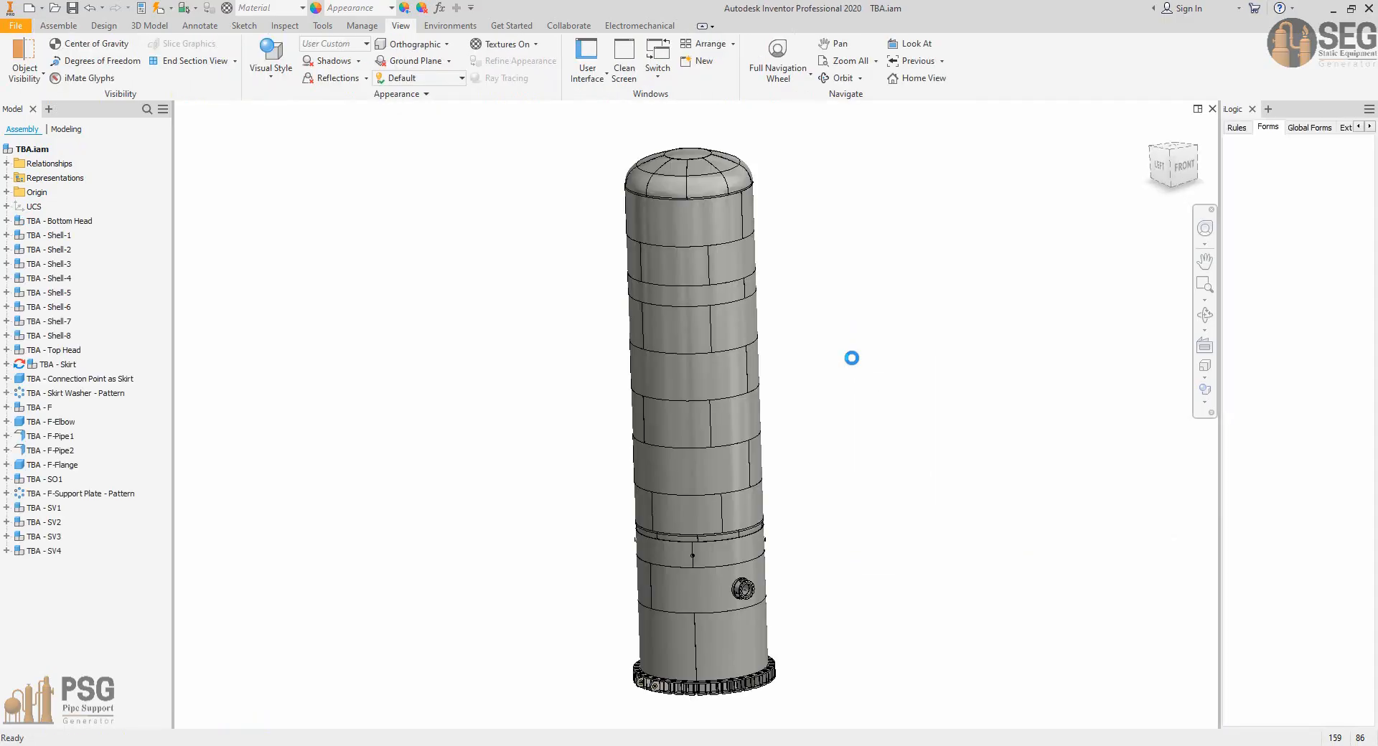
click(1201, 318)
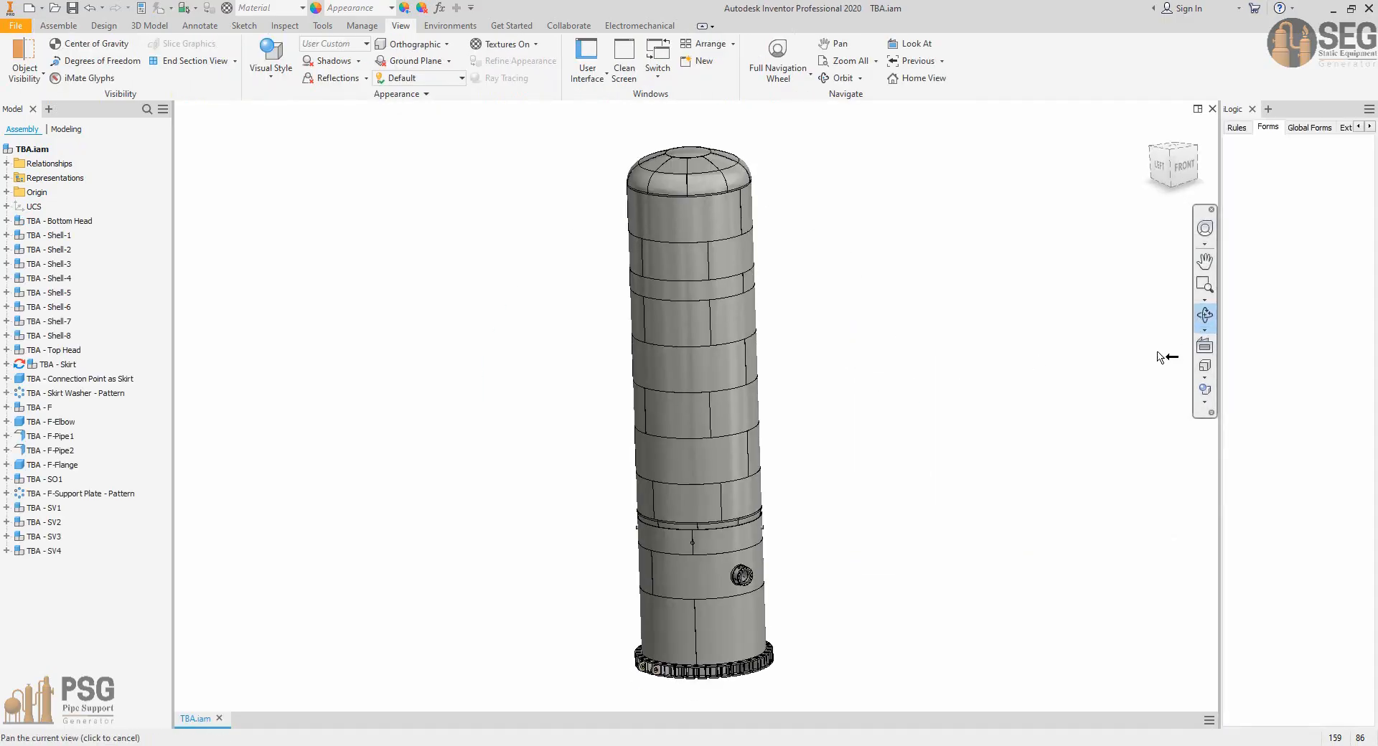
drag(761, 502, 818, 500)
scroll(635, 553, up, 5)
drag(635, 553, 775, 418)
middle_drag(775, 418, 729, 378)
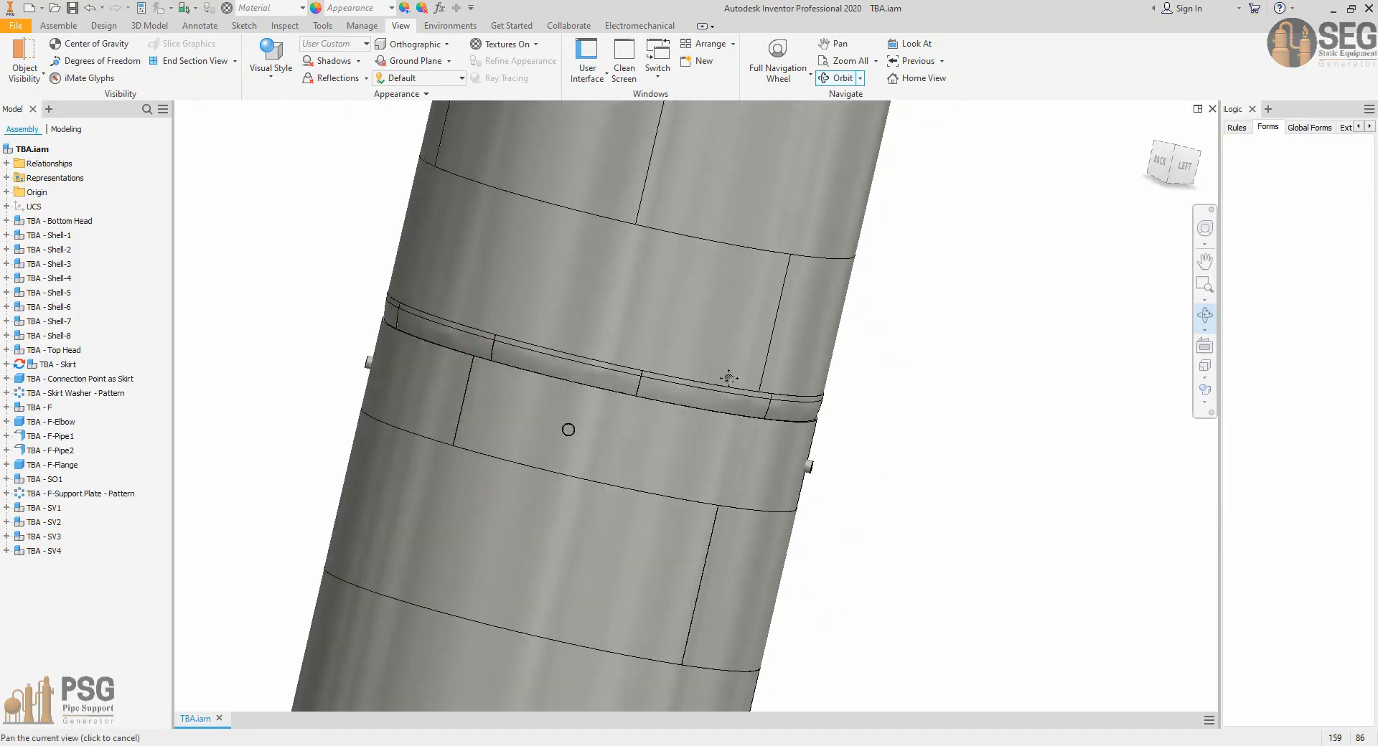
scroll(707, 423, down, 3)
middle_drag(686, 456, 702, 421)
drag(646, 431, 676, 442)
right_click(678, 424)
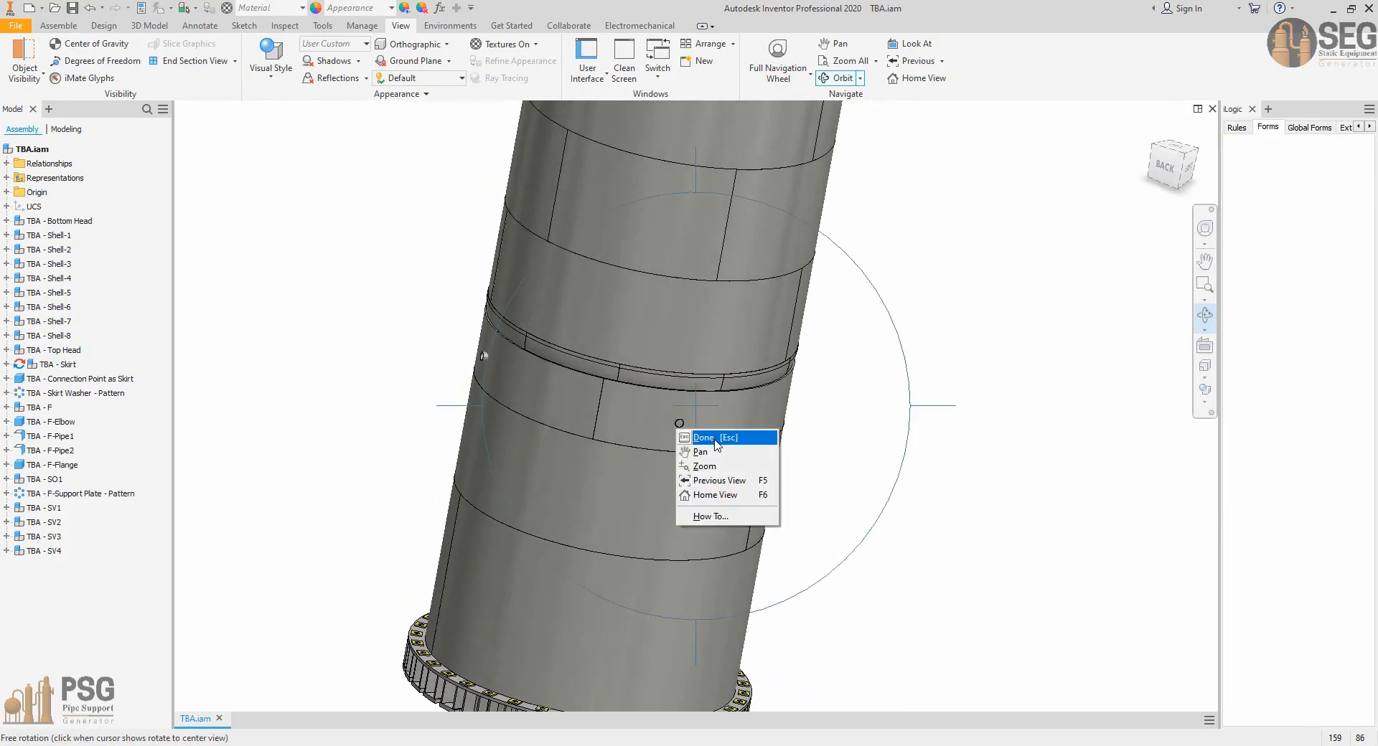
click(712, 439)
Open the uppermost skirt plate, the one the SV nozzles pass through, for in-place editing within the TBA - Skirt assembly.
double_click(677, 442)
scroll(718, 430, up, 5)
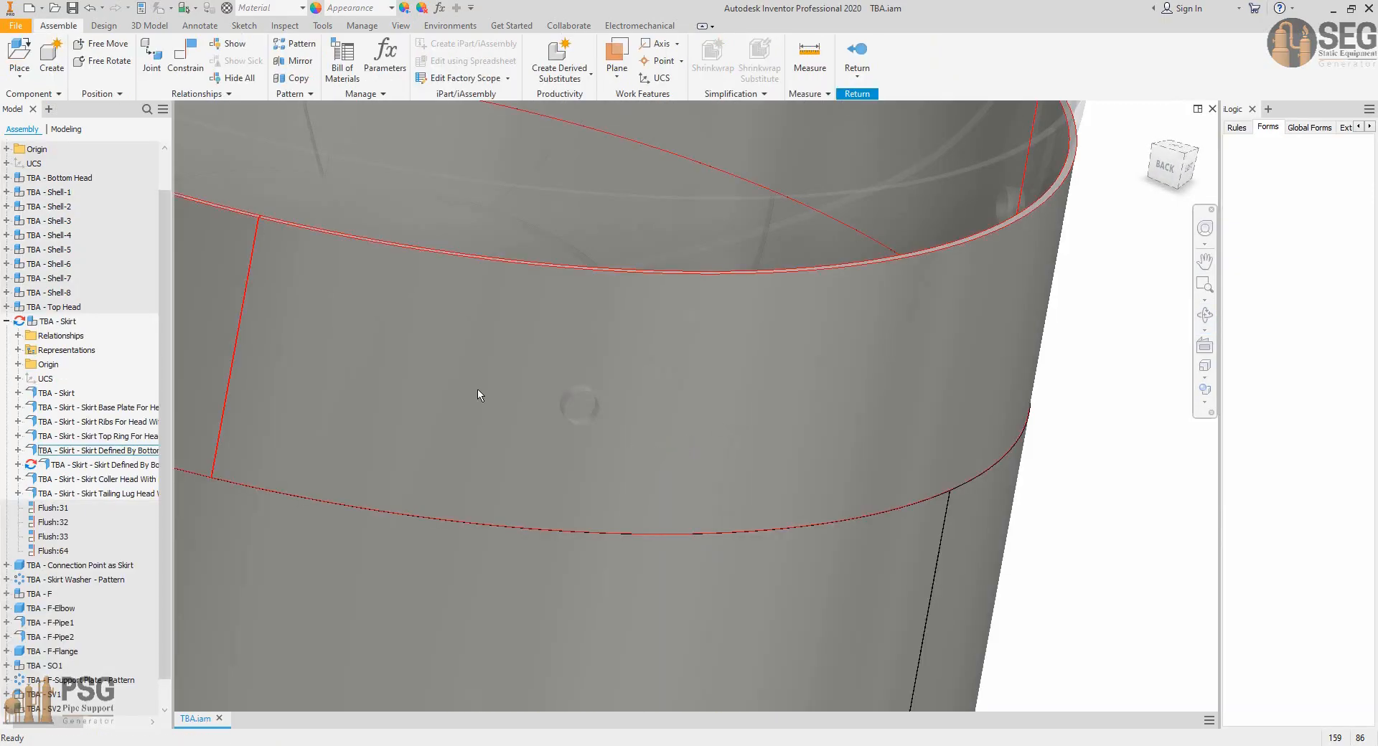
double_click(272, 190)
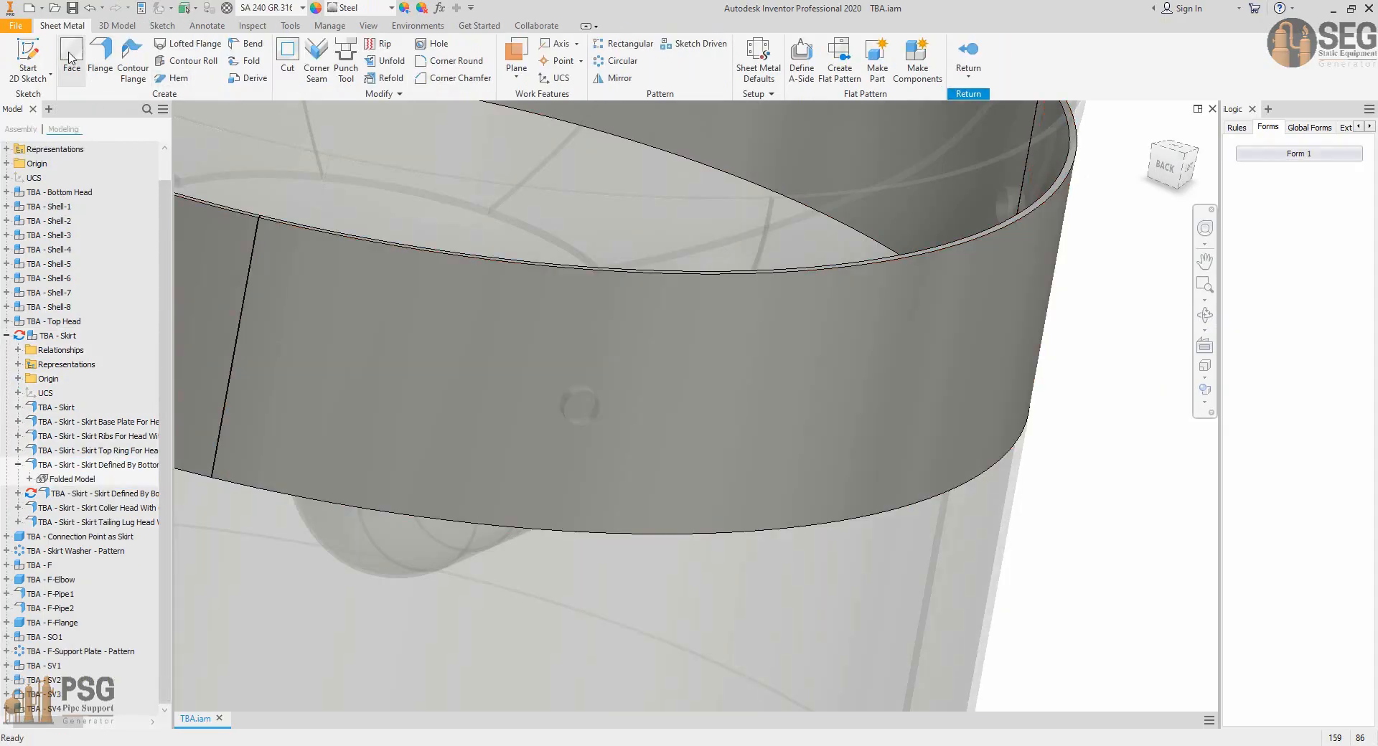
Start a sketch on the end face of nozzle SV2 and project the nozzle's circular edge into it.
click(29, 57)
scroll(579, 416, up, 5)
click(579, 417)
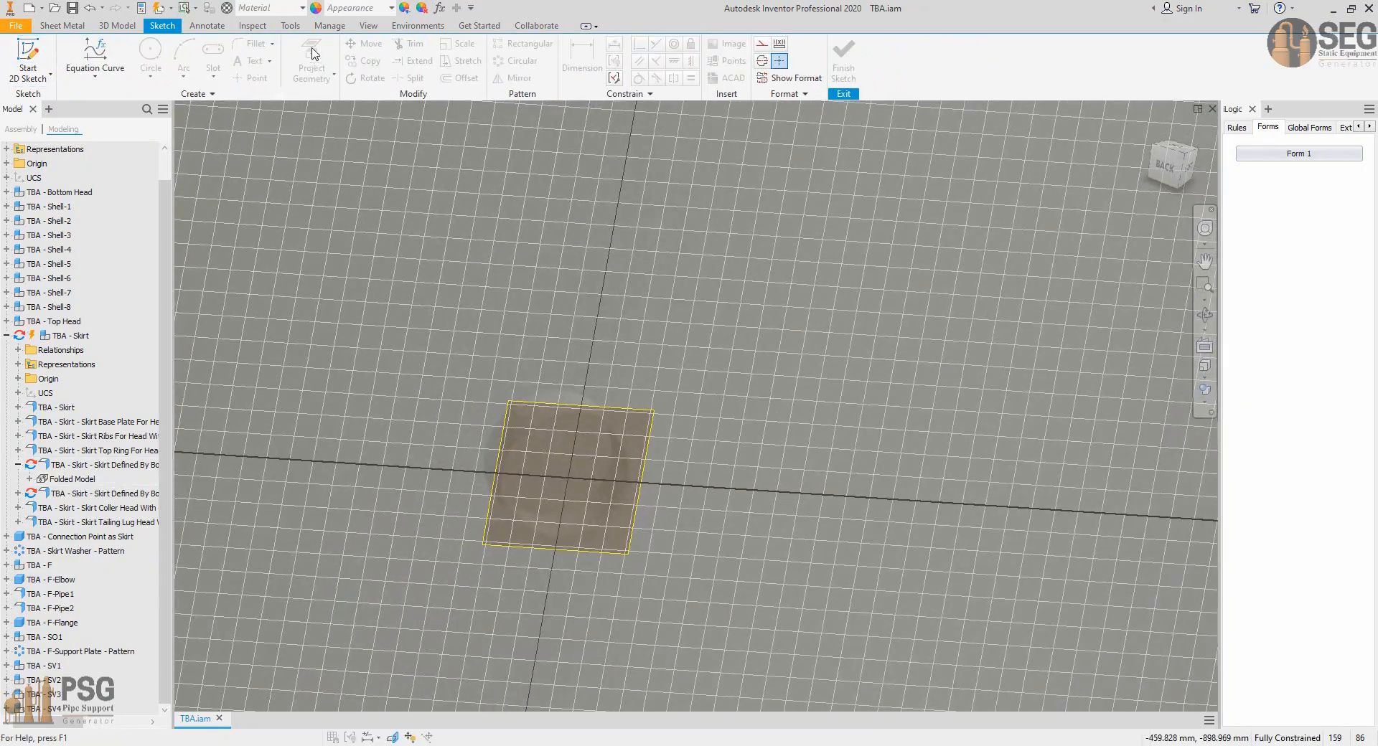
key(p)
click(630, 434)
key(Escape)
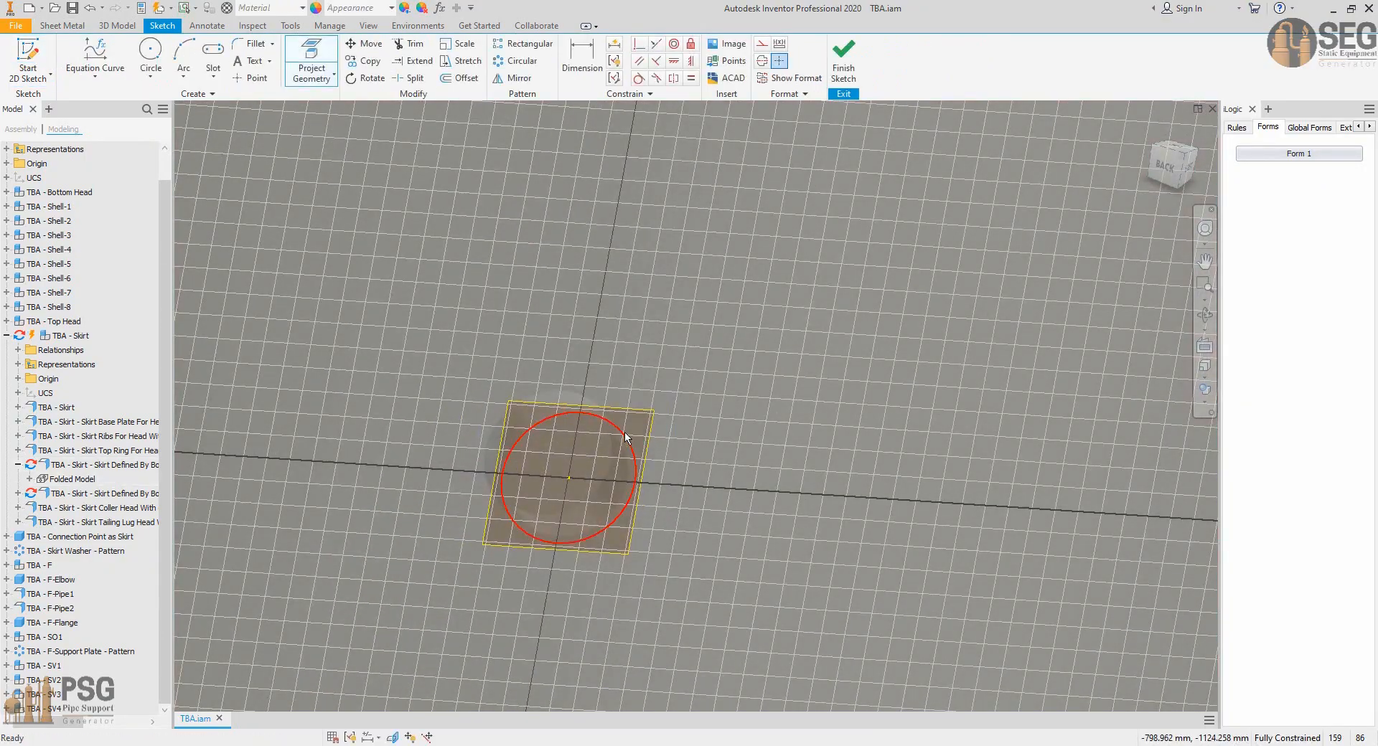
Sketch a circle concentric with the projected nozzle edge and dimension a 2 mm gap between the two circles.
click(150, 52)
click(569, 478)
click(591, 393)
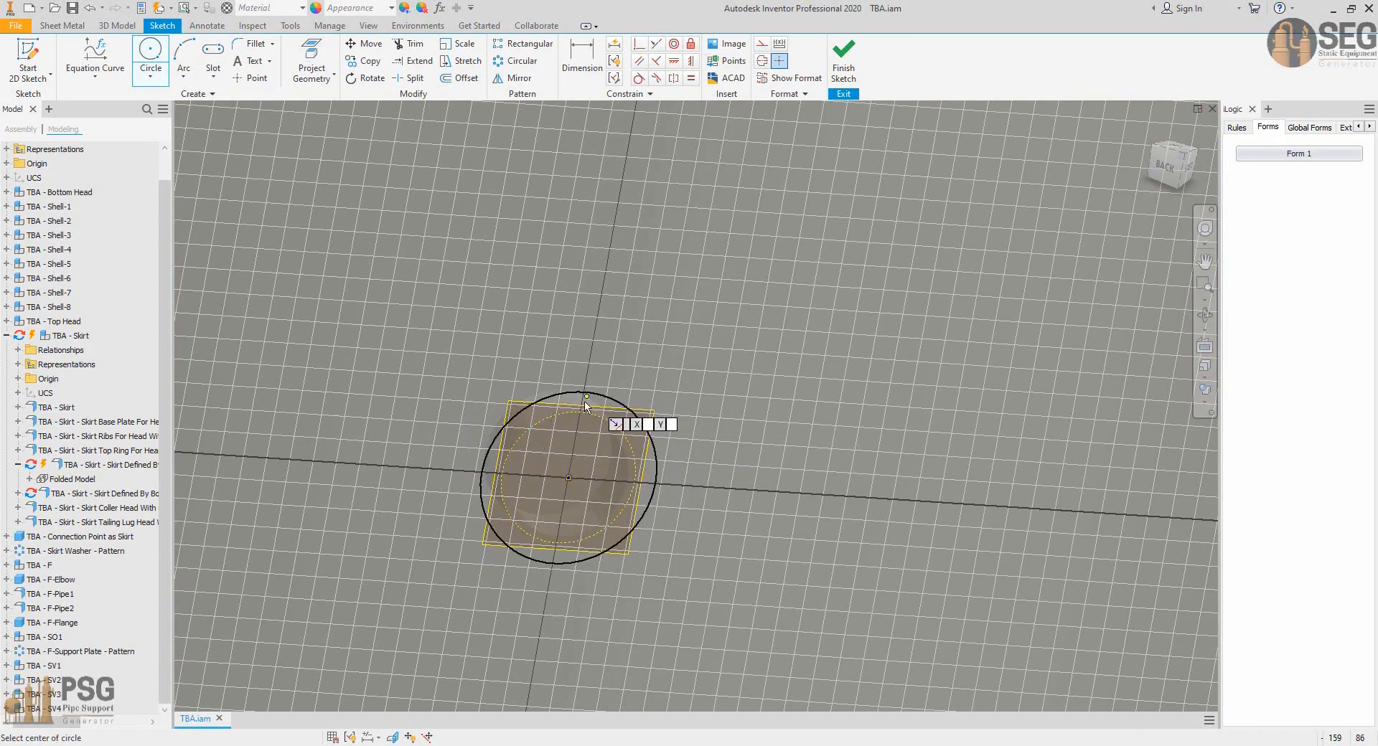
key(d)
click(527, 412)
click(515, 389)
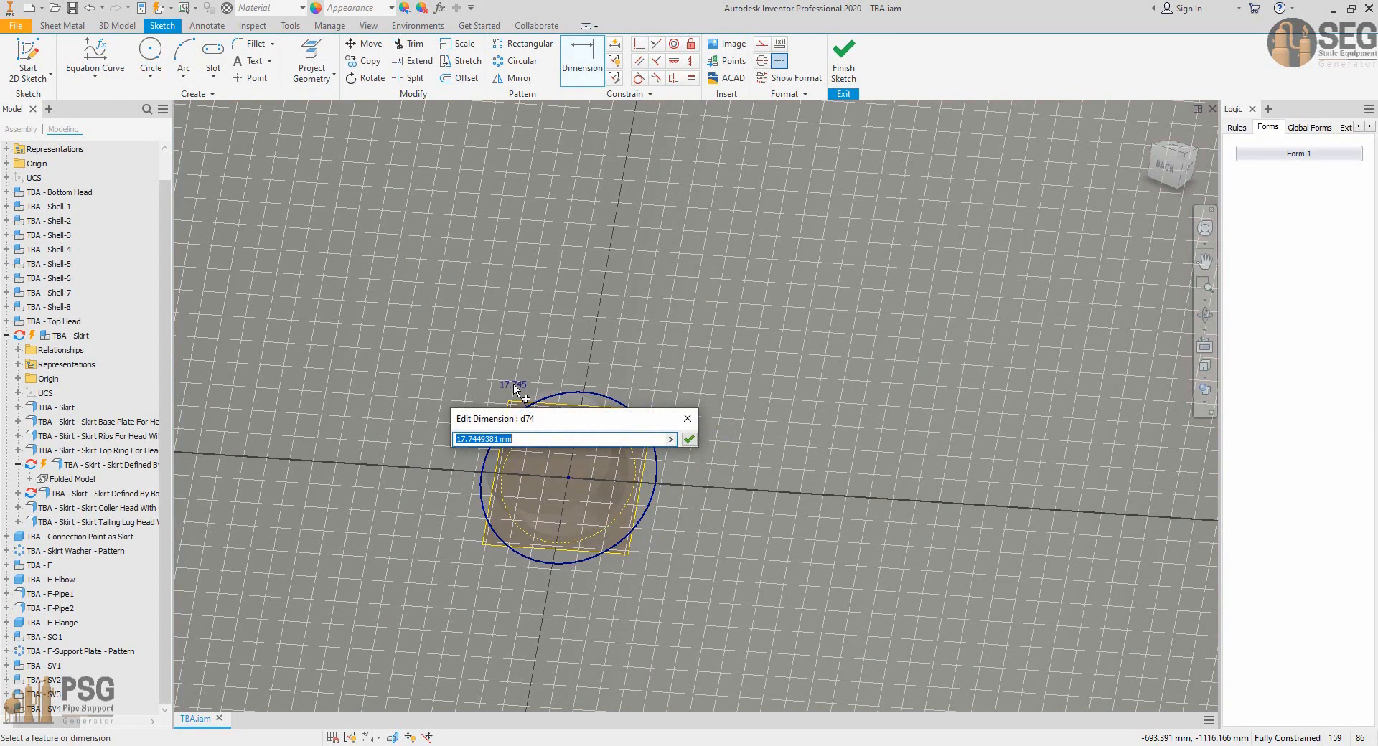
text(2)
key(Return)
Extrude the circle as a cut in the flipped direction to make the SV2 nozzle hole in the skirt plate.
key(e)
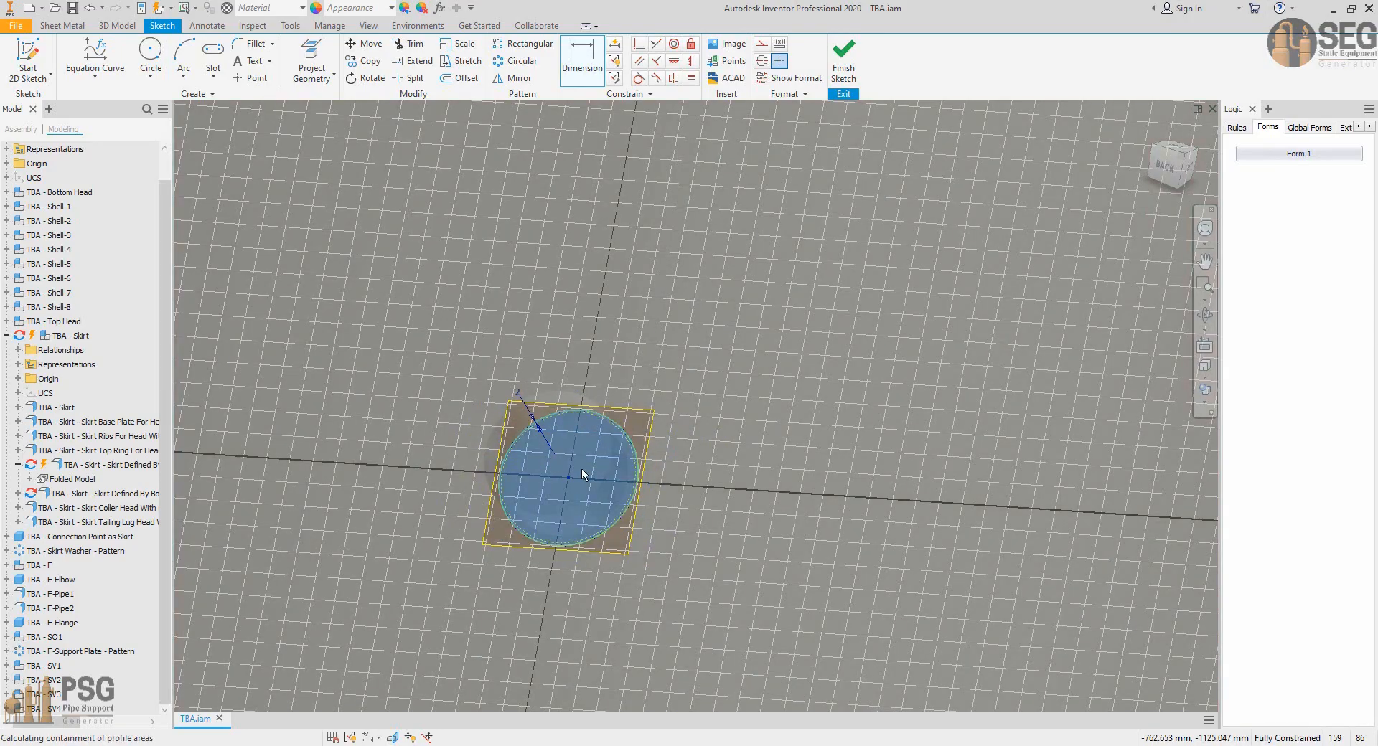
click(347, 290)
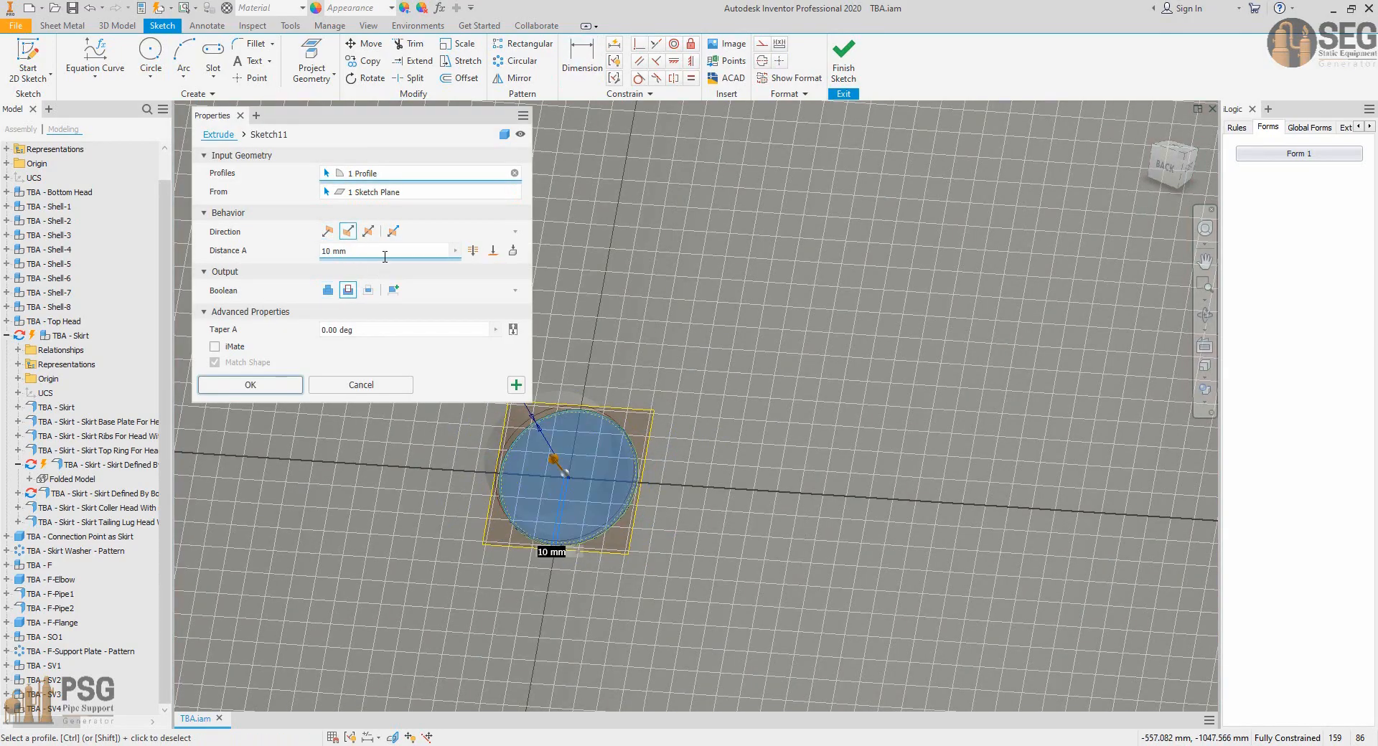
click(285, 386)
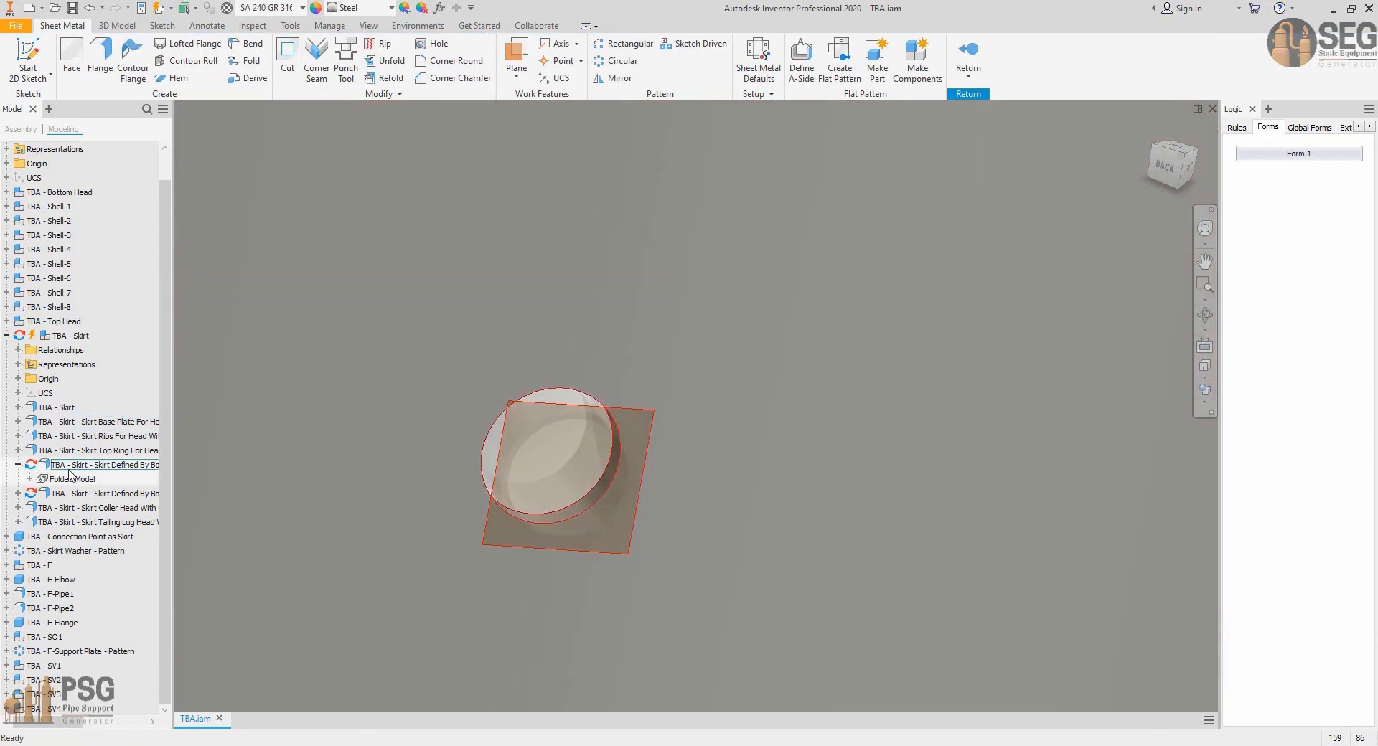
Open the edited skirt plate in its own window and hide the work plane linked to TBA - SV2.
right_click(69, 465)
click(100, 512)
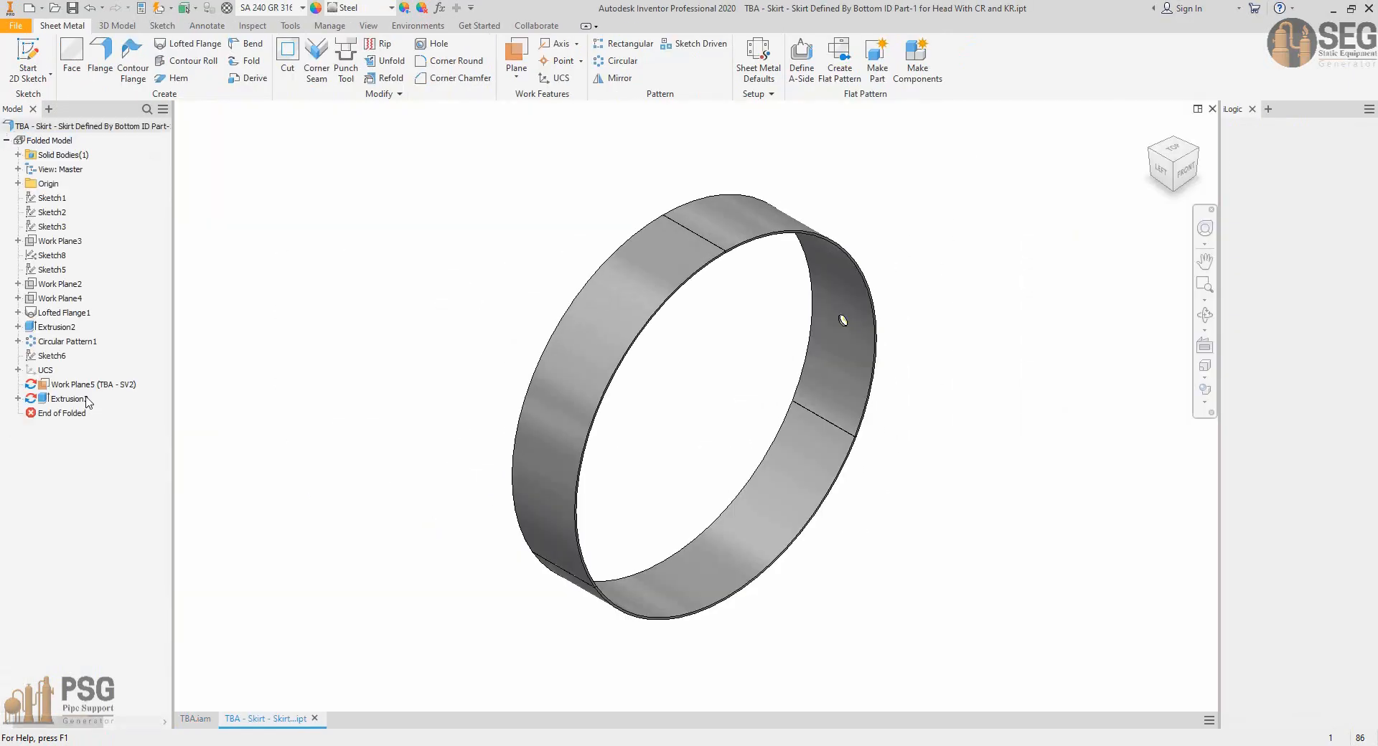
right_click(83, 388)
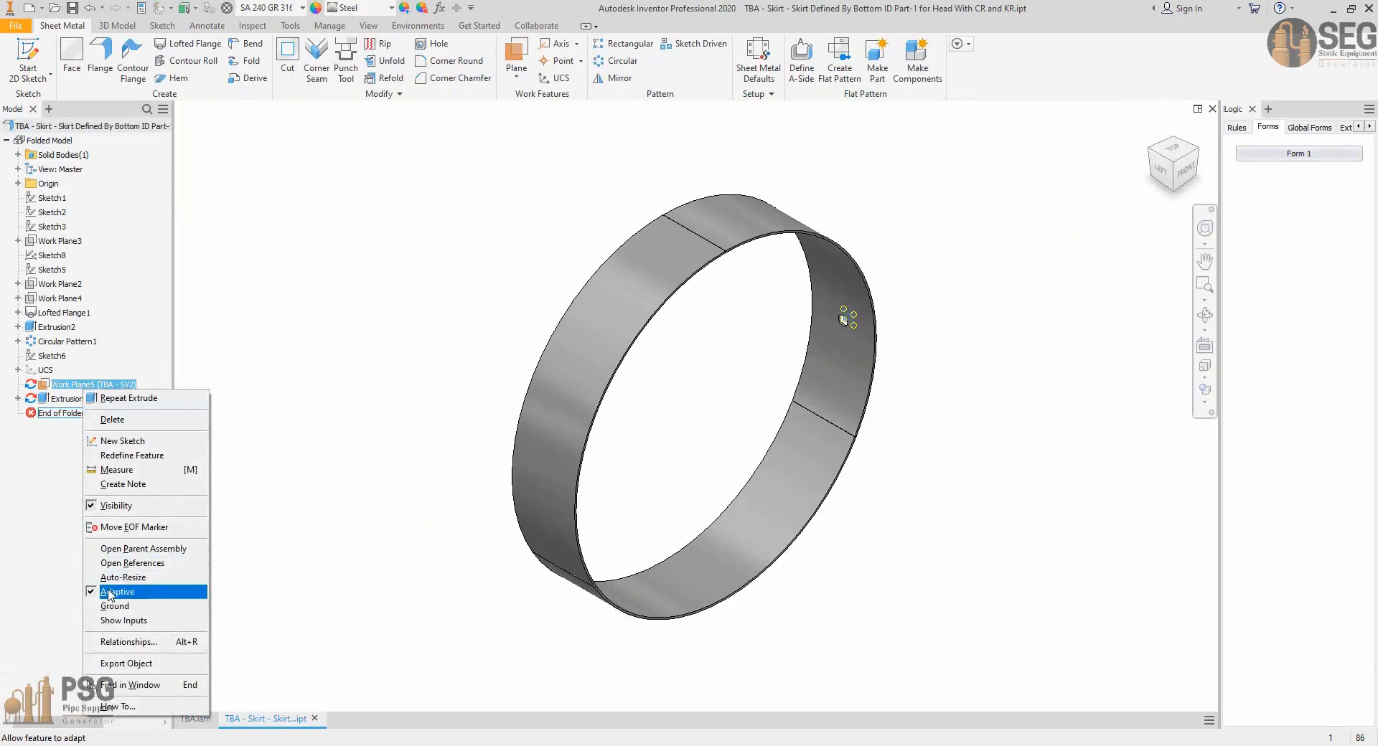
click(116, 505)
Circular-pattern the nozzle hole cut around the plate's axis with 4 occurrences over 360 deg, and close the part.
click(615, 61)
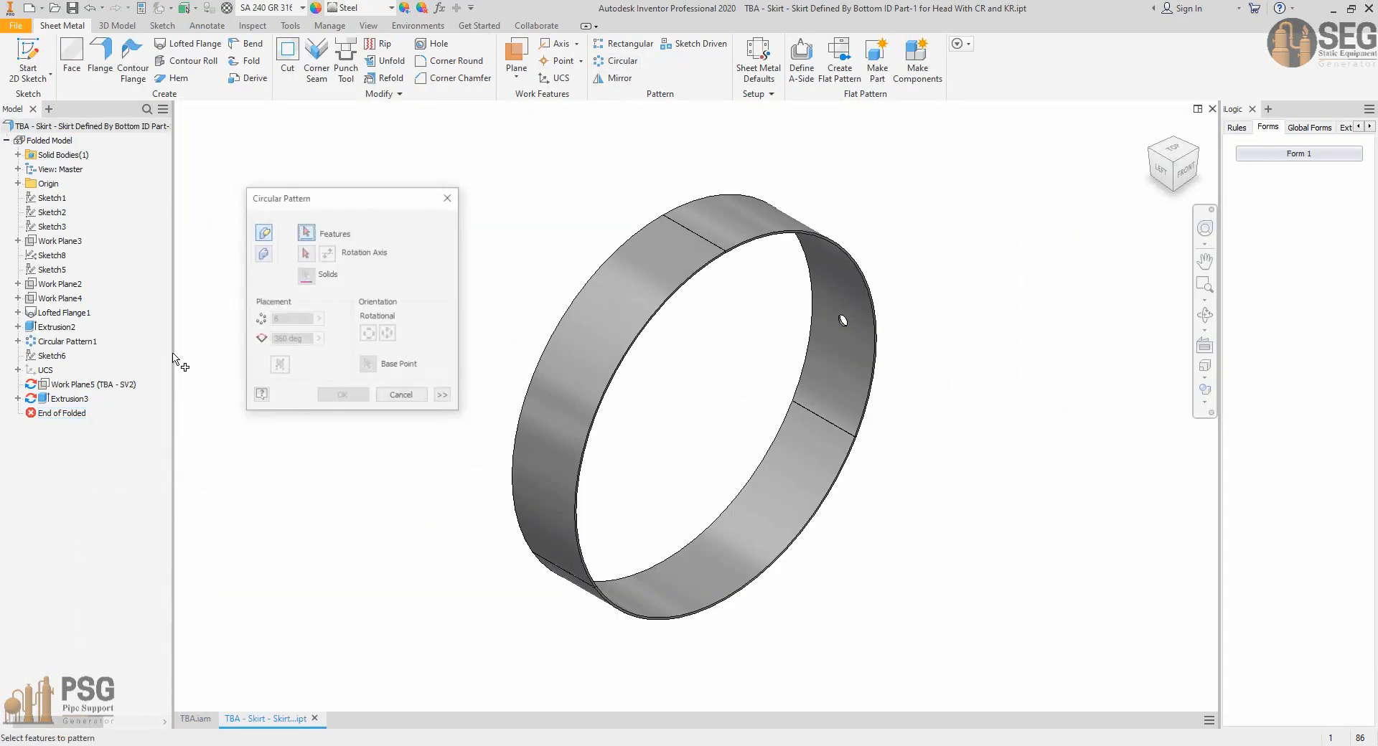
click(68, 398)
click(566, 313)
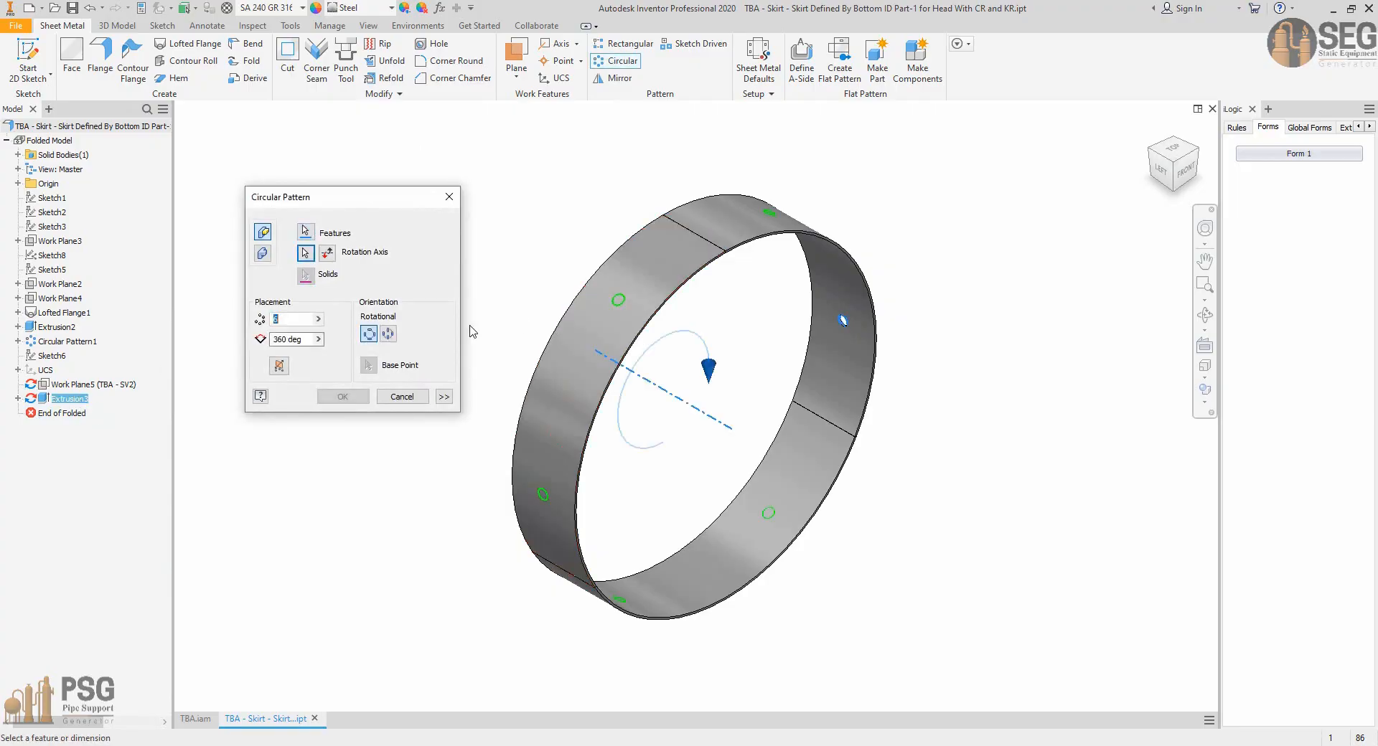
text(4)
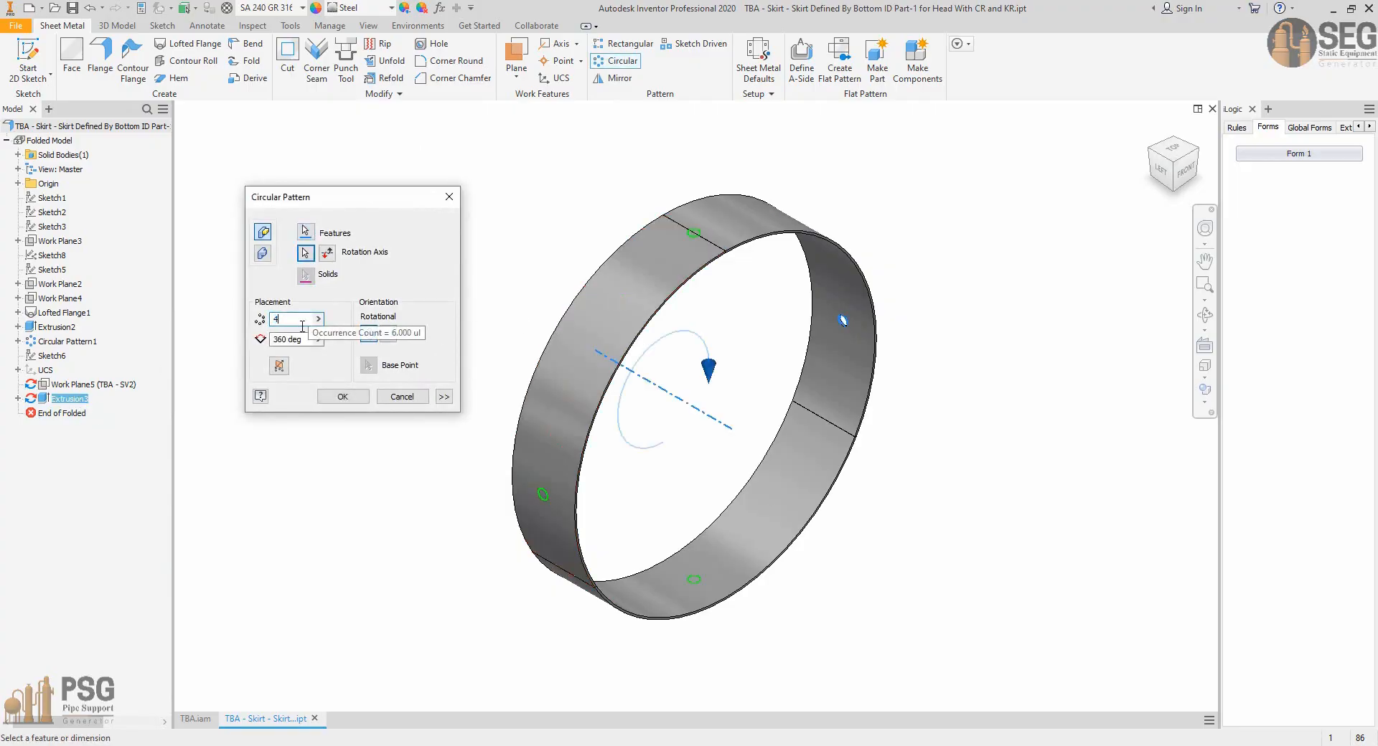
click(342, 396)
click(1213, 109)
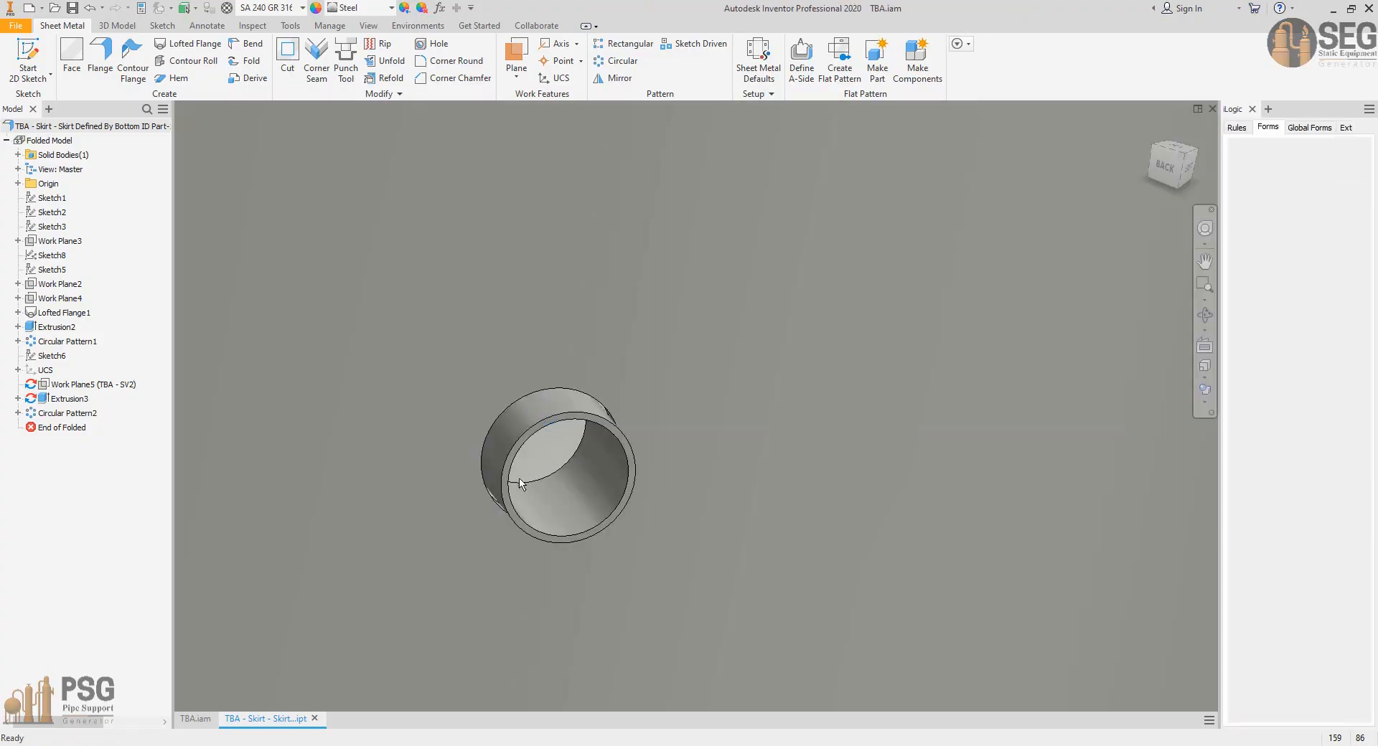
Examine the SV nozzle openings from close up and around the skirt down to the base ring.
scroll(495, 468, up, 5)
middle_drag(518, 468, 671, 458)
scroll(660, 460, up, 3)
shift+middle_drag(593, 490, 700, 492)
scroll(523, 480, down, 5)
scroll(546, 495, up, 3)
shift+middle_drag(563, 505, 758, 518)
middle_drag(845, 565, 657, 347)
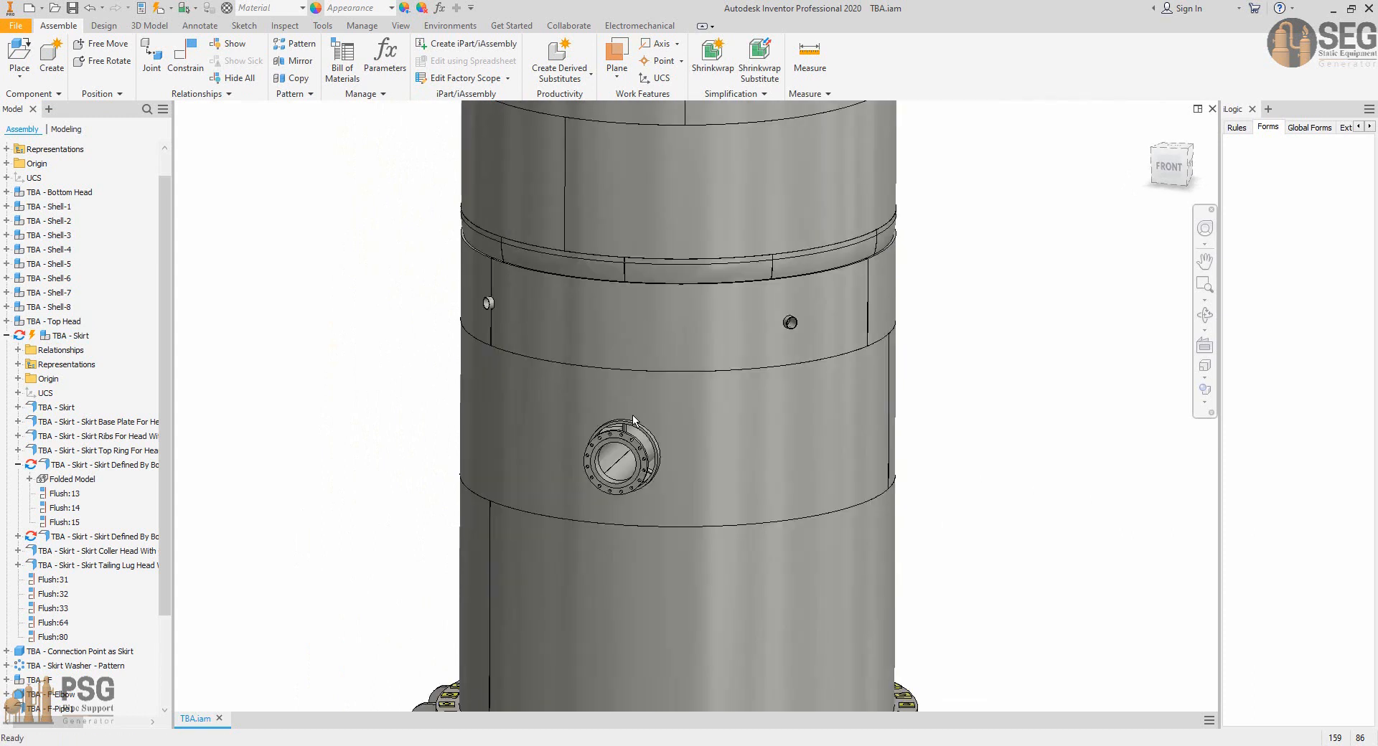
mouse_move(635, 424)
middle_down()
mouse_move(643, 288)
mouse_move(646, 360)
middle_up()
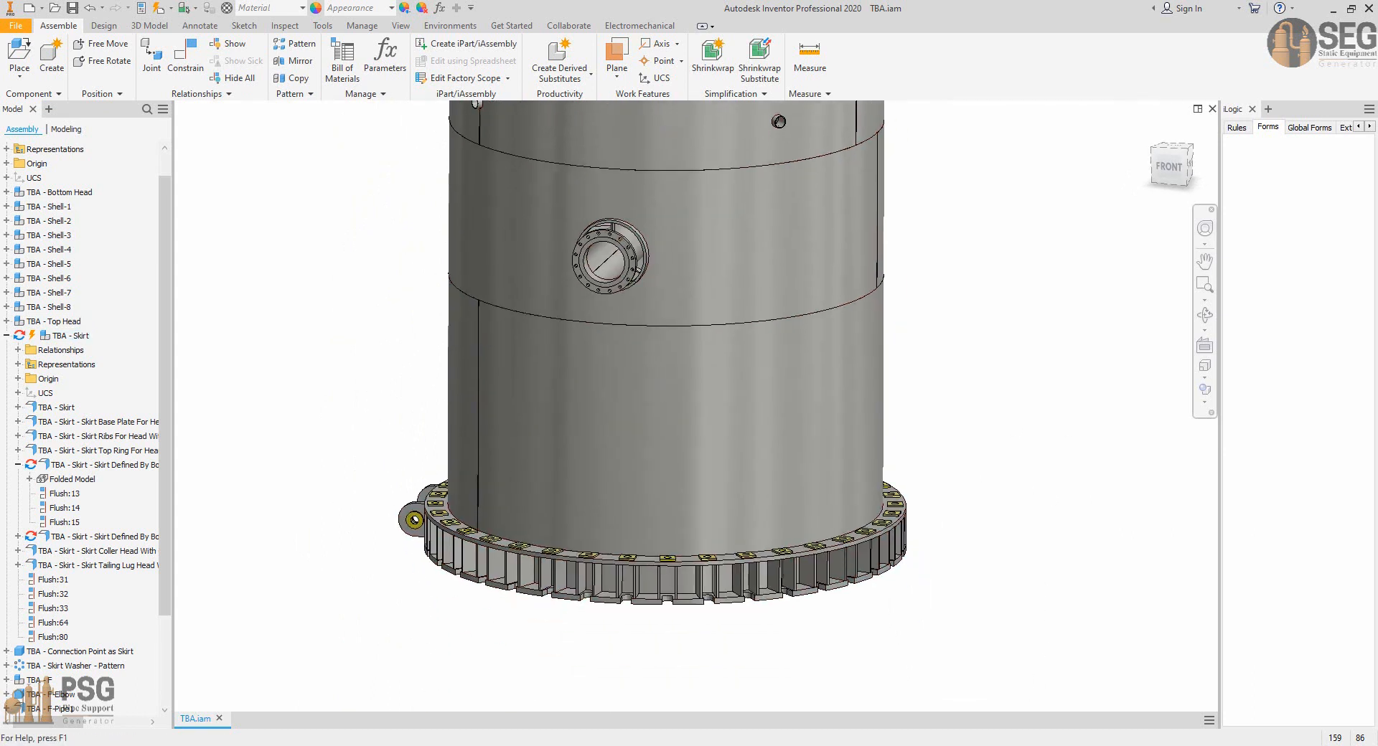
click(670, 685)
scroll(569, 375, down, 3)
scroll(619, 383, up, 3)
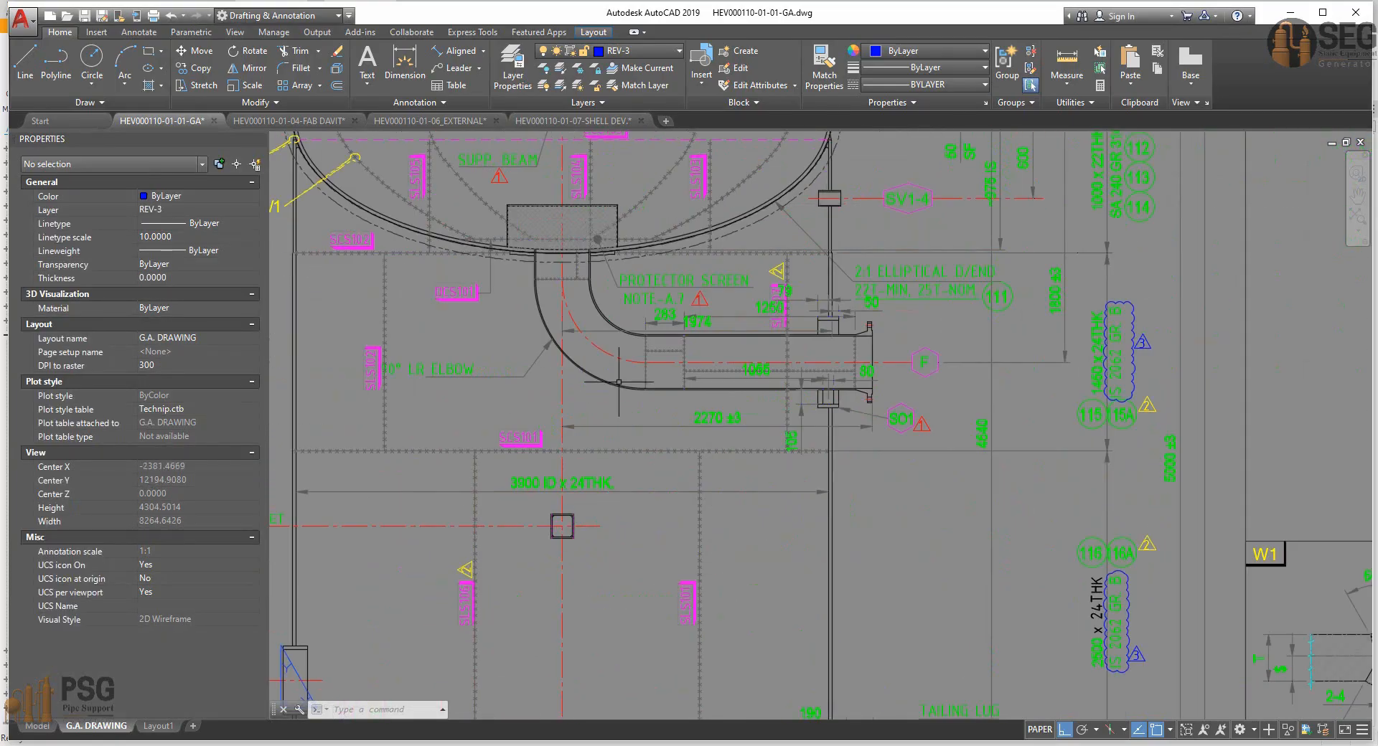
Examine the SA1 and SA2 access openings on the skirt elevation and their row in the nozzle schedule.
middle_drag(562, 513, 797, 282)
scroll(569, 451, up, 4)
middle_drag(430, 468, 684, 425)
middle_drag(595, 424, 610, 449)
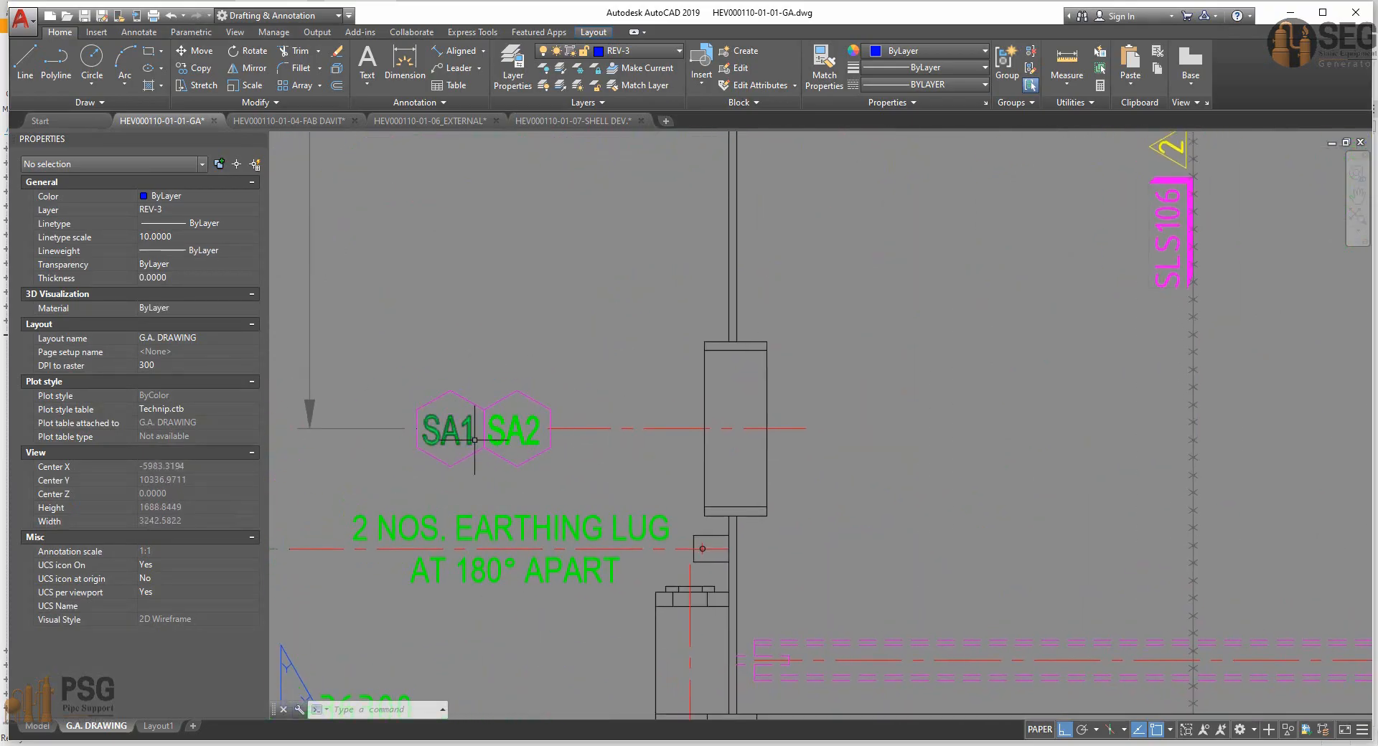
scroll(497, 437, down, 4)
middle_drag(1262, 489, 460, 640)
scroll(600, 615, up, 6)
middle_drag(598, 505, 557, 638)
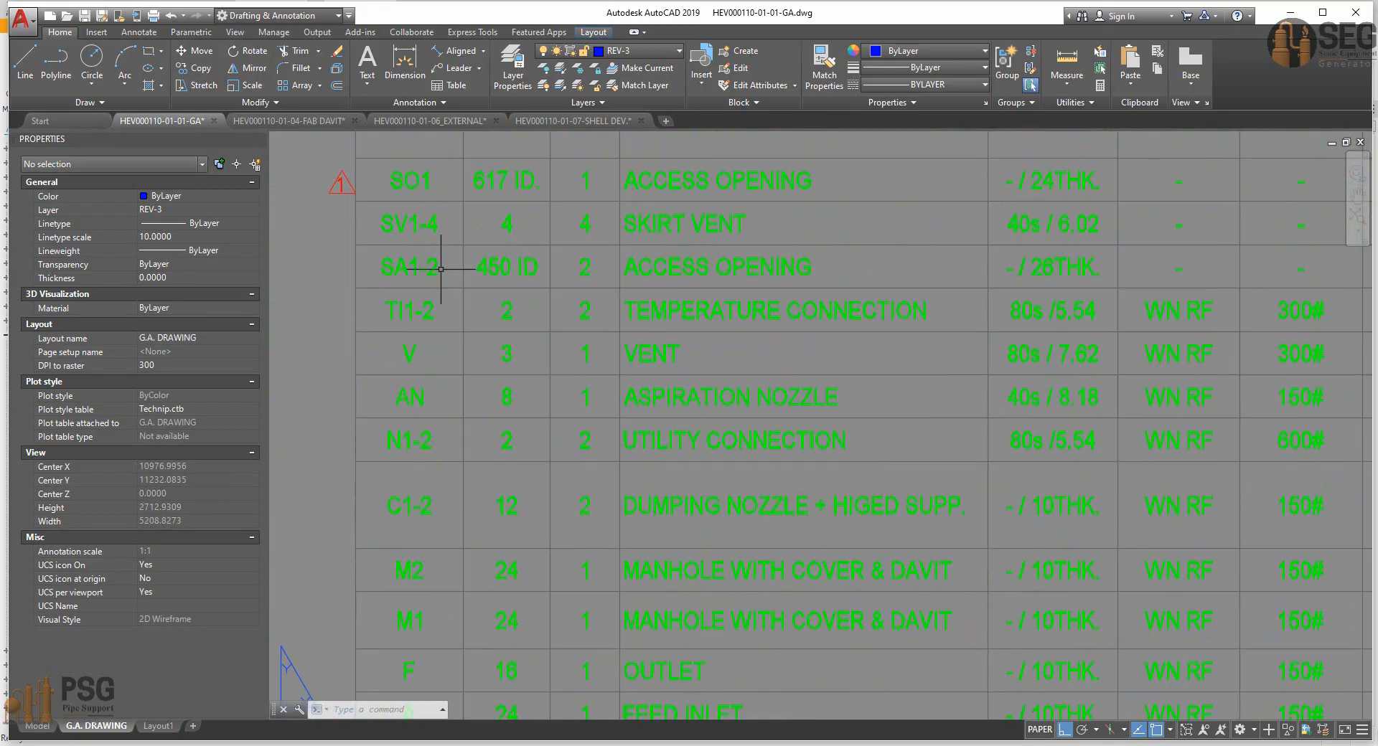
middle_drag(412, 272, 397, 317)
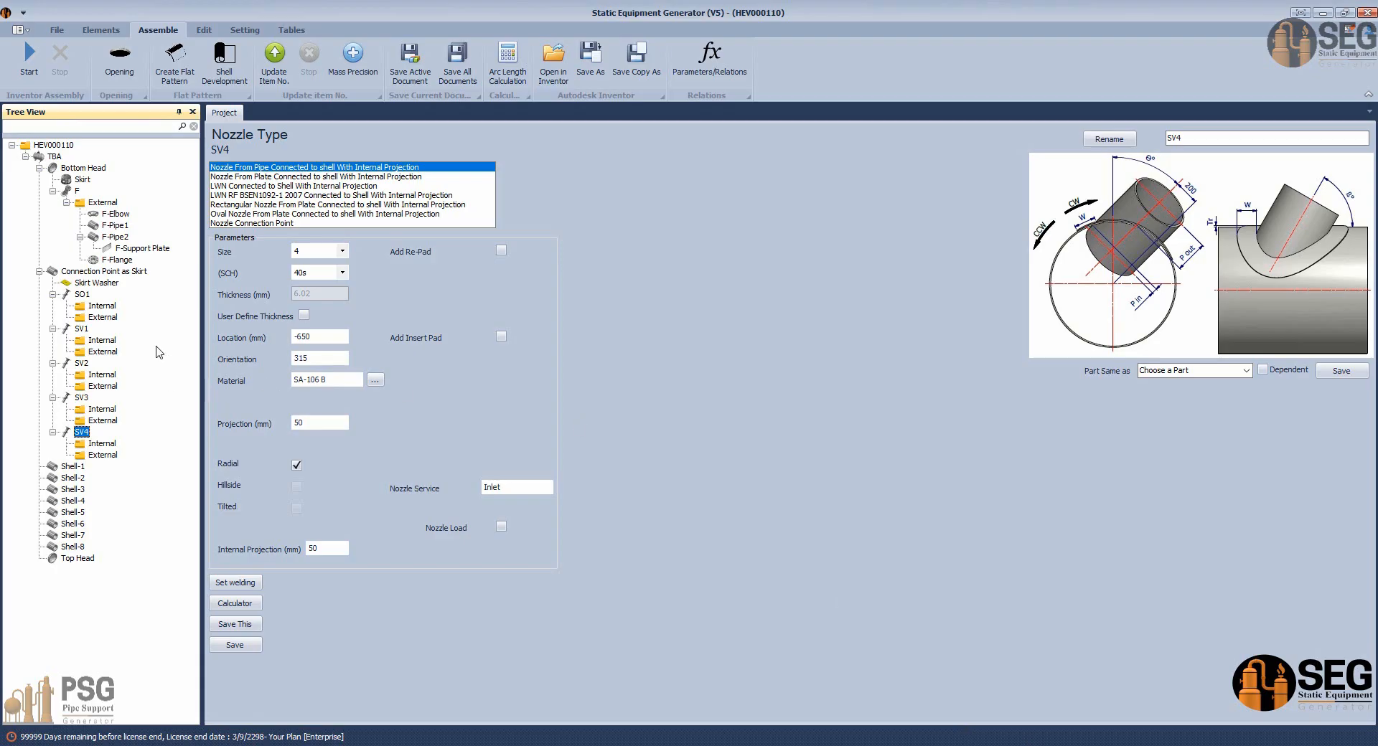
Add a Shell Nozzle (B) named SA1 to Connection Point as Skirt, made from plate and connected to the shell with internal projection.
click(121, 275)
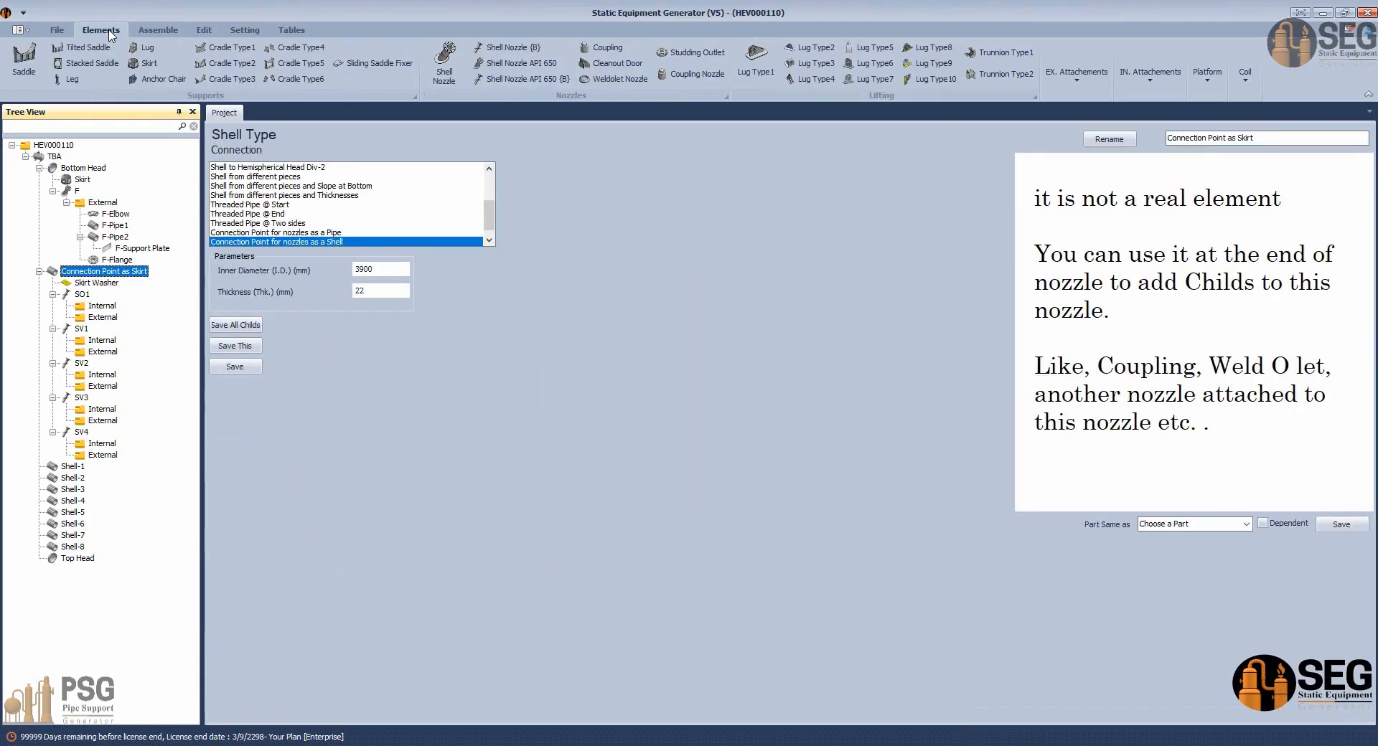
click(524, 51)
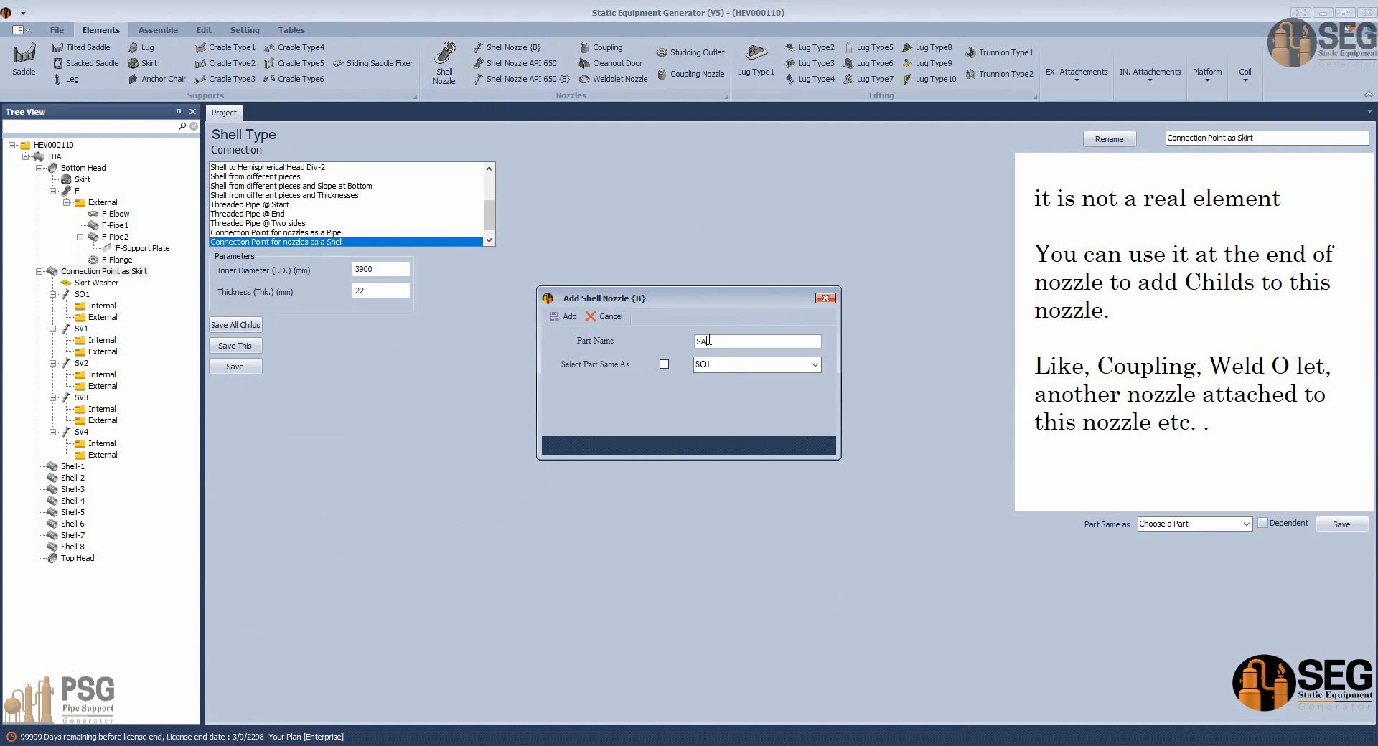
text(SA1)
key(Return)
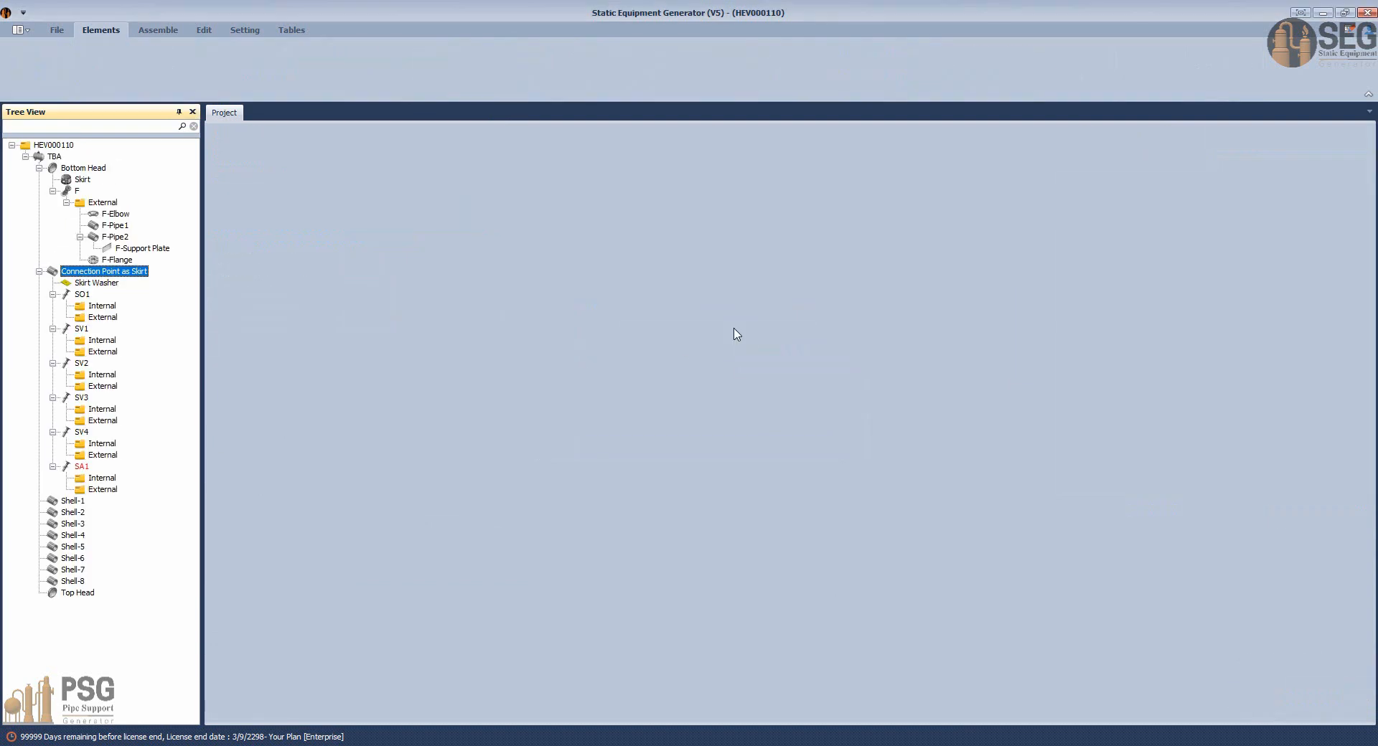
click(81, 466)
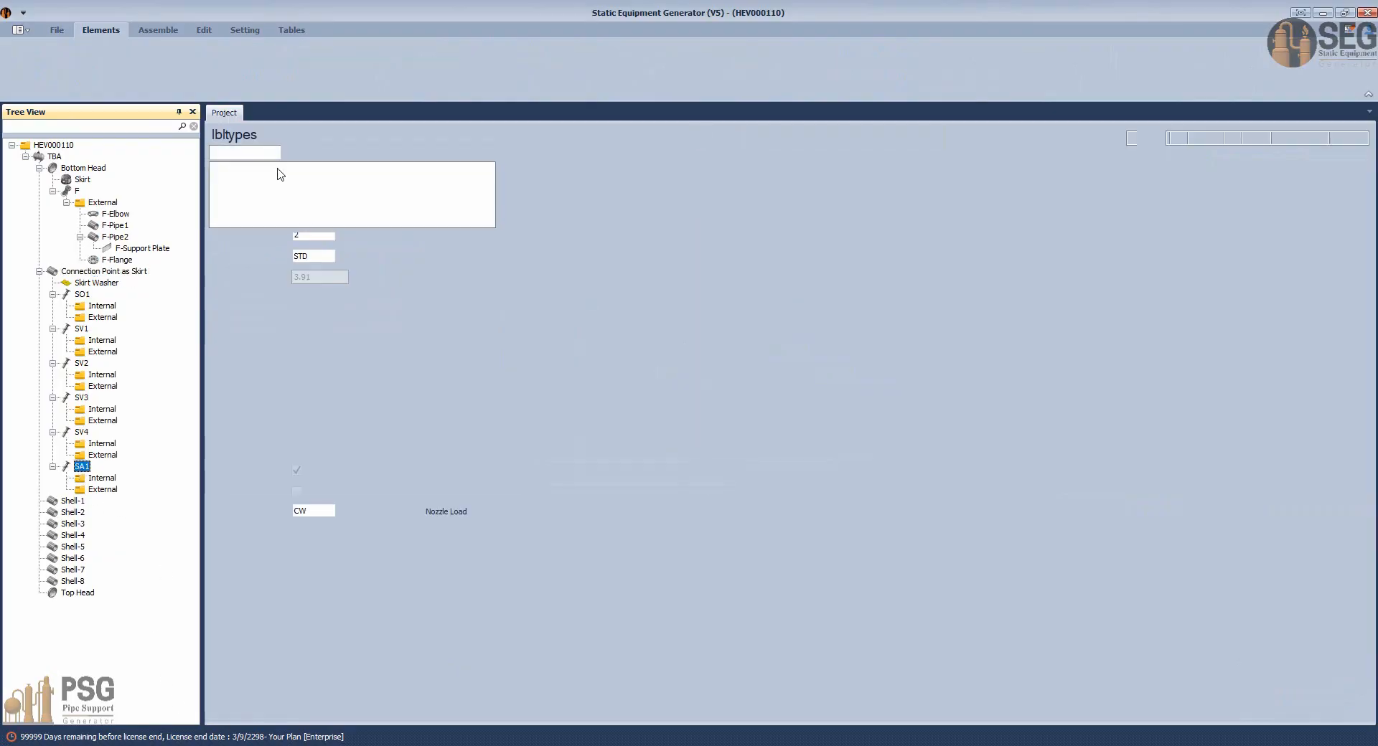
click(270, 177)
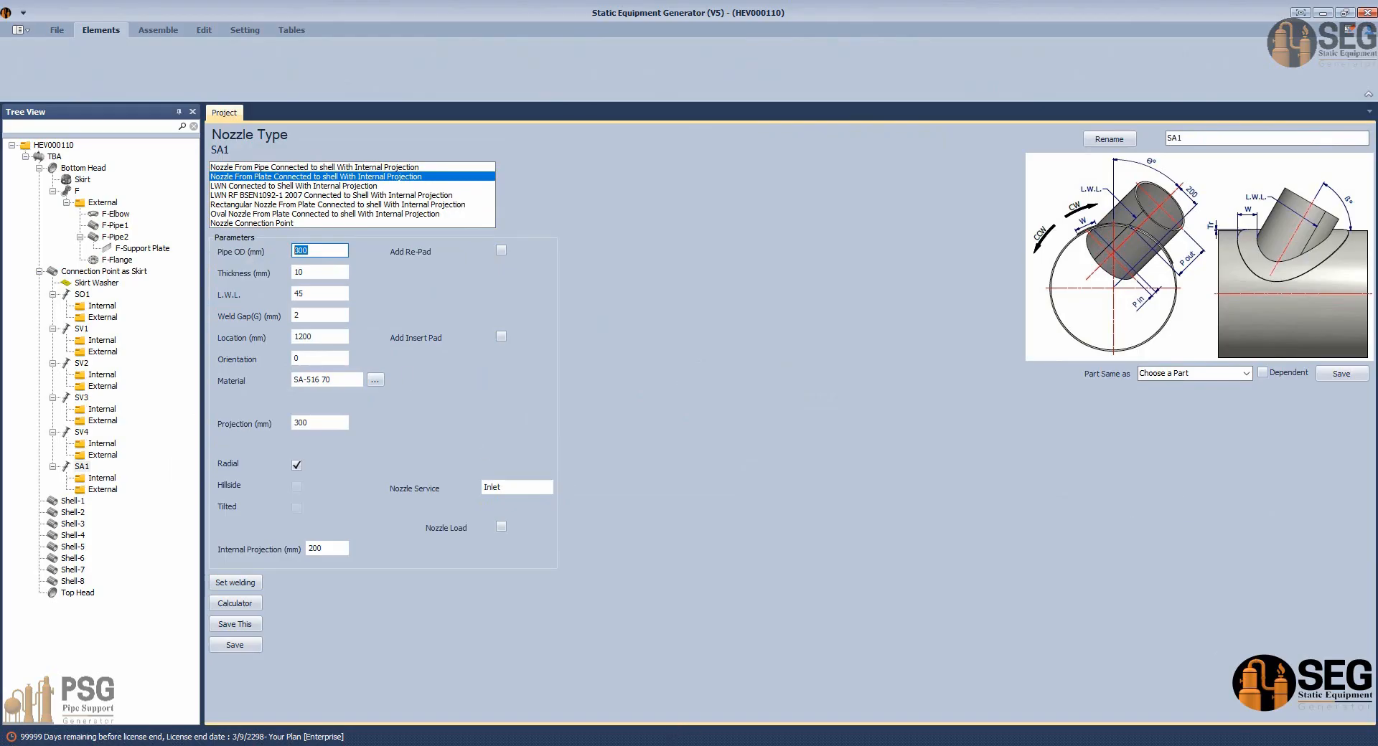
Check SA1-2 in the GA nozzle schedule, calculate 450 + 26 + 26, and set SA1's pipe OD to 502 mm and thickness to 26 mm.
mouse_move(926, 744)
click(728, 704)
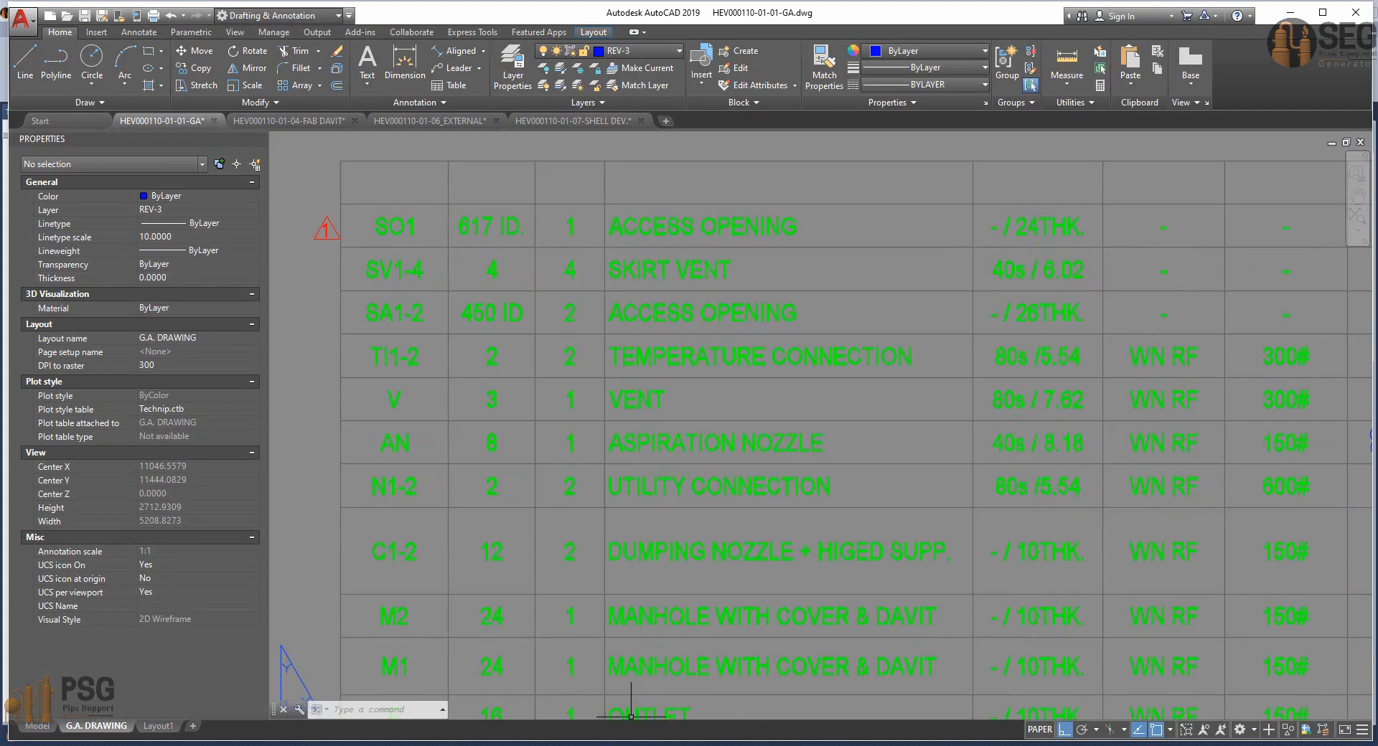
mouse_move(607, 744)
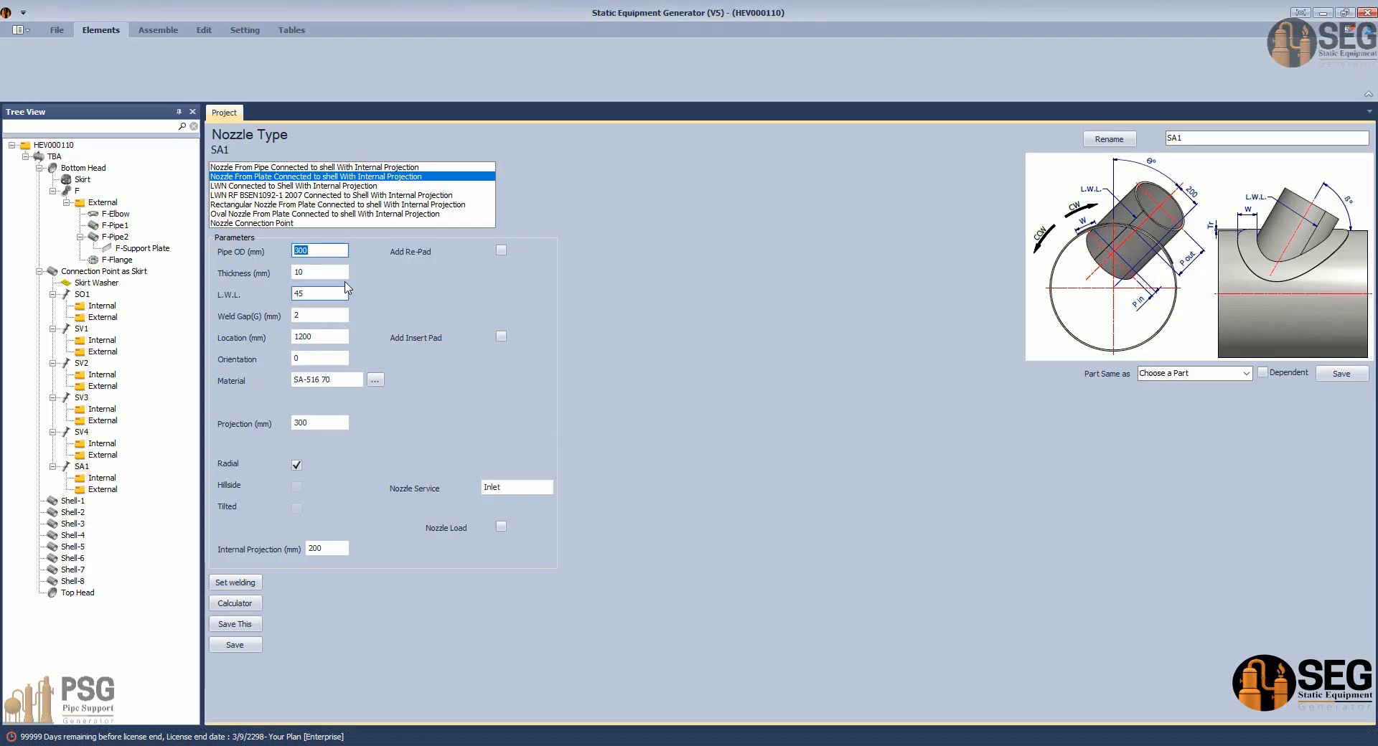
click(607, 744)
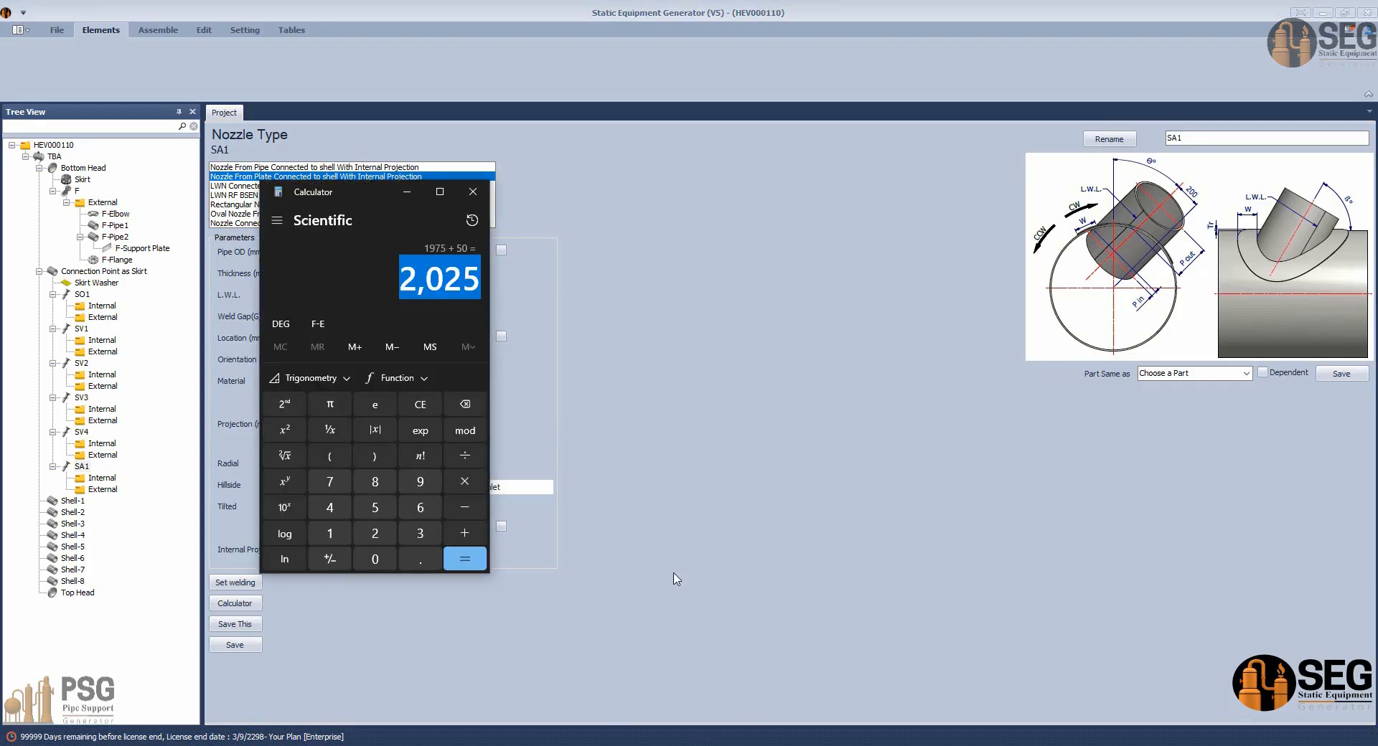
key(Escape)
text(450 + )
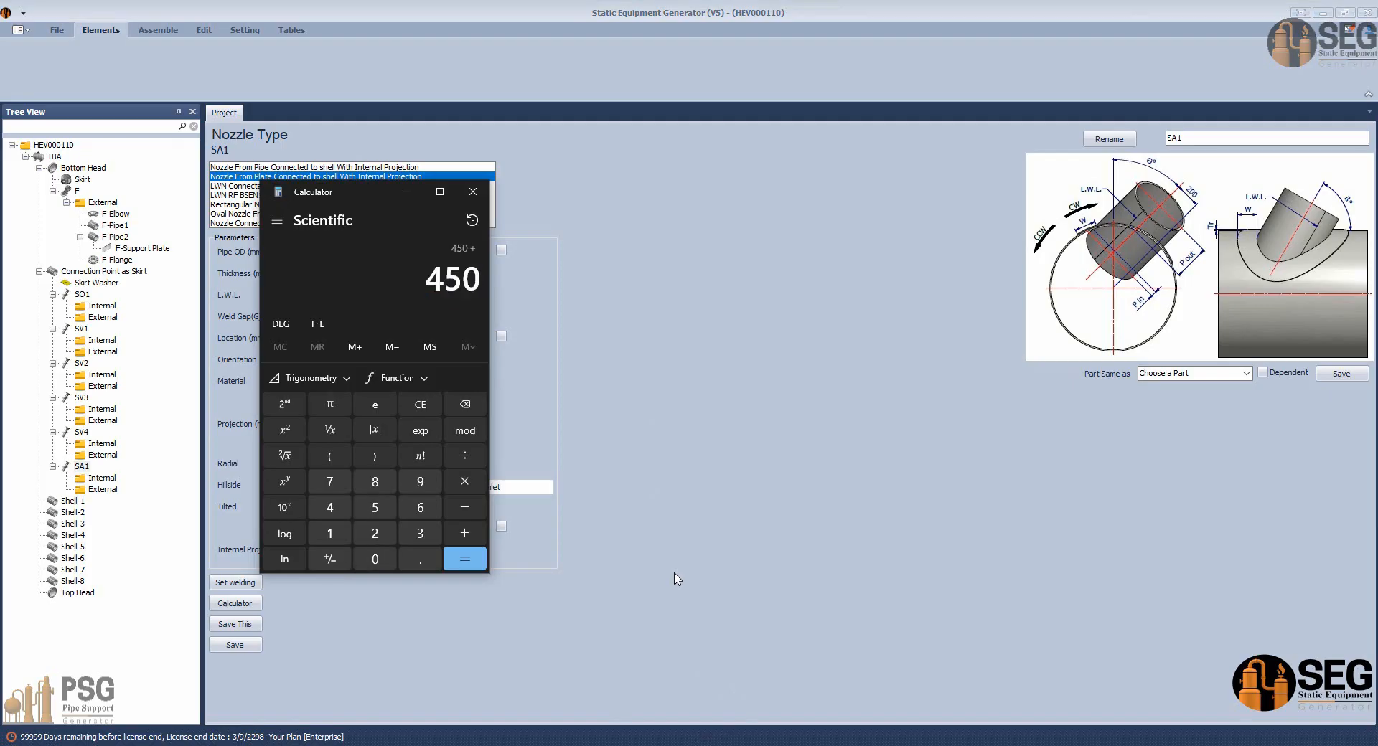
text(26 + 26)
key(Return)
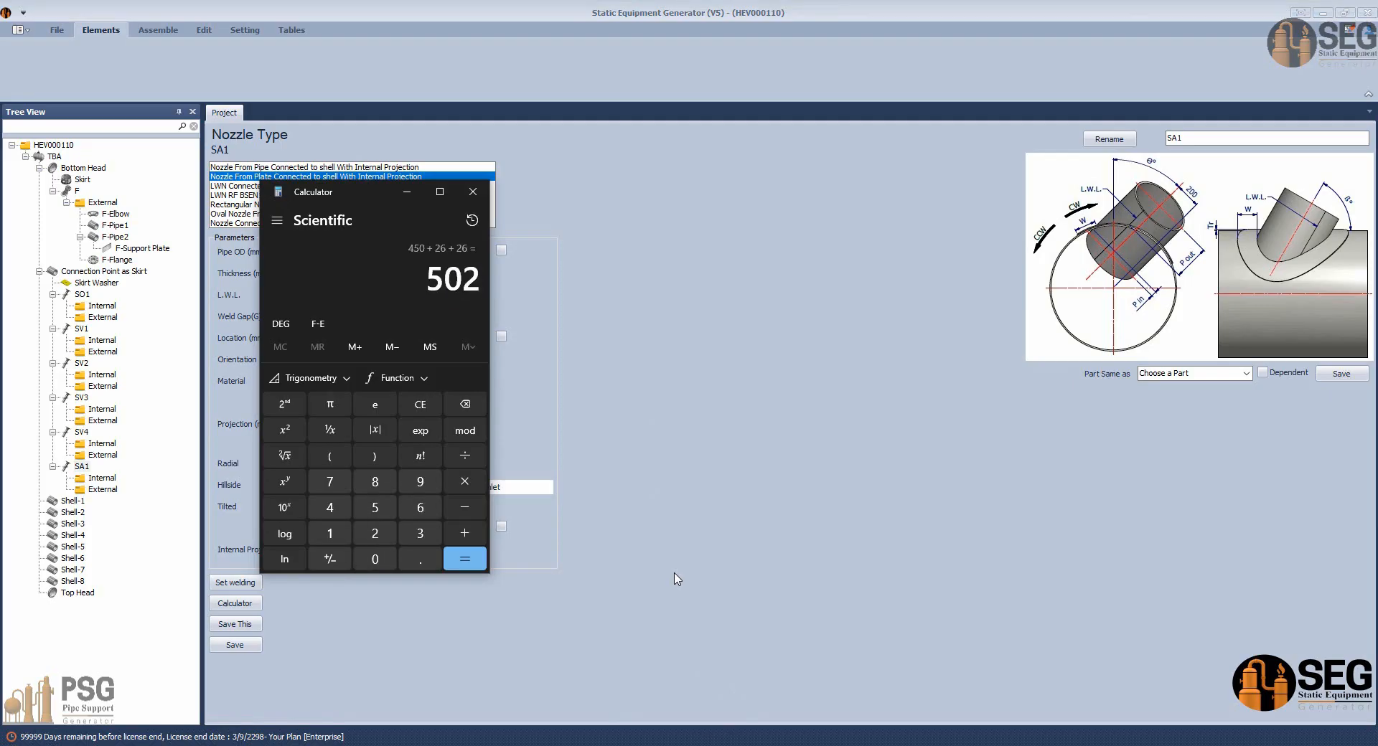
double_click(434, 279)
click(701, 331)
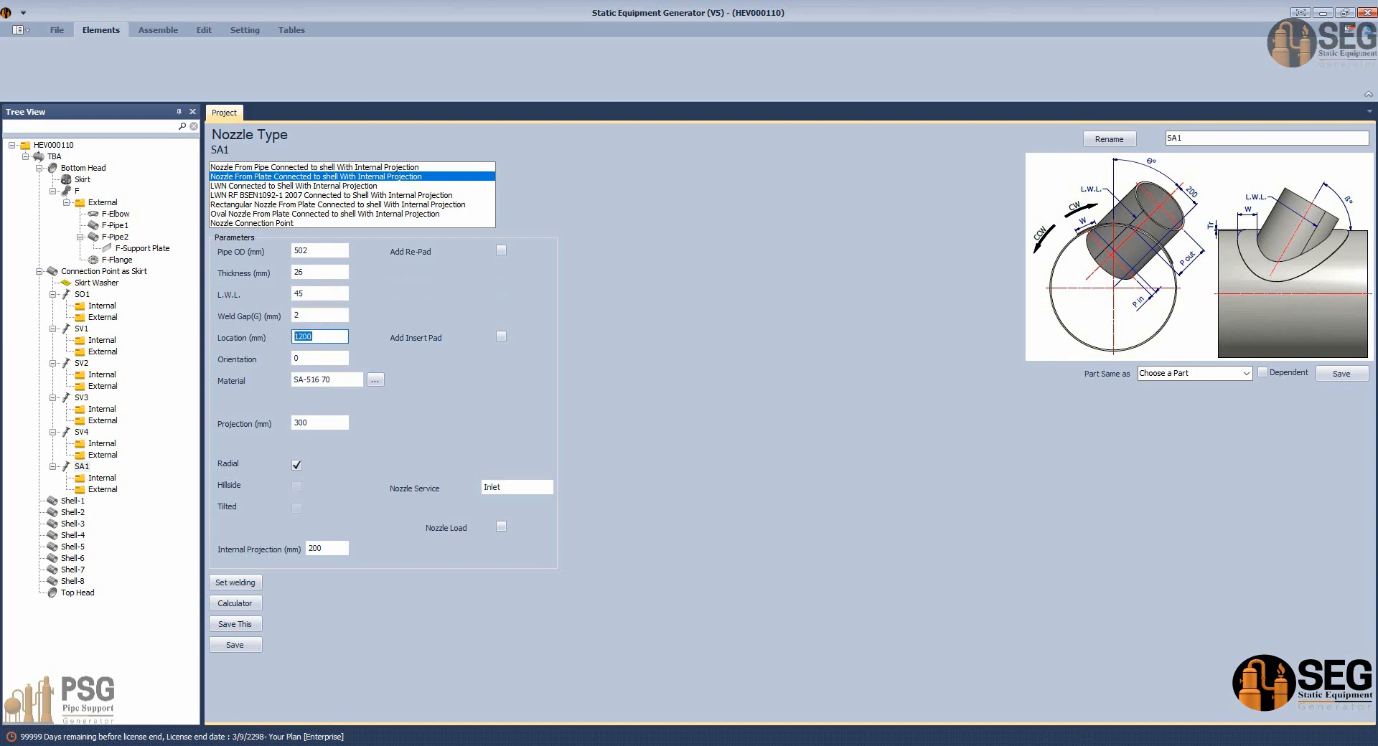
Look up the SA1-2 elevation dimension in the GA drawing and set SA1's location to 4180 mm.
click(961, 745)
click(733, 683)
scroll(668, 503, down, 6)
middle_drag(652, 510, 905, 448)
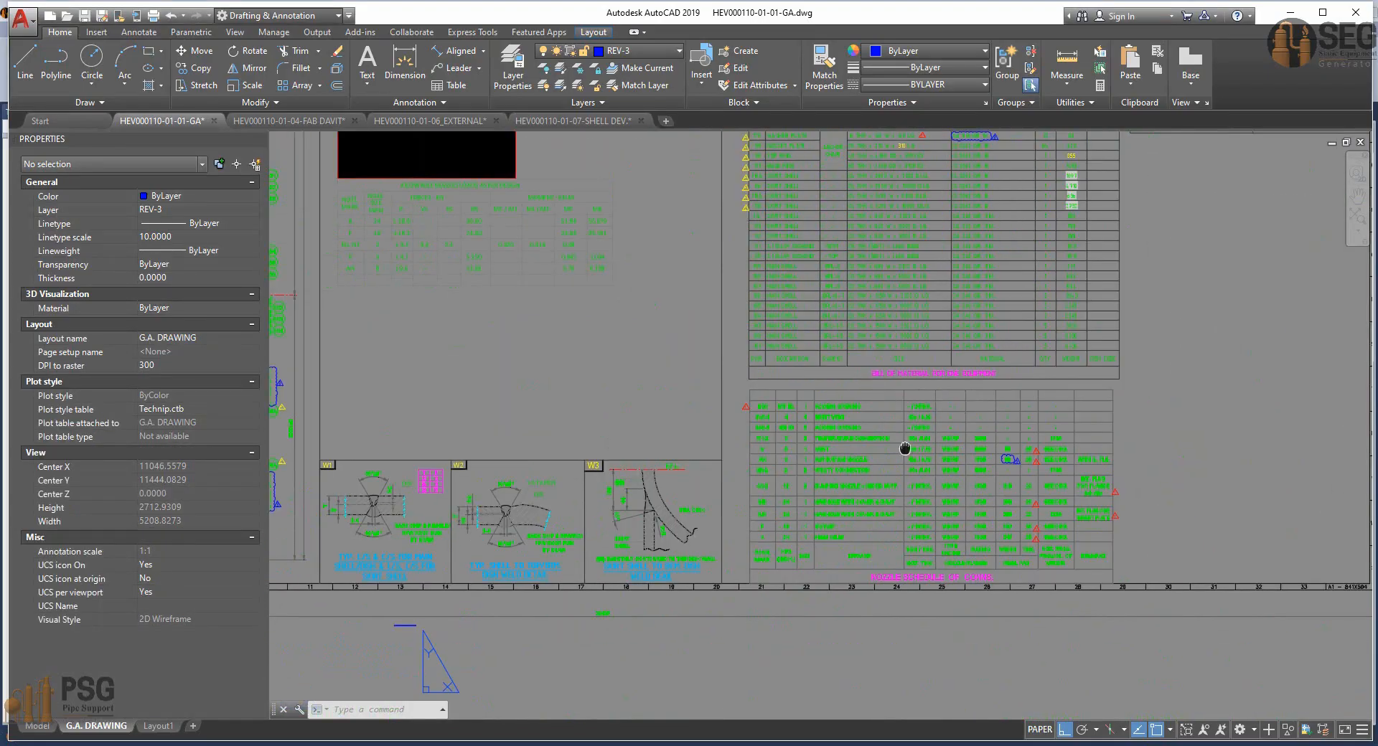
scroll(732, 439, down, 4)
middle_drag(732, 440, 935, 451)
scroll(658, 479, up, 4)
scroll(572, 501, up, 2)
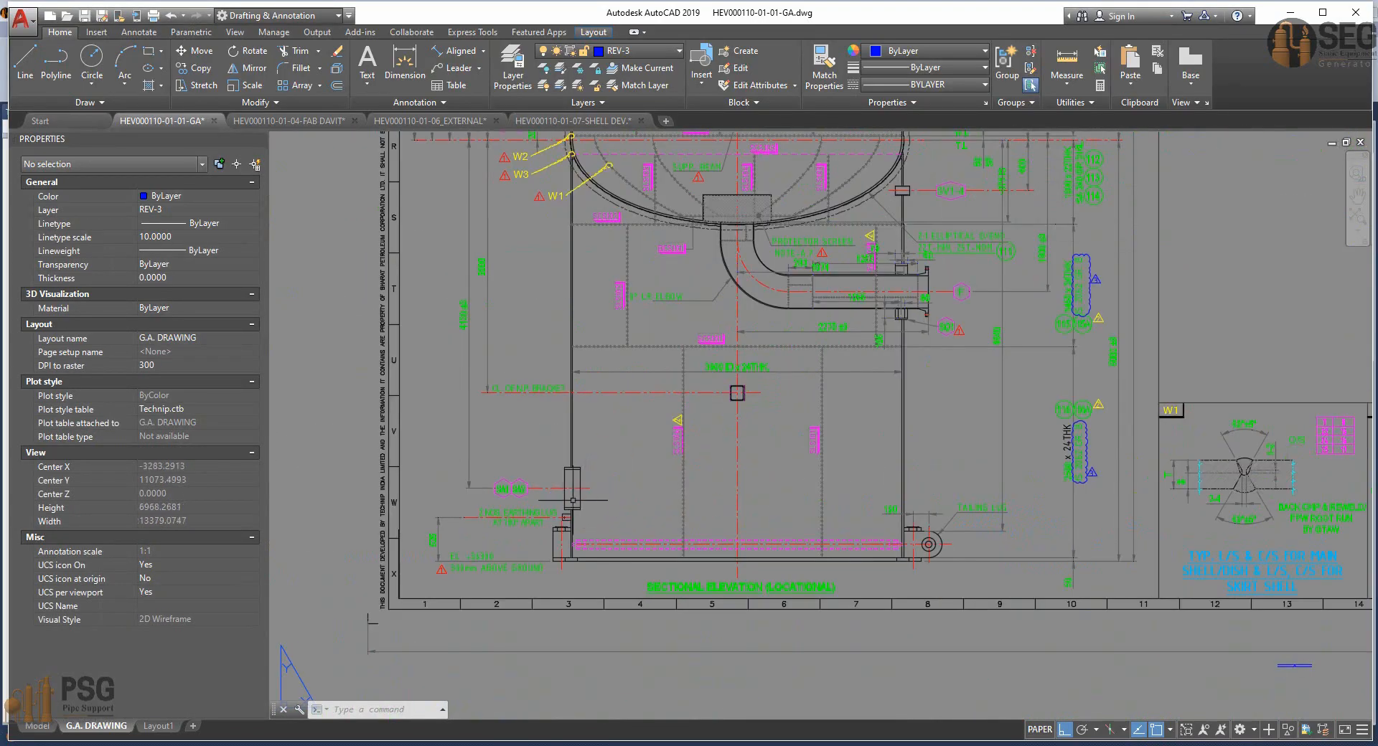
scroll(502, 438, up, 6)
middle_drag(495, 366, 501, 420)
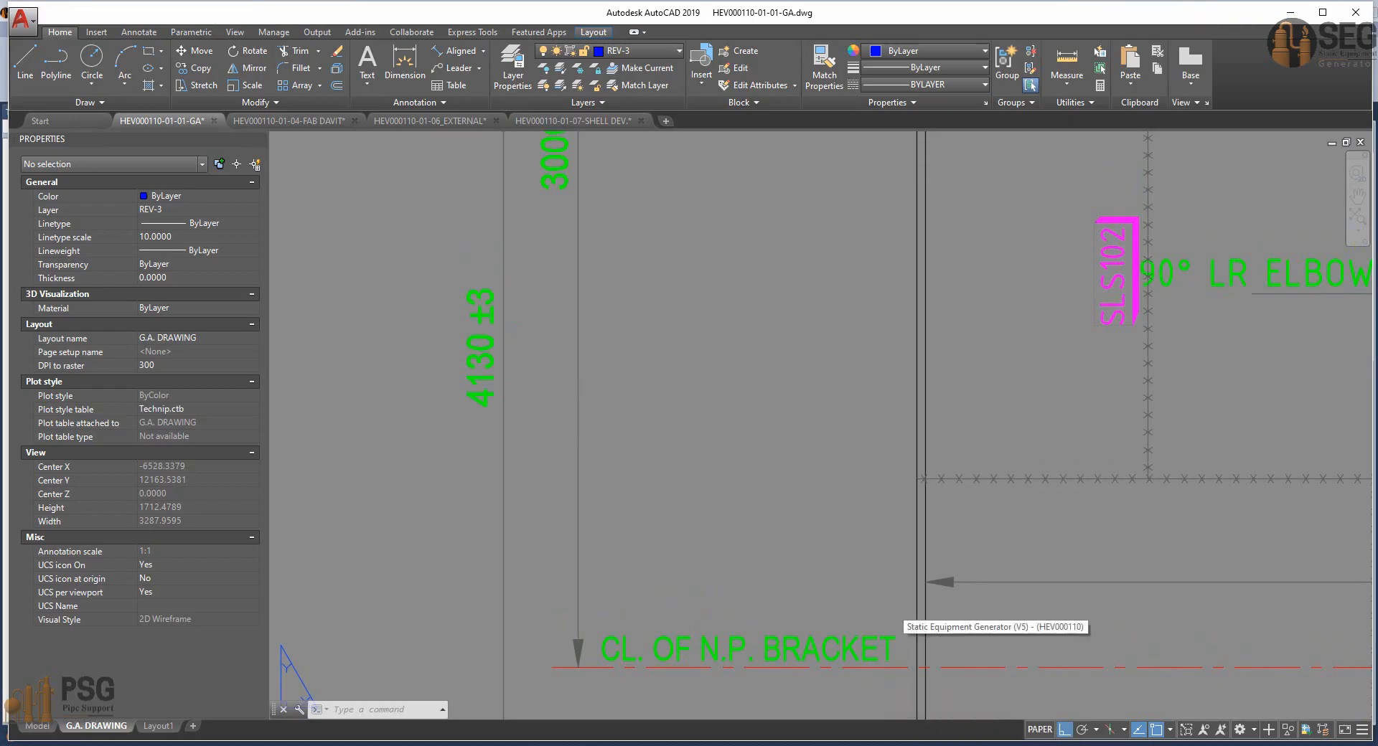
click(998, 689)
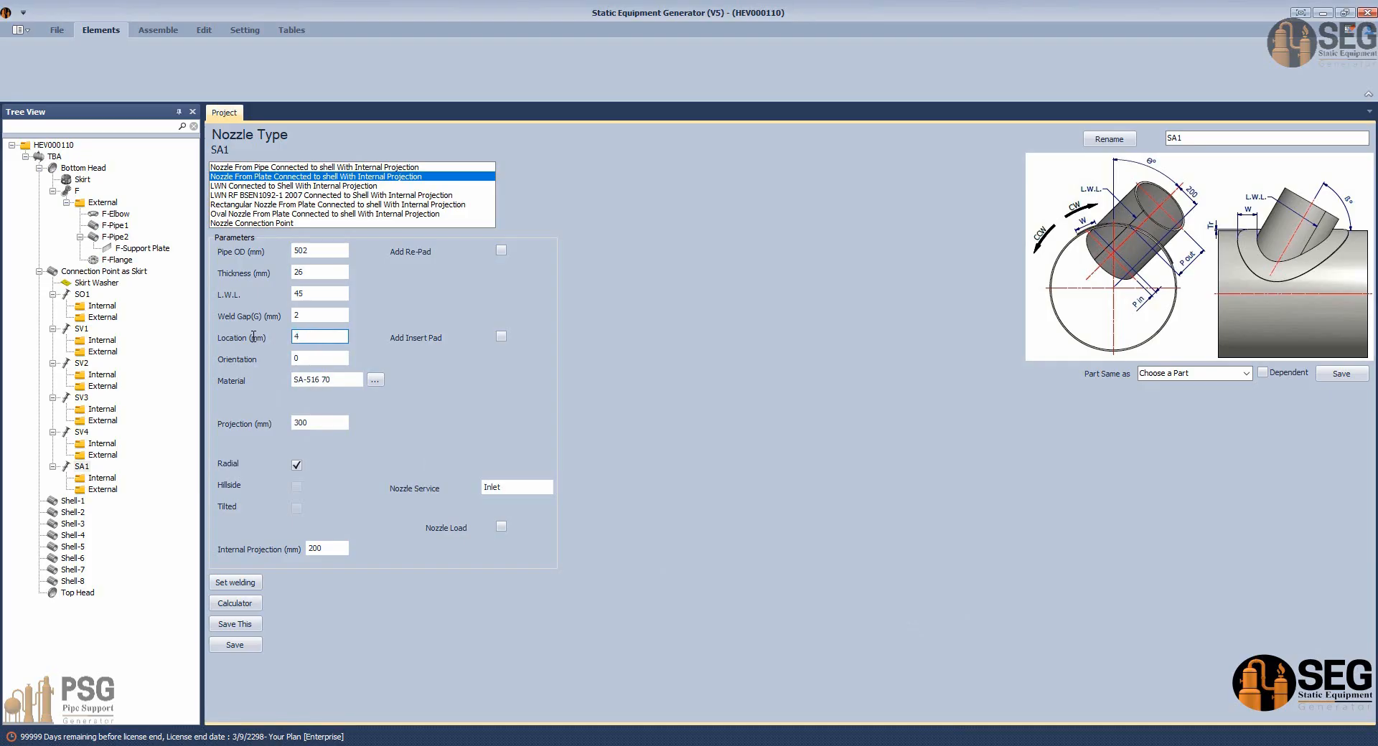
click(962, 745)
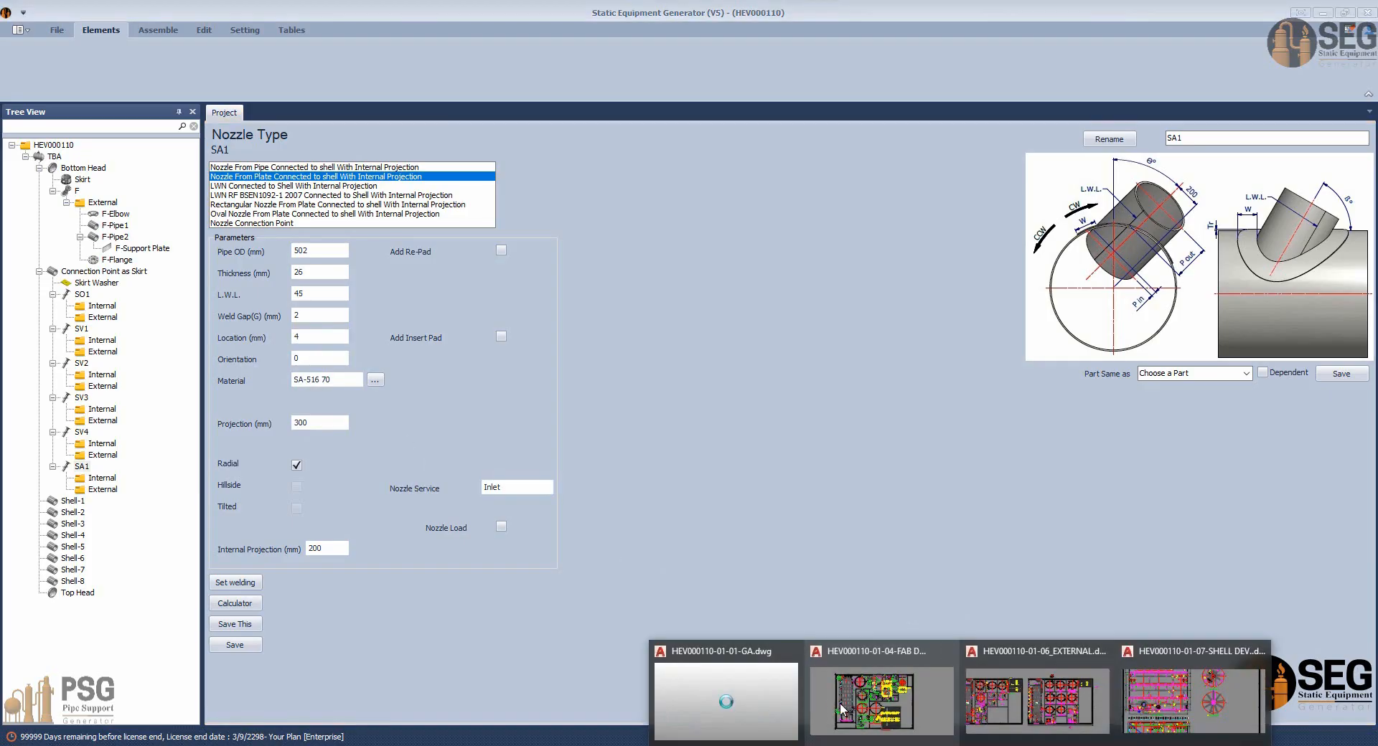
click(766, 704)
click(993, 745)
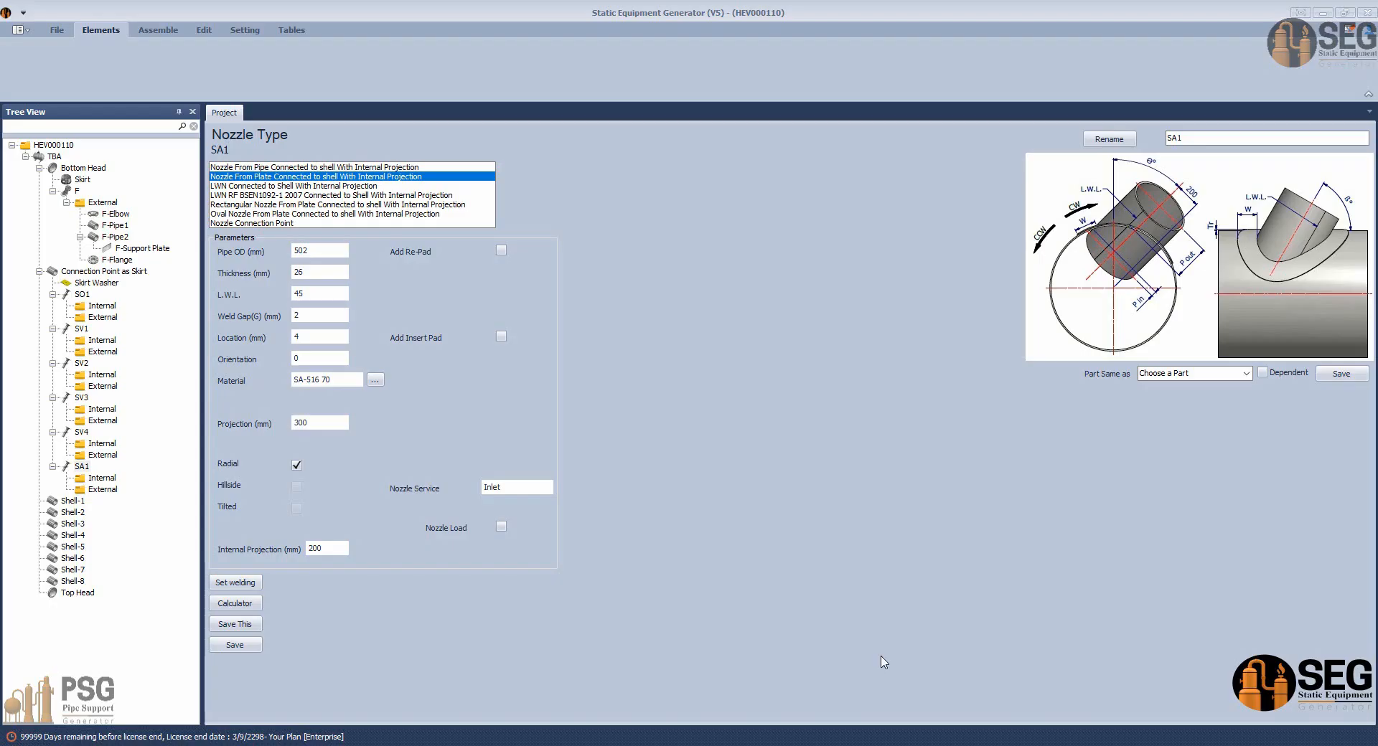
Find SA1 on the GA drawing's top orientation plan and set the nozzle's orientation to 180.
click(305, 358)
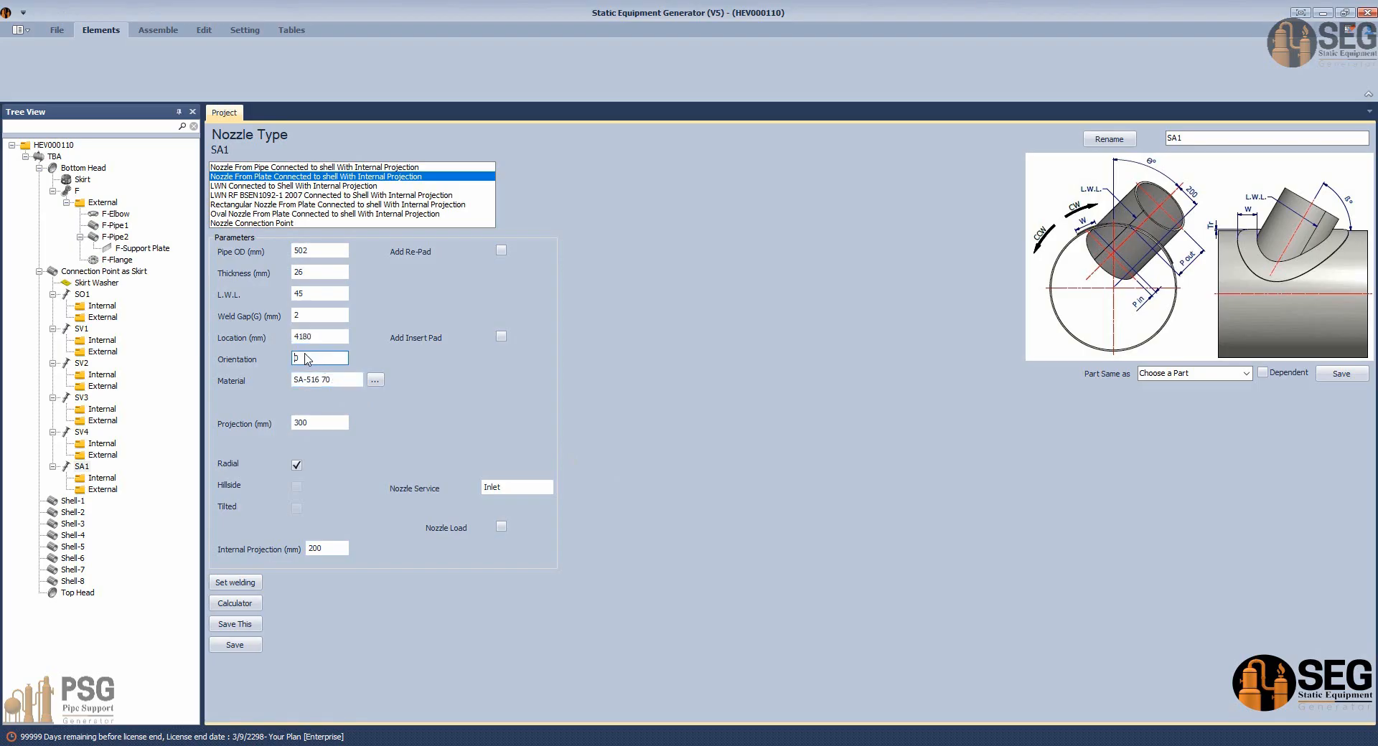
click(943, 745)
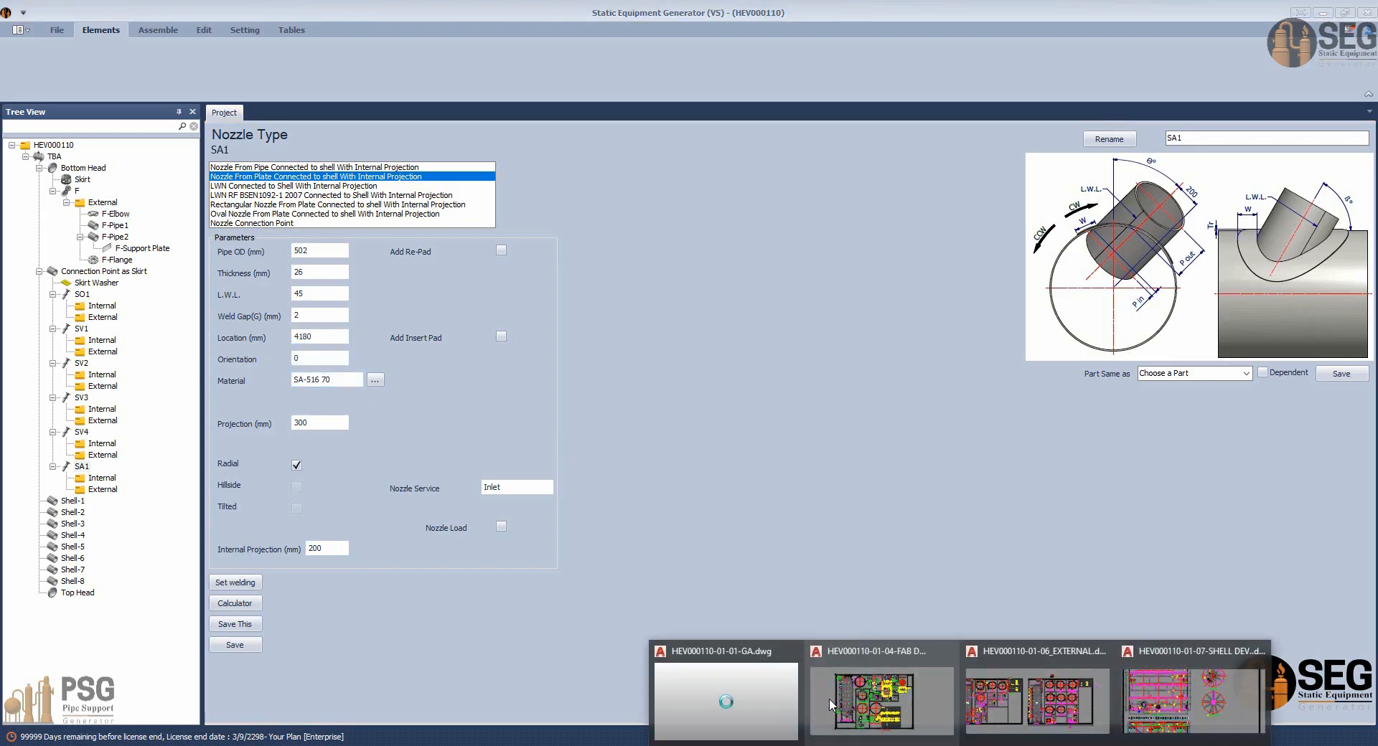
click(727, 702)
scroll(847, 280, down, 10)
middle_drag(939, 275, 568, 552)
scroll(571, 549, up, 2)
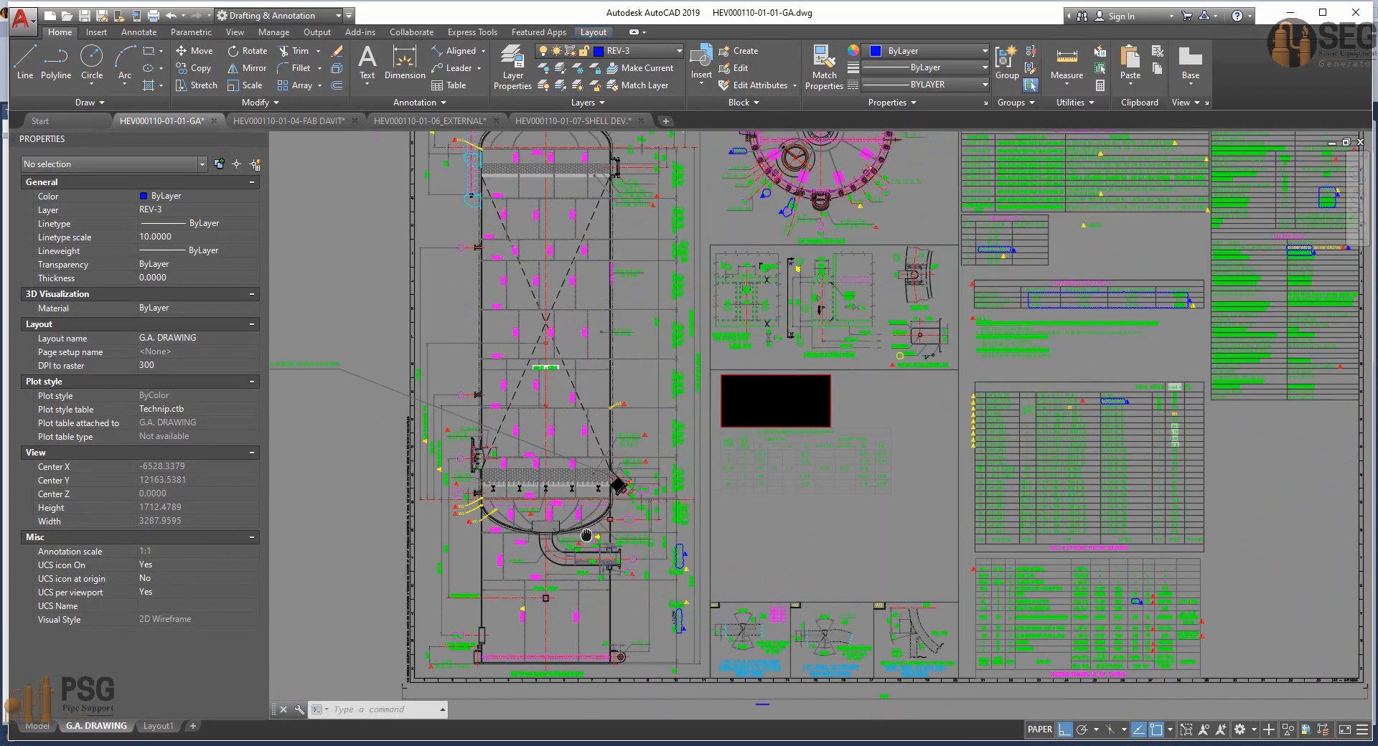
scroll(691, 277, up, 2)
middle_drag(892, 201, 855, 442)
scroll(856, 442, up, 4)
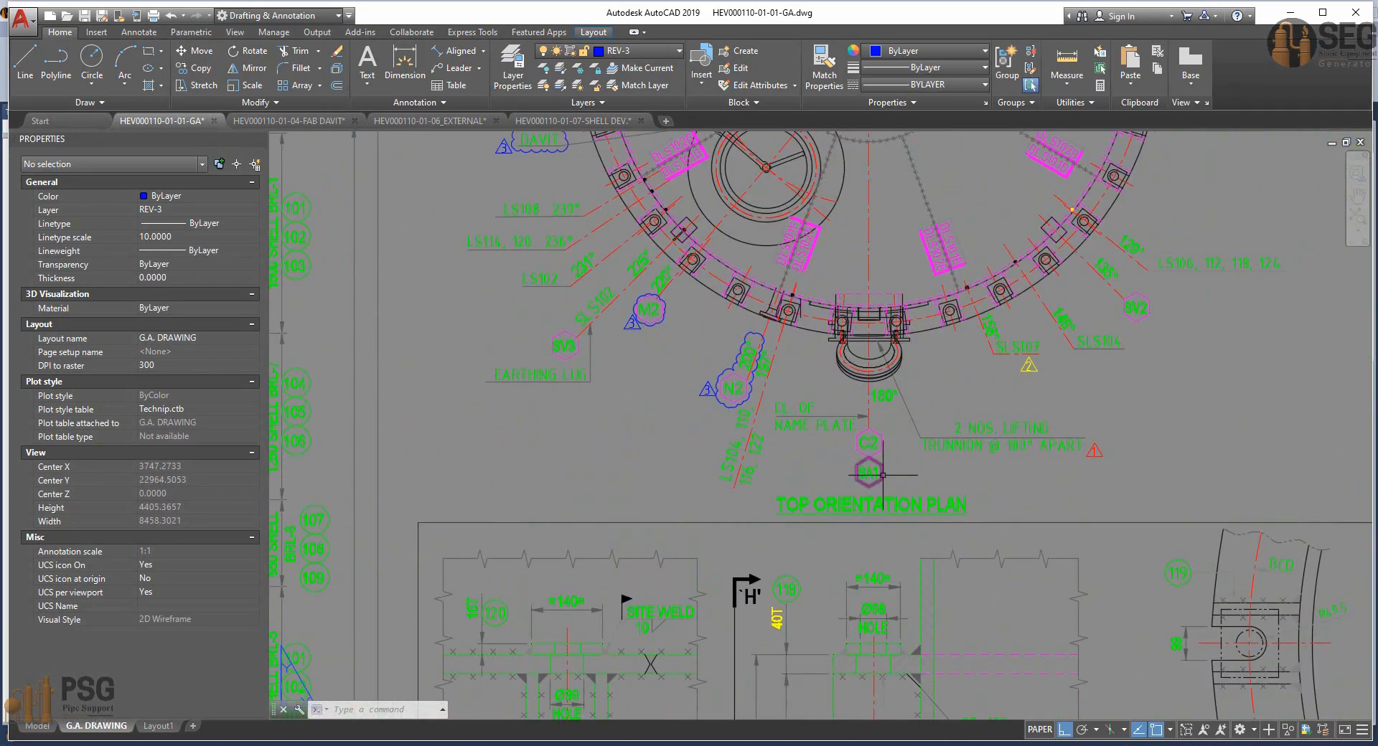
scroll(888, 475, down, 5)
middle_drag(884, 471, 874, 518)
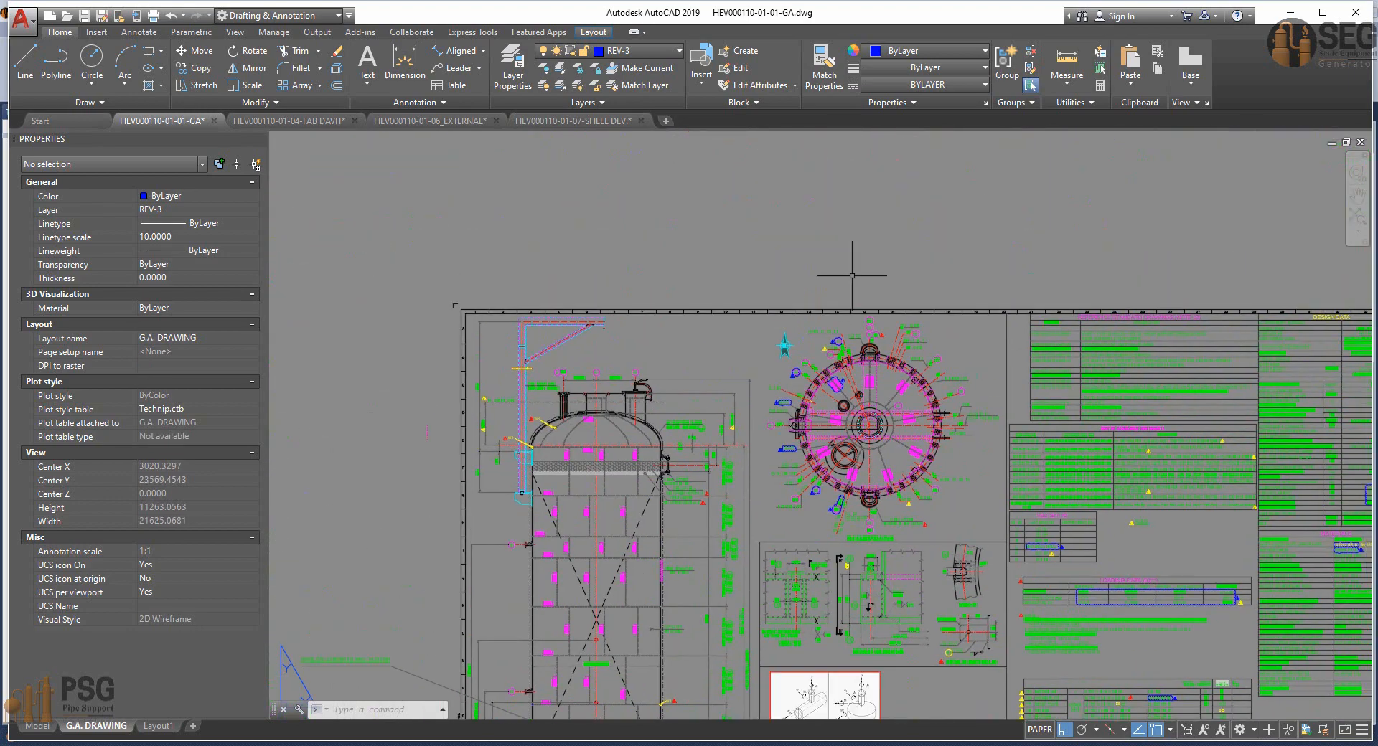
scroll(852, 277, up, 4)
scroll(907, 395, up, 6)
scroll(870, 370, down, 6)
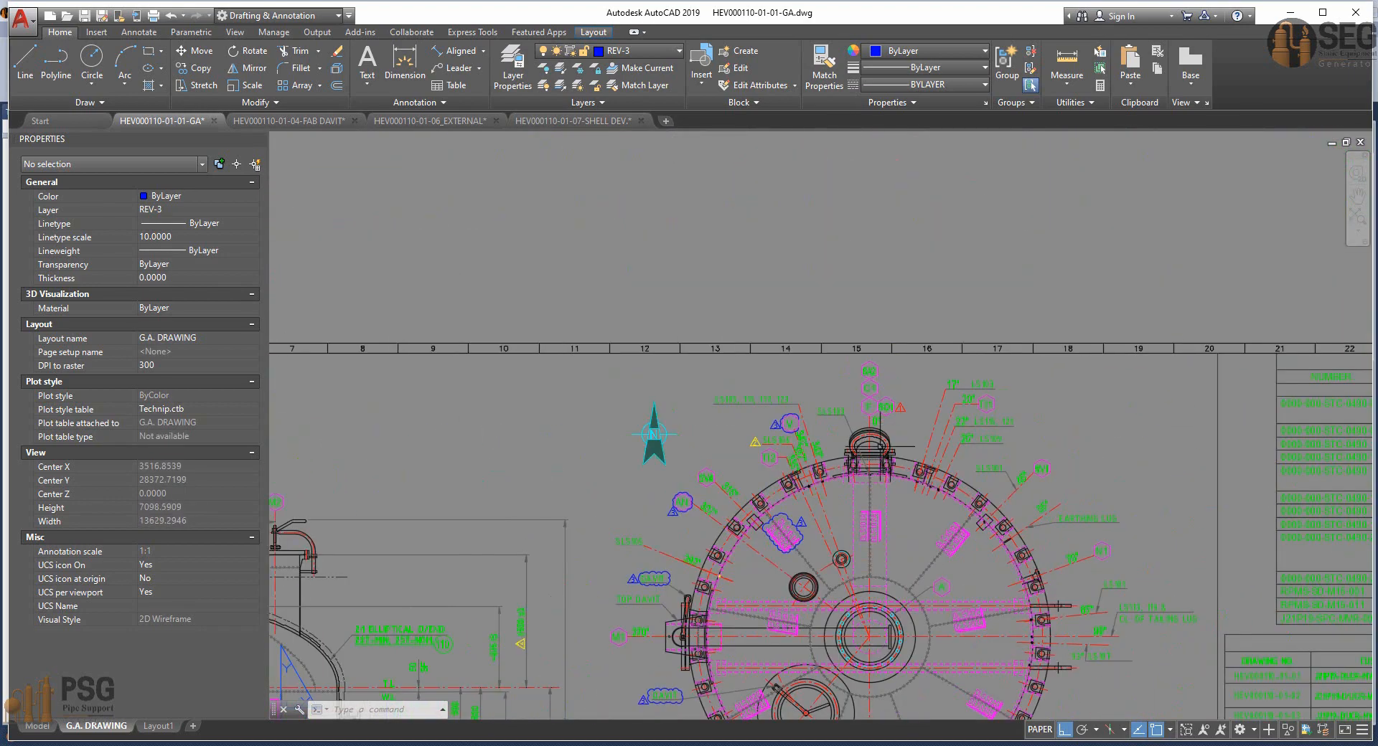
middle_drag(843, 696, 936, 289)
click(1000, 743)
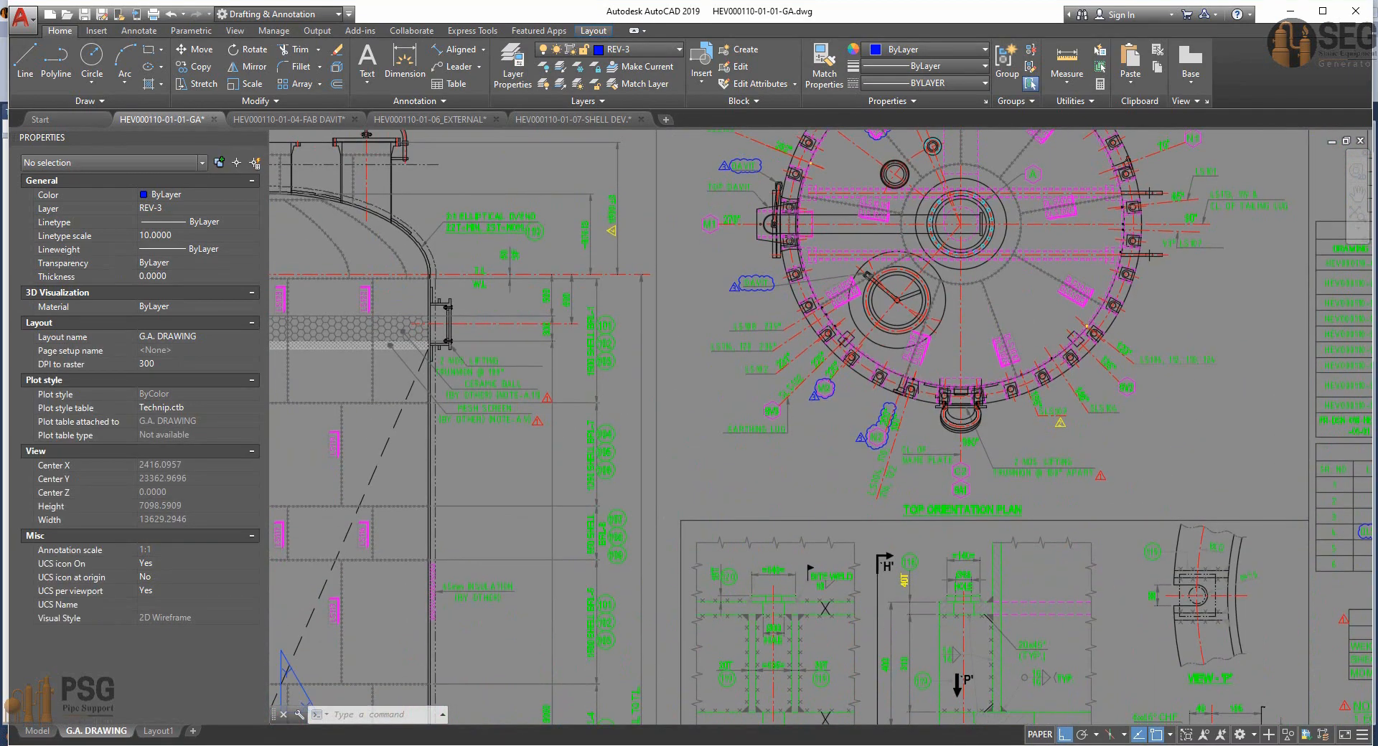
click(996, 745)
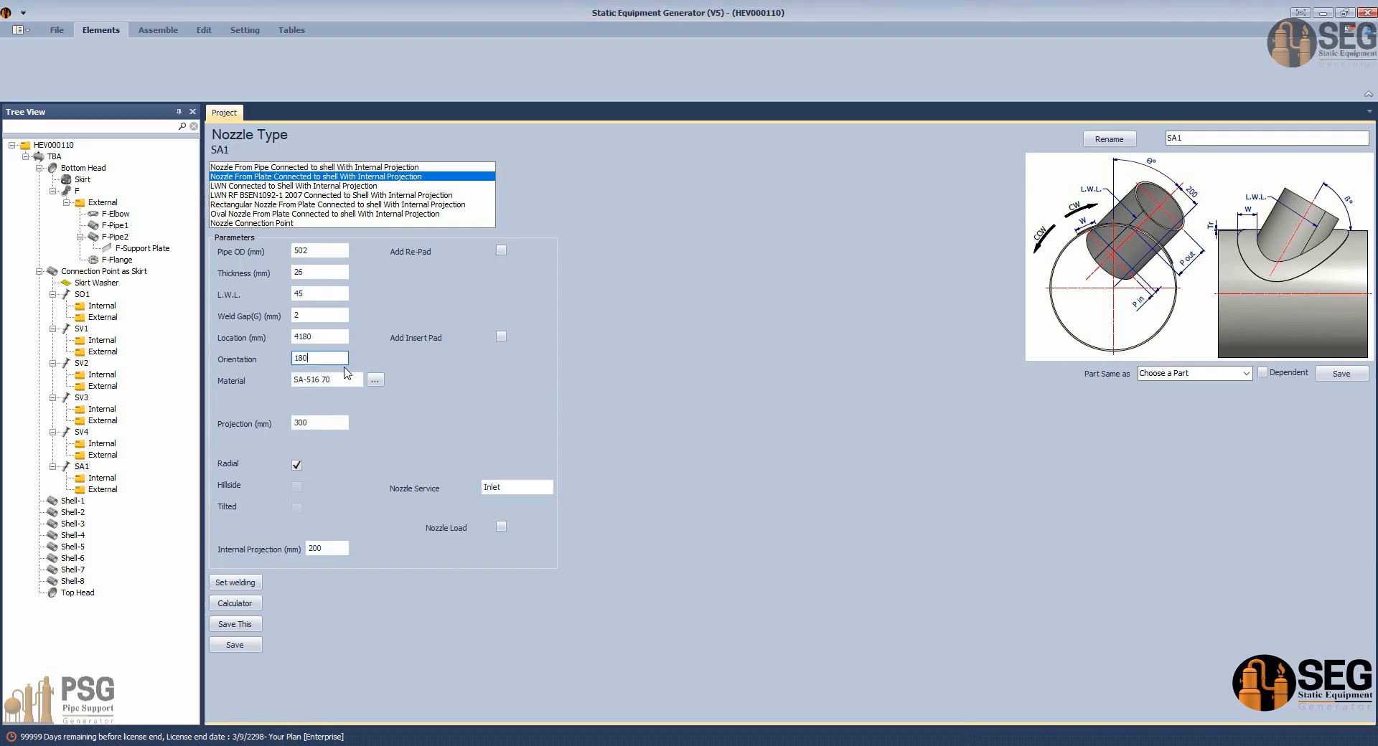
Copy the shell plate material SA 240 GR. 316L from the GA drawing into SA1's material and set its nozzle service to Skirt Access.
click(345, 380)
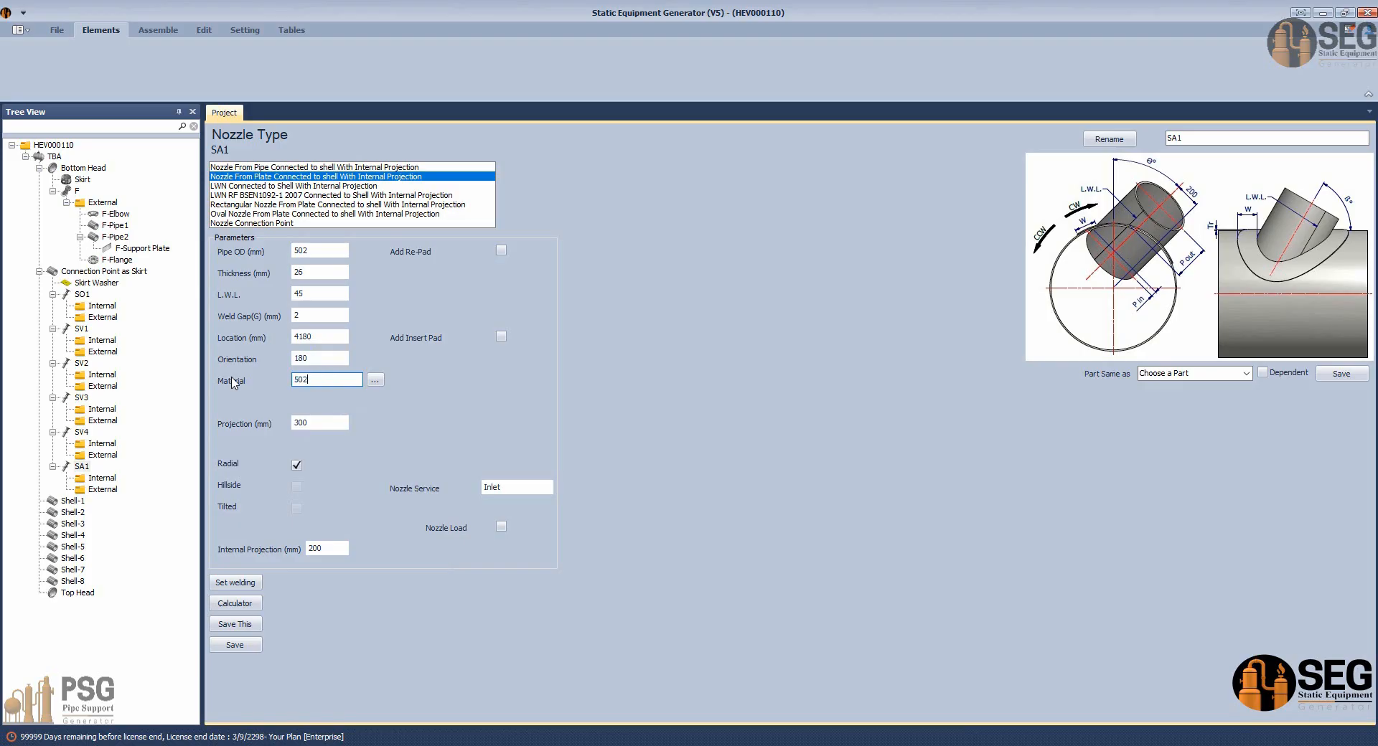
mouse_move(996, 743)
click(718, 664)
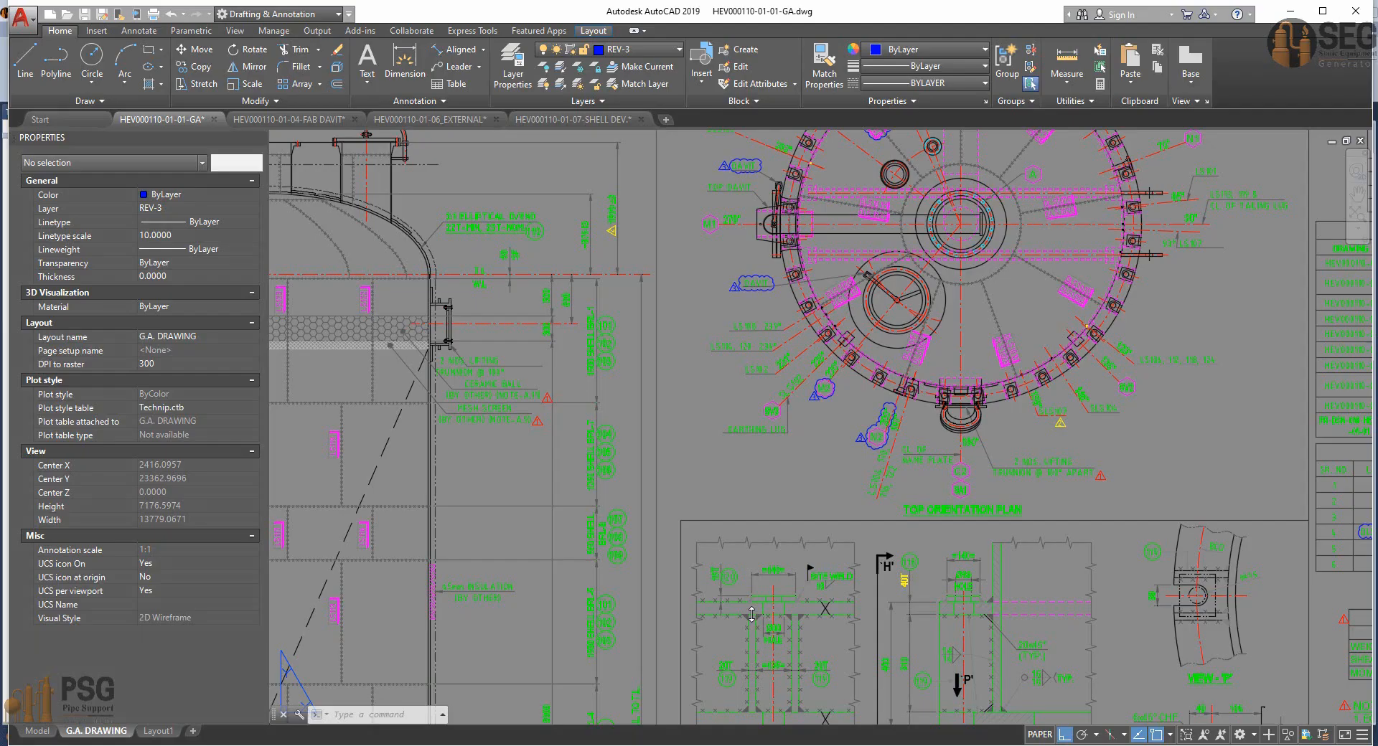
middle_drag(608, 566, 618, 165)
middle_drag(610, 567, 620, 163)
middle_drag(599, 509, 617, 297)
middle_drag(661, 363, 648, 465)
scroll(644, 448, up, 2)
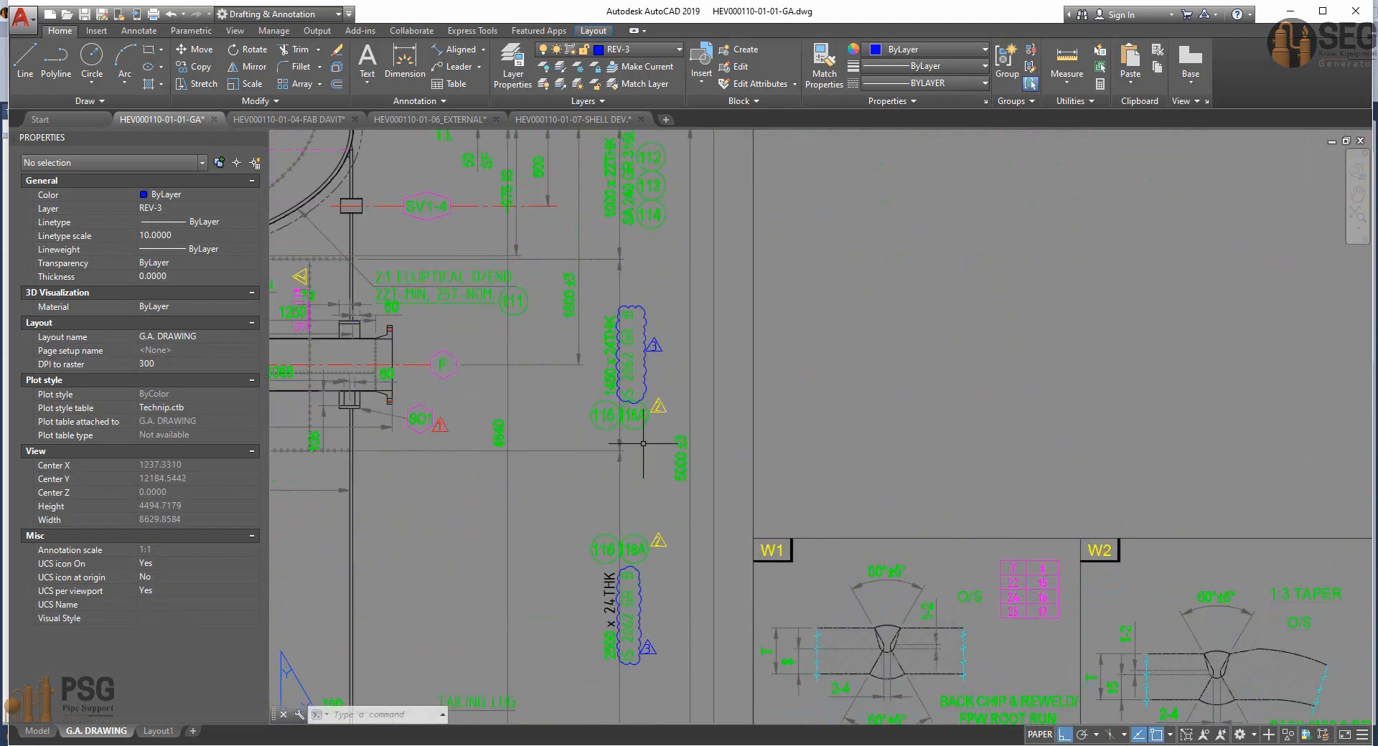
double_click(610, 197)
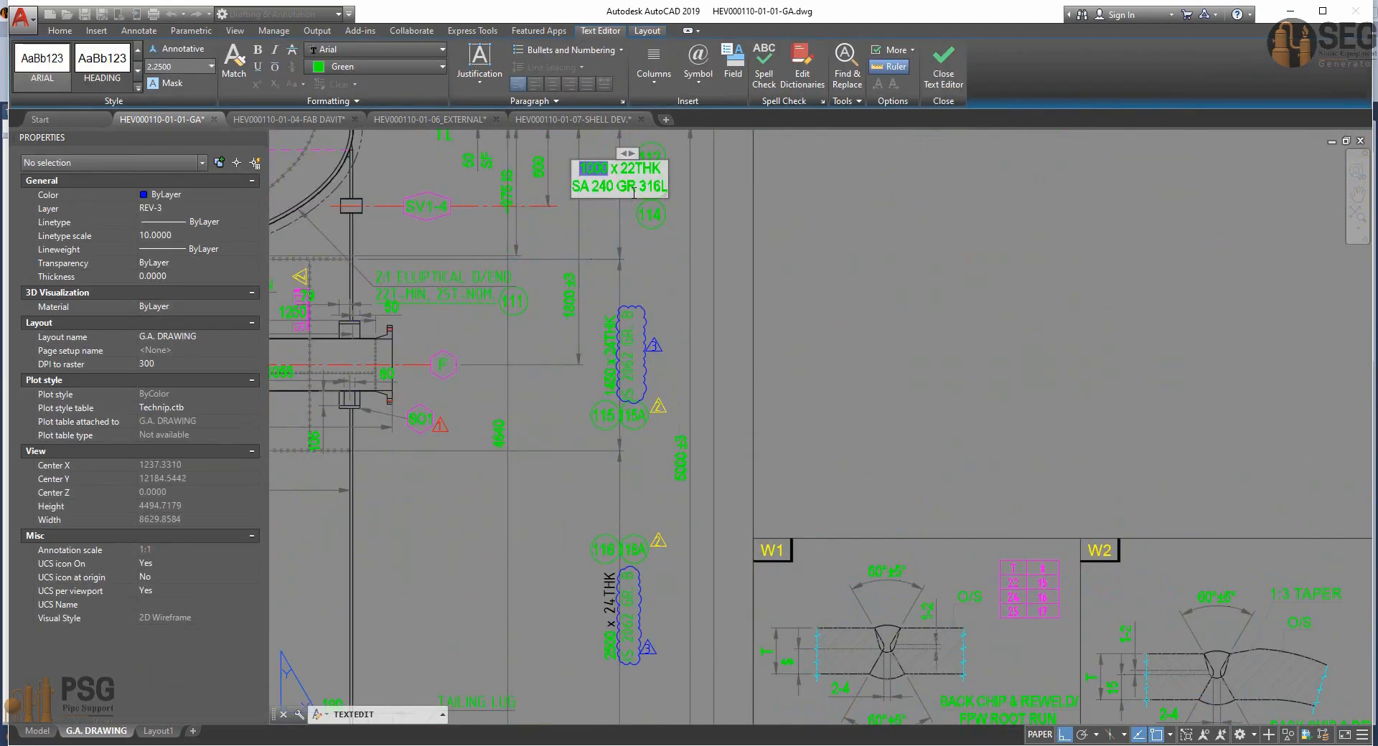
triple_click(636, 188)
click(918, 350)
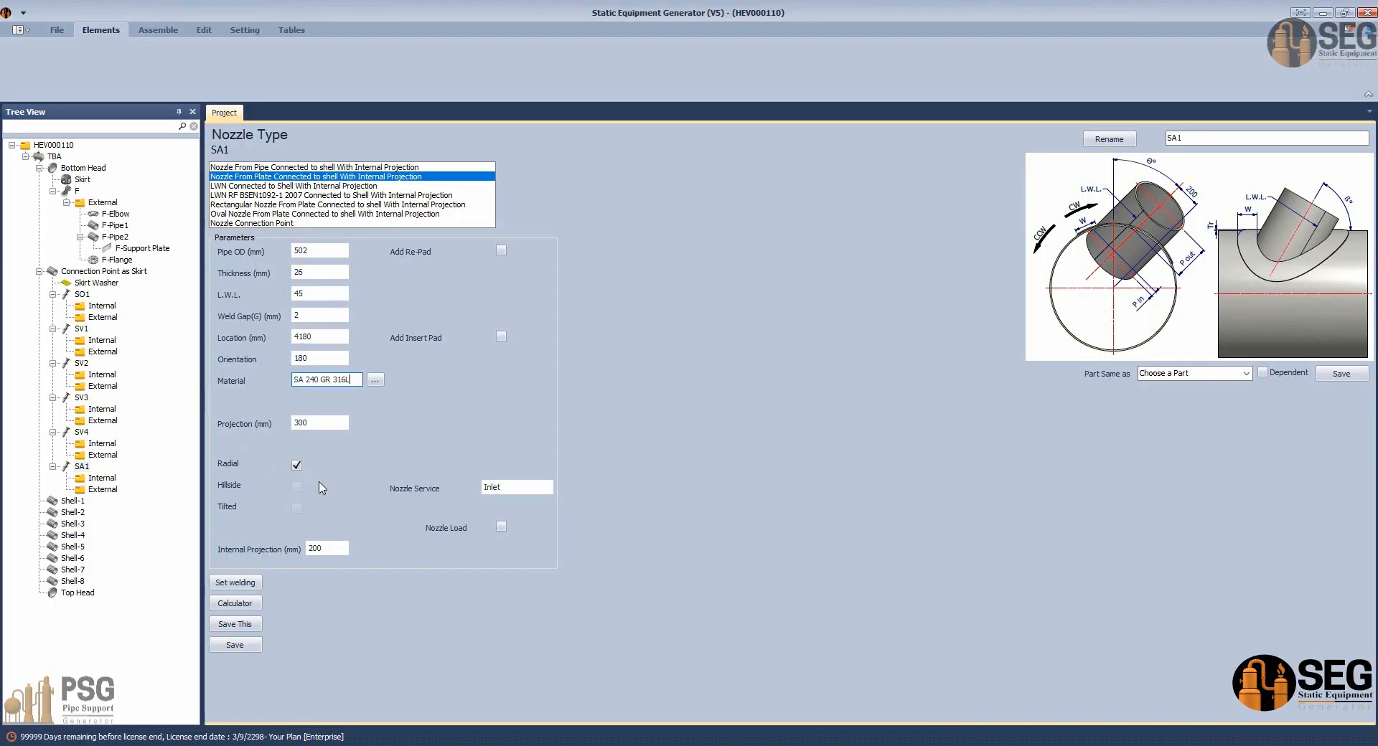
double_click(501, 490)
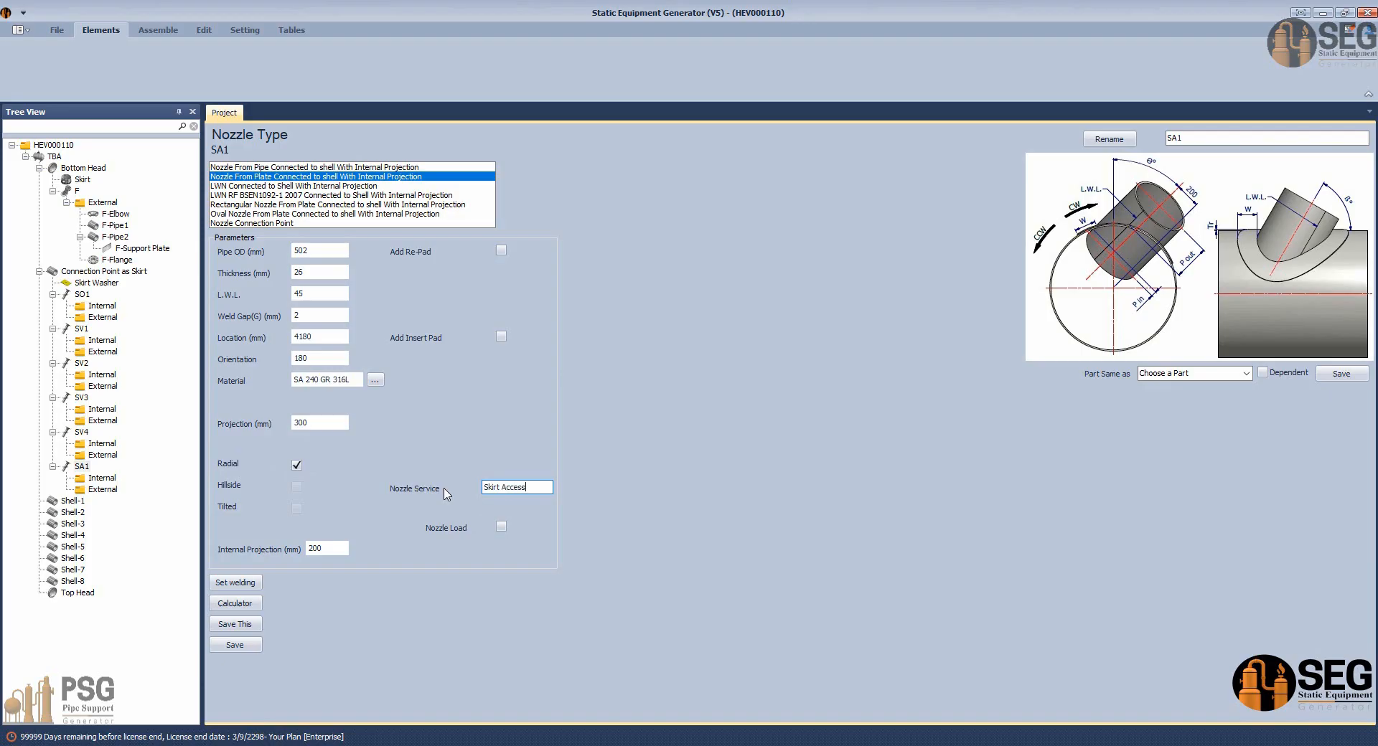
Switch to the GA drawing in AutoCAD and locate the skirt access nozzle in the sectional elevation.
click(330, 548)
click(960, 745)
click(719, 669)
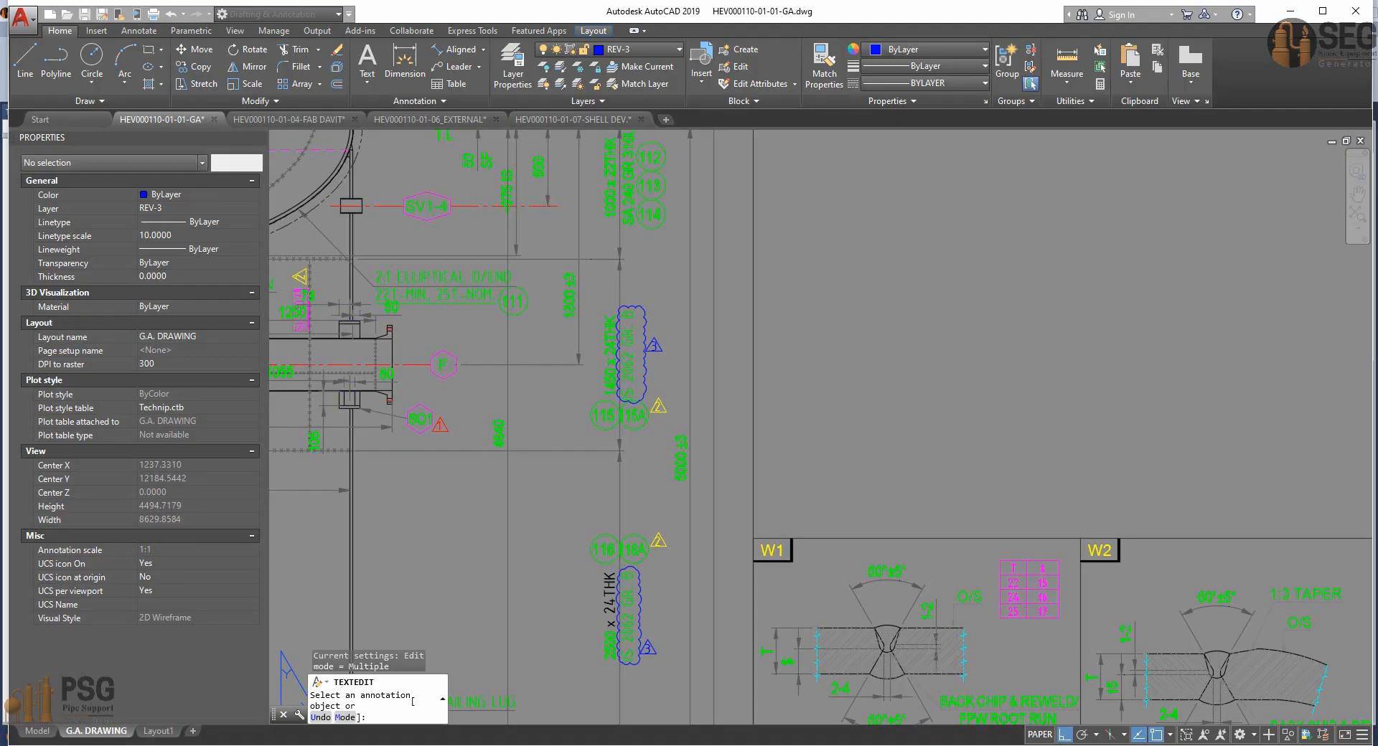
scroll(690, 560, down, 2)
middle_drag(563, 541, 692, 284)
scroll(492, 291, up, 6)
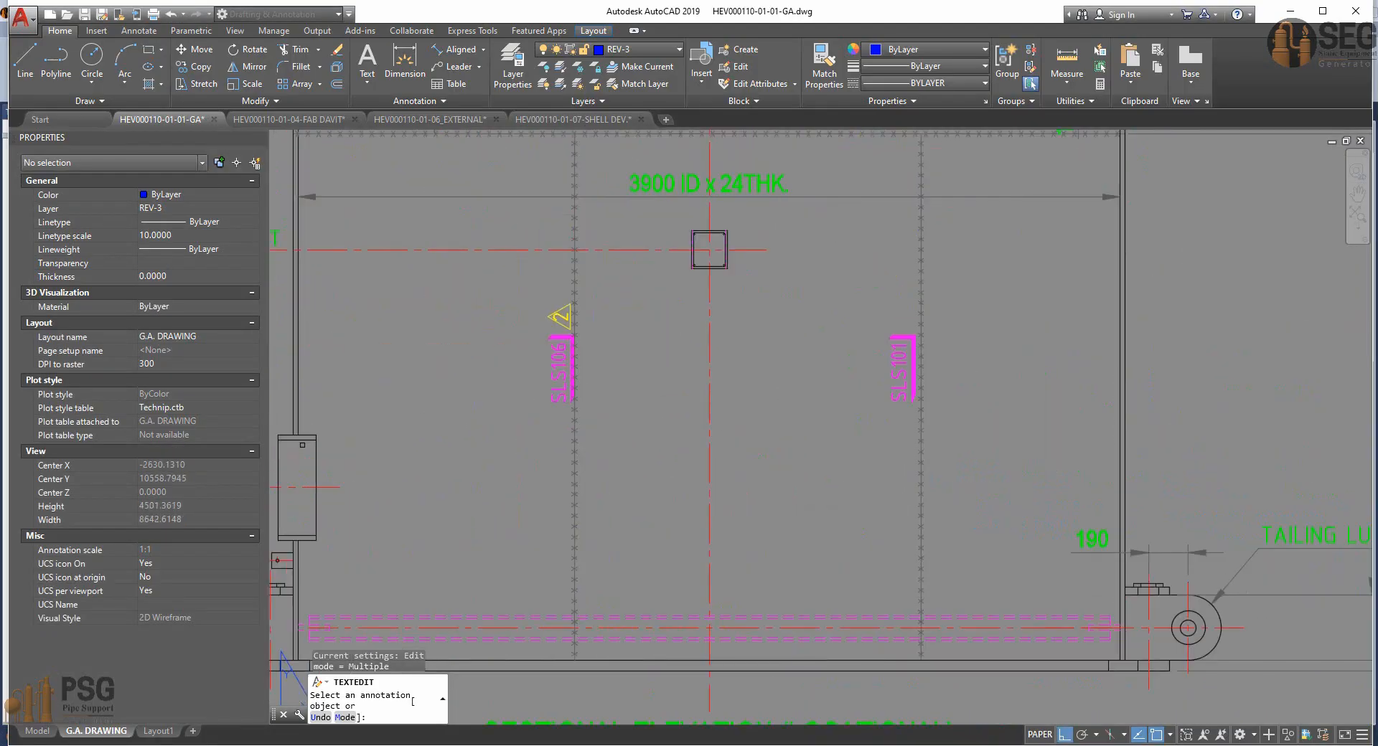
click(405, 58)
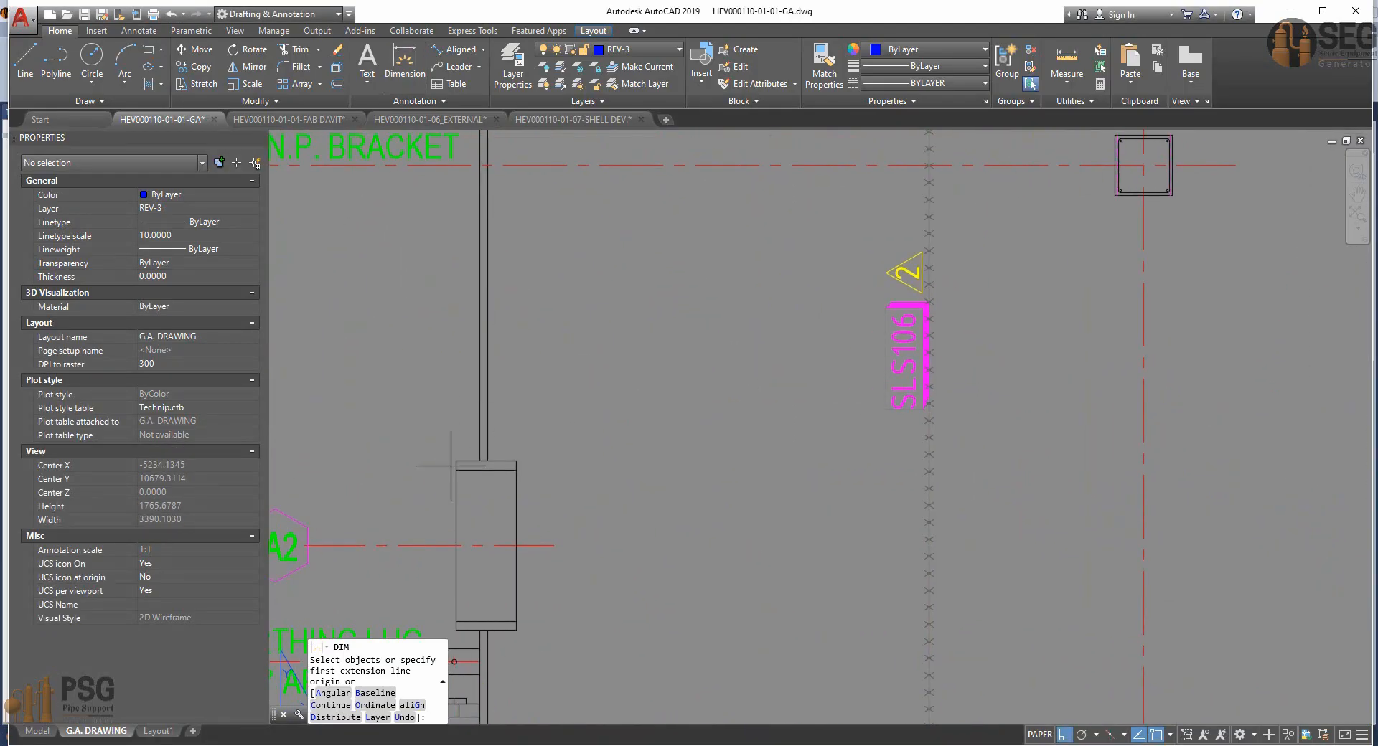
click(486, 461)
click(514, 462)
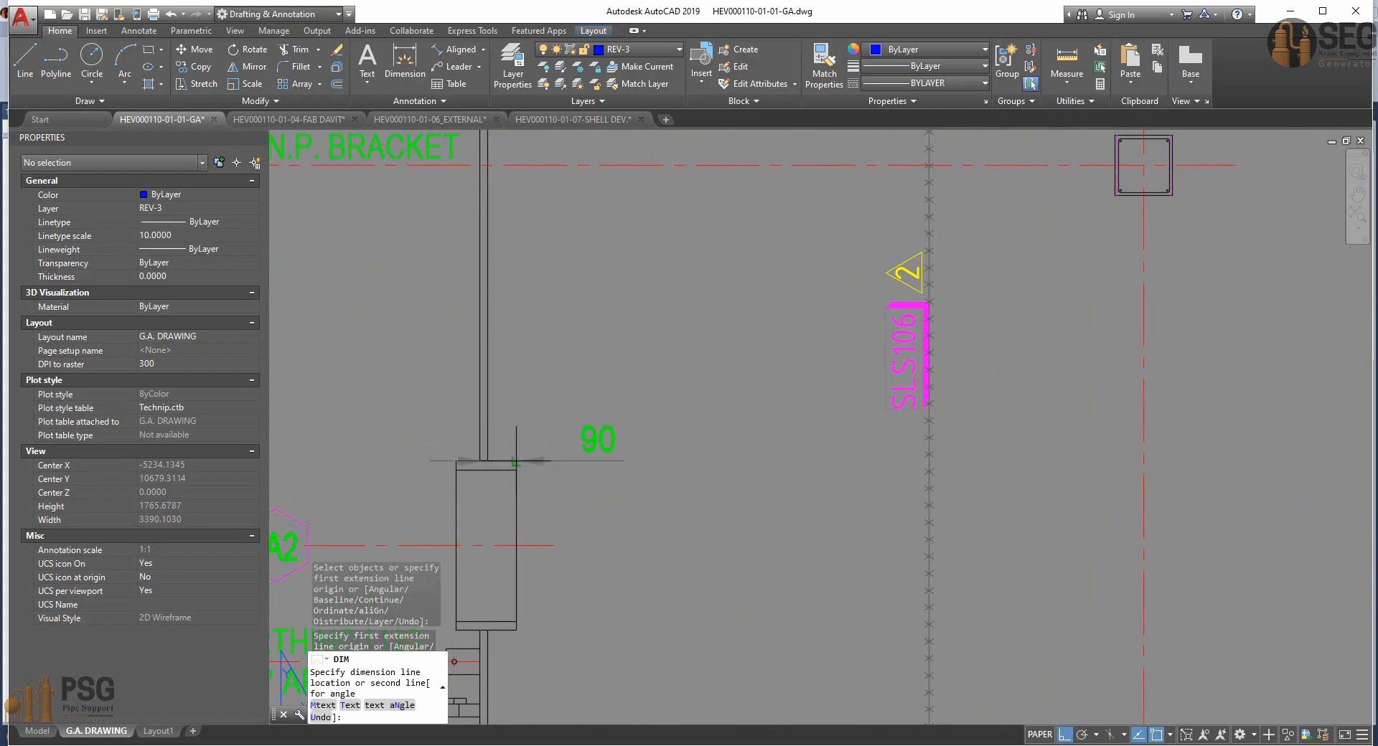
scroll(509, 439, up, 4)
key(Escape)
Dimension the access nozzle's projection inside the skirt wall on the GA drawing and set SA1's internal projection to 86 mm.
key(space)
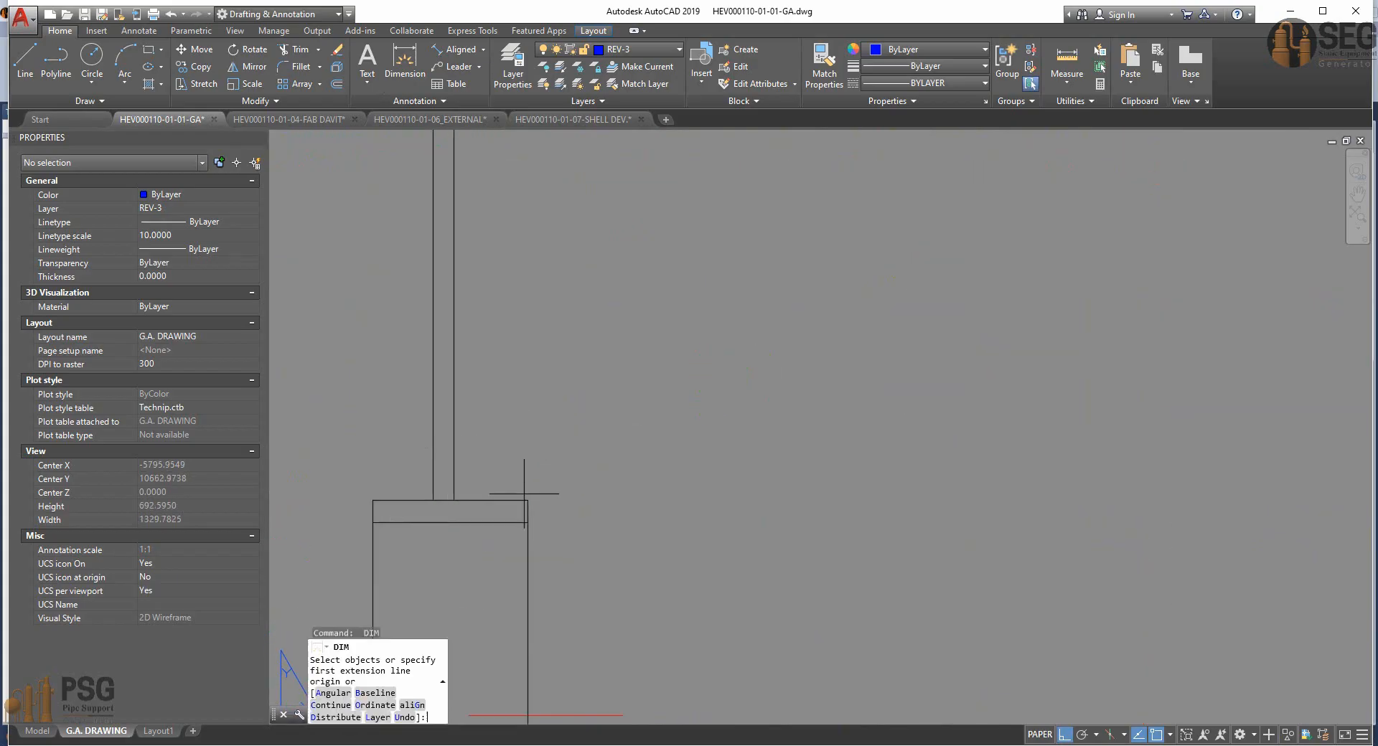
click(527, 500)
click(453, 500)
scroll(501, 446, down, 2)
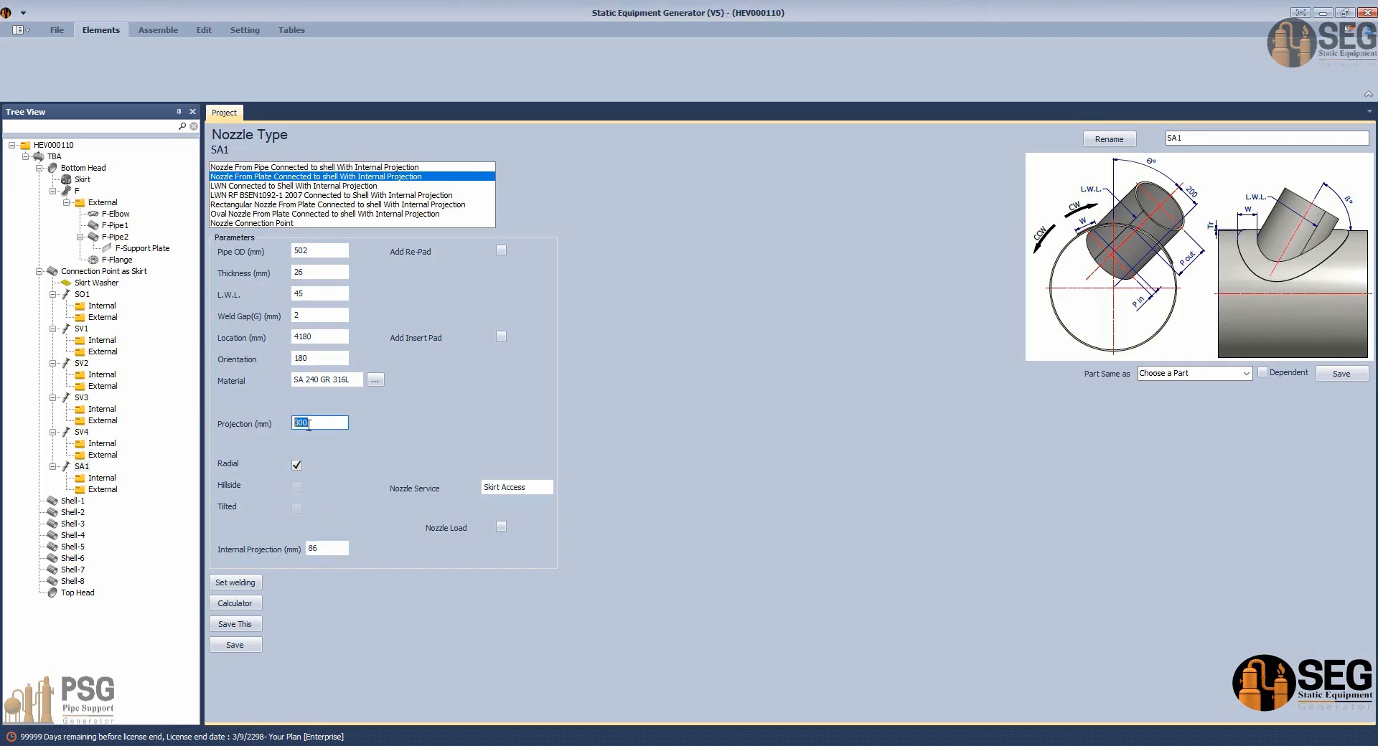
Set SA1's projection to 53 mm with the nozzle calculator and its location to -4180 mm.
click(258, 645)
click(257, 603)
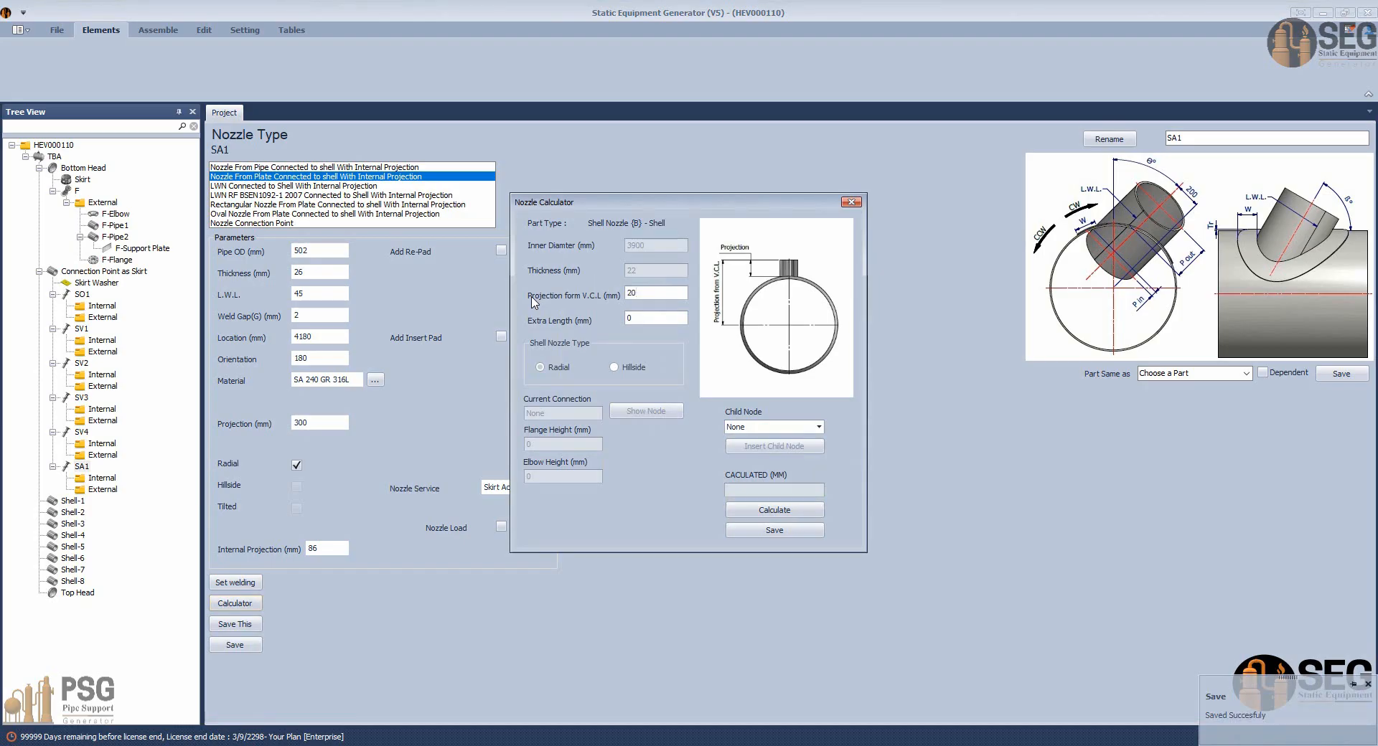
click(781, 510)
click(771, 532)
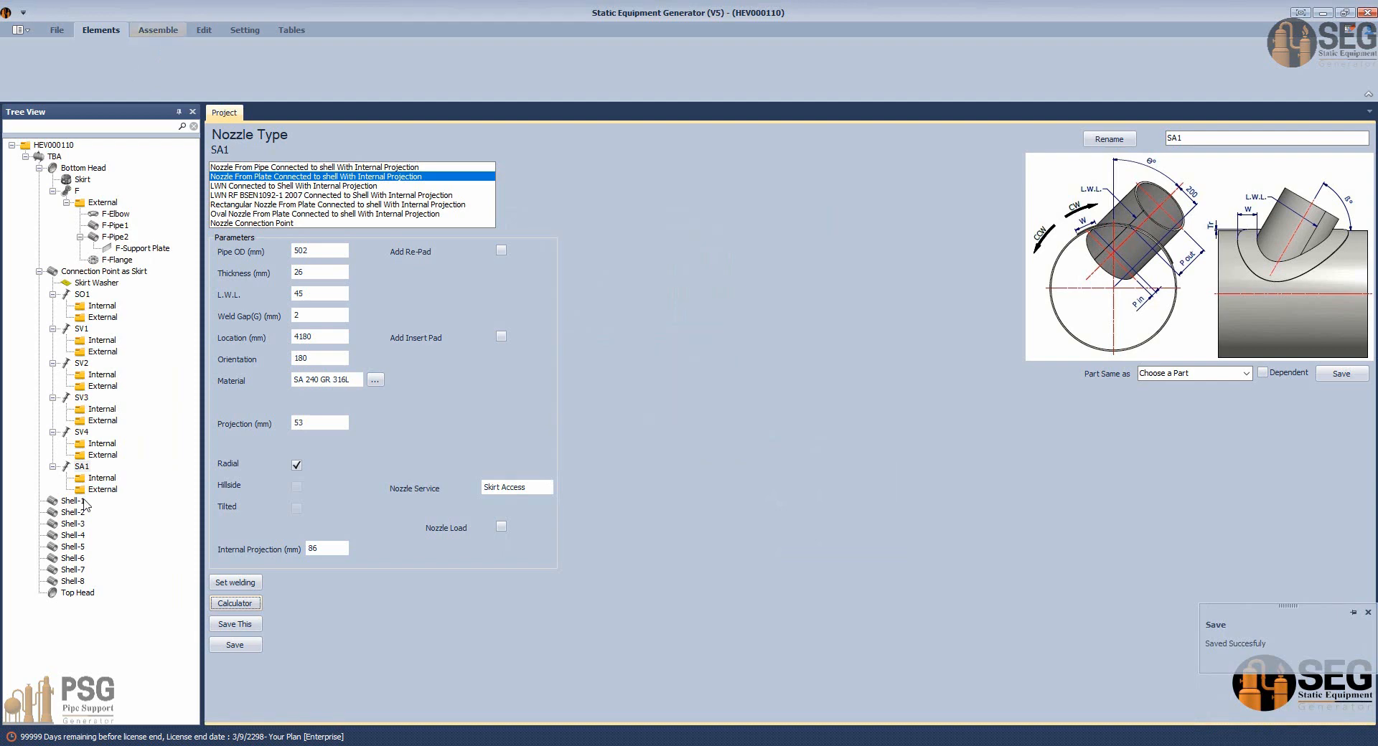
click(82, 466)
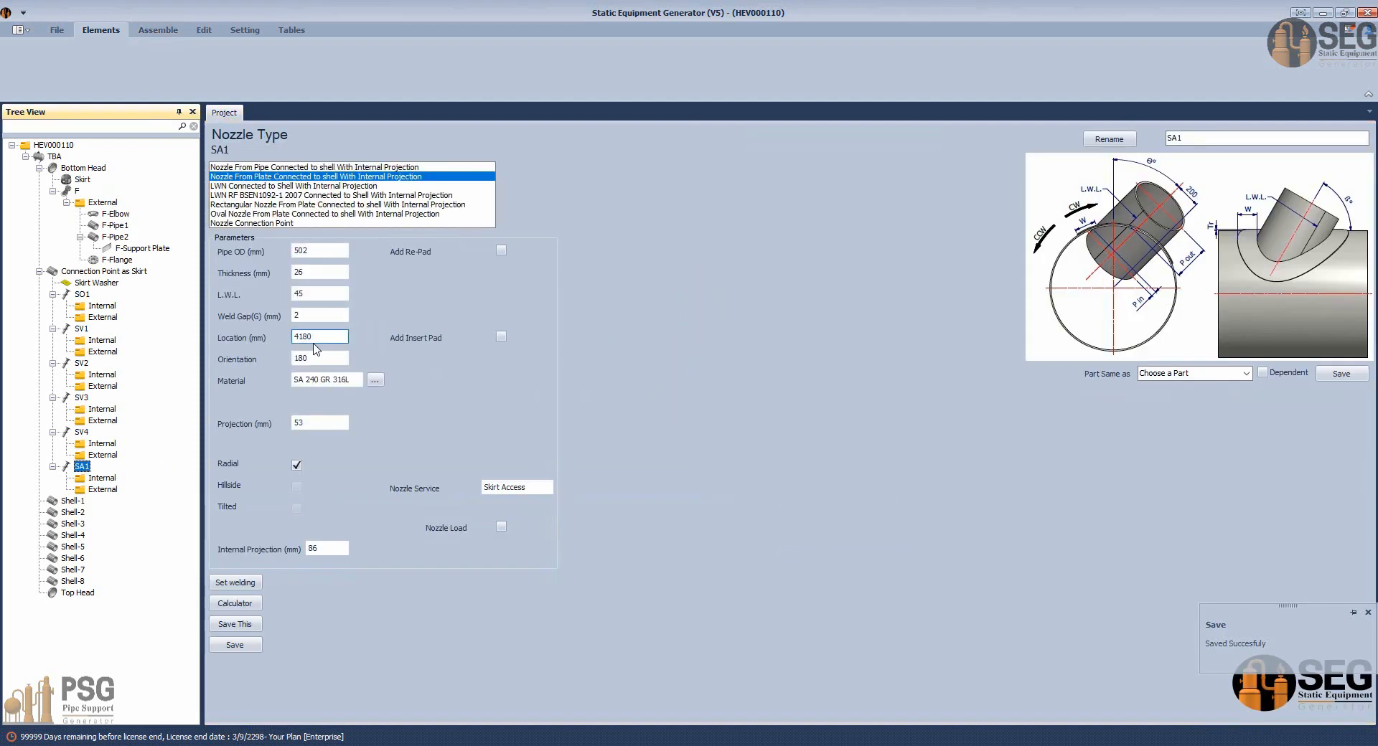
click(295, 337)
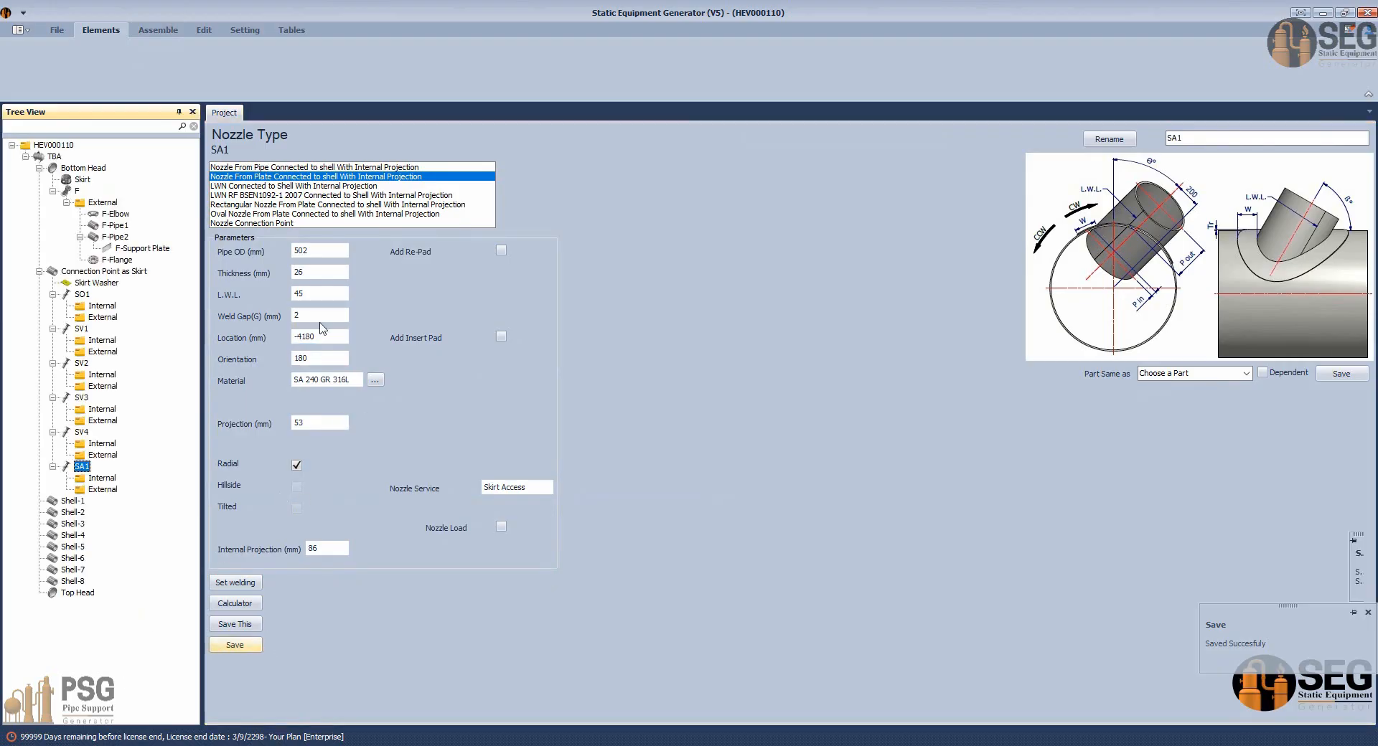
Copy nozzle SA1 and paste the duplicate under Connection Point as Skirt.
right_click(89, 468)
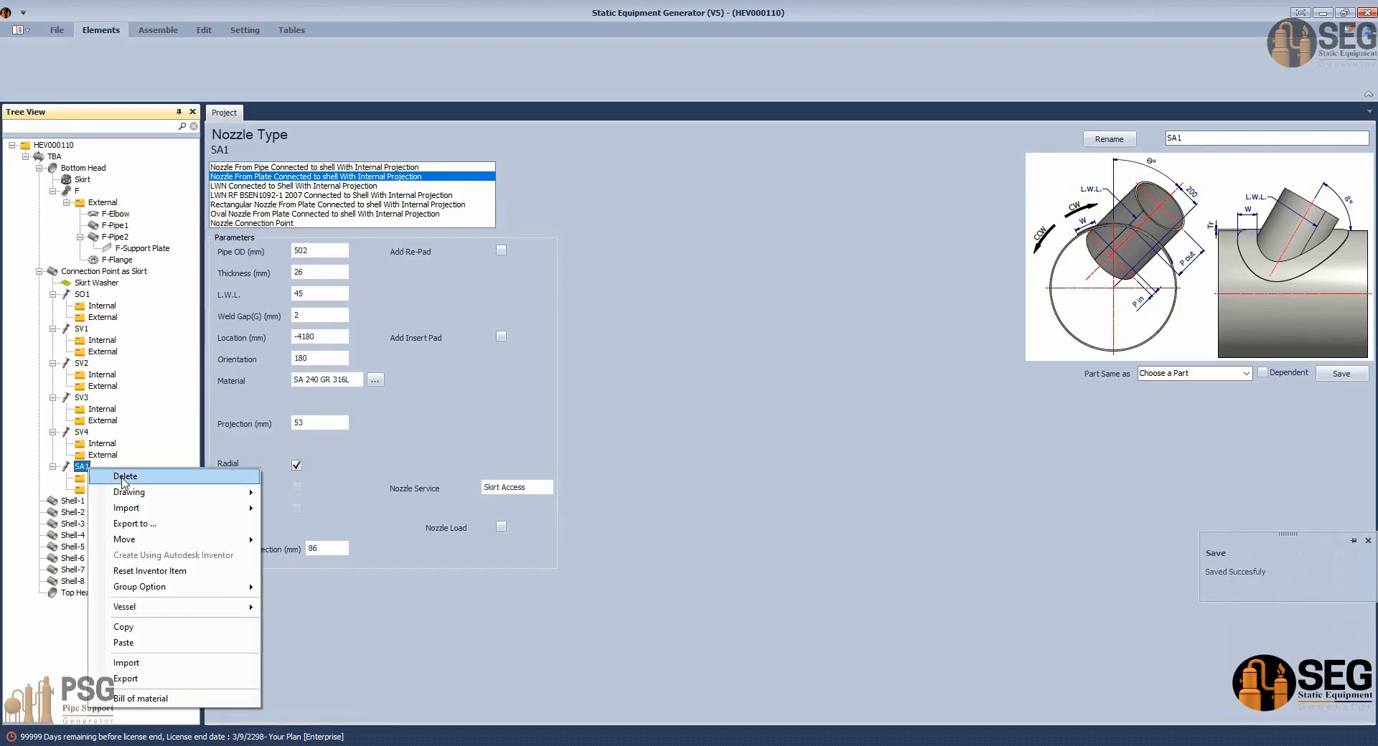
click(164, 627)
click(117, 274)
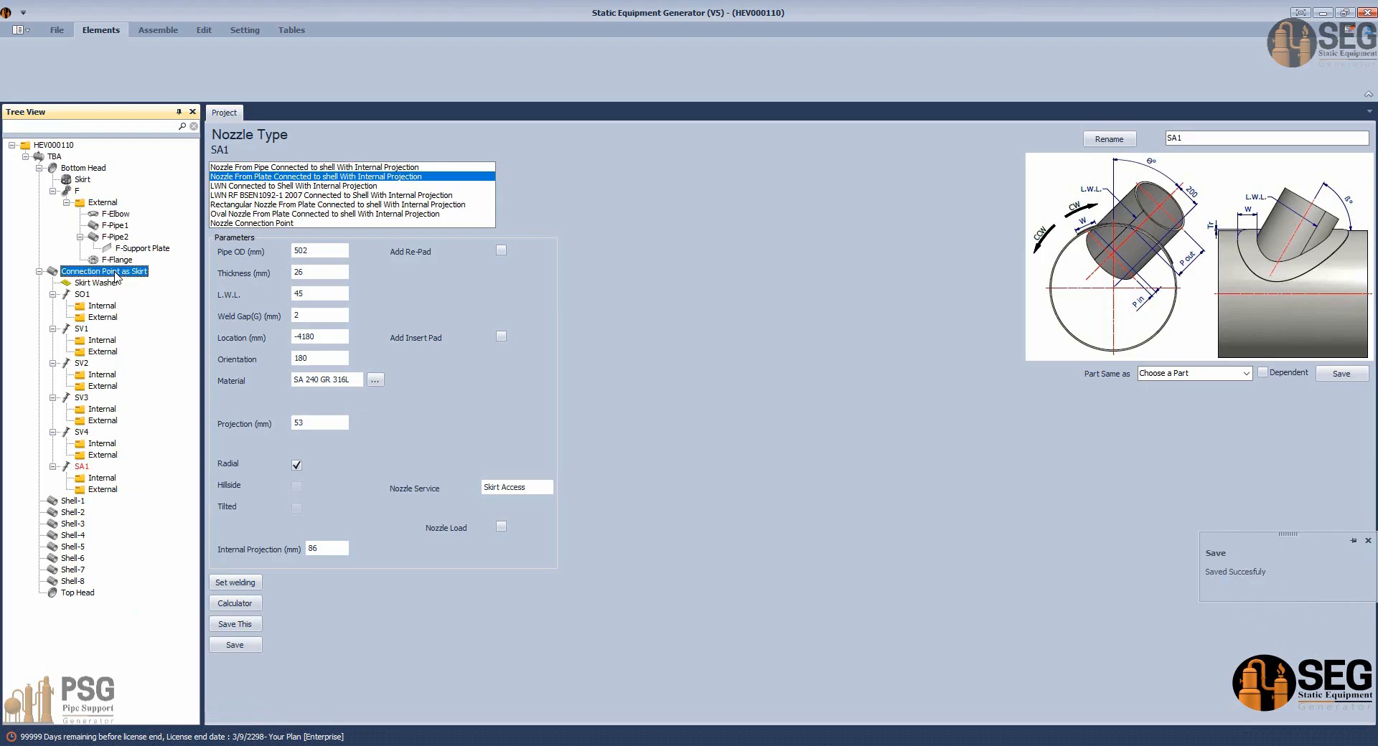
right_click(117, 274)
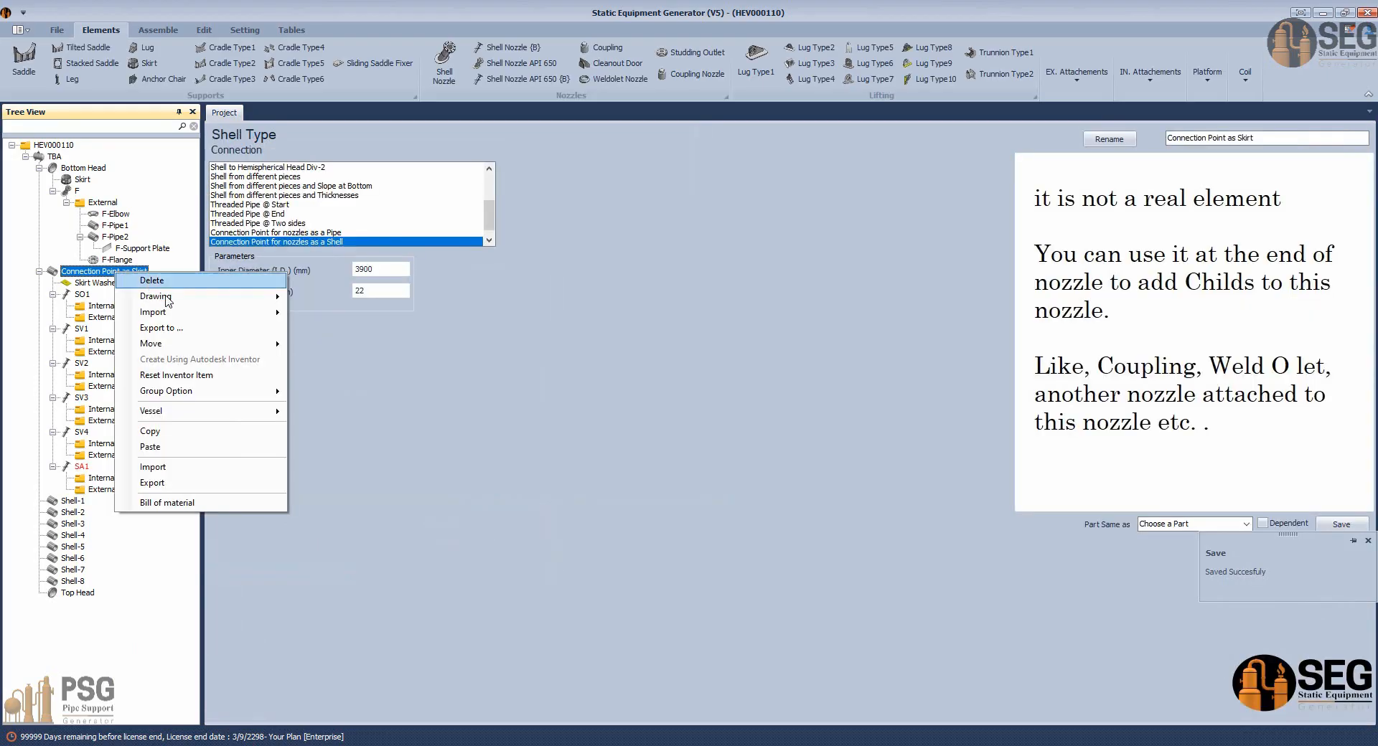
click(179, 446)
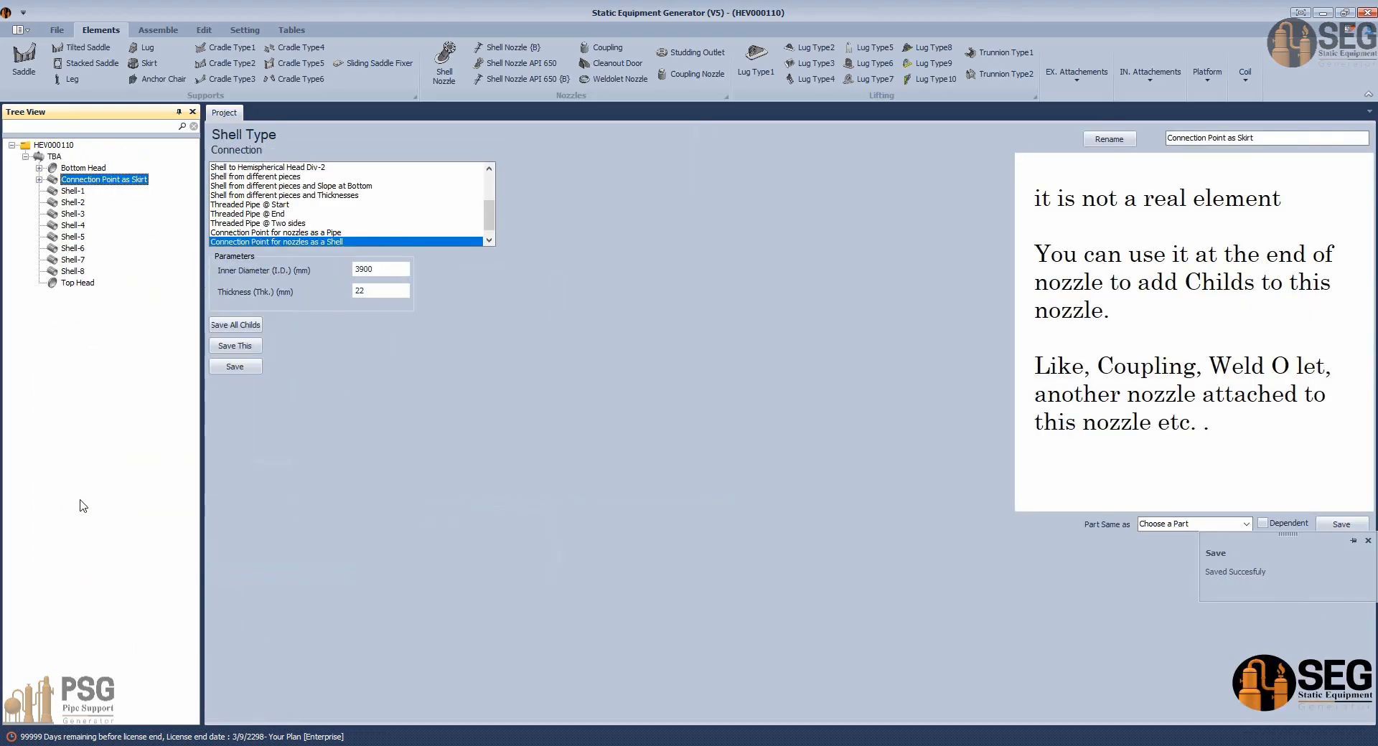
Rename the pasted copy of nozzle SA1 as SA2.
click(40, 180)
click(78, 273)
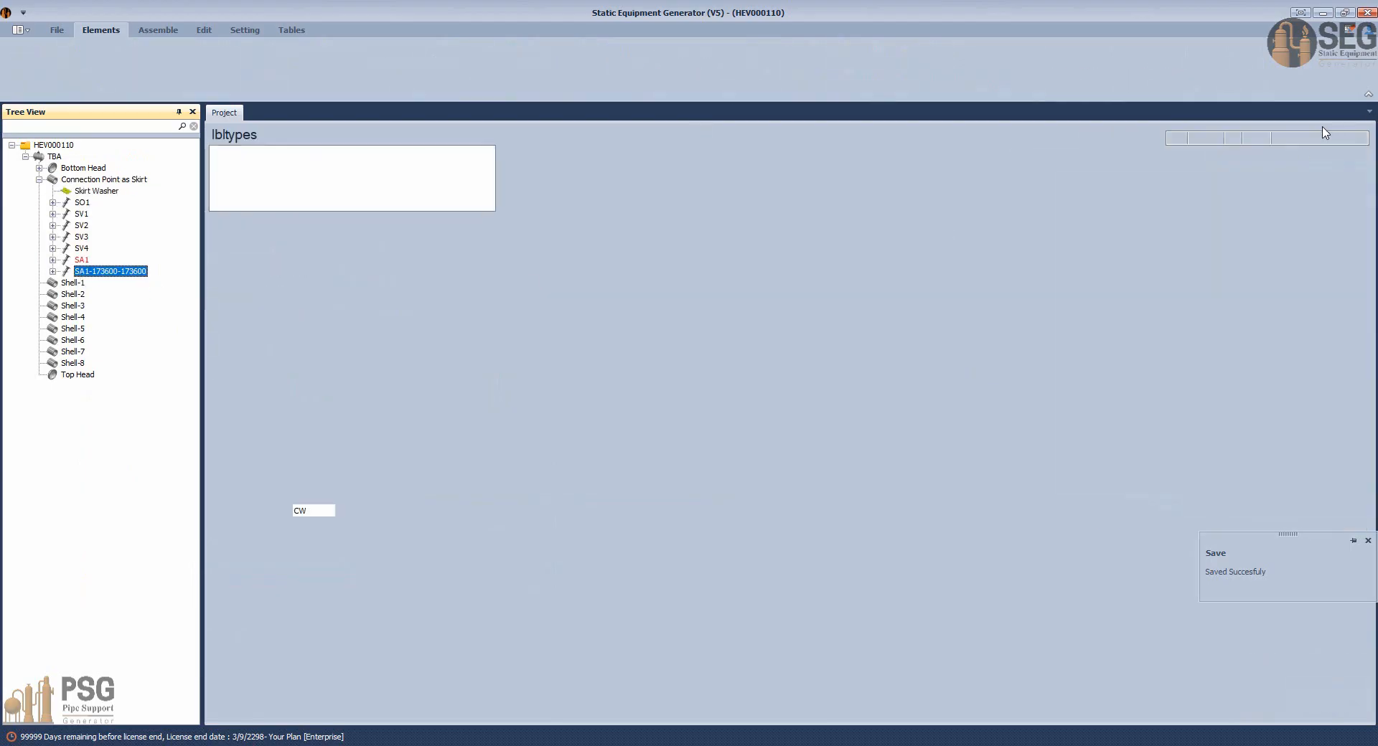
drag(1177, 138, 1311, 150)
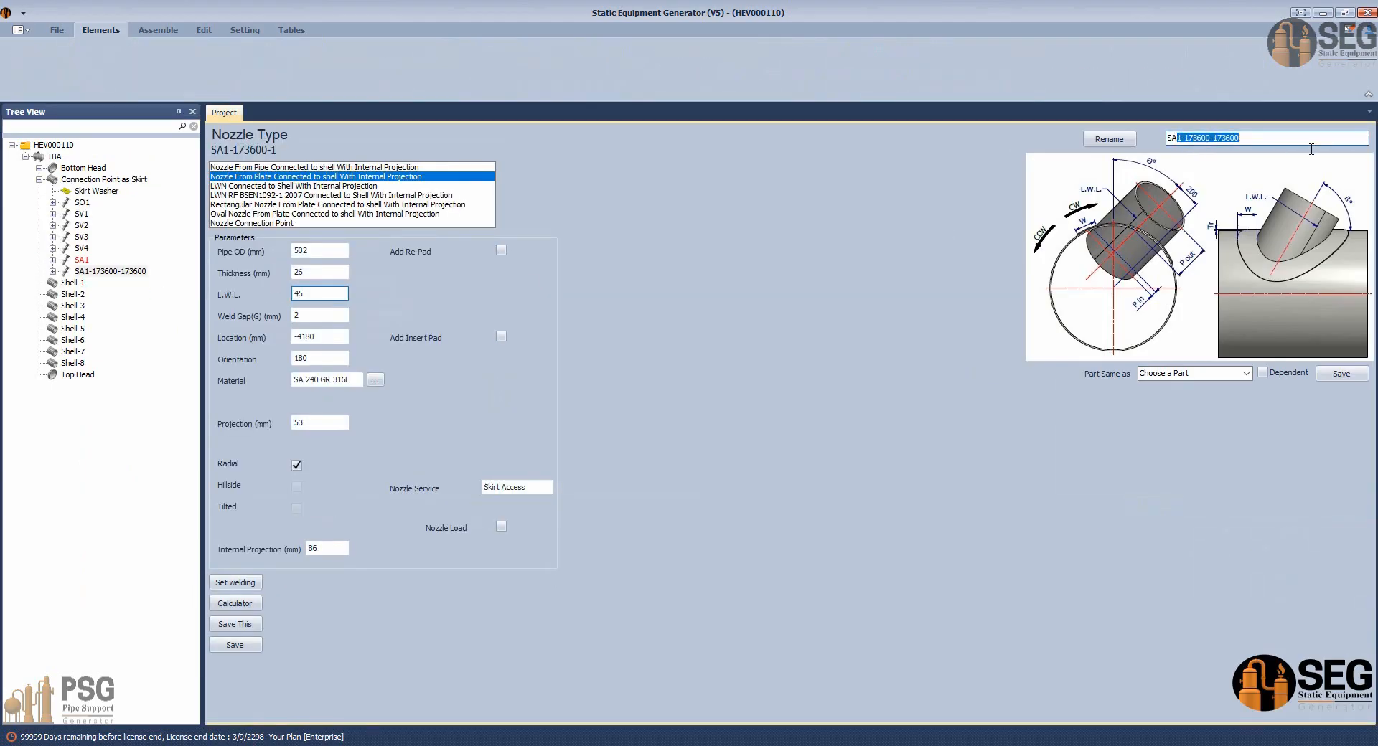
click(1117, 142)
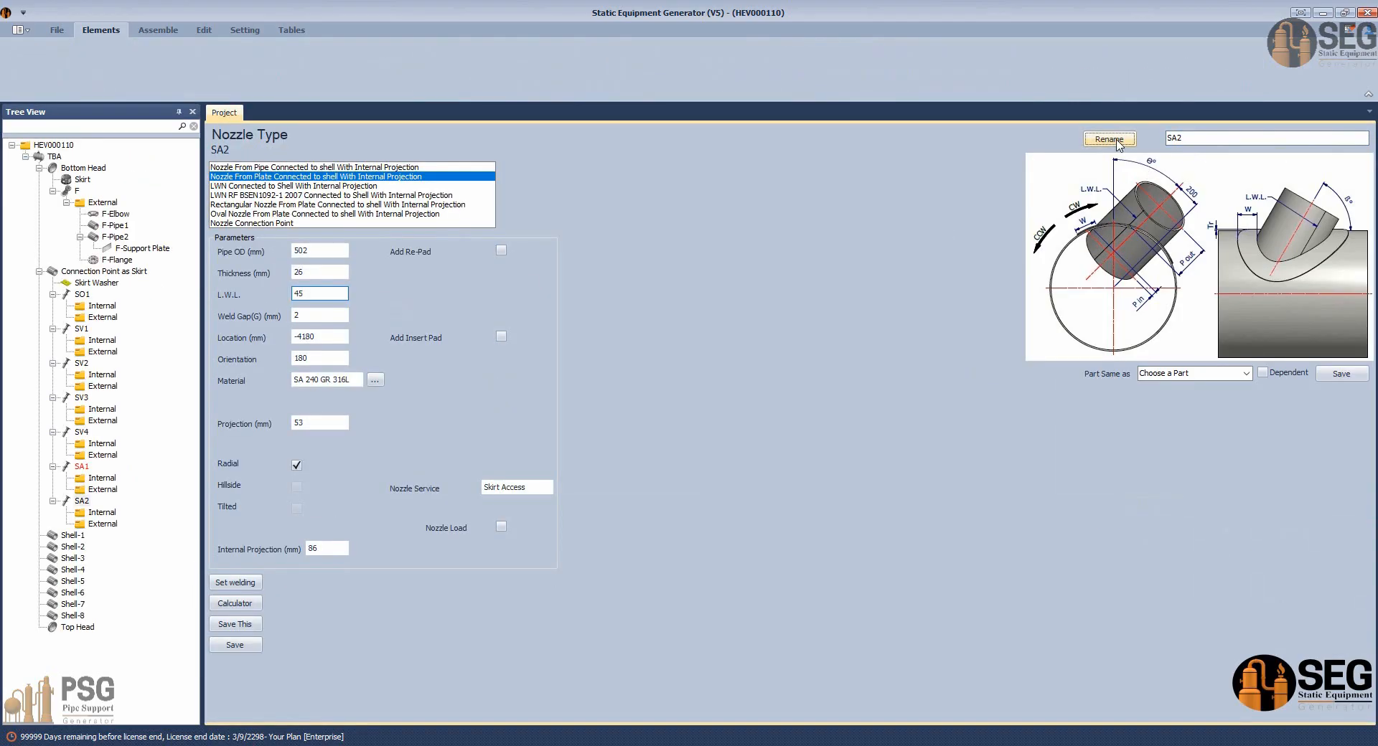
Set SA2's orientation to 0 and save the nozzle.
click(85, 469)
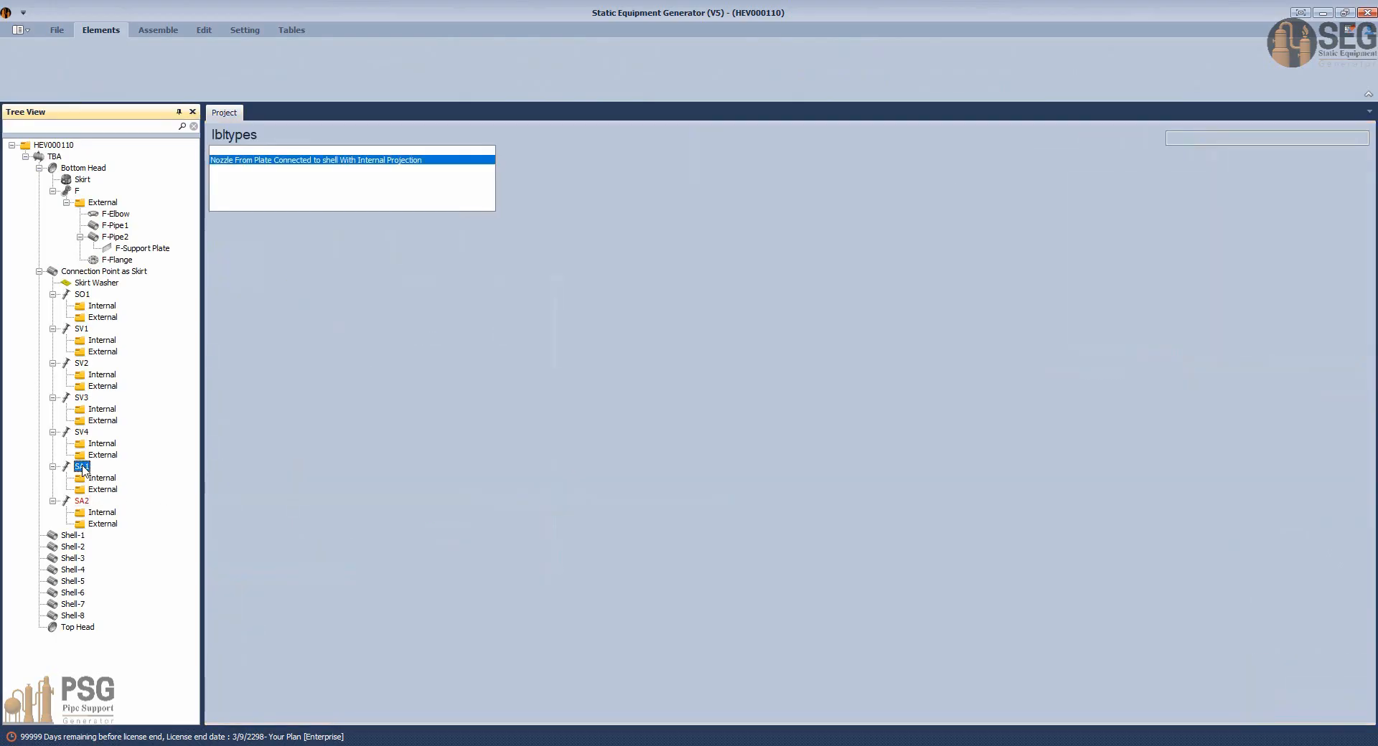
click(85, 501)
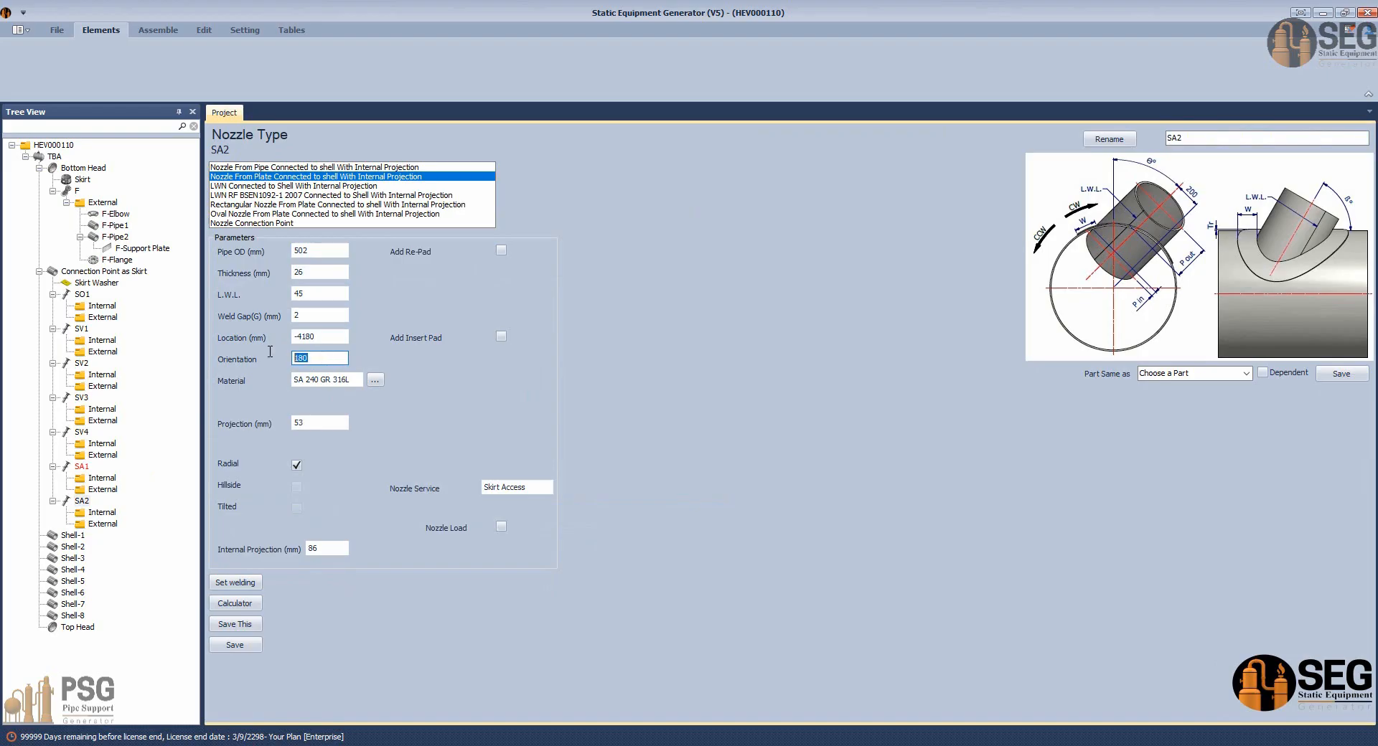
click(238, 646)
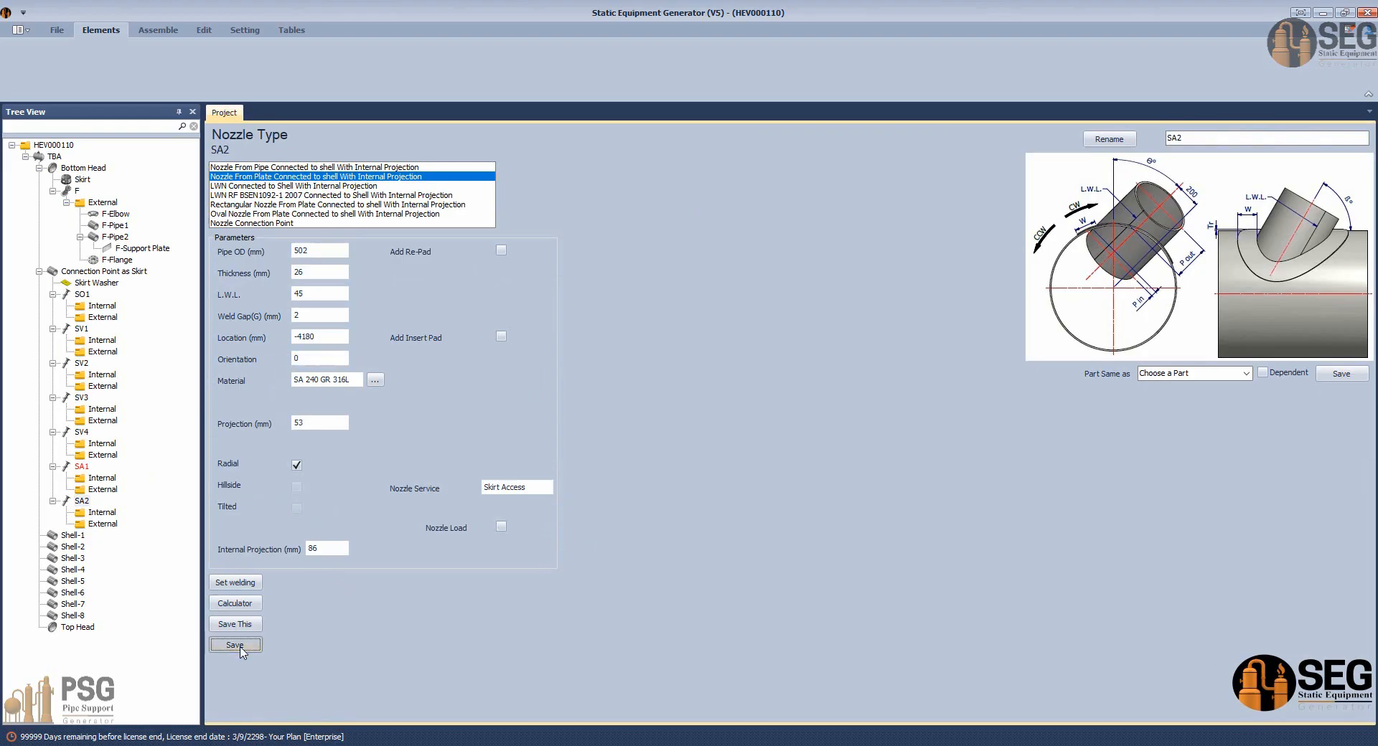
Assemble the updated vessel in Autodesk Inventor and open the lower skirt shell part for in-place editing.
click(158, 29)
click(28, 57)
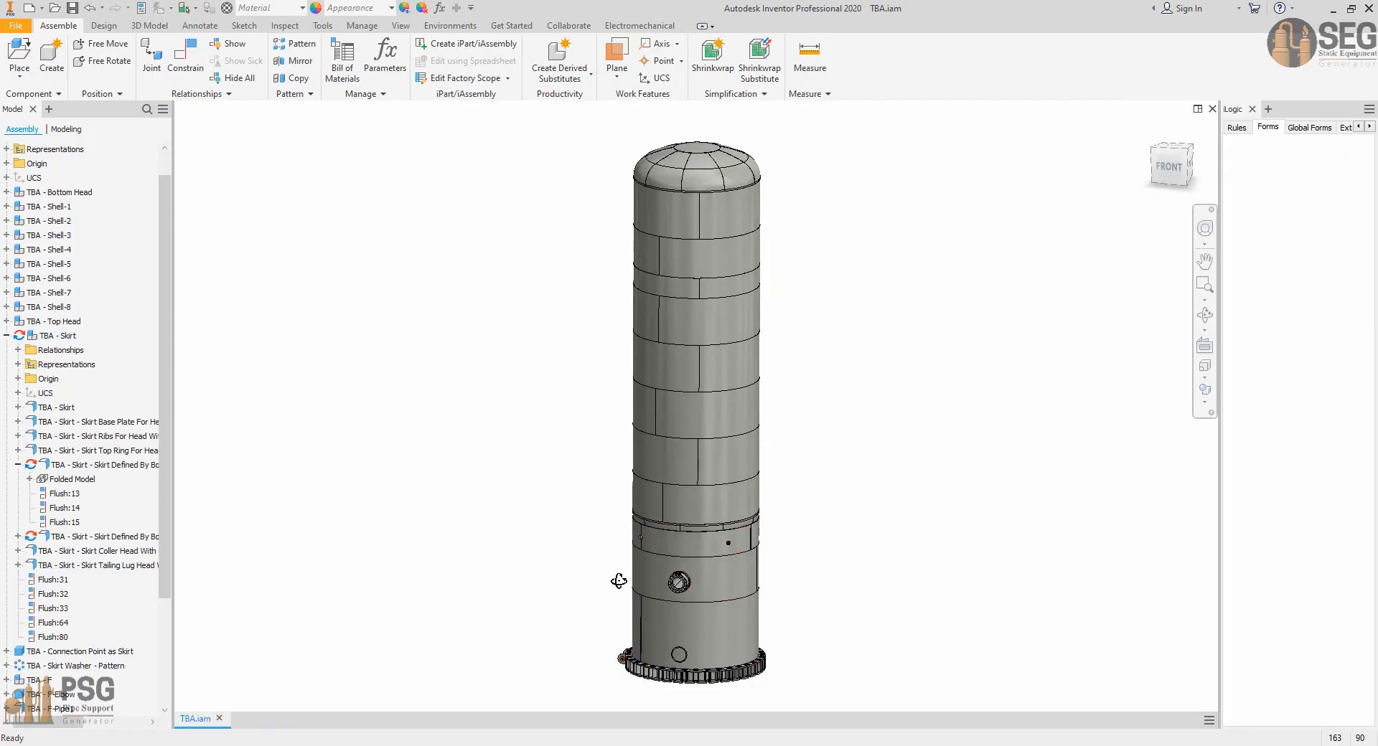
shift+middle_drag(615, 582, 767, 592)
scroll(598, 601, up, 5)
shift+middle_drag(596, 601, 887, 435)
click(889, 434)
double_click(939, 451)
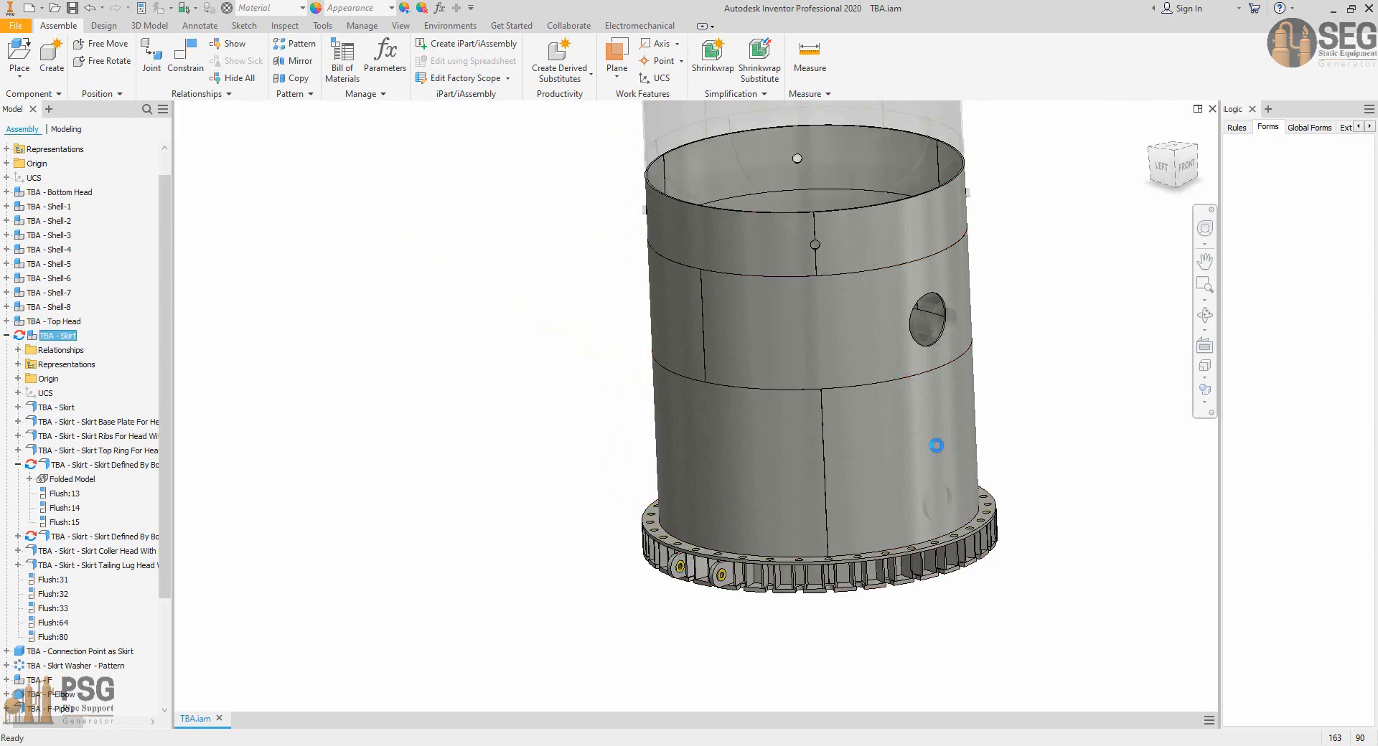
double_click(939, 451)
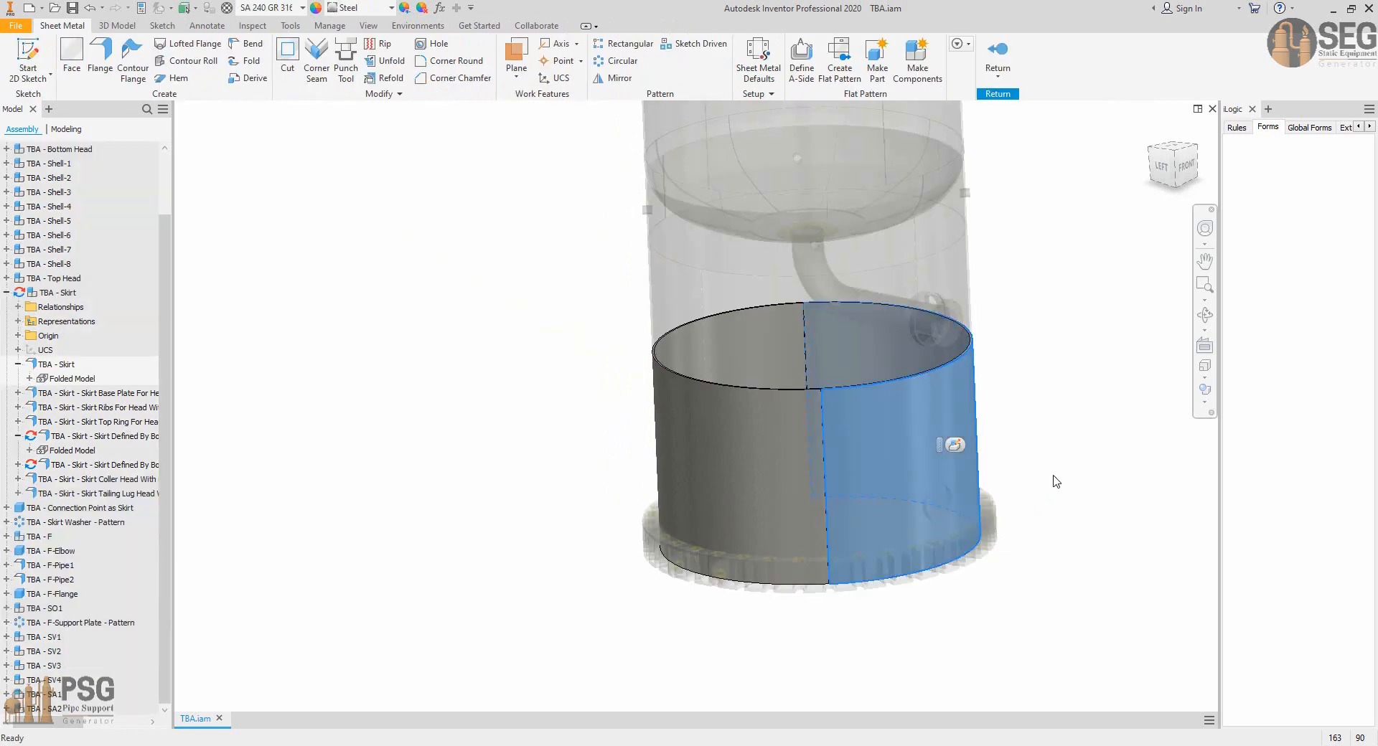
Start a 2D sketch on the access nozzle's outer end face and project its outer circular edge.
scroll(1031, 524, down, 5)
key(s)
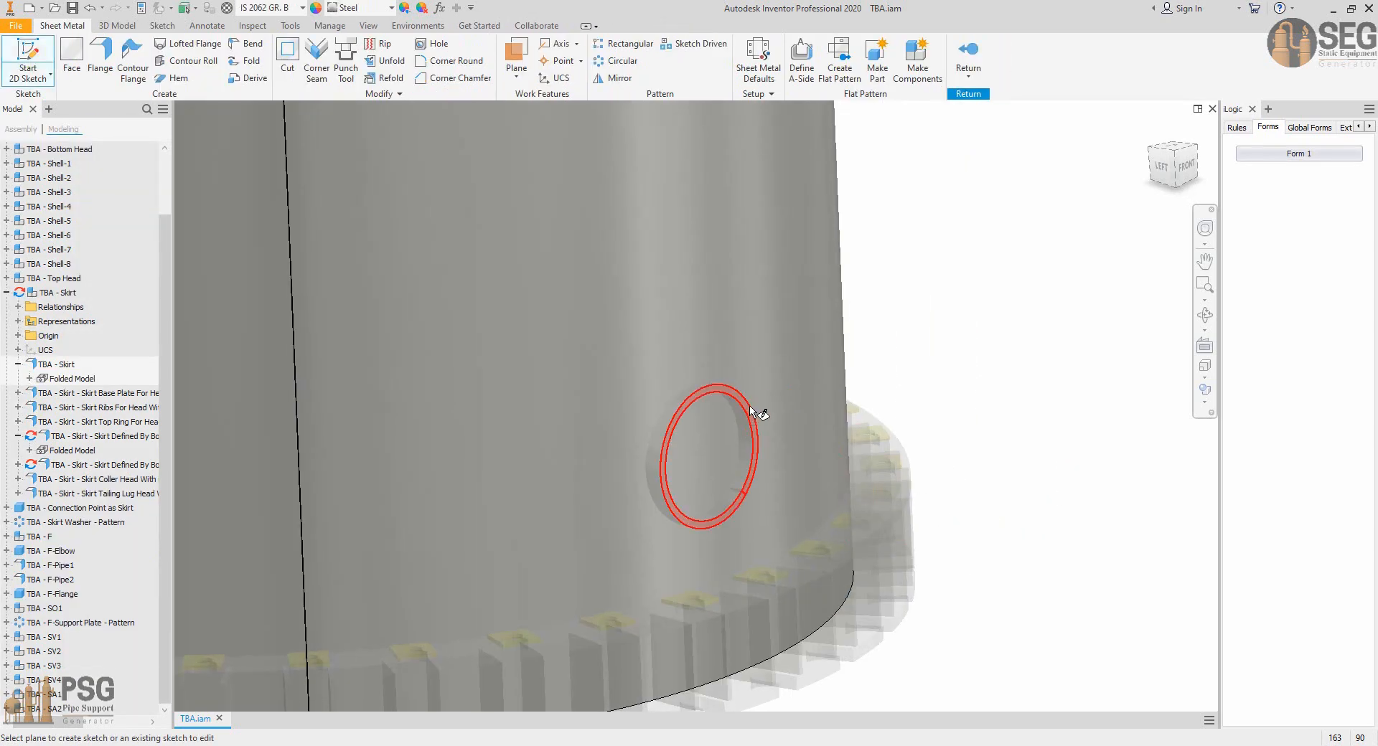
click(754, 411)
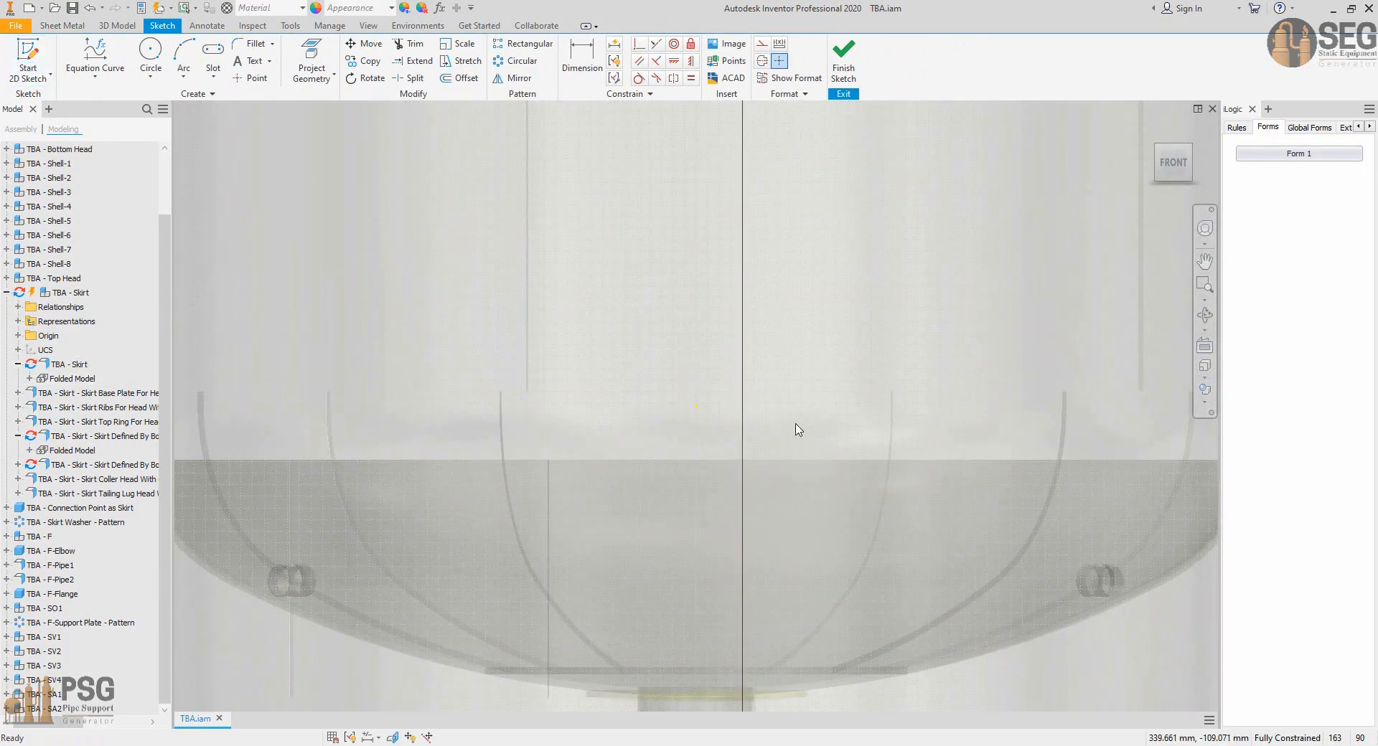
key(F5)
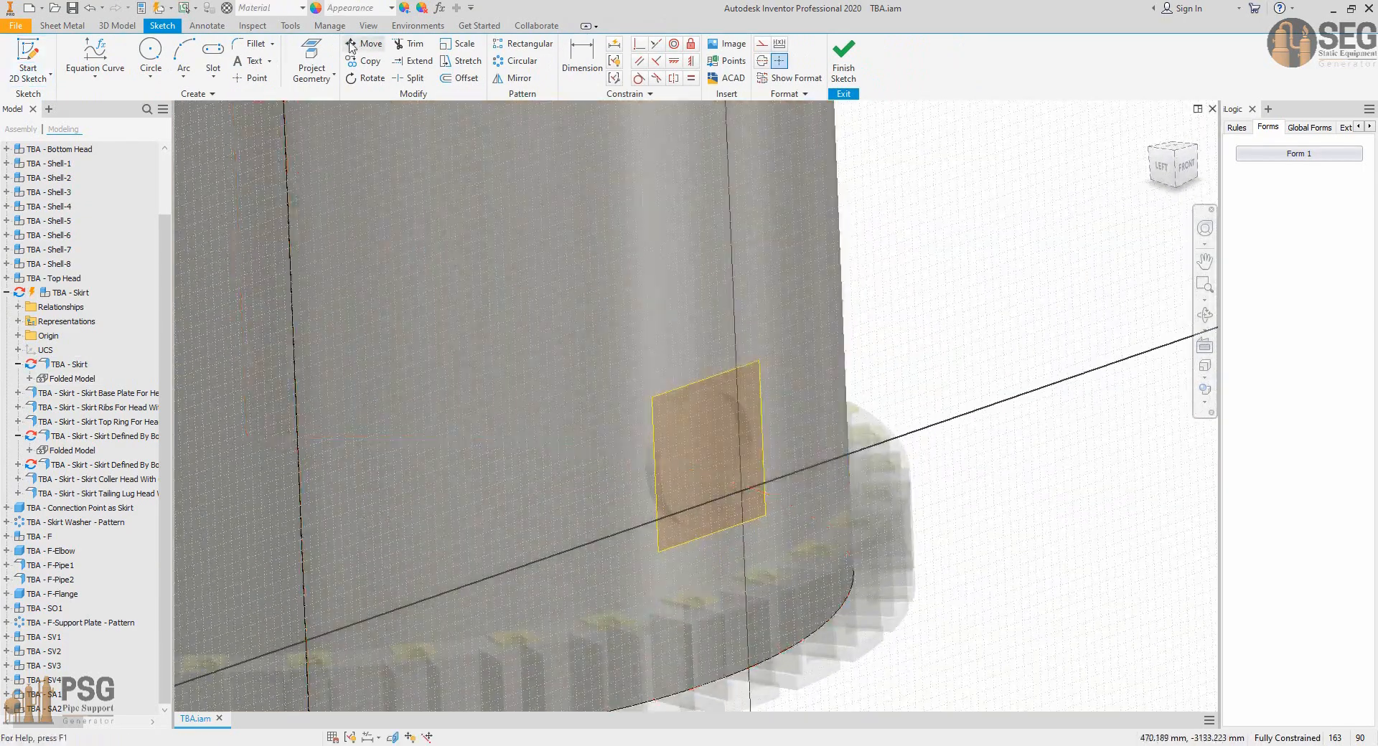
click(311, 57)
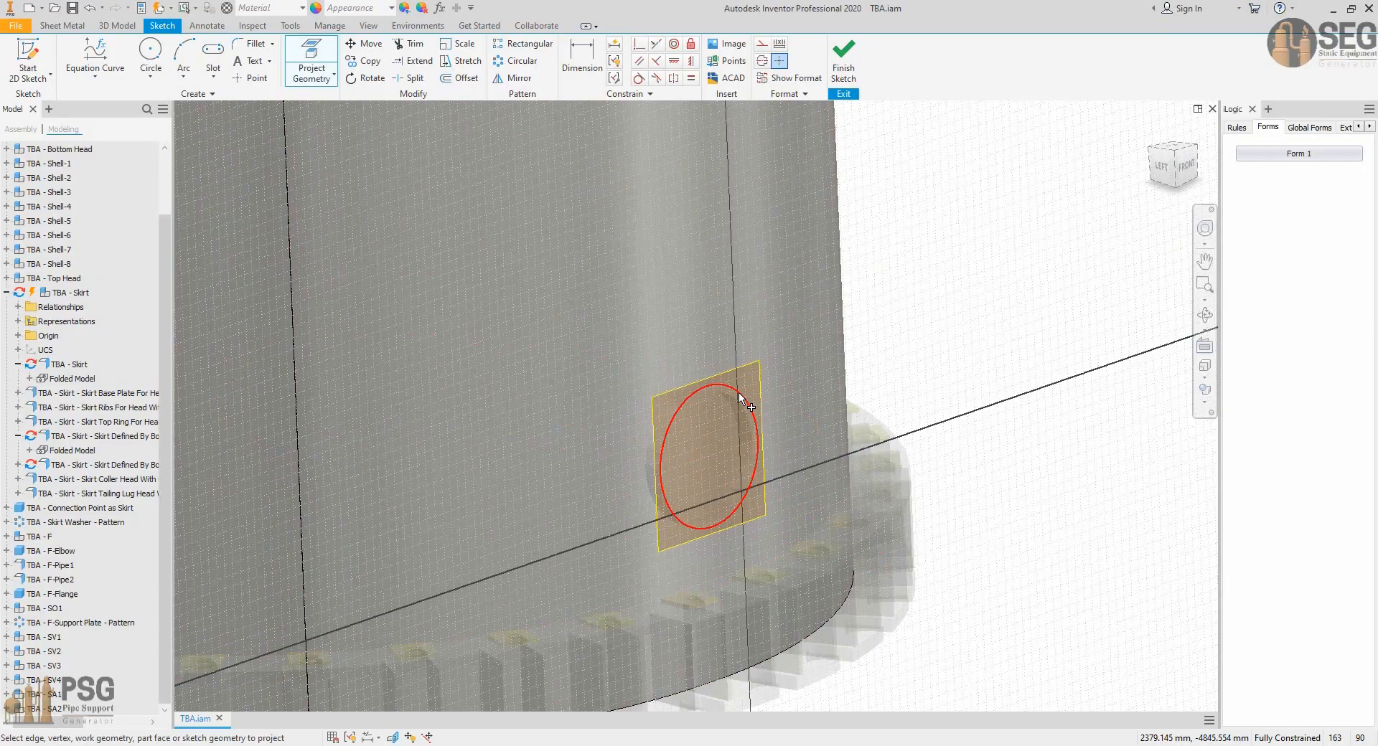
click(742, 399)
scroll(754, 459, up, 3)
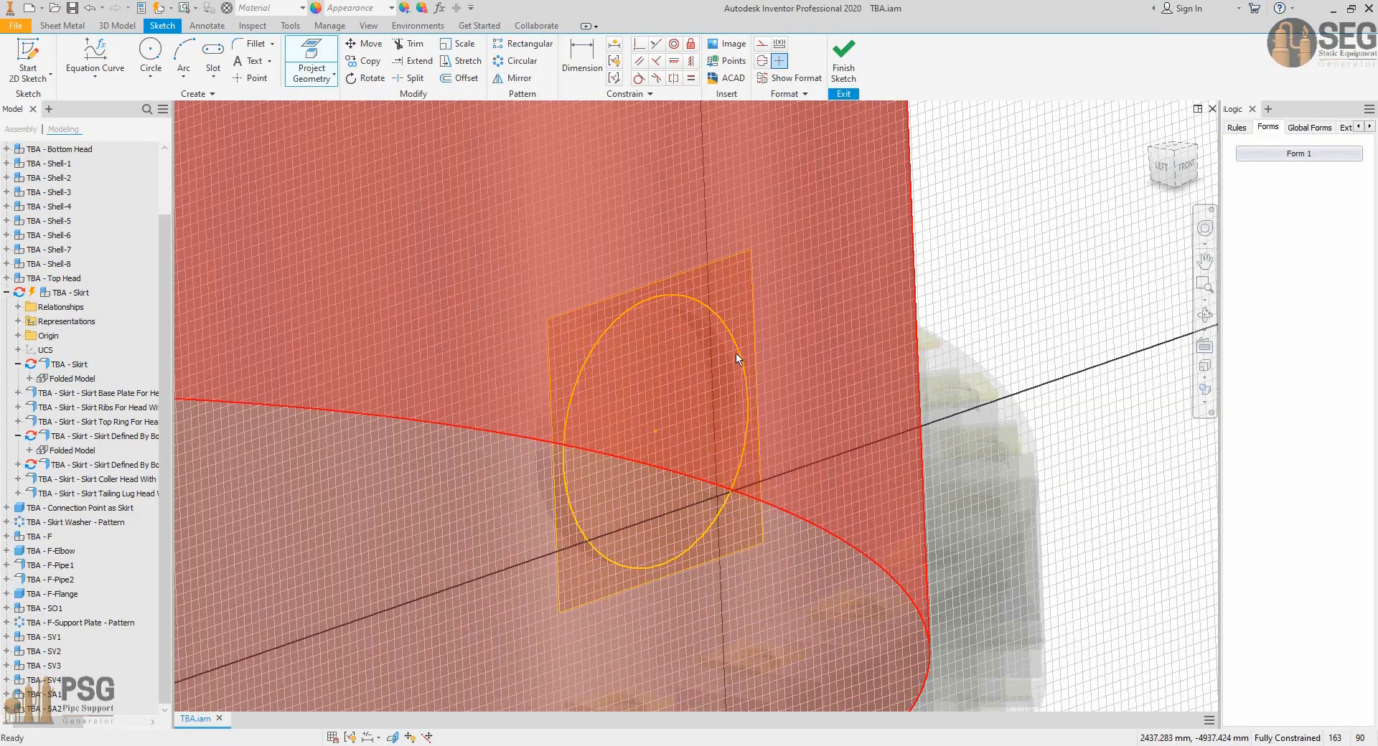
Draw a circle concentric with the access nozzle, dimension its gap from the projected edge and finish the sketch.
key(c)
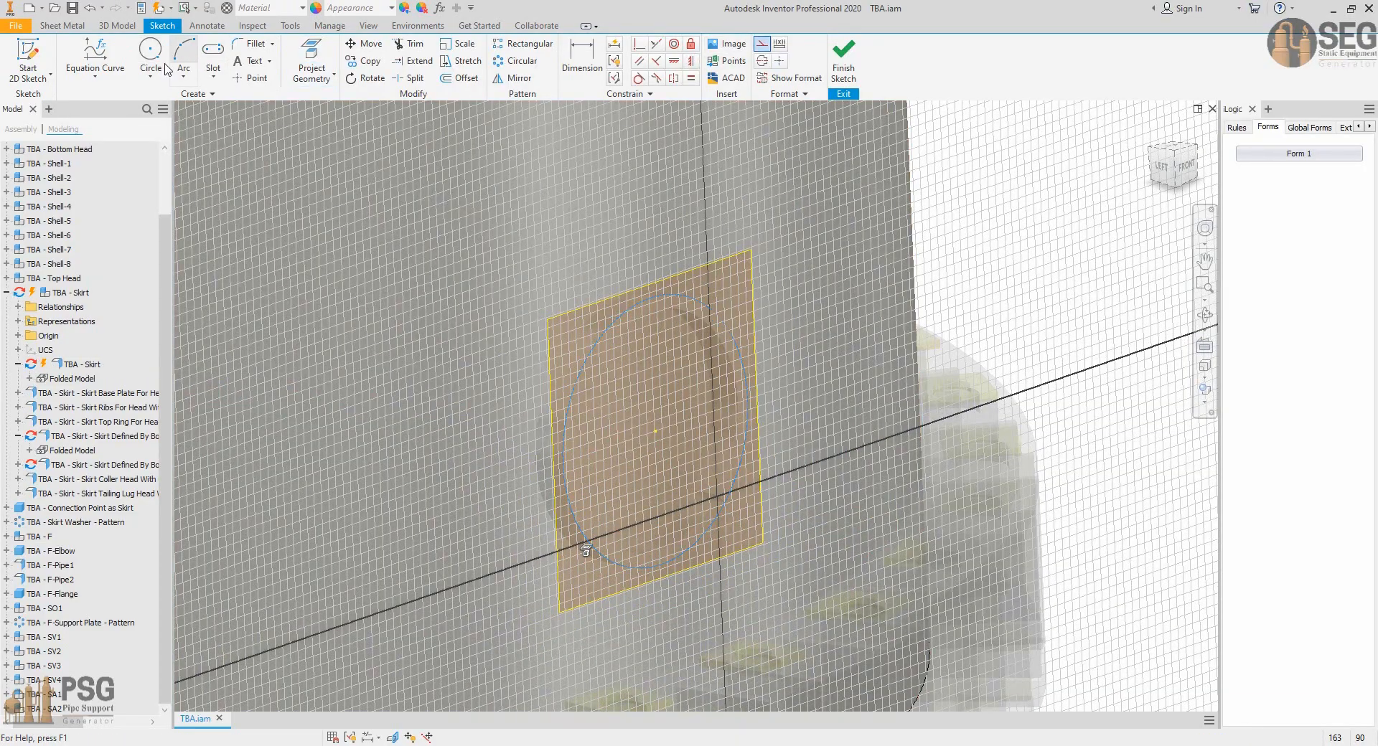
click(655, 431)
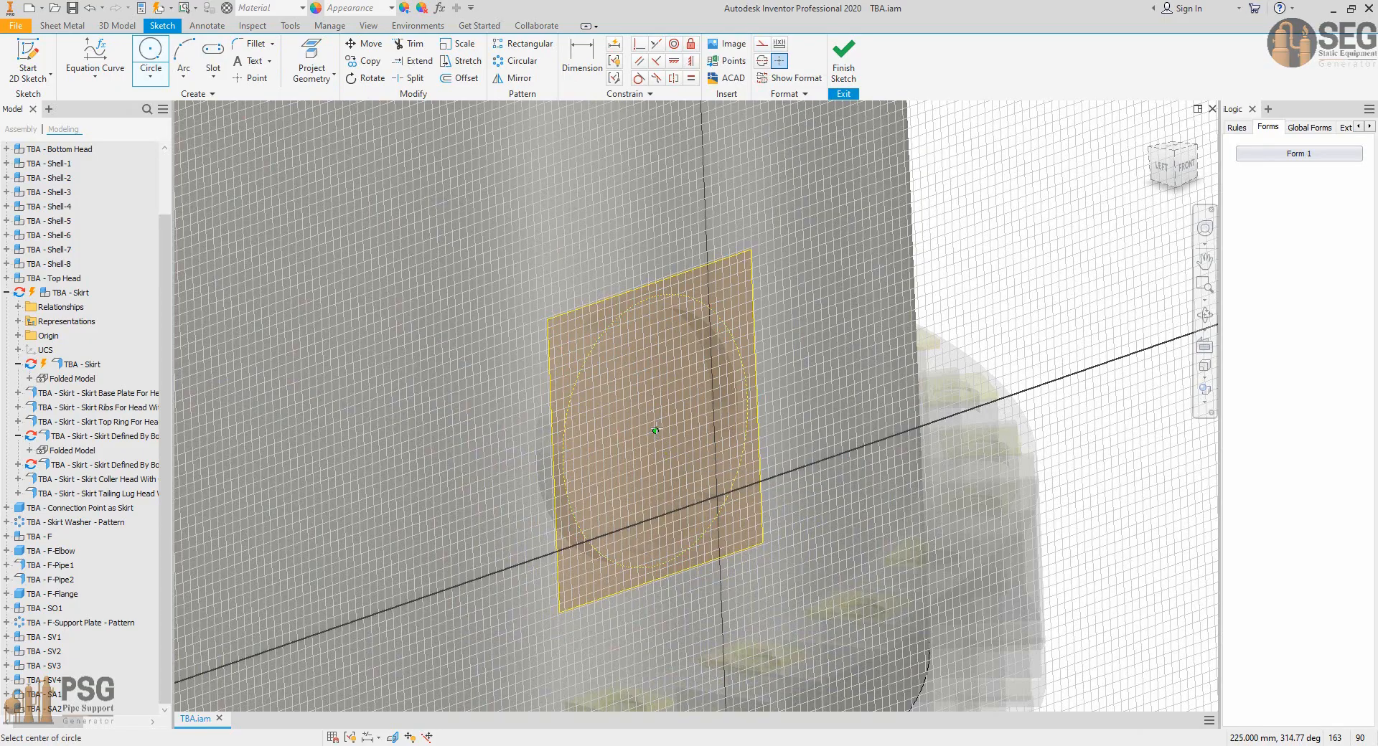
click(592, 301)
key(d)
click(601, 331)
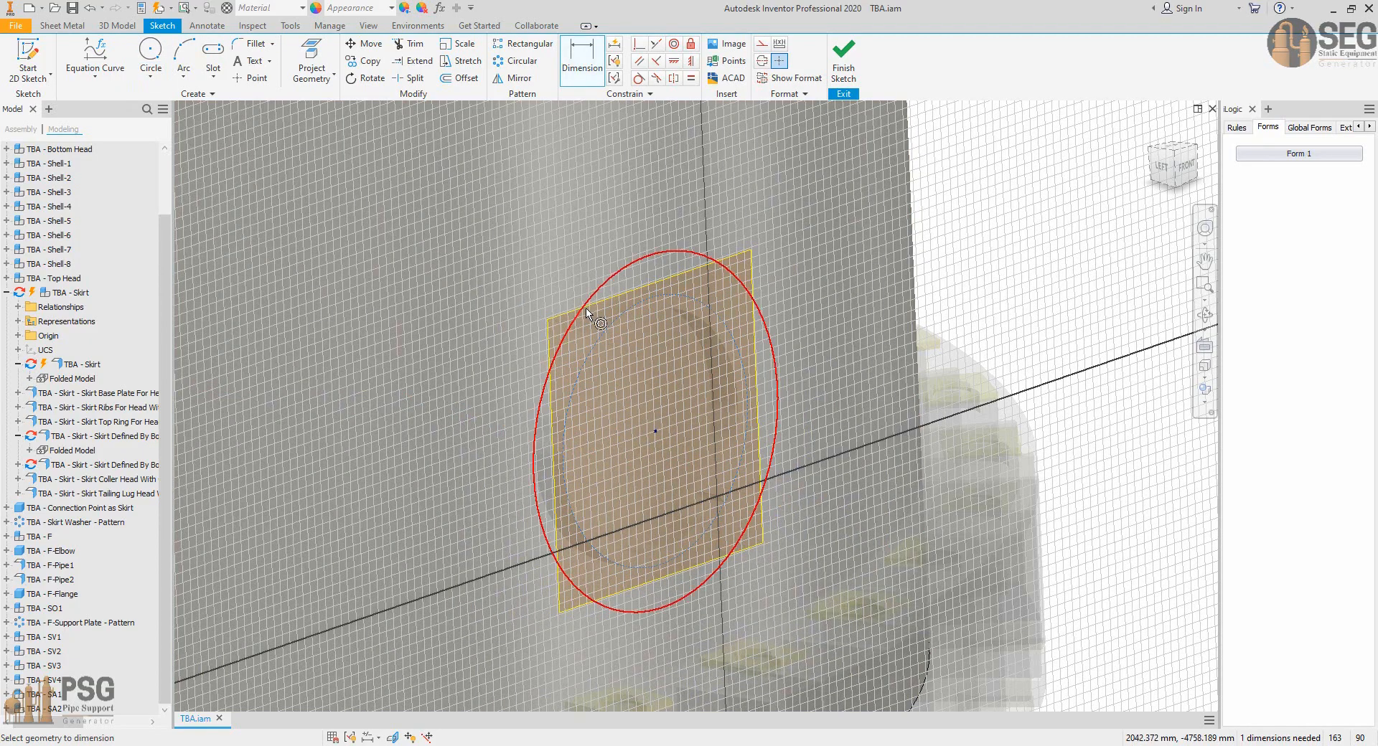
click(583, 309)
click(575, 295)
key(Return)
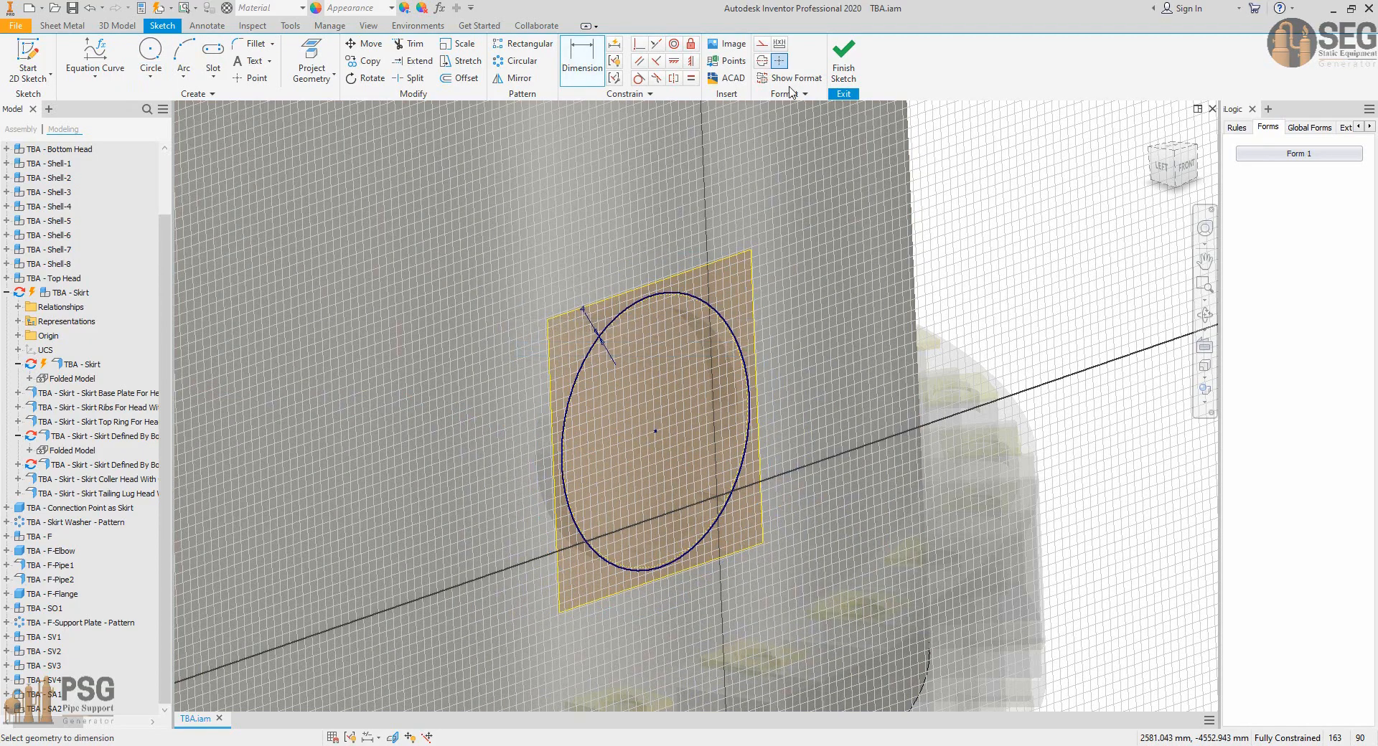
click(843, 61)
Extrude the circular profile as a through-all cut in the lower skirt shell to open the SA2 access hole.
key(e)
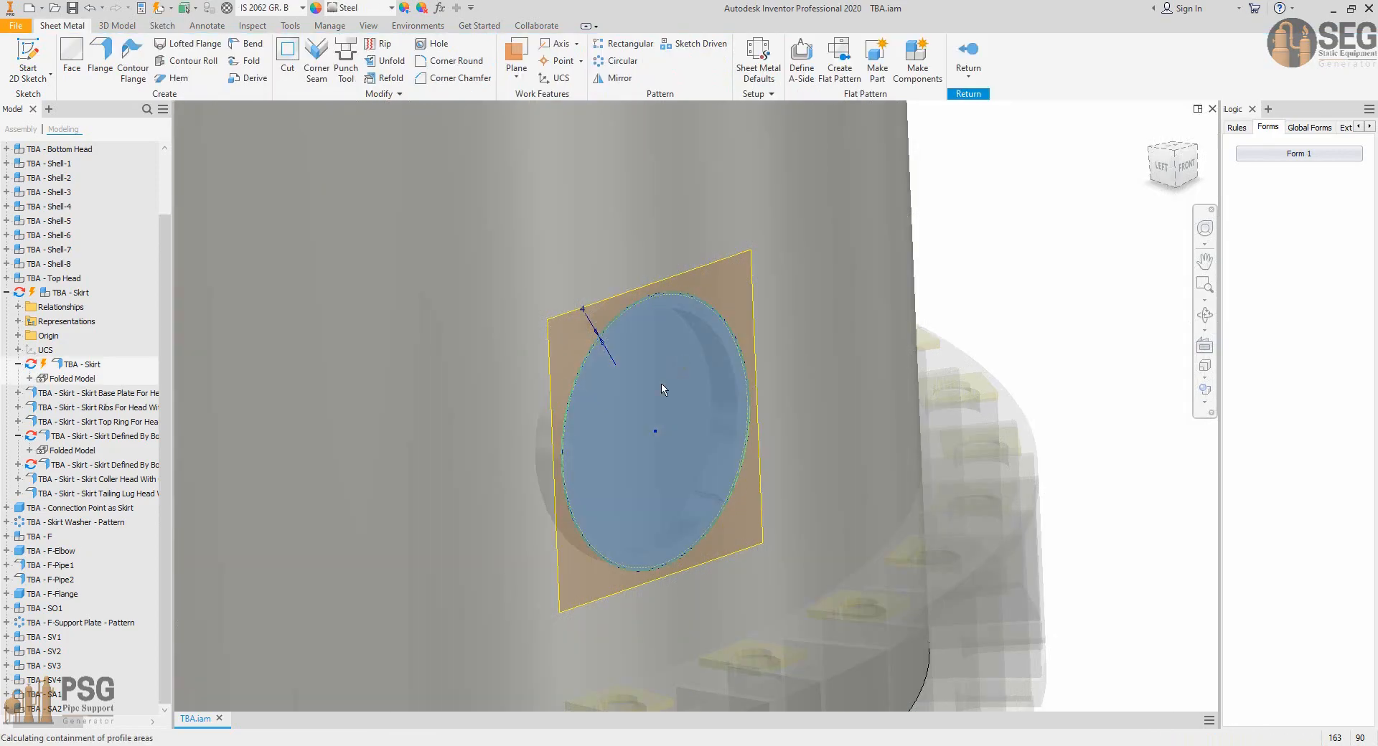
click(348, 290)
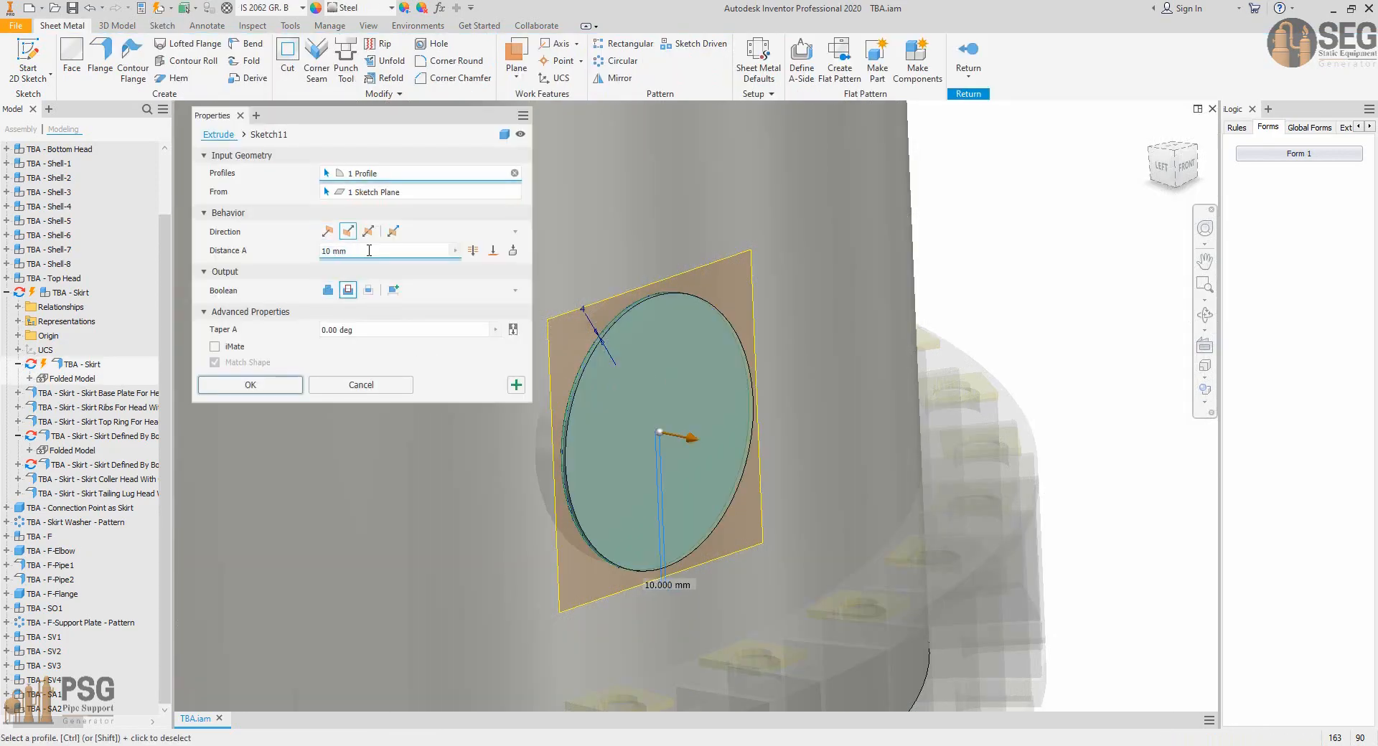
click(473, 251)
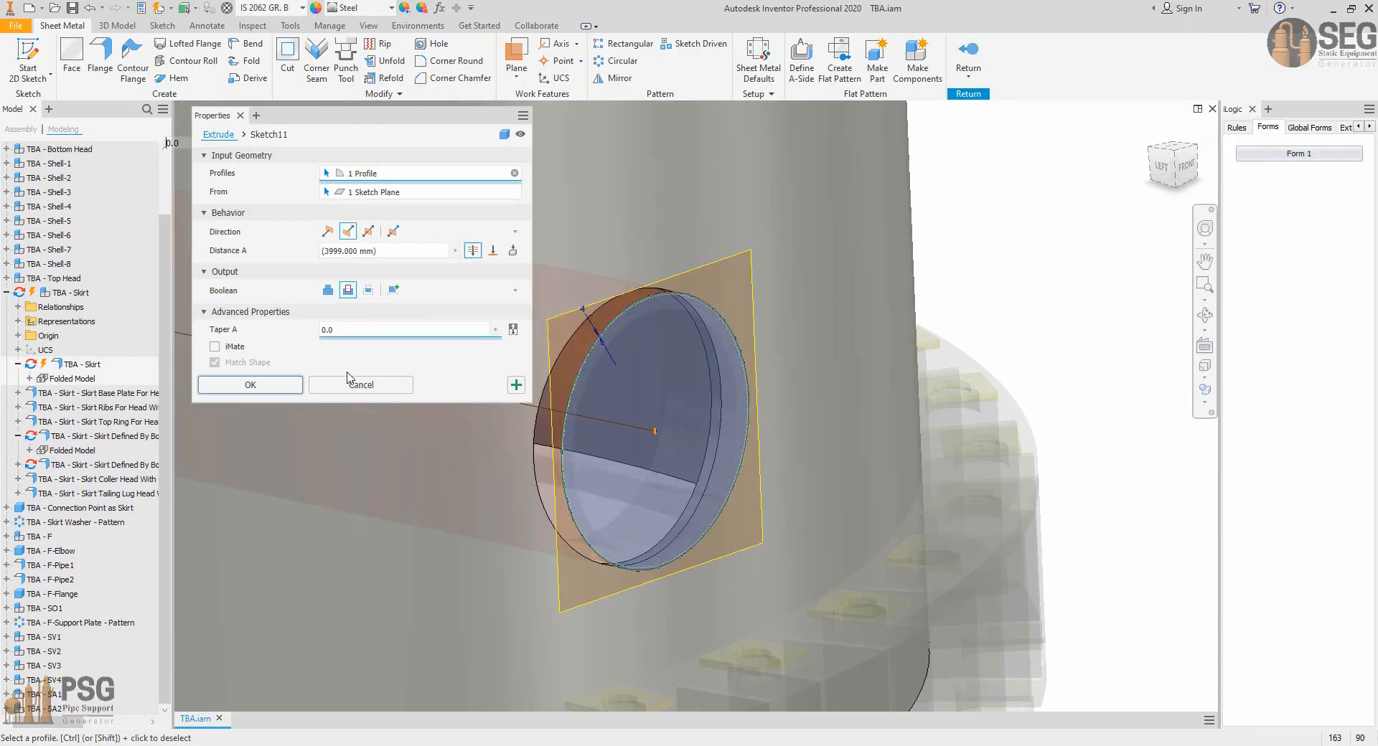
click(251, 385)
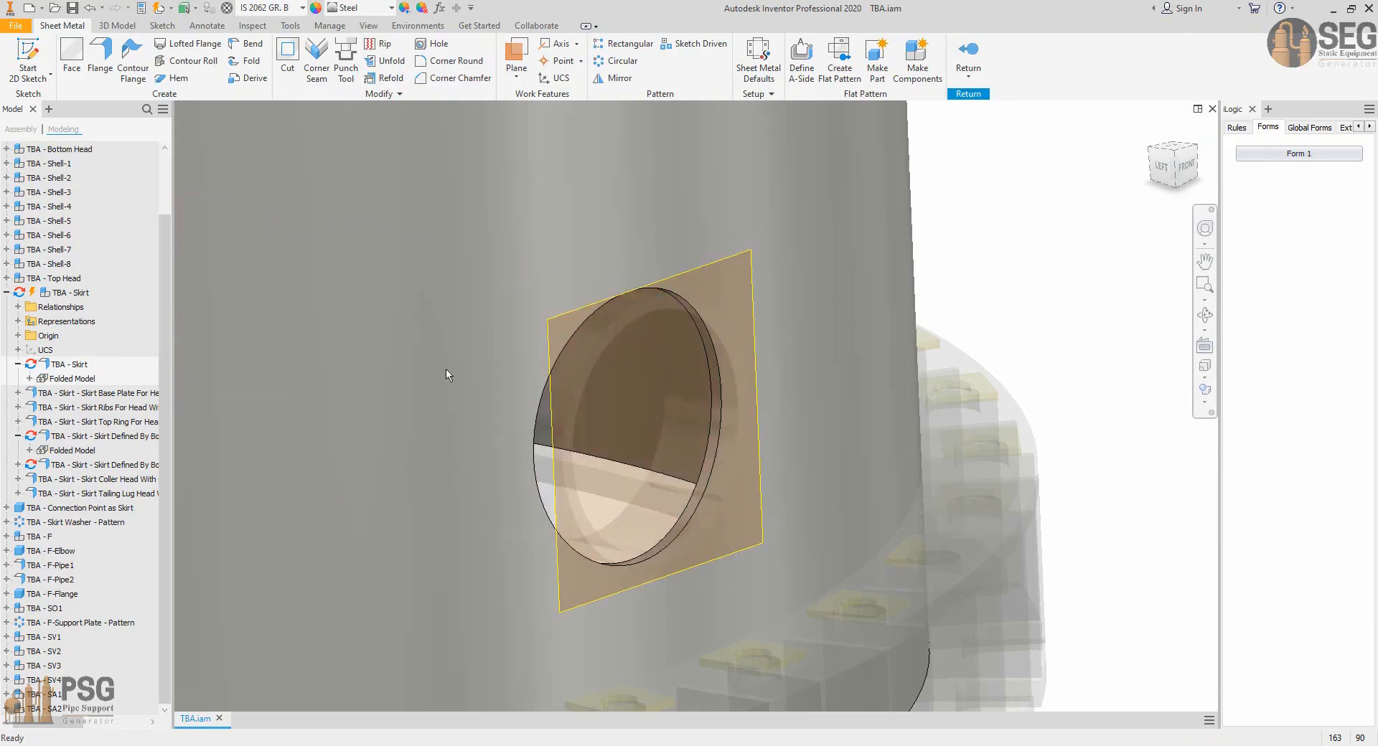
Open the lower skirt shell part on its own, hide the SA2 work plane and close the part to return to the vessel assembly.
right_click(66, 364)
click(94, 370)
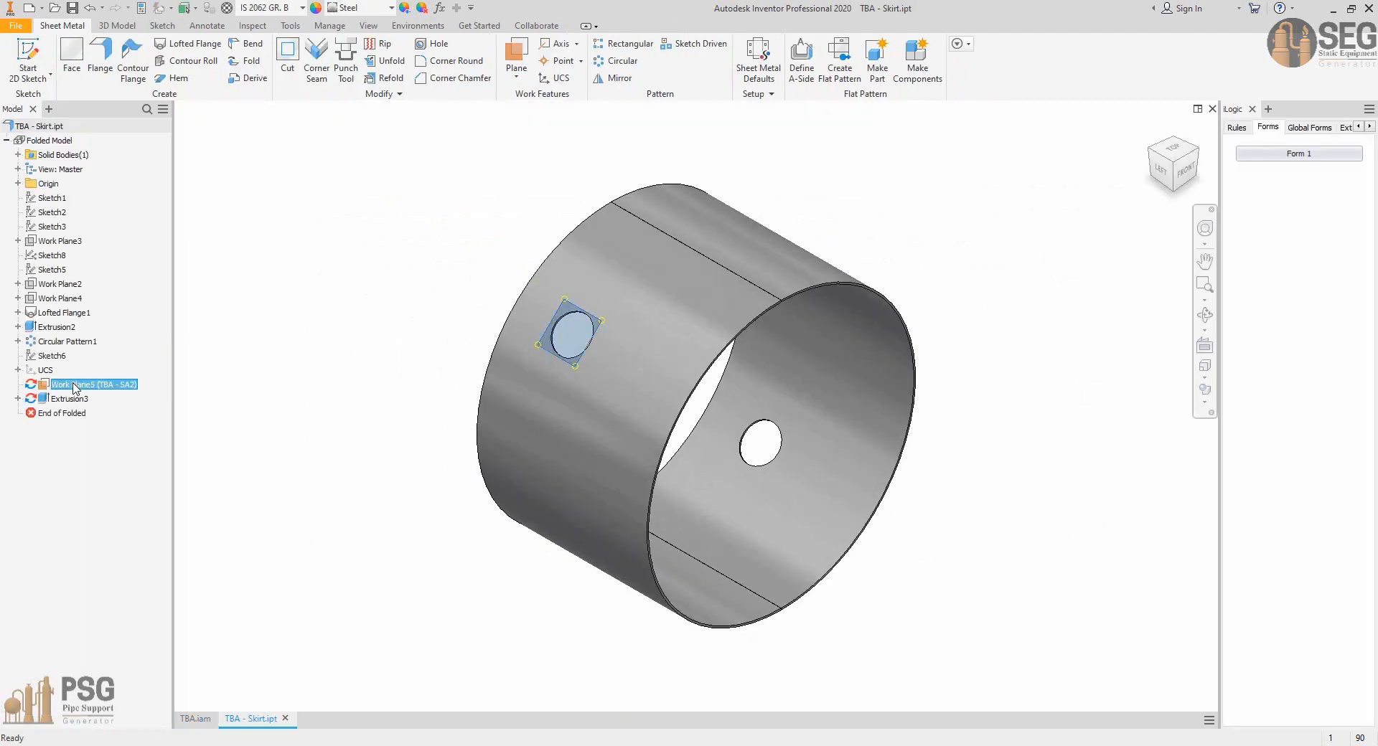
right_click(68, 399)
click(115, 501)
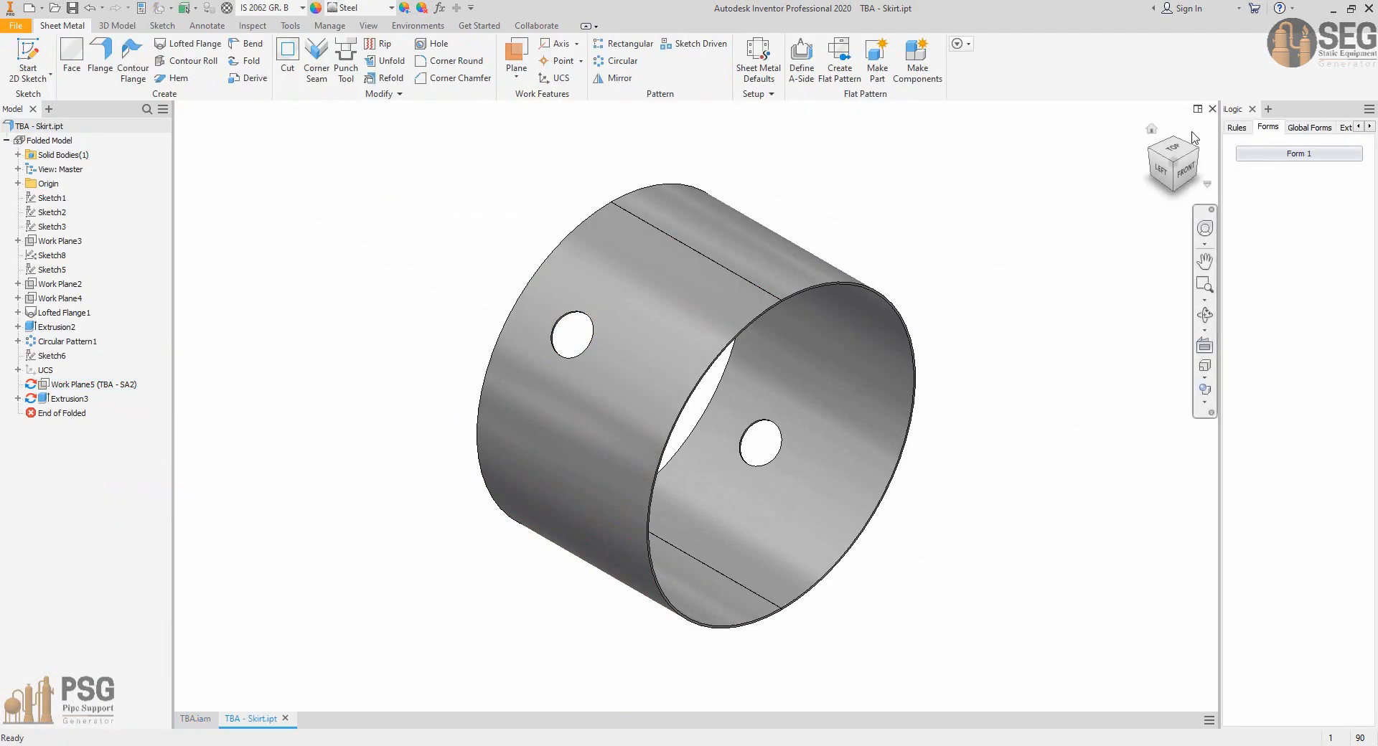
click(1212, 109)
key(s)
key(Escape)
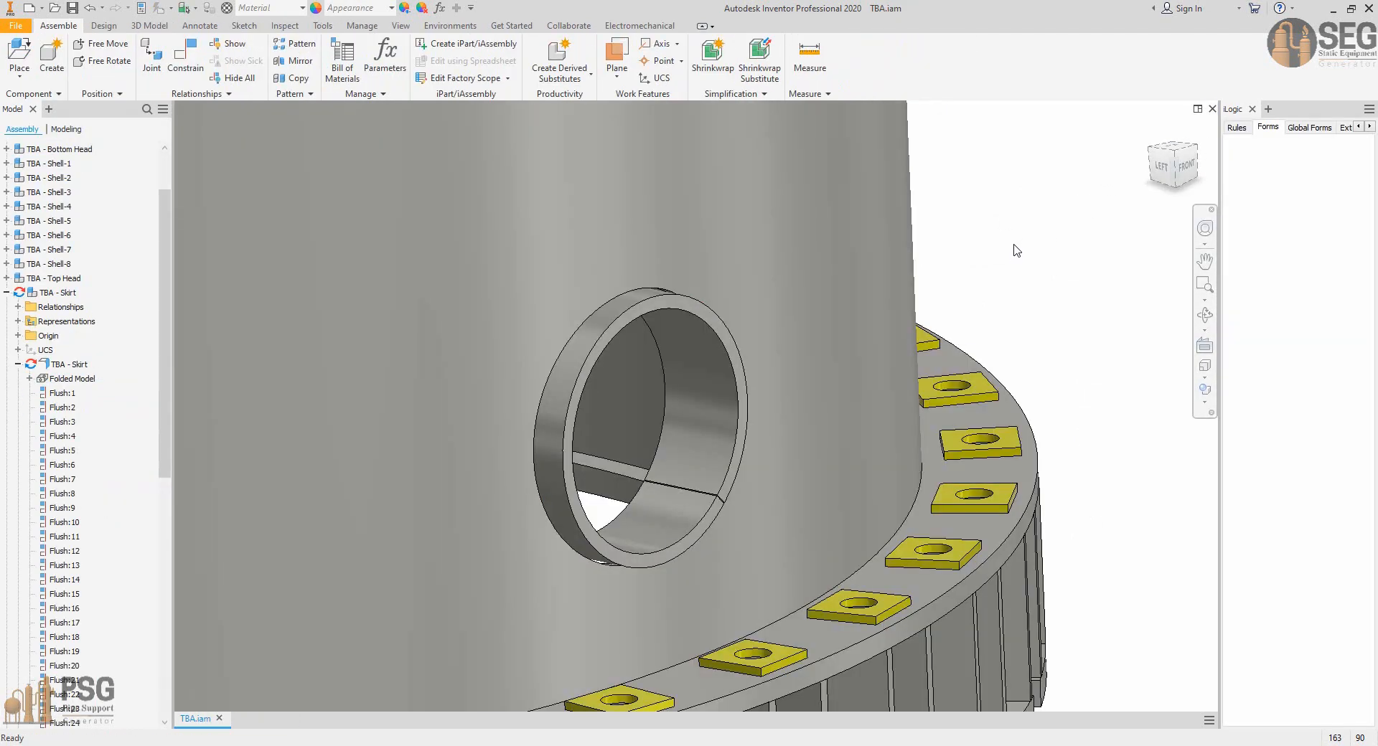
Examine the access openings and their cut holes around the lower skirt, including from the back of the vessel.
scroll(1016, 247, up, 3)
middle_click(1016, 246)
middle_click(1016, 246)
shift+middle_drag(807, 465, 888, 477)
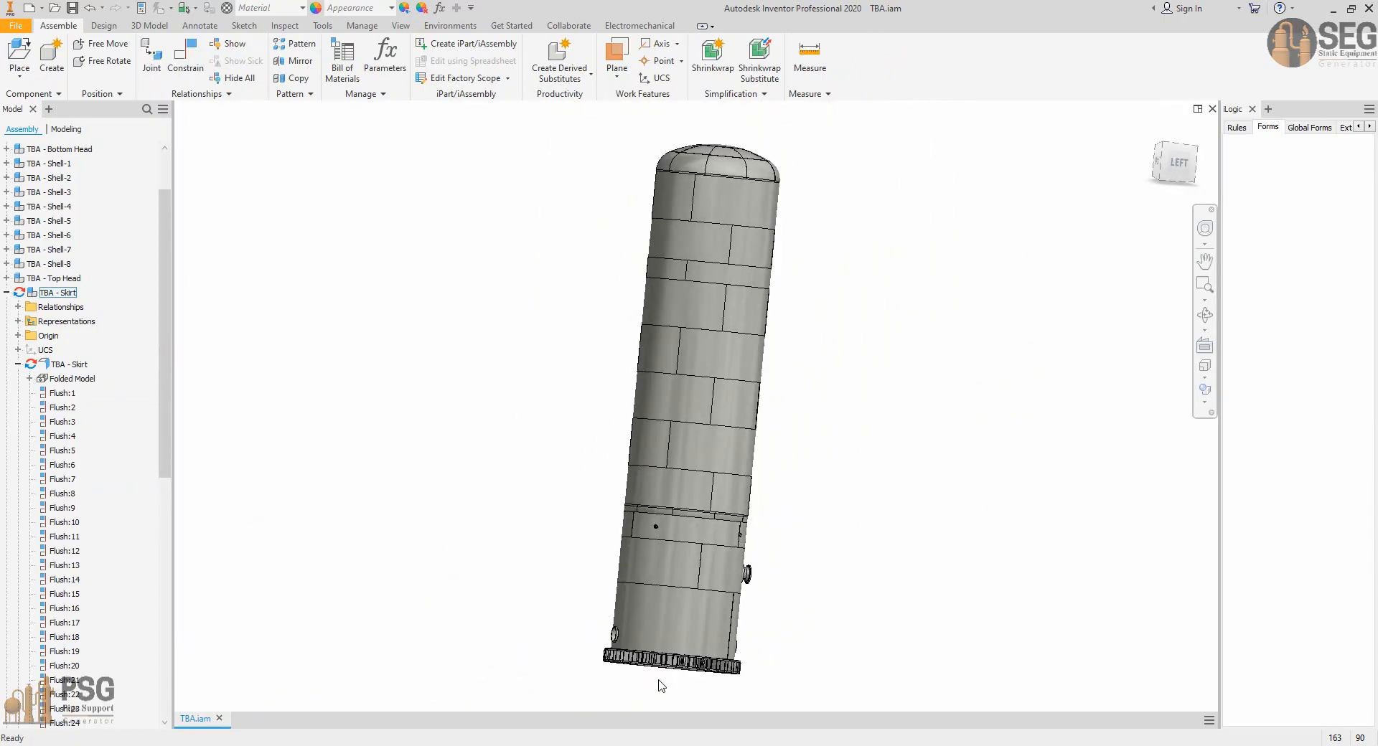
scroll(659, 675, down, 3)
middle_drag(666, 578, 759, 439)
scroll(618, 440, down, 4)
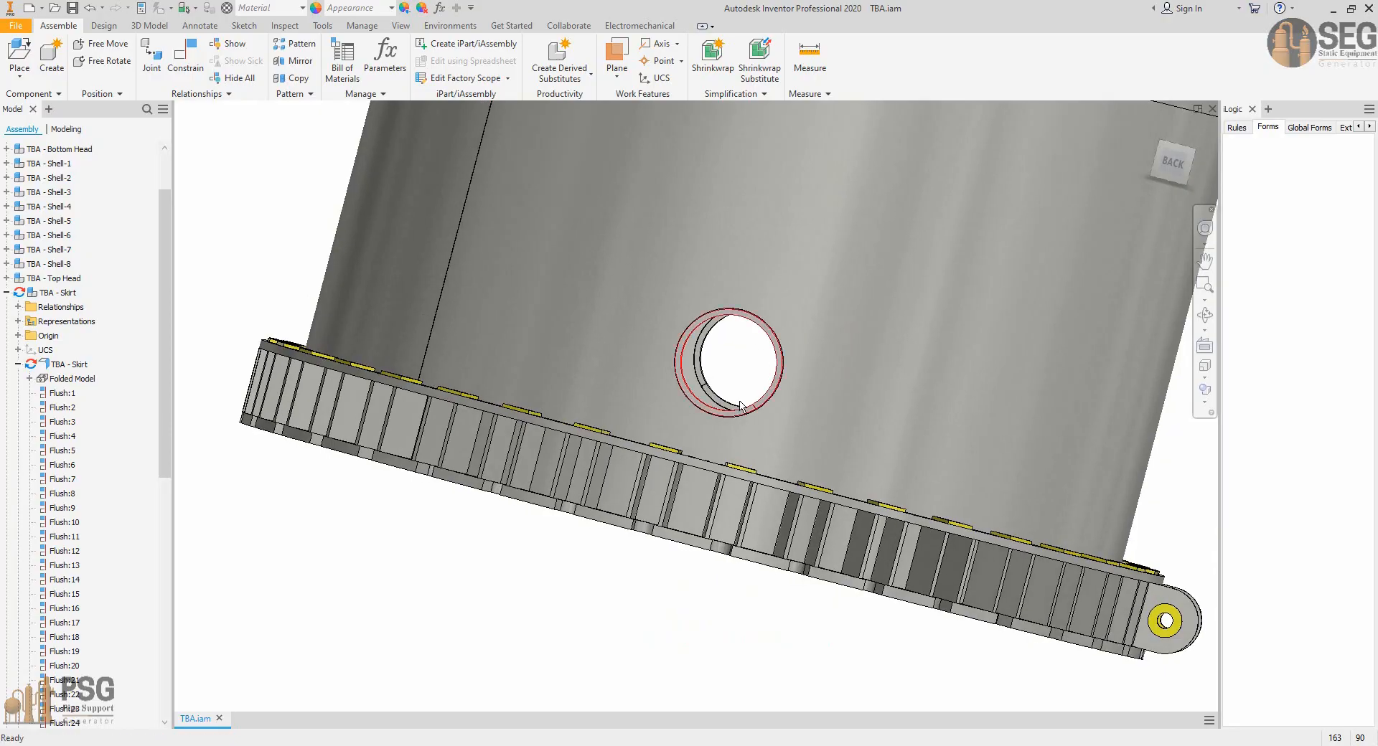
scroll(737, 403, down, 5)
middle_drag(729, 392, 610, 407)
scroll(728, 416, up, 5)
scroll(619, 409, up, 5)
middle_drag(746, 412, 686, 580)
scroll(758, 393, up, 5)
shift+middle_drag(698, 516, 716, 498)
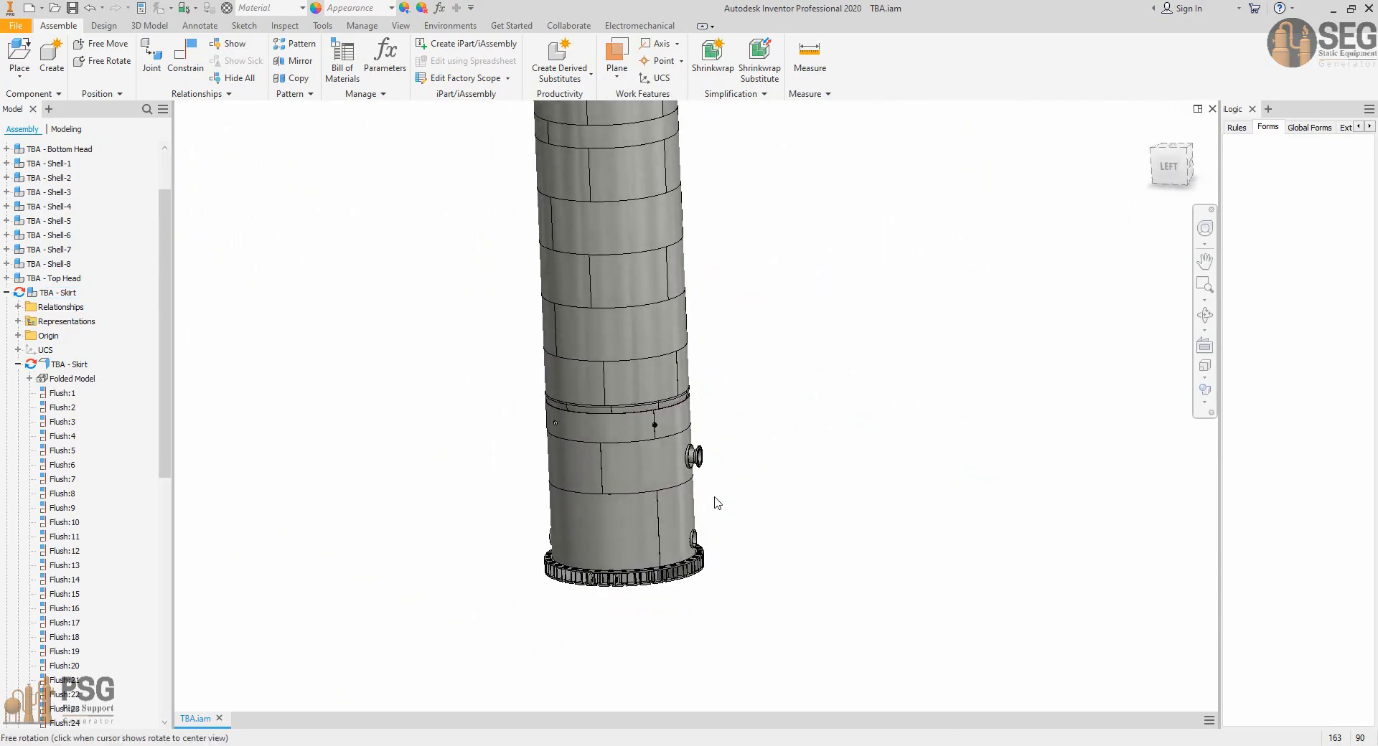
Look at the vessel squarely from its left side and check the access openings, vents and outlet nozzle on the skirt.
click(1171, 177)
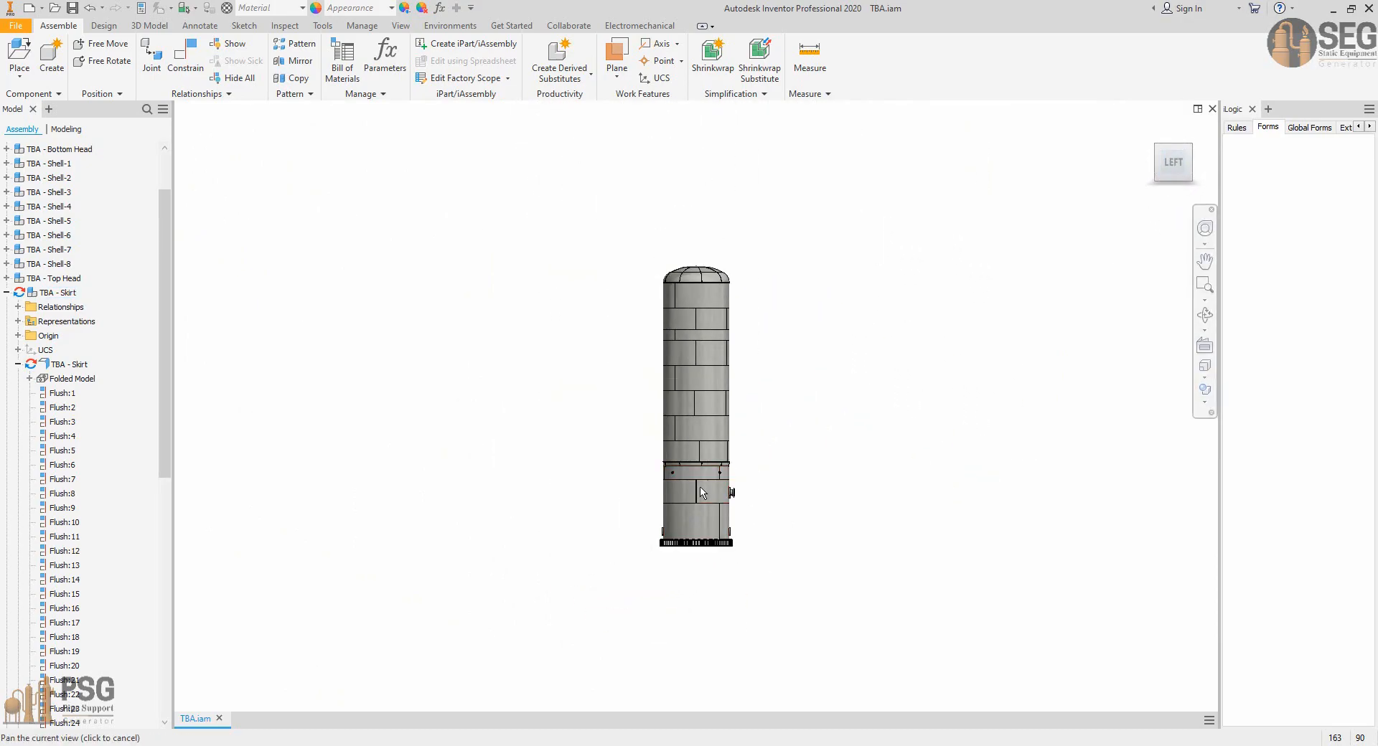
scroll(701, 500, down, 3)
middle_drag(745, 452, 748, 391)
scroll(744, 535, down, 5)
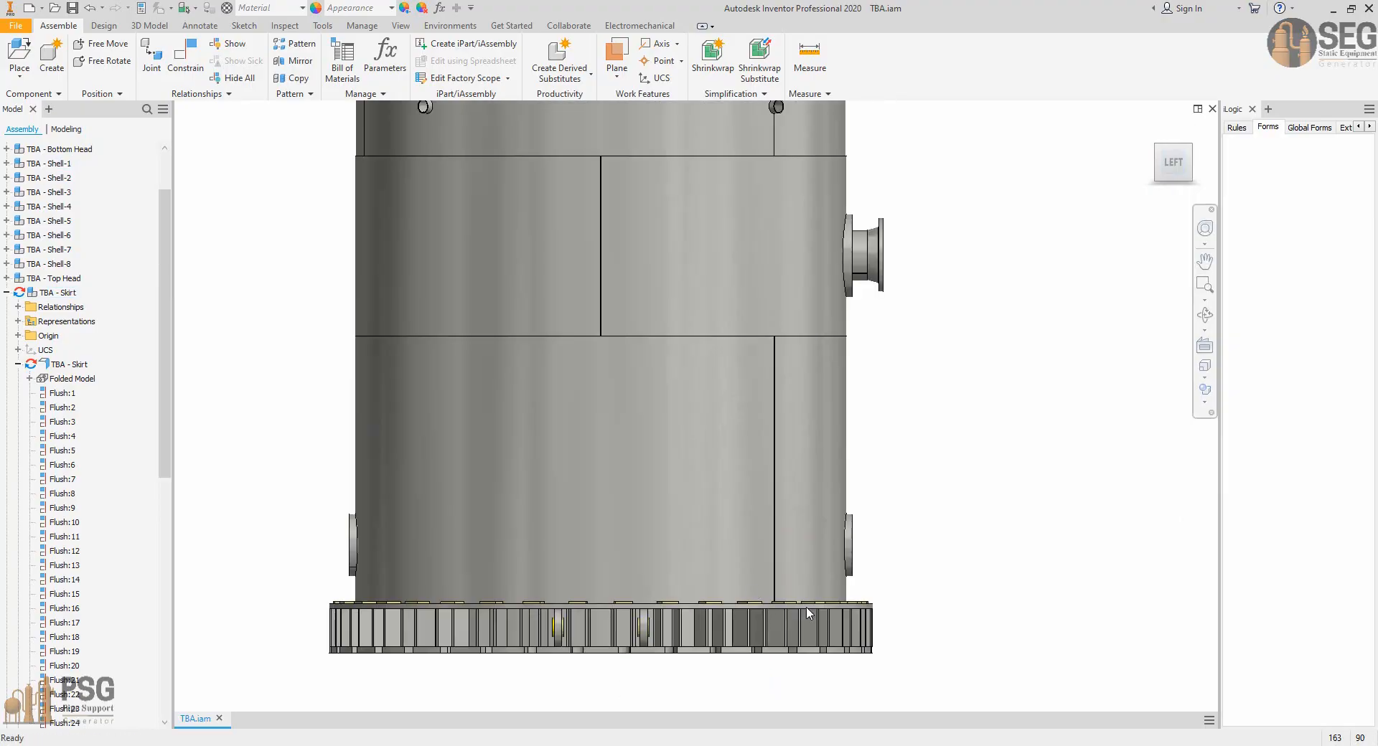
middle_drag(817, 632, 856, 580)
scroll(857, 580, down, 3)
scroll(973, 519, up, 5)
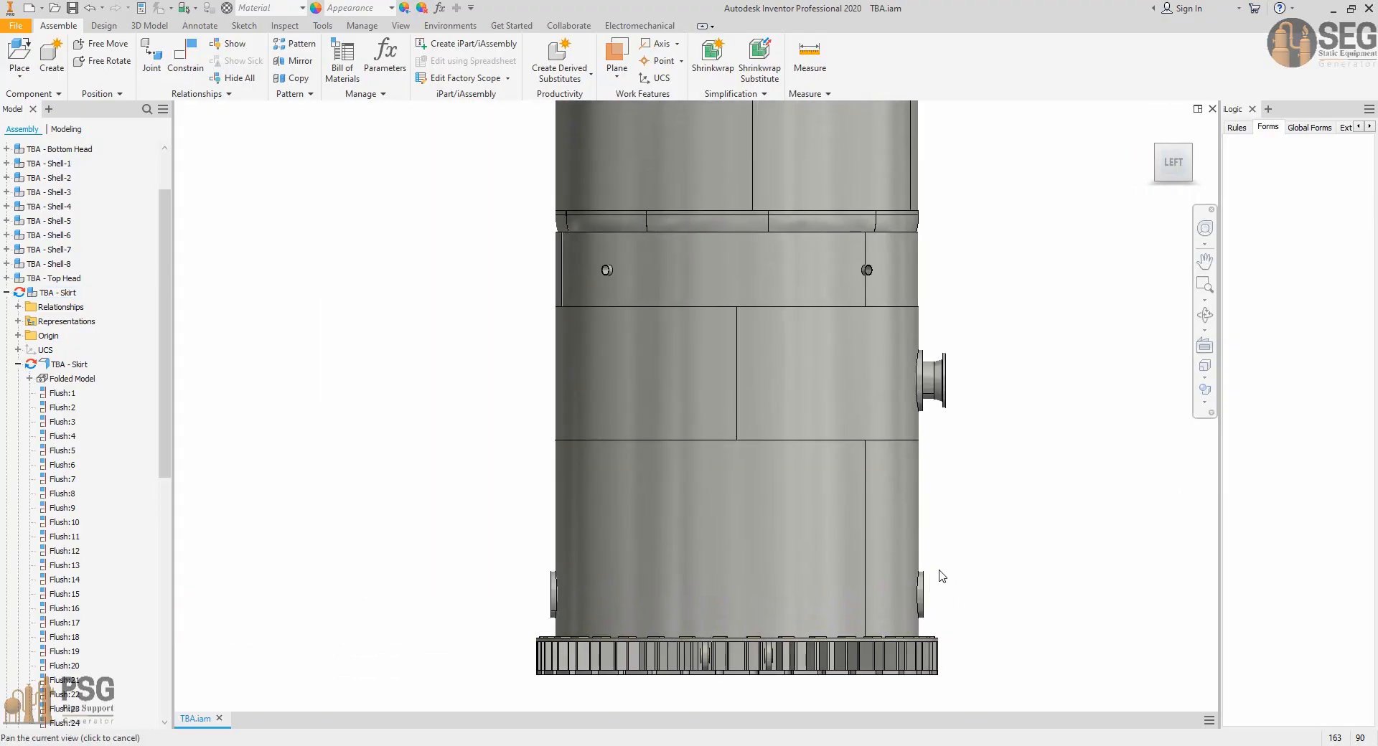
scroll(935, 384, down, 4)
scroll(918, 374, up, 4)
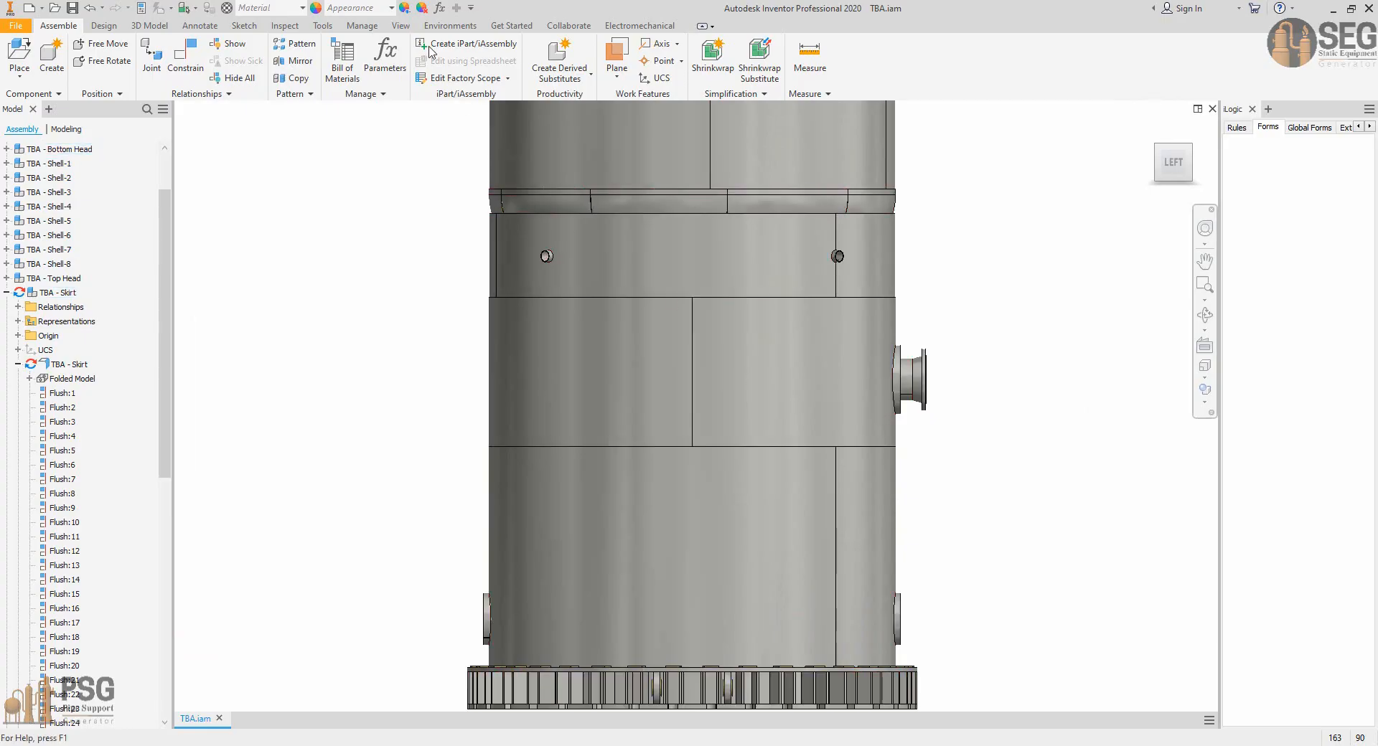
Cut the vessel with a half section view through the middle of the outlet nozzle at 0 mm offset.
click(400, 25)
click(234, 61)
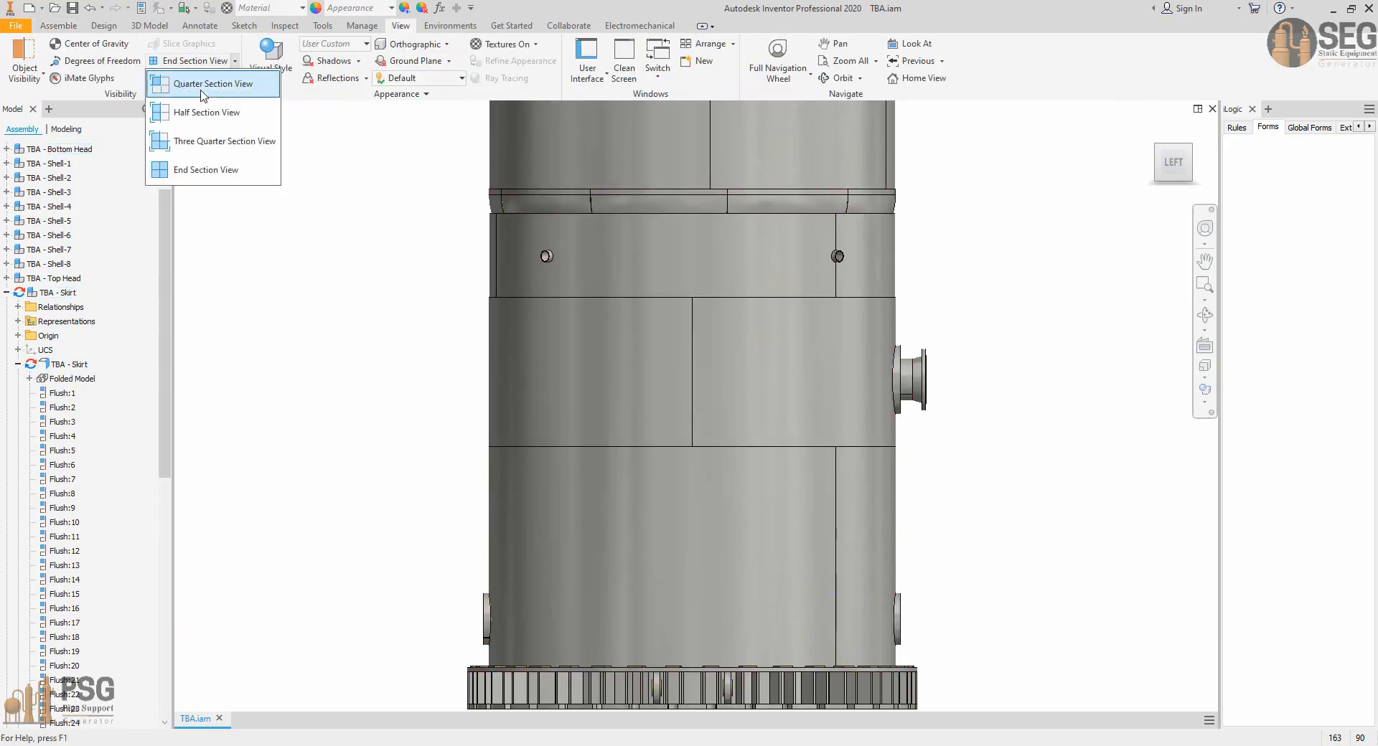
click(204, 112)
middle_drag(749, 359, 717, 409)
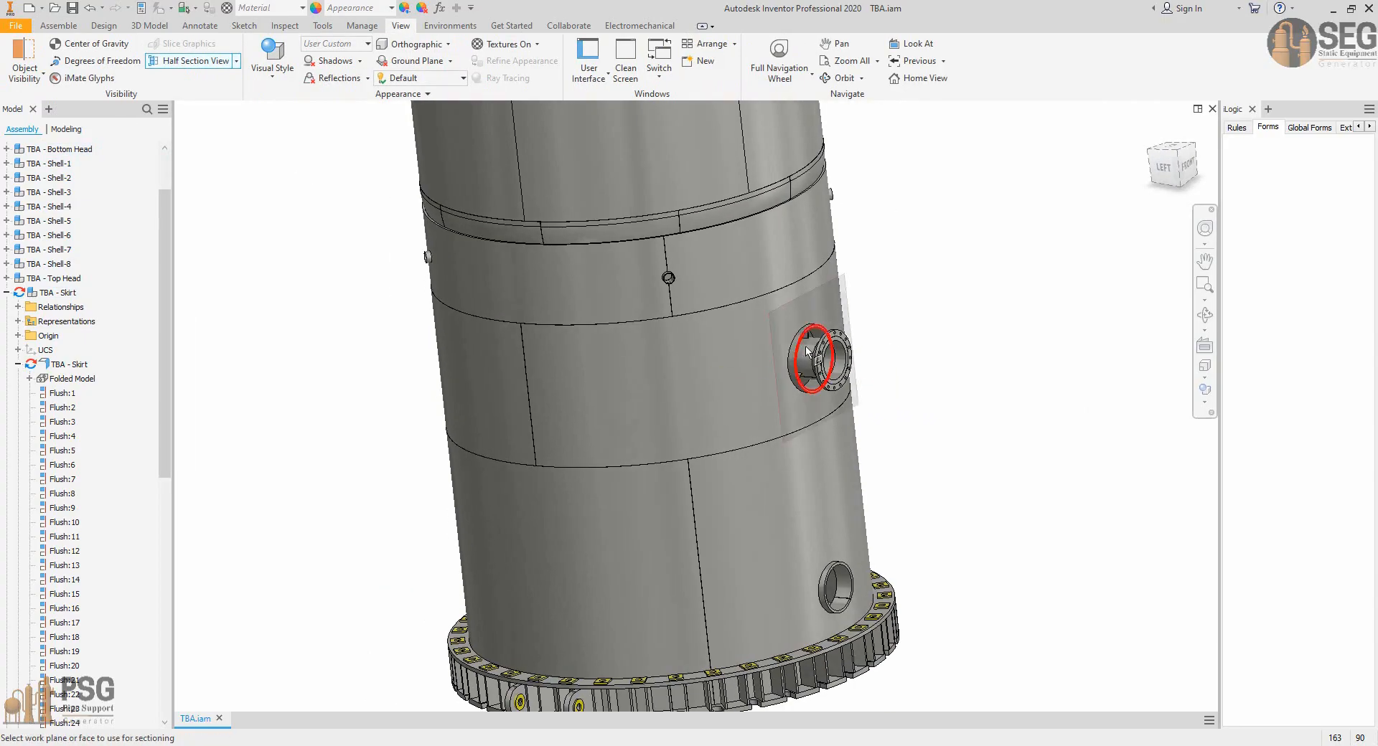
scroll(817, 351, down, 5)
click(790, 287)
scroll(788, 334, up, 5)
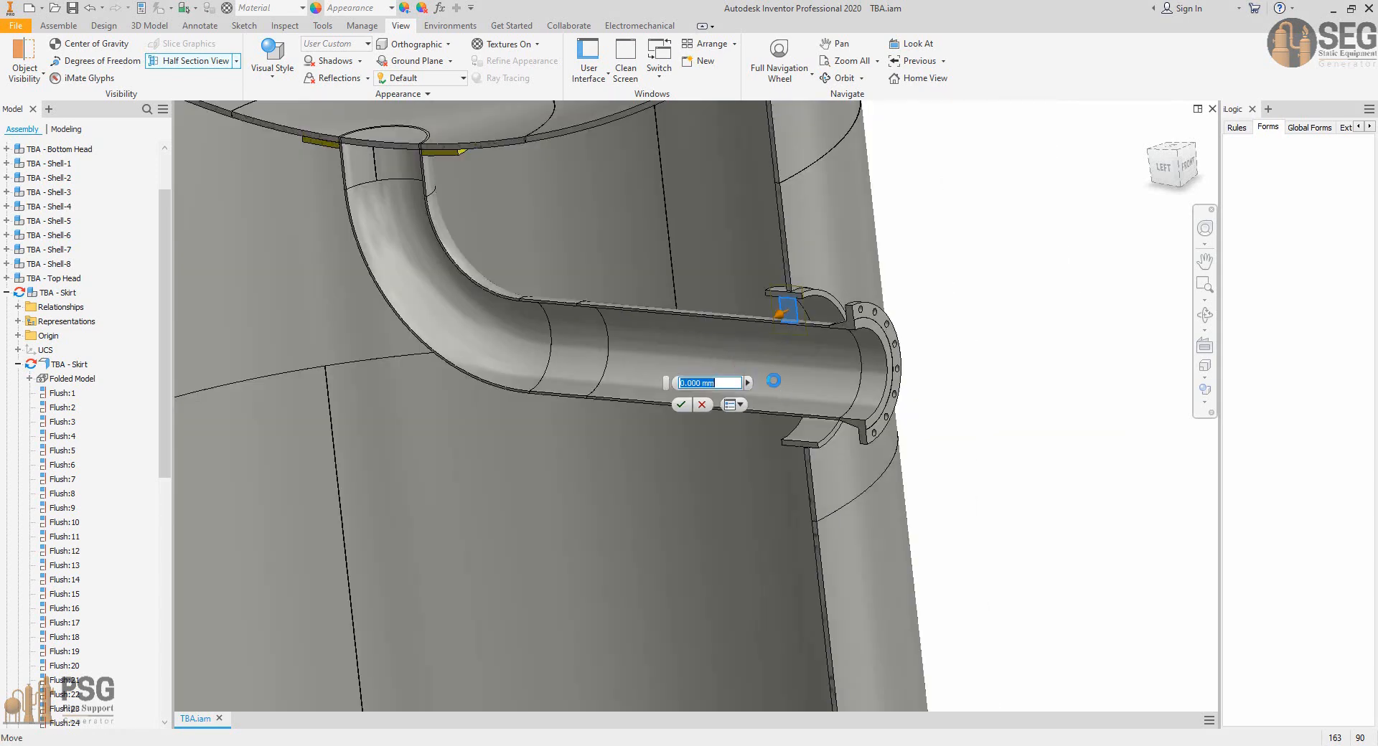
click(675, 409)
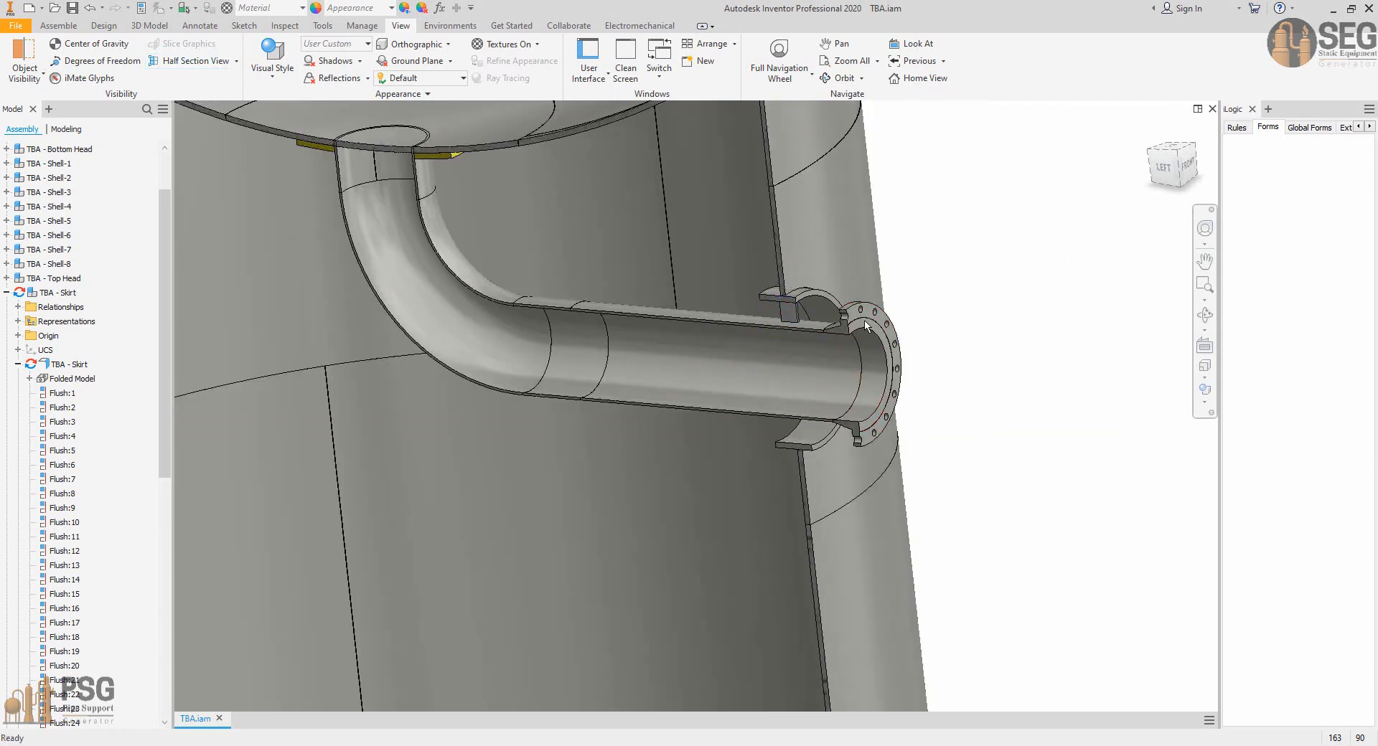
Examine the sectioned bottom outlet, its elbow and pipe, and the support plates inside the skirt opening.
scroll(754, 441, up, 3)
scroll(668, 351, down, 4)
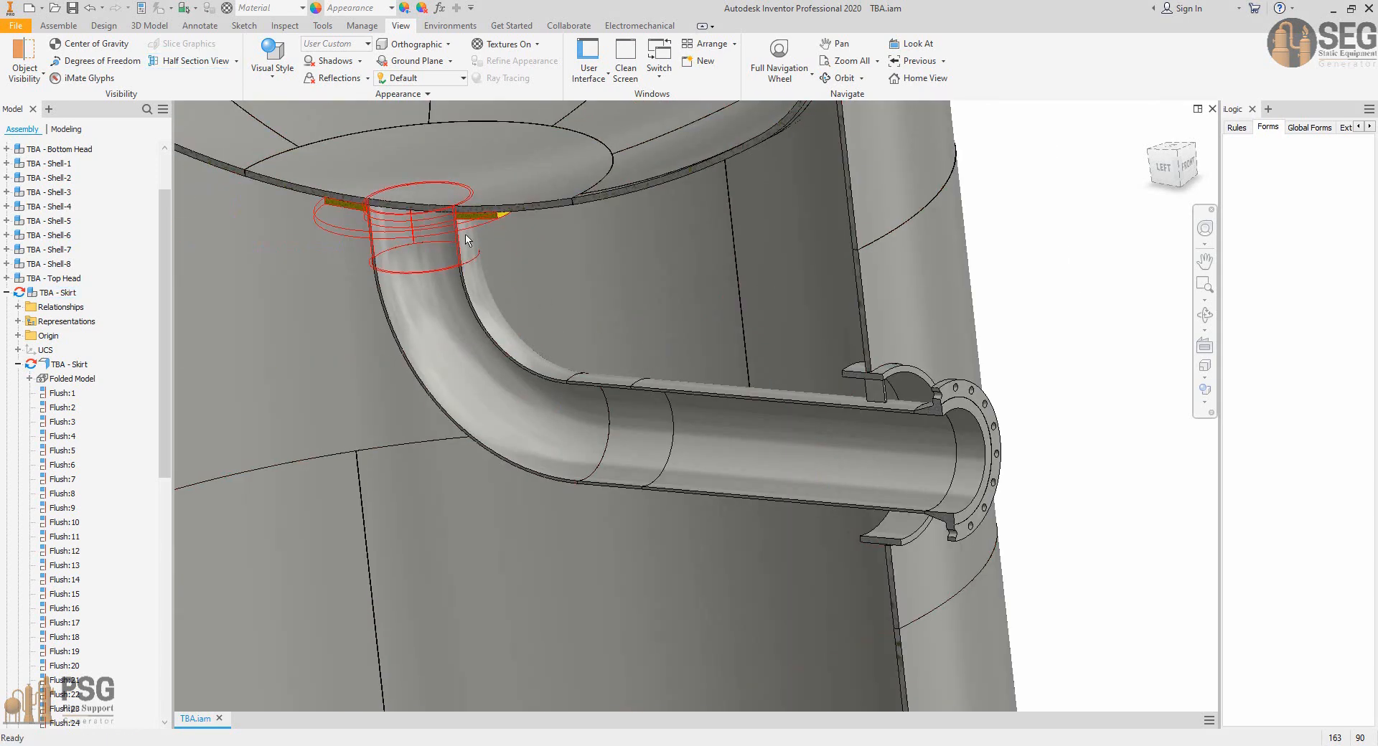
middle_drag(465, 282, 436, 328)
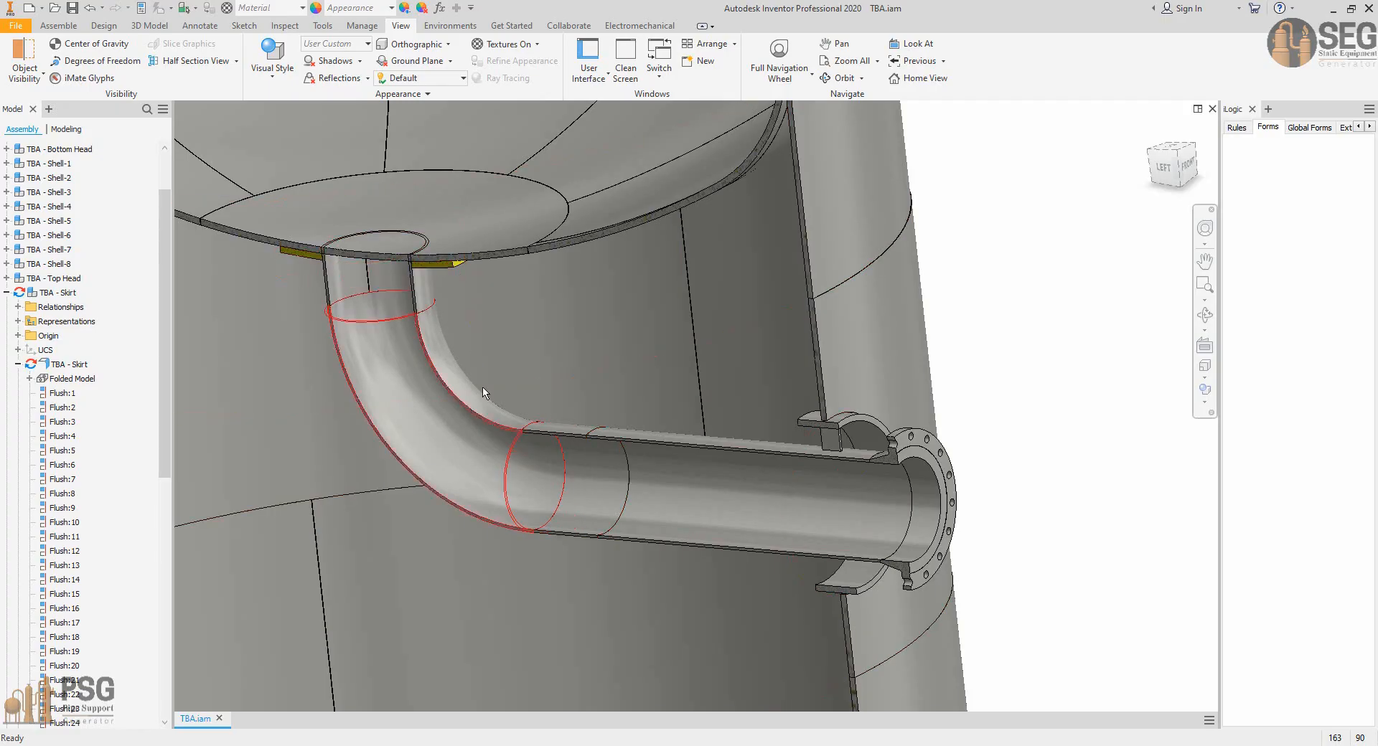
scroll(859, 487, up, 3)
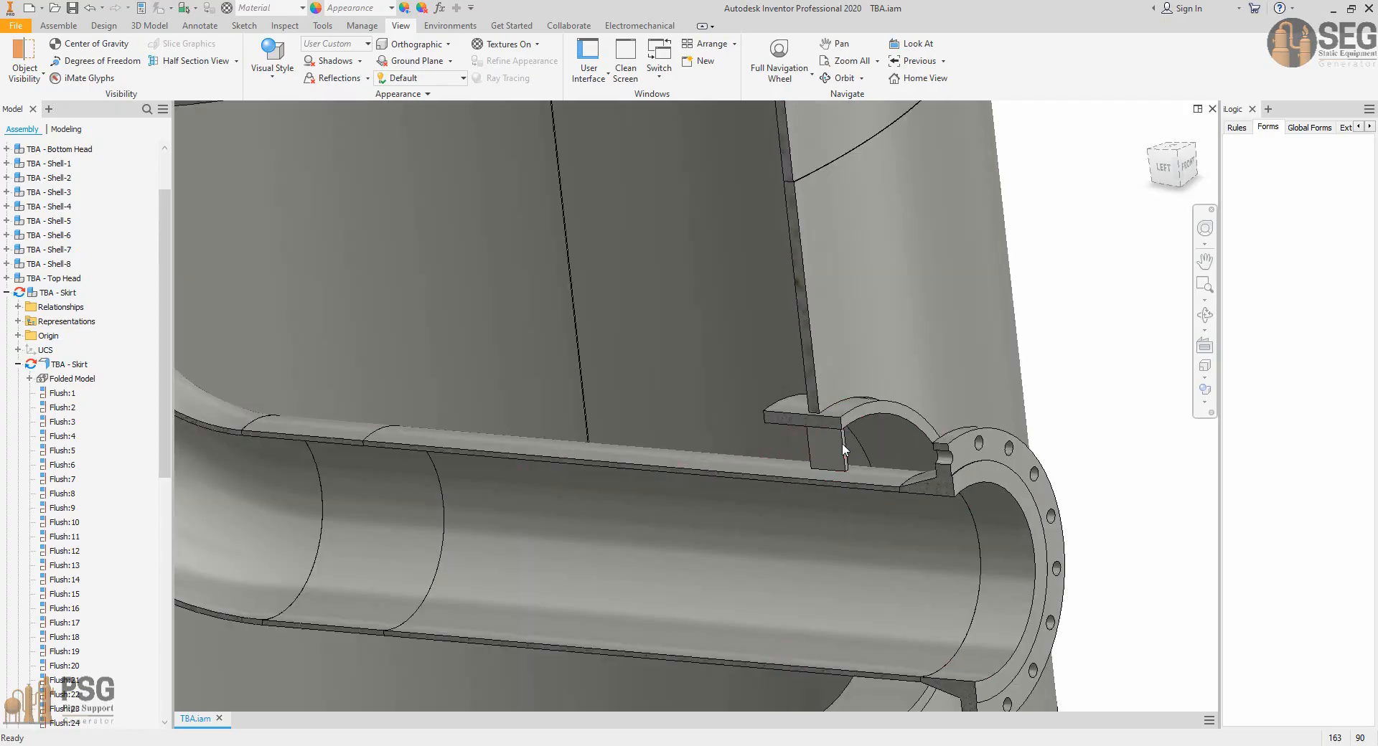
middle_drag(824, 447, 817, 361)
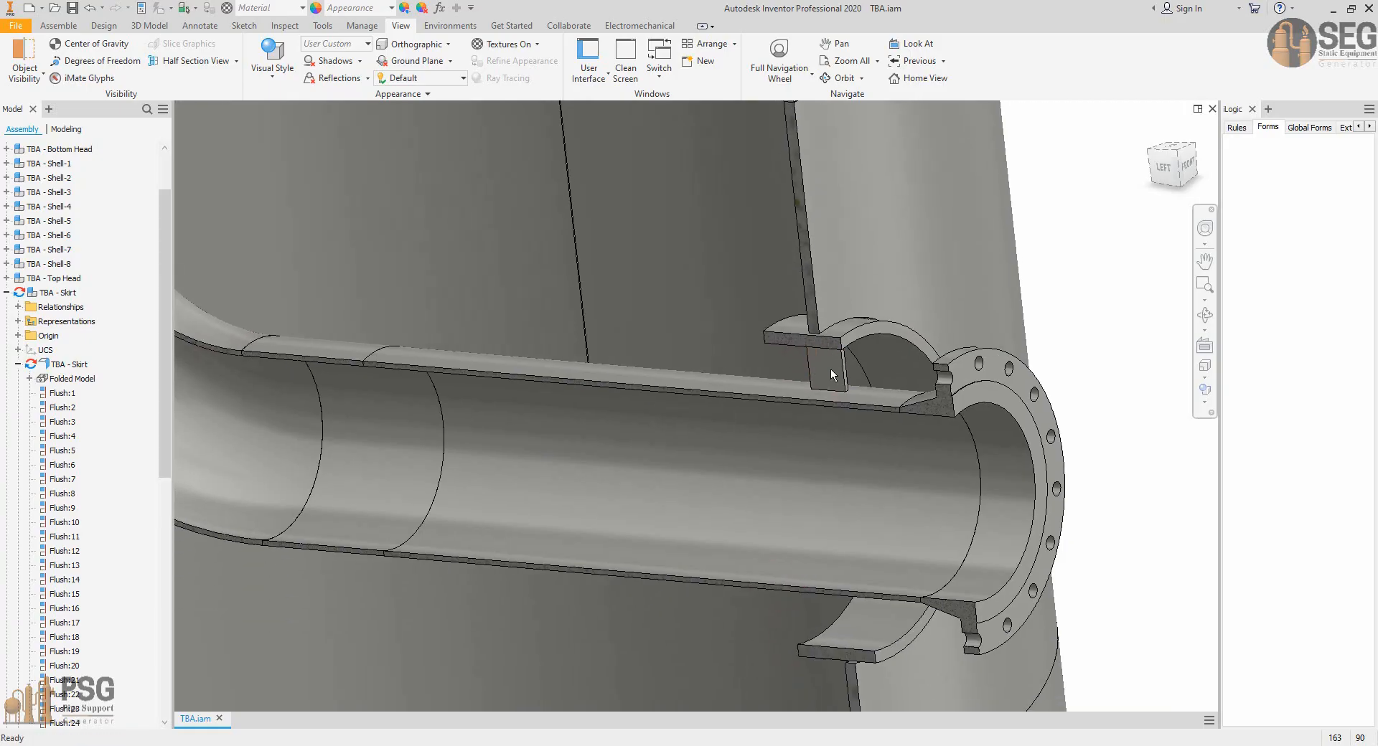
scroll(866, 378, down, 5)
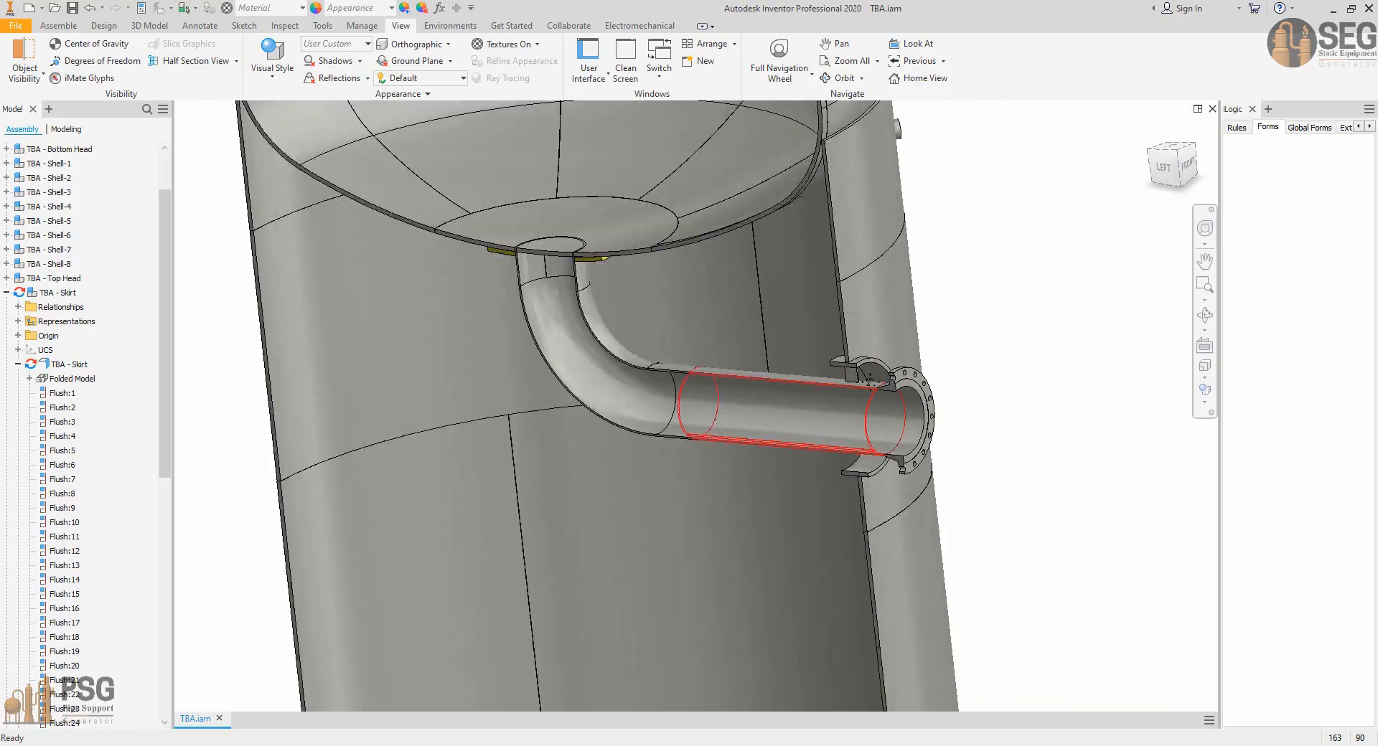
Examine the two access openings and base ring in the sectioned skirt, ending with the vessel squarely from its left side.
scroll(866, 377, down, 2)
scroll(888, 205, down, 3)
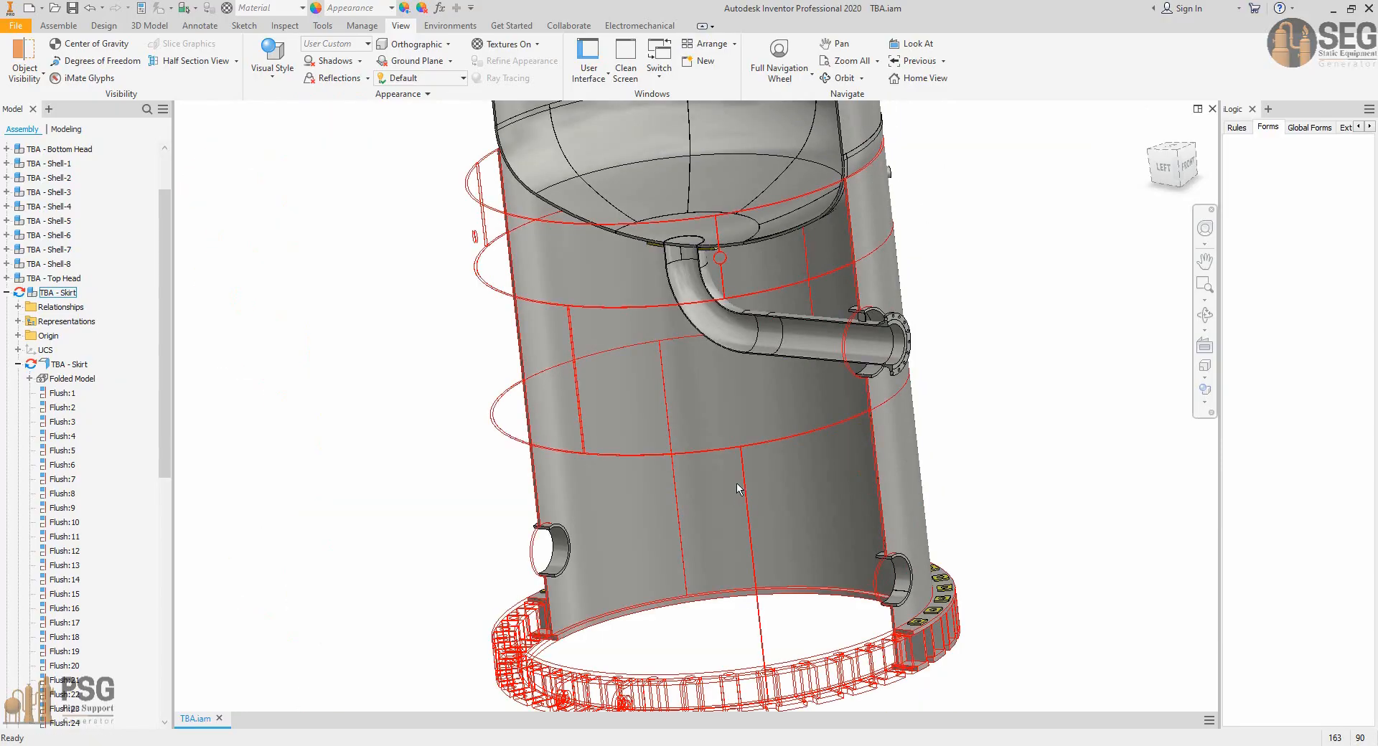
scroll(736, 482, down, 3)
shift+middle_drag(678, 470, 803, 465)
scroll(702, 465, up, 6)
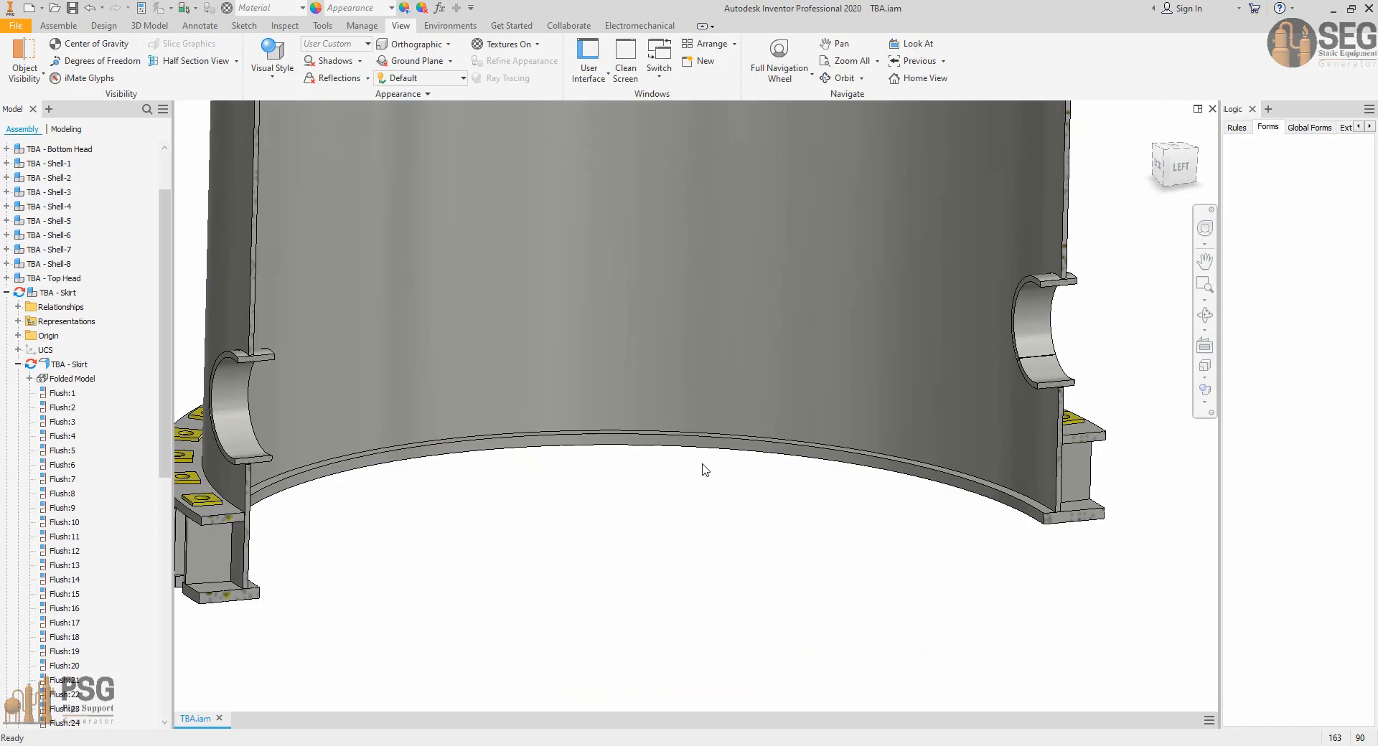
middle_drag(705, 470, 766, 580)
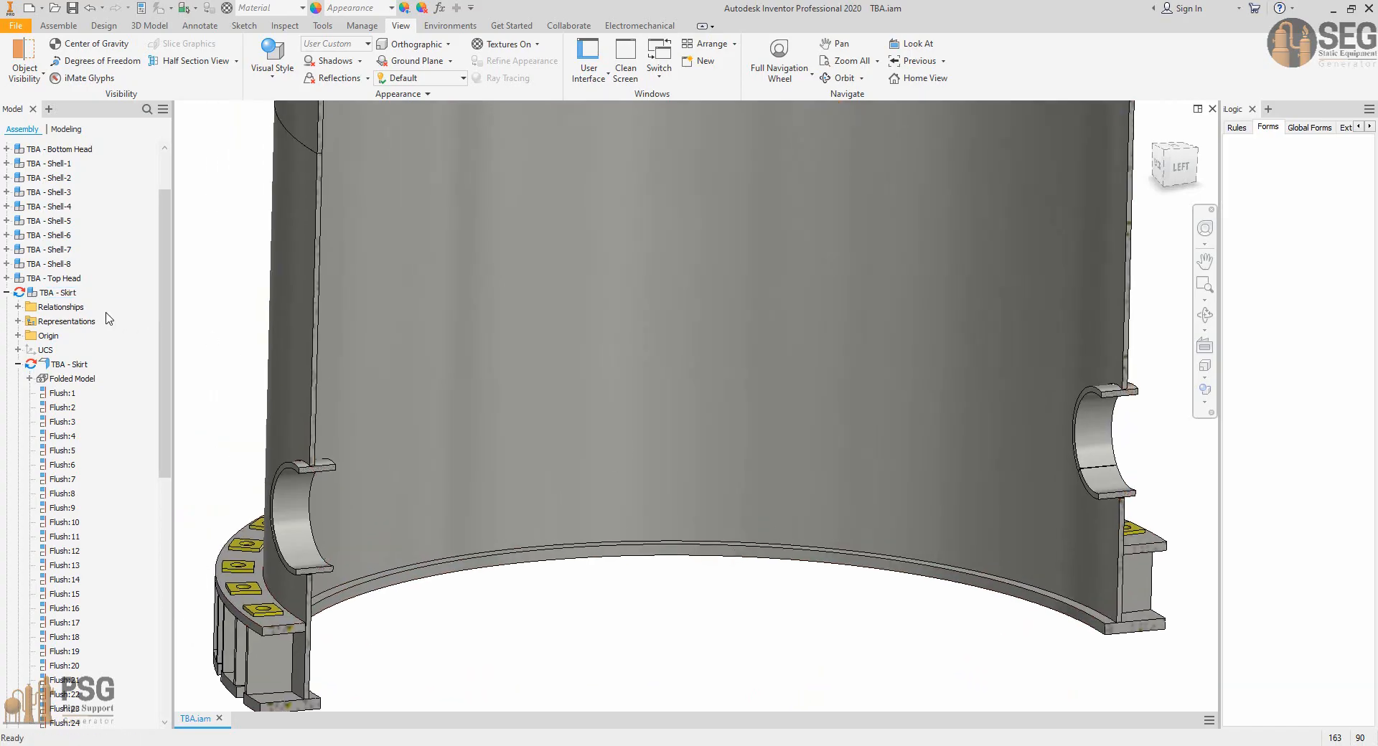
click(615, 547)
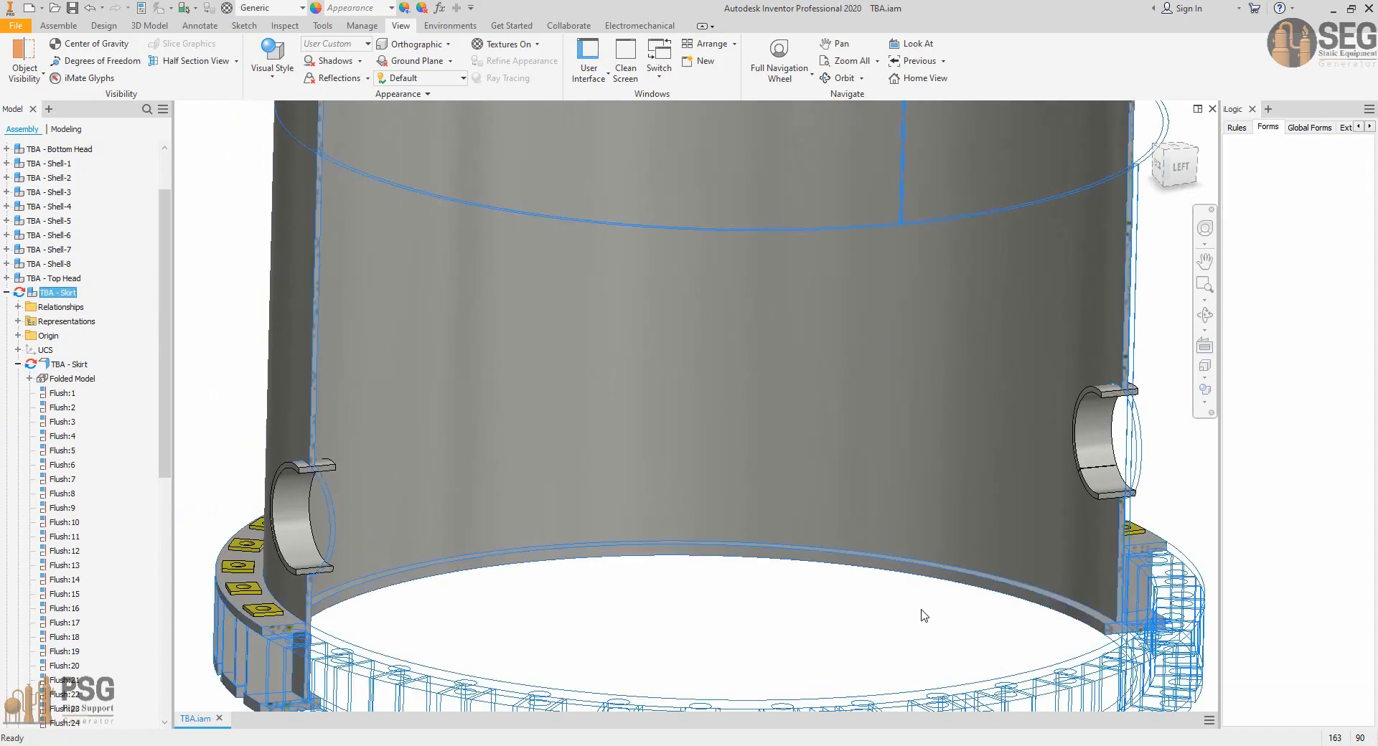
scroll(953, 495, down, 3)
middle_drag(962, 492, 926, 670)
click(1194, 172)
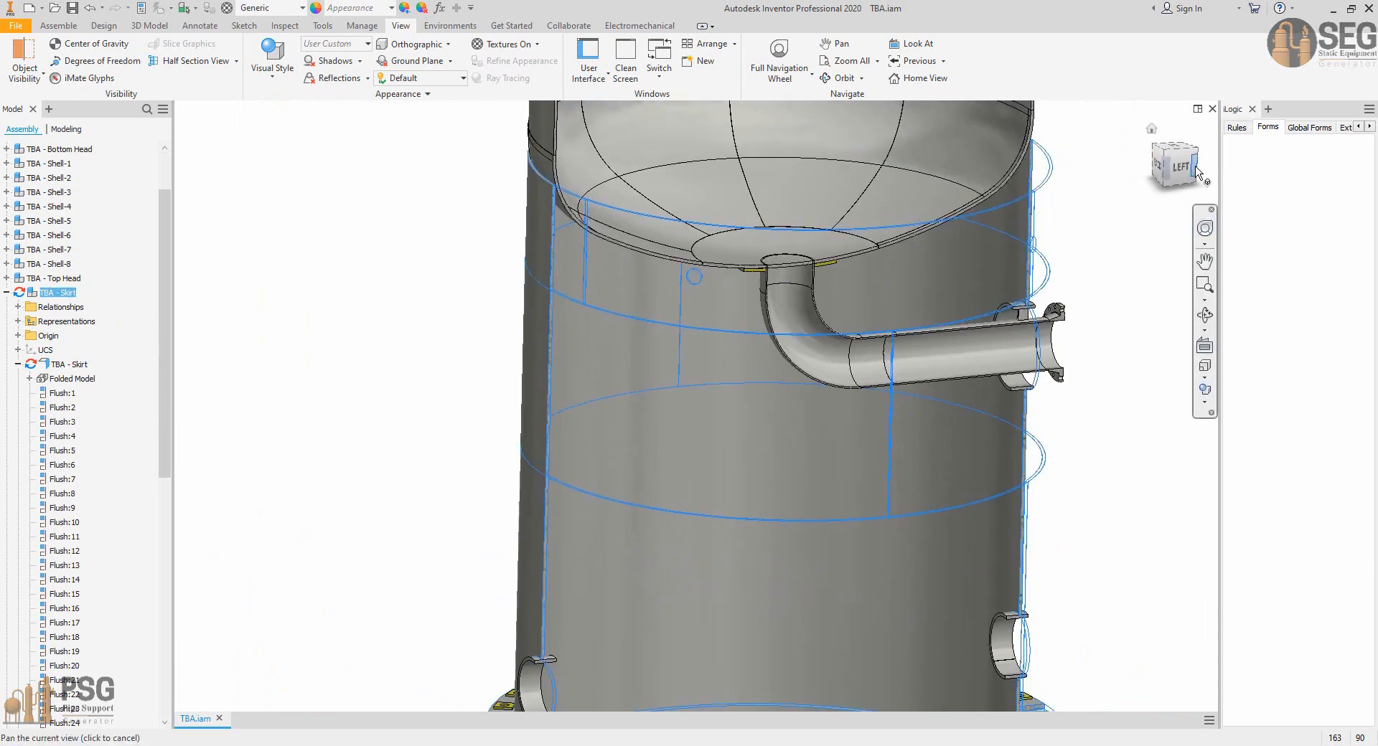
click(1166, 161)
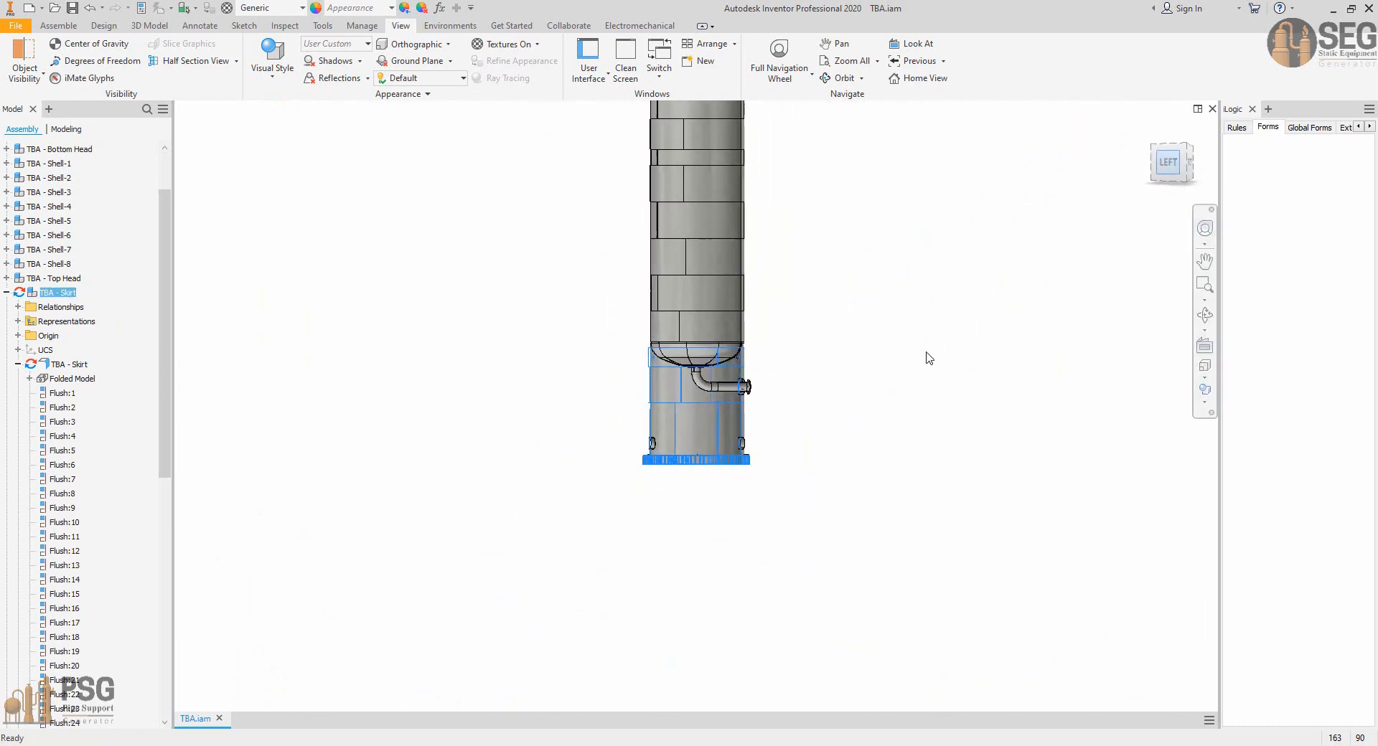
click(919, 296)
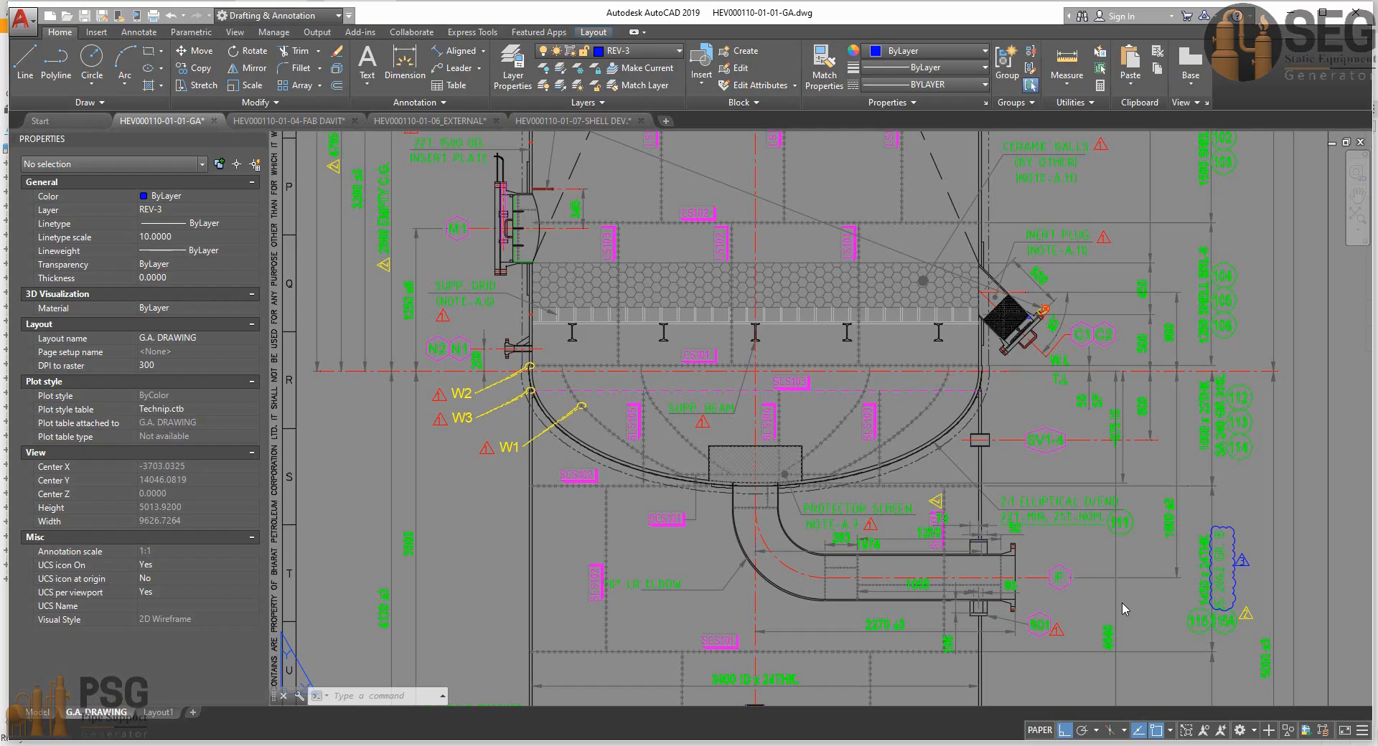
Switch to the GA drawing in AutoCAD and examine utility connections N1 and N2 near the bottom head and the nozzle schedule.
scroll(970, 430, down, 2)
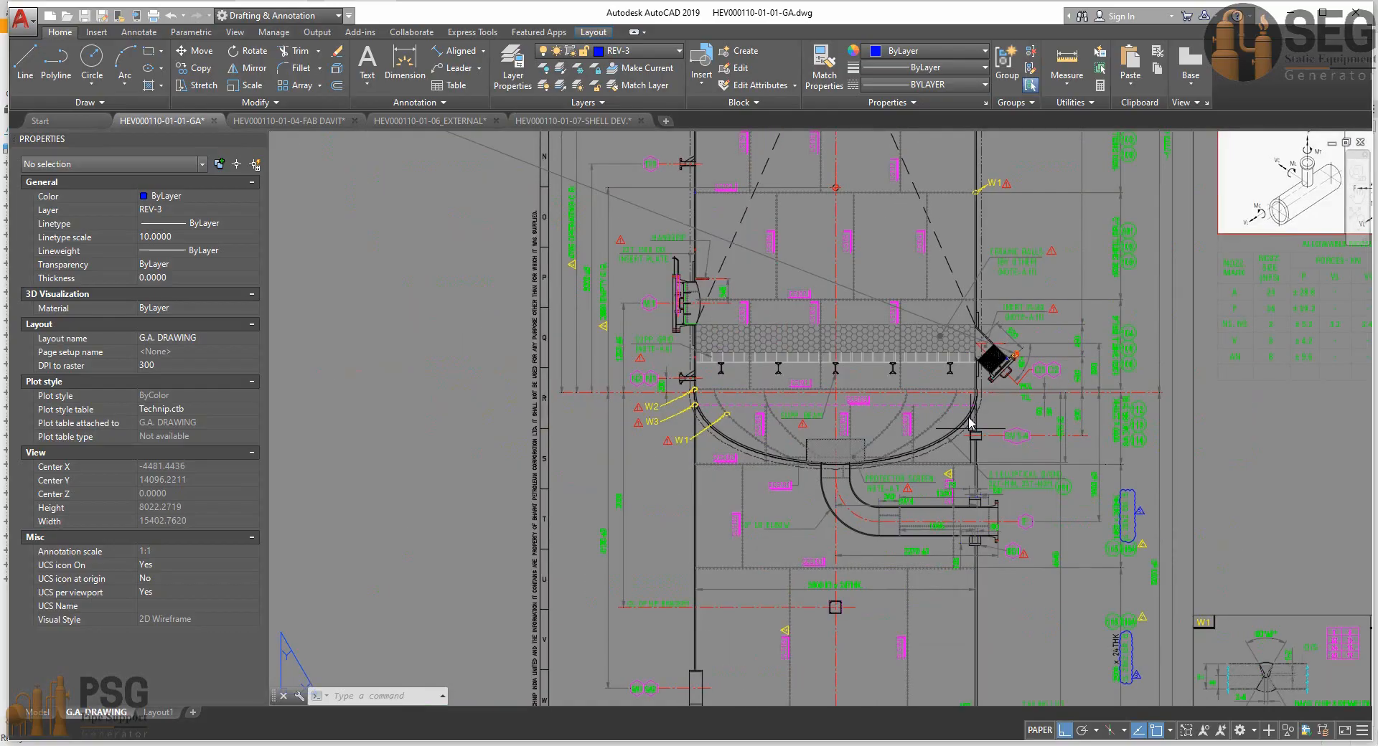
middle_drag(903, 426, 822, 597)
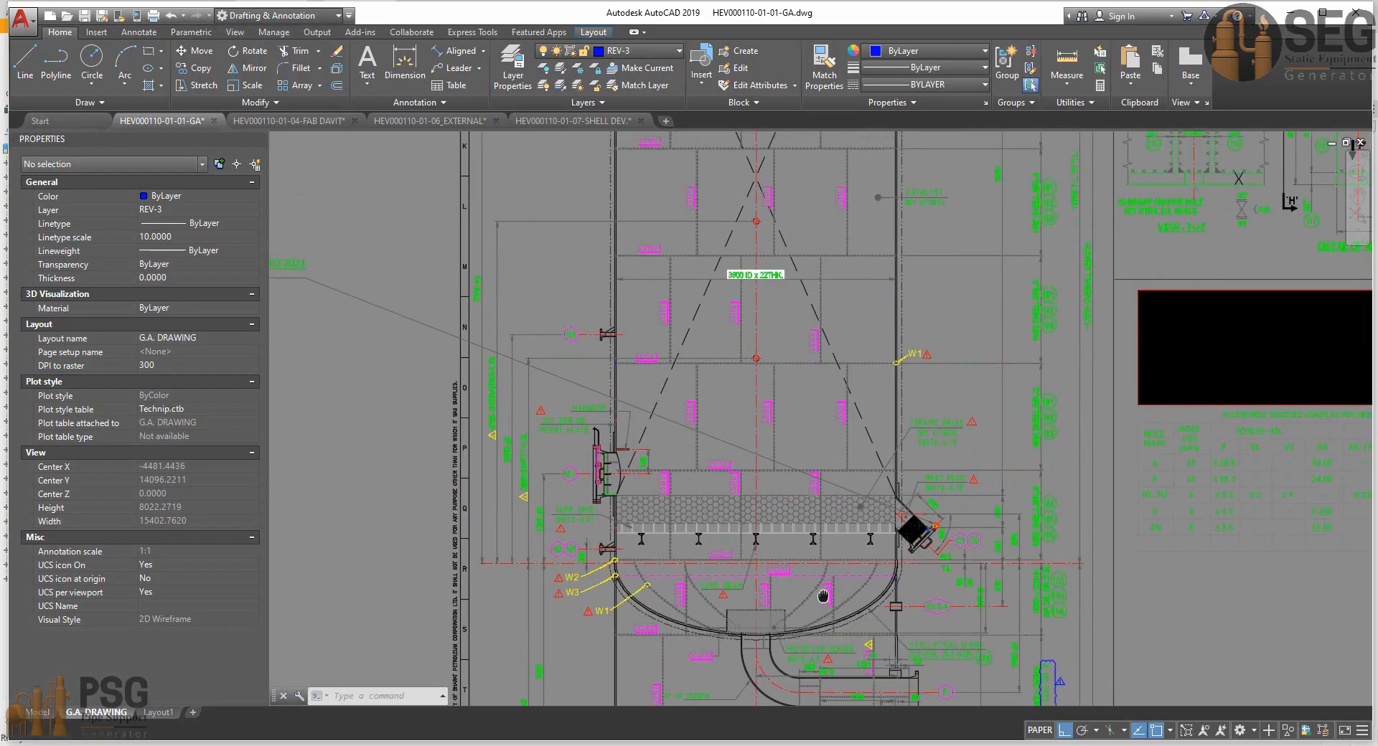
scroll(601, 557, up, 6)
middle_drag(534, 555, 577, 491)
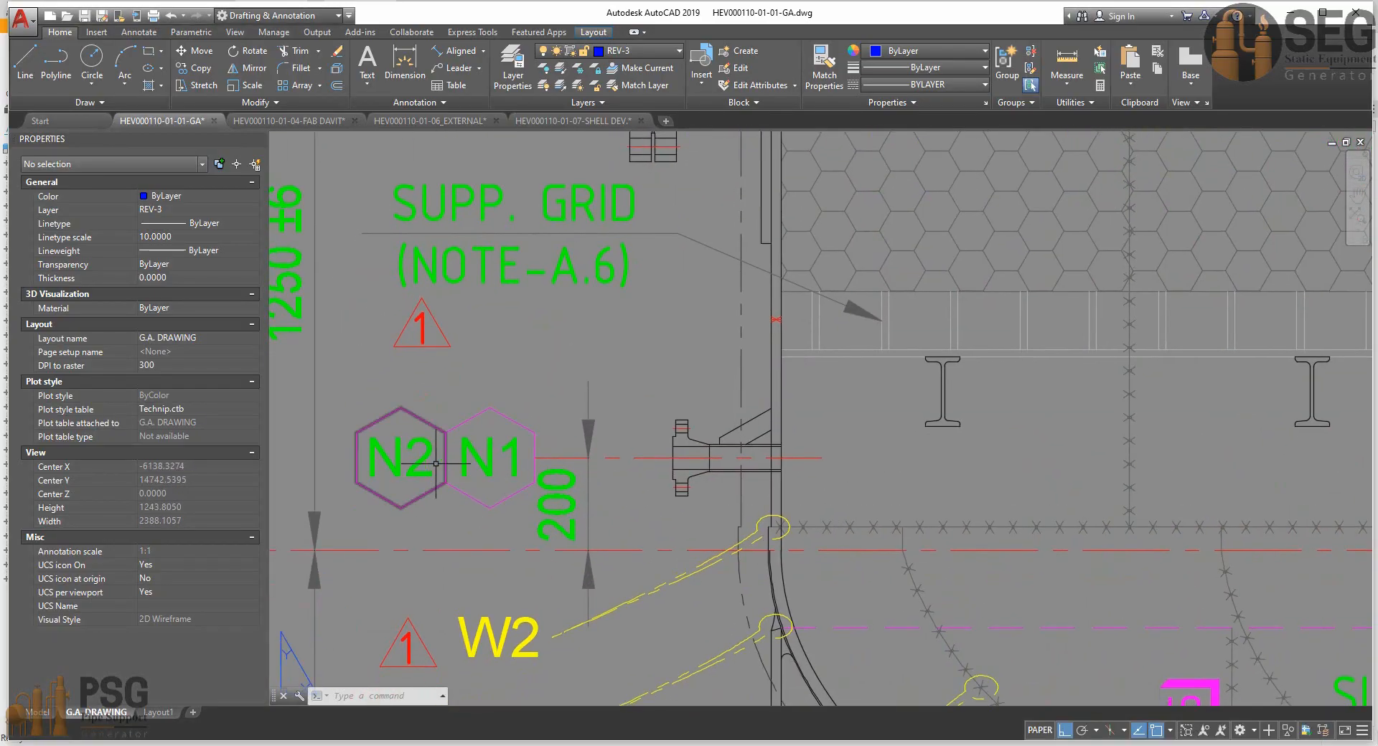
scroll(449, 463, down, 6)
middle_drag(1070, 614, 762, 465)
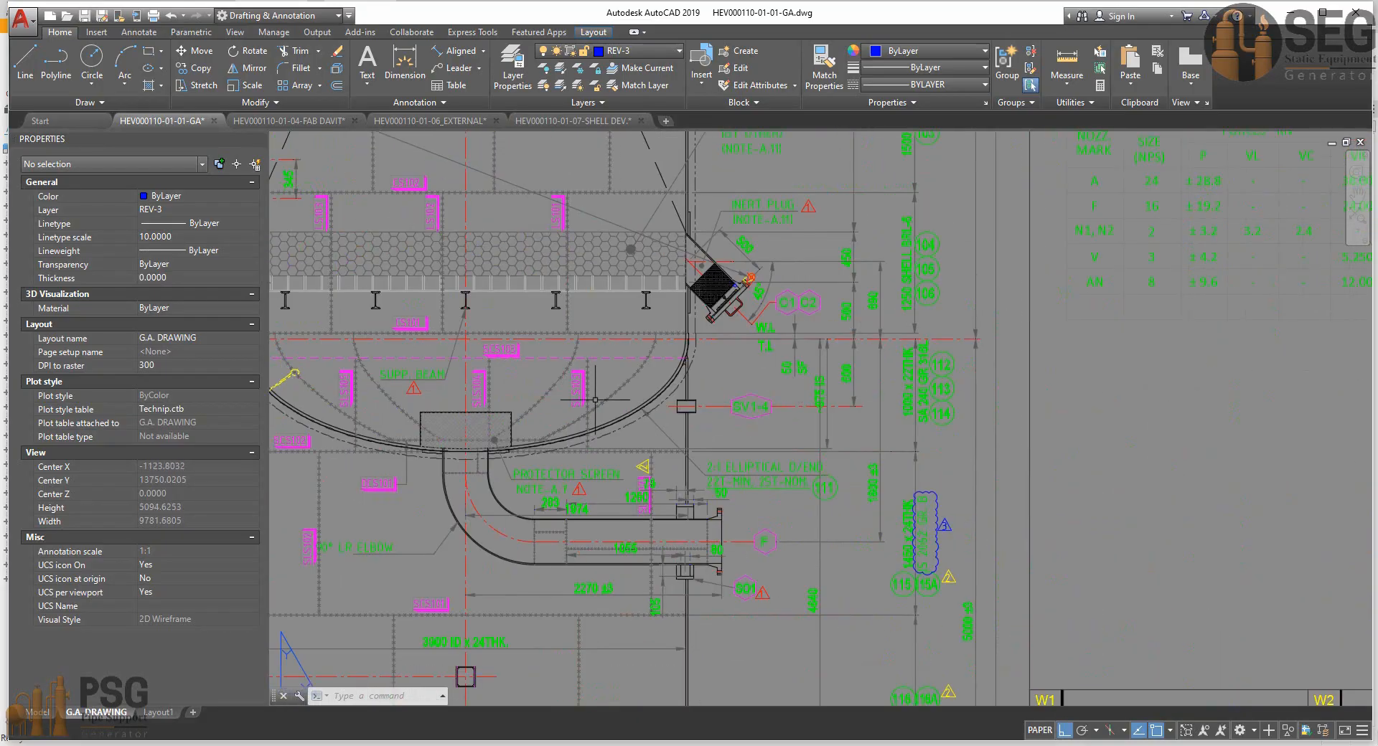
scroll(762, 465, down, 1)
middle_drag(1009, 519, 517, 350)
scroll(1259, 553, up, 2)
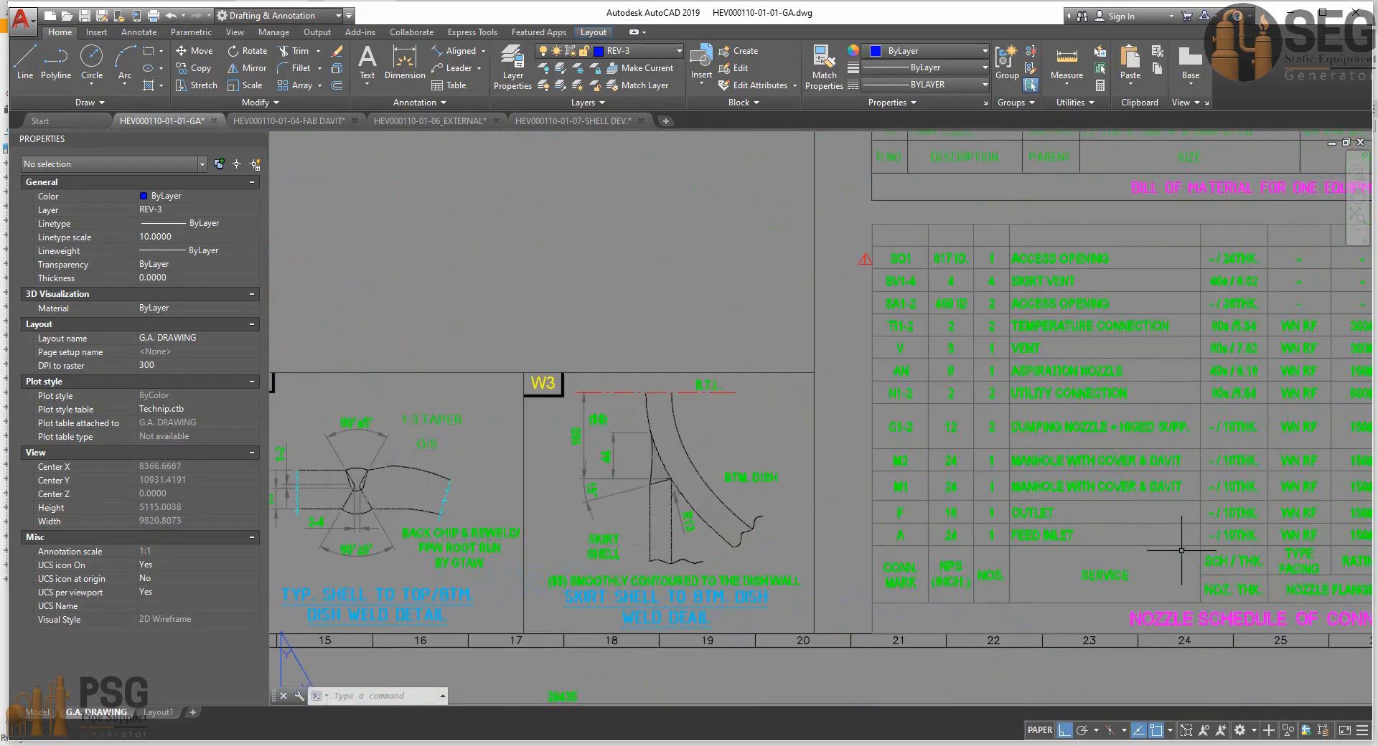
Check the N1-2 utility connection row in the nozzle schedule and return to Static Equipment Generator.
middle_drag(1181, 552, 912, 554)
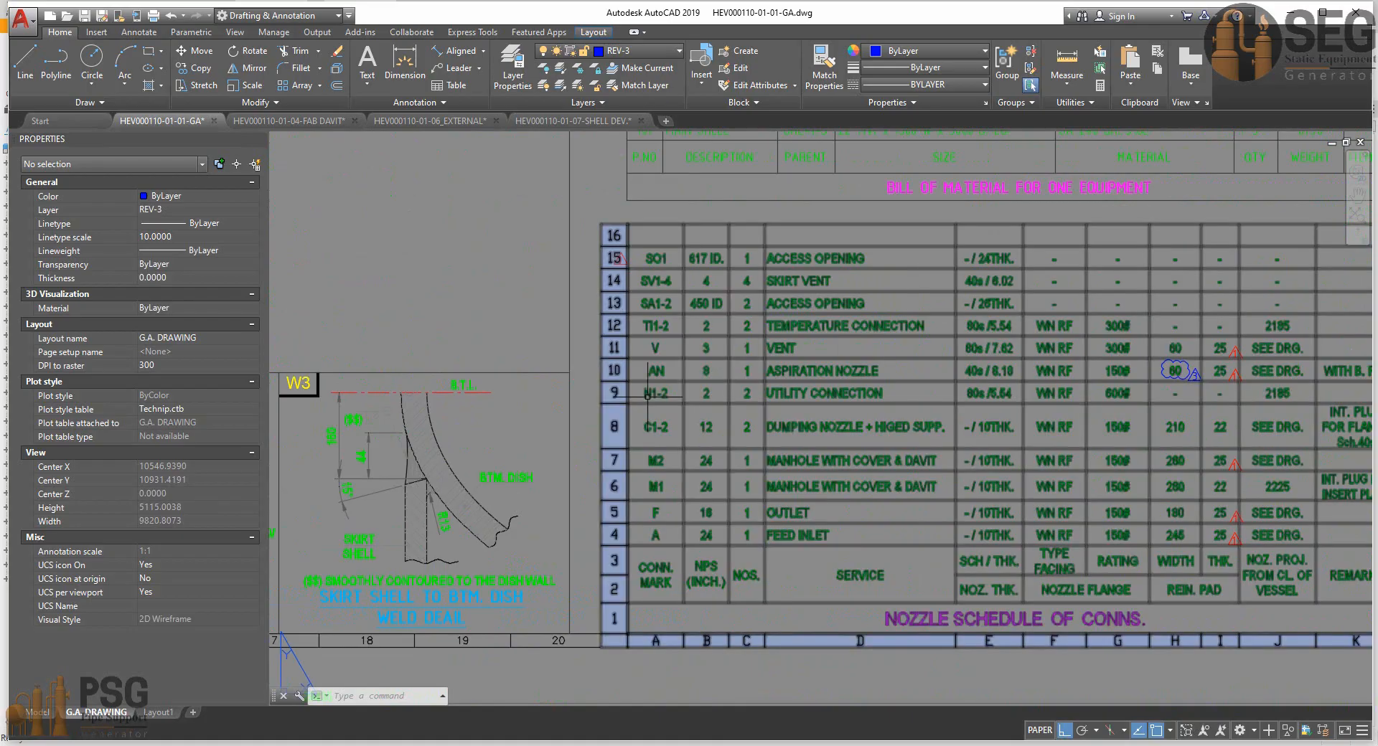
click(667, 392)
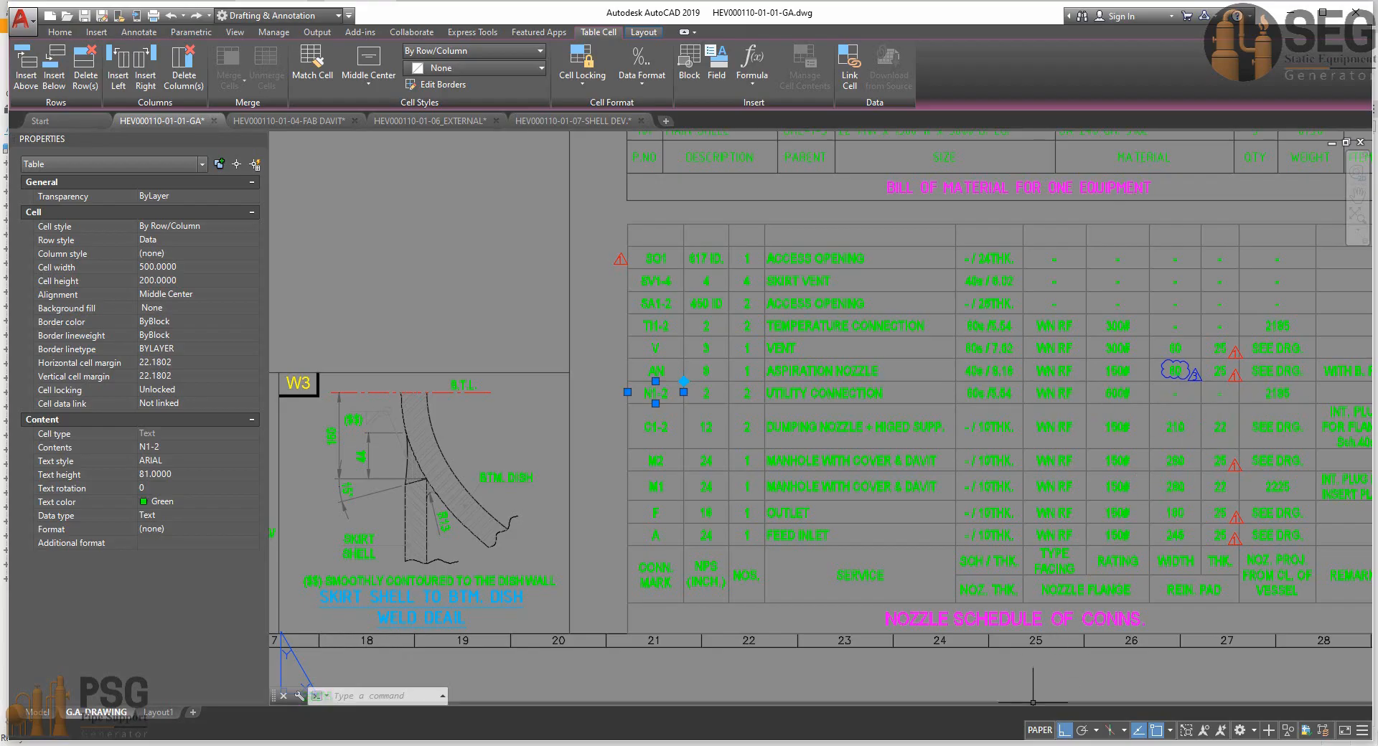
click(1032, 745)
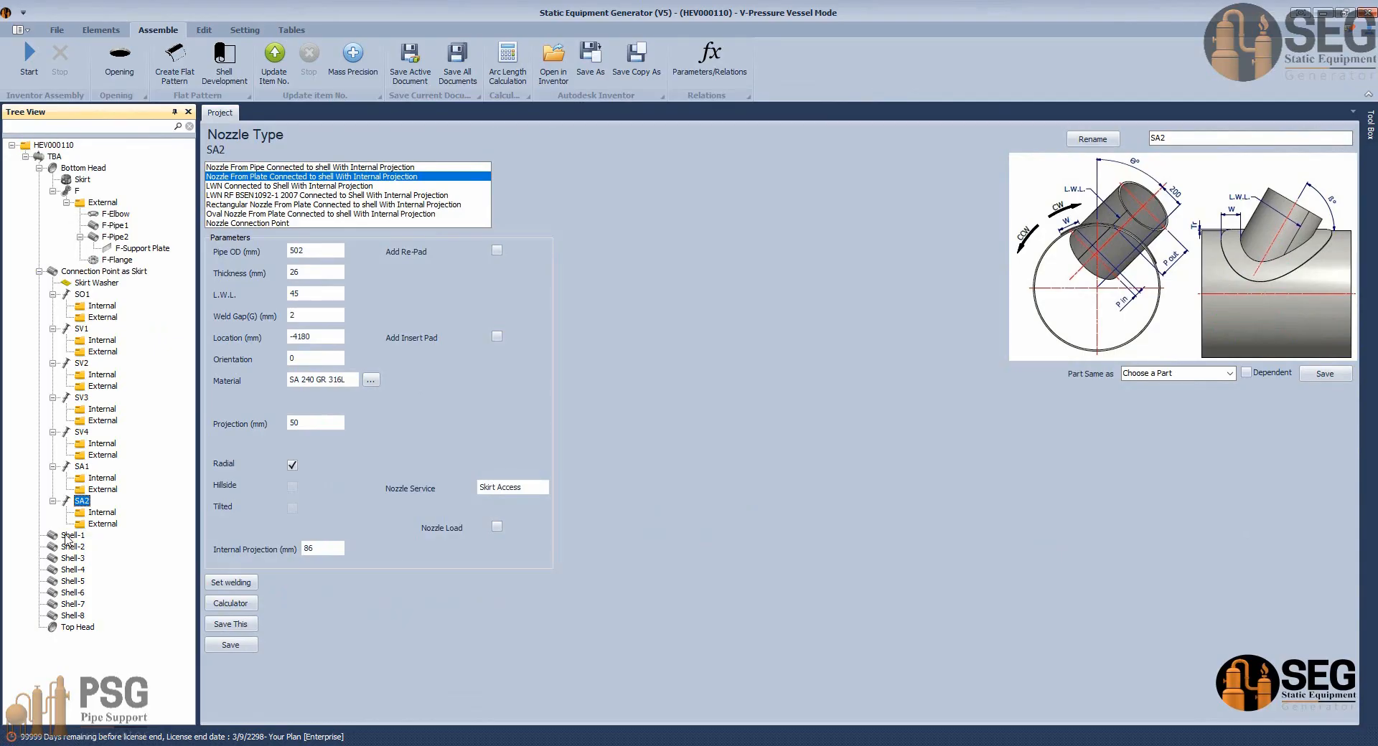
Add a shell nozzle named N1 to Shell-1 and set its pipe schedule to 80s.
click(88, 272)
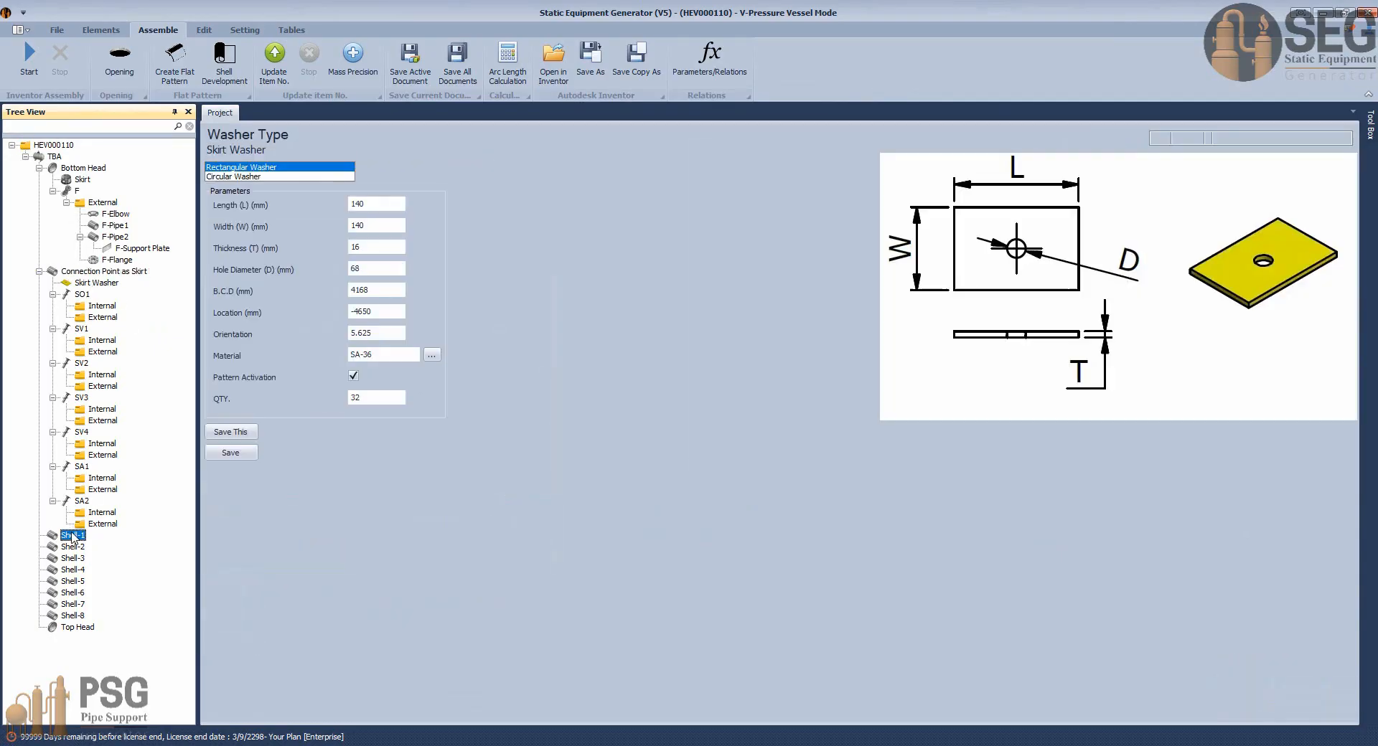
click(72, 536)
click(86, 271)
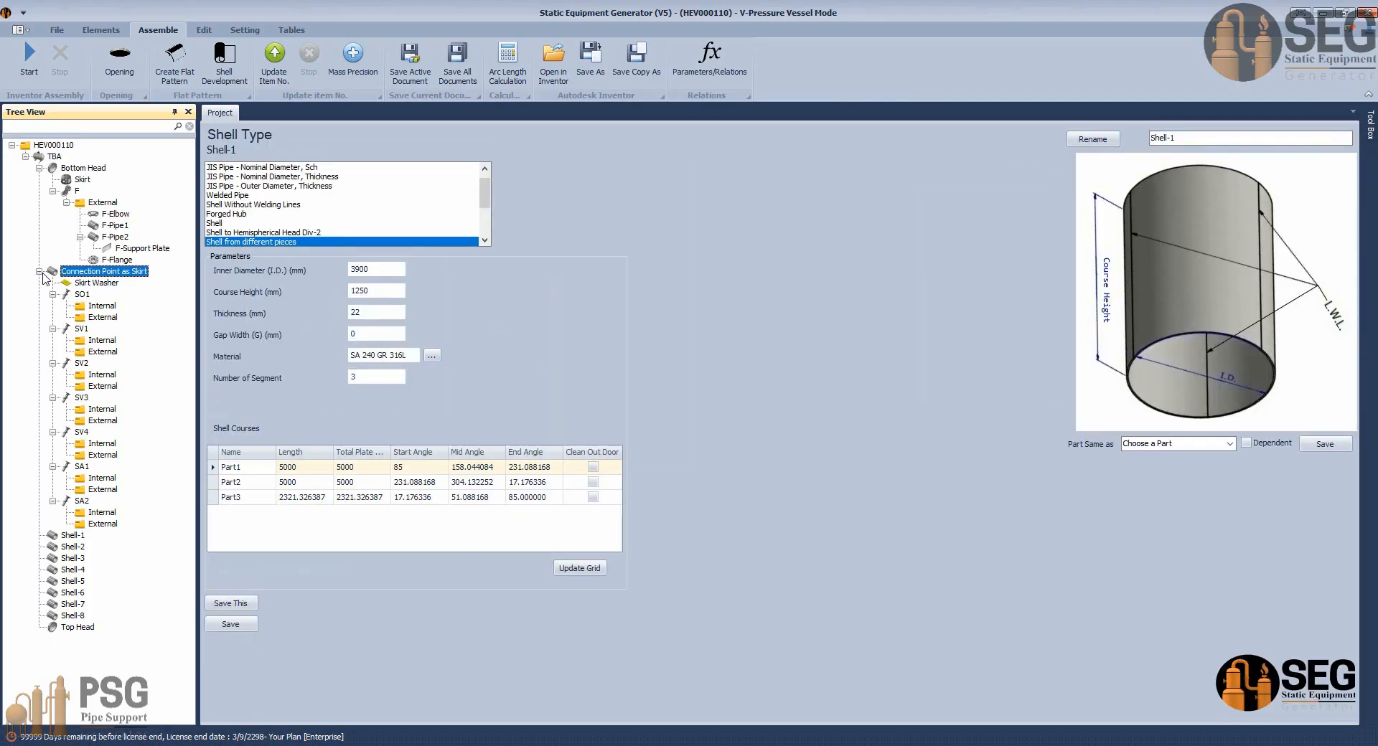
click(40, 272)
click(71, 283)
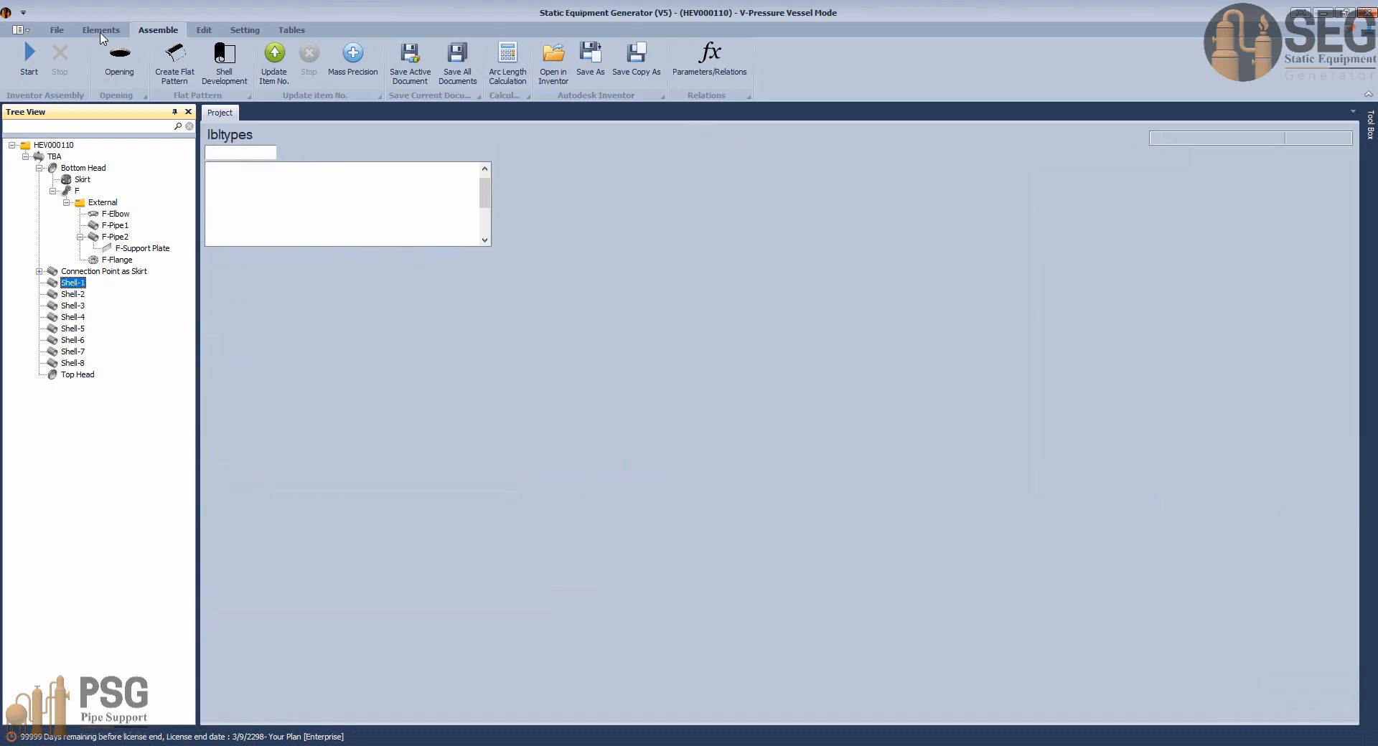
click(101, 31)
click(445, 57)
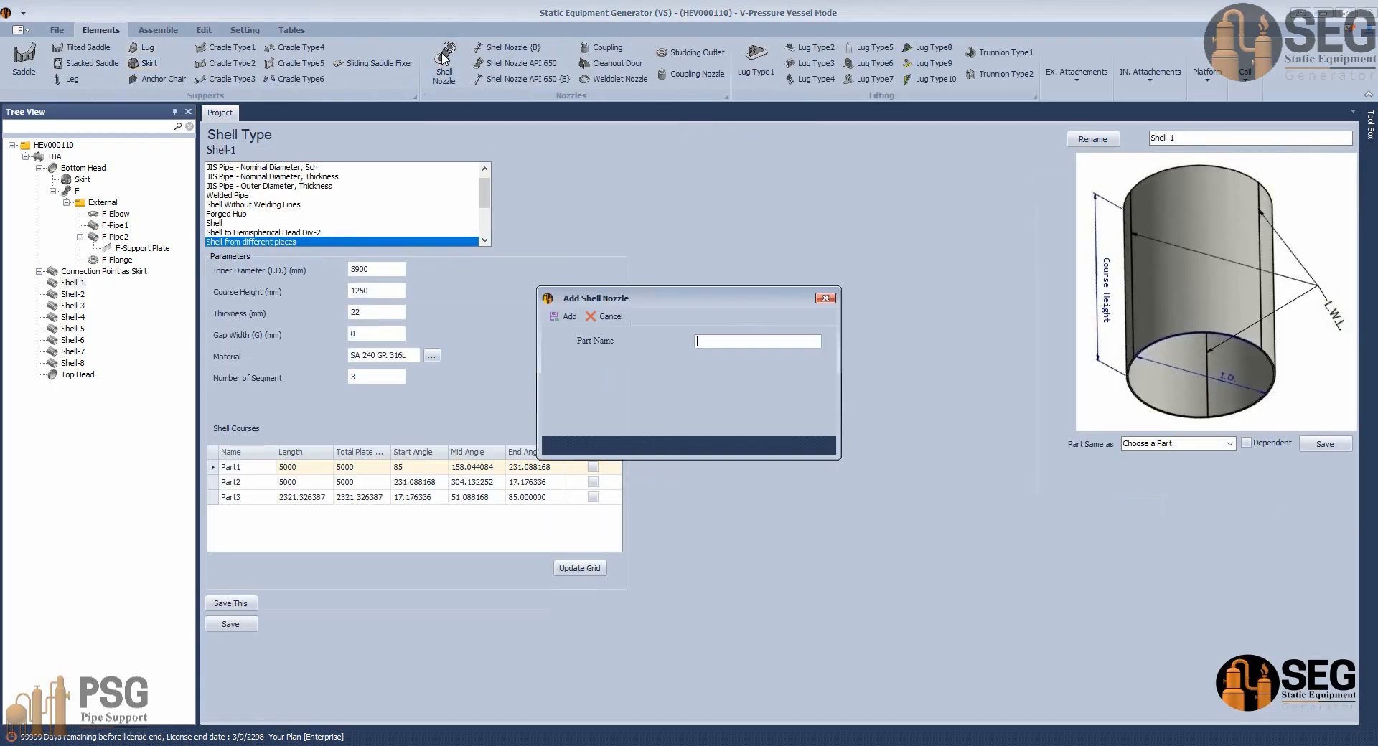
click(564, 318)
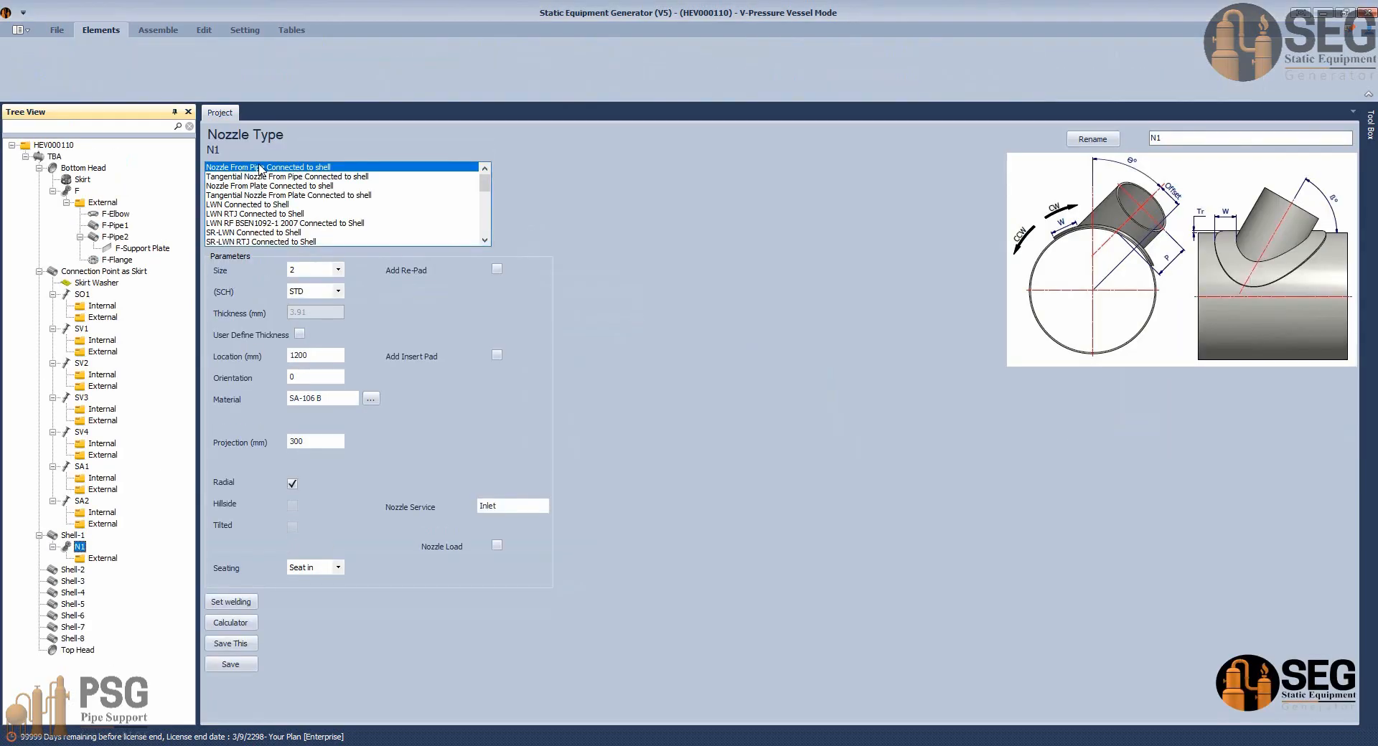
click(337, 291)
click(307, 381)
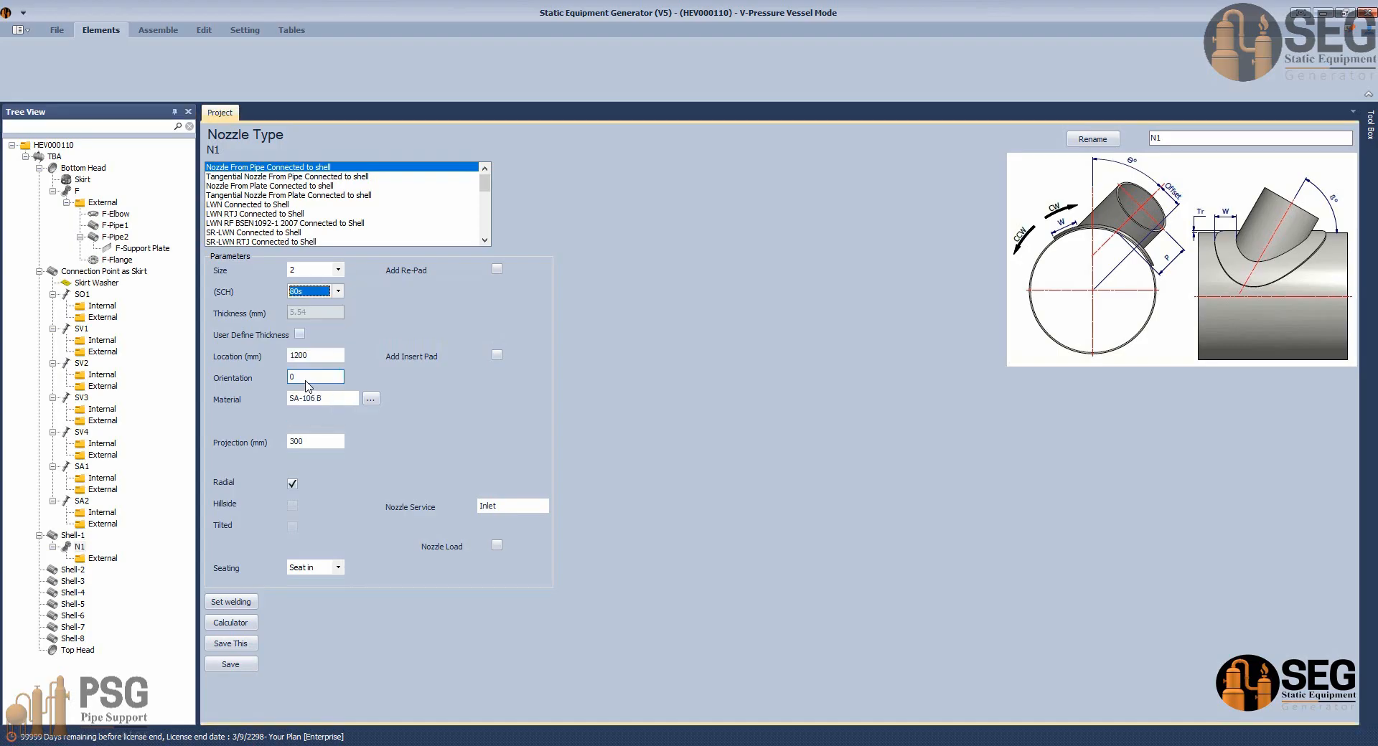
Look up the N1/N2 elevation near the bottom head weld line in the AutoCAD GA drawing, and set nozzle N1's location to 150 mm.
double_click(314, 354)
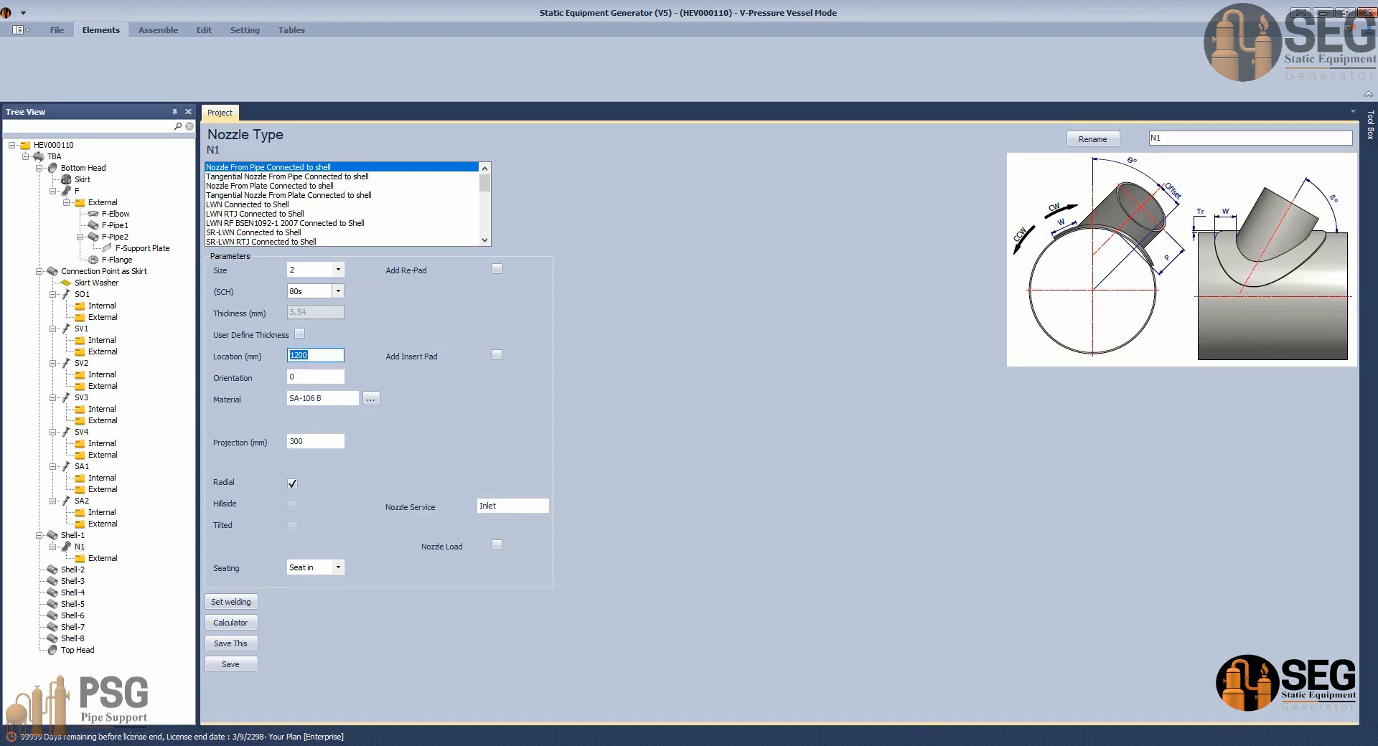
click(962, 745)
click(753, 695)
mouse_move(880, 480)
middle_down()
mouse_move(1184, 541)
mouse_move(1291, 506)
middle_up()
scroll(1291, 506, down, 2)
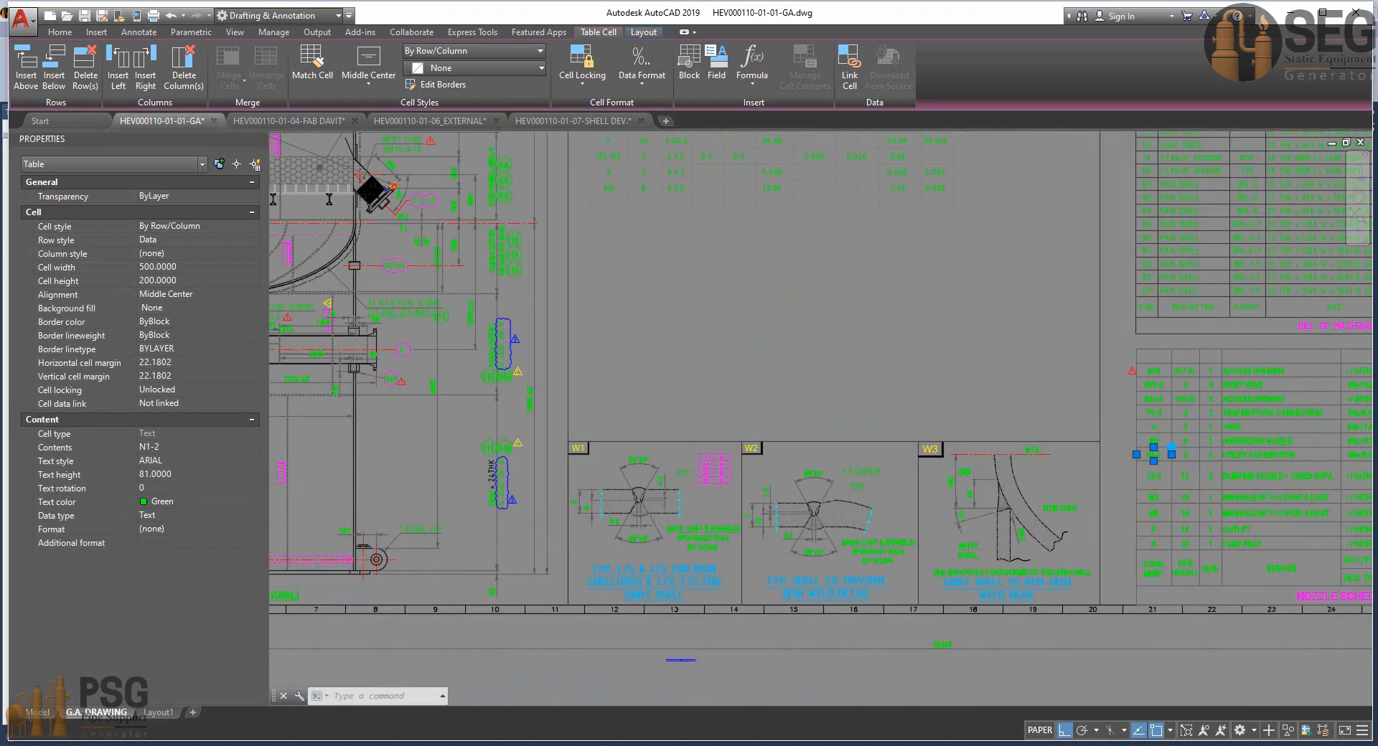
scroll(1138, 538, down, 2)
middle_drag(1138, 538, 1277, 549)
scroll(563, 328, up, 11)
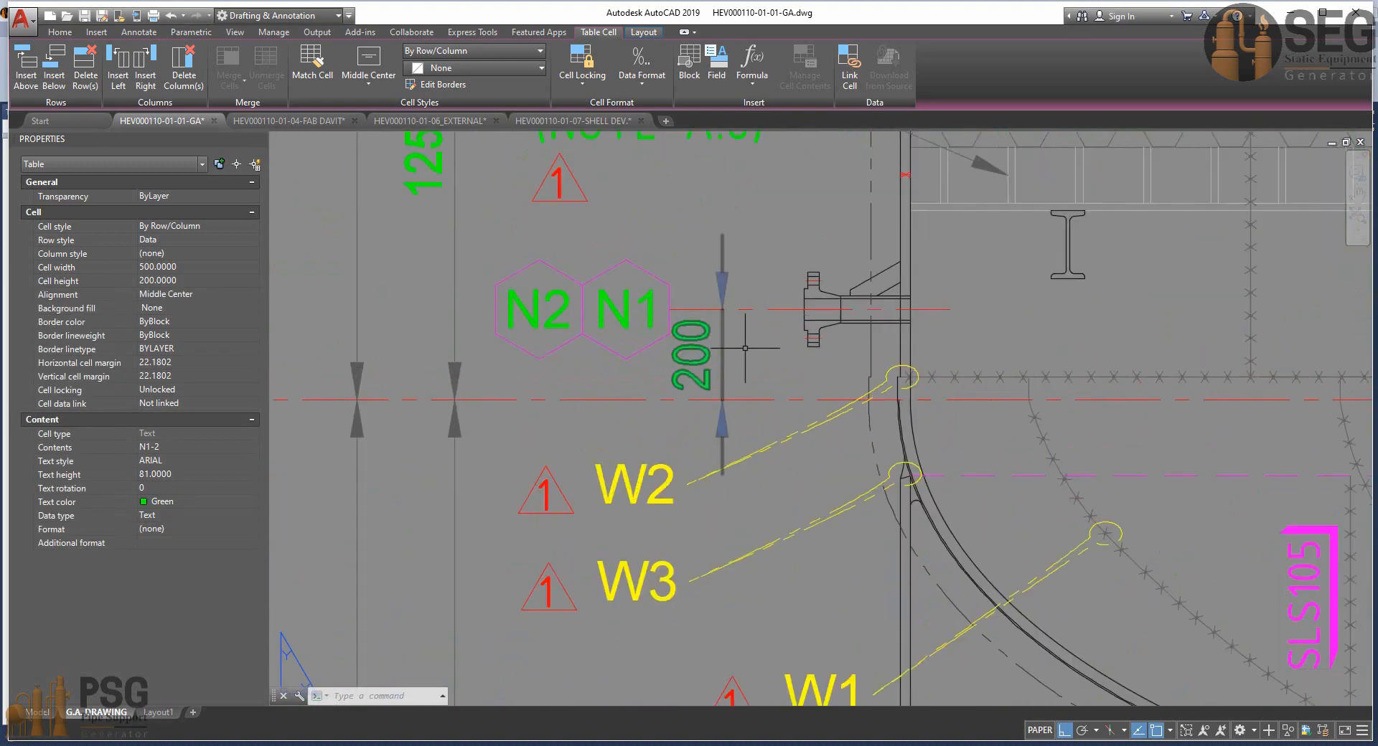
middle_drag(745, 348, 642, 384)
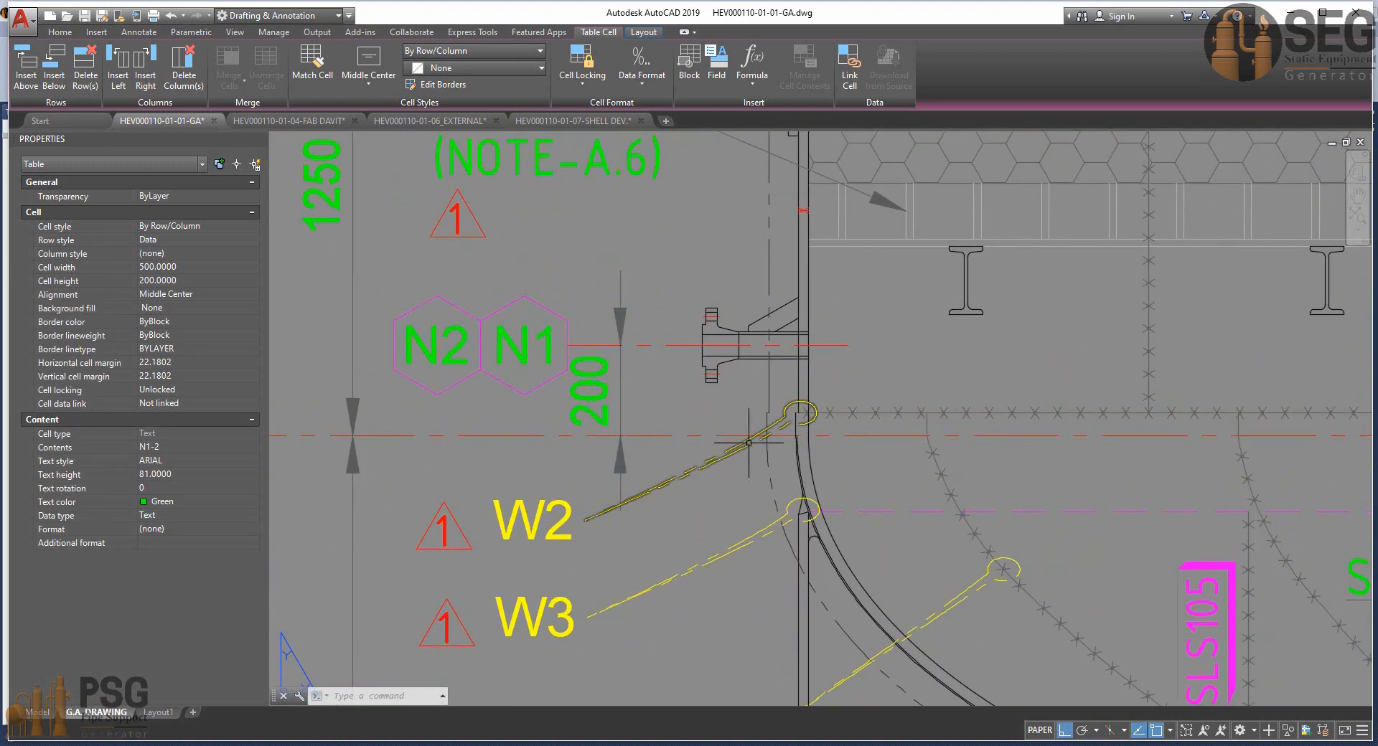
middle_drag(870, 380, 833, 396)
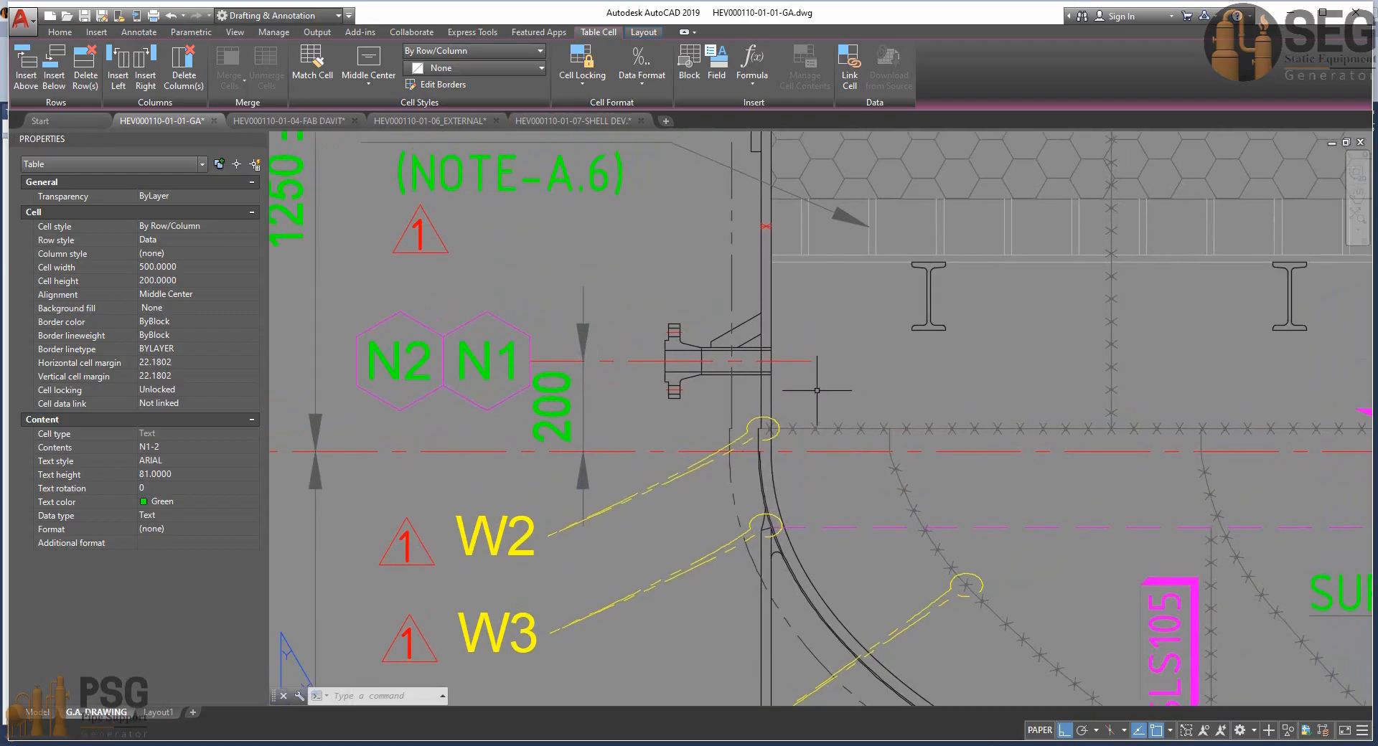
click(826, 427)
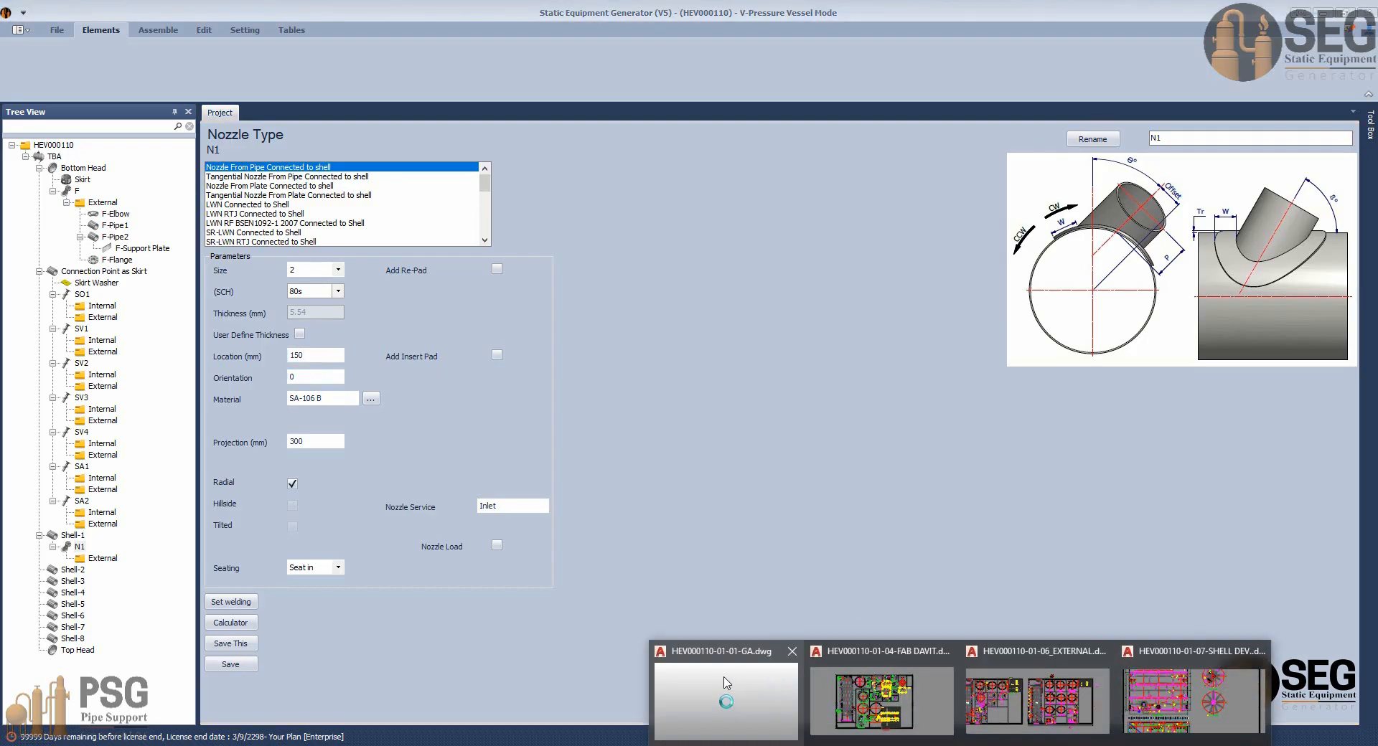
Return to the GA drawing in AutoCAD and find nozzle N1's orientation angle in the top orientation plan.
click(726, 683)
scroll(841, 460, down, 6)
middle_drag(842, 461, 483, 638)
scroll(825, 390, down, 5)
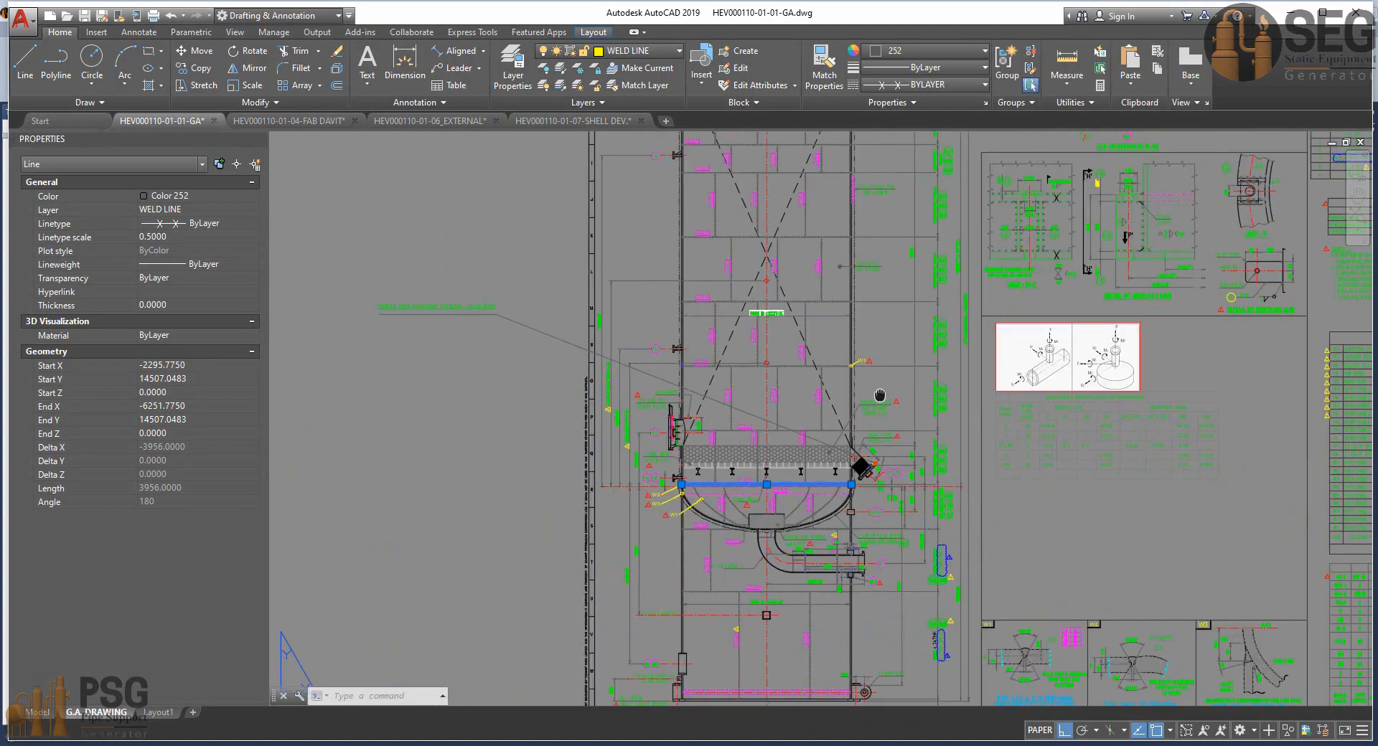
middle_drag(876, 394, 728, 624)
middle_drag(1044, 287, 1032, 327)
scroll(1048, 190, up, 6)
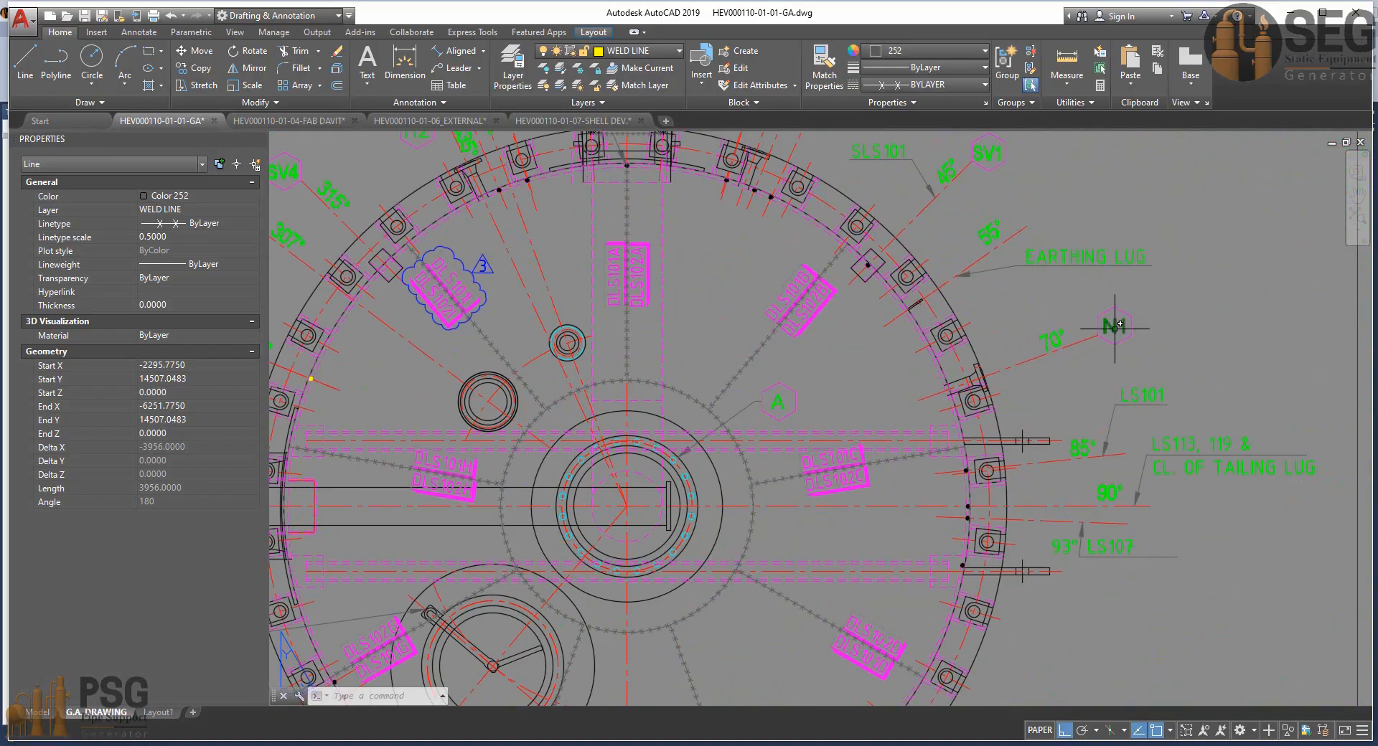
In Static Equipment Generator, set nozzle N1's orientation to 70 and its service to Utility Connection, and save the nozzle.
click(689, 745)
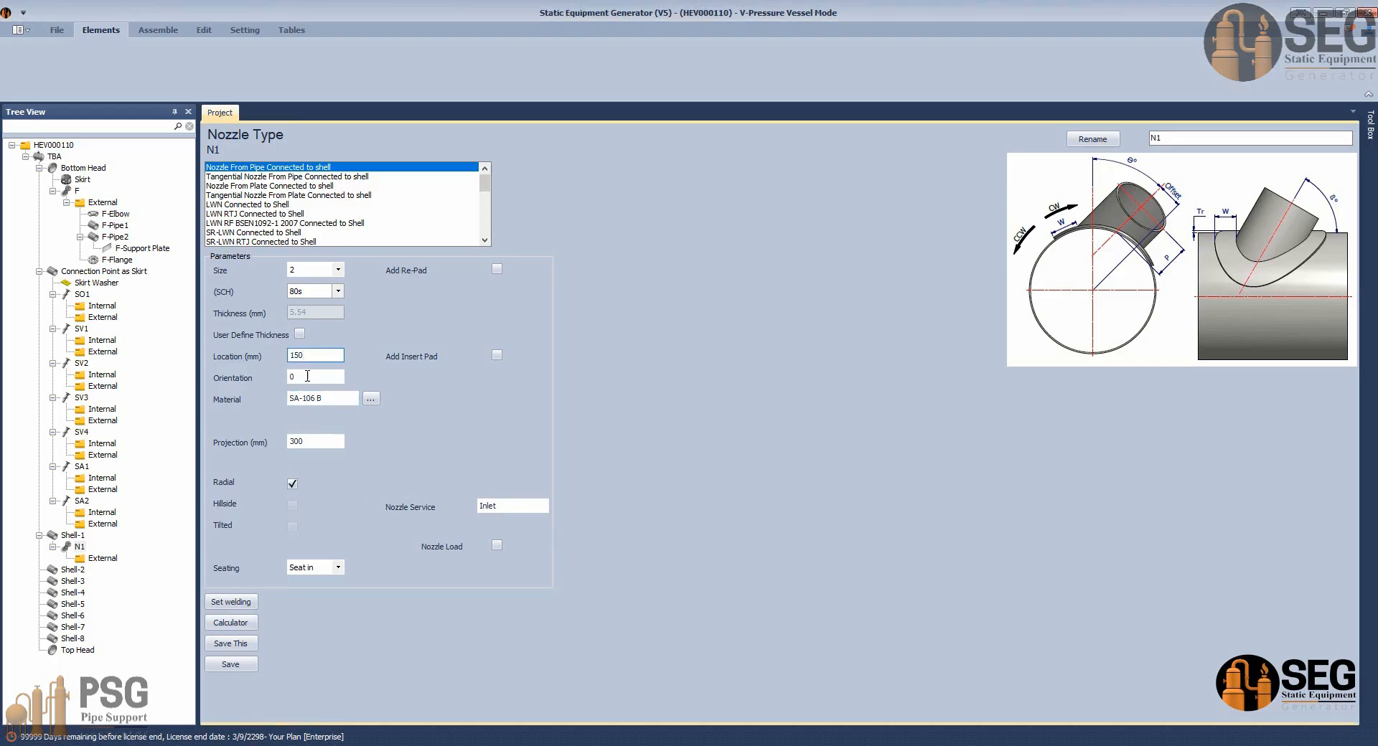
click(307, 376)
click(337, 399)
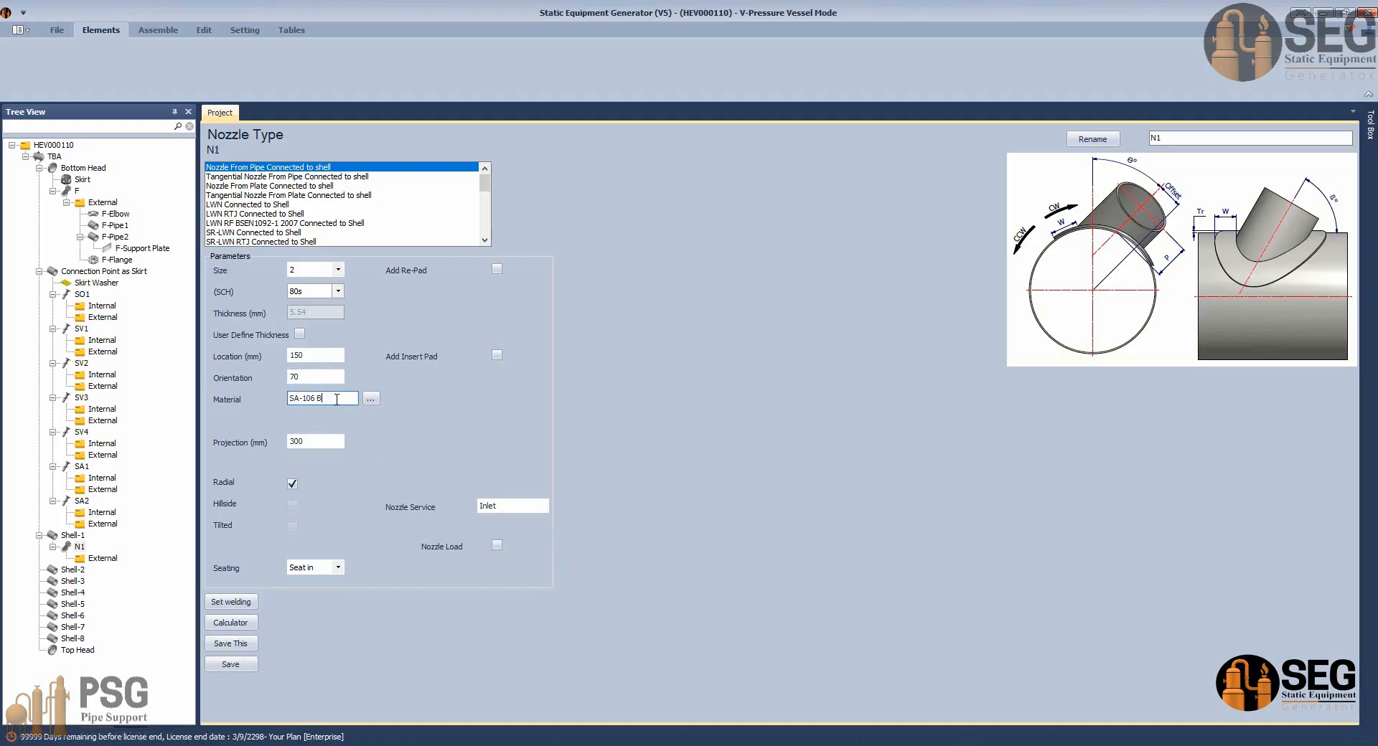
click(479, 506)
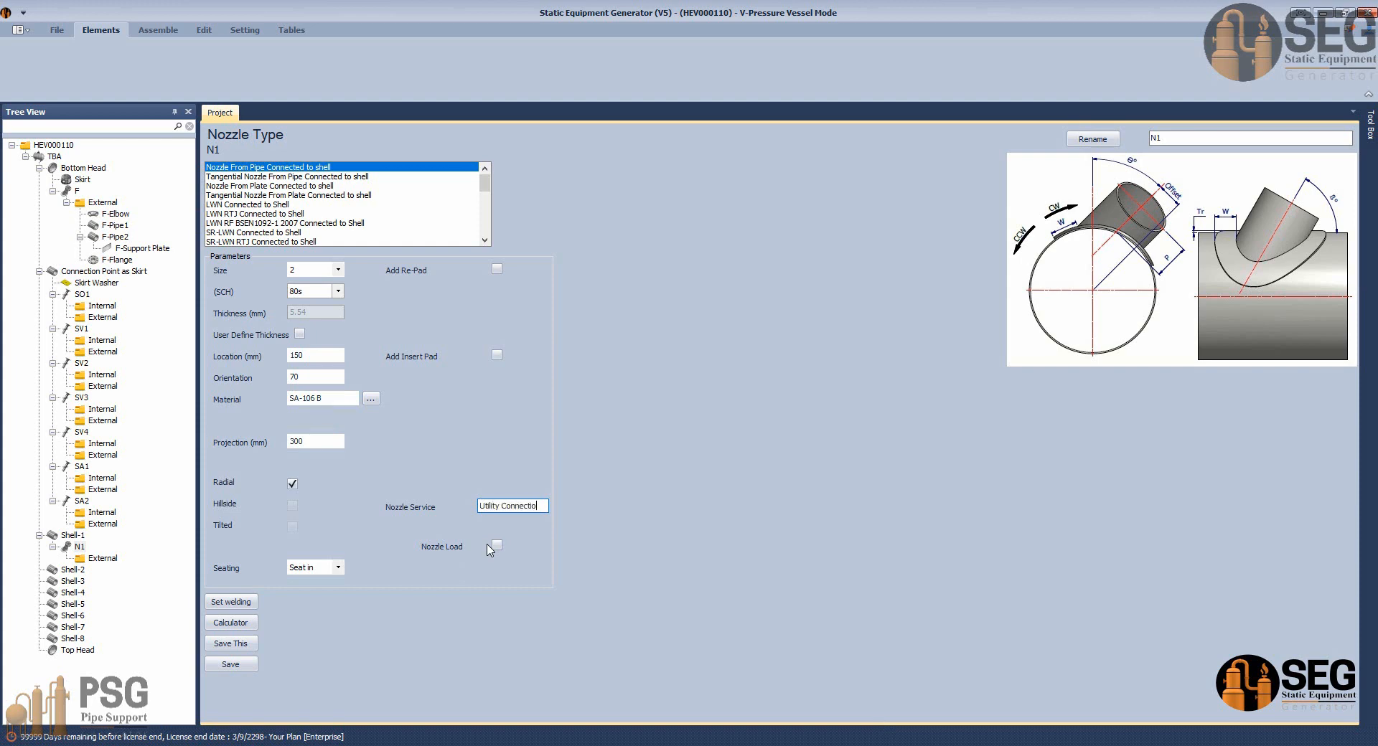
click(228, 665)
Add a flange named N1-Flange to the external side of nozzle N1.
click(102, 560)
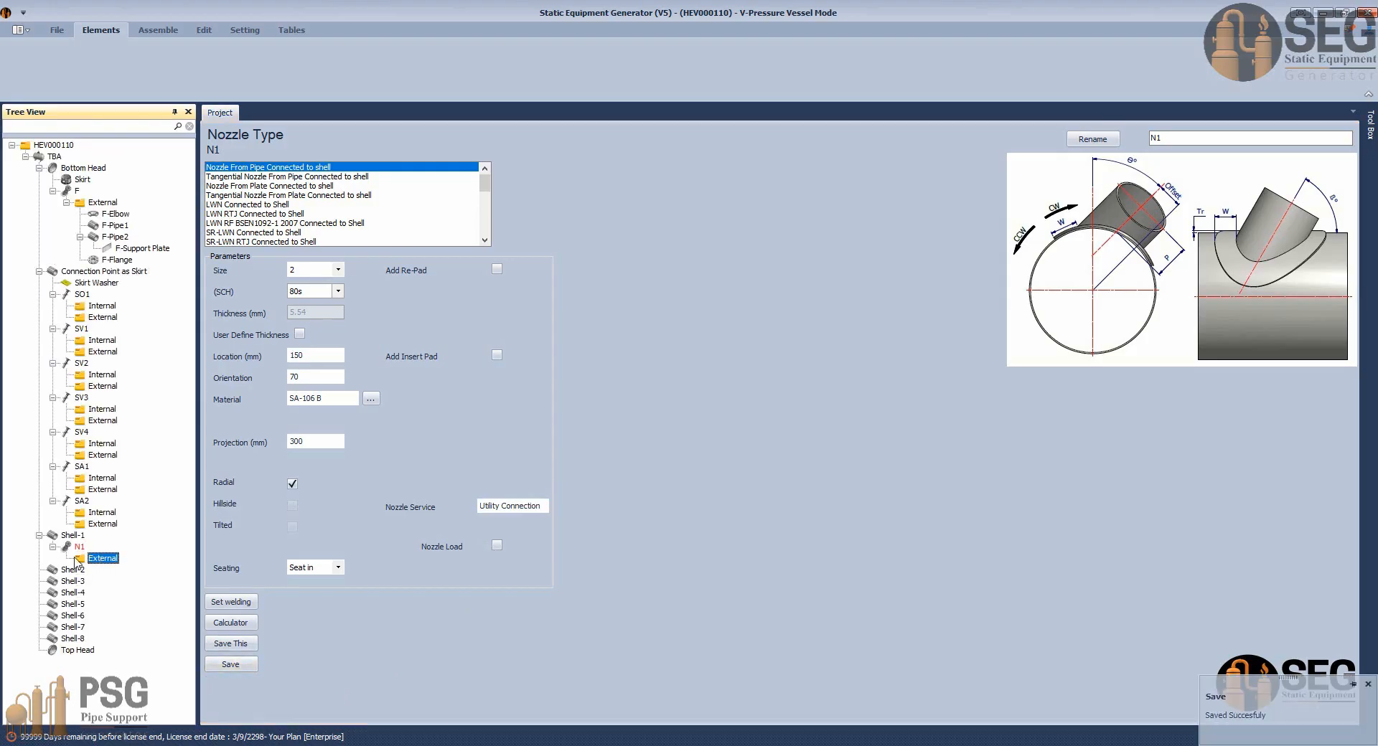
click(222, 66)
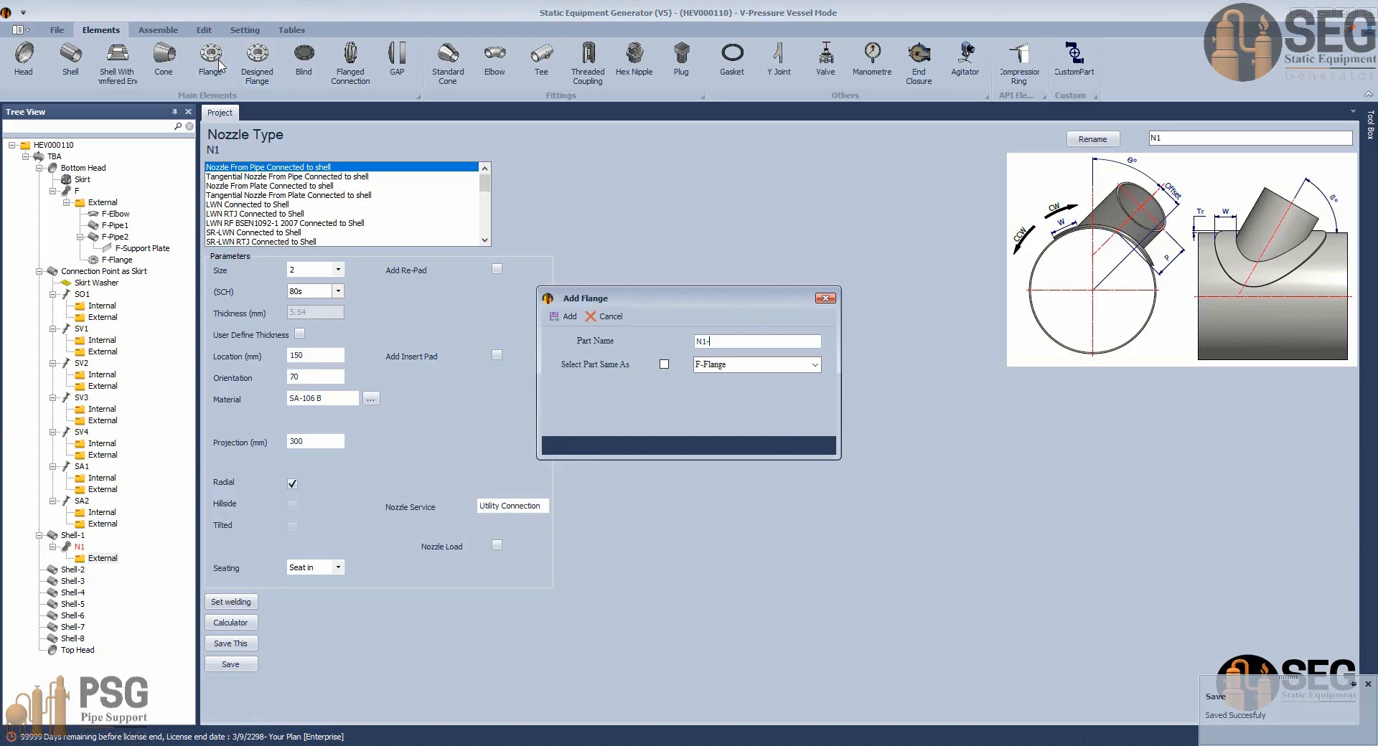
text(N1-Flange)
key(Return)
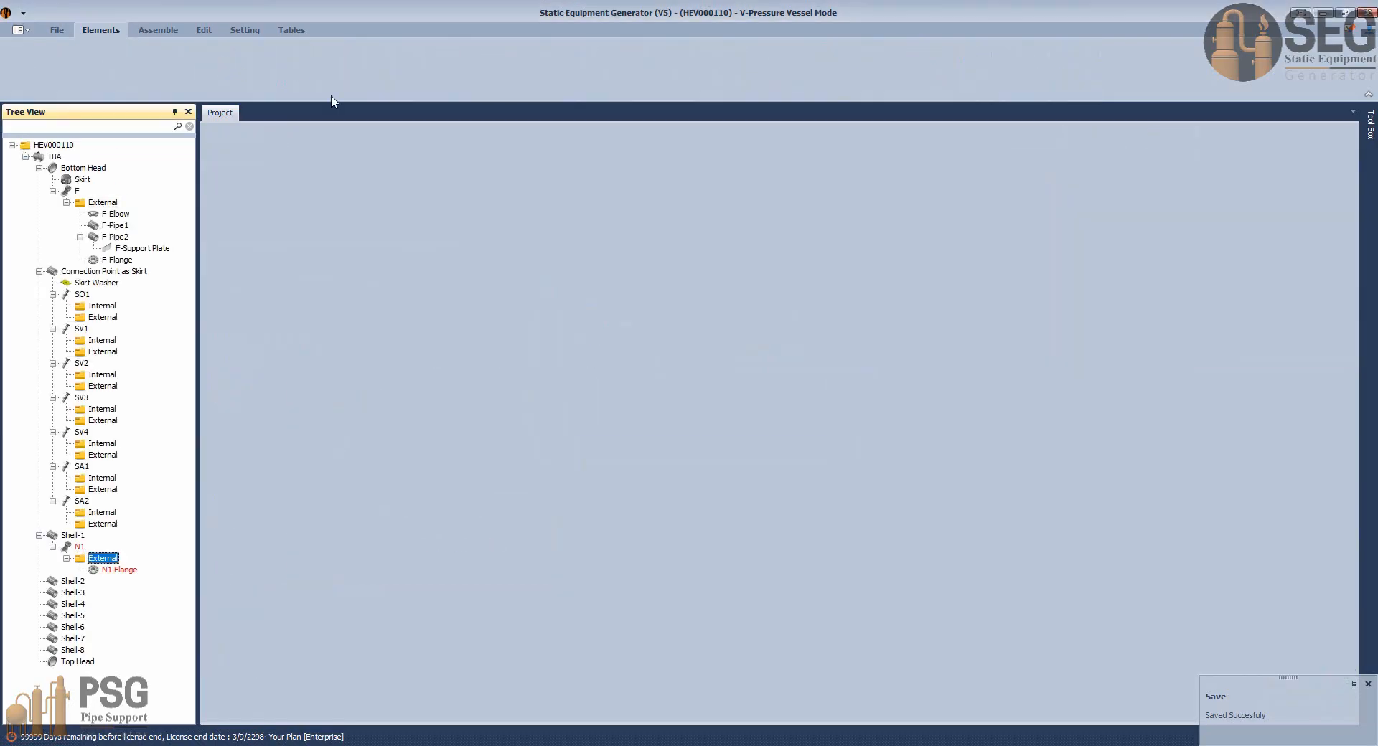
Configure N1-Flange as WN-RF ASME B16.5 with rating 600, size 2 and pipe schedule 80s, and save it.
click(115, 570)
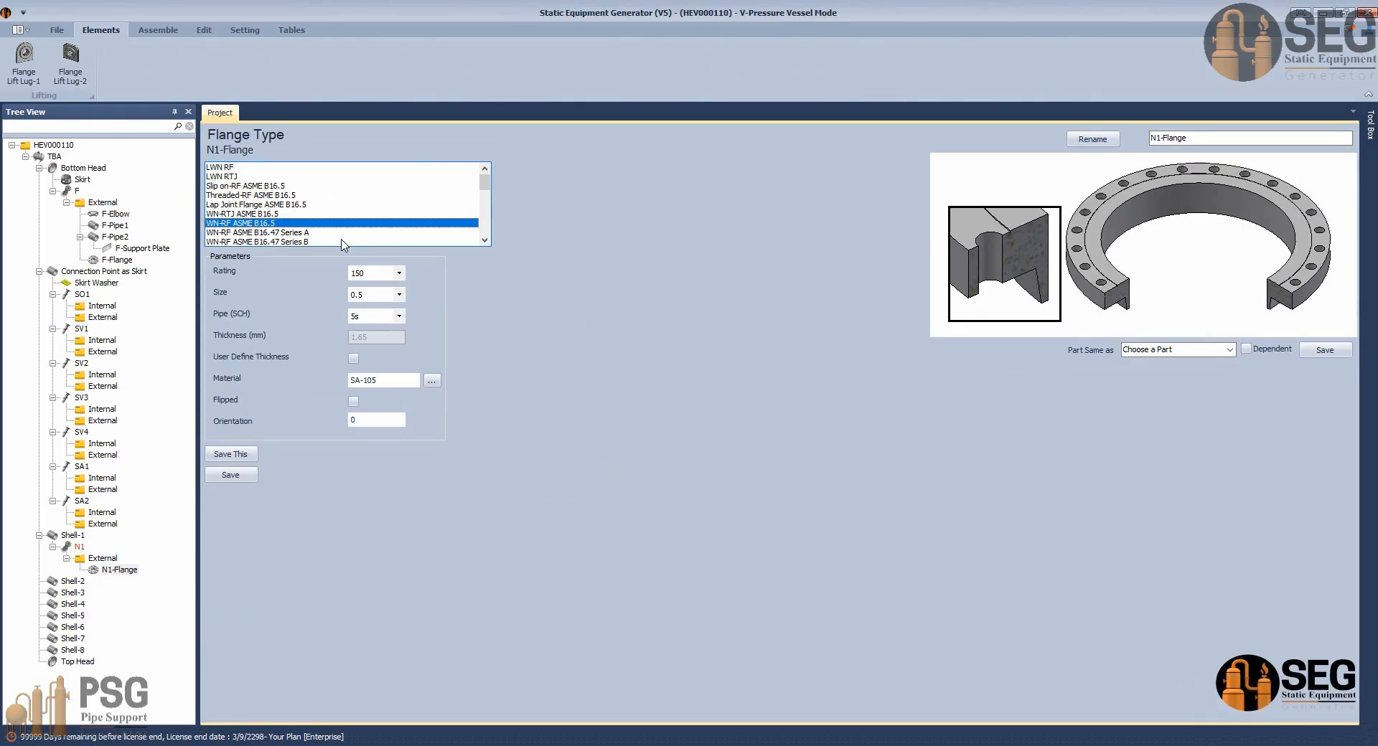
click(377, 273)
click(374, 313)
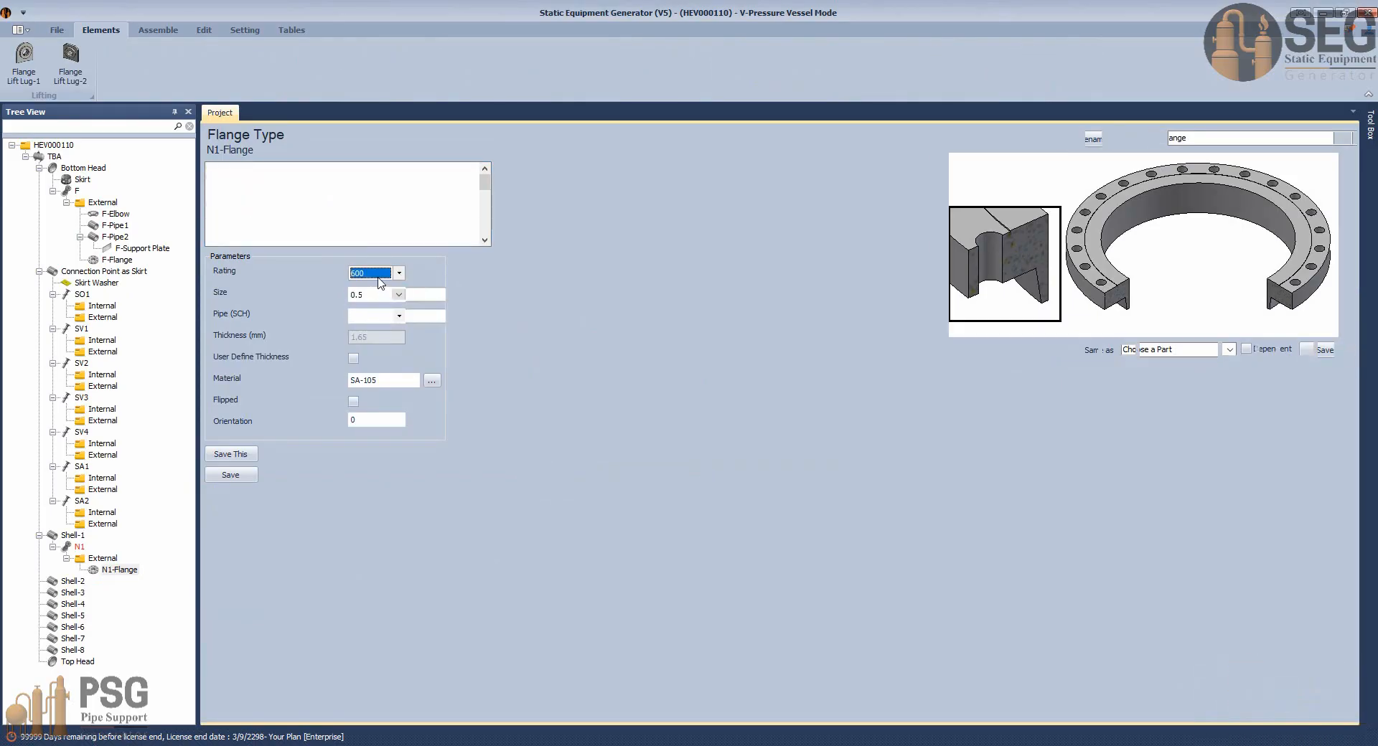
click(392, 295)
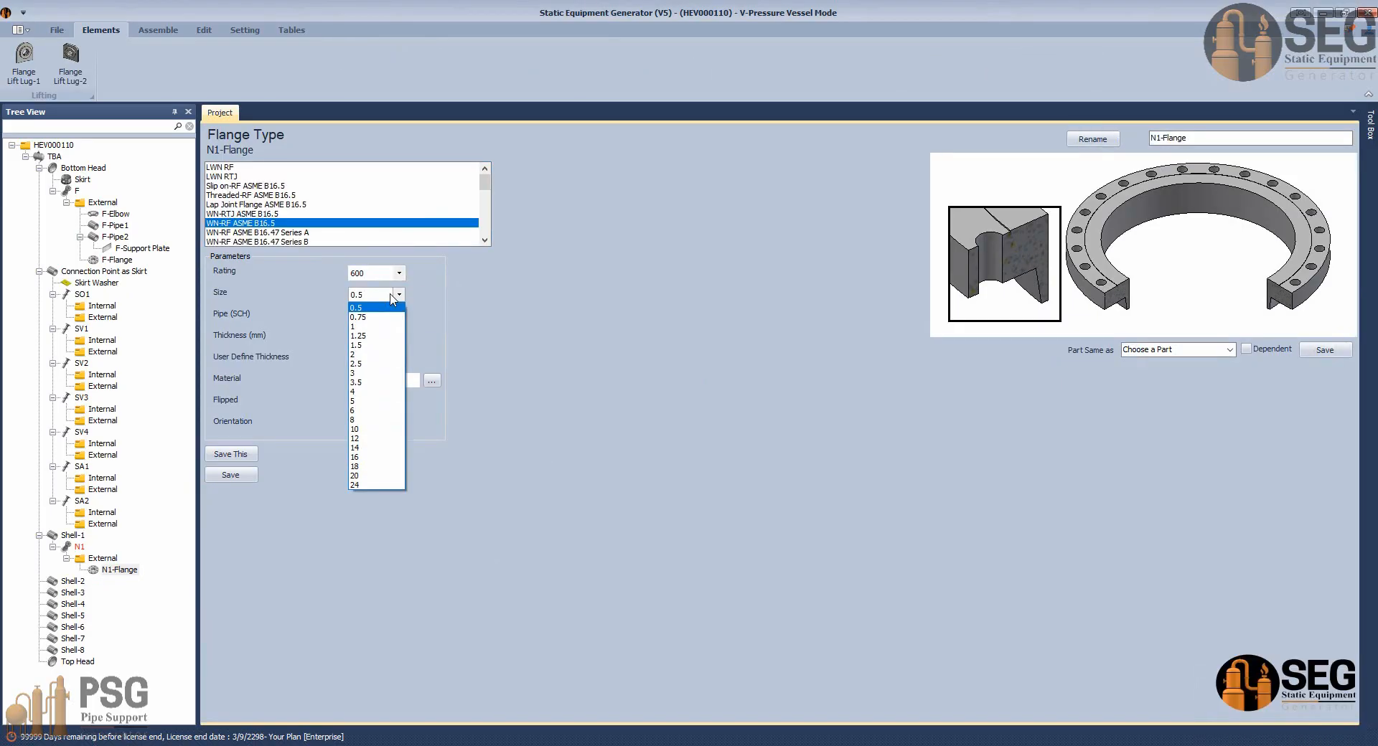
click(357, 353)
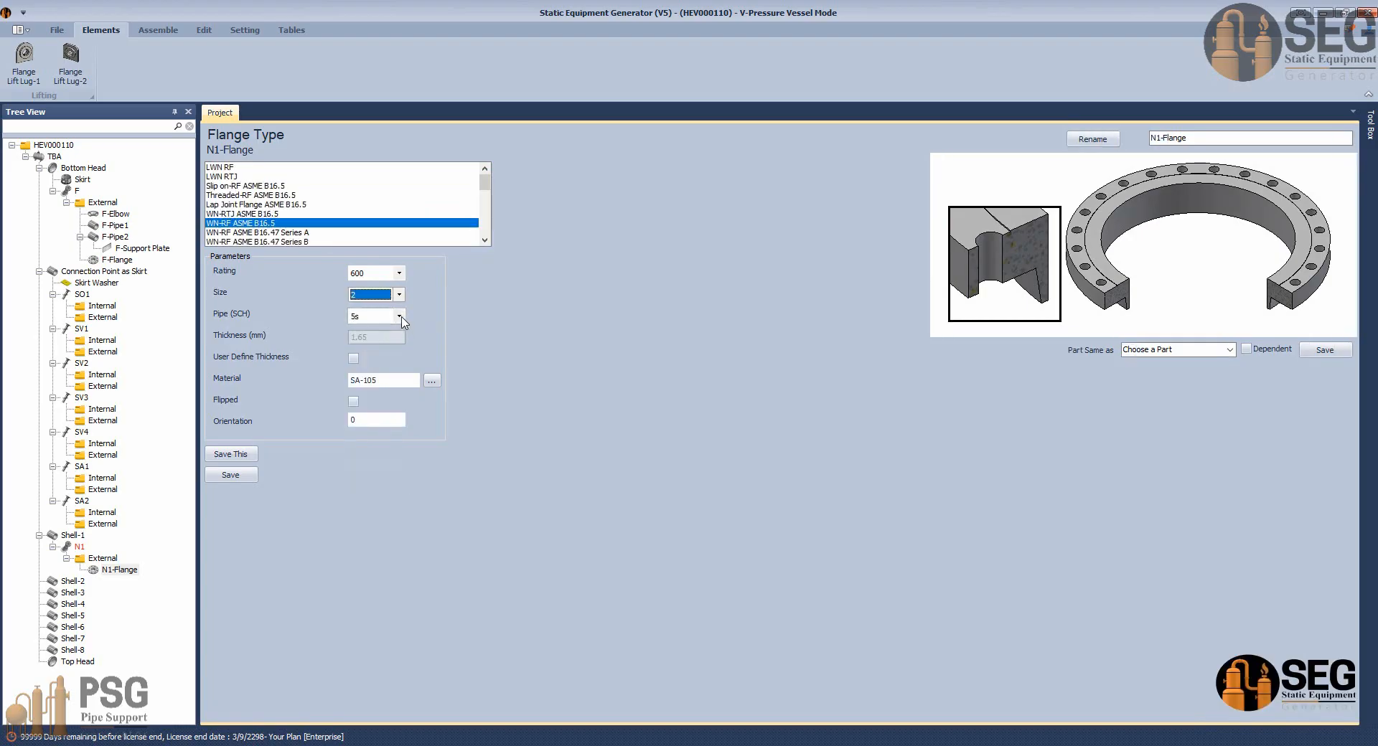
click(375, 317)
click(359, 405)
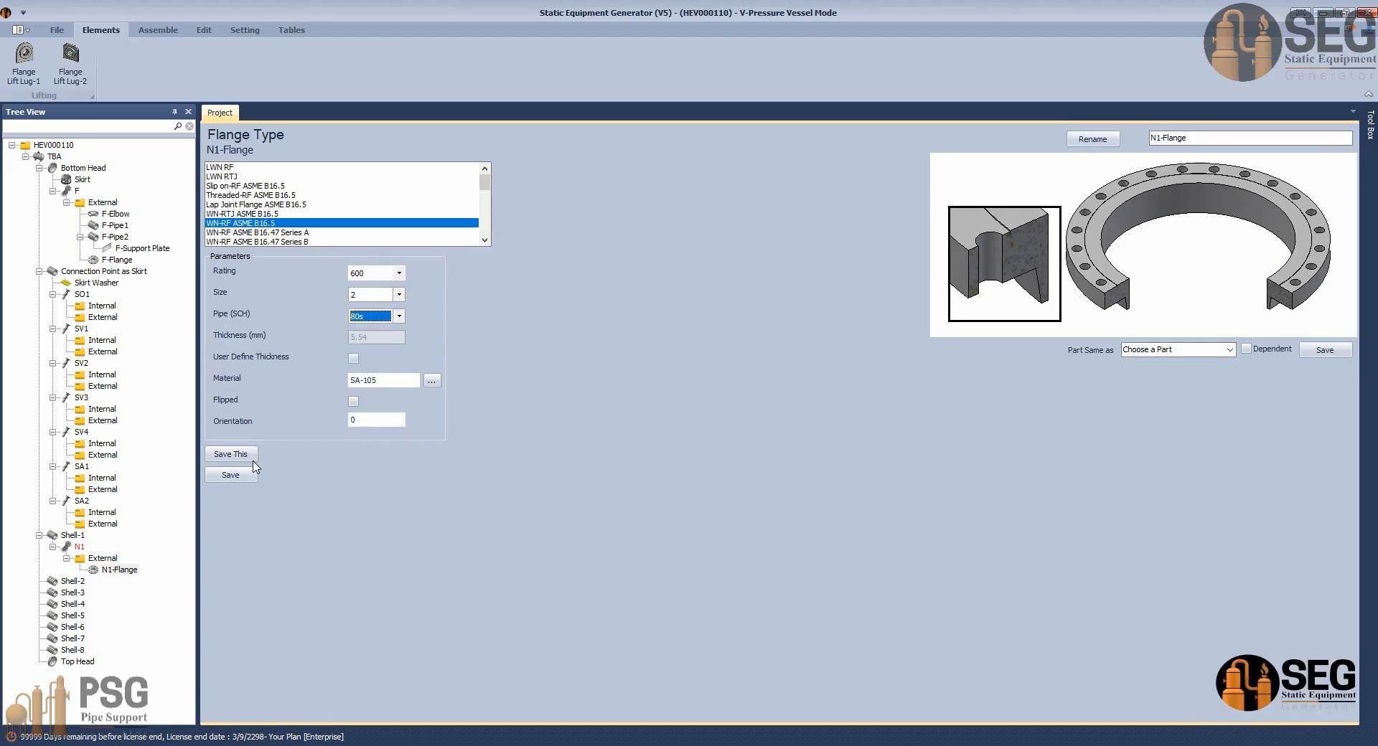
click(231, 475)
Open the nozzle projection calculator for nozzle N1.
click(80, 547)
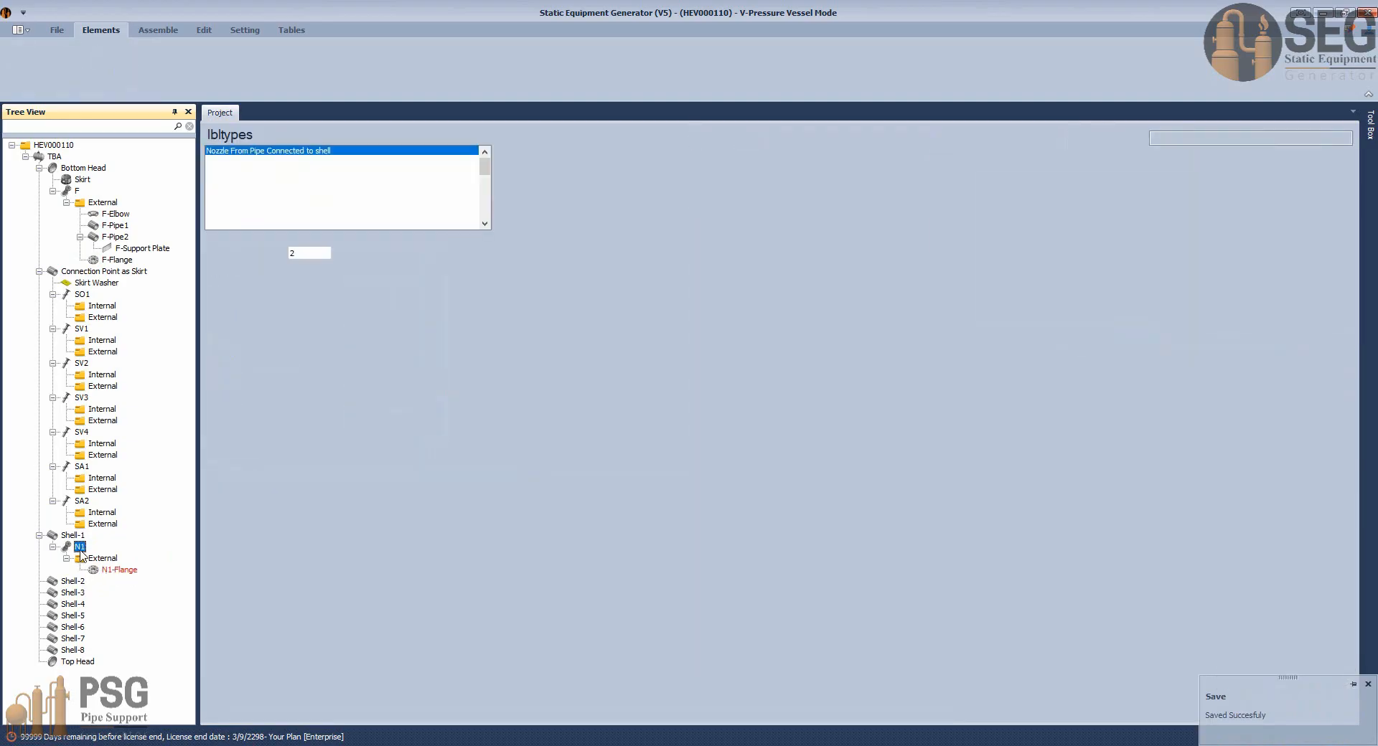
click(230, 622)
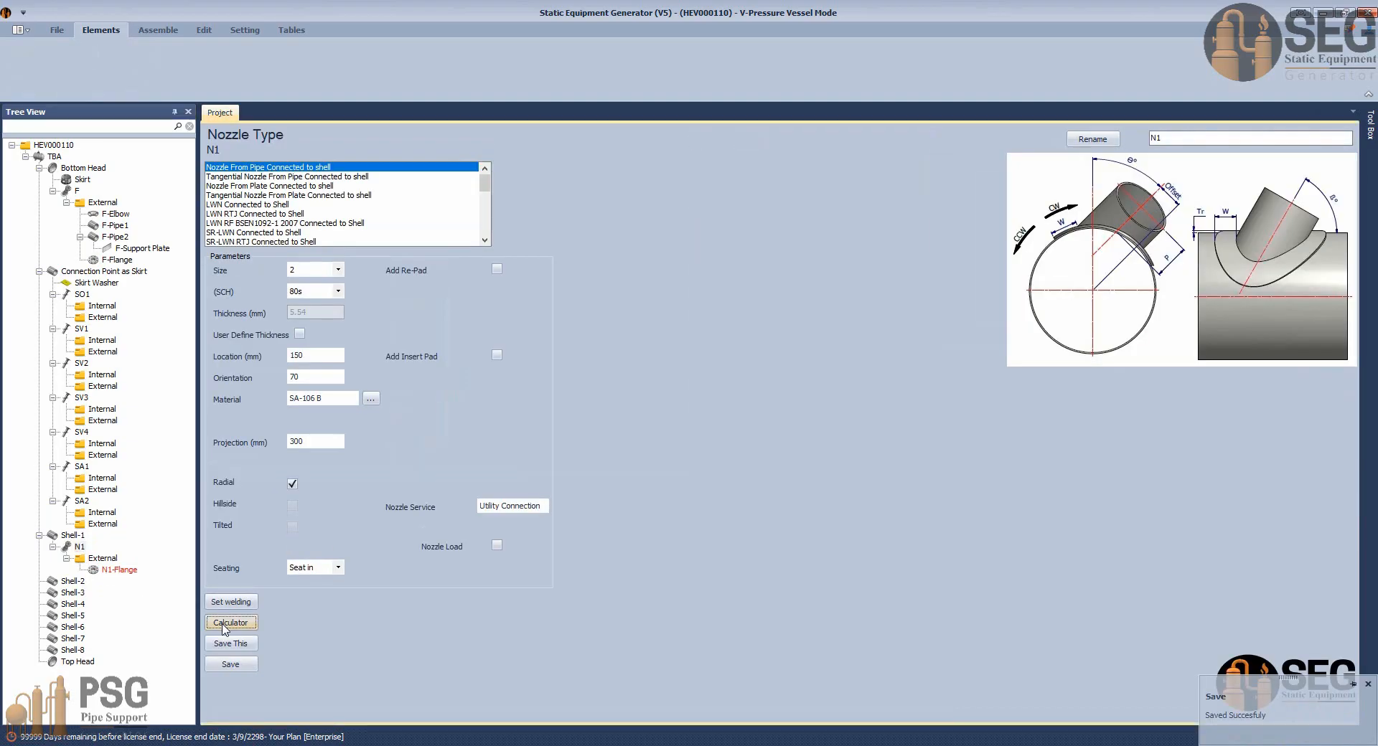
Switch to the GA drawing in AutoCAD and look up the N1-2 projection from the vessel centreline in the nozzle schedule.
mouse_move(962, 745)
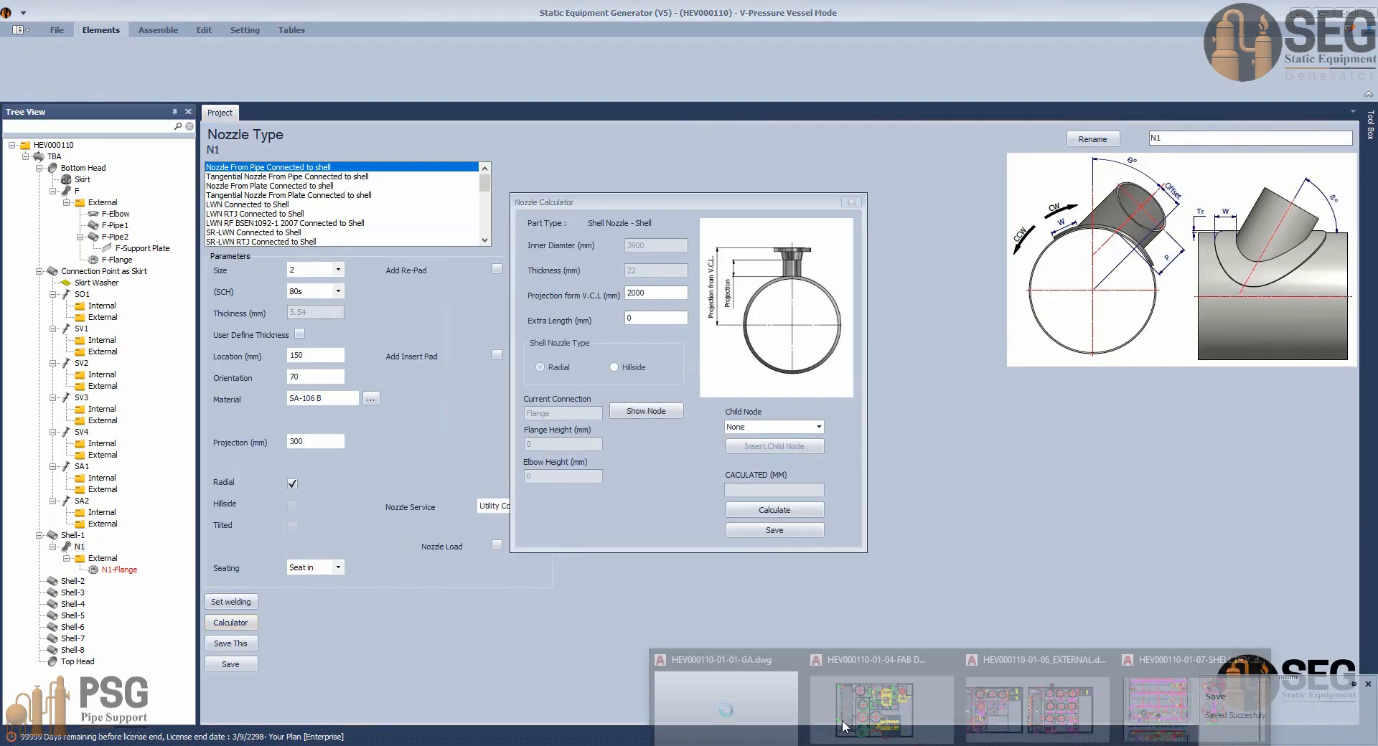
click(769, 677)
scroll(778, 646, down, 4)
mouse_move(884, 447)
middle_down()
mouse_move(910, 385)
mouse_move(890, 165)
middle_up()
middle_drag(905, 412, 843, 240)
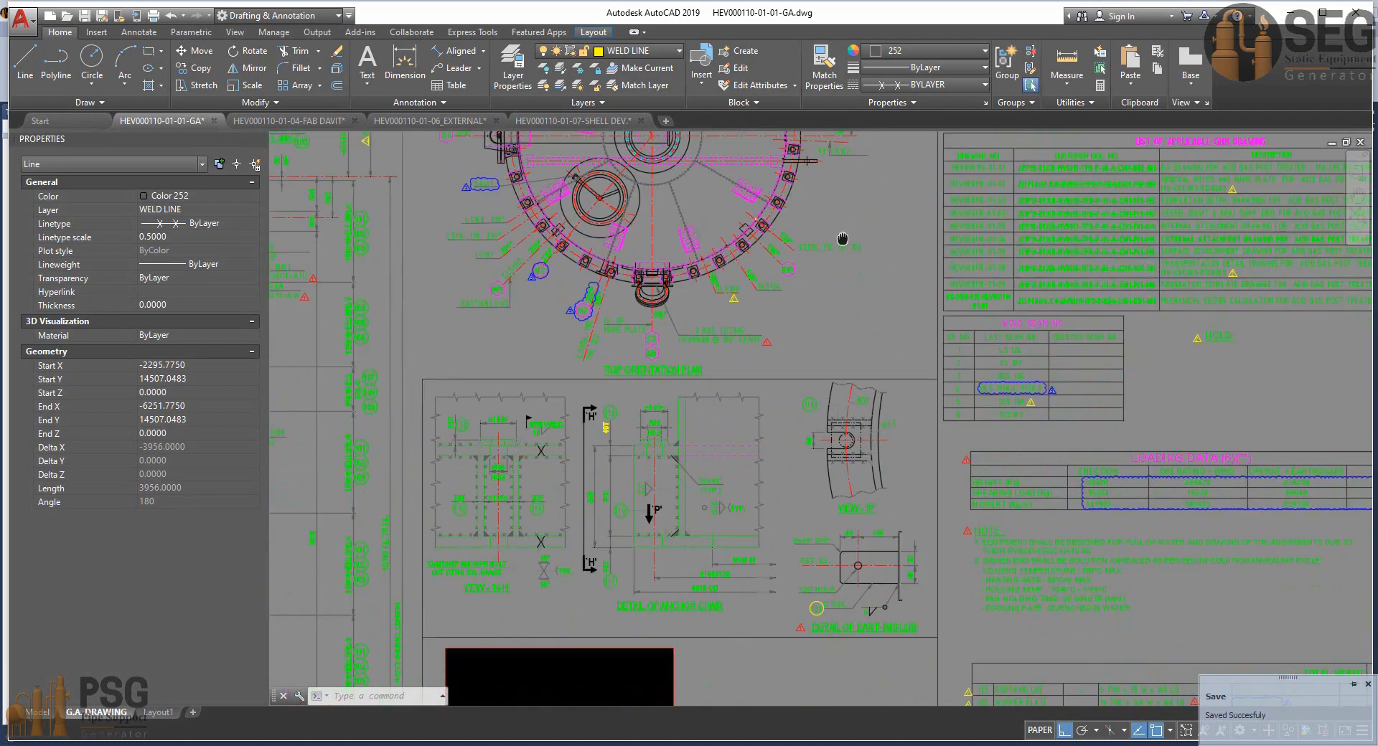
scroll(850, 303, down, 2)
middle_drag(846, 308, 830, 210)
middle_drag(1185, 667, 1160, 583)
scroll(1143, 655, up, 2)
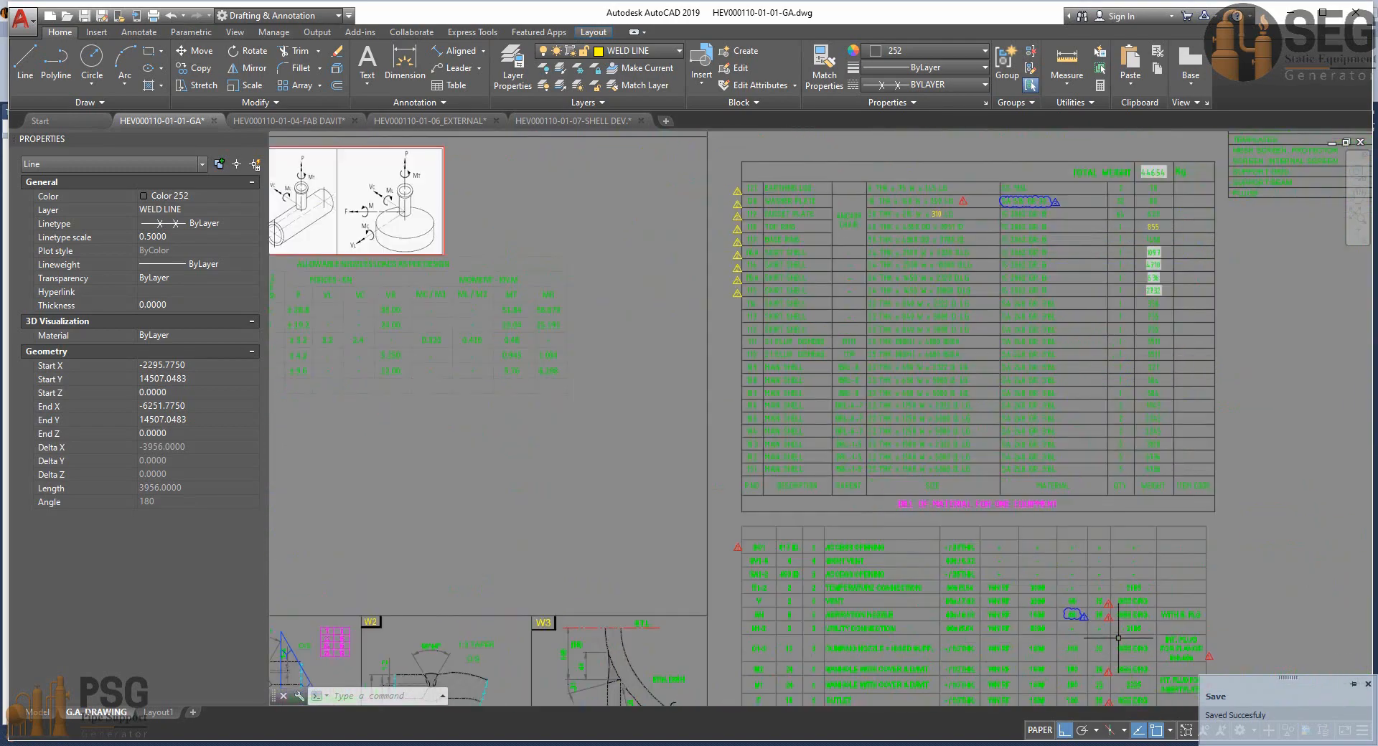
middle_drag(1114, 656, 1025, 460)
scroll(1026, 460, up, 4)
middle_drag(633, 502, 811, 558)
click(303, 438)
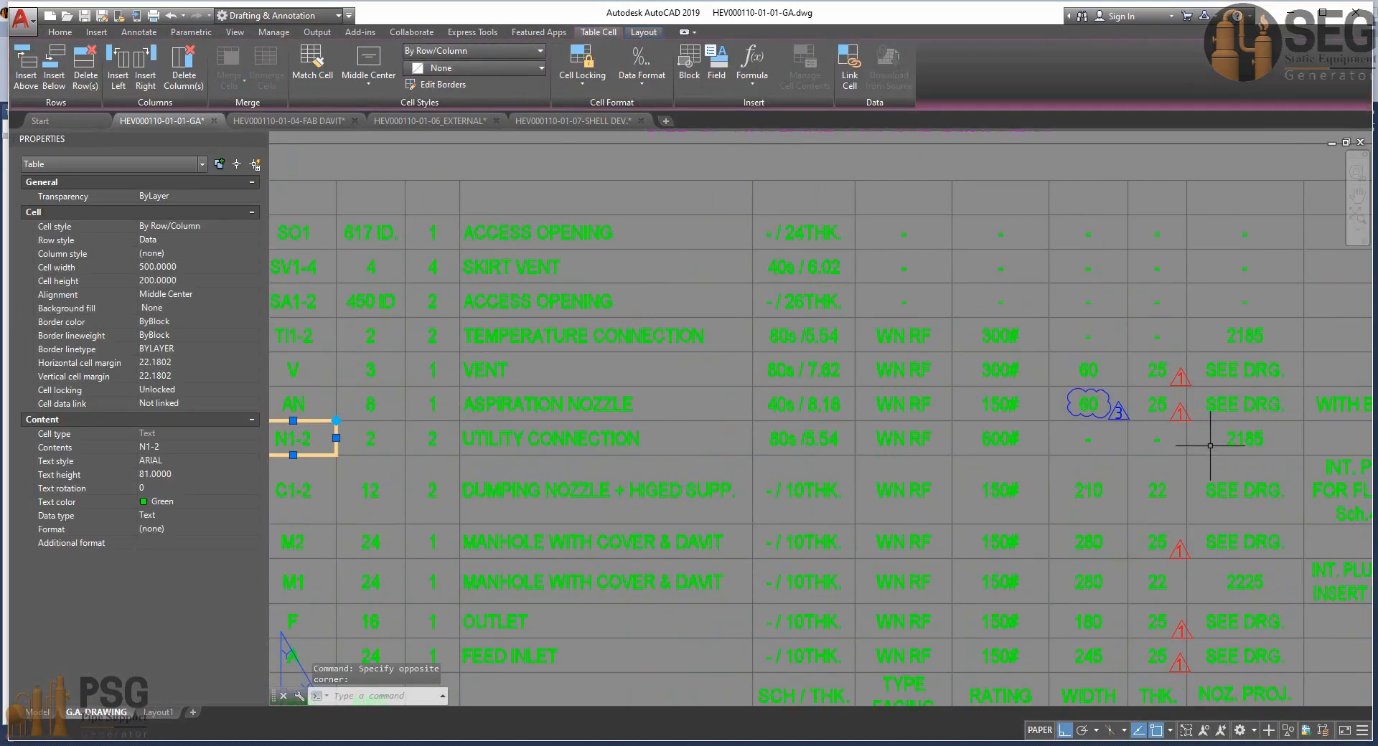
click(1245, 438)
mouse_move(1023, 745)
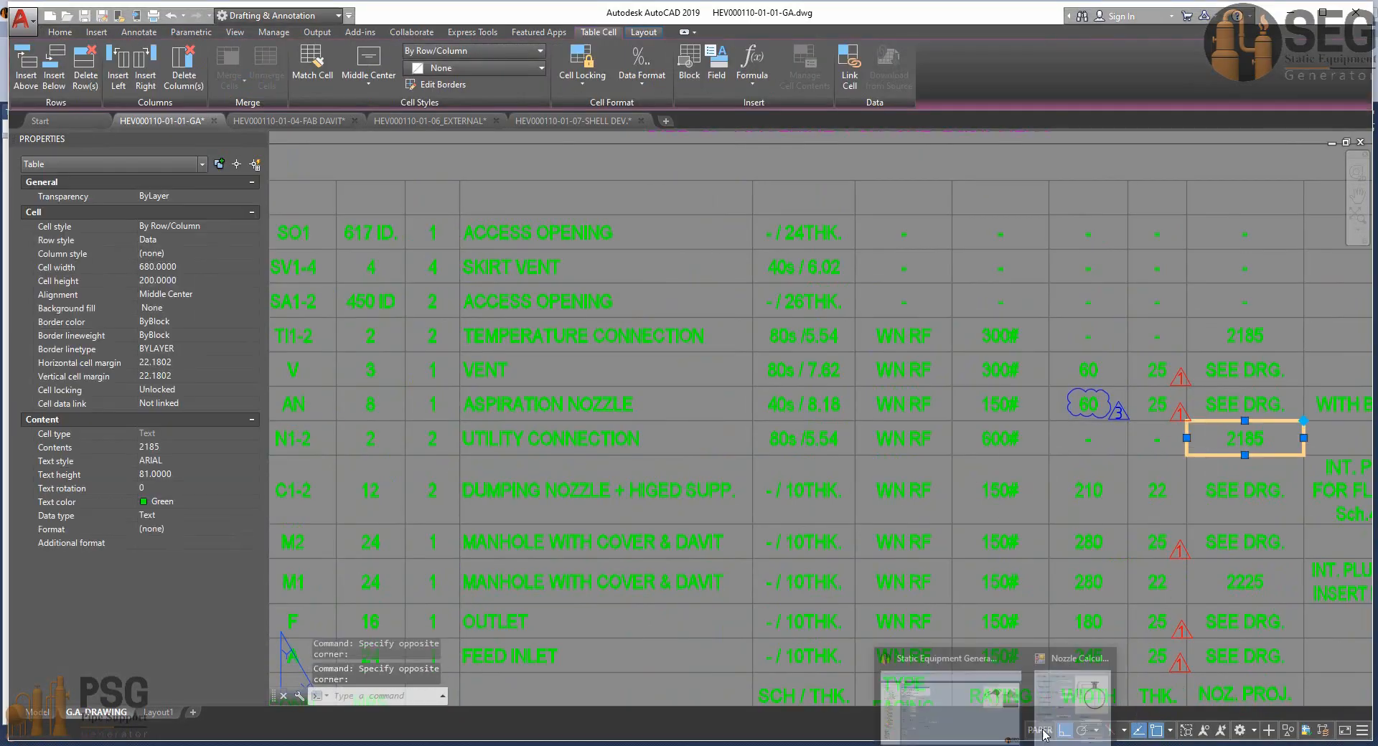
Calculate and save N1's projection from 2185 mm to the vessel centreline, and generate the nozzle with its flange in the Inventor assembly.
click(1062, 711)
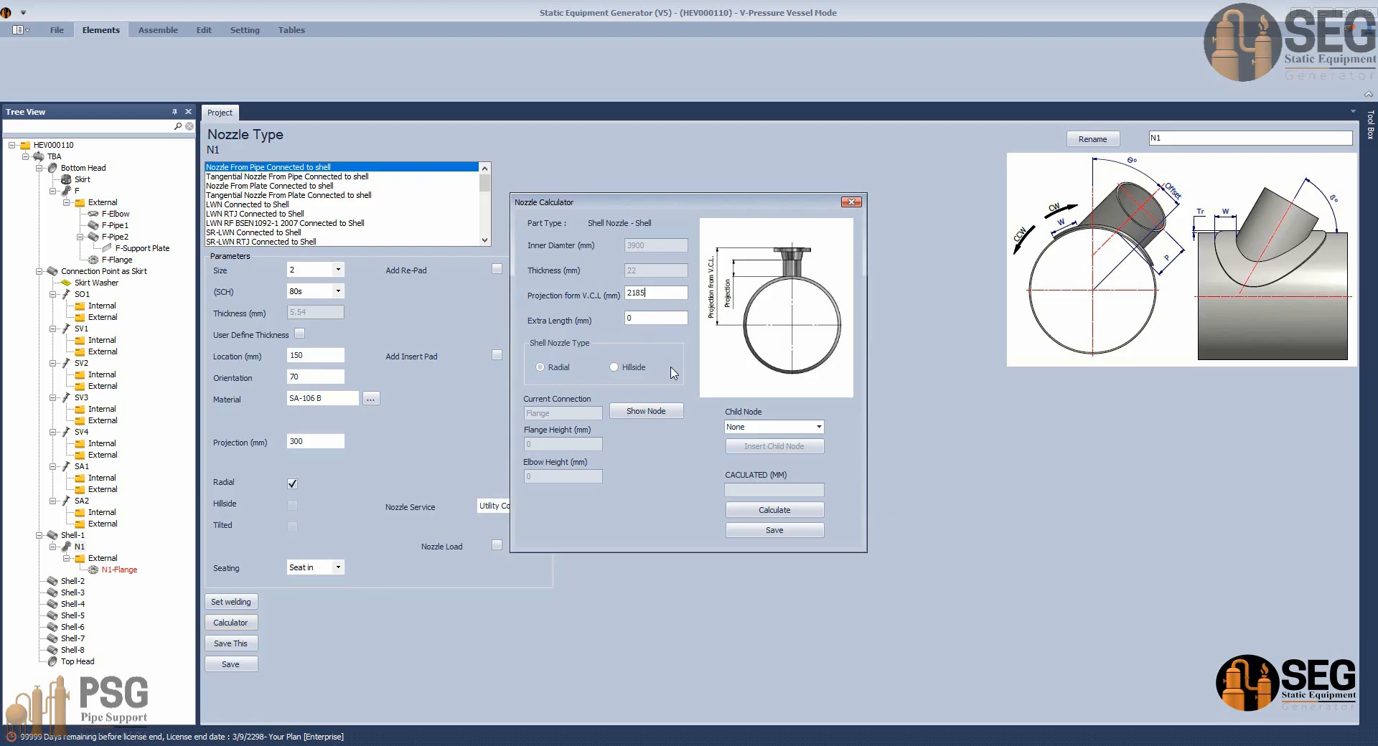
click(755, 510)
click(744, 531)
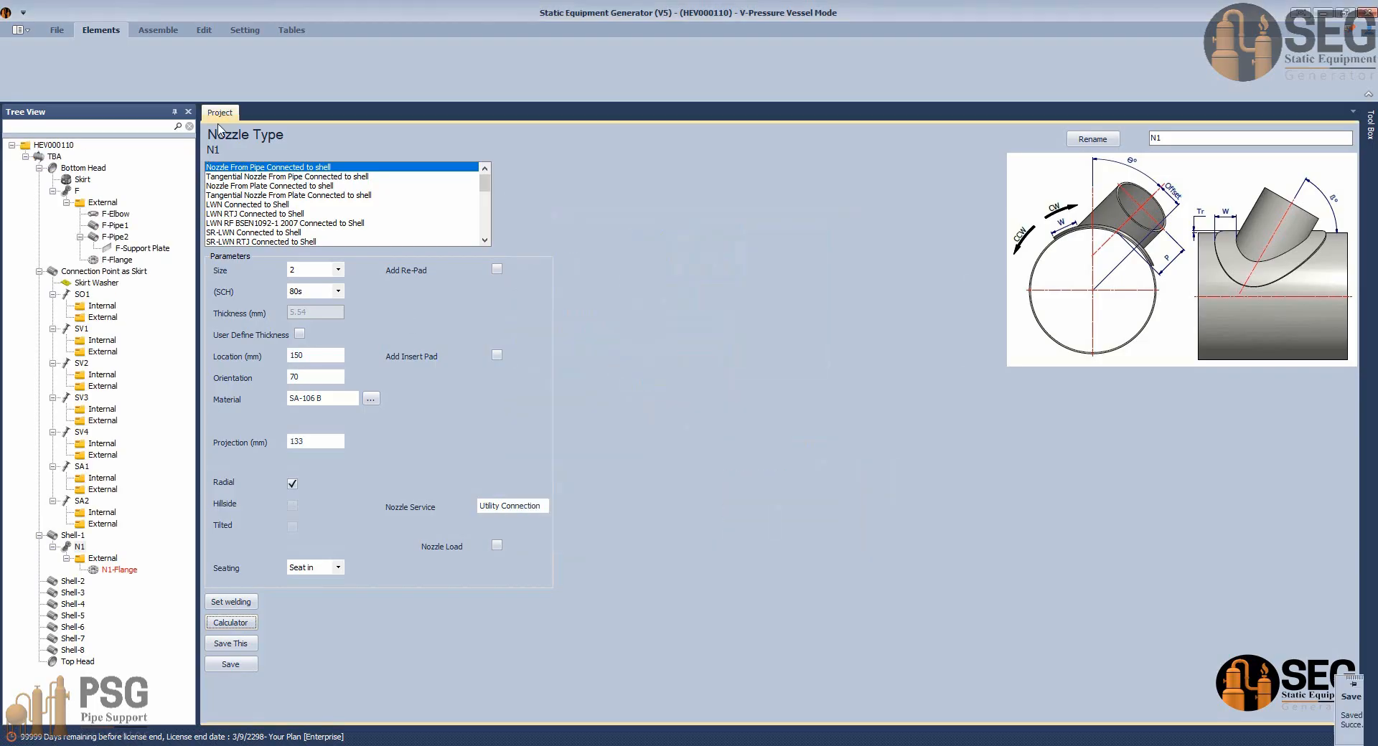
click(157, 29)
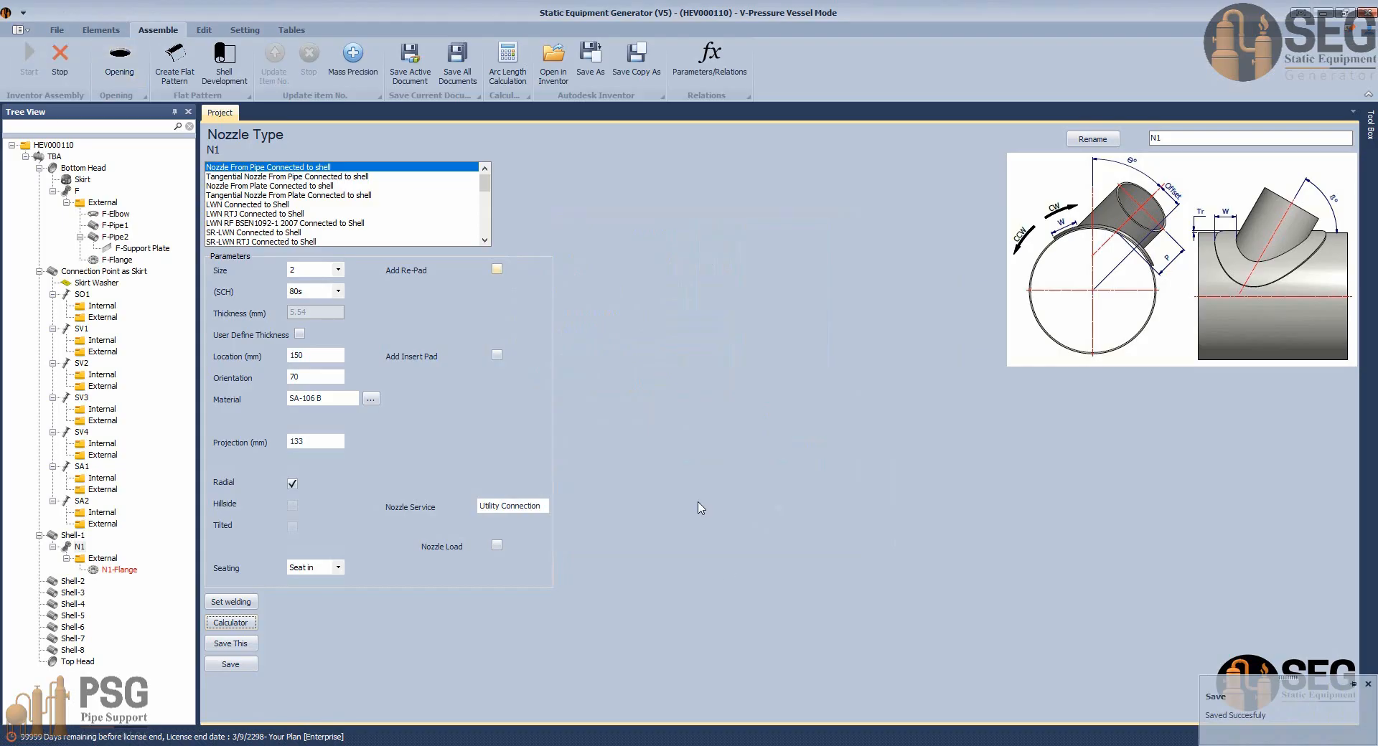
click(883, 745)
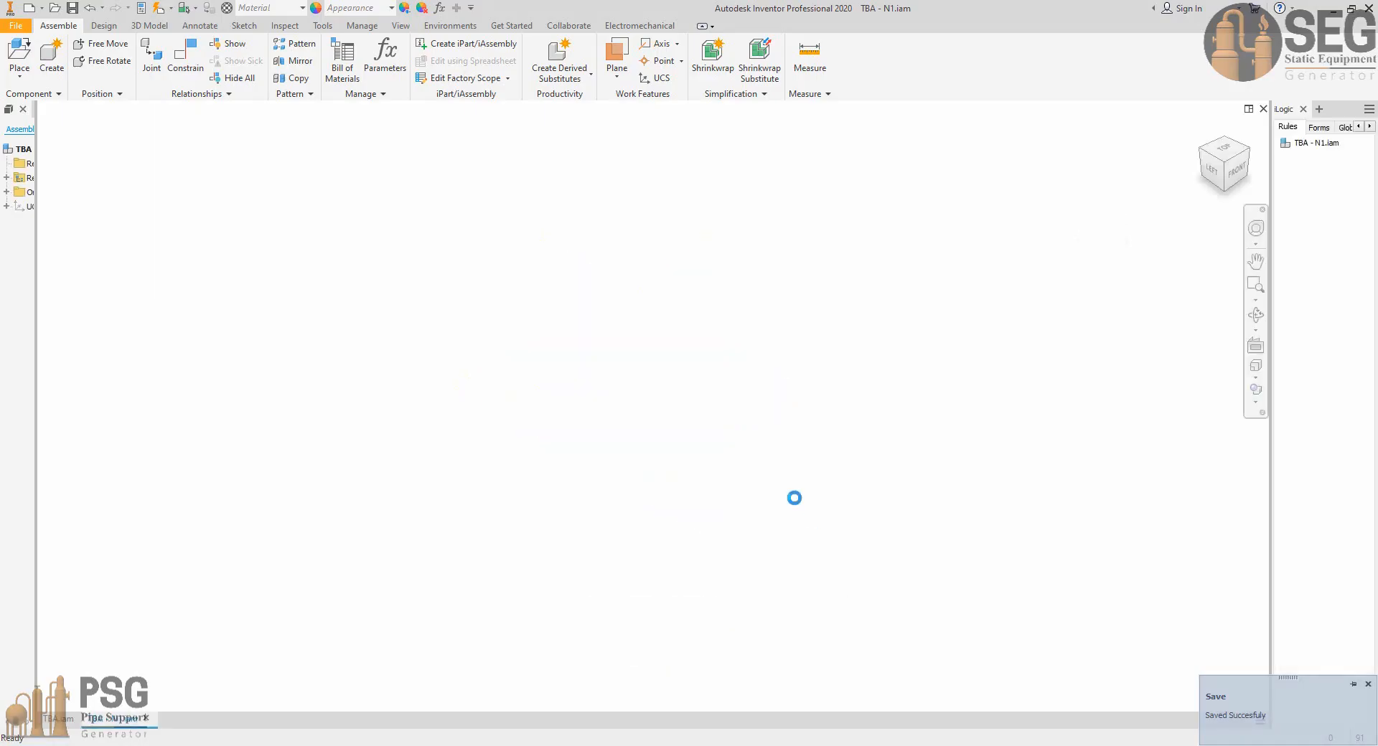
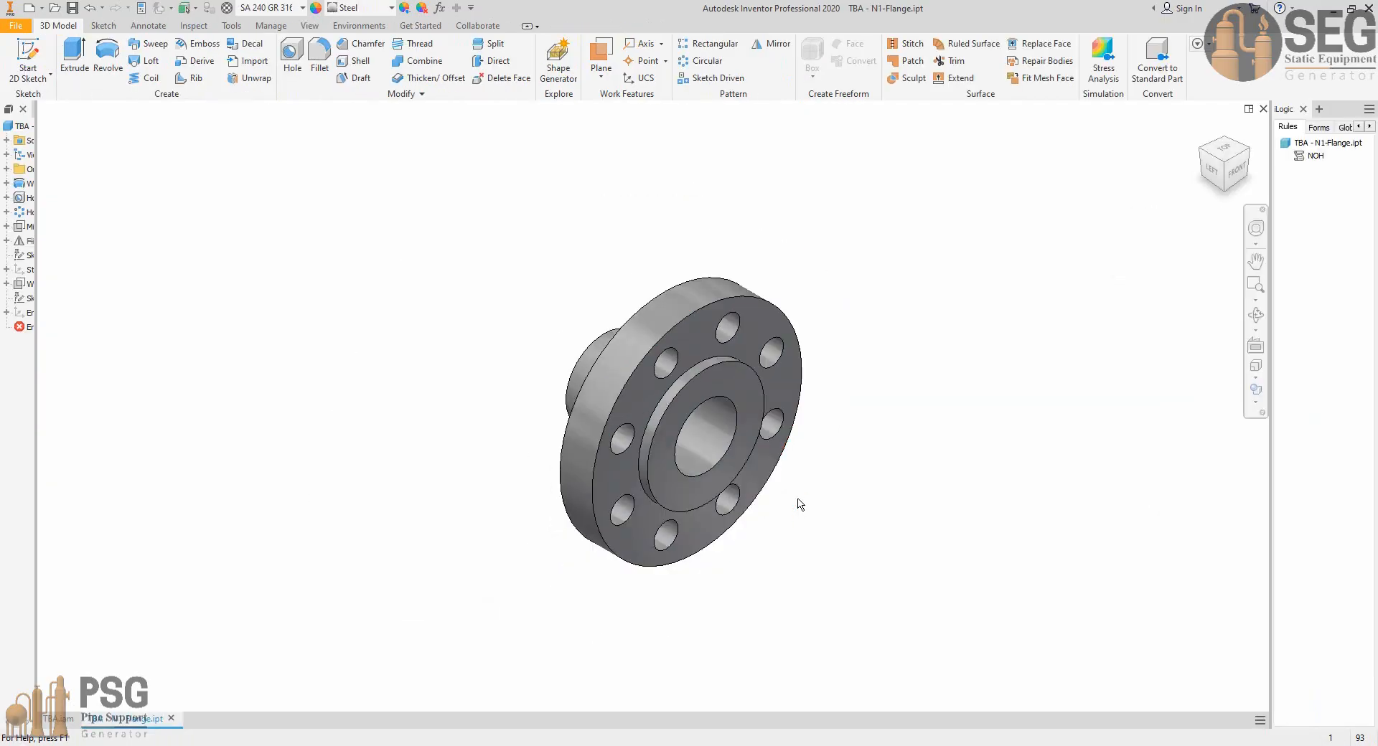
Switch to the GA drawing in AutoCAD and examine the N1/N2 nozzle detail and its support rib on the shell.
mouse_move(960, 745)
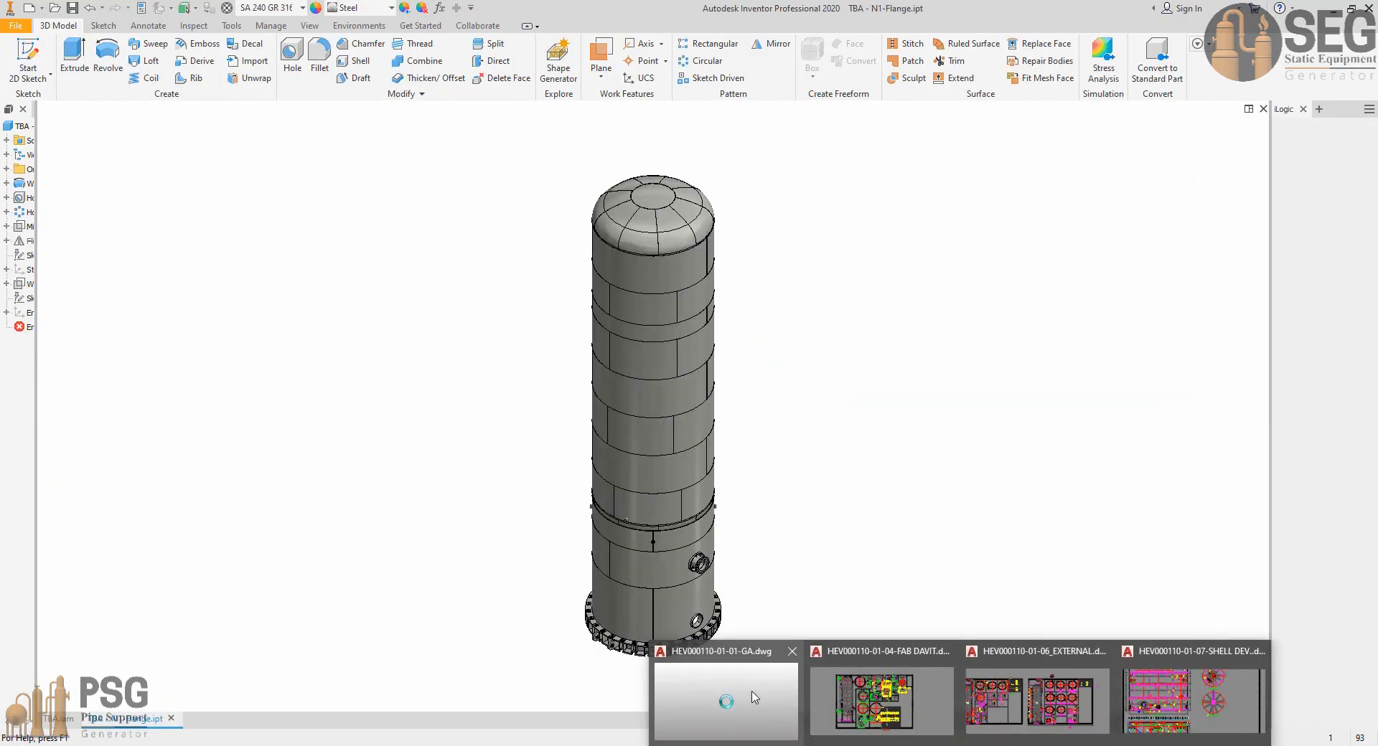
click(753, 697)
scroll(619, 488, down, 2)
scroll(619, 488, down, 4)
middle_drag(534, 492, 1198, 385)
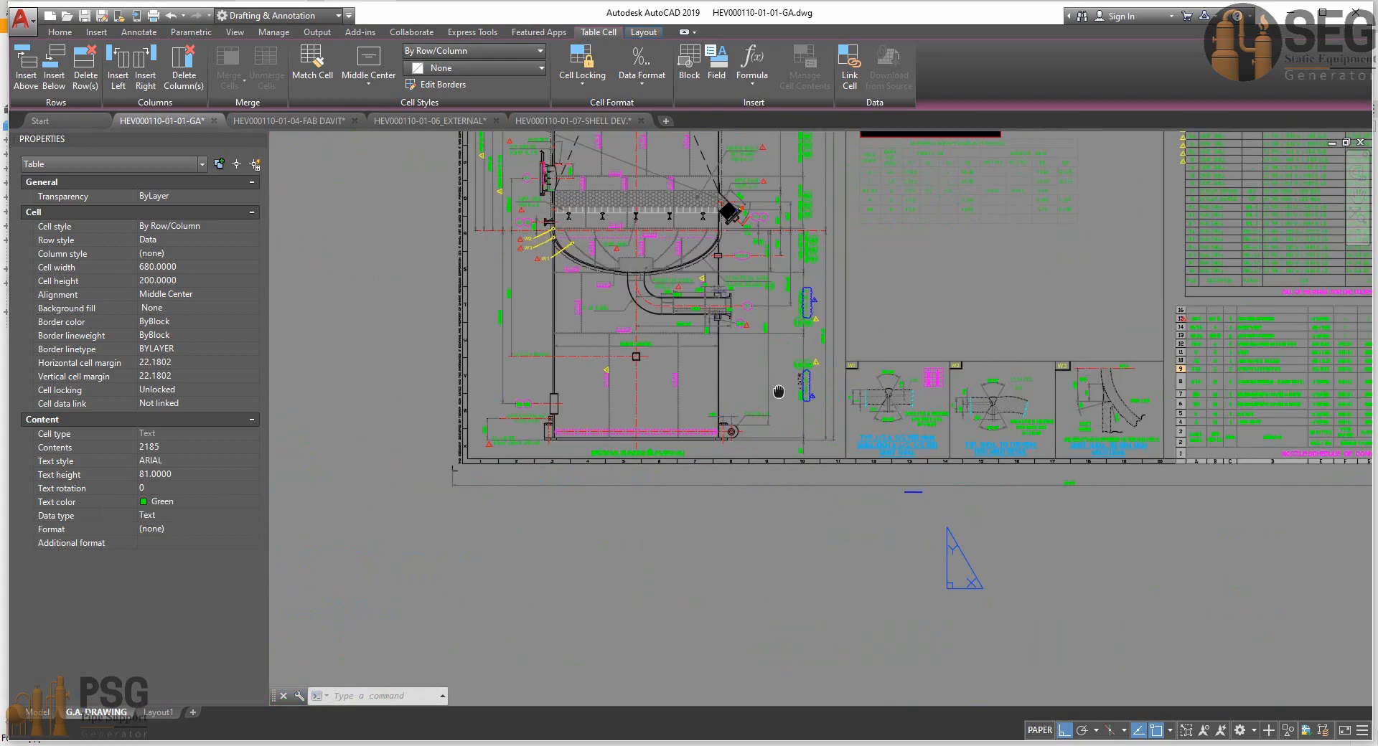
middle_drag(657, 355, 887, 405)
scroll(790, 273, up, 10)
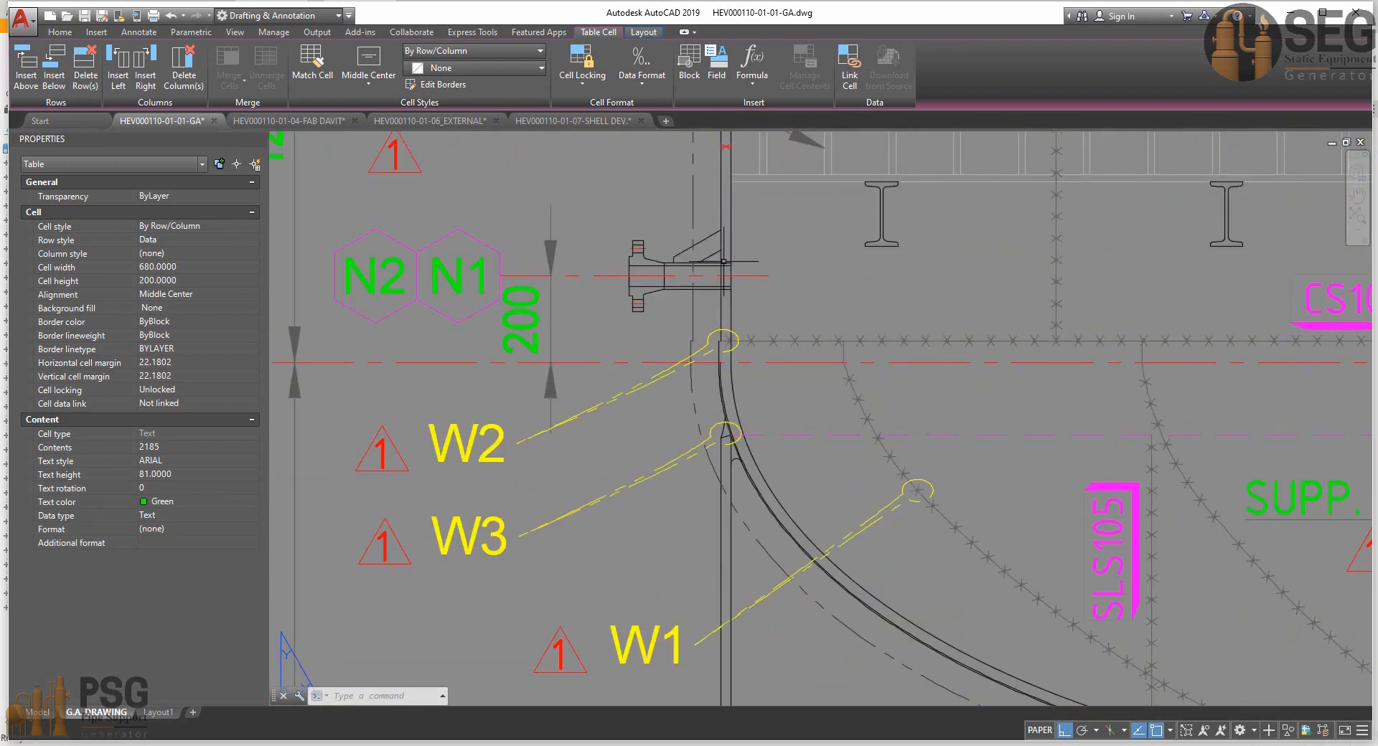
middle_drag(702, 388, 694, 434)
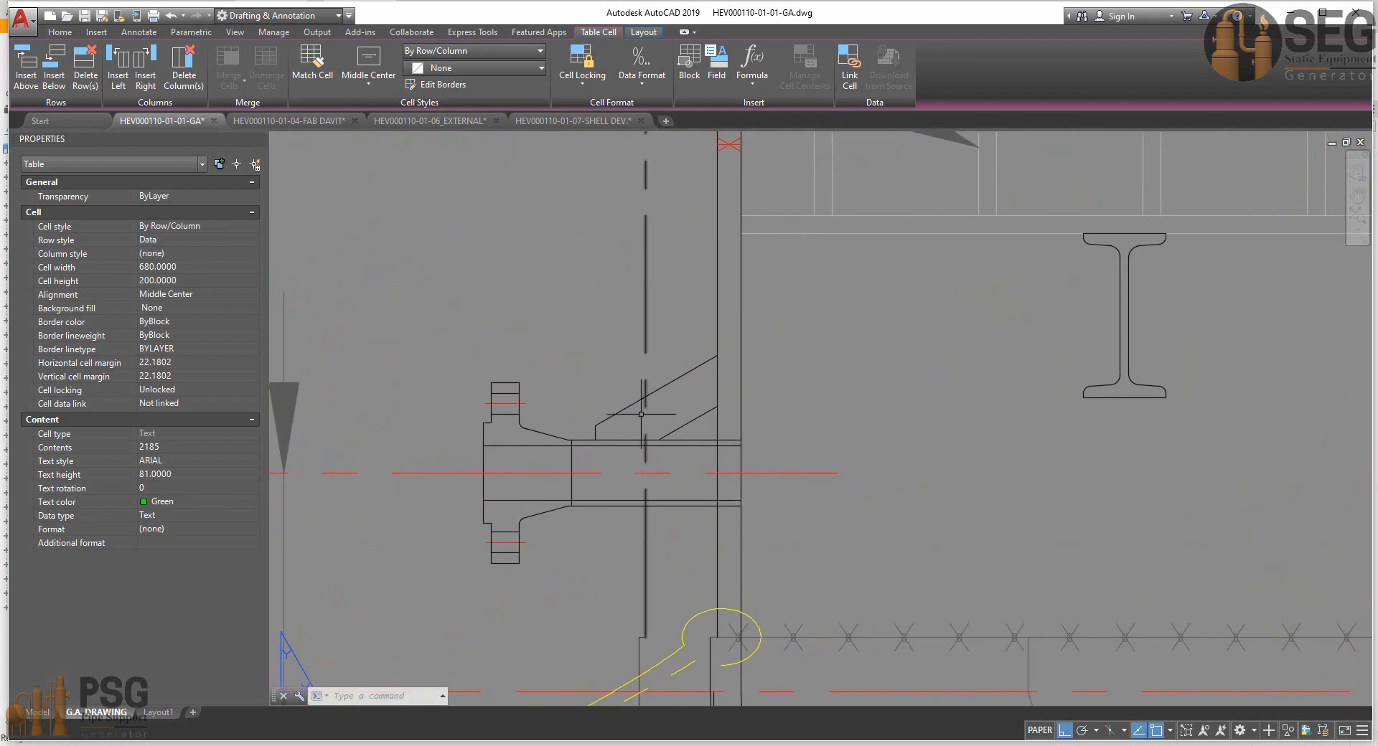
Switch back to Static Equipment Generator and add a nozzle support rib named N1-Rib to Shell-1.
click(955, 744)
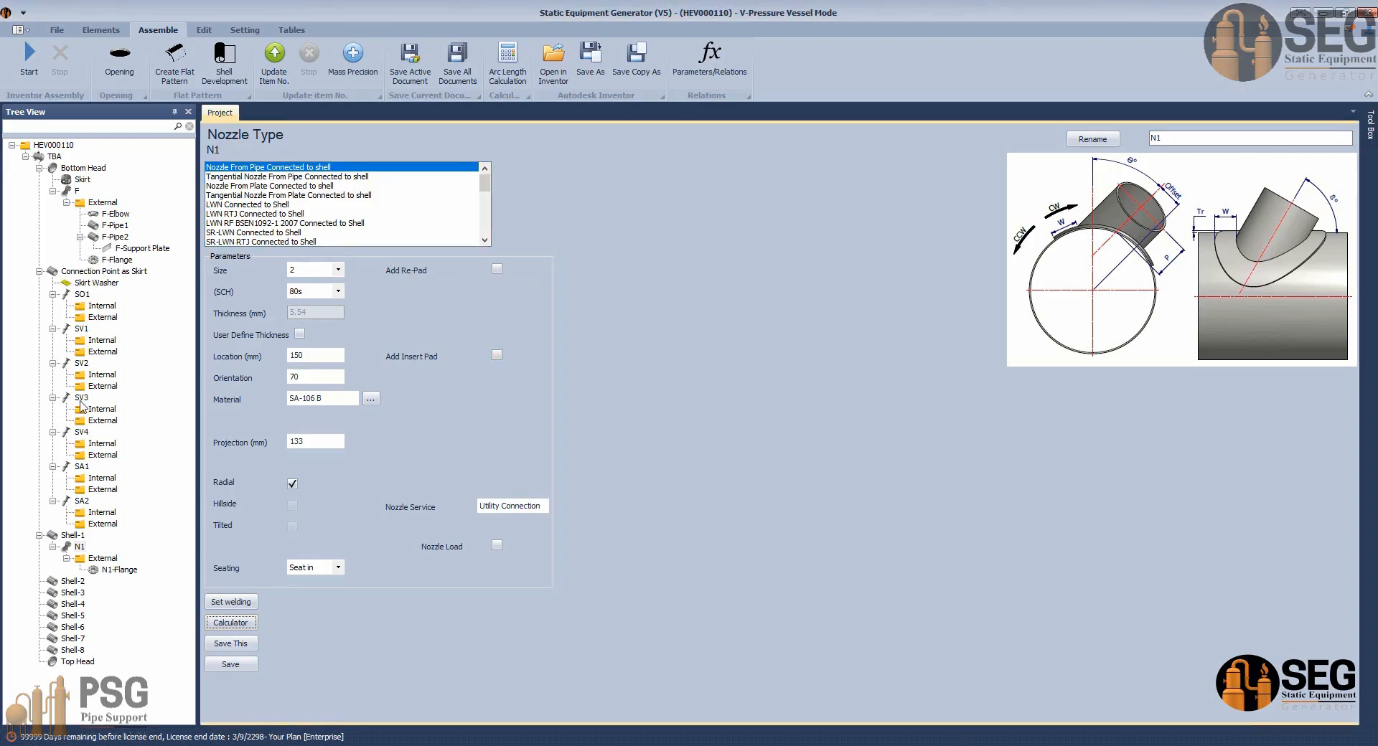
click(101, 29)
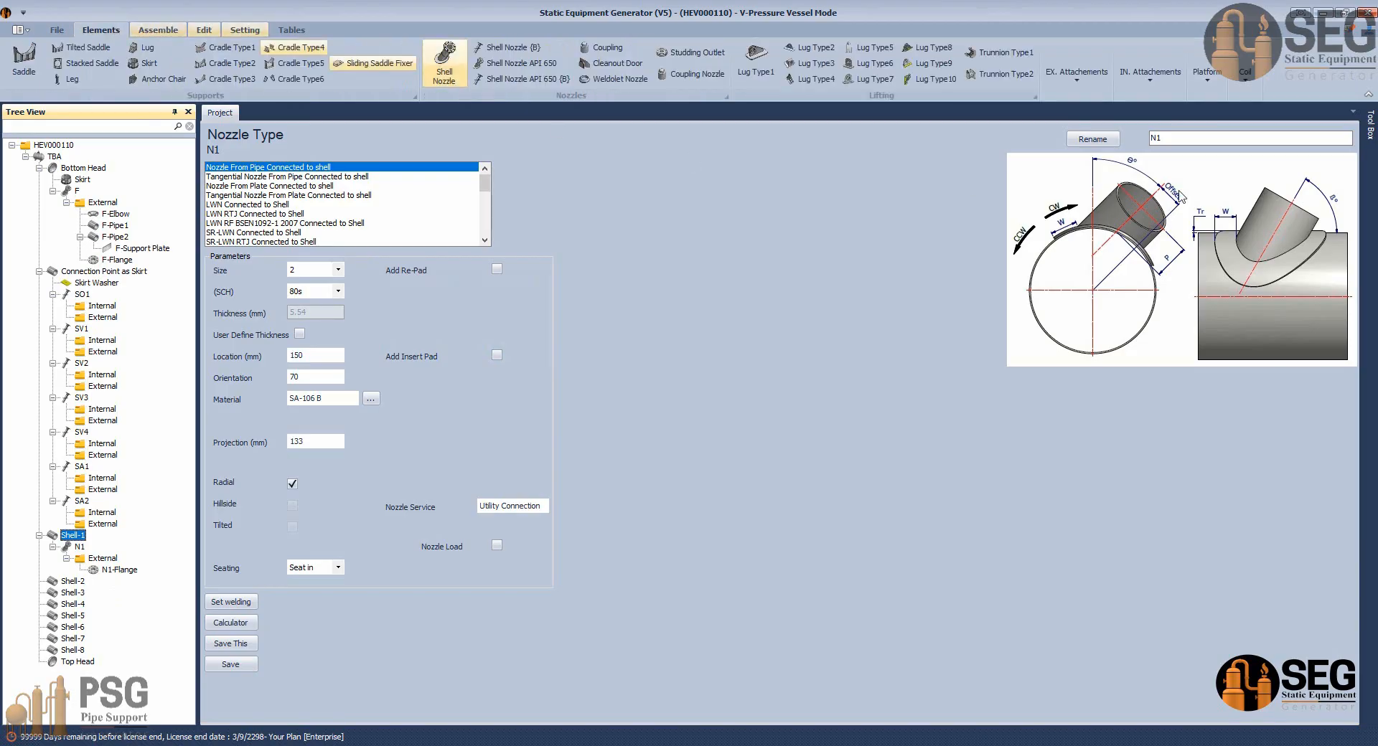
click(1084, 75)
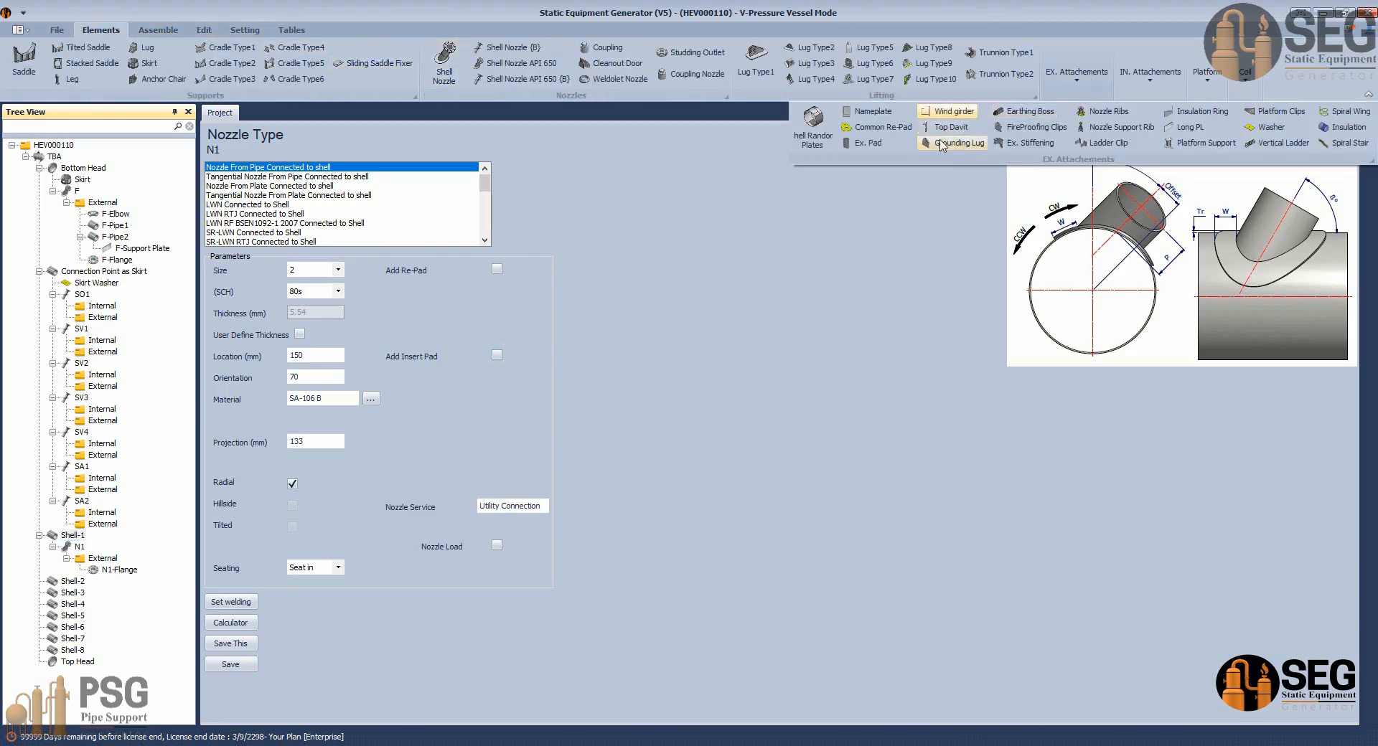
click(1108, 128)
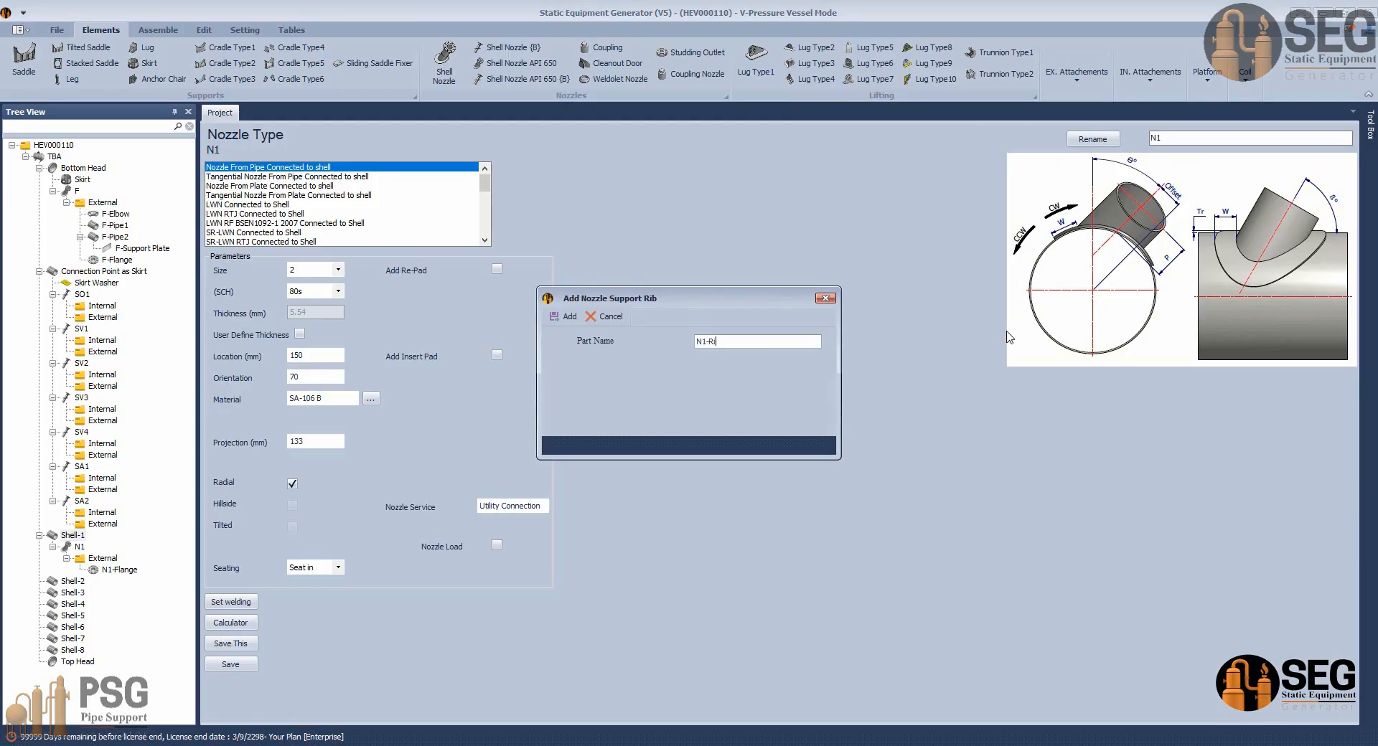
key(Return)
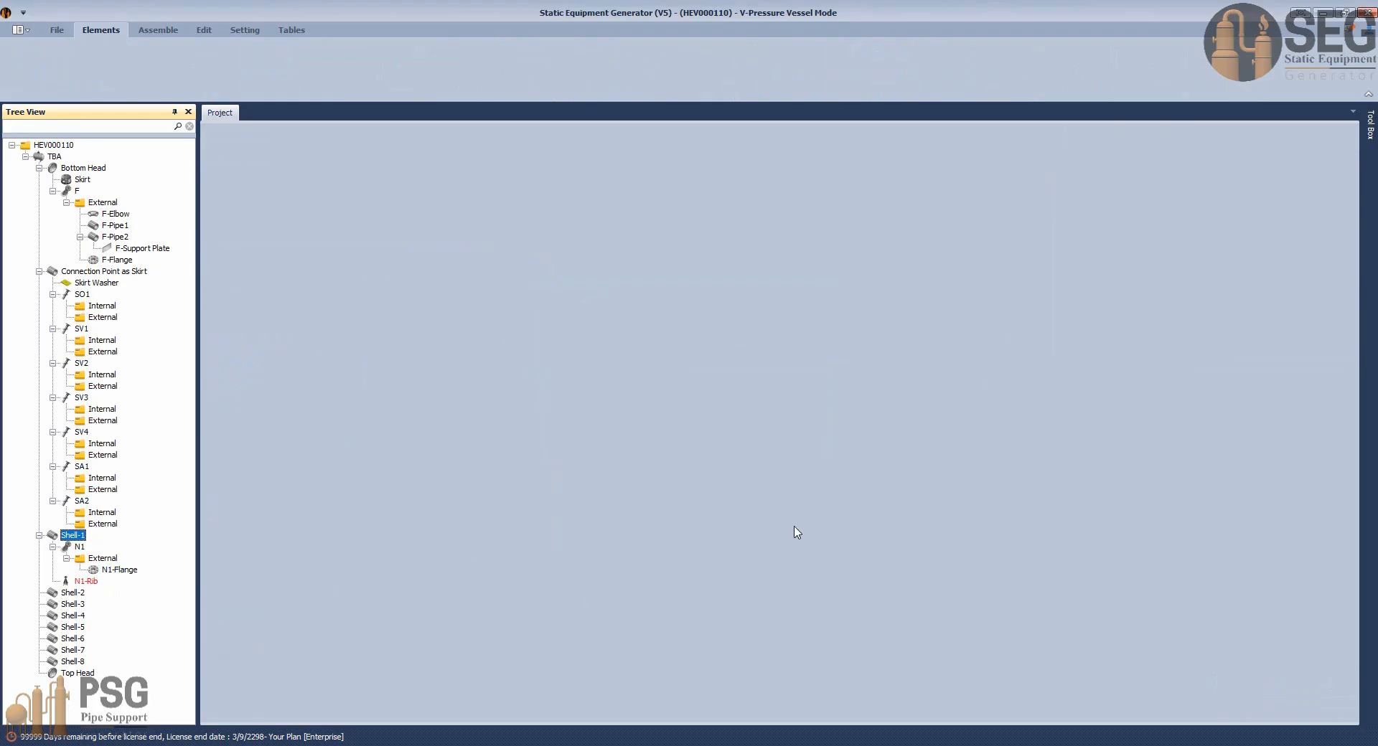
Open N1-Rib, review the hillside rib types, and choose Nozzle Support Rib-1 with the 60.3 mm pipe OD kept.
click(84, 582)
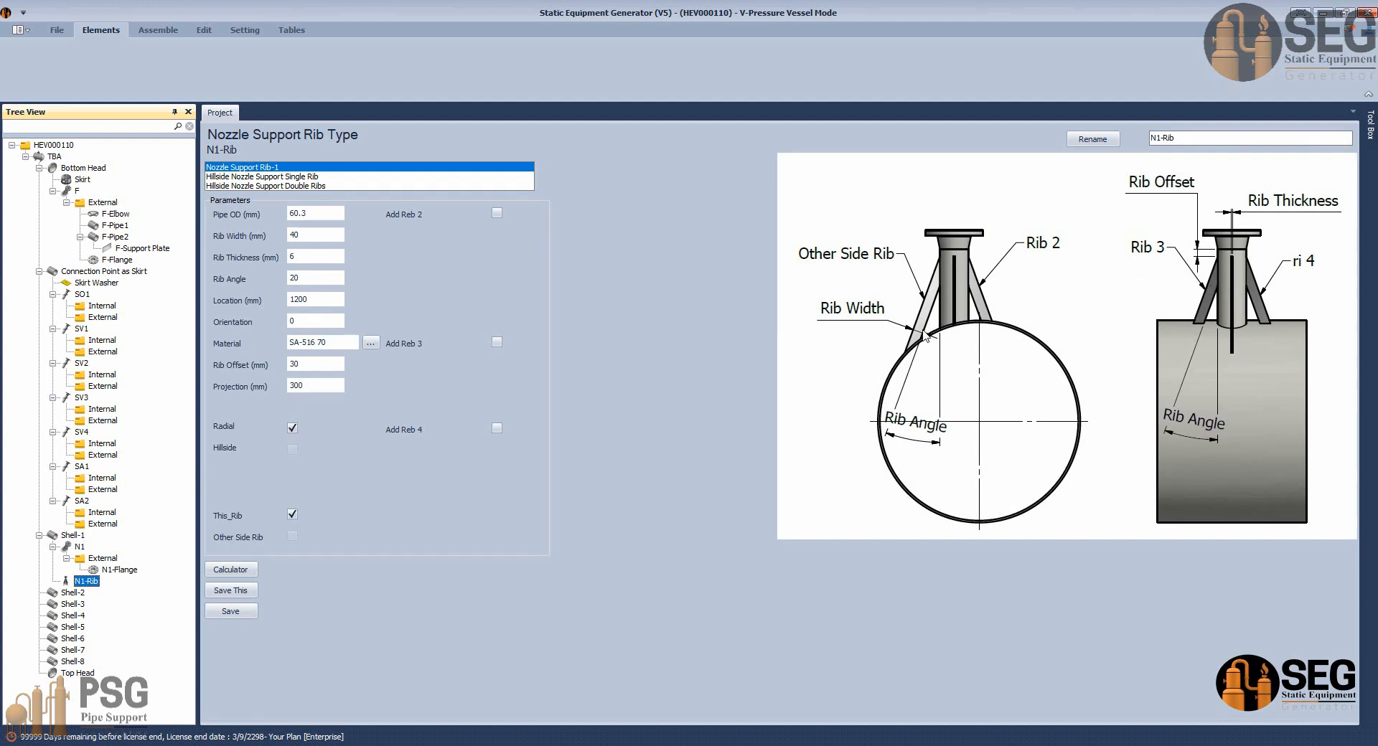
click(276, 177)
click(279, 186)
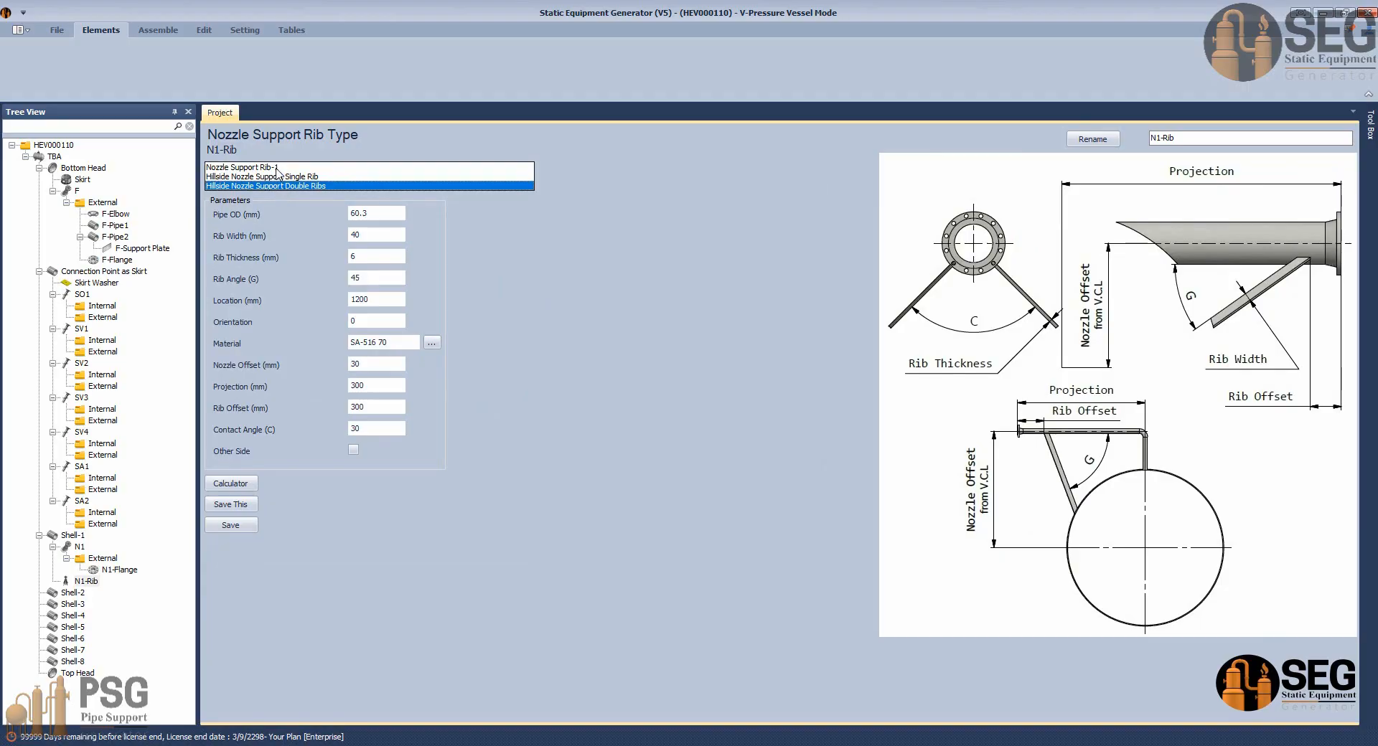
click(276, 167)
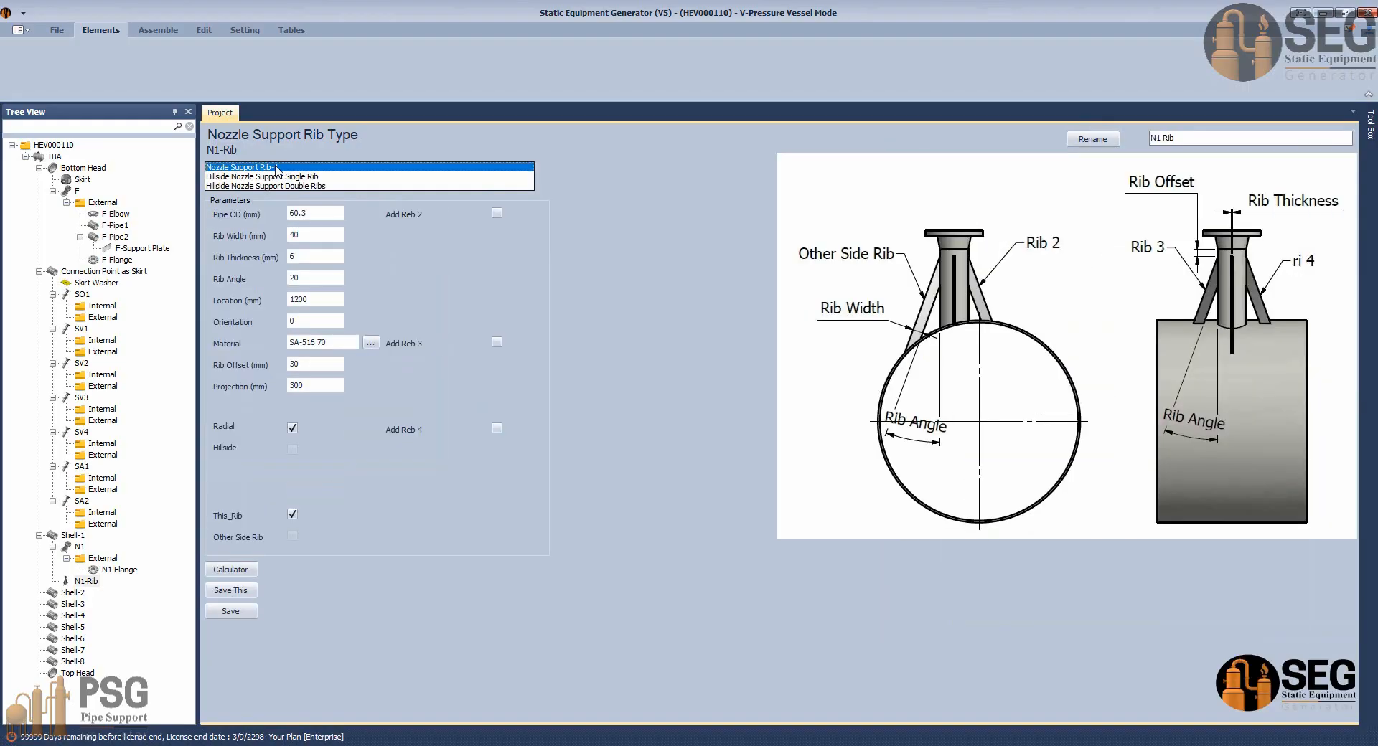
double_click(294, 215)
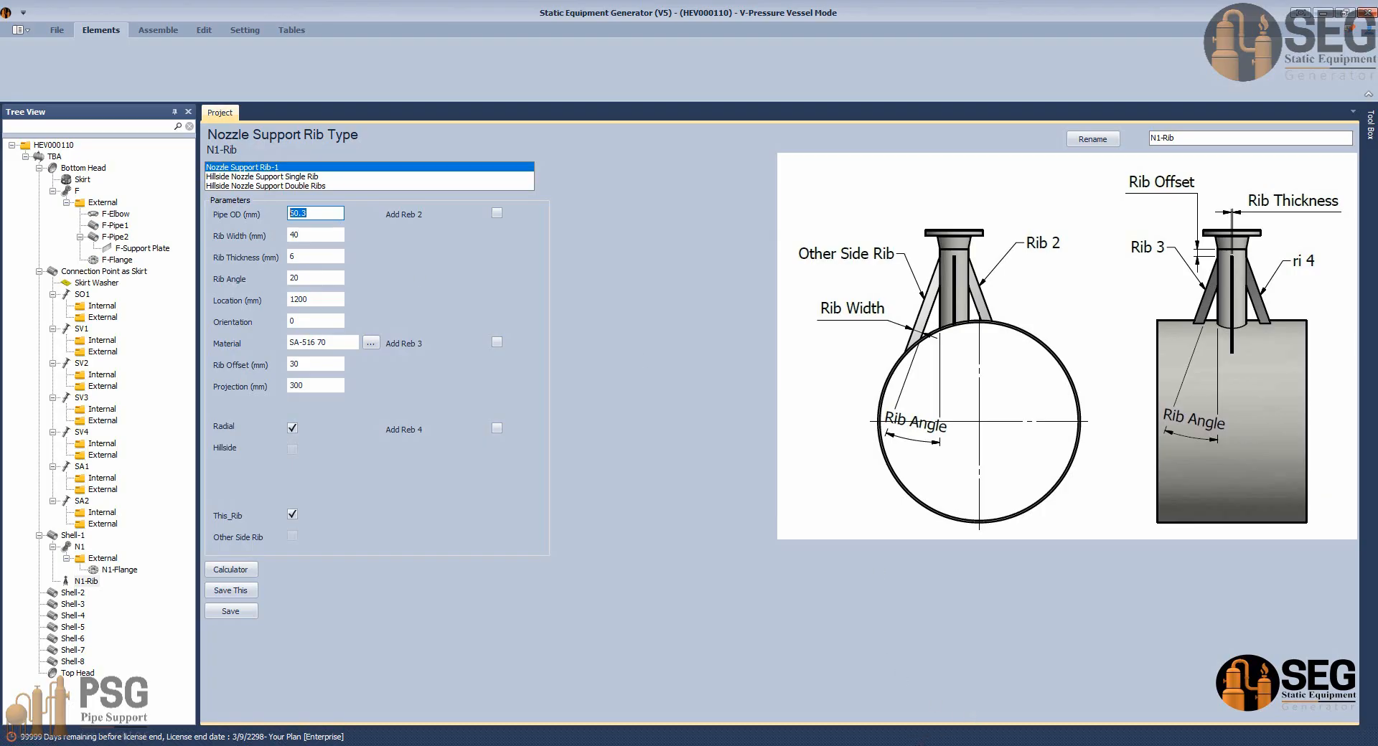
click(325, 215)
key(Tab)
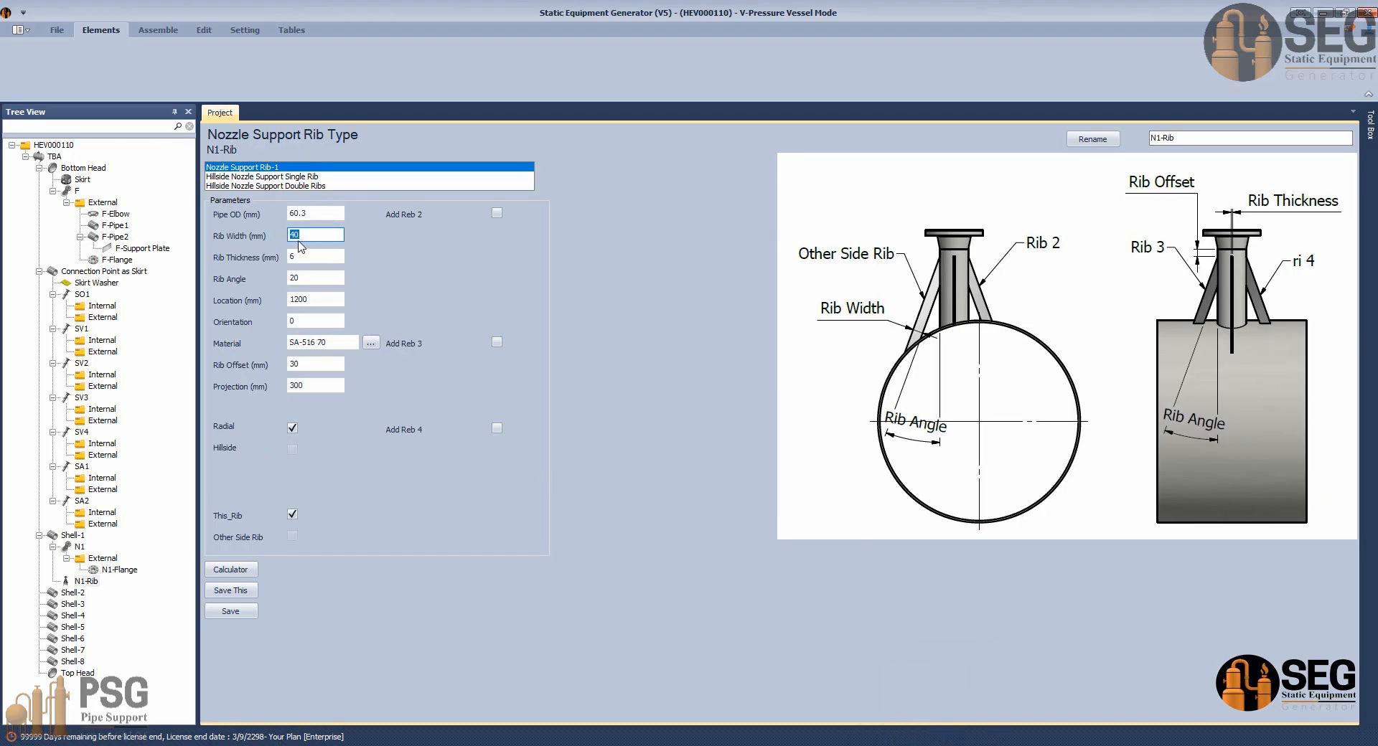
Switch to the GA drawing in AutoCAD and measure the N1 support rib's width with an aligned dimension, without keeping the dimension.
click(760, 697)
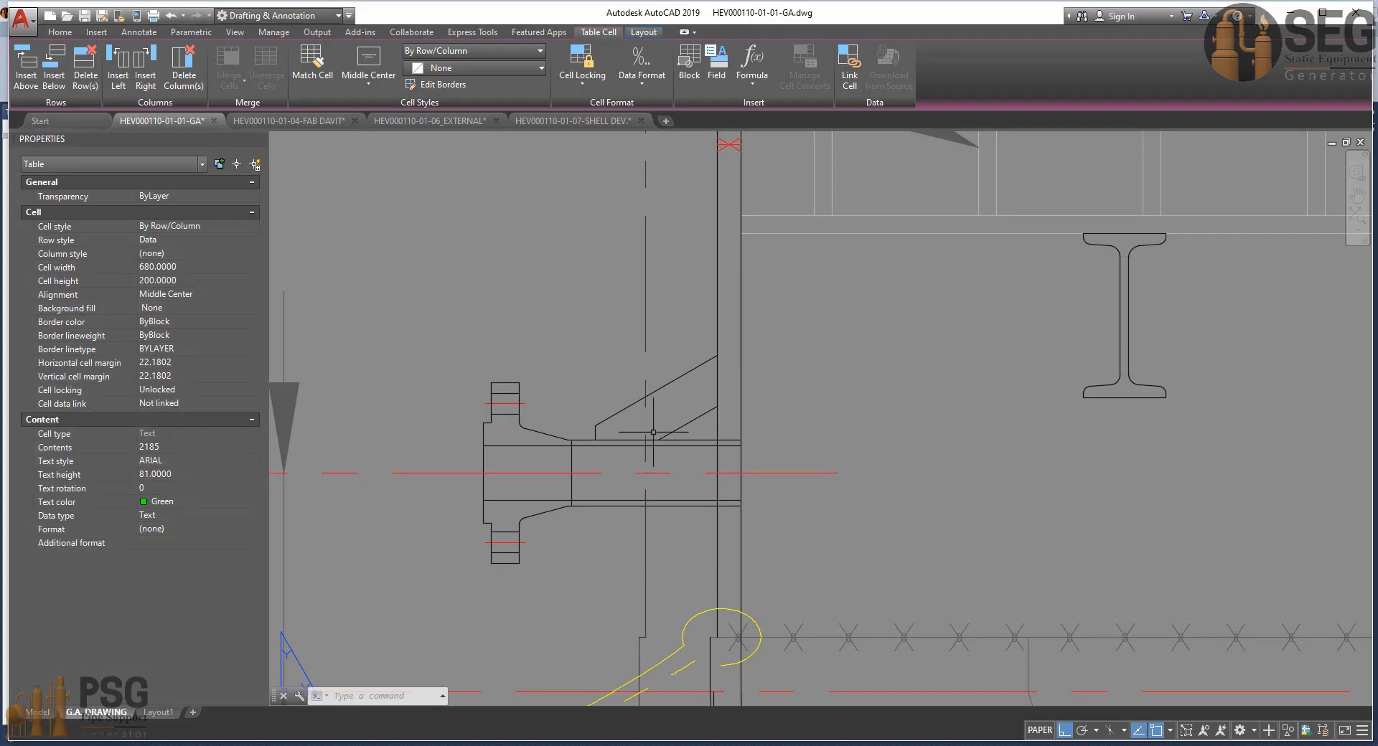
click(60, 32)
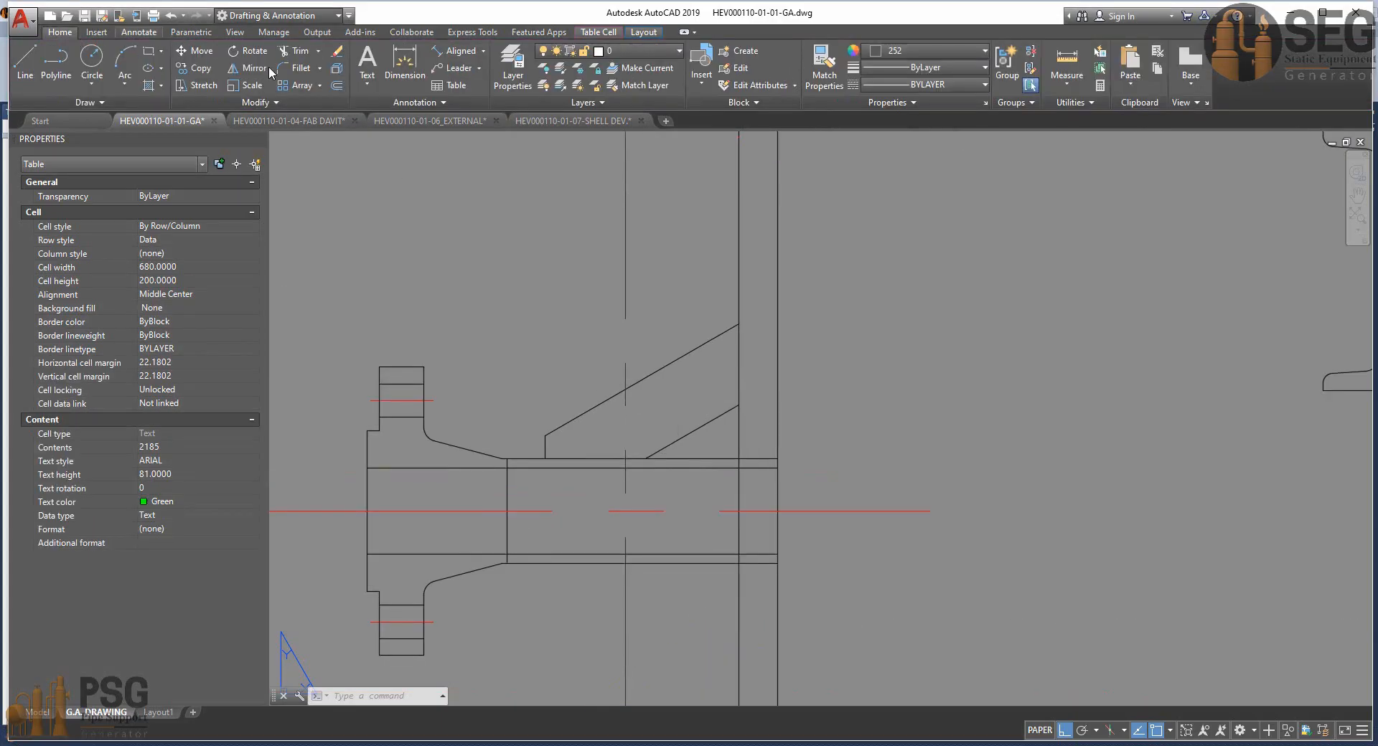
click(422, 70)
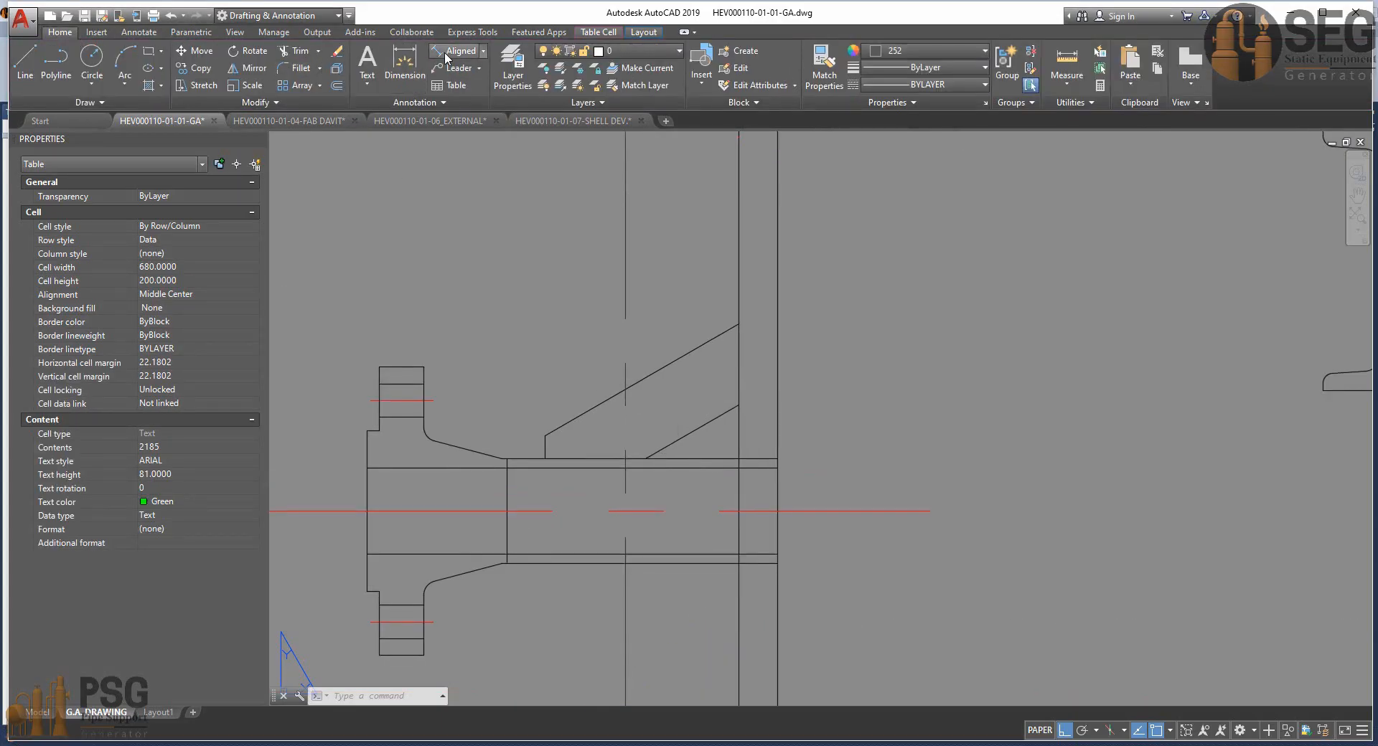
click(693, 431)
click(657, 372)
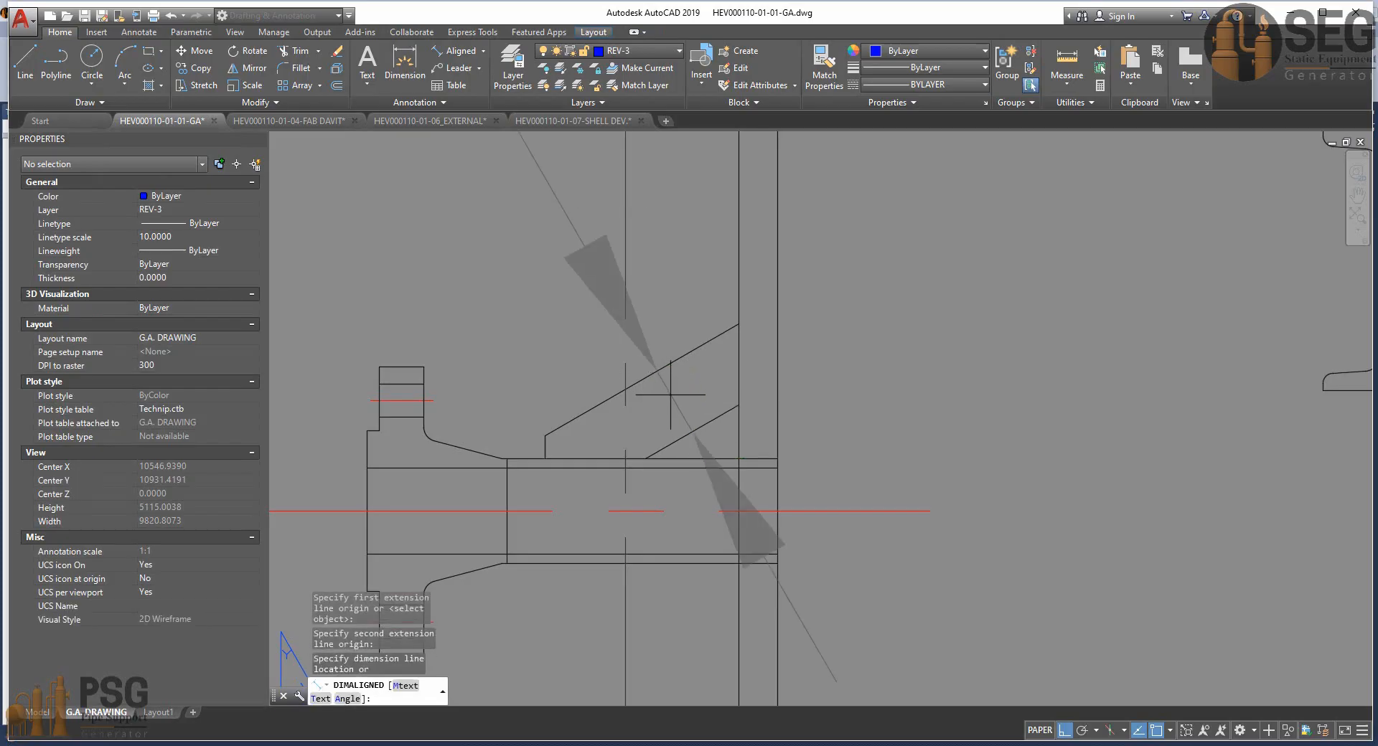
scroll(687, 428, down, 5)
scroll(687, 428, up, 10)
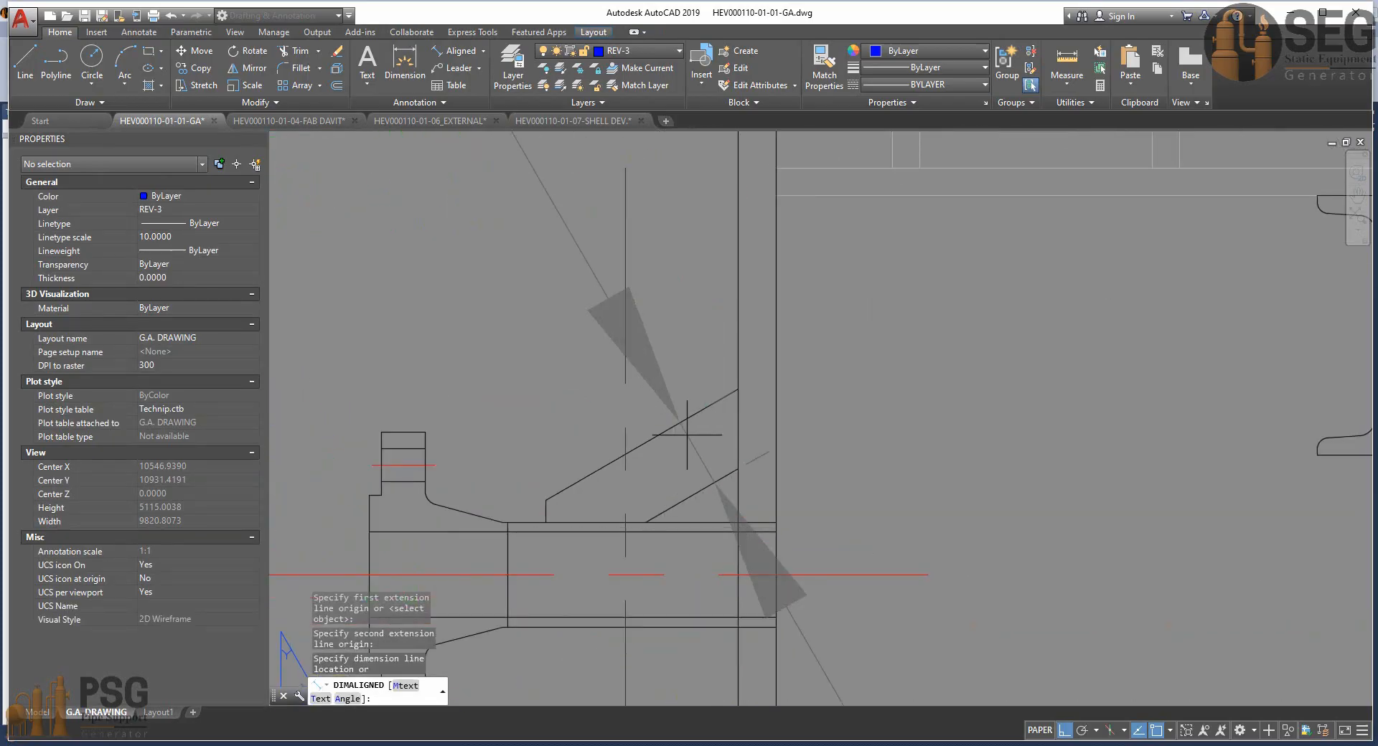
key(Escape)
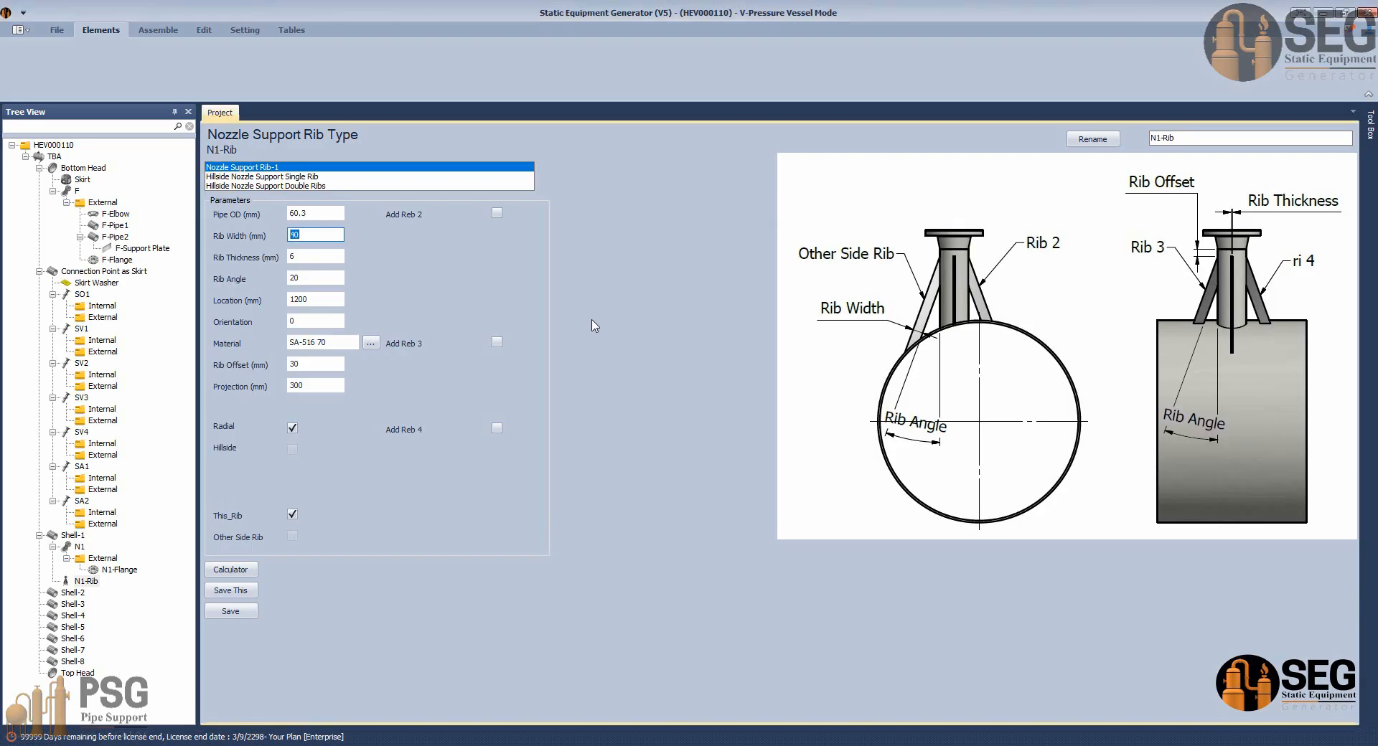
Check N1-Rib's width setting, and measure the angle between the support rib and the nozzle pipe in the GA drawing with an angular dimension.
double_click(341, 235)
click(295, 276)
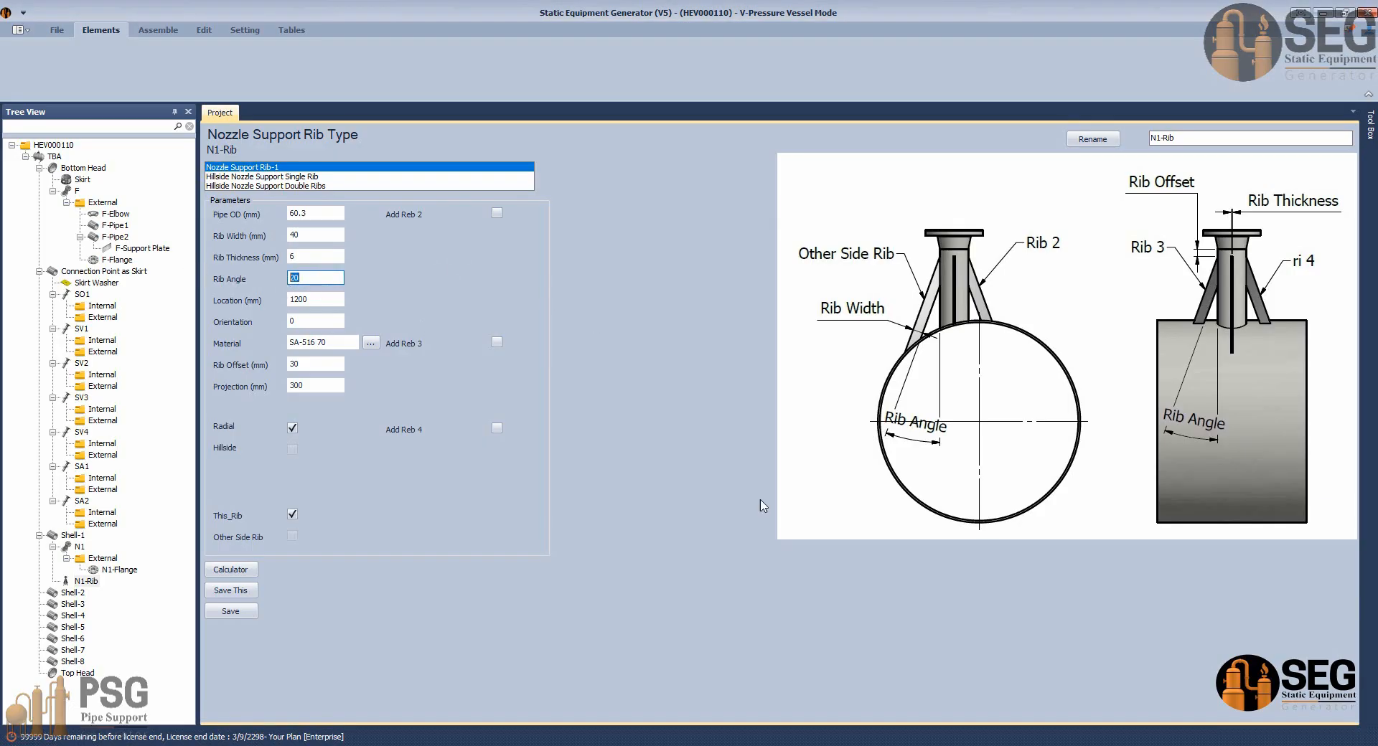
click(927, 745)
mouse_move(954, 743)
click(890, 695)
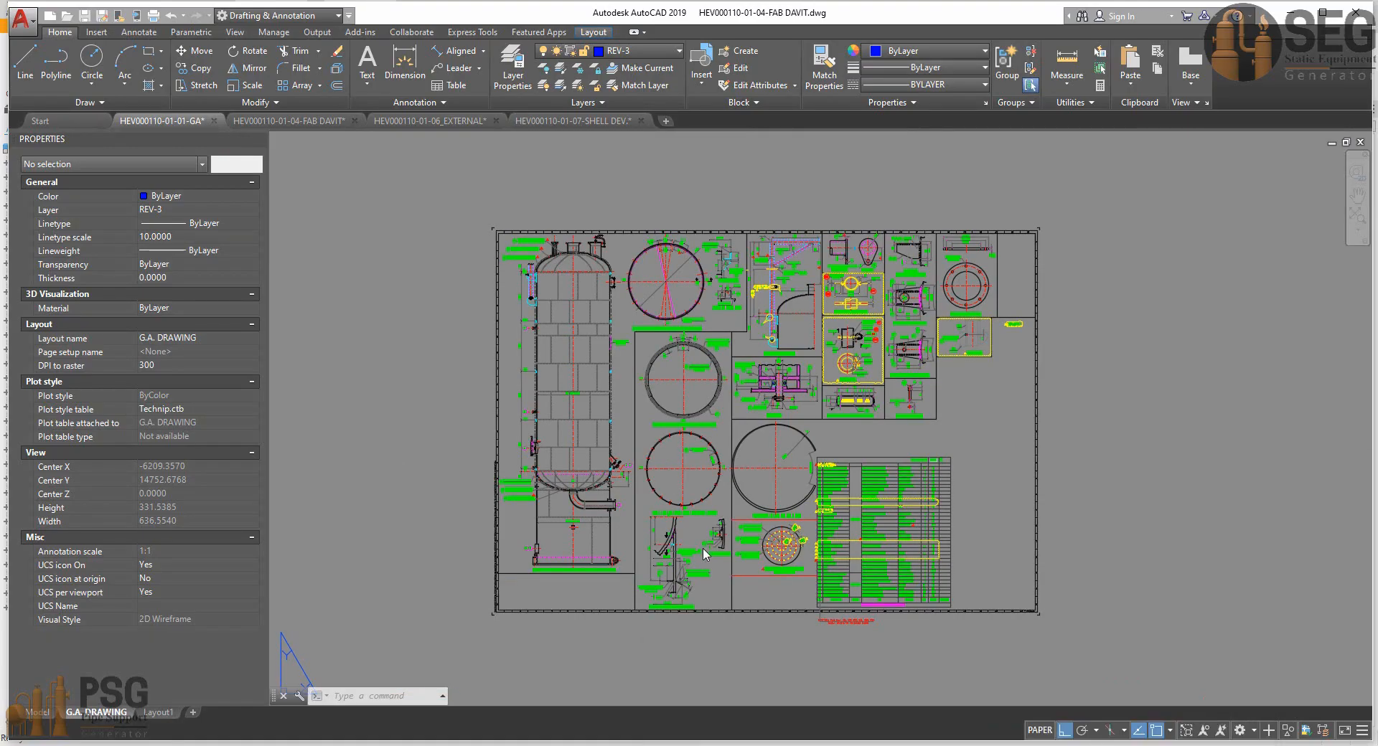
mouse_move(958, 744)
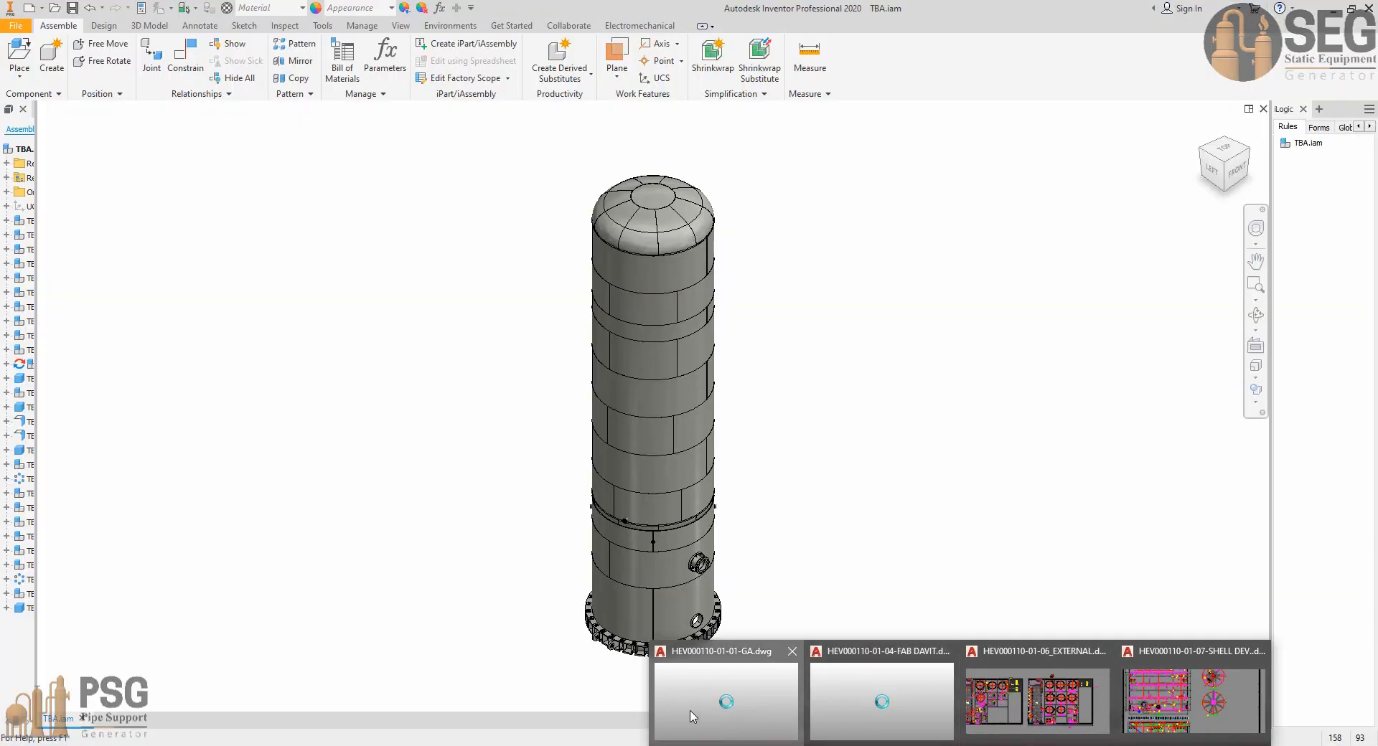
click(693, 715)
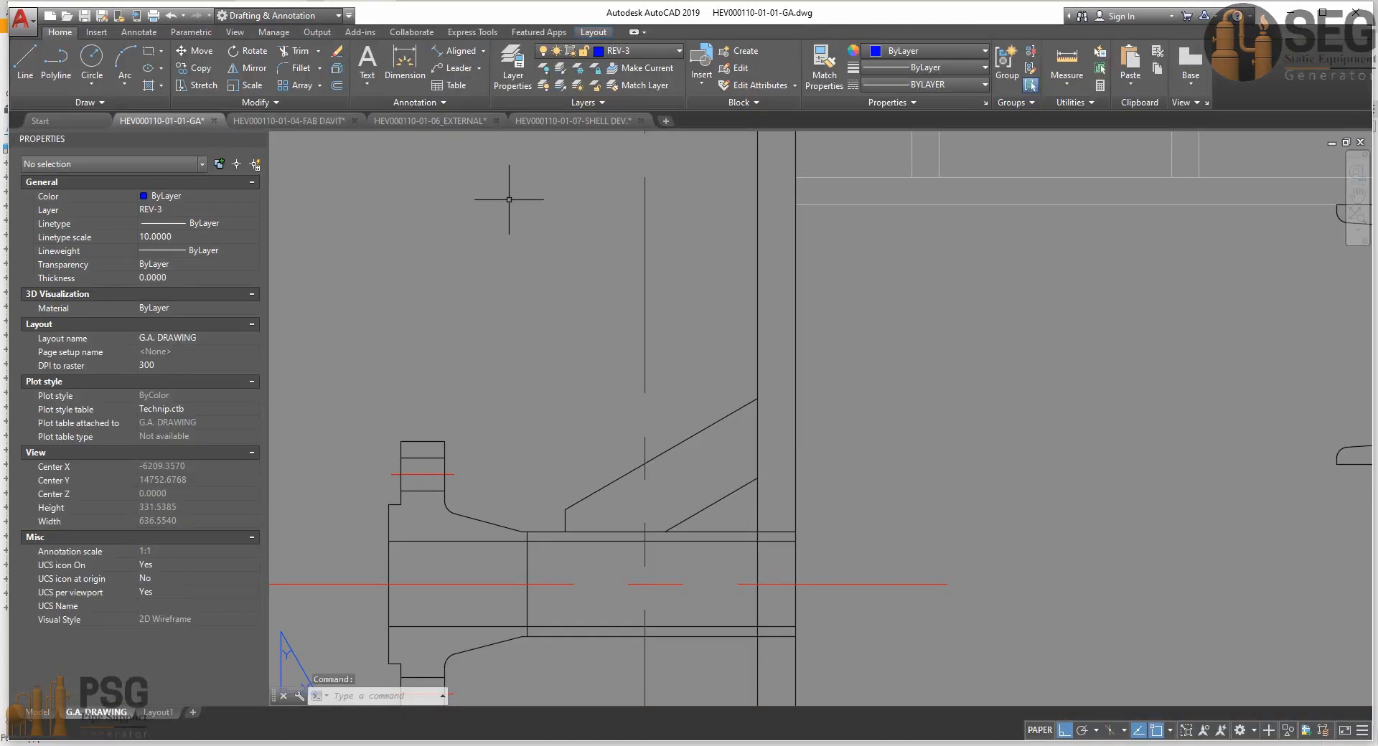
click(417, 69)
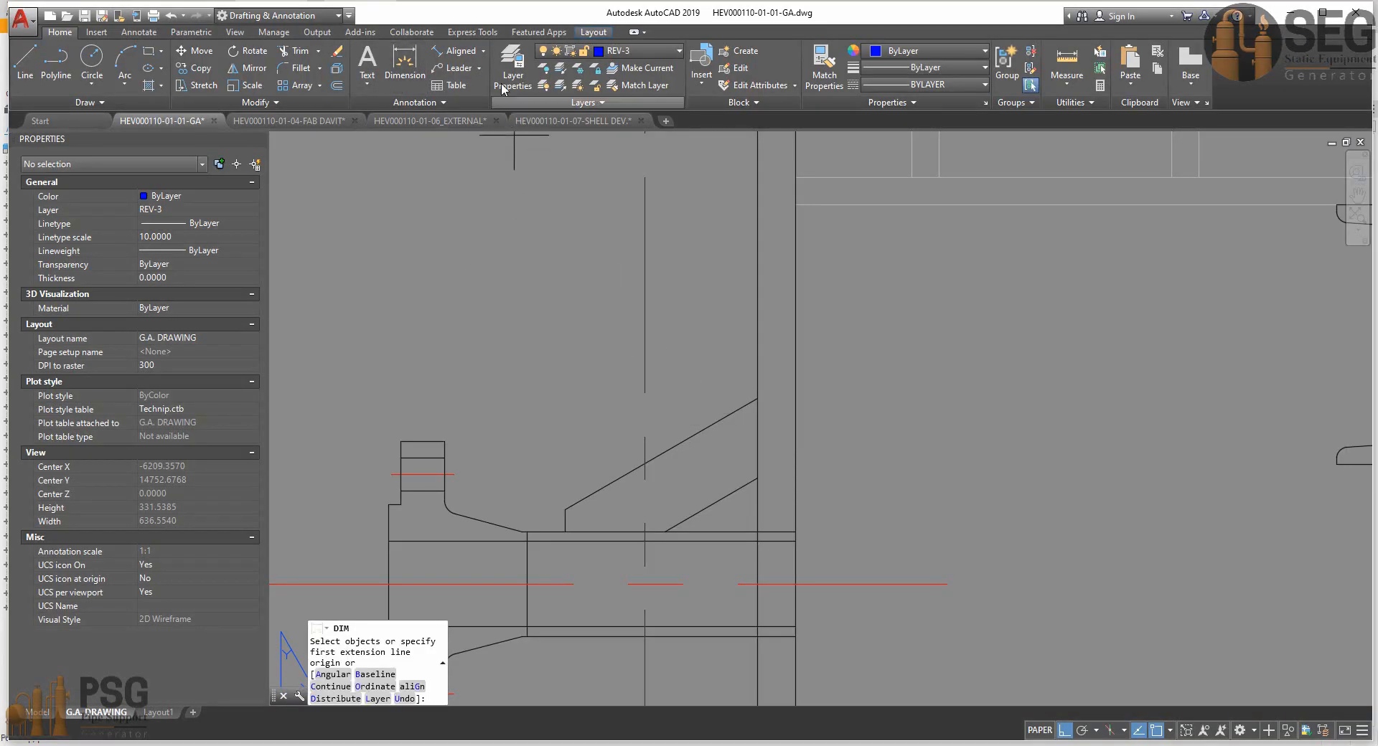
click(483, 51)
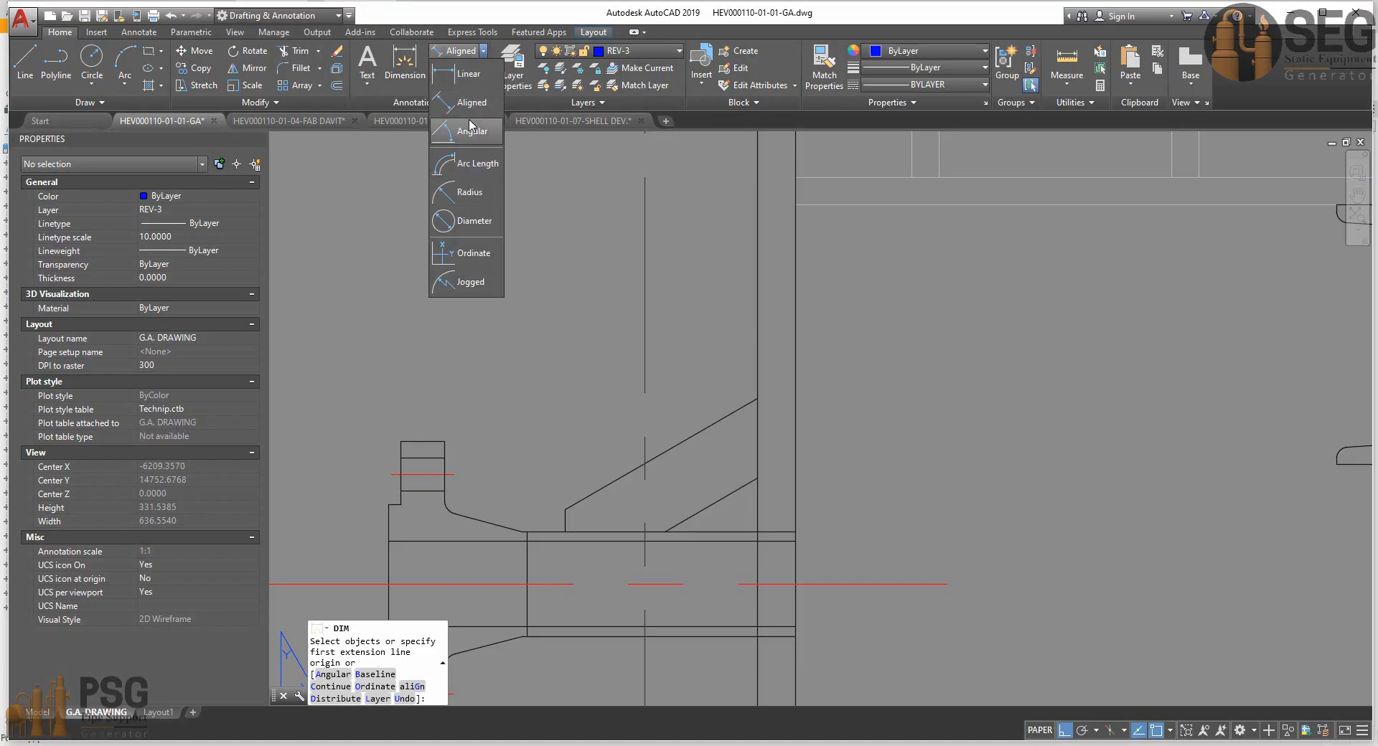
click(473, 134)
click(737, 489)
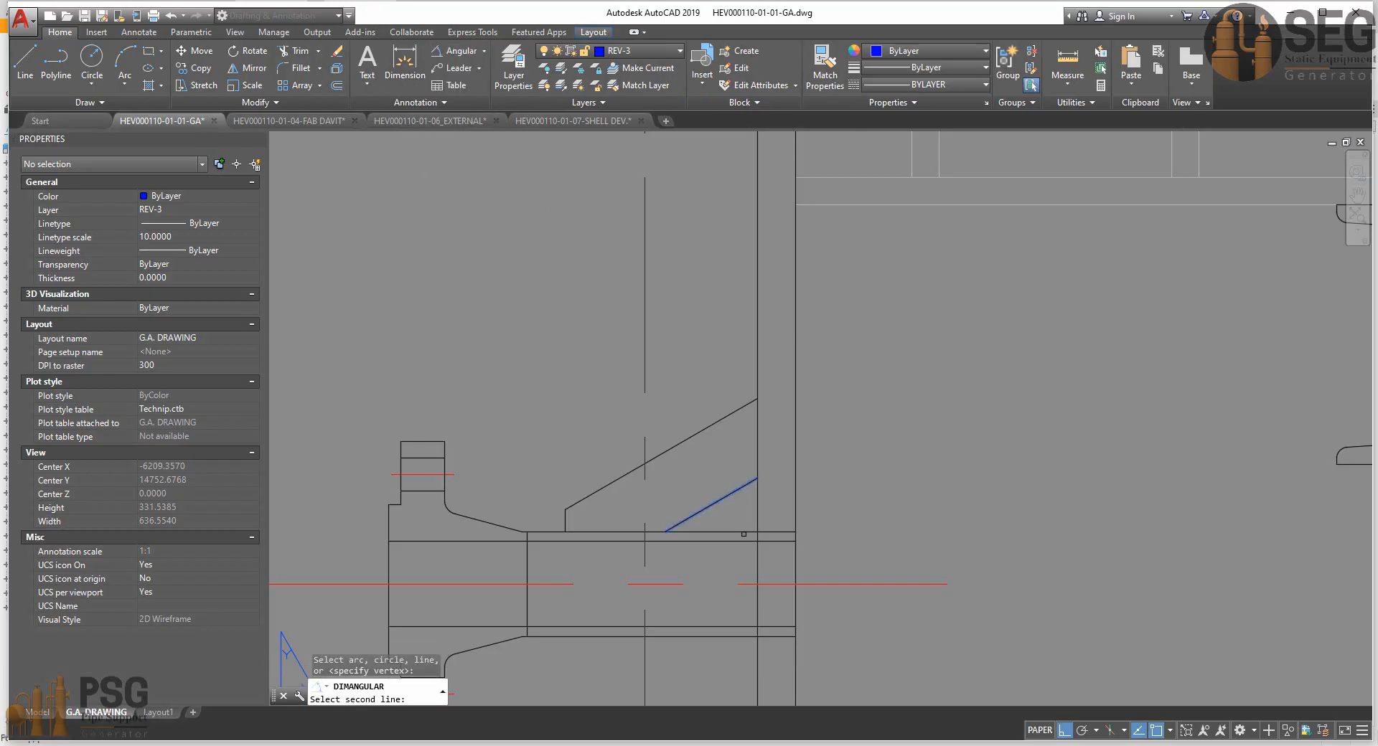
click(744, 534)
scroll(919, 459, down, 4)
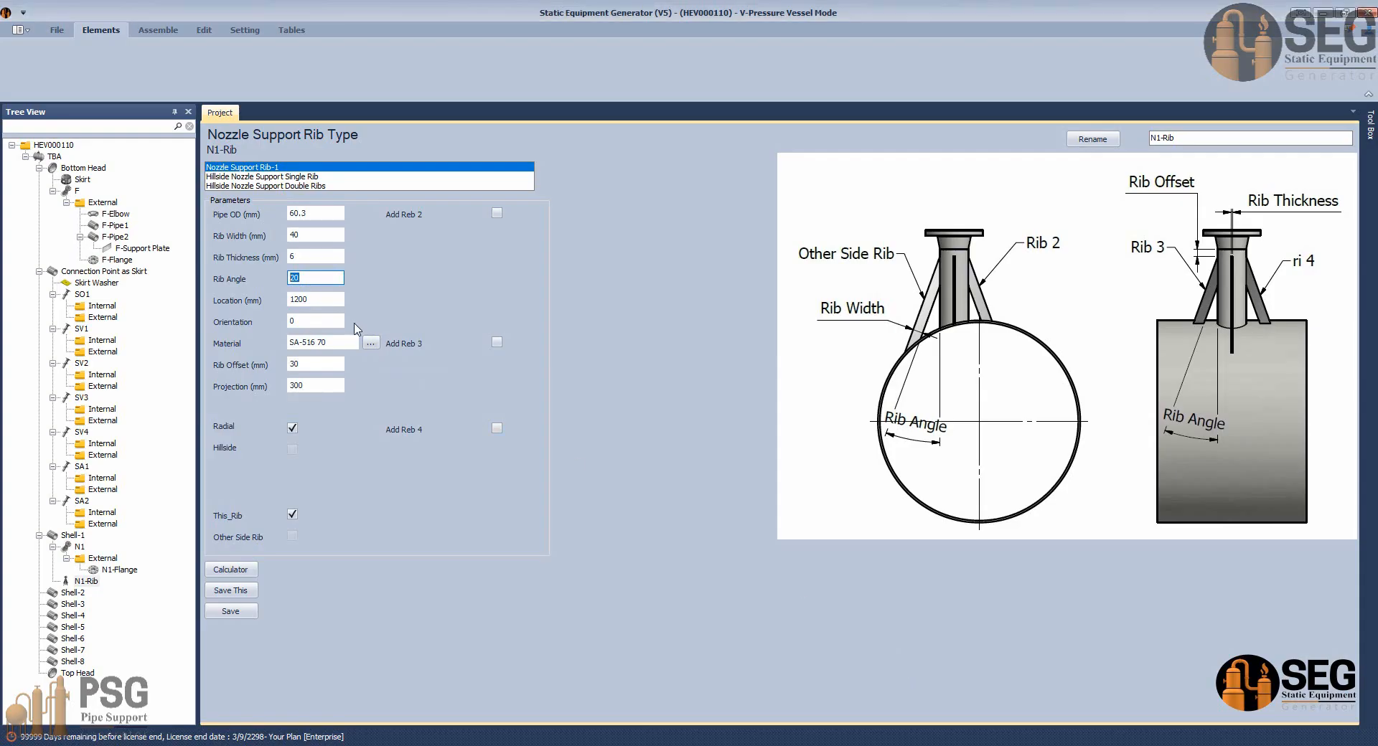
Set N1-Rib's angle to 30, its location to 150 mm and its orientation to 70.
click(334, 300)
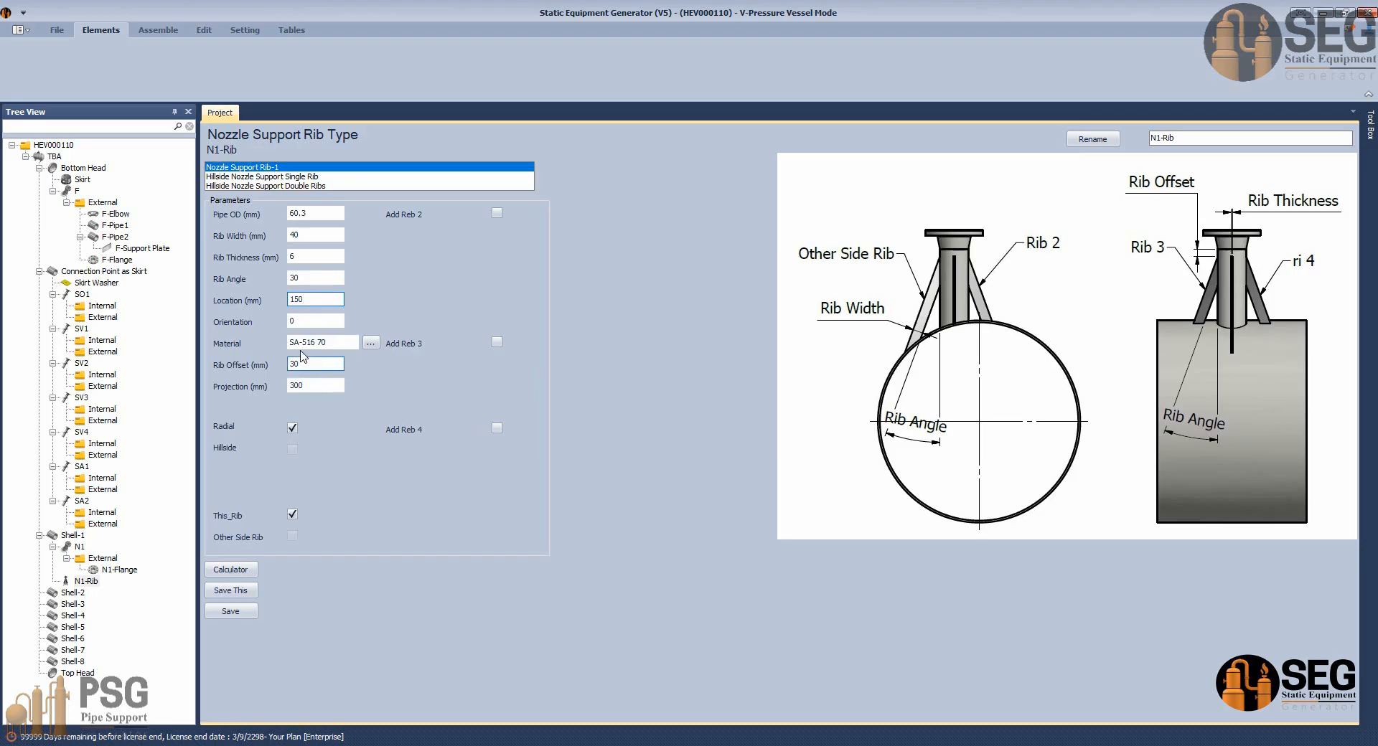
key(Tab)
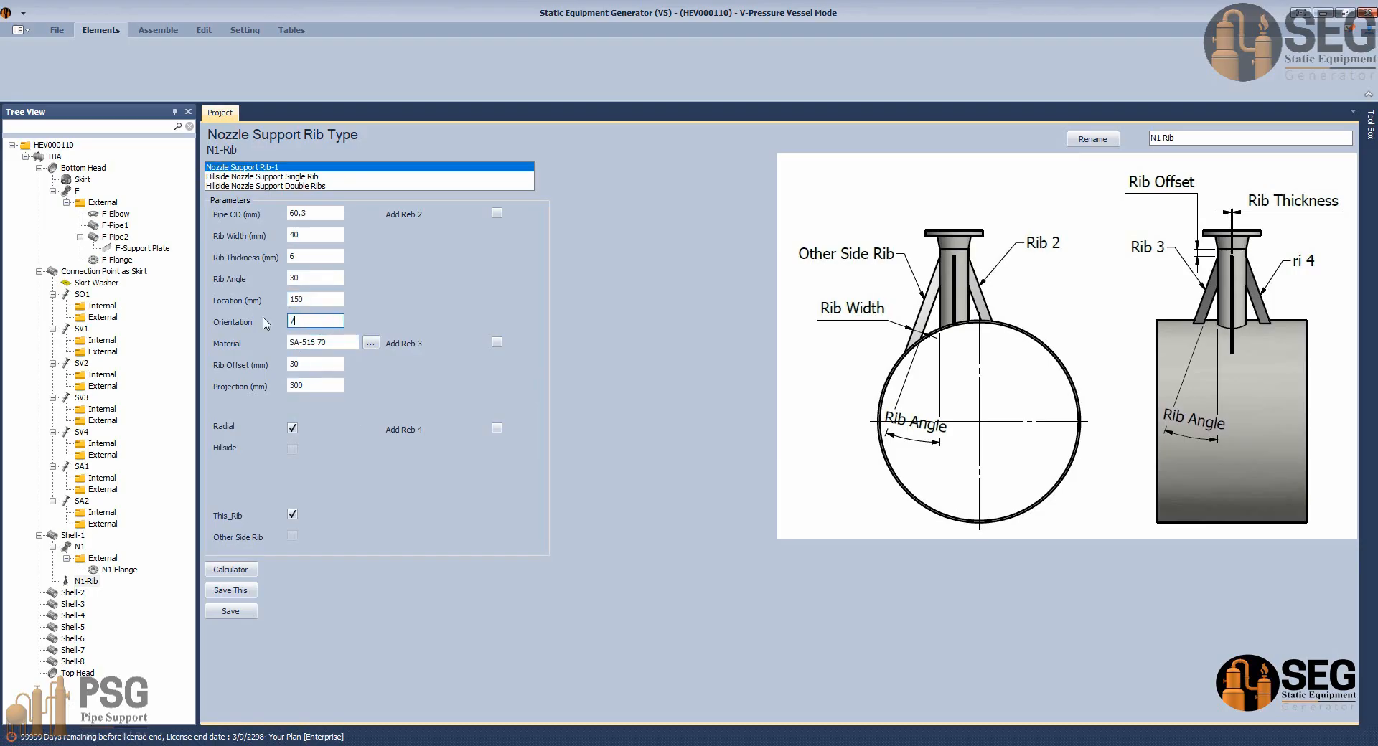
Search the ASME Section II Part D materials for SA-240 and assign SA-240 316L plate to N1-Rib.
double_click(318, 345)
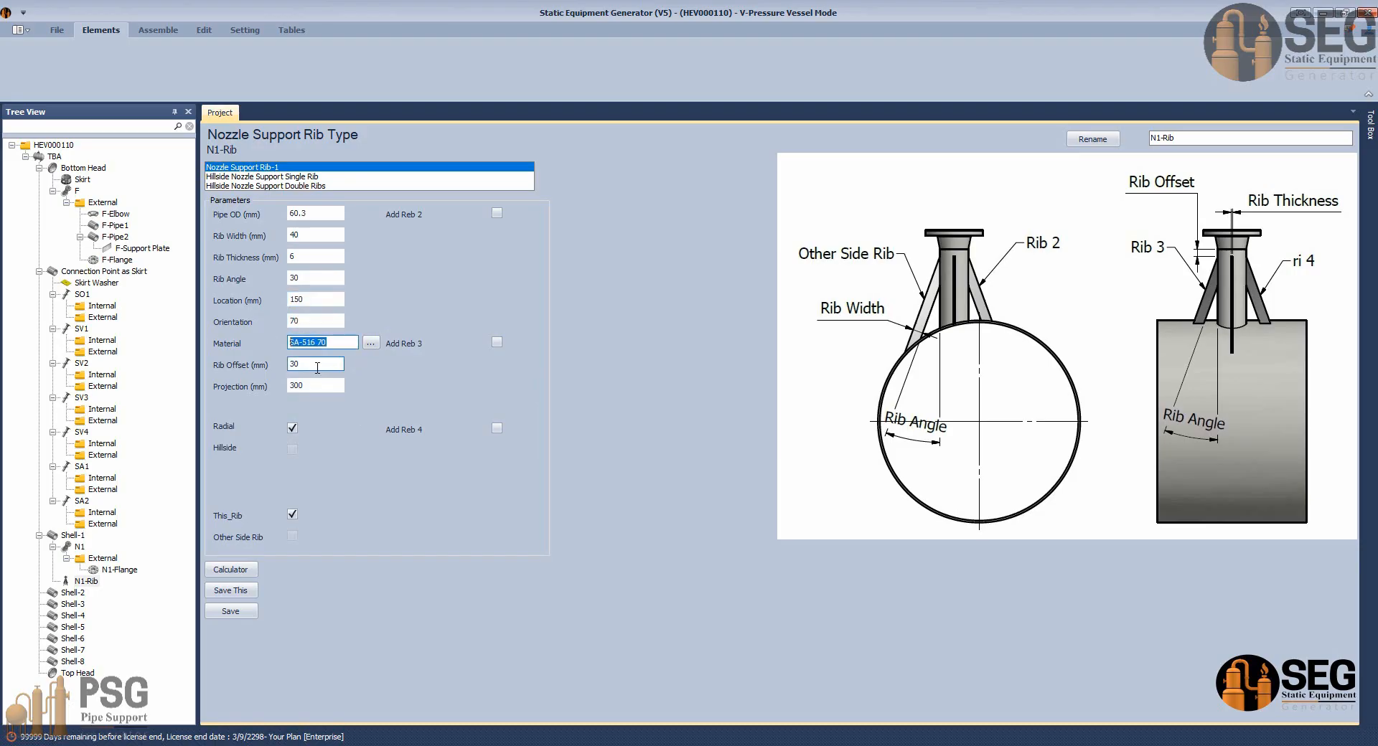
click(319, 367)
double_click(338, 343)
click(370, 343)
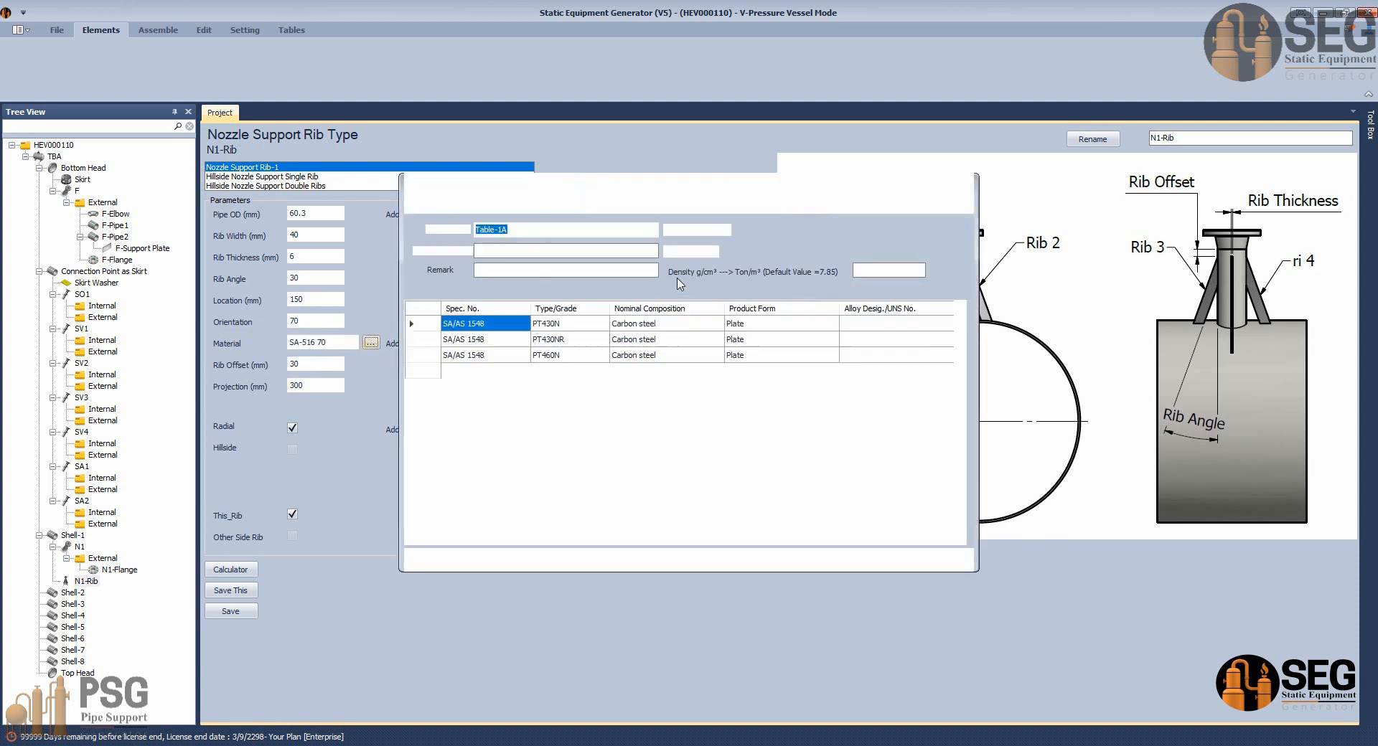
click(511, 249)
text(sa-240)
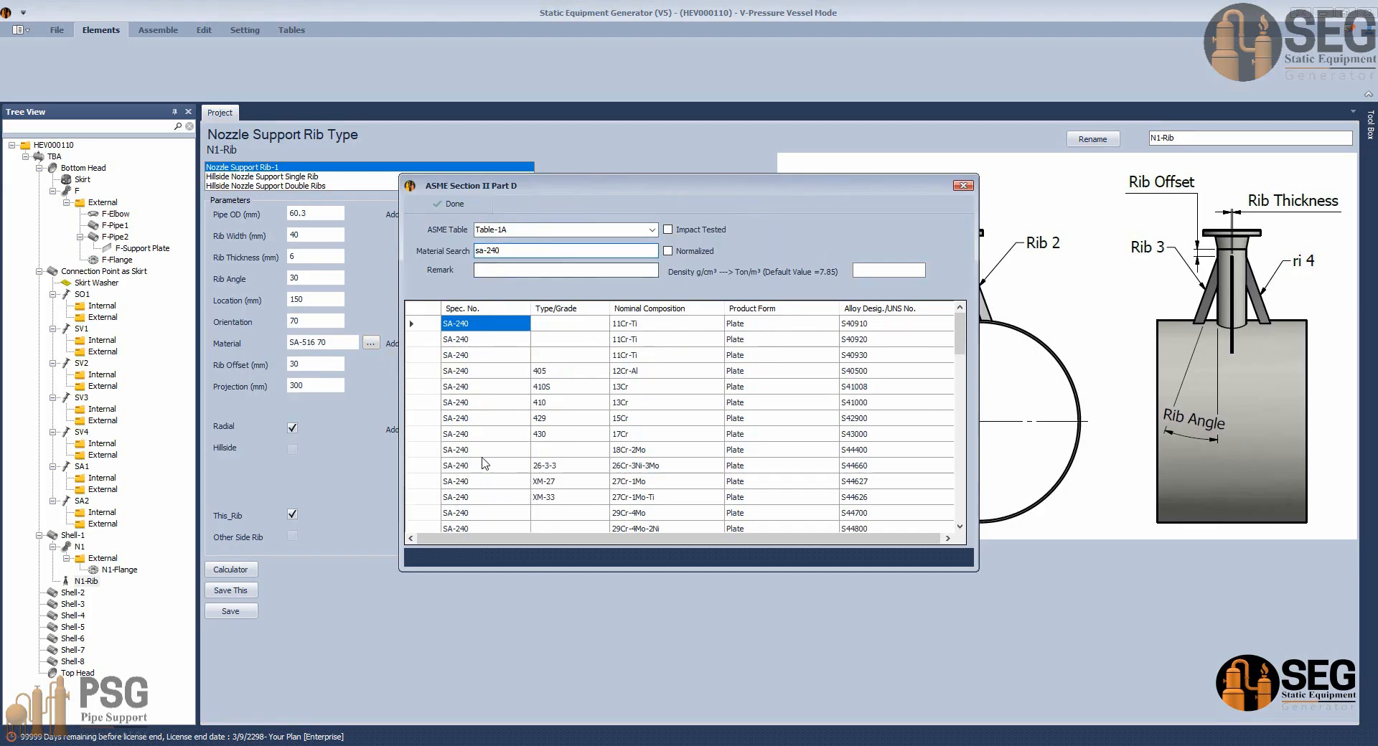
scroll(459, 460, down, 3)
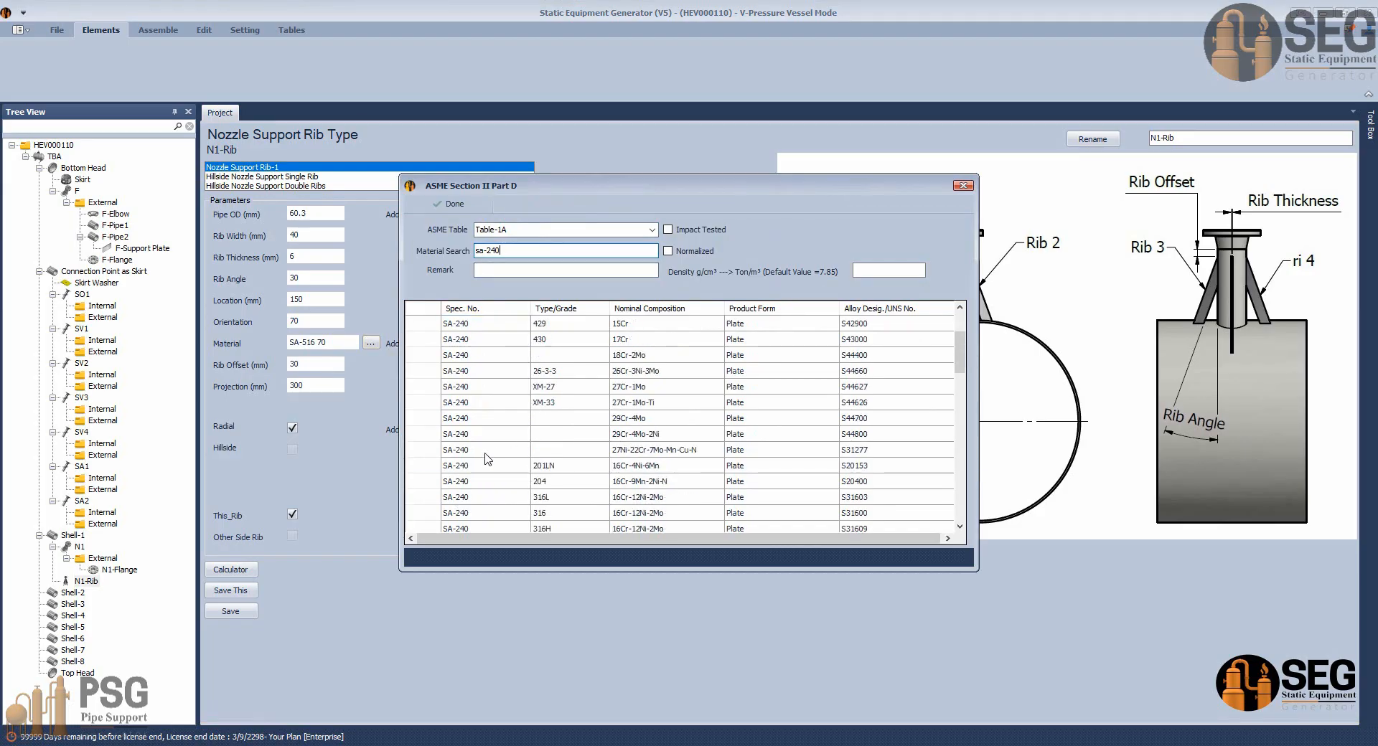
click(409, 446)
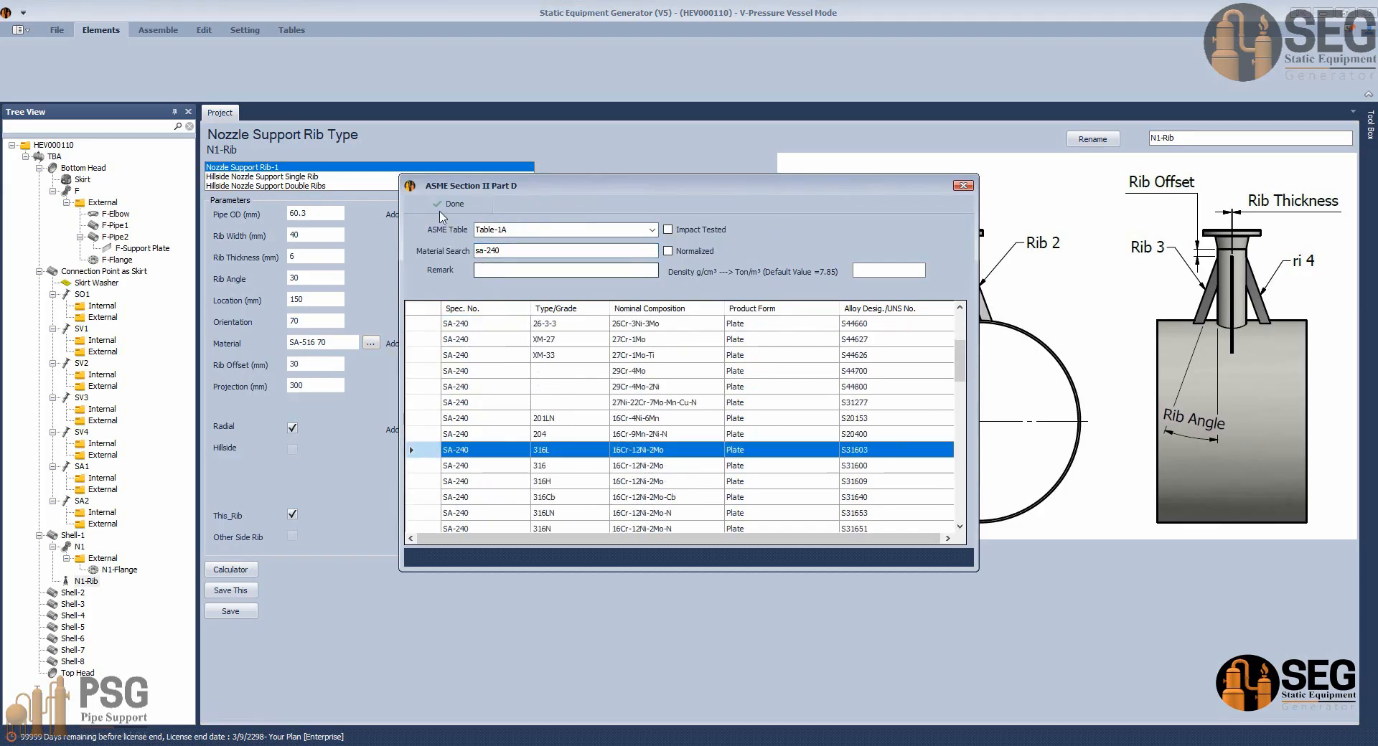
click(450, 204)
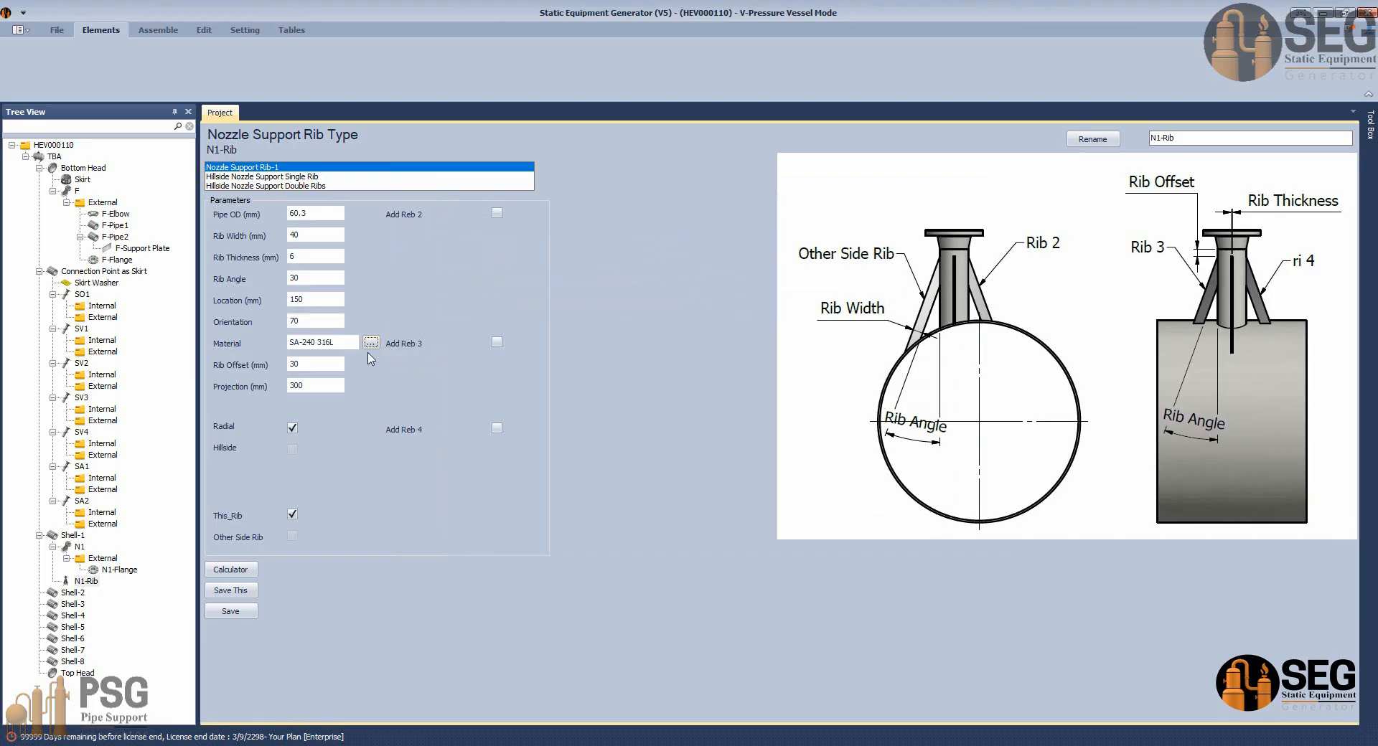
Switch to the GA drawing in AutoCAD and measure the N1 rib's offset from the flange-to-pipe joint with a linear dimension.
click(326, 366)
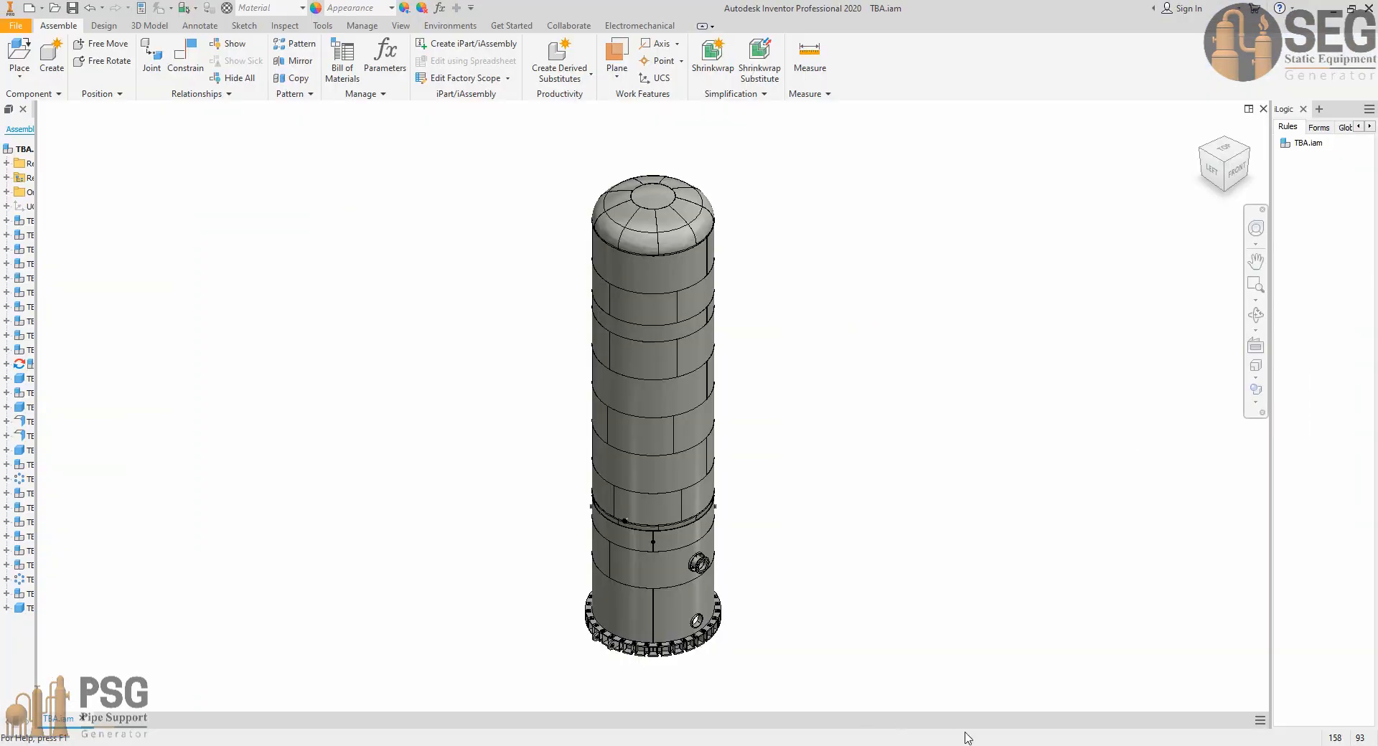
mouse_move(868, 731)
click(882, 699)
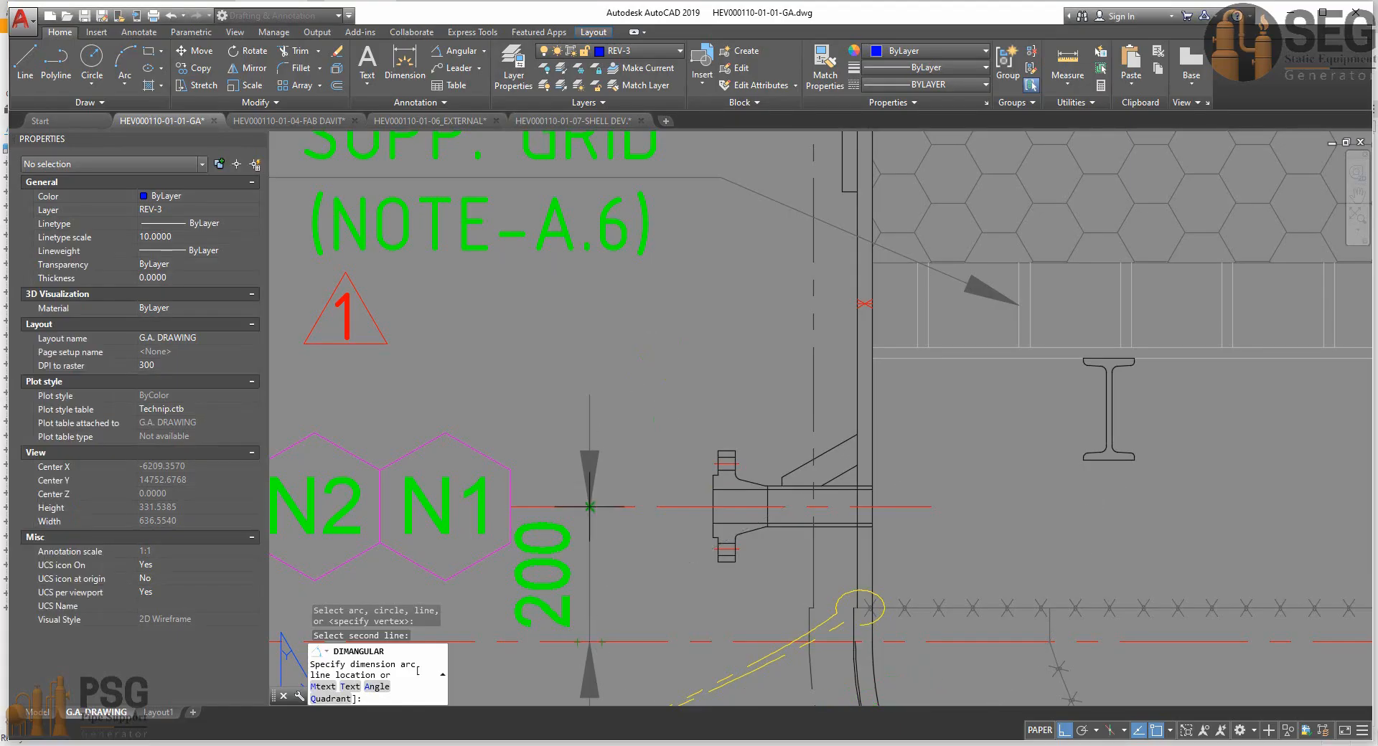
click(484, 51)
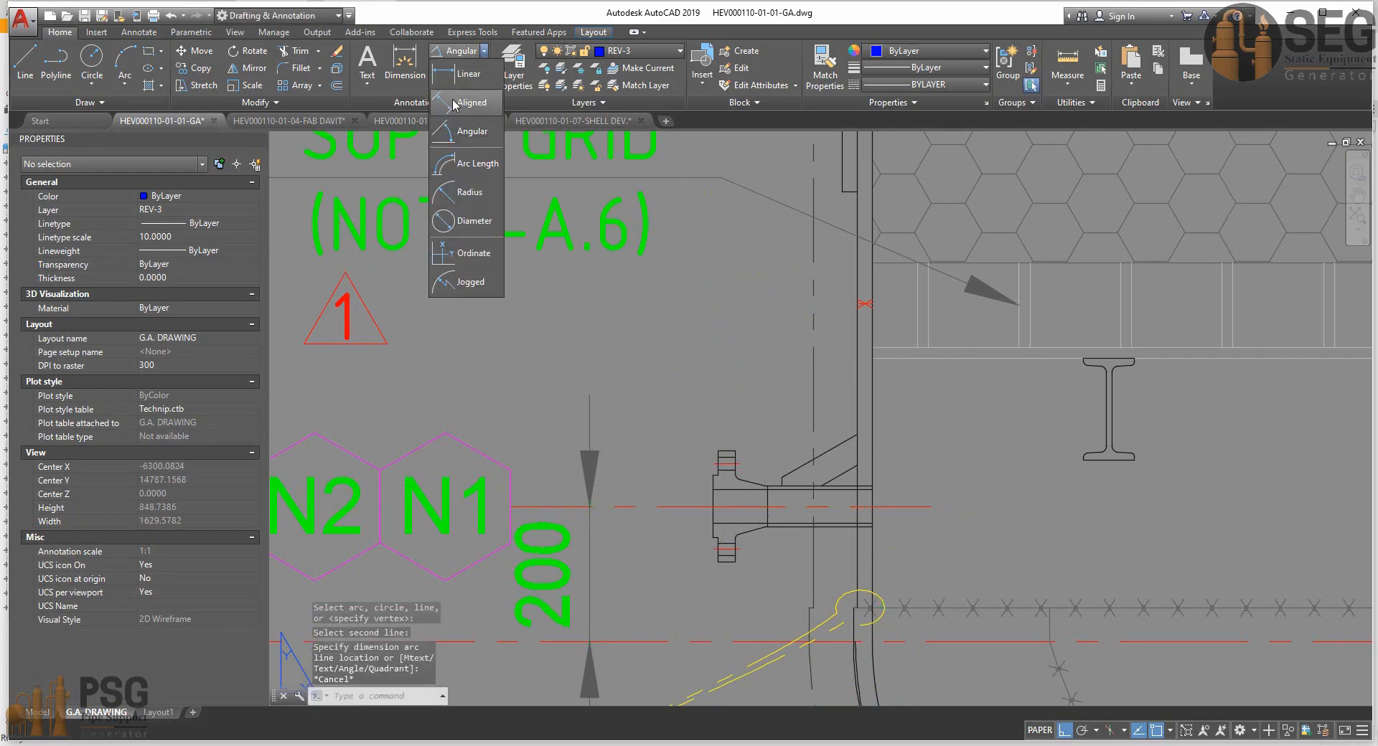
click(459, 74)
scroll(792, 507, up, 4)
click(766, 454)
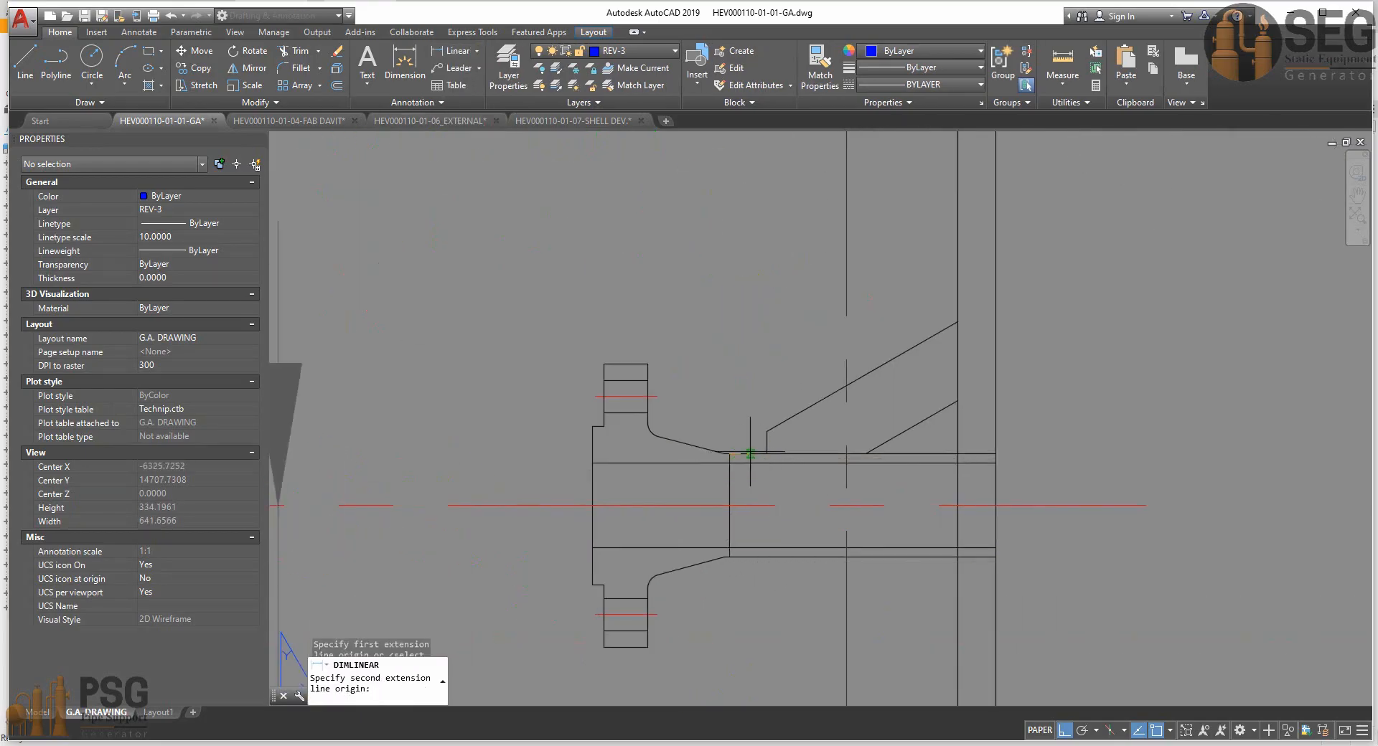
Return to Static Equipment Generator, set N1-Rib's offset to 22 mm and save the rib.
scroll(751, 384, down, 3)
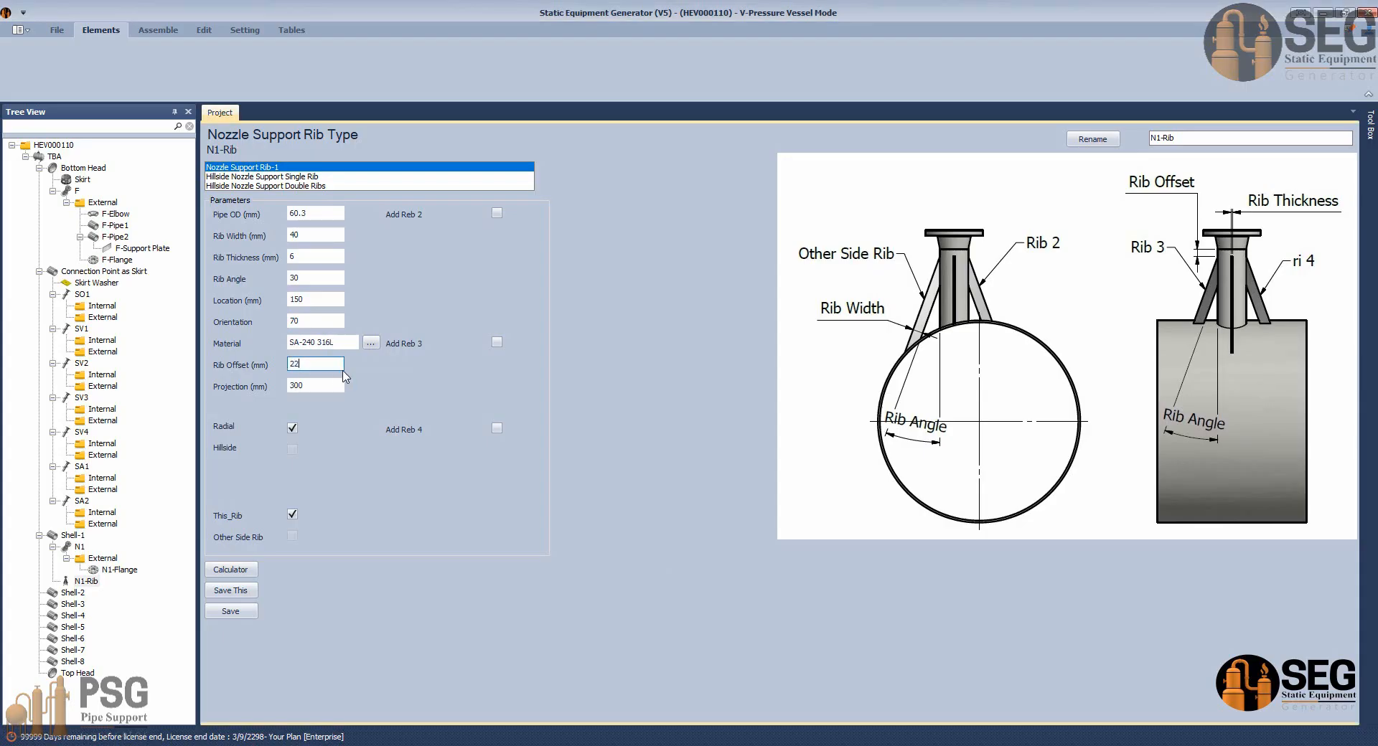
click(318, 386)
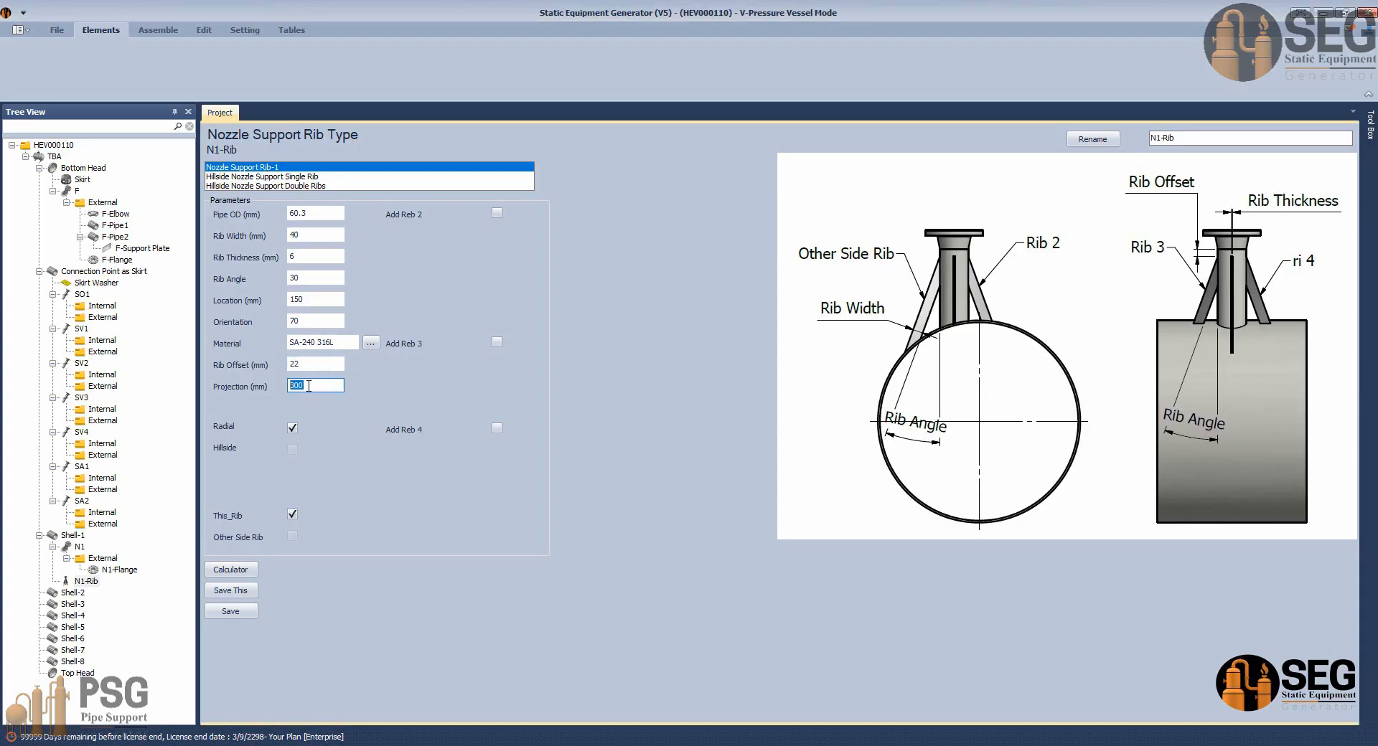
click(253, 616)
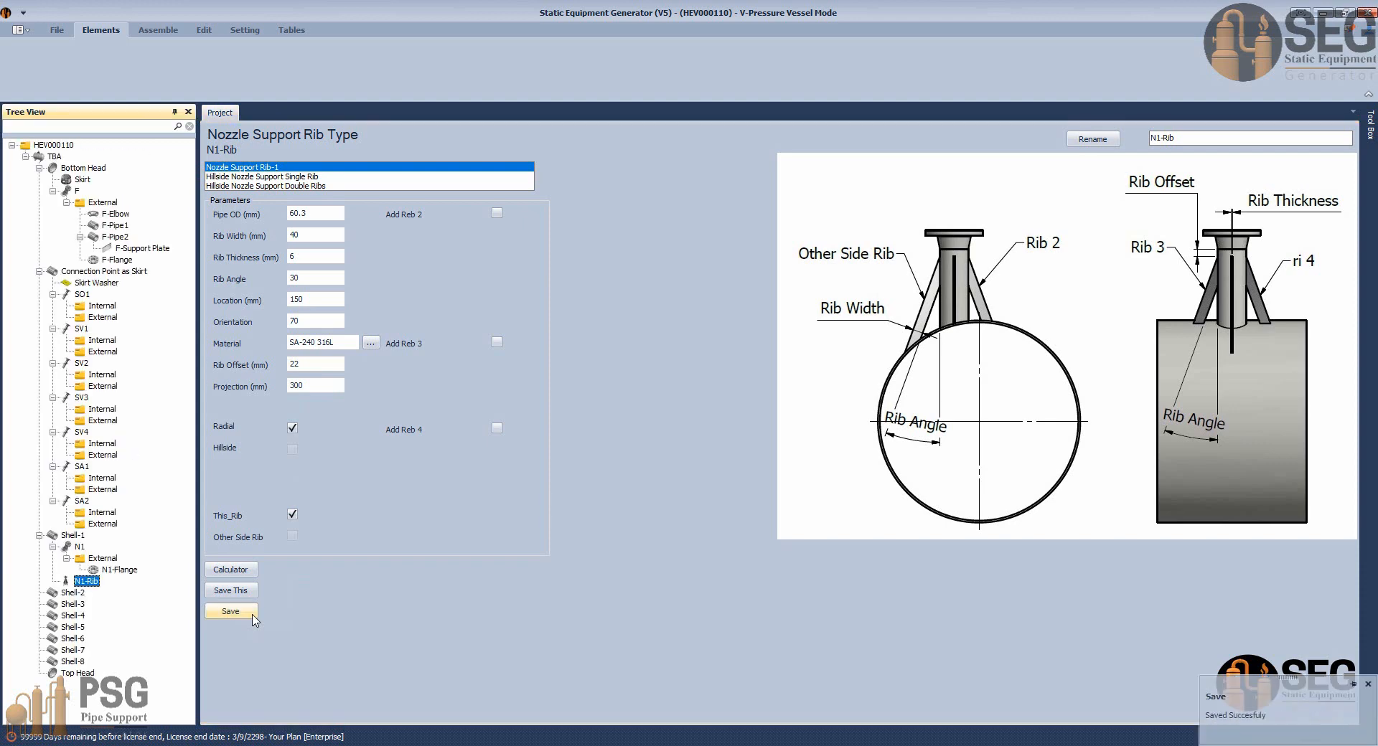
Check nozzle N1's projection, set N1-Rib's projection to the matching 133 mm and save it.
click(81, 547)
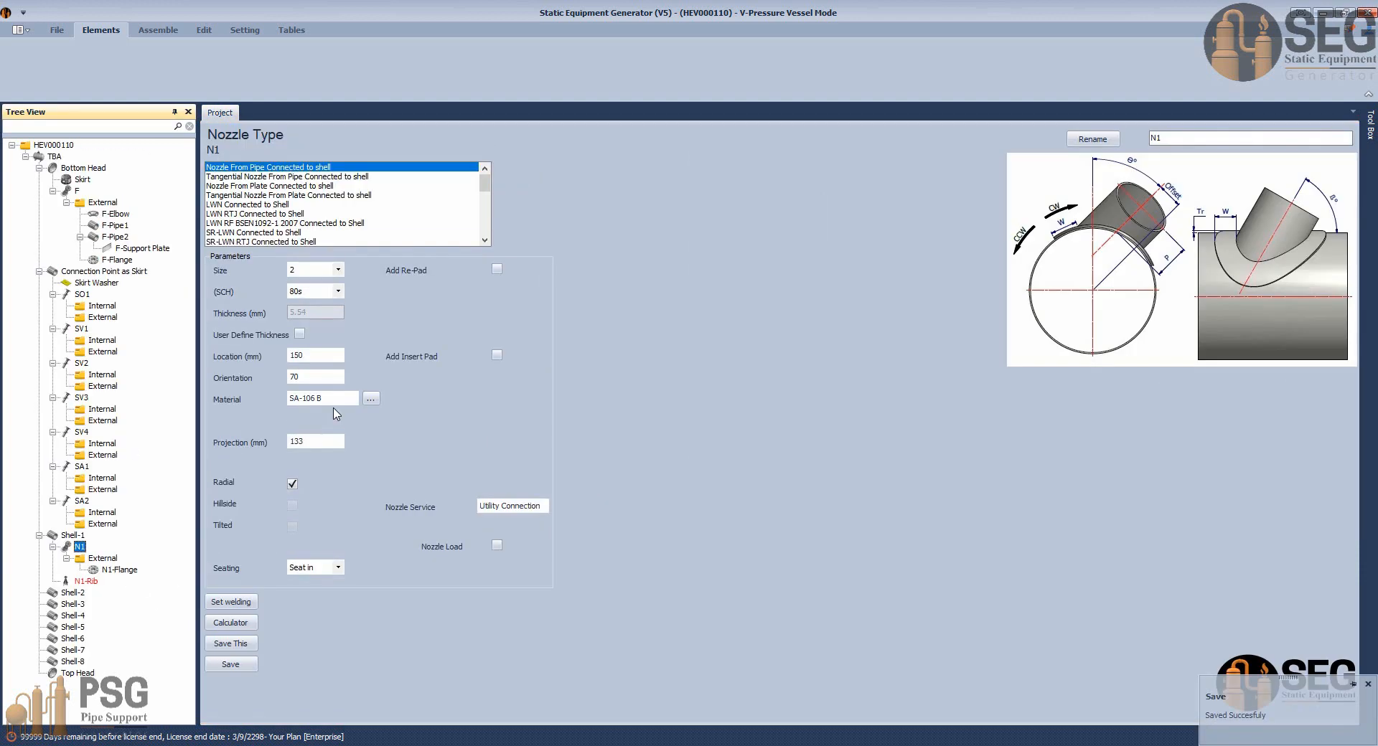
click(317, 441)
click(91, 582)
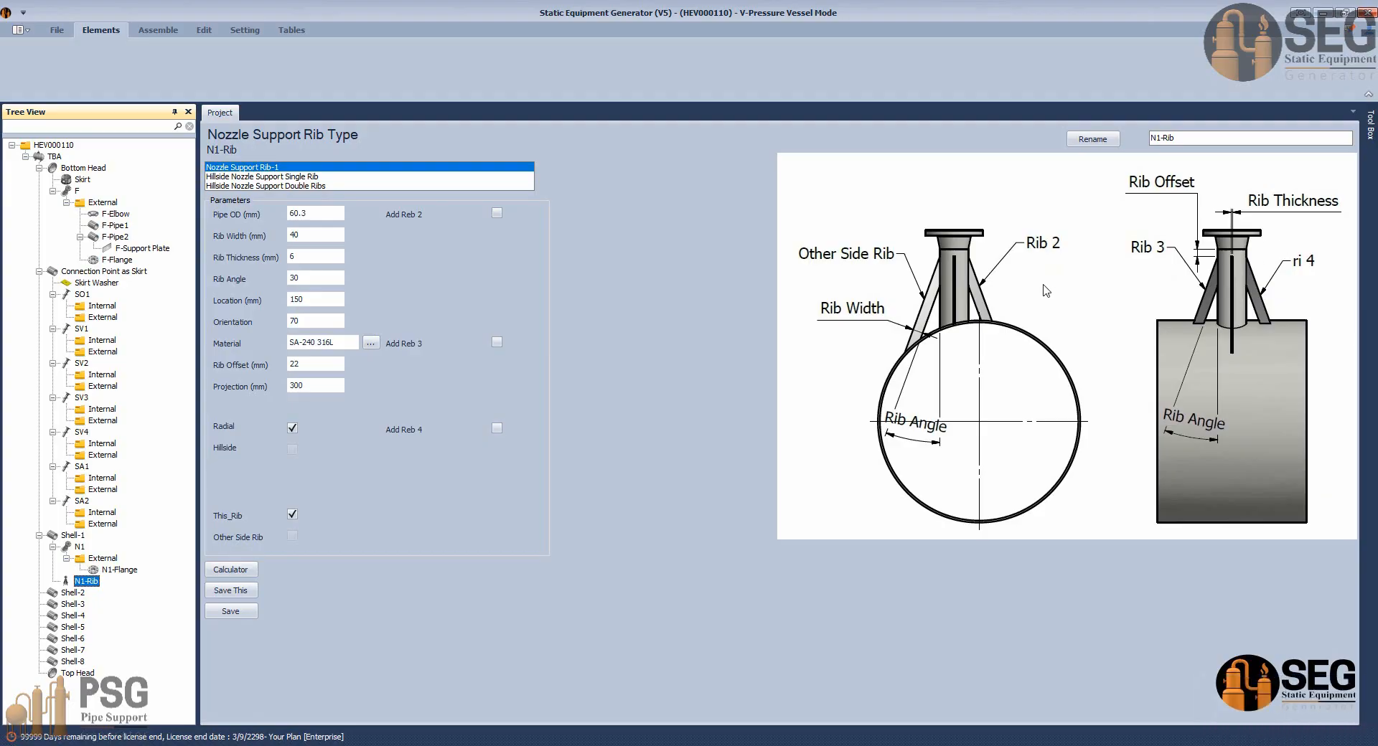
click(310, 386)
text(133)
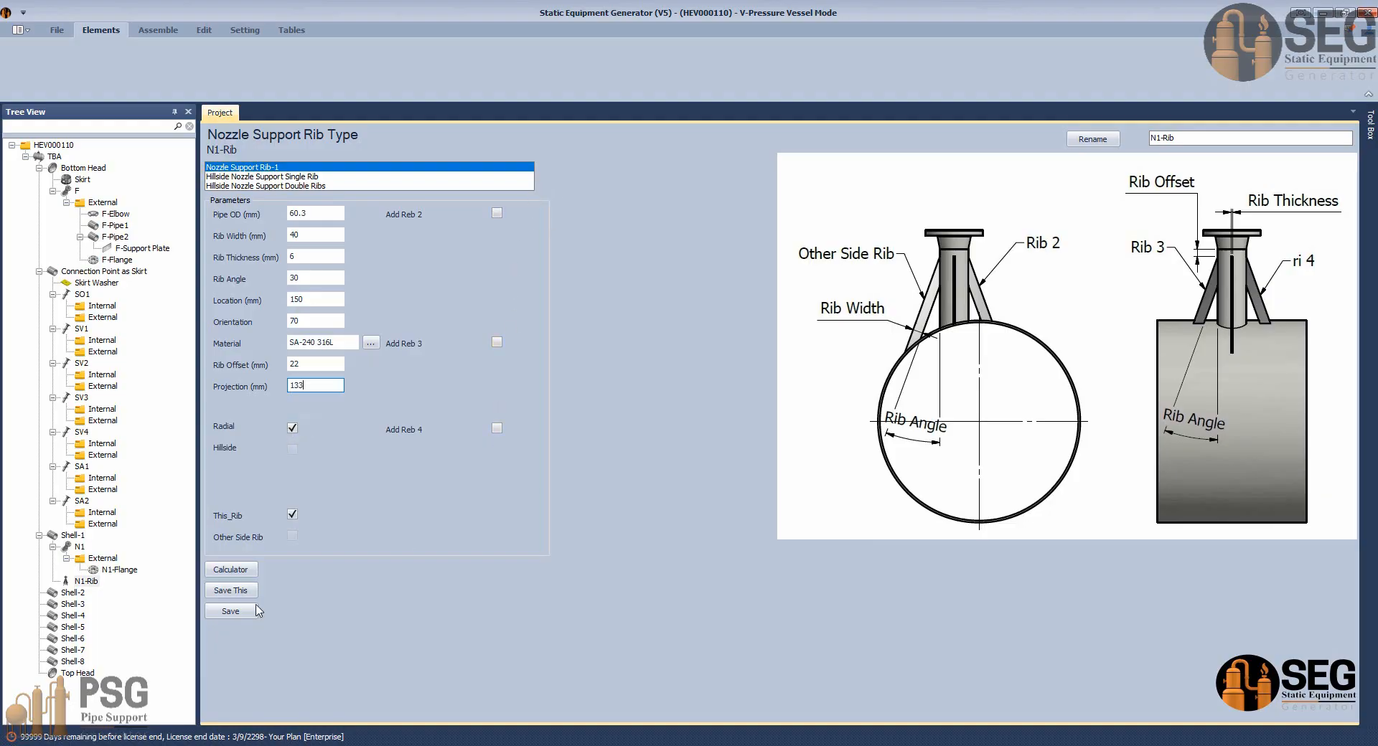
click(234, 612)
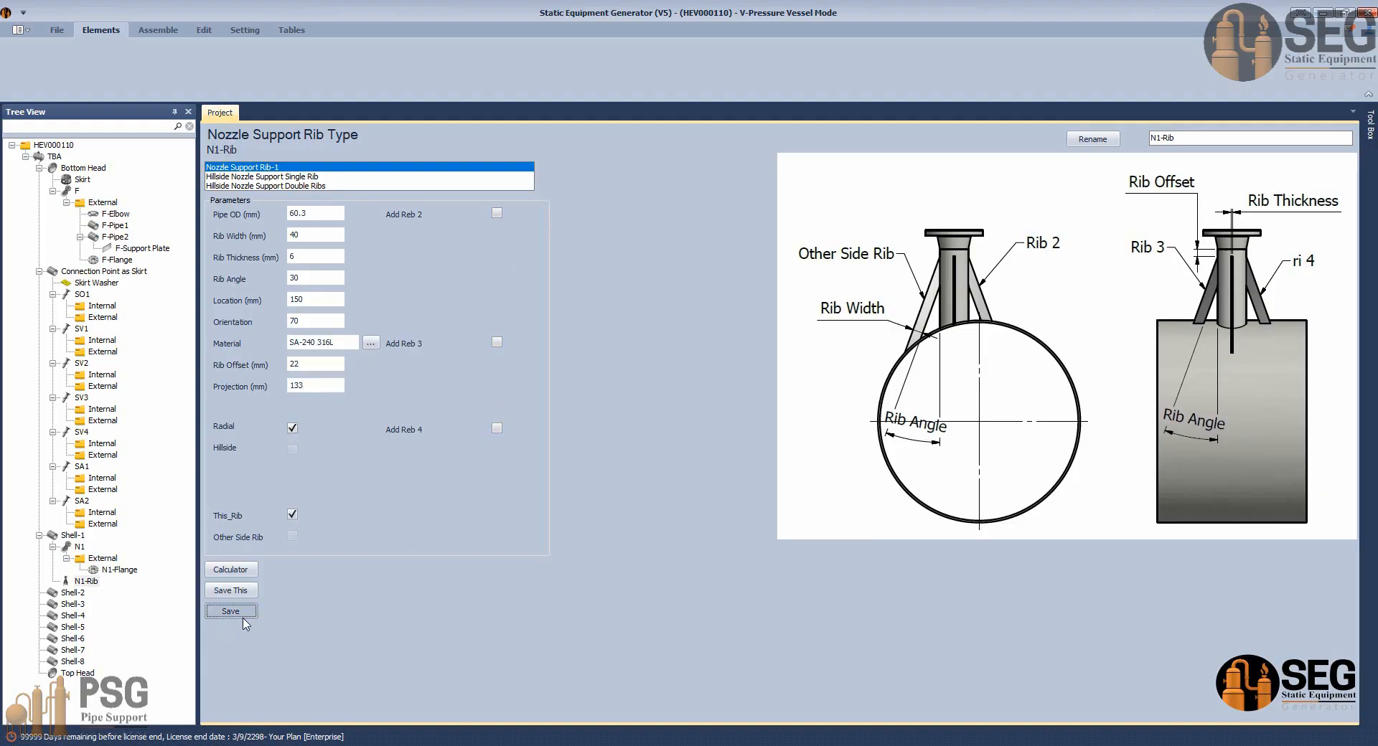
Run the Inventor assembly generation for N1-Rib to place it on the vessel model.
click(158, 30)
click(61, 57)
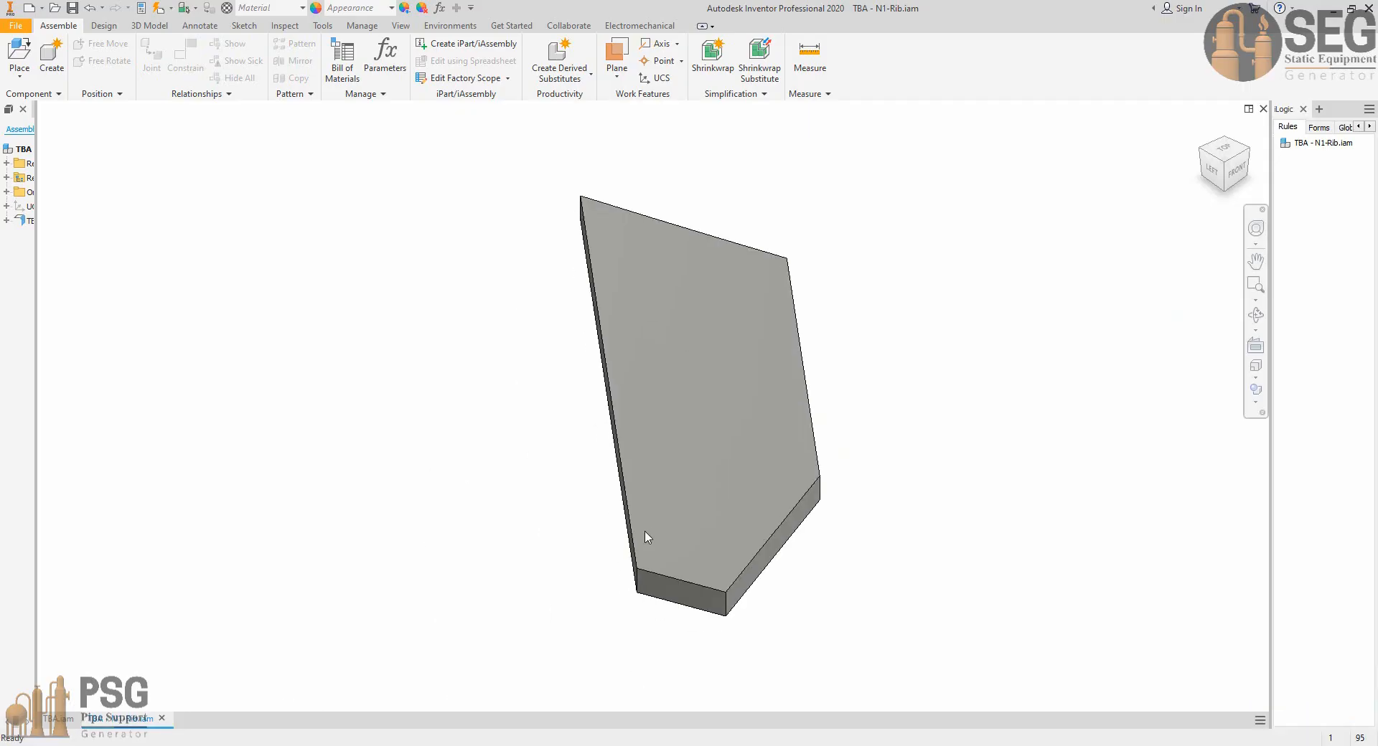
Examine the support rib's position and fit against the N1 nozzle pipe and flange in the Inventor vessel model.
scroll(643, 532, up, 5)
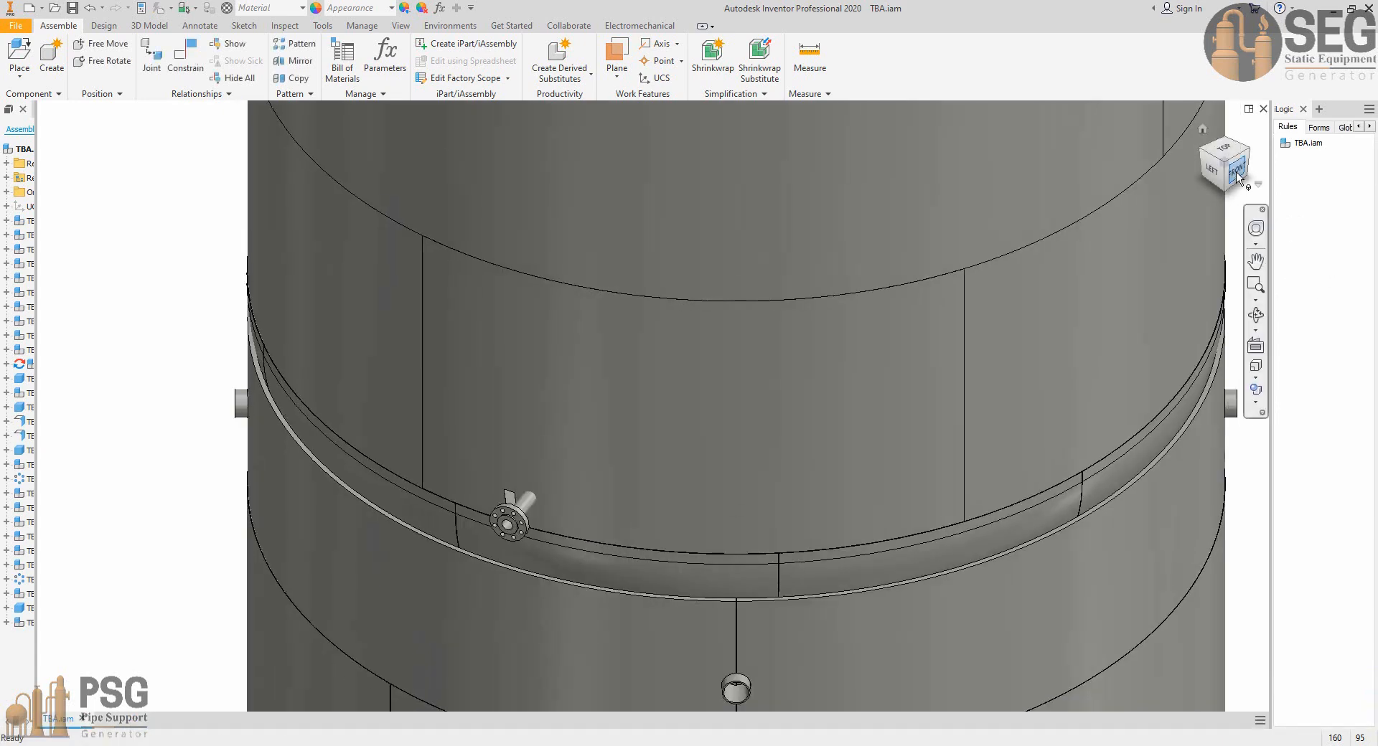
click(1213, 170)
scroll(677, 458, up, 6)
scroll(765, 434, up, 2)
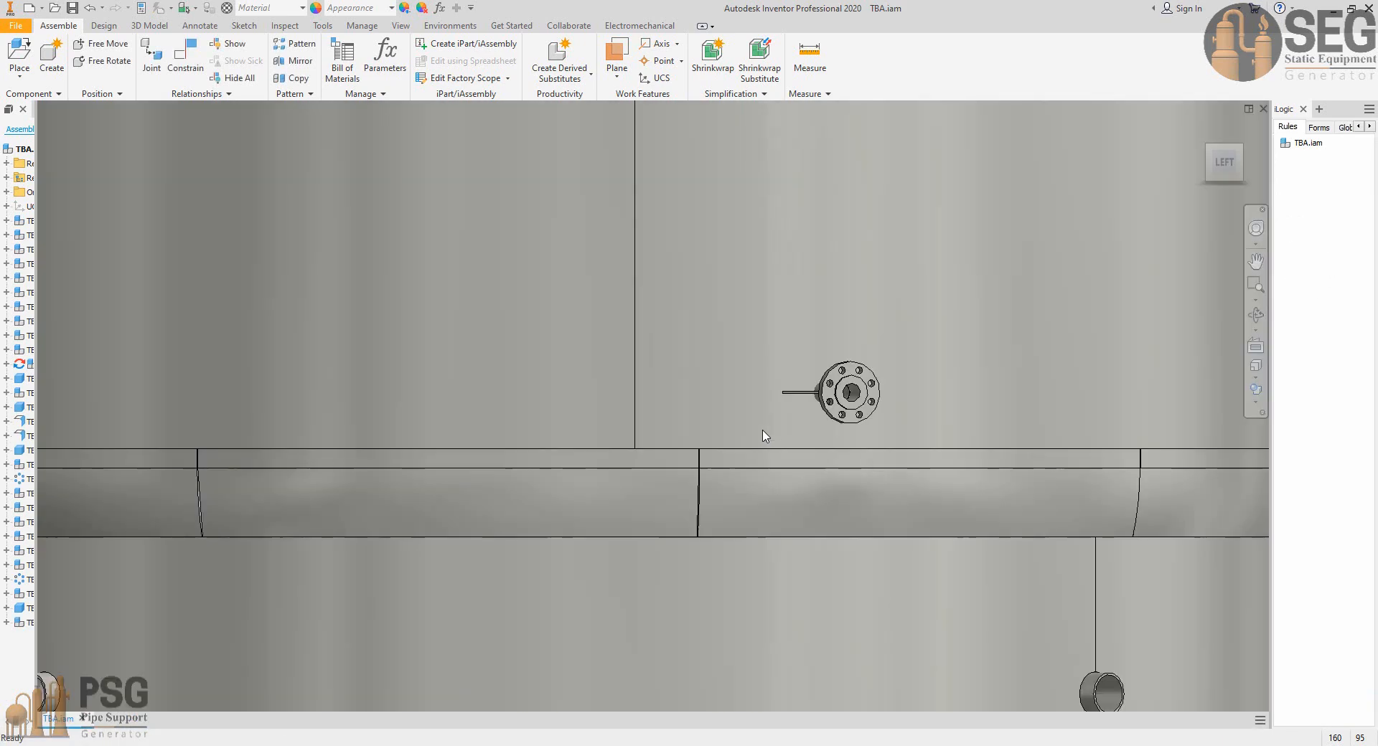
shift+middle_drag(764, 434, 825, 465)
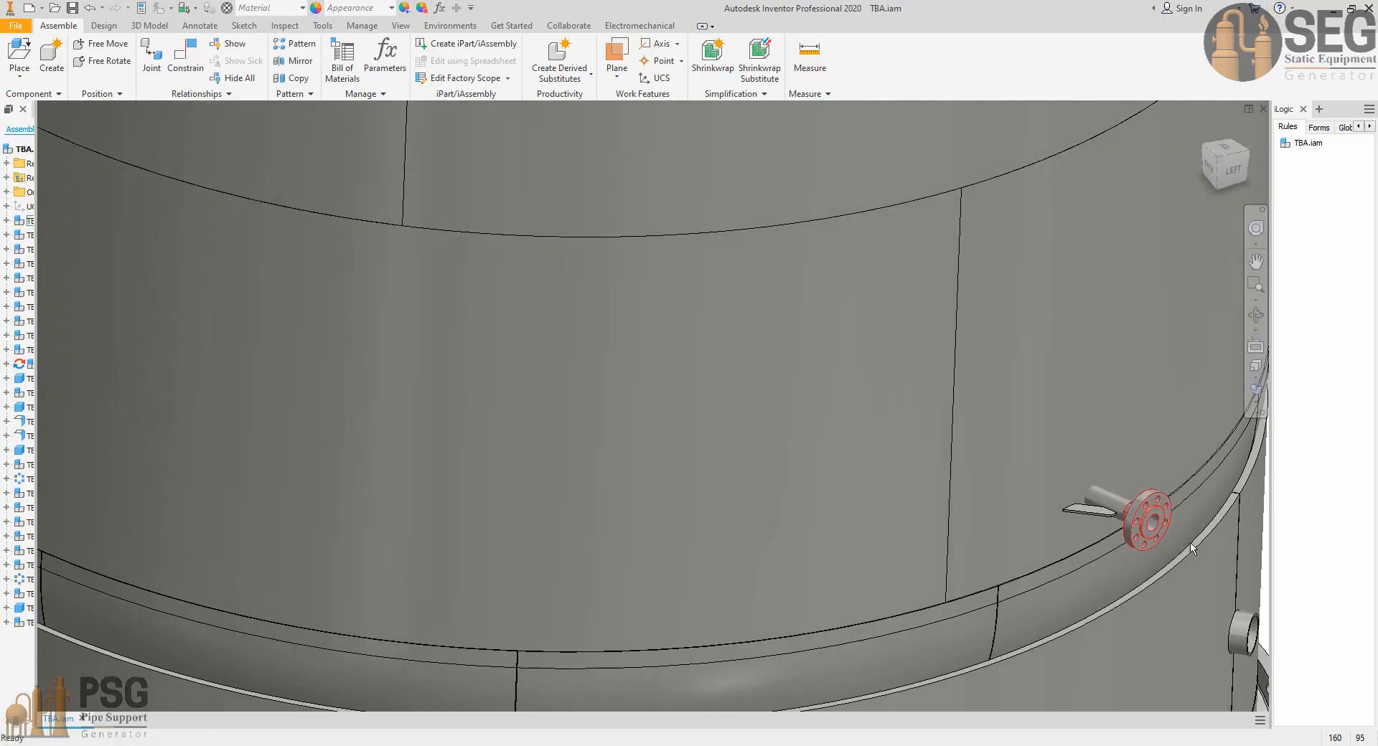
scroll(1144, 526, up, 3)
scroll(1094, 511, up, 3)
middle_drag(1094, 510, 807, 386)
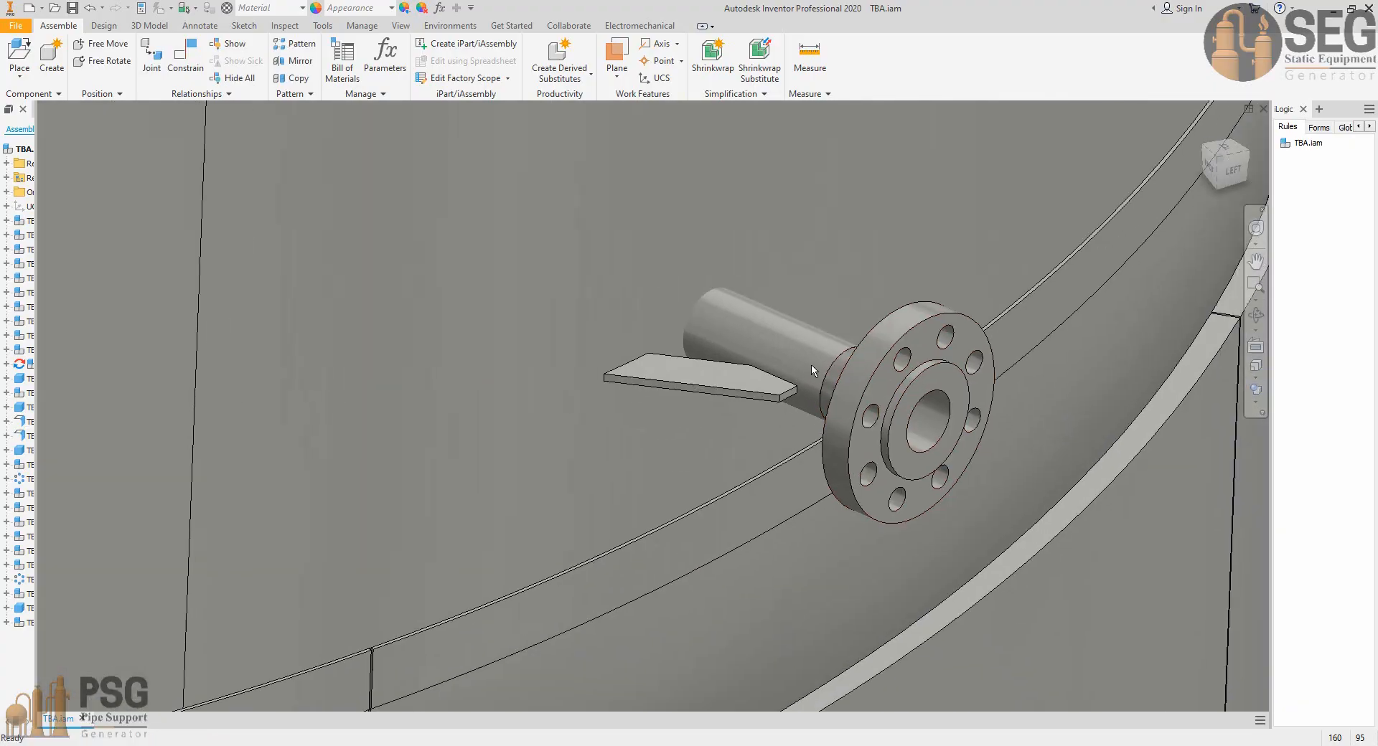
Switch back to Static Equipment Generator, add Rib 3 to N1-Rib and reuse the main rib's SA-240 316L as its material.
key(alt+Tab)
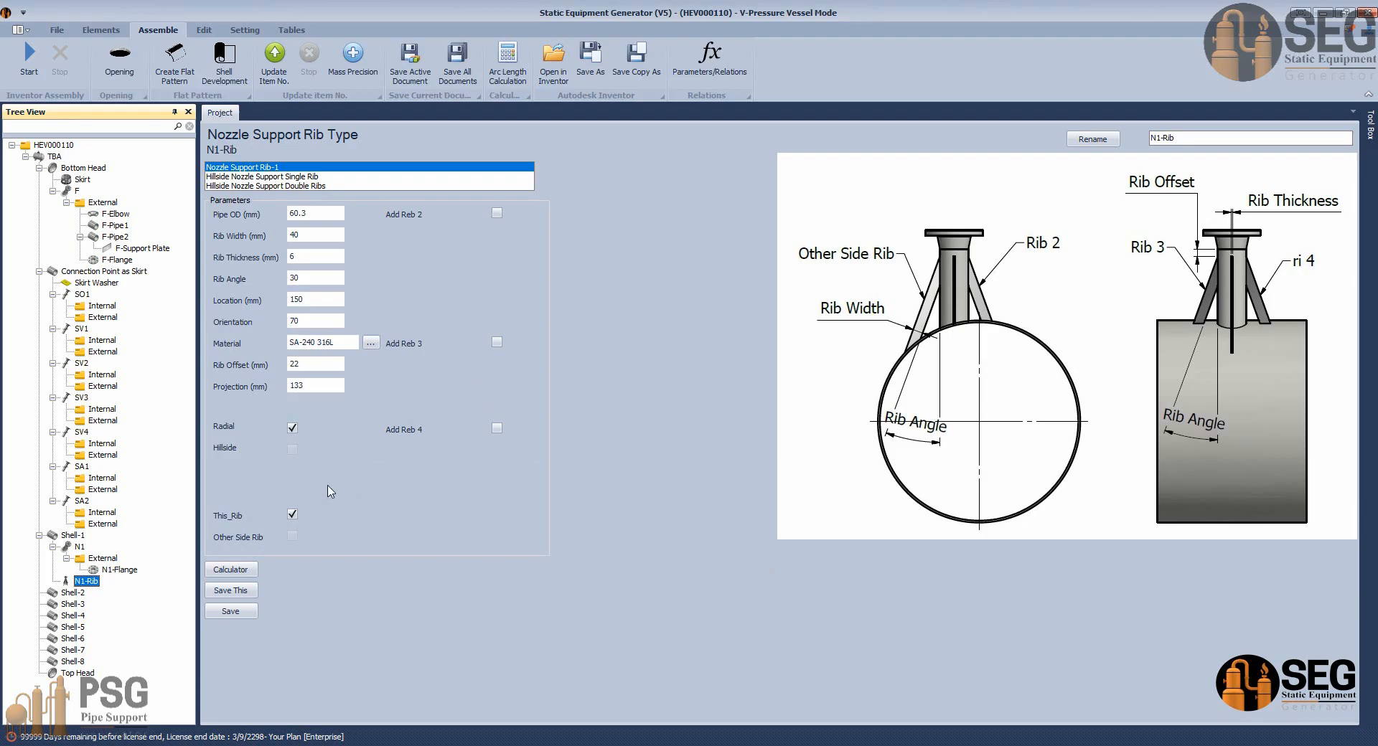
click(497, 342)
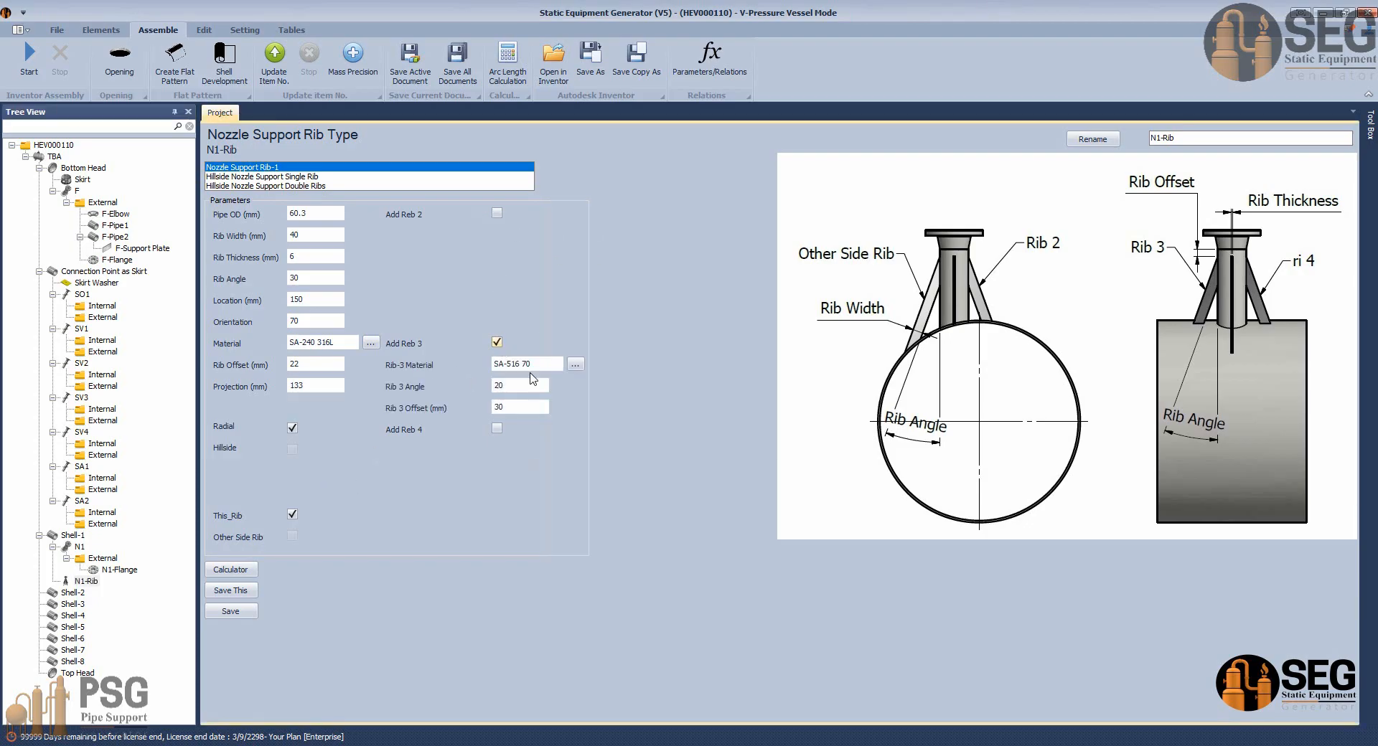
drag(339, 343, 204, 348)
key(ctrl+c)
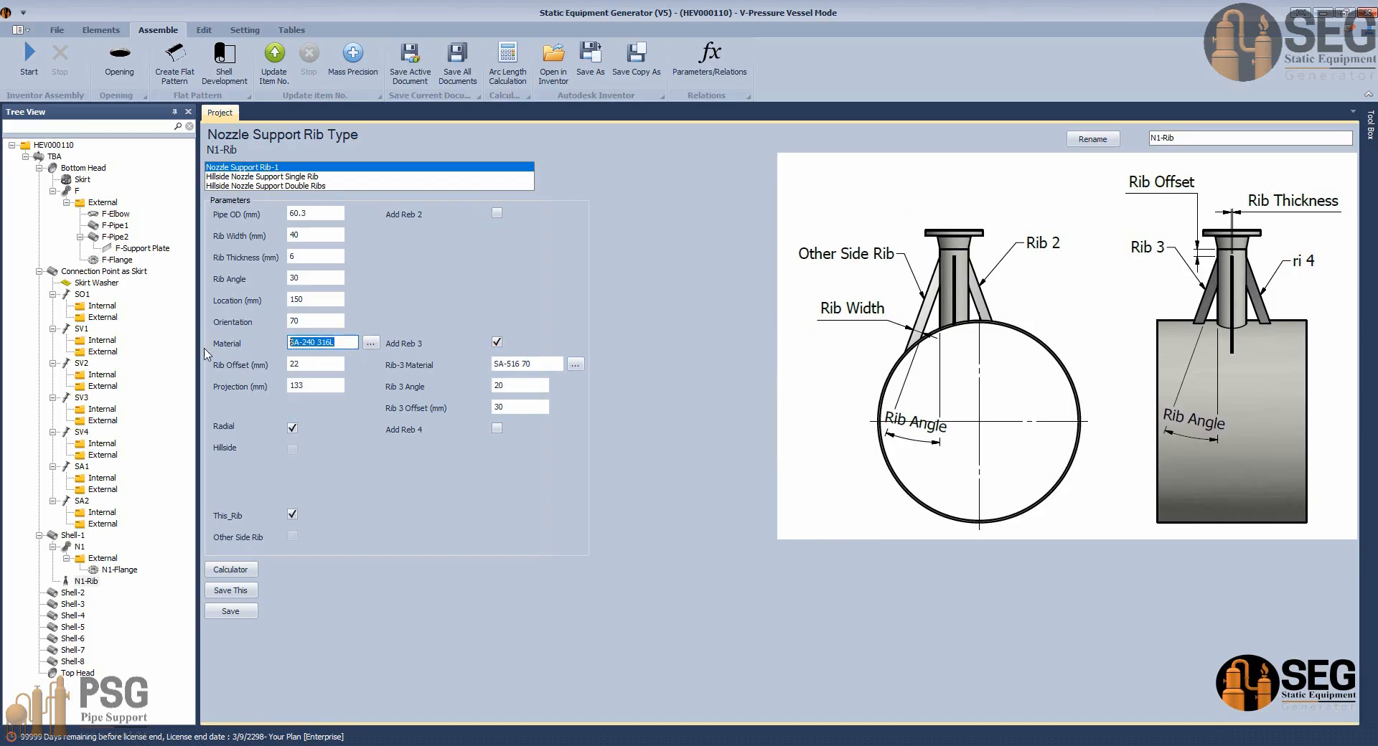
click(527, 365)
key(ctrl+a)
key(ctrl+v)
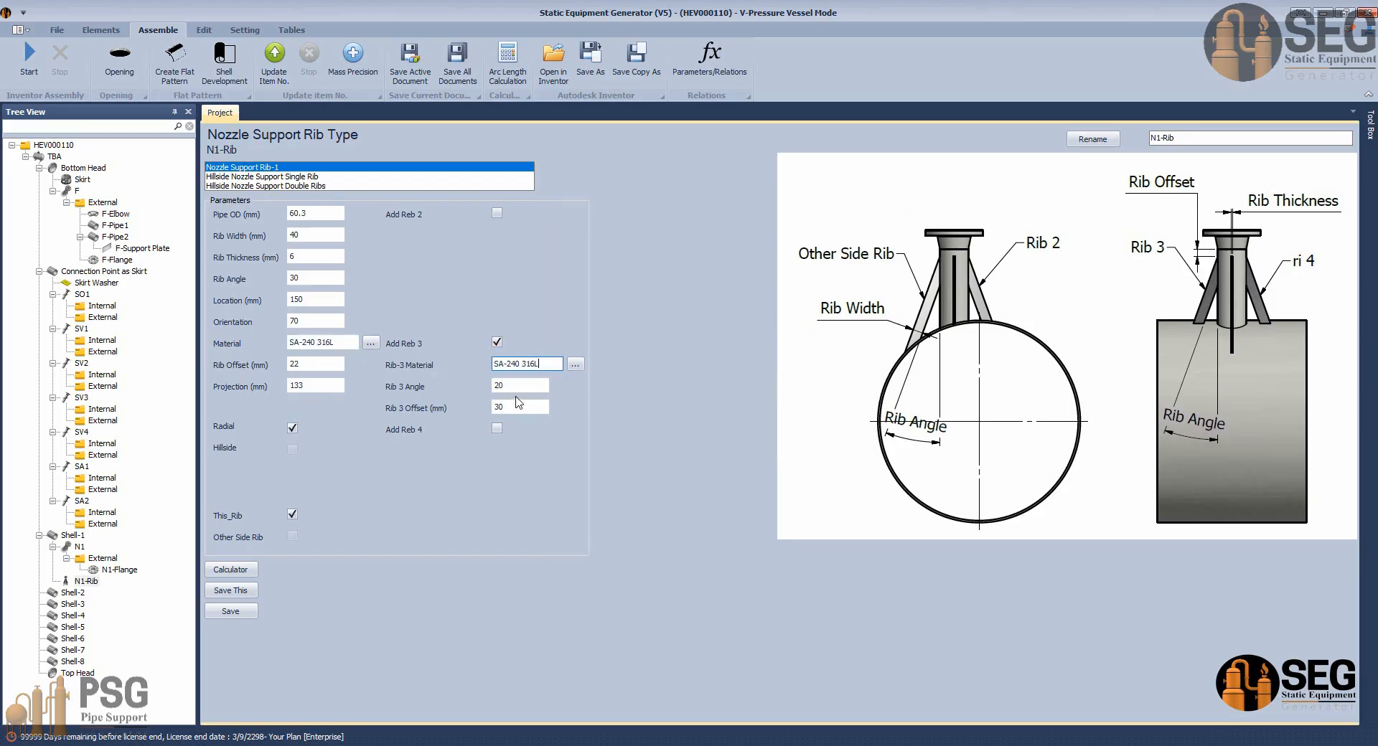
Set Rib 3's angle to 30 and its offset to 22 mm, save N1-Rib and rebuild it in Inventor.
key(Tab)
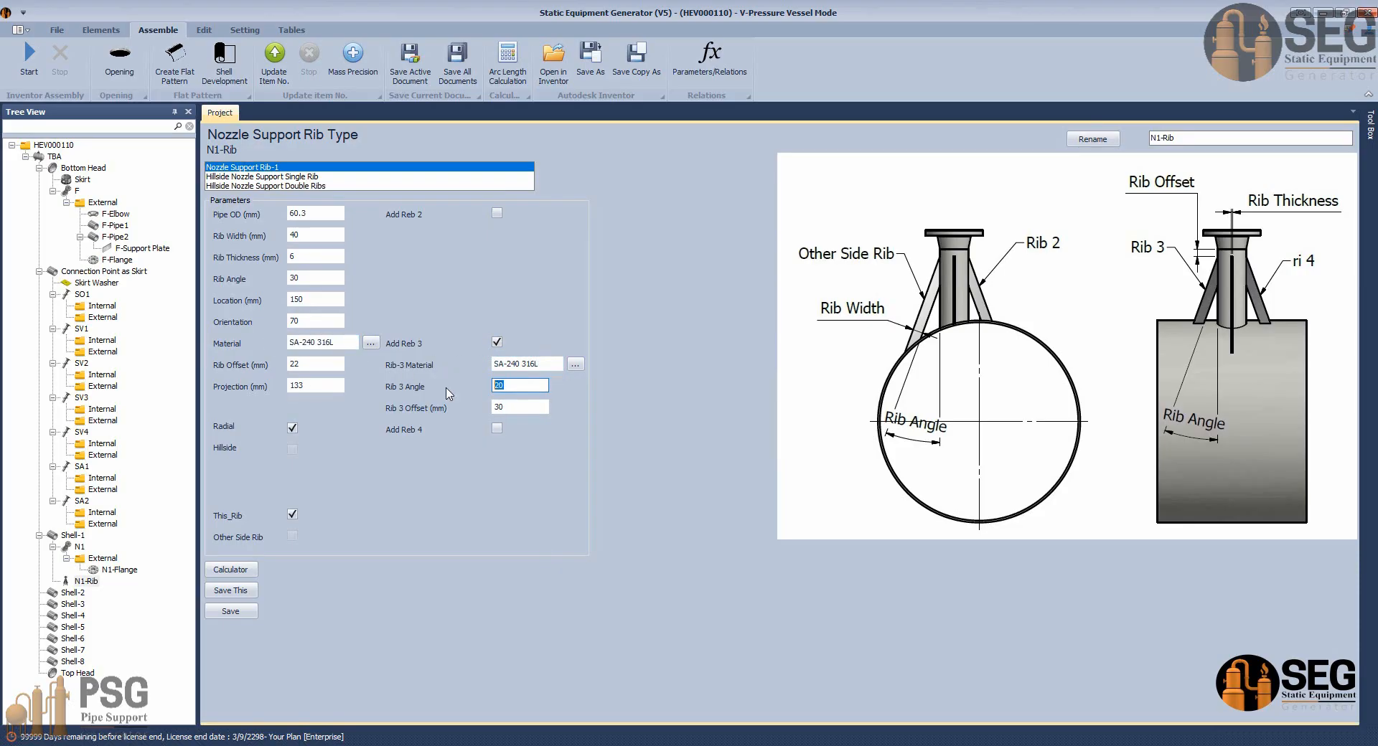
click(522, 408)
key(Tab)
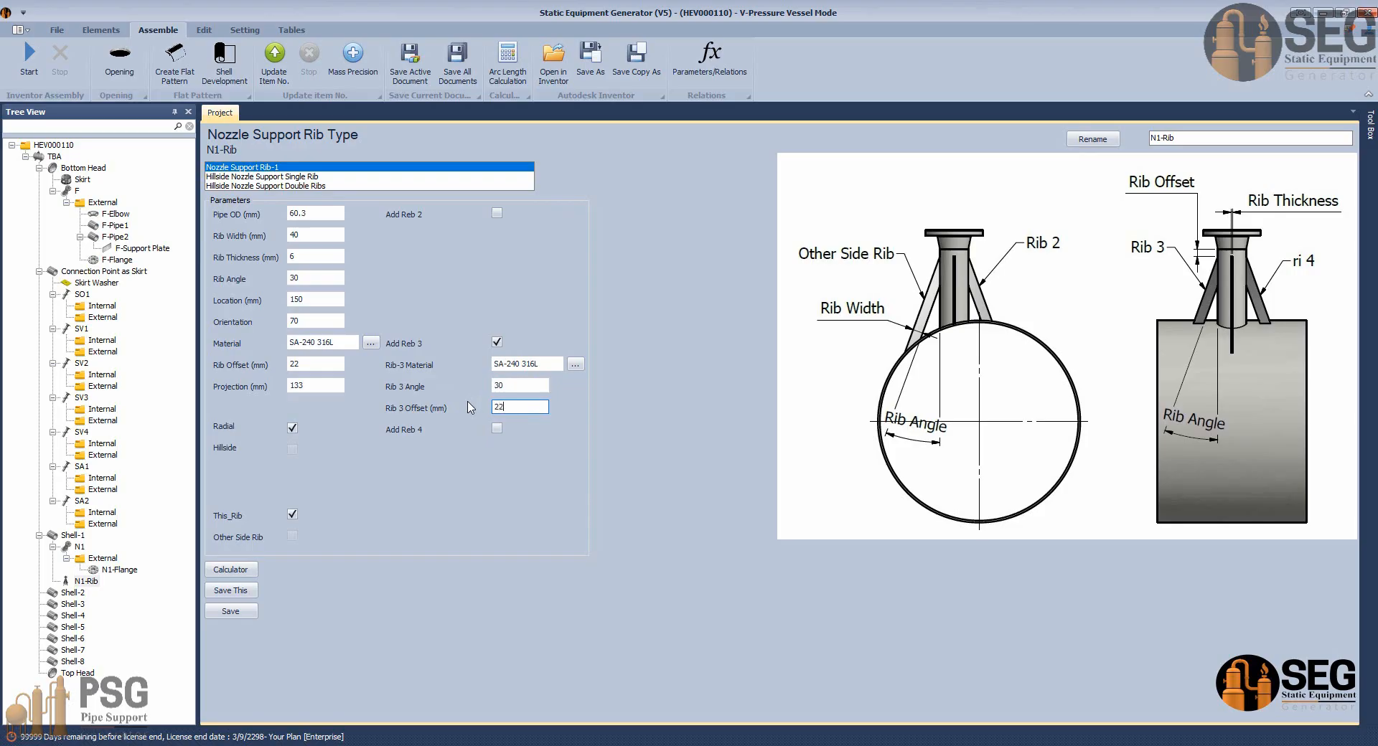
click(230, 611)
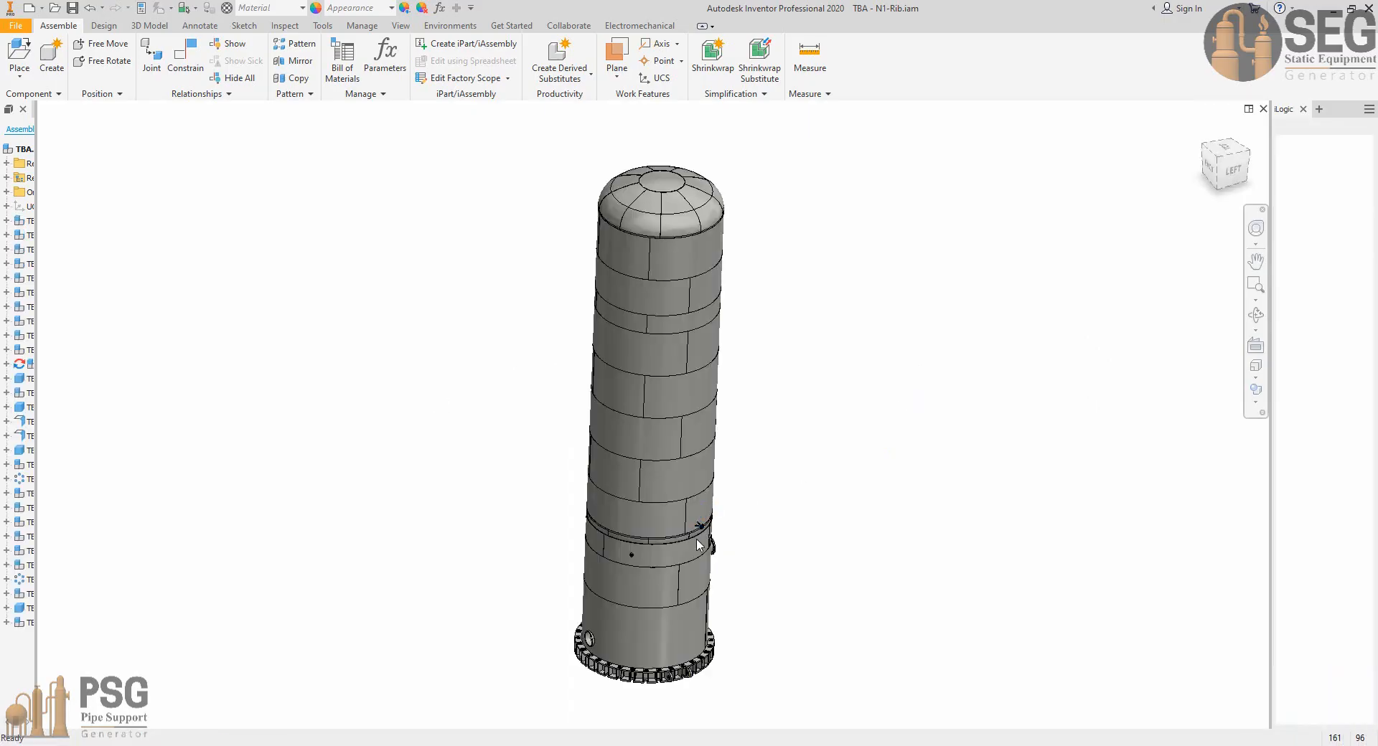
Examine nozzle N1 and both of its support ribs on the rebuilt vessel model from several angles.
scroll(700, 538, up, 6)
scroll(697, 461, up, 2)
middle_drag(680, 440, 466, 485)
scroll(467, 482, down, 4)
middle_drag(551, 421, 782, 388)
scroll(572, 458, up, 6)
shift+middle_drag(572, 458, 535, 429)
scroll(535, 429, down, 3)
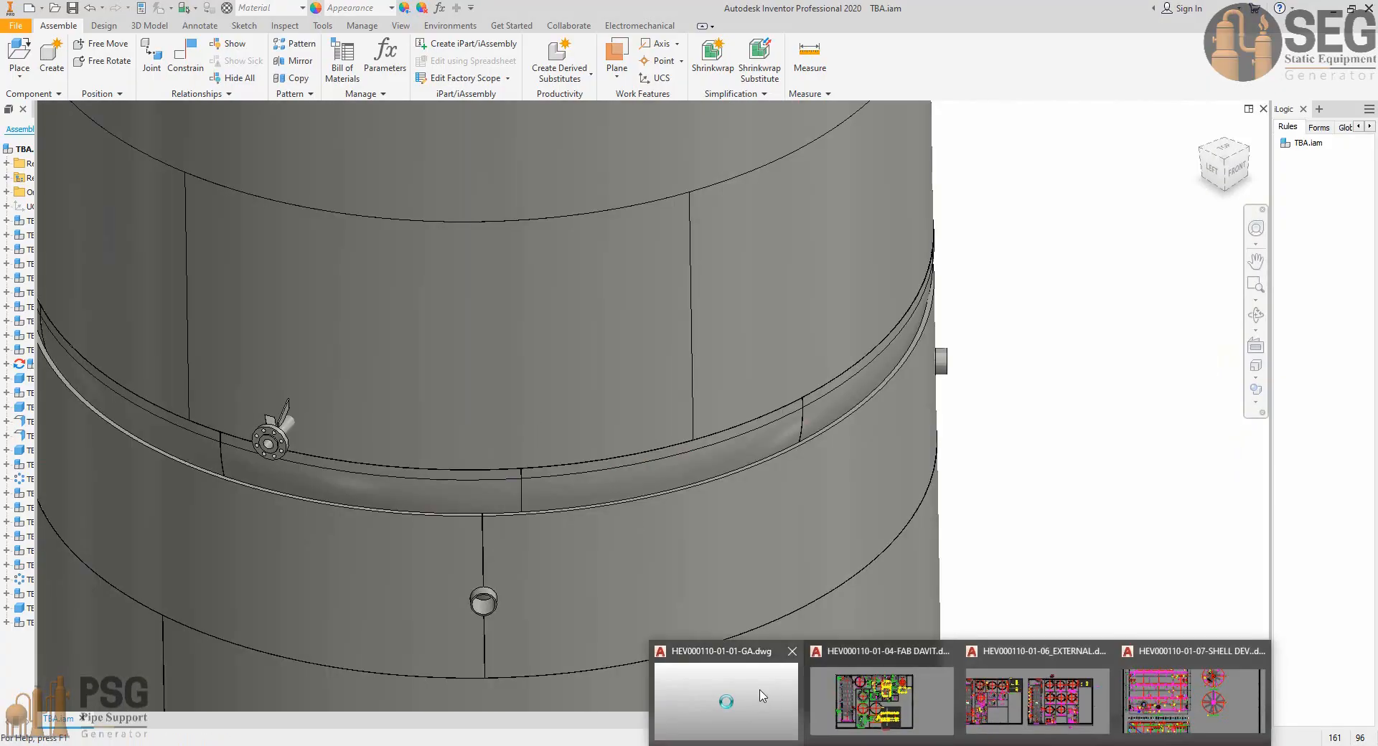
Switch to the GA drawing in AutoCAD and review the vessel elevation and nozzle load table.
click(883, 689)
scroll(353, 466, down, 6)
scroll(352, 466, down, 8)
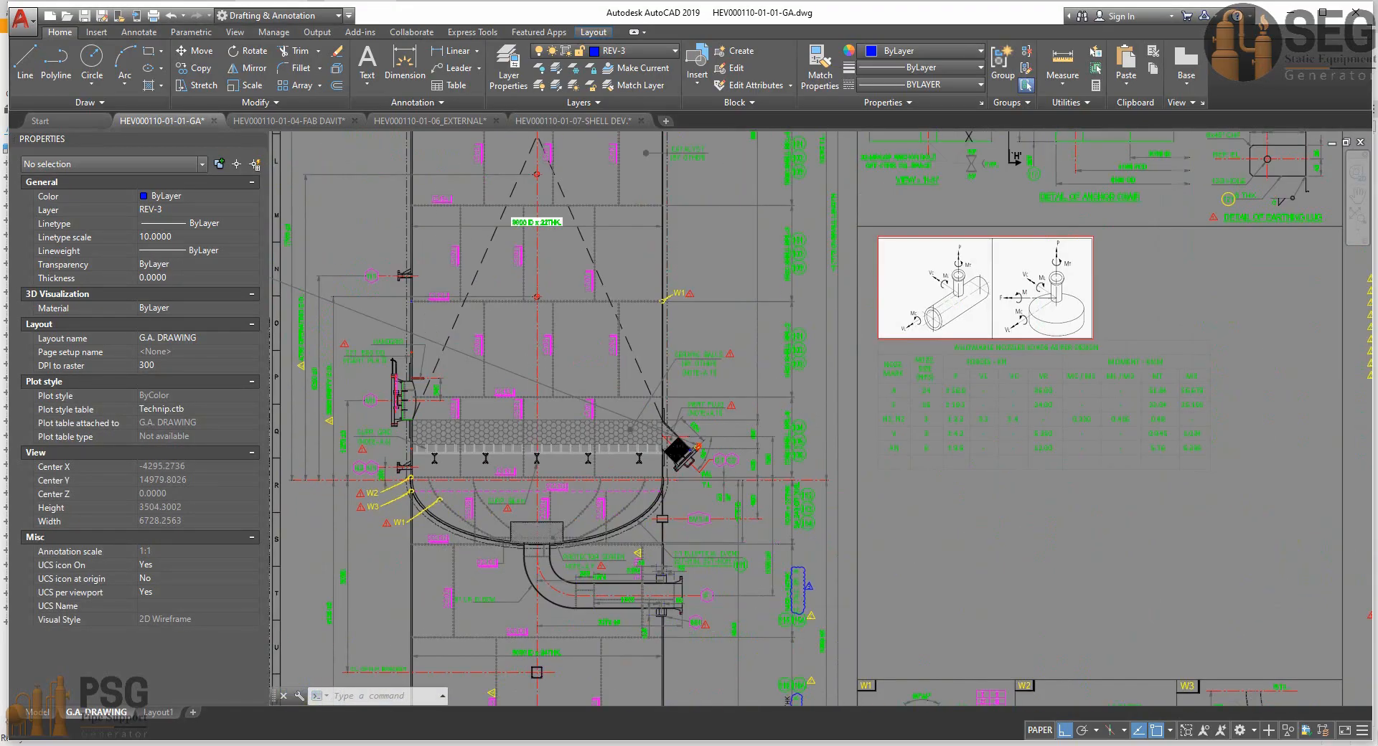
Examine the position and angle of nozzle N2 in the GA drawing's top orientation plan.
scroll(750, 404, up, 5)
middle_drag(729, 426, 754, 268)
middle_drag(667, 609, 730, 498)
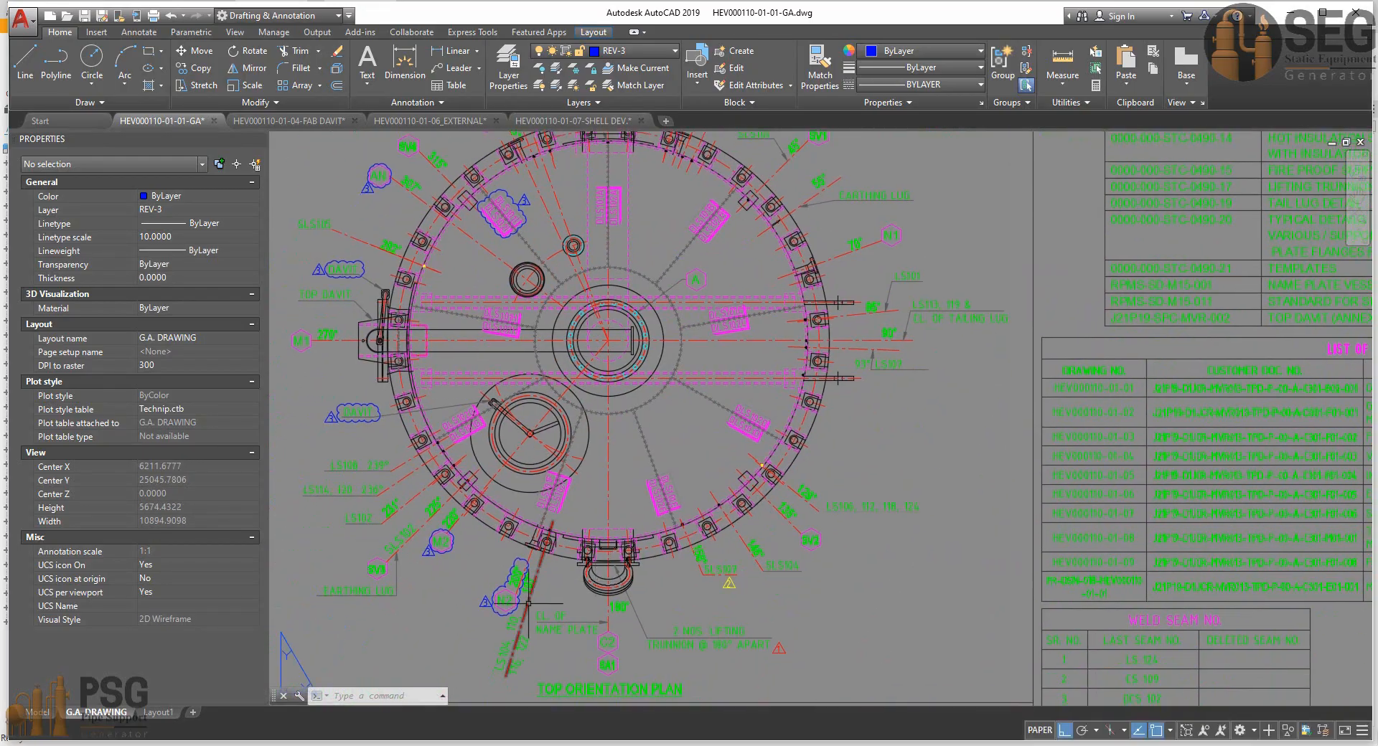
scroll(521, 581, up, 4)
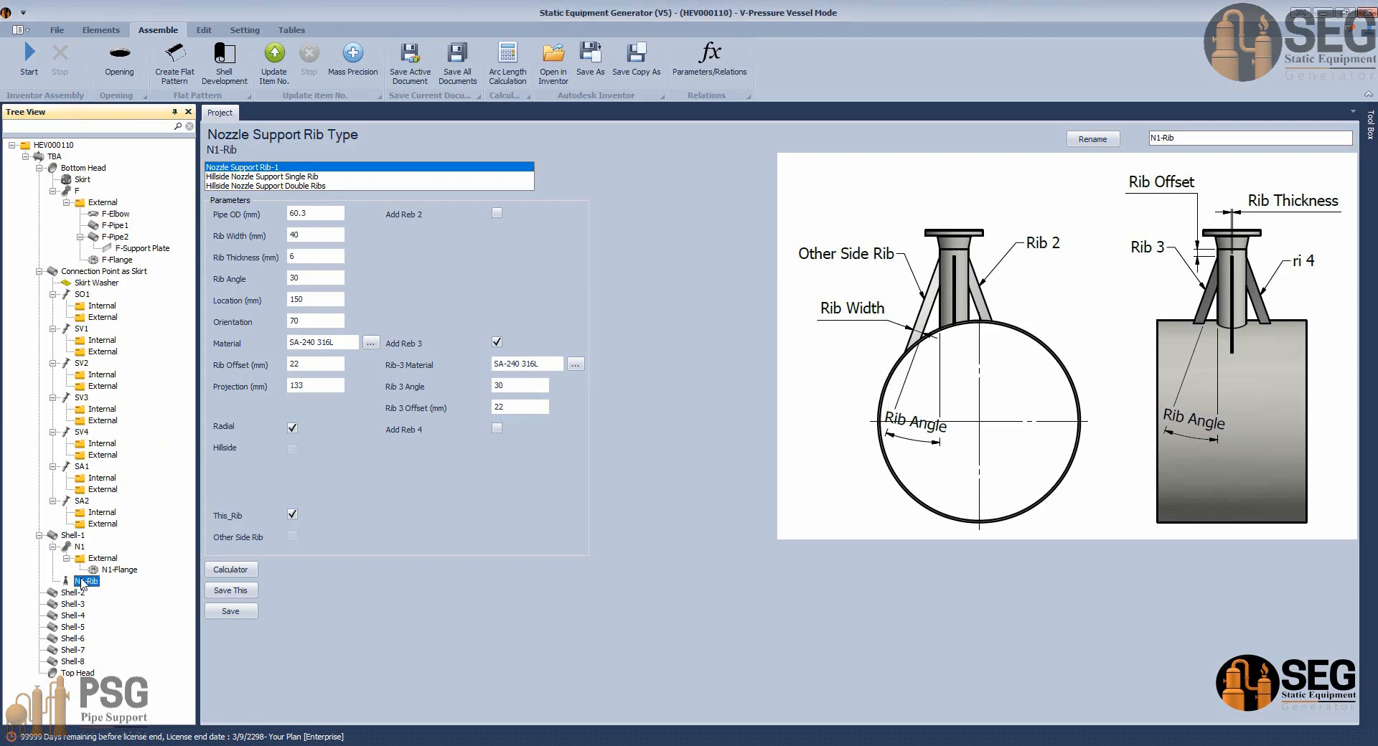
Switch to Static Equipment Generator and copy nozzle N1, pasting the duplicate onto Shell-1.
click(79, 548)
right_click(79, 550)
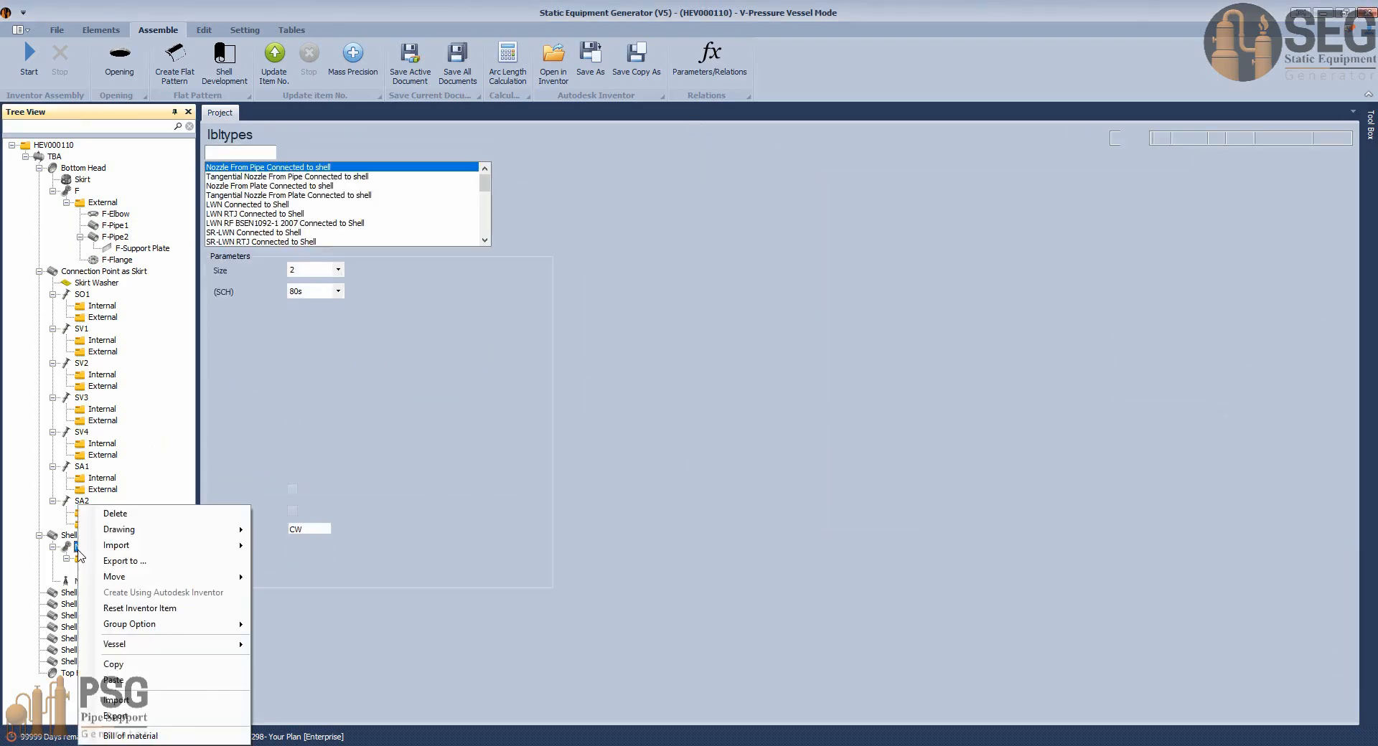
click(114, 664)
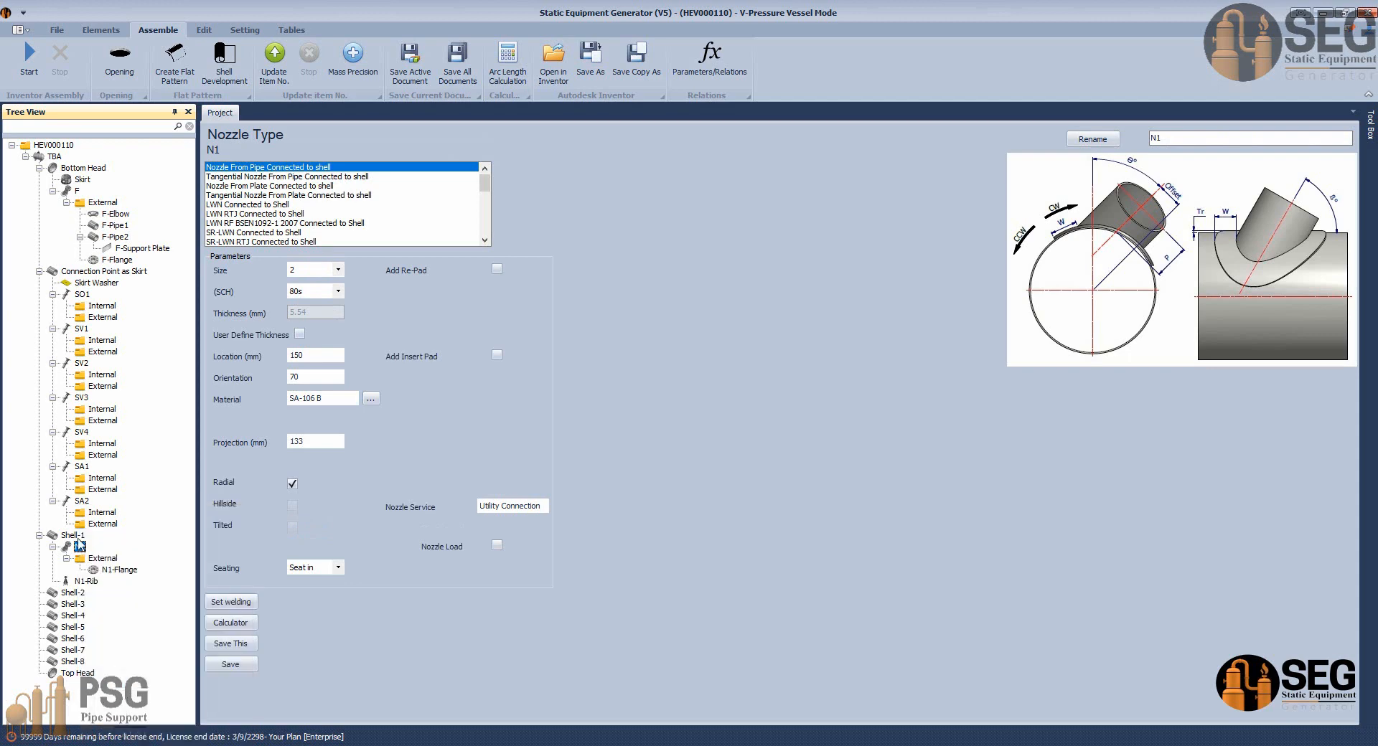
click(77, 539)
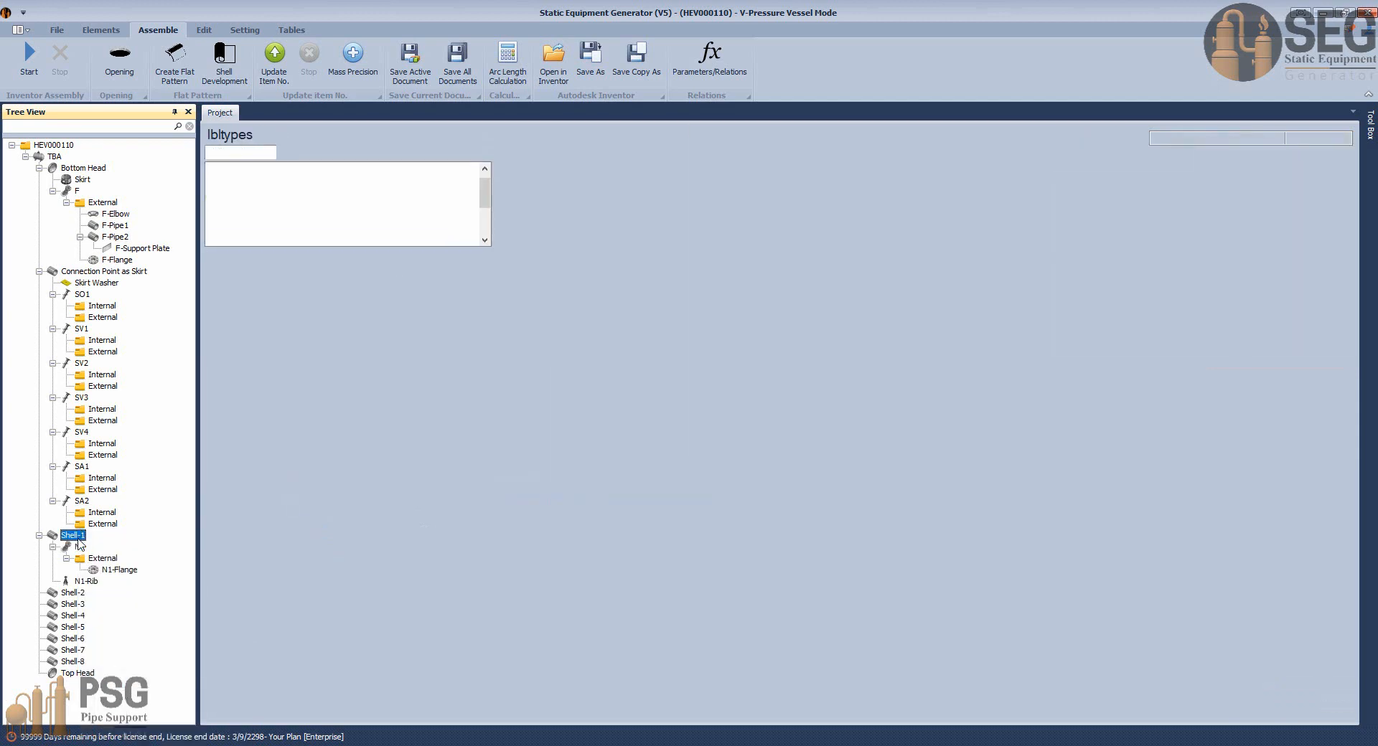
right_click(79, 546)
click(123, 685)
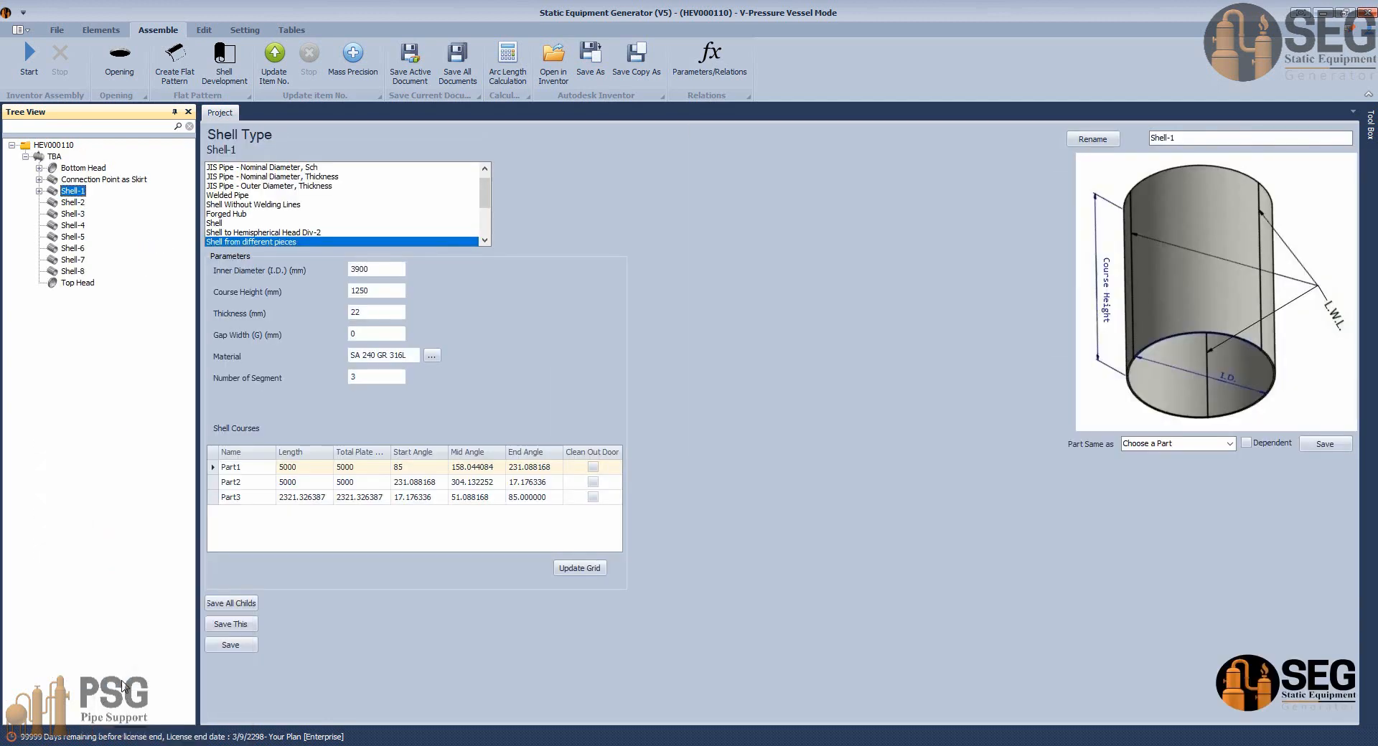
Copy the N1-Rib support under Shell-1 and paste the duplicate onto the same shell.
click(40, 191)
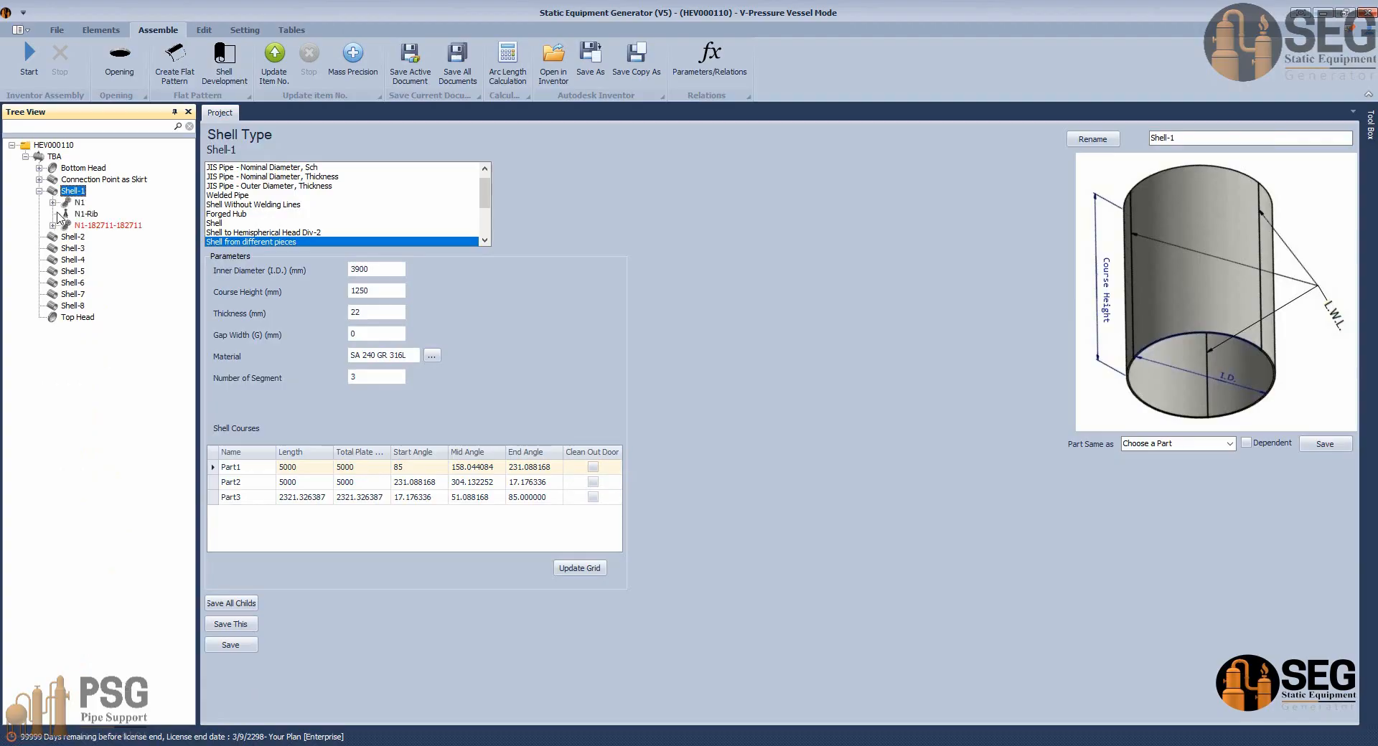
click(78, 215)
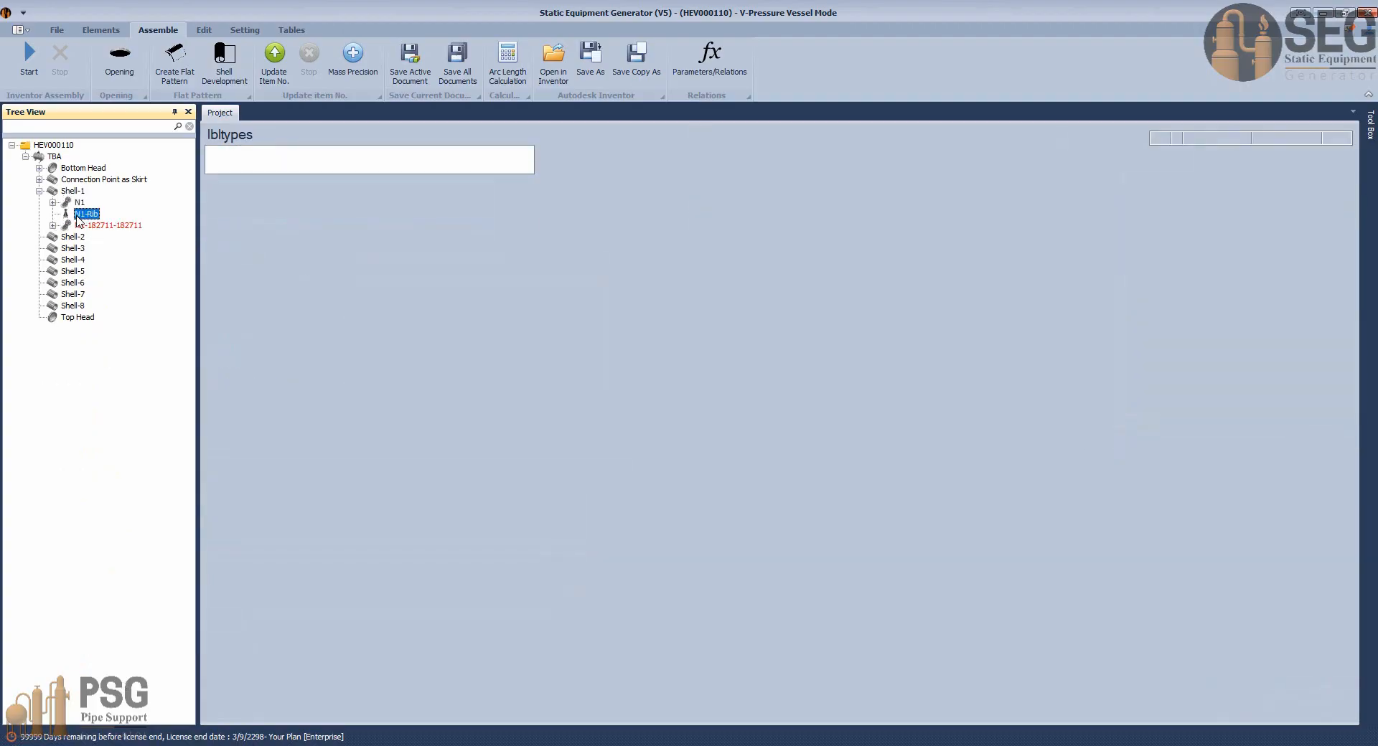
right_click(78, 217)
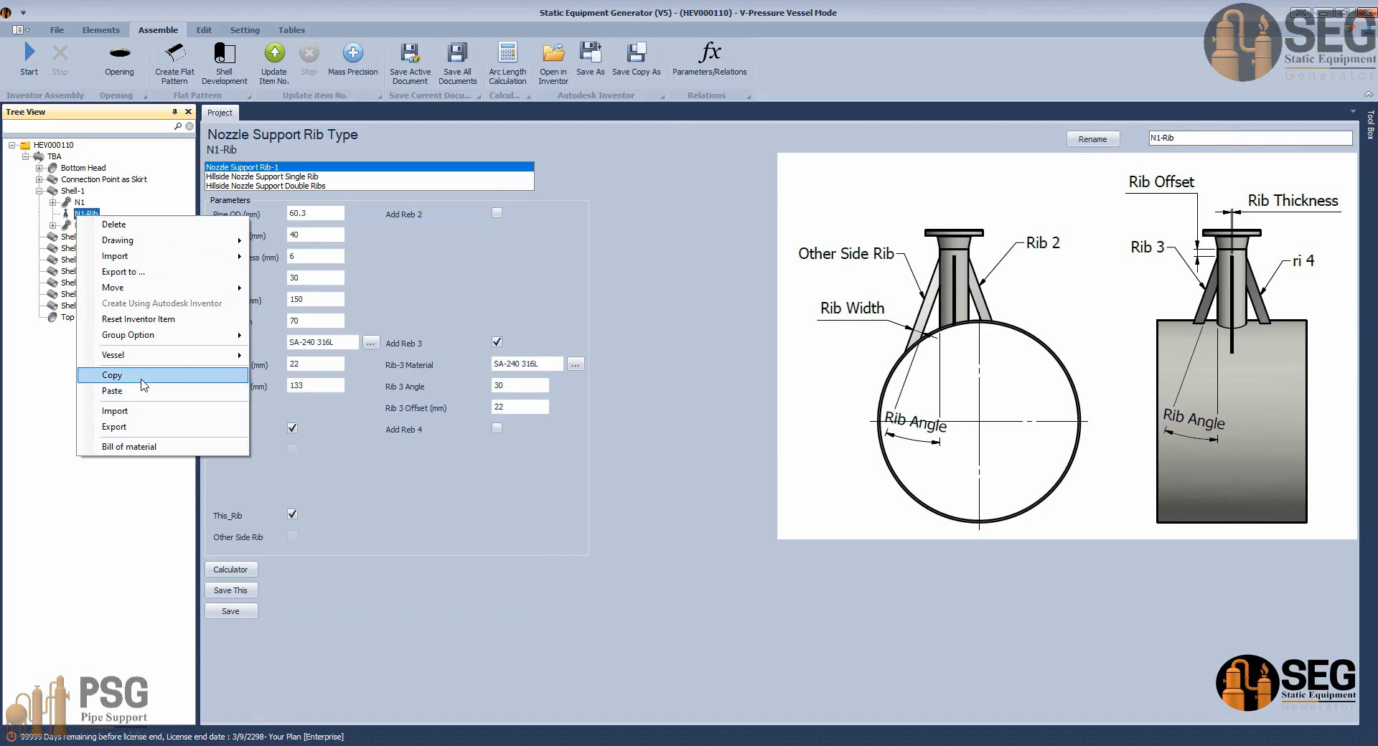
click(119, 374)
click(74, 192)
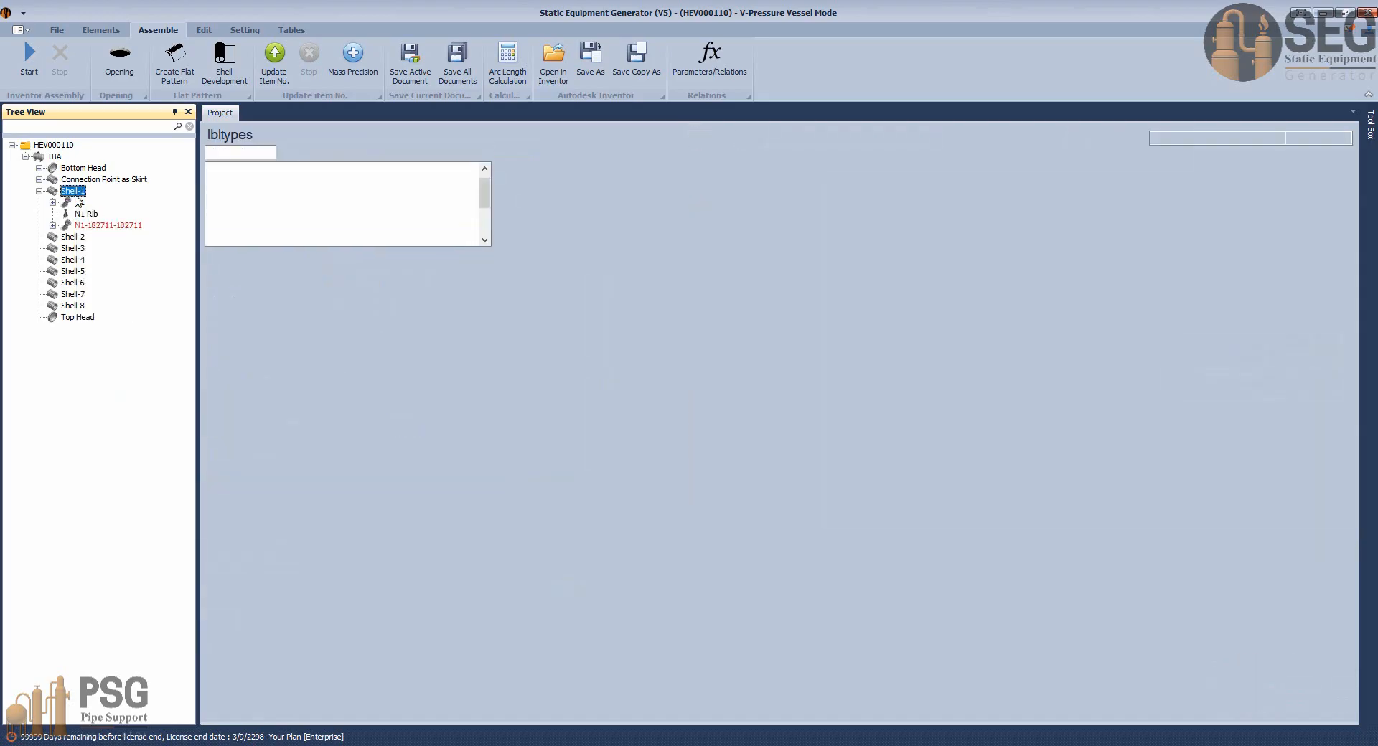
right_click(77, 201)
click(101, 369)
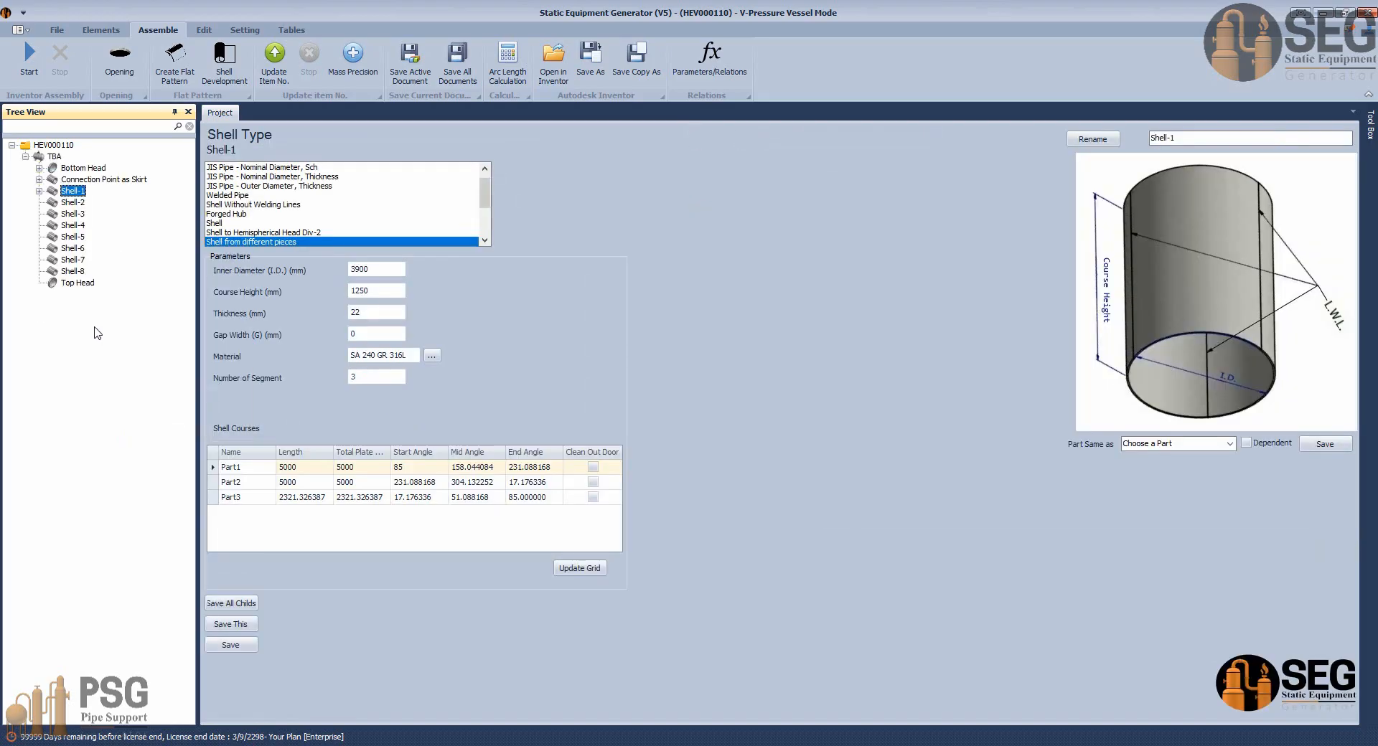
Rename the pasted nozzle copy under Shell-1 as N2.
click(39, 191)
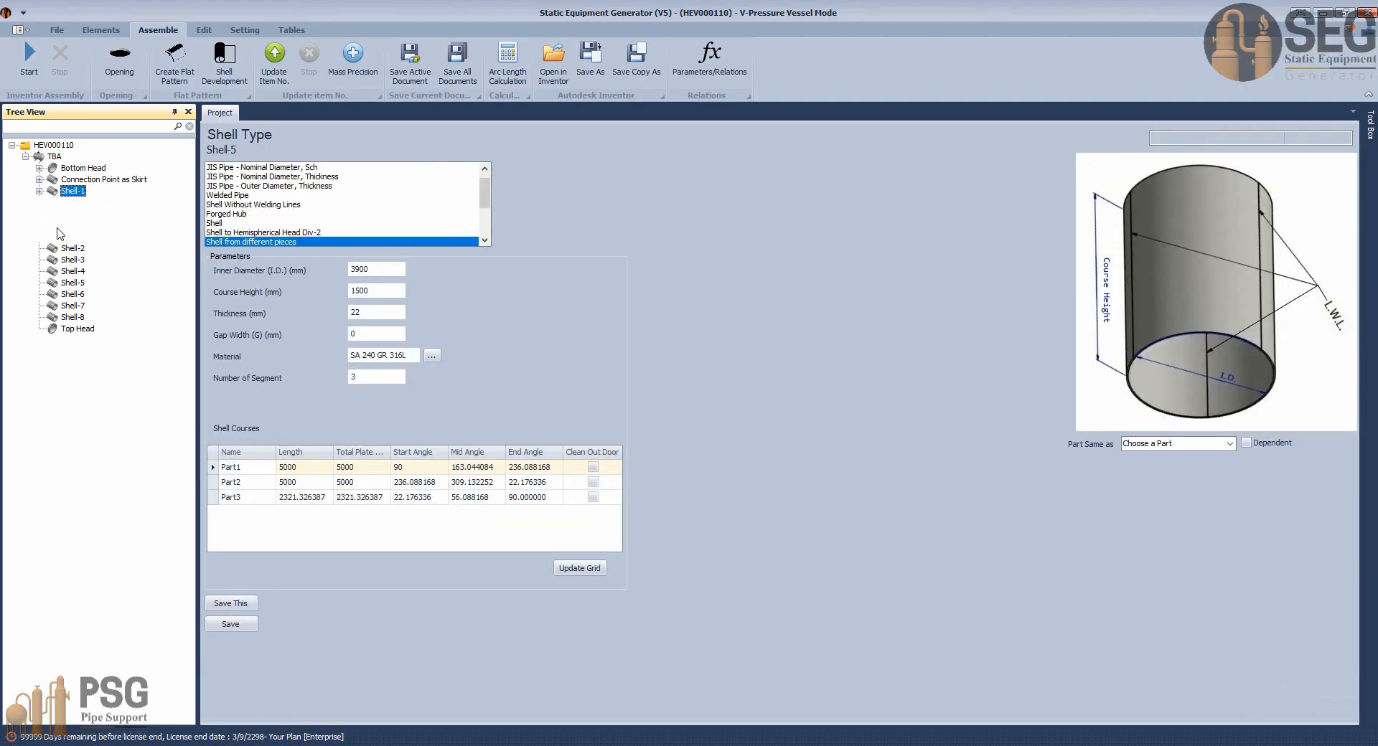
click(84, 227)
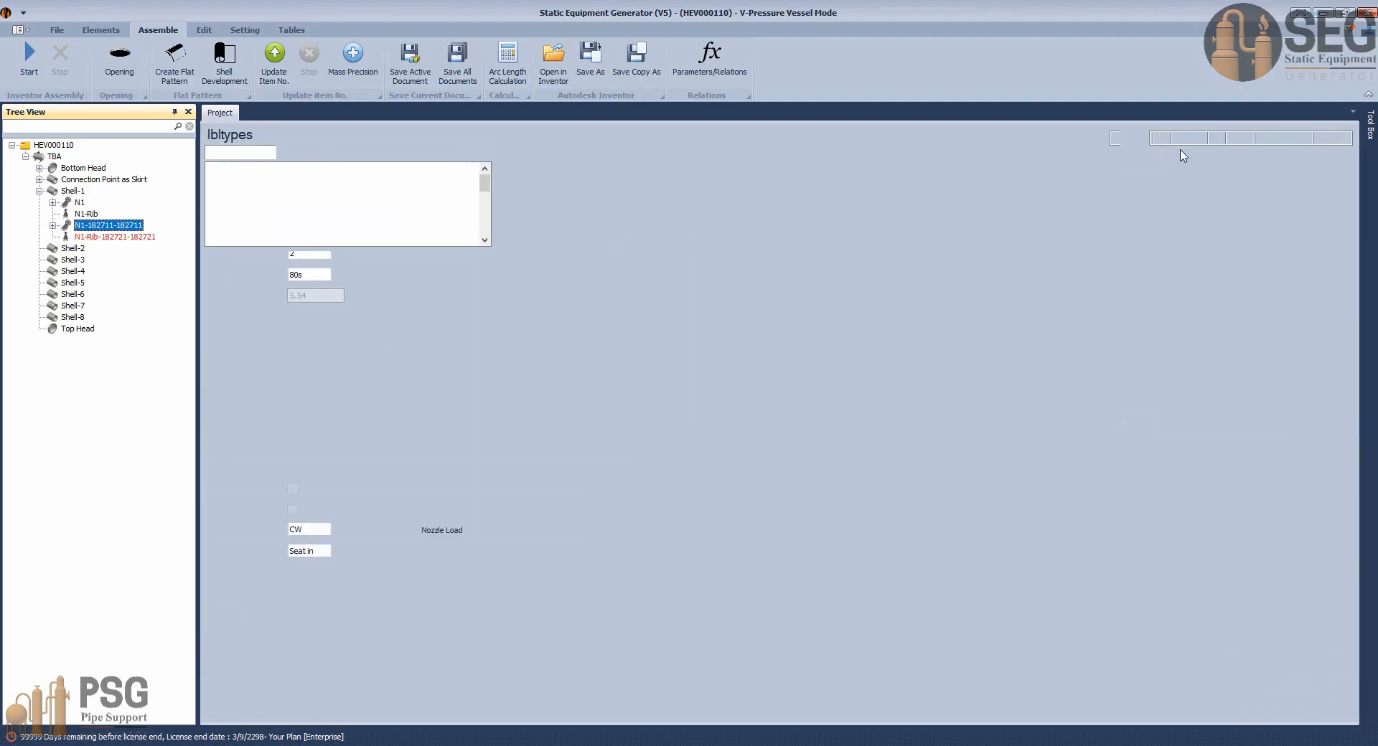
drag(1157, 138, 1336, 156)
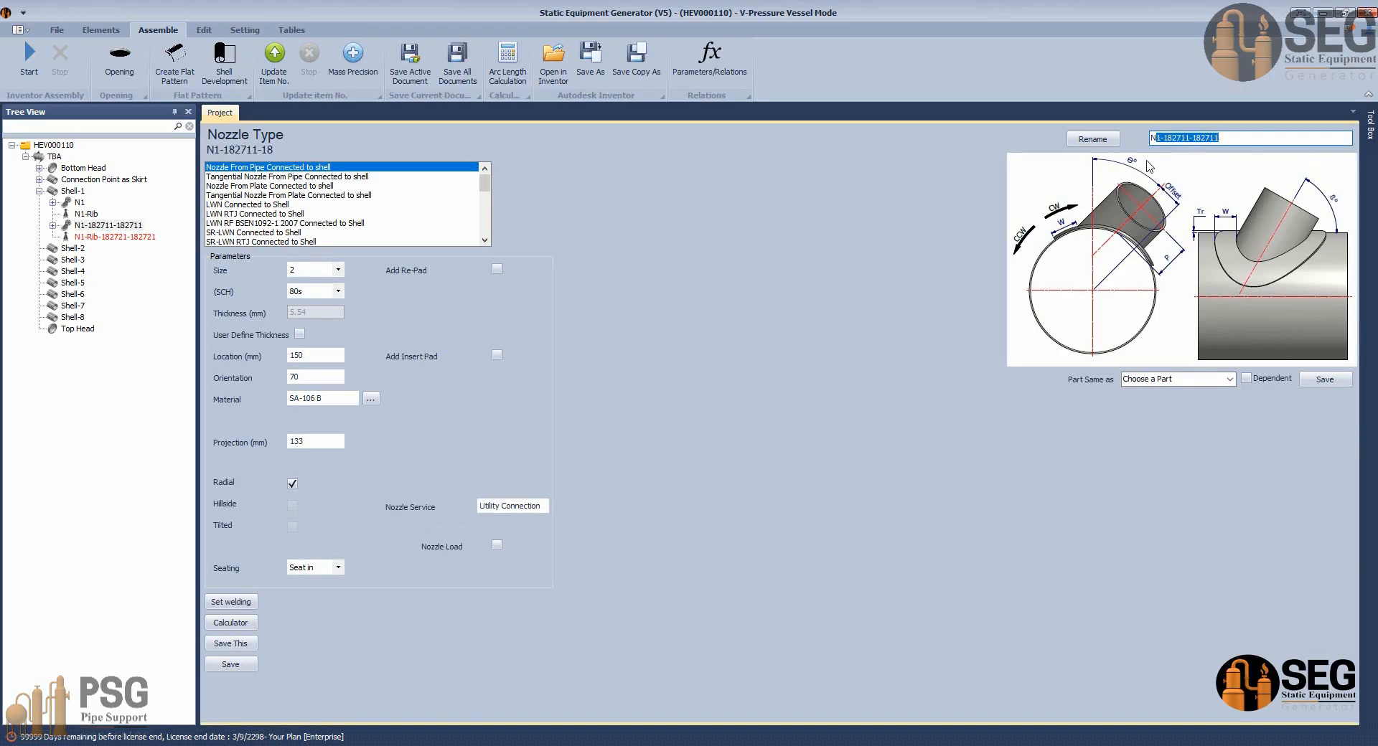
text(2)
click(1092, 138)
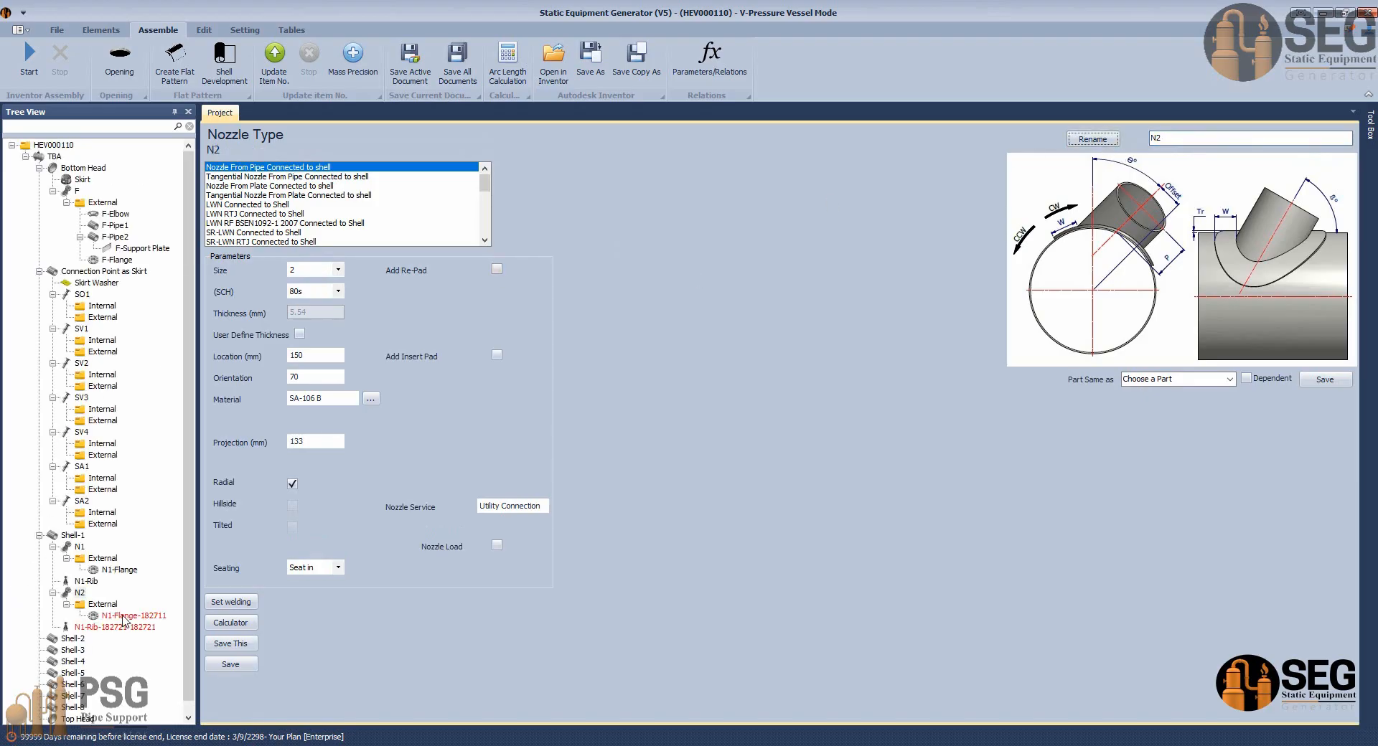
Rename the copied flange inside nozzle N2's external group as N2-Flange.
click(123, 618)
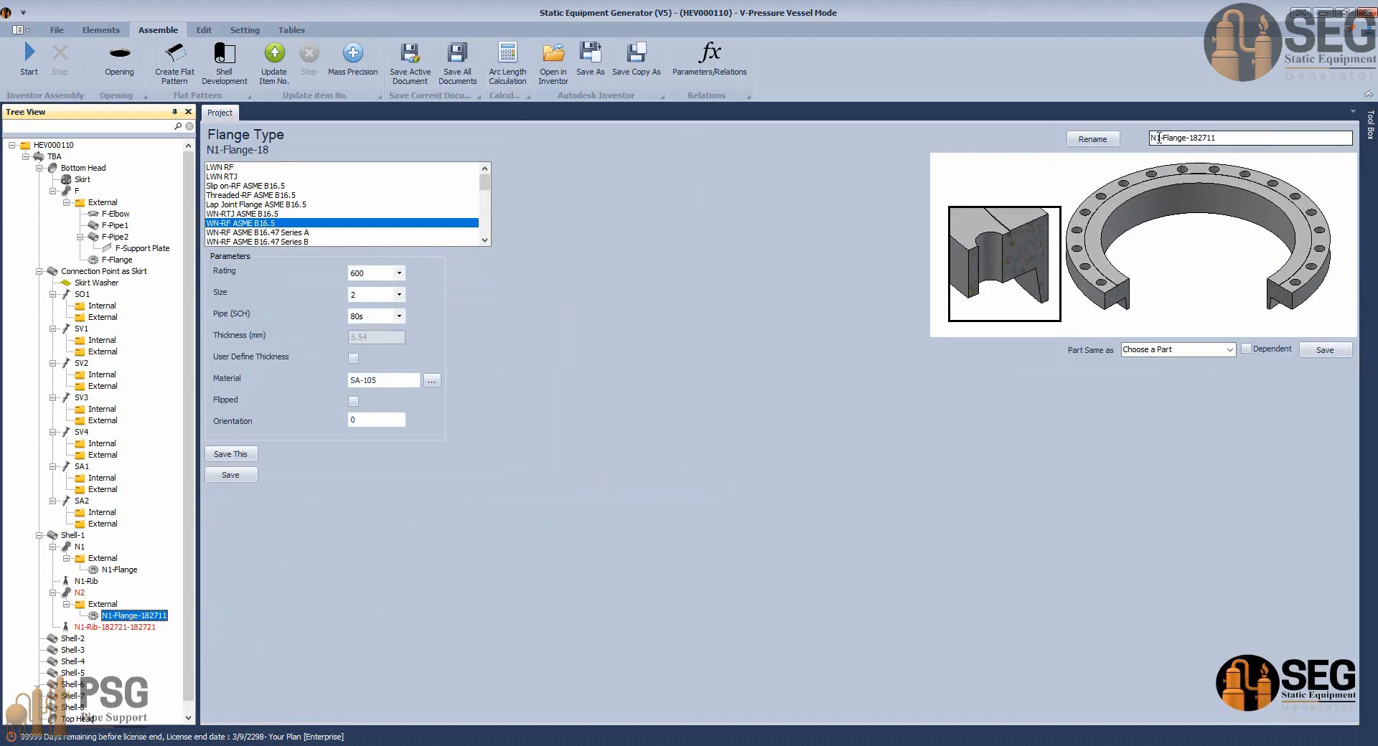
click(1158, 138)
drag(1185, 139, 1291, 138)
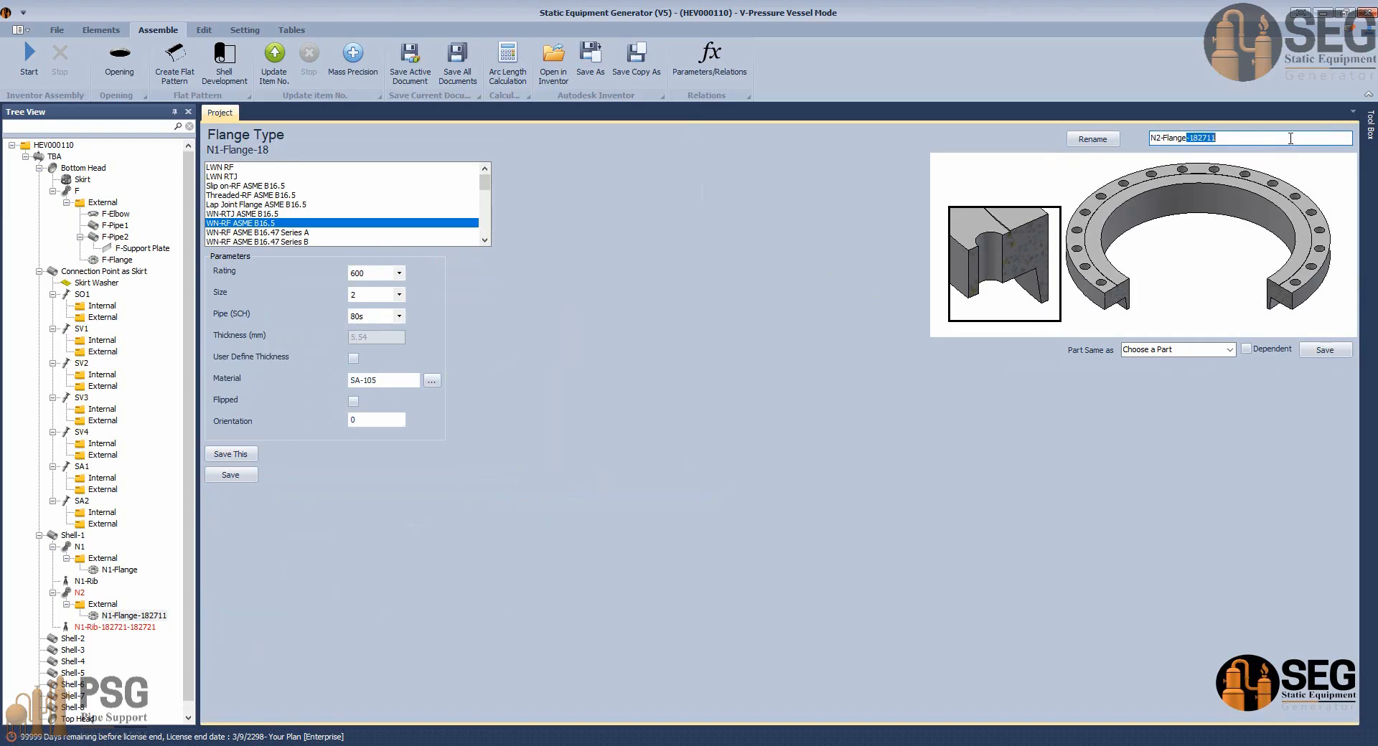
key(BackSpace)
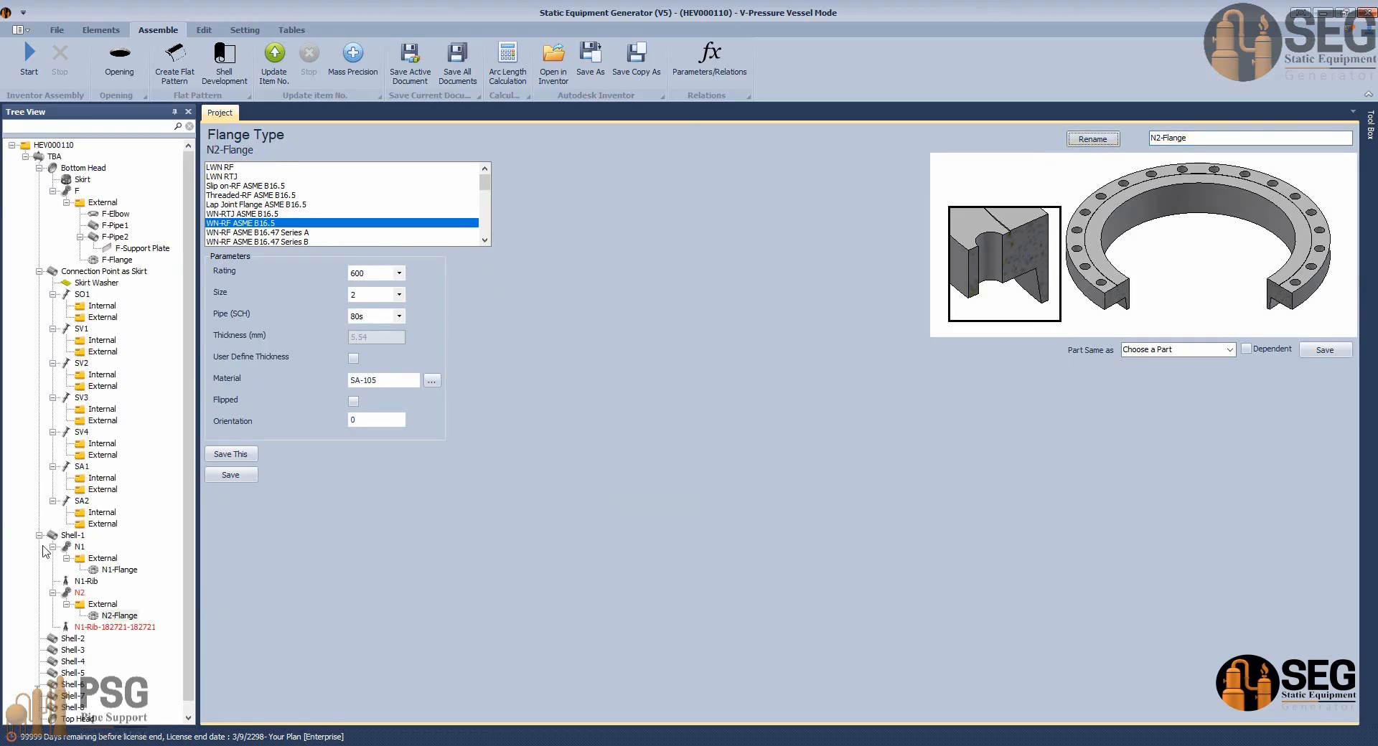
click(1082, 142)
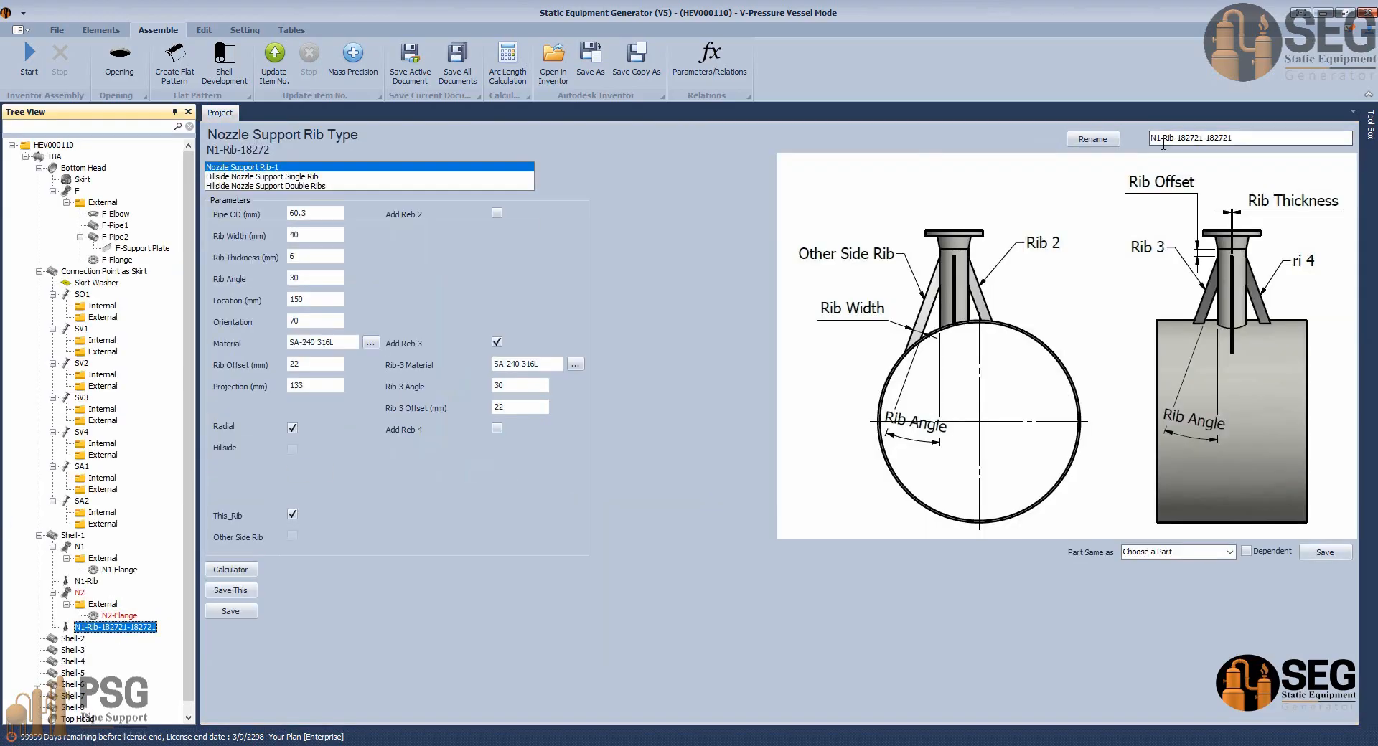
Rename the copied nozzle support rib under Shell-1 as N2-Rib.
click(1159, 138)
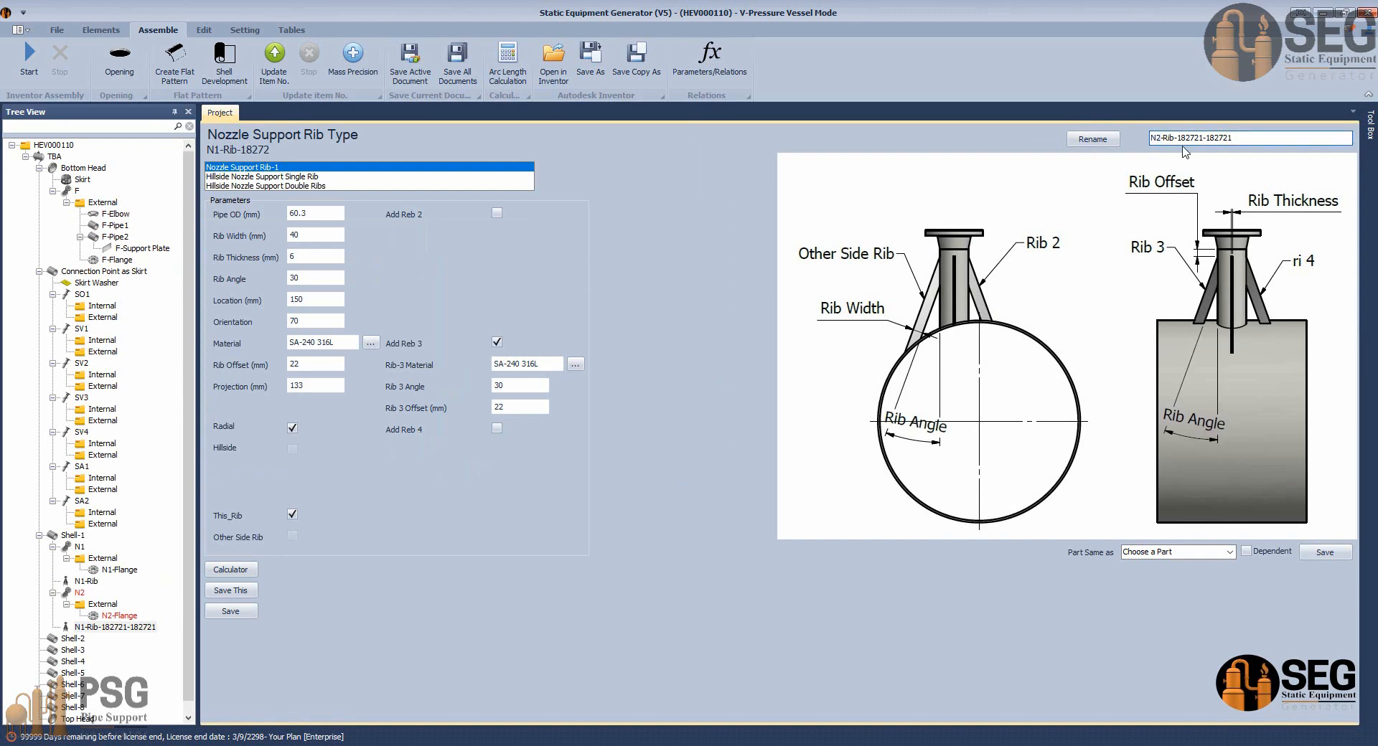
drag(1176, 139, 1234, 141)
key(BackSpace)
click(1092, 139)
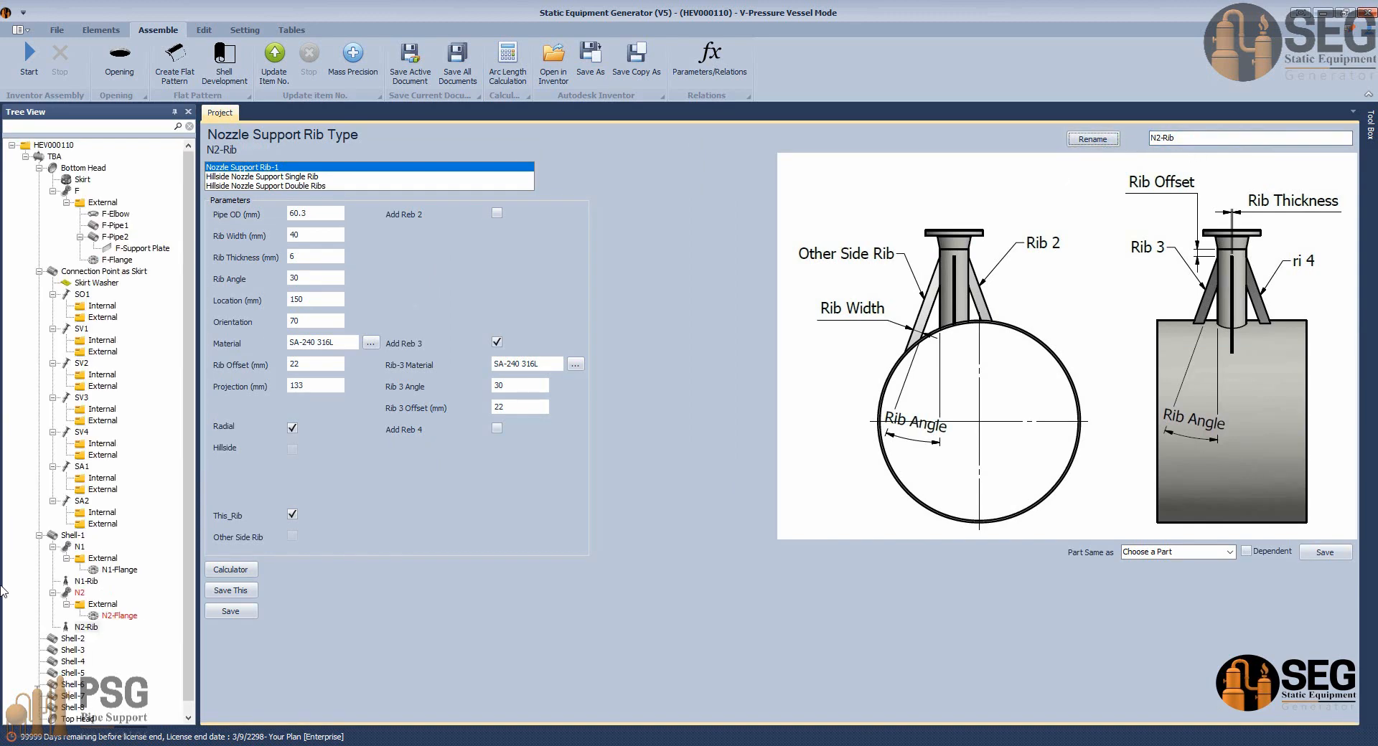
Set nozzle N2's orientation to 200 and save its parameters.
click(79, 593)
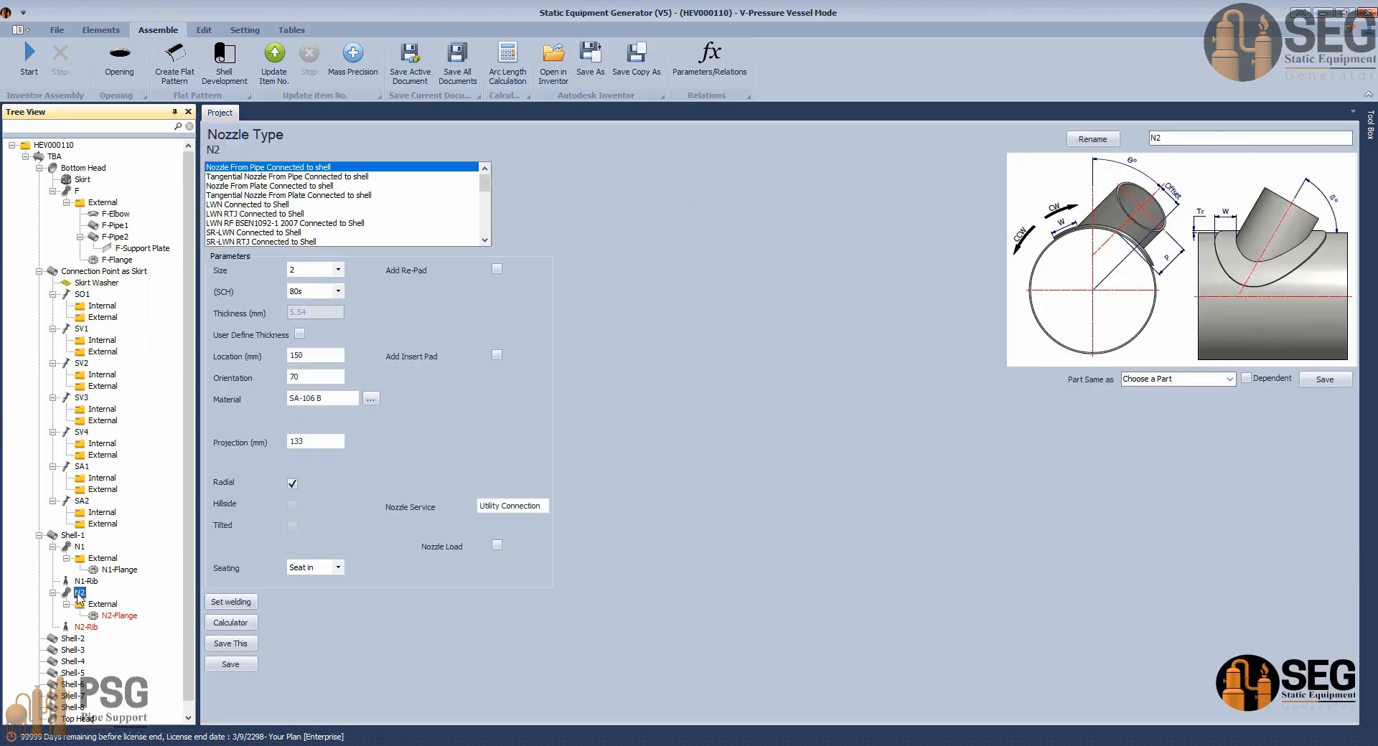
double_click(296, 377)
text(200)
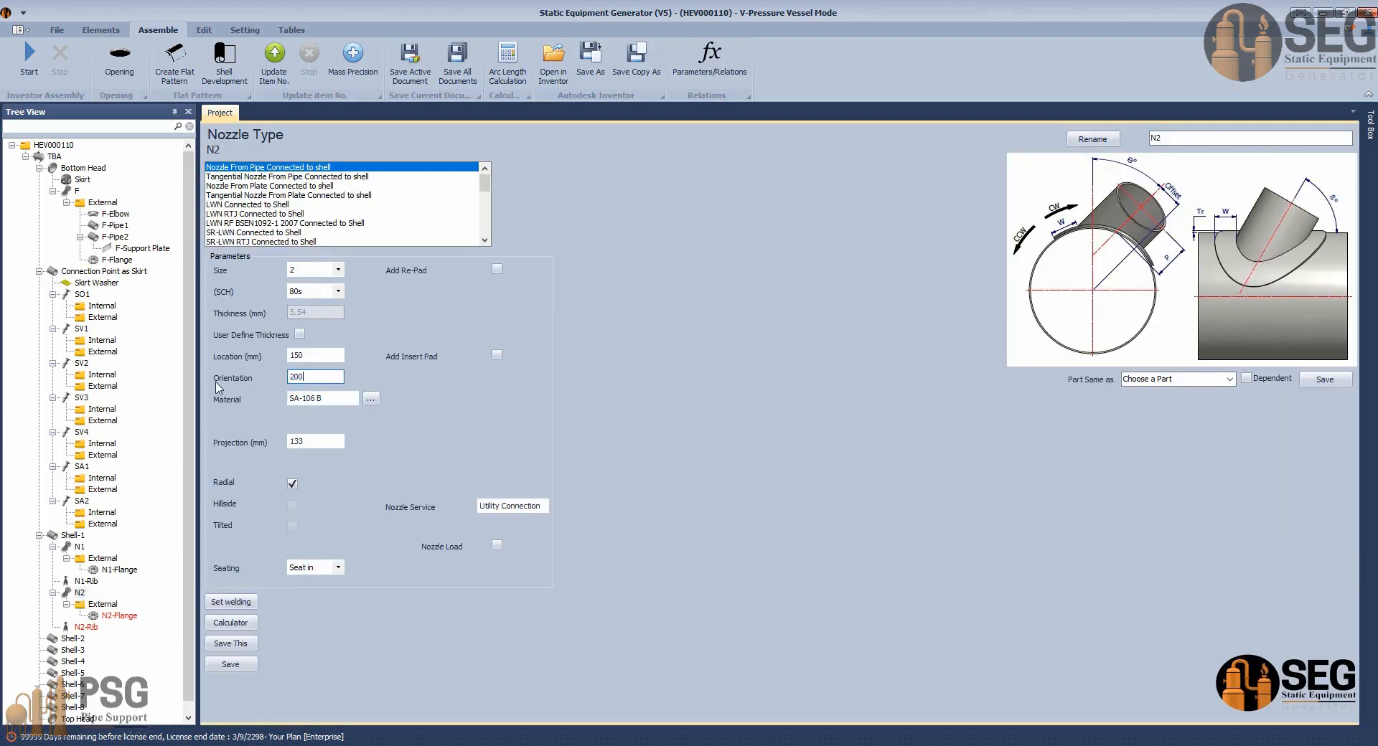
click(230, 664)
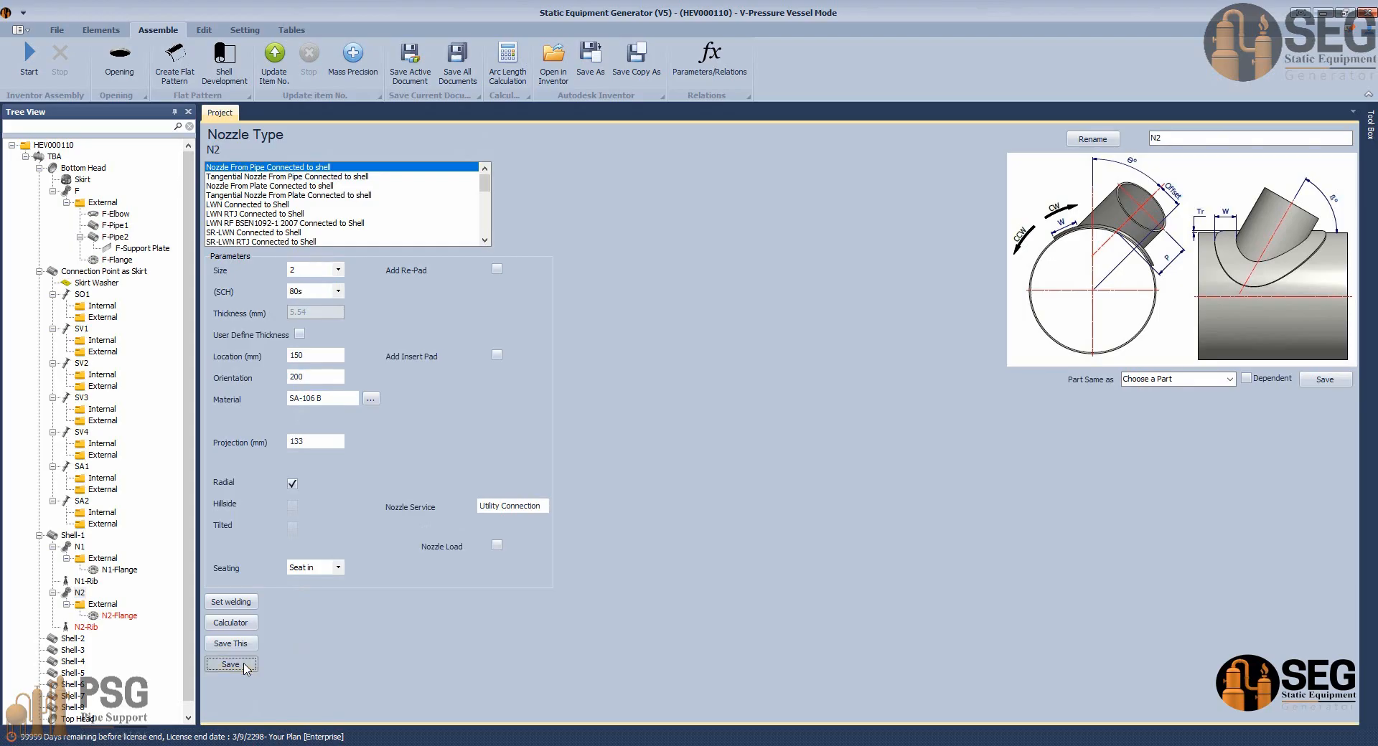
Set N2-Rib's orientation to 200 and save it, and start generating the new parts in Inventor.
click(119, 616)
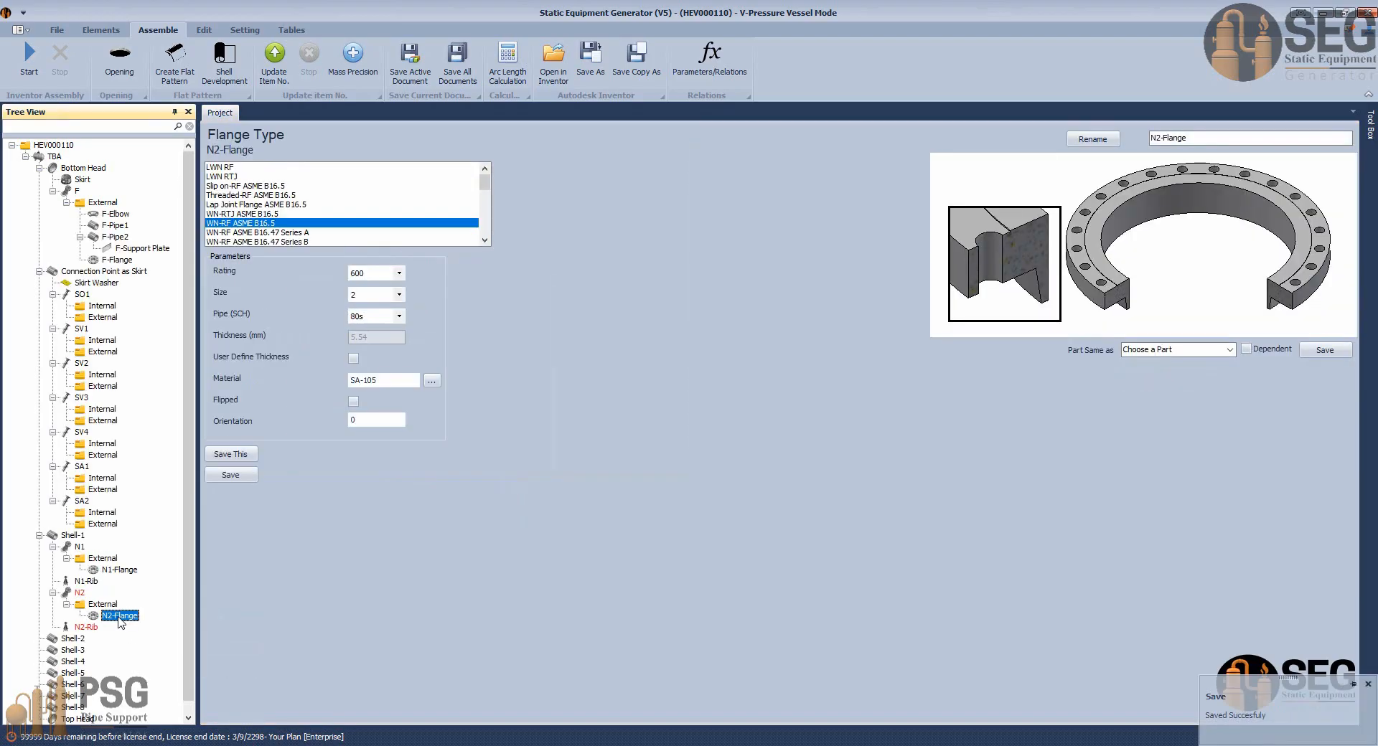
click(89, 628)
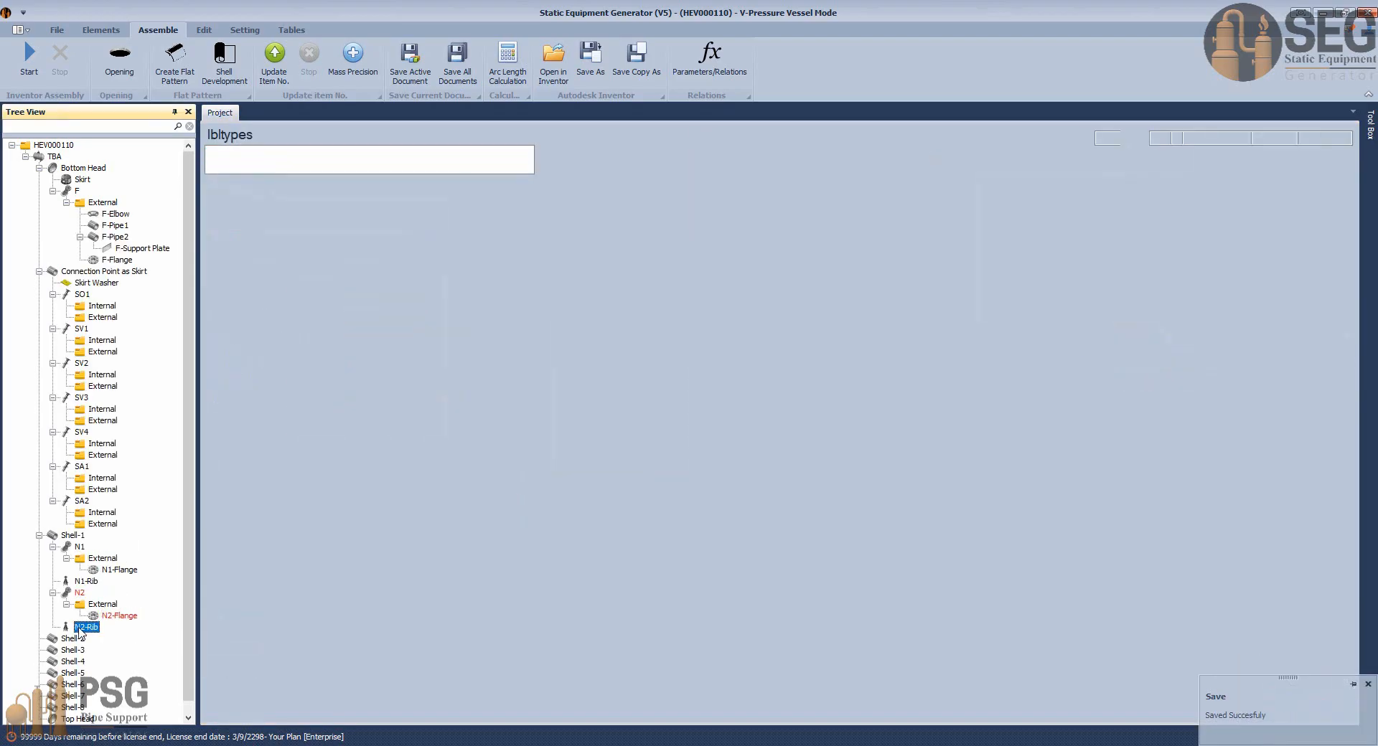
double_click(301, 321)
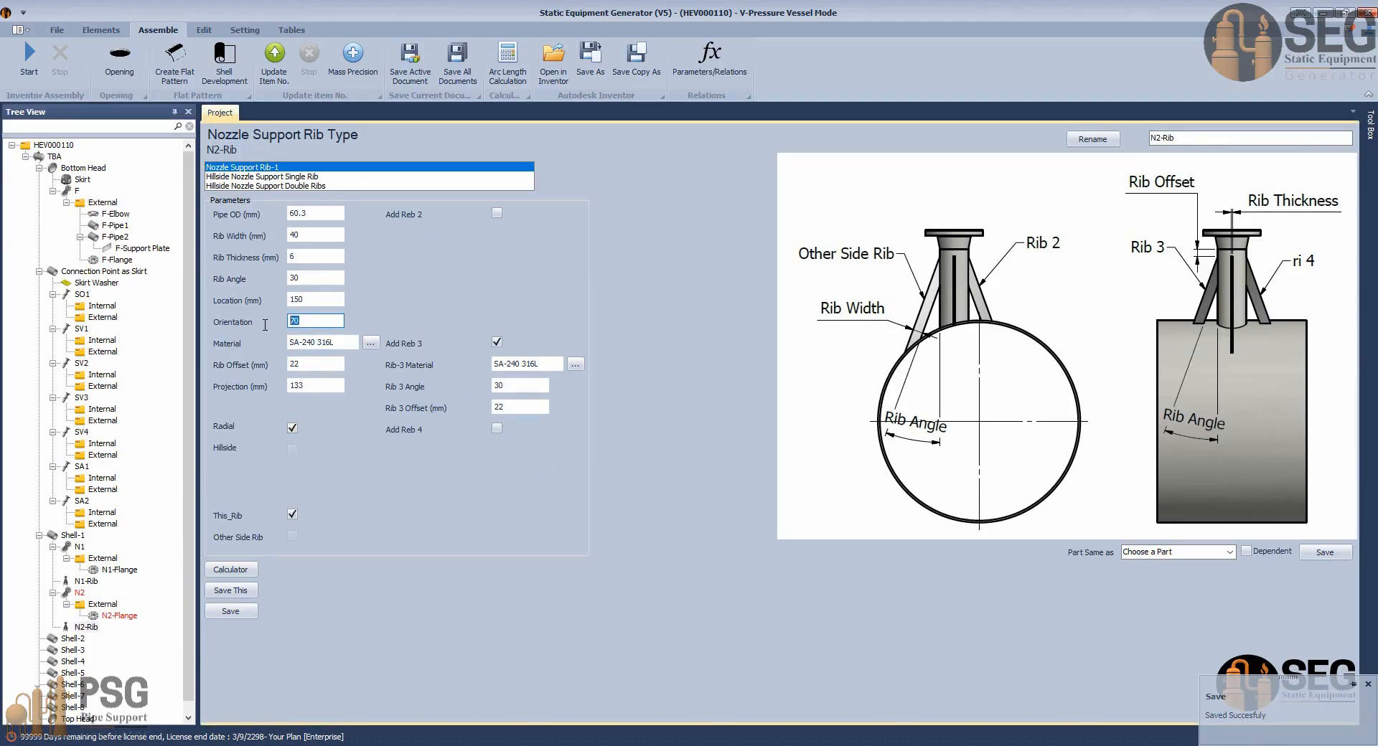
click(246, 612)
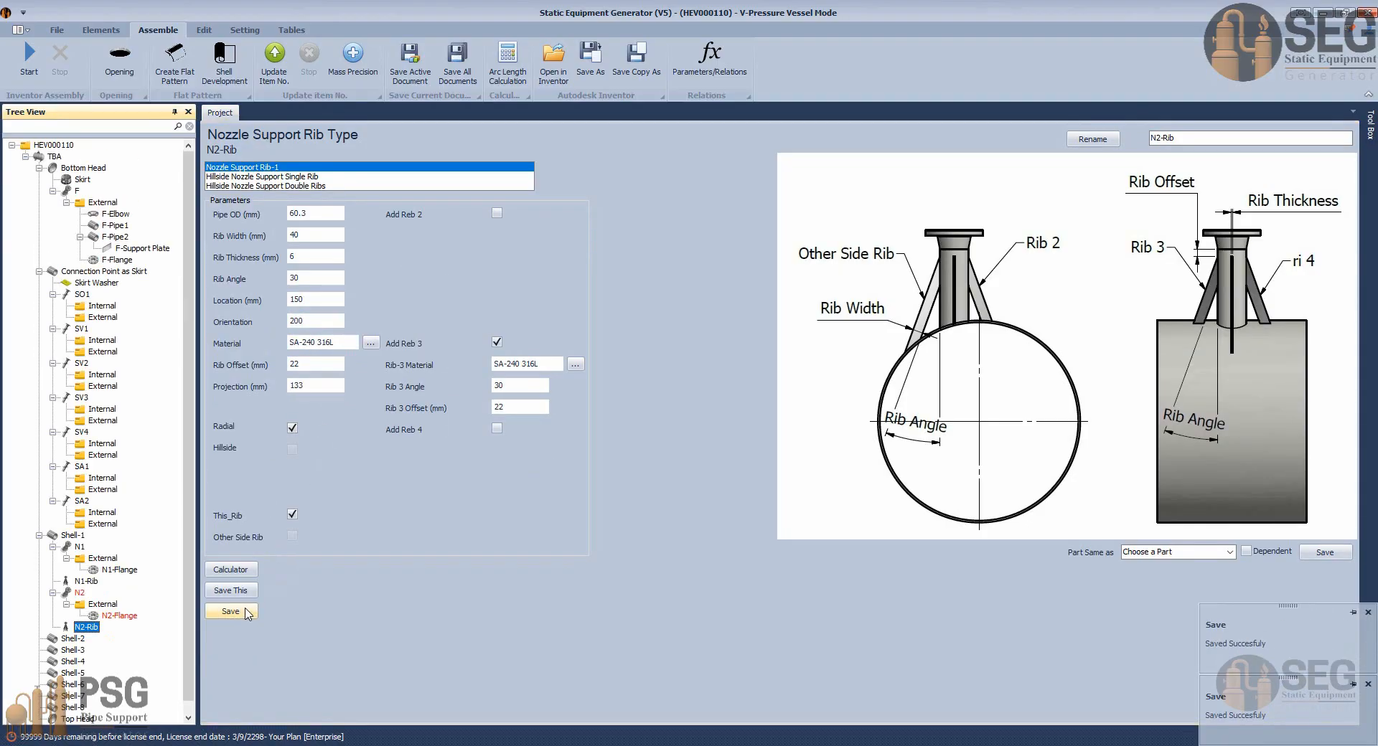
click(30, 61)
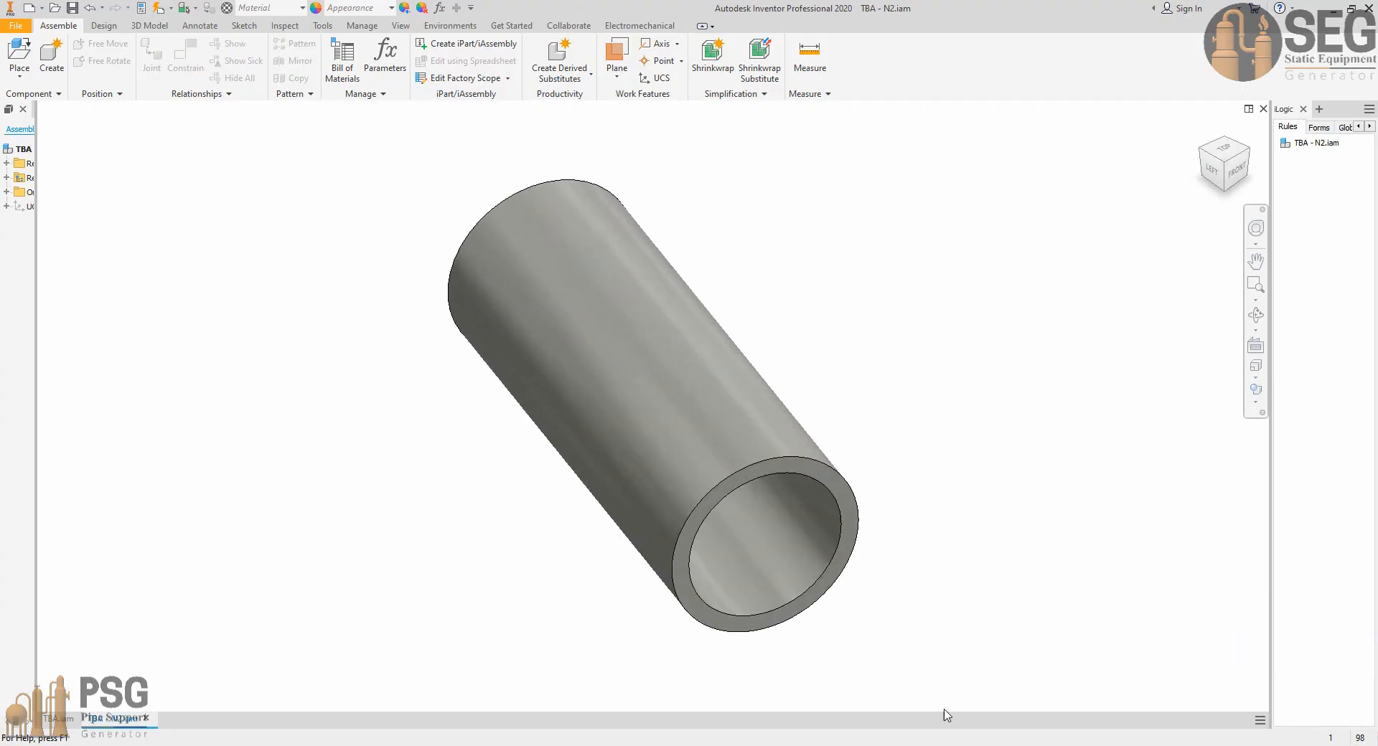
Switch to the AutoCAD GA drawing and examine the inclined nozzle beside the bottom head in the elevation view.
mouse_move(958, 740)
click(726, 702)
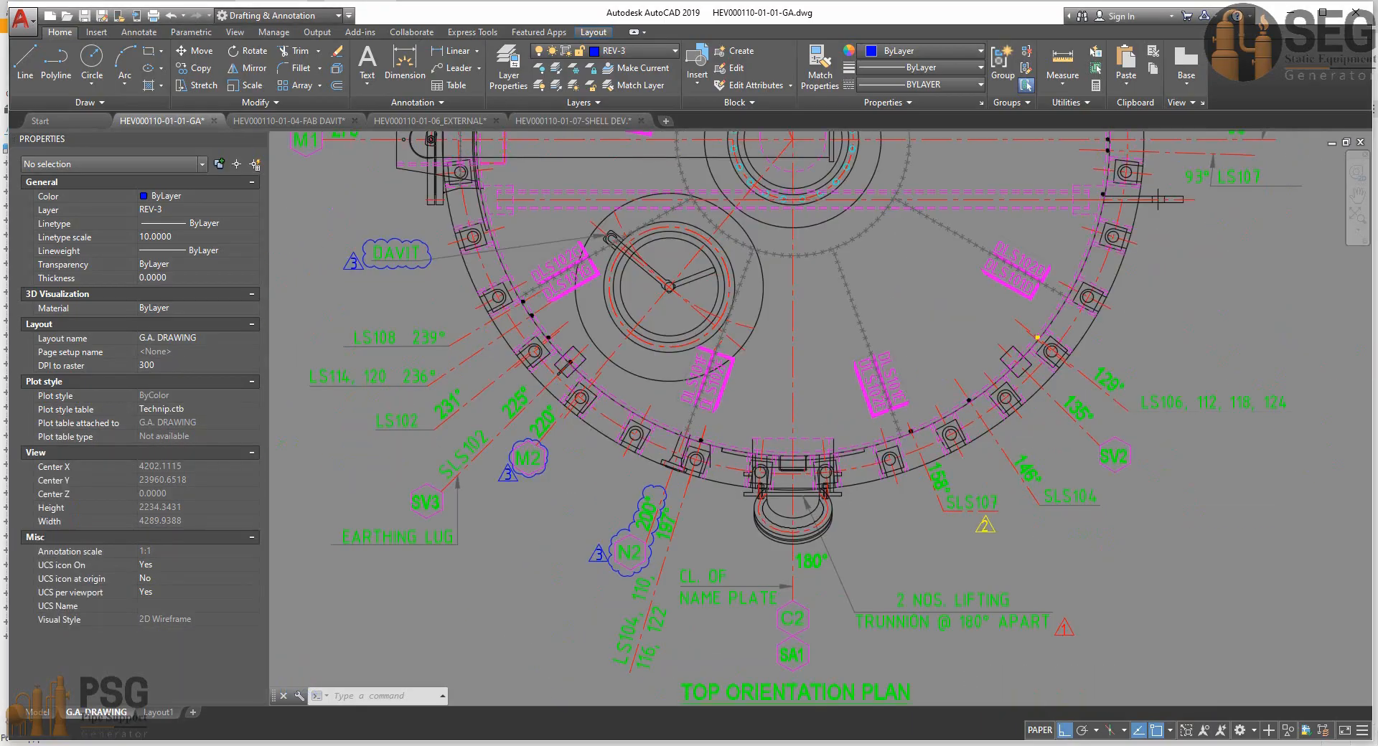
scroll(789, 470, down, 6)
middle_drag(517, 524, 715, 279)
scroll(777, 621, up, 4)
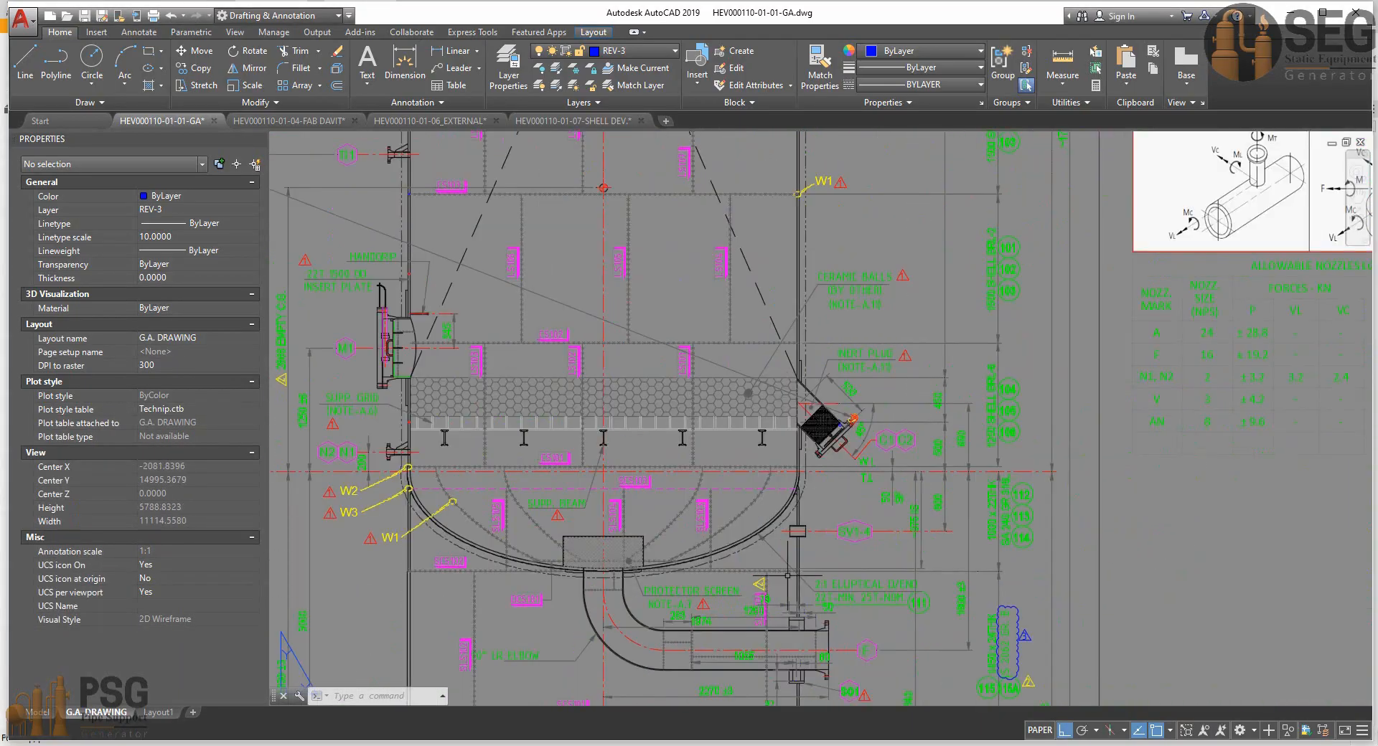
scroll(833, 436, up, 8)
middle_drag(830, 440, 775, 443)
scroll(857, 460, down, 4)
middle_drag(857, 459, 723, 429)
scroll(767, 441, down, 1)
scroll(724, 429, down, 2)
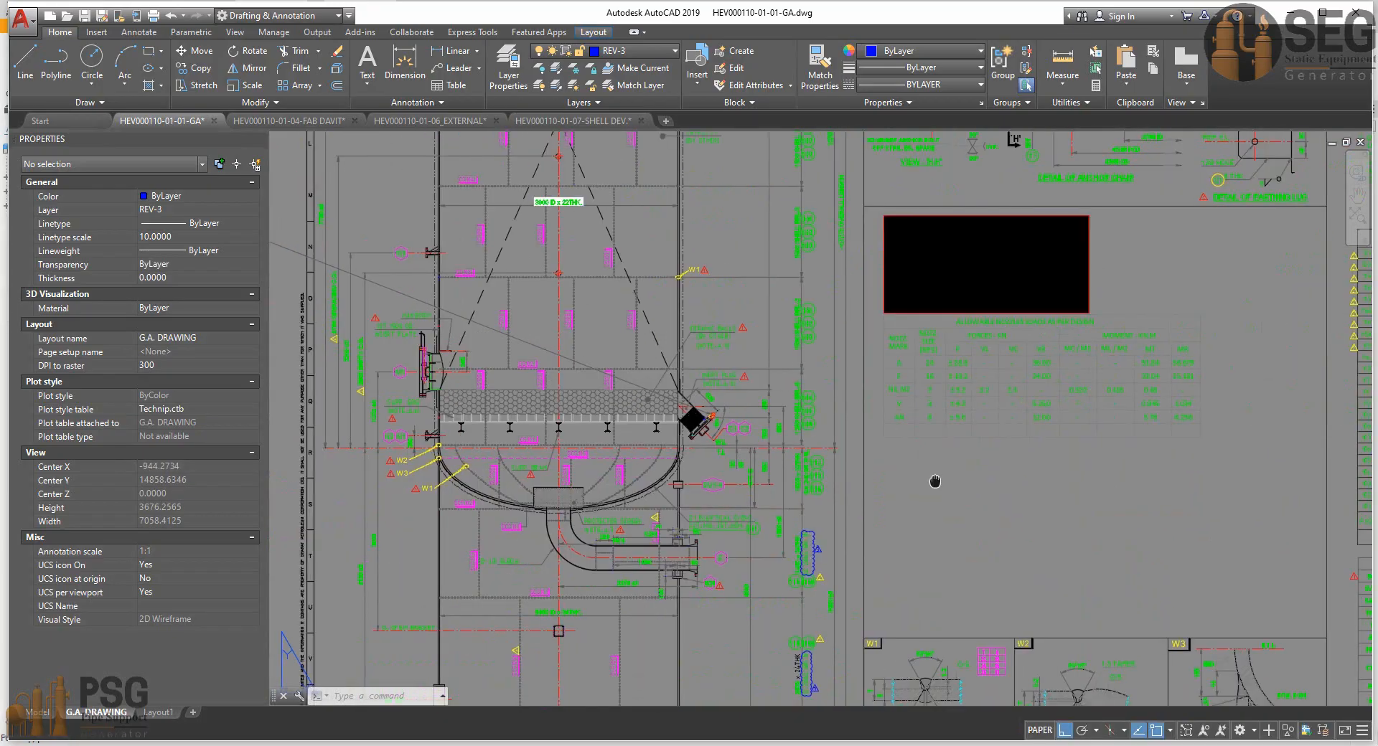
Copy the service text "DUMPING NOZZLE + HIGED SUPP." from the C1-2 row of the GA drawing's nozzle schedule.
middle_drag(935, 481, 548, 287)
scroll(1122, 483, up, 4)
middle_drag(1127, 420, 935, 435)
scroll(747, 477, up, 2)
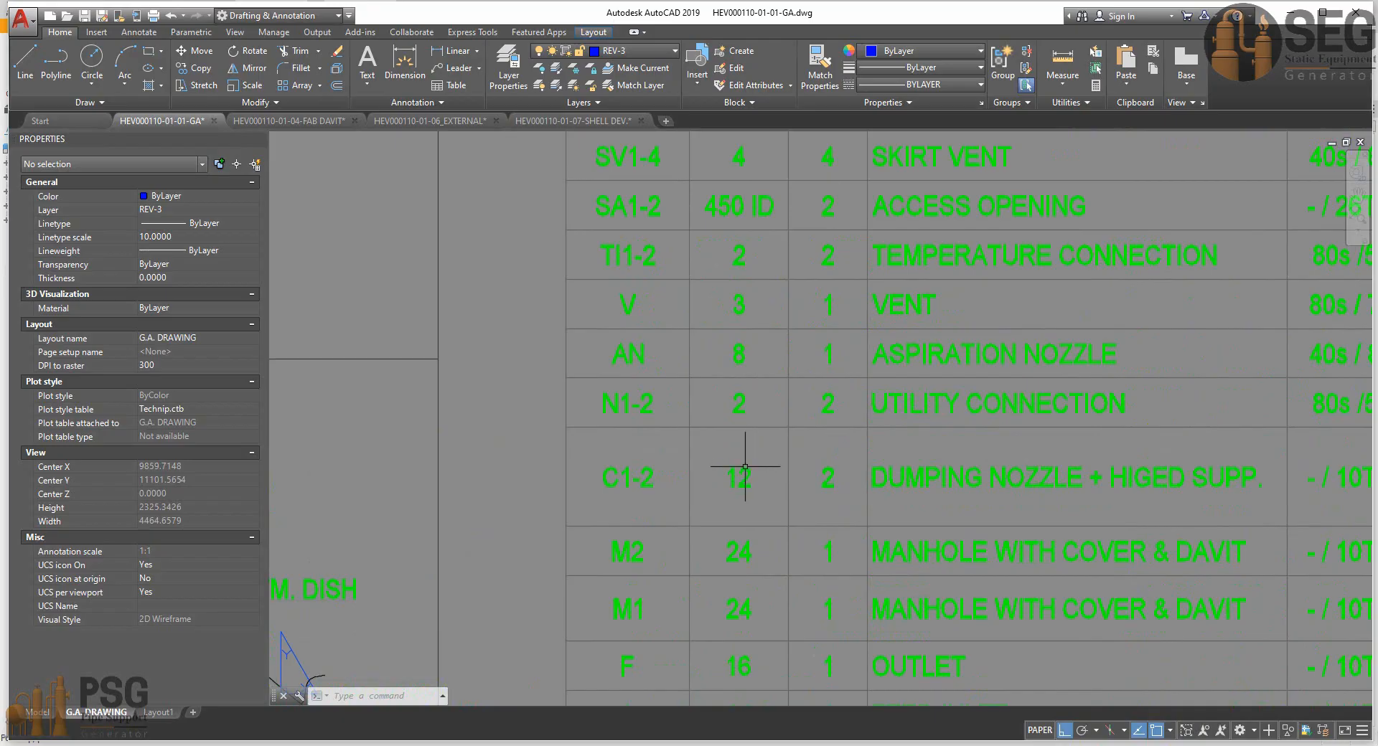
scroll(753, 475, down, 2)
middle_drag(747, 470, 664, 457)
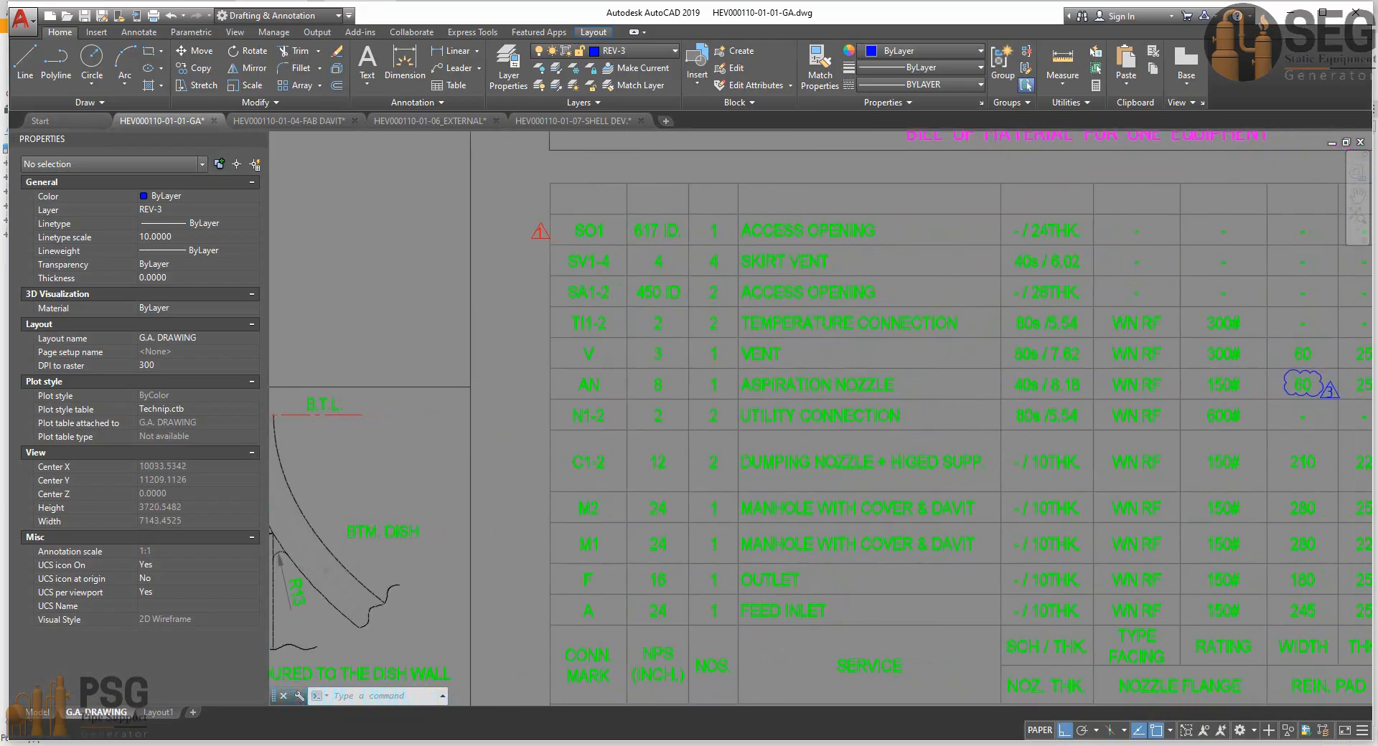
click(849, 461)
double_click(849, 462)
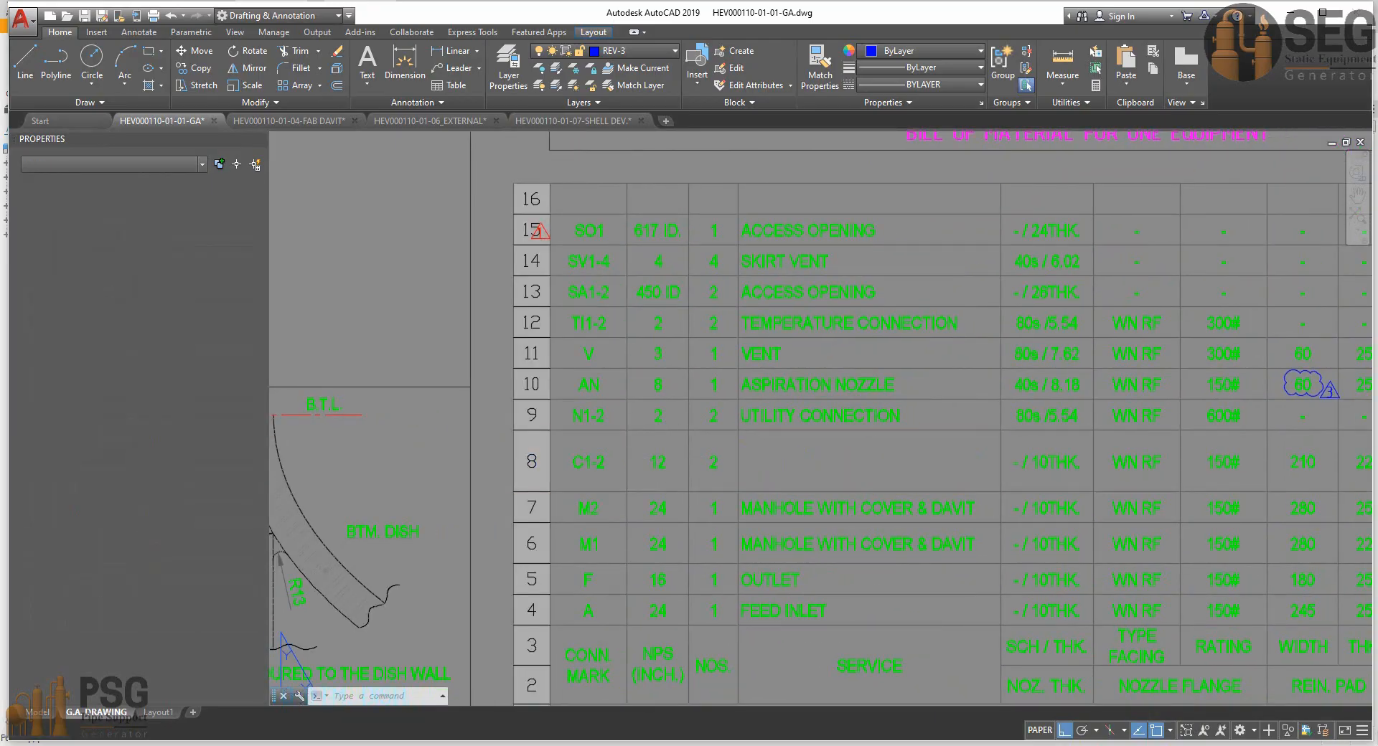
drag(739, 463, 1038, 466)
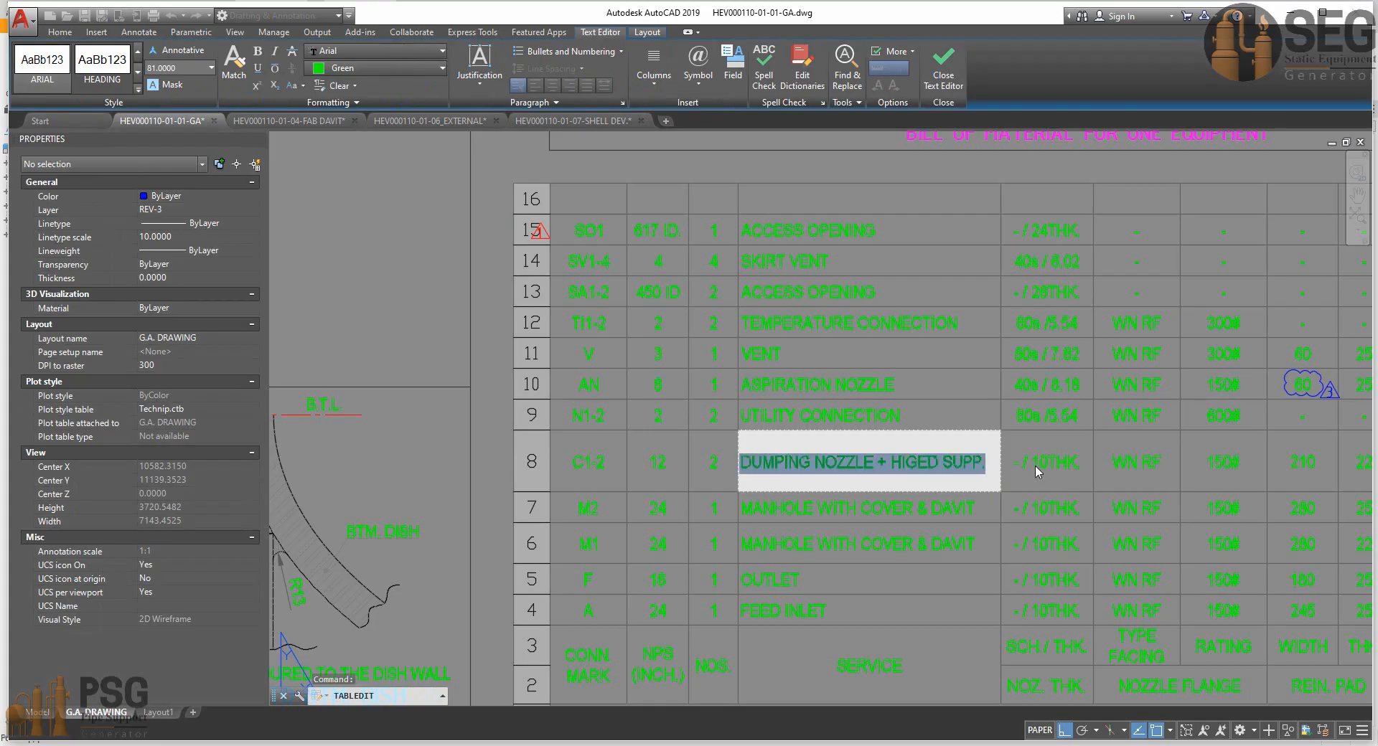
click(1028, 473)
middle_drag(1055, 471, 984, 453)
scroll(984, 454, down, 3)
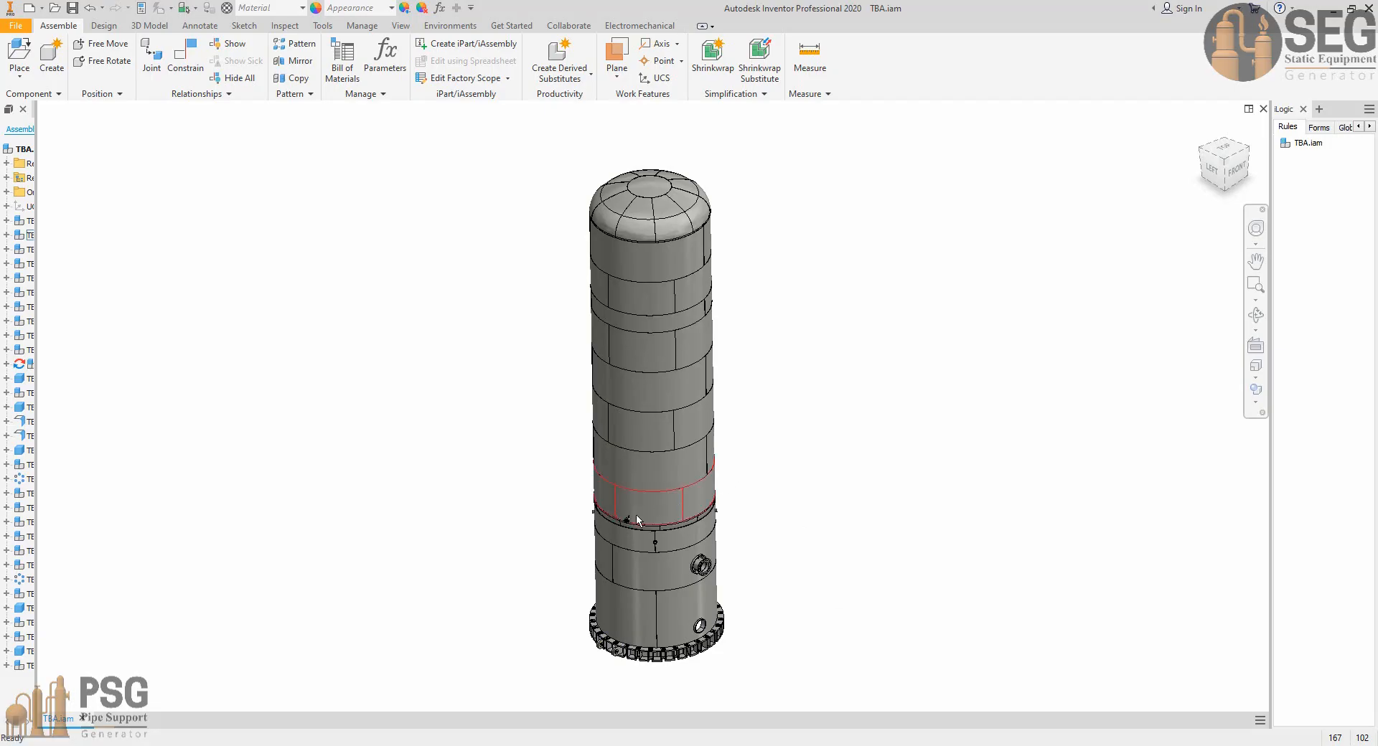
Switch to Inventor and inspect the generated small nozzles around the lower shell of the vessel.
scroll(794, 529, up, 3)
shift+middle_drag(631, 529, 730, 544)
scroll(553, 483, up, 3)
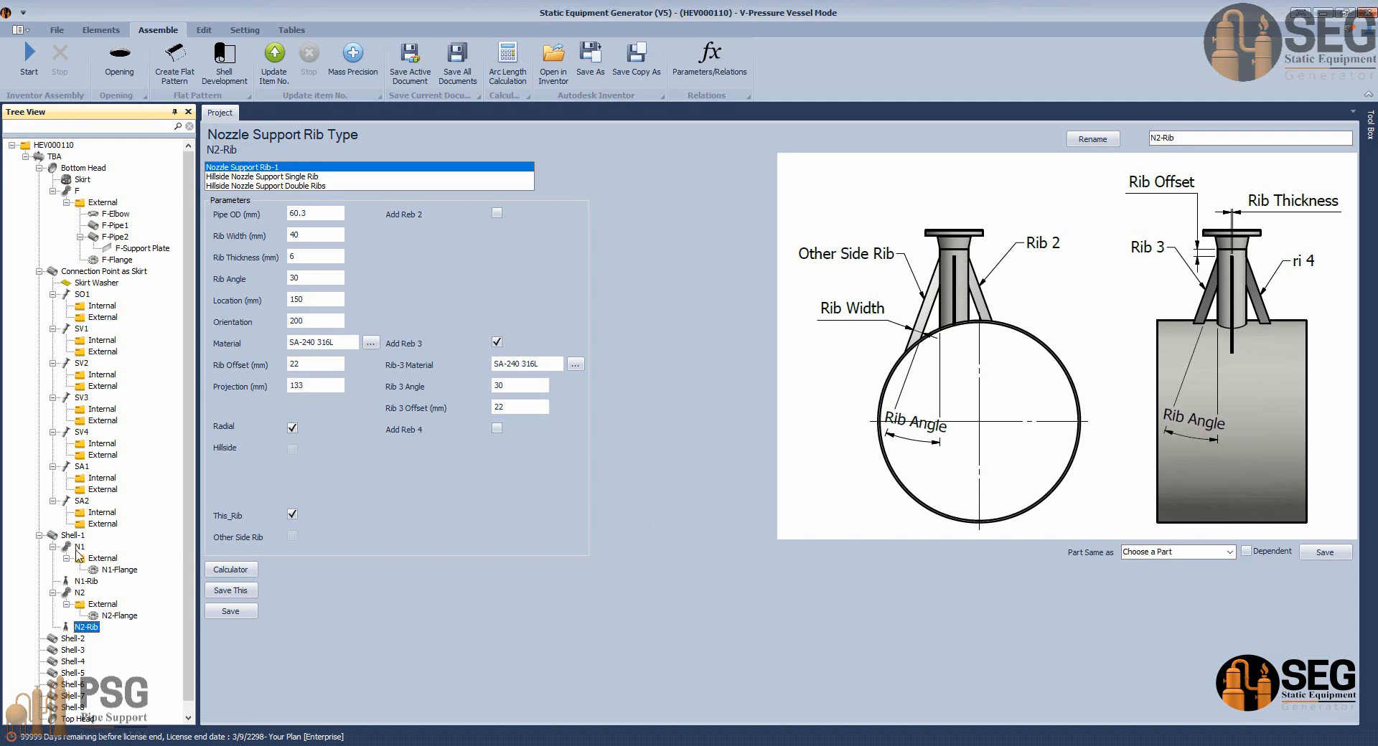
Add a shell nozzle named C1 to Shell-1 in Static Equipment Generator, using the type Nozzle From Plate Connected to shell.
click(76, 537)
click(100, 30)
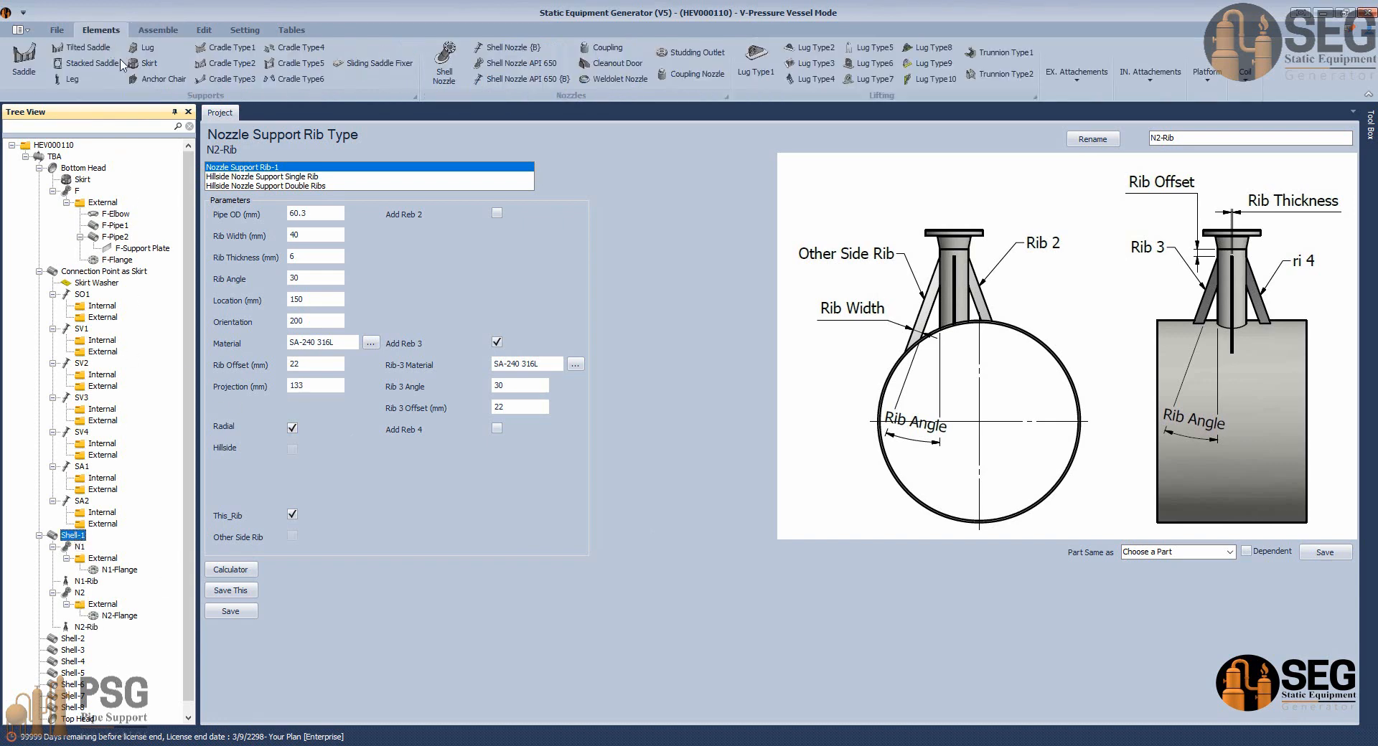
click(443, 63)
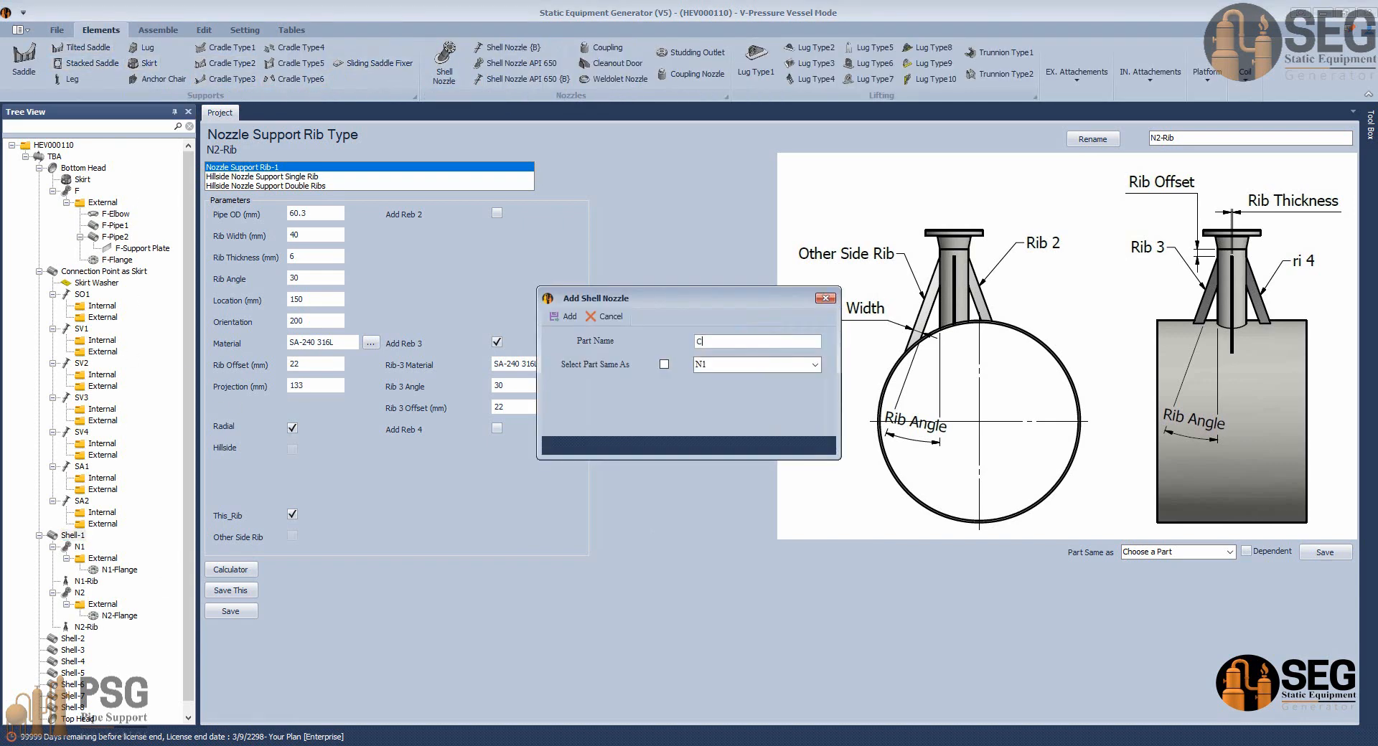
click(565, 316)
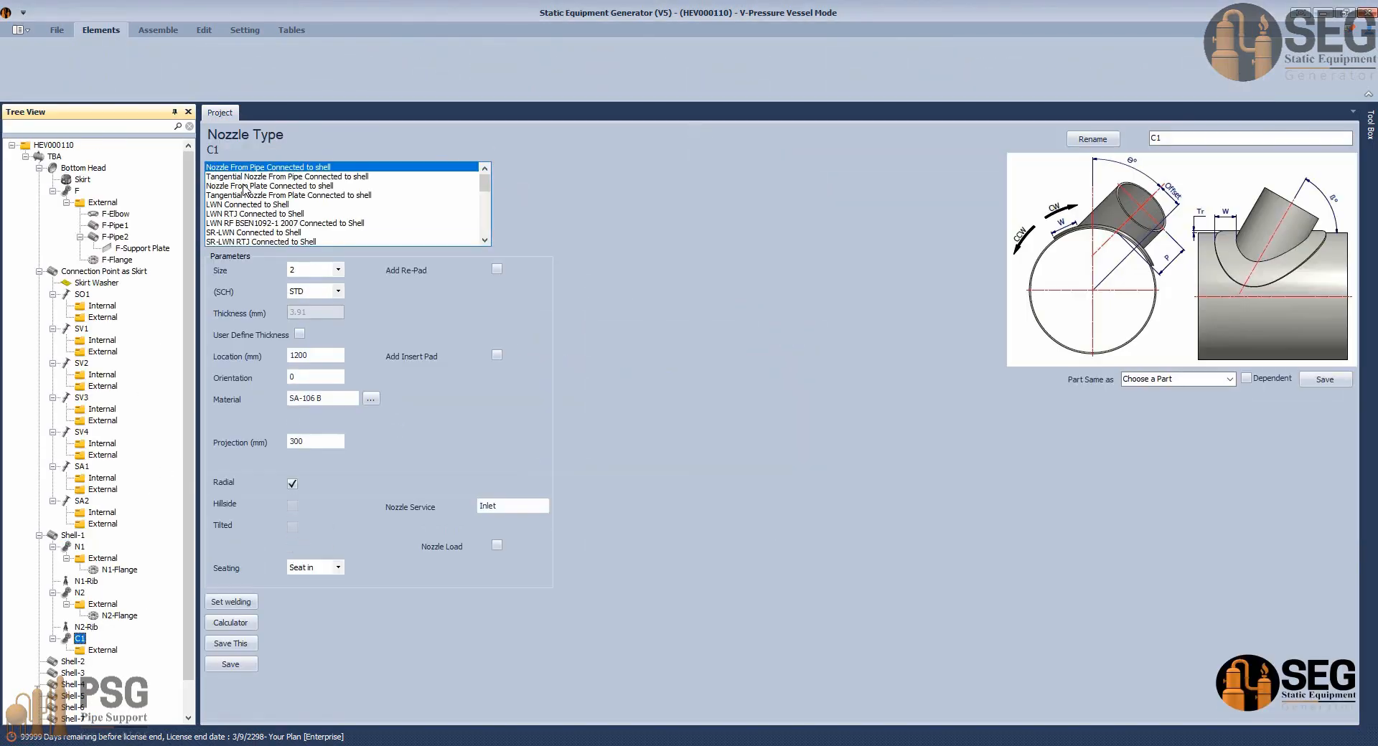
click(244, 187)
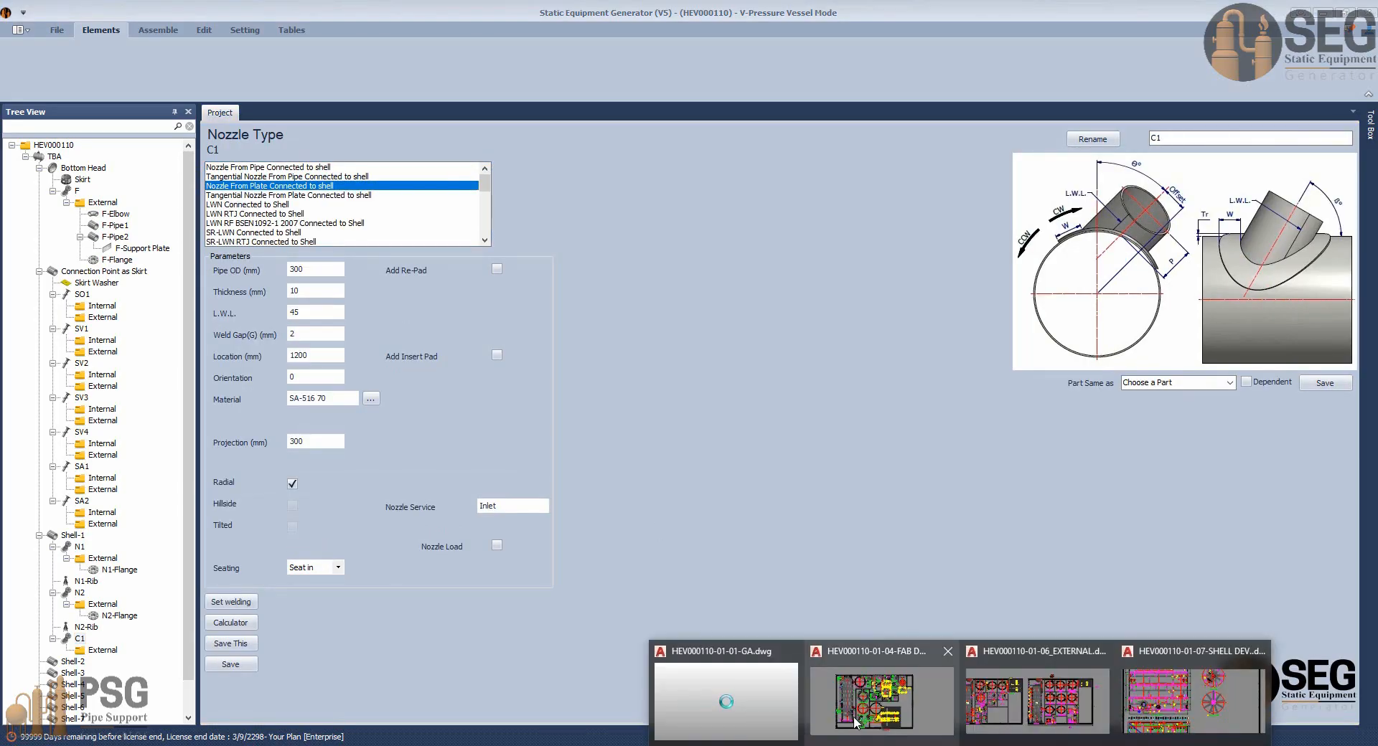
Switch to the AutoCAD GA drawing and check the size and thickness of C1-2 in the nozzle schedule.
click(725, 693)
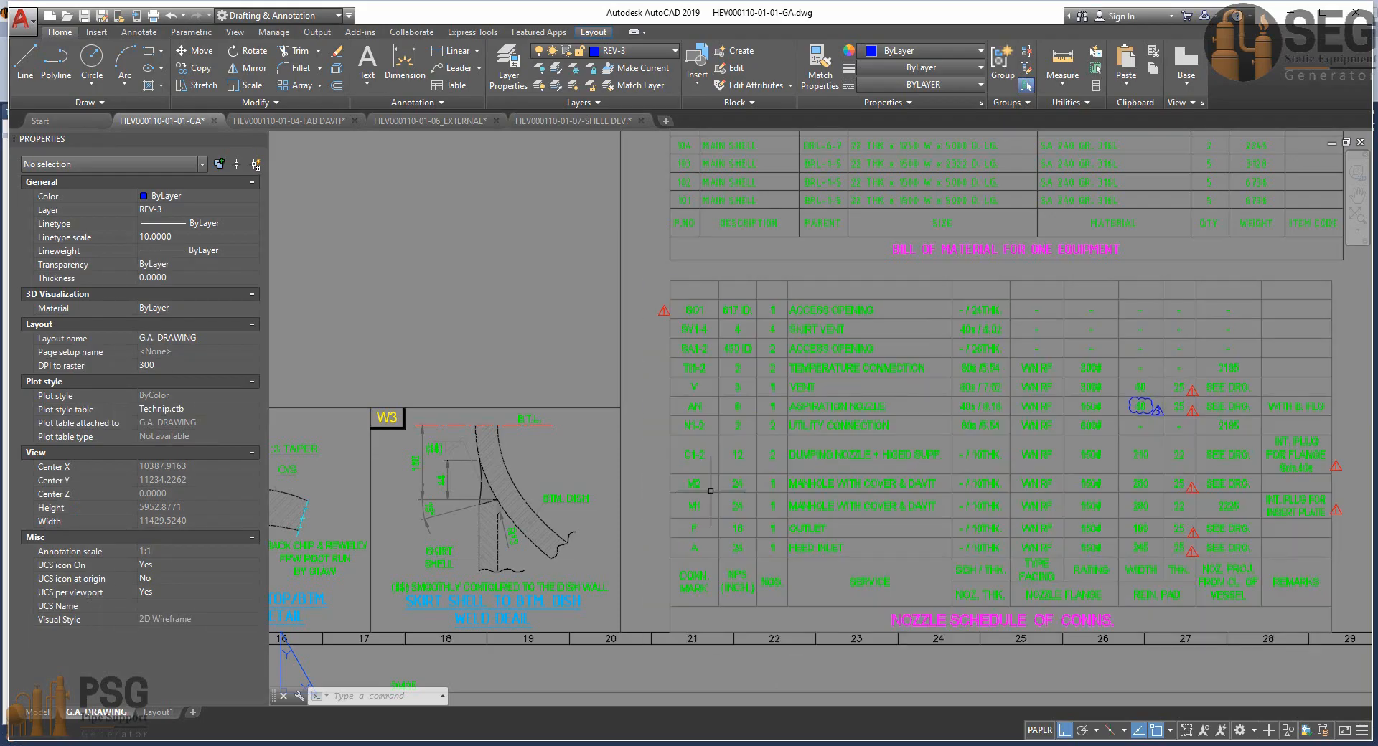
scroll(719, 451, up, 4)
mouse_move(763, 462)
middle_down()
mouse_move(708, 463)
mouse_move(676, 441)
middle_up()
scroll(747, 455, down, 2)
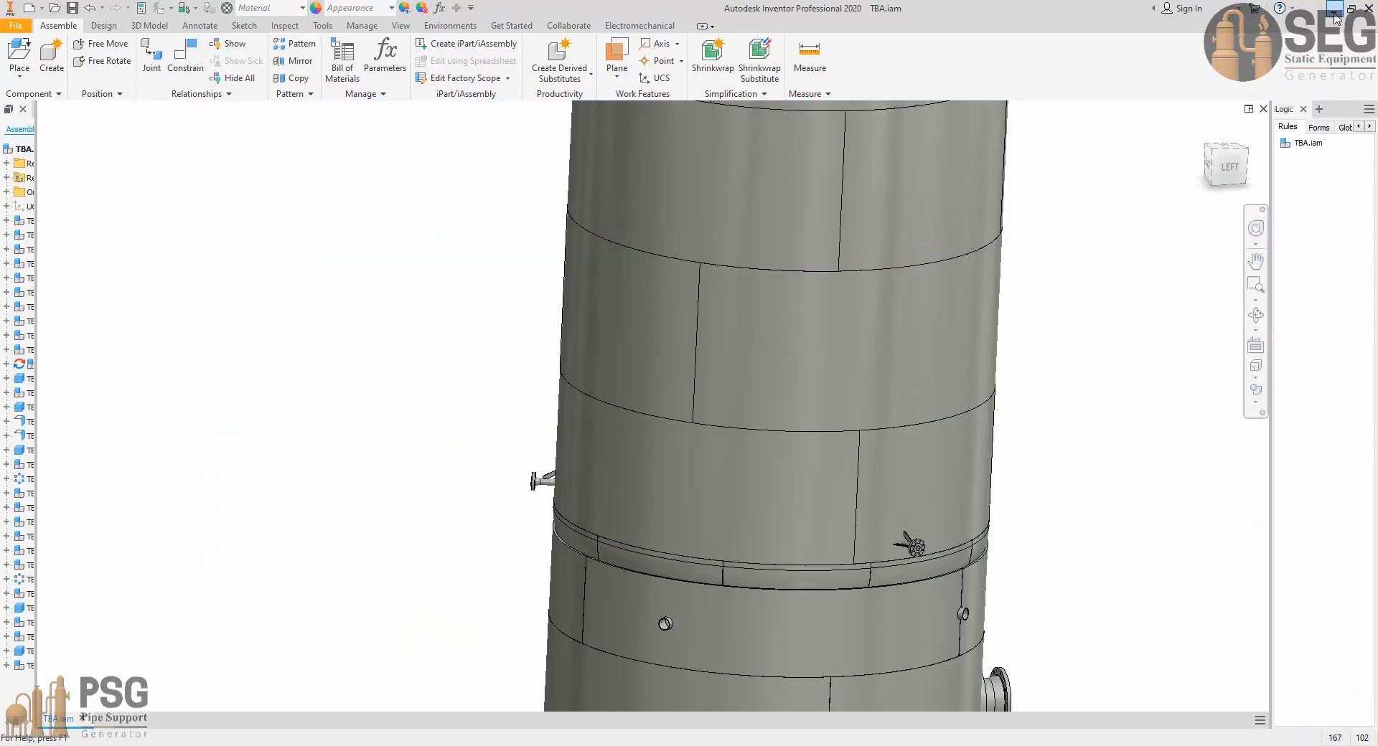
Open the piping equipment PDF catalogue and look up the English pipe section on dimensions and weights to ASME B 36.10.
click(1332, 10)
double_click(125, 629)
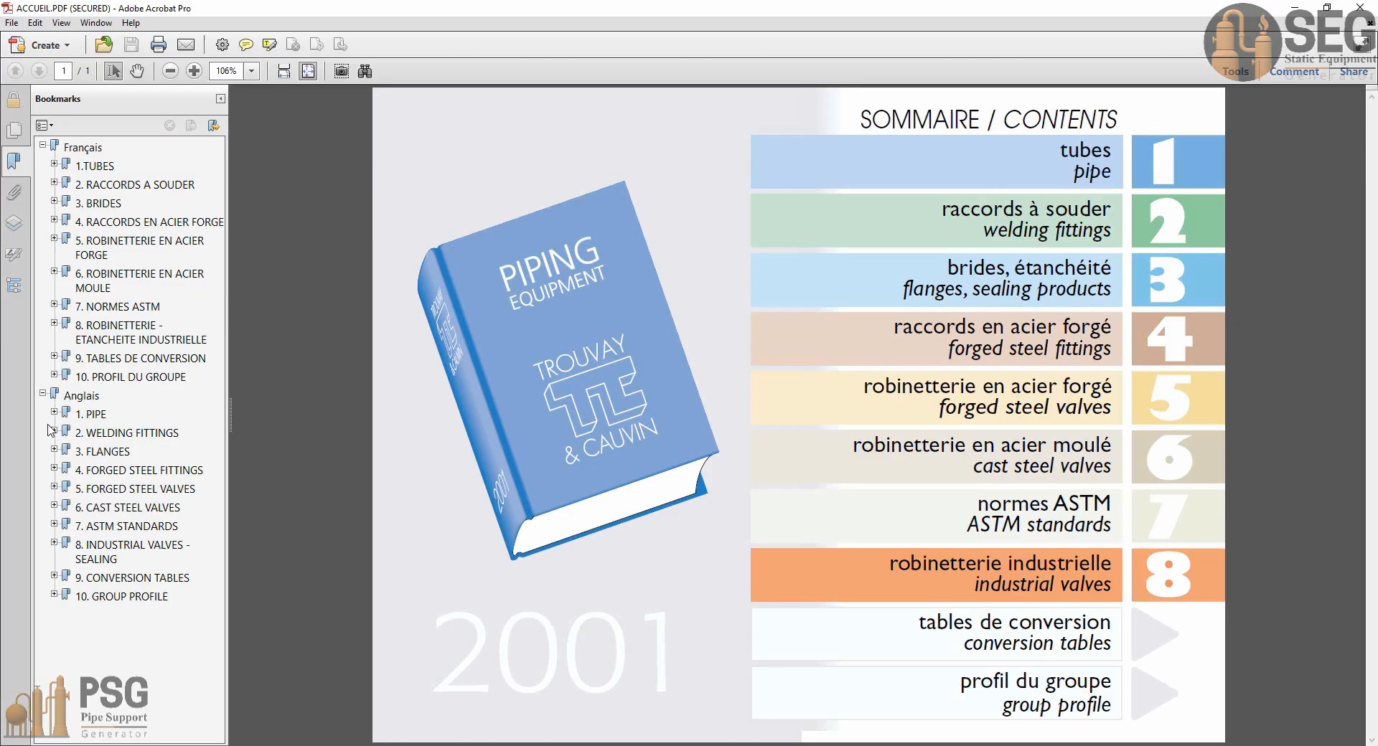
click(54, 414)
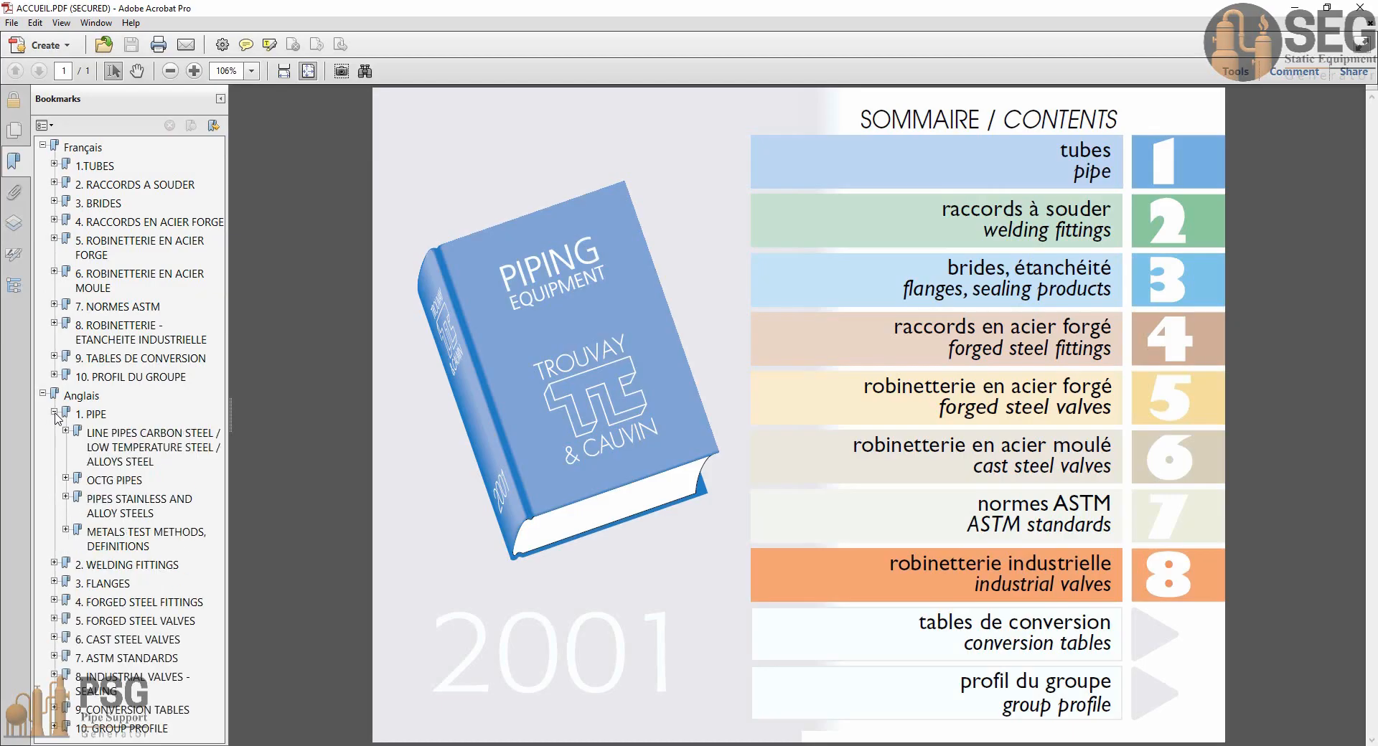
click(65, 433)
click(125, 556)
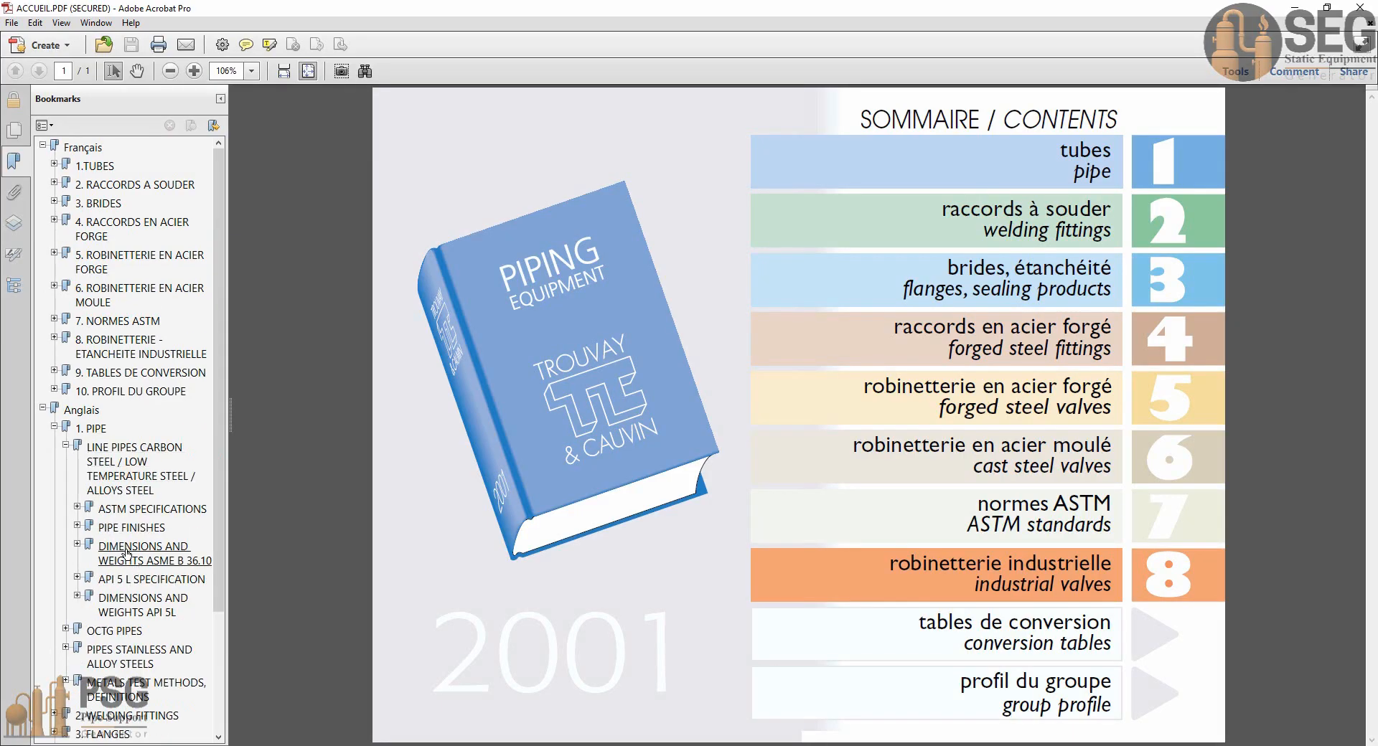
scroll(679, 473, down, 2)
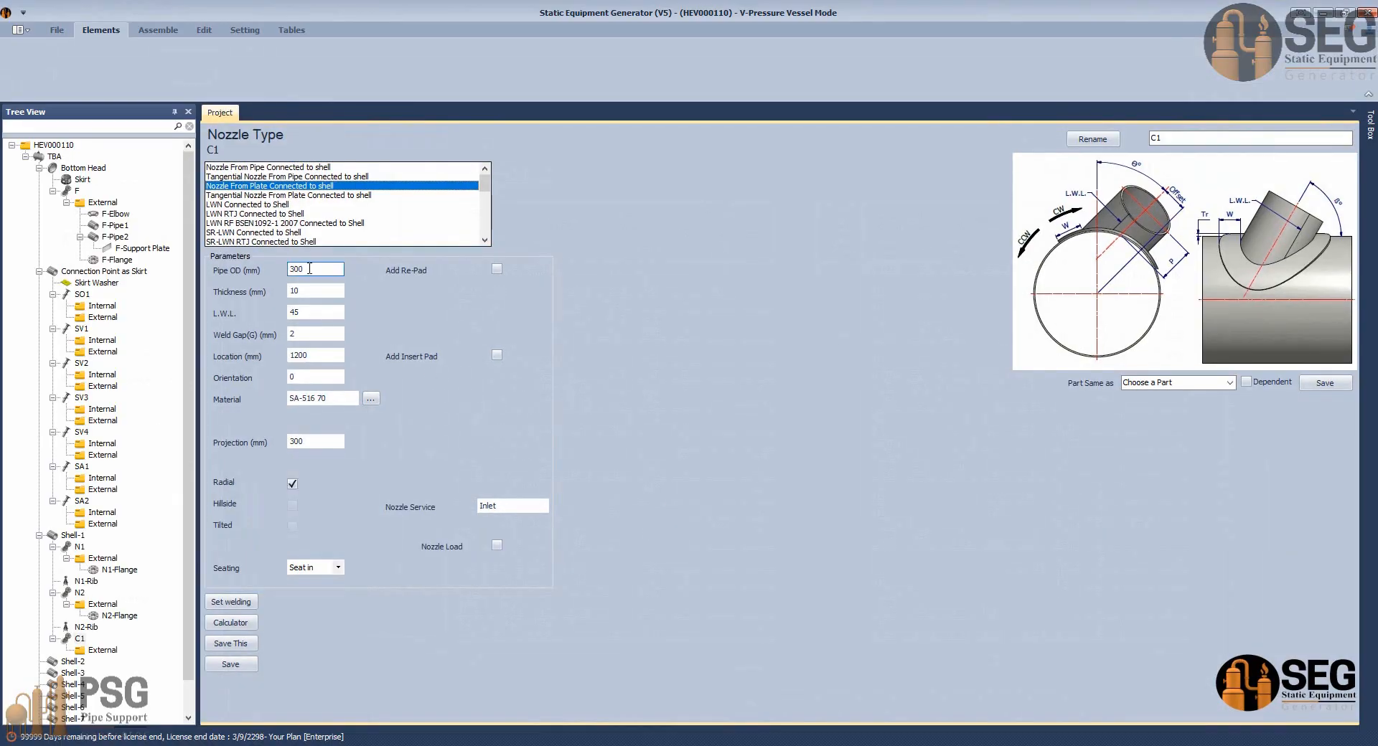
Set nozzle C1's pipe OD to 323.8 mm in Static Equipment Generator.
drag(309, 269, 274, 270)
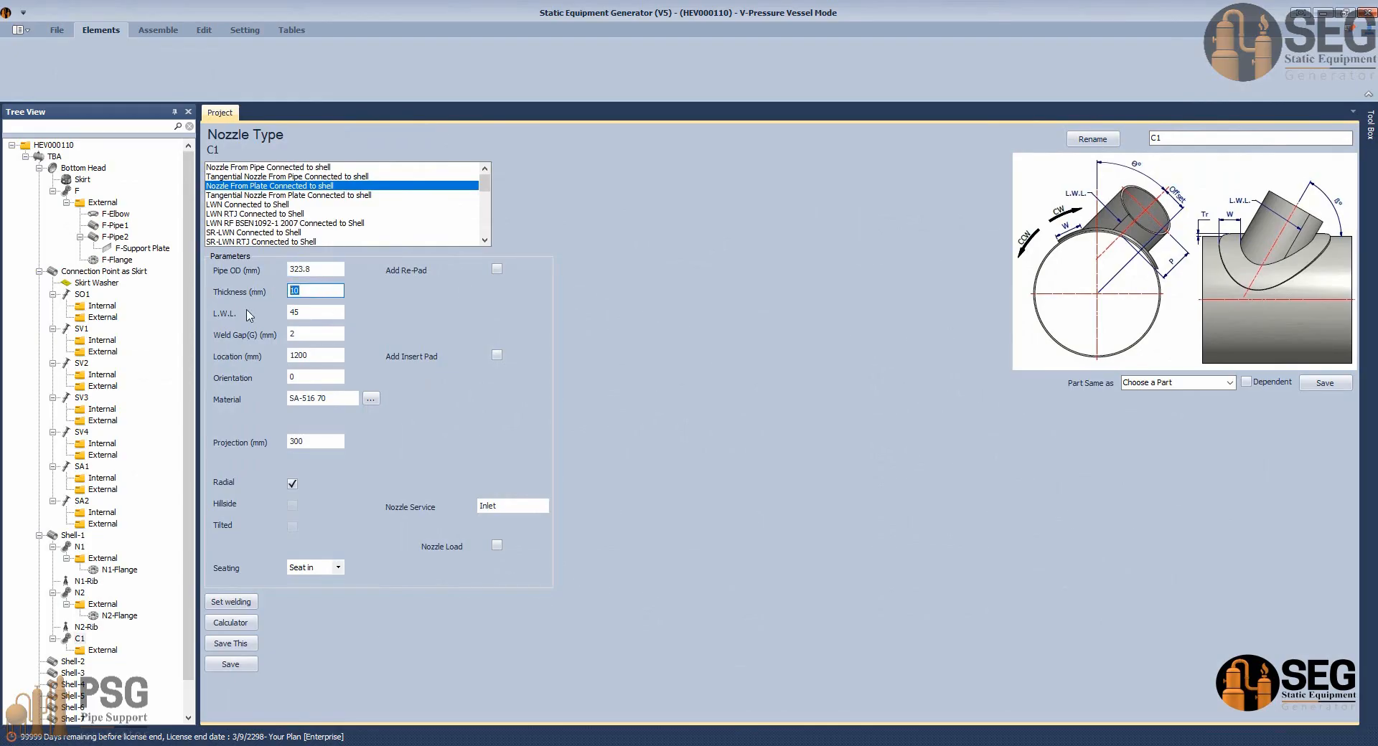
click(321, 312)
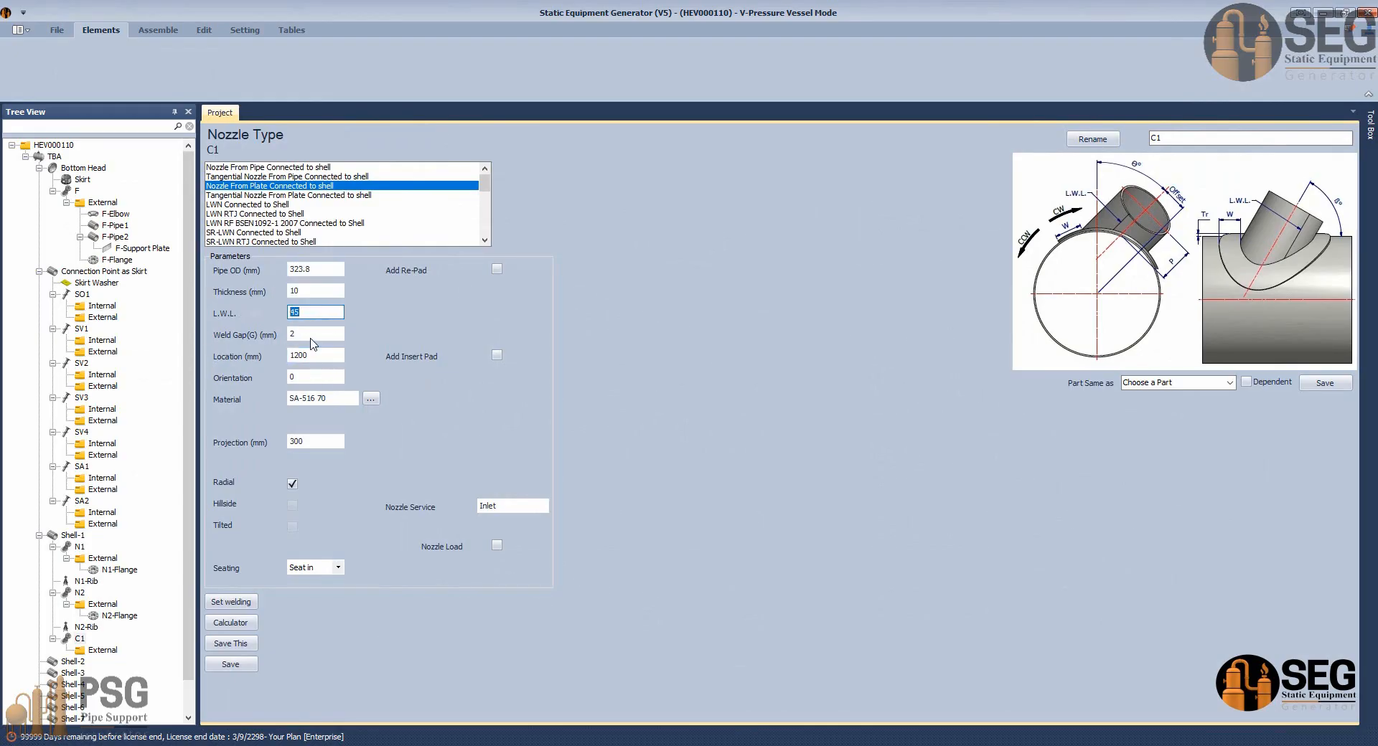
key(Tab)
key(Tab)
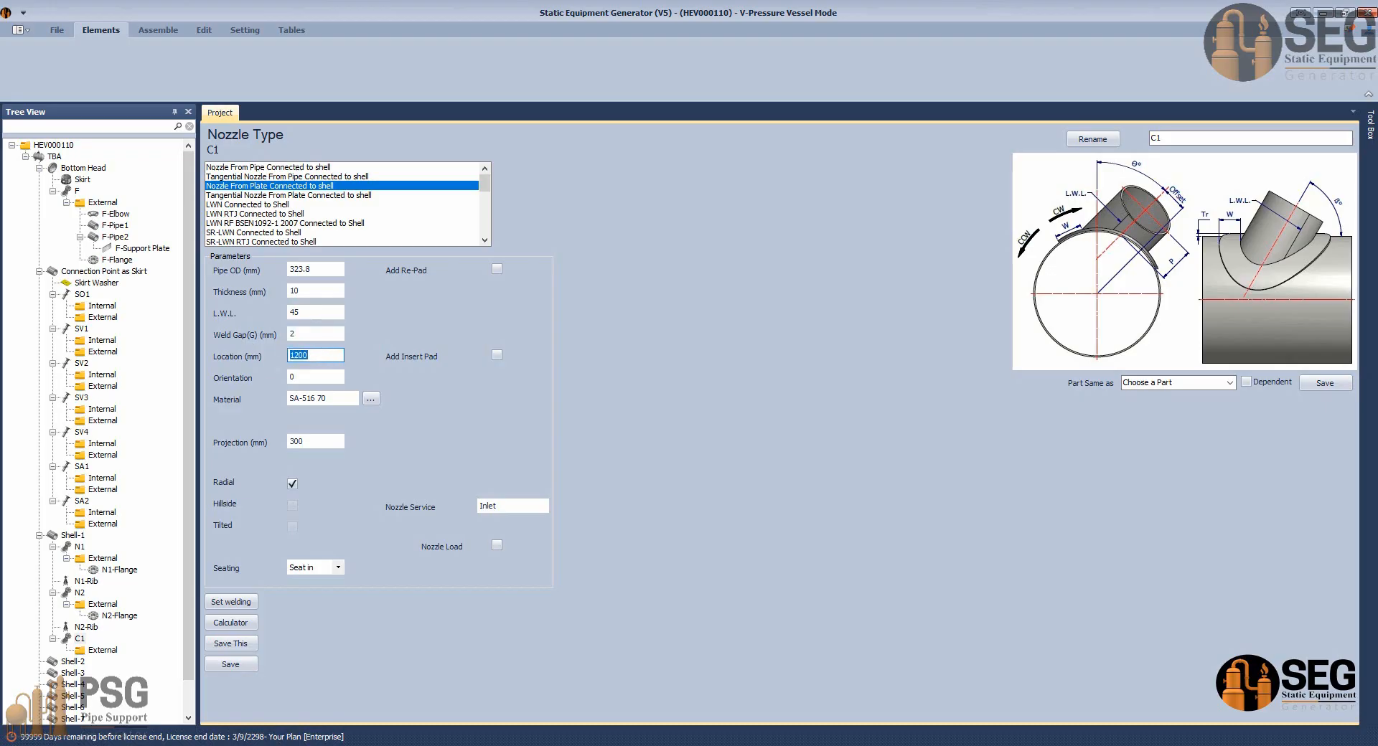
Look up the C1/C2 nozzle's height in the GA elevation view and set C1's location to 640 mm.
click(945, 745)
click(762, 672)
scroll(519, 431, down, 3)
mouse_move(519, 431)
middle_down()
mouse_move(622, 435)
mouse_move(1045, 659)
middle_up()
middle_drag(678, 472, 930, 711)
middle_drag(551, 445, 887, 258)
scroll(573, 351, up, 4)
middle_drag(574, 354, 545, 409)
middle_drag(870, 446, 876, 397)
Return to the GA drawing and examine the vessel's plan view for the orientation of nozzle C1.
click(962, 745)
click(775, 707)
scroll(901, 358, down, 2)
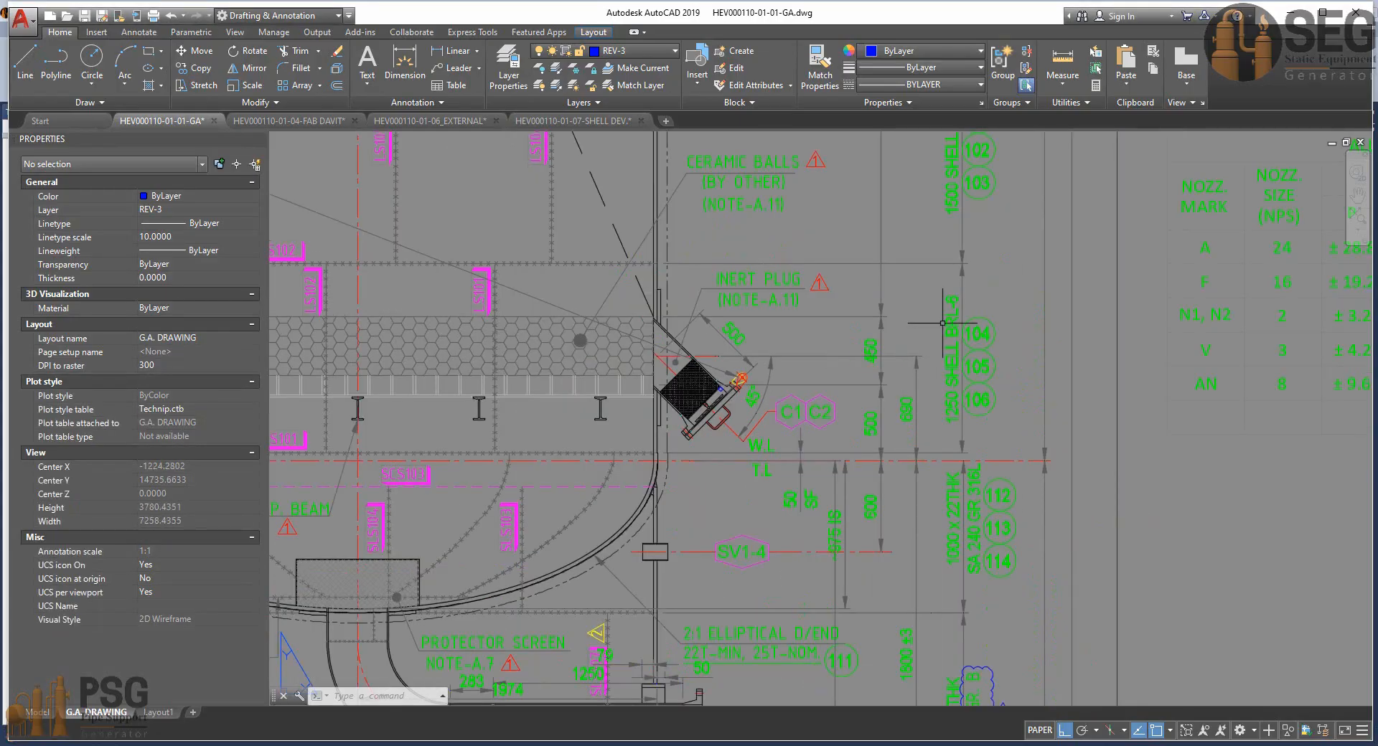
middle_drag(942, 324, 601, 679)
scroll(863, 404, down, 2)
middle_drag(880, 359, 609, 680)
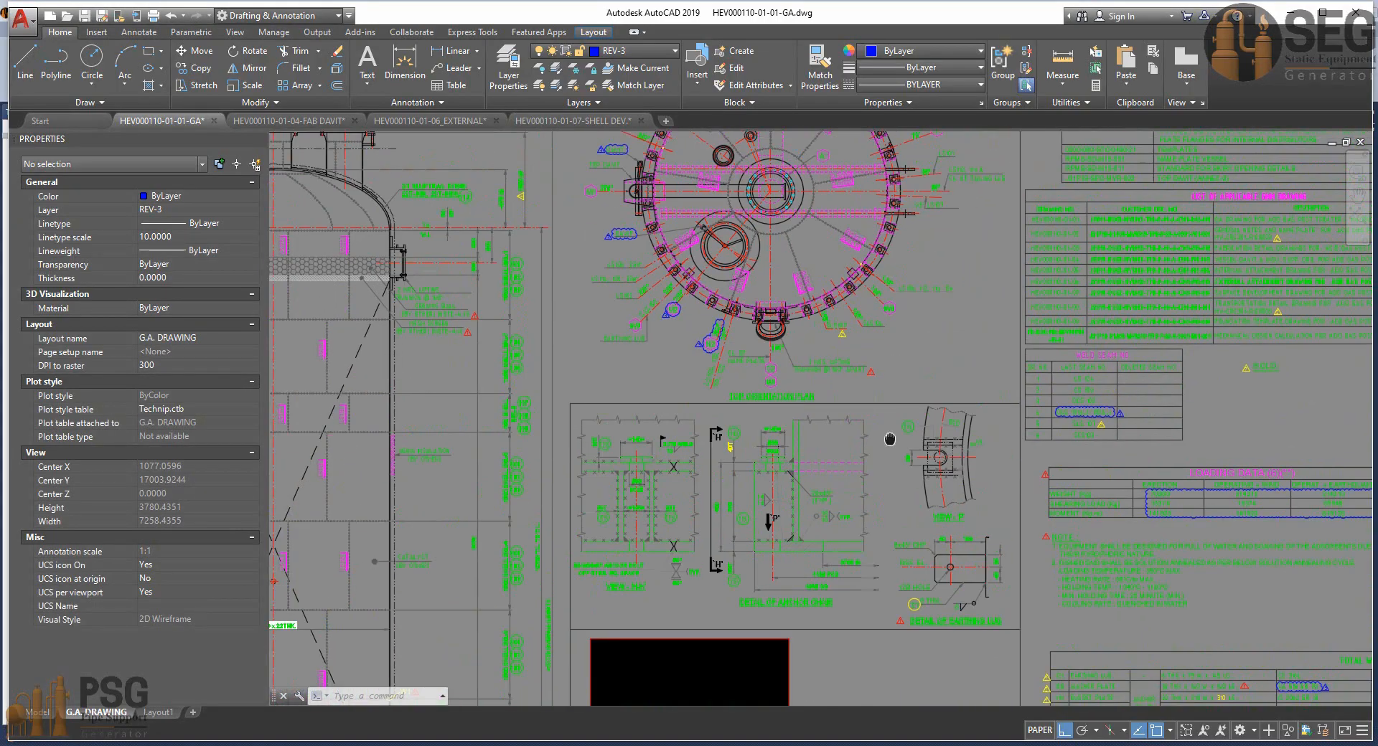
middle_drag(893, 136, 852, 265)
scroll(854, 254, up, 2)
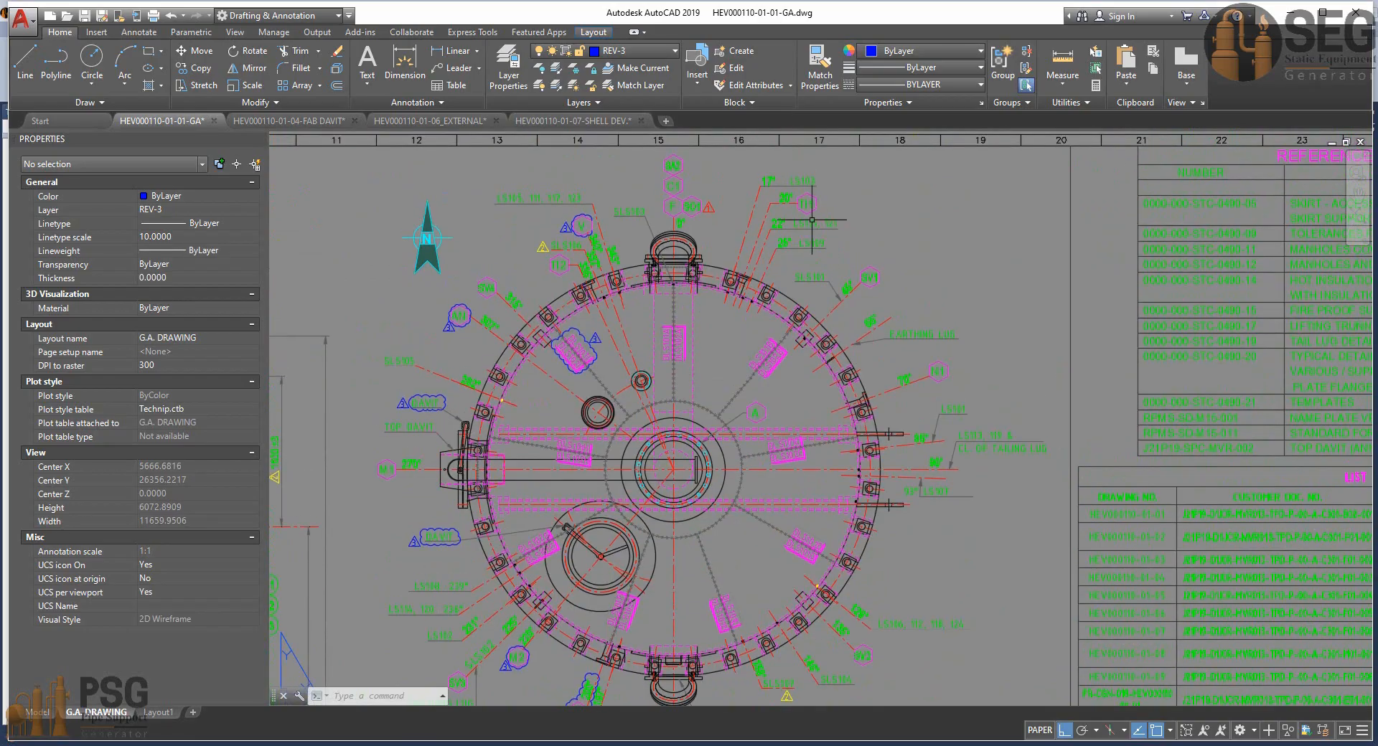
middle_drag(917, 391, 924, 339)
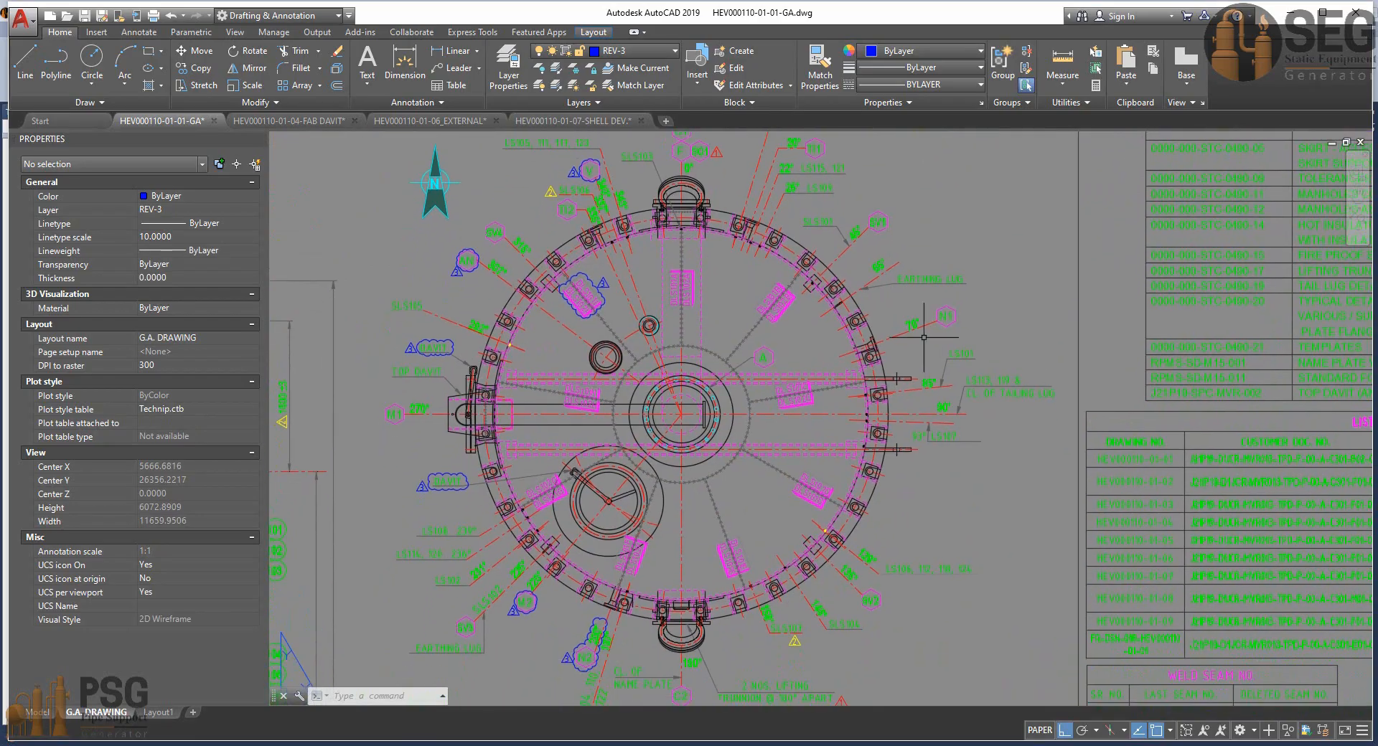
middle_drag(755, 545, 756, 584)
scroll(720, 229, up, 2)
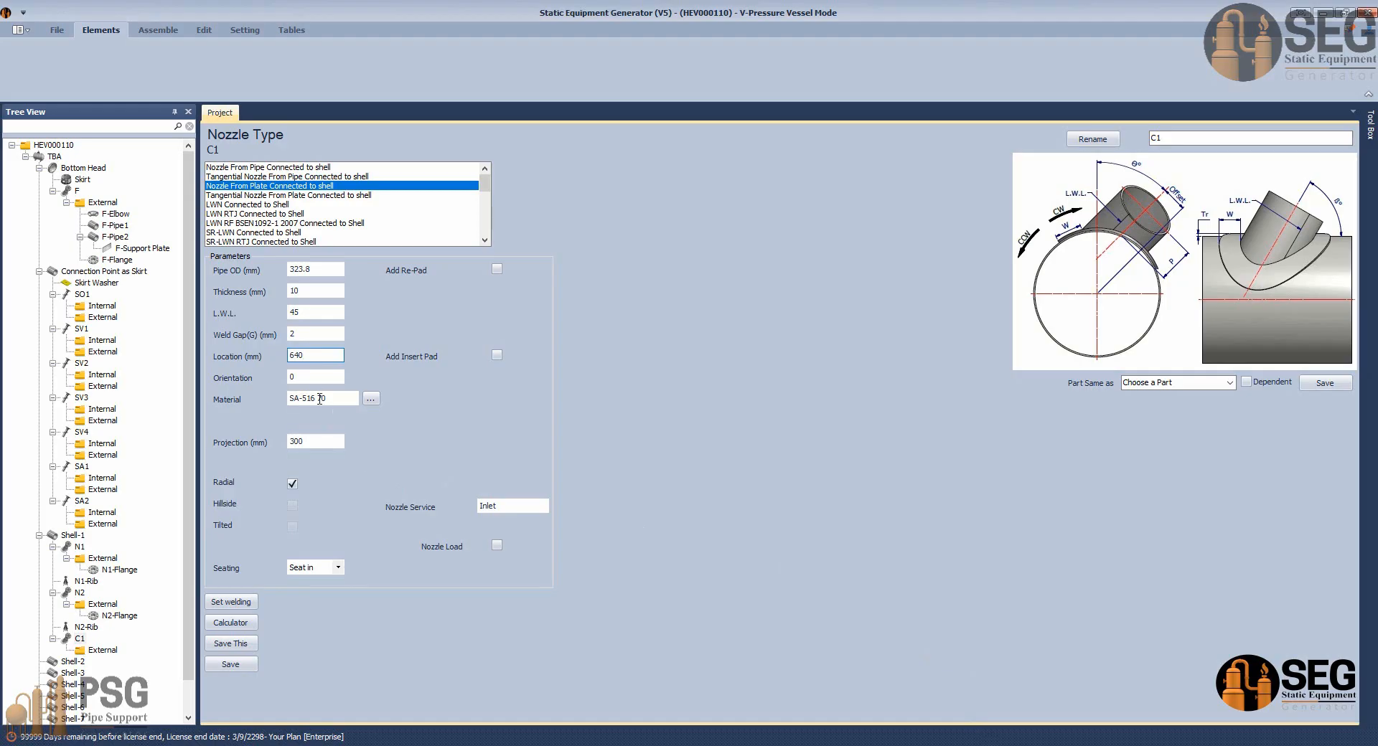
Set C1's nozzle service to "DUMPING NOZZLE + HIGED SUPP.", make it tilted with a tilted angle of 45, and save it.
key(Tab)
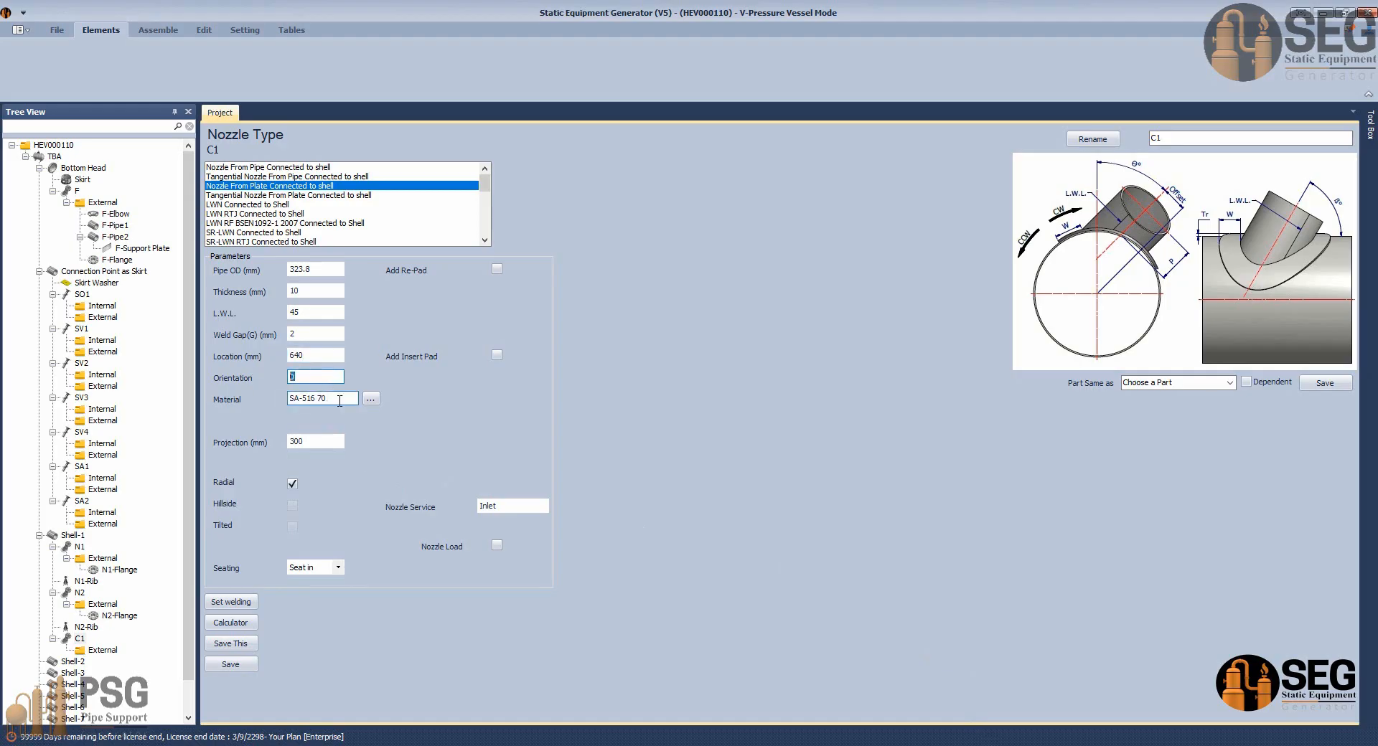
double_click(496, 506)
text(NOZZLE + HIGED SUPP.)
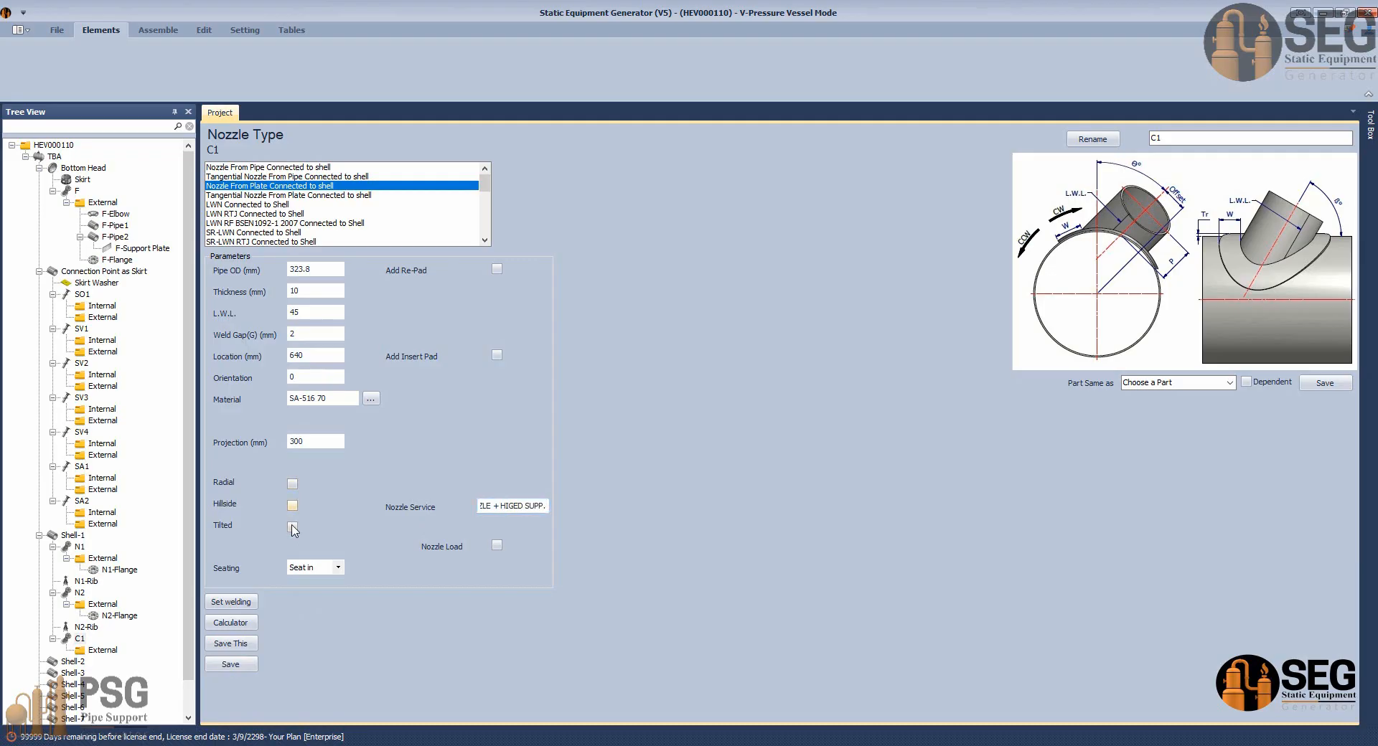
click(292, 528)
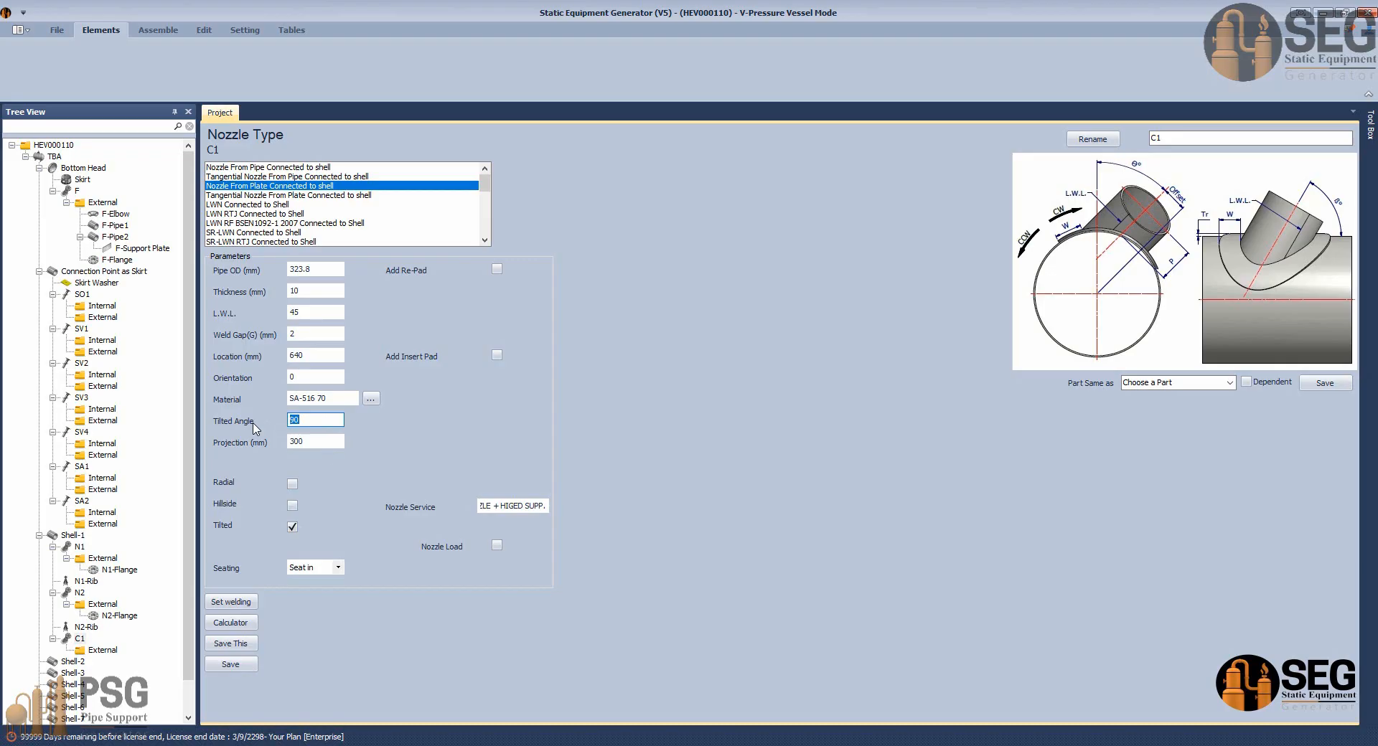
click(241, 668)
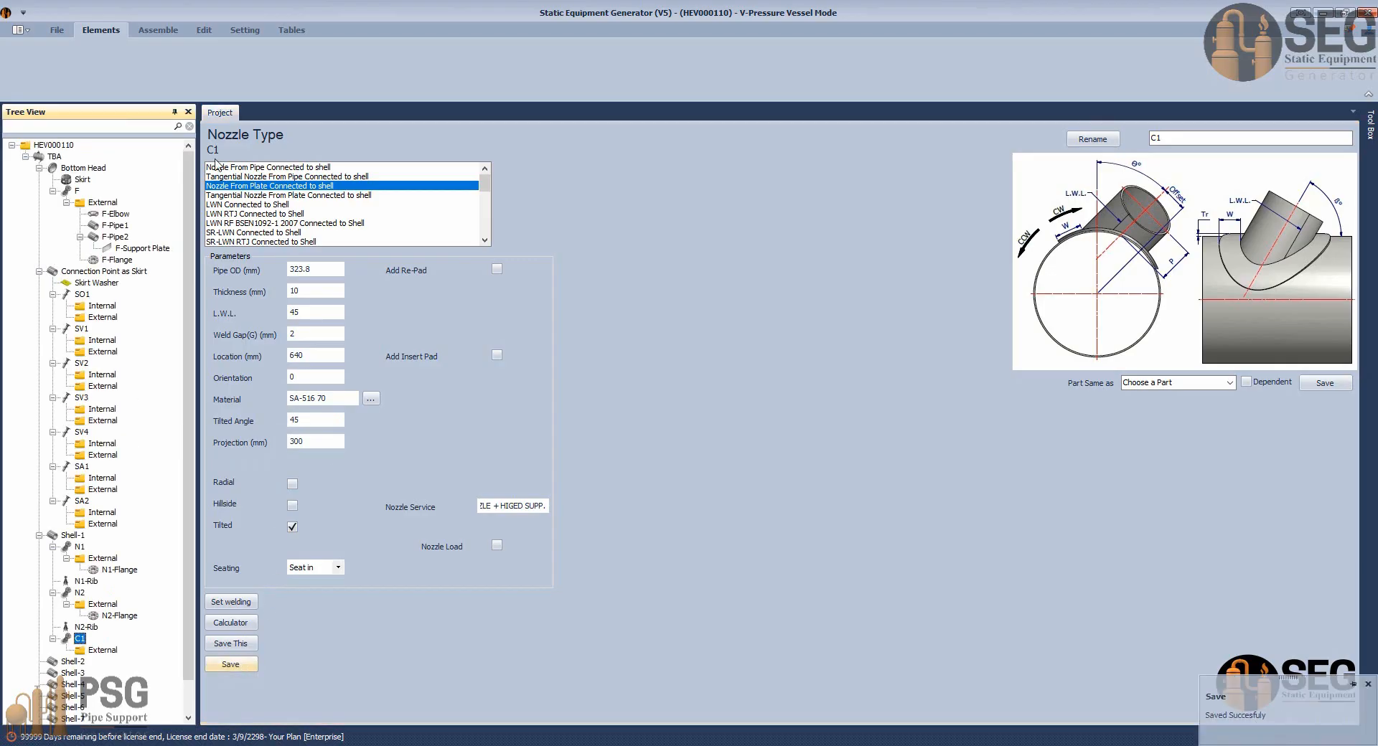
Generate nozzle C1 in the Inventor assembly and inspect the tilted pipe on the lower shell from the left view.
click(160, 31)
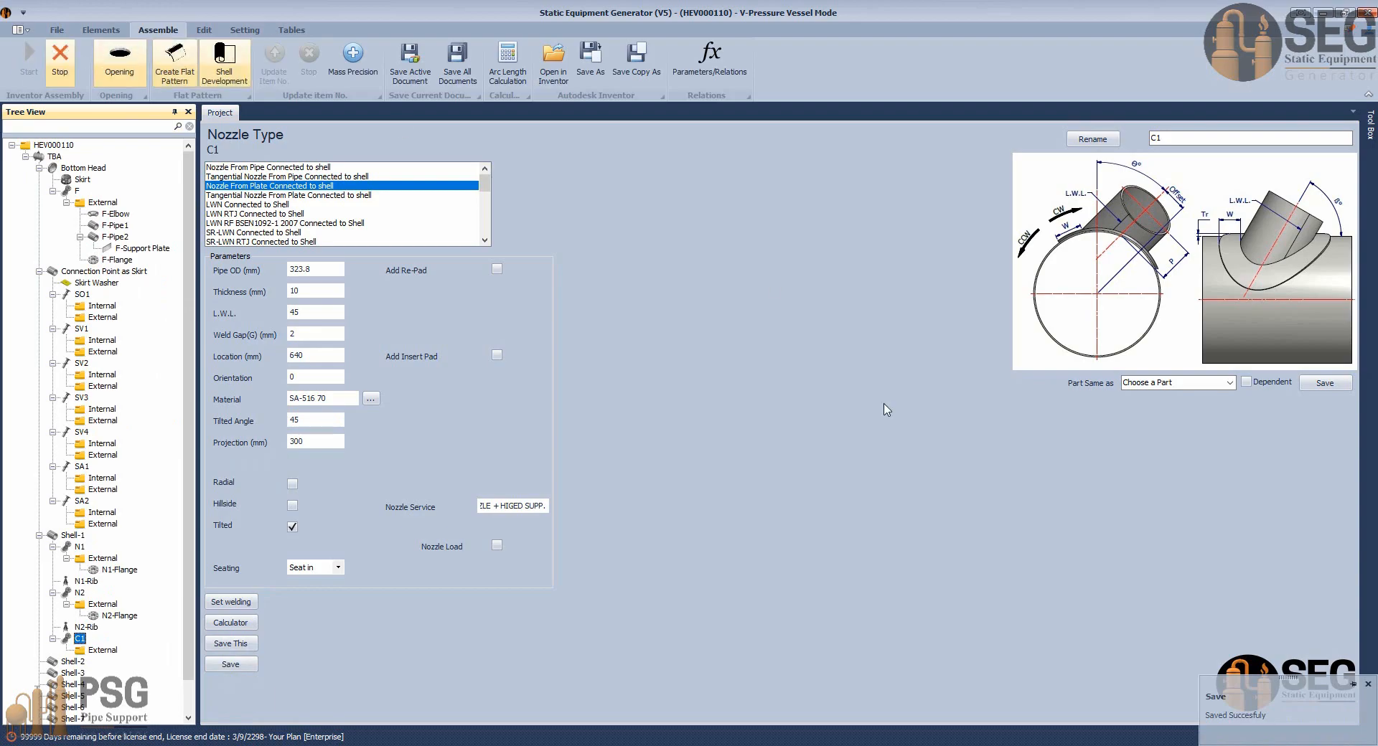
click(920, 745)
click(920, 745)
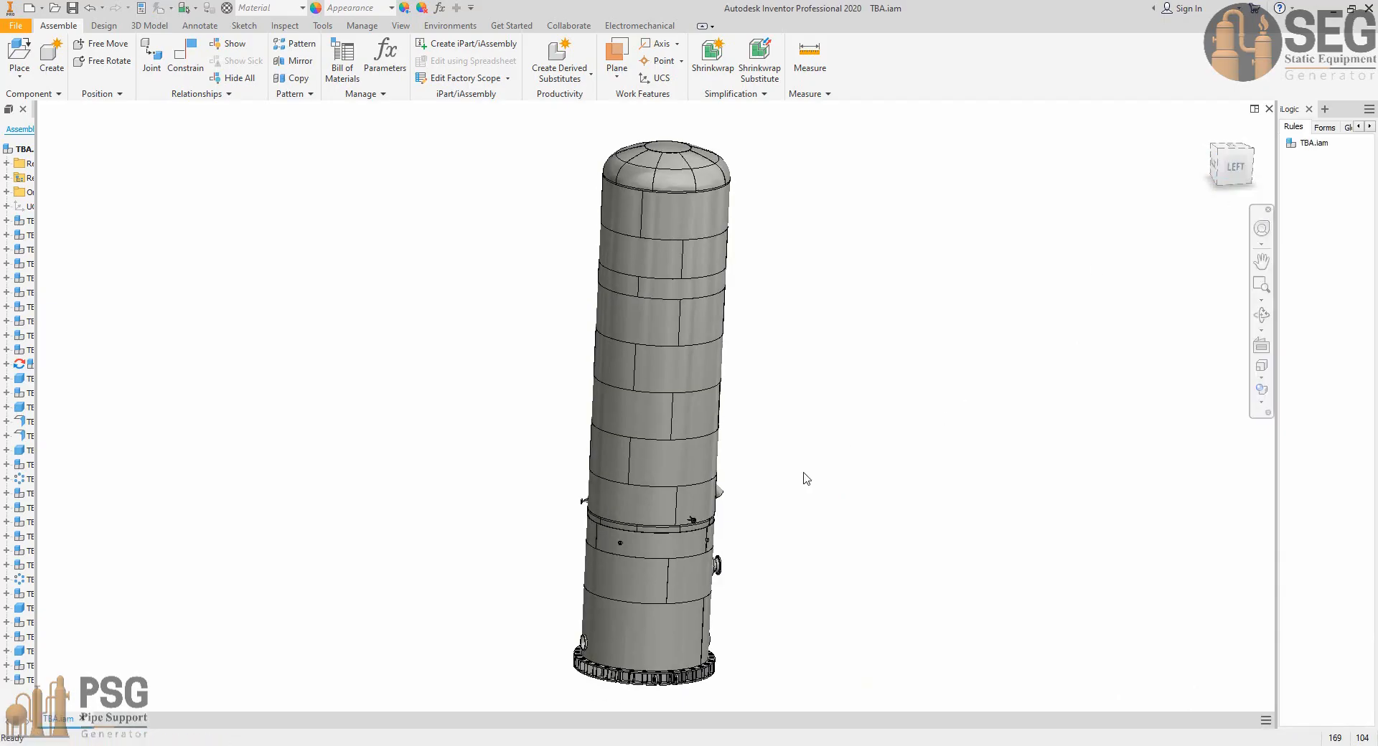
click(1234, 167)
scroll(684, 474, down, 10)
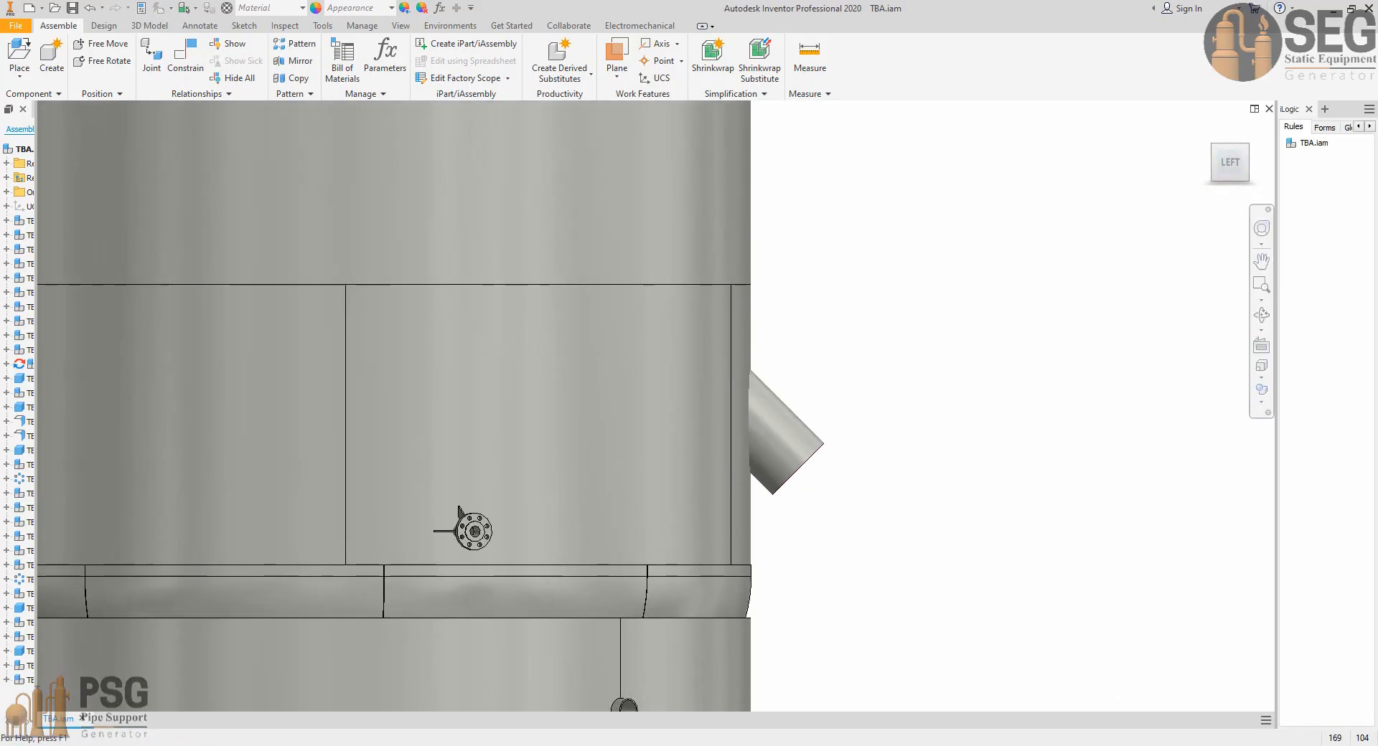
Return to Static Equipment Generator, add a flange named "C1-Flange" to nozzle C1's external parts, and make it type WN-RF ASME B16.5.
key(alt+Tab)
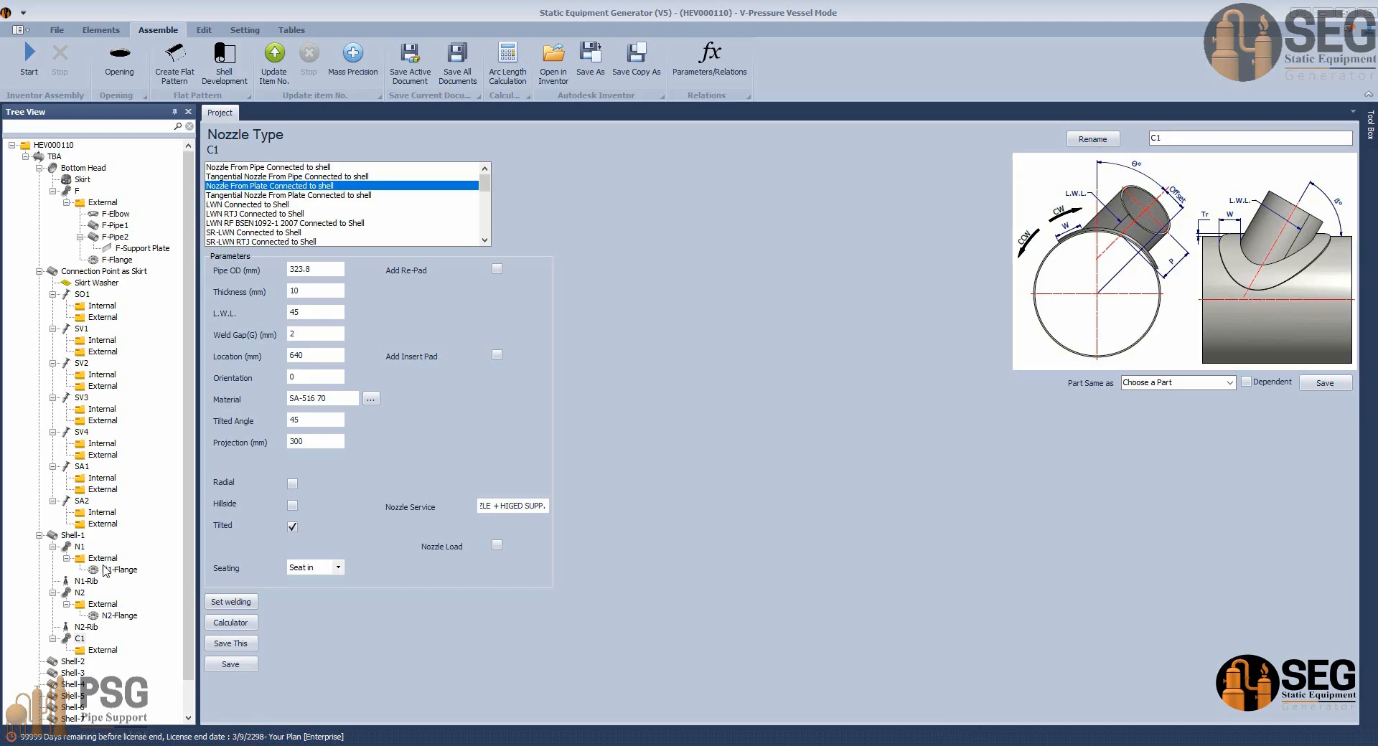
click(107, 654)
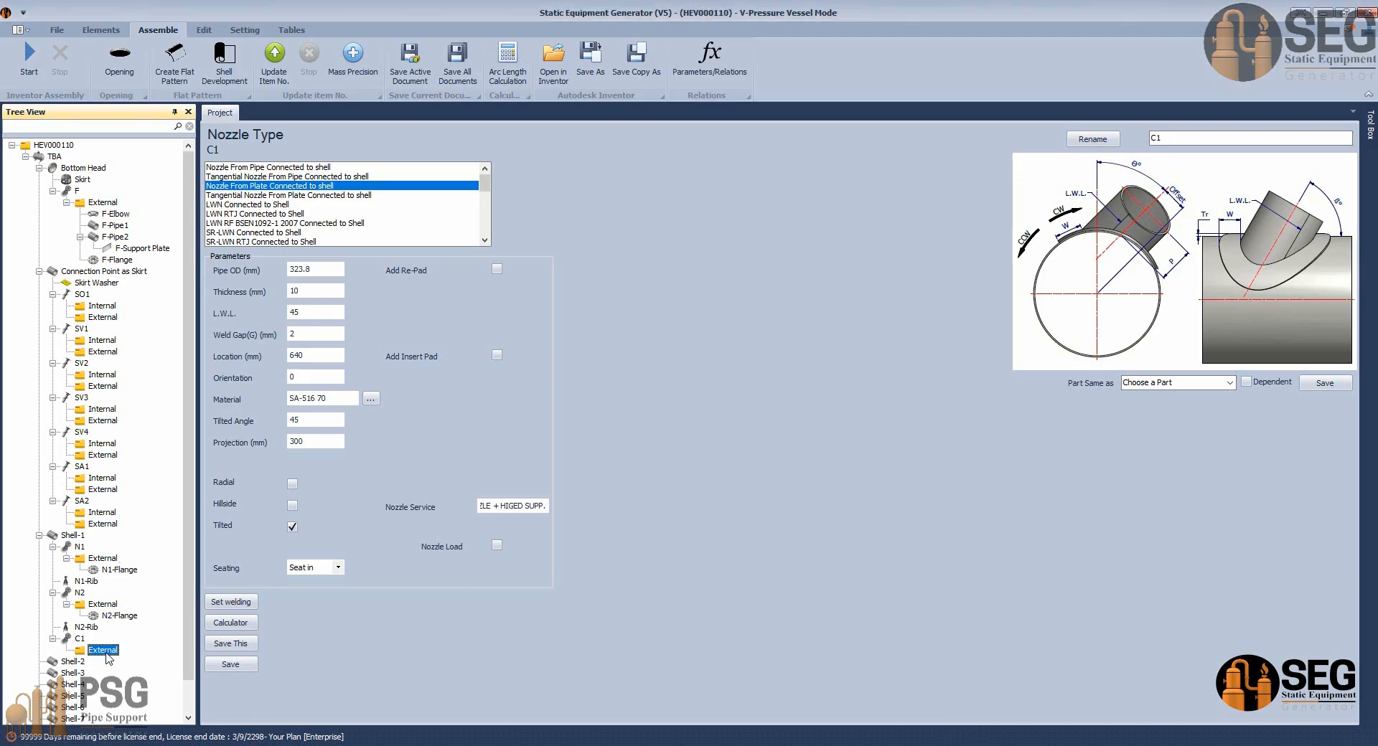
click(101, 29)
click(212, 62)
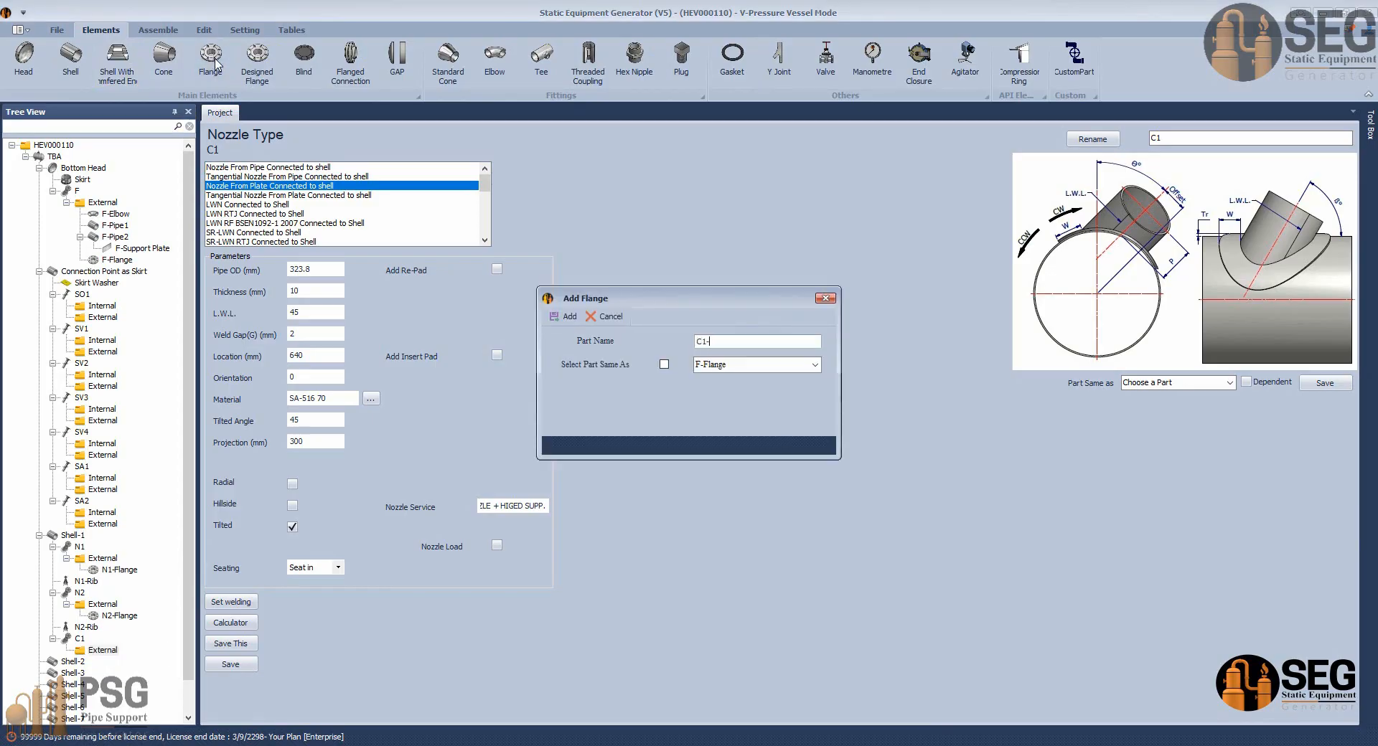
text(C1-Flange)
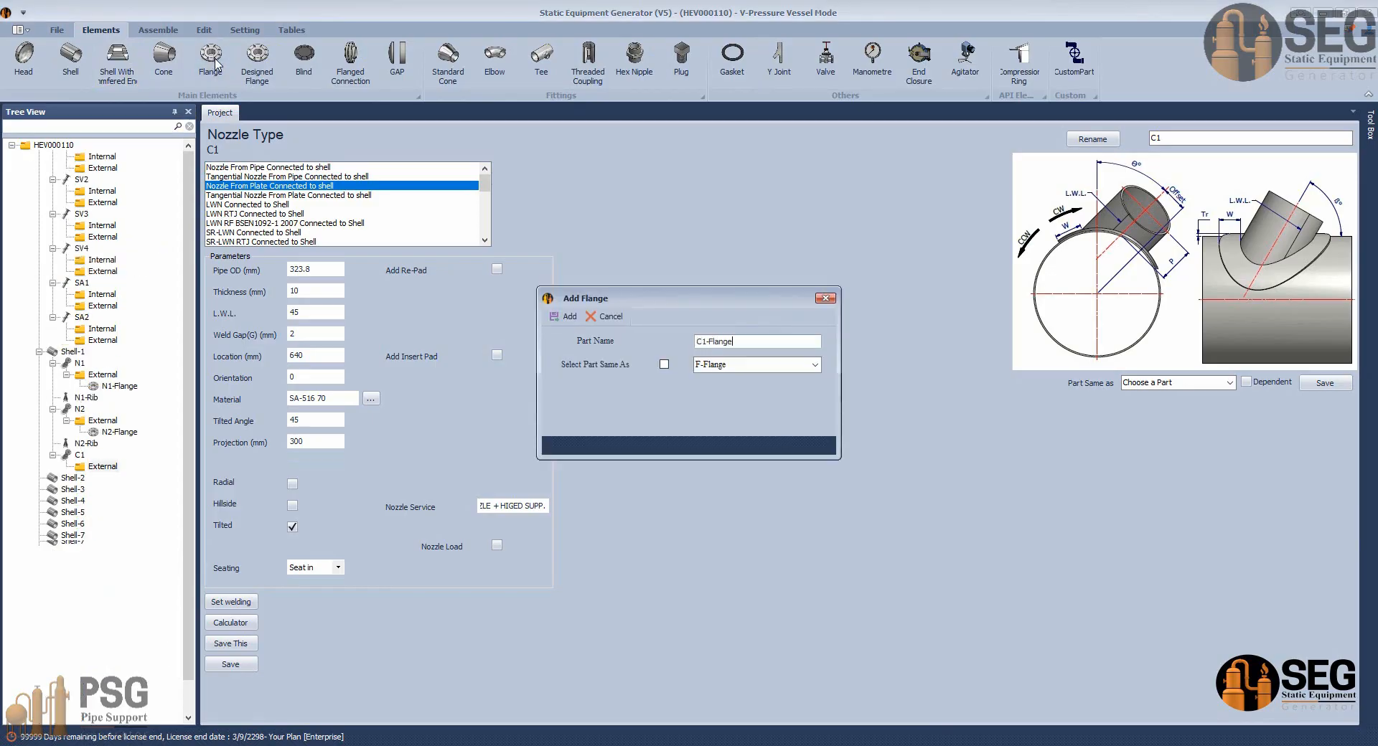
key(Return)
click(127, 662)
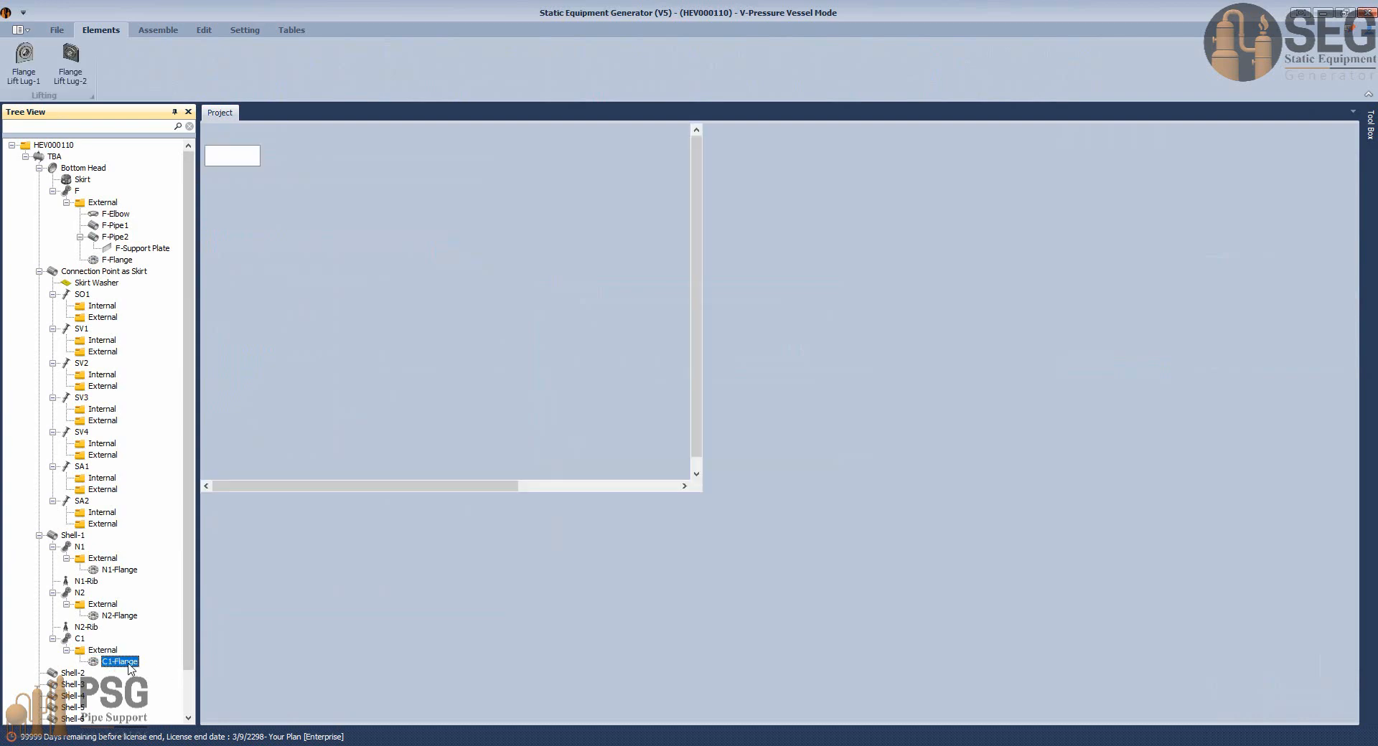
click(252, 224)
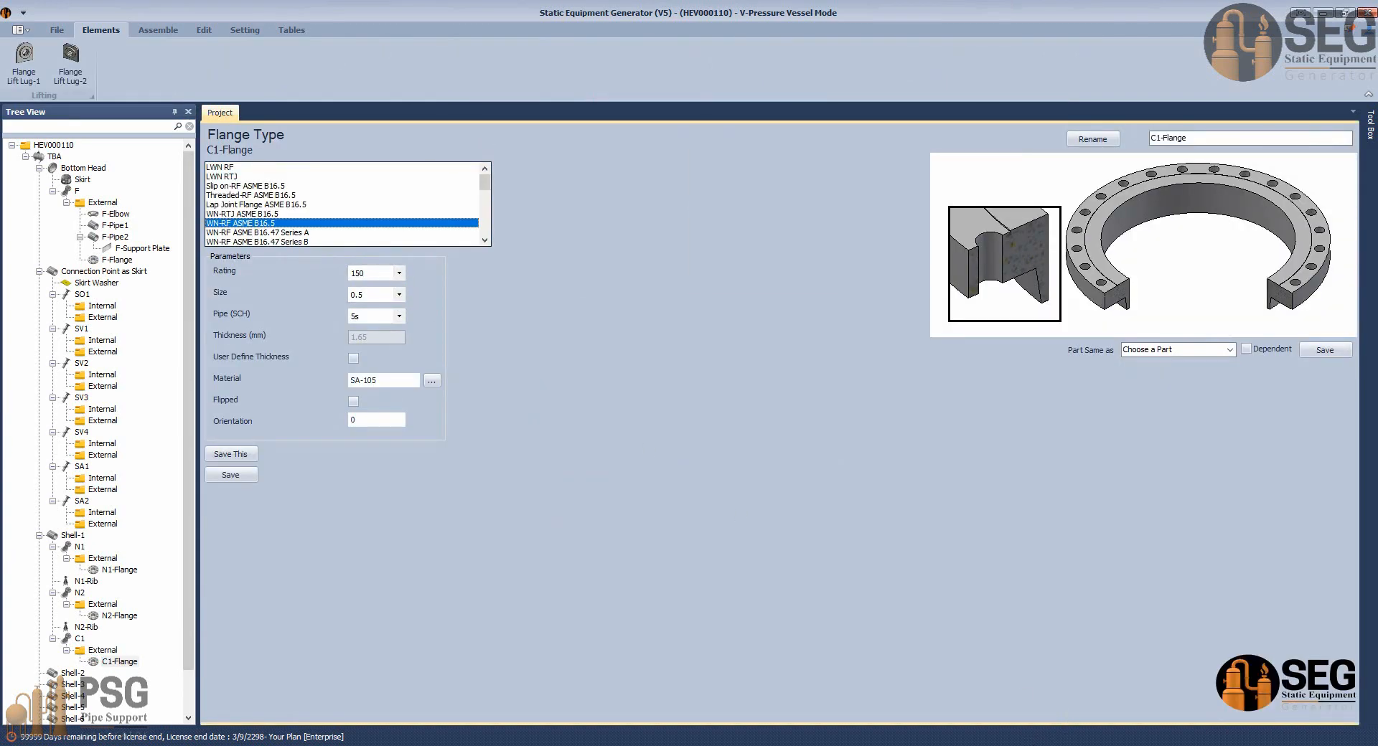
Switch to the GA drawing in AutoCAD and look up the C1-2 nozzle's size, thickness and flange rating in the nozzle schedule.
click(776, 692)
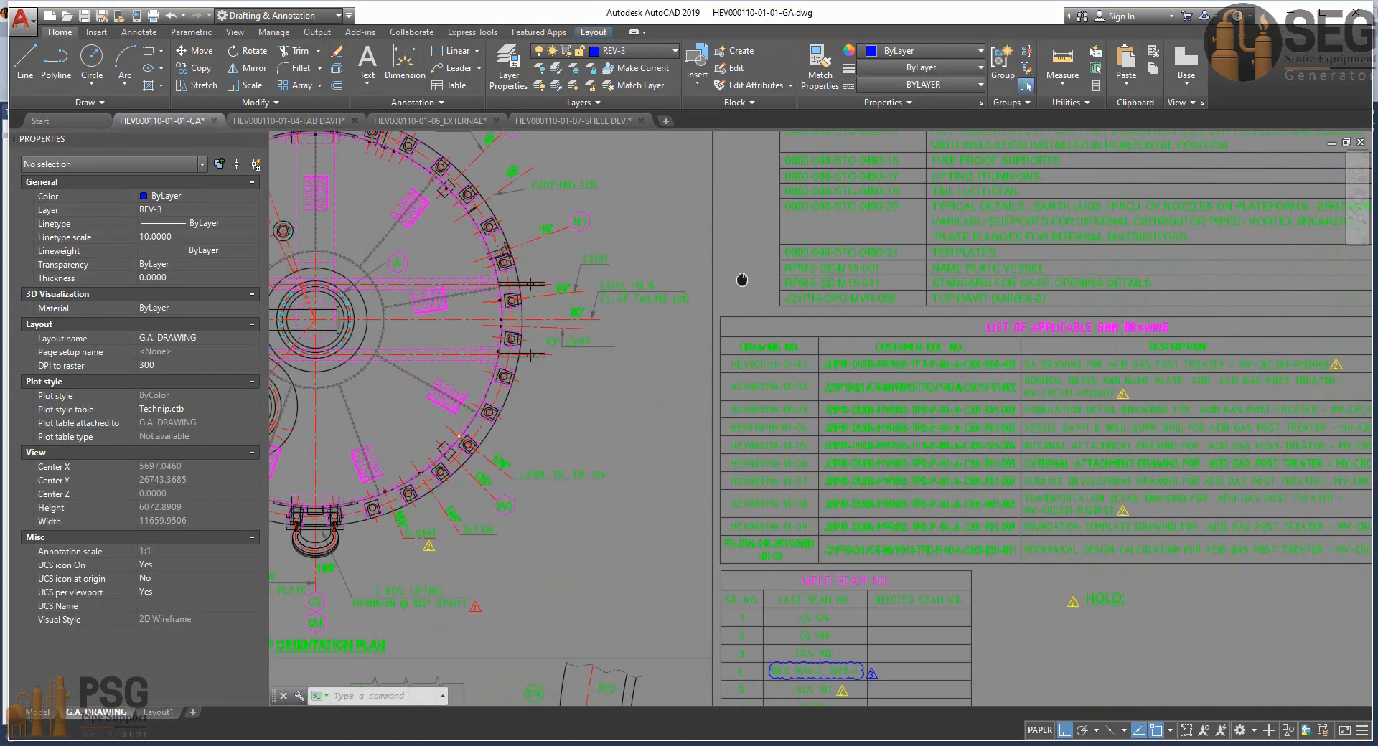
middle_drag(742, 280, 508, 53)
scroll(807, 448, down, 4)
mouse_move(871, 388)
middle_down()
mouse_move(862, 265)
mouse_move(857, 317)
middle_up()
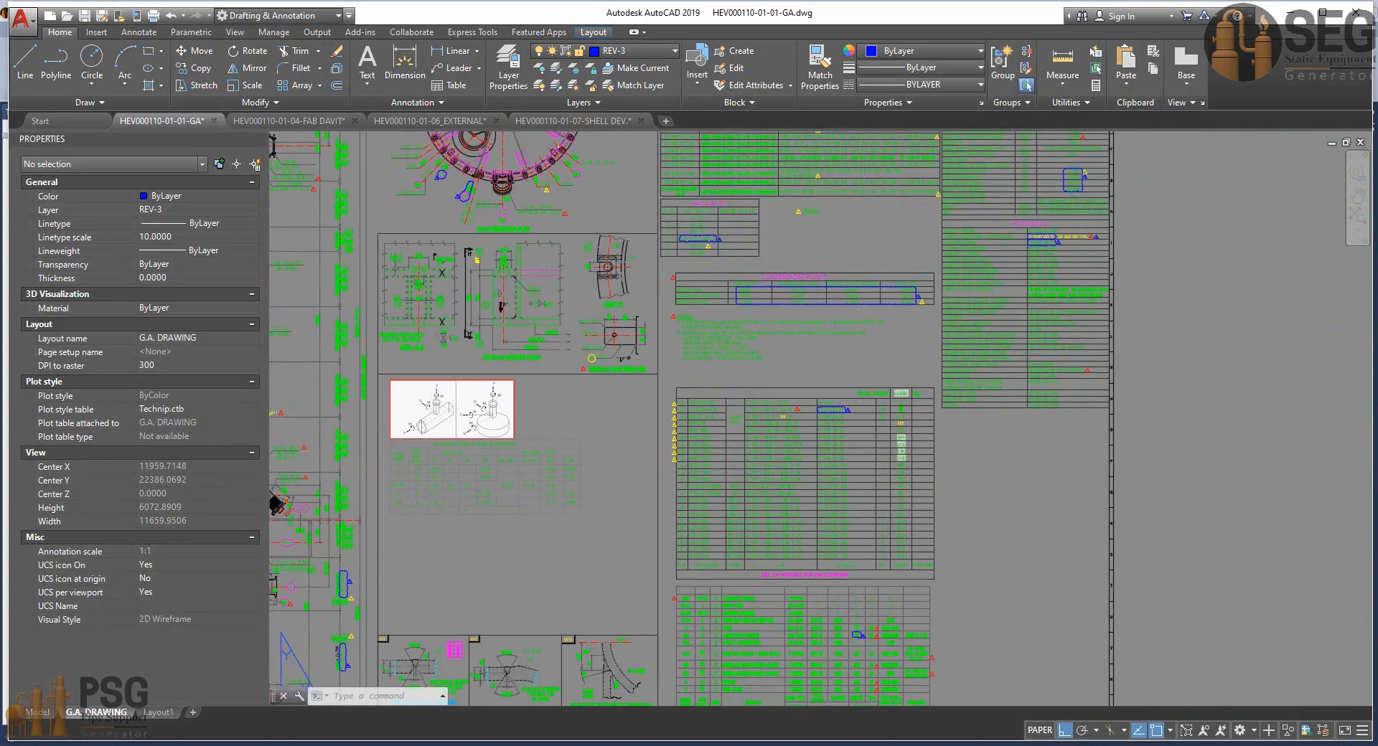
middle_drag(743, 699, 741, 596)
scroll(730, 573, up, 4)
scroll(720, 543, up, 2)
middle_drag(708, 536, 697, 583)
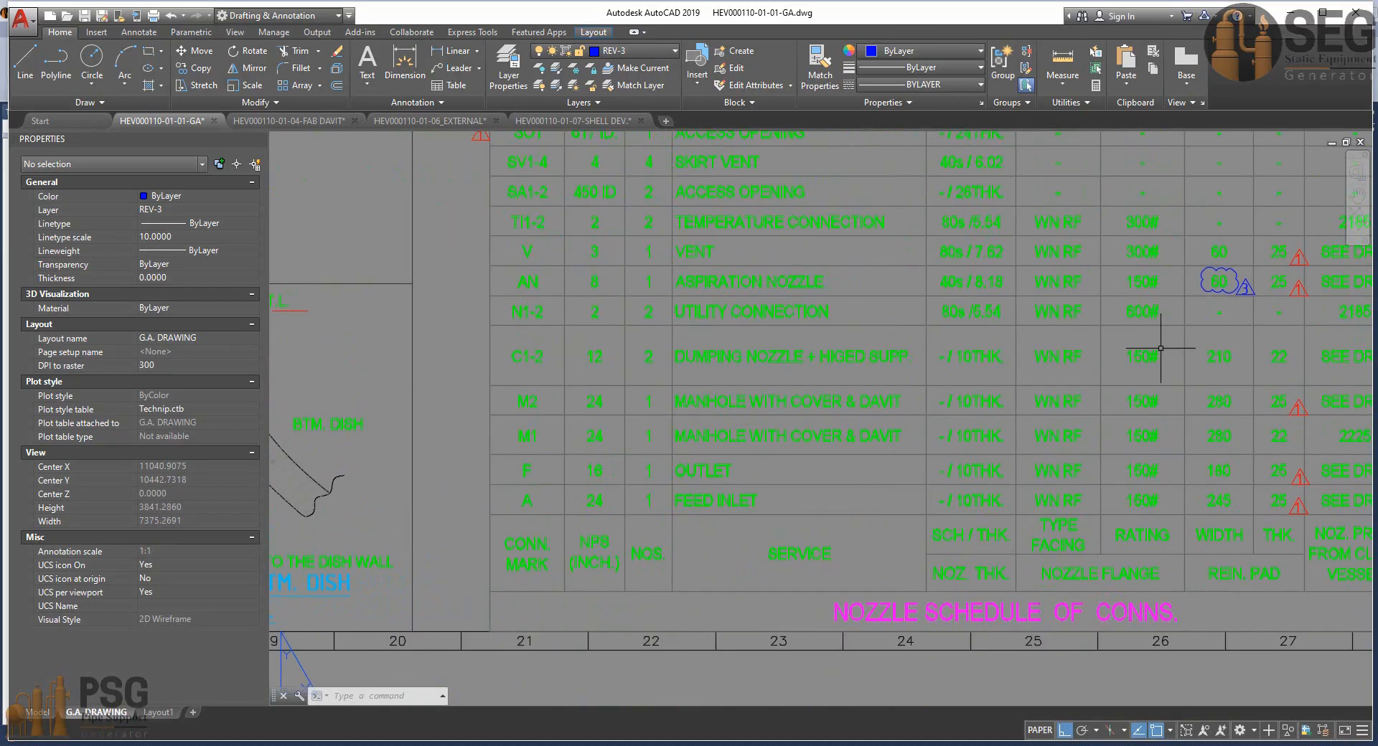
middle_drag(1162, 373, 1125, 417)
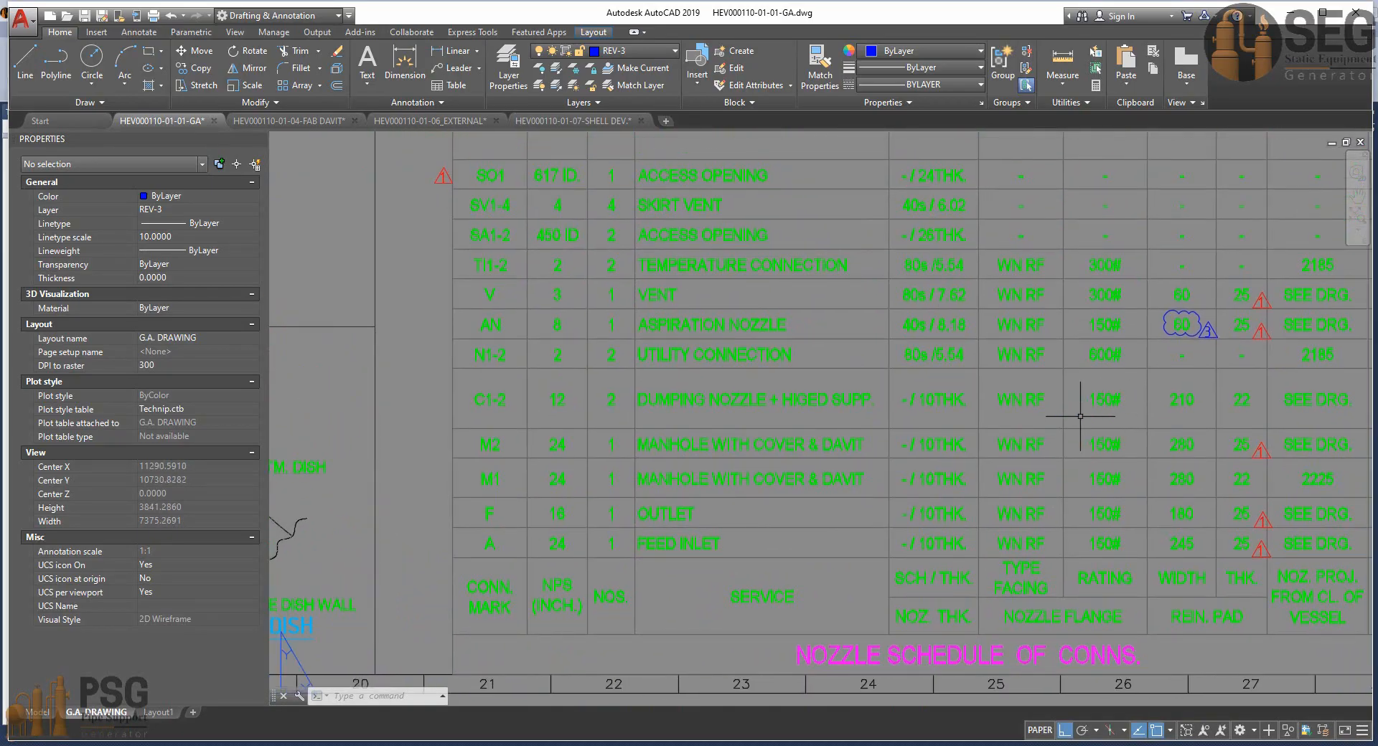
Back in Static Equipment Generator, set C1-Flange's size to 12 with a user-defined thickness of 10 mm, and save it.
key(alt+Tab)
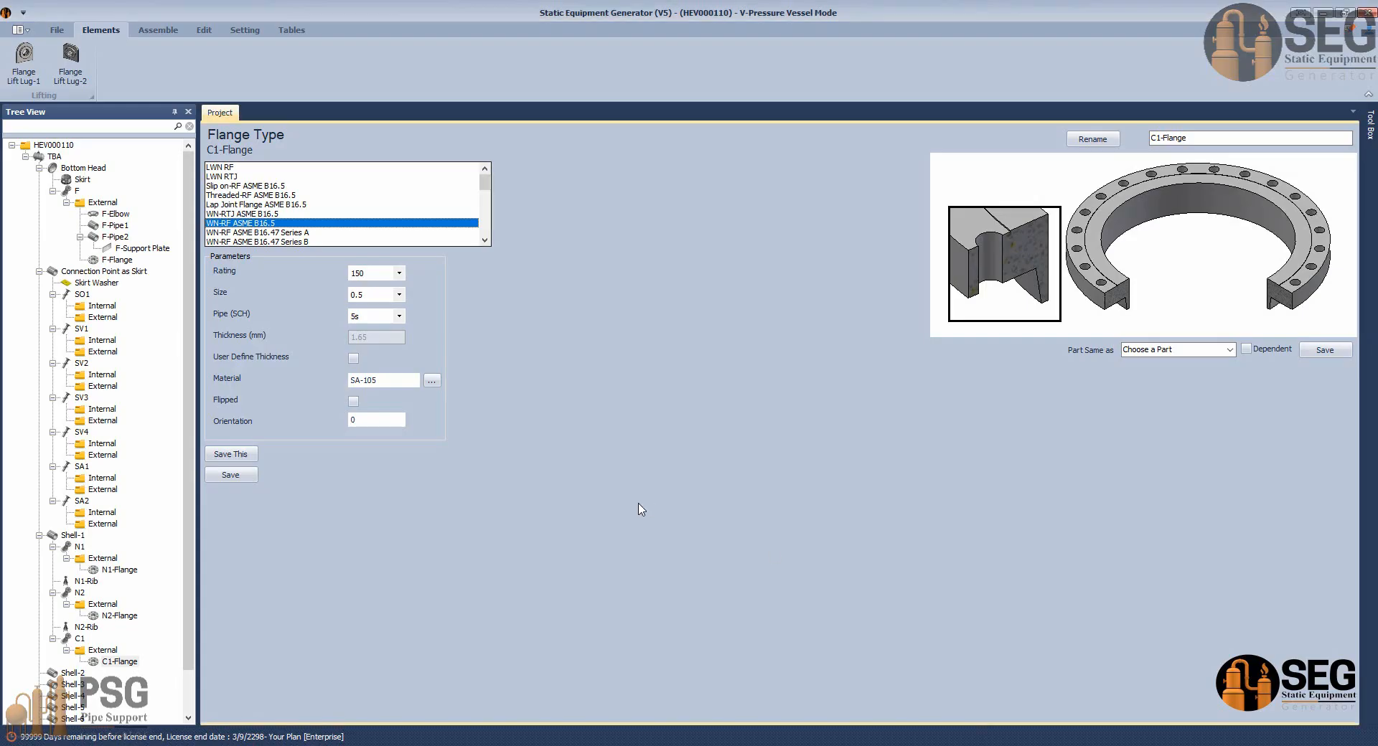
click(399, 294)
click(396, 313)
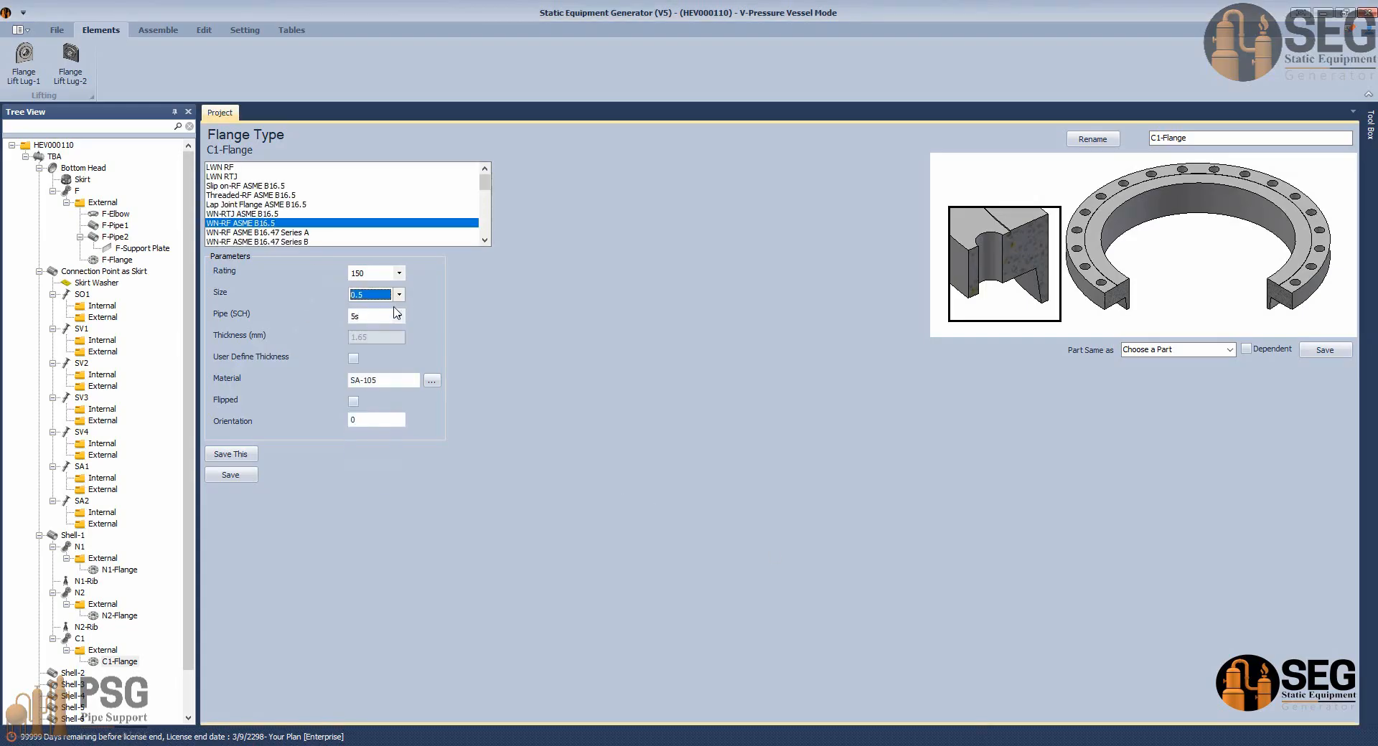
click(399, 295)
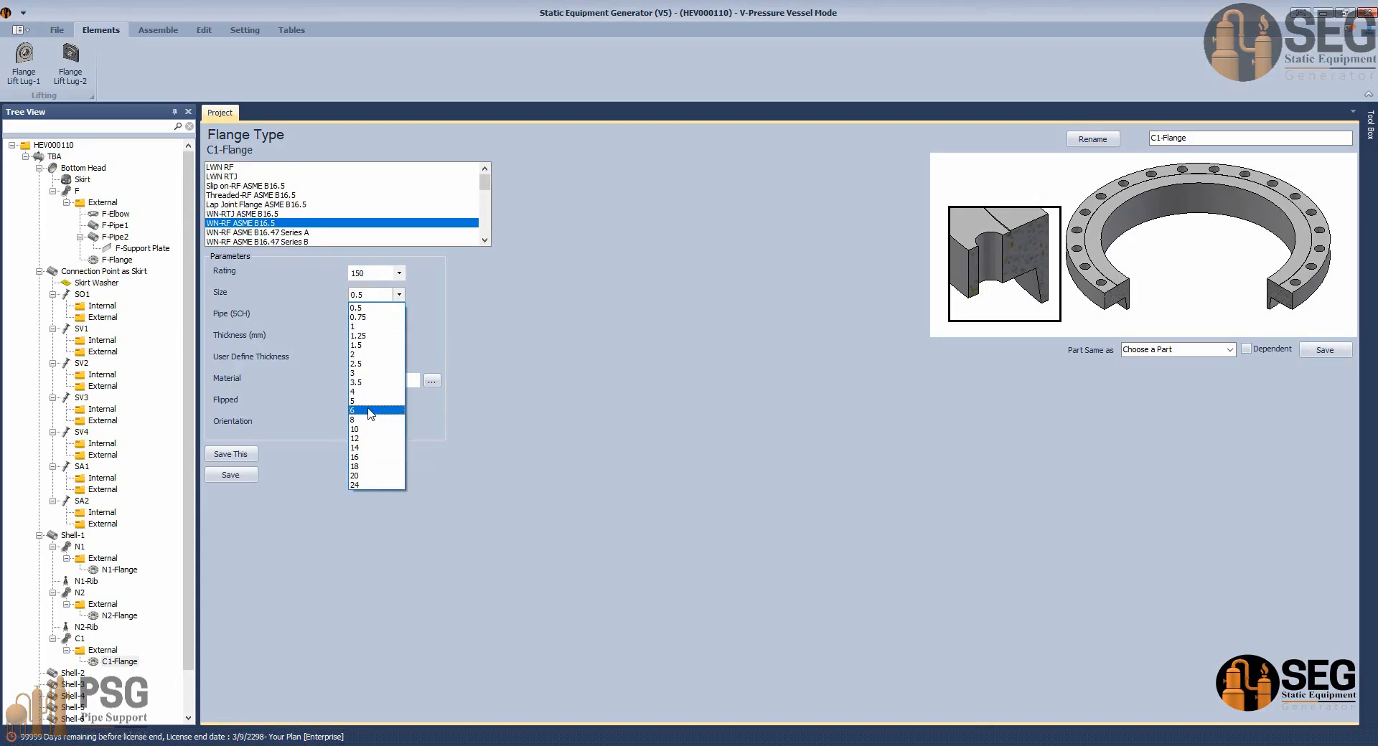
click(370, 438)
click(354, 358)
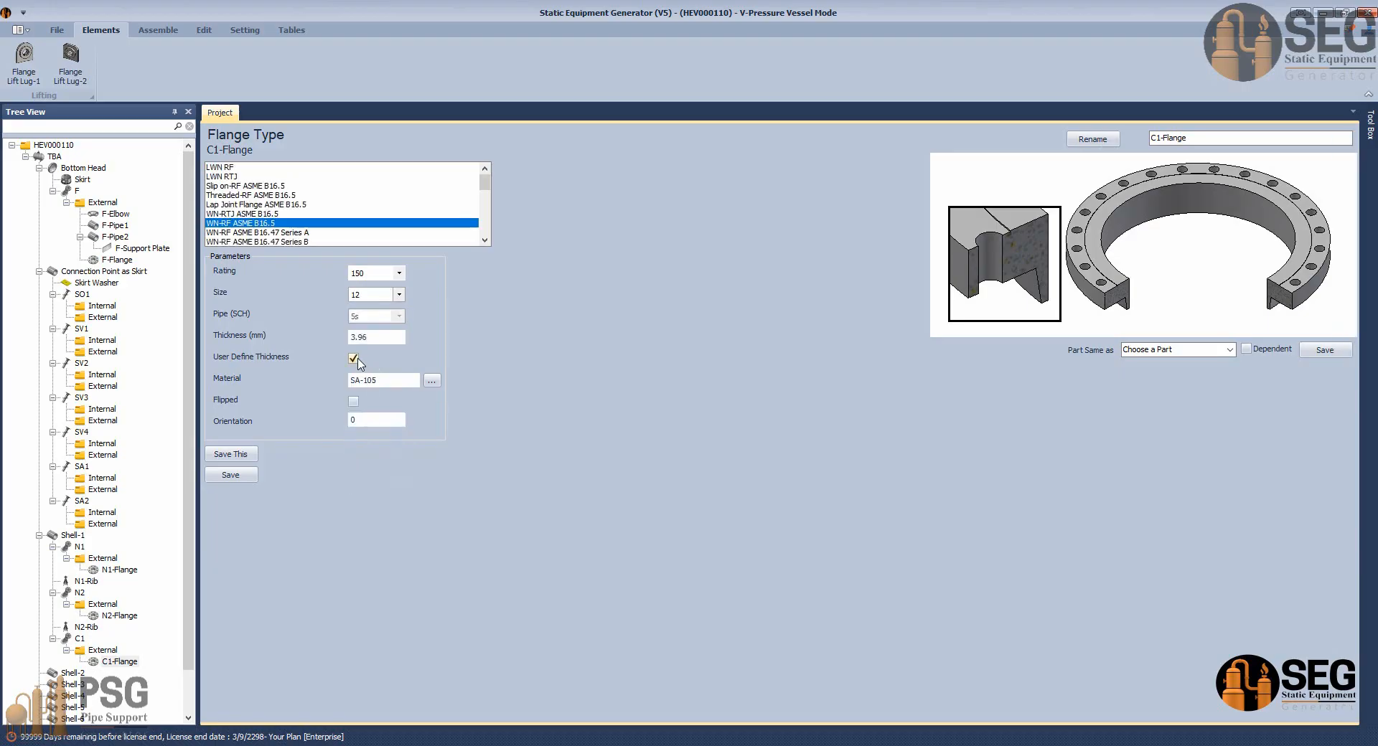
drag(381, 337, 327, 336)
click(230, 454)
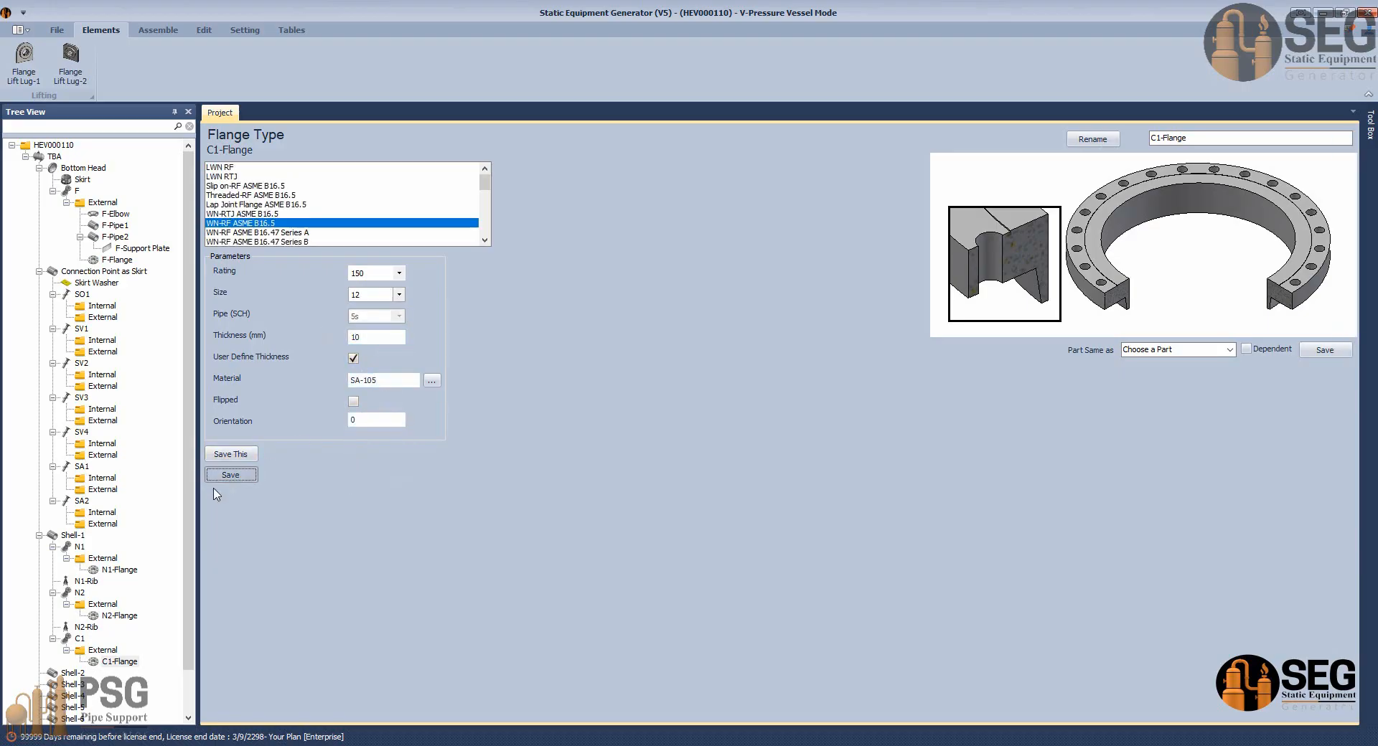
Add a gasket named "C1-Gasket" to C1's external parts as RF Gasket For ASME B16.5 Flanges, size 12, and save it.
click(103, 650)
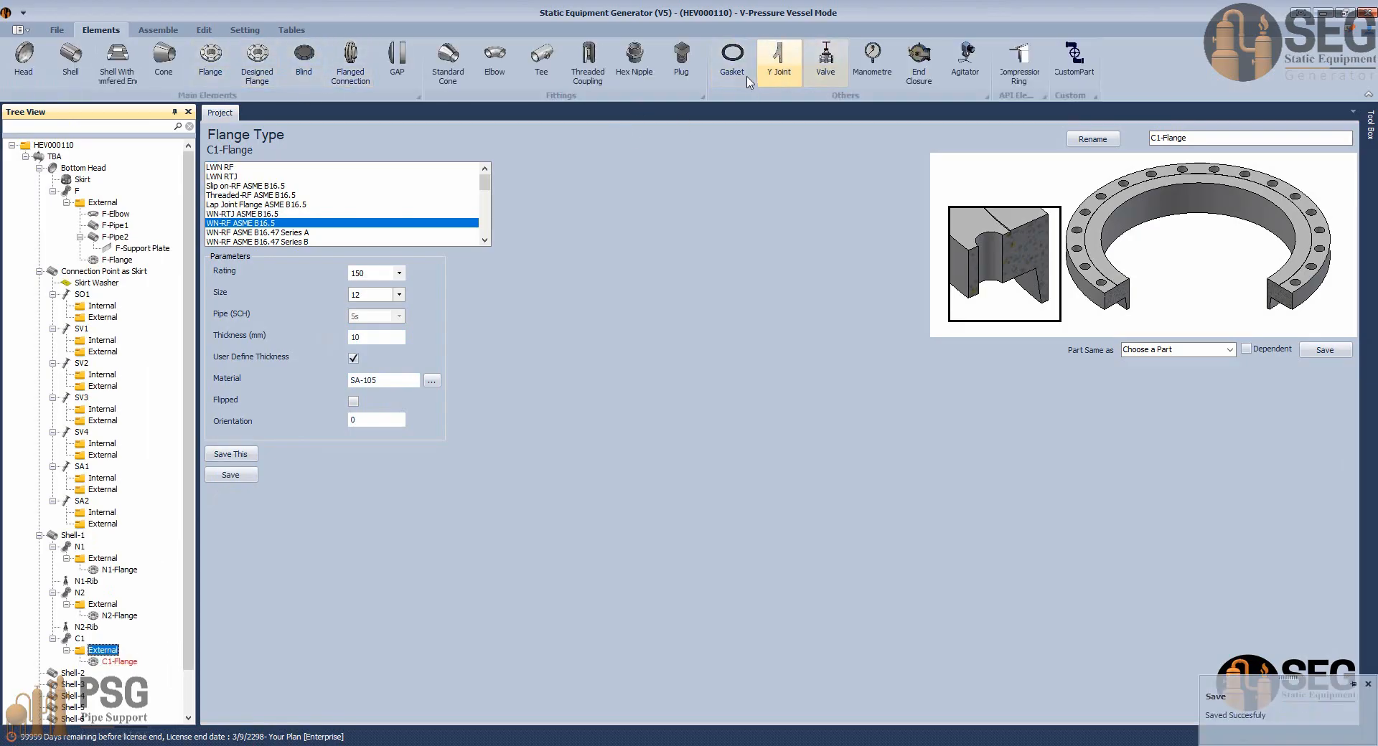
click(733, 57)
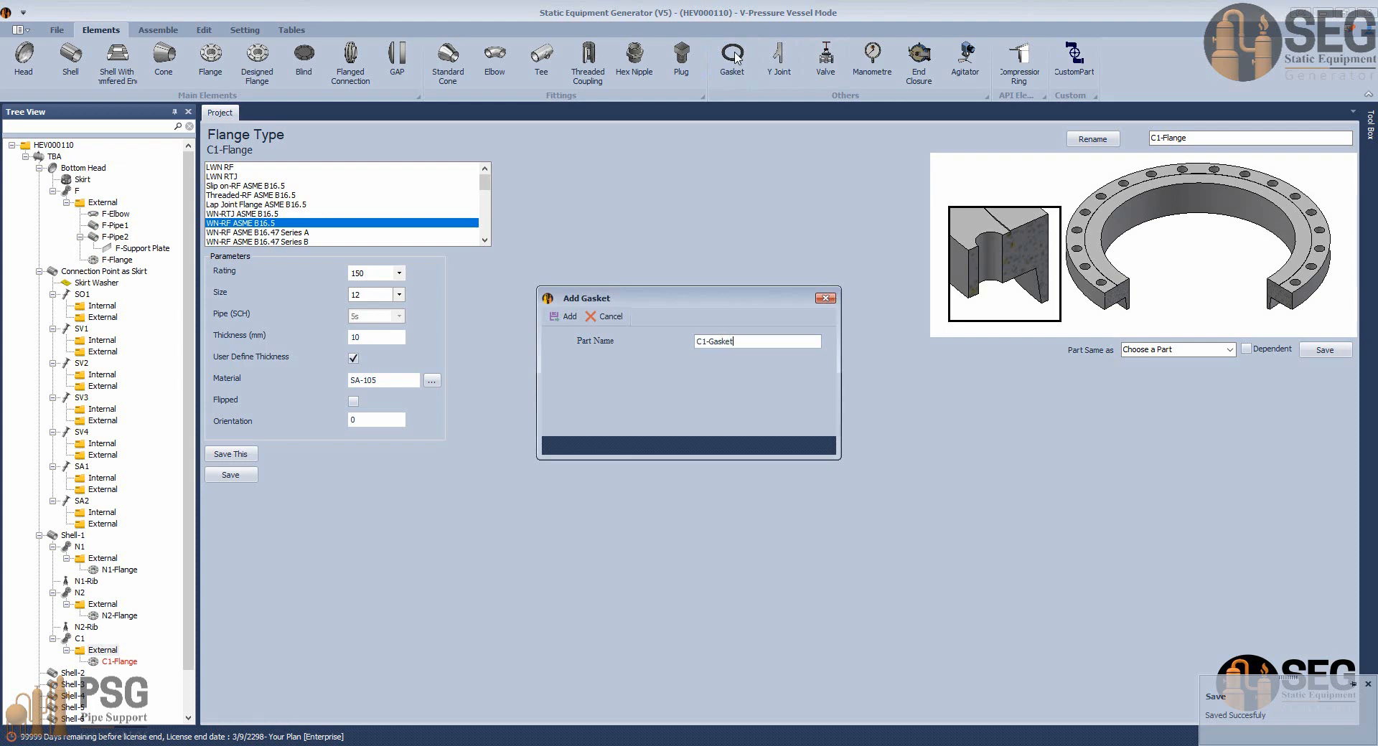
key(Return)
click(121, 673)
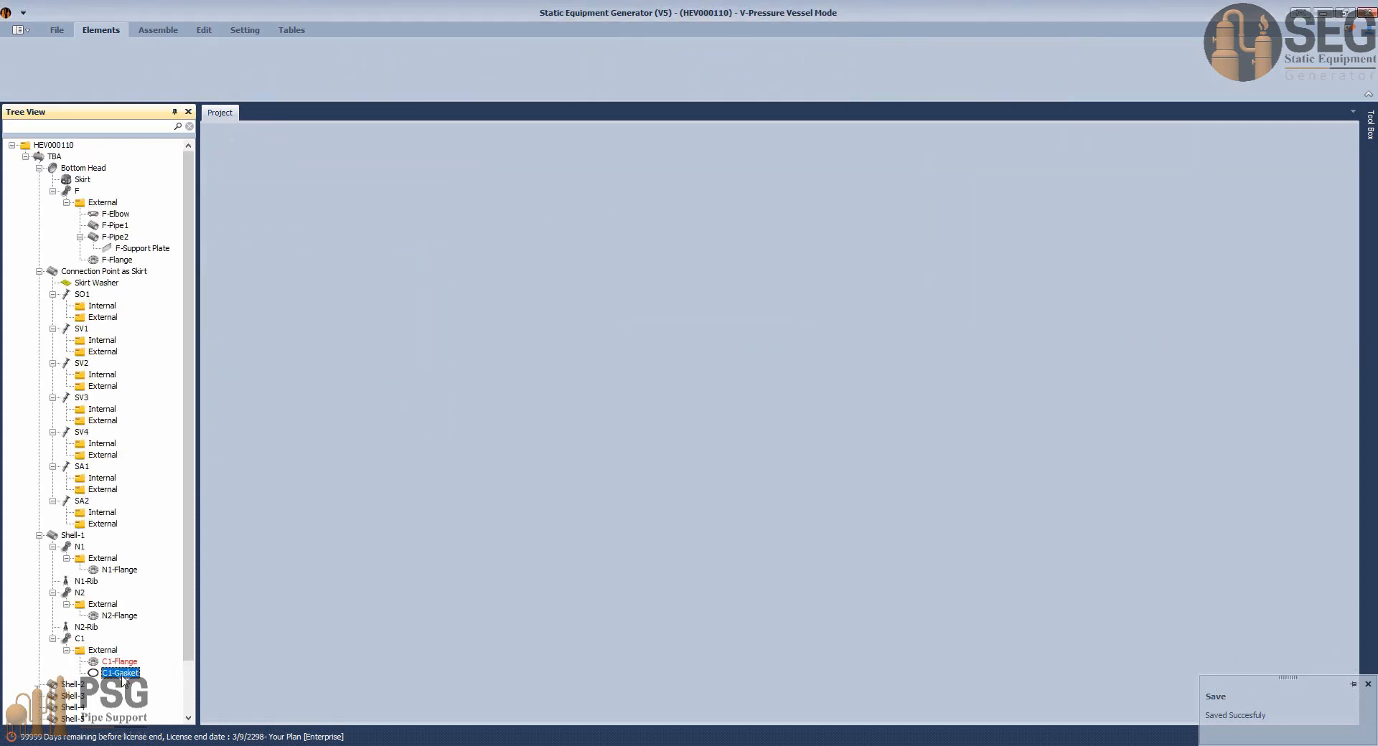
click(260, 186)
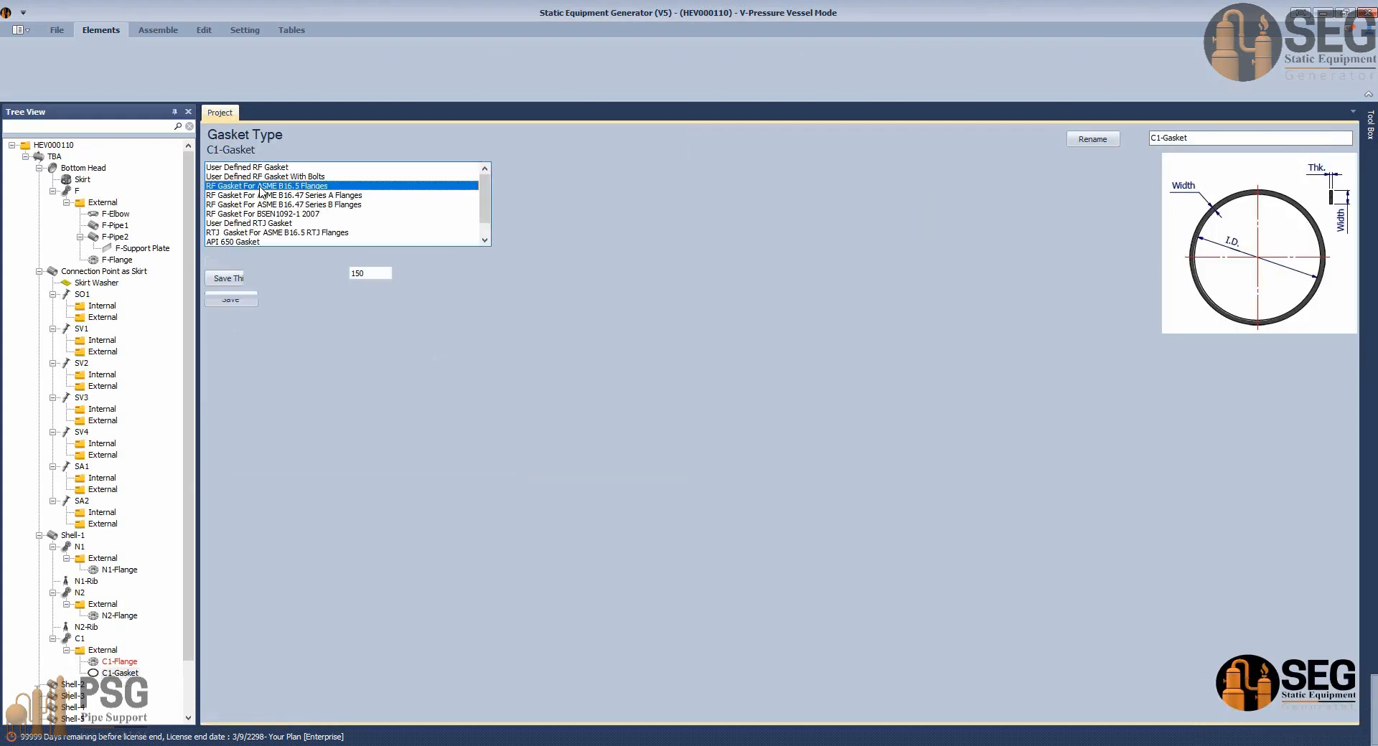
click(369, 294)
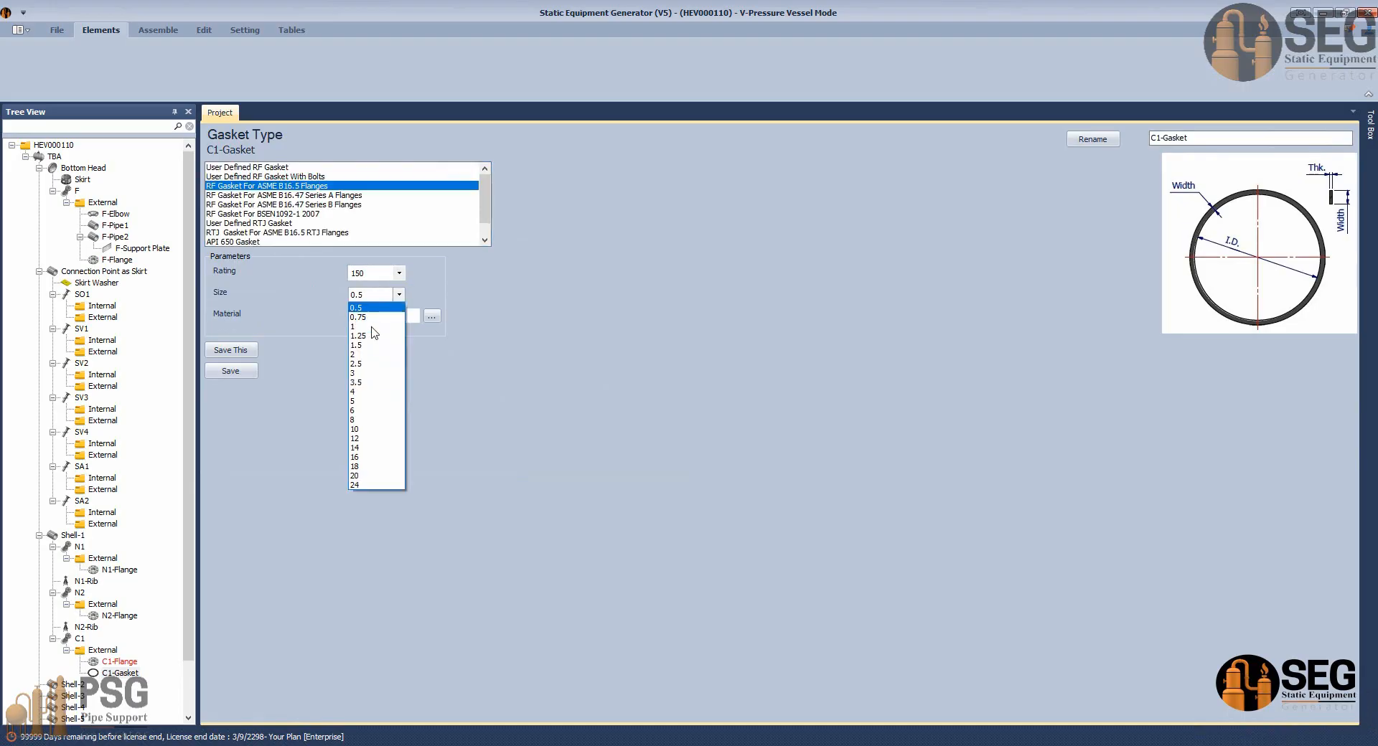
click(363, 438)
click(251, 371)
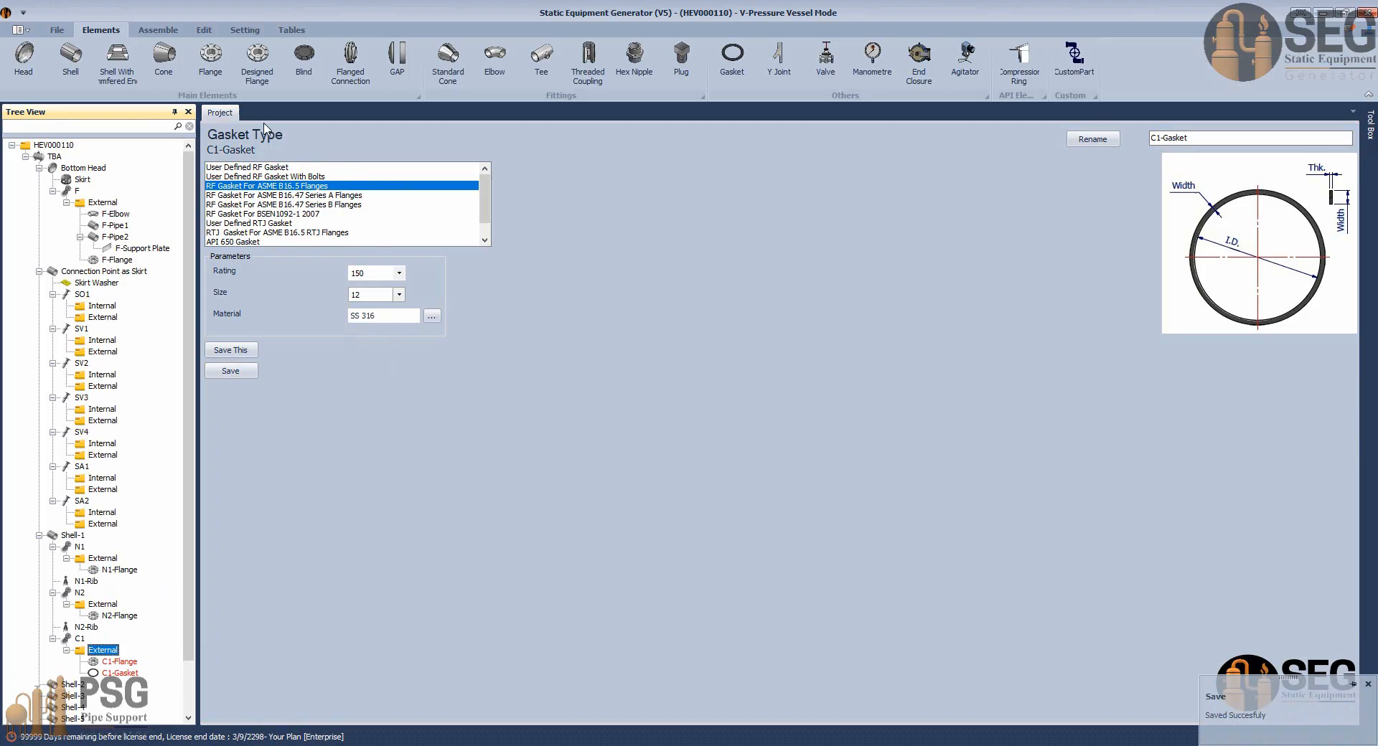
Add a blind named "C1-Blind" to C1's external parts and make it type RF Blind ASME B16.5.
click(310, 60)
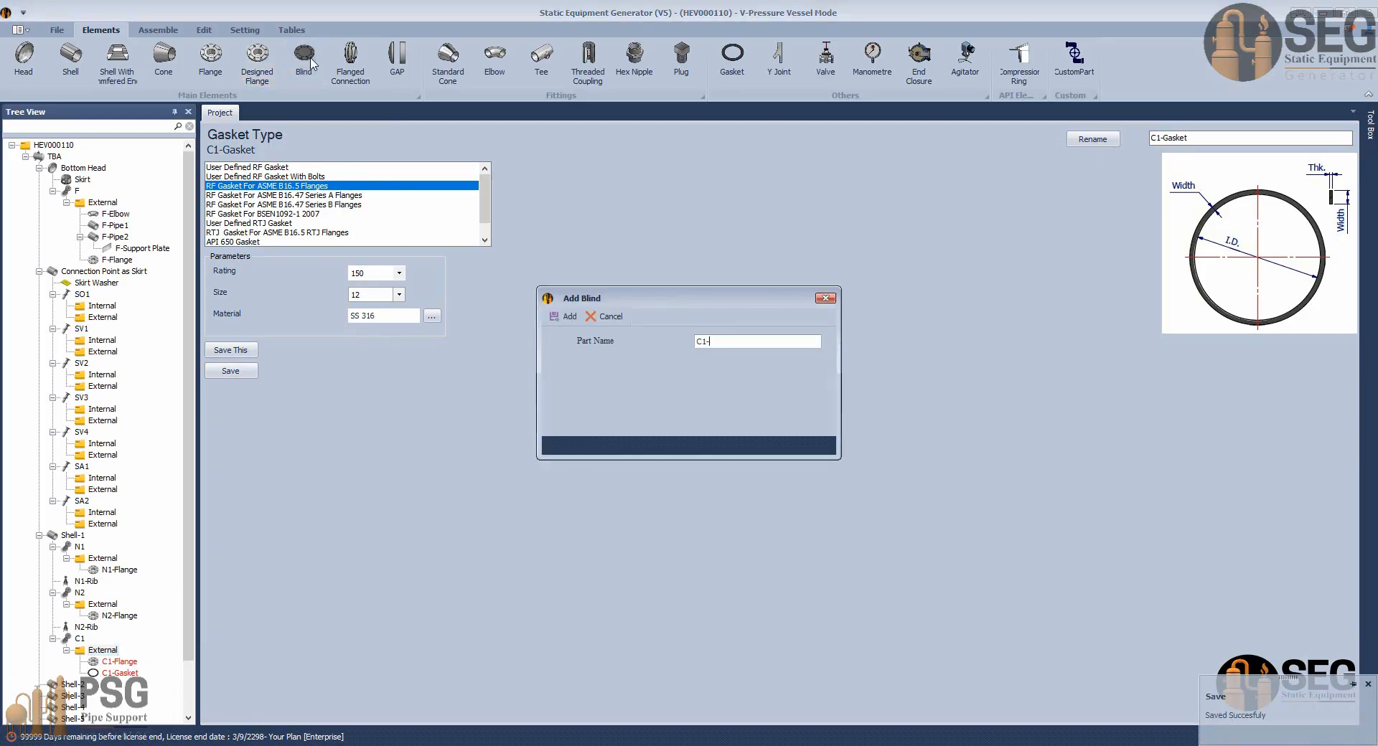
text(C1-Blind)
key(Return)
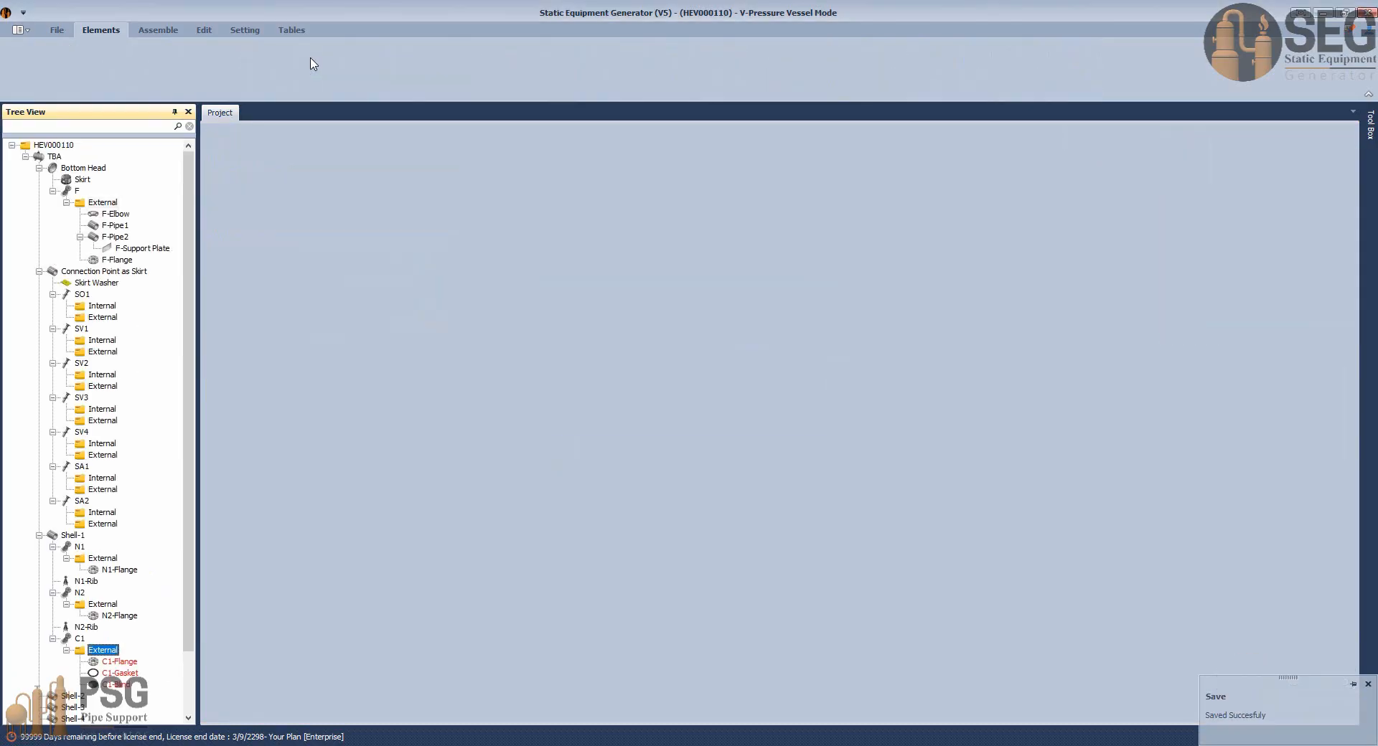
click(104, 686)
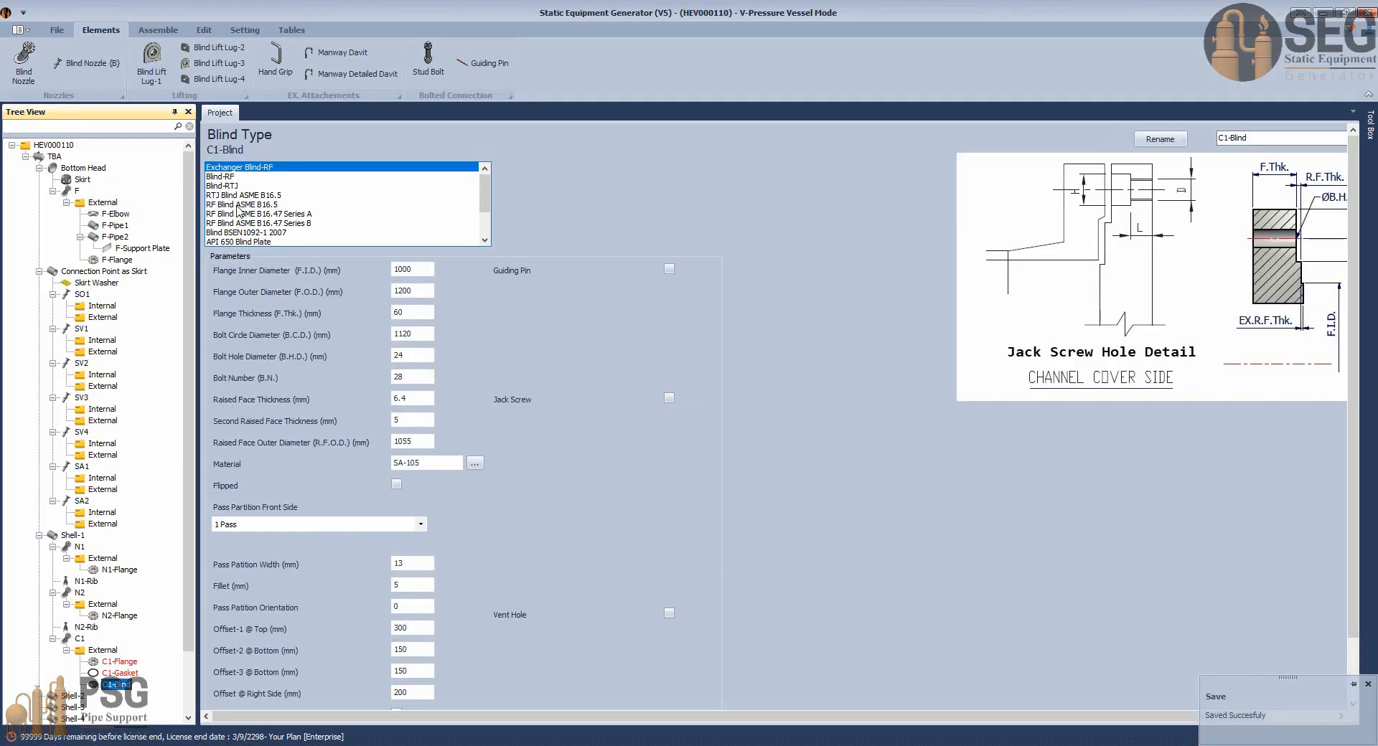
click(237, 206)
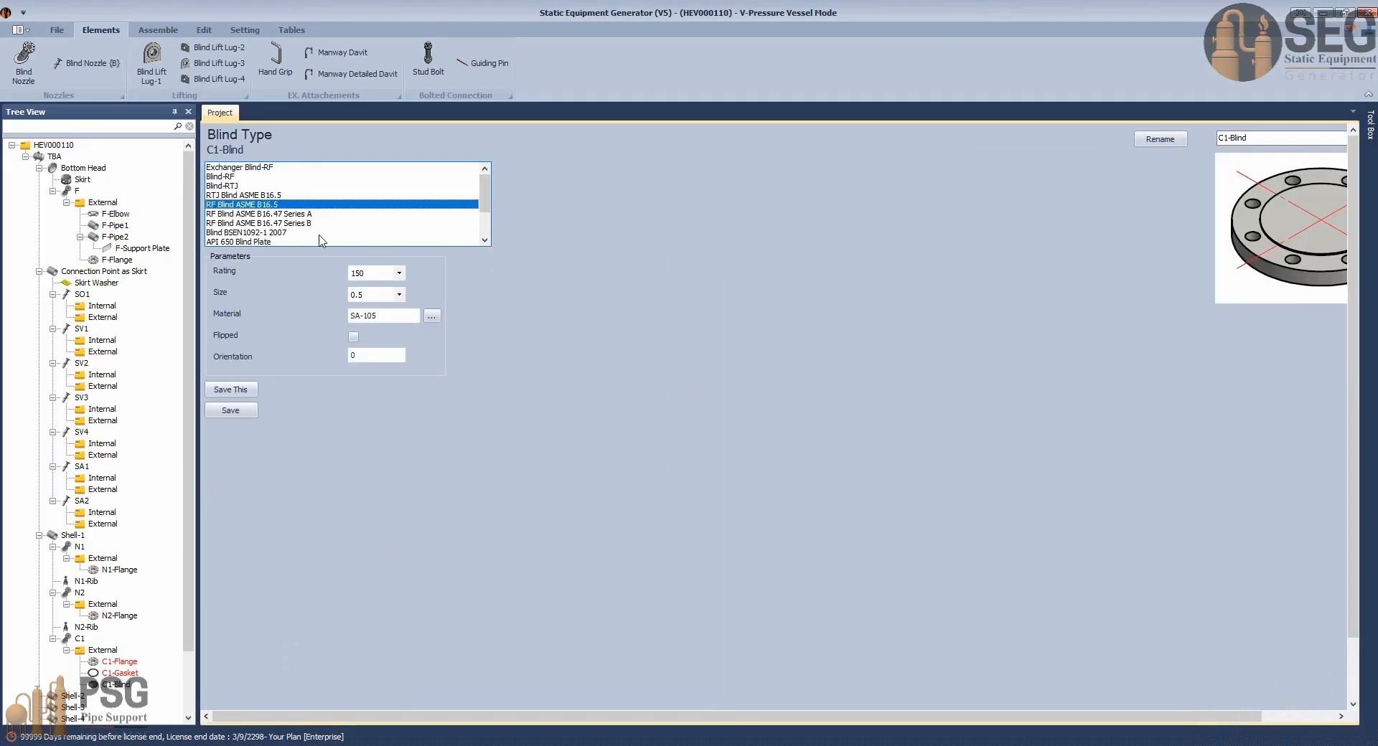
Set C1-Blind to size 12 and flipped, save it, and start generating the new C1 parts in the Inventor assembly.
click(399, 294)
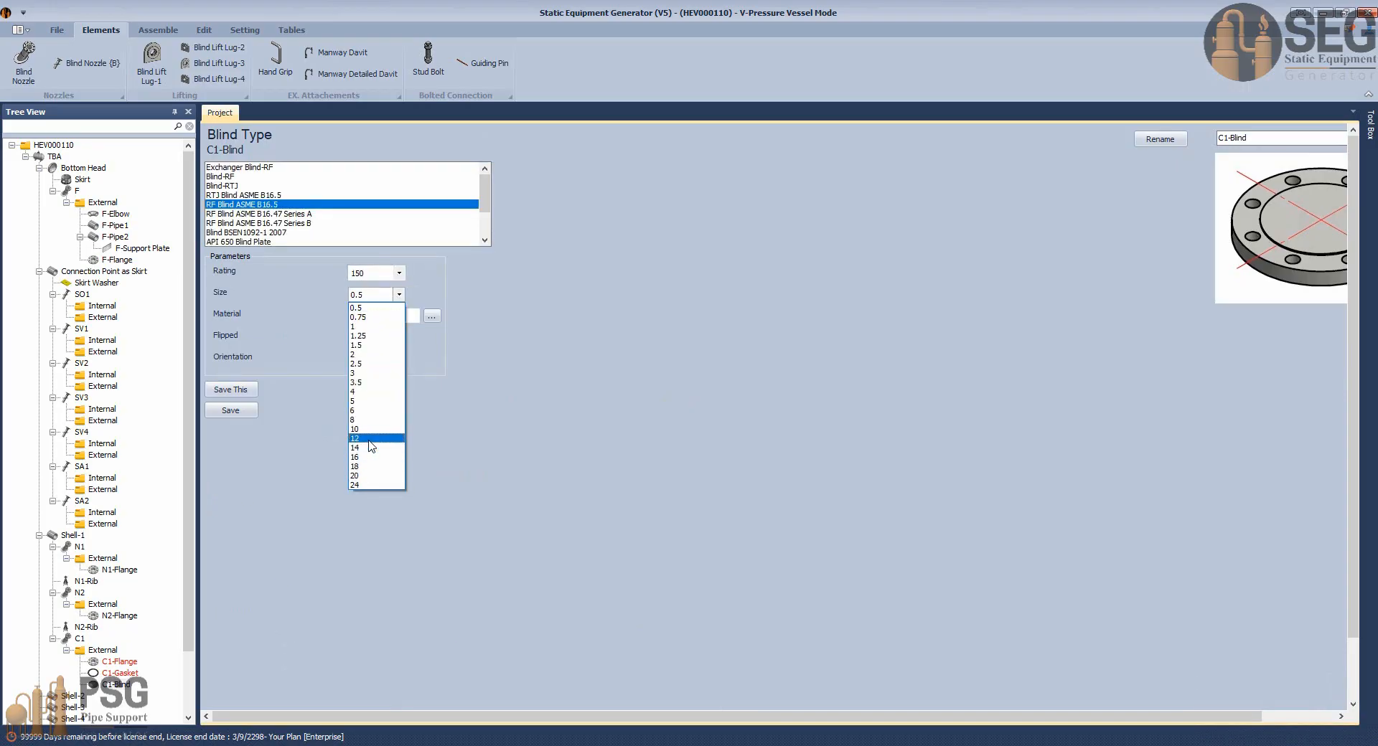
click(372, 439)
click(354, 337)
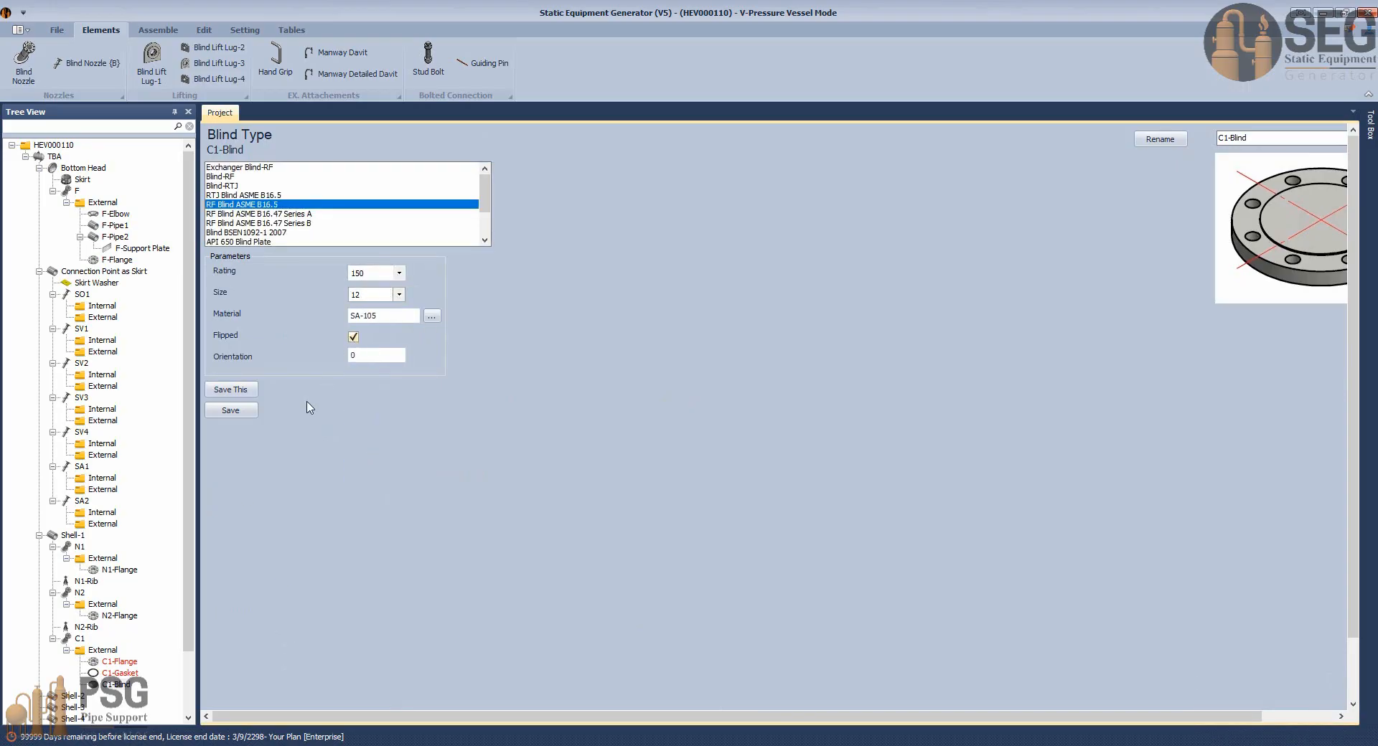
click(231, 410)
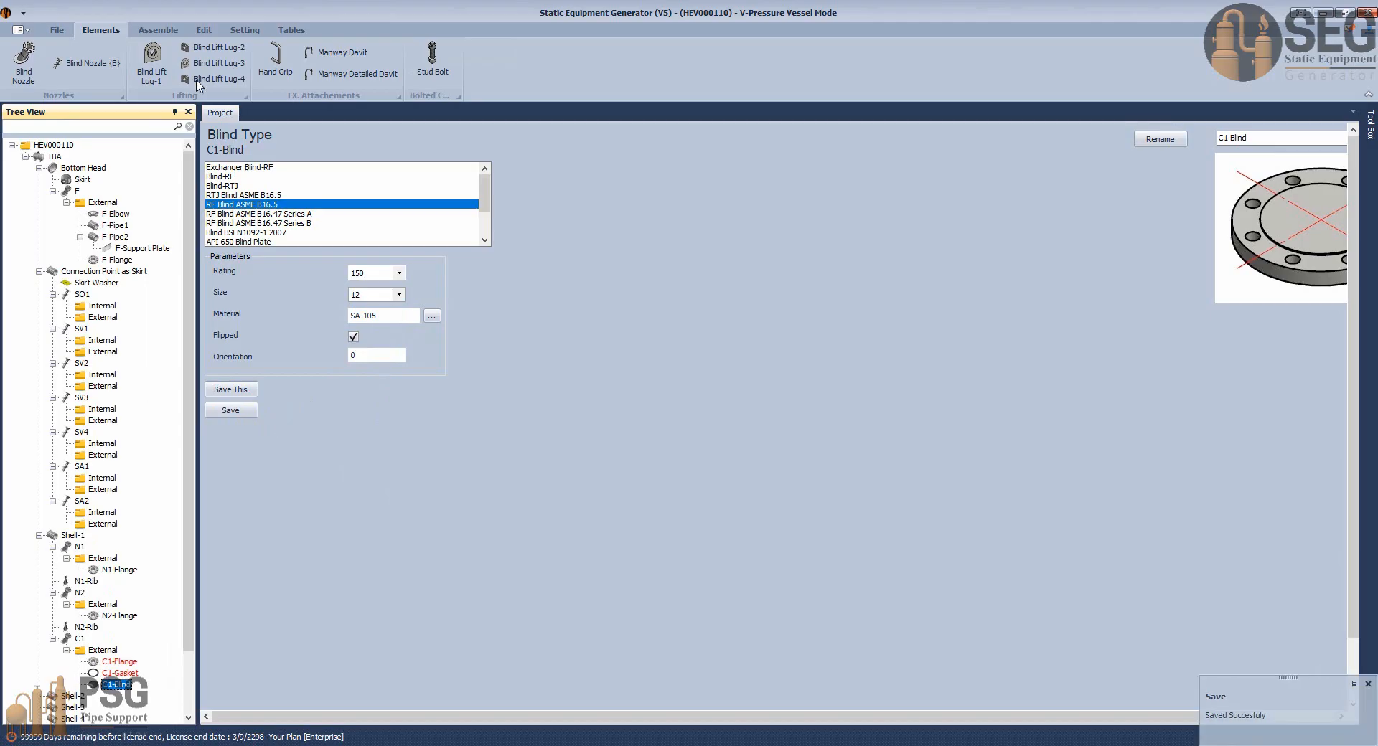
scroll(99, 61, down, 1)
click(29, 59)
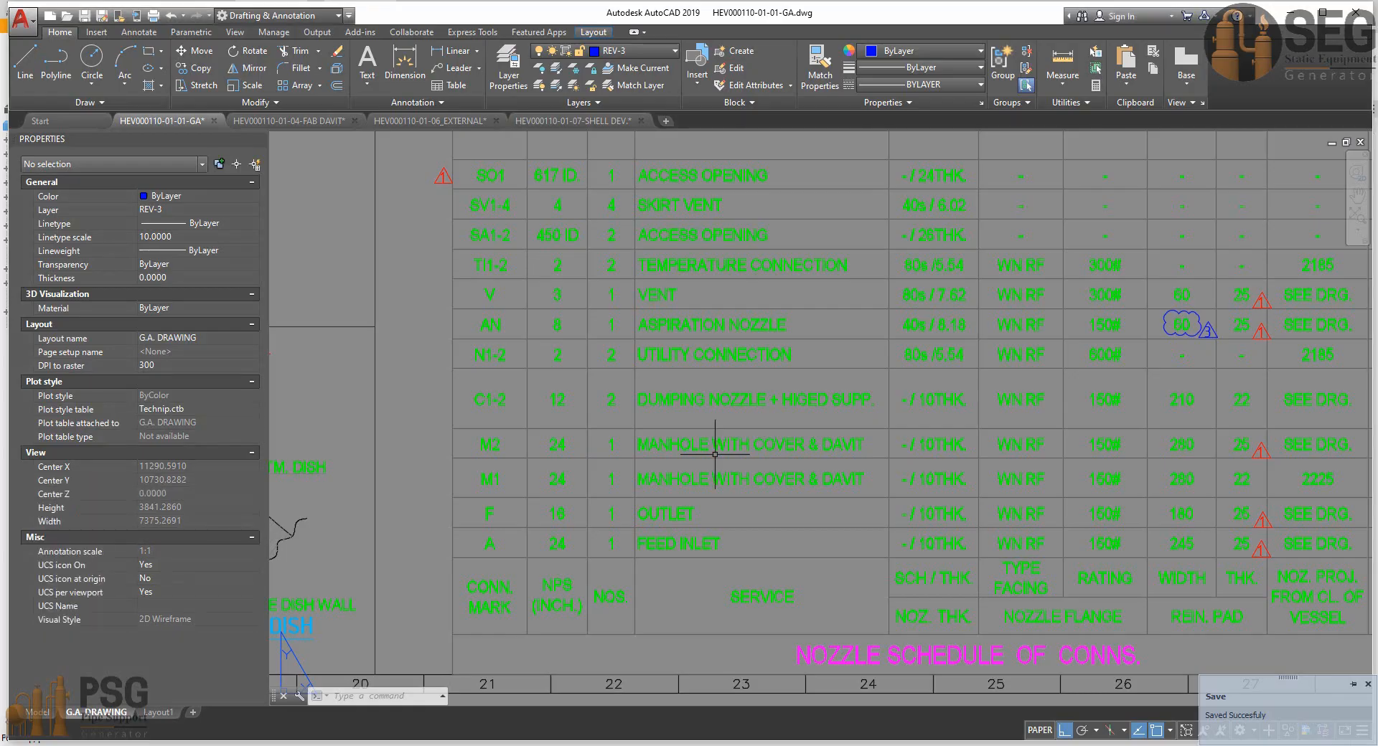
Switch to the GA drawing and examine the tilted C1/C2 nozzle's dimensions and flange arrangement in the elevation view.
mouse_move(714, 452)
middle_down()
mouse_move(569, 416)
mouse_move(993, 603)
middle_up()
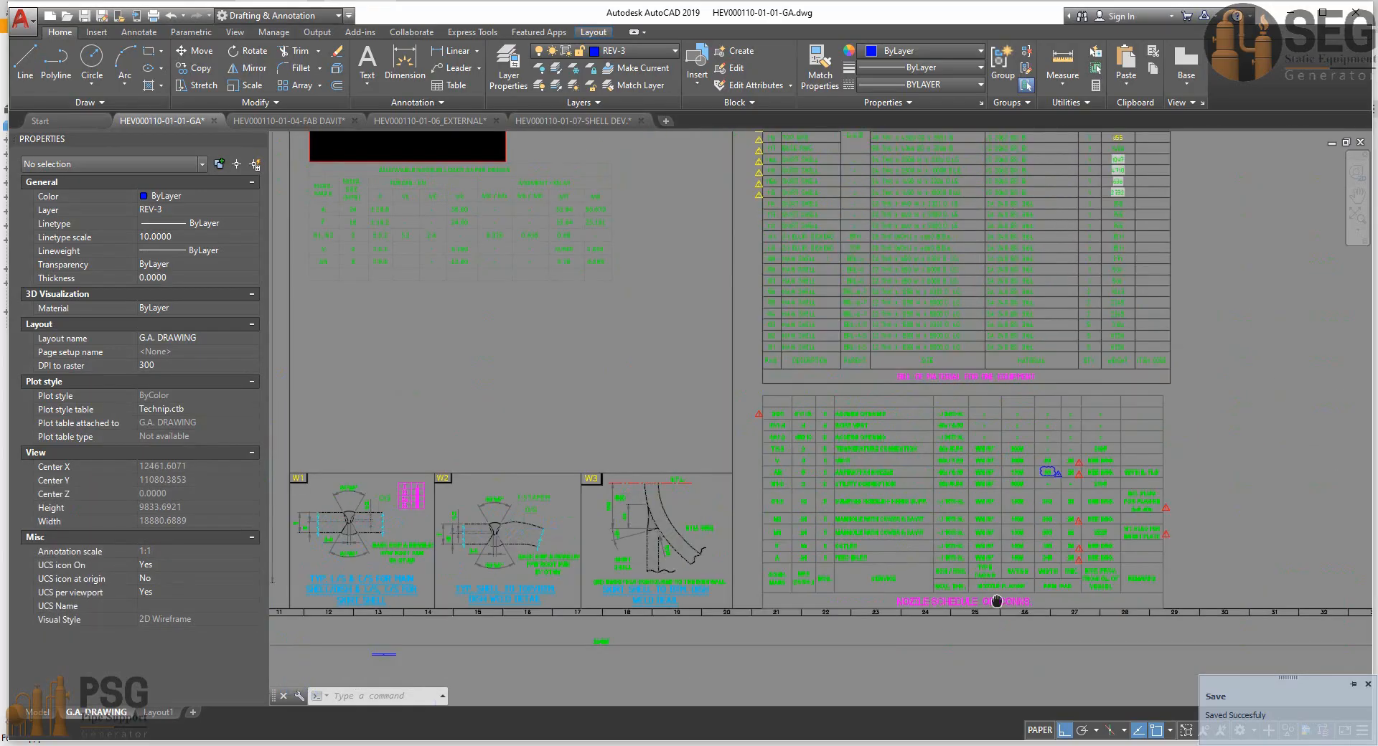
mouse_move(403, 392)
middle_down()
mouse_move(466, 427)
mouse_move(521, 418)
mouse_move(625, 523)
middle_up()
scroll(515, 417, up, 4)
scroll(515, 417, up, 3)
scroll(558, 463, up, 6)
scroll(577, 442, down, 6)
middle_drag(578, 442, 596, 477)
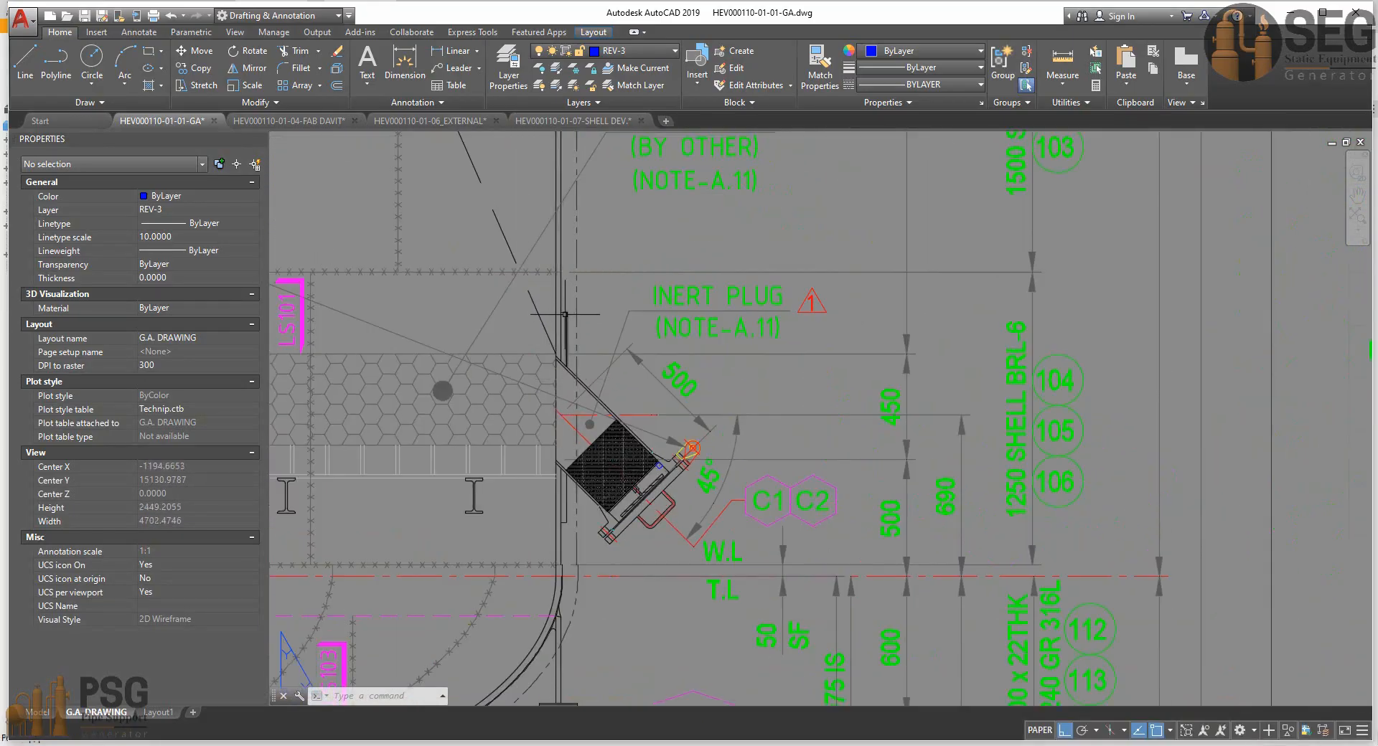
scroll(557, 337, down, 2)
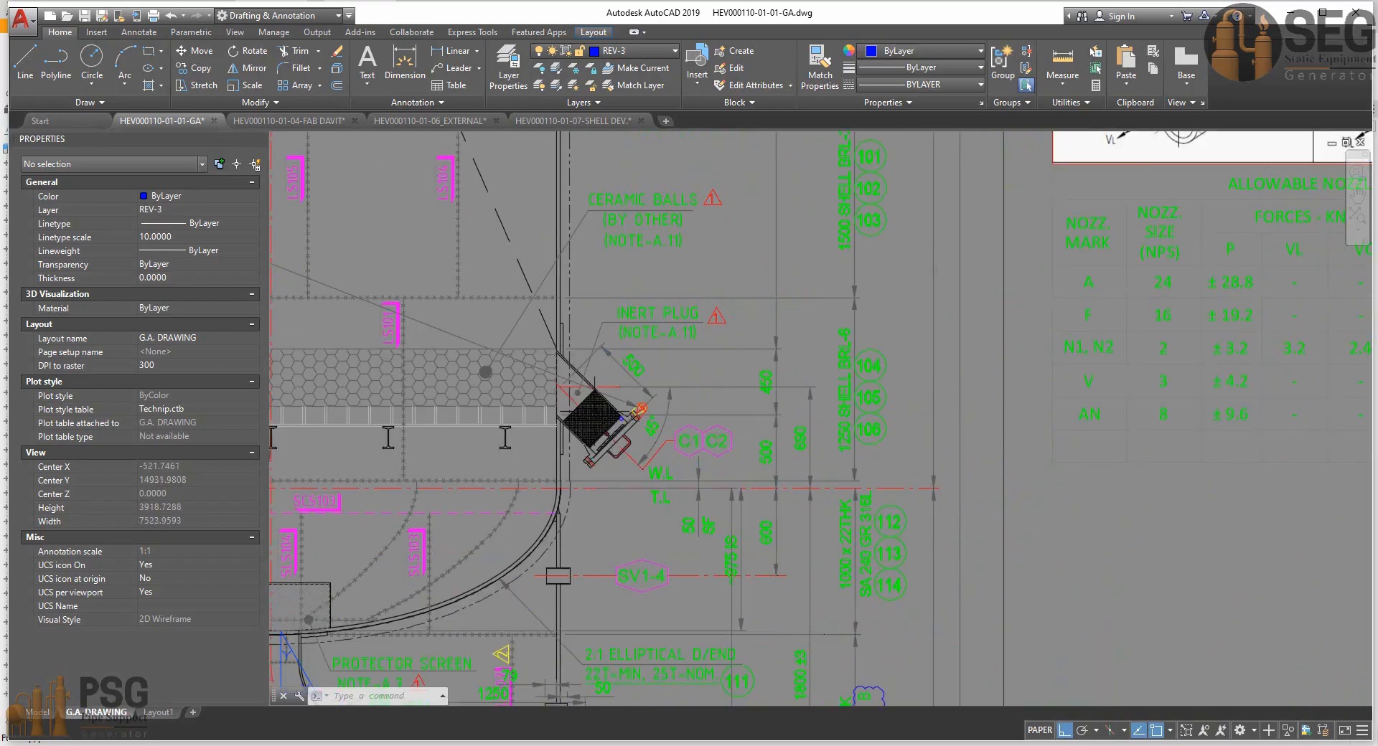
scroll(707, 452, down, 2)
Look up the reinforcing pad width and thickness for the C1-2 nozzles in the GA drawing's nozzle schedule.
middle_drag(806, 474, 455, 394)
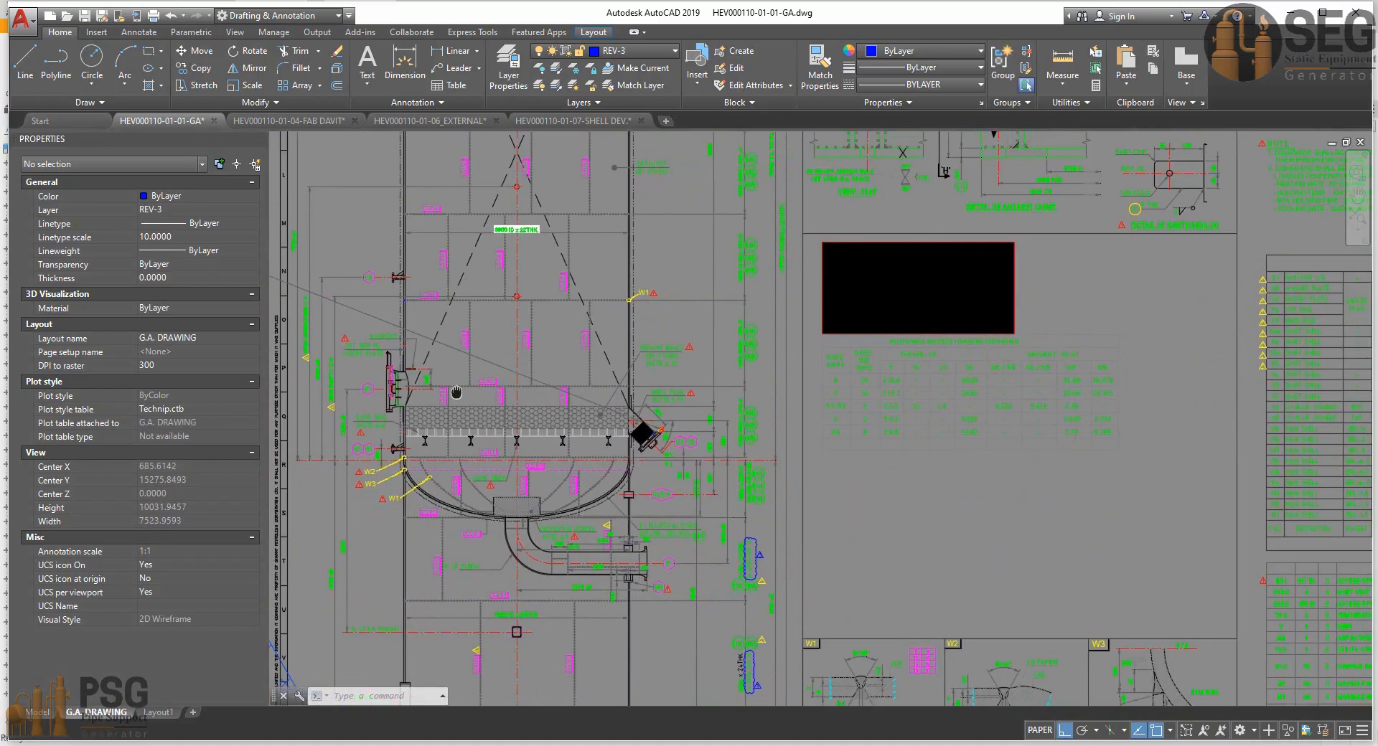
scroll(1110, 586, down, 1)
middle_drag(1110, 586, 777, 493)
scroll(816, 515, up, 2)
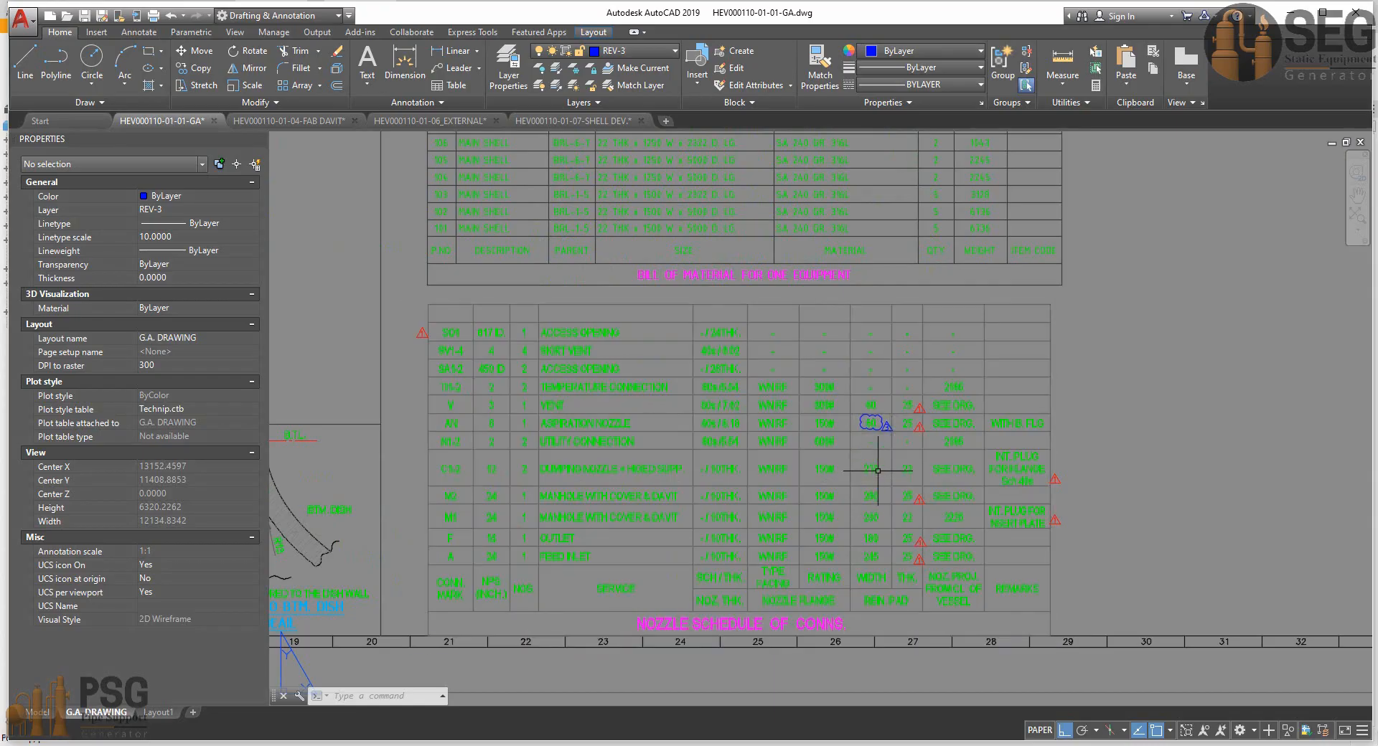
scroll(869, 470, up, 2)
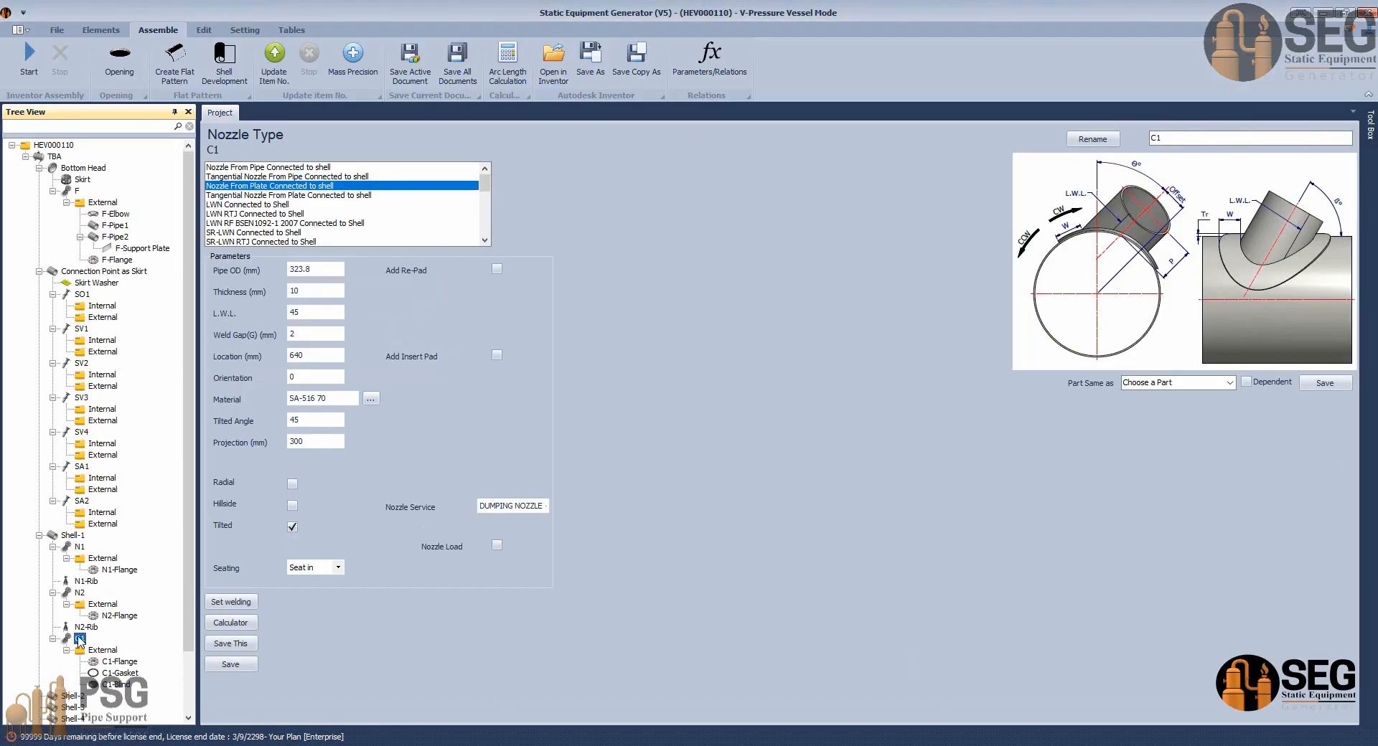
Add a reinforcing pad to nozzle C1 with width 210 mm and thickness 22 mm, taken from the GA drawing's nozzle schedule.
click(496, 269)
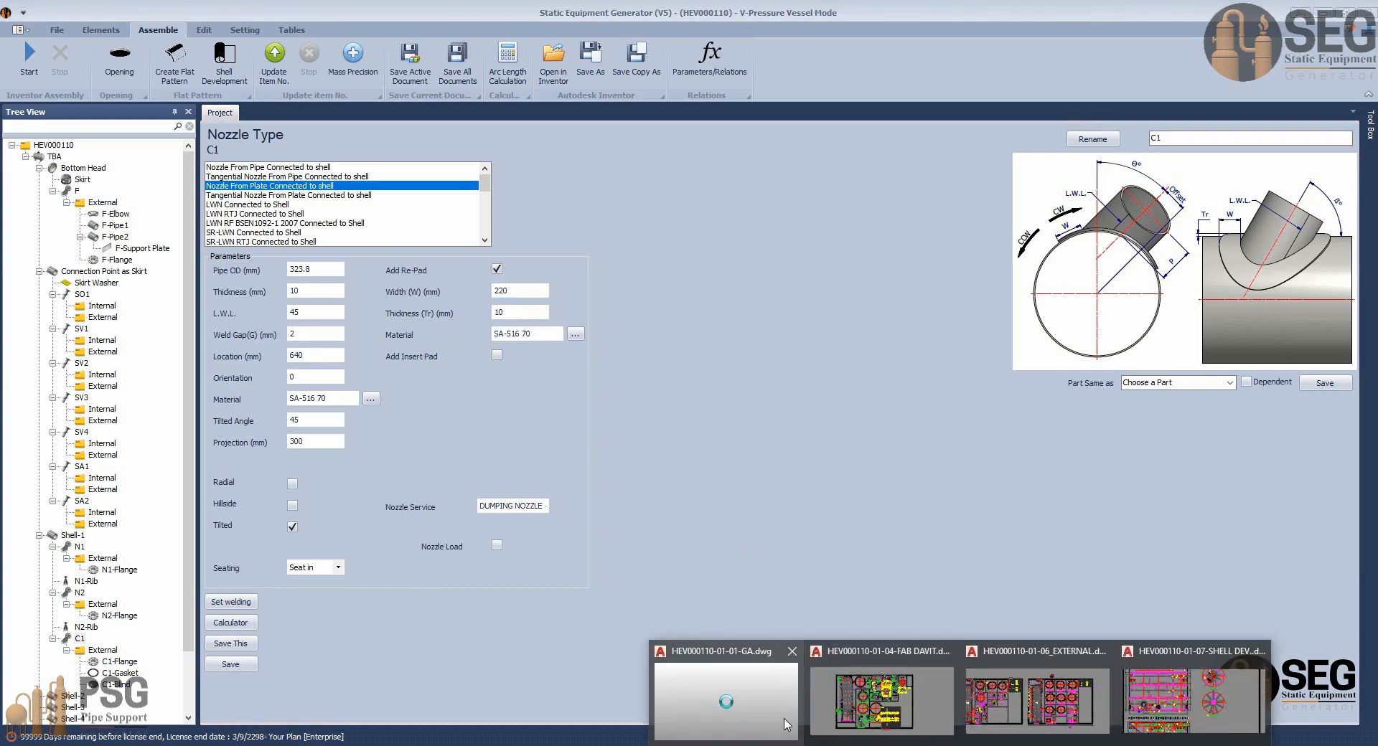
click(725, 701)
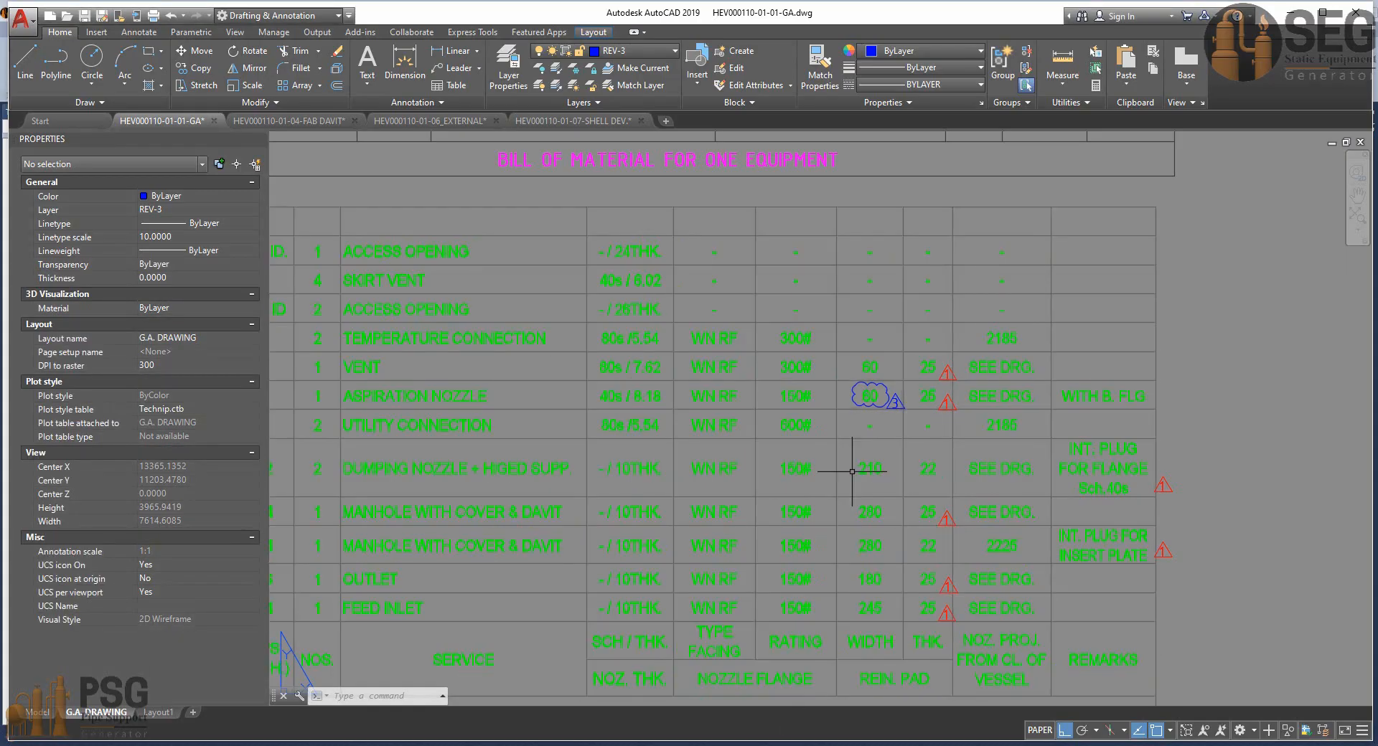
key(alt+Tab)
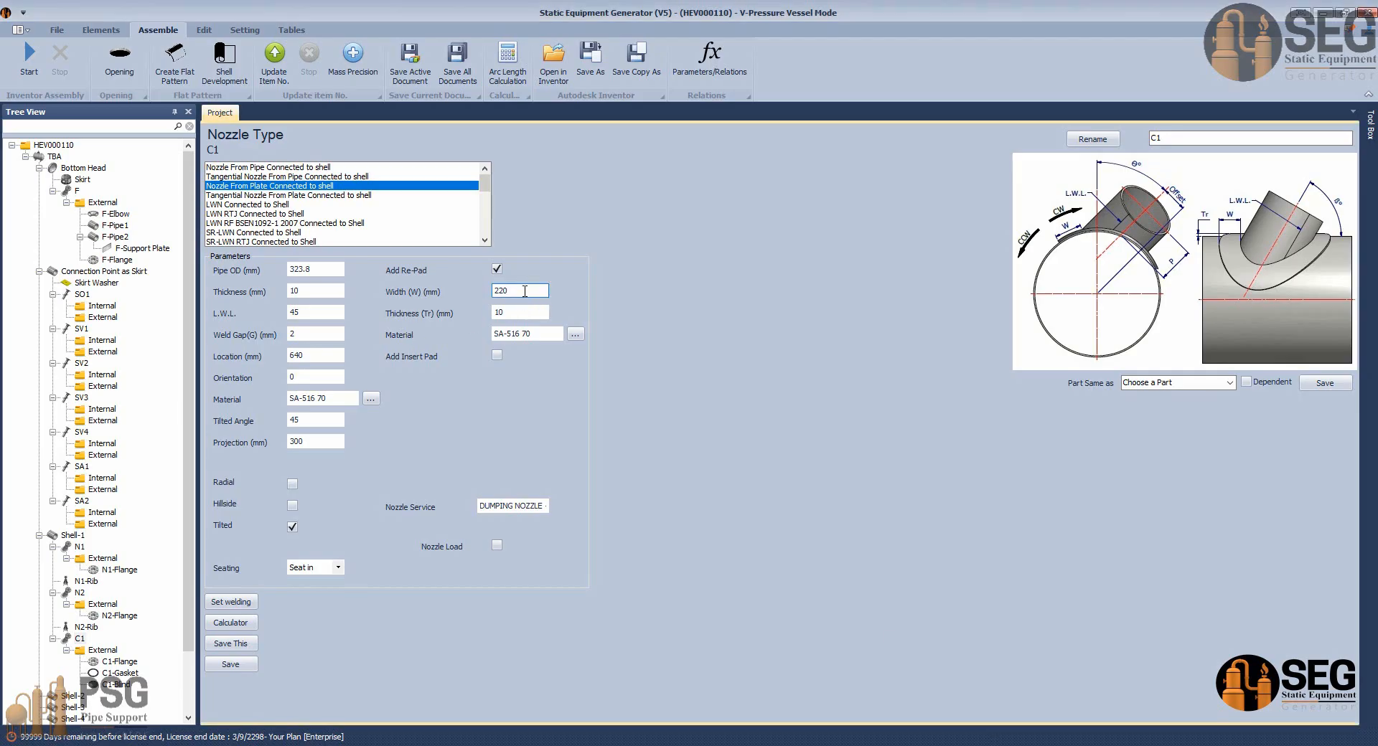
key(Tab)
key(alt+Tab)
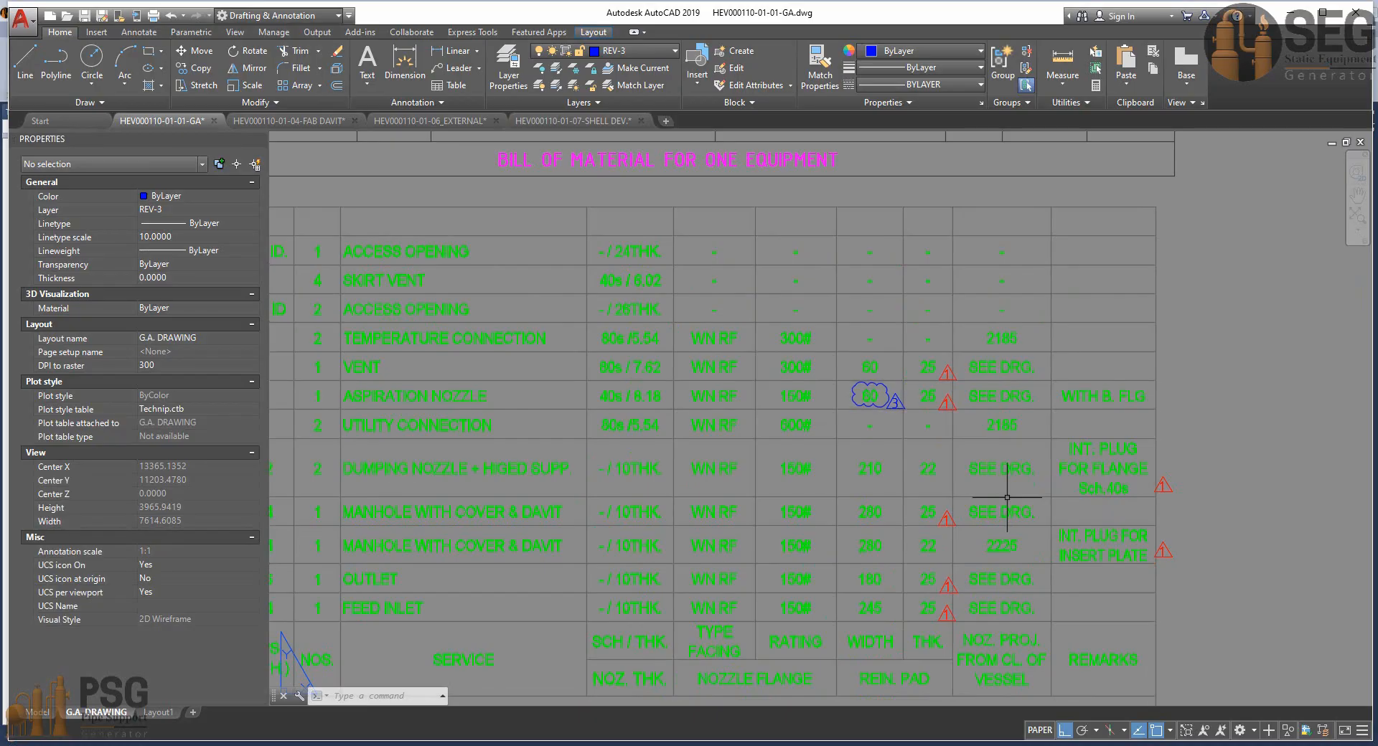
key(alt+Tab)
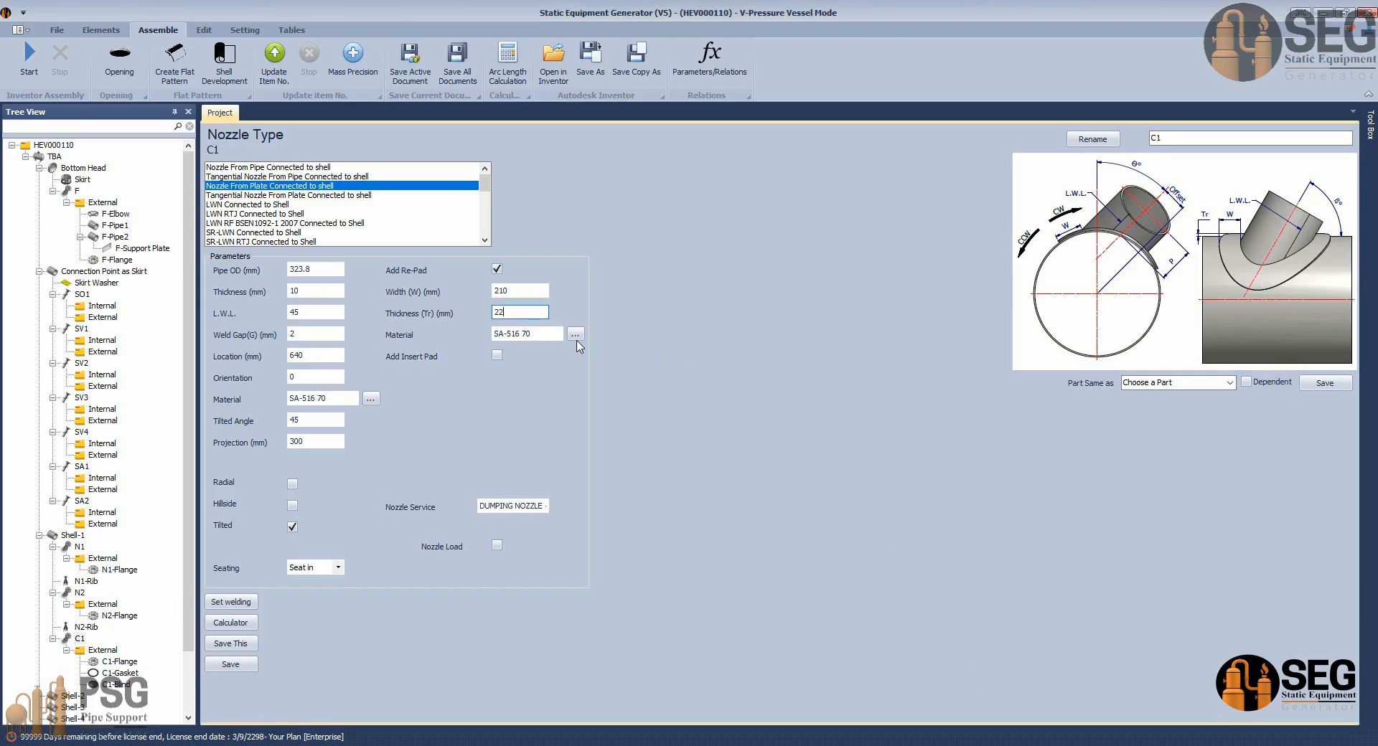
Set the C1 reinforcing pad's material to SA-240 316L plate from ASME Table-1A.
click(546, 332)
click(575, 334)
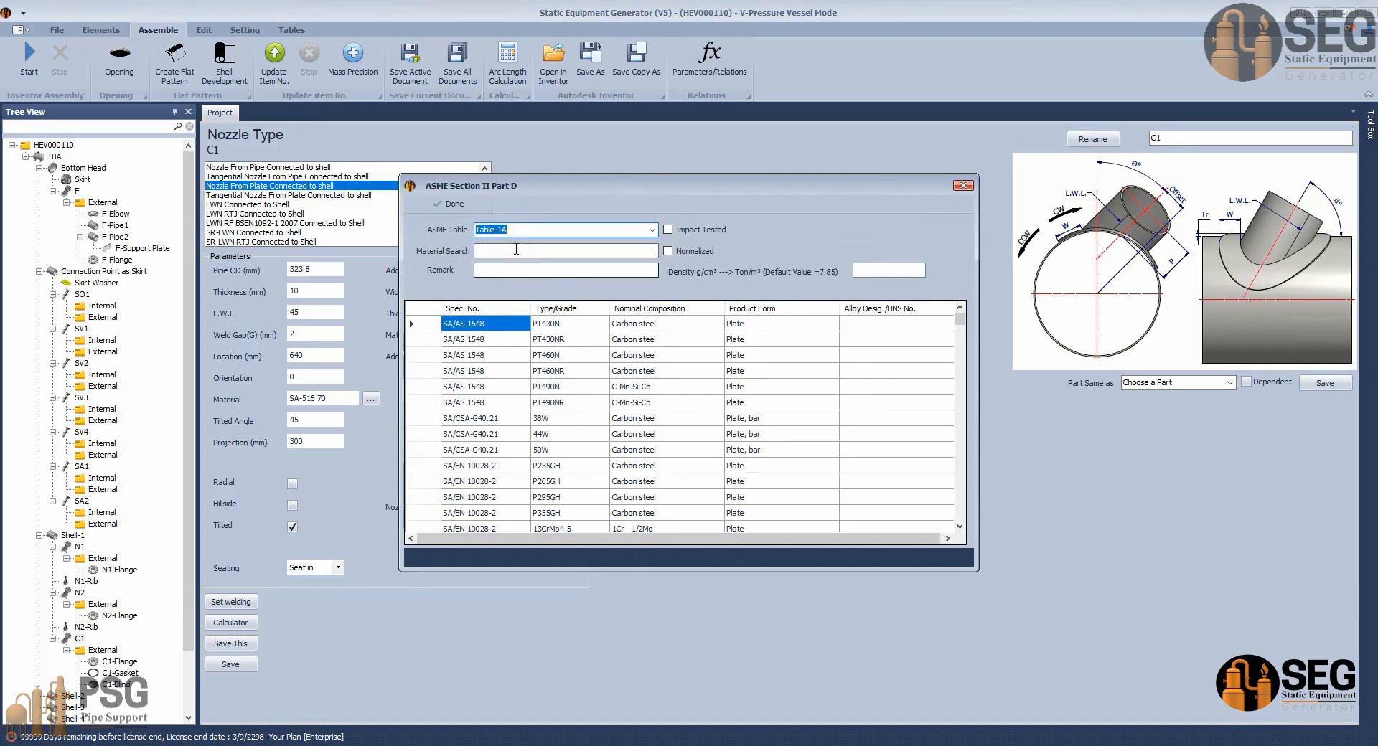
text(sa)
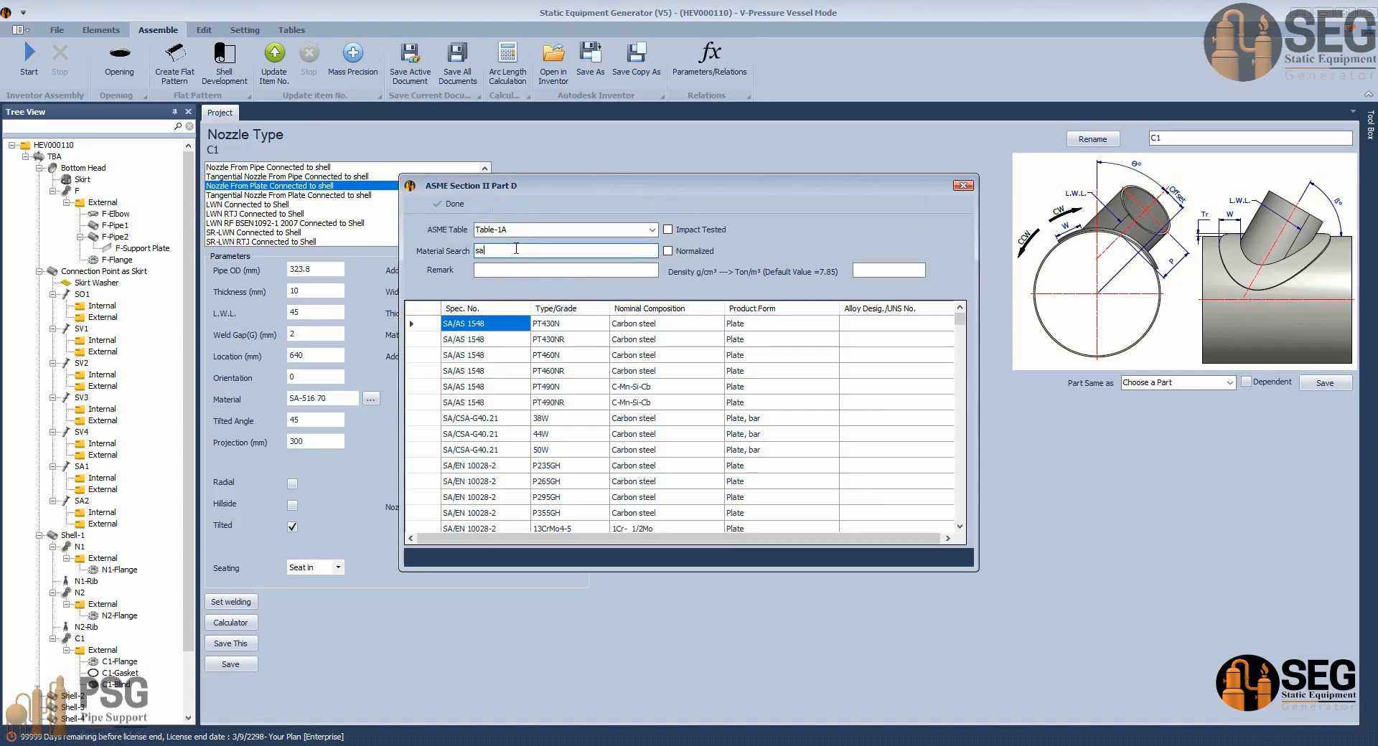
text(-240)
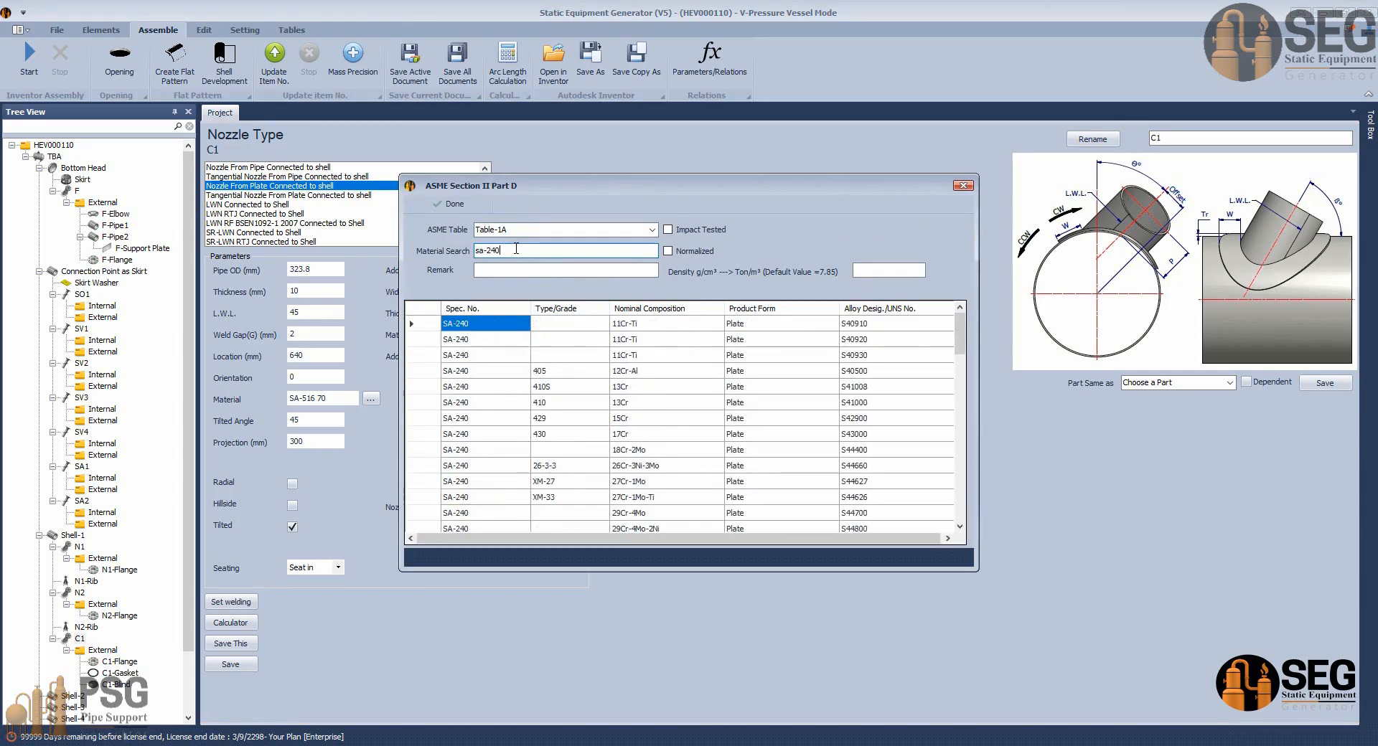
scroll(459, 494, down, 3)
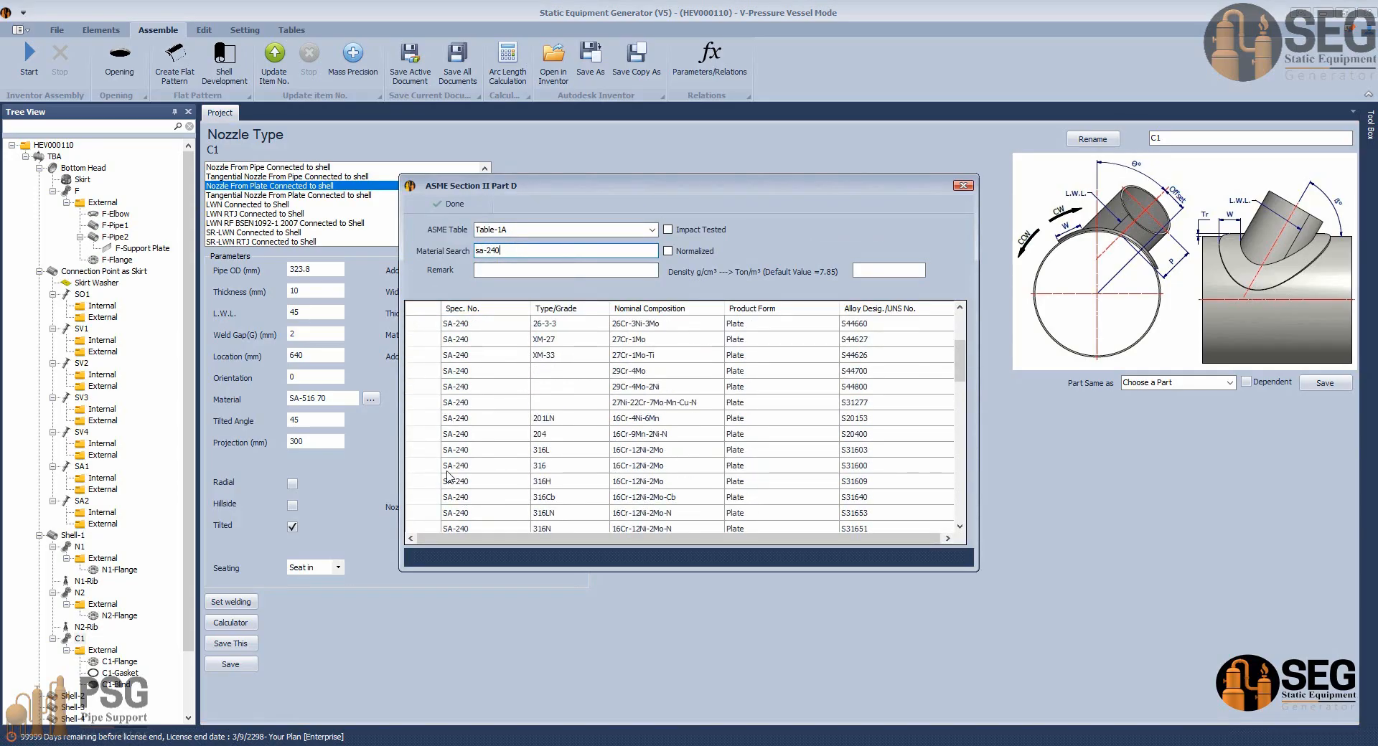
click(424, 453)
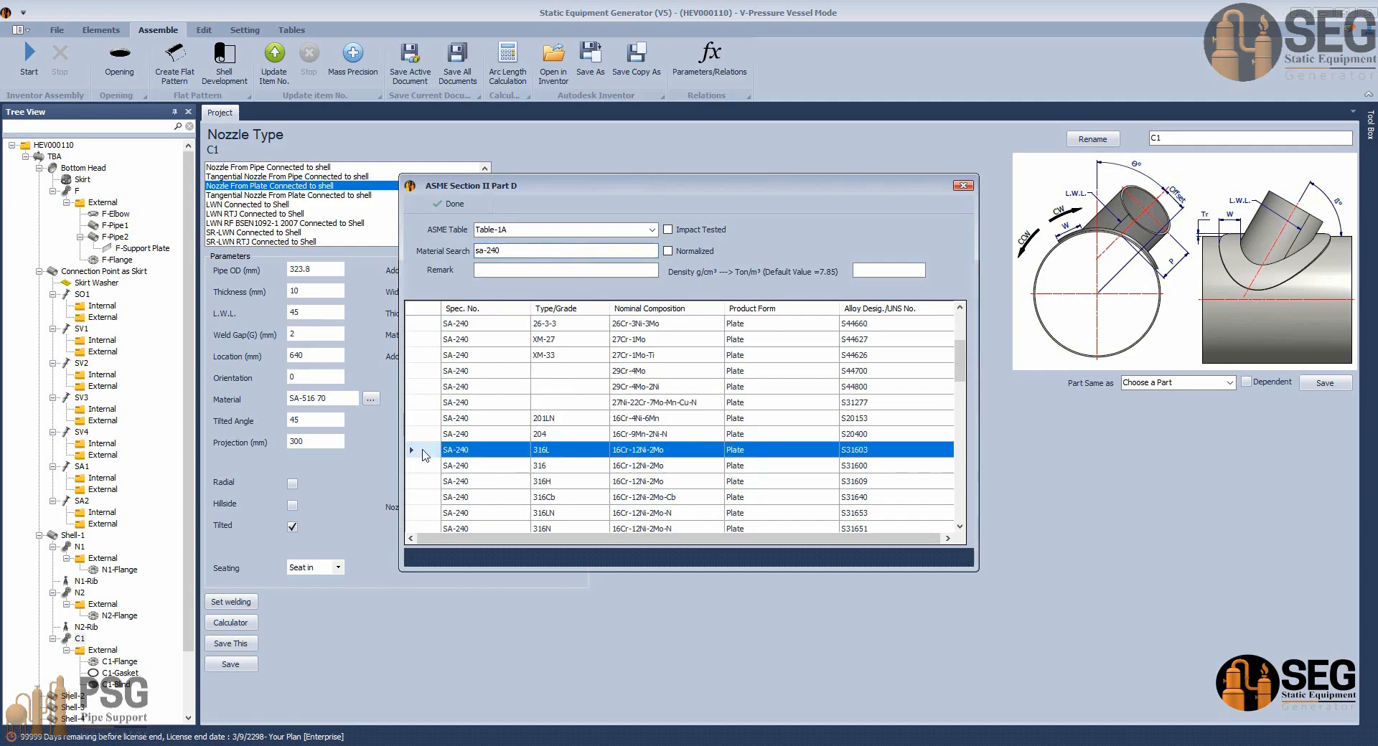
click(447, 205)
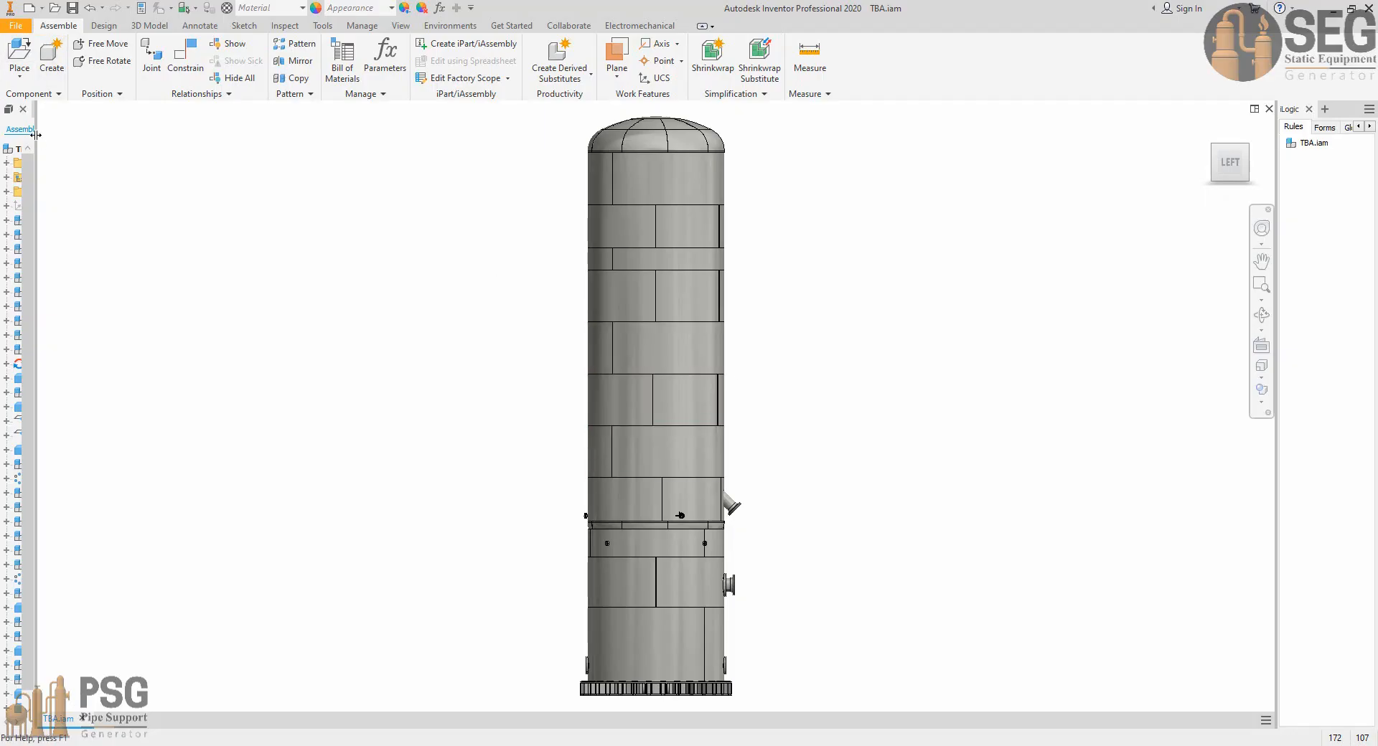
Switch to Inventor, widen the model browser of the TBA assembly and create a new drawing file.
drag(35, 135, 118, 134)
key(ctrl+n)
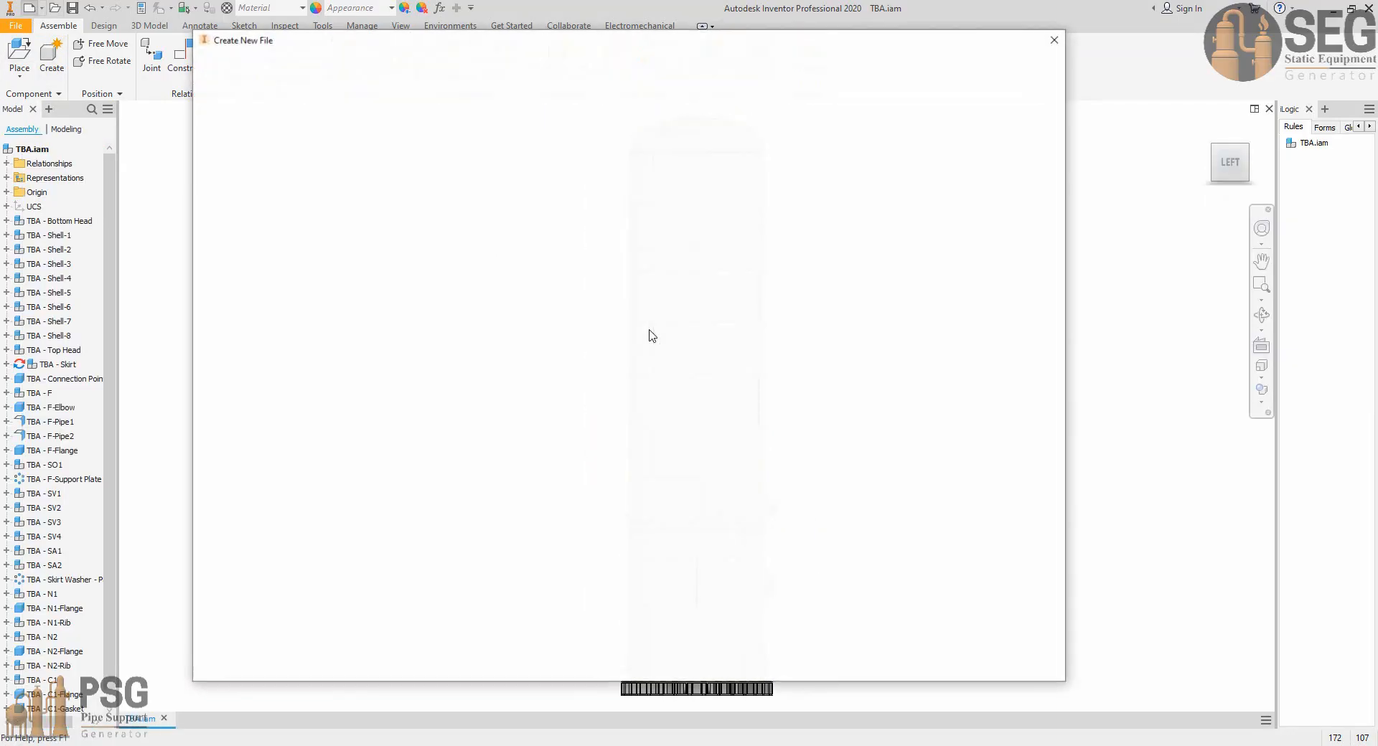
double_click(733, 374)
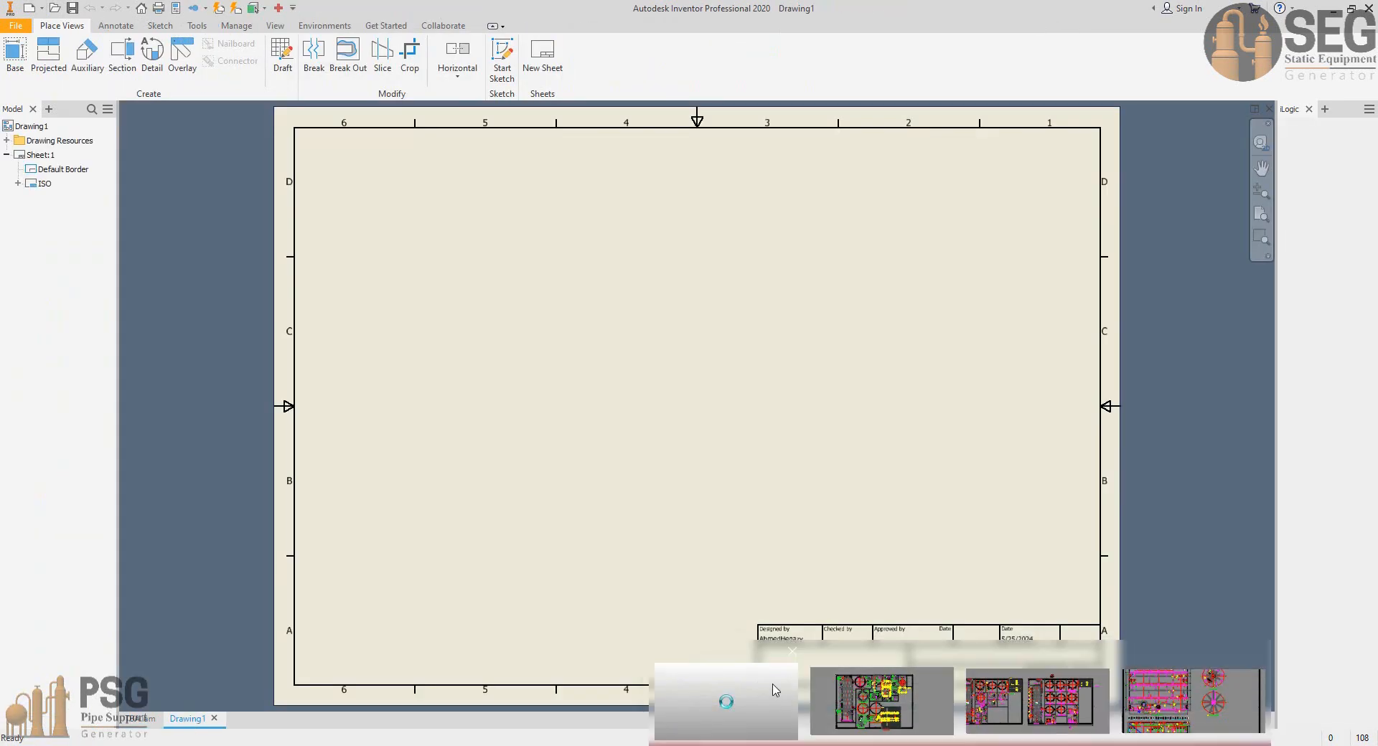
Switch to the GA drawing in AutoCAD and examine how the tilted C1/C2 nozzle's projection is dimensioned in the elevation.
click(775, 690)
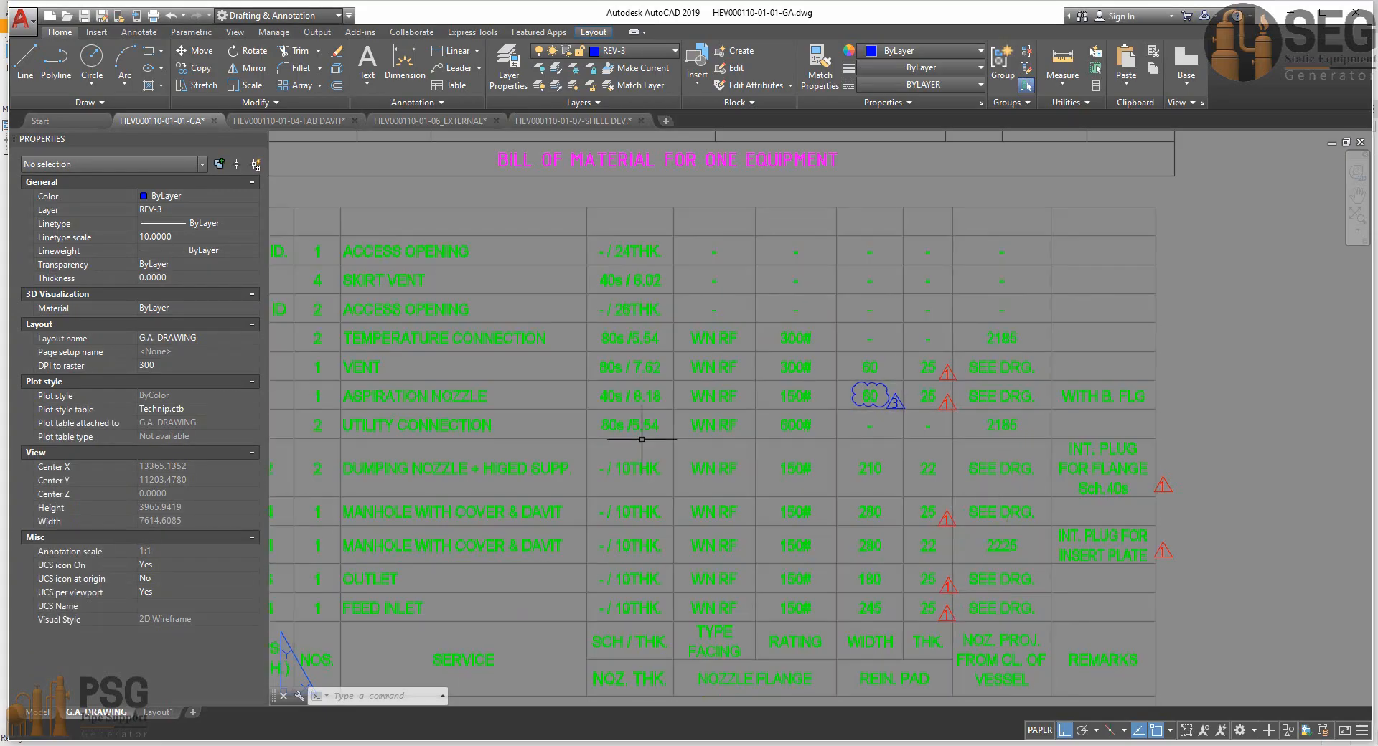
scroll(639, 439, down, 1)
mouse_move(737, 470)
middle_down()
mouse_move(787, 495)
mouse_move(1298, 546)
middle_up()
middle_drag(884, 495, 1234, 667)
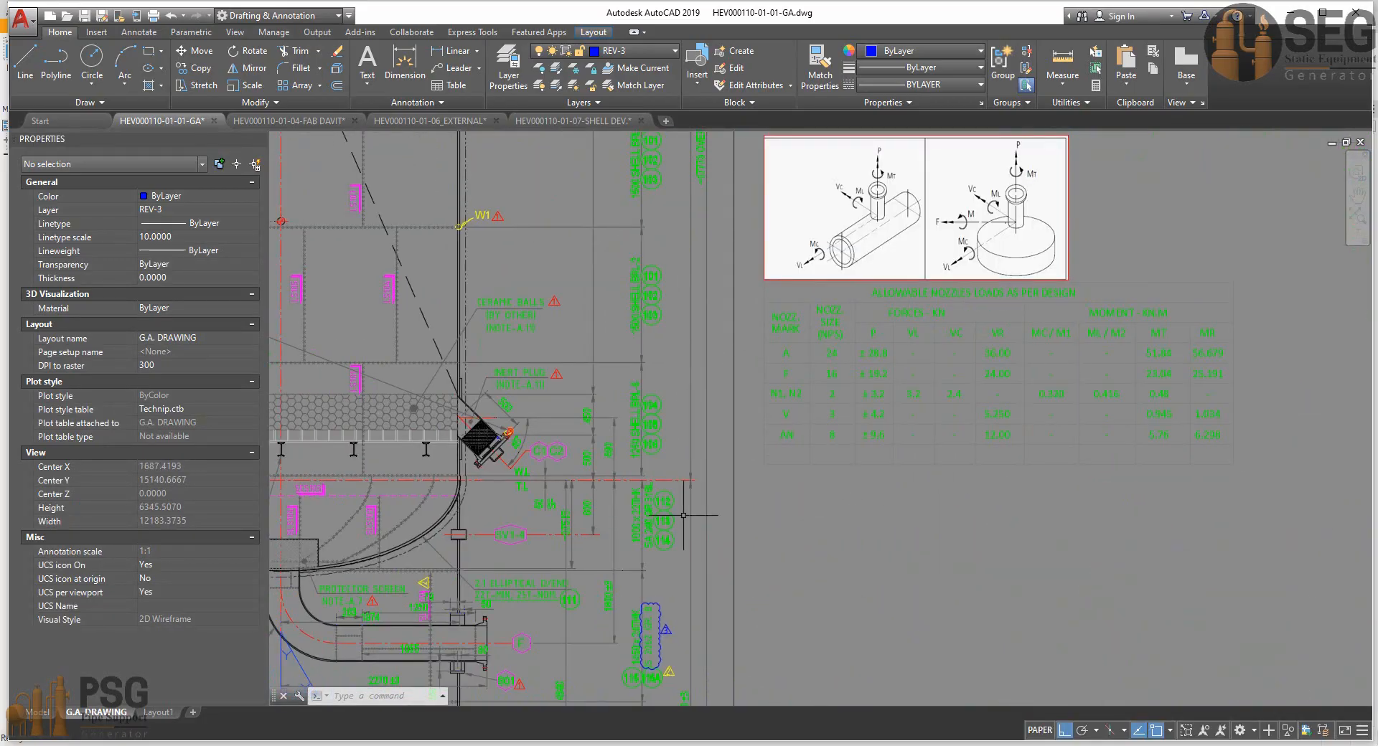
scroll(519, 465, up, 2)
middle_drag(517, 462, 602, 513)
scroll(495, 422, up, 1)
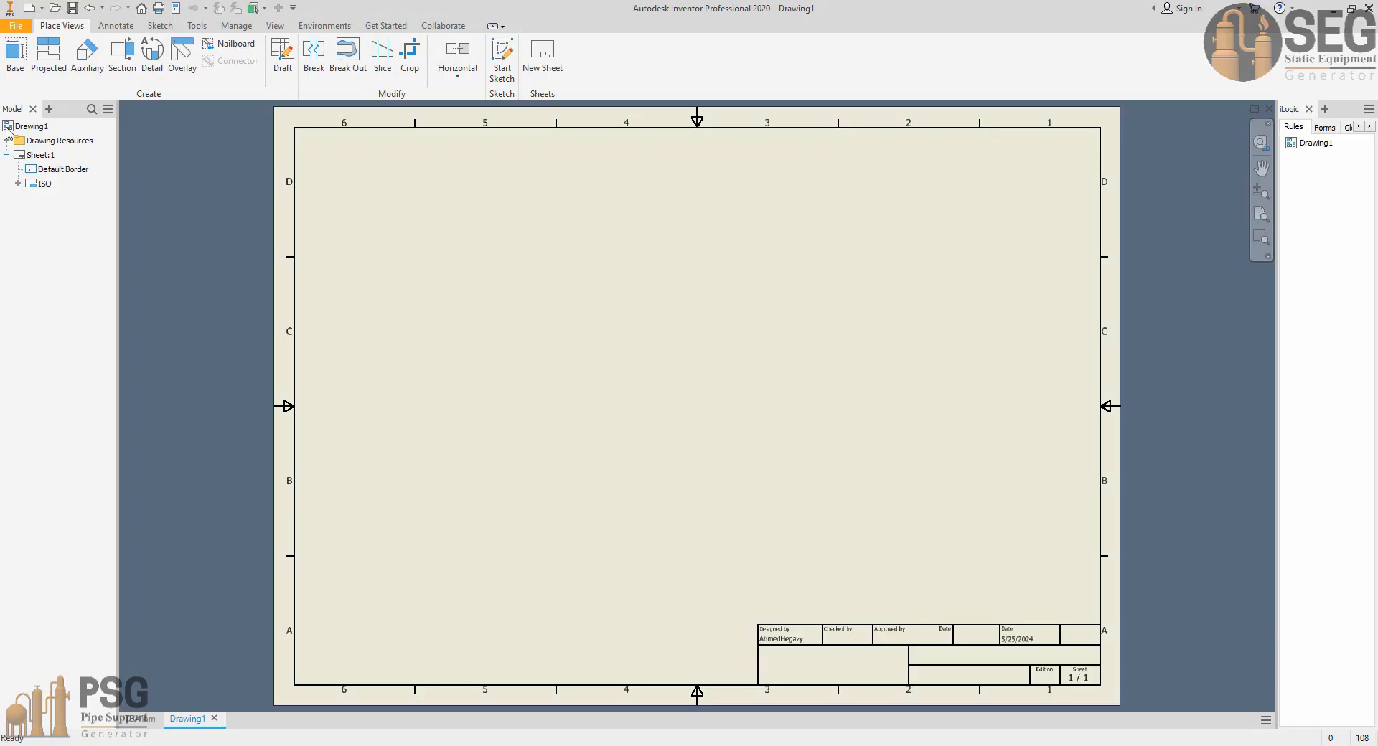
Place a base view of the TBA assembly from its left side in the Inventor drawing at scale 1/50.
click(15, 54)
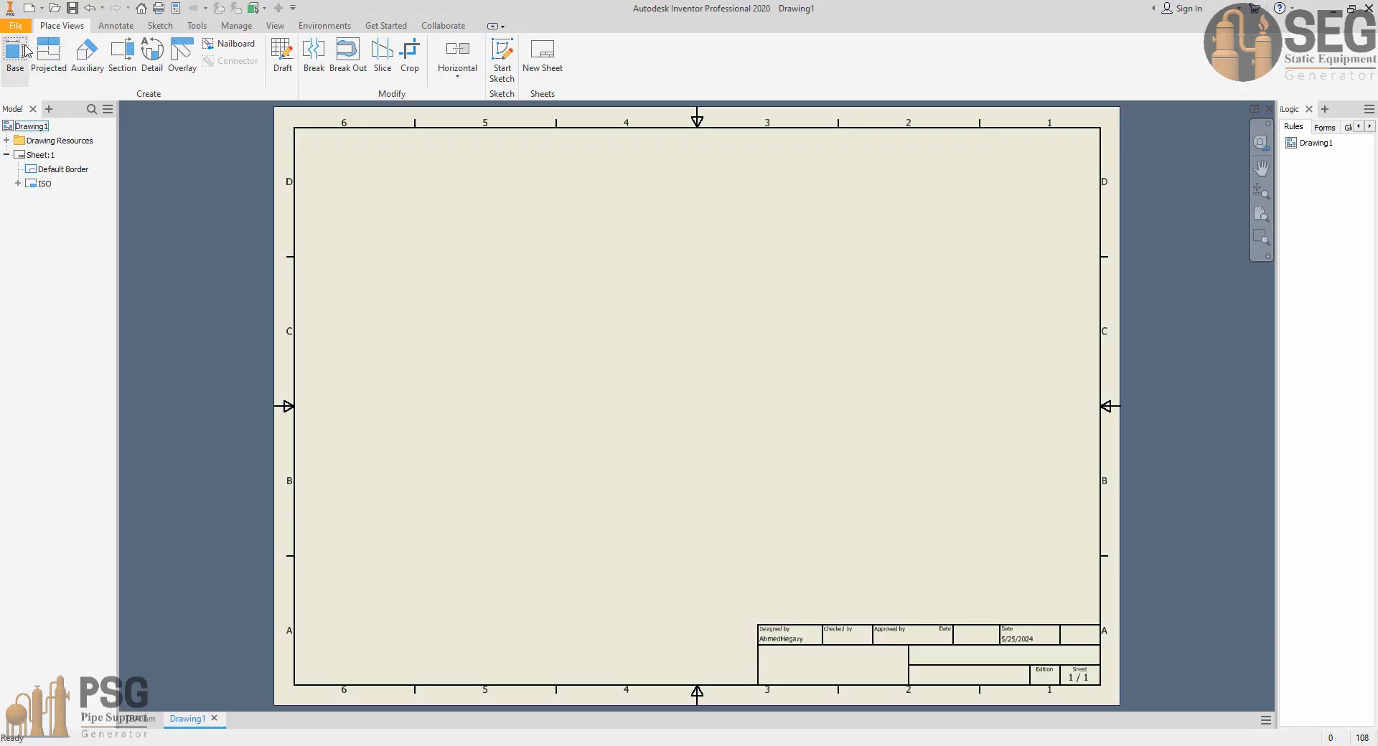
click(781, 185)
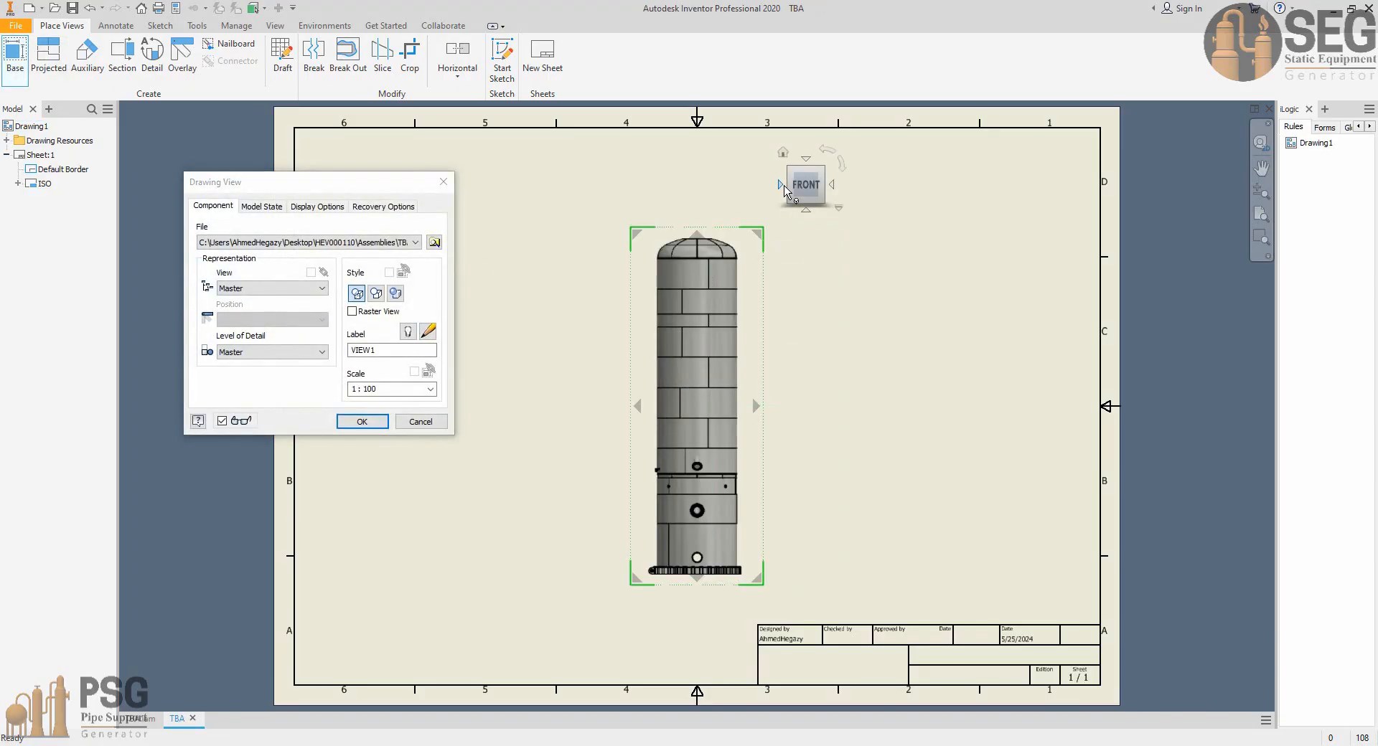
scroll(753, 472, up, 5)
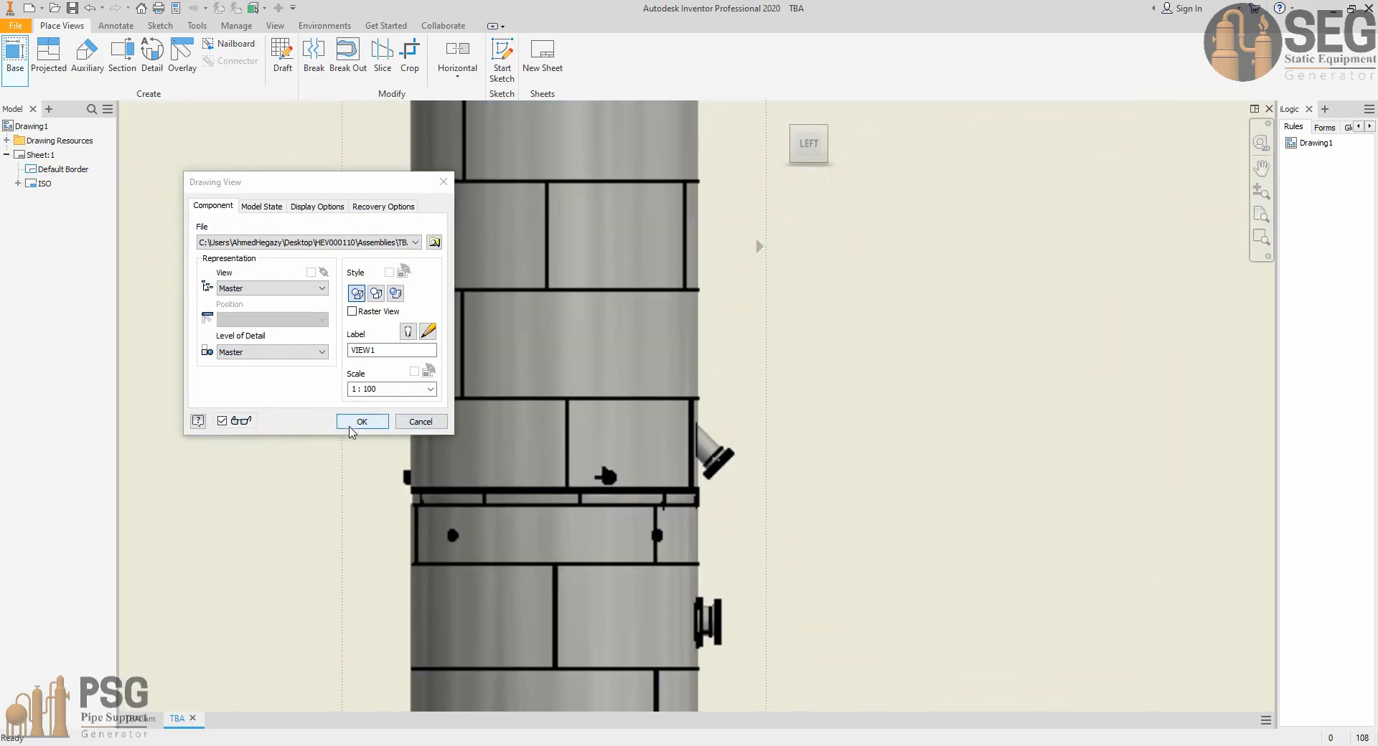
click(397, 389)
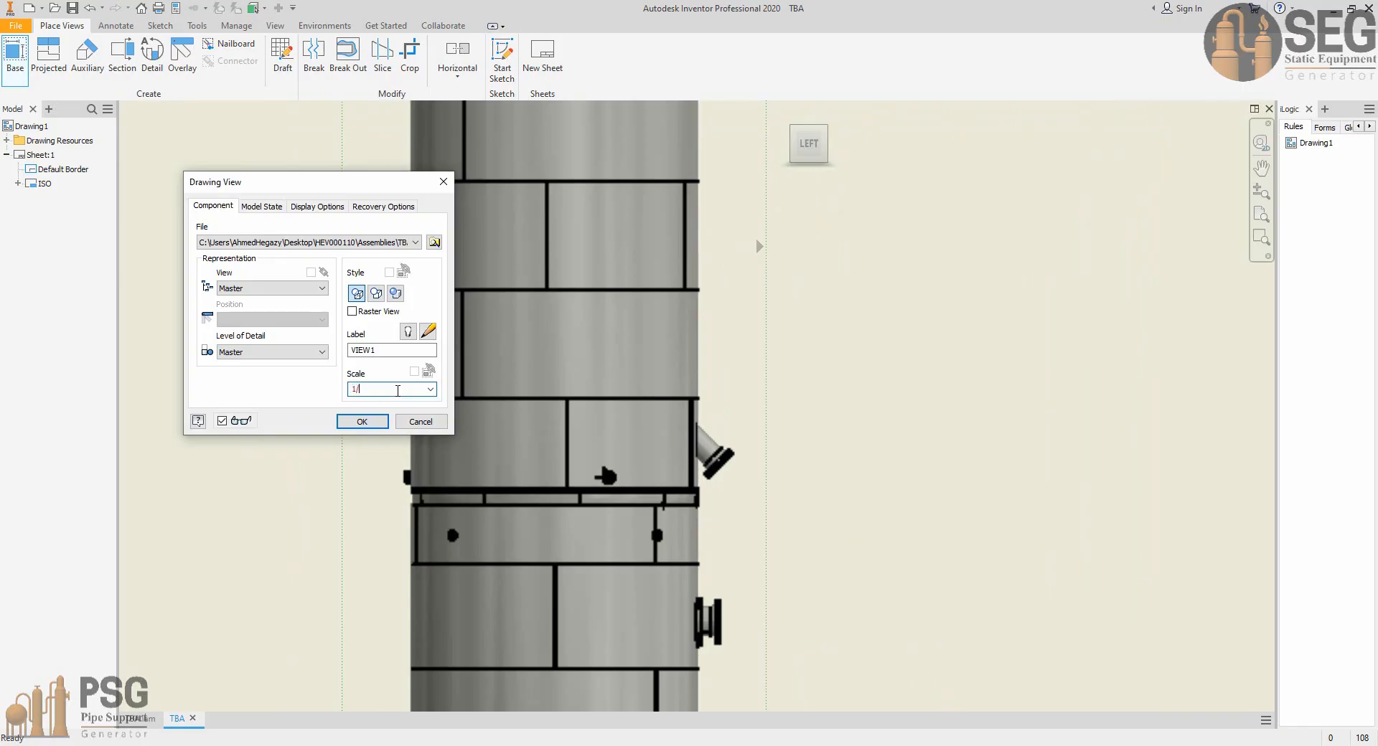
text(1/50)
key(Return)
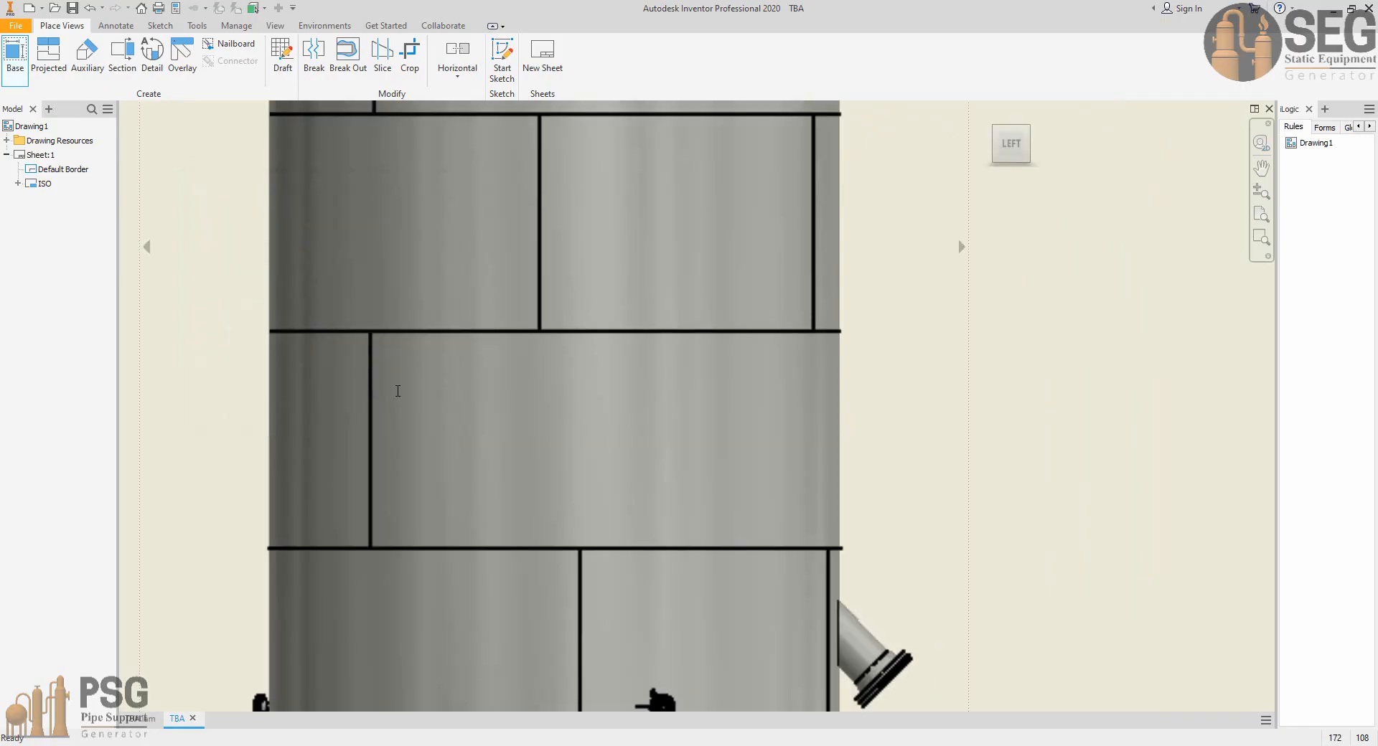
scroll(692, 270, up, 5)
scroll(742, 320, down, 3)
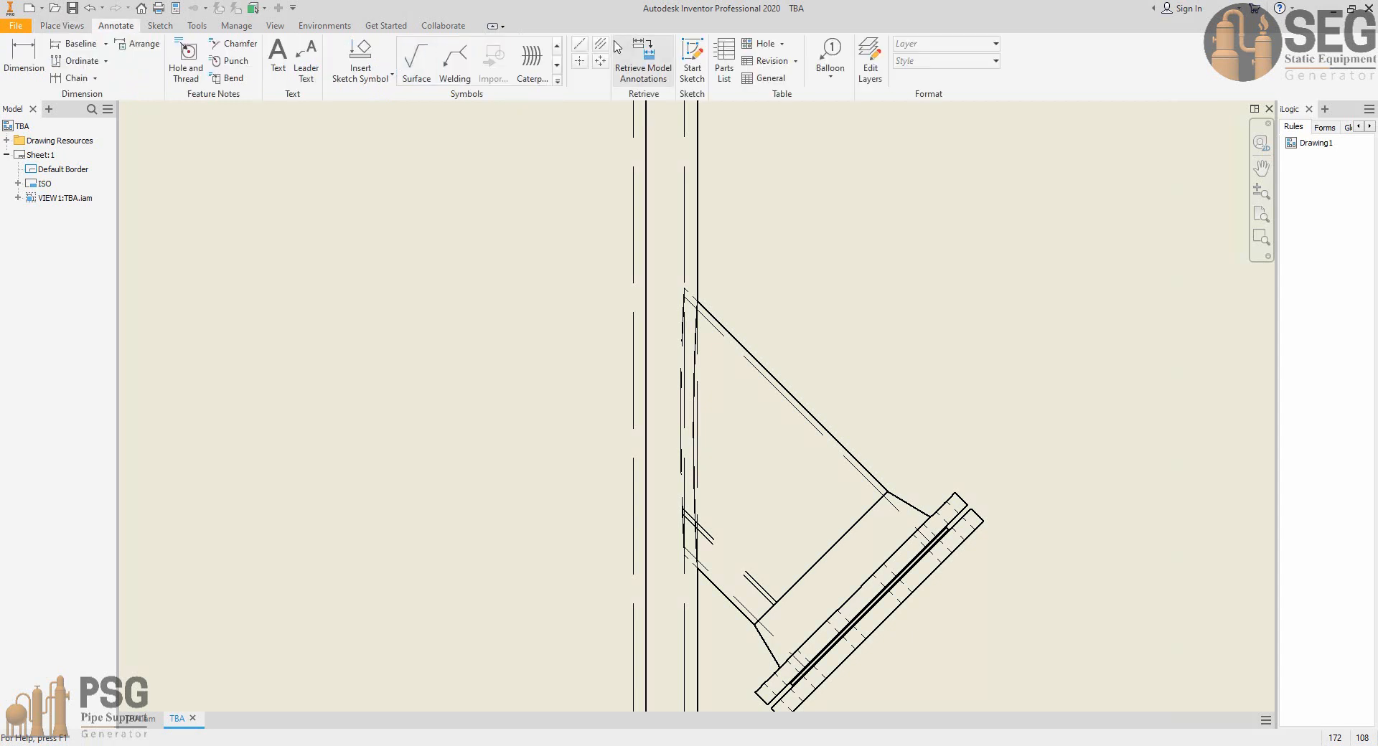
Add a centerline bisector between the two outer edges of tilted nozzle C1 in the drawing view.
click(600, 43)
click(813, 418)
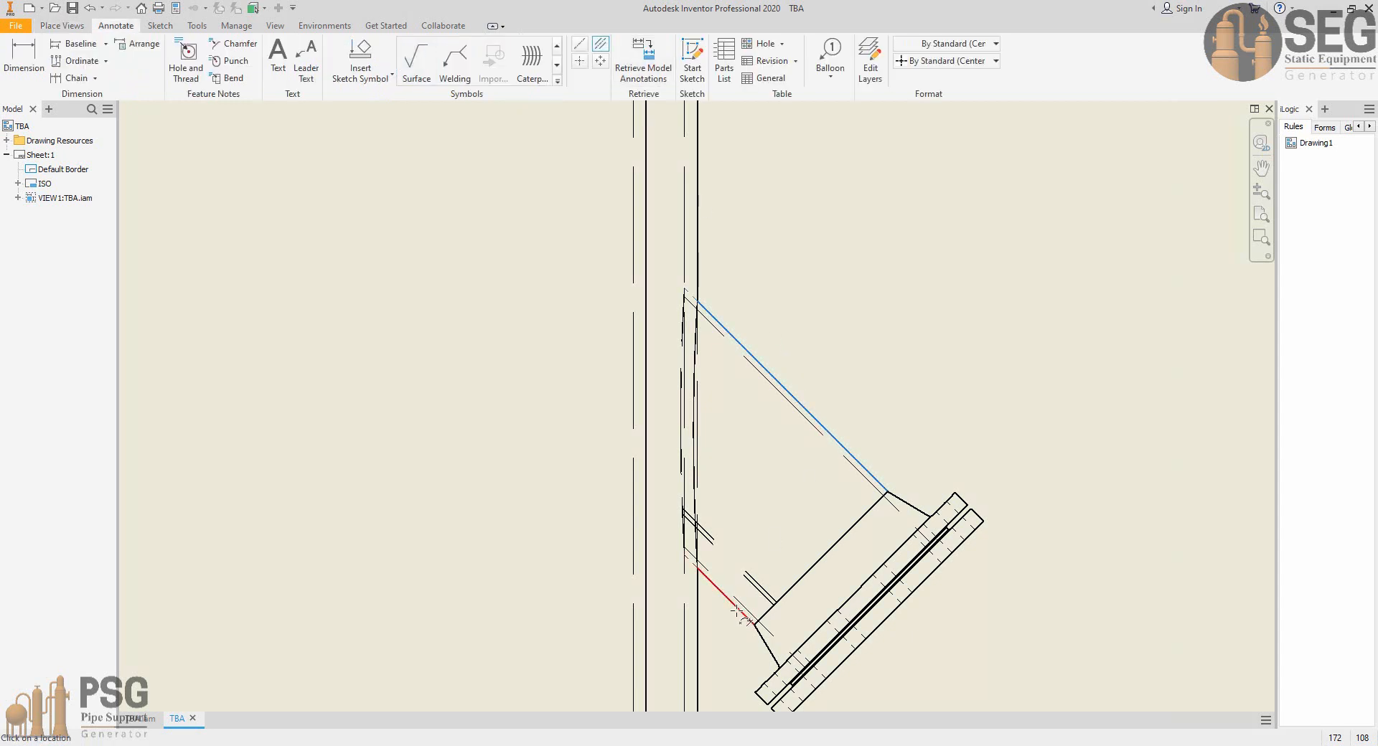
click(740, 614)
click(24, 60)
scroll(703, 429, up, 2)
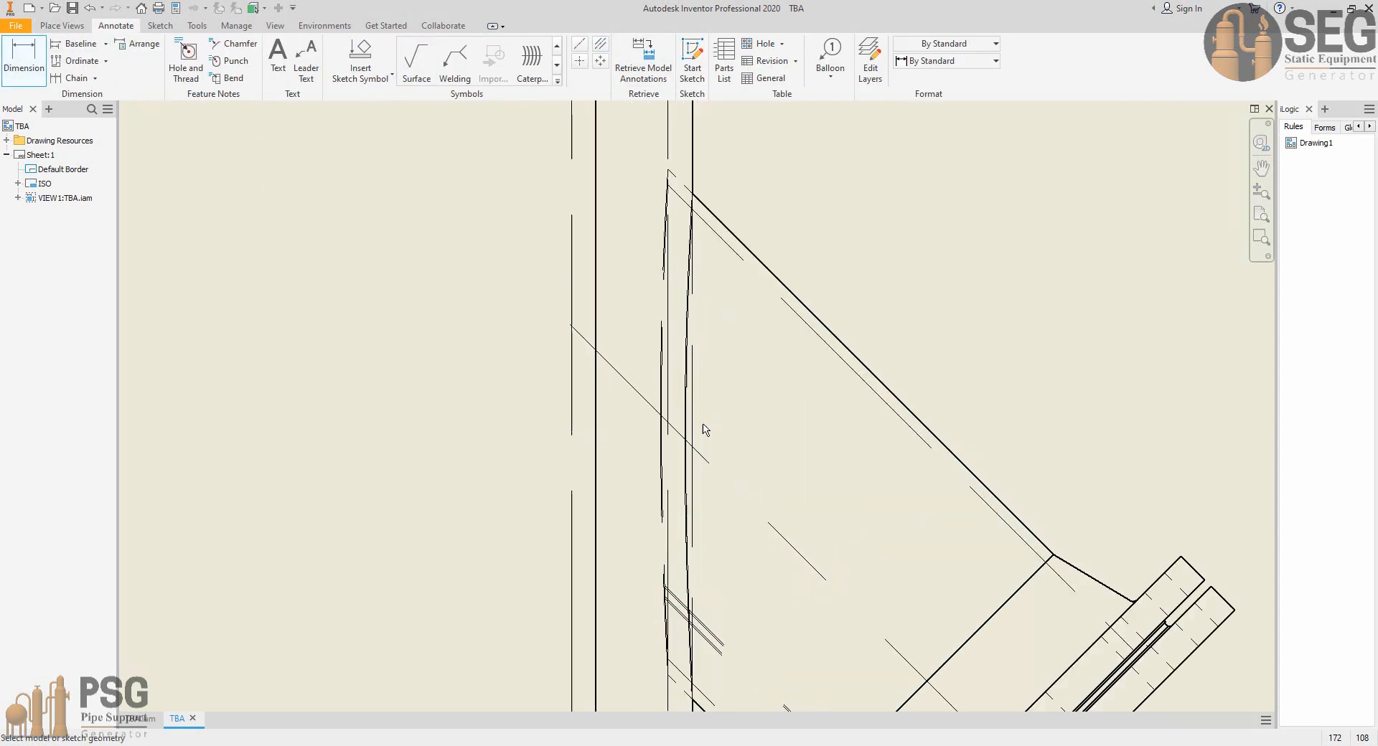
scroll(702, 430, up, 2)
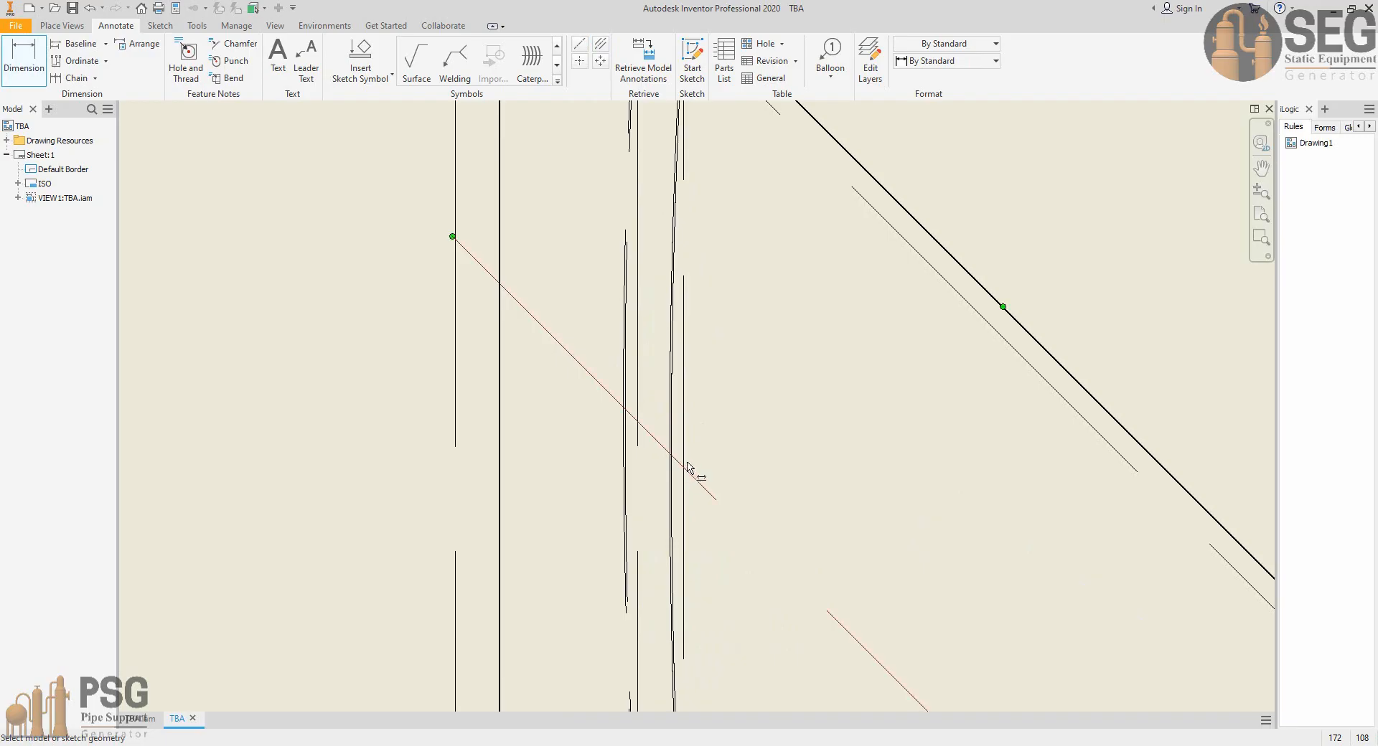
key(Escape)
Sketch a small circle on the view, centred where the projected C1 nozzle axis crosses the shell's outer line.
click(691, 61)
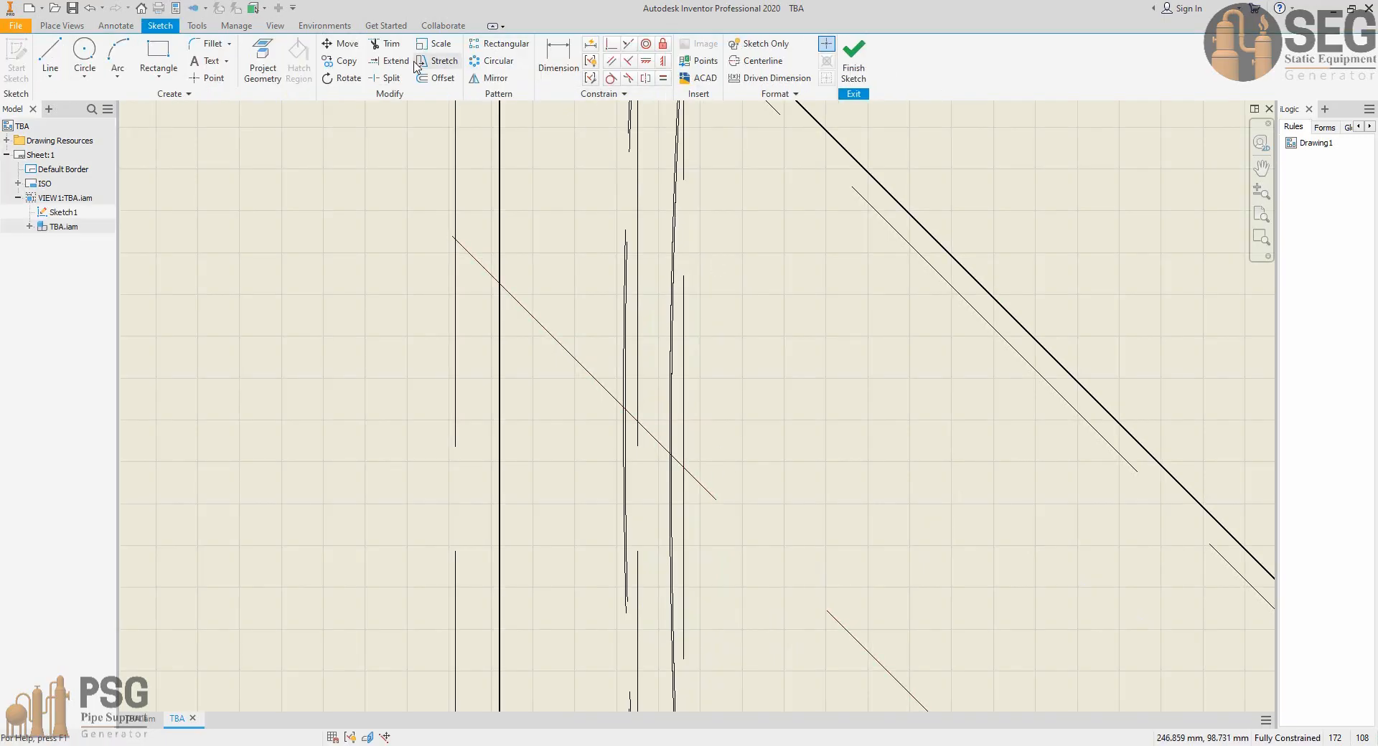
click(263, 61)
click(704, 492)
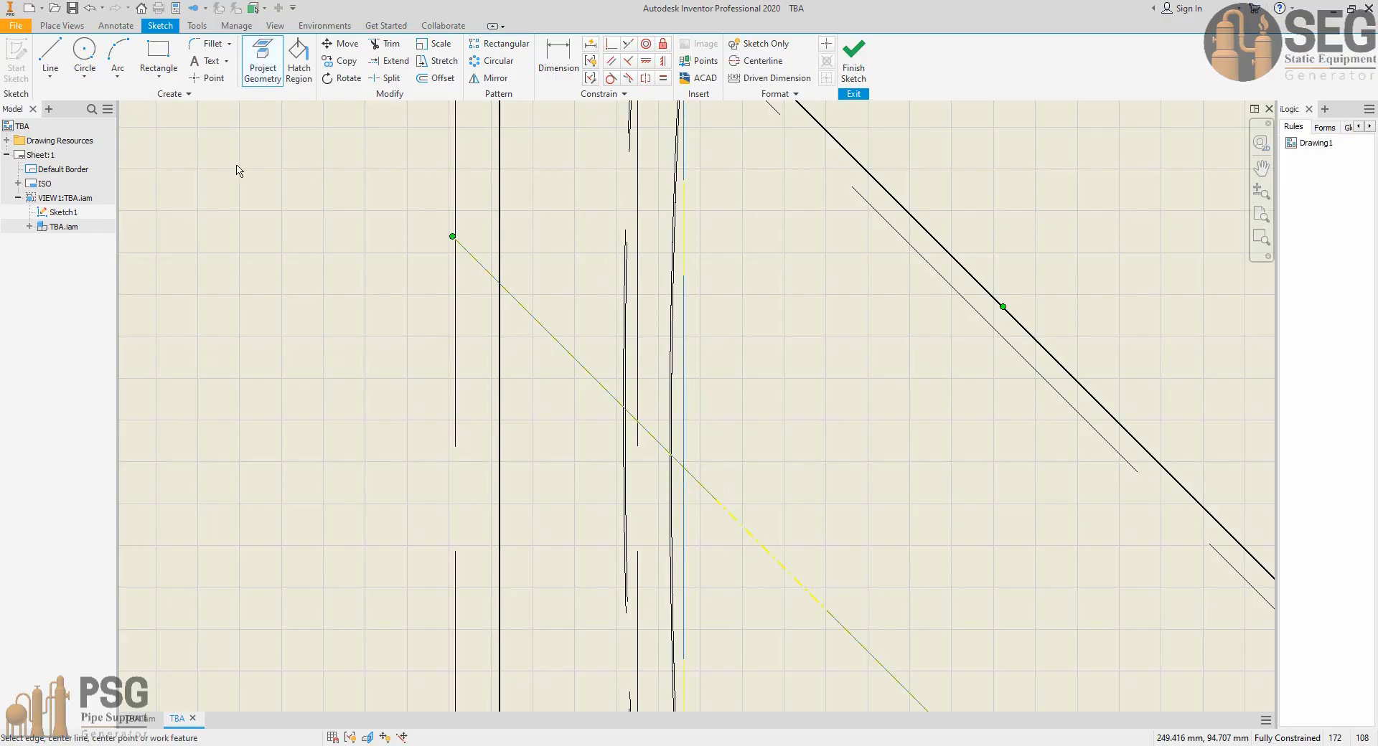
click(85, 51)
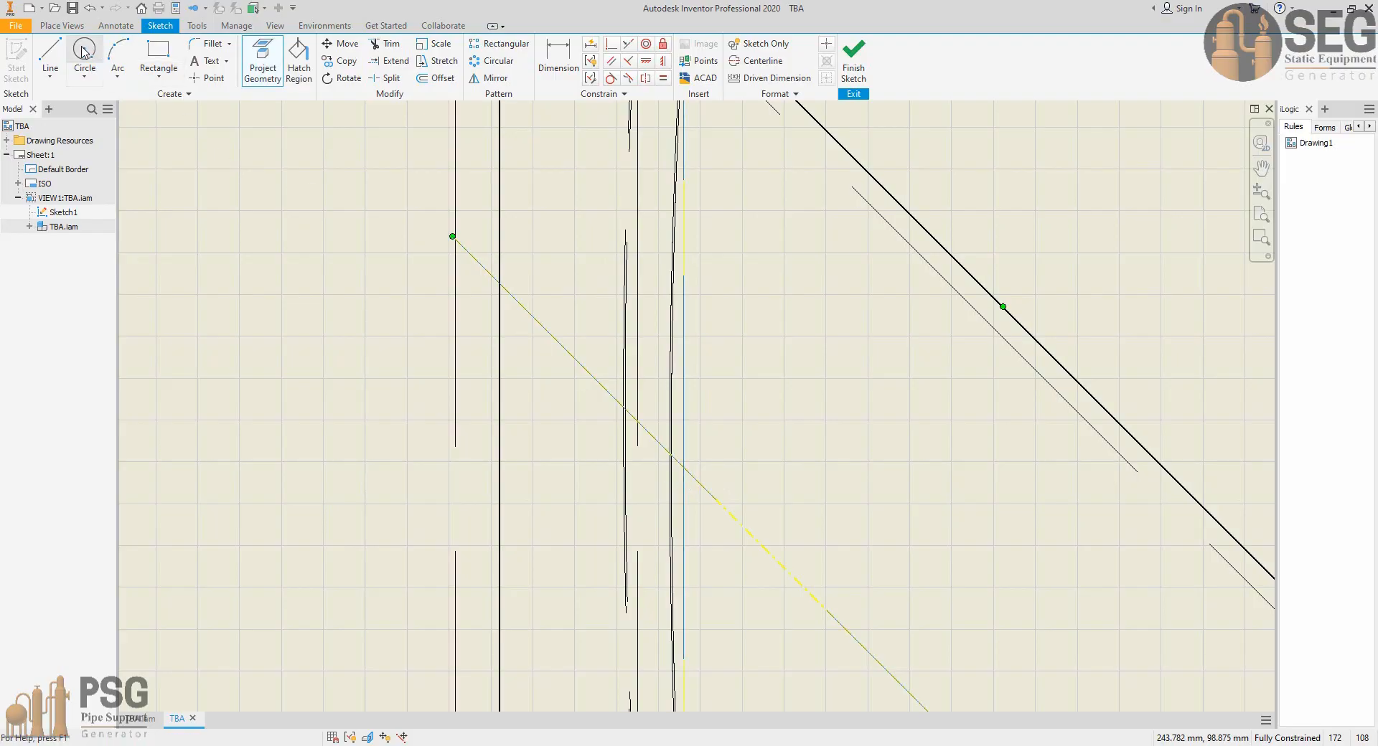
click(684, 468)
click(703, 466)
click(853, 63)
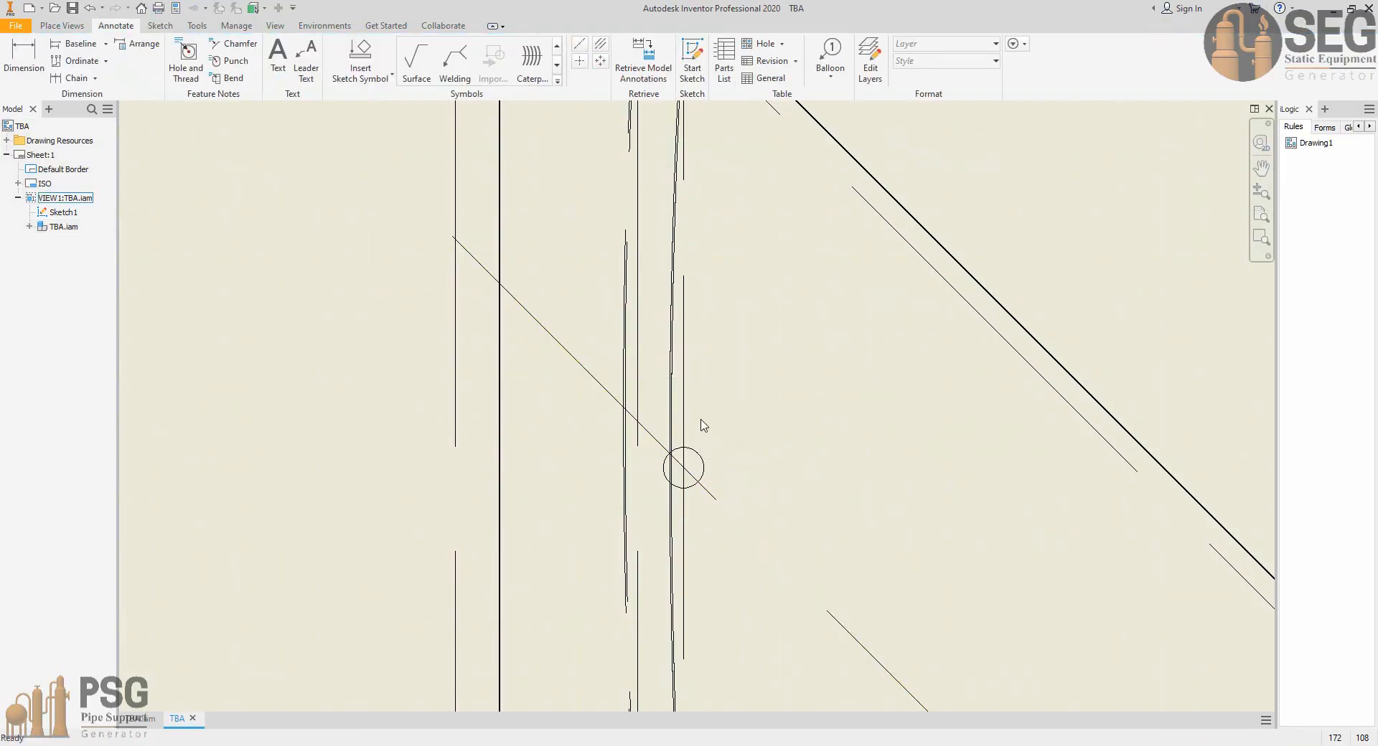
Dimension nozzle C1's projection along its axis, from the sketched circle's centre to the flange face.
key(d)
click(704, 464)
scroll(717, 429, down, 3)
scroll(731, 431, down, 2)
scroll(892, 509, up, 6)
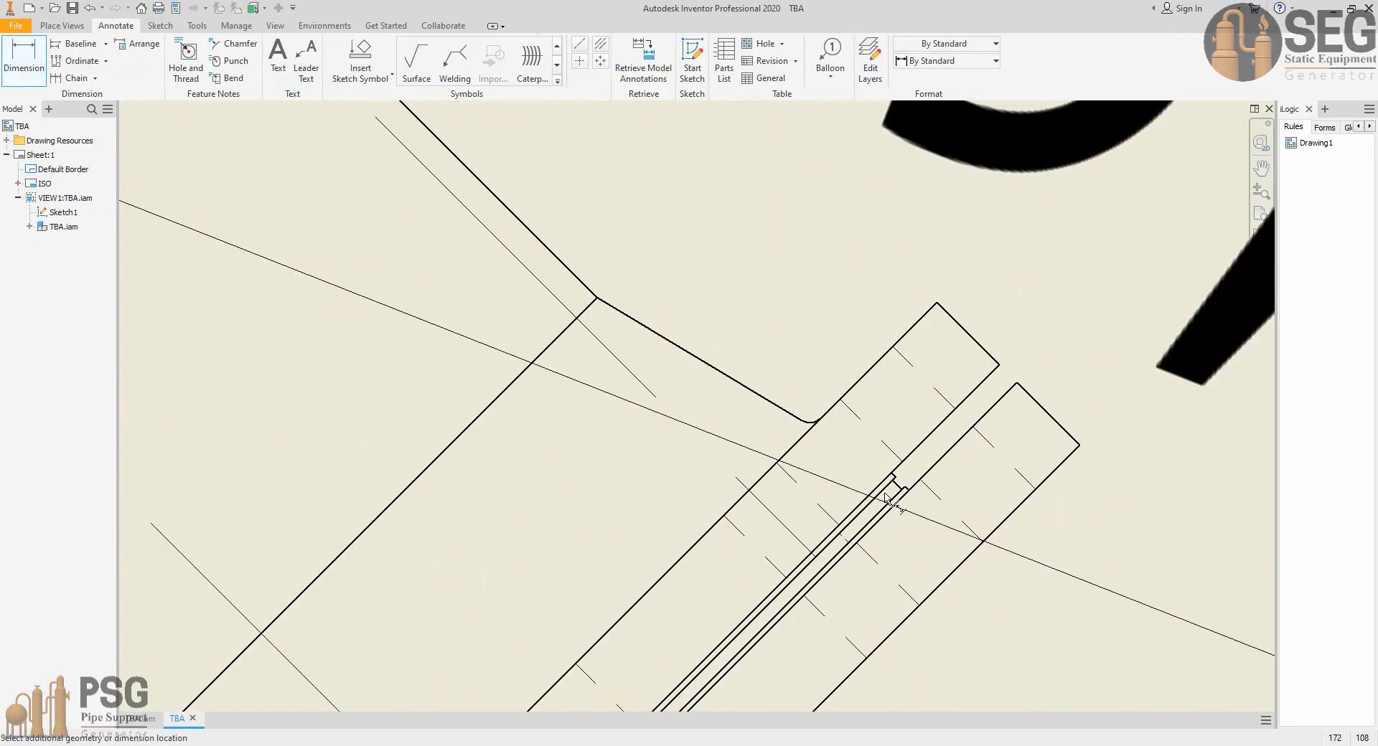
click(885, 487)
scroll(908, 444, down, 5)
scroll(967, 347, down, 3)
click(961, 317)
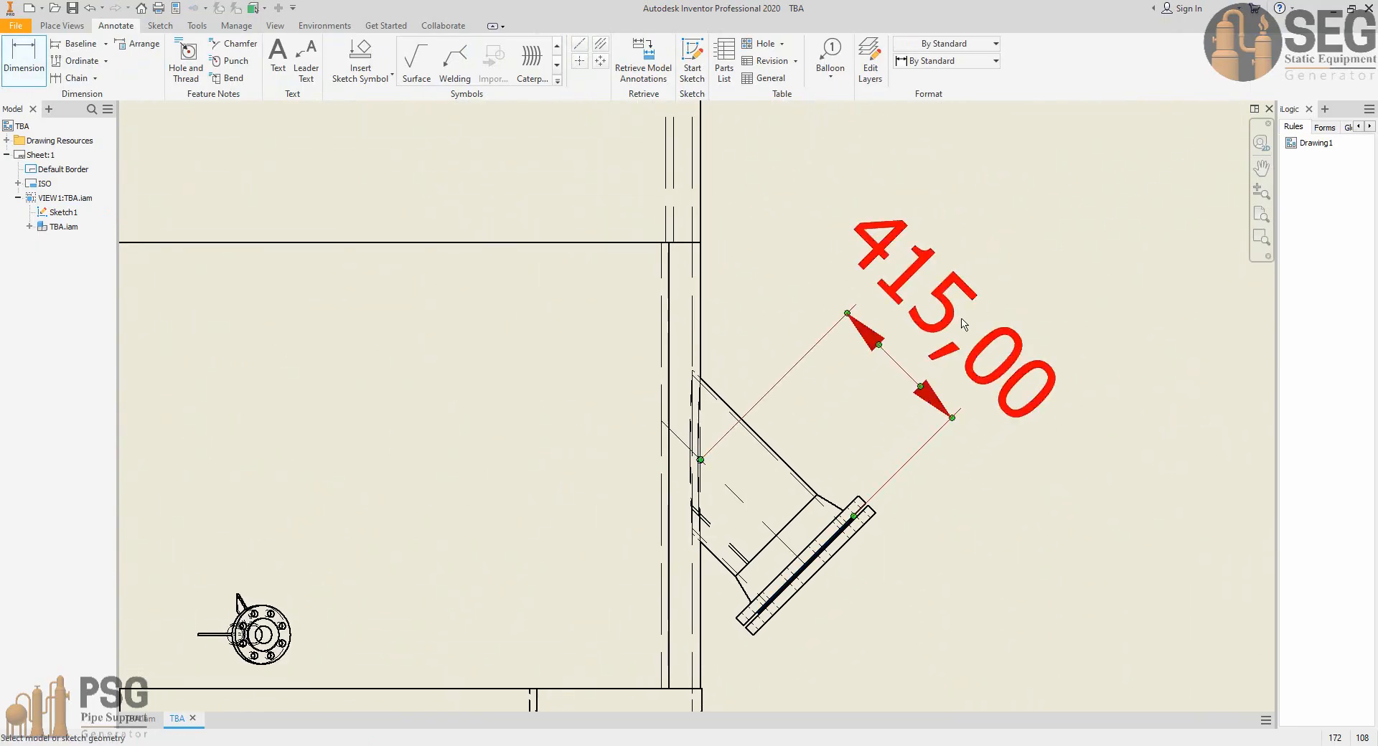
key(Escape)
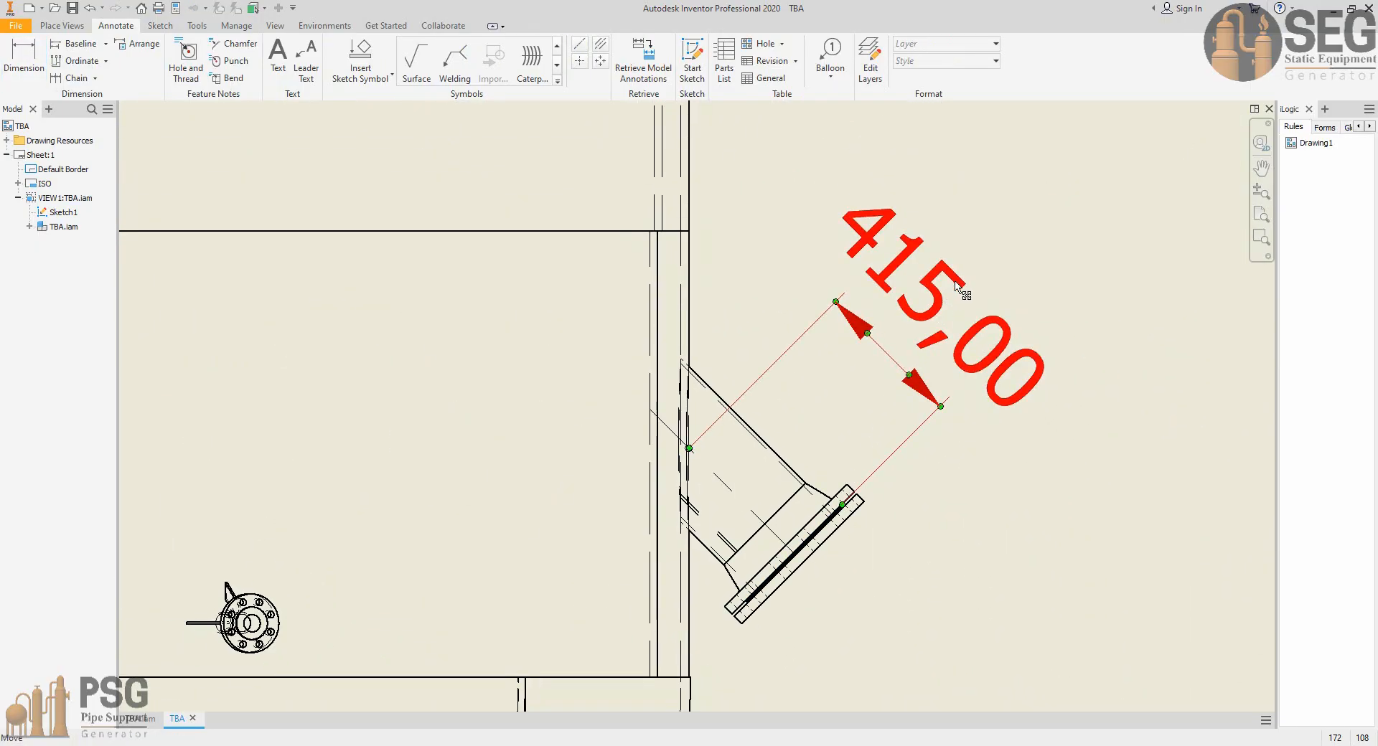
middle_drag(874, 489, 842, 439)
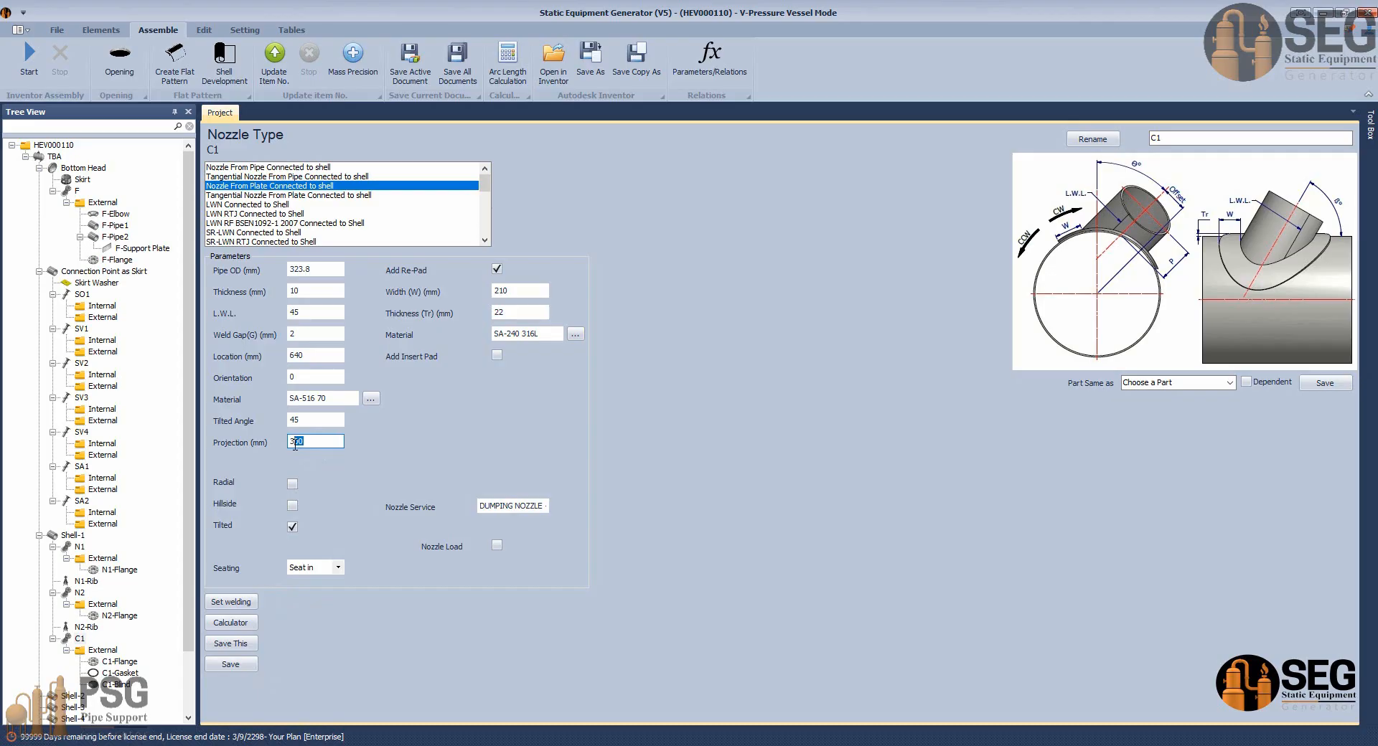
Change C1's projection in Static Equipment Generator, save the nozzle, and check the updated projection dimension in the Inventor TBA drawing.
click(239, 666)
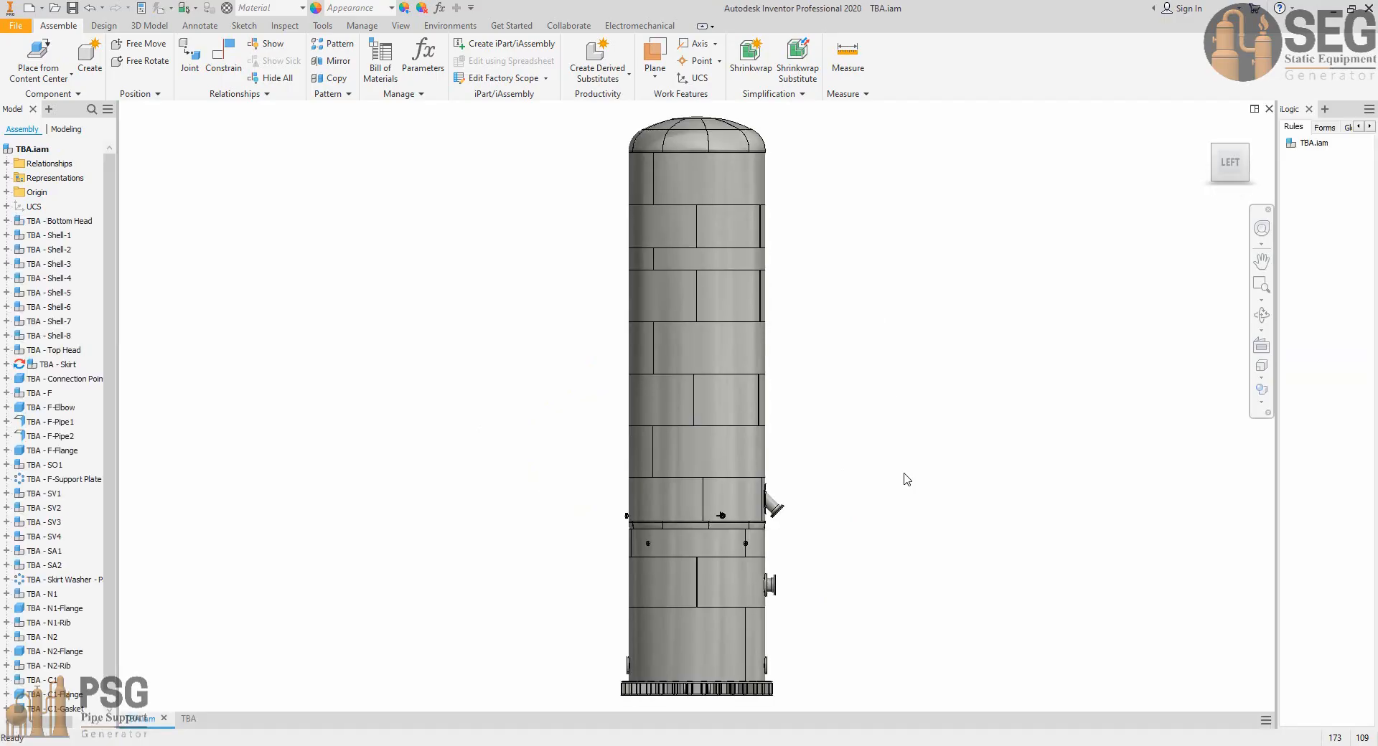
click(188, 720)
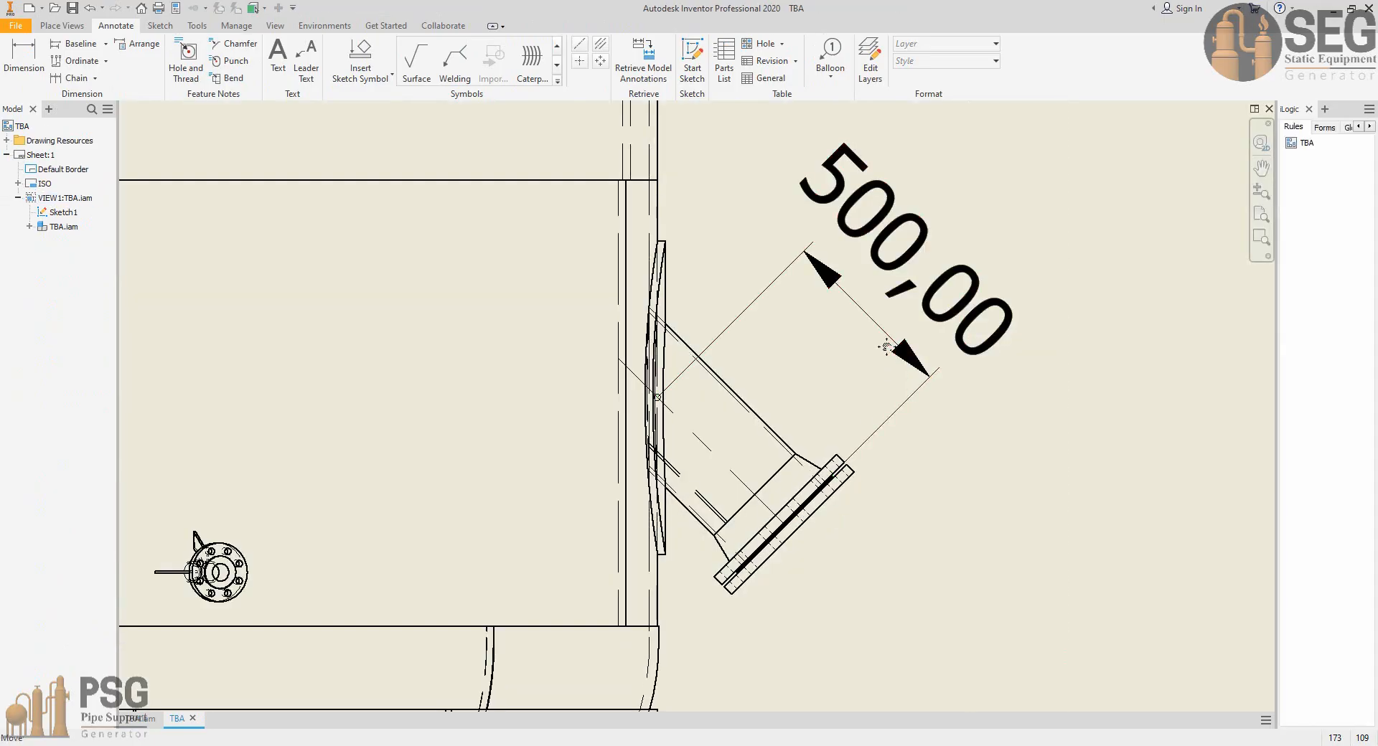
Move the projection dimension's text clear of nozzle C1 and examine the two points it measures between.
drag(912, 308, 1192, 522)
scroll(1053, 522, down, 3)
middle_drag(846, 483, 759, 486)
scroll(757, 484, up, 6)
scroll(665, 433, up, 3)
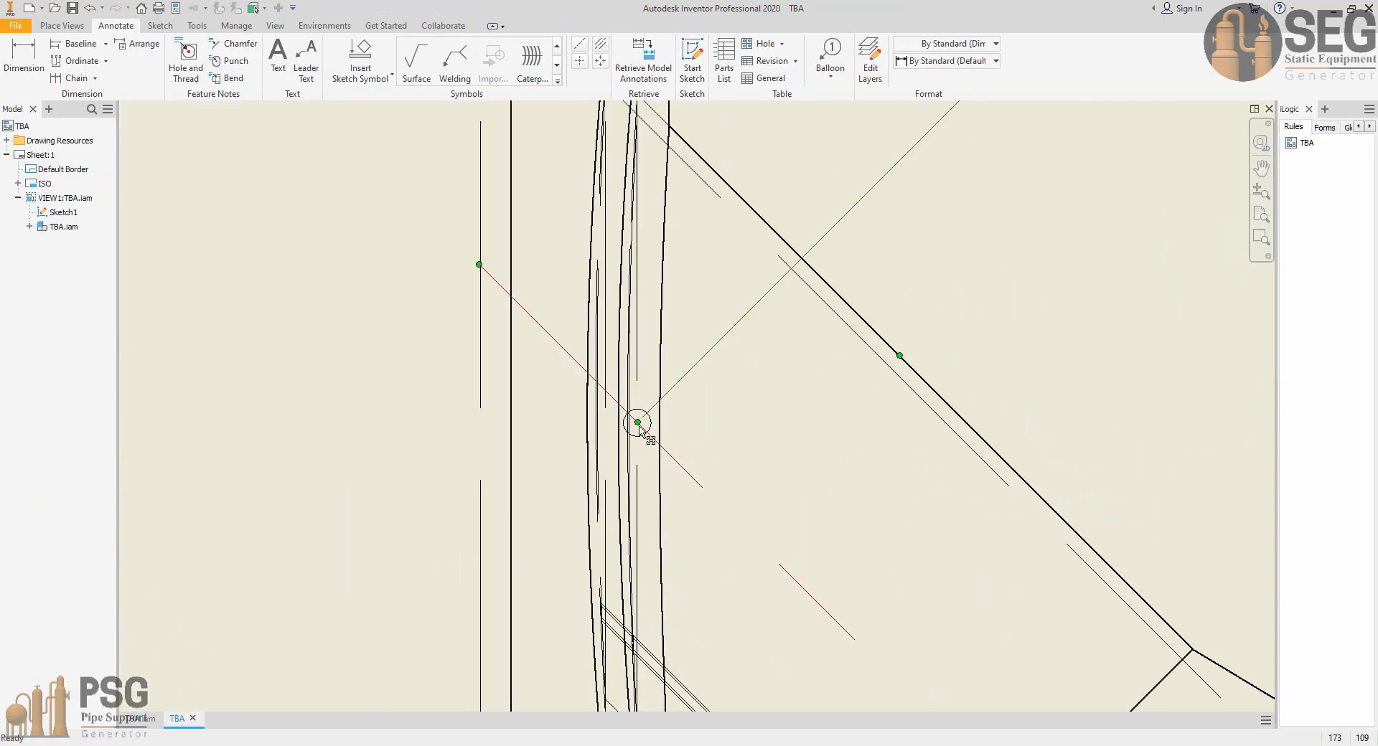
scroll(647, 433, down, 5)
middle_drag(652, 434, 629, 431)
scroll(717, 450, down, 3)
middle_drag(719, 451, 664, 434)
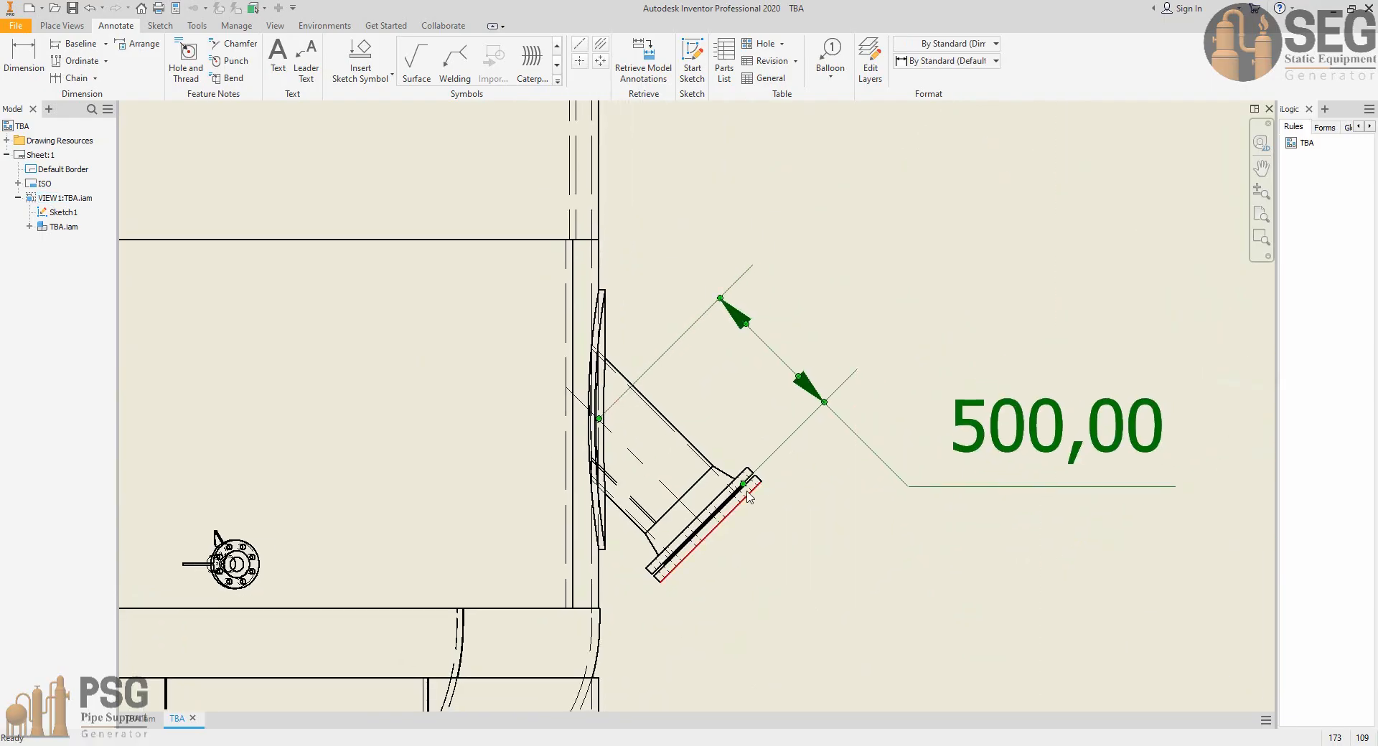
scroll(742, 481, up, 4)
scroll(743, 483, down, 5)
scroll(797, 520, down, 6)
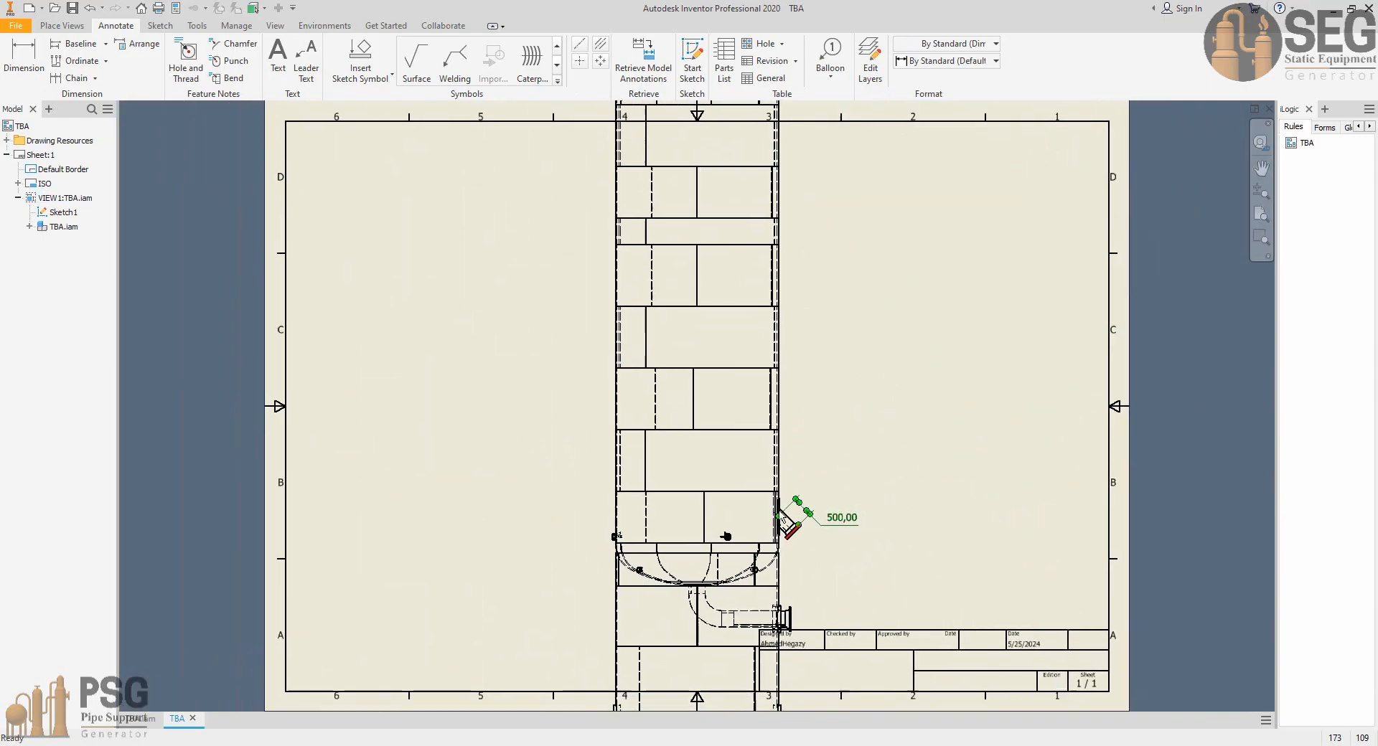
Delete nozzle C1's projection dimension from the drawing view.
scroll(832, 553, up, 4)
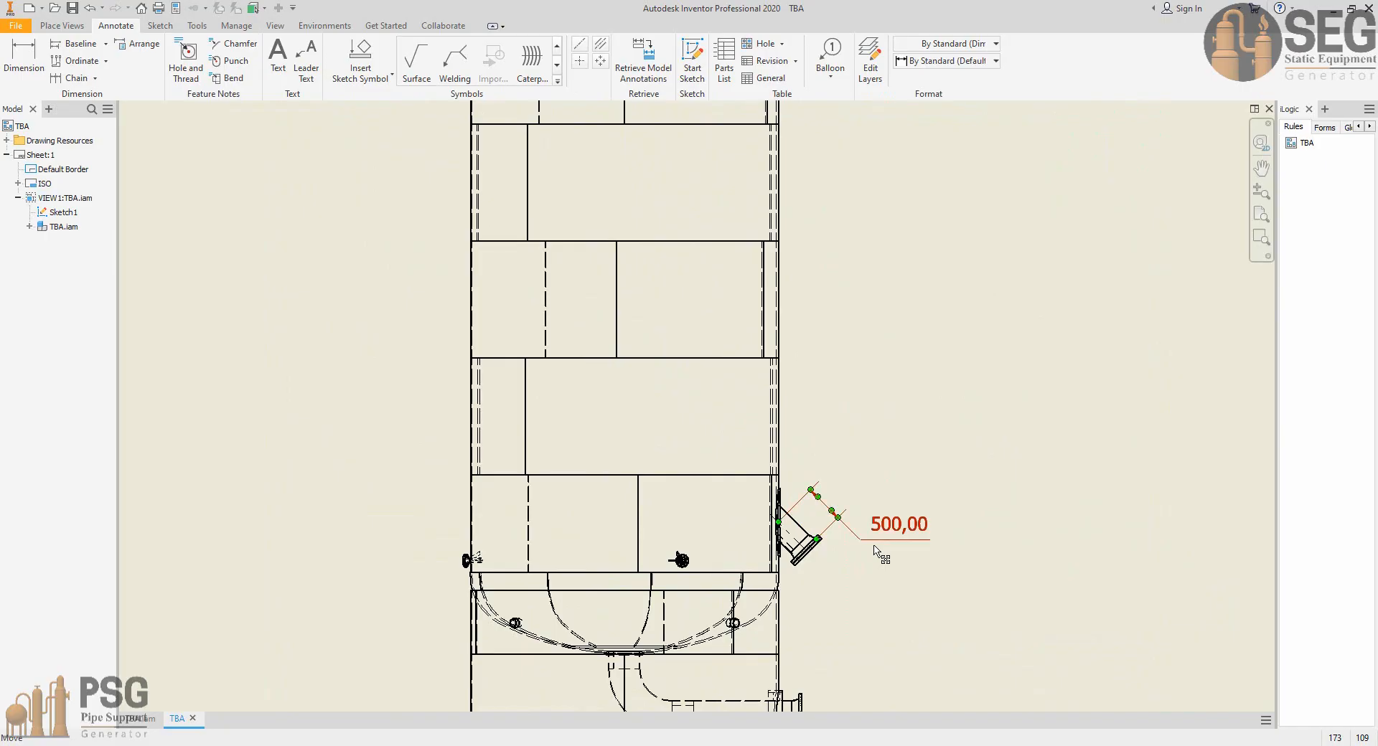
key(Delete)
scroll(826, 563, up, 3)
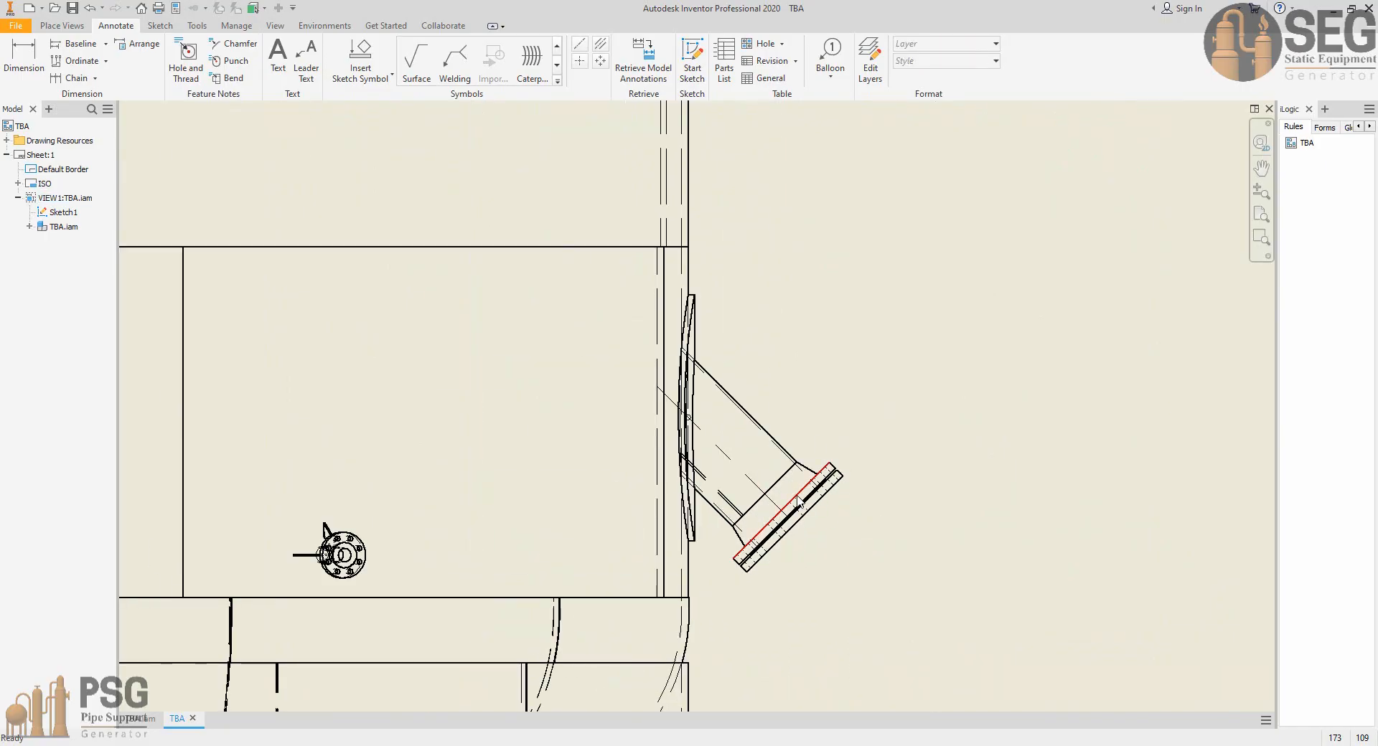
middle_drag(798, 500, 809, 458)
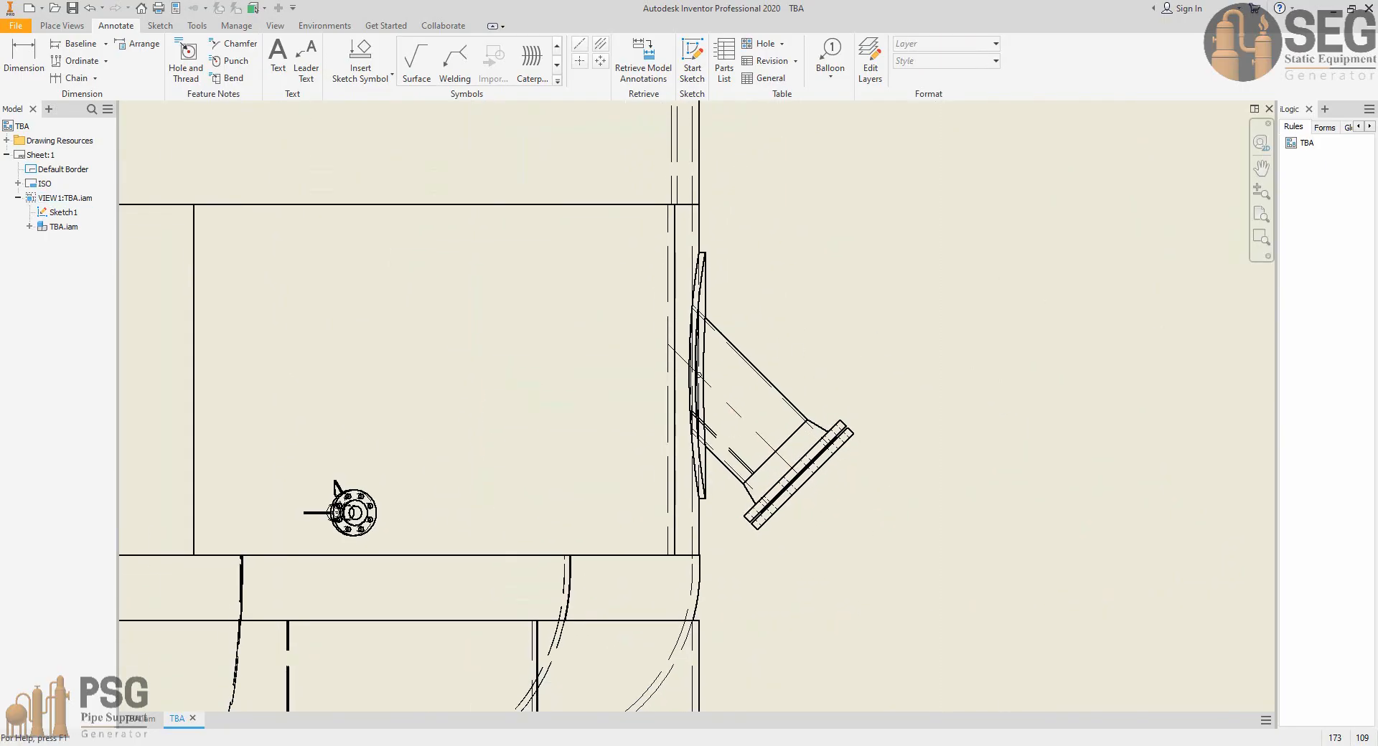
Switch to the GA drawing in AutoCAD and examine the grip and hinge on nozzle C1's blind flange.
click(933, 745)
click(962, 745)
click(788, 693)
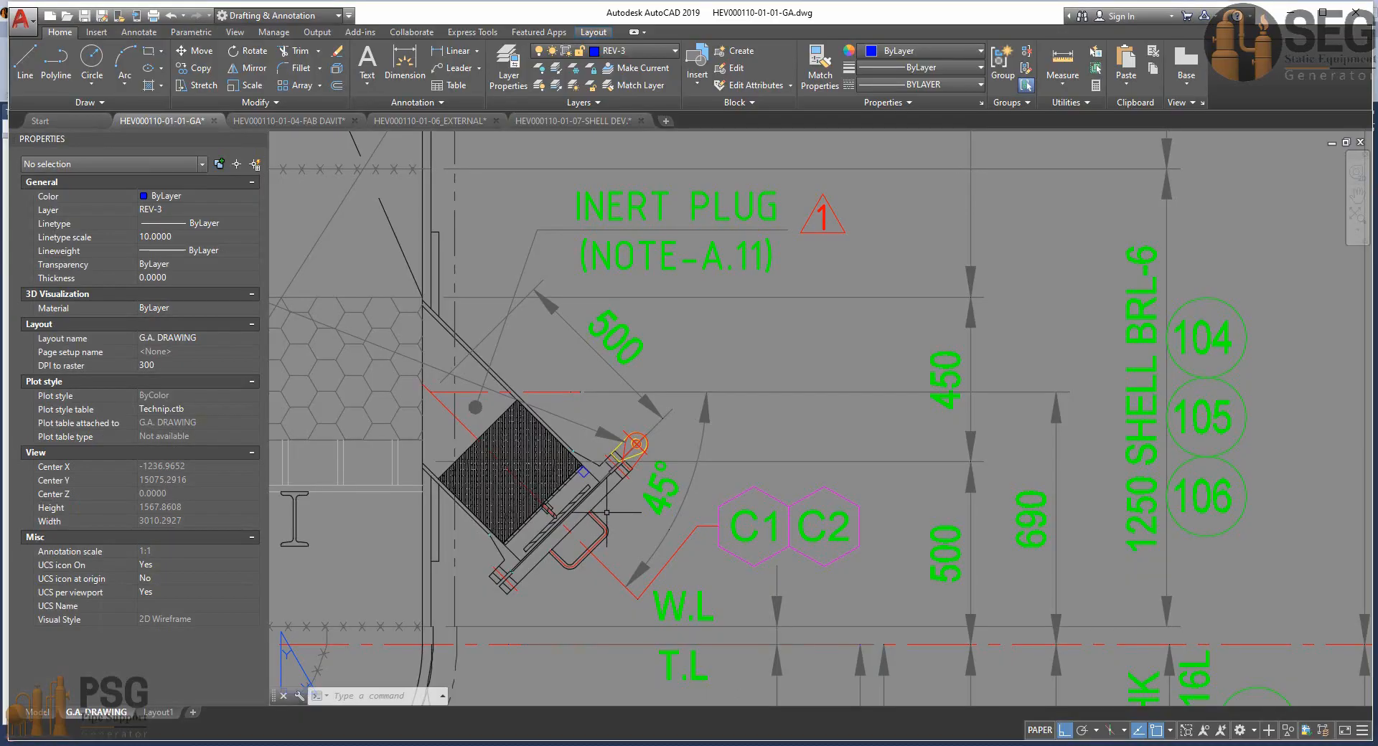
scroll(607, 513, up, 2)
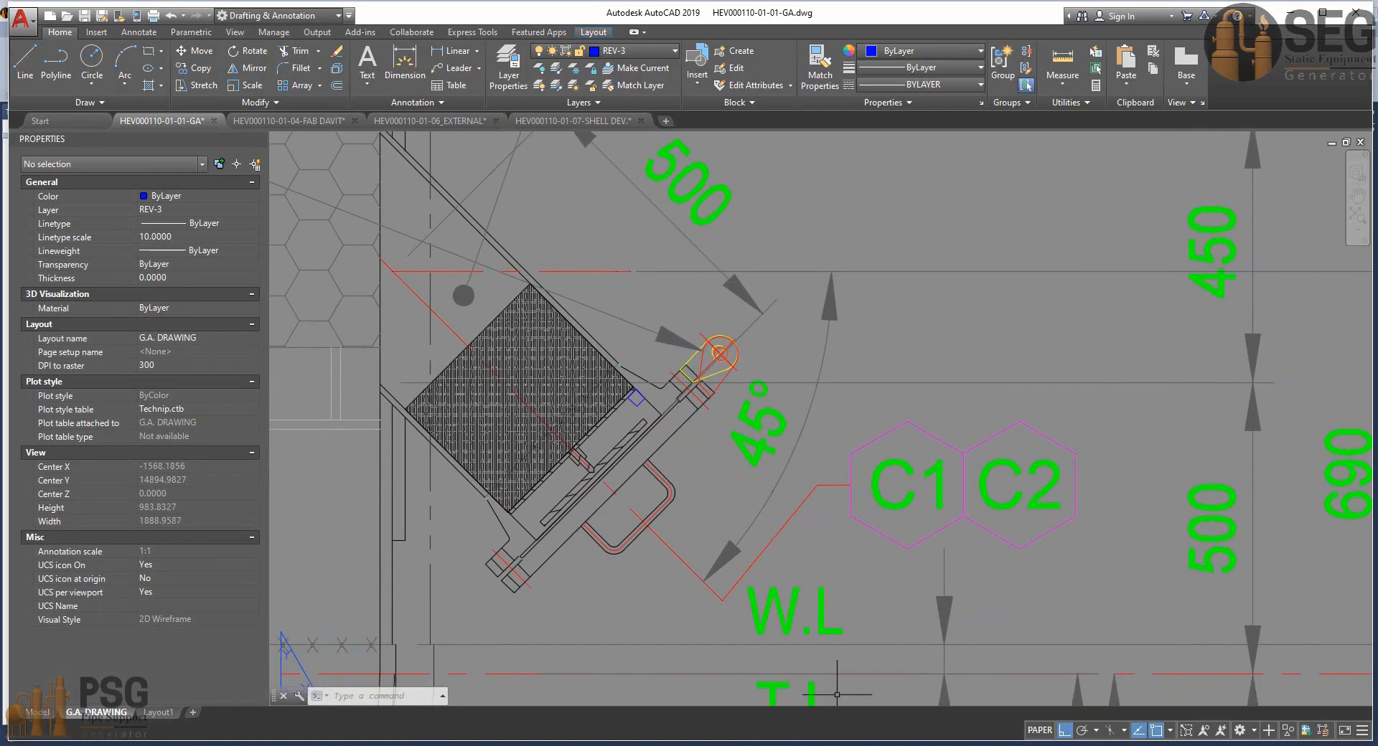
Switch to Static Equipment Generator and add a hand grip named C-Grip to C1-Blind.
click(903, 744)
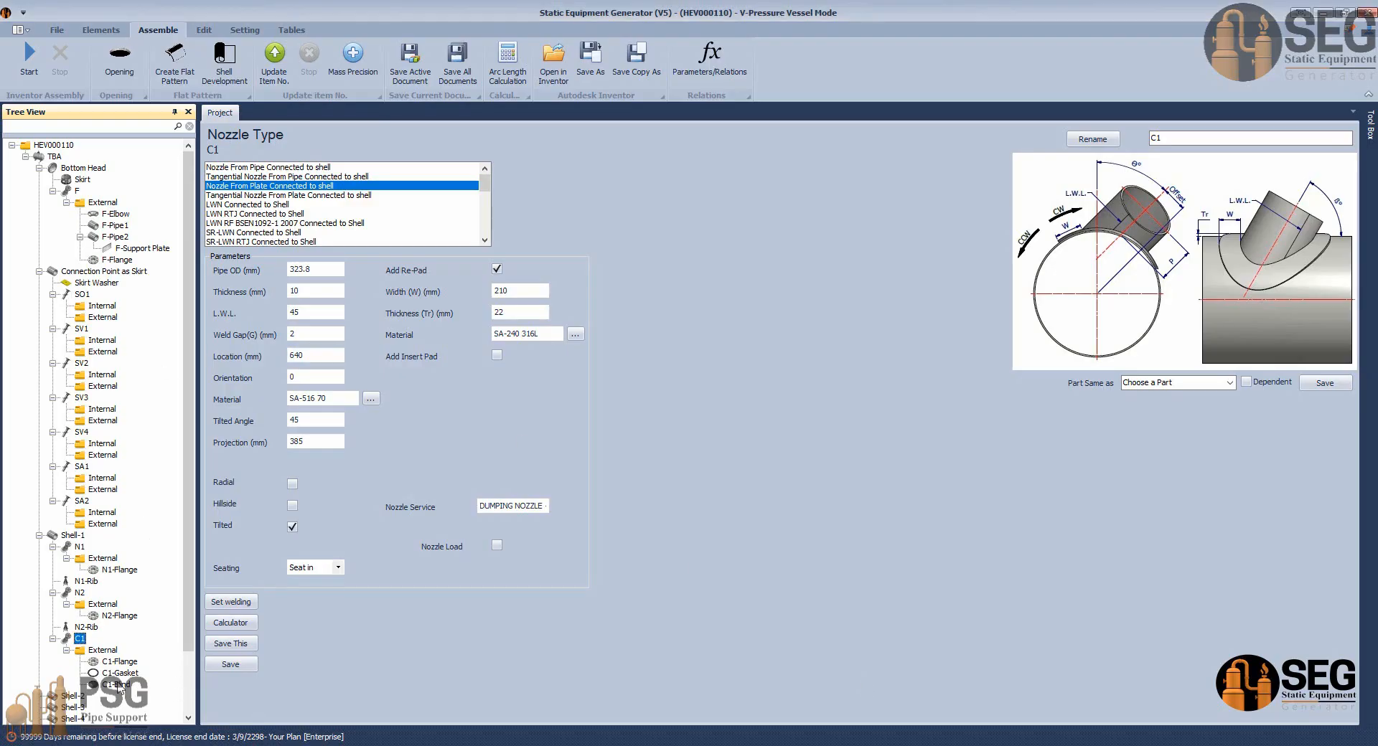
click(117, 686)
click(100, 30)
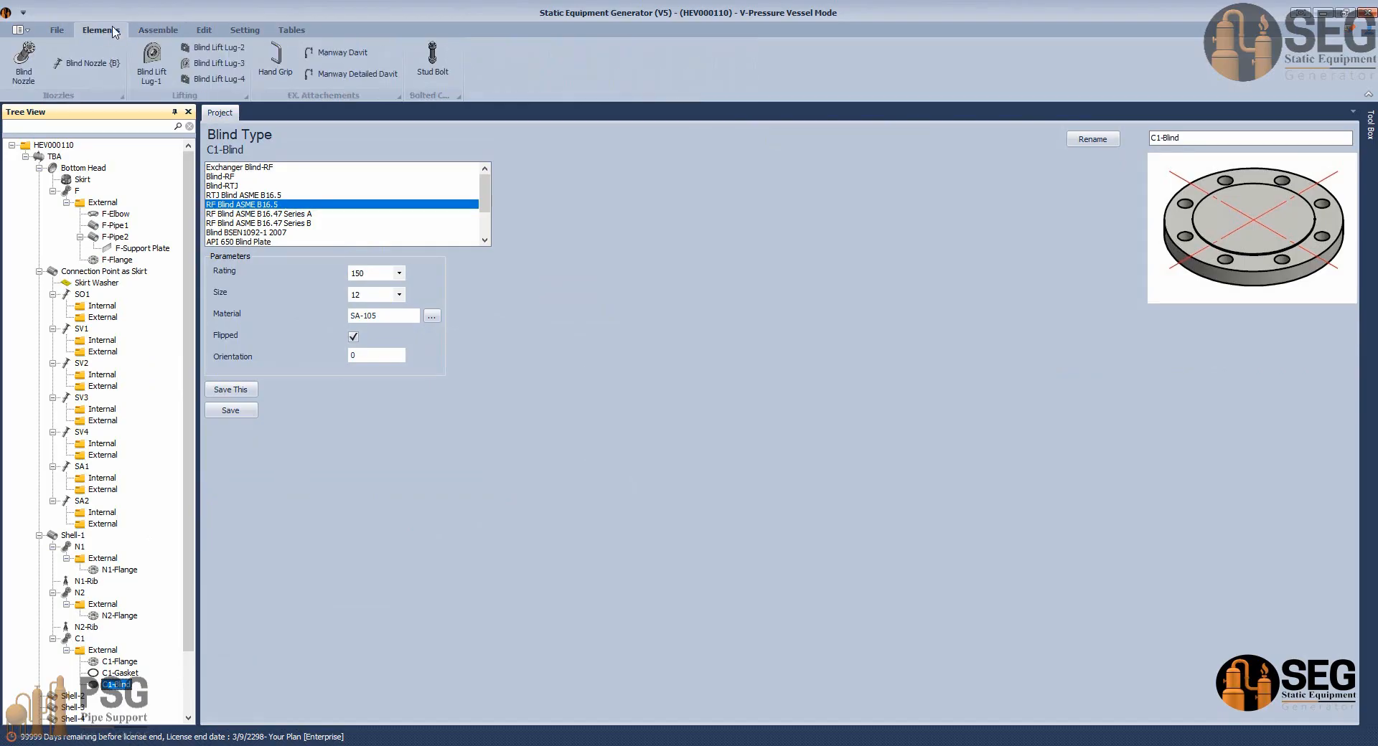
click(275, 63)
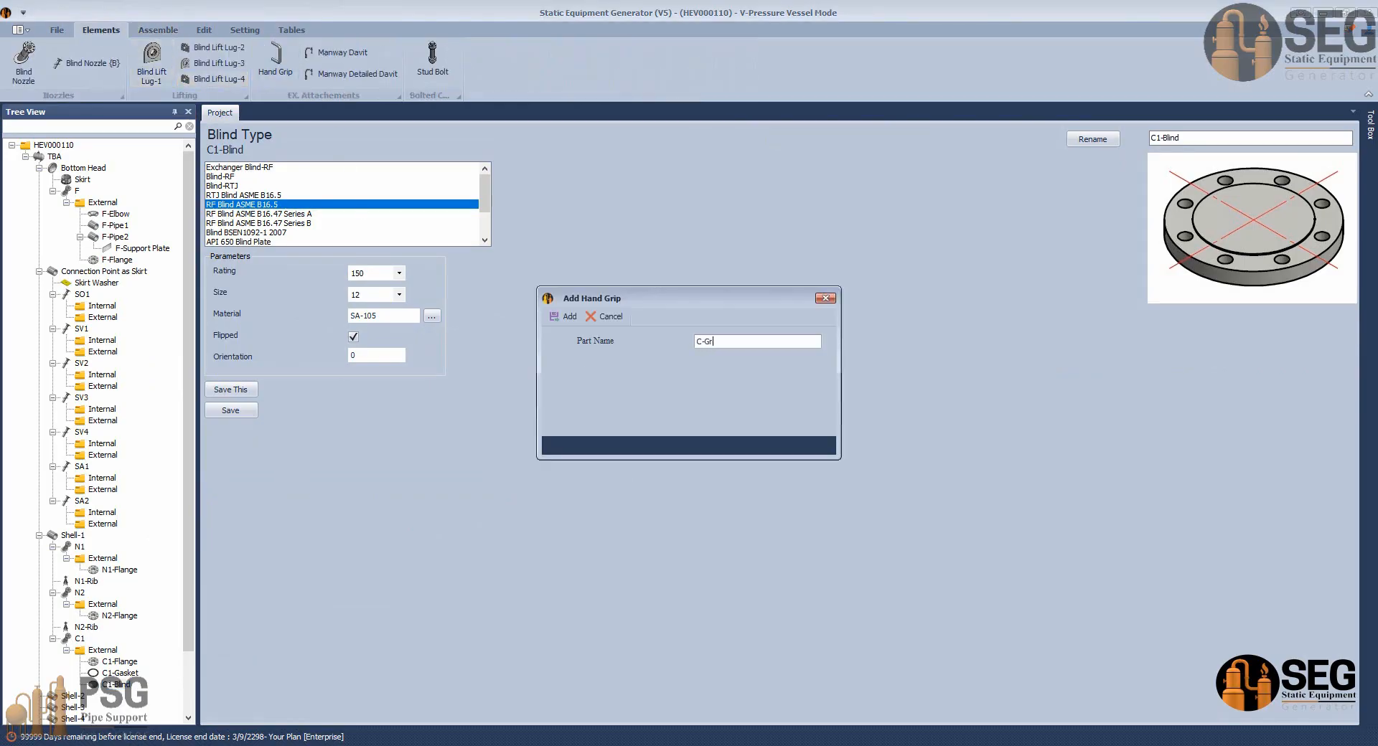
key(Return)
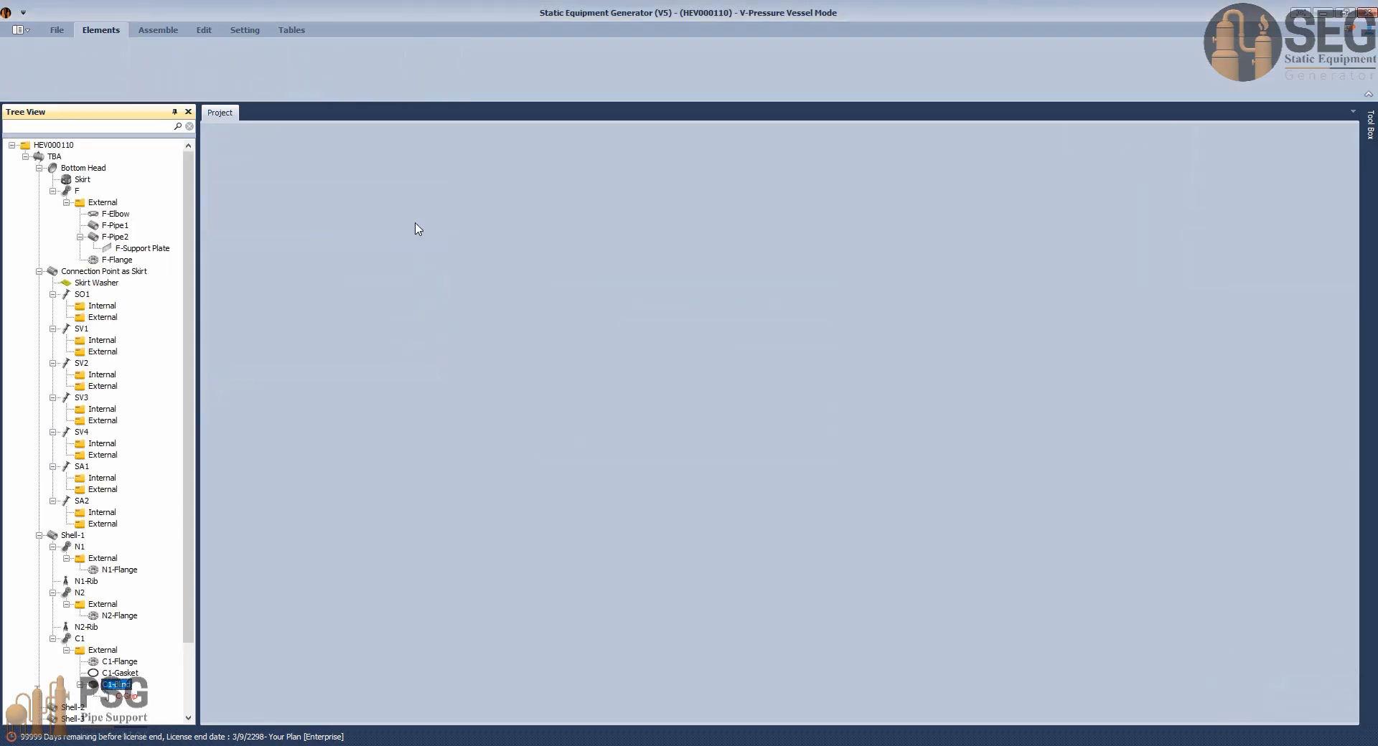
Compare the flushed grip types, keep C-Grip as the plain Hand Grip, set its centerline offset to 0 mm and save.
click(128, 696)
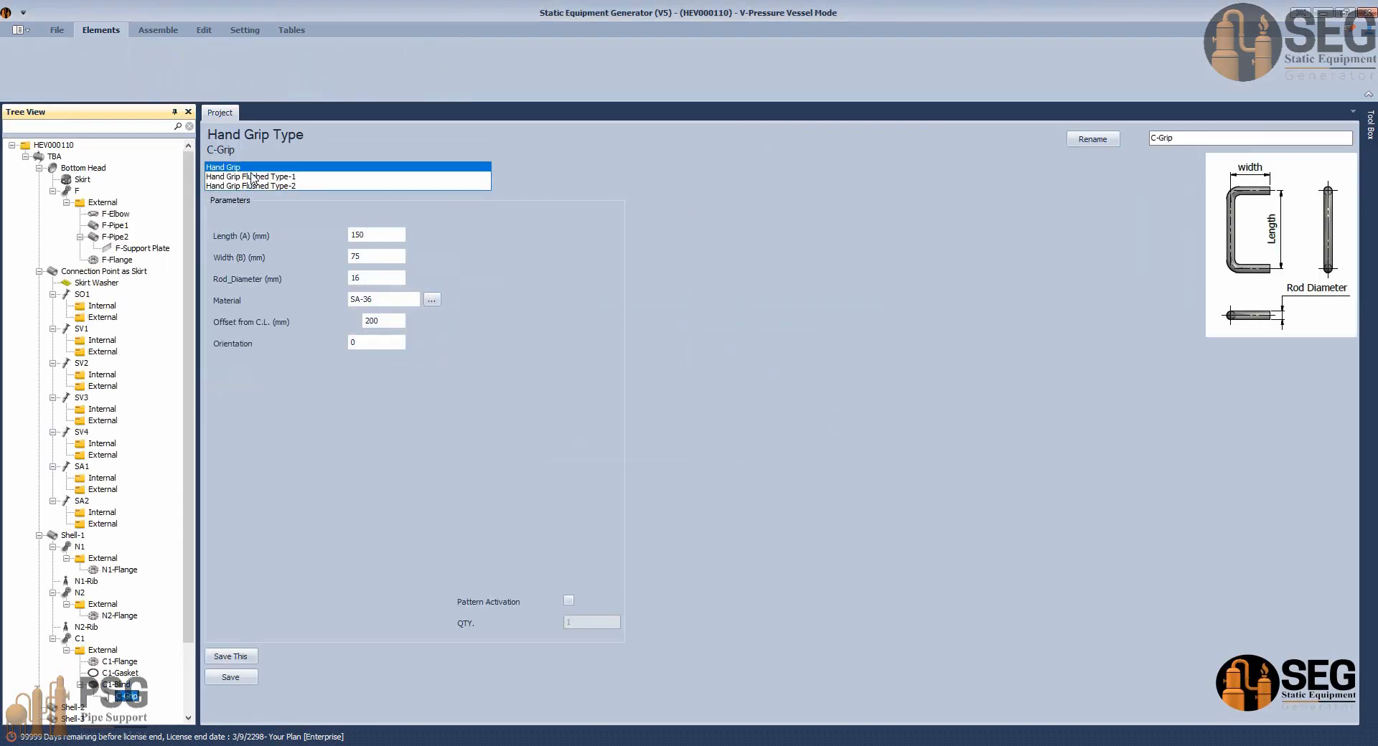
click(268, 178)
click(268, 186)
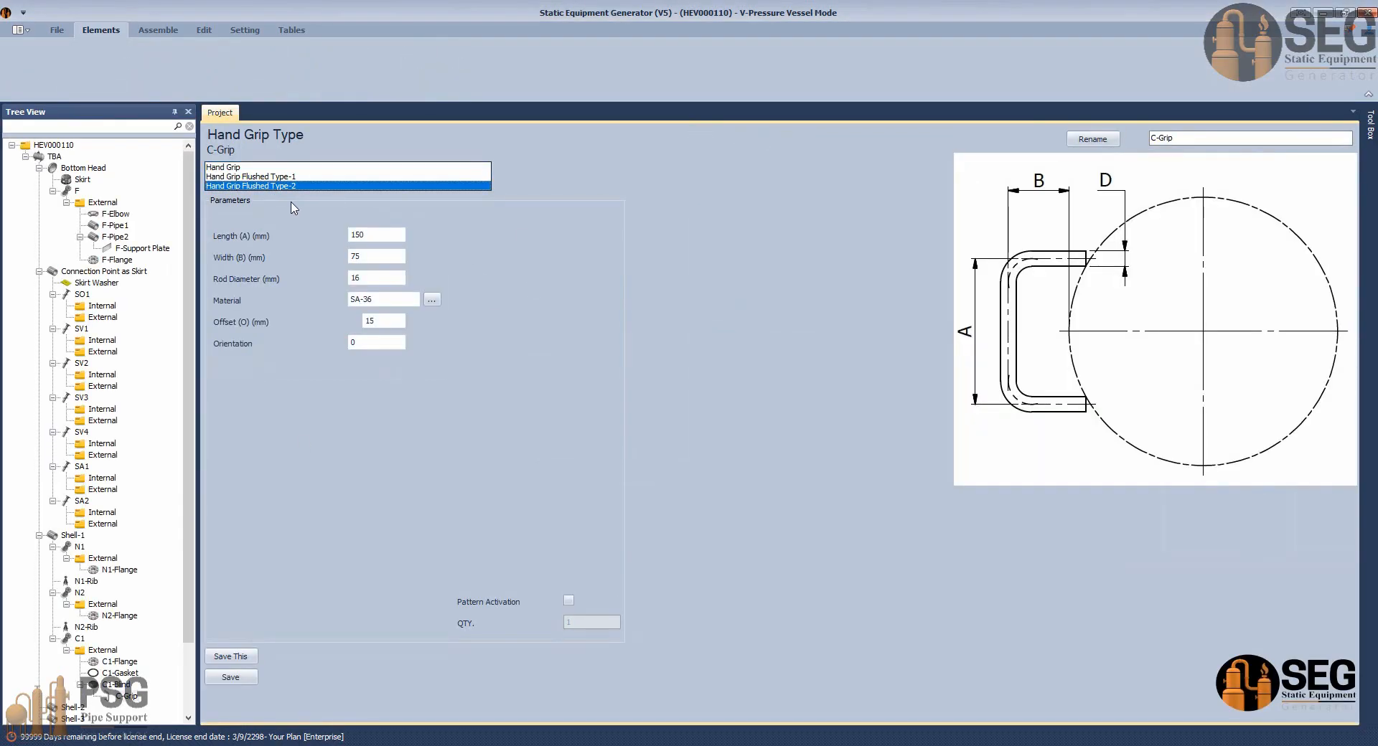
click(238, 167)
double_click(384, 234)
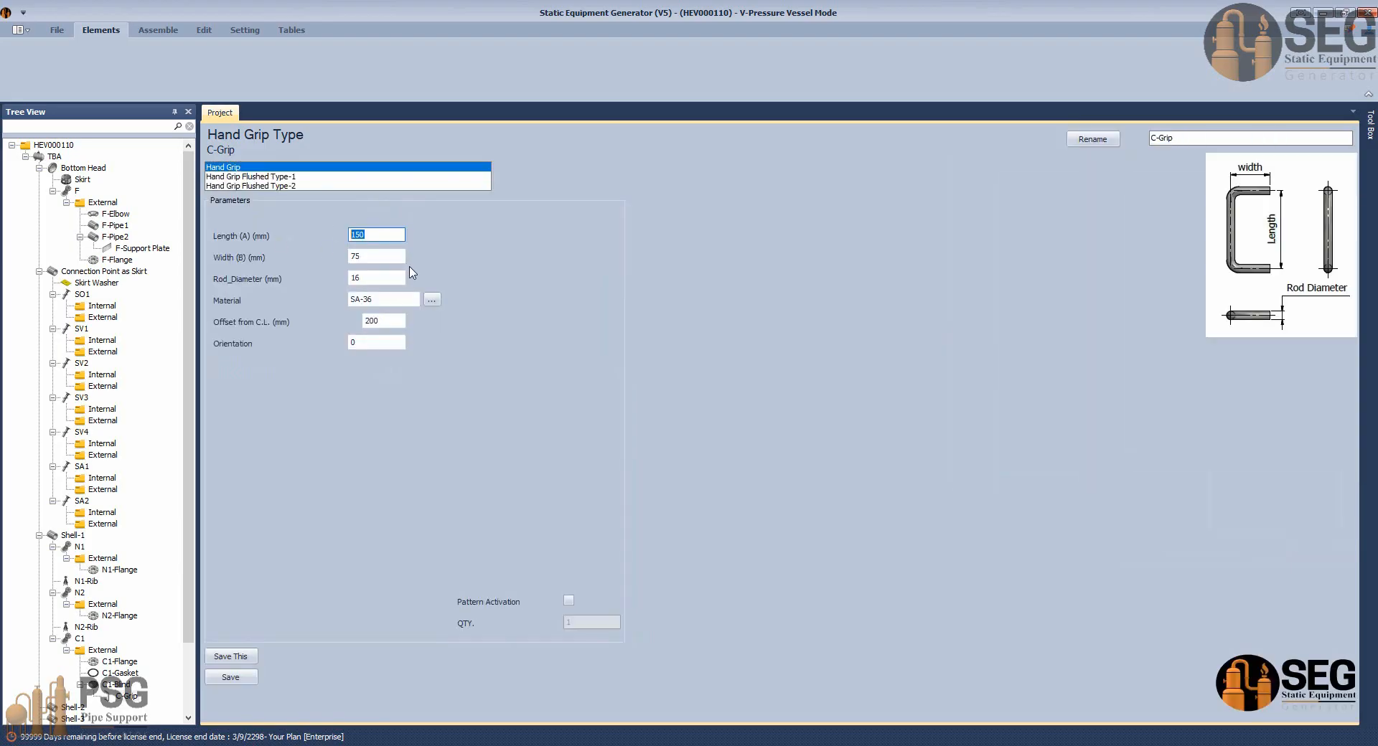
double_click(397, 322)
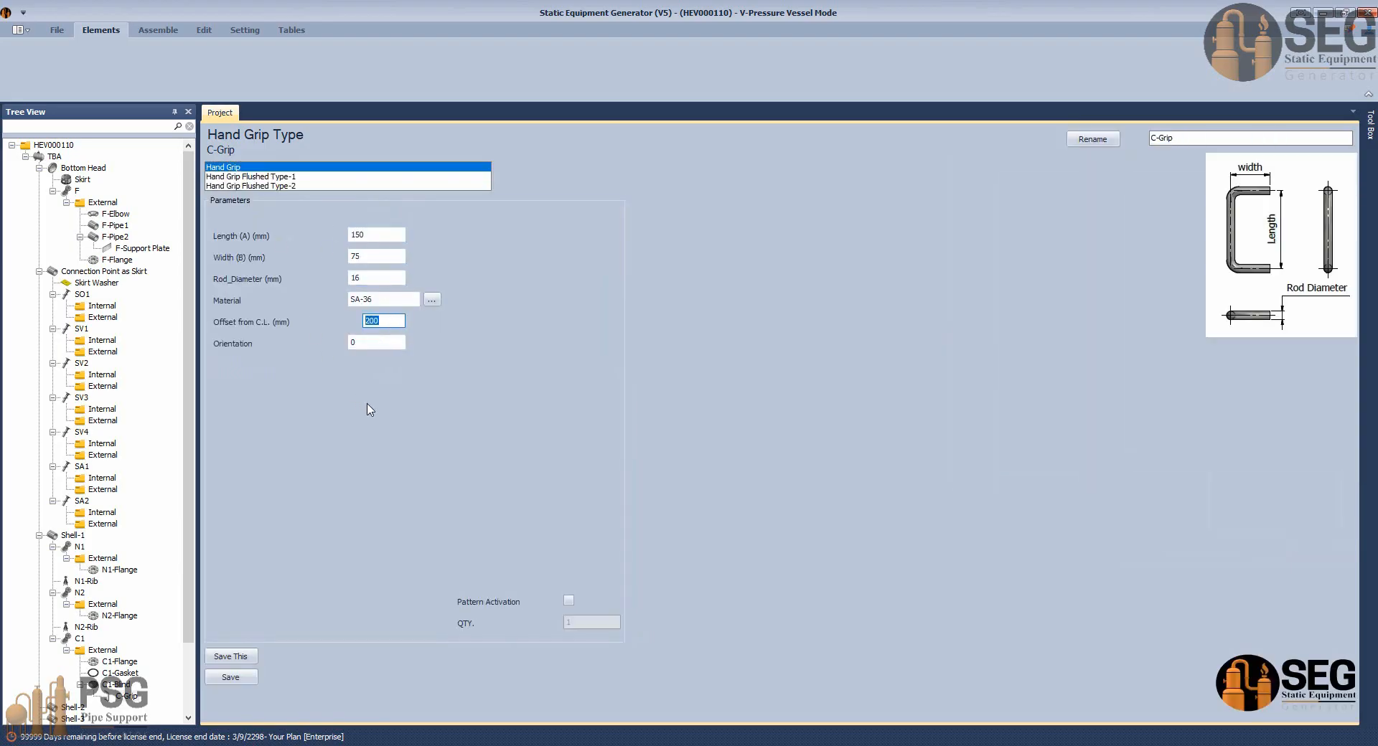
click(230, 677)
Add a manway detailed davit named C1-Hinge to C1-Blind.
click(158, 29)
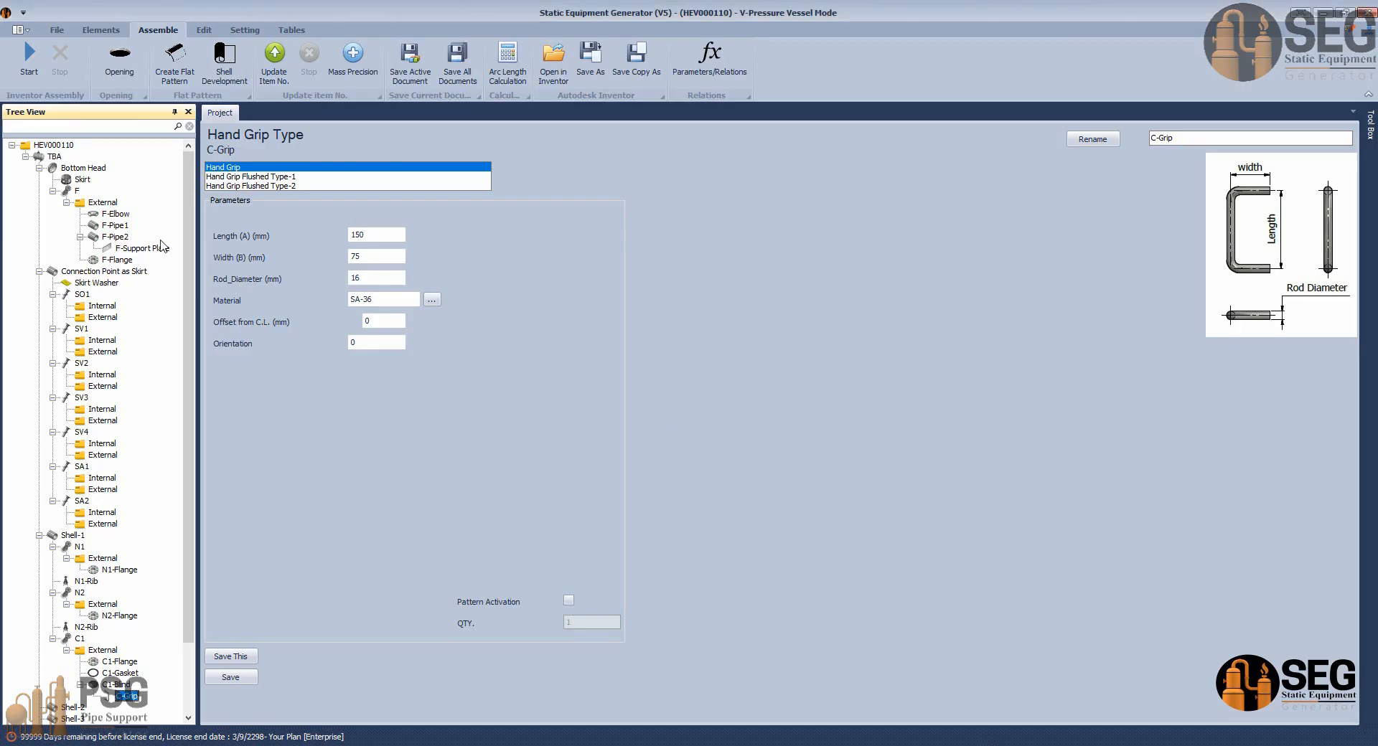
click(117, 684)
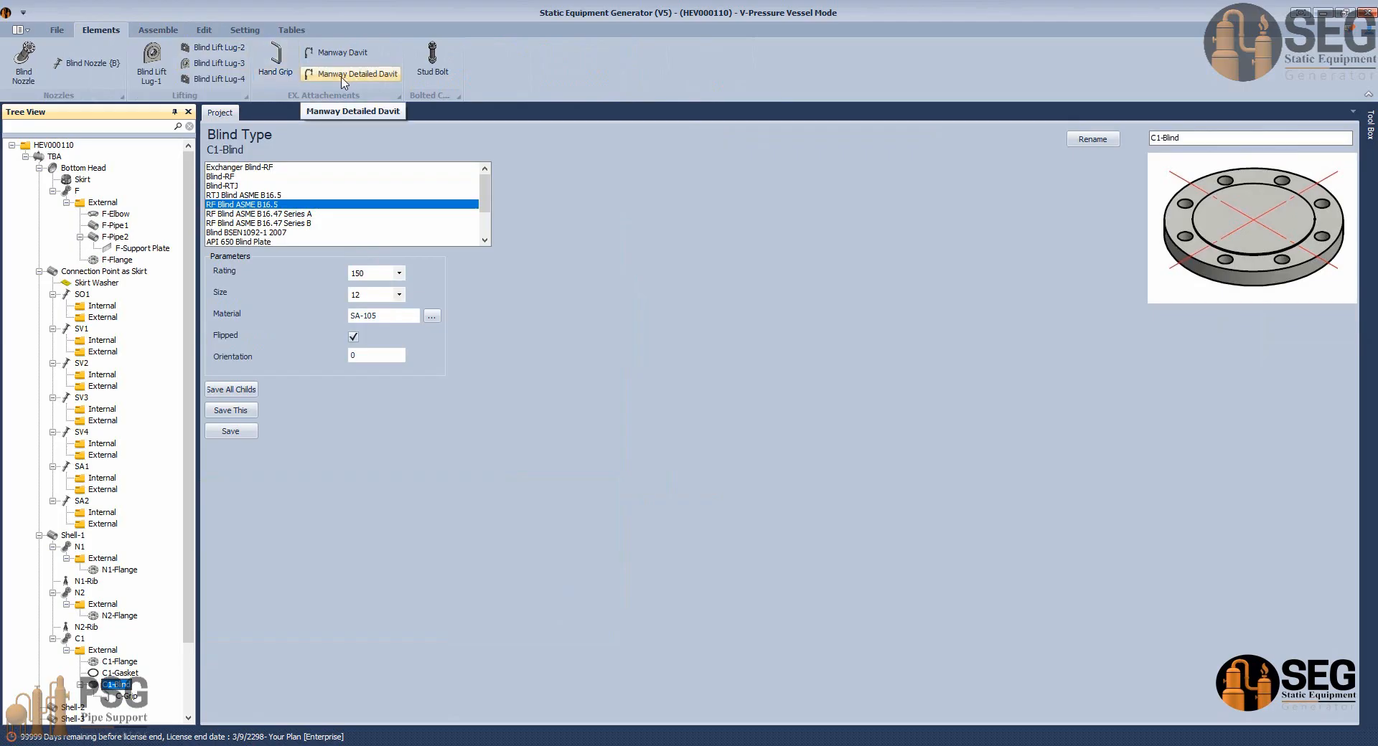
click(343, 76)
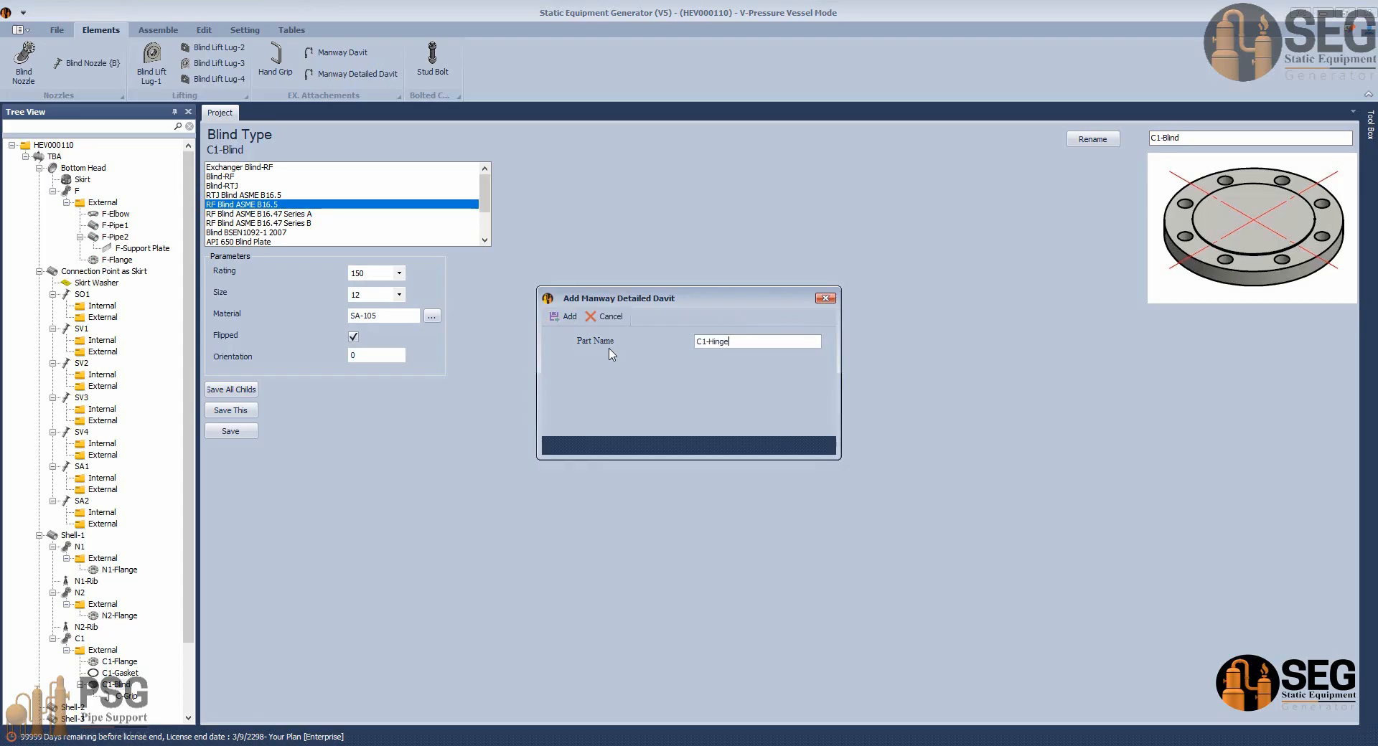
text(C1-Hinge)
key(Return)
Configure C1-Hinge as Detailed Manway Hinge Type A with rating 150, size 12 and orientation 0, and save it.
click(133, 707)
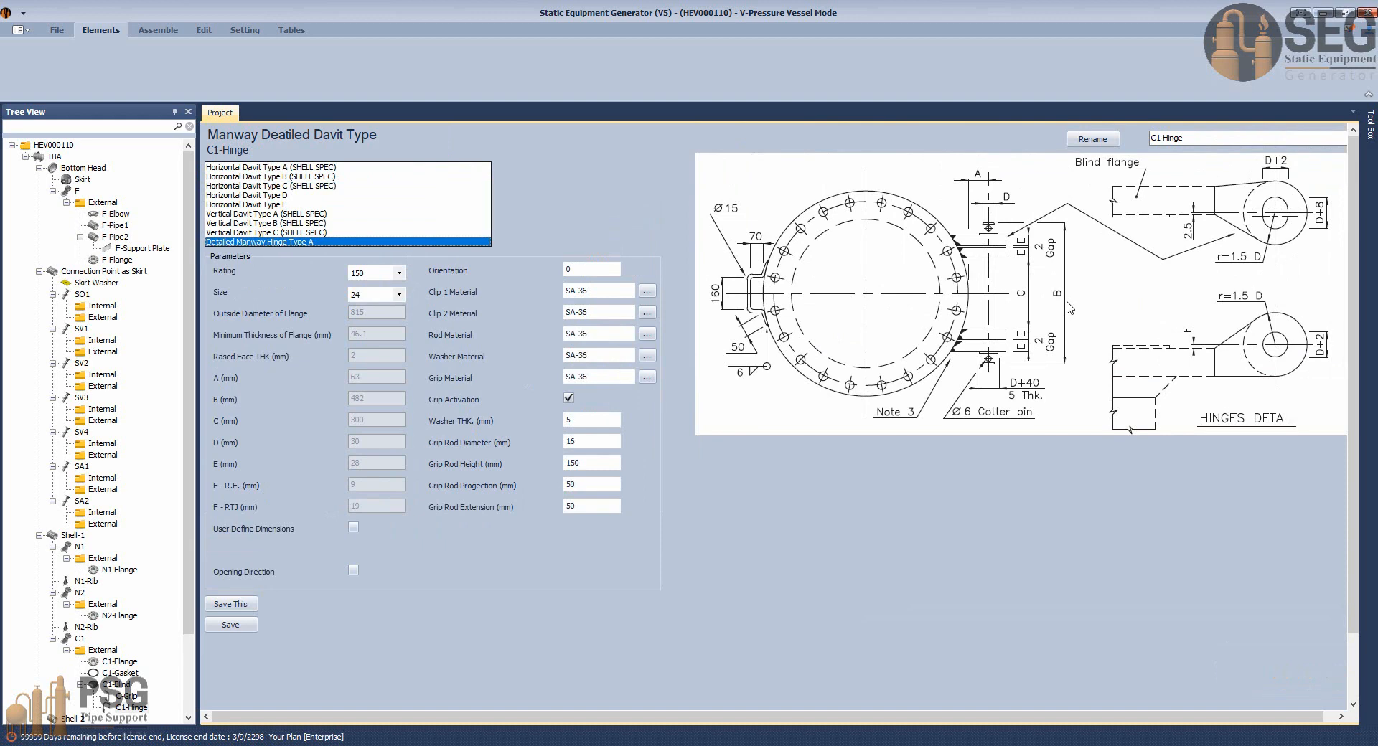
click(399, 294)
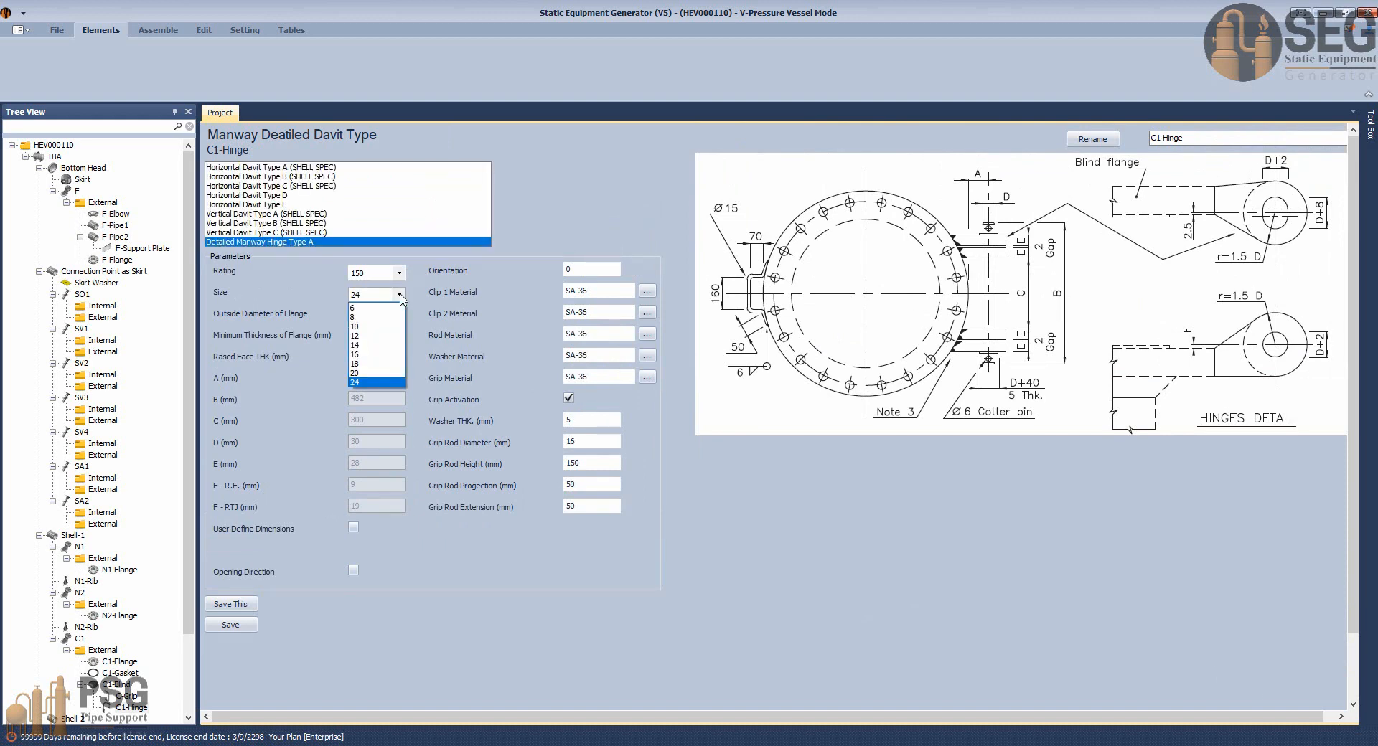
click(372, 335)
click(389, 273)
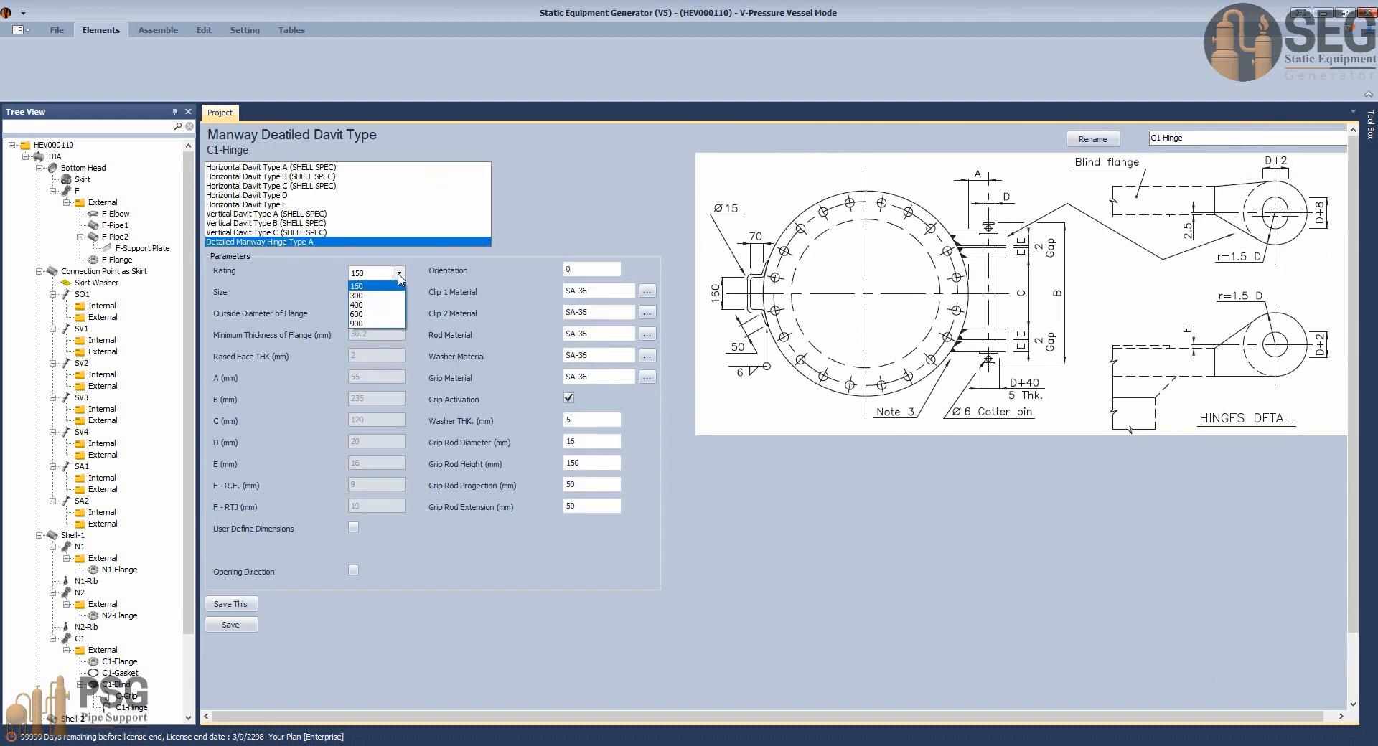
click(388, 279)
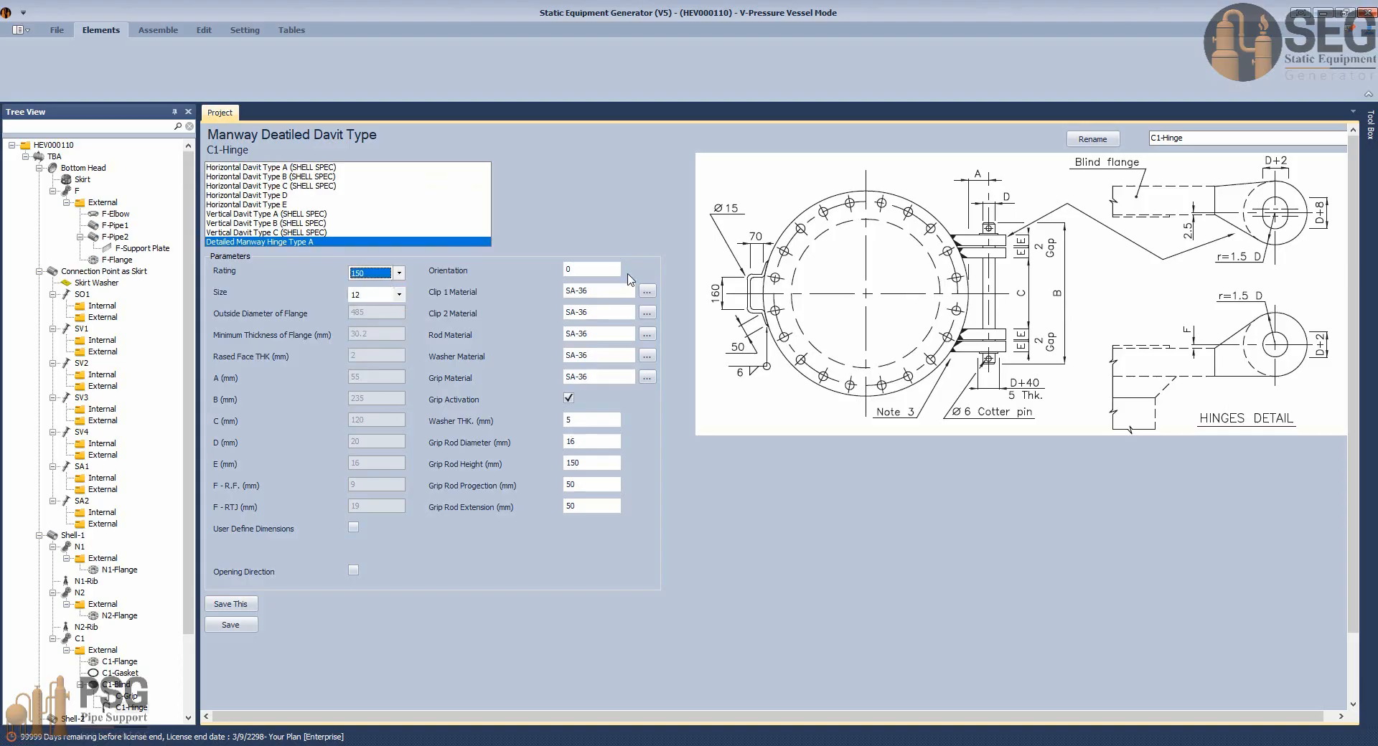
click(610, 267)
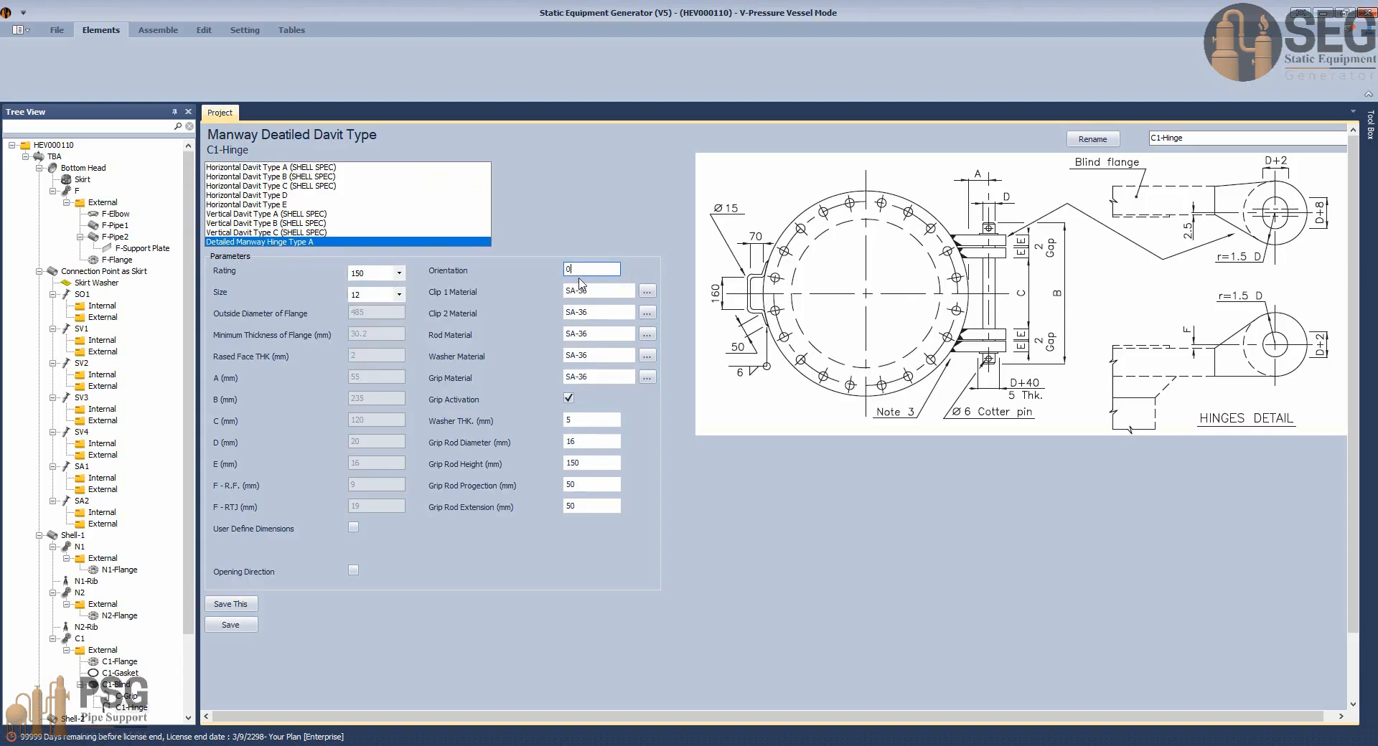
click(242, 622)
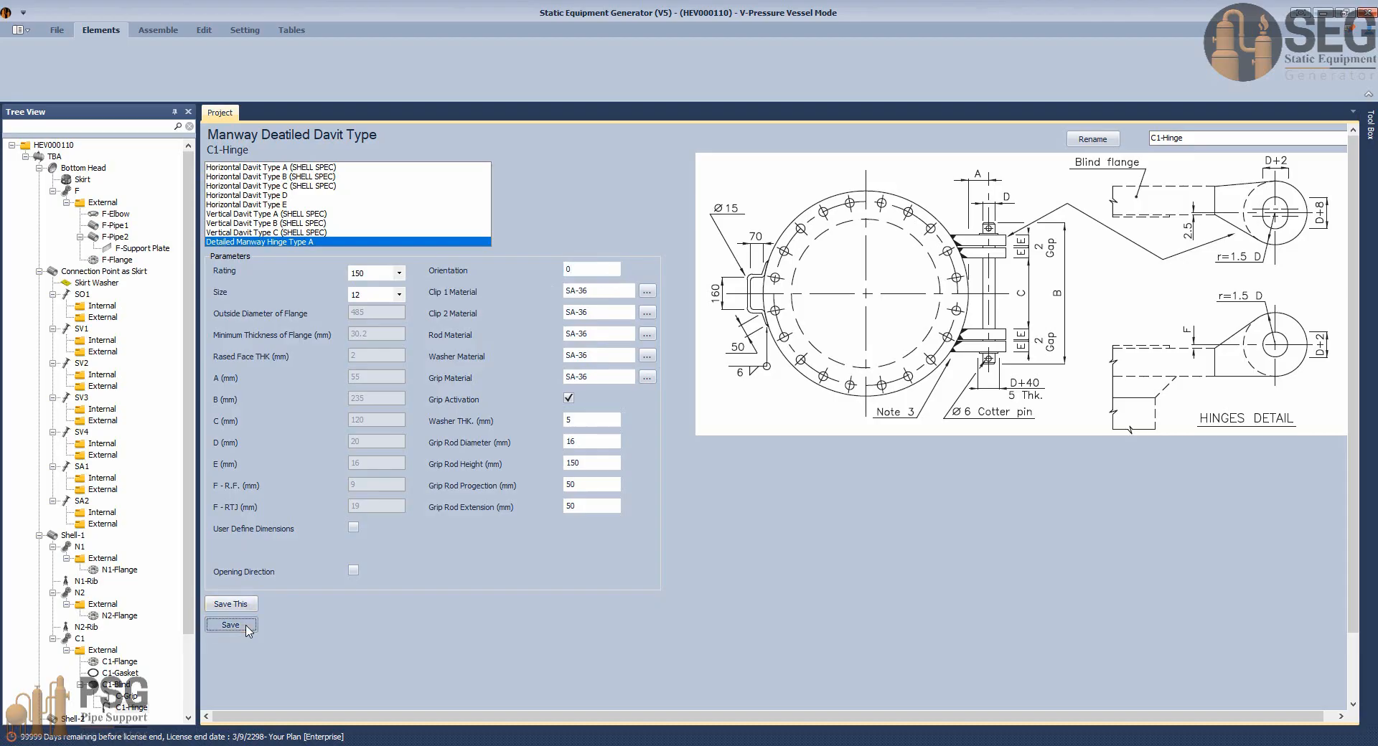
Build the new parts into the Inventor assembly and examine the grips and hinge on C1's blind flange.
click(158, 32)
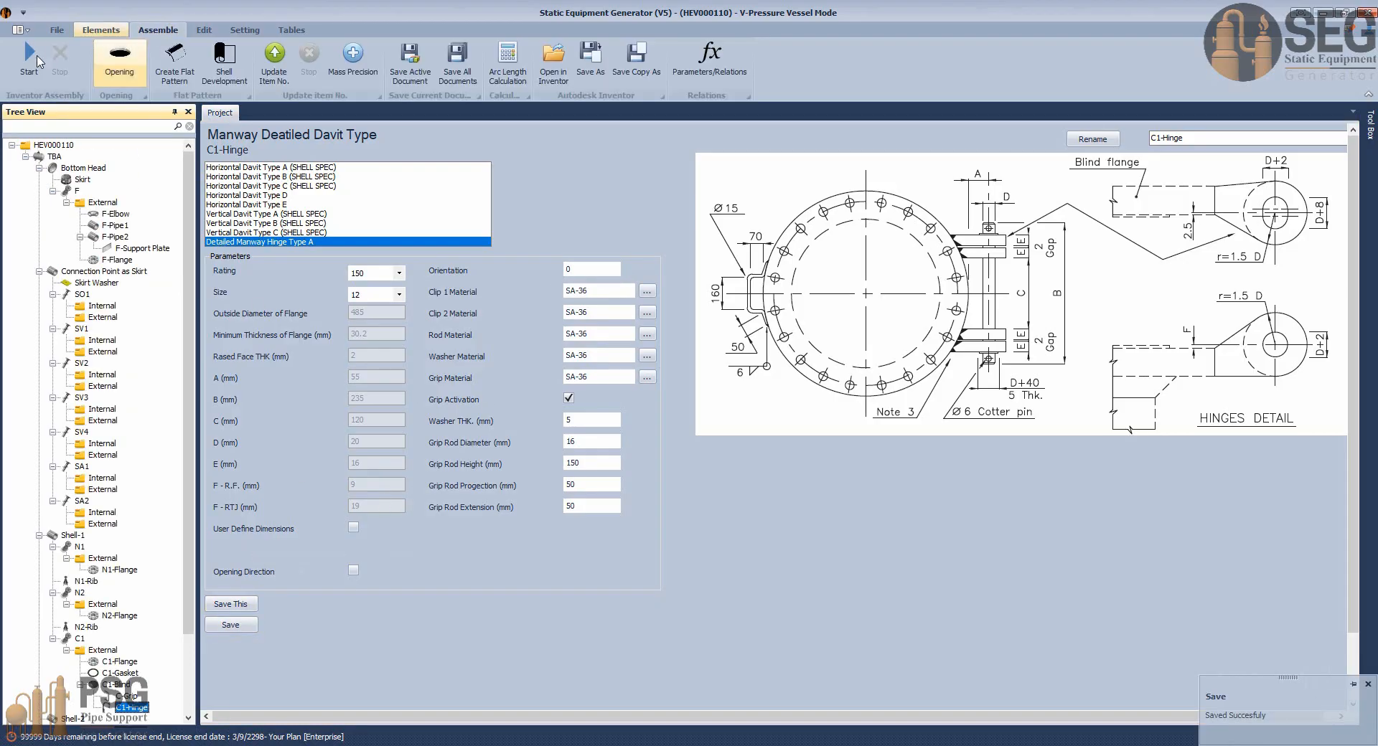
click(29, 60)
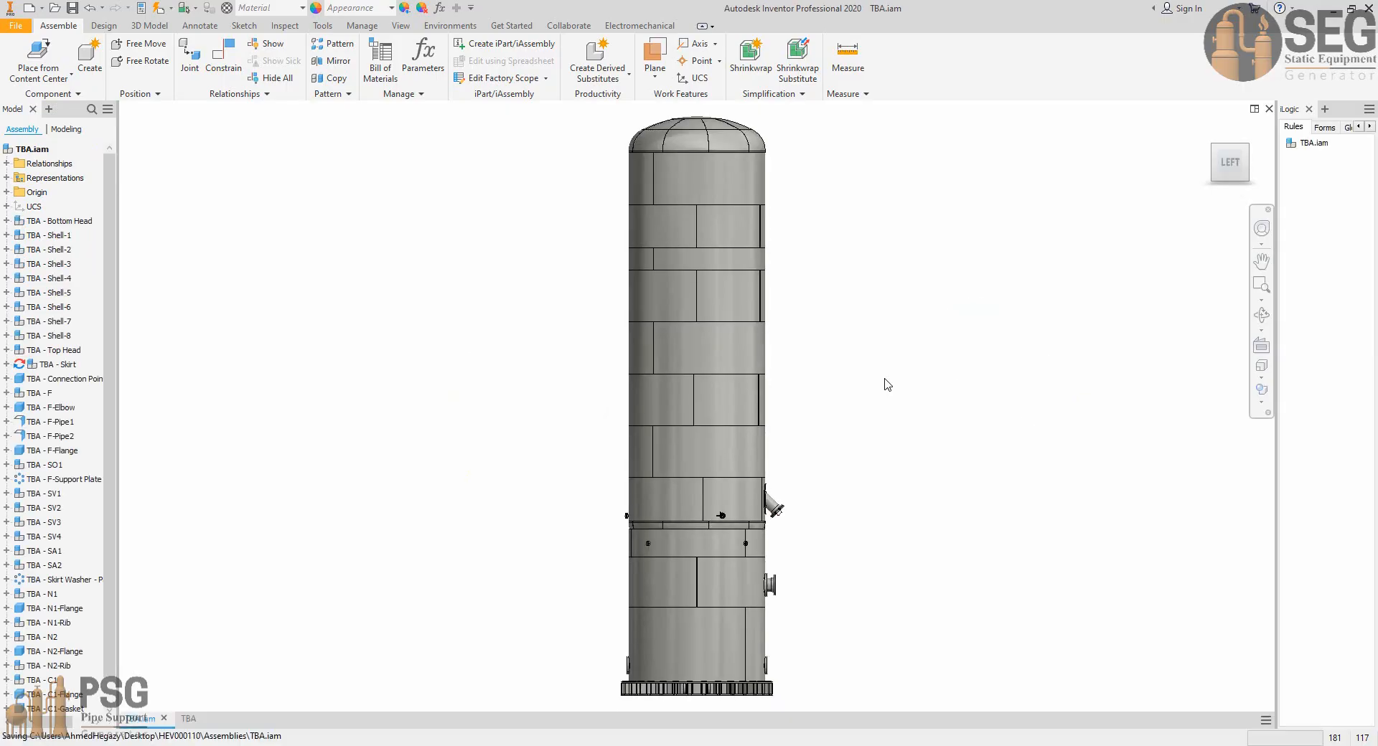
scroll(805, 501, down, 5)
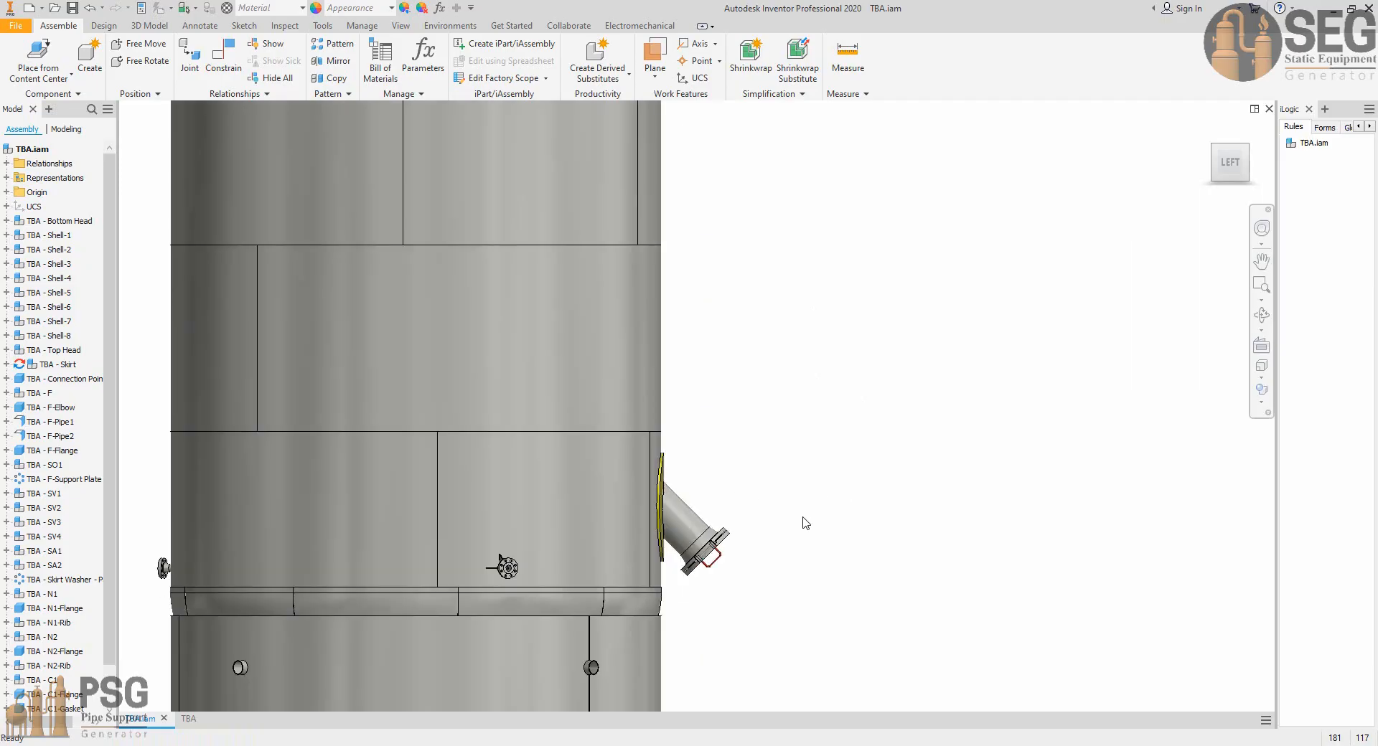
scroll(785, 515, down, 2)
middle_drag(710, 621, 637, 480)
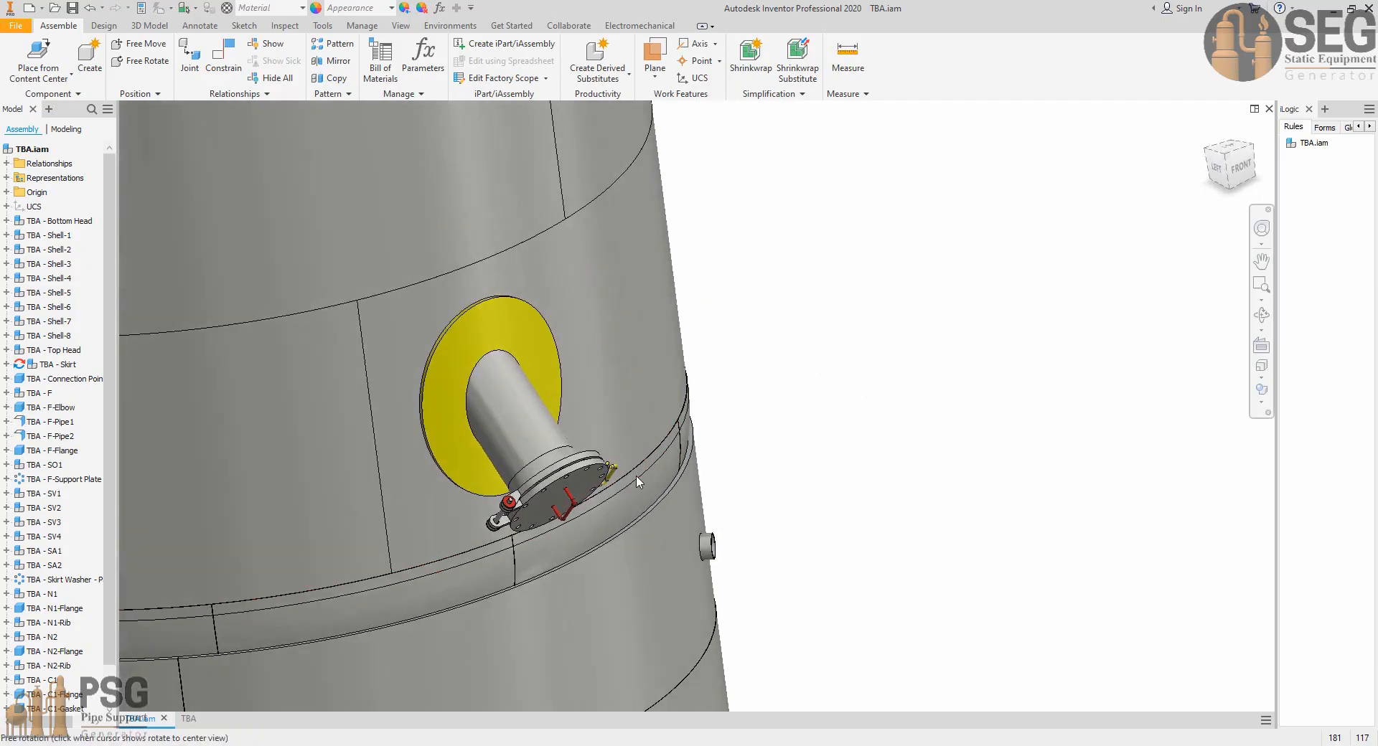
scroll(592, 491, down, 5)
scroll(617, 471, up, 2)
middle_drag(560, 524, 550, 422)
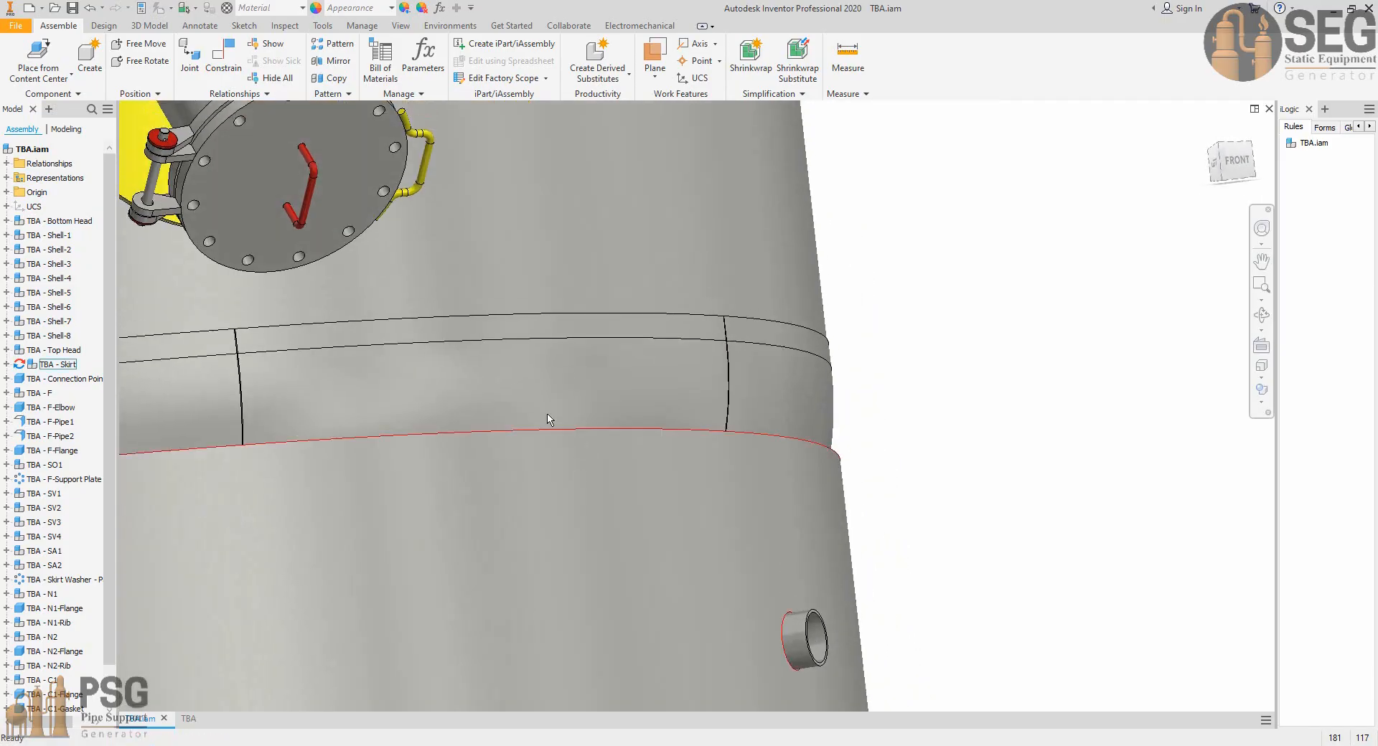
middle_drag(355, 192, 529, 364)
scroll(490, 346, down, 3)
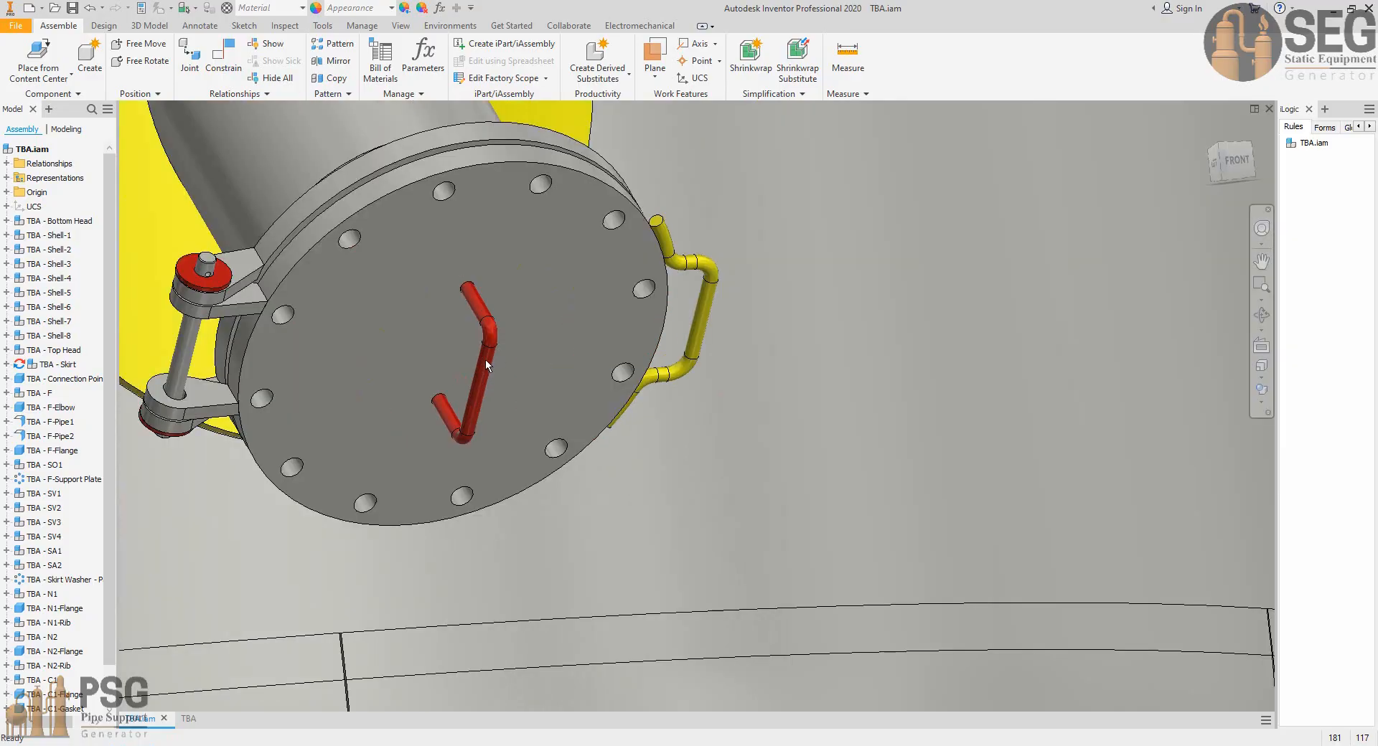
Return to Static Equipment Generator and delete C-Grip from C1-Blind.
key(alt+Tab)
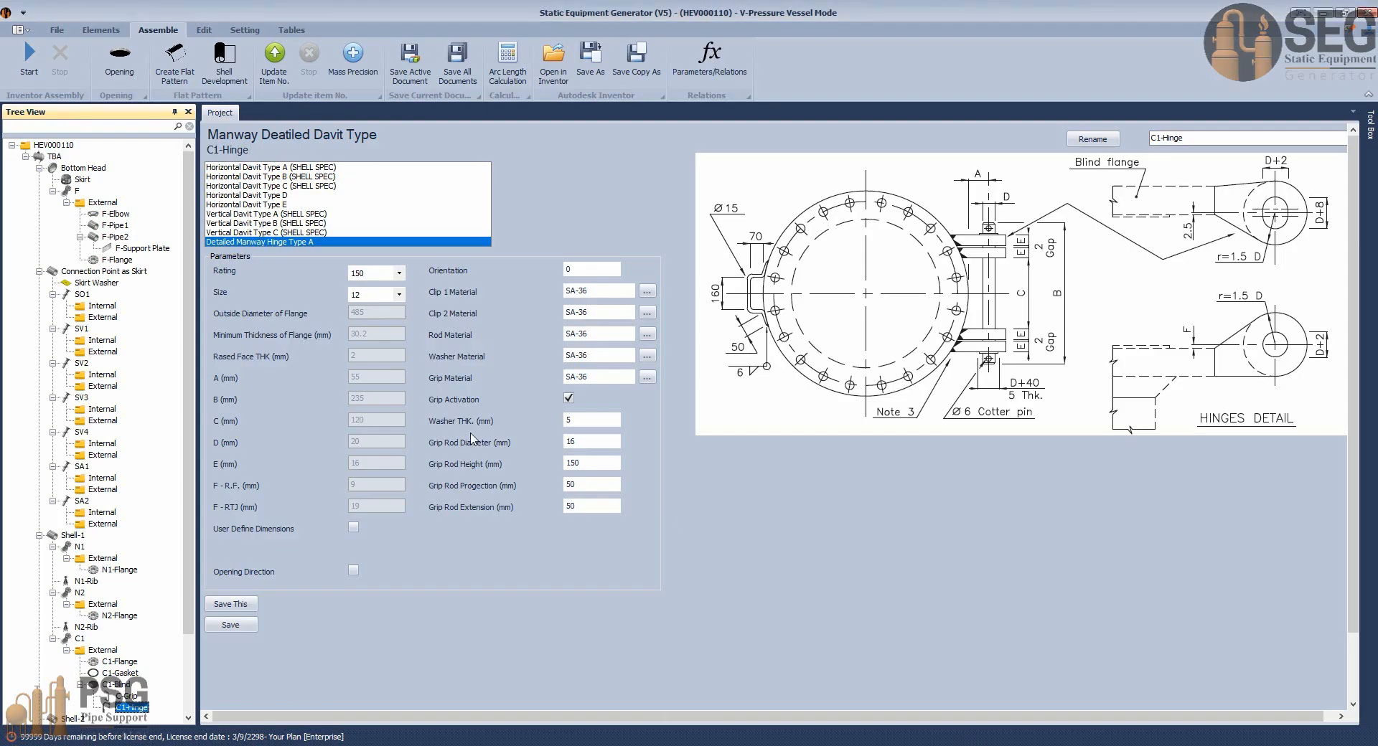
right_click(124, 697)
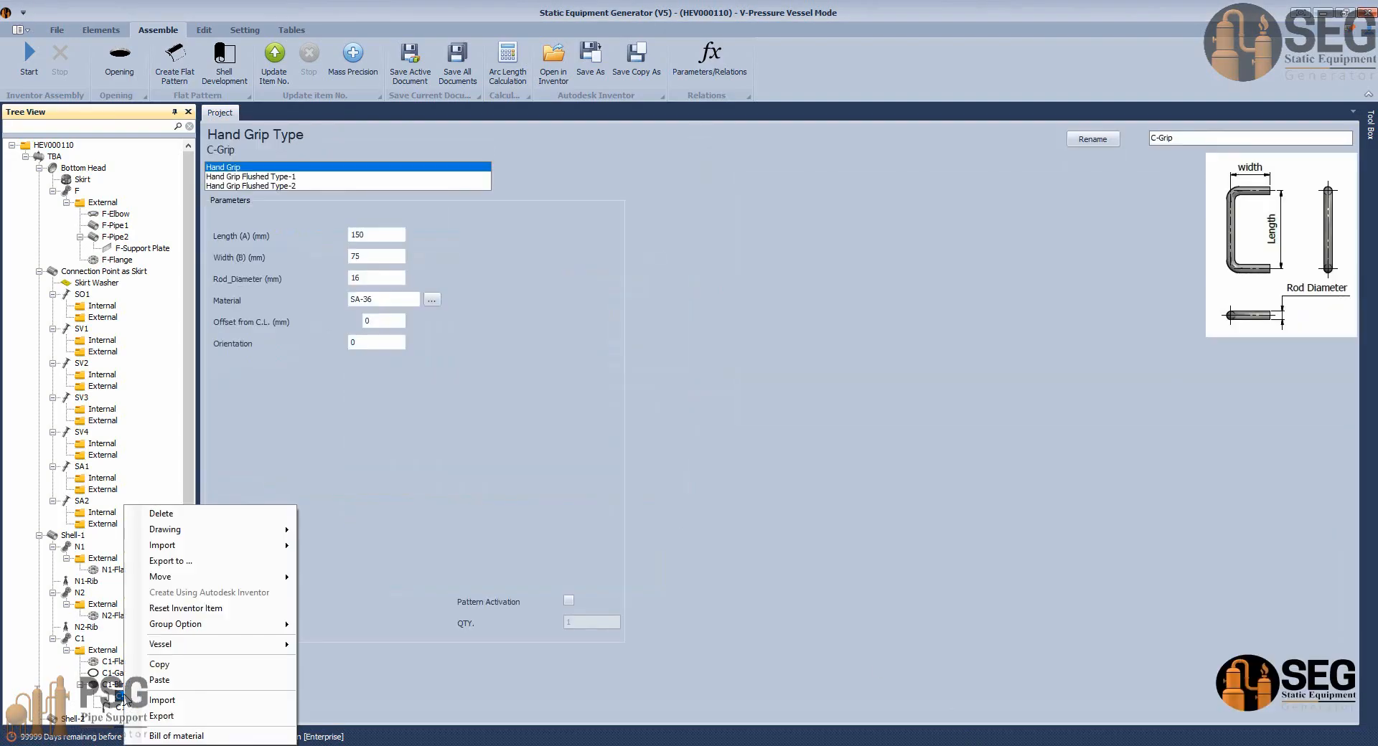
click(168, 514)
click(676, 423)
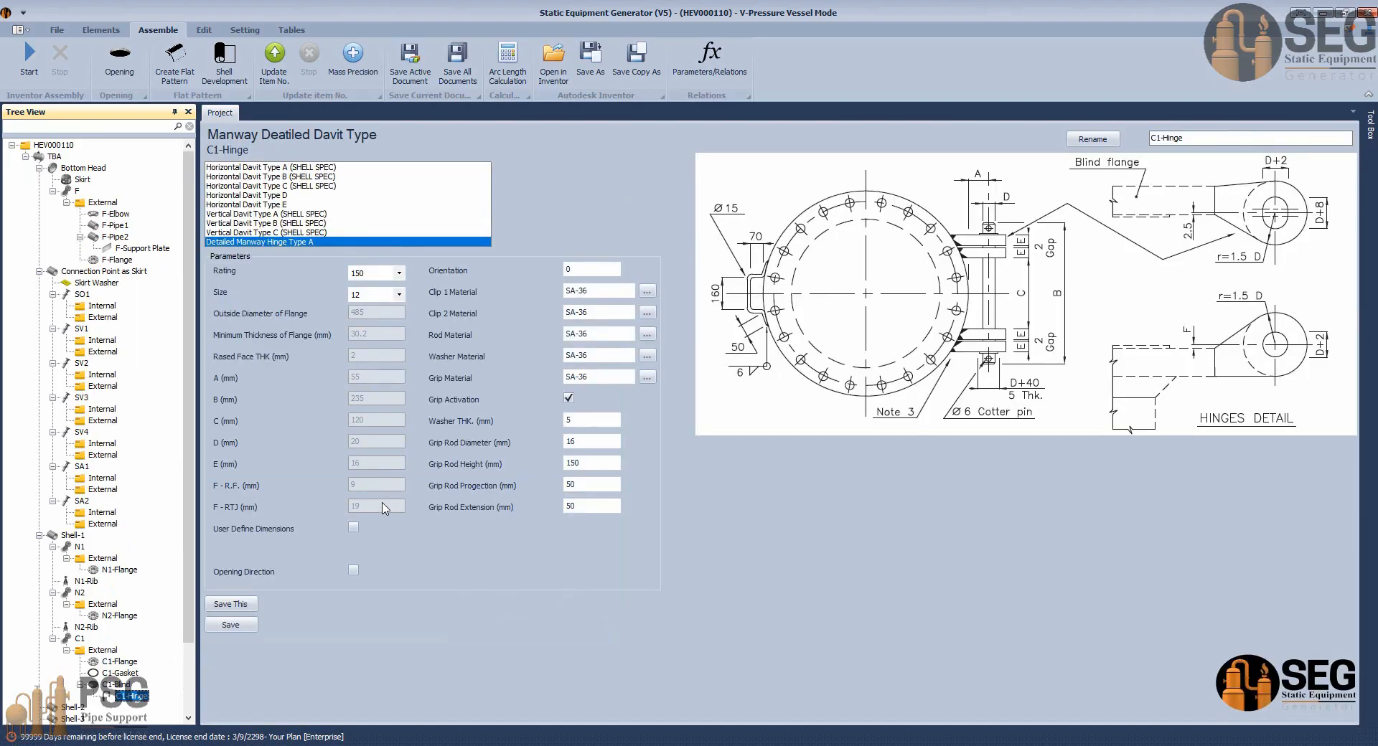
Set C1-Hinge's orientation to 90, save it and rebuild the Inventor assembly.
click(617, 273)
text(90)
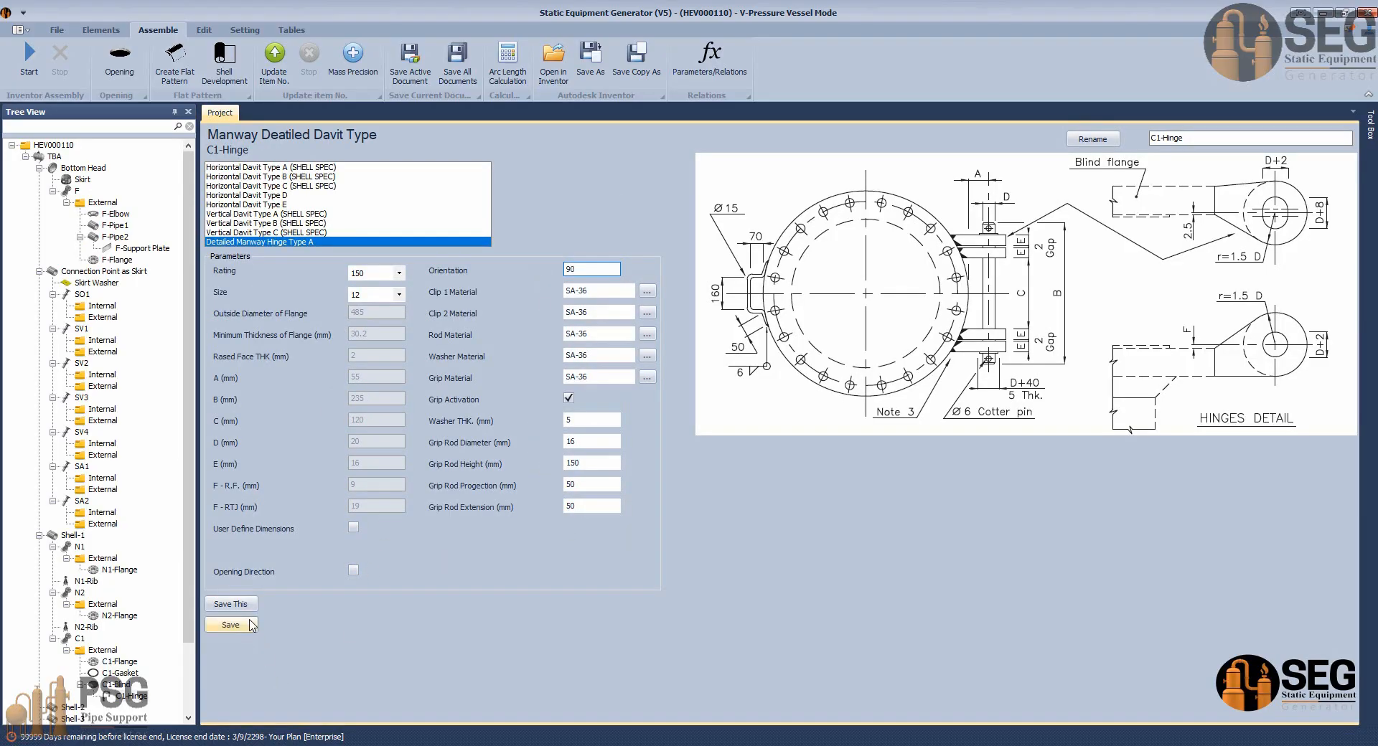
click(230, 625)
click(30, 56)
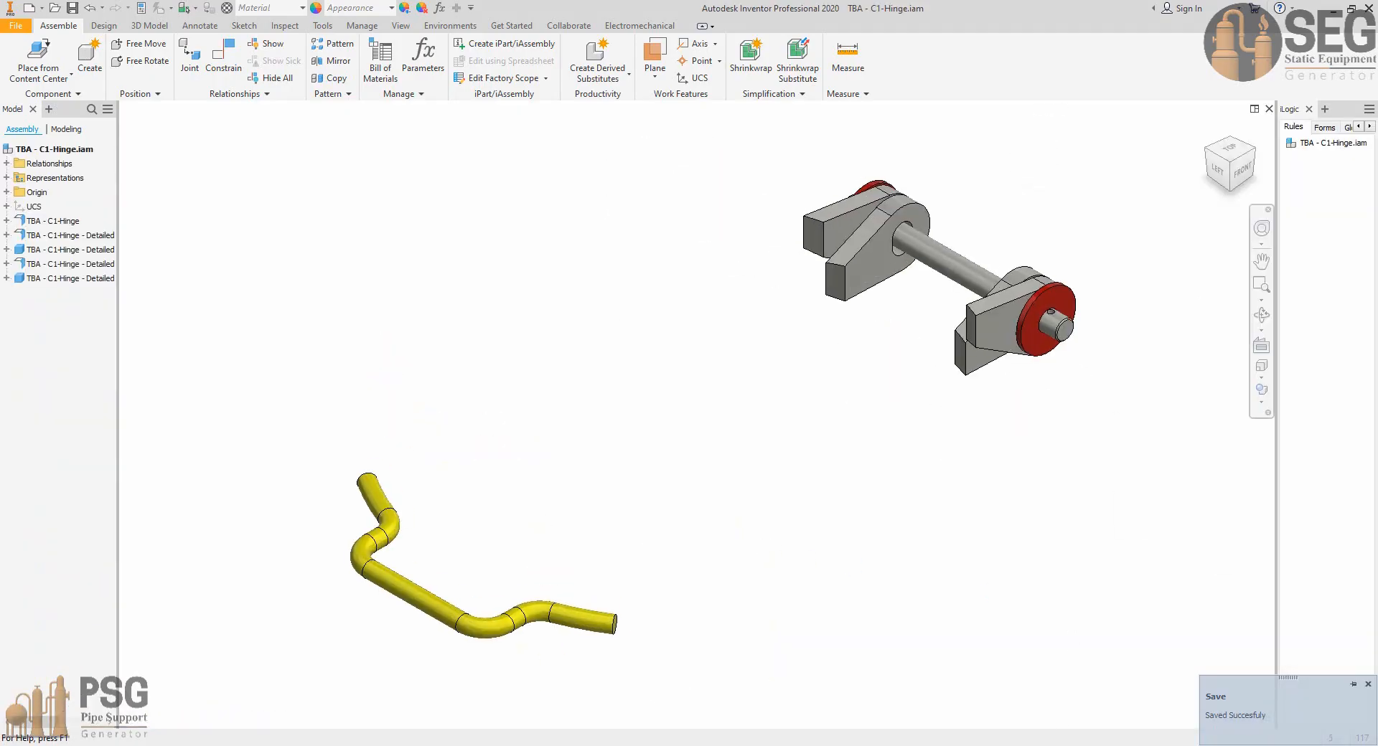
Switch to the GA drawing in AutoCAD and examine where the hinge and grip sit on nozzle C1's blind flange.
click(726, 704)
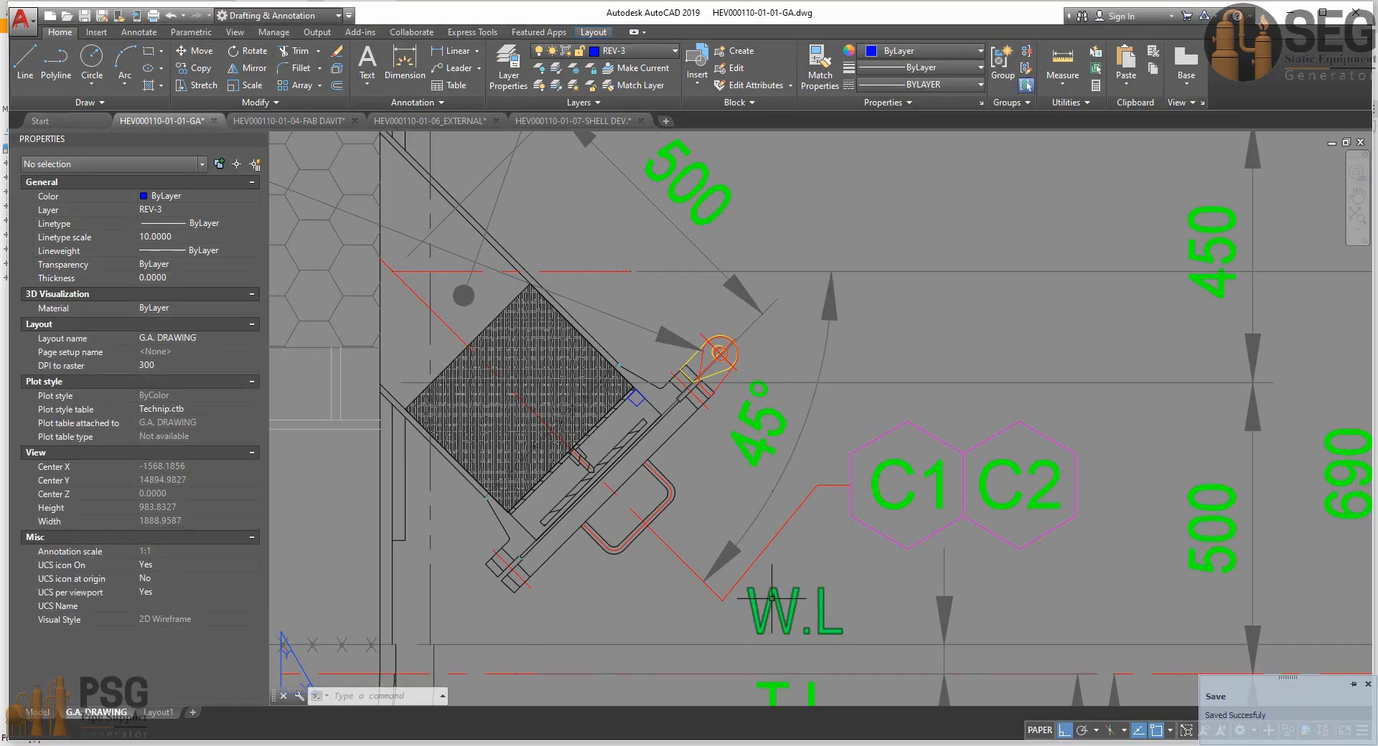
scroll(694, 391, up, 6)
scroll(642, 319, down, 2)
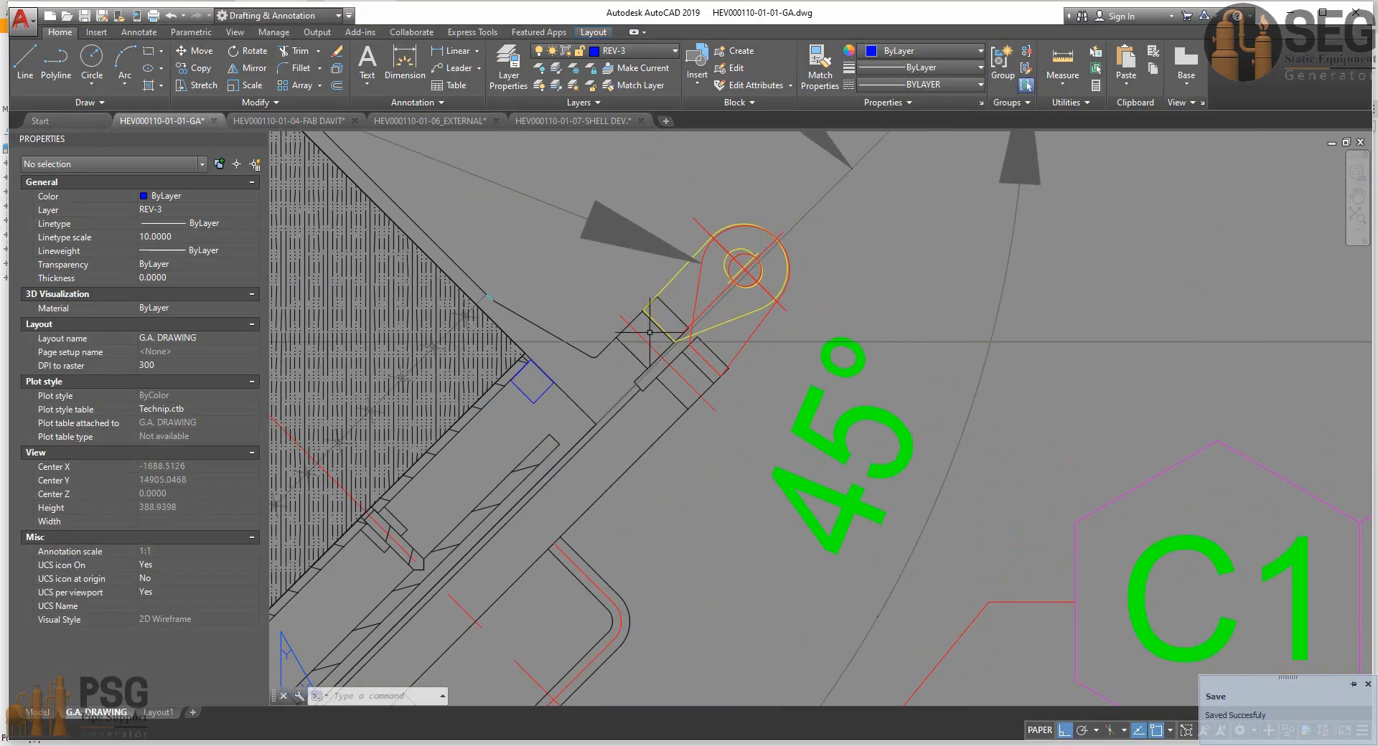
scroll(649, 332, down, 5)
middle_drag(657, 420, 698, 439)
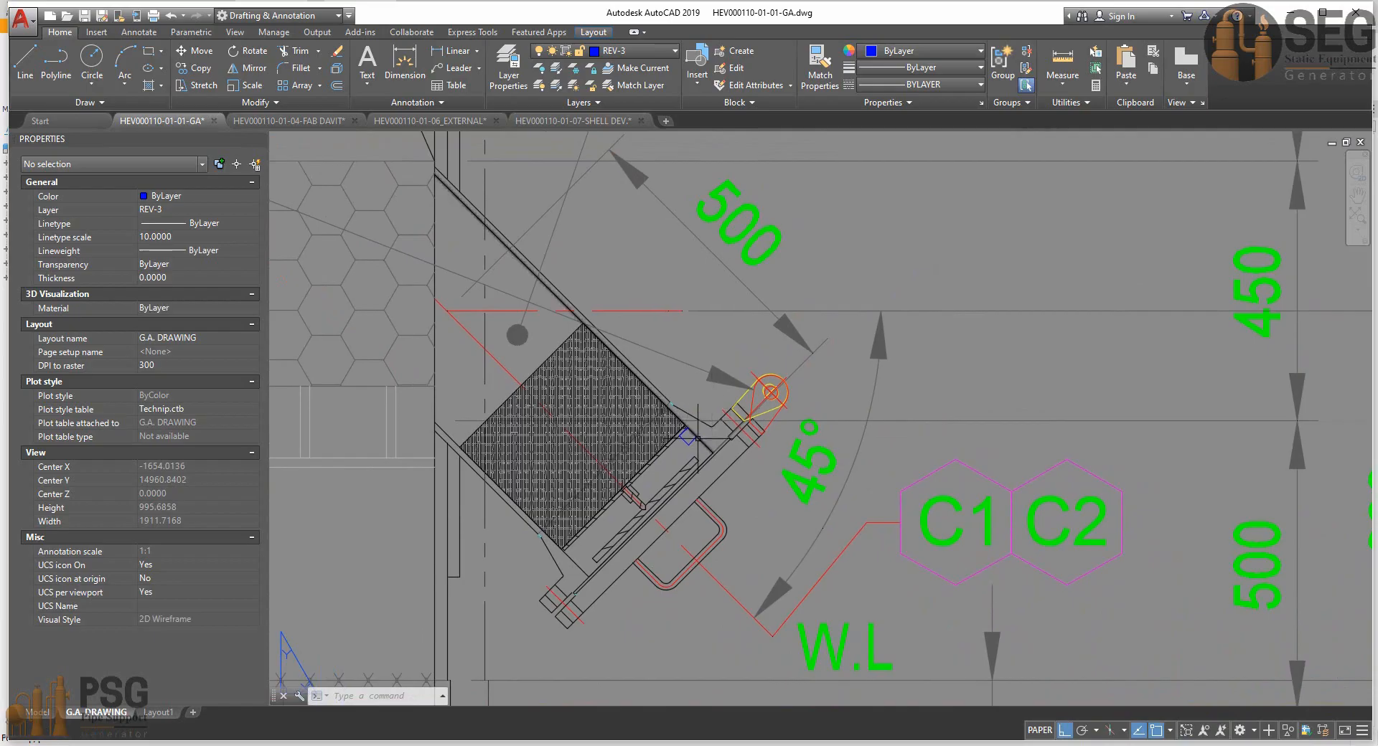
scroll(890, 400, down, 3)
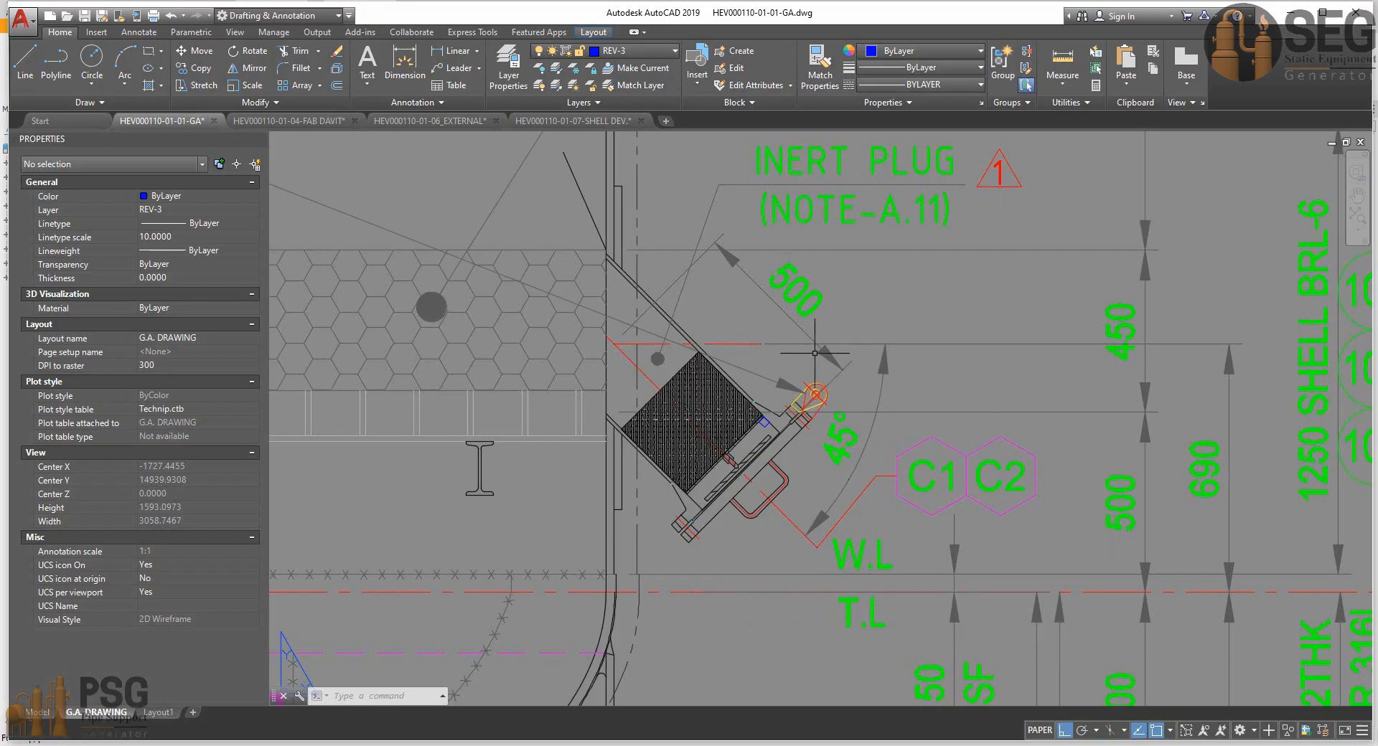
scroll(807, 409, up, 2)
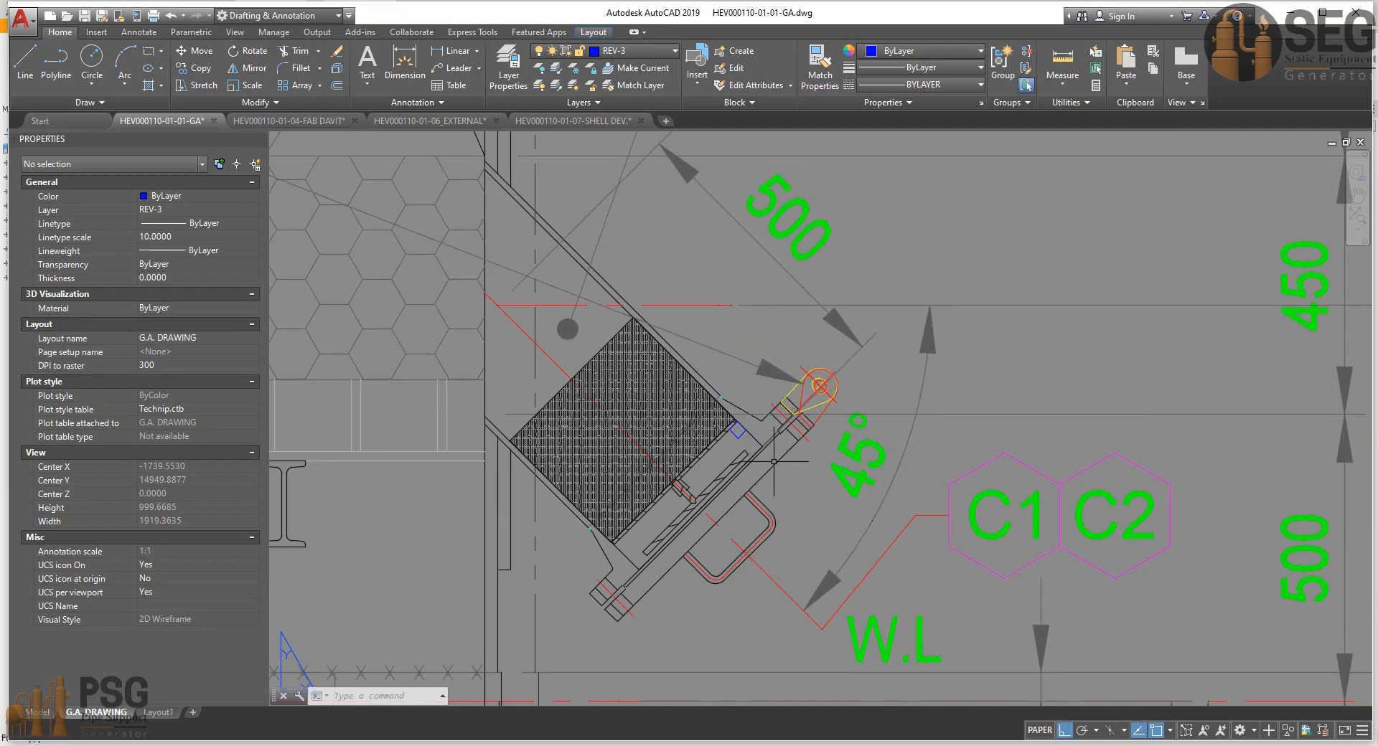
middle_drag(799, 576, 799, 570)
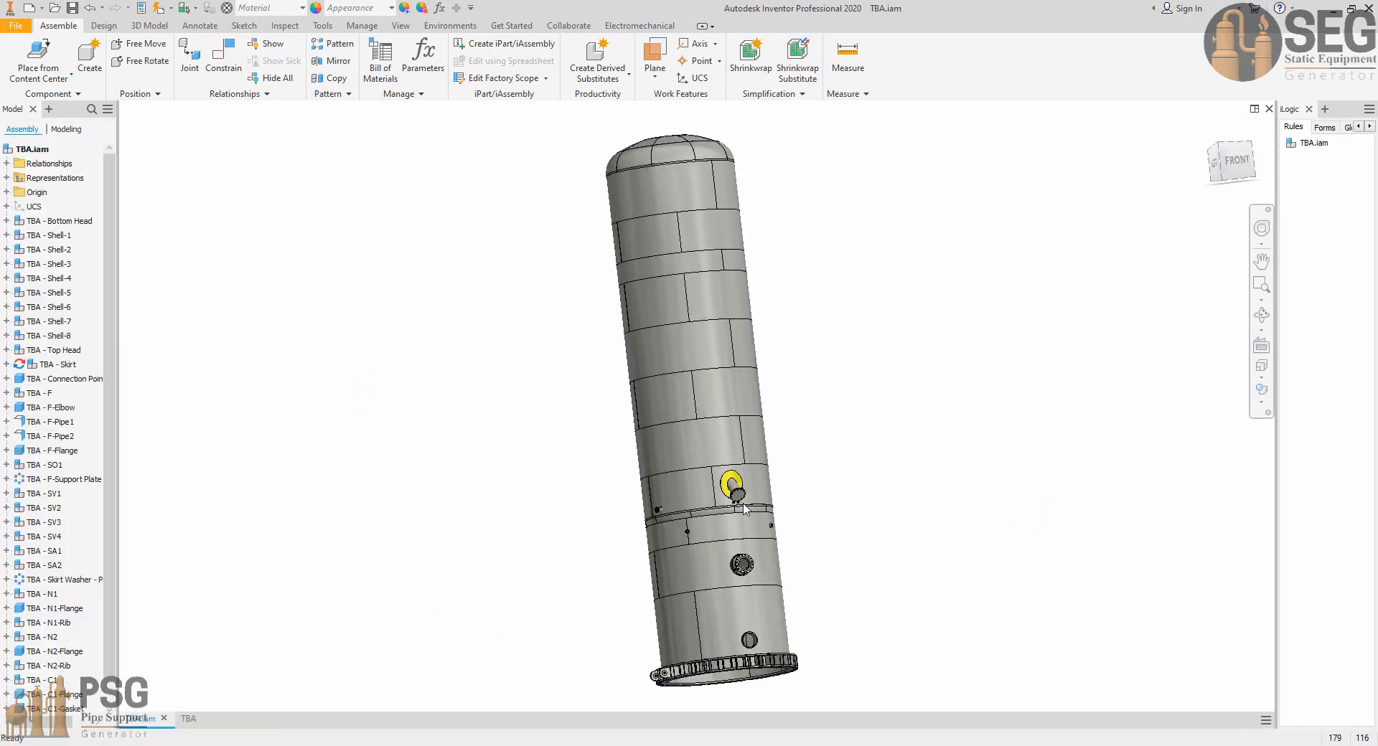
Check the hinge's side on C1's blind flange in Inventor, and set C1-Hinge's orientation to 270 in Static Equipment Generator and save it.
scroll(736, 503, up, 8)
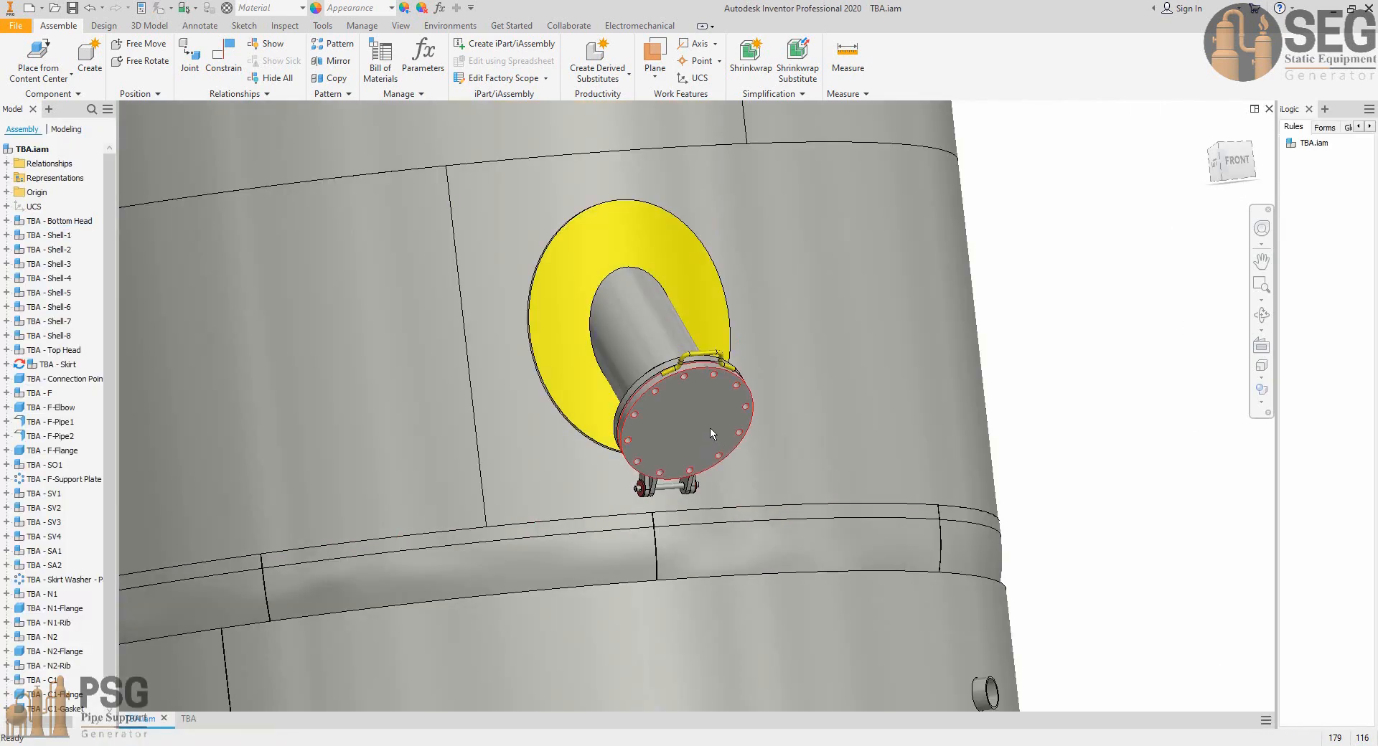
shift+middle_drag(709, 428, 840, 442)
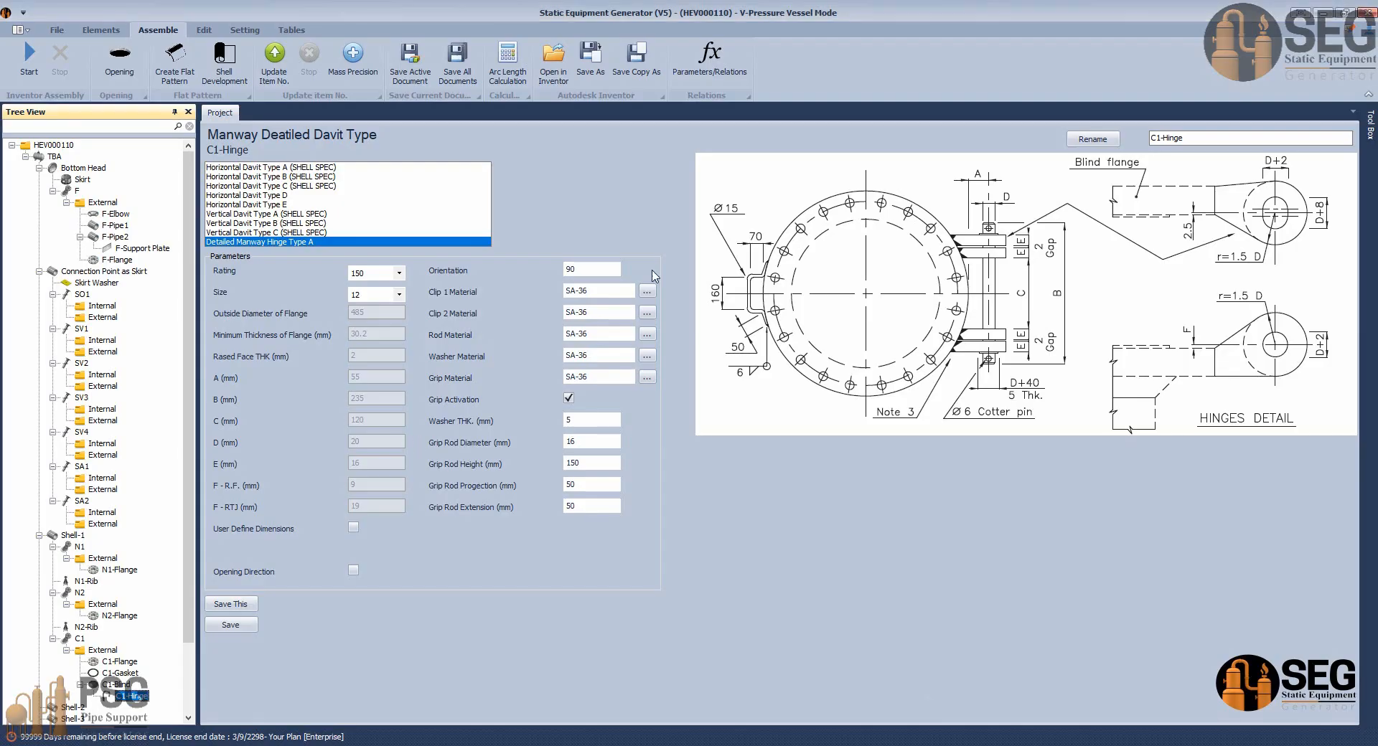
double_click(588, 269)
click(257, 627)
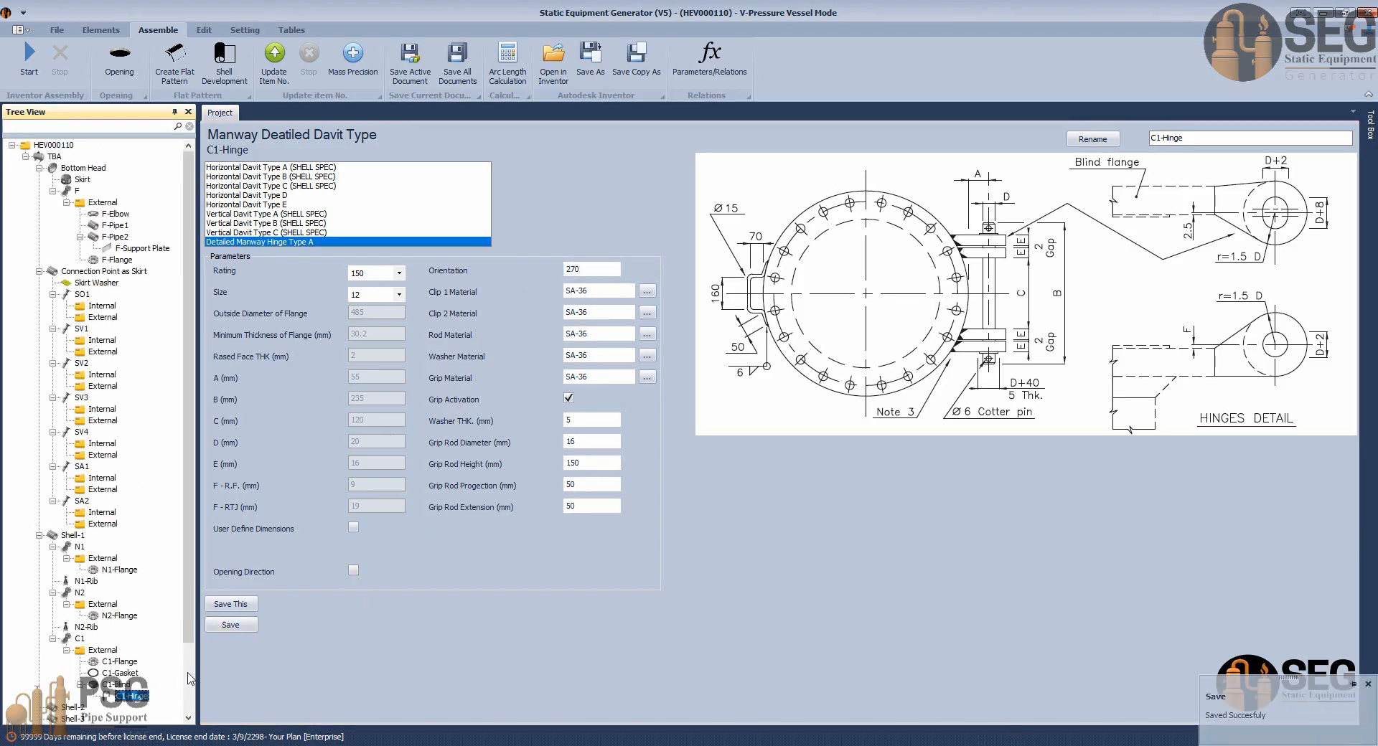
Add a stud bolt part named C1-Stud to C1-Blind.
click(117, 685)
click(101, 30)
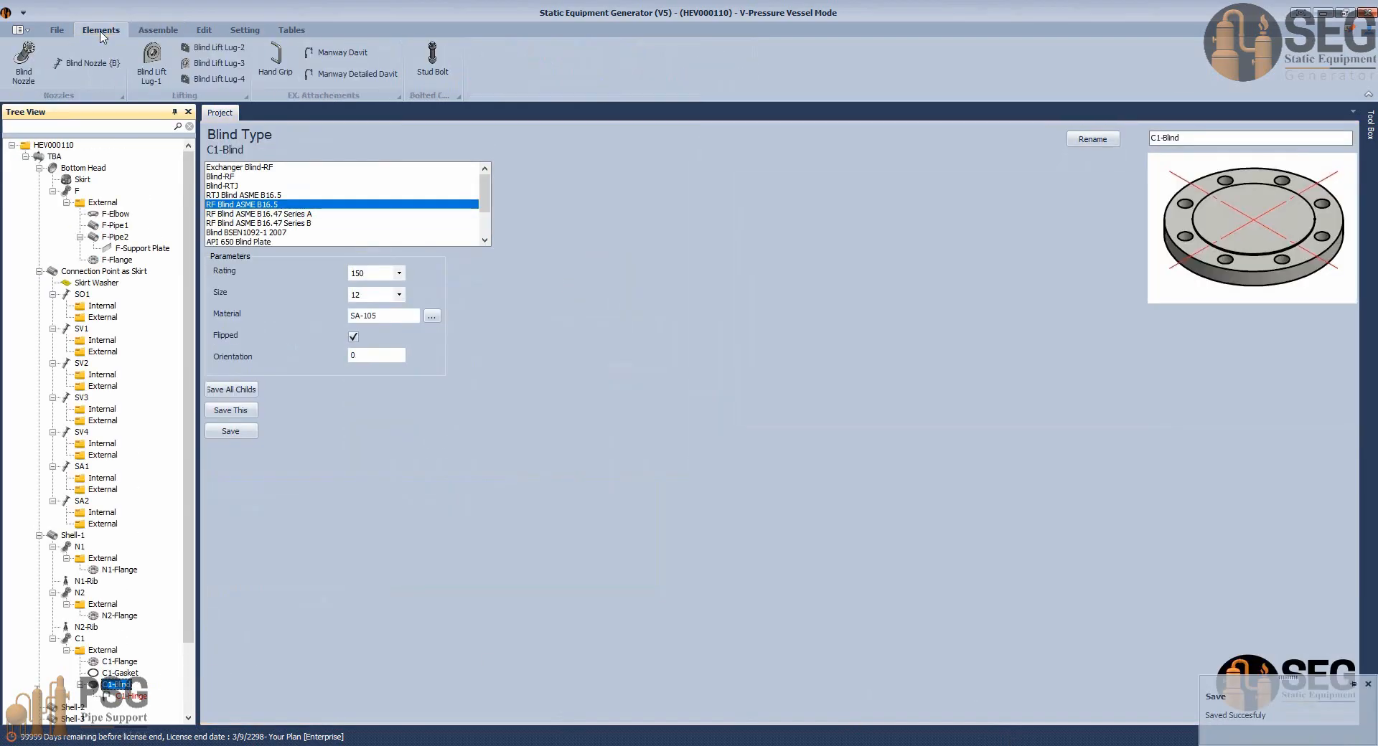
click(434, 63)
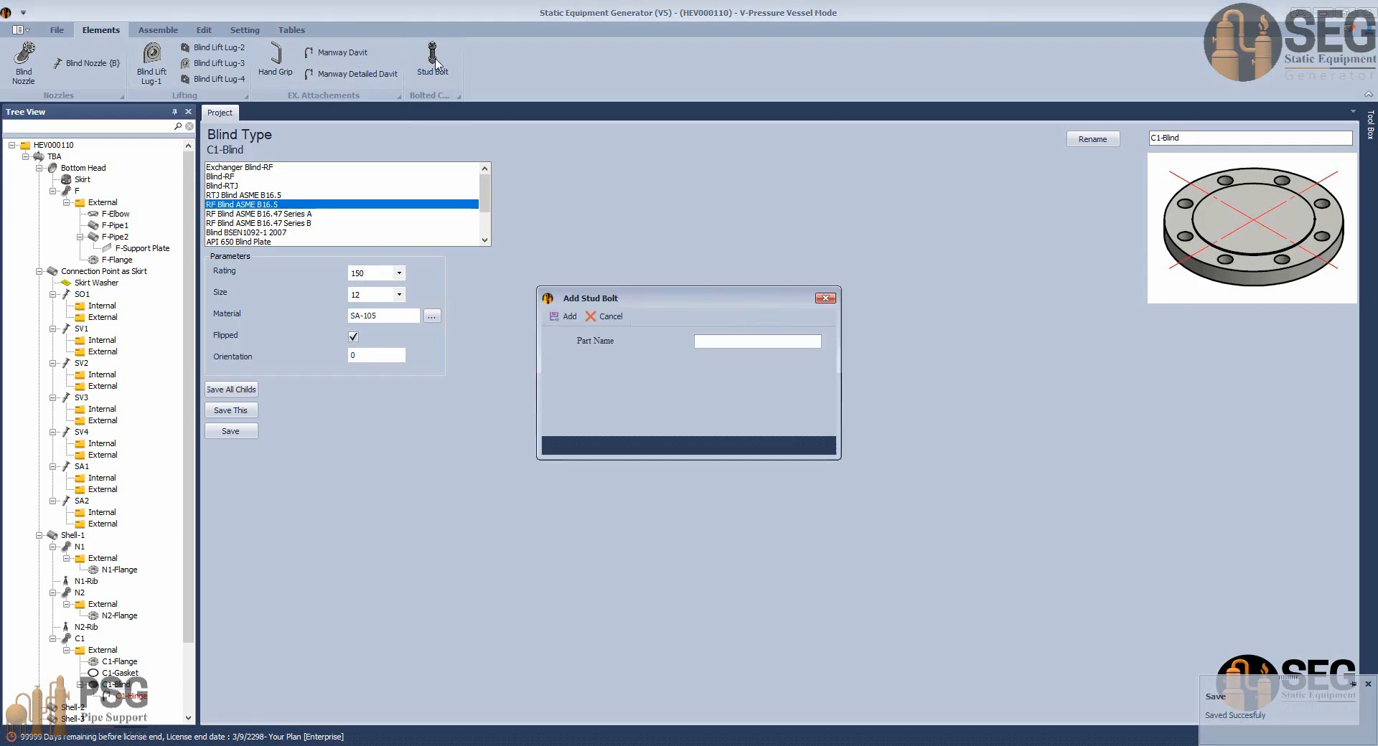
text(C1-Stud)
click(564, 316)
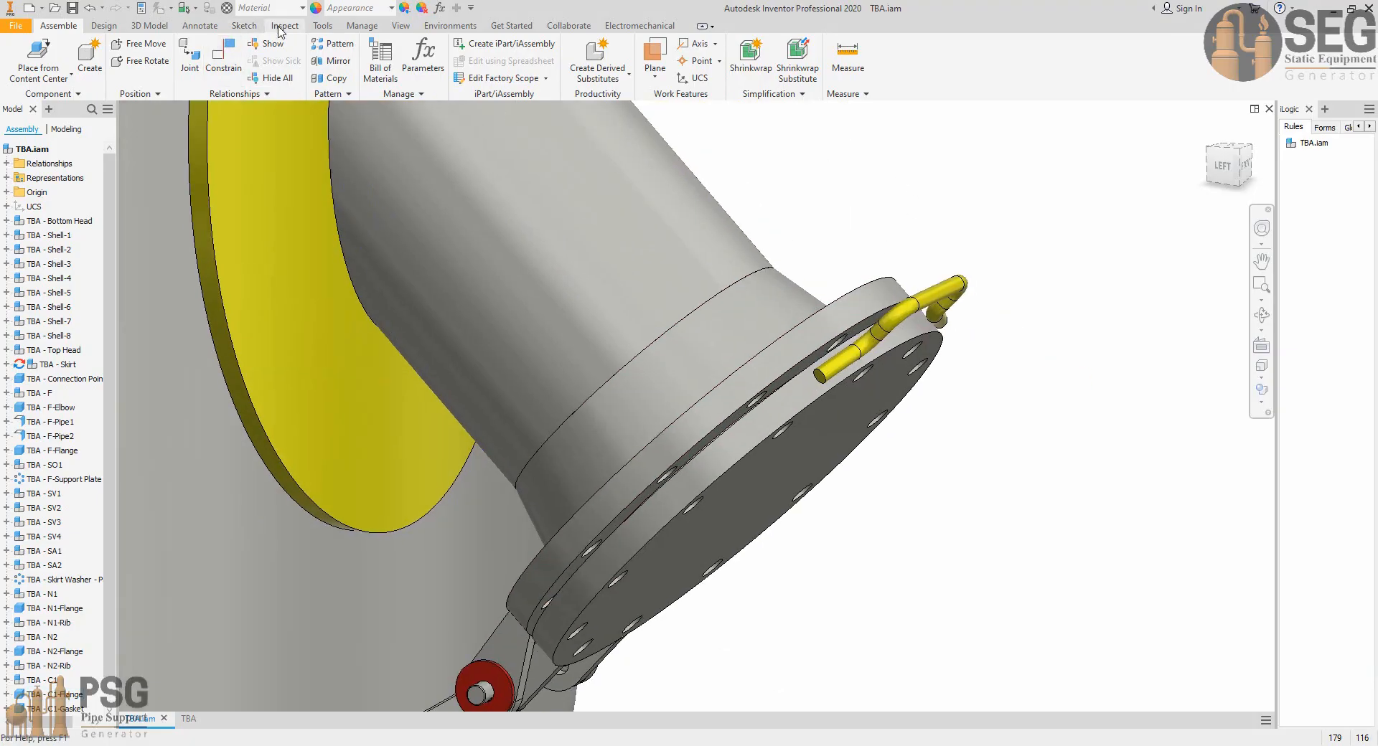
Switch to Inventor, measure the distance from the blind flange's outer face to C1-Flange's rear edge, and copy the value.
click(282, 26)
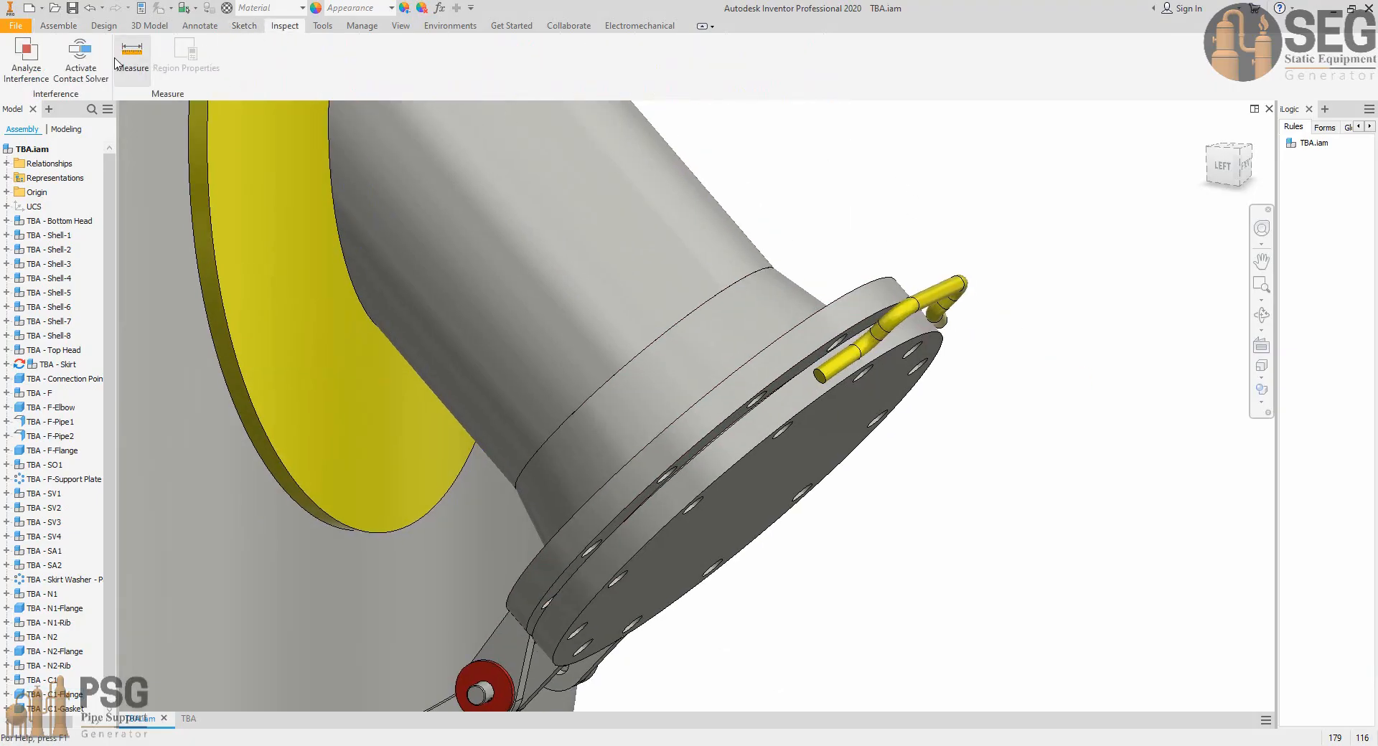
click(890, 414)
click(786, 352)
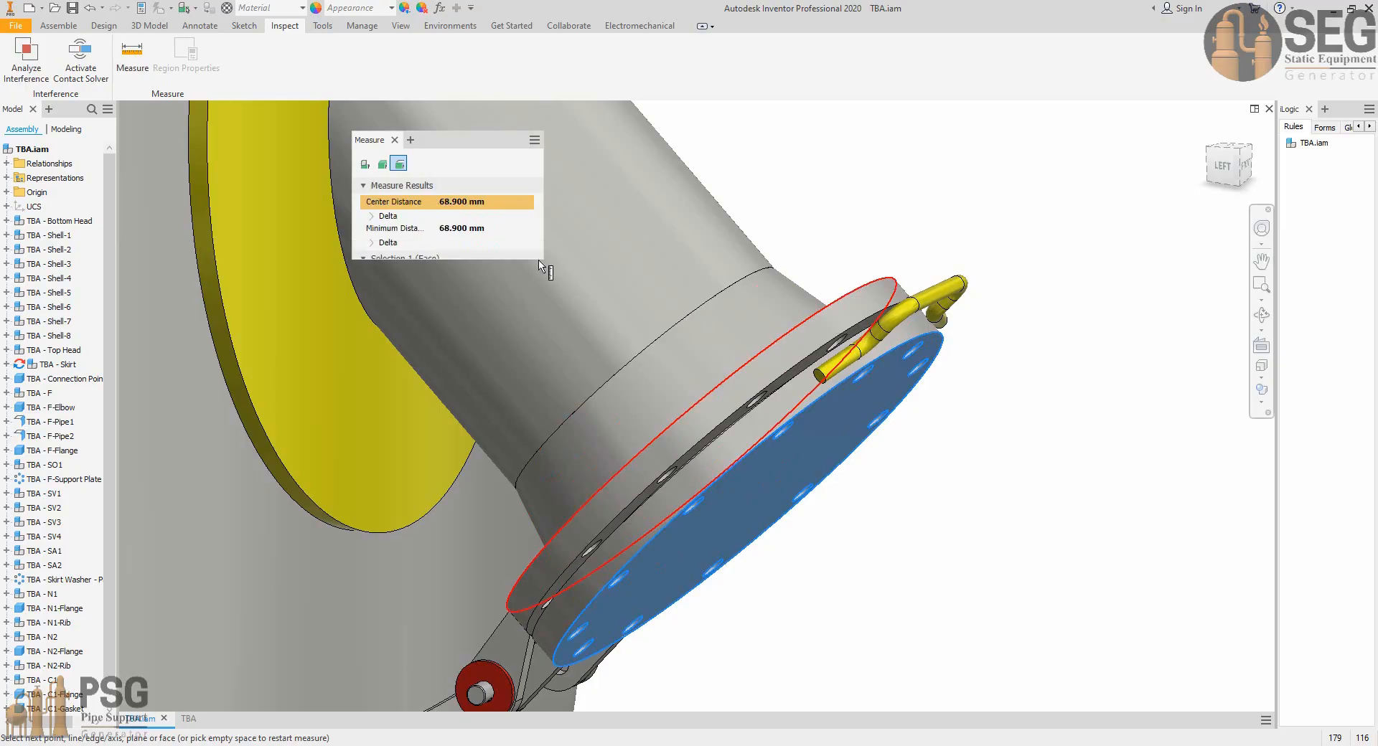
right_click(450, 204)
click(459, 213)
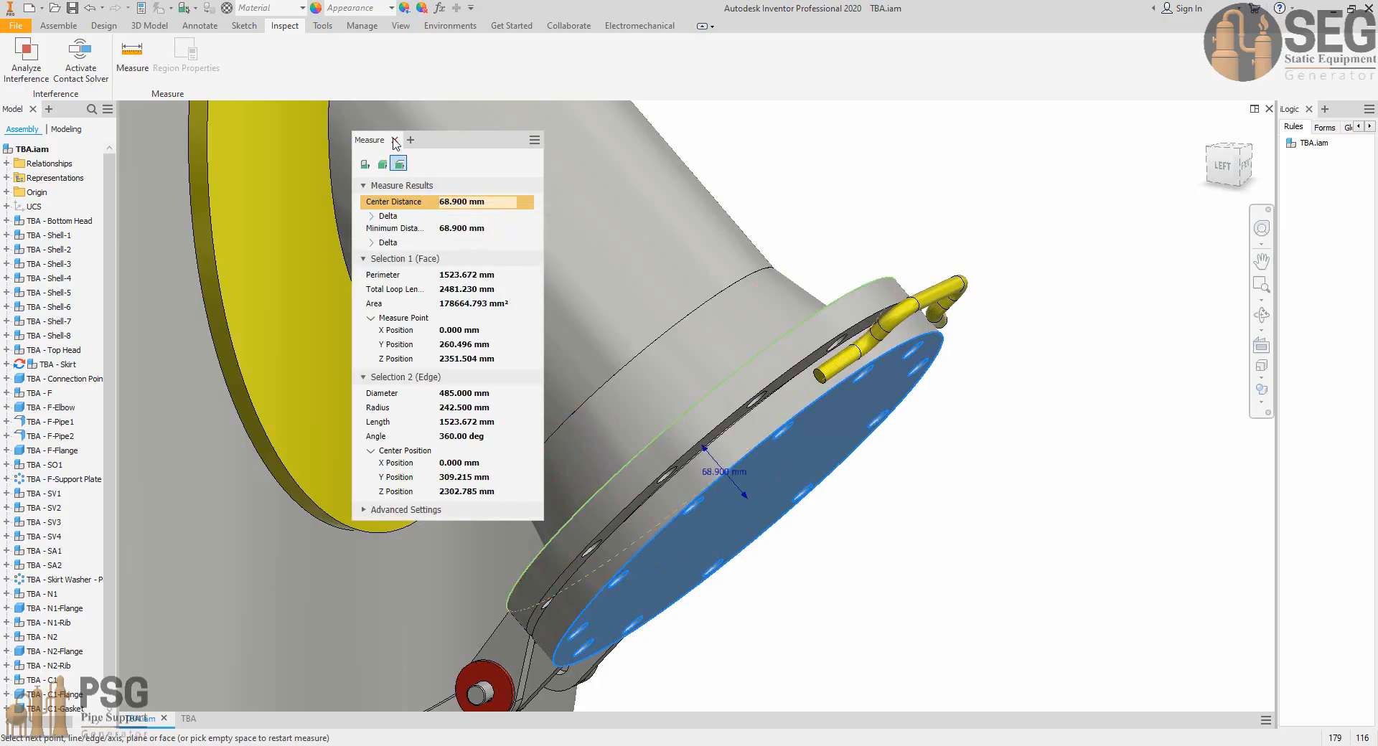
click(395, 140)
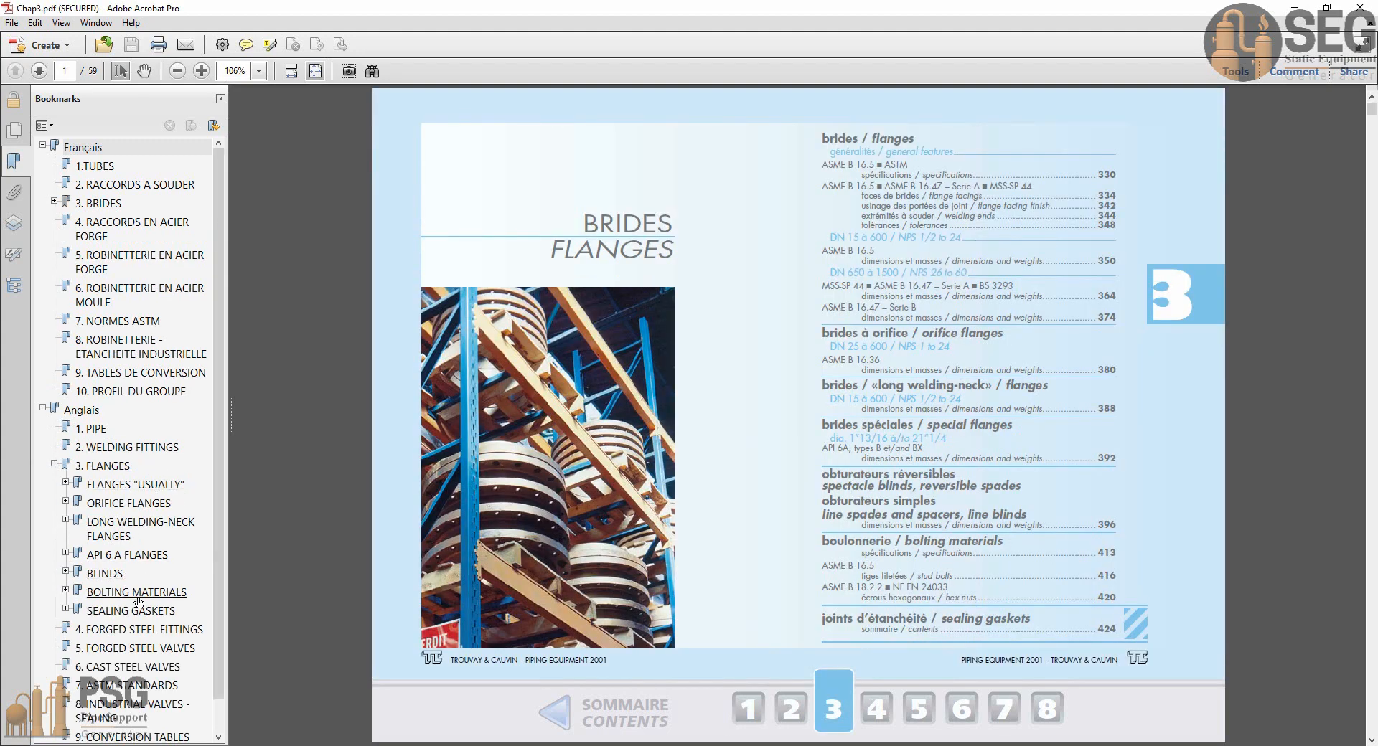
Look up the ASME B16.5 stud bolt diameter and length for NPS 12 class 150 flanges in Chap3.pdf in Adobe Acrobat.
click(139, 599)
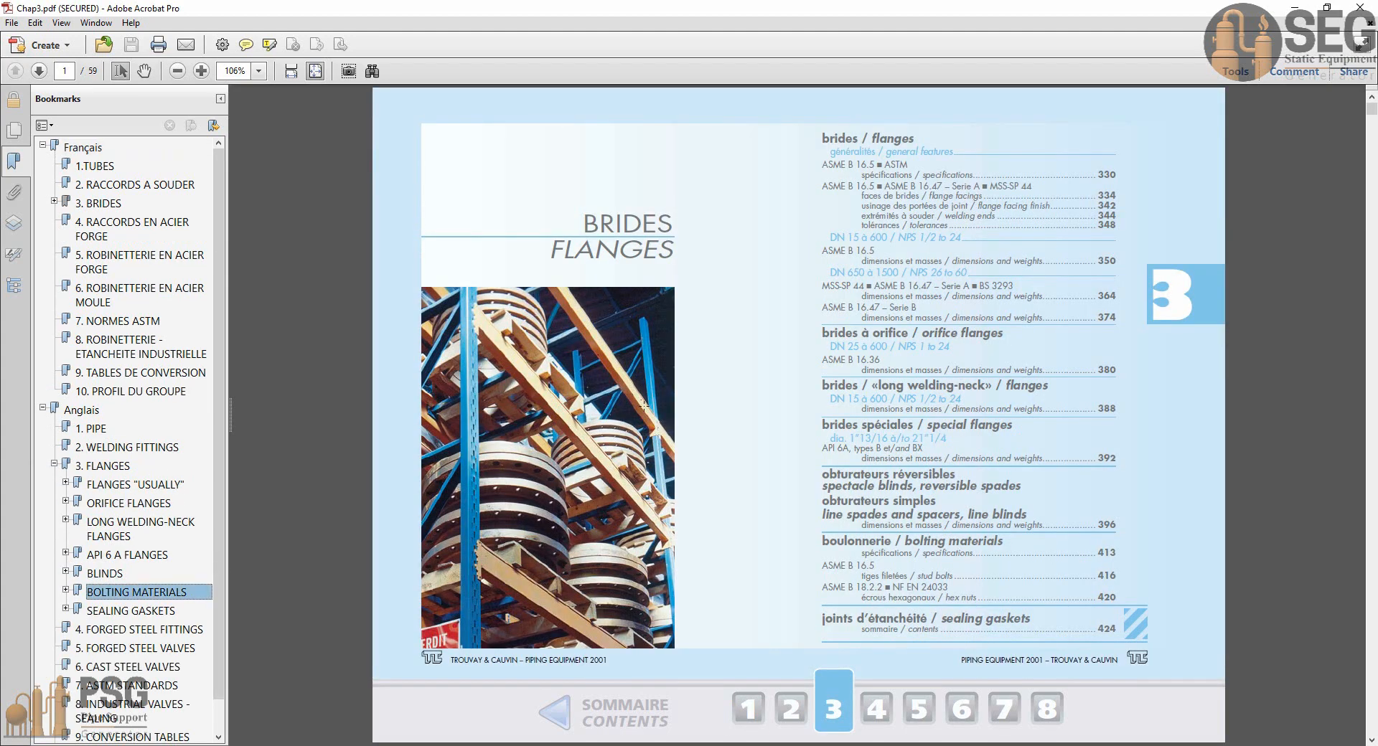
scroll(644, 404, down, 5)
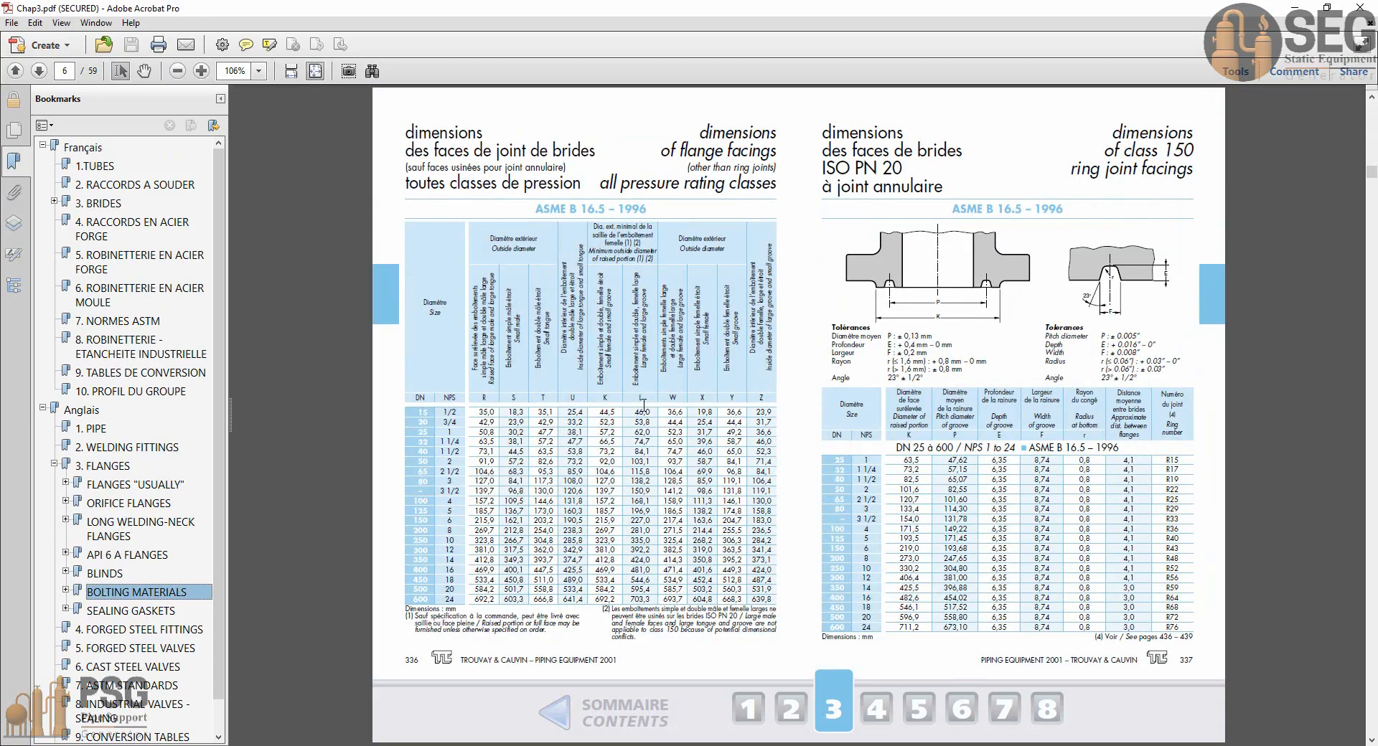
scroll(643, 405, down, 10)
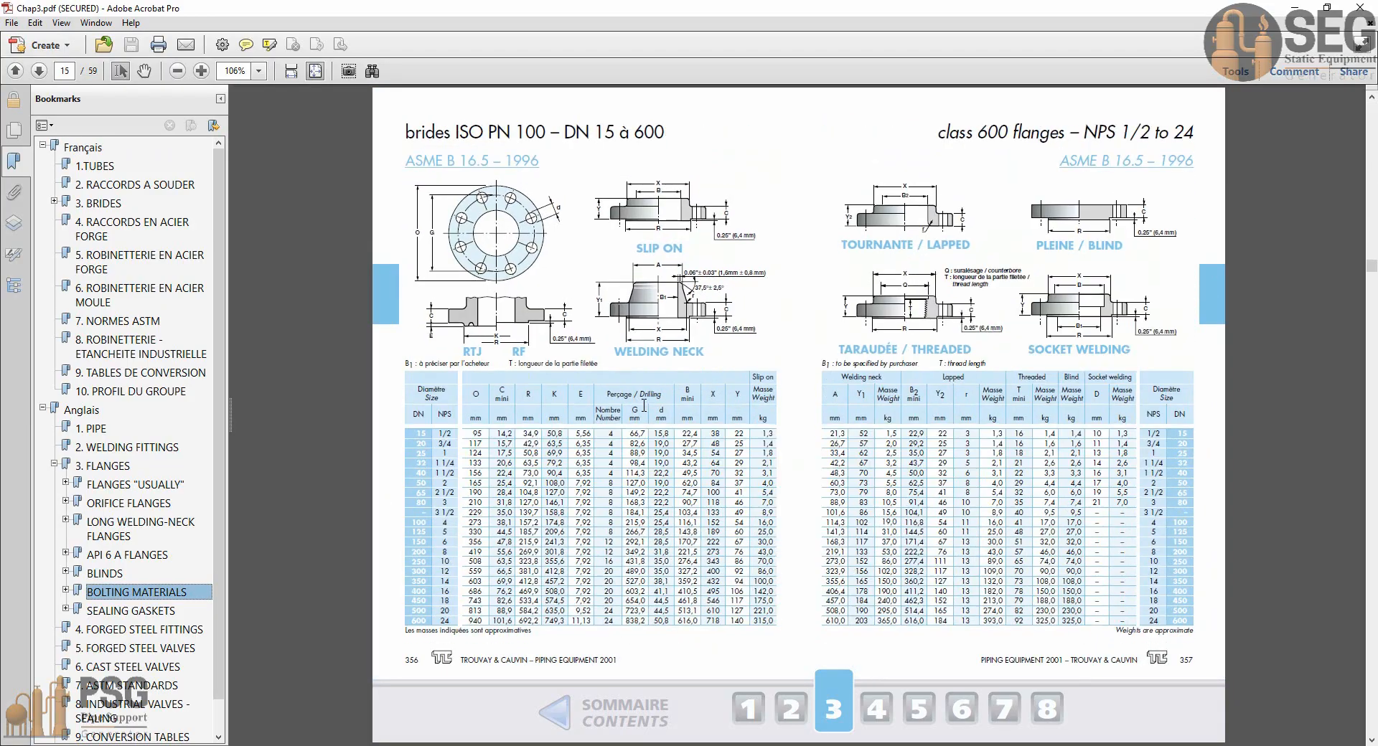
scroll(644, 405, down, 9)
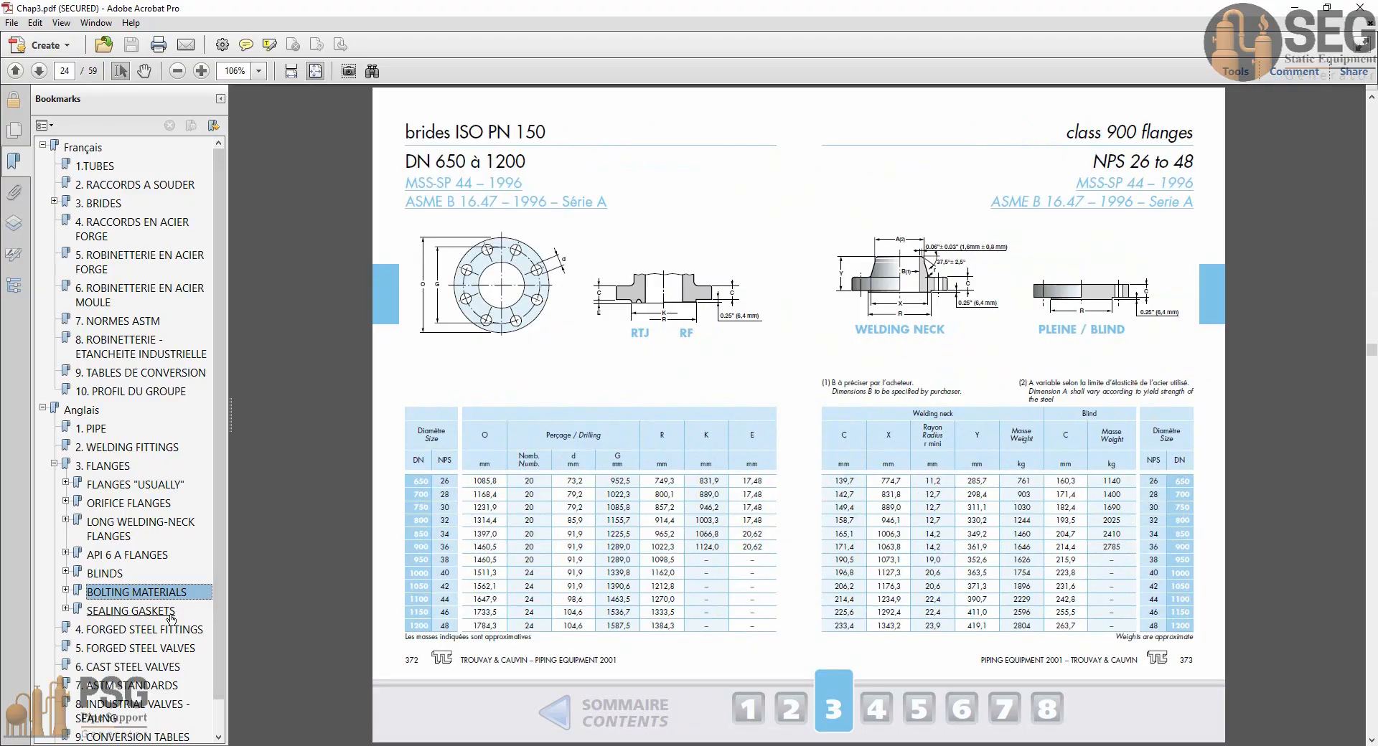
click(77, 593)
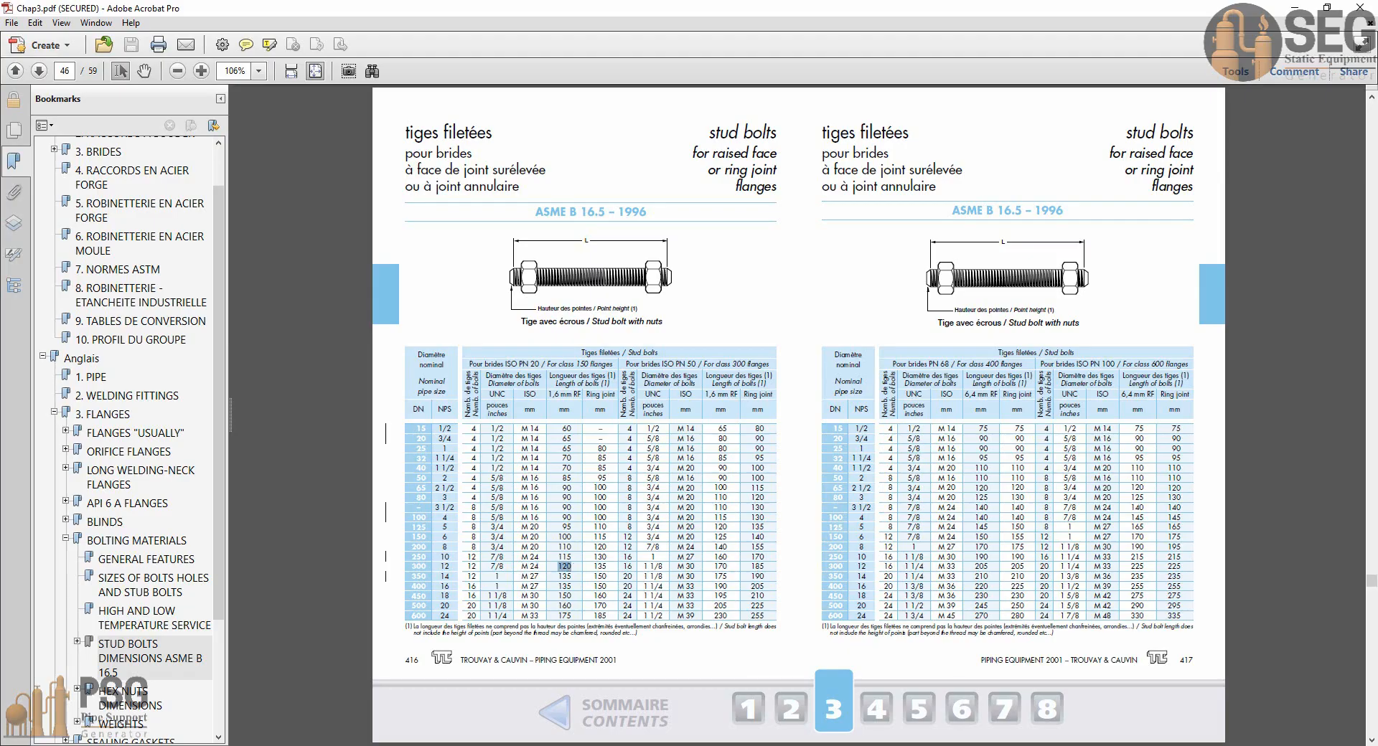
Back in Static Equipment Generator, configure C1-Stud as UNC Nut, size 7/8, stud length 120 mm and nut spacing 68.9 mm, and save it.
key(alt+Tab)
click(301, 176)
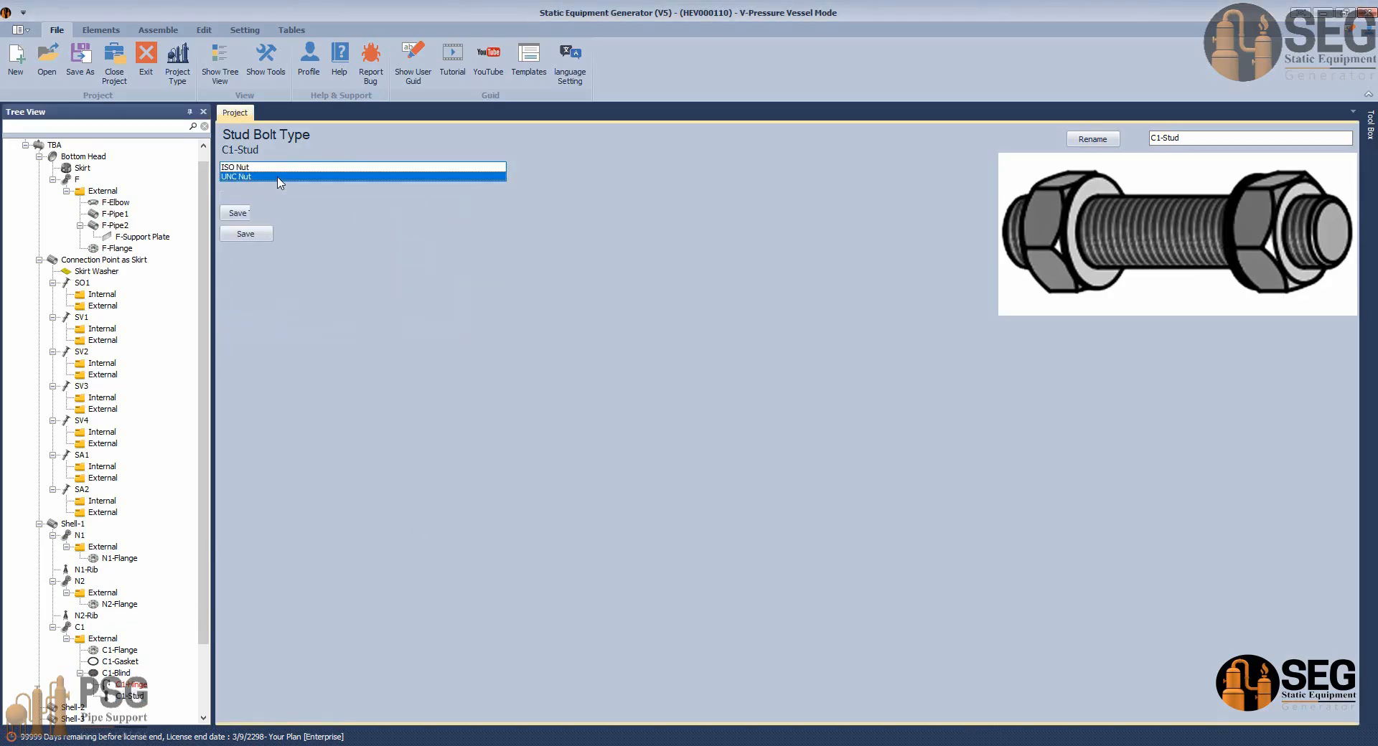
click(415, 208)
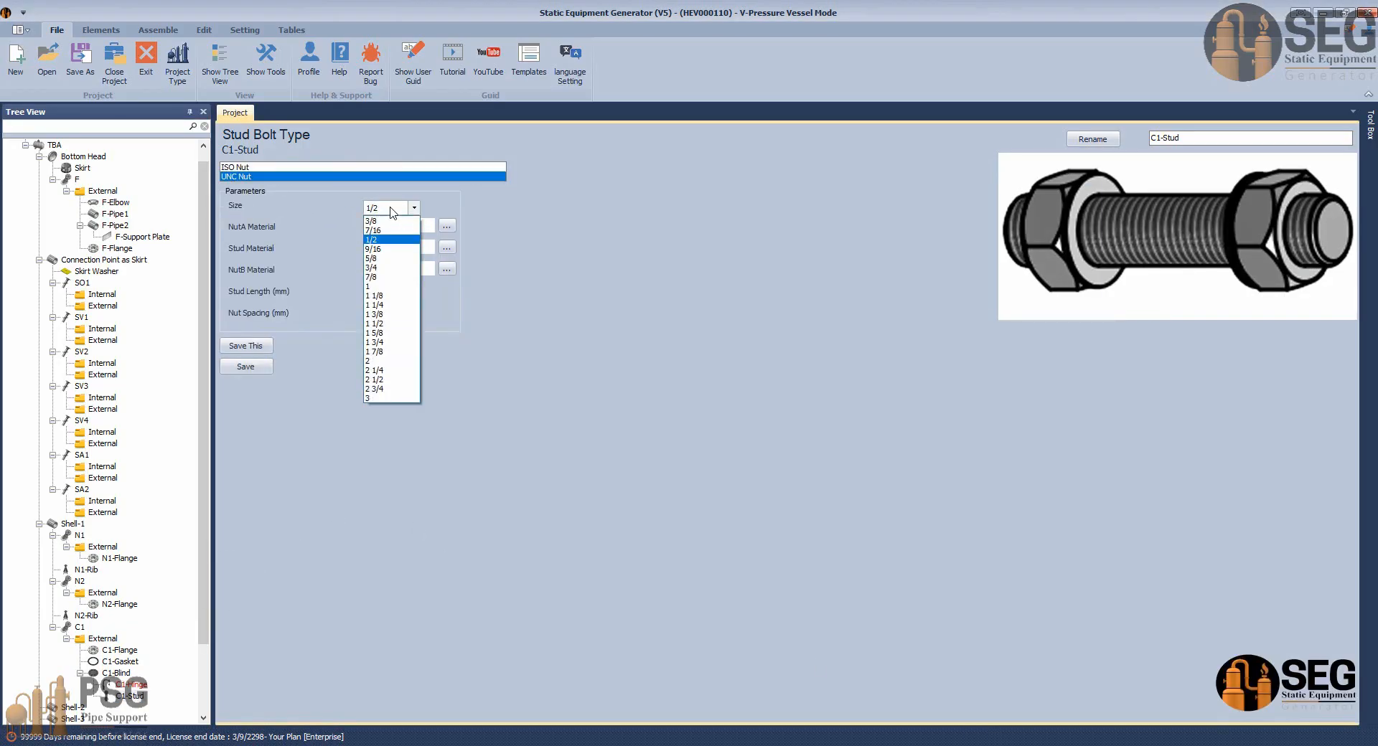
click(391, 277)
click(395, 311)
text(68.900)
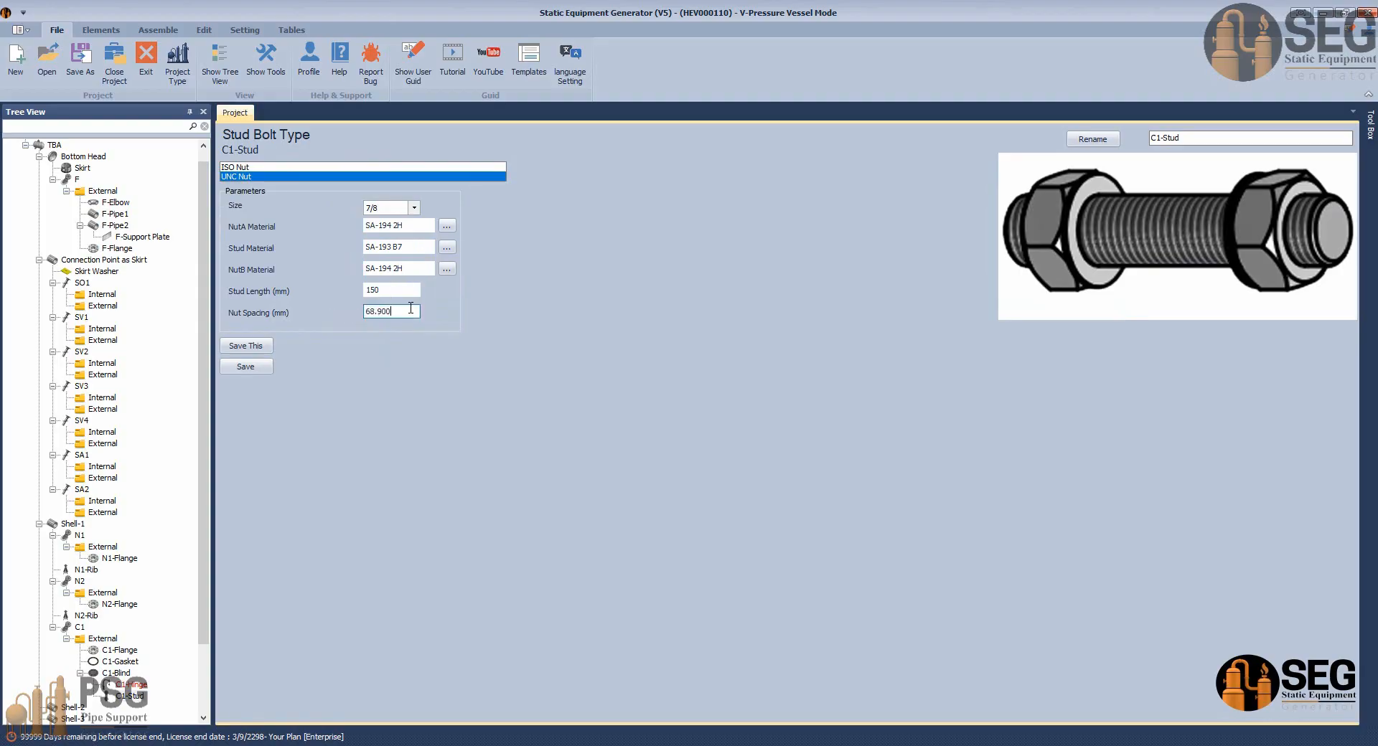
drag(392, 291, 333, 292)
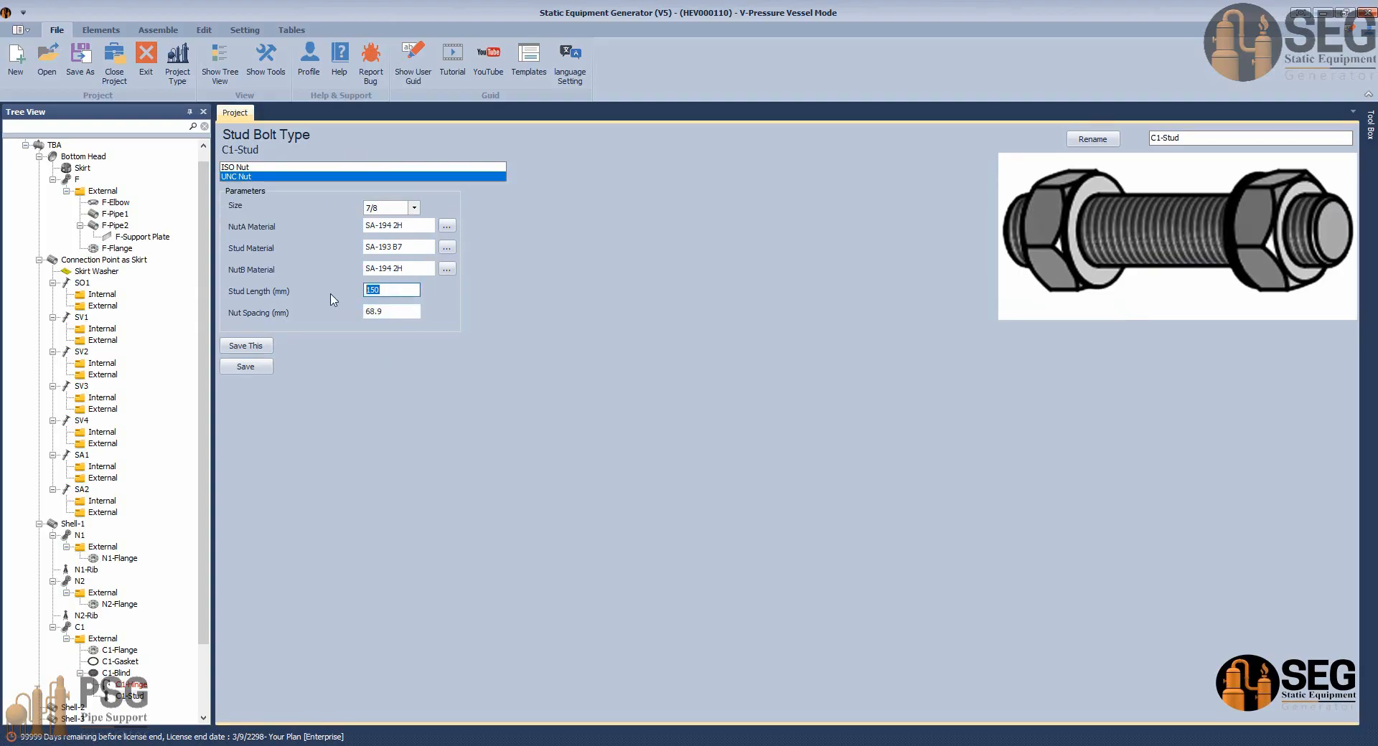
click(271, 369)
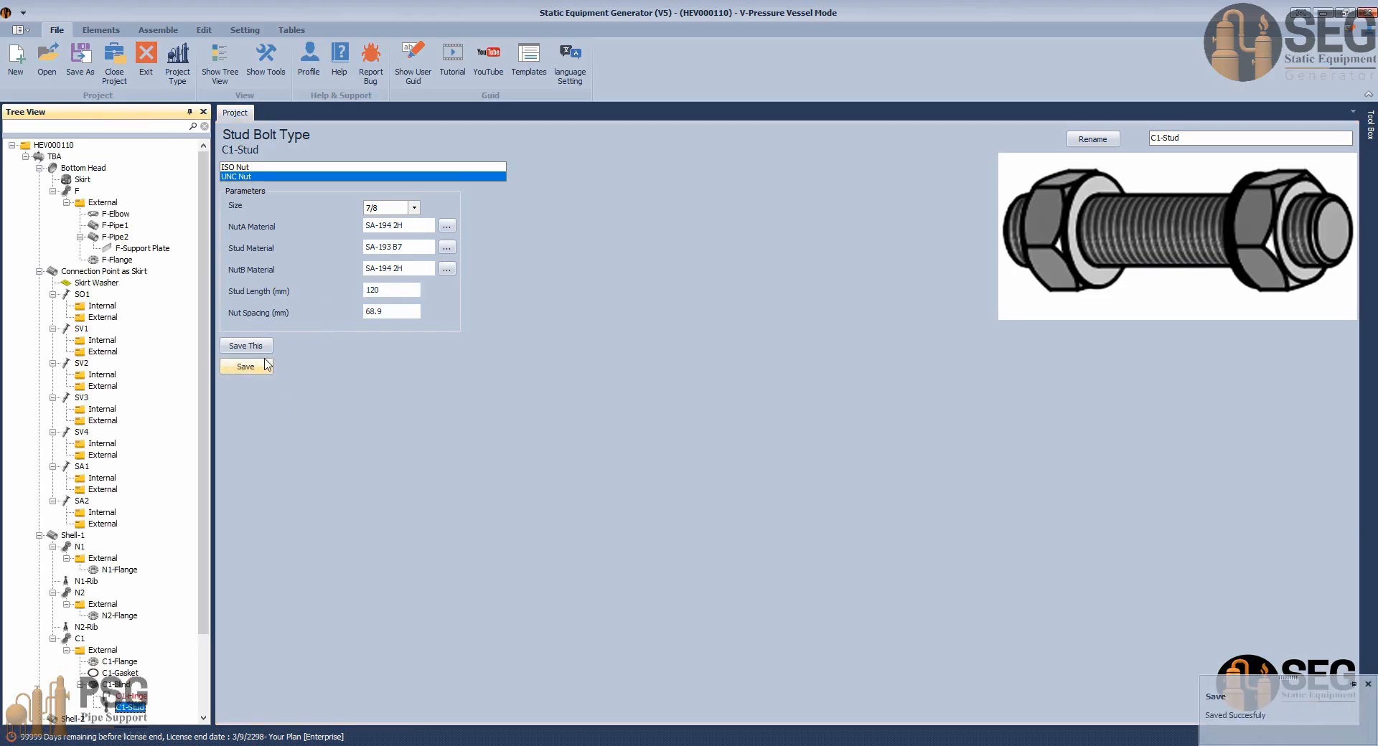
Build C1-Stud into the Inventor assembly and examine the studs, hinge and grip on C1's blind flange.
click(158, 29)
click(29, 63)
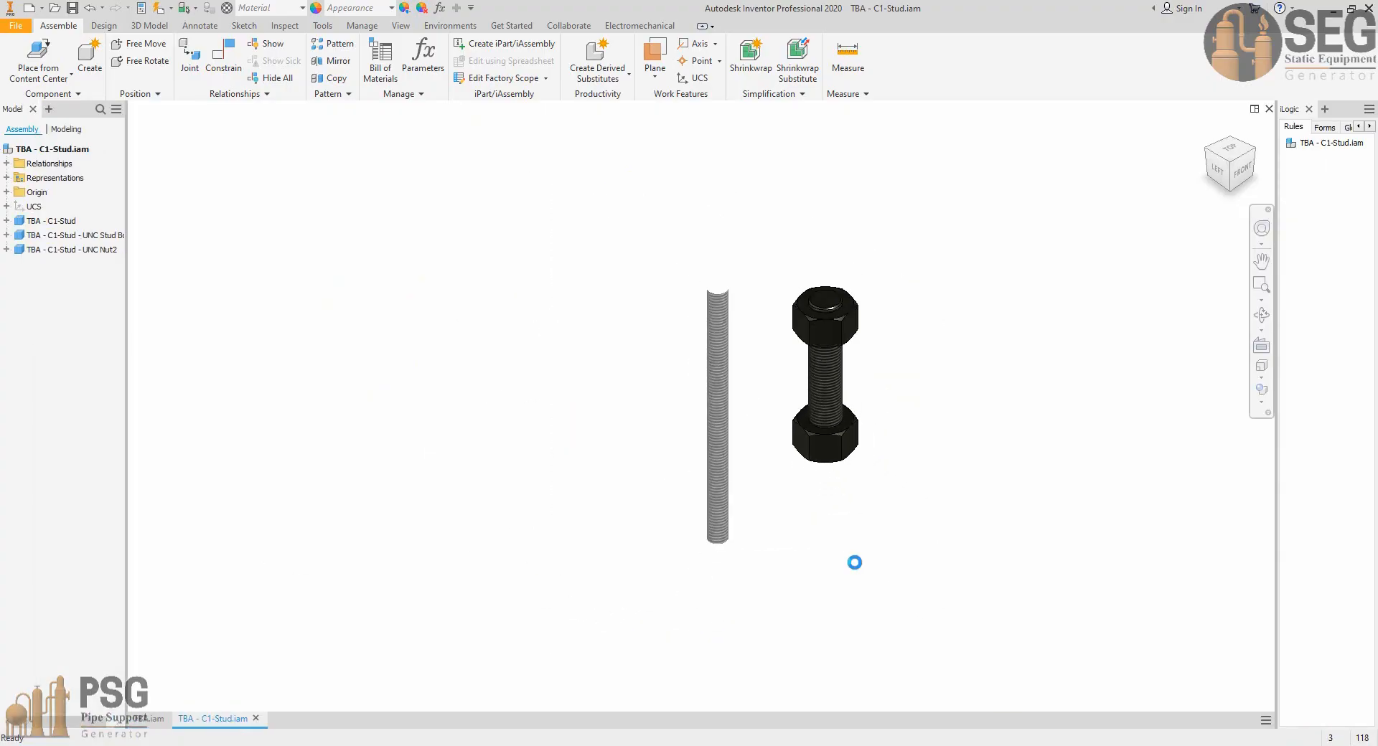
scroll(768, 535, up, 10)
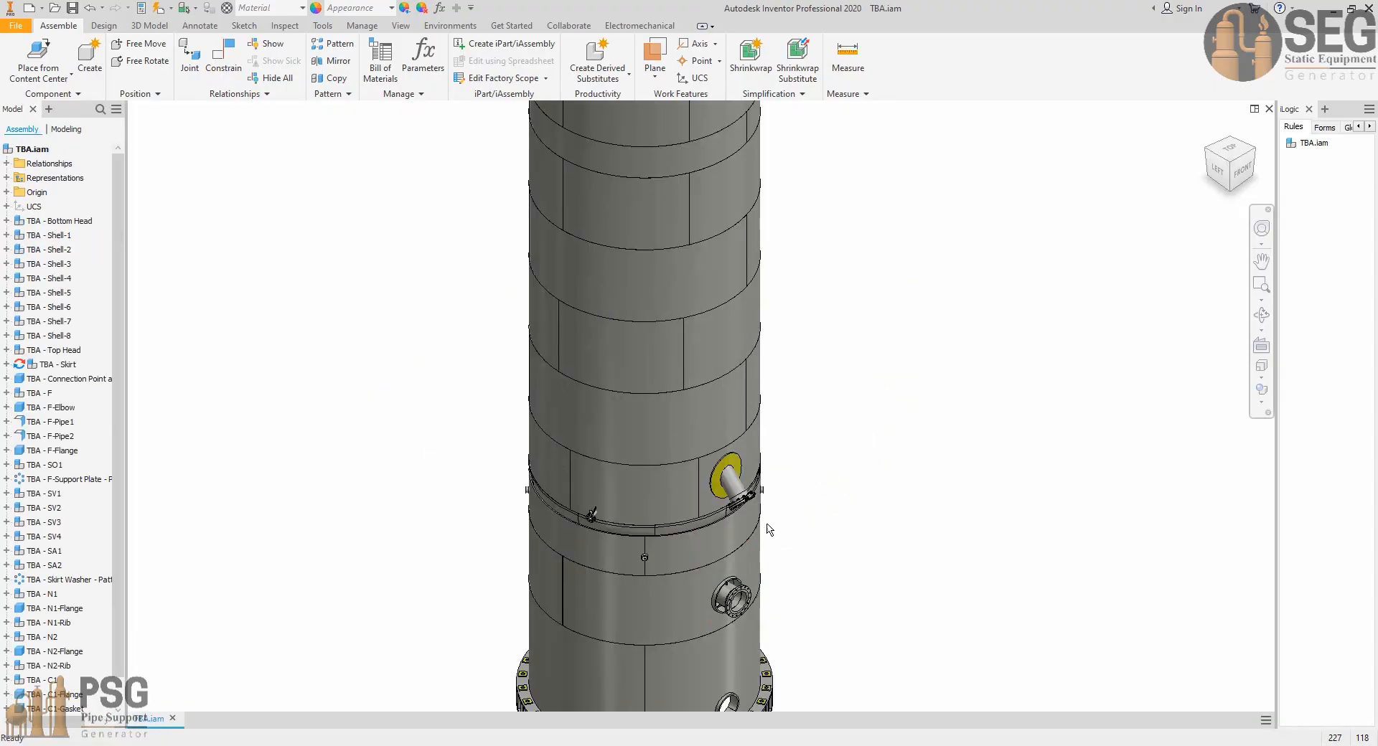
shift+middle_drag(709, 498, 761, 465)
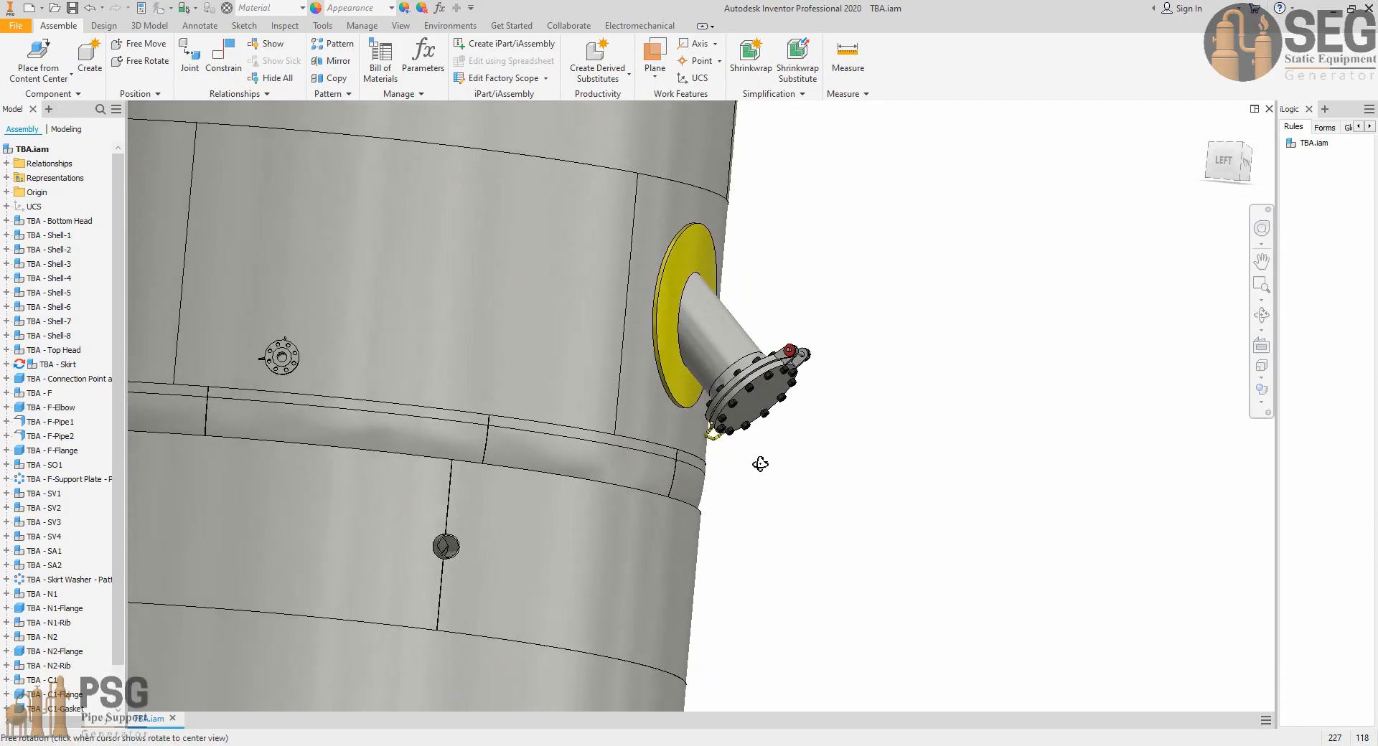
scroll(763, 398, up, 5)
middle_drag(763, 398, 755, 415)
shift+middle_drag(683, 454, 803, 453)
middle_drag(976, 301, 793, 367)
shift+middle_drag(894, 534, 760, 345)
middle_drag(682, 267, 767, 557)
scroll(828, 491, down, 3)
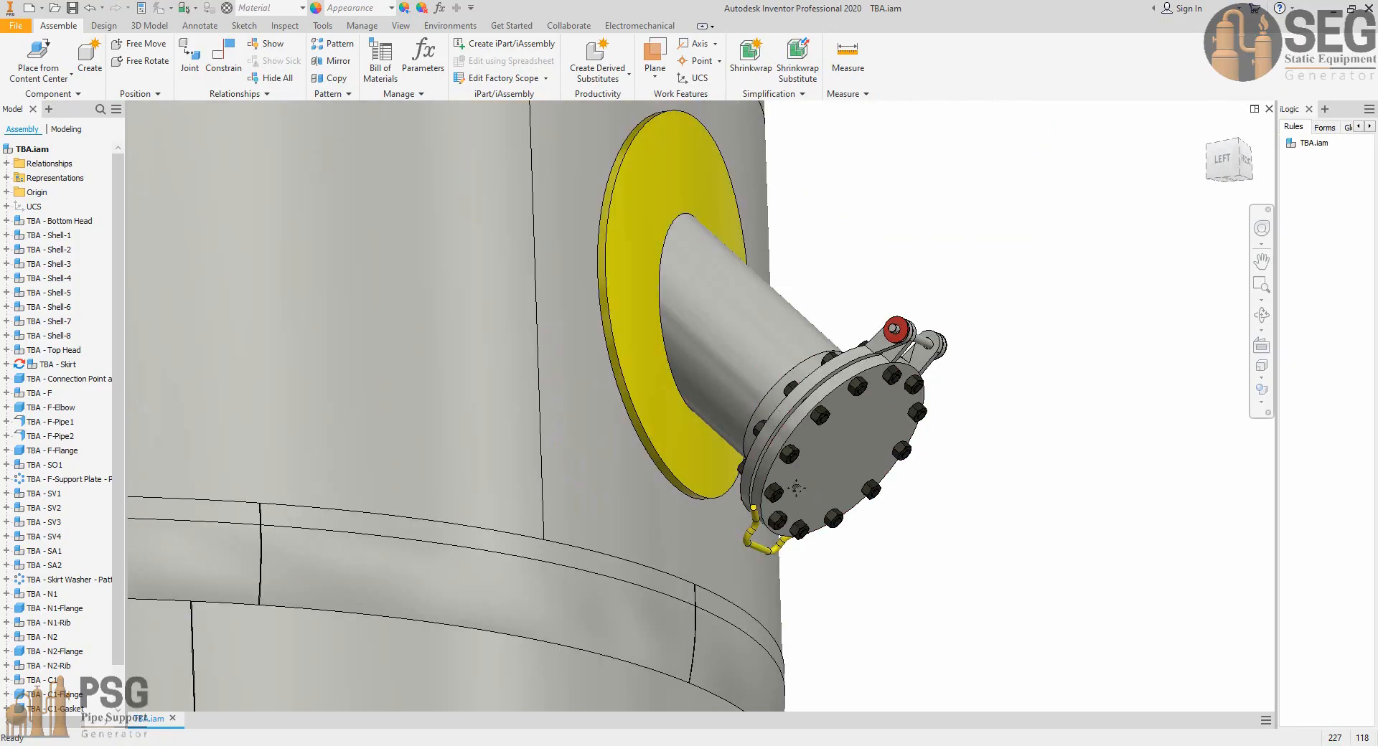
middle_drag(828, 491, 850, 505)
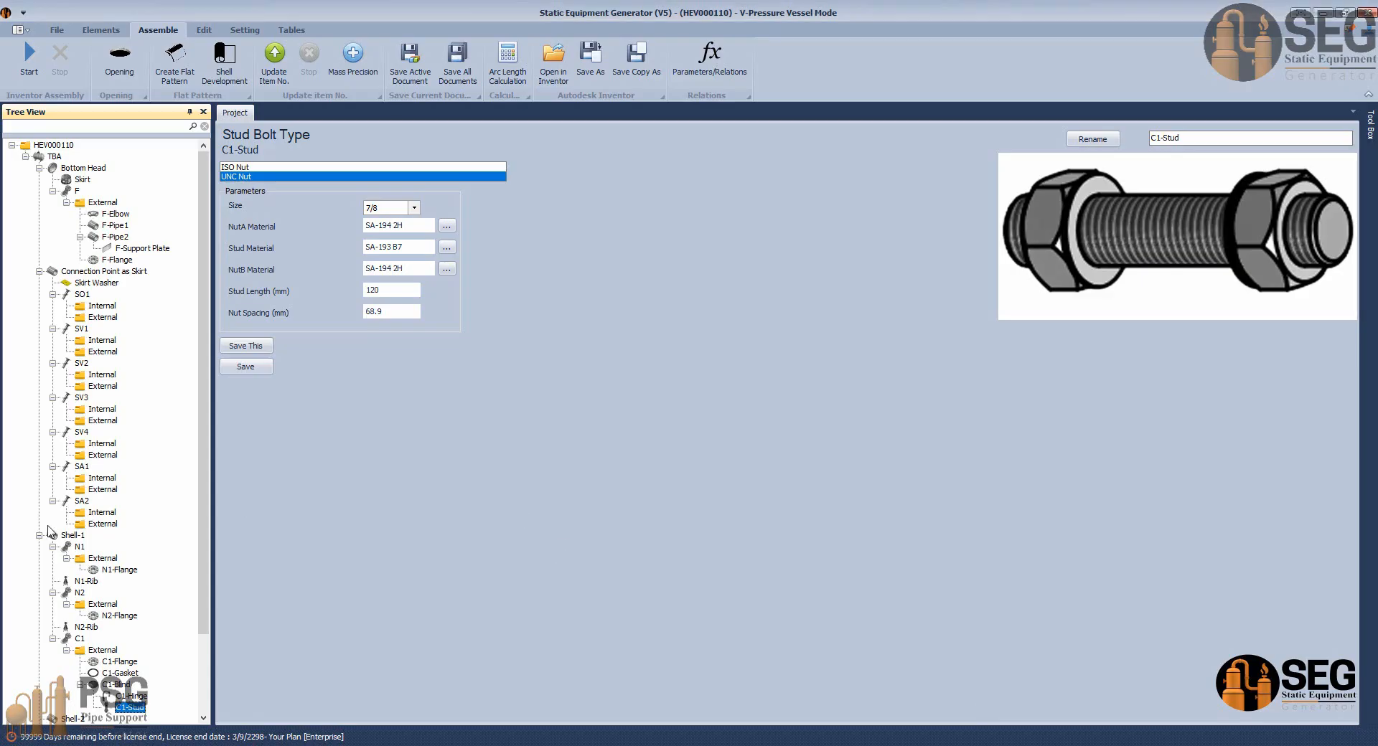
Copy nozzle C1 with its external parts and paste it into Shell-1.
scroll(161, 636, down, 5)
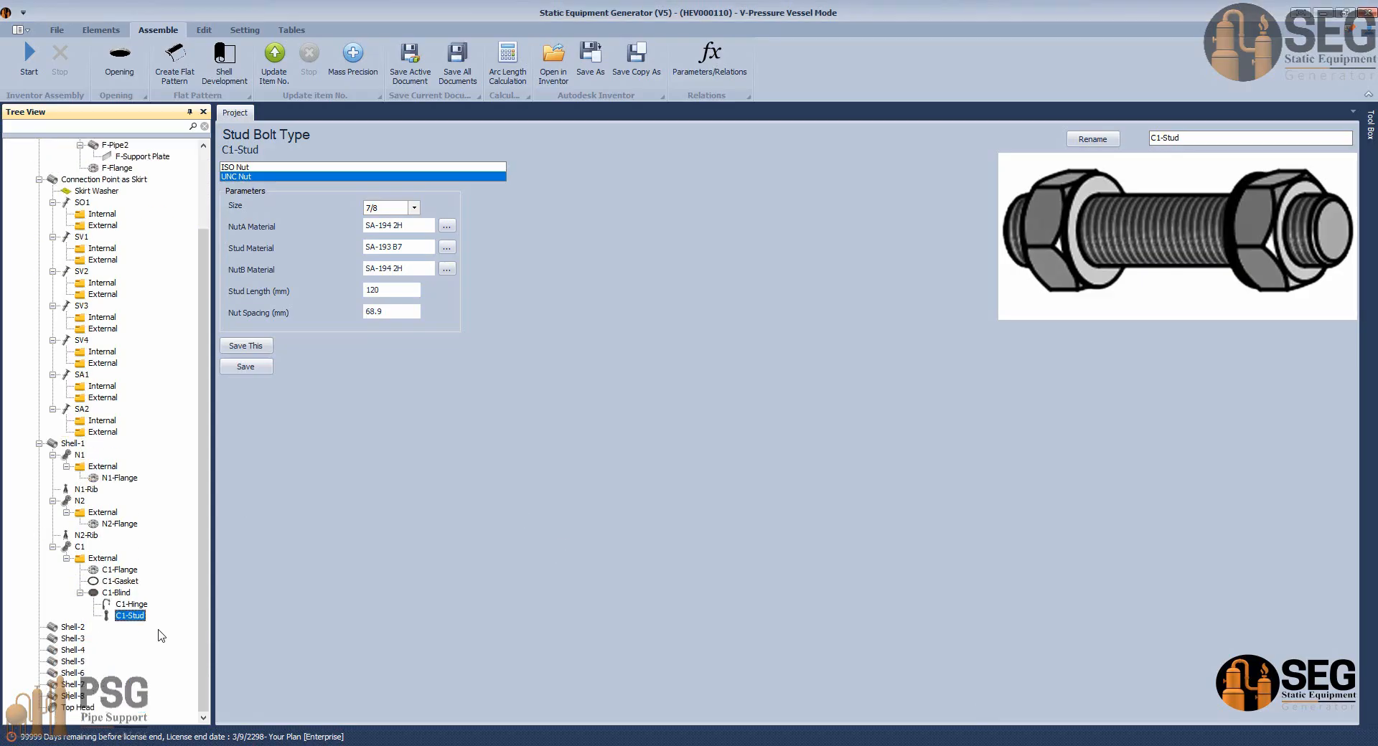
right_click(82, 549)
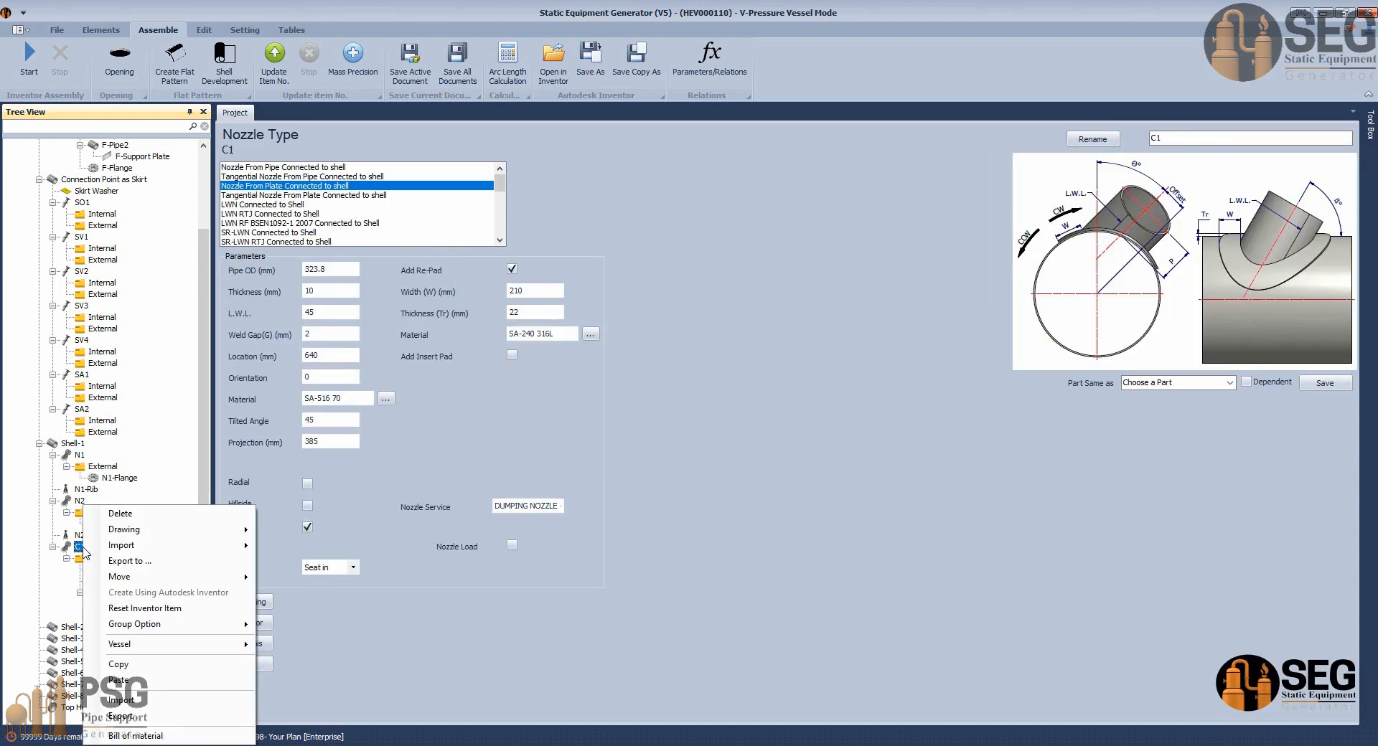
click(134, 666)
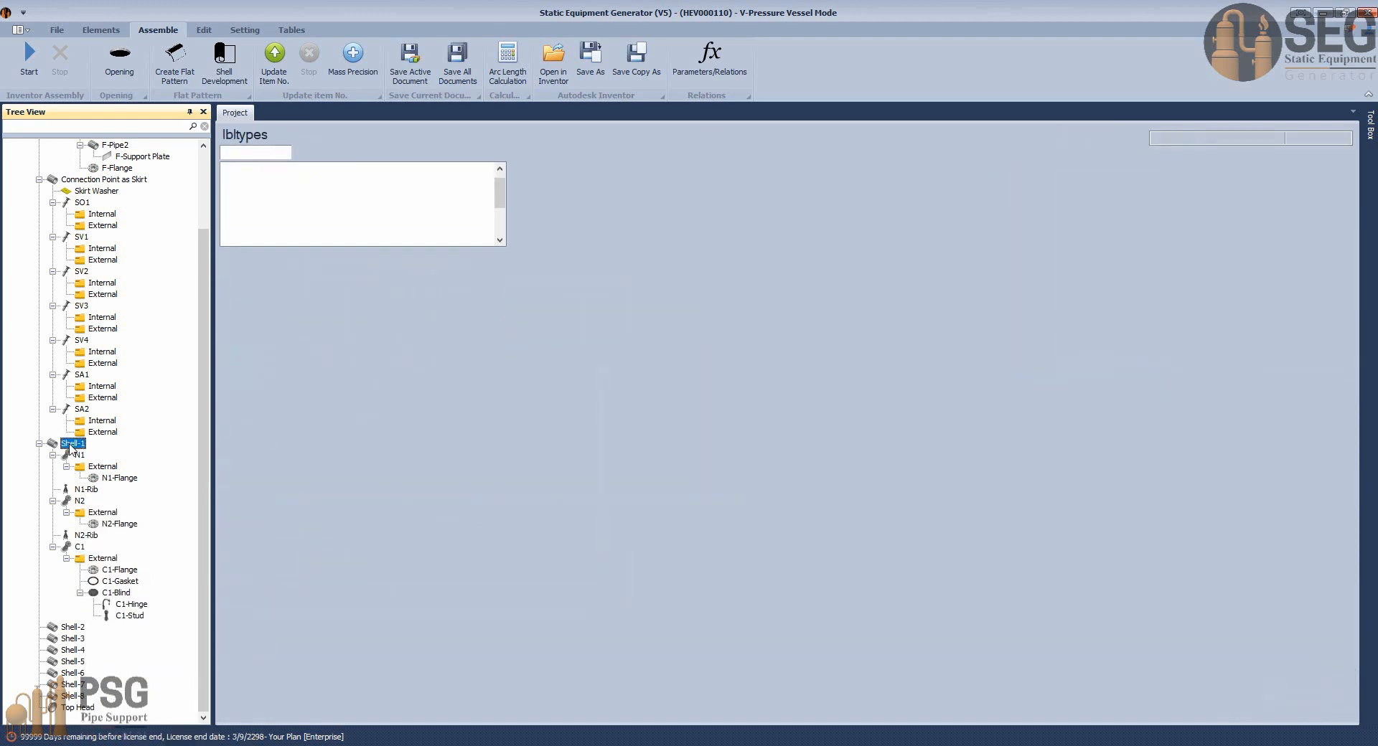
right_click(69, 446)
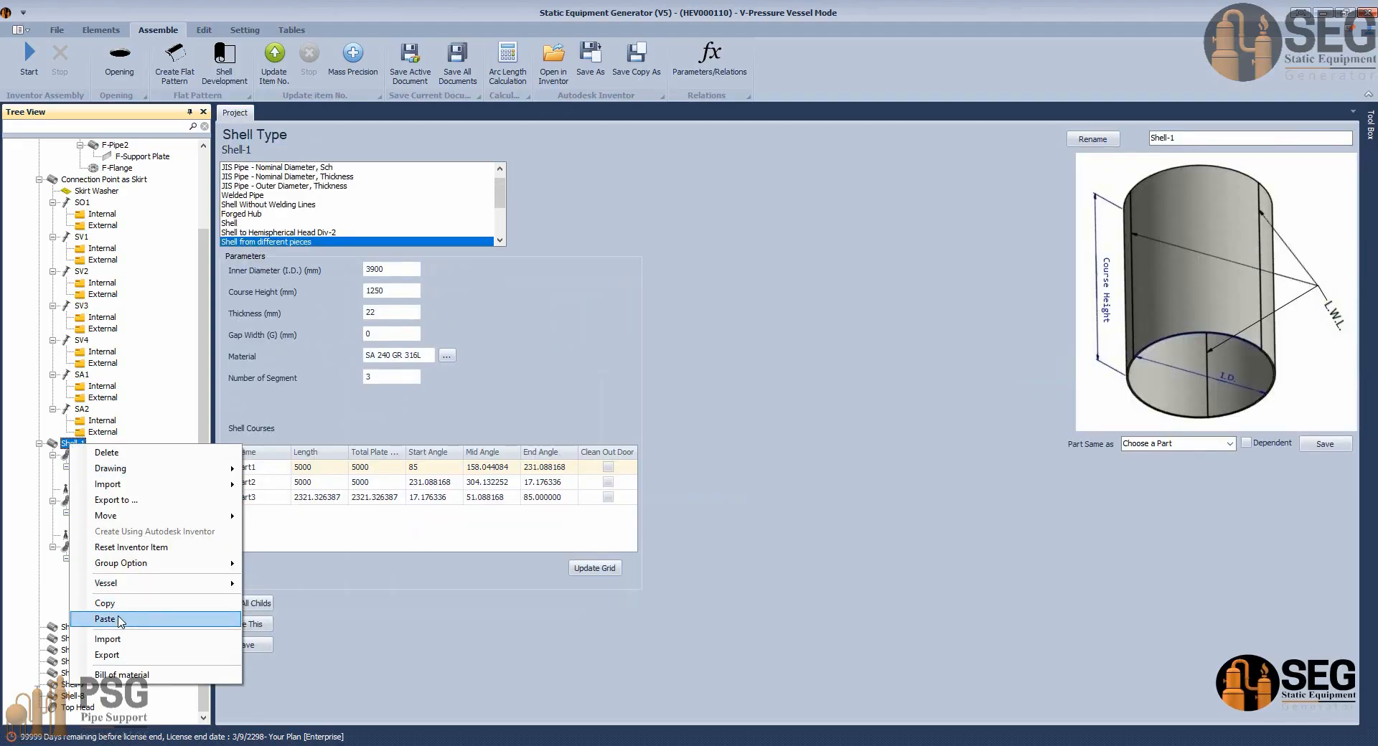
click(86, 622)
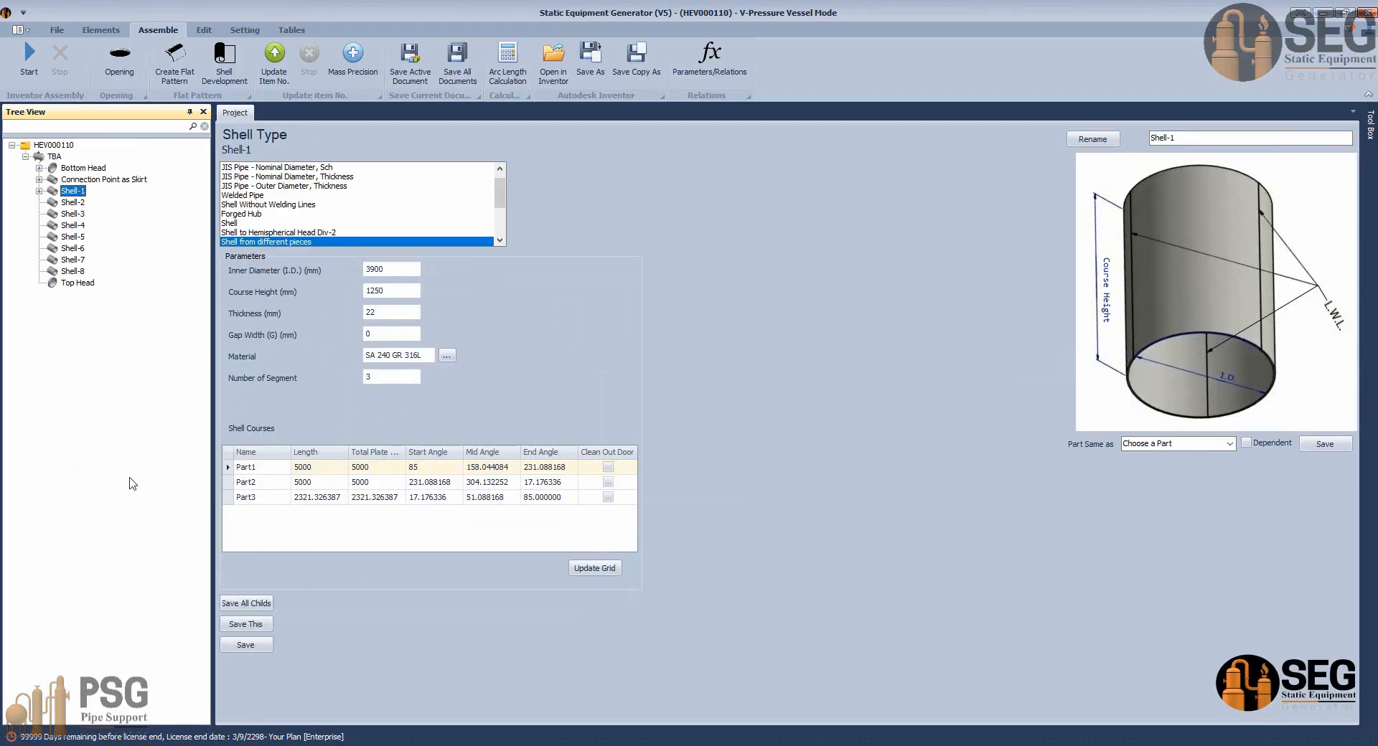
Rename the pasted copy of nozzle C1 under Shell-1 as C2.
click(87, 261)
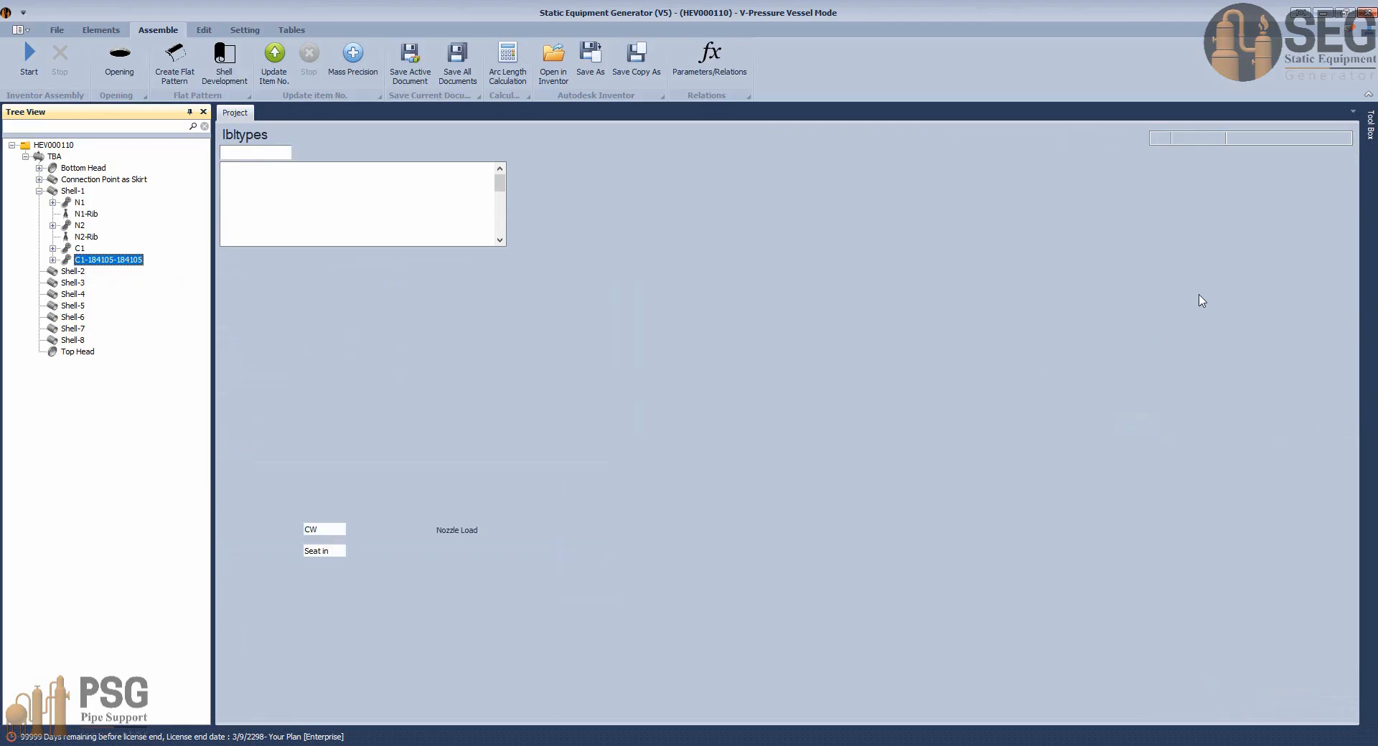
drag(1155, 138, 1280, 130)
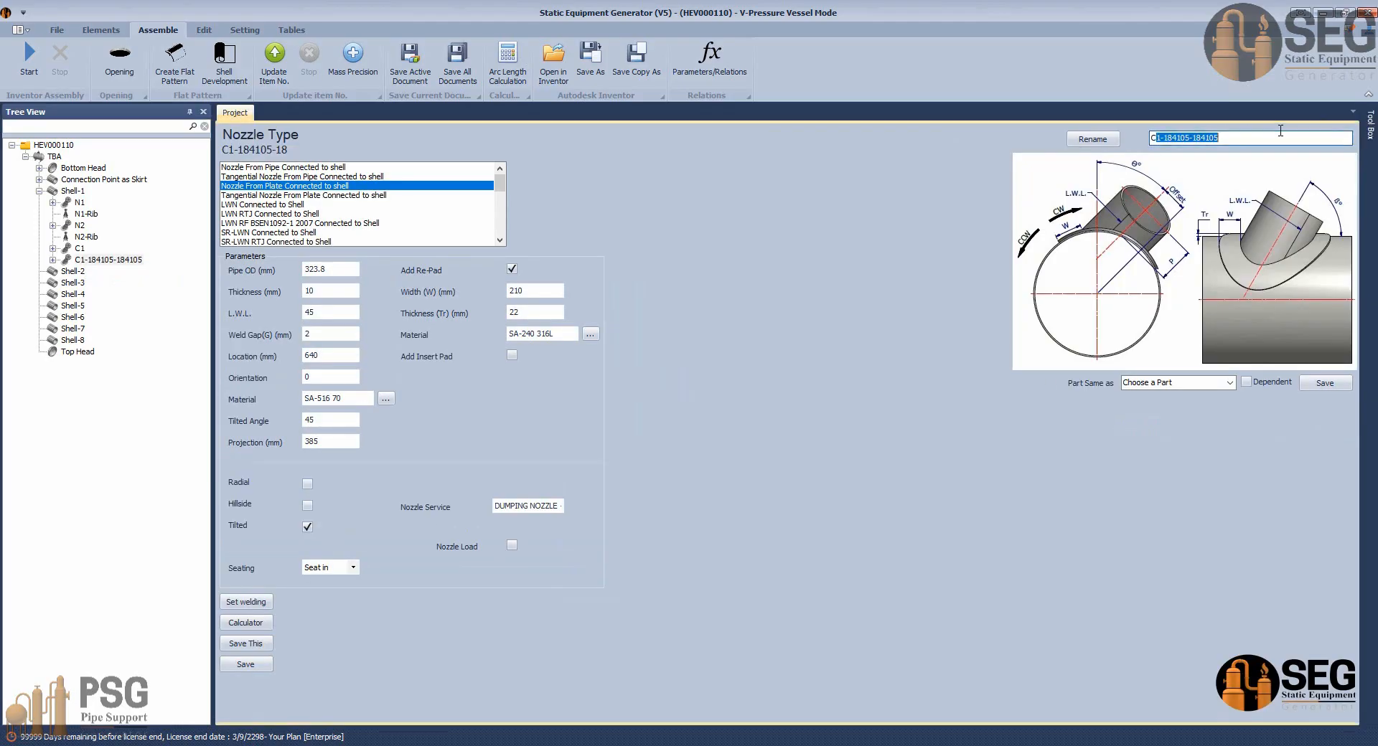
text(2)
click(1091, 141)
Rename the copied flange and gasket under nozzle C2 as C2-Flange and C2-Gasket.
click(135, 594)
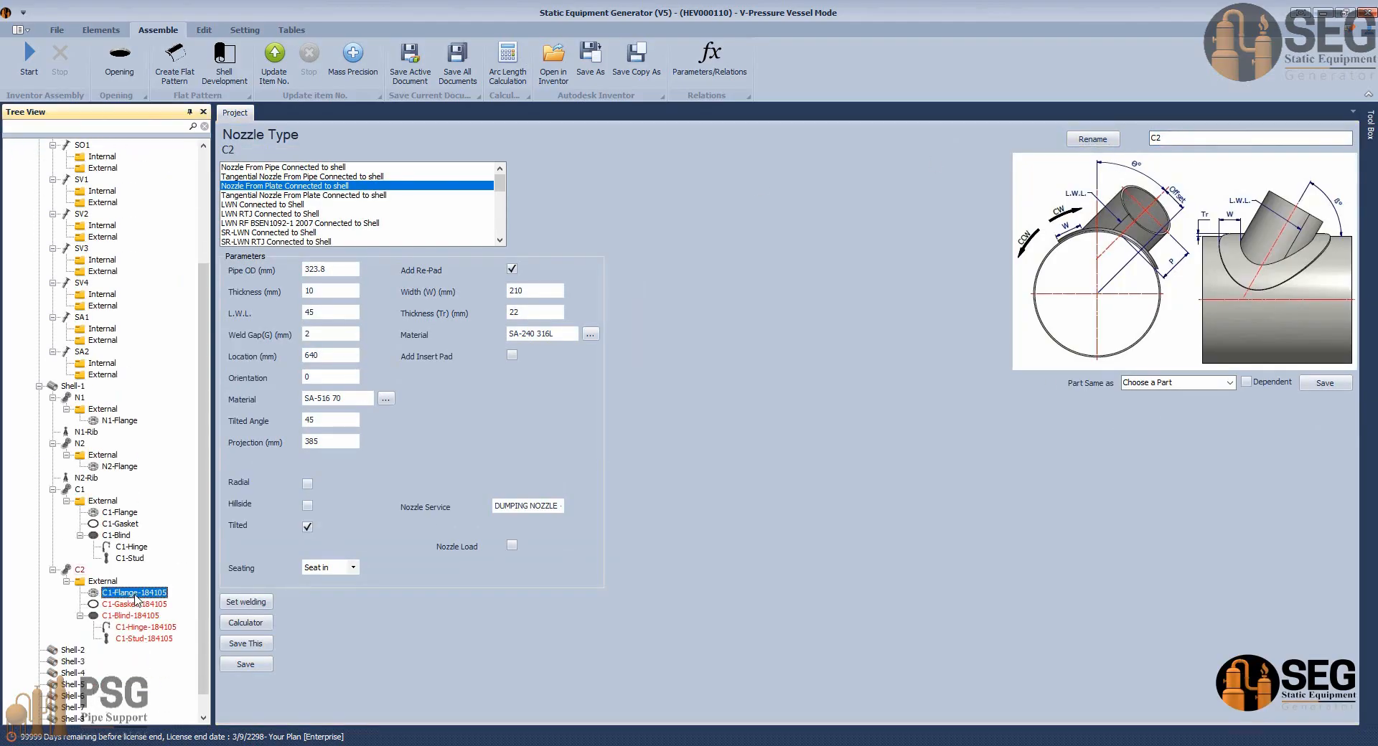
click(1159, 137)
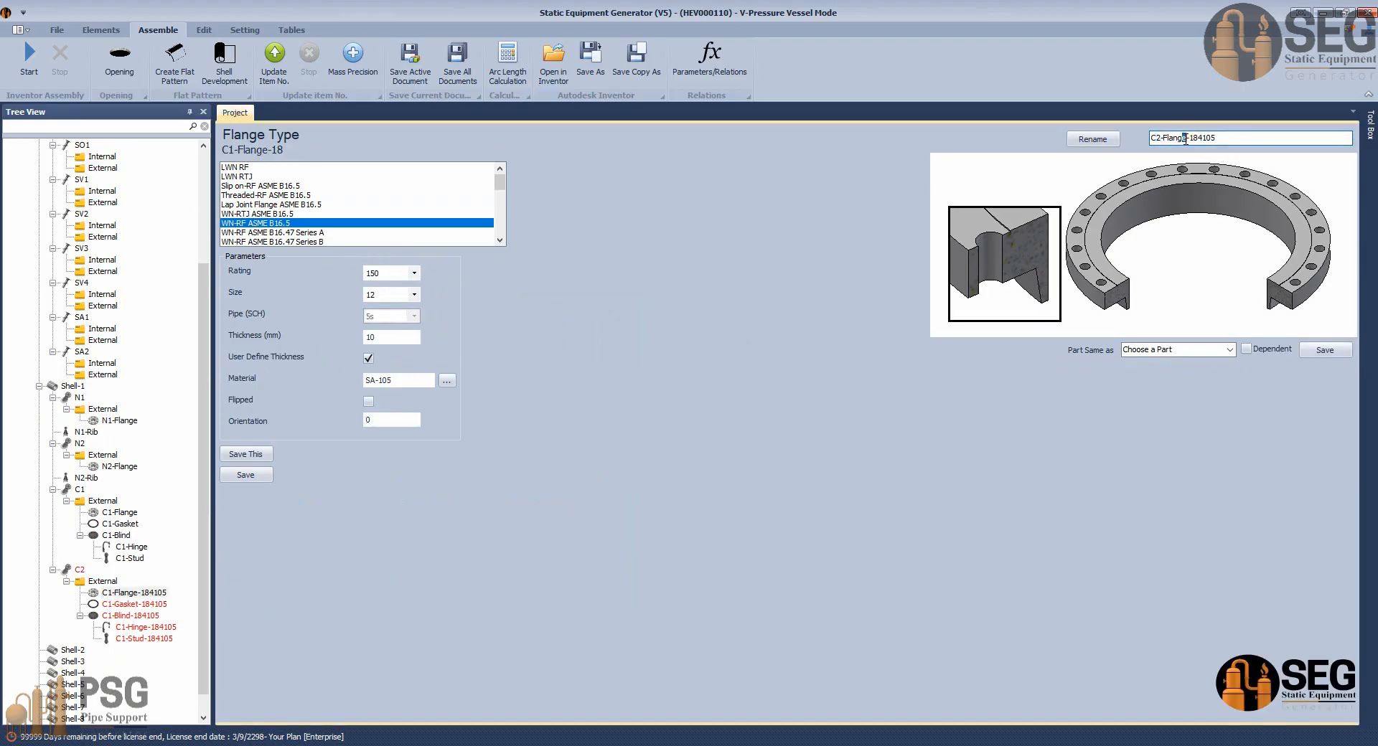
click(1092, 140)
click(135, 674)
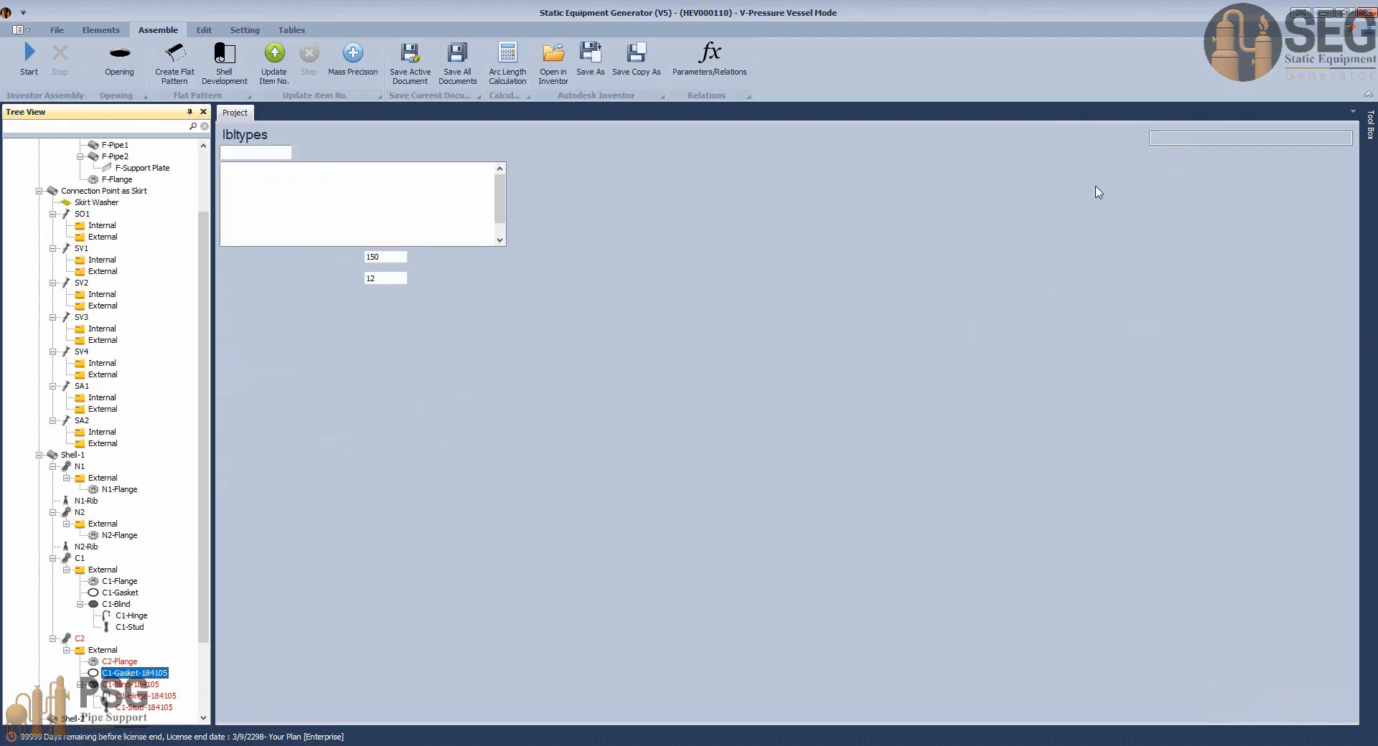
click(1158, 138)
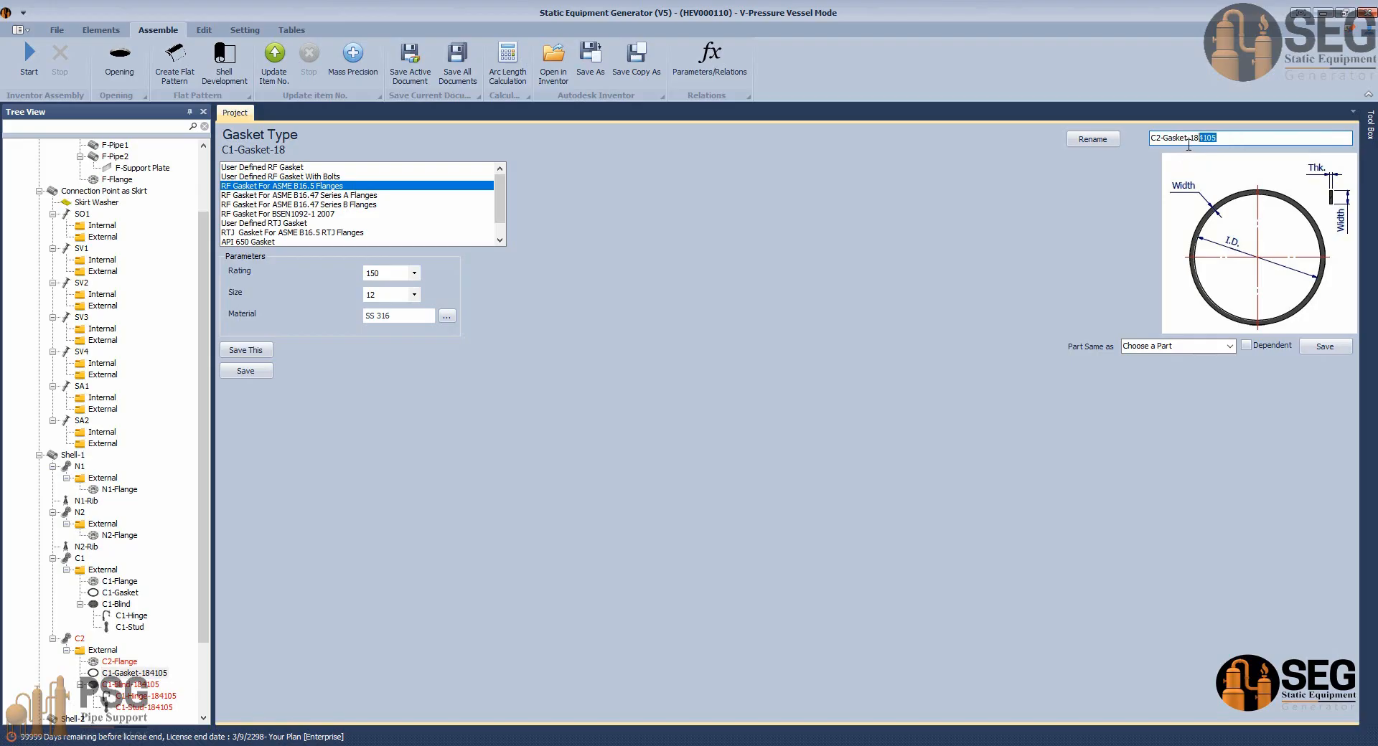
click(1092, 139)
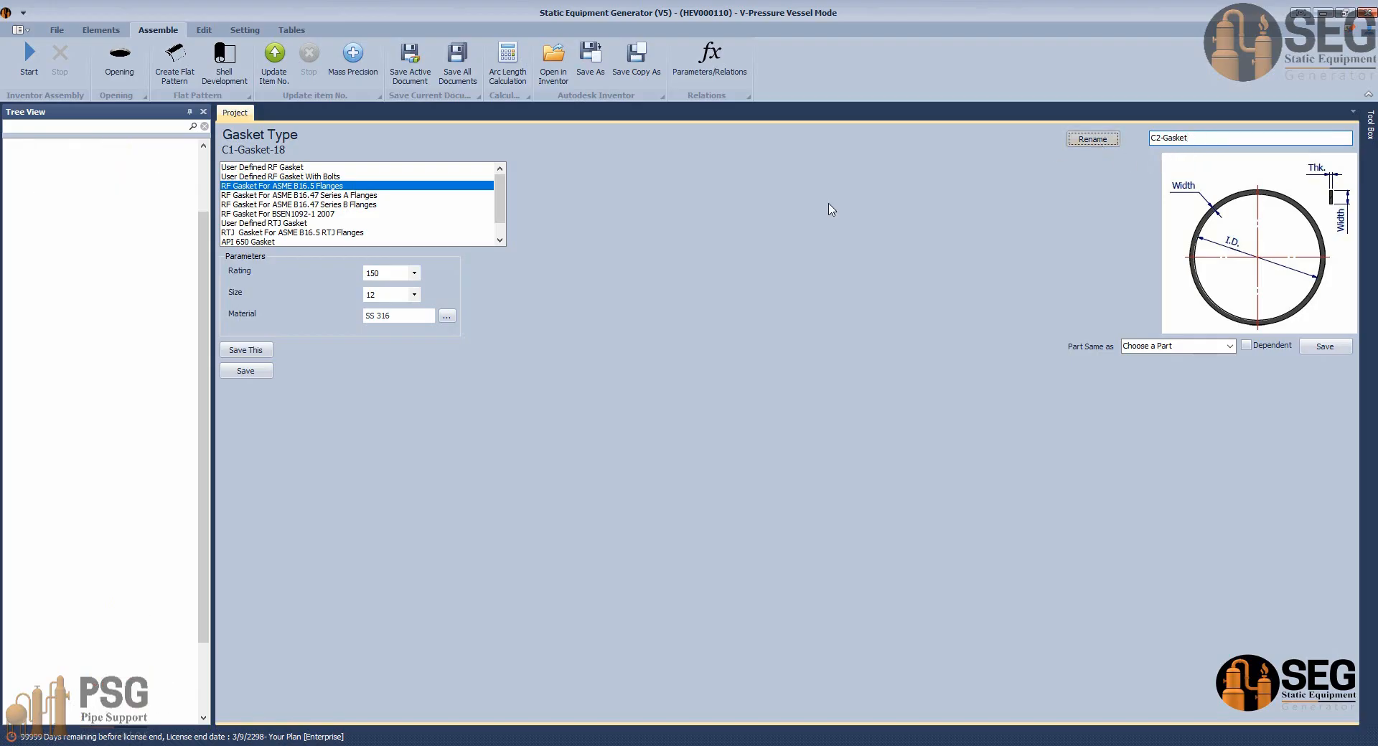
Rename the copied blind flange under nozzle C2 as C2-Blind.
click(136, 685)
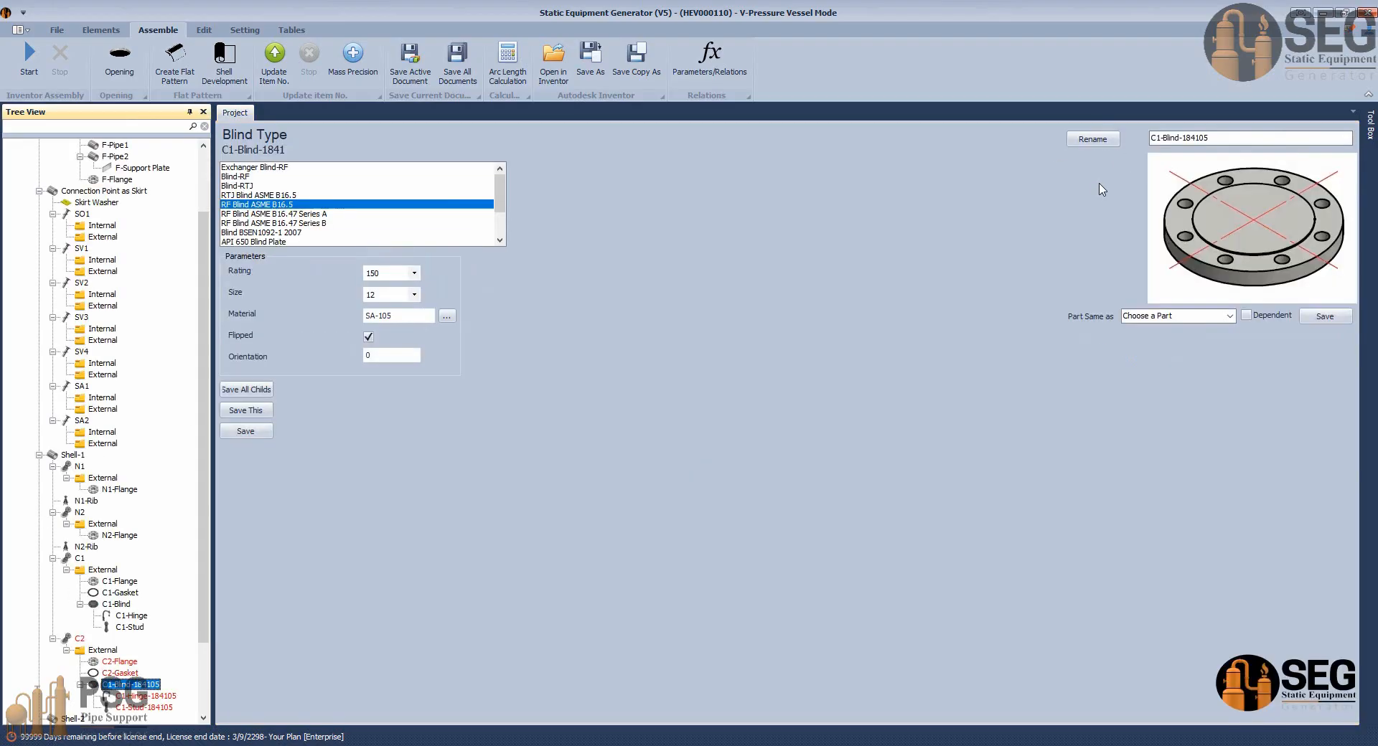
click(1158, 138)
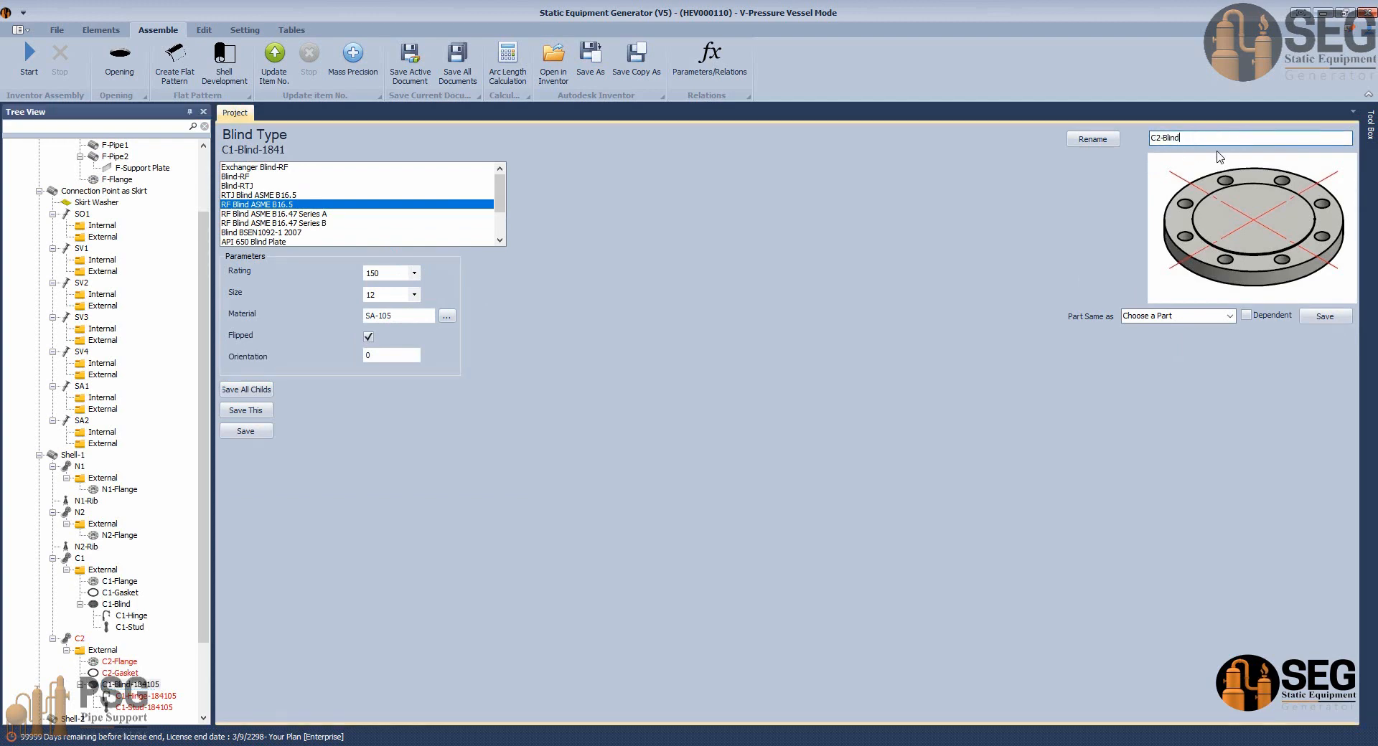
click(1097, 142)
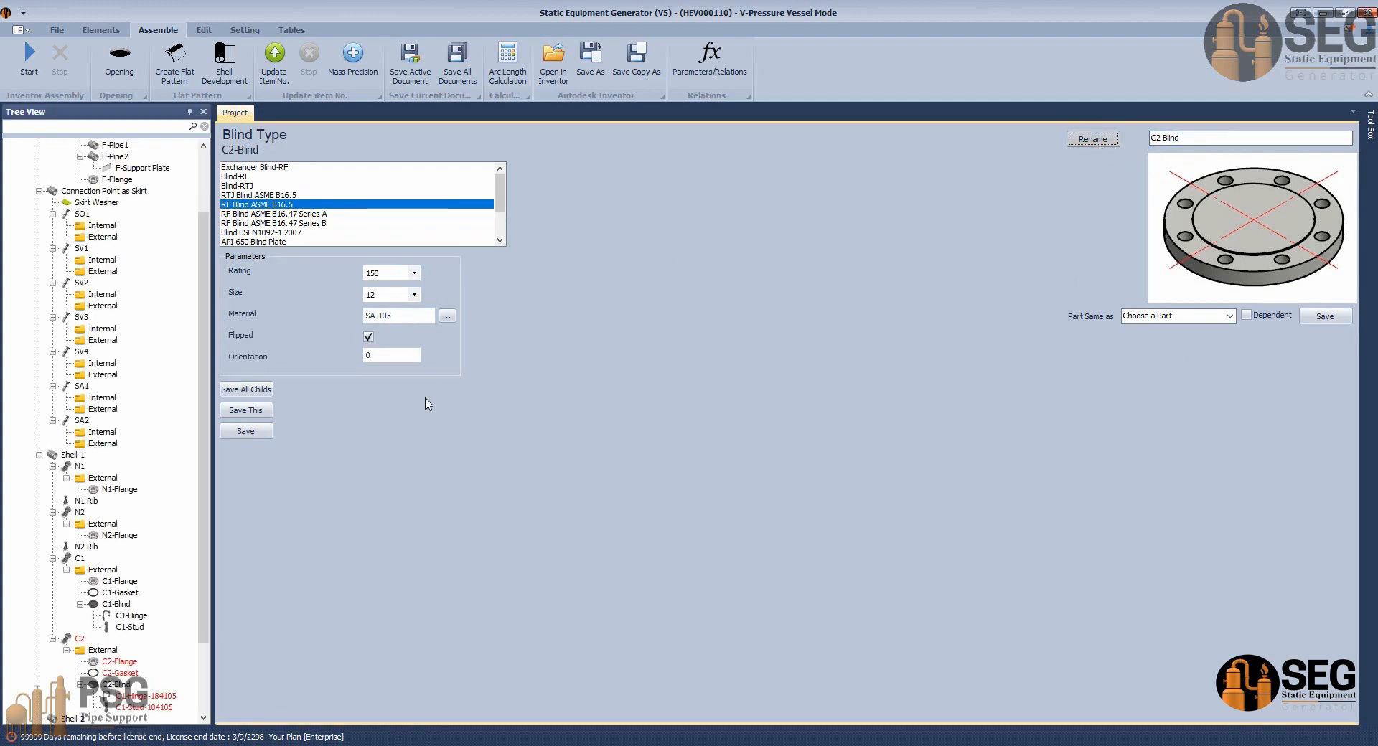
Rename the copied hinge and stud under C2-Blind as C2-Hinge and C2-Stud.
click(142, 697)
click(1161, 138)
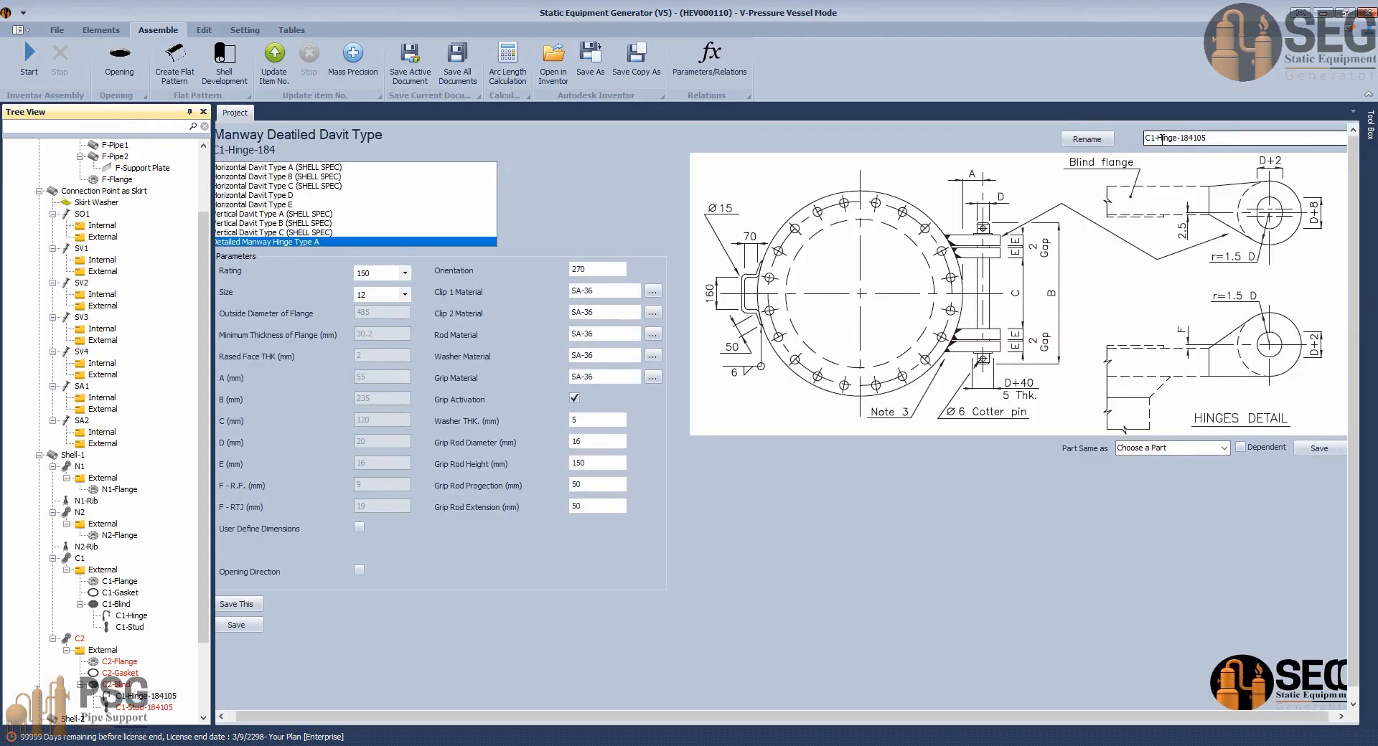
drag(1151, 138, 1157, 141)
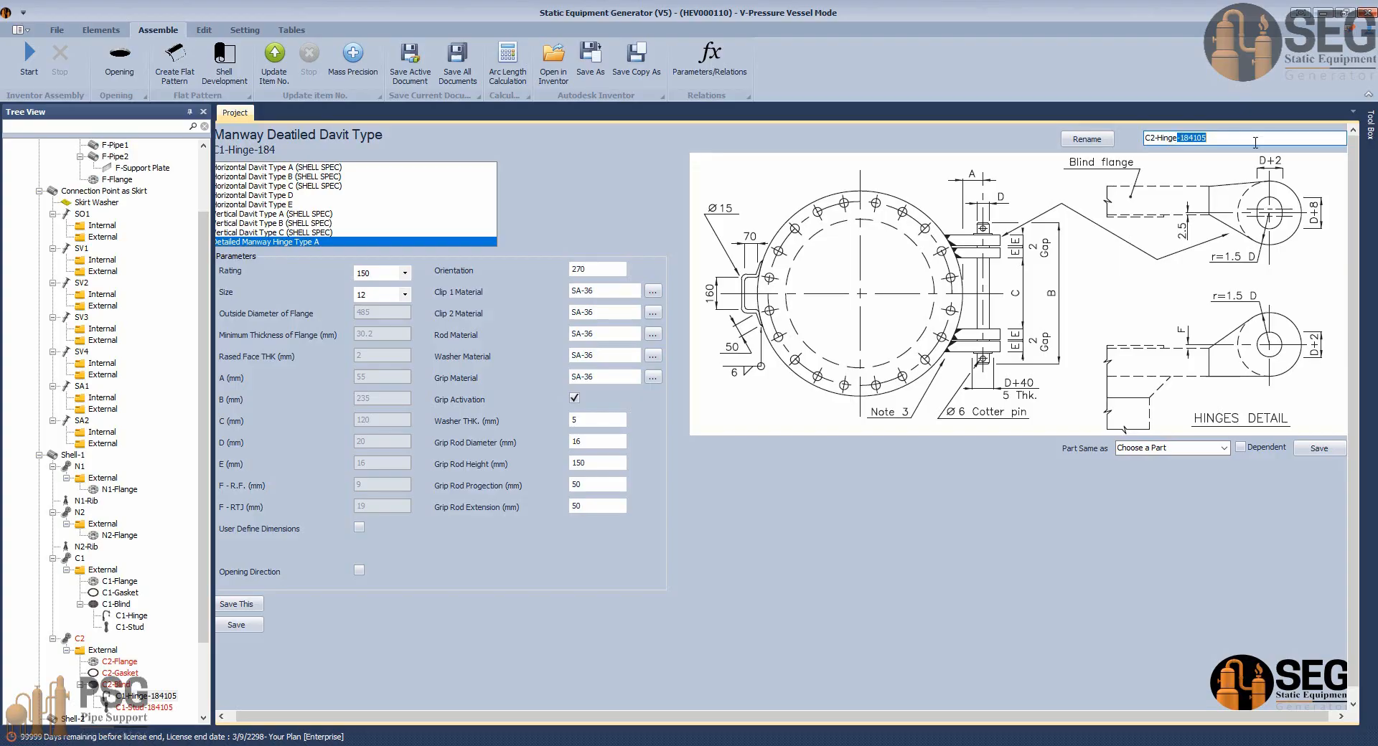
click(1105, 142)
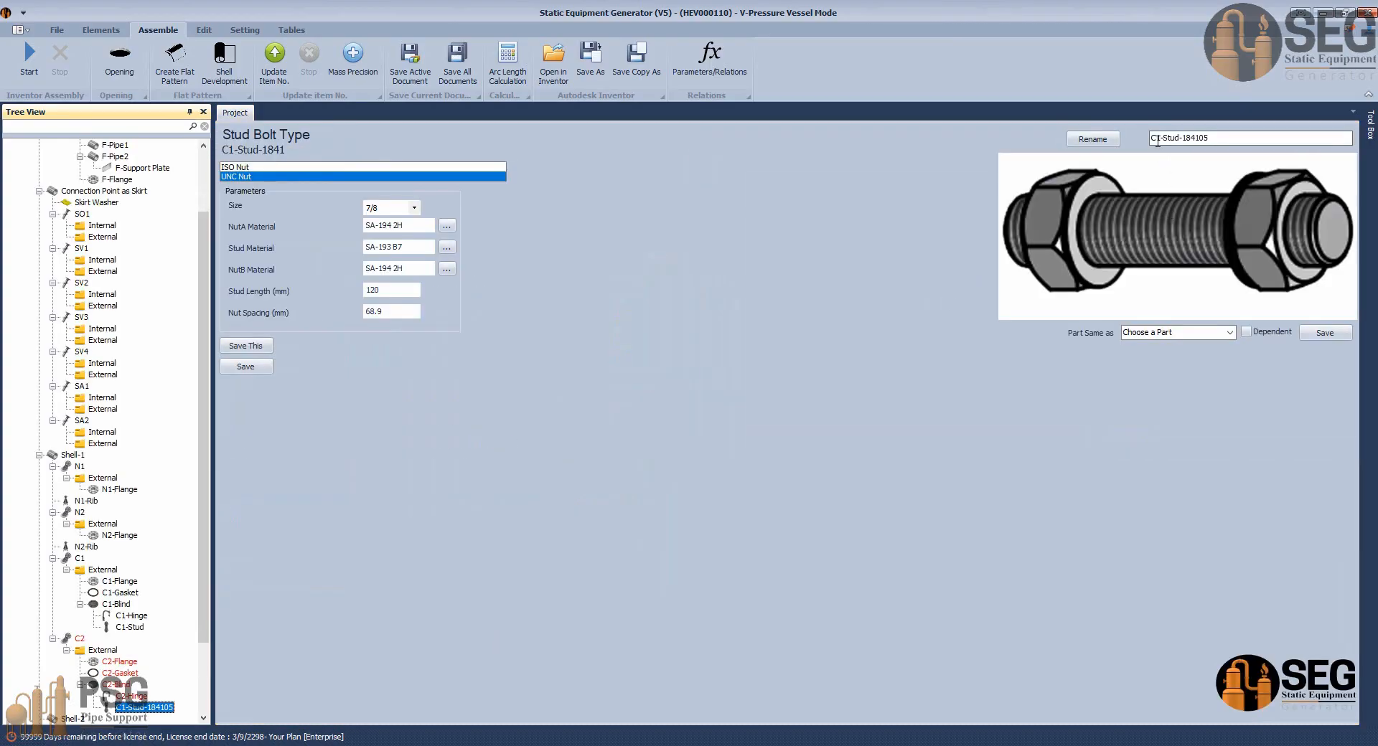
drag(1152, 140, 1159, 140)
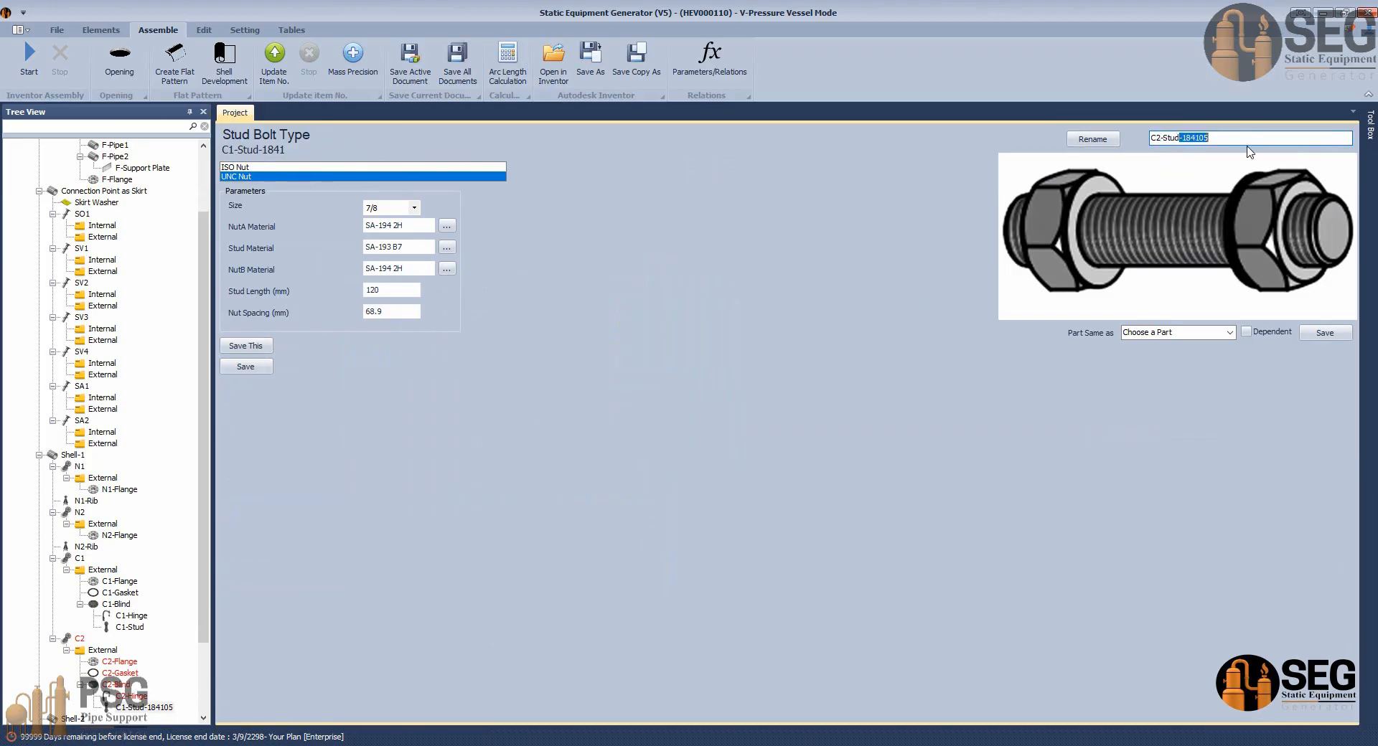
click(1104, 144)
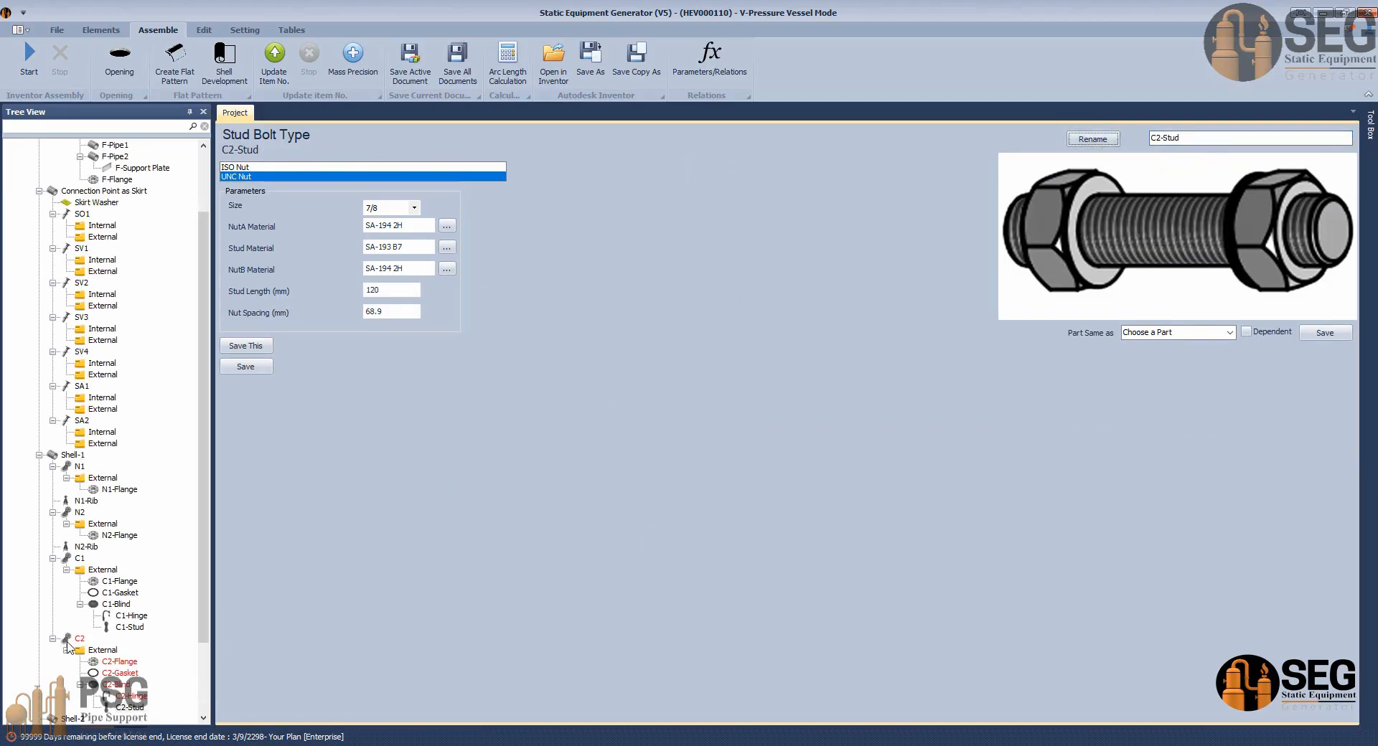
Select nozzle C2, switch to the GA drawing in AutoCAD, and look up C2's orientation in the plan view.
click(74, 640)
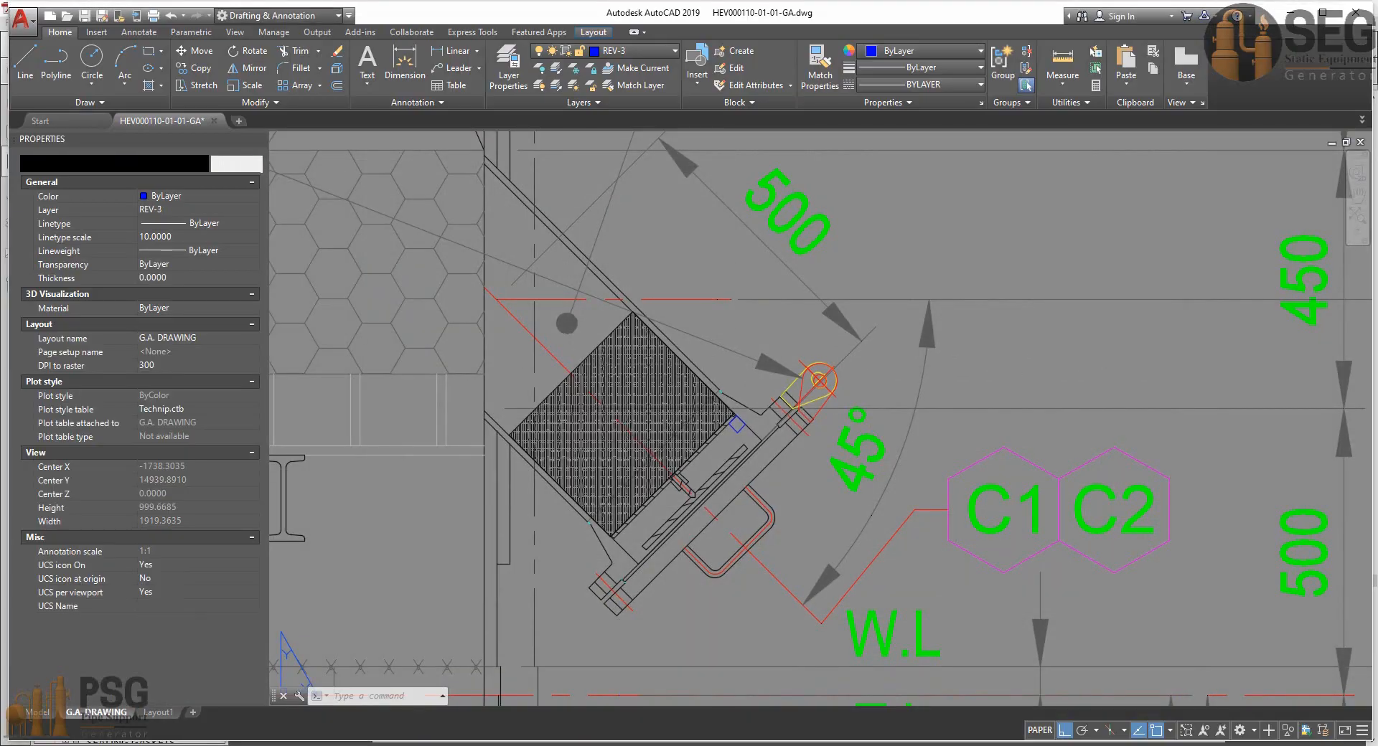
scroll(795, 349, down, 3)
middle_drag(795, 349, 748, 556)
scroll(749, 556, down, 2)
middle_drag(912, 201, 664, 578)
middle_drag(875, 237, 614, 569)
mouse_move(896, 404)
middle_down()
mouse_move(895, 436)
mouse_move(904, 408)
middle_up()
mouse_move(746, 648)
middle_down()
mouse_move(758, 662)
mouse_move(747, 684)
middle_up()
scroll(750, 604, up, 4)
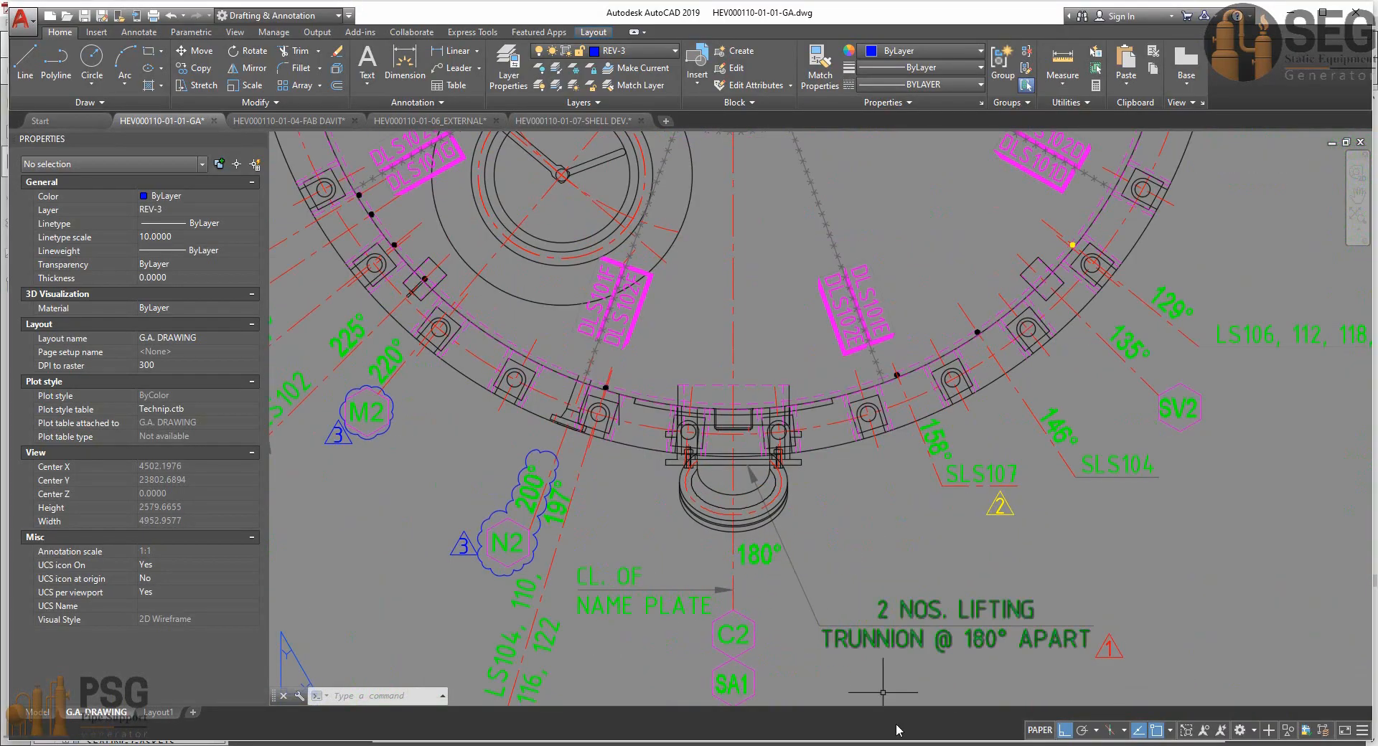
Back in Static Equipment Generator, set nozzle C2's orientation to 180, save it, and build it into the Inventor assembly.
click(1015, 744)
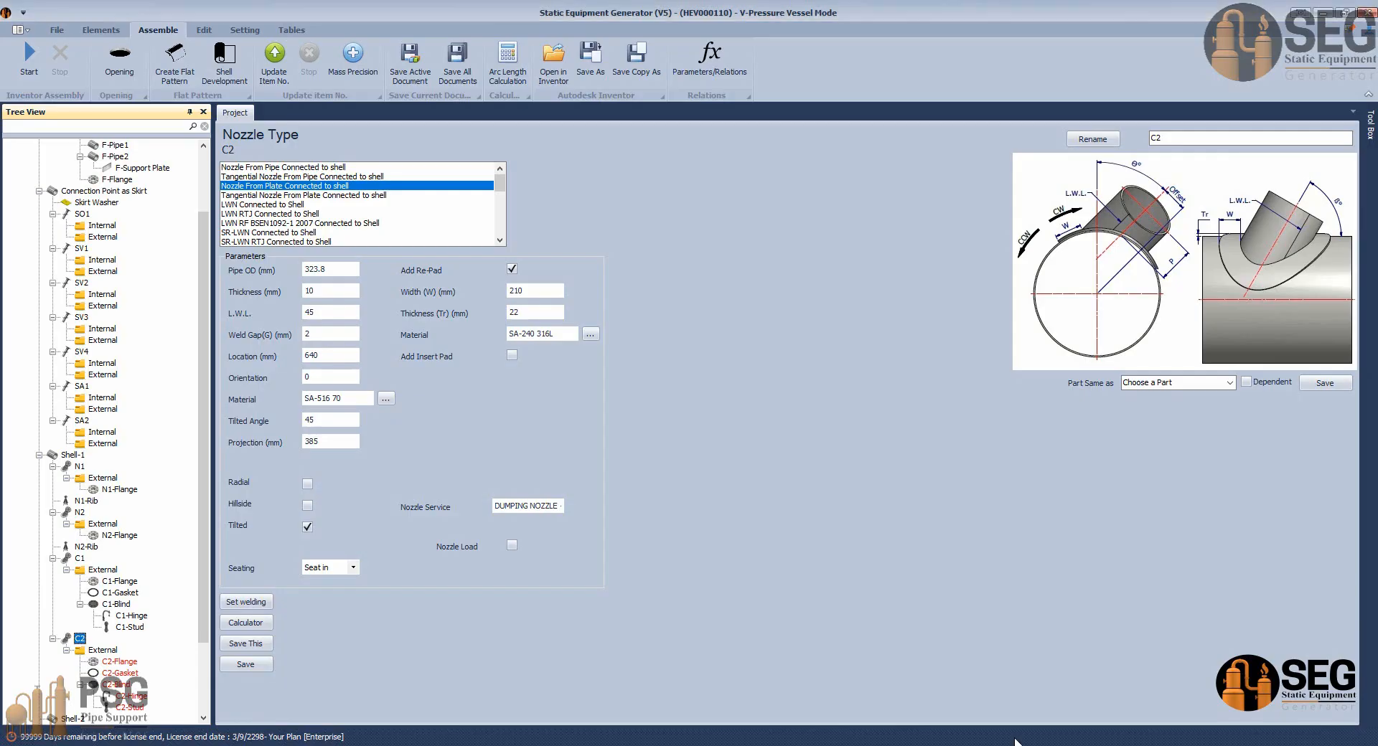
click(325, 377)
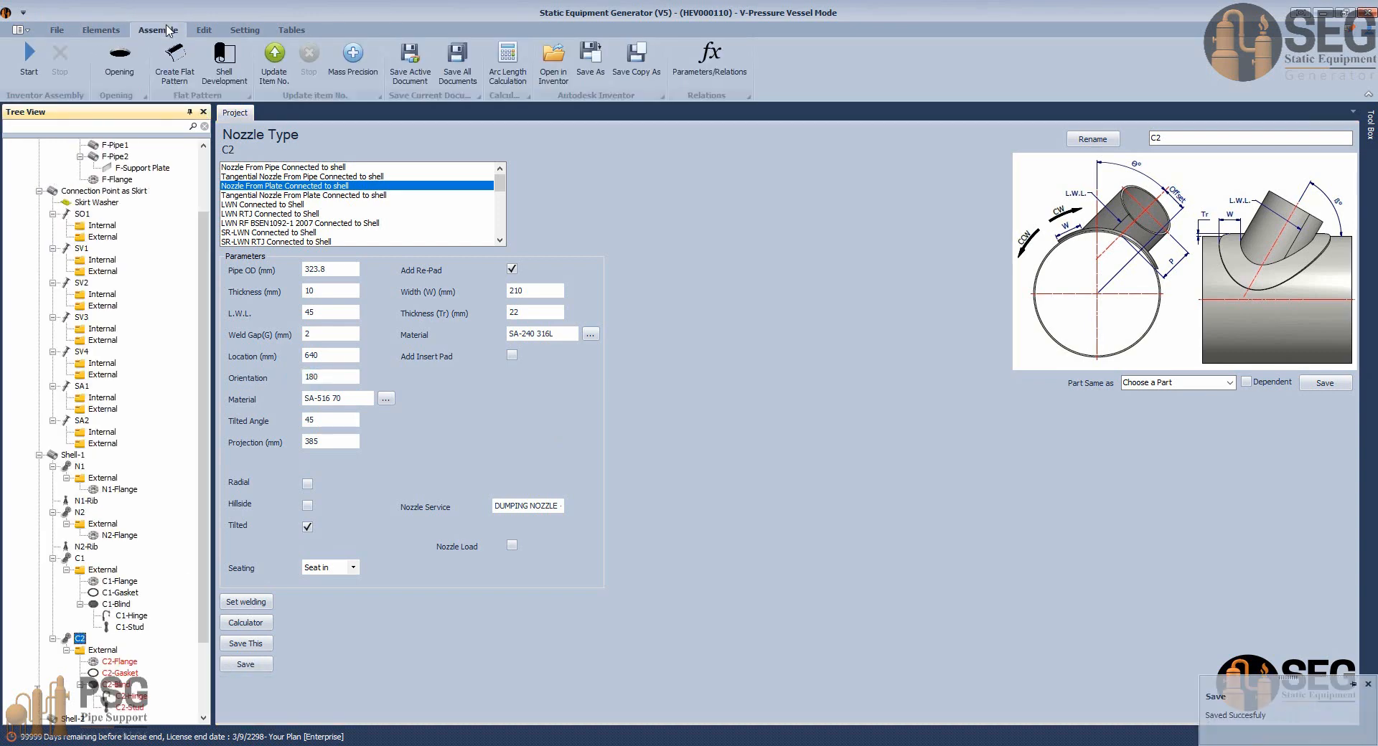
click(35, 62)
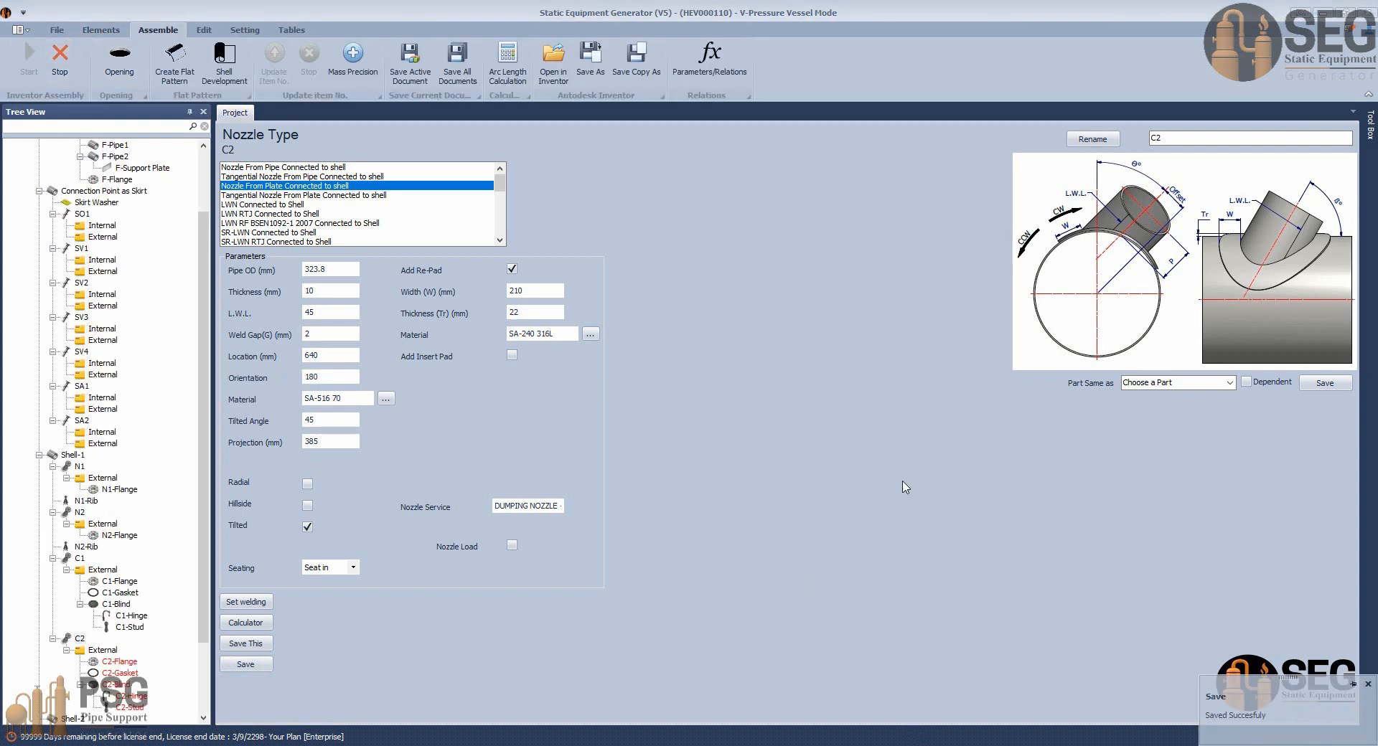
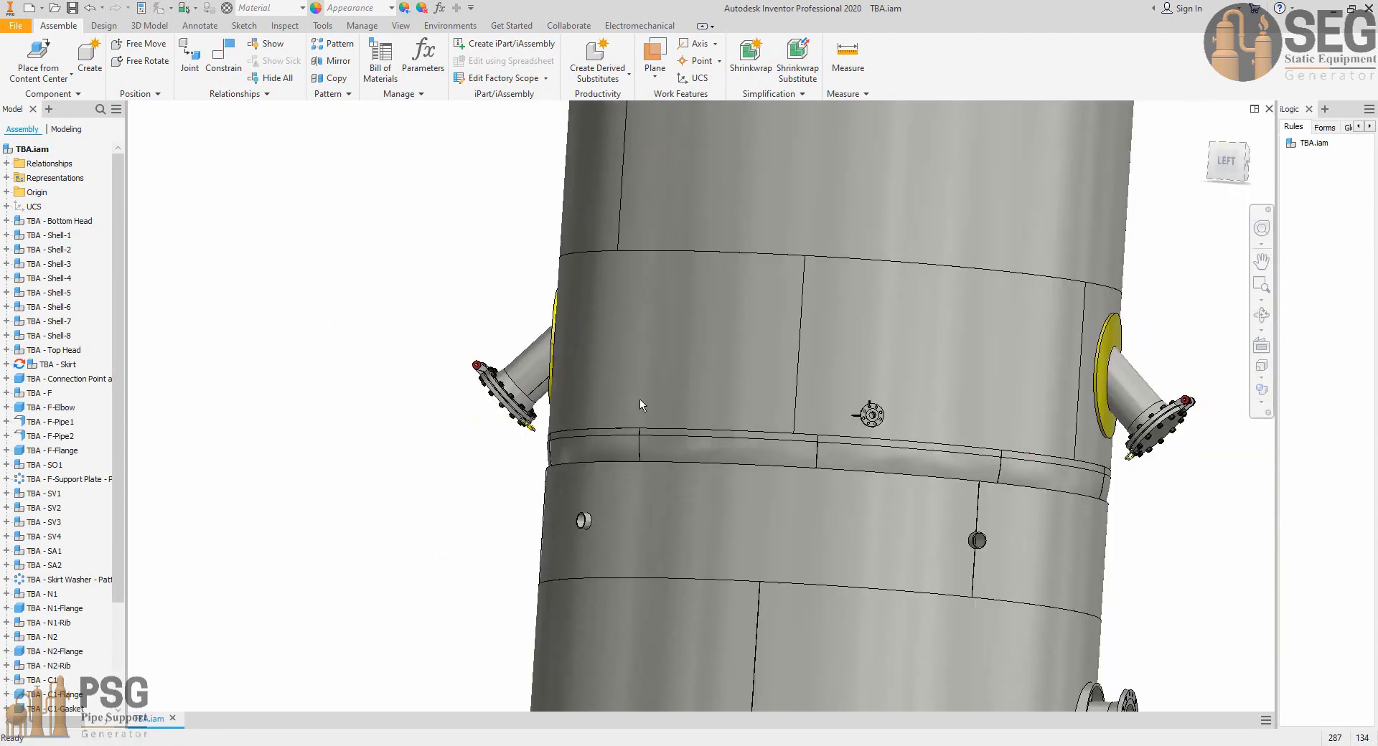
shift+middle_click(749, 402)
shift+middle_drag(712, 391, 792, 394)
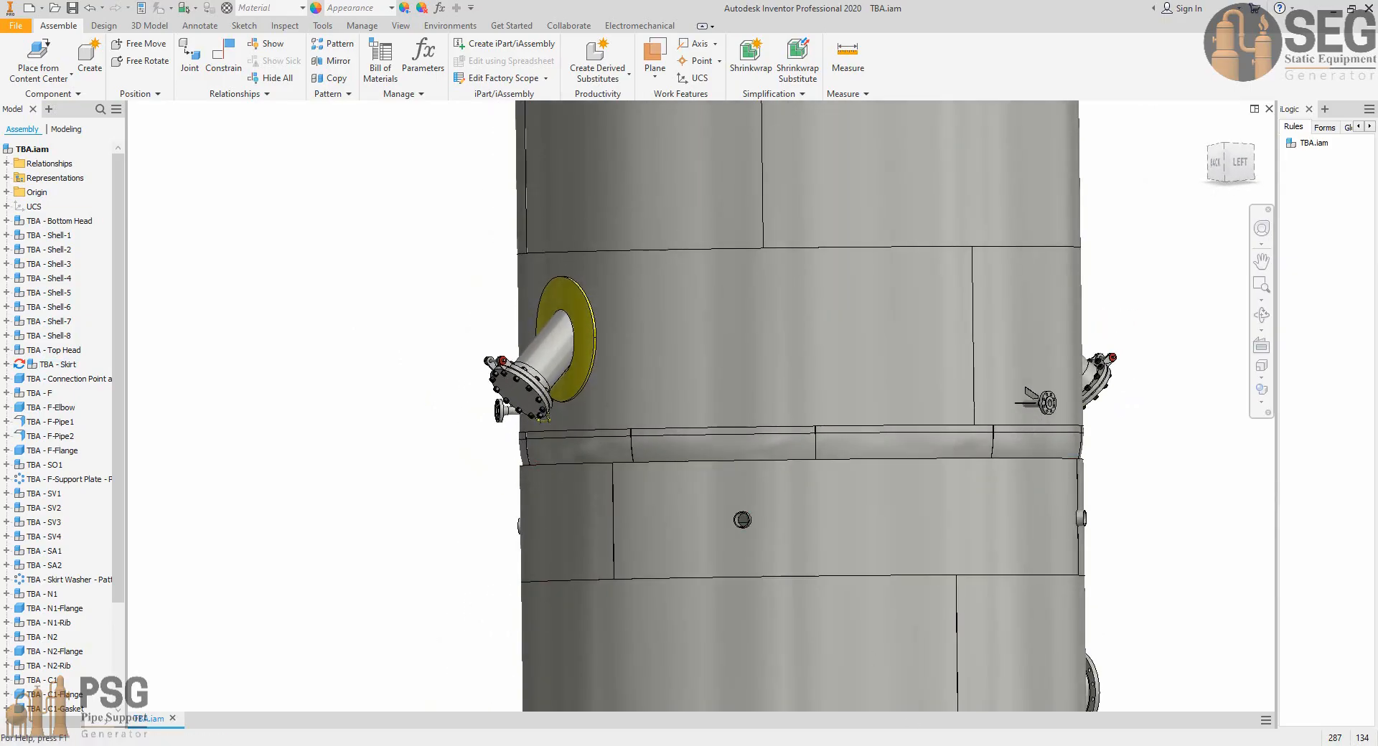
Switch to the GA drawing in AutoCAD and locate temperature nozzles TI1 and TI2 on the vessel elevation.
mouse_move(961, 745)
click(753, 708)
scroll(733, 429, down, 7)
mouse_move(725, 398)
middle_down()
mouse_move(730, 381)
mouse_move(947, 274)
middle_up()
scroll(588, 595, up, 5)
middle_drag(619, 510, 596, 554)
scroll(582, 437, up, 5)
scroll(577, 431, down, 5)
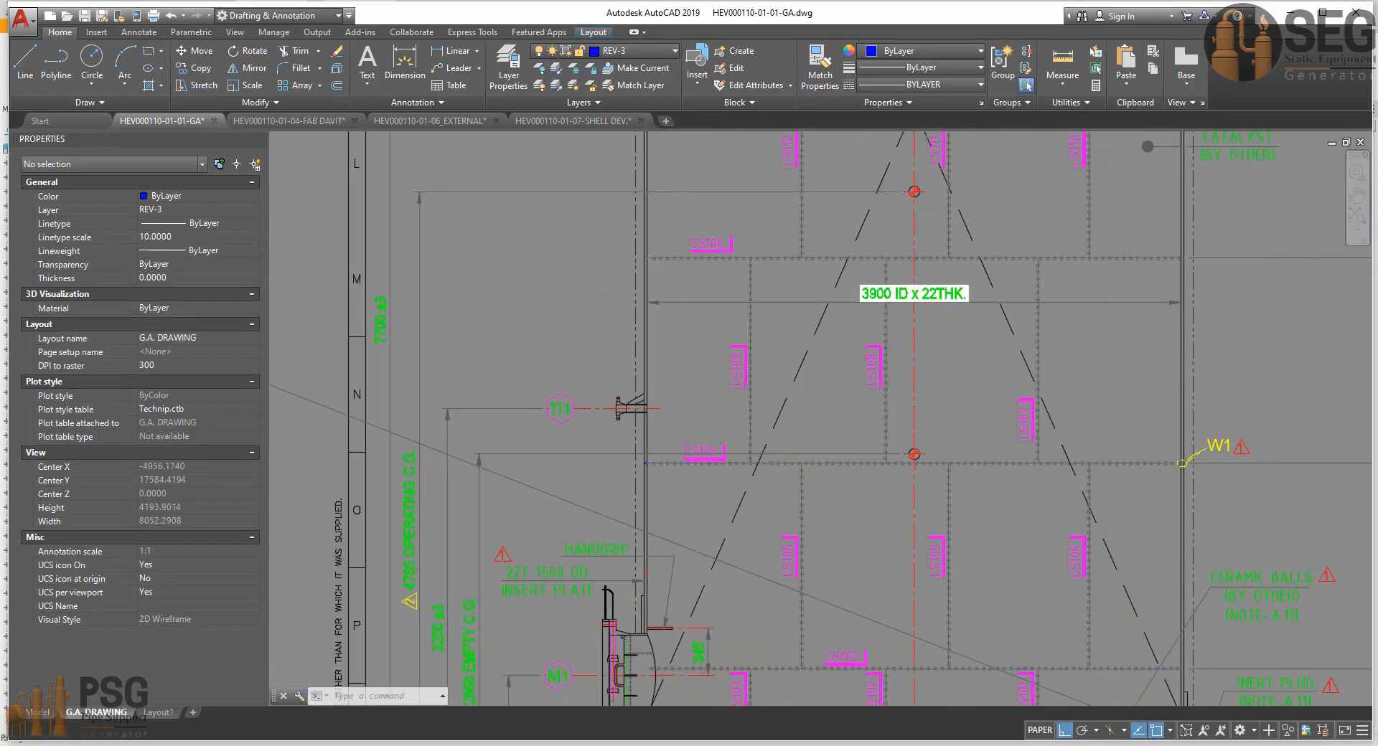
scroll(577, 430, down, 2)
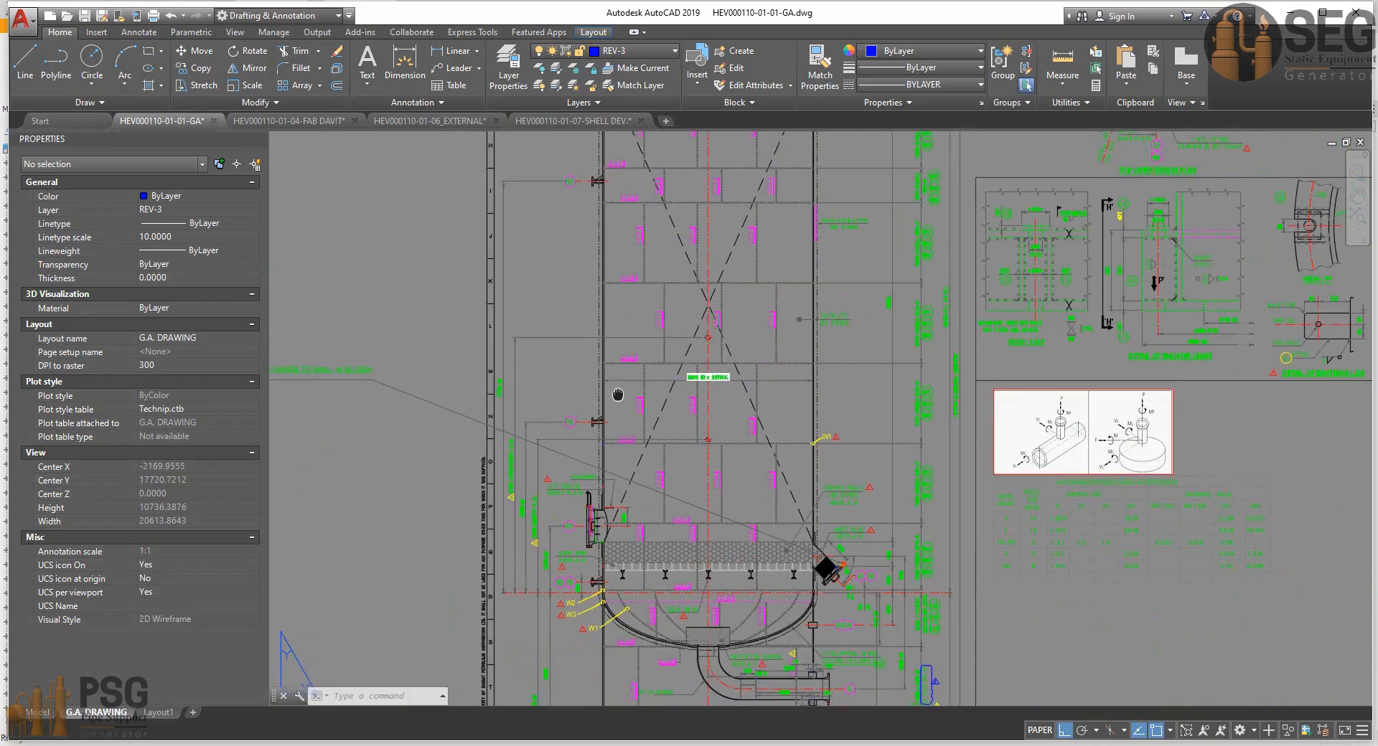
middle_drag(615, 380, 585, 498)
scroll(541, 286, up, 5)
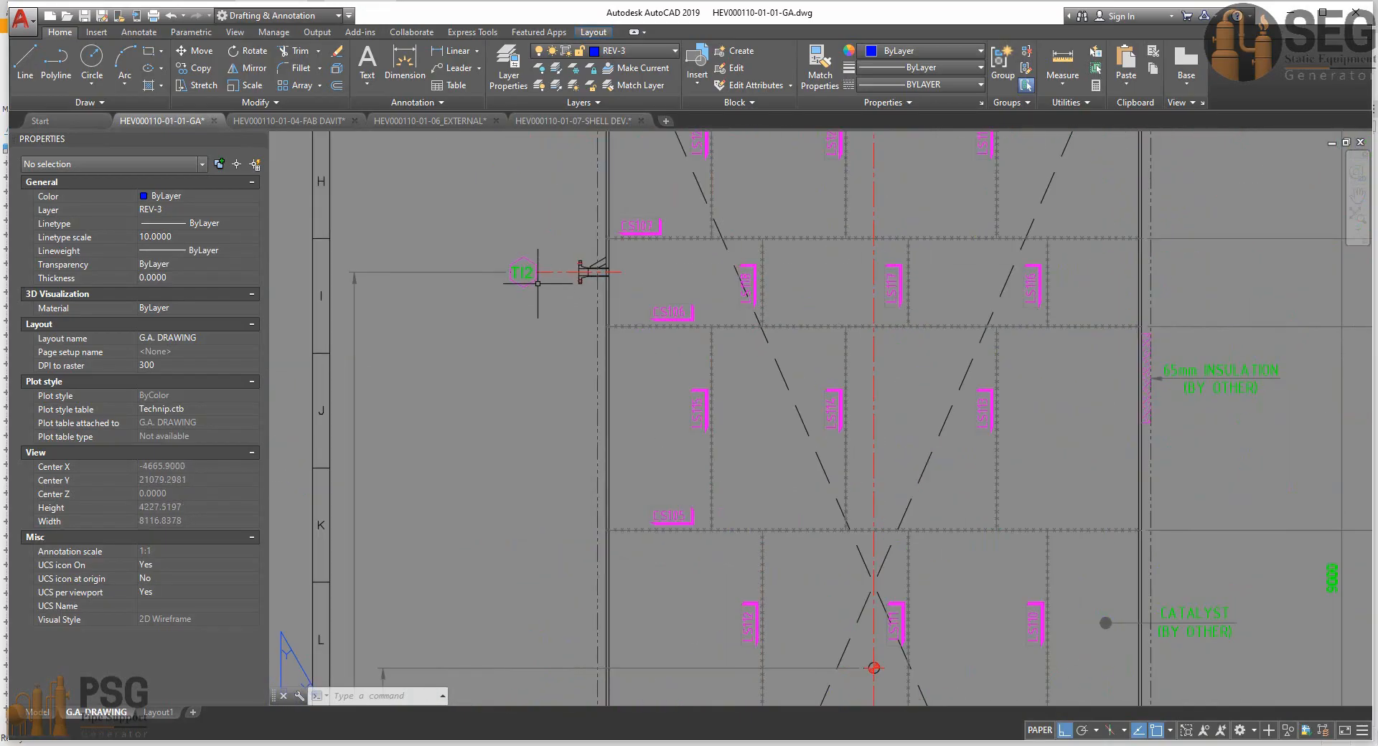
scroll(539, 281, down, 3)
scroll(543, 285, down, 2)
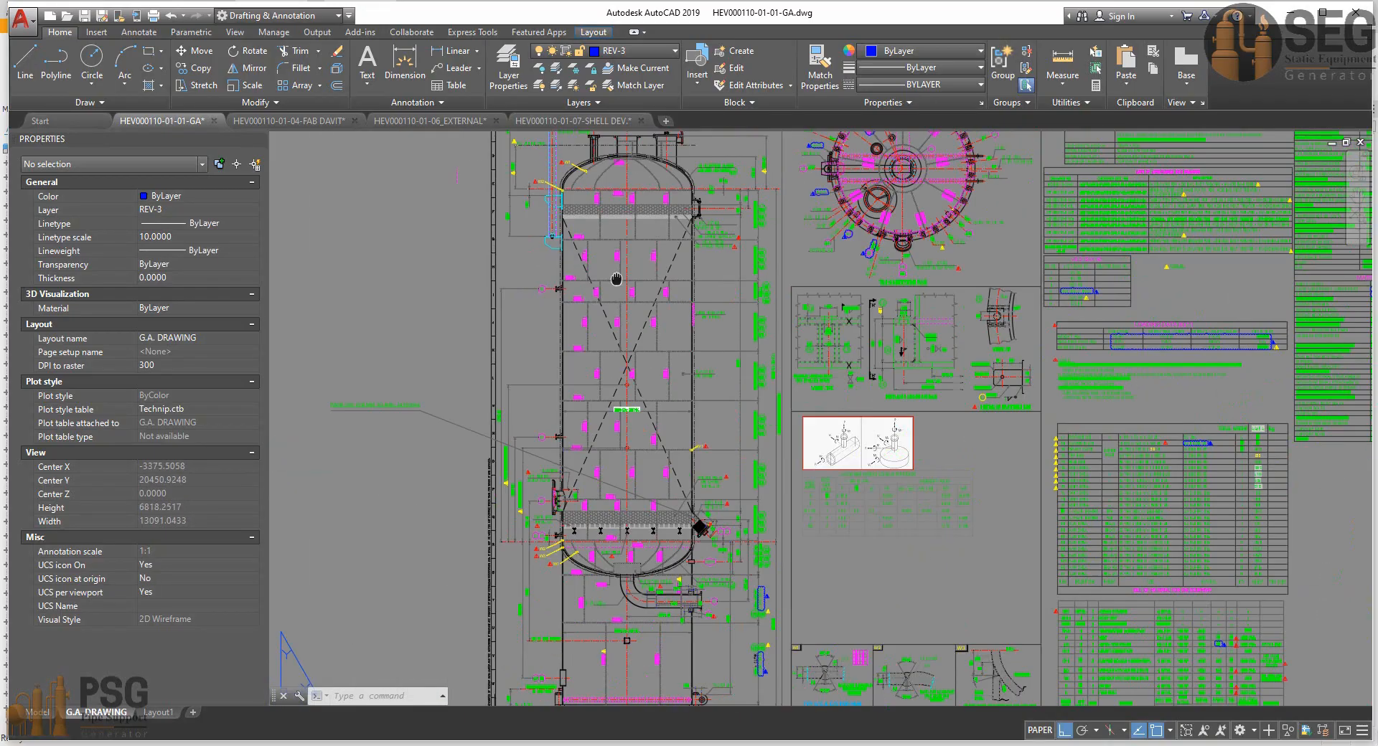
Look up the size, thickness and flange data of temperature connections TI1-2 in the nozzle schedule.
mouse_move(1046, 557)
middle_down()
mouse_move(864, 452)
mouse_move(836, 490)
middle_up()
scroll(905, 583, up, 3)
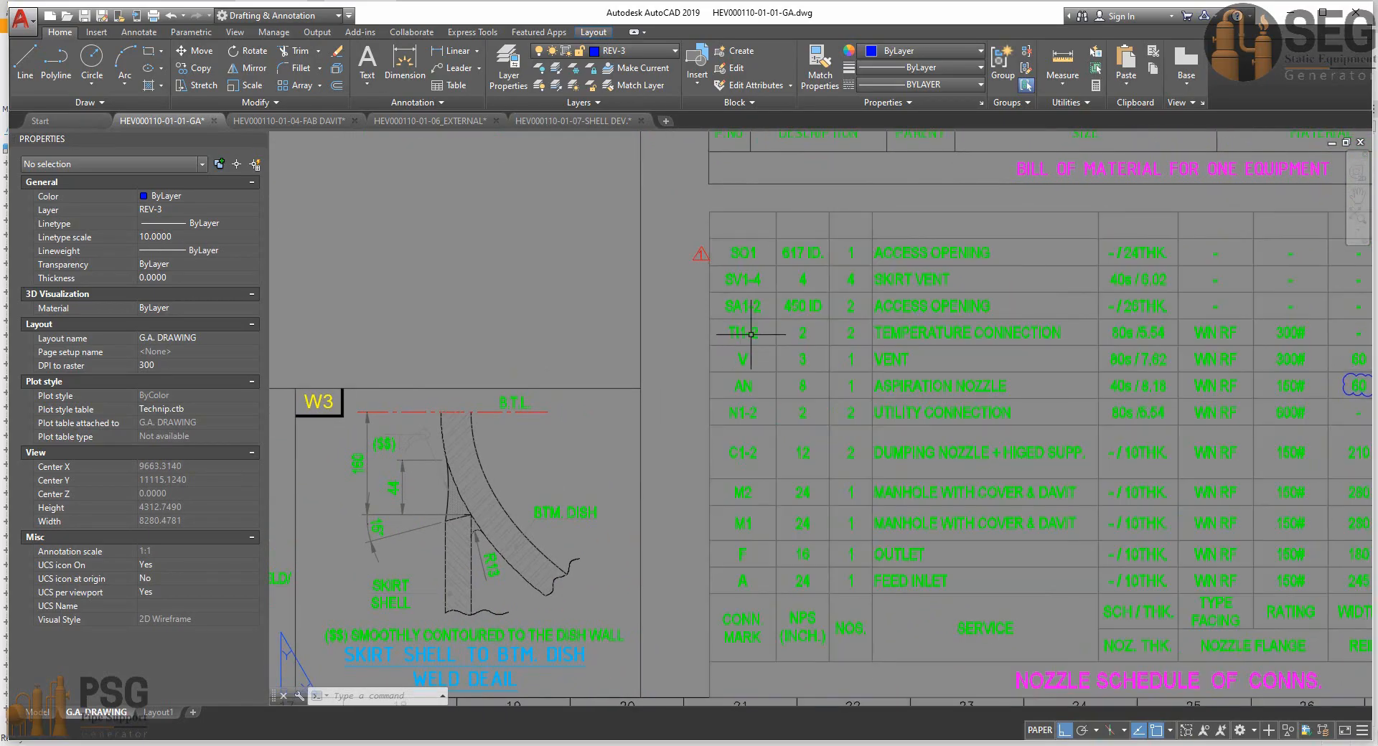
double_click(879, 333)
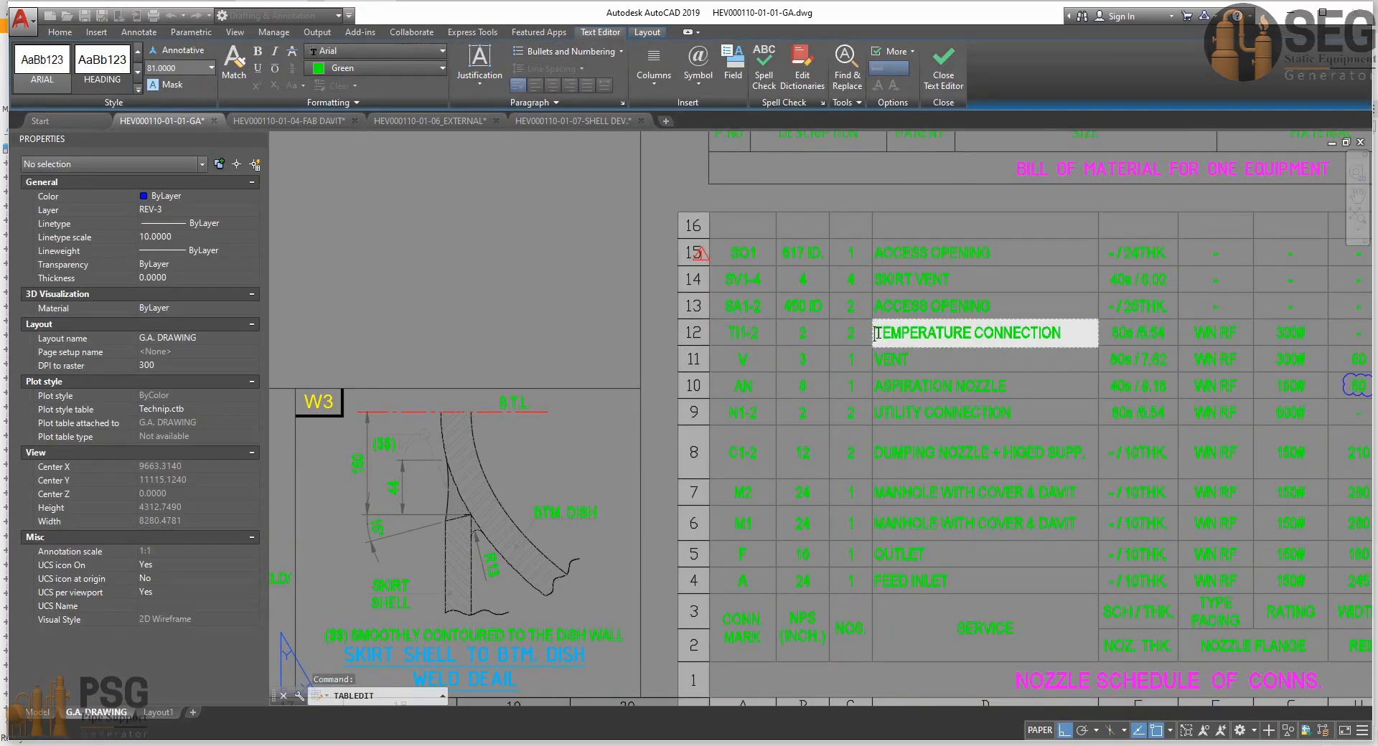
key(Escape)
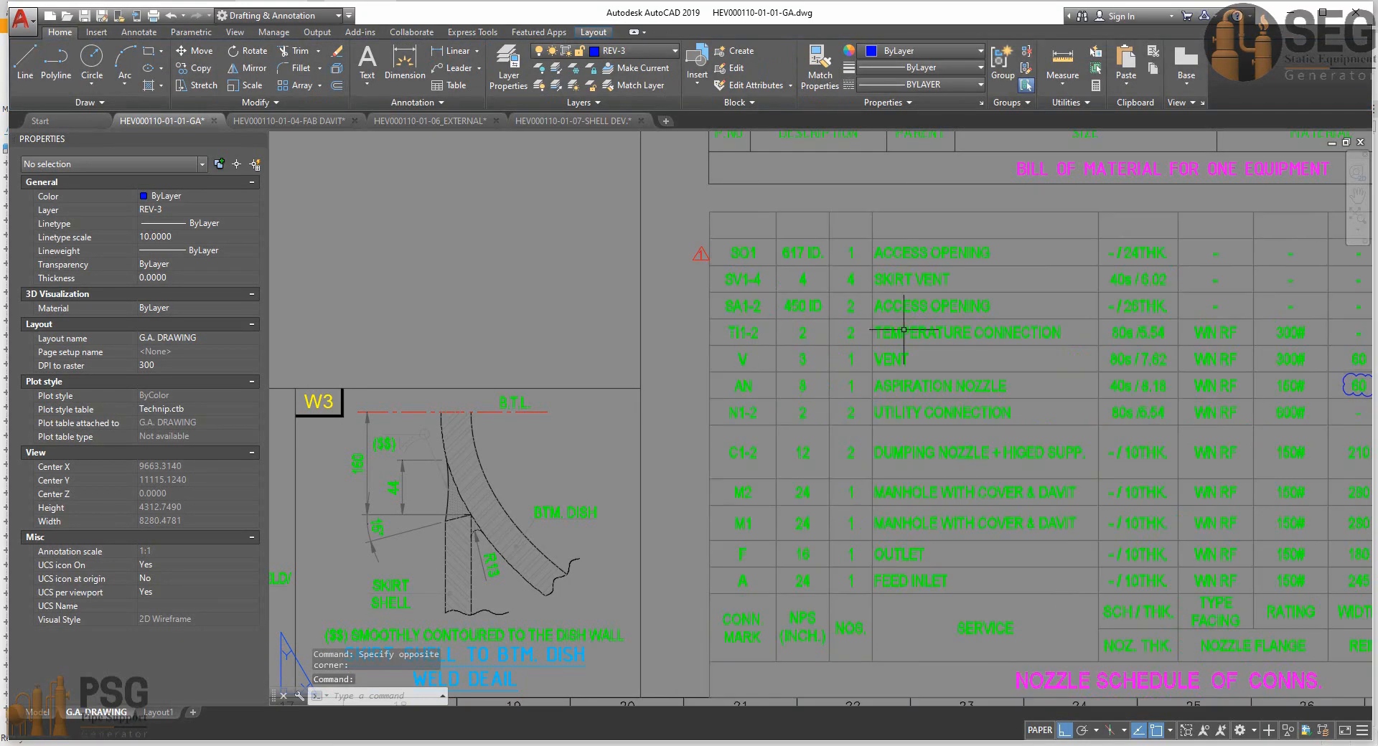
middle_drag(1049, 325, 972, 326)
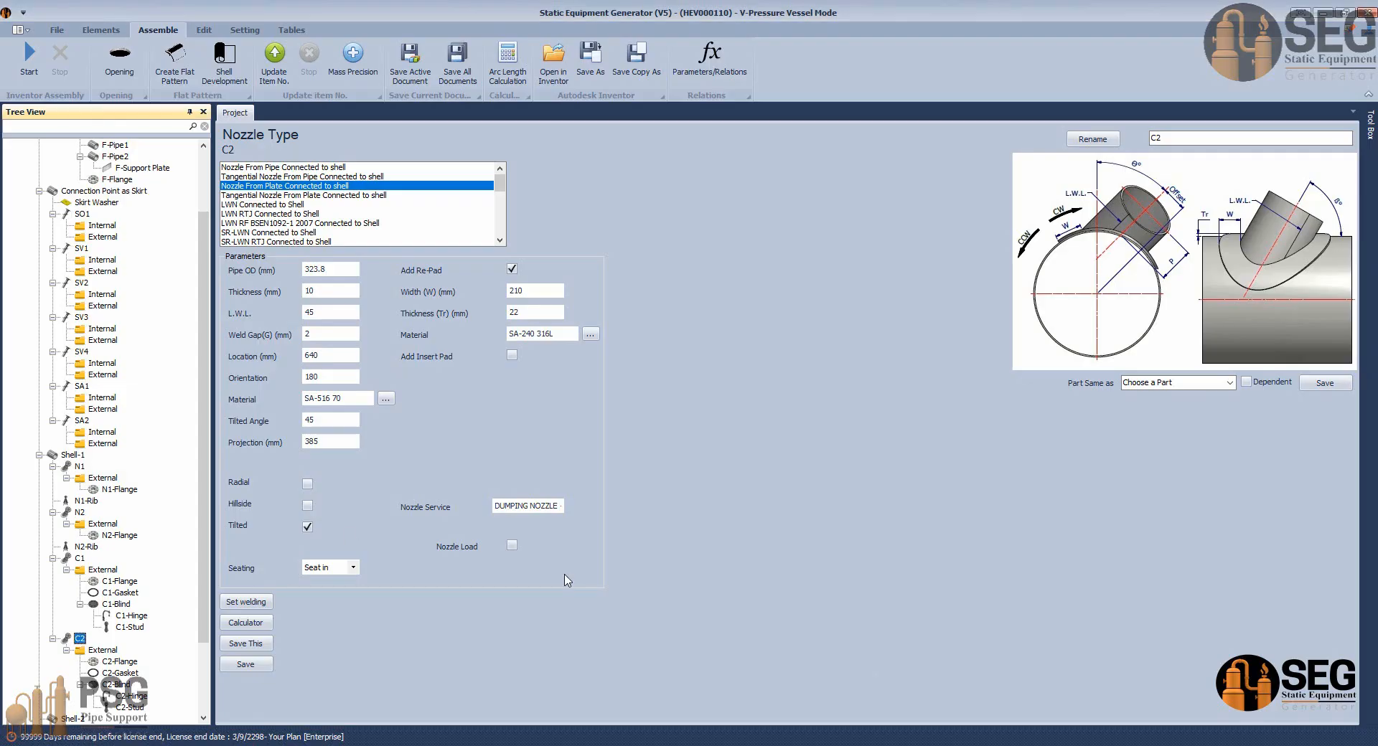
Copy nozzle N1 with its flange and paste the copy onto Shell-1.
scroll(147, 547, down, 3)
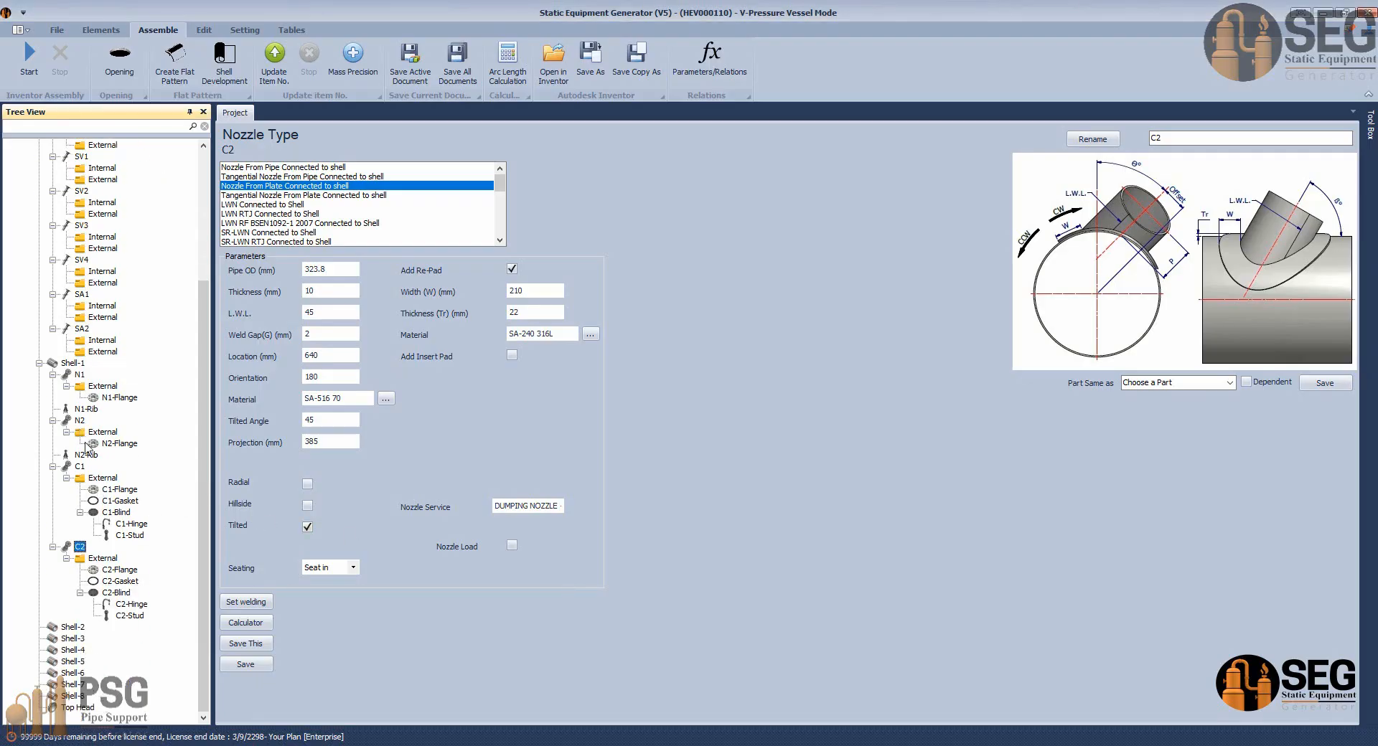
click(80, 374)
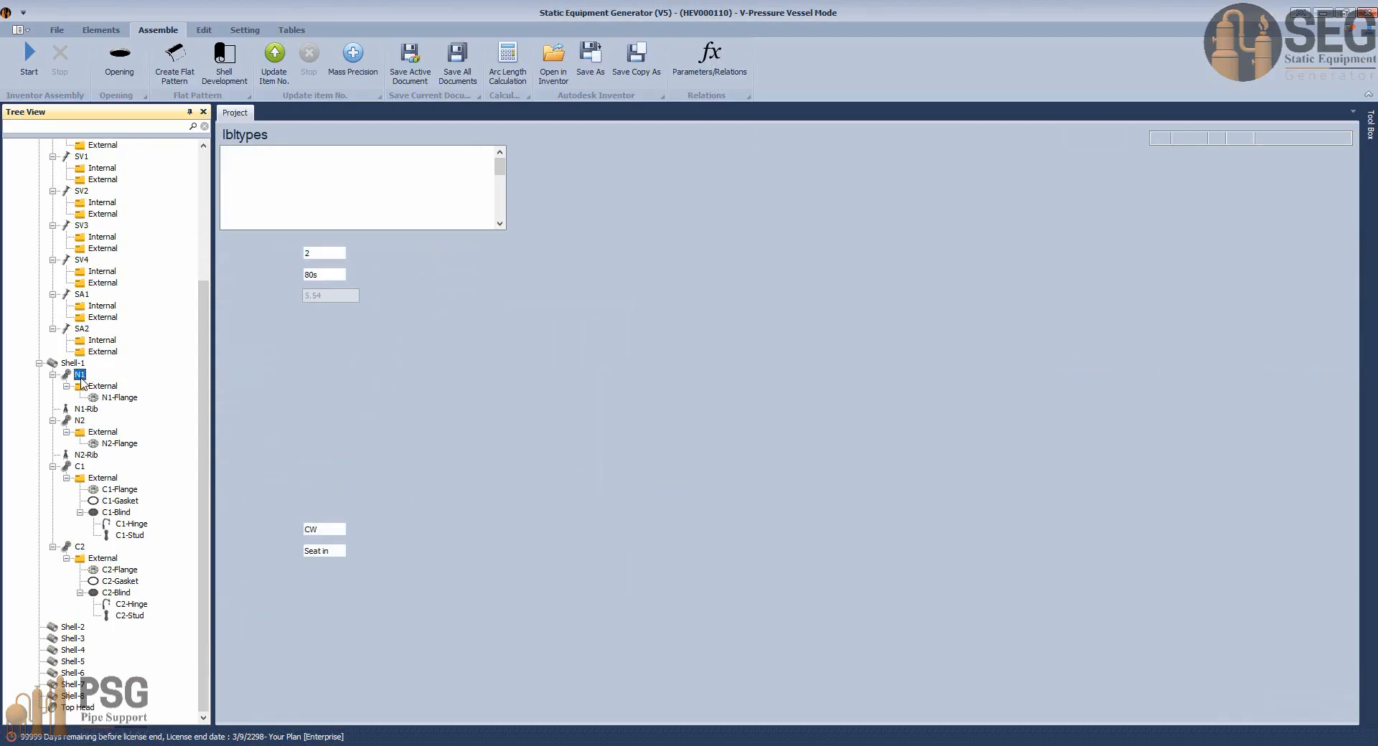
right_click(81, 377)
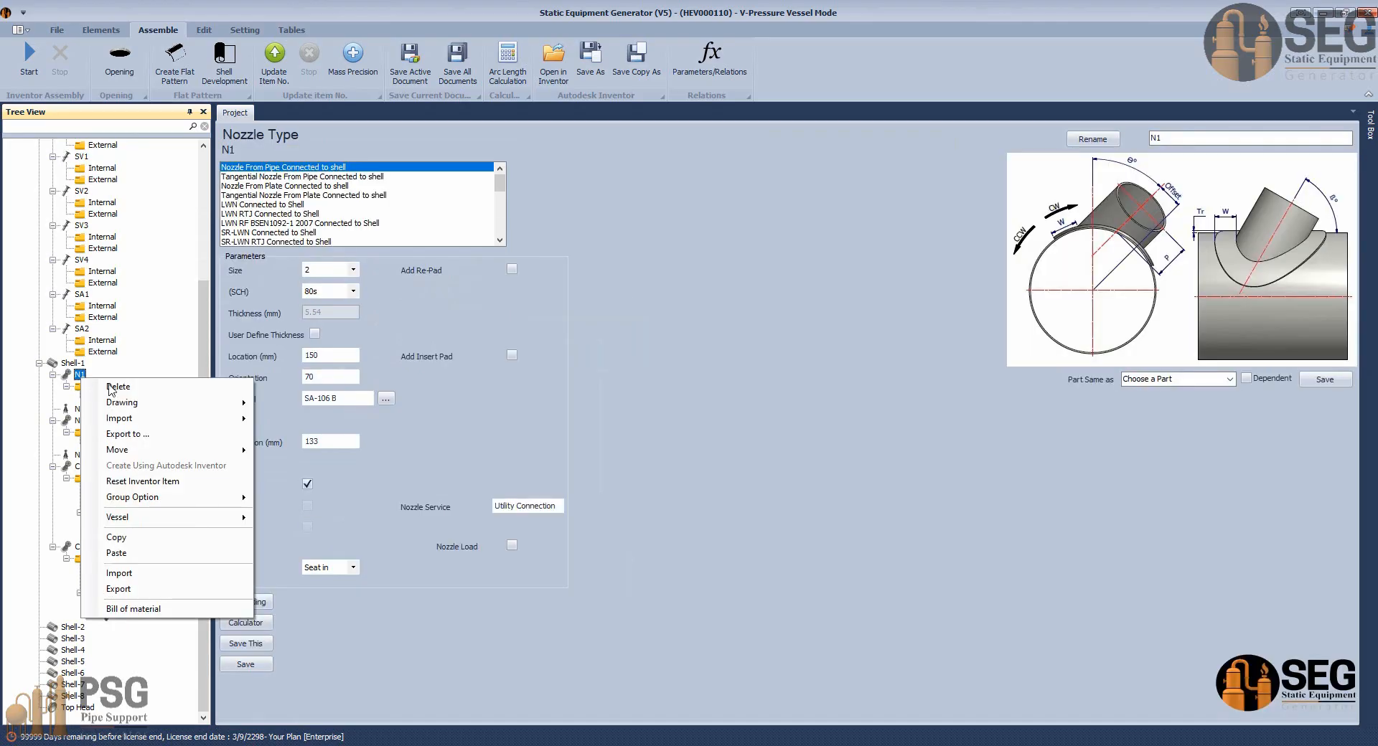
click(138, 540)
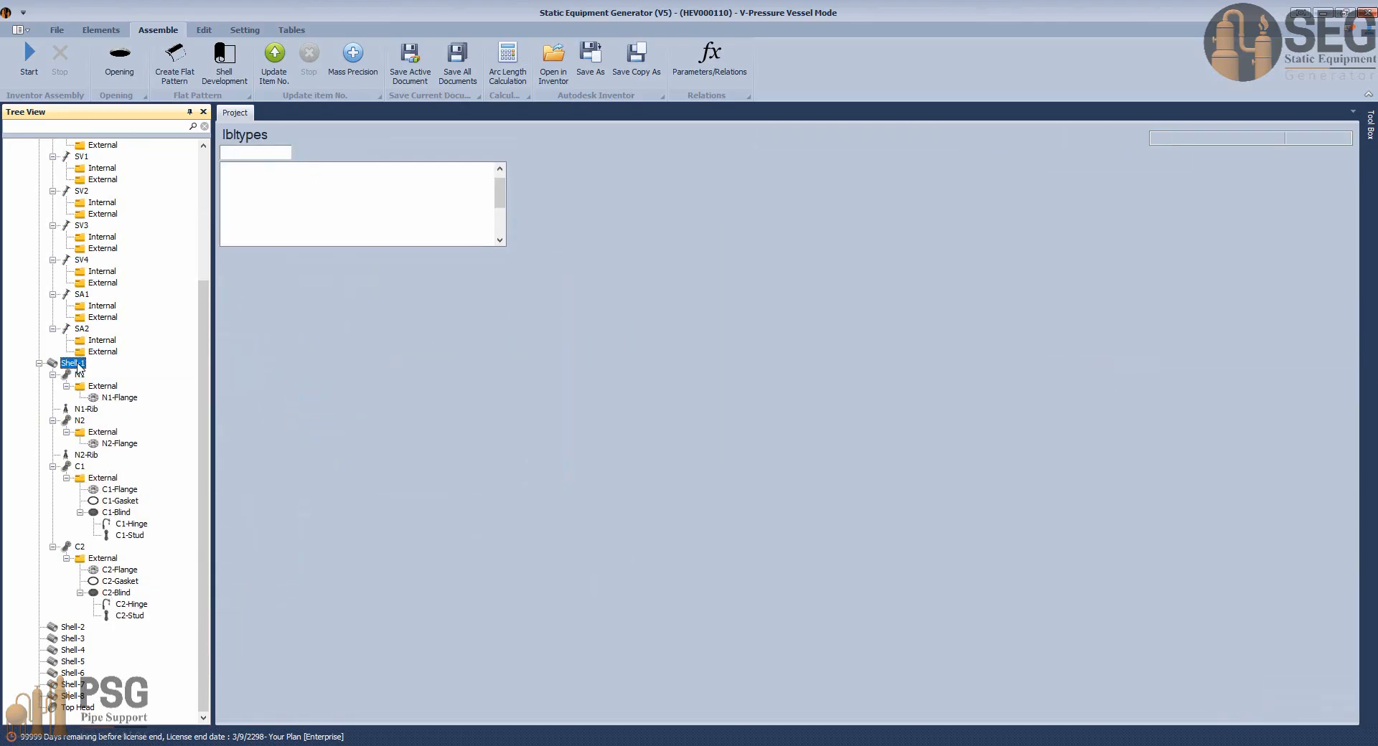
right_click(79, 366)
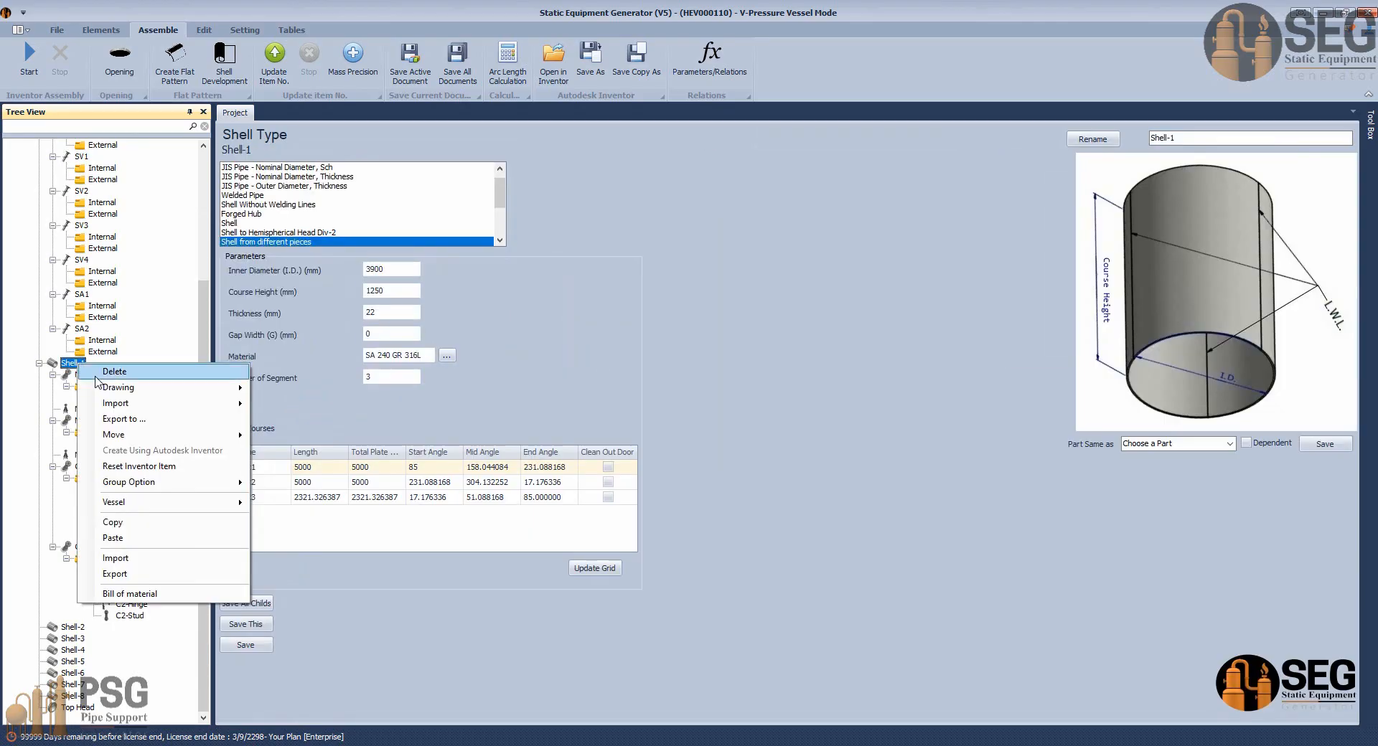
click(144, 544)
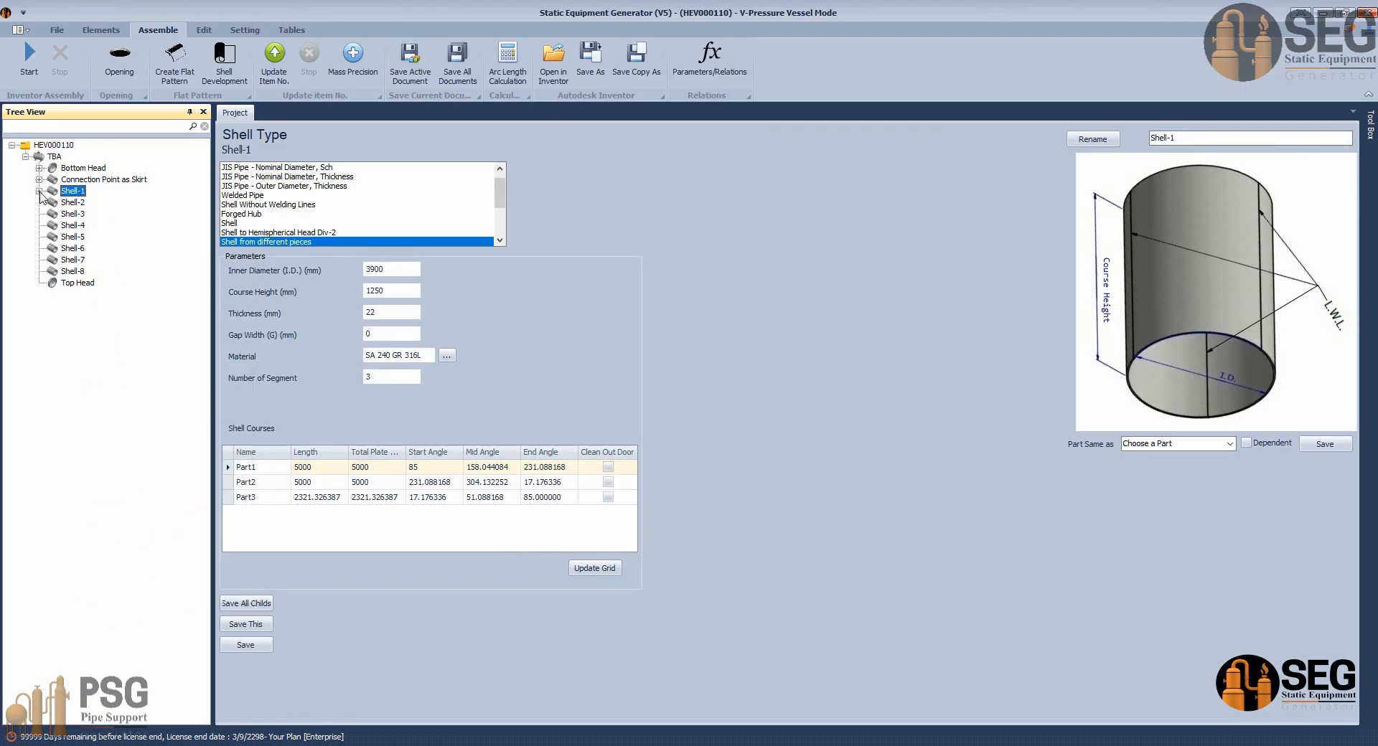
Switch to the GA drawing in AutoCAD and select the TI1 text in the temperature connection's mark cell of the nozzle schedule.
click(931, 745)
click(961, 745)
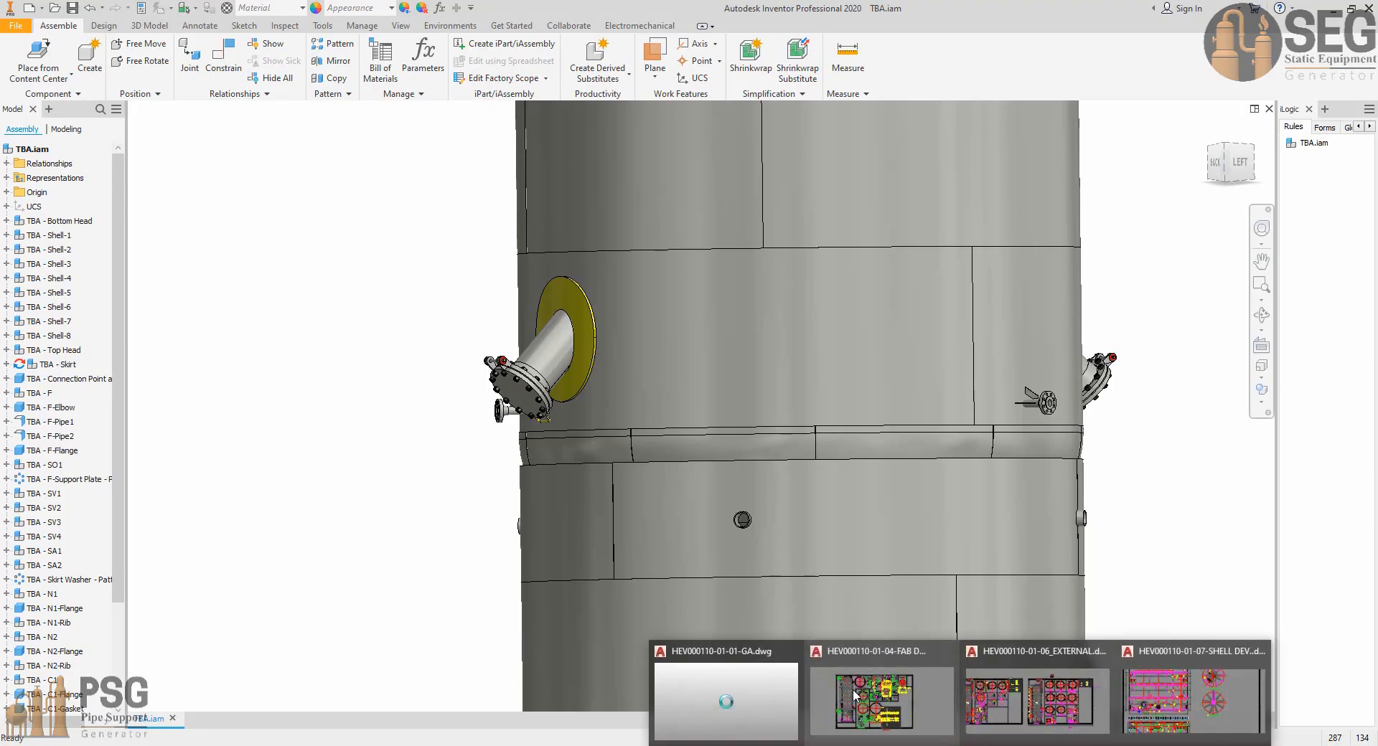
click(741, 707)
click(671, 335)
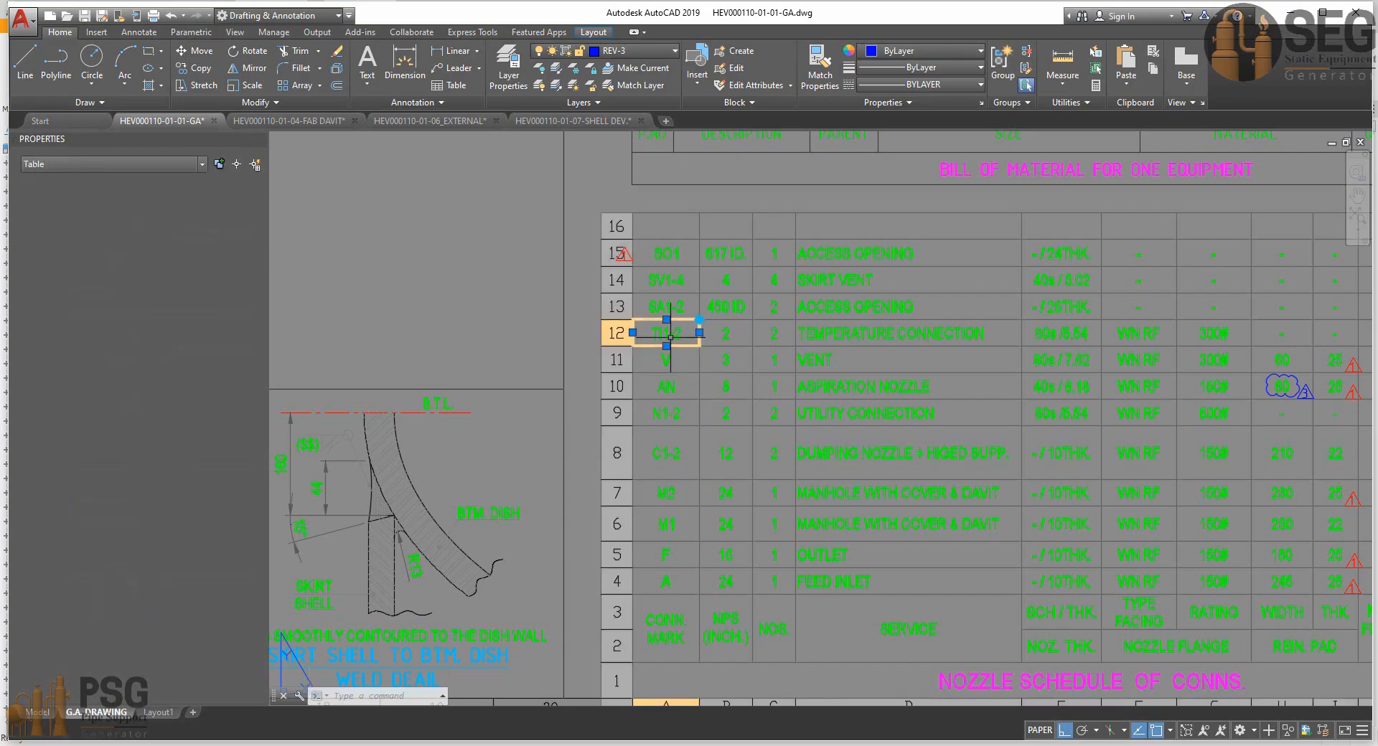
double_click(670, 335)
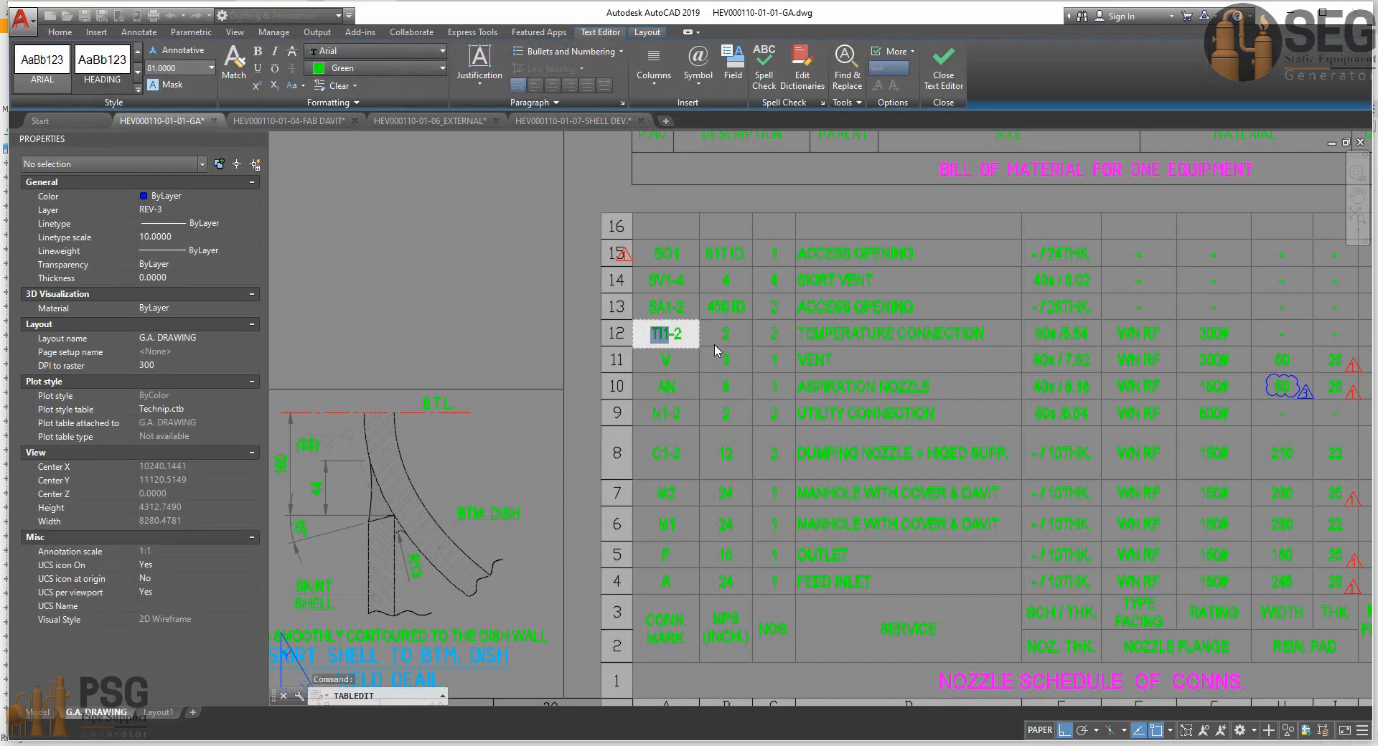
key(Escape)
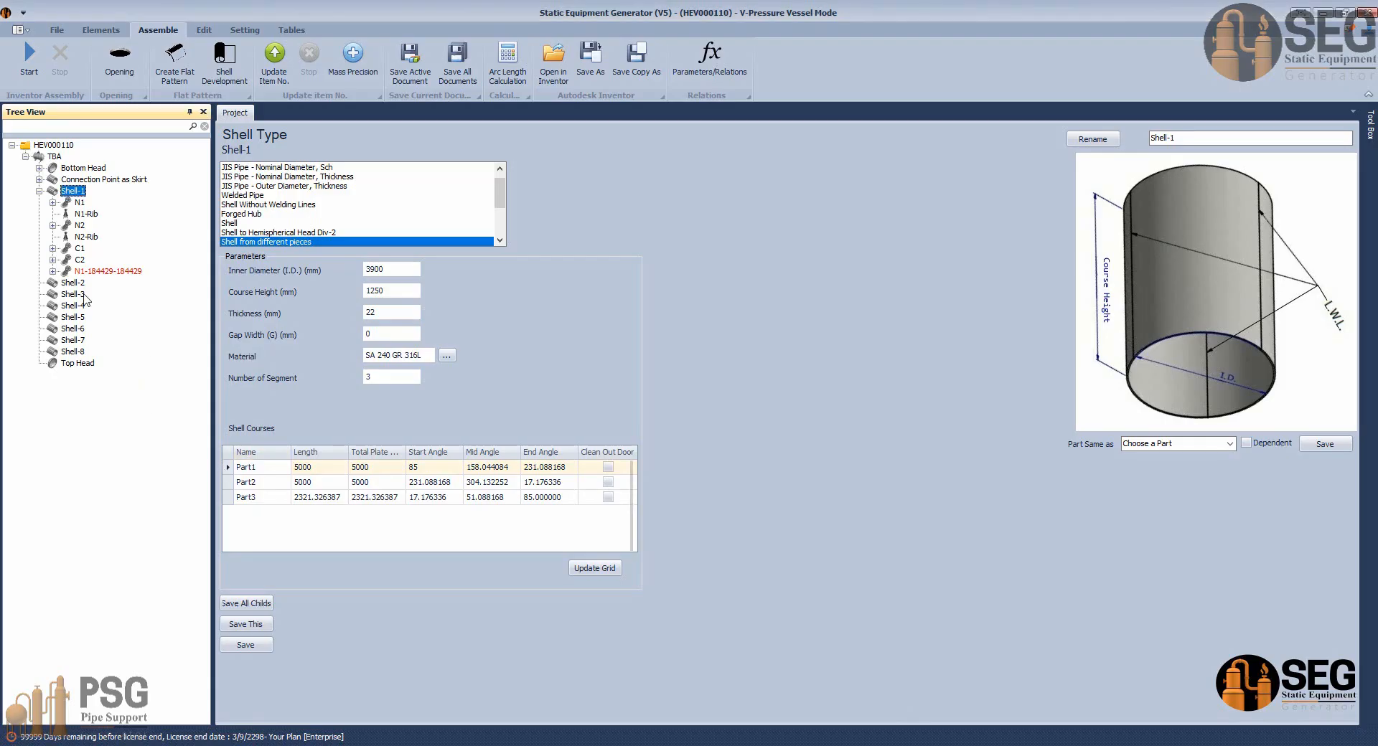
Back in Static Equipment Generator, rename the pasted N1 nozzle copy to TI1 and its flange to TI1-Flange.
click(100, 272)
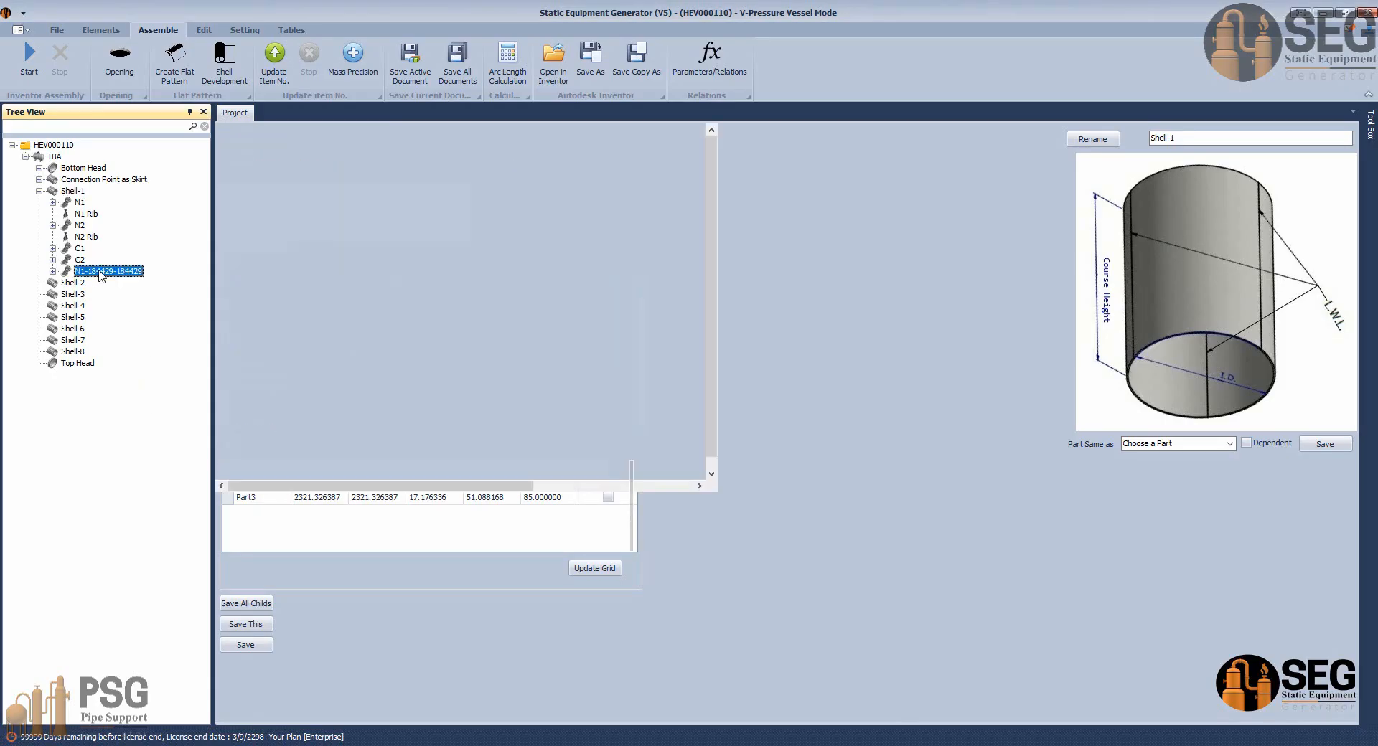
click(1256, 137)
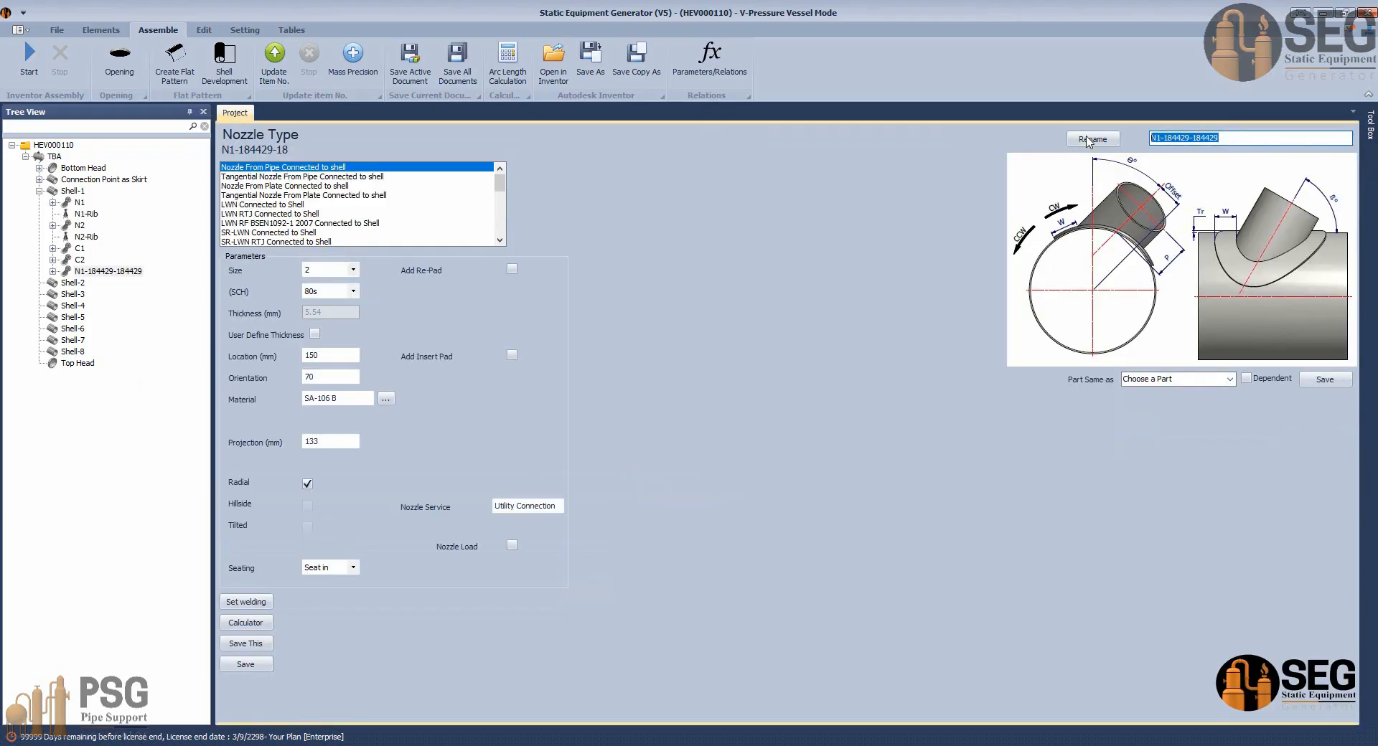
click(1112, 143)
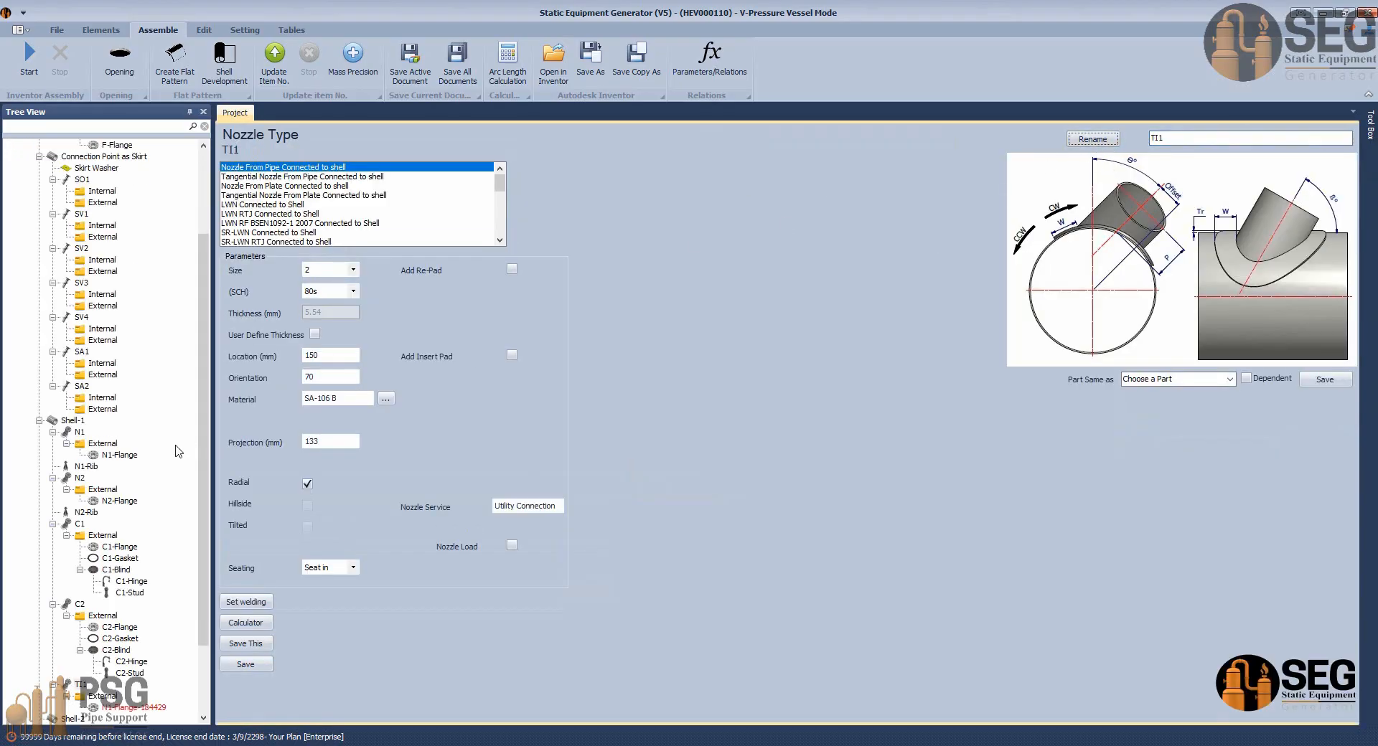
click(123, 710)
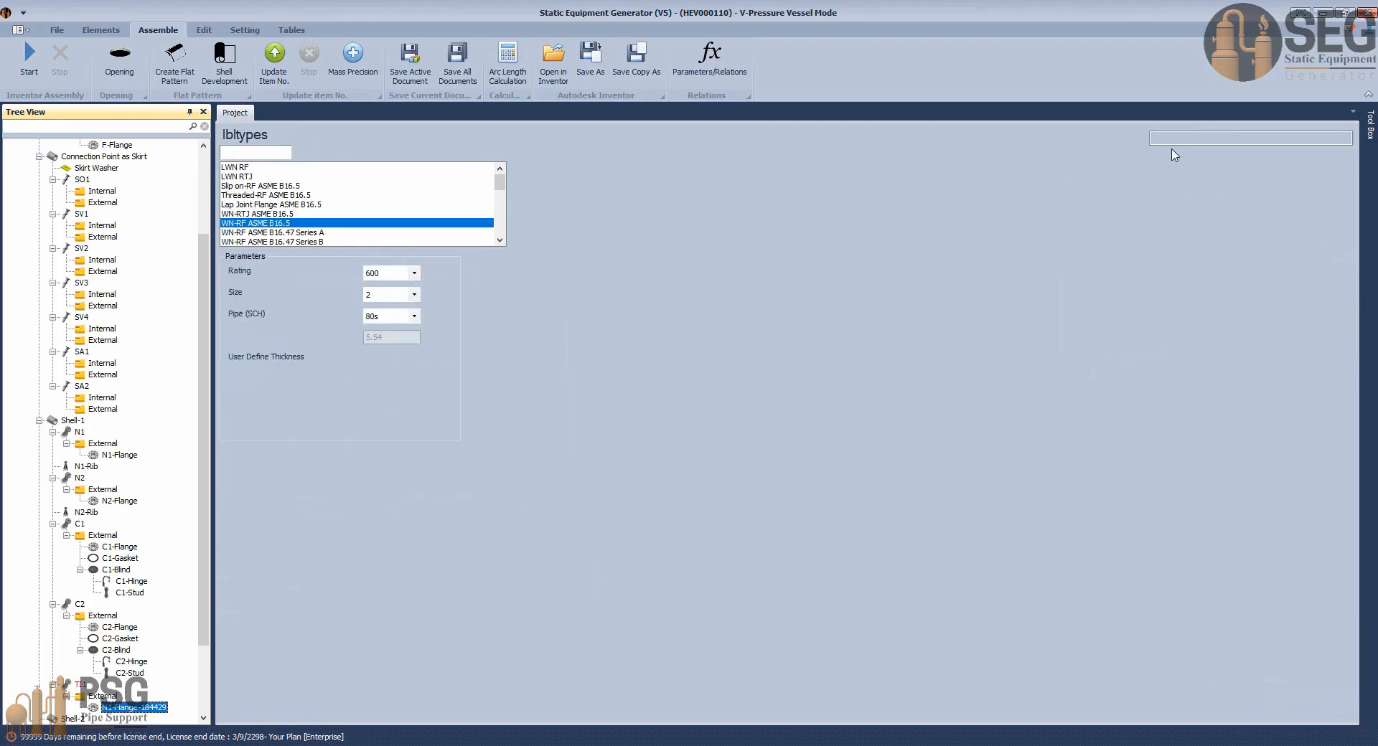
drag(1163, 136, 1158, 135)
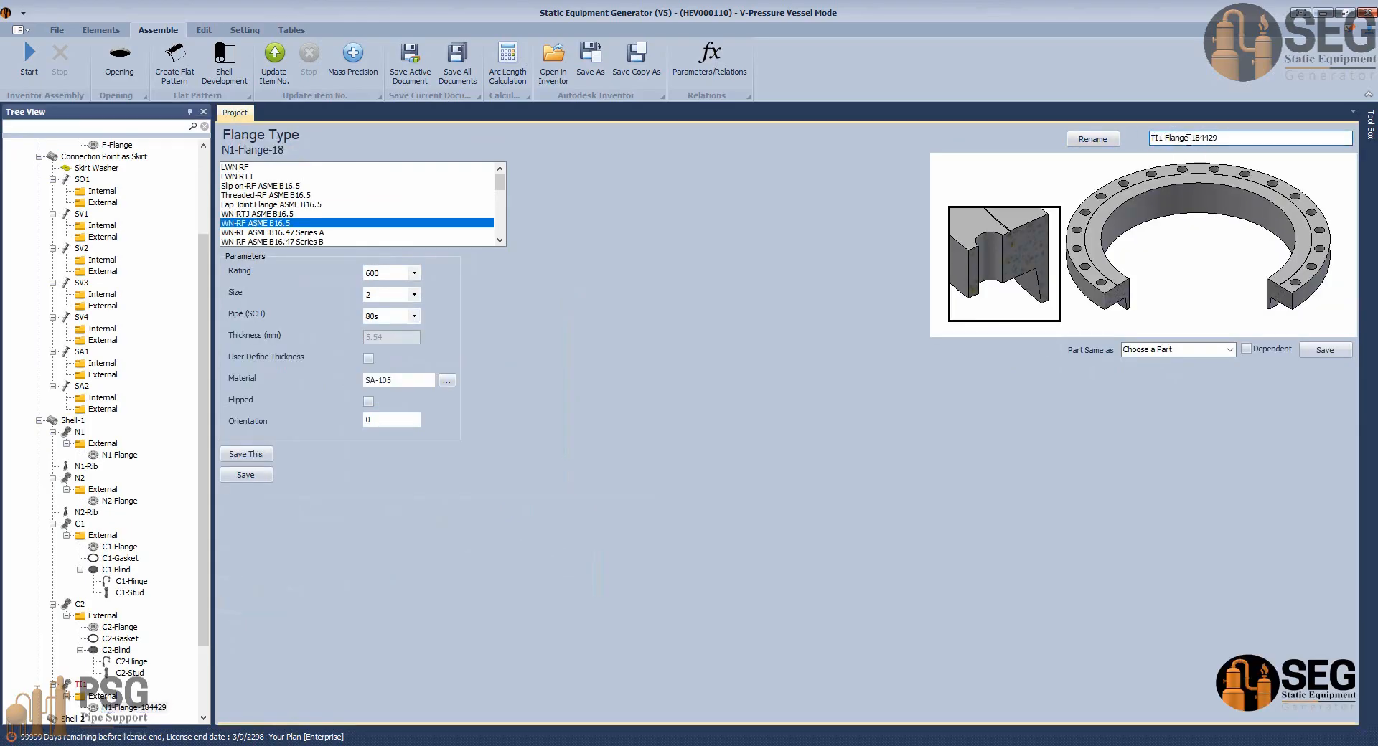
click(1102, 141)
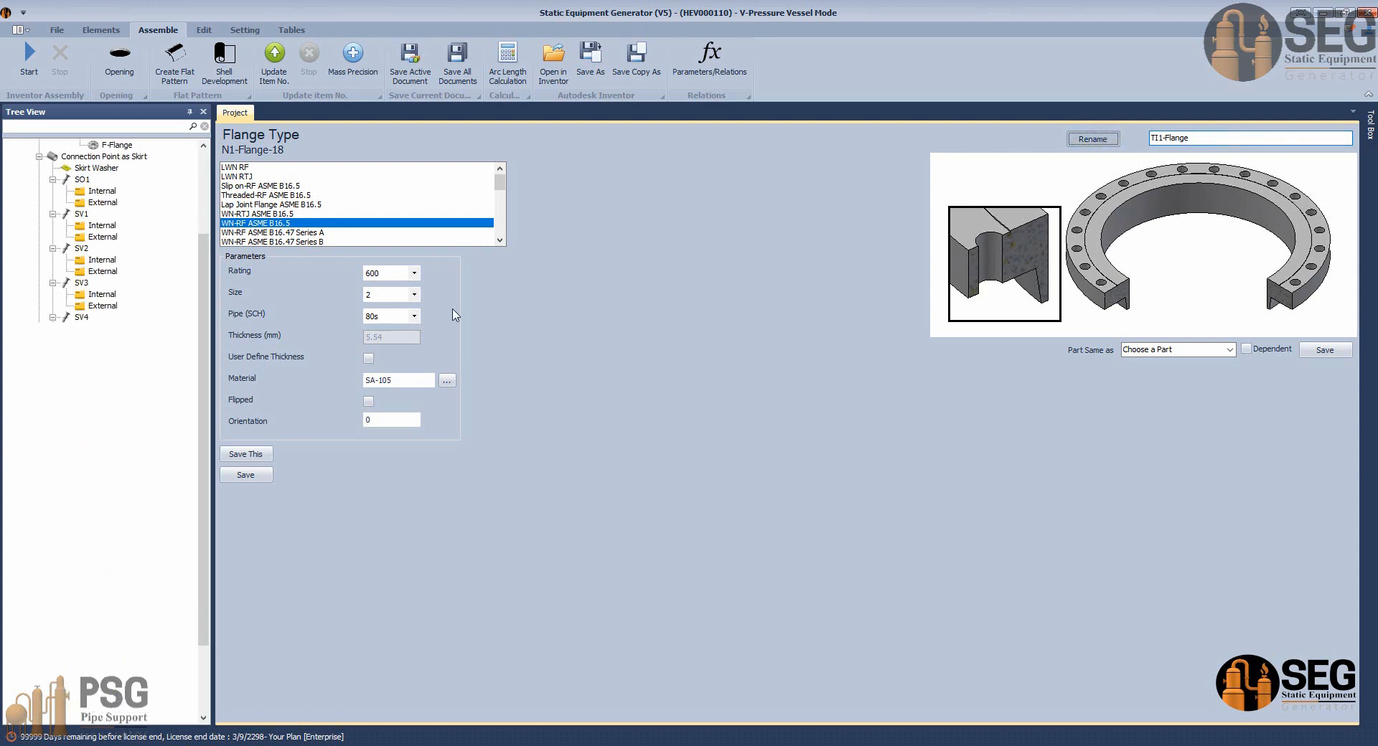
Look up nozzle TI1's height dimension on the GA drawing's vessel elevation, and set its location to 3150 mm in Static Equipment Generator.
click(81, 688)
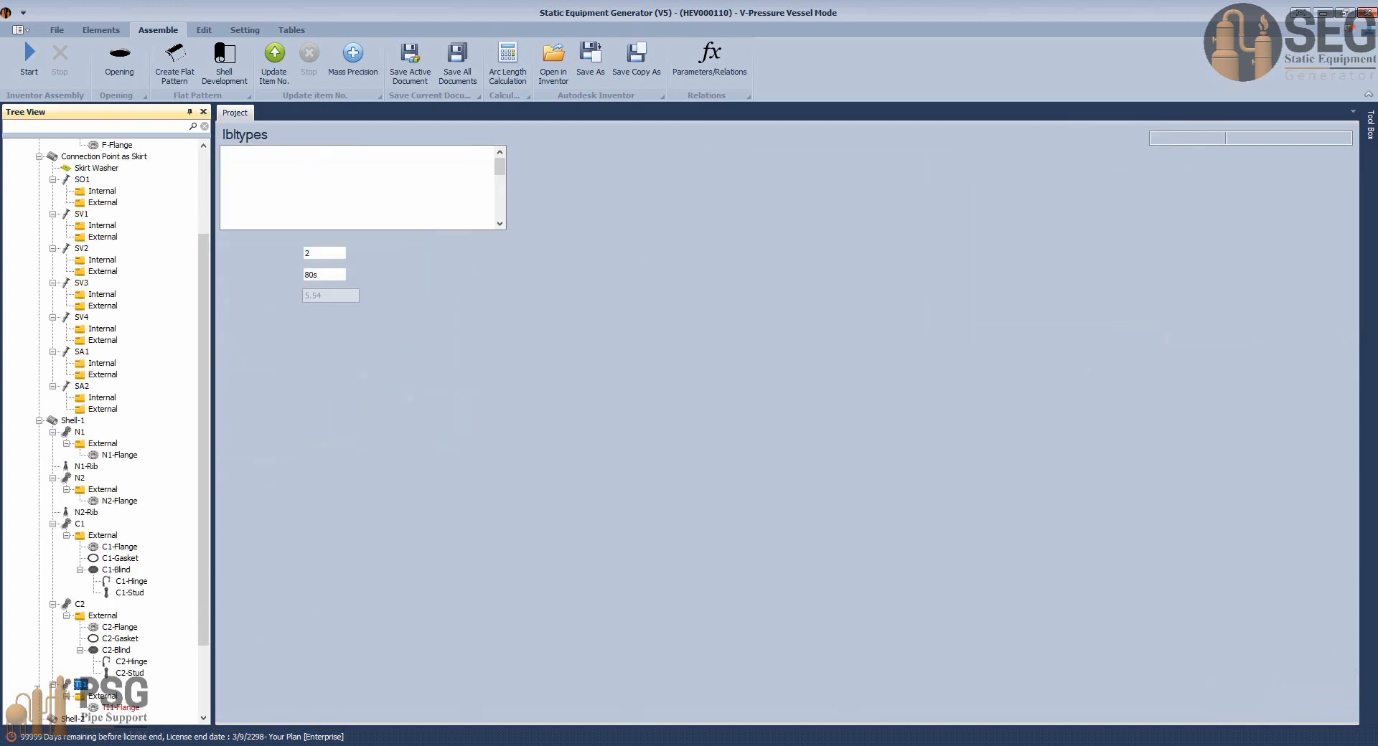
mouse_move(962, 745)
click(704, 677)
scroll(682, 538, down, 4)
middle_drag(922, 504, 1068, 567)
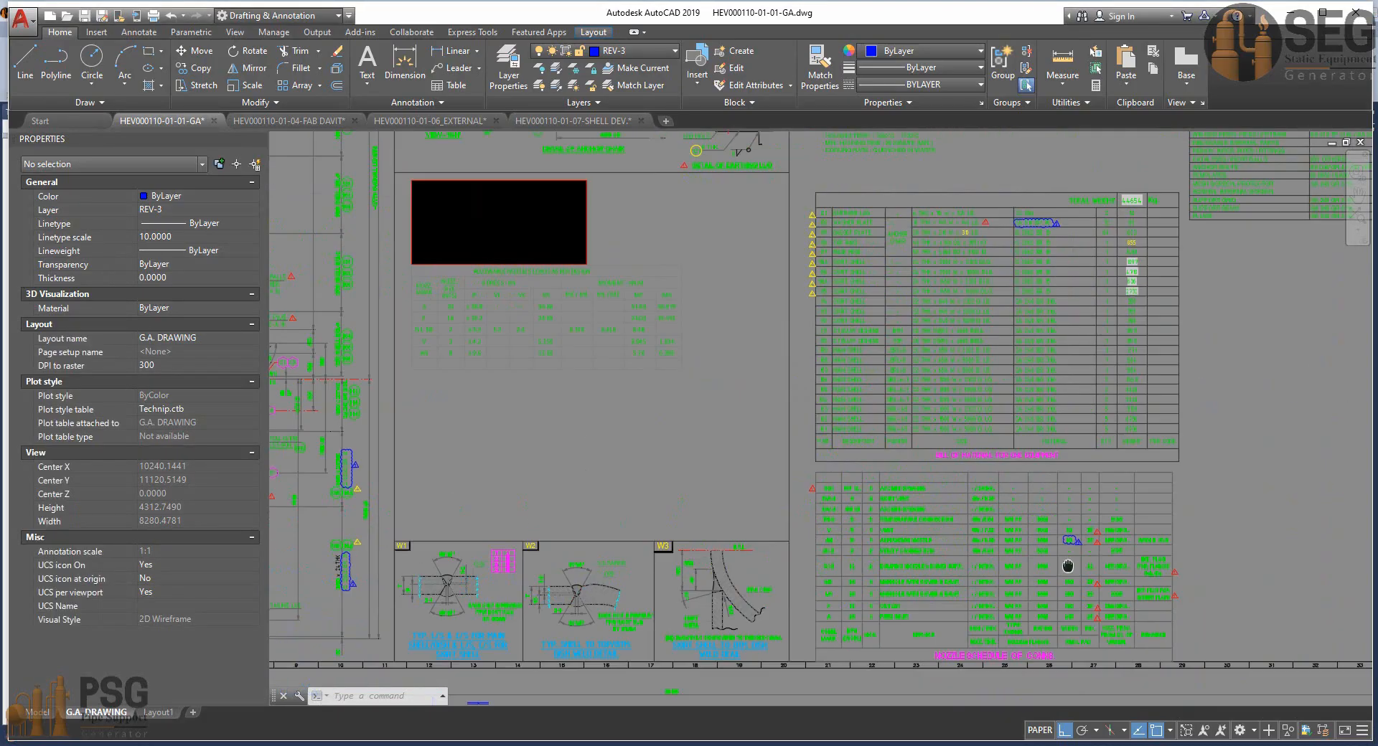
middle_drag(517, 488, 843, 516)
middle_drag(281, 443, 741, 604)
scroll(862, 409, up, 5)
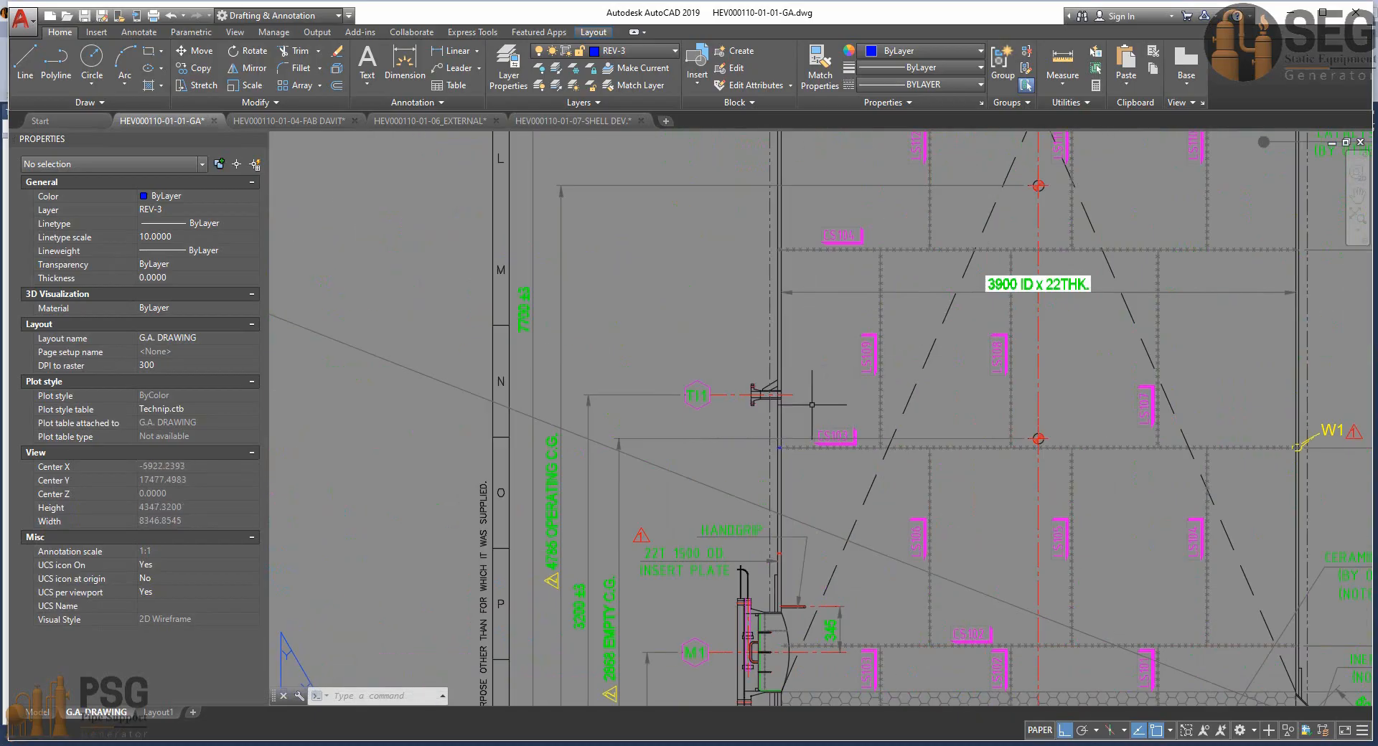
scroll(567, 302, down, 3)
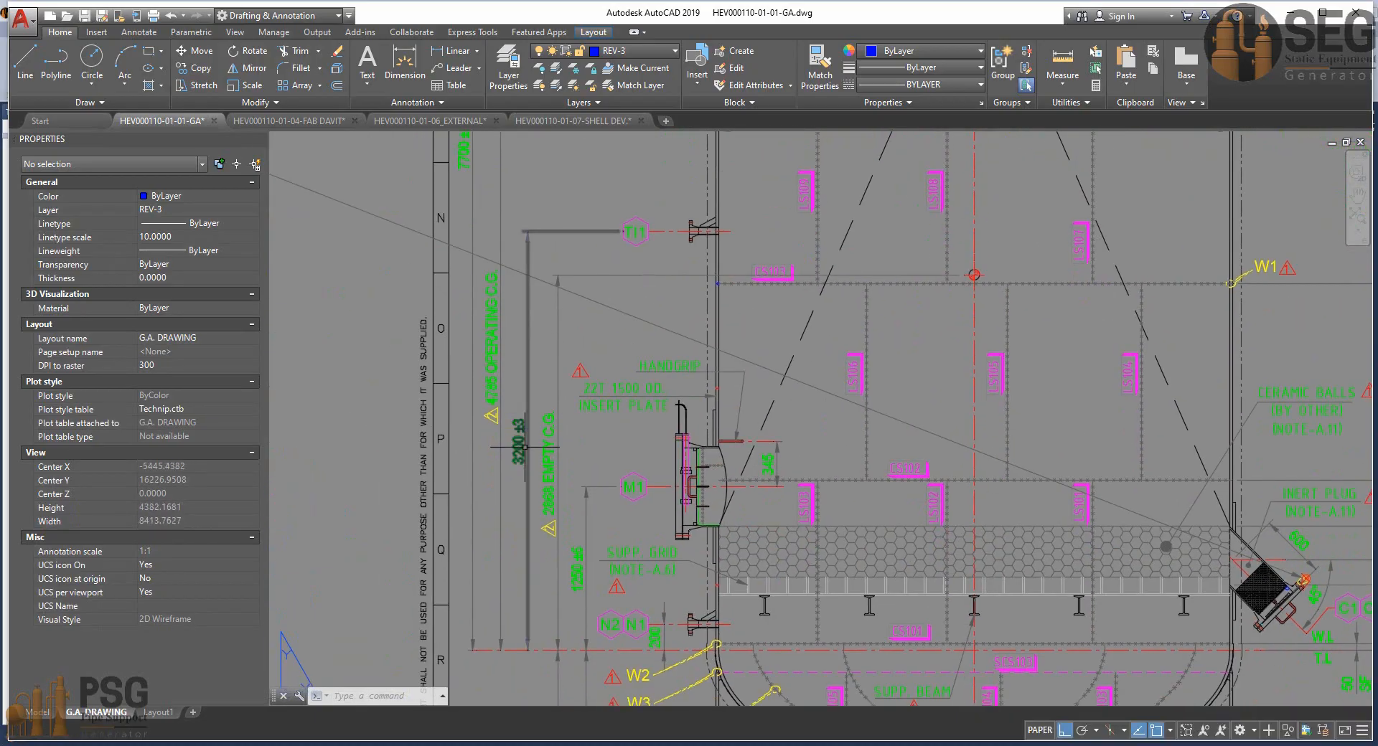
scroll(524, 445, up, 3)
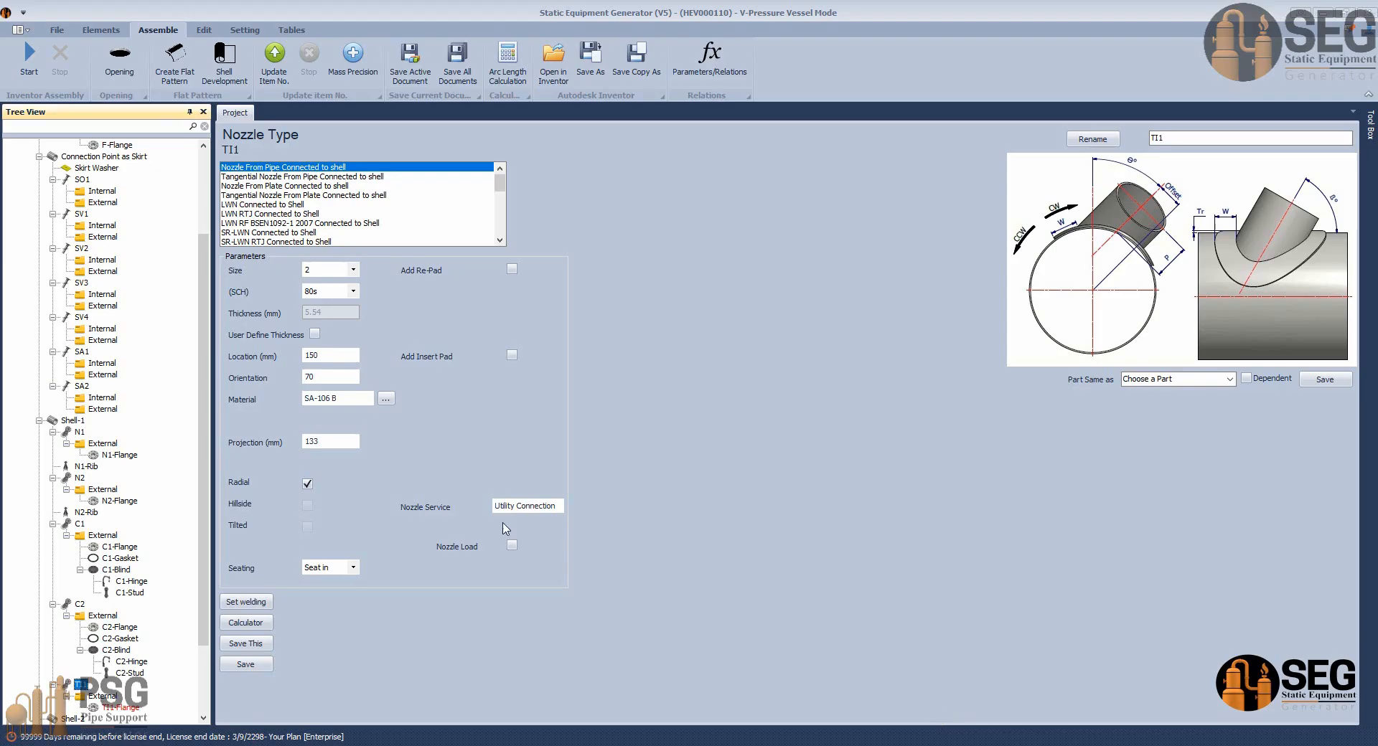
double_click(330, 355)
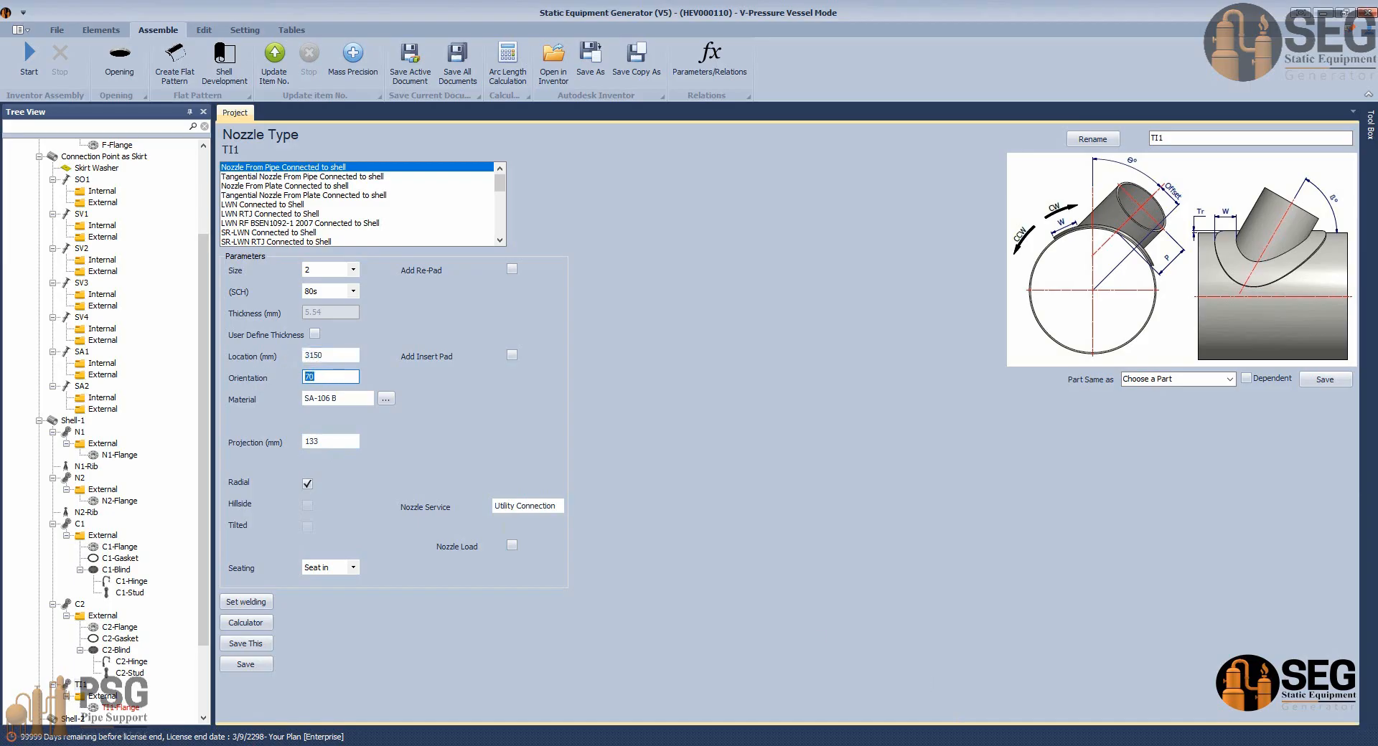
Switch to the GA drawing in AutoCAD and look up TI1's orientation in the plan view.
click(961, 745)
click(773, 723)
scroll(680, 646, down, 4)
middle_drag(676, 657, 700, 598)
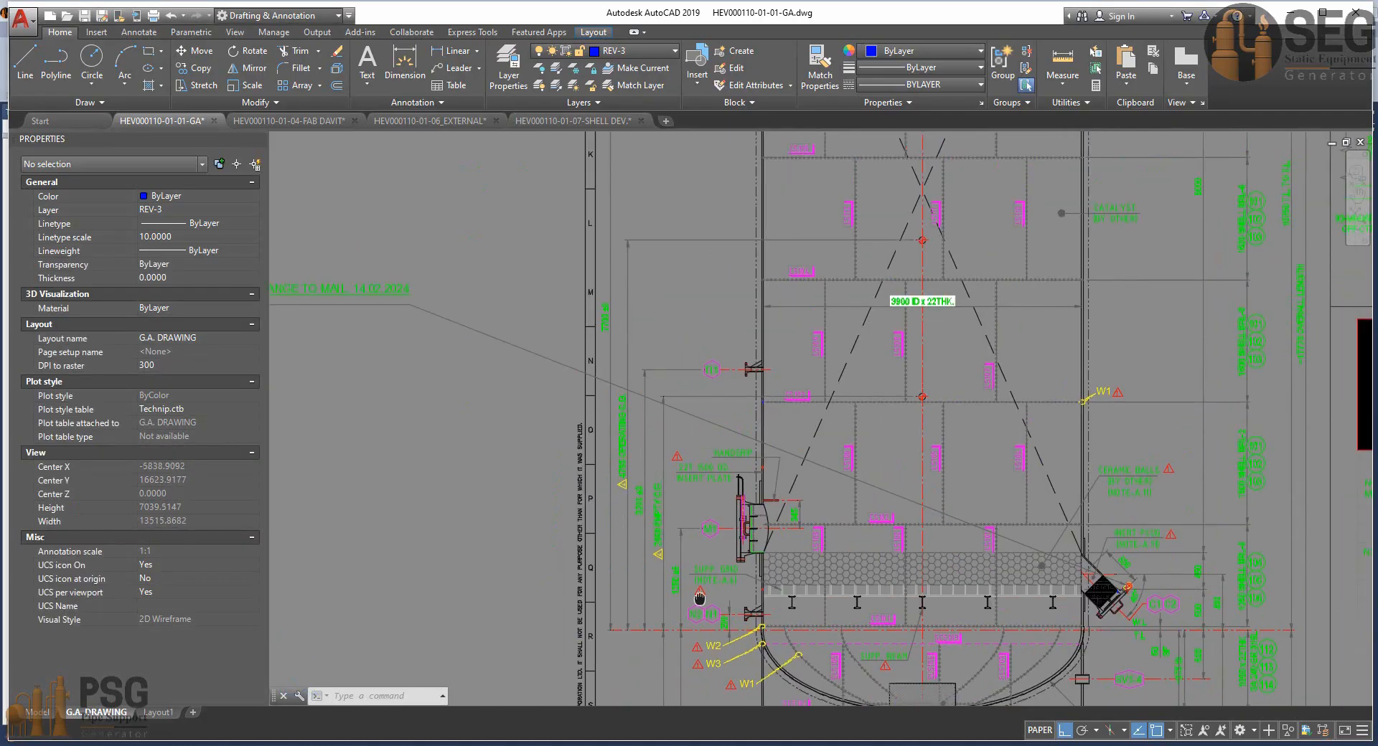
middle_drag(1083, 222, 875, 509)
mouse_move(1190, 217)
middle_down()
mouse_move(987, 450)
mouse_move(861, 451)
middle_up()
scroll(990, 451, up, 2)
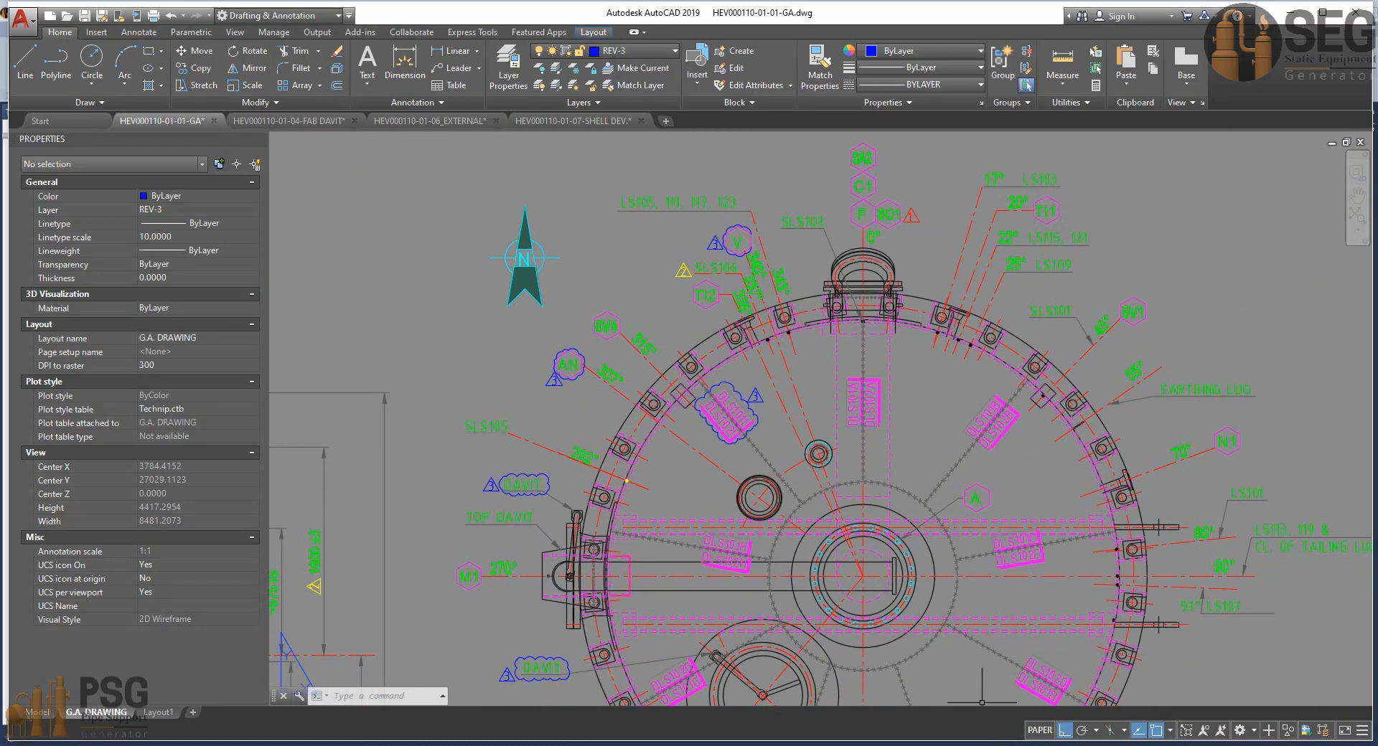
Back in Static Equipment Generator, set nozzle TI1's orientation to 20 and save it.
click(966, 745)
text(0)
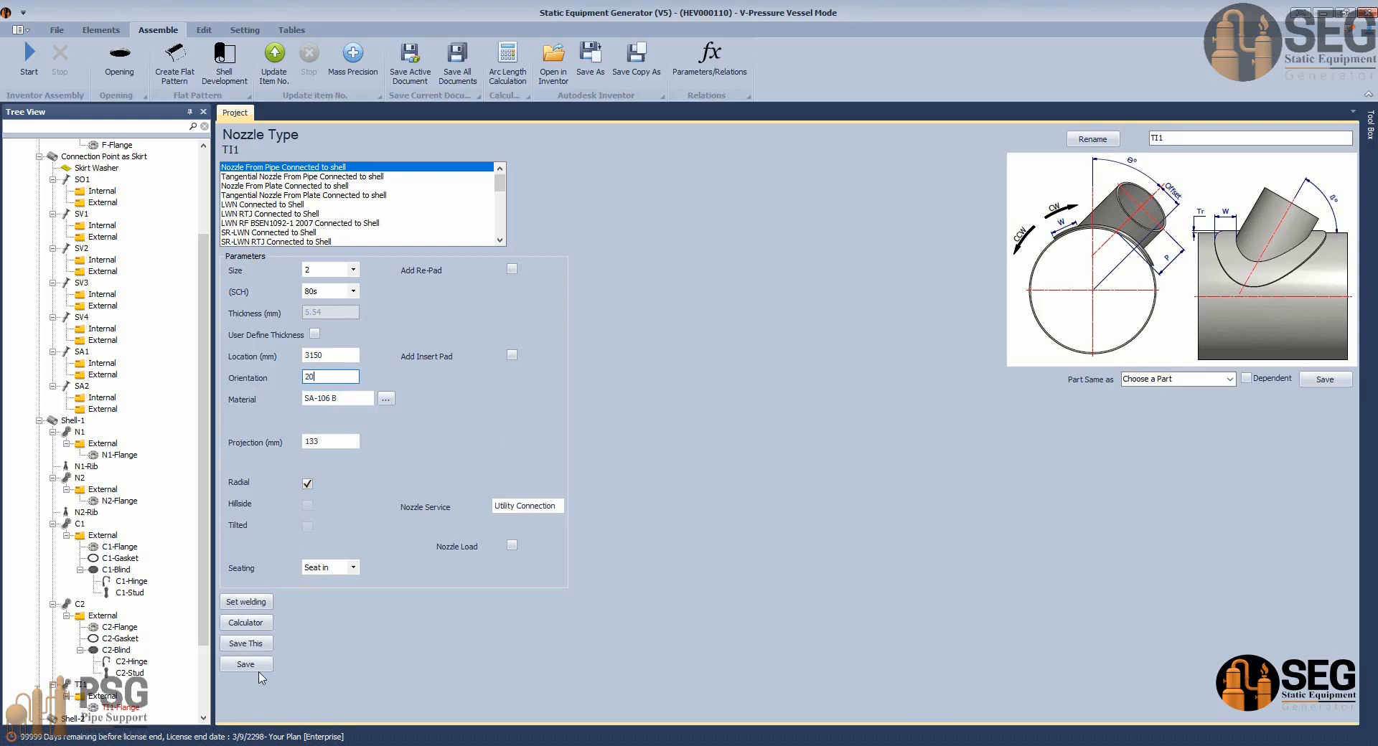
click(259, 665)
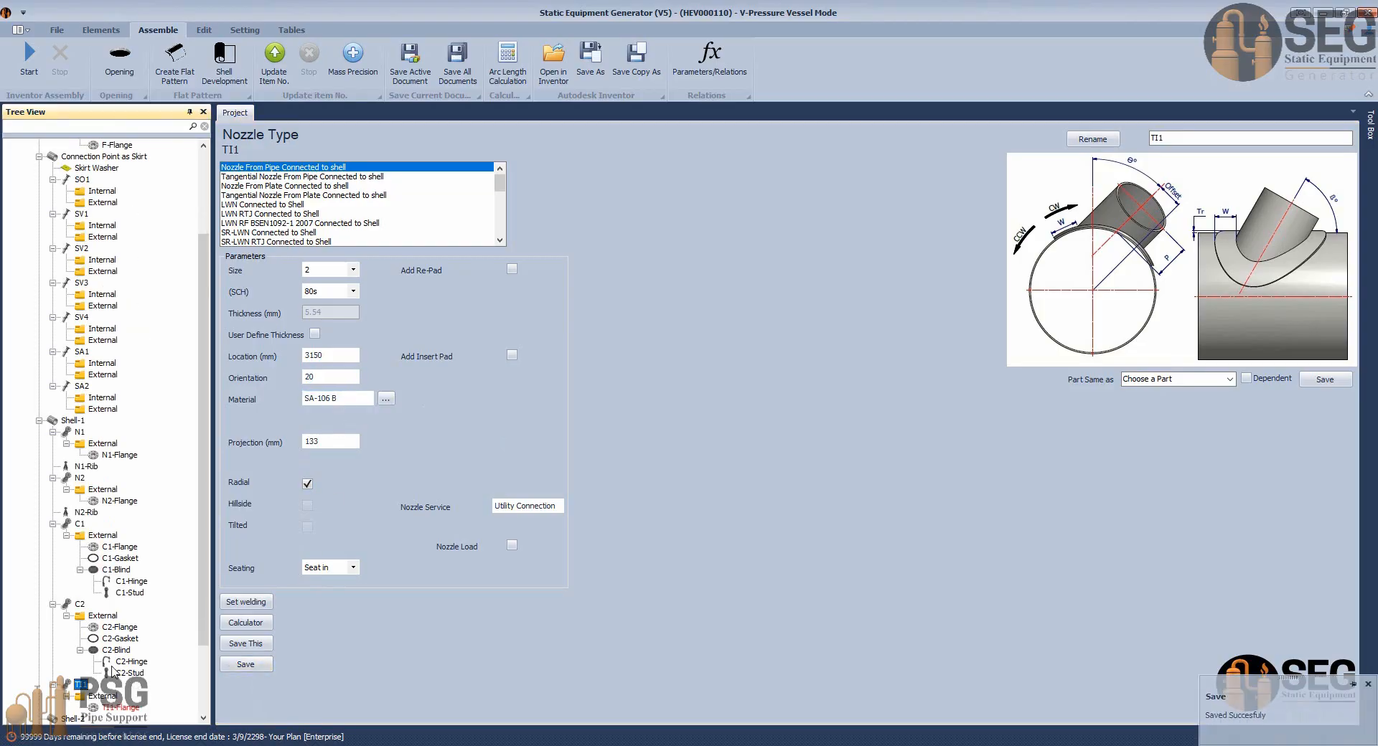
Copy the nozzle support rib N1-Rib and paste the copy onto Shell-1.
click(93, 399)
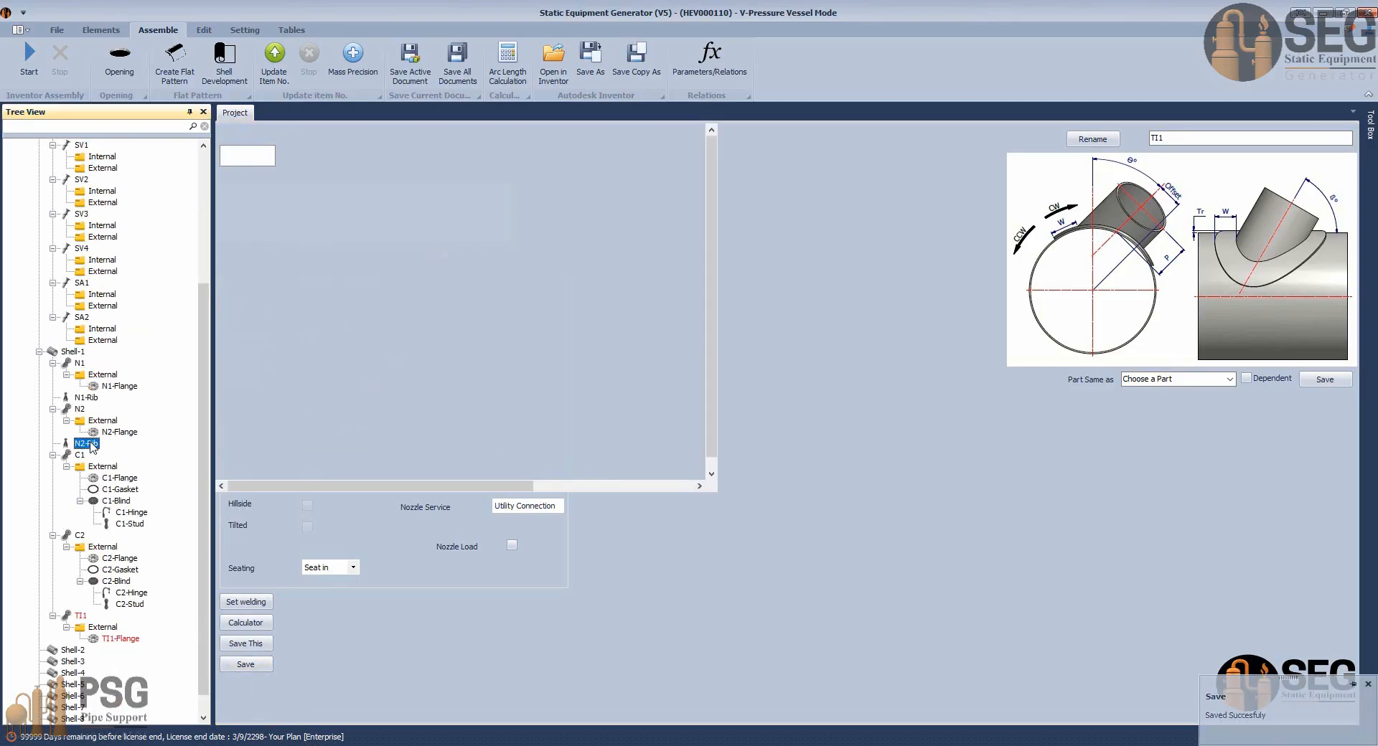
right_click(94, 400)
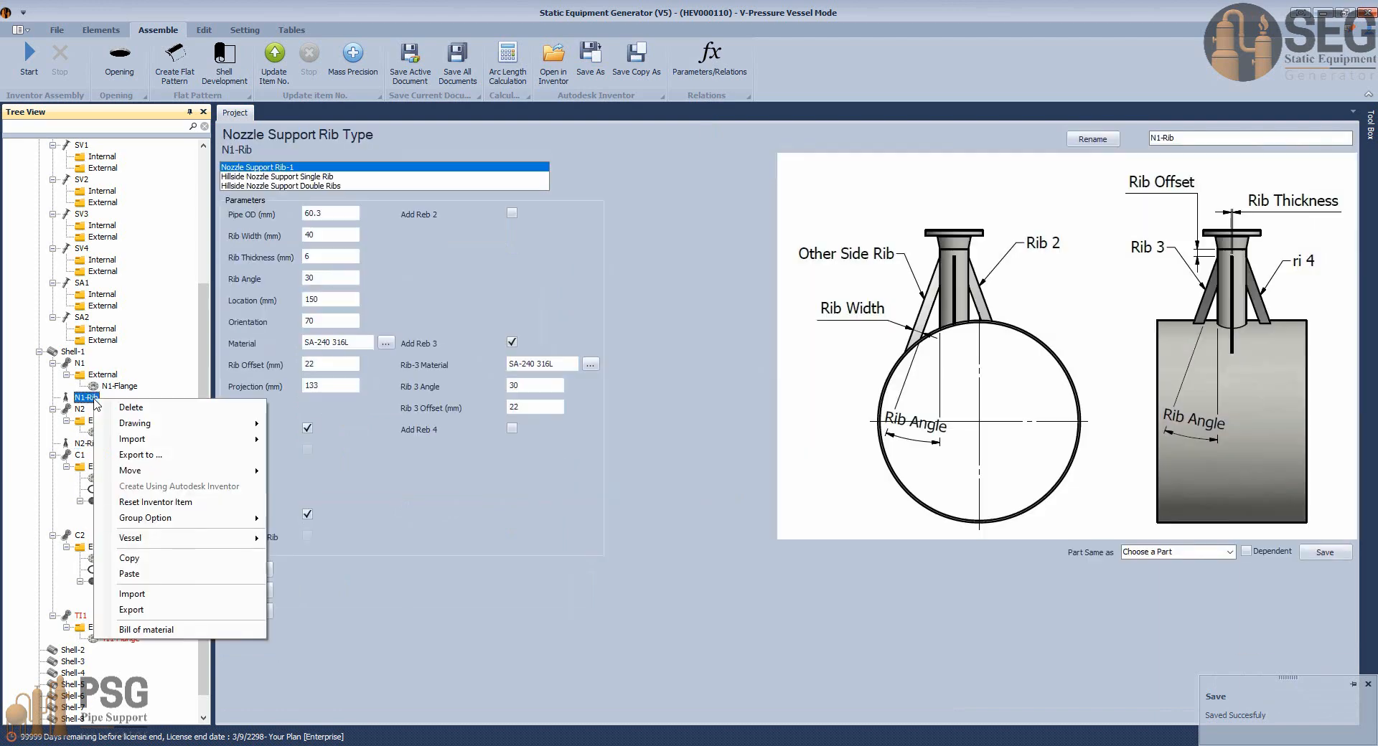
click(130, 558)
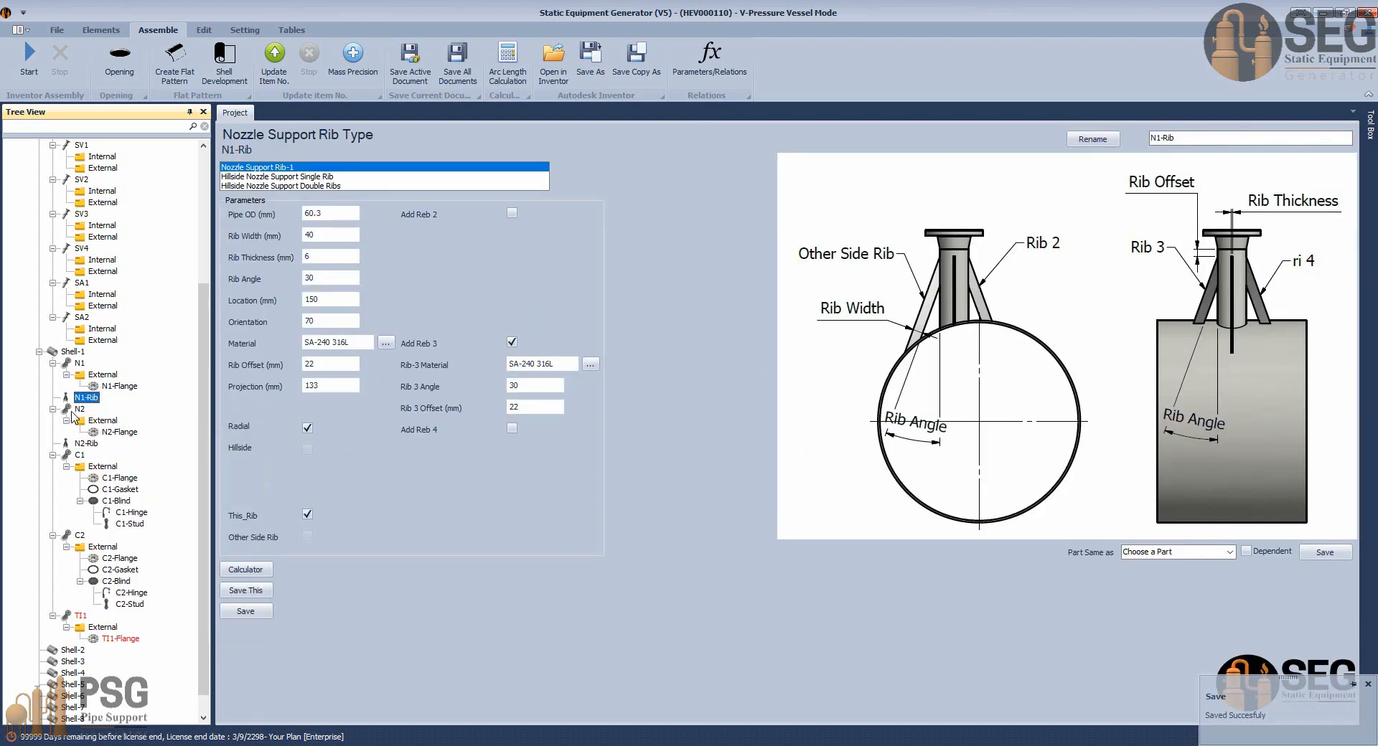
click(77, 353)
right_click(77, 352)
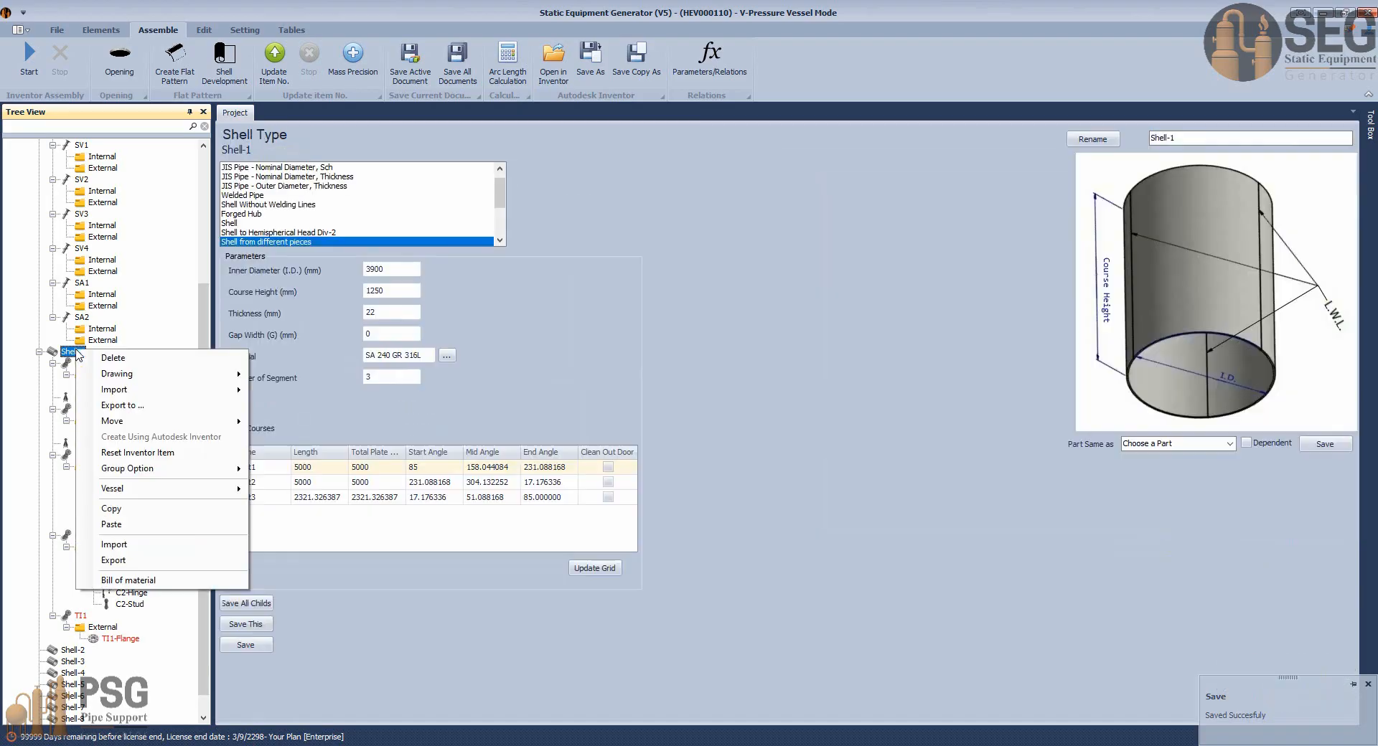
click(132, 528)
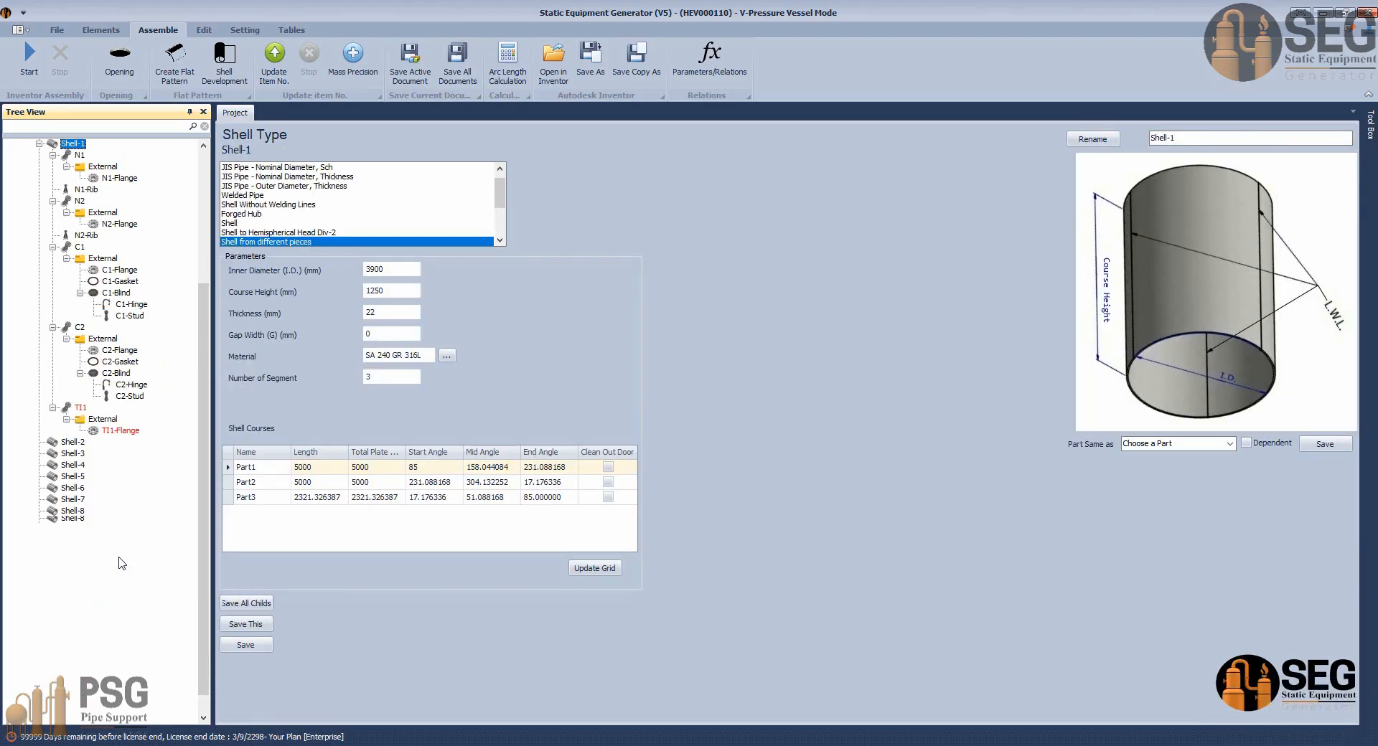
Rename the pasted support rib copy under Shell-1 to TI1-Rib.
click(38, 191)
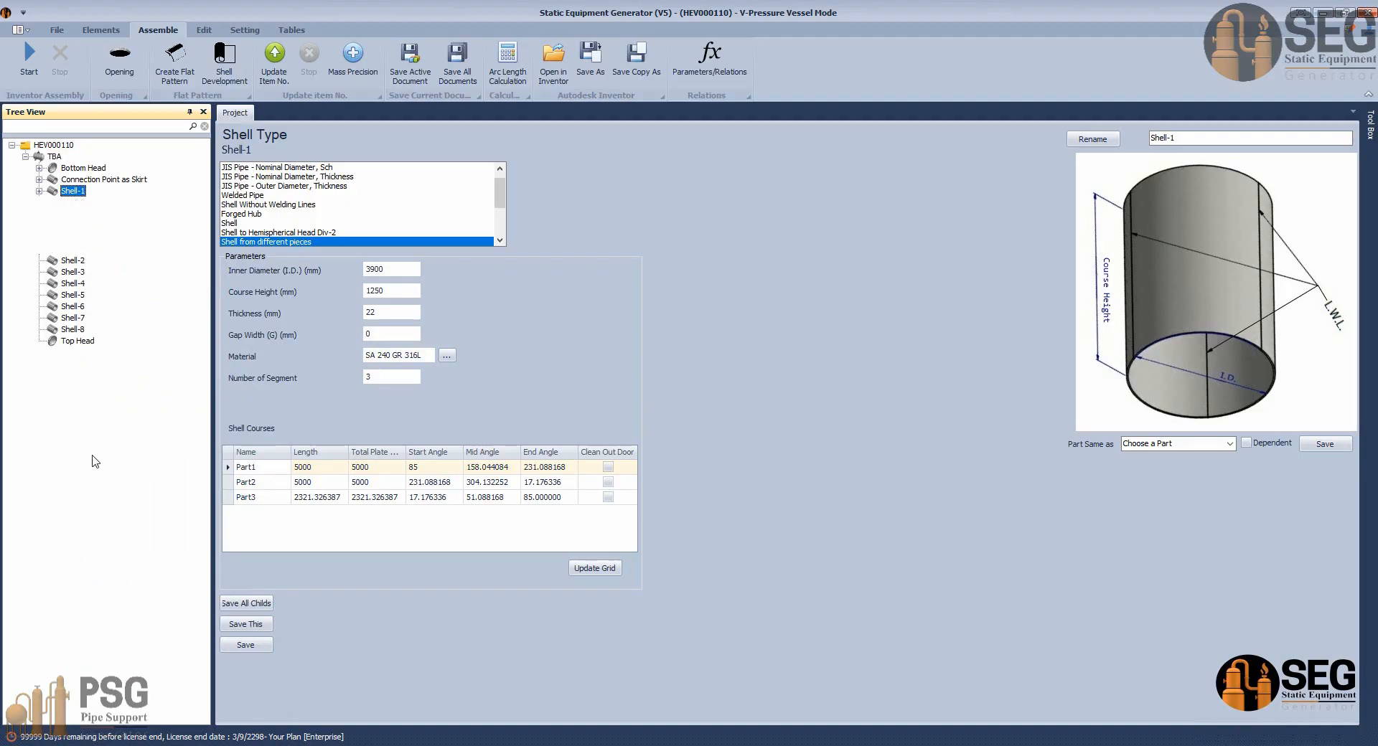
click(92, 283)
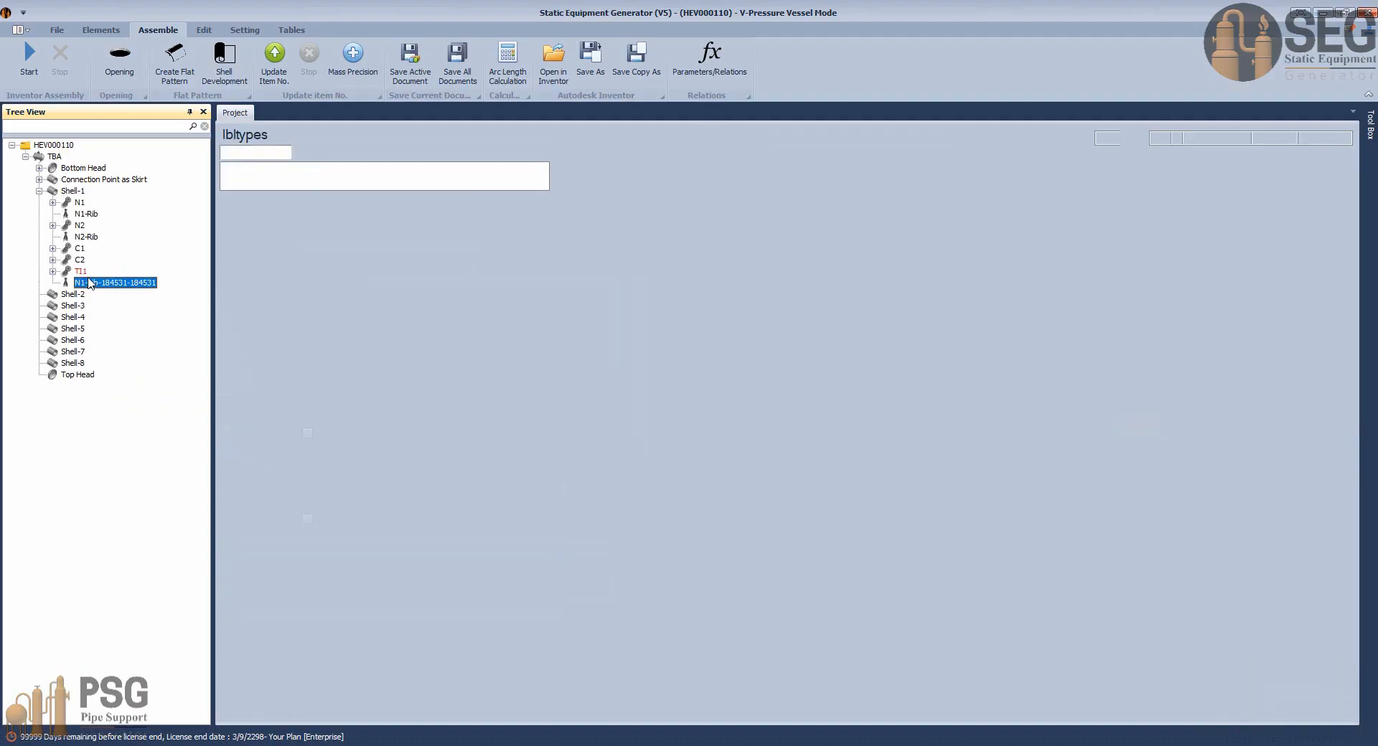
drag(1160, 139, 1128, 130)
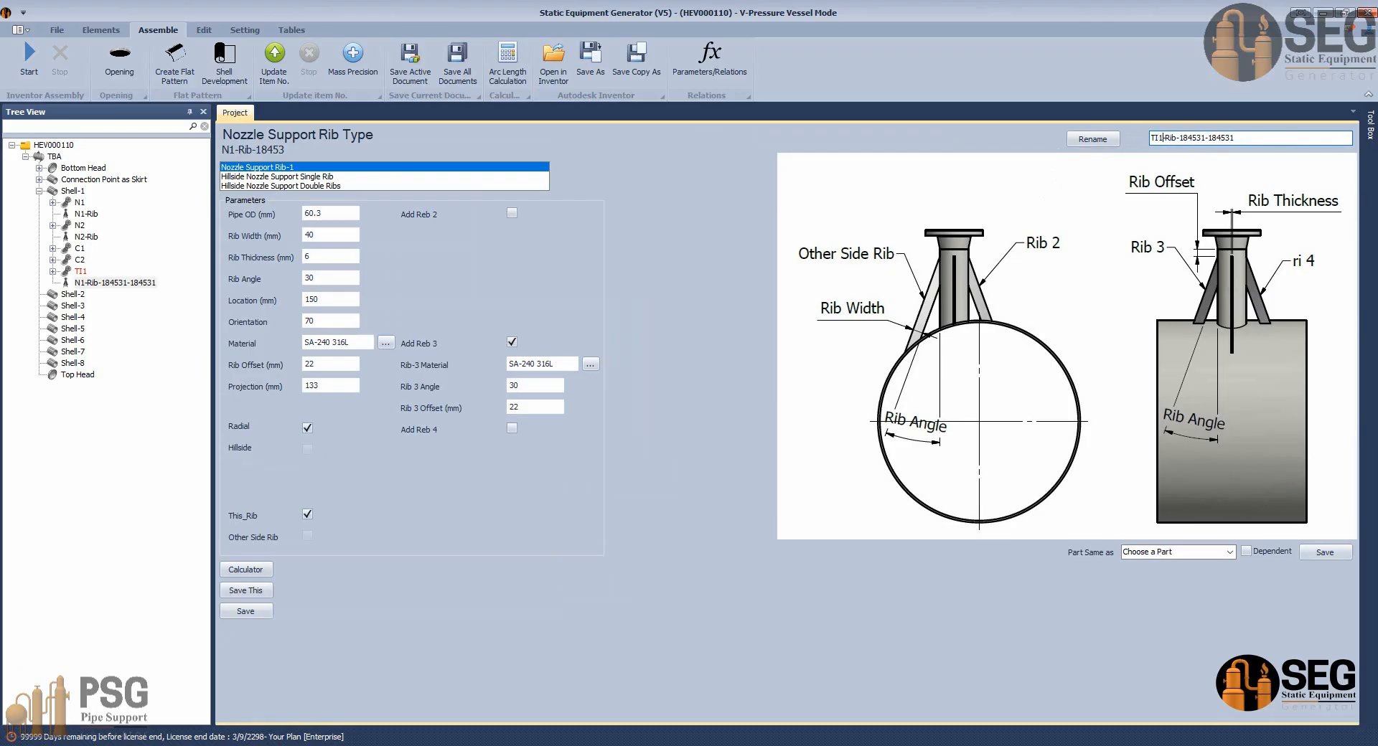
drag(1179, 137, 1235, 137)
key(BackSpace)
click(1102, 144)
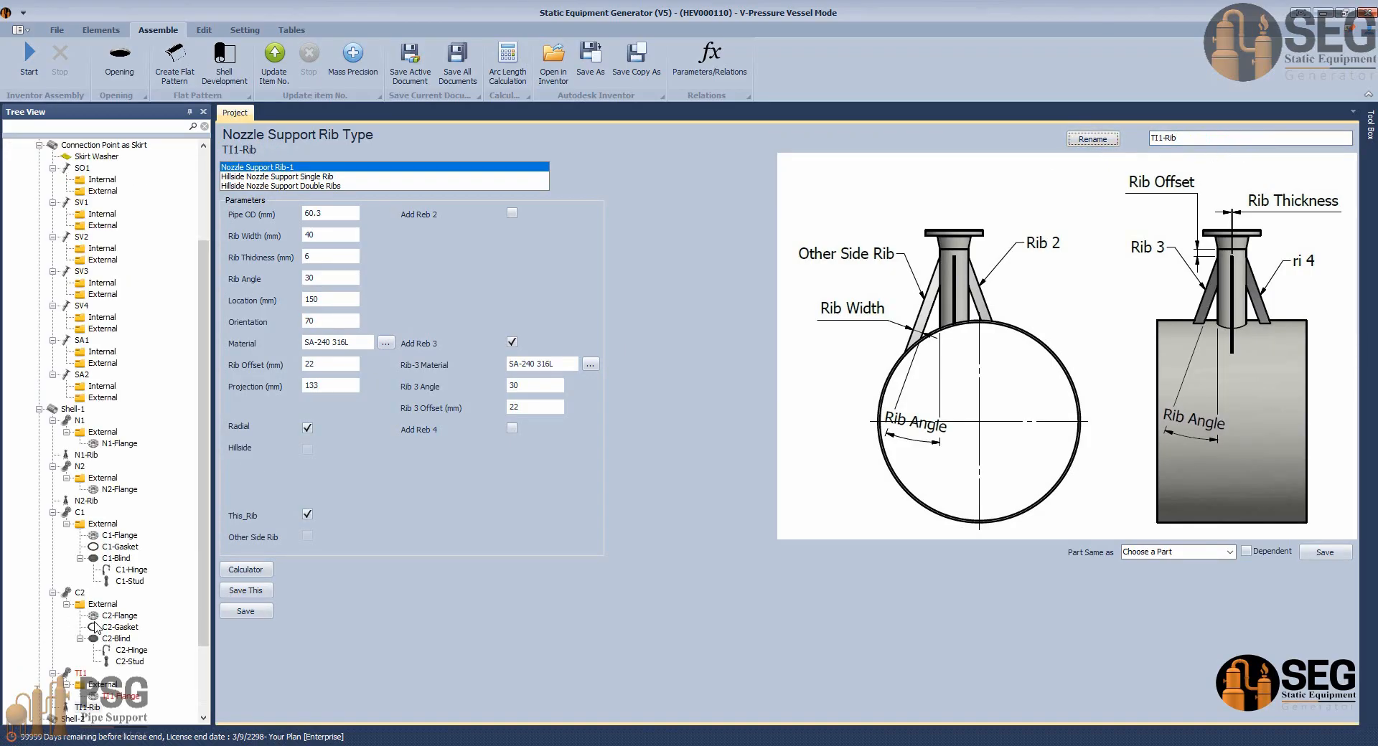
Copy nozzle TI1 and paste the copy onto Shell-1.
right_click(81, 593)
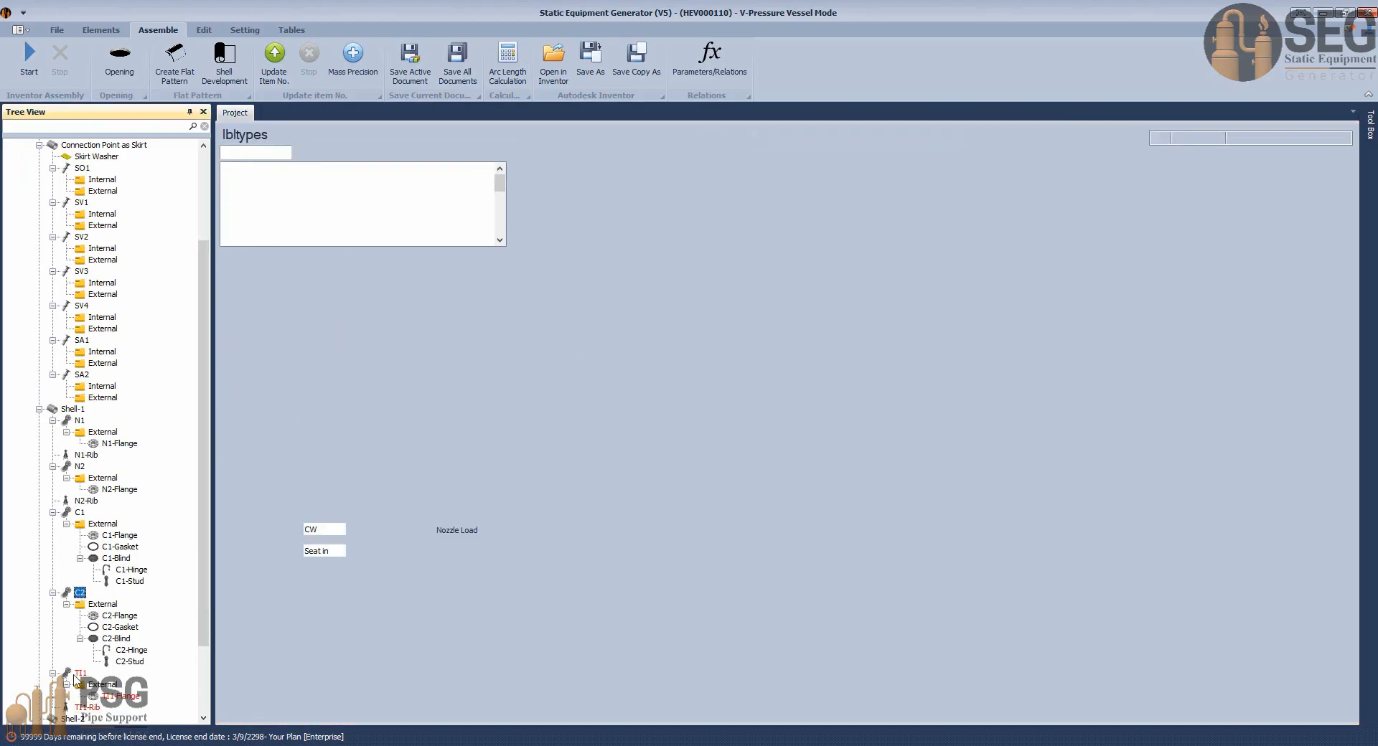
click(869, 549)
right_click(76, 676)
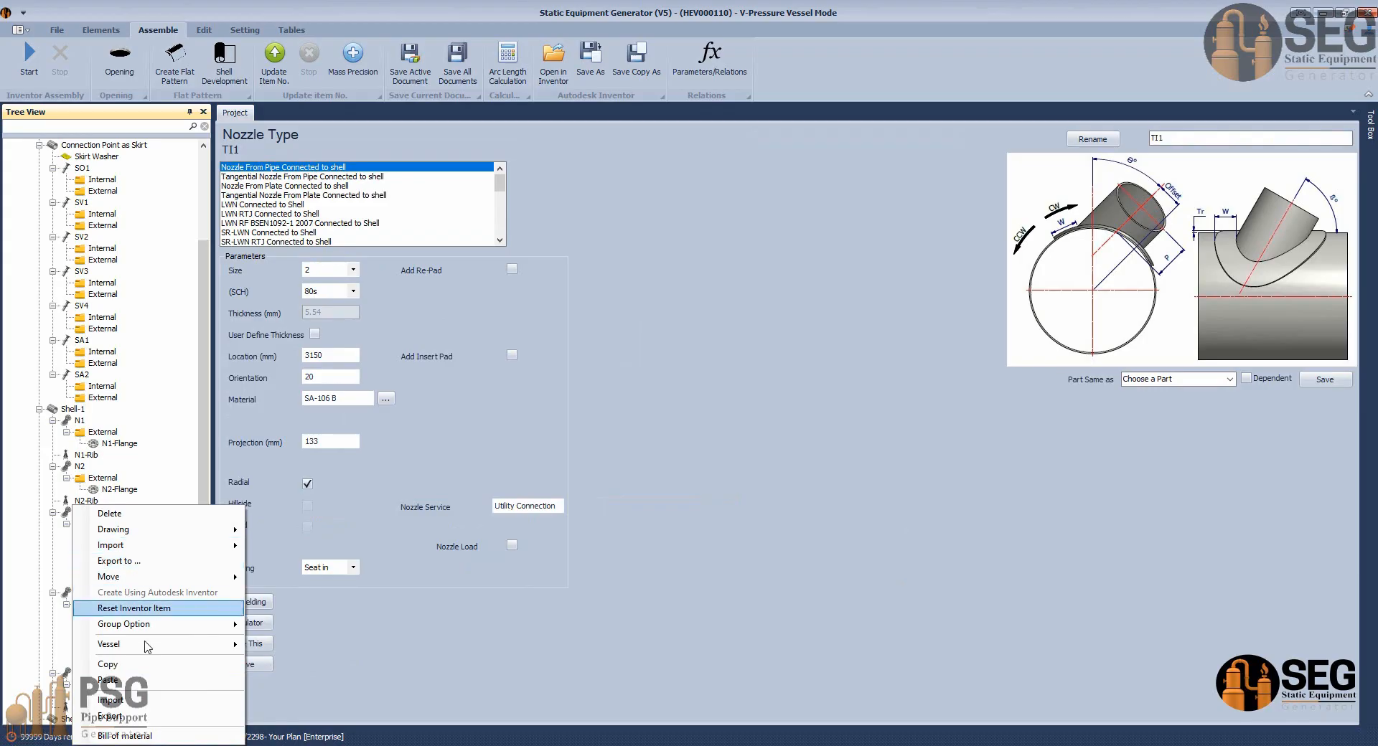
click(141, 667)
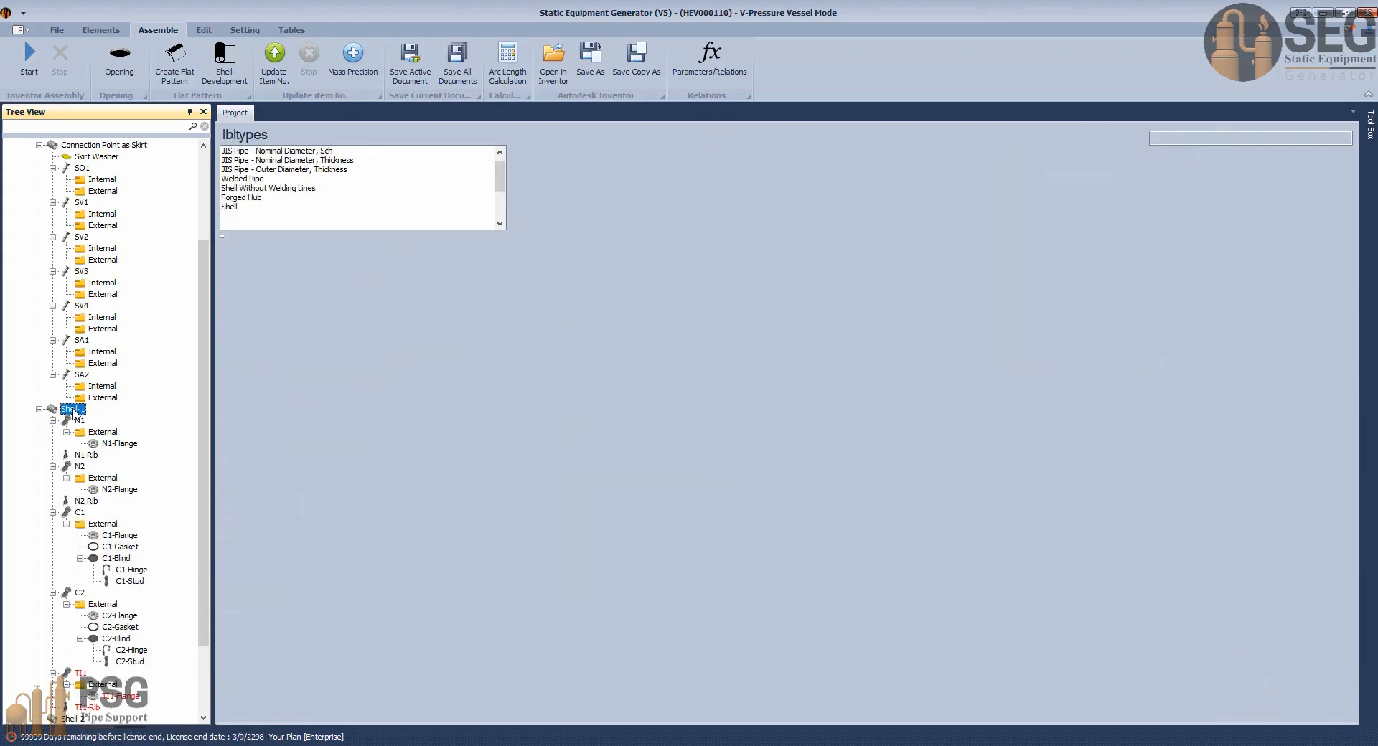
right_click(74, 411)
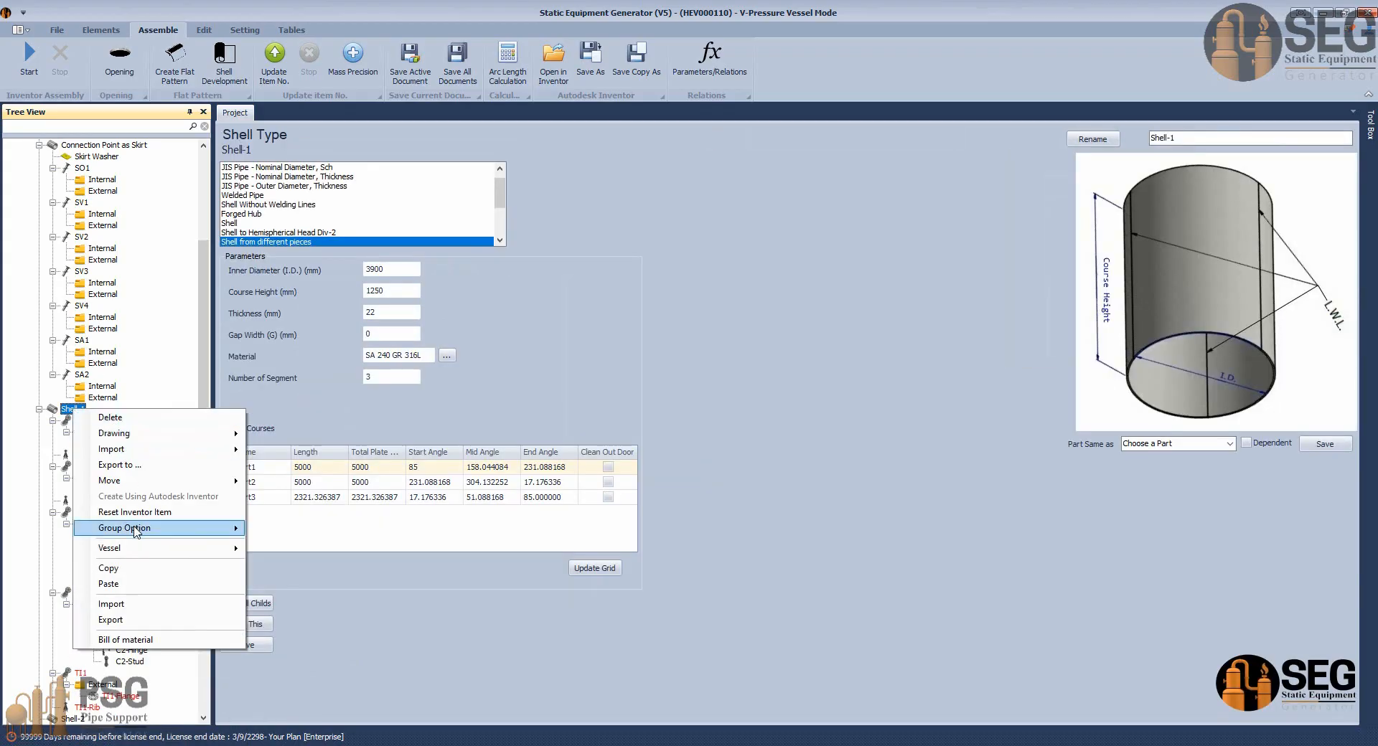
click(133, 583)
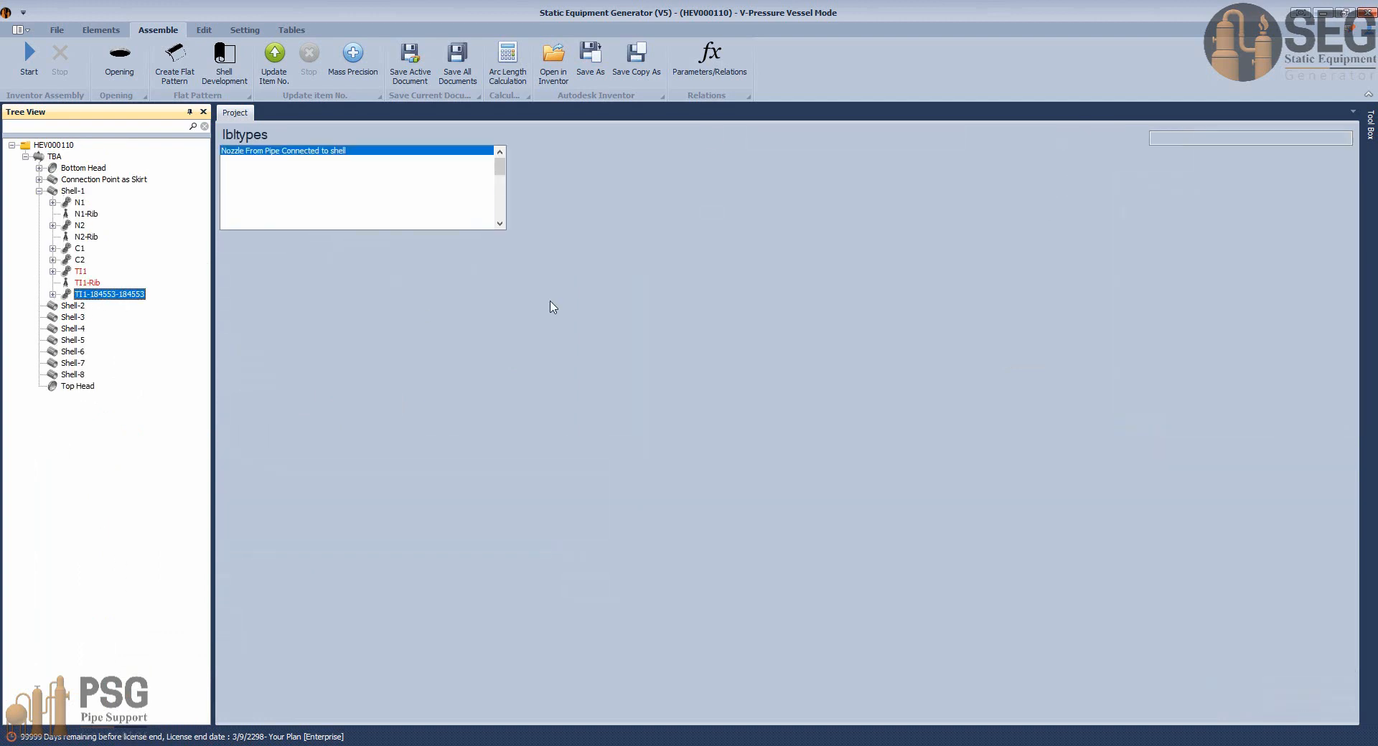
Rename the pasted nozzle copy under Shell-1 to TI2 and its external flange to TI2-Flange.
click(1160, 137)
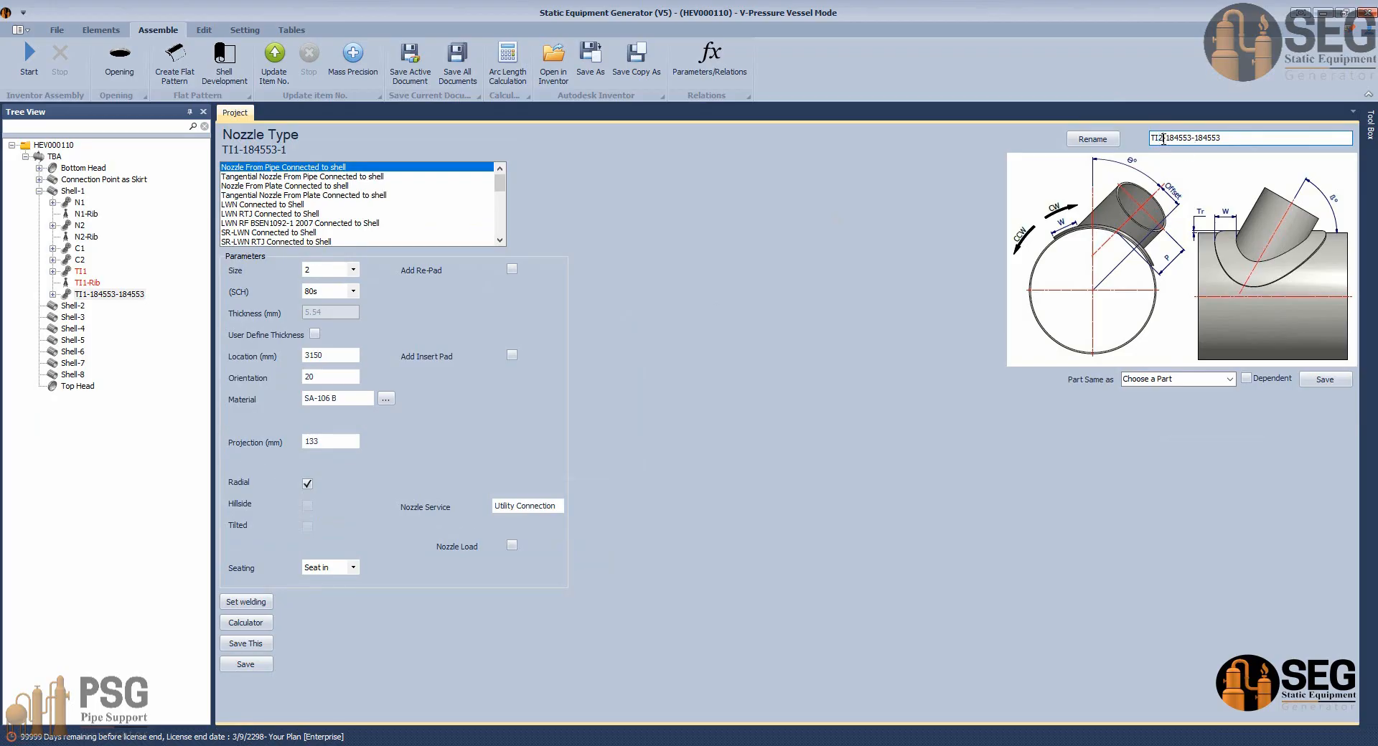
key(BackSpace)
click(1093, 139)
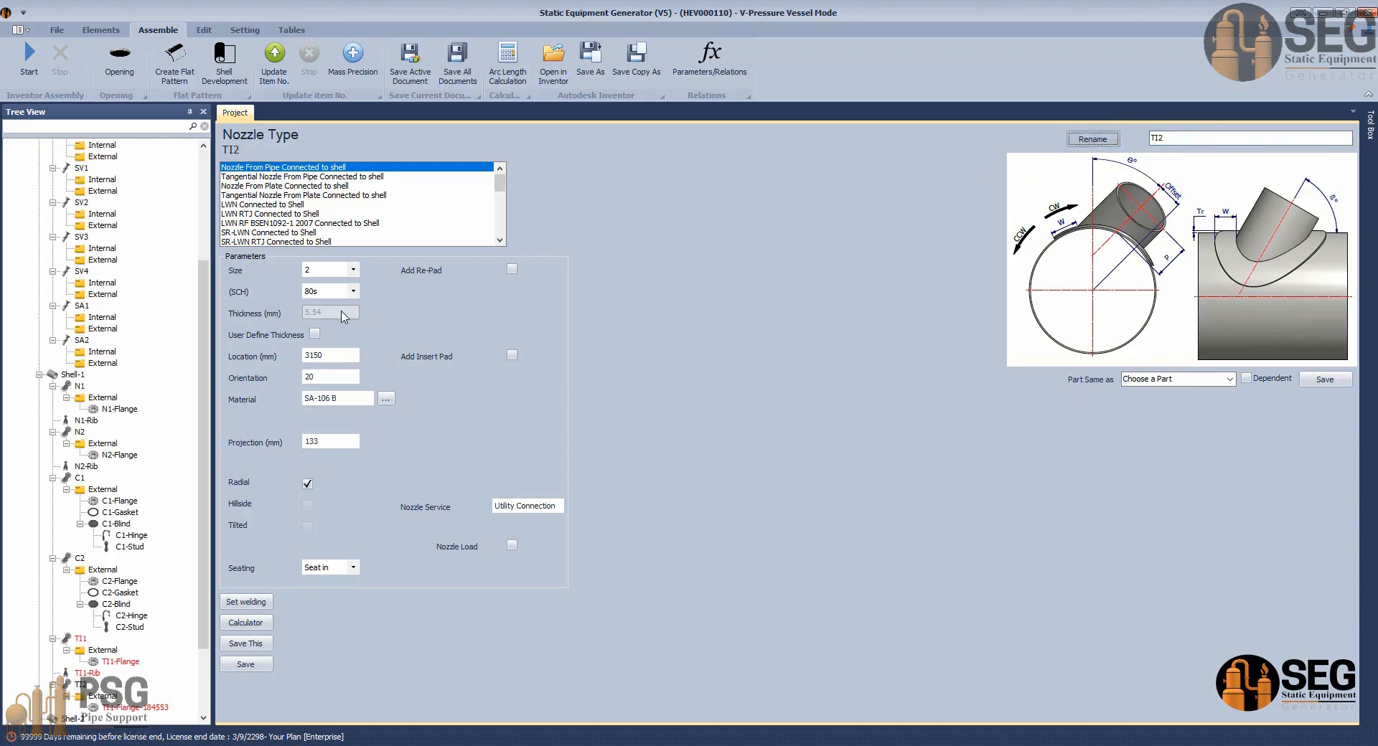
click(116, 707)
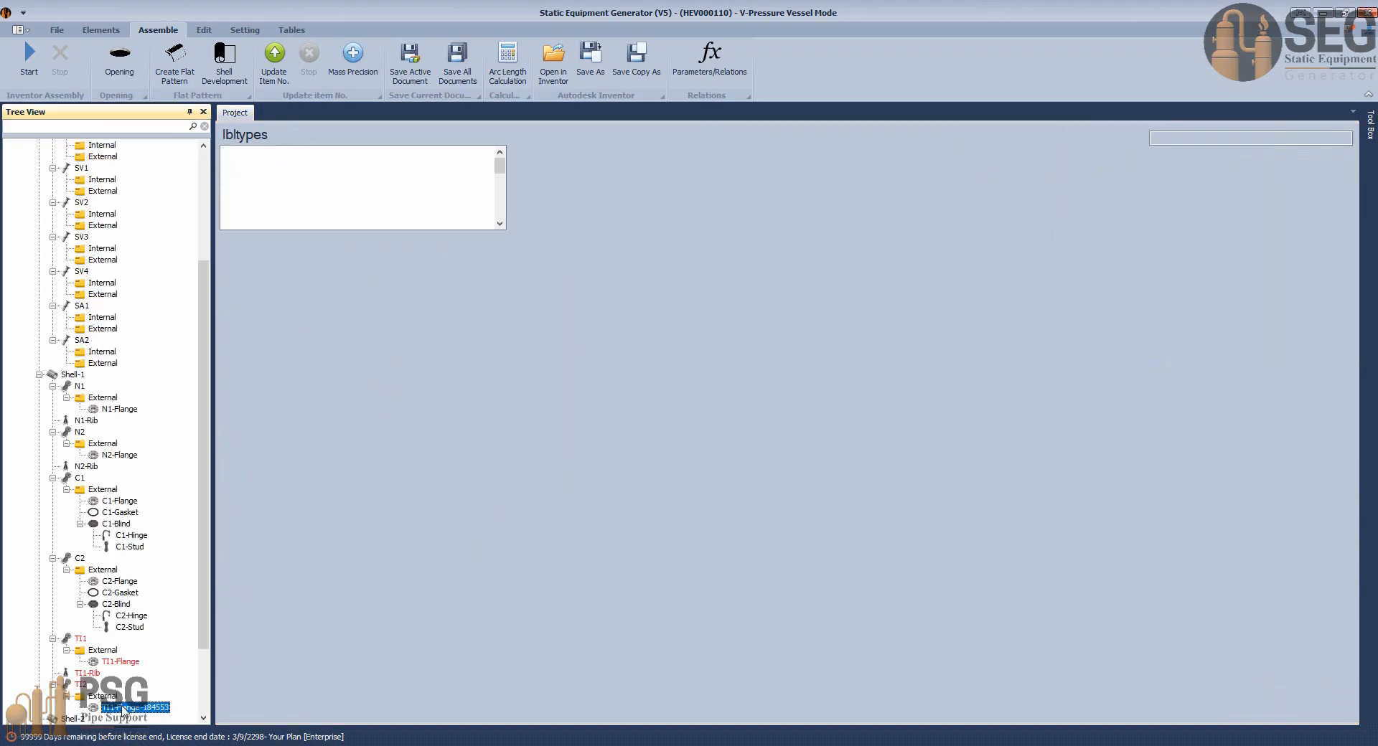
click(1161, 139)
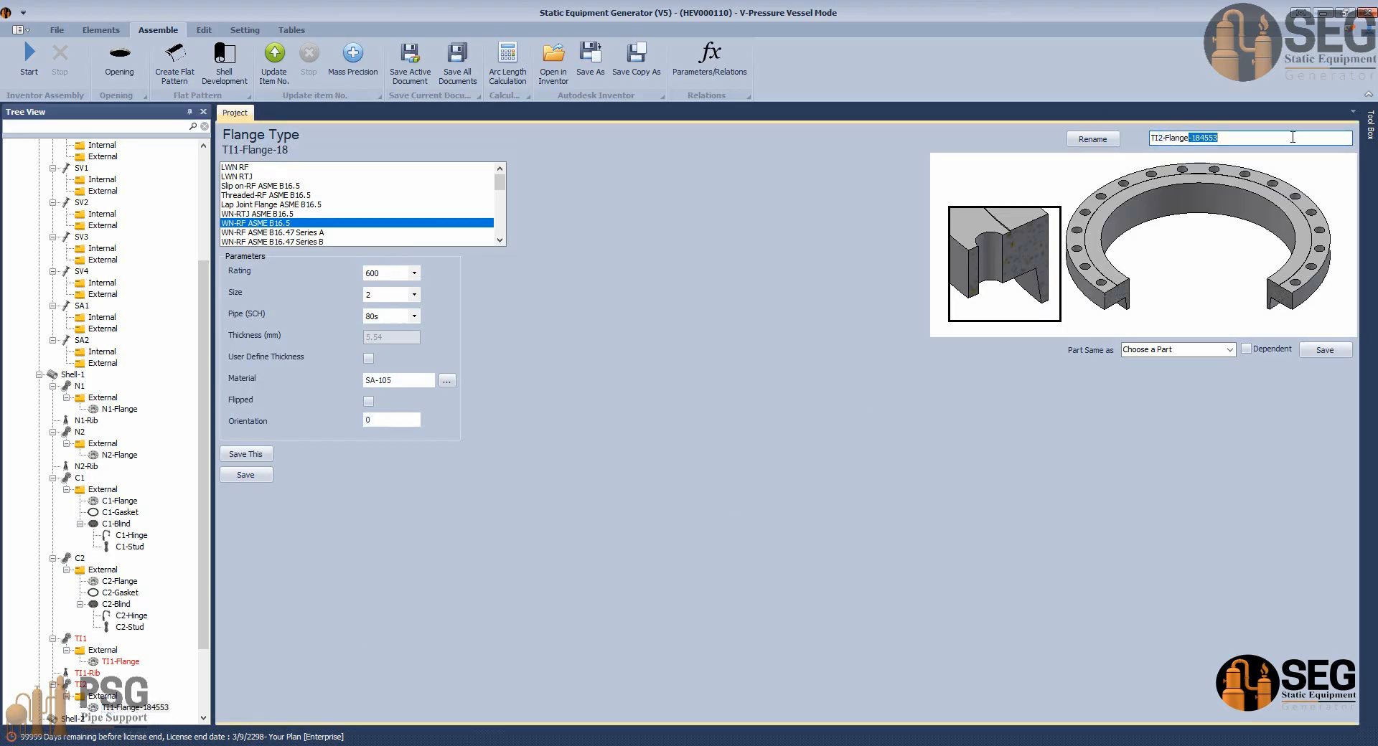
click(1093, 139)
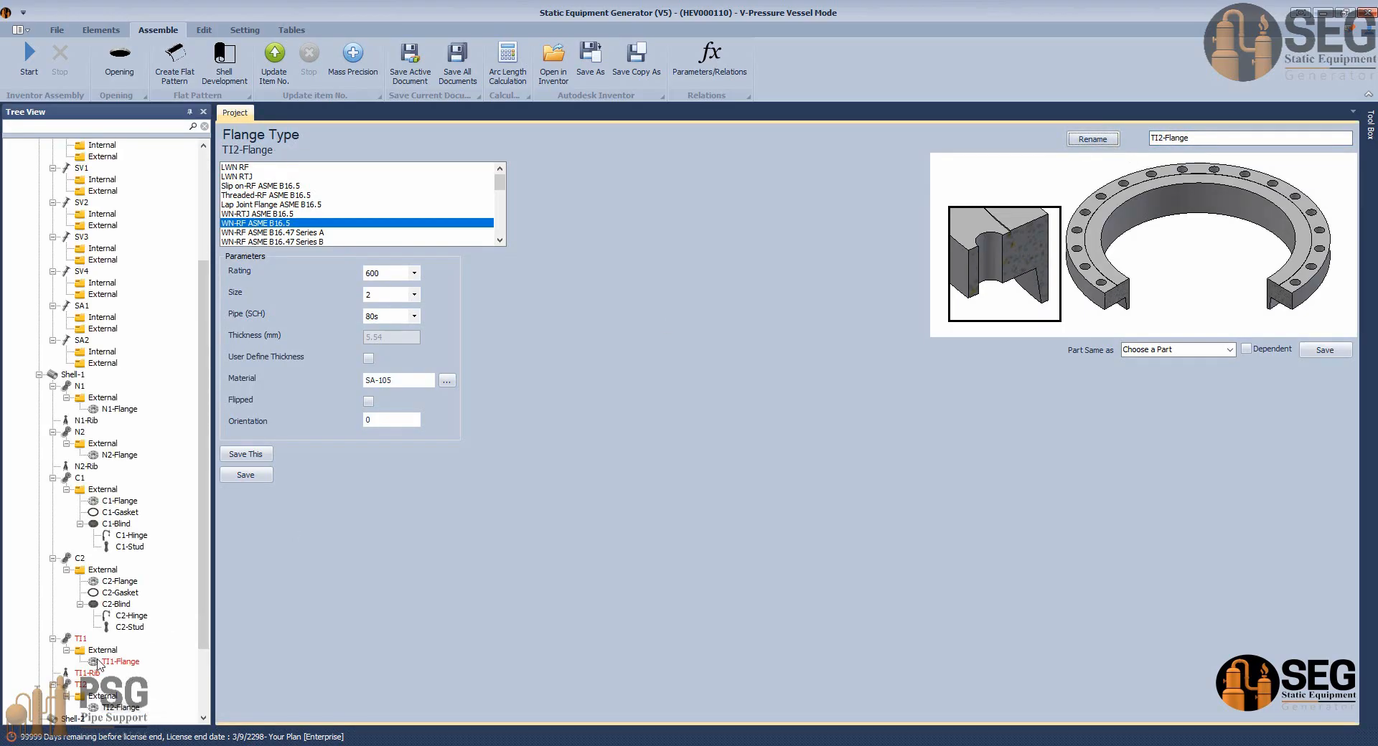
Open nozzle TI2's parameters, switch to the GA drawing in AutoCAD and look up TI2's orientation in the plan view.
scroll(87, 688, down, 2)
click(81, 616)
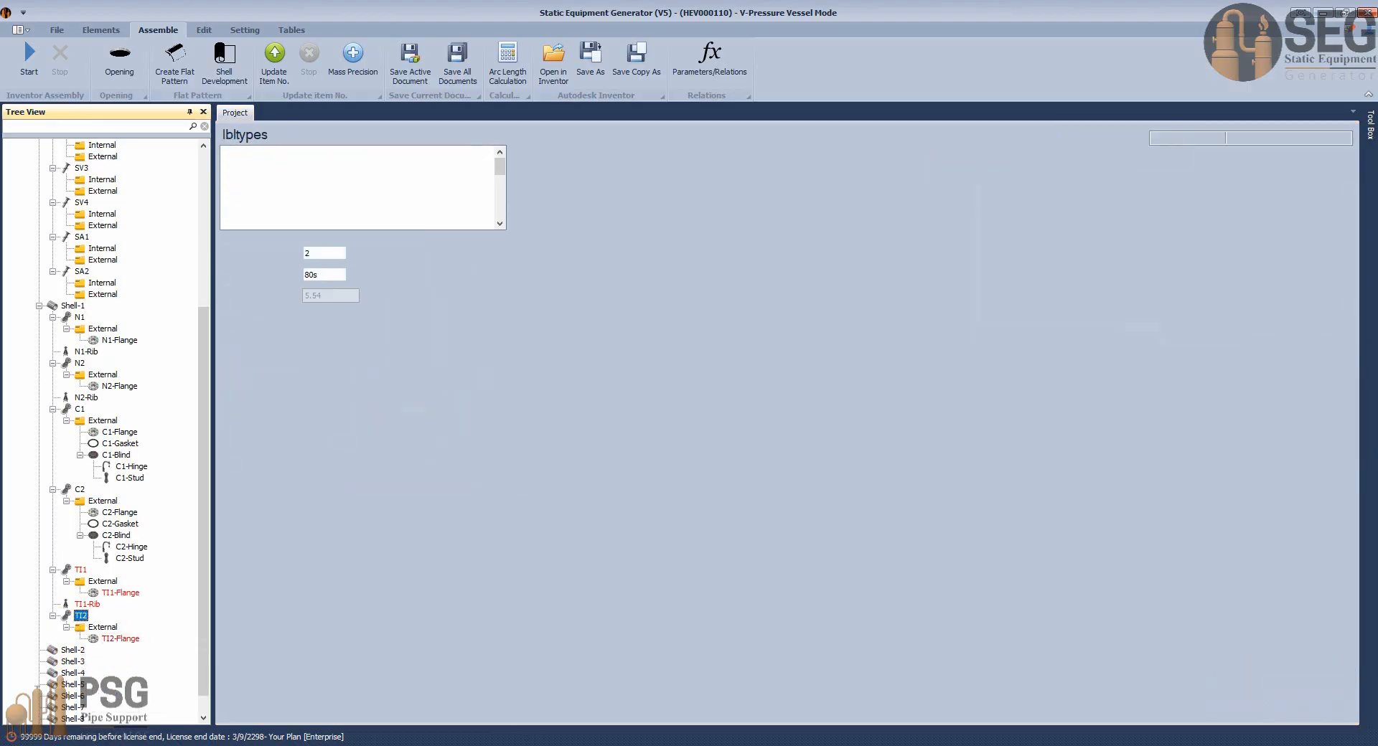
mouse_move(824, 700)
click(725, 700)
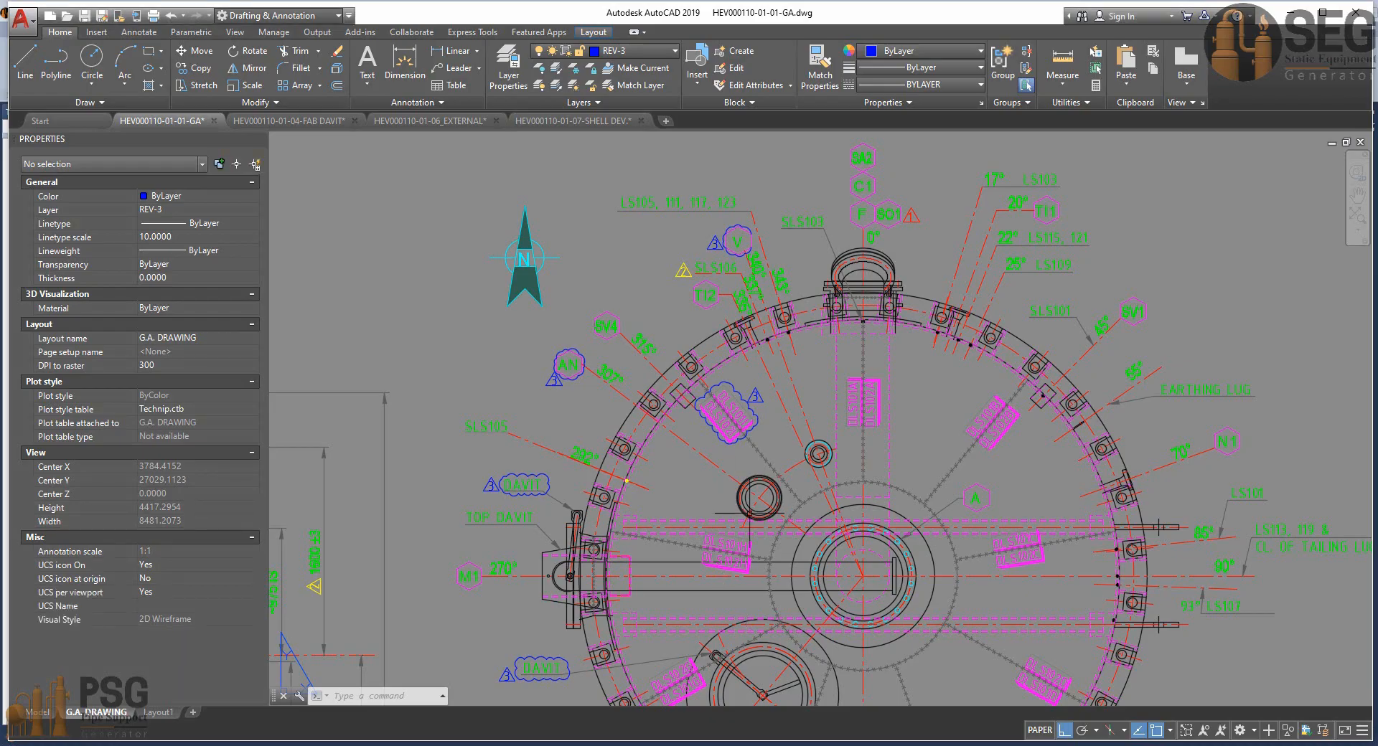
middle_drag(796, 558, 774, 361)
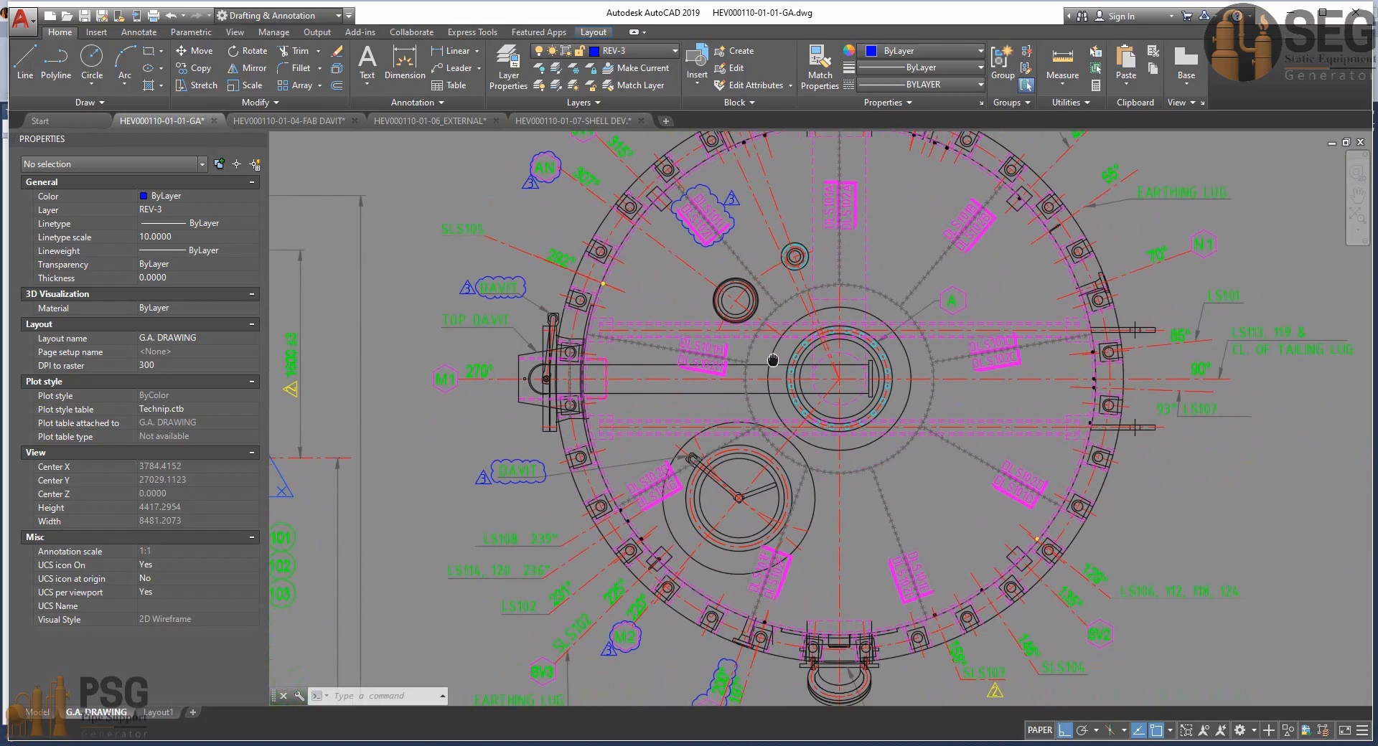
mouse_move(767, 538)
middle_down()
mouse_move(769, 457)
mouse_move(725, 582)
mouse_move(762, 693)
middle_up()
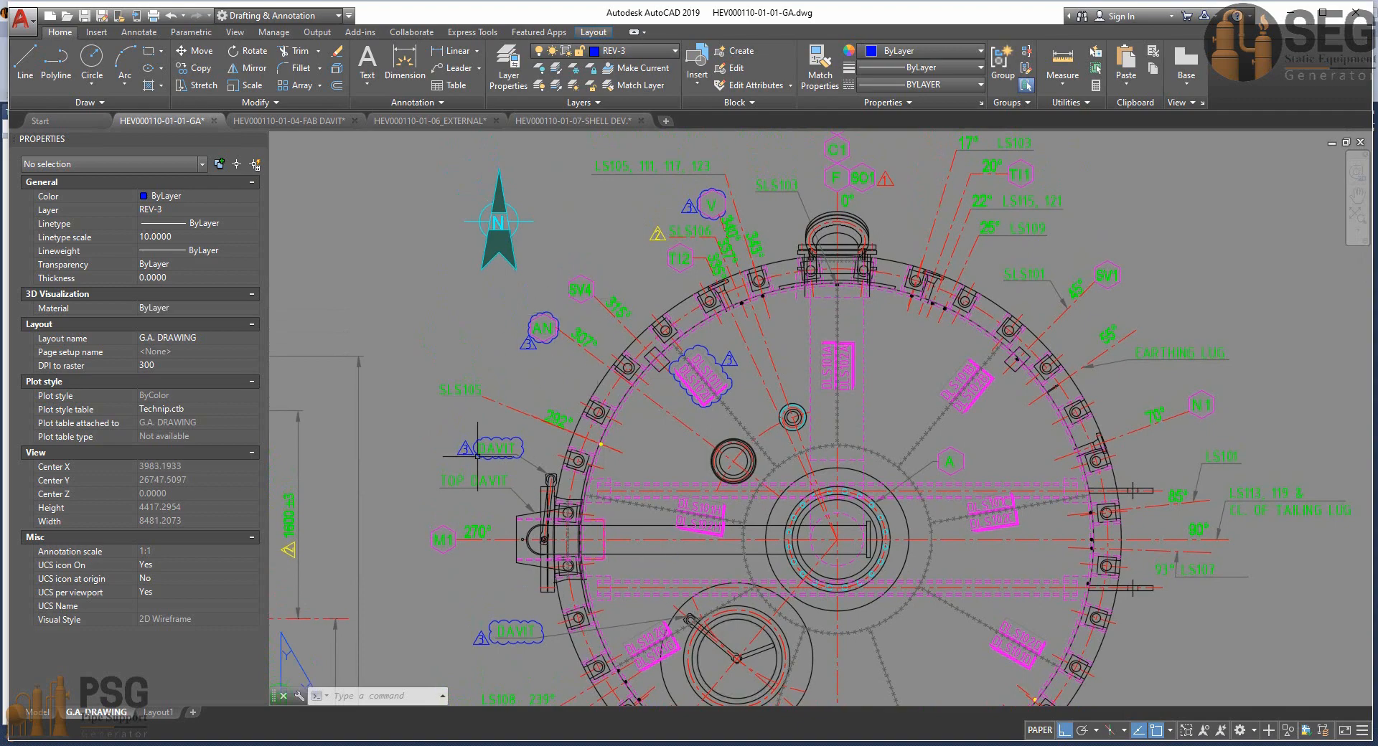
middle_drag(468, 529, 448, 608)
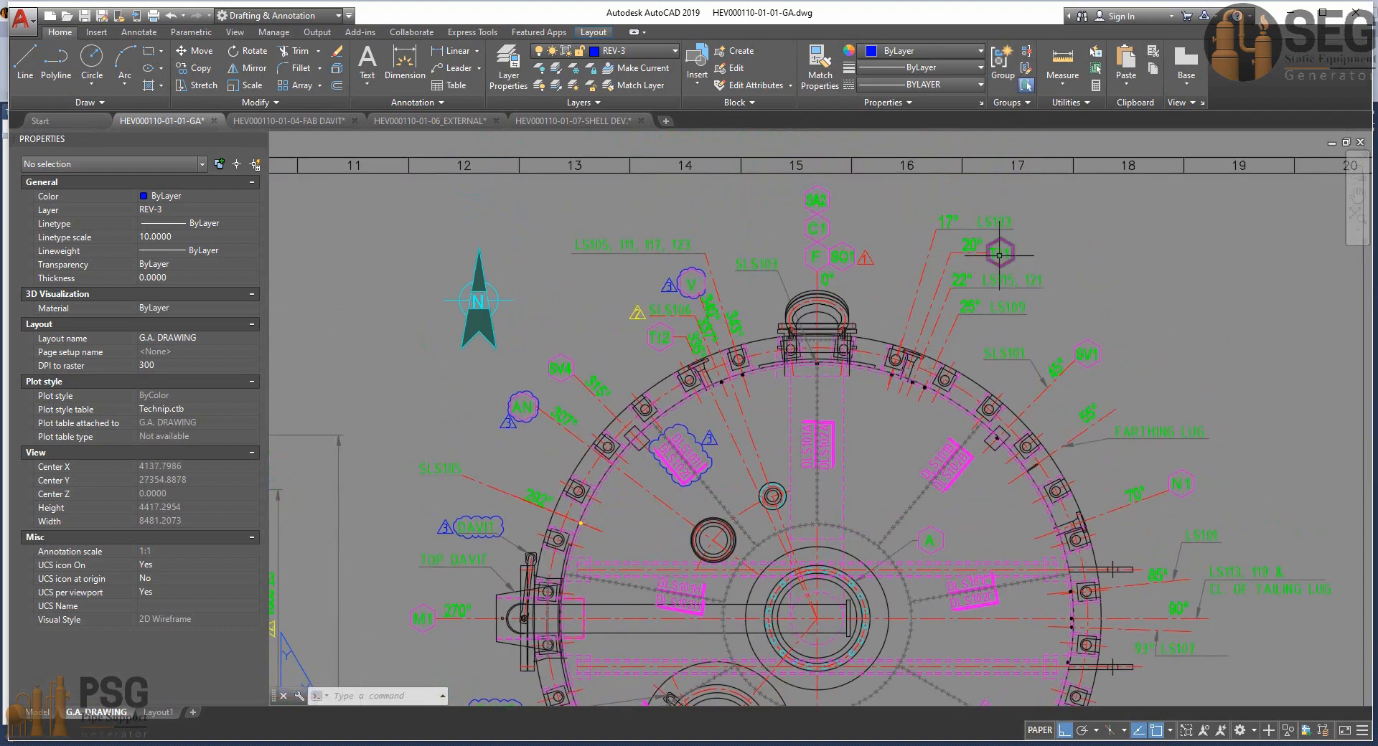
click(693, 341)
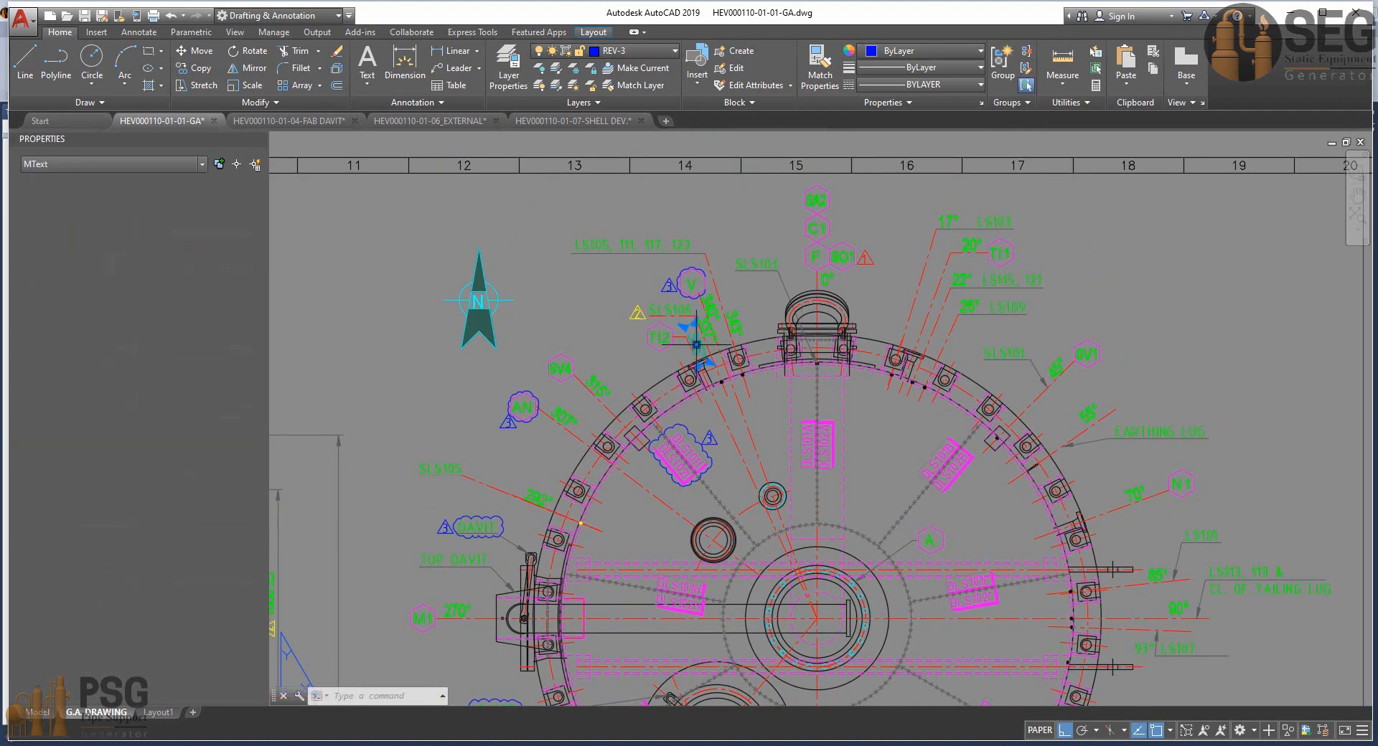
scroll(703, 362, up, 4)
key(Escape)
key(Escape)
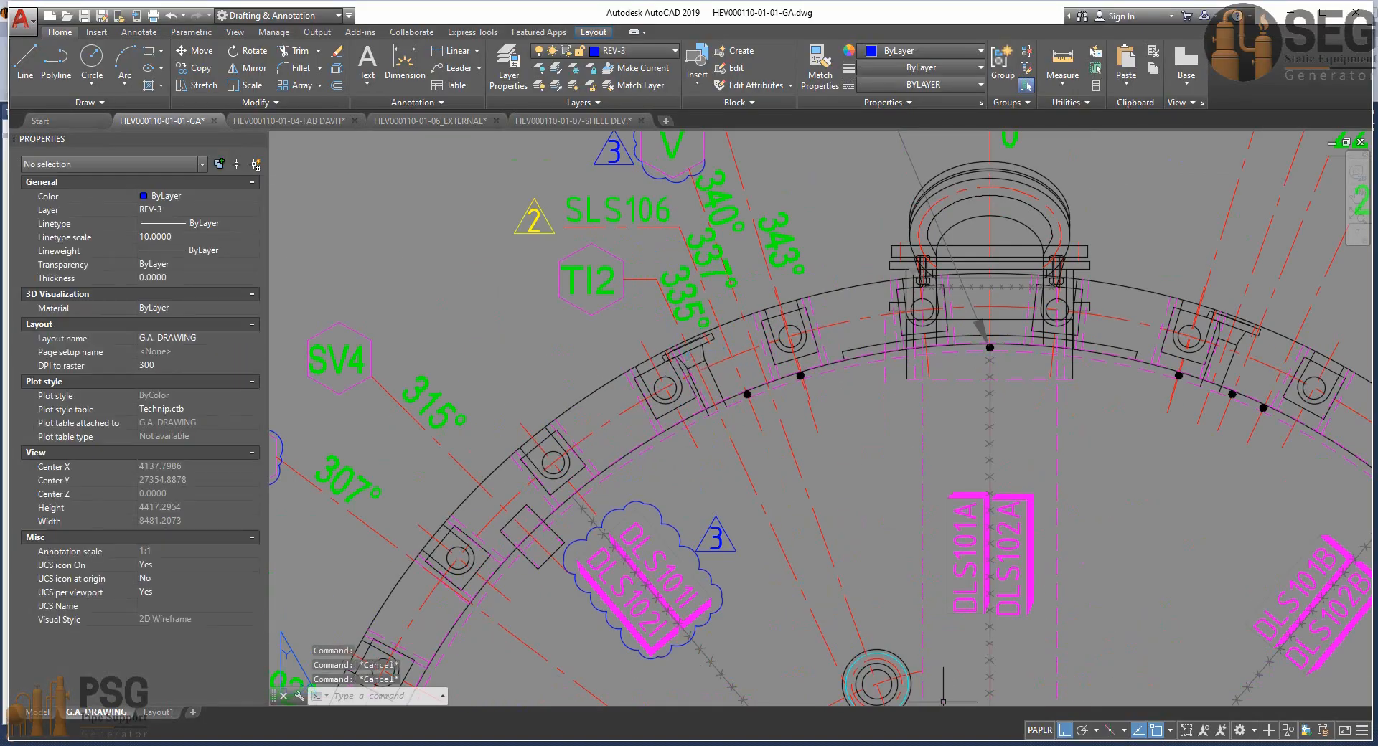
Back in Static Equipment Generator, set nozzle TI2's orientation to 335.
key(alt+Tab)
double_click(340, 373)
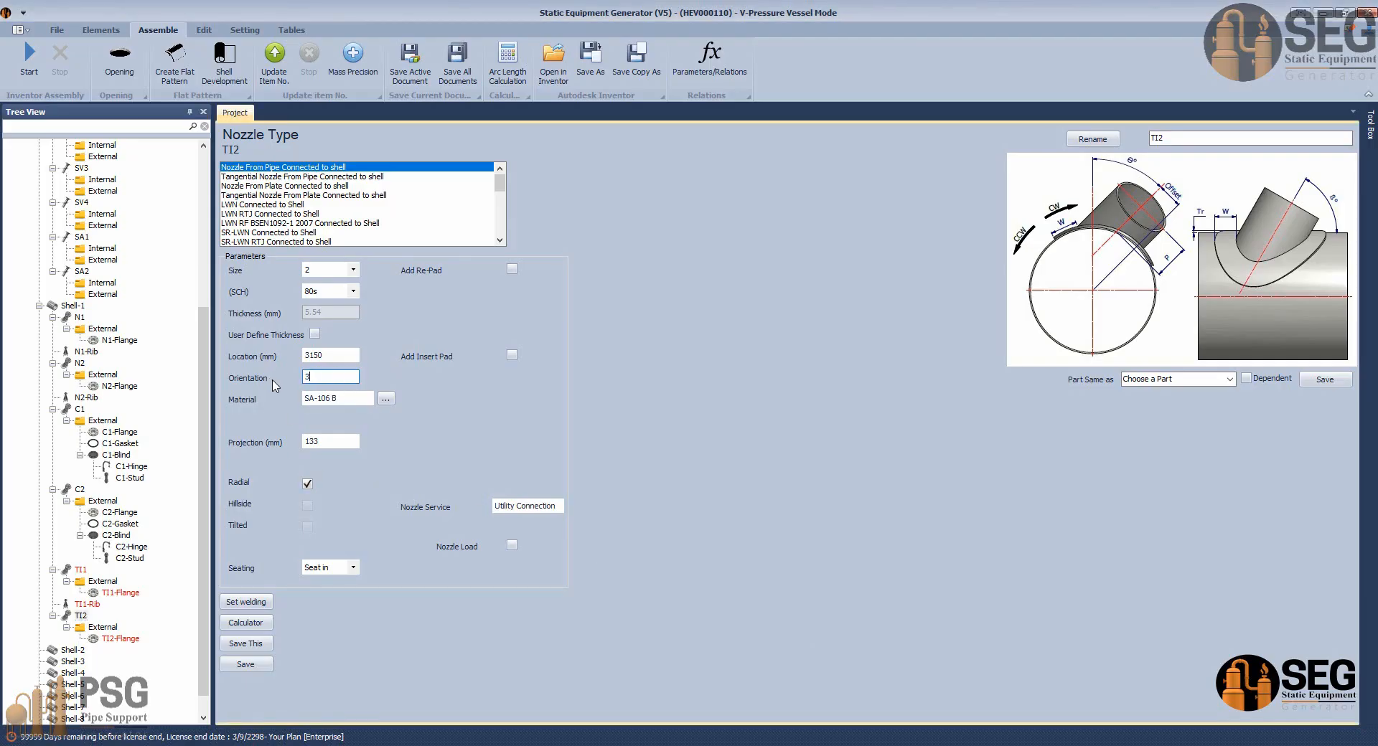
Switch to the GA drawing in AutoCAD and look up TI2's location in the vessel's elevation view.
click(962, 745)
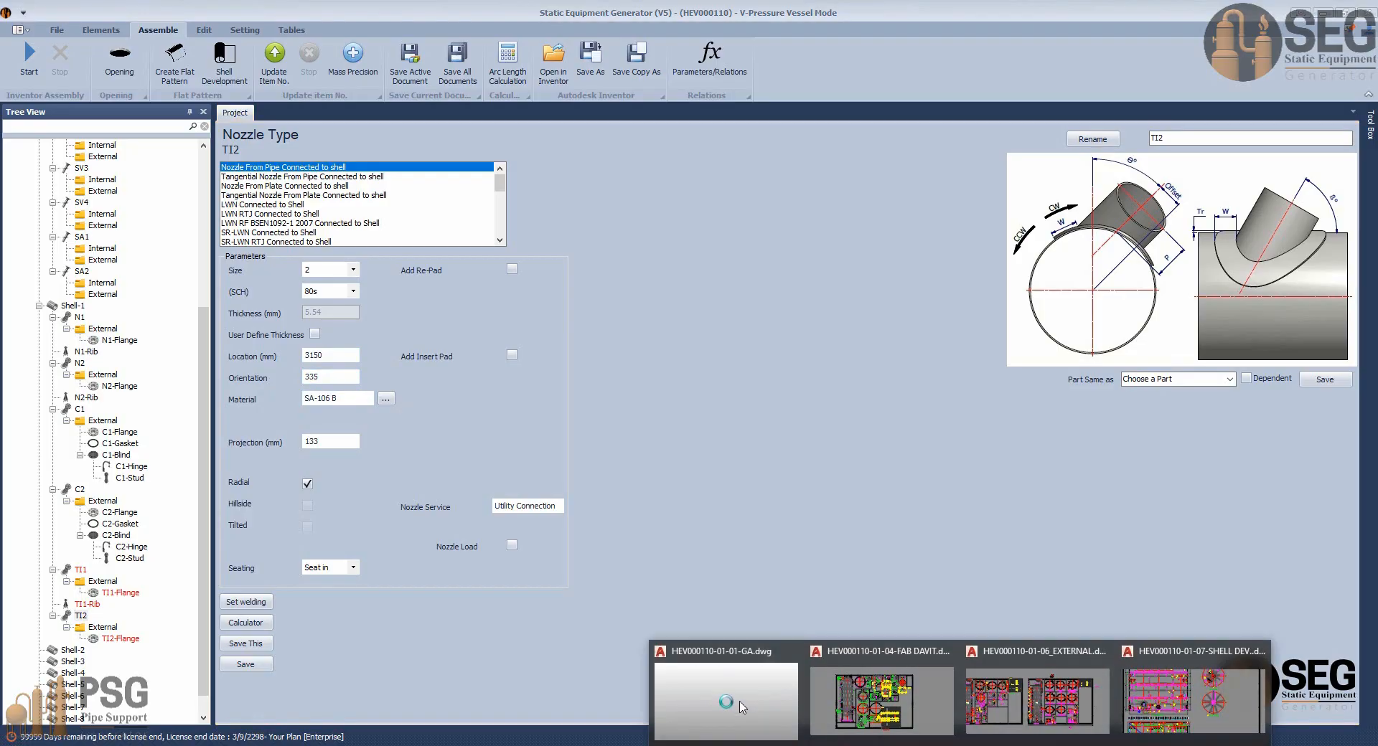
click(739, 704)
scroll(659, 409, down, 10)
mouse_move(474, 435)
middle_down()
mouse_move(723, 362)
mouse_move(821, 291)
middle_up()
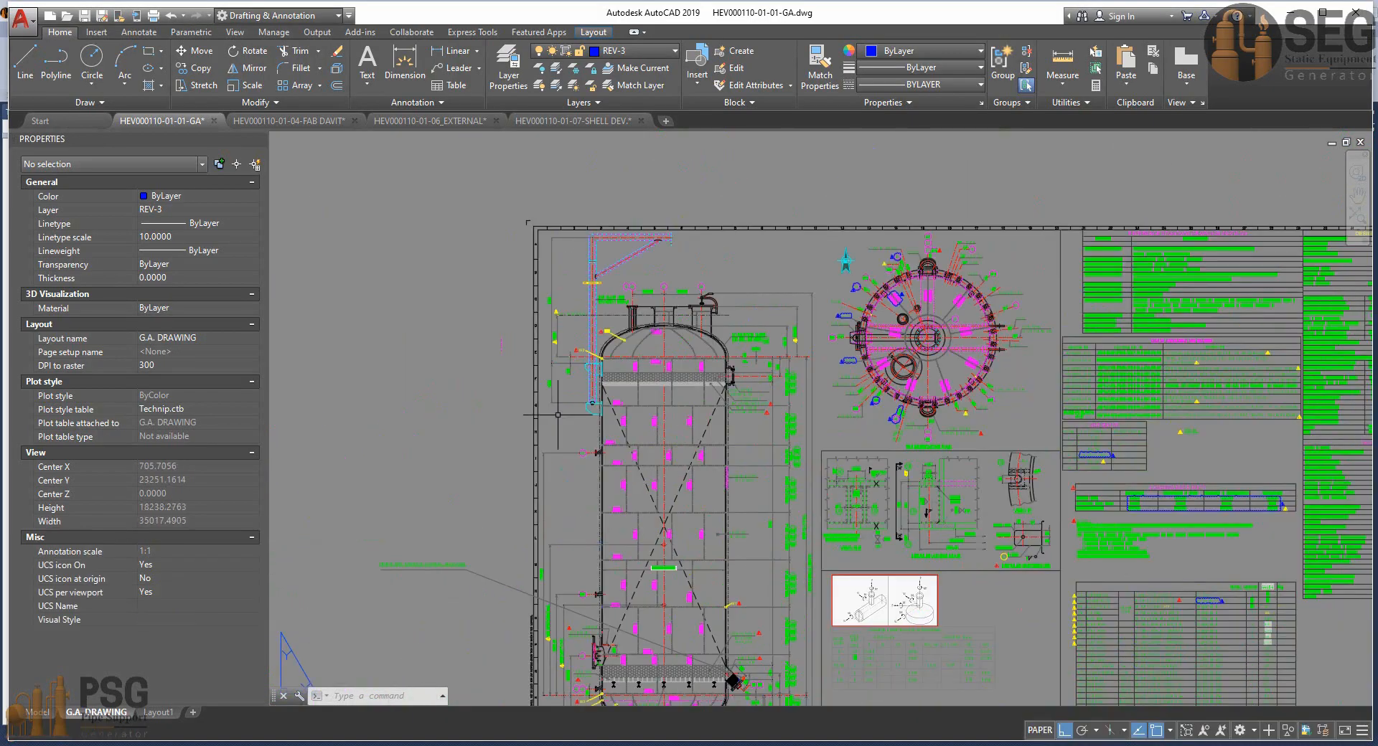
scroll(578, 437, up, 10)
middle_drag(557, 506, 654, 401)
scroll(661, 395, down, 4)
middle_drag(571, 421, 644, 221)
middle_drag(584, 551, 612, 437)
scroll(597, 557, up, 4)
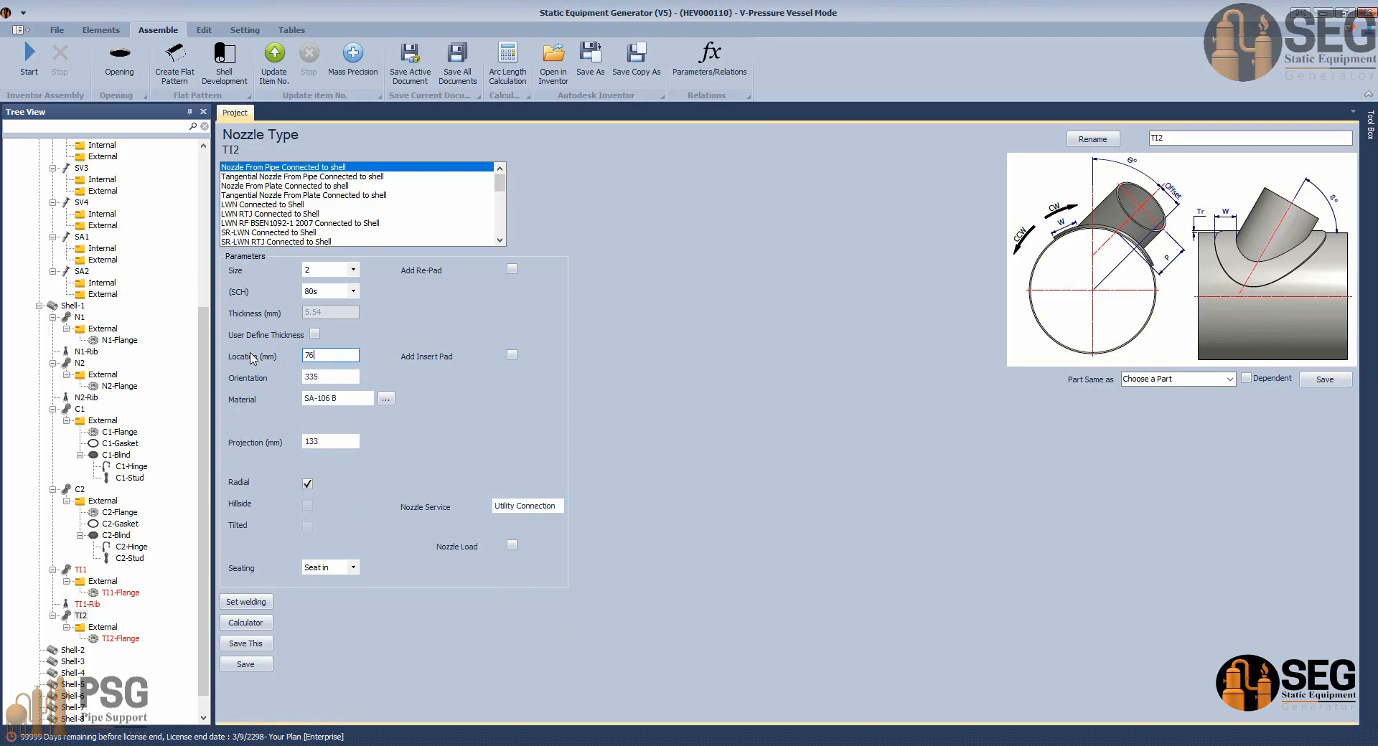
Back in Static Equipment Generator, set nozzle TI2's location to 7650 mm and save the nozzle.
click(341, 382)
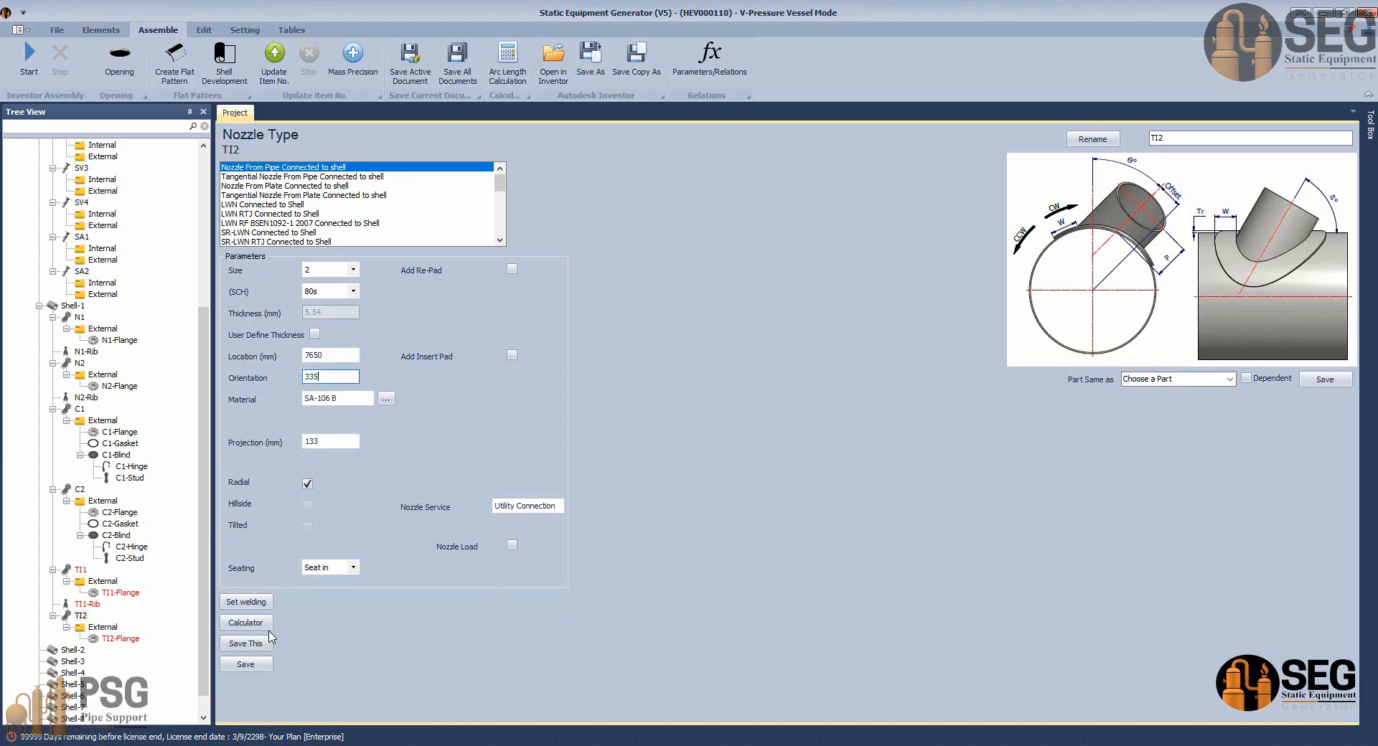
click(246, 664)
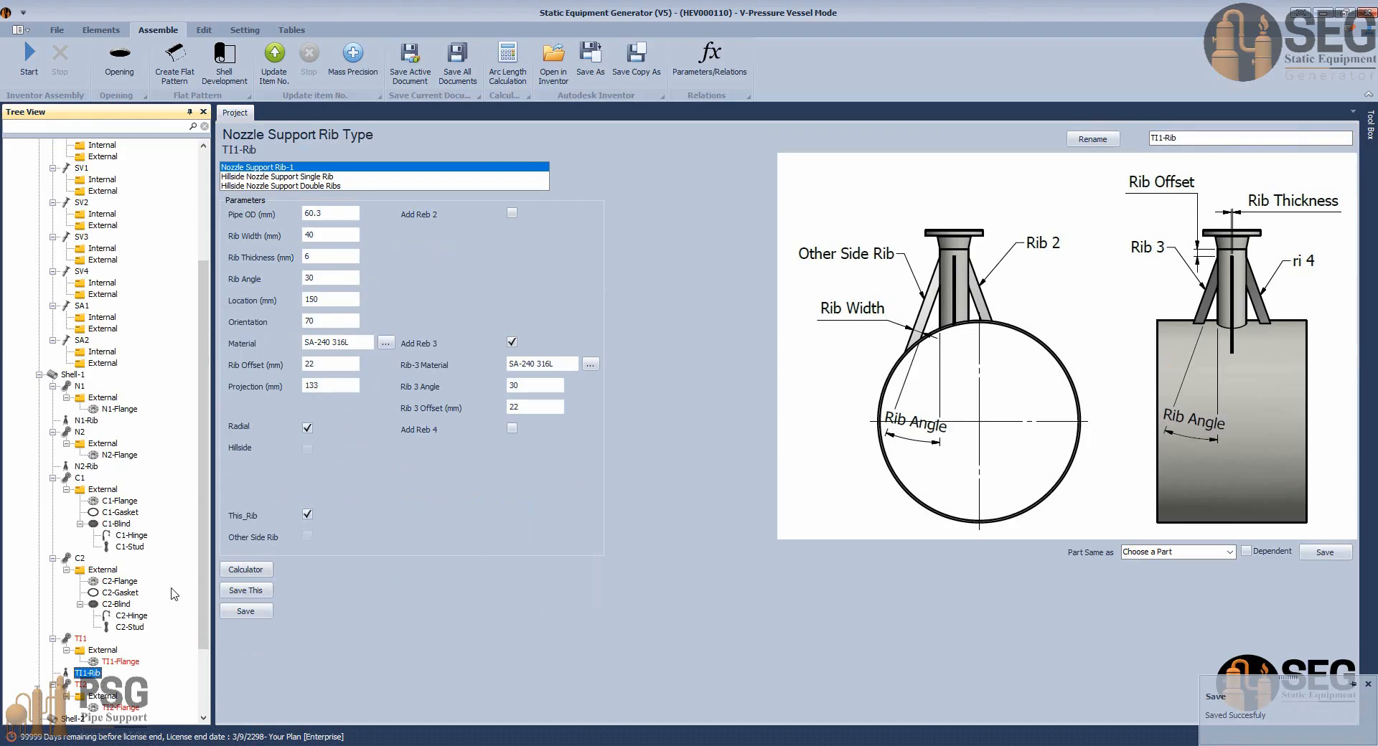
Set TI1-Rib's location to nozzle TI1's 3150 mm and its orientation to 20, and save the rib.
click(324, 367)
click(80, 639)
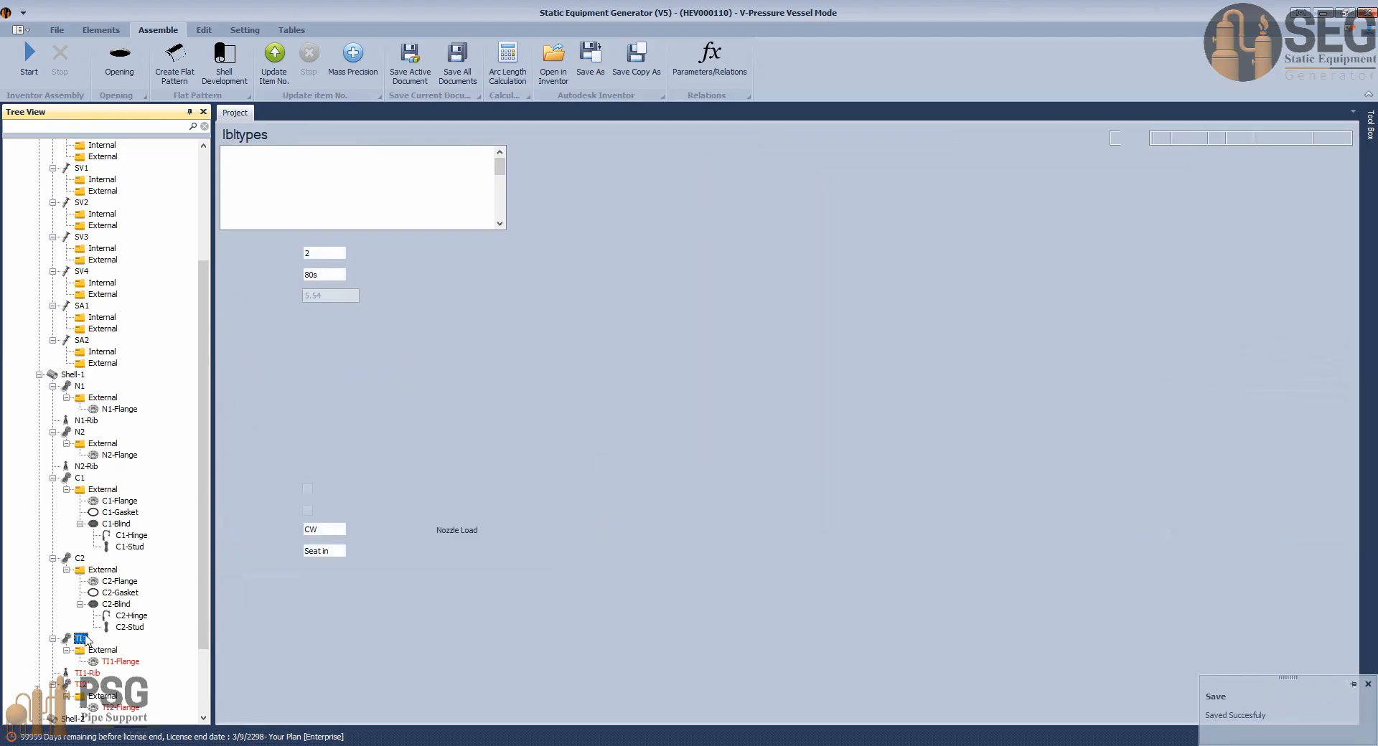
click(350, 358)
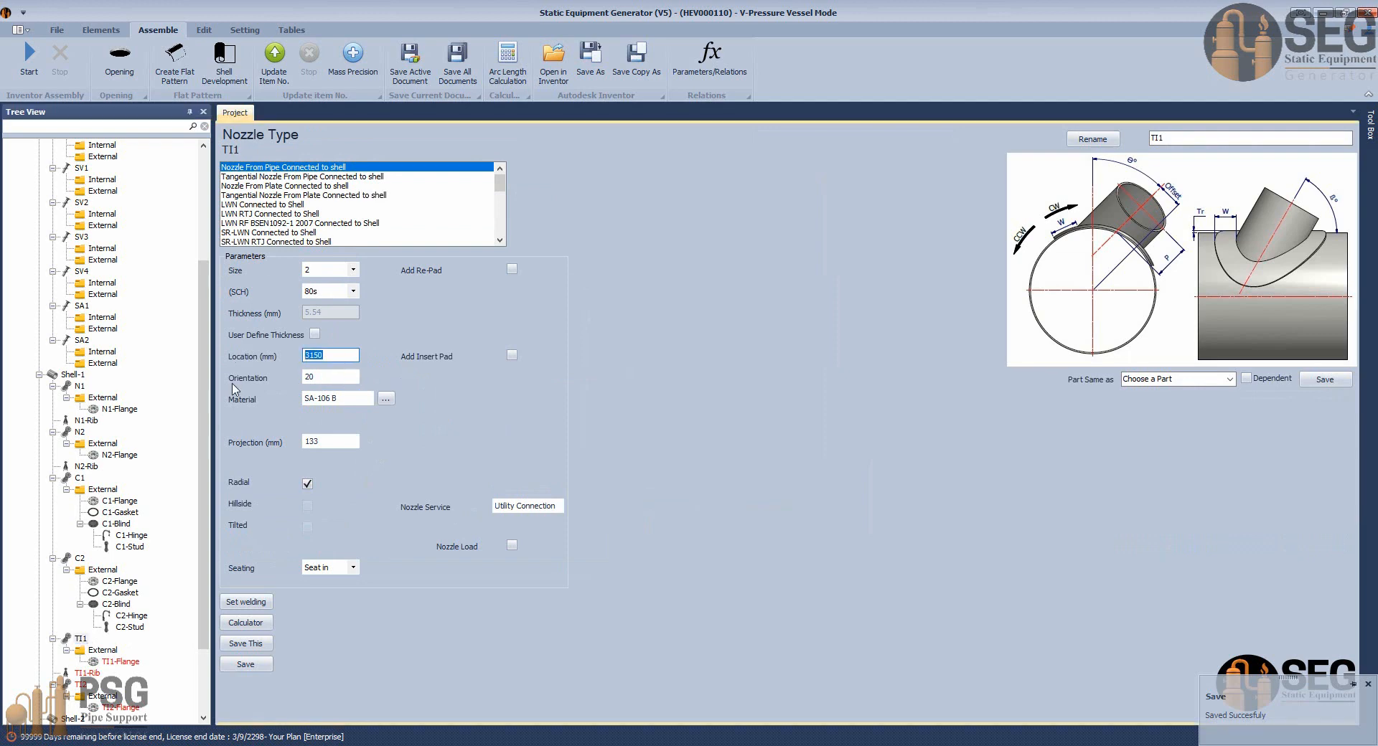
click(87, 673)
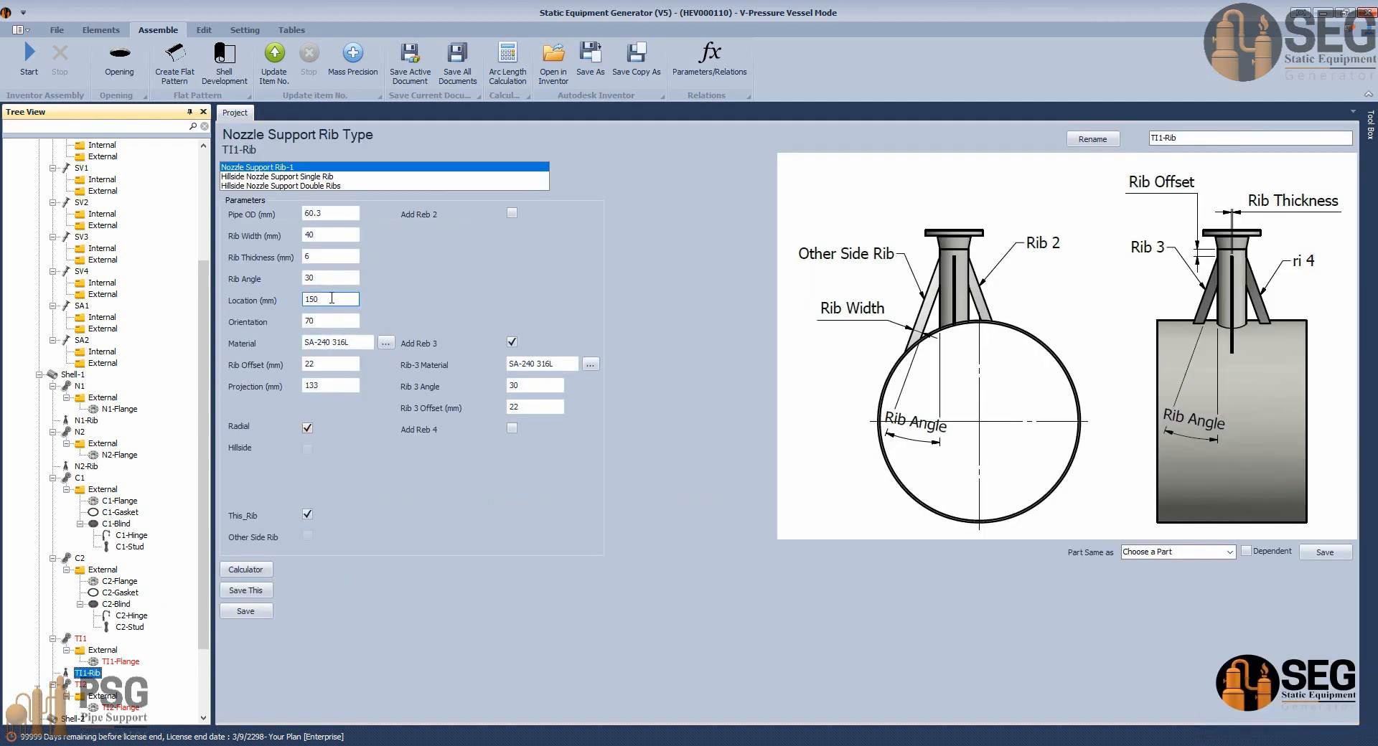
click(331, 298)
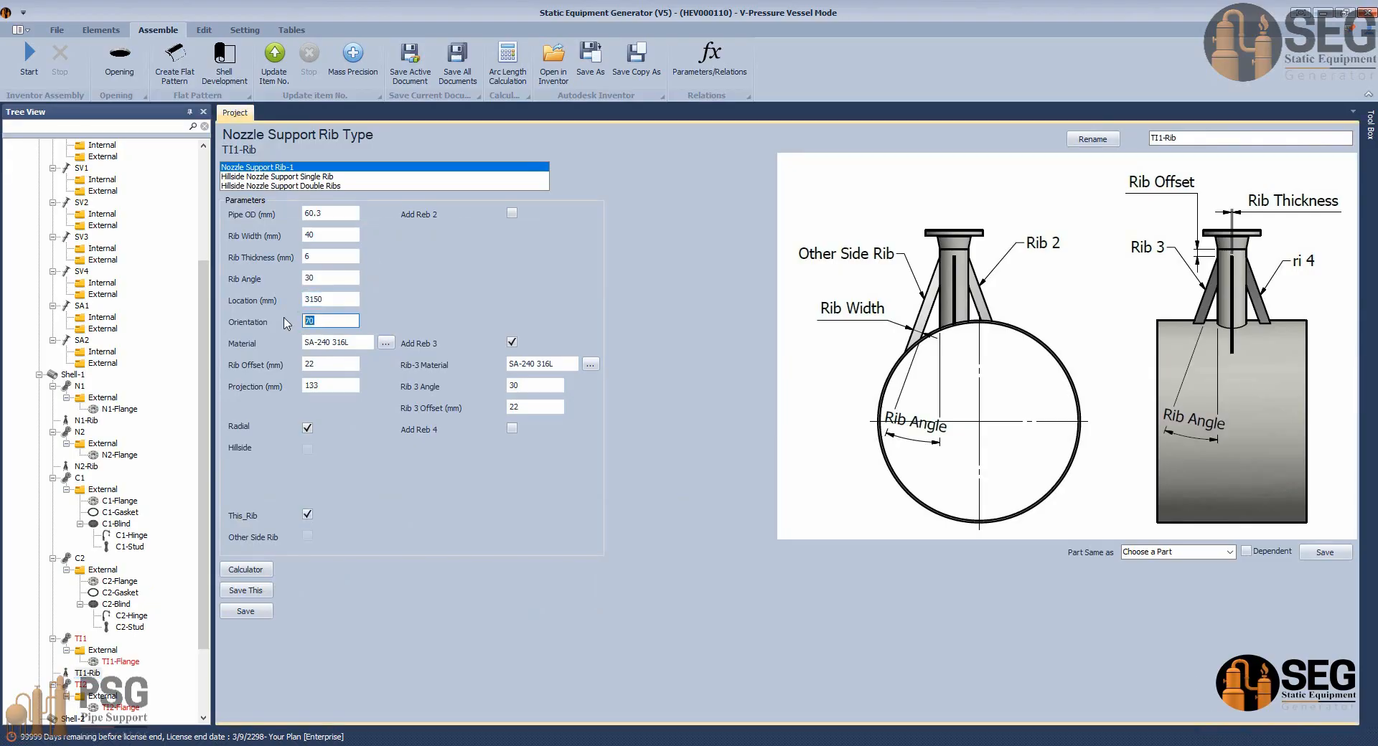
click(246, 615)
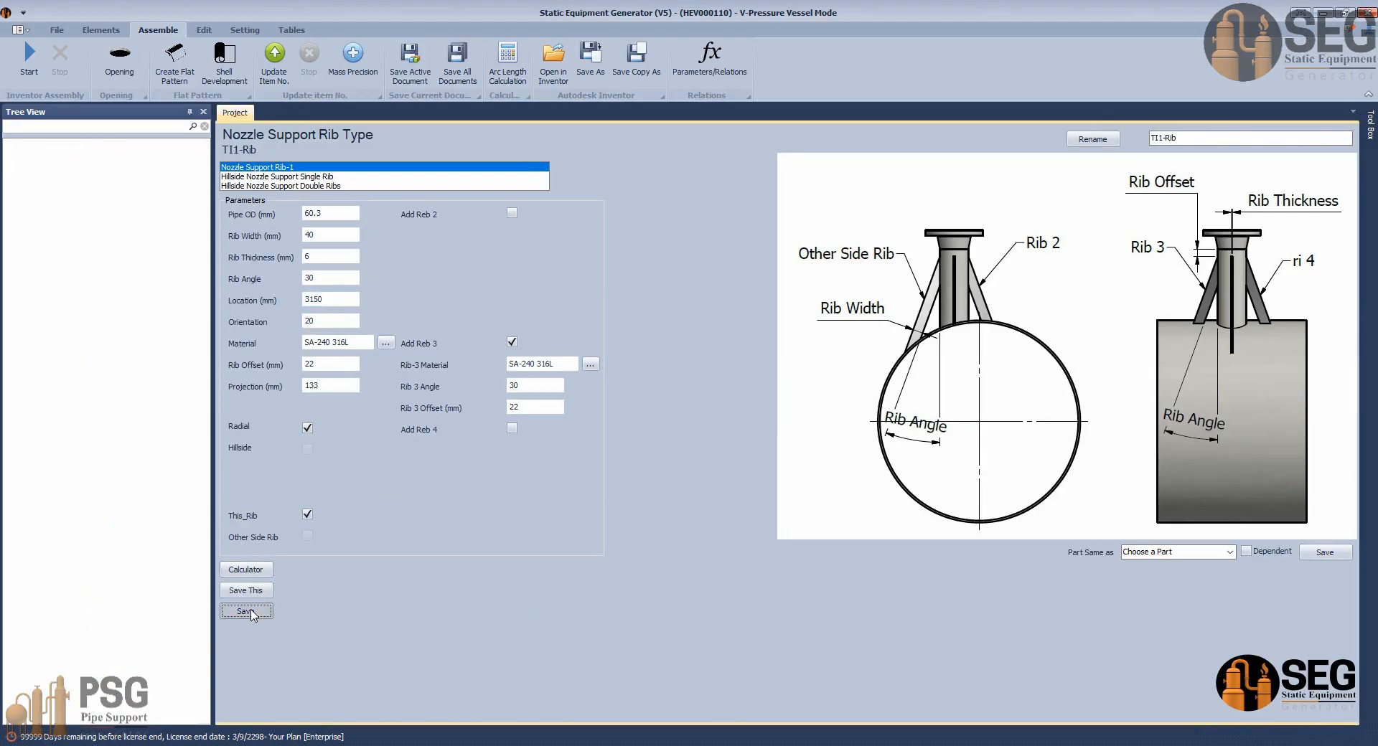
Copy the nozzle support rib TI1-Rib and paste the copy onto Shell-1.
right_click(96, 606)
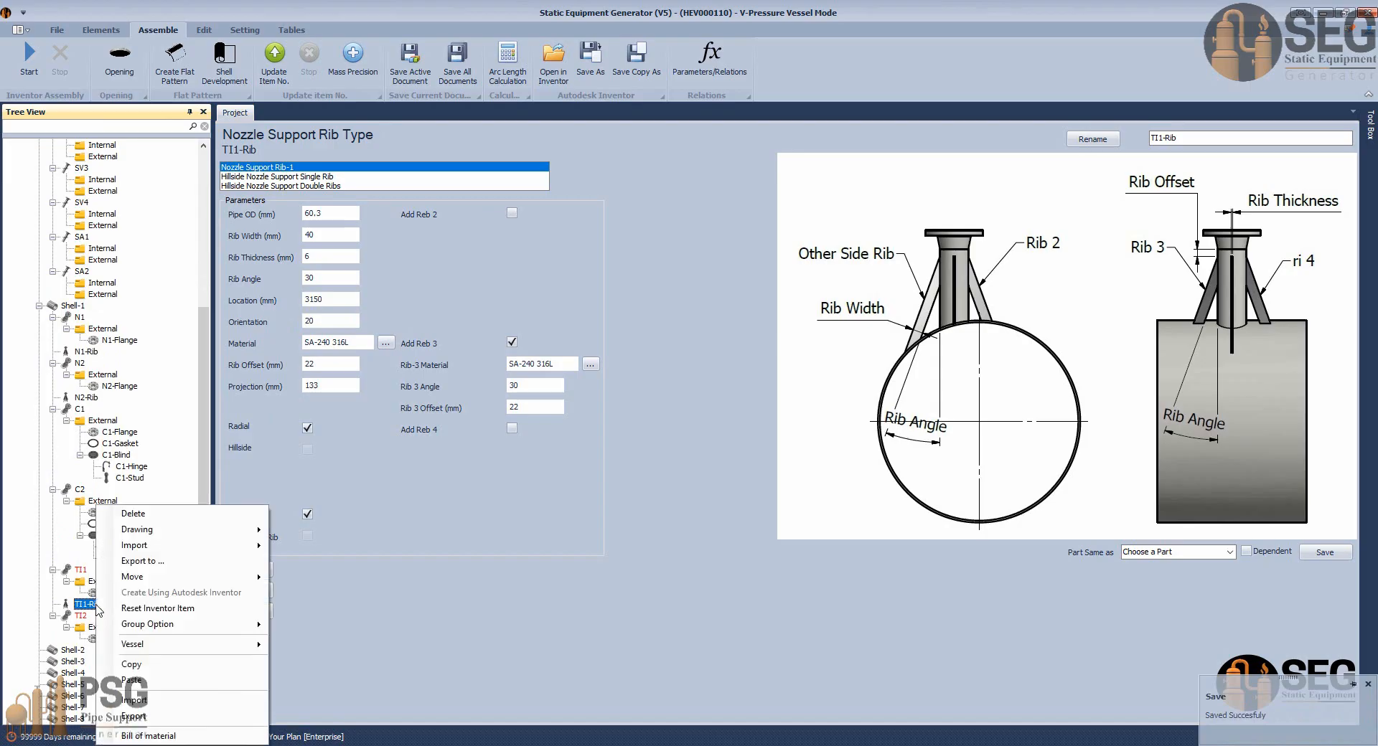
click(145, 667)
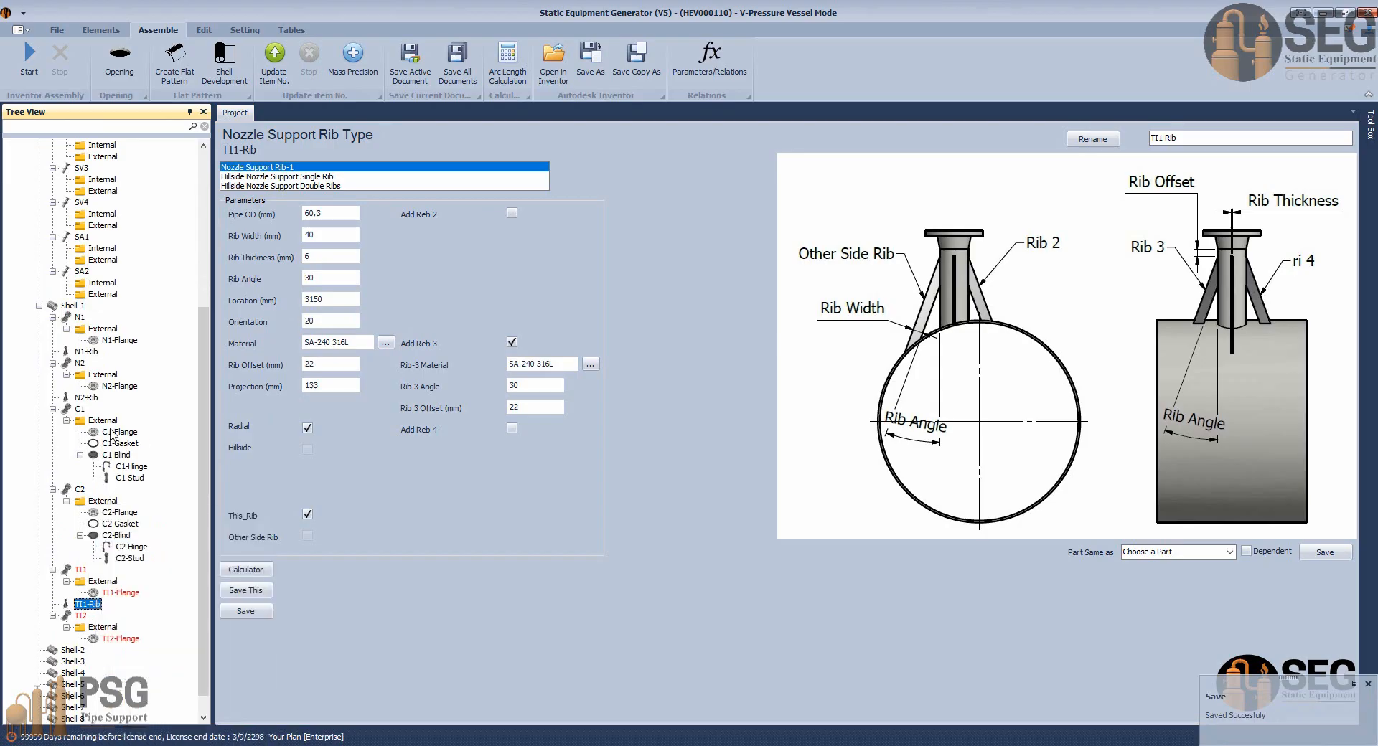
click(76, 308)
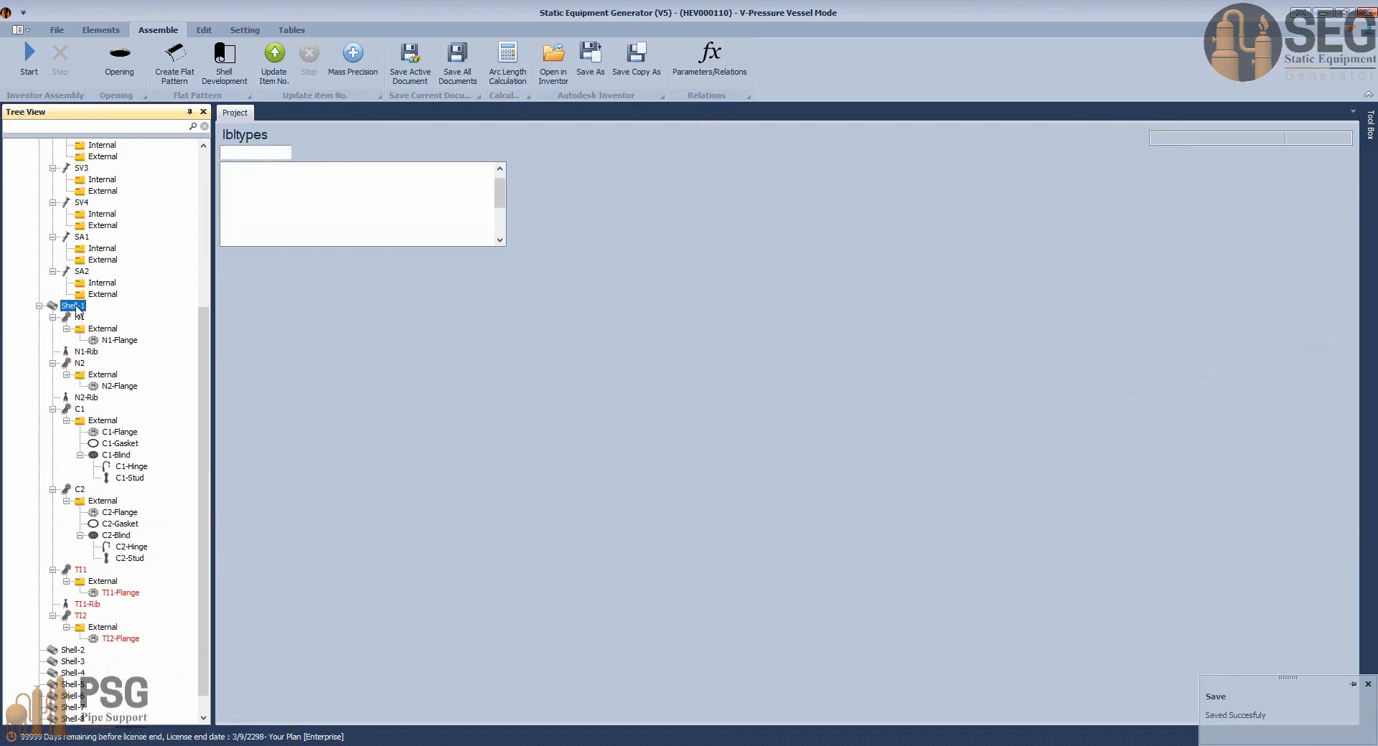
right_click(77, 307)
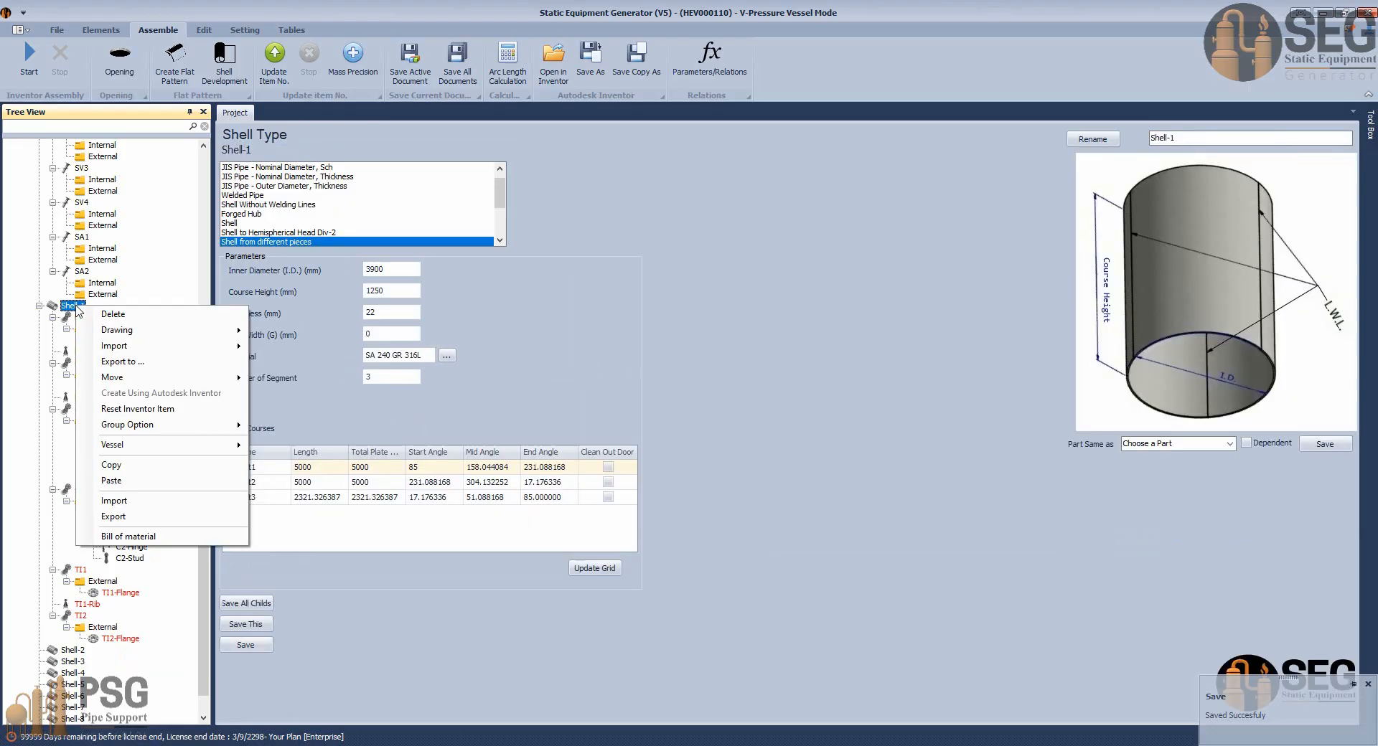
click(145, 478)
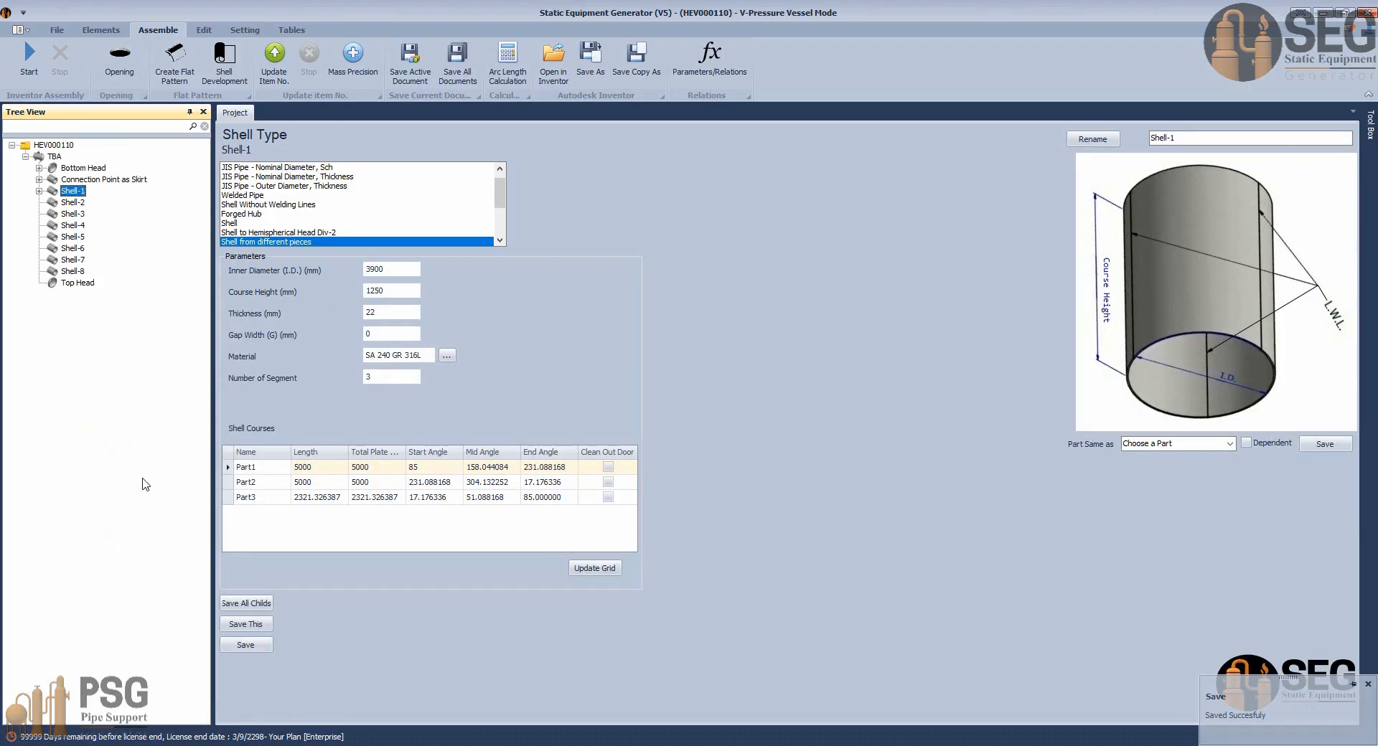
Rename the pasted copy of the nozzle support rib under Shell-1 as TI2-Rib.
click(39, 191)
click(86, 306)
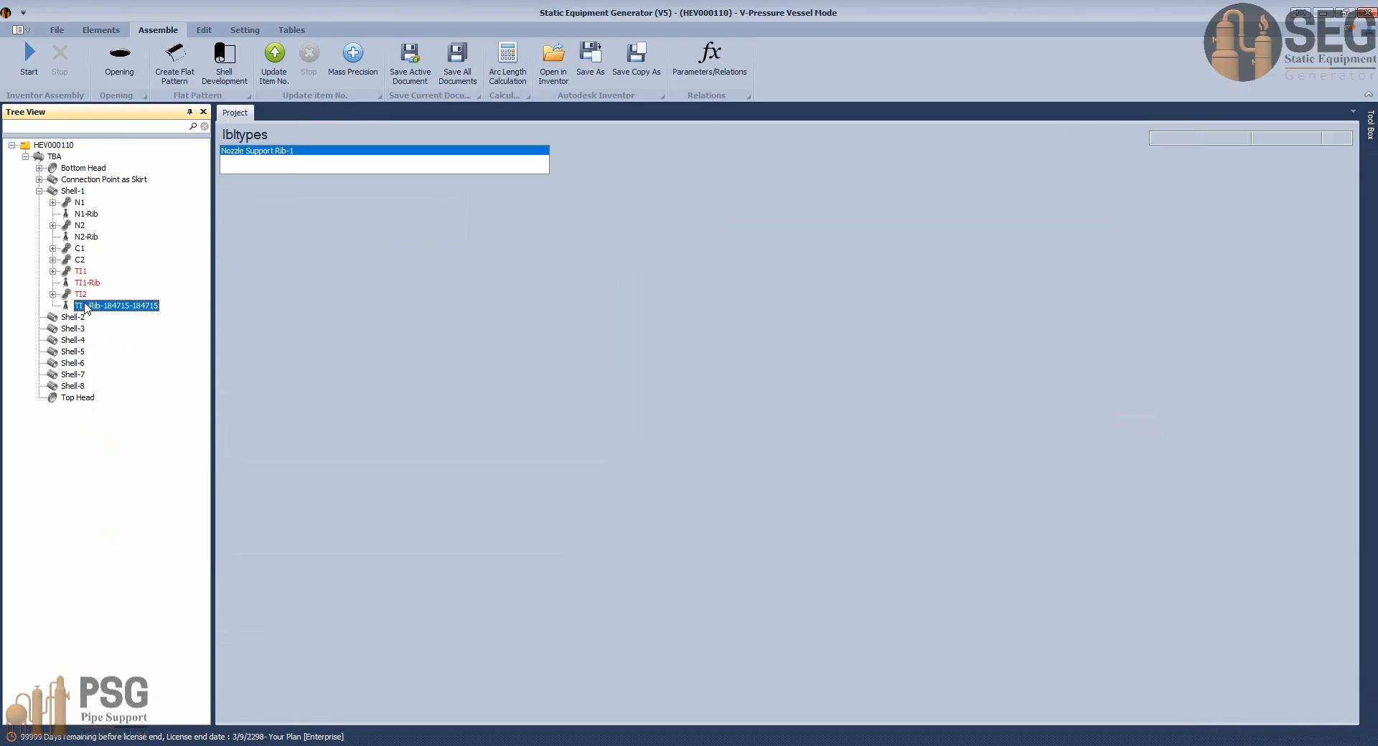
click(1163, 139)
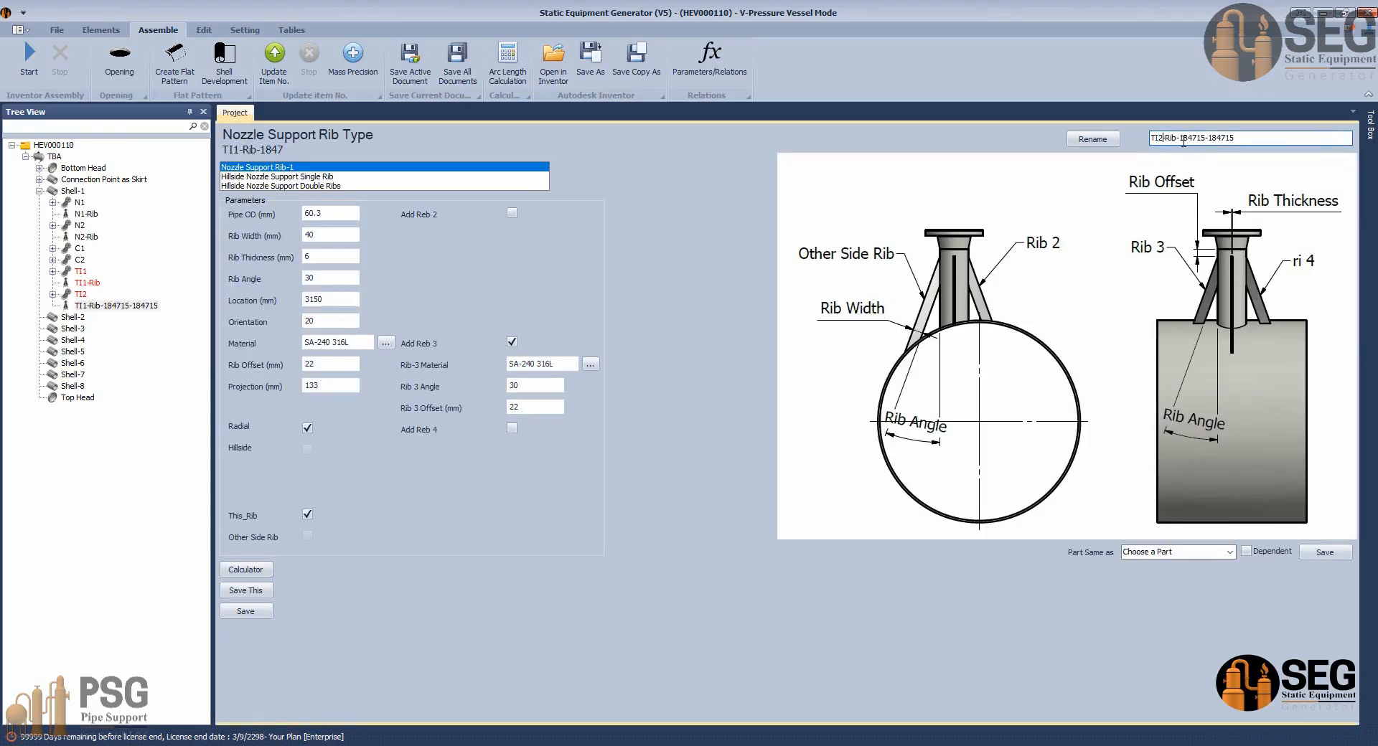
key(Delete)
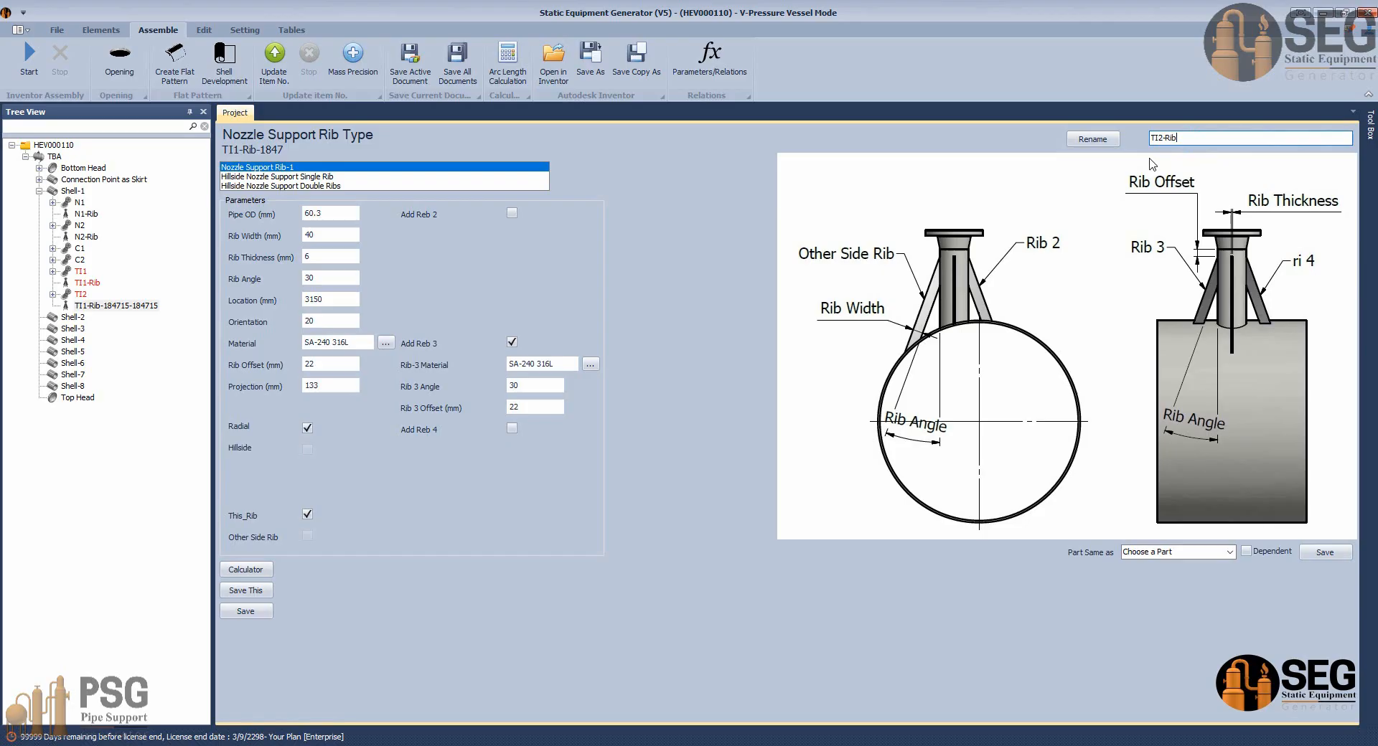
click(1098, 140)
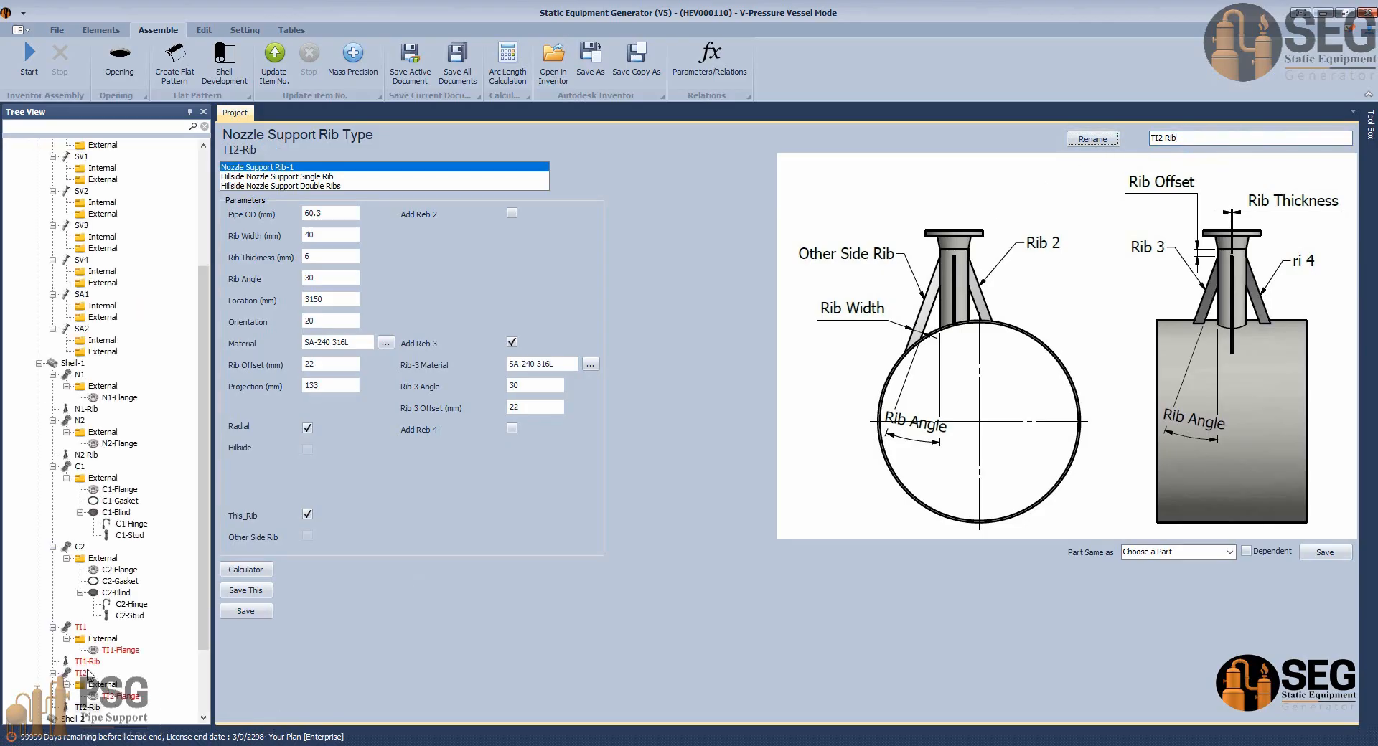
Set TI2-Rib's location to nozzle TI2's 7650 mm and its orientation to 335, and save the rib.
scroll(92, 701, down, 3)
click(86, 616)
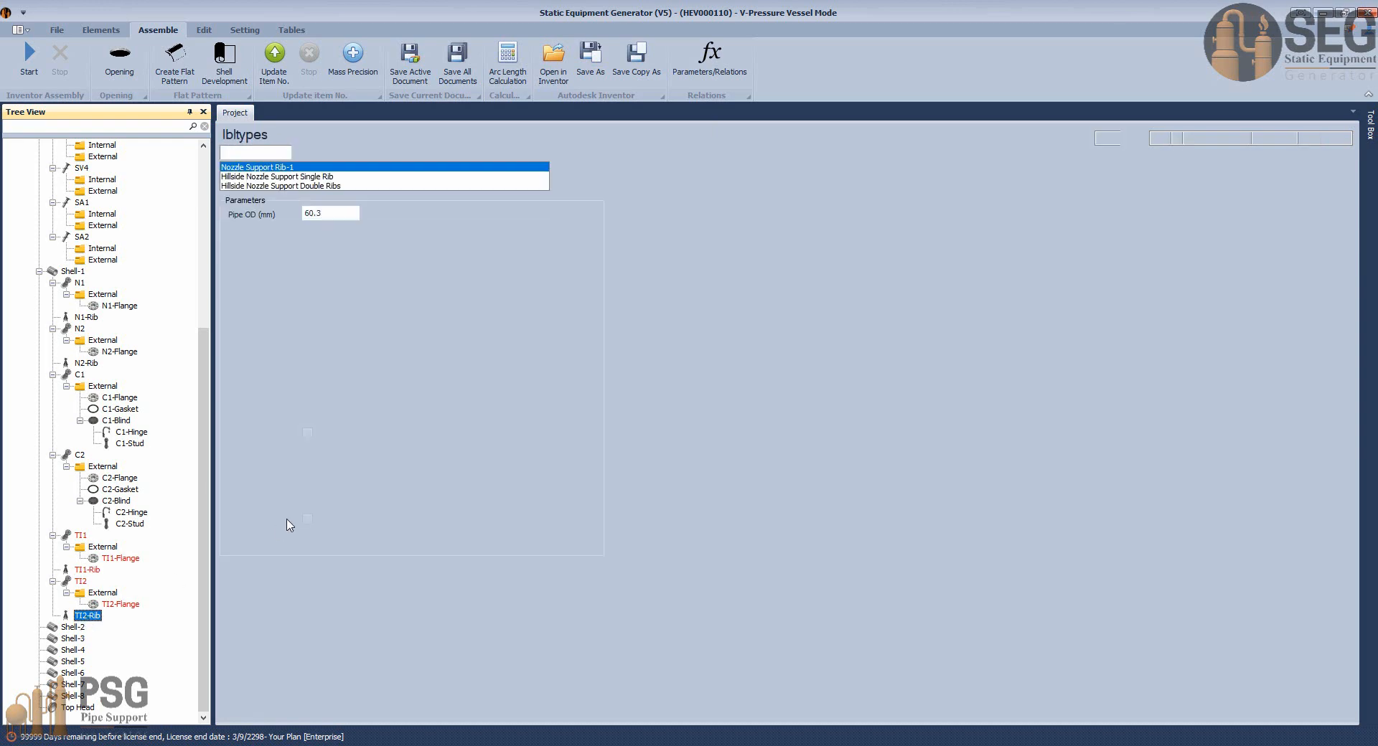
click(80, 581)
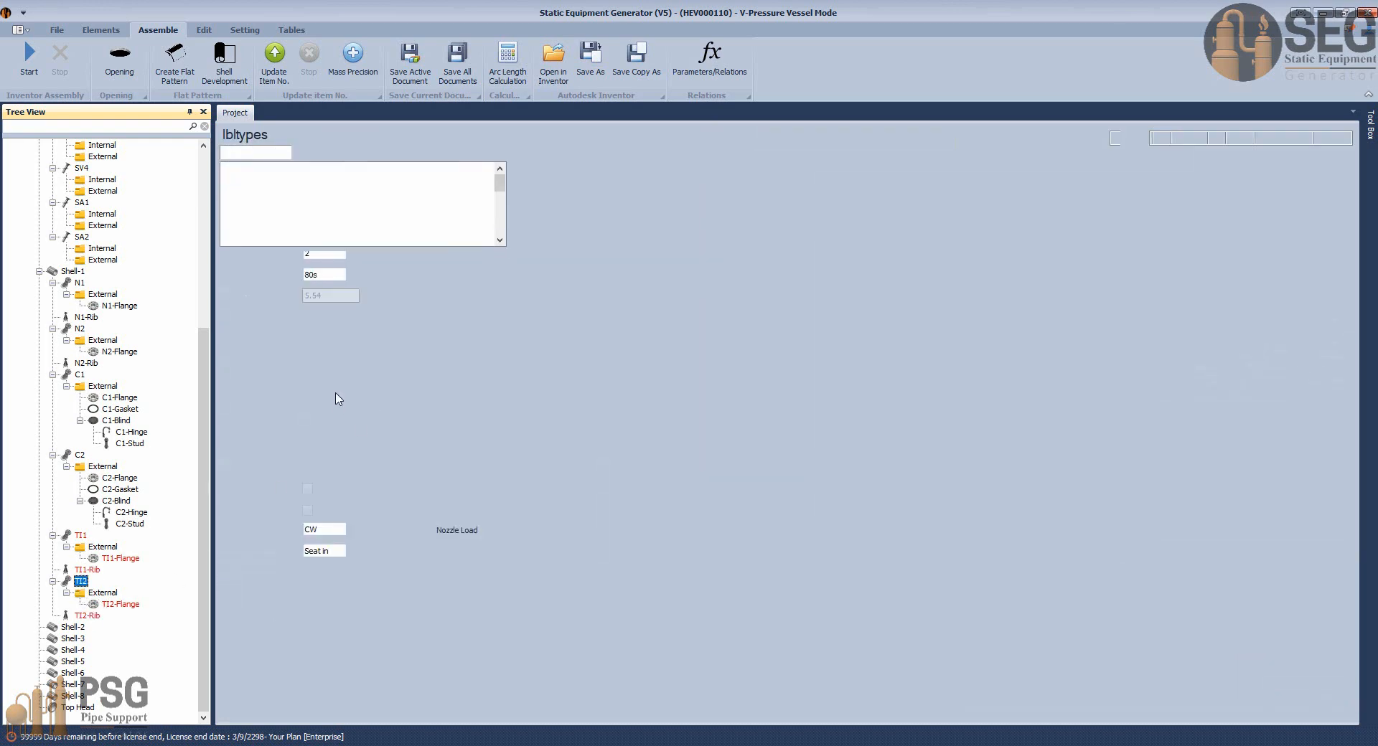
drag(336, 357, 289, 356)
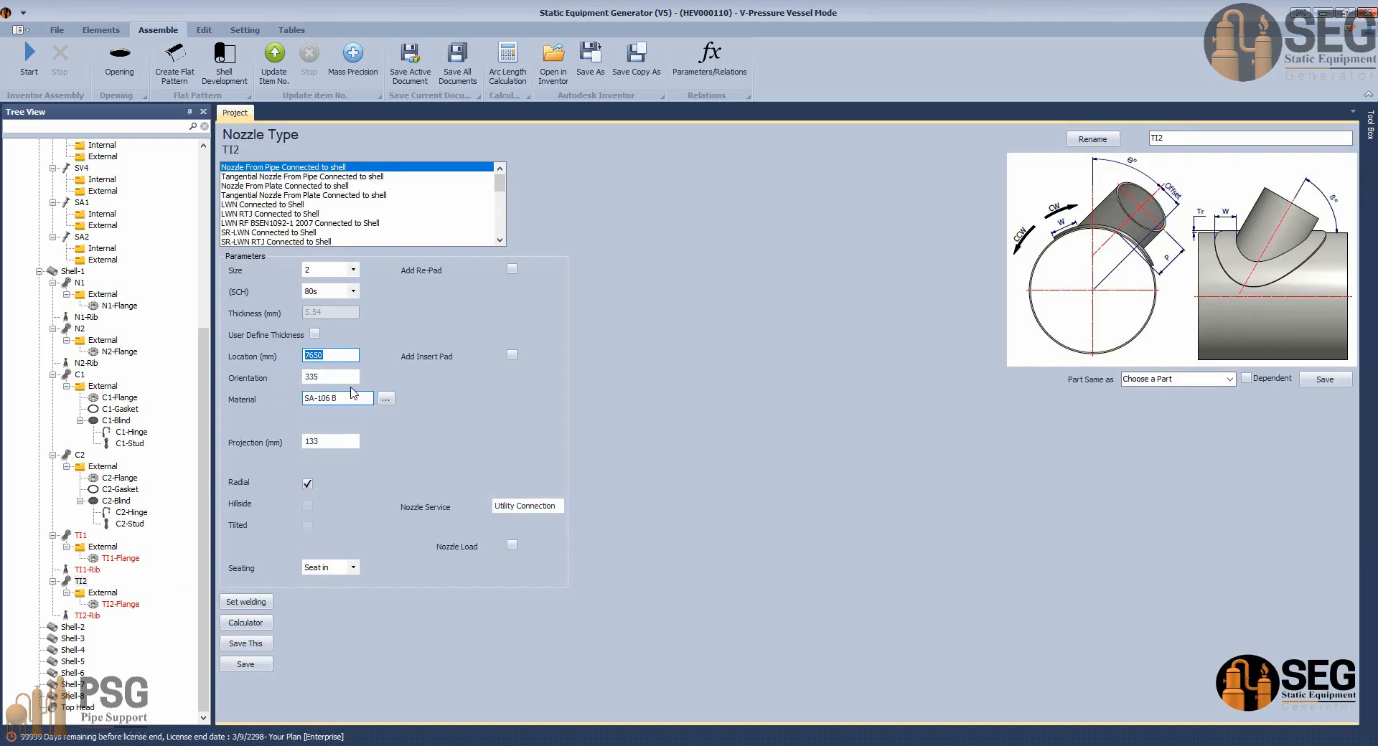
click(99, 616)
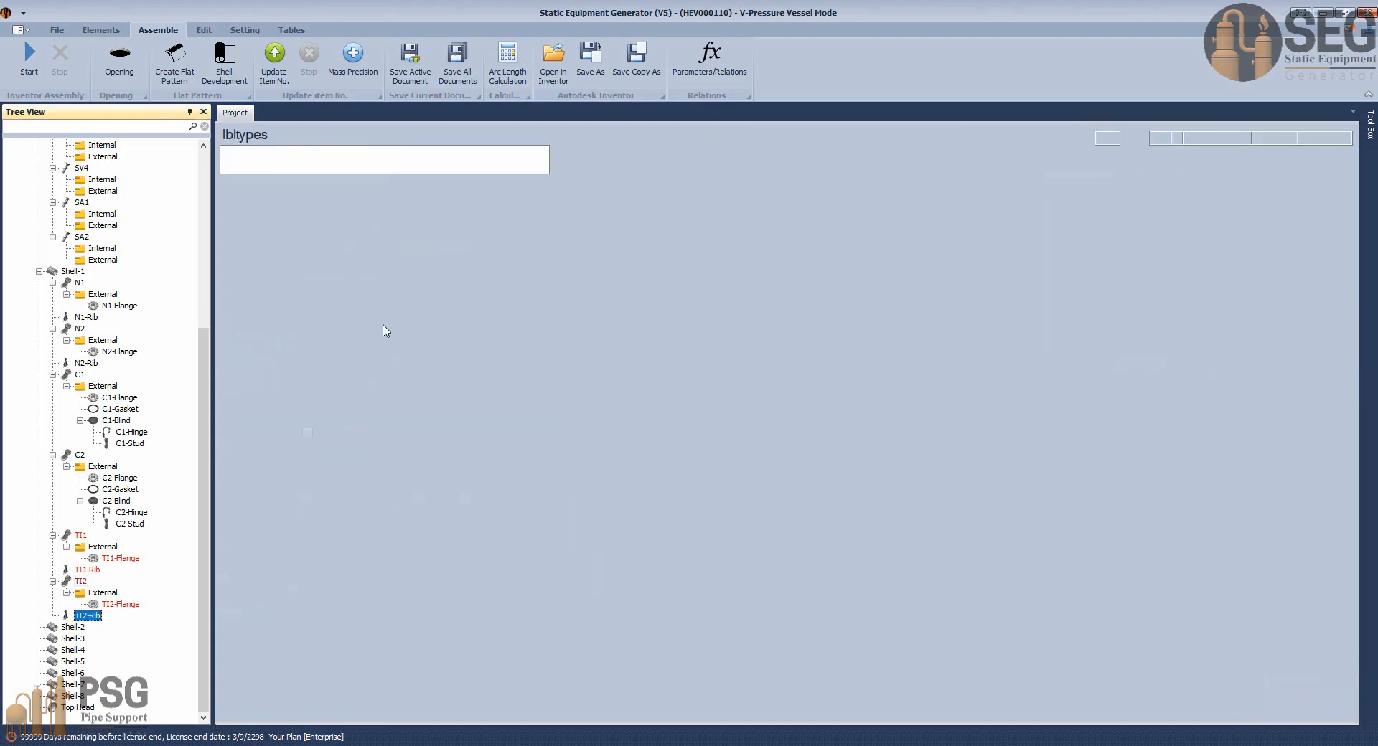
double_click(345, 299)
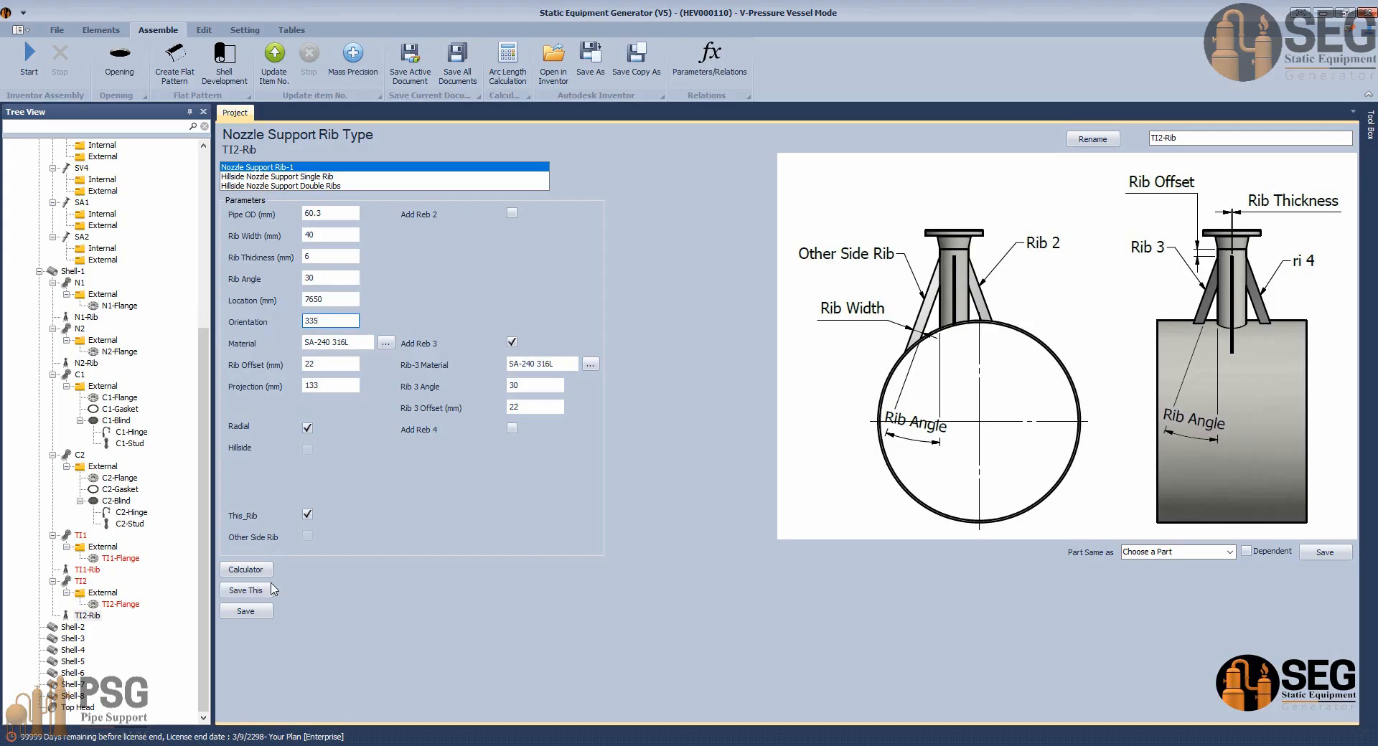
click(260, 612)
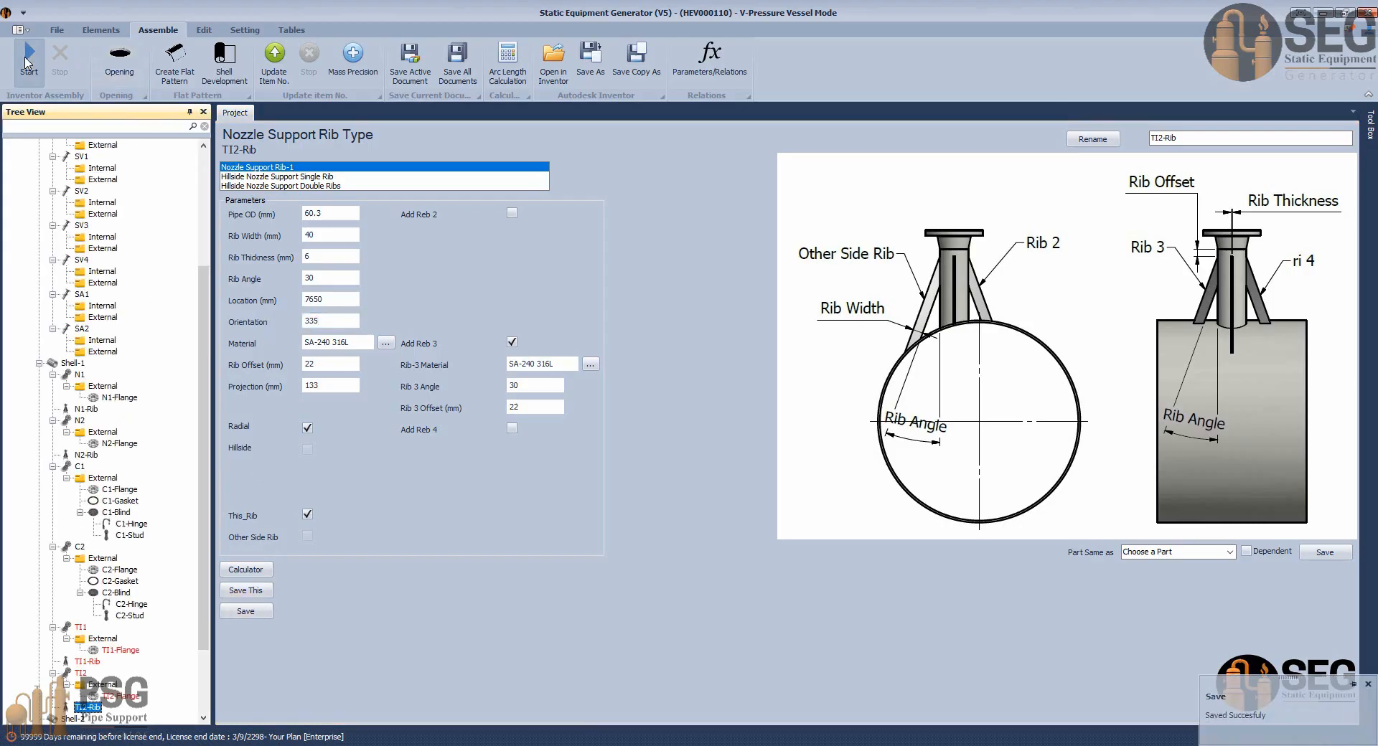
Start the Inventor assembly build and inspect the TI1 and TI2 nozzles with their ribs on the shell.
click(27, 64)
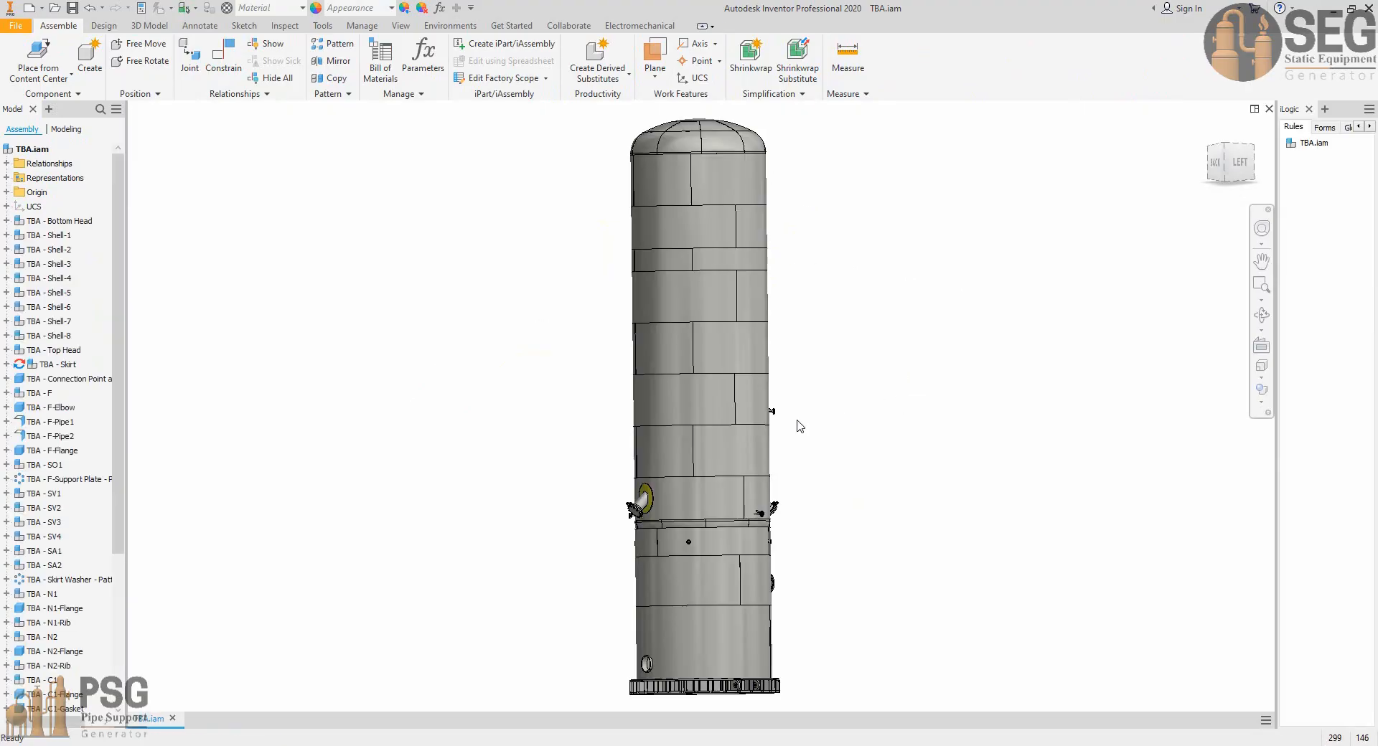
scroll(780, 428, up, 5)
shift+middle_drag(799, 439, 530, 570)
scroll(668, 468, down, 2)
scroll(475, 612, up, 5)
scroll(485, 612, down, 4)
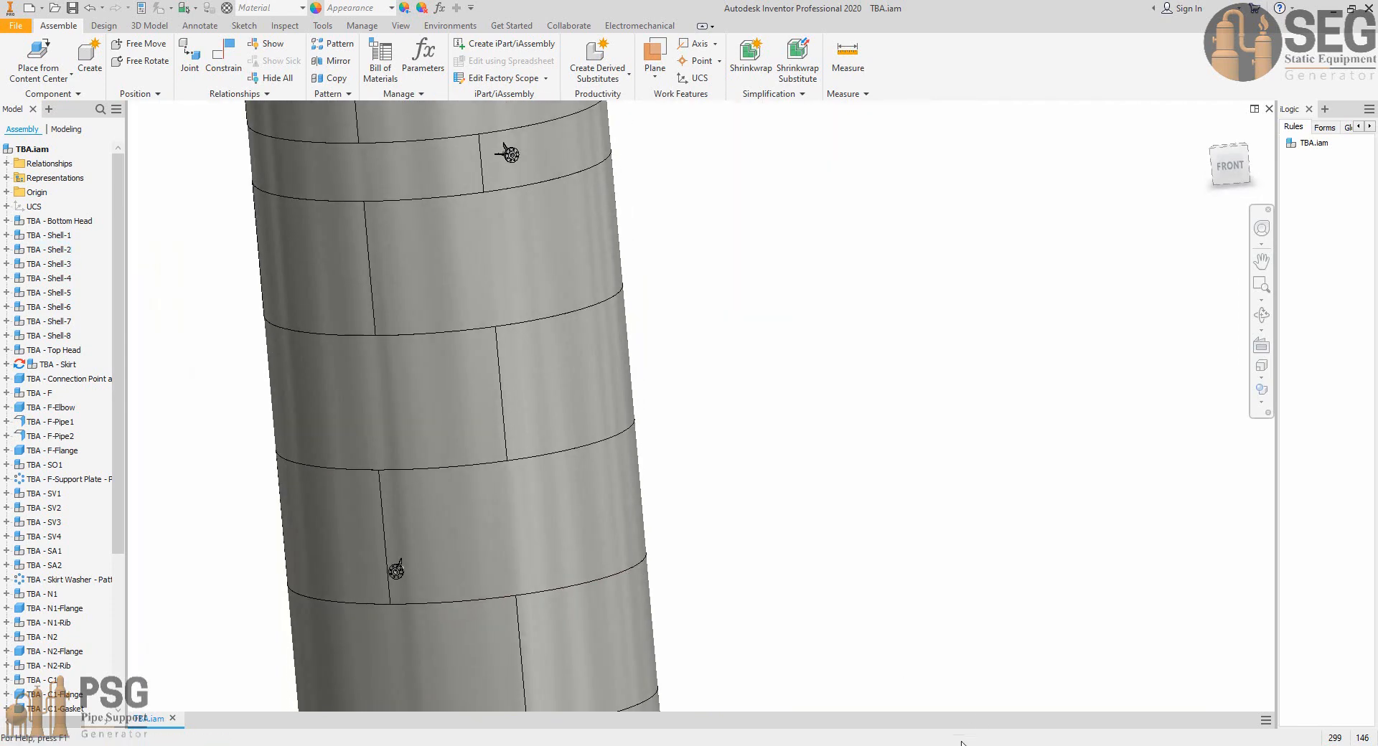
Switch to the GA drawing in AutoCAD and examine manhole M1 in the elevation view and its row in the nozzle schedule.
click(738, 696)
scroll(668, 480, down, 11)
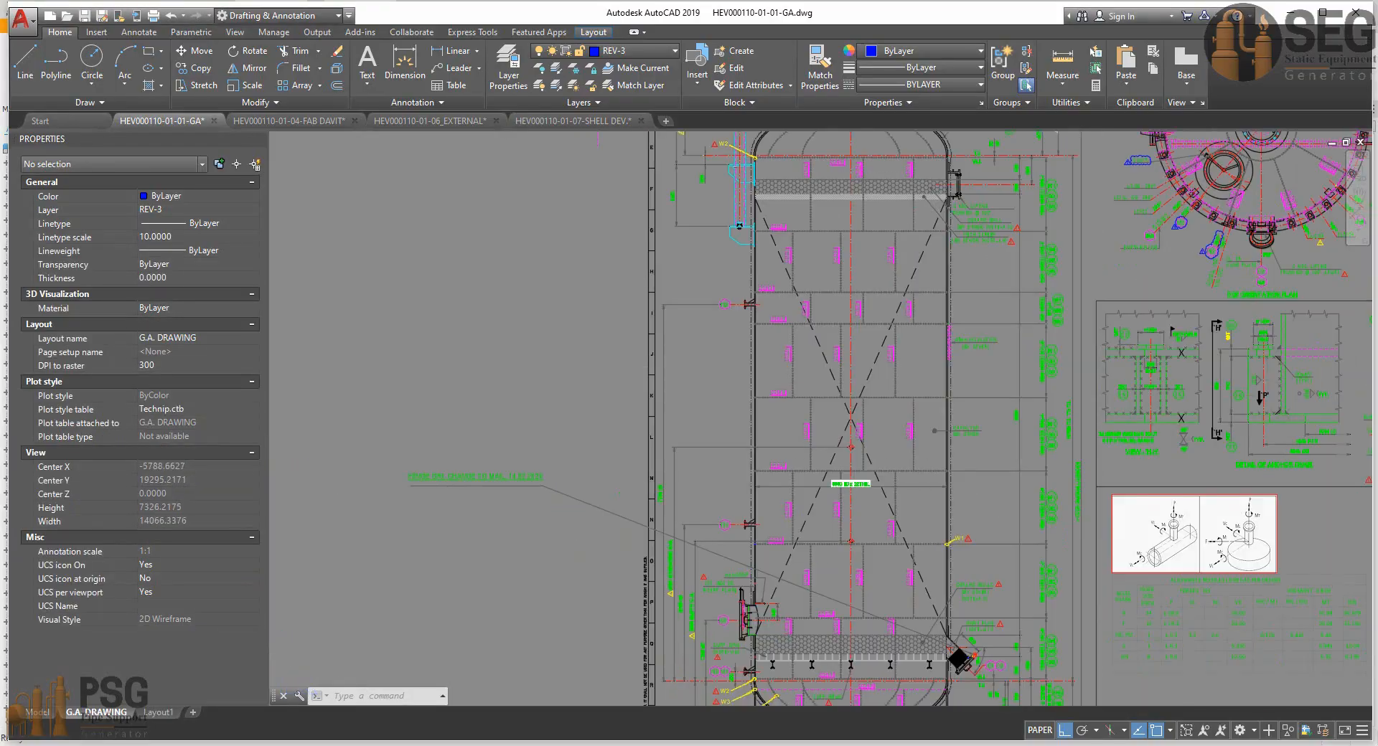
middle_drag(751, 502, 699, 483)
scroll(682, 553, up, 12)
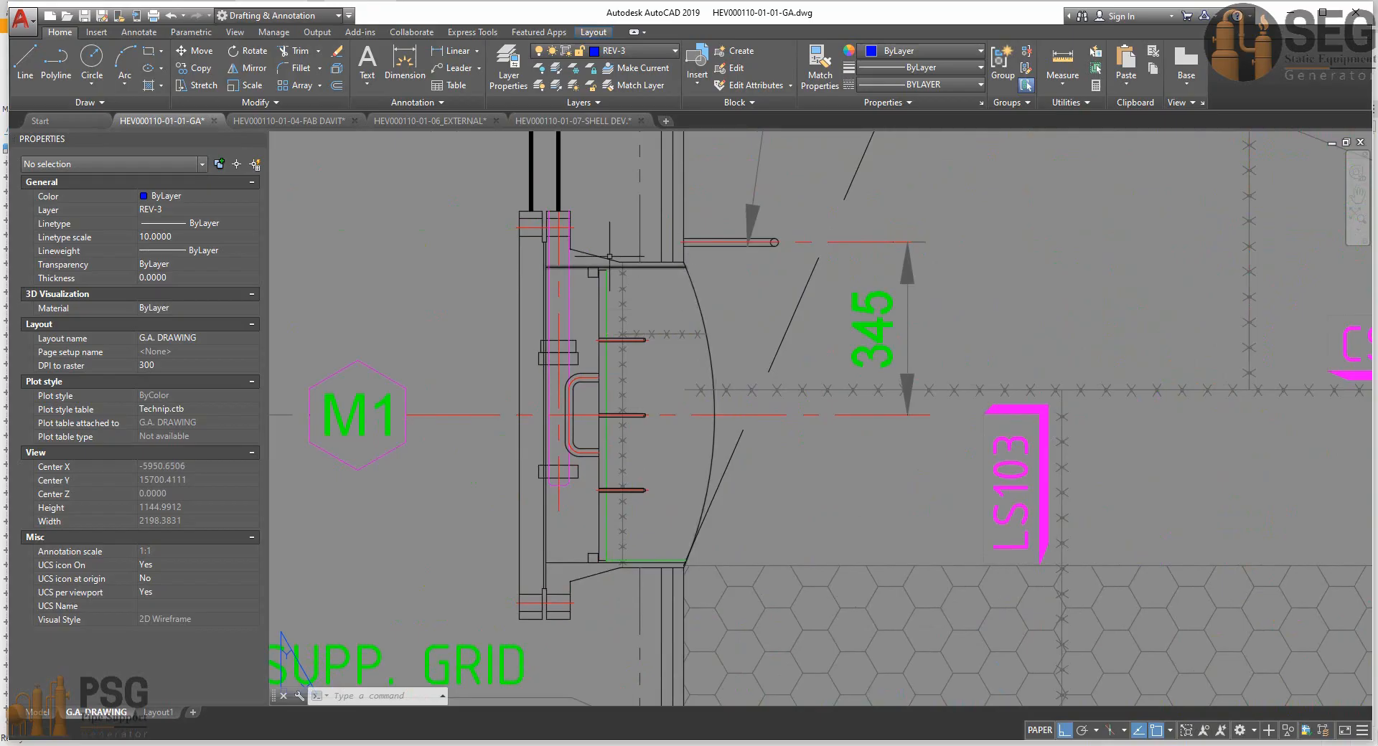
scroll(610, 334, down, 4)
scroll(567, 333, down, 2)
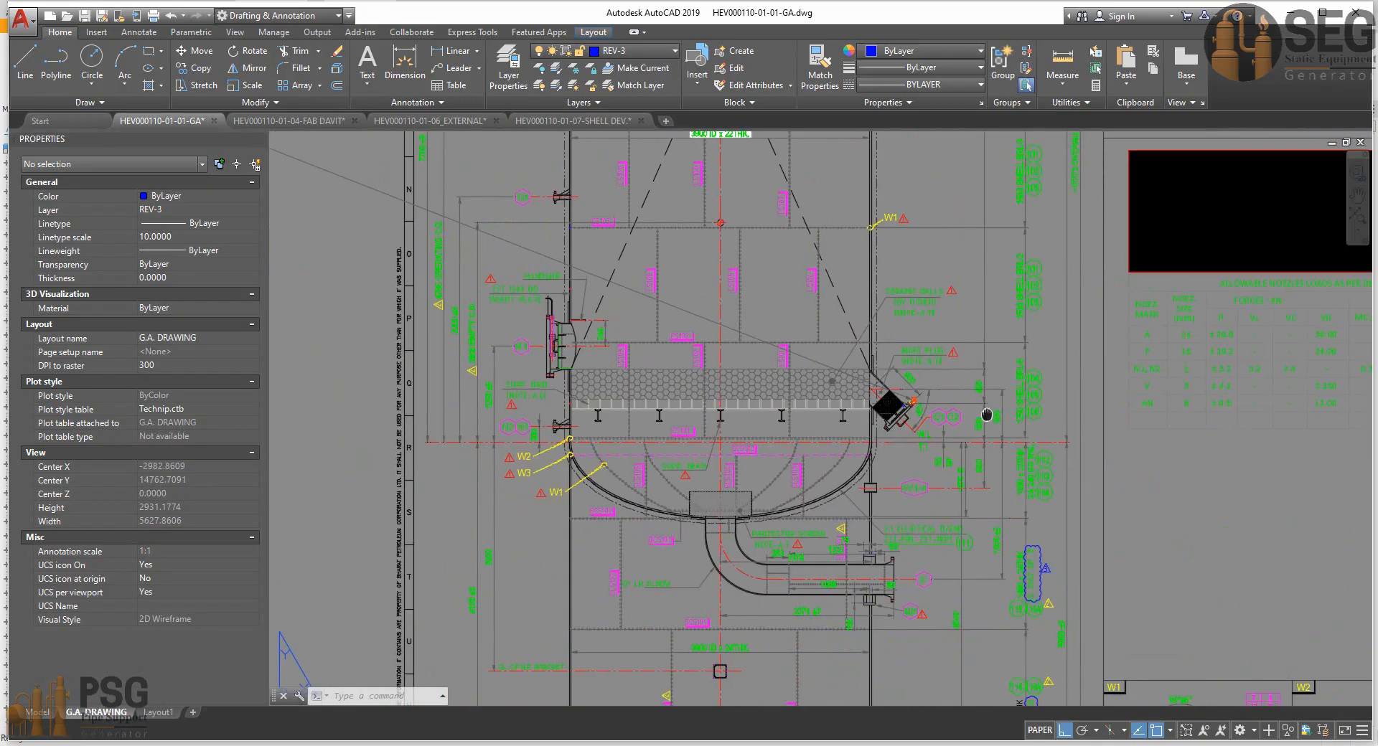
middle_drag(984, 415, 440, 304)
mouse_move(930, 516)
middle_down()
mouse_move(567, 354)
mouse_move(512, 347)
middle_up()
scroll(920, 440, up, 2)
middle_drag(818, 445, 762, 439)
middle_drag(616, 557, 533, 537)
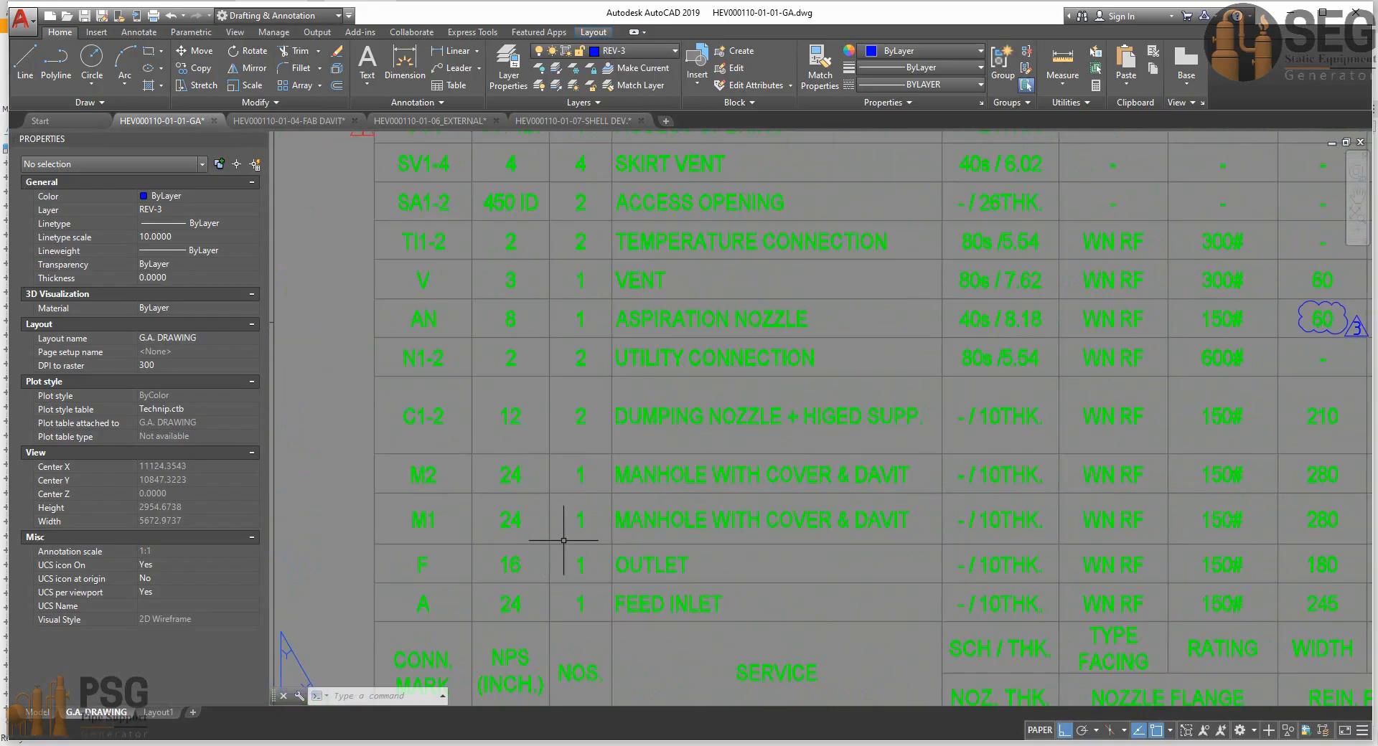
scroll(1013, 514, down, 3)
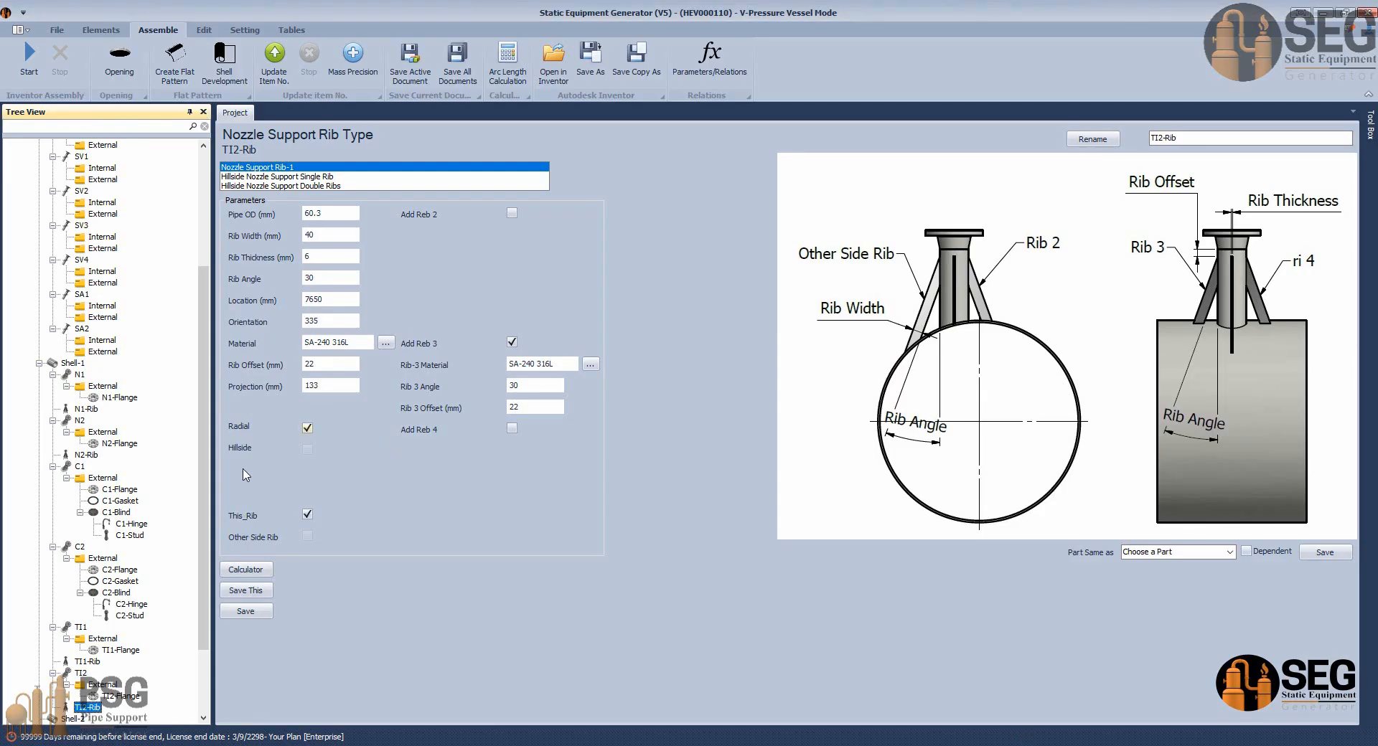
Back in Static Equipment Generator, add a shell nozzle named M1 to Shell-1.
click(72, 363)
click(101, 30)
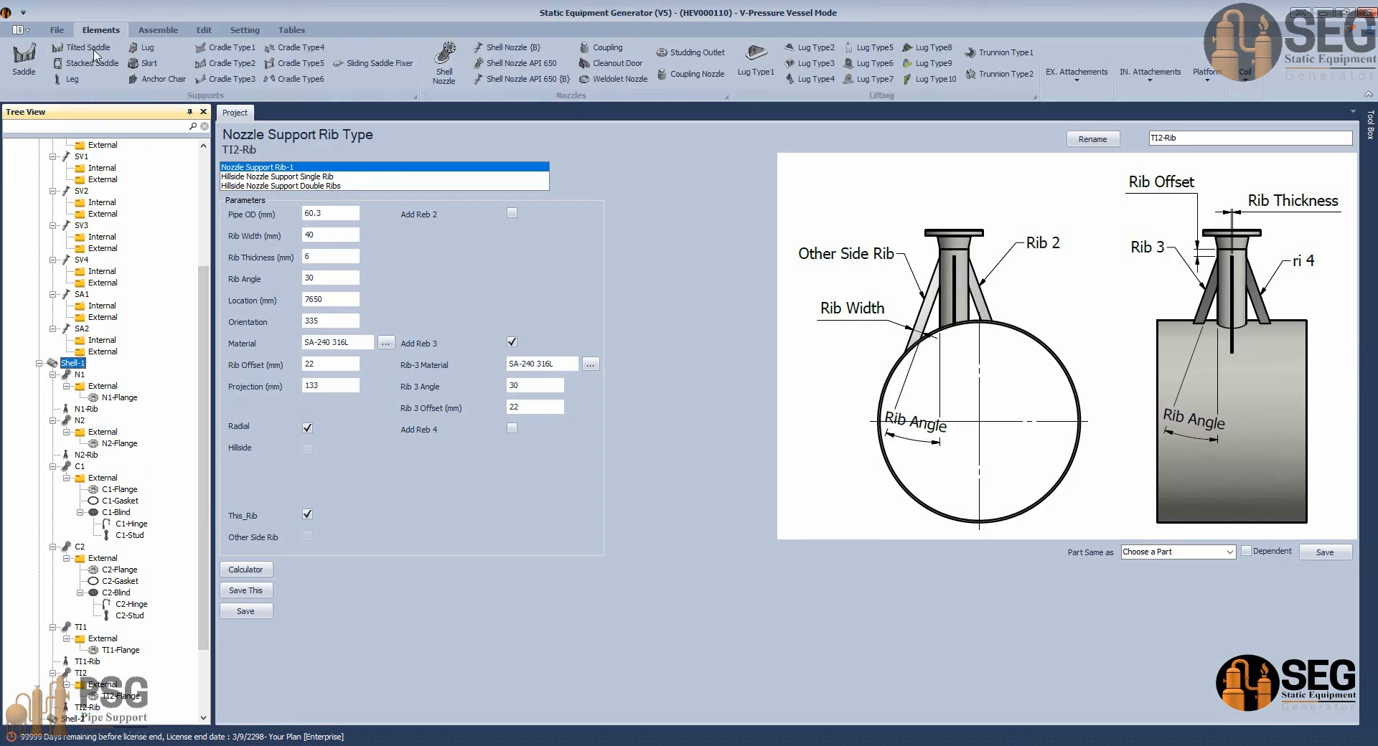
click(446, 58)
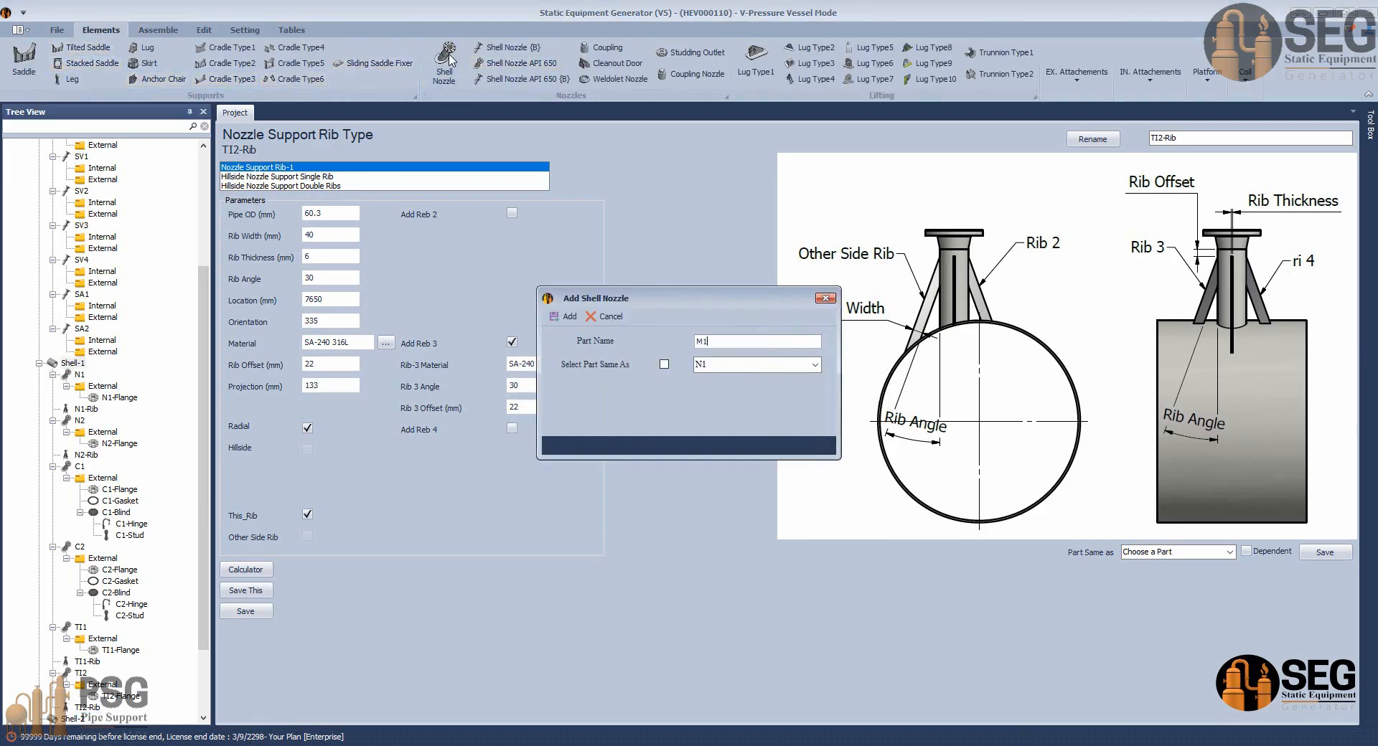
click(564, 318)
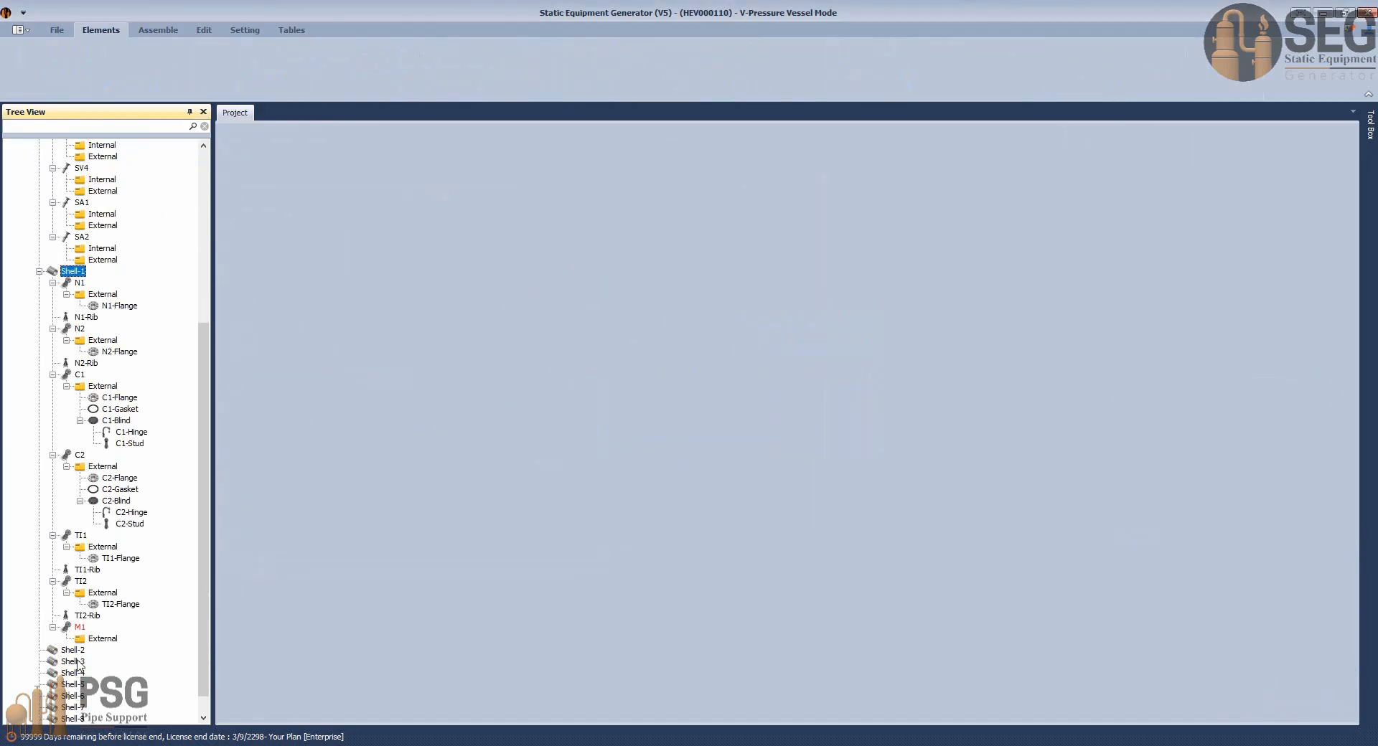
Make nozzle M1 a Nozzle From Plate Connected to shell and set its pipe OD to 610 mm.
click(80, 632)
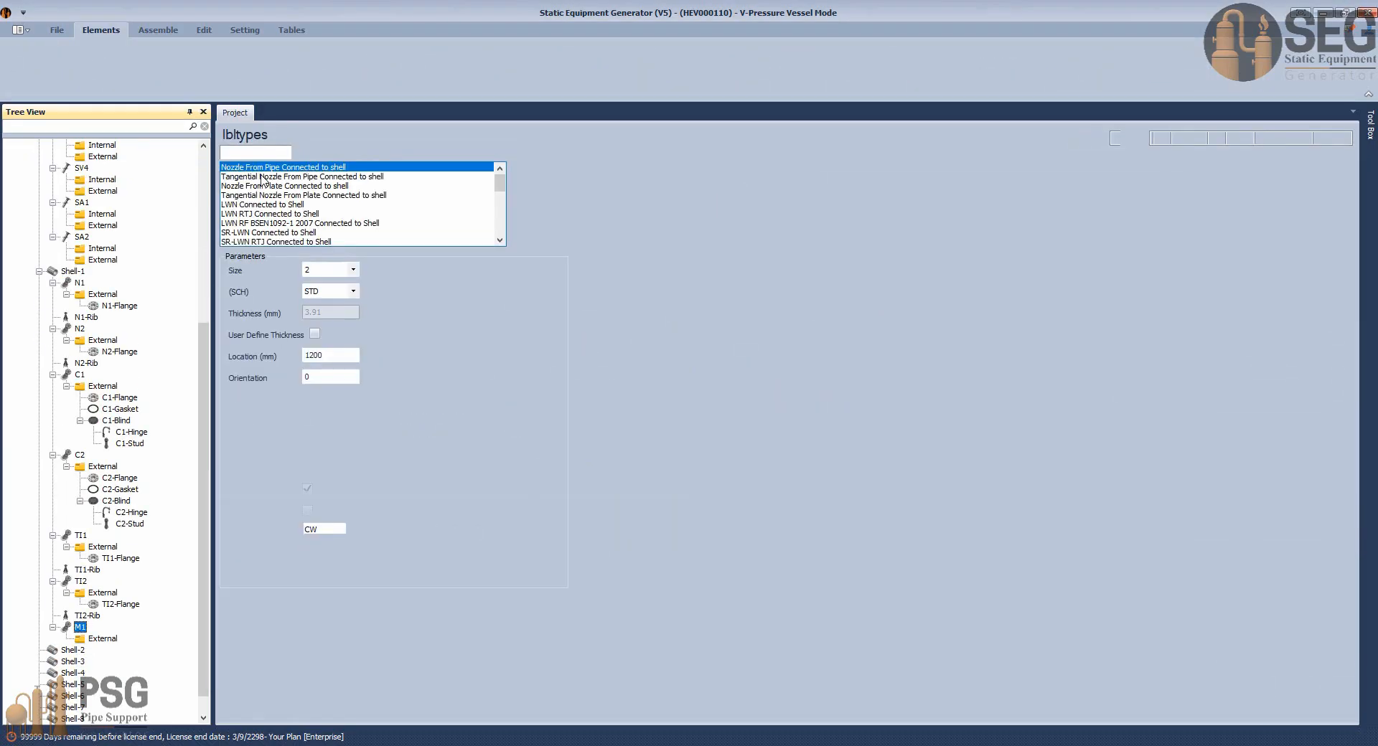
click(265, 187)
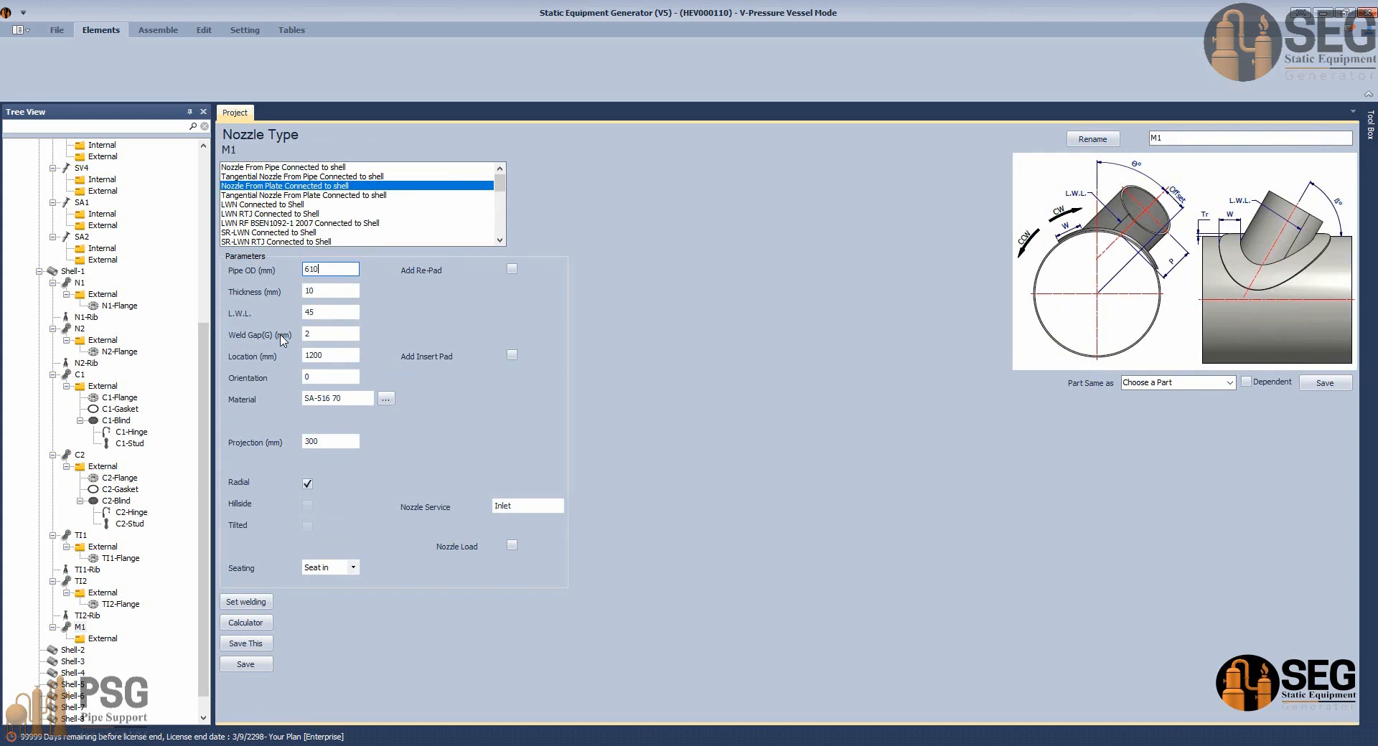
click(326, 314)
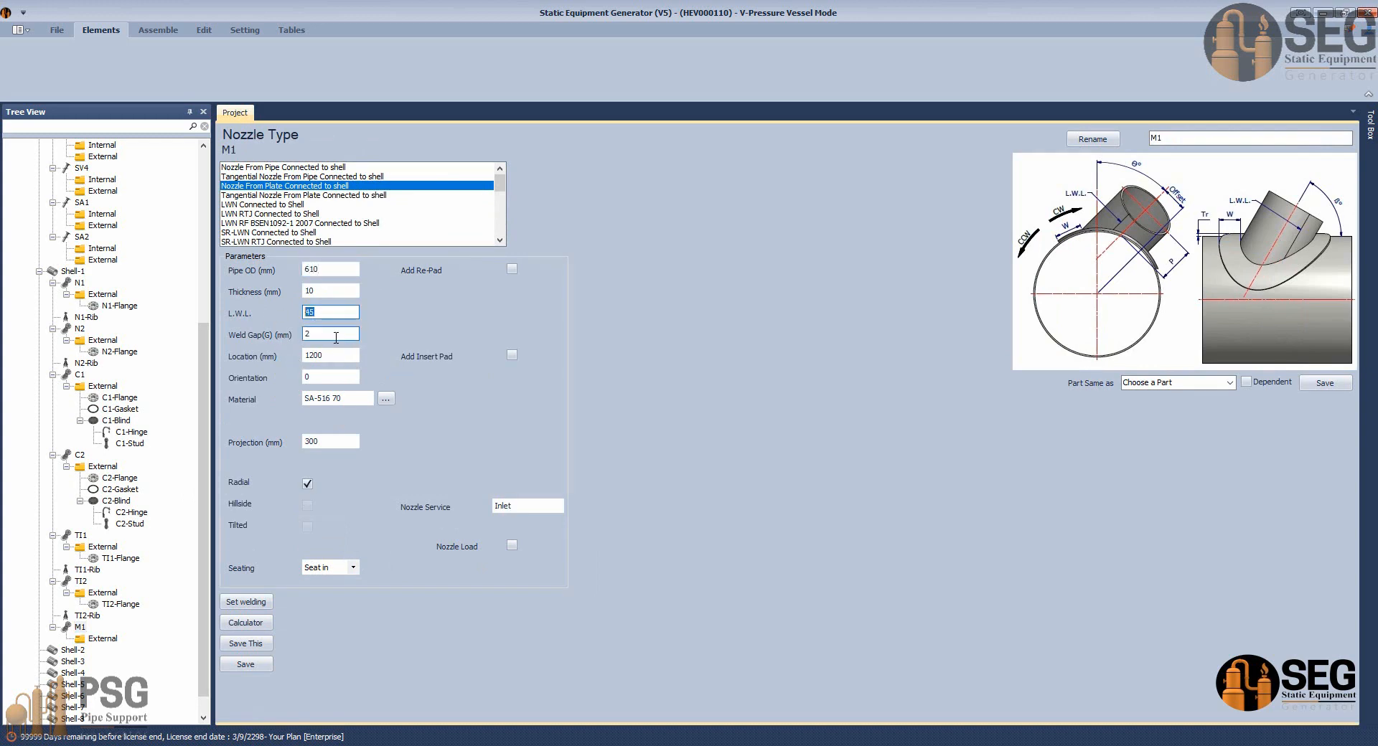
drag(336, 337, 291, 361)
Switch to the GA drawing in AutoCAD and look up M1's location in the elevation view.
click(962, 745)
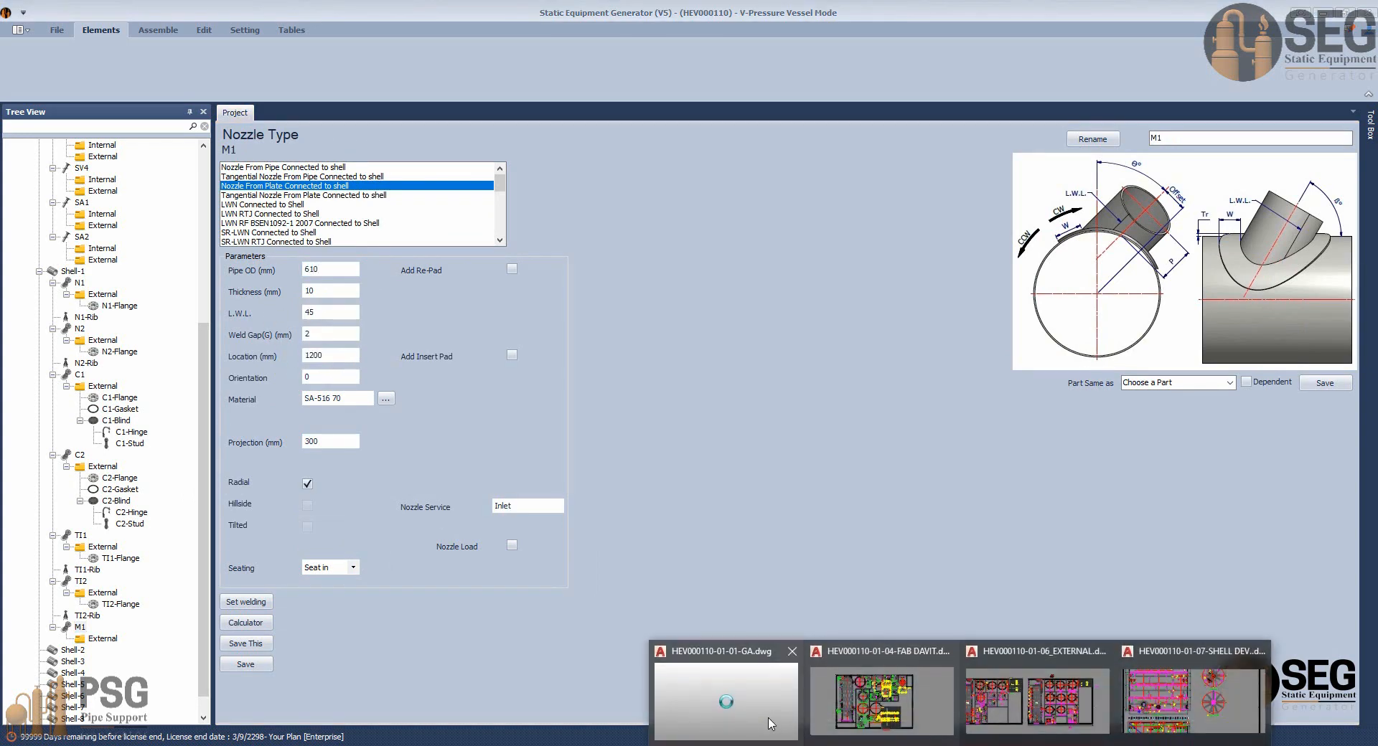
click(731, 707)
scroll(716, 342, down, 6)
scroll(521, 405, up, 2)
middle_drag(521, 406, 945, 522)
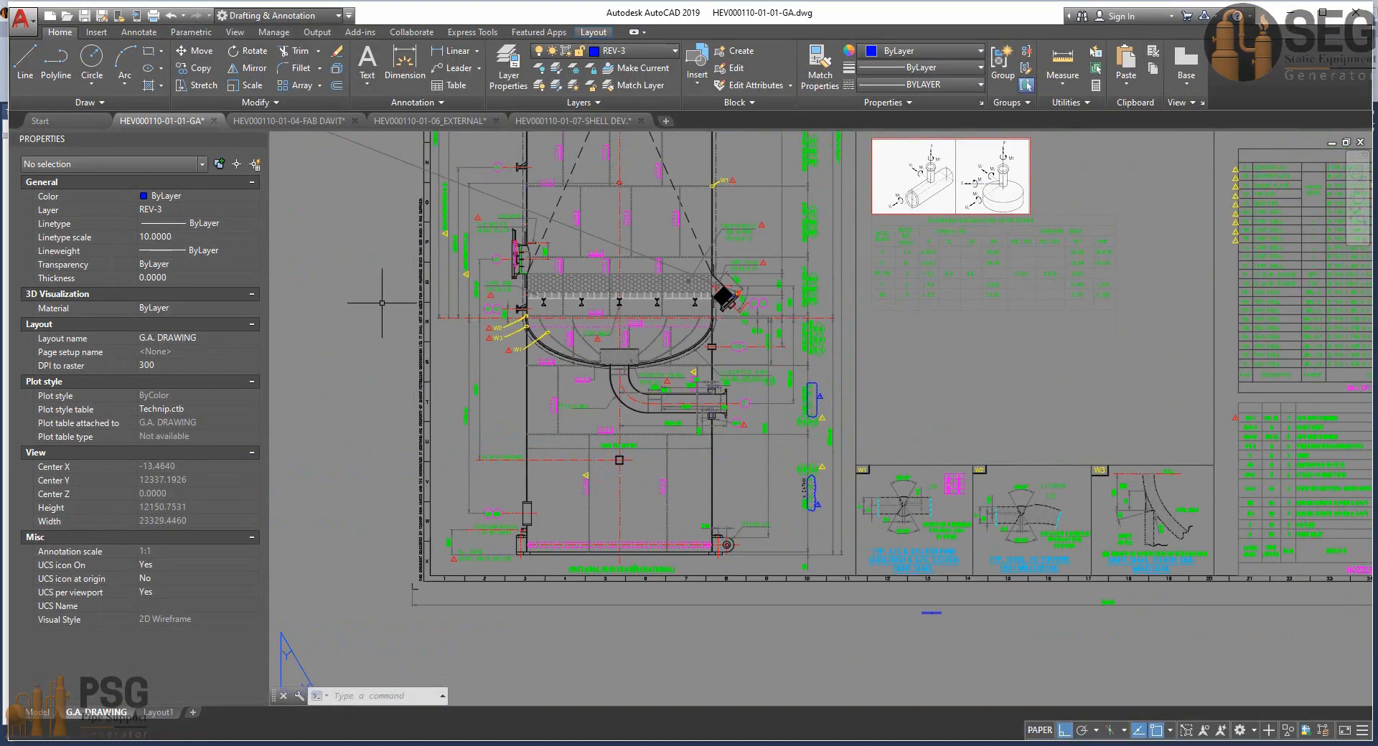
scroll(494, 370, up, 5)
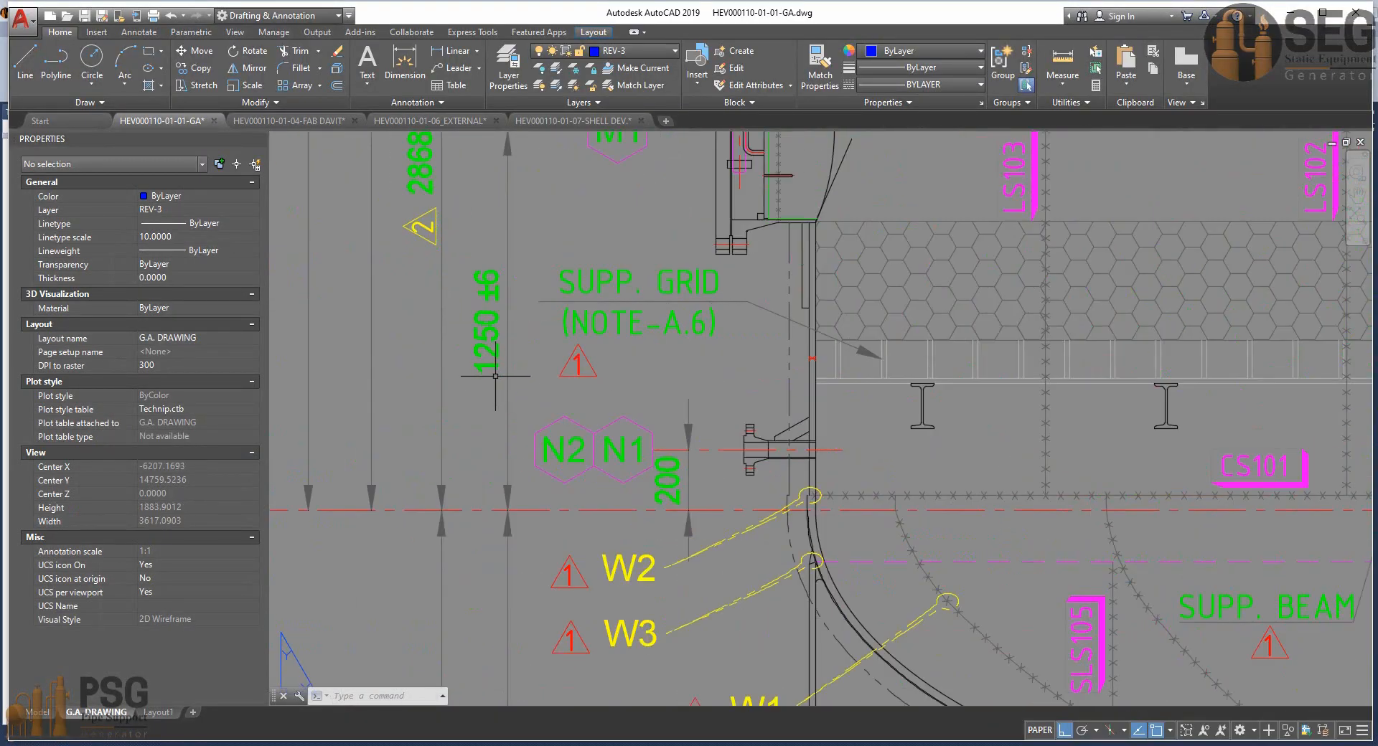
middle_drag(494, 356, 490, 392)
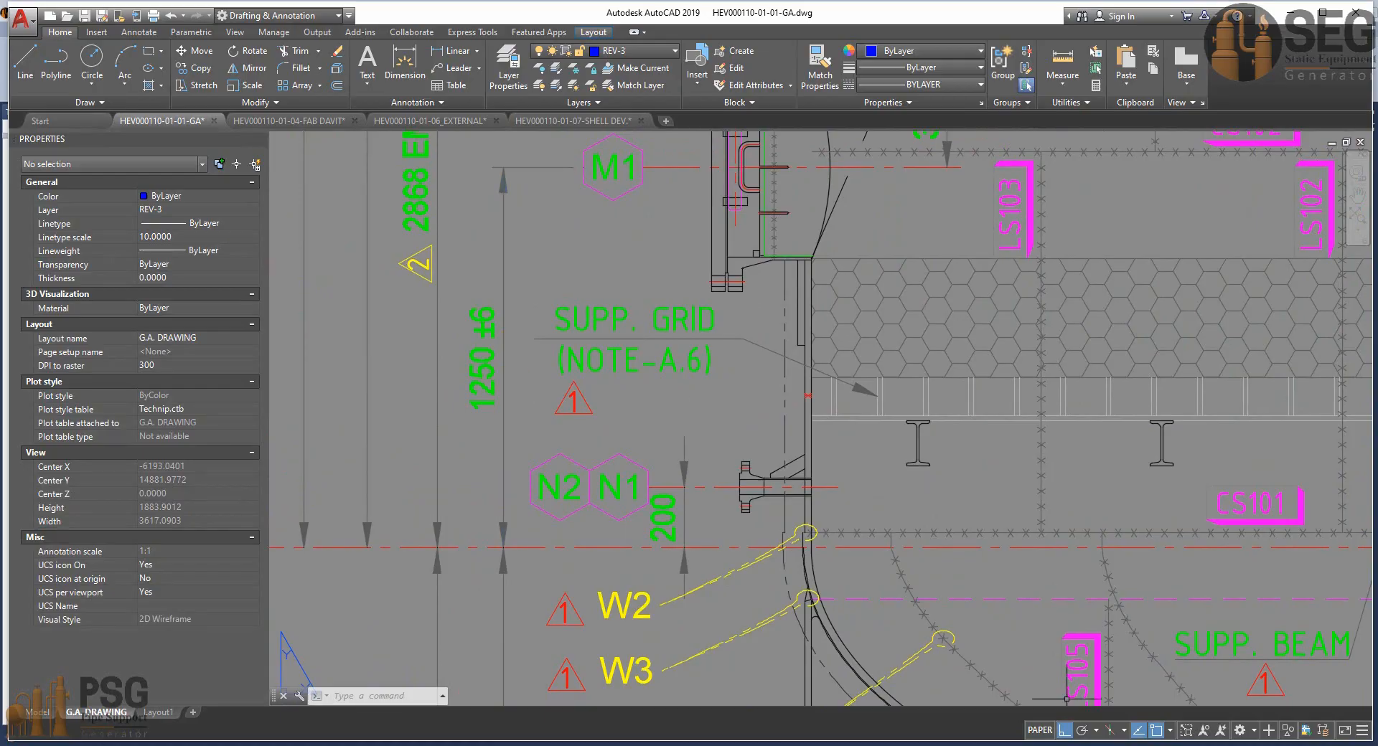
click(1069, 745)
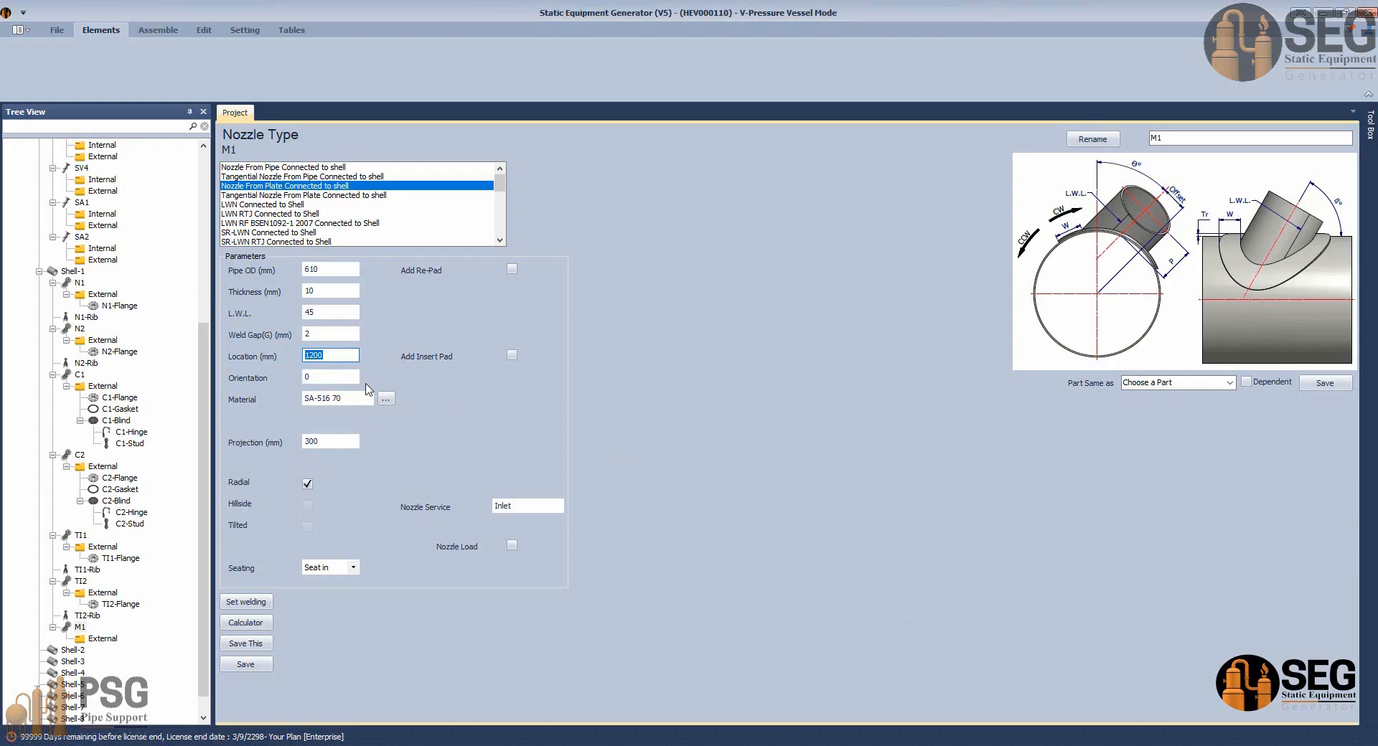
Look up M1's orientation angle in the GA drawing's top orientation plan in AutoCAD, and return to Static Equipment Generator.
click(316, 375)
click(955, 745)
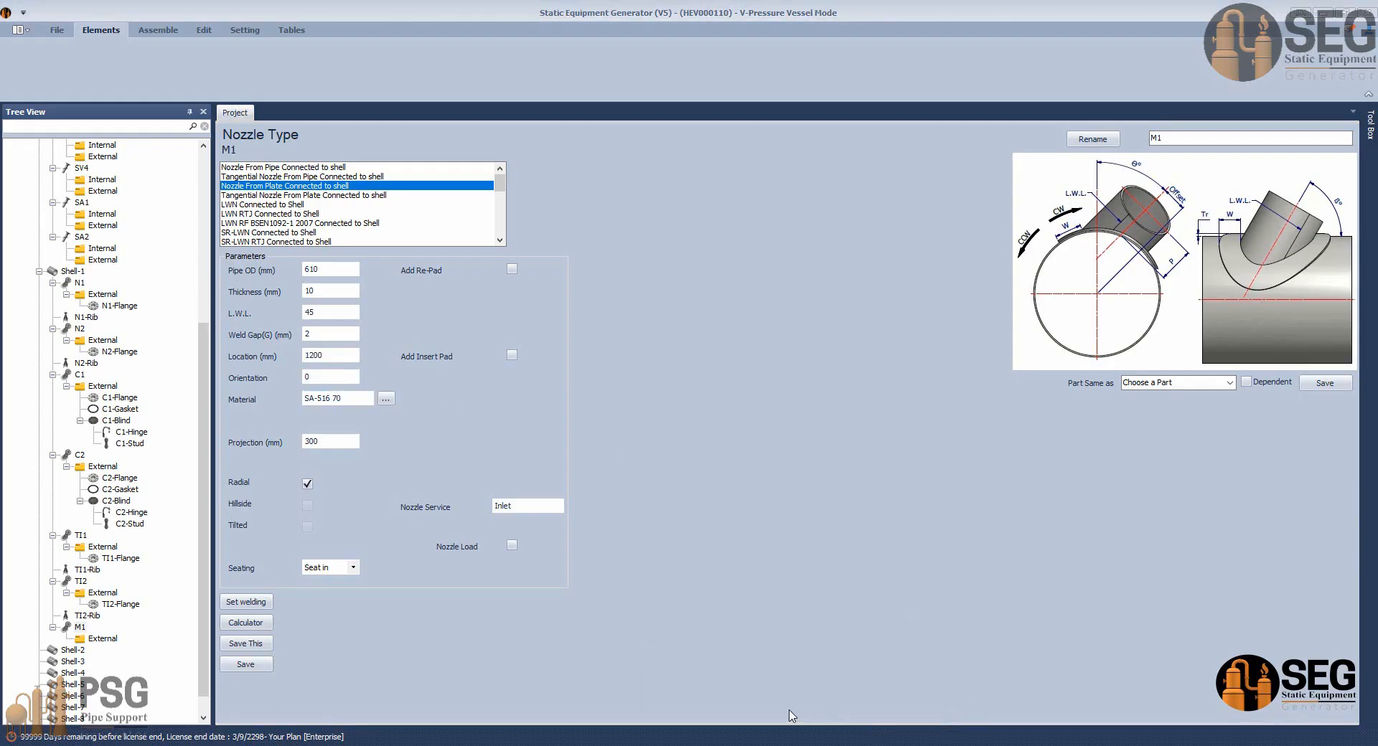
click(779, 702)
scroll(962, 323, down, 2)
middle_drag(978, 315, 741, 550)
scroll(741, 549, down, 2)
scroll(742, 550, down, 1)
middle_drag(936, 339, 759, 587)
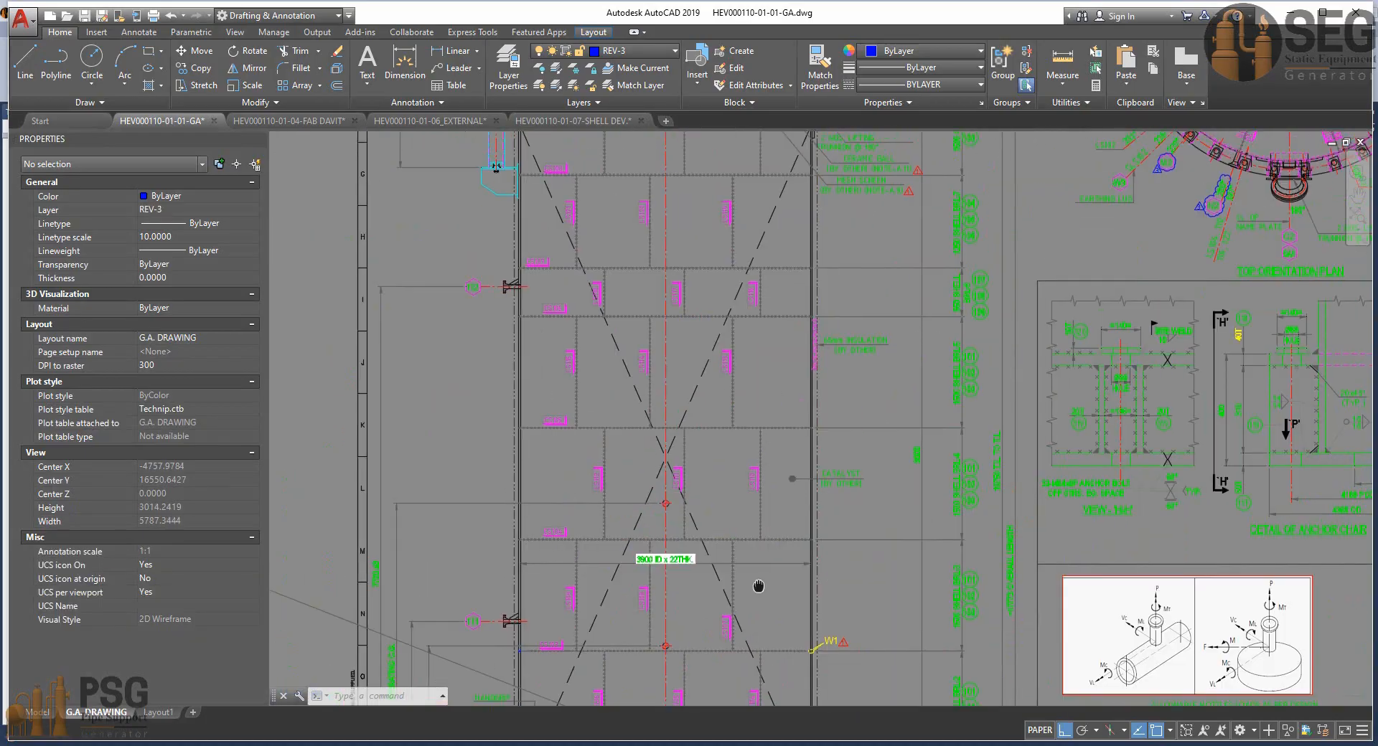
mouse_move(815, 516)
middle_down()
mouse_move(781, 609)
mouse_move(715, 661)
middle_up()
middle_drag(1084, 402, 922, 558)
middle_drag(940, 362, 924, 402)
scroll(804, 365, up, 4)
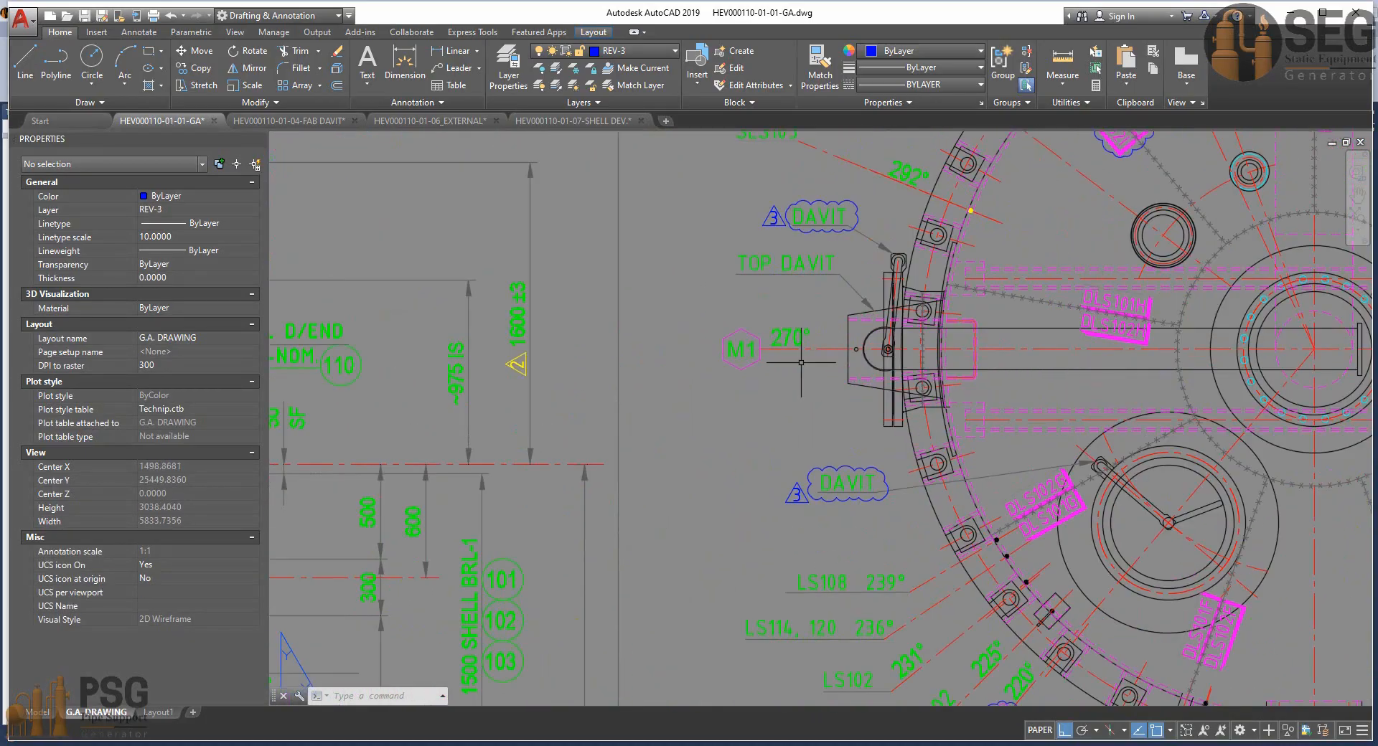
click(985, 745)
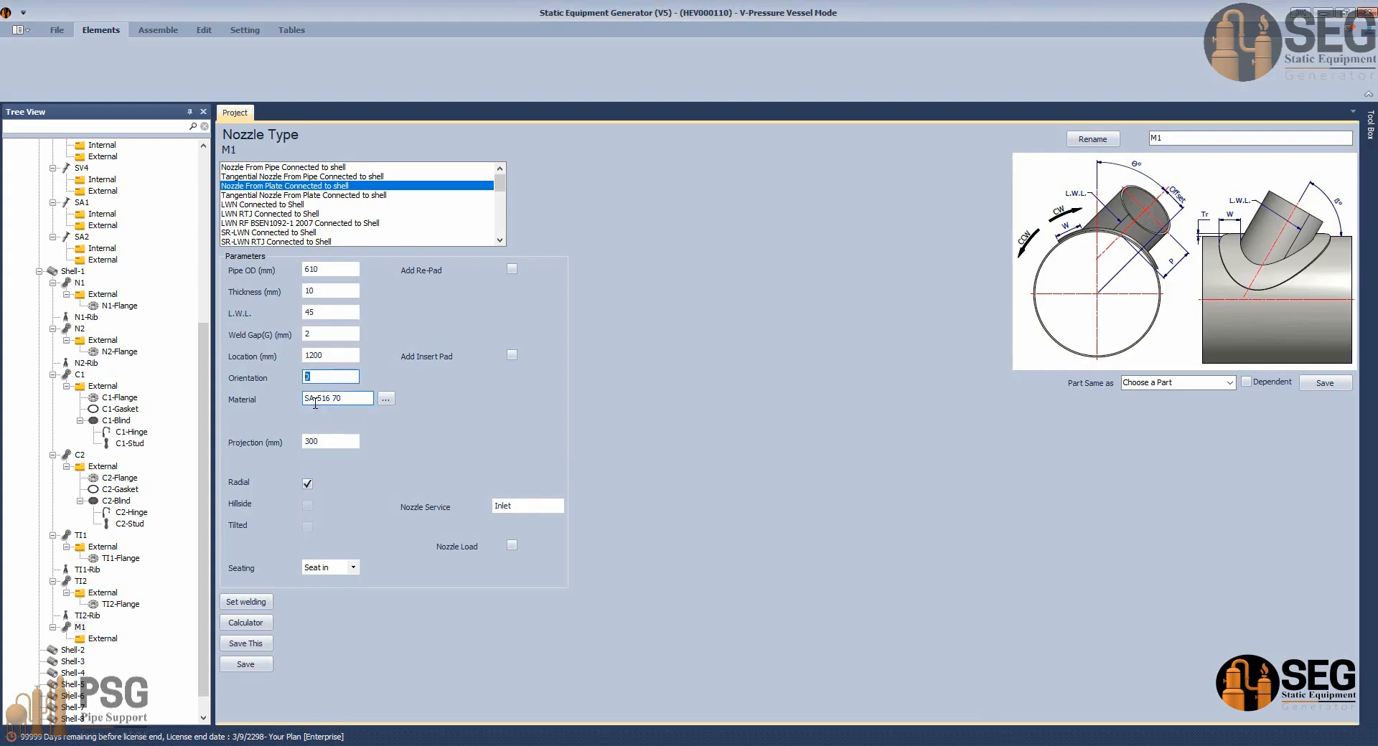
Set the M1 nozzle's orientation to 270 and save the nozzle.
text(27)
click(320, 441)
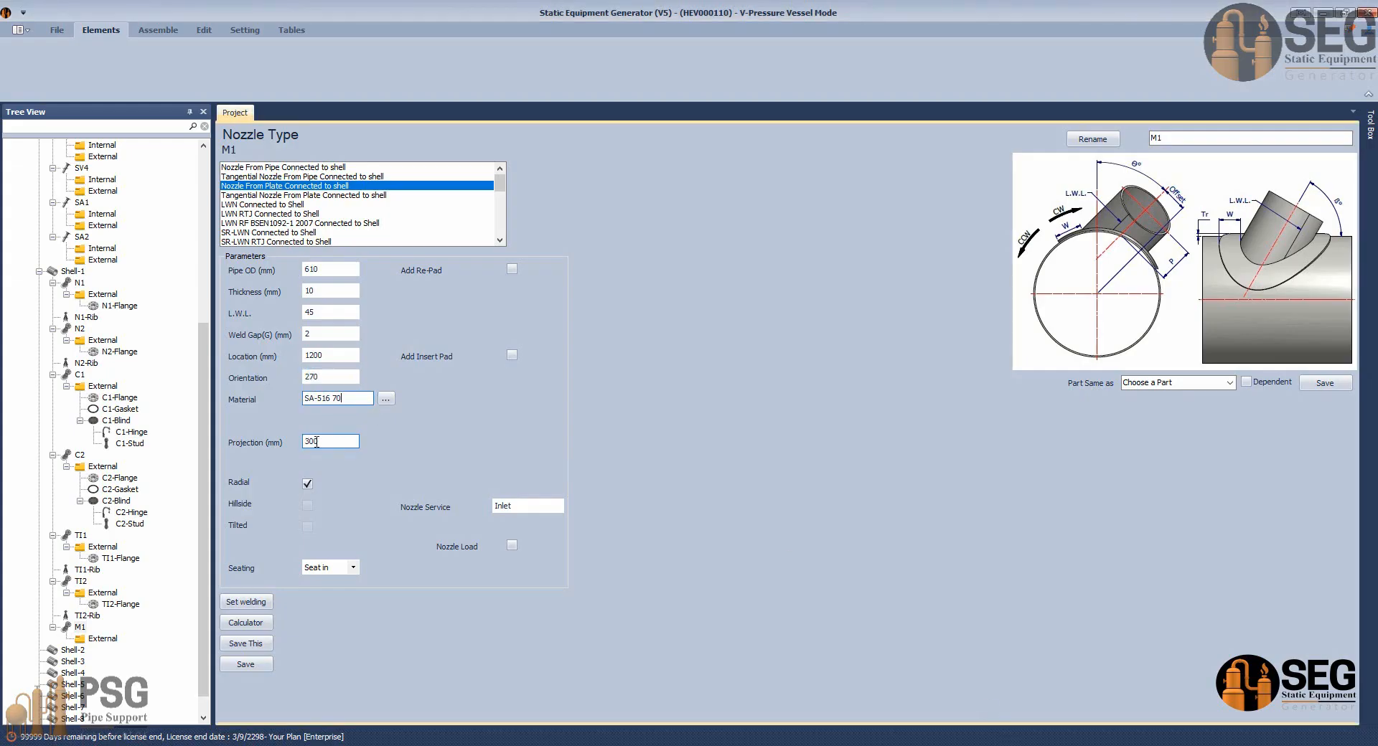
click(261, 669)
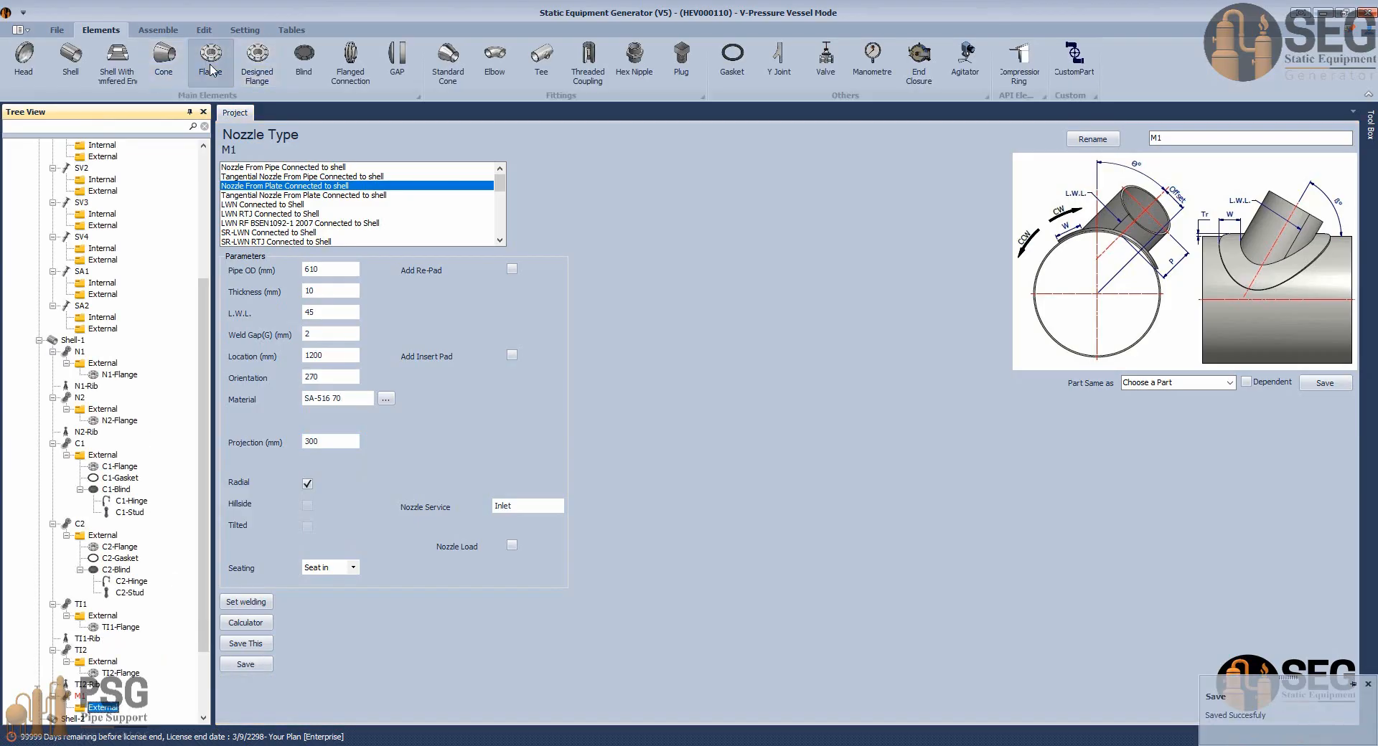
Add a flange named M1-Flange to the external side of nozzle M1.
click(210, 61)
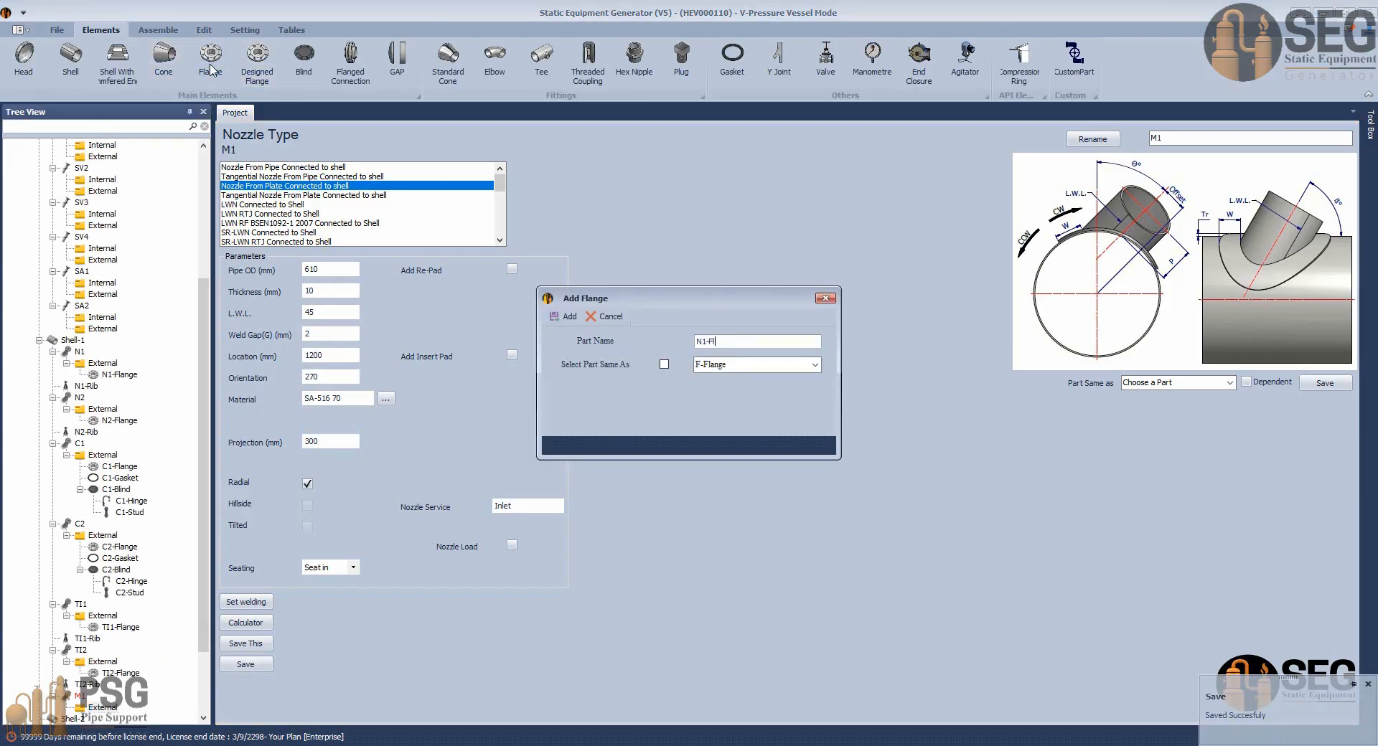
key(Return)
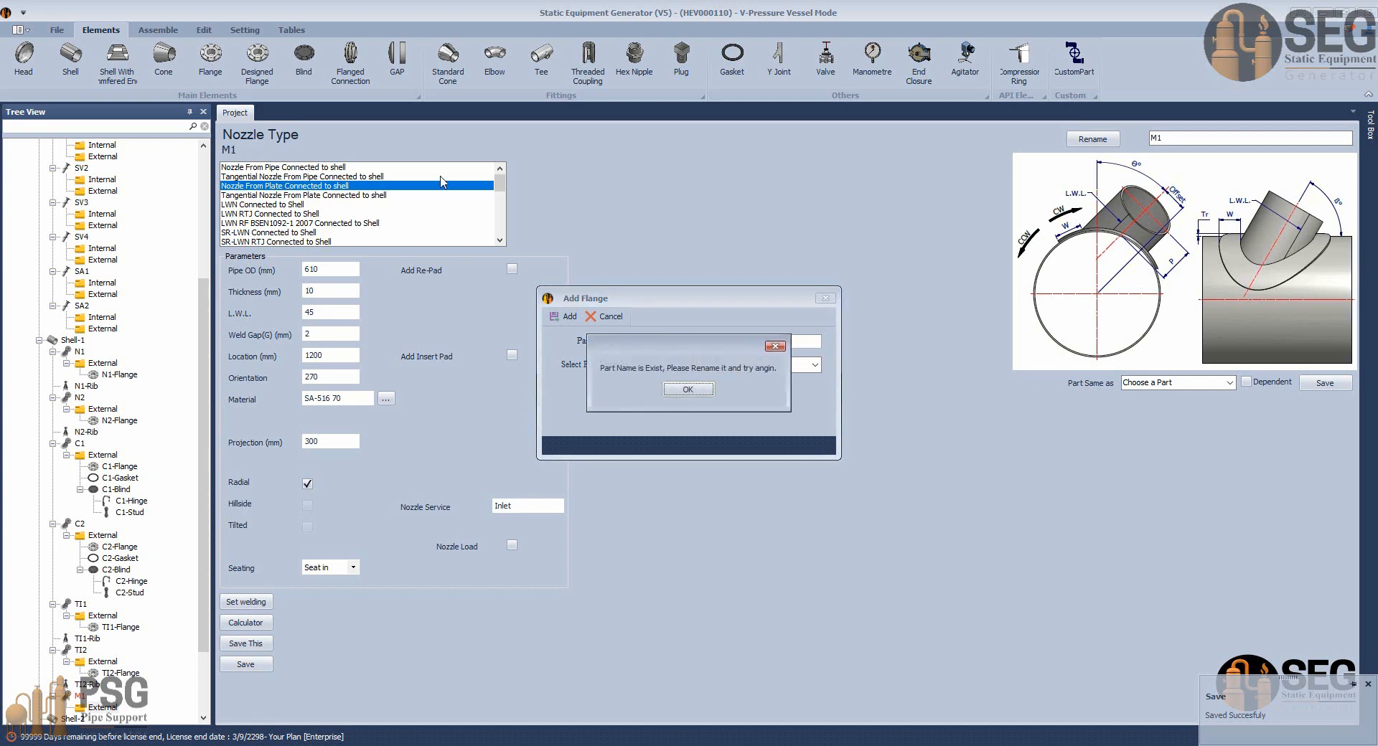
click(700, 391)
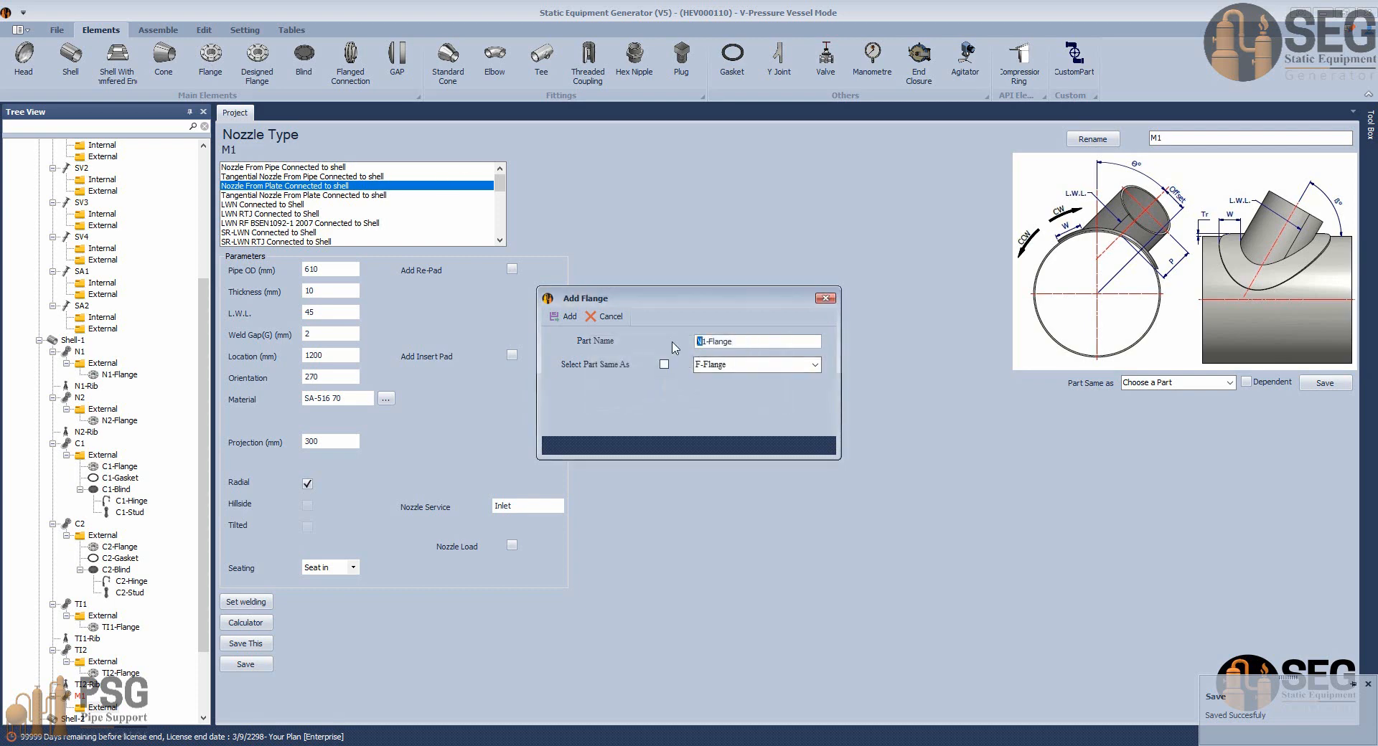
text(M)
click(565, 317)
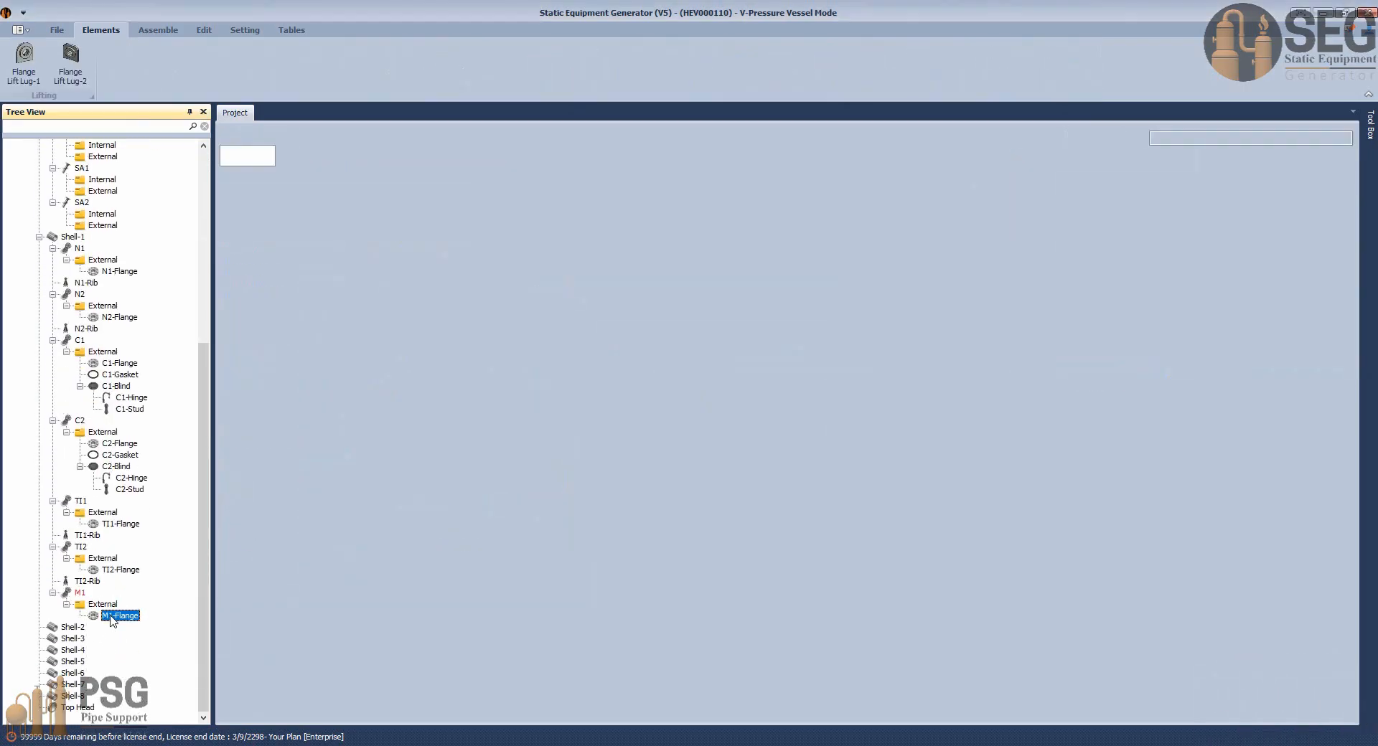
Configure M1-Flange with rating 150, size 20 and a user-defined thickness of 10 mm, and save it.
click(396, 274)
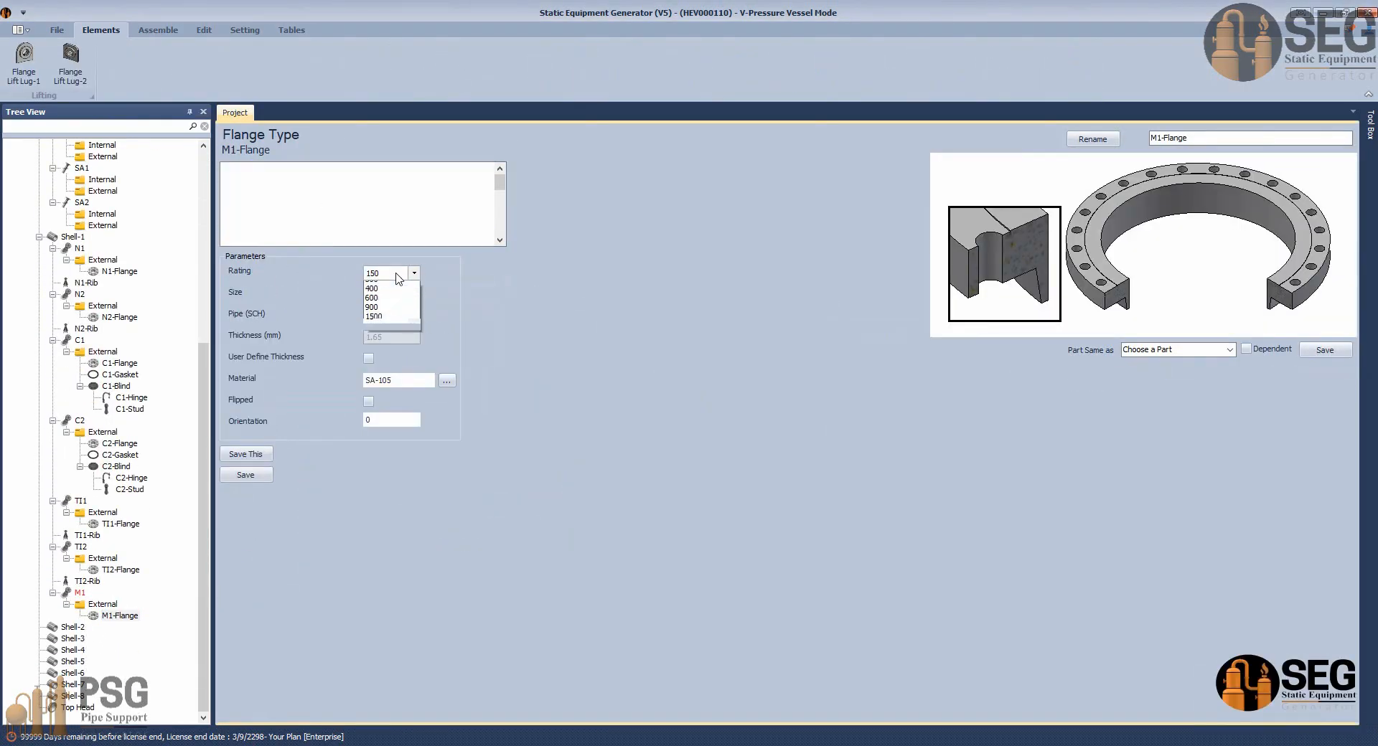
click(395, 284)
click(394, 295)
click(396, 484)
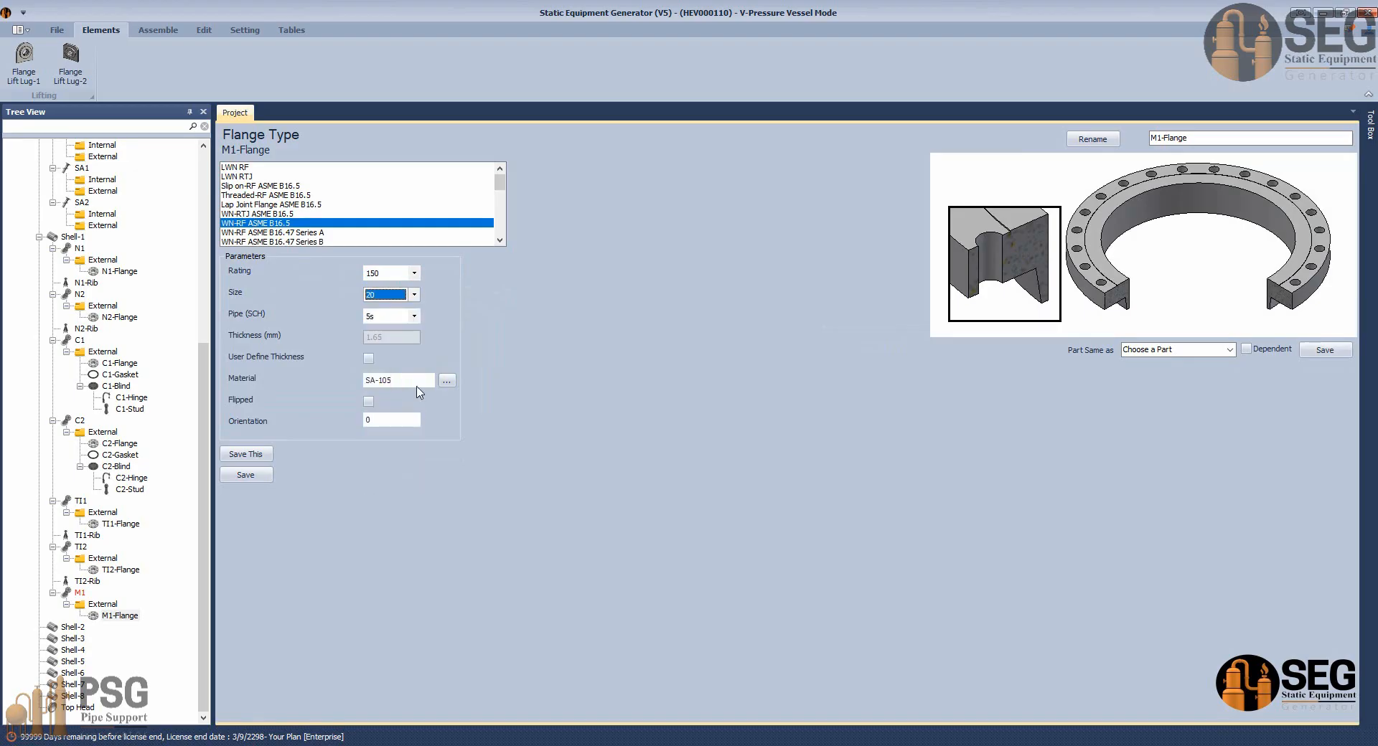
click(369, 358)
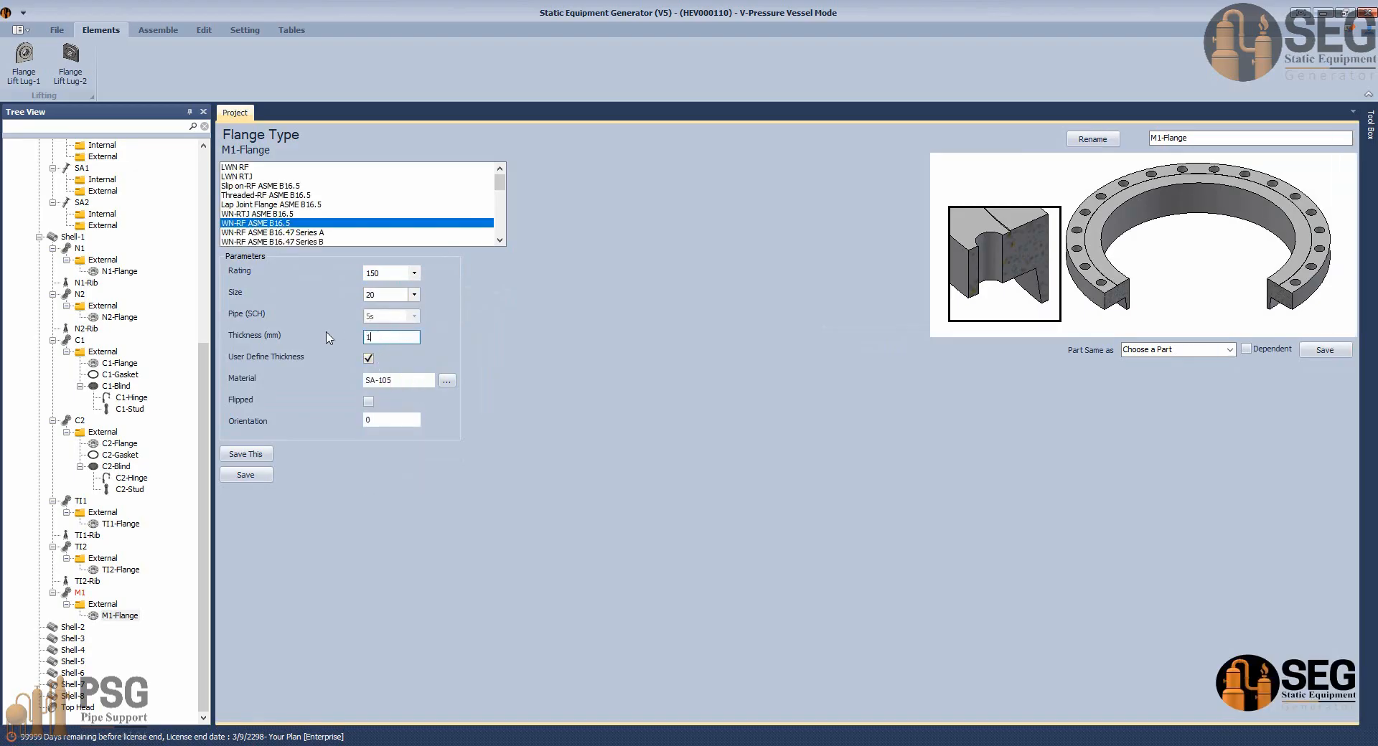
click(235, 476)
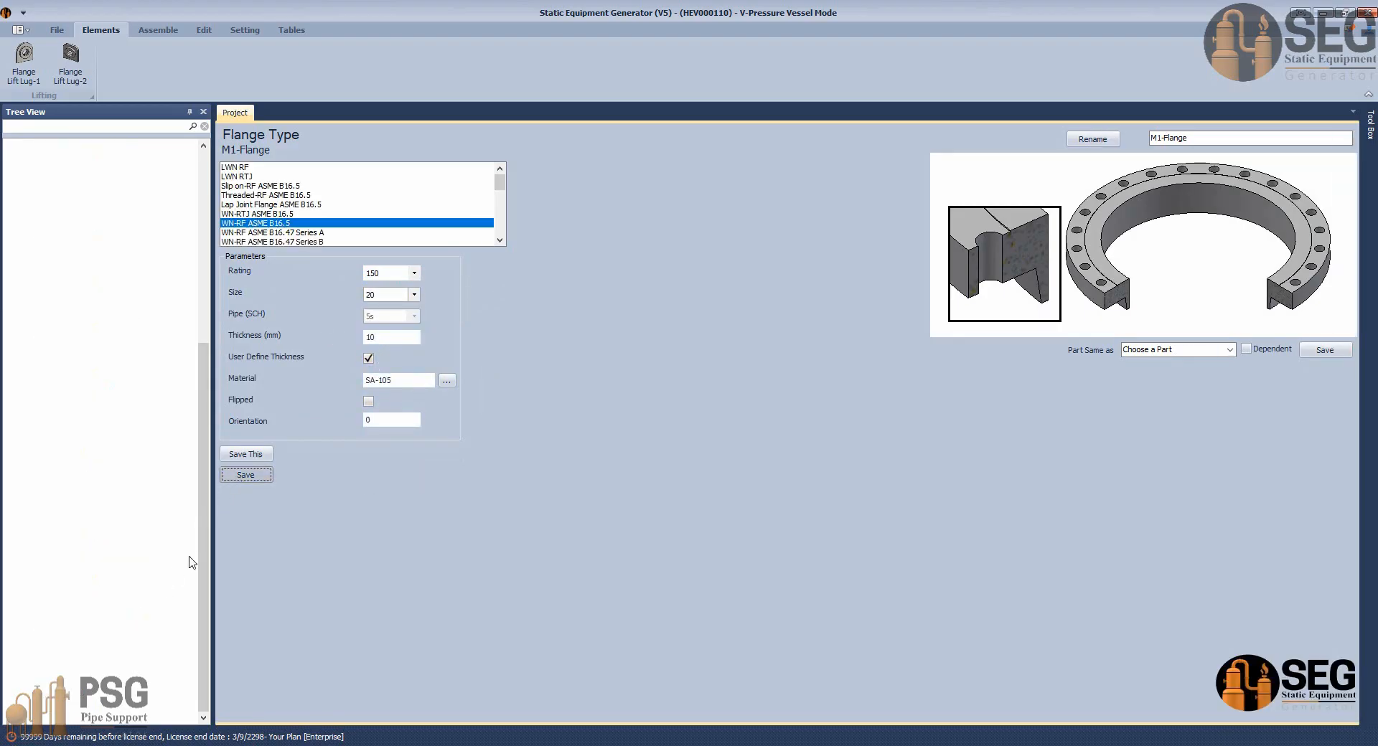
Add a gasket named M1-Gasket to the external side of nozzle M1.
scroll(99, 687, down, 1)
click(101, 628)
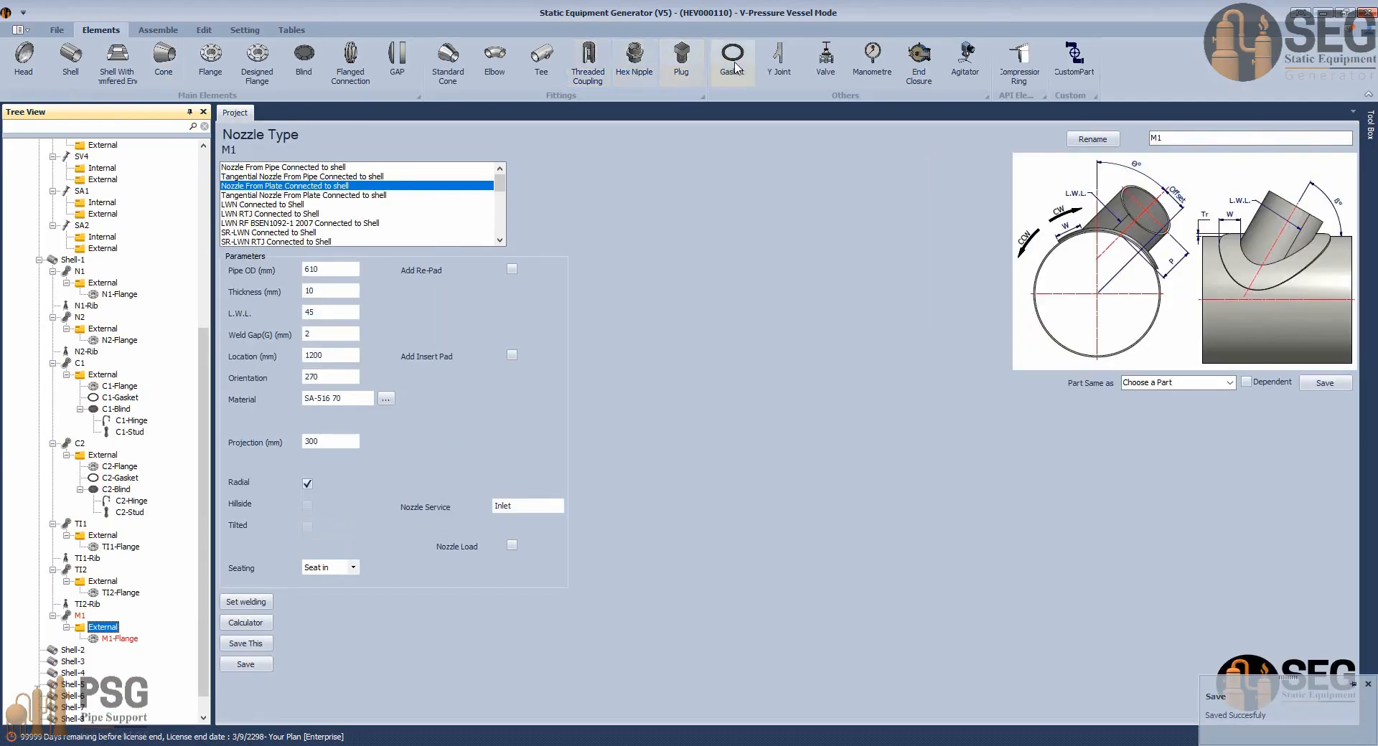
click(733, 61)
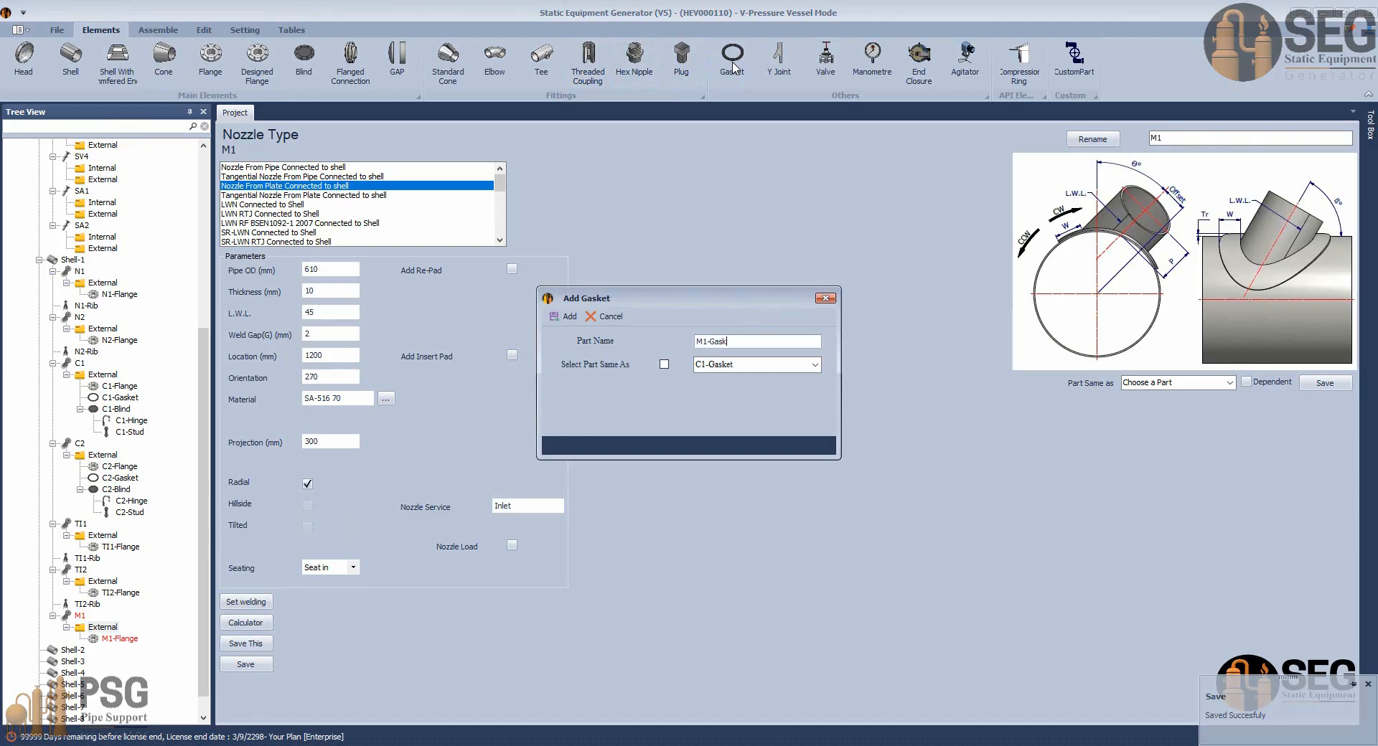
key(Return)
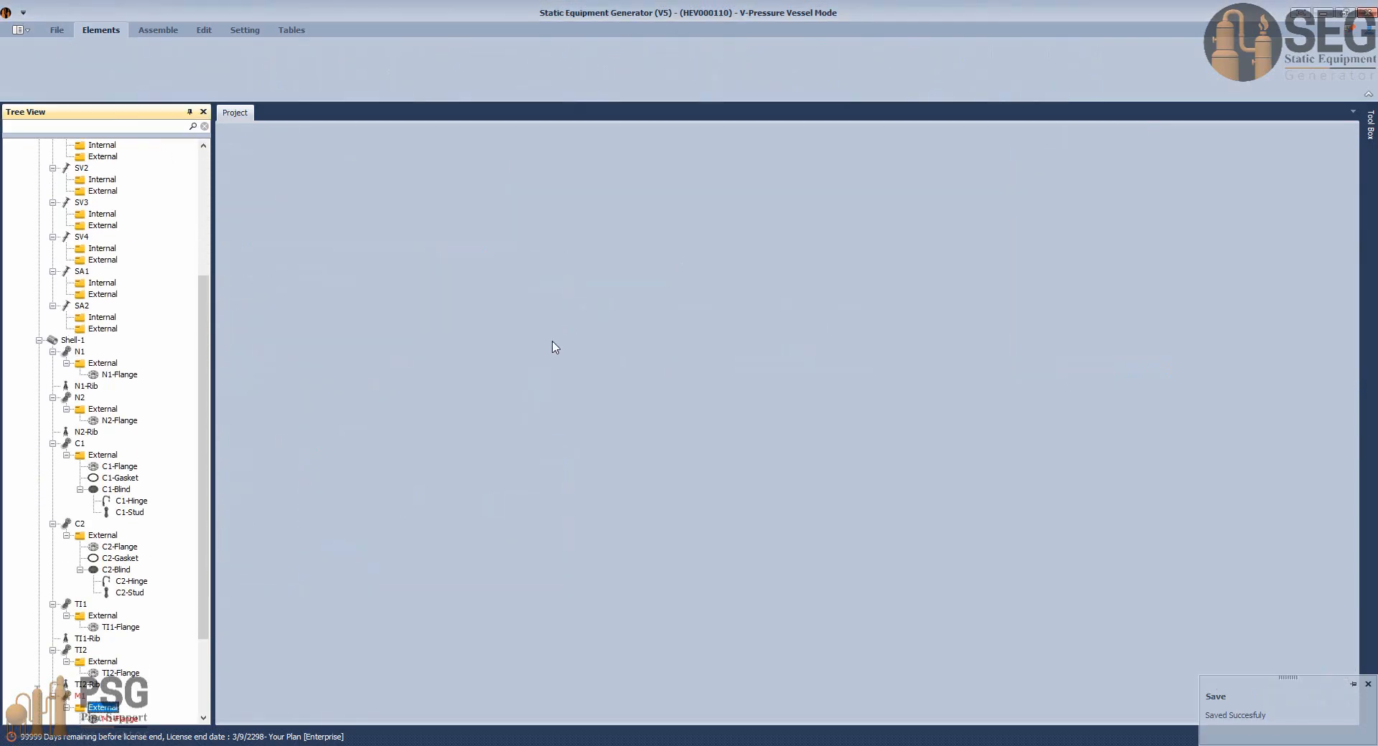
Define M1-Gasket as an RF Gasket For ASME B16.5 Flanges in size 24 and save it.
scroll(139, 664, down, 4)
click(120, 616)
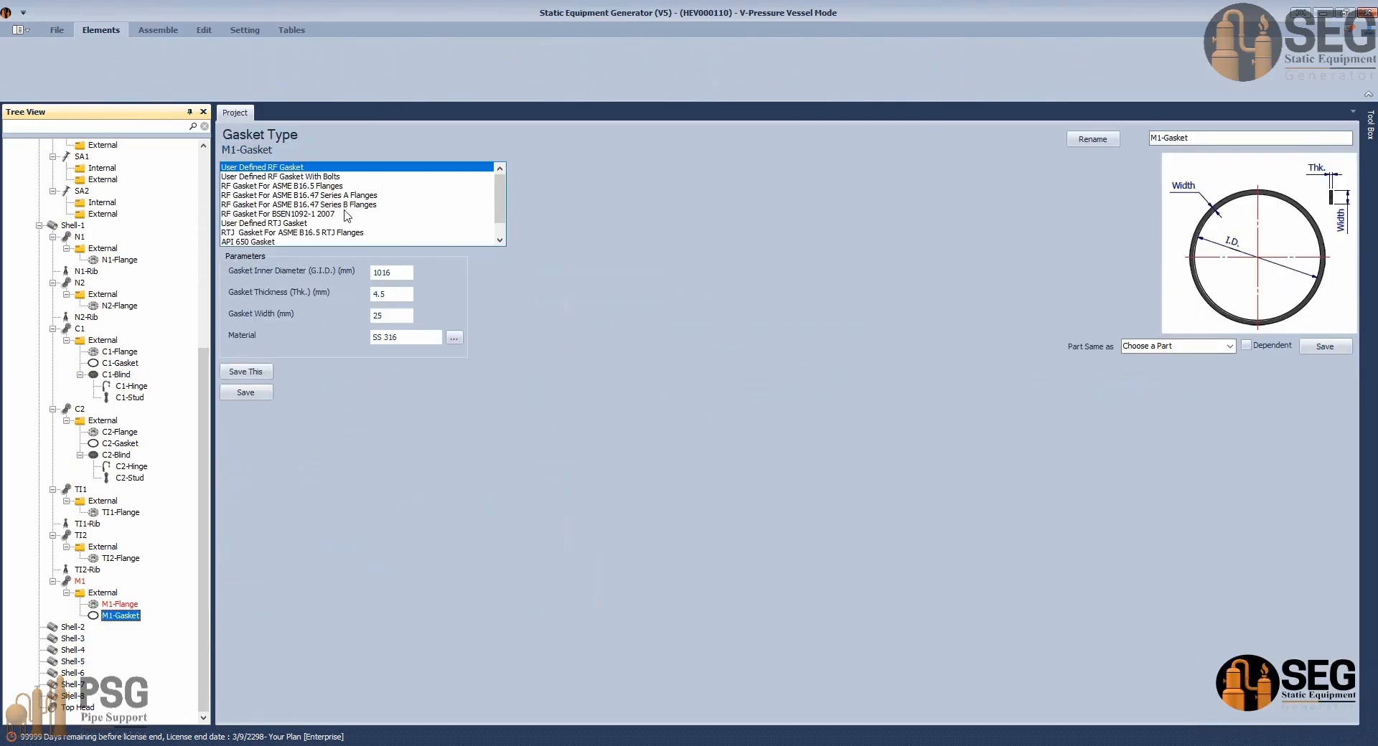
click(267, 186)
click(414, 294)
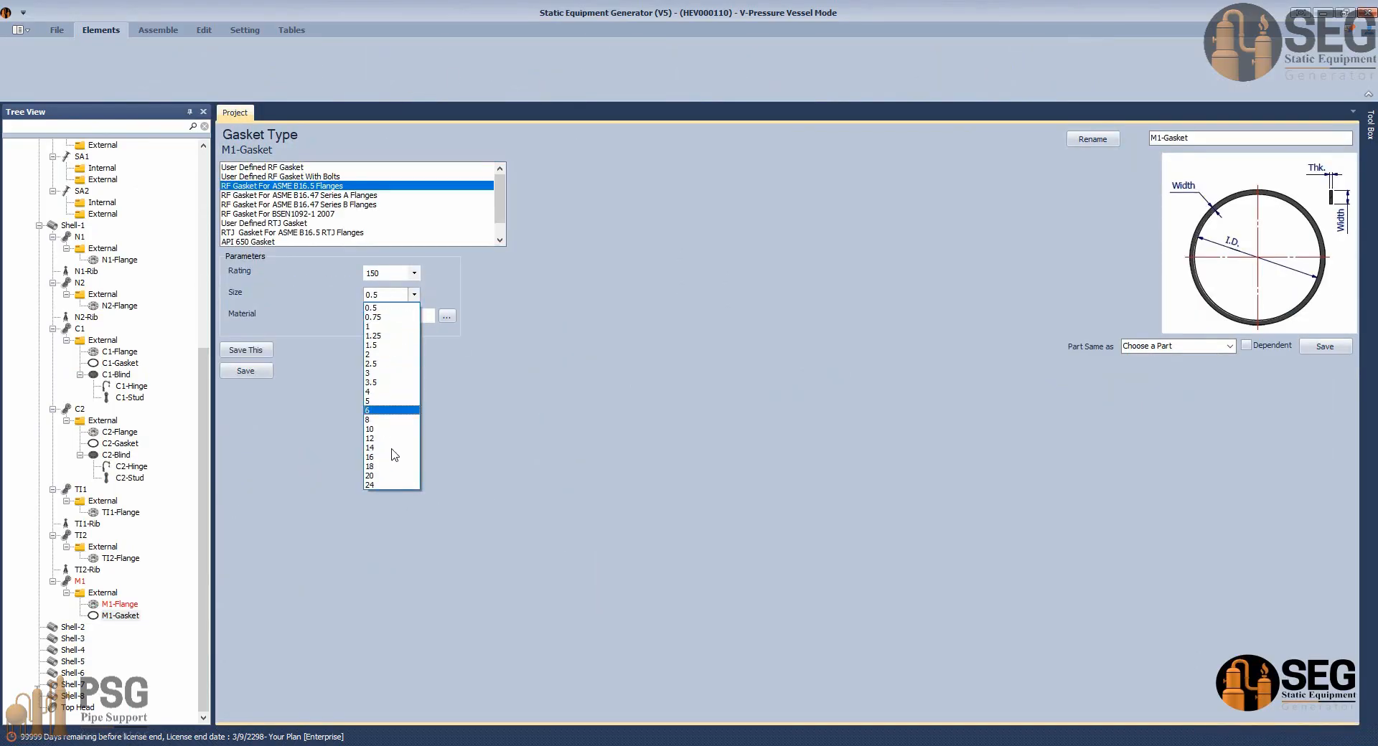
click(386, 486)
click(241, 371)
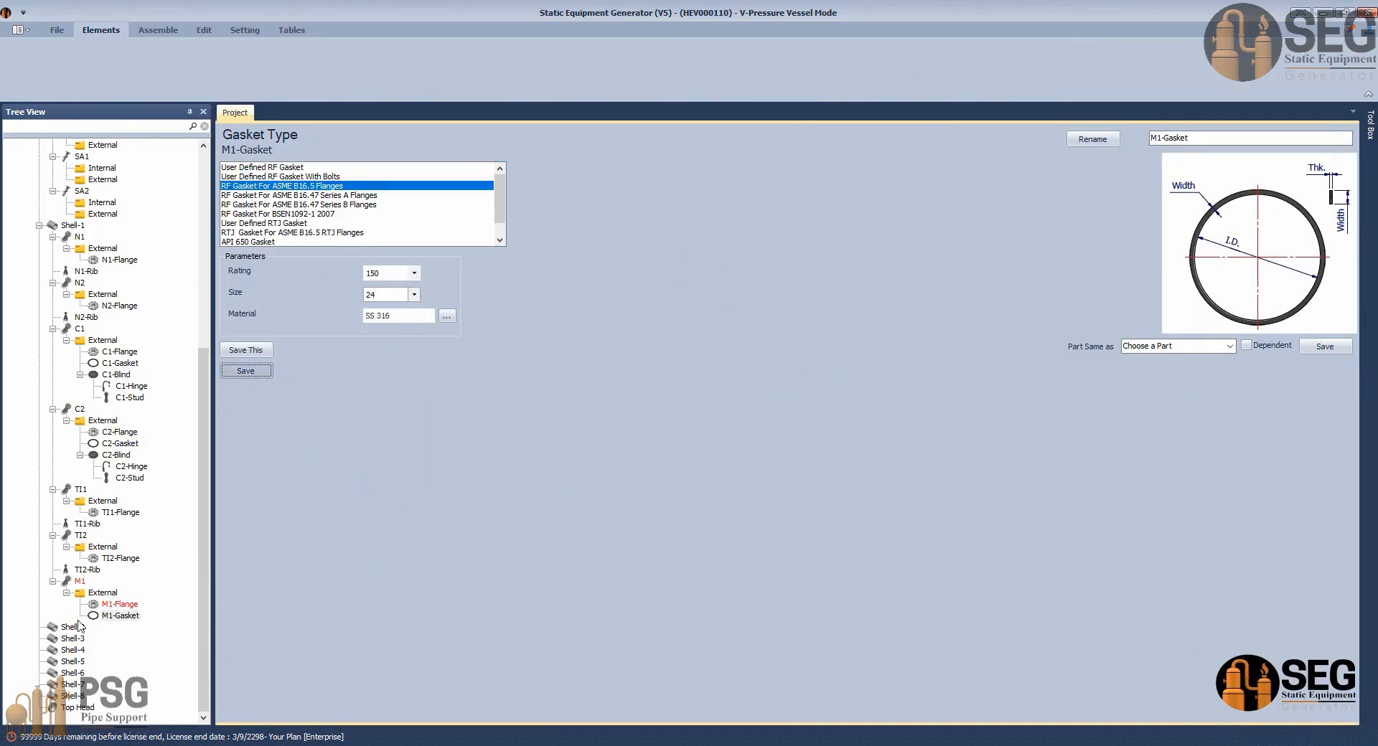
Add a blind named M1-Blind to the external side of nozzle M1.
click(109, 685)
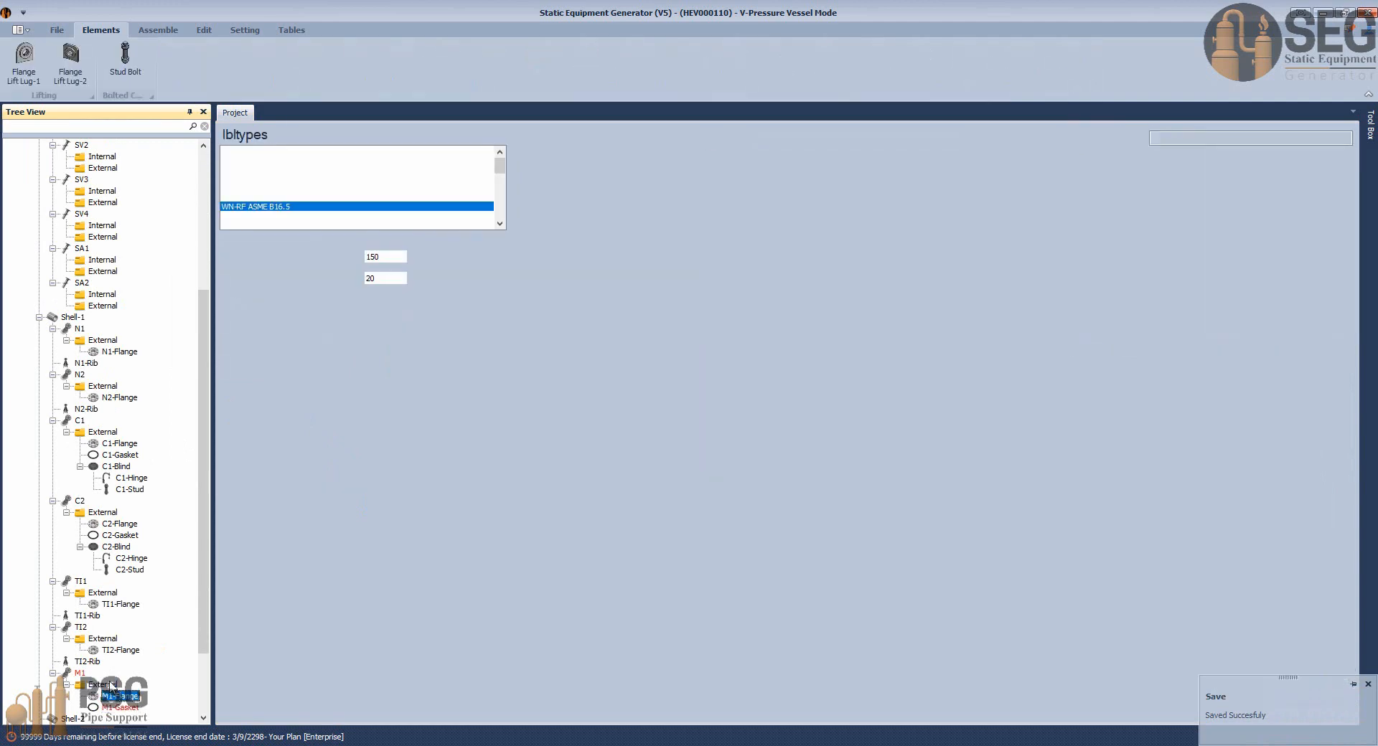
click(118, 696)
click(304, 61)
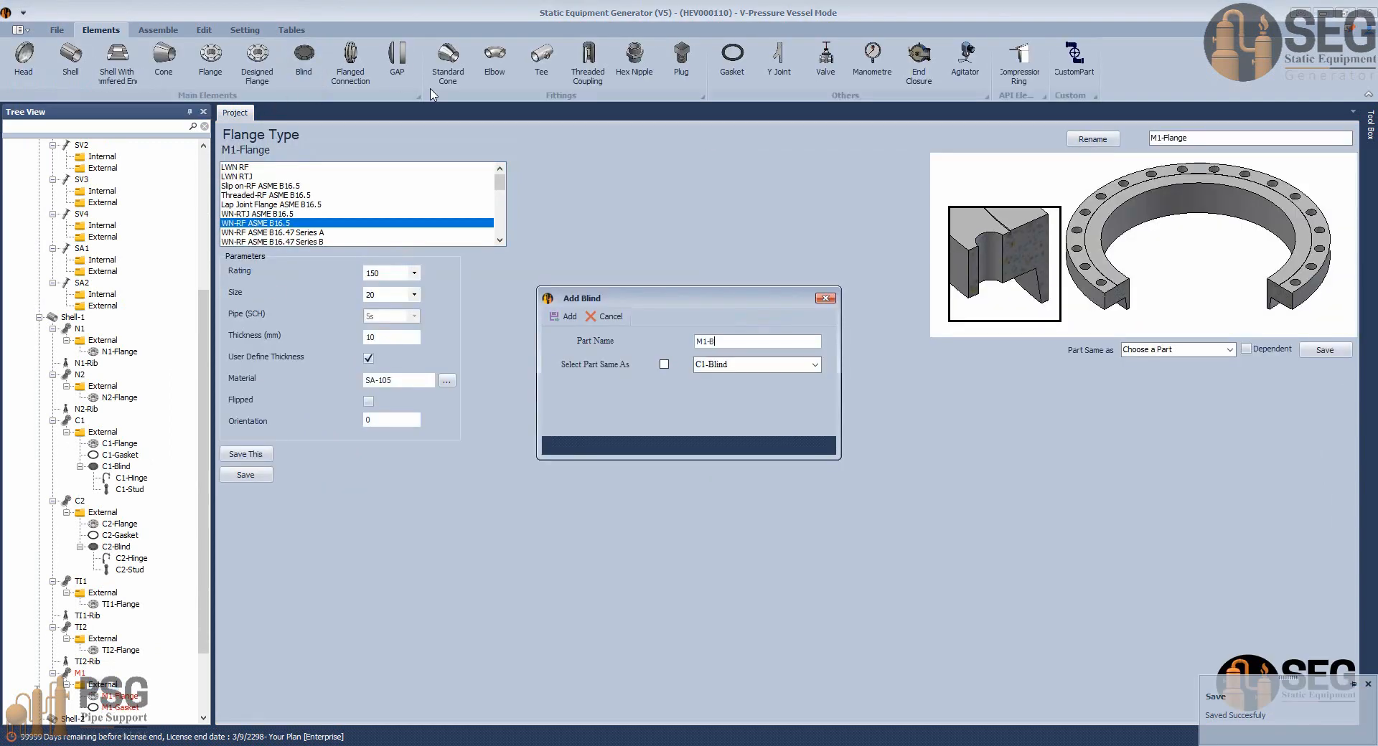
key(Return)
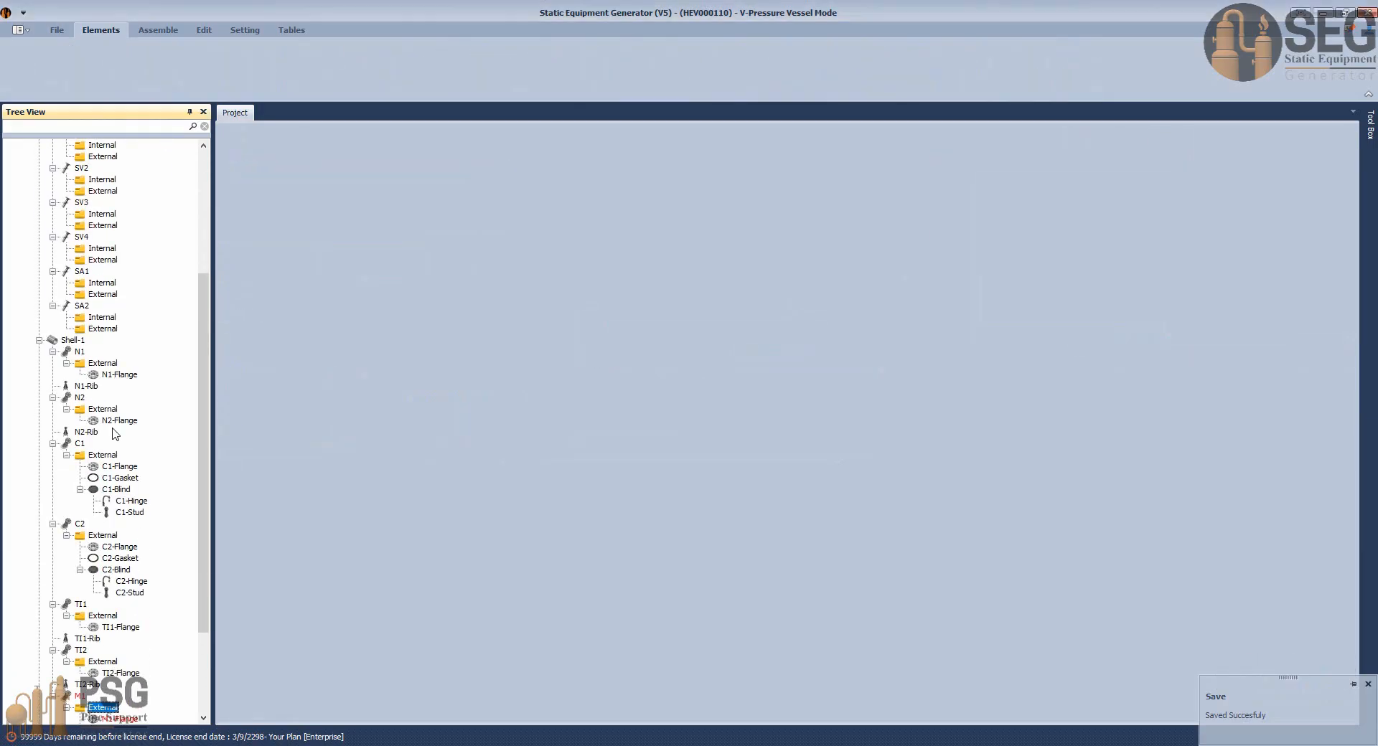
Define M1-Blind as a flipped RF Blind ASME B16.5 in size 24 and save it.
scroll(72, 642, down, 4)
click(107, 616)
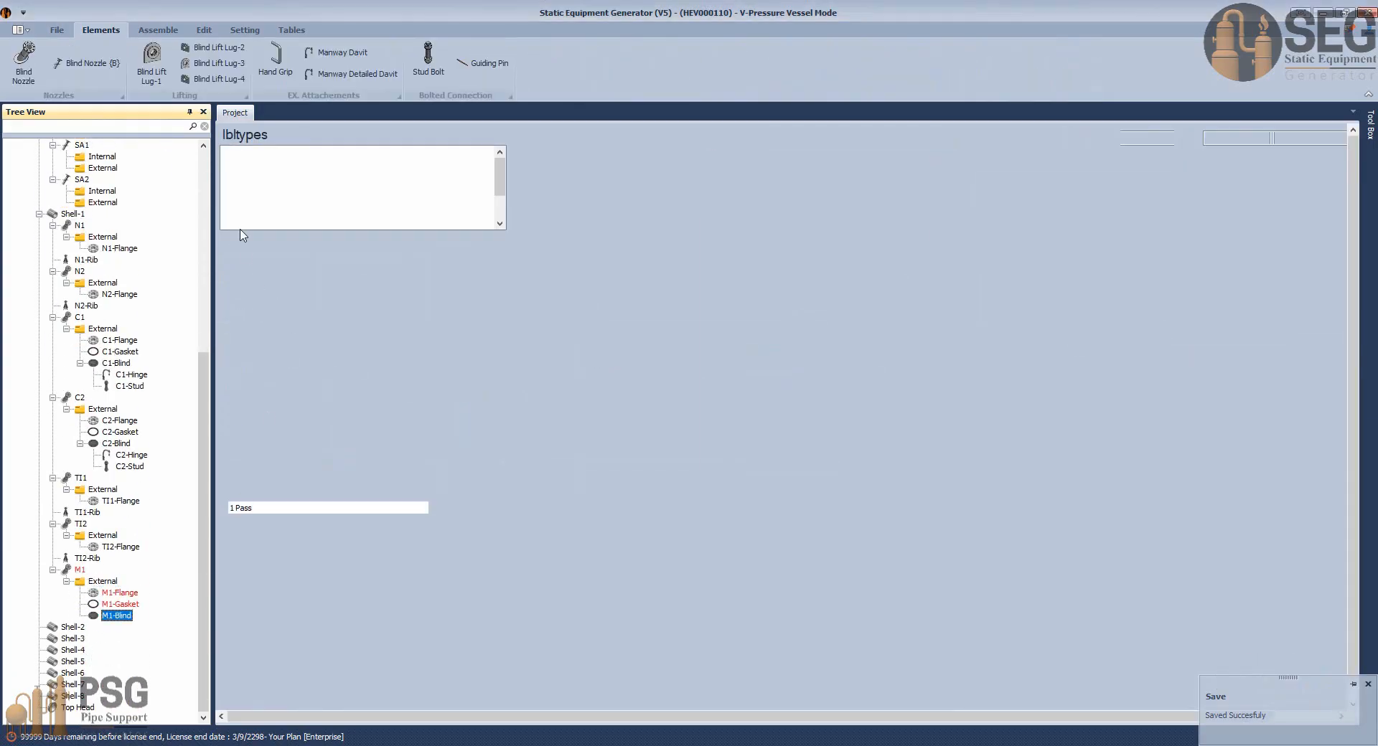
click(251, 205)
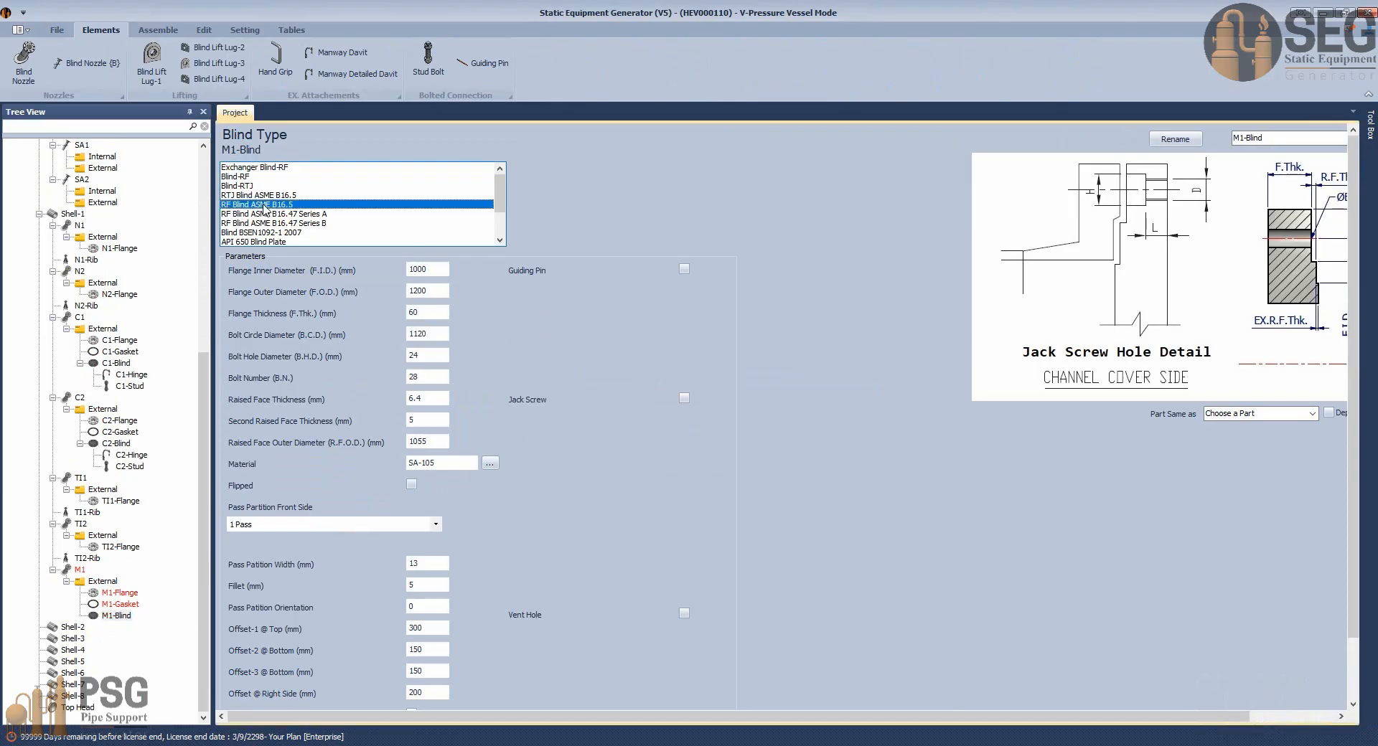
click(397, 295)
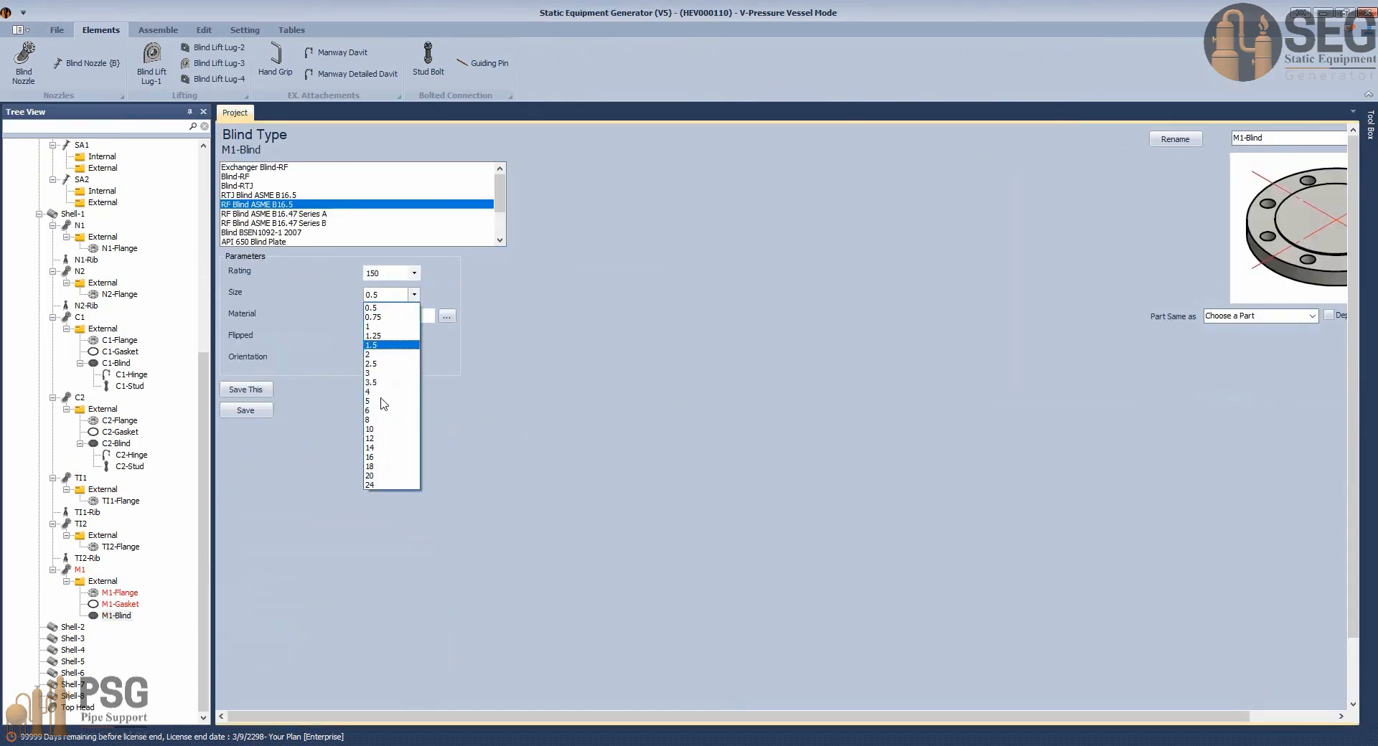
click(388, 489)
click(368, 336)
click(246, 410)
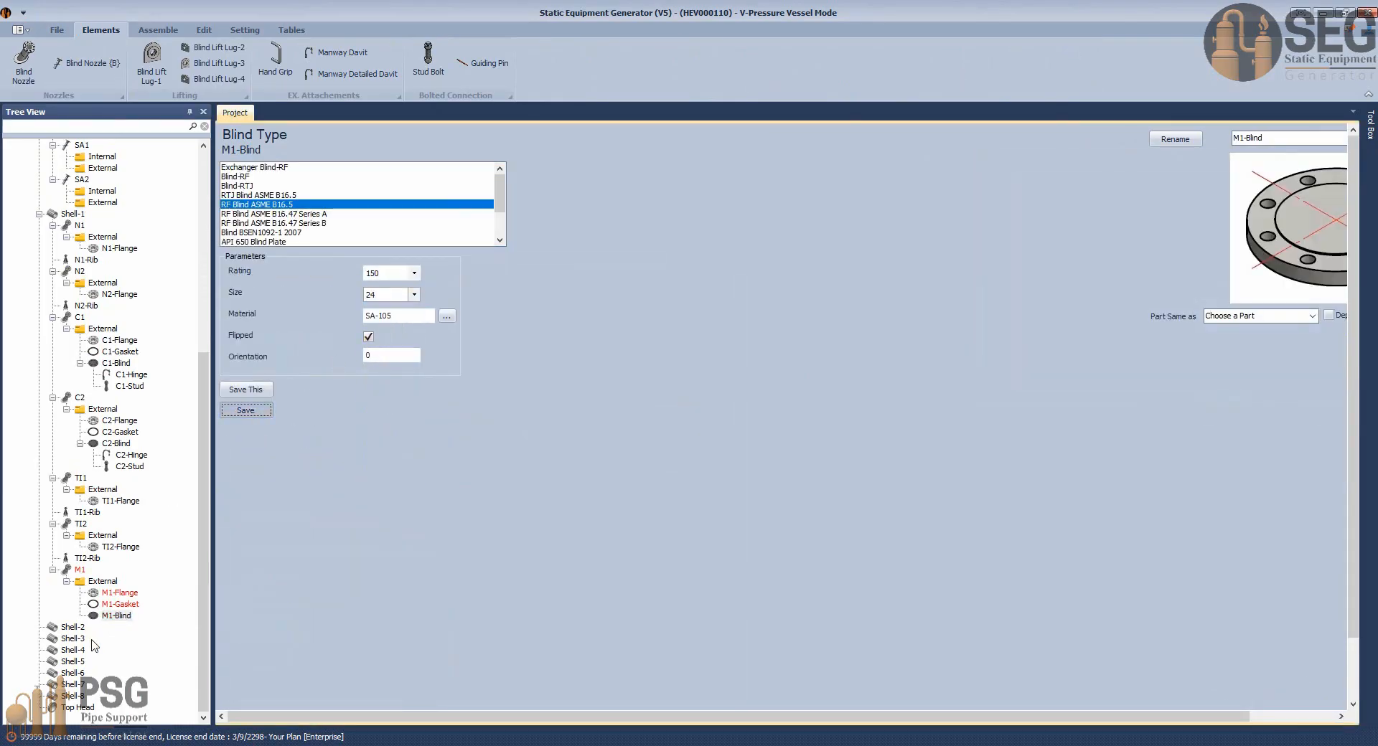
Add a stud bolt named M1-Stud to M1-Blind.
click(112, 709)
click(434, 68)
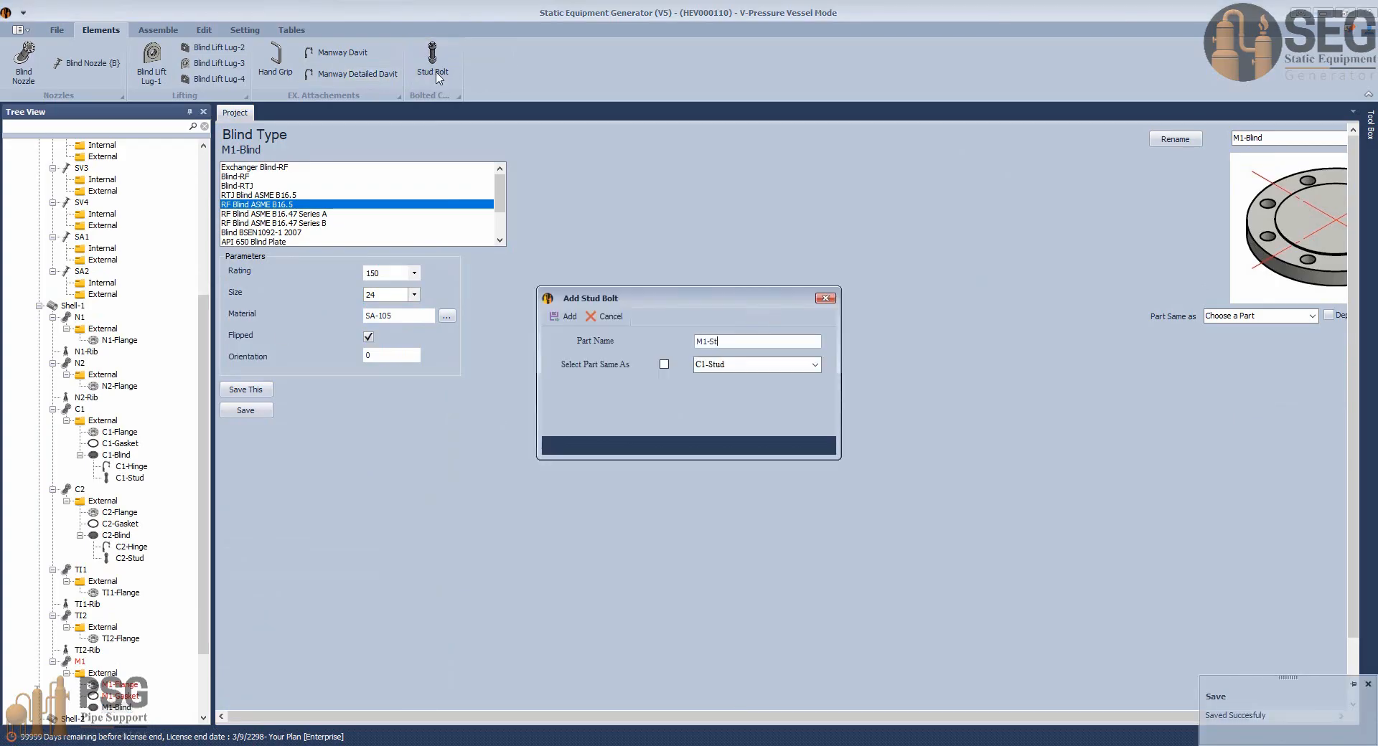
click(564, 316)
Configure M1-Stud as UNC Nut, size 1 1/4, with stud length 175 mm and nut spacing 100.7 mm, and save it.
click(133, 708)
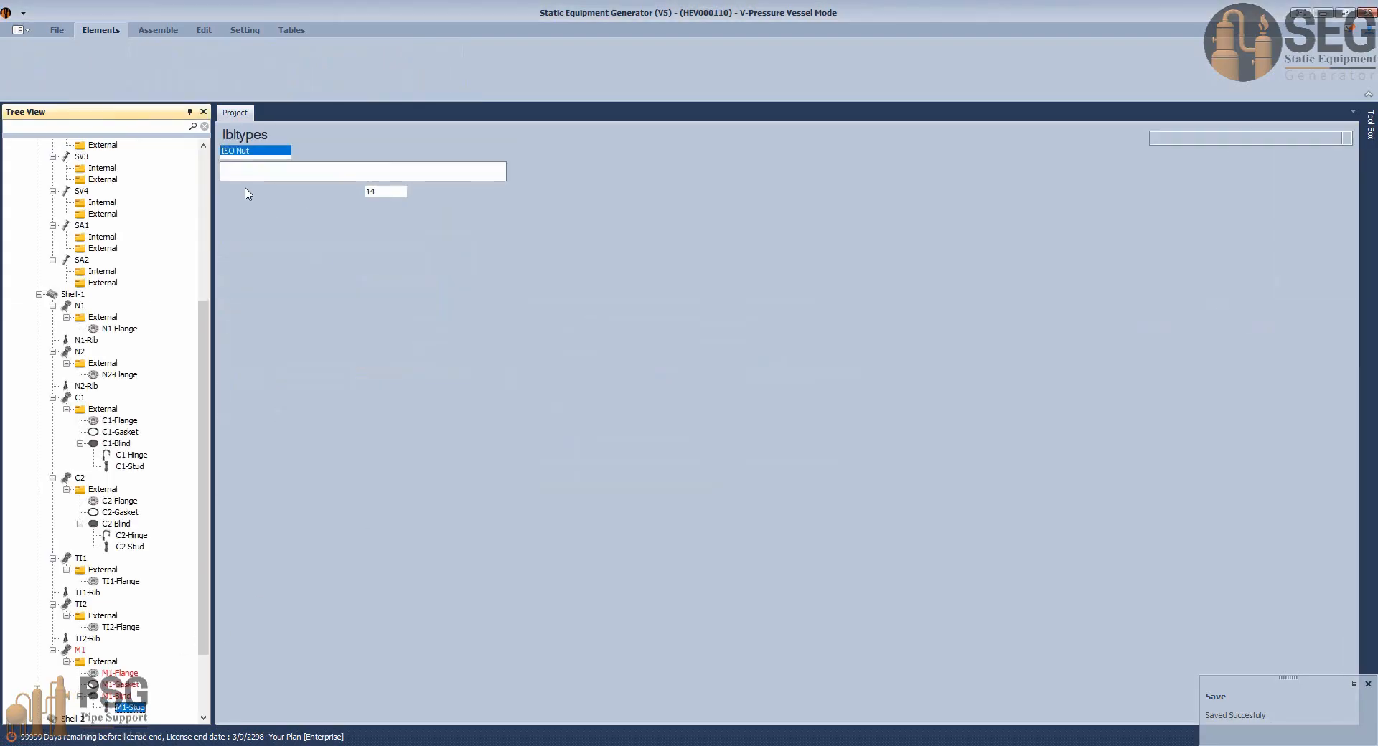
click(237, 176)
click(400, 209)
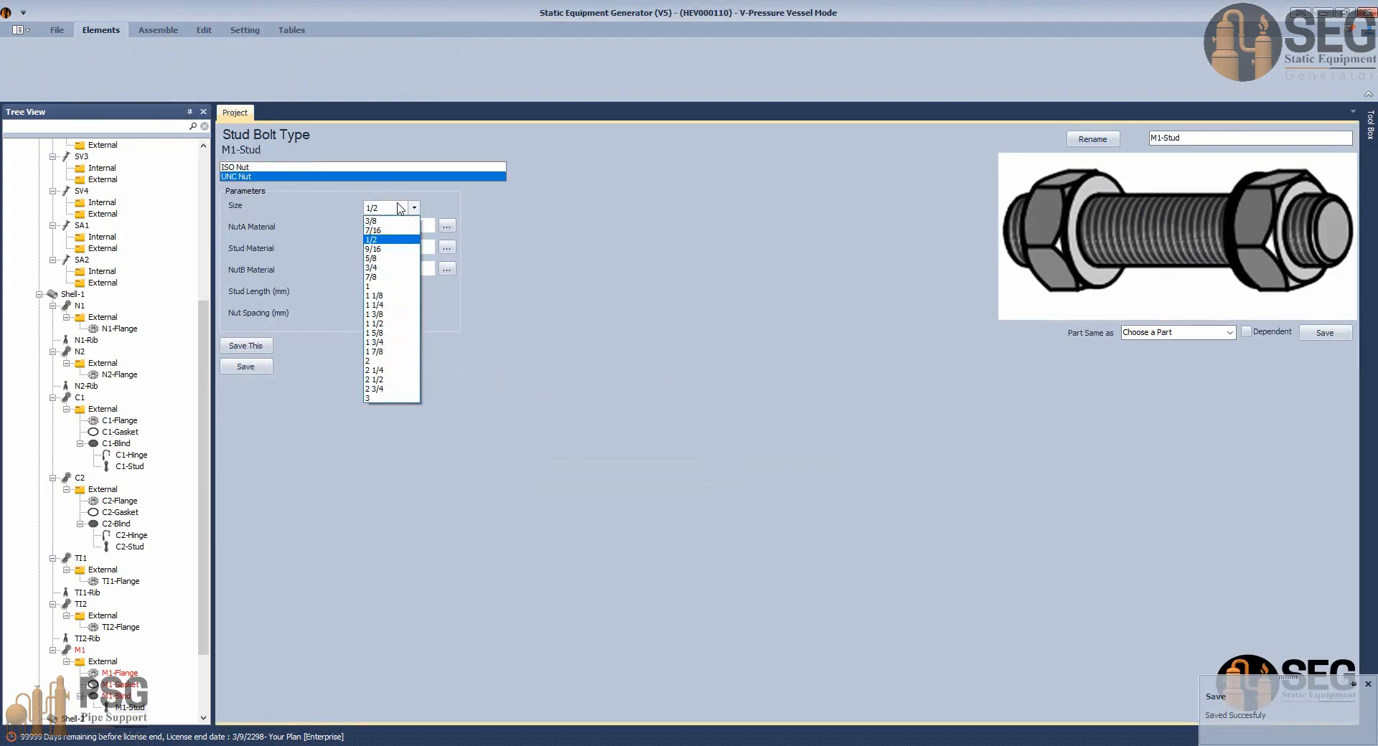
click(393, 305)
key(Tab)
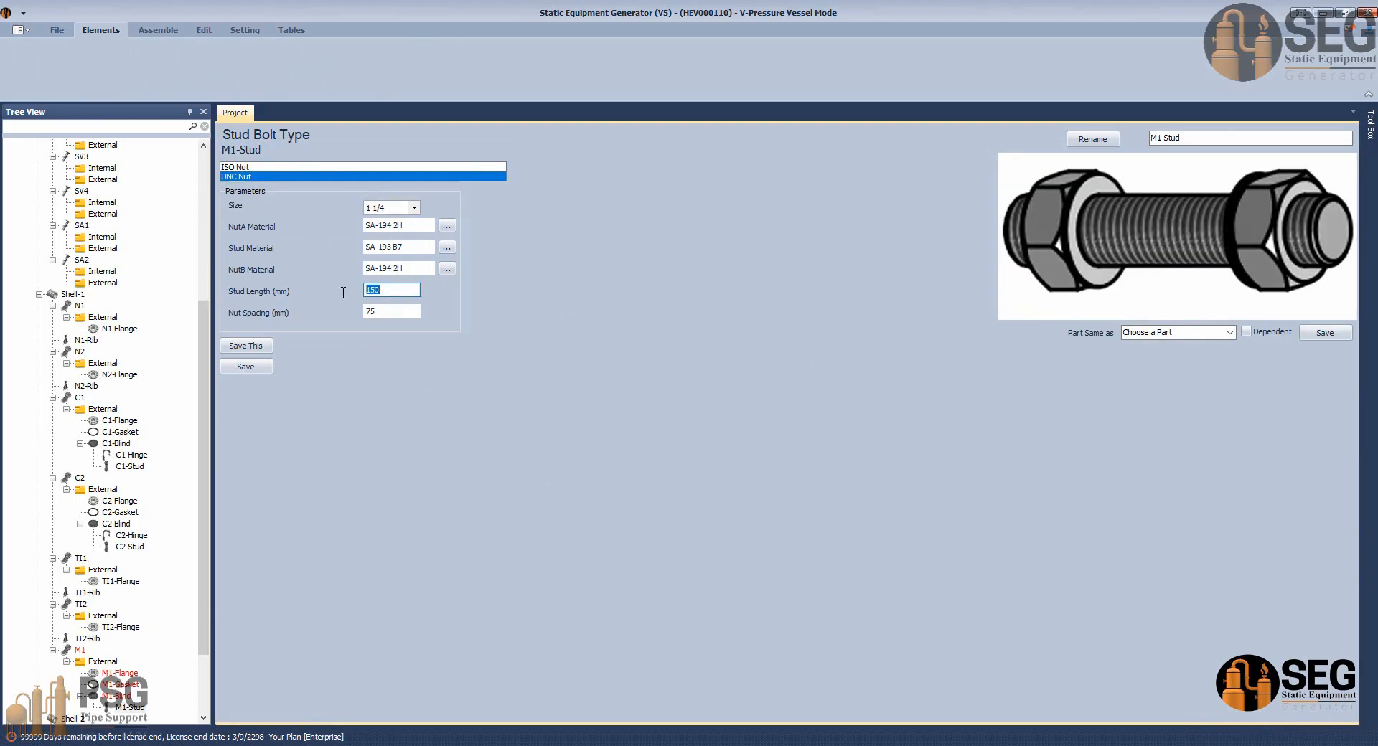
key(Tab)
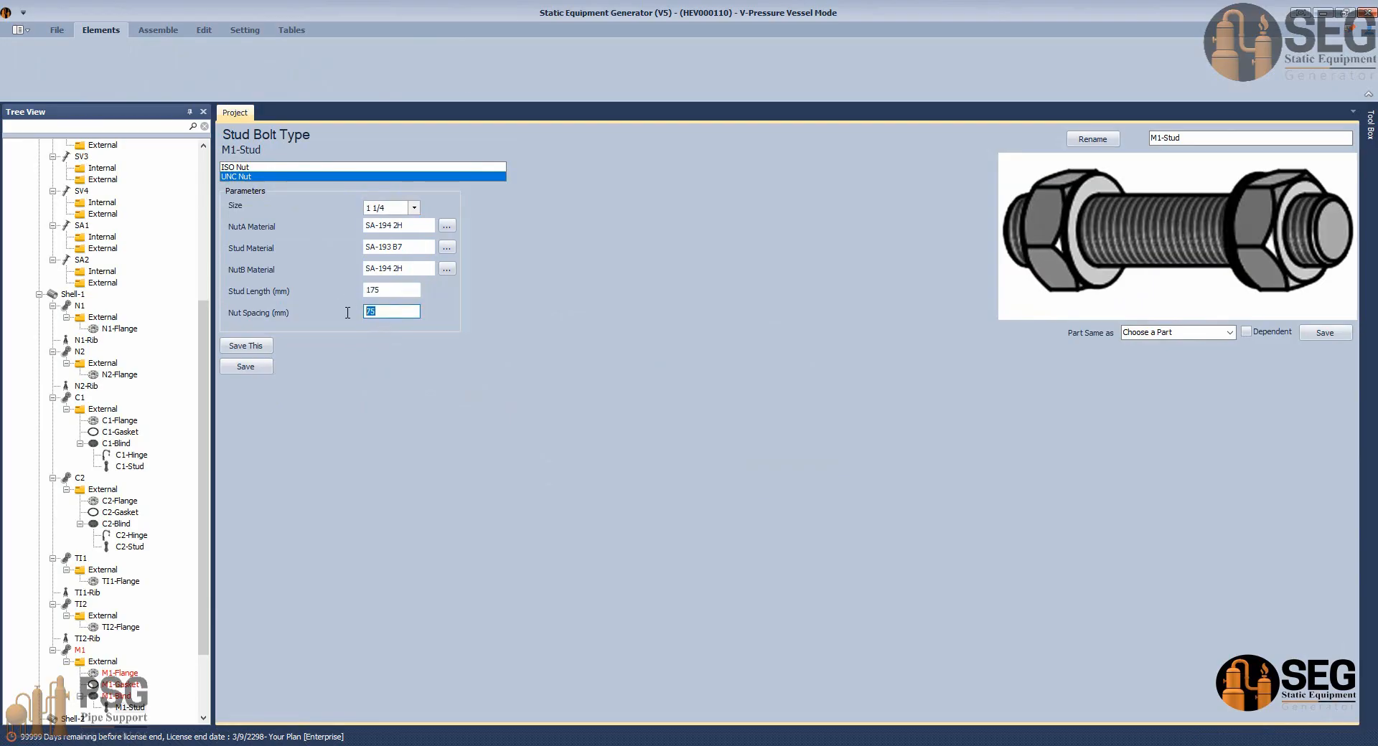
click(258, 368)
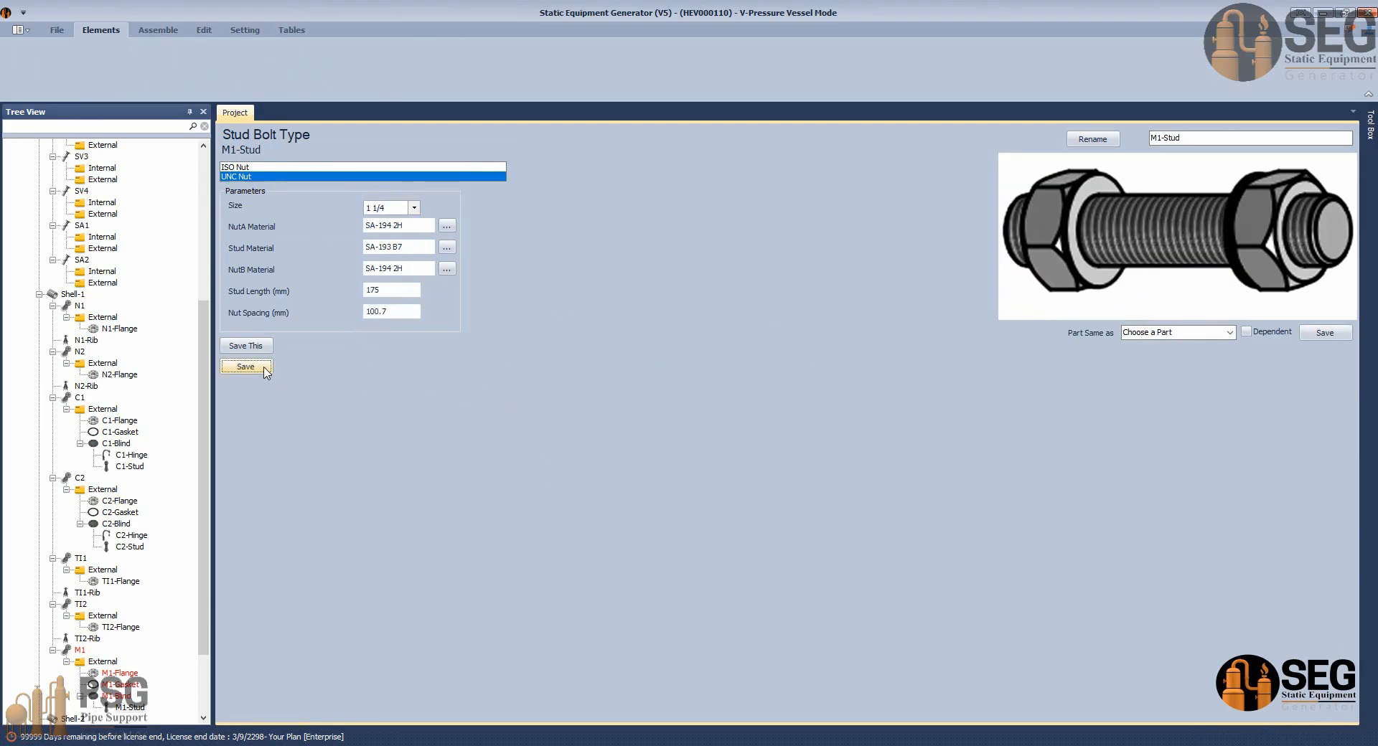
Add a detailed manway davit named M1-Davit to M1-Blind.
click(132, 696)
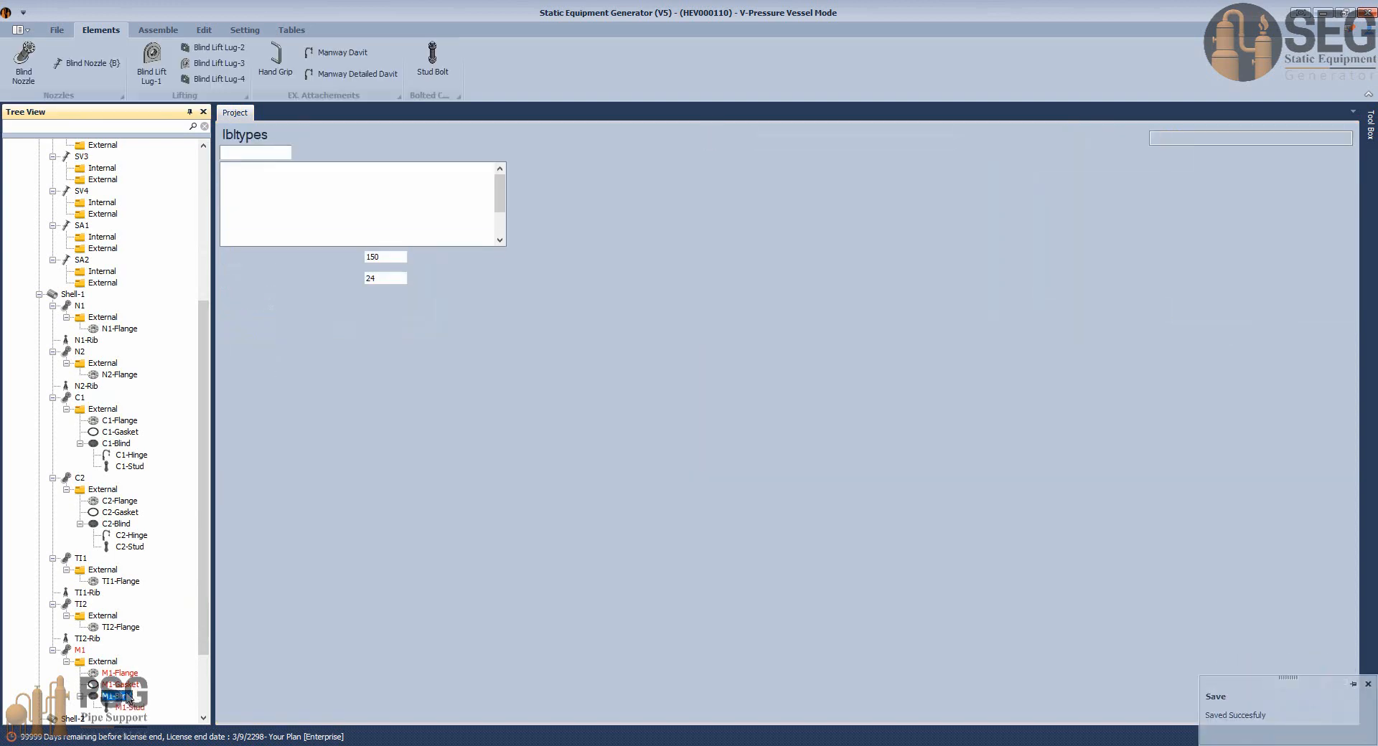
click(352, 74)
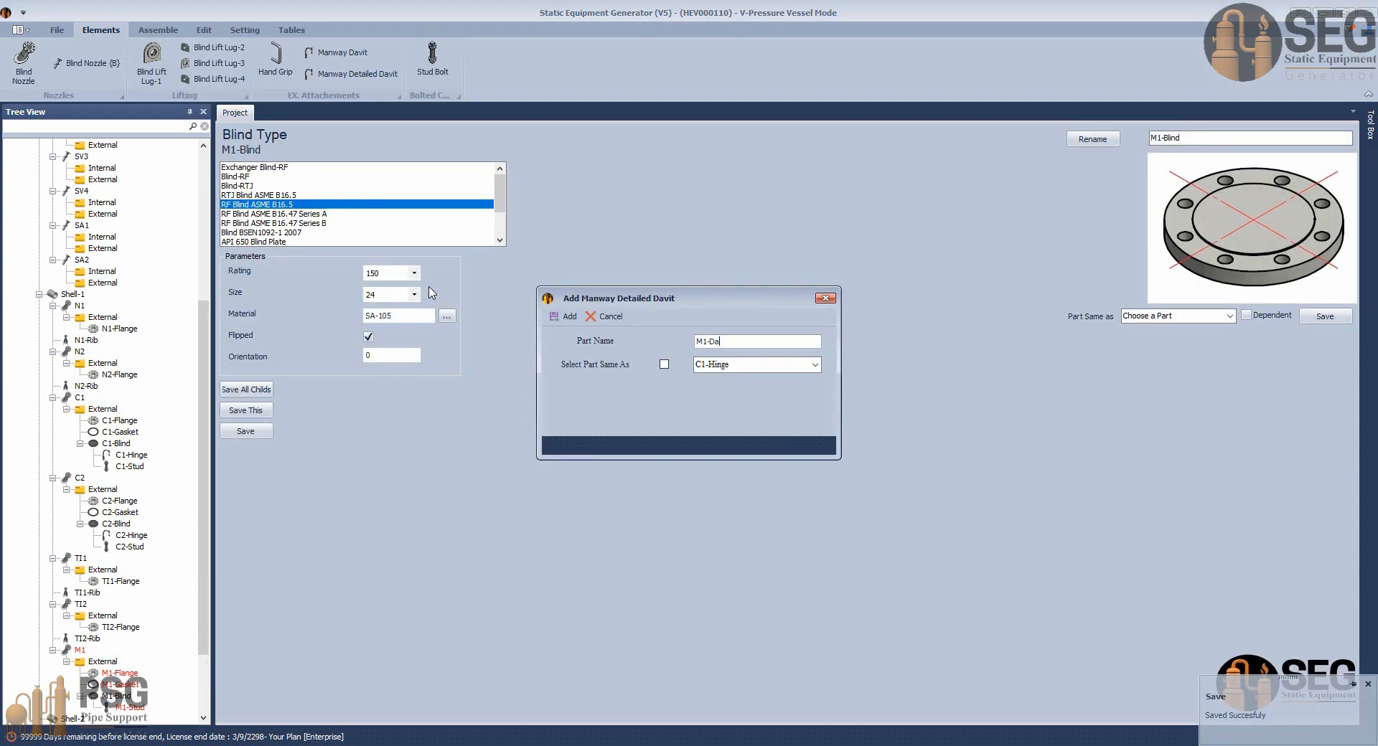
click(565, 317)
Configure M1-Davit as Horizontal Davit Type E with rating 150 and size 24, and save it.
click(133, 639)
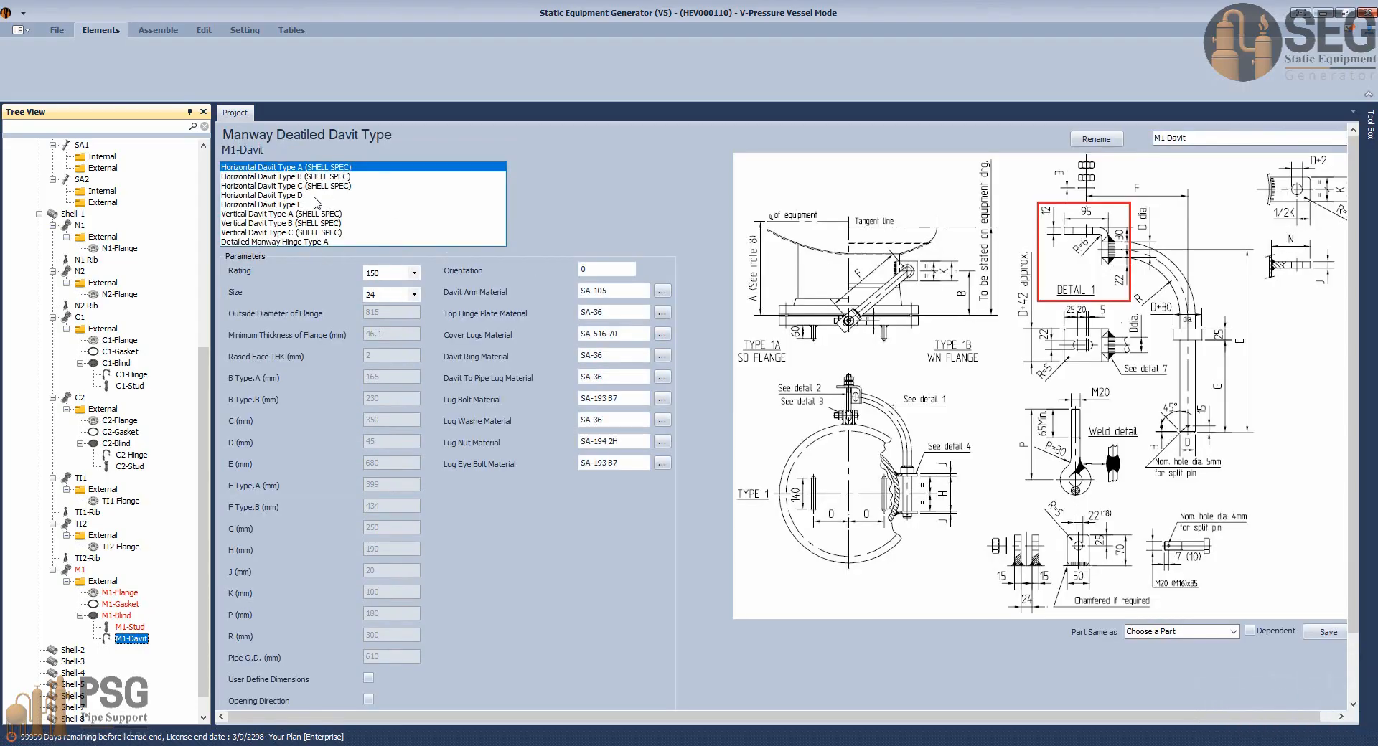
click(296, 196)
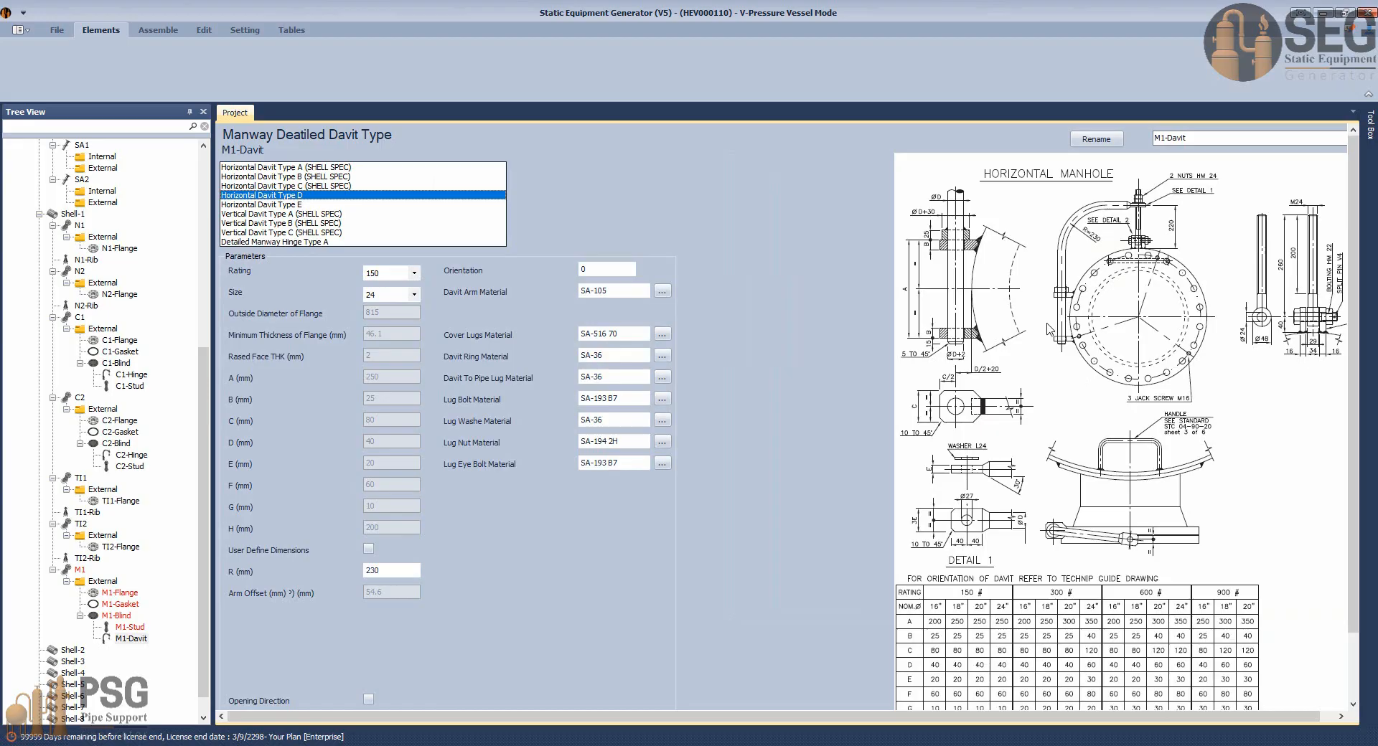
click(293, 205)
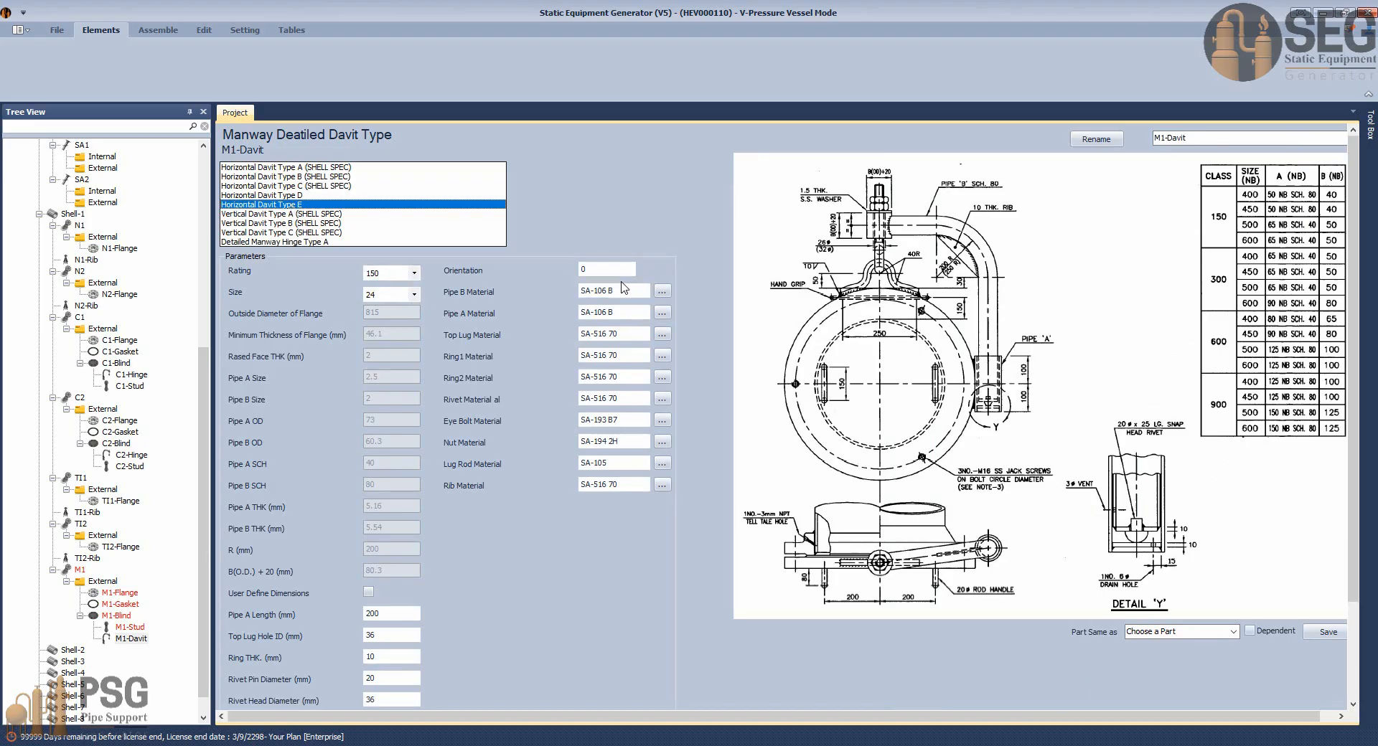
scroll(601, 268, down, 2)
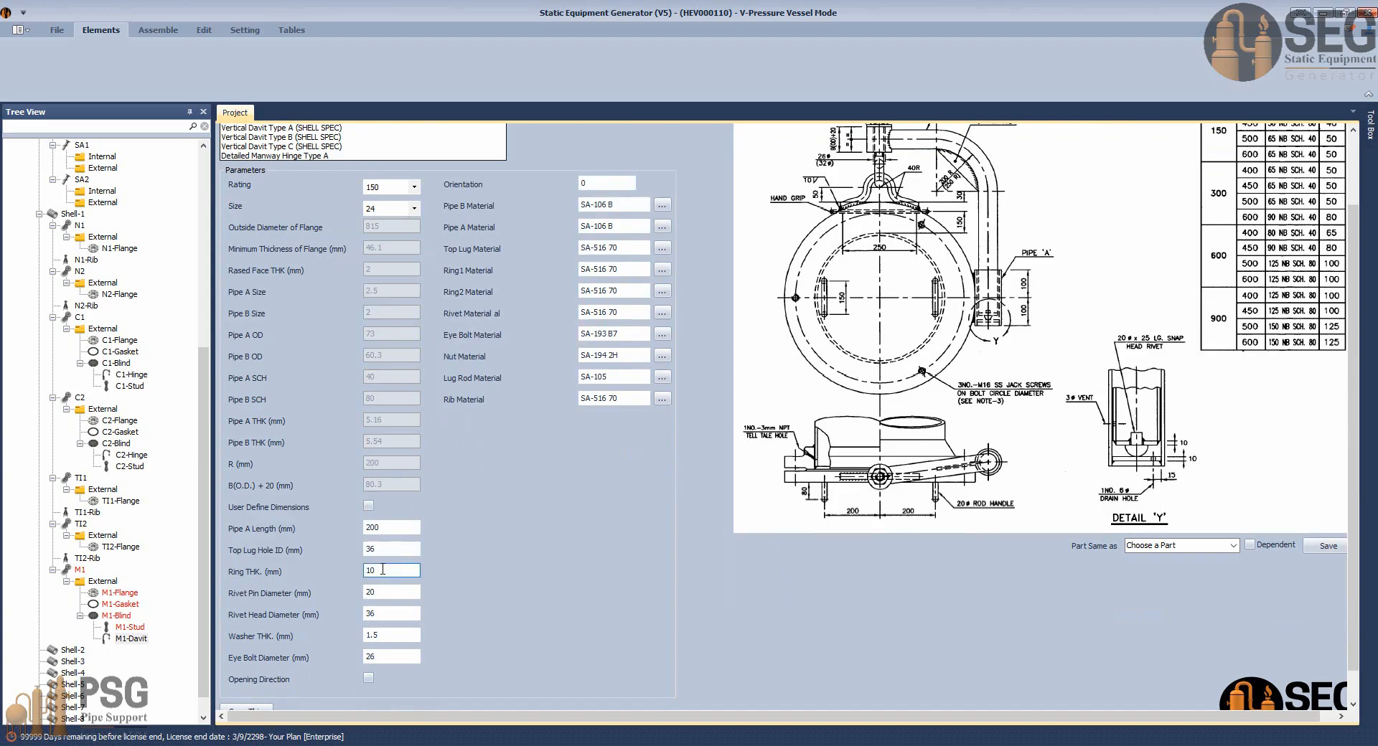
scroll(285, 688, down, 1)
click(259, 705)
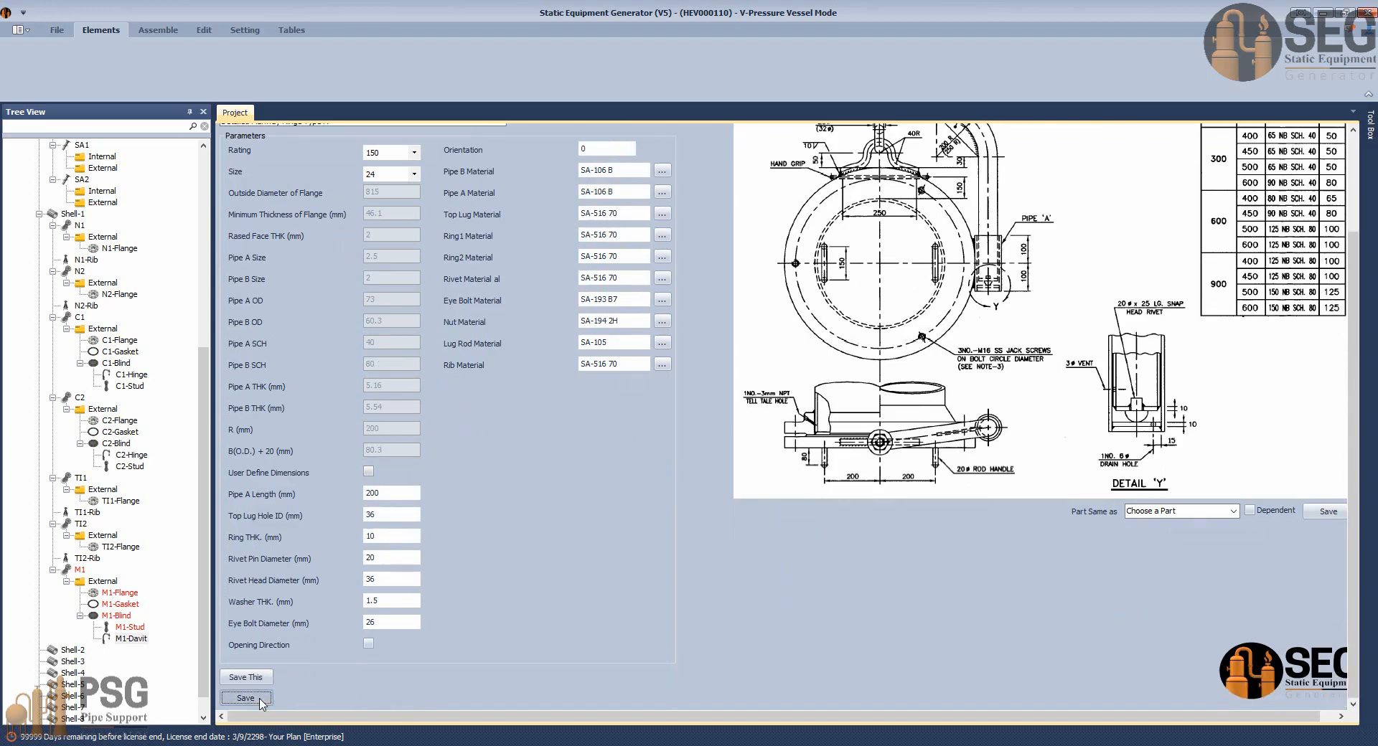
Set M1-Davit's orientation to 270, save it and start generating the assembly.
click(158, 30)
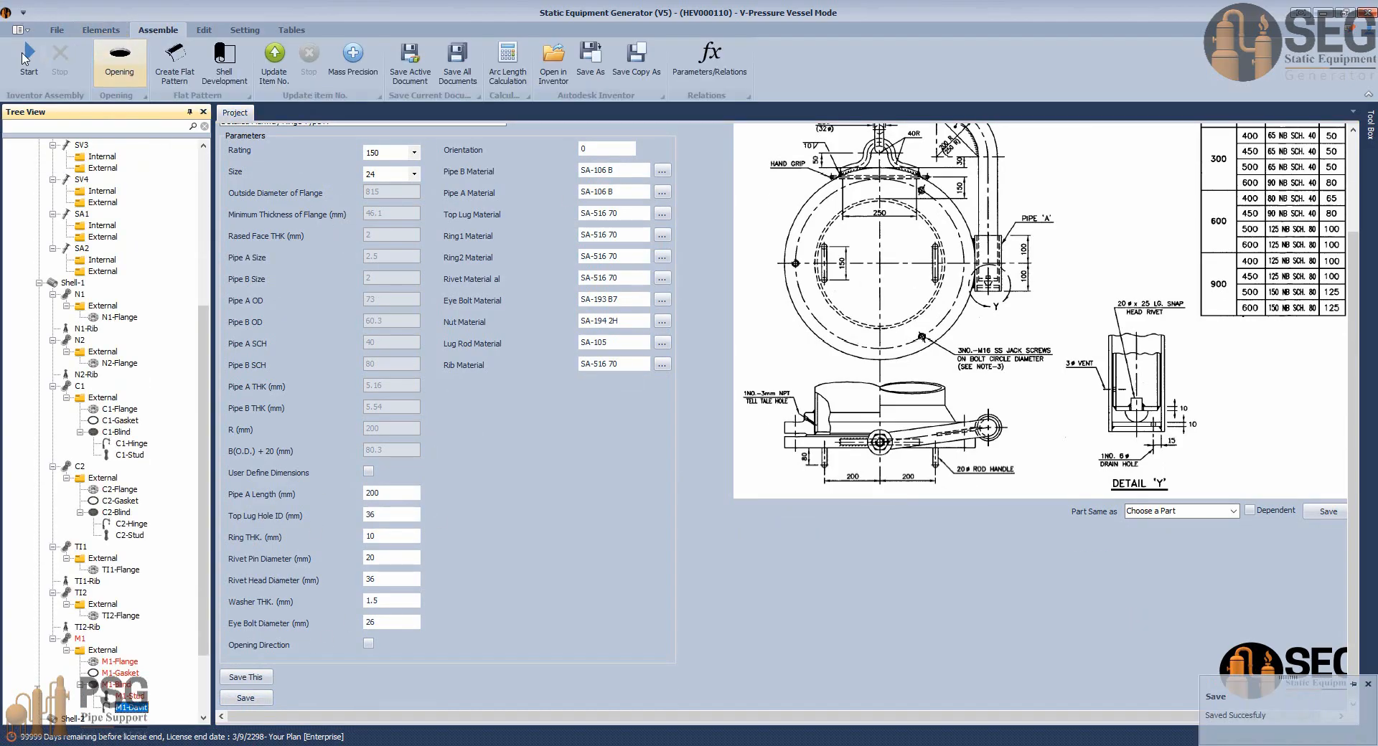
click(583, 148)
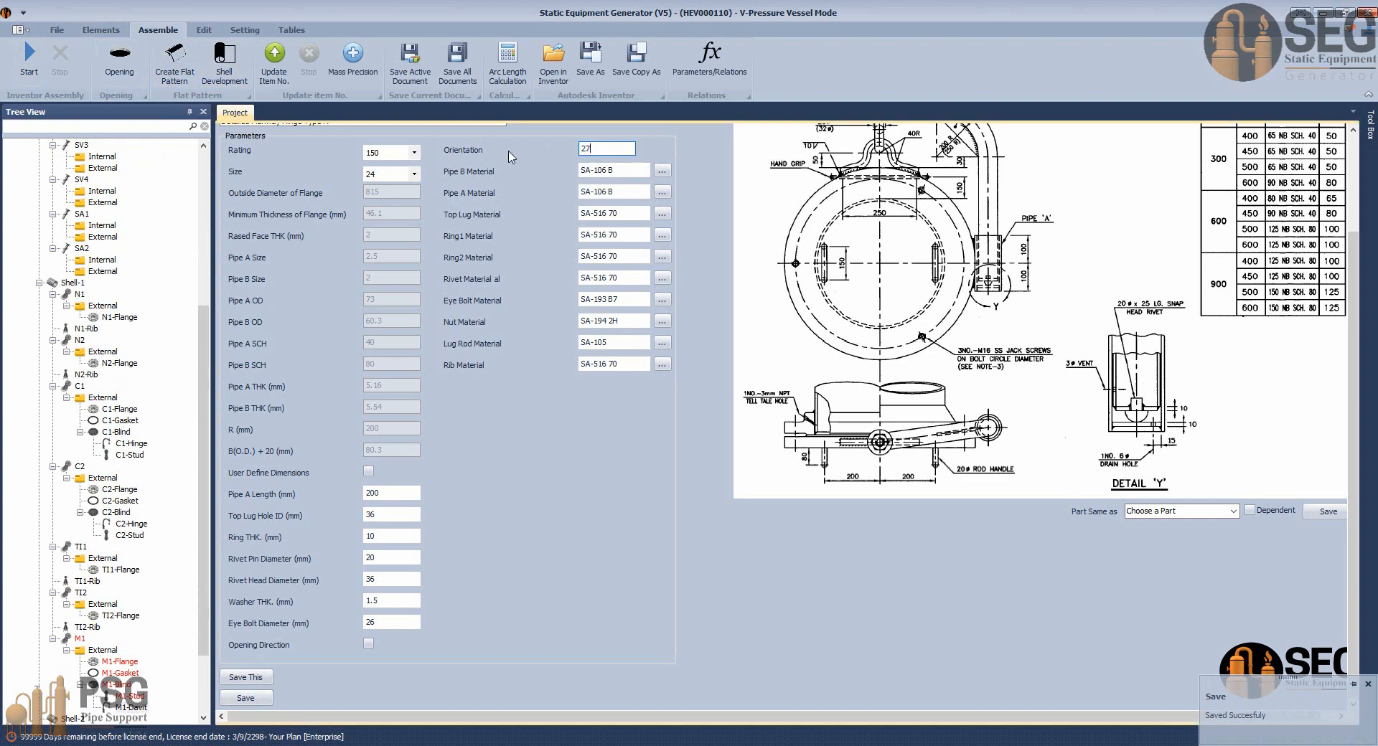
click(245, 697)
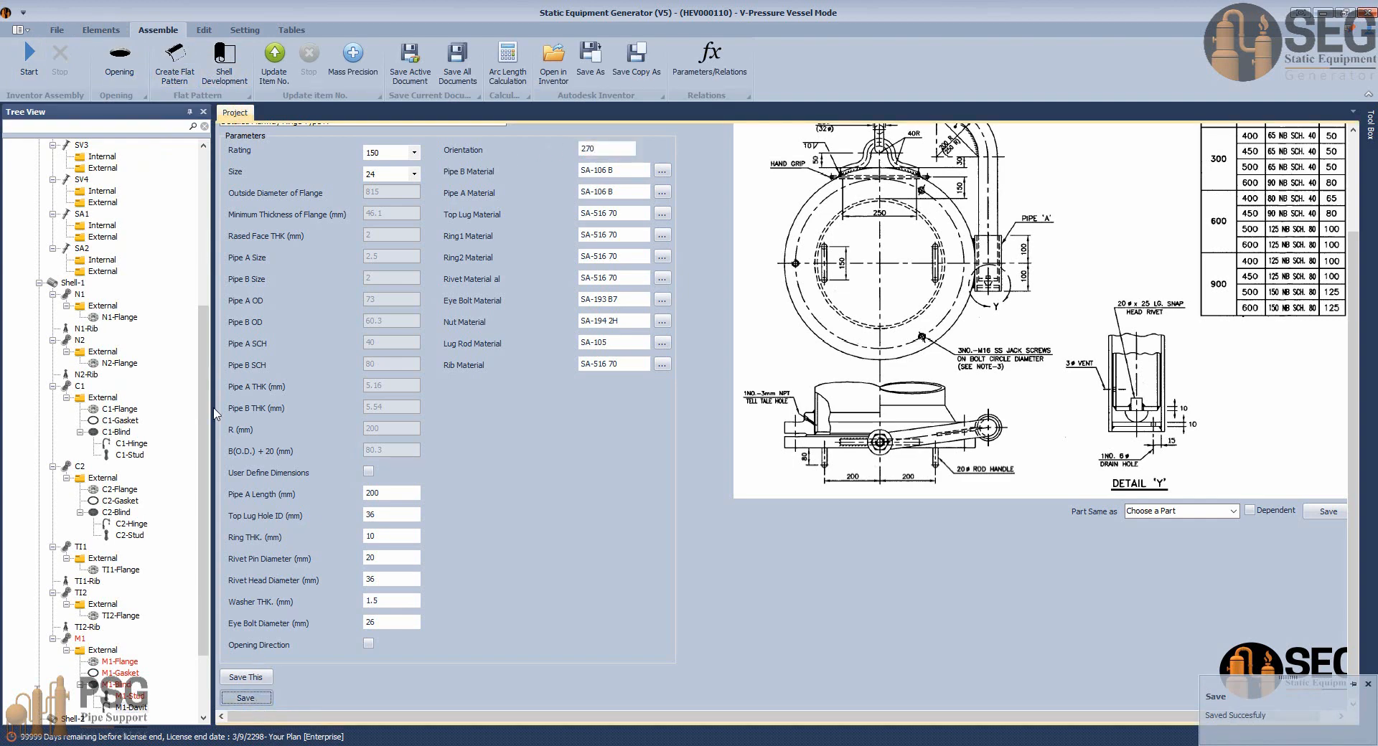
click(32, 56)
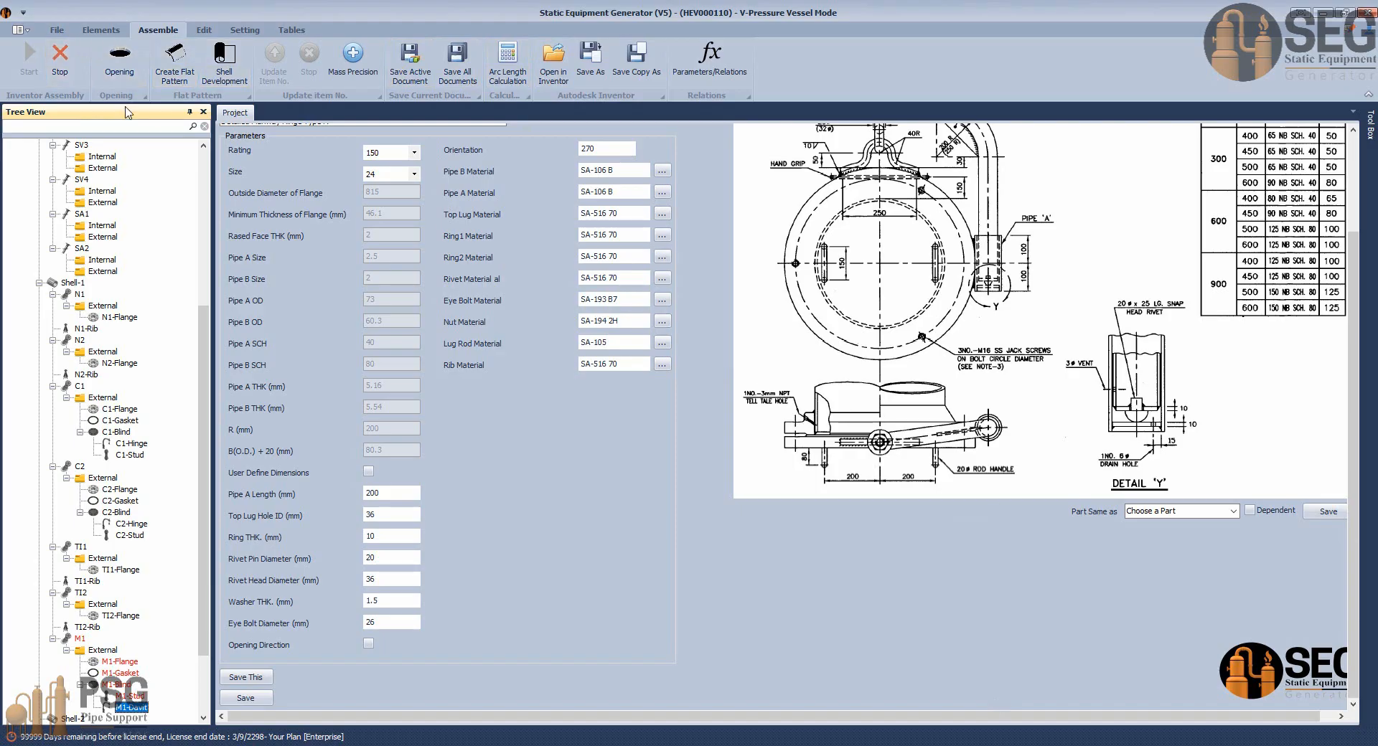
Switch to the AutoCAD general arrangement drawing and check M1's reinforcing pad width and thickness in the nozzle schedule.
click(962, 745)
click(723, 707)
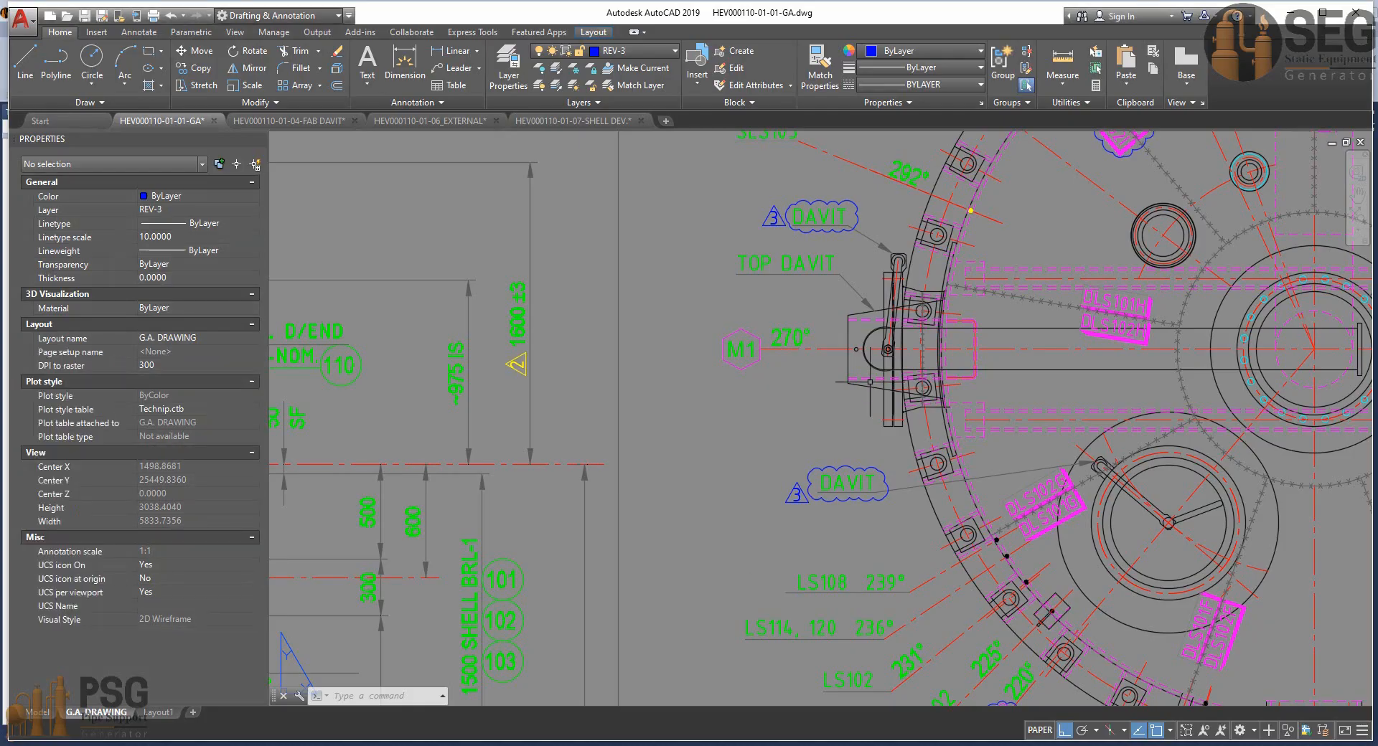
scroll(1134, 456, down, 4)
middle_drag(1134, 455, 604, 242)
scroll(790, 365, down, 4)
middle_drag(799, 359, 759, 170)
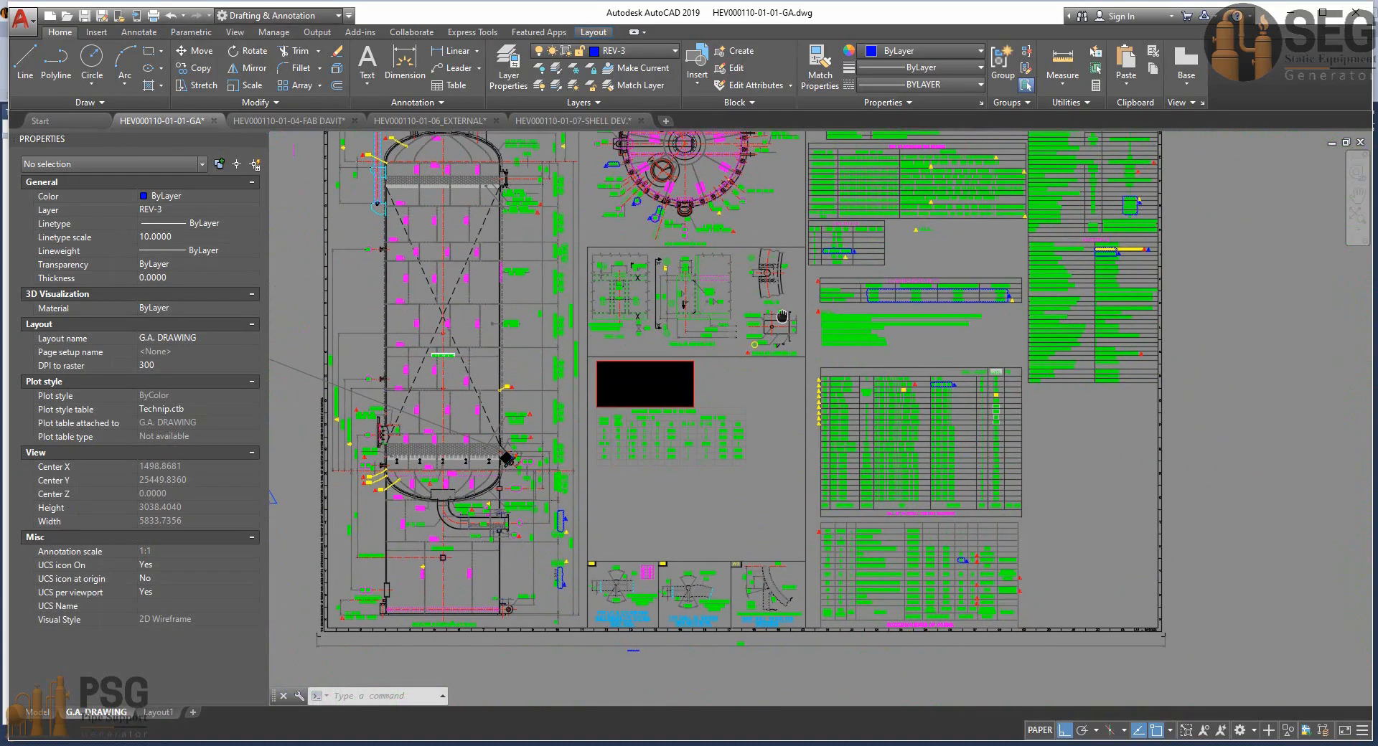
scroll(879, 410, up, 8)
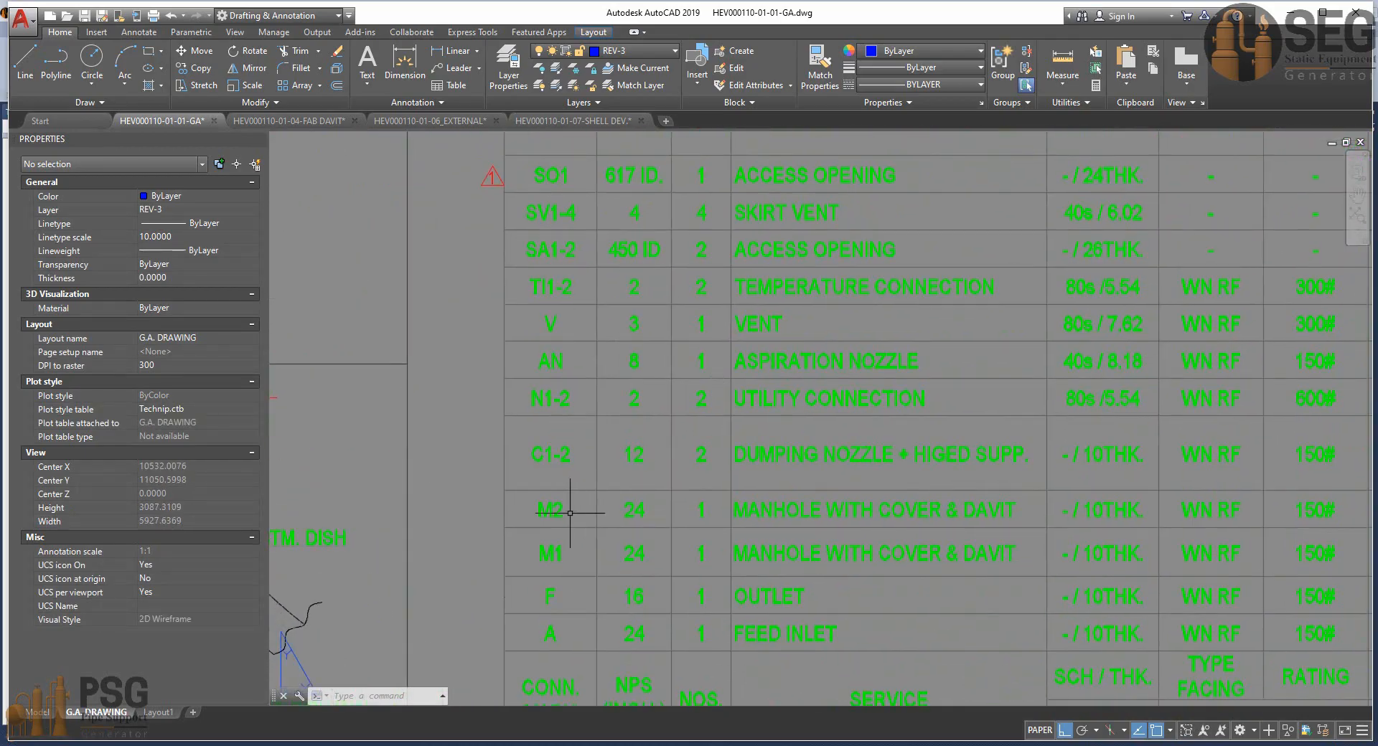
middle_drag(1014, 555, 923, 547)
scroll(924, 549, up, 2)
middle_drag(1117, 538, 653, 510)
scroll(954, 524, down, 4)
scroll(1055, 560, down, 2)
scroll(1055, 560, up, 2)
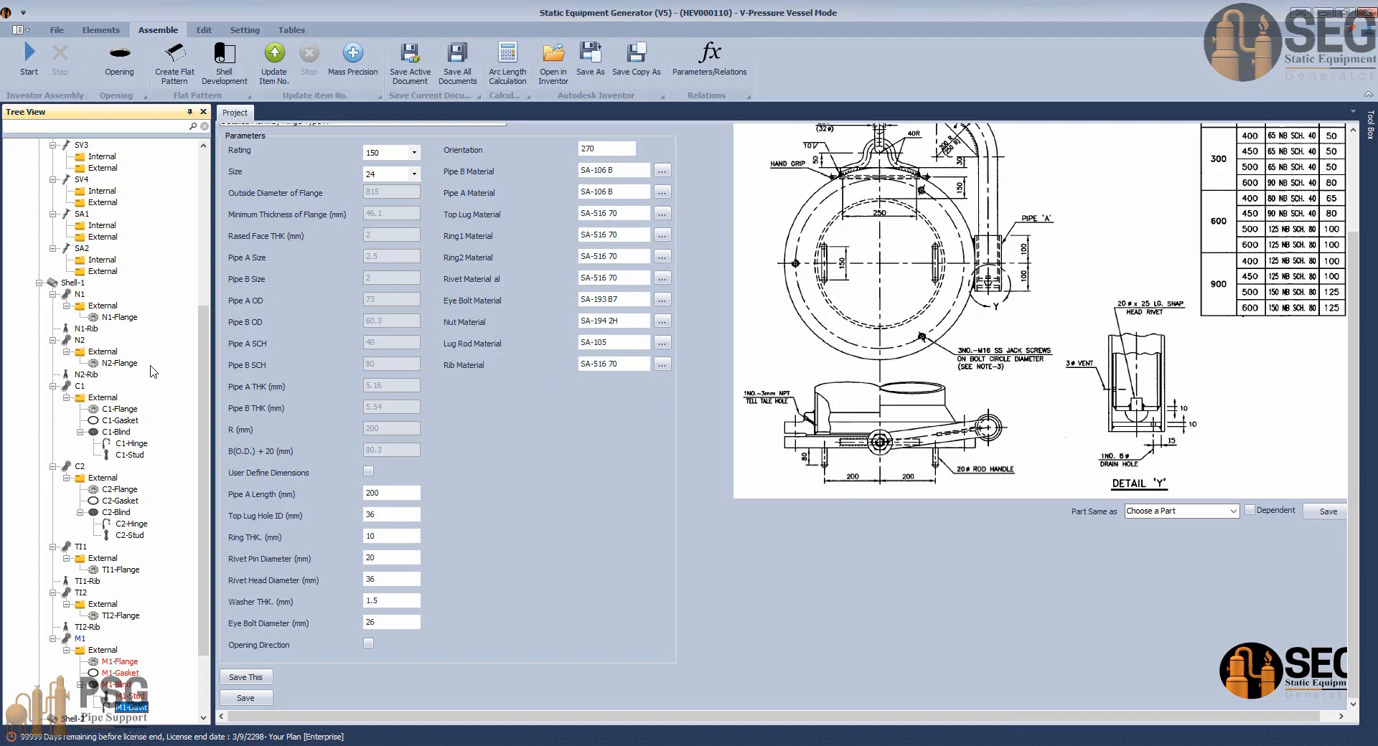
In Static Equipment Generator, add a re-pad 280 mm wide and 22 mm thick to M1 and save the nozzle with service MANWAY.
click(80, 639)
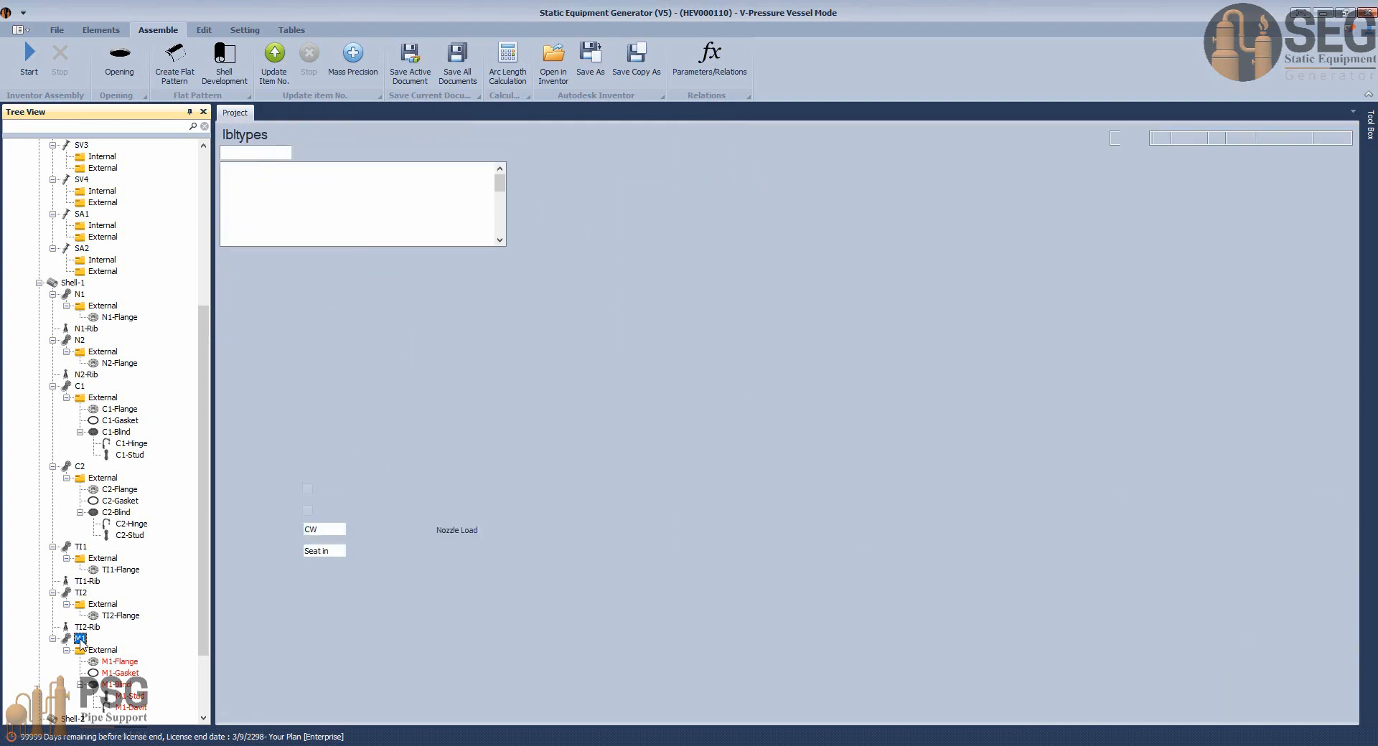
click(512, 269)
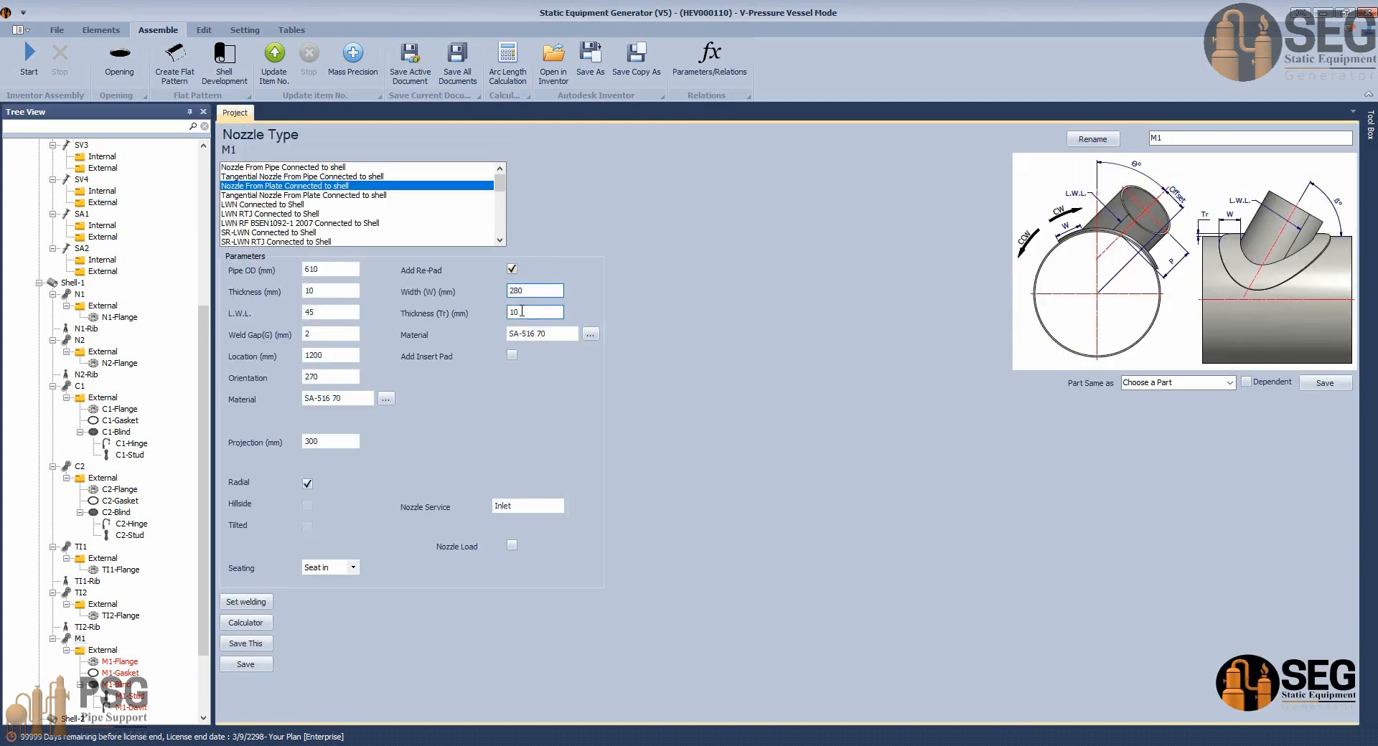
key(Tab)
click(244, 664)
drag(514, 506, 441, 504)
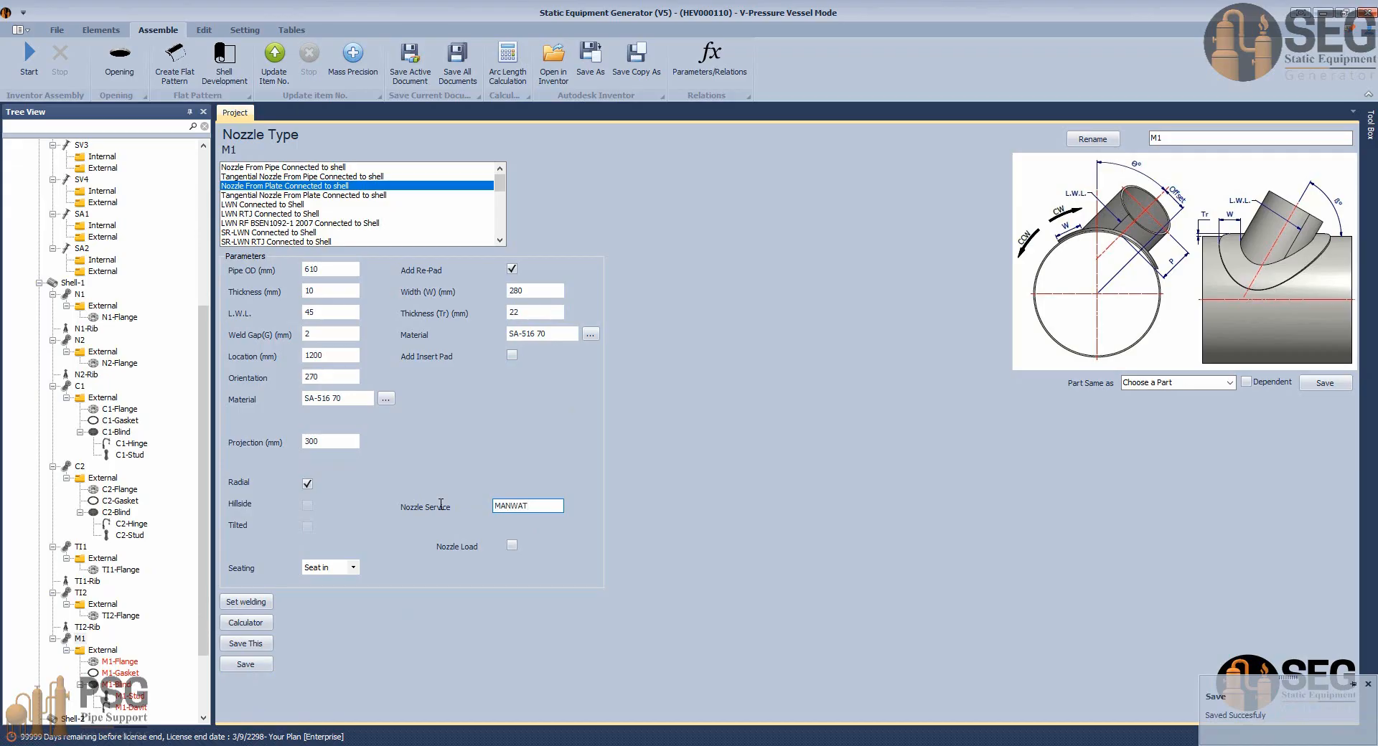
click(246, 669)
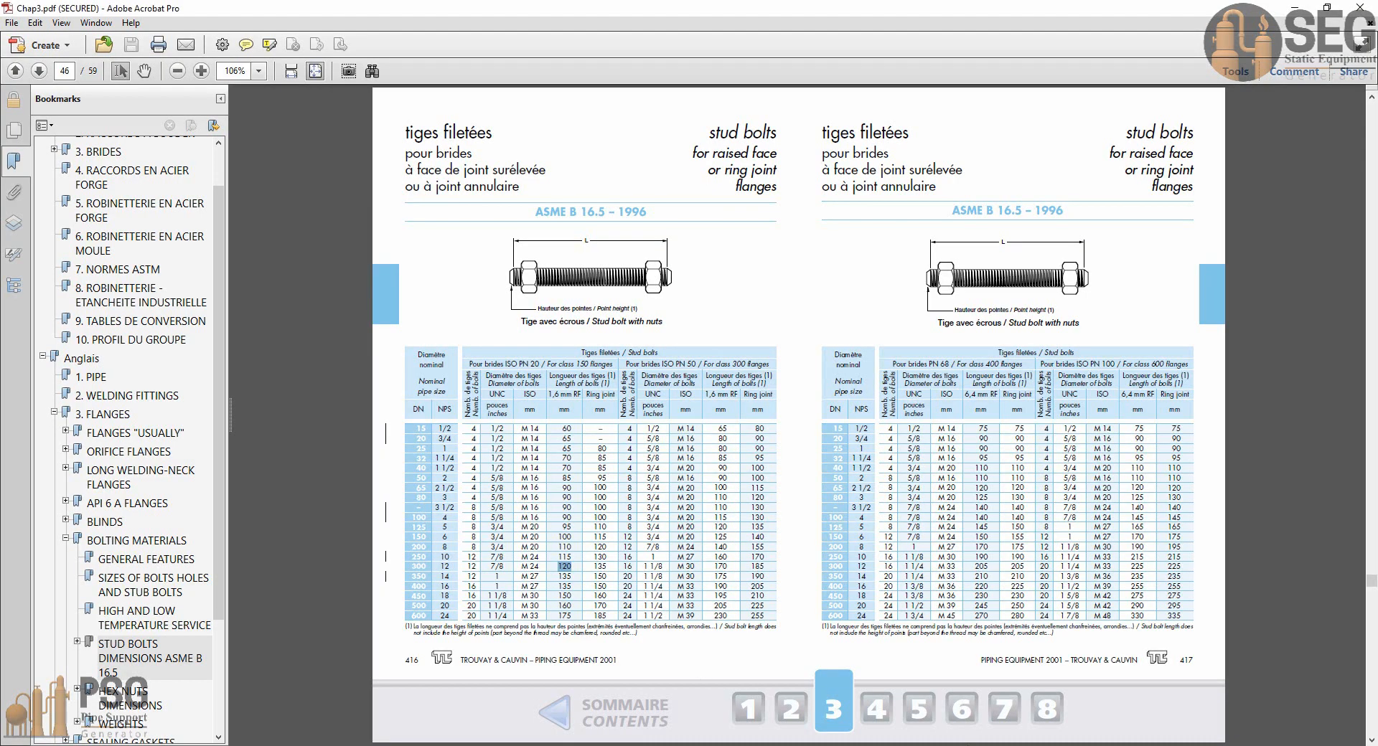
Switch to the AutoCAD general arrangement drawing and check M1's projection from the vessel centreline in the elevation and nozzle schedule.
mouse_move(959, 745)
click(737, 706)
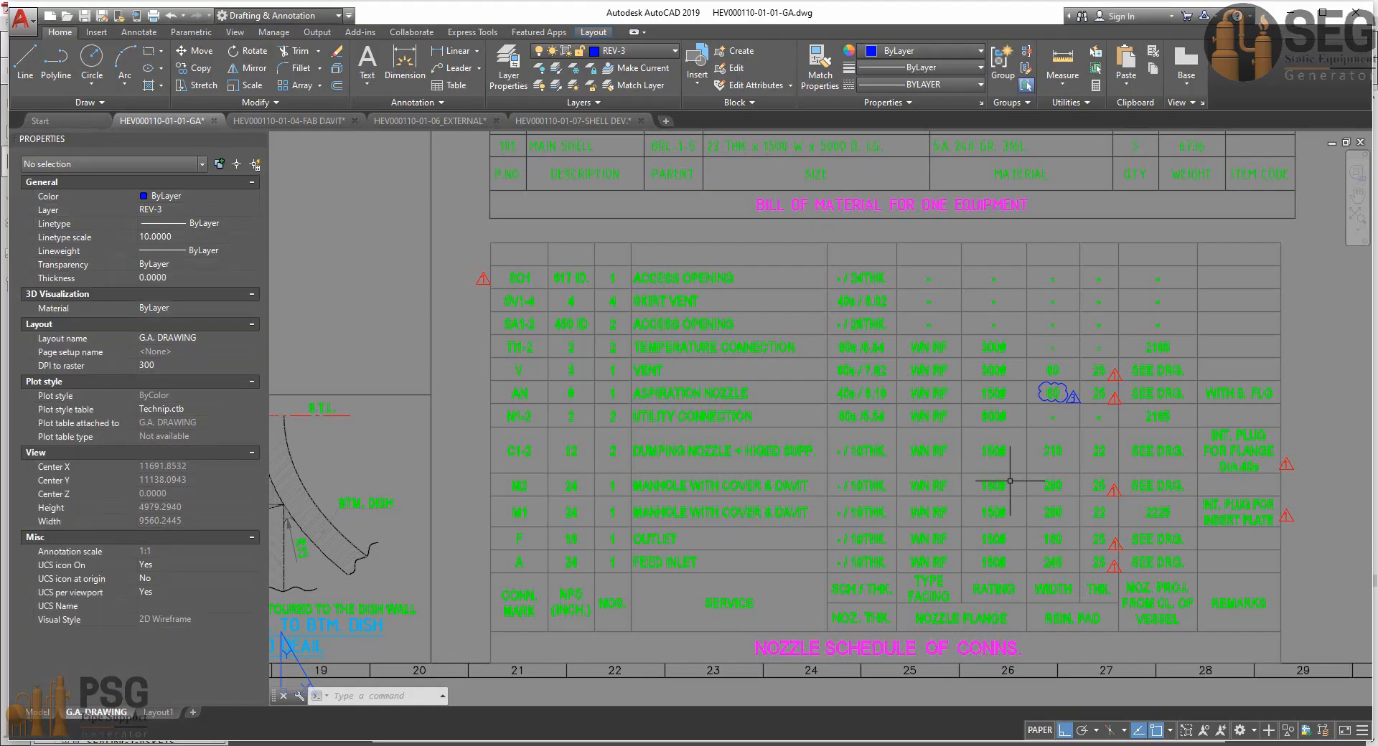
scroll(952, 577, down, 2)
middle_drag(654, 499, 949, 562)
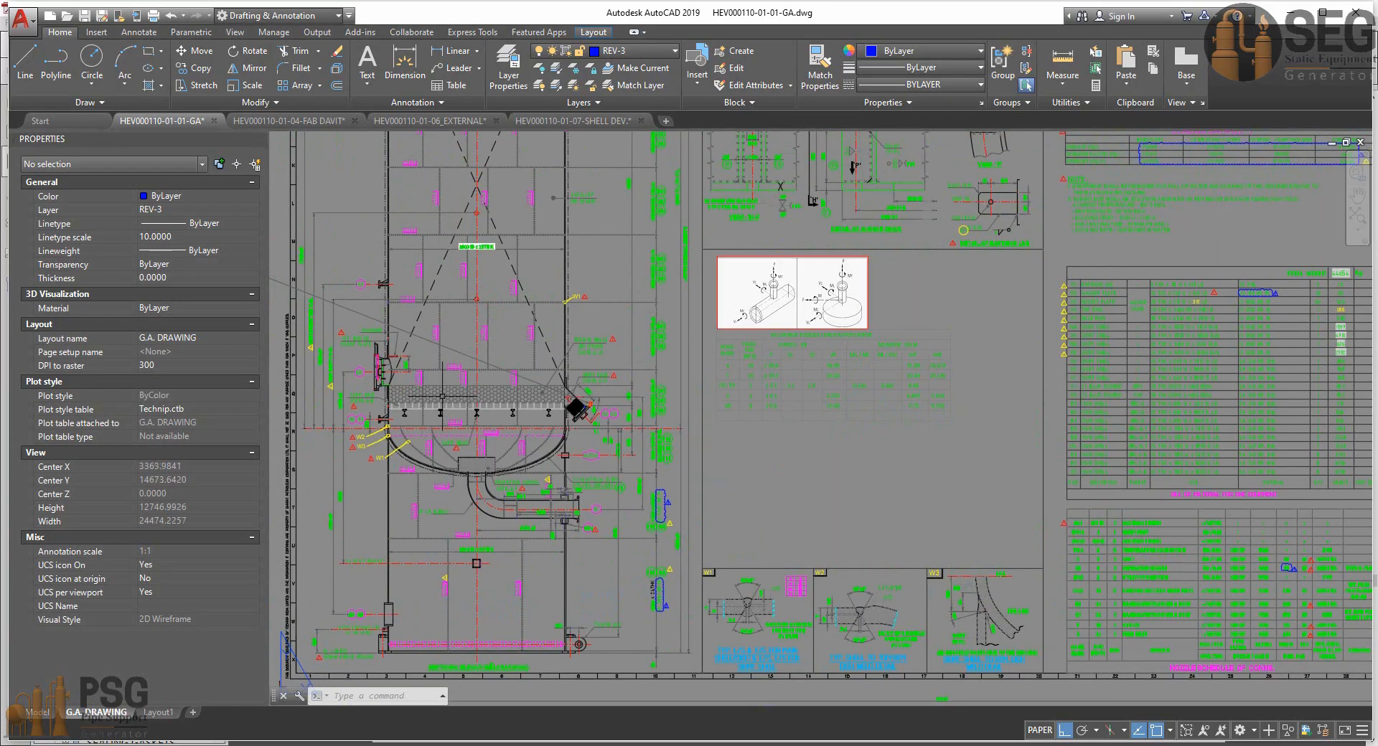
scroll(340, 369, up, 3)
scroll(474, 340, down, 2)
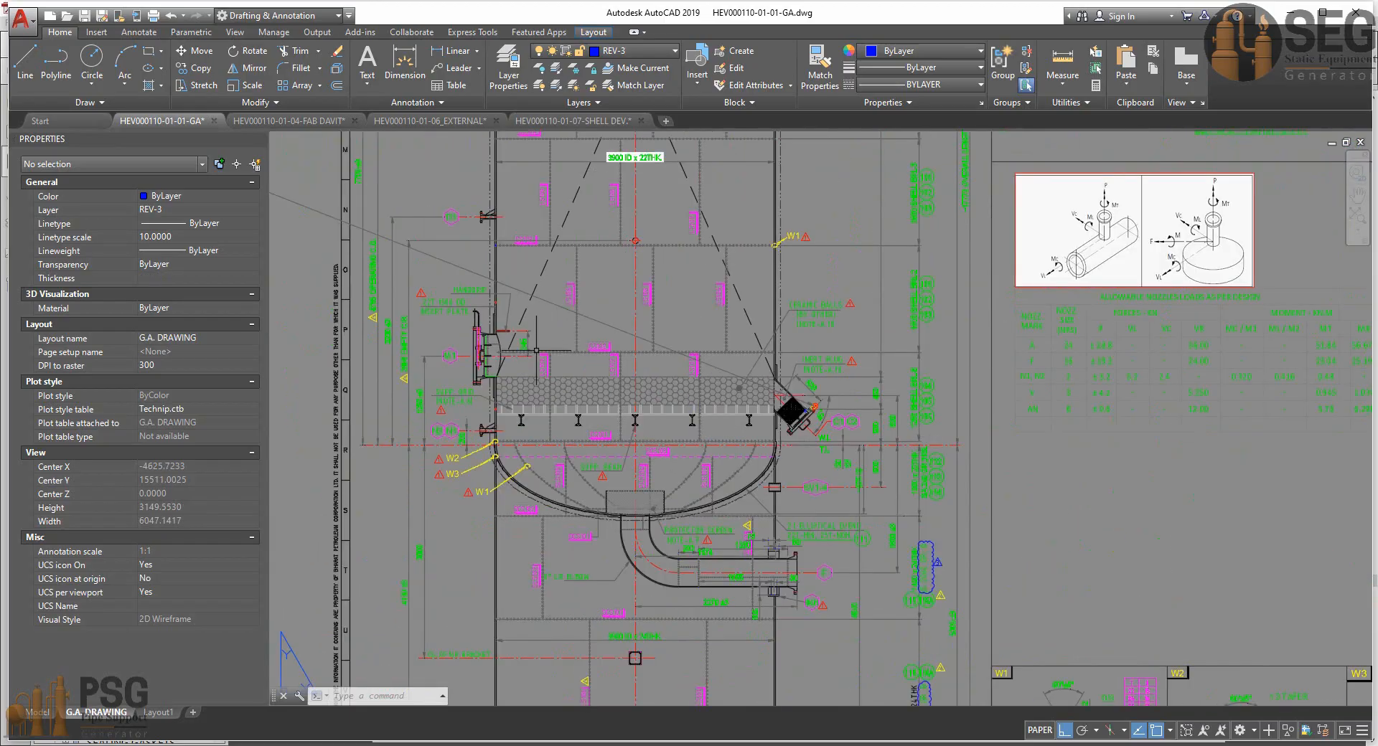
middle_drag(387, 328, 94, 302)
middle_drag(1307, 563, 552, 321)
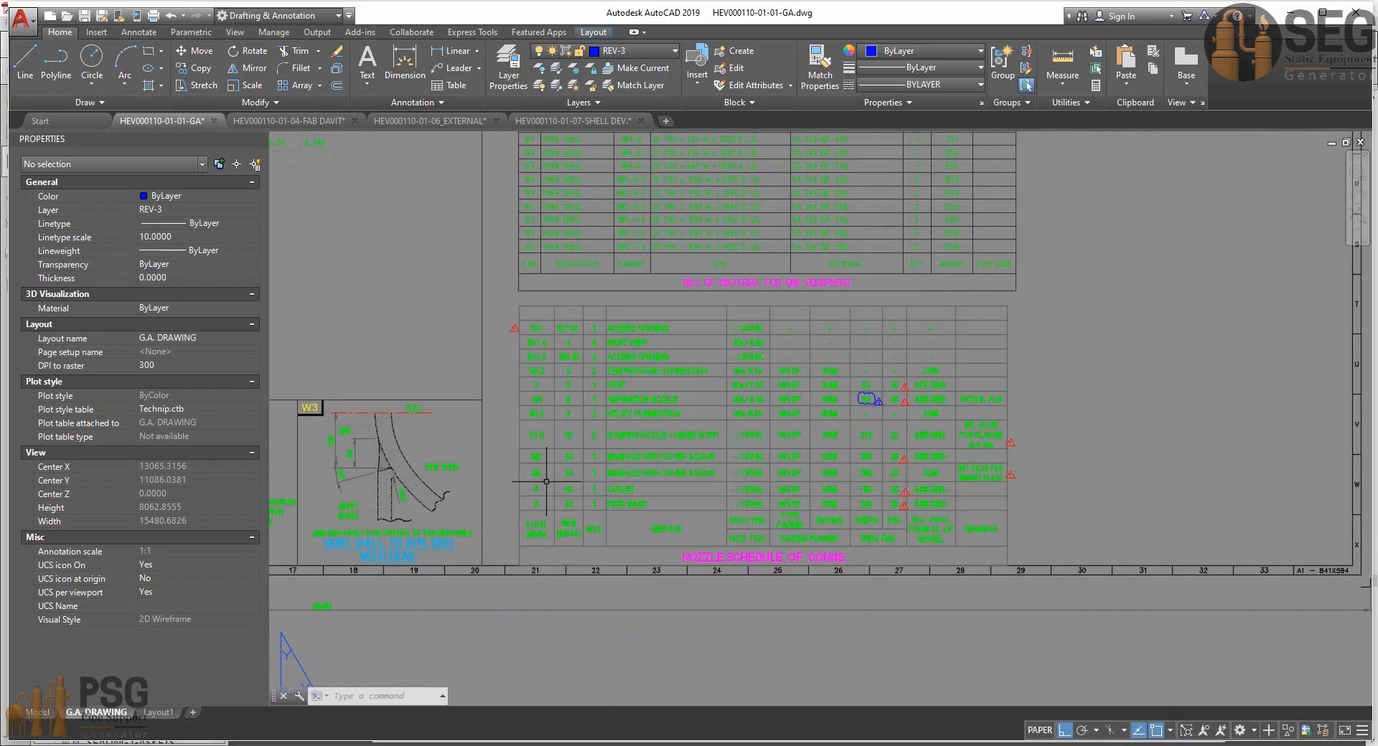
scroll(545, 483, up, 1)
scroll(545, 475, up, 2)
middle_drag(1180, 477, 840, 492)
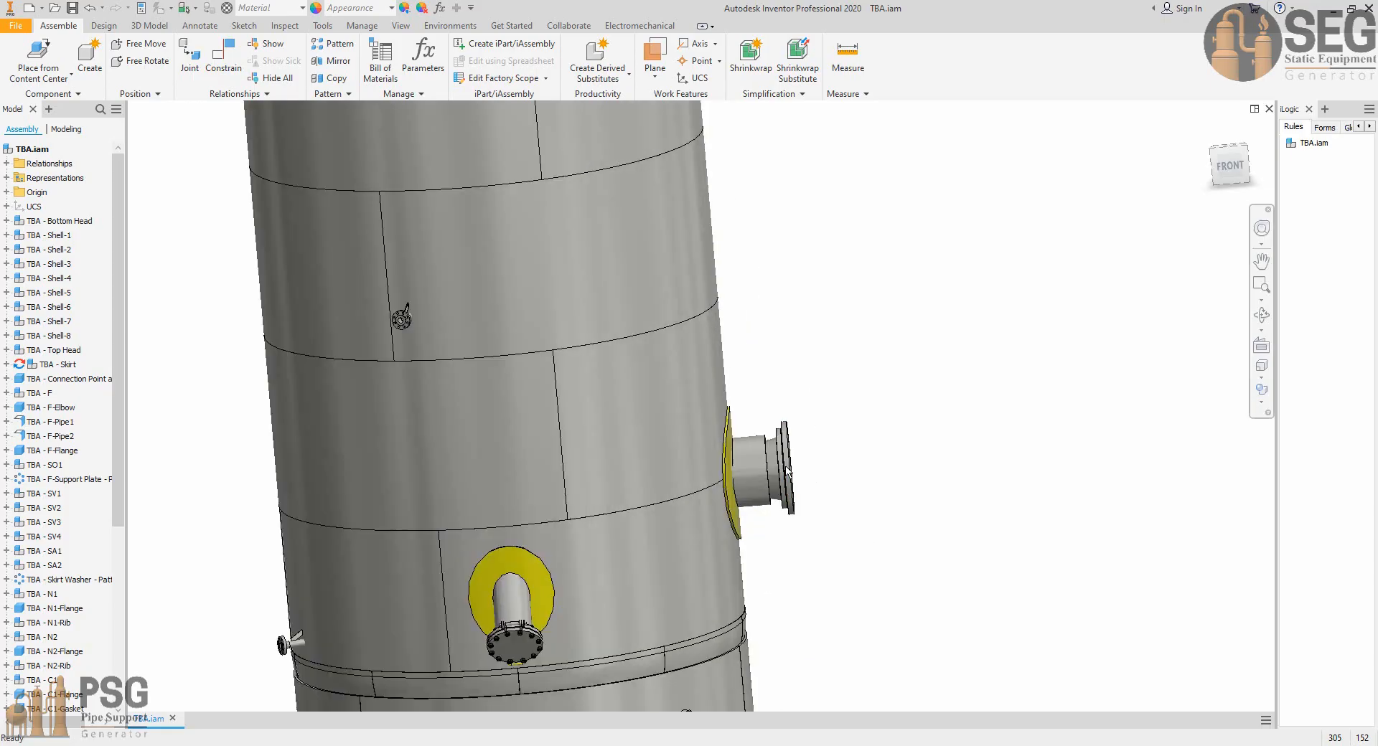
In Static Equipment Generator, set M1-Flange's size to 24 and save it.
scroll(789, 467, up, 5)
scroll(775, 438, up, 3)
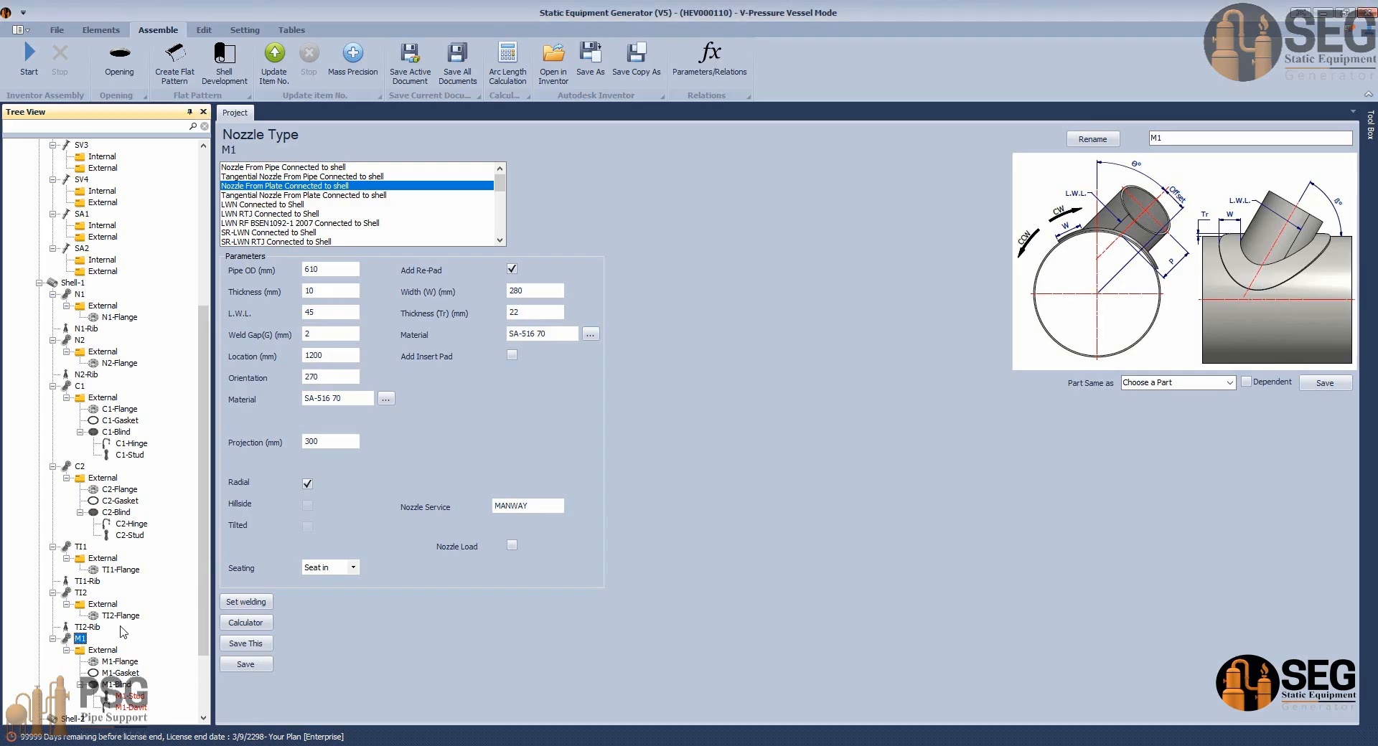
click(113, 662)
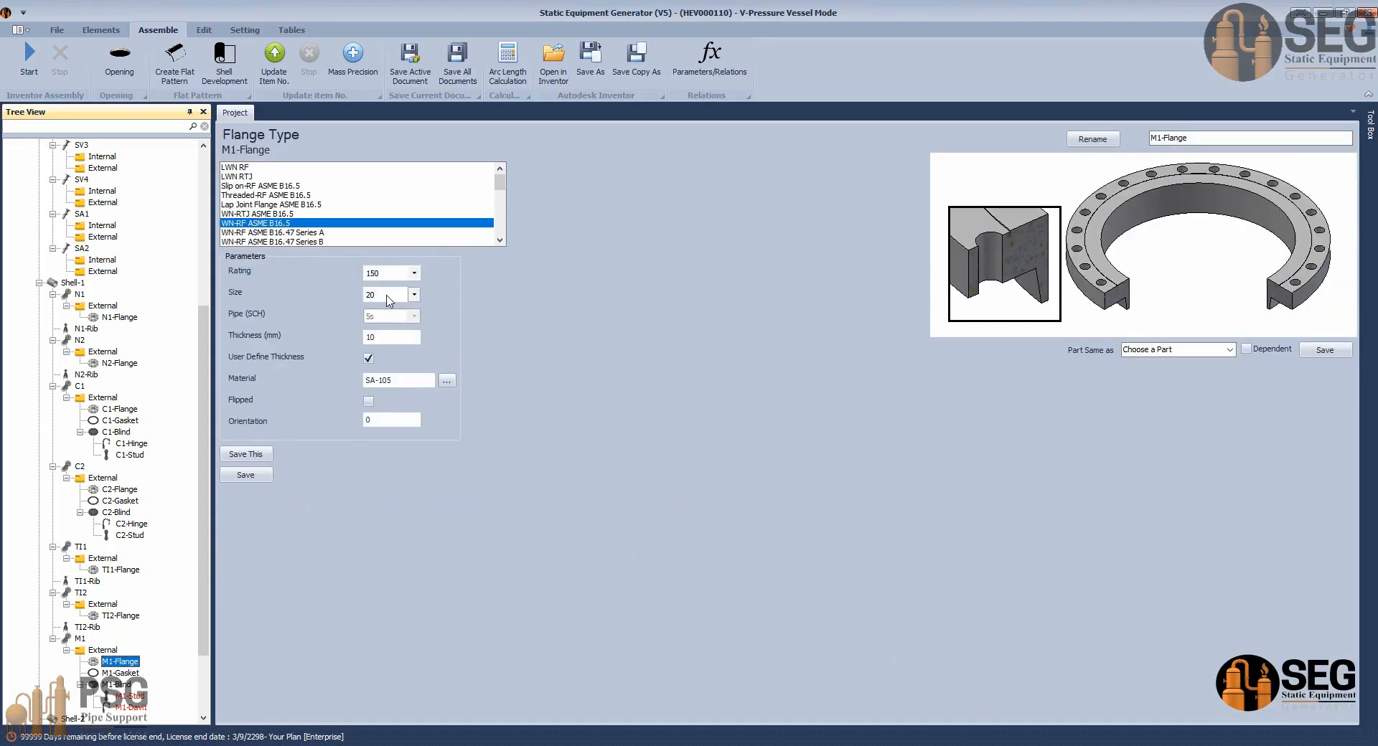
click(414, 294)
click(383, 484)
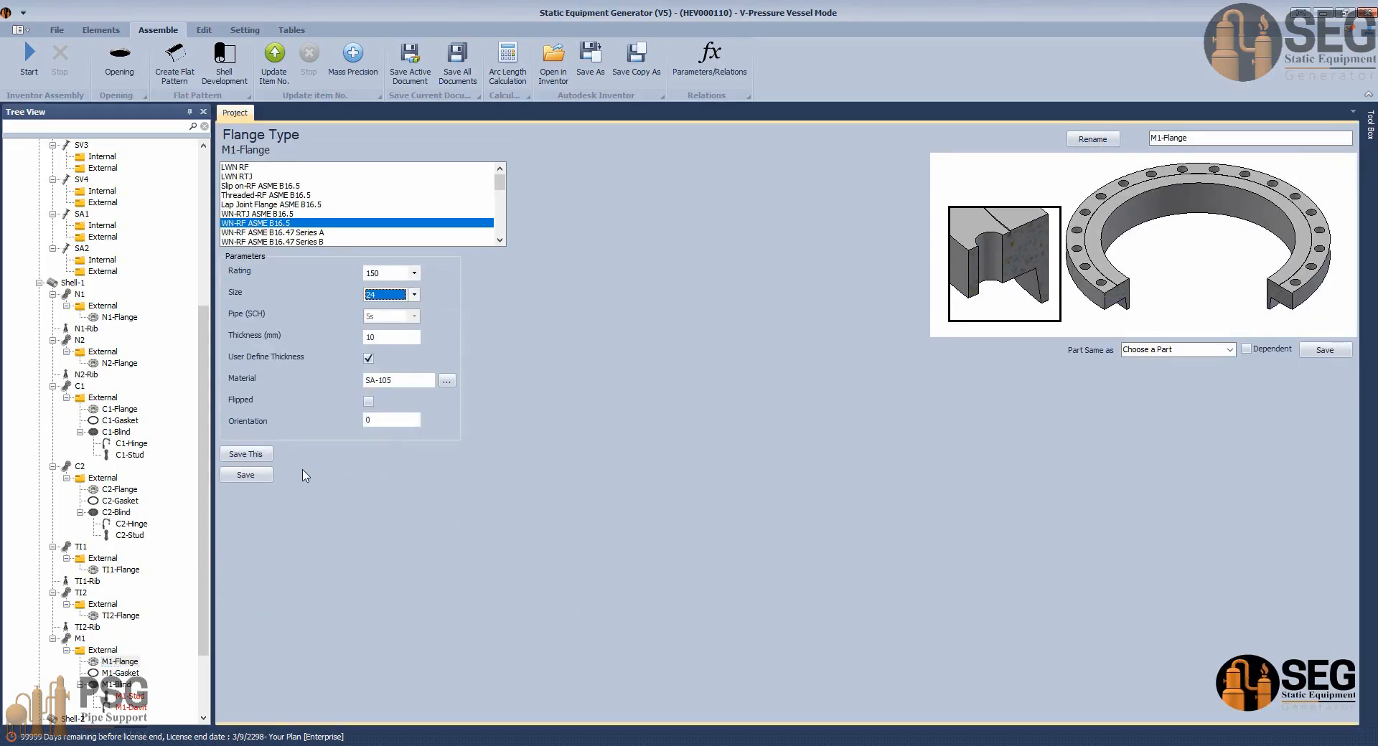
click(246, 476)
Calculate and save M1's projection for 2225 mm from the vessel centreline, and restart the assembly generation.
click(80, 638)
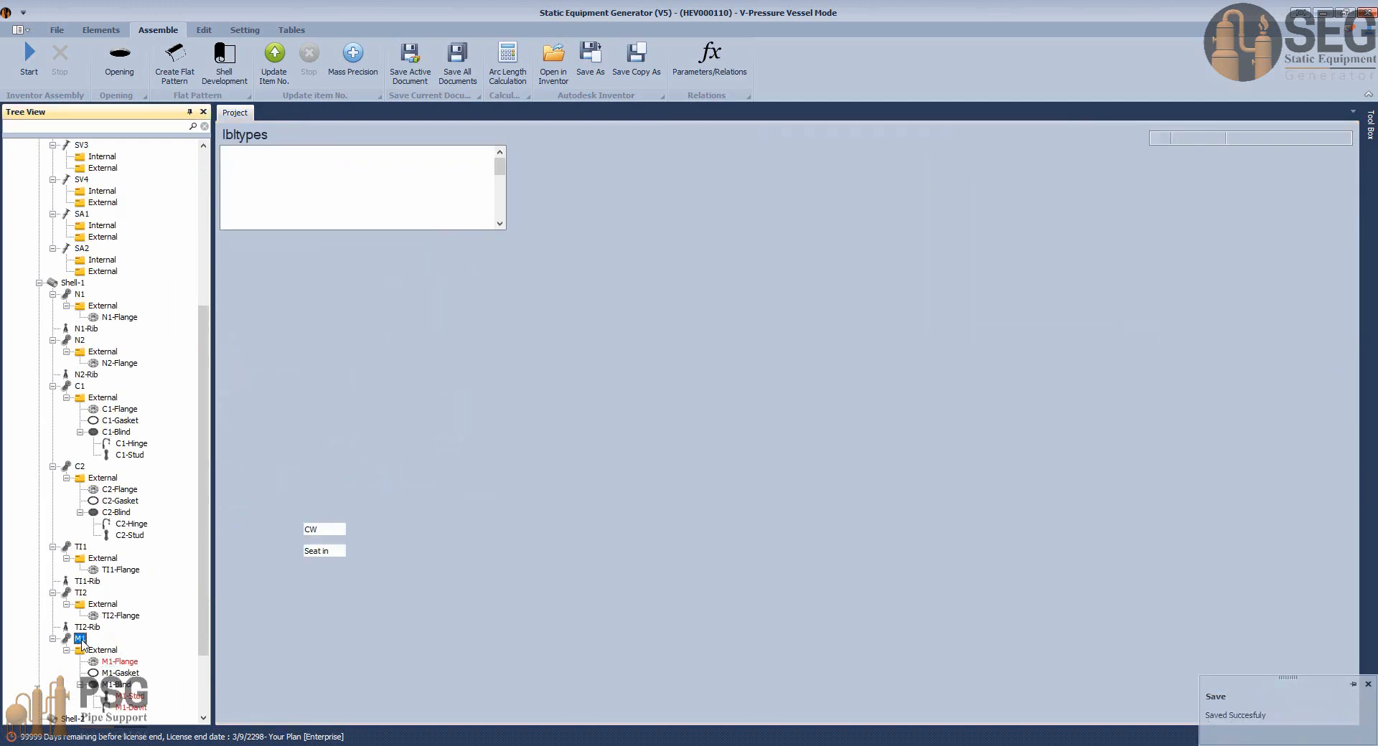
click(246, 622)
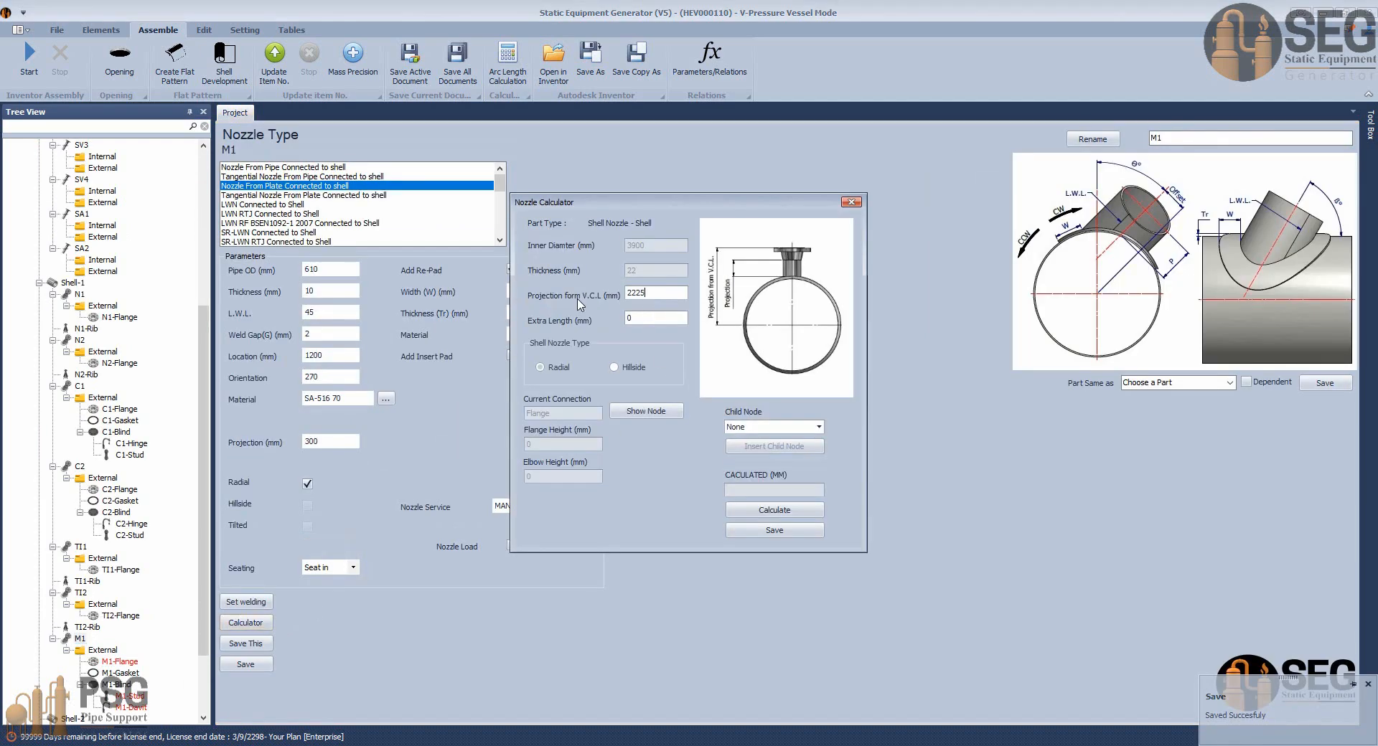
click(775, 510)
click(778, 530)
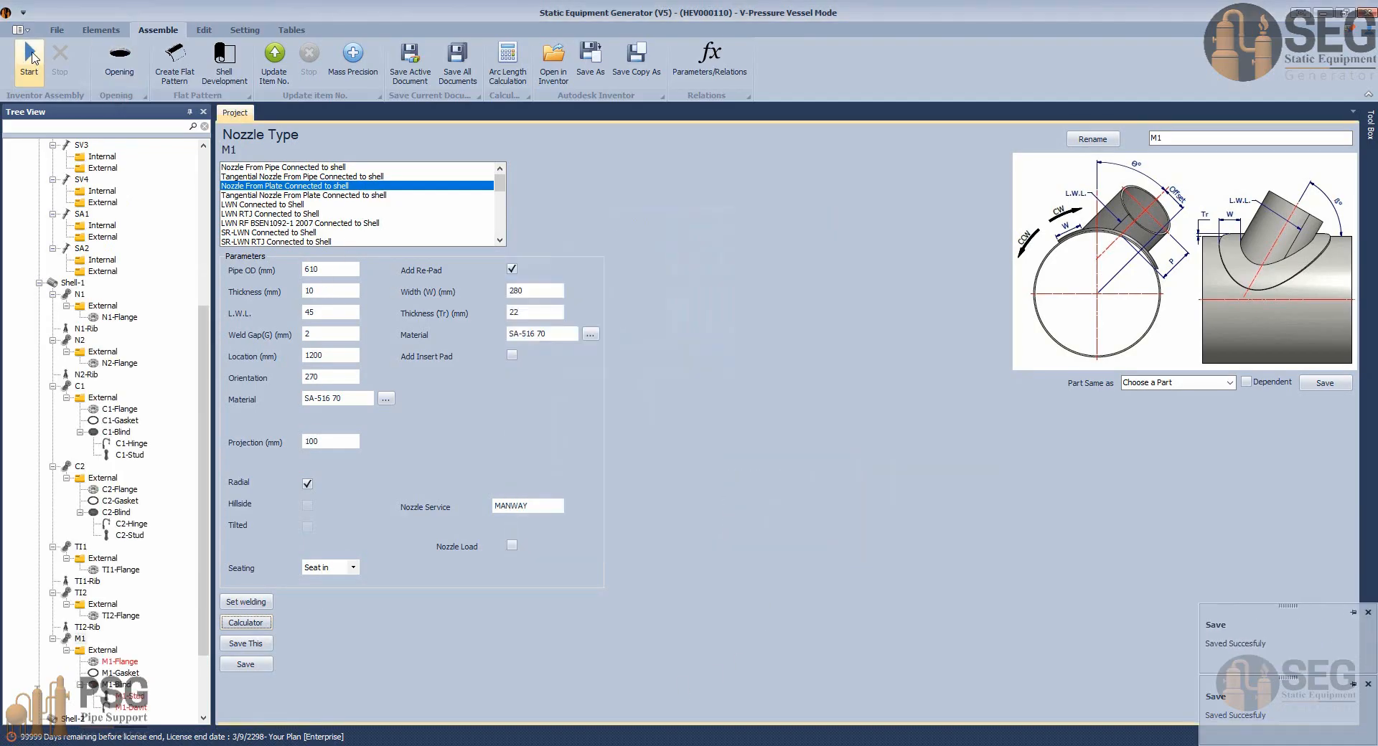
click(29, 58)
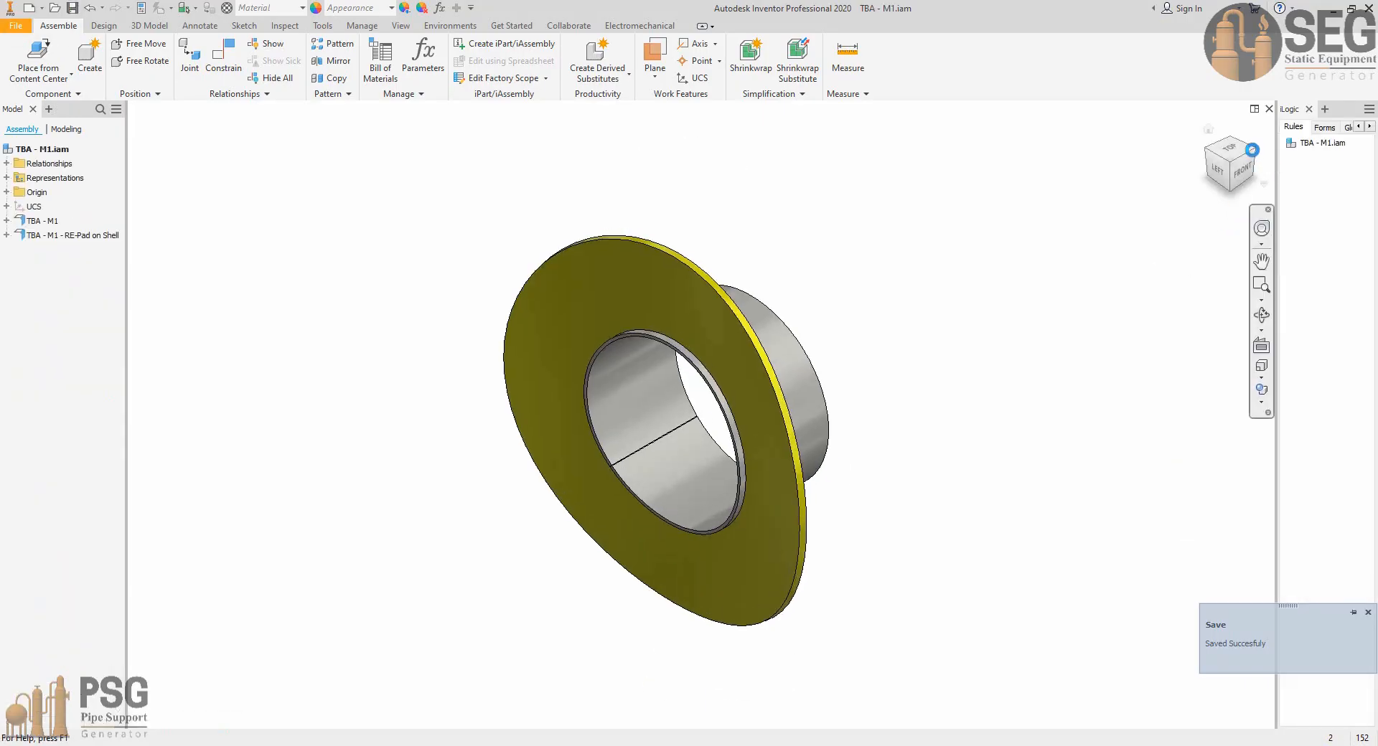
click(1252, 151)
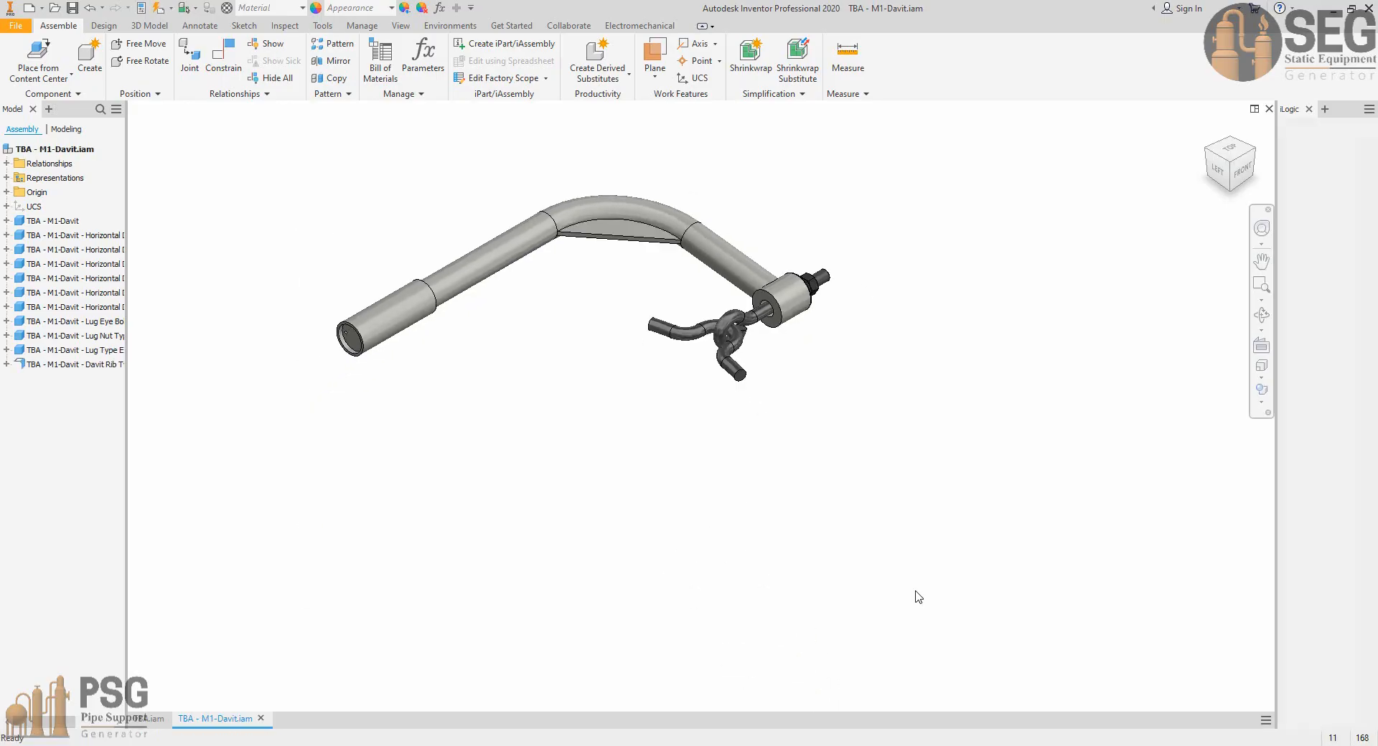
Inspect the generated M1 manway with its blind, studs and davit, and the shell up to the top head in Inventor.
scroll(806, 474, up, 5)
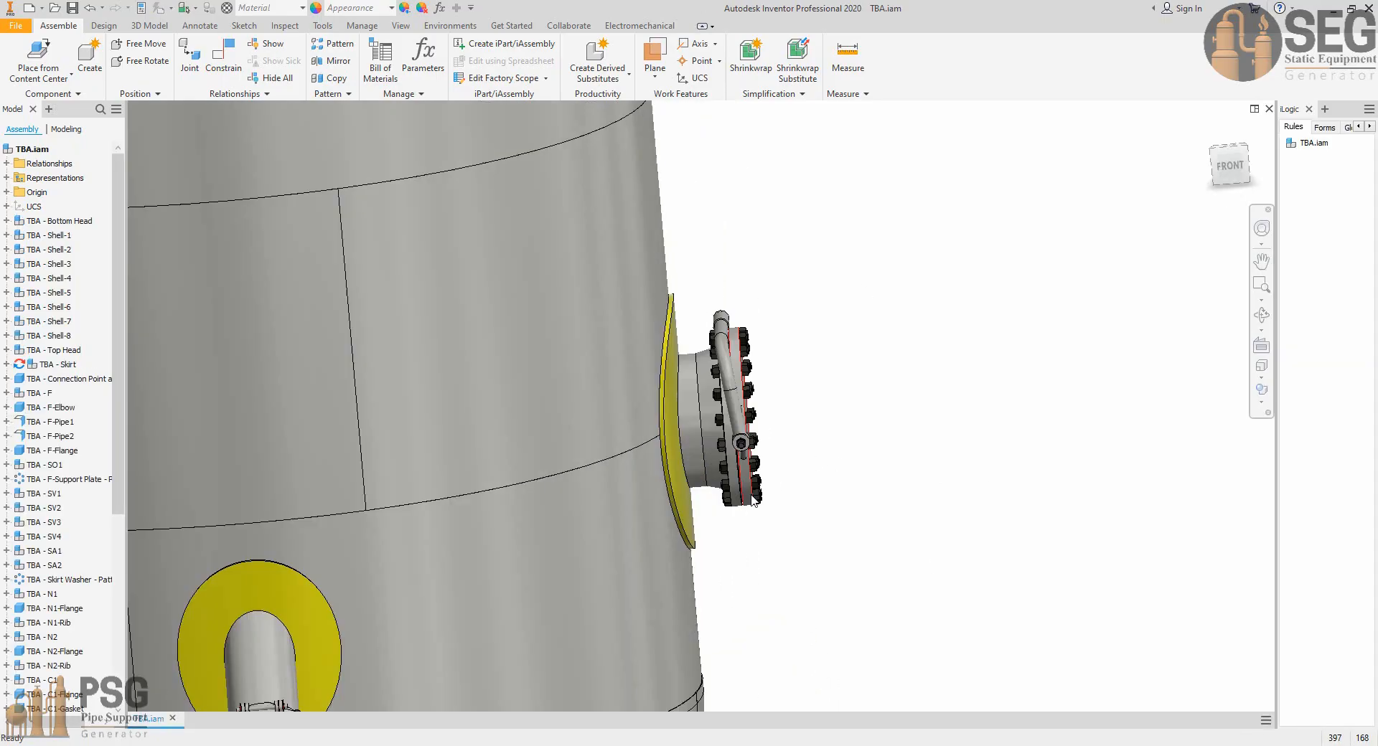
click(1261, 315)
drag(883, 366, 747, 403)
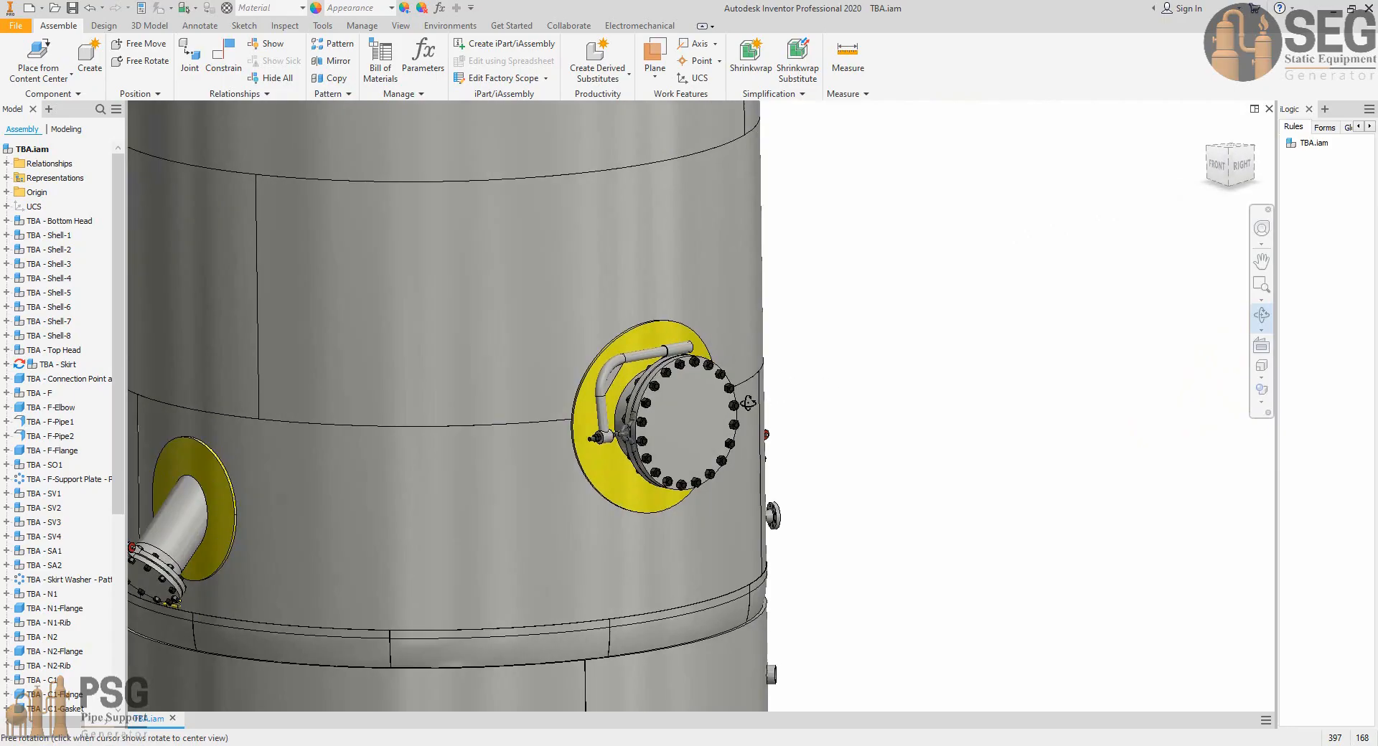
scroll(691, 410, down, 3)
middle_drag(678, 396, 735, 518)
scroll(735, 518, down, 3)
drag(733, 518, 726, 402)
middle_drag(726, 400, 751, 517)
scroll(754, 352, up, 4)
middle_drag(763, 366, 805, 570)
scroll(714, 230, up, 2)
scroll(714, 219, up, 2)
key(Escape)
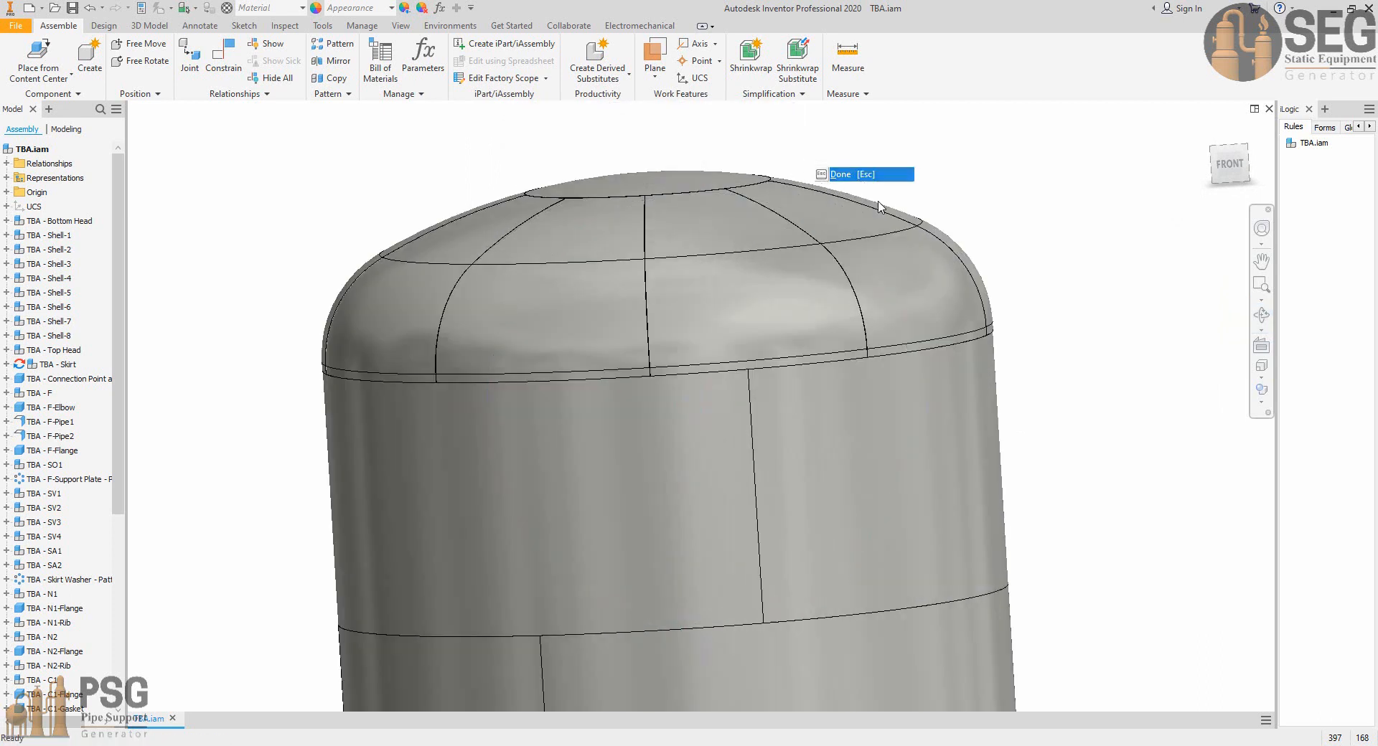
Switch to the AutoCAD general arrangement drawing and examine the M1 manway and its davit around the top head elevation.
mouse_move(840, 722)
click(761, 707)
scroll(741, 320, down, 8)
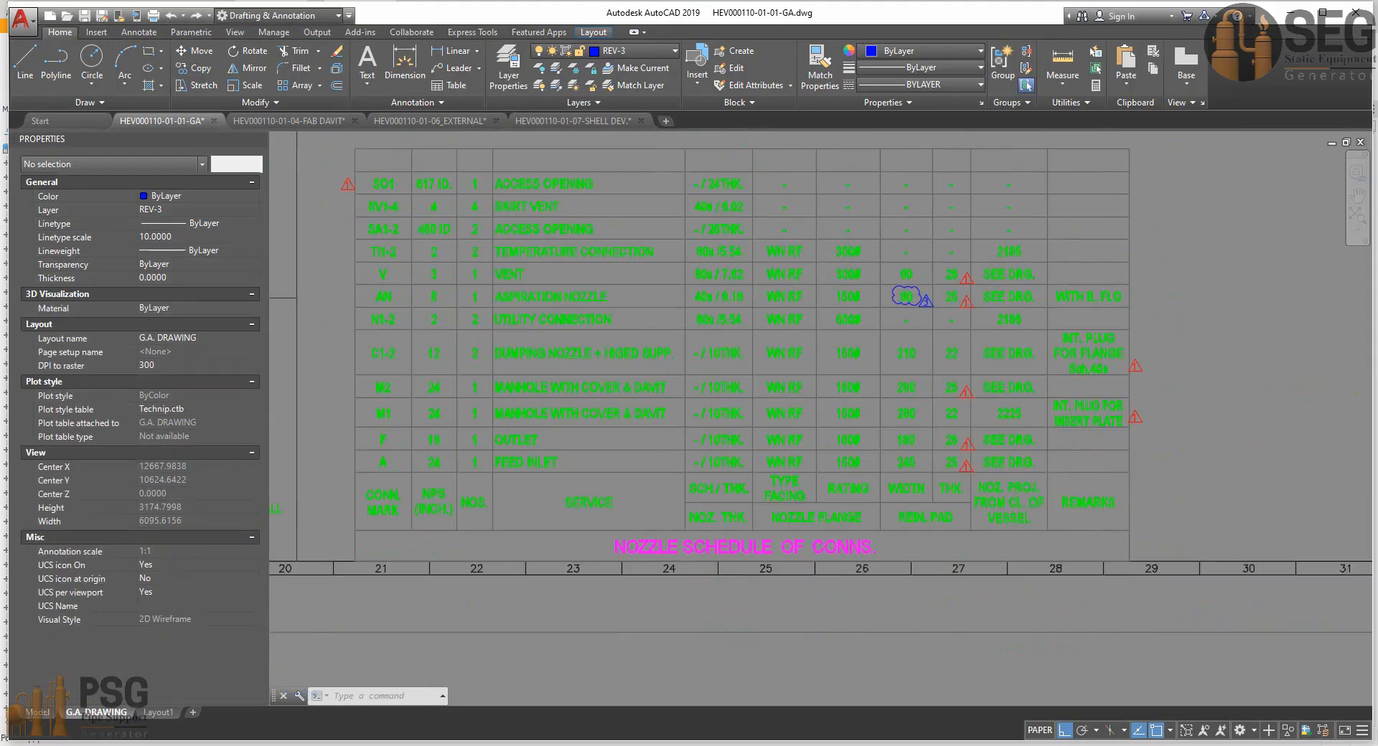
middle_drag(740, 318, 968, 681)
scroll(583, 345, up, 6)
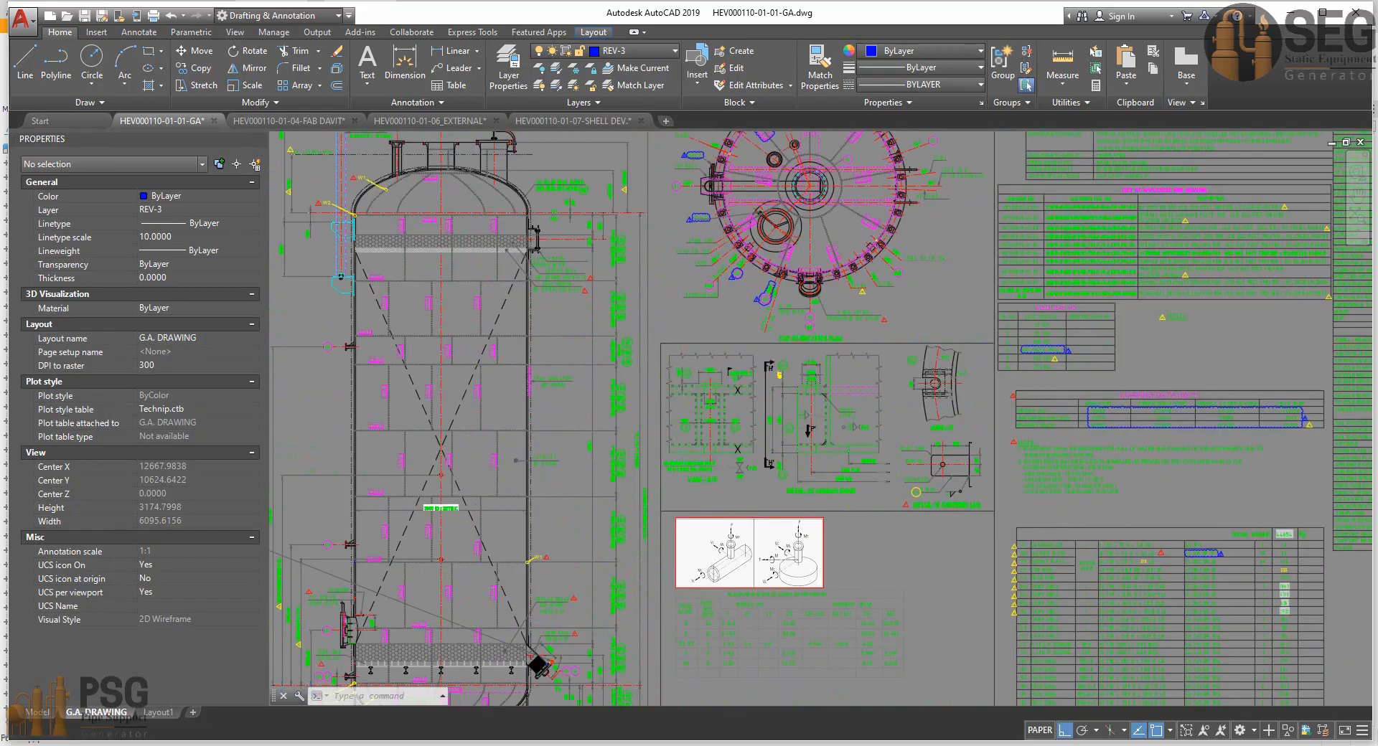
middle_drag(583, 346, 614, 498)
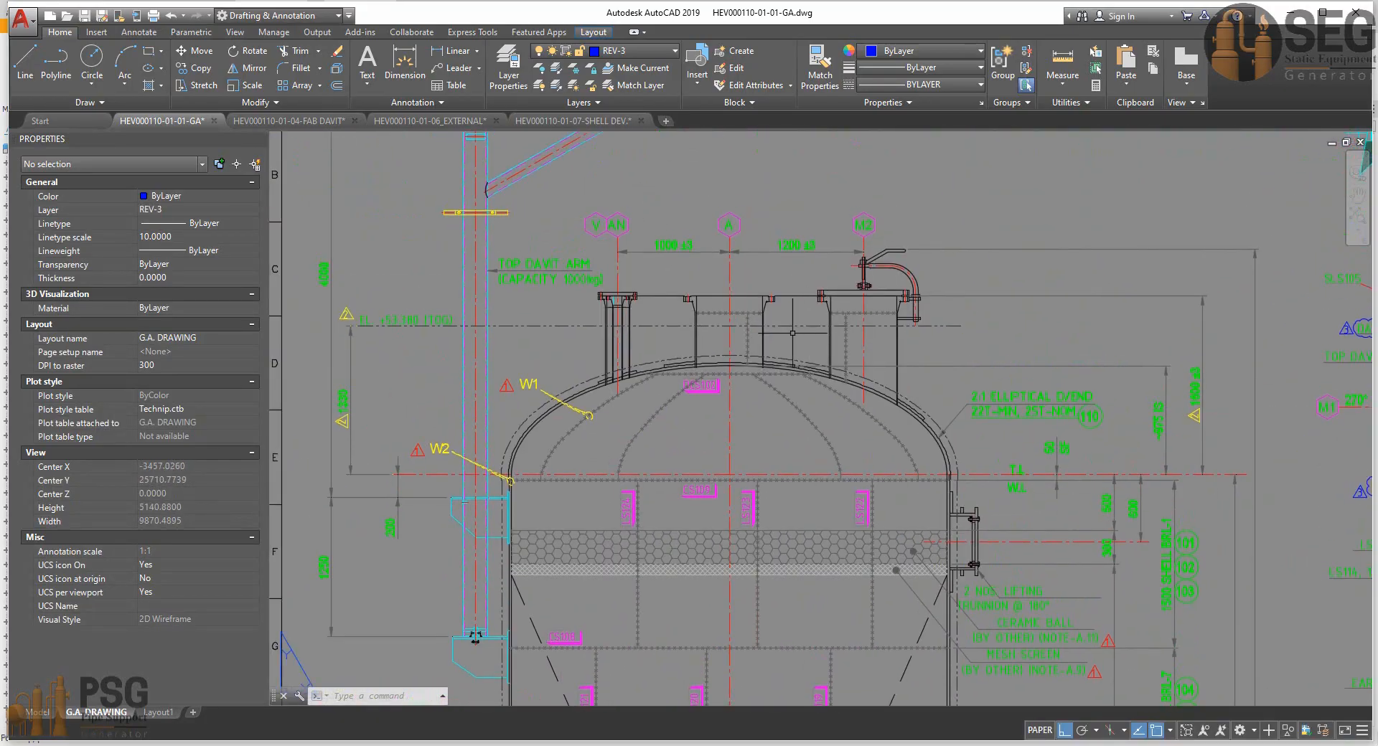
middle_drag(538, 307, 553, 407)
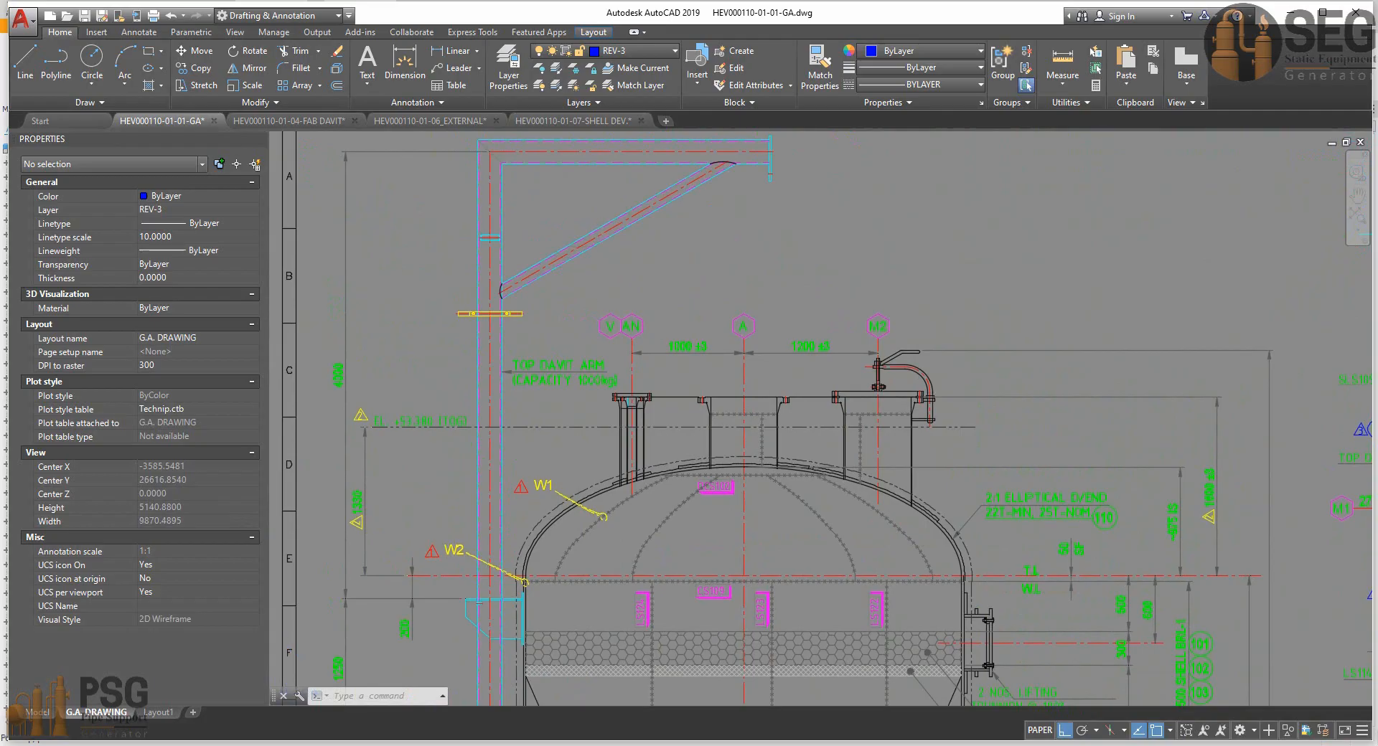
scroll(646, 273, down, 2)
middle_drag(646, 273, 606, 207)
middle_drag(732, 517, 732, 406)
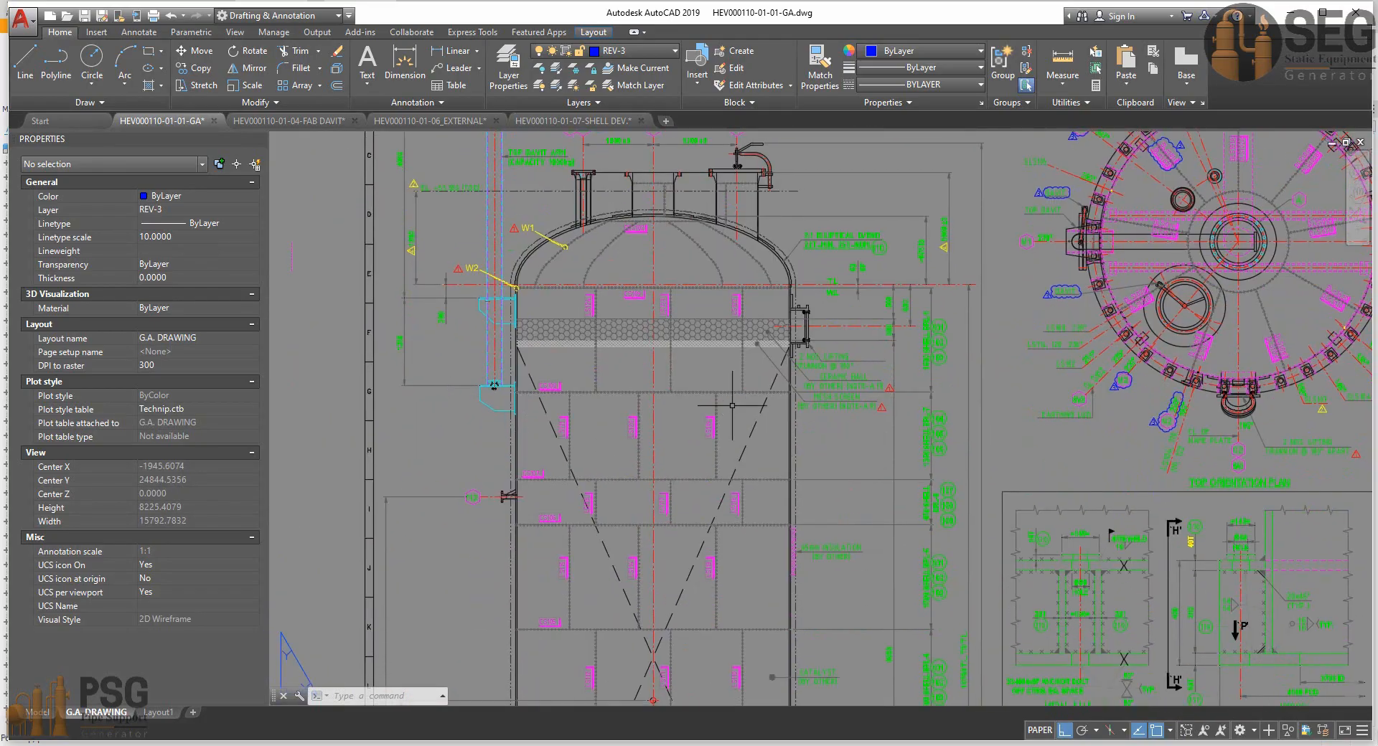
scroll(804, 334, up, 4)
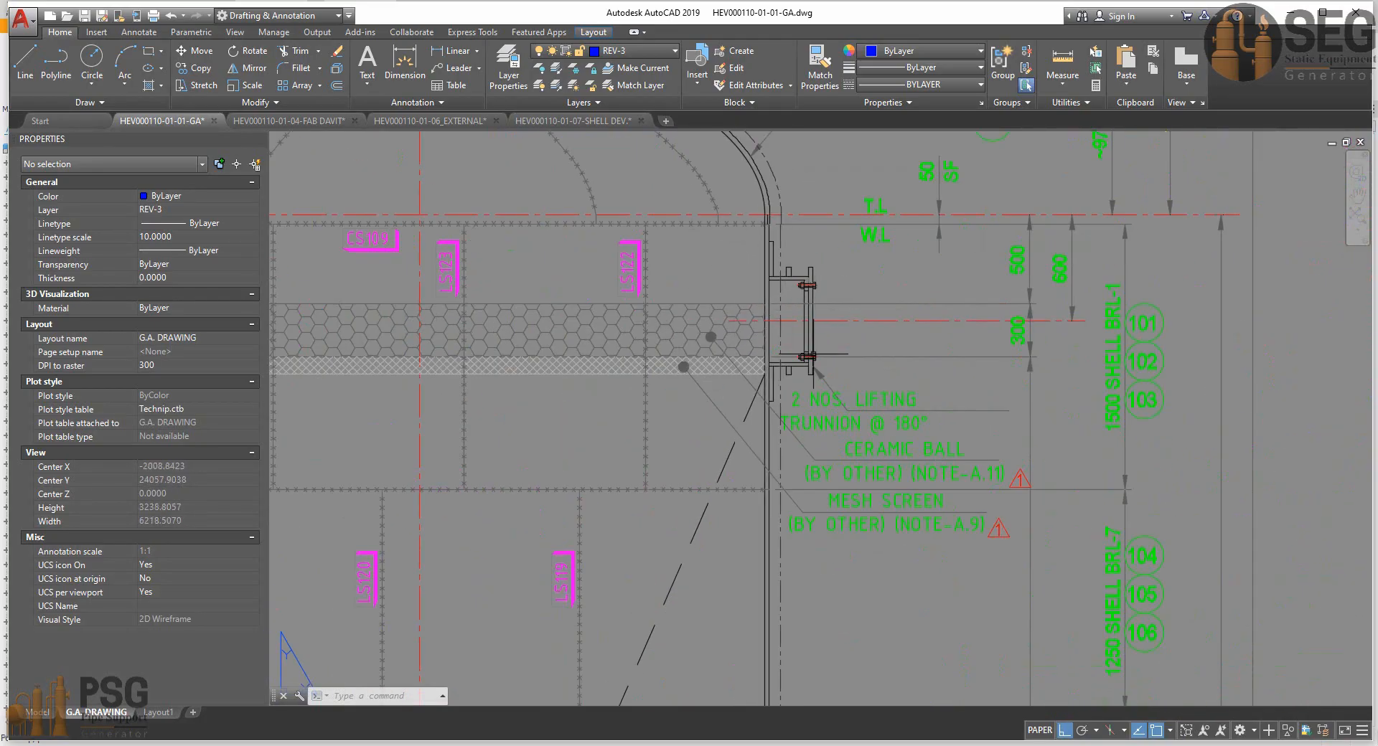
scroll(817, 371, down, 2)
scroll(818, 372, down, 2)
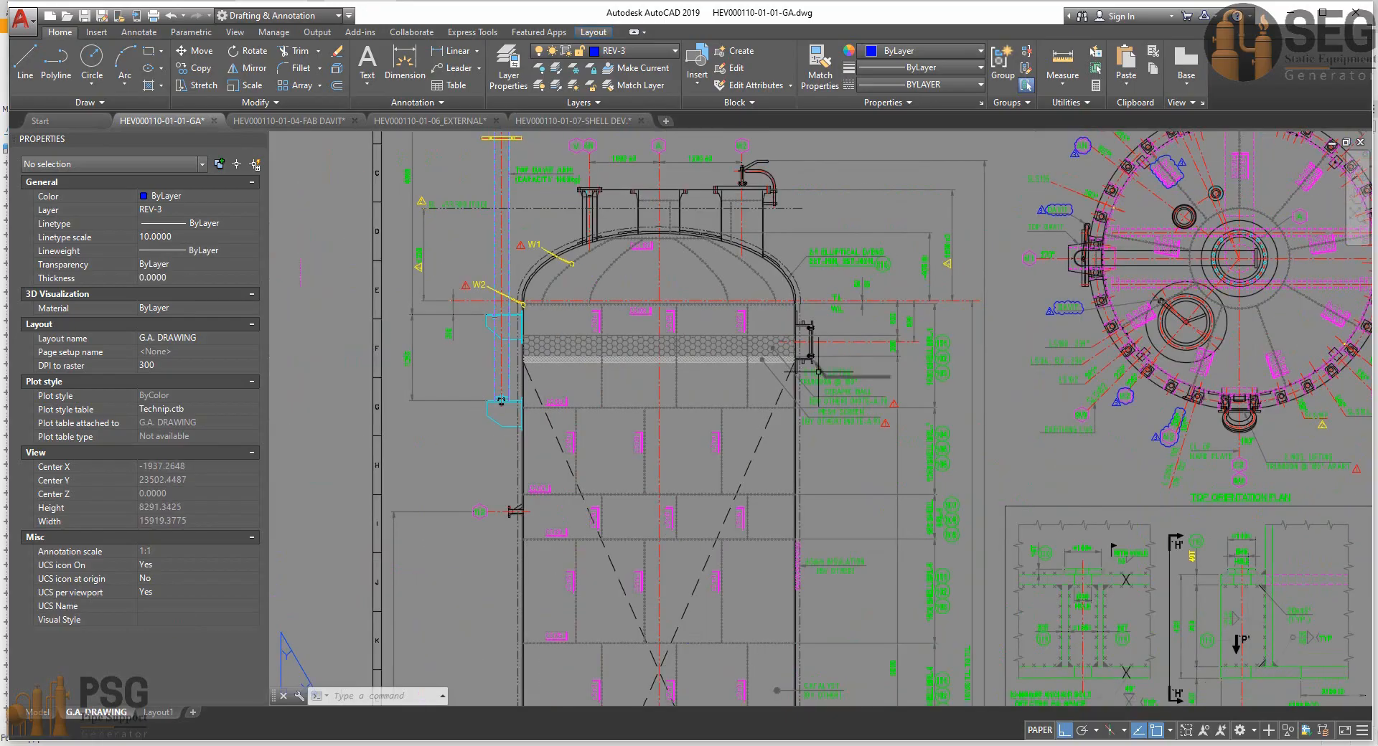
mouse_move(818, 372)
middle_down()
mouse_move(804, 408)
mouse_move(811, 316)
middle_up()
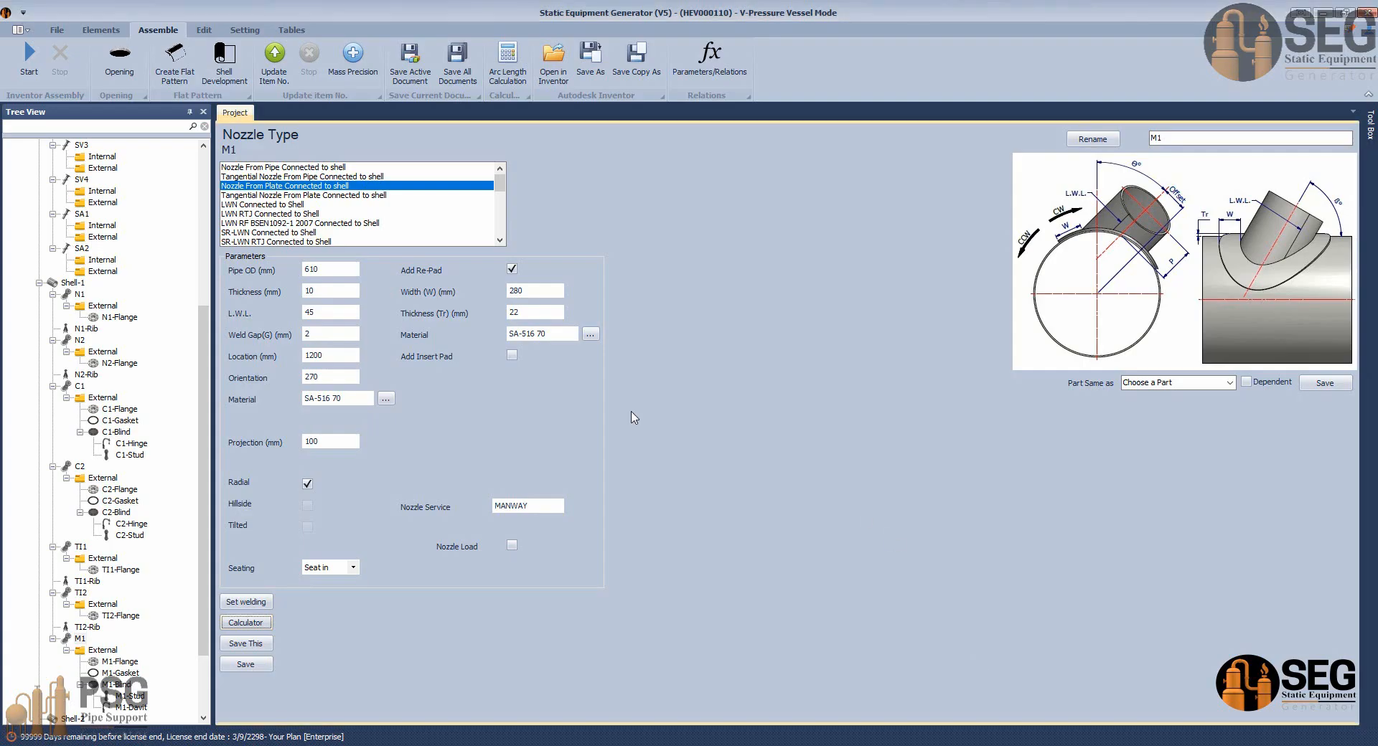
In Static Equipment Generator, set M1-Davit's orientation to 0, save it and restart the assembly generation.
click(131, 708)
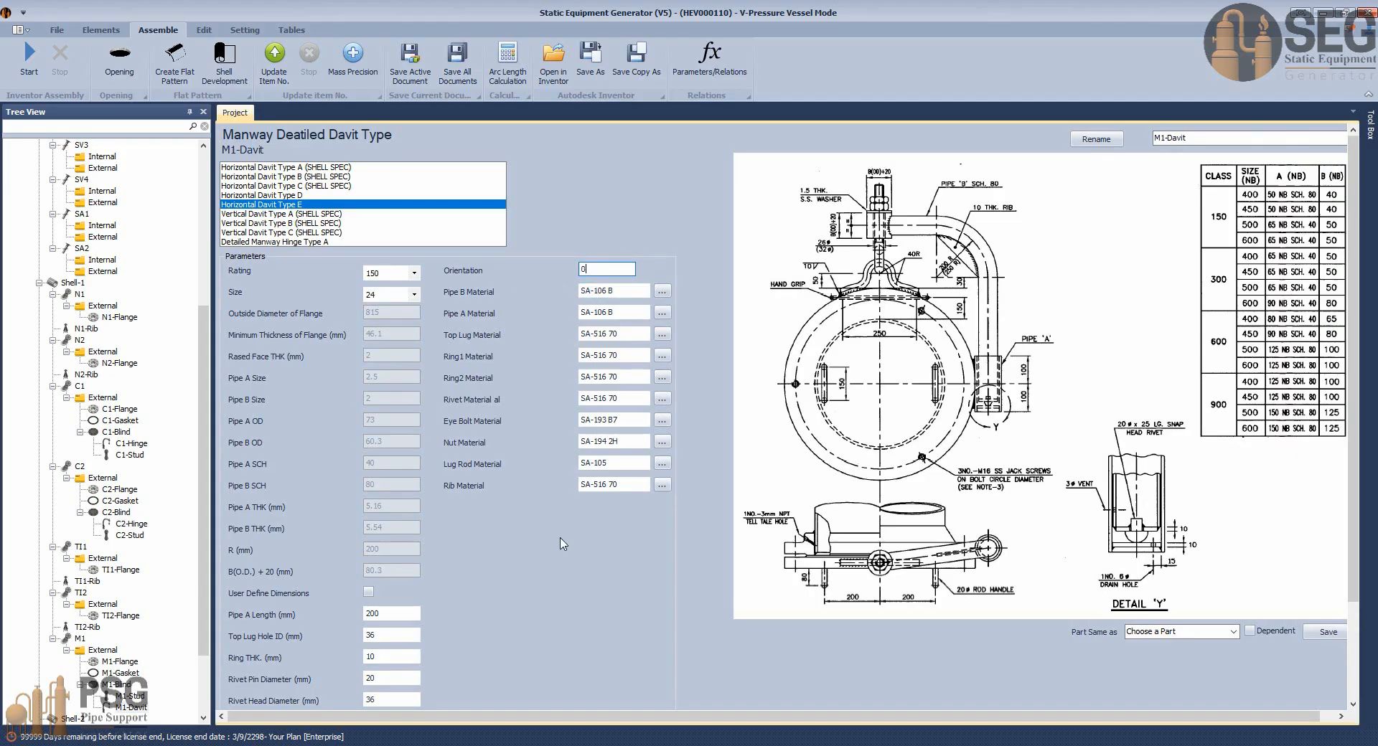
scroll(562, 540, down, 2)
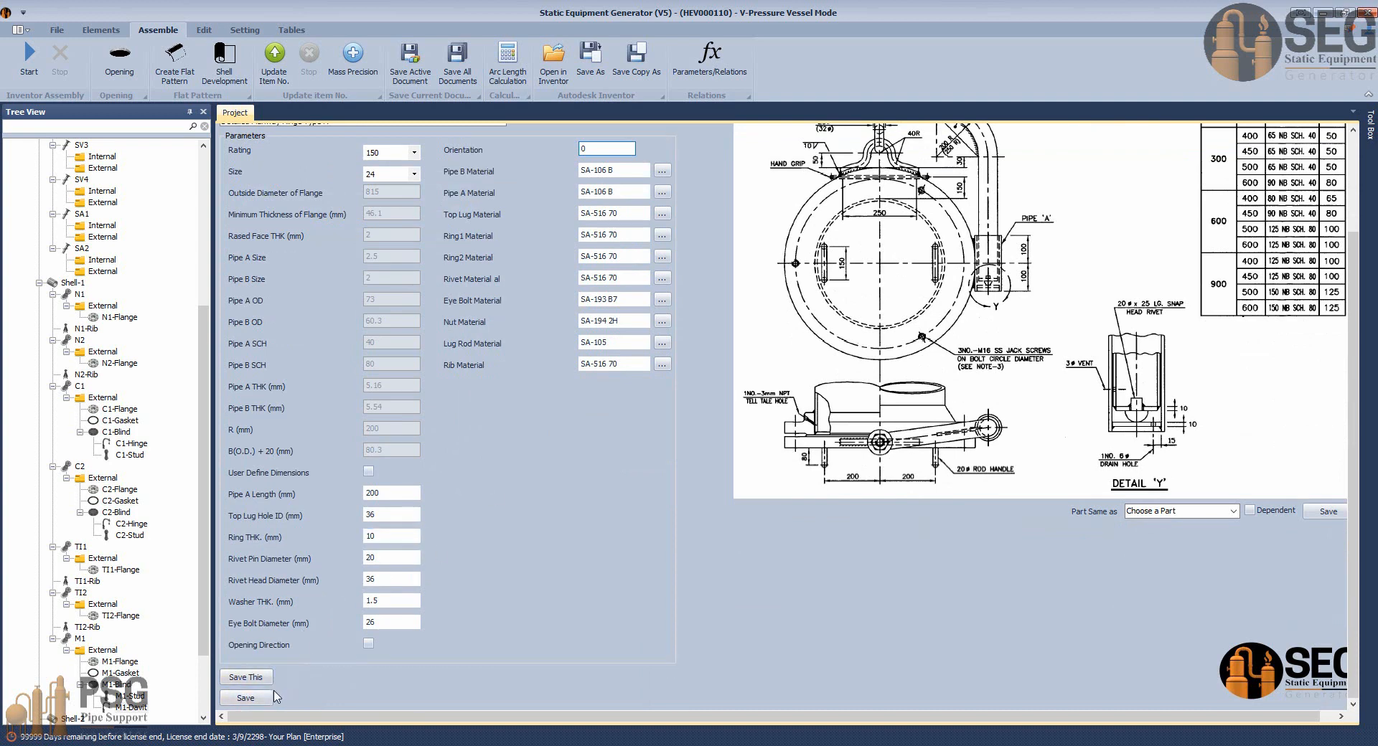
click(266, 698)
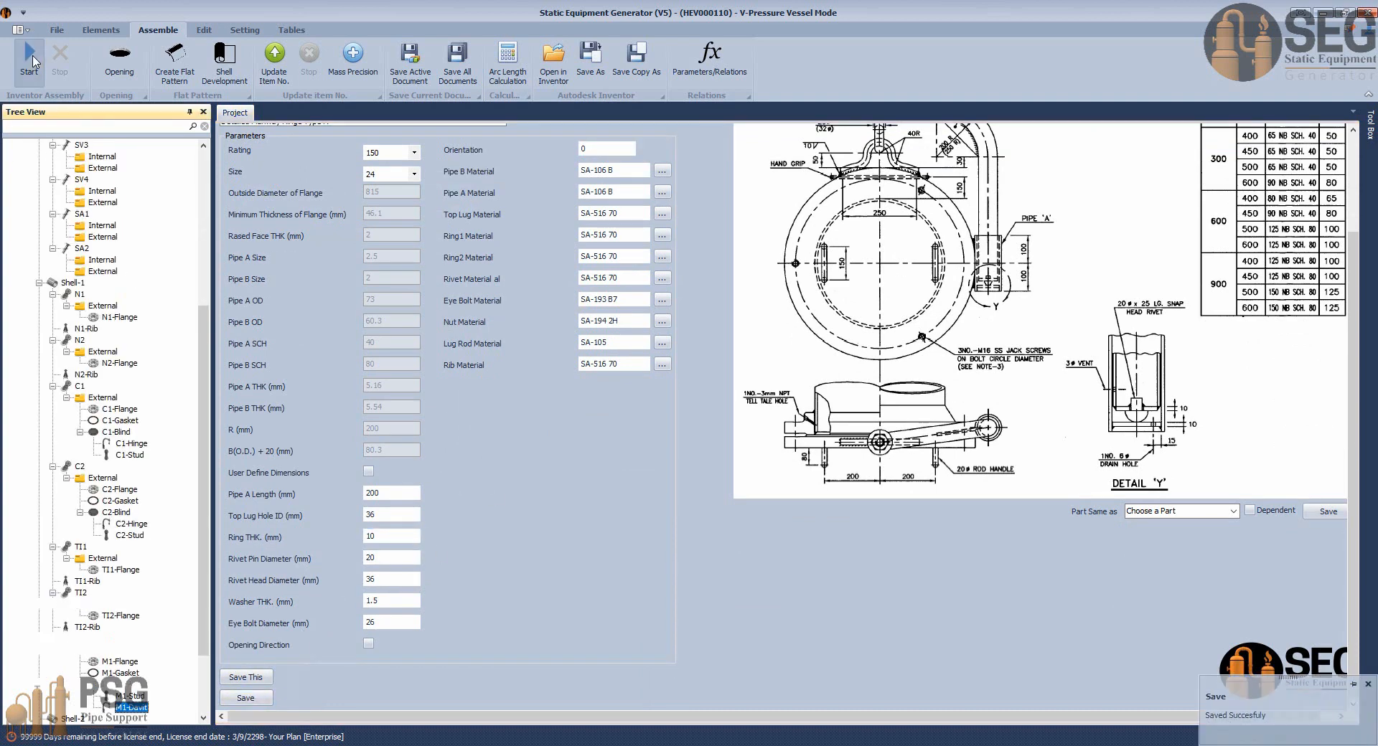
click(29, 60)
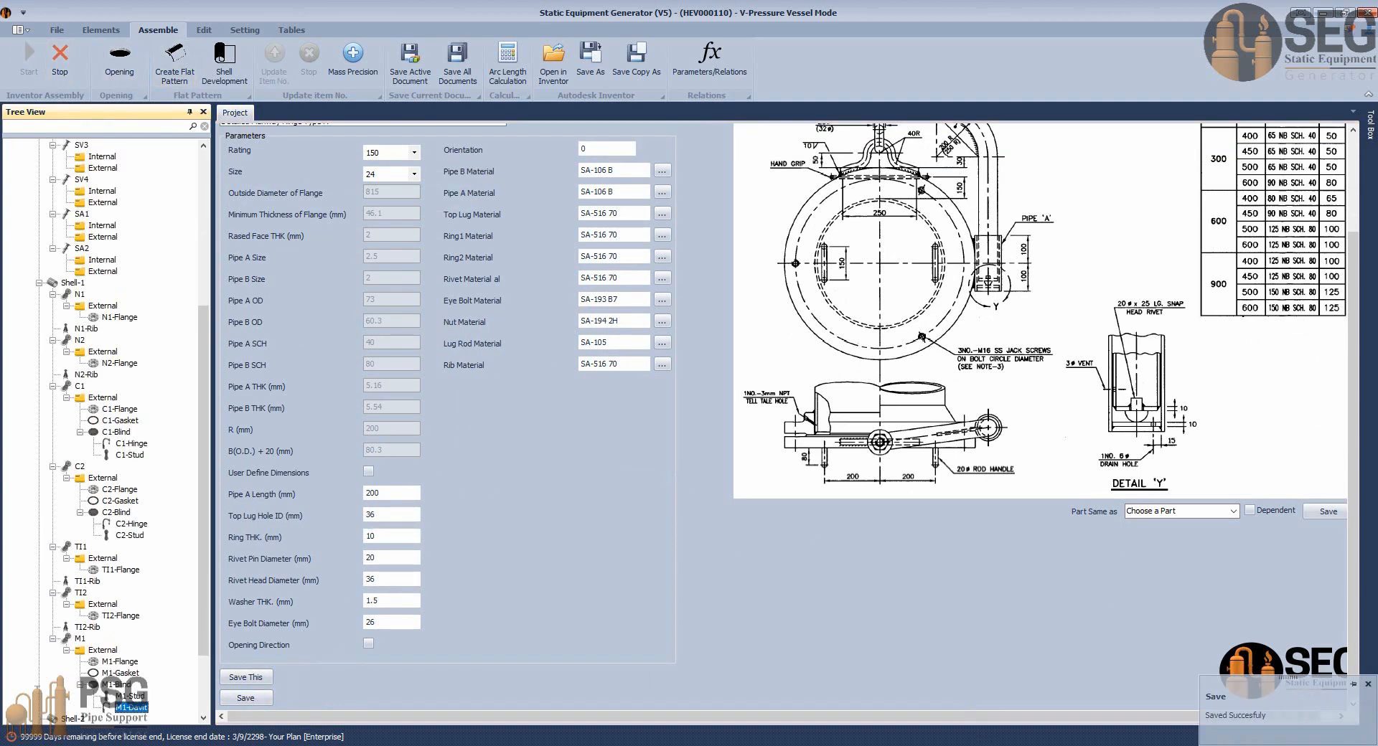
Switch to the AutoCAD general arrangement drawing and examine the top head nozzles in the elevation and the top orientation plan.
mouse_move(925, 745)
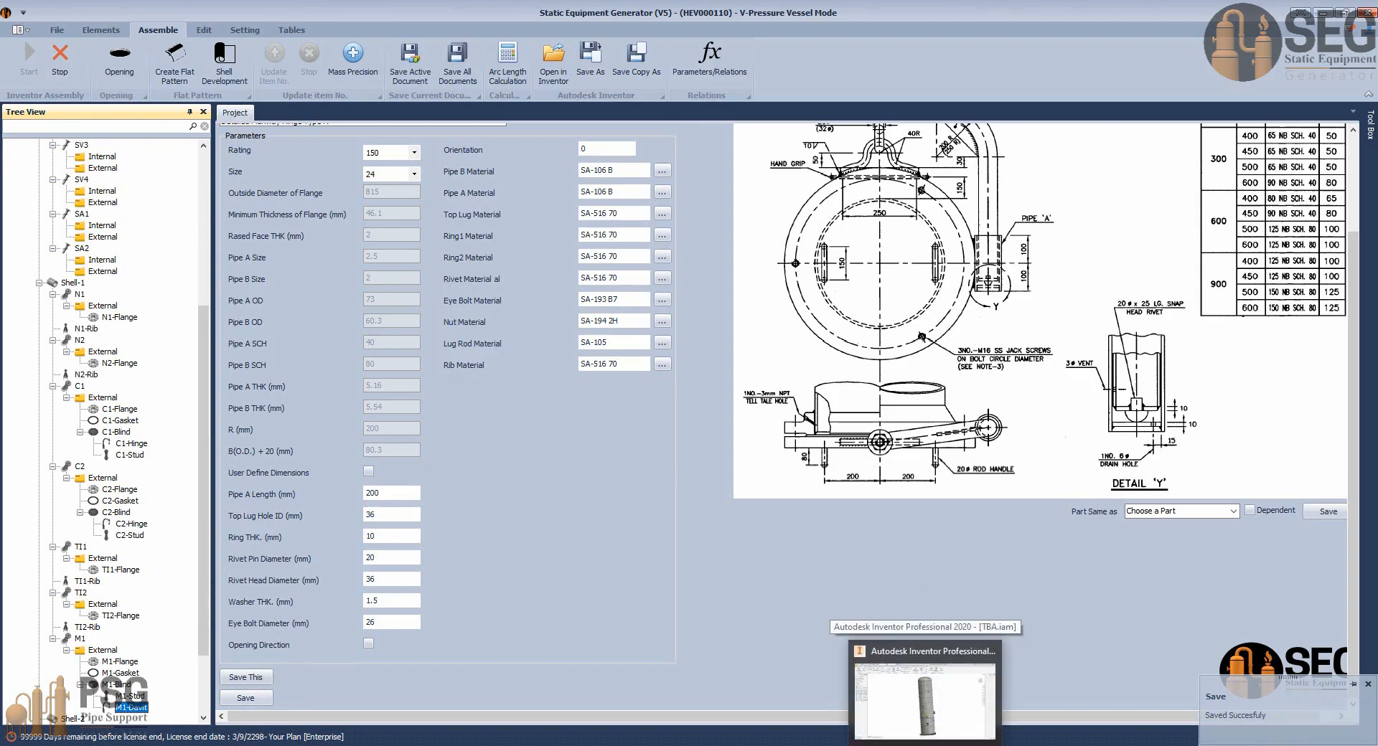
click(960, 745)
click(762, 700)
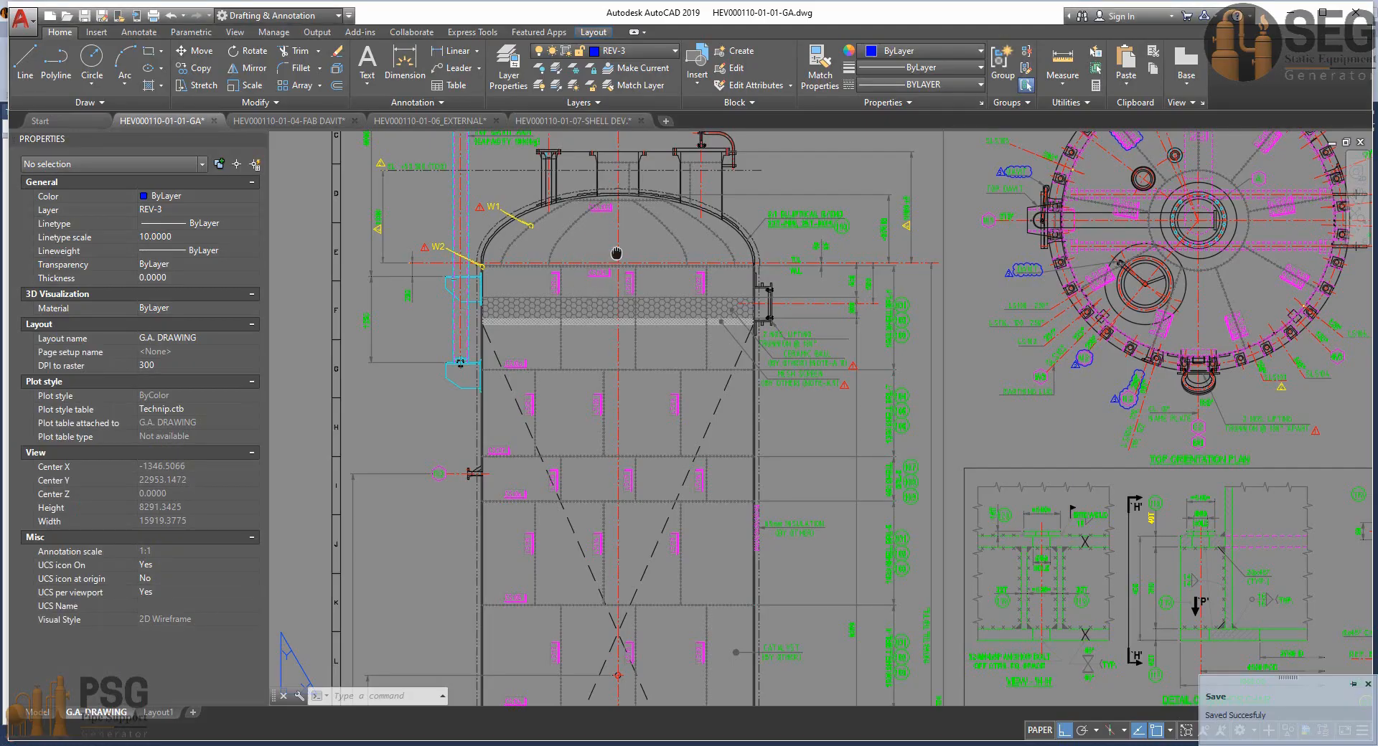
middle_drag(617, 252, 647, 353)
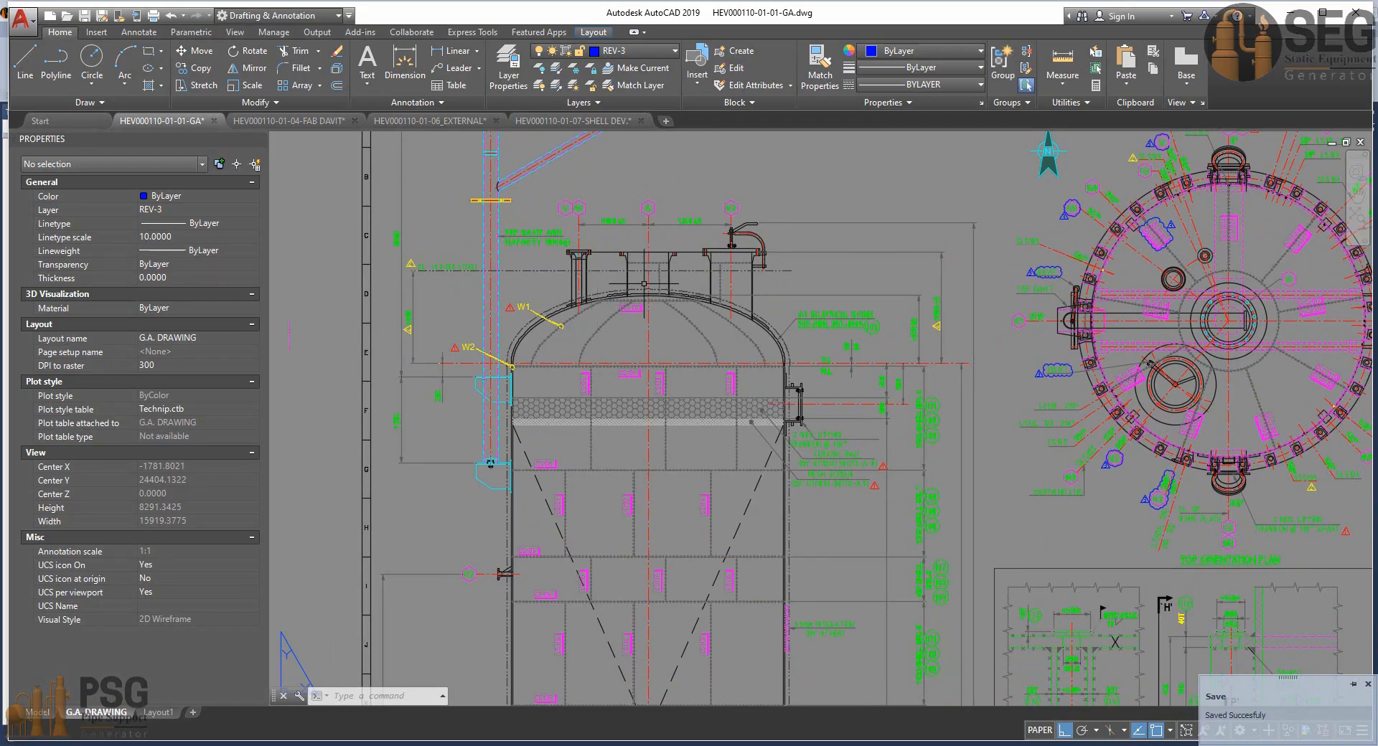
middle_drag(545, 226, 546, 266)
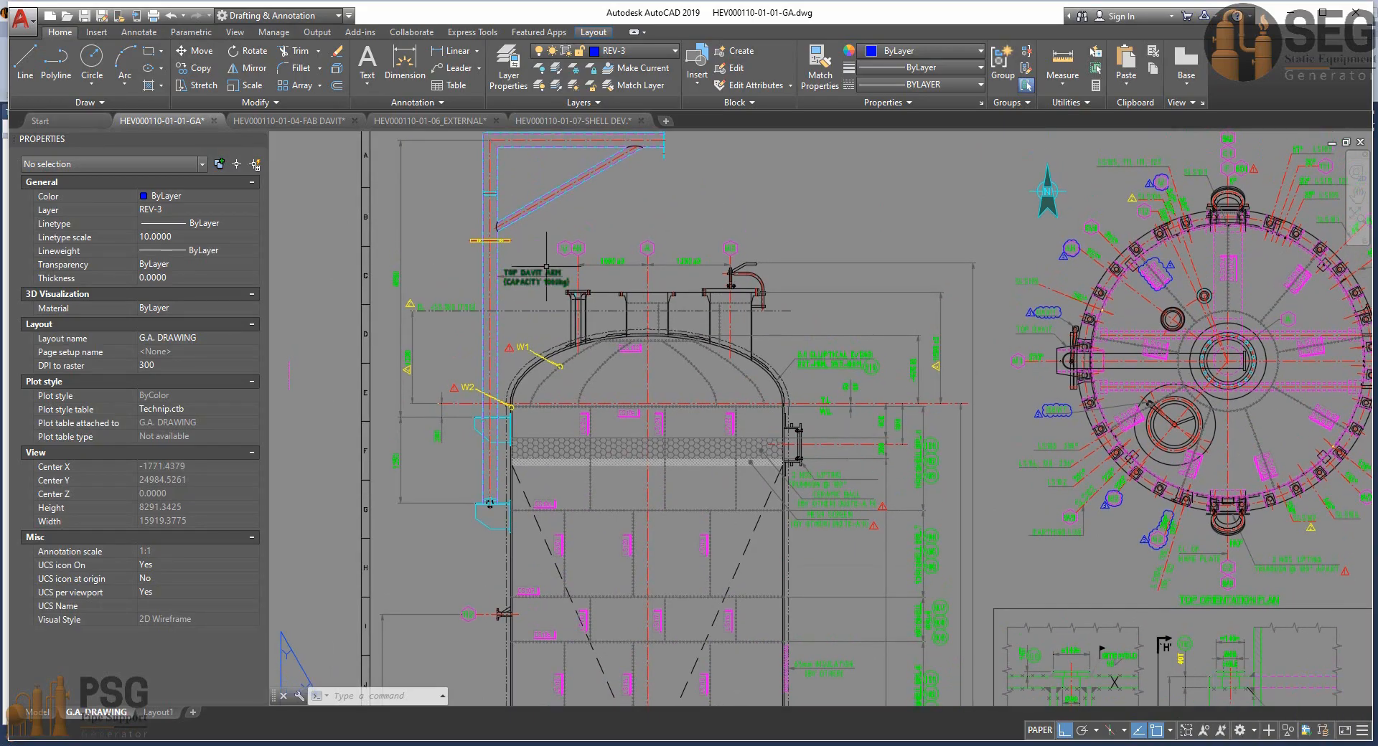
middle_drag(511, 153, 521, 185)
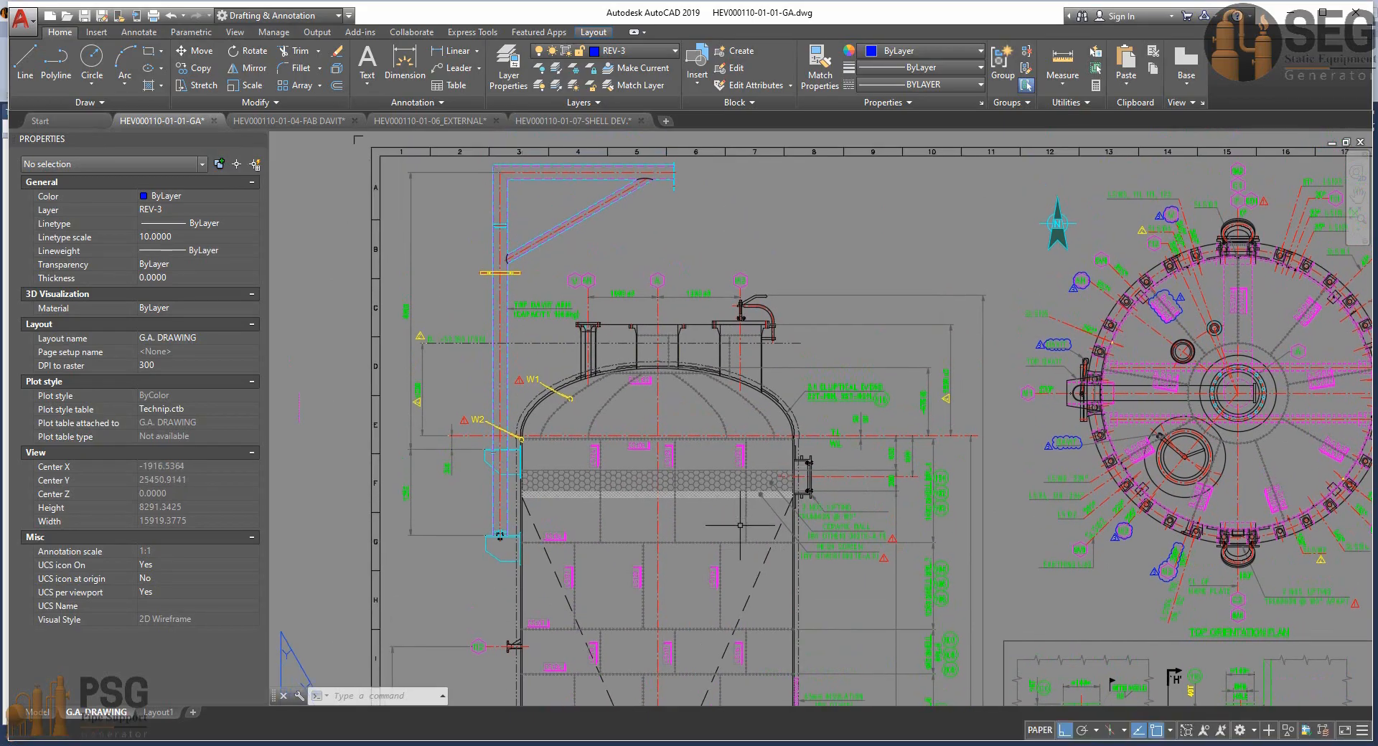
middle_drag(829, 524, 811, 427)
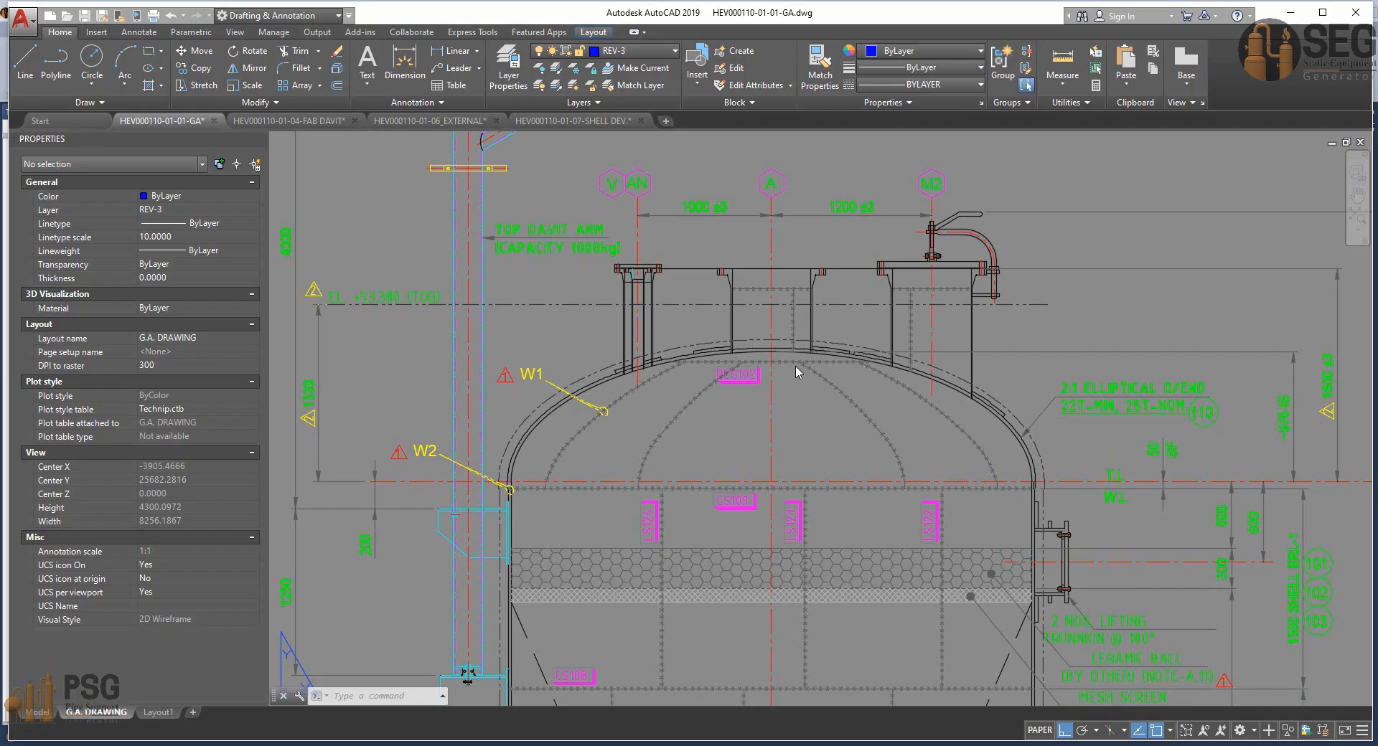
scroll(890, 390, down, 3)
middle_drag(1023, 419, 566, 411)
scroll(1038, 365, up, 3)
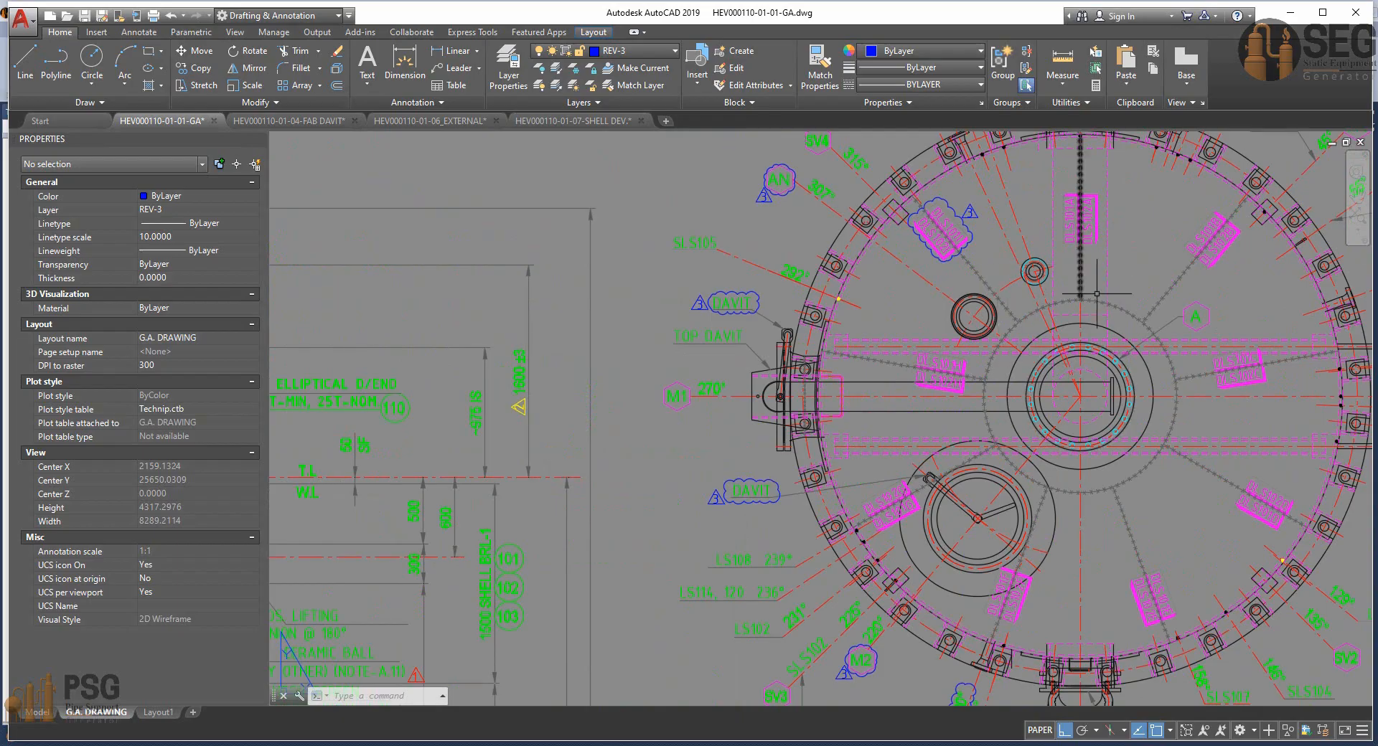
scroll(1002, 424, down, 3)
middle_drag(770, 404, 1048, 404)
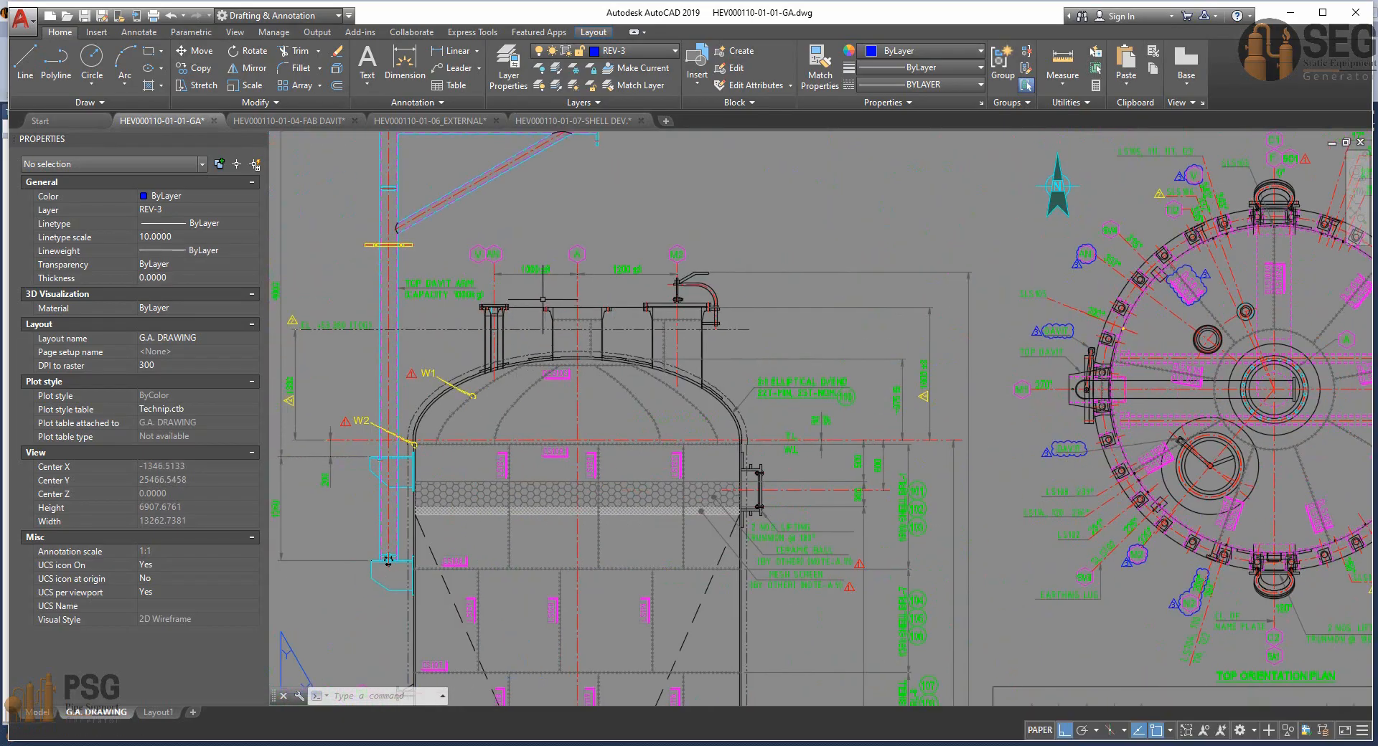
scroll(630, 323, up, 5)
scroll(740, 389, down, 2)
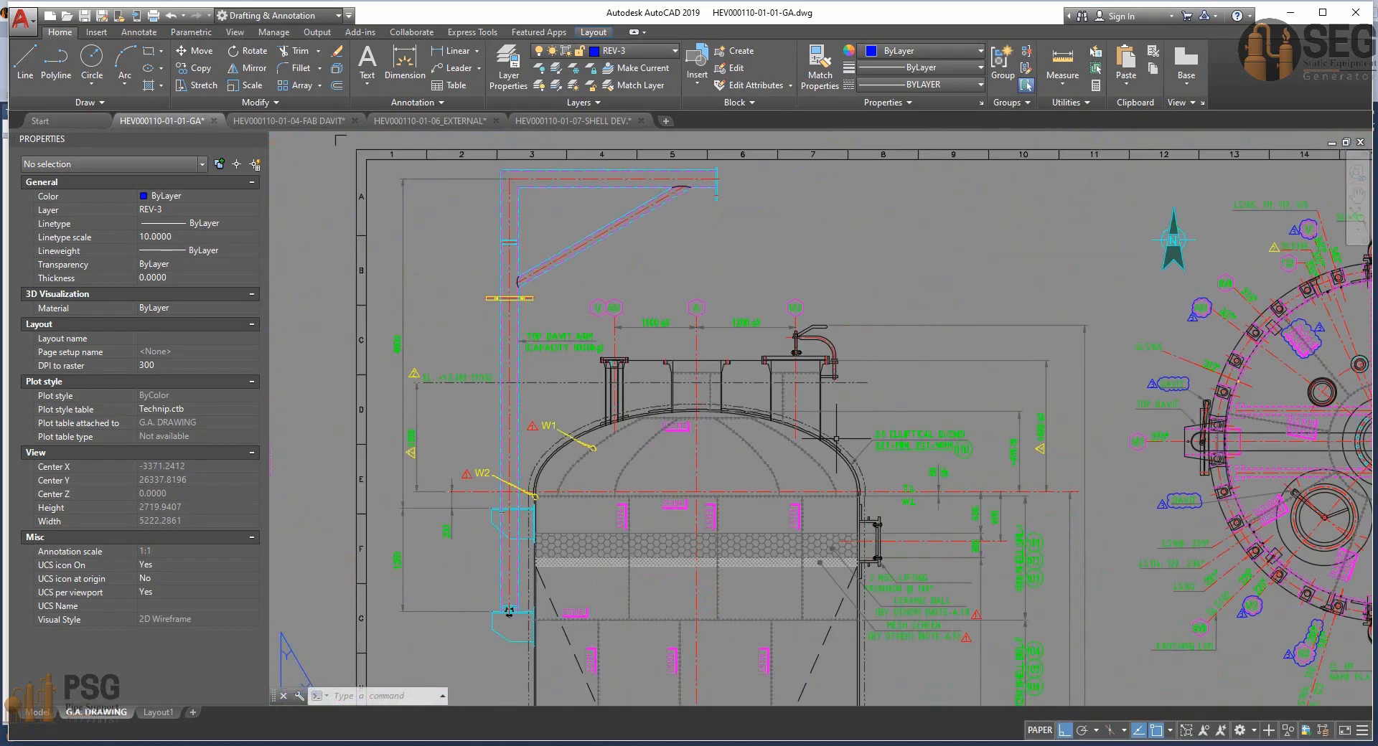
Look up the feed inlet nozzle A in the nozzle schedule for its size, thickness, rating and reinforcing pad.
mouse_move(1047, 593)
middle_down()
mouse_move(767, 311)
mouse_move(714, 212)
mouse_move(638, 148)
middle_up()
scroll(715, 213, down, 1)
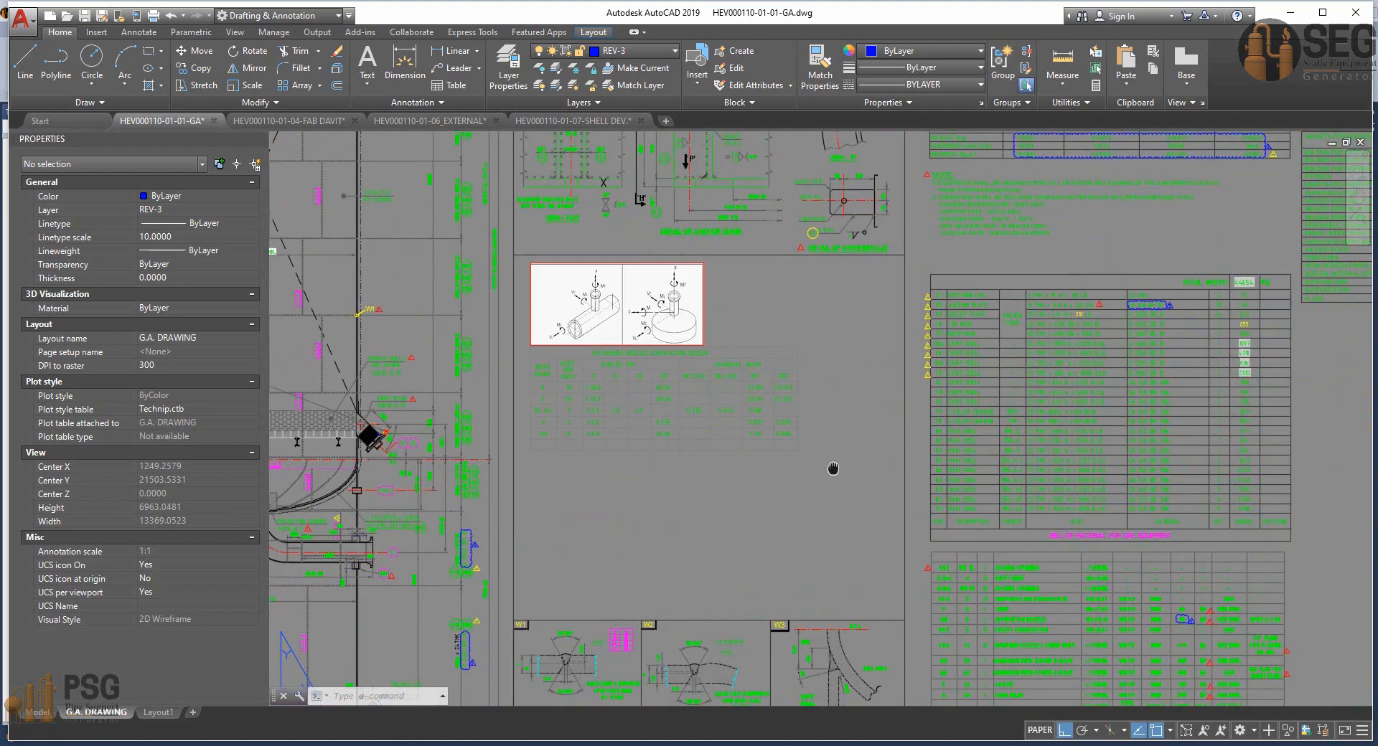
middle_drag(834, 470, 701, 222)
scroll(817, 426, up, 1)
scroll(867, 479, up, 2)
middle_drag(867, 479, 526, 480)
click(491, 470)
key(Escape)
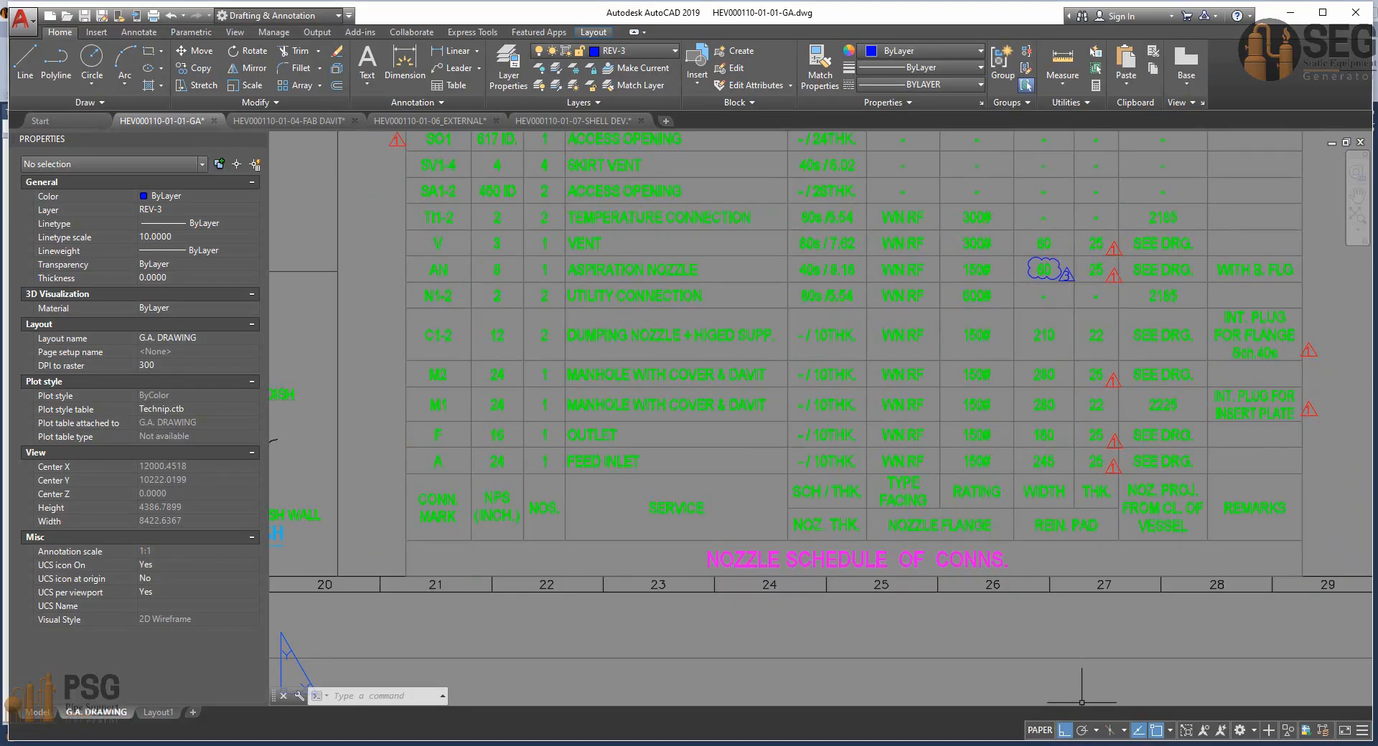
In Static Equipment Generator, add a head nozzle named A to the Top Head.
key(alt+Tab)
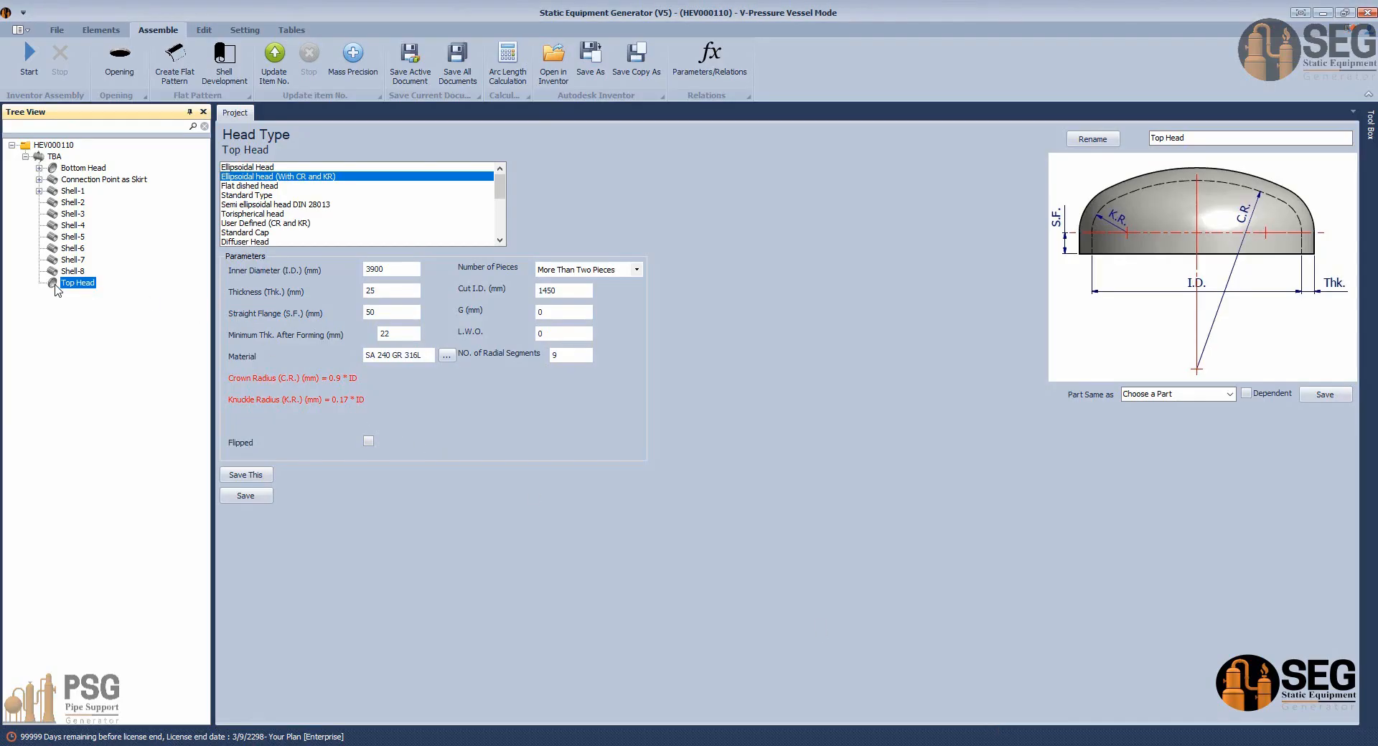
click(100, 30)
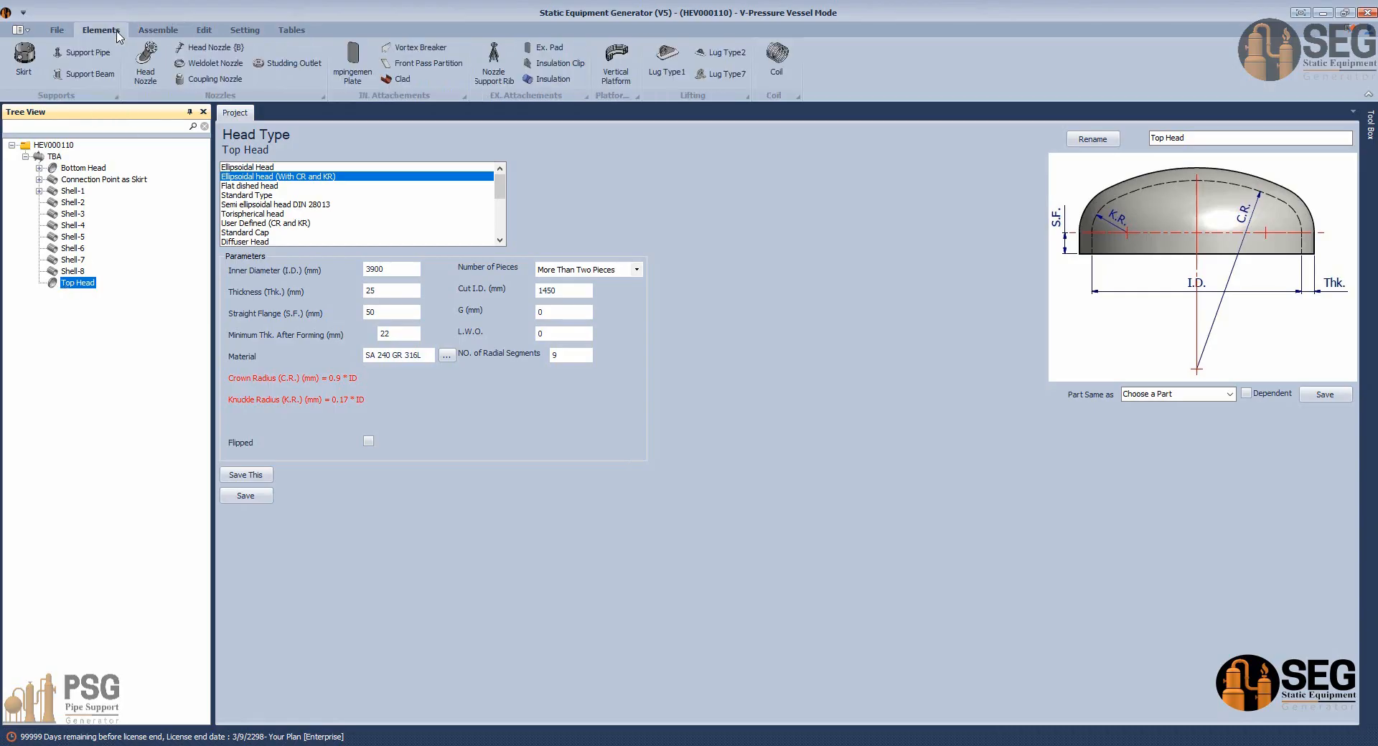
click(147, 61)
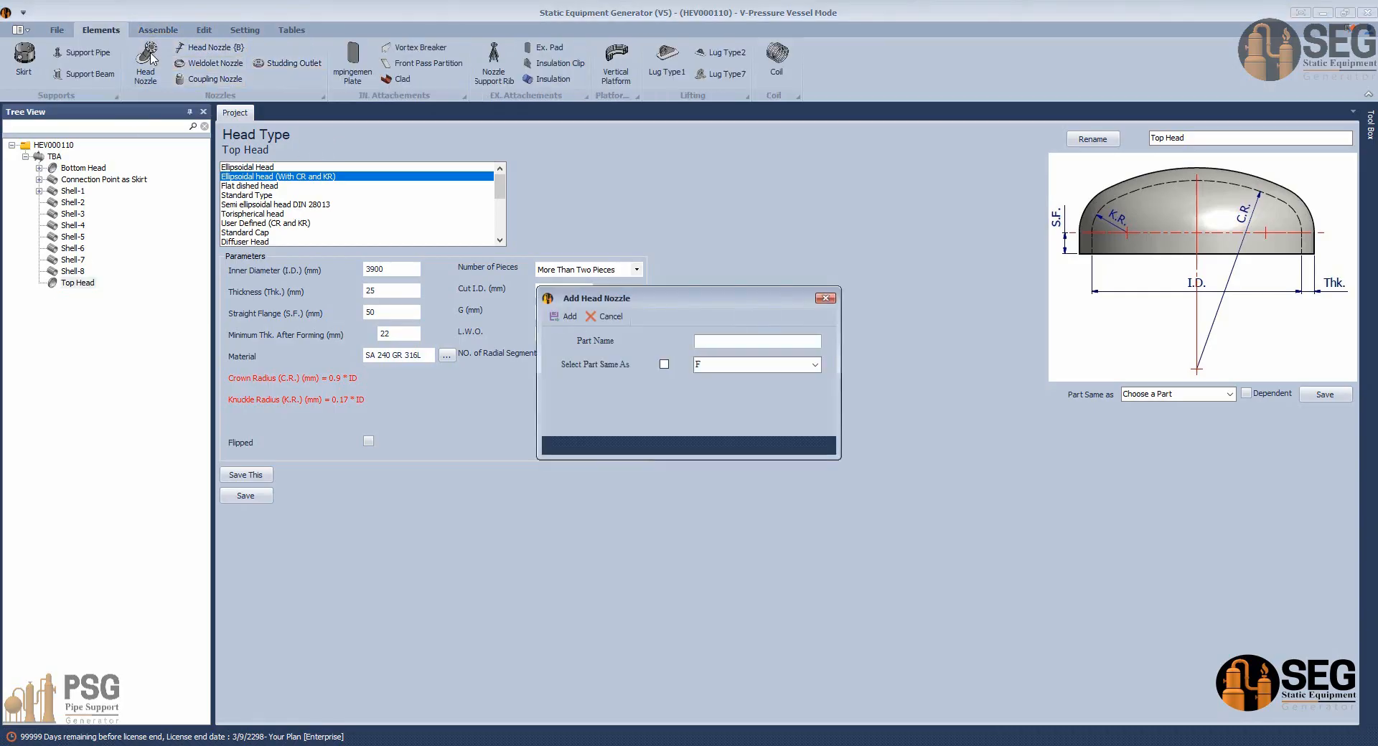
text(A)
key(Return)
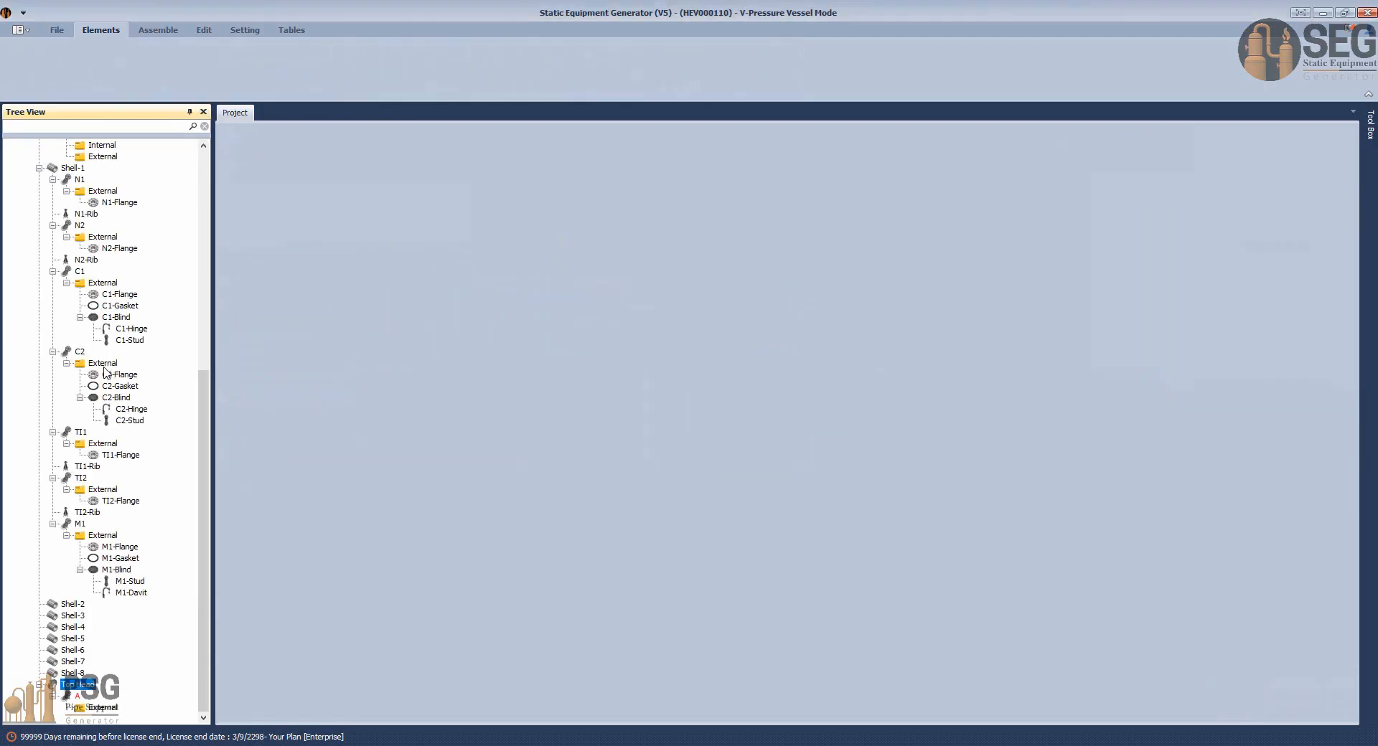
Define A as a Nozzle From Plate Connected to Head with 610 mm OD, 10 mm thickness, zero centreline offset and a re-pad.
click(77, 695)
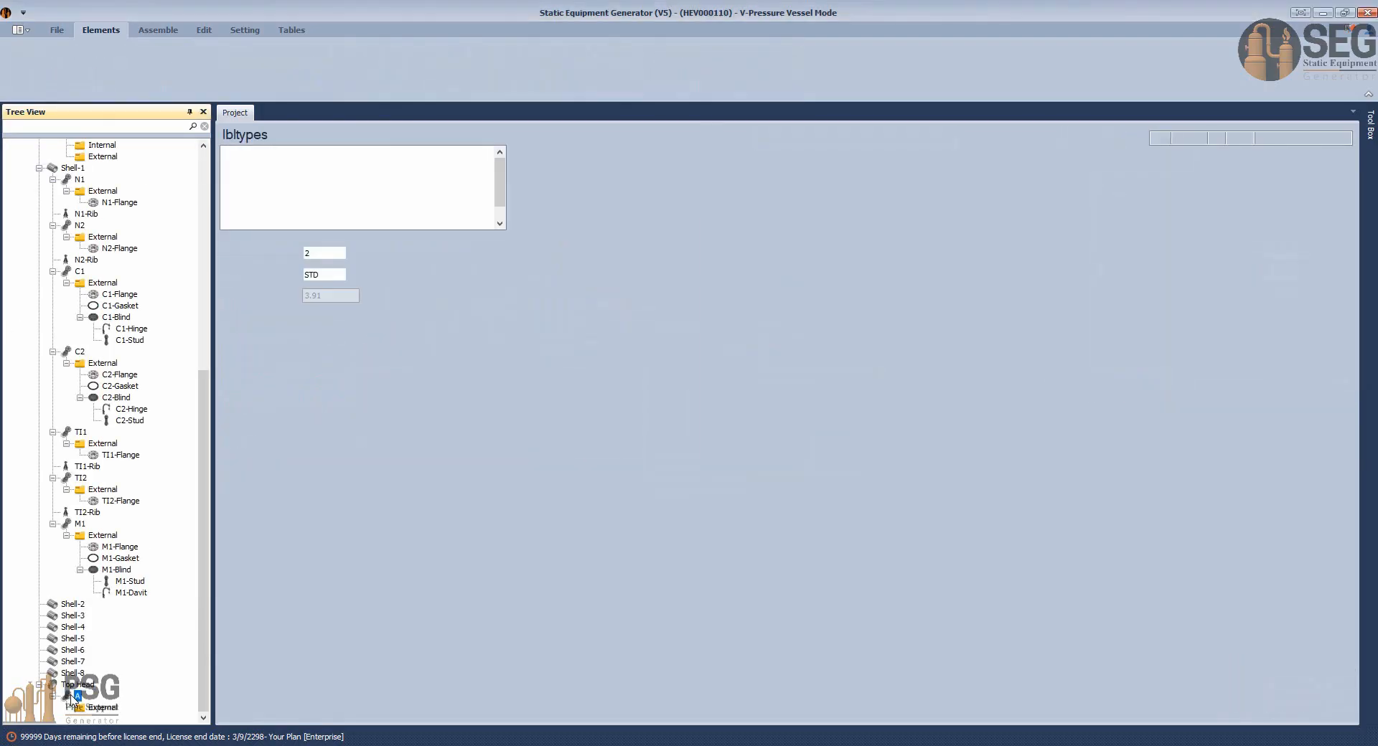
click(263, 177)
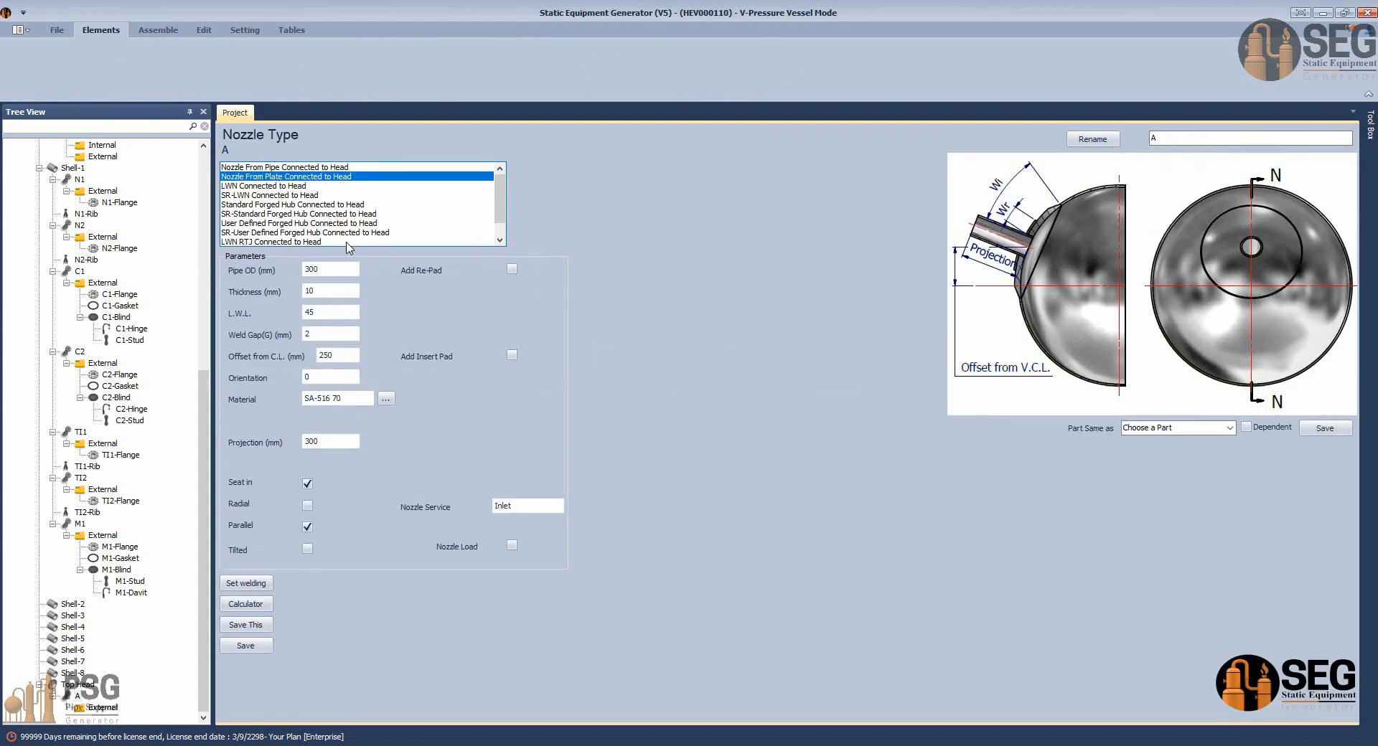
click(316, 269)
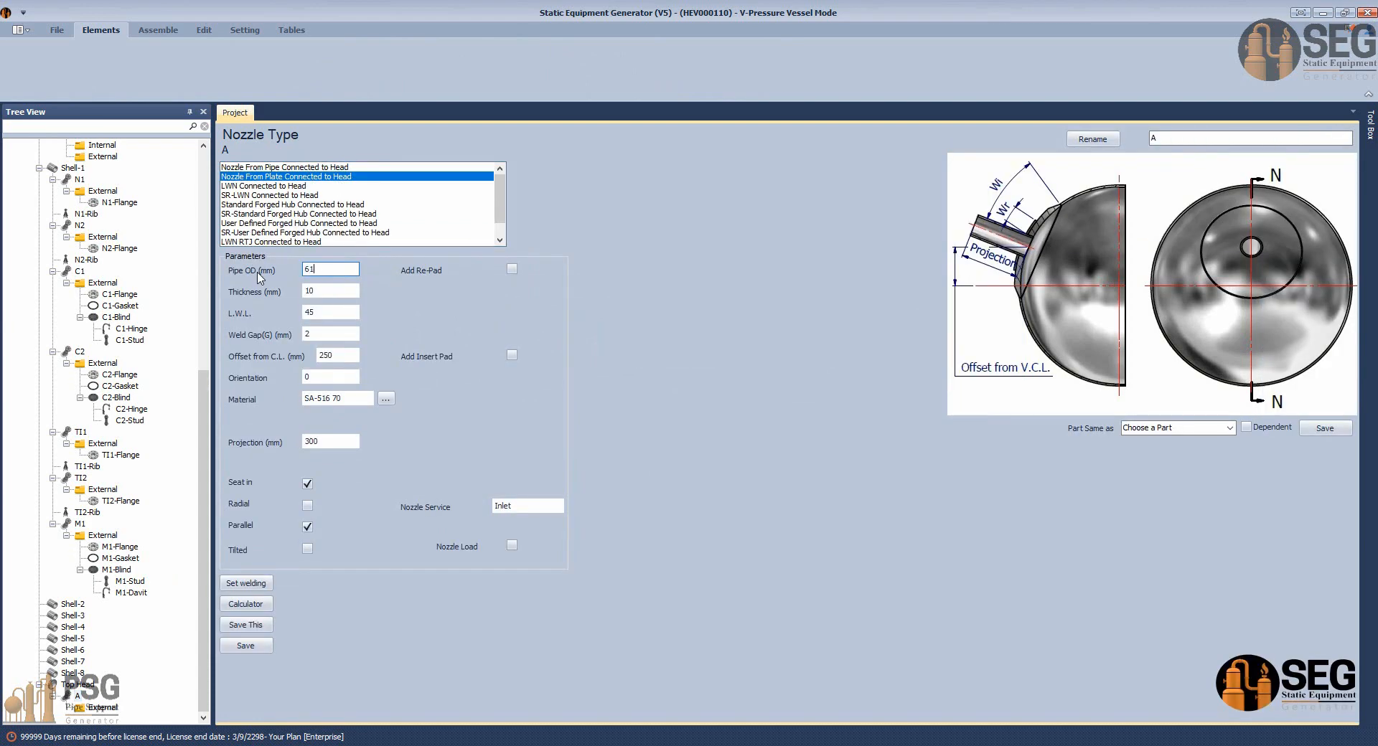
click(302, 290)
click(512, 270)
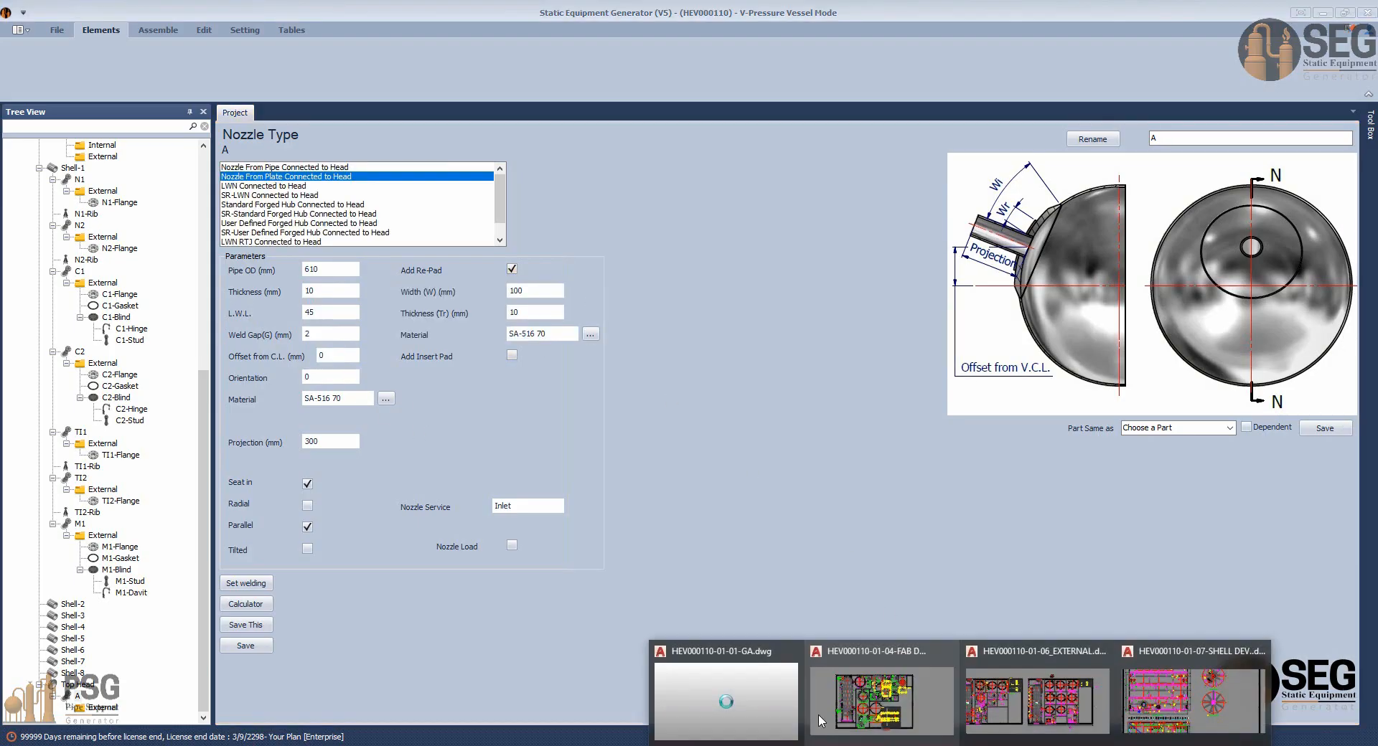
Set A's re-pad to 245 mm wide and 25 mm thick per the AutoCAD nozzle schedule, with SA-516 70 as nozzle material, and save.
click(883, 689)
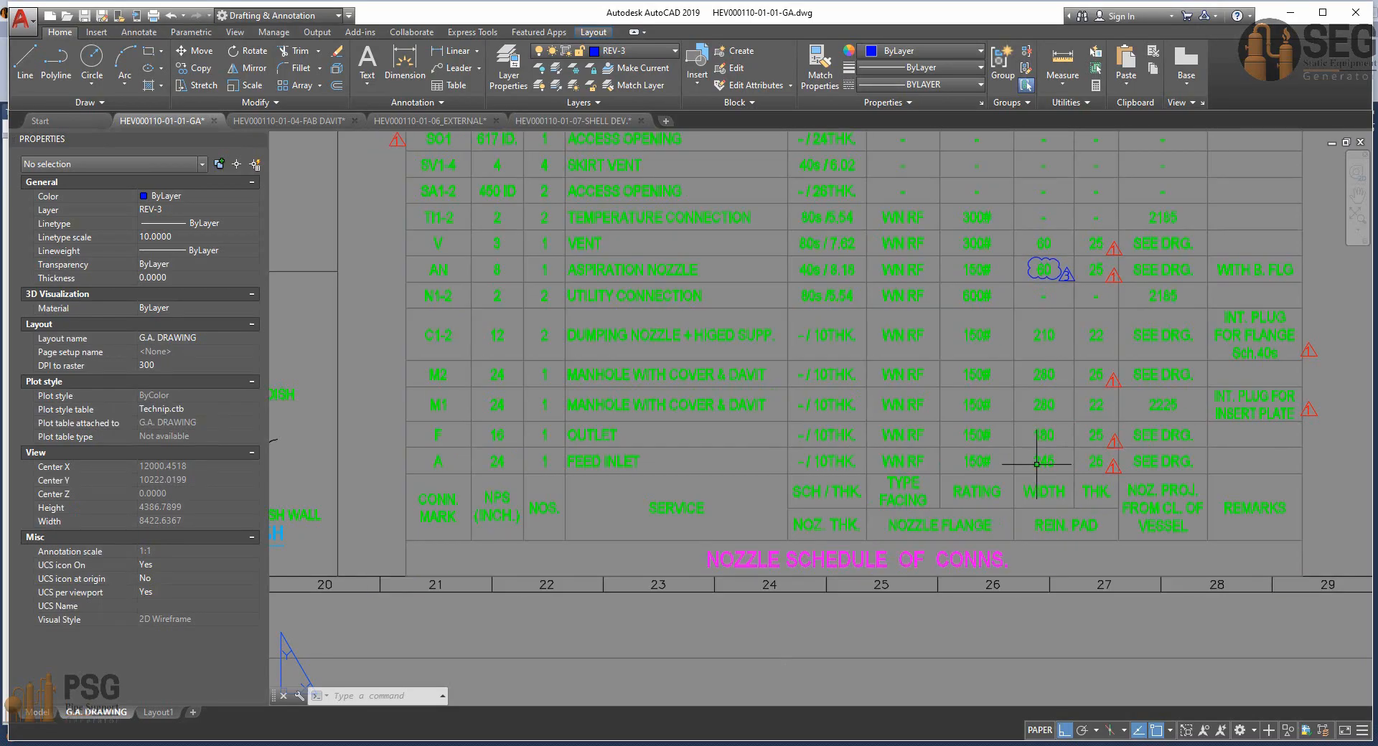
click(1023, 745)
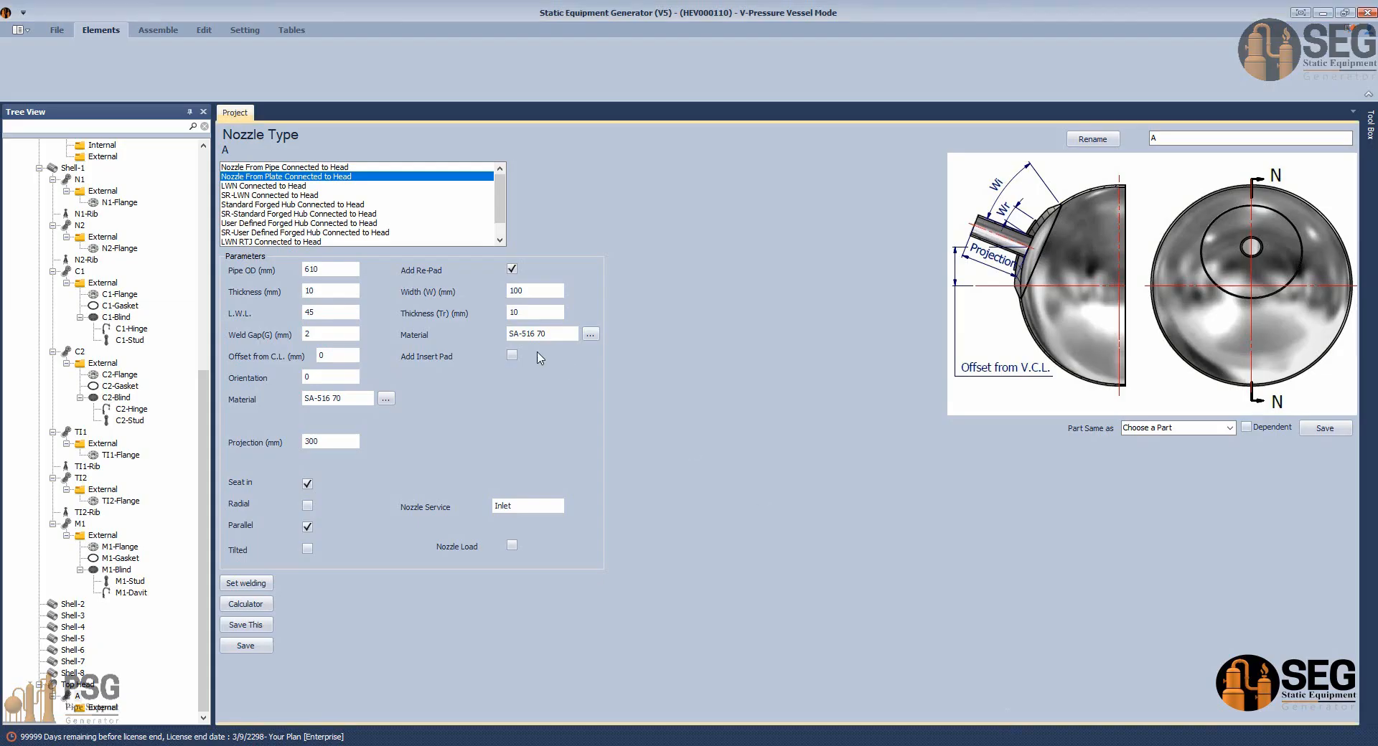
click(516, 313)
click(338, 398)
click(386, 399)
click(800, 419)
click(245, 646)
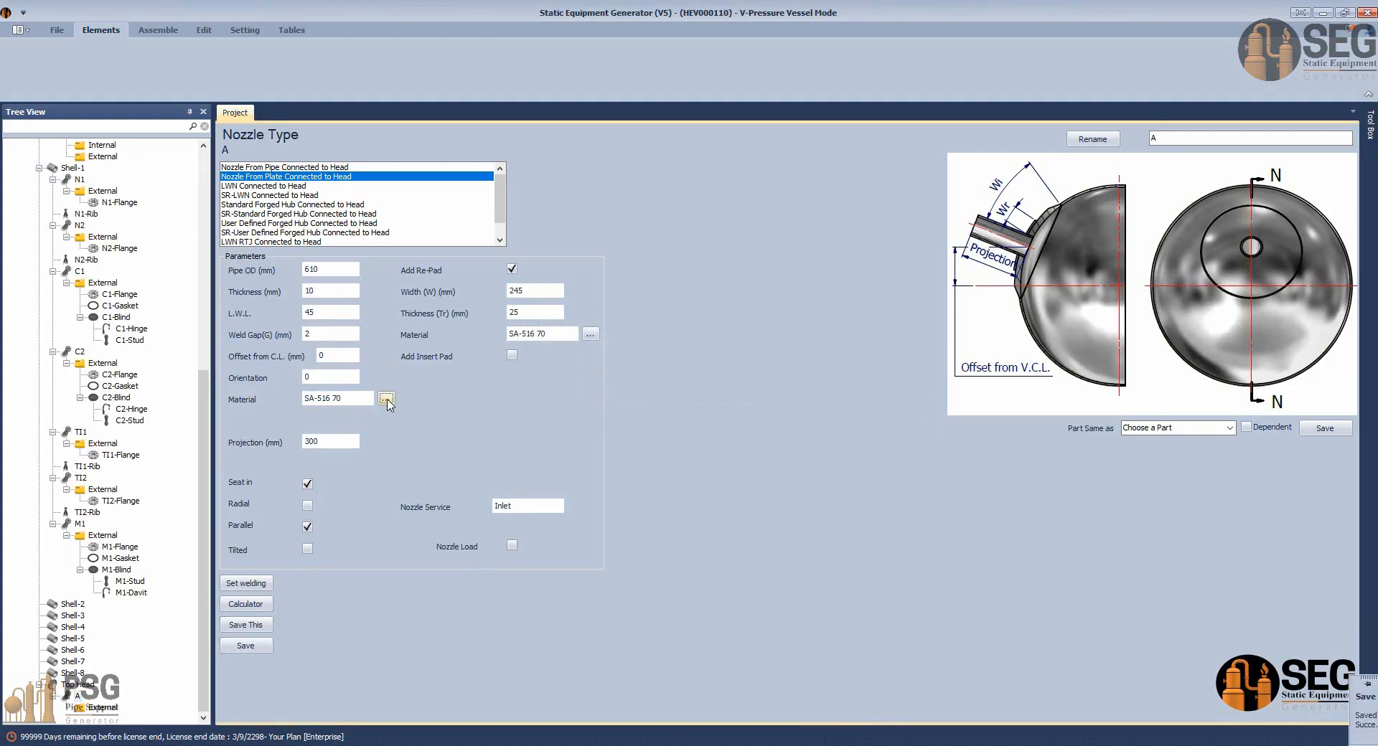
click(799, 413)
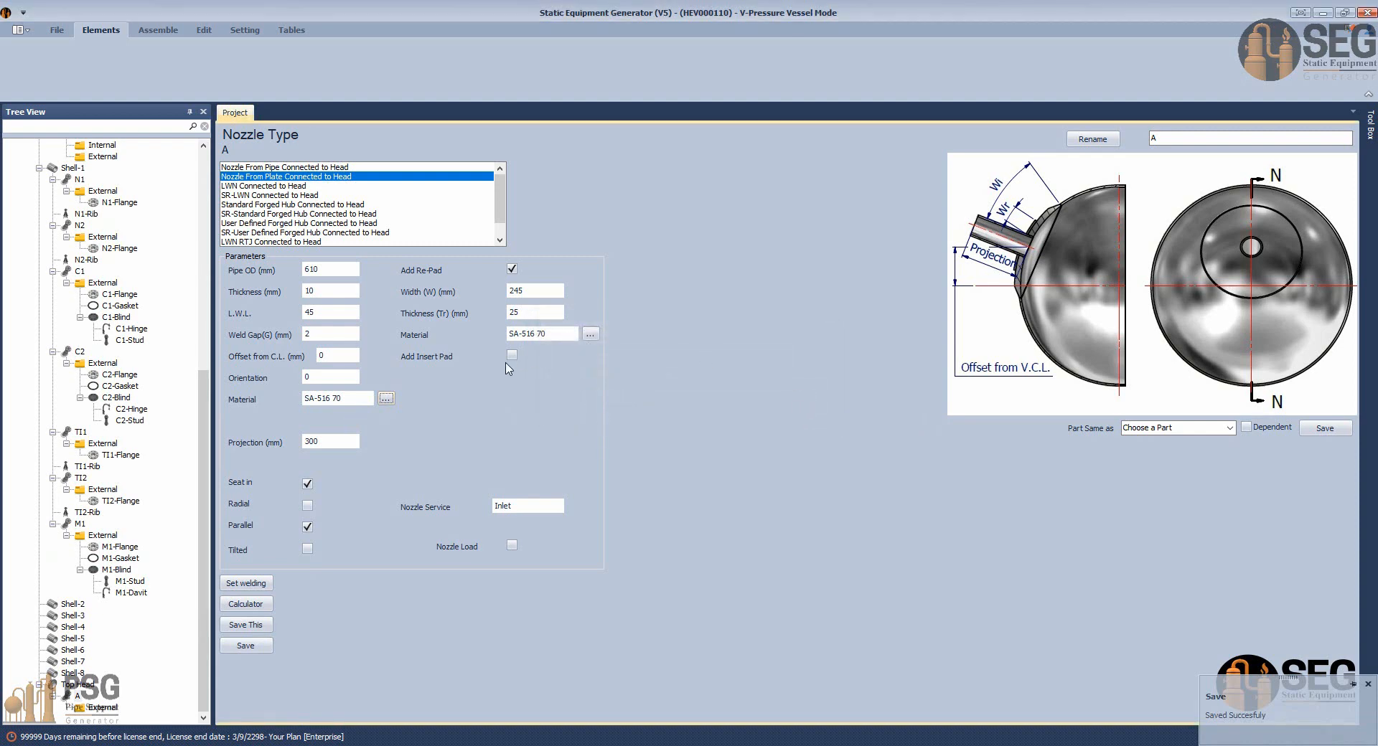
Change the material of nozzle A and its re-pad to SA-240 316L from ASME Table-1A.
click(590, 333)
click(530, 249)
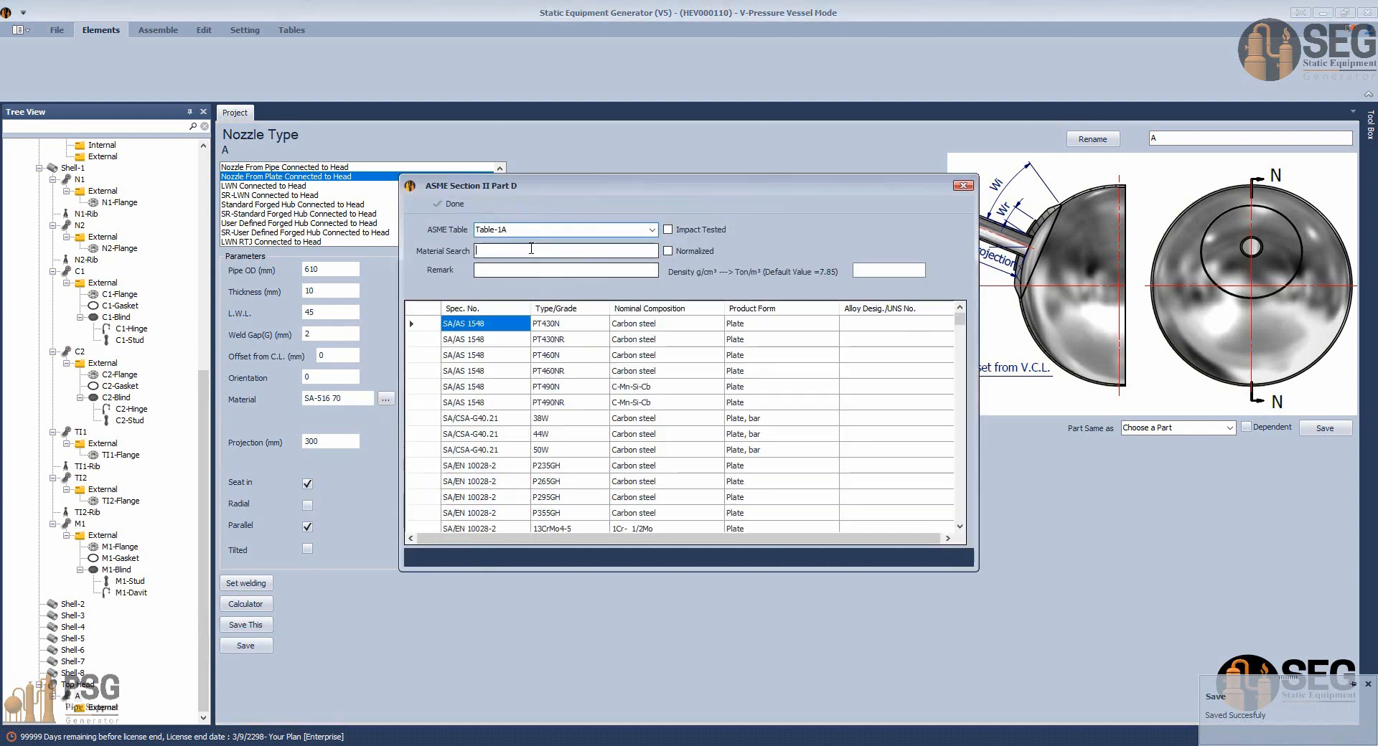
text(sa-240)
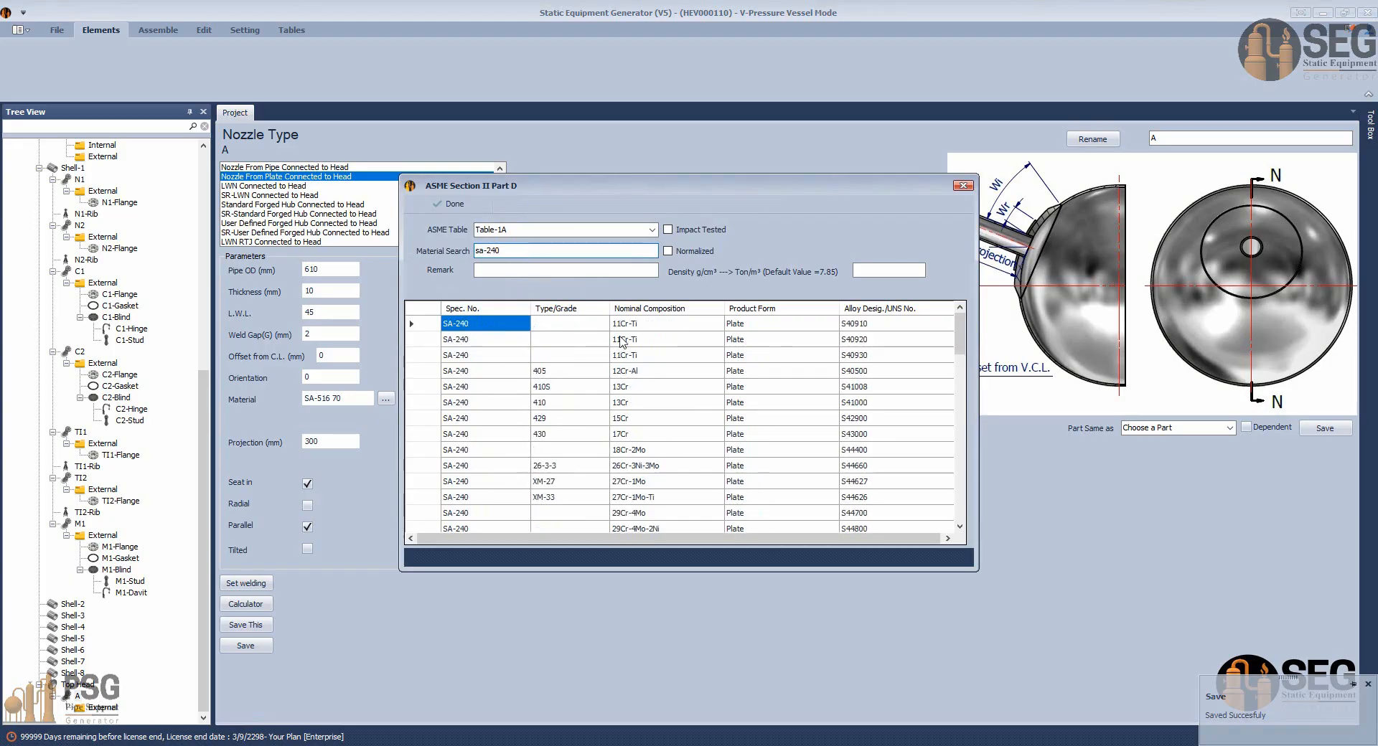
scroll(622, 342, down, 5)
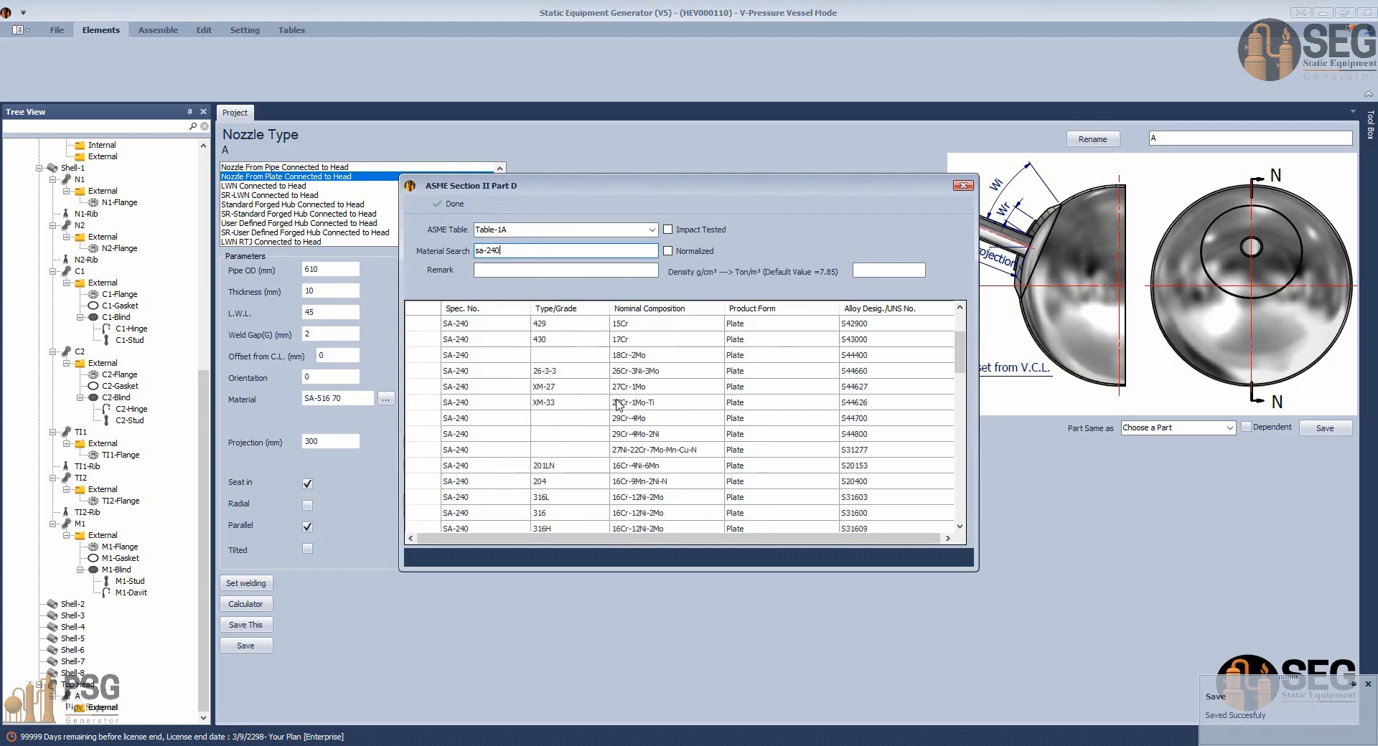
scroll(567, 527, up, 3)
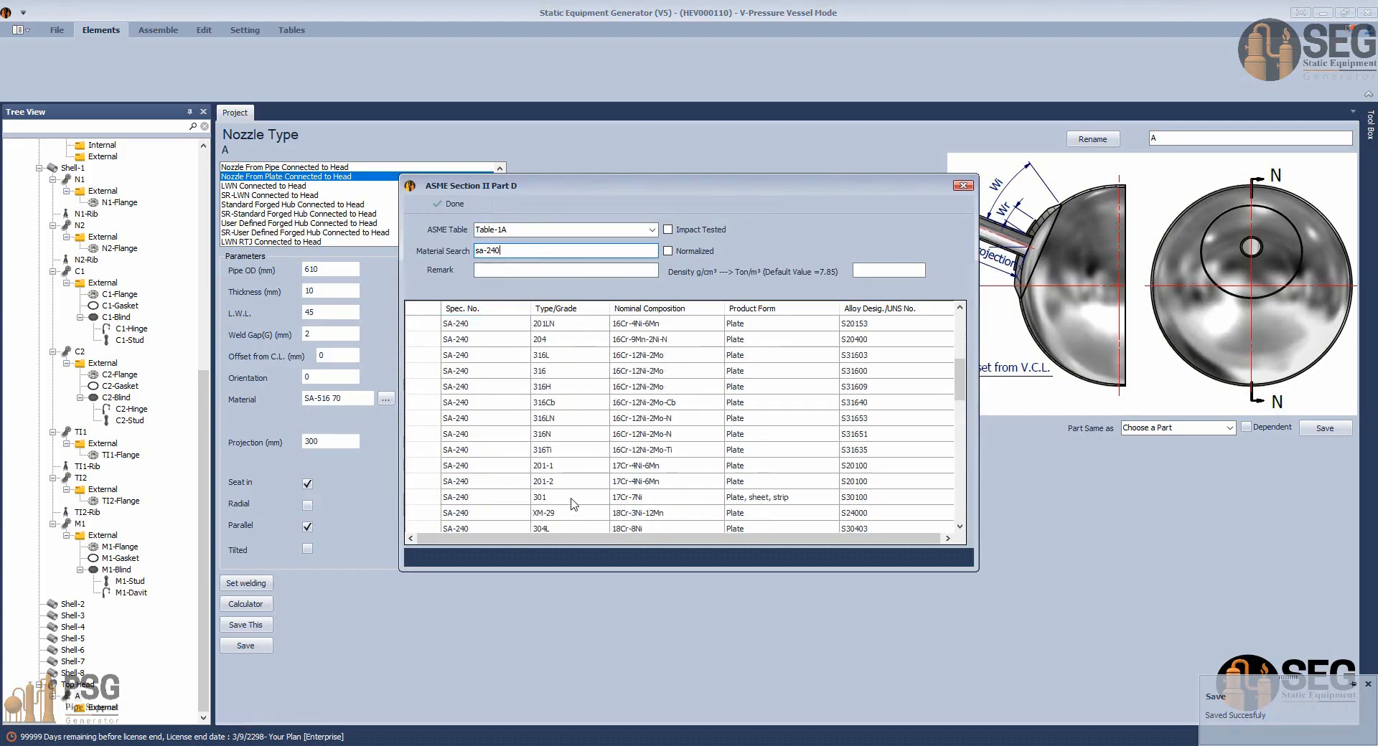
double_click(453, 449)
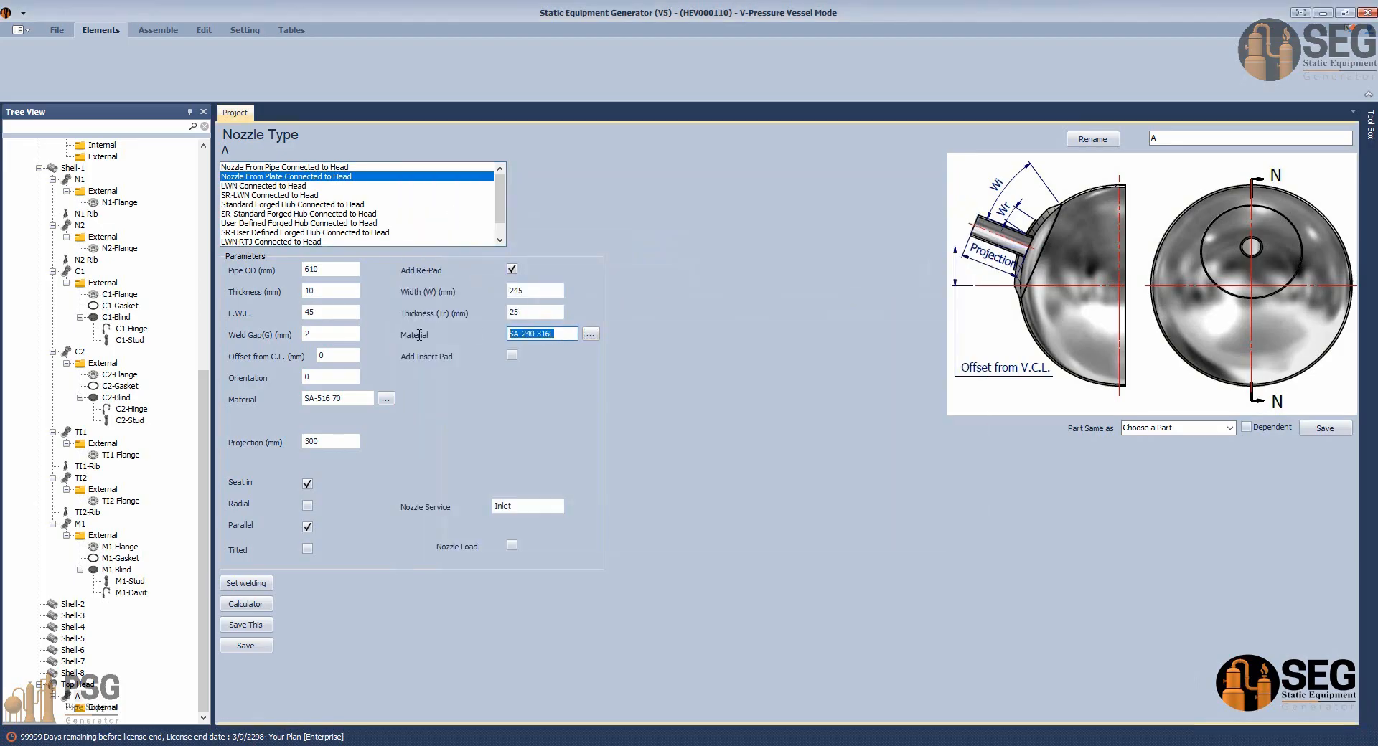
drag(353, 403, 229, 393)
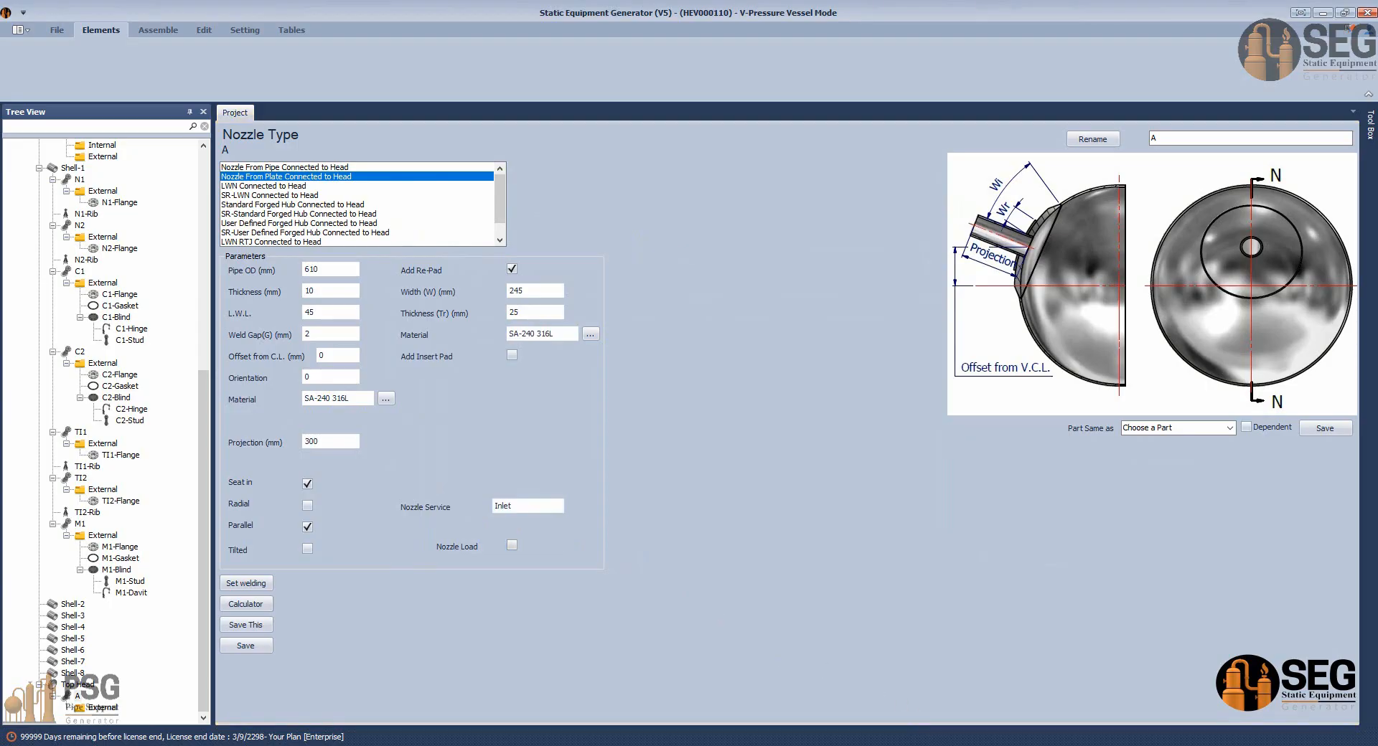
Copy the service FEED INLET from the AutoCAD nozzle schedule into nozzle A's Nozzle Service in Static Equipment Generator and save.
click(723, 700)
double_click(636, 462)
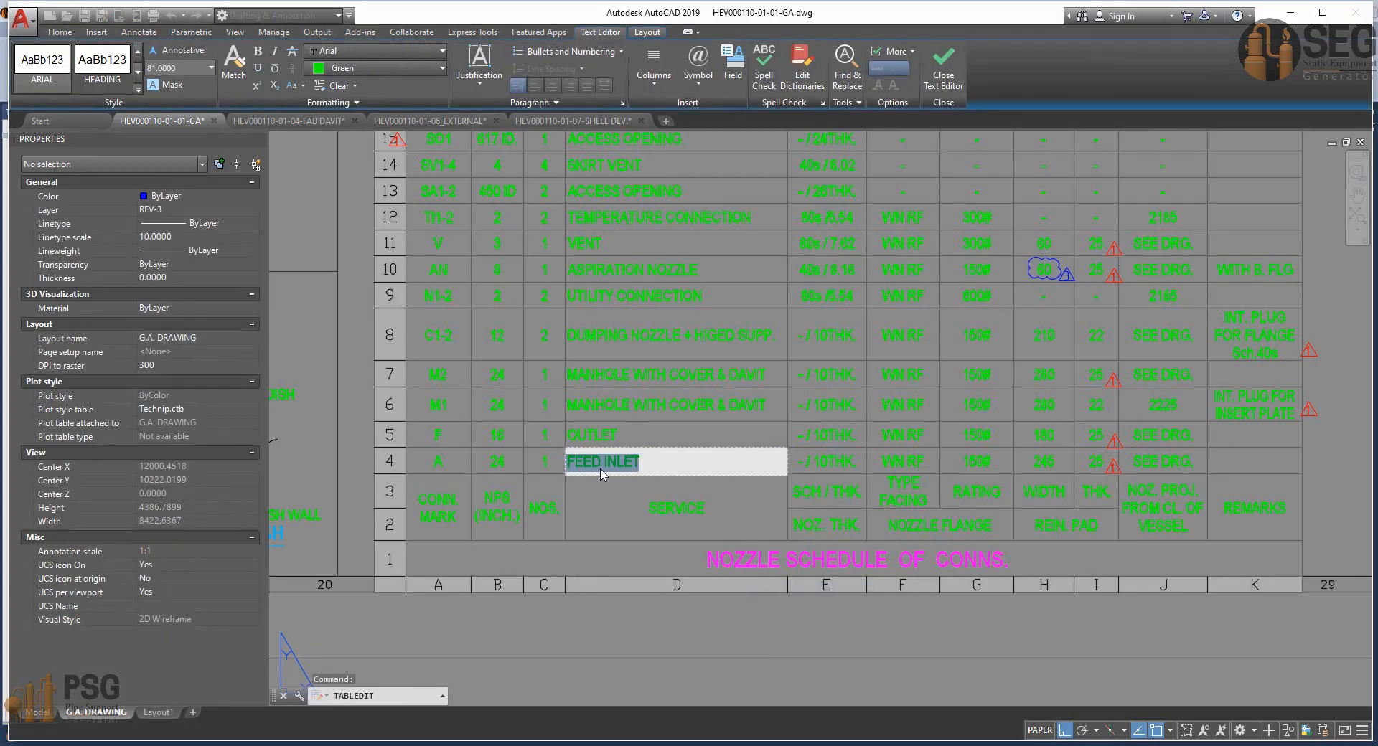
click(883, 652)
key(alt+Tab)
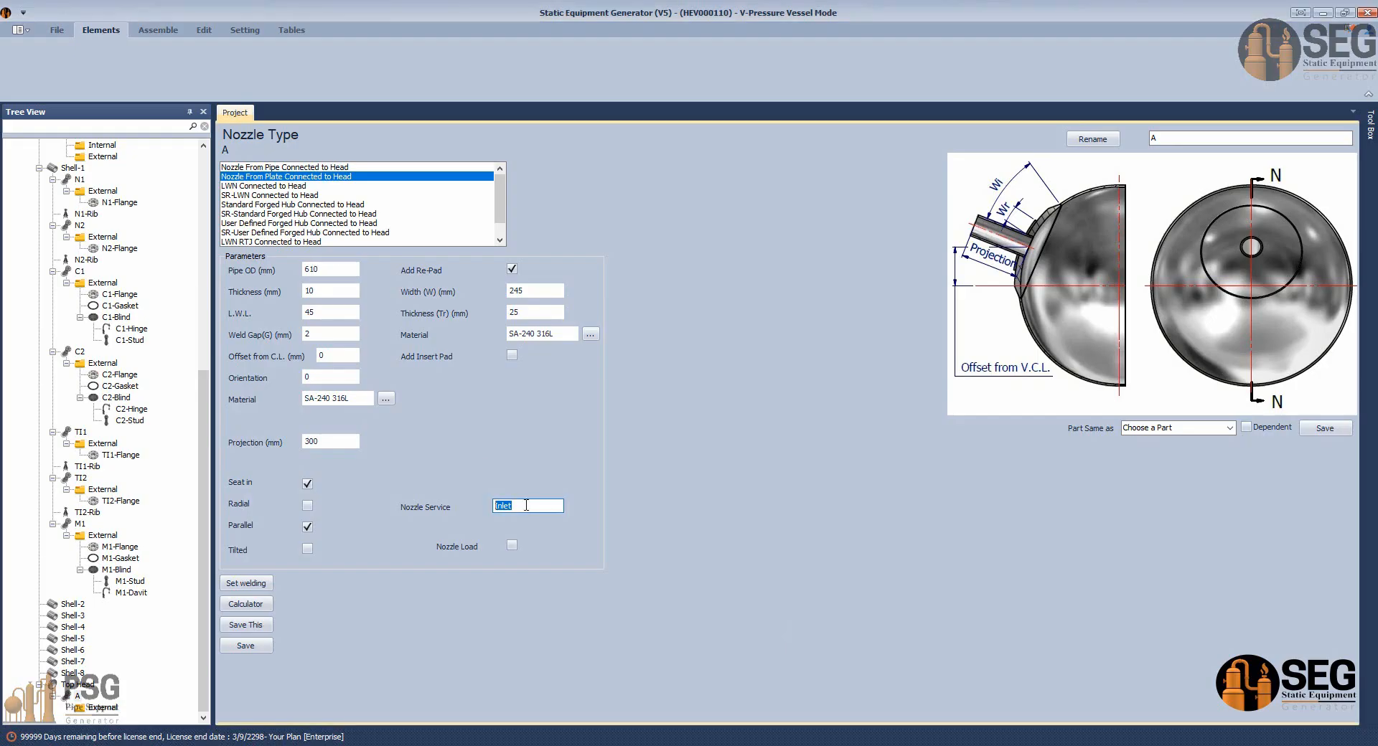
click(245, 646)
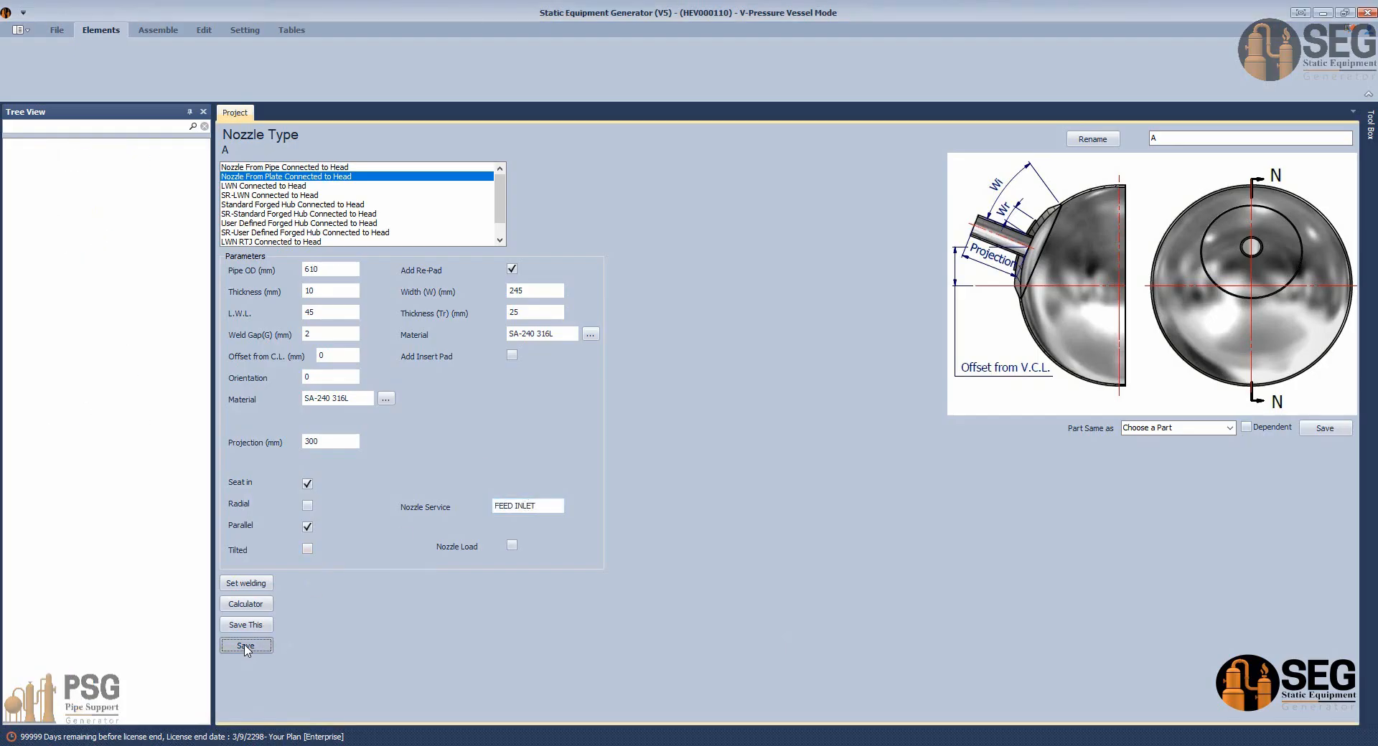
Add a flange named A-Flange to the external side of nozzle A.
click(108, 709)
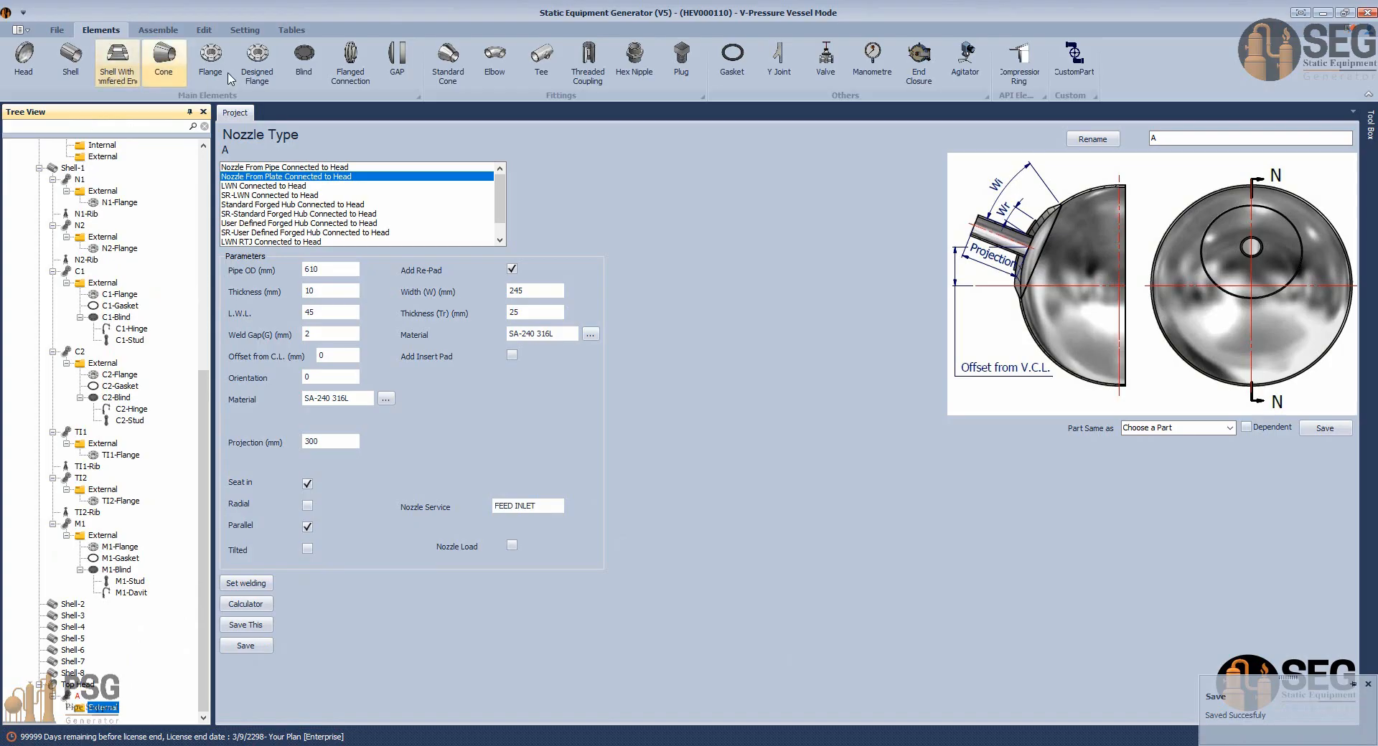
click(219, 62)
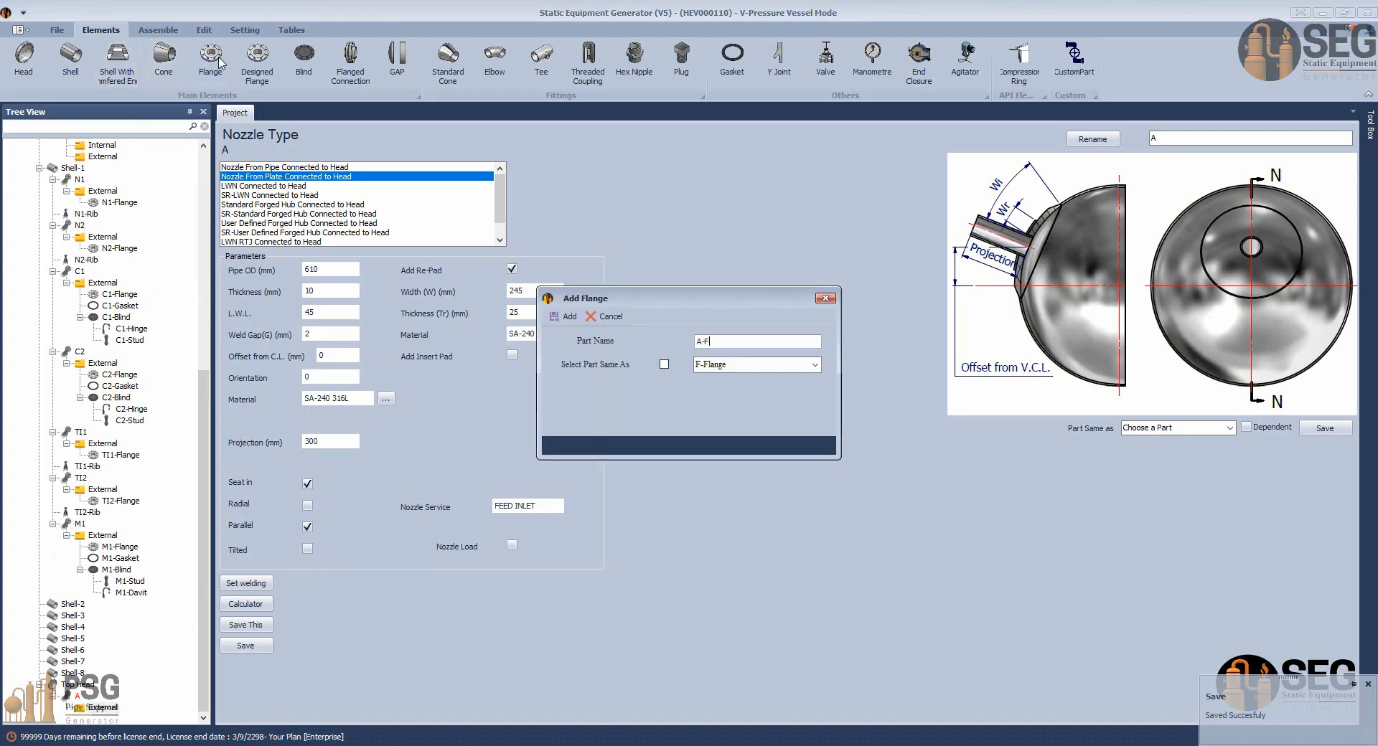
key(Return)
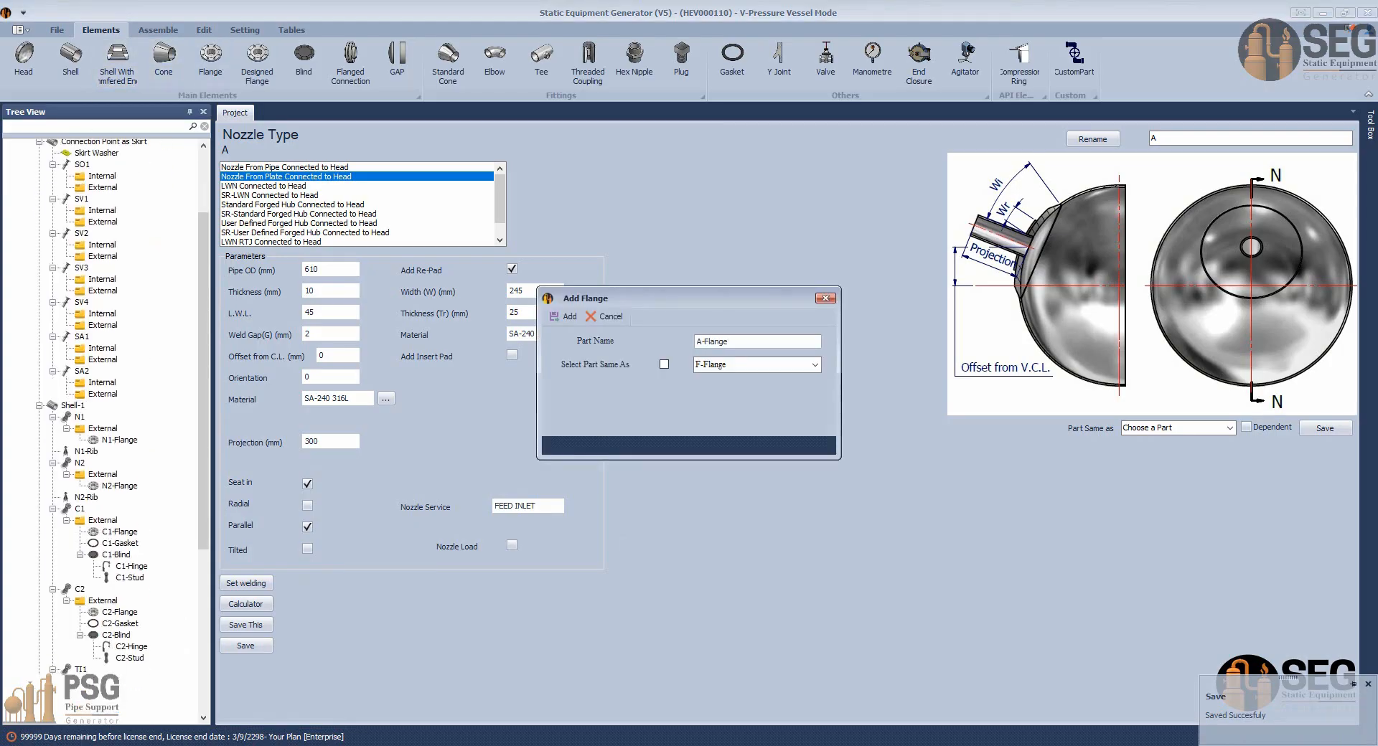
Define A-Flange as WN-RF ASME B16.5, rating 150, size 24, with a user-defined thickness of 10 mm, and save.
click(117, 709)
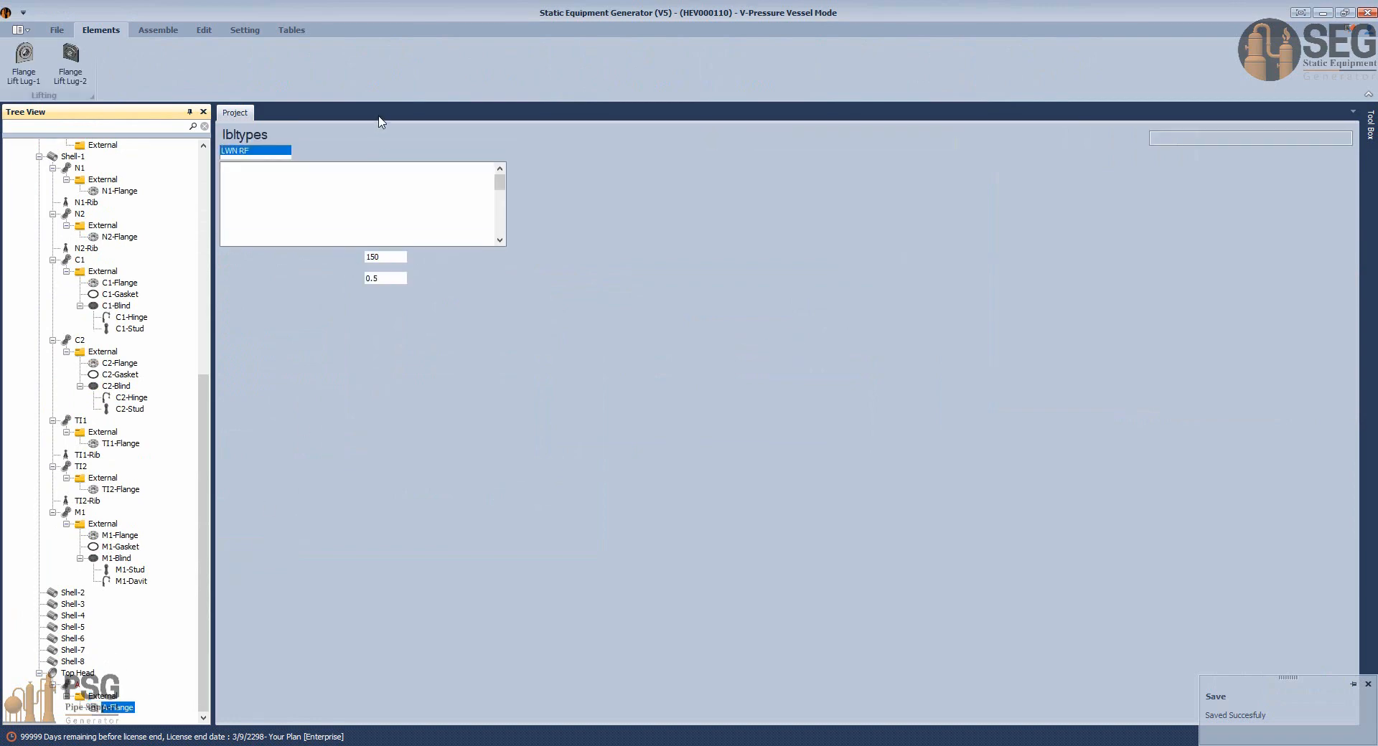
click(271, 224)
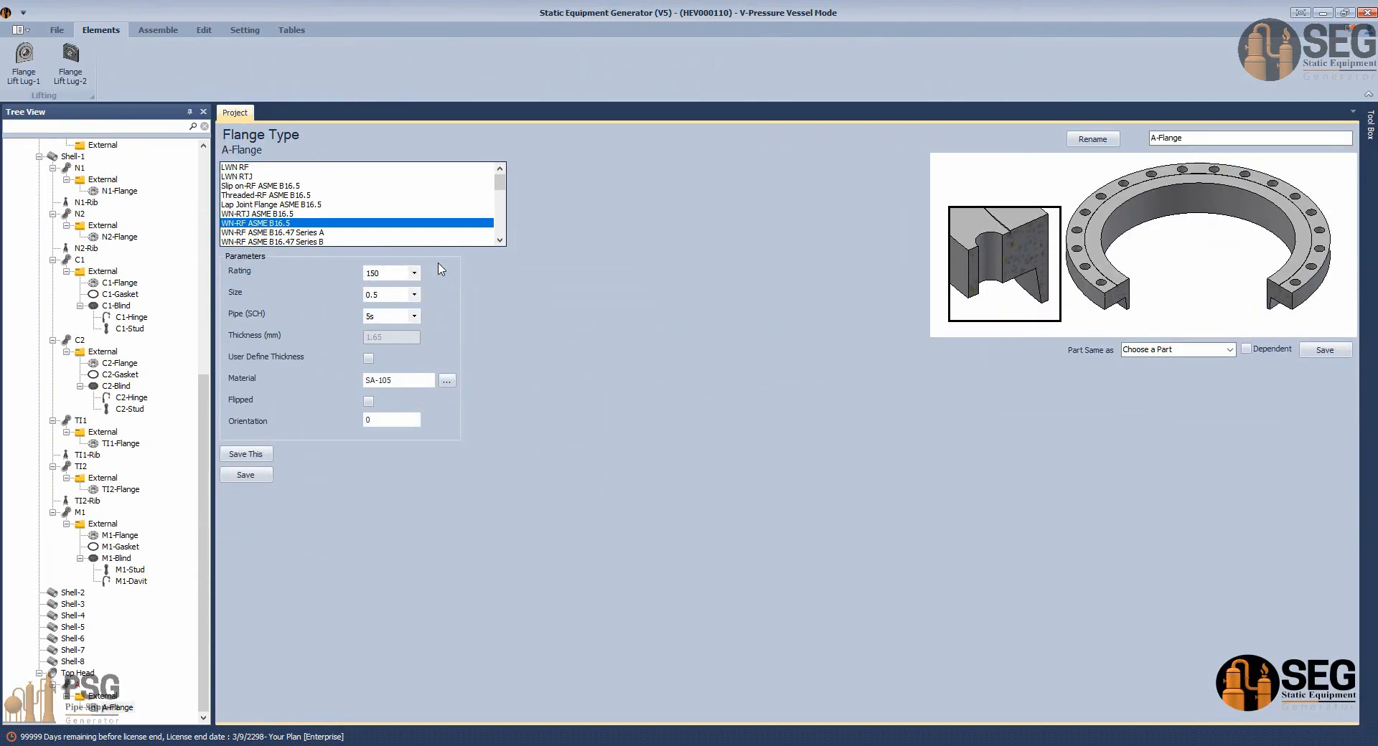
click(413, 294)
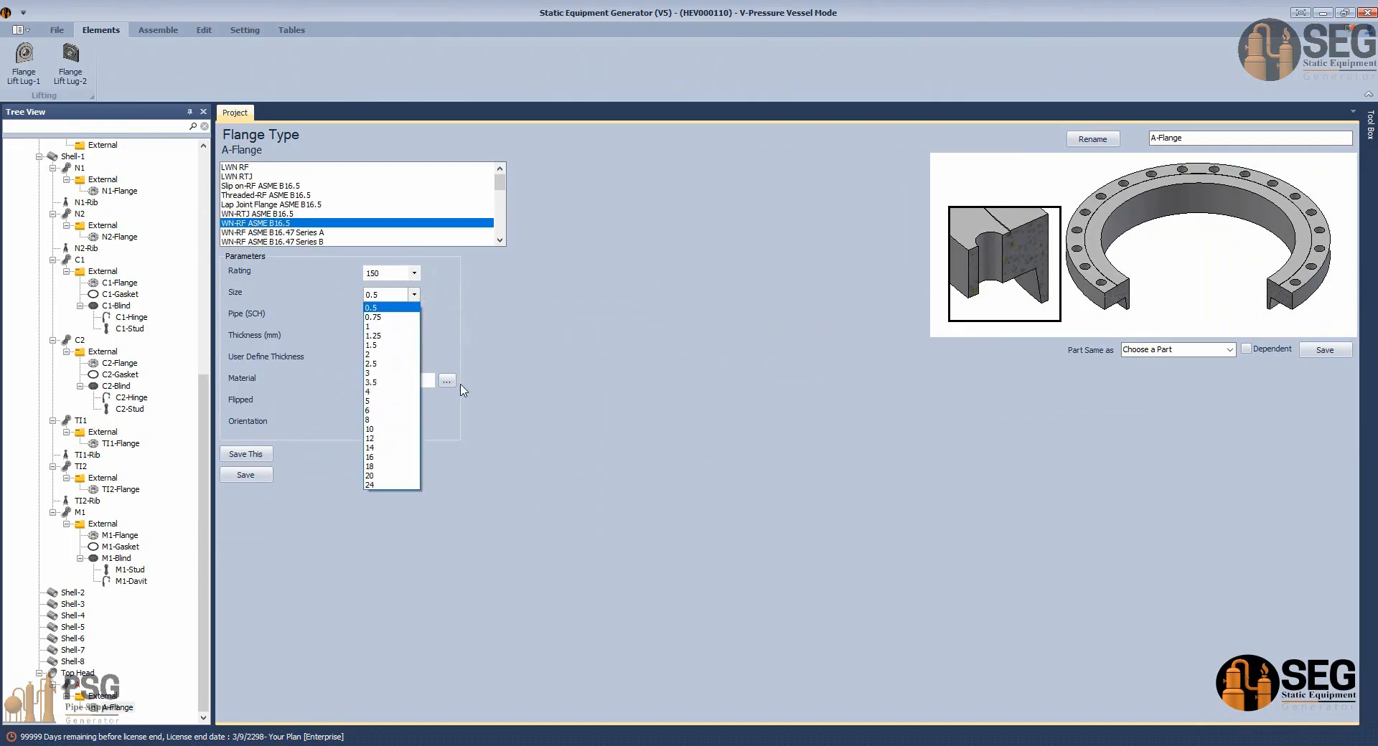
click(392, 486)
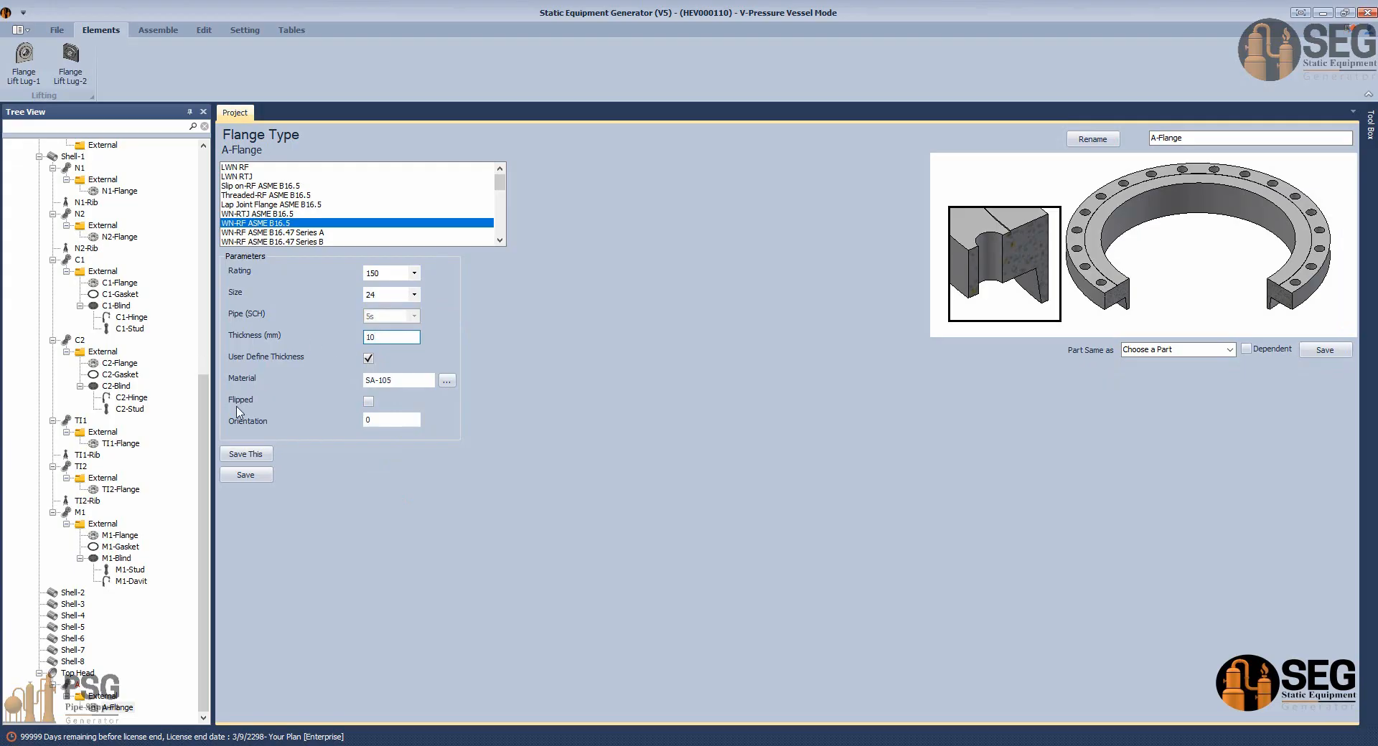
click(263, 477)
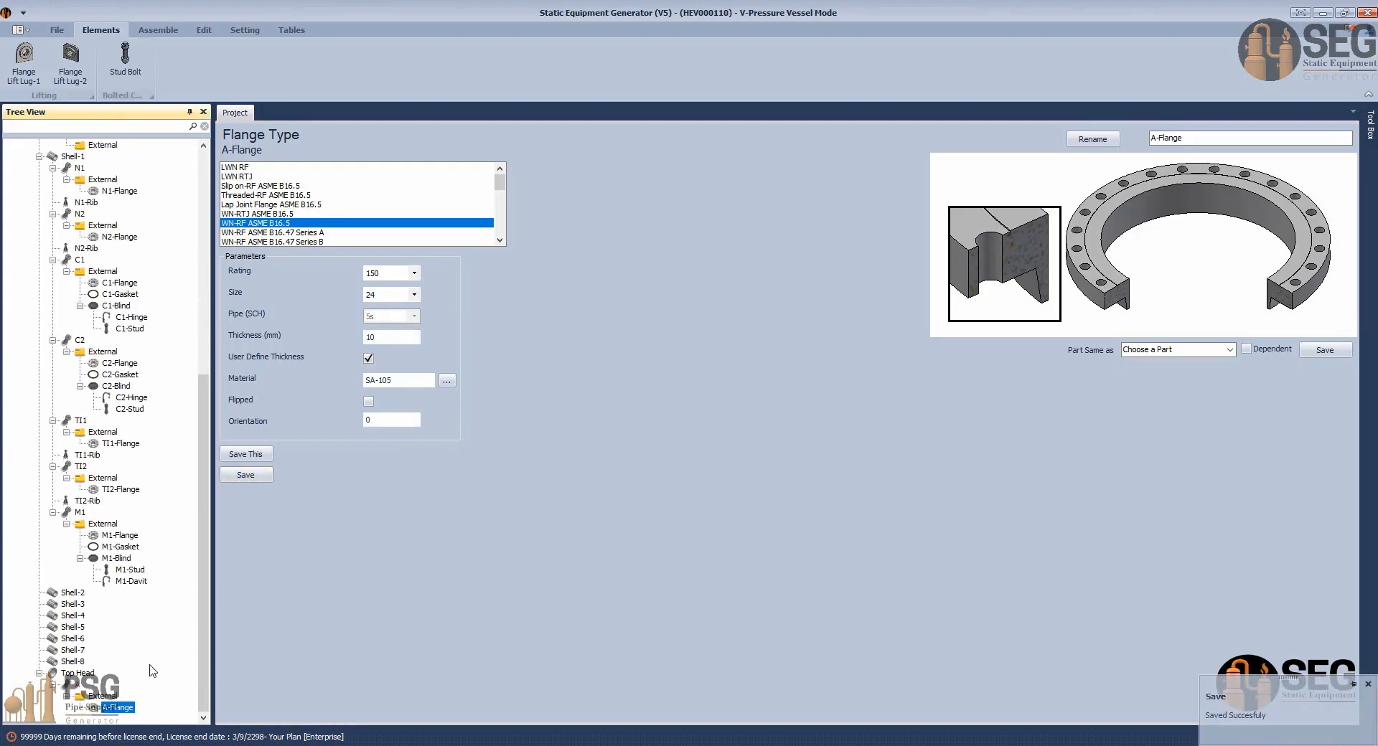
Open nozzle A's projection calculator and look up the nozzle's projection height above the top head in the AutoCAD general arrangement elevation.
click(88, 688)
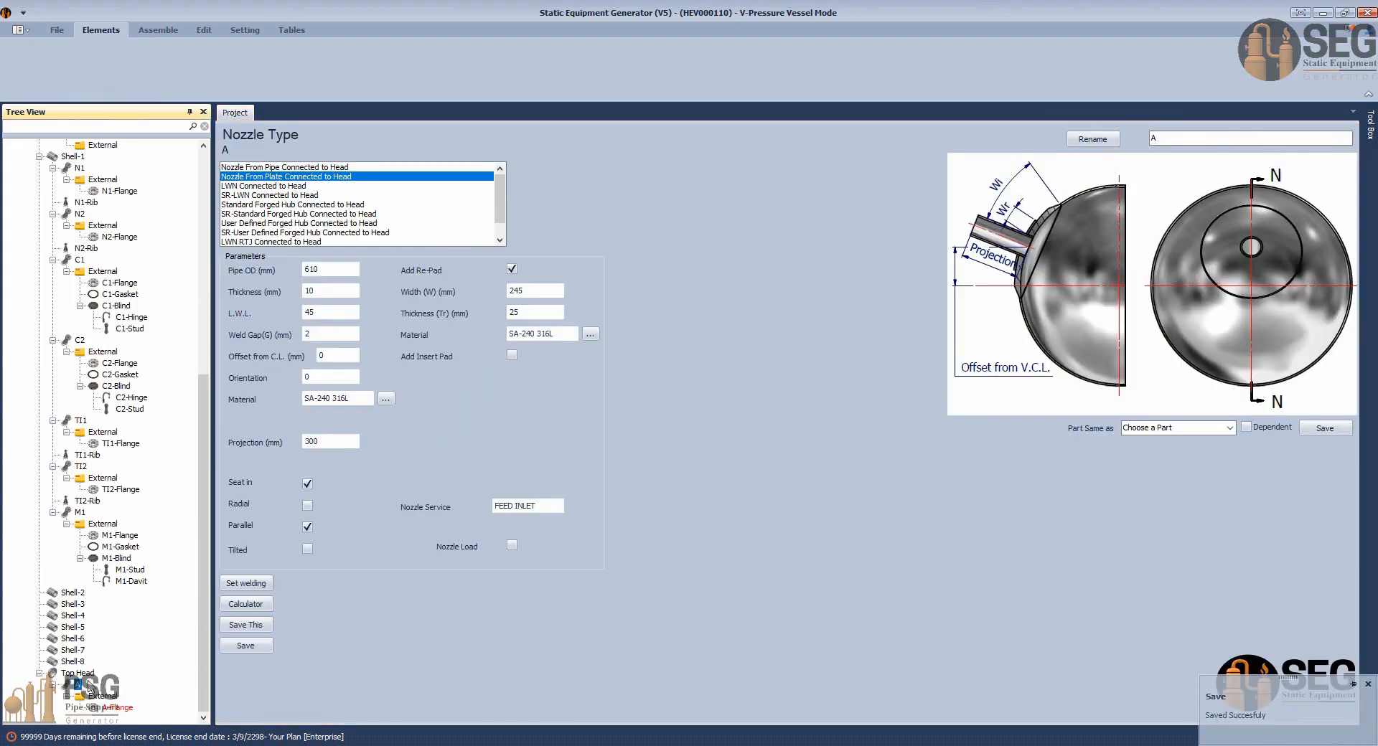
click(269, 606)
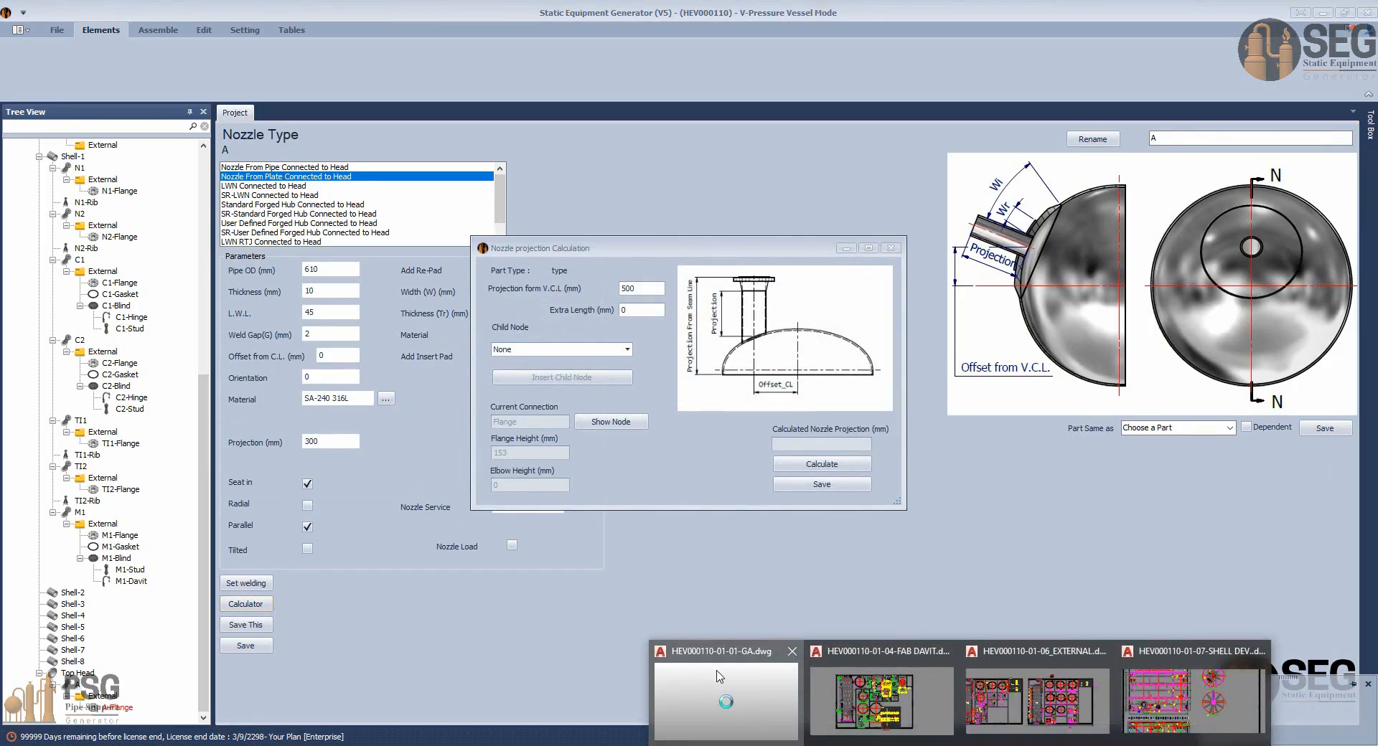
click(882, 685)
middle_drag(569, 332, 689, 532)
scroll(453, 237, up, 3)
middle_drag(452, 237, 610, 460)
mouse_move(650, 135)
middle_down()
mouse_move(631, 232)
mouse_move(657, 280)
middle_up()
scroll(657, 280, up, 2)
mouse_move(577, 596)
middle_down()
mouse_move(605, 498)
mouse_move(664, 452)
mouse_move(962, 430)
mouse_move(1011, 454)
middle_up()
scroll(702, 437, up, 4)
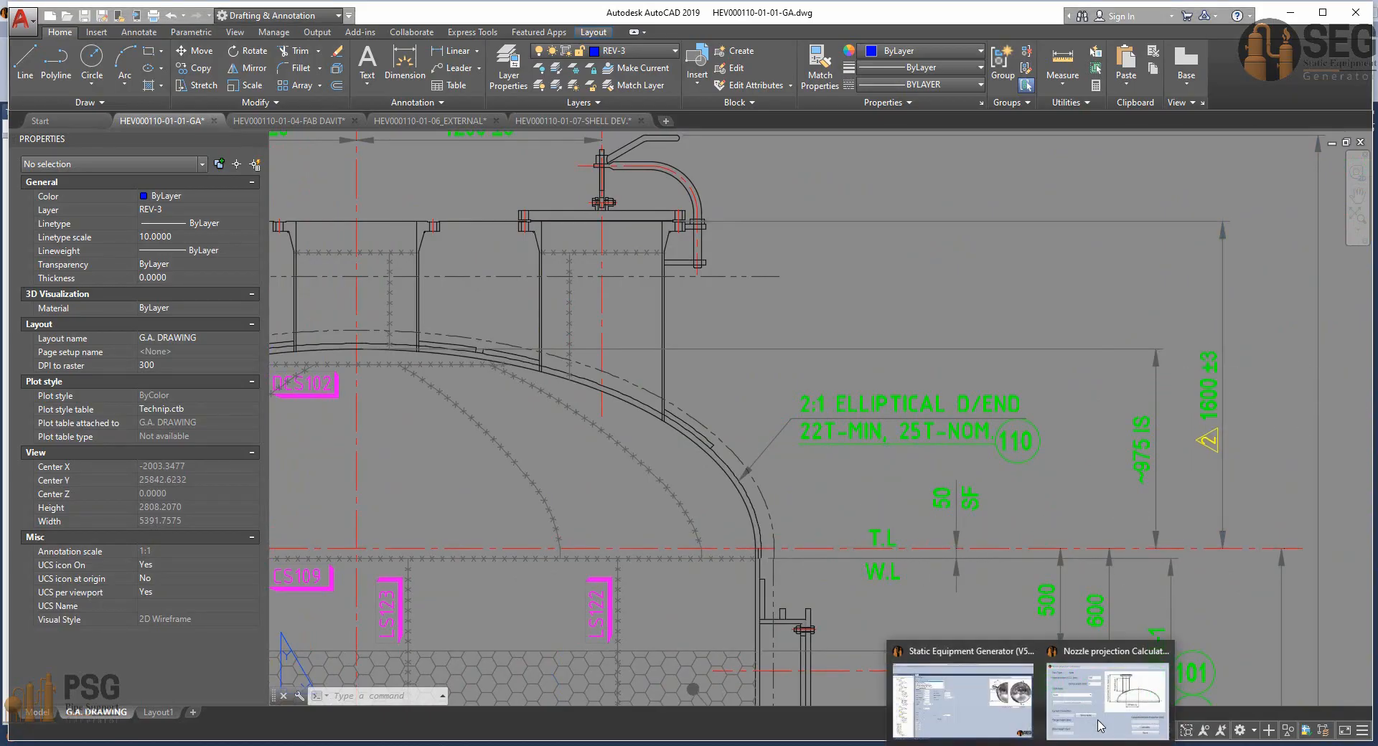
In the projection calculator, set nozzle A's projection from V.C.L to 1650 mm, calculate the nozzle projection and save it.
click(1129, 697)
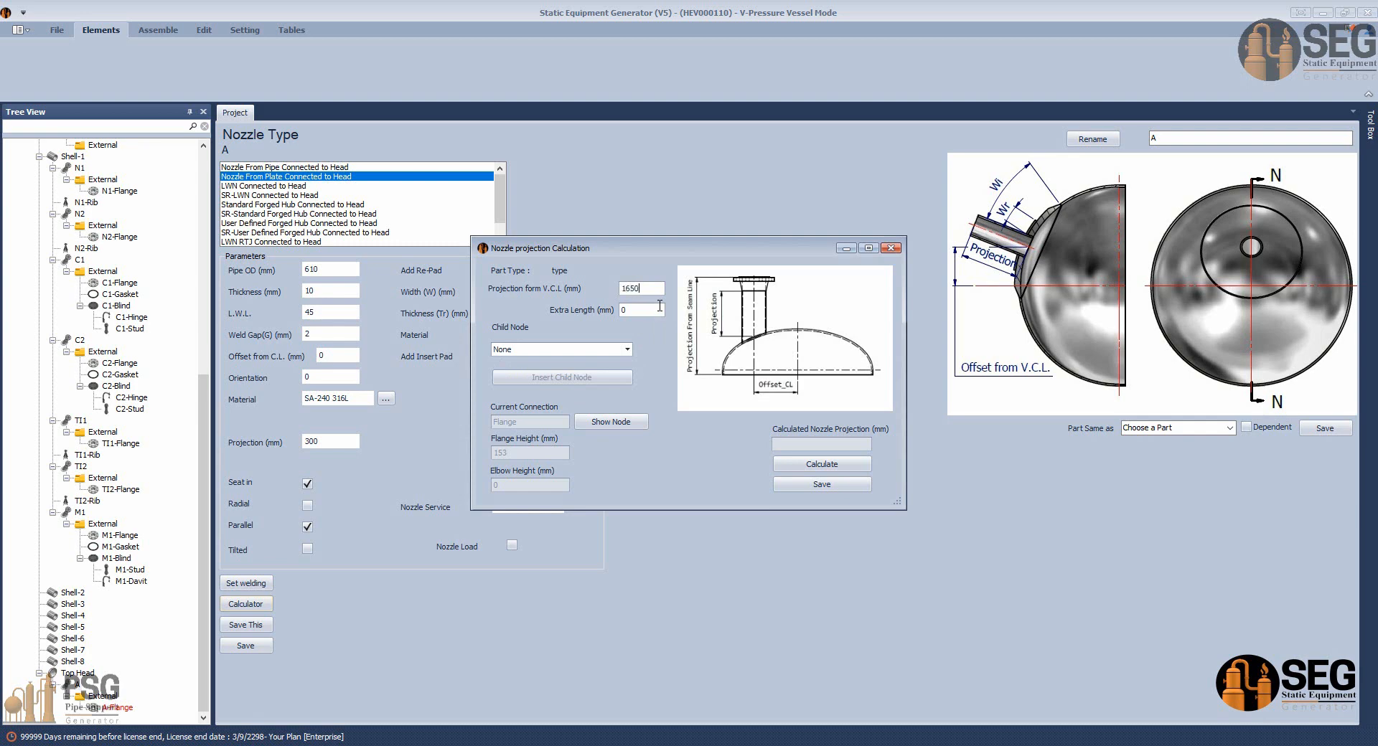
click(806, 471)
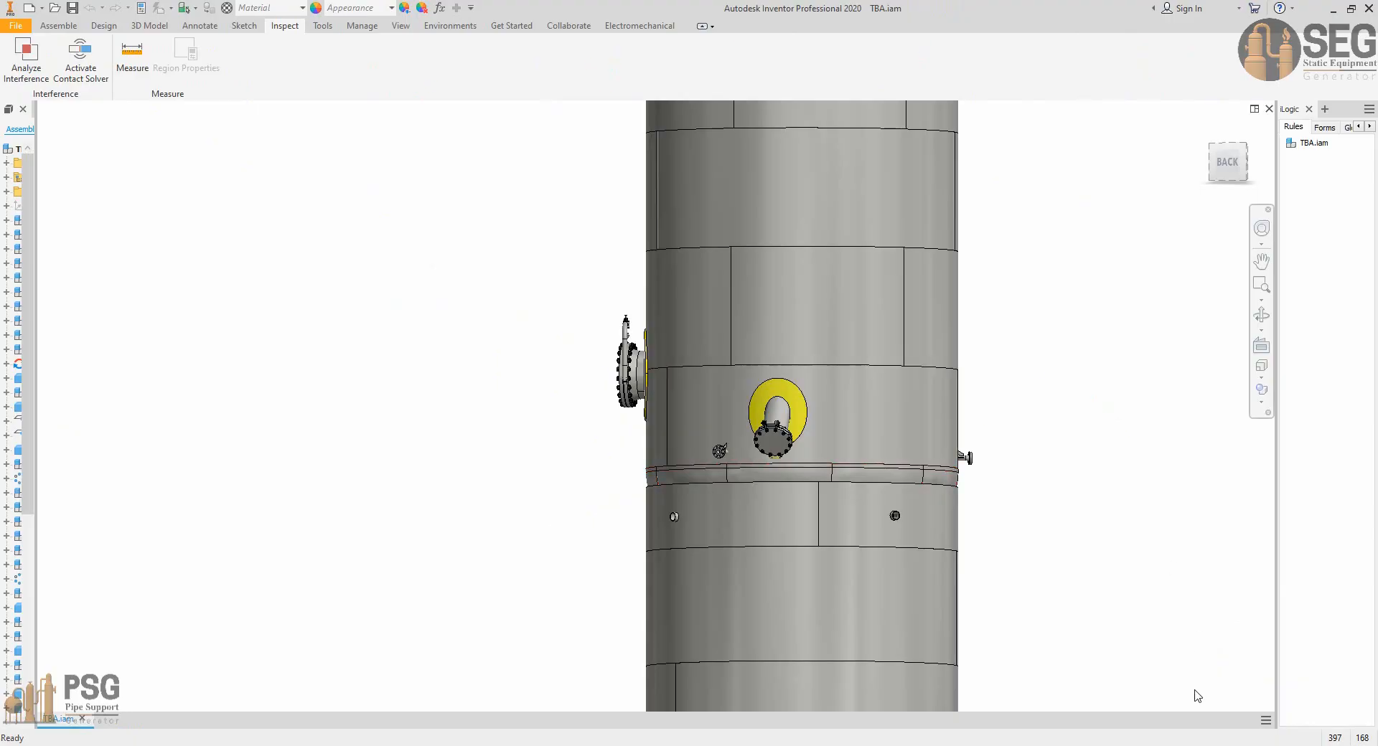
mouse_move(1033, 745)
click(1105, 693)
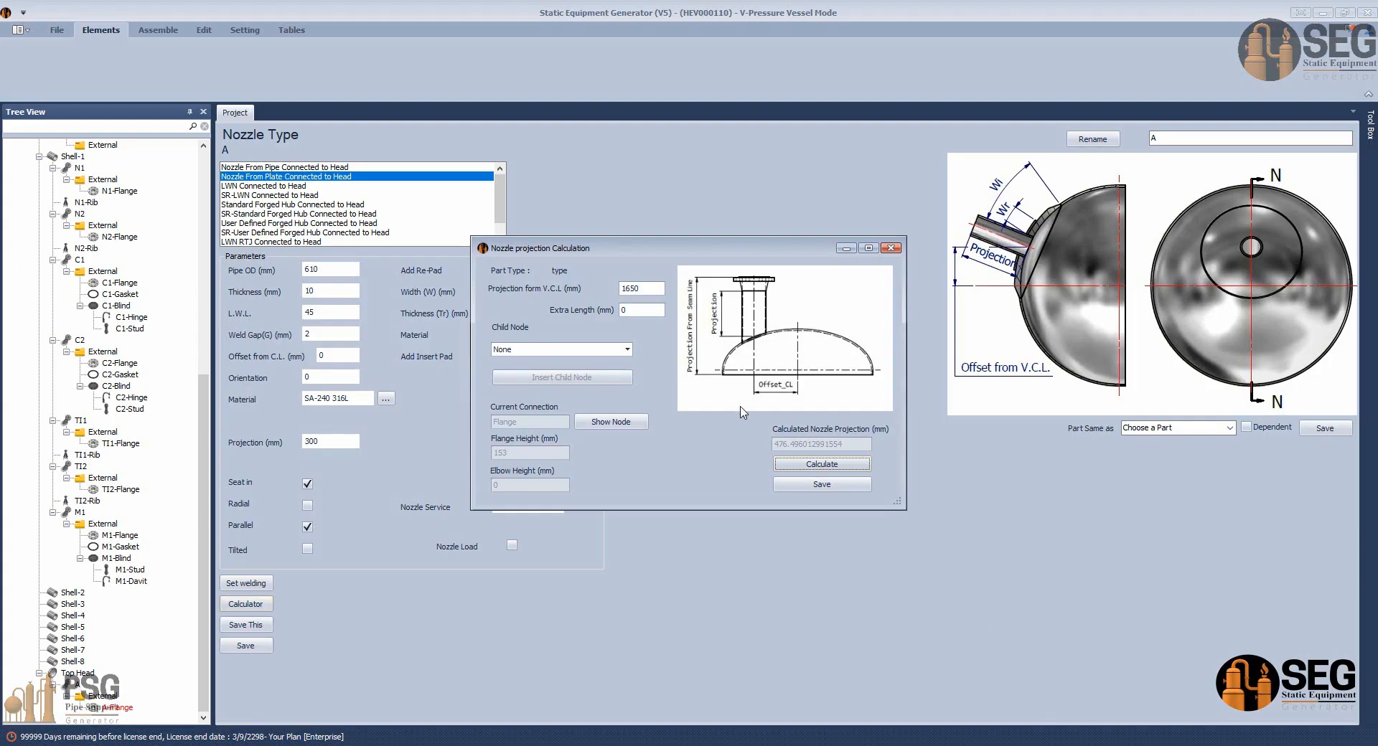
click(822, 484)
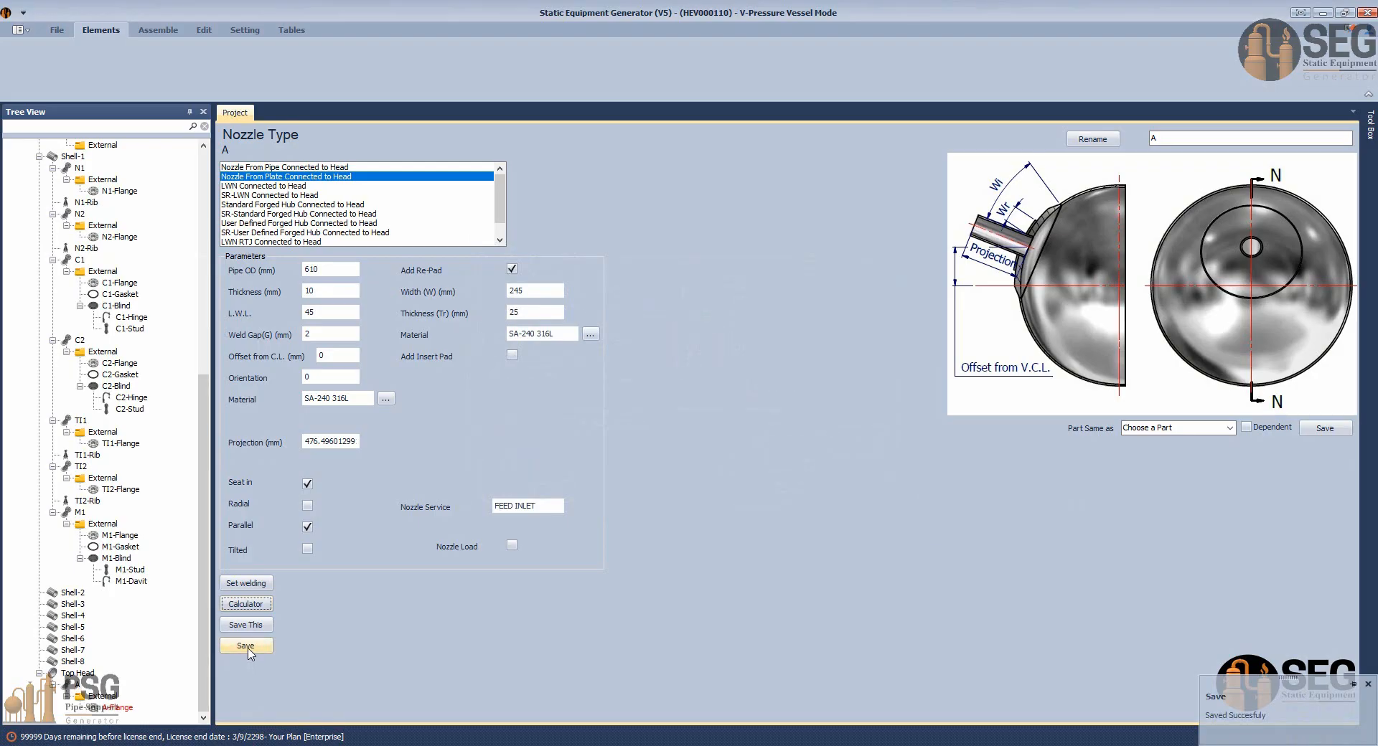
Run the Inventor assembly build and inspect nozzle A with its flange and re-pad on the top head in Inventor.
click(158, 30)
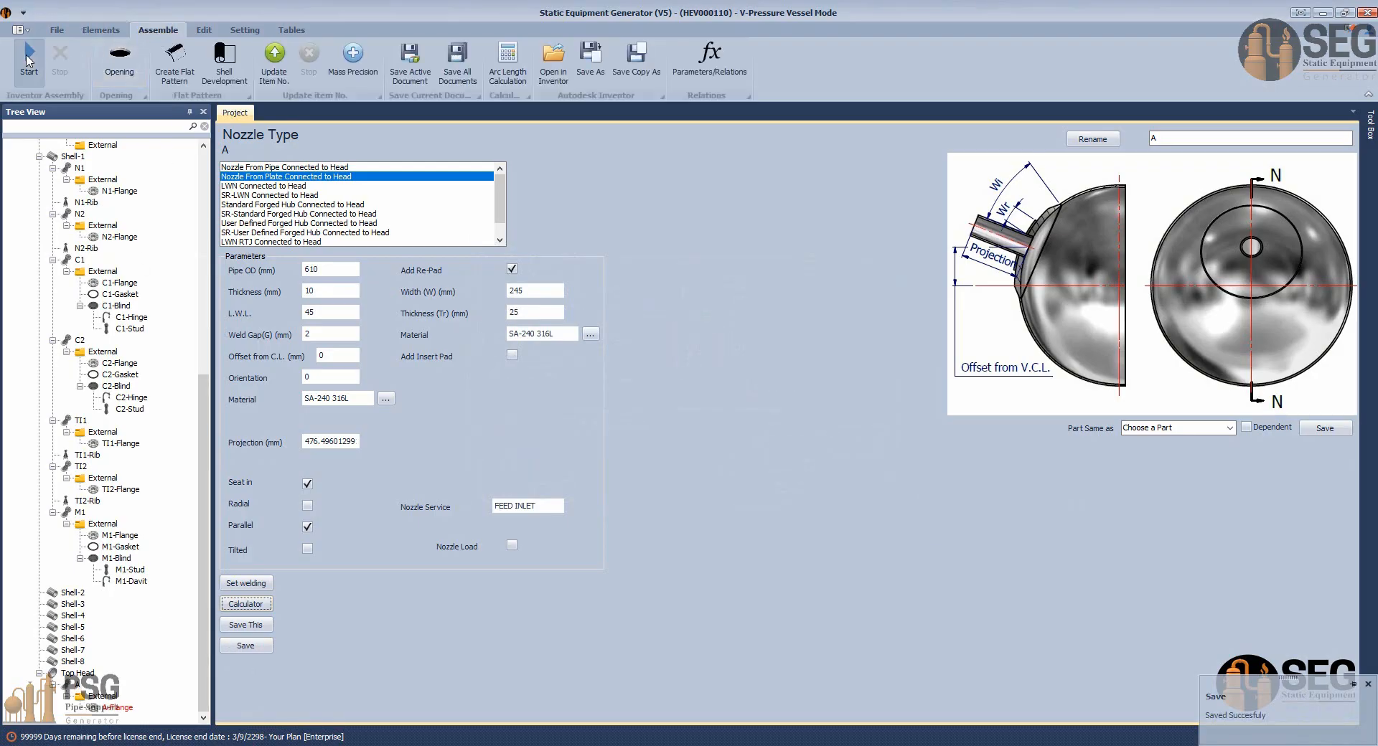
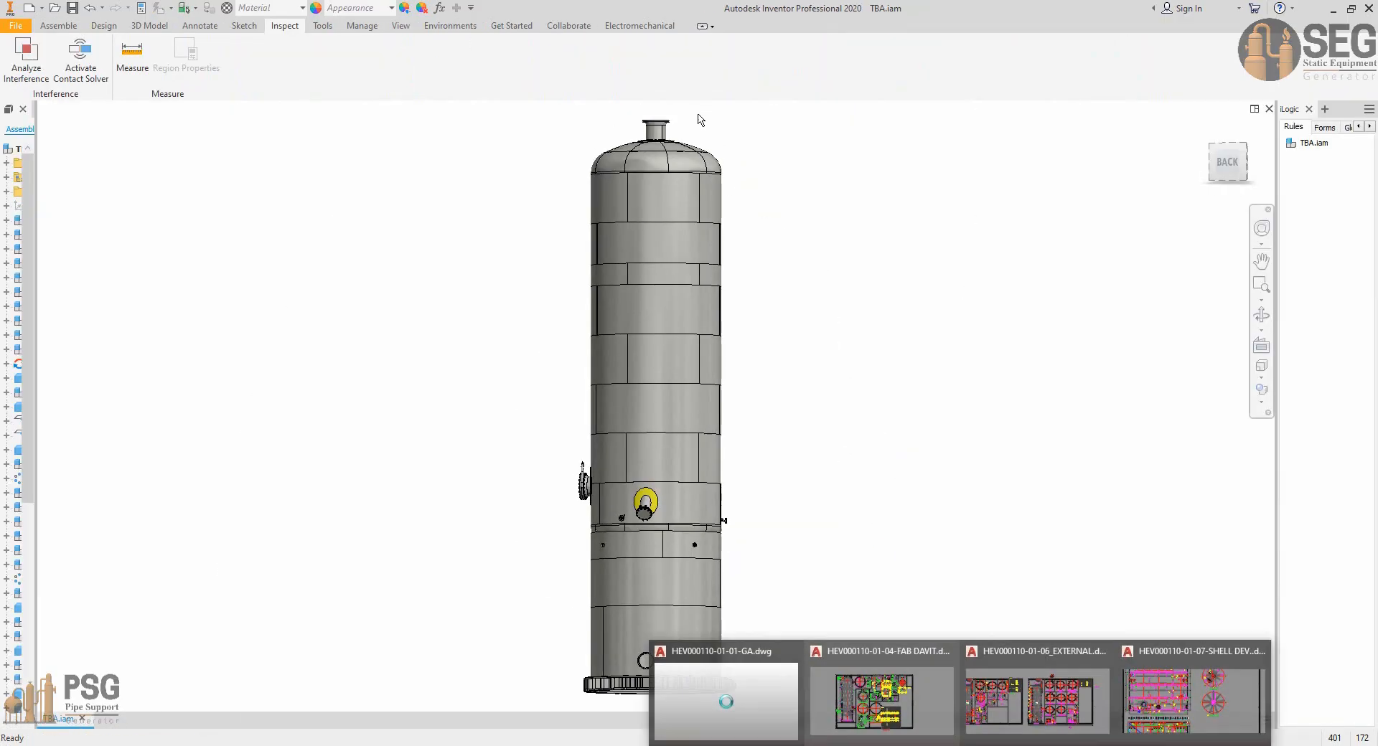
scroll(680, 122, up, 3)
scroll(668, 151, up, 3)
shift+middle_drag(670, 169, 588, 359)
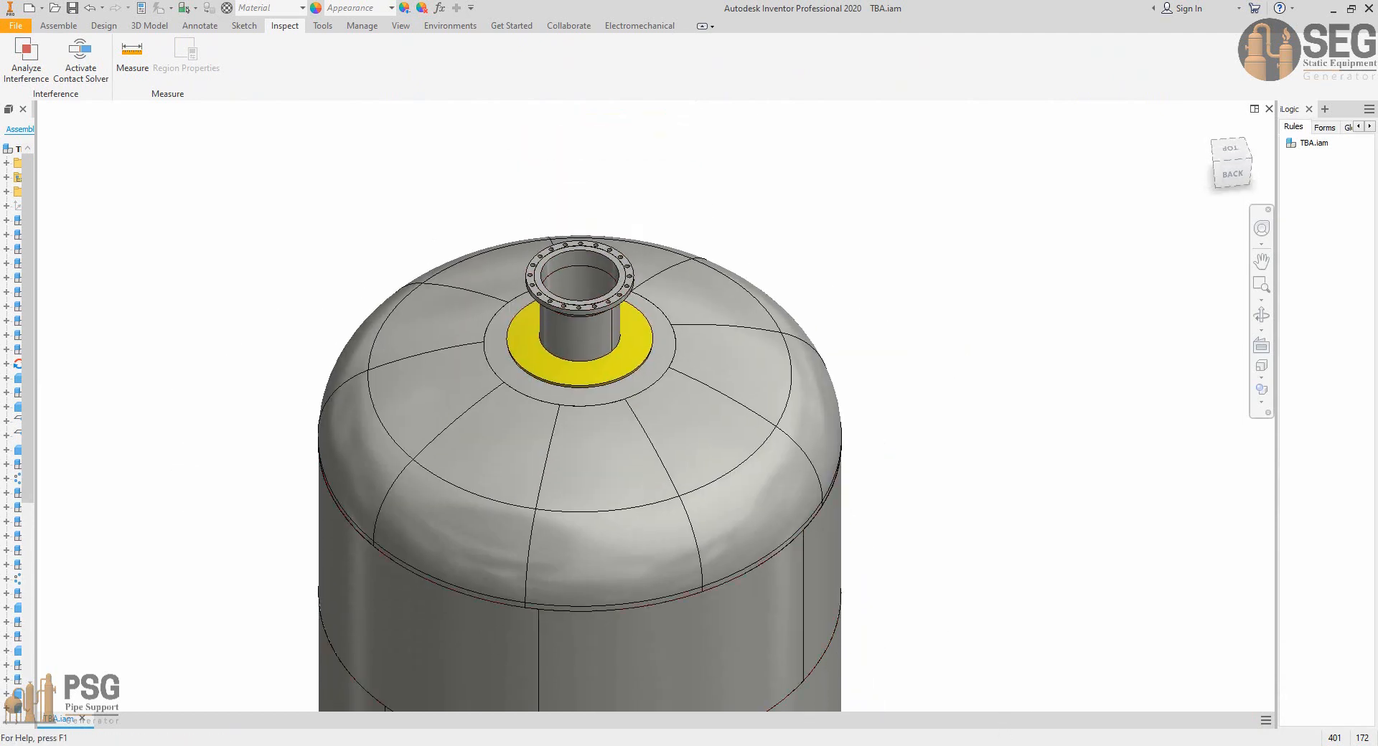
Switch to the AutoCAD general arrangement drawing and examine the top head elevation and orientation plan for the other head nozzles.
mouse_move(931, 743)
click(726, 702)
scroll(371, 307, down, 3)
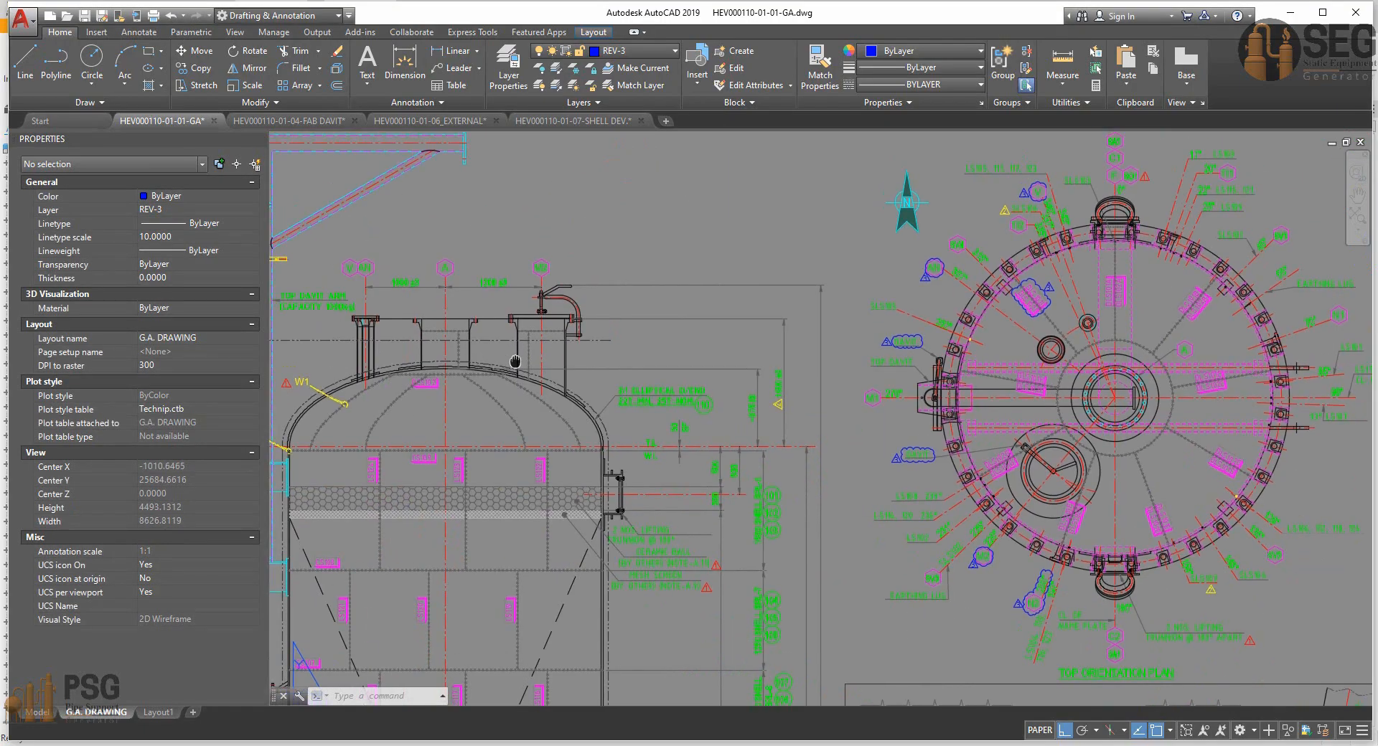
scroll(372, 308, up, 5)
scroll(448, 185, down, 6)
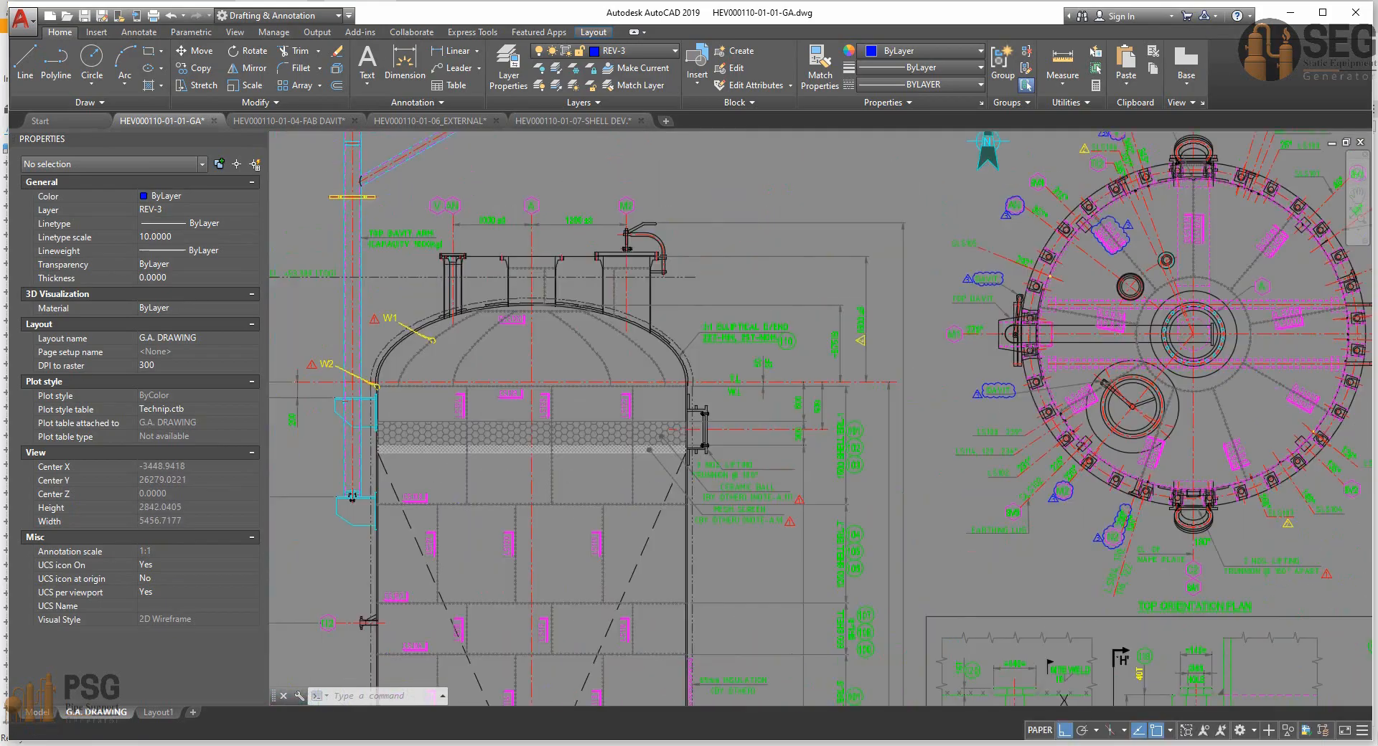
Find the nozzle schedule in the general arrangement drawing and examine row AN for its size, quantity, pipe schedule and rating.
middle_drag(673, 160, 632, 137)
mouse_move(997, 610)
middle_down()
mouse_move(811, 418)
mouse_move(634, 136)
middle_up()
middle_drag(807, 632, 504, 140)
scroll(831, 482, up, 5)
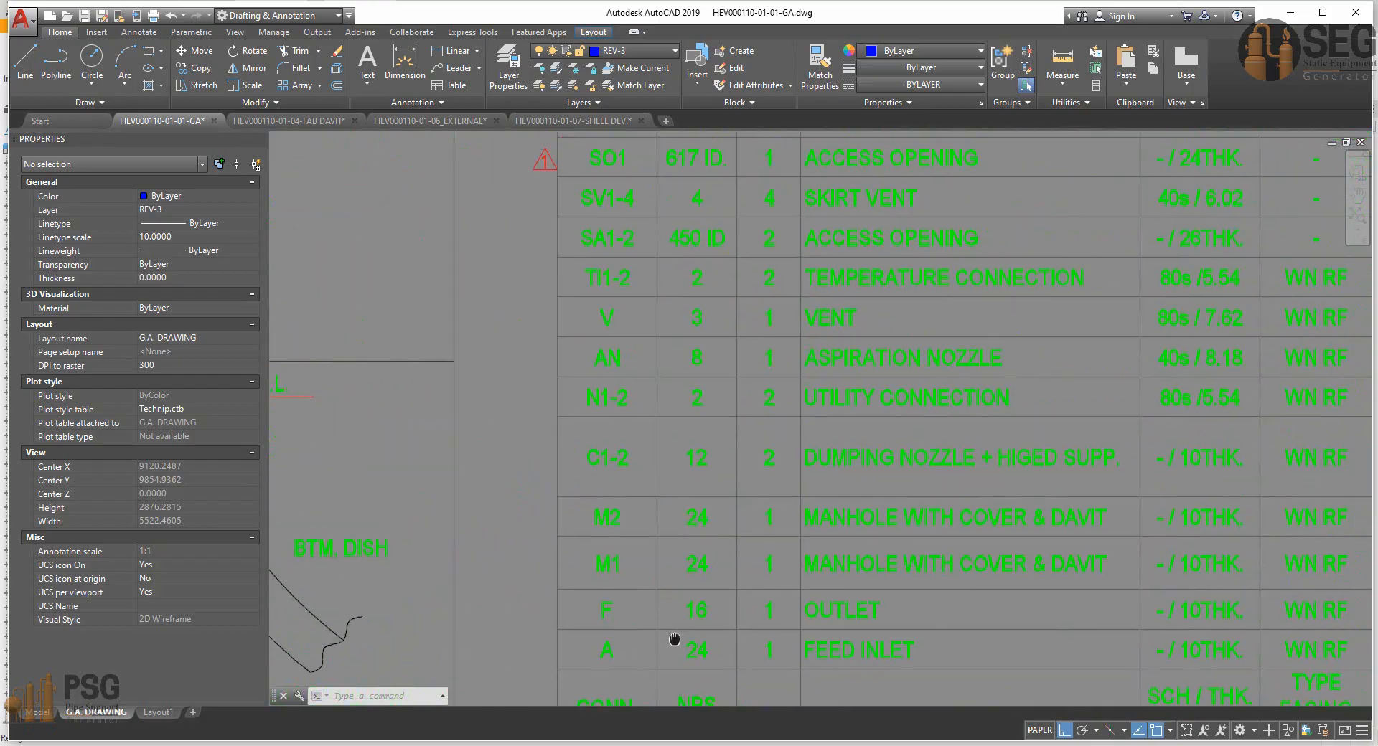
mouse_move(700, 363)
middle_down()
mouse_move(679, 373)
mouse_move(649, 268)
mouse_move(643, 421)
middle_up()
click(566, 416)
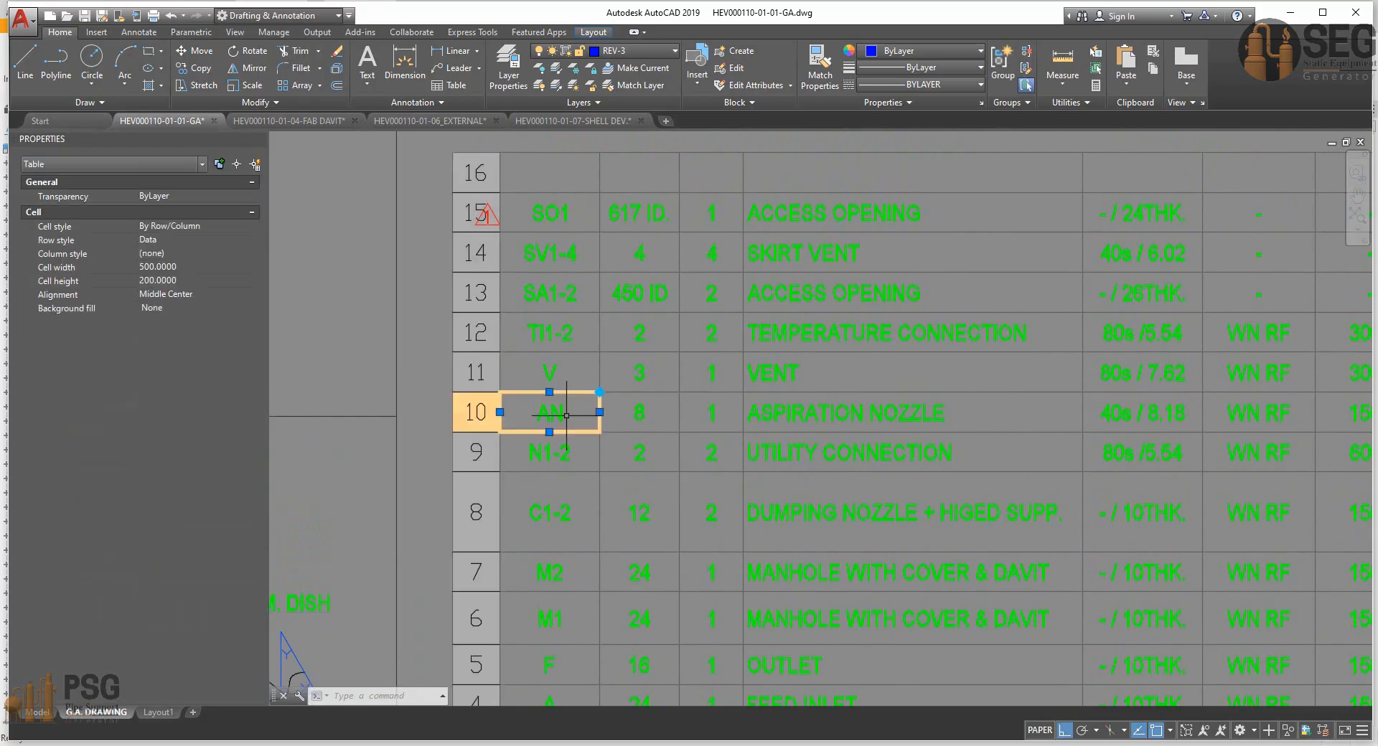
click(701, 421)
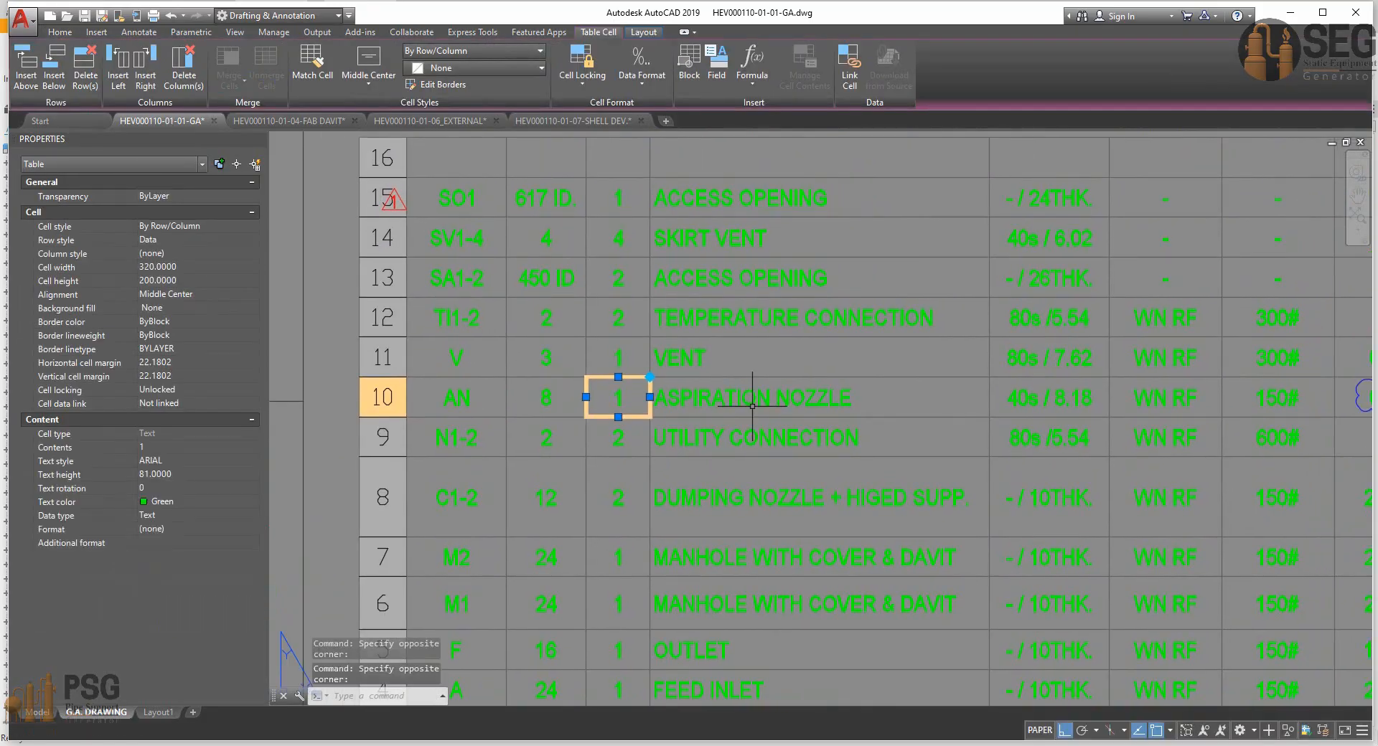
middle_drag(855, 407, 845, 406)
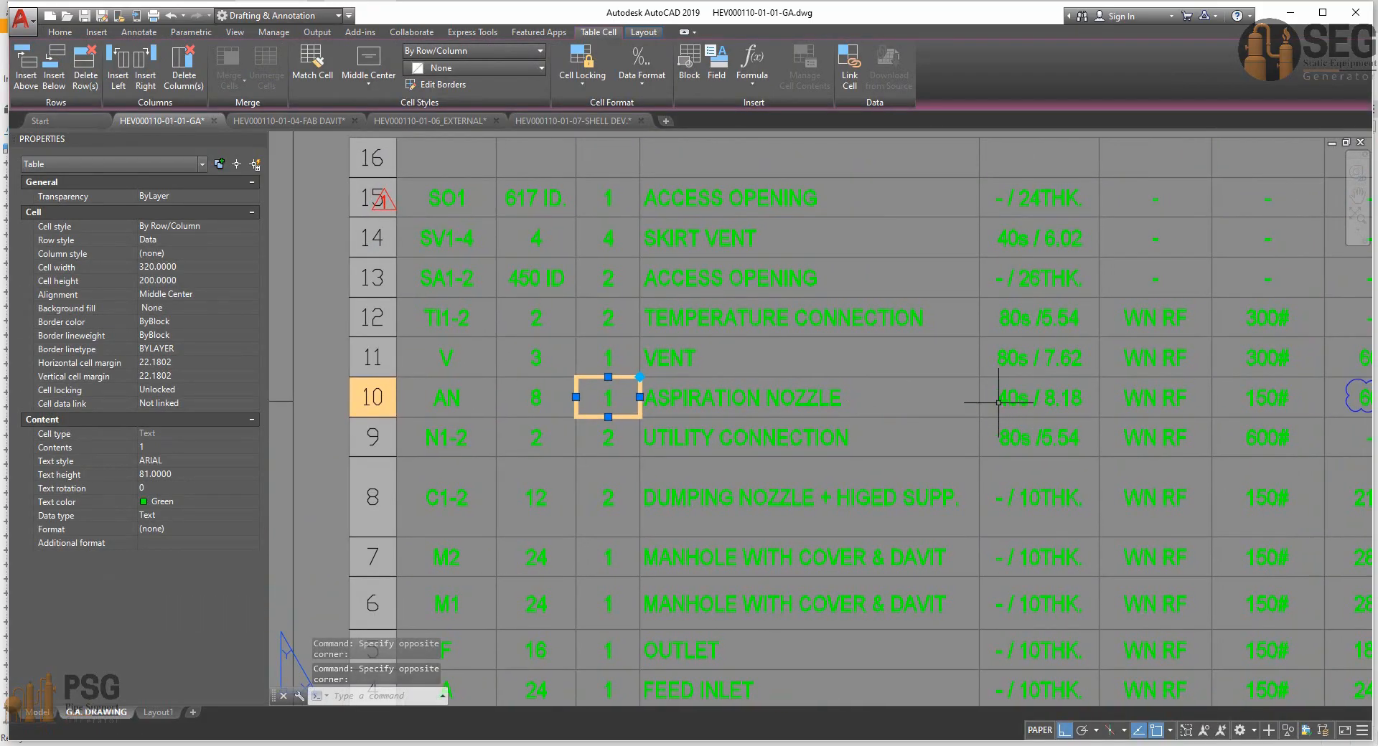
Copy the service description ASPIRATION NOZZLE from row AN of the nozzle schedule, leaving the table text unchanged.
click(836, 400)
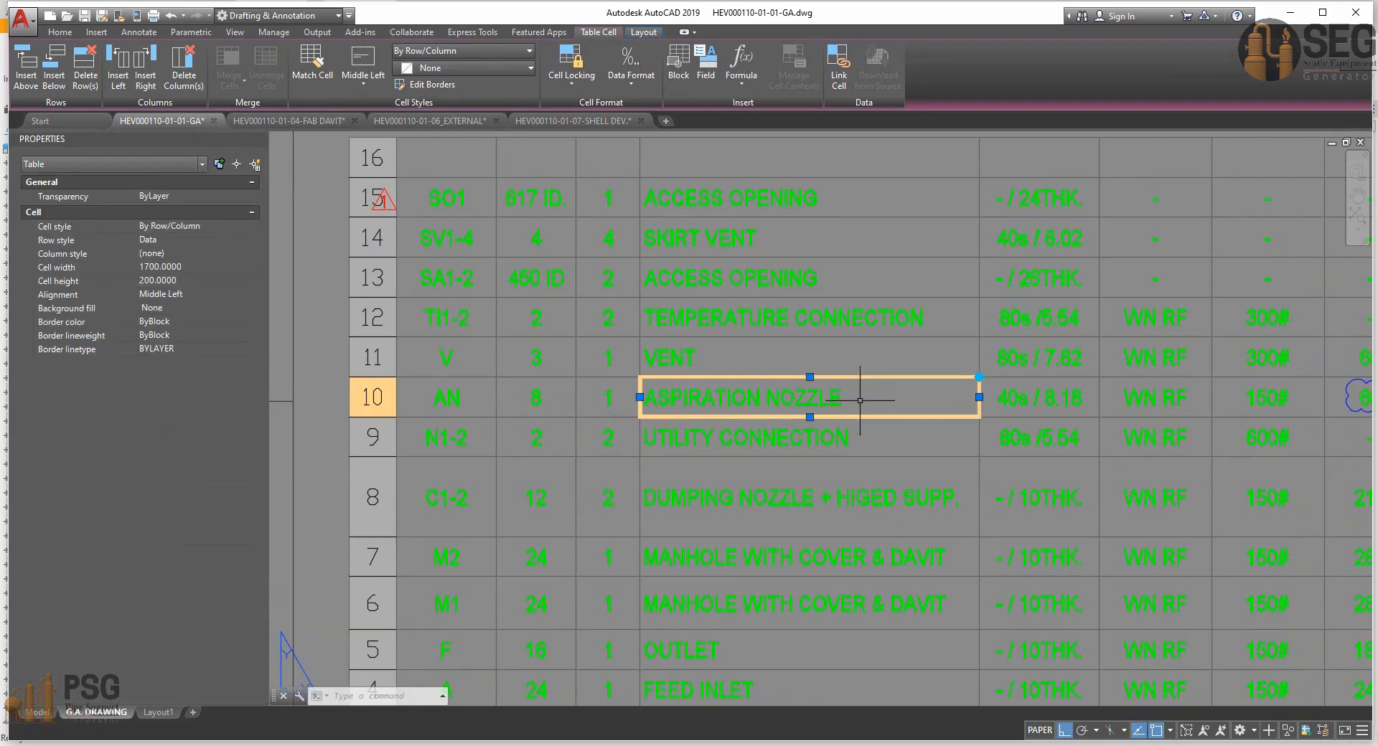
double_click(811, 402)
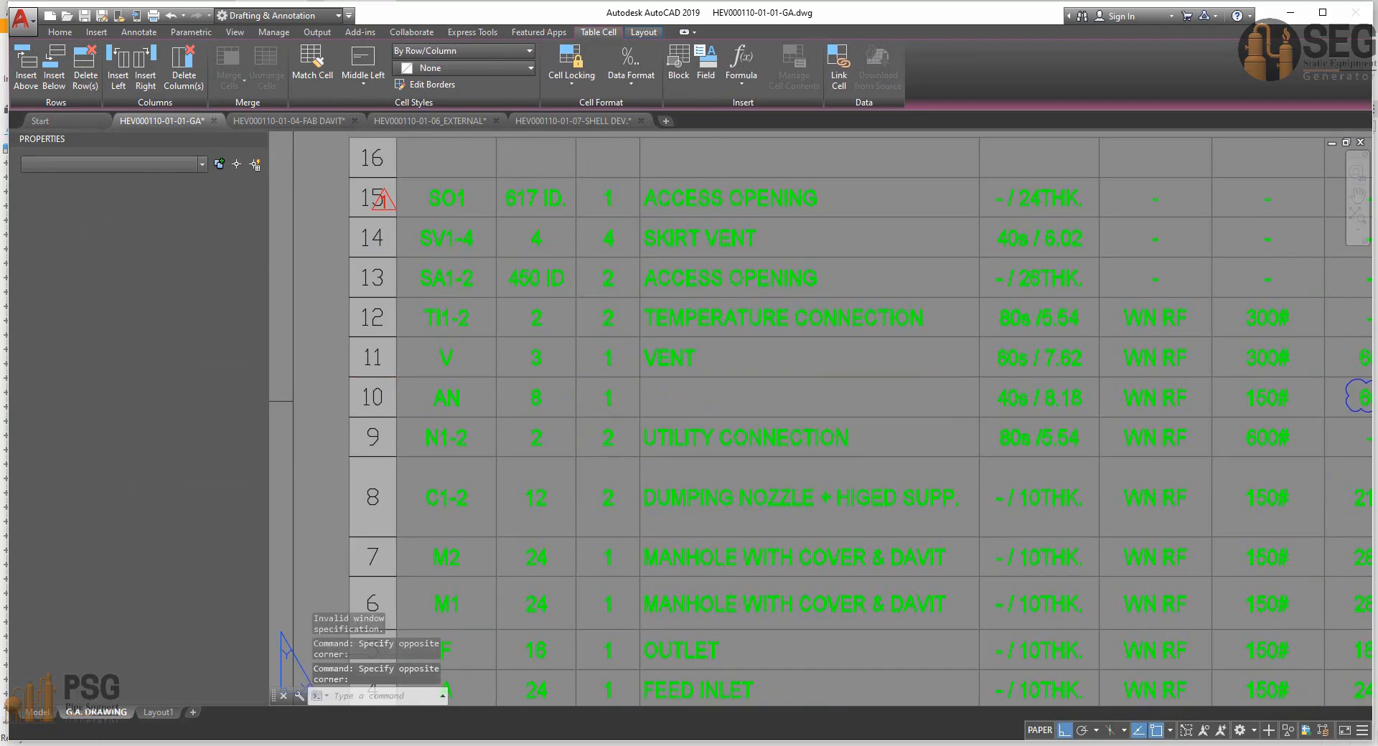
drag(841, 401, 557, 400)
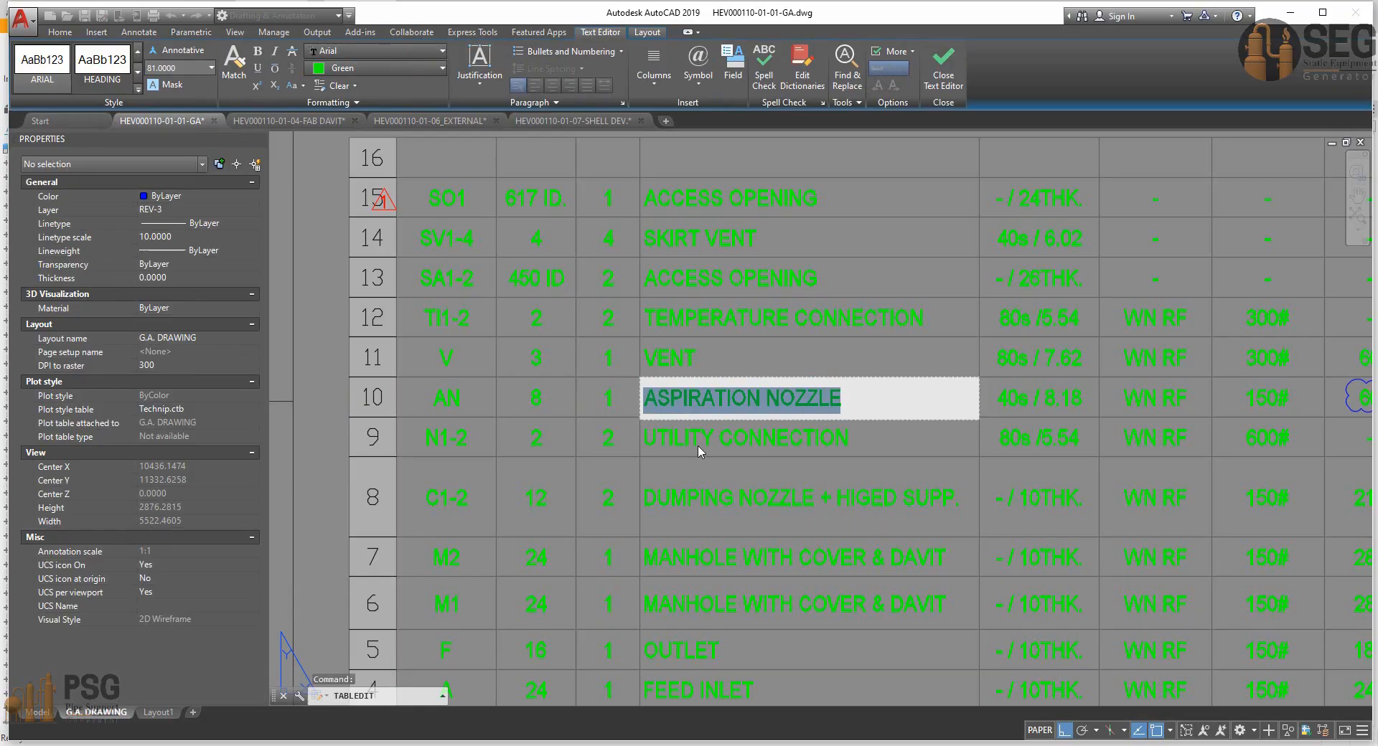
key(Escape)
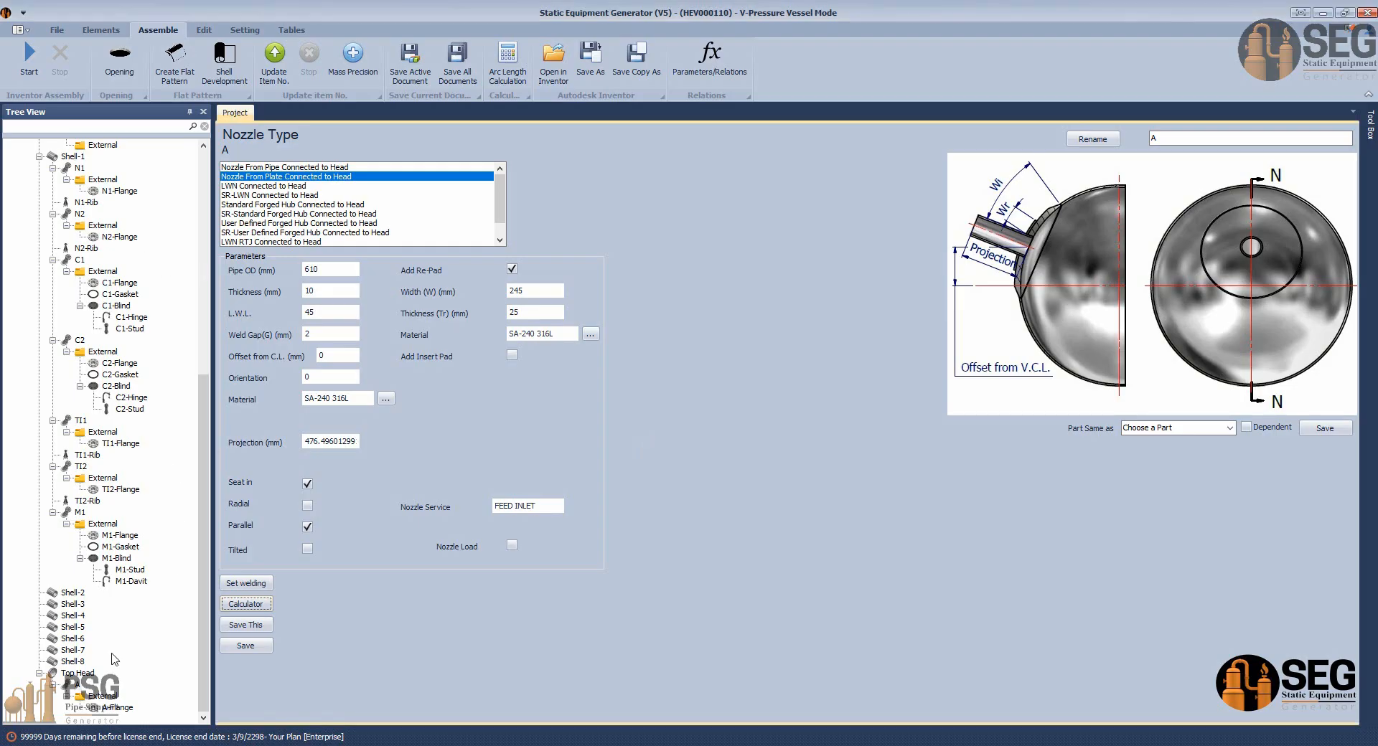
In Static Equipment Generator, add a head nozzle named AN to the Top Head and open its parameters.
click(77, 678)
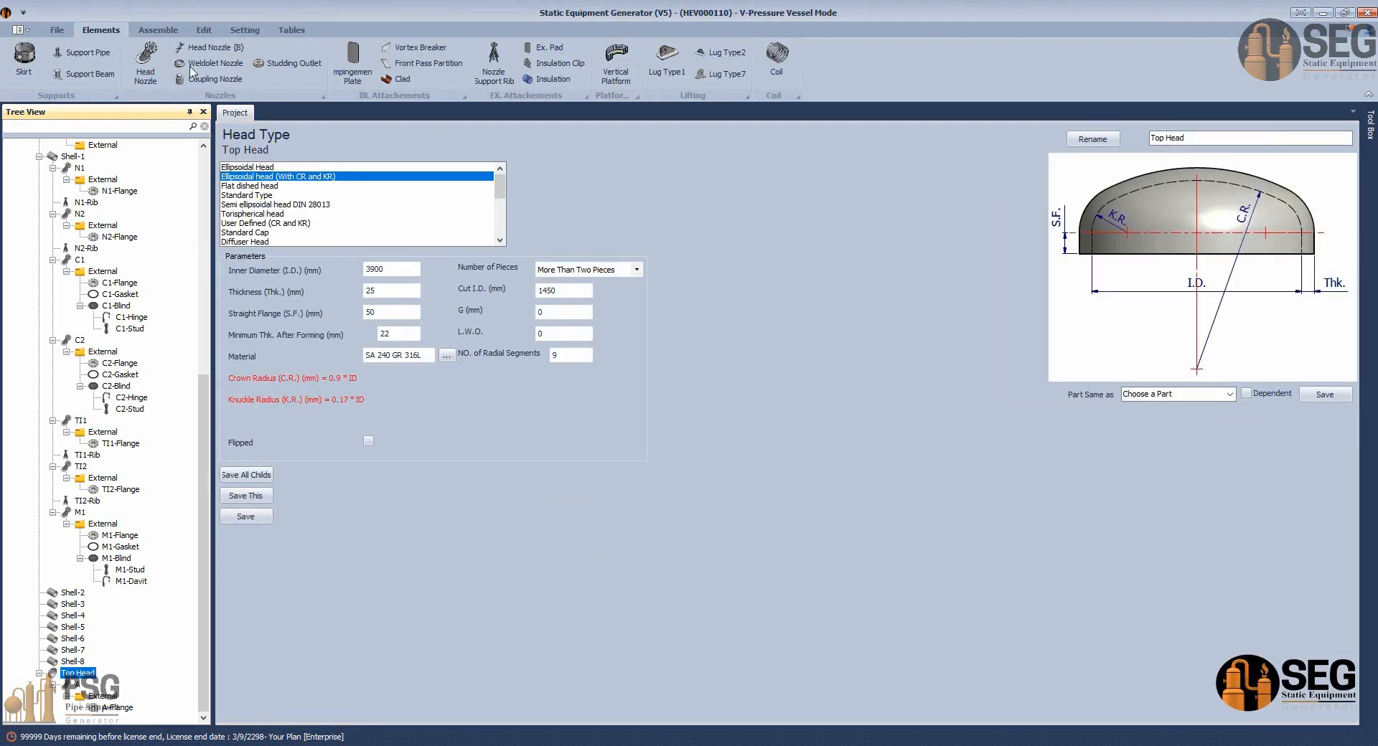
click(148, 61)
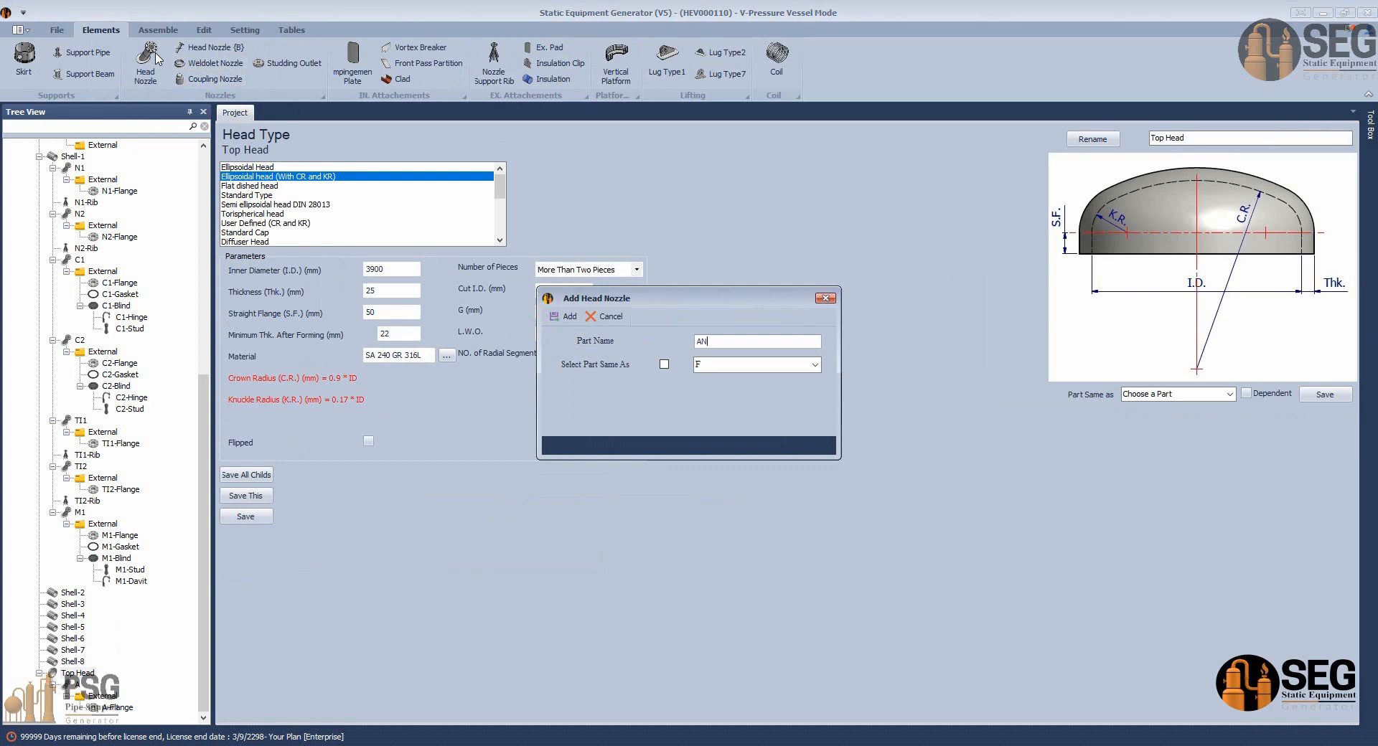
key(Return)
click(80, 695)
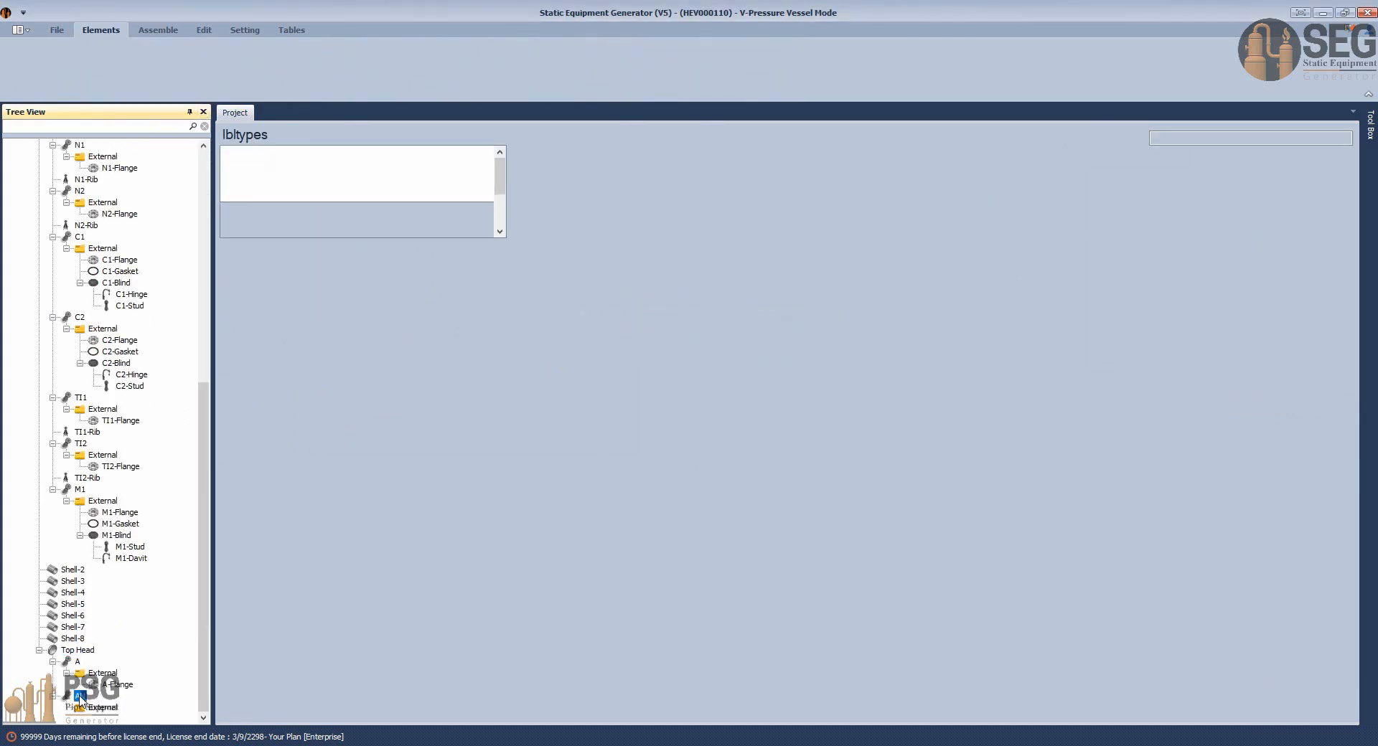
Set nozzle AN's pipe size to 8 and its schedule to 40s.
click(350, 269)
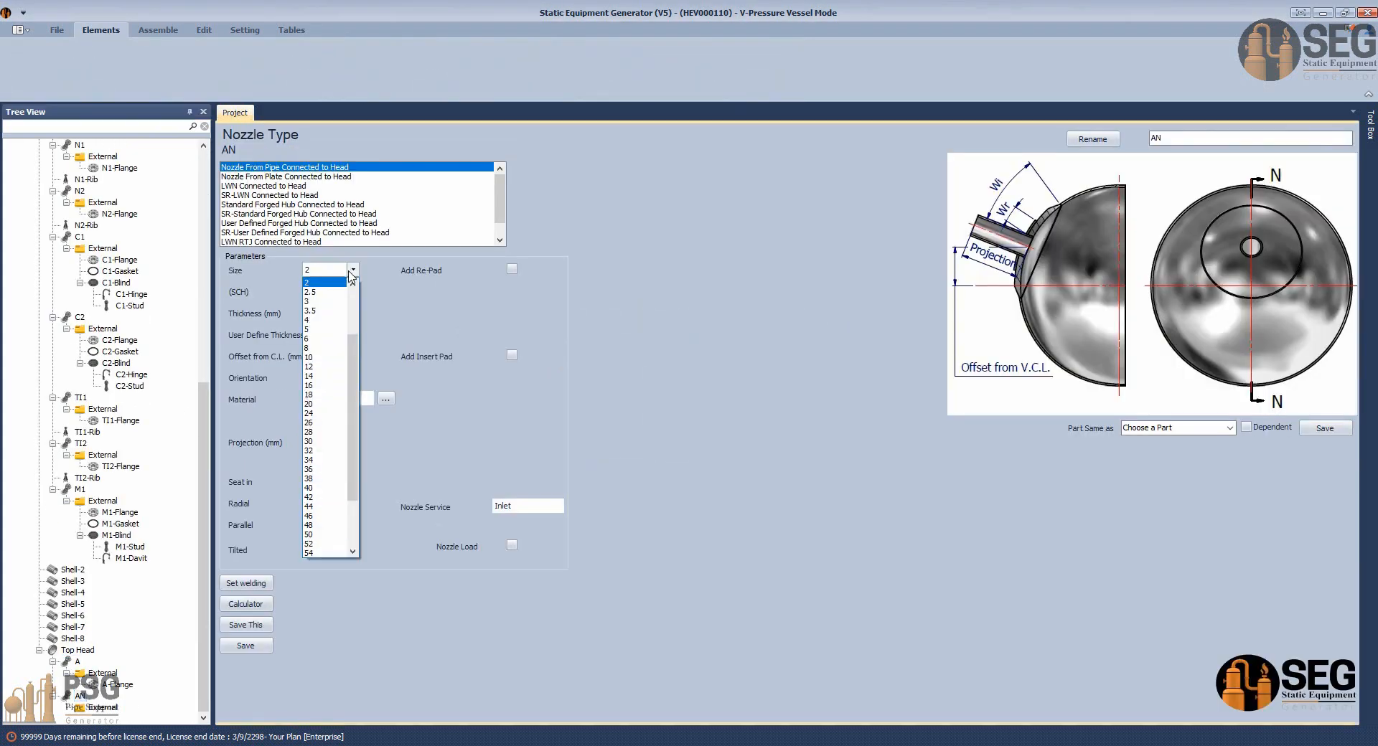
click(330, 351)
click(342, 296)
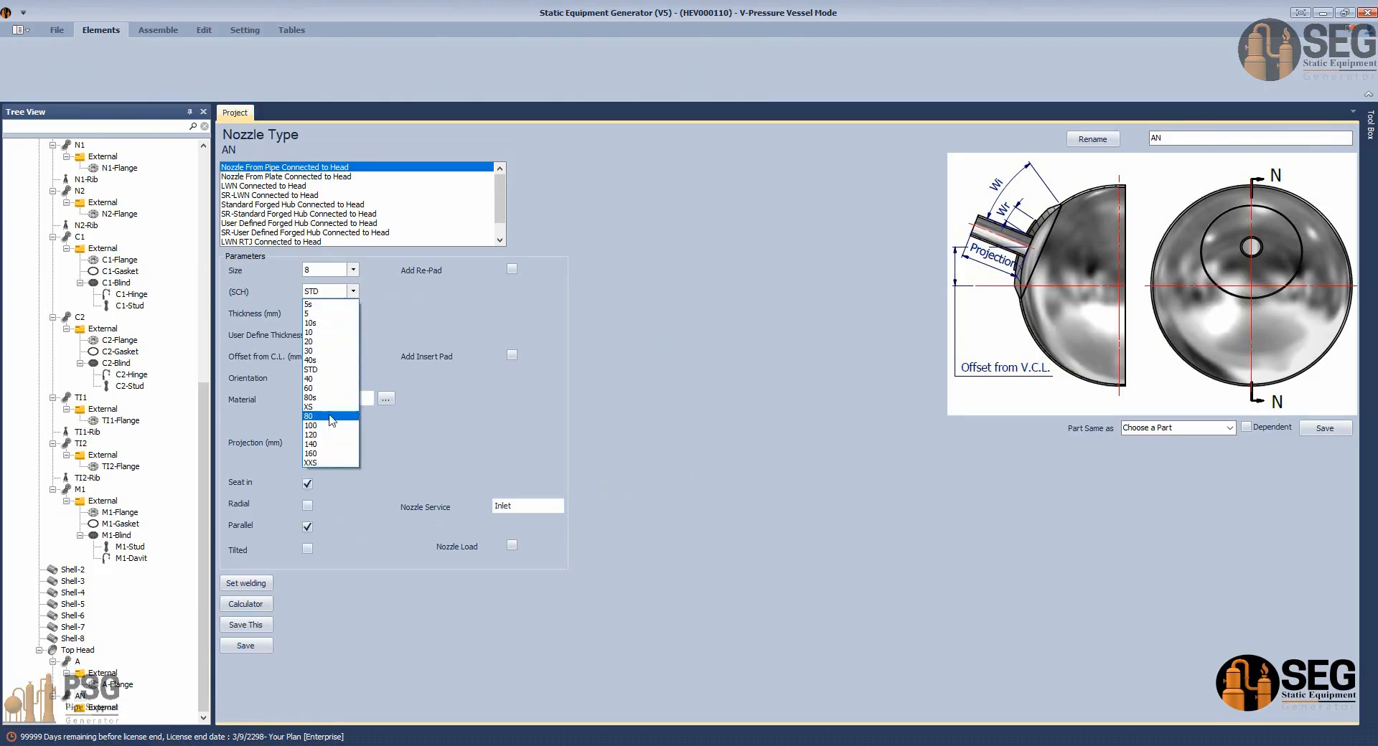
click(323, 360)
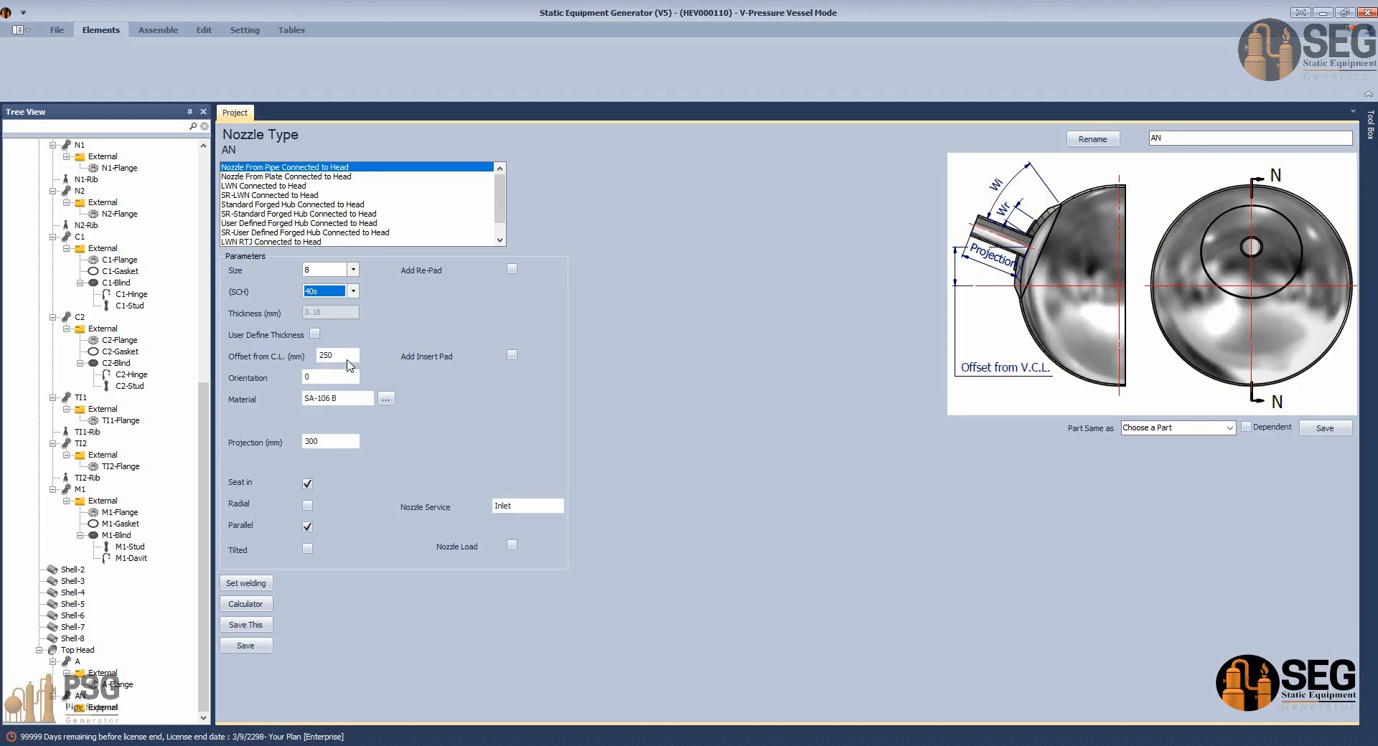
Switch to the AutoCAD general arrangement drawing and look up nozzle AN's offset from the vessel centerline in the top head elevation.
click(348, 359)
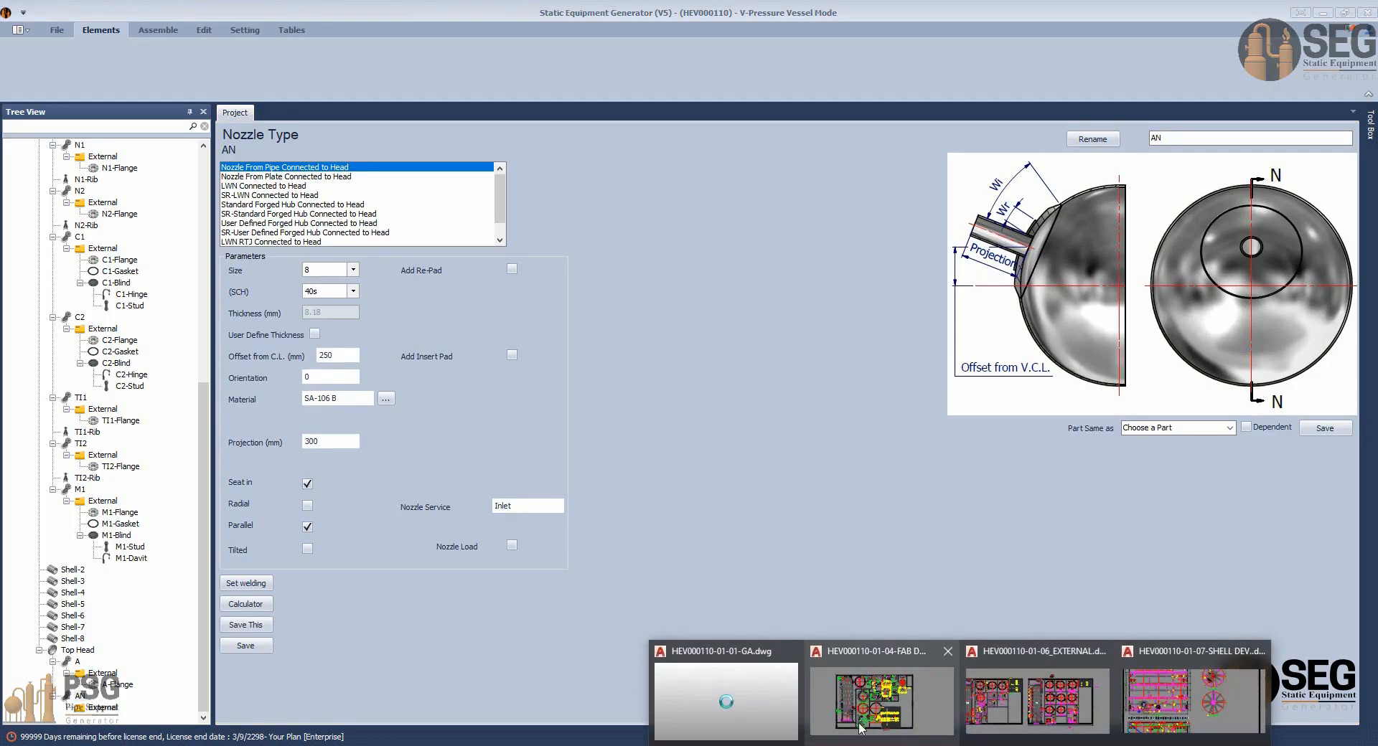
click(724, 682)
scroll(797, 511, down, 1)
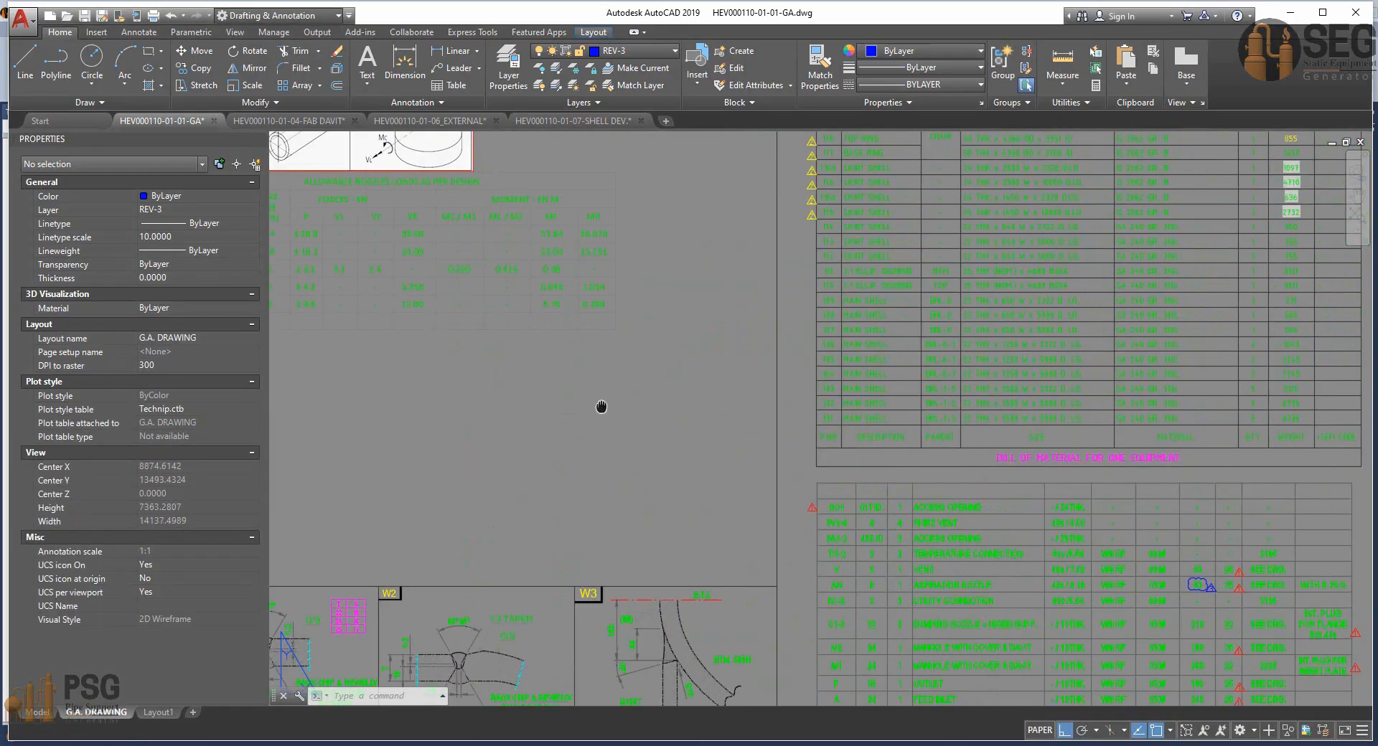
middle_drag(602, 407, 747, 668)
scroll(747, 646, down, 1)
middle_drag(333, 190, 944, 618)
scroll(658, 486, up, 2)
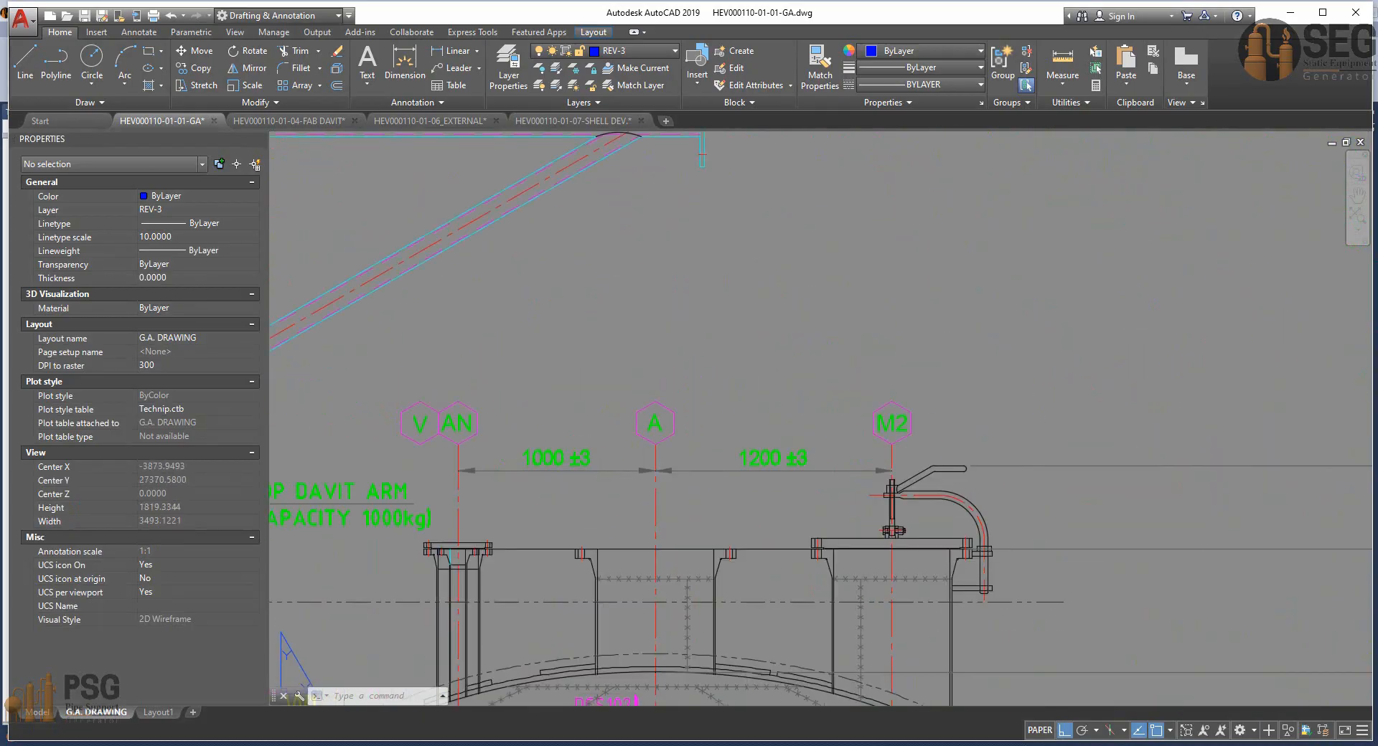
Check row AN in the nozzle schedule, then set nozzle AN's offset from C.L. to 1000 mm and add a re-pad.
scroll(605, 474, down, 3)
middle_drag(689, 473, 575, 185)
mouse_move(1198, 674)
middle_down()
mouse_move(828, 538)
mouse_move(656, 254)
middle_up()
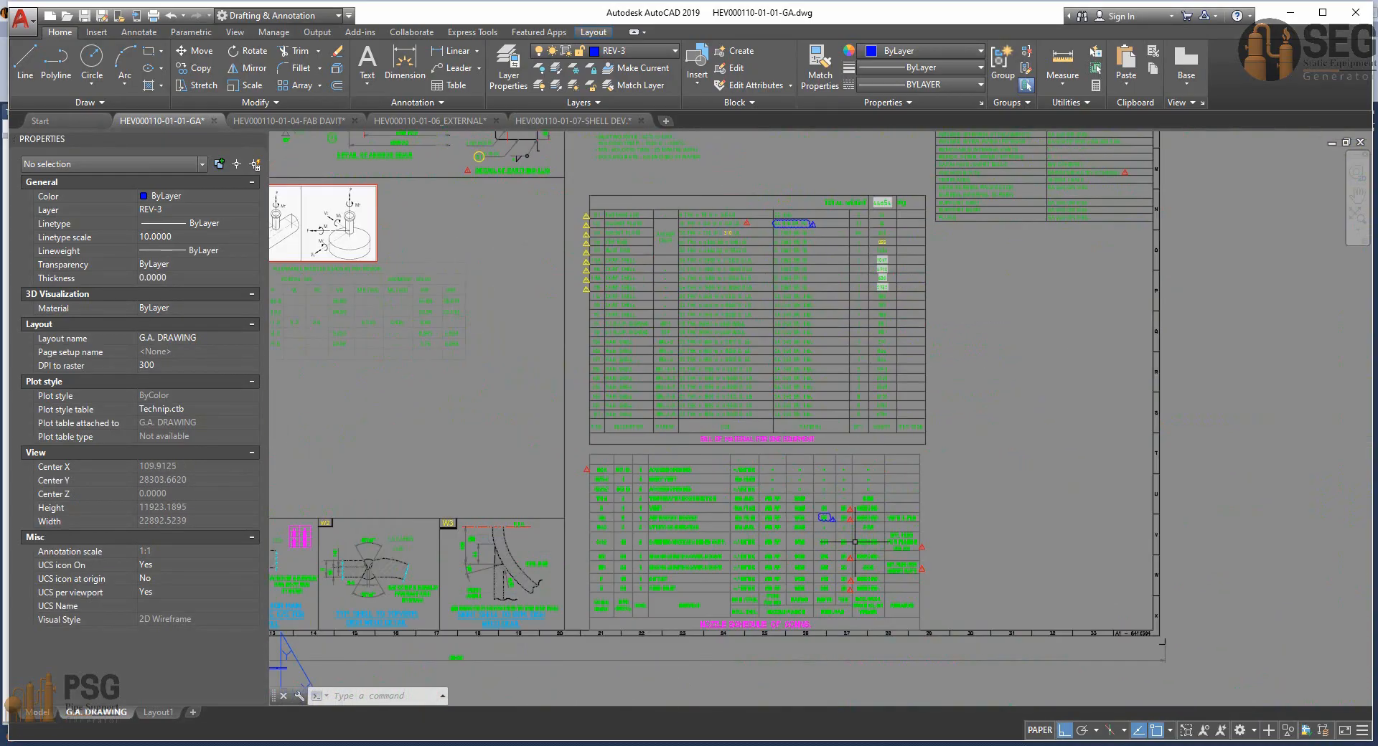
middle_drag(879, 595, 872, 589)
scroll(765, 547, up, 4)
scroll(460, 493, up, 2)
middle_drag(449, 490, 628, 539)
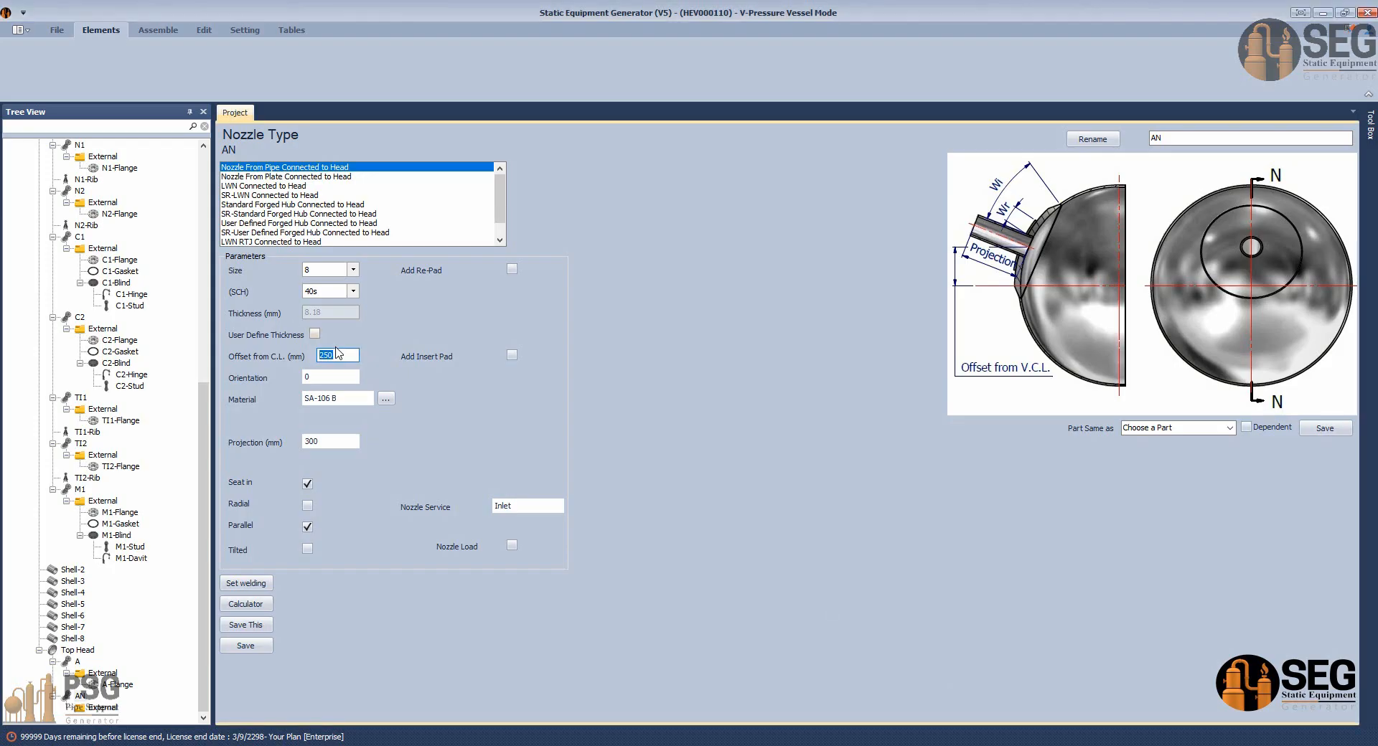
click(513, 270)
Using the AutoCAD nozzle schedule, set nozzle AN's re-pad width to 60 mm and thickness to 25 mm, and its service to ASPIRATION NOZZLE.
click(960, 745)
click(727, 702)
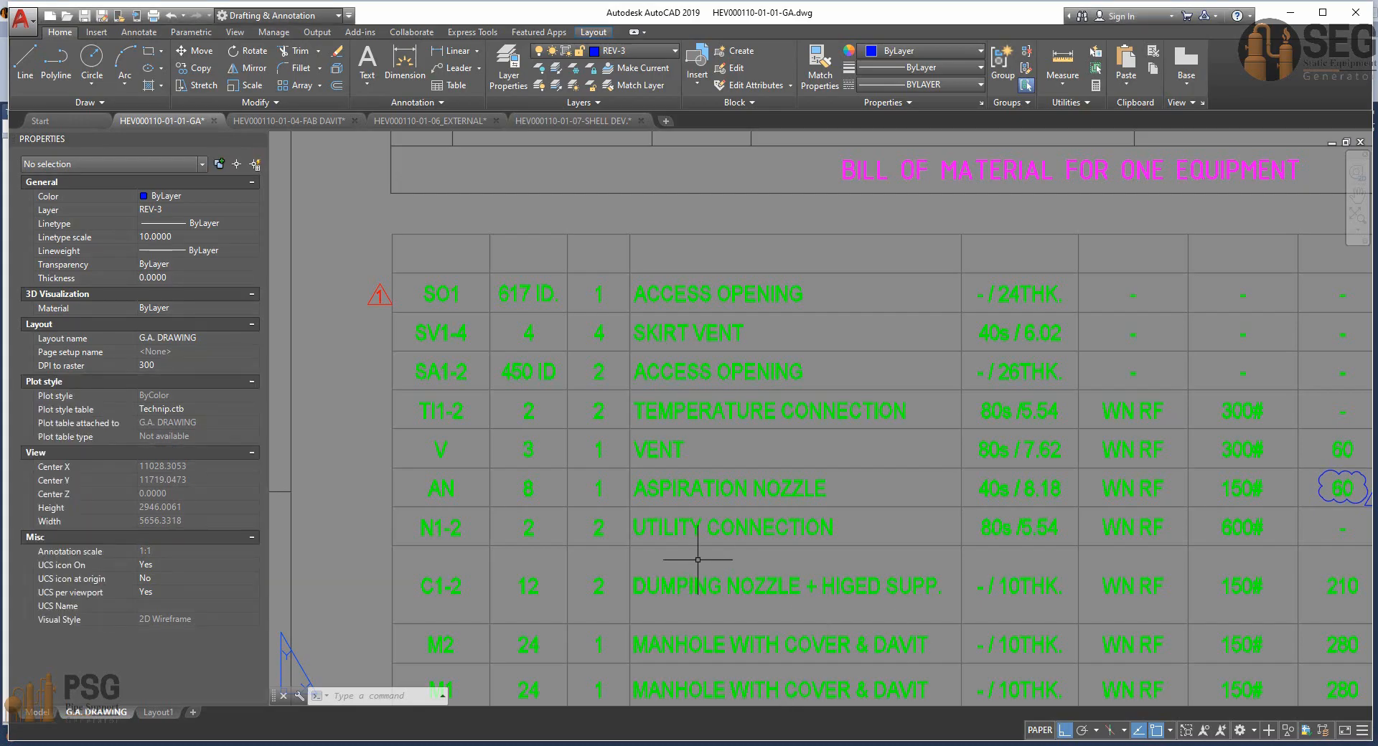
click(802, 473)
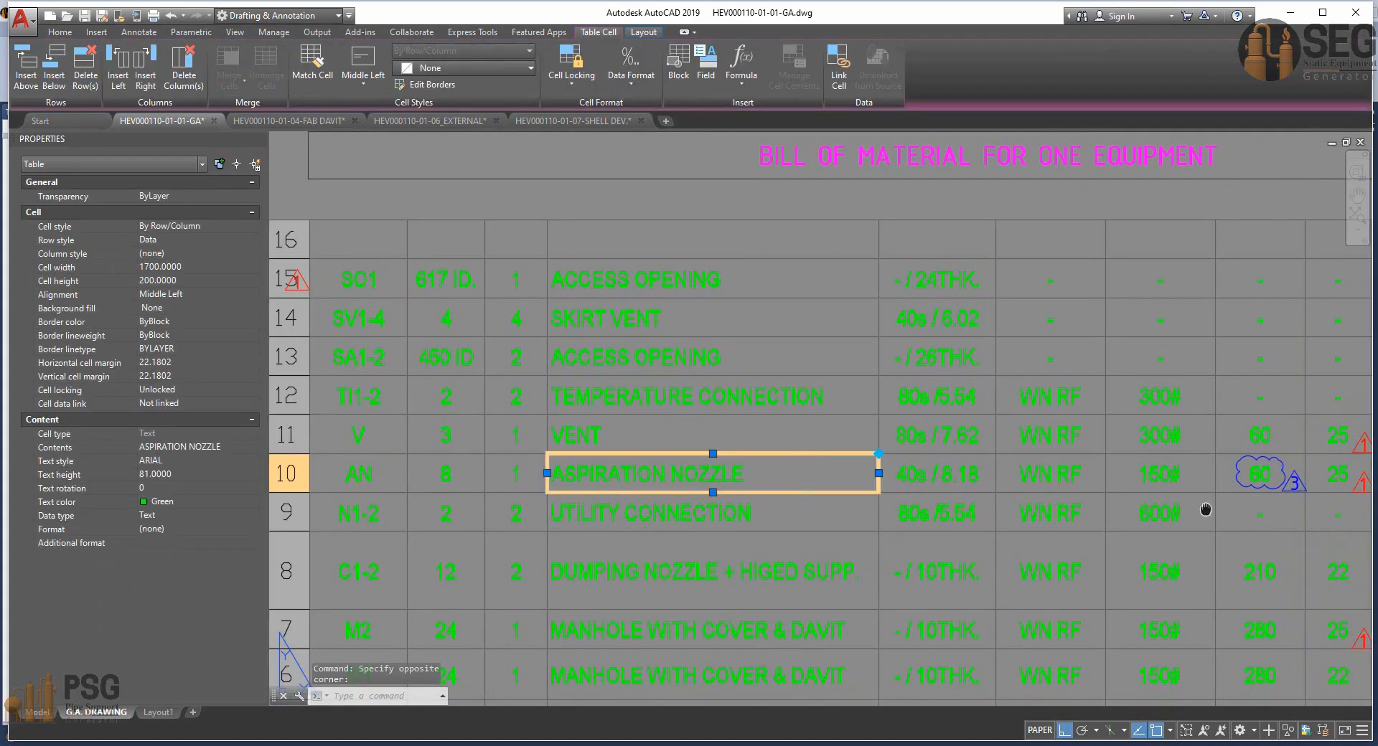
middle_drag(1206, 509, 1114, 500)
click(1055, 743)
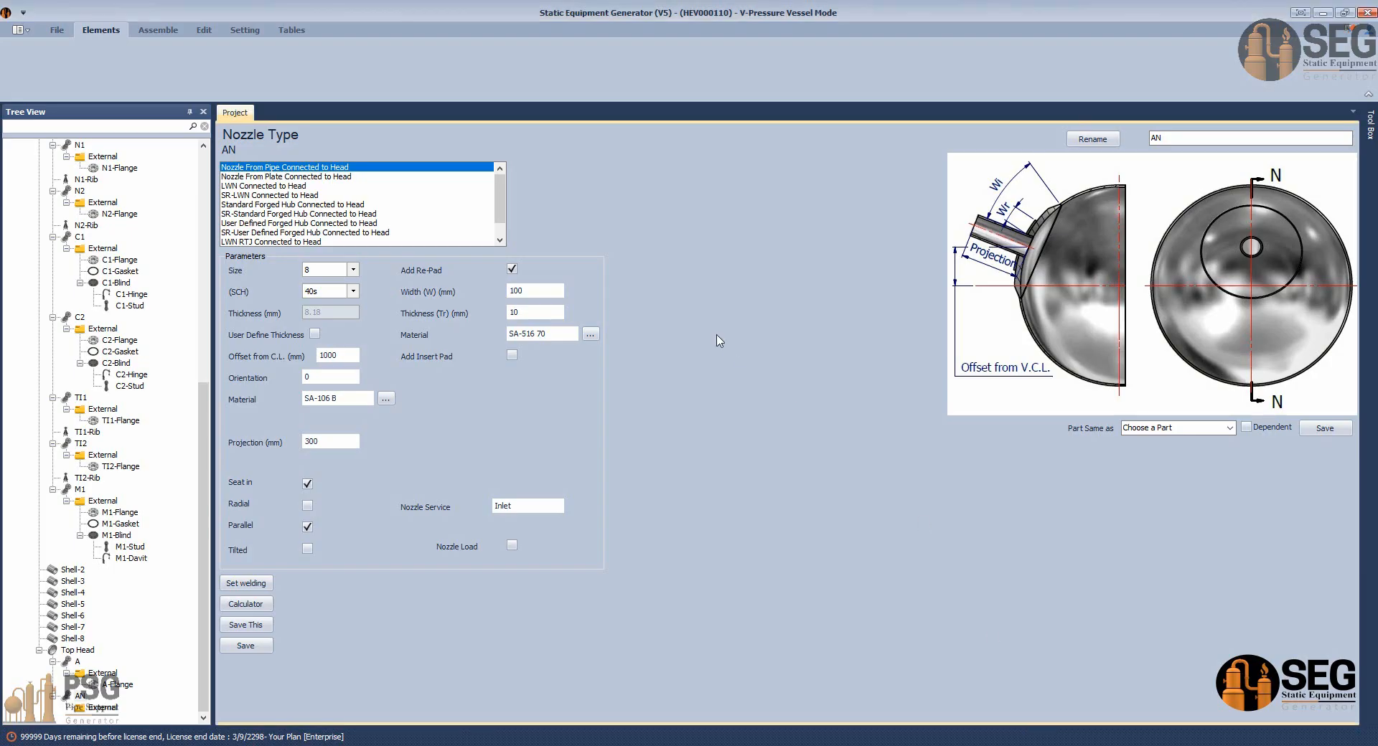
key(shift+Tab)
text(ASPIRATION NOZZLE)
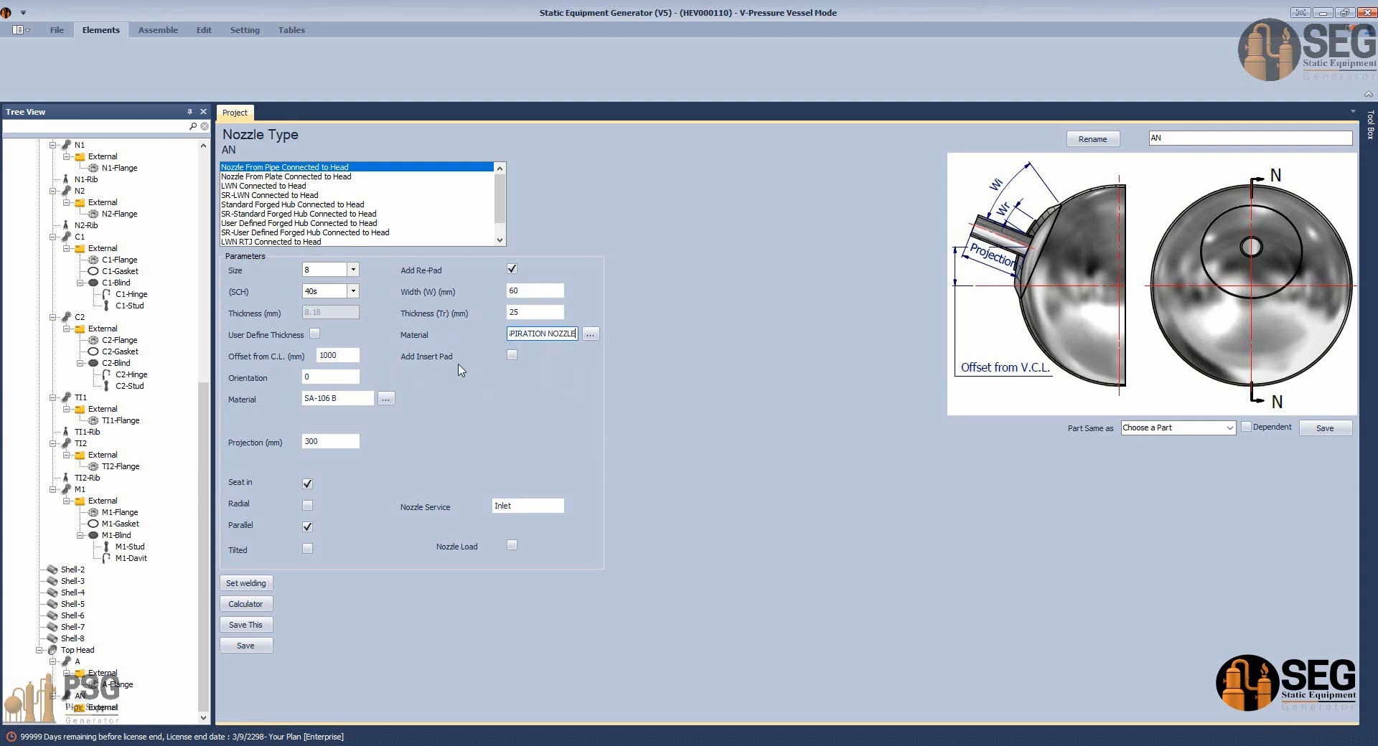
key(Tab)
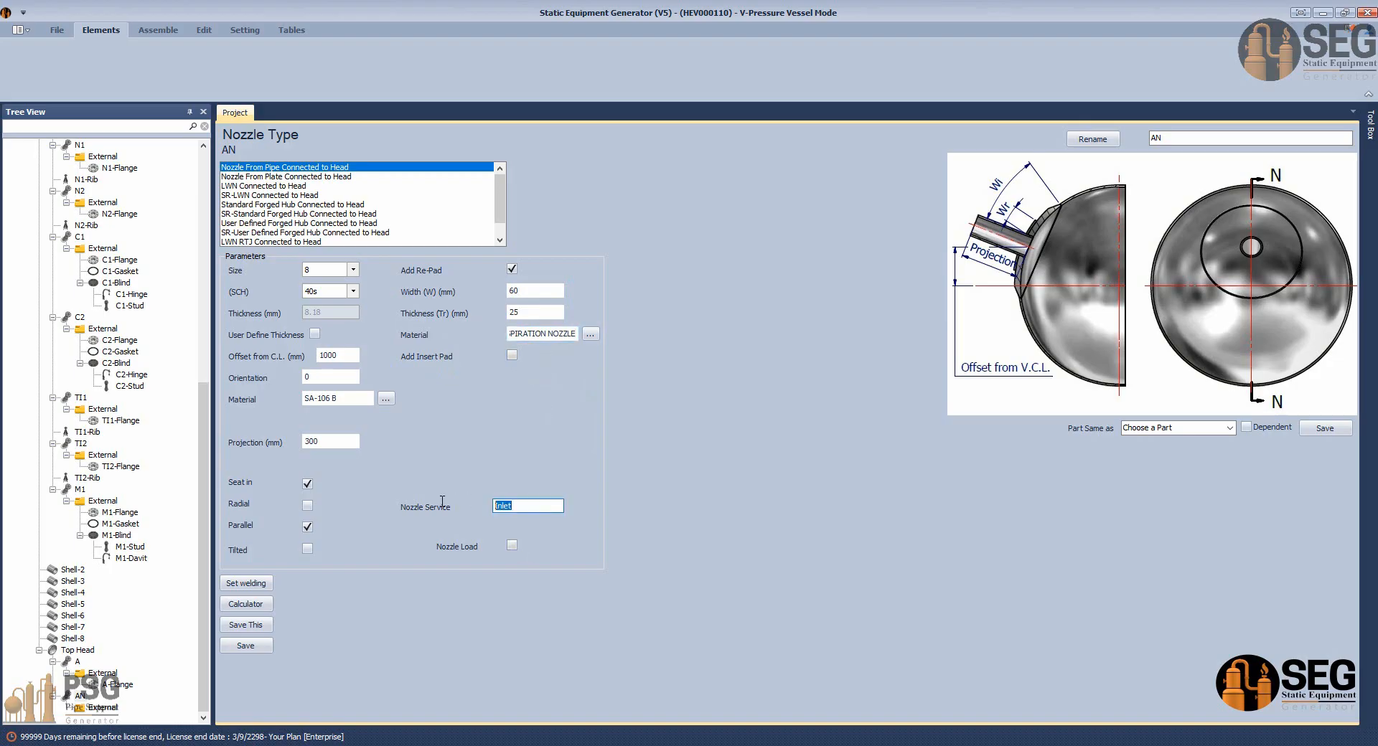
Assign SA-240 316L from the ASME material table to the re-pad, use it for the nozzle as well, and save nozzle AN.
click(591, 337)
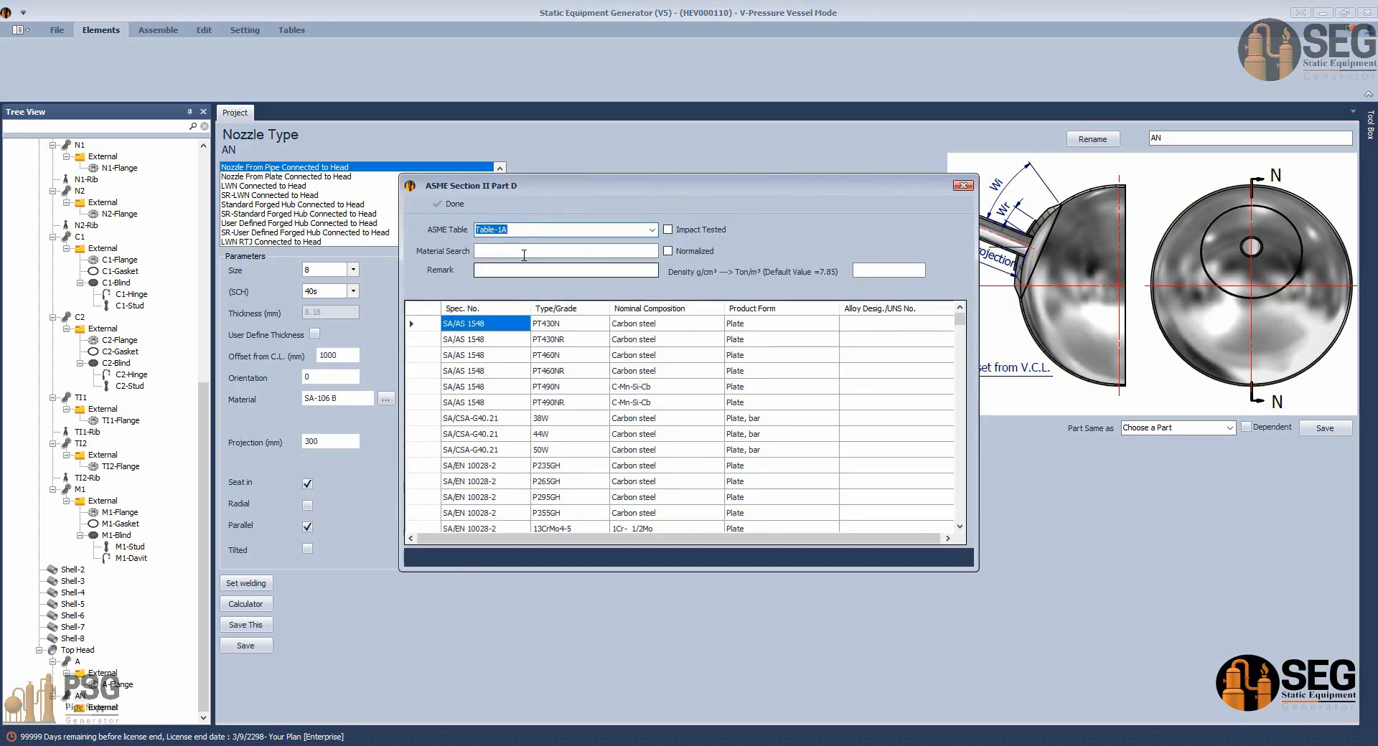
text(40)
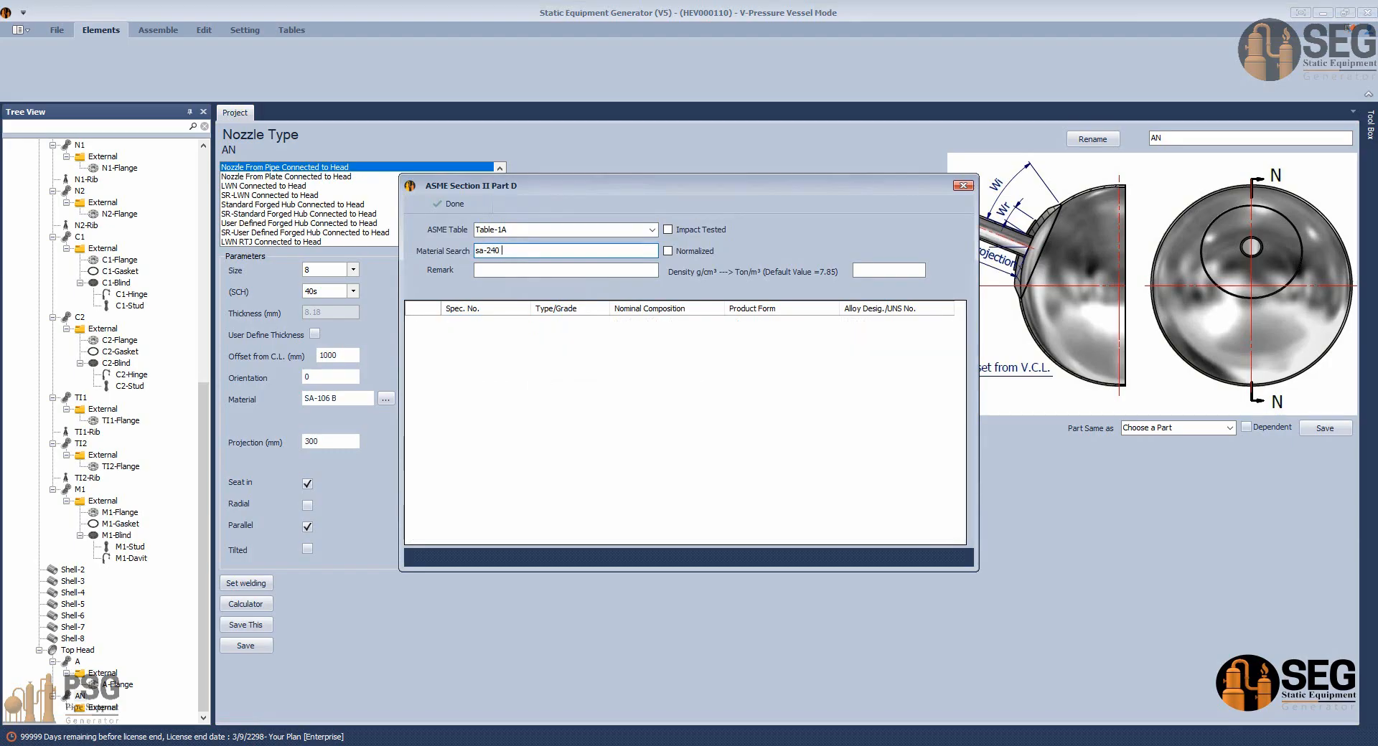
key(BackSpace)
scroll(693, 507, down, 3)
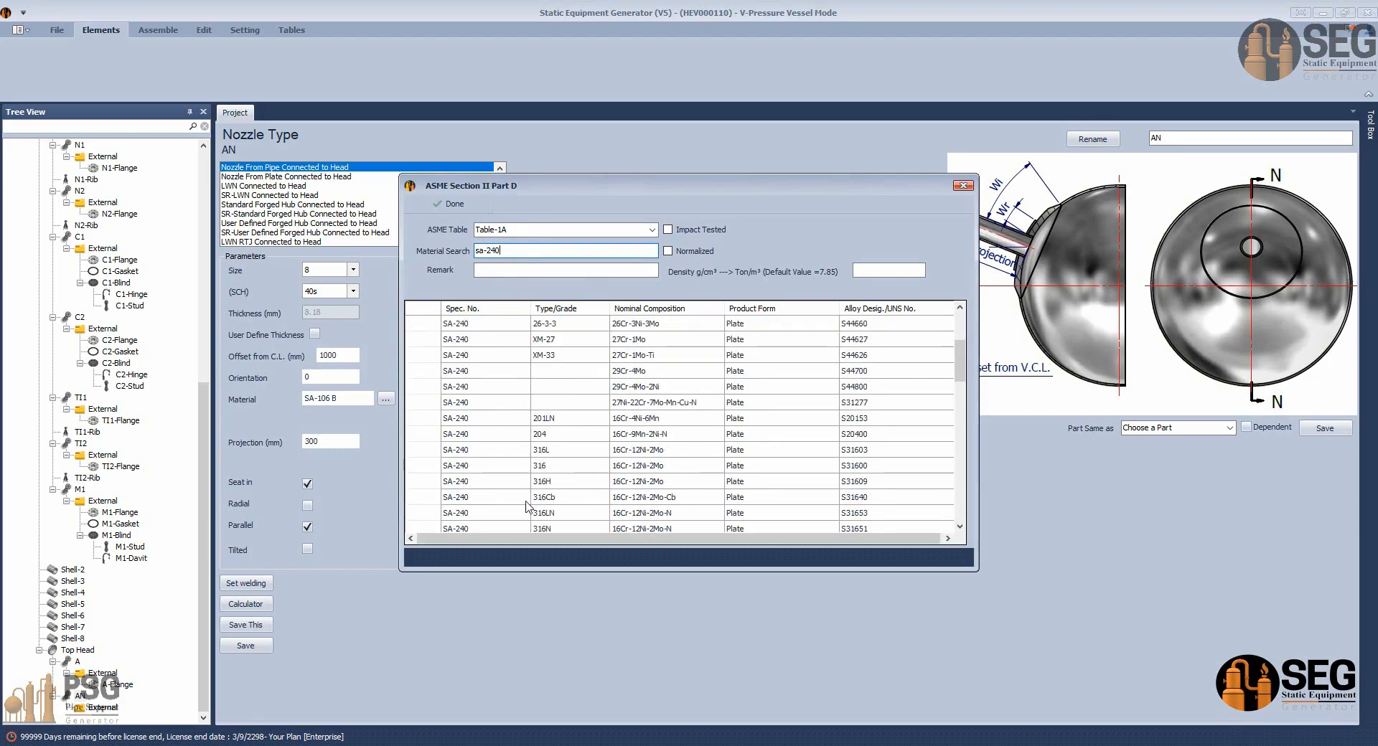
double_click(457, 450)
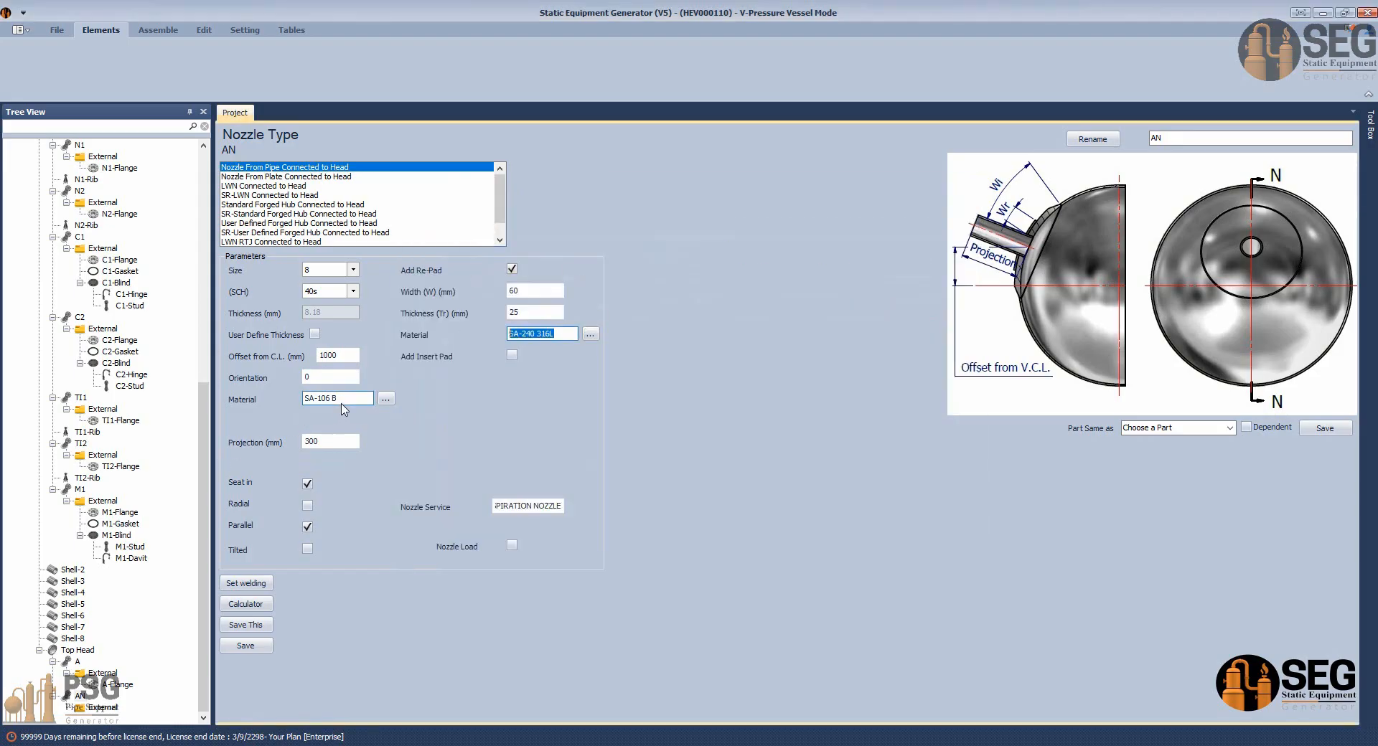
drag(342, 400, 265, 396)
click(245, 648)
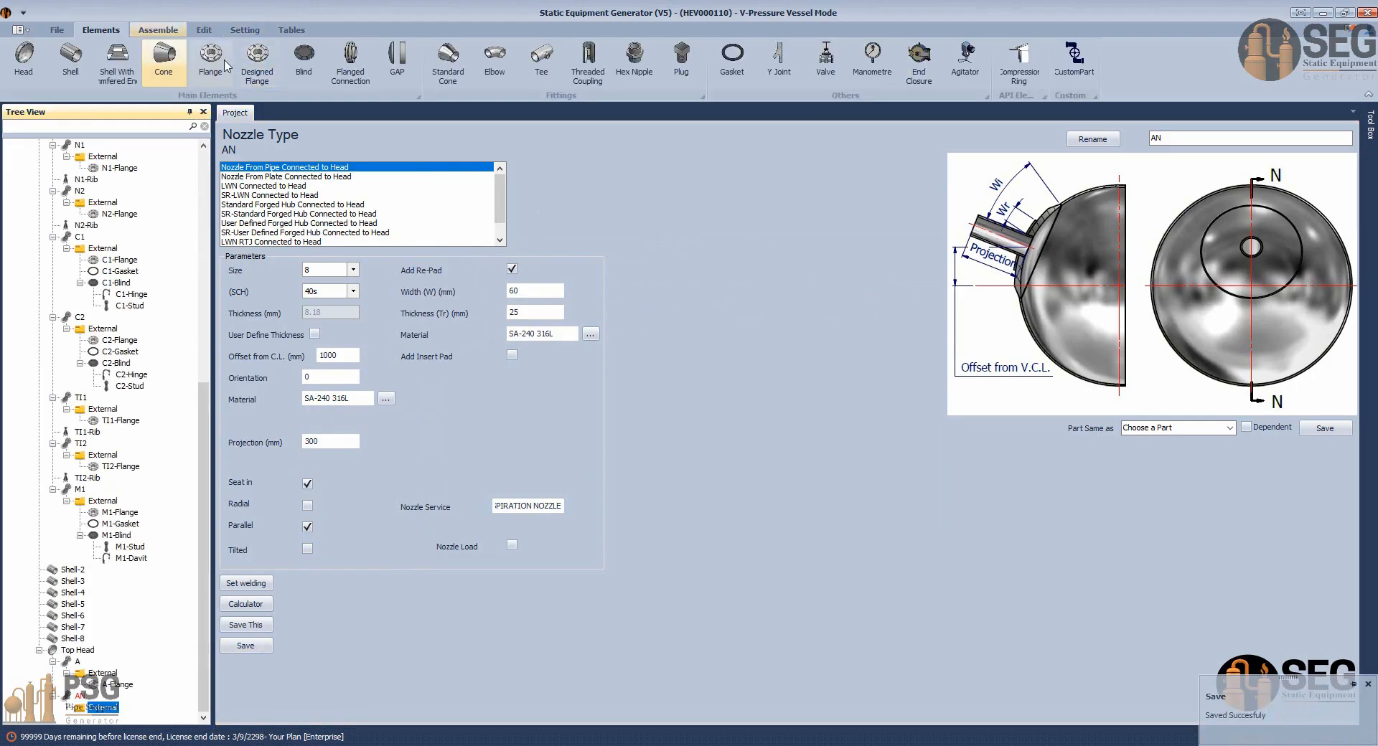
Add a flange named AN-Flange to nozzle AN's External group and set its type to WN-RF ASME B16.5.
click(211, 54)
text(AN-Flange)
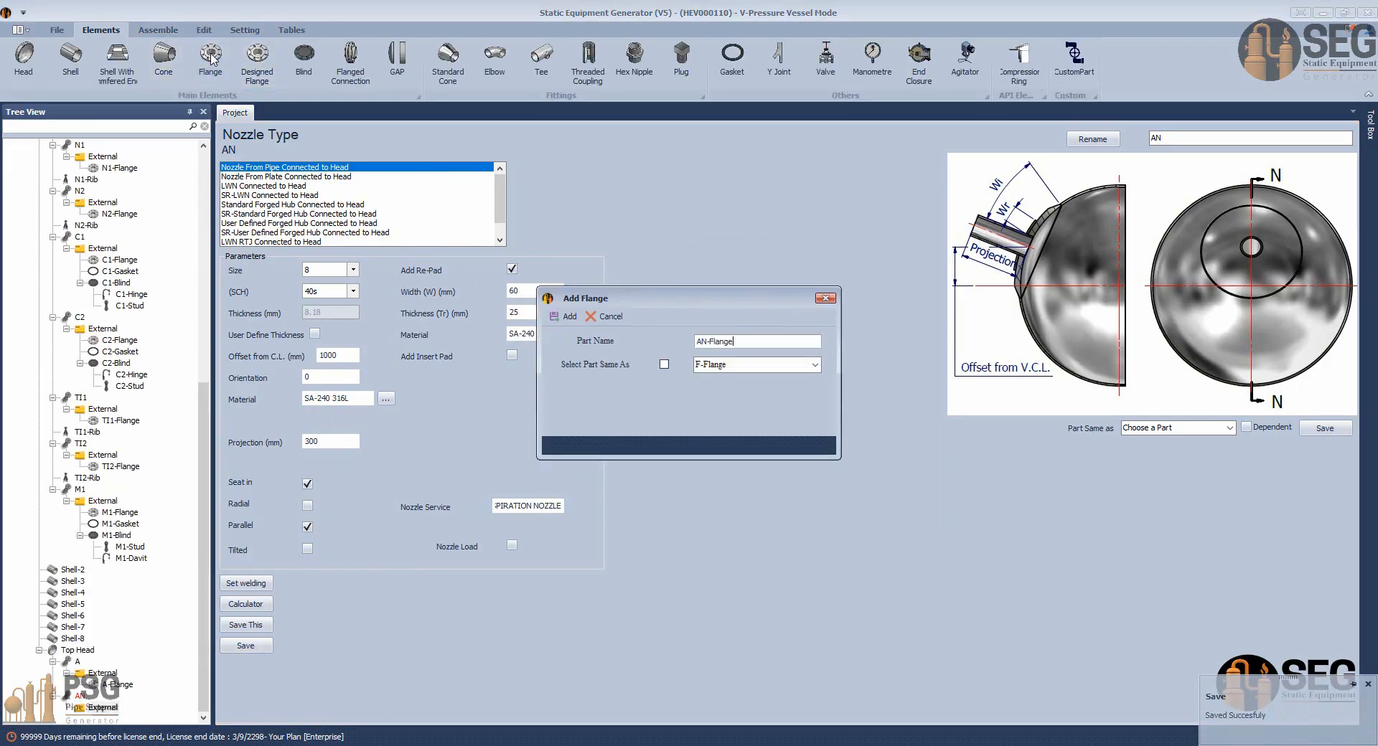
key(Return)
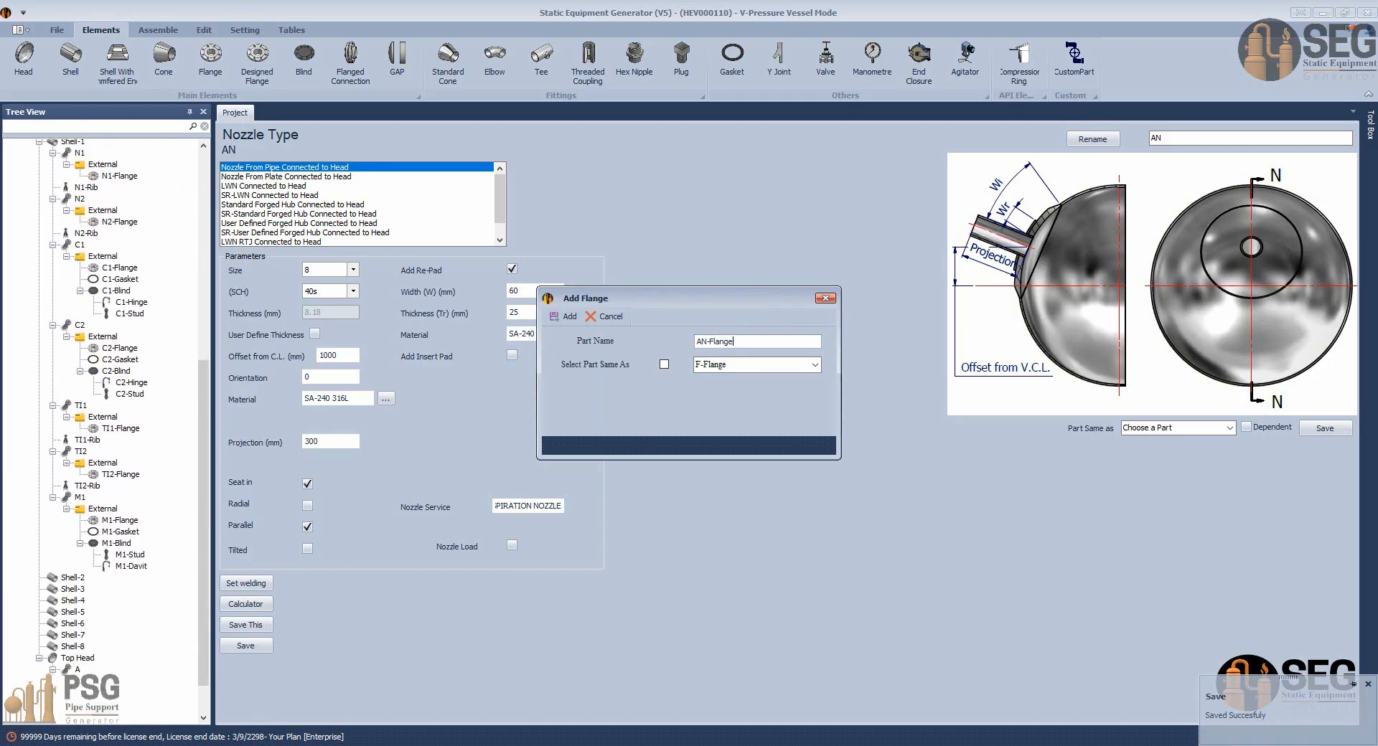
click(111, 720)
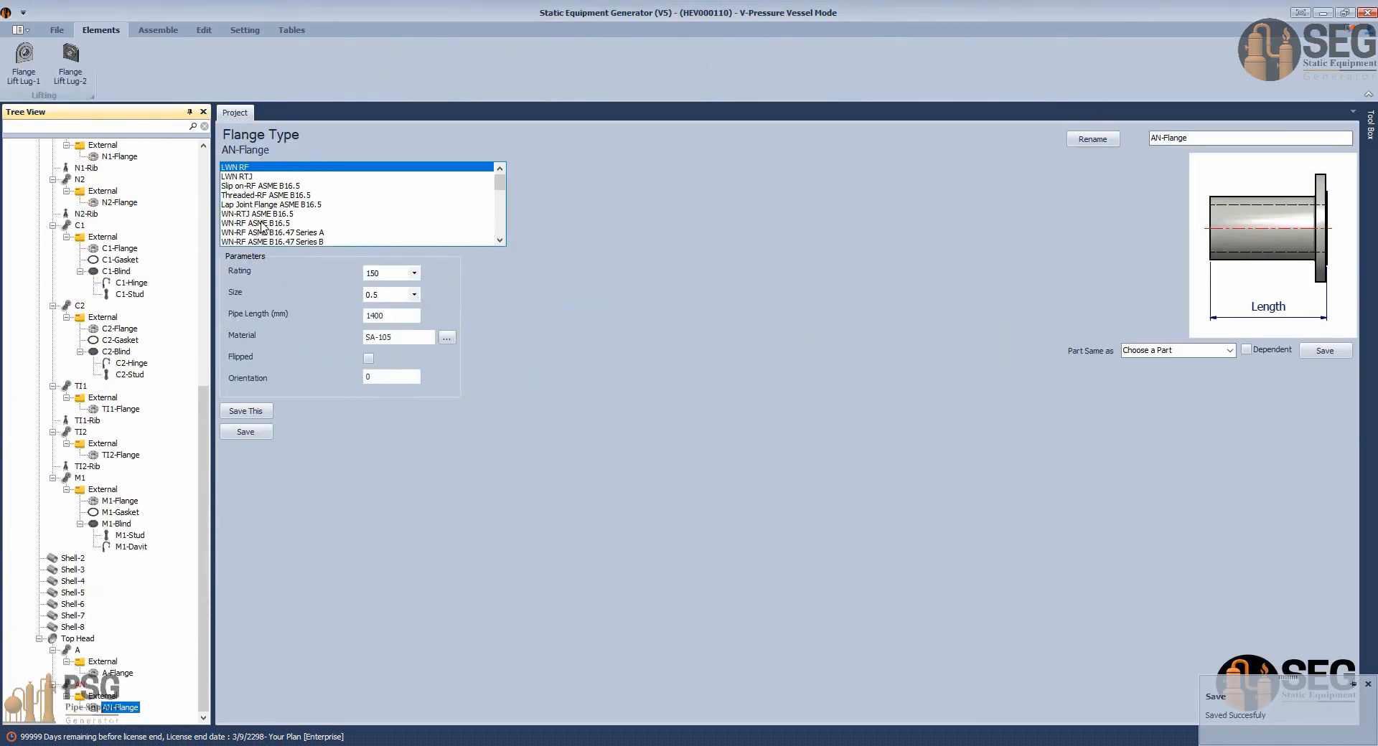
click(262, 223)
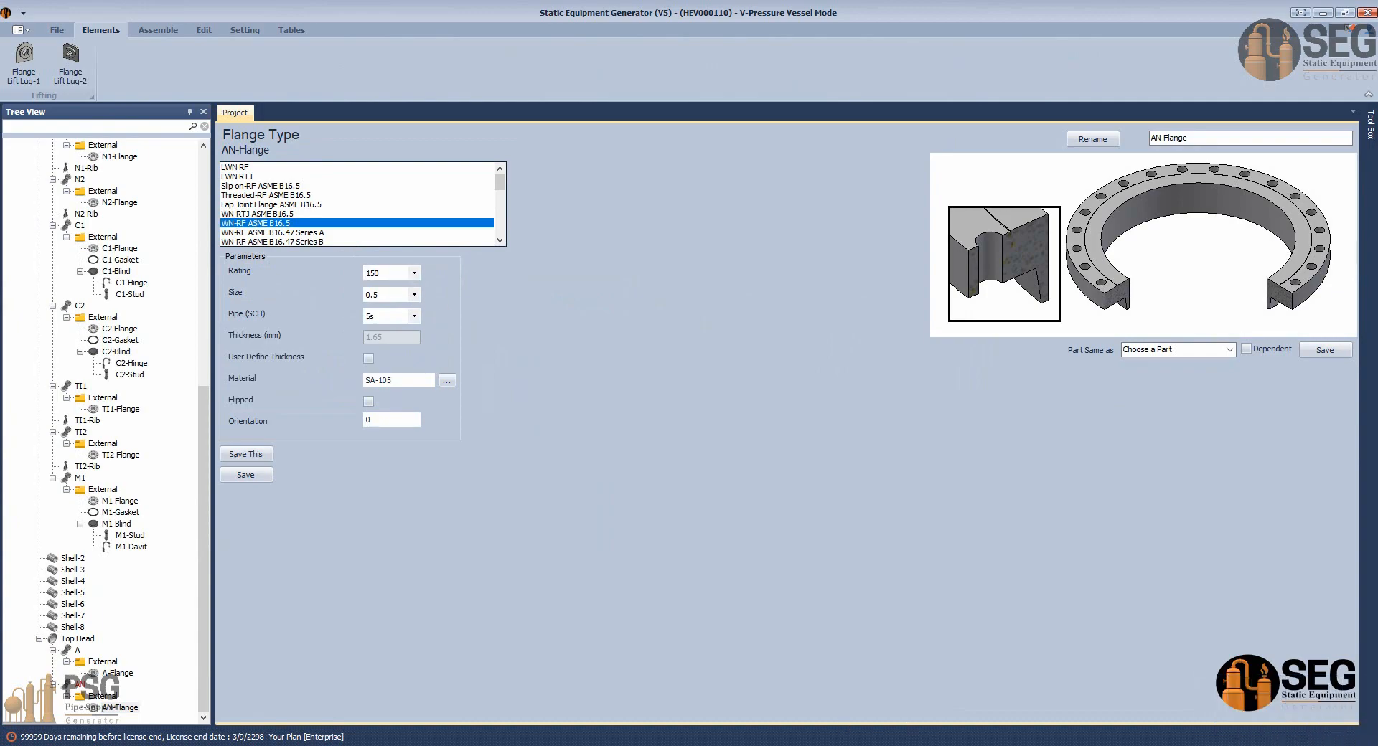
Check row AN's flange rating in the AutoCAD nozzle schedule, then set AN-Flange to size 8, pipe schedule 40s, and save it.
click(880, 689)
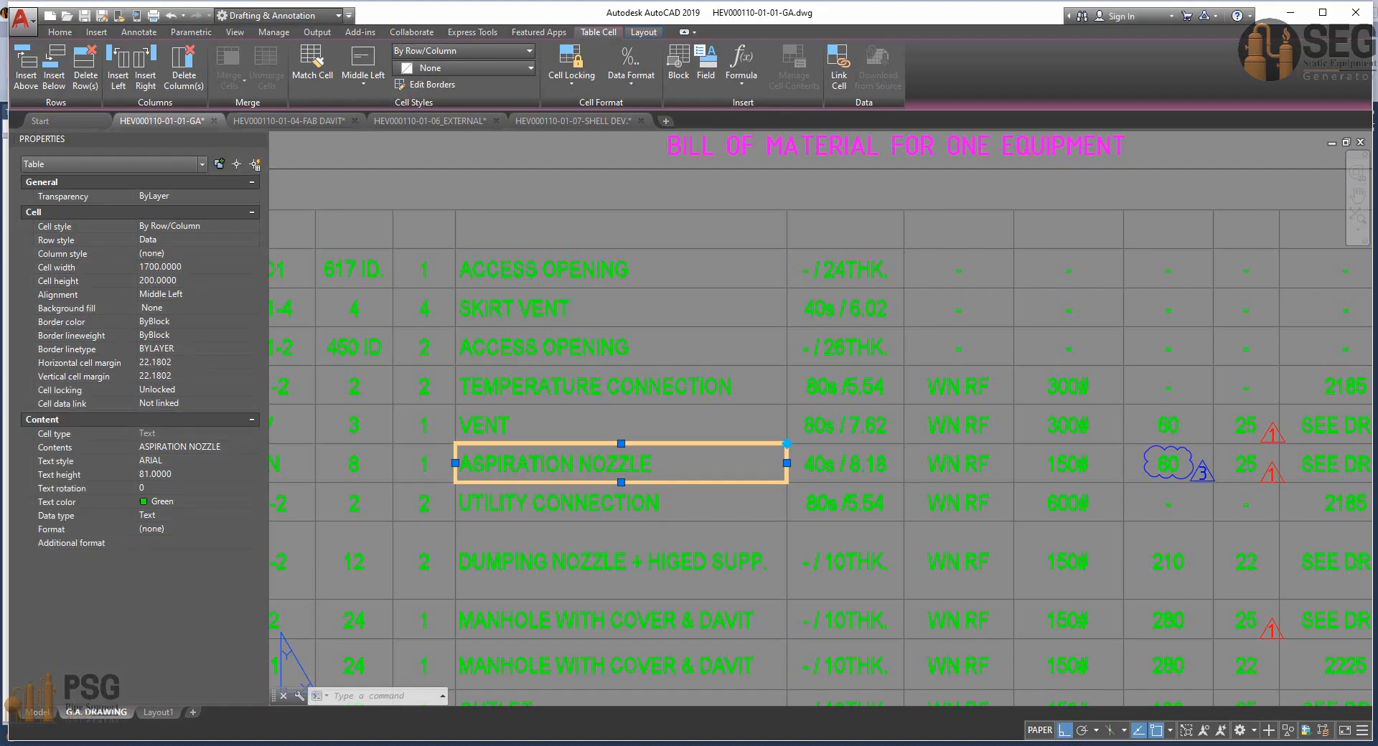
click(1081, 468)
click(1105, 745)
click(407, 296)
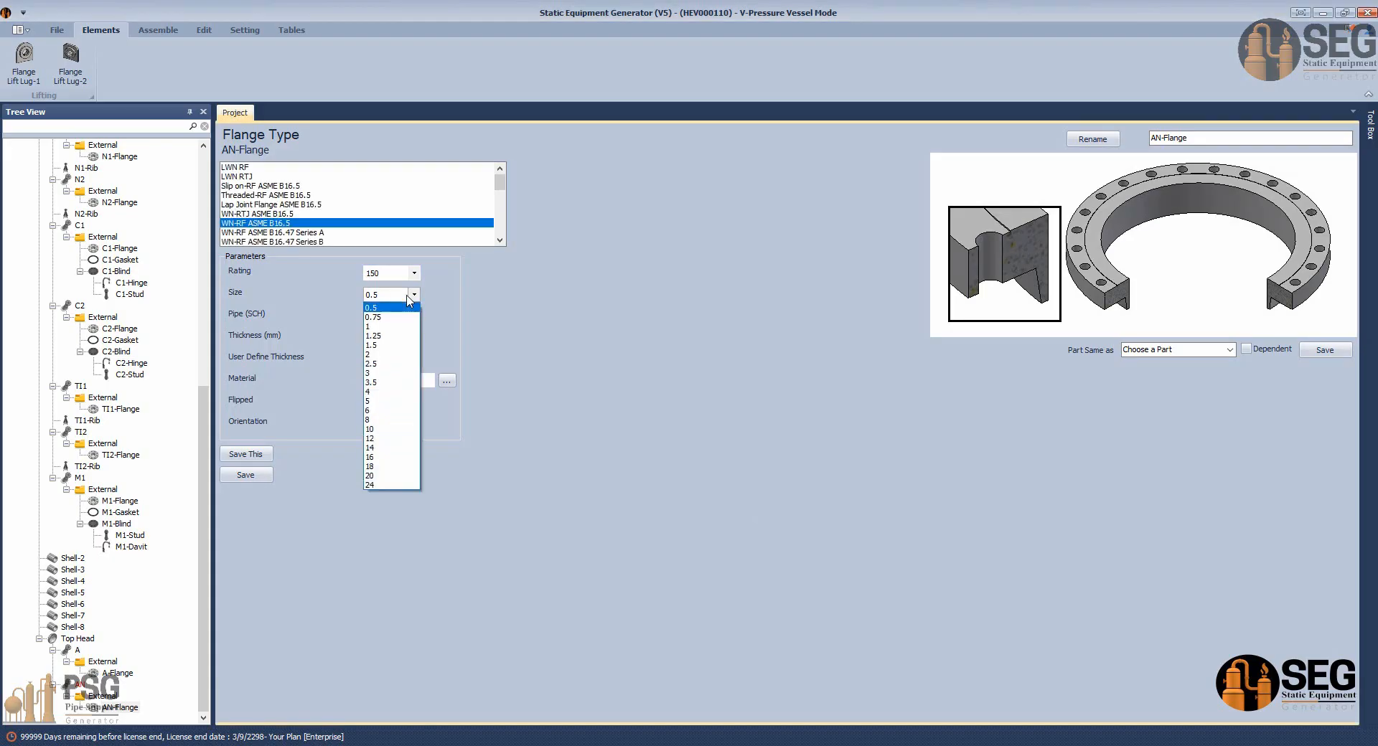
click(381, 421)
click(413, 316)
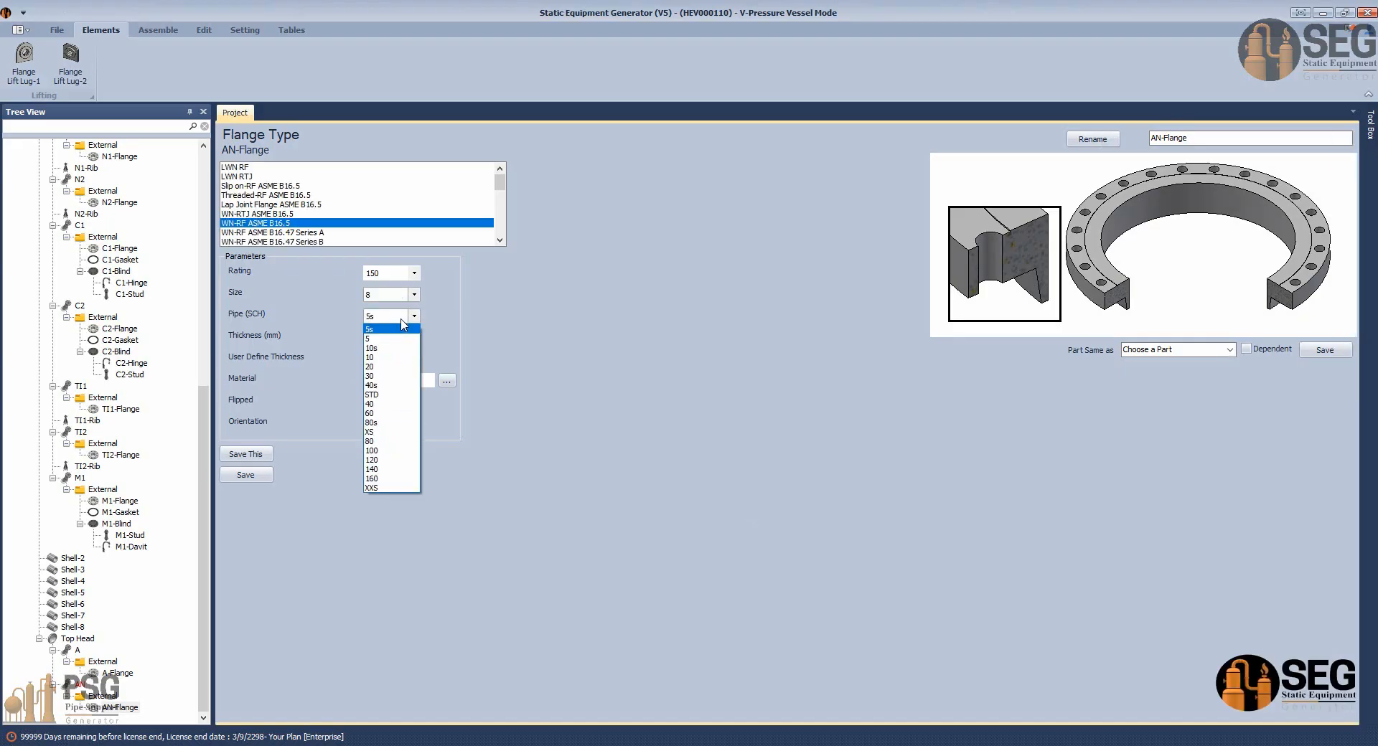
click(380, 387)
click(266, 476)
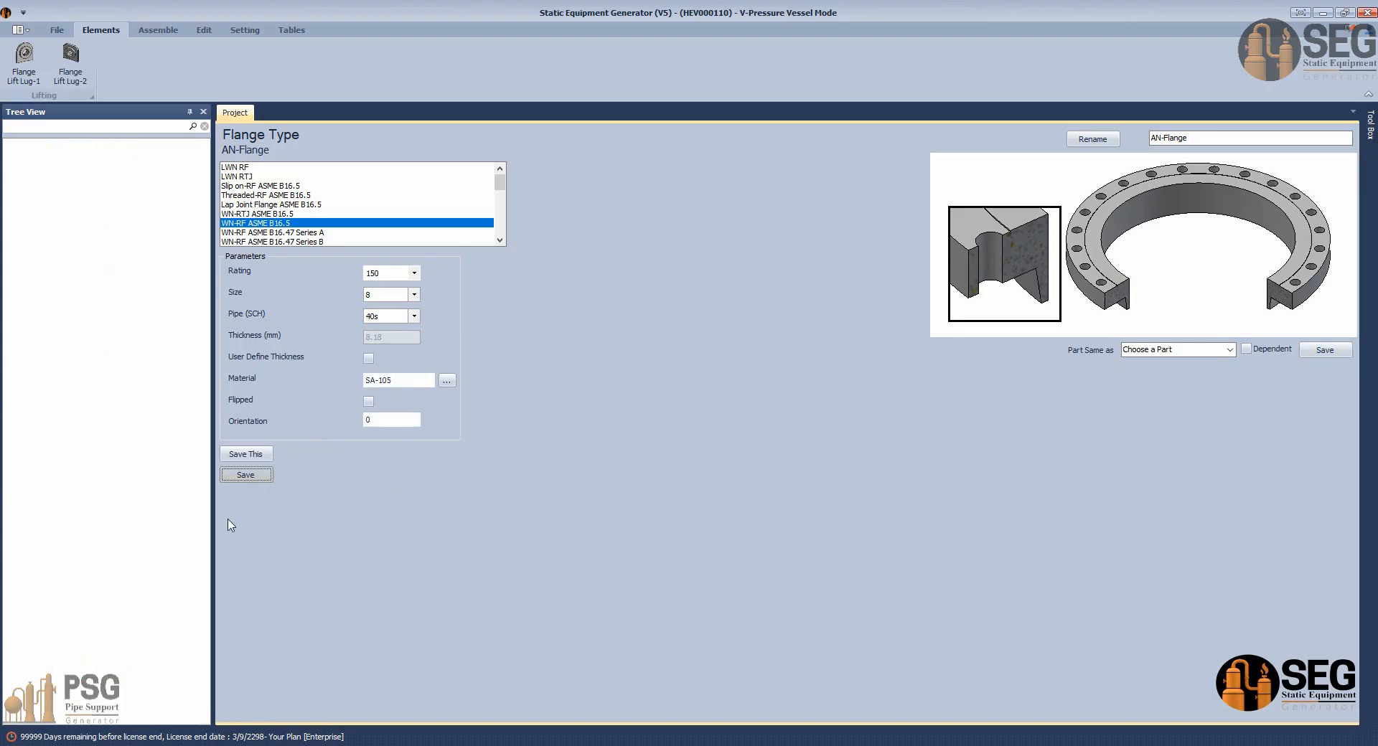
Calculate nozzle AN's projection from a 1650 mm projection from V.C.L. and save the calculated value to the nozzle.
click(80, 686)
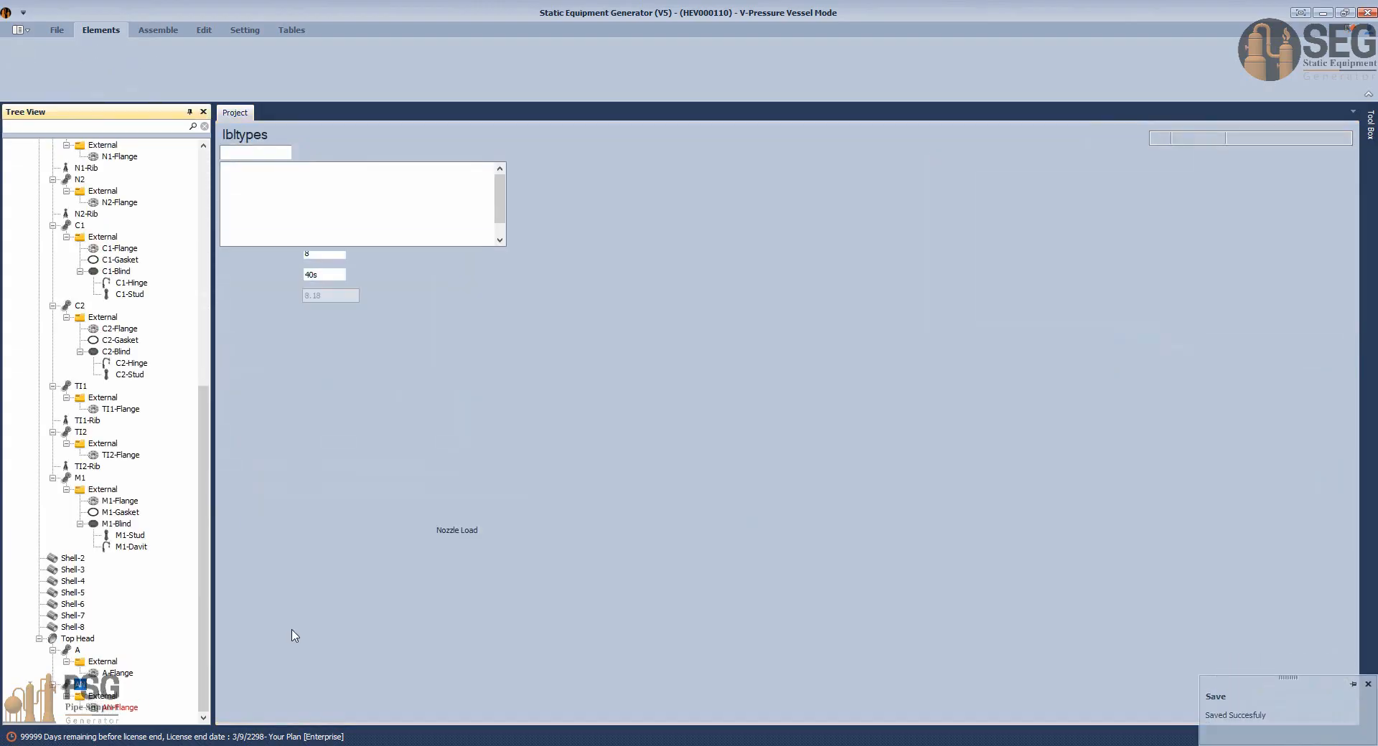
click(255, 612)
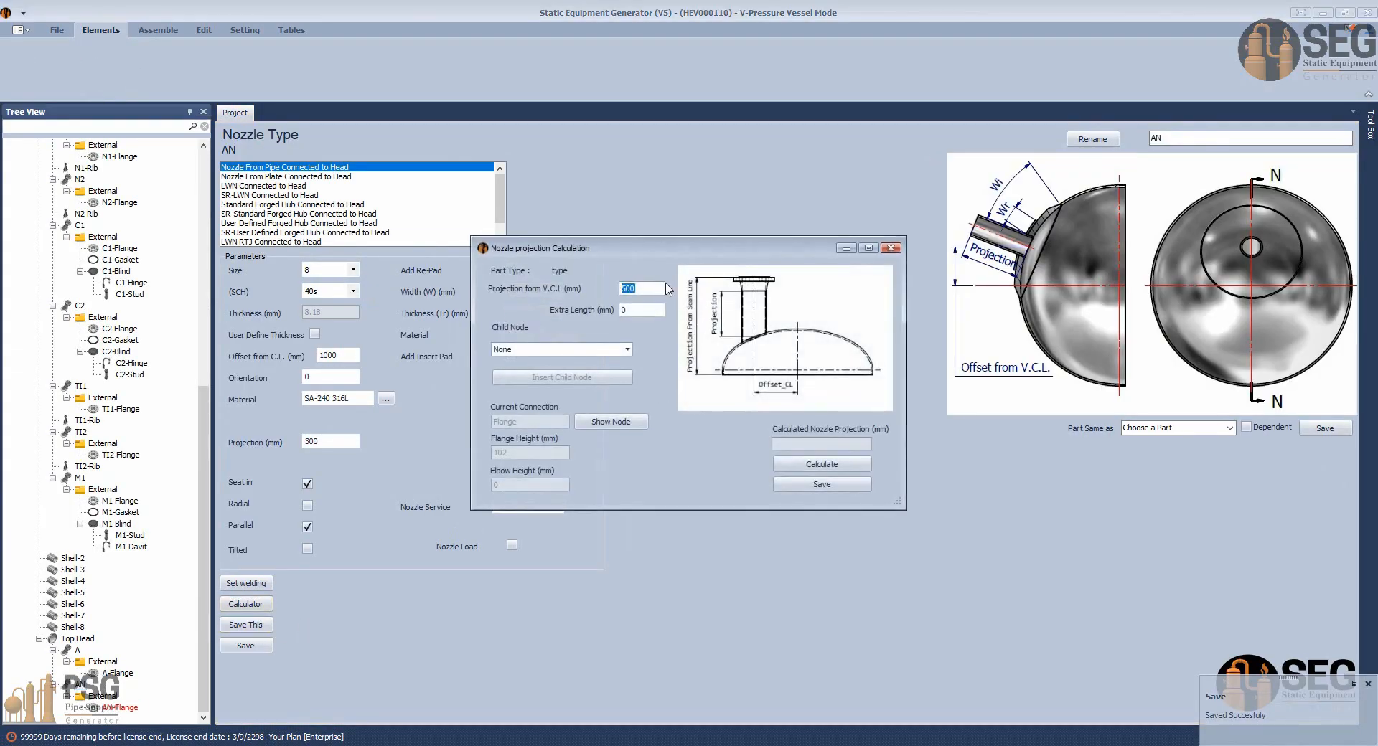
click(851, 467)
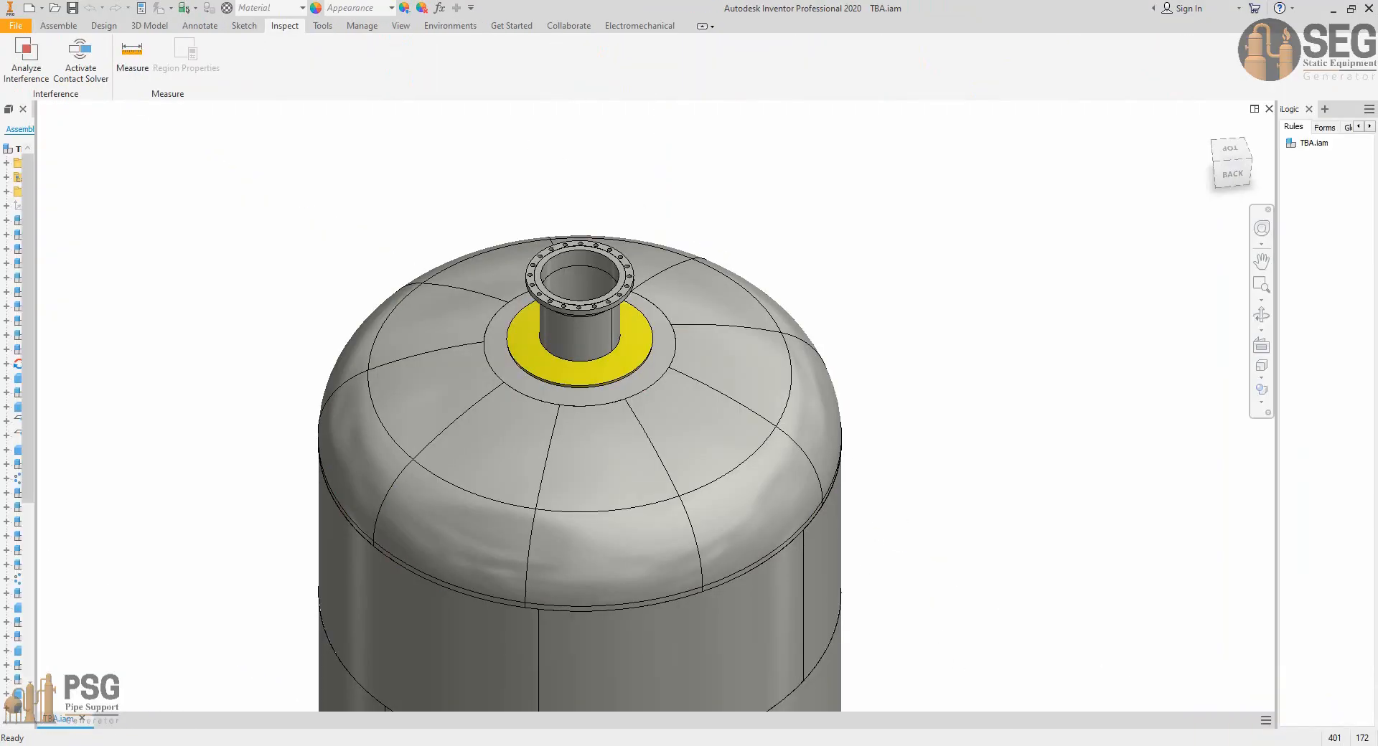
mouse_move(1032, 745)
click(1104, 693)
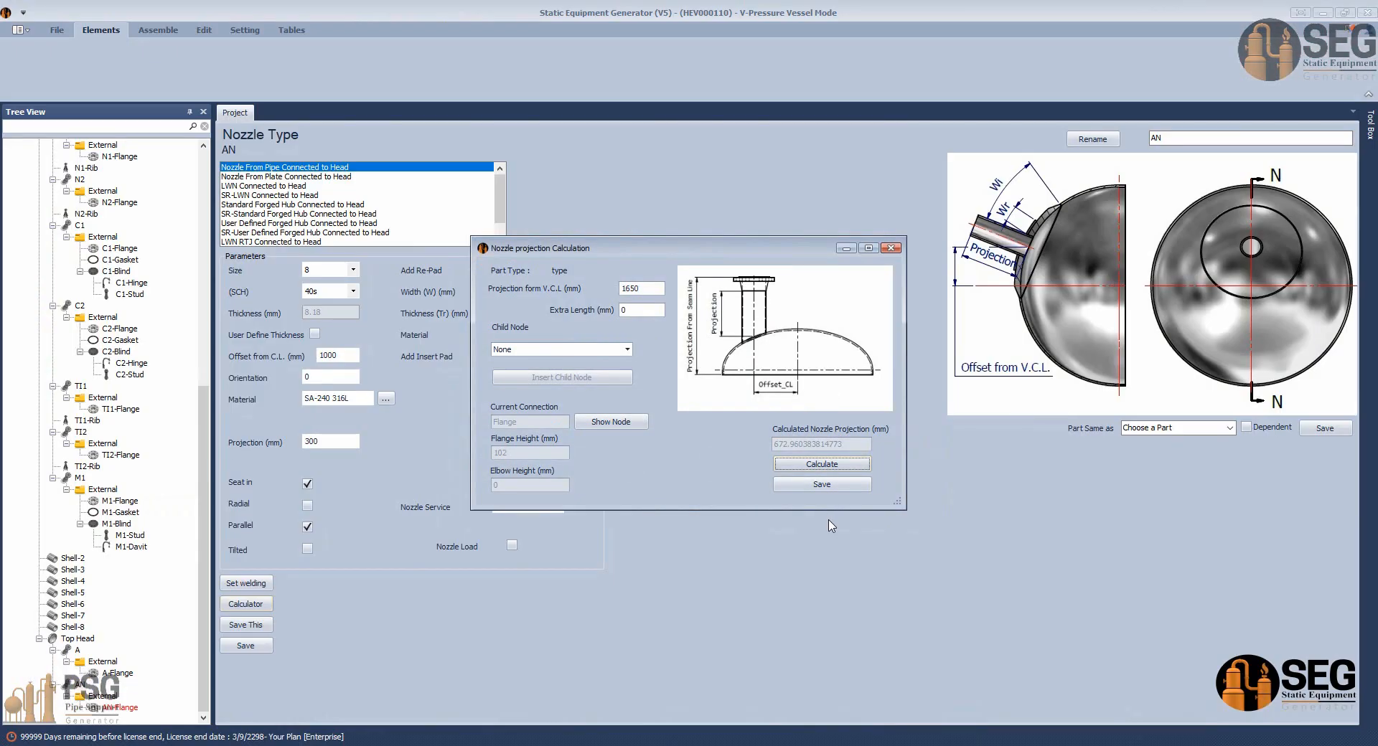
click(844, 484)
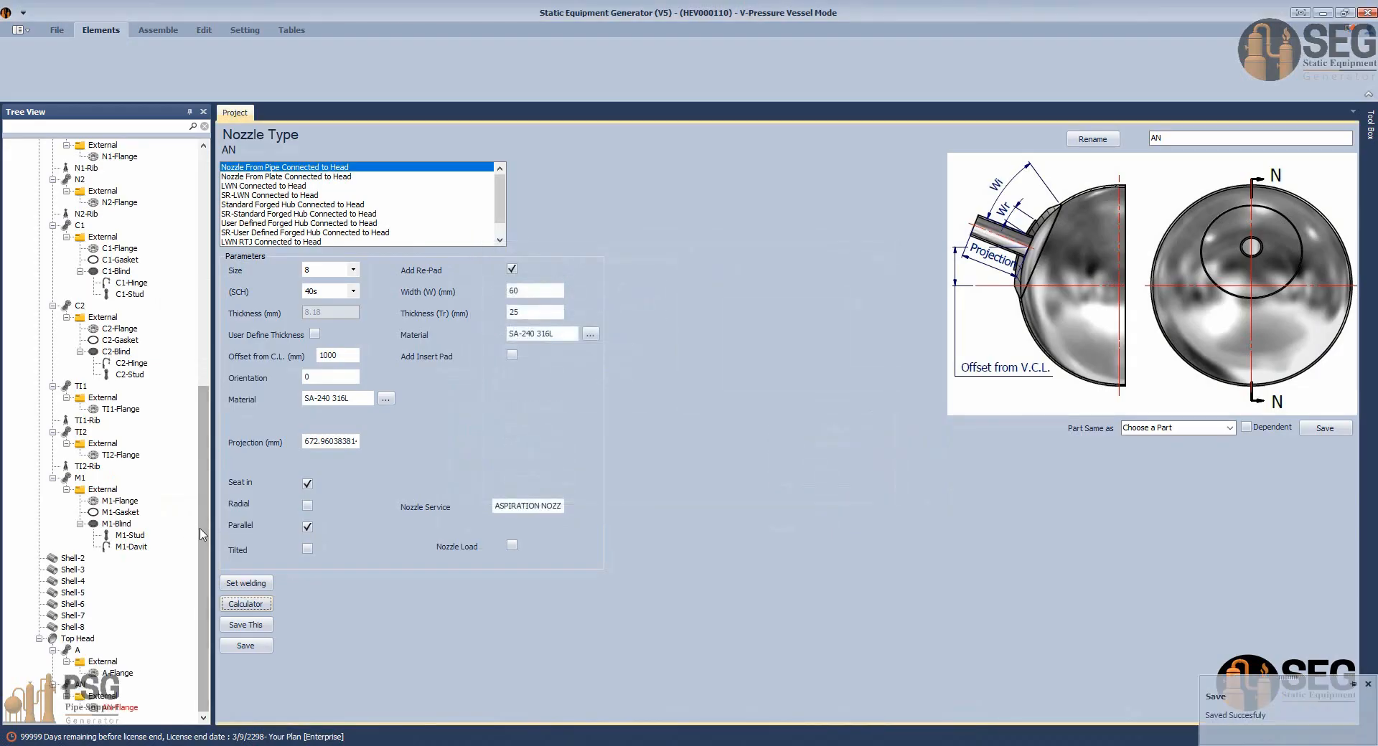
Add a gasket named AN-Gasket to nozzle AN's External group as RF Gasket For ASME B16.5 Flanges, size 8, and save it.
click(119, 697)
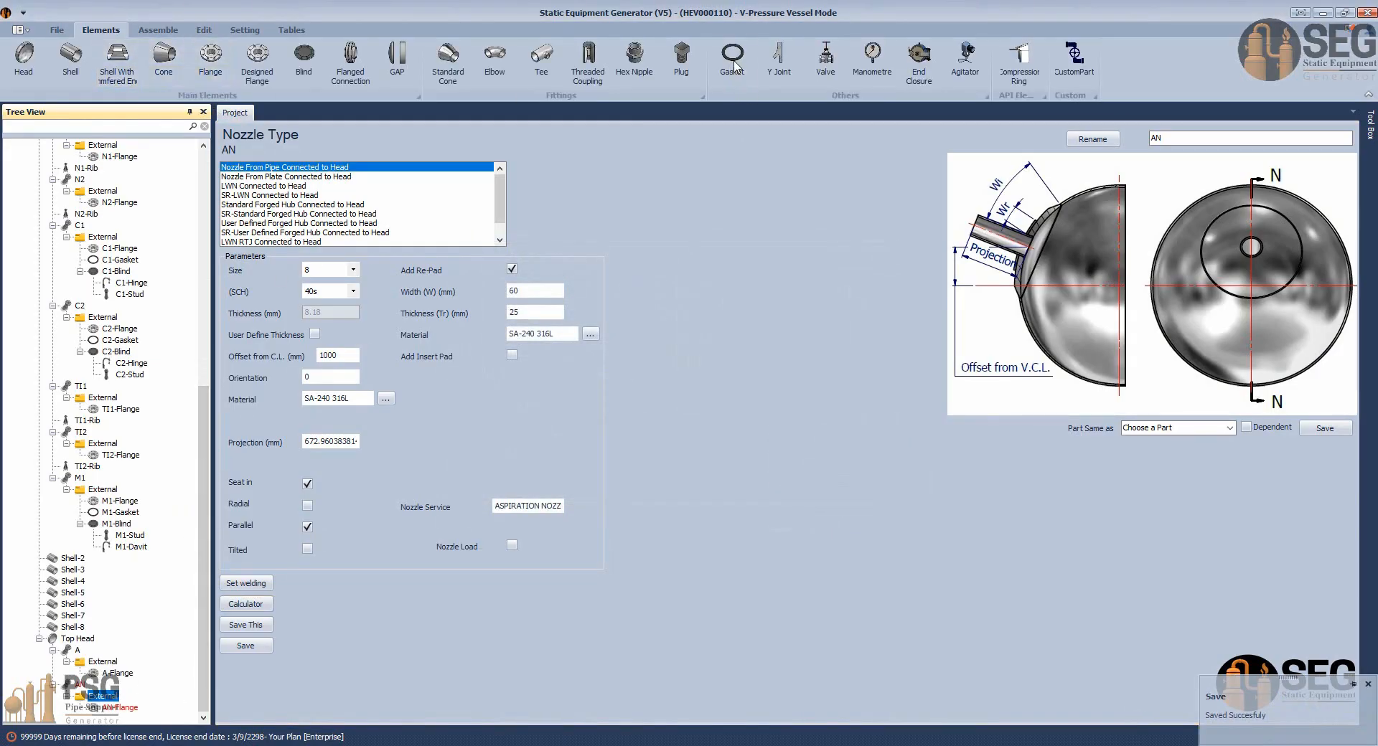
click(735, 61)
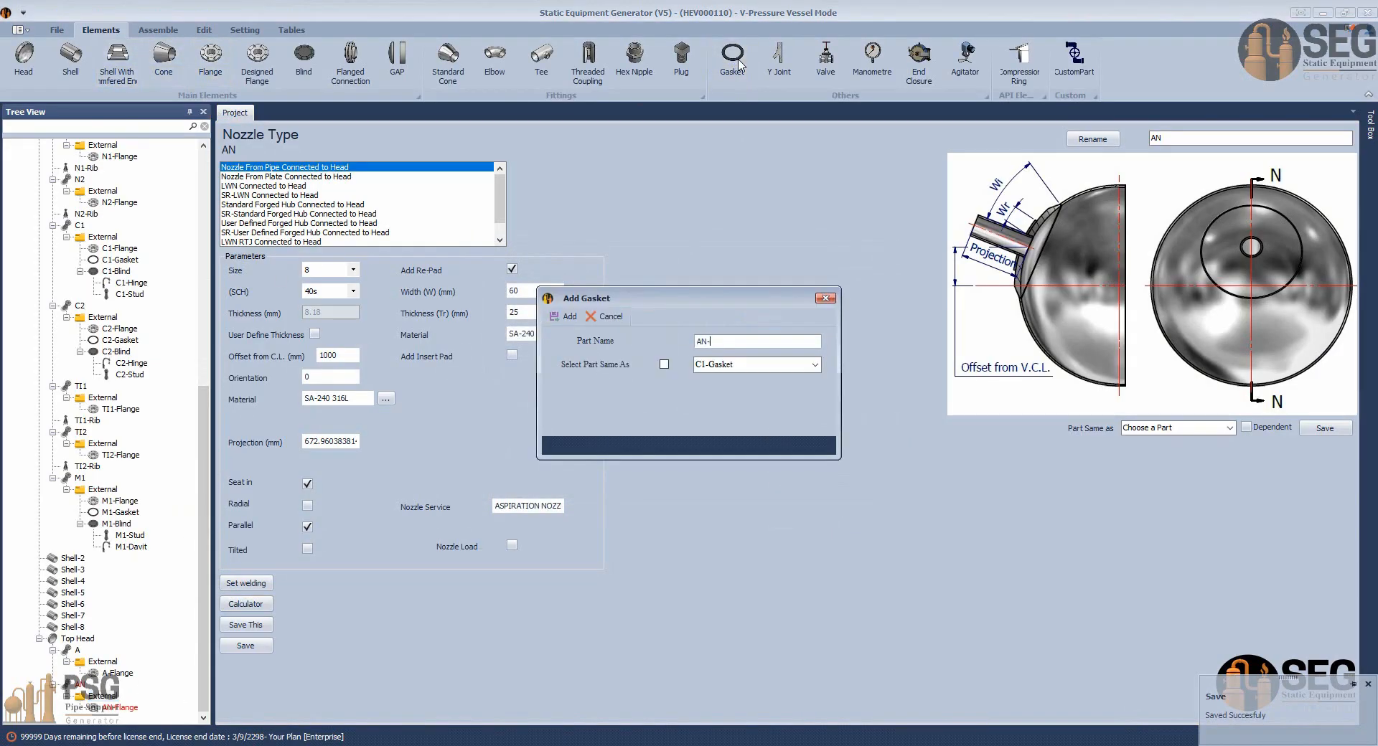
click(565, 317)
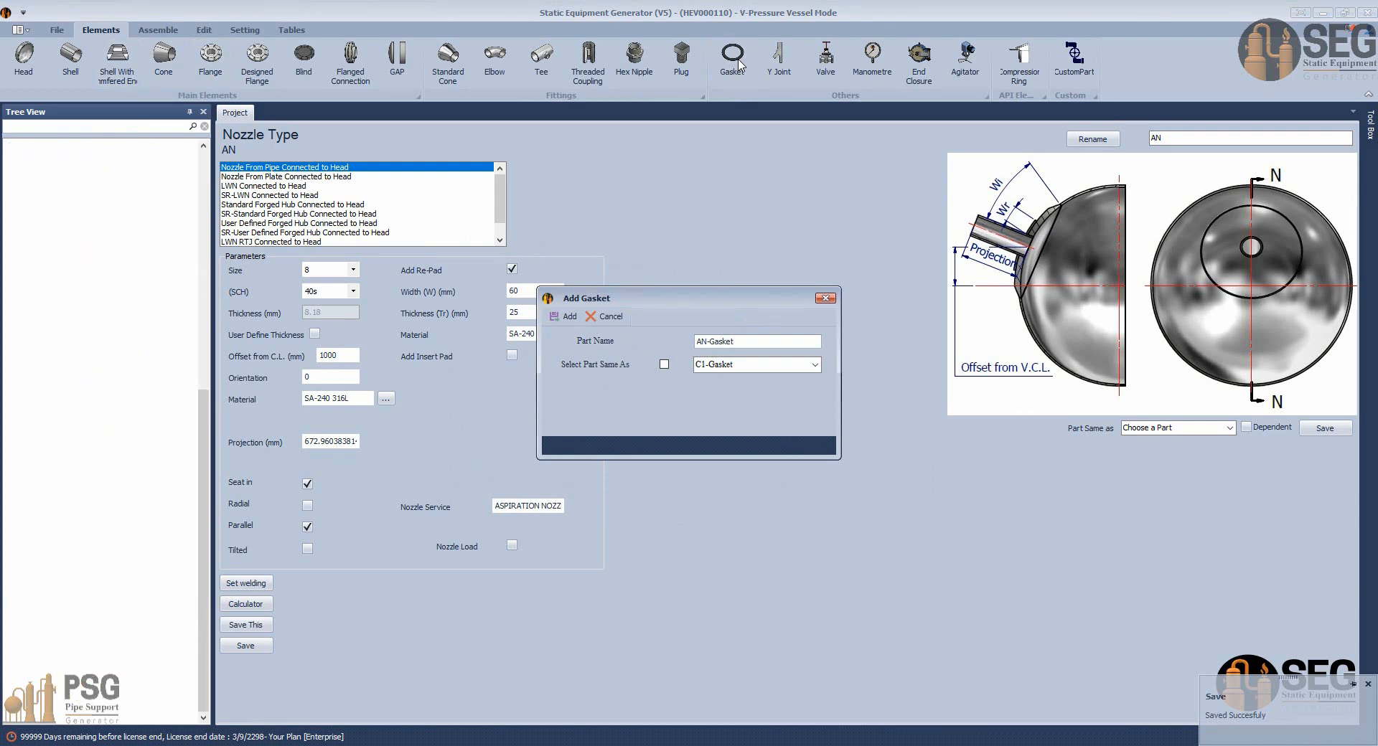
scroll(152, 676, down, 1)
click(121, 708)
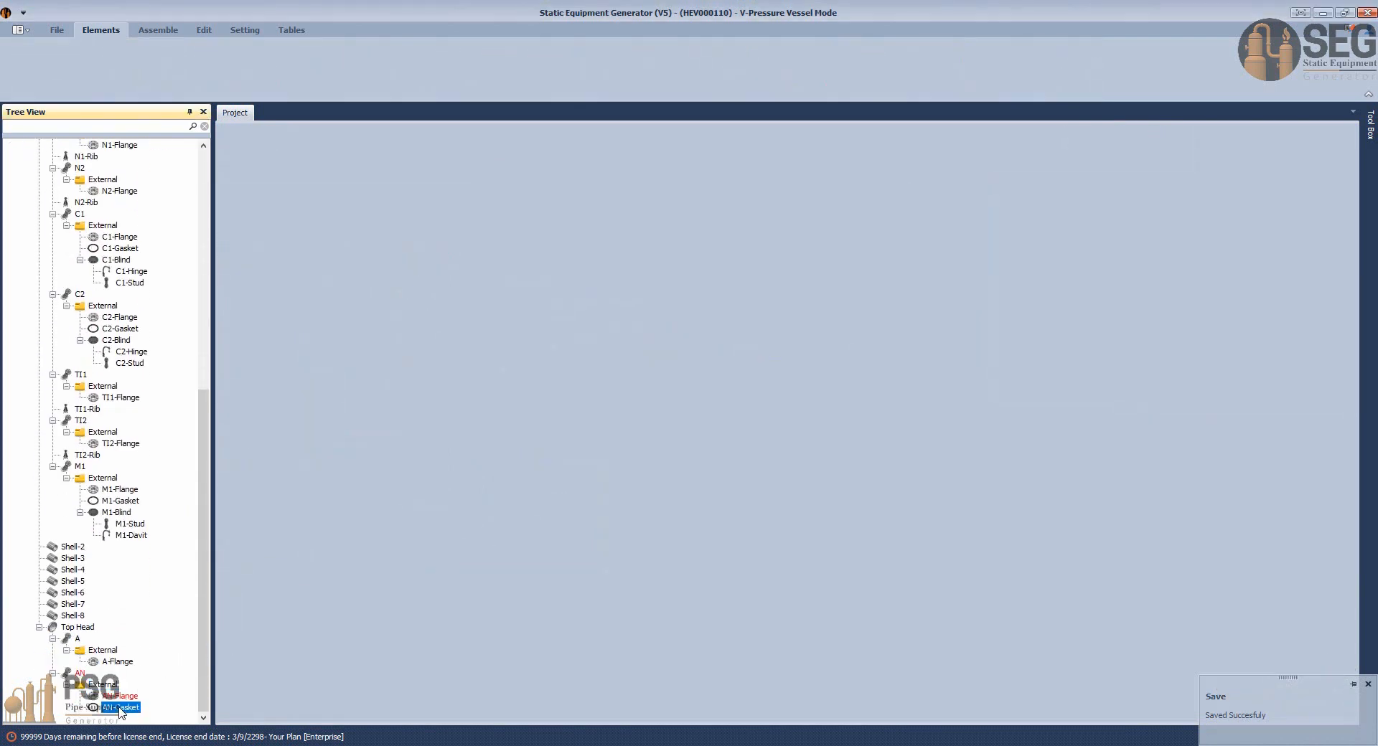
click(335, 187)
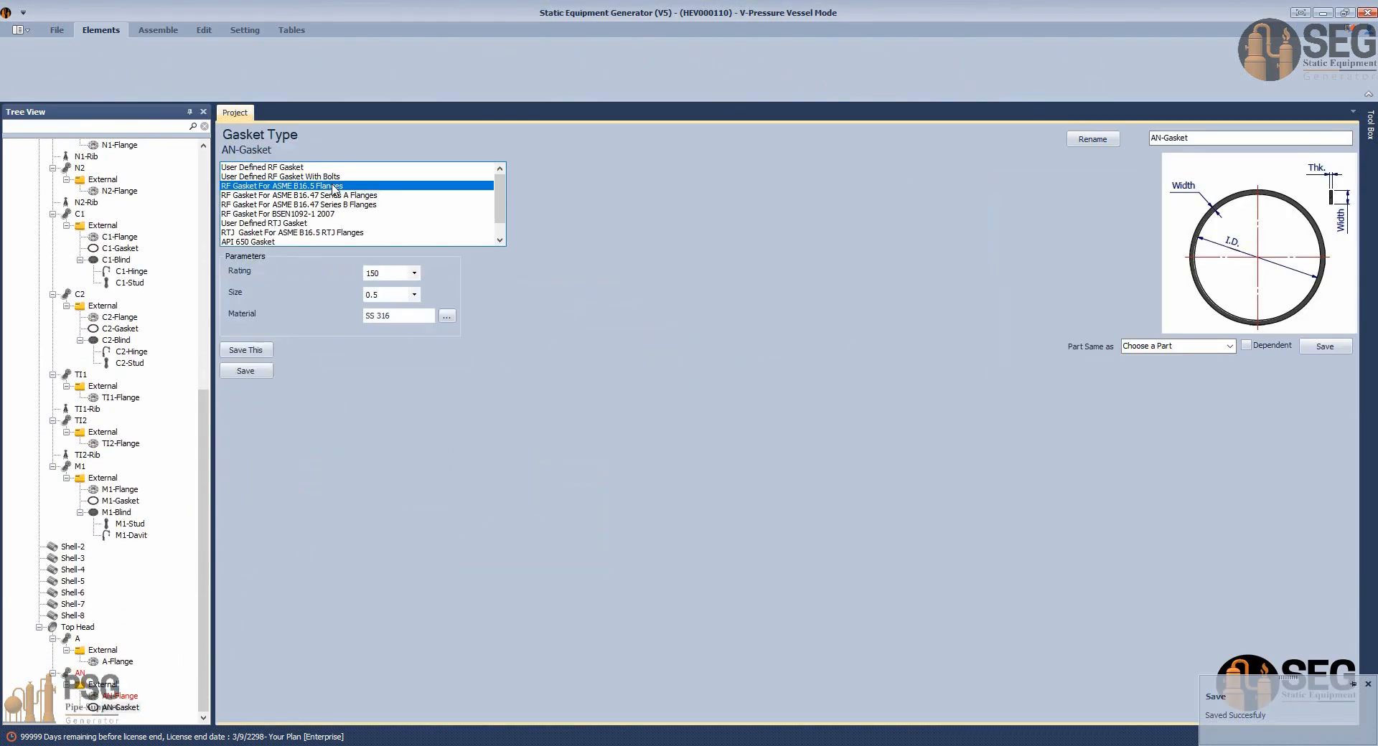
click(393, 295)
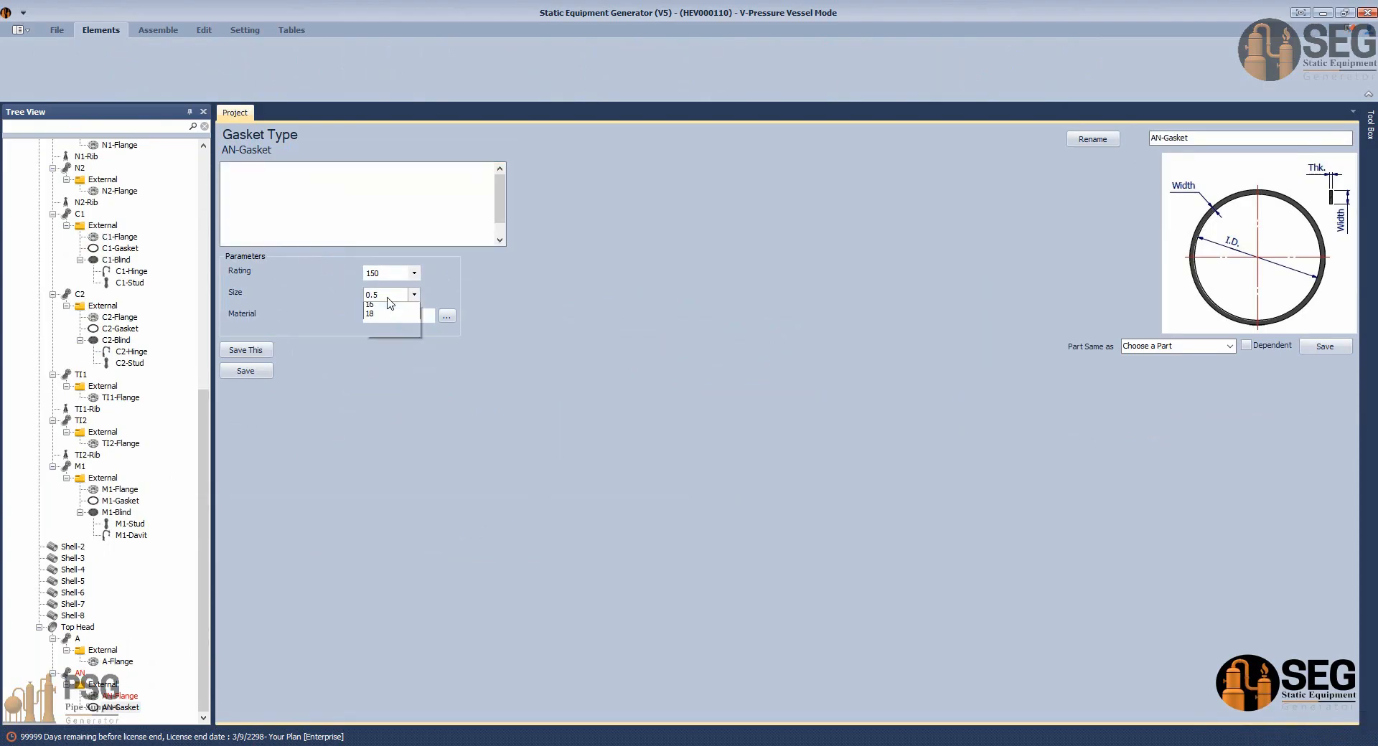
click(376, 421)
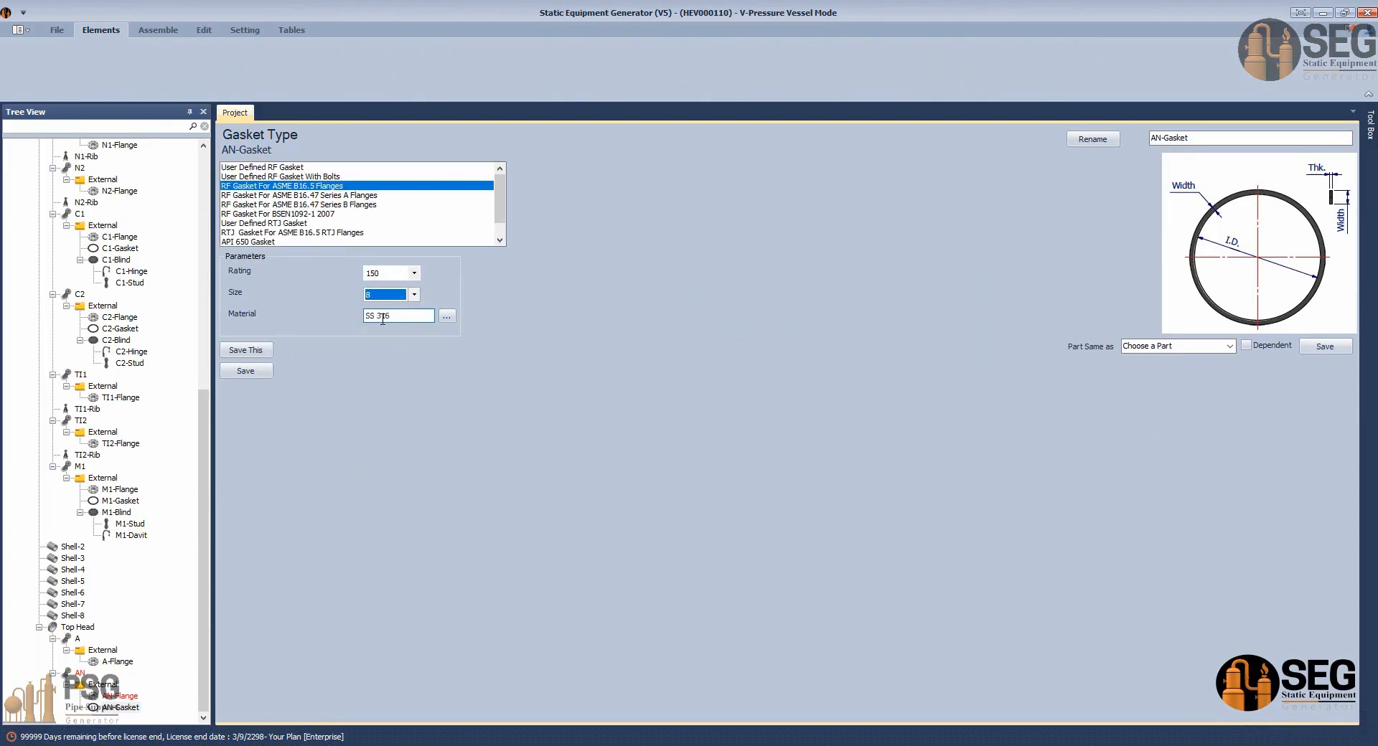
click(252, 371)
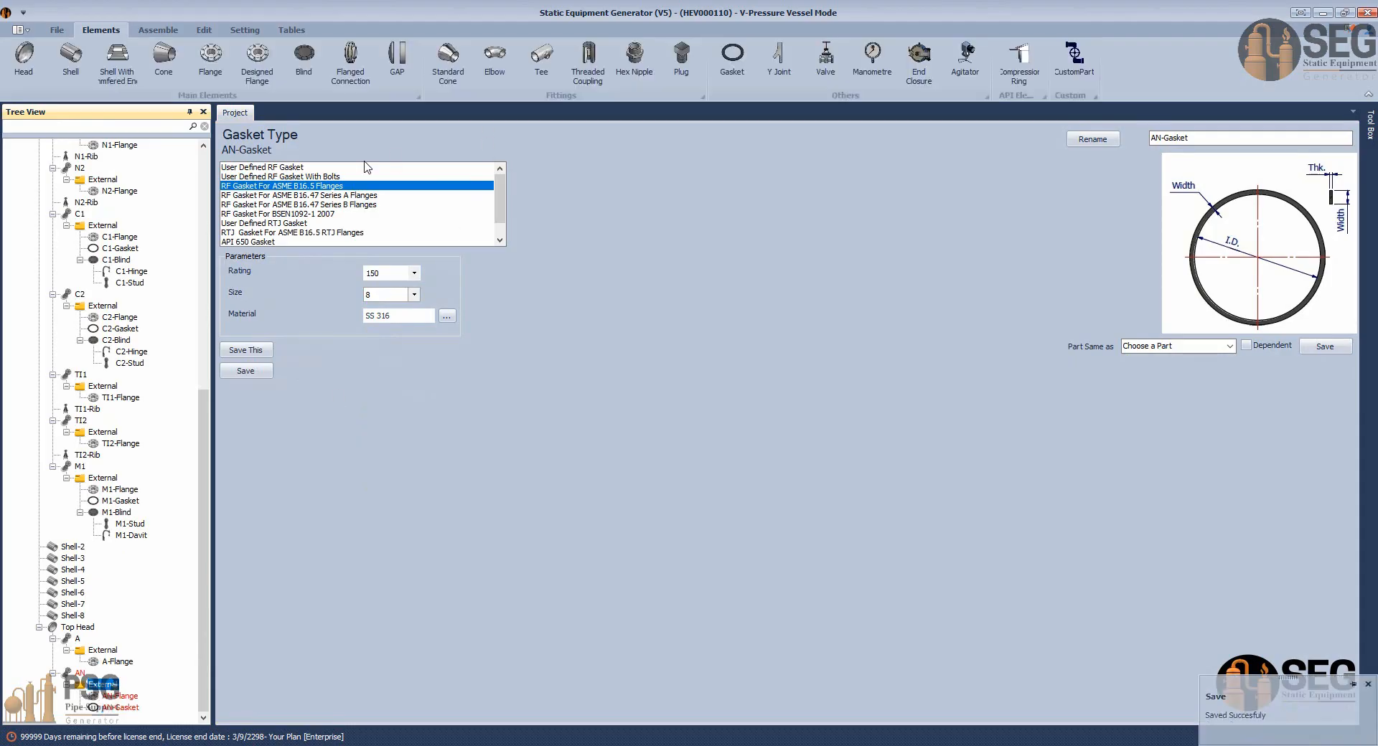
Add a blind named AN-Blind to nozzle AN's External group as RF Blind ASME B16.5, size 8, flipped, and save it.
click(304, 58)
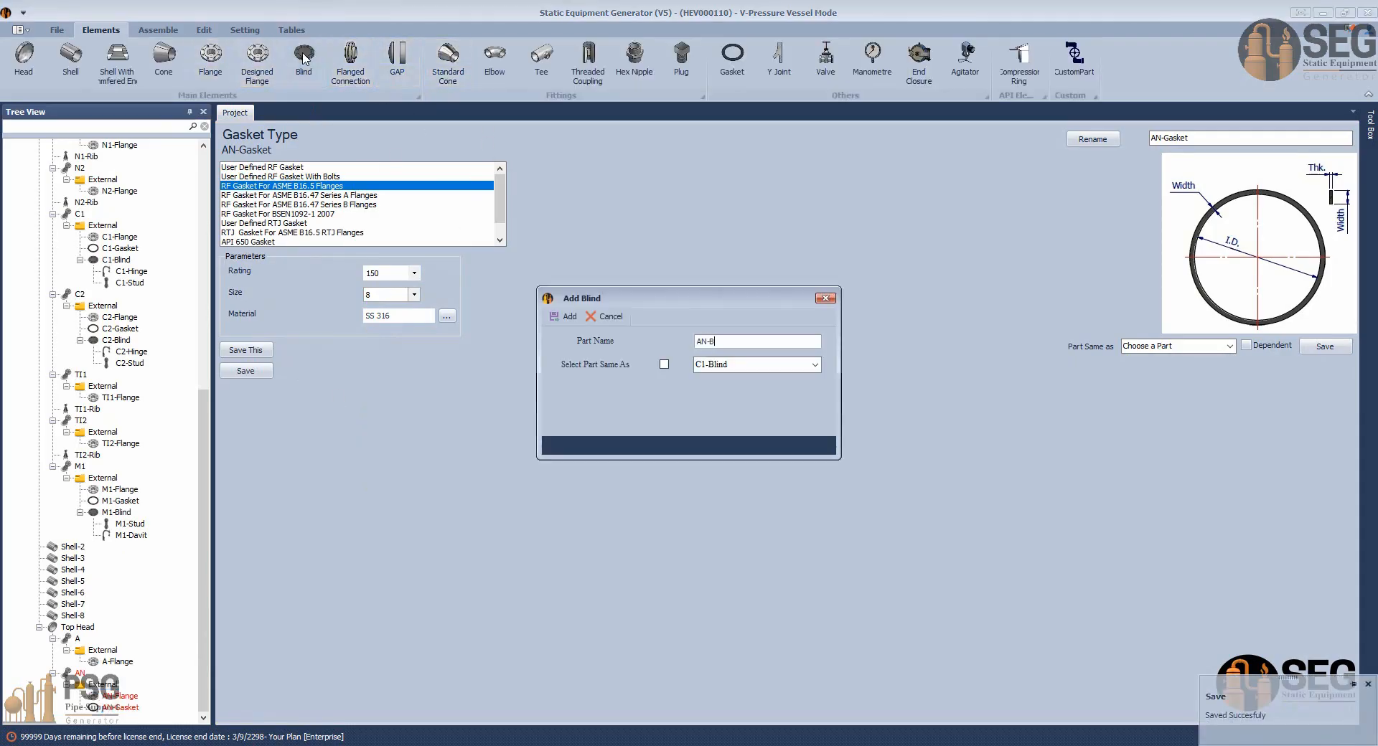
key(Return)
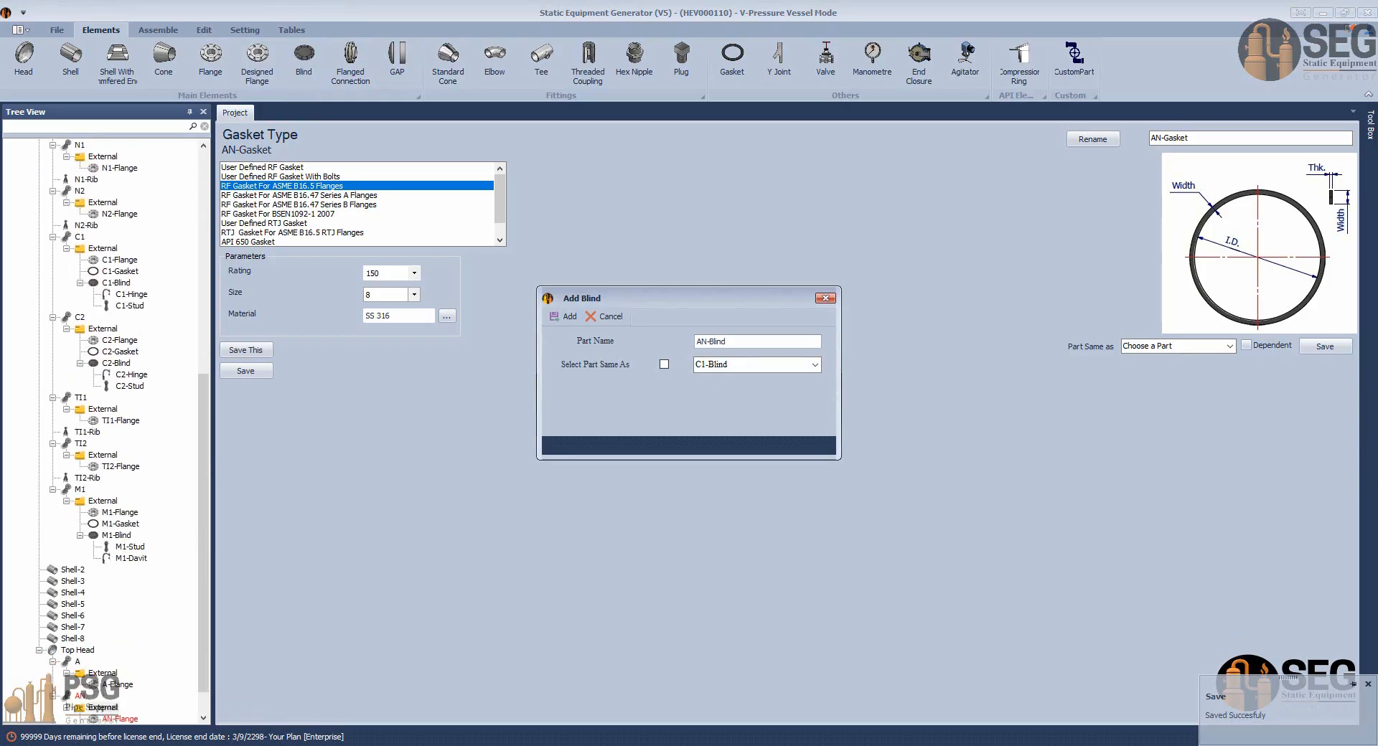
click(116, 701)
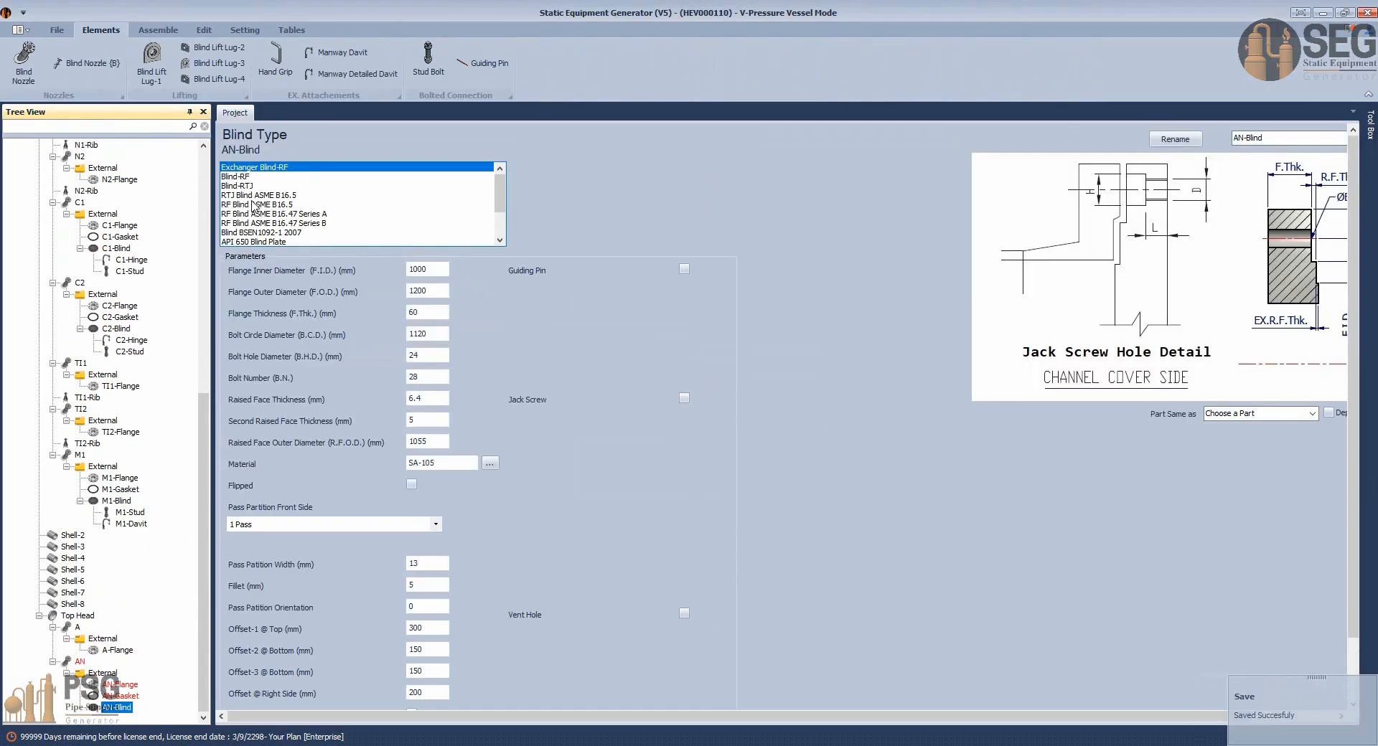
click(259, 204)
click(414, 294)
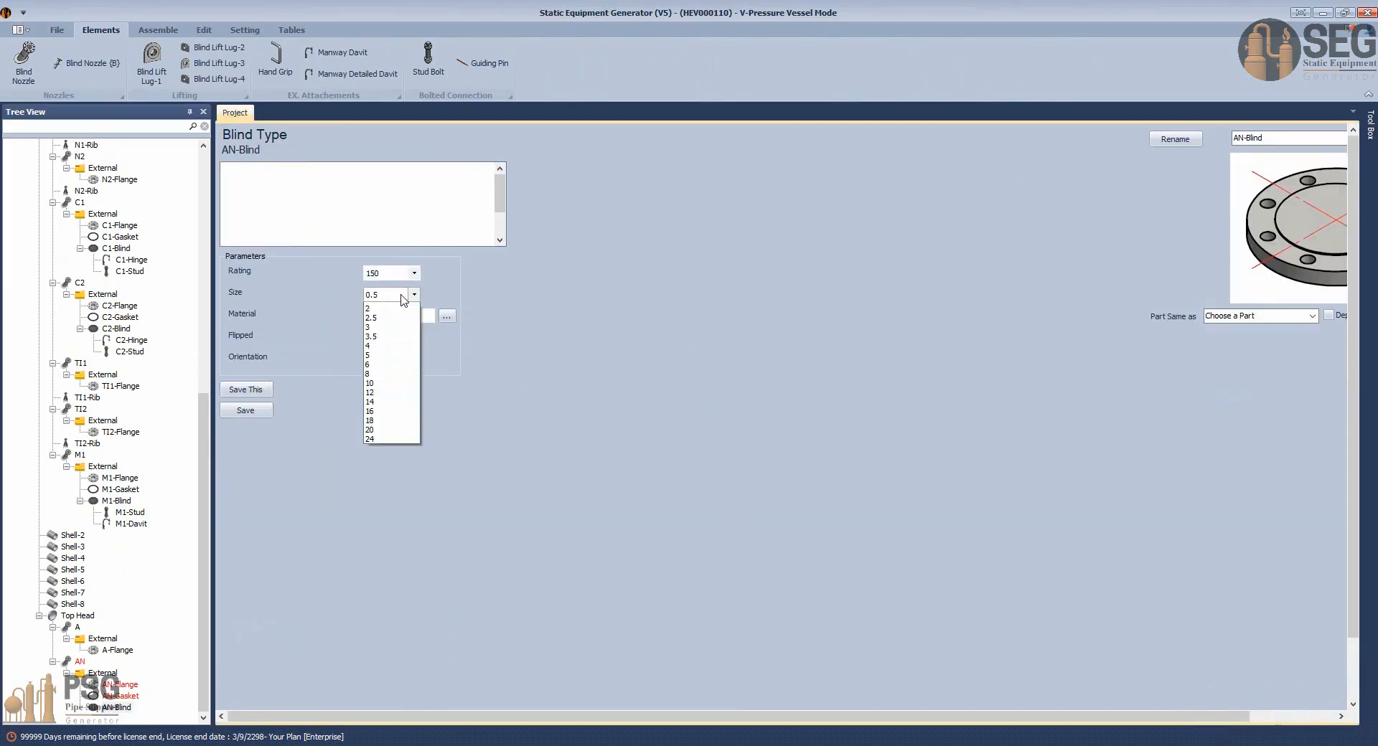
click(369, 422)
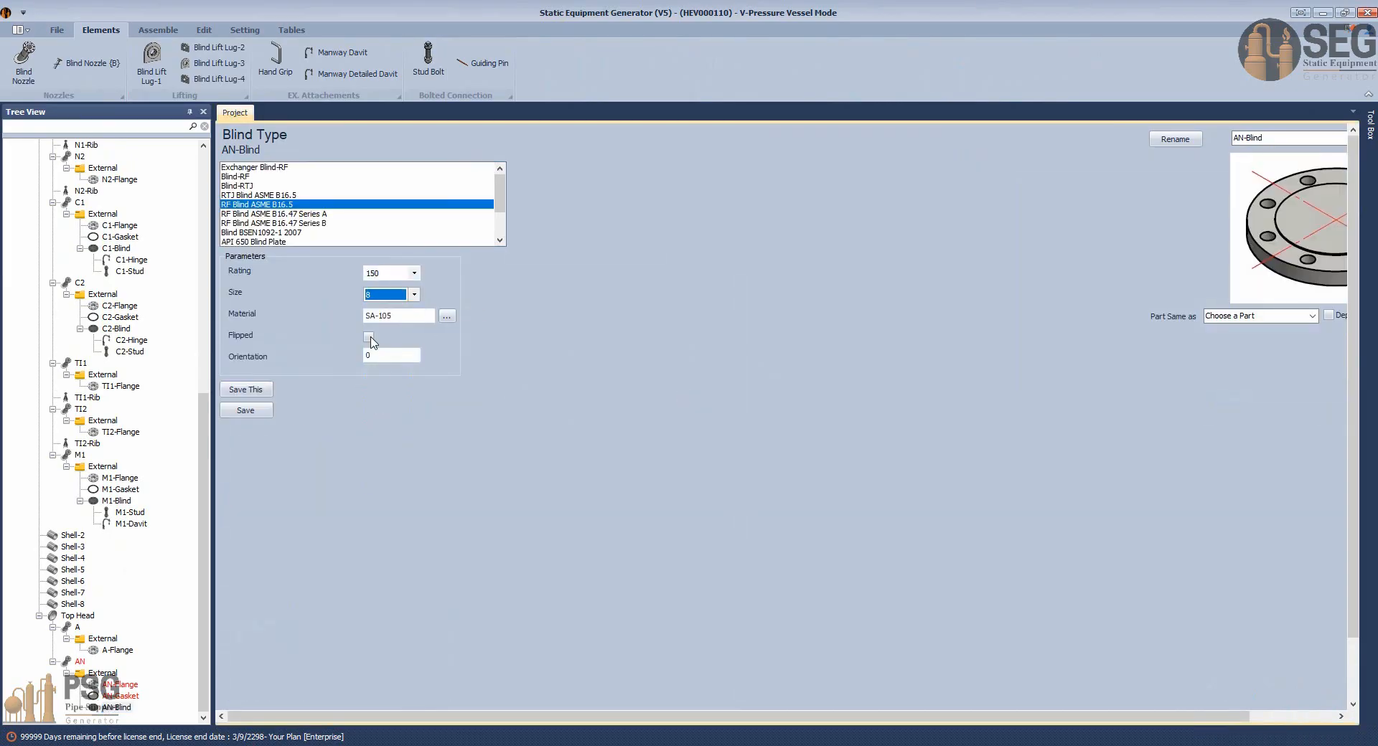
click(245, 411)
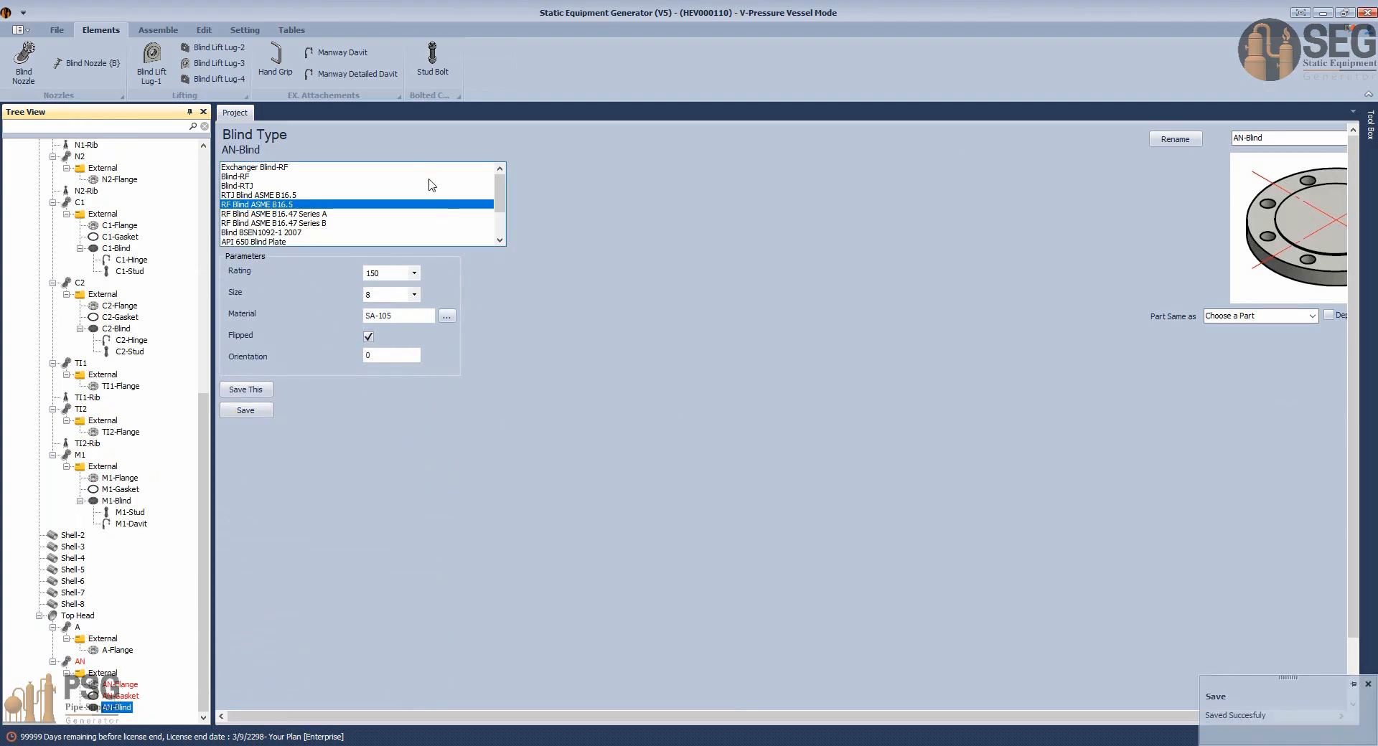
Update the Inventor assembly with nozzle AN's new parts and inspect the nozzle on the top head.
click(158, 29)
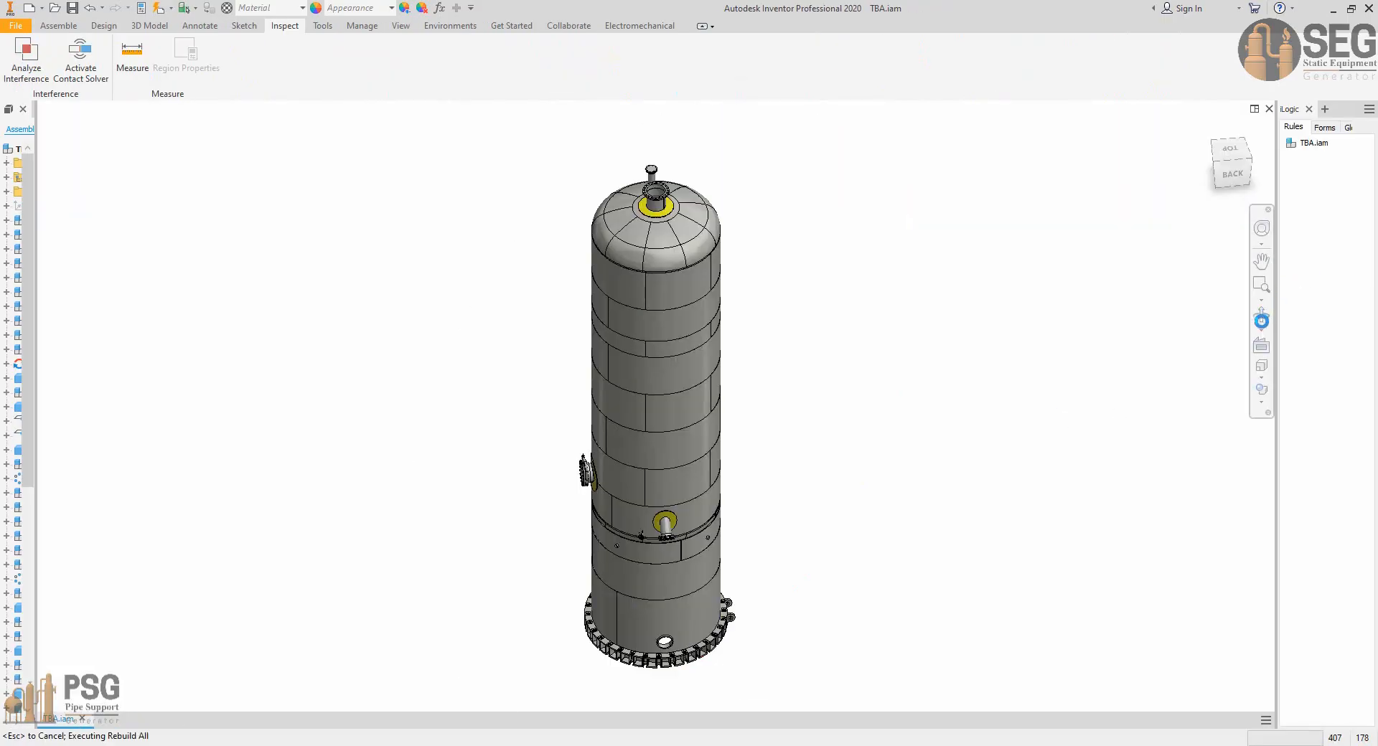
click(1261, 318)
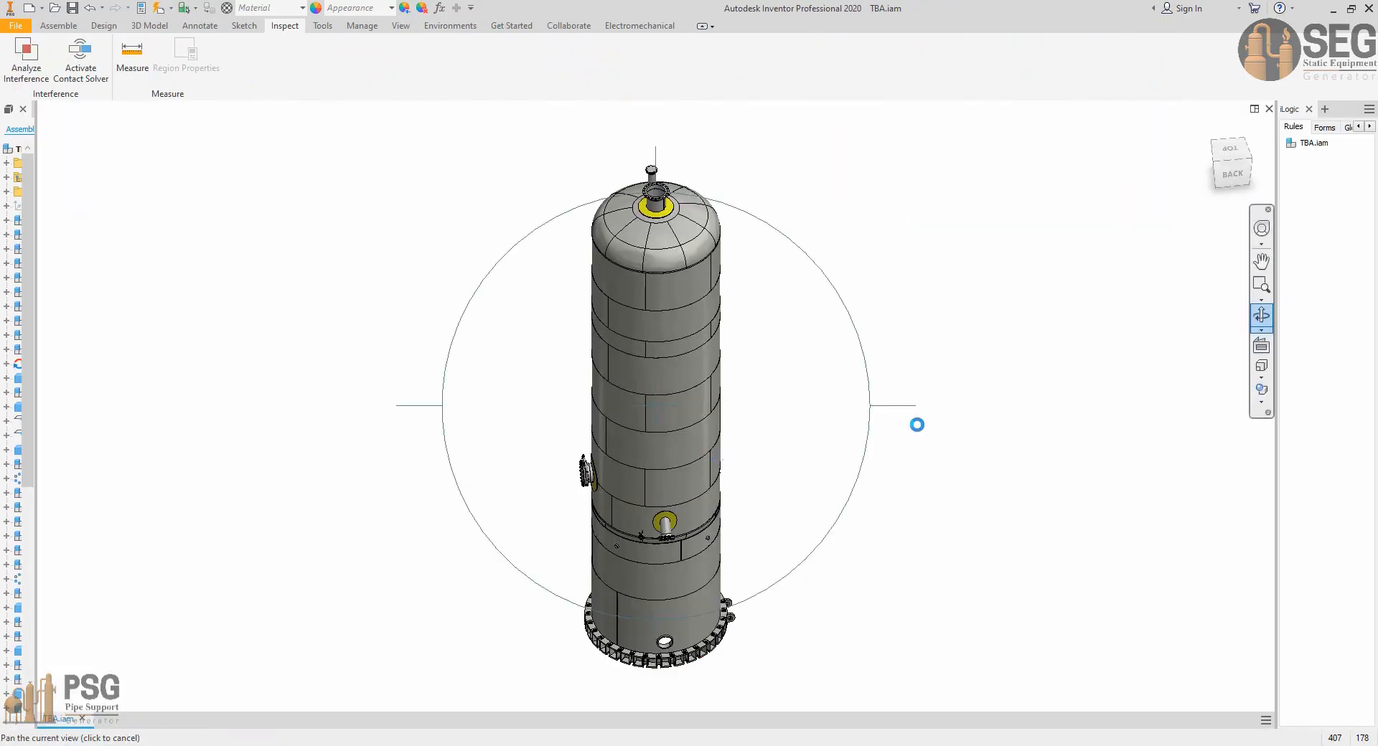
key(Escape)
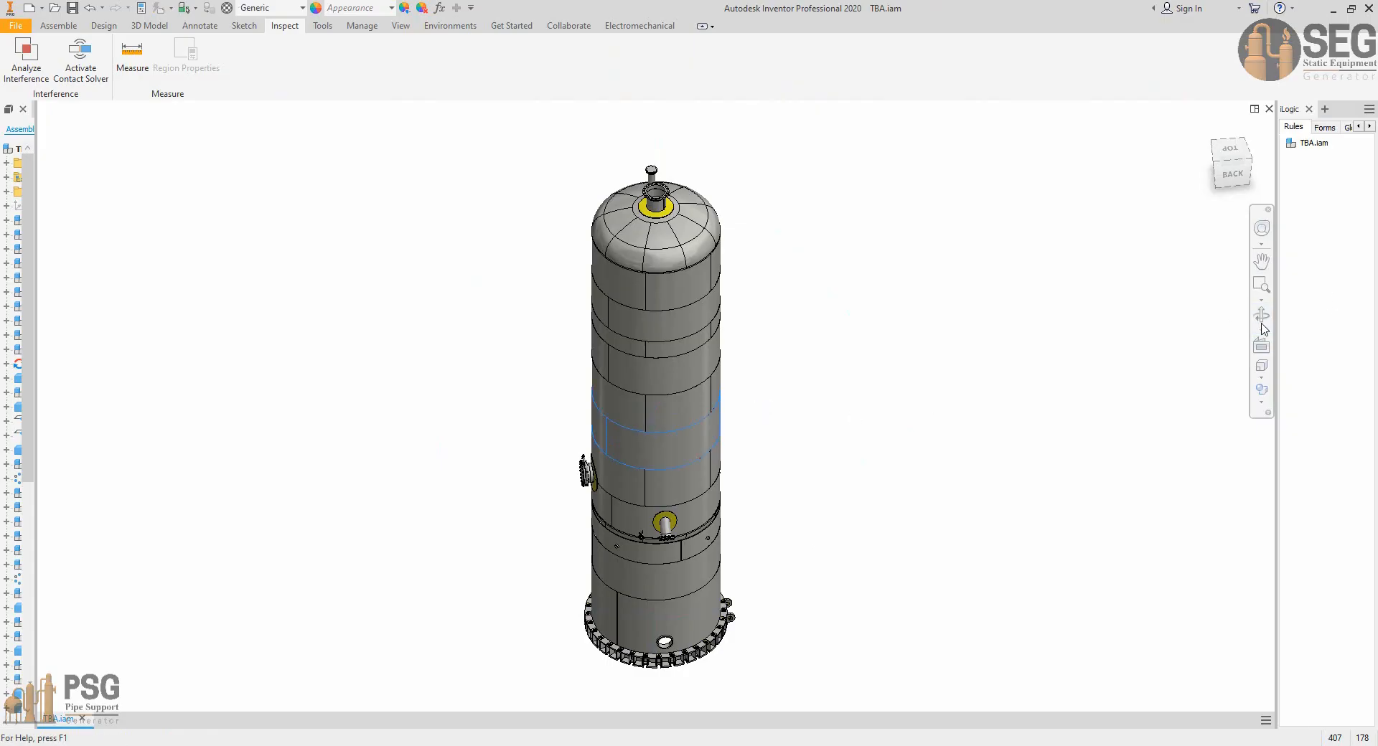
click(1262, 322)
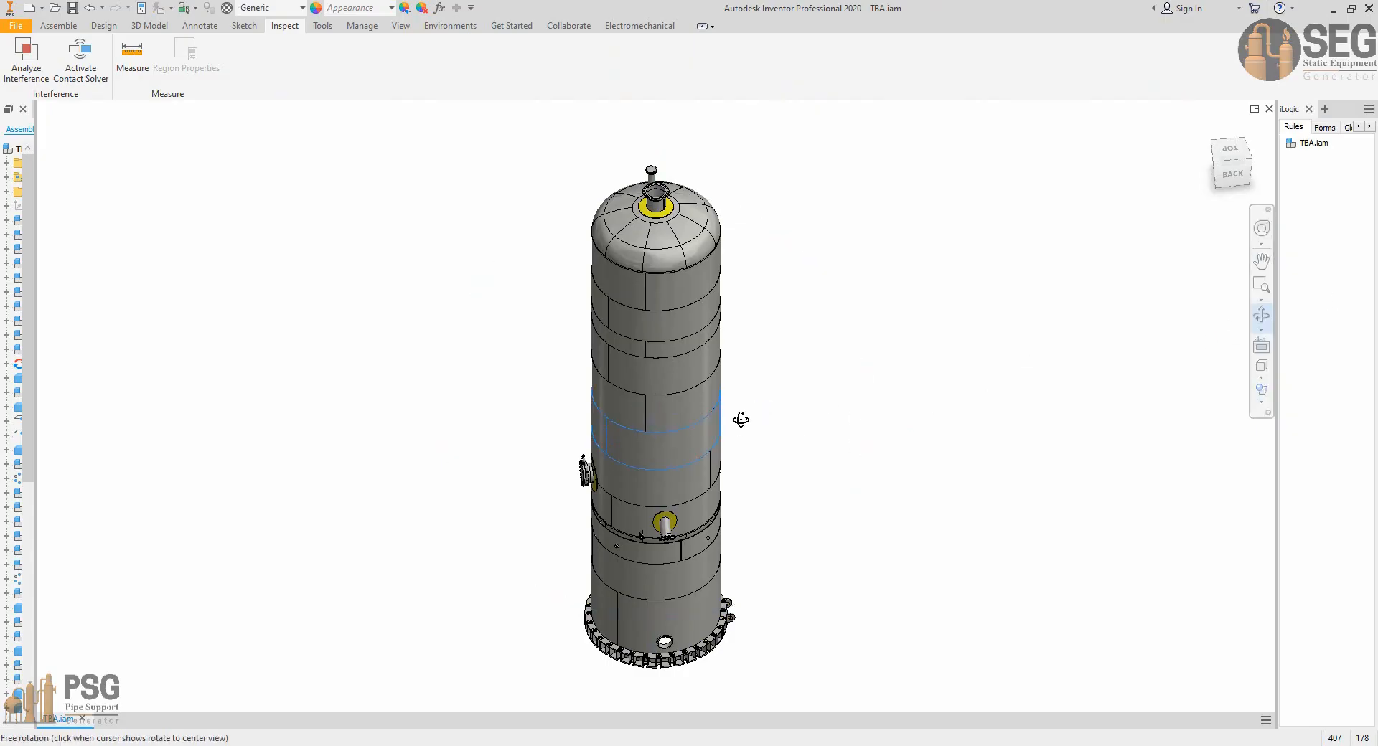
drag(741, 420, 804, 373)
scroll(614, 111, up, 8)
Measure the distance from AN-Blind's outer face to AN-Flange's back edge, then check the ASME B16.5 stud bolt table in Acrobat.
click(132, 53)
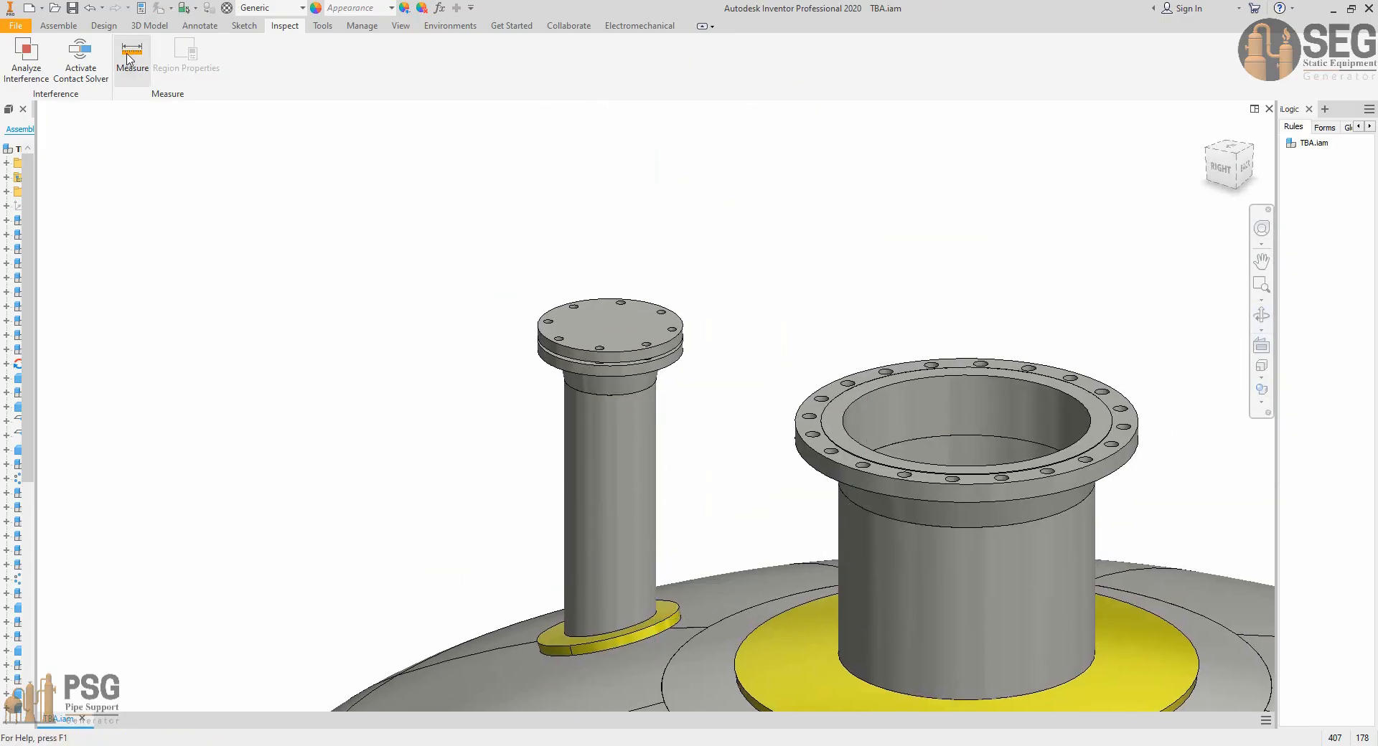
scroll(549, 282, up, 5)
click(606, 348)
click(539, 431)
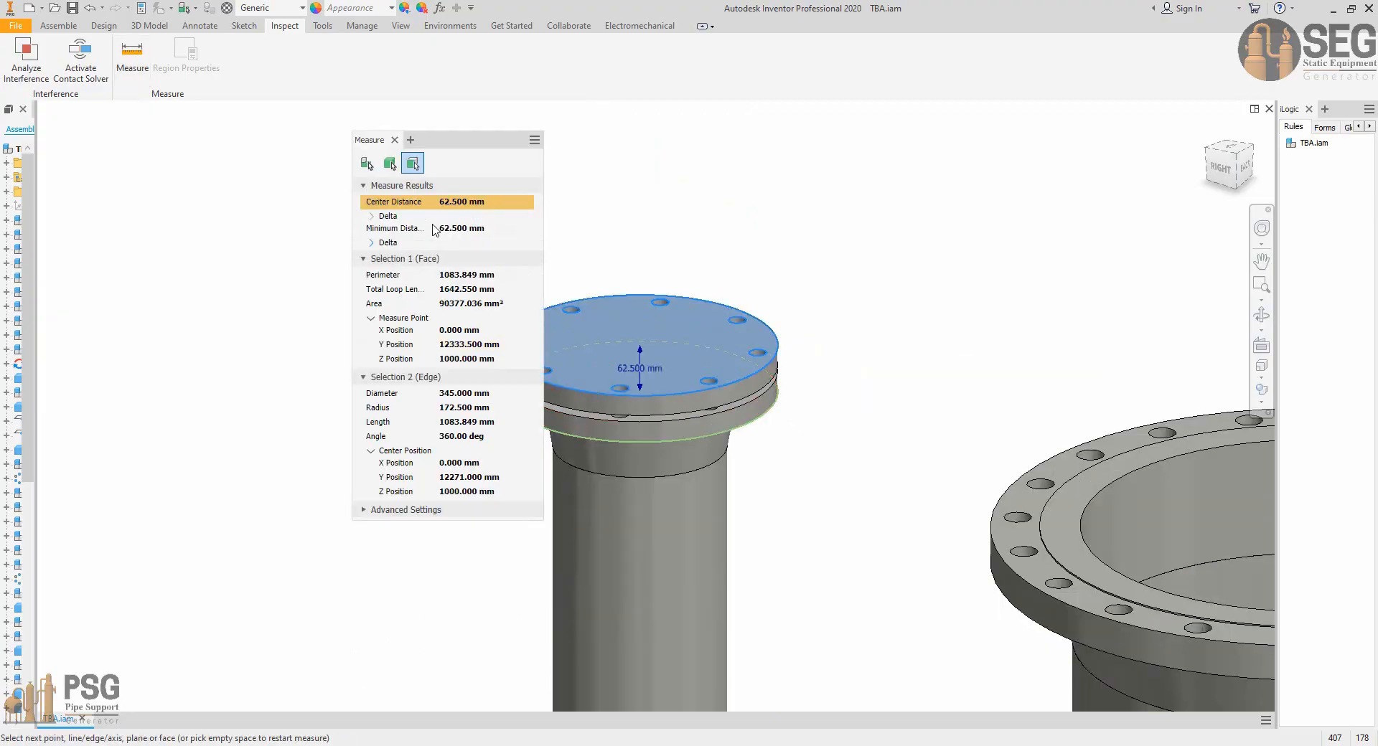
click(524, 203)
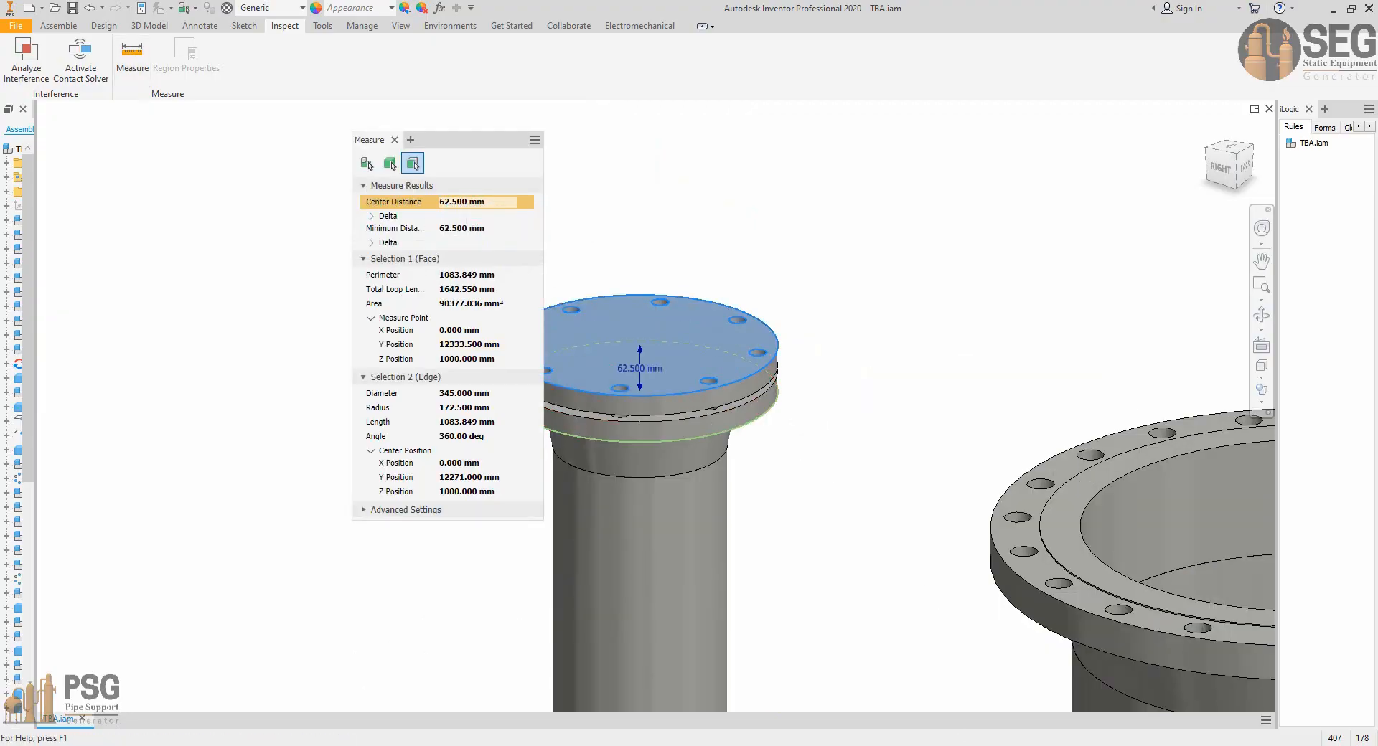
key(alt+Tab)
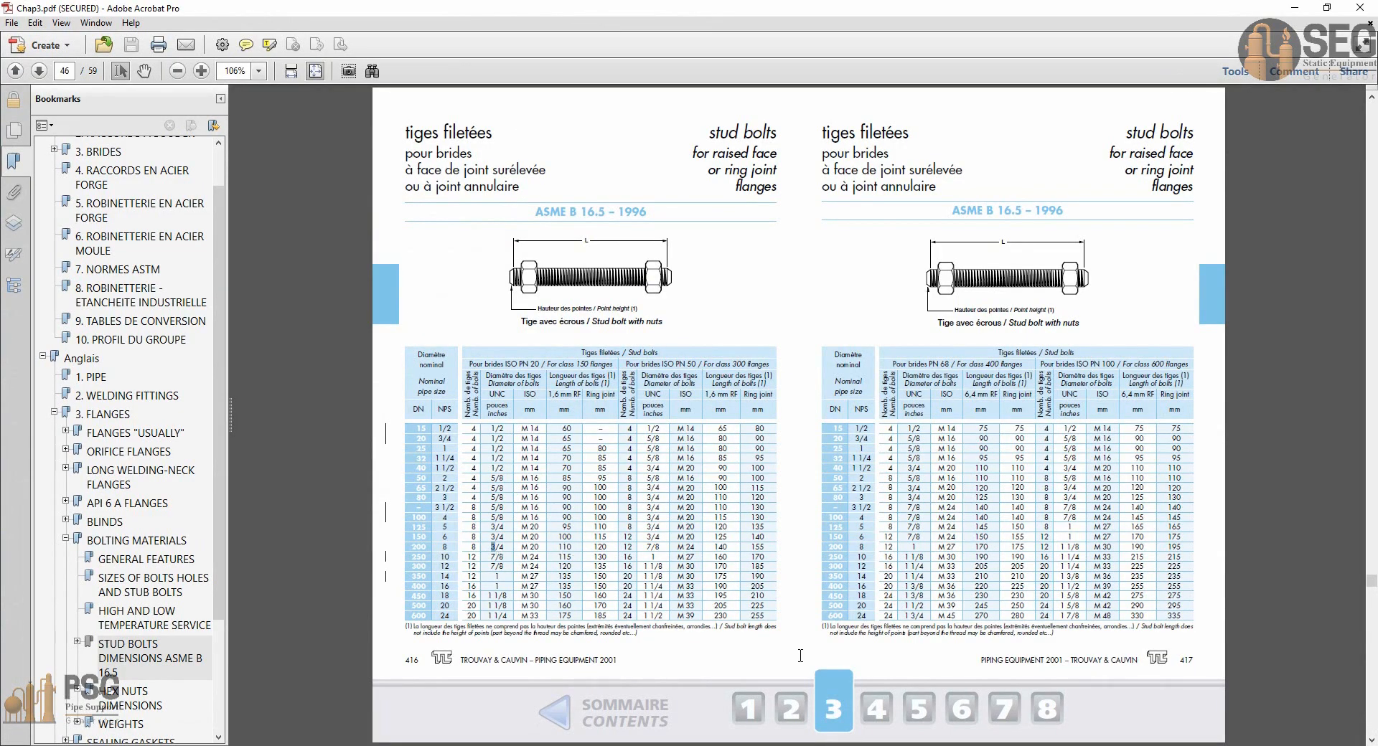
key(alt+Tab)
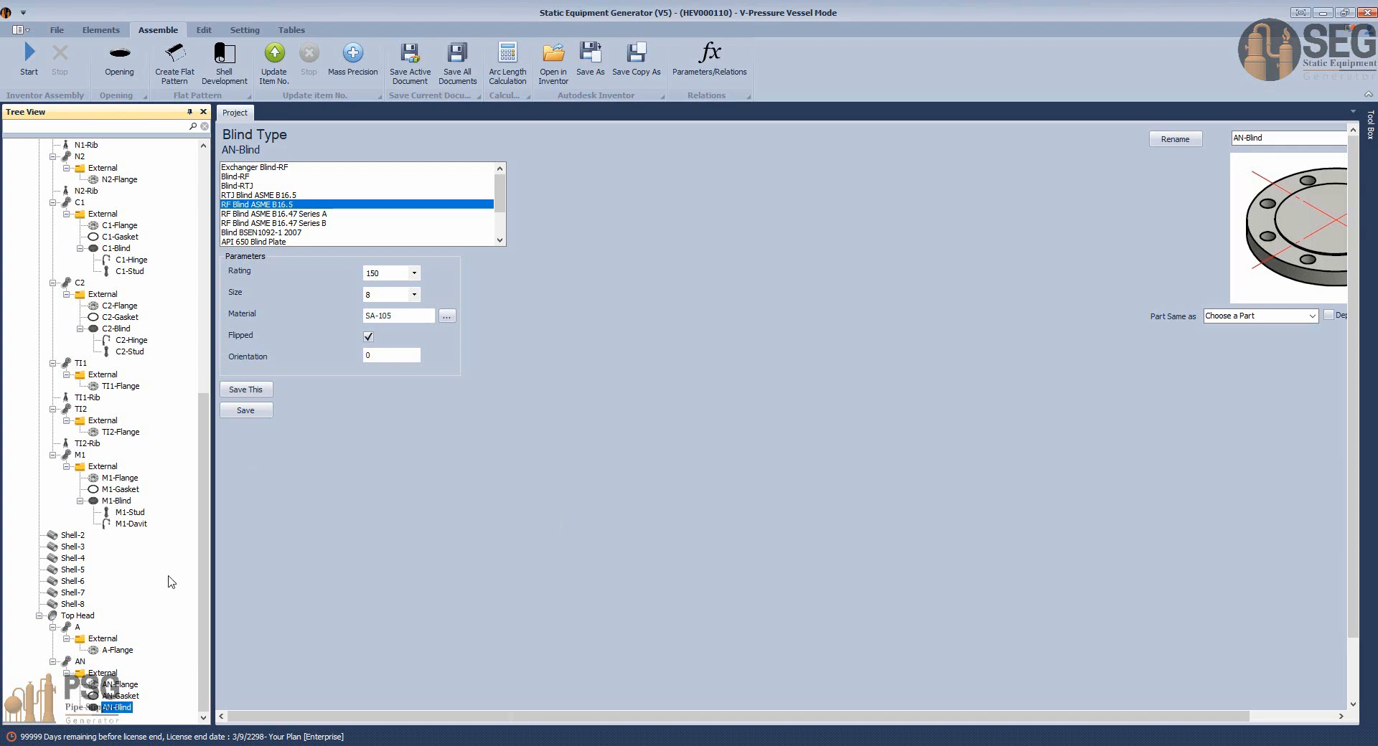
Add a stud bolt named AN-Stud to AN-Blind and set its type to UNC Nut.
click(100, 30)
click(433, 59)
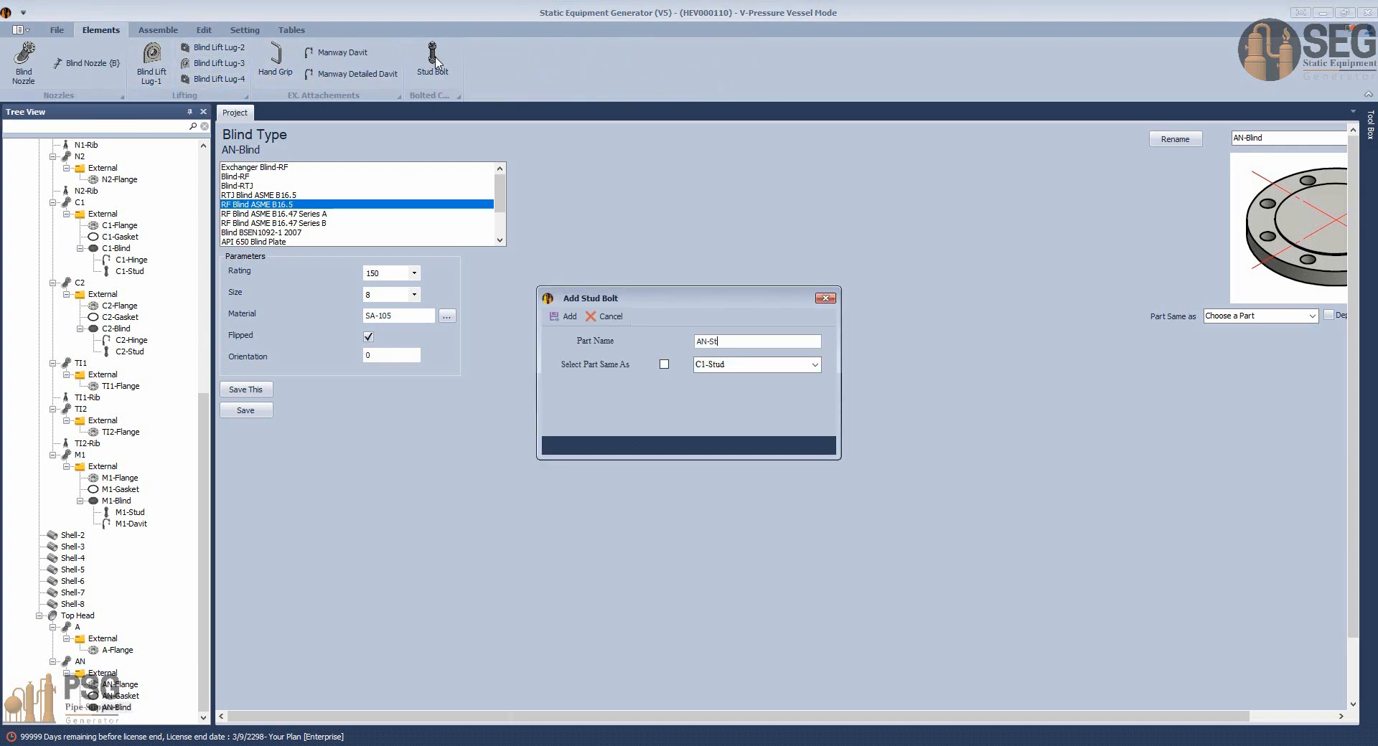
key(Return)
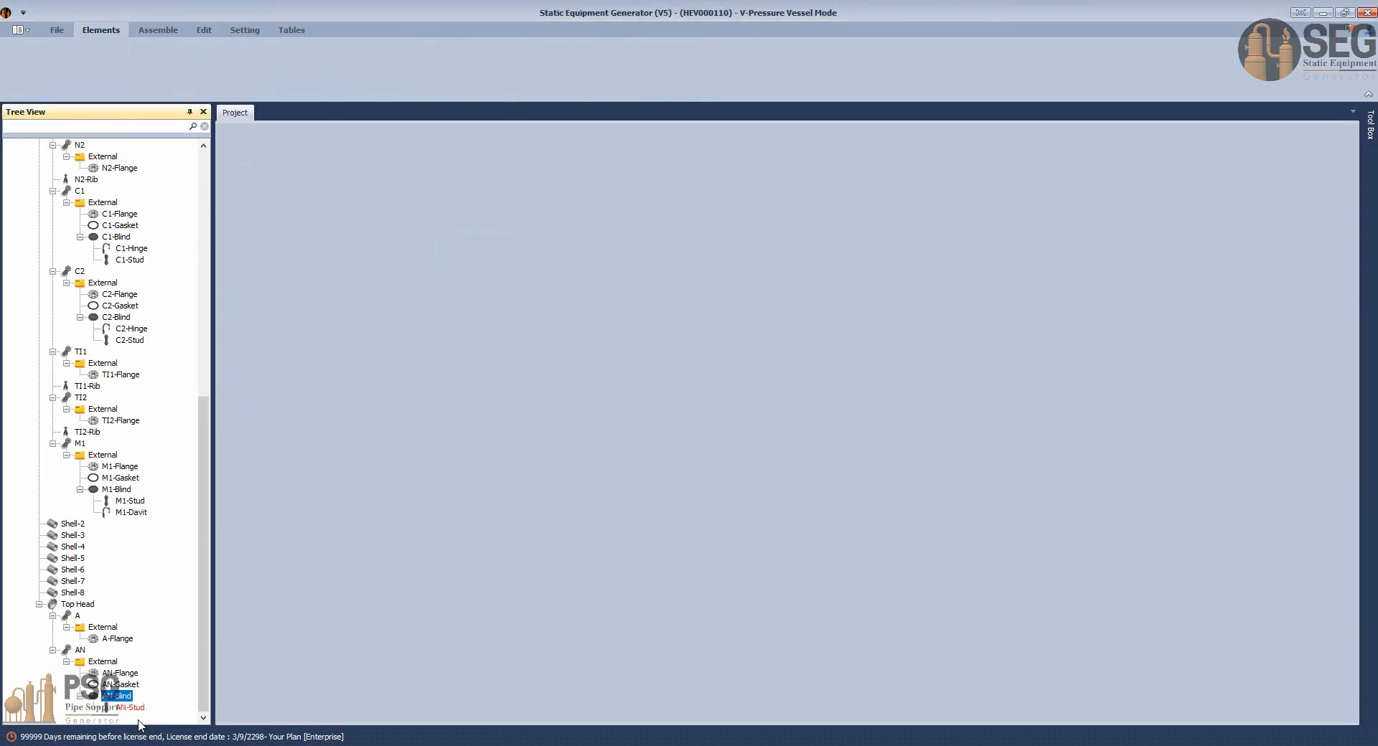
click(138, 708)
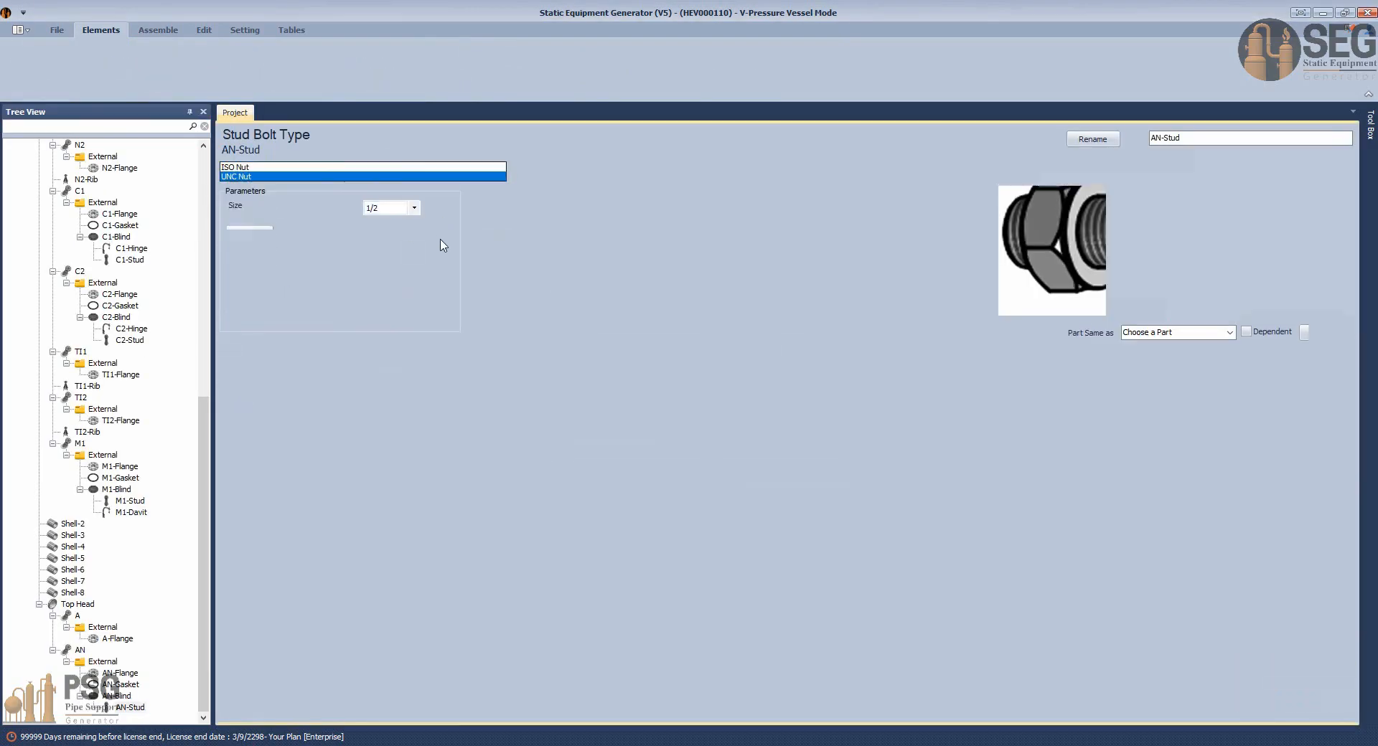
Set AN-Stud's size to 3/4, stud length to 110 mm and nut spacing to 62.5 mm, and save it.
click(391, 208)
click(391, 271)
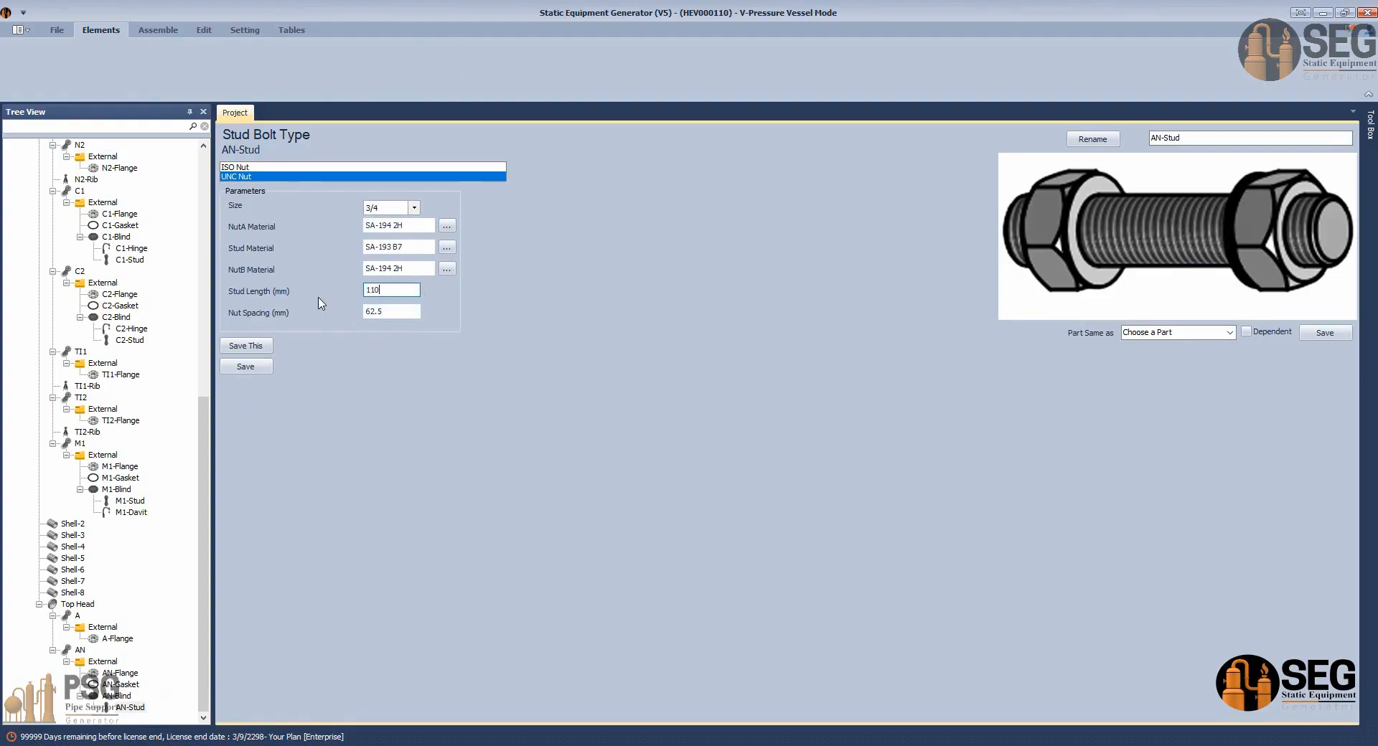
click(260, 367)
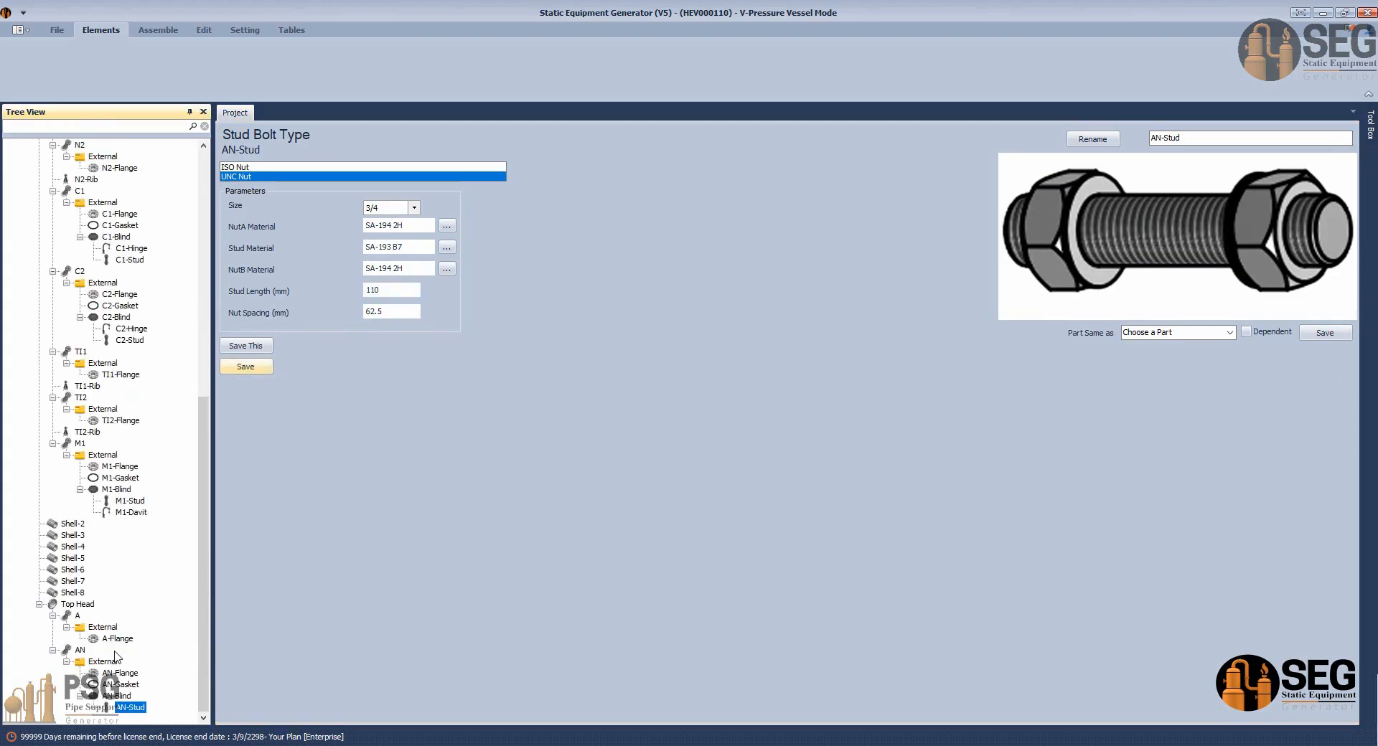
Select the Top Head, then switch to the GA drawing in AutoCAD and look up vent nozzle V in the nozzle schedule.
click(78, 604)
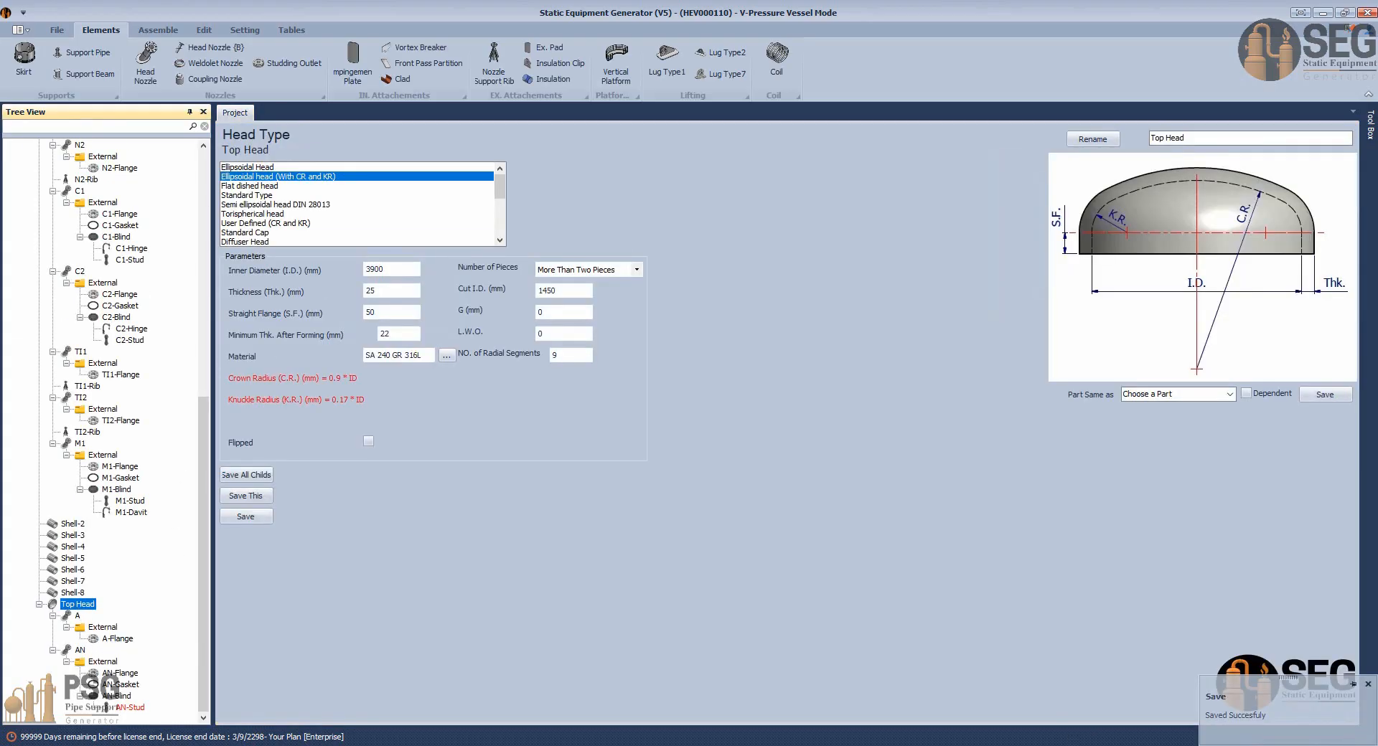
click(961, 745)
click(743, 695)
scroll(623, 352, down, 6)
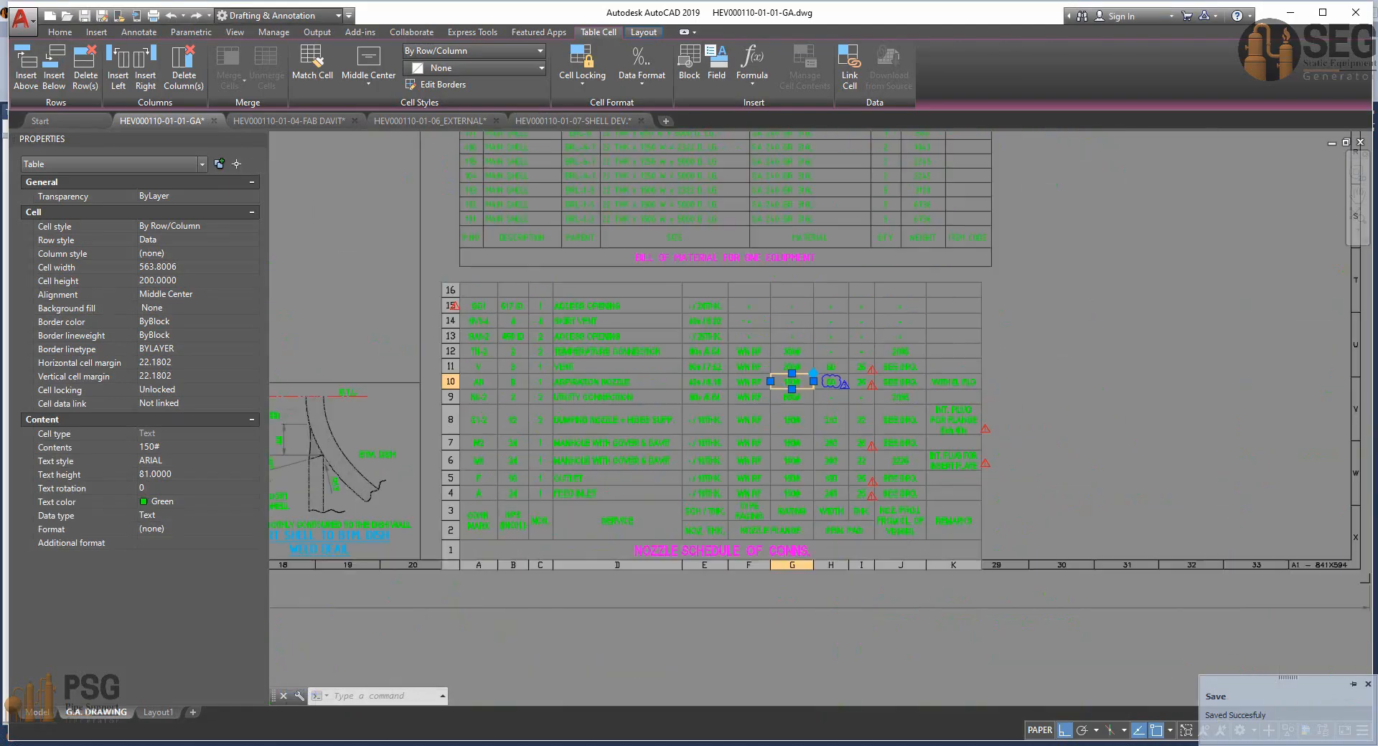
mouse_move(788, 566)
middle_down()
mouse_move(856, 654)
mouse_move(933, 700)
middle_up()
middle_drag(460, 294, 703, 563)
scroll(613, 387, down, 2)
mouse_move(613, 388)
middle_down()
mouse_move(770, 638)
mouse_move(502, 221)
middle_up()
scroll(533, 402, up, 8)
scroll(539, 403, down, 4)
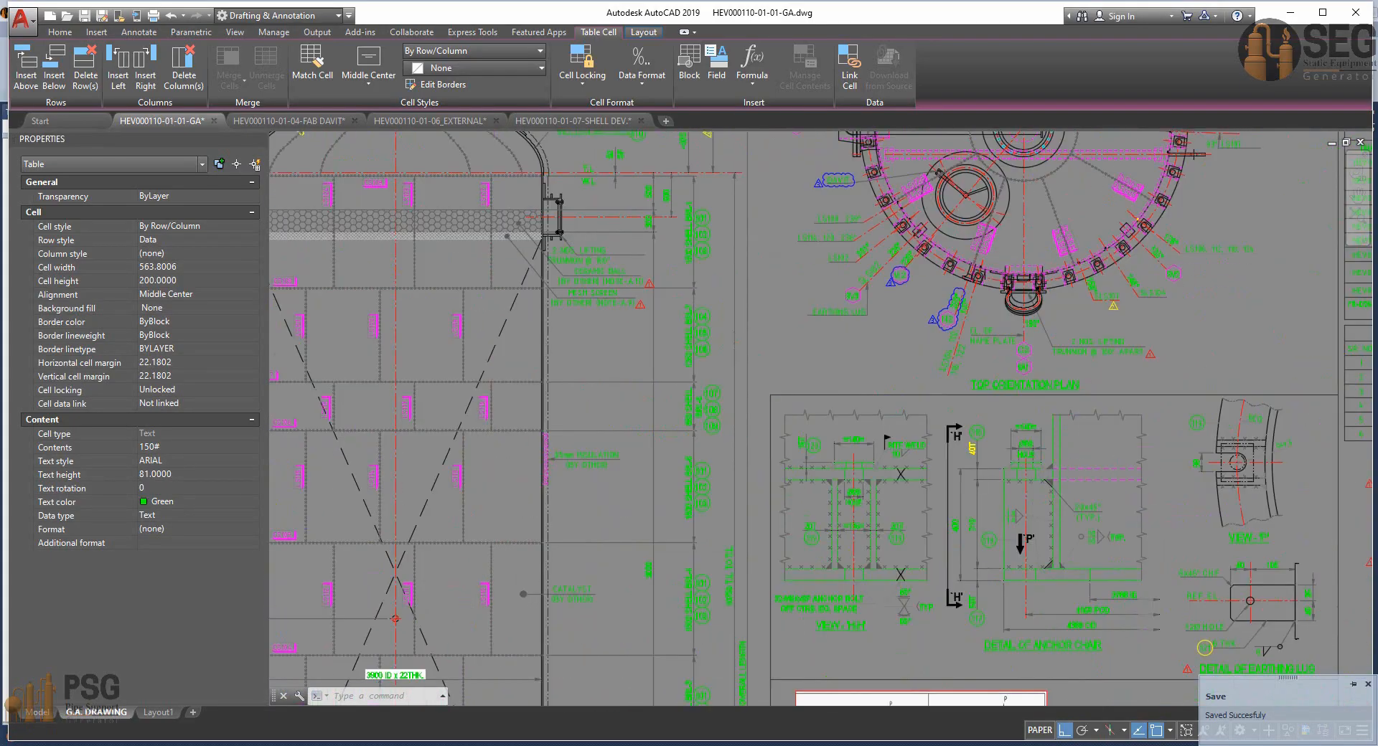
scroll(643, 306, down, 5)
middle_drag(911, 645, 771, 423)
scroll(818, 432, up, 9)
mouse_move(874, 491)
middle_down()
mouse_move(517, 431)
mouse_move(594, 433)
mouse_move(563, 430)
middle_up()
scroll(517, 427, down, 4)
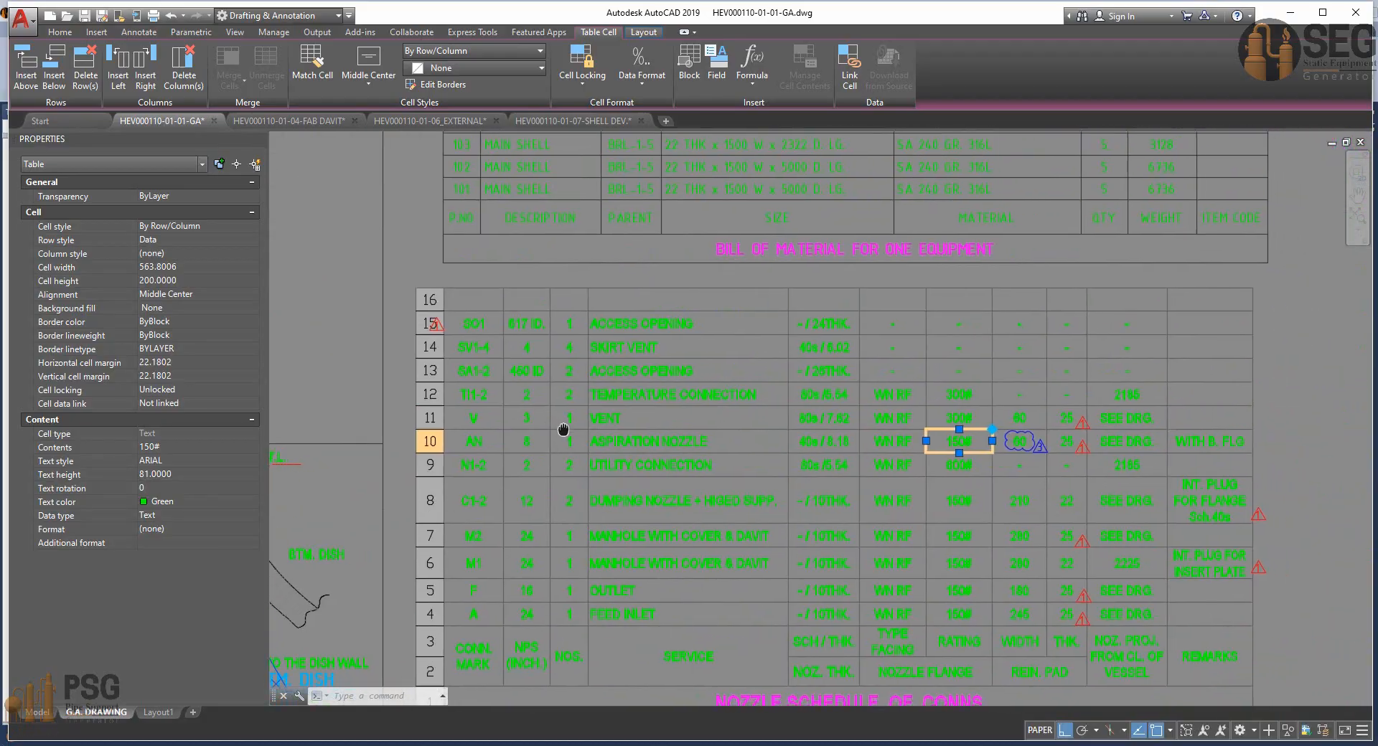
scroll(814, 418, up, 3)
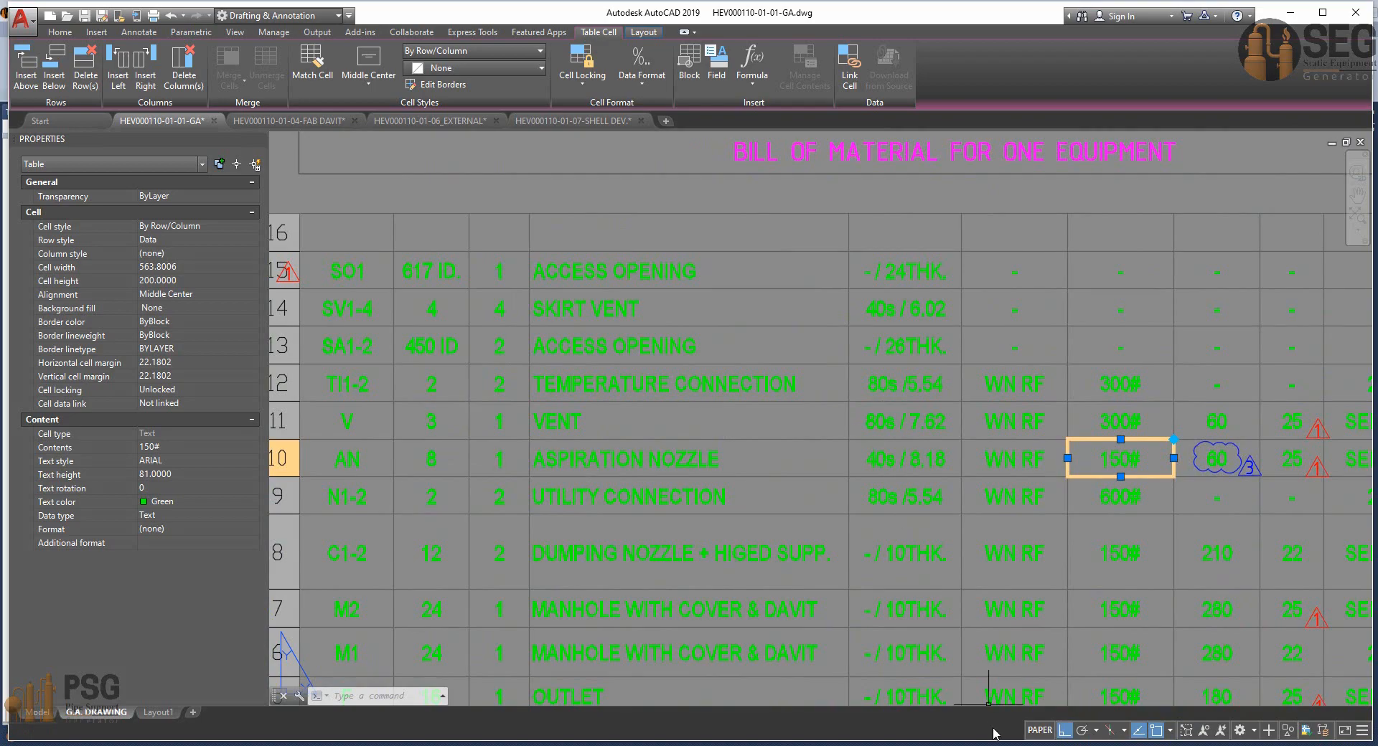
Return to Static Equipment Generator and add a head nozzle named V to the Top Head.
key(alt+Tab)
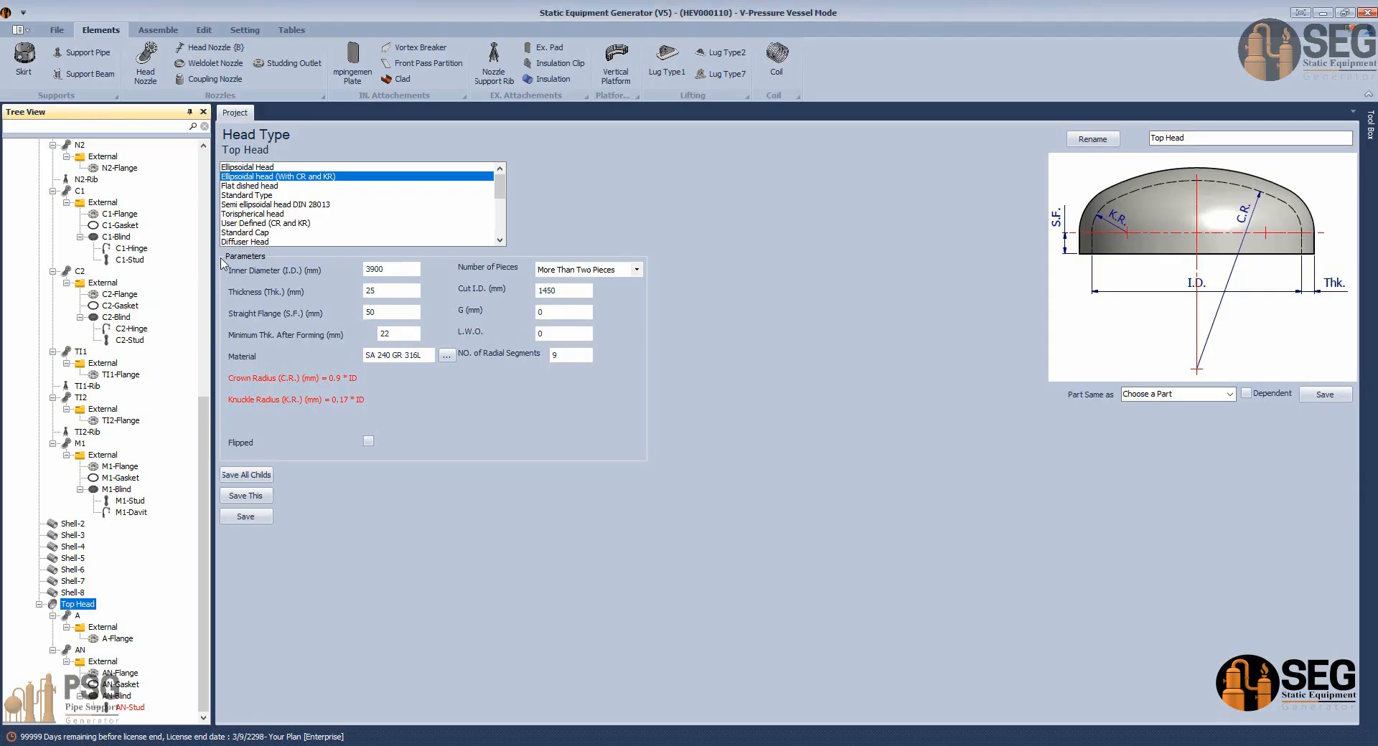
click(145, 61)
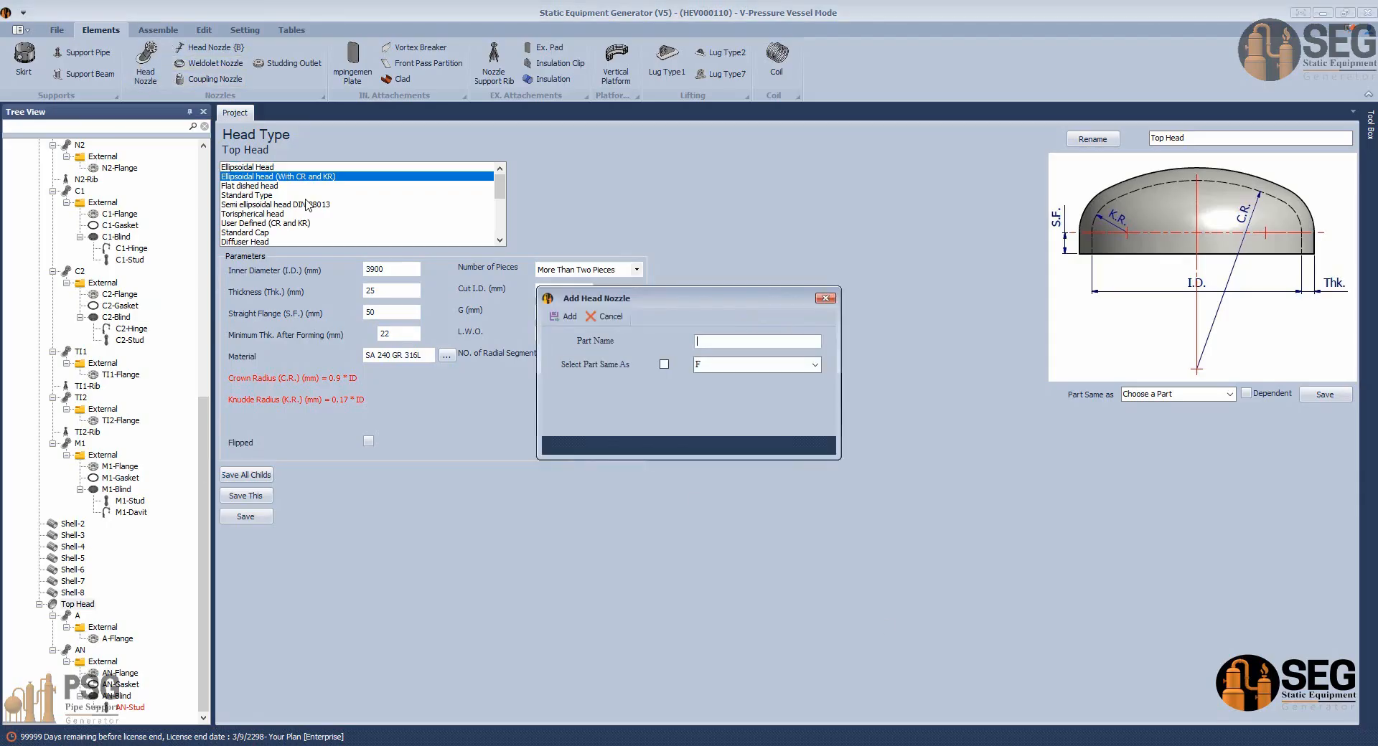
click(566, 317)
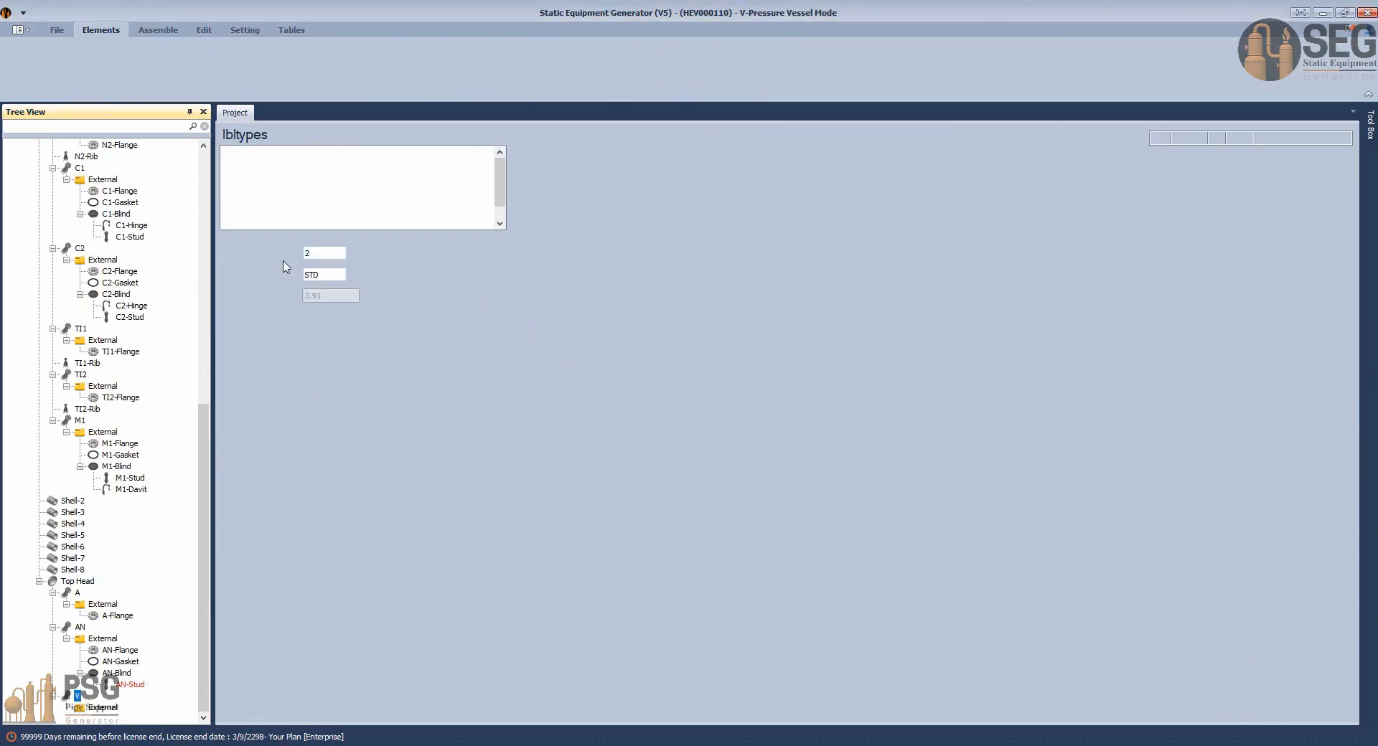
Set nozzle V's size to 3, its schedule to 80s and its offset from the centreline to 1000 mm.
click(335, 271)
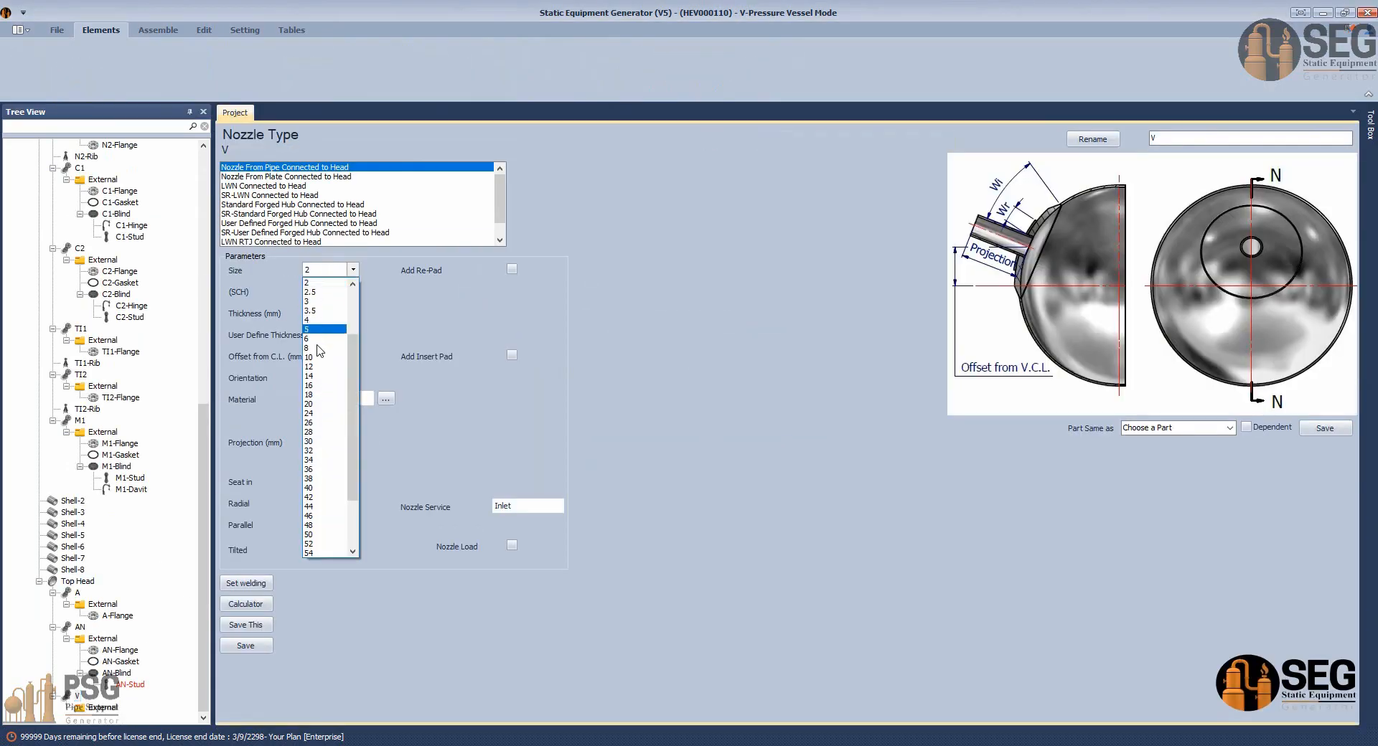
click(316, 301)
click(329, 292)
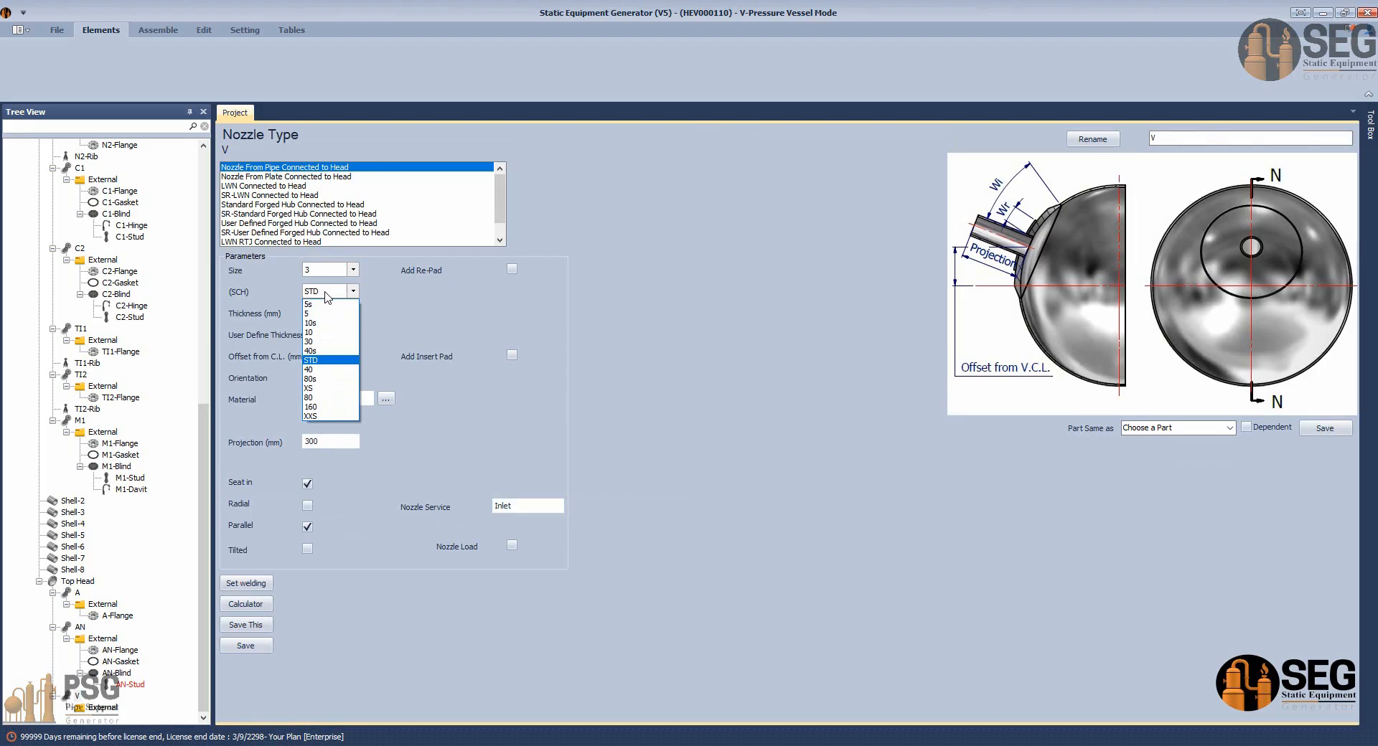
click(315, 379)
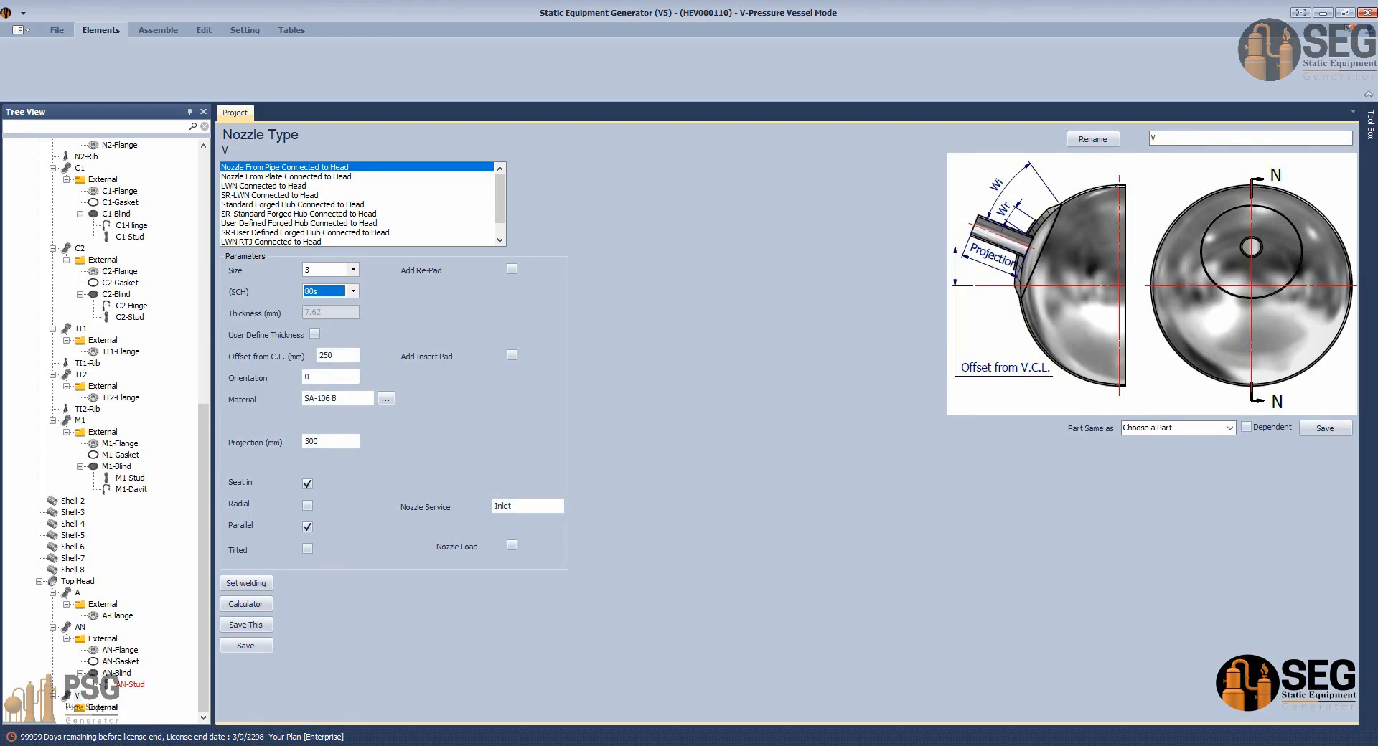
drag(331, 356, 311, 355)
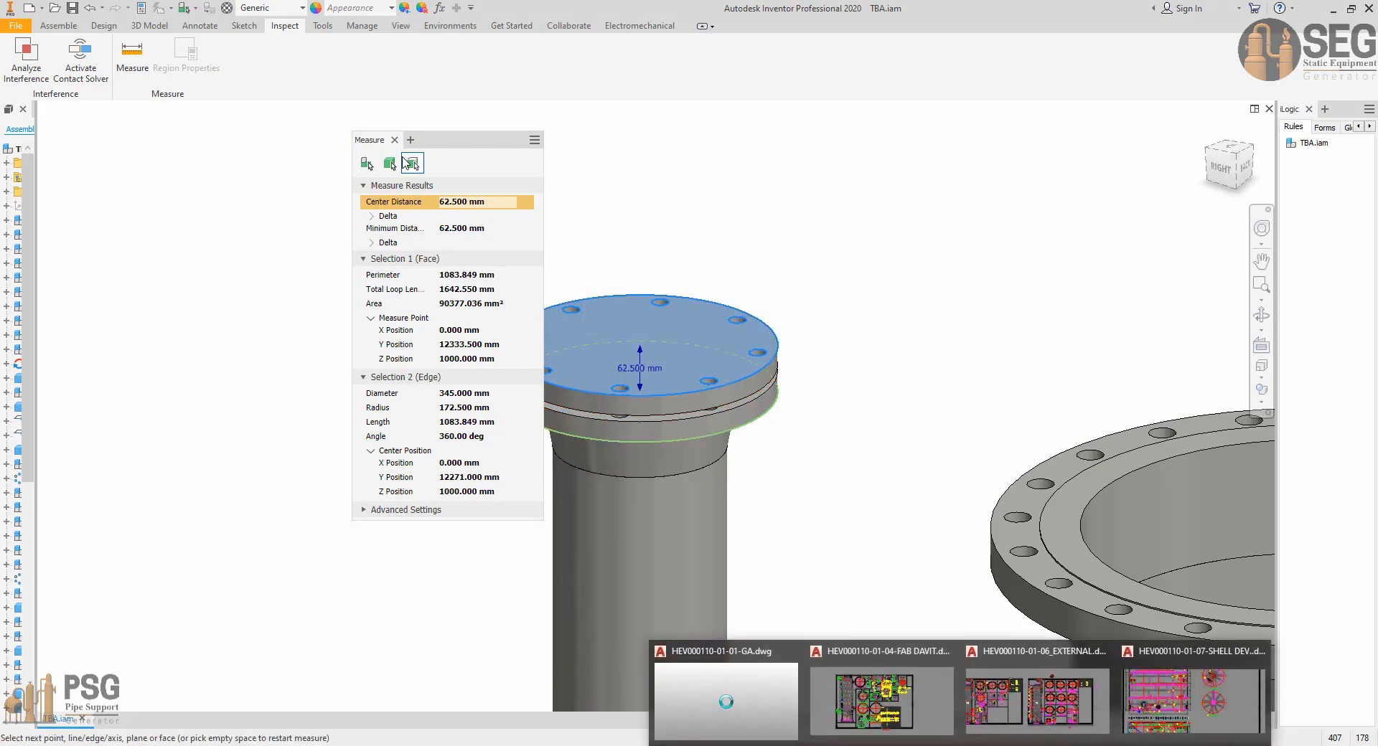
Close the distance measurement in Inventor and inspect the existing nozzles on the top head.
key(Escape)
scroll(729, 347, up, 5)
scroll(733, 352, down, 5)
middle_click(738, 351)
middle_click(737, 352)
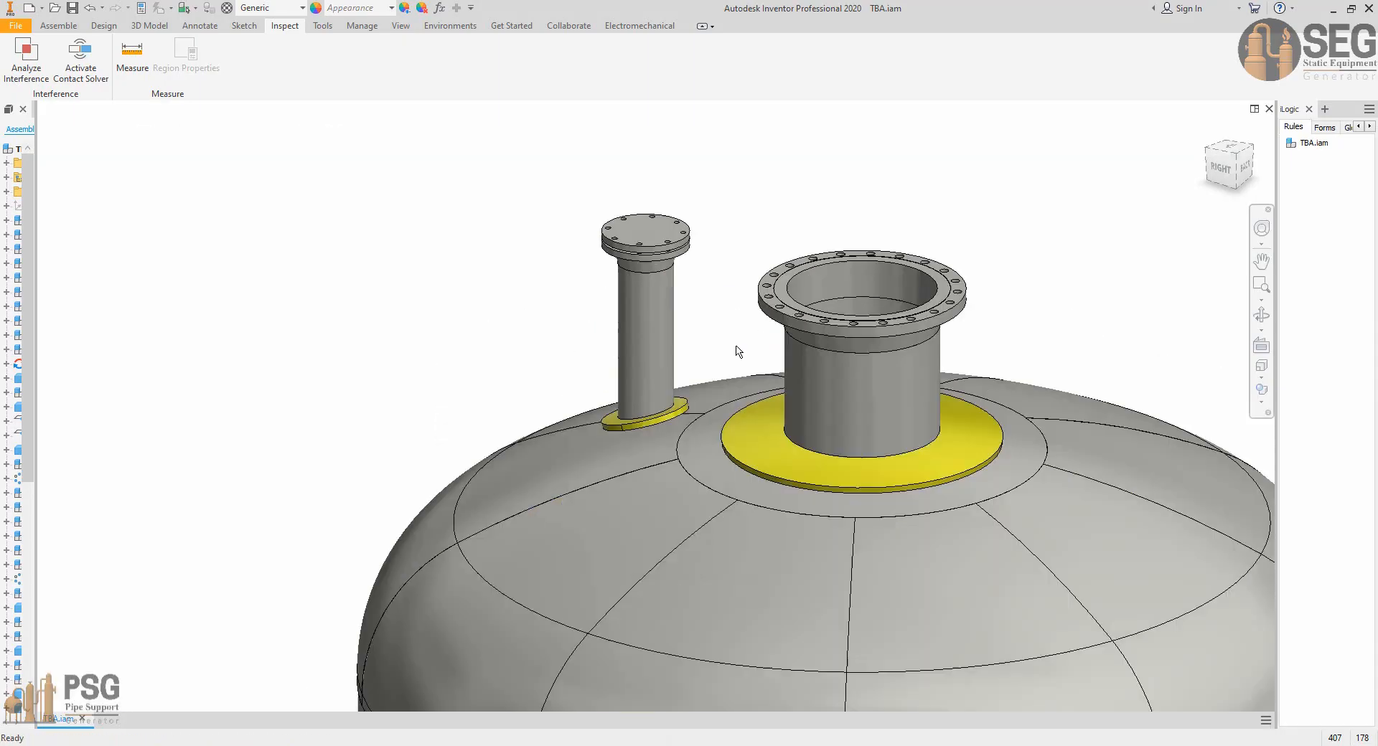
scroll(651, 196, up, 5)
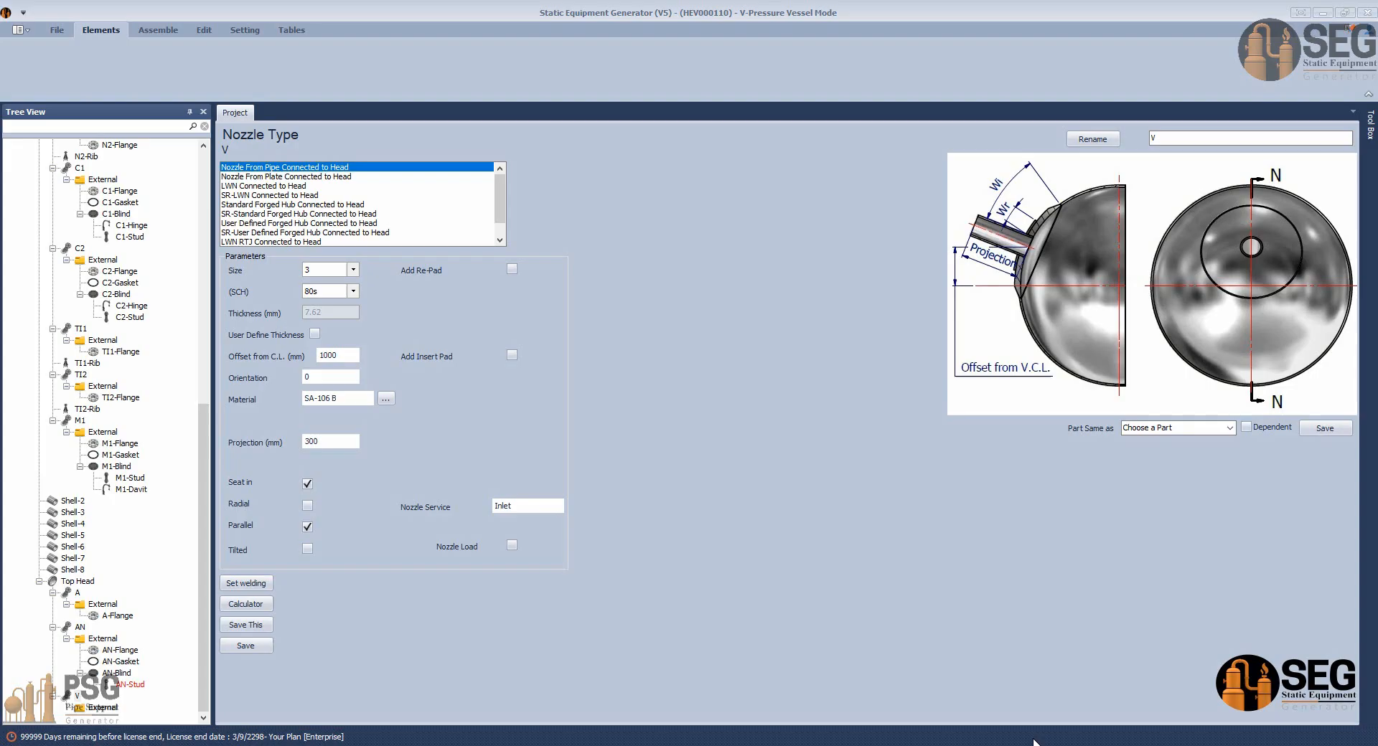
Read the vent V row of the GA drawing's nozzle schedule in AutoCAD, from its mark across to the reinforcing pad width.
click(963, 745)
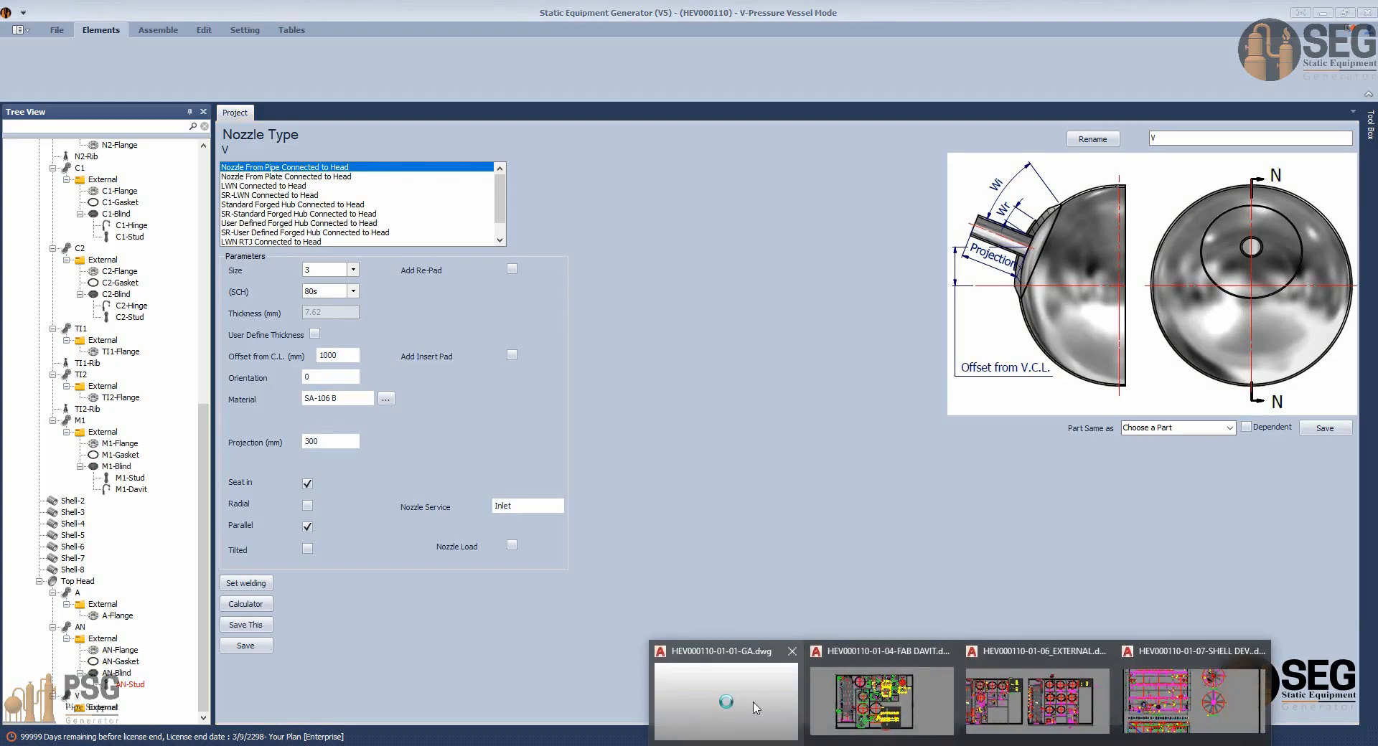
click(753, 707)
scroll(739, 366, down, 5)
mouse_move(739, 365)
middle_down()
mouse_move(675, 369)
mouse_move(523, 420)
mouse_move(630, 578)
middle_up()
scroll(564, 412, up, 5)
scroll(564, 412, down, 5)
scroll(635, 589, up, 5)
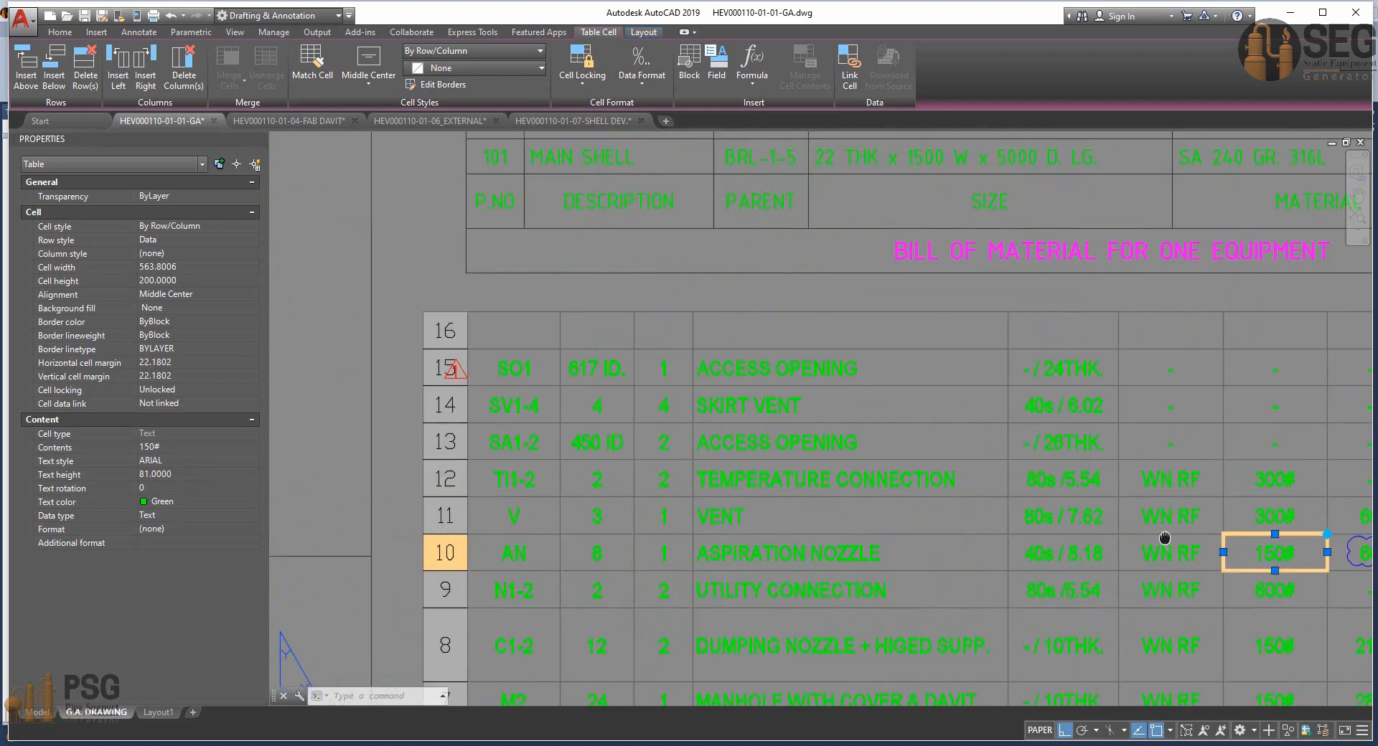
middle_drag(1163, 544, 895, 539)
middle_drag(850, 491, 1189, 474)
click(603, 486)
middle_drag(866, 508, 425, 502)
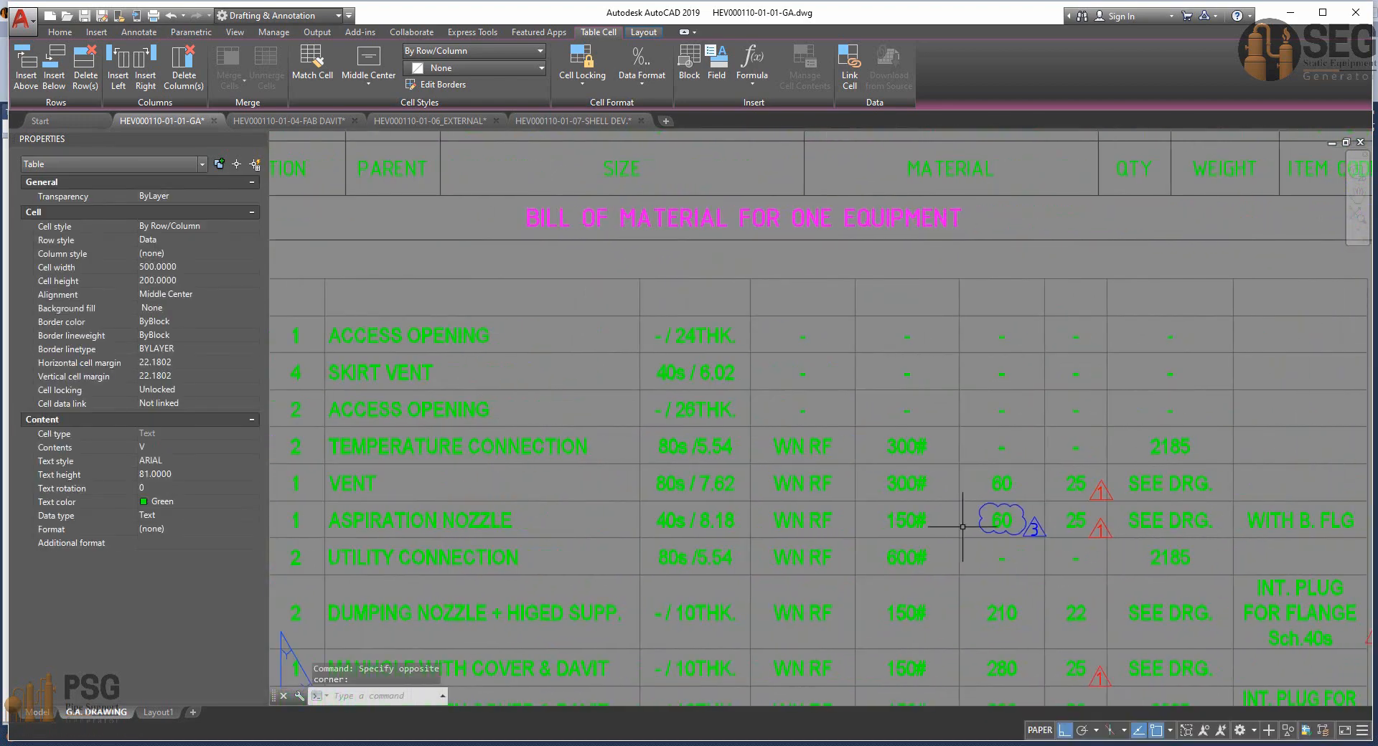
middle_drag(1129, 513, 1069, 505)
scroll(1068, 504, down, 2)
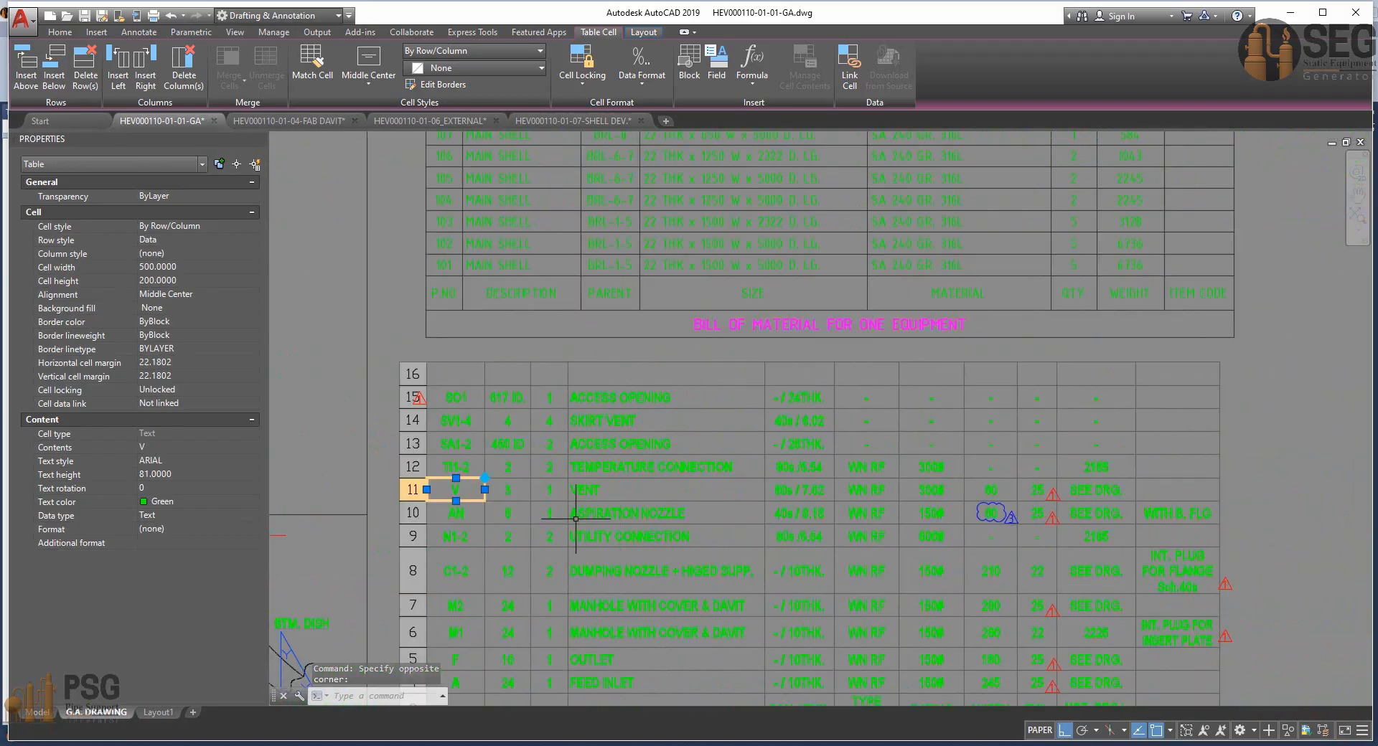
key(Right)
key(Right)
key(Right)
key(Right)
key(Right)
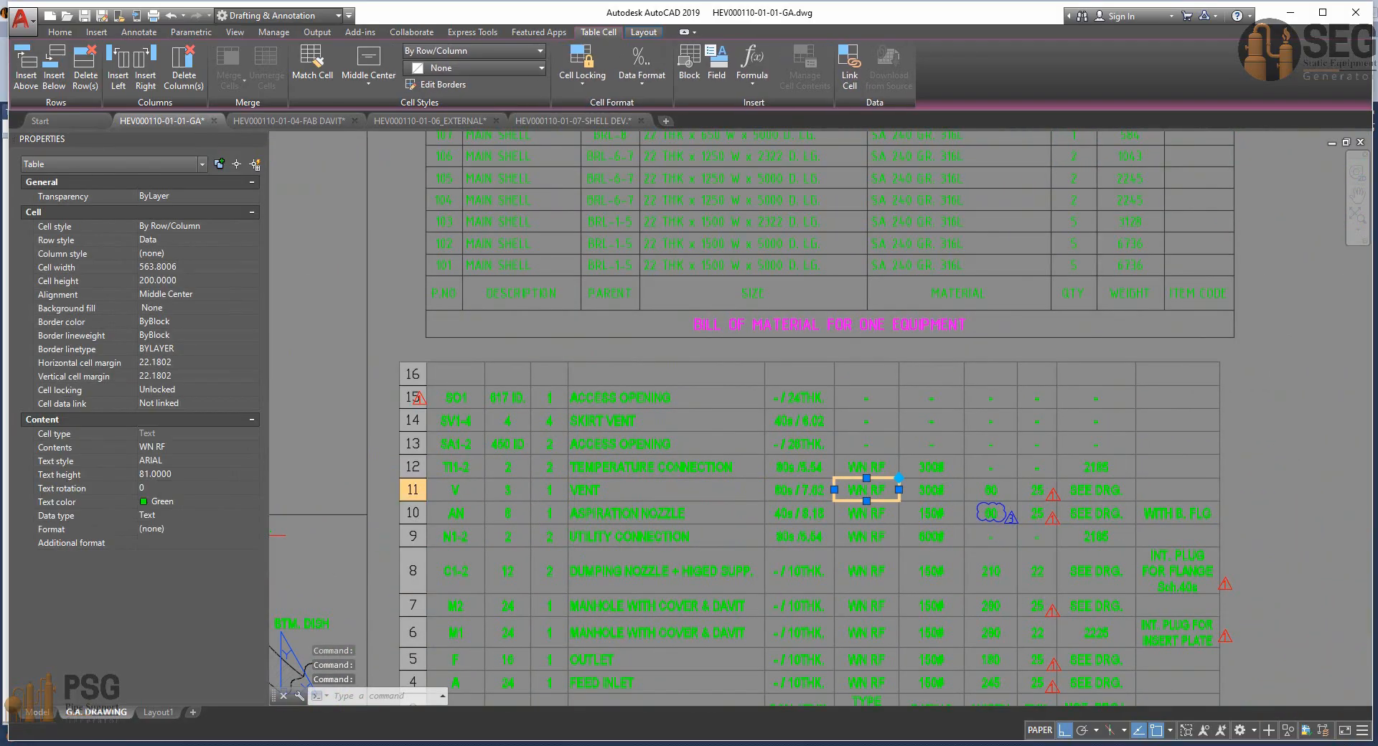
key(Right)
key(Right)
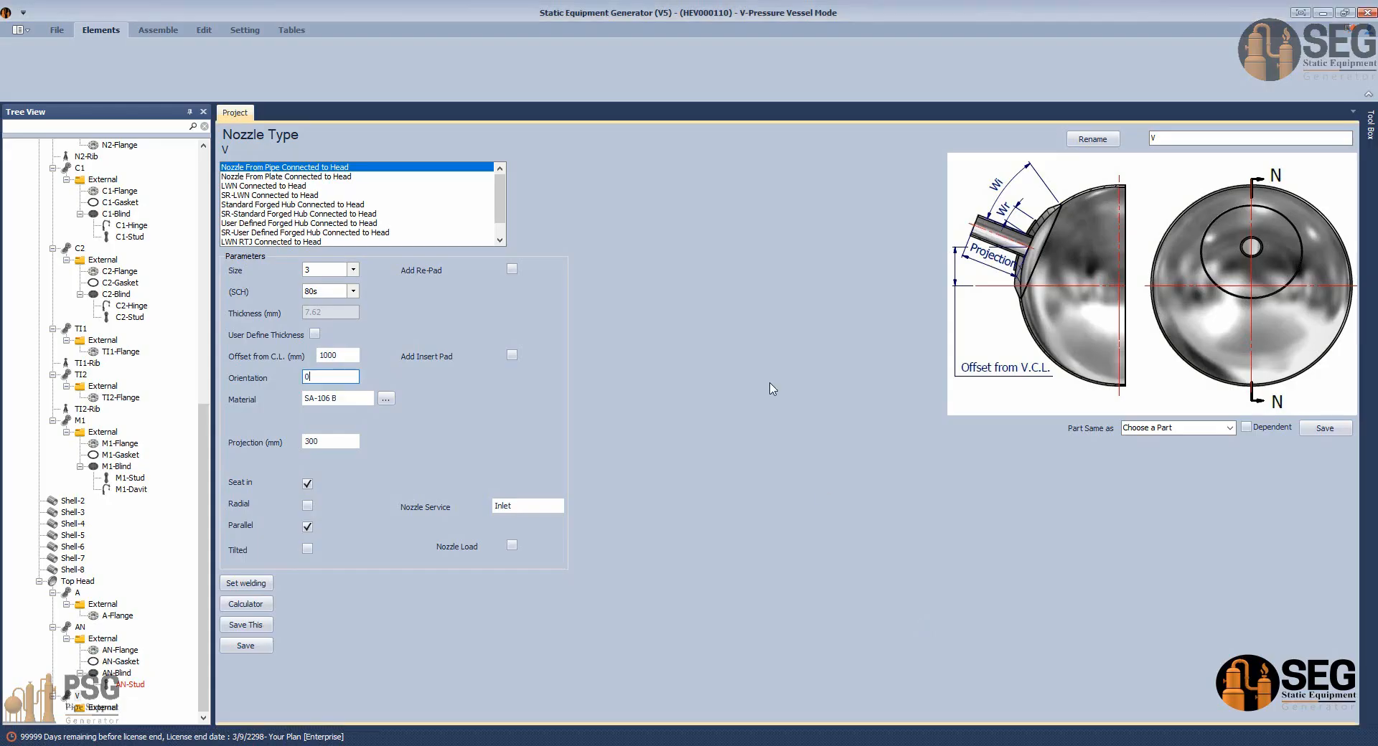
Add a re-pad 60 mm wide and 25 mm thick to nozzle V, set its service to VENT and save it.
click(512, 269)
text(6)
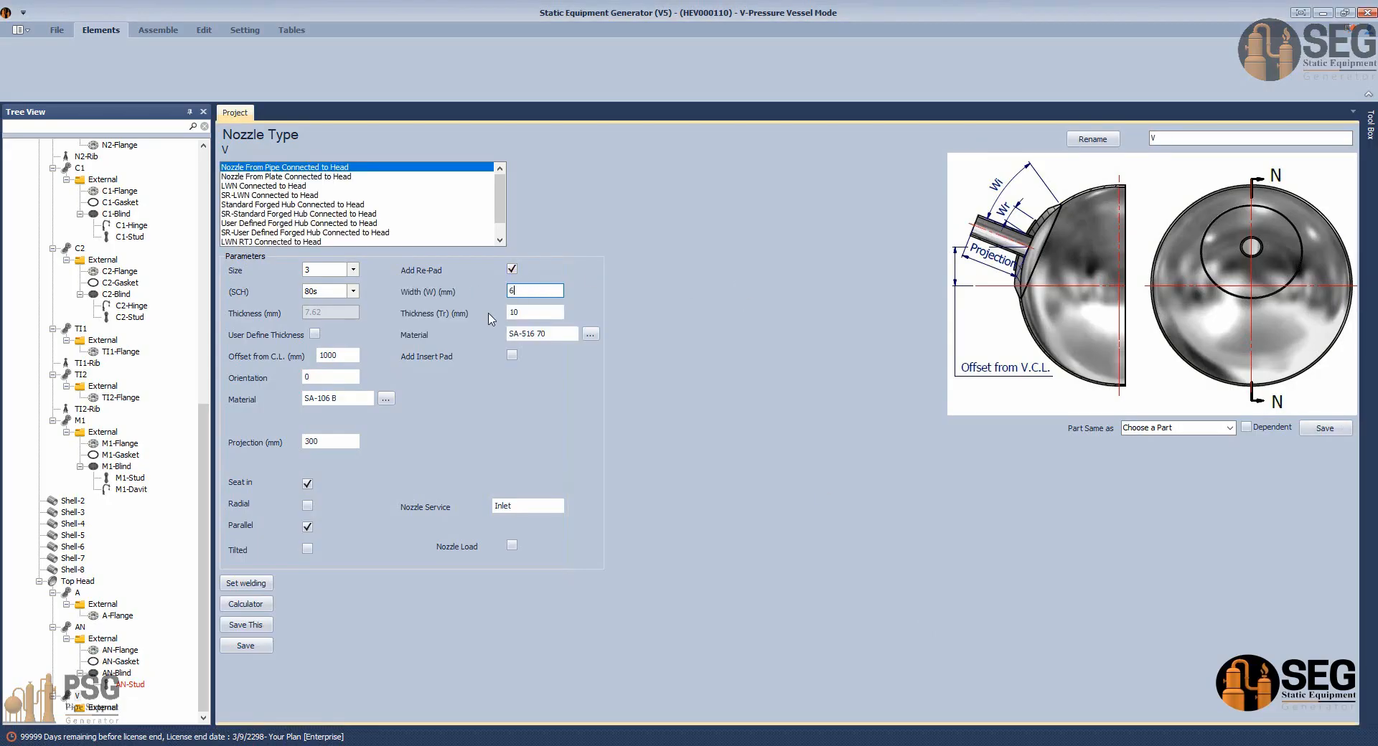
text(0)
click(505, 312)
click(726, 696)
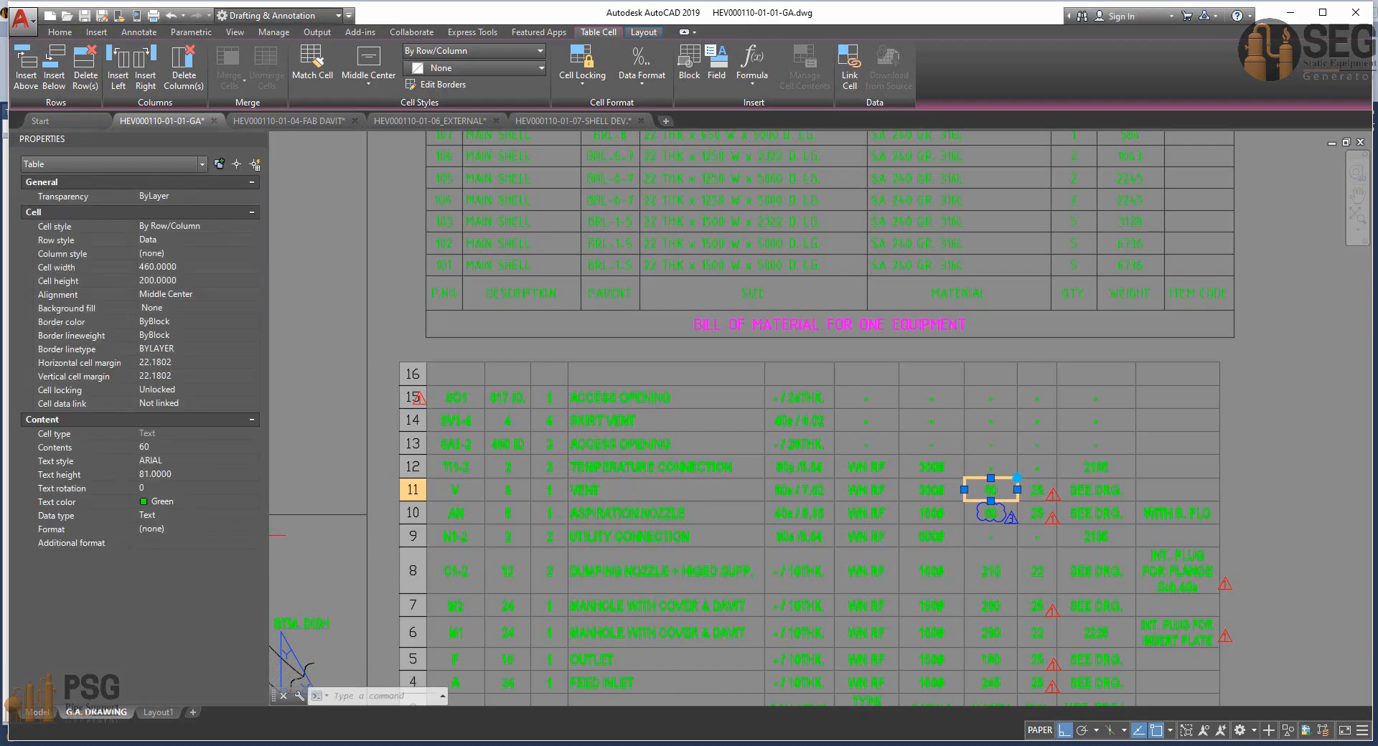
click(601, 496)
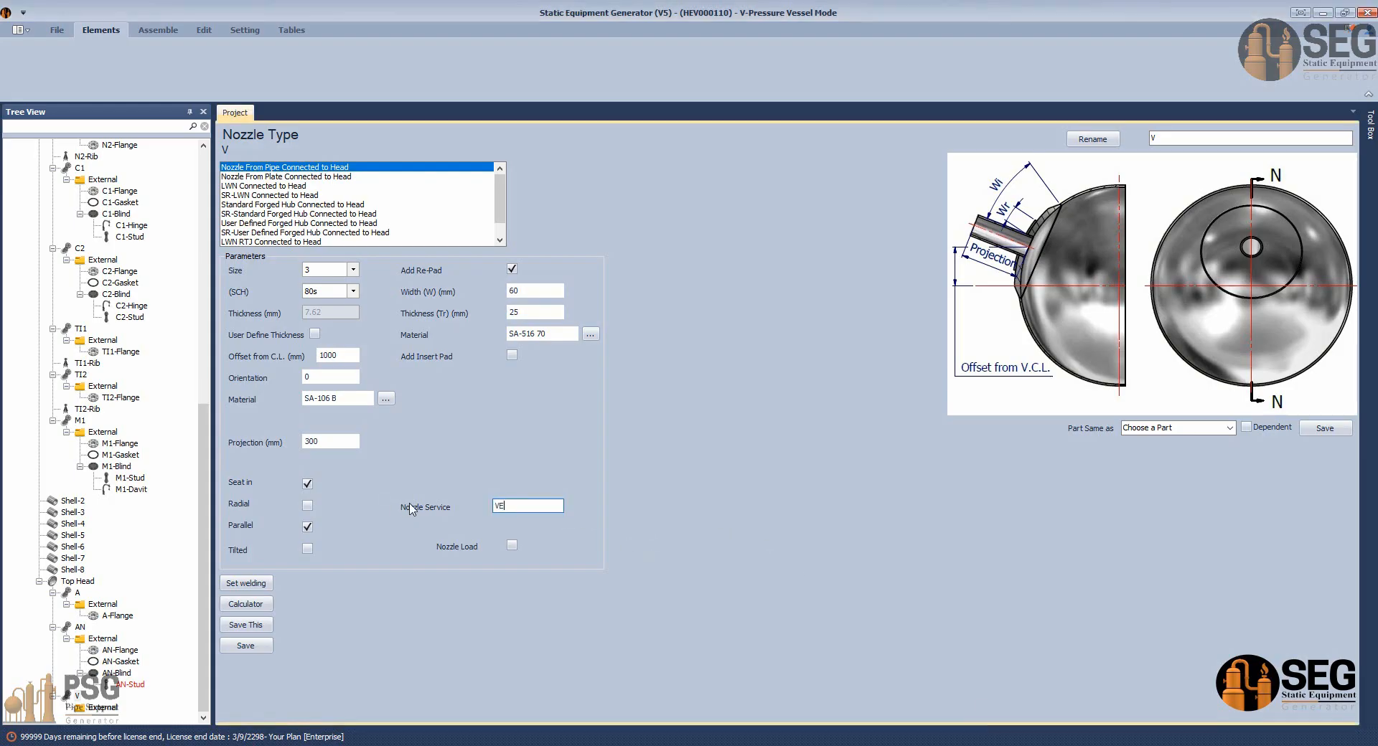
click(265, 650)
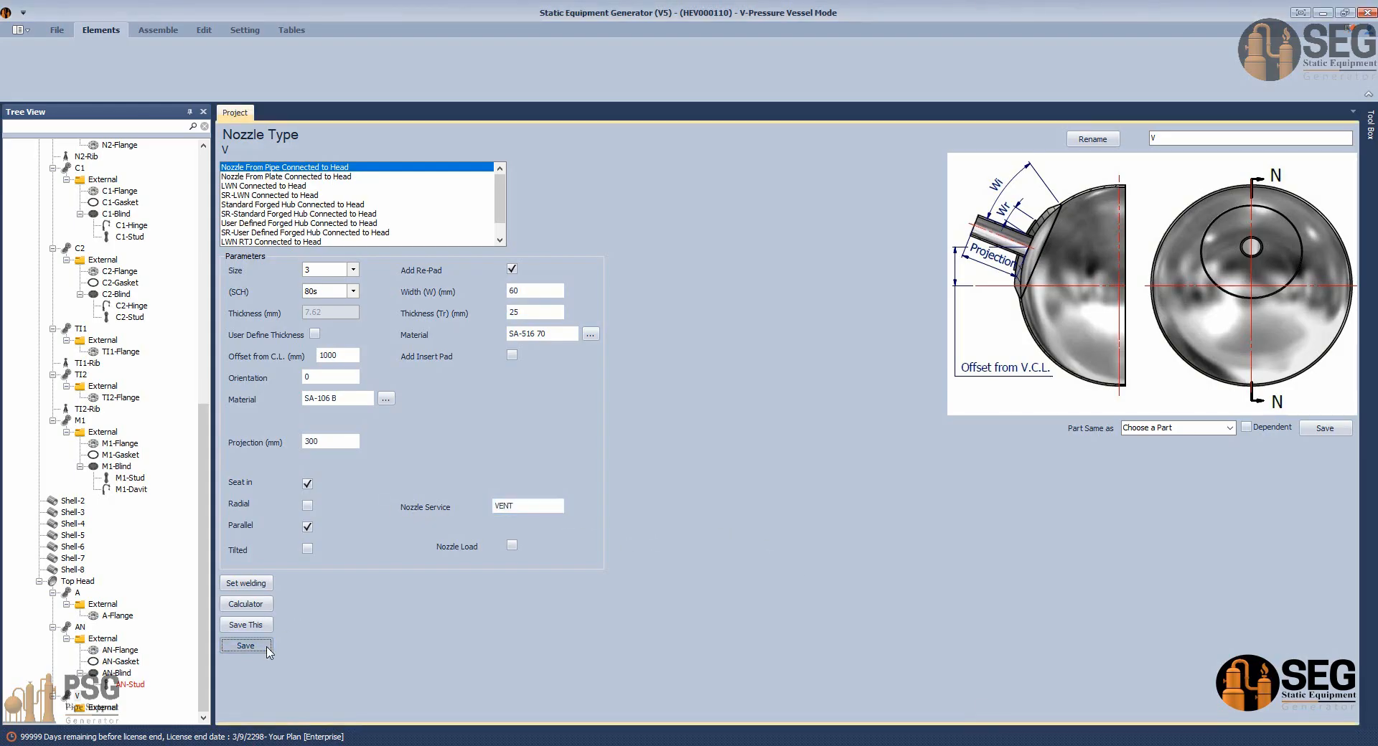
Examine the top orientation plan in the AutoCAD GA drawing for the angles of nozzles V and AN.
mouse_move(962, 743)
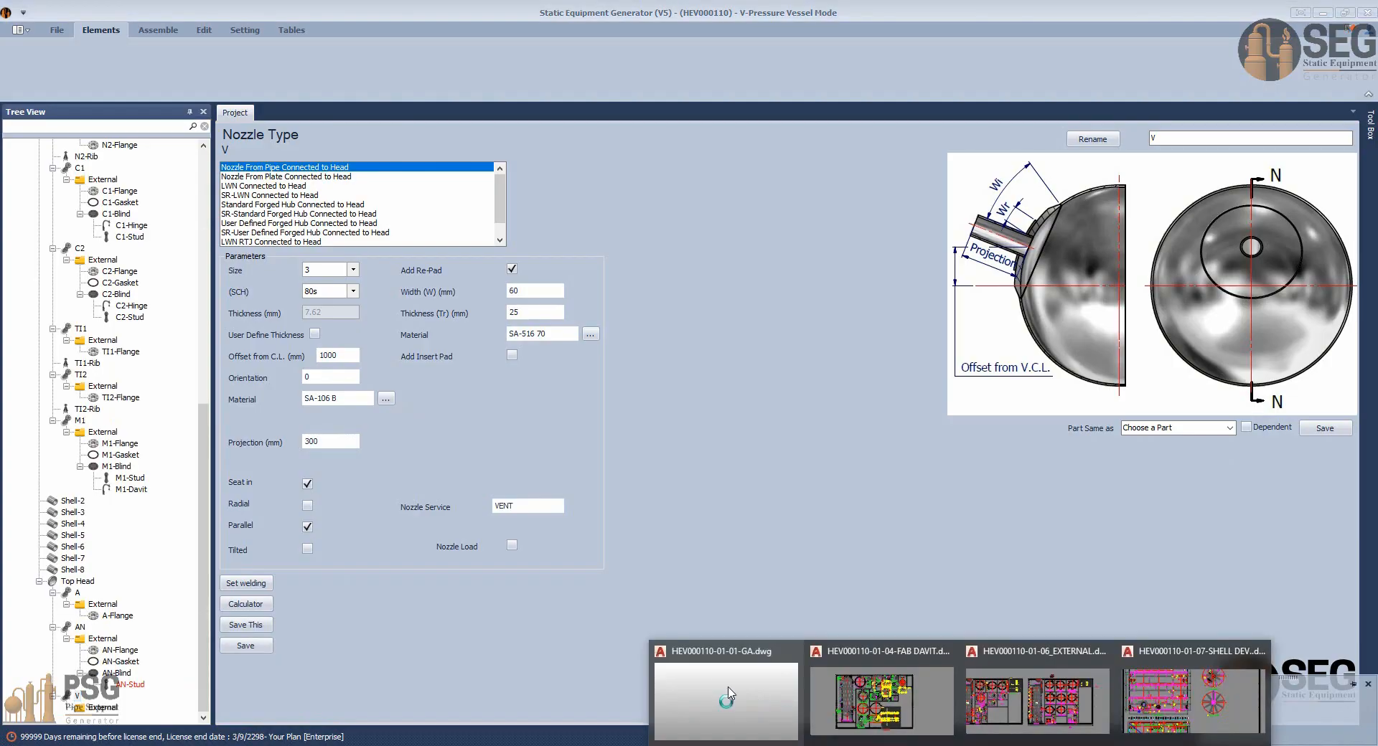
click(725, 697)
middle_drag(697, 413, 723, 737)
middle_drag(717, 329, 704, 511)
middle_drag(524, 329, 799, 373)
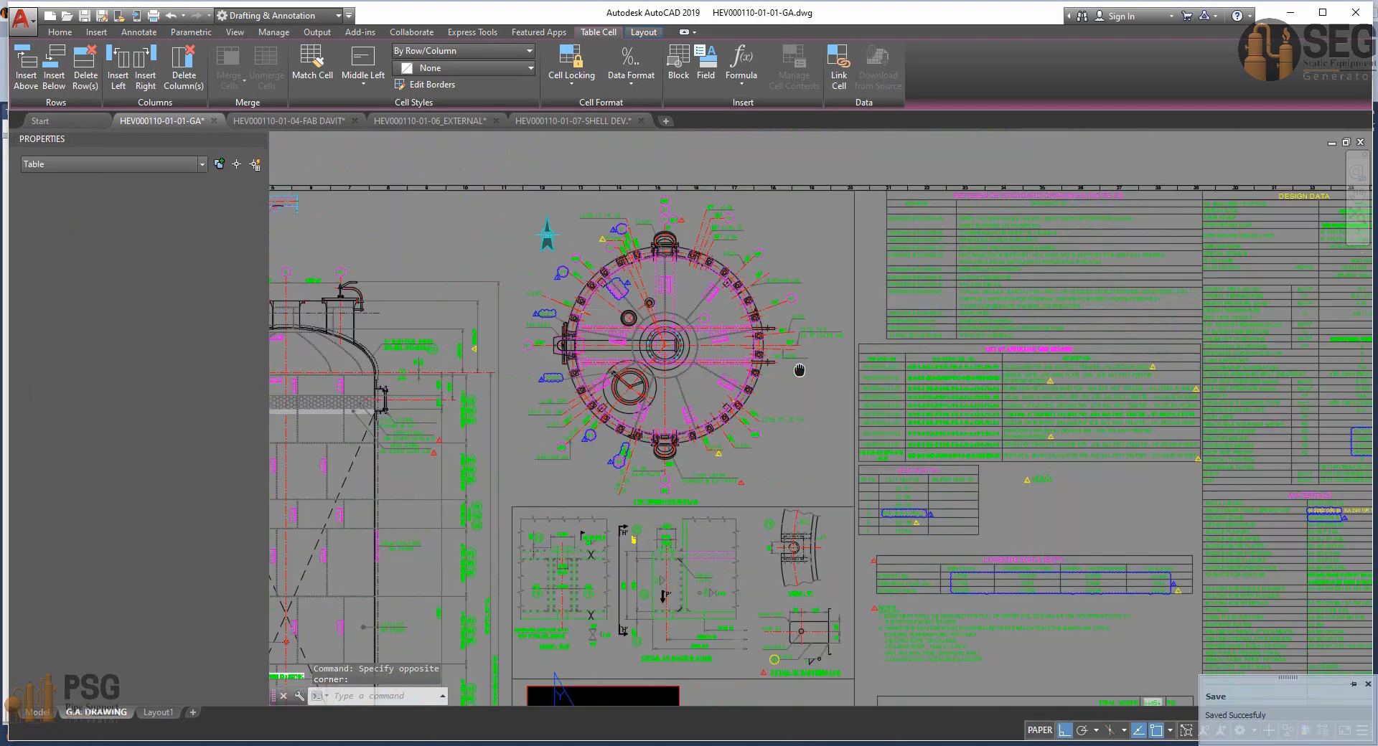
scroll(543, 264, up, 2)
middle_drag(621, 277, 585, 295)
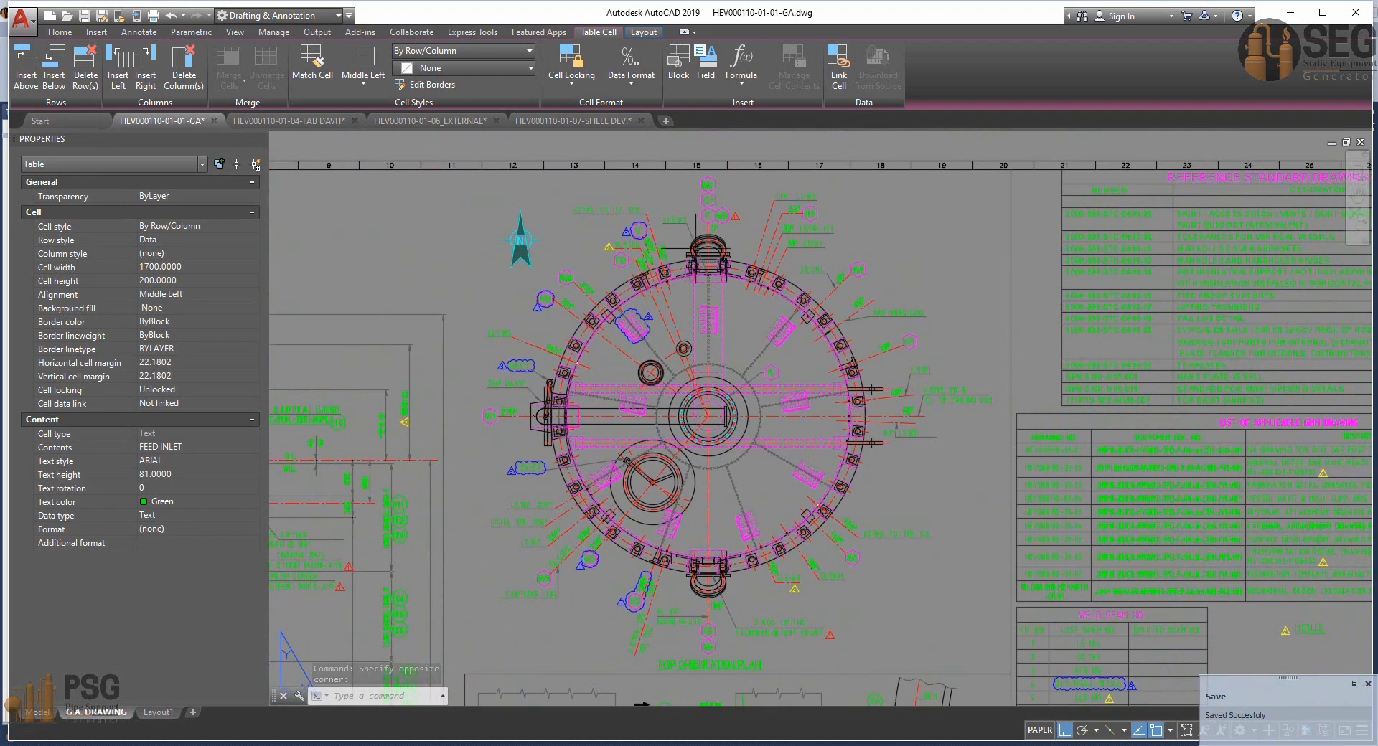
scroll(696, 249, up, 2)
middle_drag(724, 254, 726, 230)
middle_drag(775, 400, 783, 255)
middle_drag(794, 505, 796, 467)
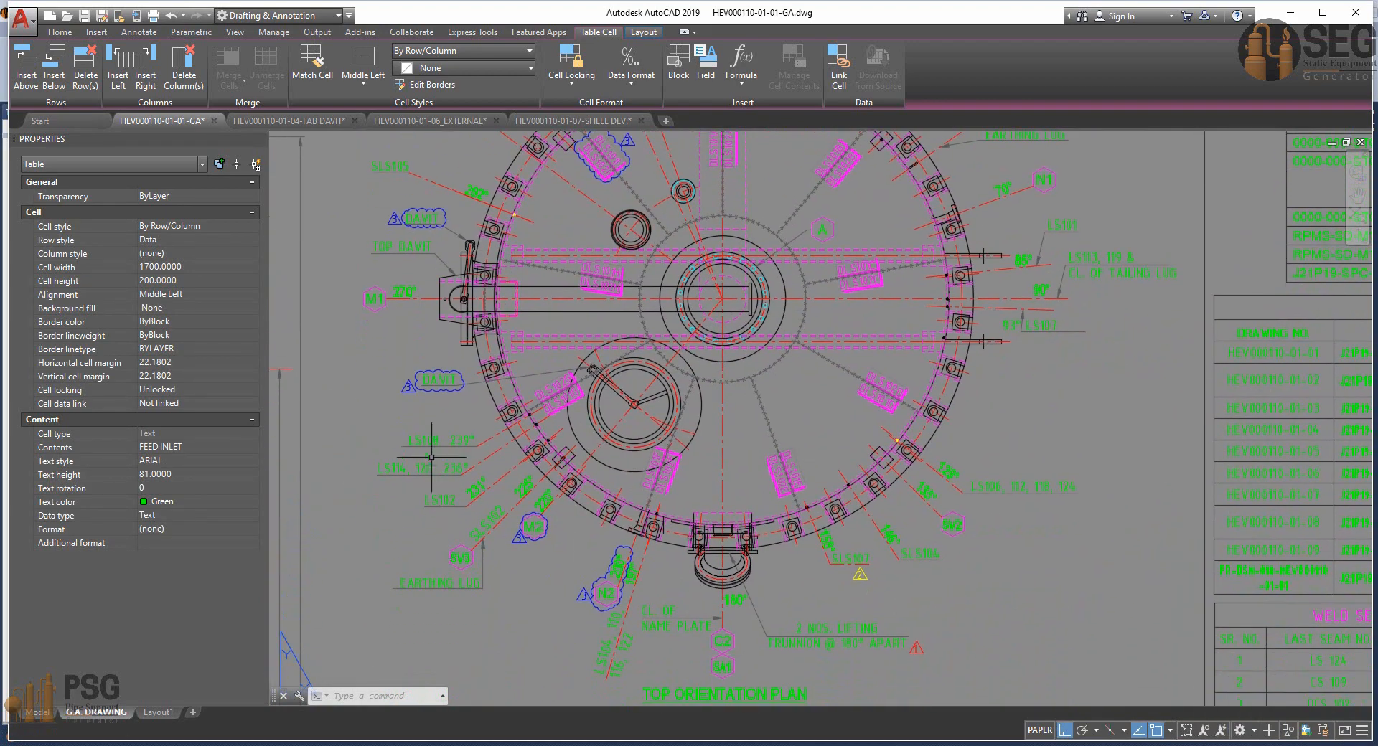
middle_drag(507, 471, 511, 616)
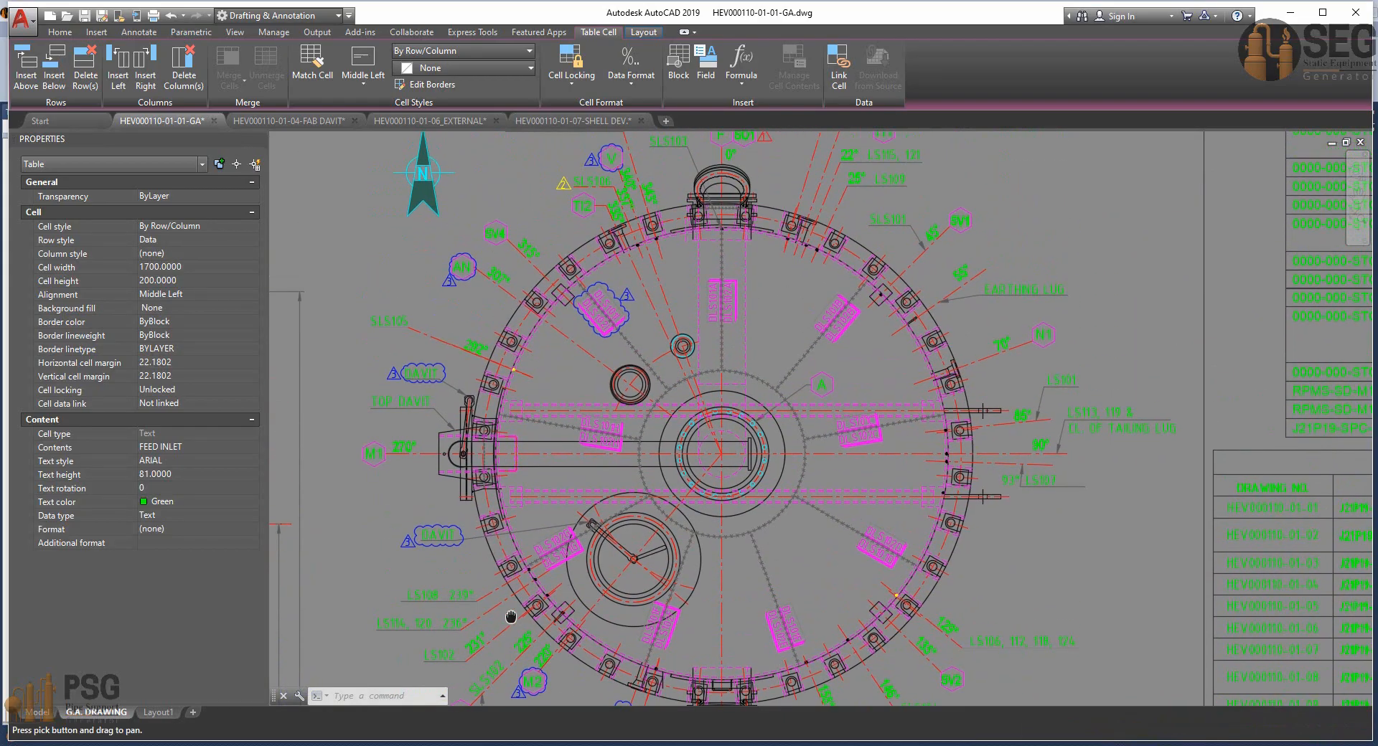
mouse_move(476, 296)
middle_down()
mouse_move(473, 317)
mouse_move(491, 315)
middle_up()
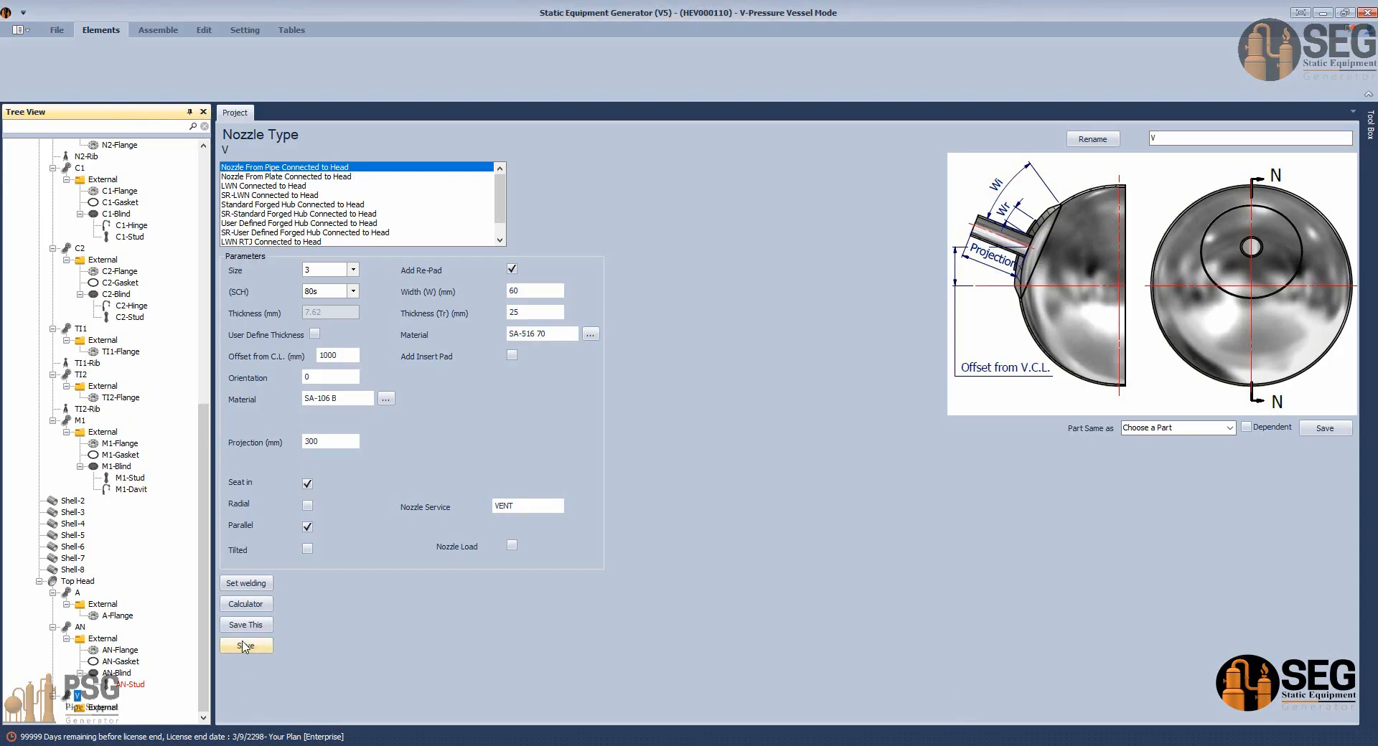
Save nozzle V in Static Equipment Generator, then set nozzle AN's orientation to 307 and save it.
click(244, 647)
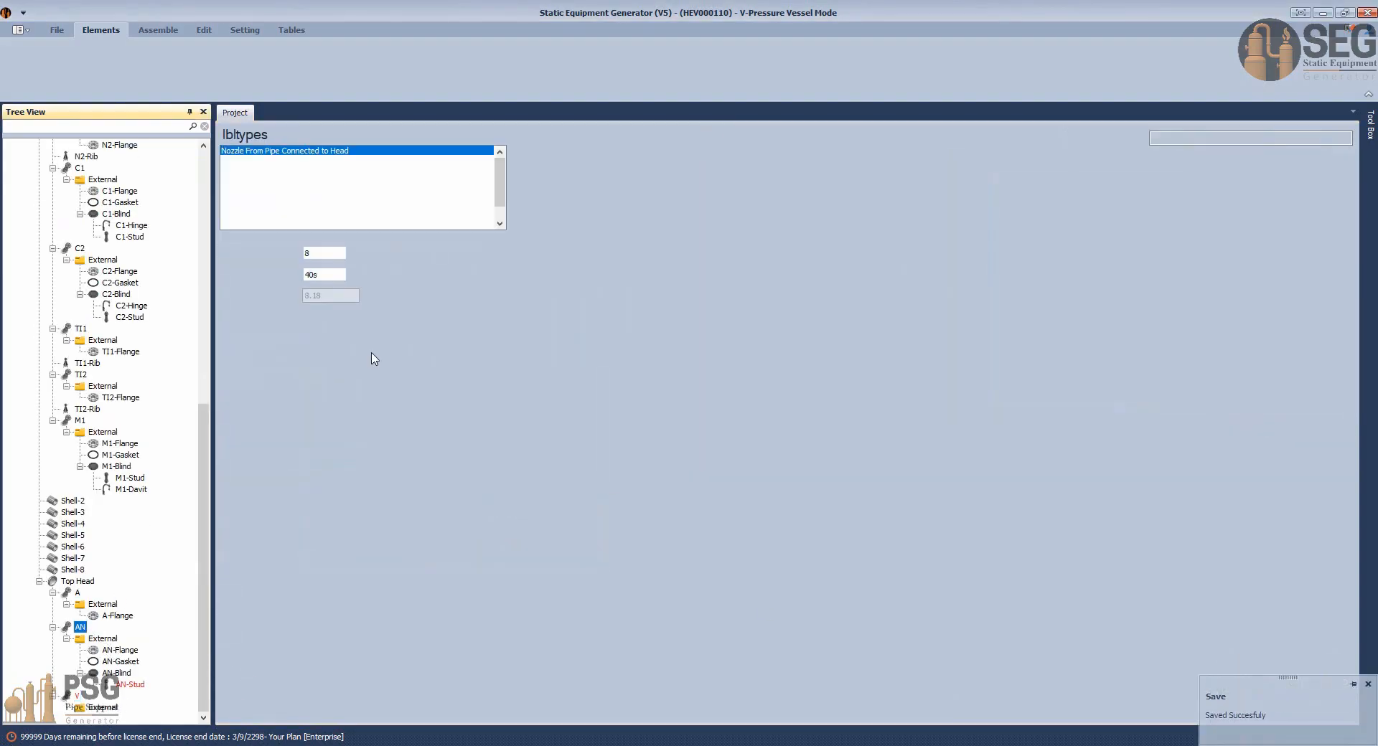
drag(329, 378, 284, 384)
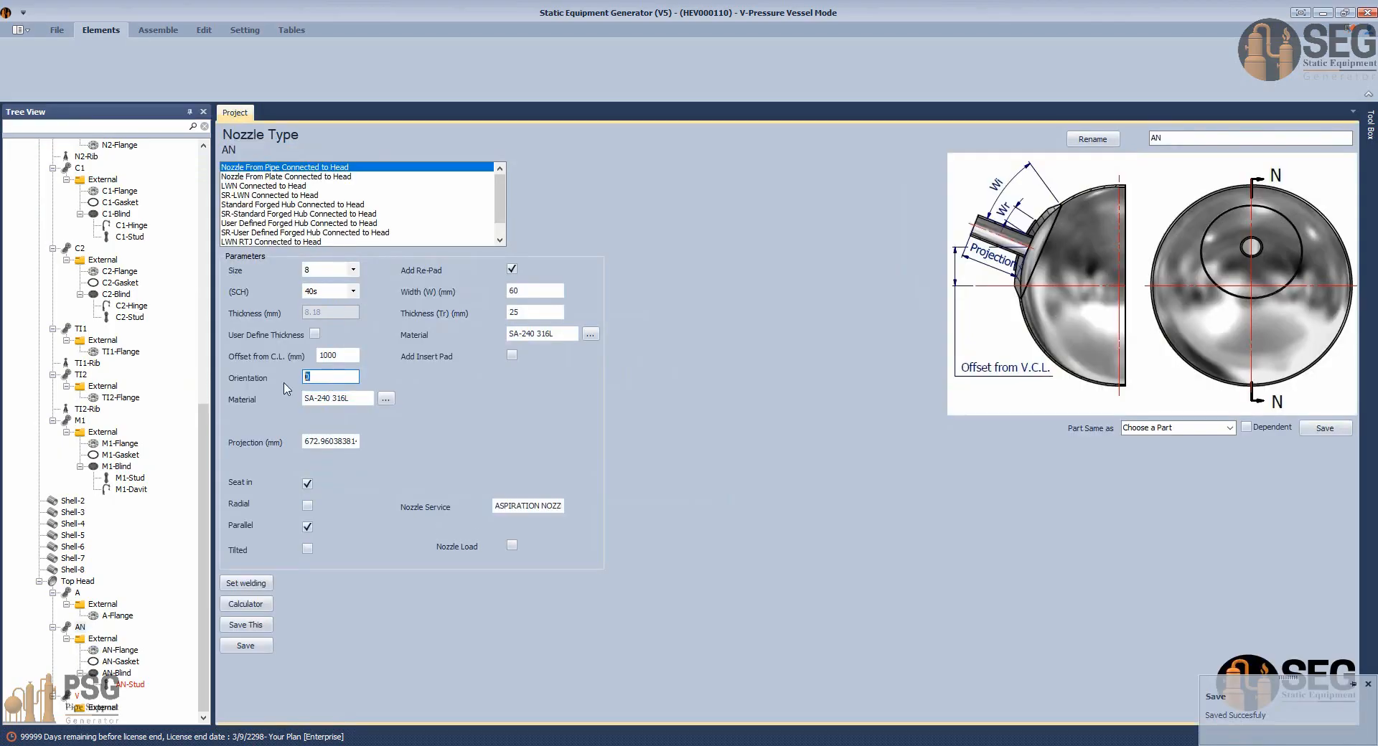
click(271, 648)
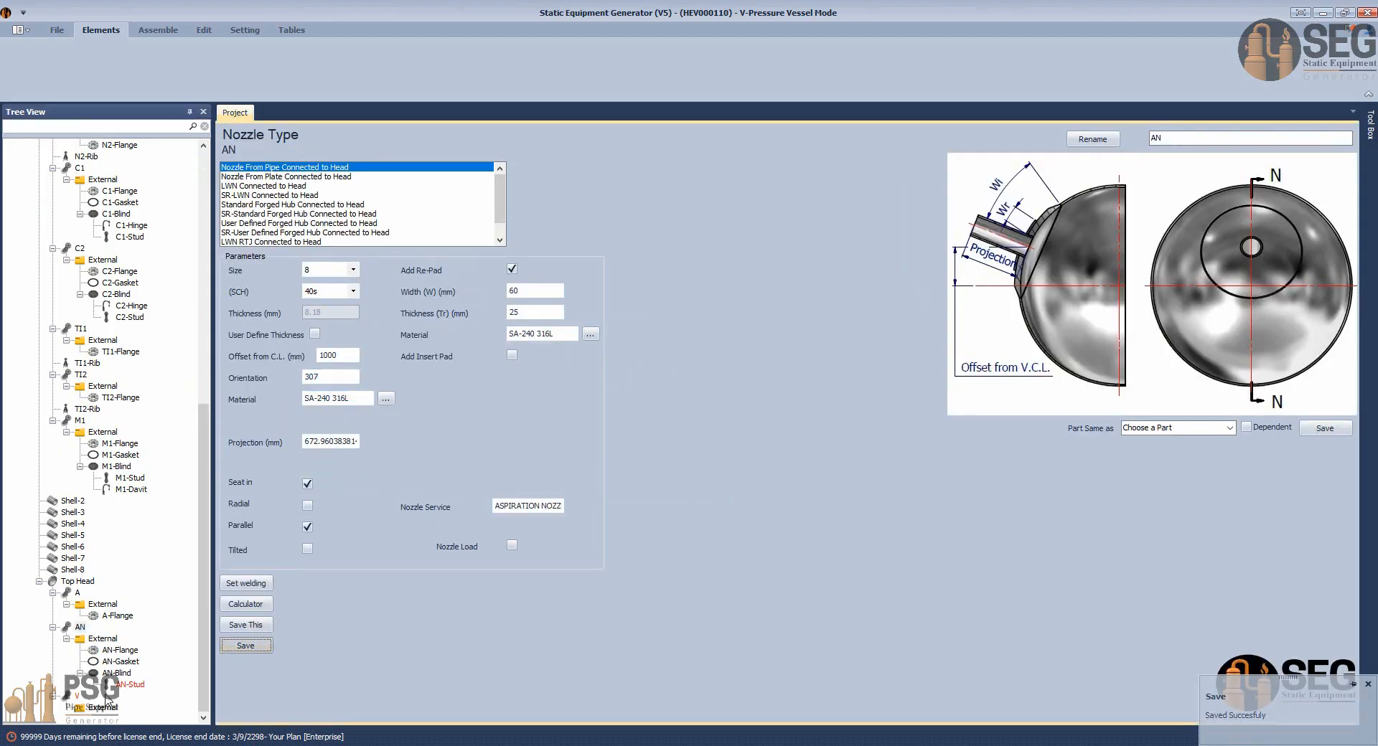
Check nozzle V's angle on the AutoCAD orientation plan, then set its orientation to 340 in Static Equipment Generator and save it.
mouse_move(963, 745)
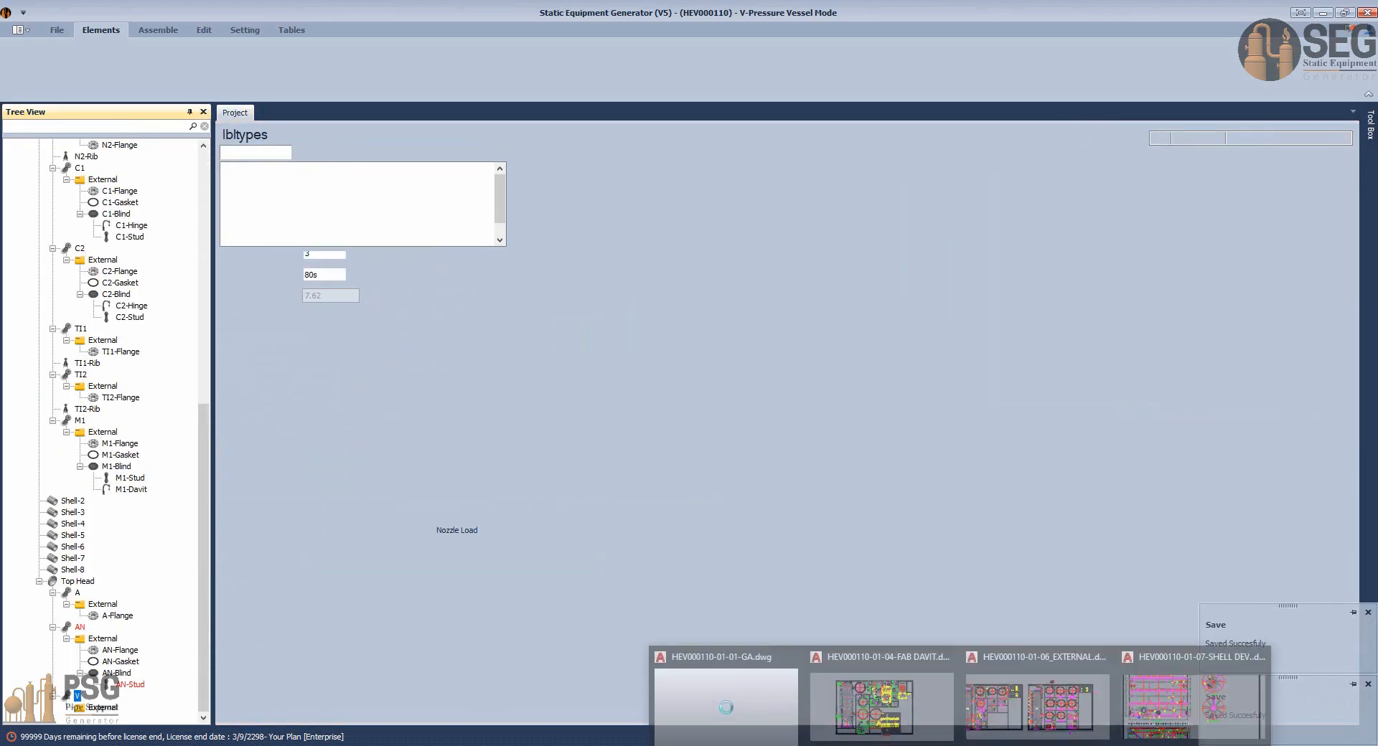
click(716, 699)
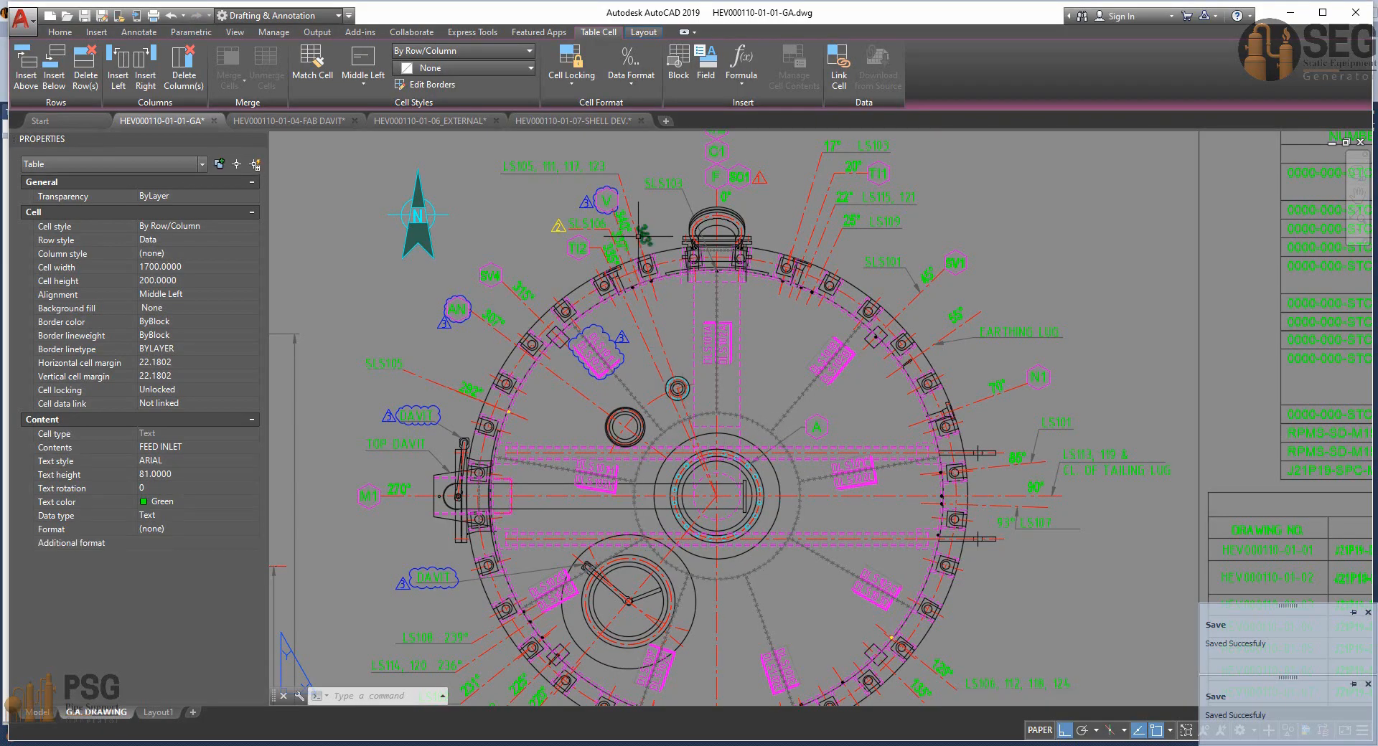
scroll(623, 220, up, 2)
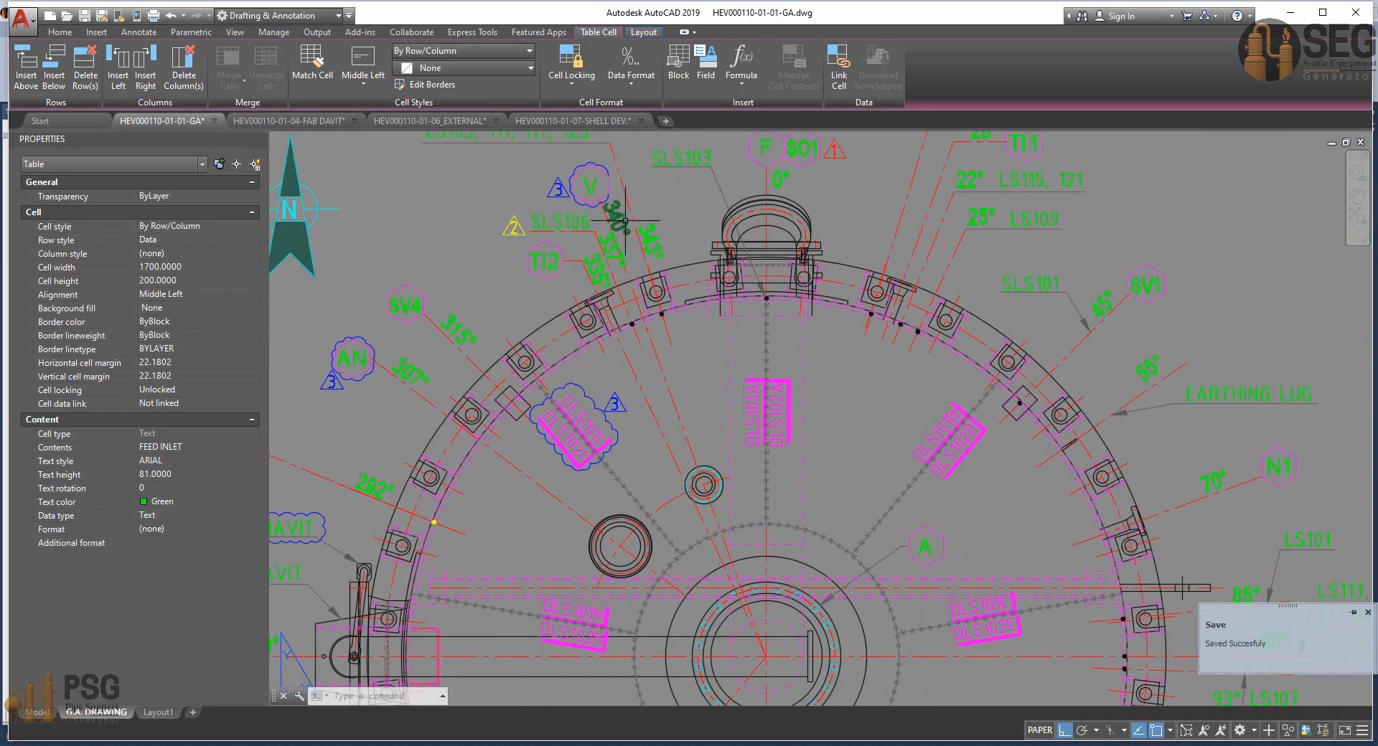
key(alt+Tab)
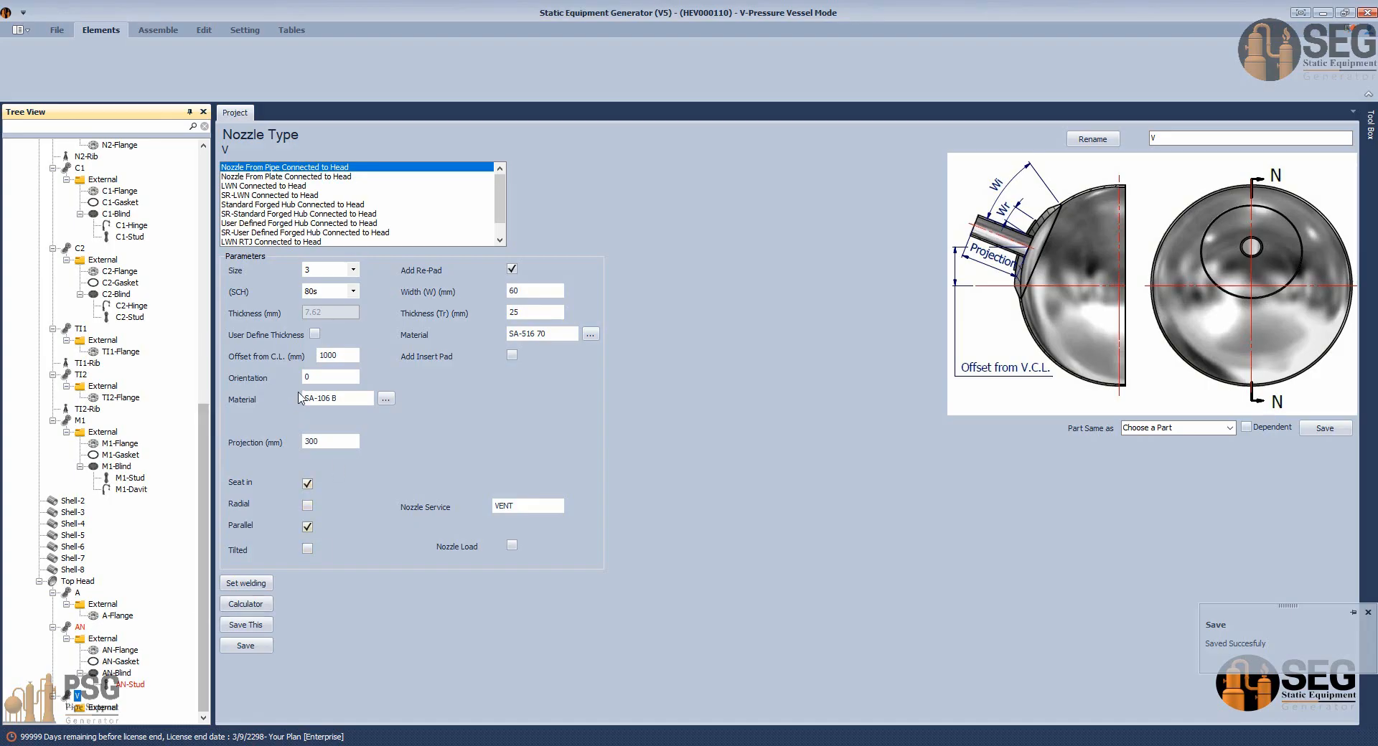
click(317, 380)
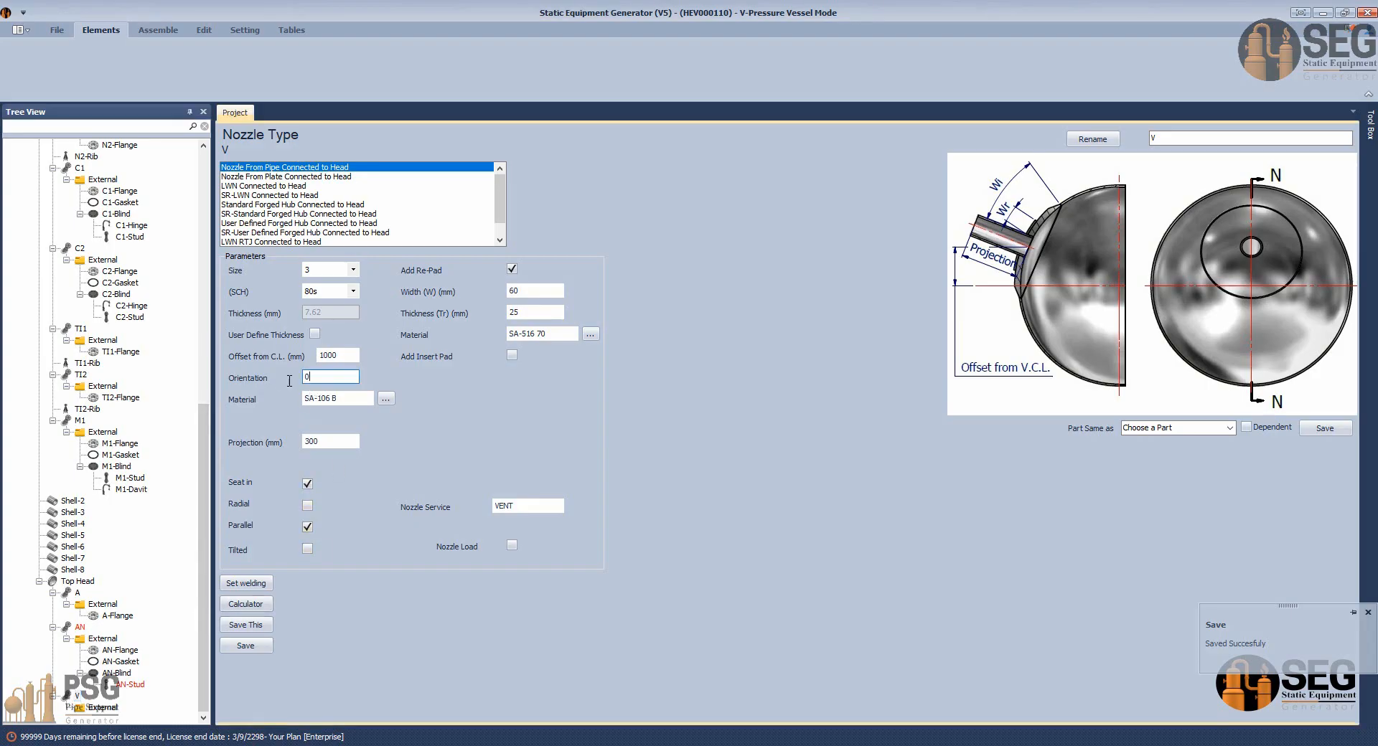
click(244, 647)
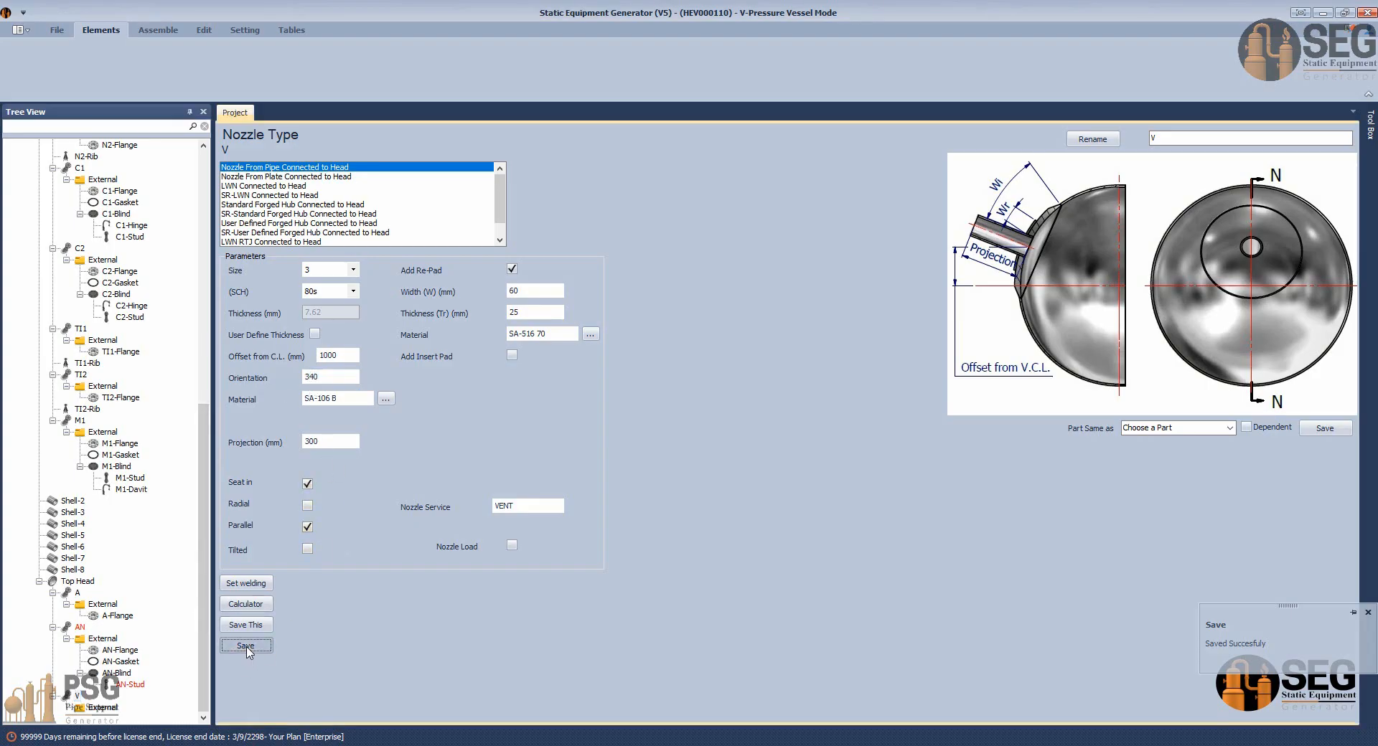
Add an external flange named V-Flange to nozzle V and set its type to WN-RF ASME B16.5.
click(92, 709)
click(217, 75)
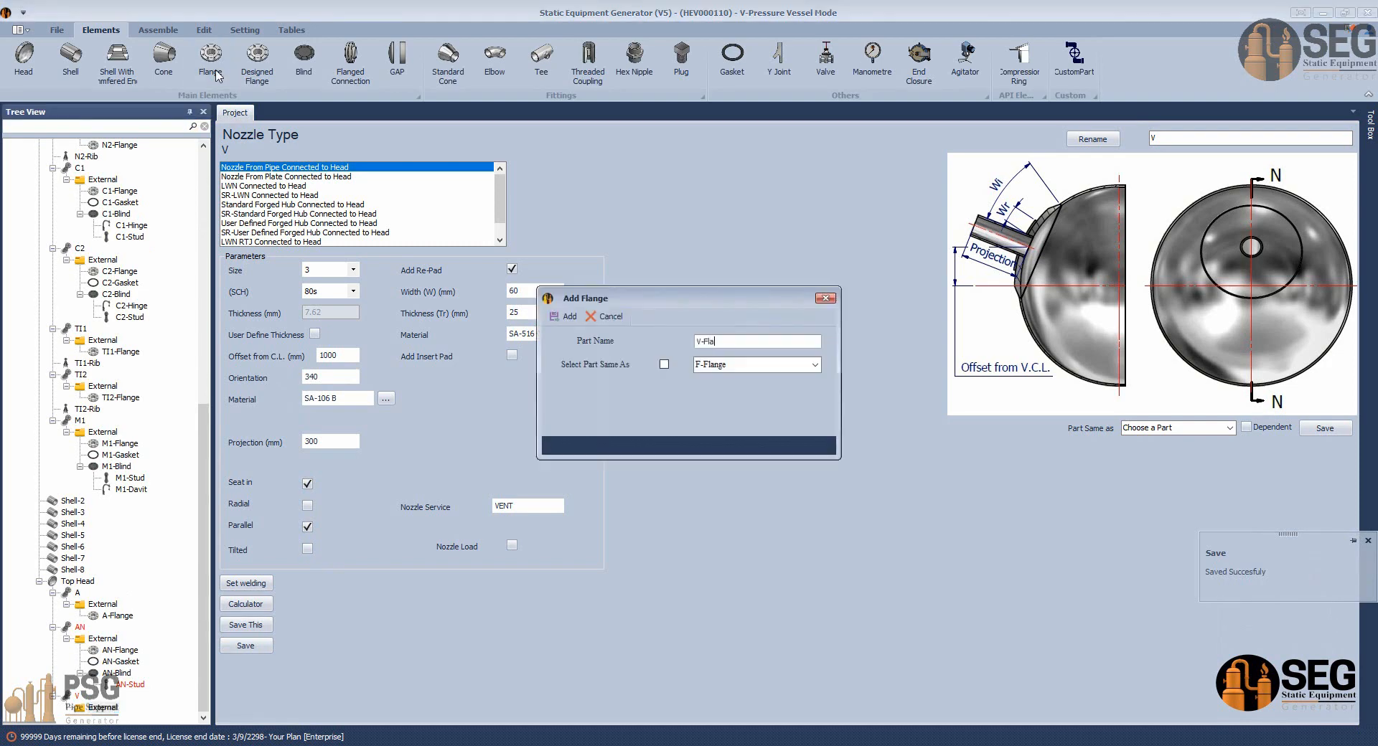
key(Return)
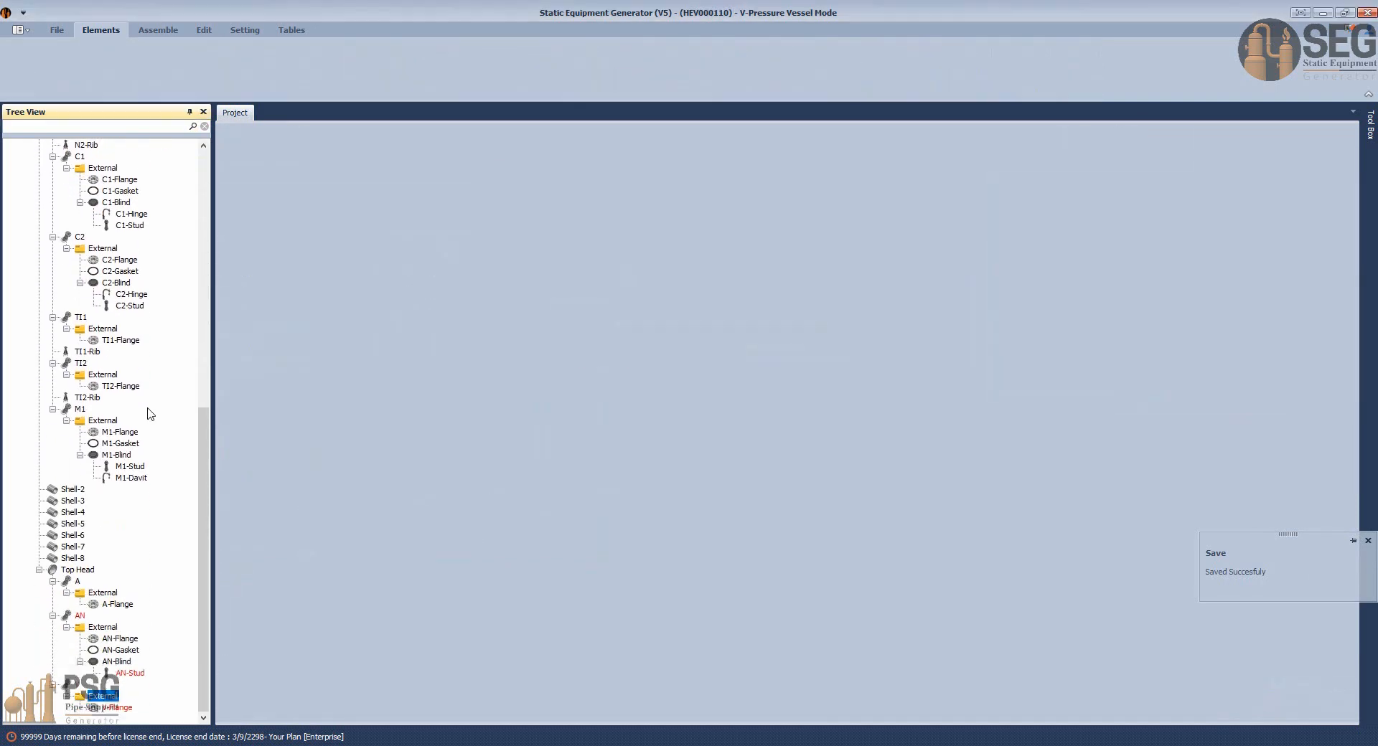
click(115, 707)
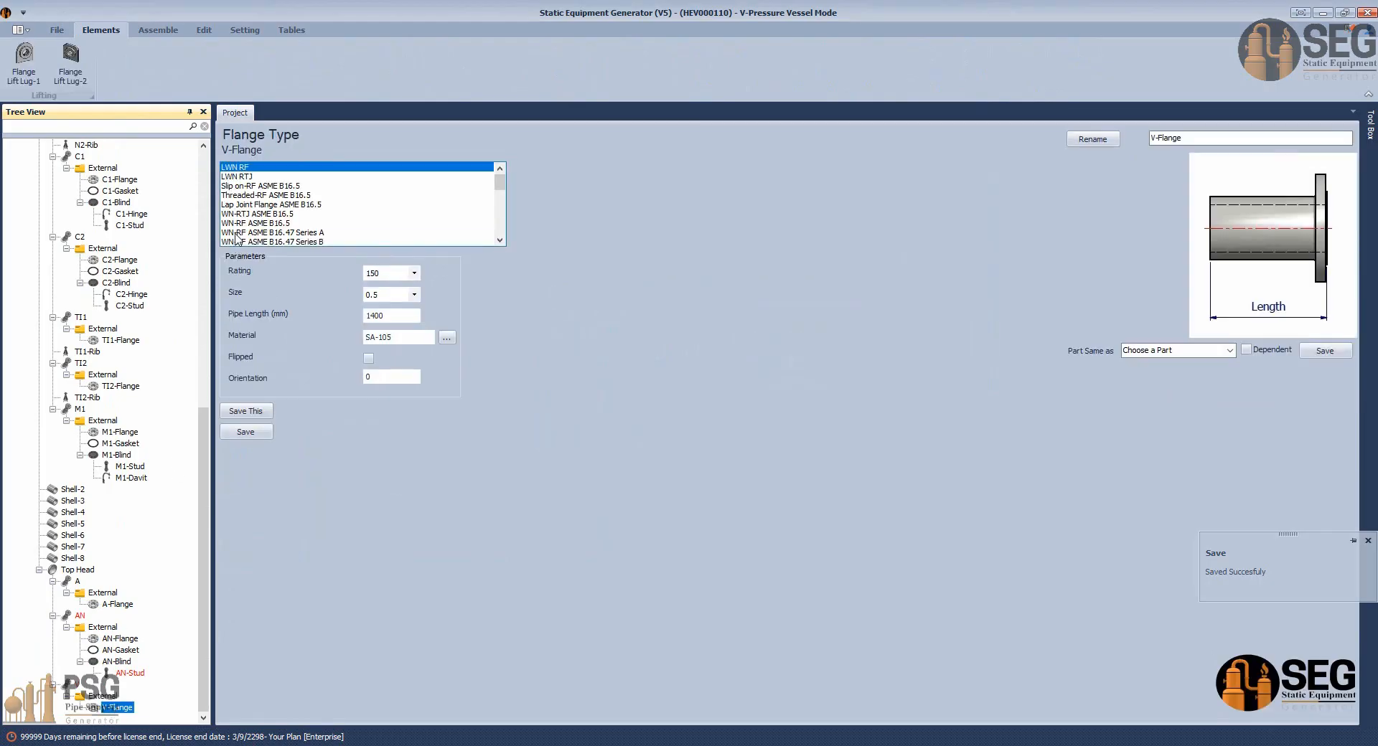
click(243, 223)
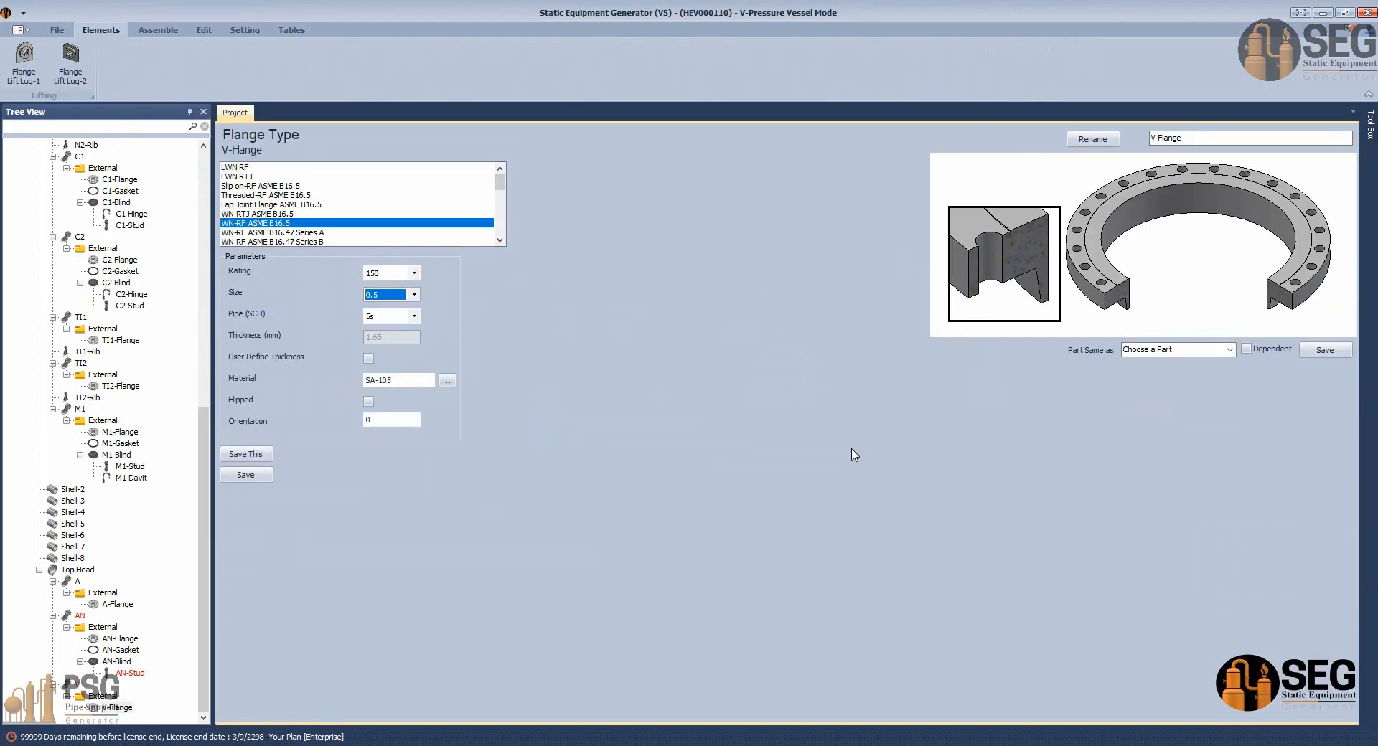
Look up the vent V flange rating in the nozzle schedule of the AutoCAD GA drawing.
mouse_move(961, 744)
click(745, 702)
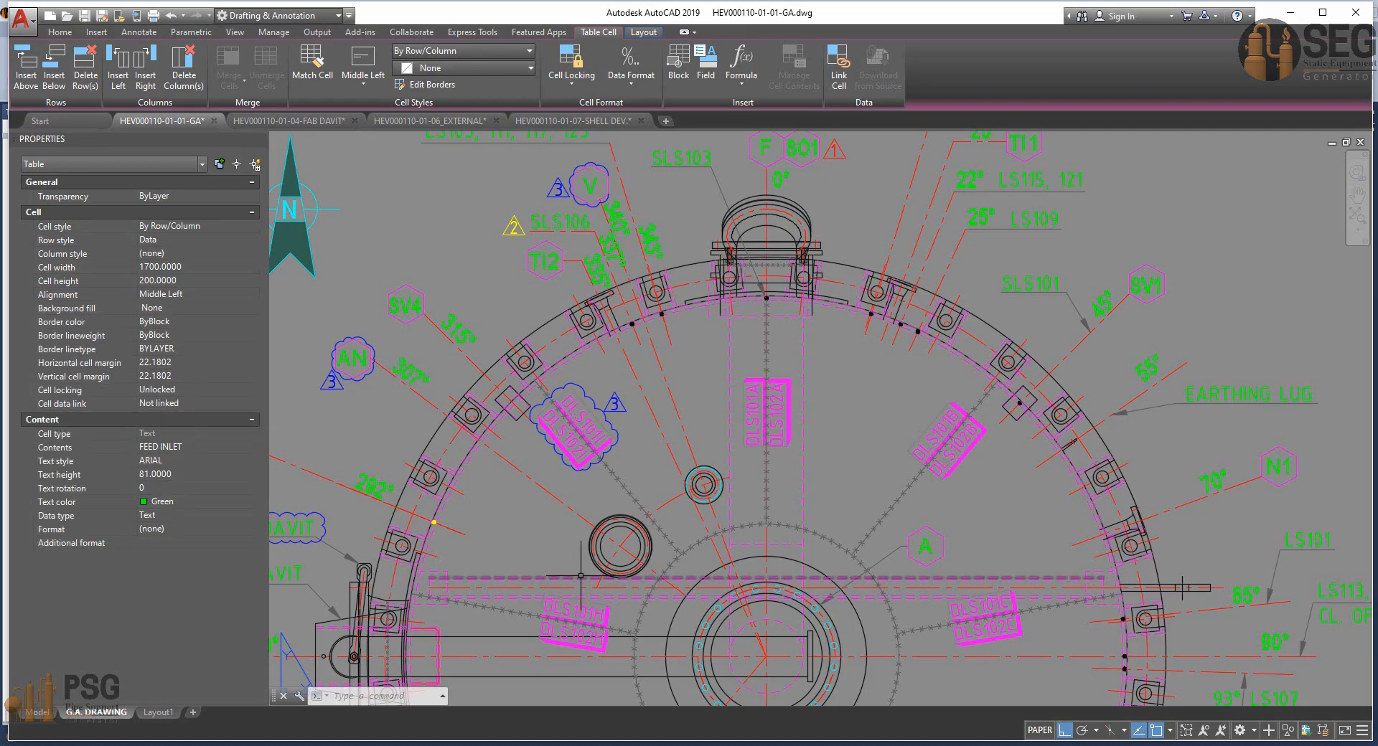
scroll(580, 576, down, 5)
middle_drag(682, 597, 659, 142)
middle_drag(983, 596, 650, 176)
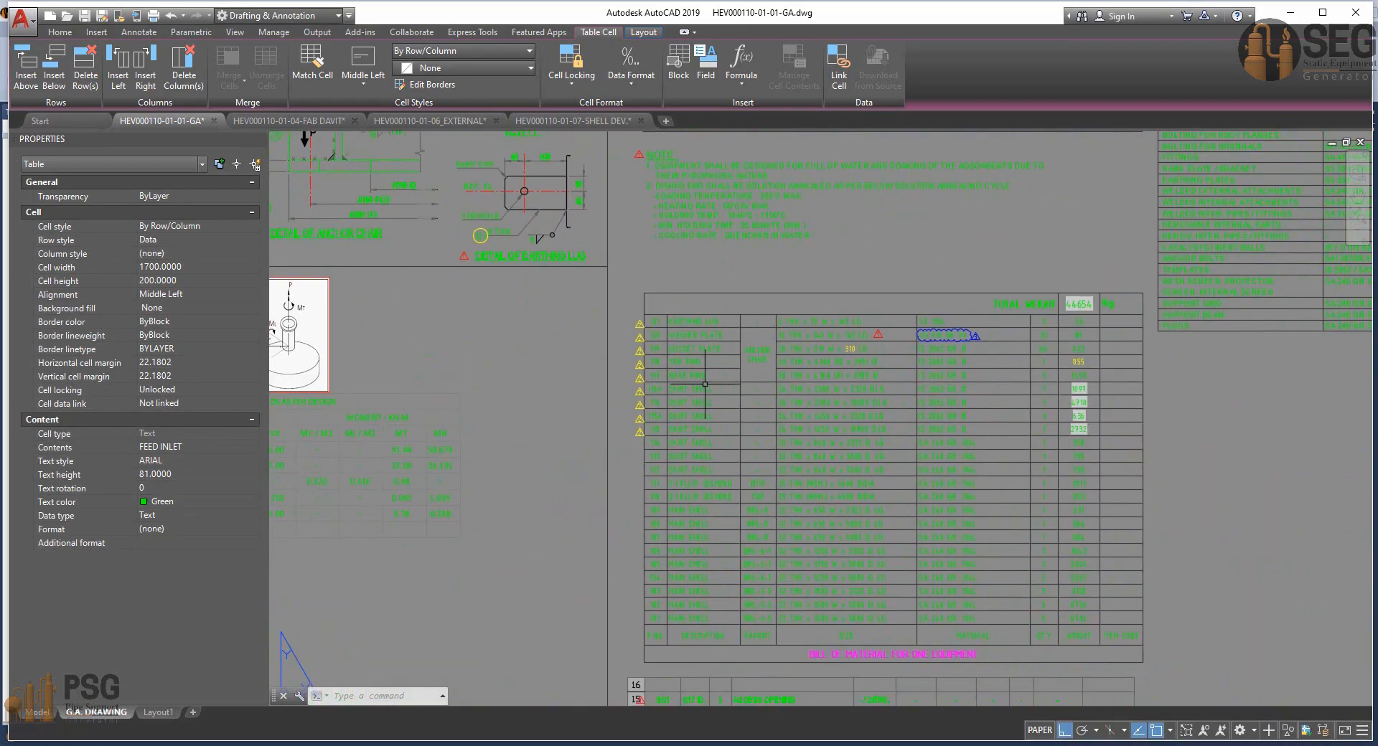
scroll(718, 438, up, 2)
scroll(891, 478, down, 2)
middle_drag(891, 478, 615, 88)
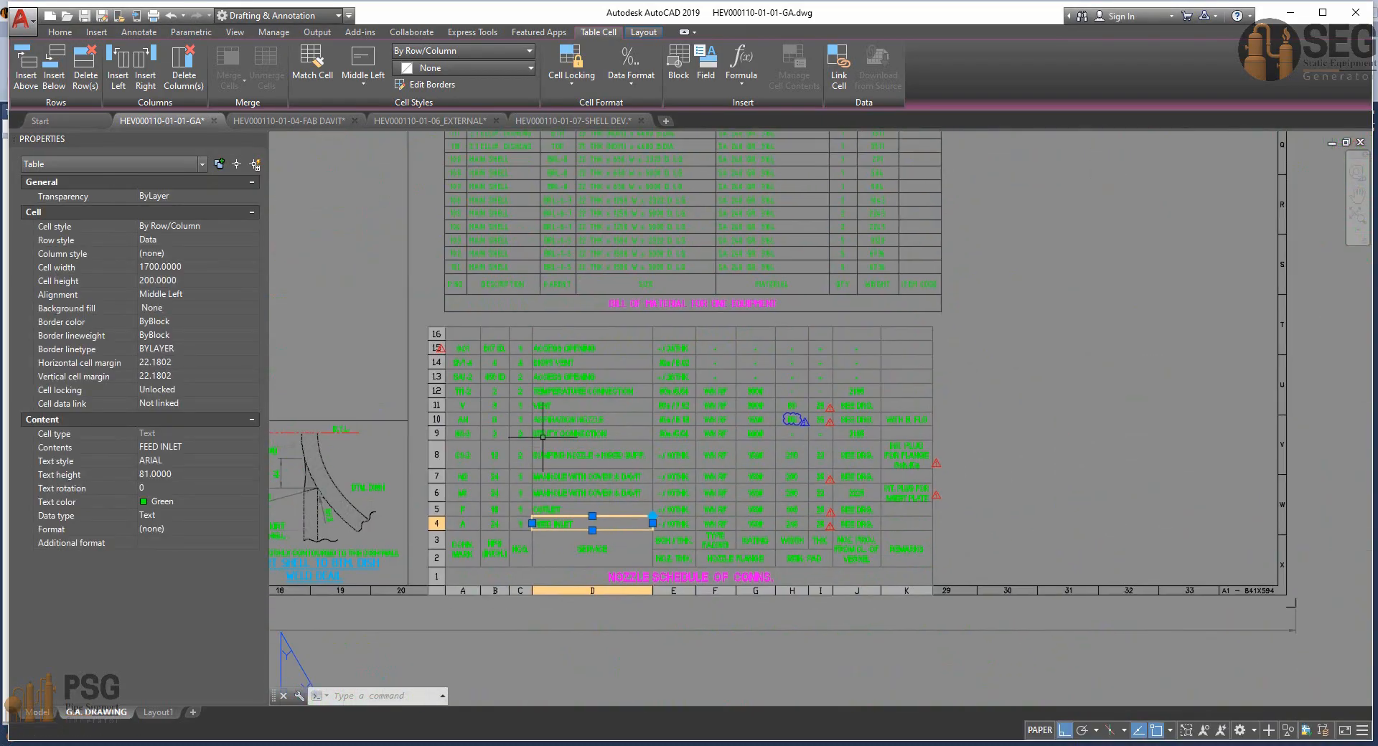
scroll(487, 414, up, 2)
click(897, 403)
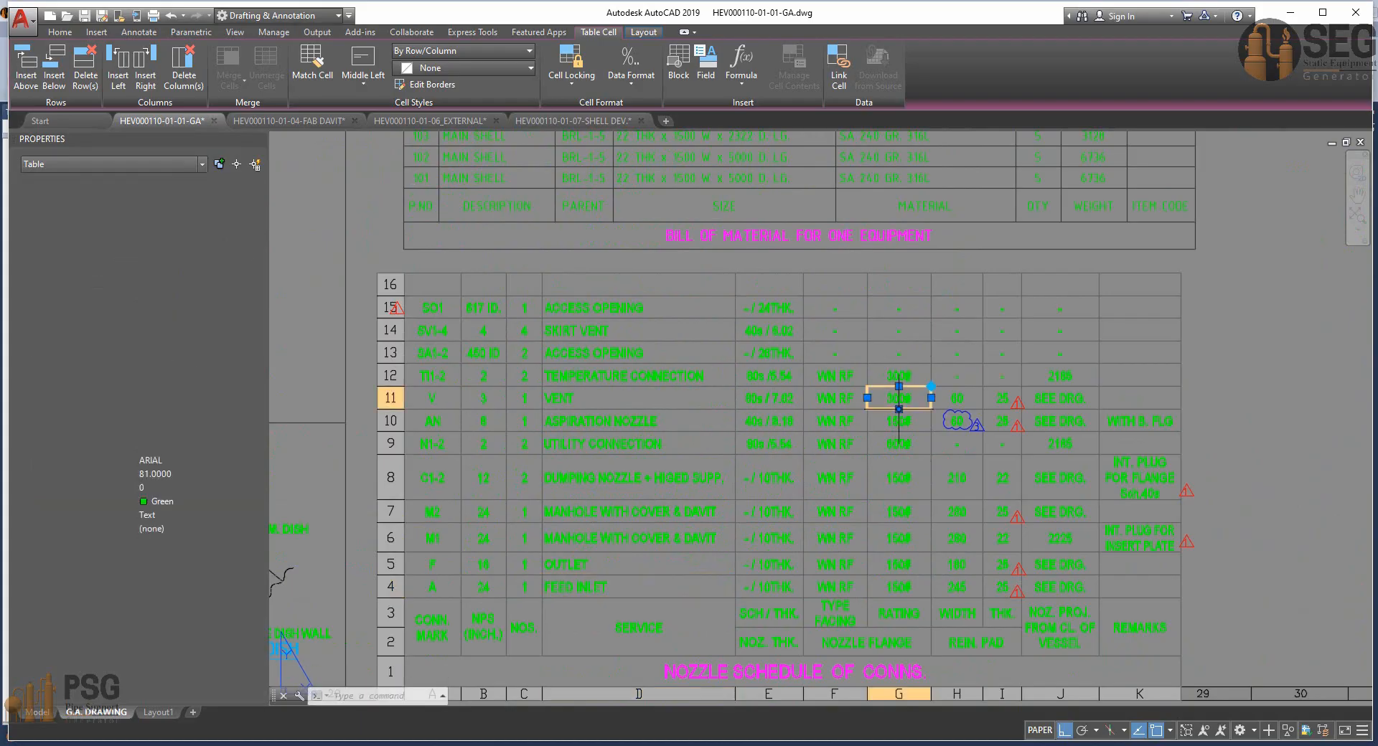
Set V-Flange in Static Equipment Generator to rating 300, size 8 and pipe schedule 80s, then save it.
key(alt+Tab)
click(391, 273)
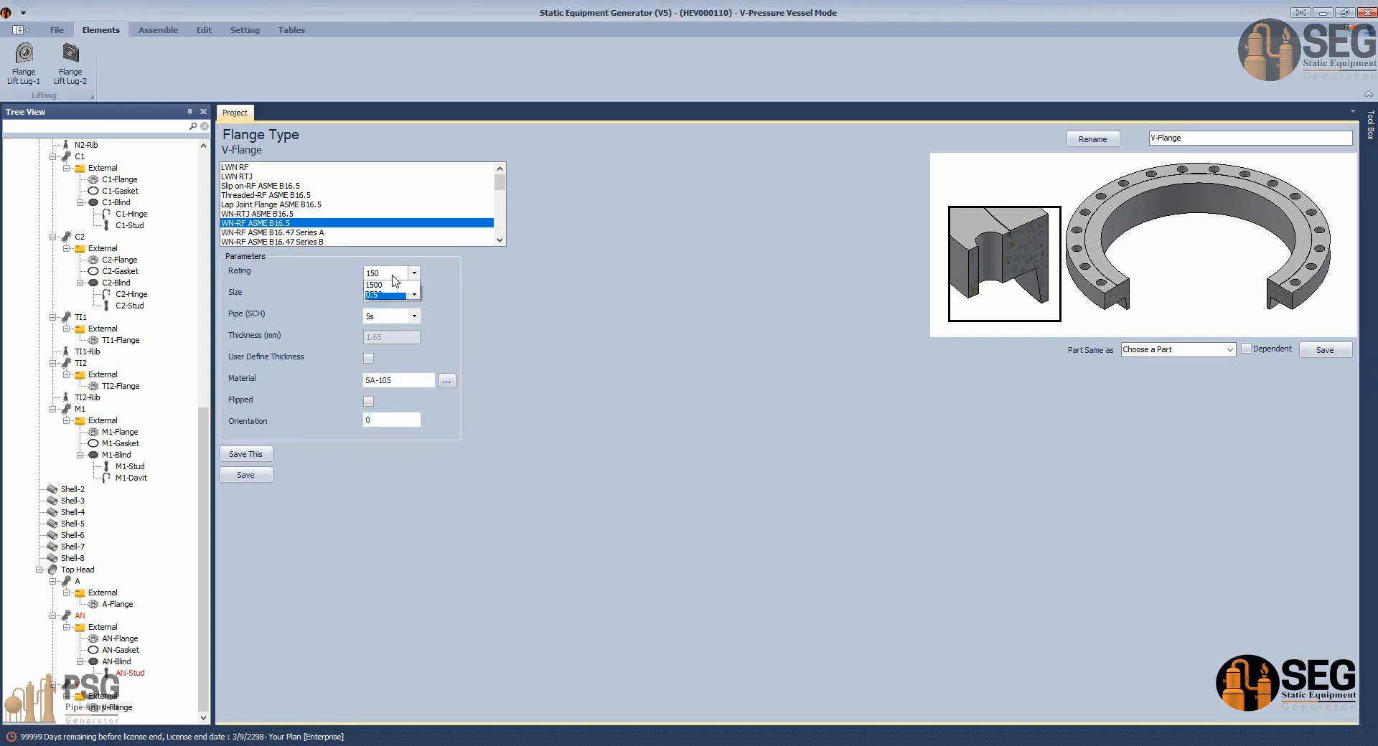
click(381, 294)
click(386, 296)
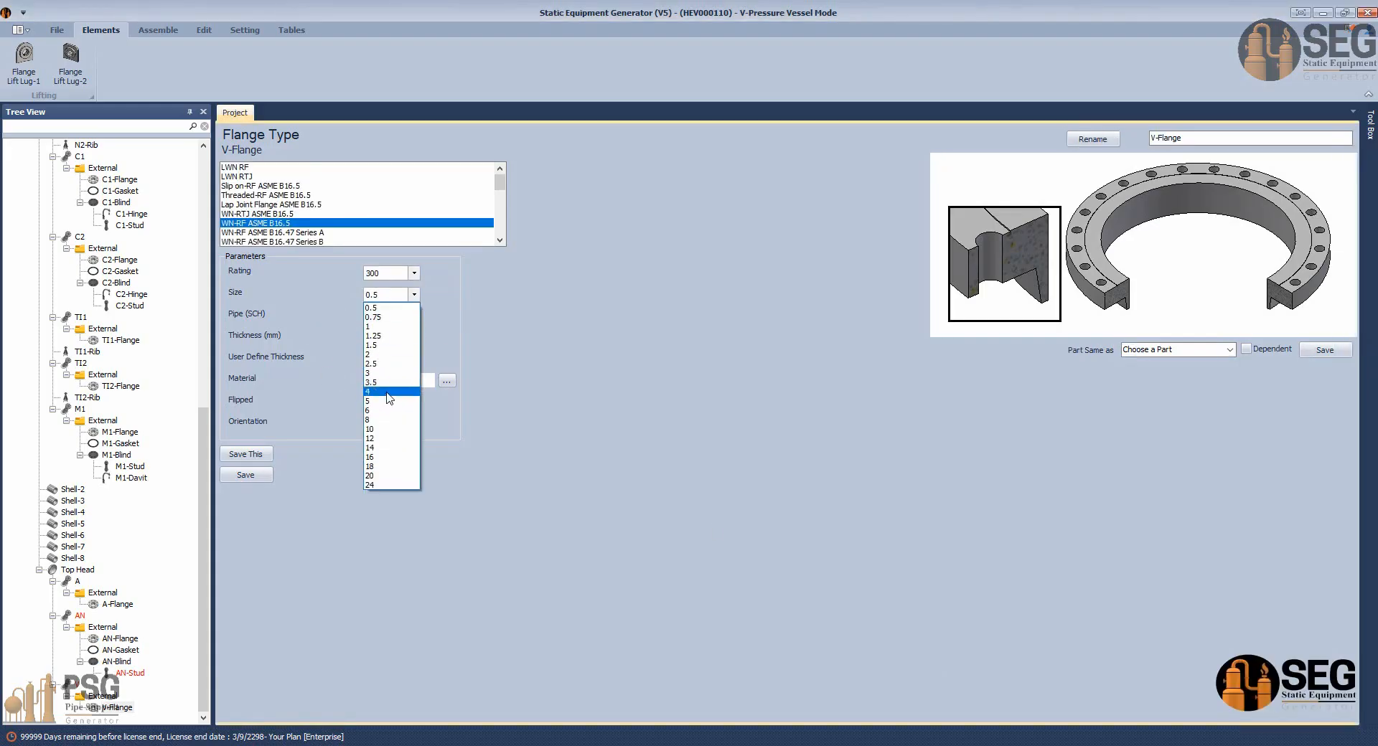
click(388, 420)
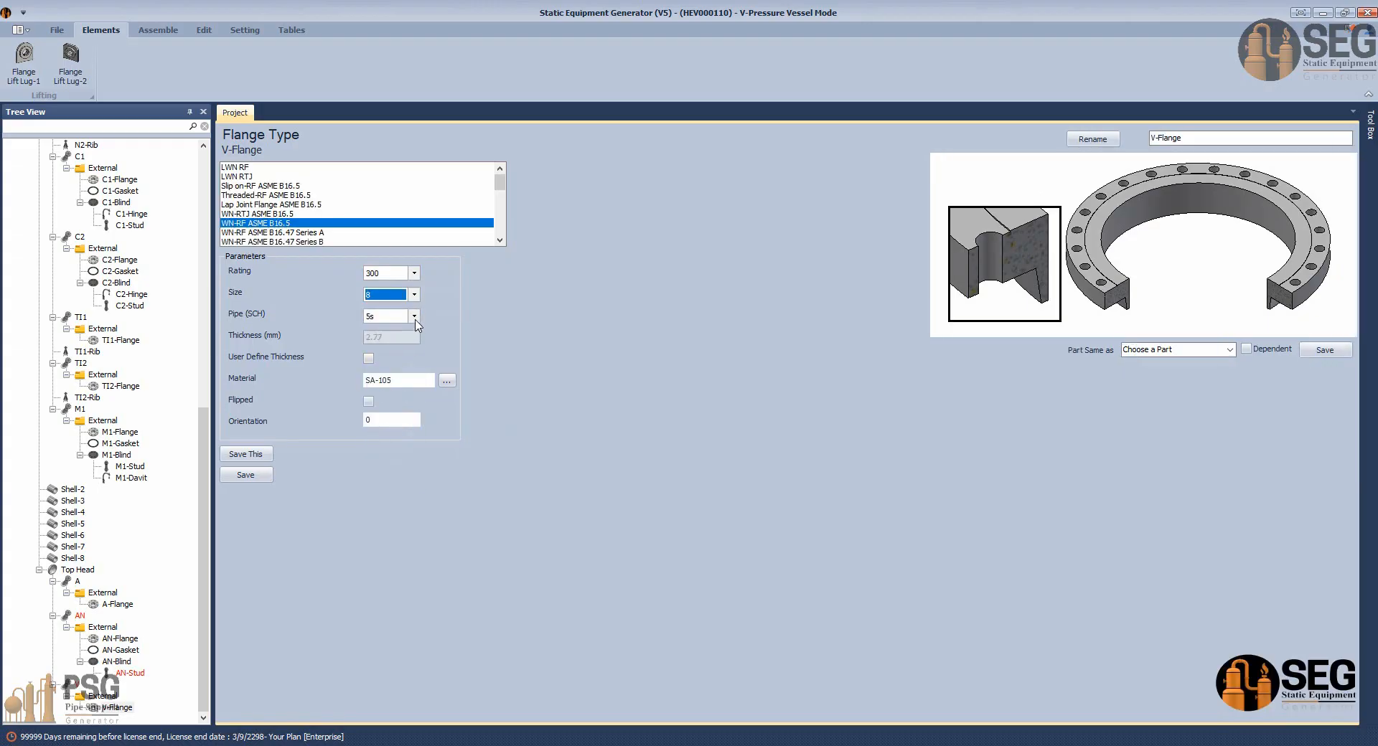
click(415, 320)
click(374, 422)
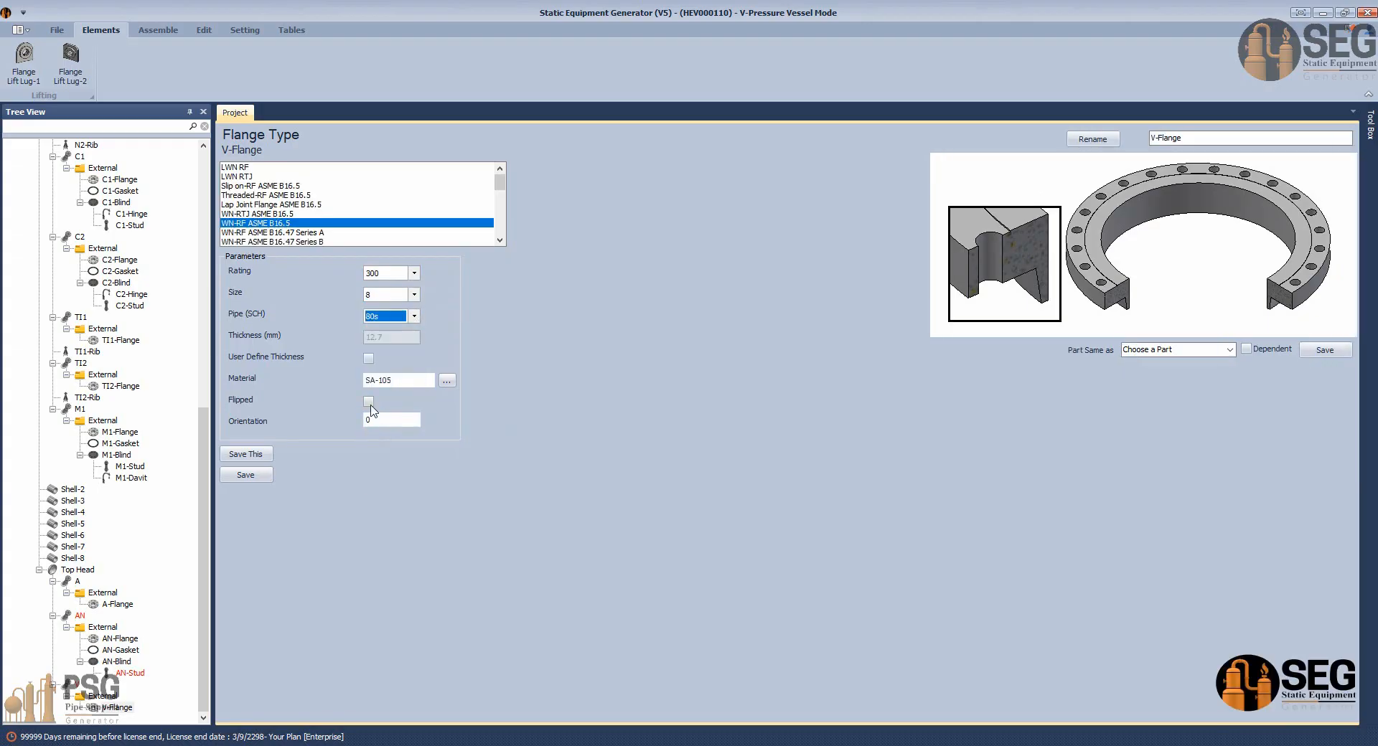
click(265, 477)
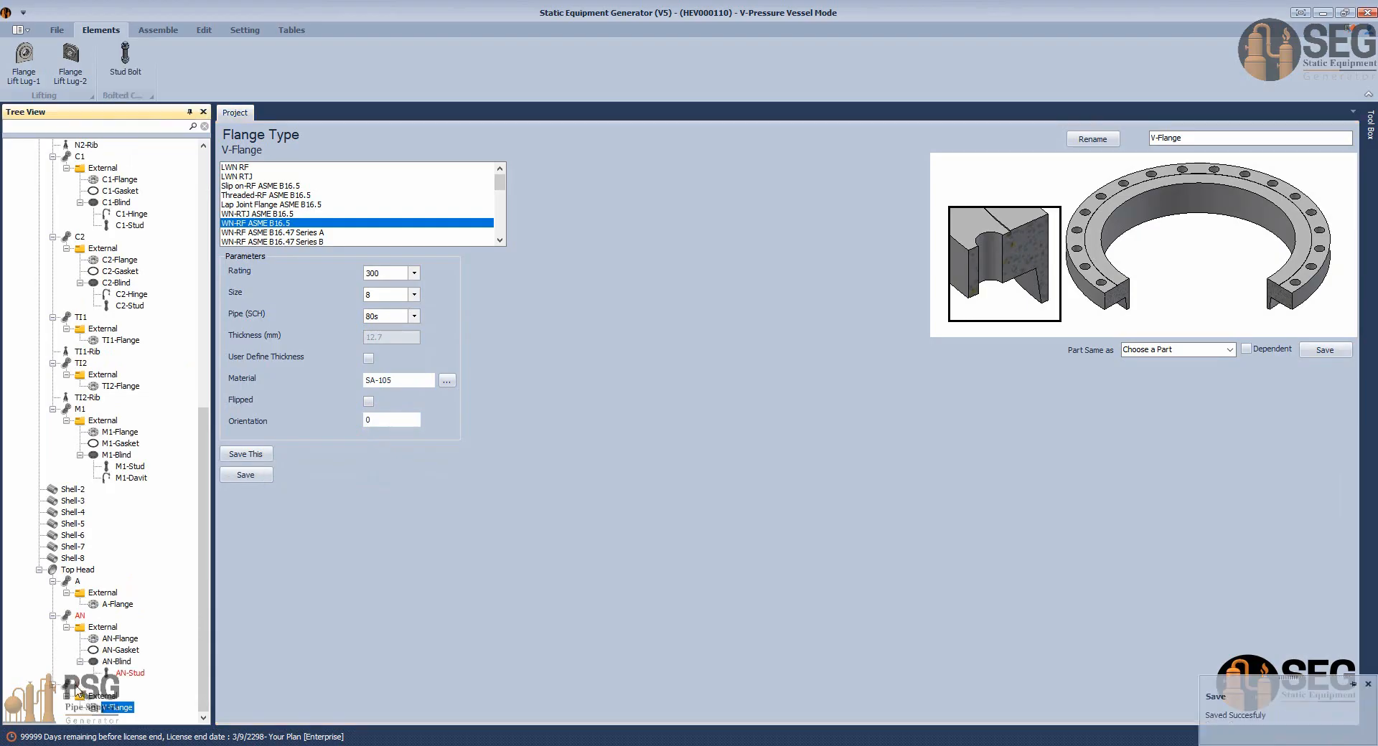
Calculate nozzle V's projection with 1650 mm as the projection from V.C.L. and save the result to the nozzle.
click(77, 687)
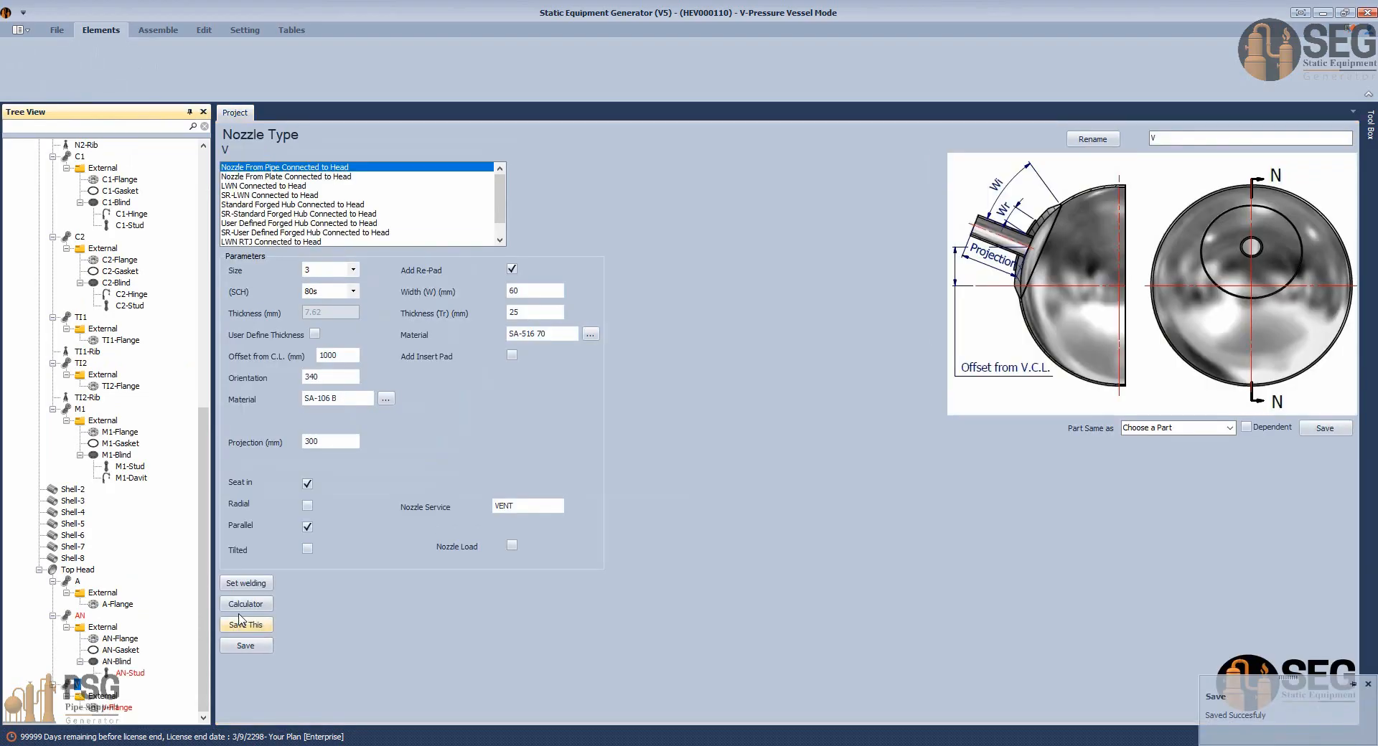
click(245, 605)
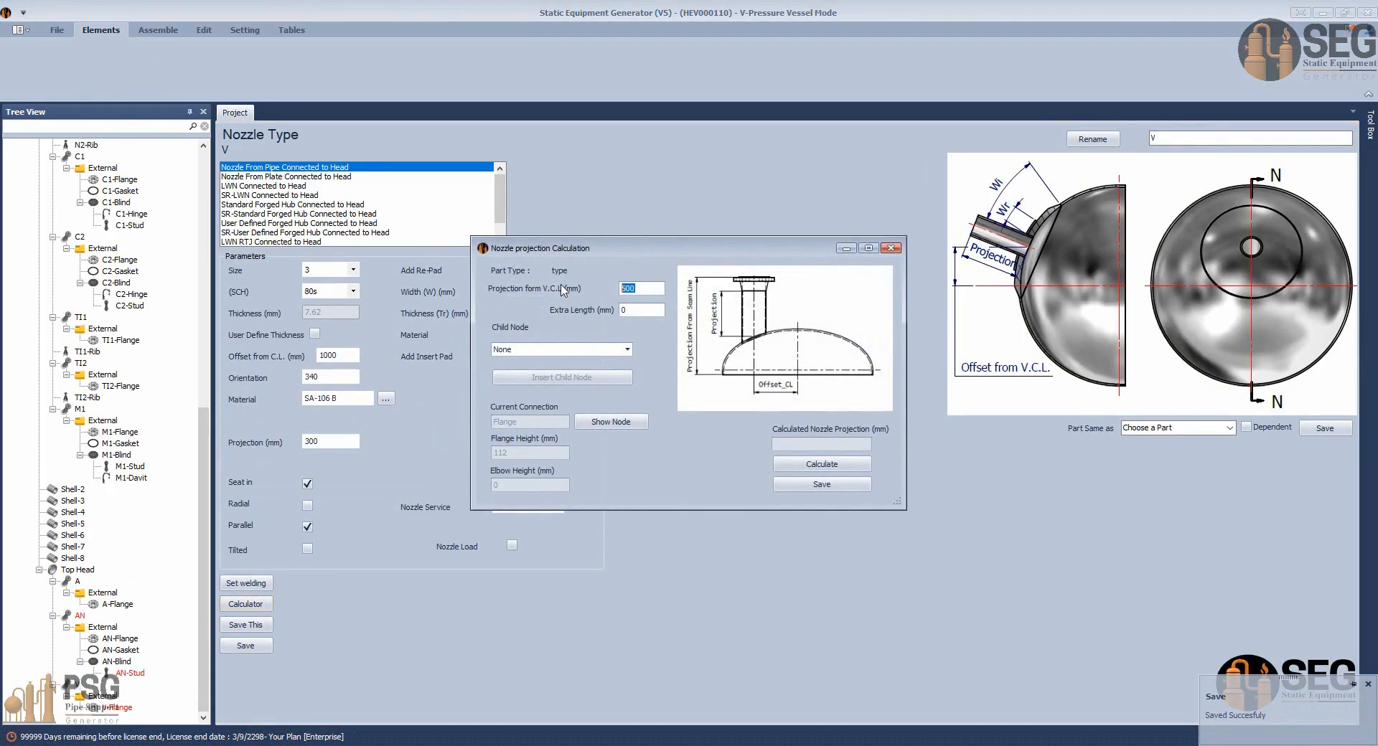
click(839, 468)
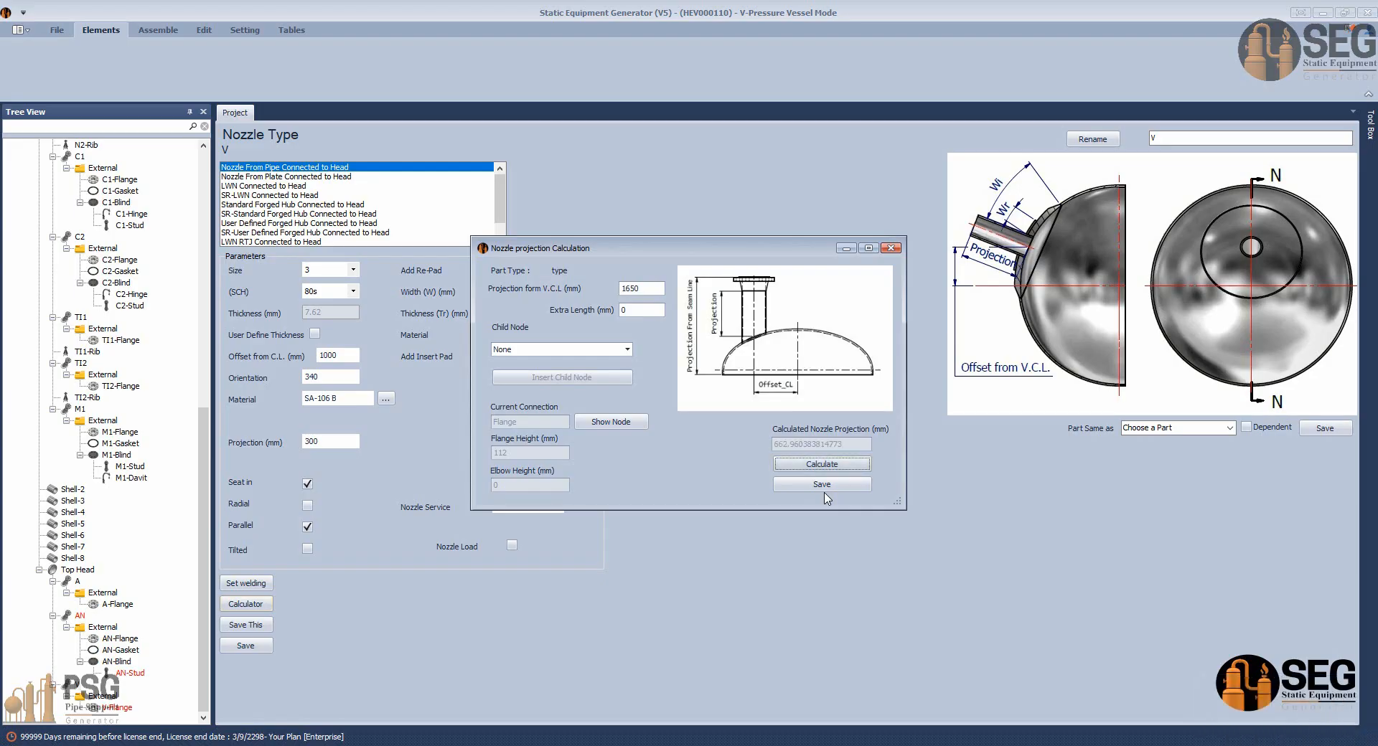
click(823, 486)
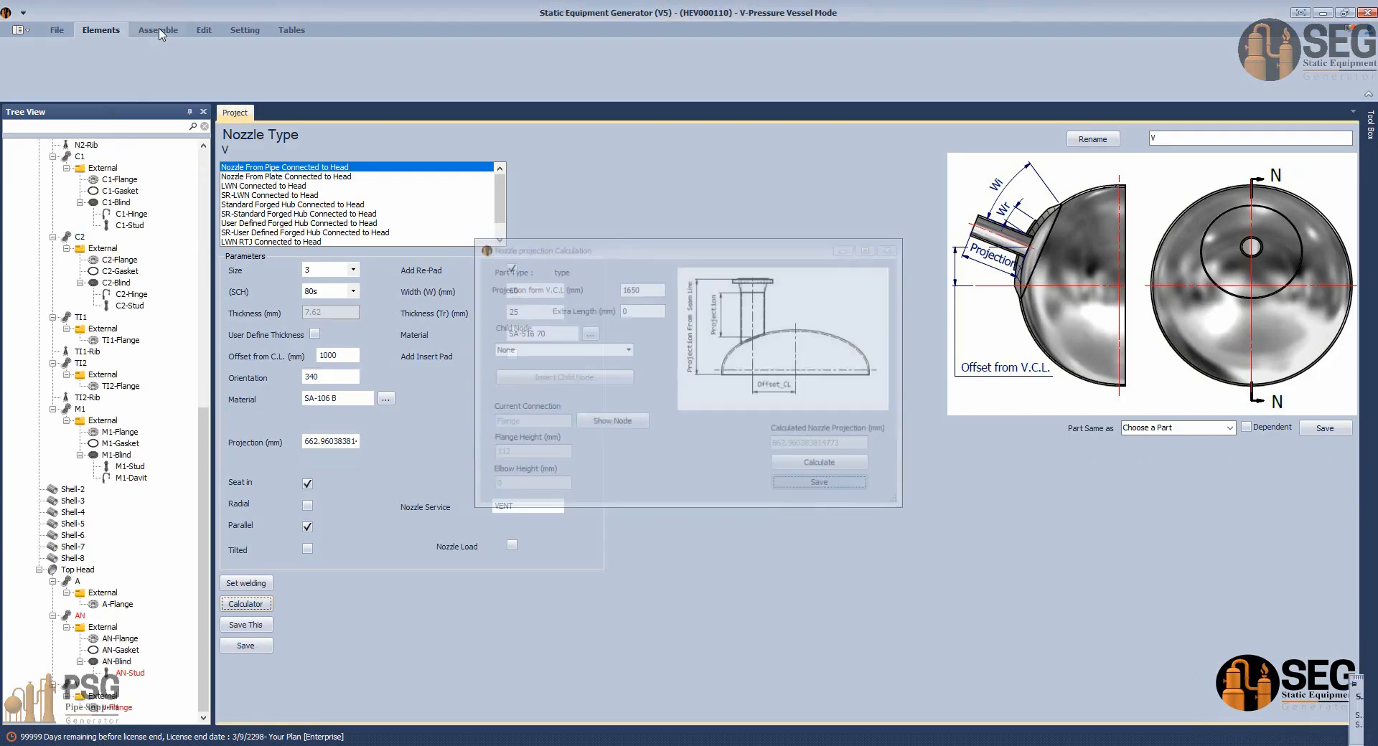
Update the vessel assembly and examine the nozzles on the top head in Inventor from close up.
click(159, 30)
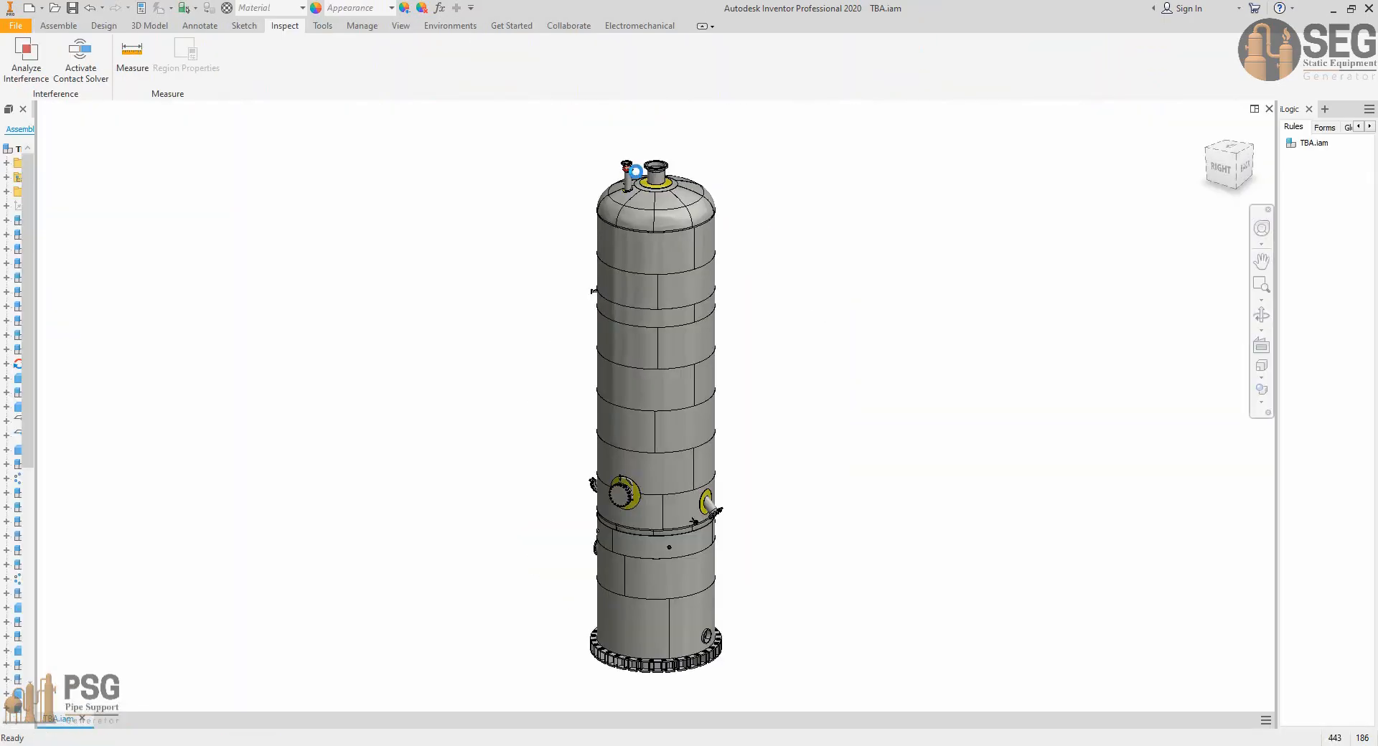
scroll(662, 186, up, 3)
middle_drag(662, 185, 718, 336)
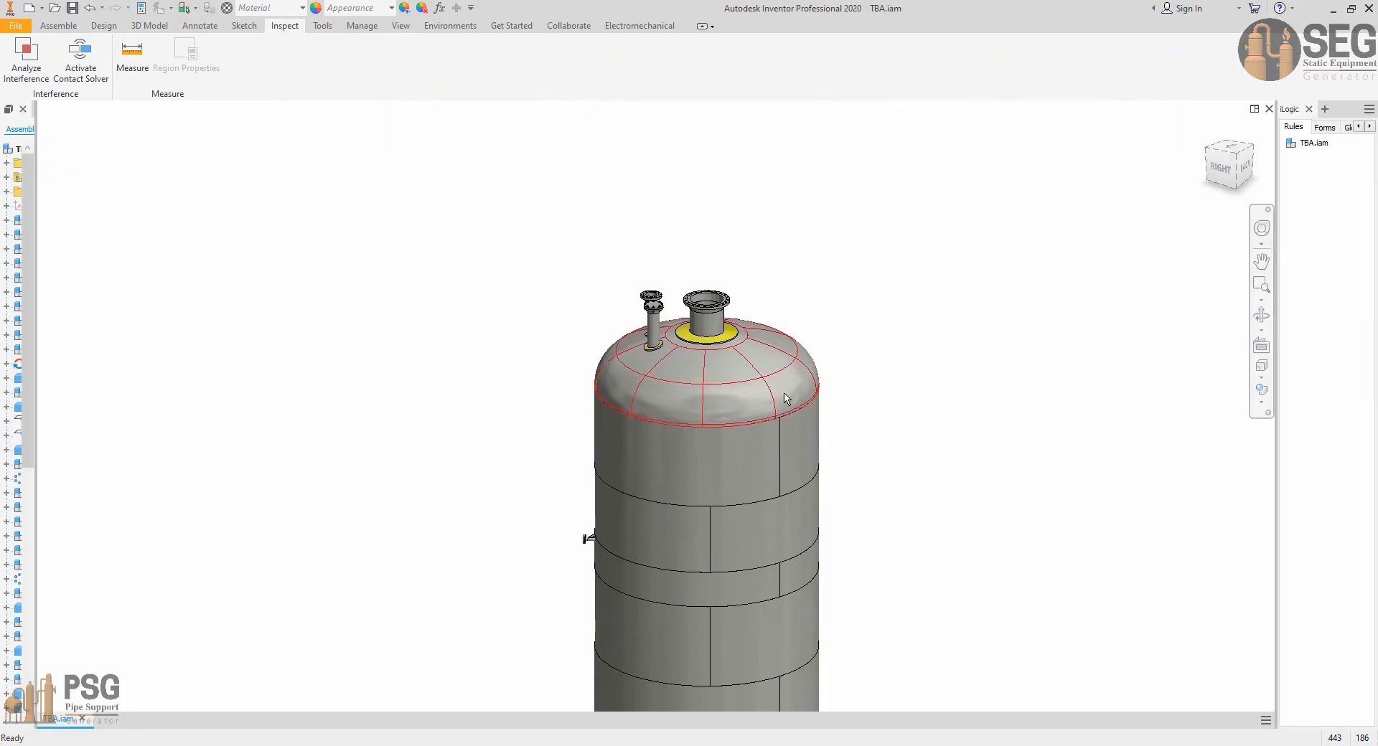
click(1264, 316)
drag(725, 387, 822, 431)
scroll(664, 373, up, 4)
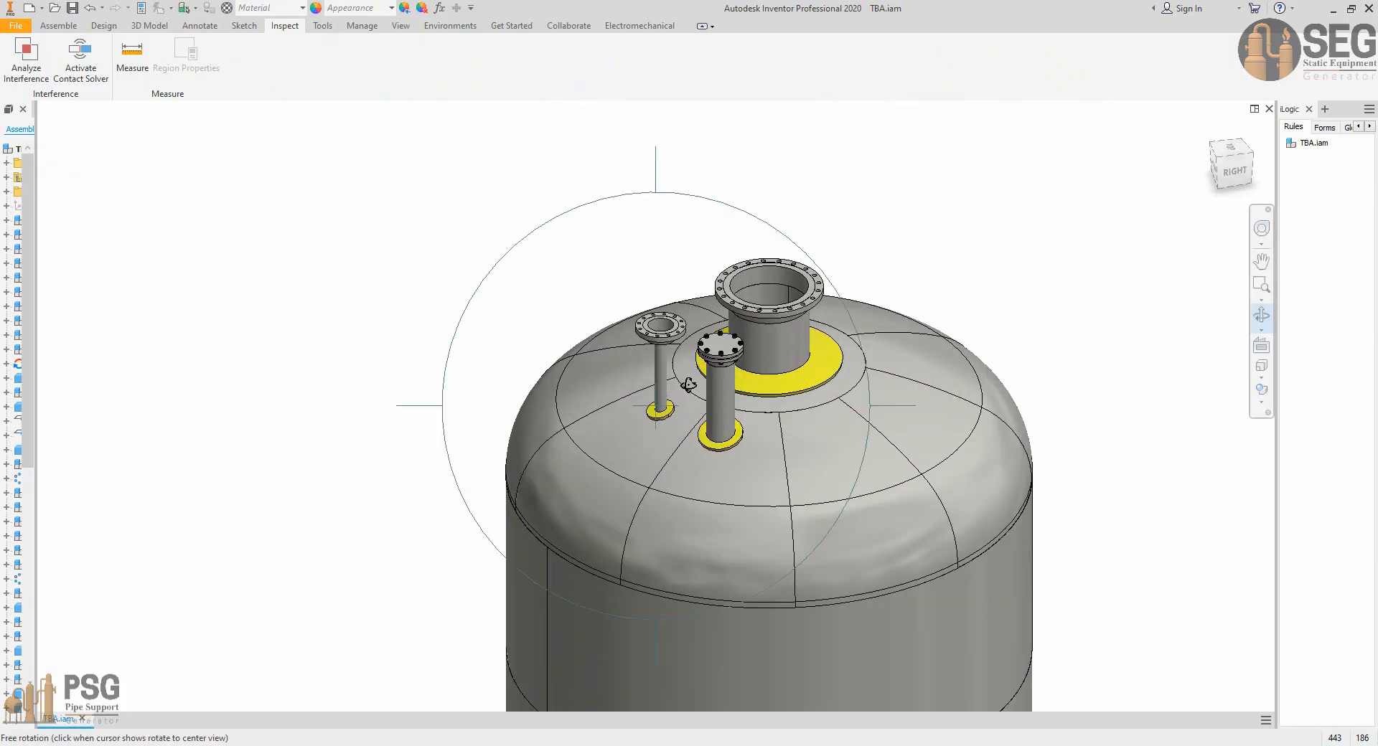
scroll(689, 386, up, 2)
middle_drag(666, 336, 655, 384)
scroll(650, 364, up, 4)
right_click(618, 320)
click(637, 330)
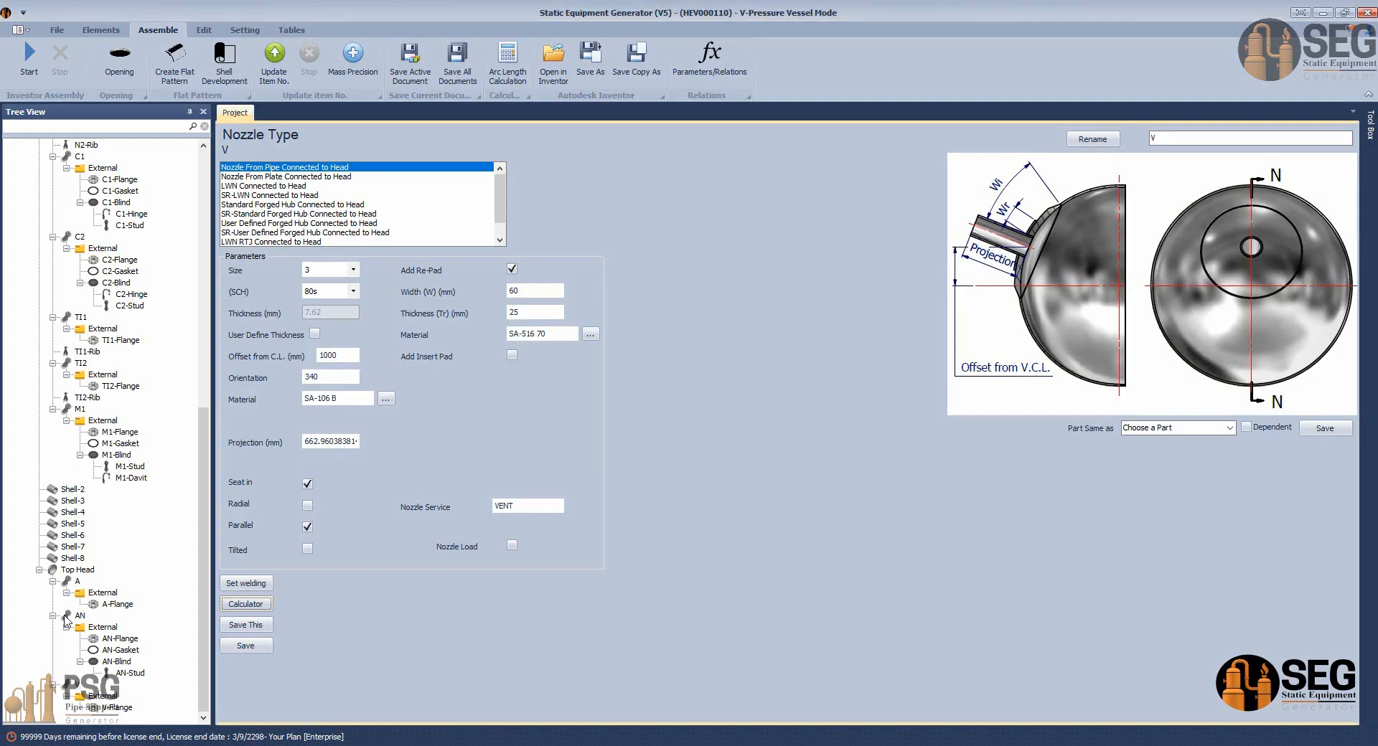
Correct V-Flange's size to 3 in Static Equipment Generator and save the flange.
click(115, 709)
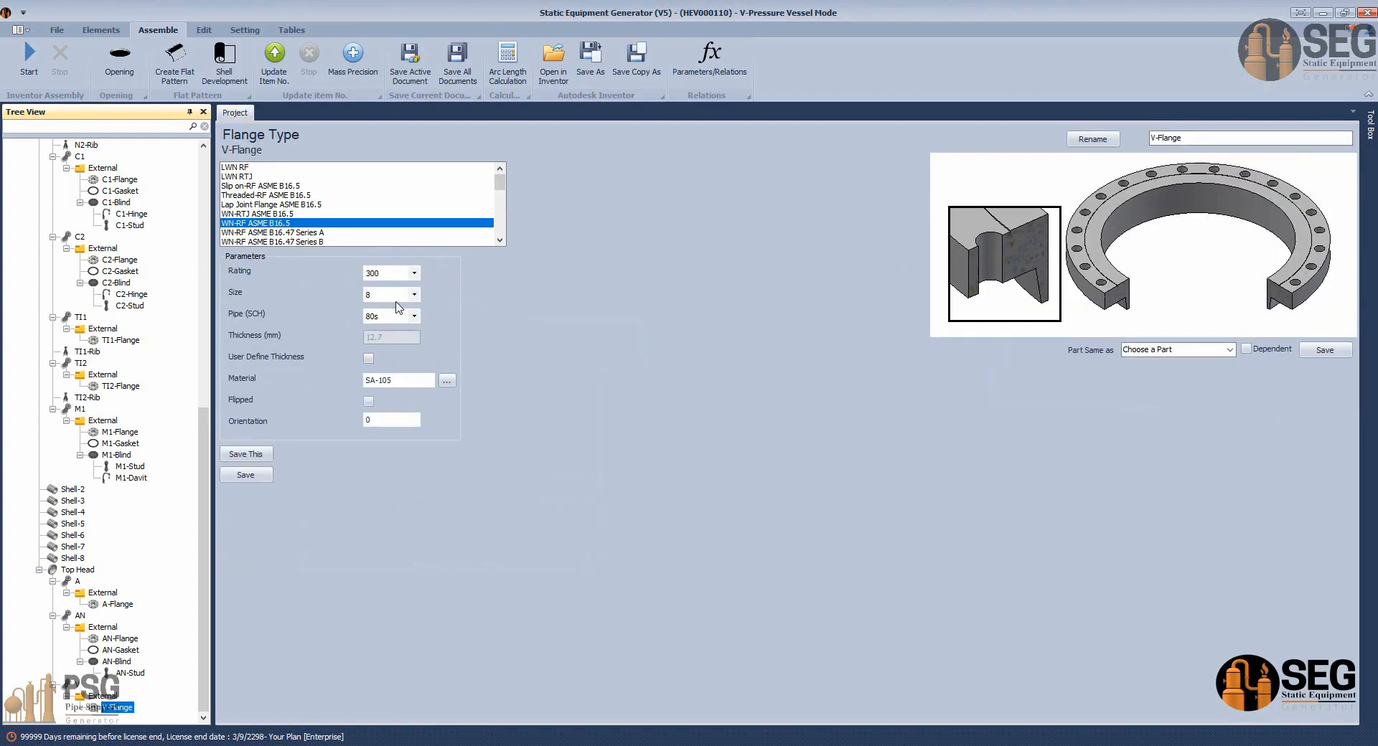
click(397, 296)
click(388, 373)
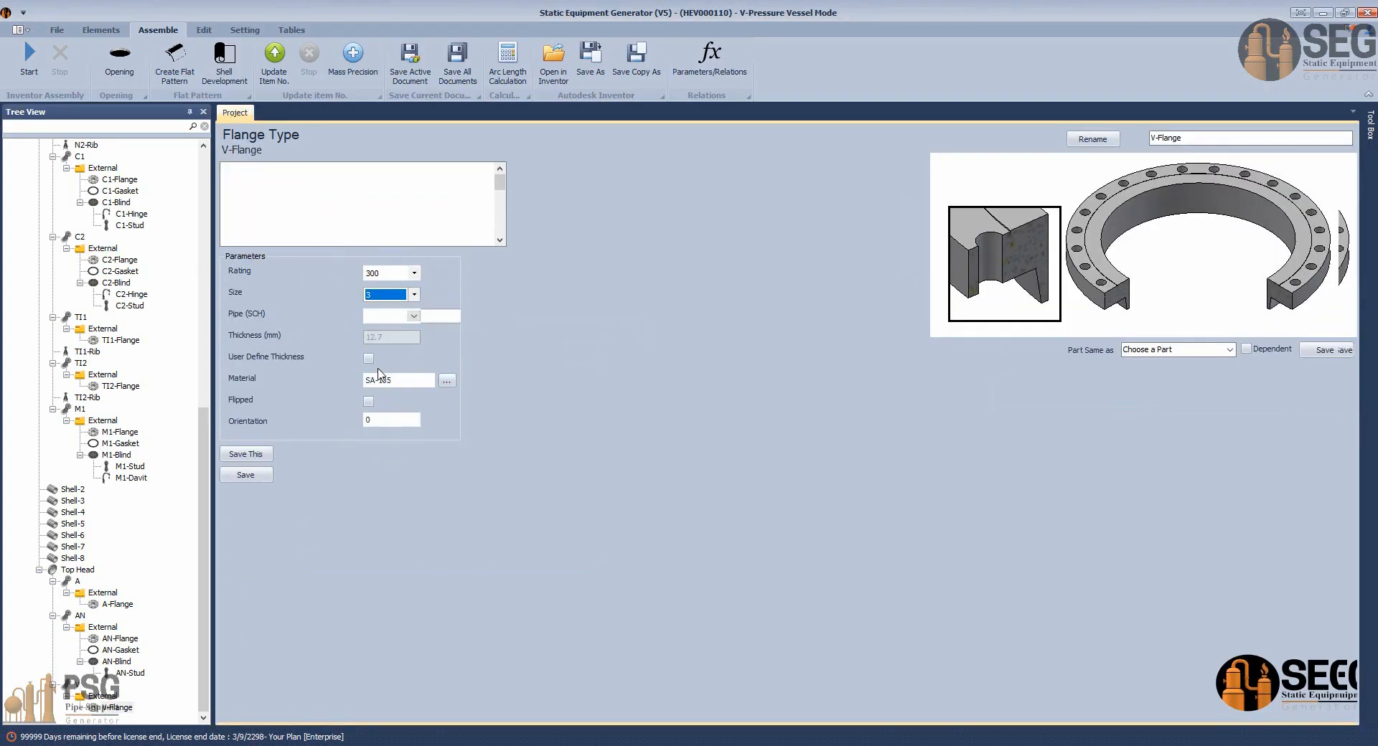
click(245, 475)
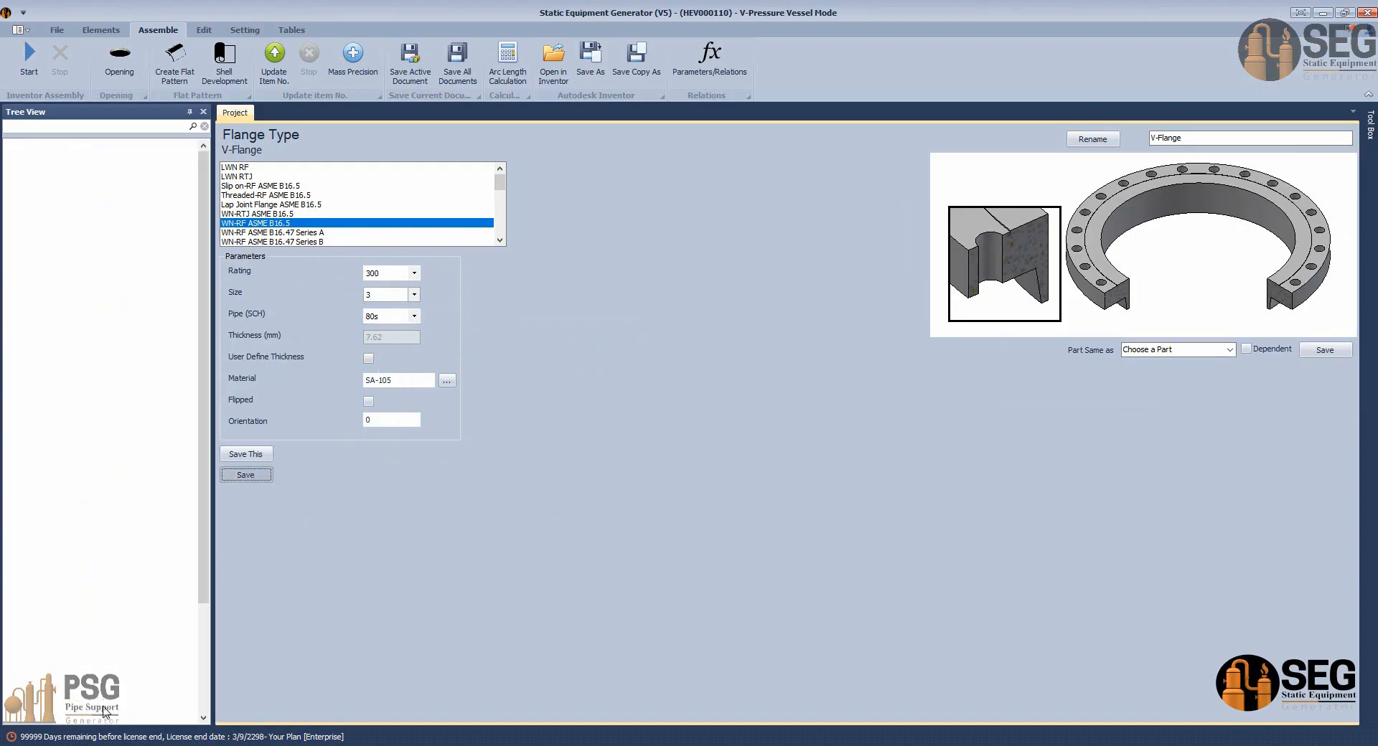
Recalculate nozzle V's projection for the corrected flange, save it to the nozzle and start the Inventor assembly update.
click(77, 686)
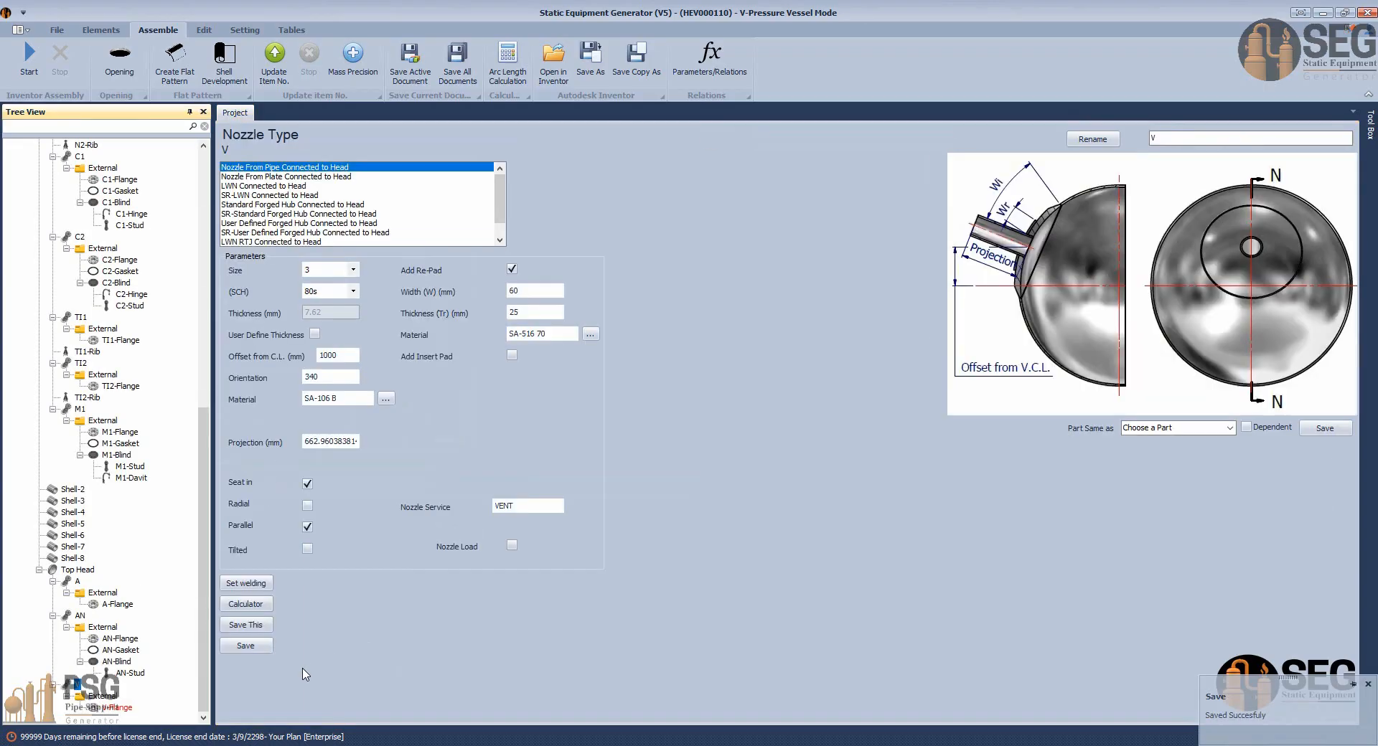
click(246, 604)
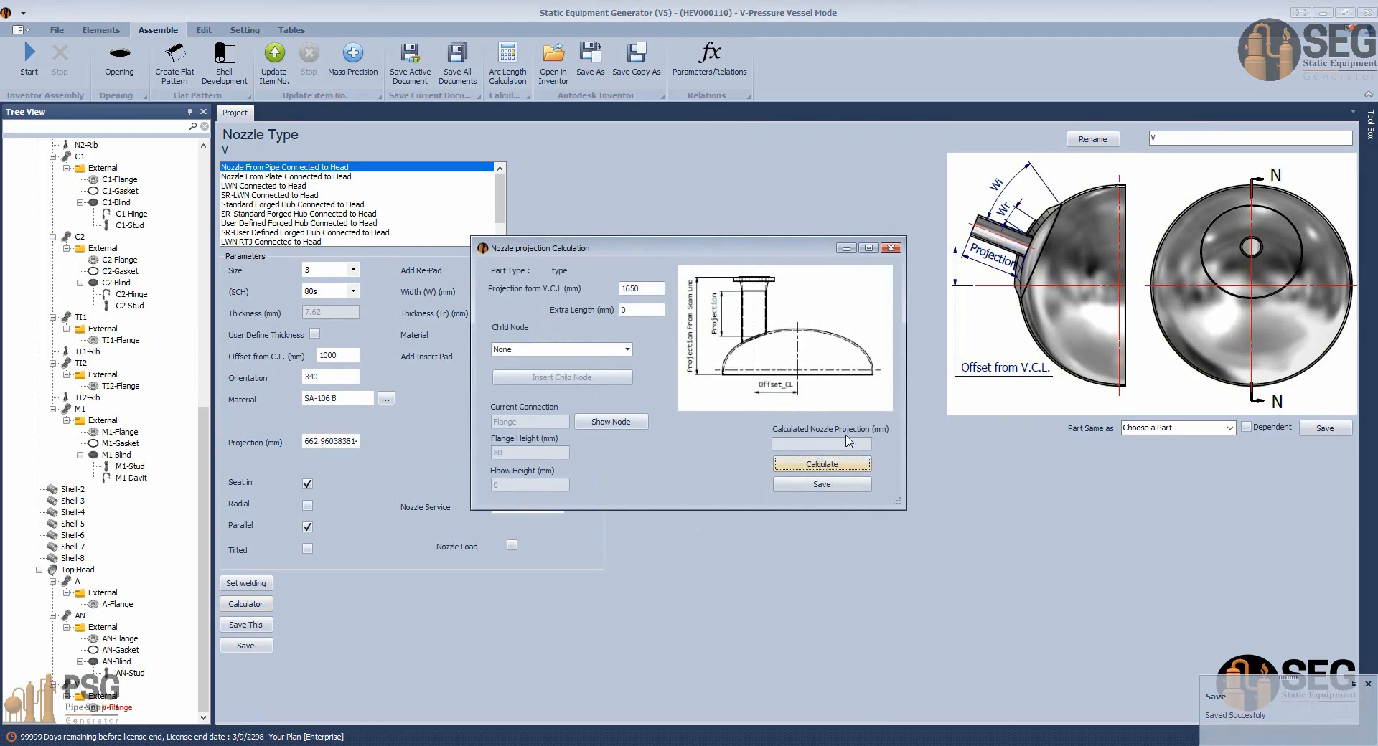
click(804, 463)
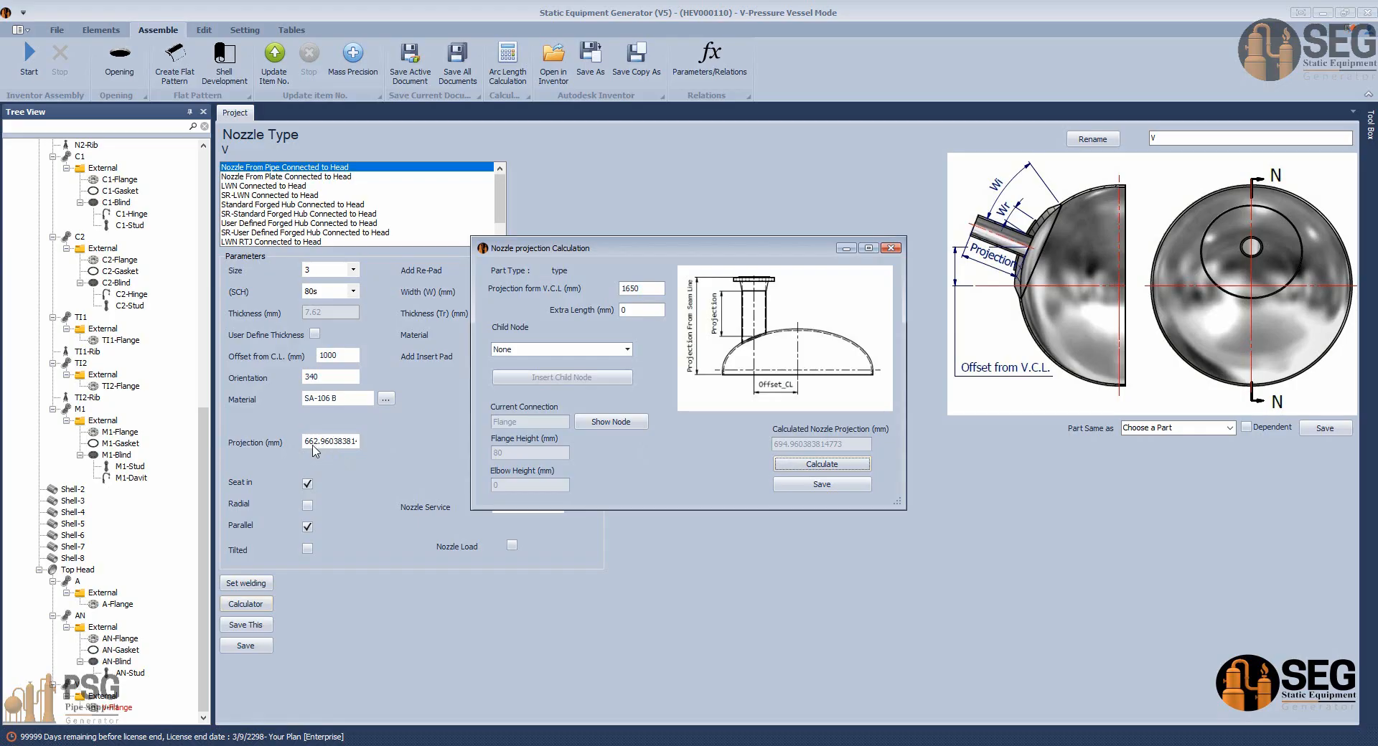
click(779, 485)
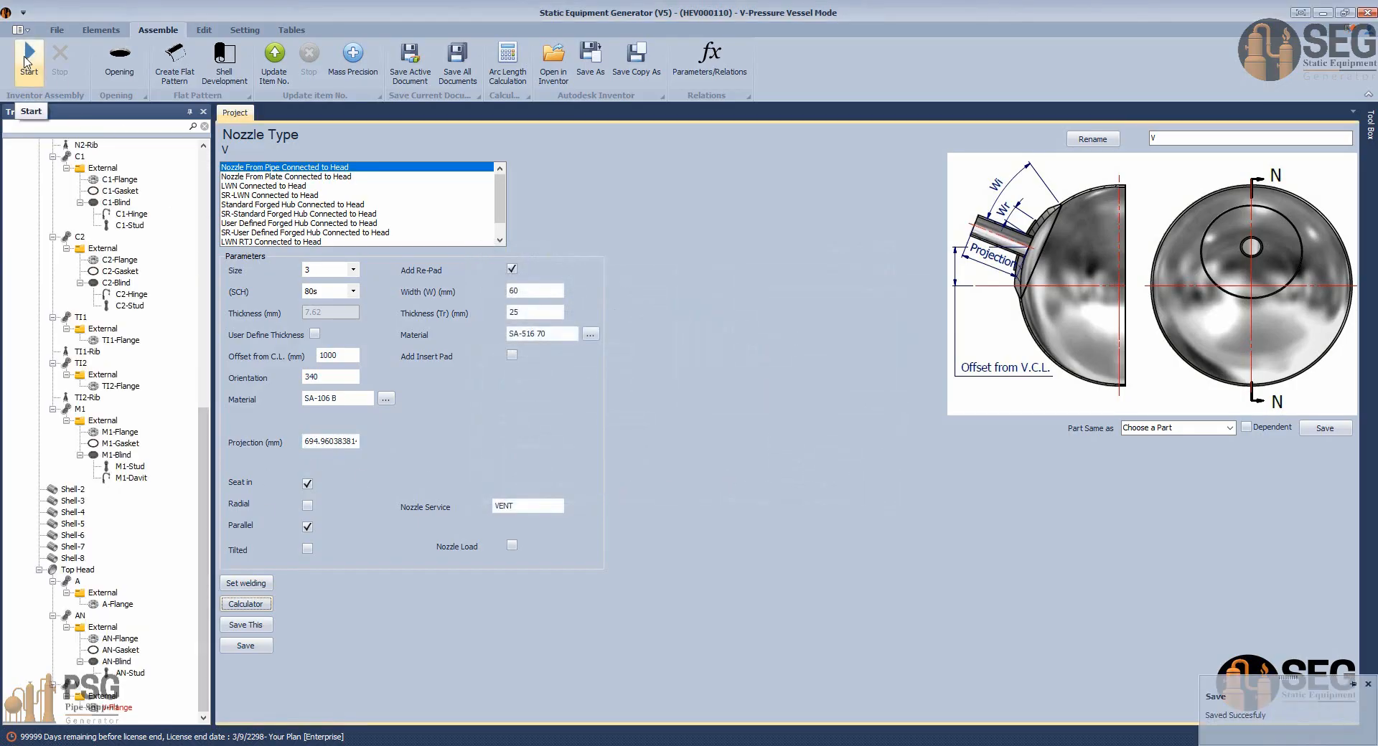
click(28, 64)
mouse_move(963, 745)
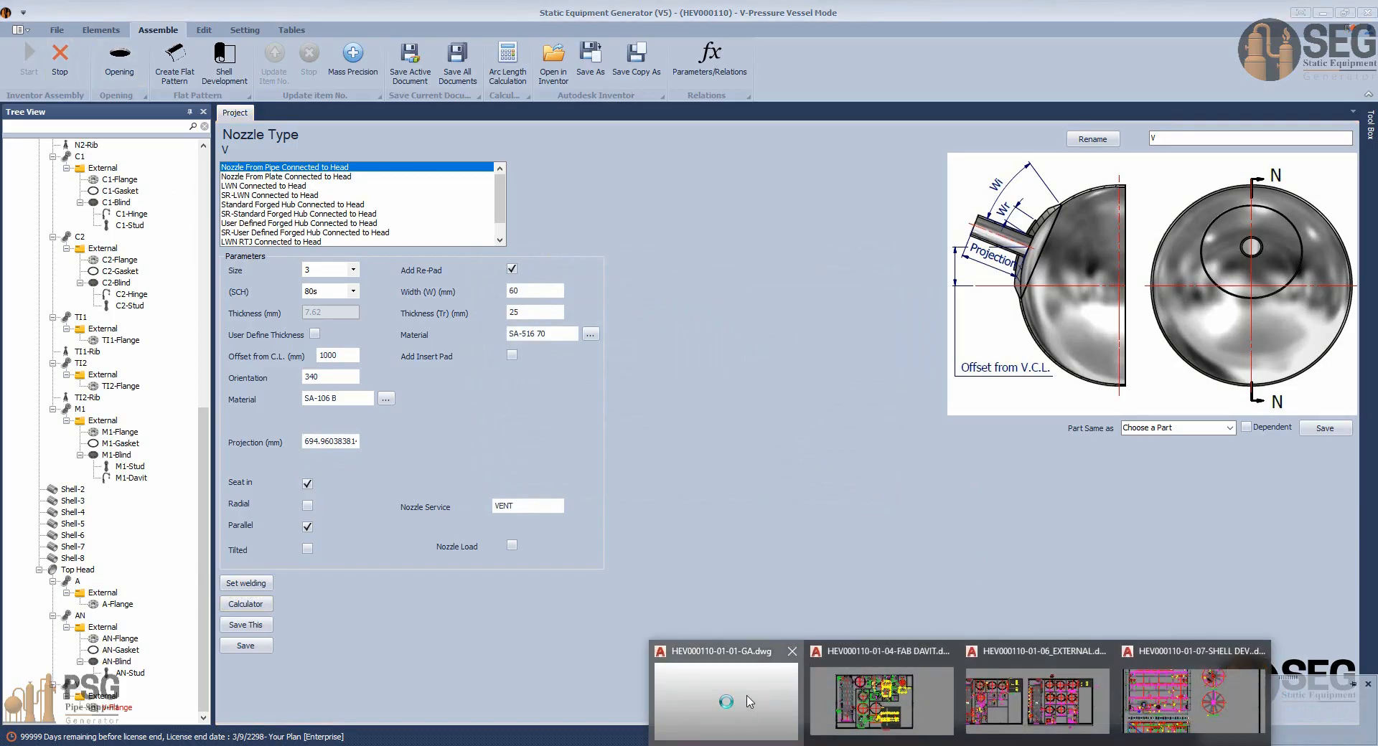
Switch to the general arrangement drawing in AutoCAD and examine manhole M2 on the top head elevation.
click(747, 702)
scroll(599, 258, down, 2)
middle_drag(599, 258, 760, 600)
scroll(717, 604, down, 3)
mouse_move(323, 219)
middle_down()
mouse_move(481, 480)
mouse_move(602, 643)
middle_up()
scroll(603, 643, down, 2)
middle_drag(338, 379, 436, 415)
scroll(563, 537, up, 2)
scroll(568, 540, up, 3)
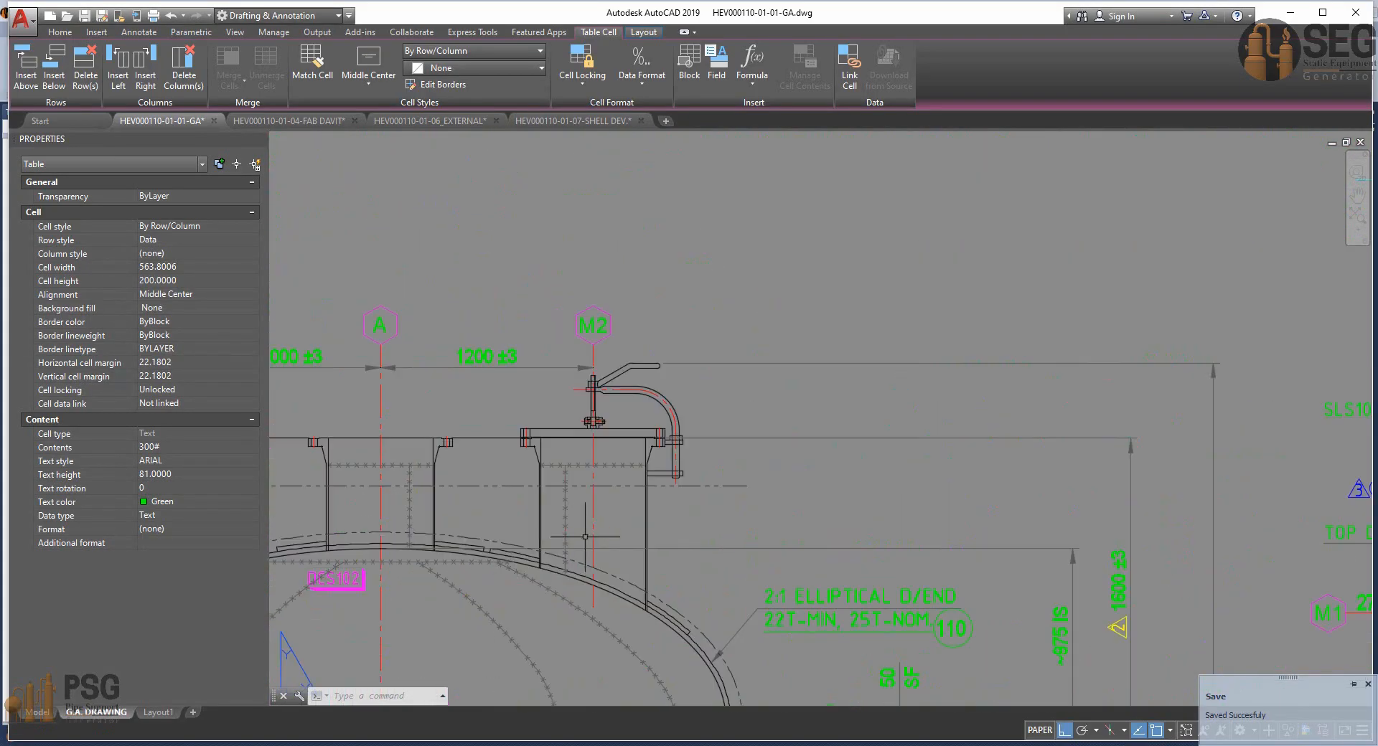
scroll(583, 538, up, 1)
middle_drag(582, 538, 576, 390)
scroll(576, 391, down, 1)
mouse_move(532, 335)
middle_down()
mouse_move(536, 385)
mouse_move(979, 478)
mouse_move(677, 370)
middle_up()
scroll(547, 400, up, 2)
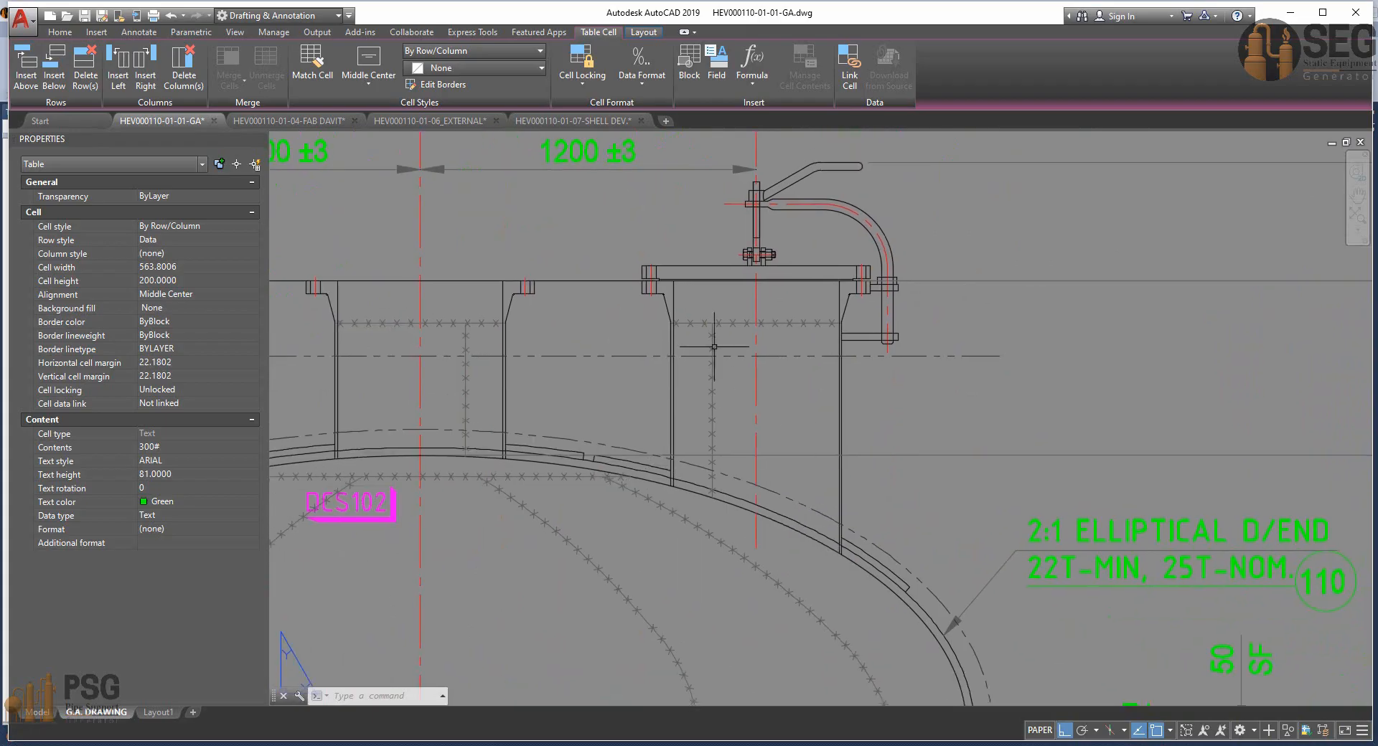
mouse_move(778, 253)
middle_down()
mouse_move(710, 300)
mouse_move(714, 345)
middle_up()
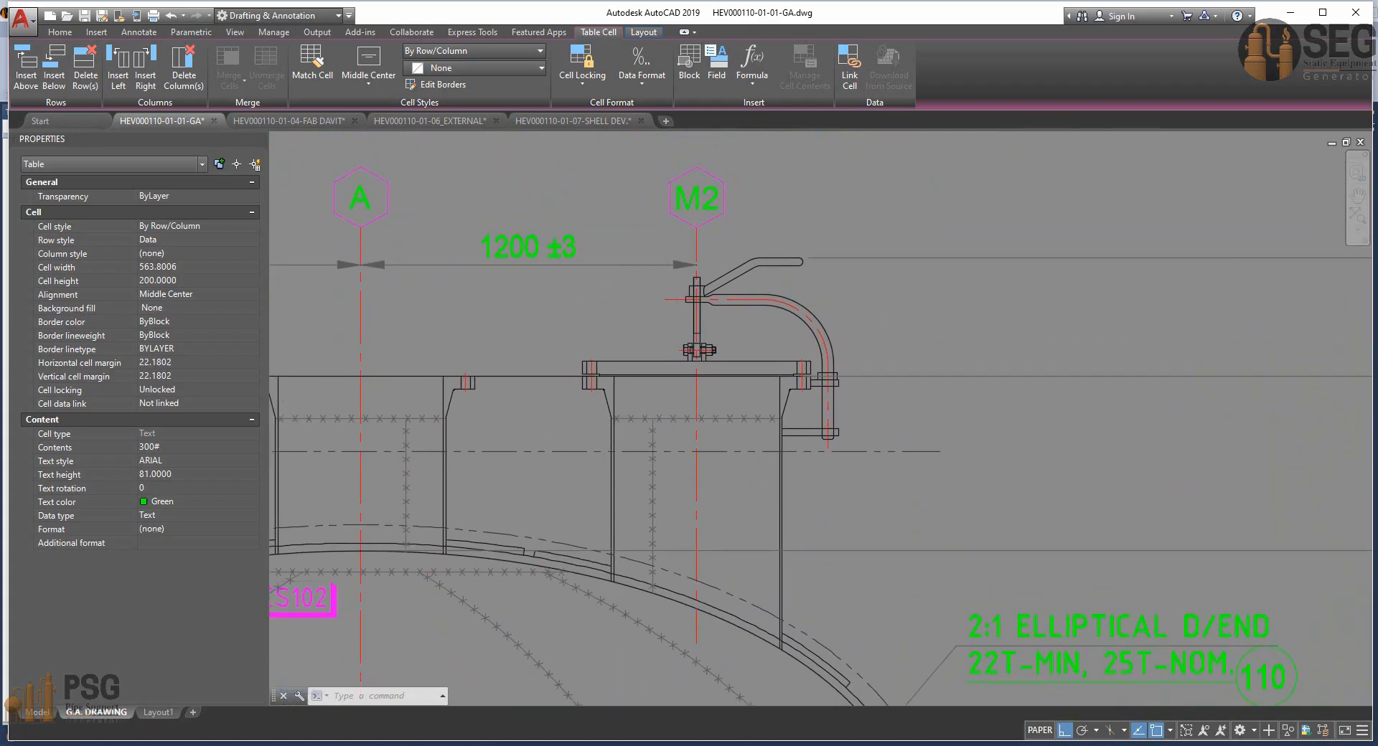
scroll(695, 296, down, 4)
scroll(711, 305, up, 4)
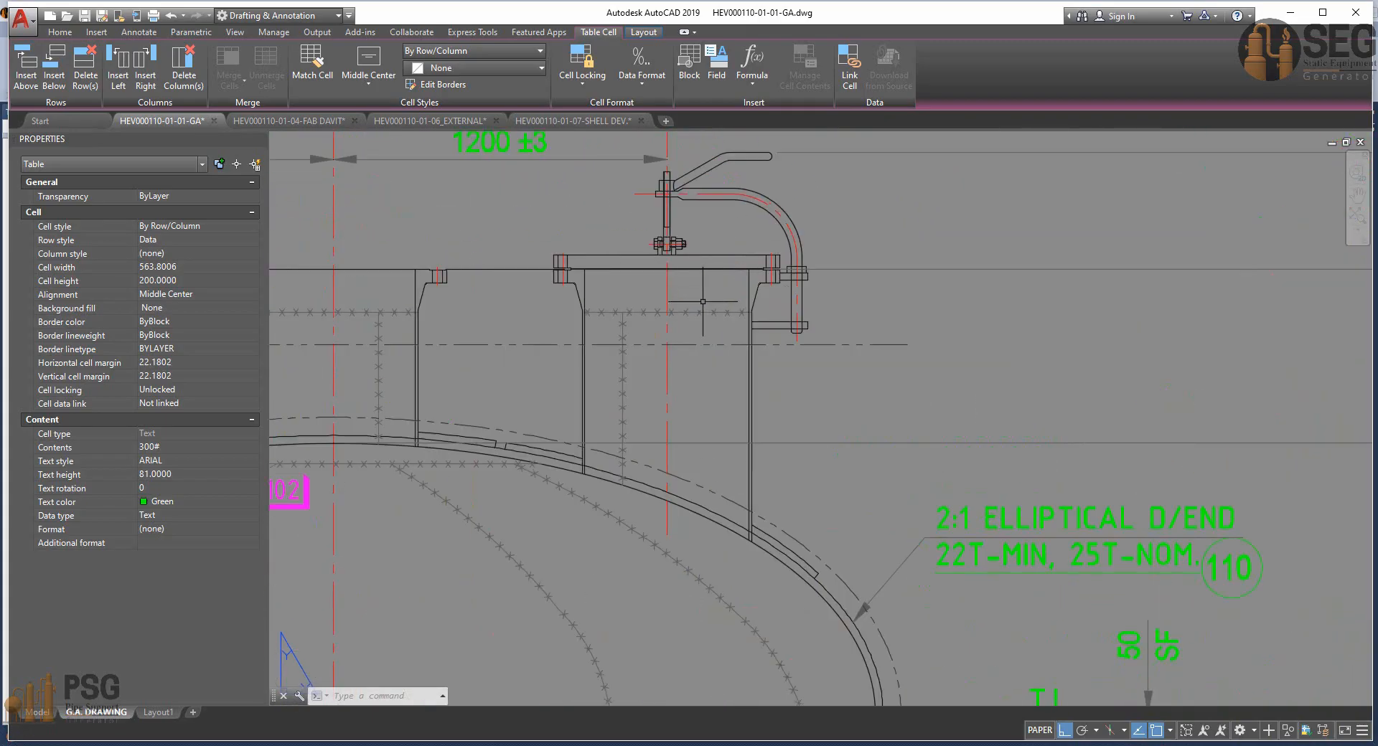
Examine manhole M2's size, thickness, flange rating and reinforcing pad data in the nozzle schedule.
scroll(704, 300, down, 6)
middle_drag(871, 406, 602, 93)
scroll(798, 386, down, 2)
middle_drag(906, 439, 614, 202)
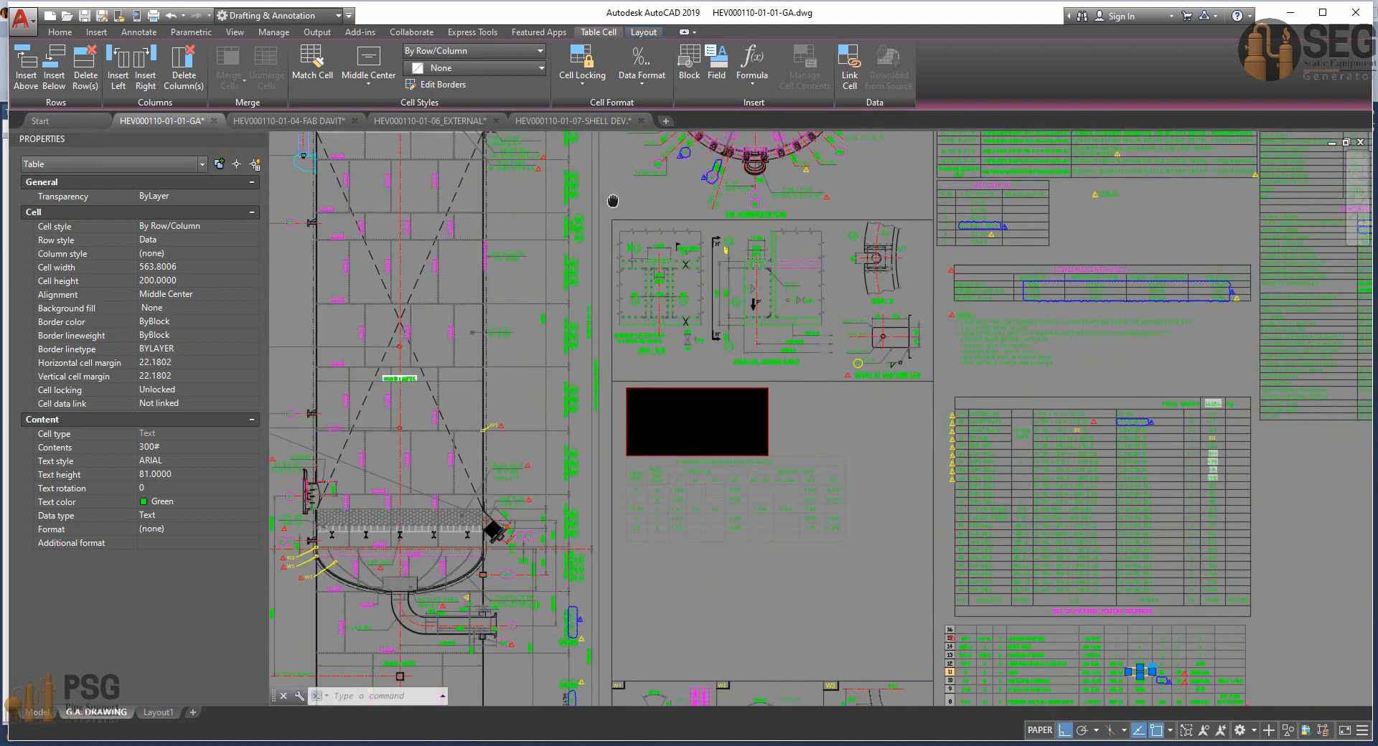
middle_drag(992, 634, 959, 618)
scroll(926, 603, up, 7)
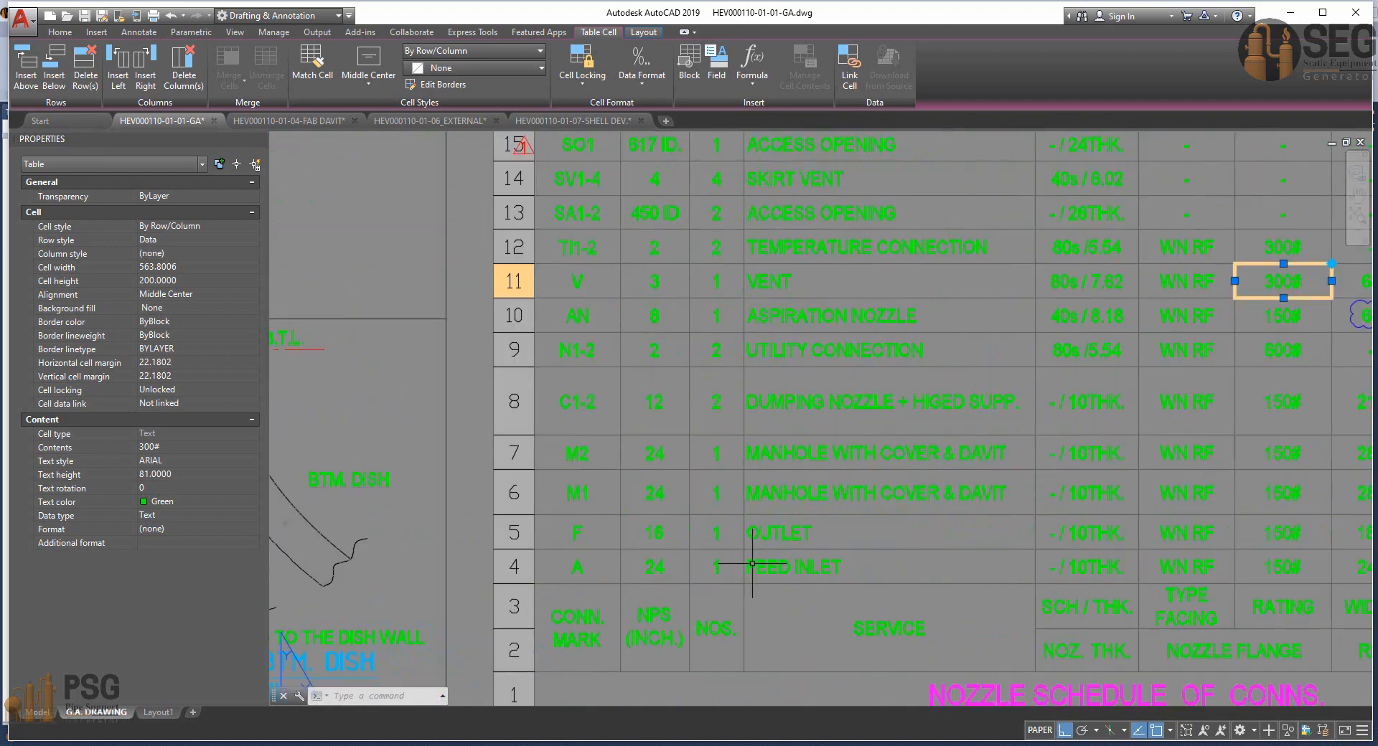
middle_drag(929, 487, 889, 472)
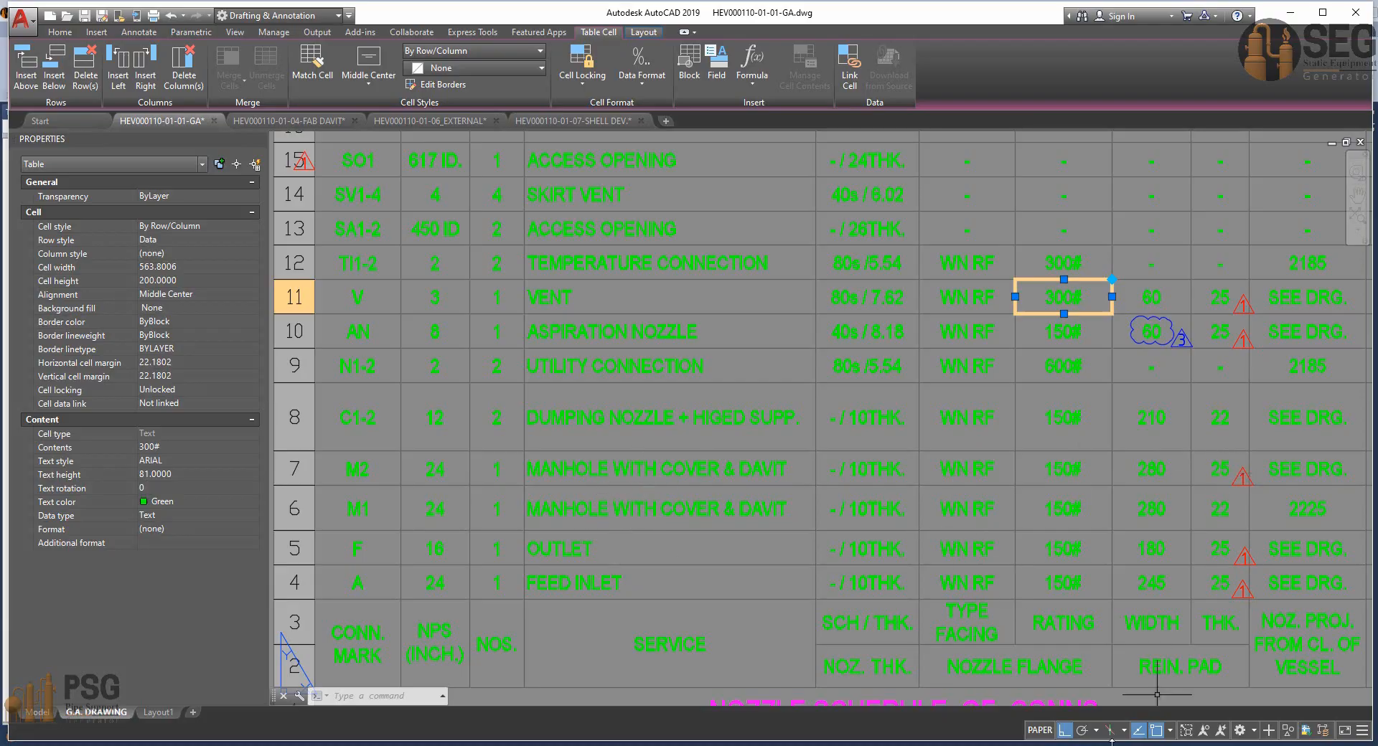
Switch to Static Equipment Generator and add a head nozzle named M2 to the top head.
key(alt+Tab)
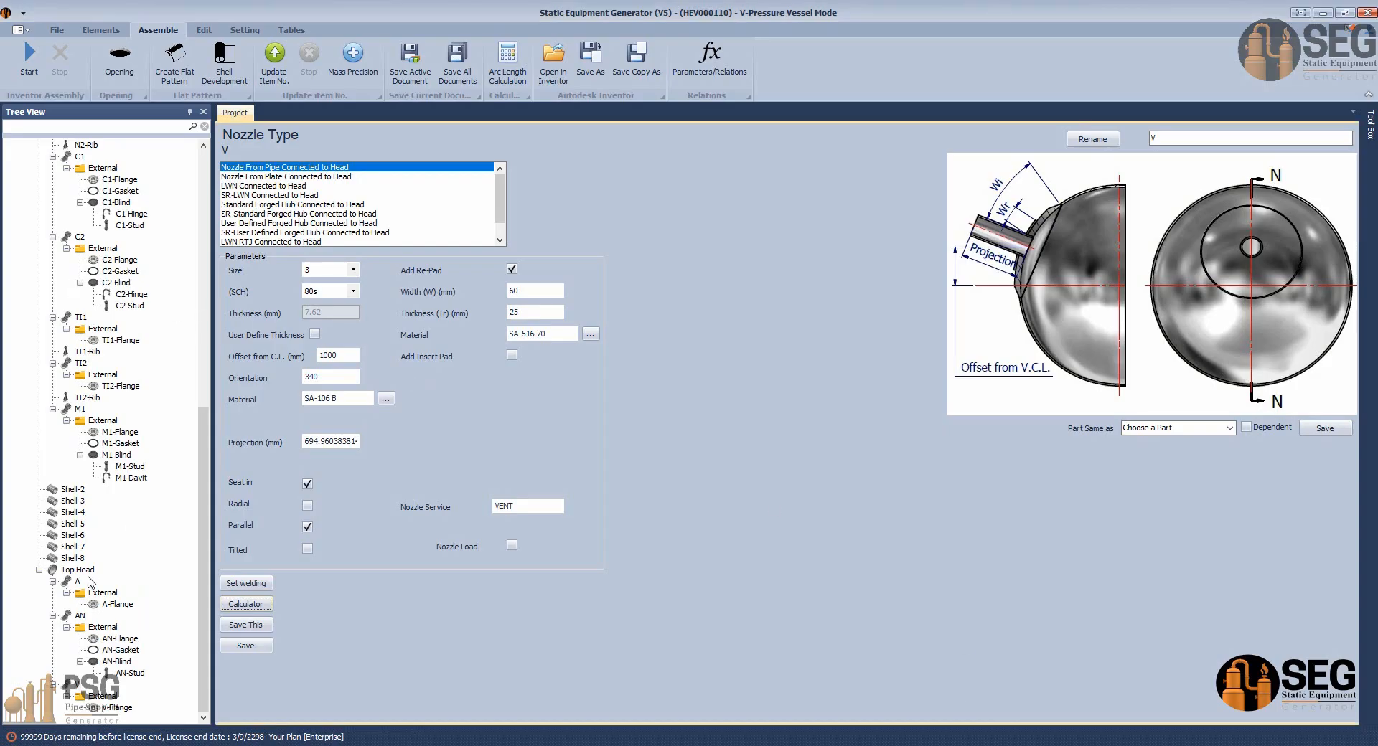
click(101, 29)
click(148, 67)
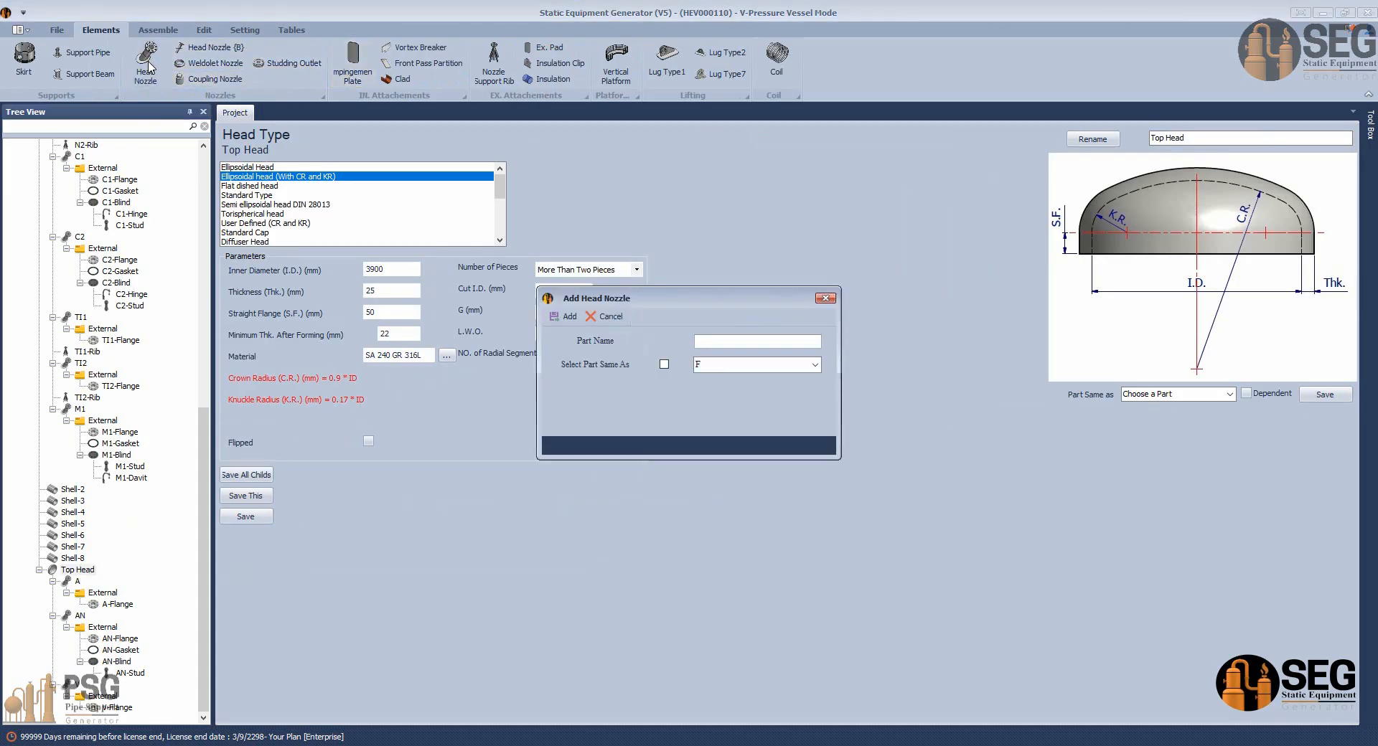
click(563, 317)
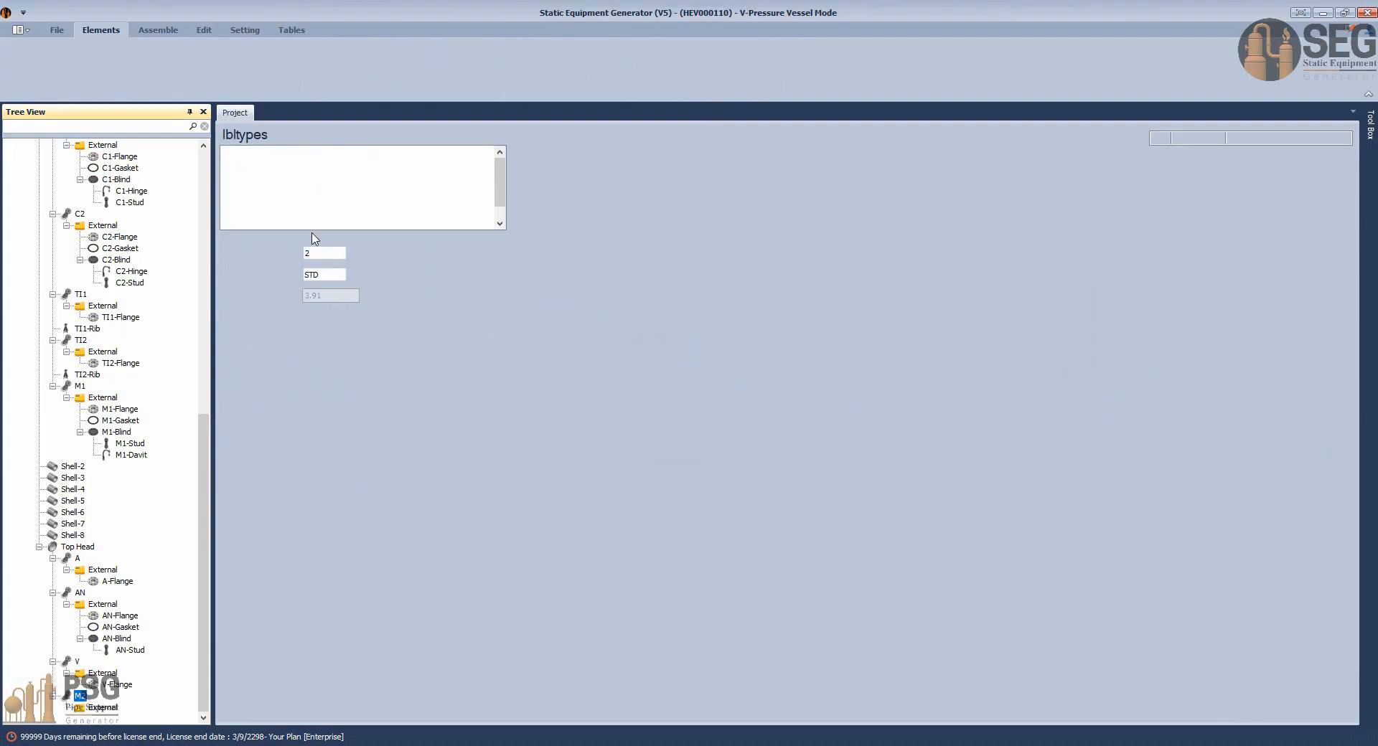
Set M2's type to Nozzle From Plate Connected to Head and its pipe OD to 610 mm.
click(273, 177)
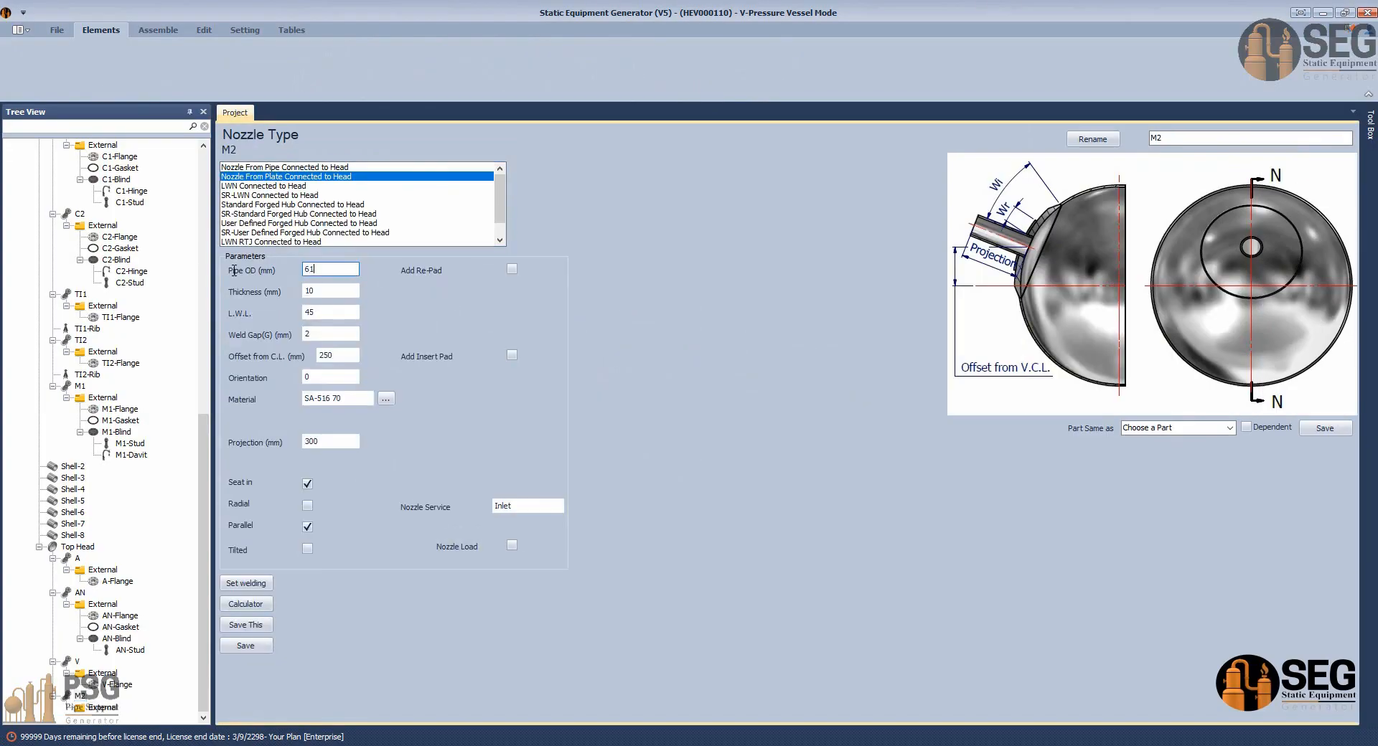
click(336, 291)
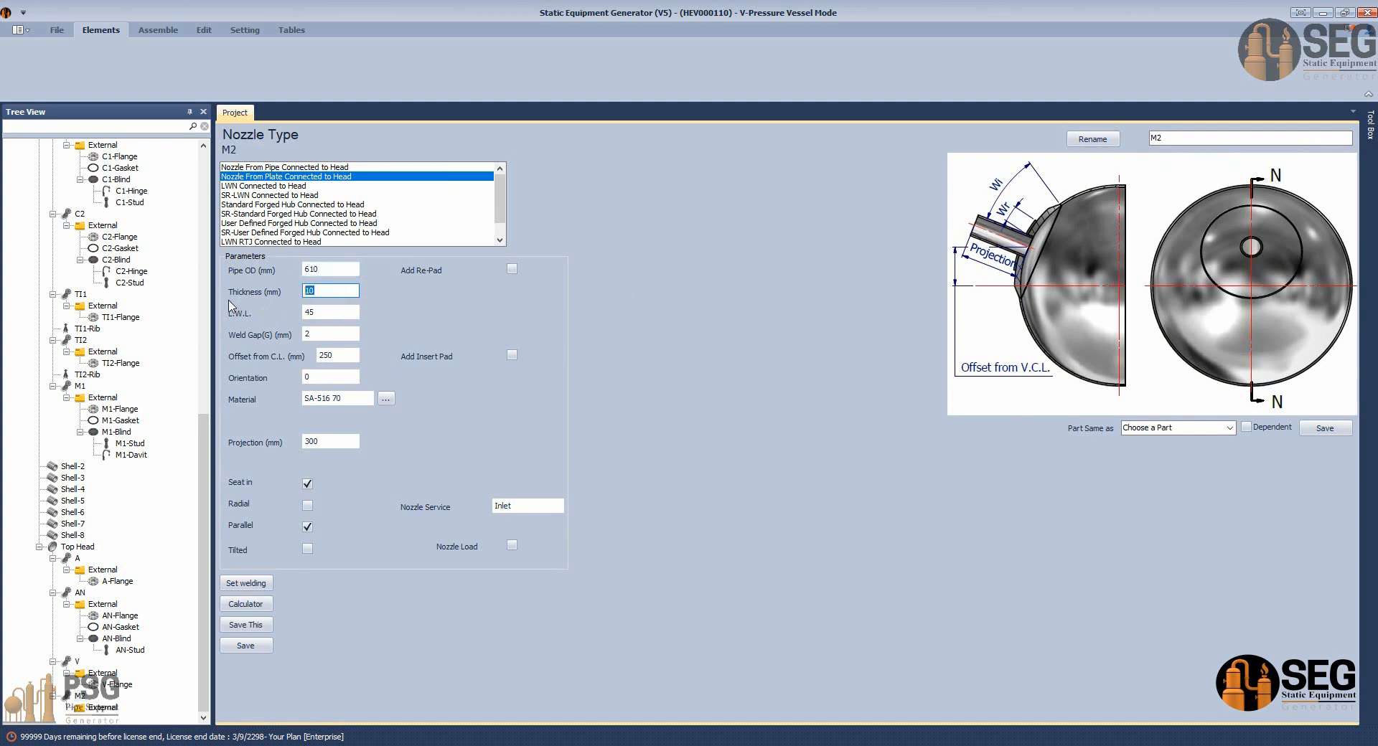
click(334, 311)
Check M2 in the general arrangement drawing and set its offset from C.L. to 1200 mm.
click(324, 356)
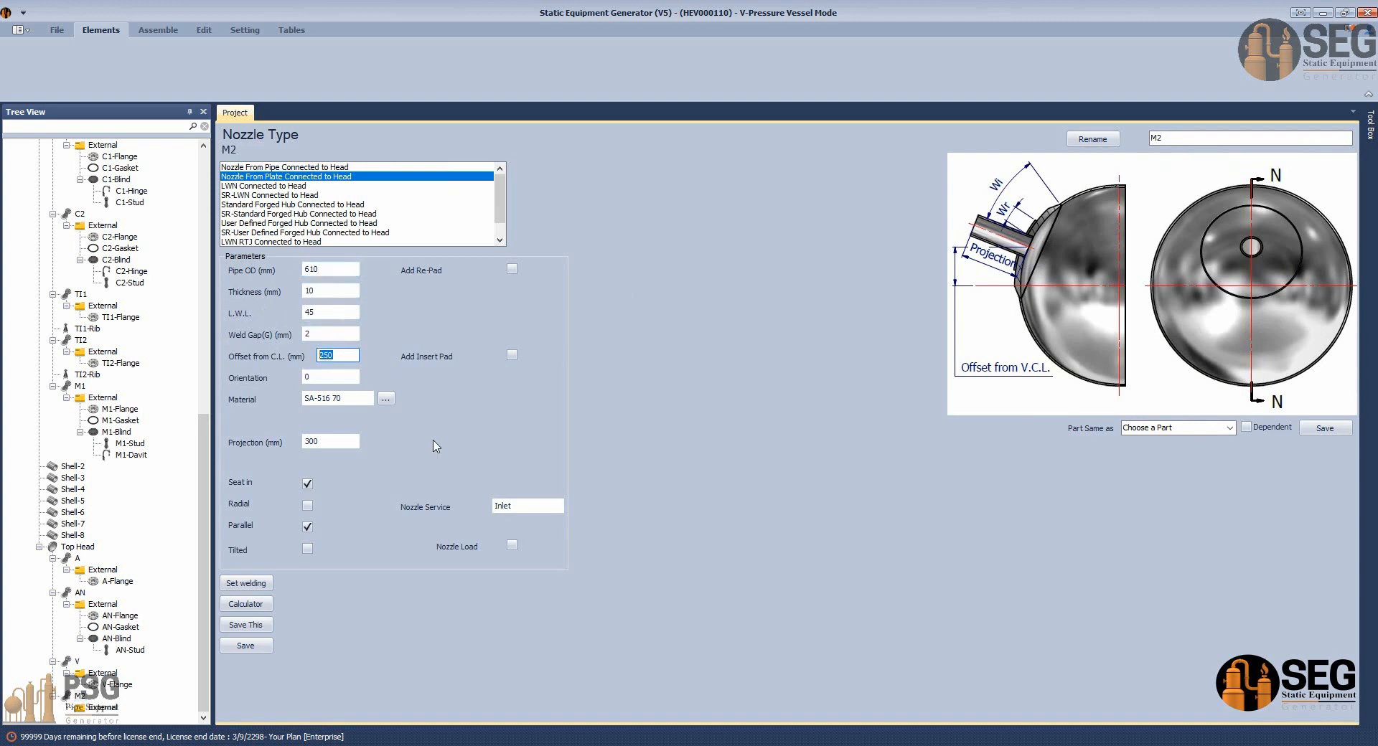
click(960, 745)
click(729, 711)
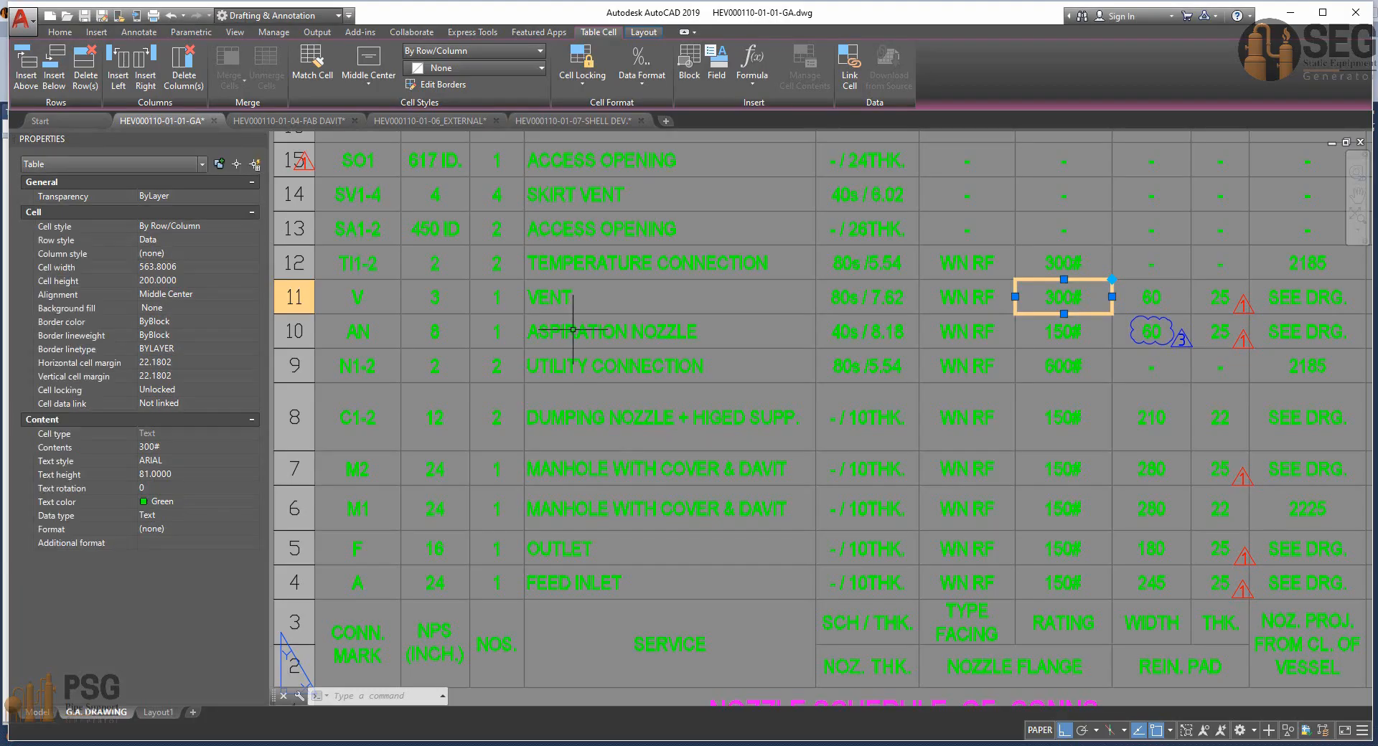
scroll(557, 324, down, 6)
middle_drag(518, 302, 593, 438)
middle_drag(359, 201, 500, 328)
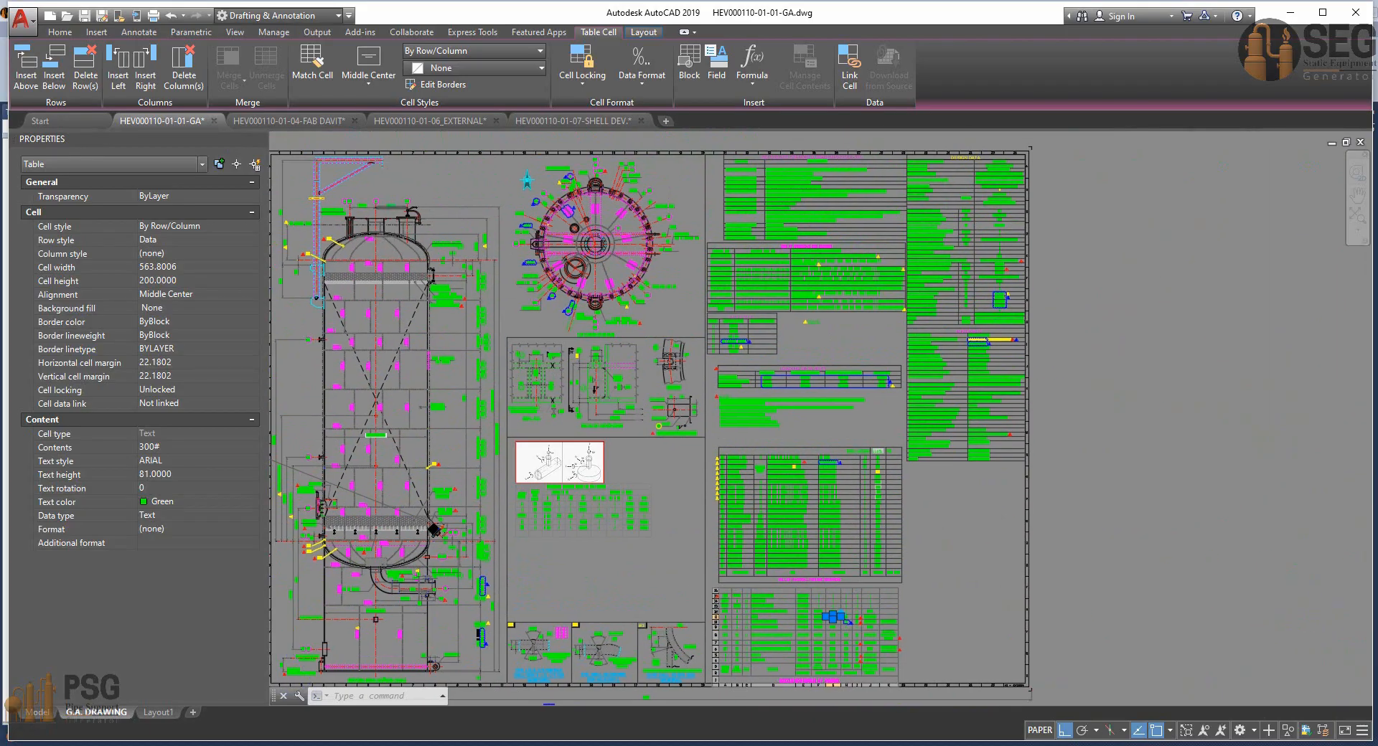
scroll(405, 216, up, 6)
scroll(401, 208, up, 2)
scroll(404, 221, down, 8)
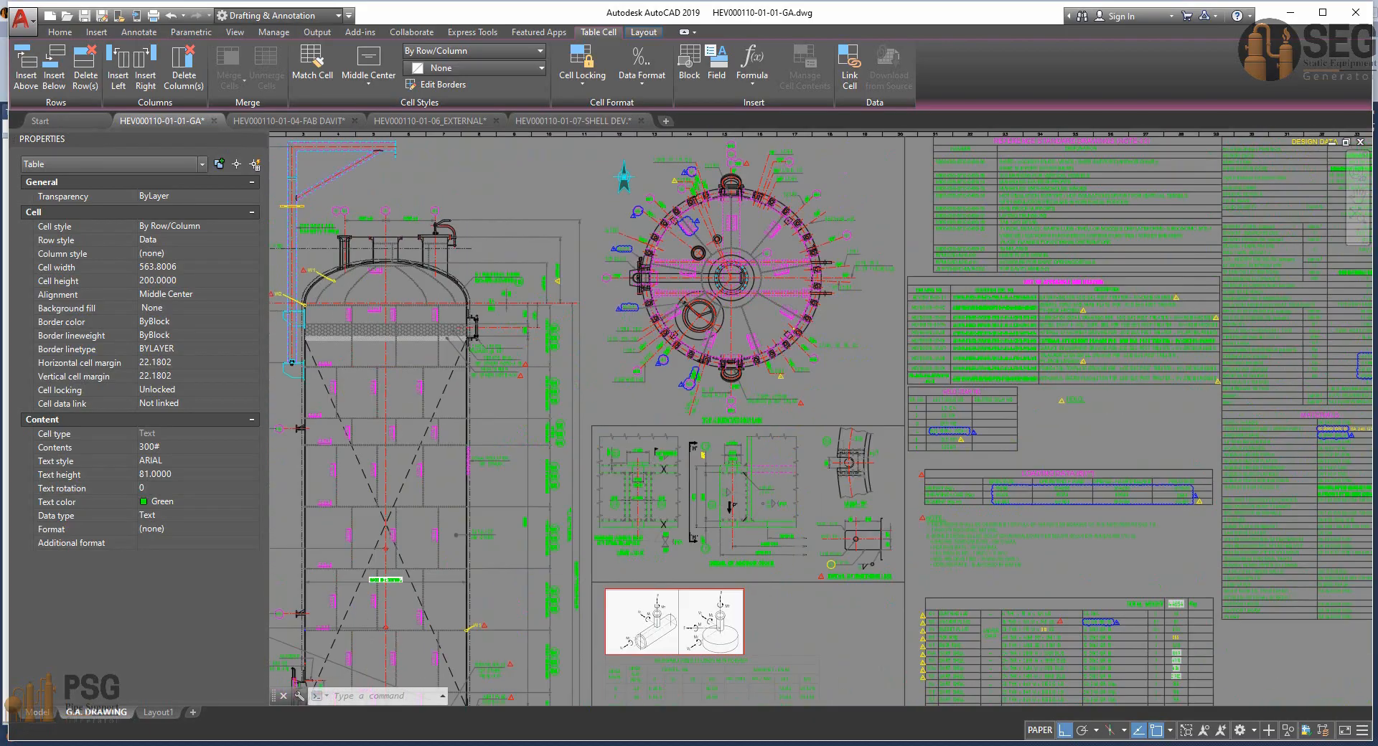
middle_drag(877, 403, 725, 300)
scroll(676, 542, up, 6)
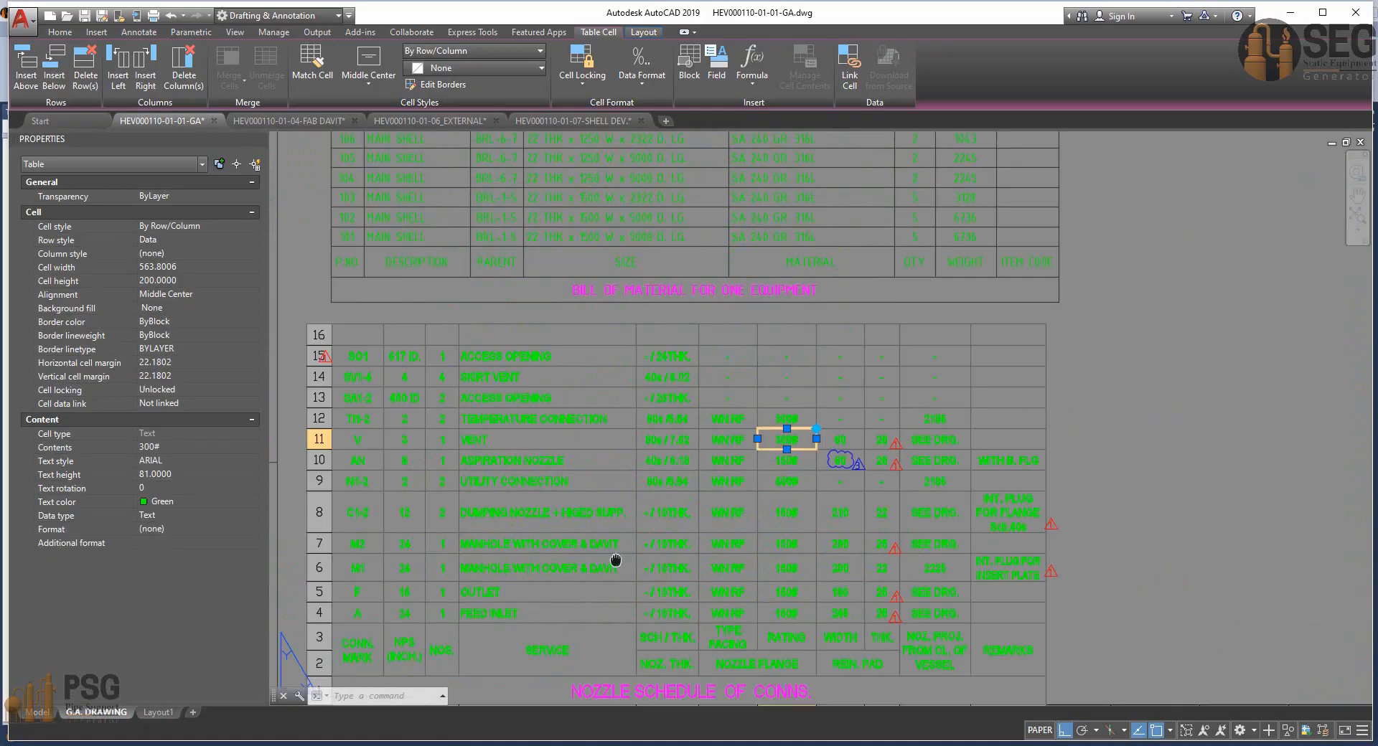
middle_drag(615, 562, 692, 443)
scroll(671, 502, up, 2)
middle_drag(694, 514, 750, 558)
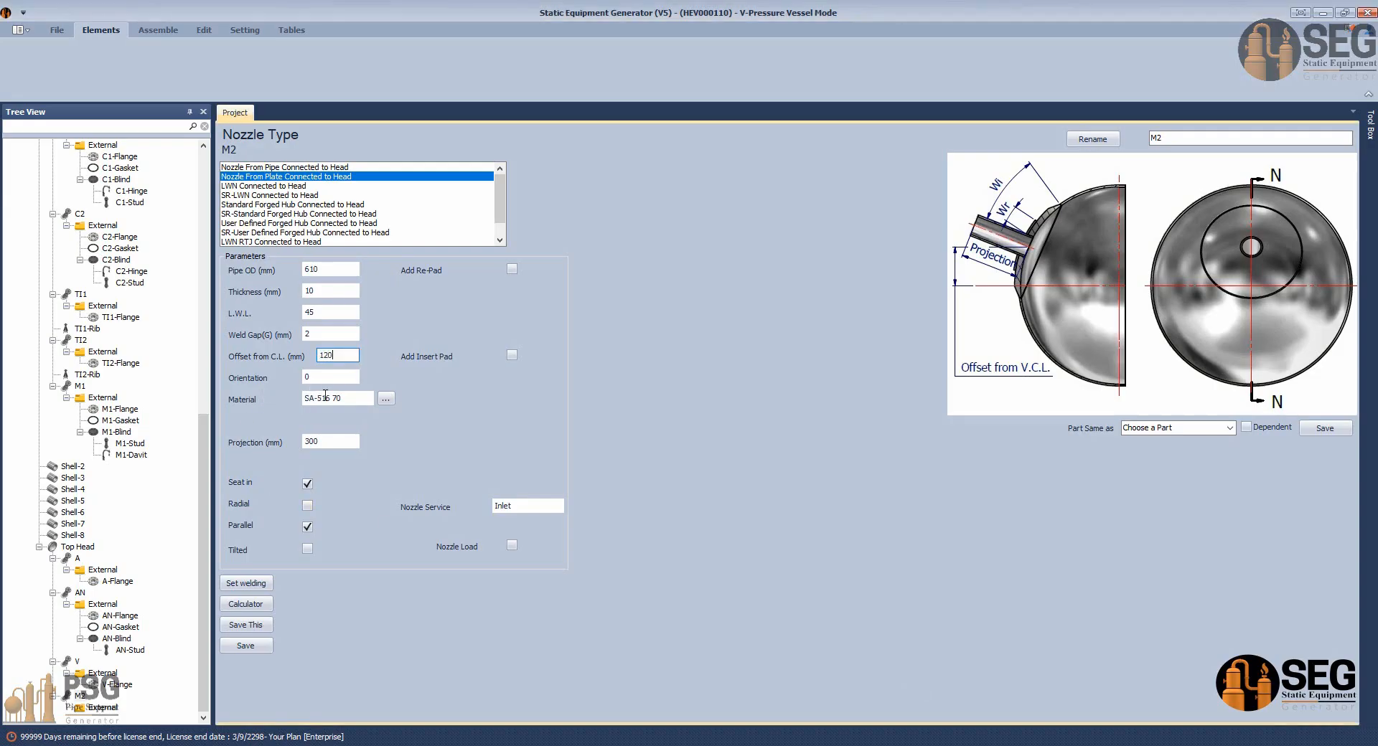
Look up M2's angle on the drawing's plan view and set the nozzle's orientation to 220.
click(962, 745)
click(725, 699)
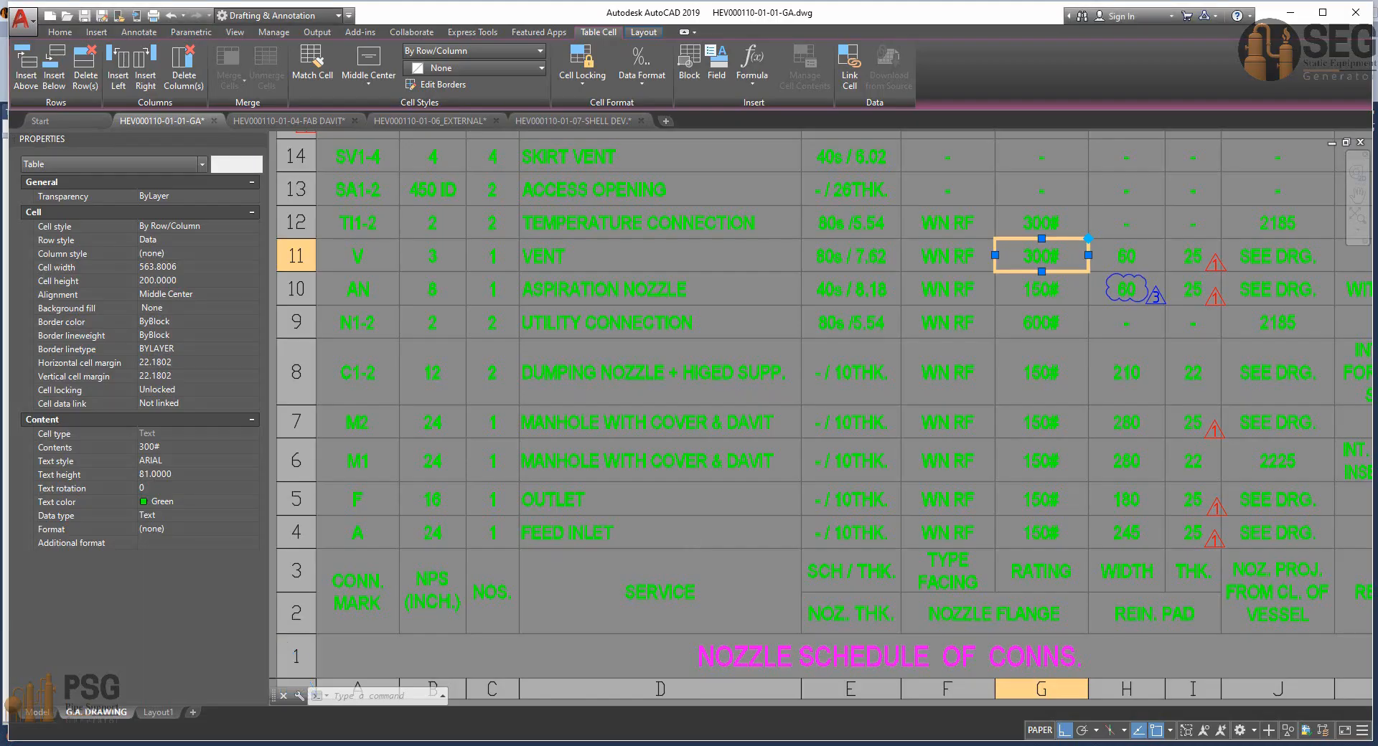
scroll(718, 431, down, 6)
middle_drag(741, 467, 735, 745)
middle_drag(603, 227, 613, 349)
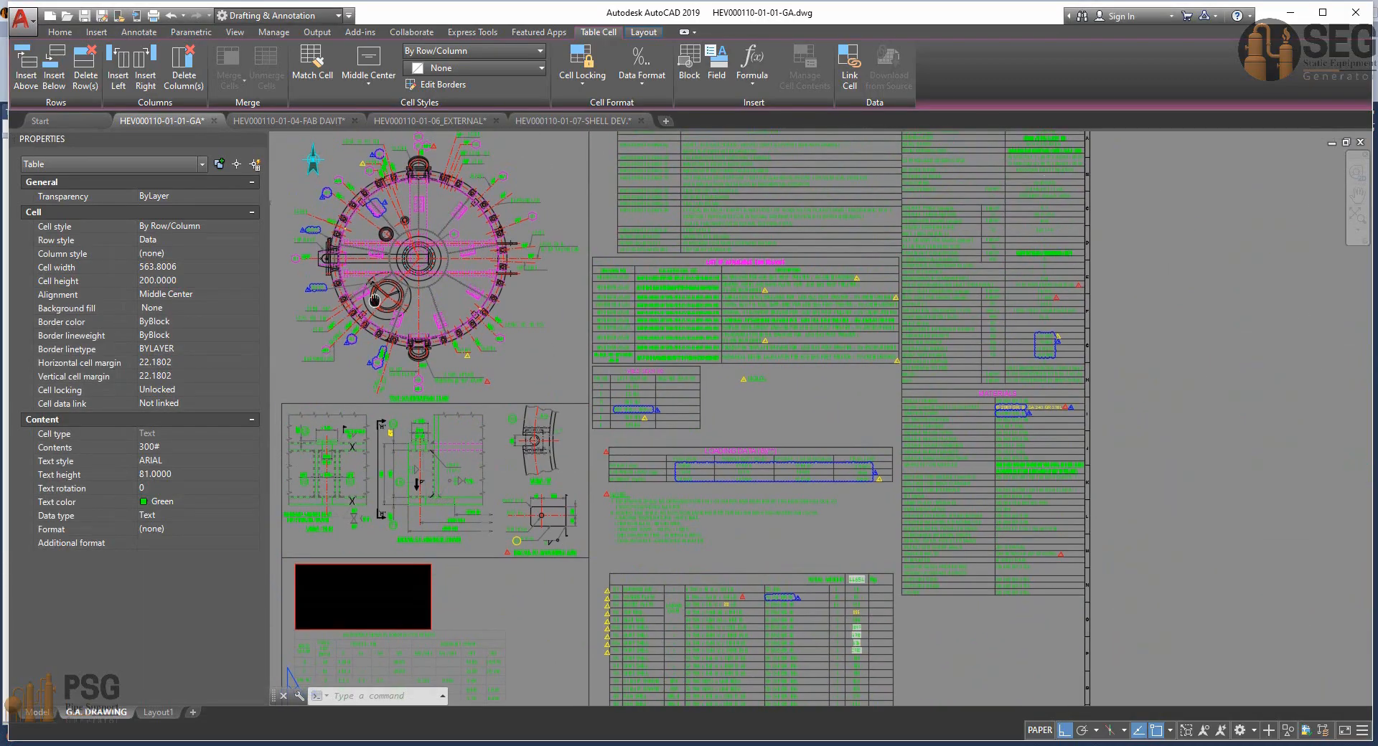
scroll(344, 322, up, 6)
scroll(379, 370, up, 2)
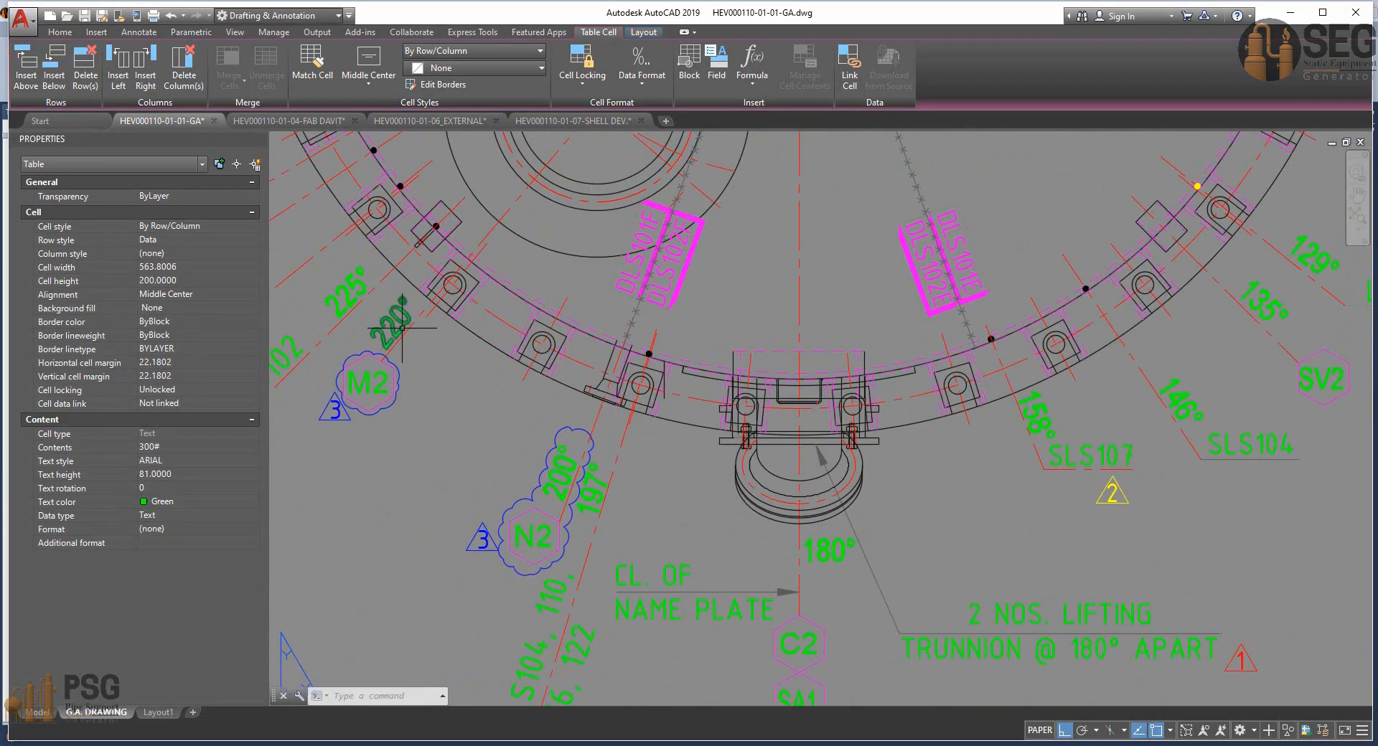
click(1148, 745)
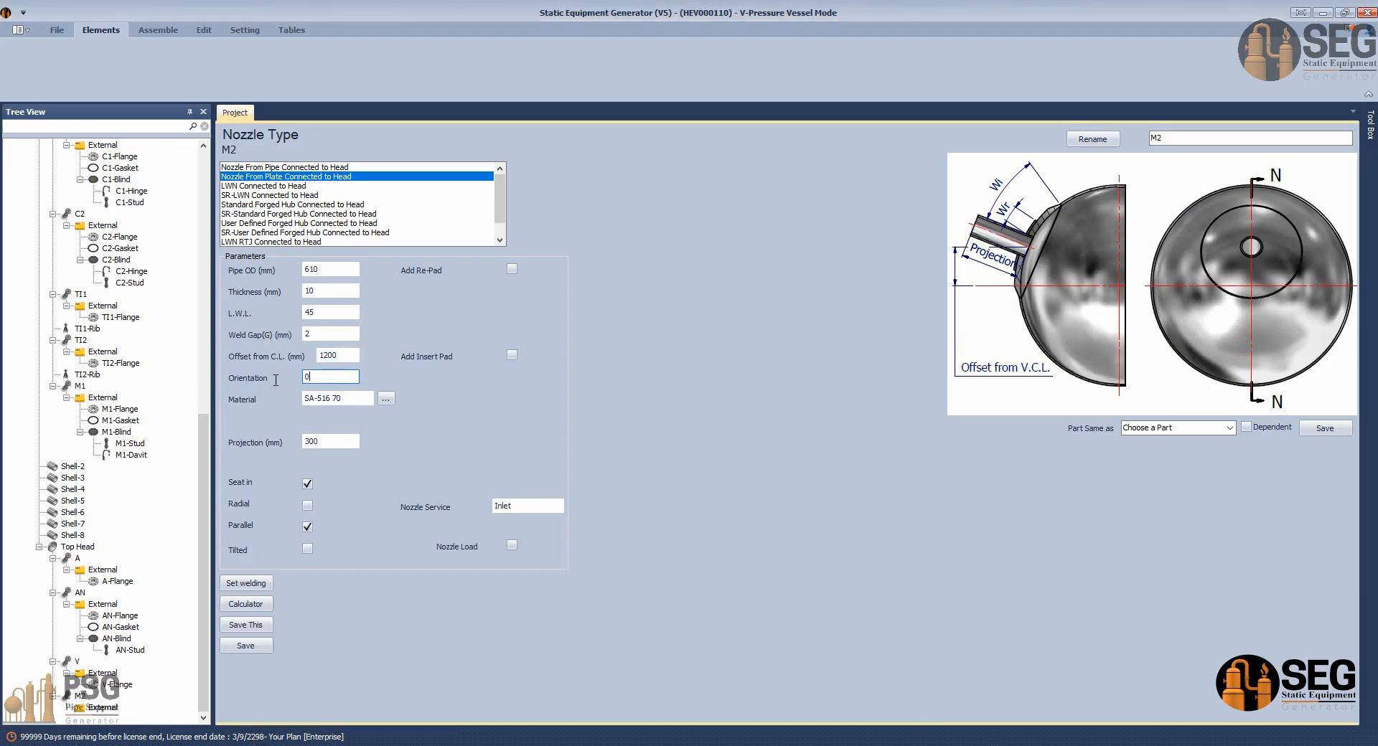
Add a re-pad to nozzle M2 with a width of 280 mm and a thickness of 25 mm.
click(511, 269)
click(529, 291)
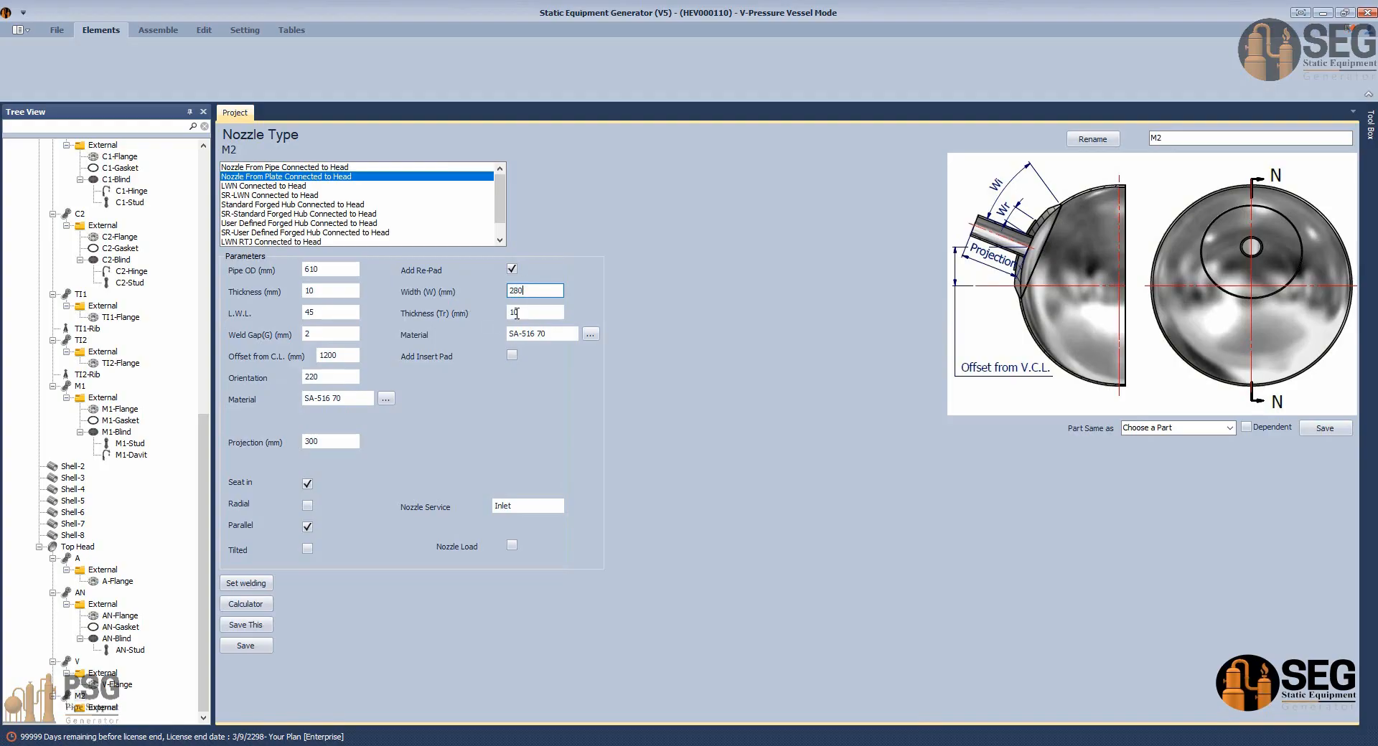
key(Tab)
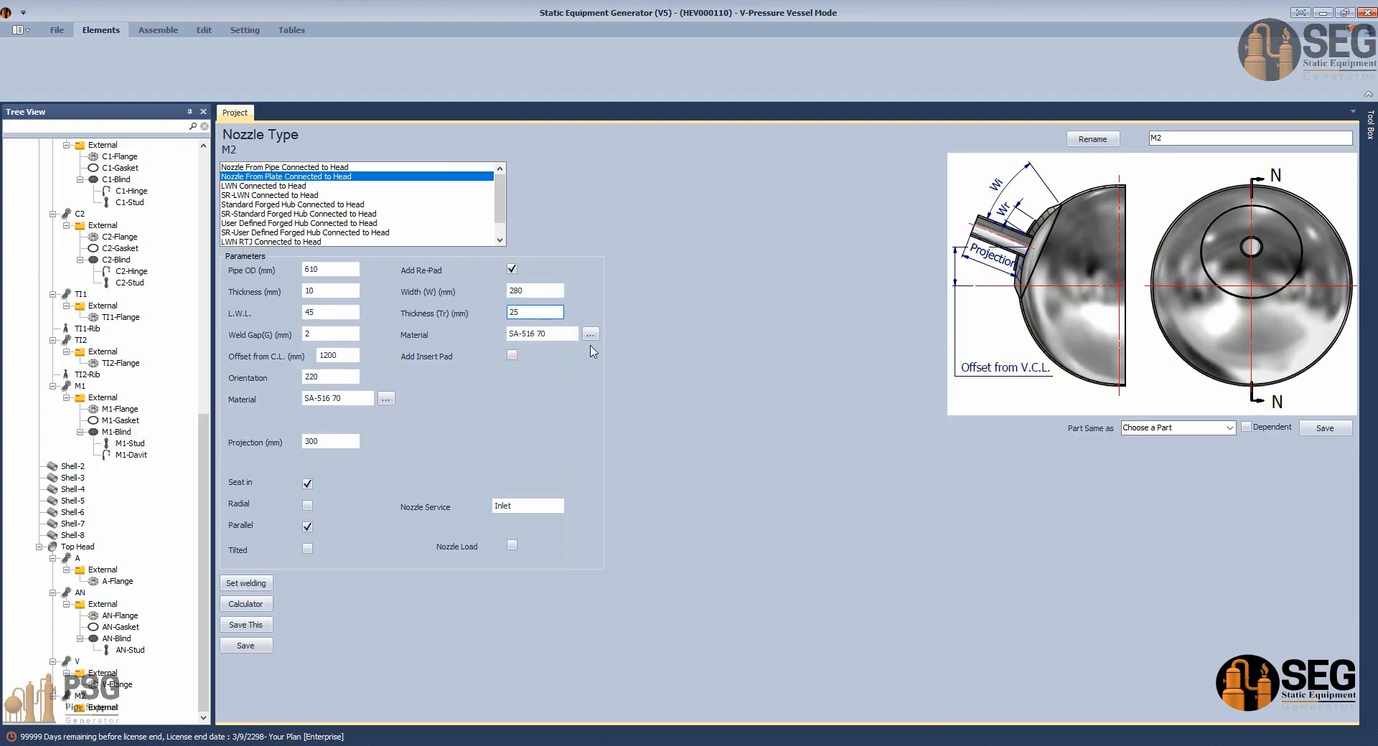
Assign SA-240 316L from the ASME material table to M2's re-pad and use the same material for the nozzle.
click(590, 334)
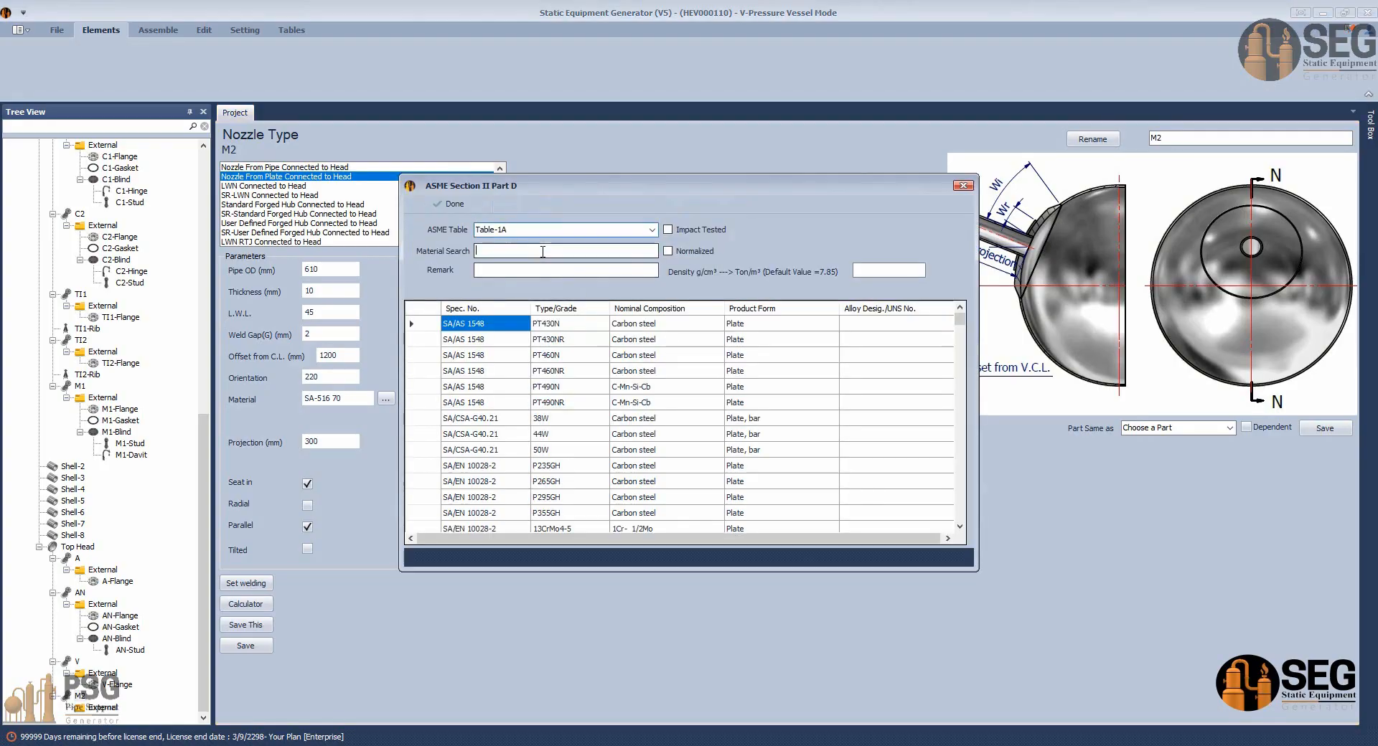
text(sa-240)
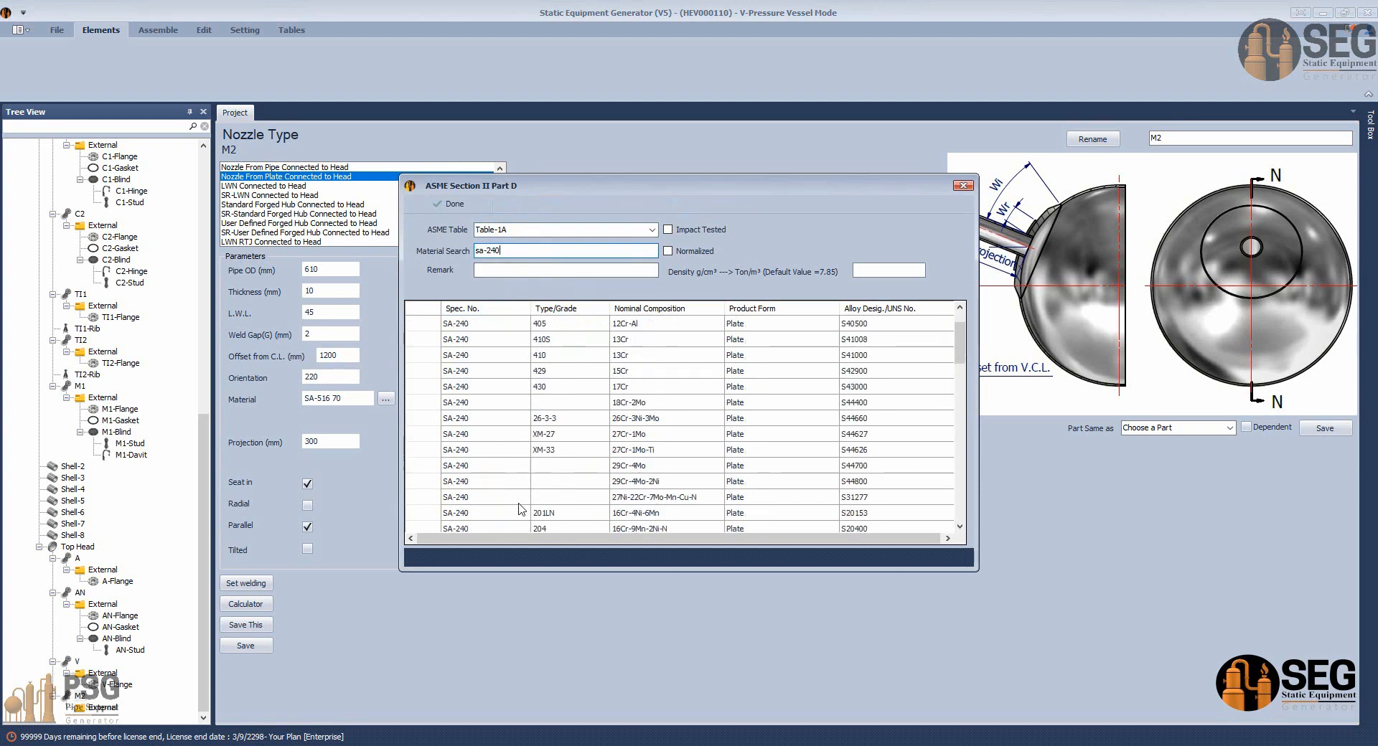
scroll(503, 503, down, 1)
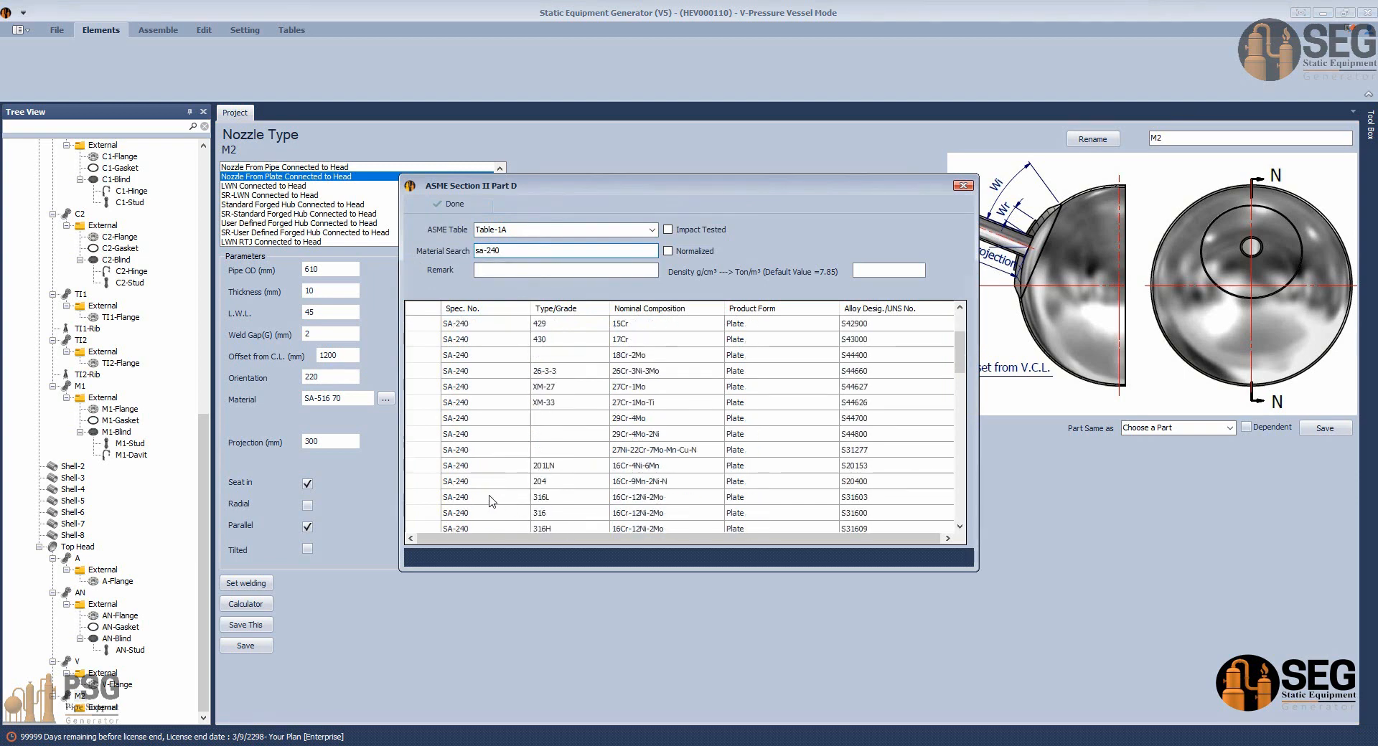
click(440, 498)
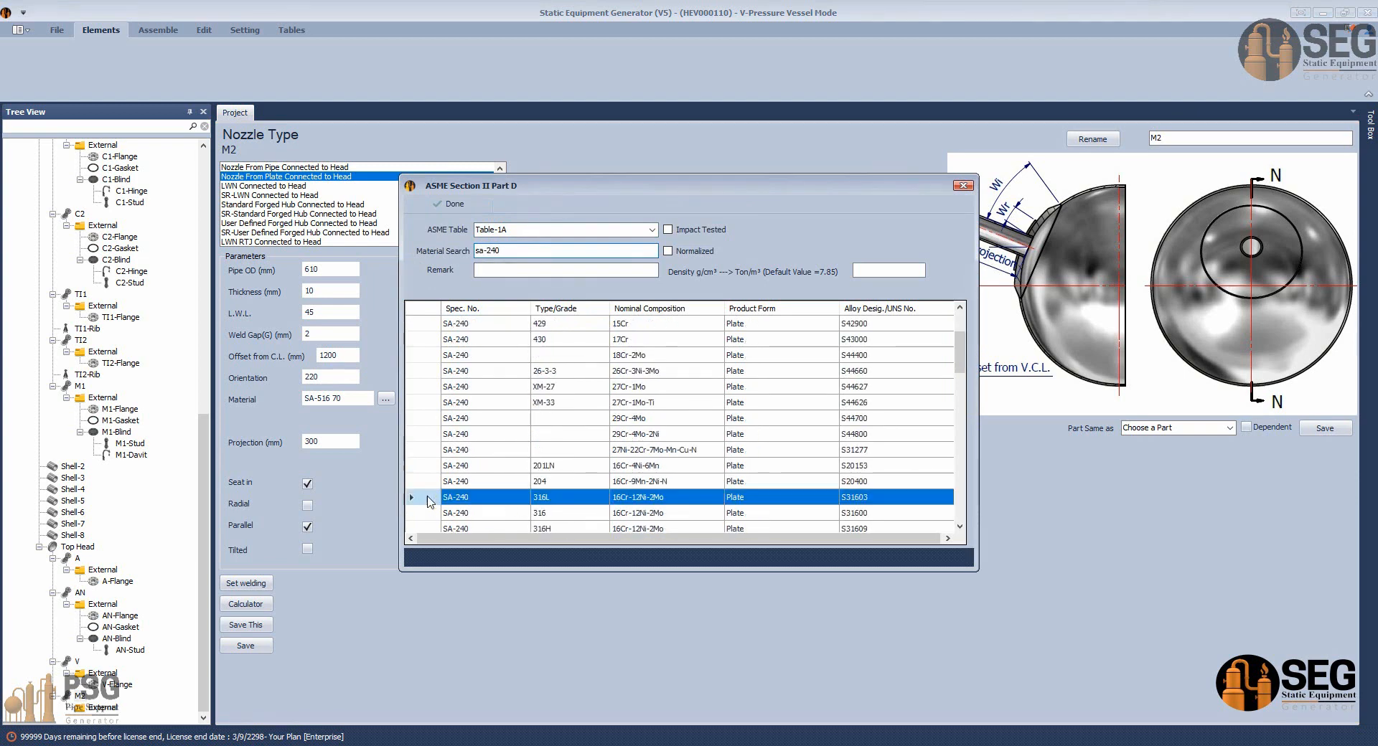
click(442, 205)
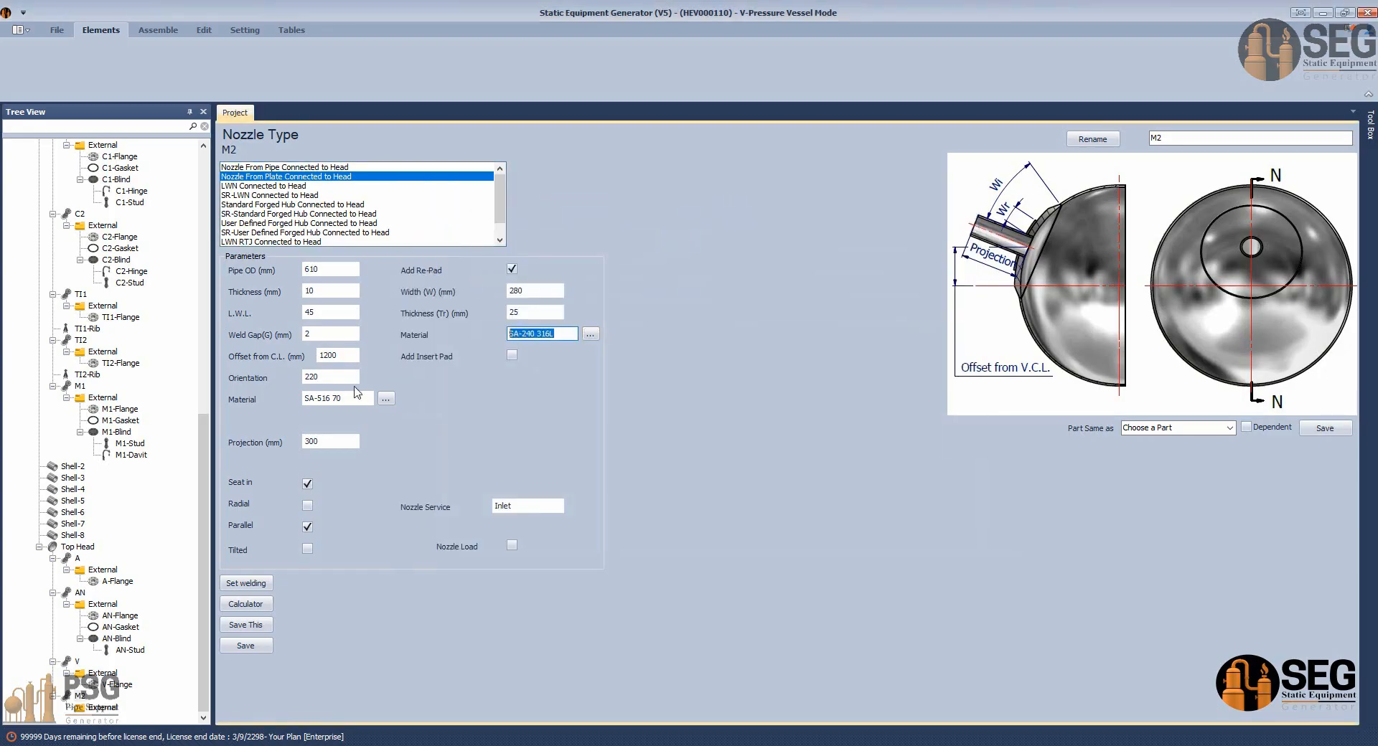
drag(353, 400, 301, 399)
text(SA-240 316L)
click(337, 442)
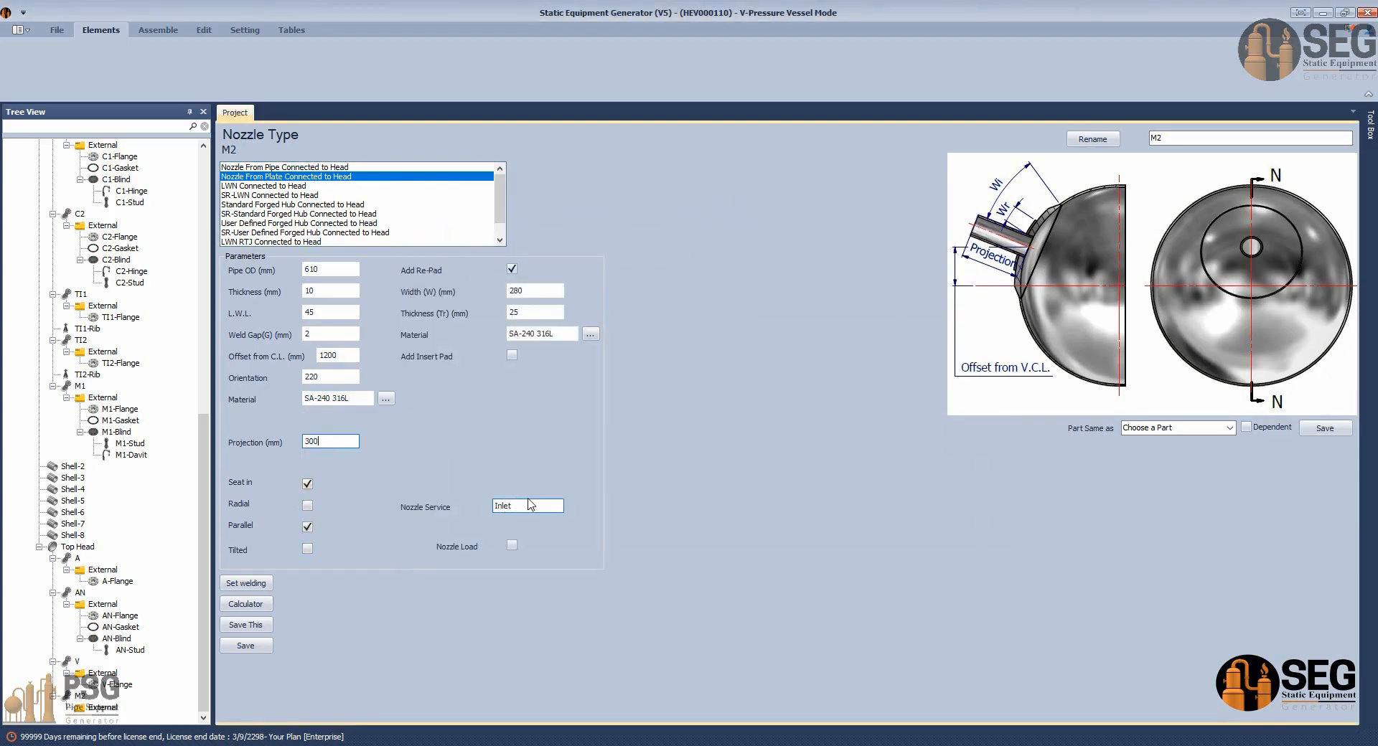
Copy M2's service, MANHOLE WITH COVER & DAVIT, from the nozzle schedule into the nozzle service and save the nozzle.
click(963, 745)
click(745, 703)
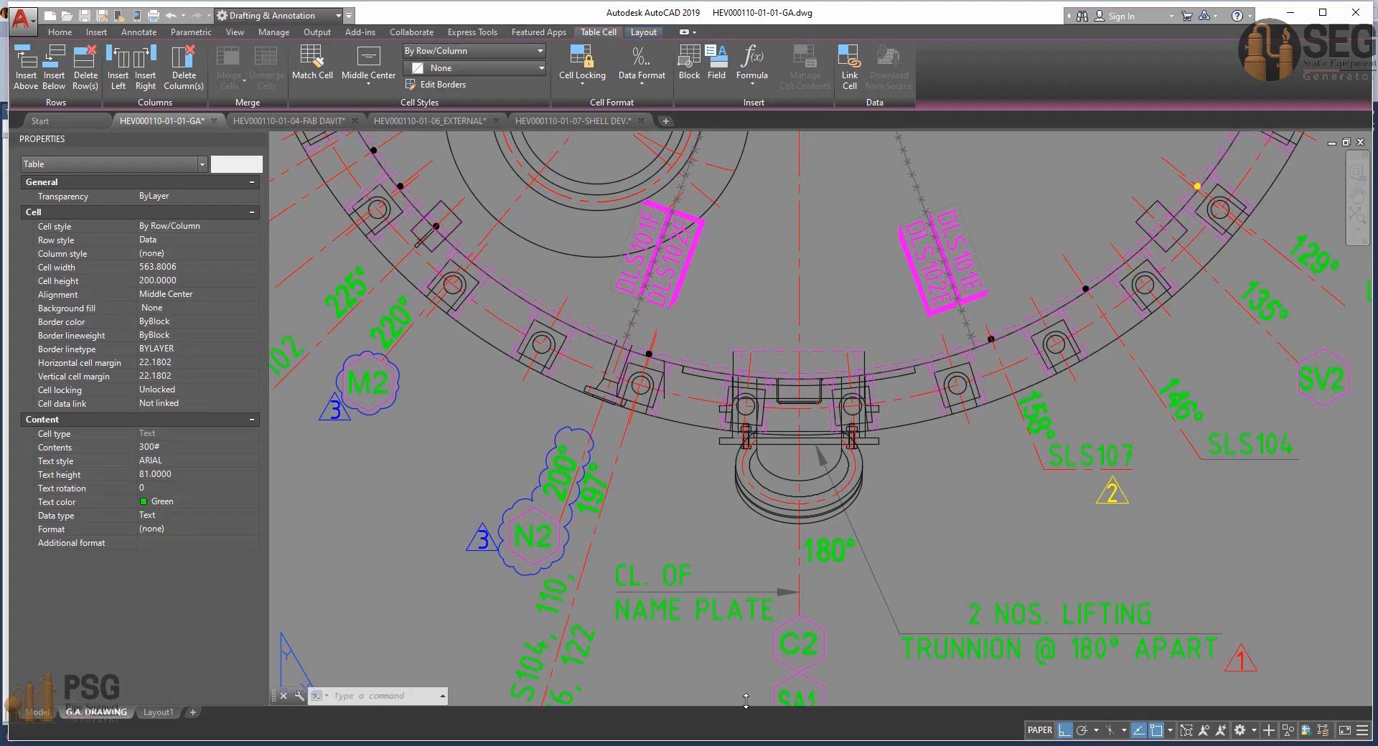
scroll(873, 563, down, 8)
scroll(785, 429, up, 6)
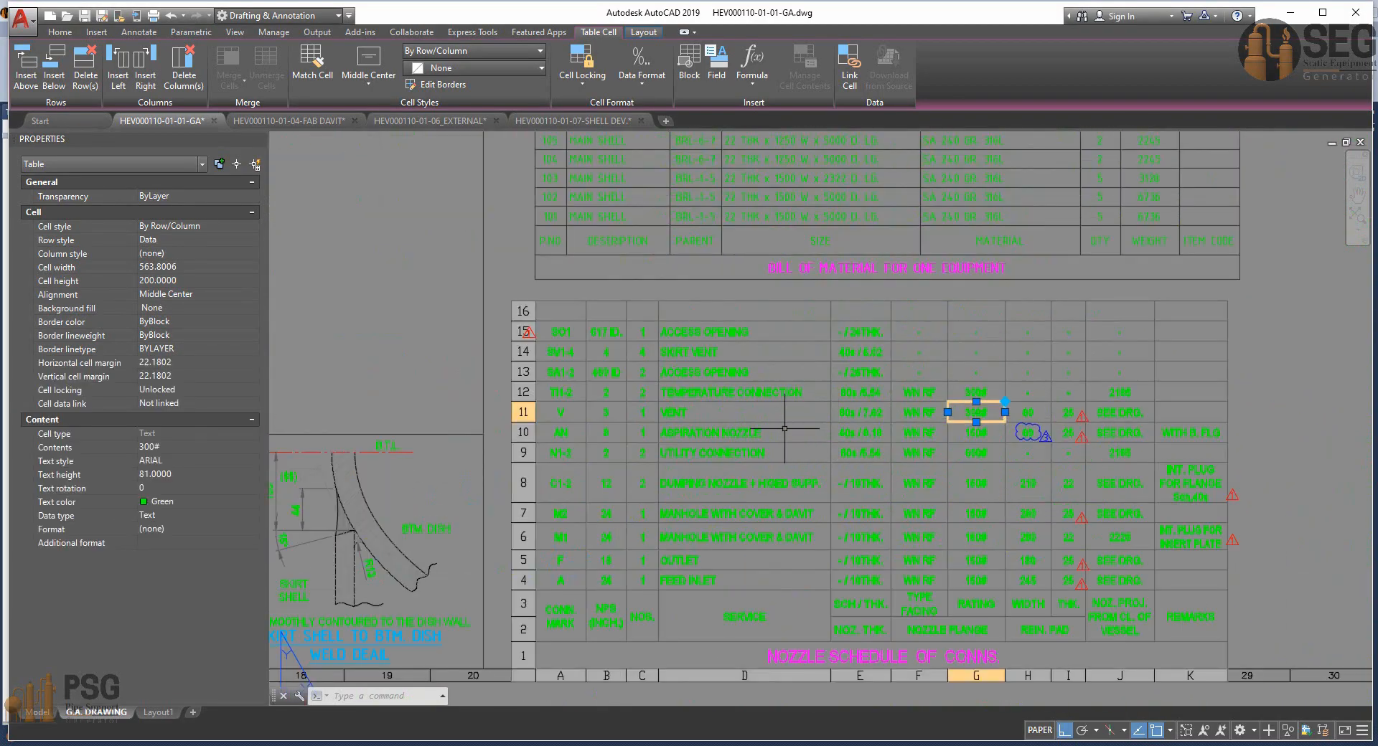
click(721, 516)
double_click(721, 516)
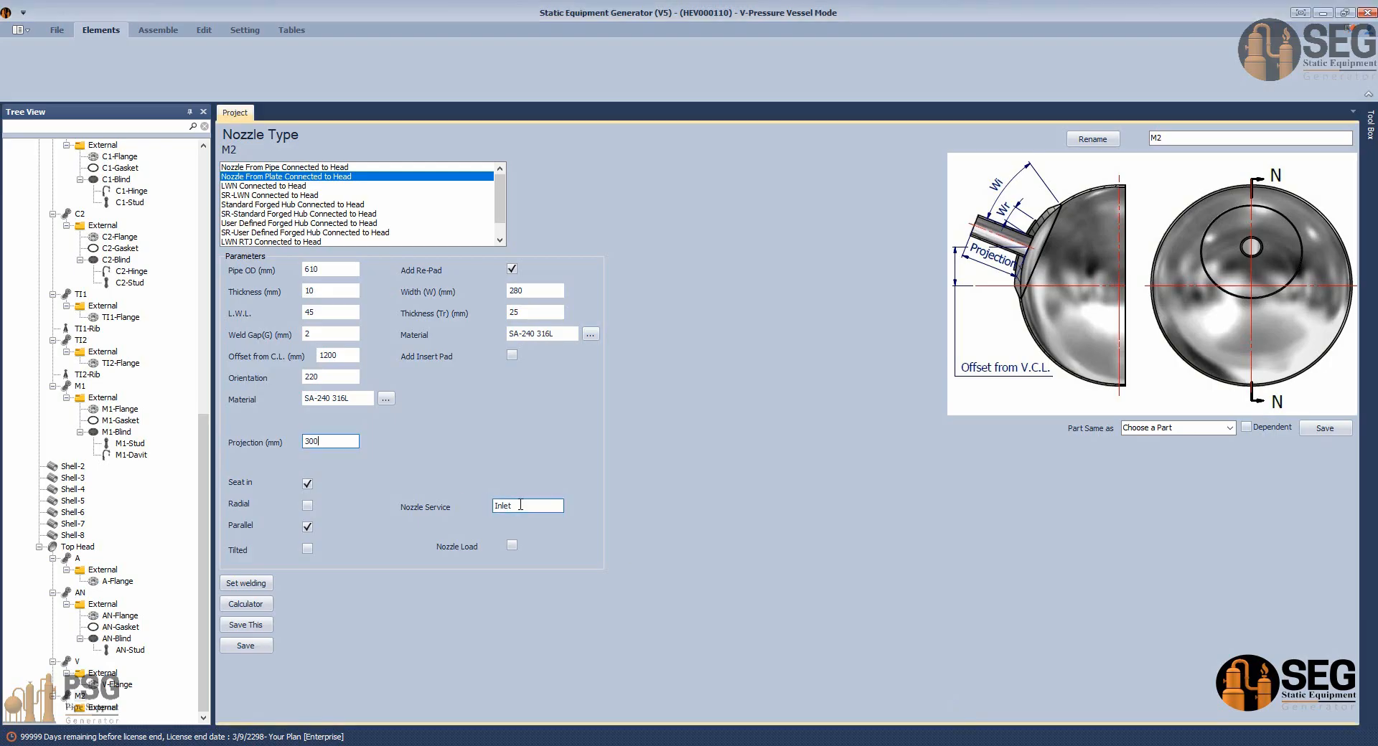
key(Tab)
click(263, 646)
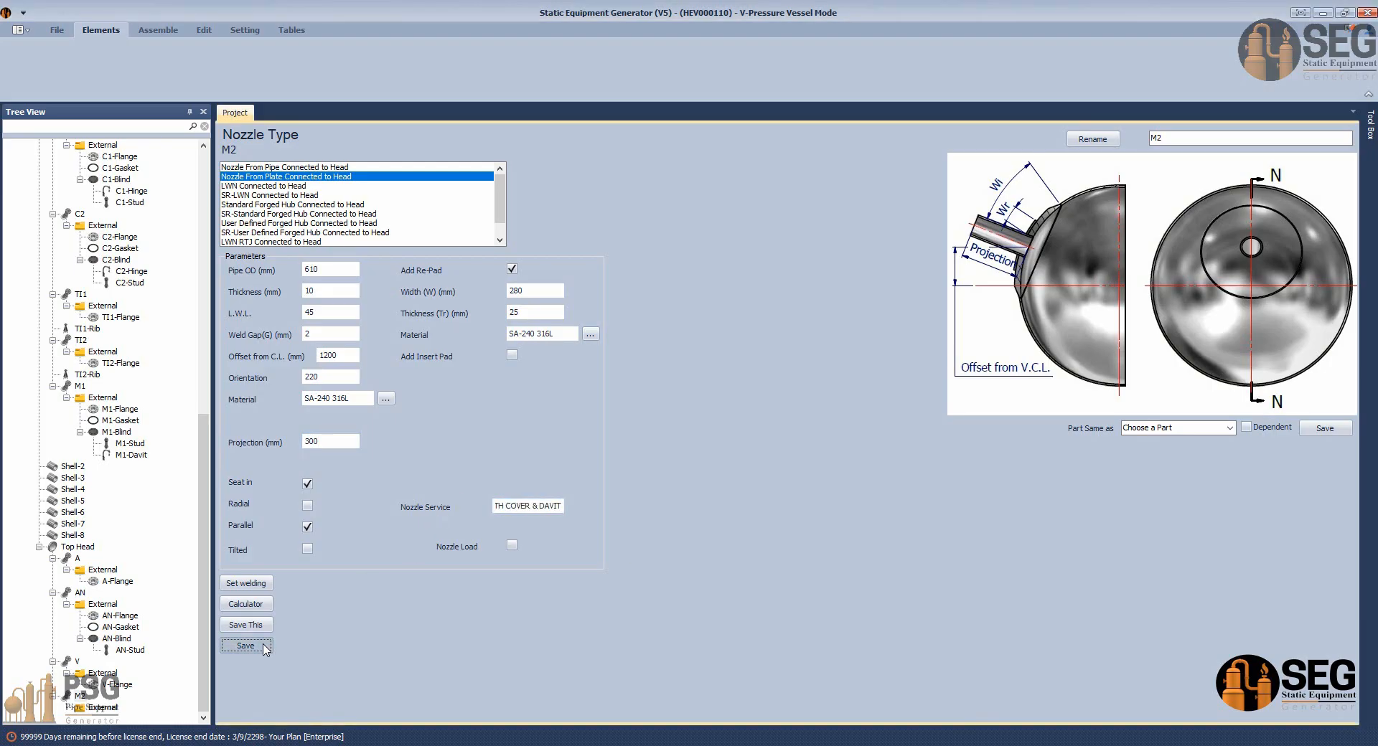
Add a flange named M2-Flange to nozzle M2's external parts.
click(106, 708)
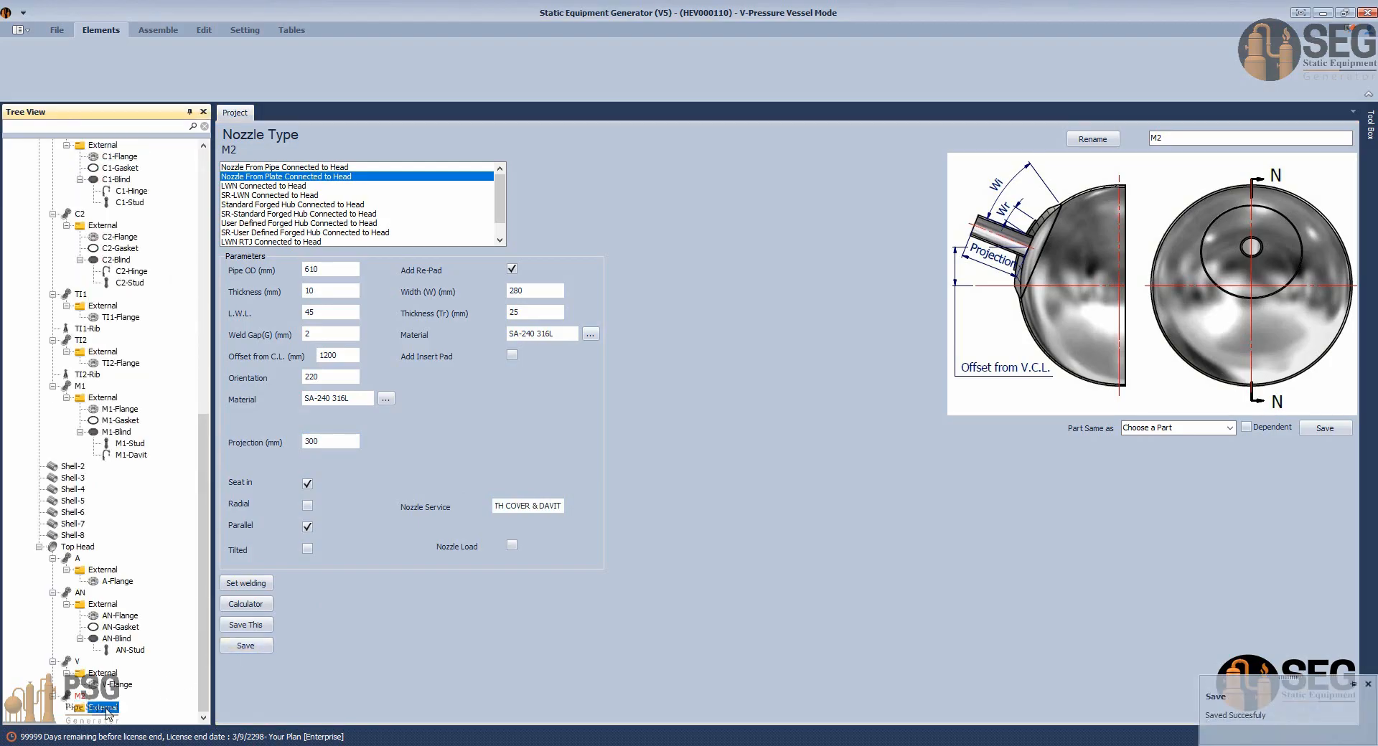
click(212, 58)
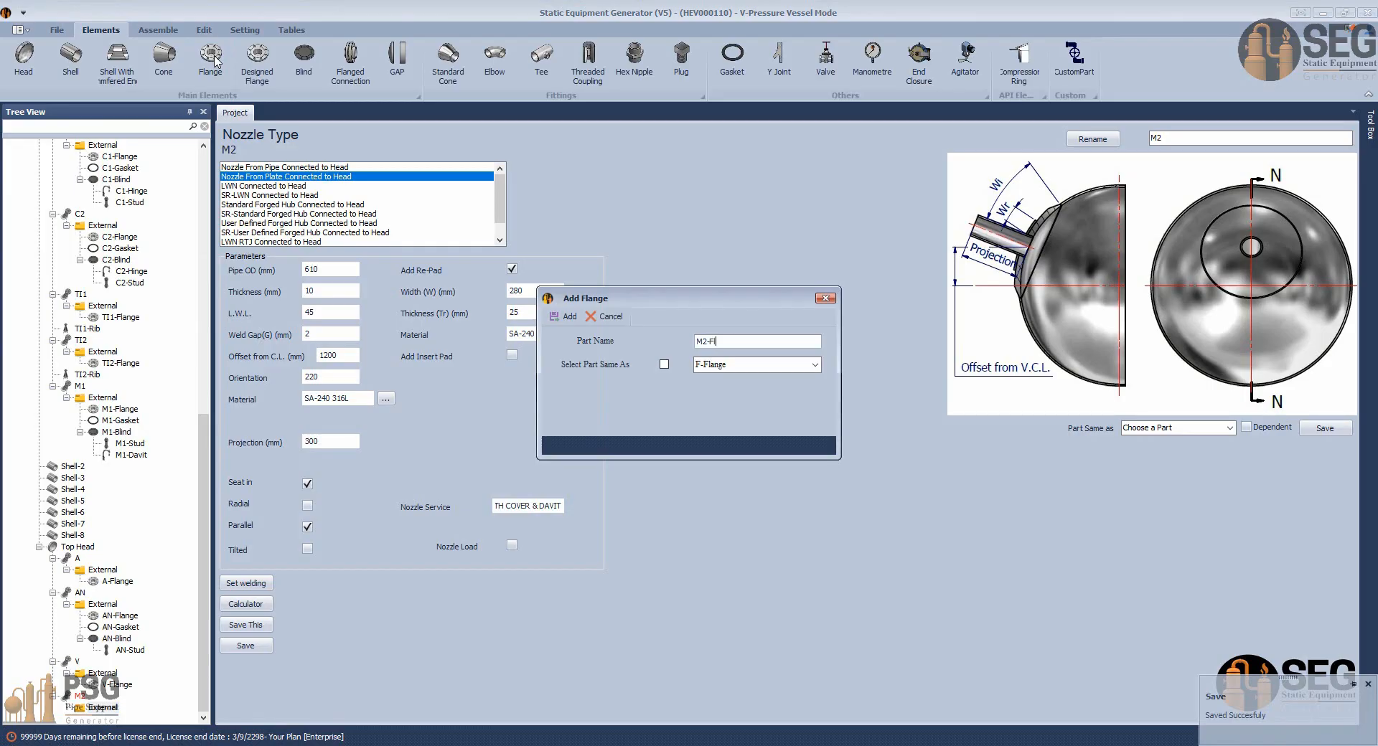
text(M2-Flange)
key(Return)
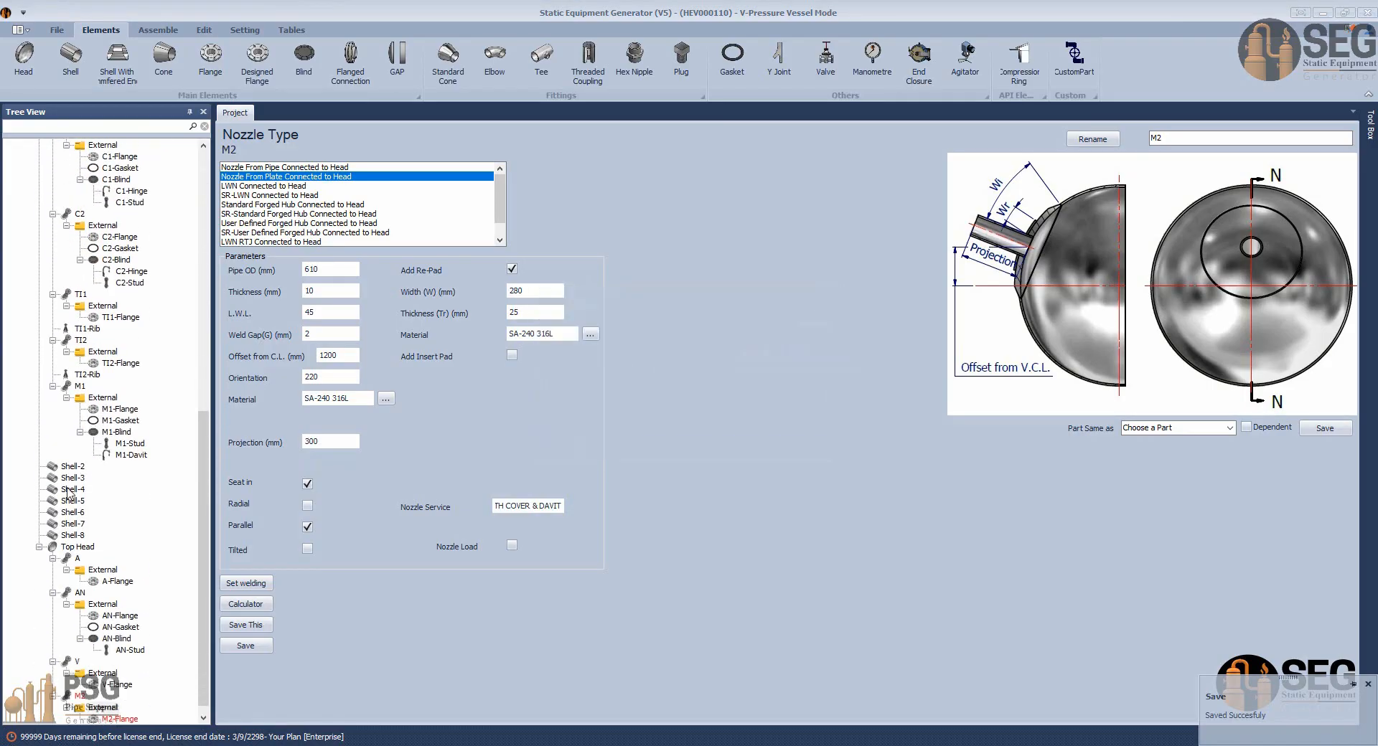
Define M2-Flange as a WN-RF ASME B16.5 flange of size 24 with a user-defined thickness of 10 mm and save it.
click(113, 711)
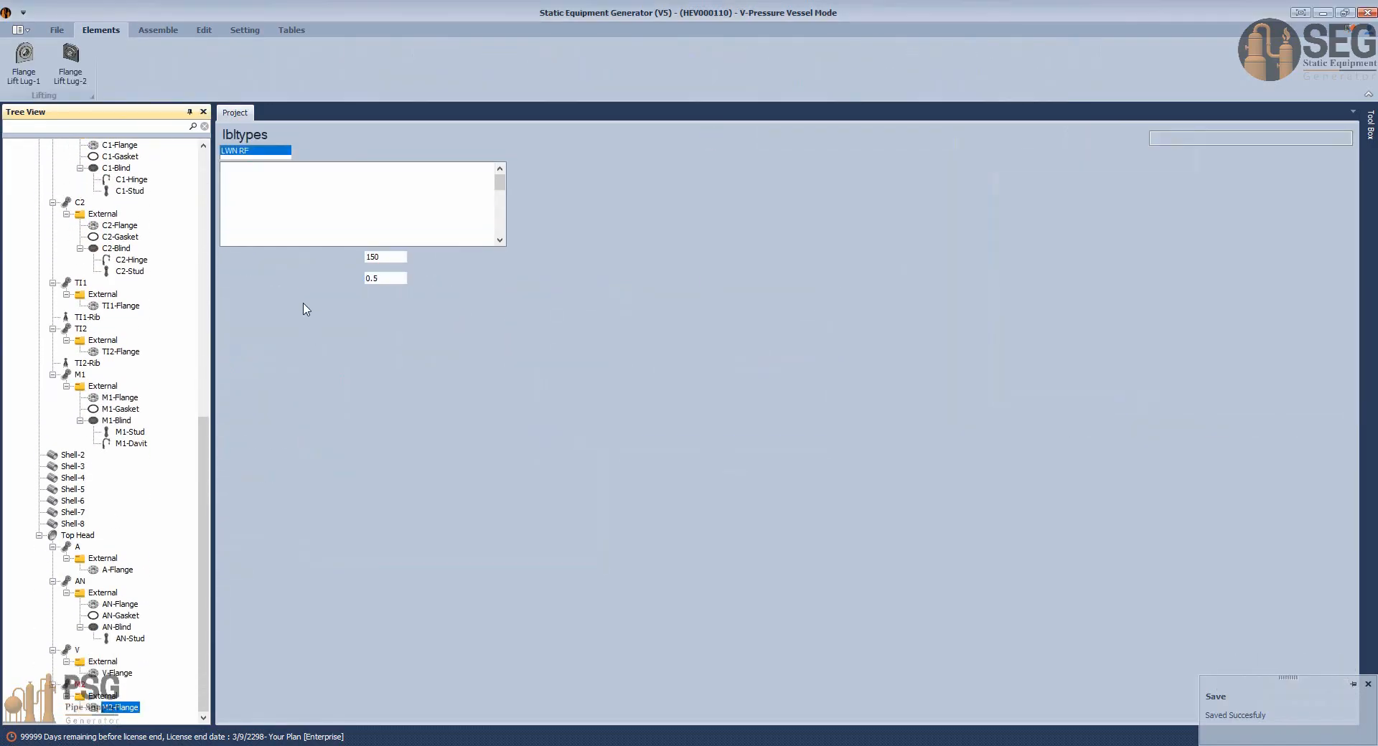
click(255, 224)
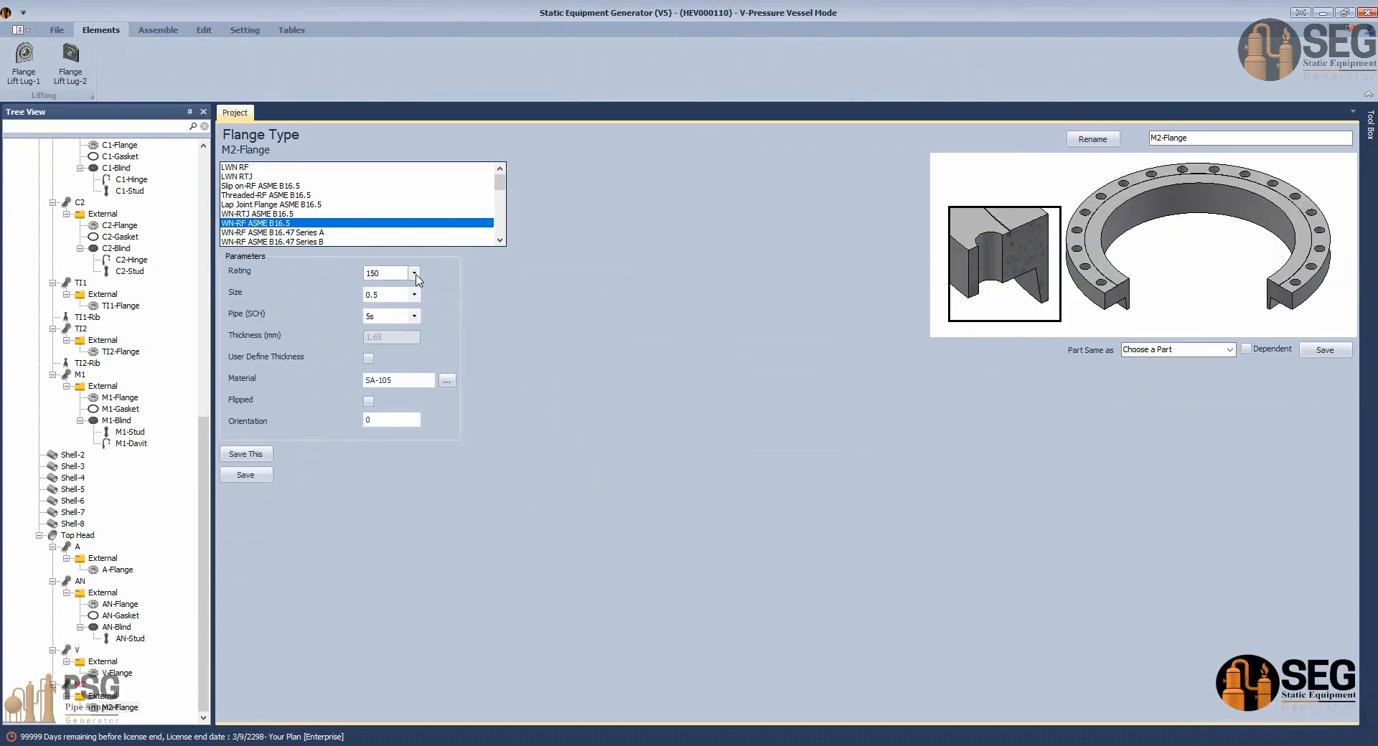
click(414, 295)
click(396, 483)
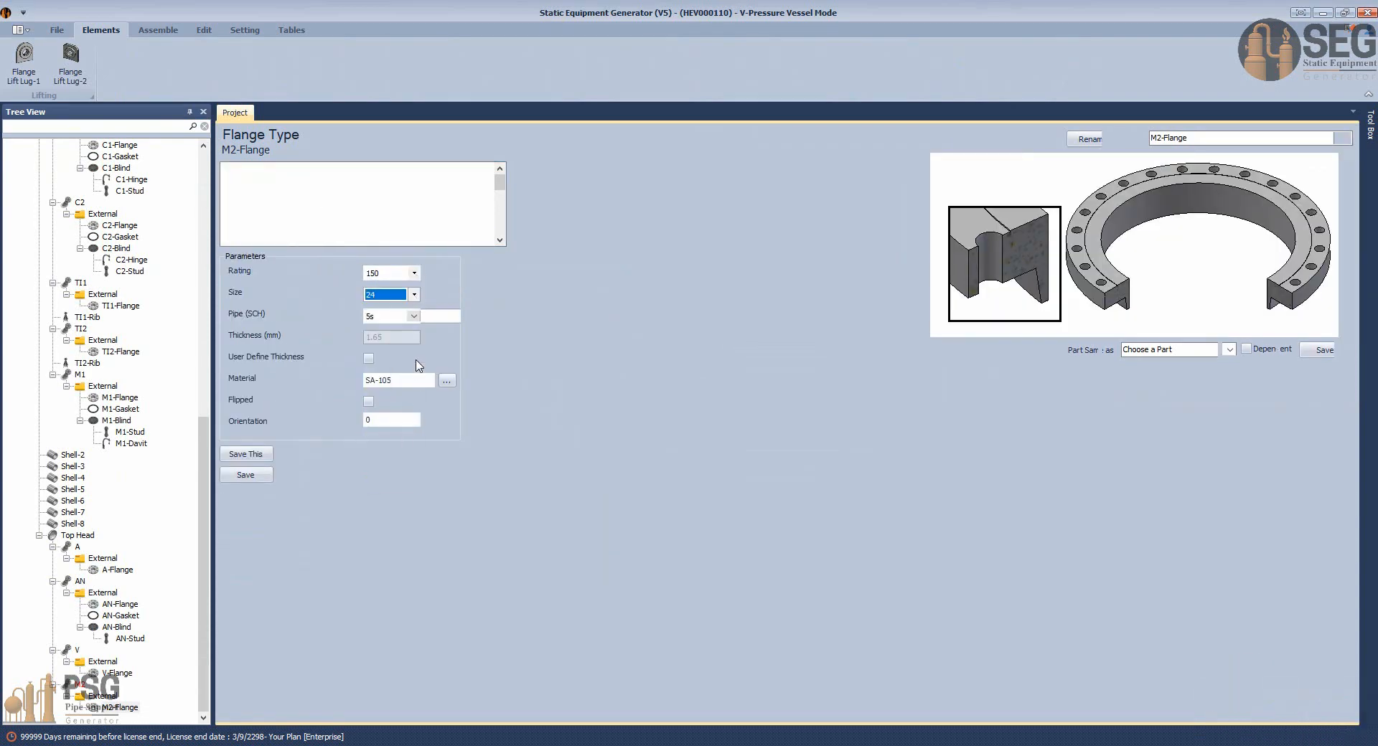
click(369, 358)
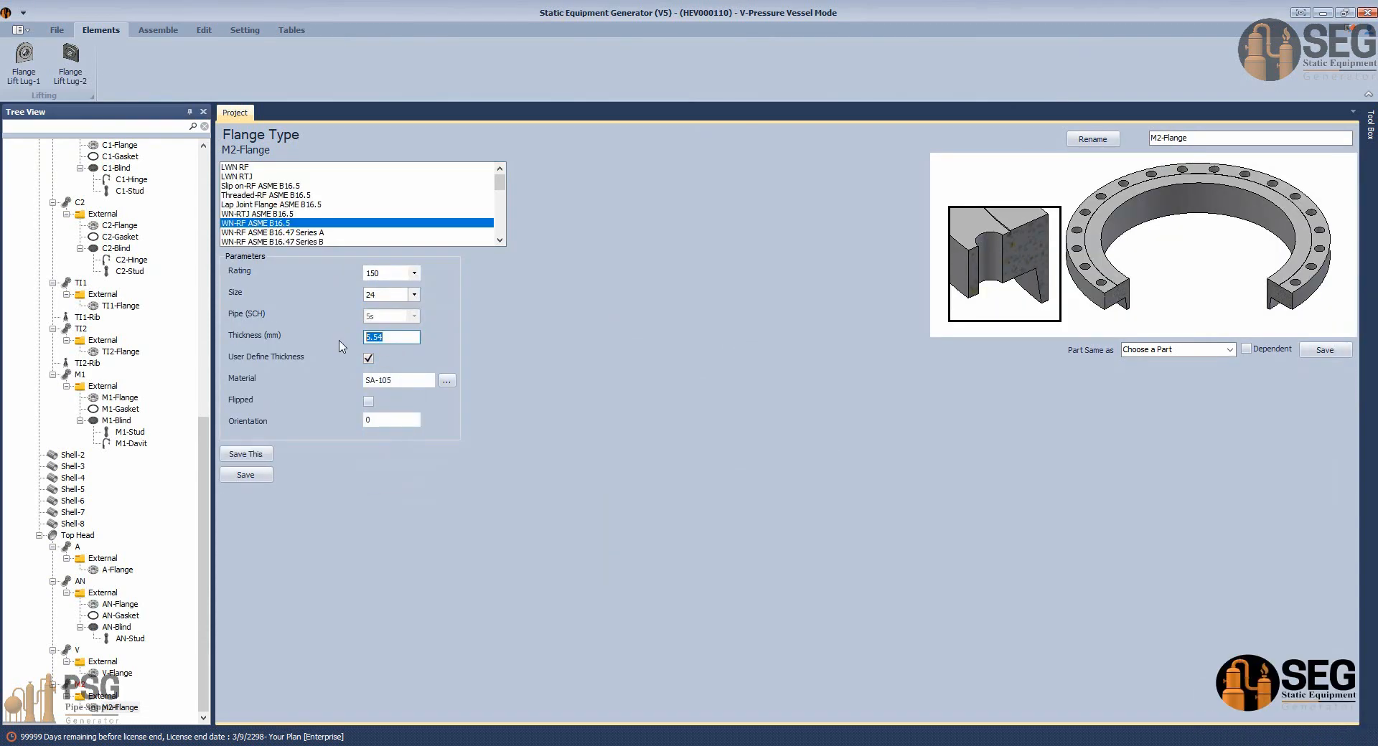
click(245, 475)
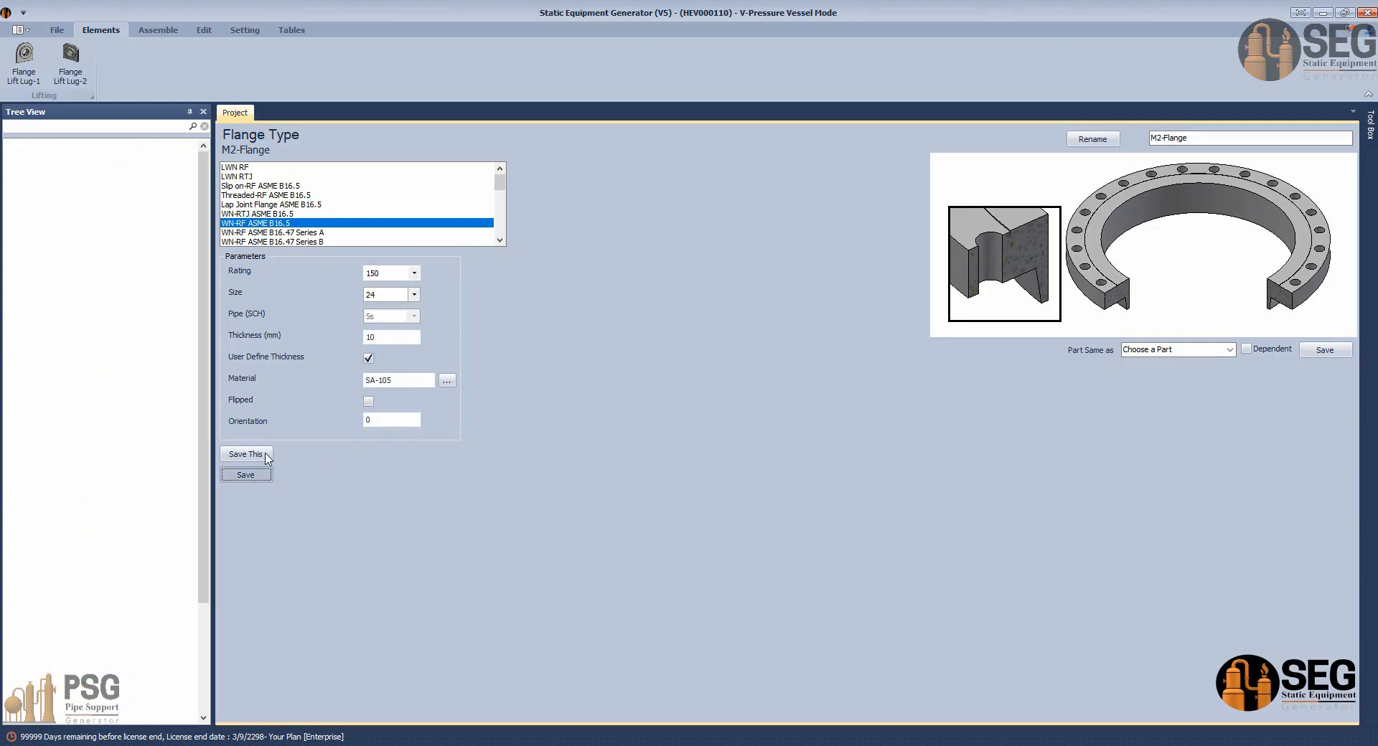
Calculate nozzle M2's projection from a V.C.L. projection of 1650 mm and save the result to the nozzle.
click(80, 685)
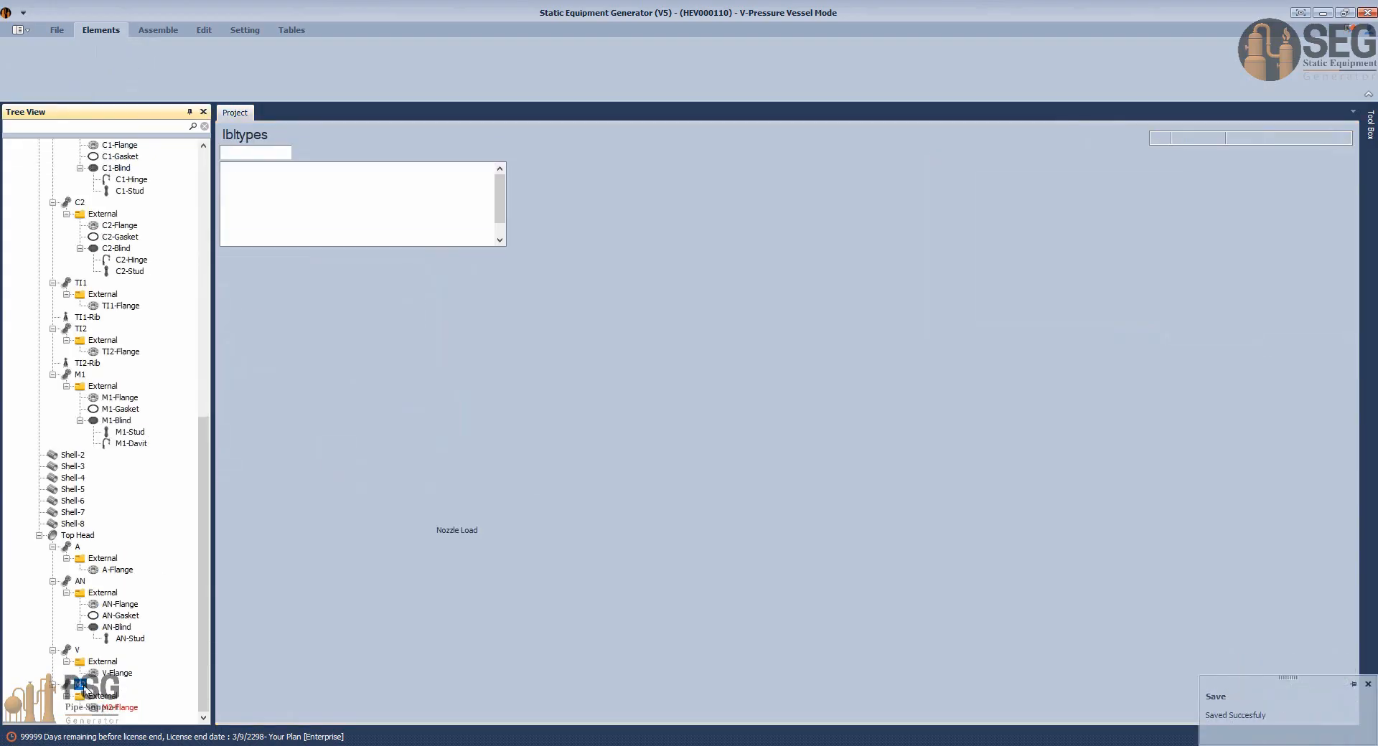
click(245, 604)
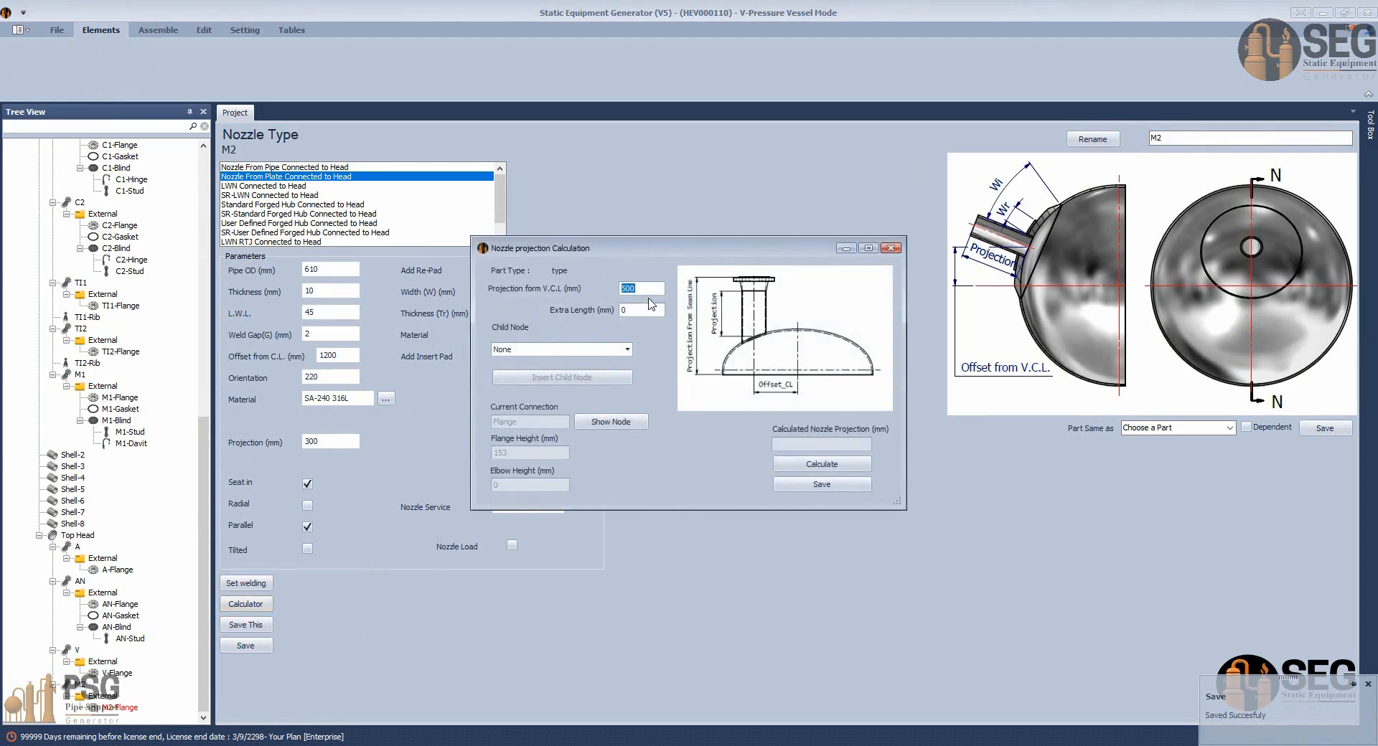
click(866, 466)
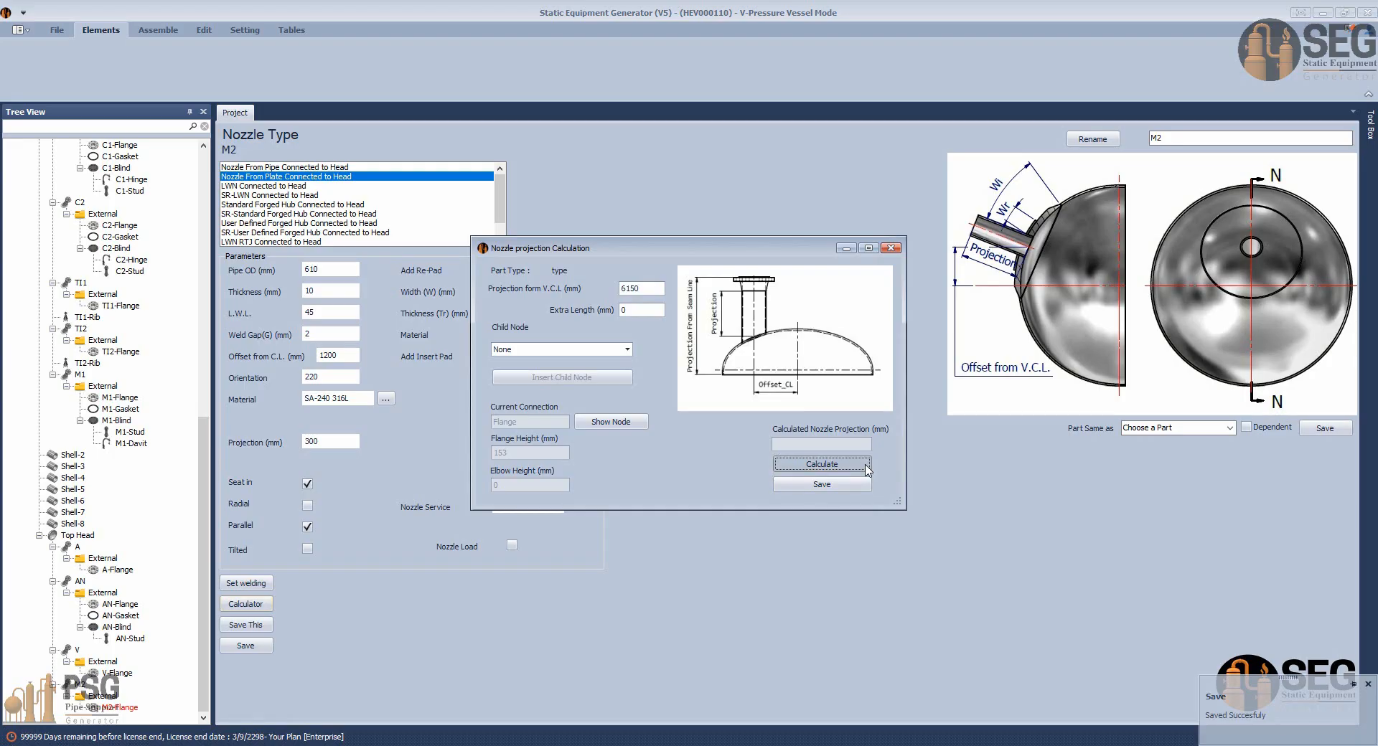
click(866, 467)
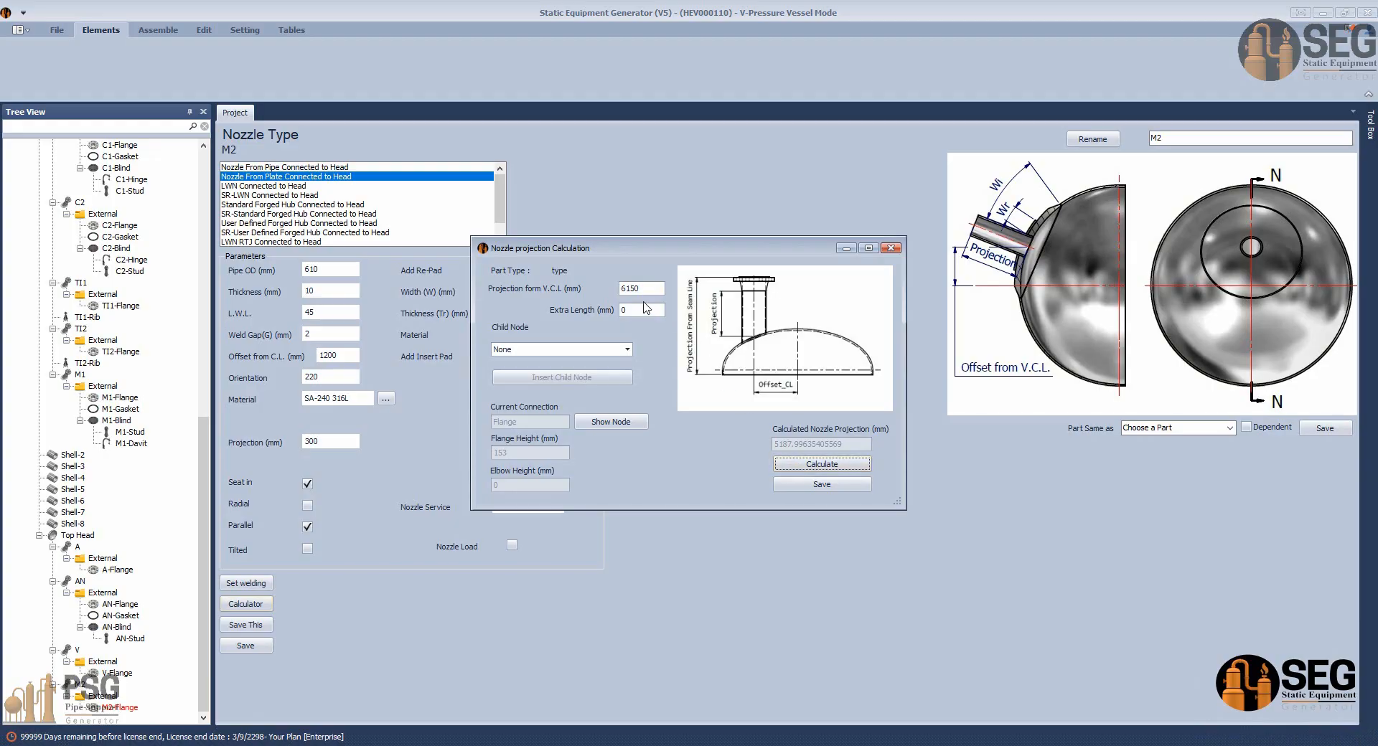
drag(642, 289, 592, 285)
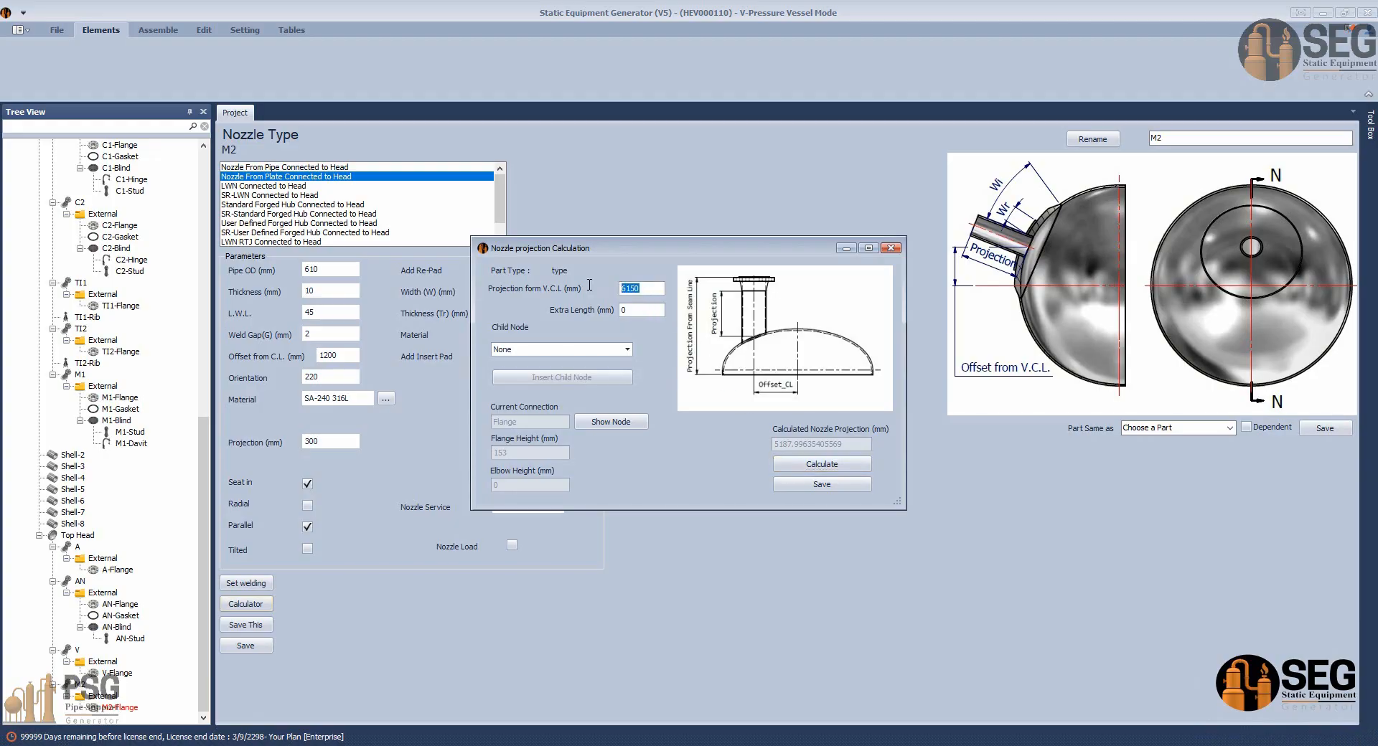
click(820, 466)
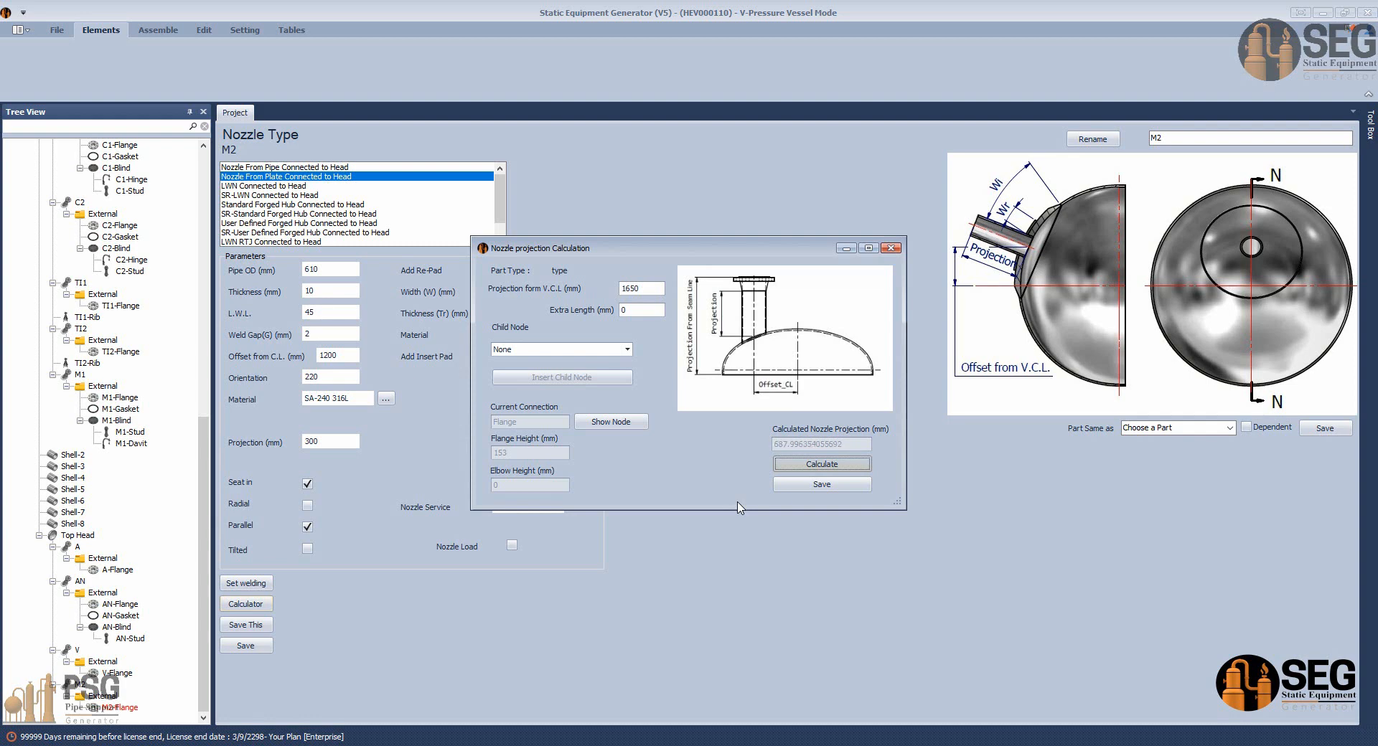
click(837, 486)
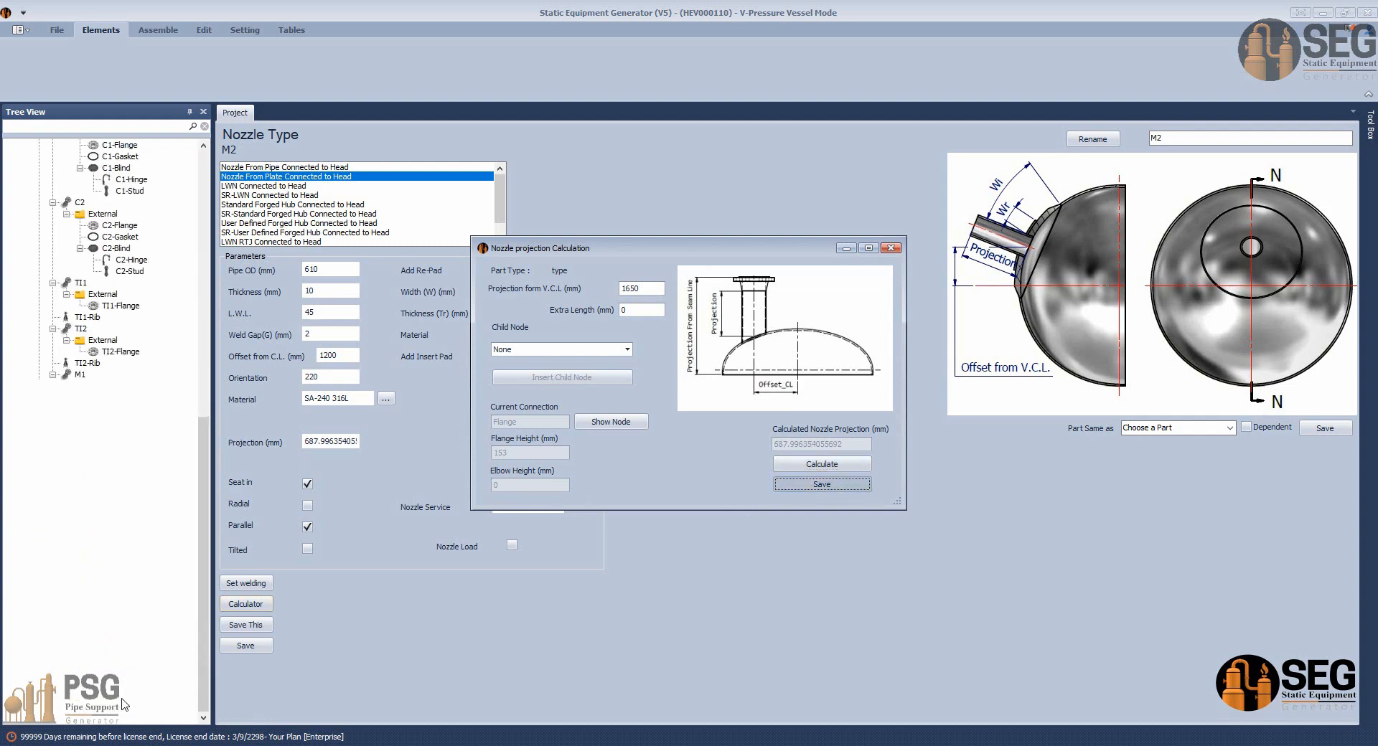
Add M2-Gasket to M2's external parts as a size 24 RF gasket for ASME B16.5 flanges and save it.
click(101, 30)
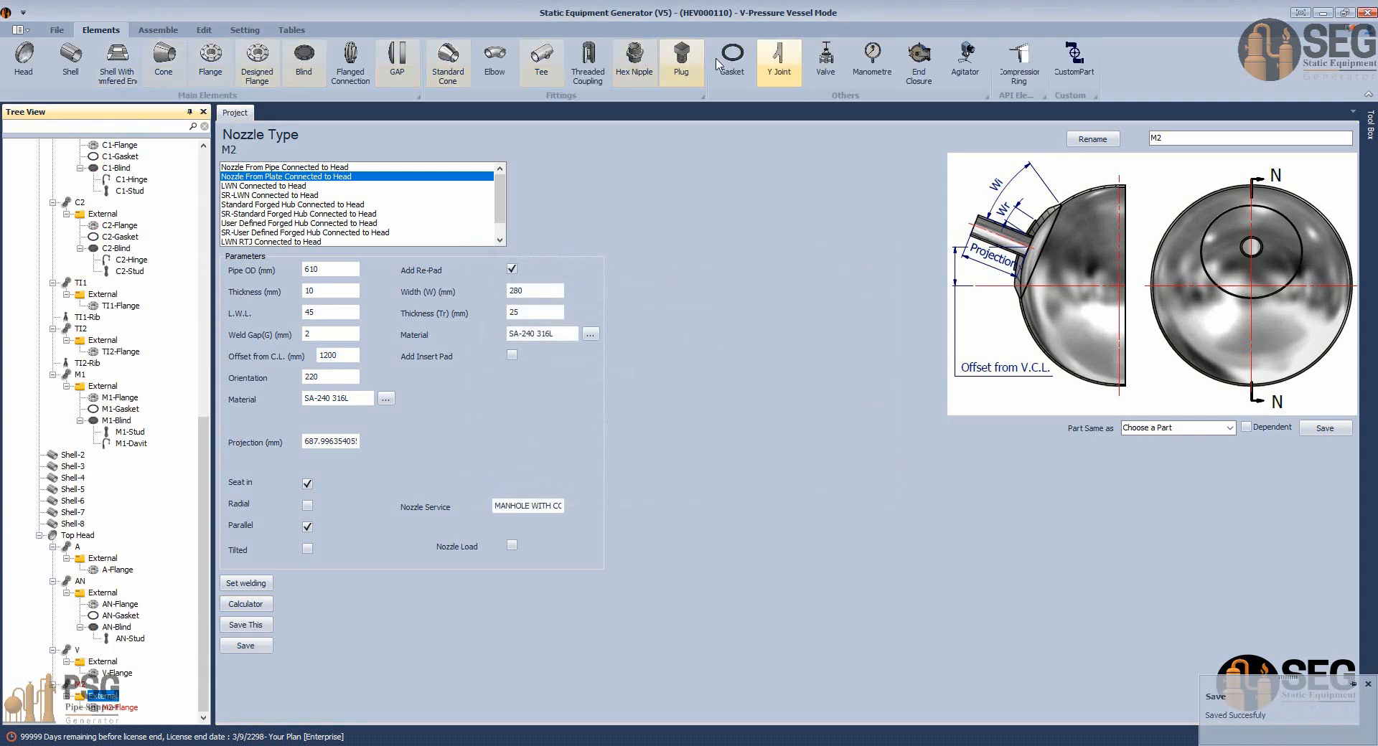
click(746, 61)
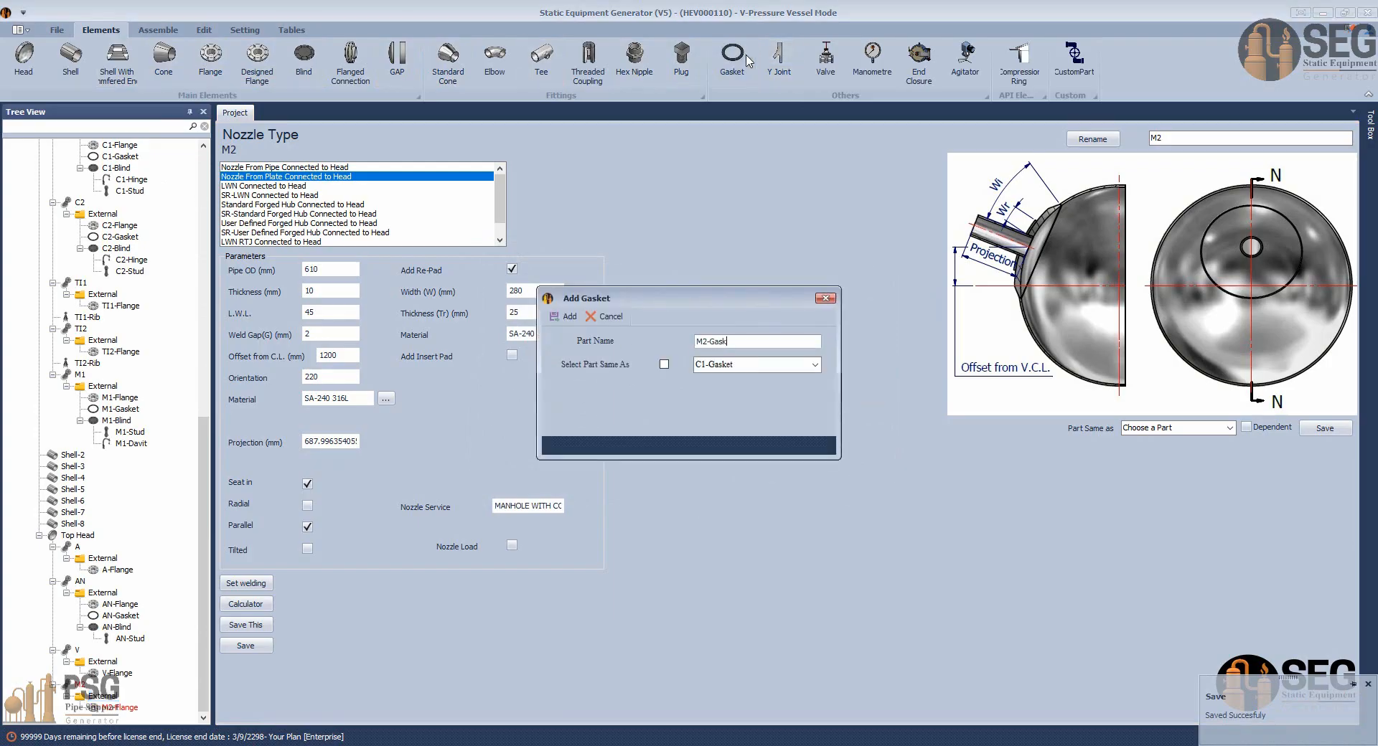
key(Return)
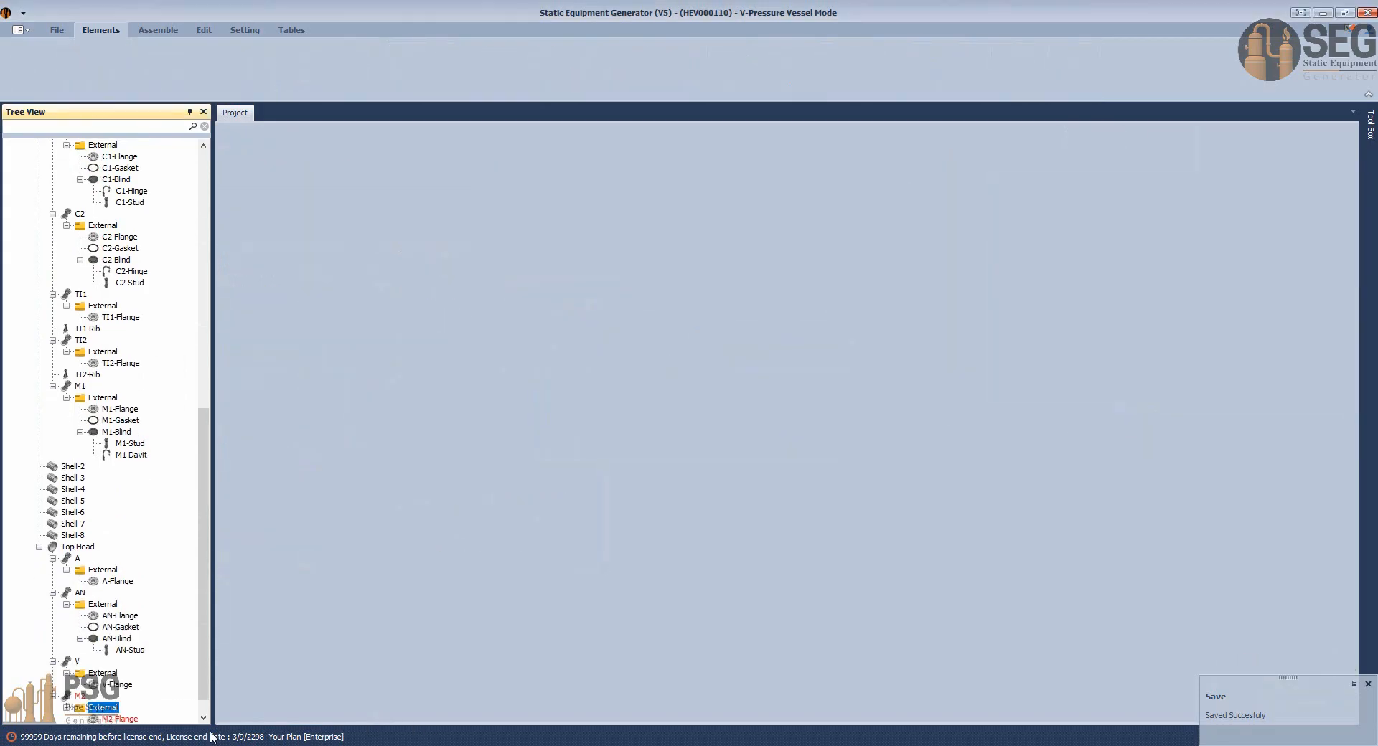
click(115, 709)
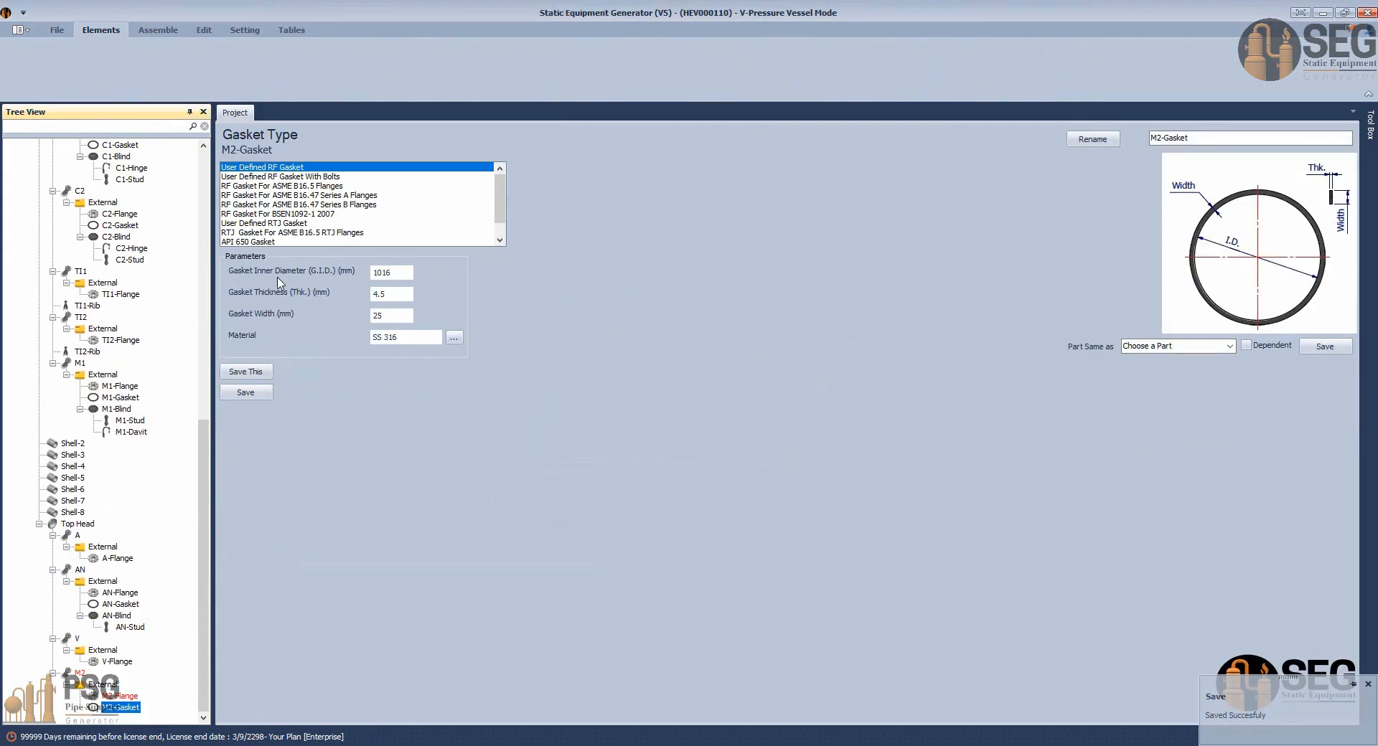
click(287, 185)
click(401, 296)
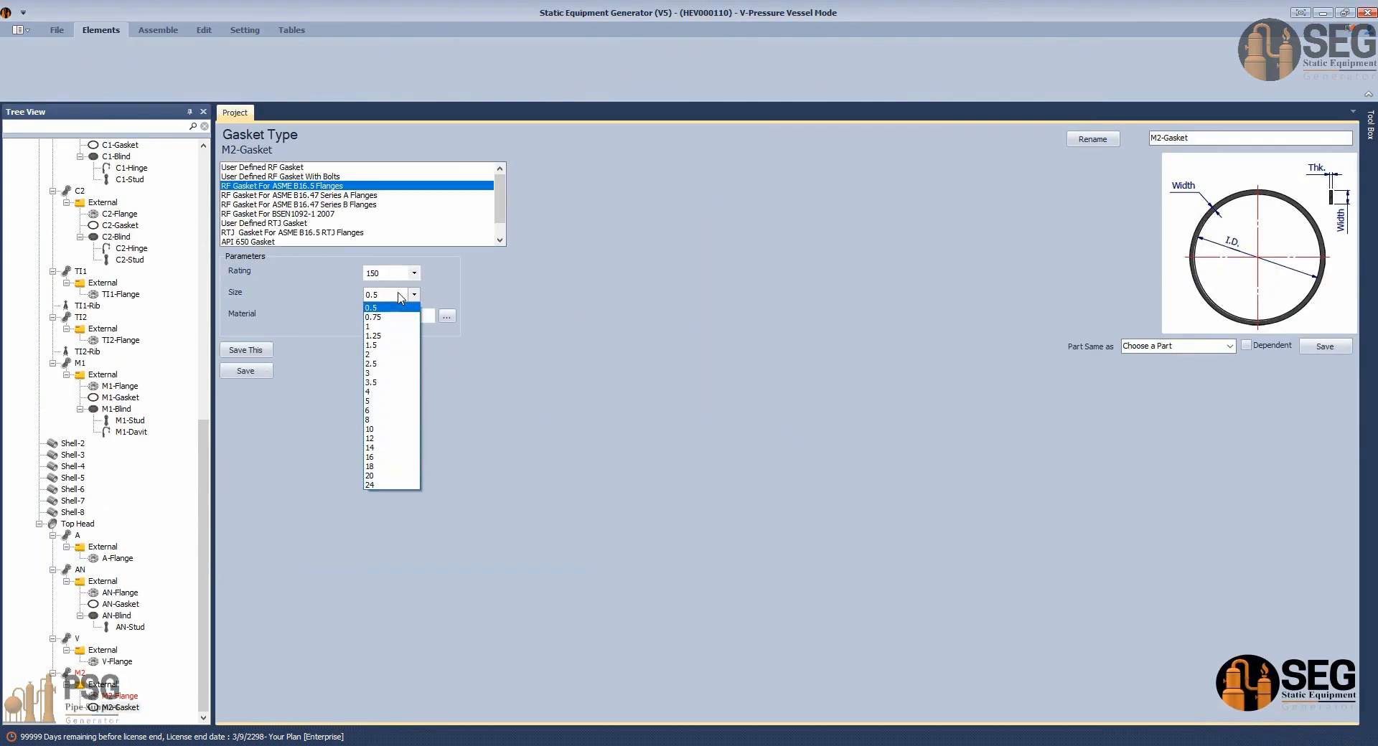
click(384, 485)
click(246, 371)
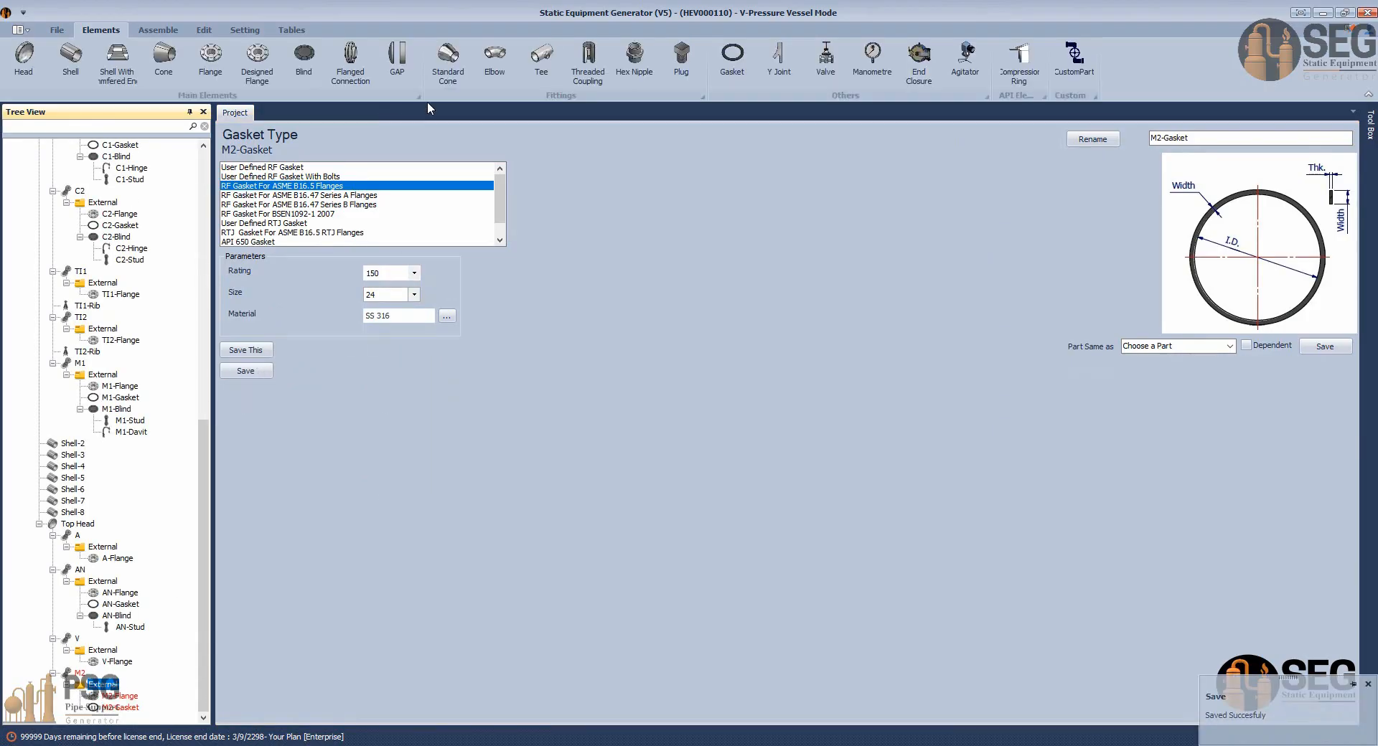
Add M2-Blind to M2's external parts as a flipped RF Blind ASME B16.5 of size 24 and save it.
click(316, 63)
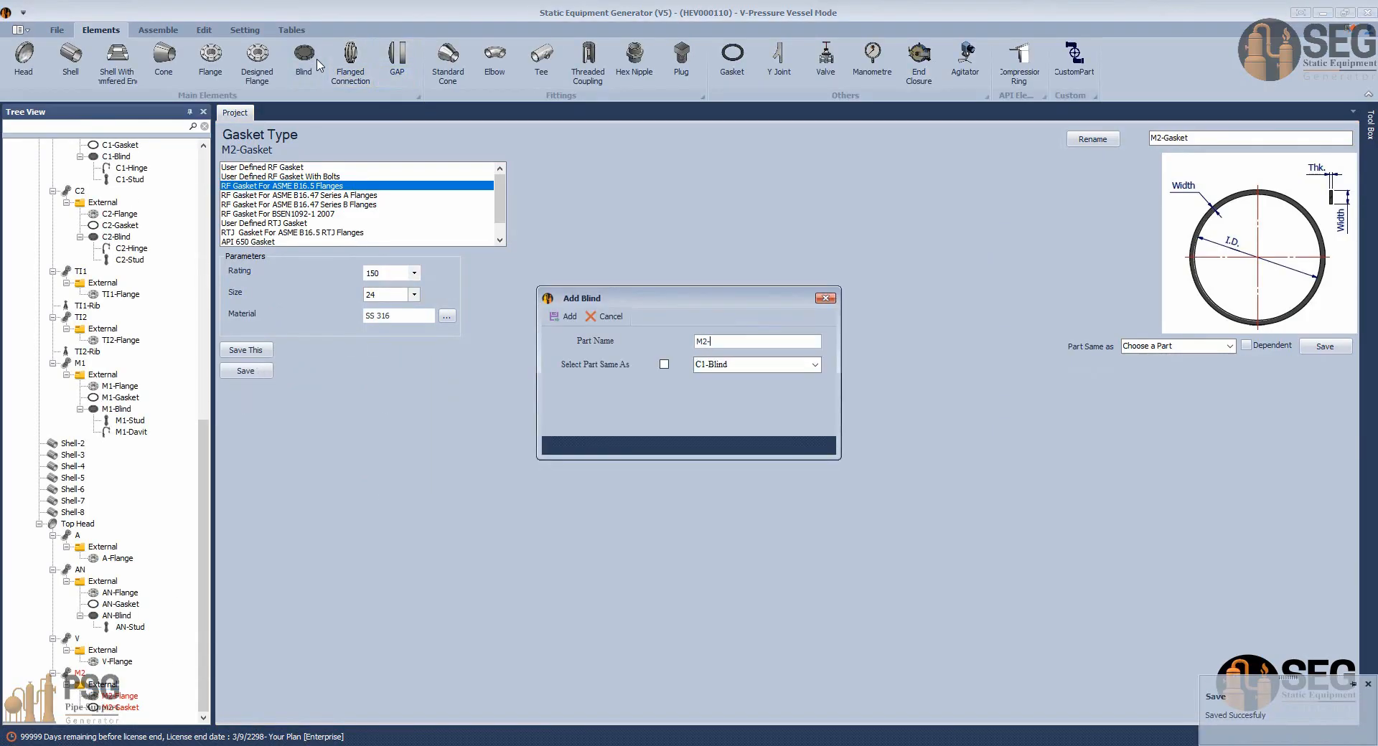
key(Return)
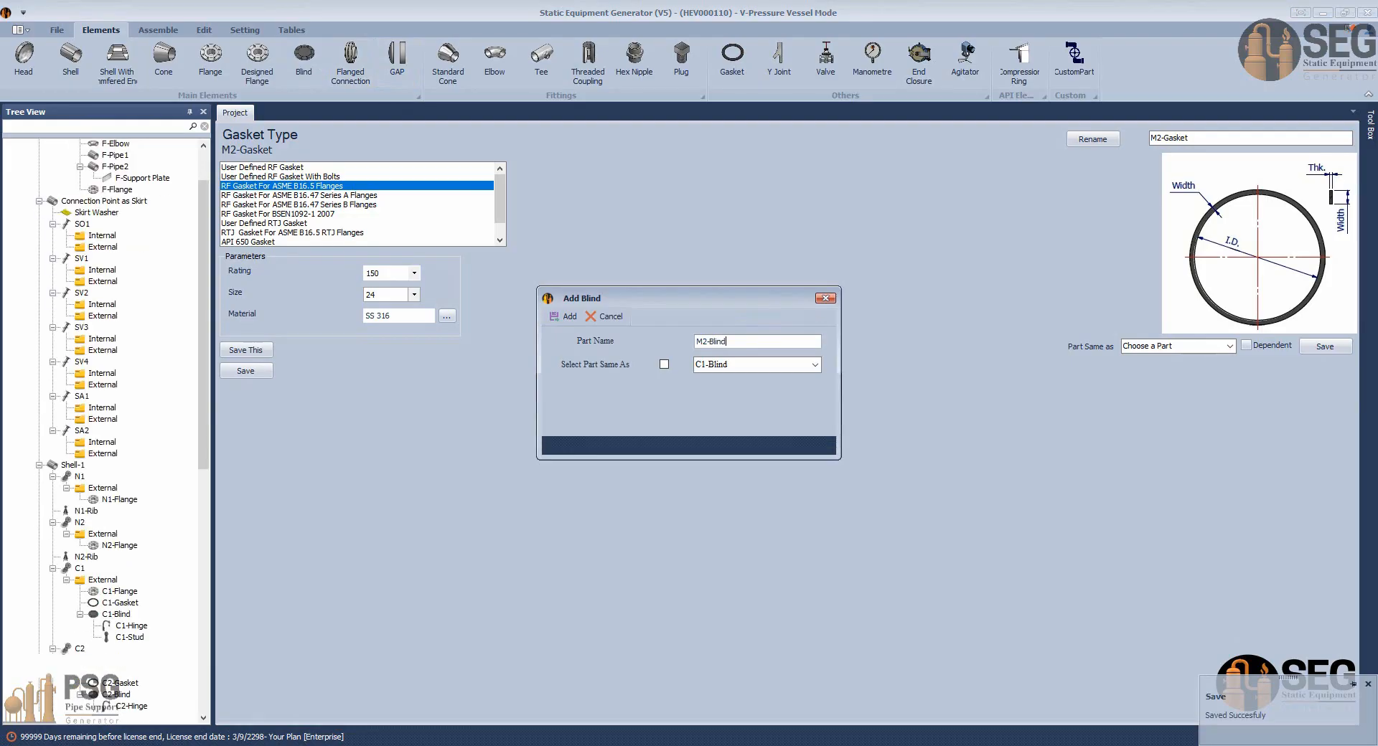
click(117, 708)
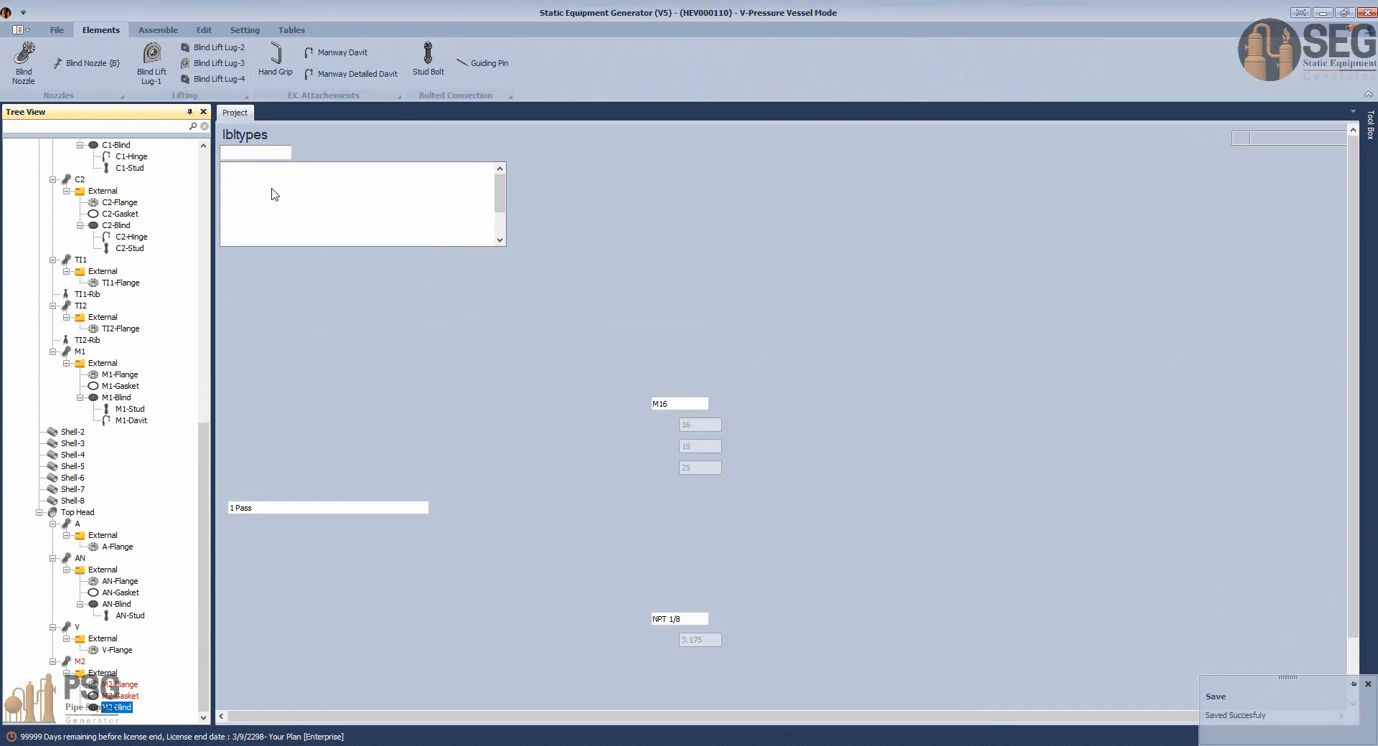
click(270, 205)
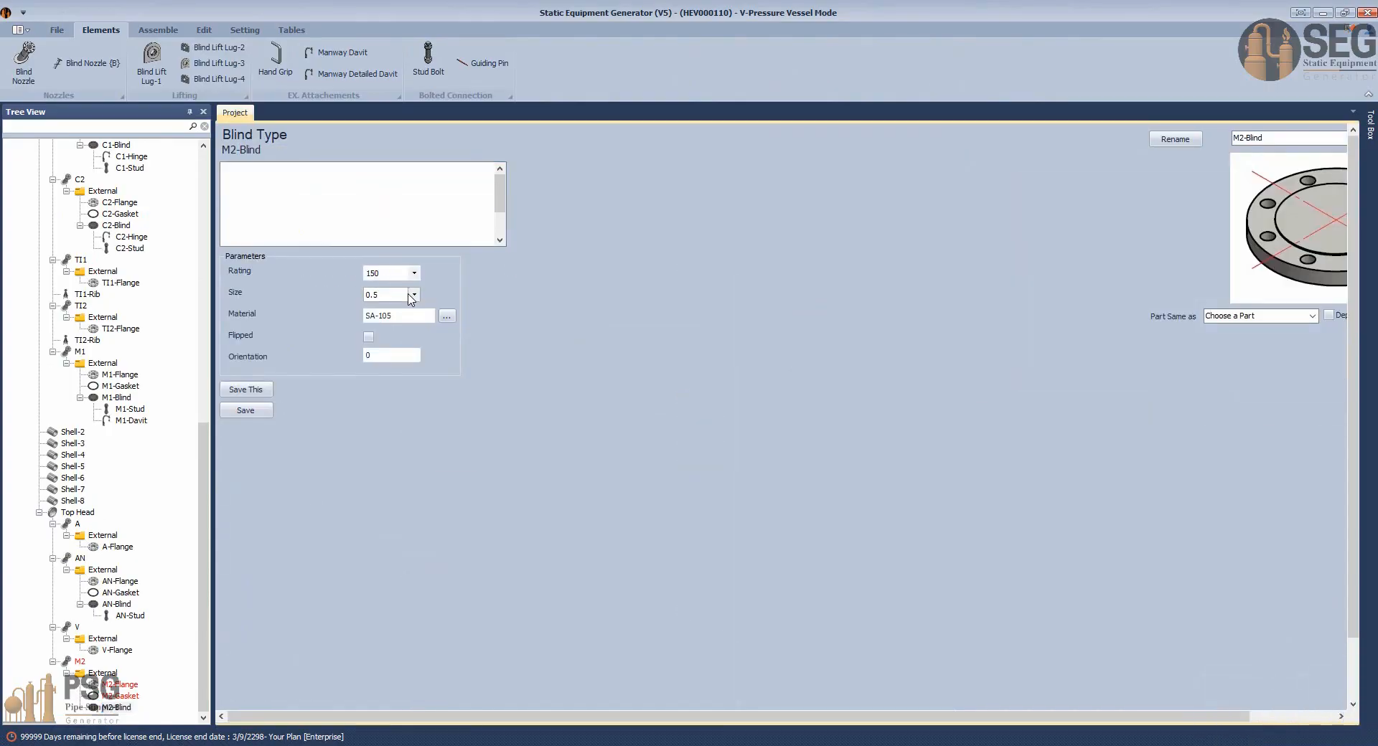
click(414, 294)
click(387, 480)
click(368, 336)
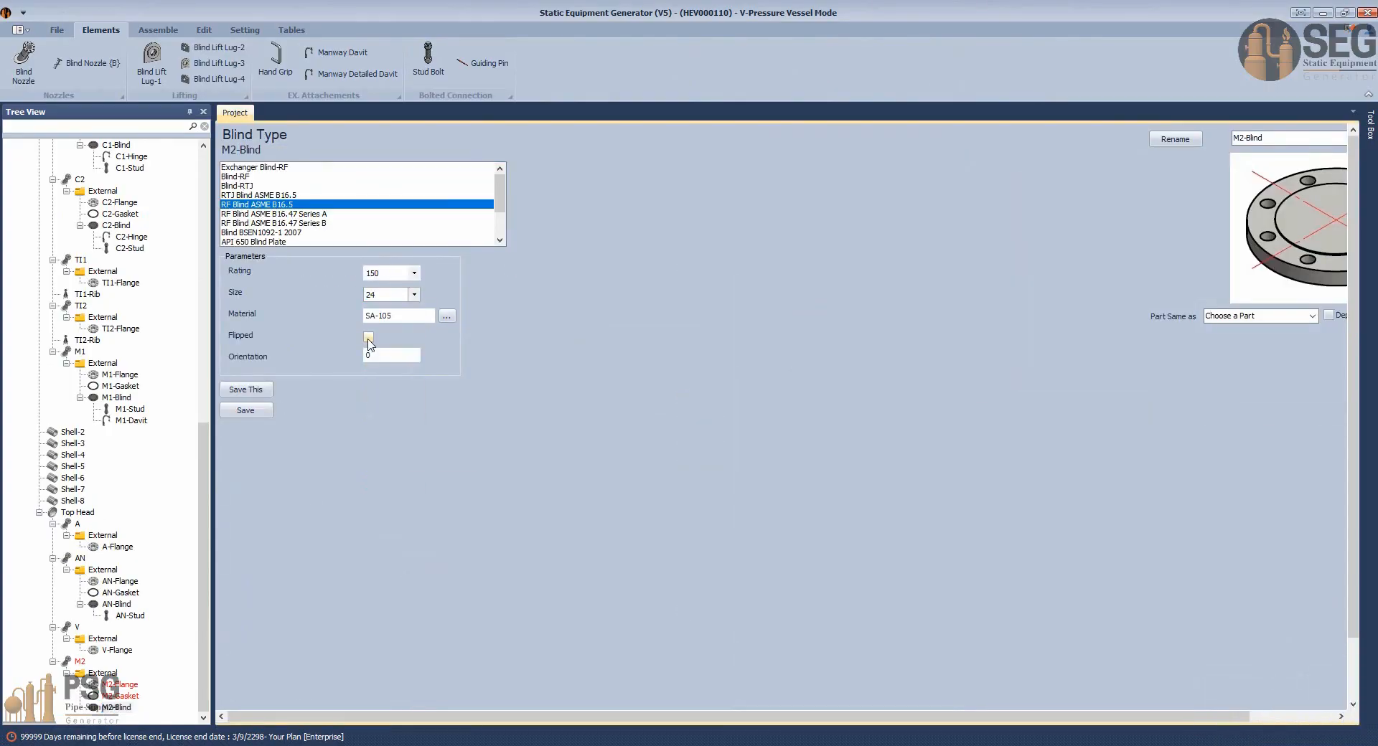
click(246, 410)
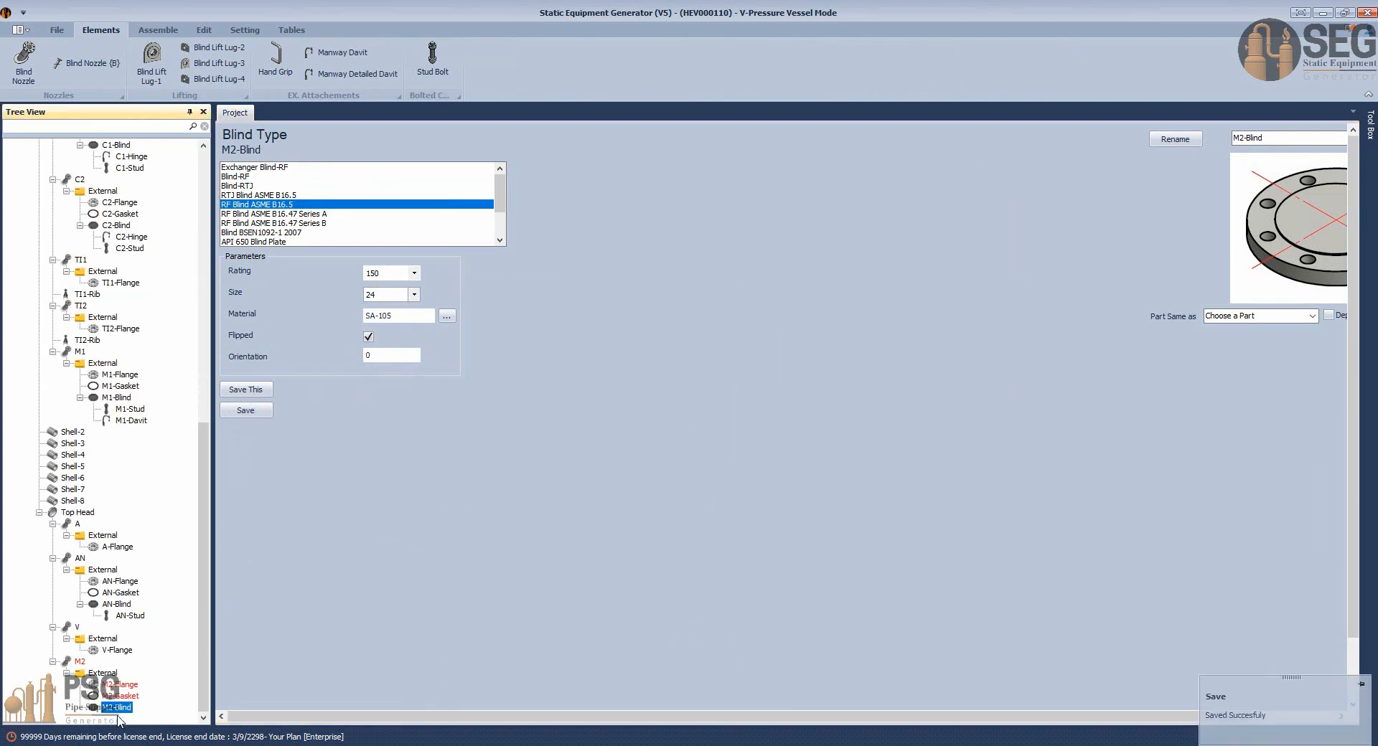
Add stud bolt M2-Stud to the M2 blind with UNC nuts, size 1 1/4, stud length 175 mm and nut spacing 100.7 mm, and save it.
click(437, 73)
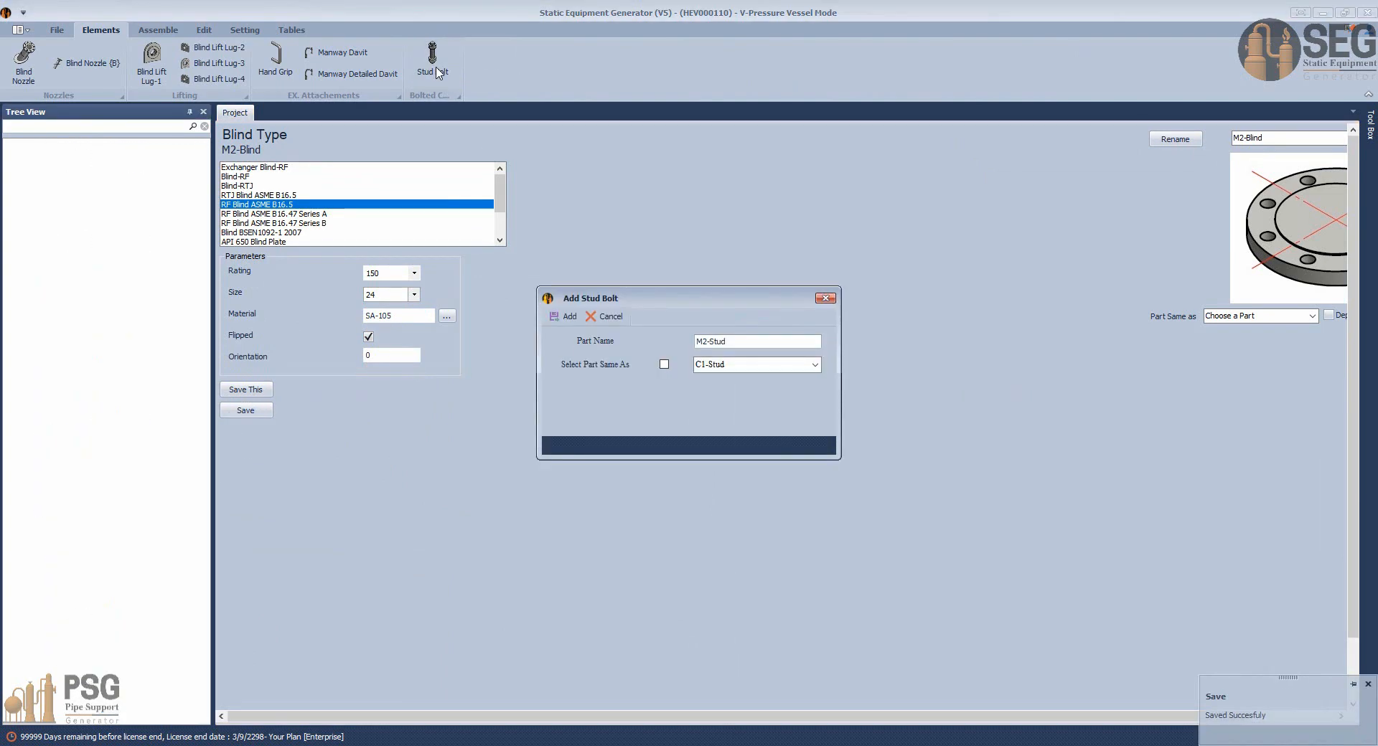
key(Return)
click(129, 708)
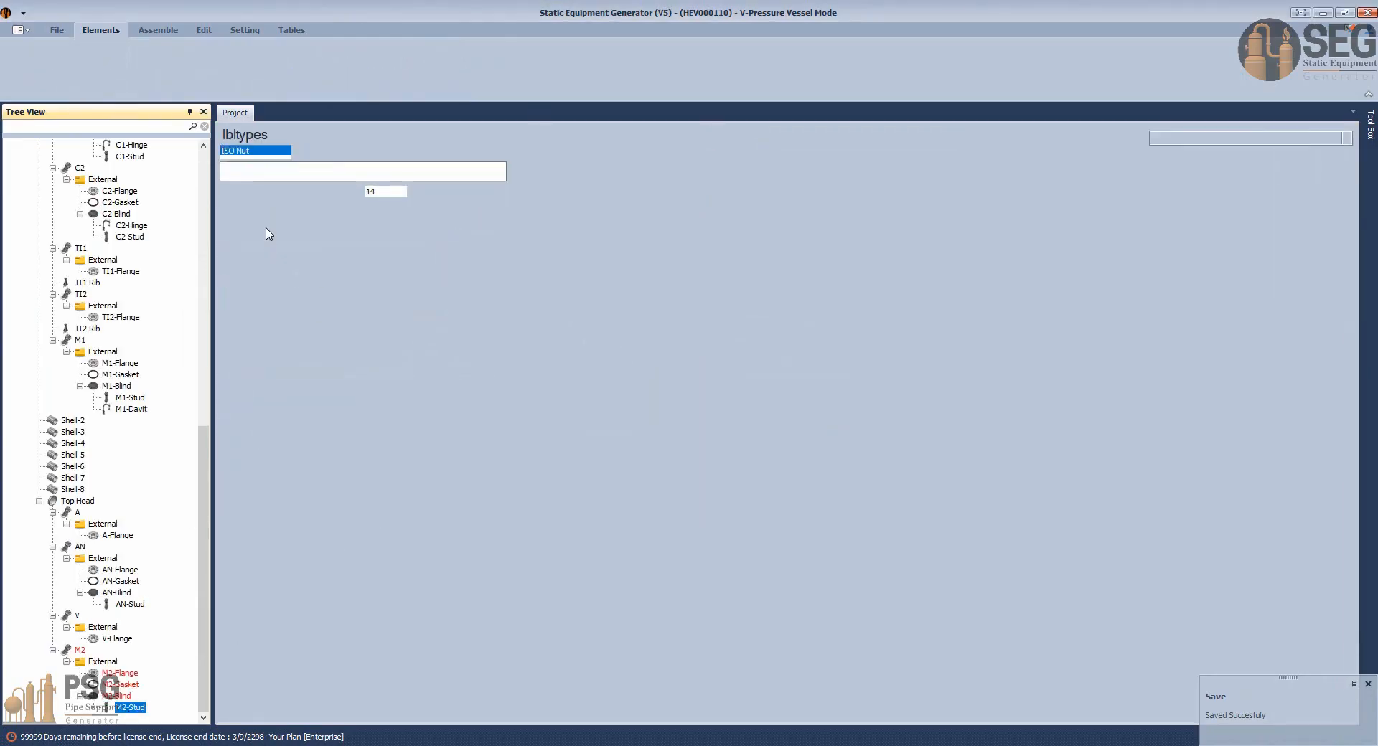
click(249, 178)
click(407, 209)
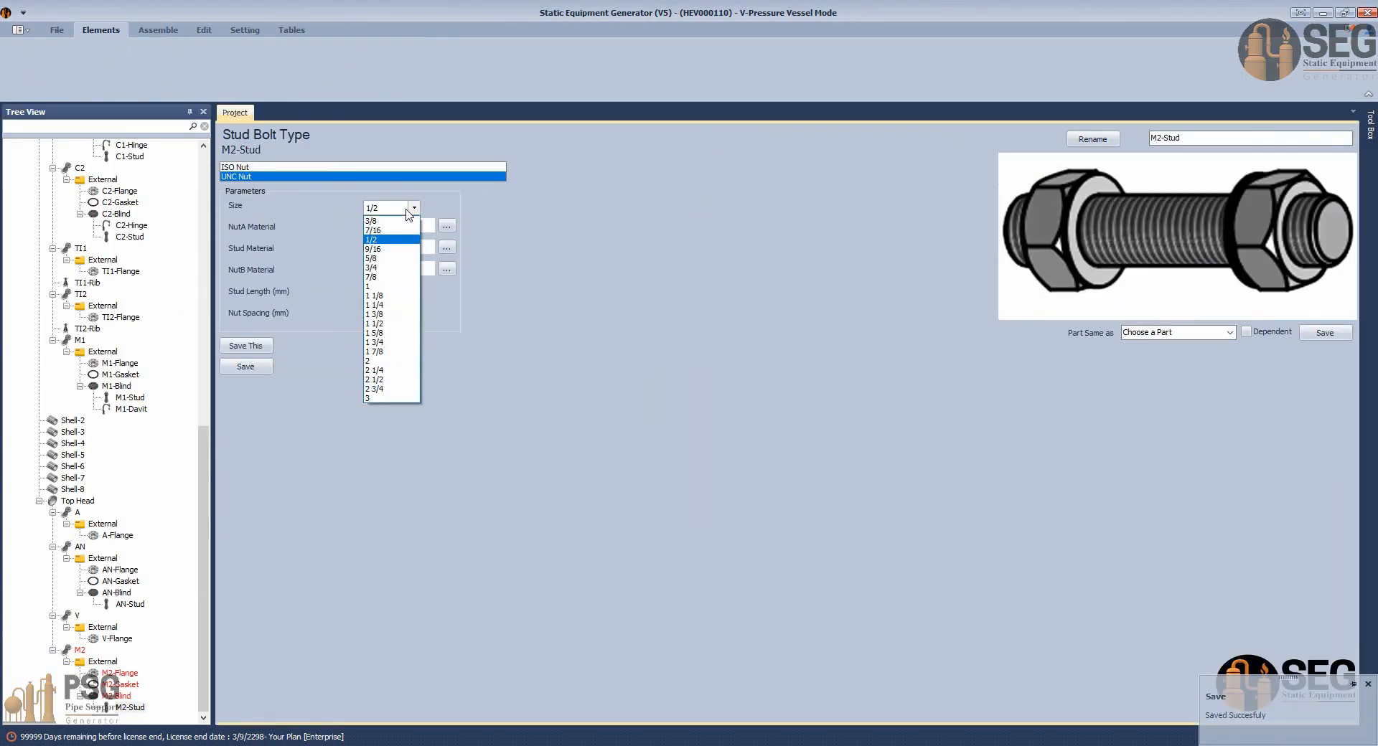
click(394, 305)
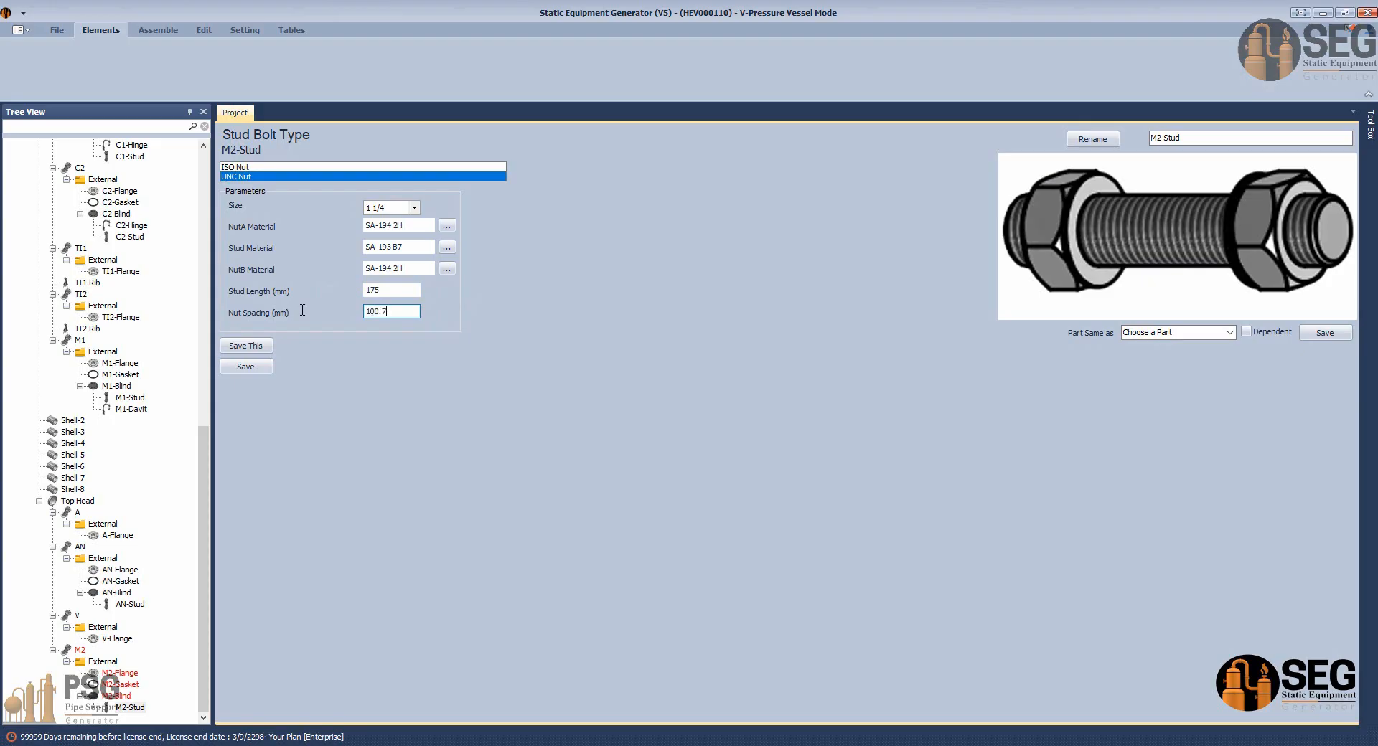
click(247, 367)
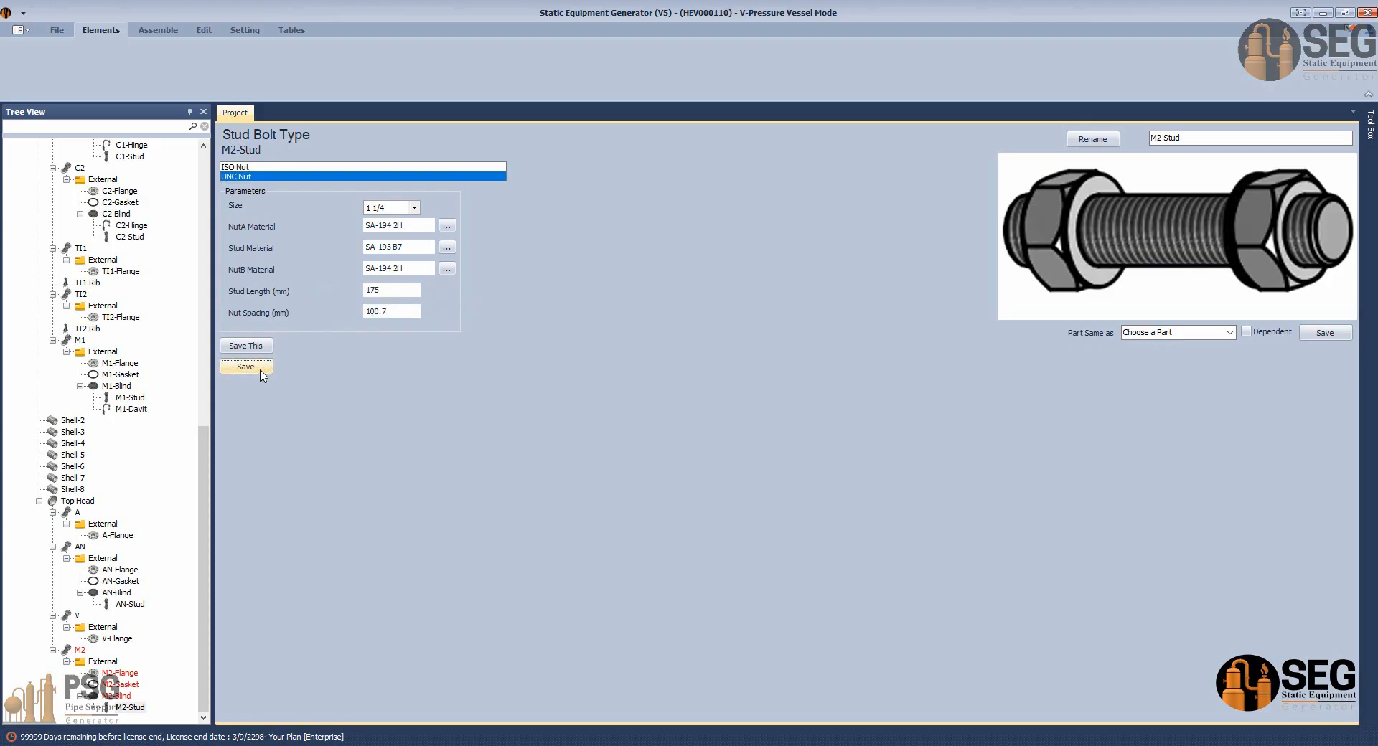
Switch to Autodesk Inventor to inspect manhole M2 on the vessel assembly's top head.
click(117, 696)
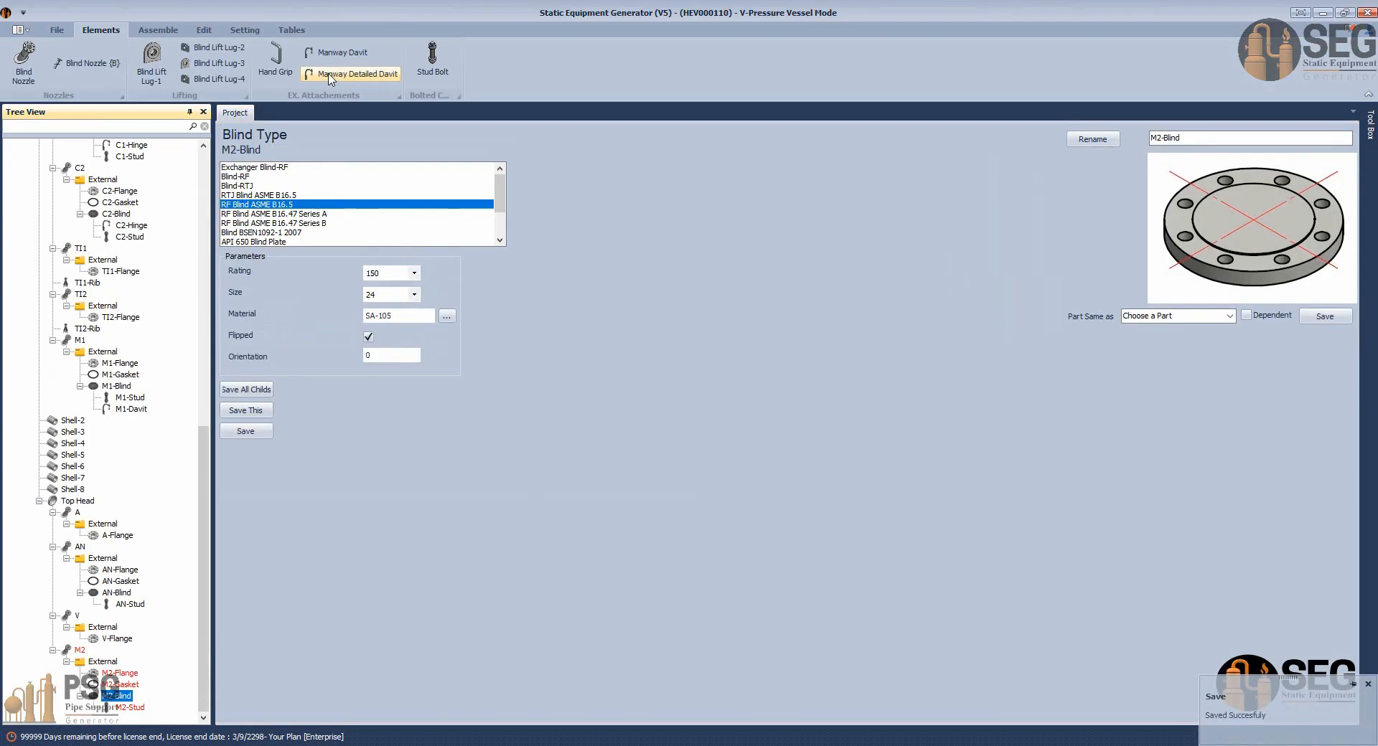
click(158, 30)
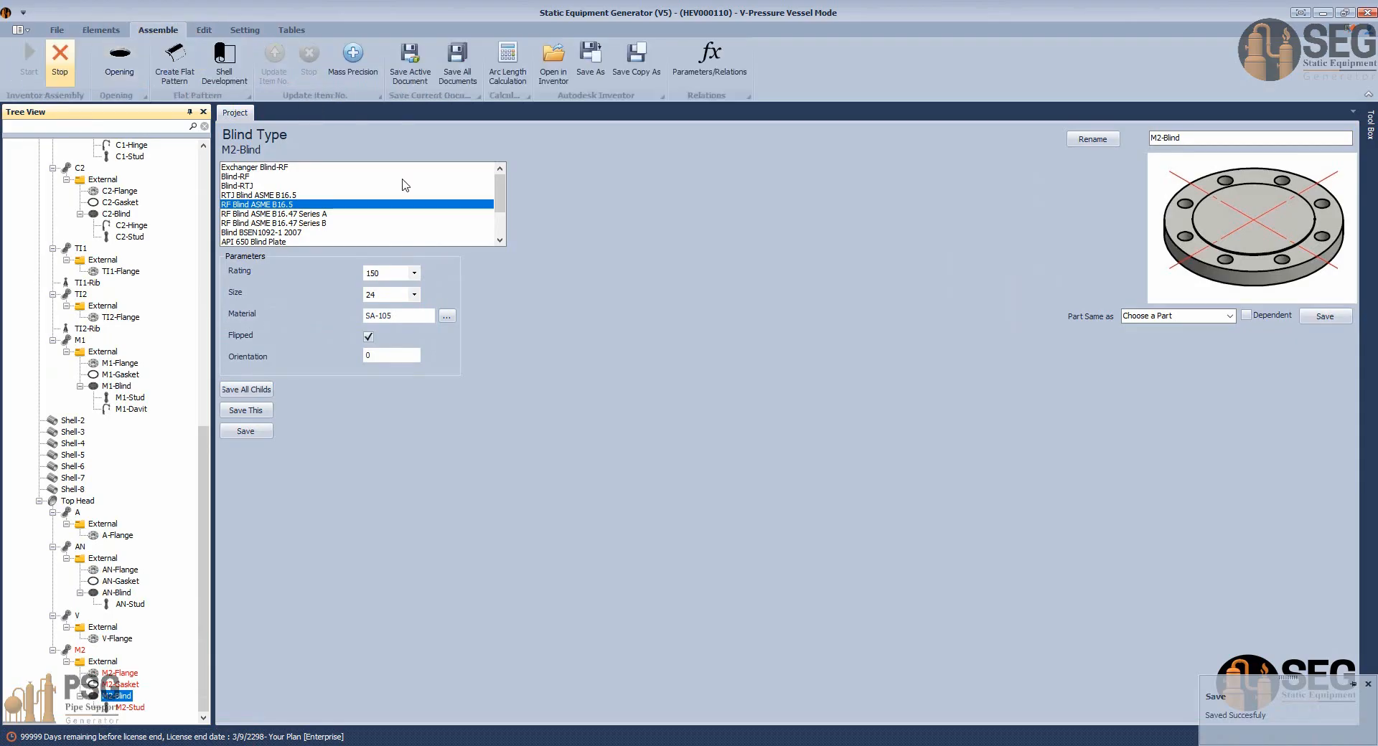
click(947, 745)
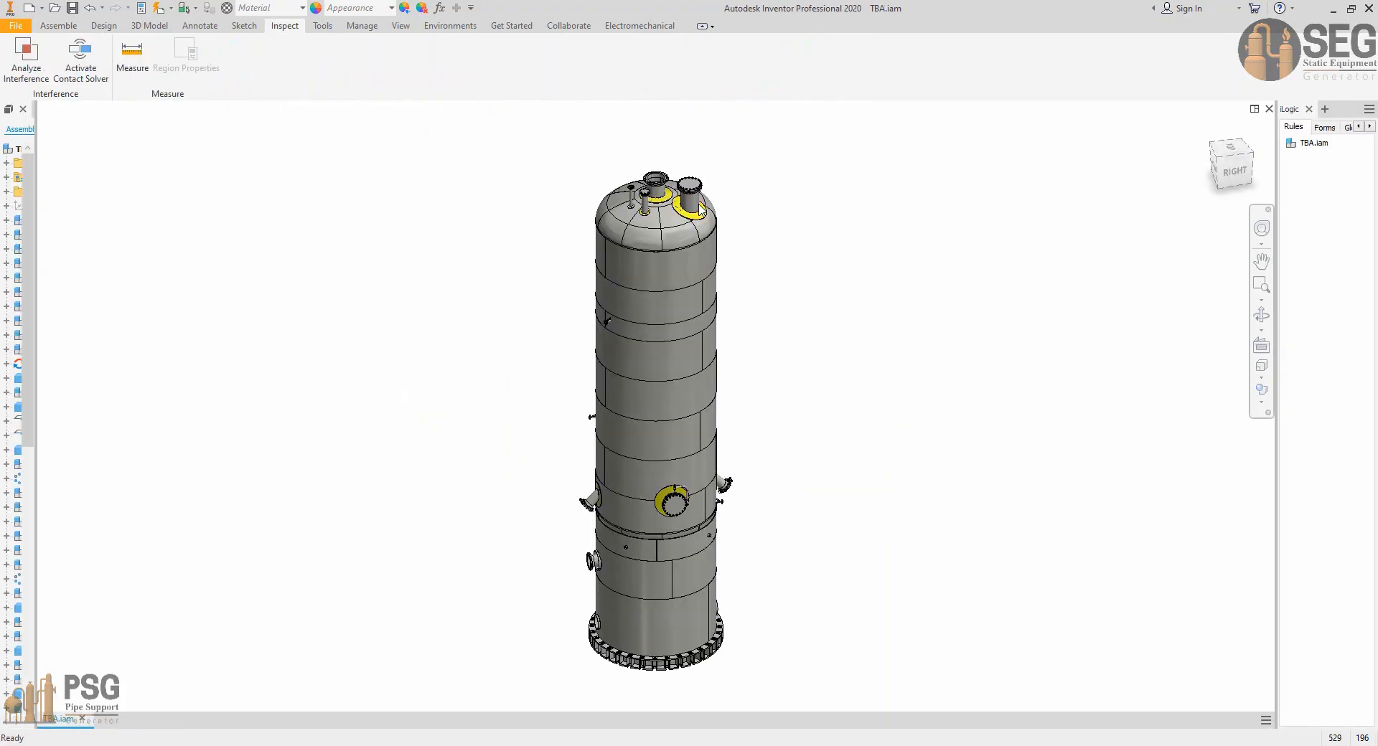
Examine the top-head nozzles and their yellow reinforcing pads on the vessel from several angles.
scroll(699, 186, up, 8)
scroll(687, 214, up, 3)
middle_drag(692, 218, 720, 258)
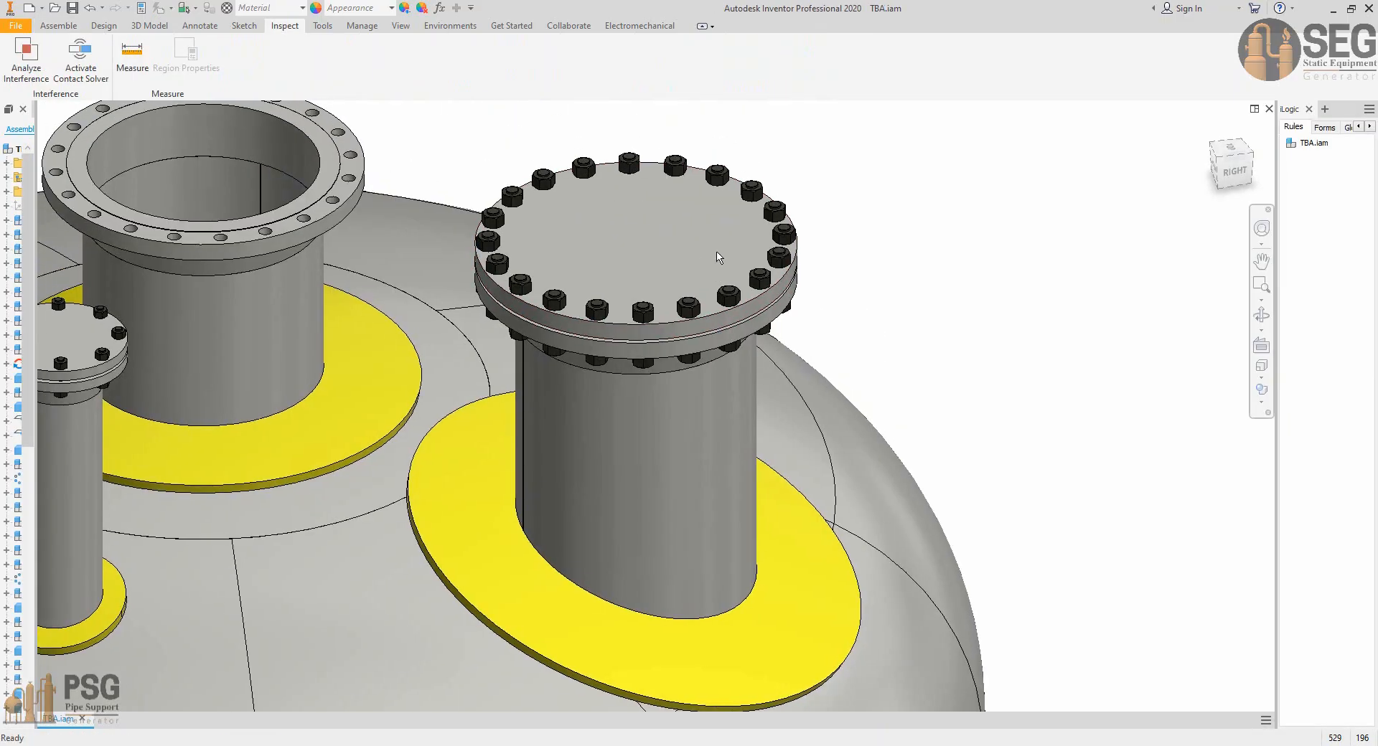
scroll(739, 251, down, 3)
click(1266, 318)
scroll(813, 377, down, 4)
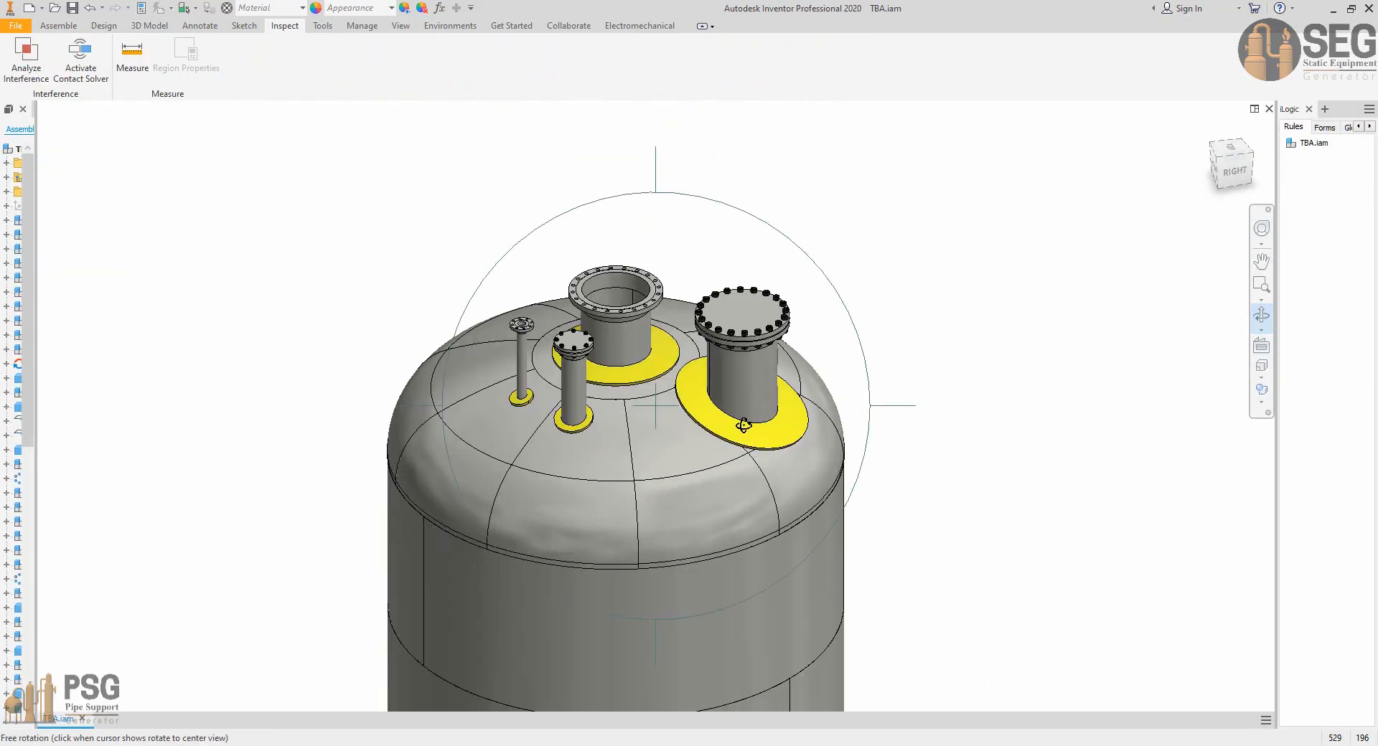
drag(743, 425, 547, 427)
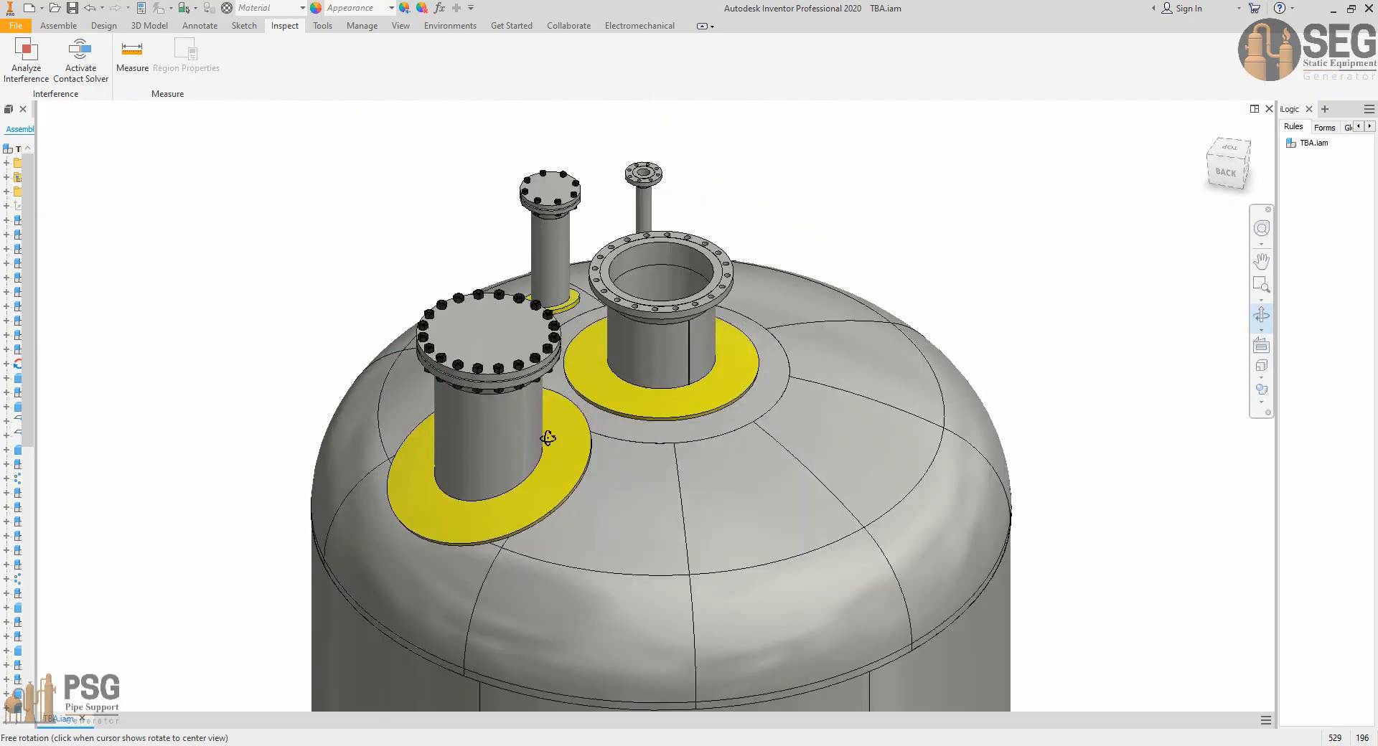
scroll(586, 479, up, 5)
scroll(586, 479, down, 5)
drag(610, 482, 790, 442)
scroll(791, 441, down, 4)
middle_drag(791, 441, 705, 410)
scroll(710, 363, up, 5)
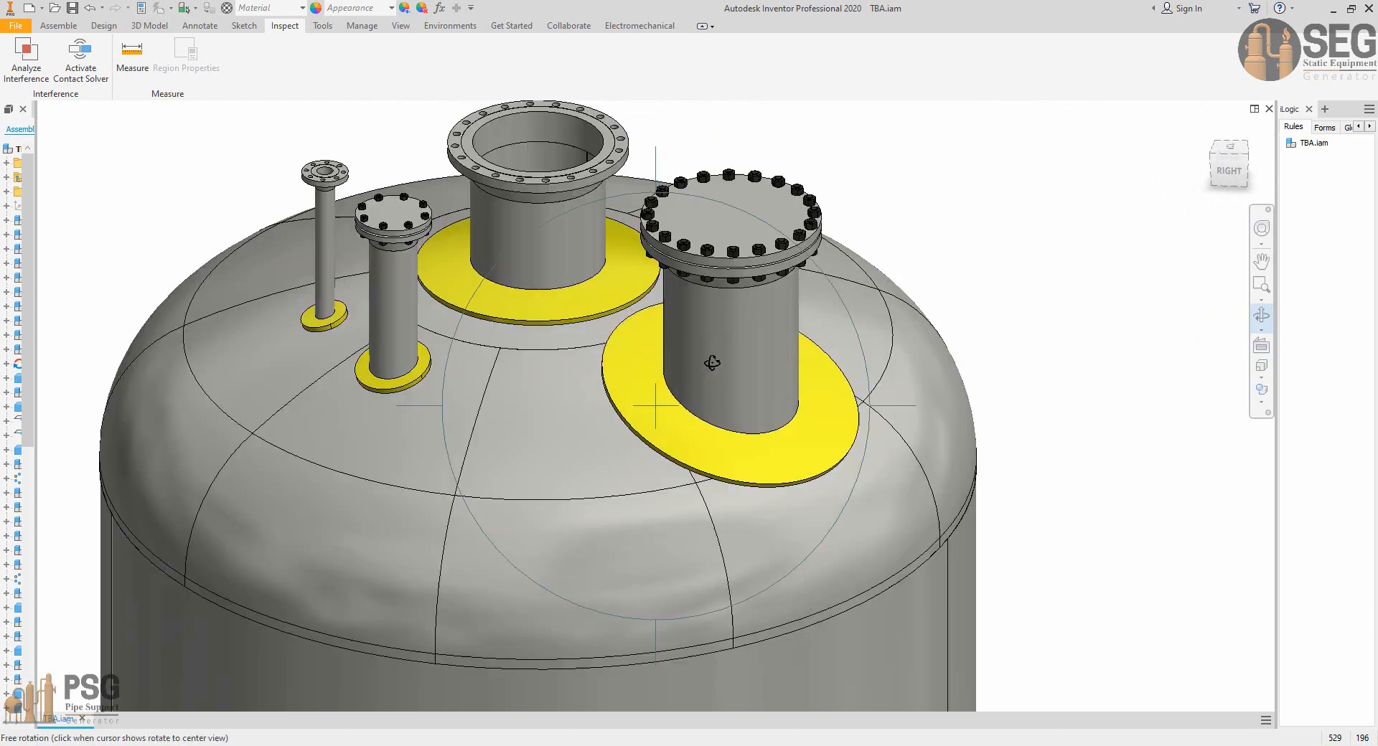
drag(711, 364, 779, 401)
drag(737, 408, 759, 354)
right_click(751, 315)
click(777, 321)
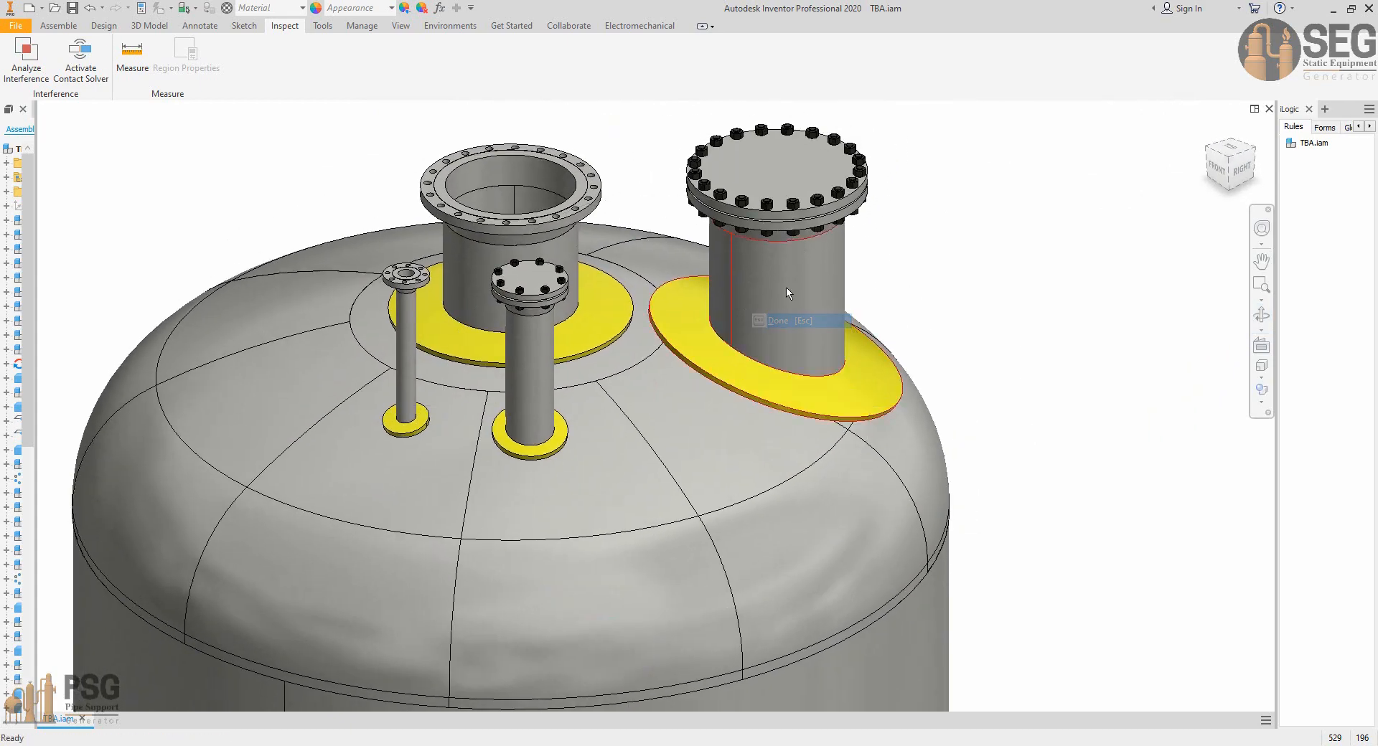
Open the M2 nozzle assembly and its neck part, view the neck's flat pattern, and close the part.
right_click(784, 316)
click(814, 256)
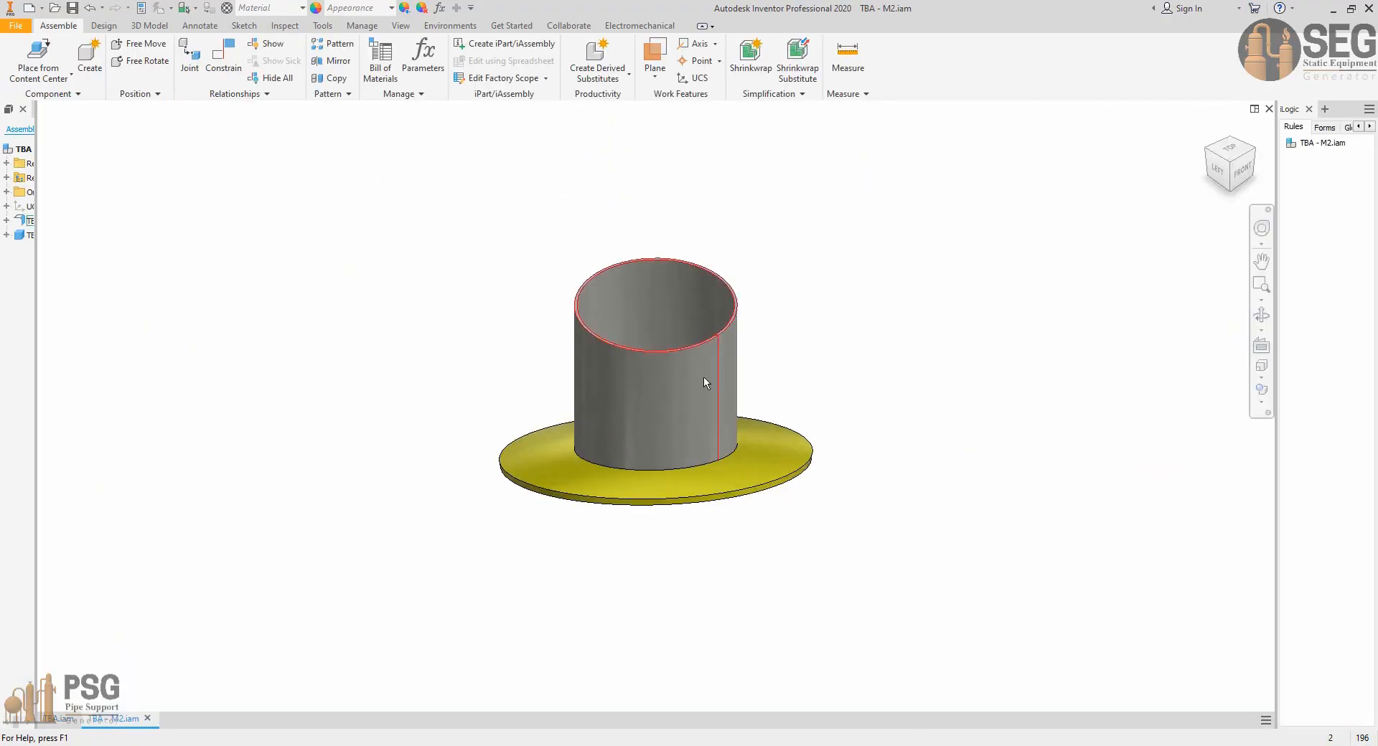
right_click(706, 383)
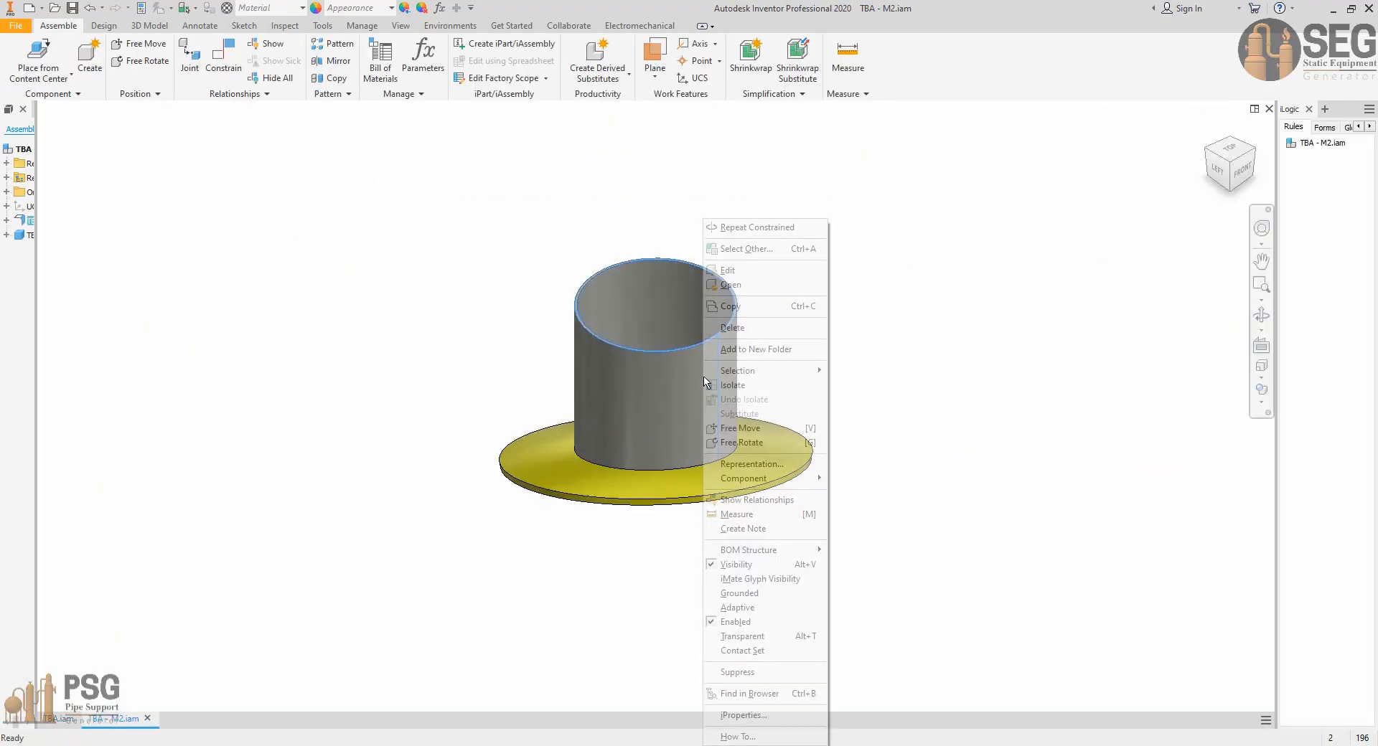
click(721, 285)
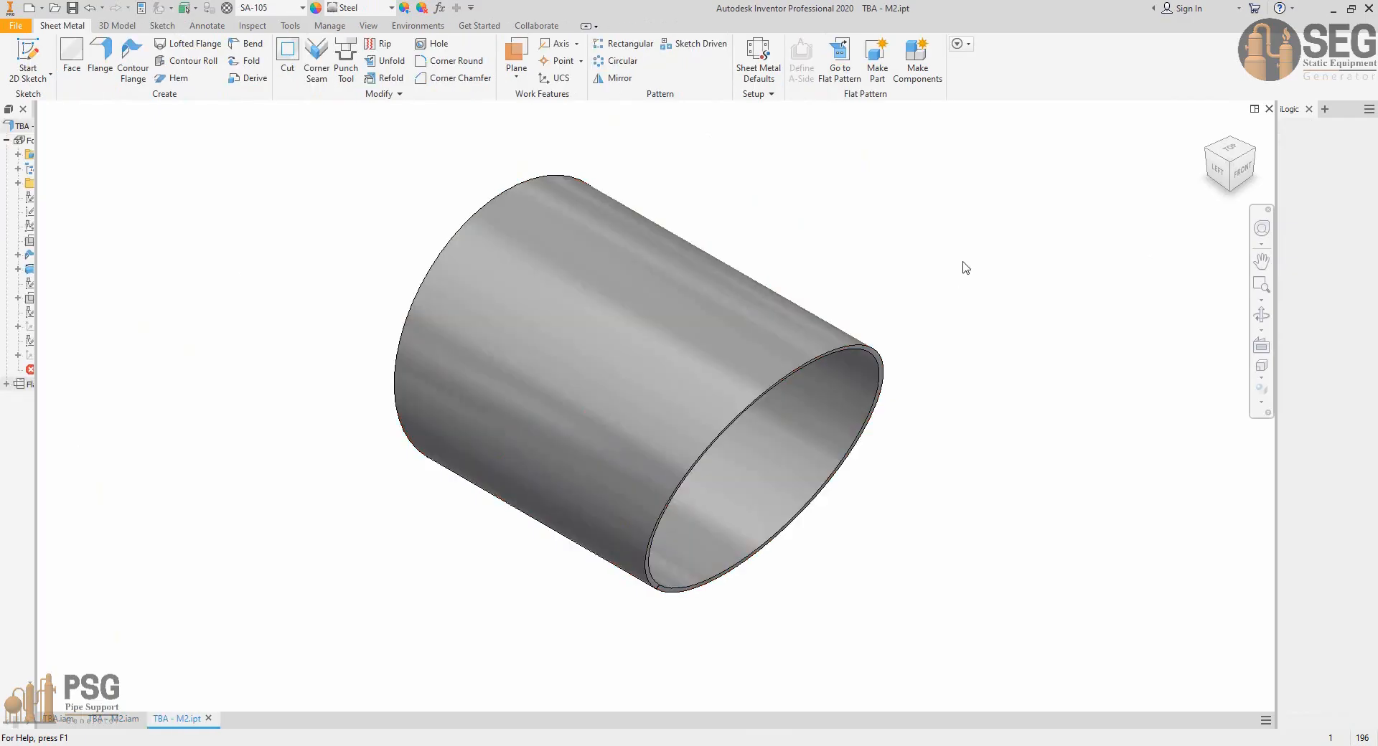
click(839, 57)
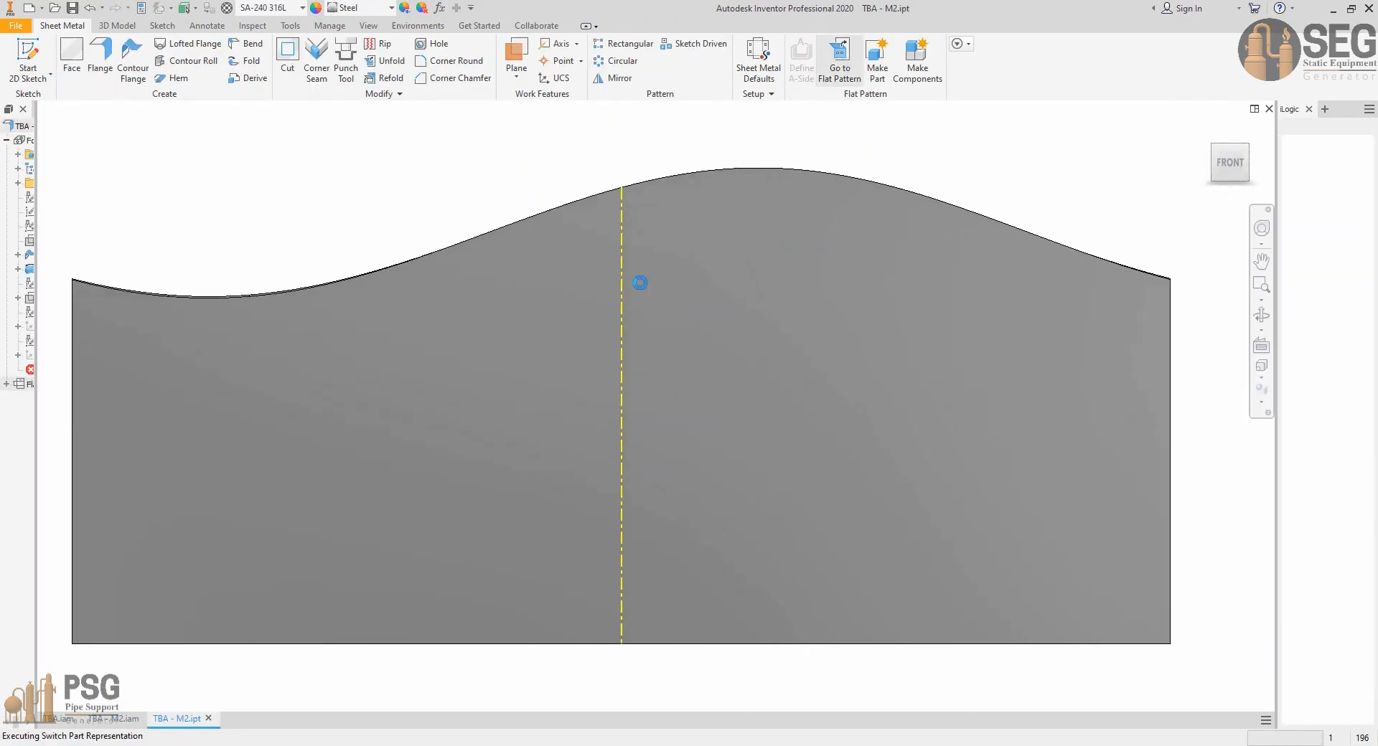
click(1269, 108)
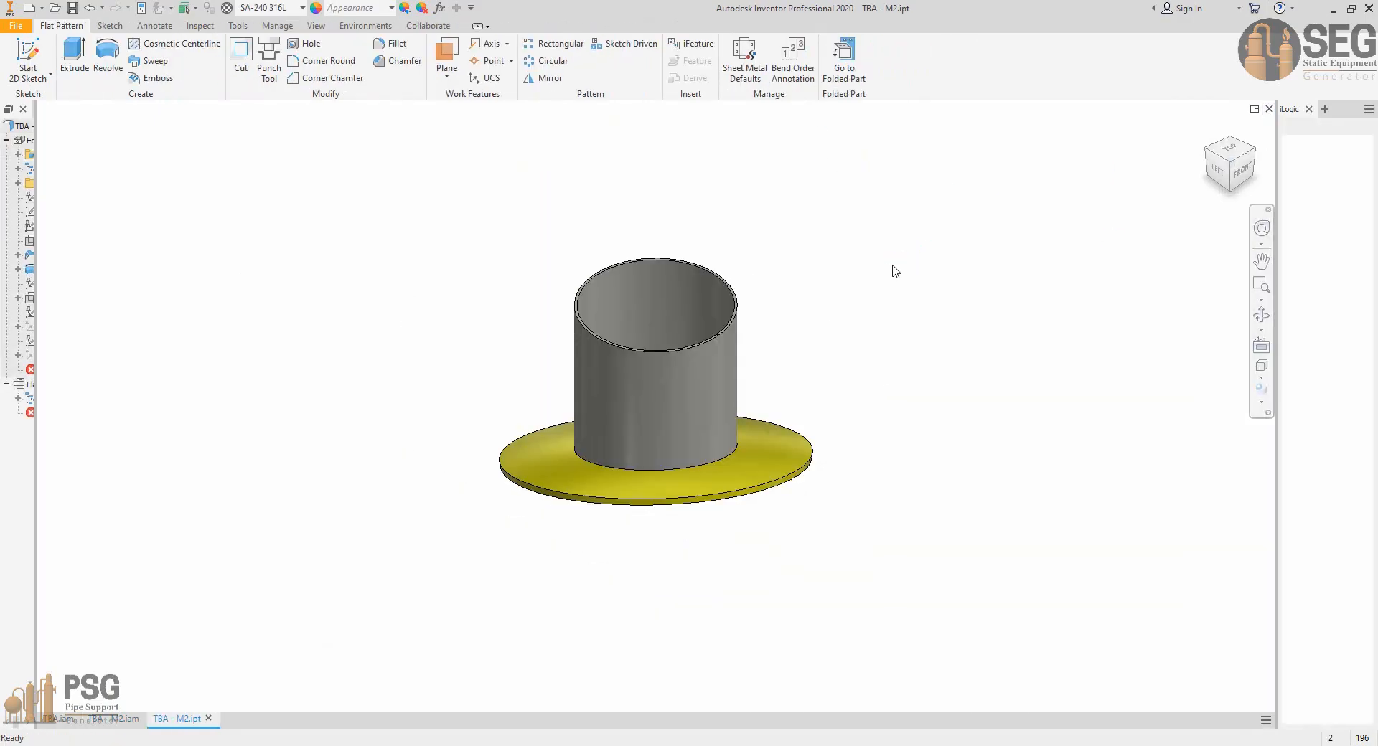
Open the C1 nozzle assembly from the lower shell and show the flat pattern of its reinforcing pad.
scroll(701, 446, down, 10)
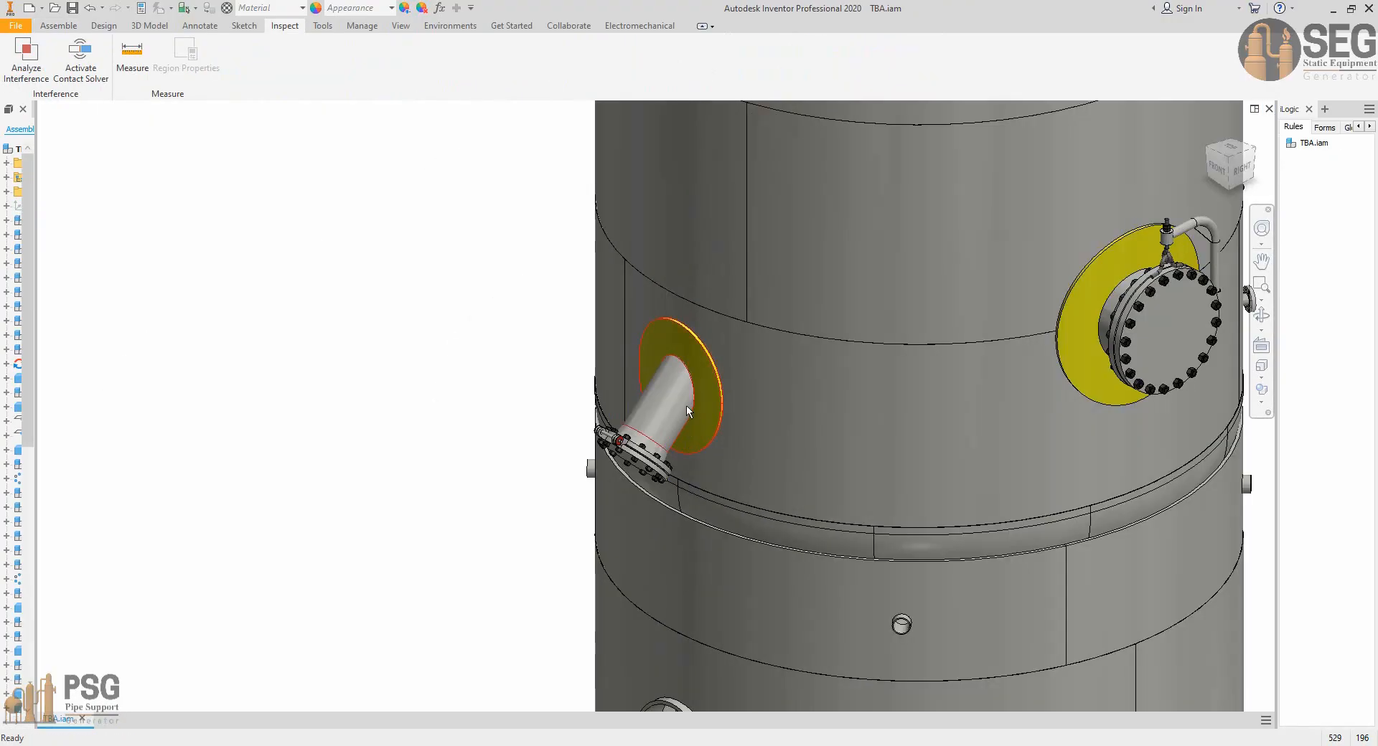
right_click(687, 405)
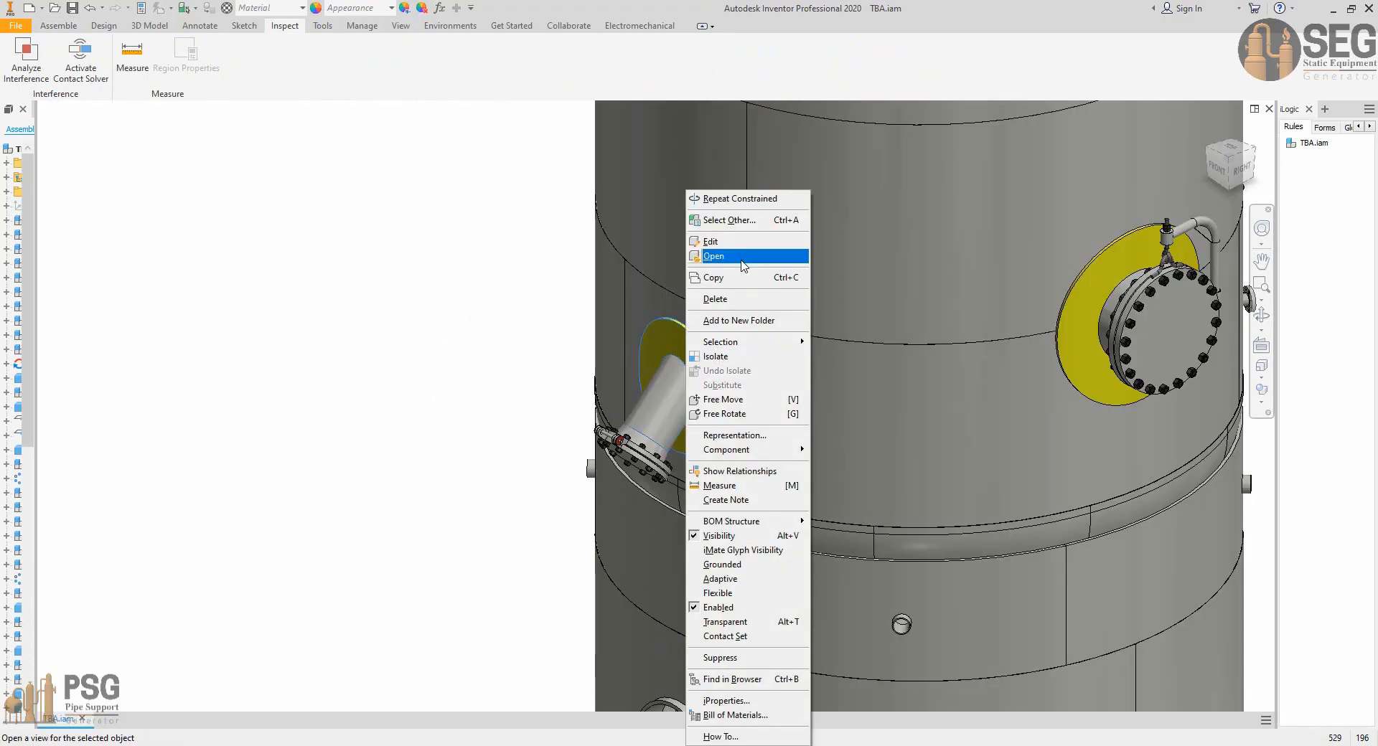
click(714, 257)
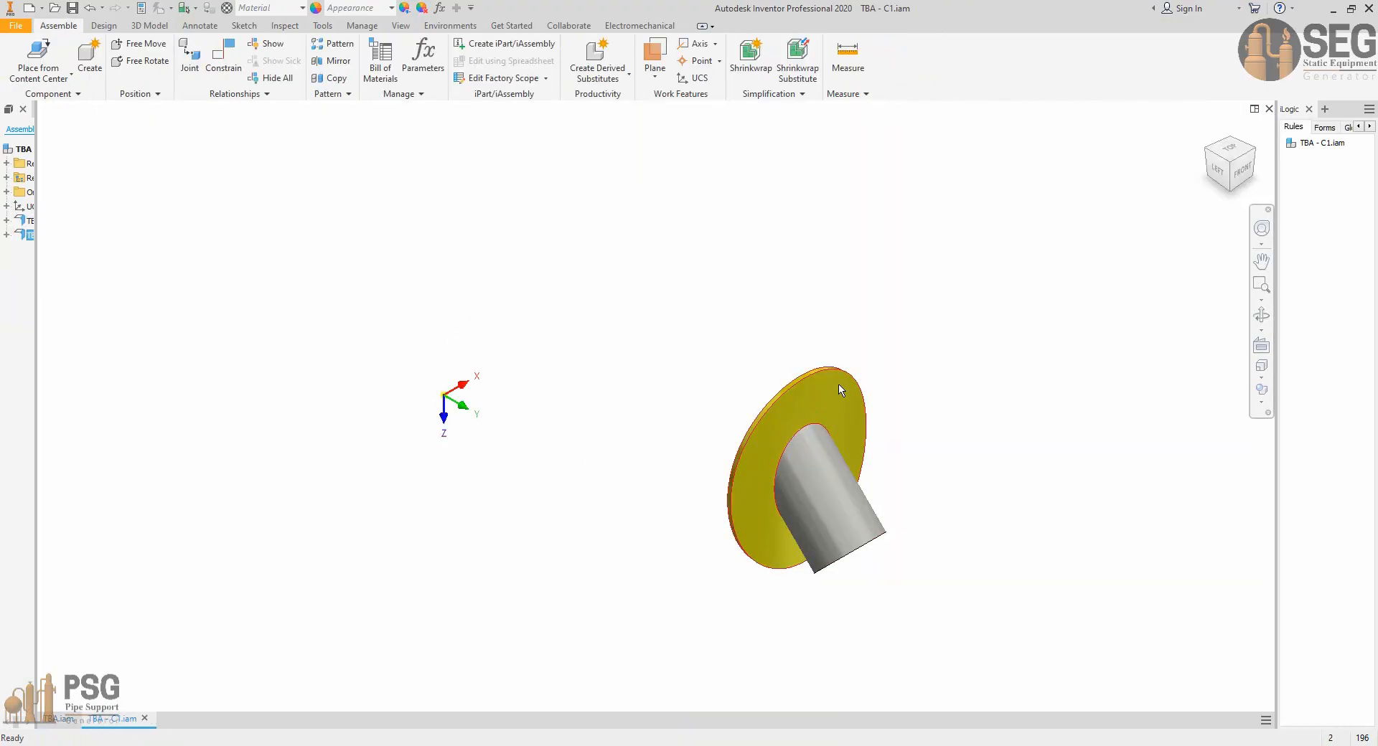
right_click(837, 467)
click(895, 287)
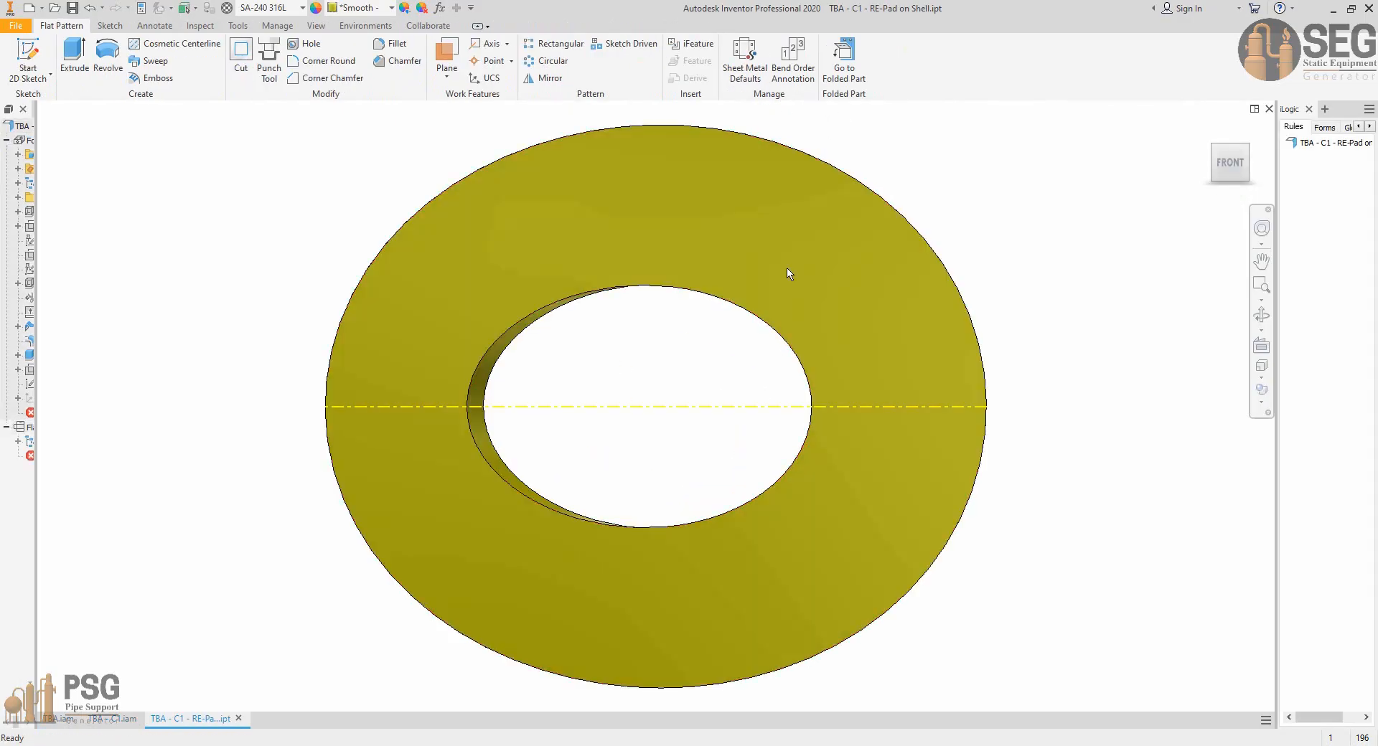
Examine the thickness and opening of the C1 reinforcing pad's flat pattern at an angle, and close the part.
click(1261, 315)
drag(707, 422, 631, 409)
scroll(677, 373, down, 4)
middle_click(588, 390)
middle_click(588, 391)
right_click(657, 392)
click(685, 400)
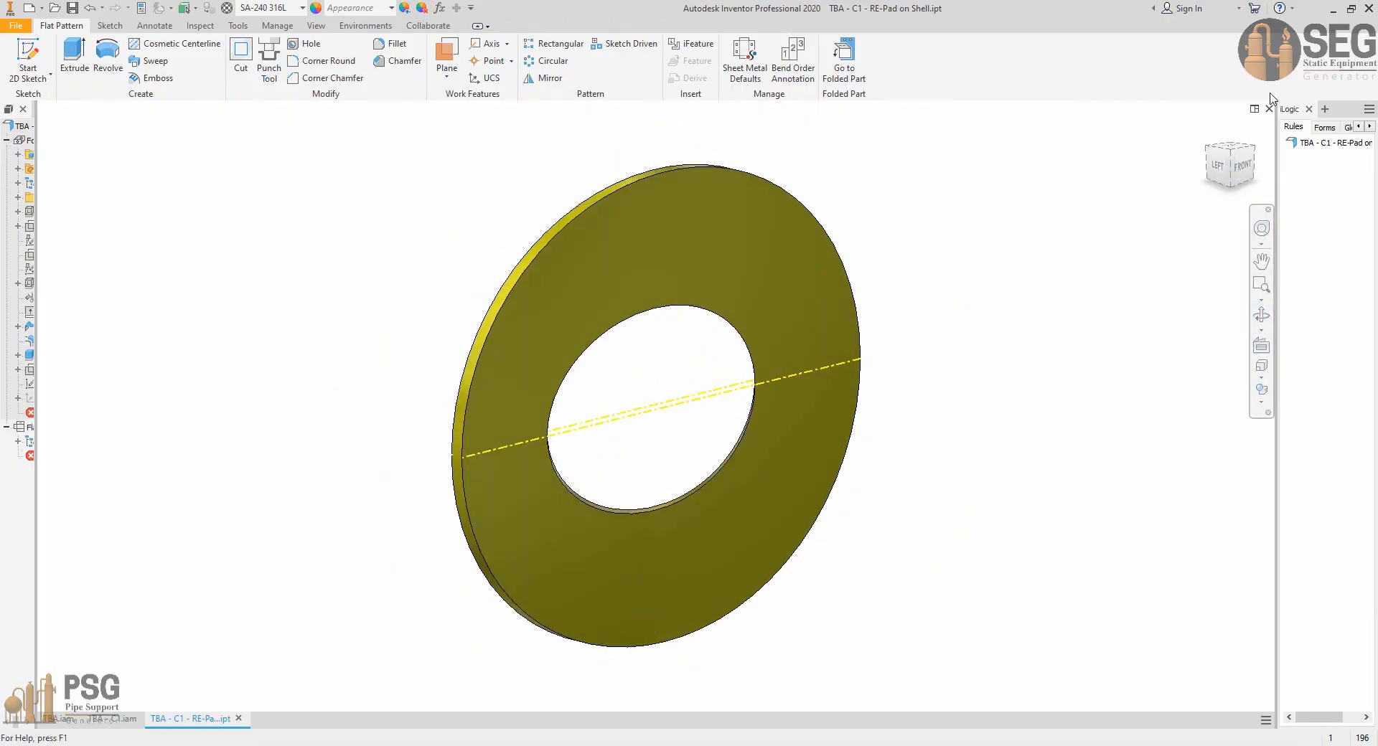
click(1269, 109)
Open the C1 nozzle neck, inspect its flat pattern at an angle, and return to the full vessel assembly.
right_click(831, 488)
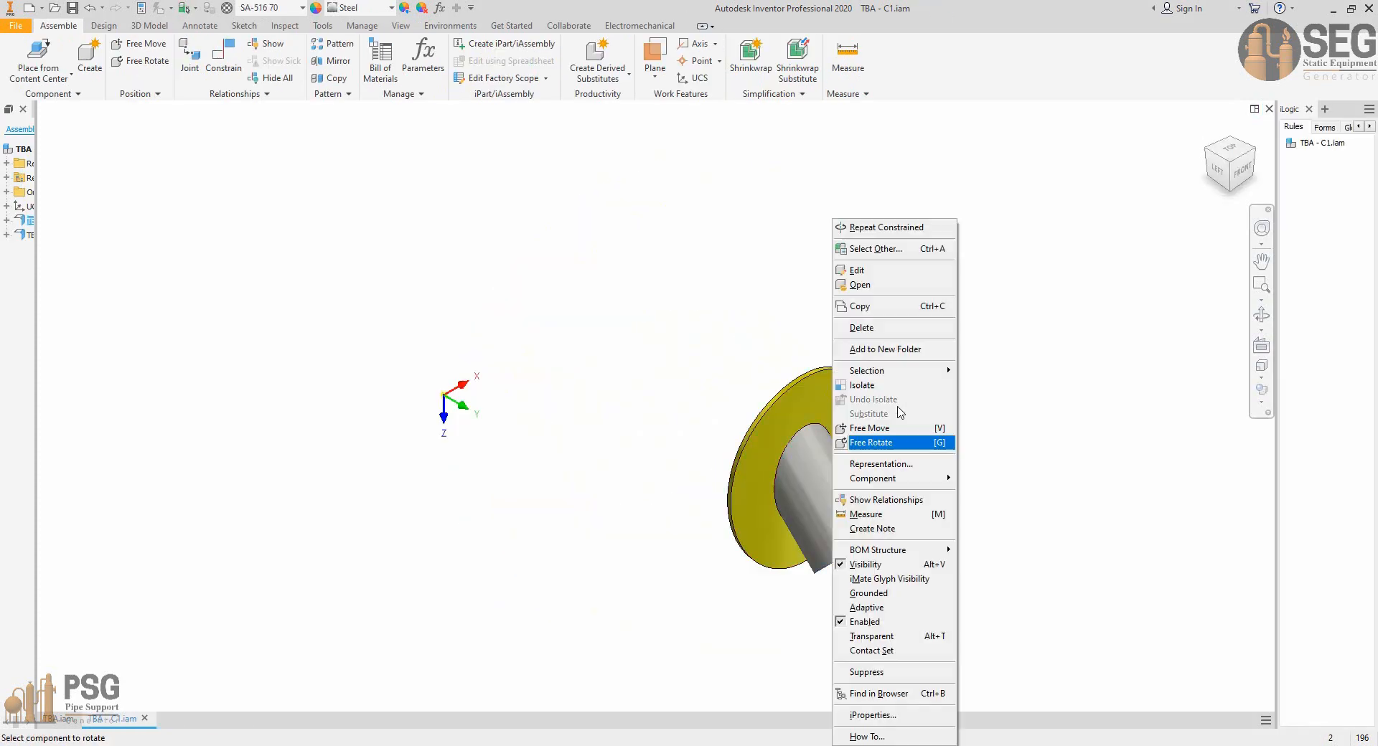
click(897, 285)
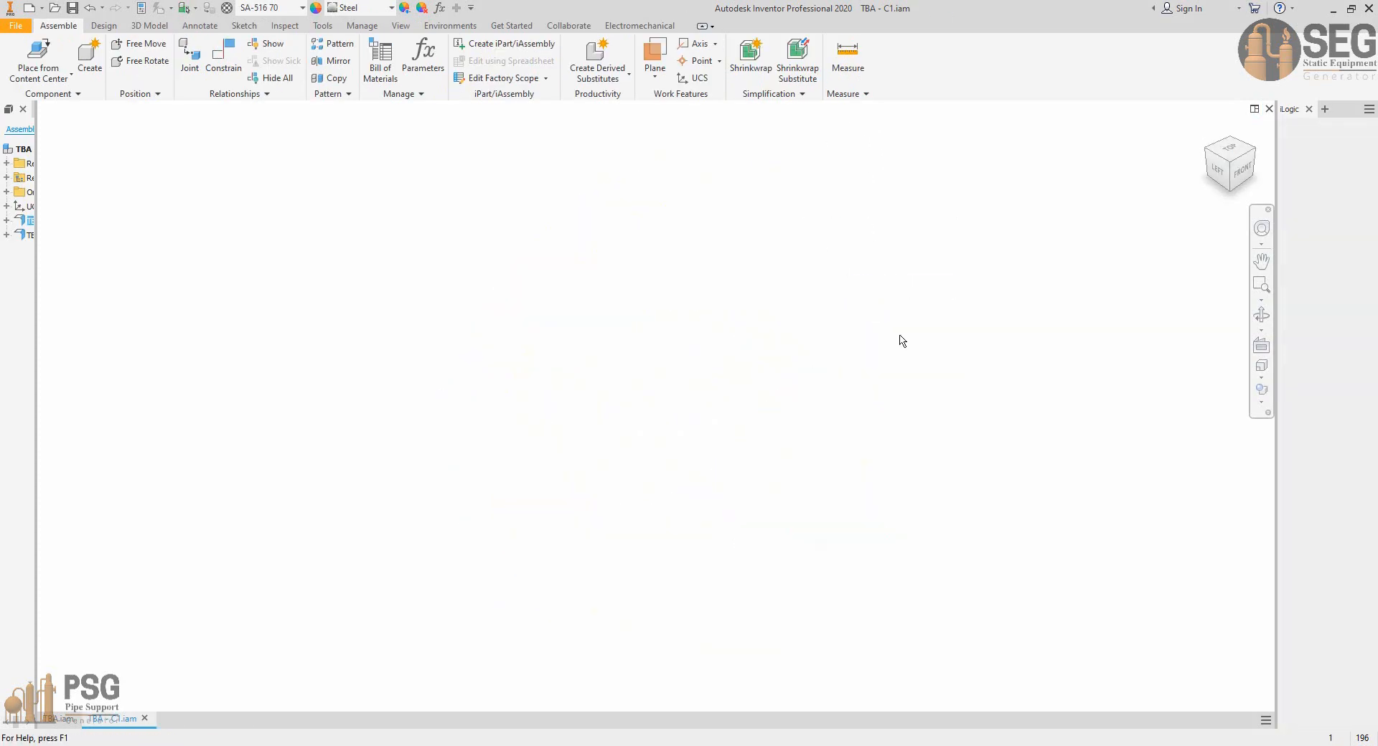
click(839, 58)
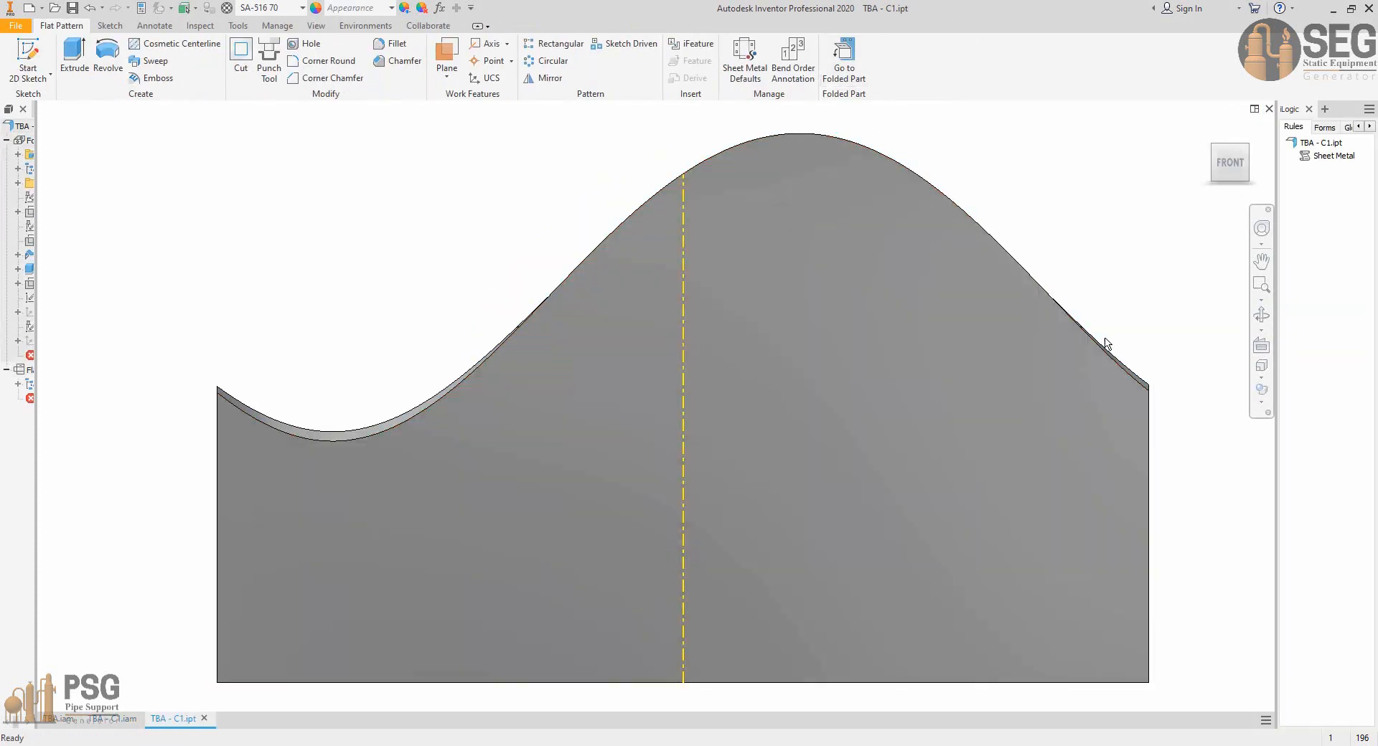
click(1261, 314)
drag(788, 414, 766, 453)
right_click(707, 381)
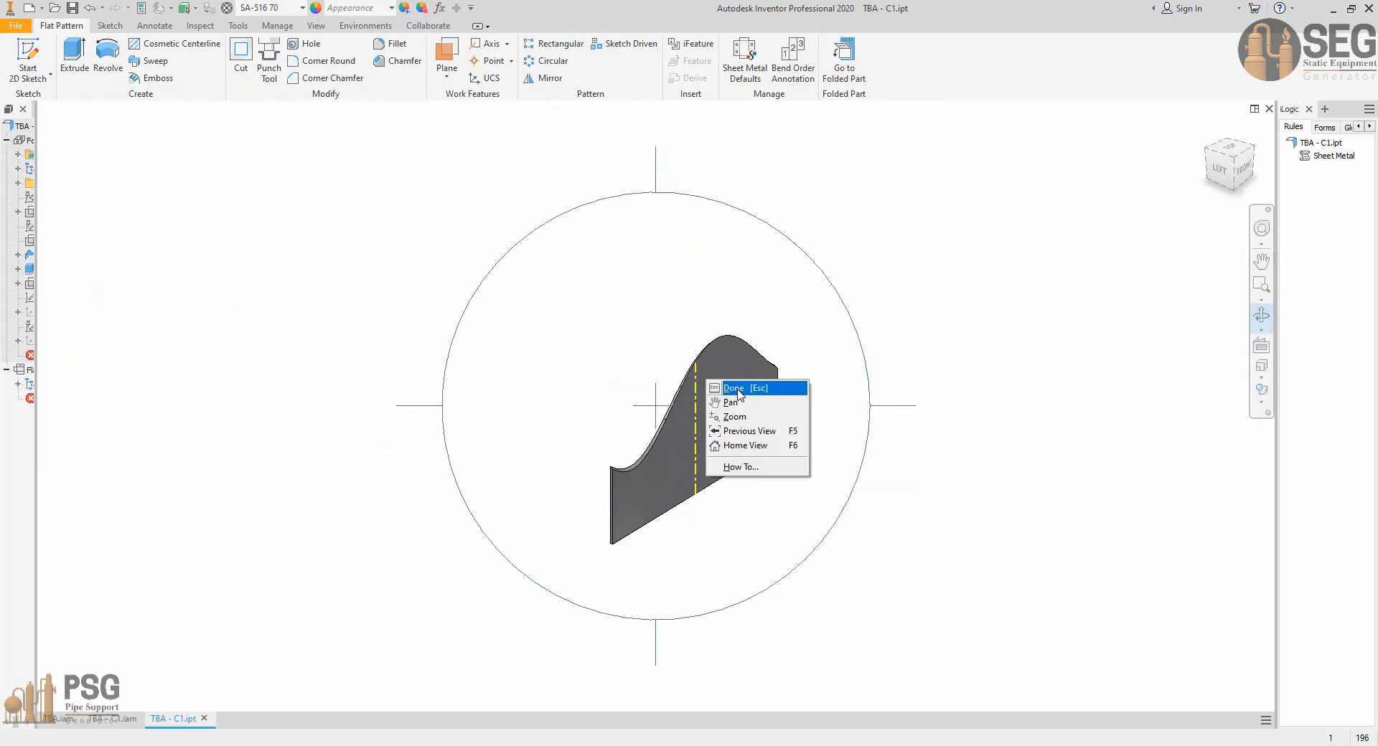
click(740, 388)
click(1268, 108)
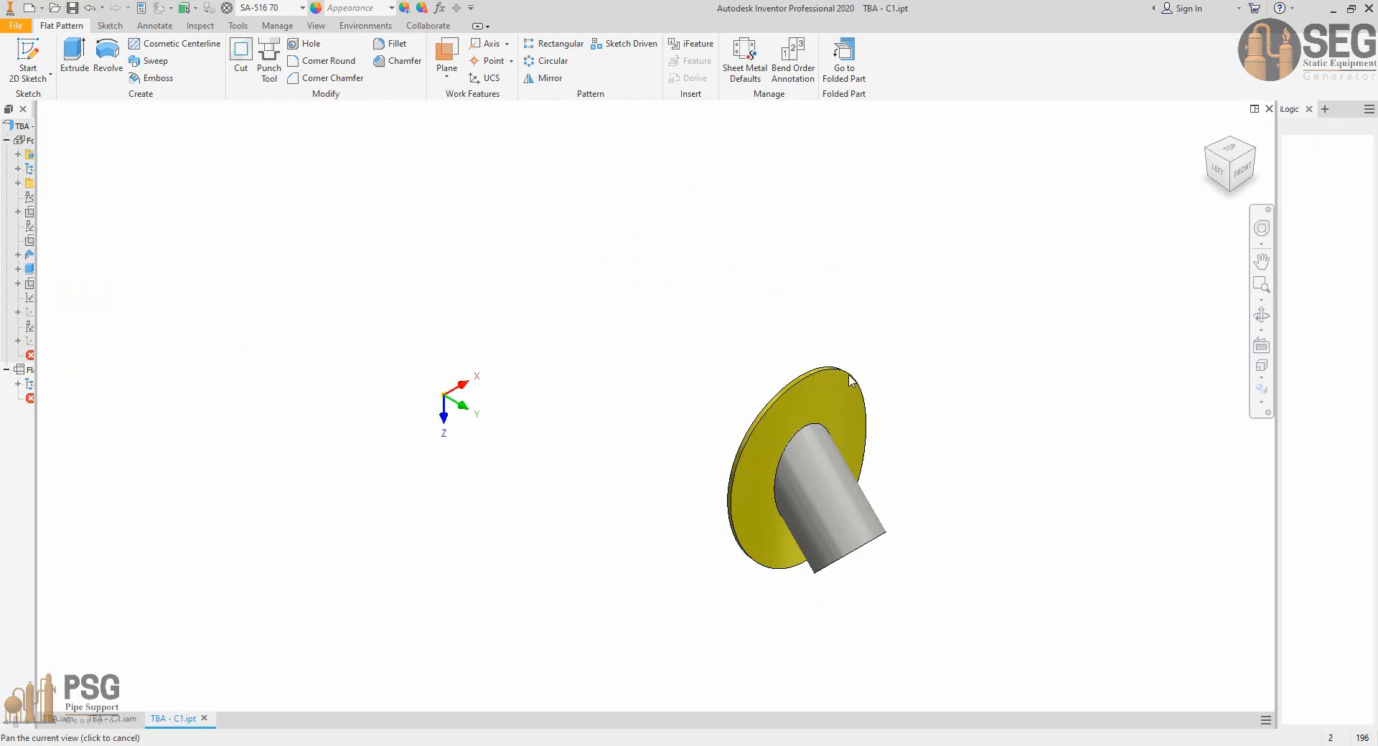
click(1269, 109)
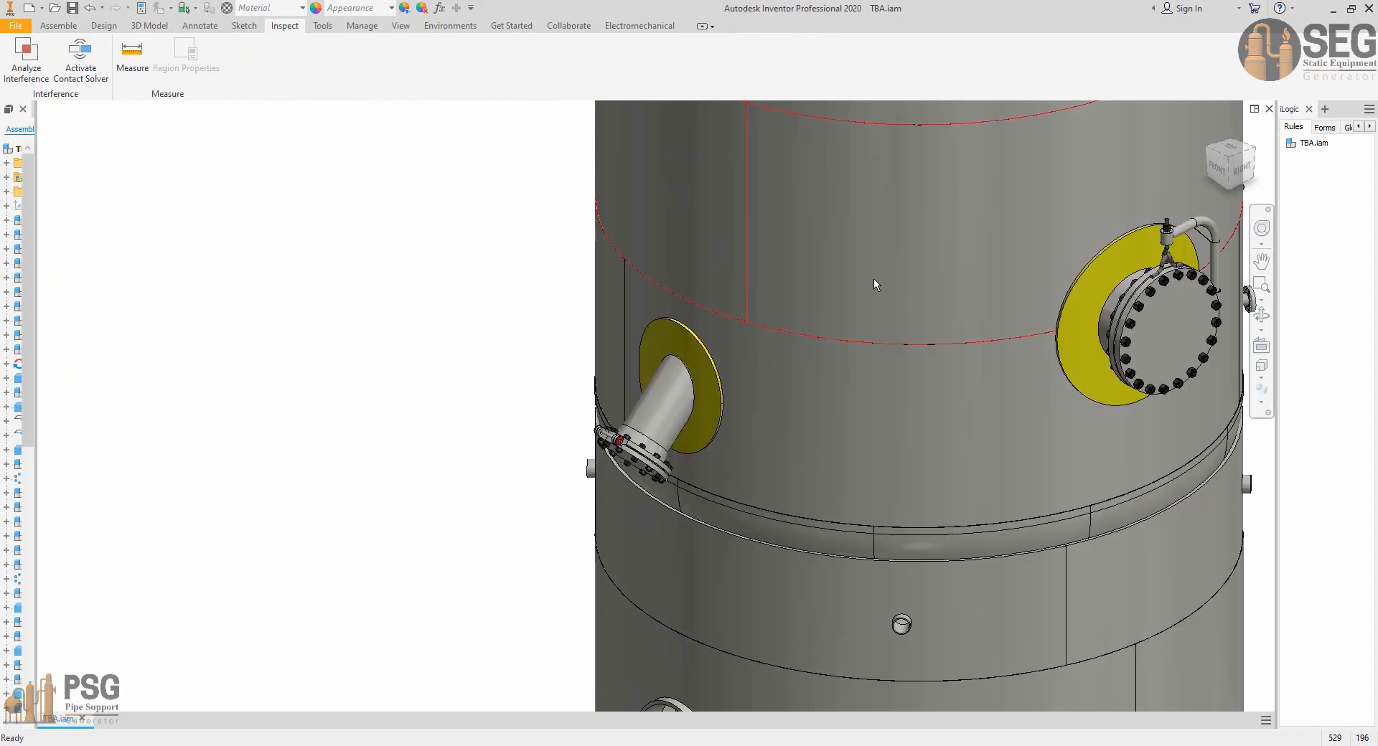
Switch to Static Equipment Generator and add a Manway Detailed Davit named M2-Davit to the M2 blind.
scroll(873, 279, down, 5)
middle_drag(877, 343, 837, 664)
middle_drag(869, 248, 859, 537)
scroll(932, 241, up, 6)
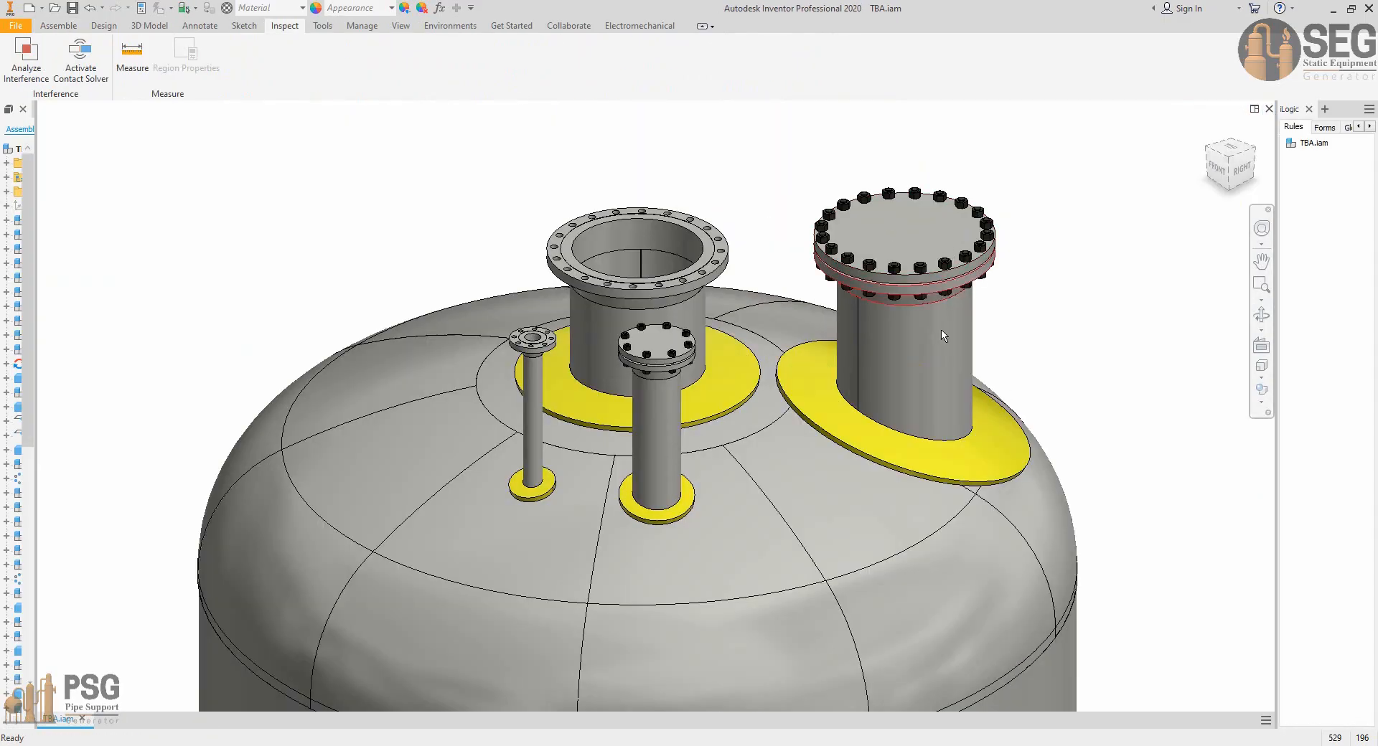
key(alt+Tab)
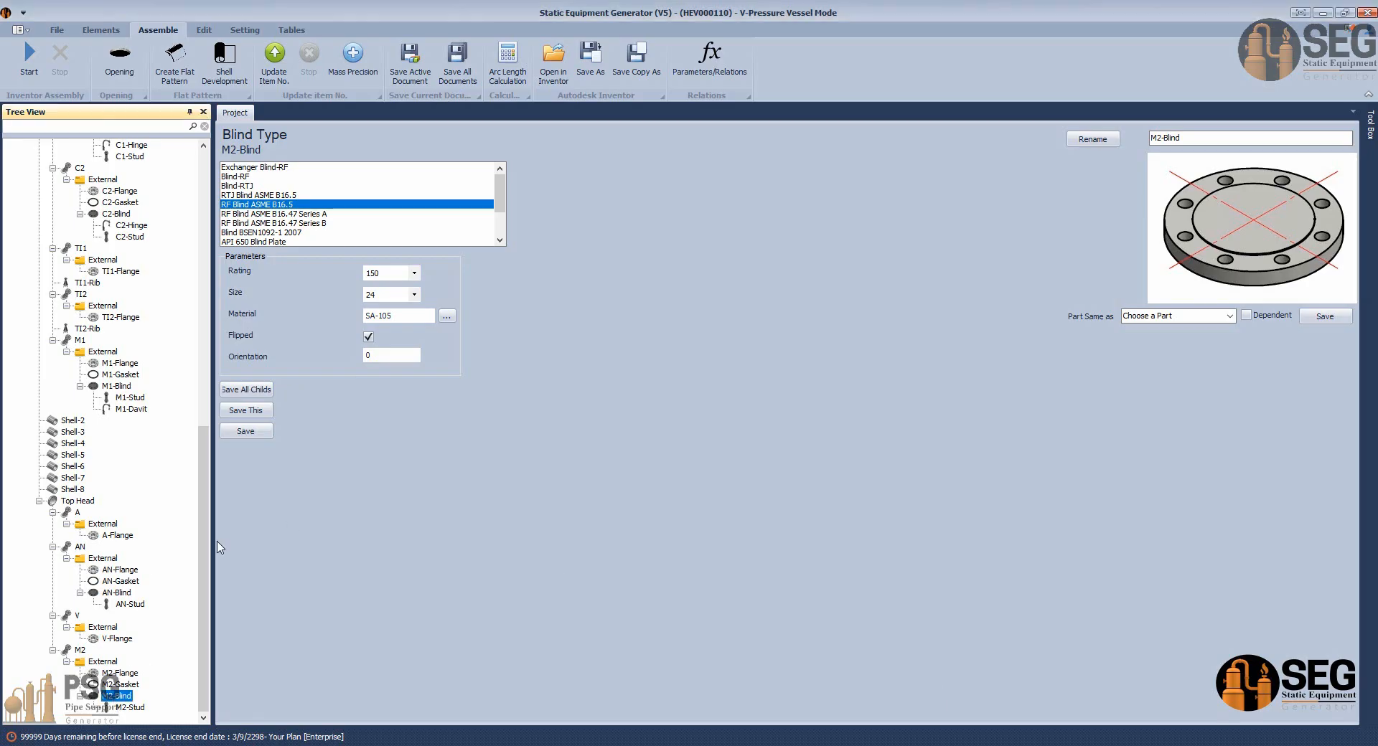
click(100, 30)
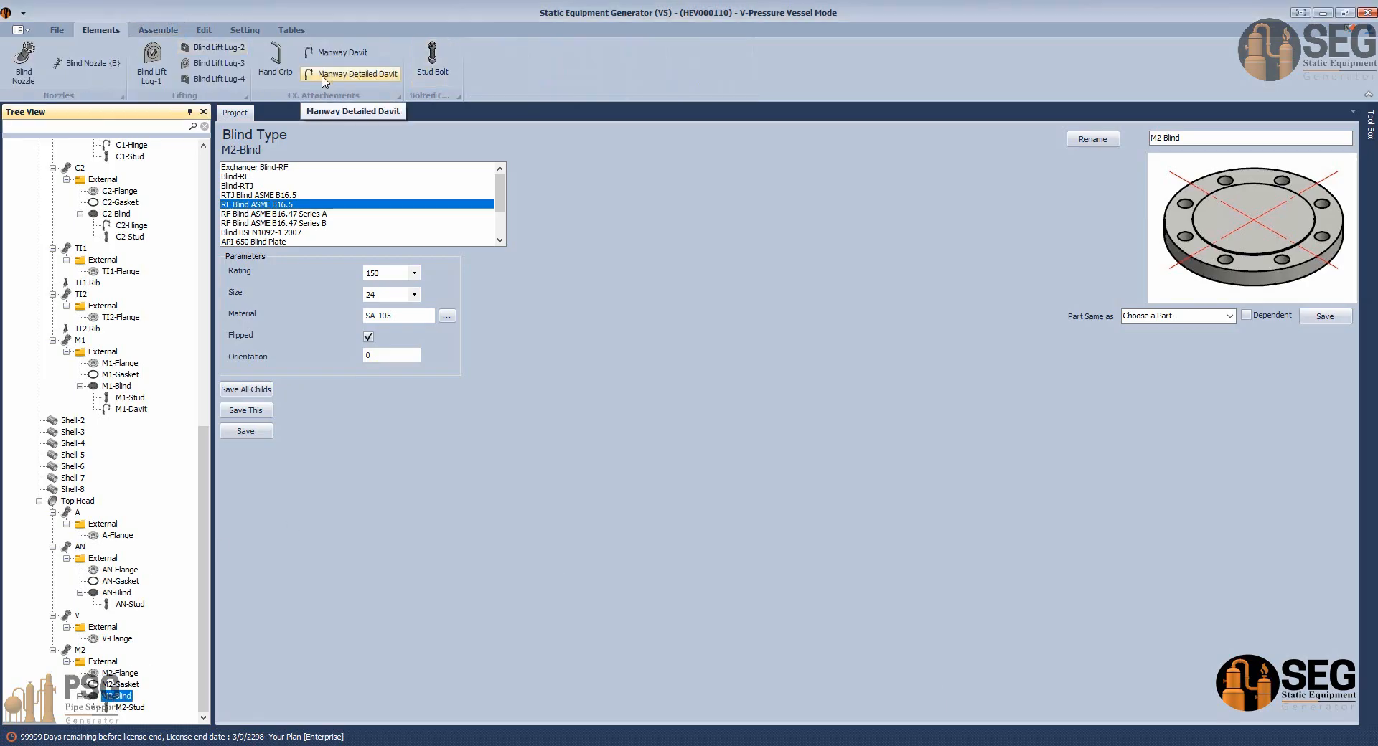
click(371, 75)
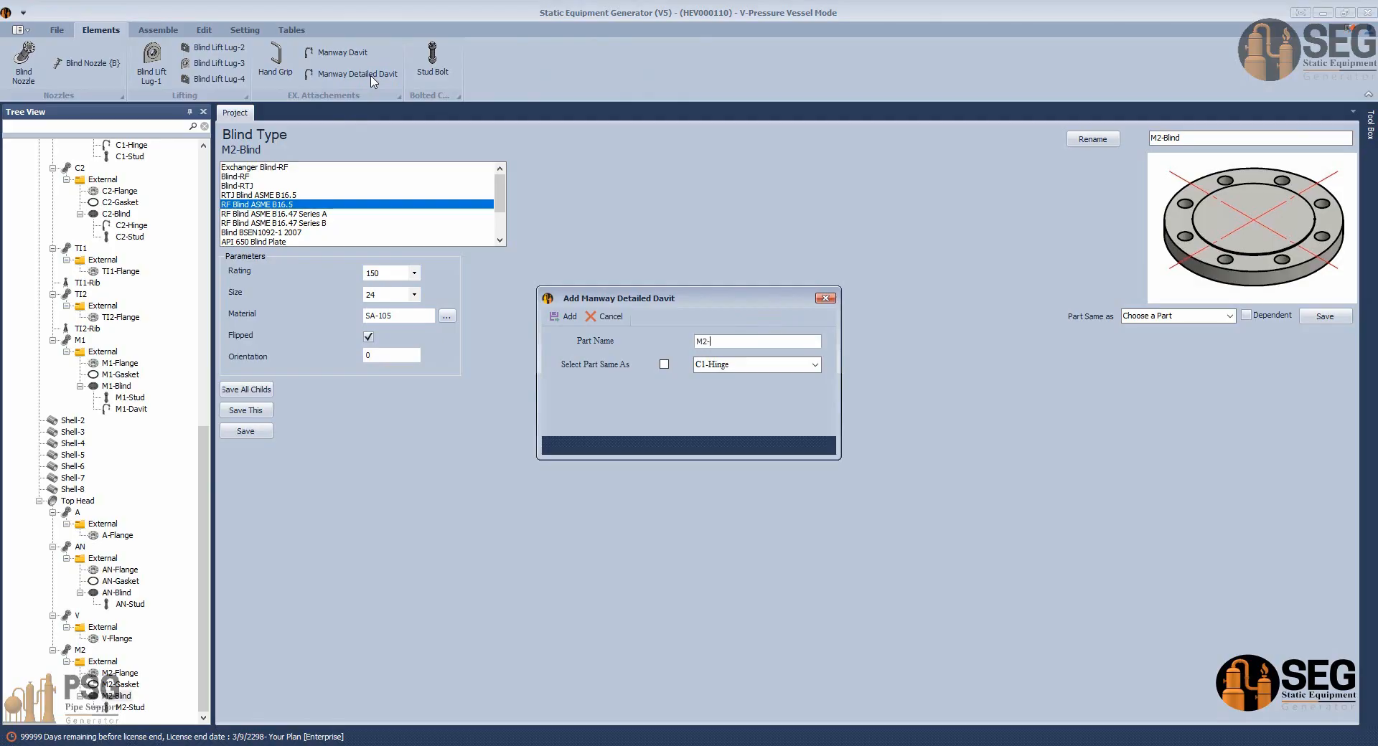
key(Return)
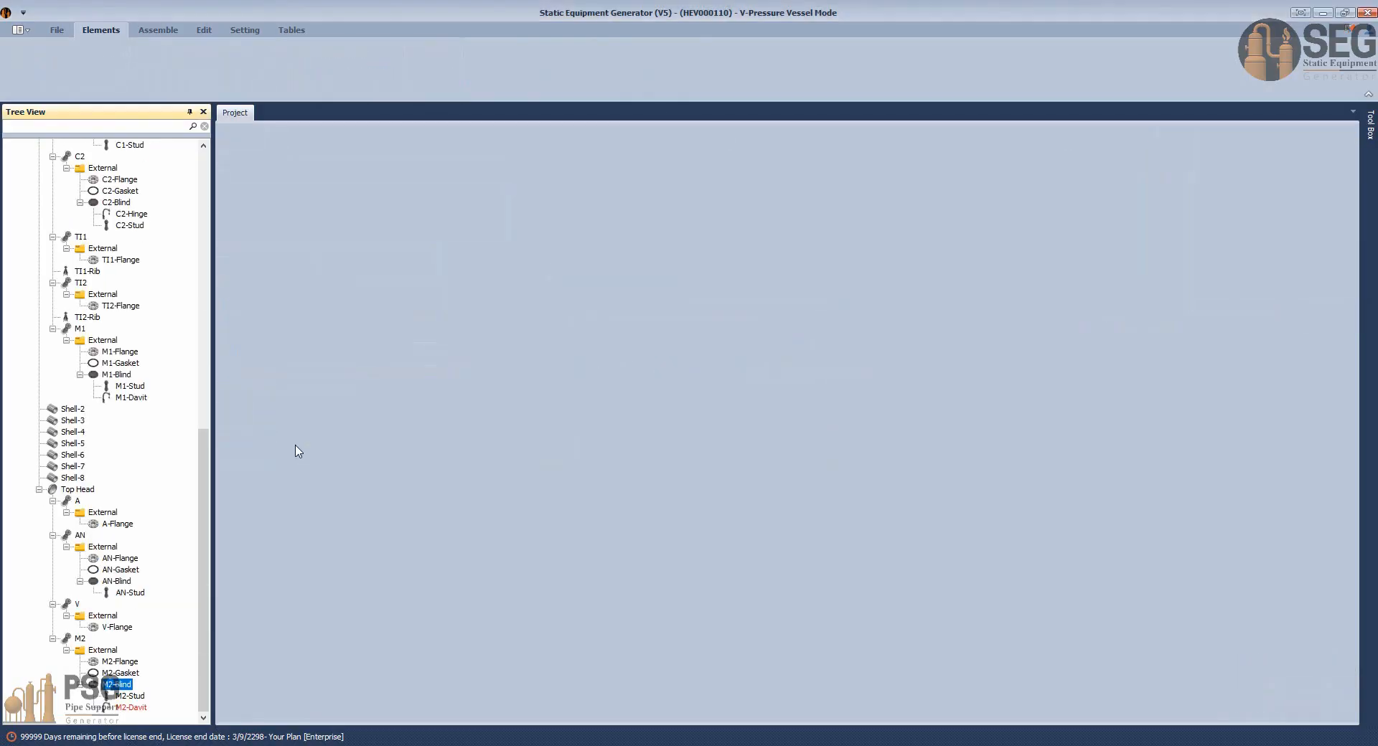
Open the M2-Davit settings and compare Horizontal Davit Types D and C with Vertical Davit Types A and B.
click(114, 707)
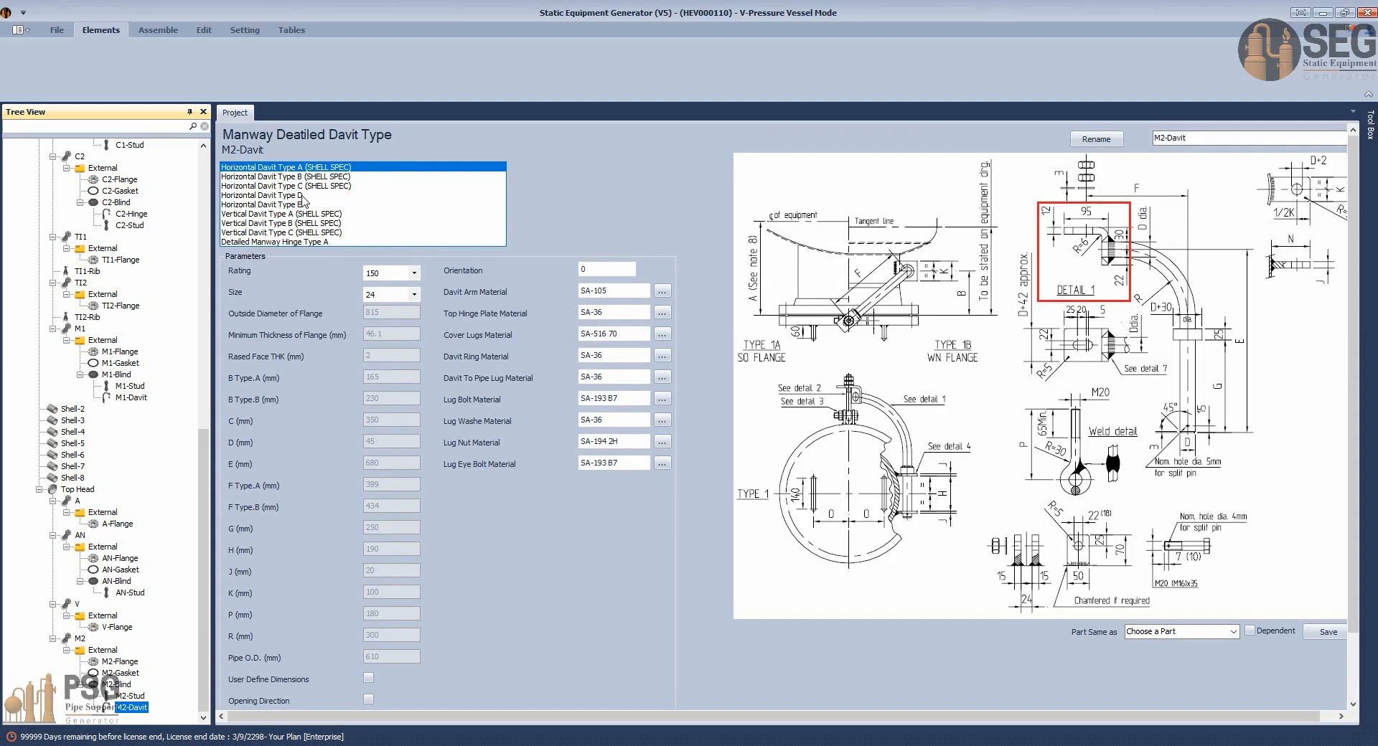
click(300, 195)
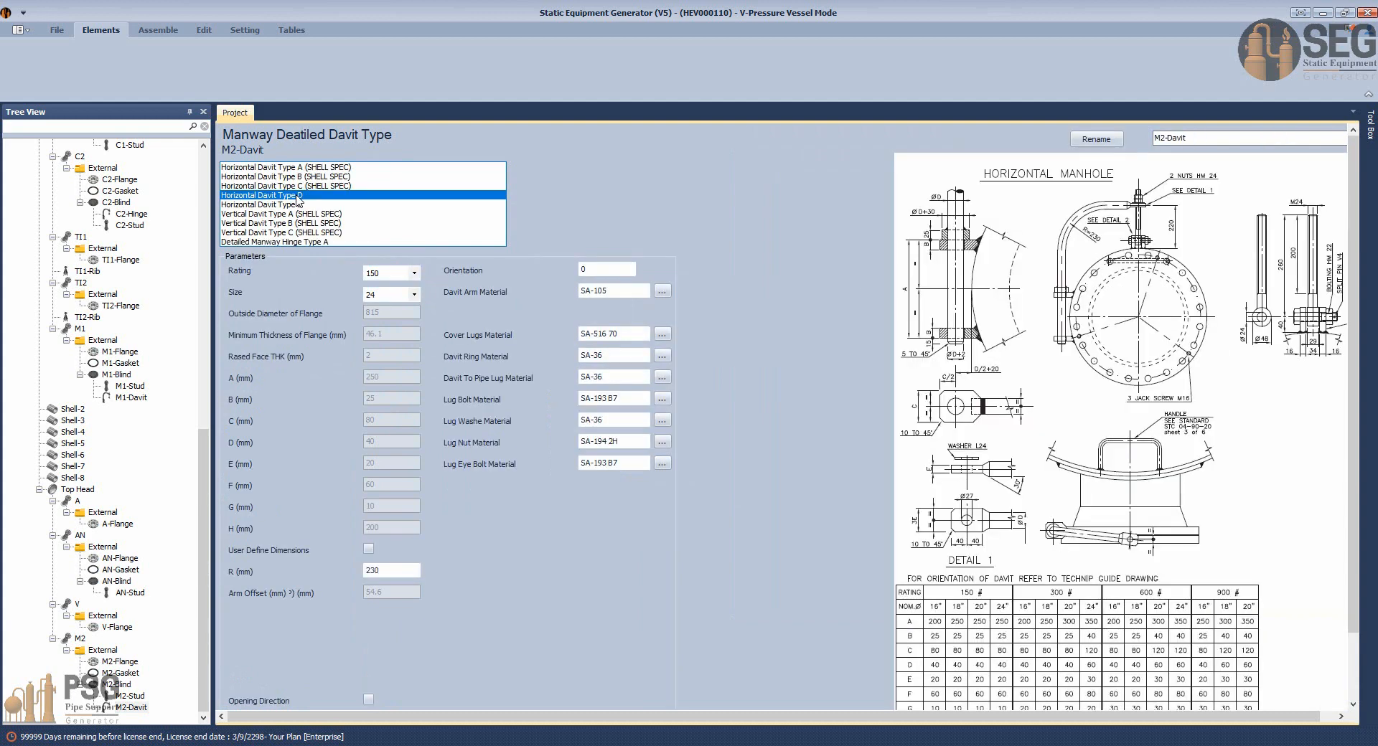
click(298, 186)
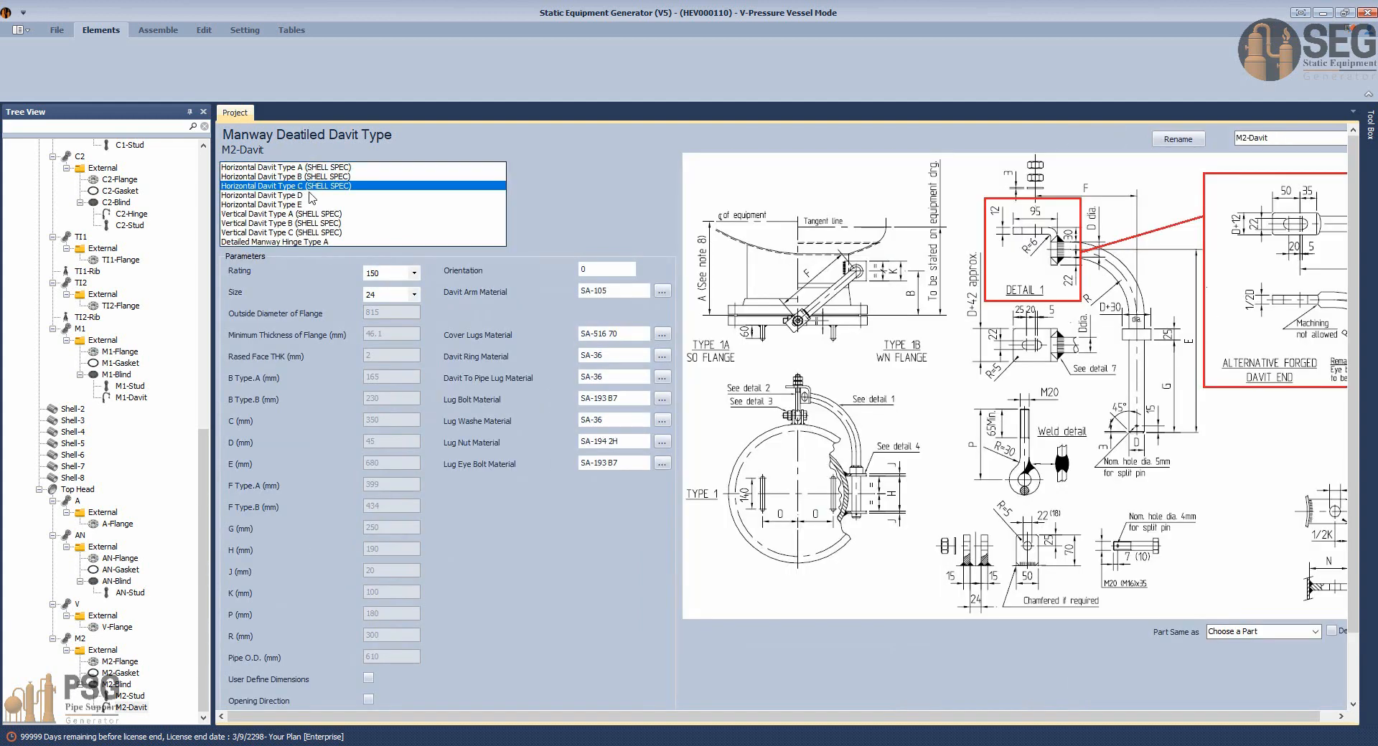
click(311, 214)
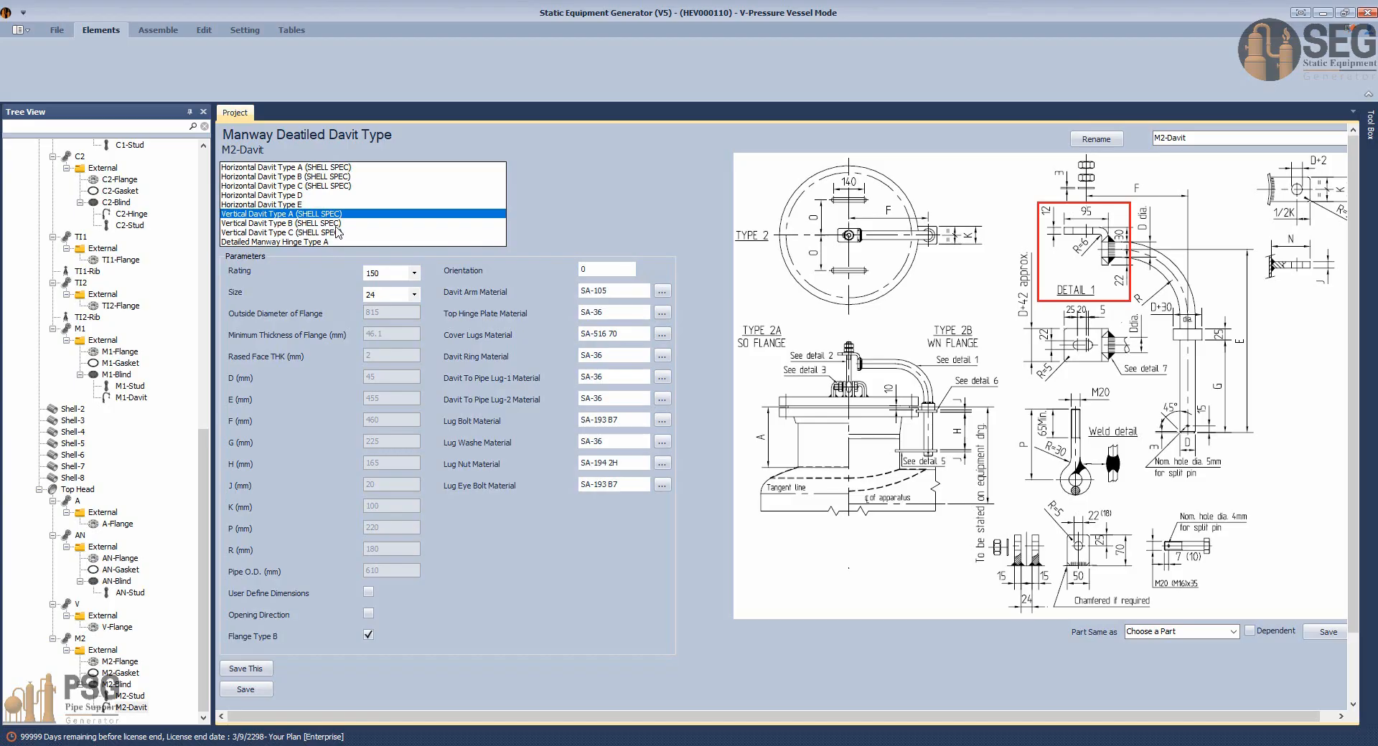
click(335, 225)
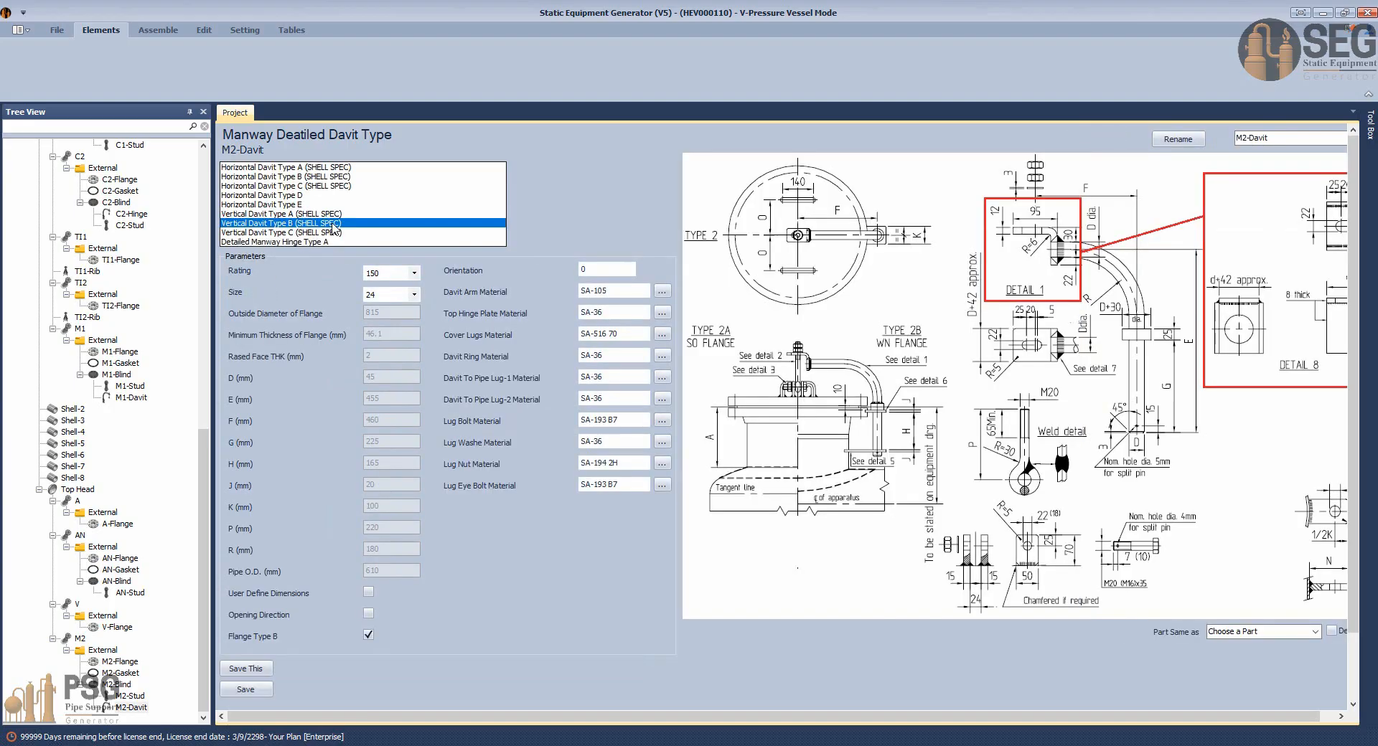
Save M2-Davit as Vertical Davit Type A (SHELL SPEC) and start the Inventor assembly generation.
click(331, 217)
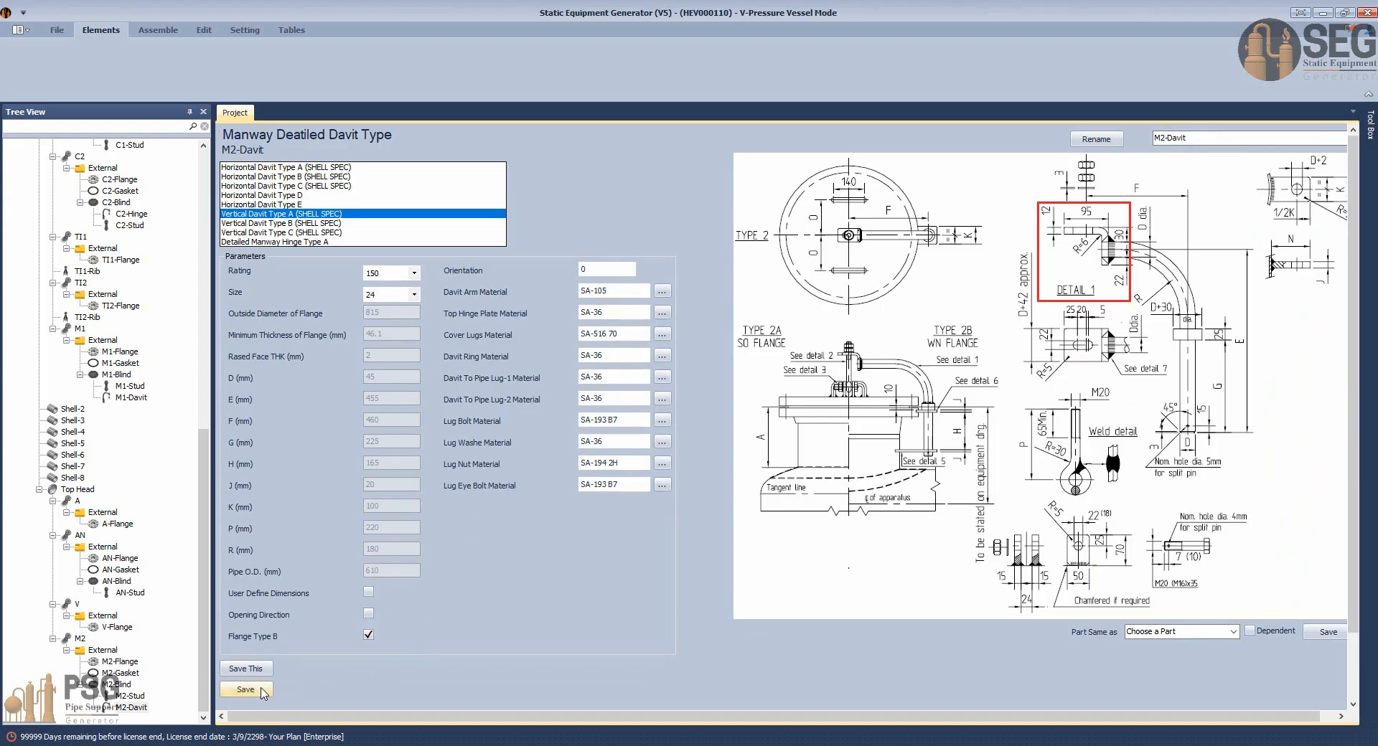
click(262, 690)
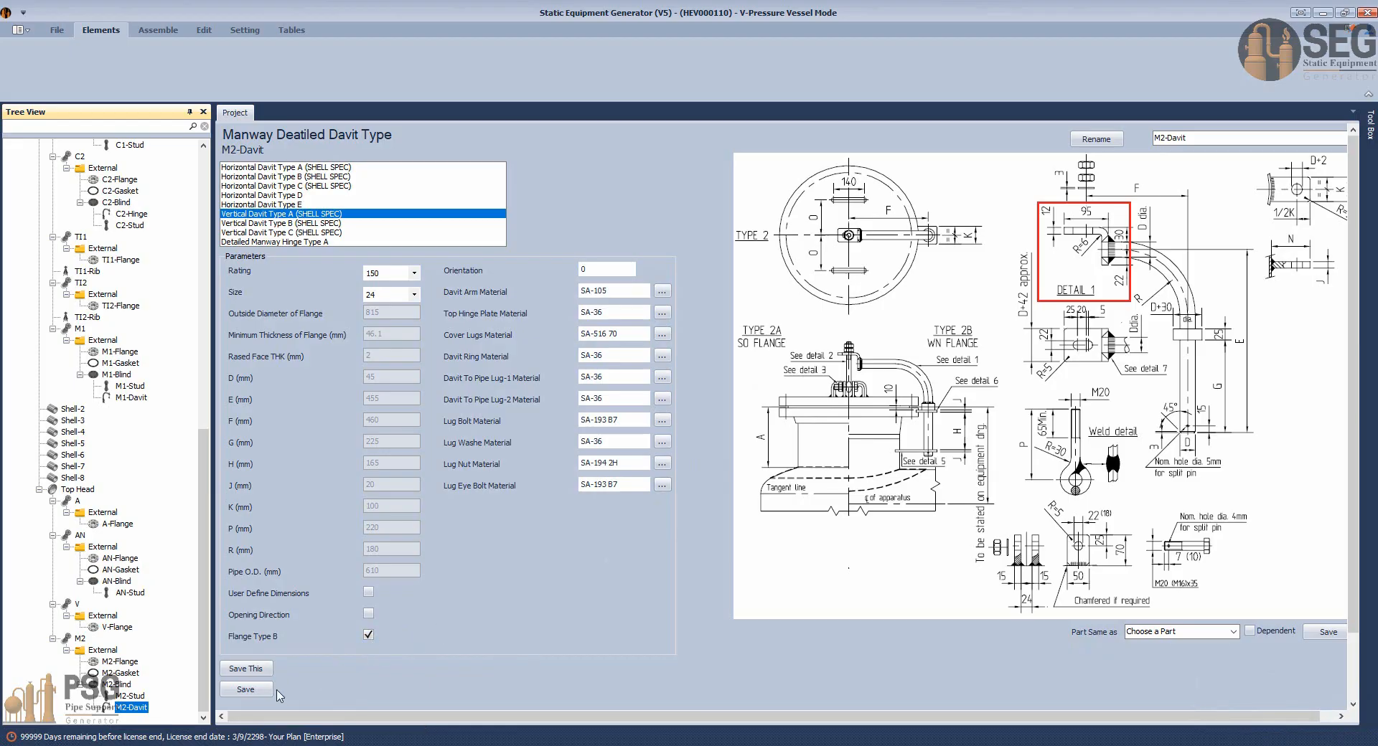
click(155, 31)
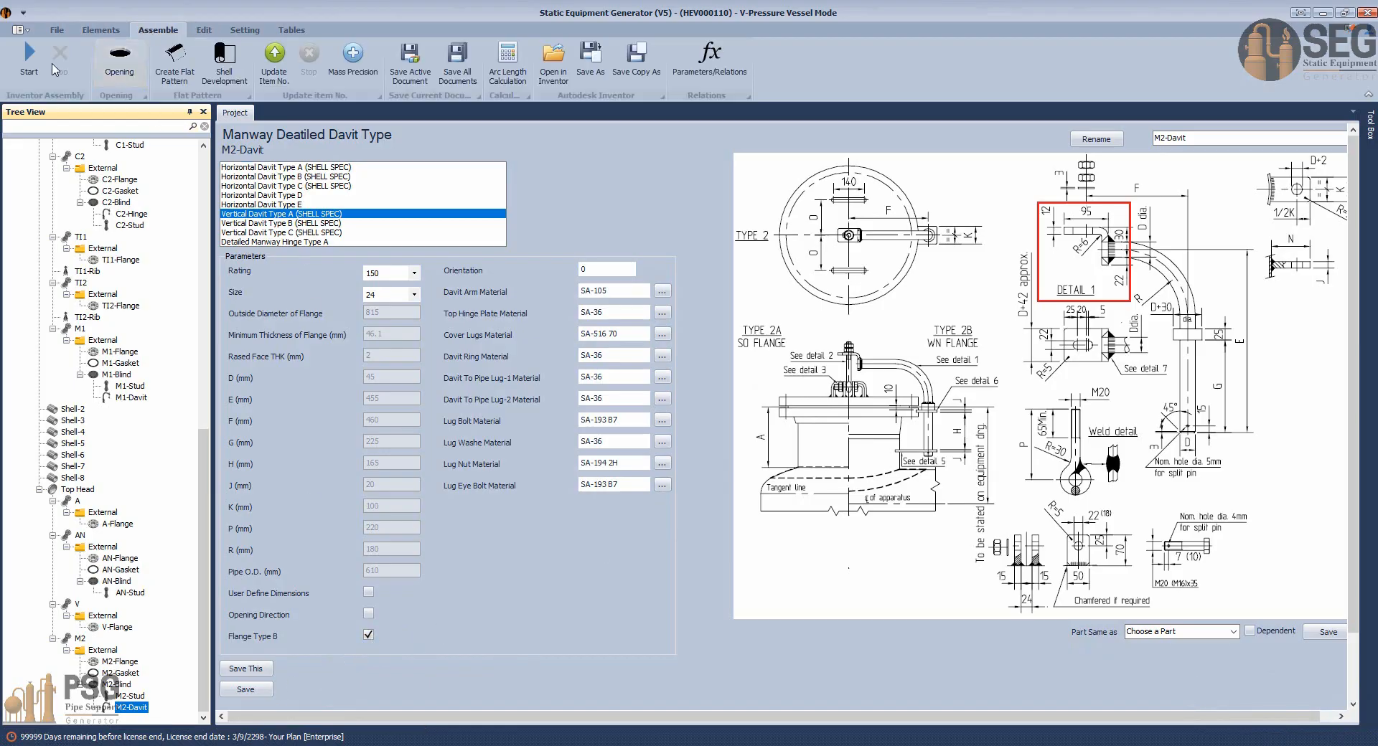
click(27, 63)
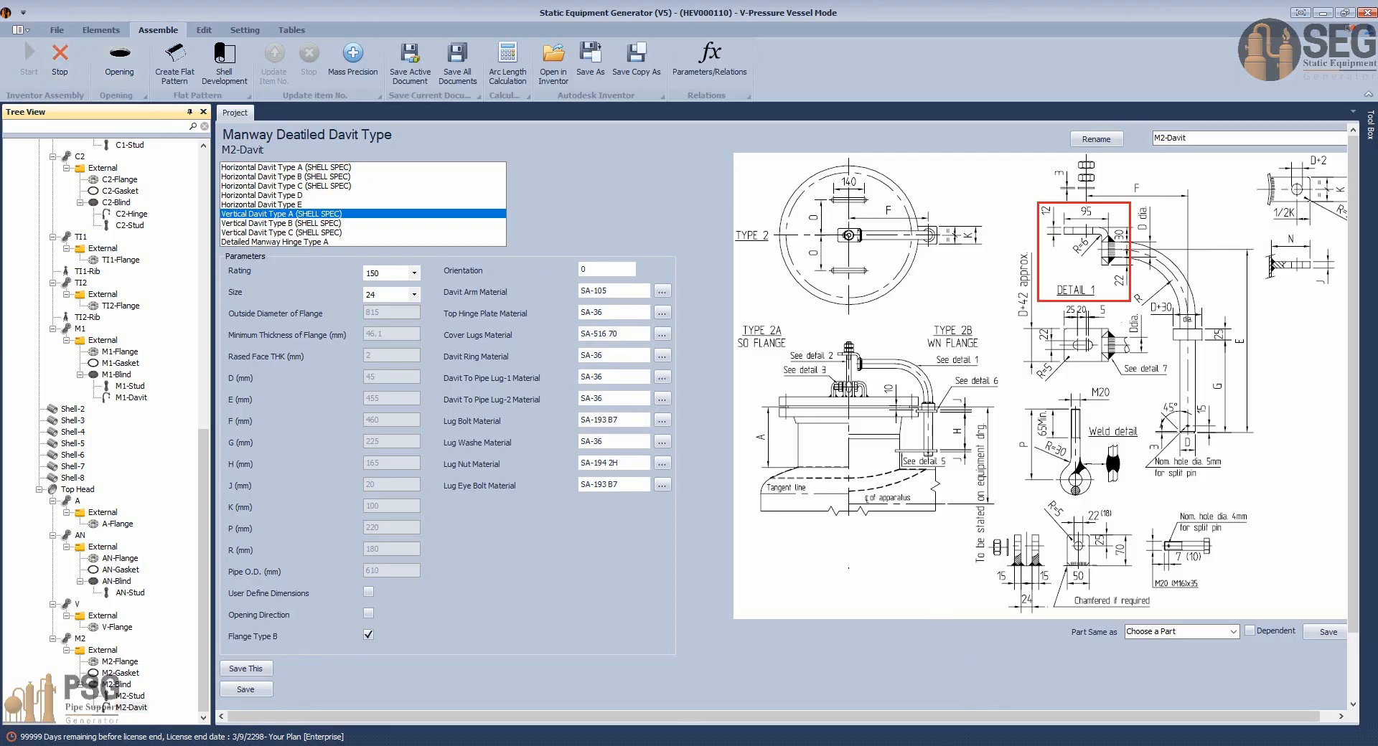
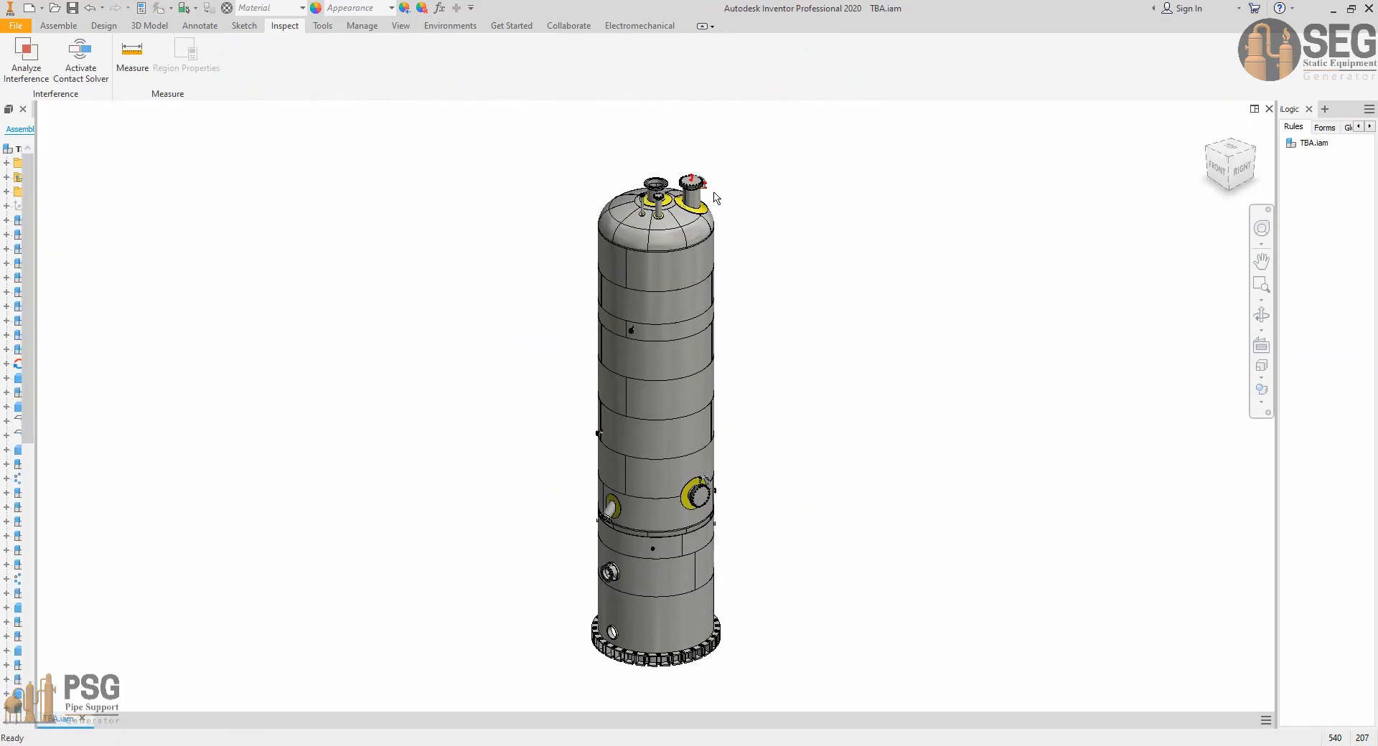
Examine the M2 manway's vertical davit on the top head of the generated assembly, including the vessel's right side view.
scroll(655, 184, up, 10)
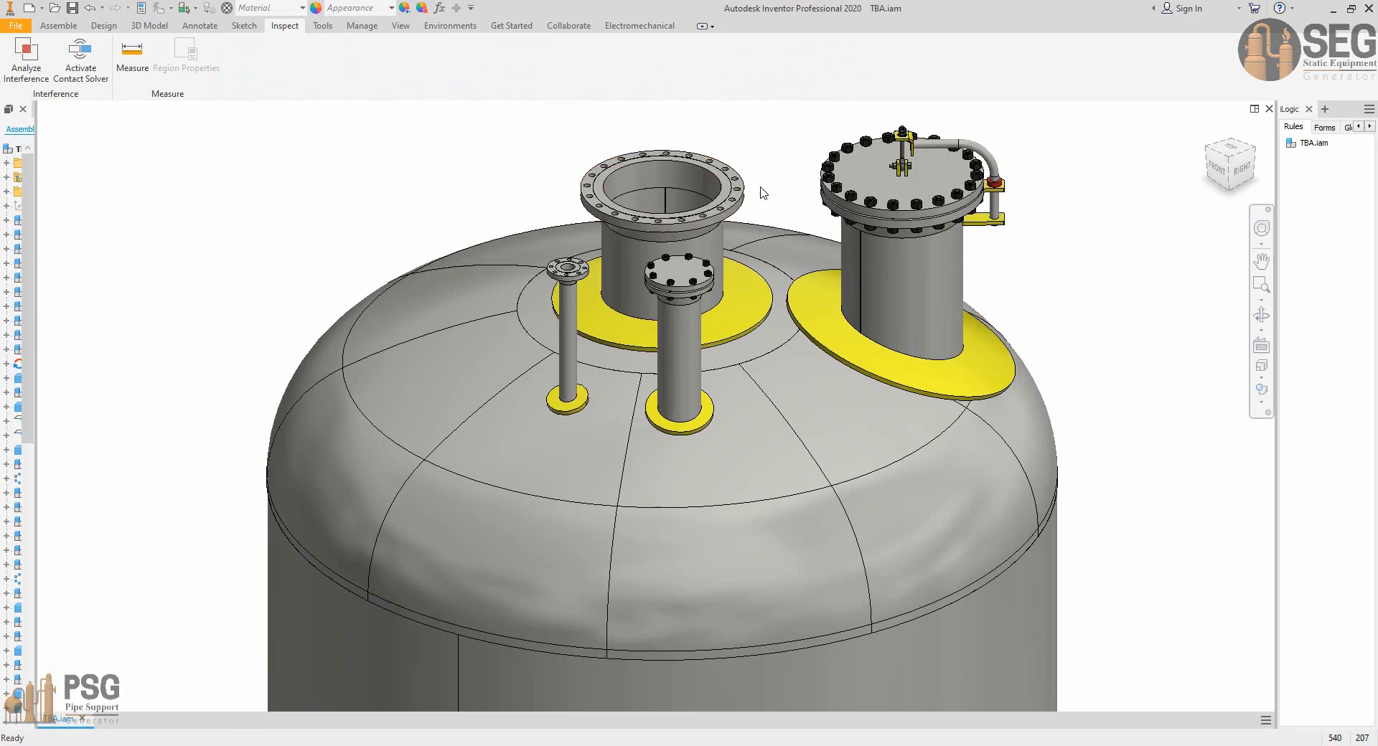
middle_drag(854, 197, 755, 305)
scroll(882, 397, down, 3)
shift+middle_drag(882, 397, 825, 376)
scroll(826, 377, down, 5)
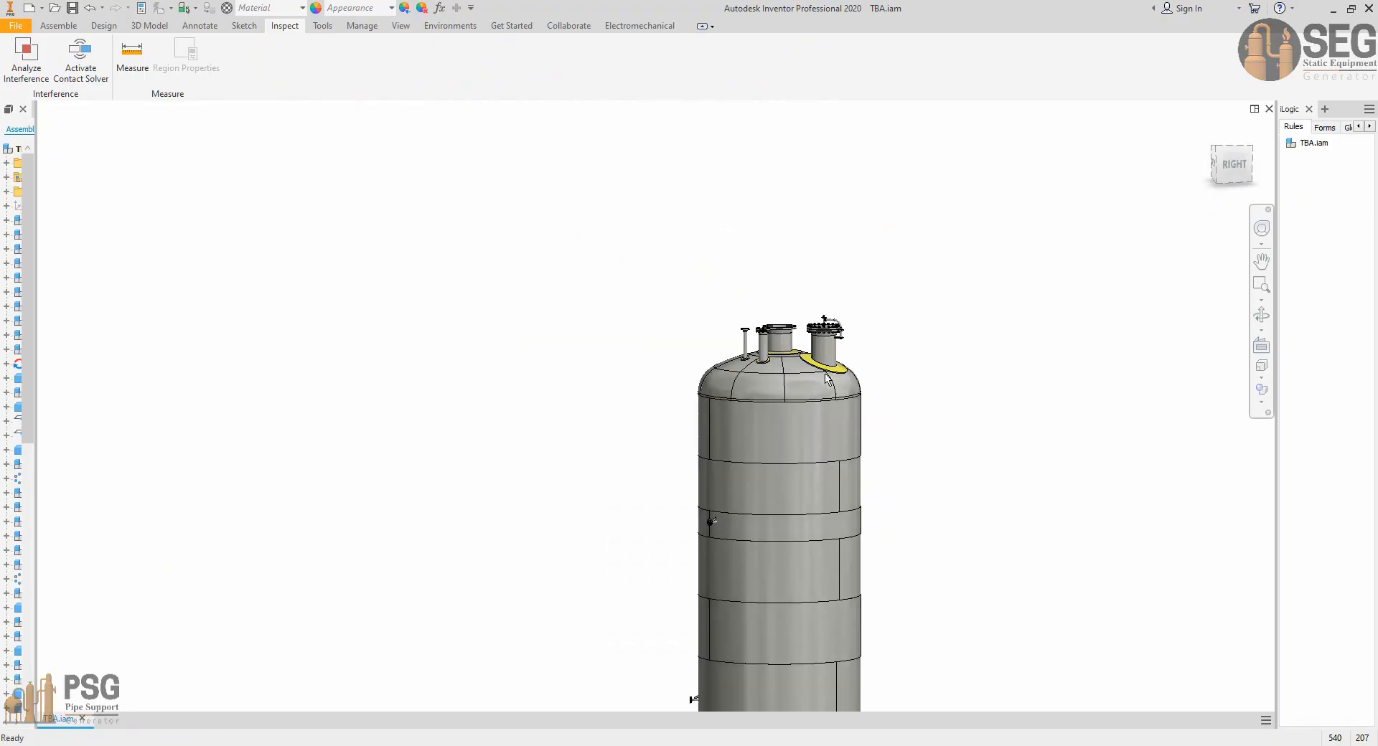
click(1233, 165)
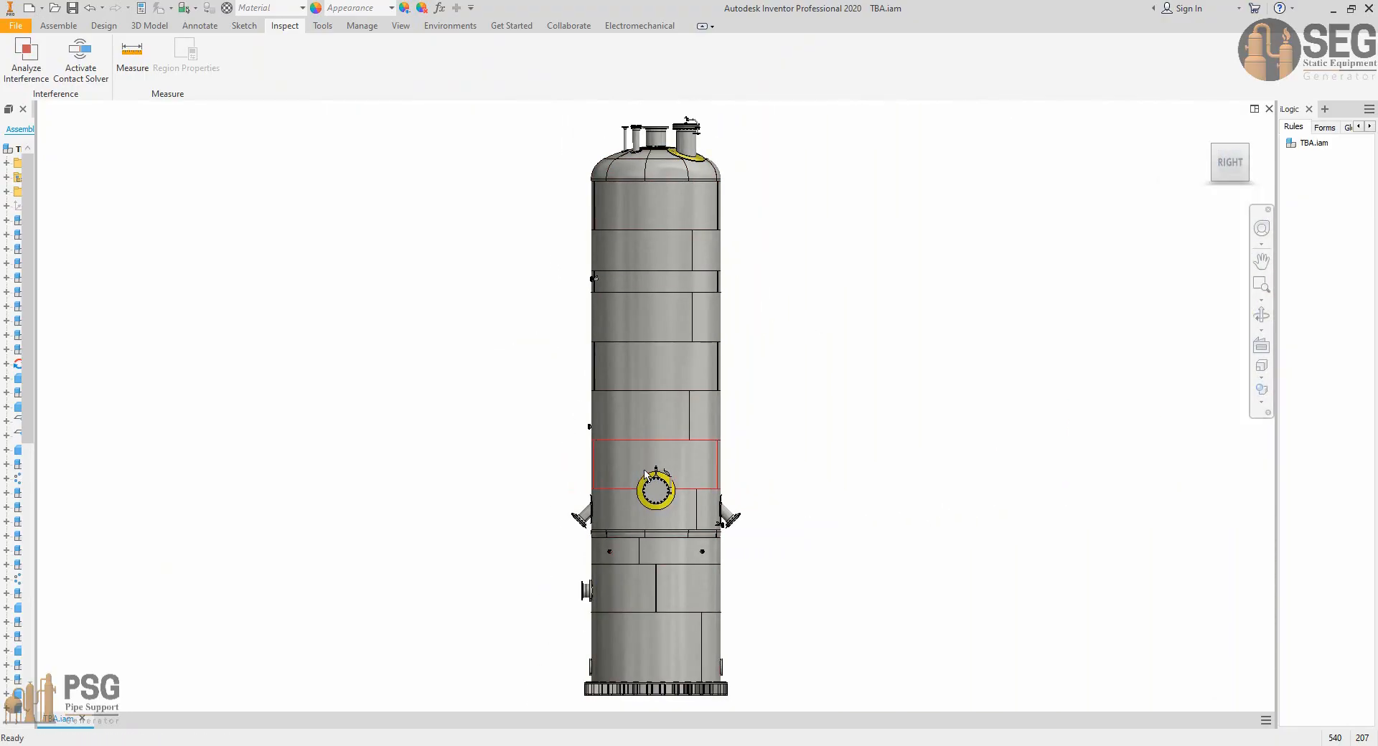
shift+middle_drag(646, 474, 698, 511)
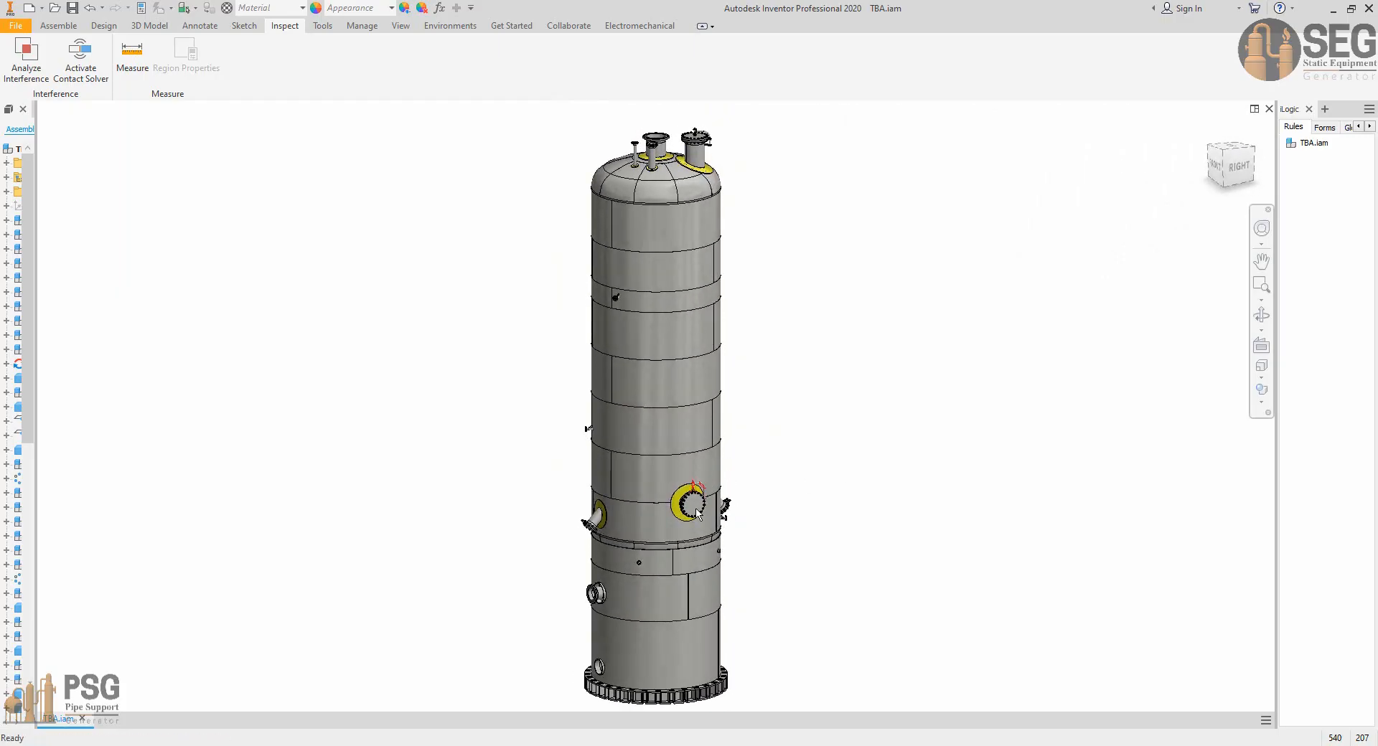
Examine the M1 manway and the small nozzles around the lower shell of the vessel assembly.
middle_drag(635, 628, 802, 477)
scroll(606, 485, up, 3)
scroll(716, 437, up, 4)
middle_drag(715, 437, 704, 544)
scroll(701, 383, down, 3)
scroll(647, 516, down, 3)
scroll(704, 544, up, 3)
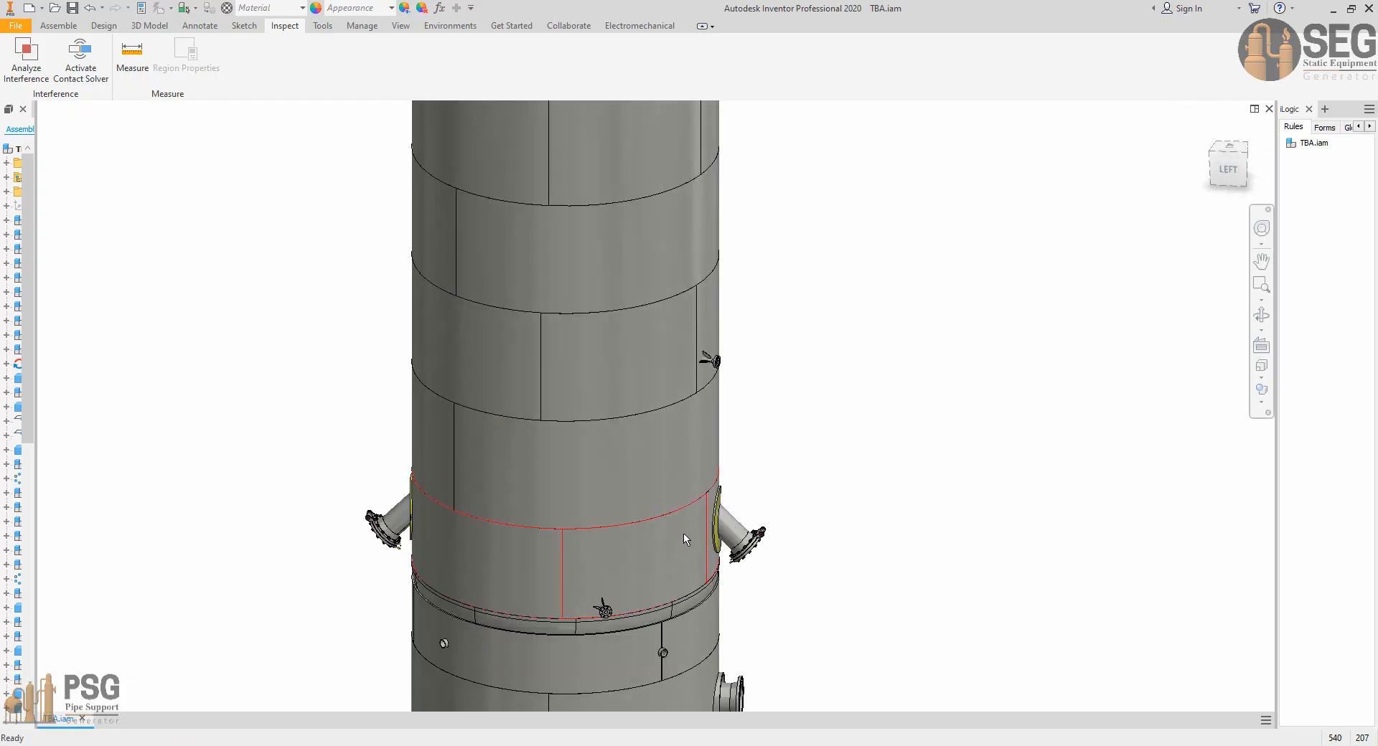
scroll(746, 522, up, 3)
scroll(716, 485, down, 2)
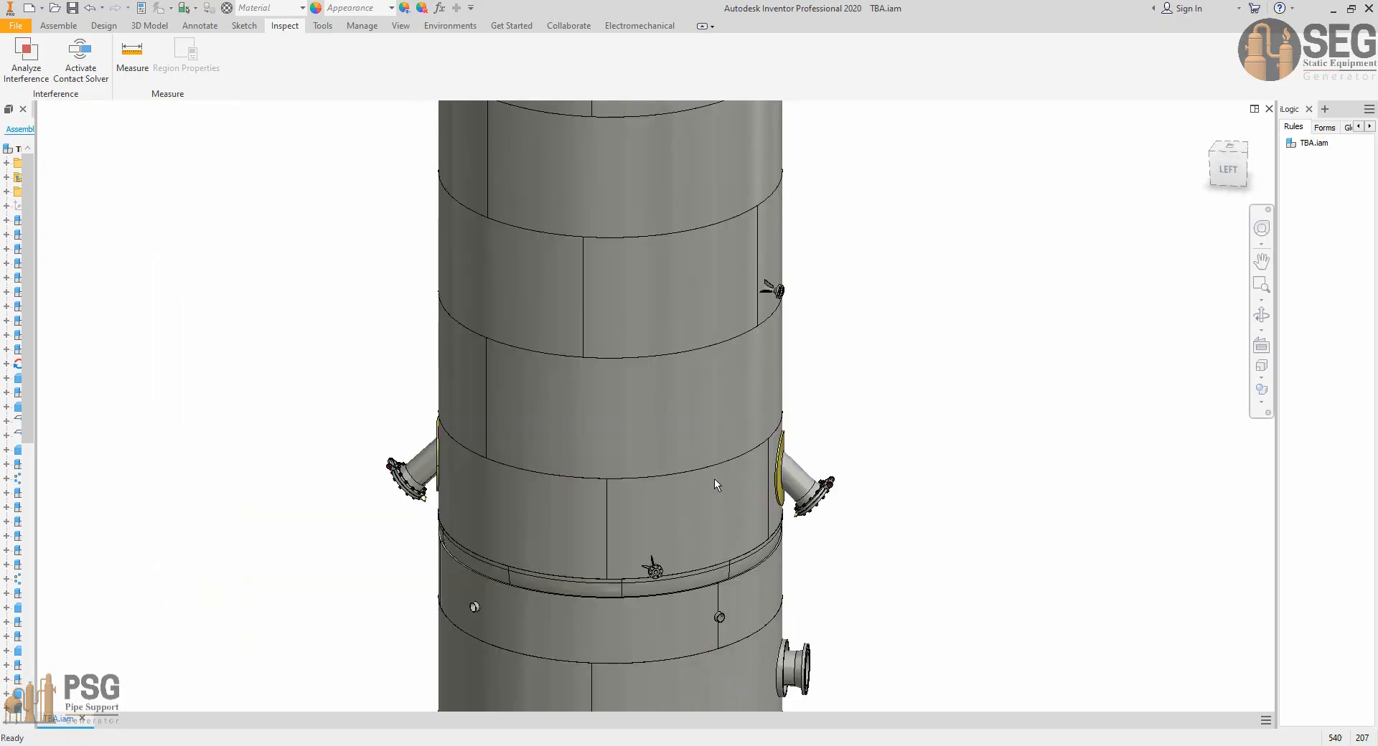
Examine the inclined lower-shell nozzle with its reinforcing pad and hinged blind flange, plus the small rib-supported nozzle.
scroll(772, 500, up, 6)
shift+middle_drag(841, 467, 790, 465)
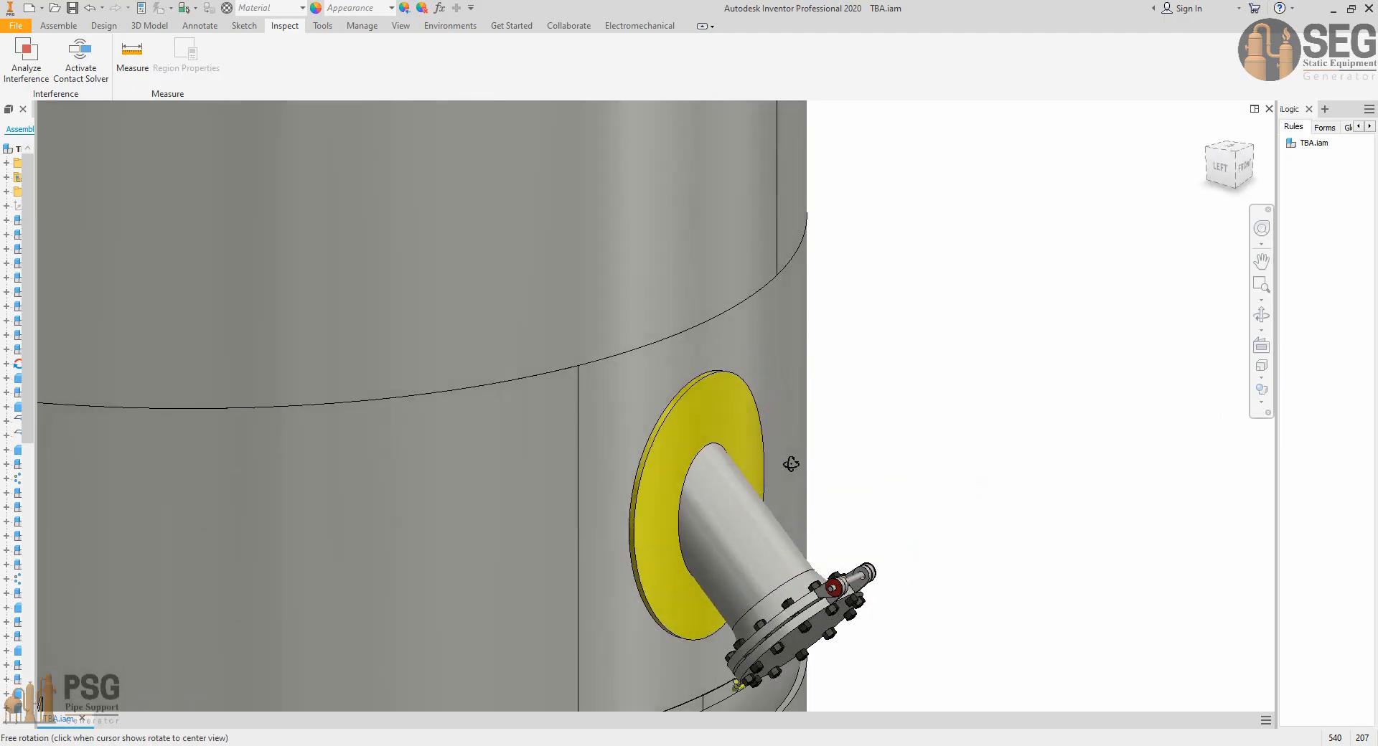
middle_drag(734, 431, 773, 376)
scroll(773, 377, down, 3)
shift+middle_drag(774, 427, 833, 419)
scroll(819, 412, up, 6)
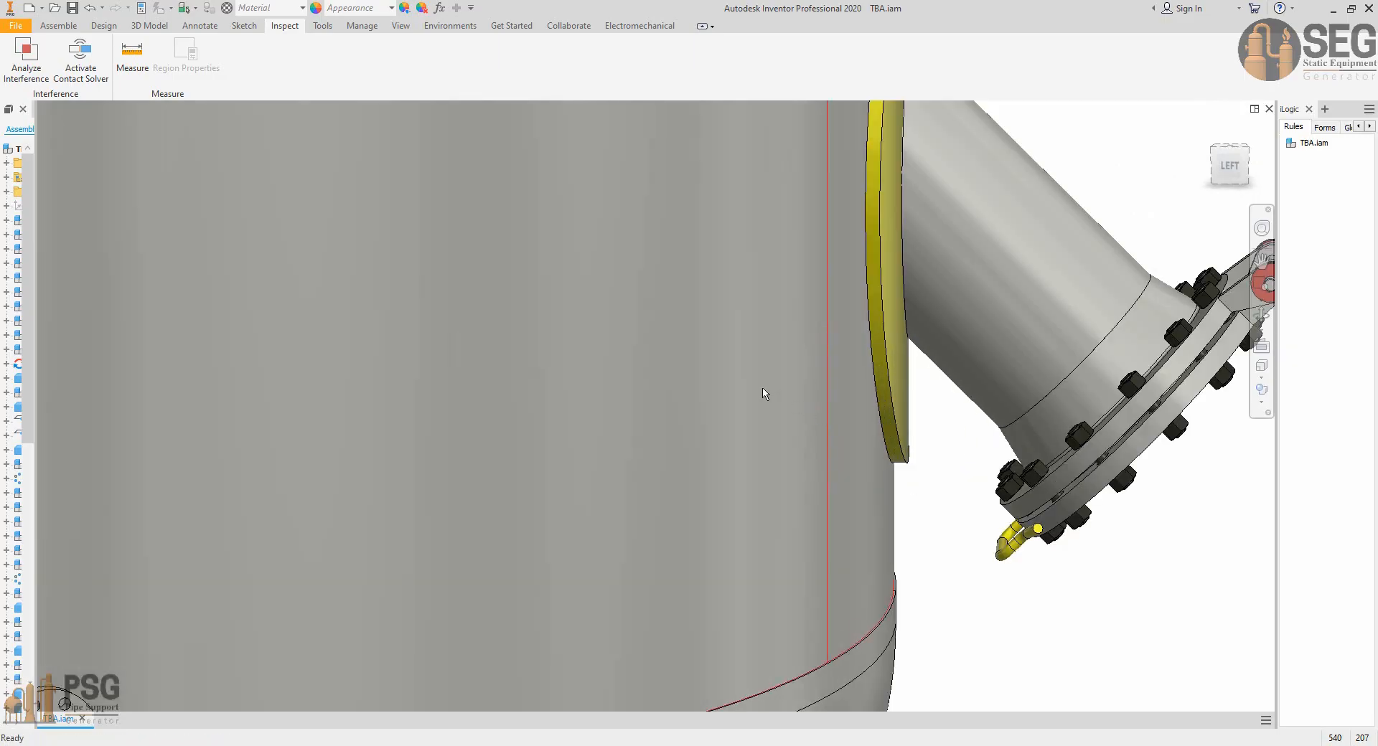
scroll(767, 391, down, 8)
shift+middle_drag(768, 387, 479, 411)
scroll(466, 403, up, 5)
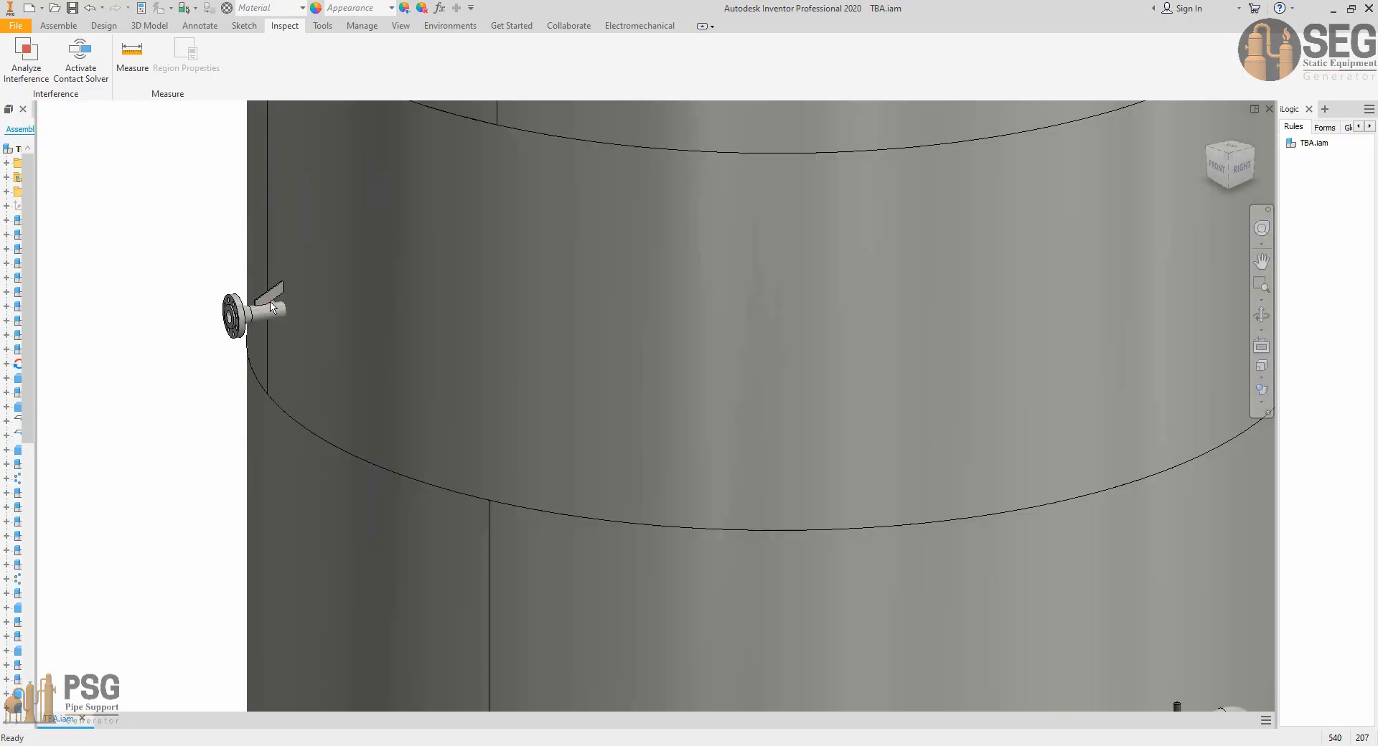
Examine the top head nozzles and the M2 davit arm with its brackets from several angles.
scroll(271, 308, down, 5)
middle_drag(461, 313, 494, 581)
middle_drag(510, 344, 599, 491)
scroll(572, 280, up, 2)
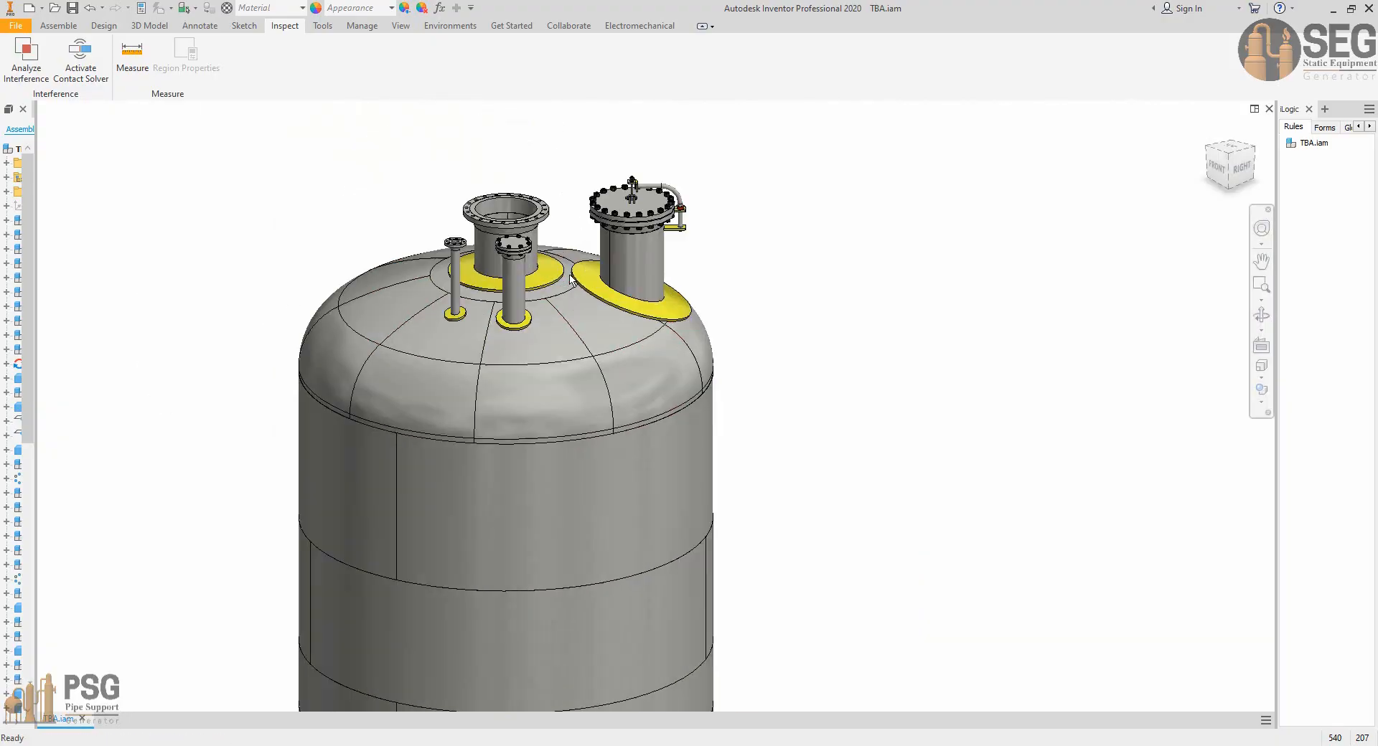
scroll(547, 278, up, 3)
middle_drag(567, 297, 695, 381)
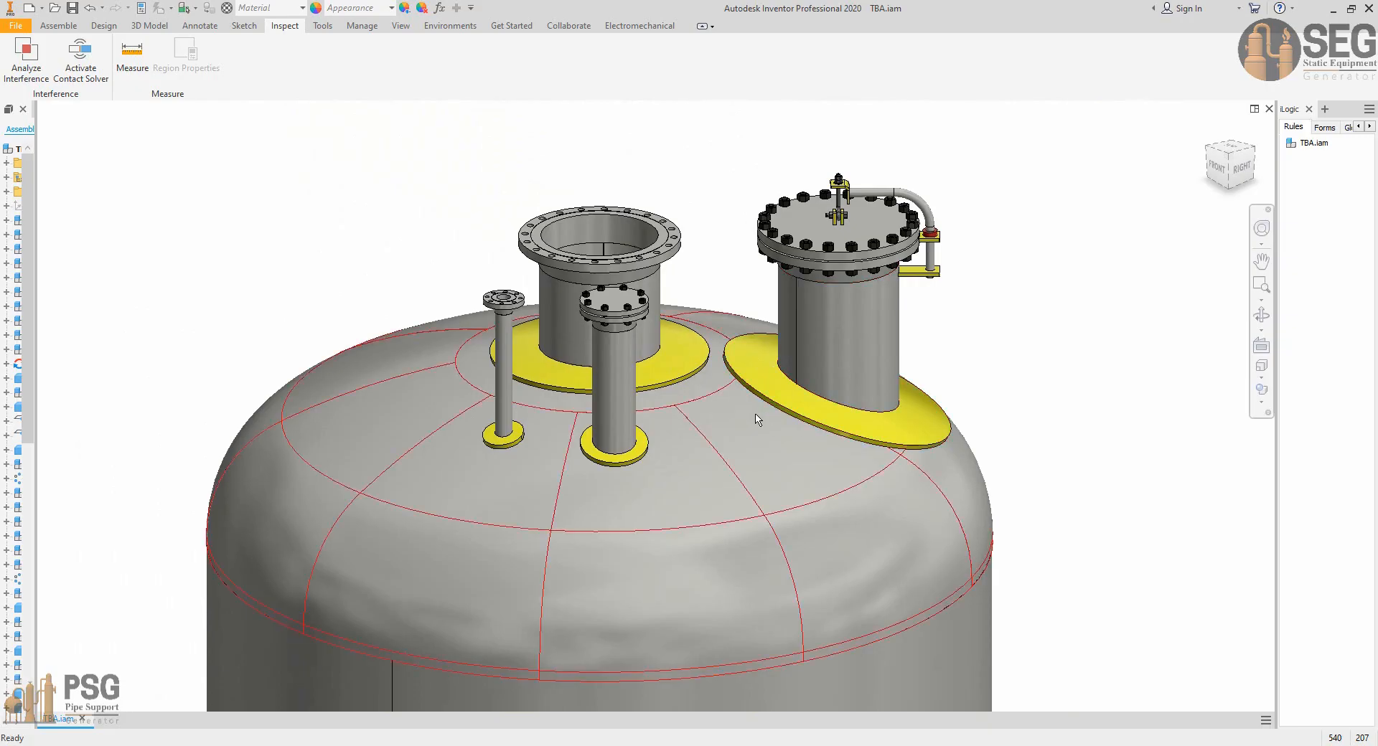
scroll(755, 422, down, 3)
middle_drag(754, 424, 738, 370)
shift+middle_drag(814, 470, 717, 341)
scroll(583, 339, up, 4)
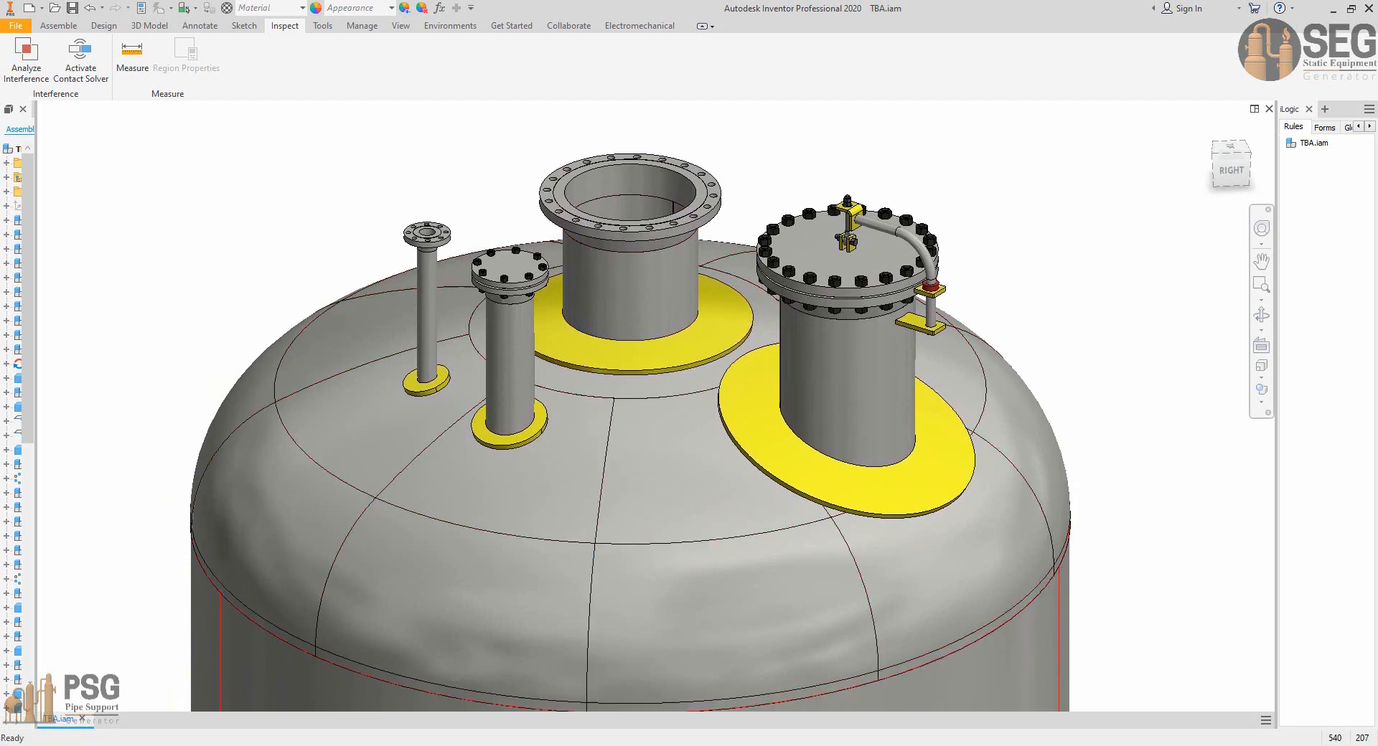
click(871, 724)
scroll(611, 348, down, 6)
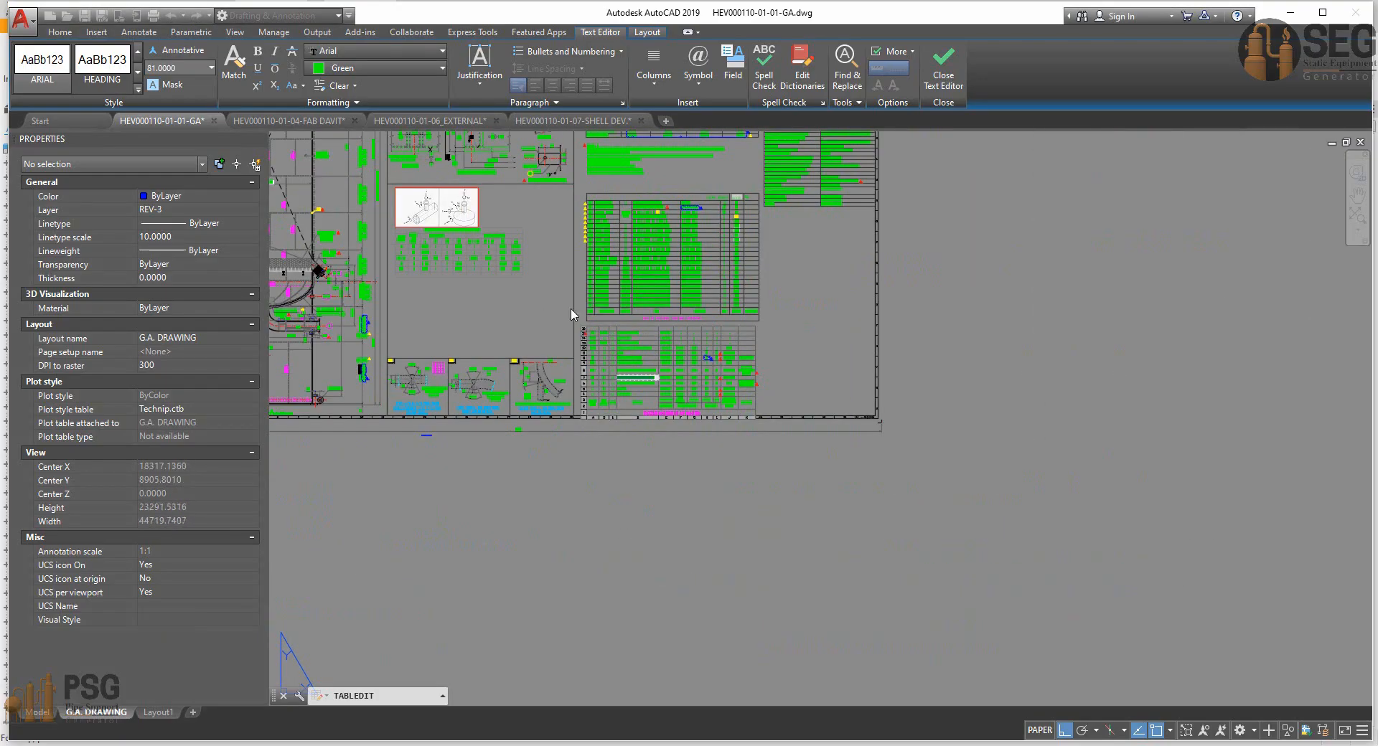
middle_drag(572, 314, 726, 562)
middle_drag(542, 350, 860, 648)
key(Escape)
key(Escape)
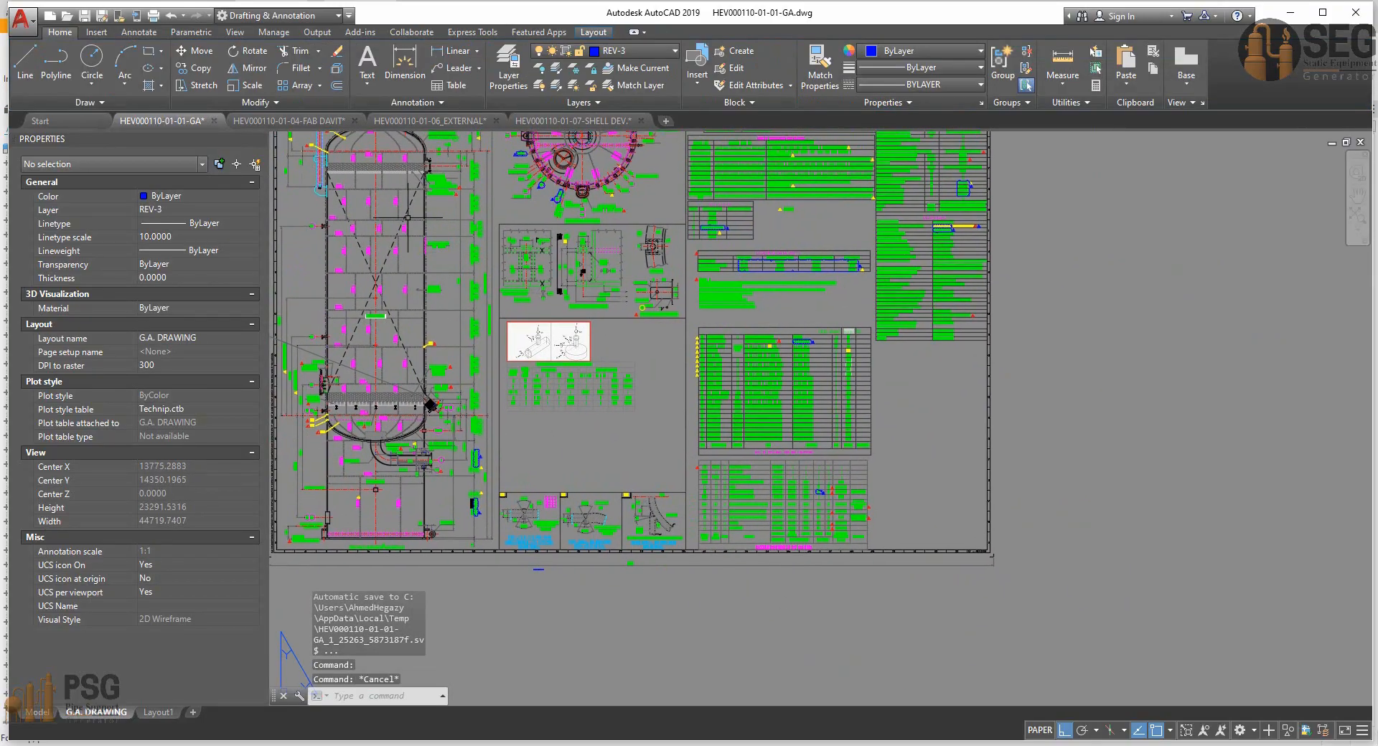
middle_drag(359, 172, 546, 453)
scroll(501, 411, up, 2)
scroll(559, 396, up, 2)
middle_drag(558, 396, 542, 406)
scroll(617, 385, down, 2)
mouse_move(626, 402)
middle_down()
mouse_move(616, 394)
mouse_move(561, 444)
middle_up()
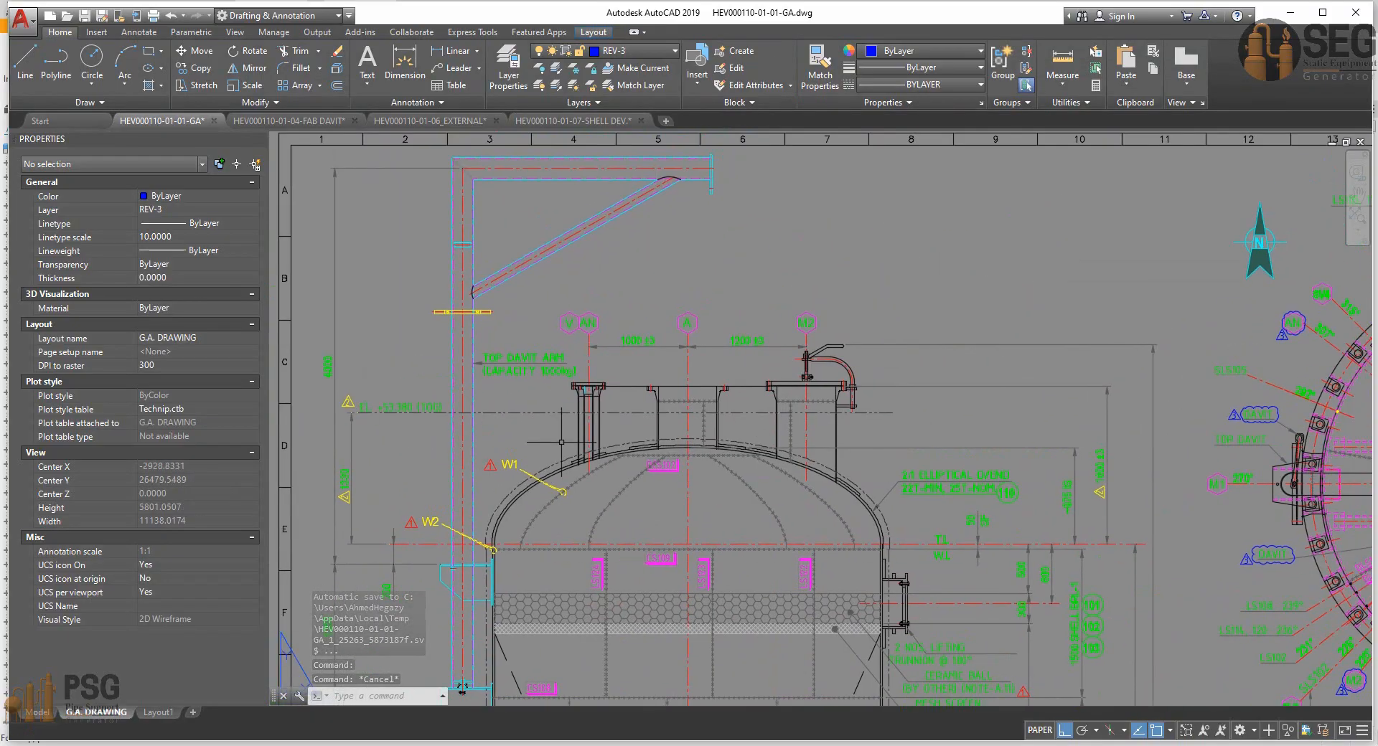
Examine the top davit's lower support brackets and the shell courses below the top head in the GA elevation.
scroll(561, 443, down, 2)
middle_drag(767, 535, 760, 481)
scroll(759, 480, up, 2)
scroll(721, 474, down, 2)
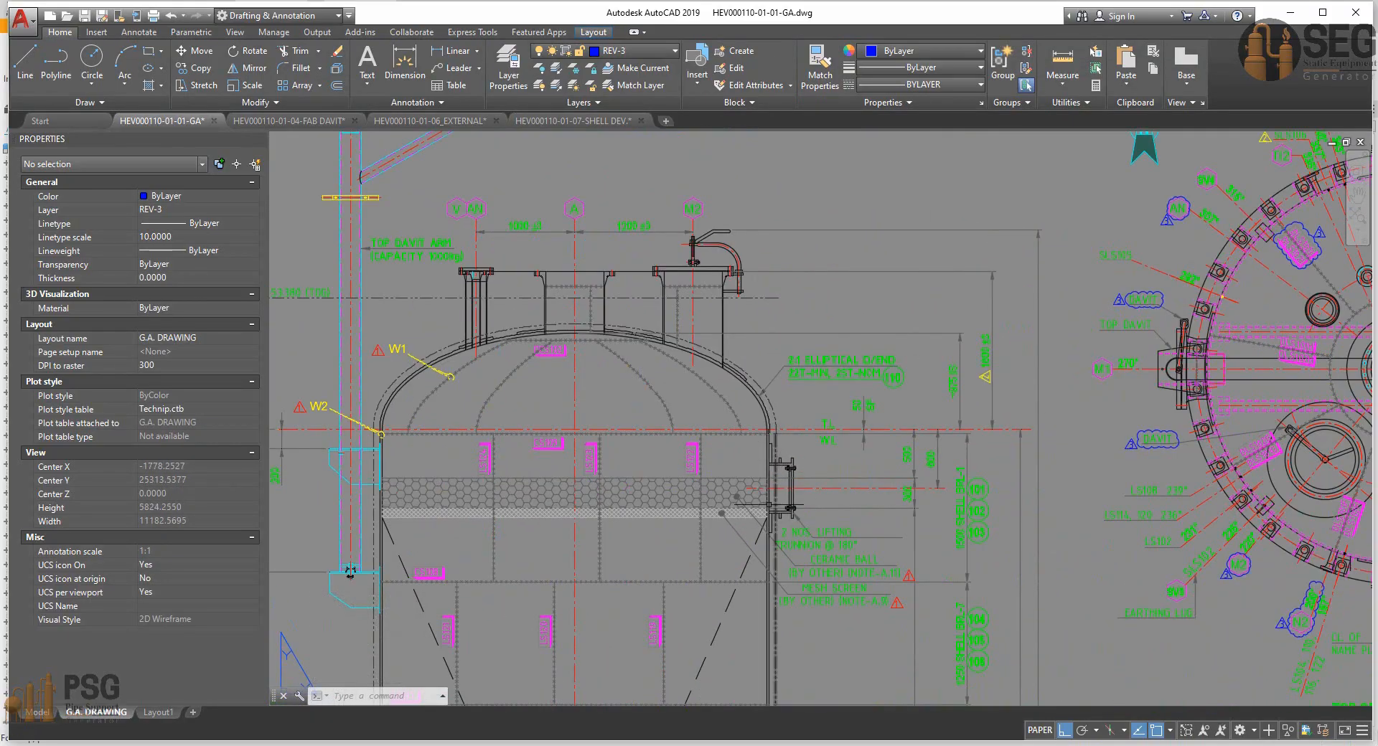
middle_drag(704, 477, 710, 311)
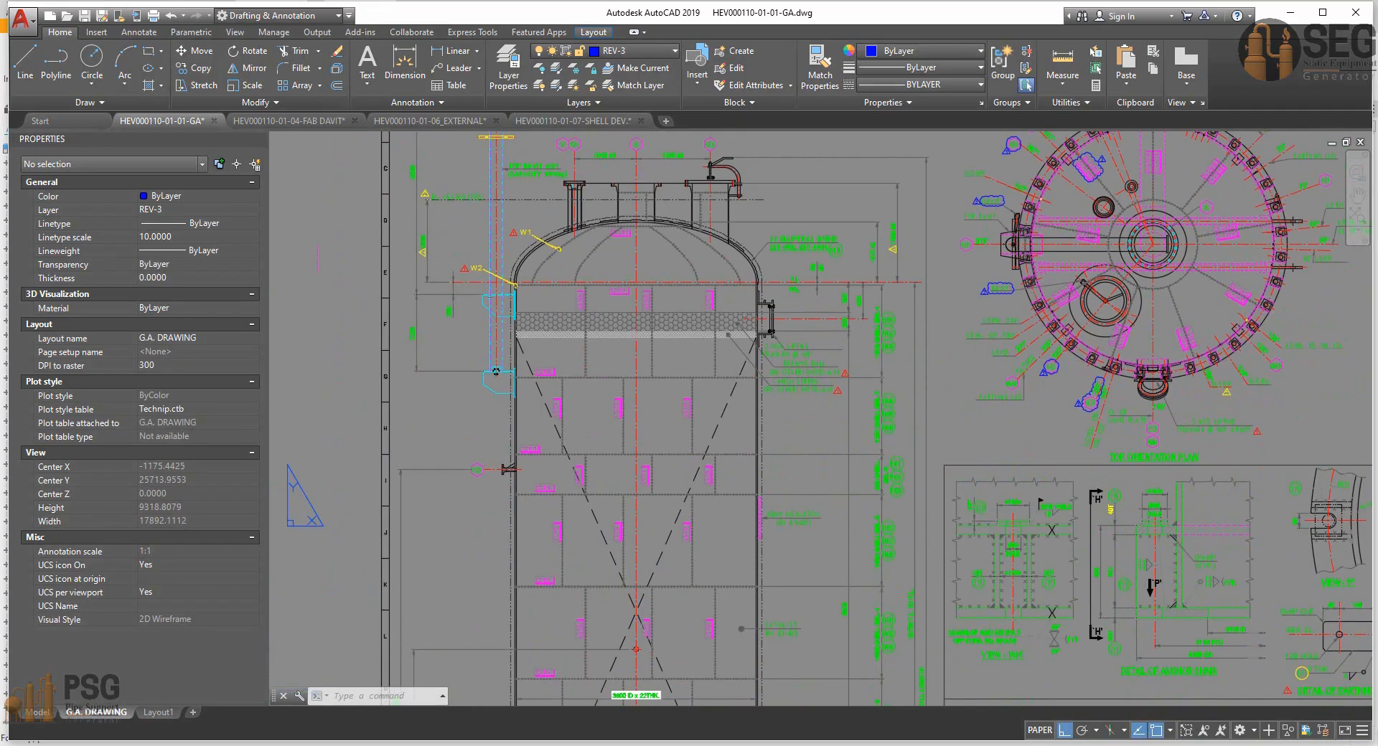
middle_drag(679, 511, 676, 422)
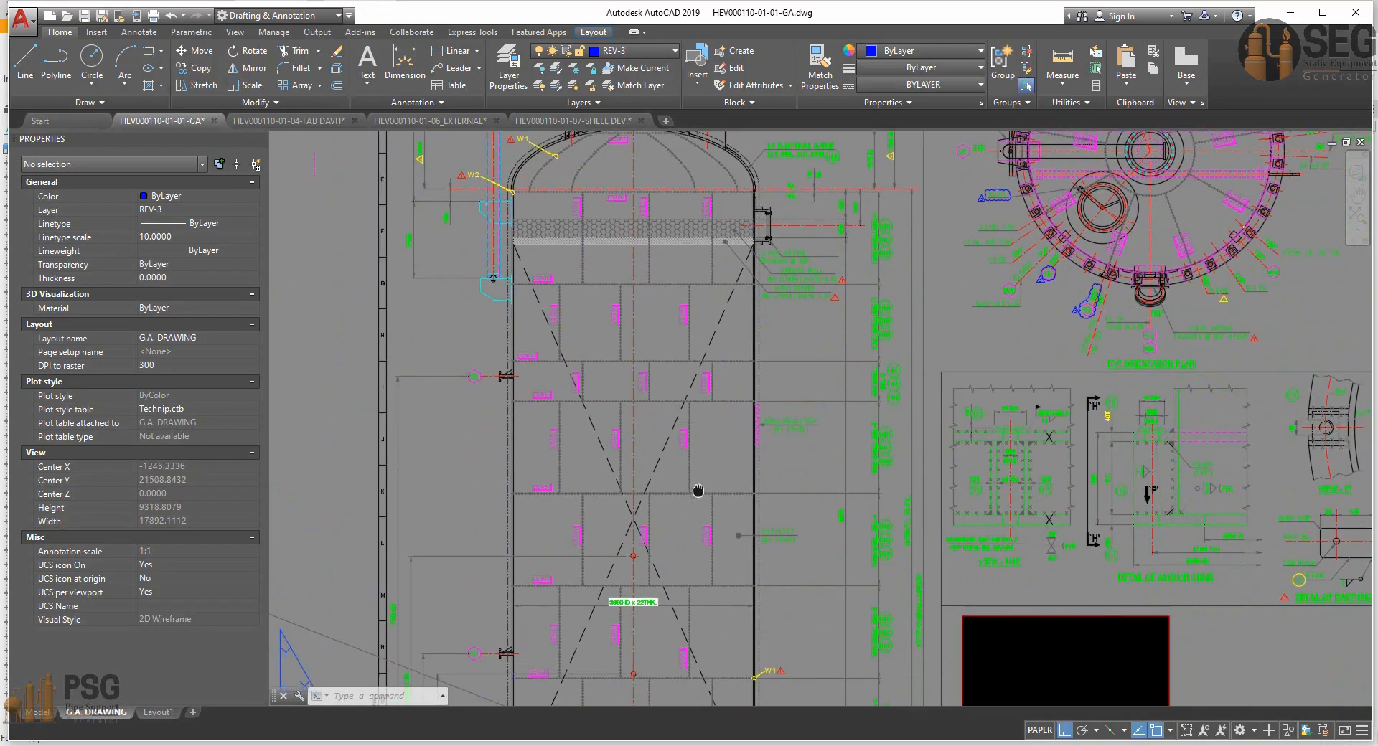
middle_drag(694, 485, 681, 451)
scroll(681, 451, up, 2)
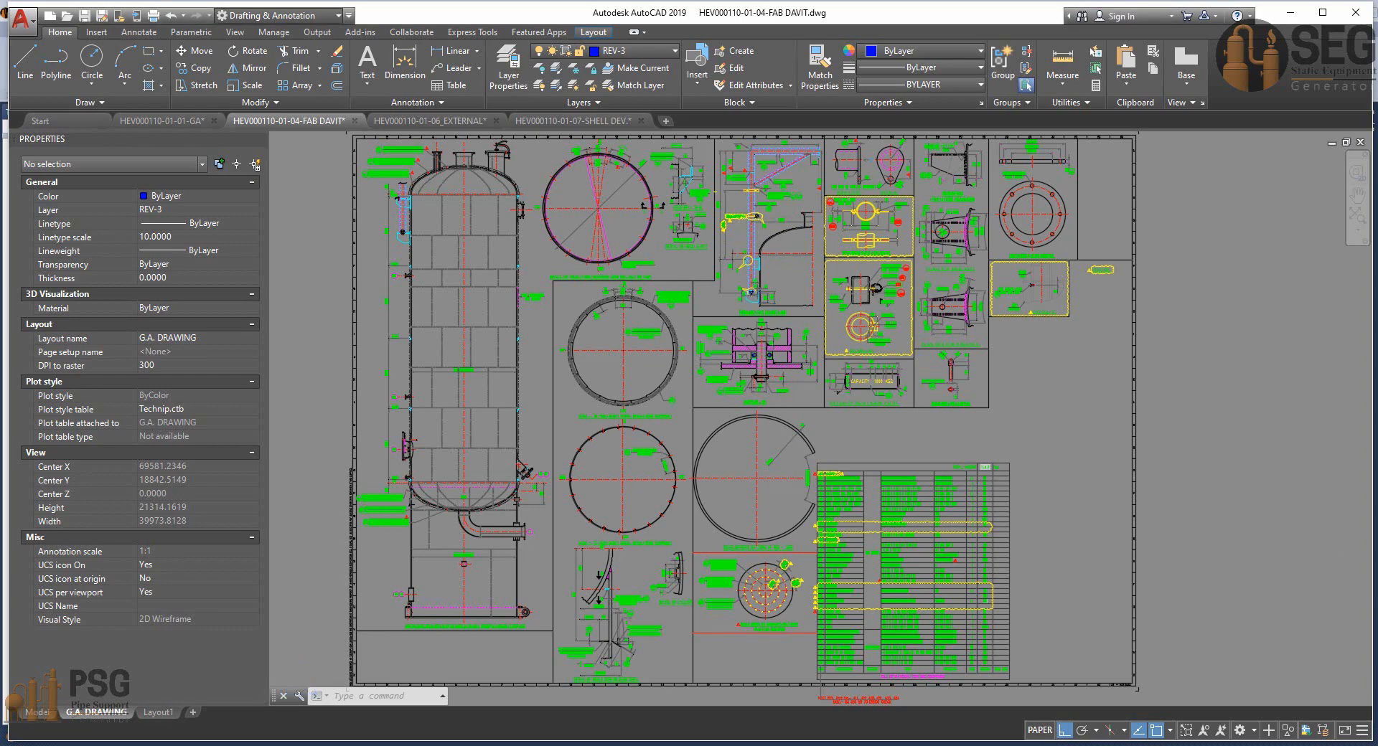
scroll(758, 212, up, 4)
mouse_move(768, 197)
middle_down()
mouse_move(750, 330)
mouse_move(782, 341)
middle_up()
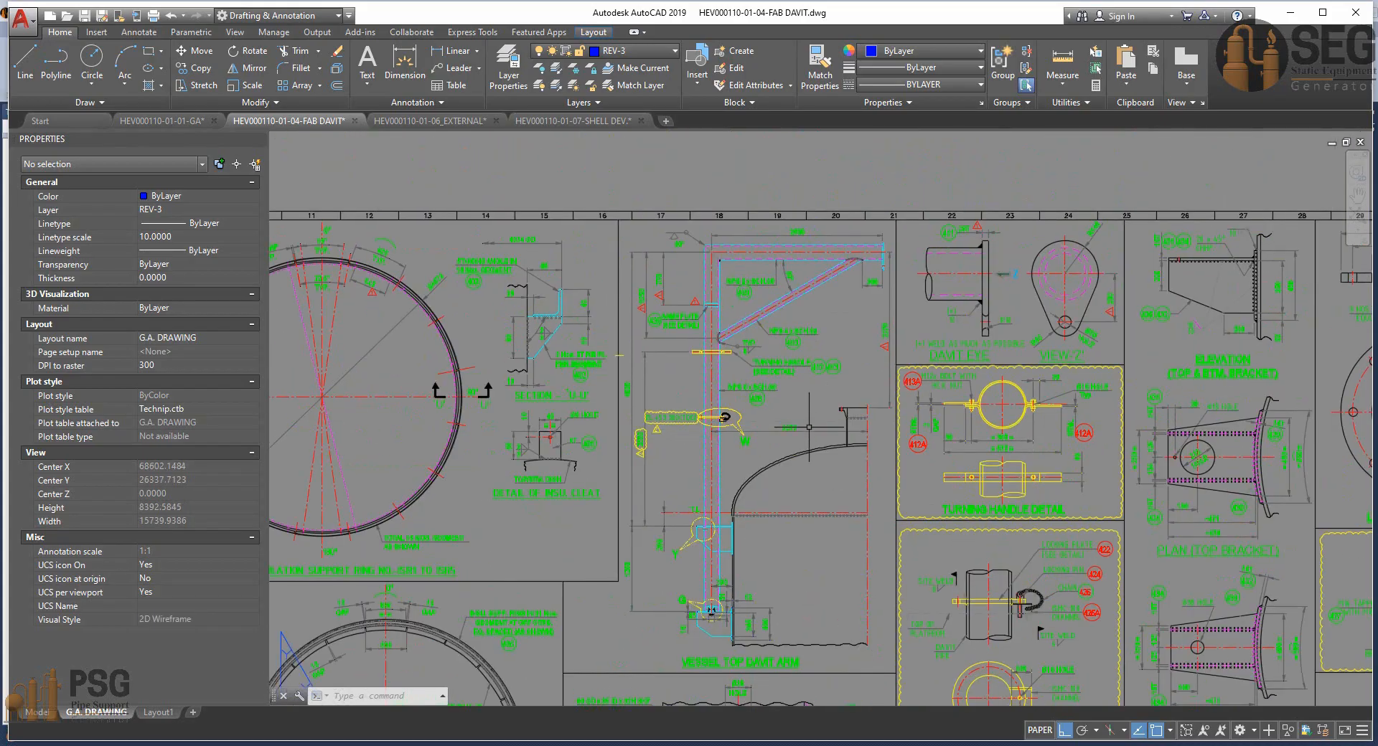
scroll(795, 428, up, 2)
mouse_move(796, 428)
middle_down()
mouse_move(695, 425)
mouse_move(641, 375)
middle_up()
scroll(718, 419, down, 2)
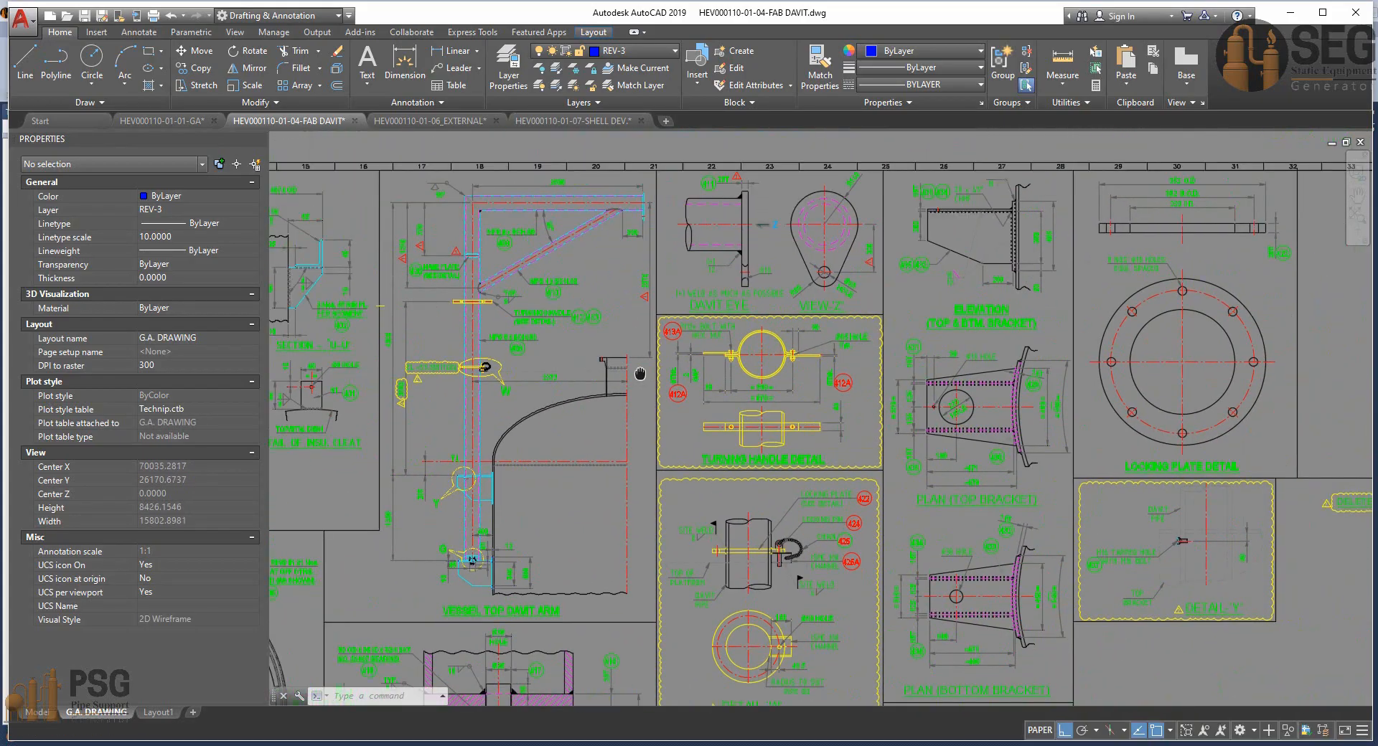
middle_drag(891, 438, 878, 423)
middle_drag(979, 510, 969, 448)
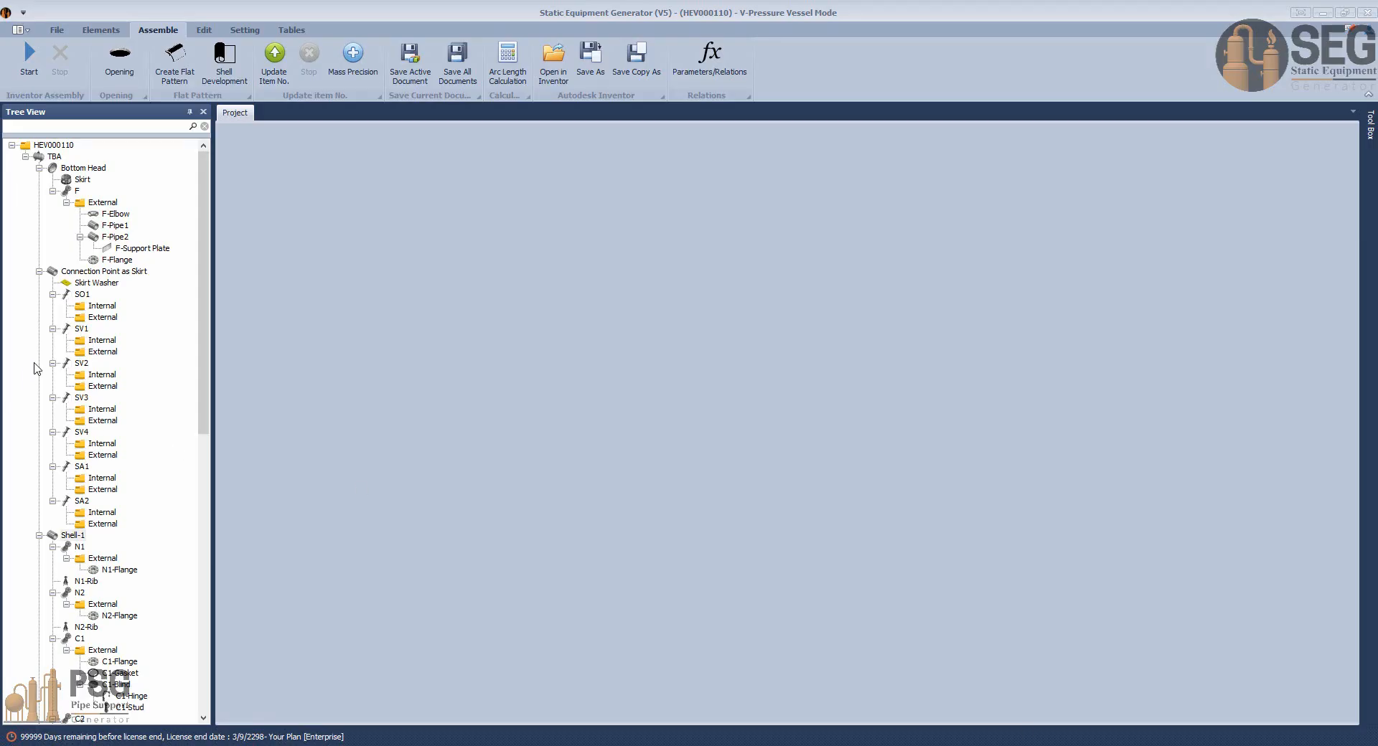
Switch to Static Equipment Generator and add a Top Davit external attachment named Top Davit to Shell-1.
click(73, 535)
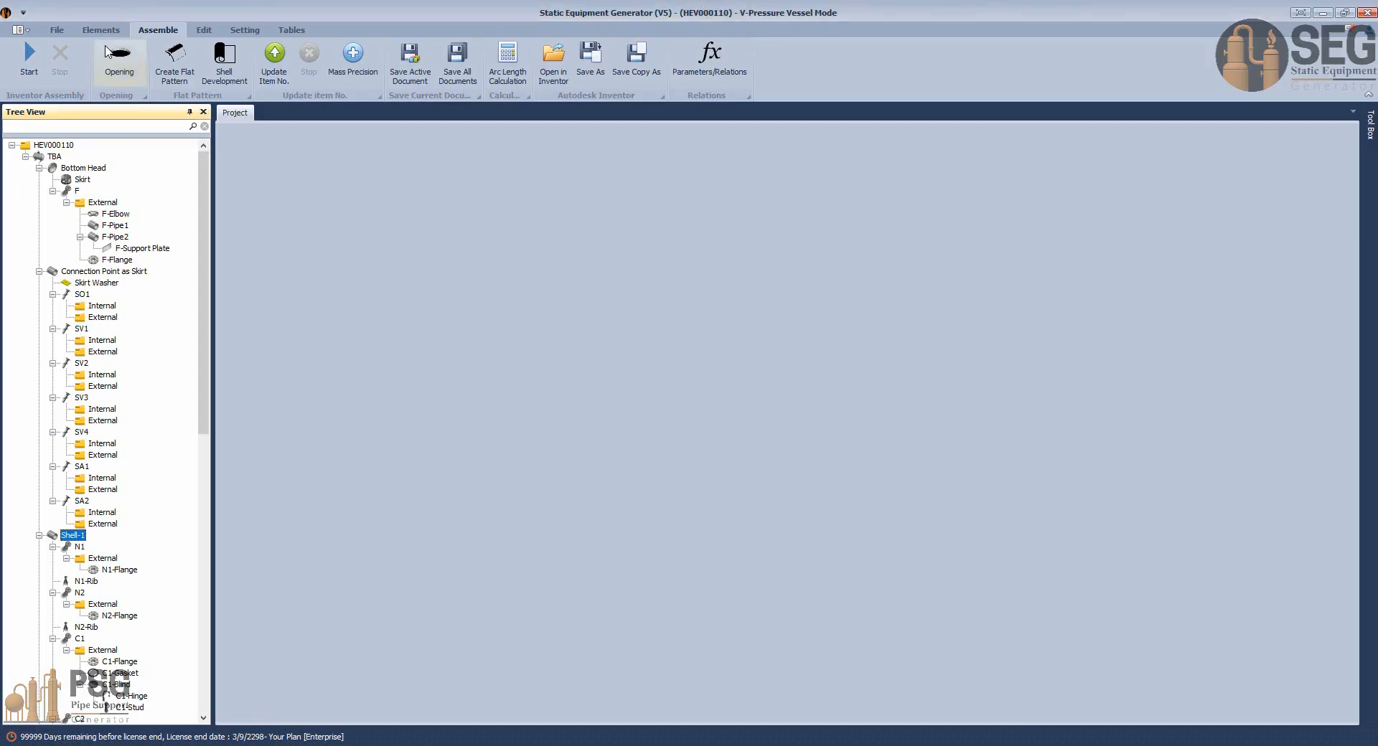
click(100, 30)
click(1077, 86)
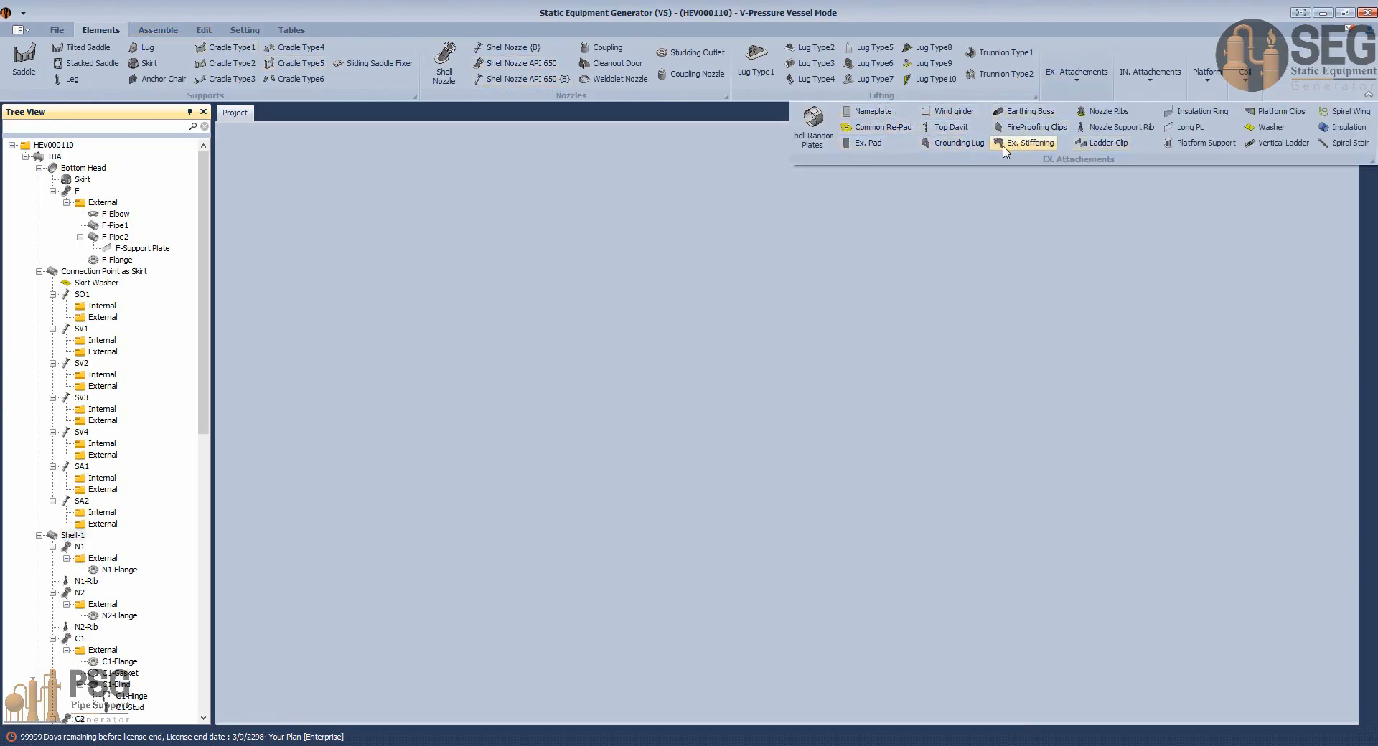
click(956, 129)
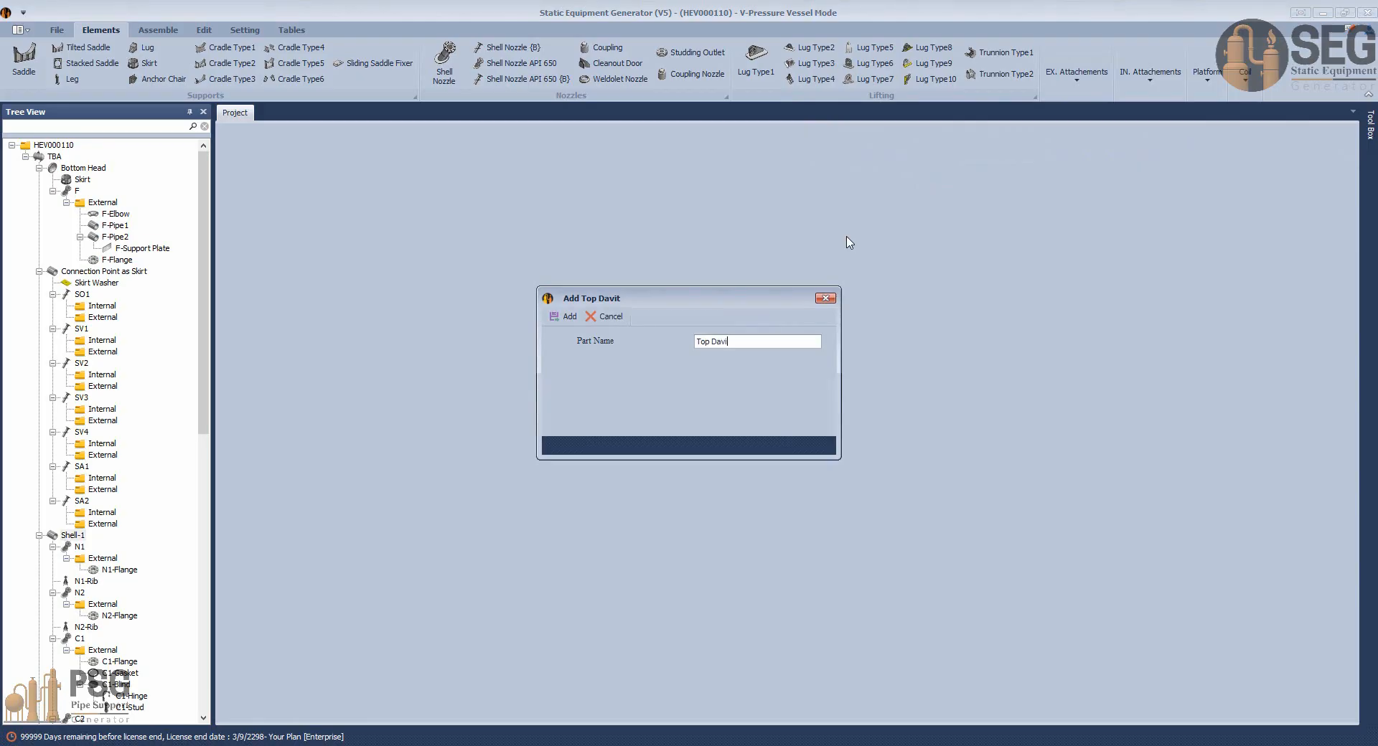
key(Return)
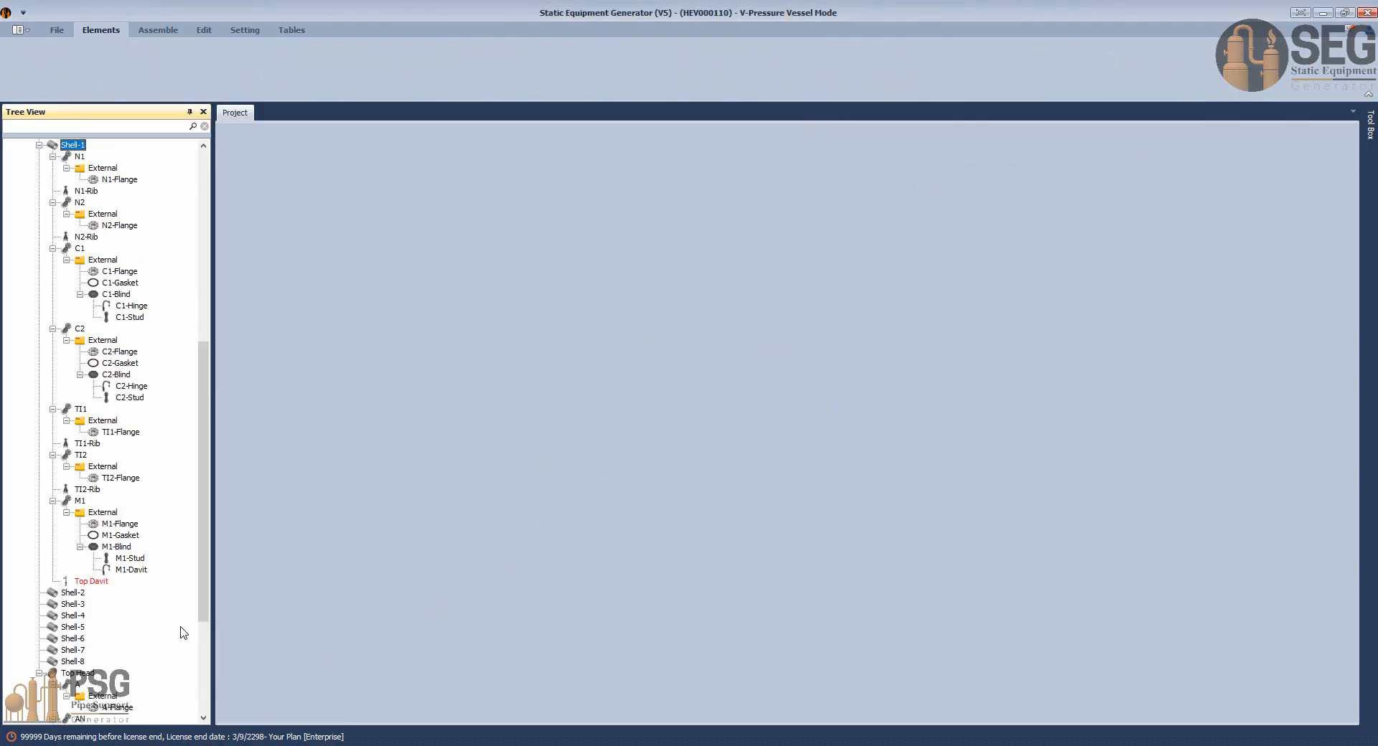
Open the Top Davit settings and review the parameters and reference drawing of Top Davit Type-A.
click(110, 582)
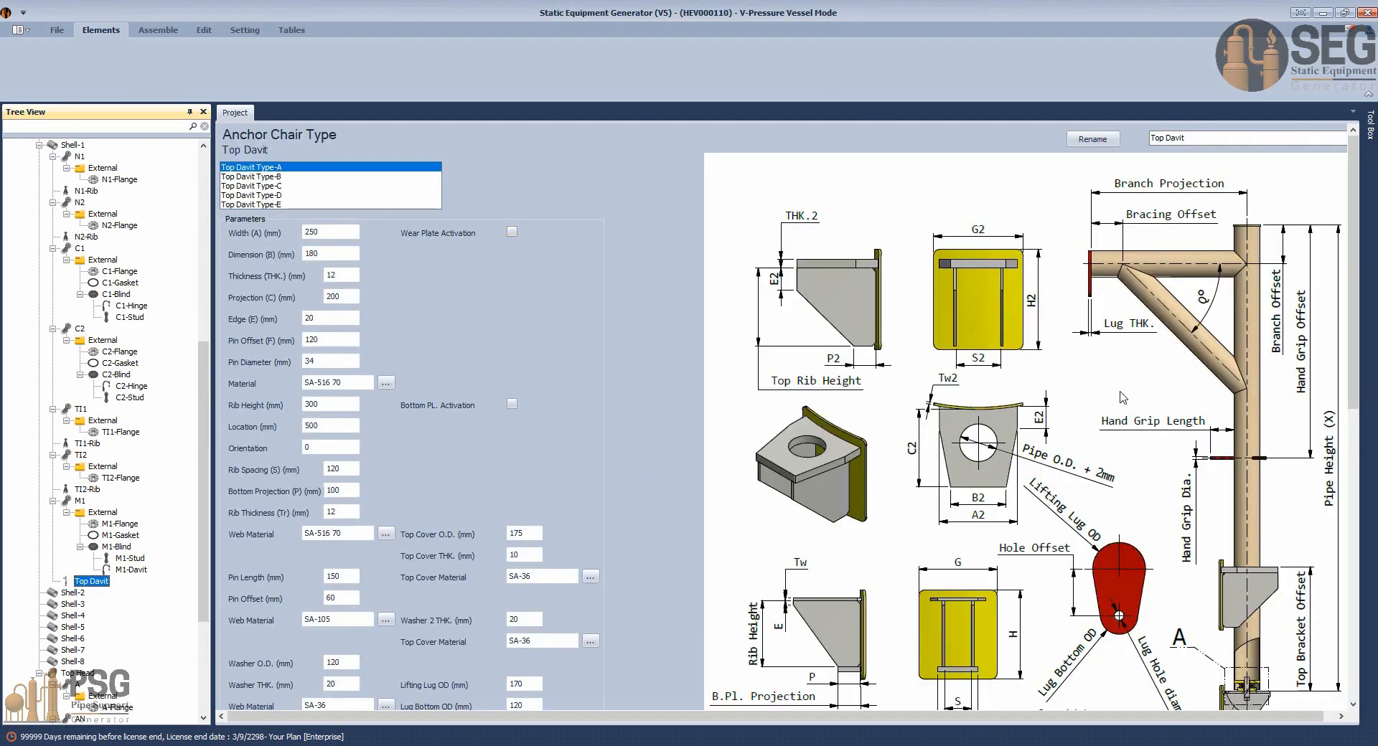
mouse_move(1353, 280)
mouse_down()
mouse_move(1356, 392)
mouse_move(1371, 246)
mouse_move(1371, 286)
mouse_up()
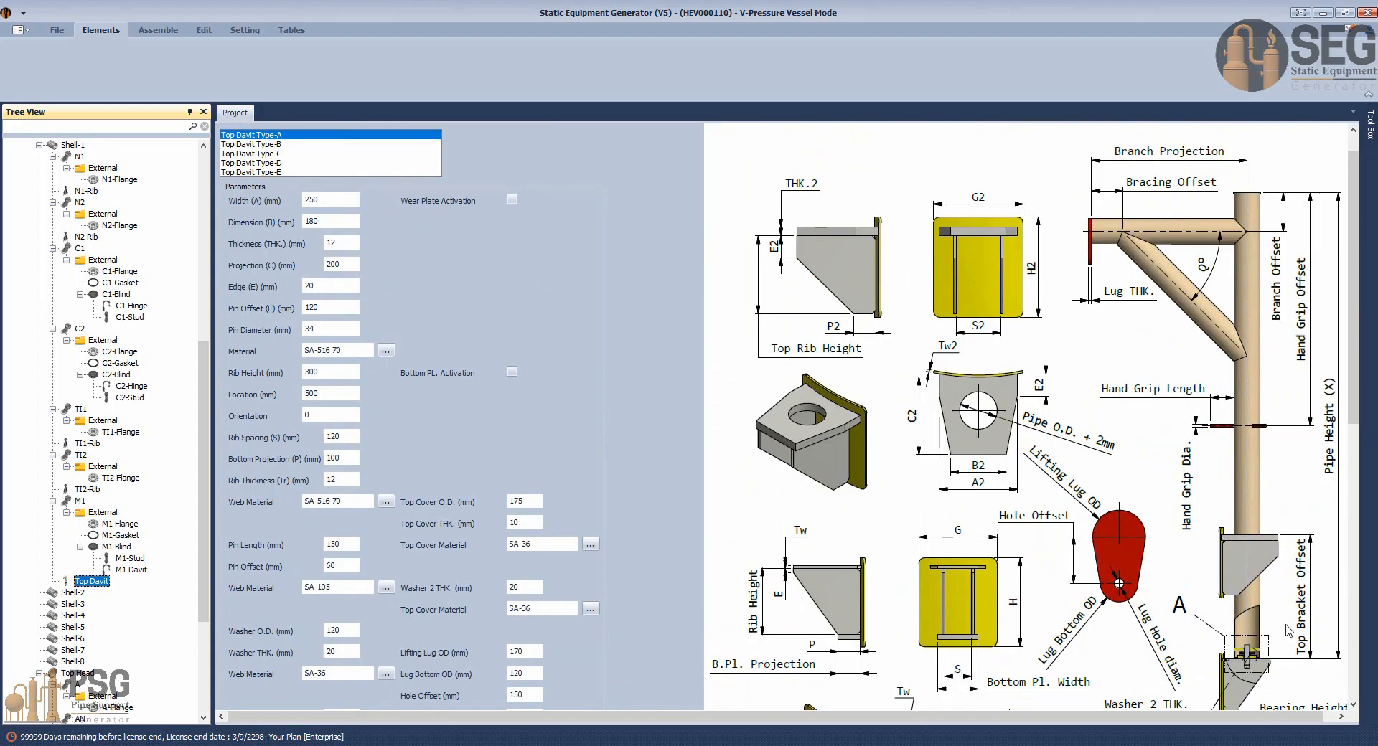
drag(1353, 403, 1353, 428)
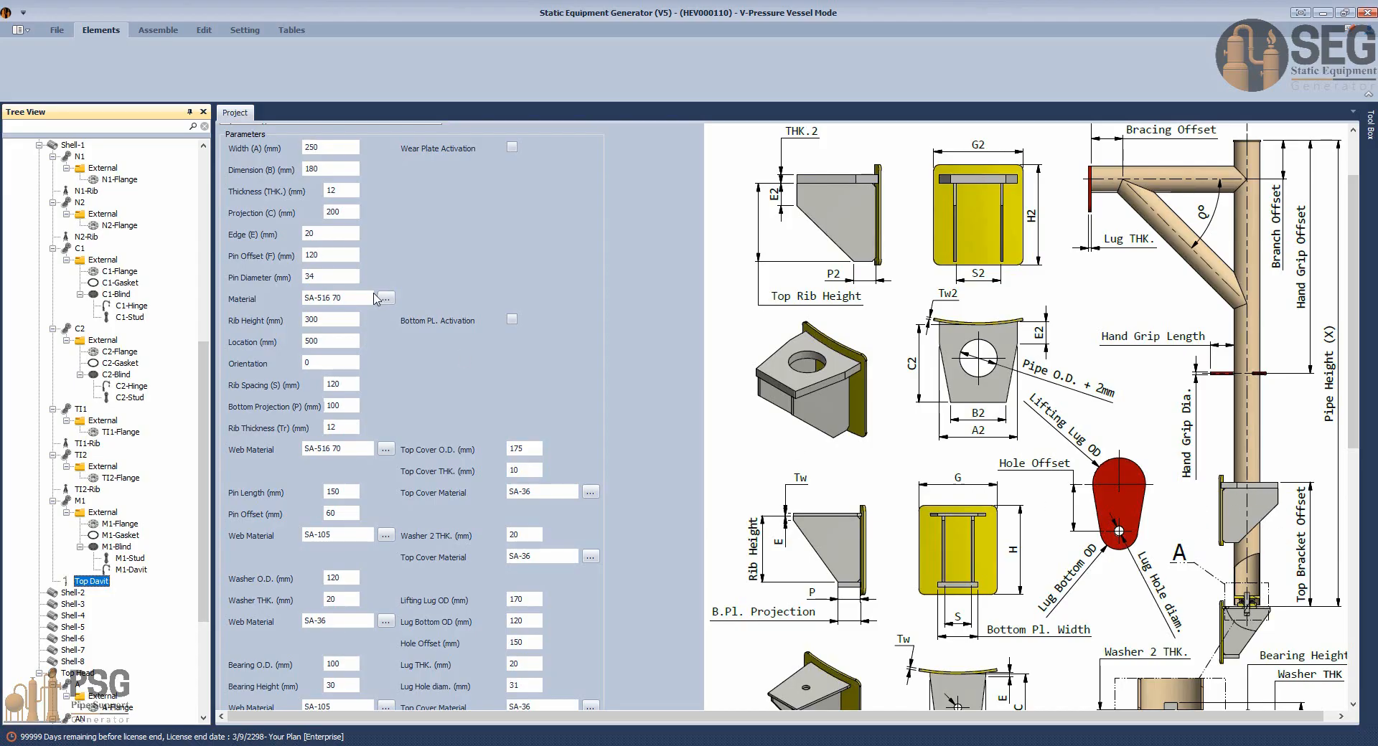
scroll(378, 300, up, 2)
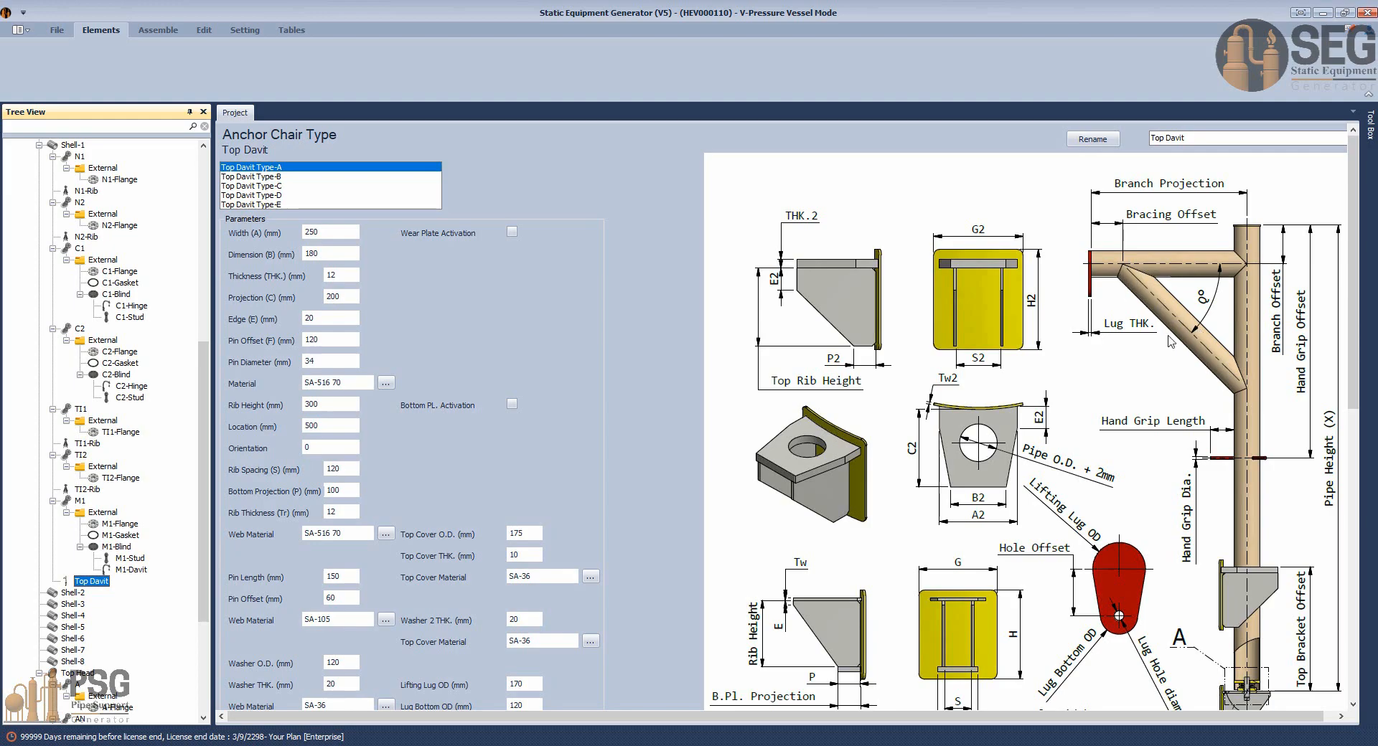
Compare the reference drawings and parameters of Top Davit Type-B and Top Davit Type-C.
click(240, 183)
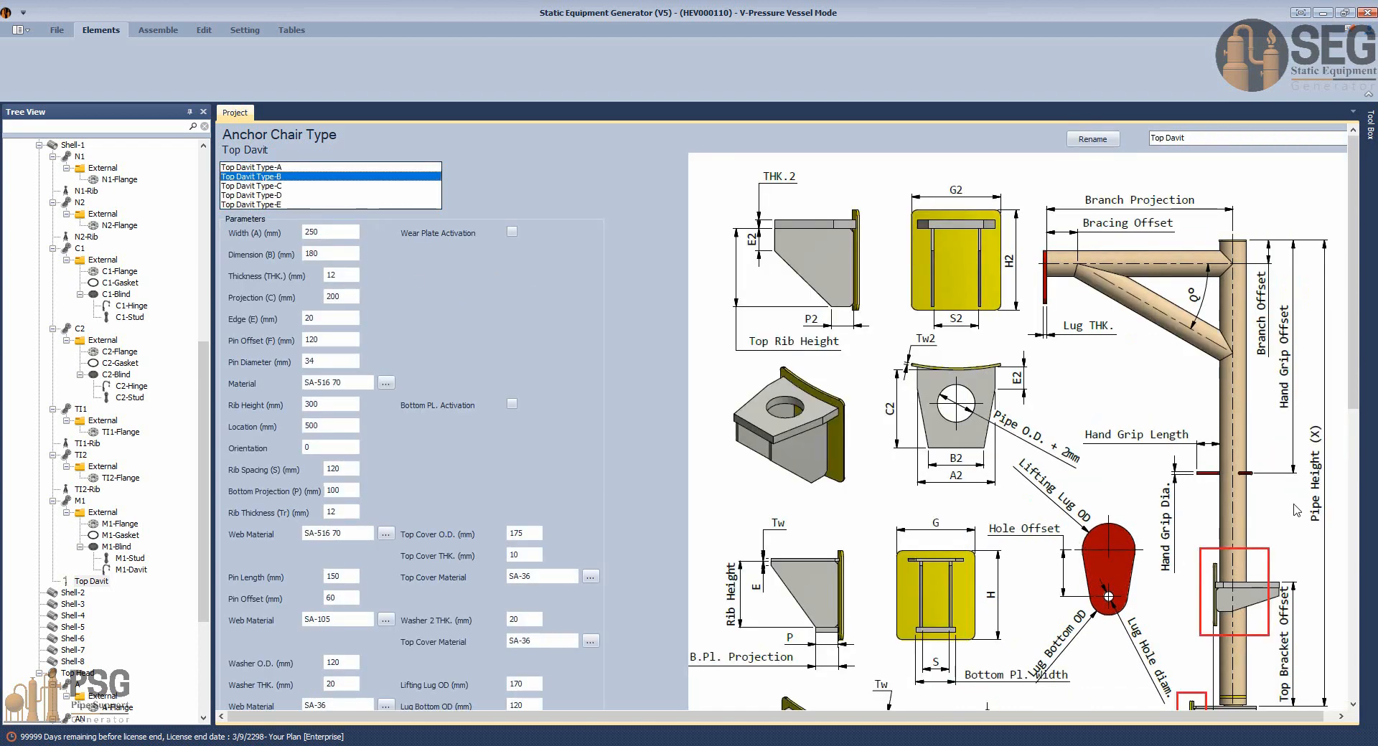
scroll(1288, 528, down, 2)
click(259, 187)
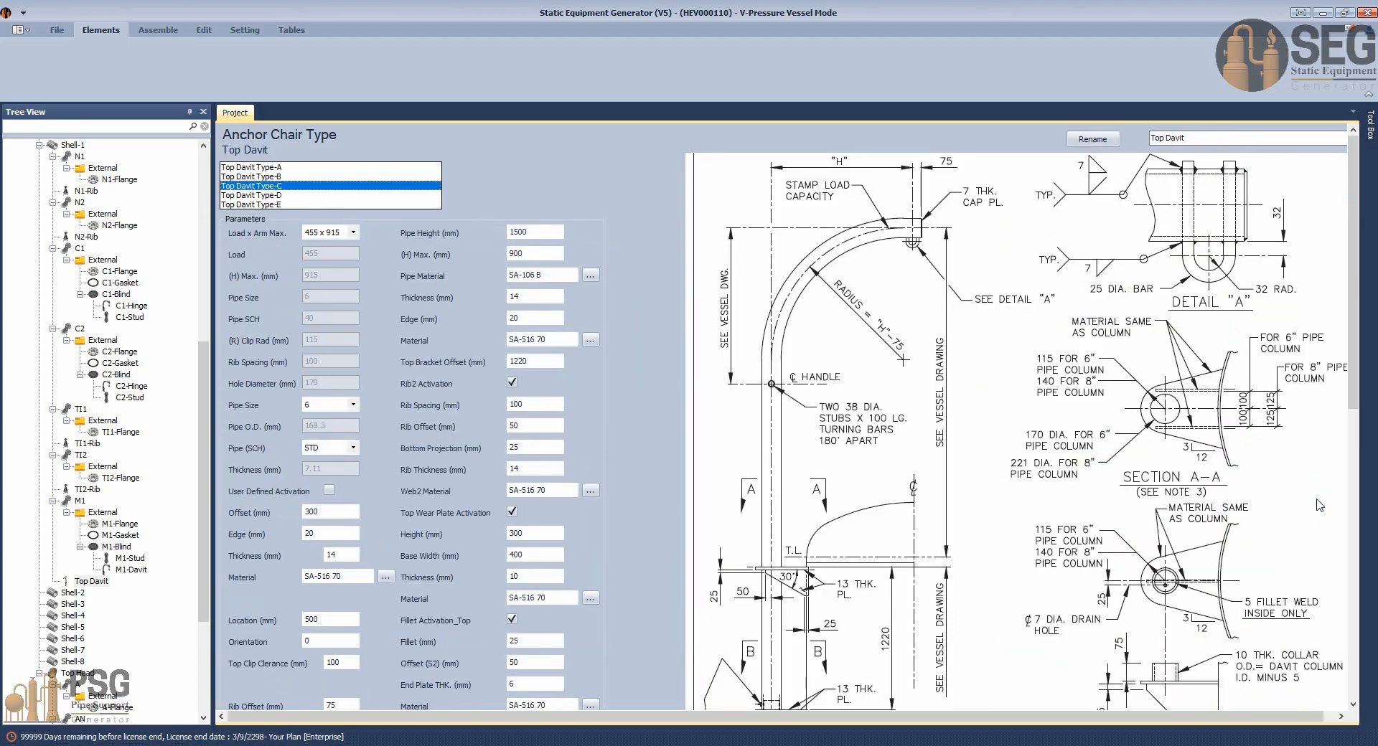
mouse_move(1367, 349)
mouse_down()
mouse_move(1363, 406)
mouse_move(1371, 357)
mouse_up()
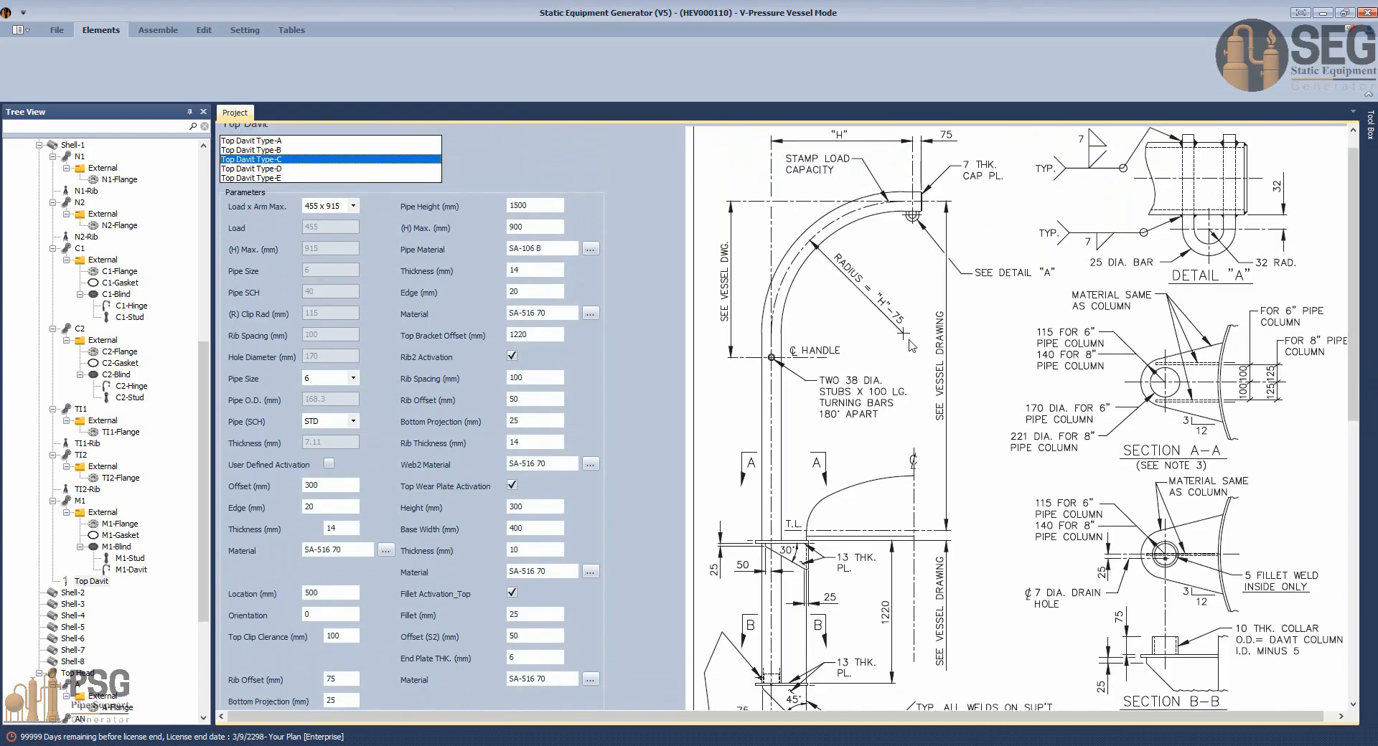
scroll(903, 335, up, 1)
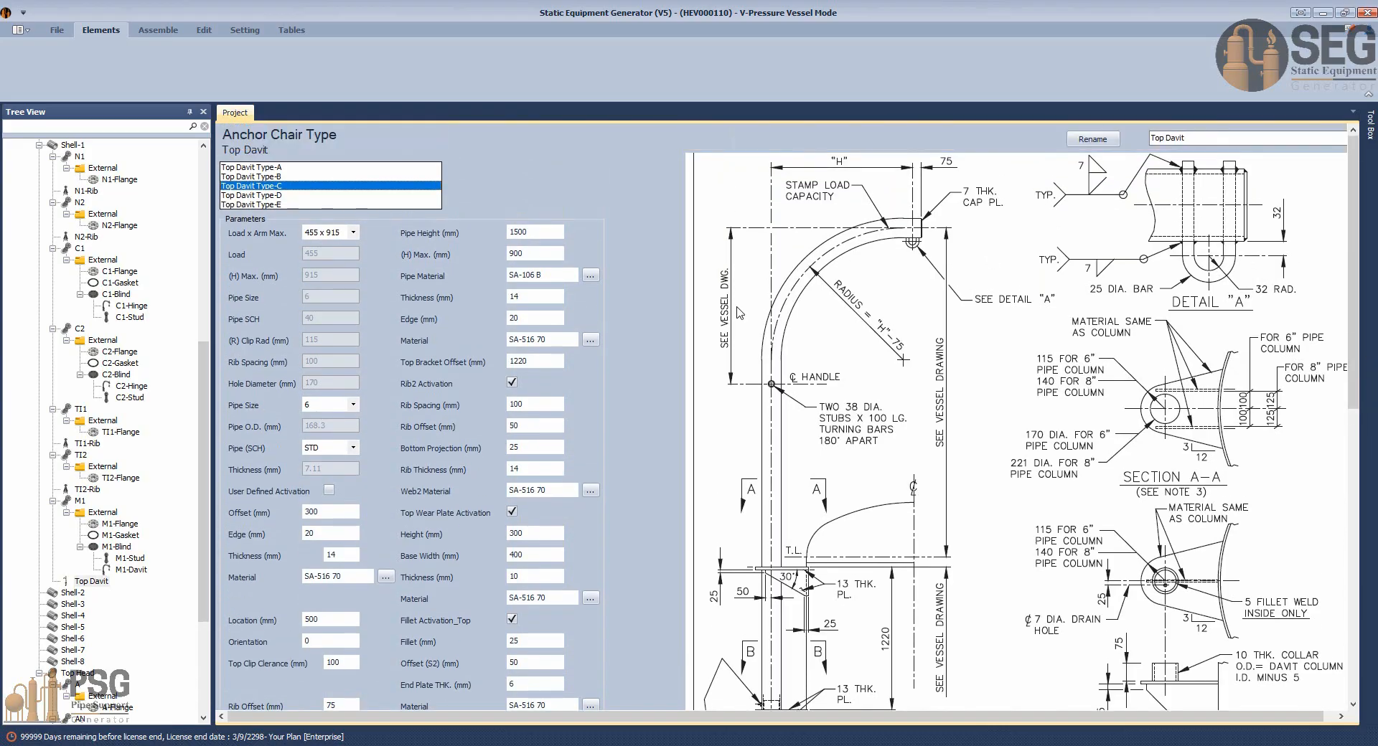
click(252, 196)
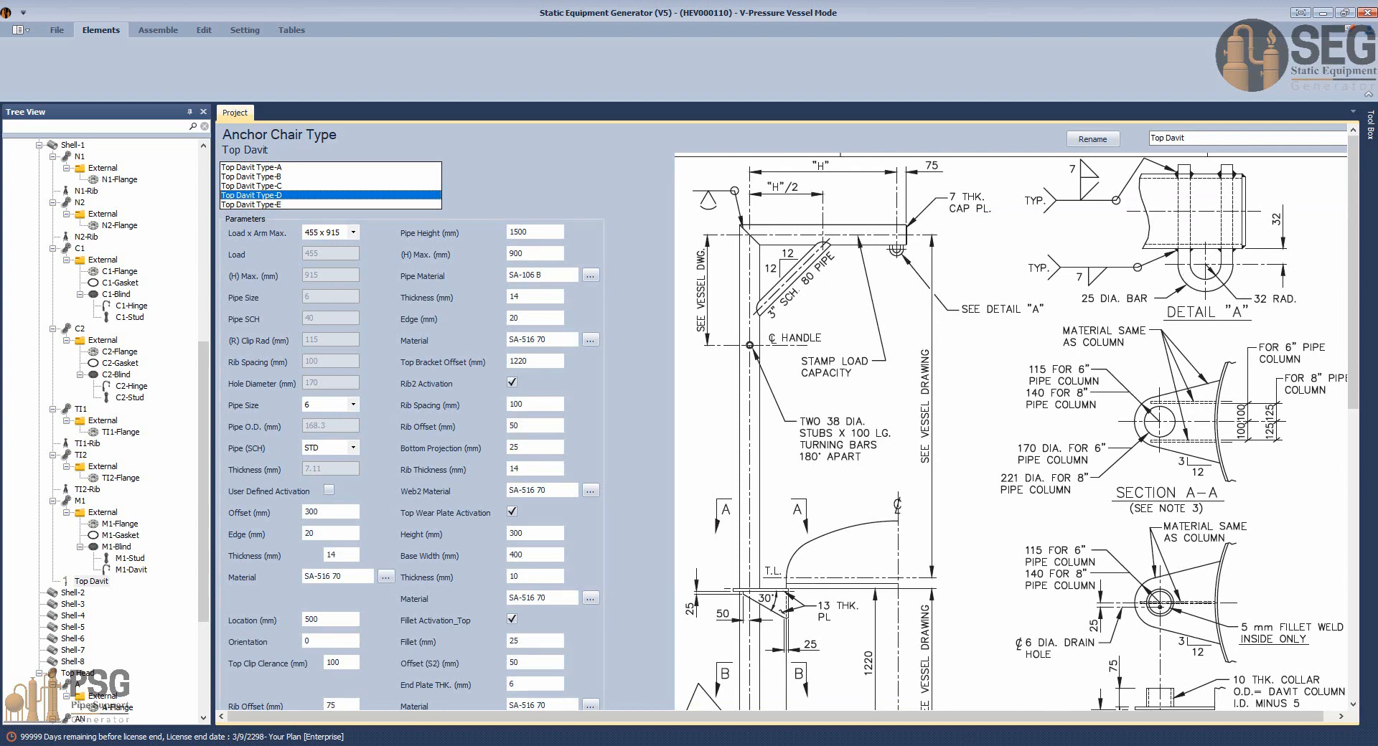
mouse_move(962, 745)
click(883, 703)
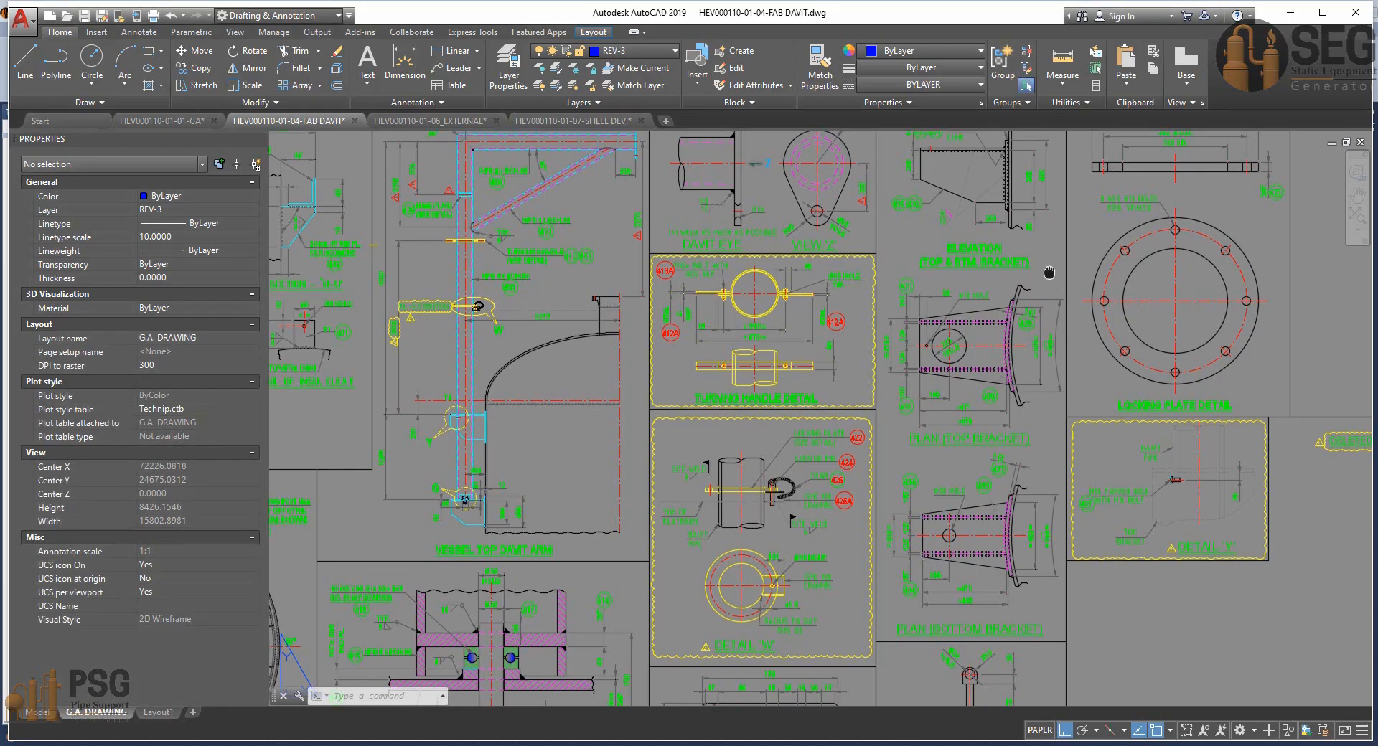
middle_drag(1049, 273, 1086, 440)
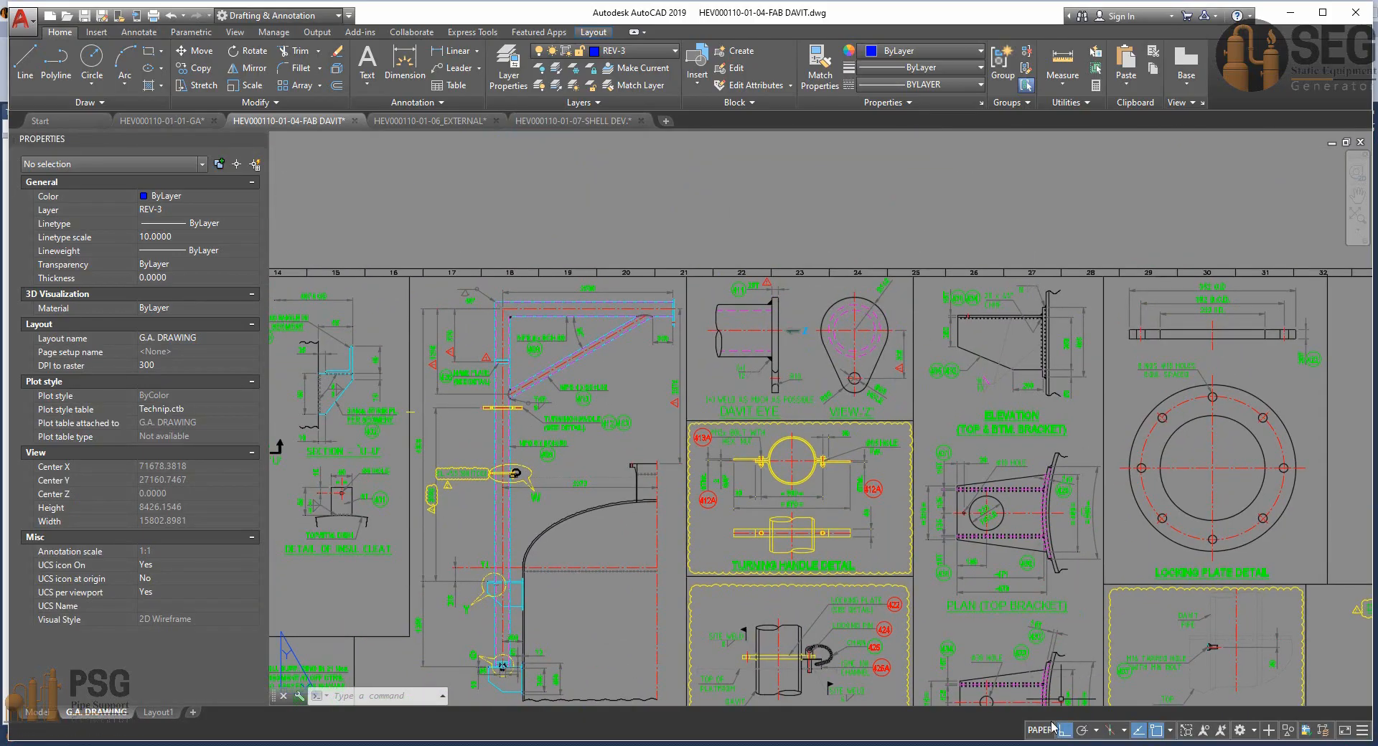
click(1023, 745)
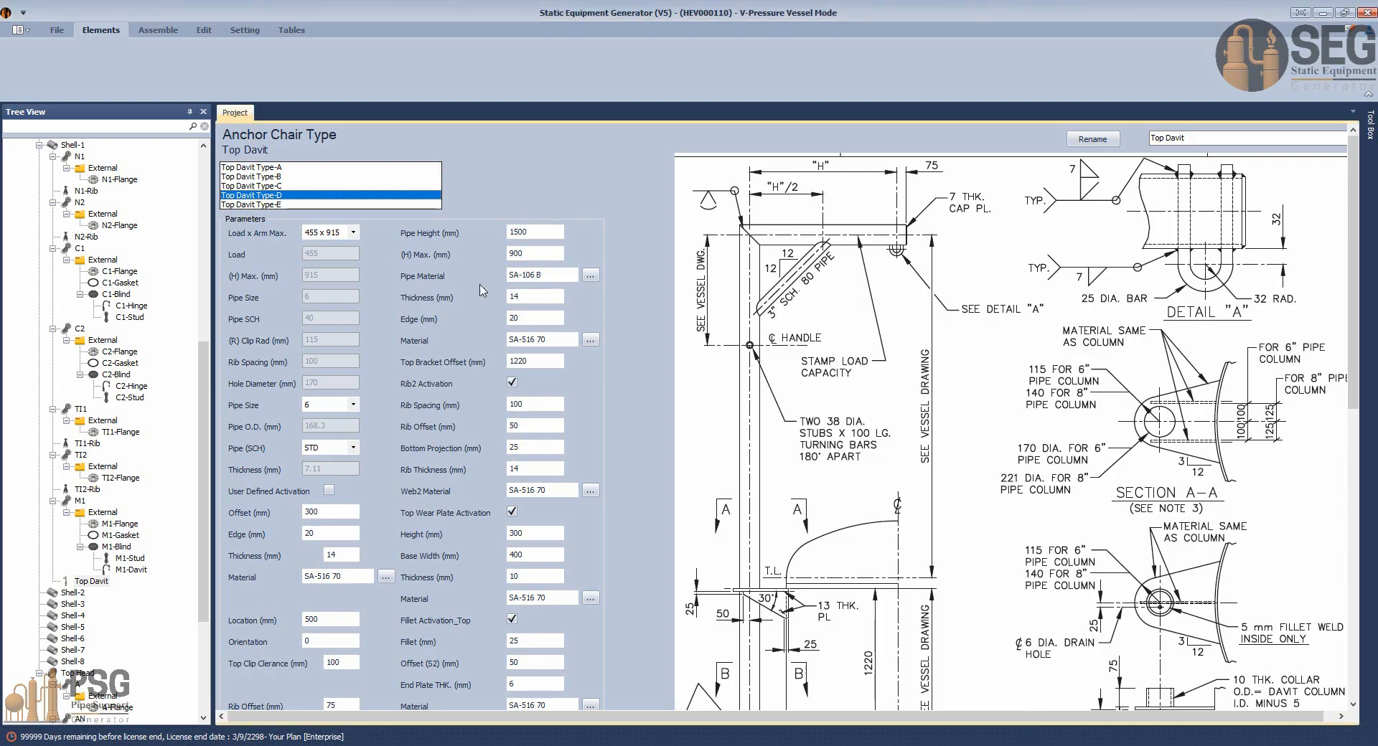
click(275, 205)
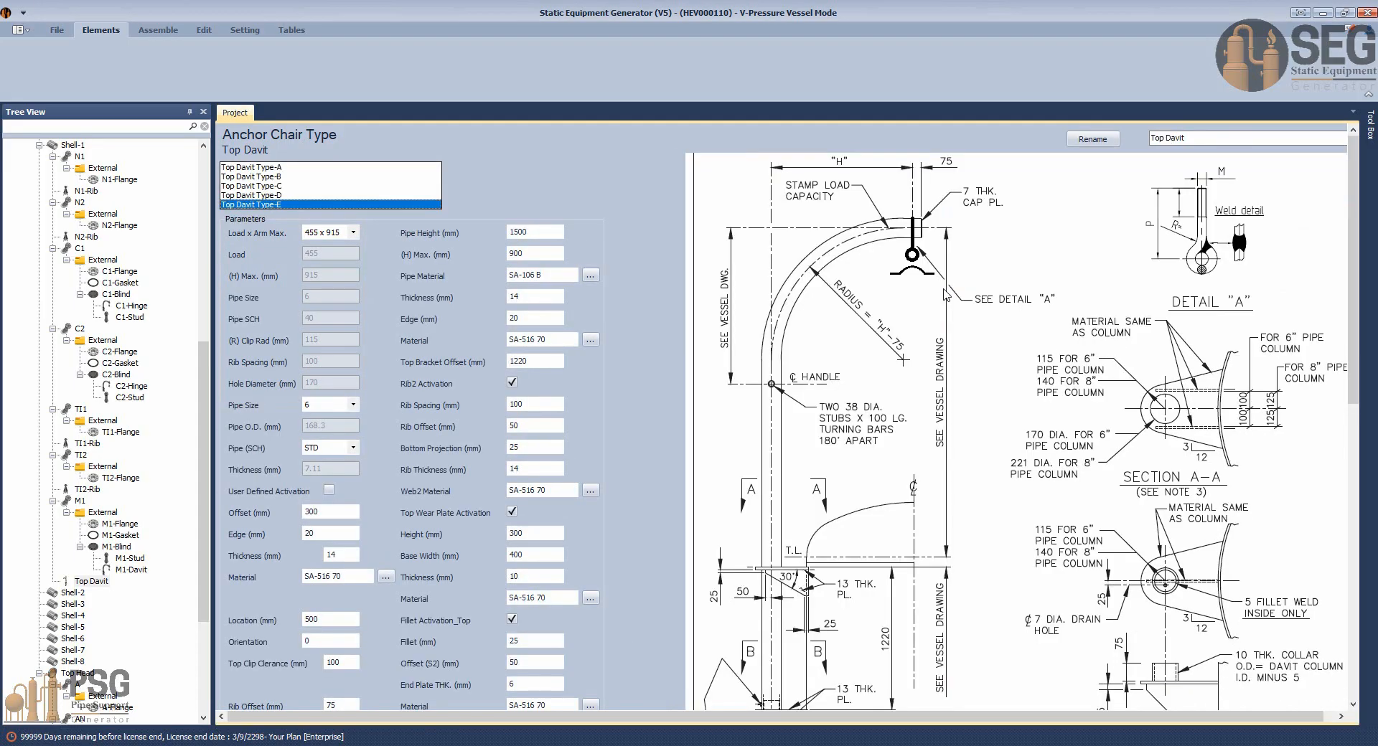
Select Top Davit Type-A and check its reference drawing against the davit arm dimensions in the AutoCAD fabrication drawing.
click(268, 169)
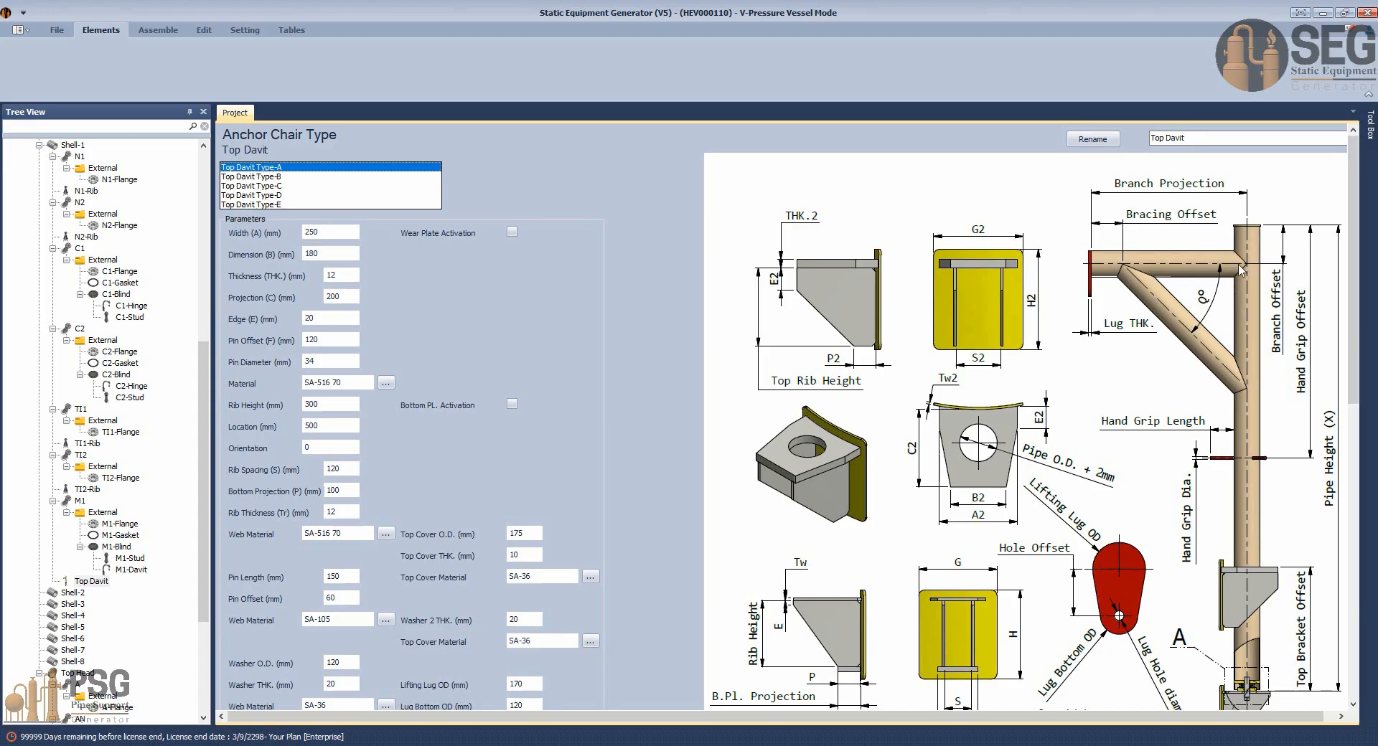
click(882, 675)
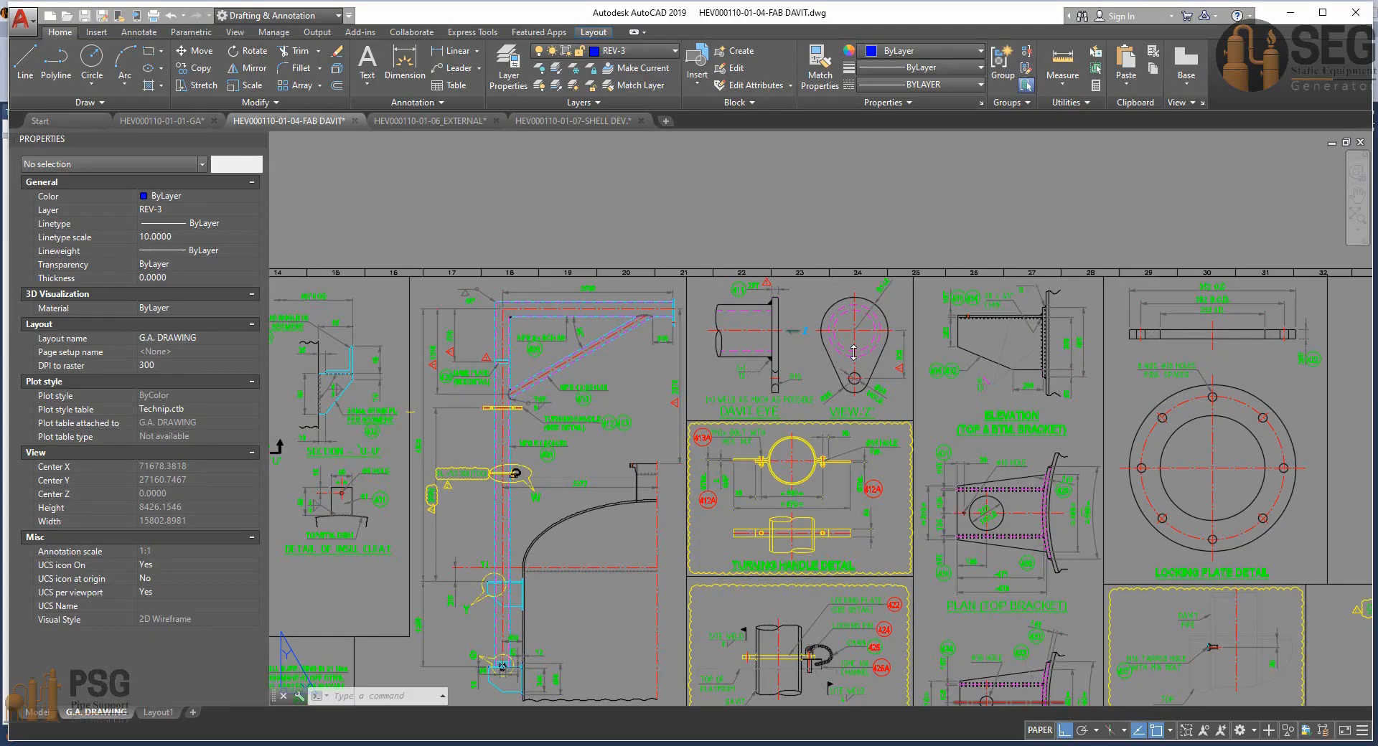
scroll(474, 359, up, 4)
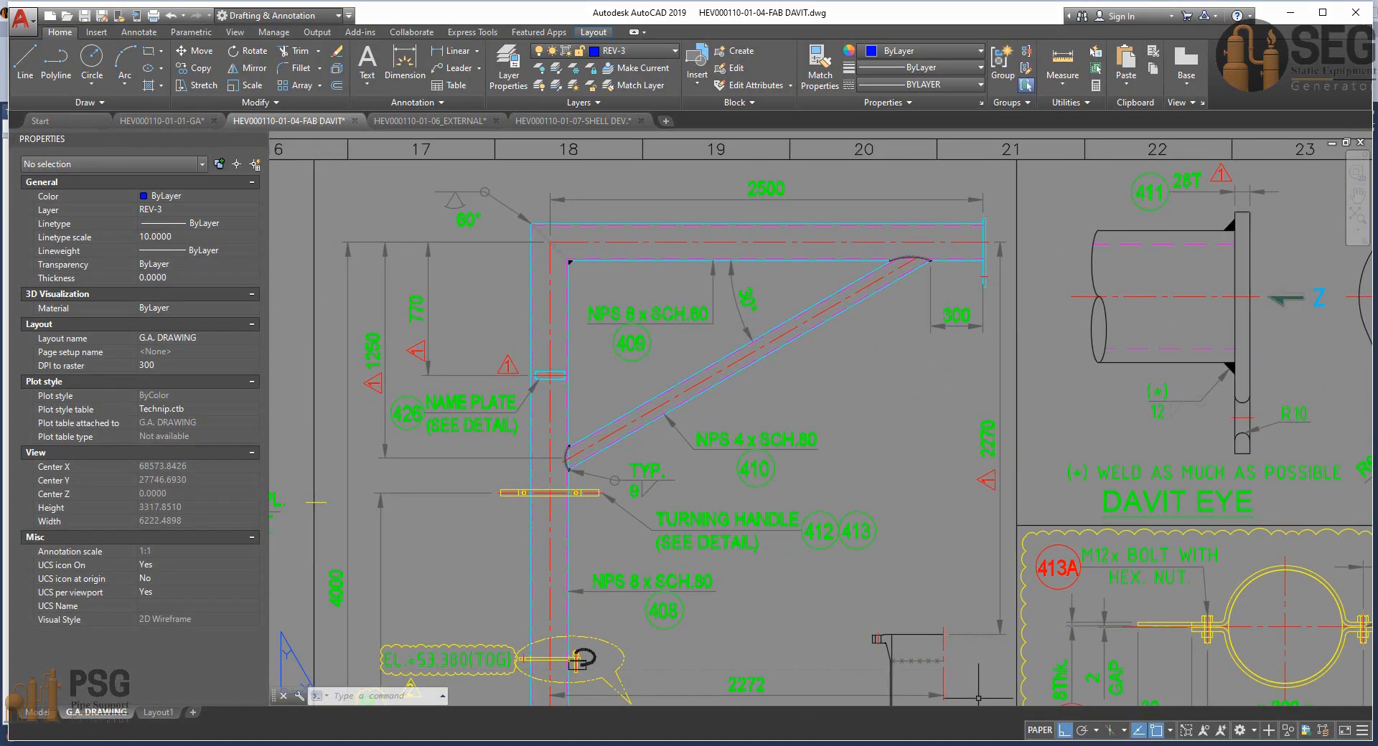
click(1005, 743)
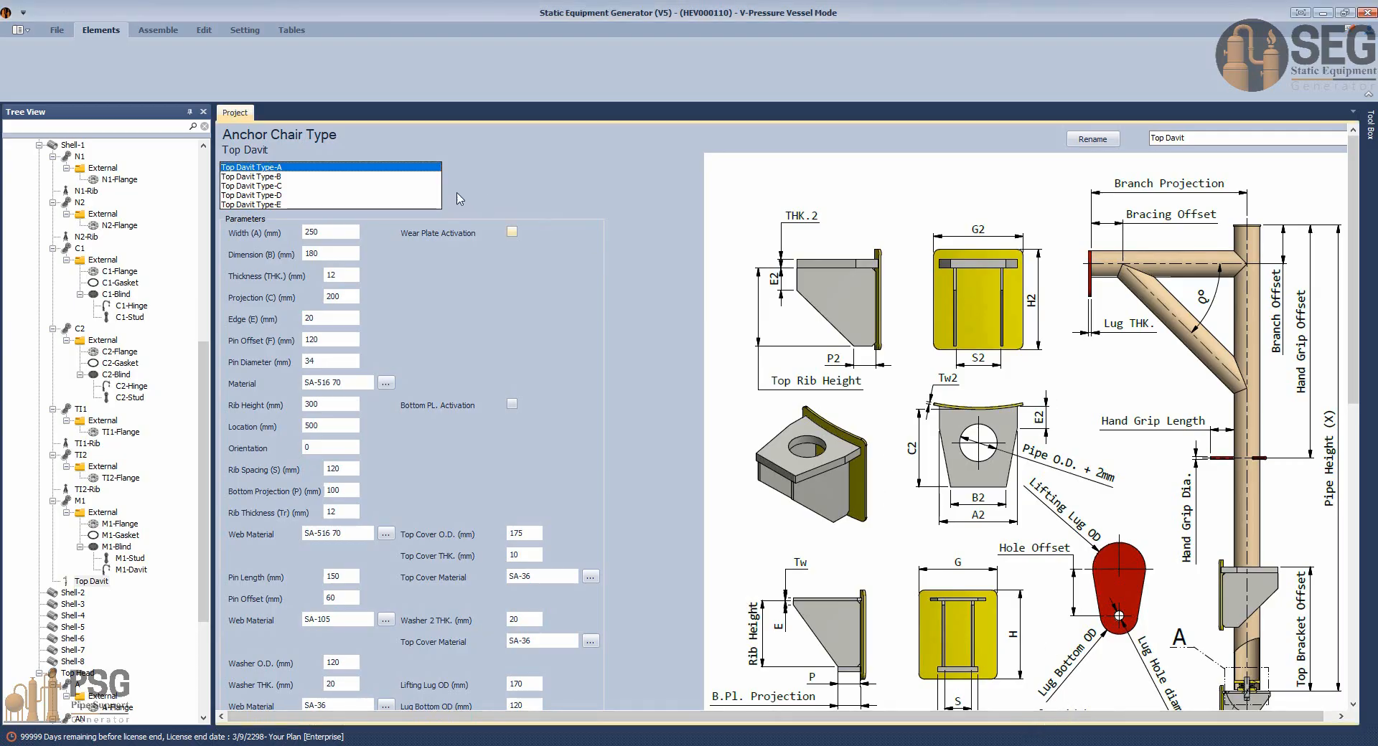
Look up the bracket dimensions for the Type-A parameters in the top and bottom bracket plans of the AutoCAD fabrication drawing.
click(341, 233)
scroll(770, 433, down, 5)
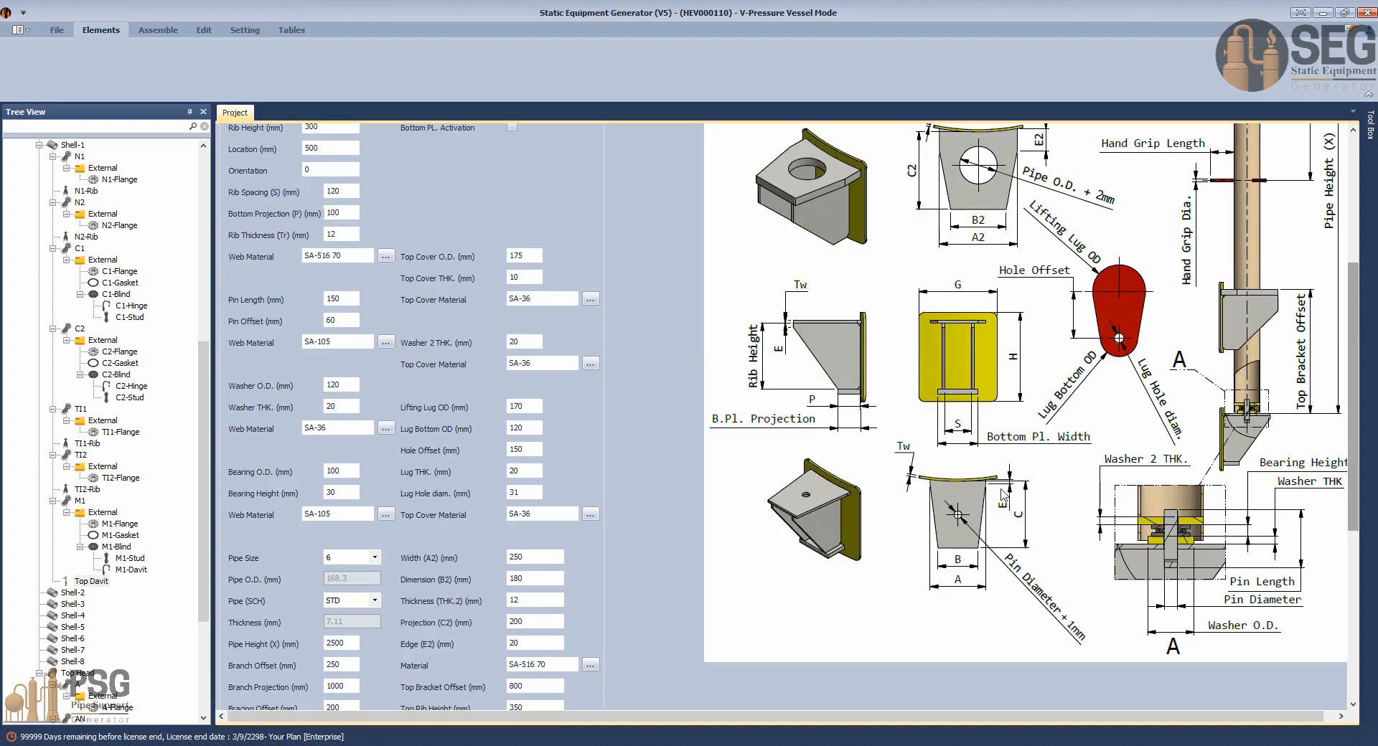
mouse_move(996, 745)
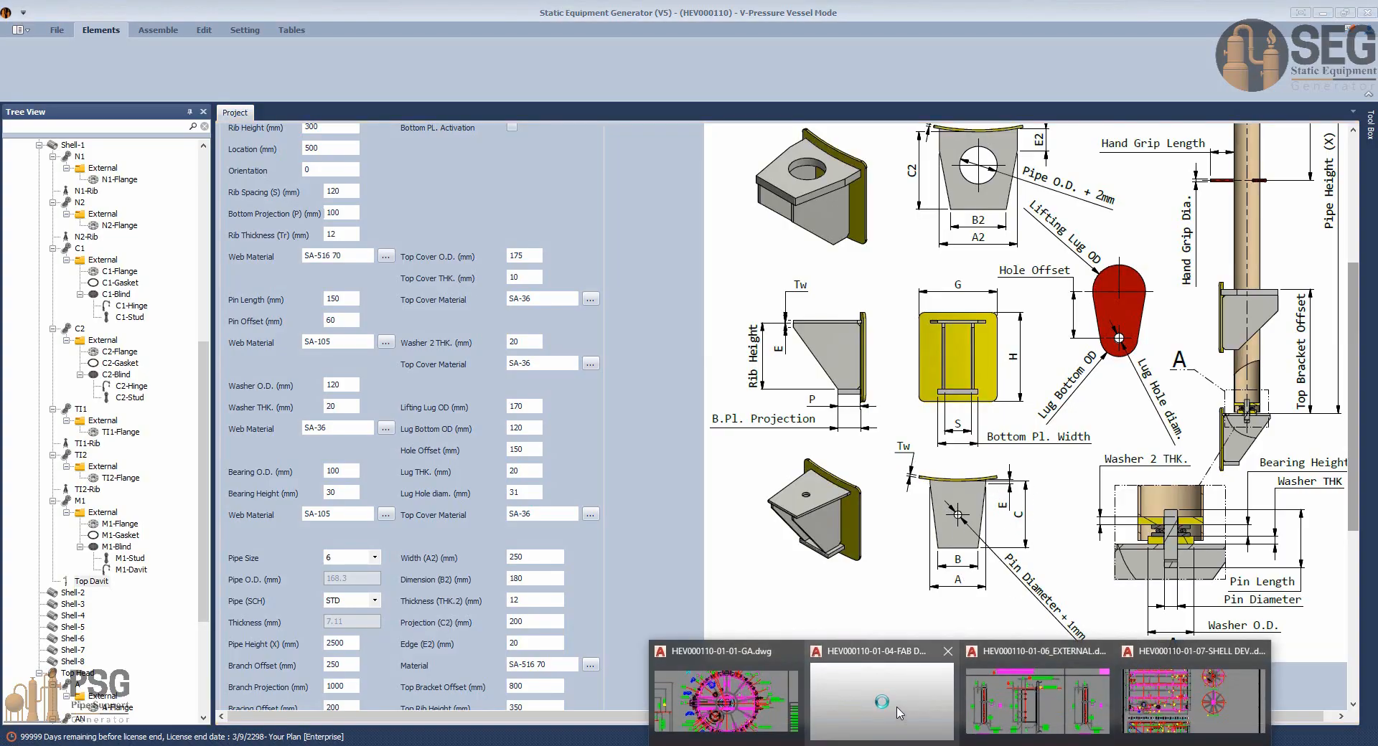
click(1040, 689)
middle_drag(1099, 531, 866, 304)
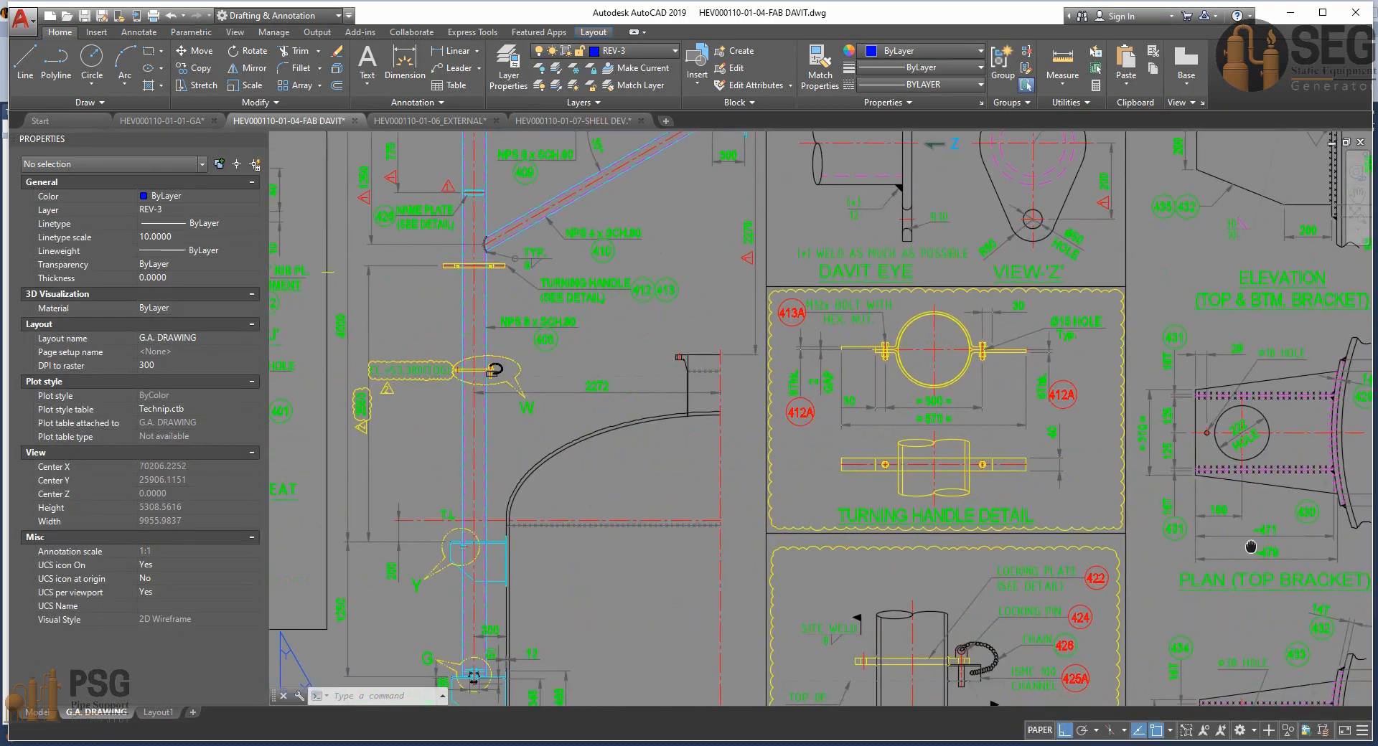
mouse_move(1328, 689)
middle_down()
mouse_move(937, 571)
mouse_move(952, 487)
middle_up()
scroll(903, 553, up, 2)
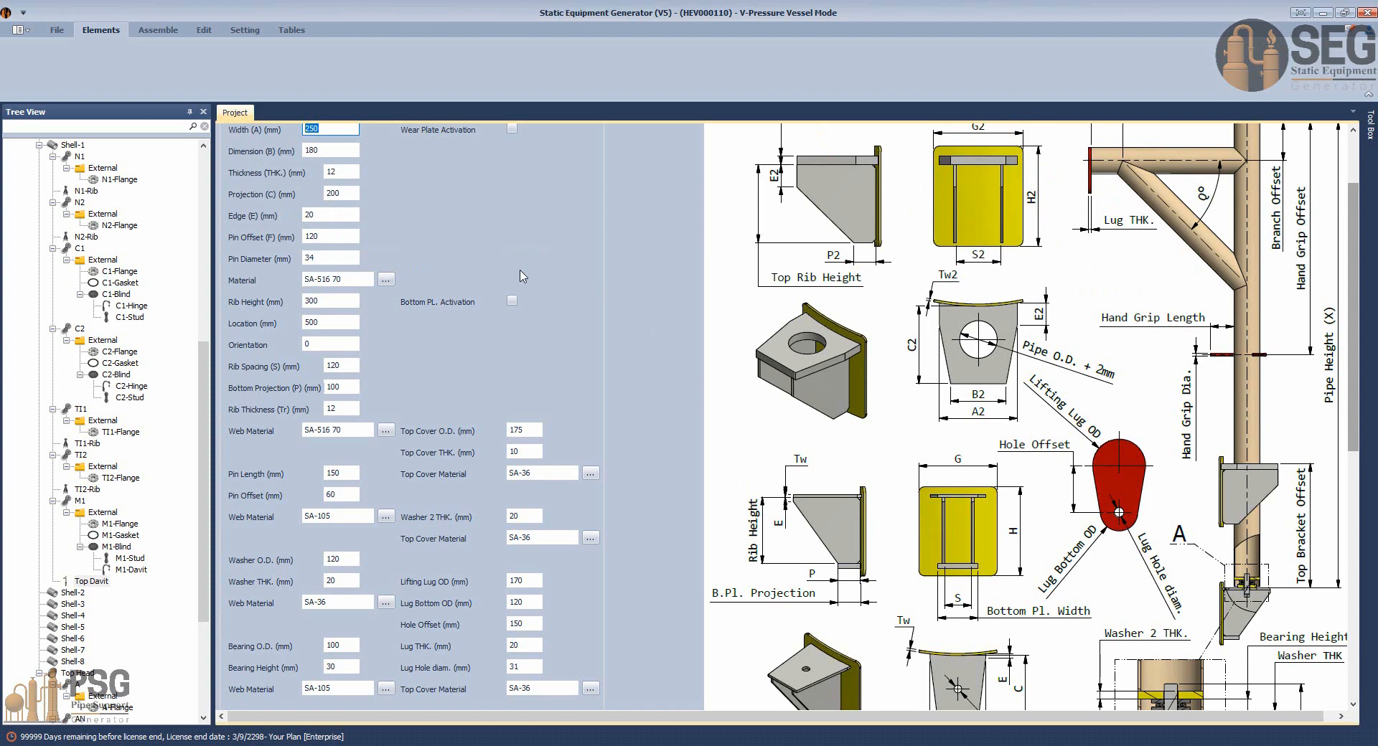
Set Width (A) to 460, Dimension (B) to 310, Thickness to 16, Projection (C) to 480, Edge to 200, Pin Offset to 180 and Pin Diameter to 38 mm.
scroll(523, 277, up, 3)
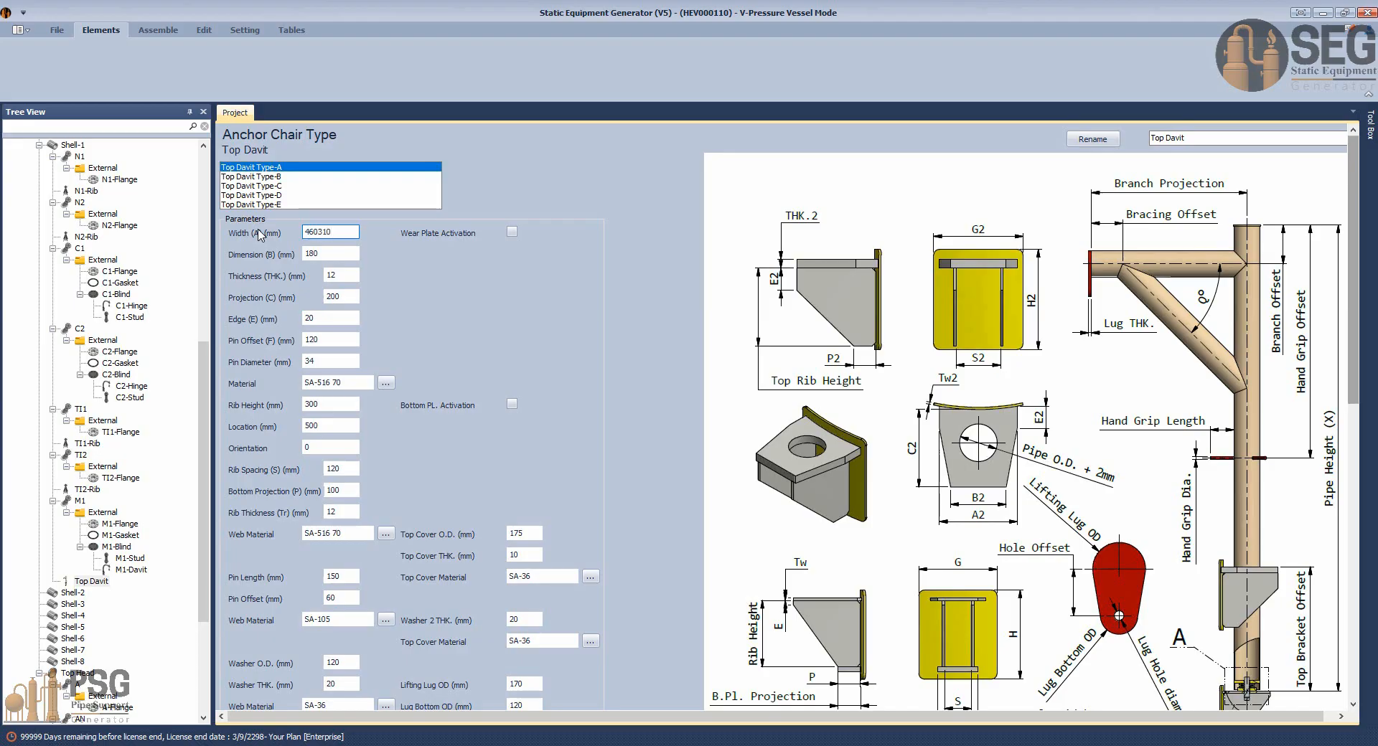
key(Tab)
text(310)
key(Tab)
text(16)
key(Tab)
text(480)
key(Tab)
text(200)
key(Tab)
key(Tab)
text(38)
key(Tab)
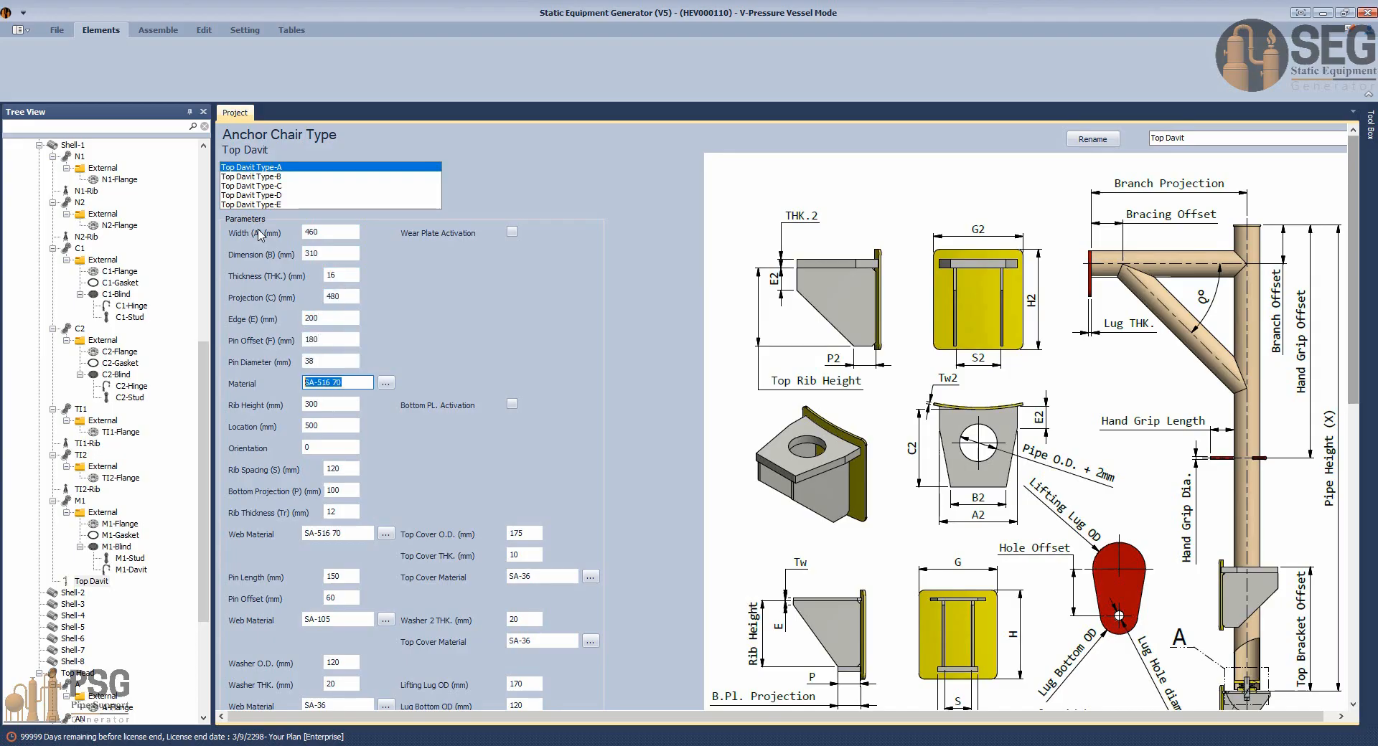
Set the davit's Rib Height to 345 mm, Location to 9067 mm and Orientation to 270.
key(Tab)
key(Tab)
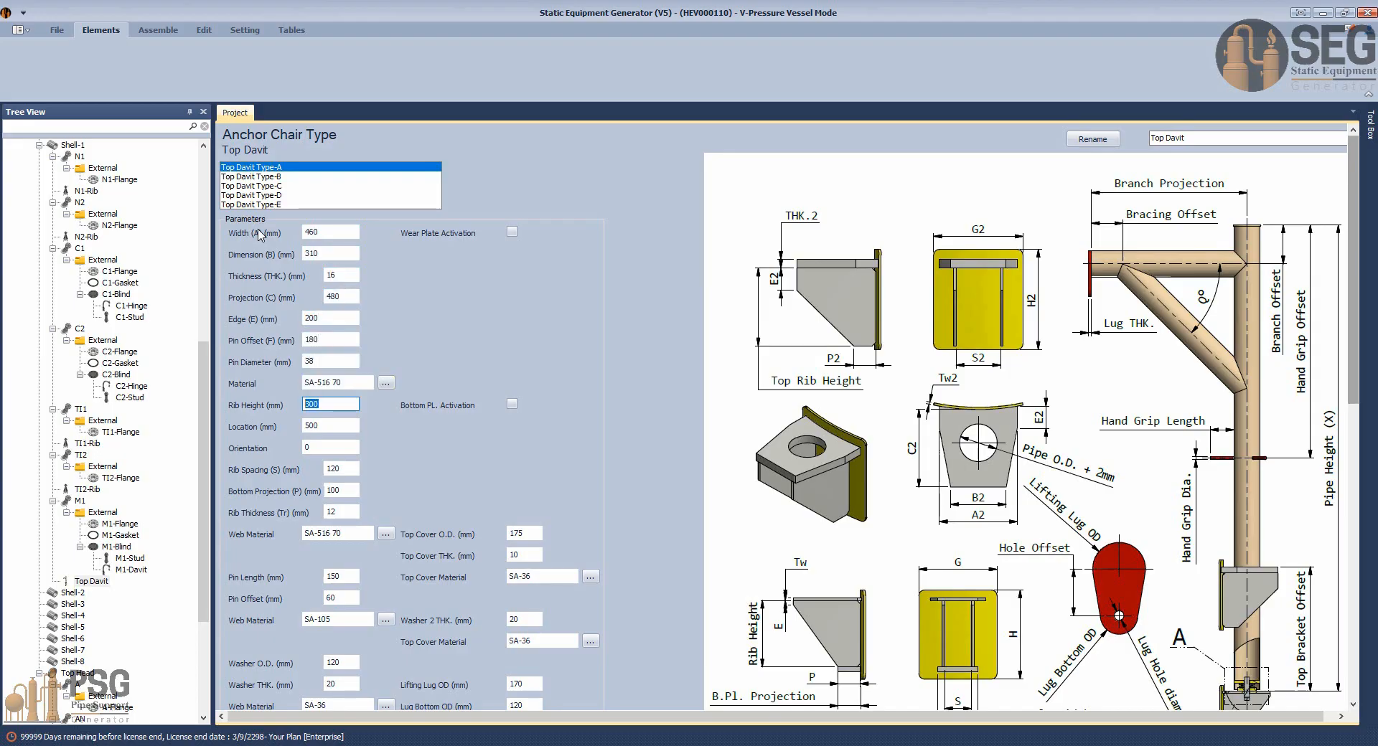
key(Tab)
text(9067)
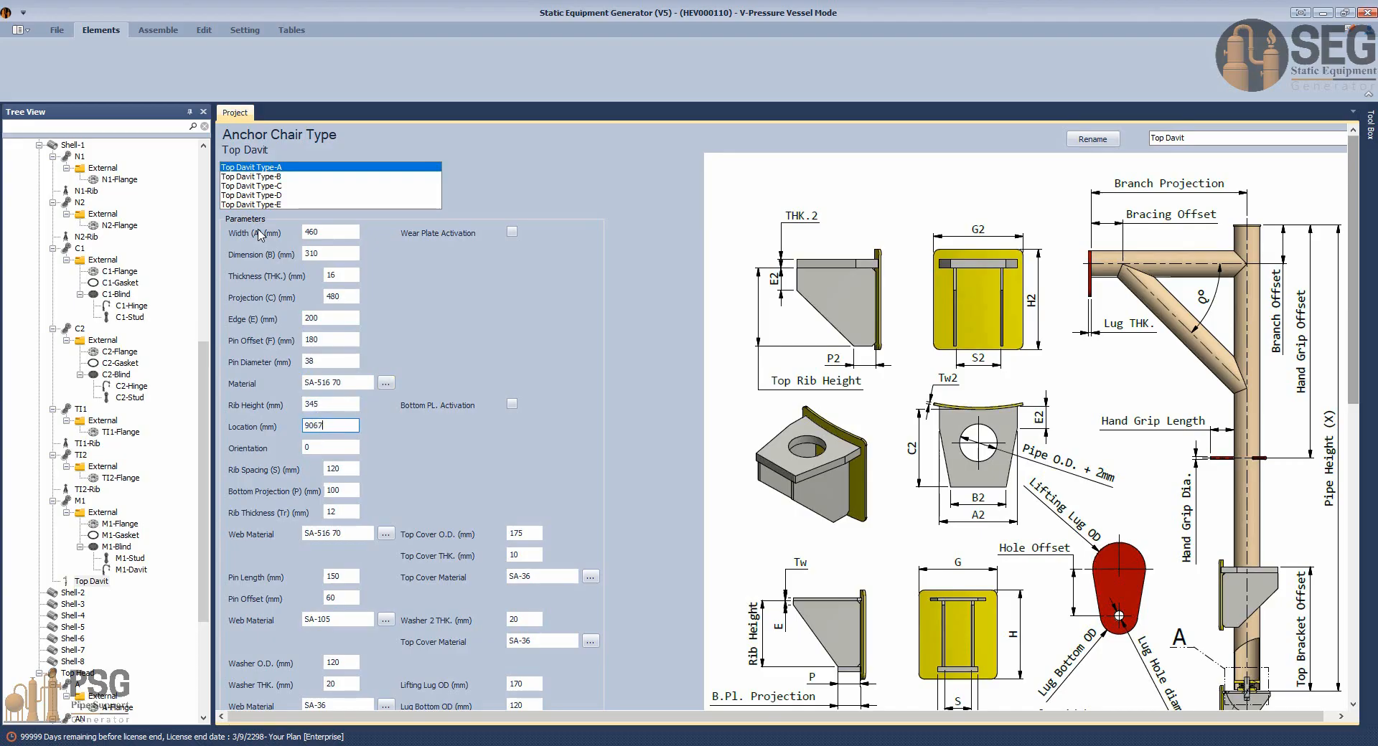
key(Tab)
text(270)
Set the bottom bracket's Rib Spacing (S) to 150 mm, Bottom Projection (P) to 200 mm and Rib Thickness (Tr) to 16 mm.
key(Tab)
text(0)
key(Tab)
text(200)
key(Tab)
text(16)
key(Tab)
Set the Pin Length to 165 mm and the Pin Offset below it to 51 mm.
key(Tab)
text(165)
key(Tab)
text(51)
key(Tab)
Set the Washer O.D. to 80 mm and the Washer THK. to 32 mm.
key(Tab)
text(80)
key(Tab)
text(32)
key(Tab)
key(Tab)
key(Tab)
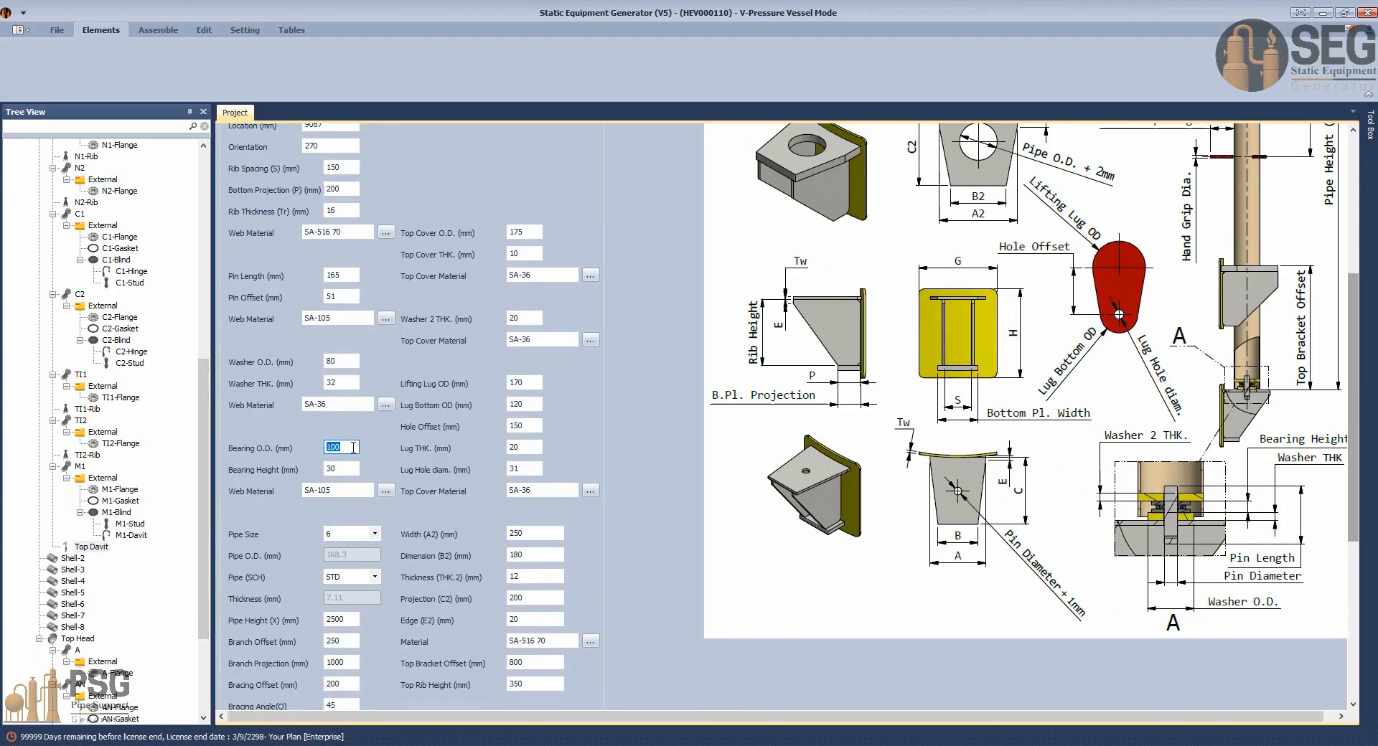
Dimension the washer at the bottom bracket pin in the AutoCAD drawing and set Washer O.D. to 85 mm and Washer THK. to 16 mm.
click(345, 360)
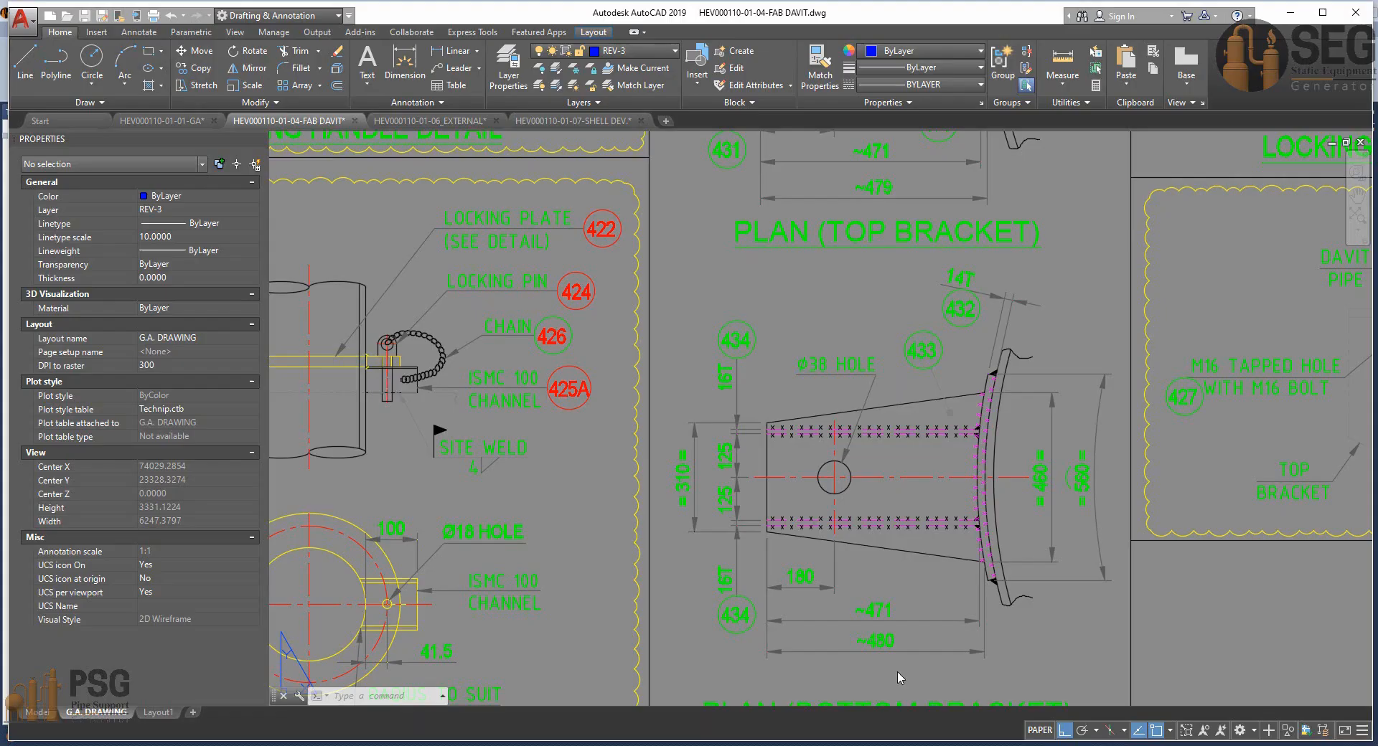
scroll(738, 455, down, 5)
scroll(384, 517, up, 8)
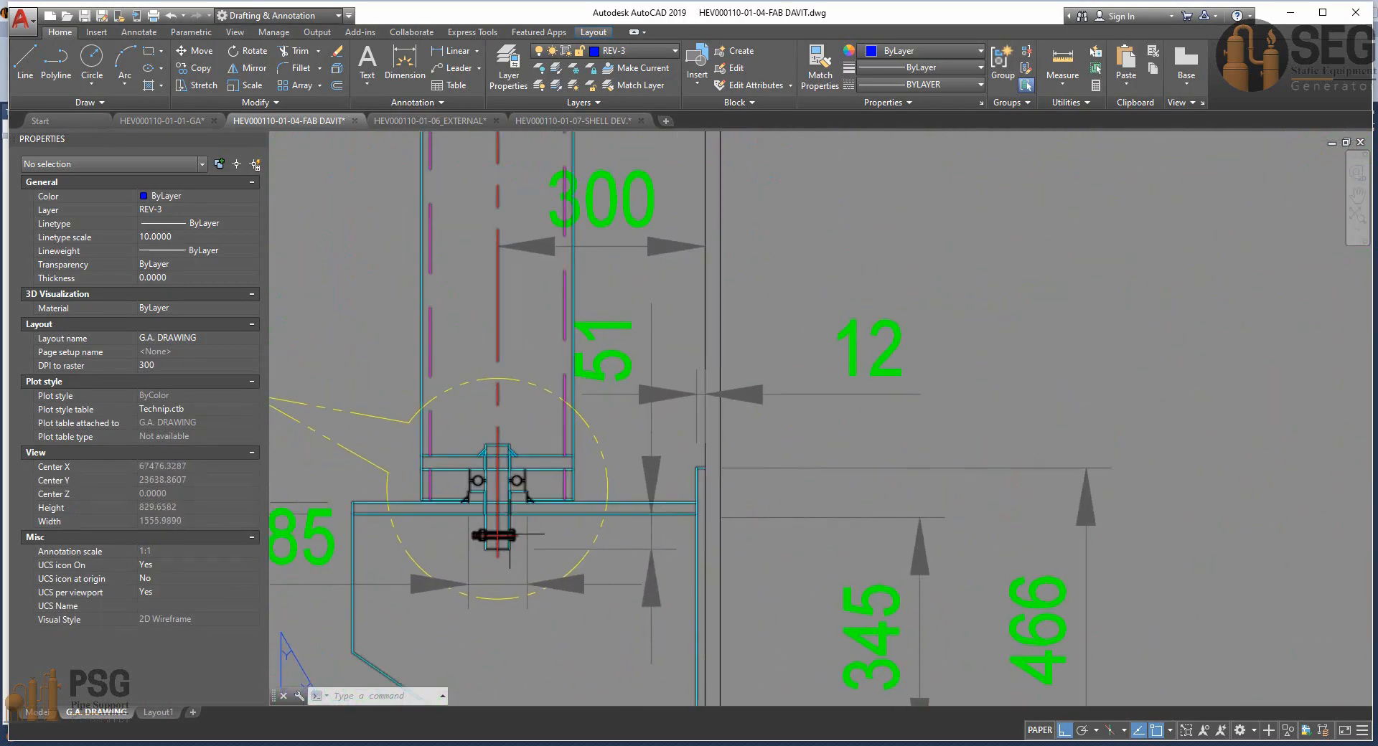
click(405, 63)
scroll(531, 479, up, 5)
click(522, 513)
click(375, 513)
scroll(514, 420, down, 7)
click(474, 356)
scroll(472, 436, up, 7)
click(507, 462)
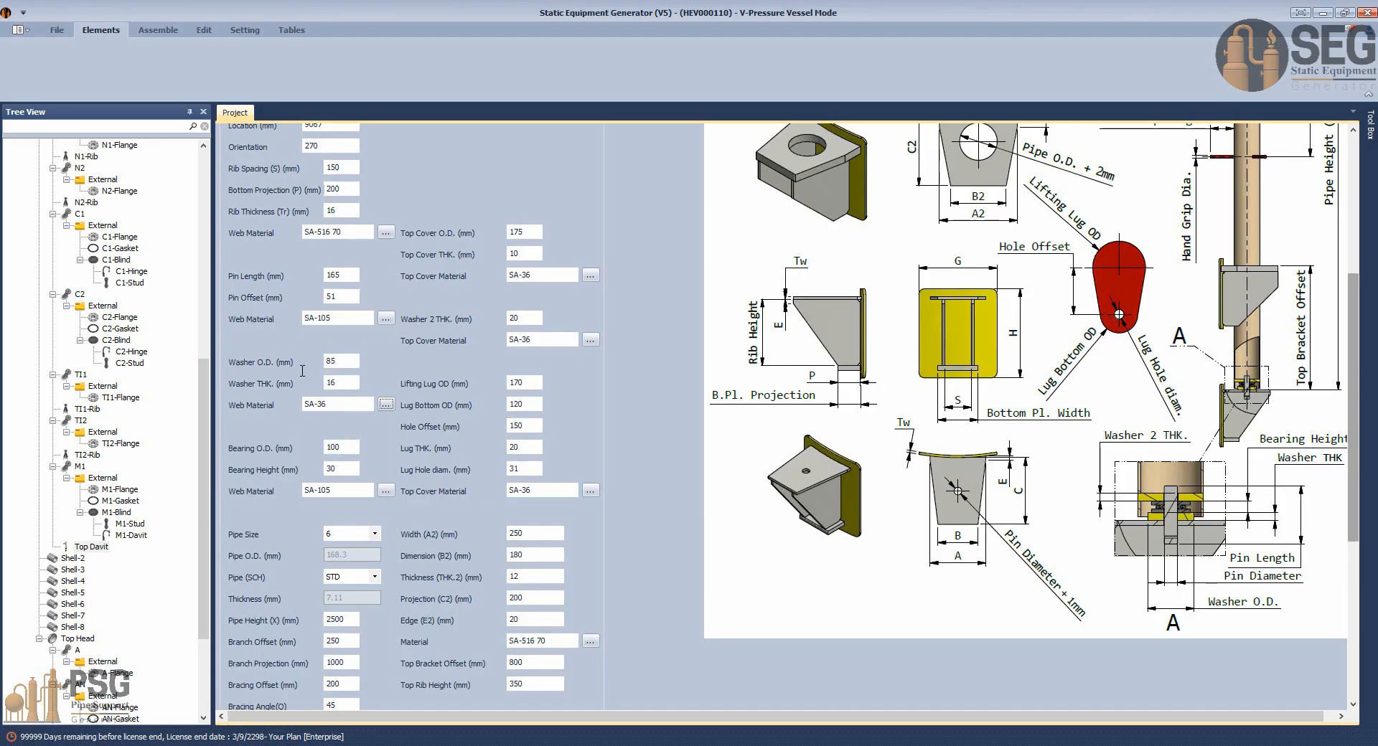
Set the Bearing O.D. to 80 mm and the Bearing Height to 32 mm.
key(Tab)
text(80)
key(Tab)
text(32)
key(Tab)
Set the main davit pipe to size 8, schedule 80, with a Pipe Height (X) of 5400 mm.
click(374, 534)
click(352, 389)
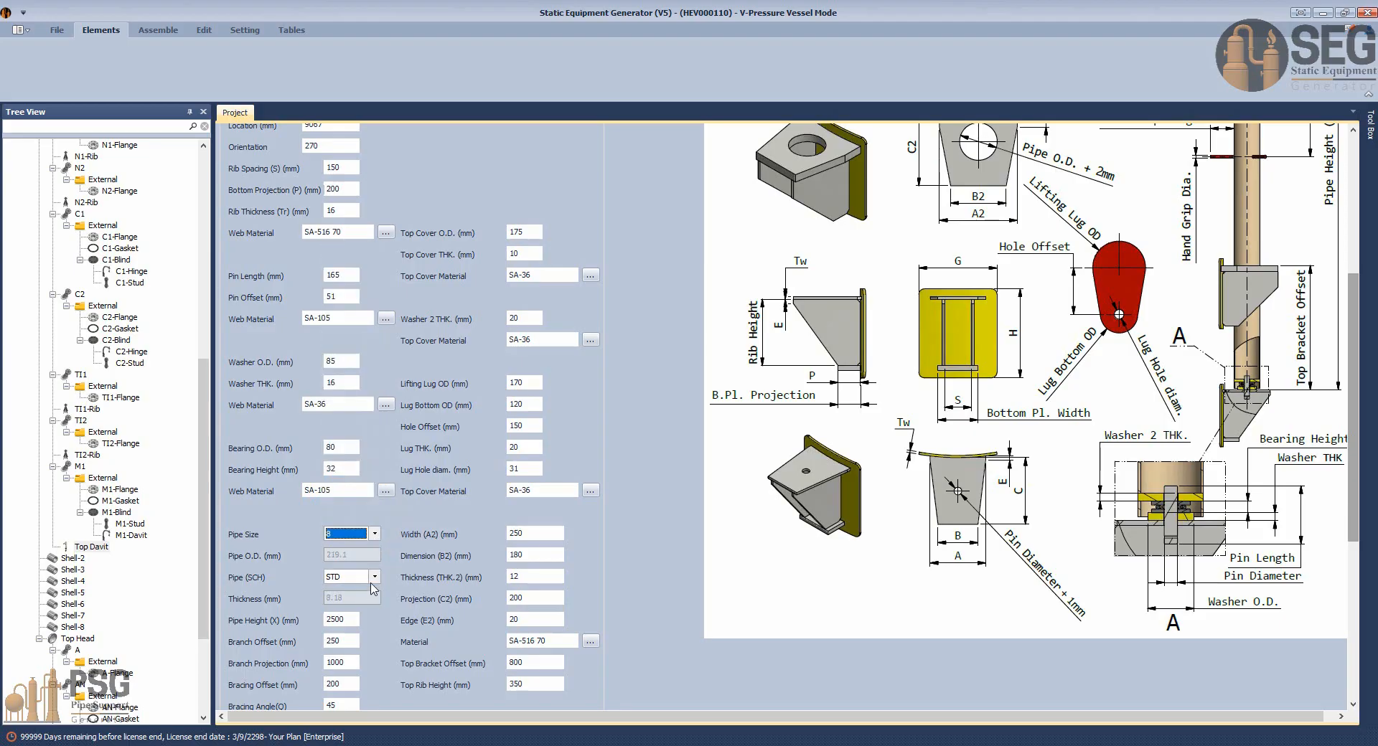
click(374, 577)
click(347, 684)
key(Tab)
scroll(346, 659, down, 3)
text(5400)
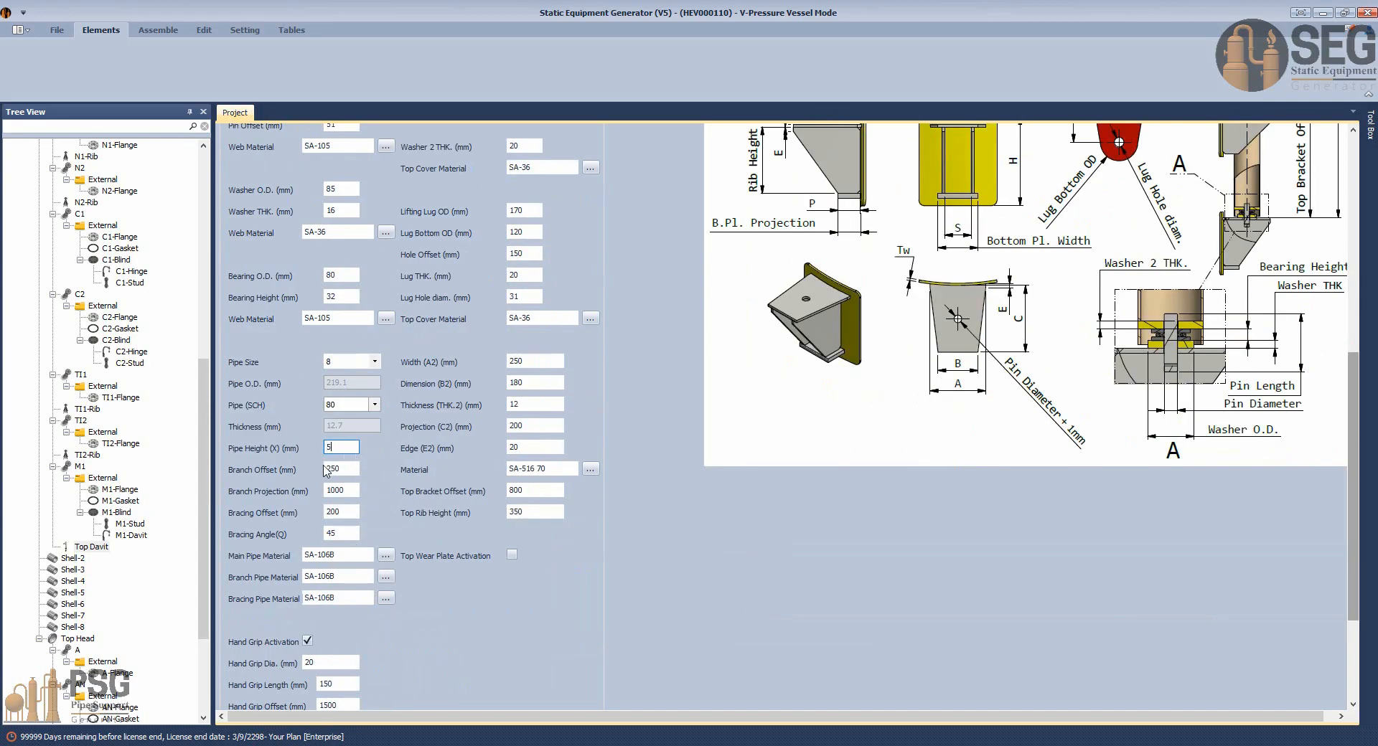
Set Branch Offset to 150 mm, Branch Projection to 2500 mm, Bracing Offset to 300 mm and Bracing Angle to 30.
key(Tab)
text(150)
key(Tab)
text(2500)
key(Tab)
text(300)
key(Tab)
text(30)
key(Tab)
Set the Hand Grip Offset to 1600 mm and the Number of Grips to 3.
key(Tab)
key(Tab)
key(Tab)
key(Tab)
text(1800)
key(Tab)
text(2)
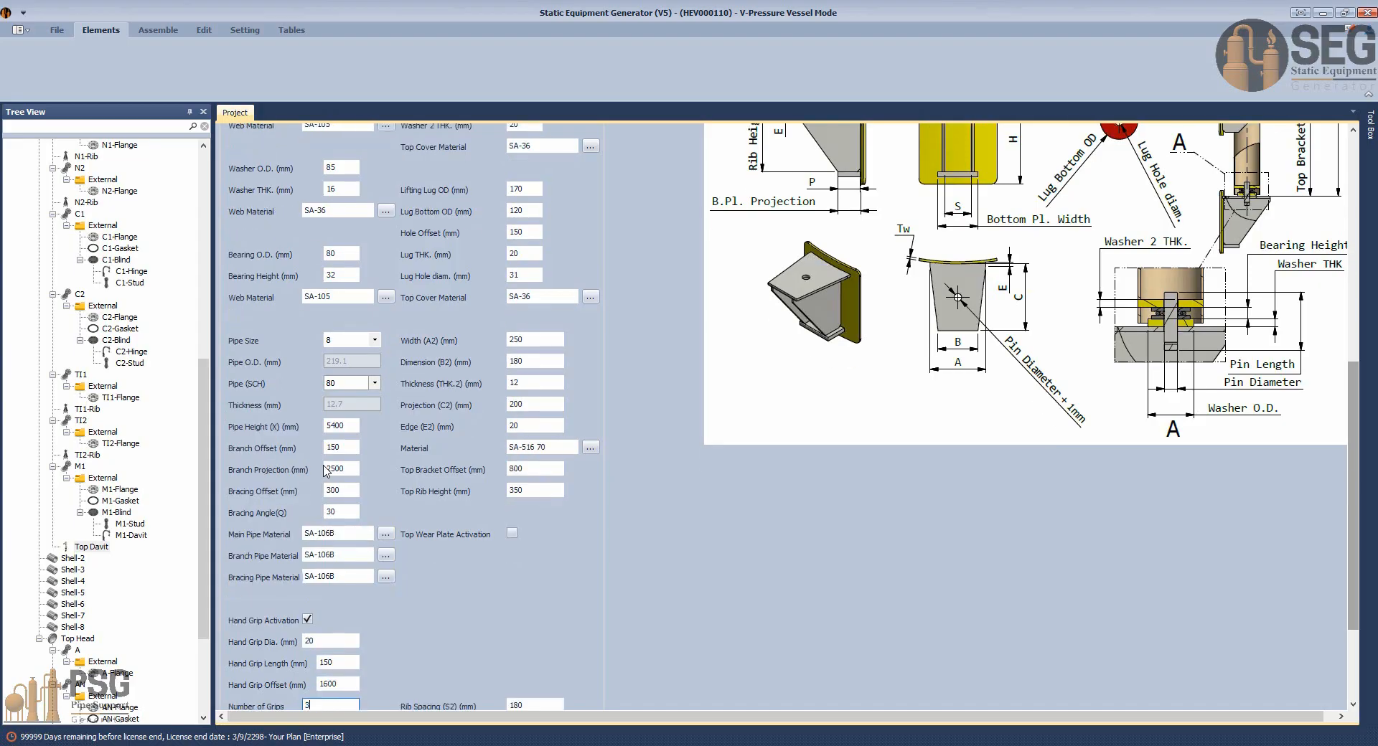
scroll(324, 466, down, 1)
key(Tab)
Activate the bottom bracket's wear plate with Height (H) 466, Base Width (G) 560, Thickness (Tw) 16 and Fillet 50 mm.
scroll(586, 399, up, 7)
click(510, 234)
drag(529, 254, 444, 254)
text(466)
key(Tab)
text(560)
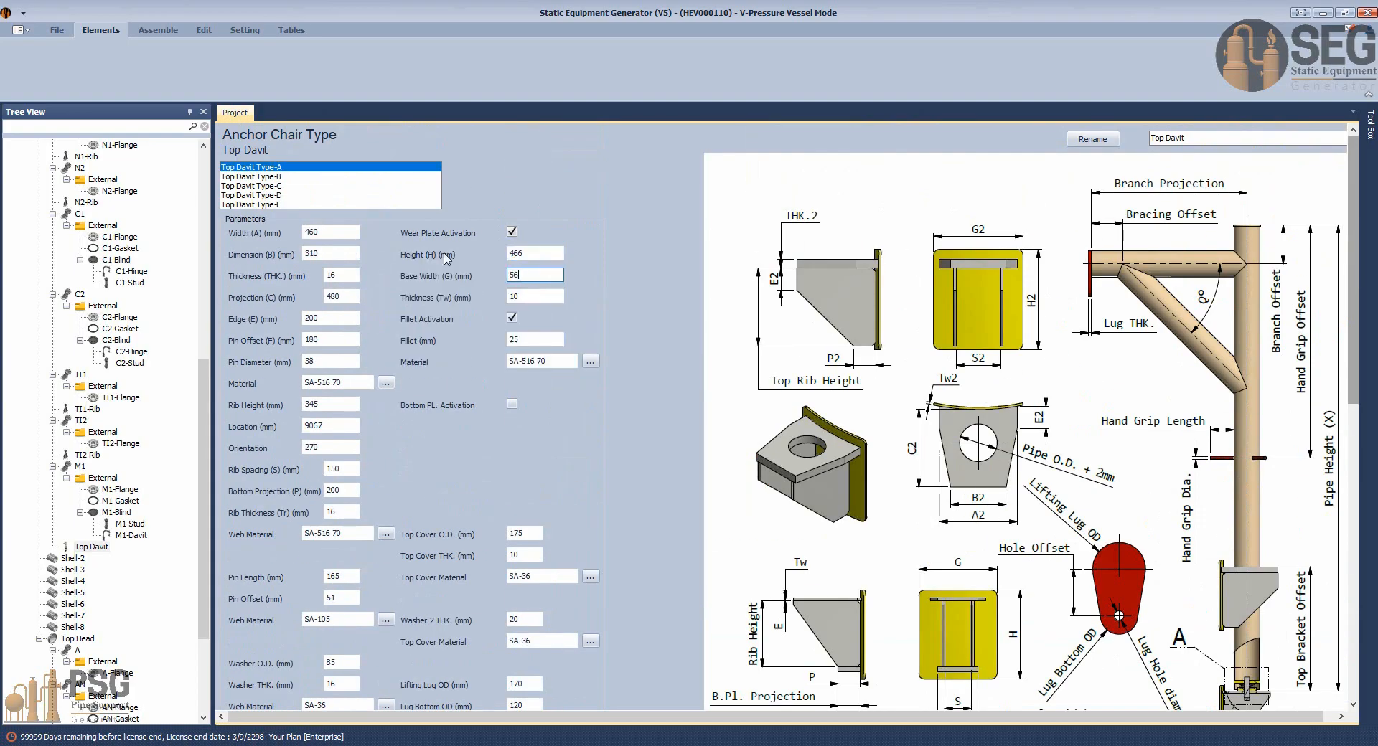
key(Tab)
text(16)
key(Tab)
key(Tab)
key(Tab)
Set the Top Cover O.D. to 250 mm and the Top Cover THK. to 16 mm.
key(Tab)
key(Tab)
key(Tab)
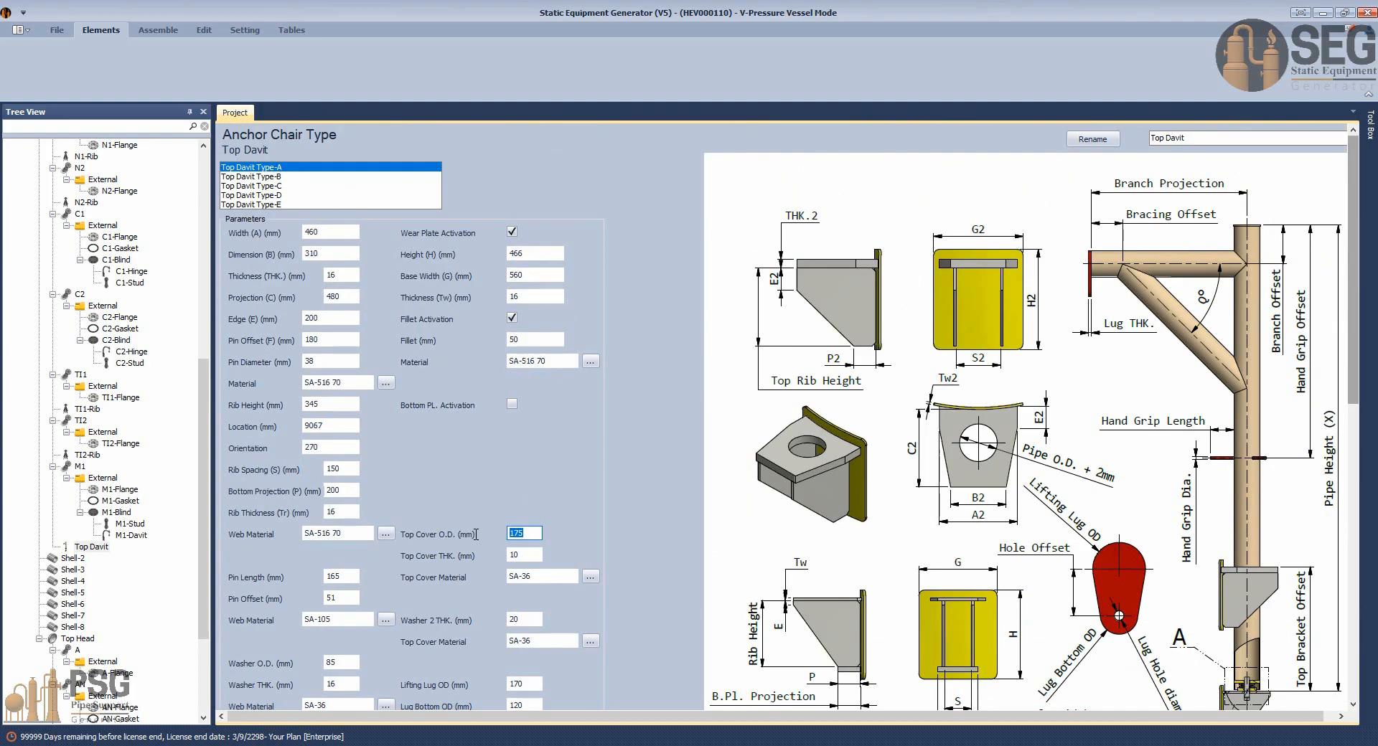
text(250)
key(Tab)
key(Tab)
key(Tab)
key(Tab)
key(Tab)
key(Tab)
key(Tab)
Set the Lifting Lug OD to 280, Hole Offset to 200, Lug THK. to 28 and Lug Hole diam. to 50 mm.
scroll(621, 527, down, 5)
text(280)
key(Tab)
key(Tab)
text(200)
key(Tab)
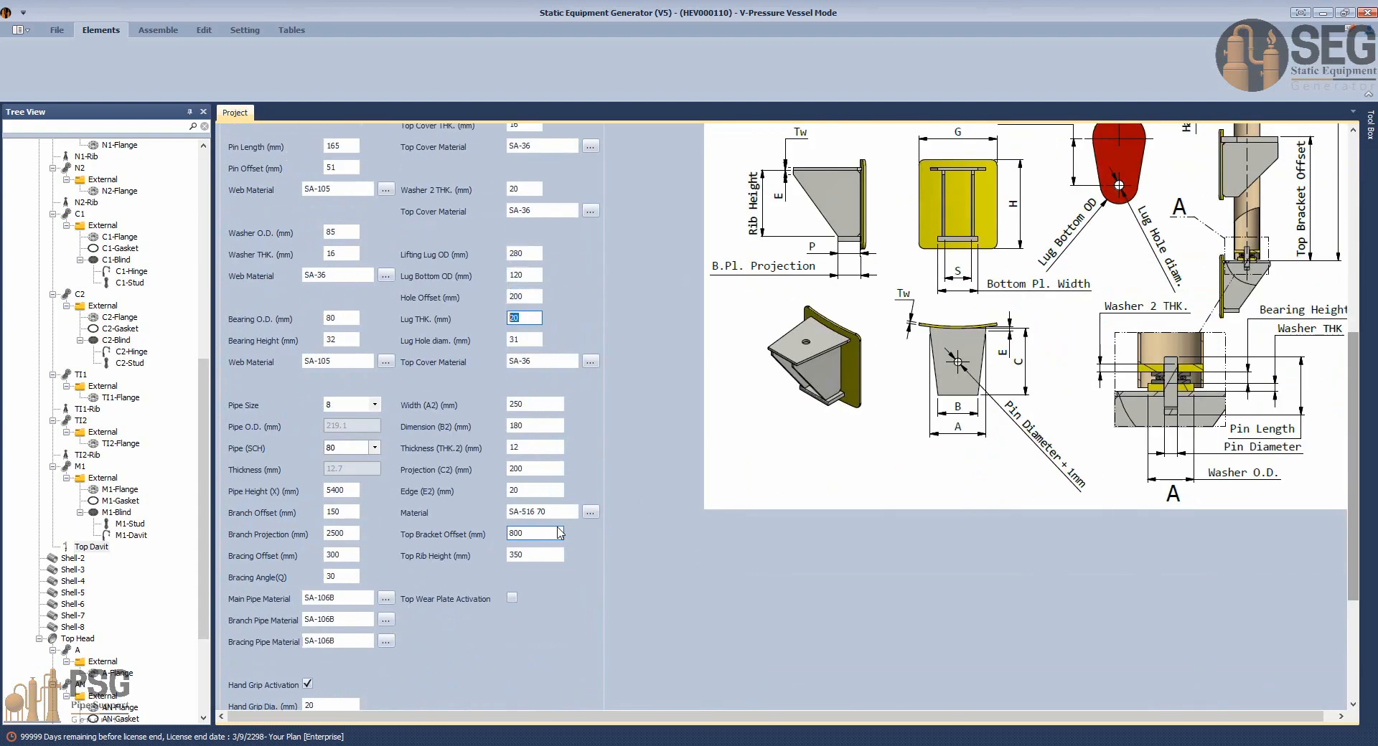
text(28)
key(Tab)
text(50)
key(Tab)
Set the top bracket's A2 to 460, B2 to 310, thickness to 16, C2 to 480, E2 to 200 and Top Bracket Offset to 1250 mm.
key(Tab)
text(460)
key(Tab)
text(310)
key(Tab)
text(16)
key(Tab)
text(4)
key(Tab)
text(200)
key(Tab)
key(Tab)
key(Tab)
key(Tab)
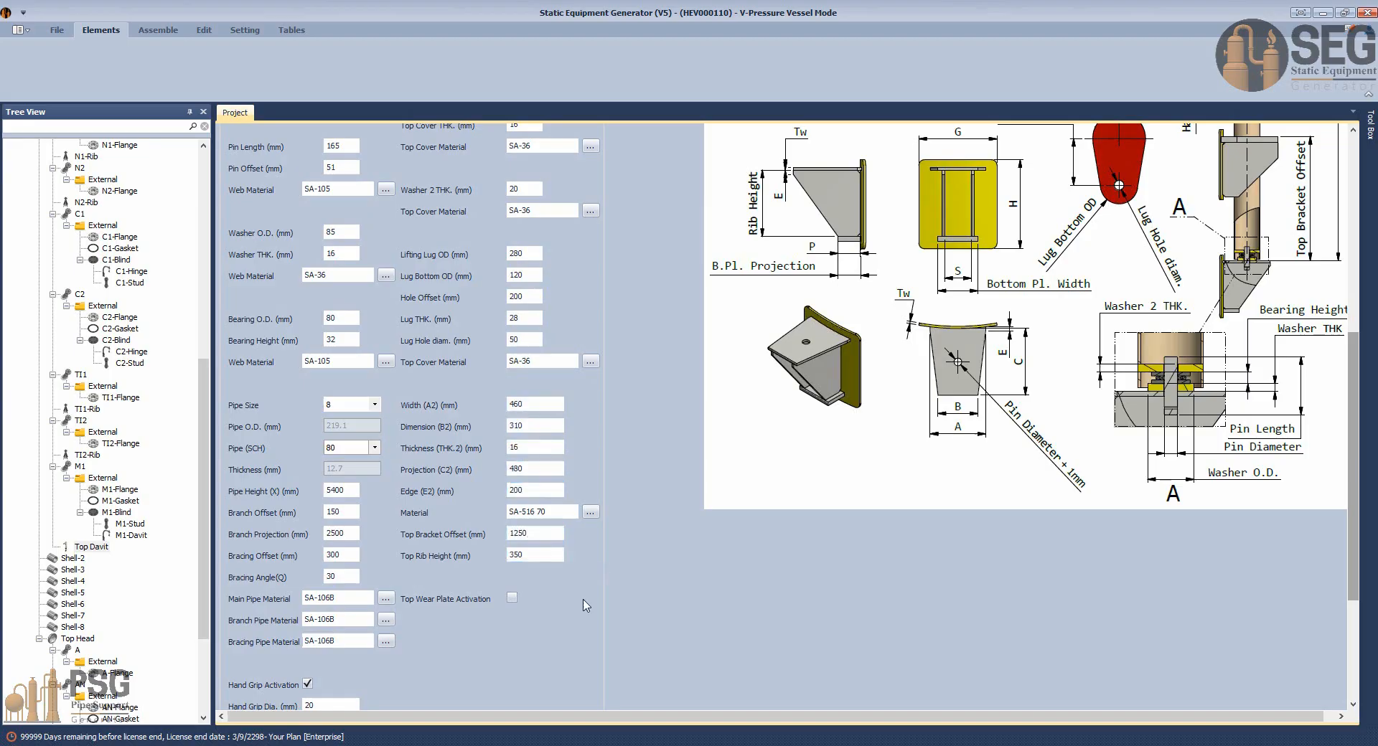
Activate the top wear plate with Height (H2) 466, Base Width (G2) 560, Thickness (Tw2) 16 and Fillet 50 mm.
key(space)
key(Tab)
text(466)
key(Tab)
text(560)
key(Tab)
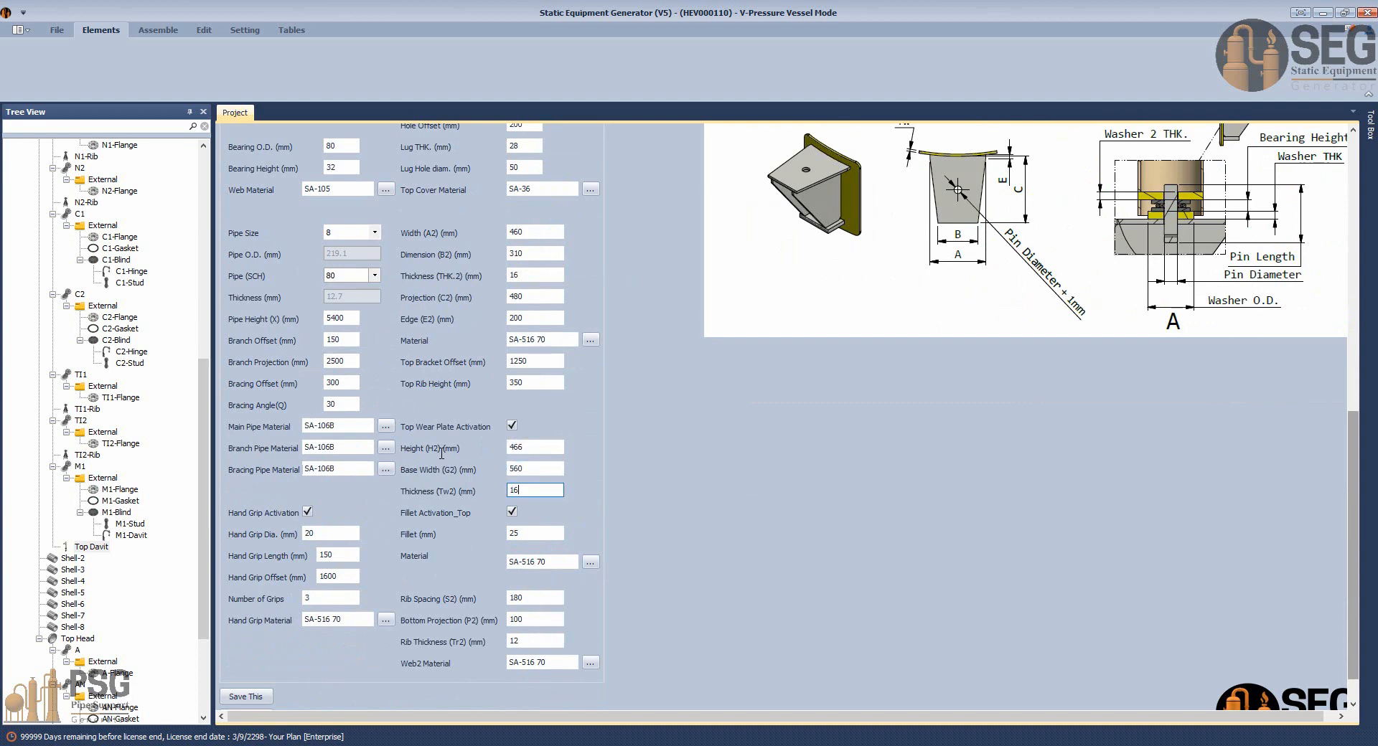
text(16)
key(Tab)
key(Tab)
text(50)
Set the top bracket's Rib Spacing (S2) to 250, Bottom Projection (P2) to 200 and Rib Thickness (Tr2) to 16 mm.
drag(539, 601, 453, 596)
text(250200)
key(Tab)
text(200)
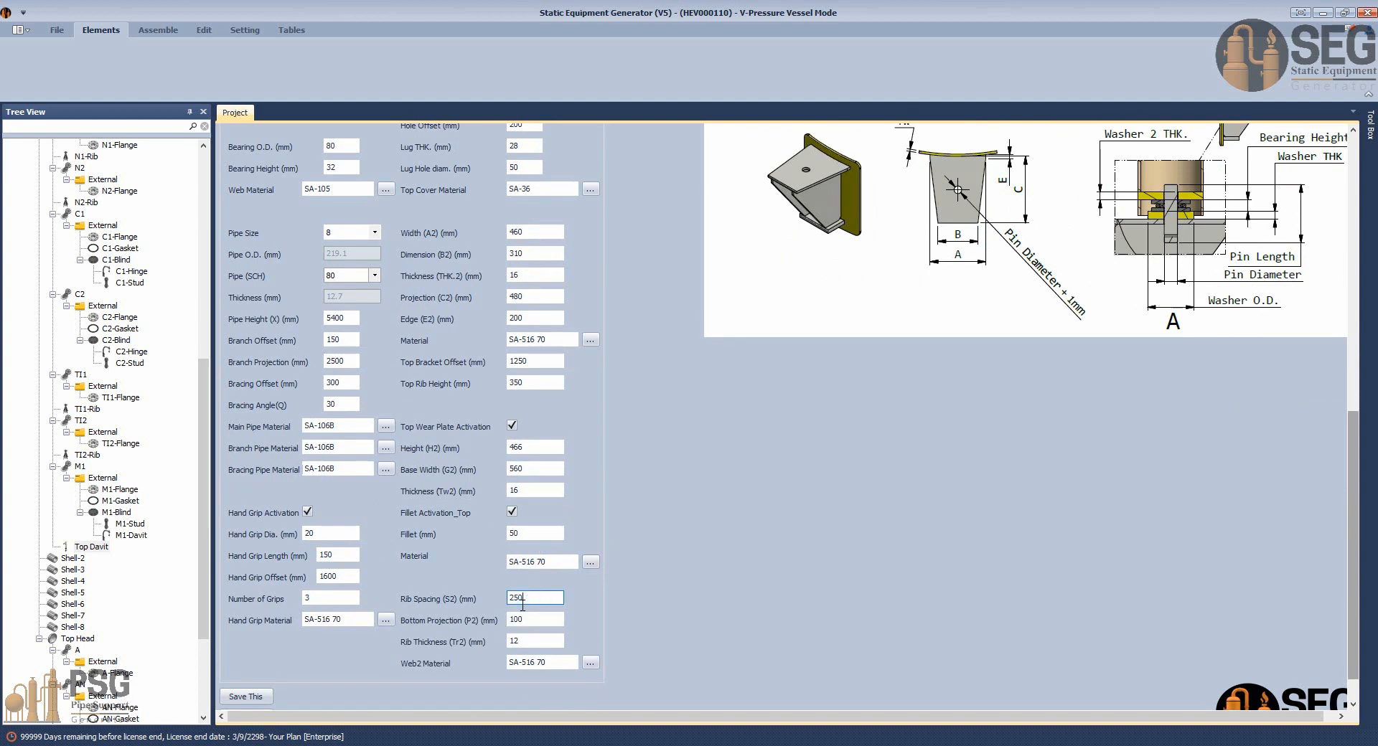
key(Tab)
text(16)
key(Return)
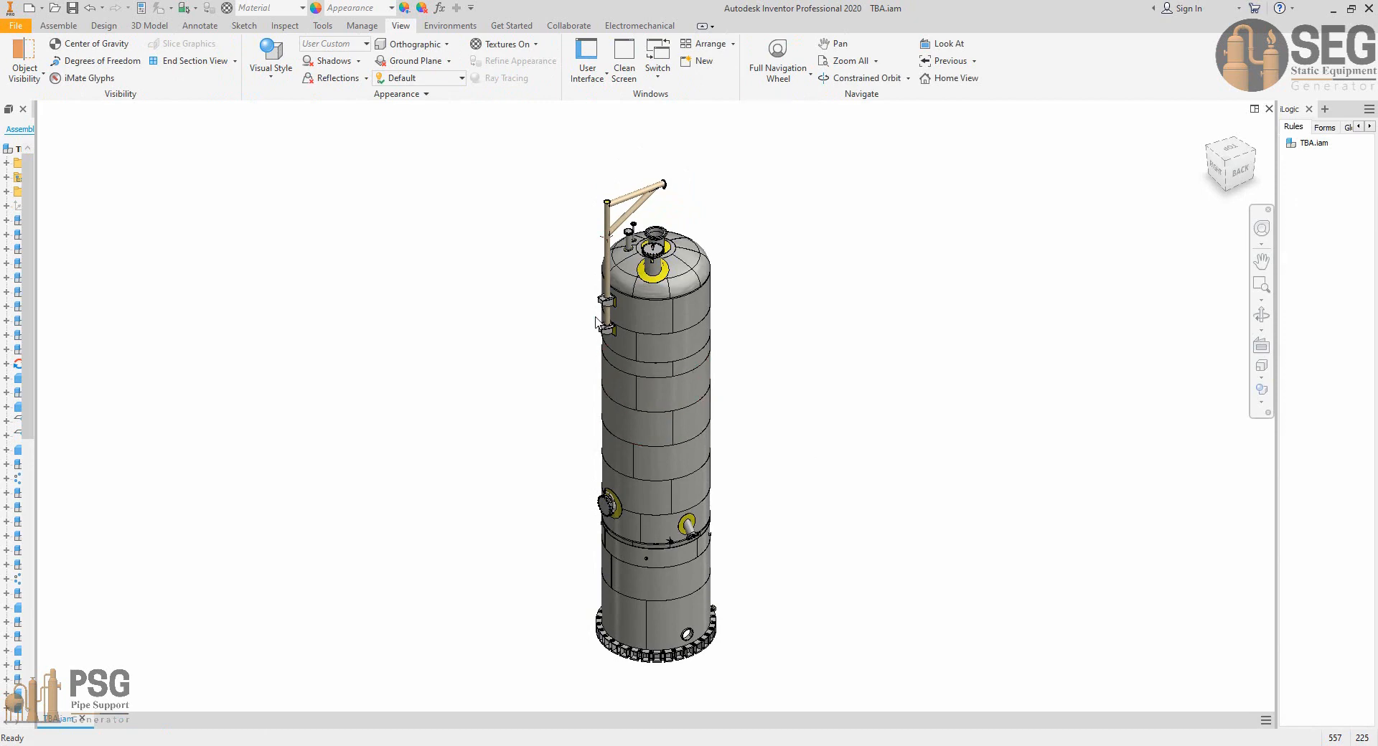
Examine the top davit and its two brackets on the vessel in the Inventor assembly from a closer, rotated view.
scroll(653, 229, up, 5)
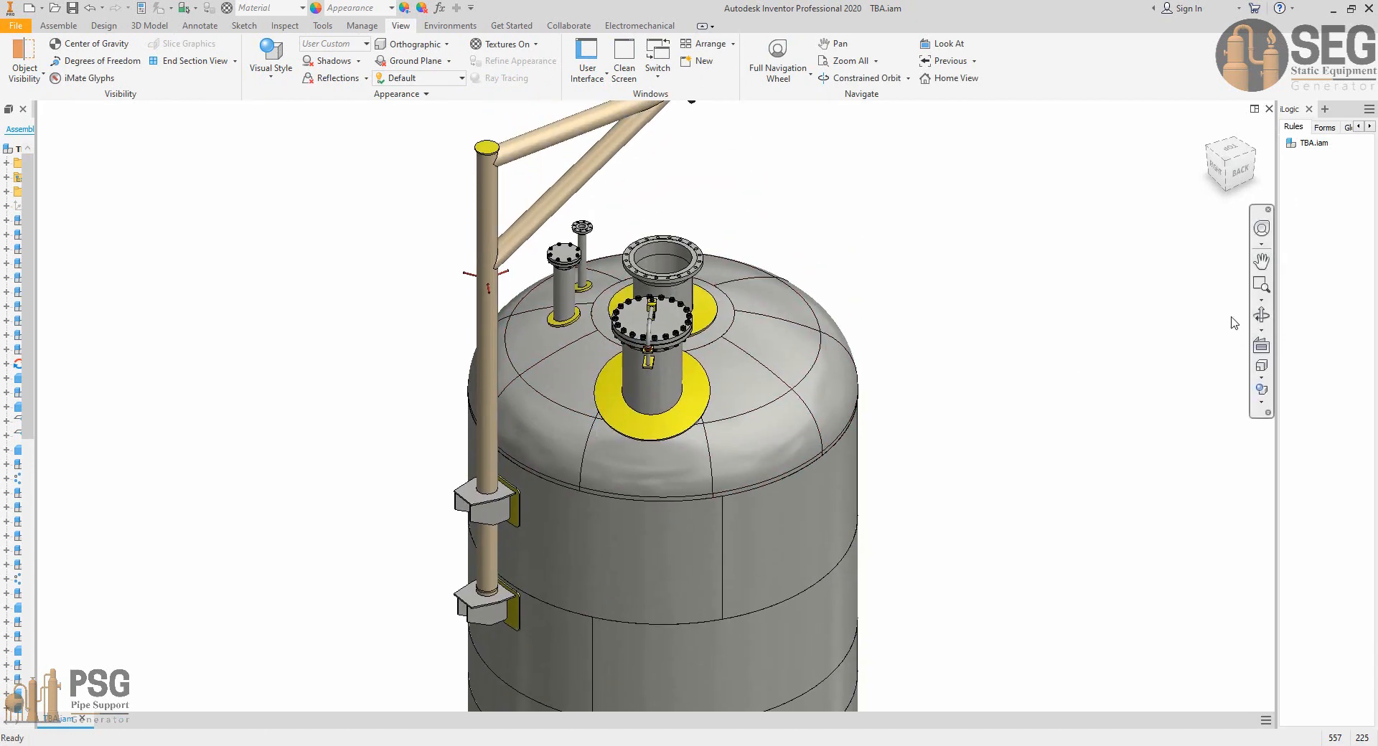
click(1261, 316)
scroll(725, 377, down, 2)
drag(693, 403, 620, 451)
scroll(796, 459, up, 4)
scroll(797, 459, down, 4)
middle_drag(620, 450, 640, 510)
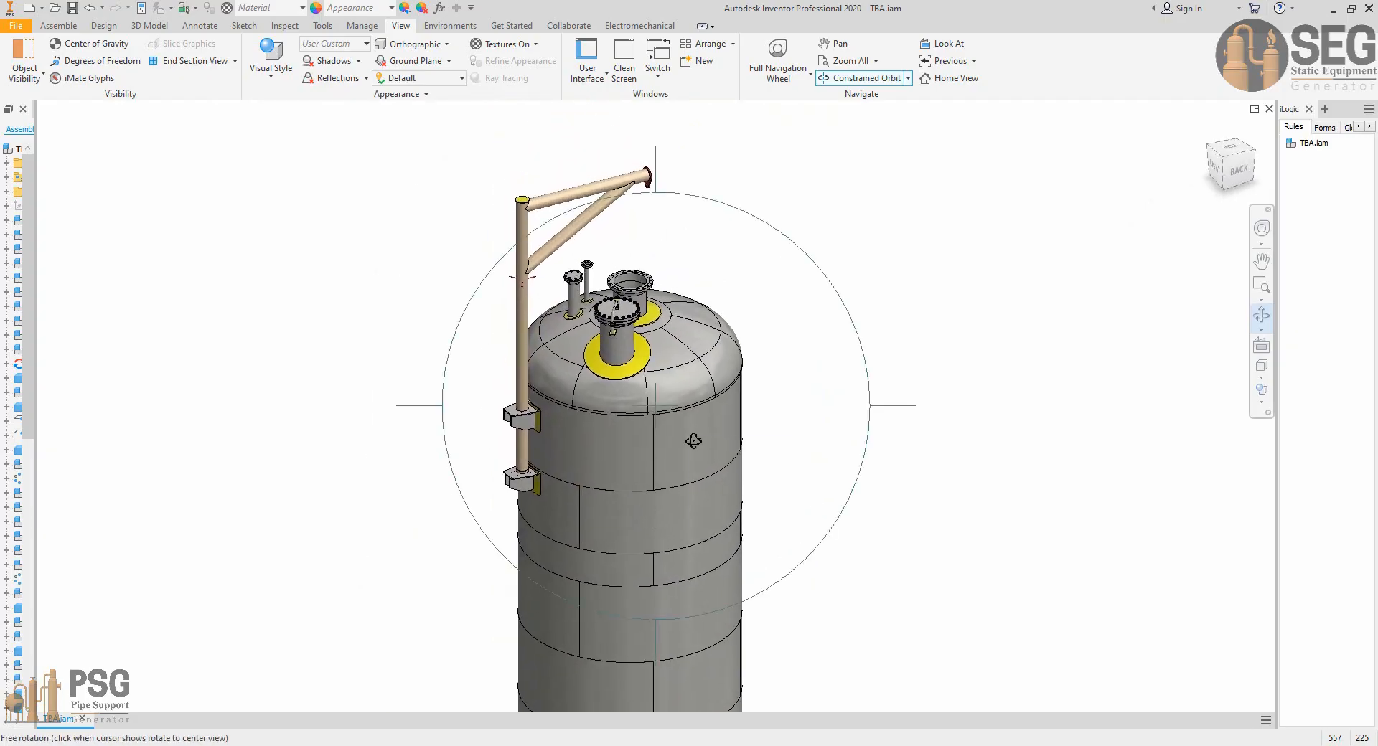
right_click(692, 440)
click(717, 450)
Switch to Static Equipment Generator and add a platform clip named Clip-1 to Shell-1.
mouse_move(960, 745)
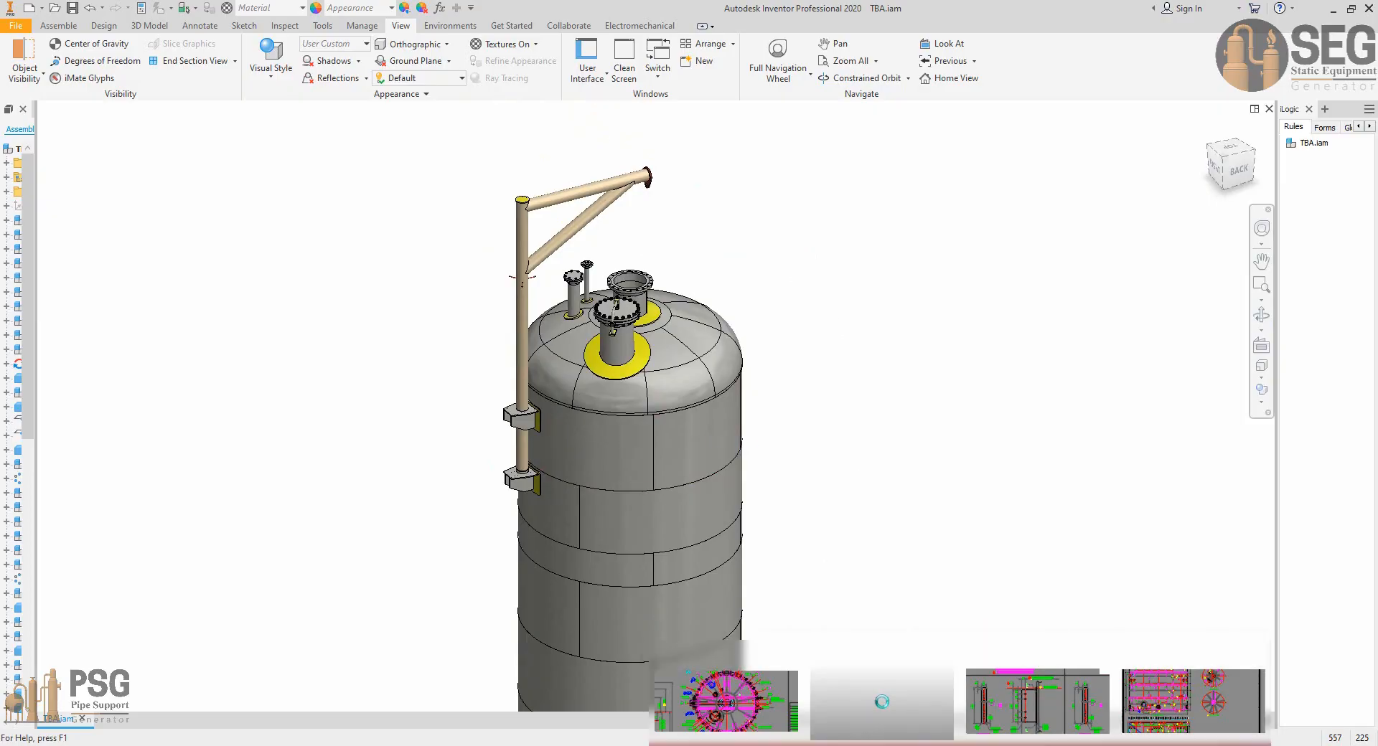
click(998, 745)
scroll(72, 443, up, 14)
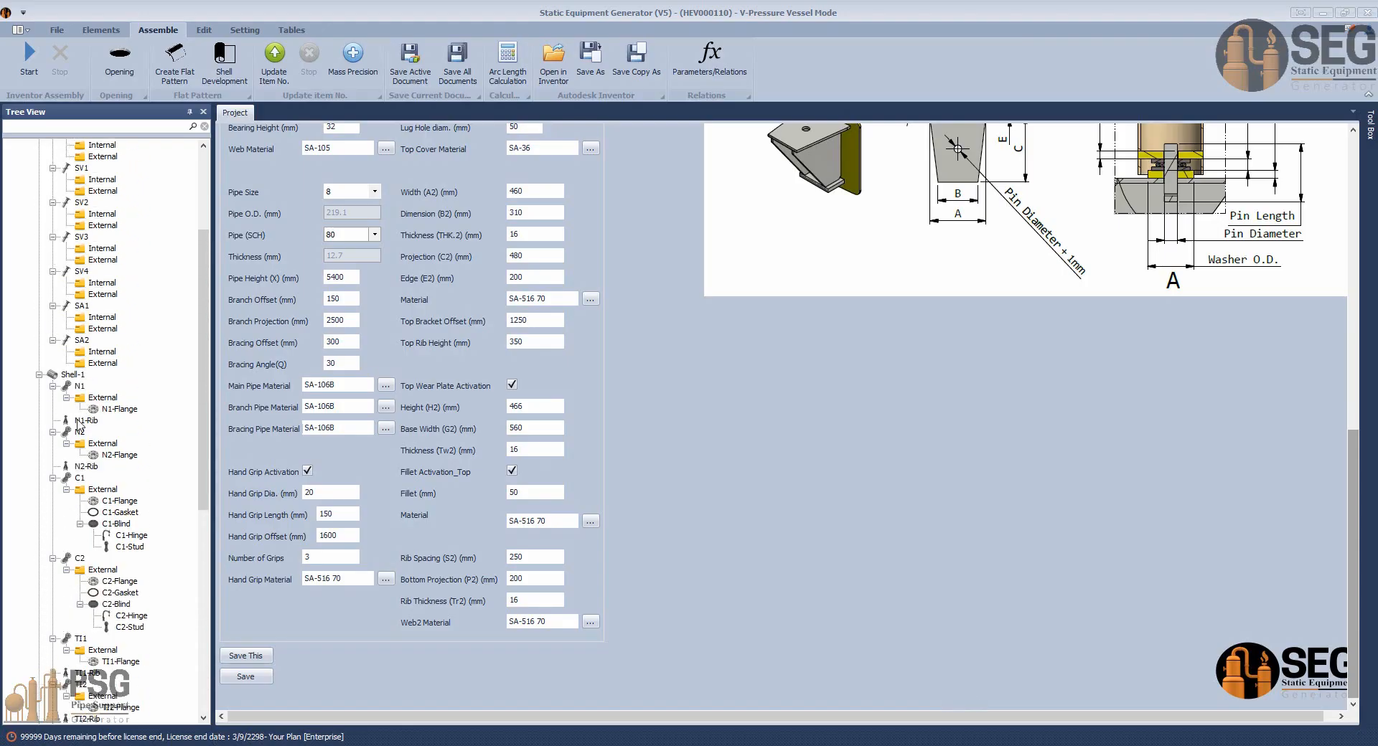
click(100, 29)
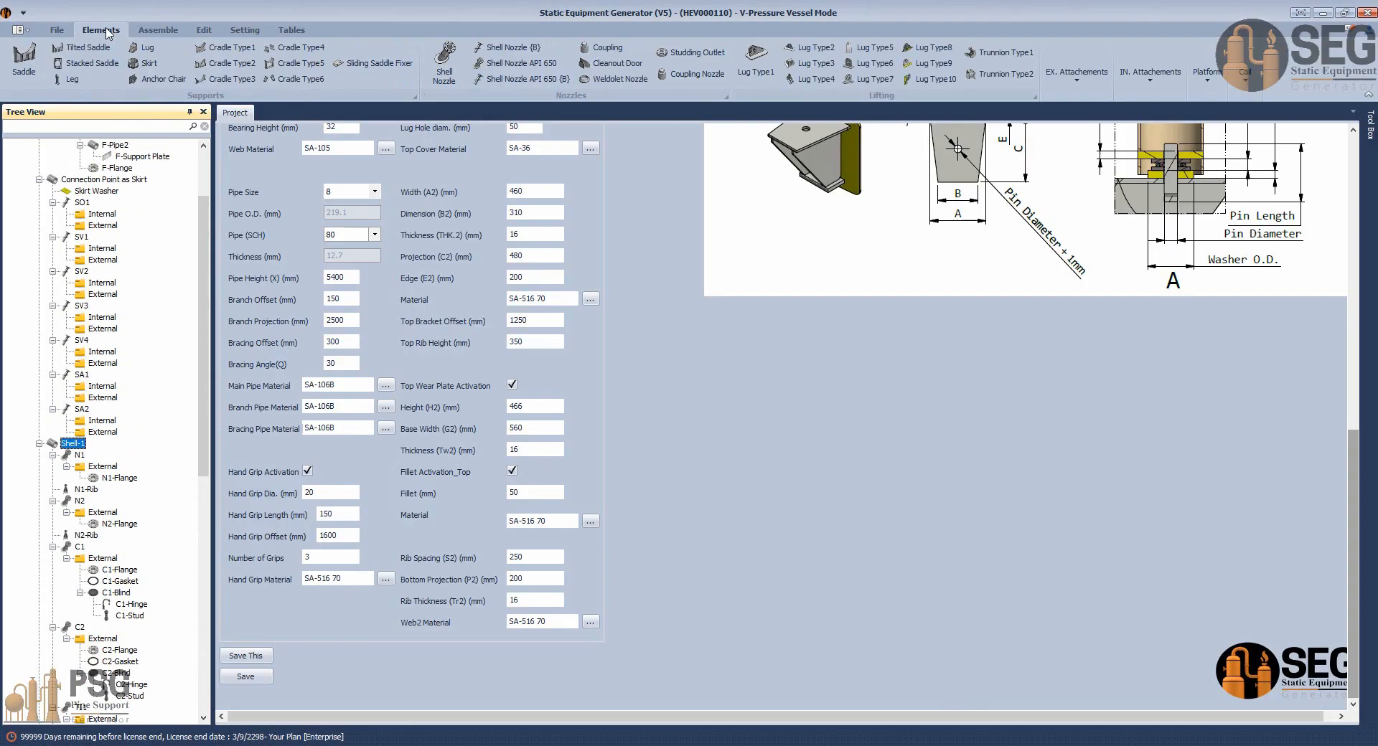
click(1082, 85)
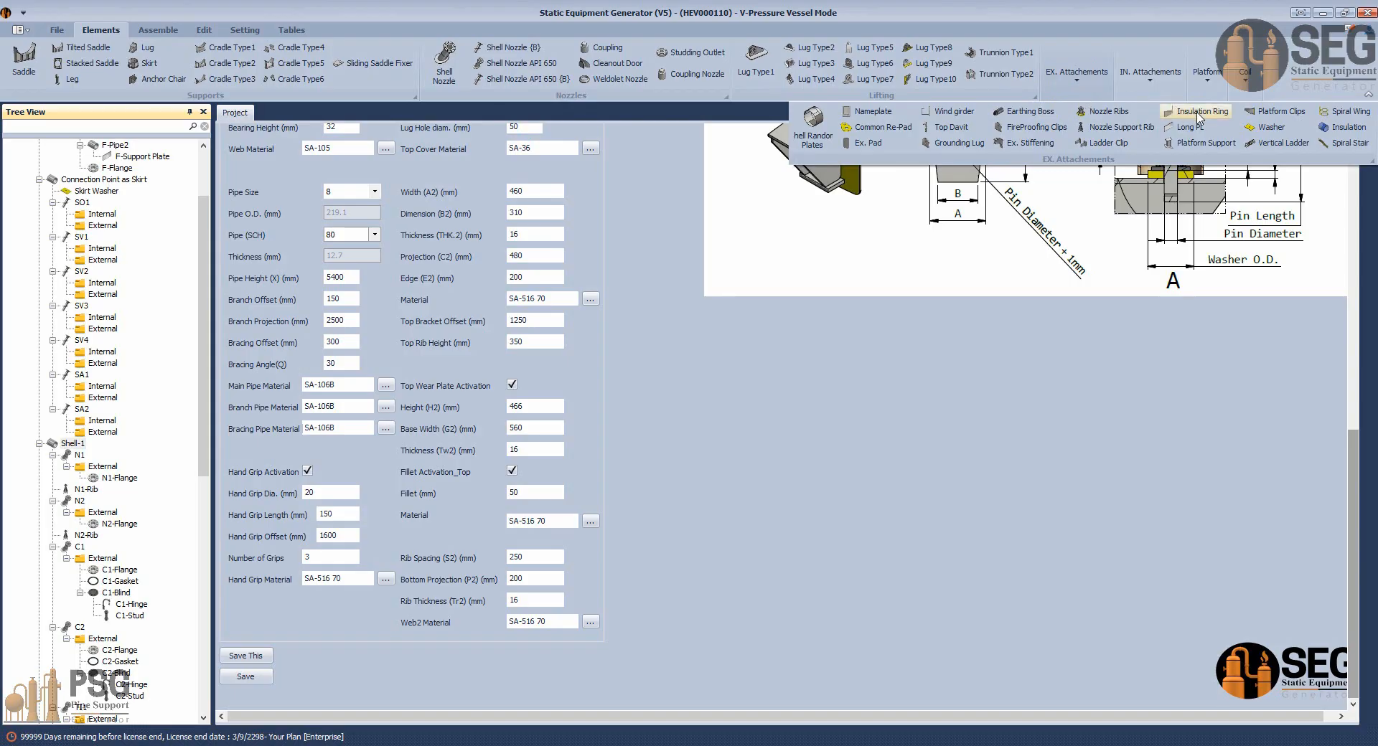
click(1277, 111)
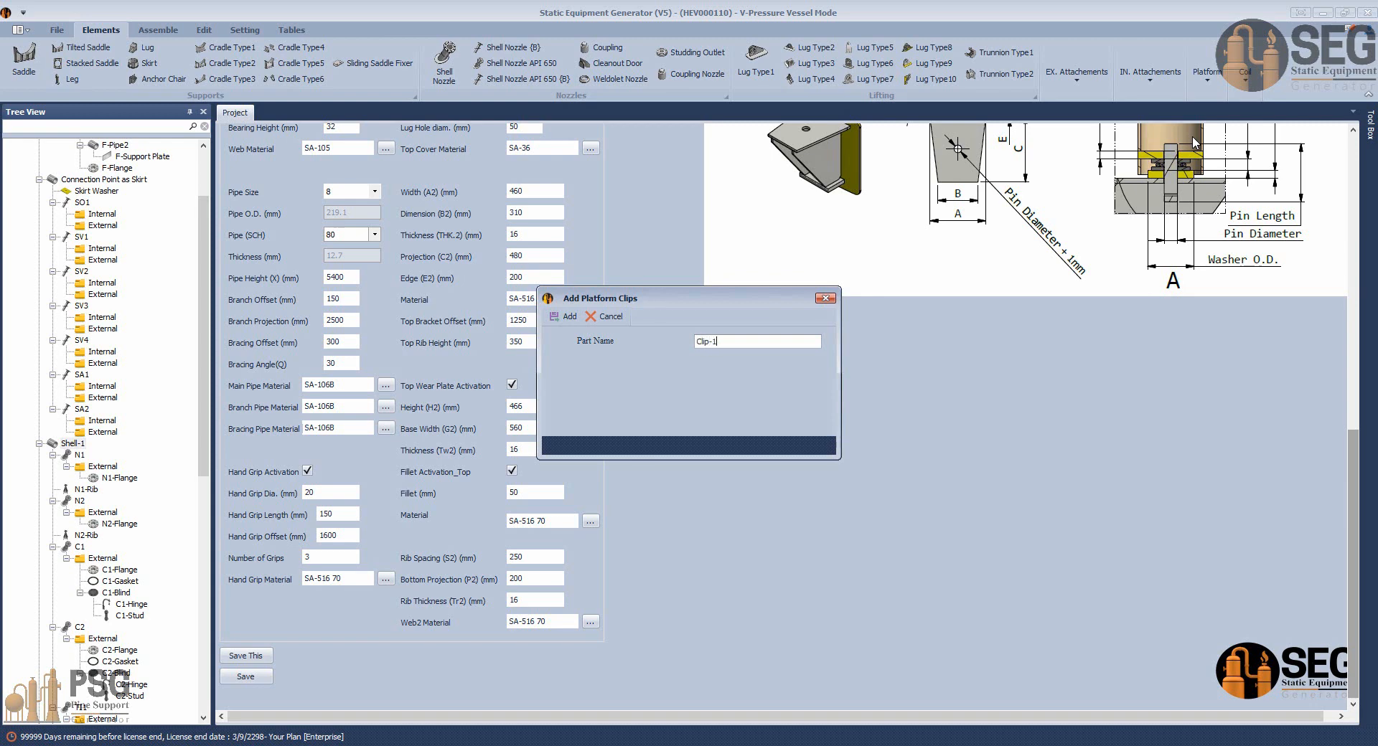
key(Return)
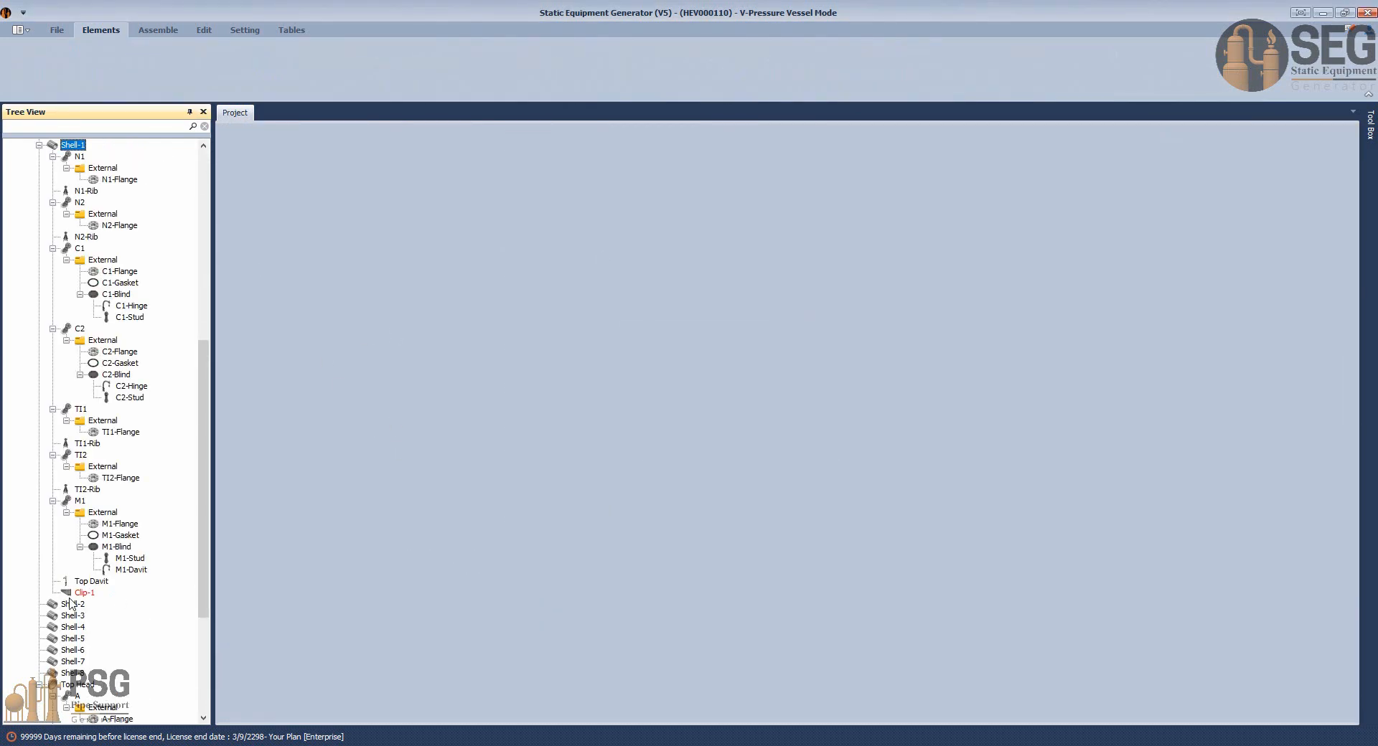
Open Clip-1, compare the available support clip types and choose Support Clip Type H.
click(71, 595)
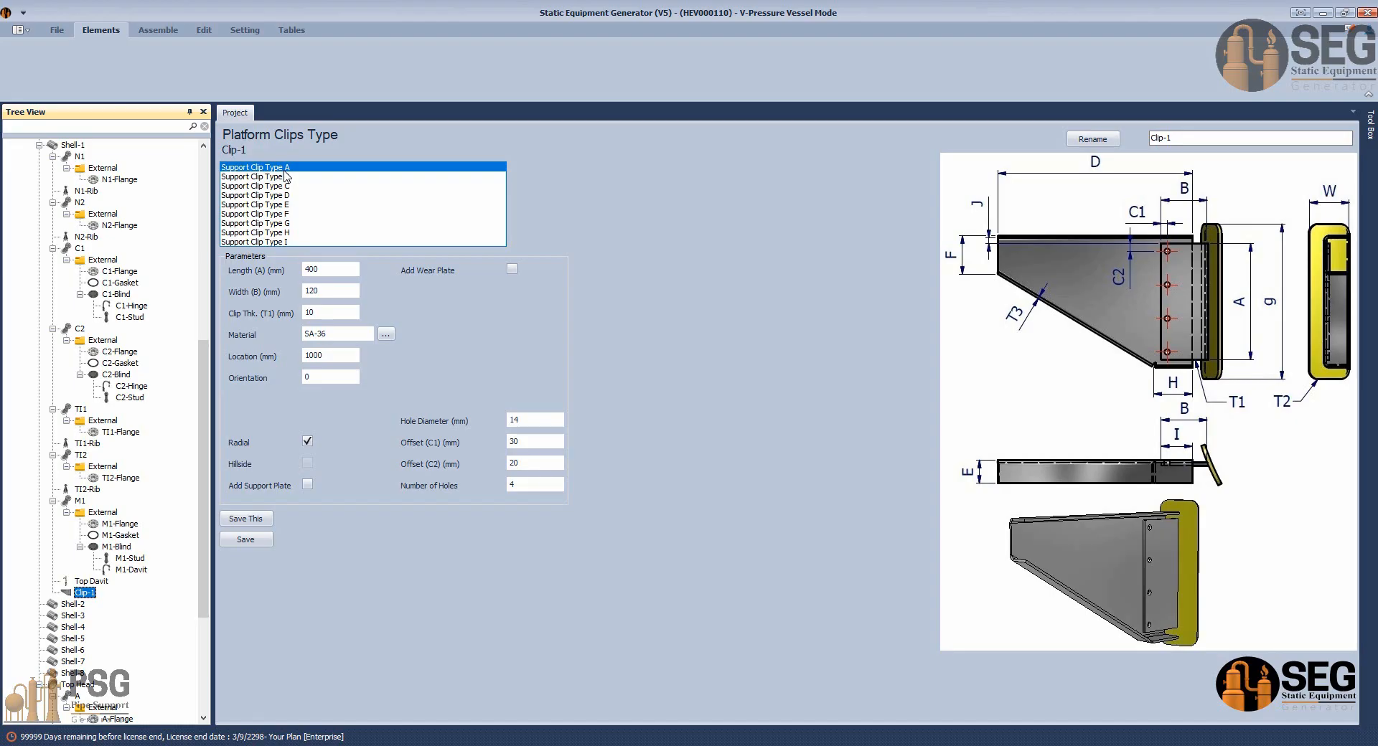
click(286, 177)
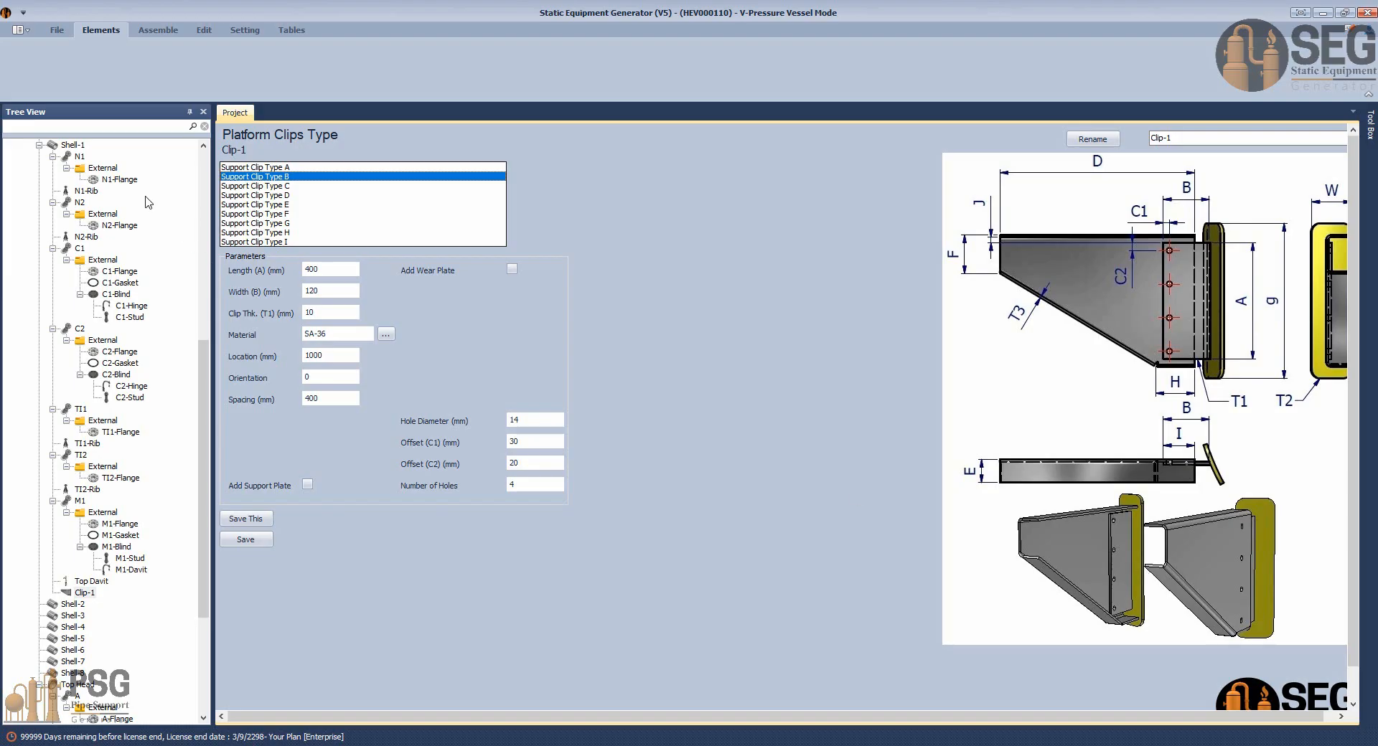
click(248, 187)
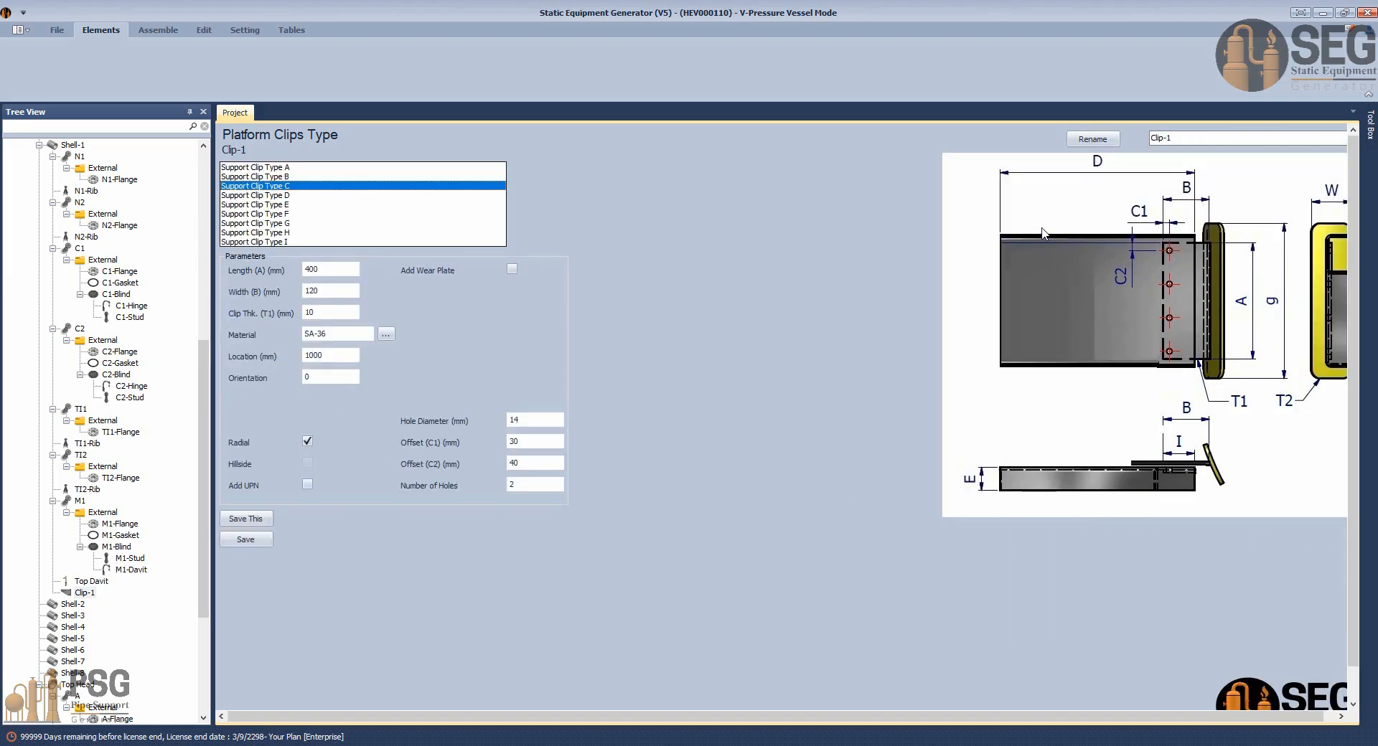
drag(1136, 718, 1175, 712)
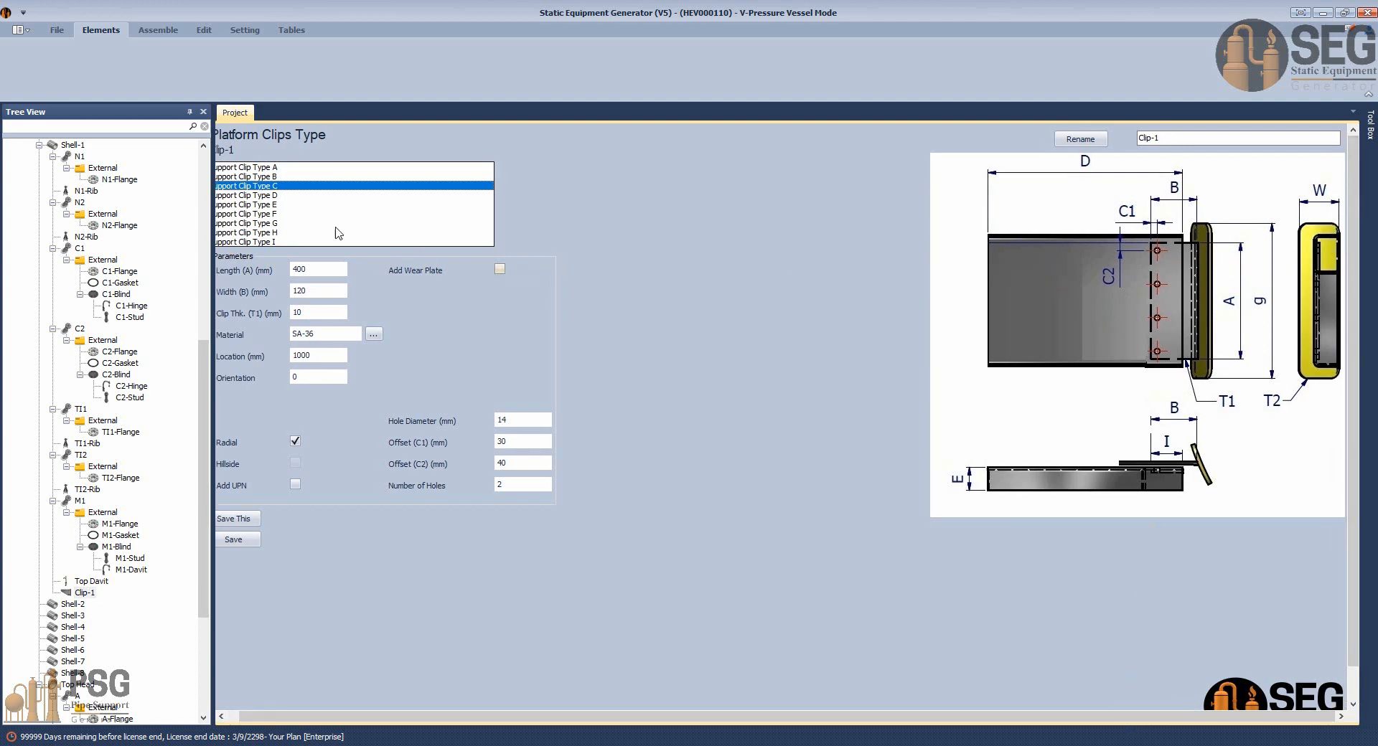
click(272, 196)
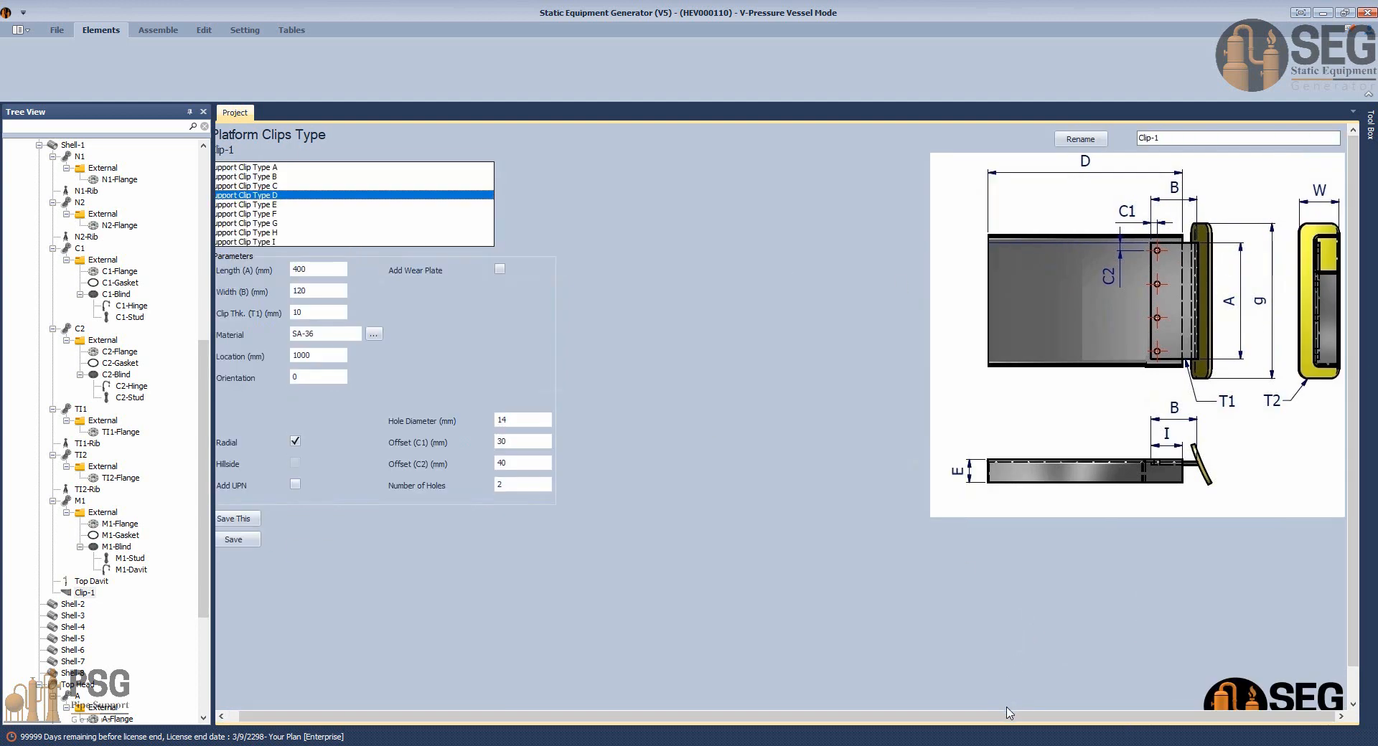
drag(656, 718, 518, 722)
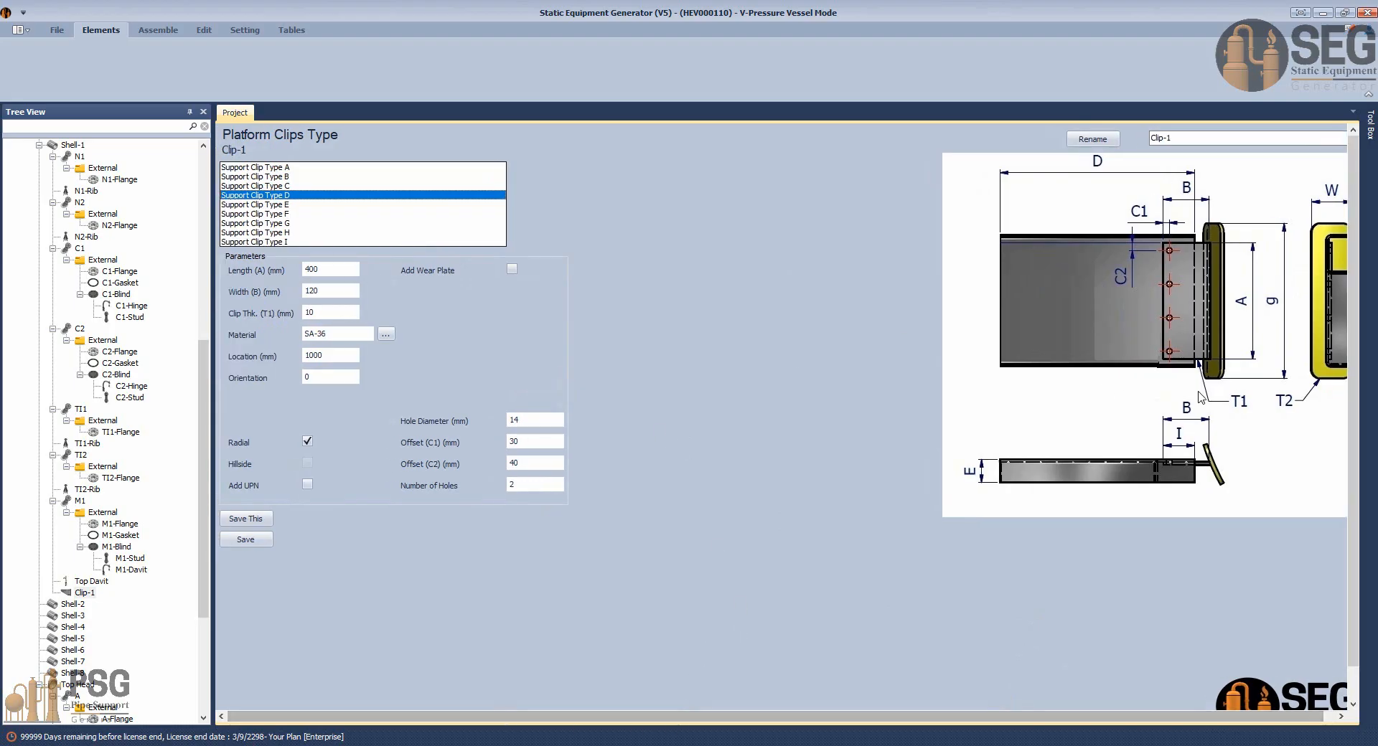
click(280, 205)
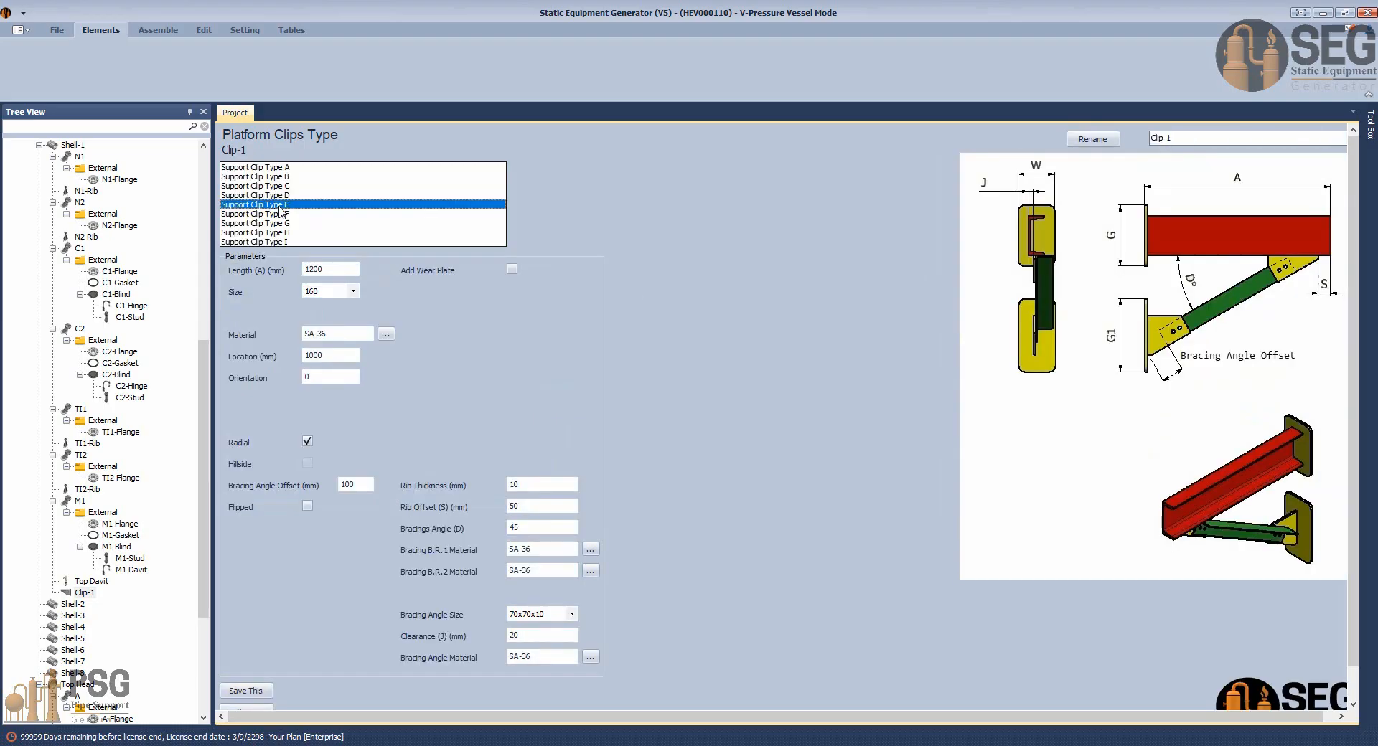
click(261, 217)
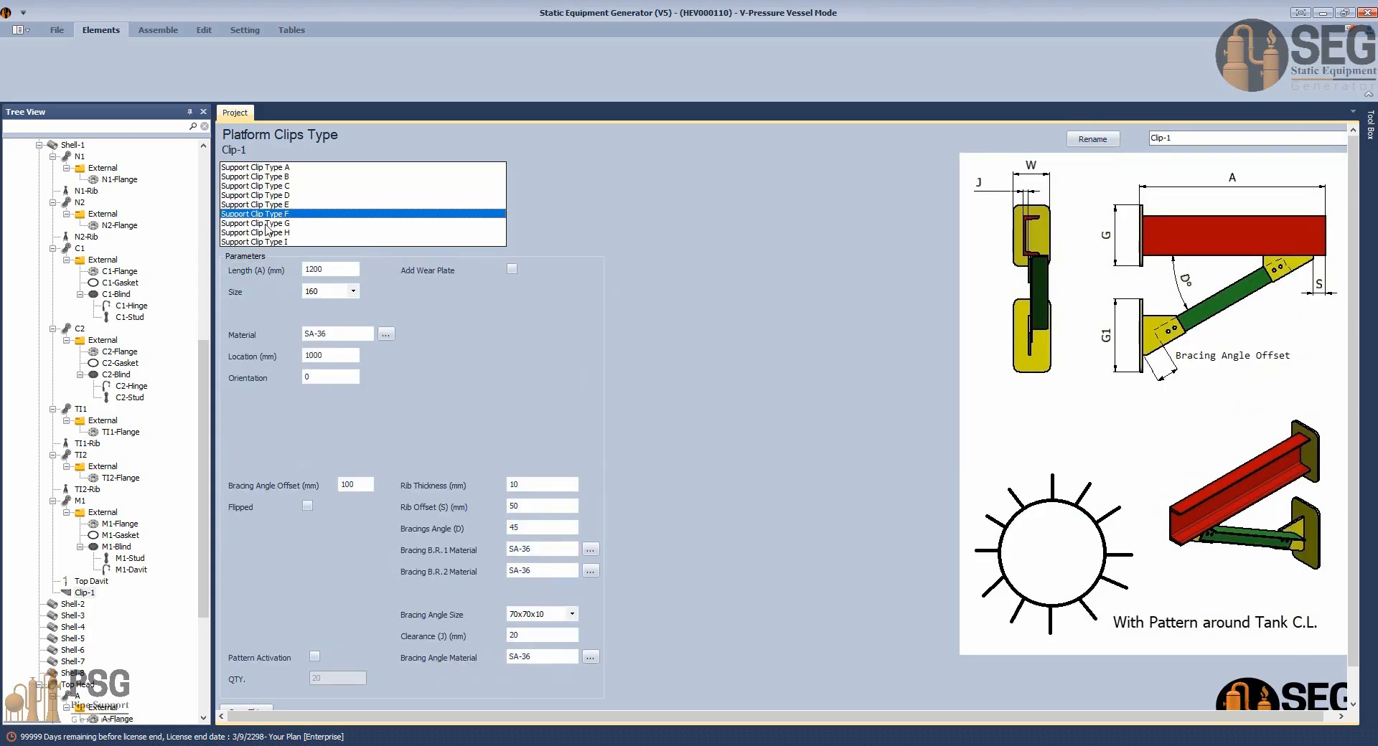
click(266, 225)
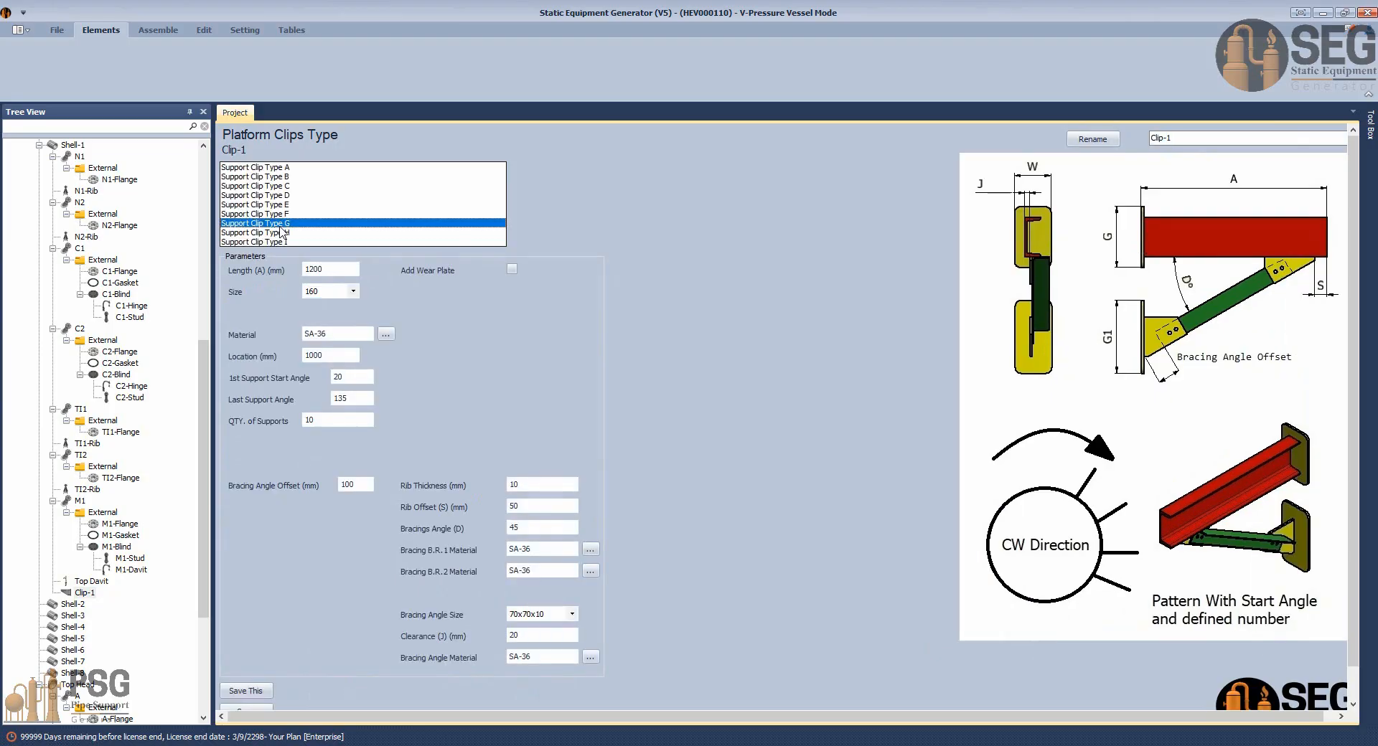
click(287, 232)
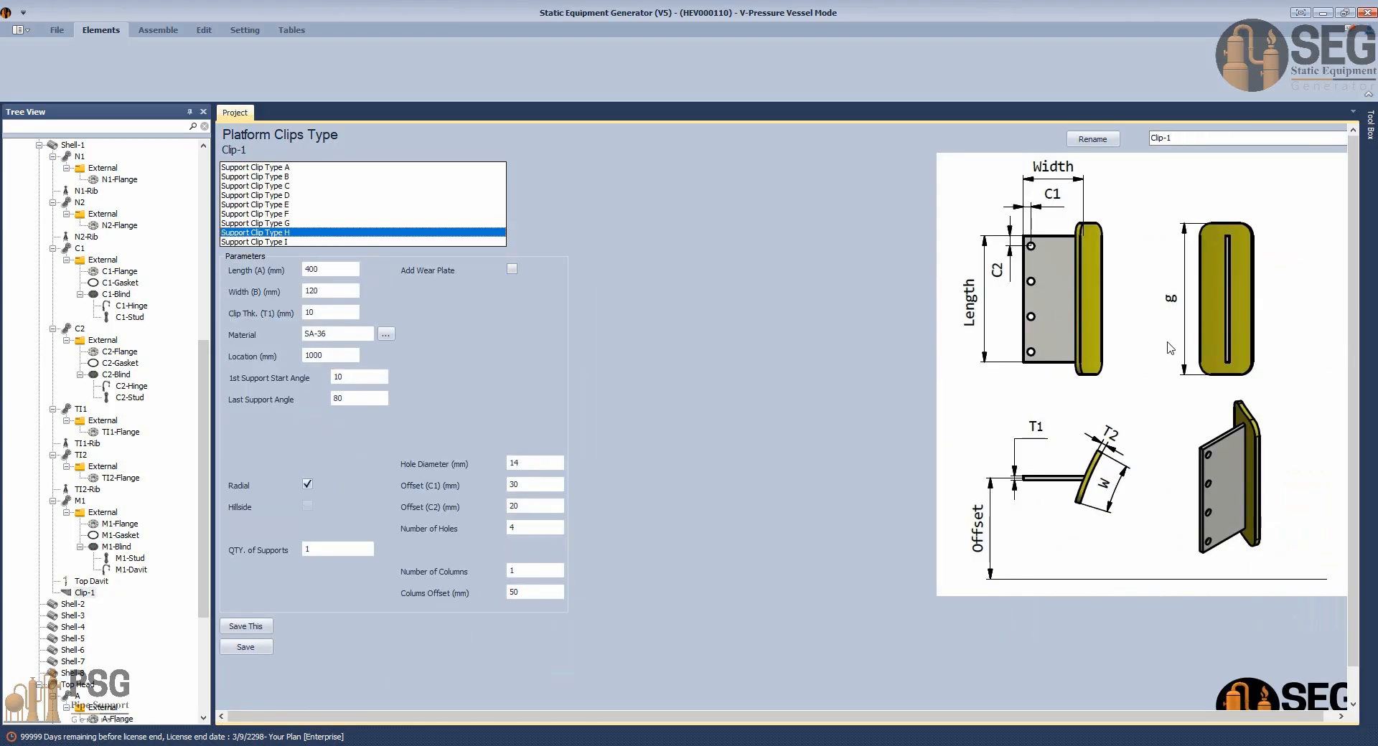
click(267, 242)
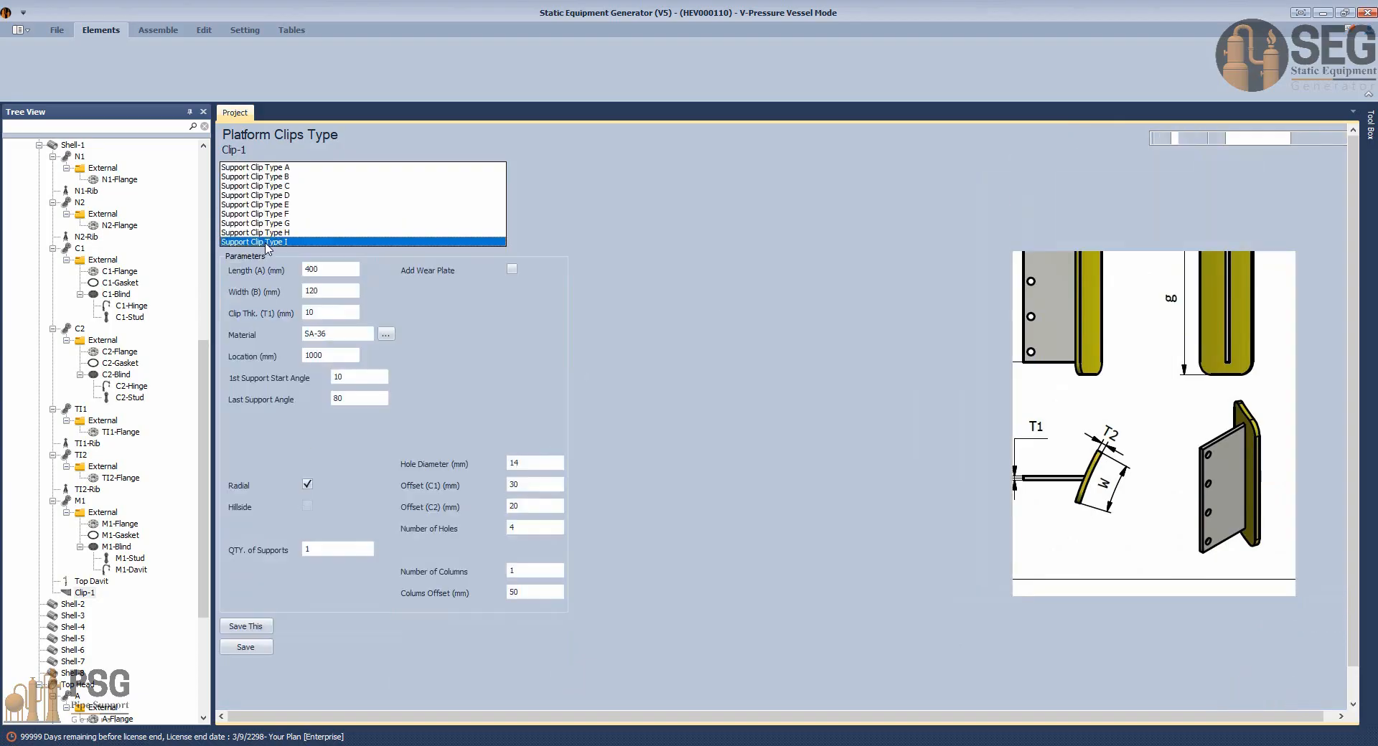
click(270, 233)
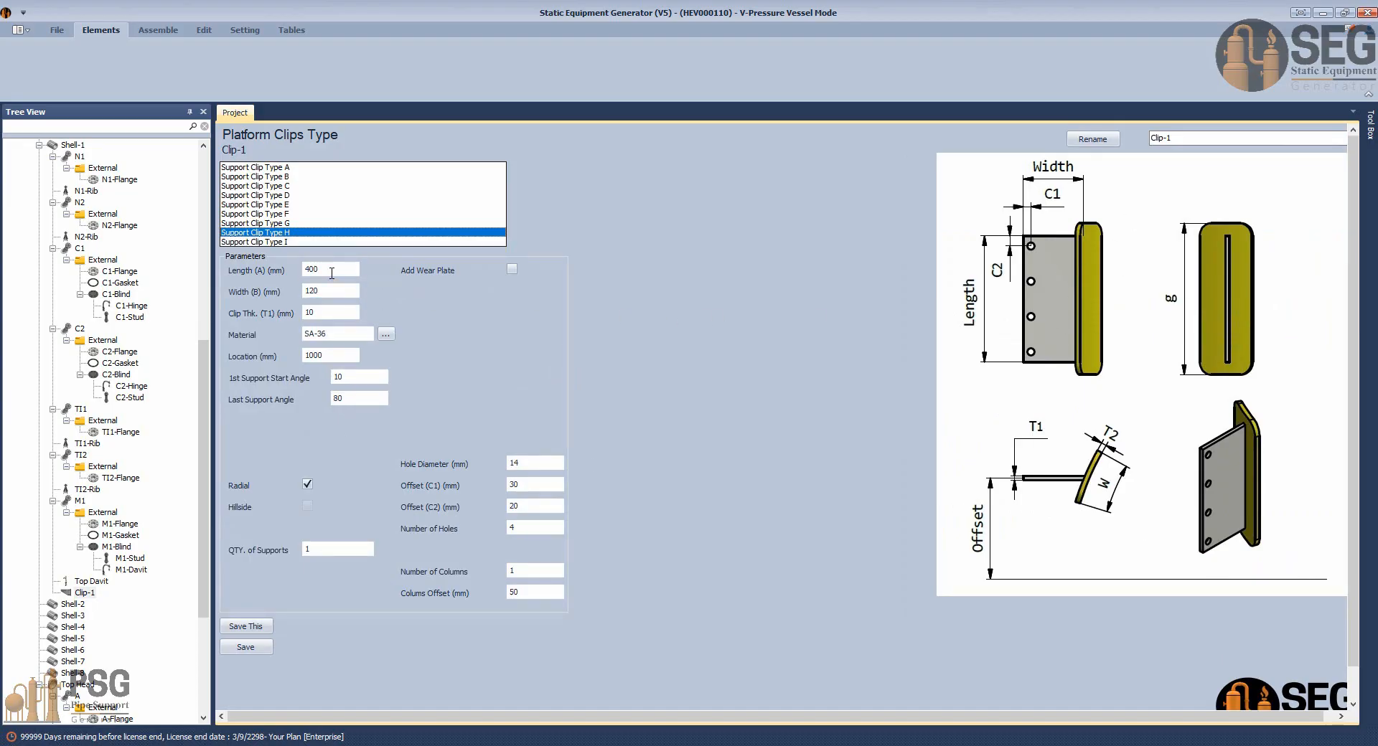
Consult the external attachments drawing and set Clip-1's Length (A) to 380 and Width (B) to 100 mm.
click(285, 271)
click(958, 745)
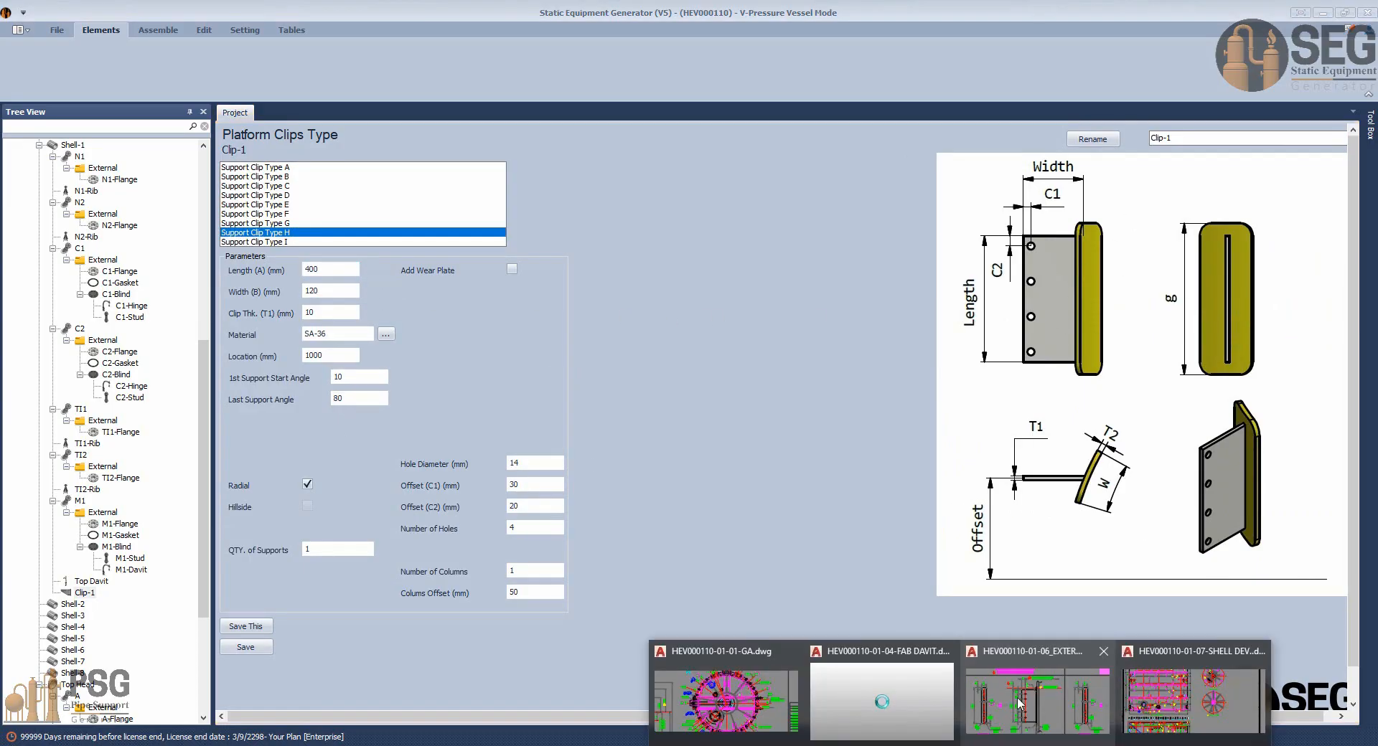
click(1024, 702)
scroll(839, 516, down, 1)
key(Escape)
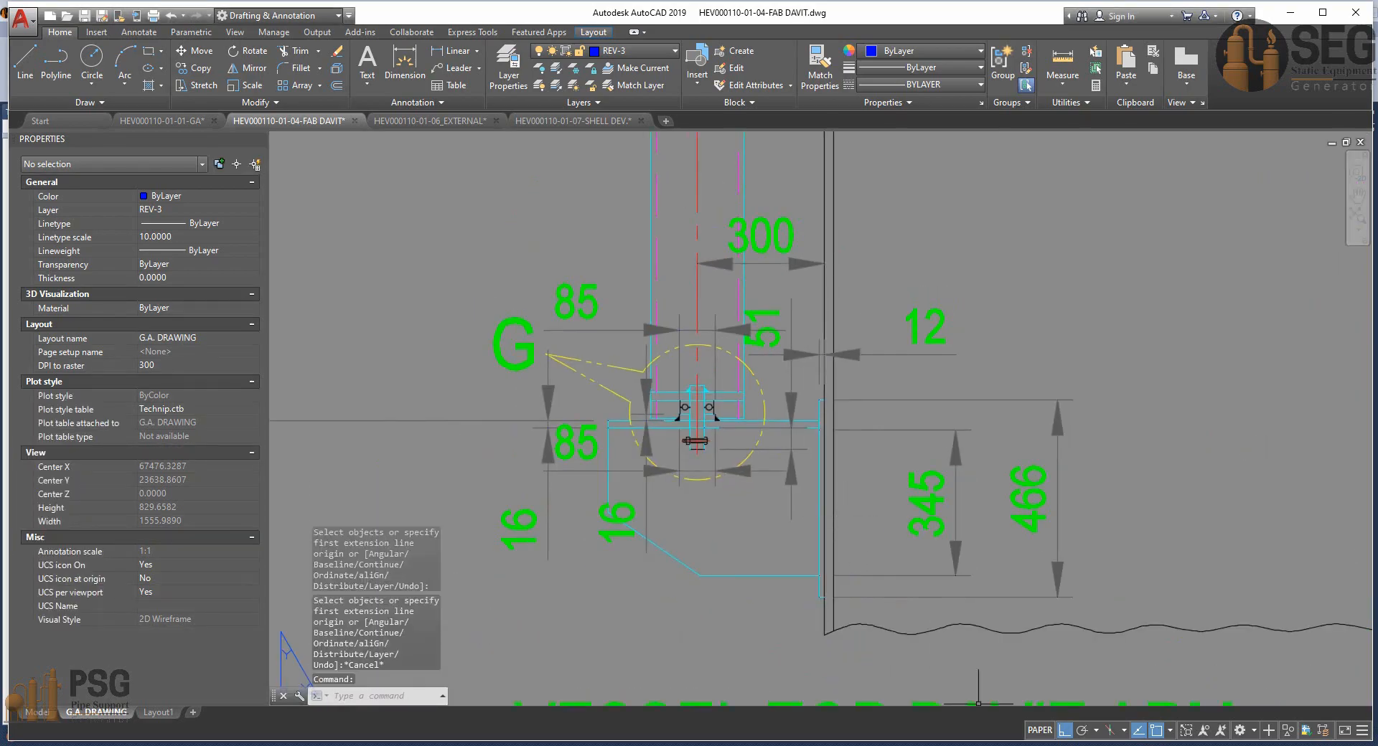
click(994, 745)
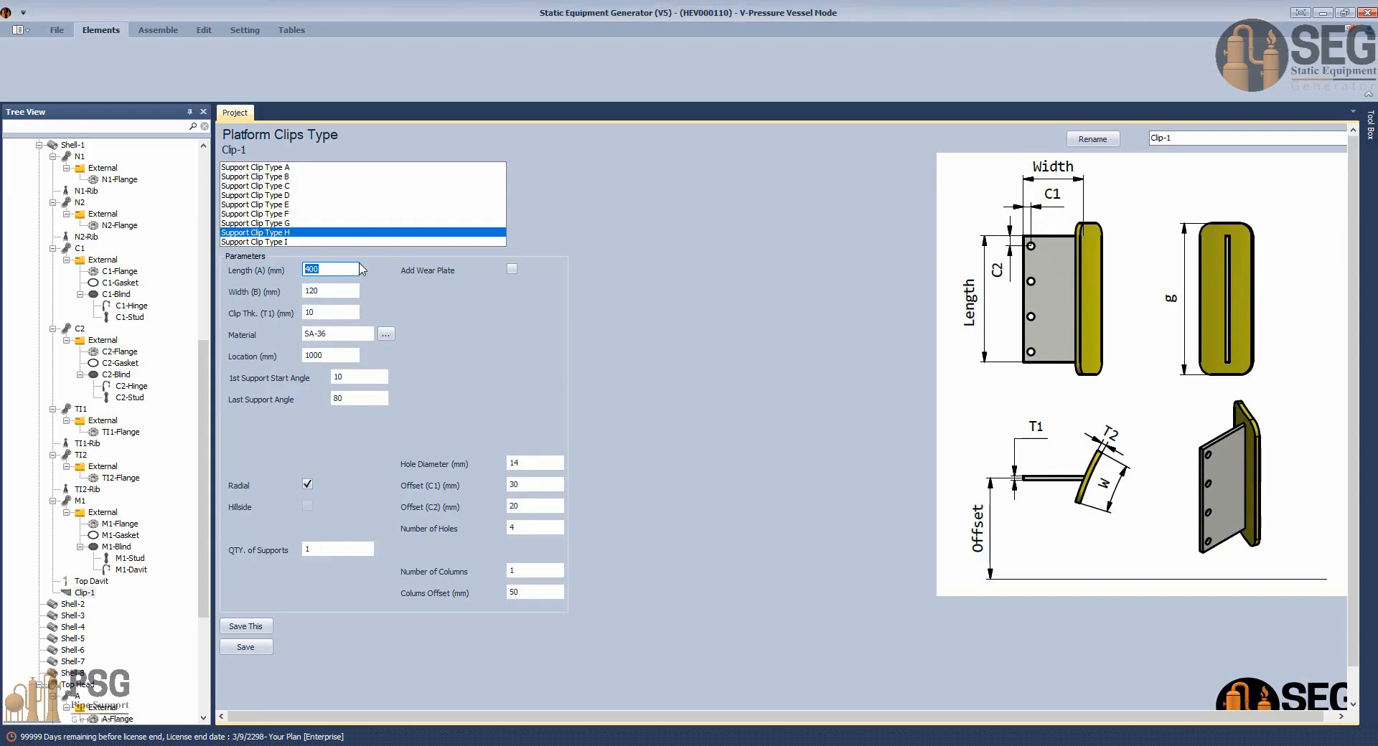
click(252, 293)
click(276, 272)
text(380)
click(252, 292)
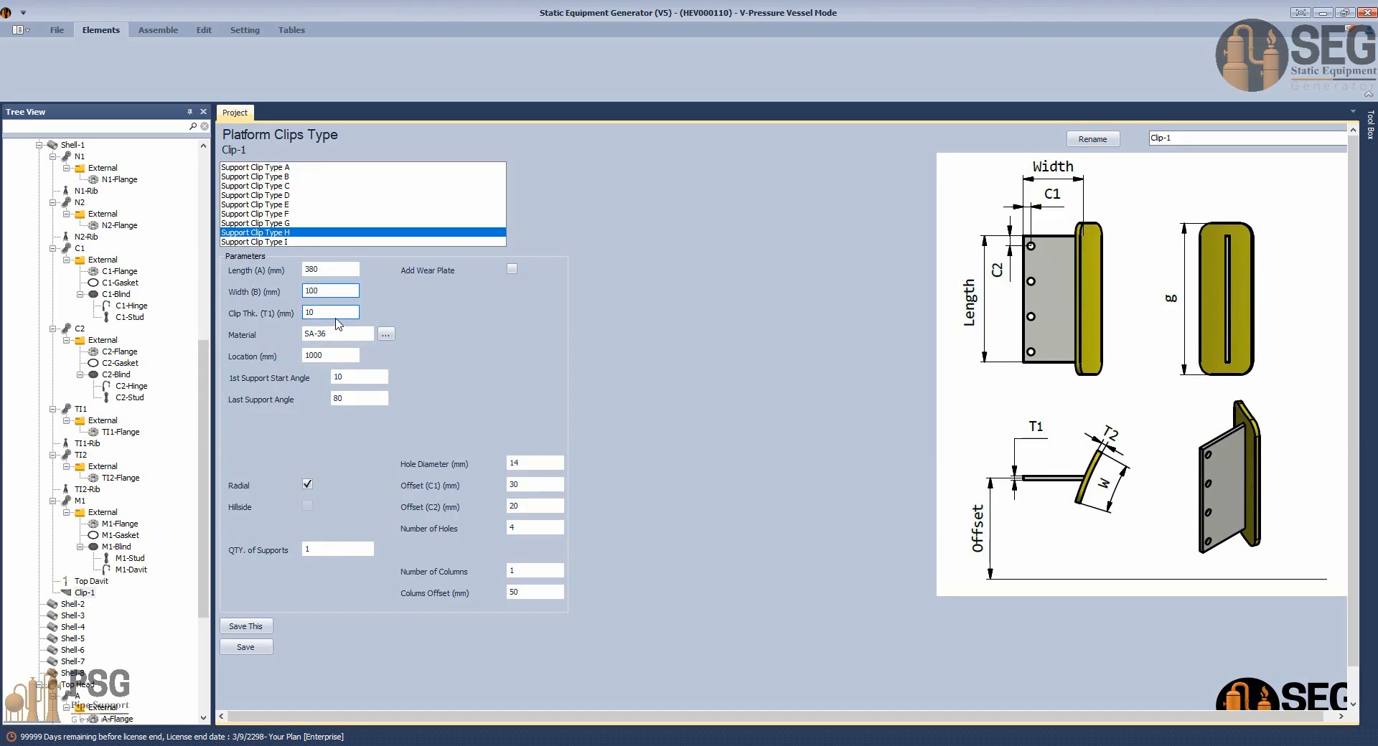
Check the remaining clip dimensions against the drawings and correct Clip-1's Length (A) to 370 mm.
click(270, 313)
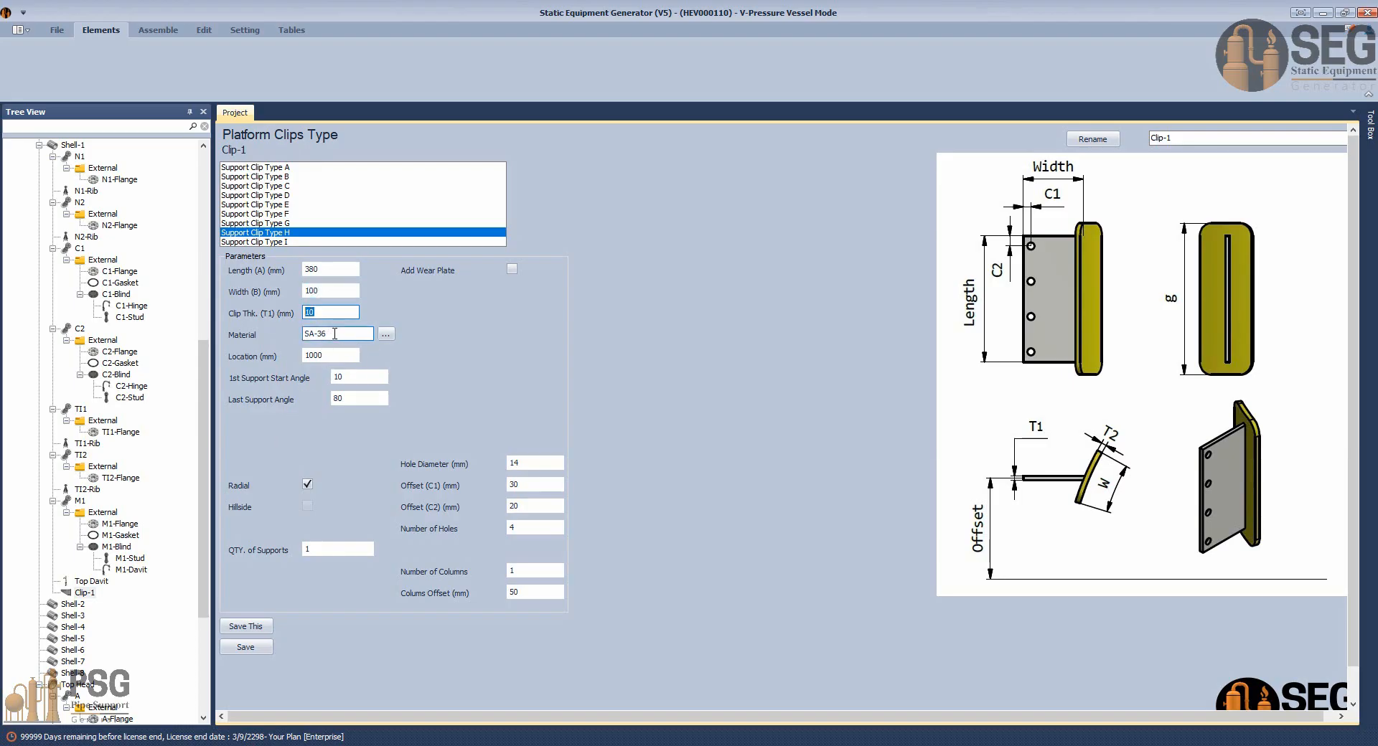
click(331, 355)
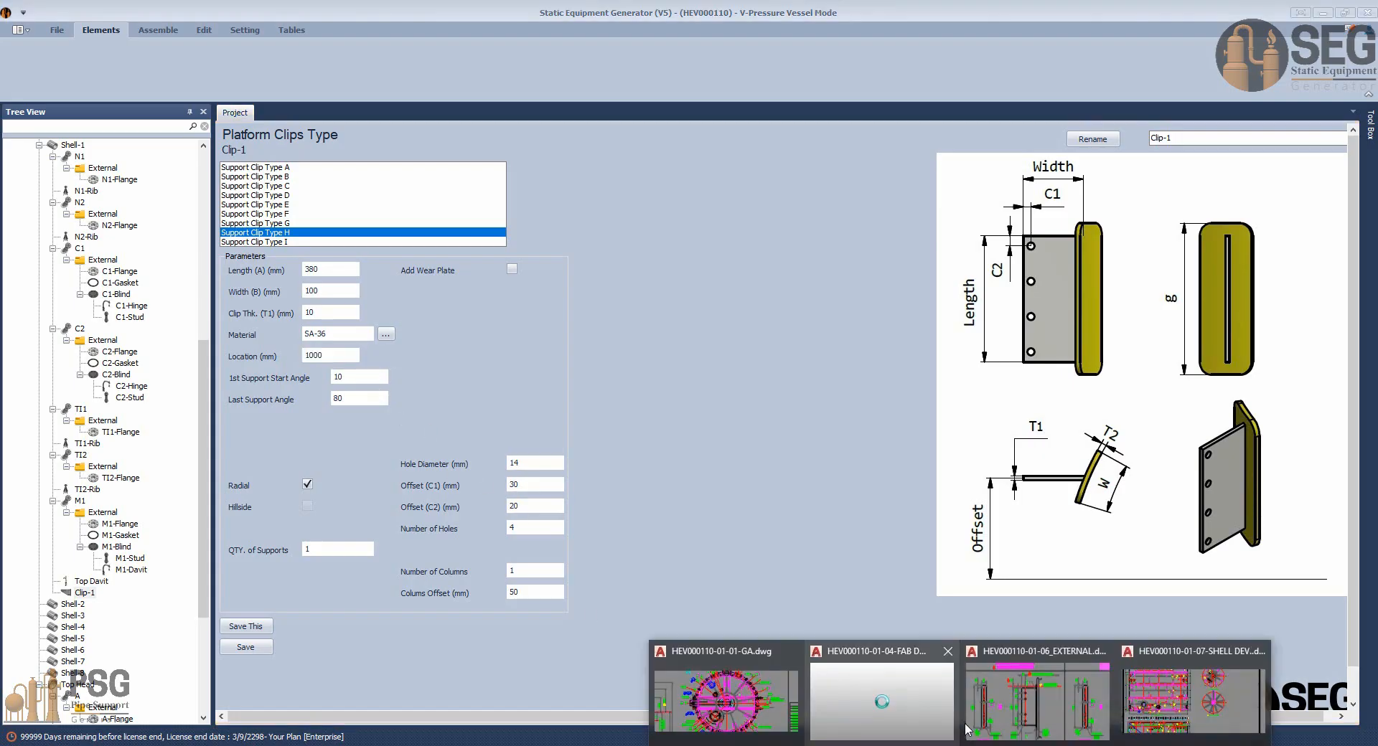
click(881, 703)
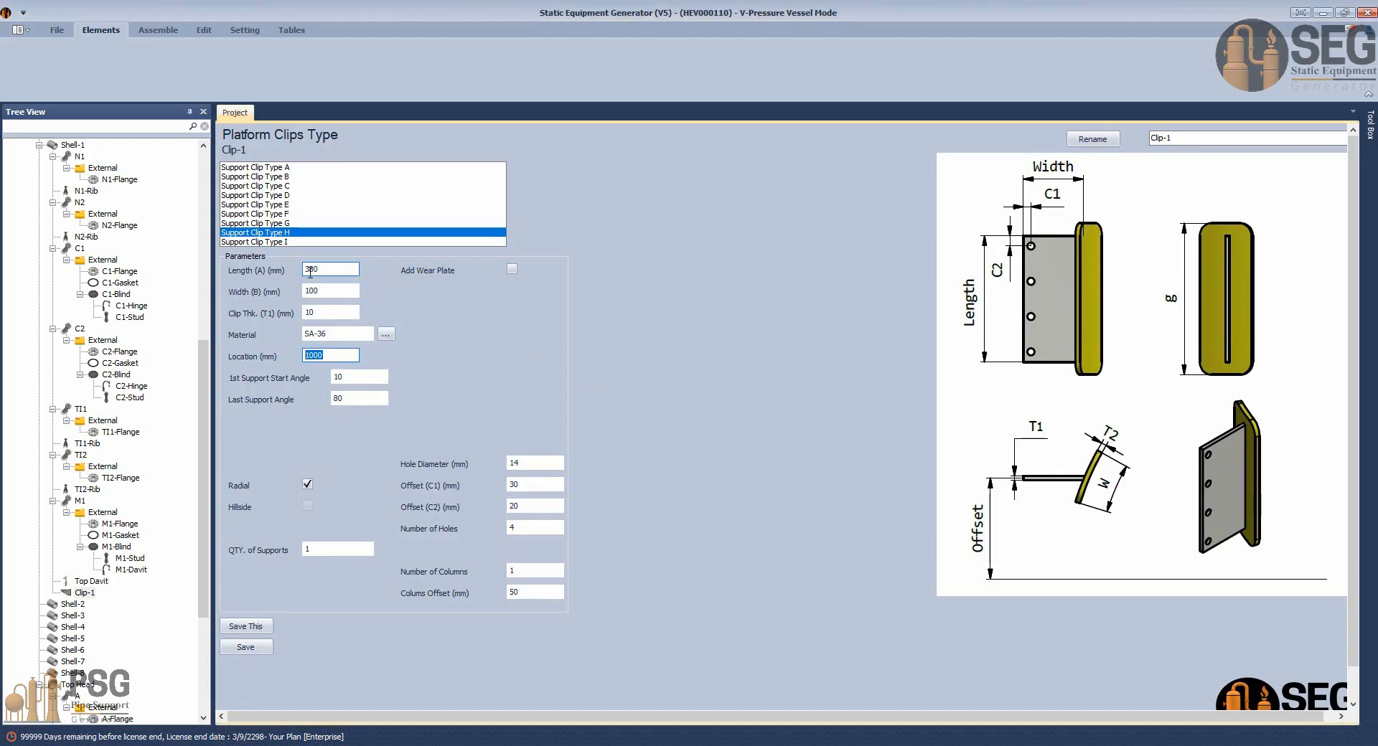
click(312, 271)
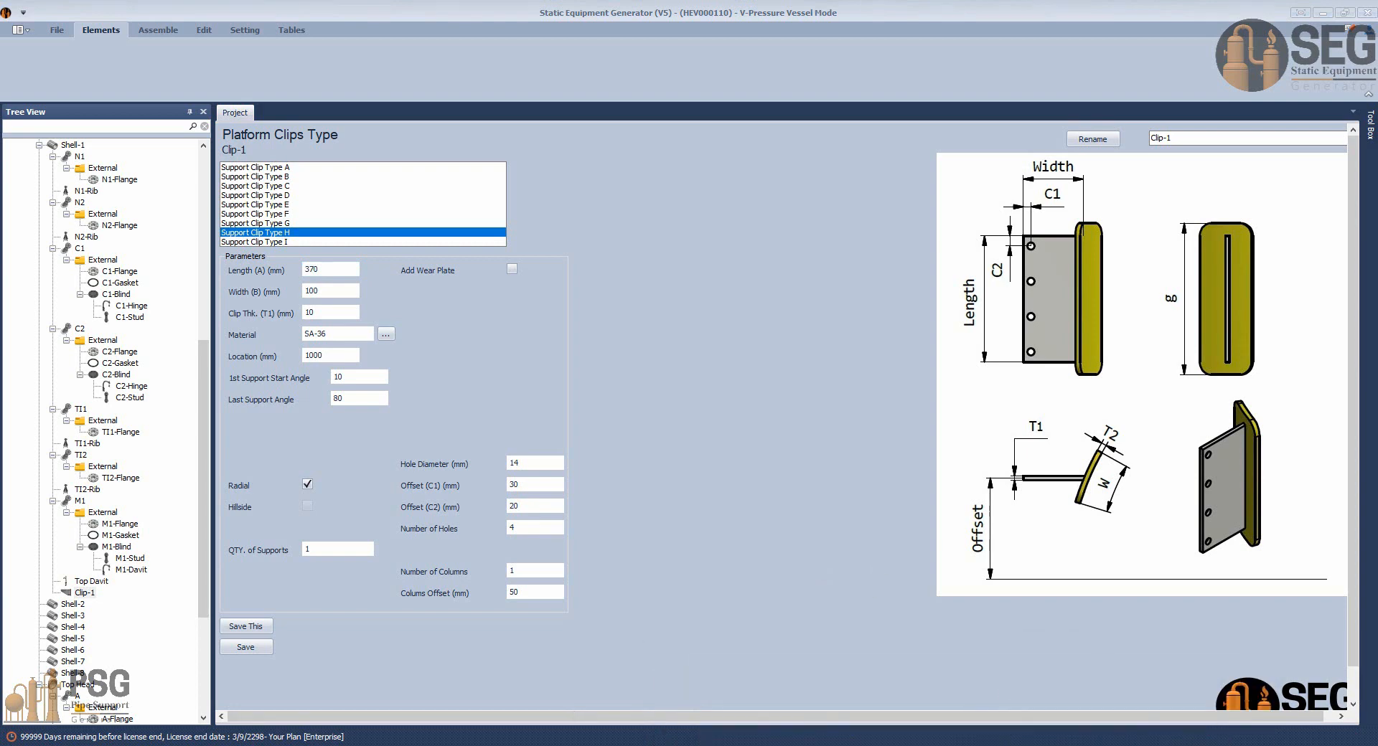
click(667, 393)
Add a wear plate to Clip-1 with Width (W) 60, Length (g) 420 and Fillet 15 mm.
click(511, 269)
drag(526, 289, 435, 292)
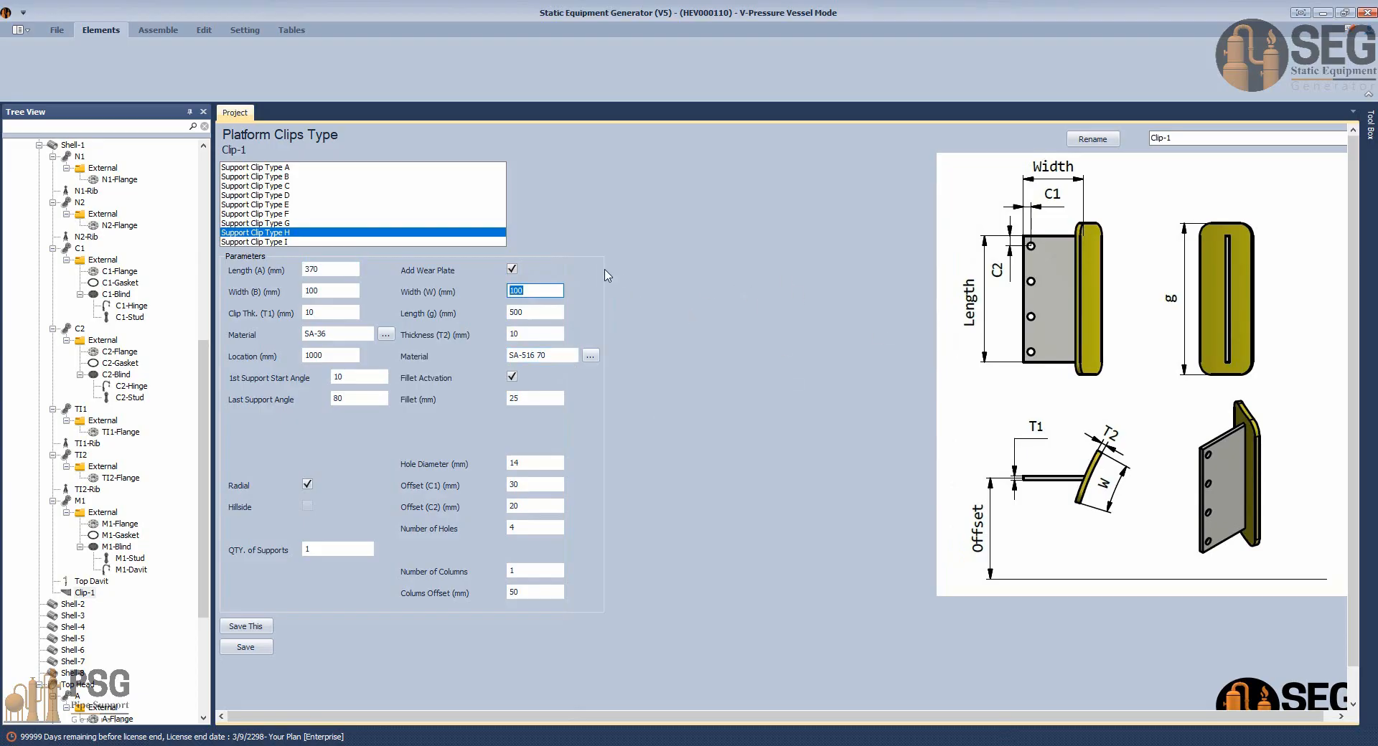
text(60)
key(Tab)
text(42)
key(Tab)
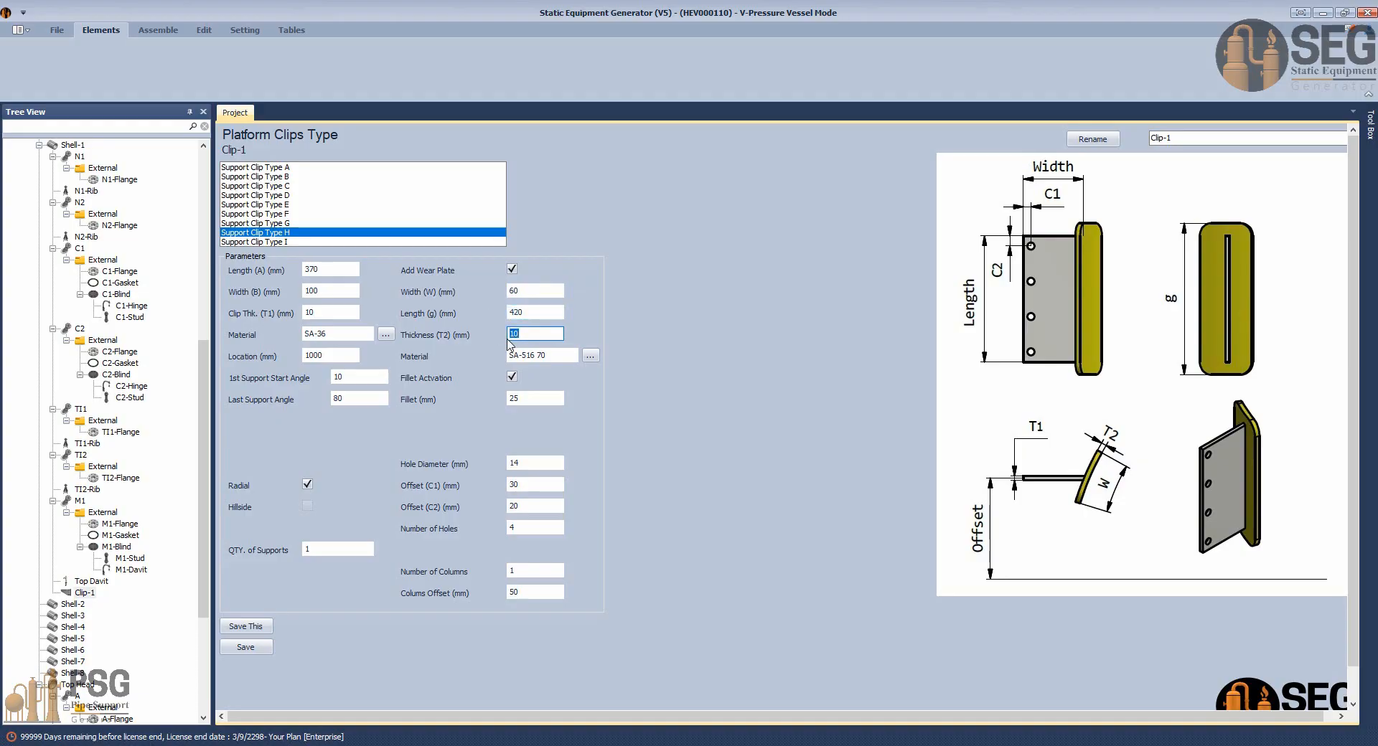
key(Tab)
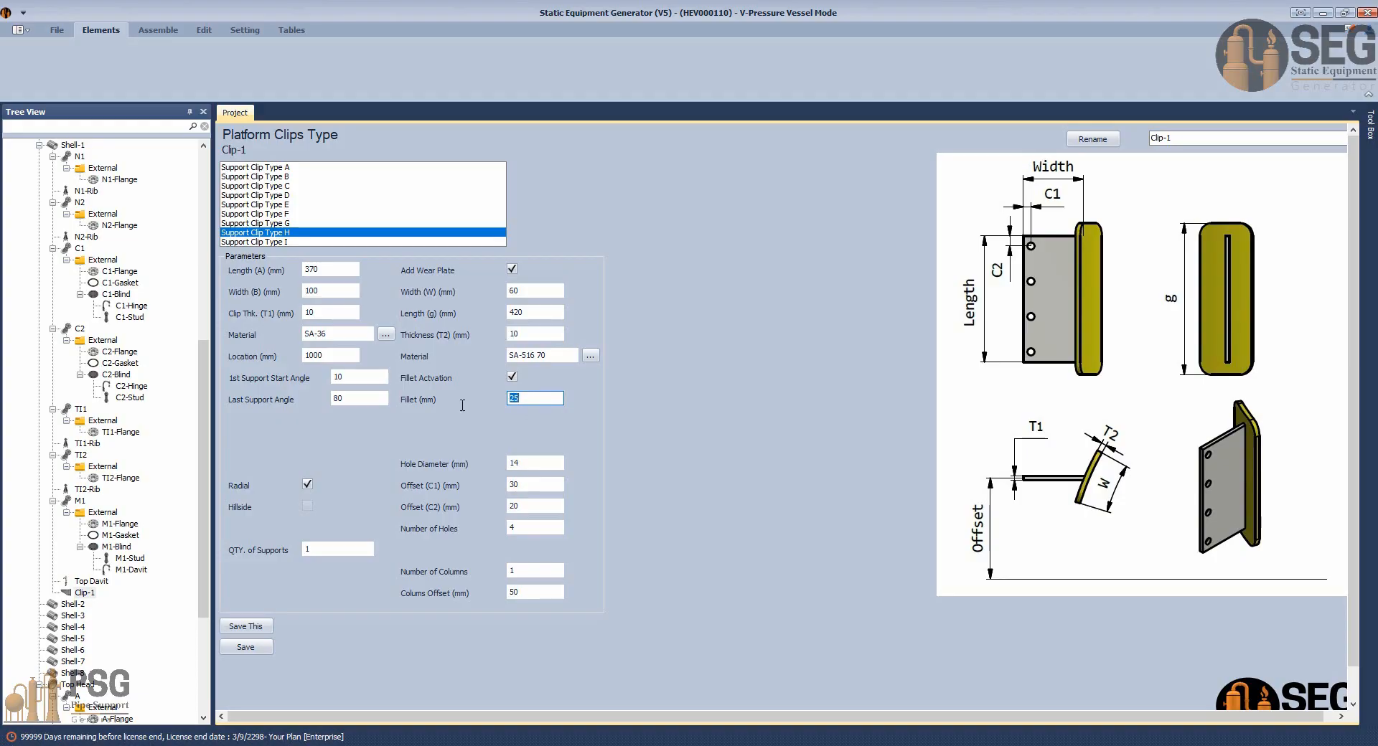
text(15)
key(Tab)
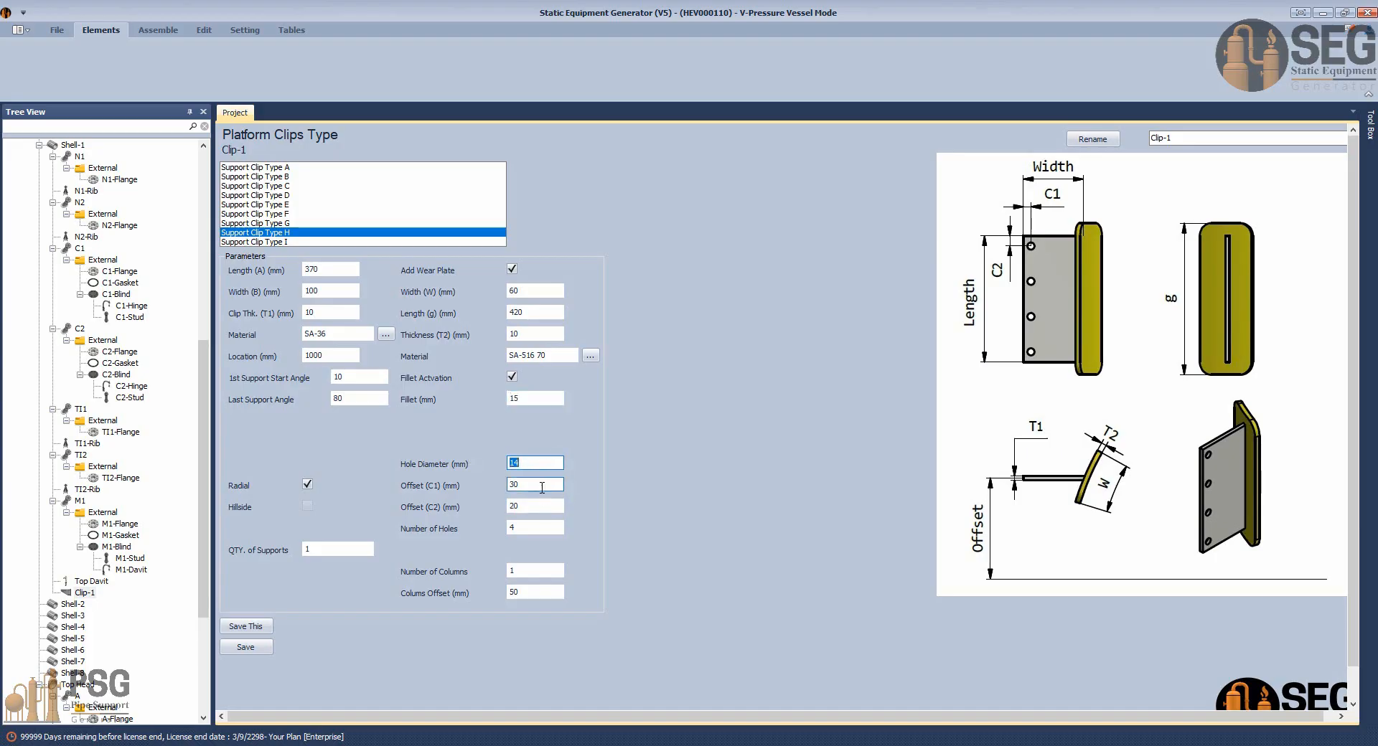
Review Clip-1's hole offsets, number of holes, number of columns and column offset.
key(Tab)
key(Tab)
key(Tab)
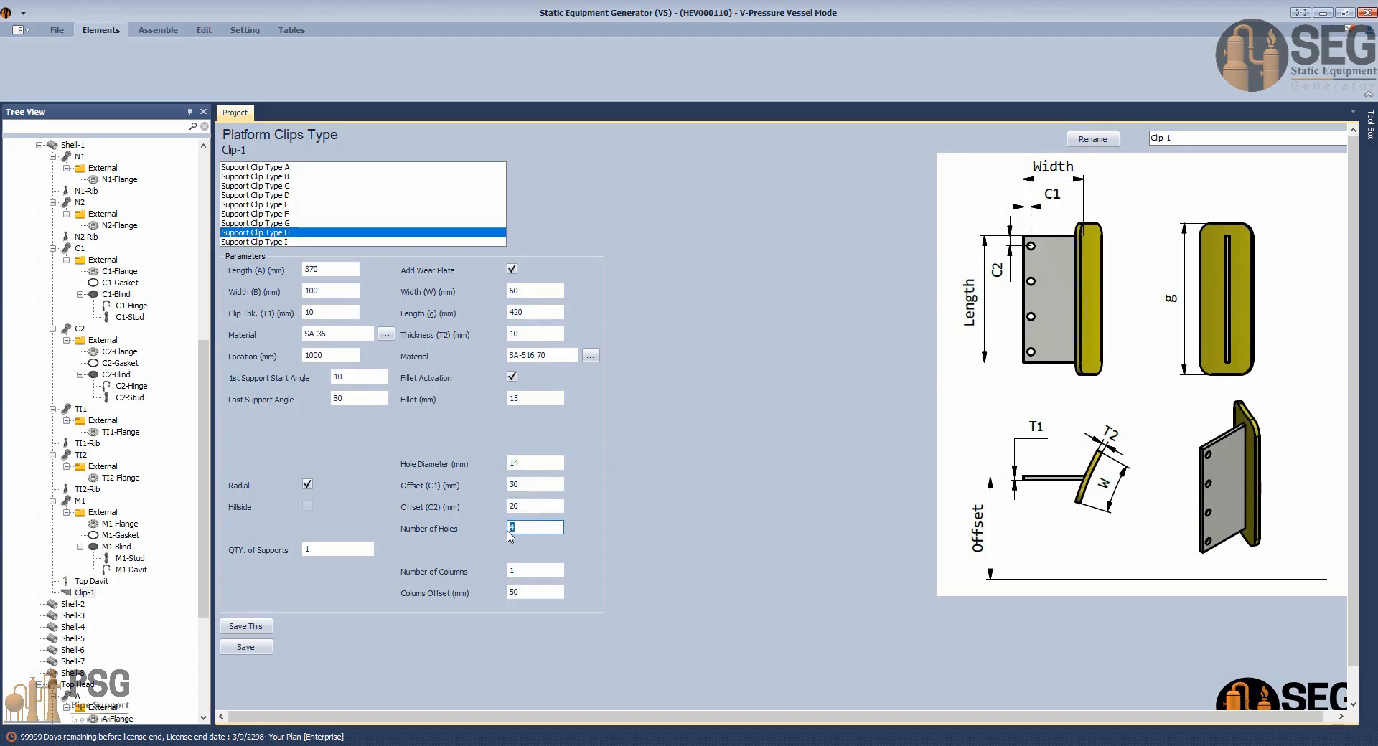
key(Tab)
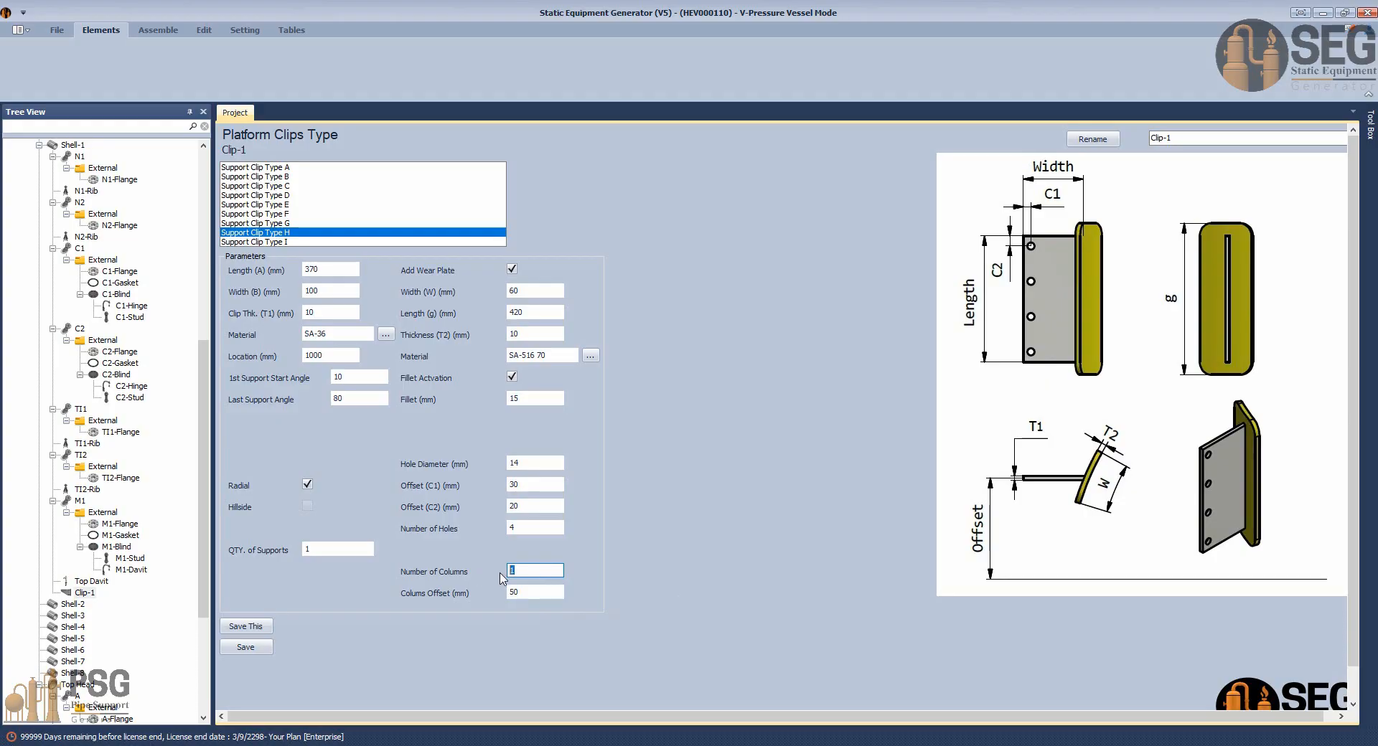
click(542, 593)
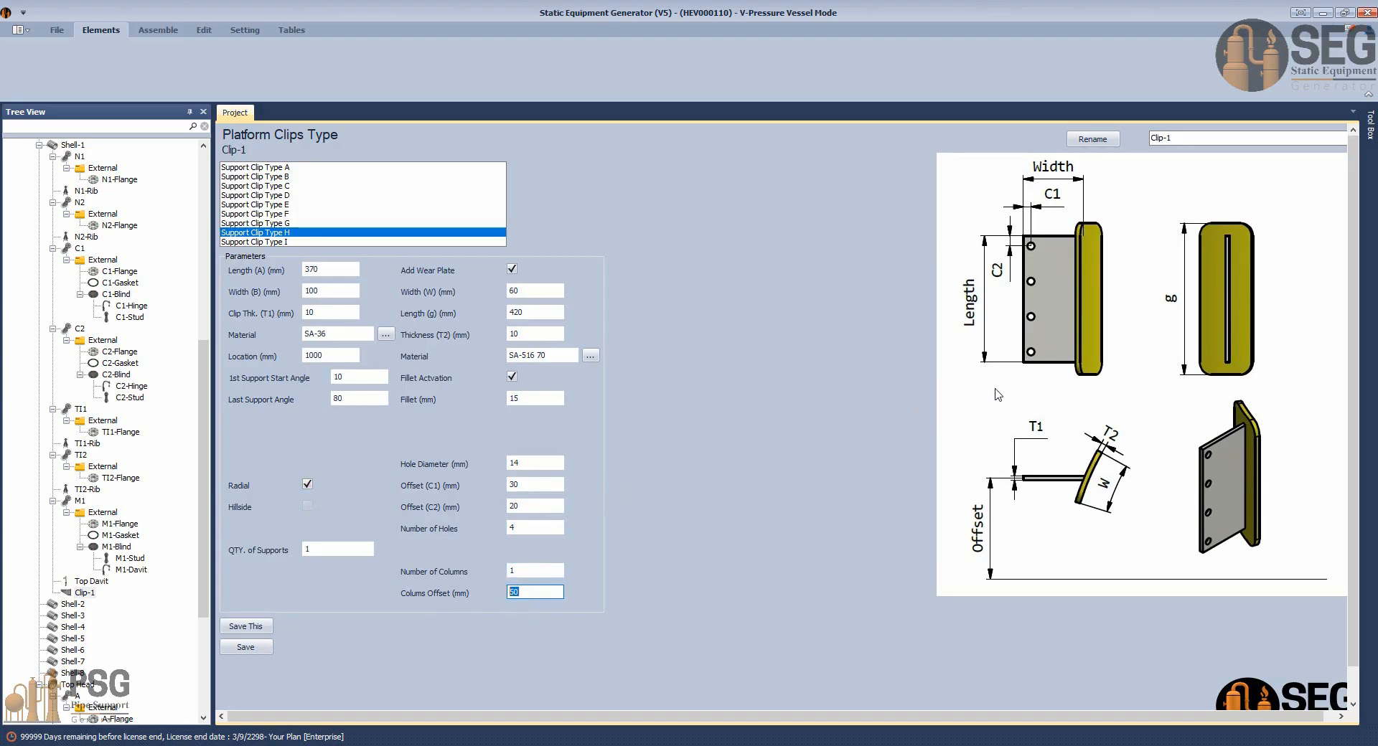
Switch Clip-1 to the Hillside orientation to view its offset options, and restore Radial.
click(308, 486)
click(308, 506)
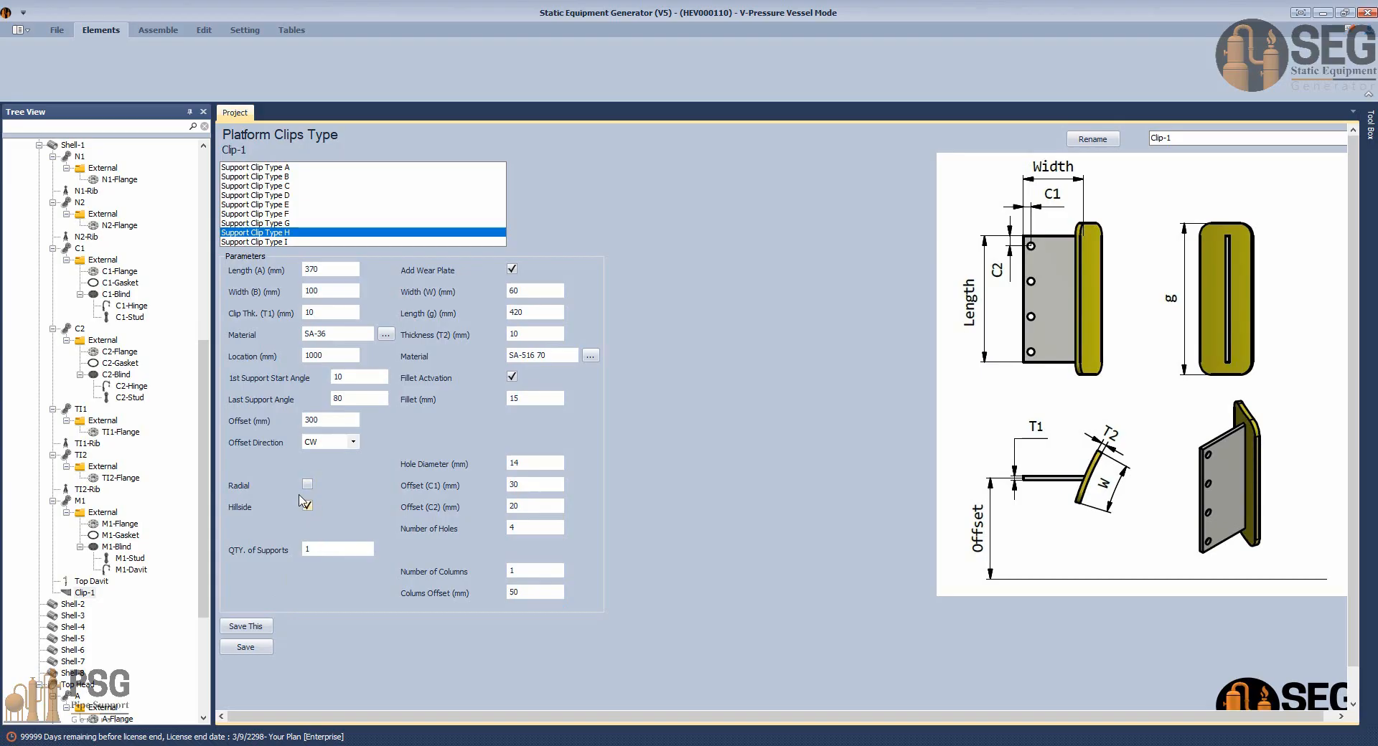
click(307, 507)
click(308, 485)
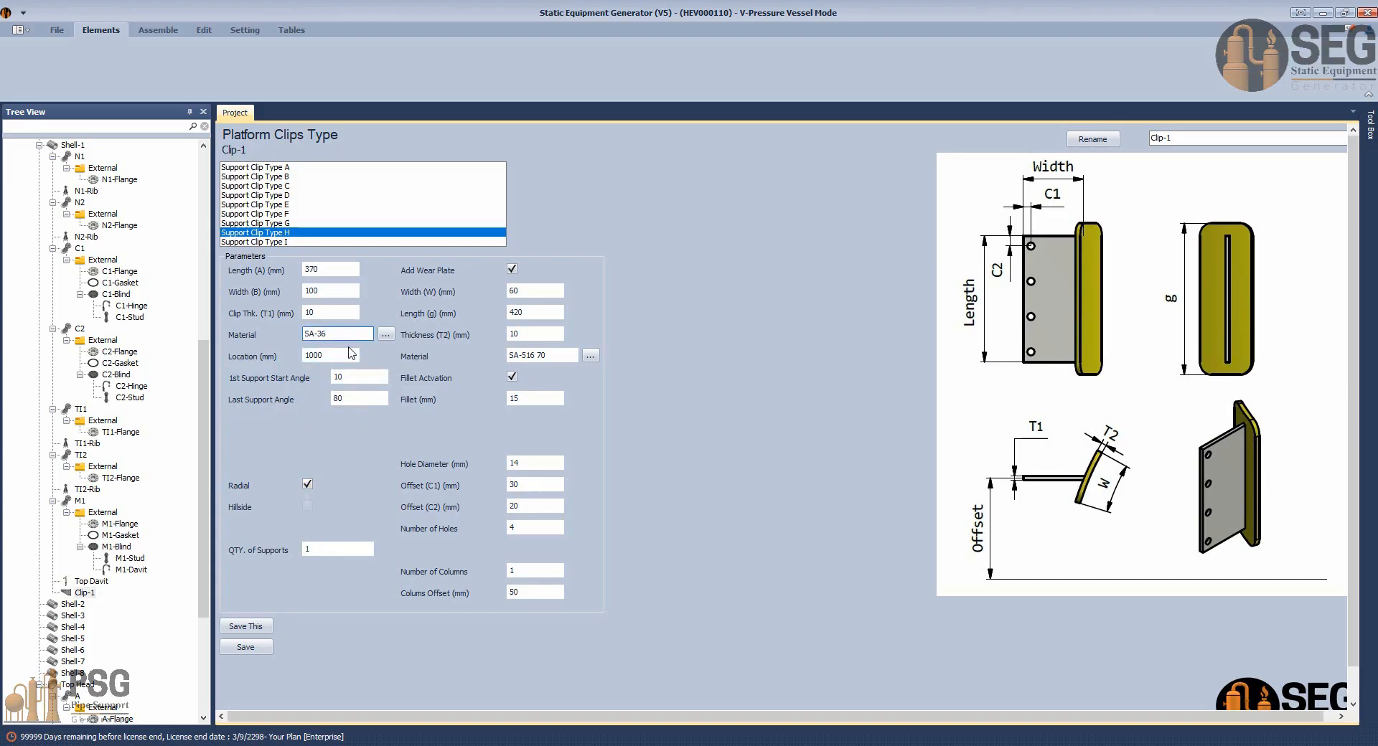
Save the Clip-1 parameters and generate the clip in the Inventor vessel assembly.
double_click(311, 354)
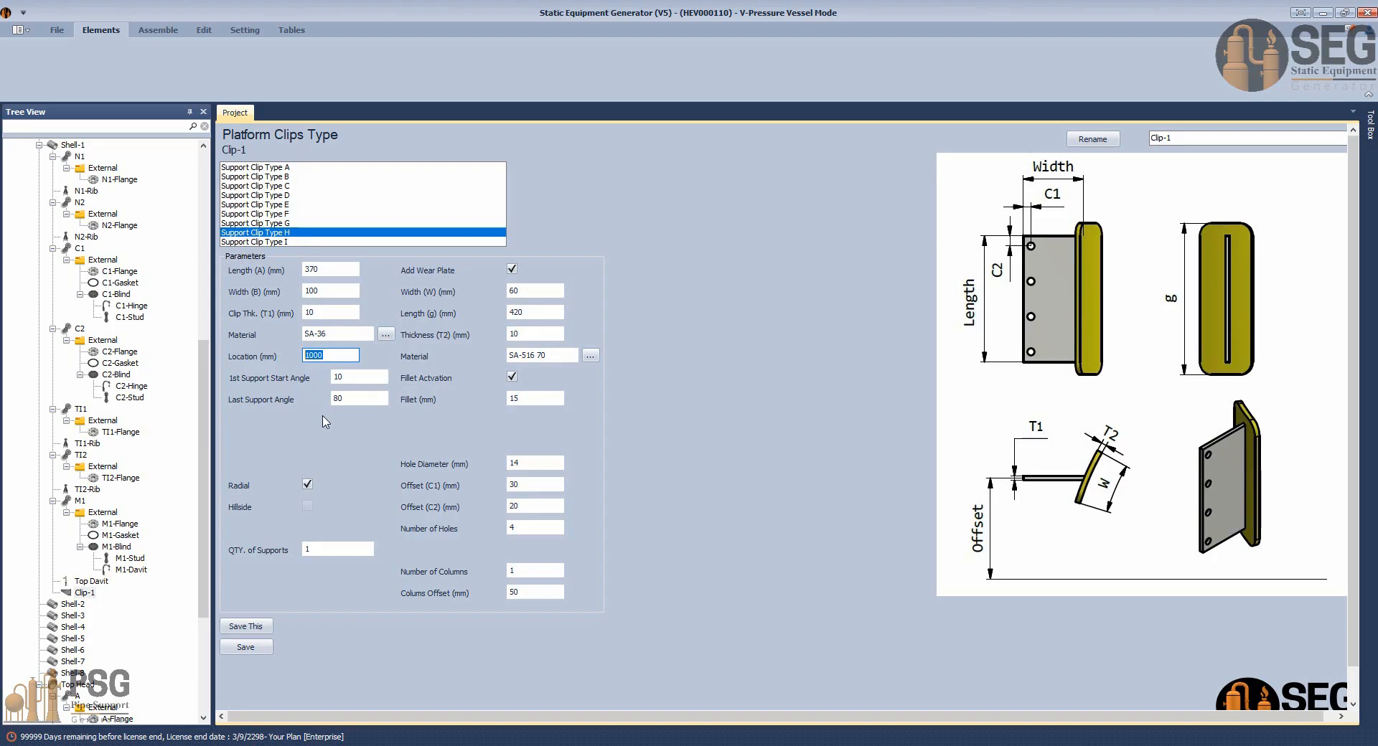
click(266, 648)
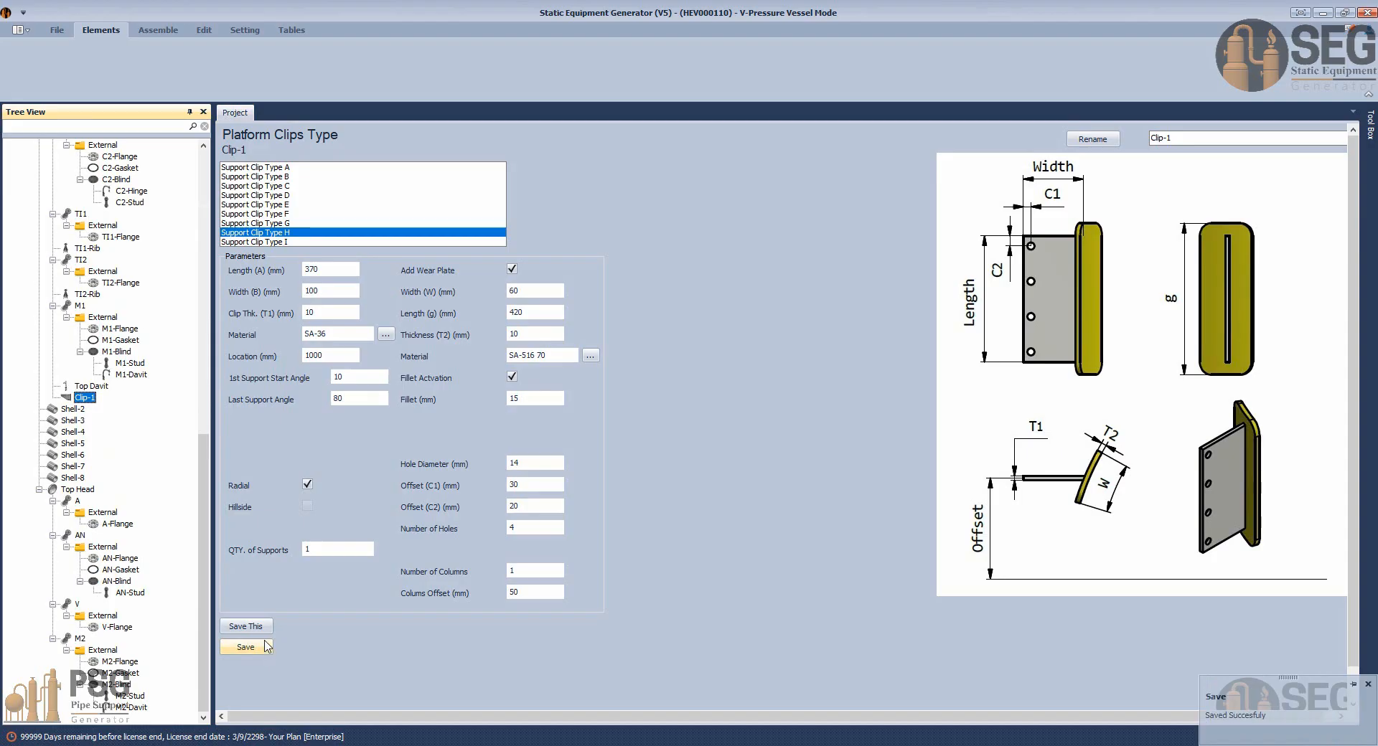
click(164, 36)
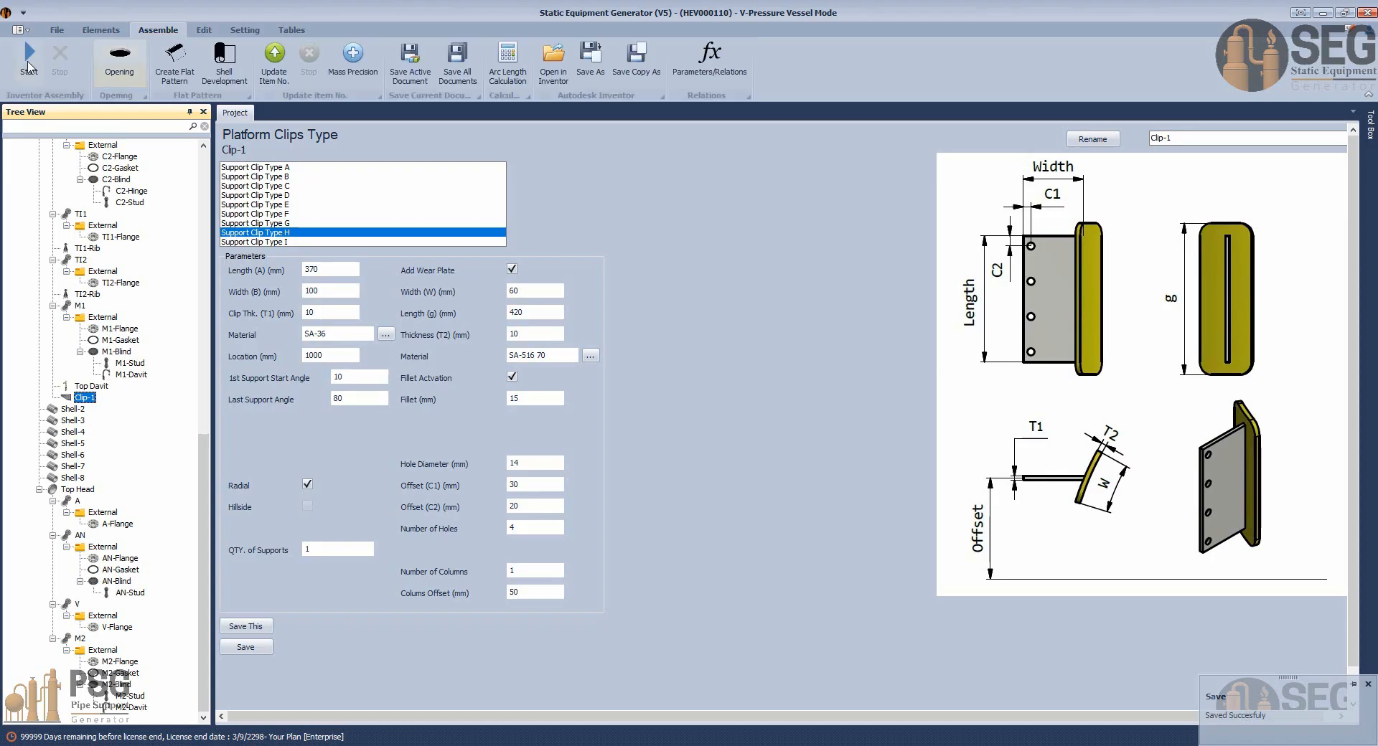
click(29, 66)
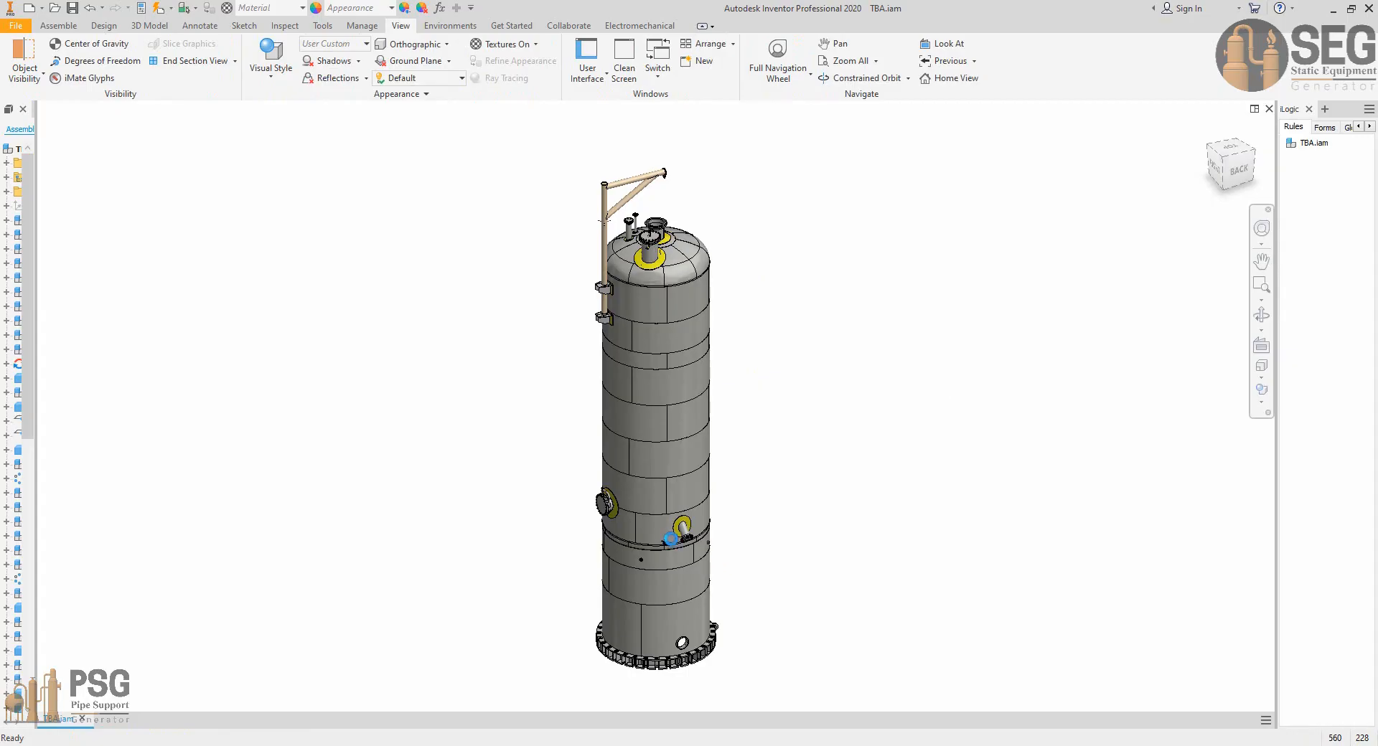
Inspect the generated clip and its wear plate beside the flanged nozzle on the lower shell.
scroll(643, 527, up, 5)
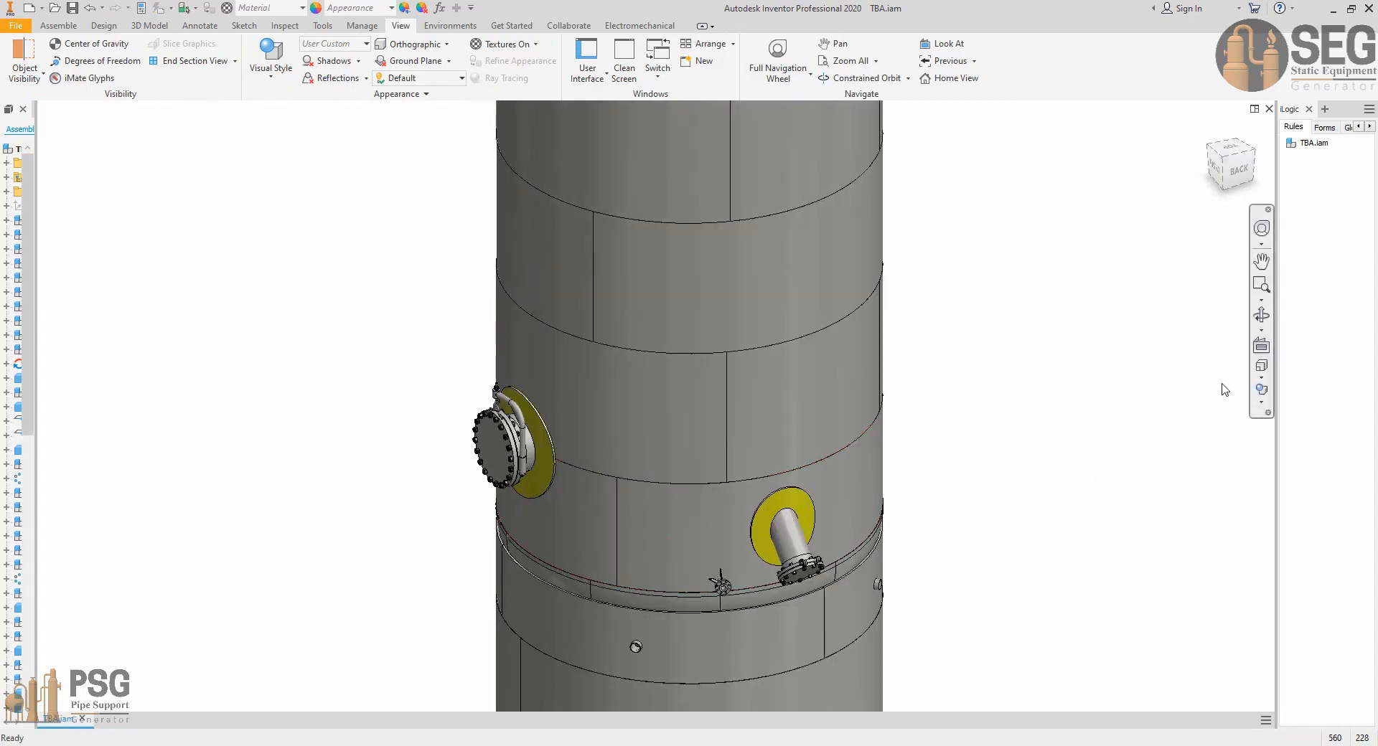
click(1261, 315)
shift+middle_drag(690, 478, 944, 470)
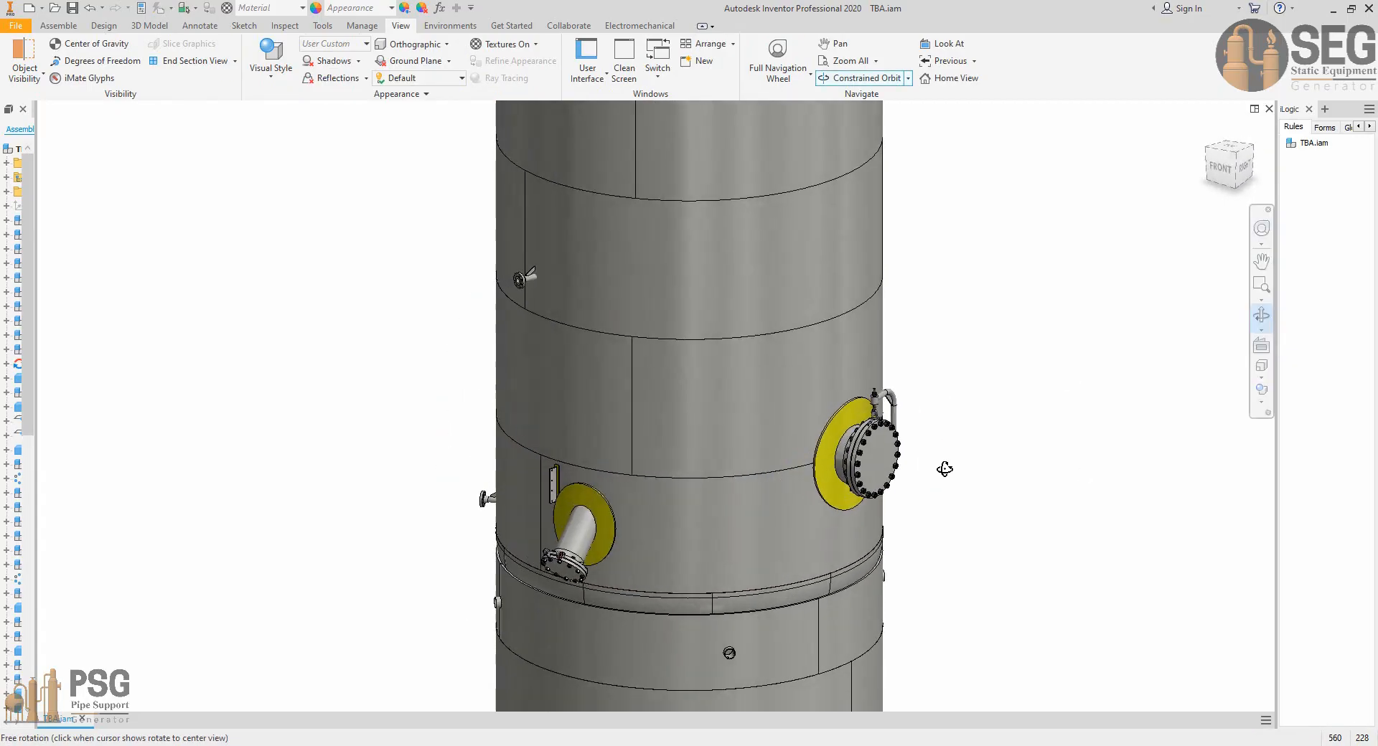
scroll(598, 517, up, 4)
shift+middle_drag(581, 508, 648, 476)
scroll(697, 472, up, 4)
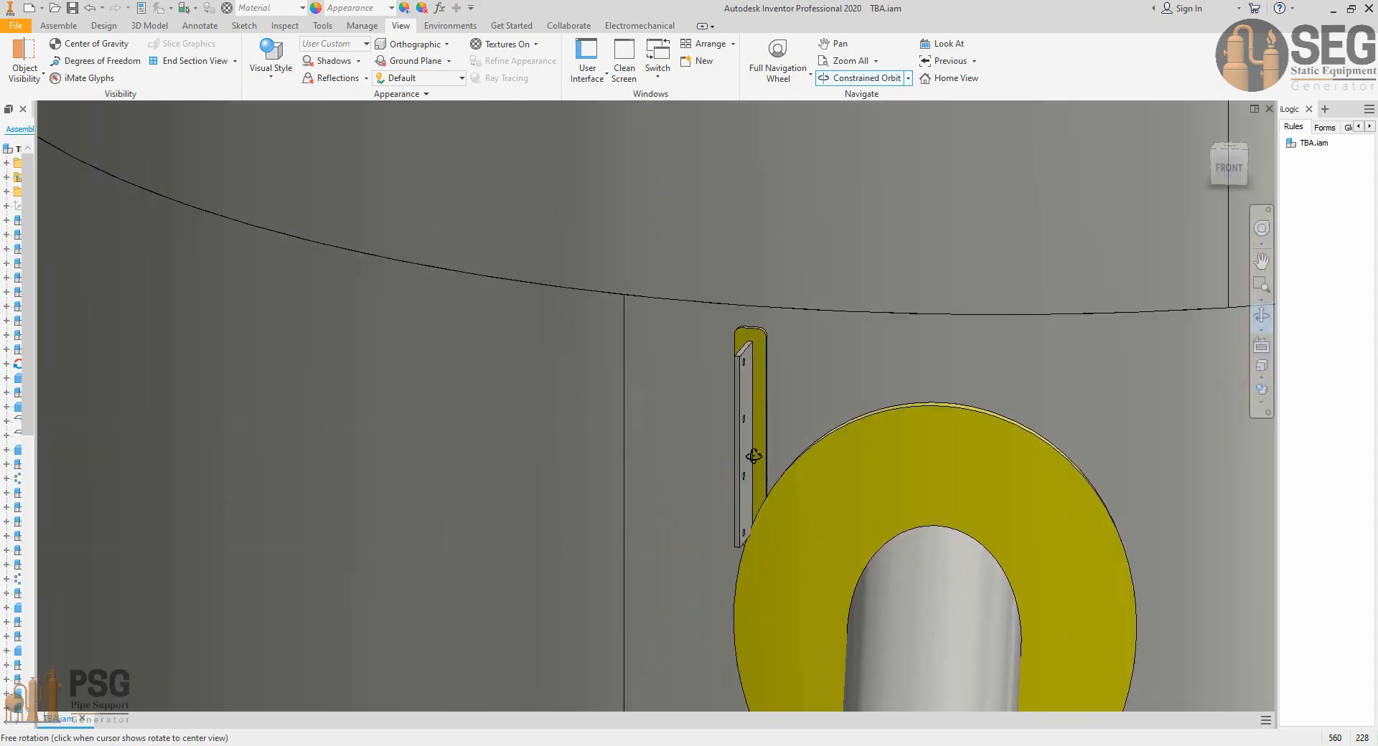
scroll(753, 455, down, 3)
middle_drag(754, 455, 759, 400)
drag(760, 400, 695, 317)
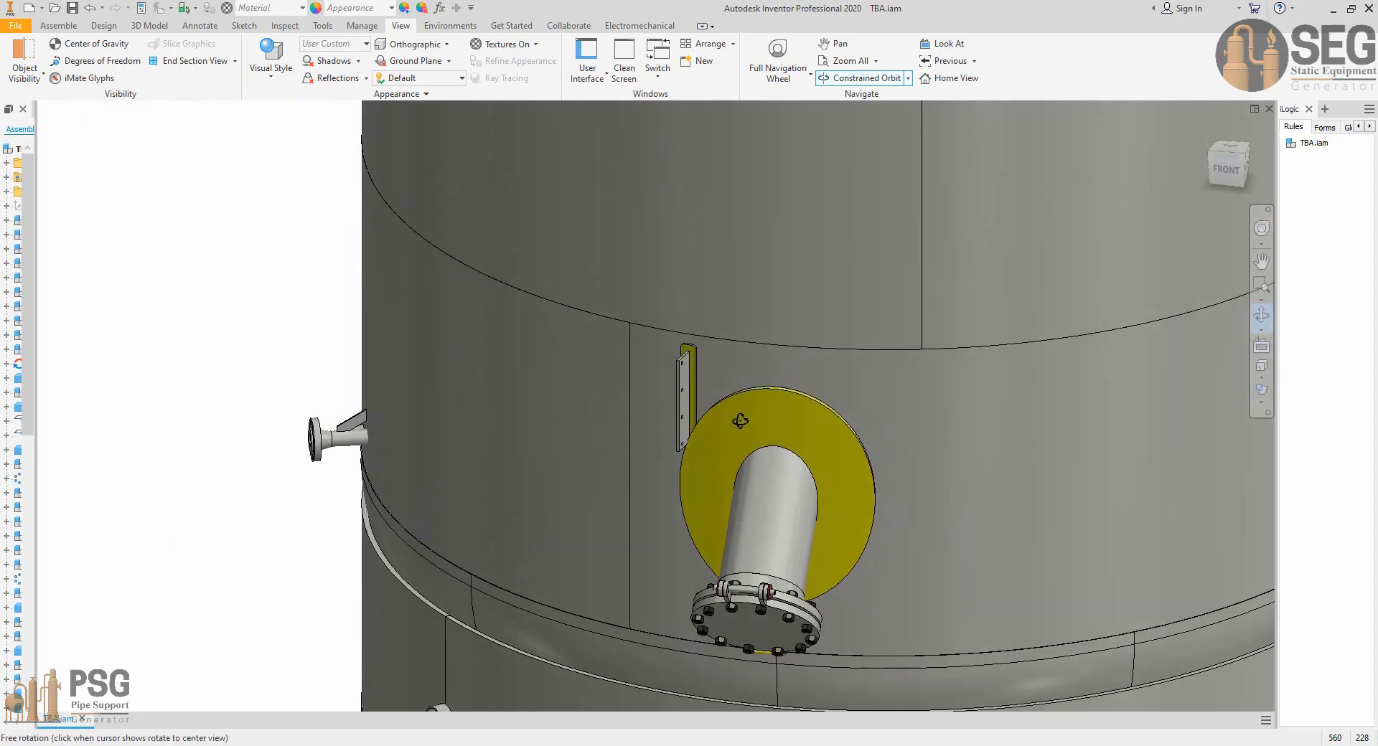
right_click(696, 317)
click(718, 323)
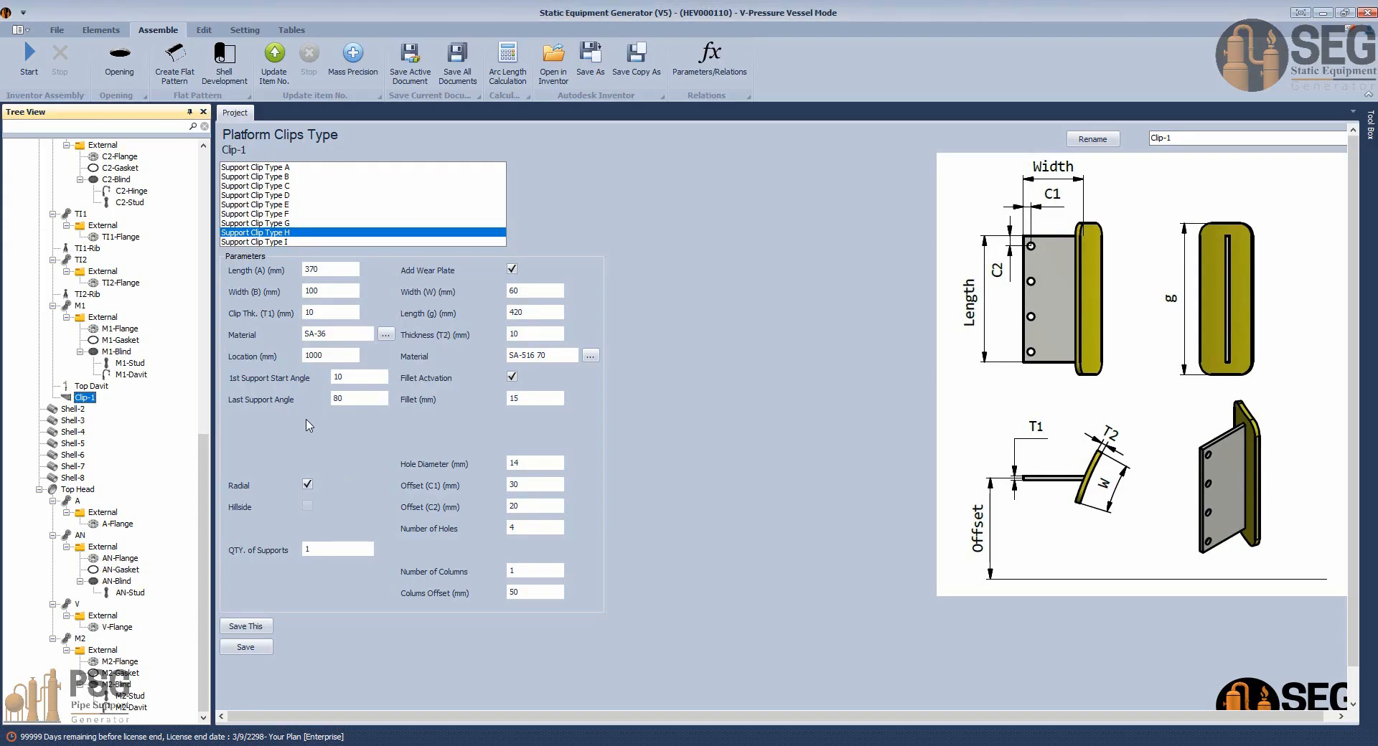
Set Clip-1's Last Support Angle to 120, save the clip and regenerate the assembly.
click(359, 399)
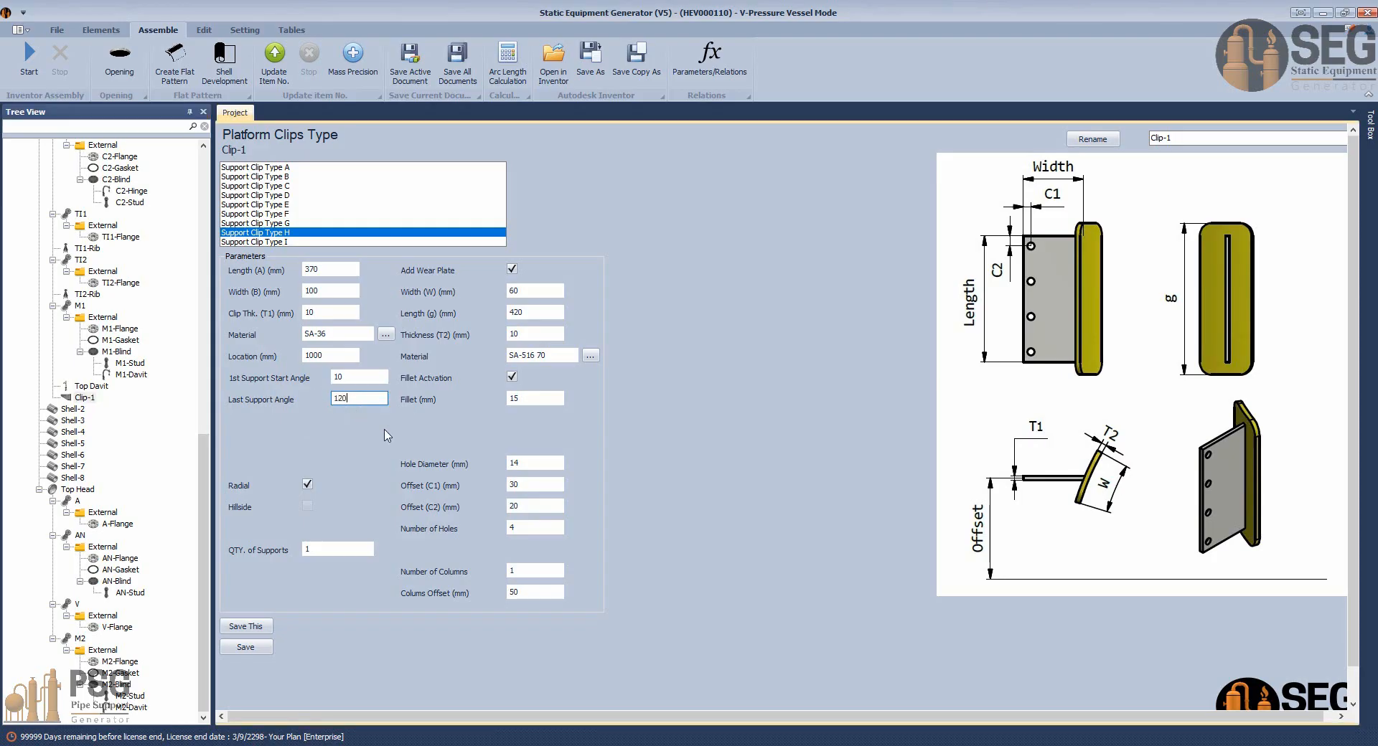
click(248, 648)
click(33, 63)
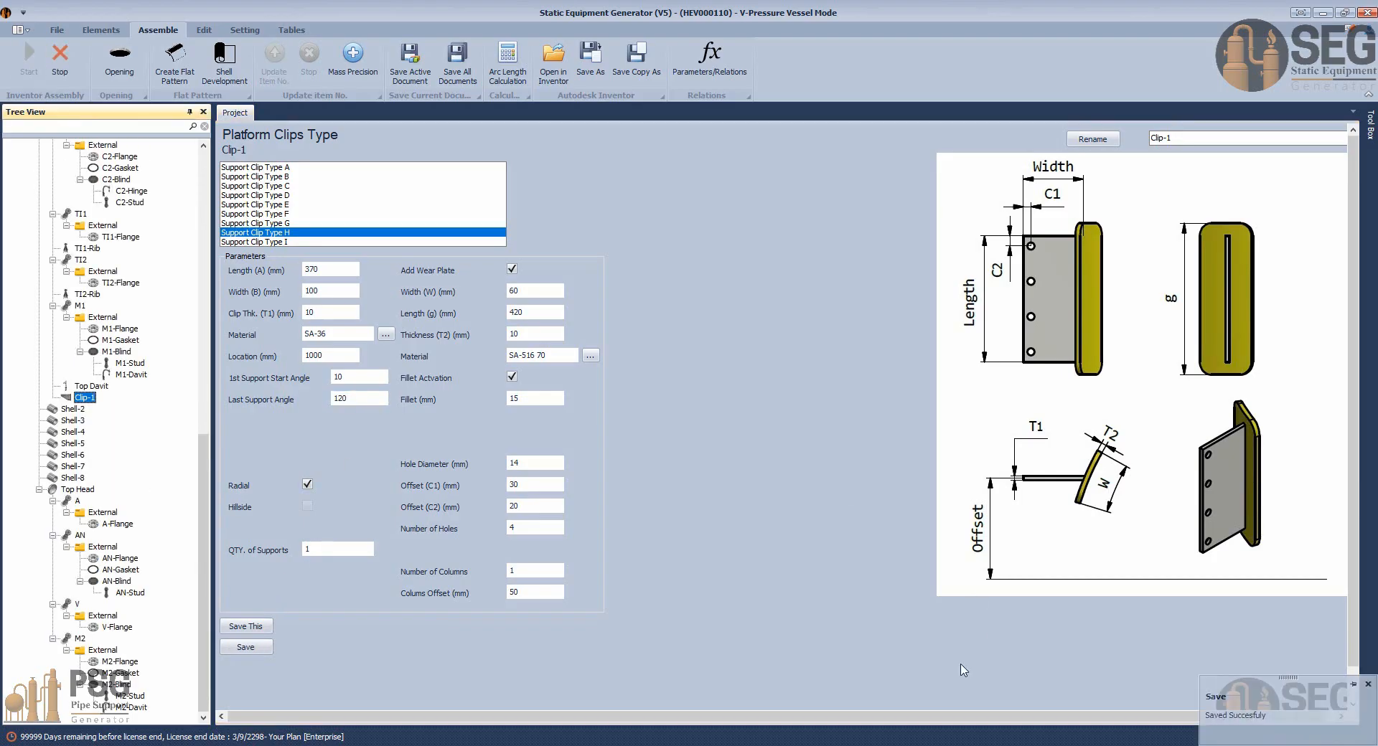
Switch to Inventor and check the clip's position on the lower shell of the regenerated vessel.
click(930, 745)
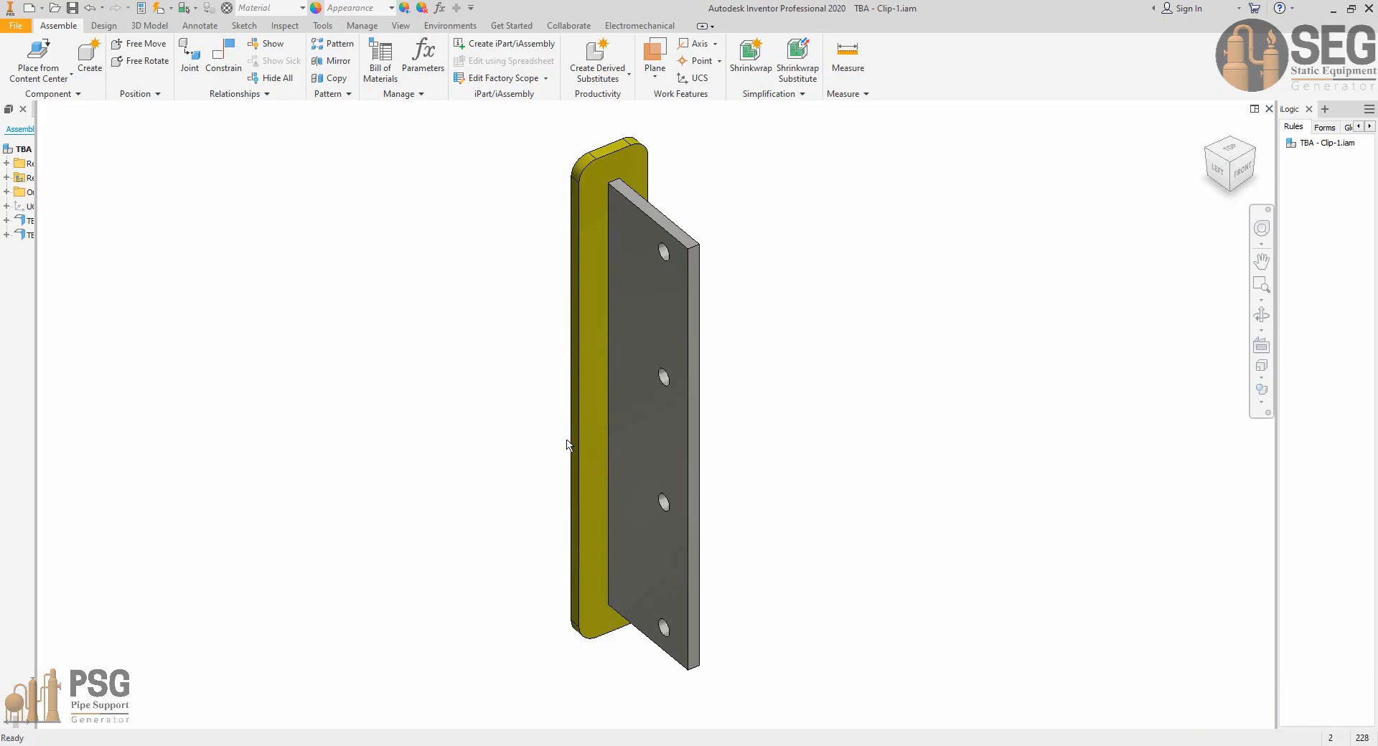
key(ctrl+s)
key(ctrl+F4)
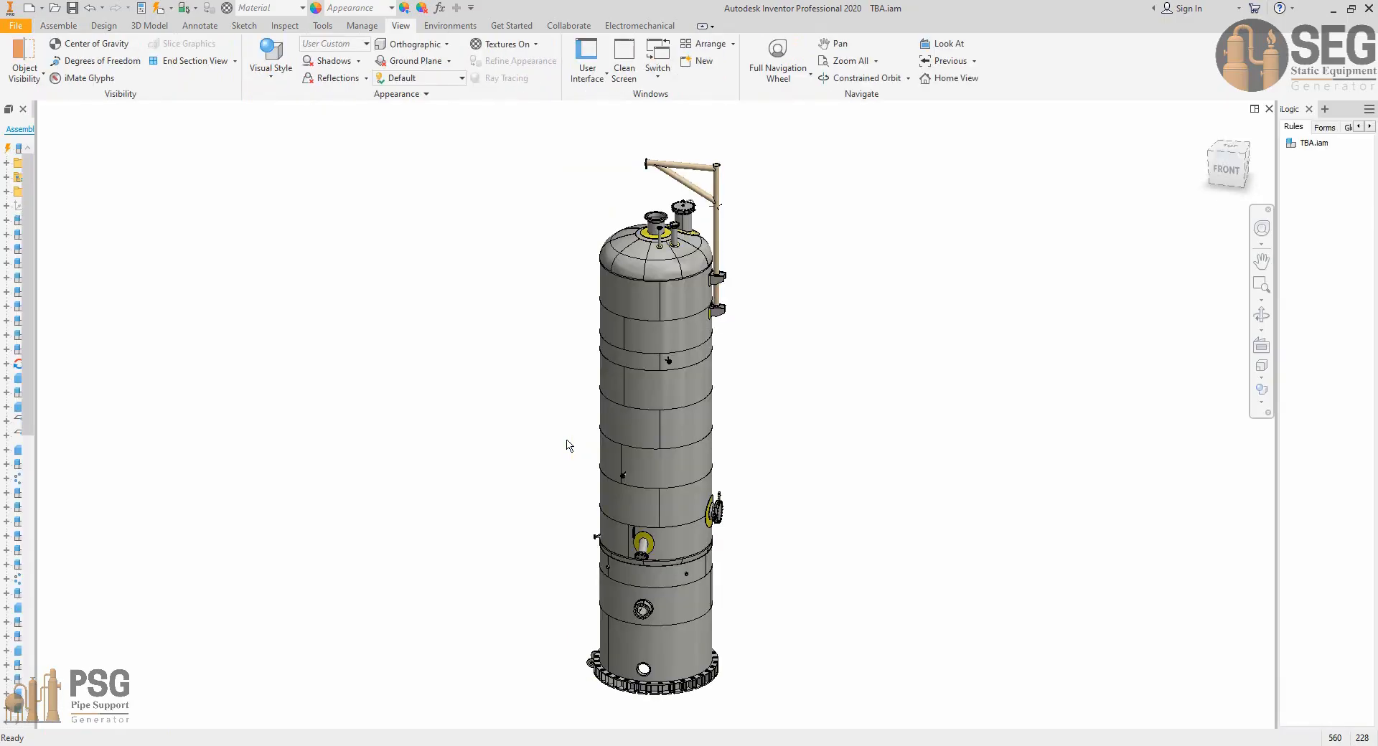
key(ctrl+s)
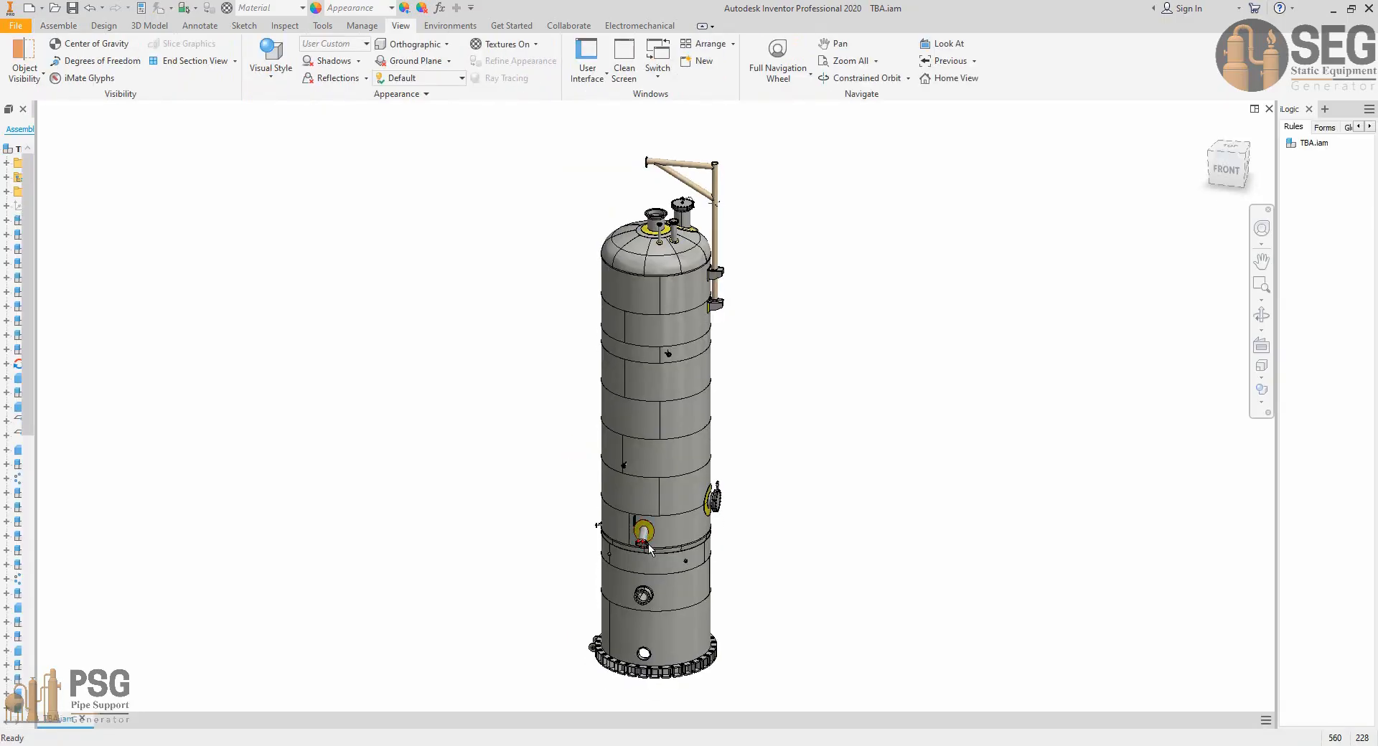
scroll(648, 544, down, 3)
scroll(644, 533, down, 3)
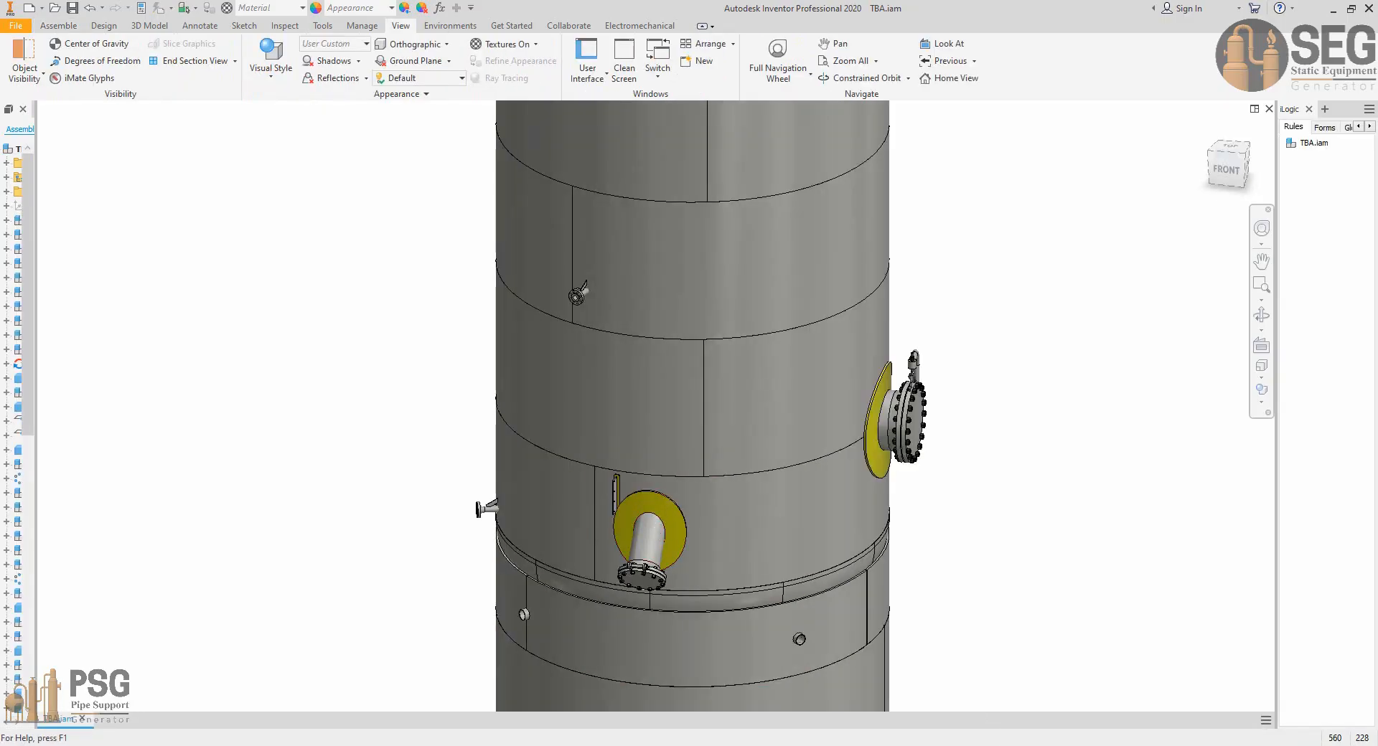
key(alt+Tab)
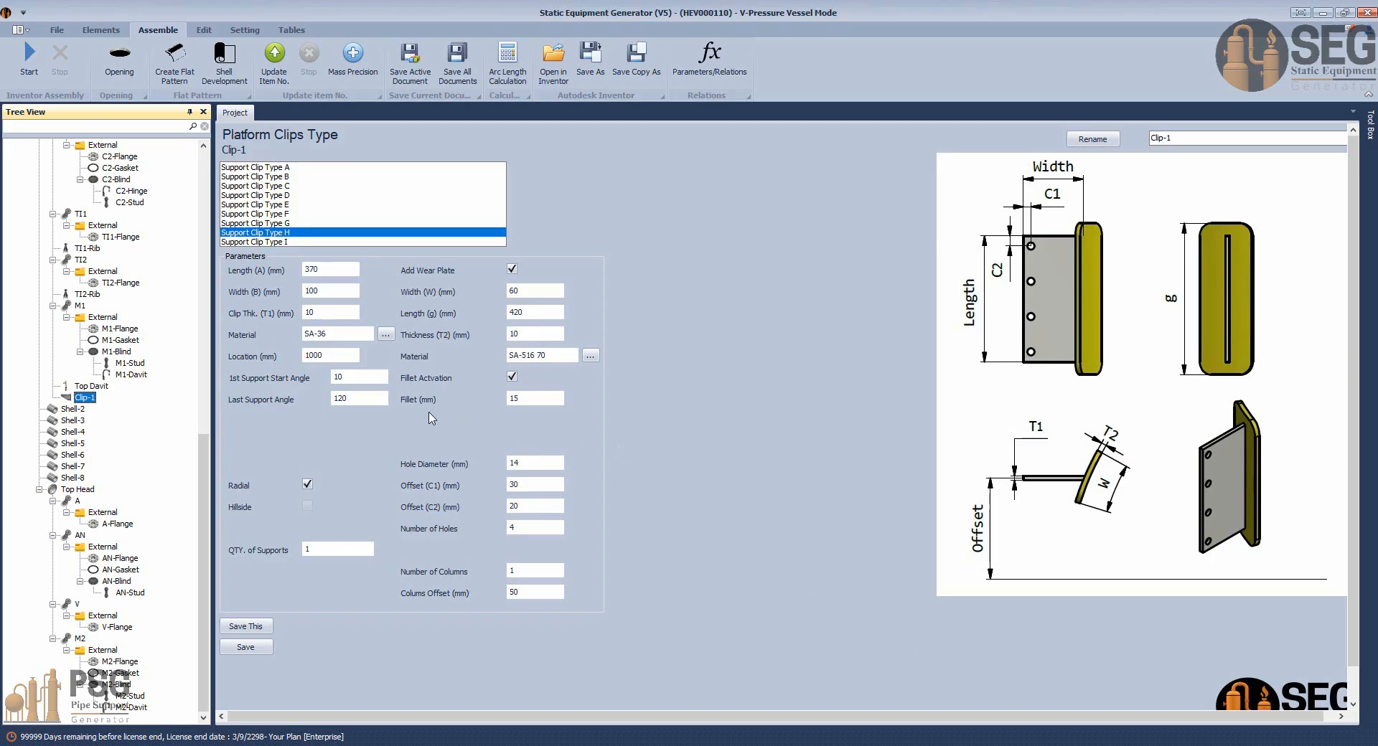
Set Clip-1's 1st Support Start Angle to 30 and the quantity of supports to 3, and save the clip.
click(342, 378)
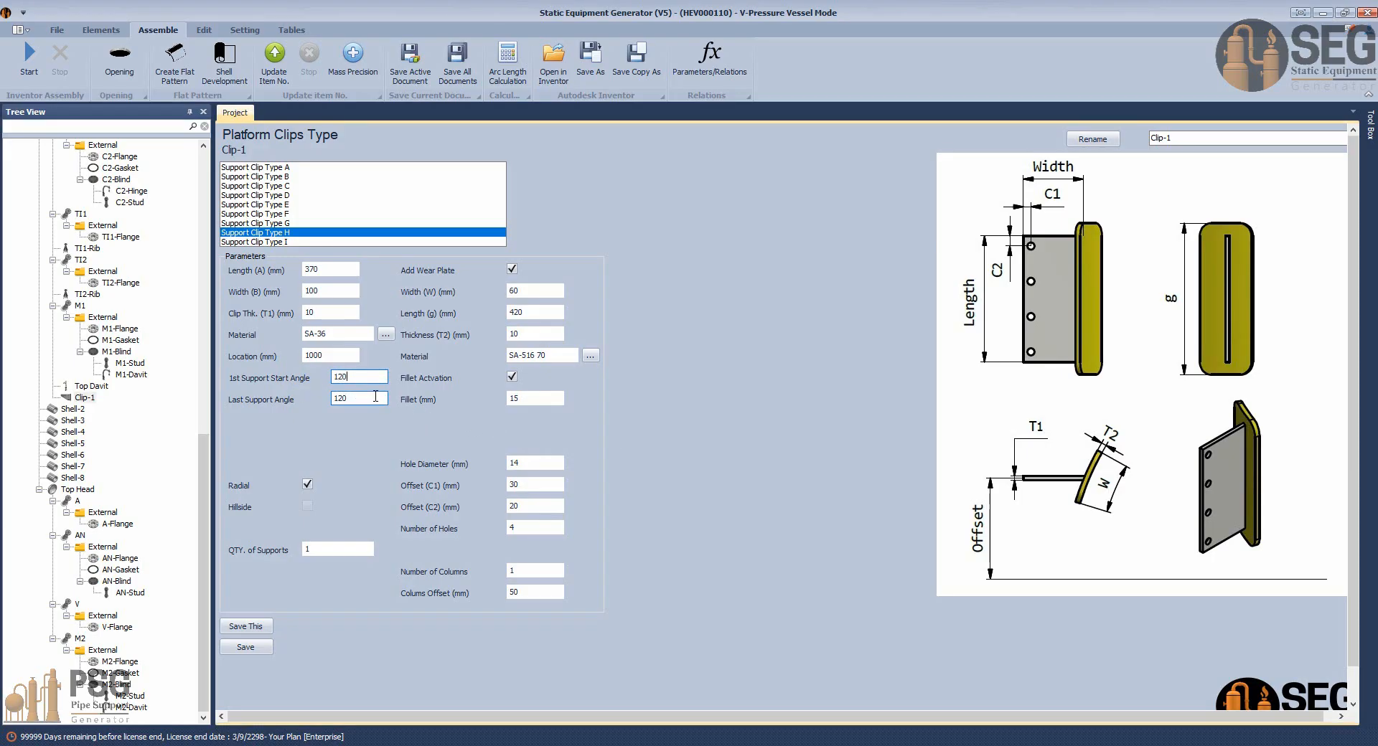
key(shift+Tab)
text(30)
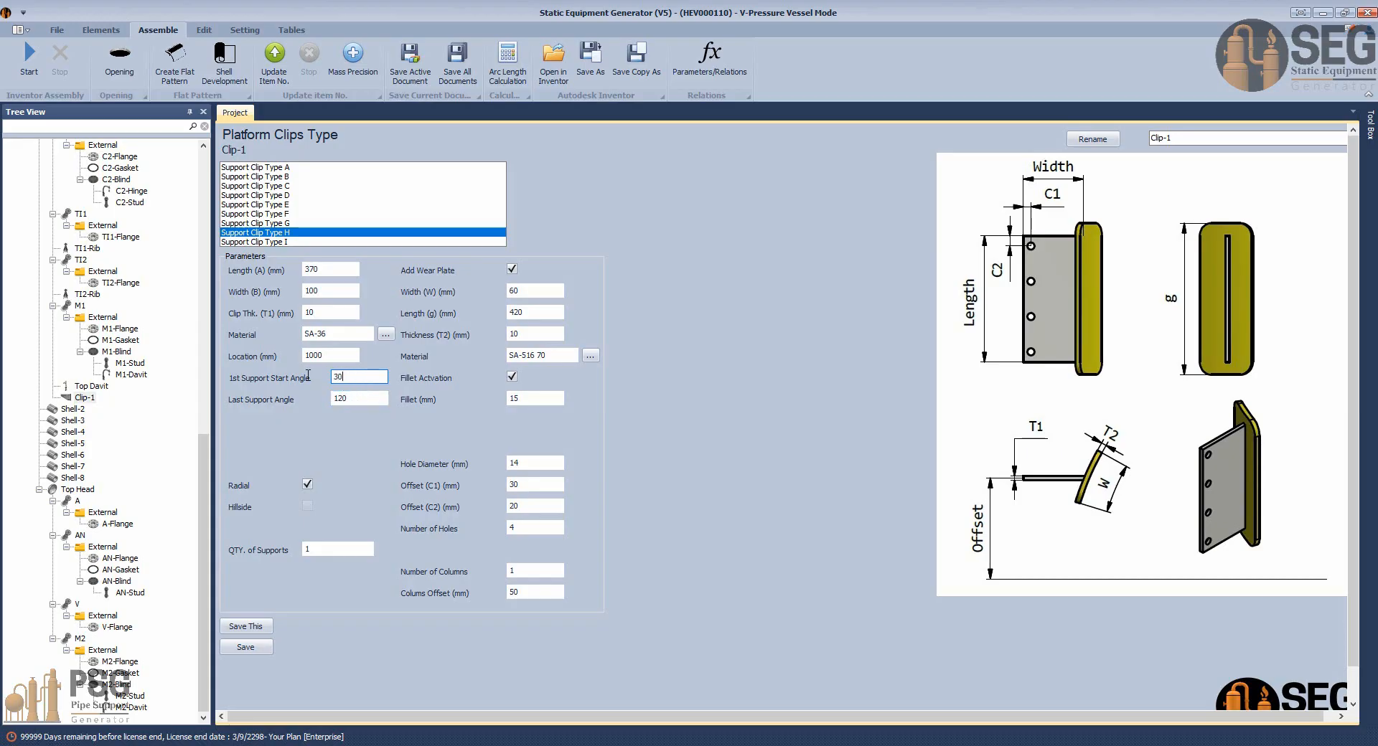
click(362, 399)
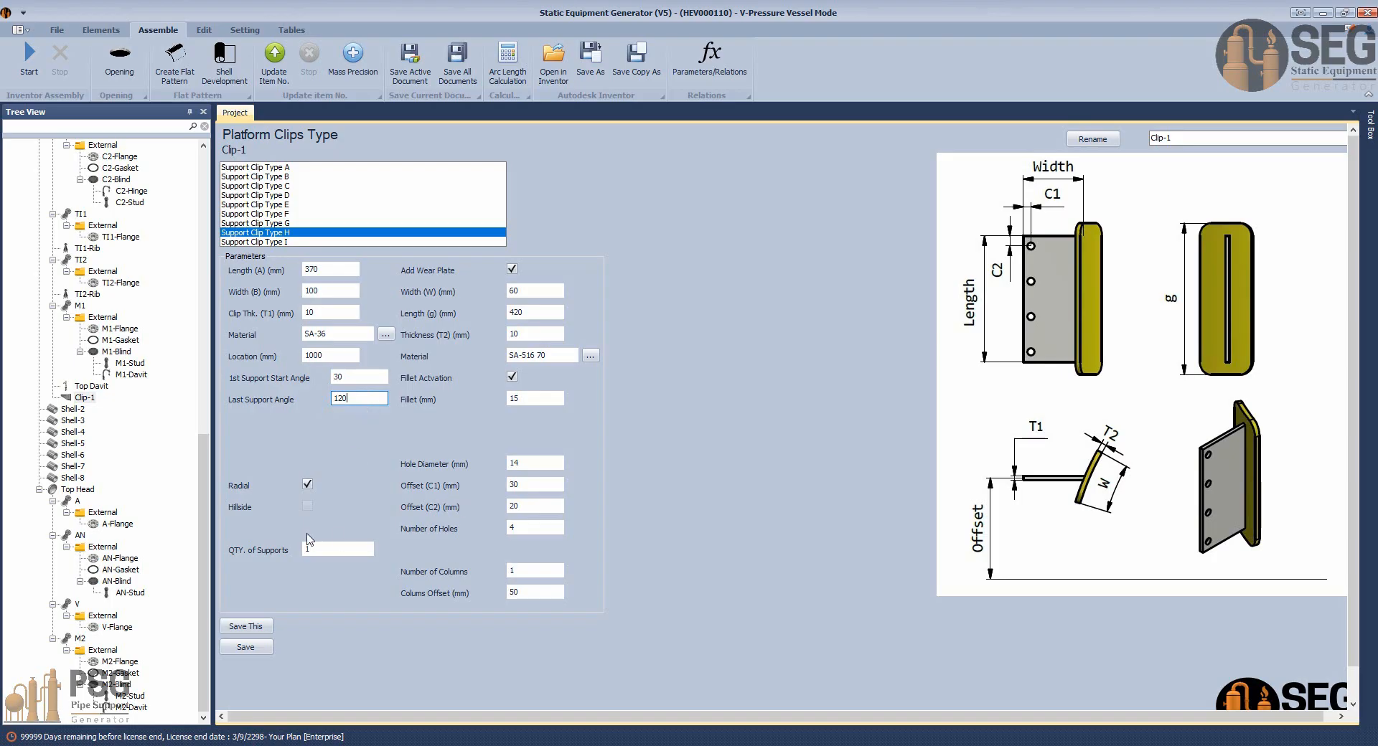
double_click(339, 550)
click(262, 649)
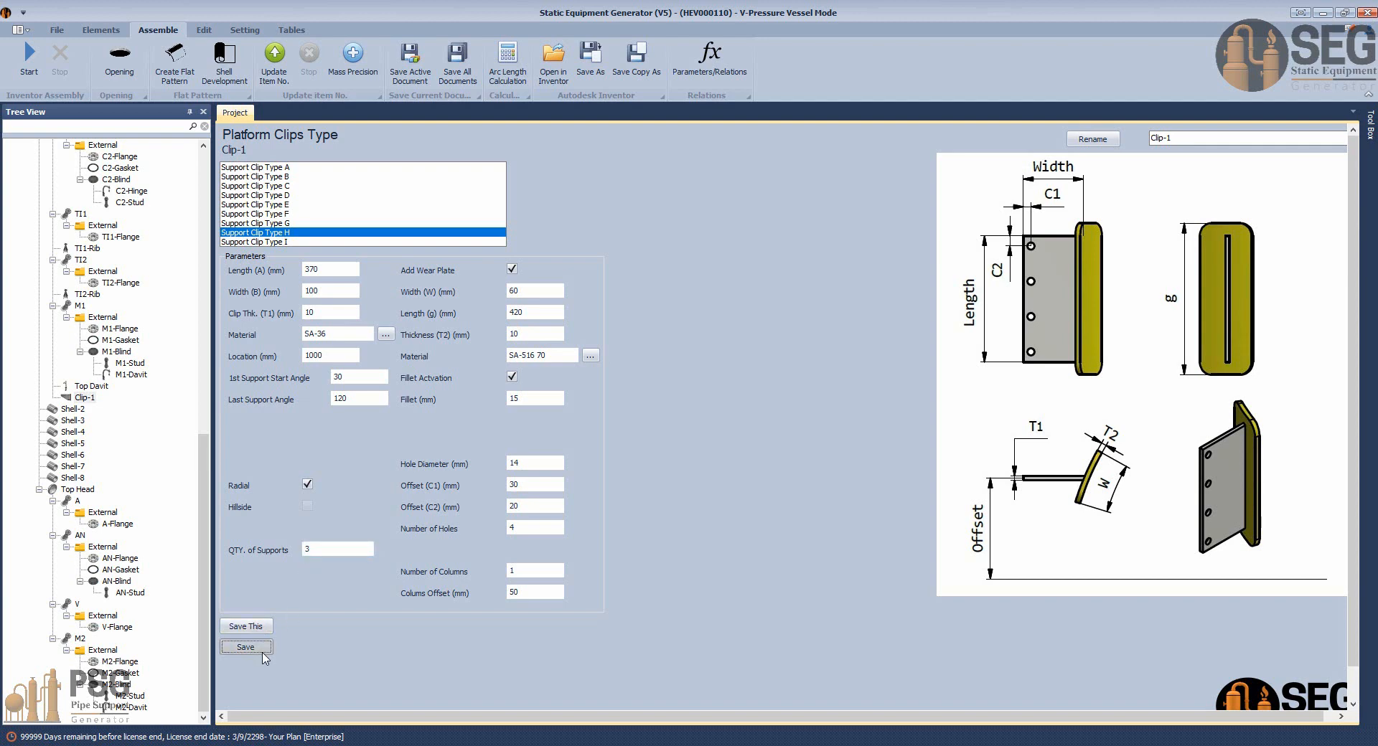
Review Clip-1's support angles and quantity, and regenerate the assembly with the saved values.
double_click(351, 400)
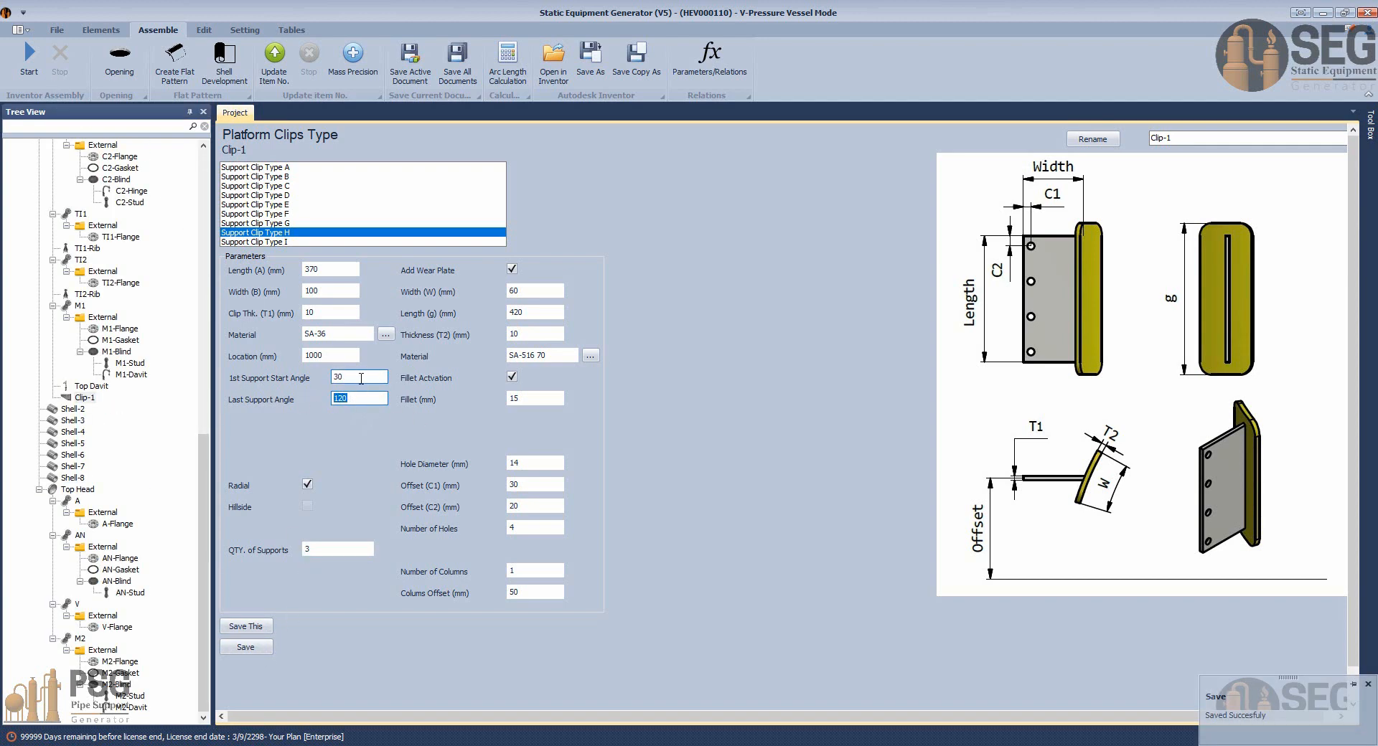
double_click(339, 379)
click(329, 550)
double_click(309, 549)
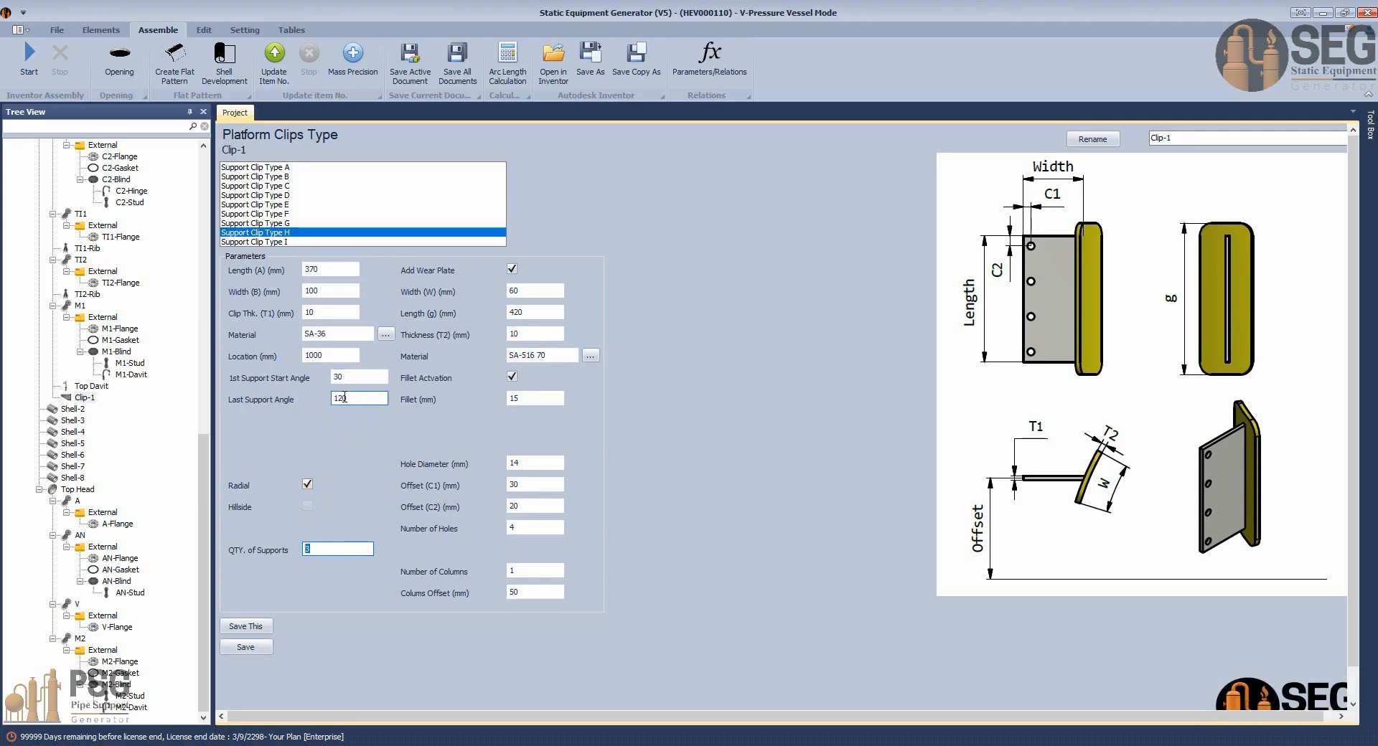
click(29, 61)
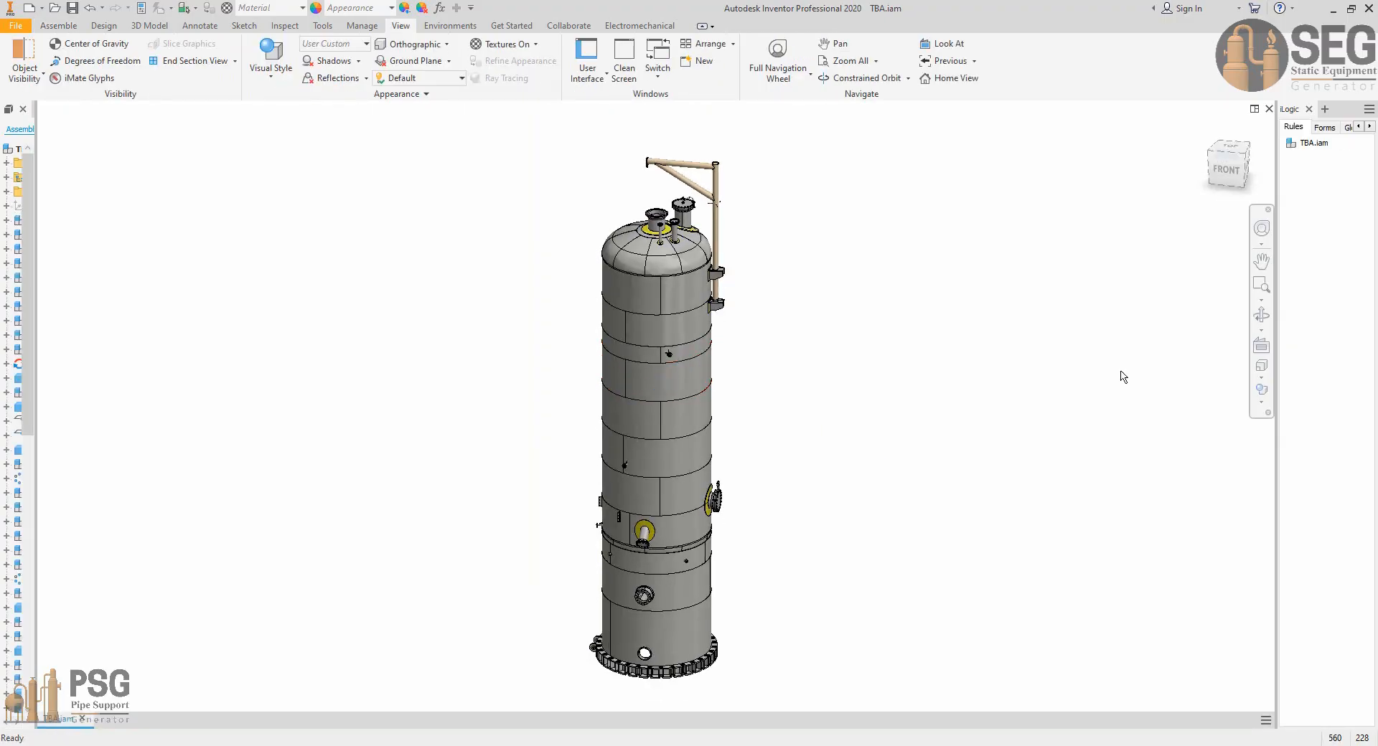
Examine the three radial clips distributed around the lower shell in the regenerated assembly.
click(1261, 315)
drag(729, 518, 811, 525)
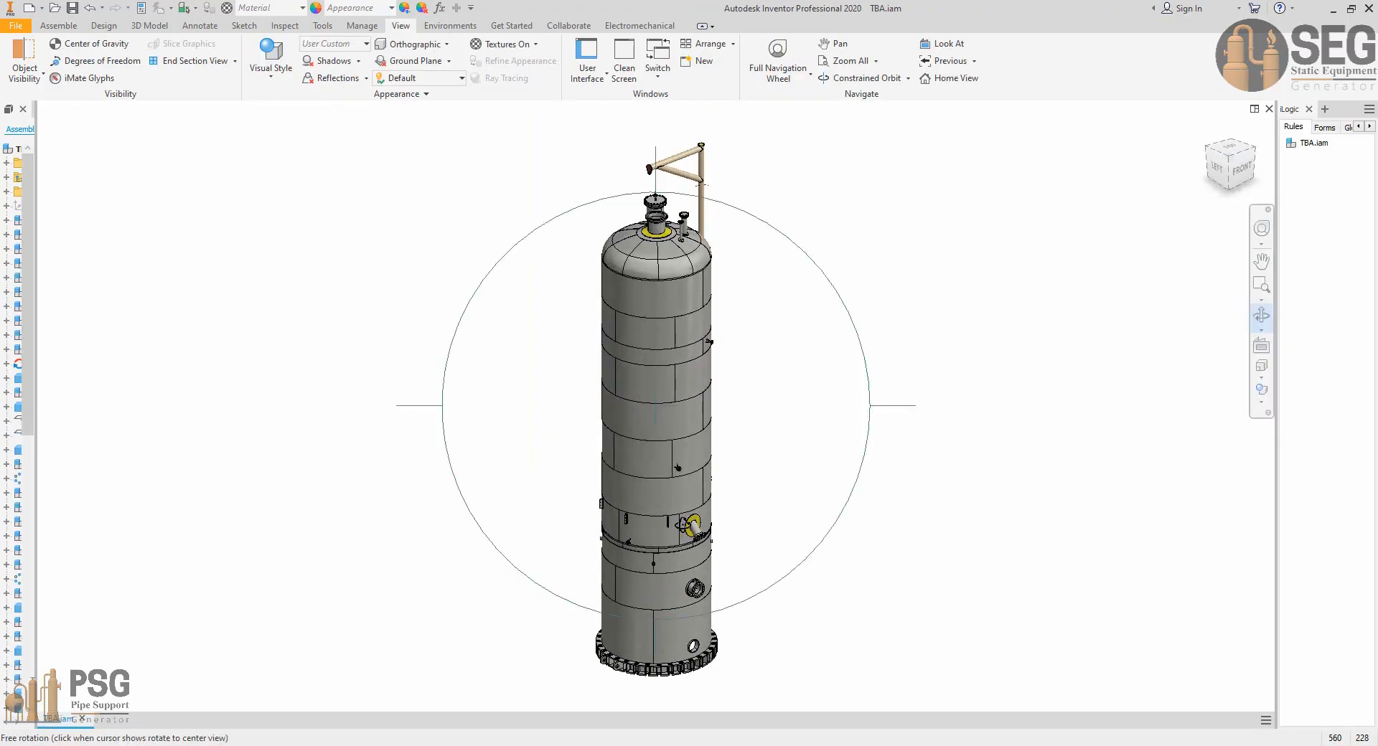
scroll(639, 529, up, 3)
drag(625, 530, 809, 553)
scroll(680, 550, up, 4)
scroll(811, 551, up, 3)
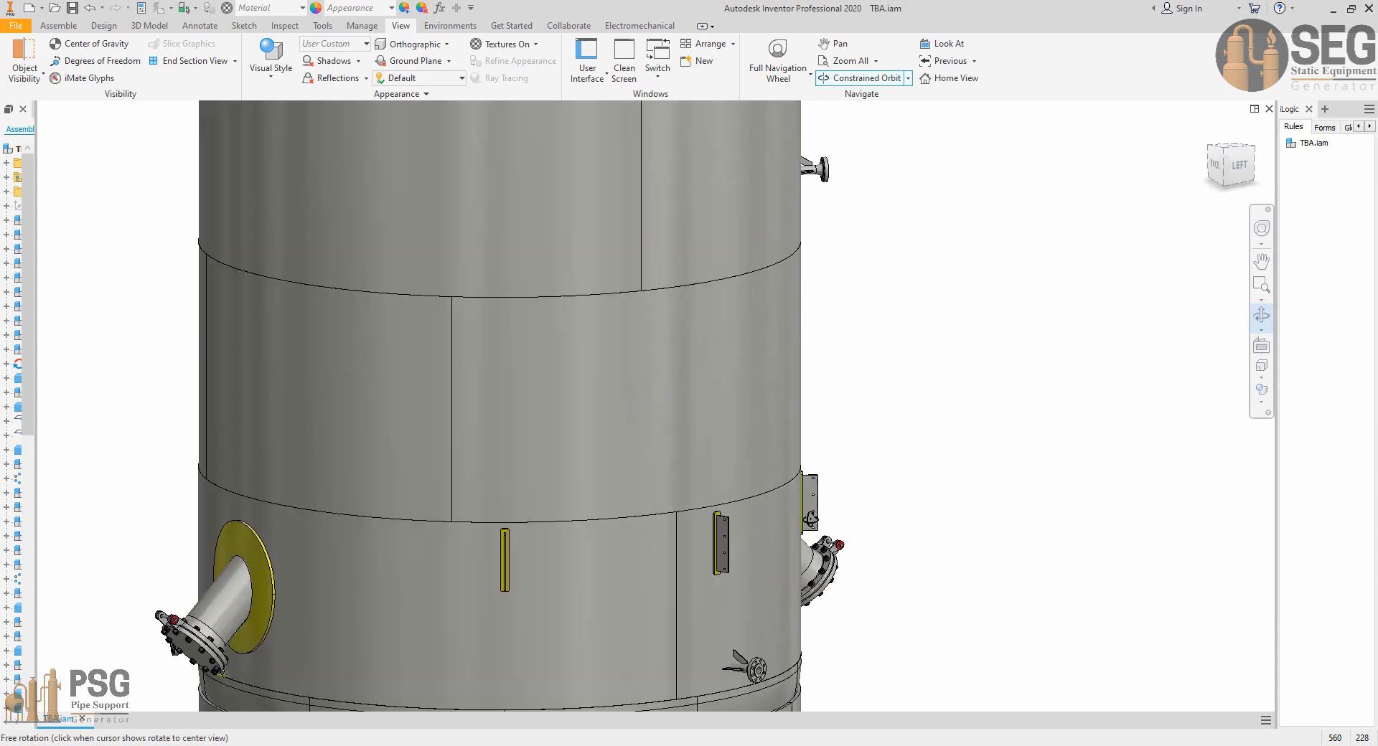
drag(714, 543, 555, 549)
drag(533, 535, 656, 551)
Examine the whole vessel from its other side, including the top head nozzles and the top davit.
scroll(646, 548, down, 3)
scroll(684, 511, down, 2)
middle_drag(684, 511, 684, 553)
scroll(672, 469, down, 2)
drag(630, 516, 807, 519)
middle_drag(718, 450, 743, 480)
drag(636, 486, 695, 468)
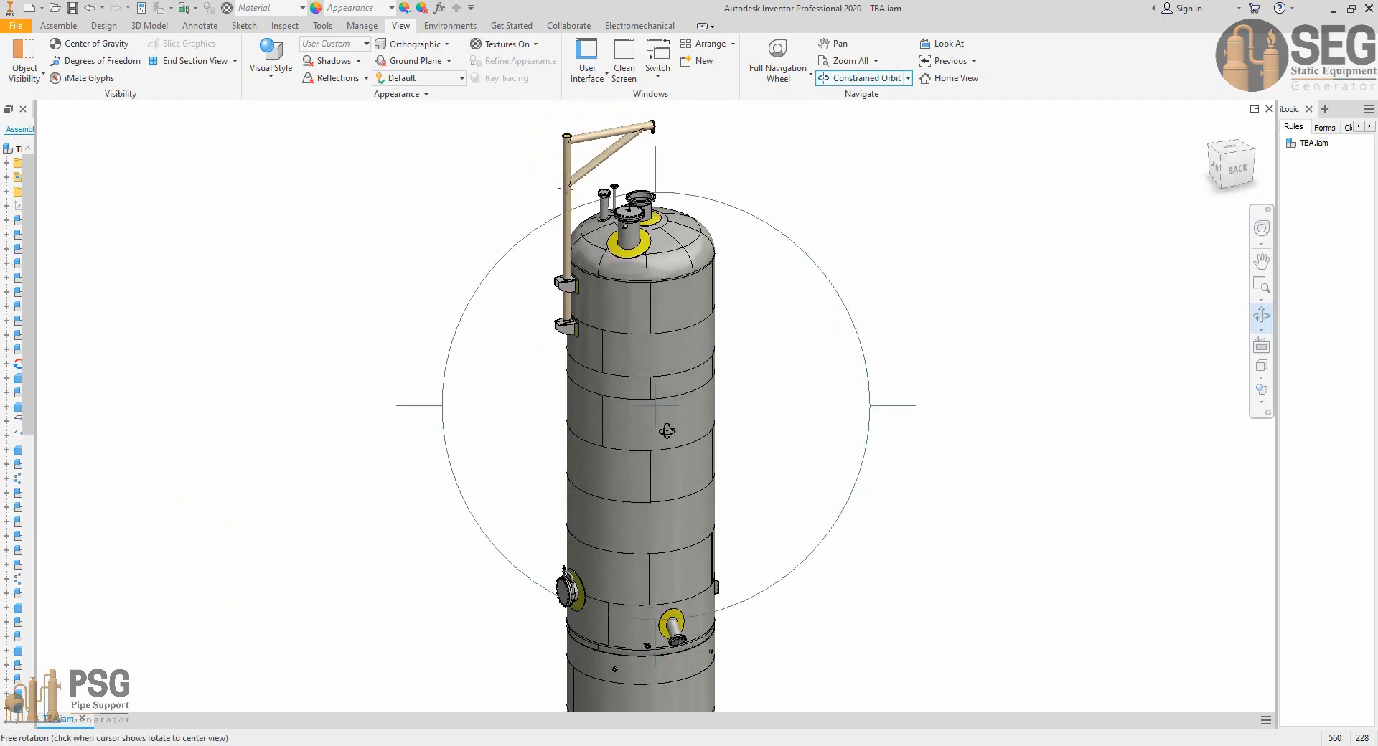
scroll(660, 364, up, 4)
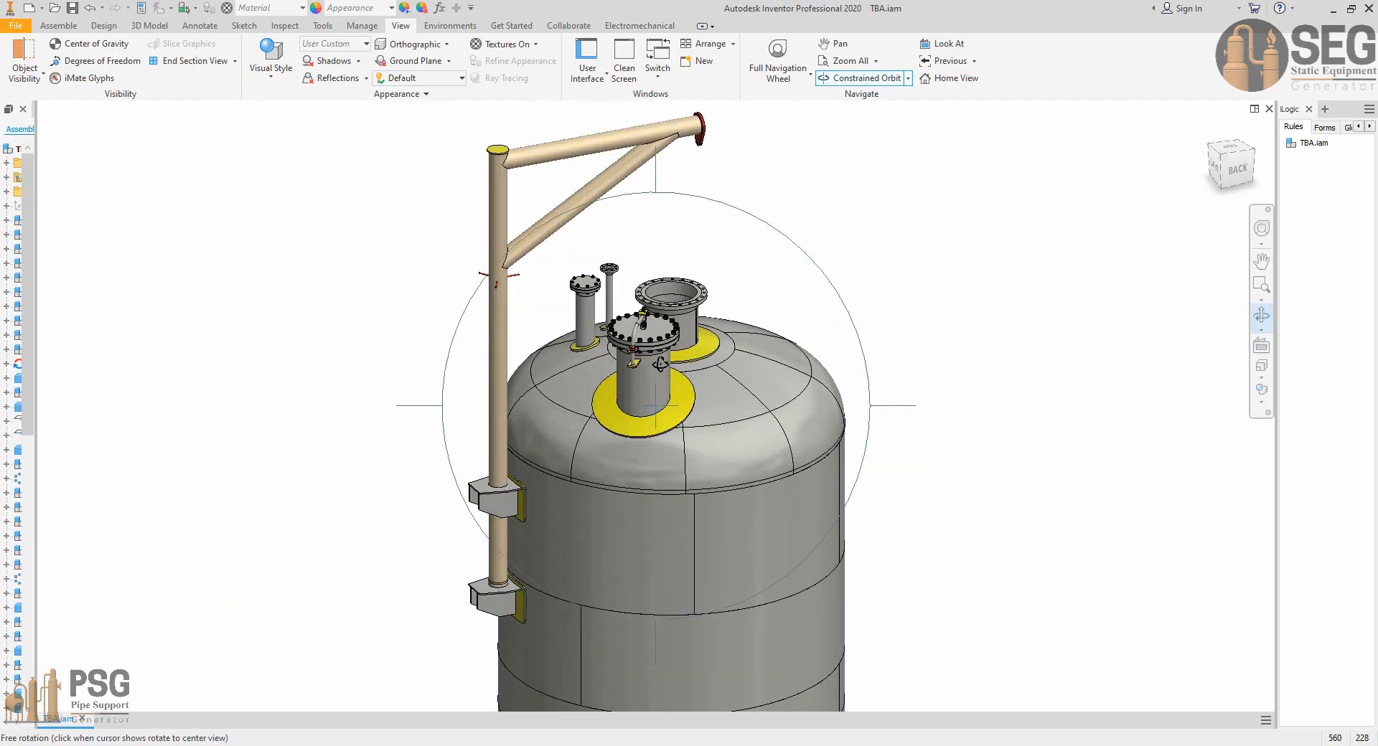
right_click(836, 281)
click(853, 283)
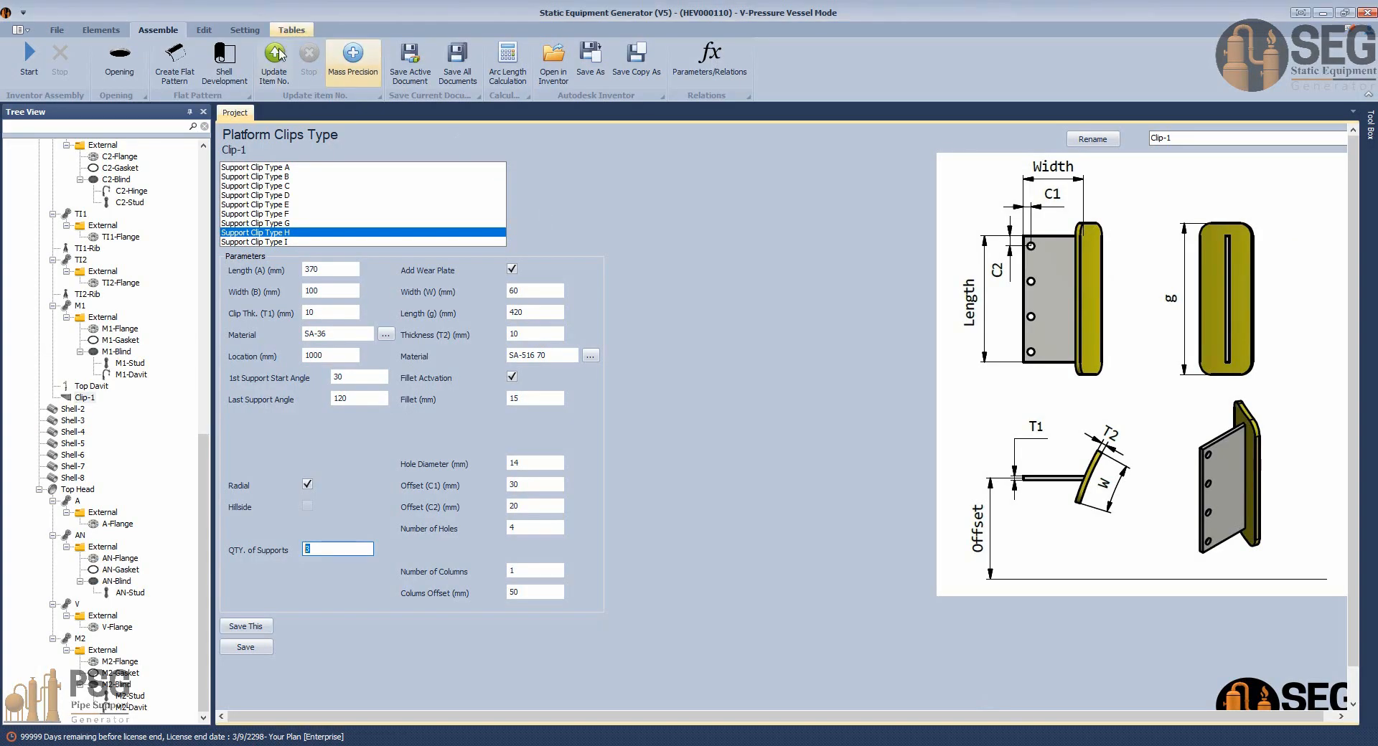
Open the vessel's Bill of Material and fit the QTY., Description, Technical Characteristics and Material columns to their contents.
click(292, 30)
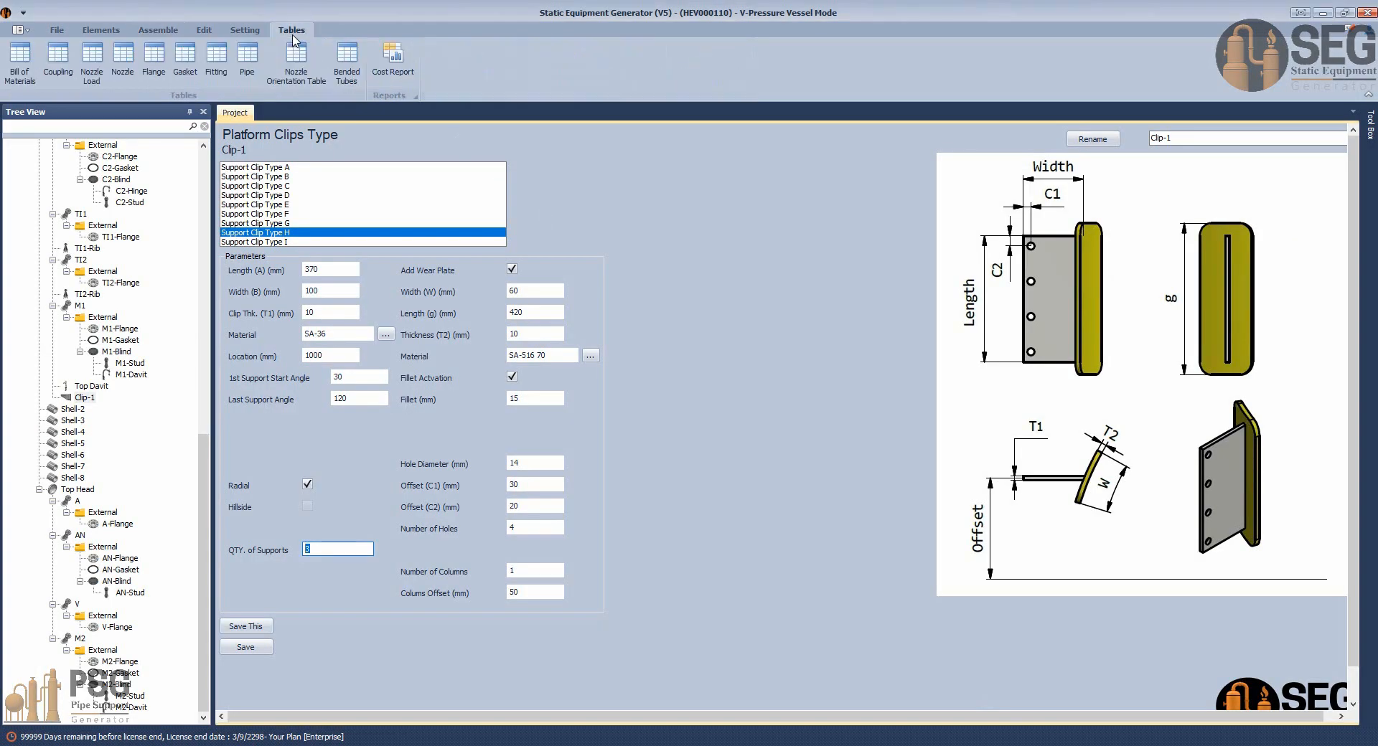
click(22, 64)
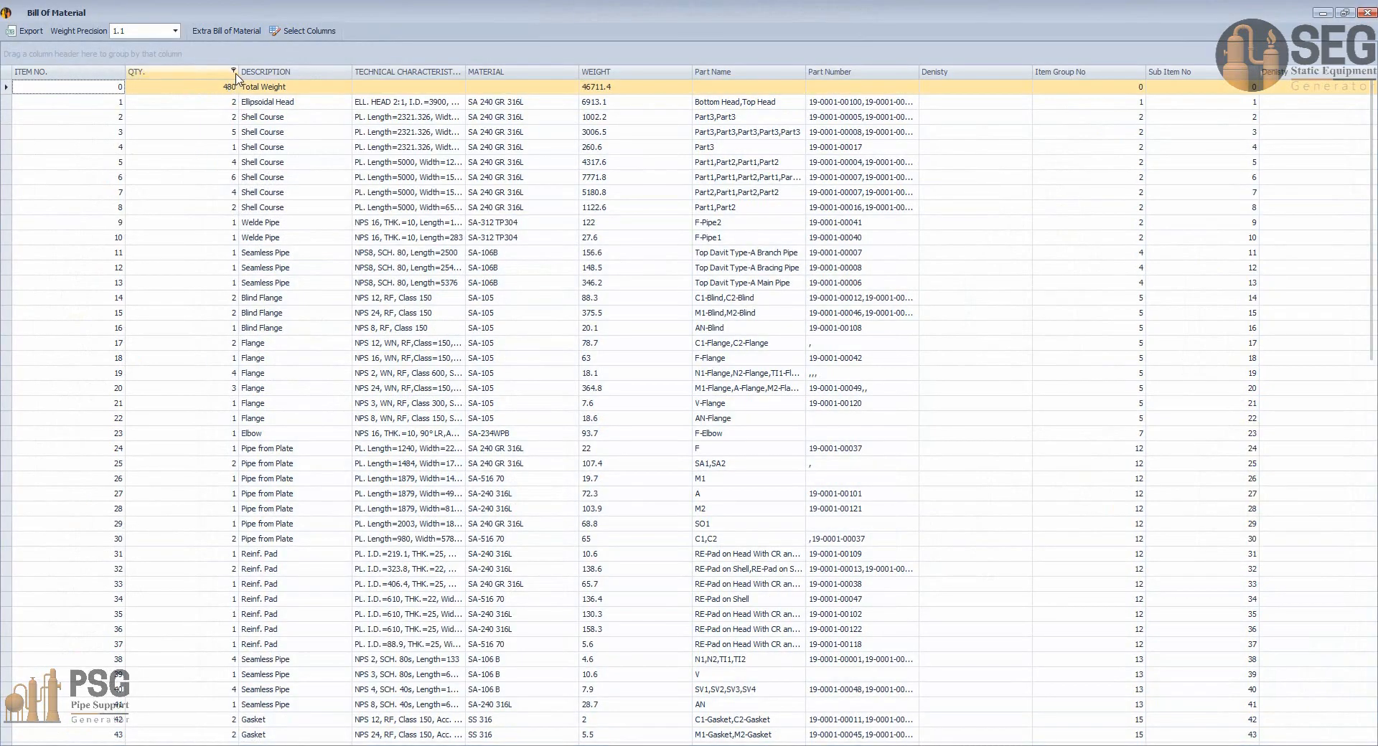
double_click(239, 73)
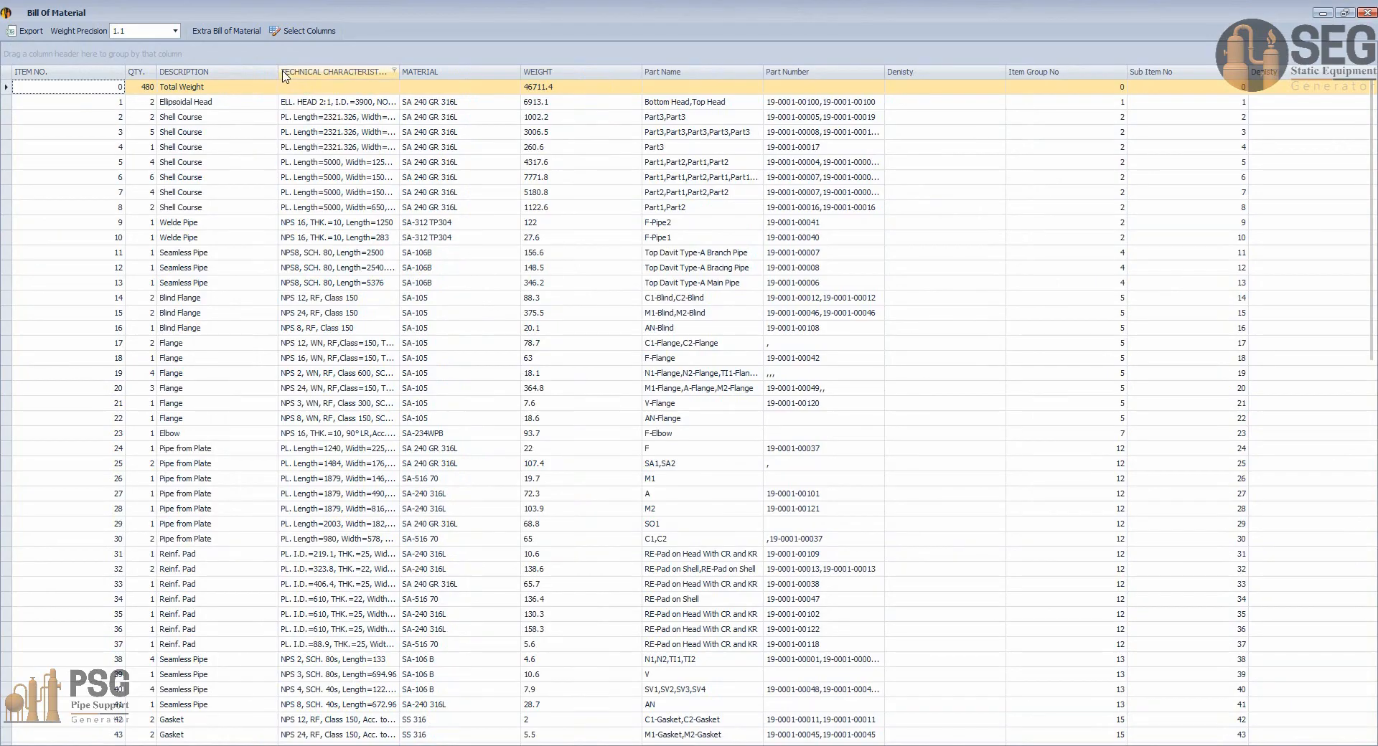
double_click(278, 71)
double_click(377, 70)
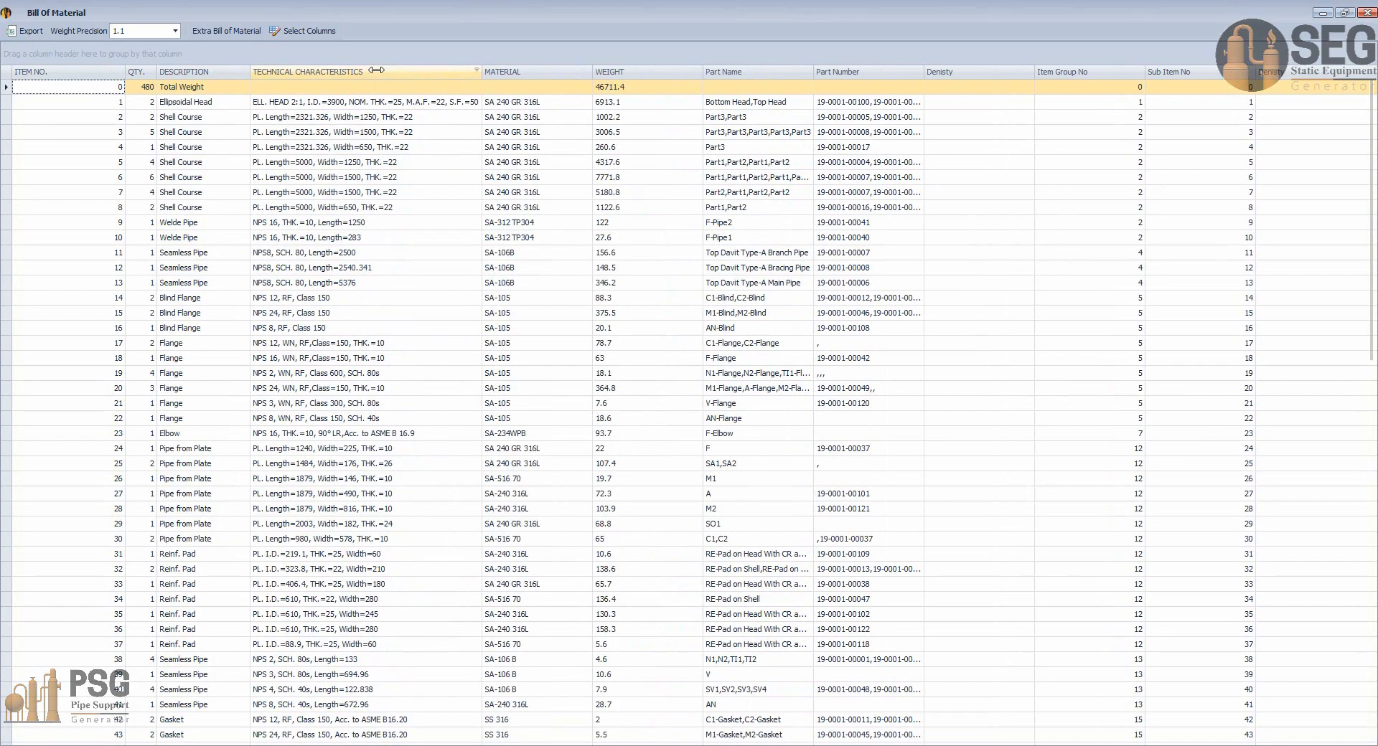
double_click(593, 71)
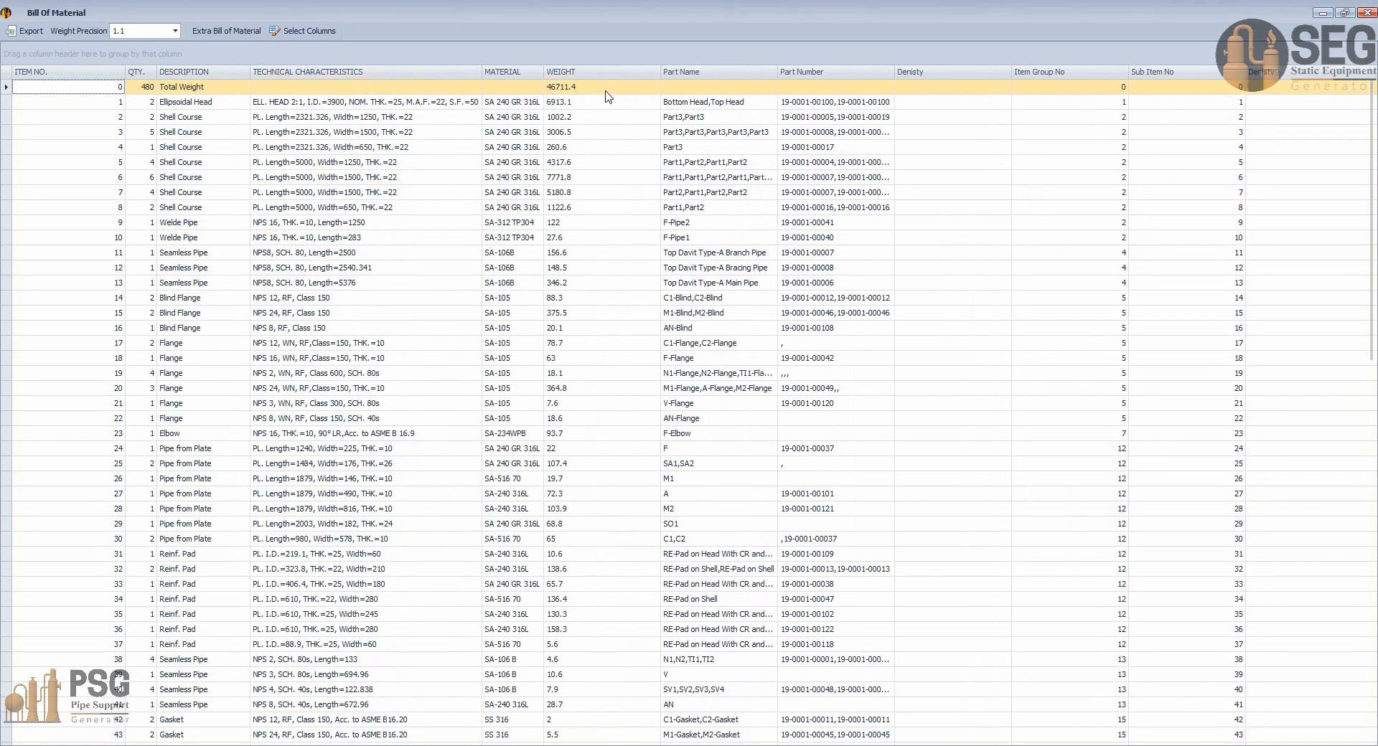
Review the Bill of Material's total weight and item list, and export it to the Desktop as an Excel file named BOM.
click(567, 87)
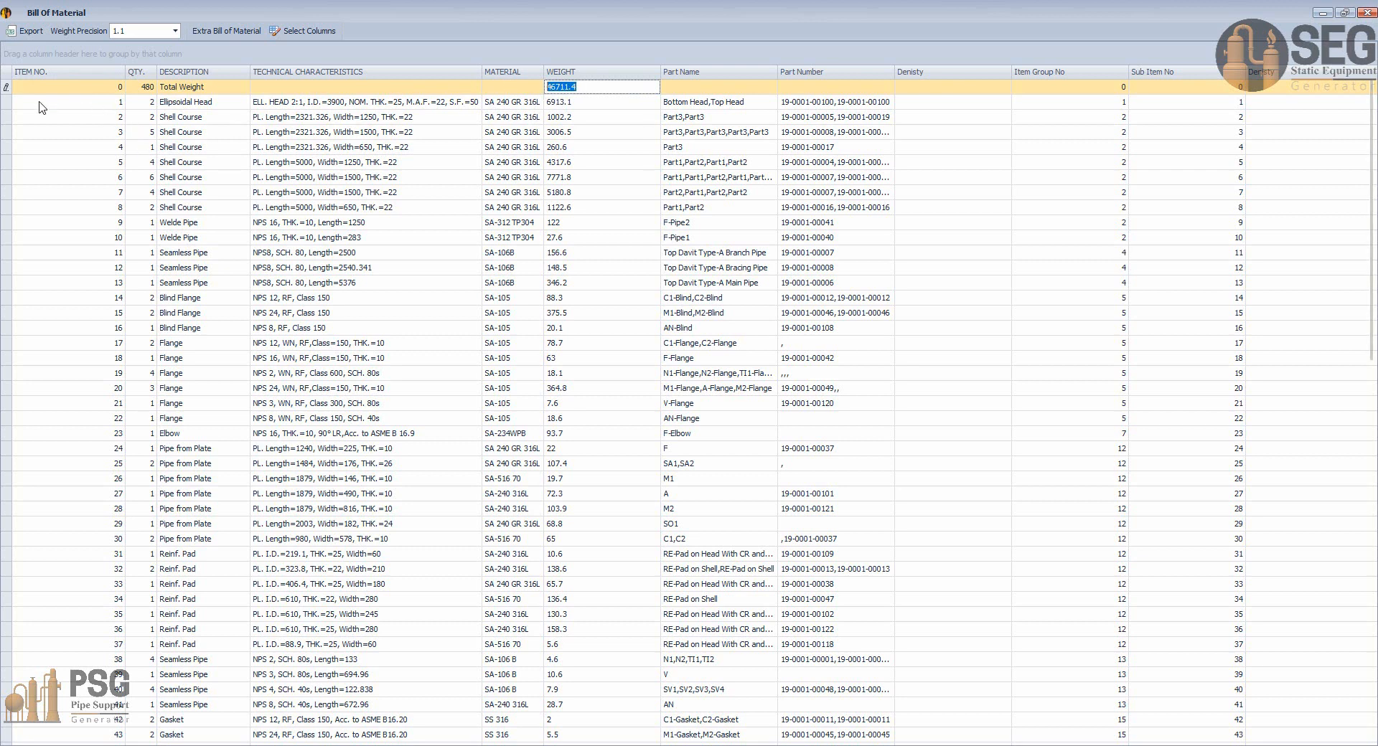
scroll(334, 286, down, 14)
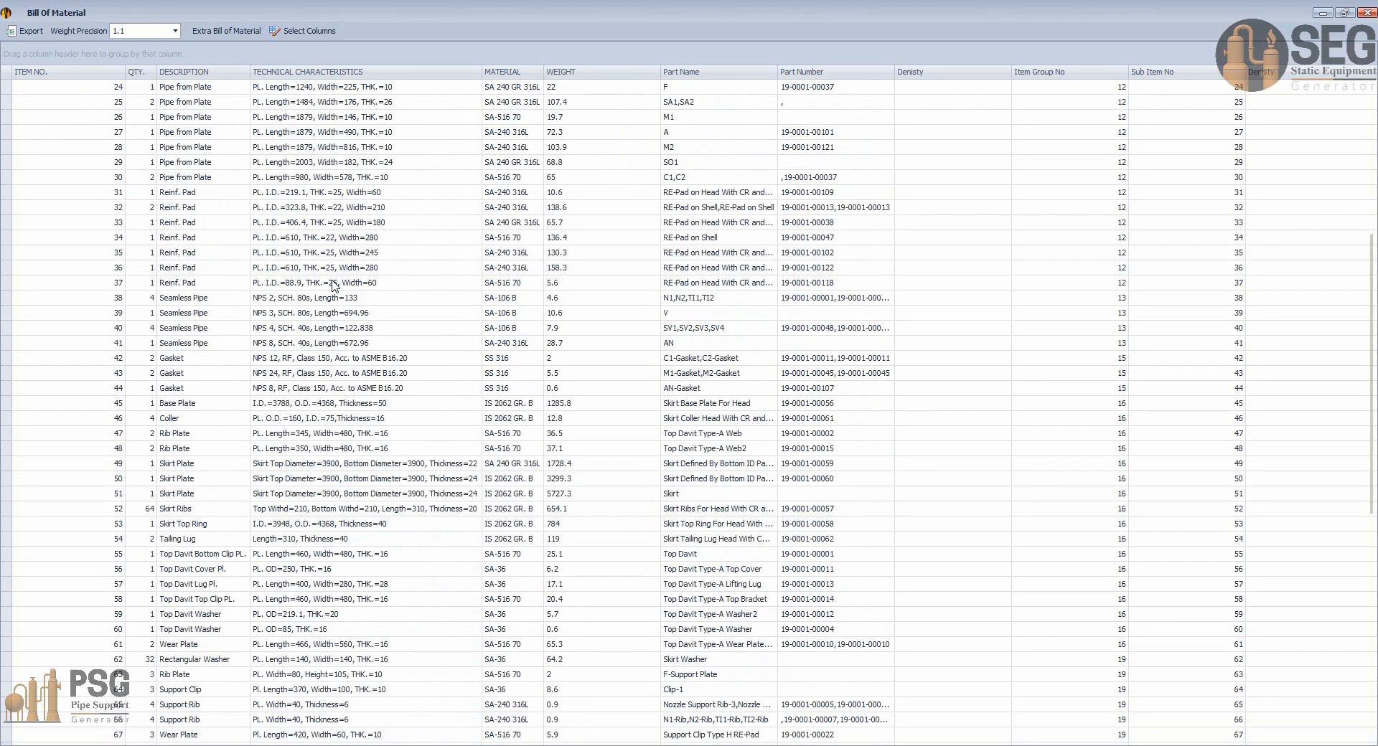
scroll(334, 286, down, 5)
scroll(334, 286, up, 19)
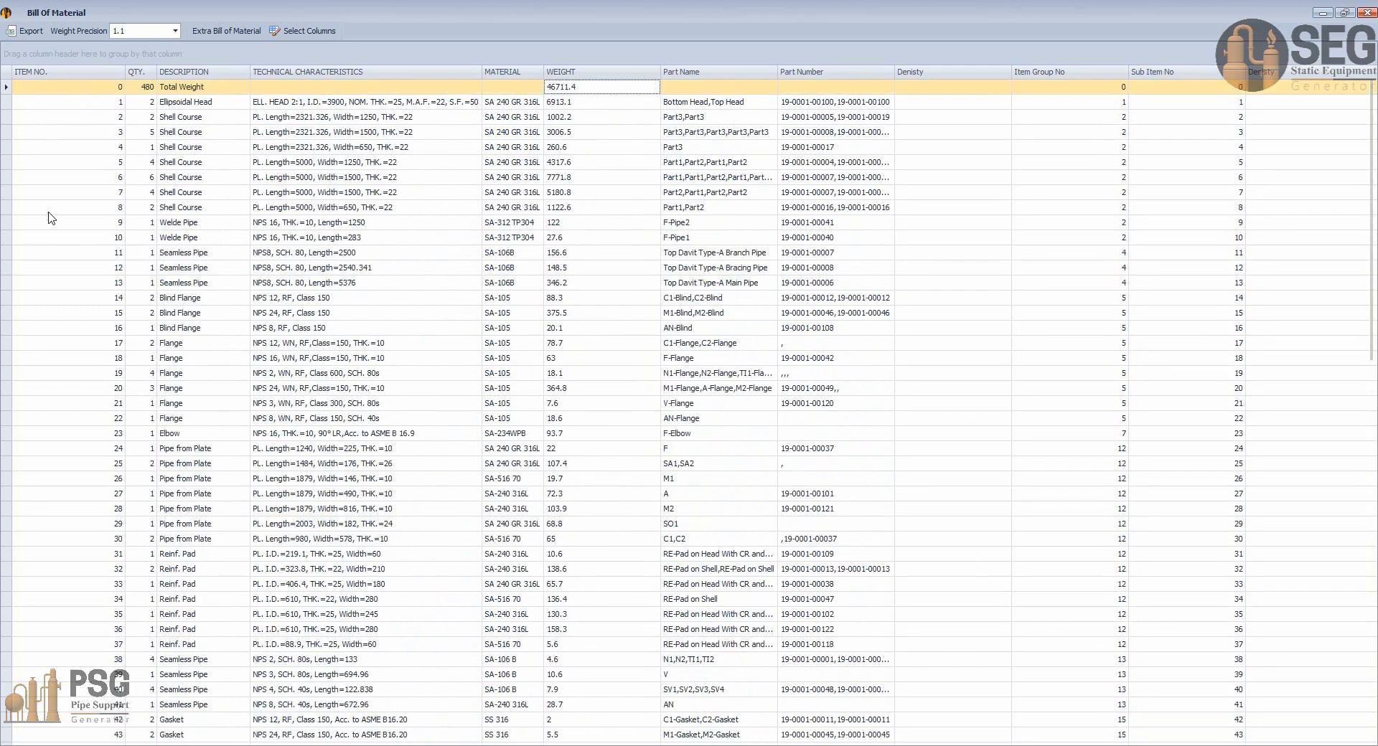
click(29, 32)
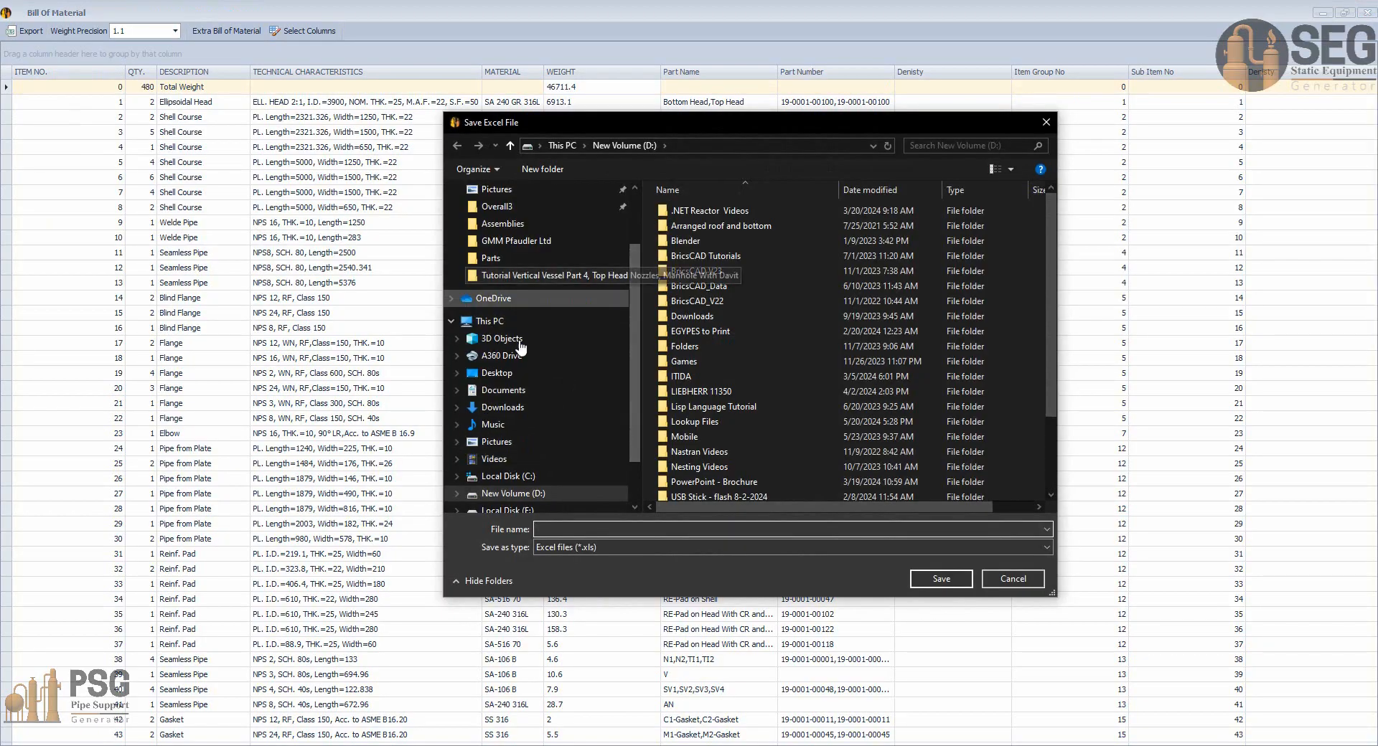
click(511, 374)
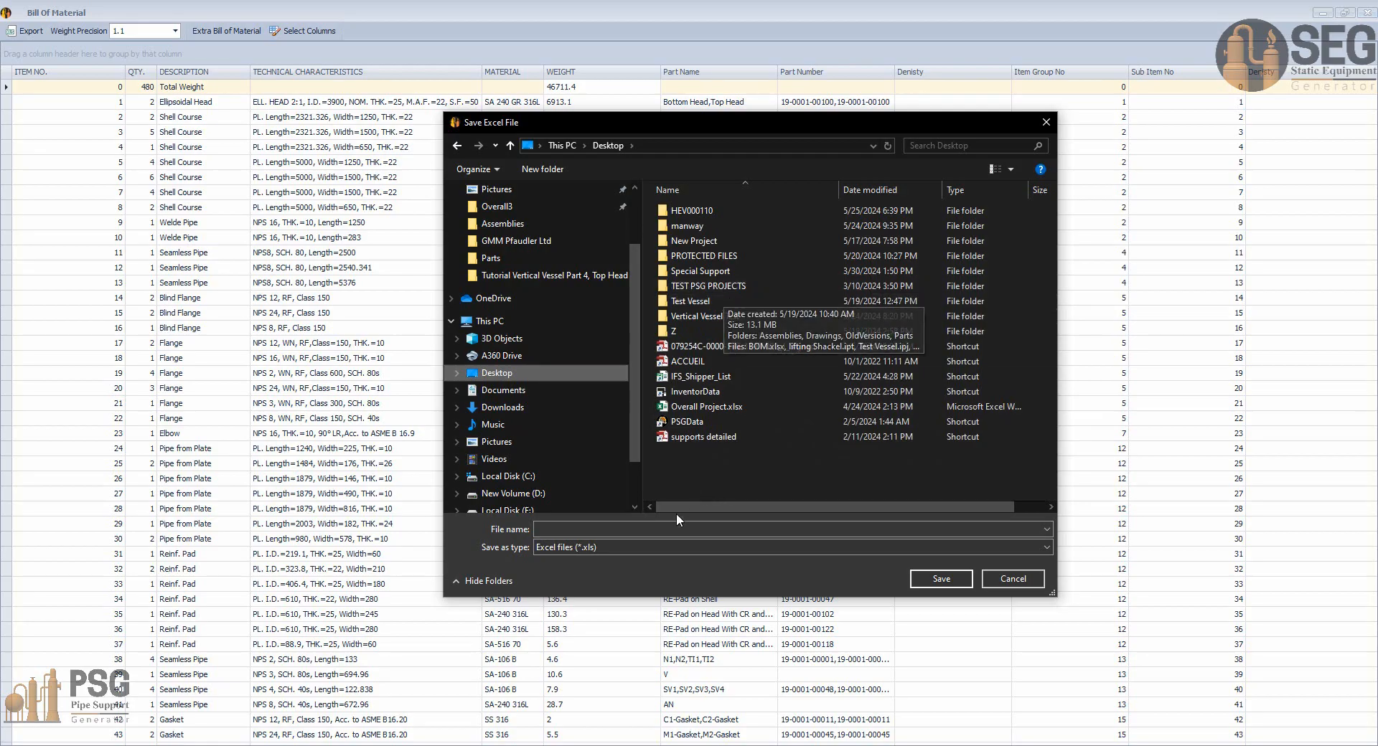
click(652, 528)
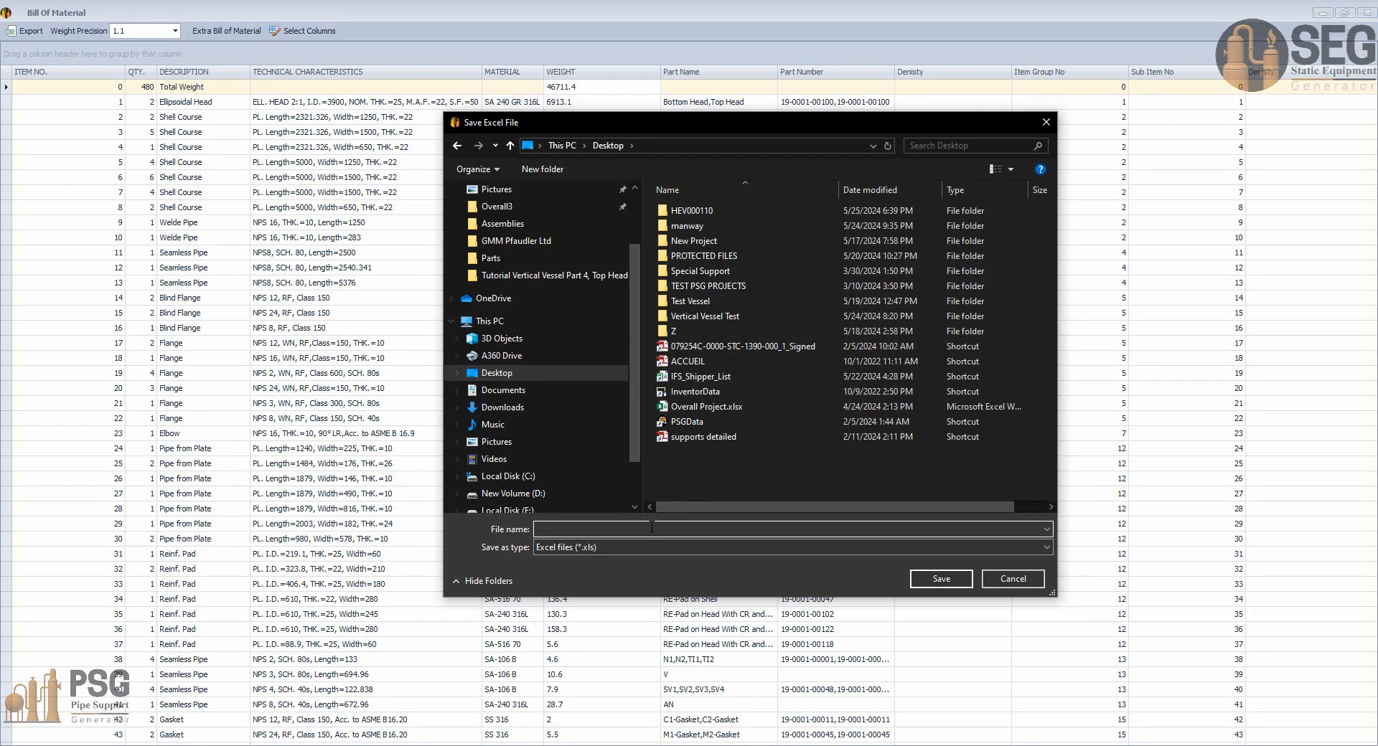
text(BOM)
key(Return)
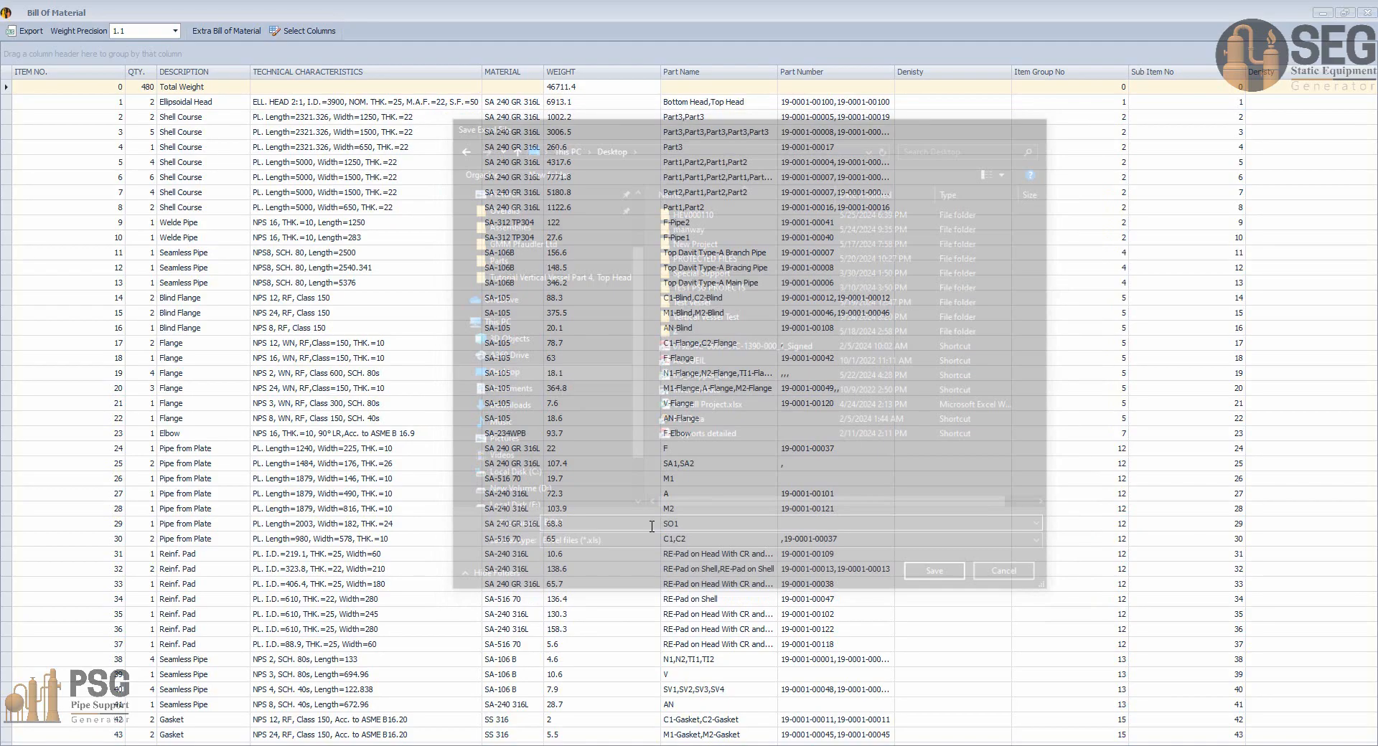
Close the Bill of Material, clear the open windows and open the exported BOM.xlsx from the desktop in a full-screen Excel window.
click(1366, 13)
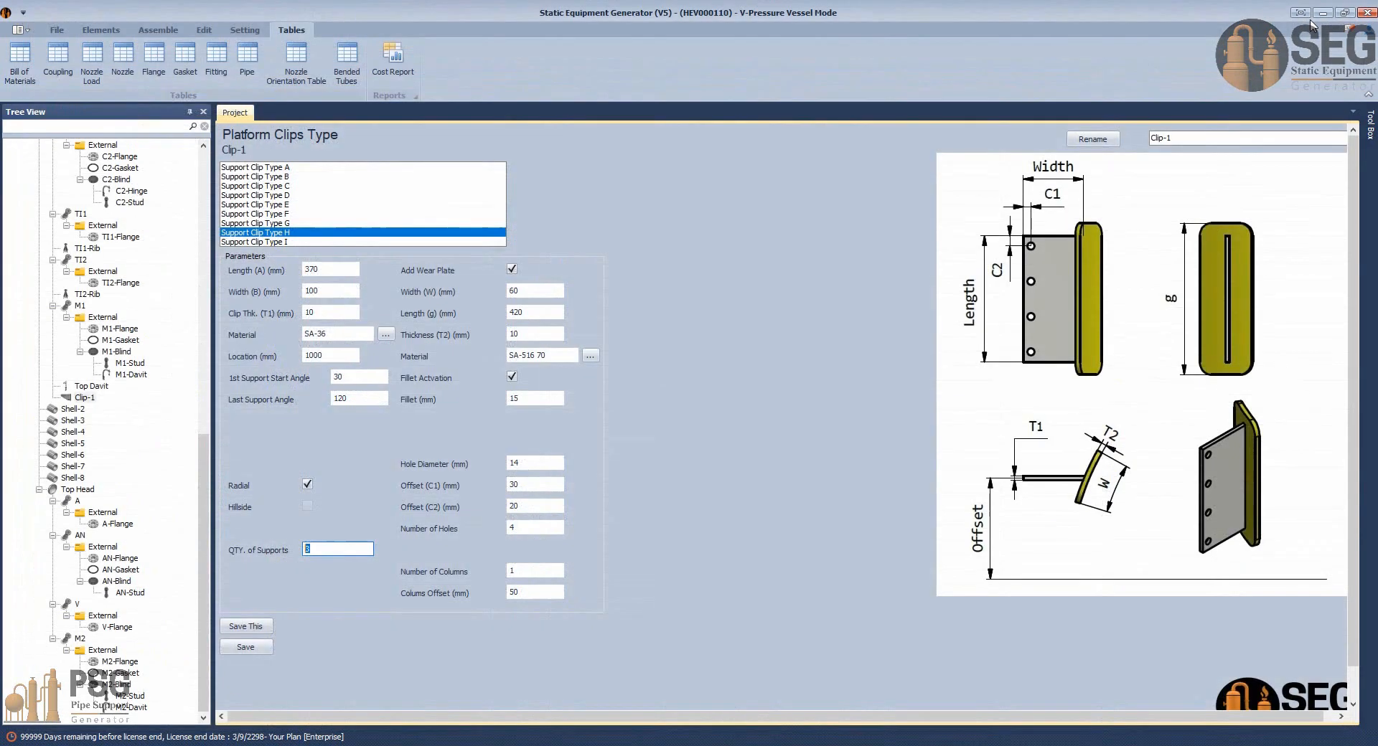
click(1322, 12)
click(1328, 12)
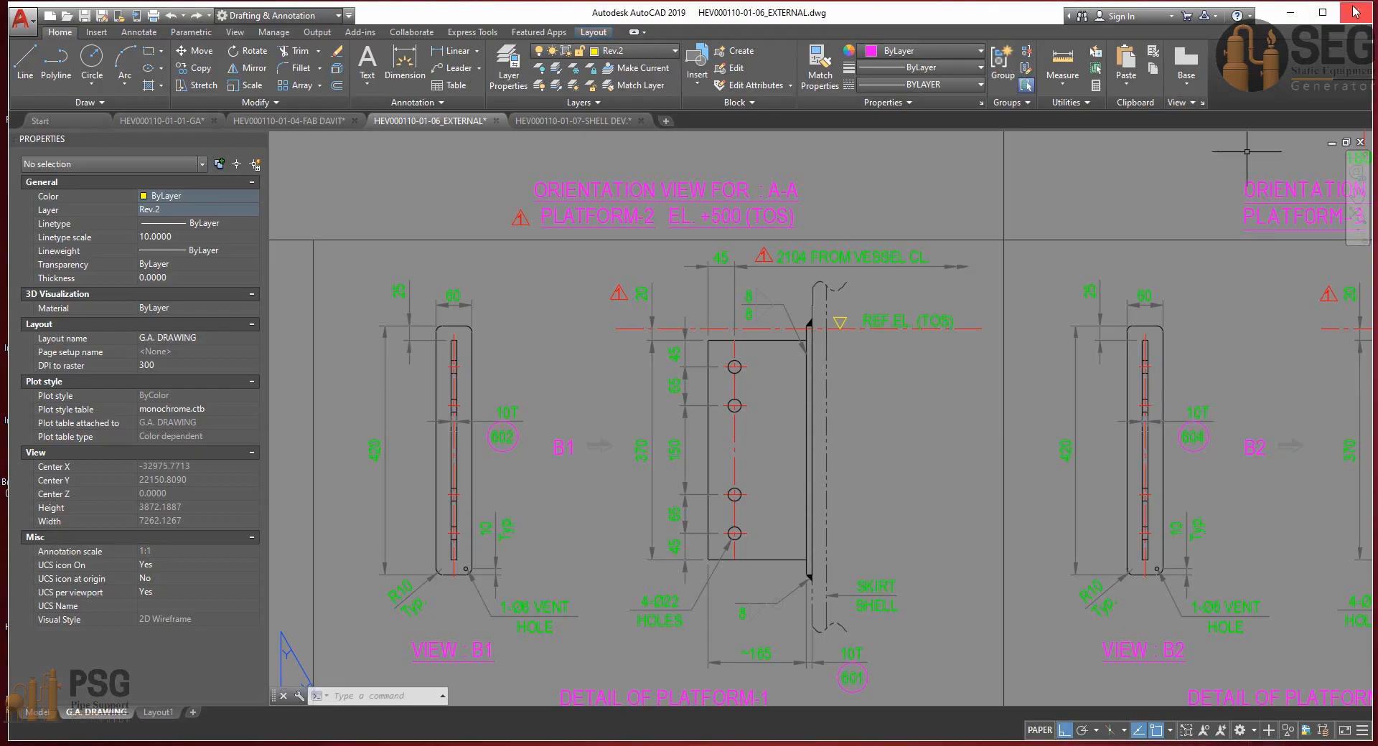
click(1293, 14)
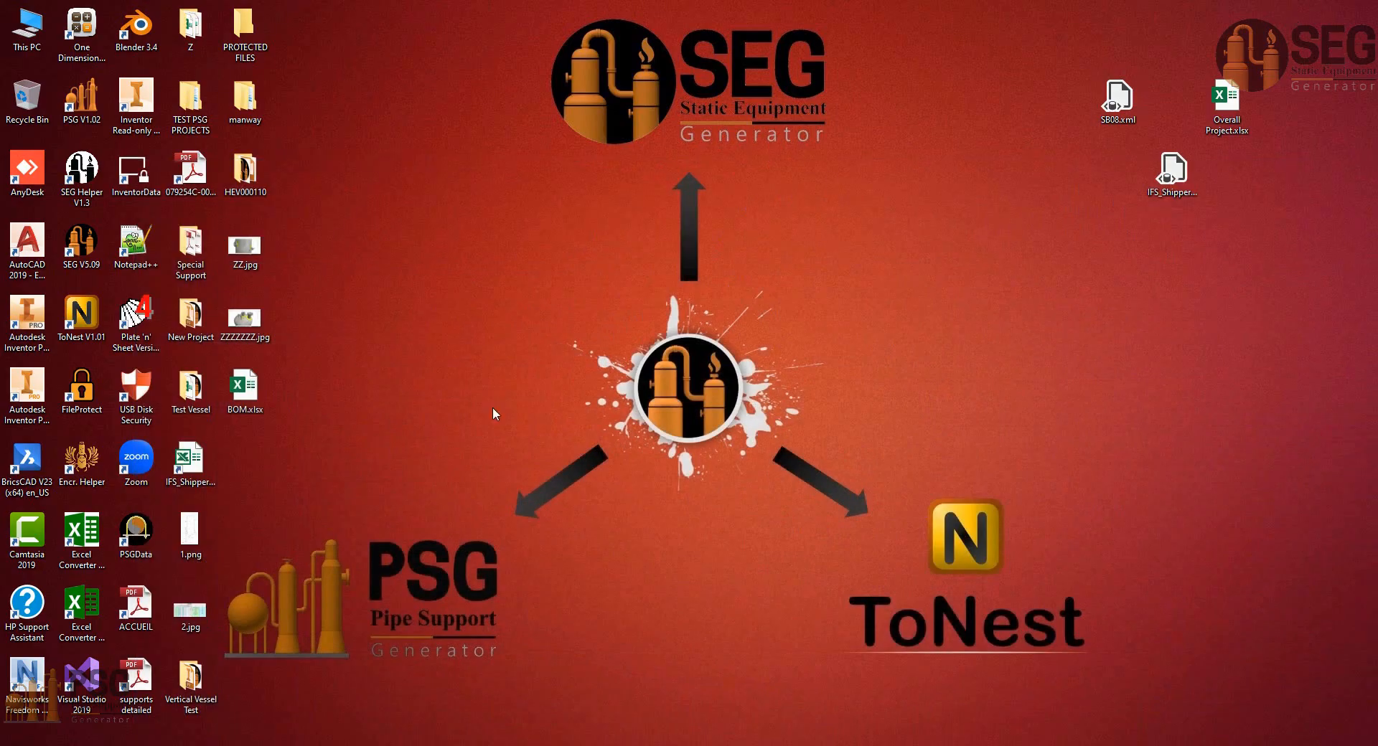
double_click(244, 391)
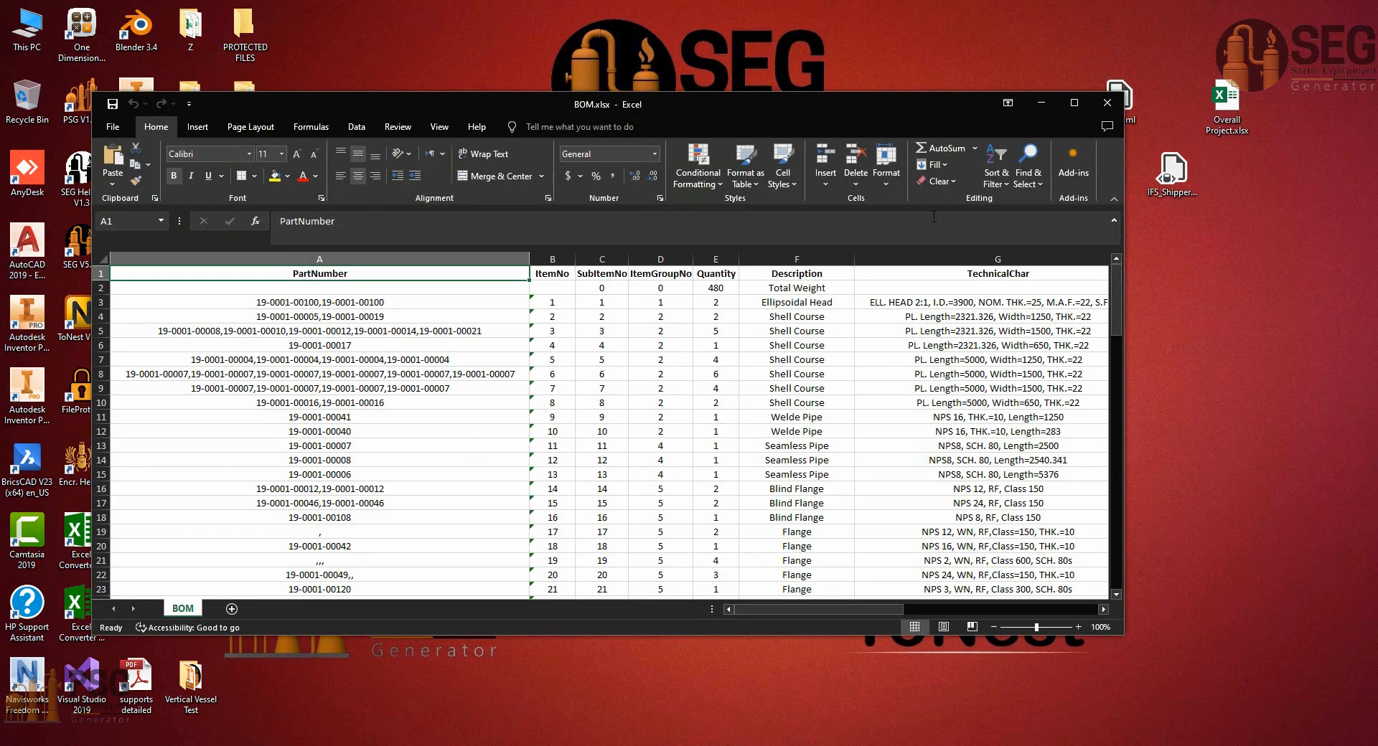
click(1074, 103)
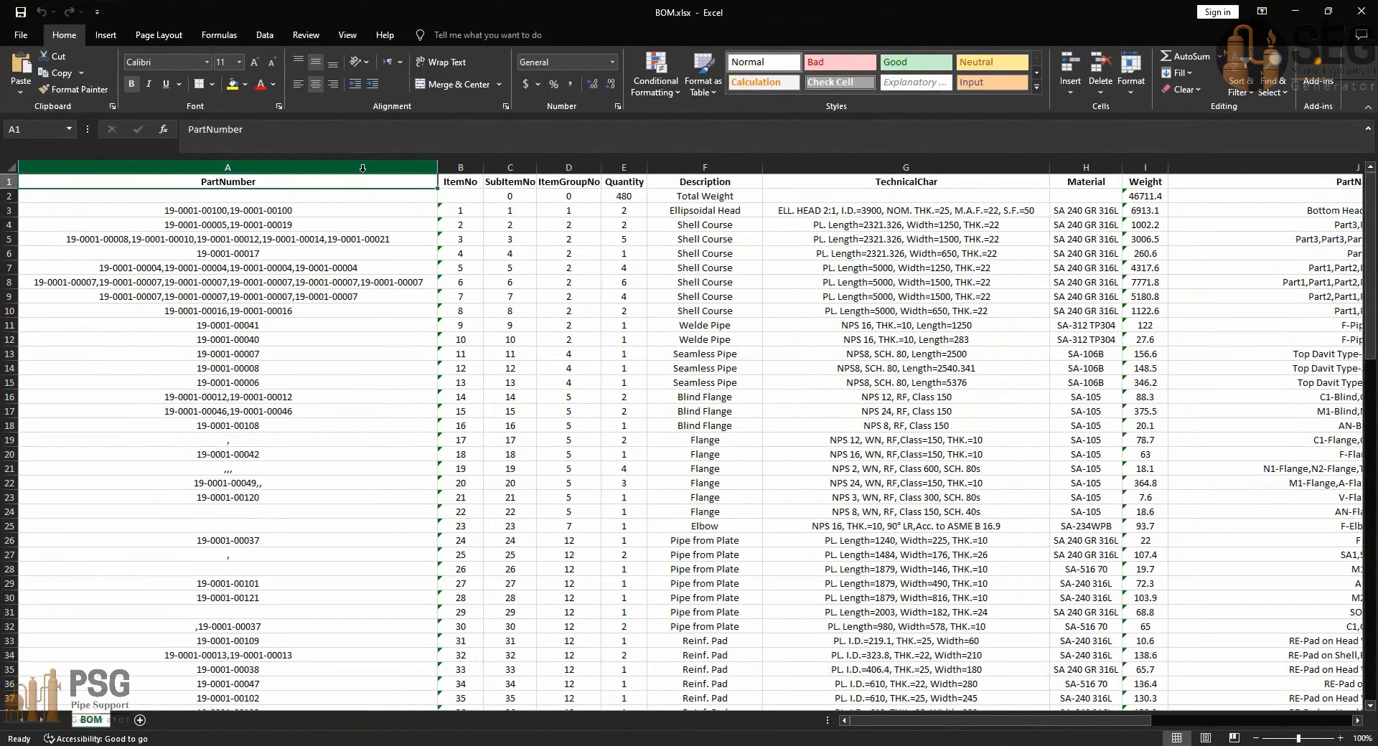
Hide the PartNumber, SubItemNo, ItemGroupNo, PartName, VesselName, Parts and remarks columns in the BOM sheet.
click(362, 168)
click(988, 206)
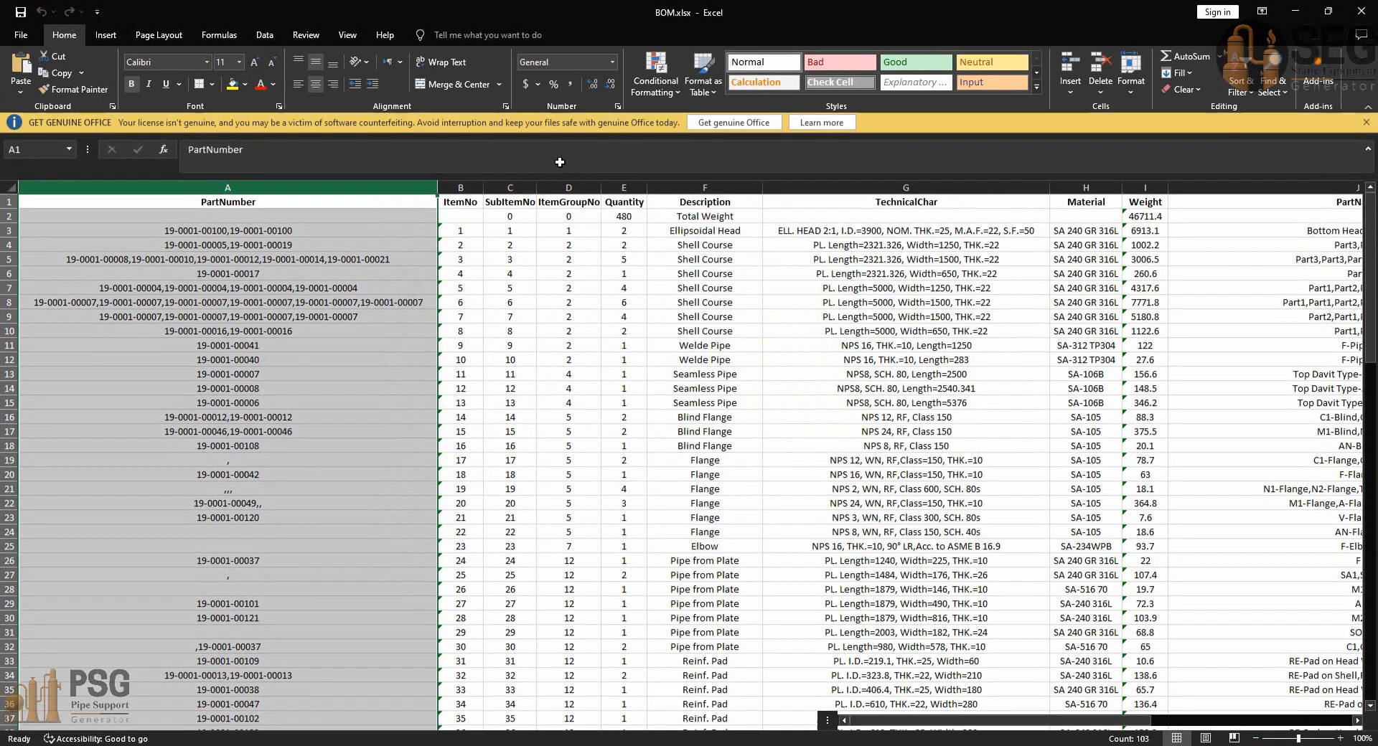
ctrl+click(510, 188)
ctrl+click(569, 188)
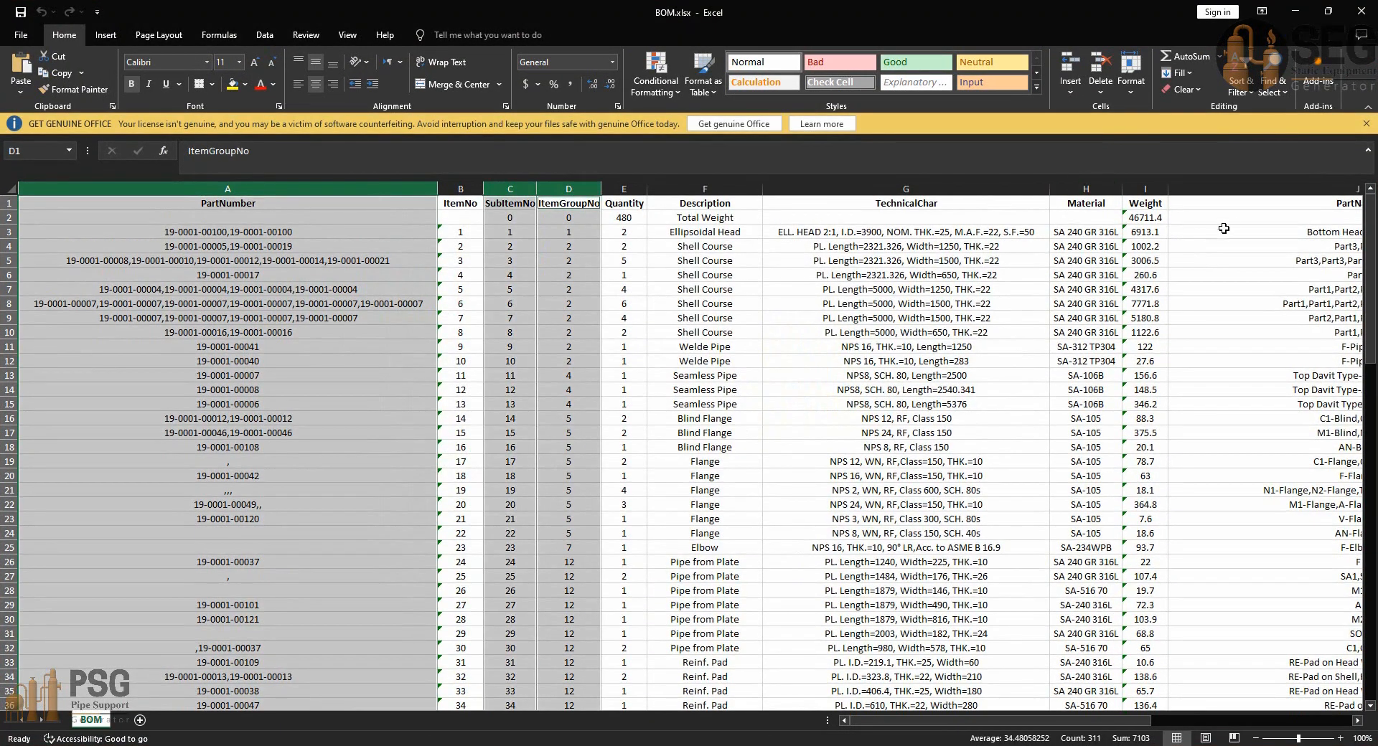
ctrl+click(1242, 199)
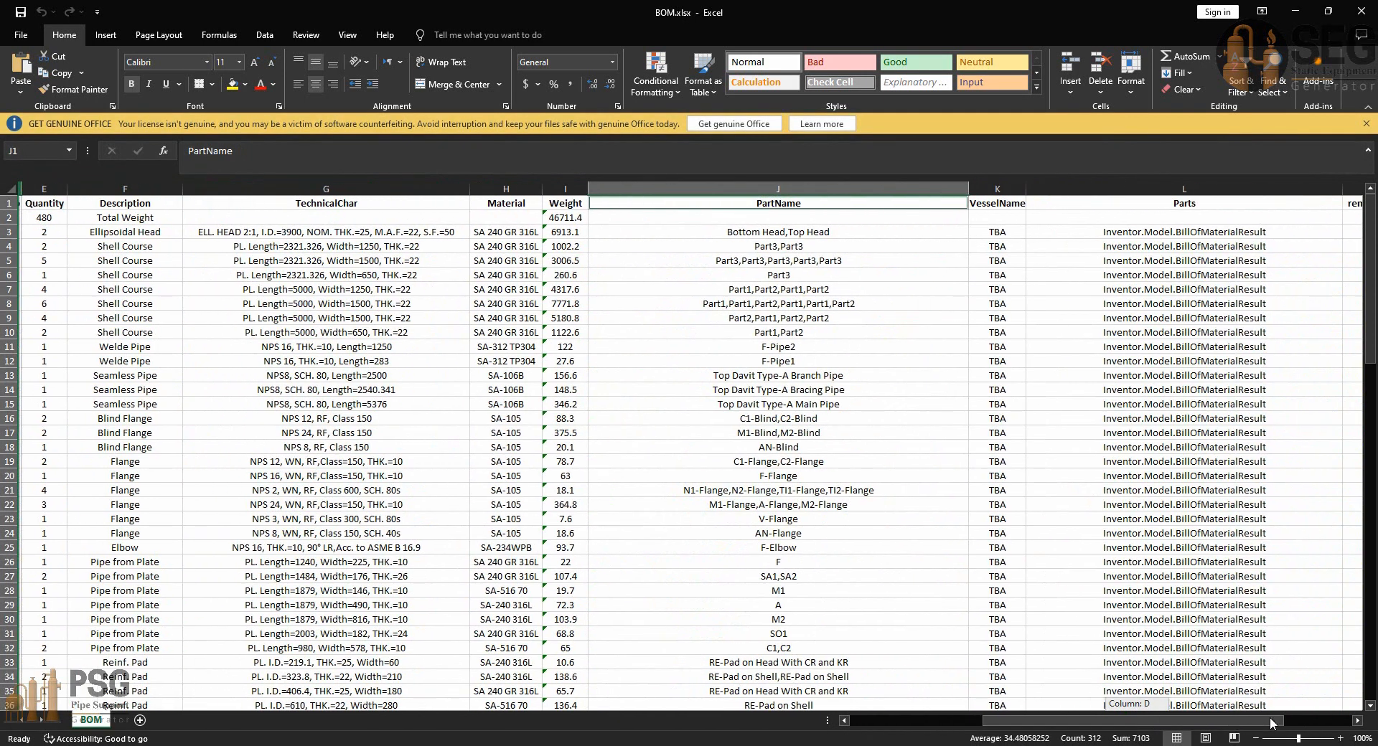
ctrl+click(996, 189)
ctrl+click(1113, 190)
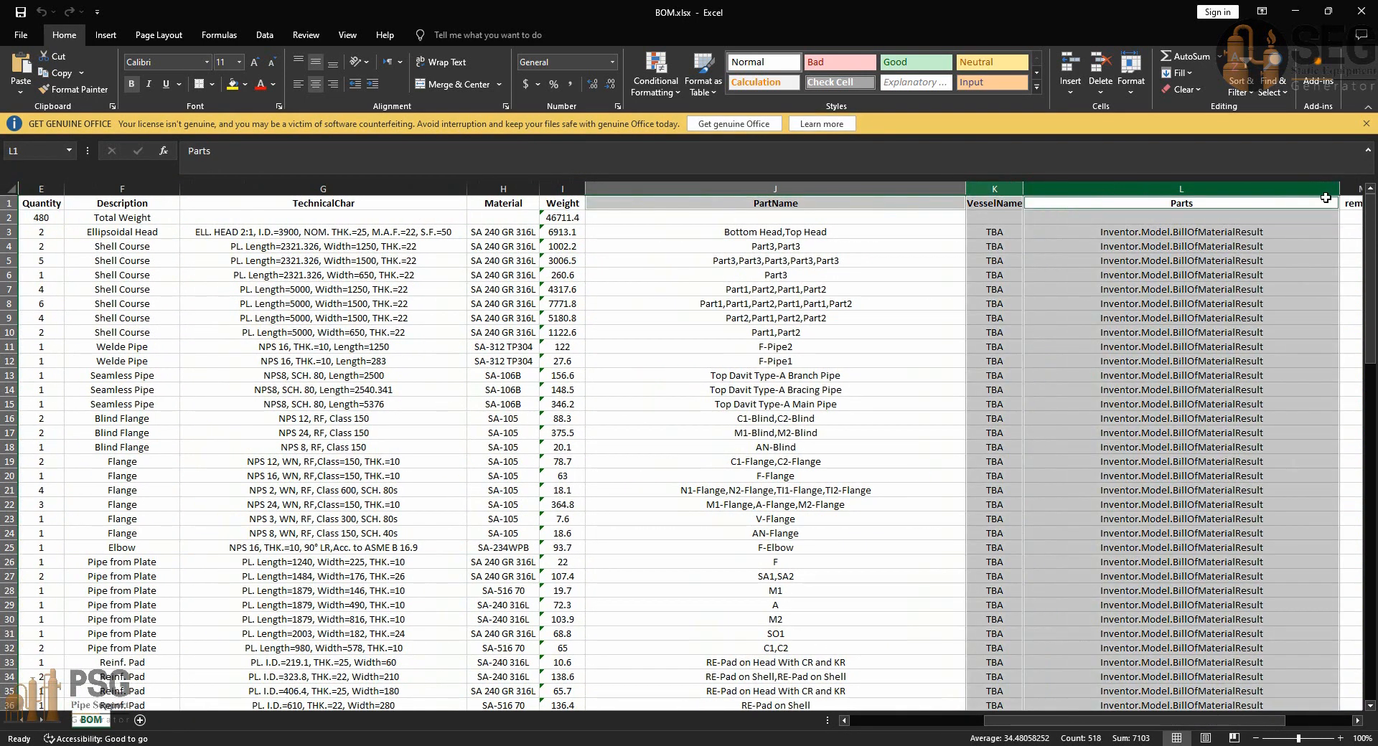
ctrl+click(1350, 185)
right_click(1351, 185)
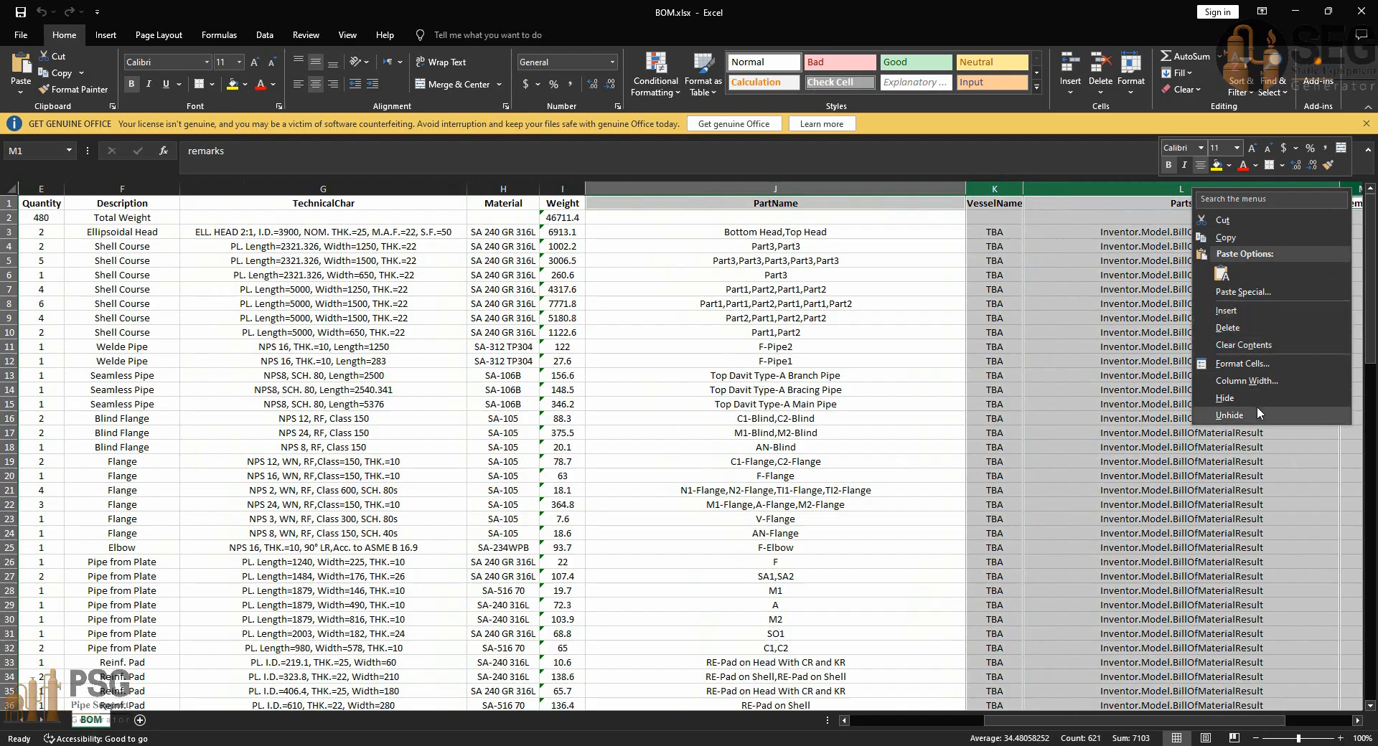
click(1233, 404)
drag(969, 723, 854, 721)
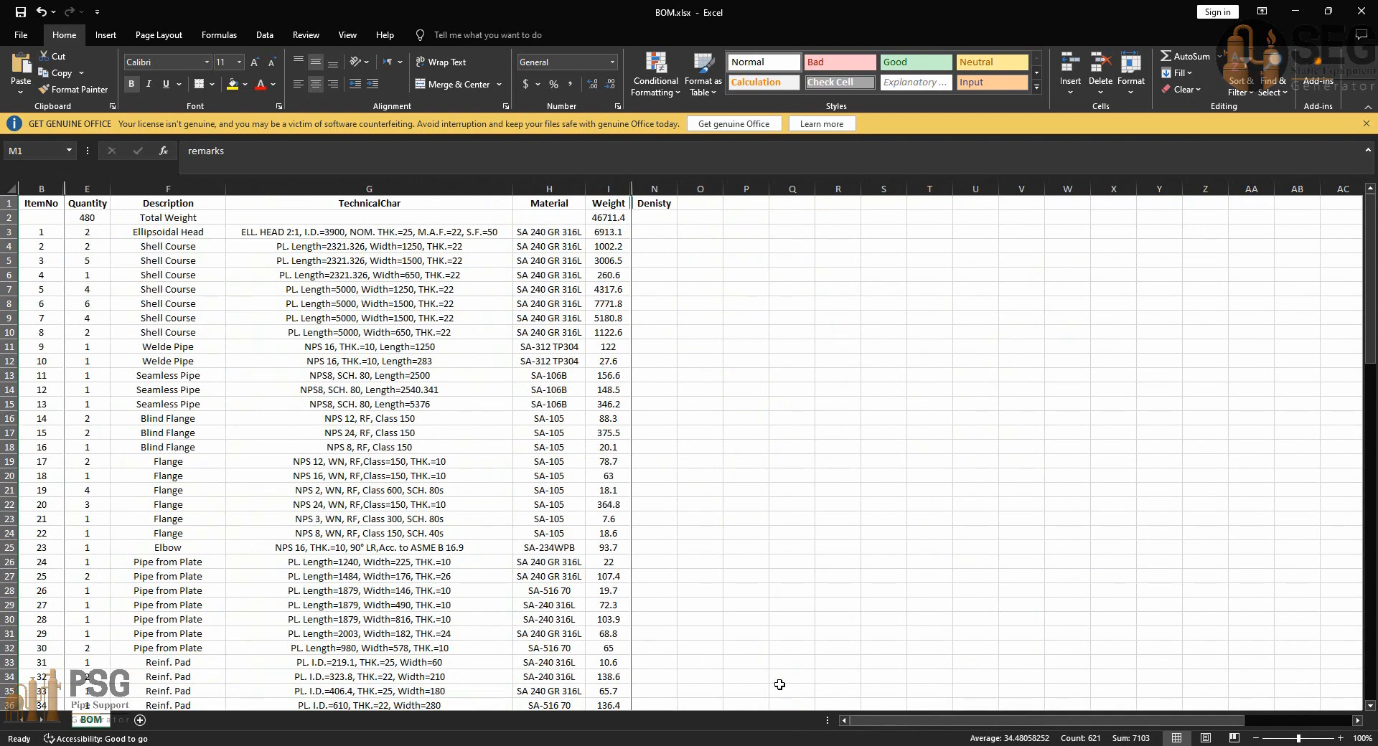
Hide the Denisty column beside the Weight column.
click(608, 376)
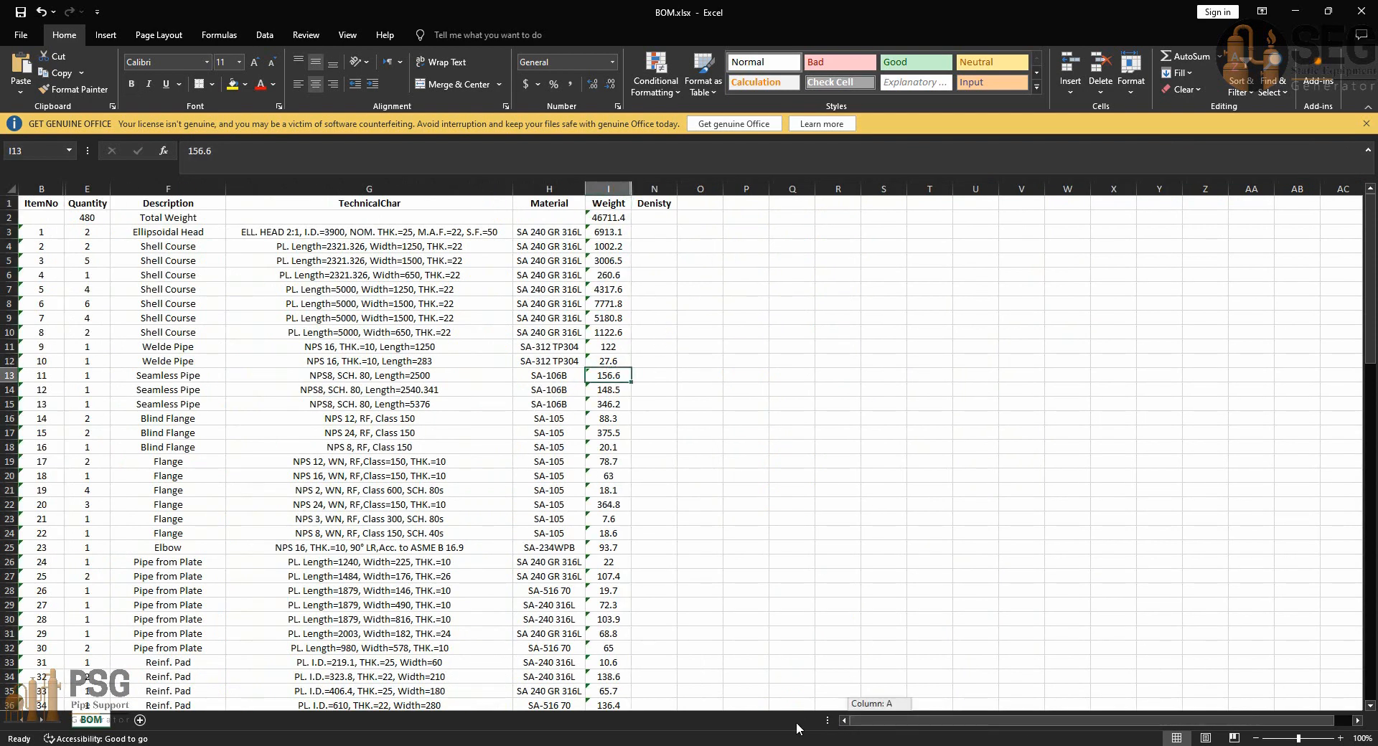
click(674, 189)
right_click(674, 189)
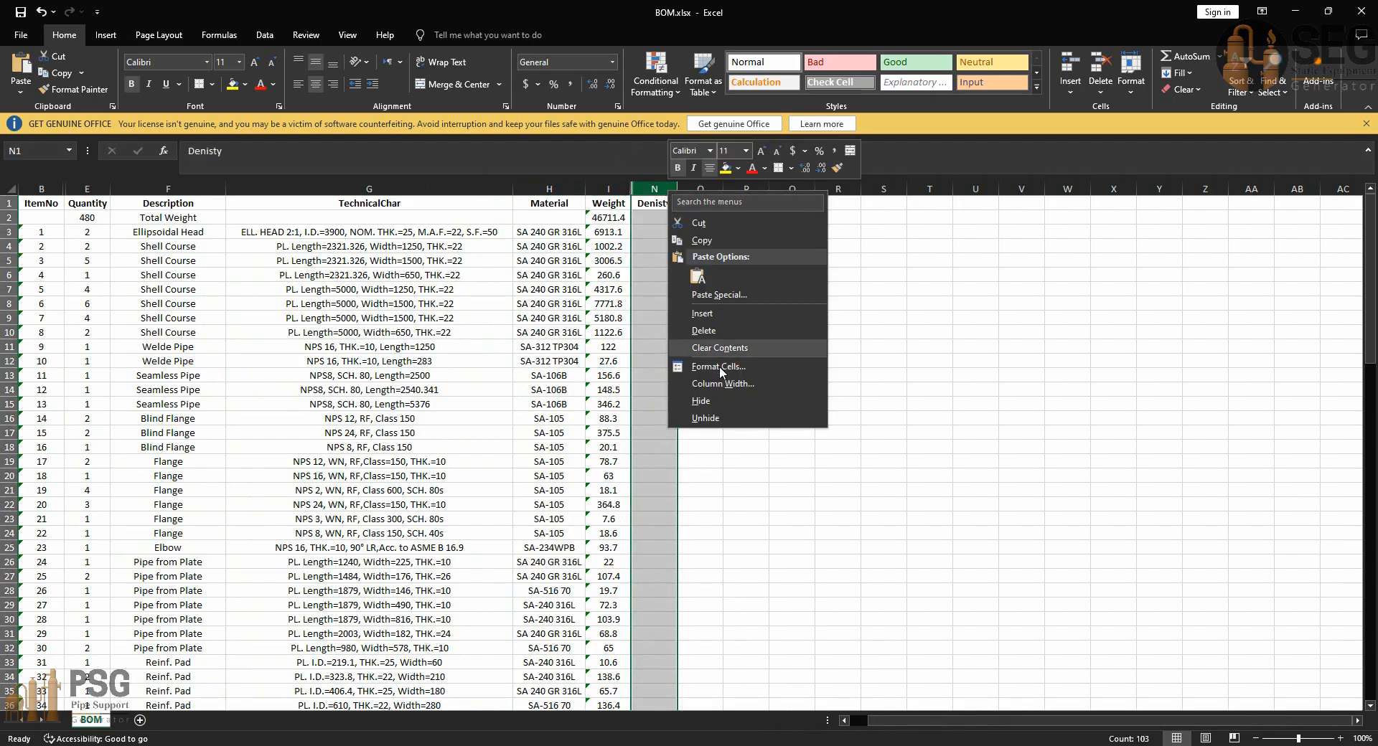
click(706, 403)
Examine the item number, quantity, description, technical characteristics, material and weight entries of the exported BOM down to its last row.
click(48, 231)
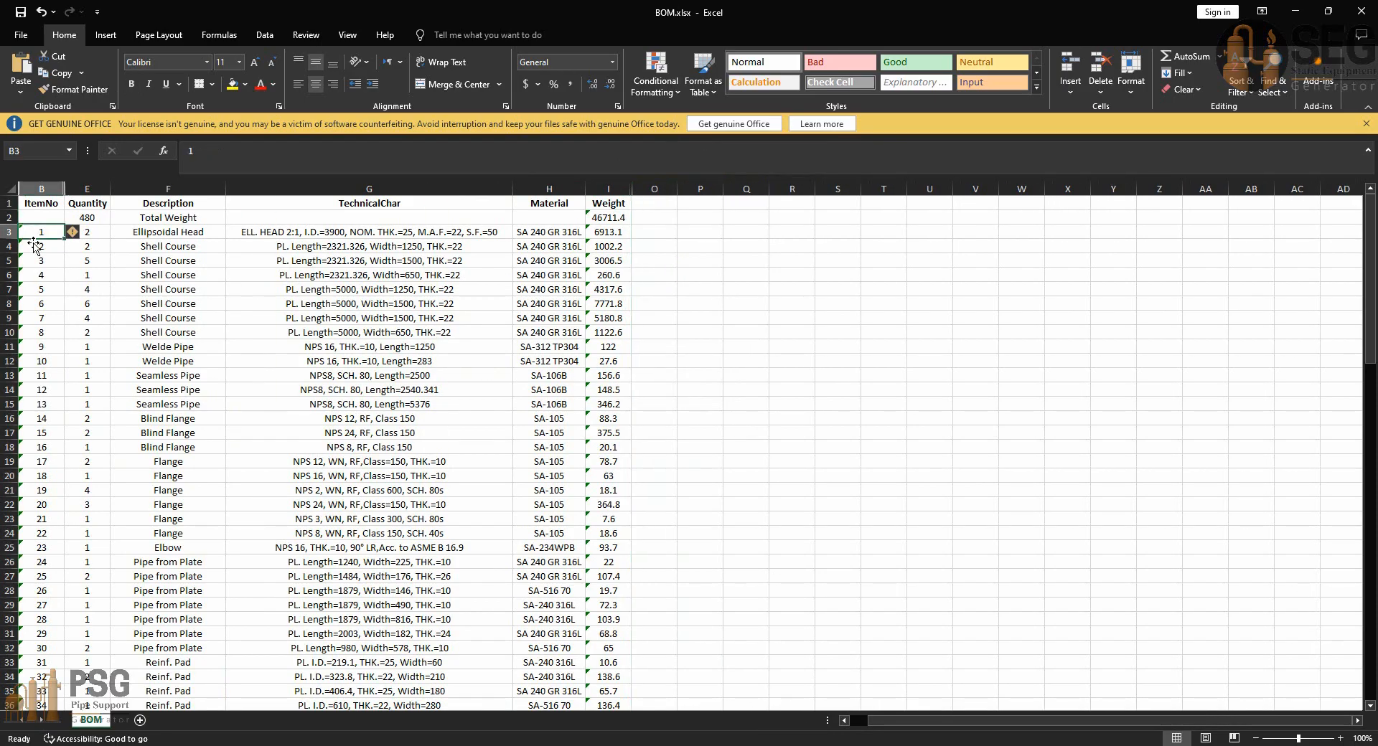
click(84, 233)
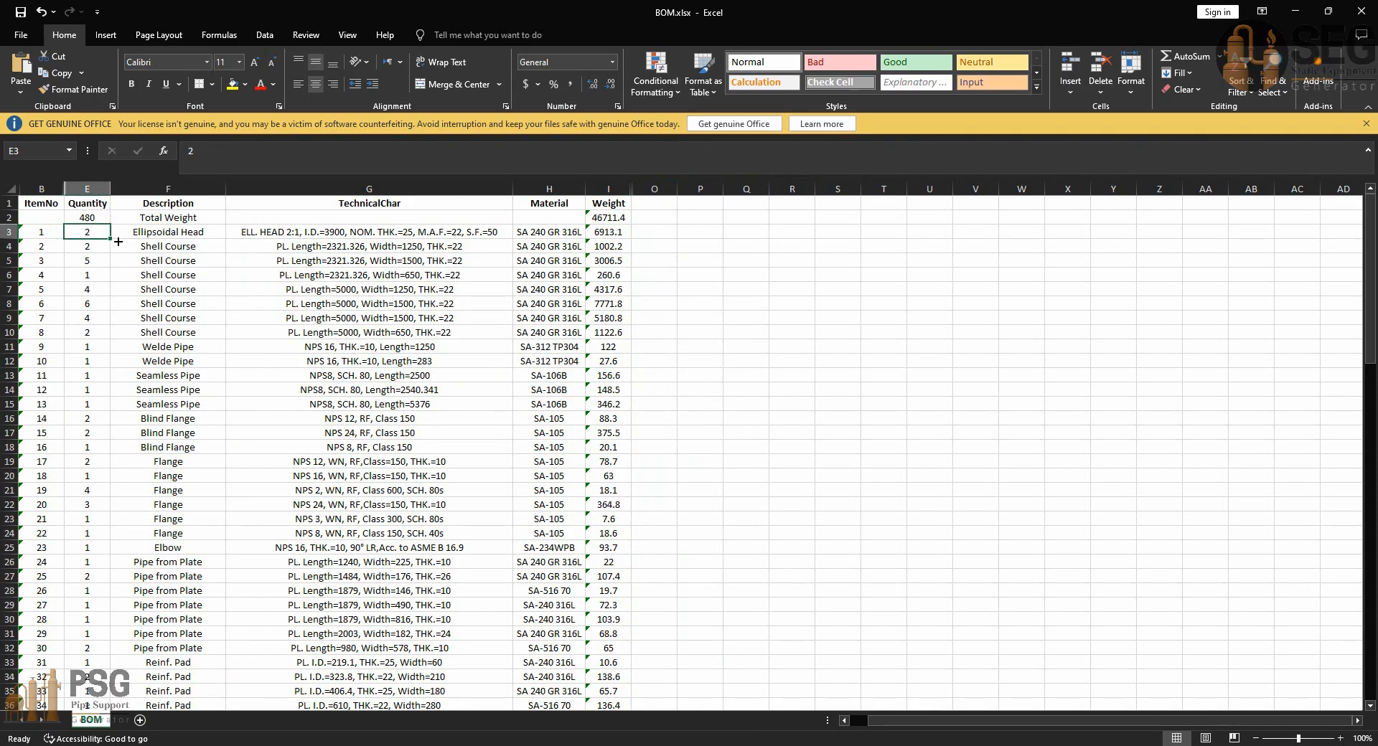
click(187, 219)
click(185, 232)
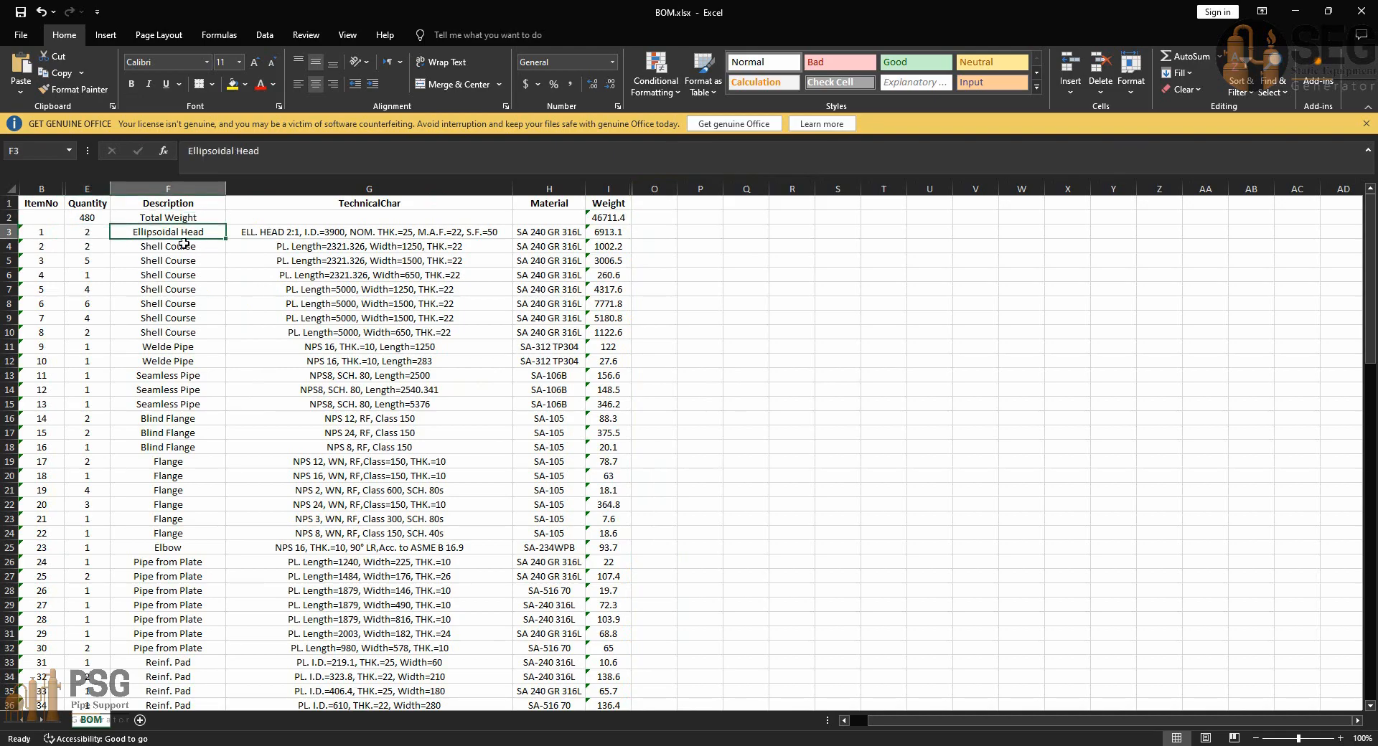
click(399, 237)
key(ctrl+Down)
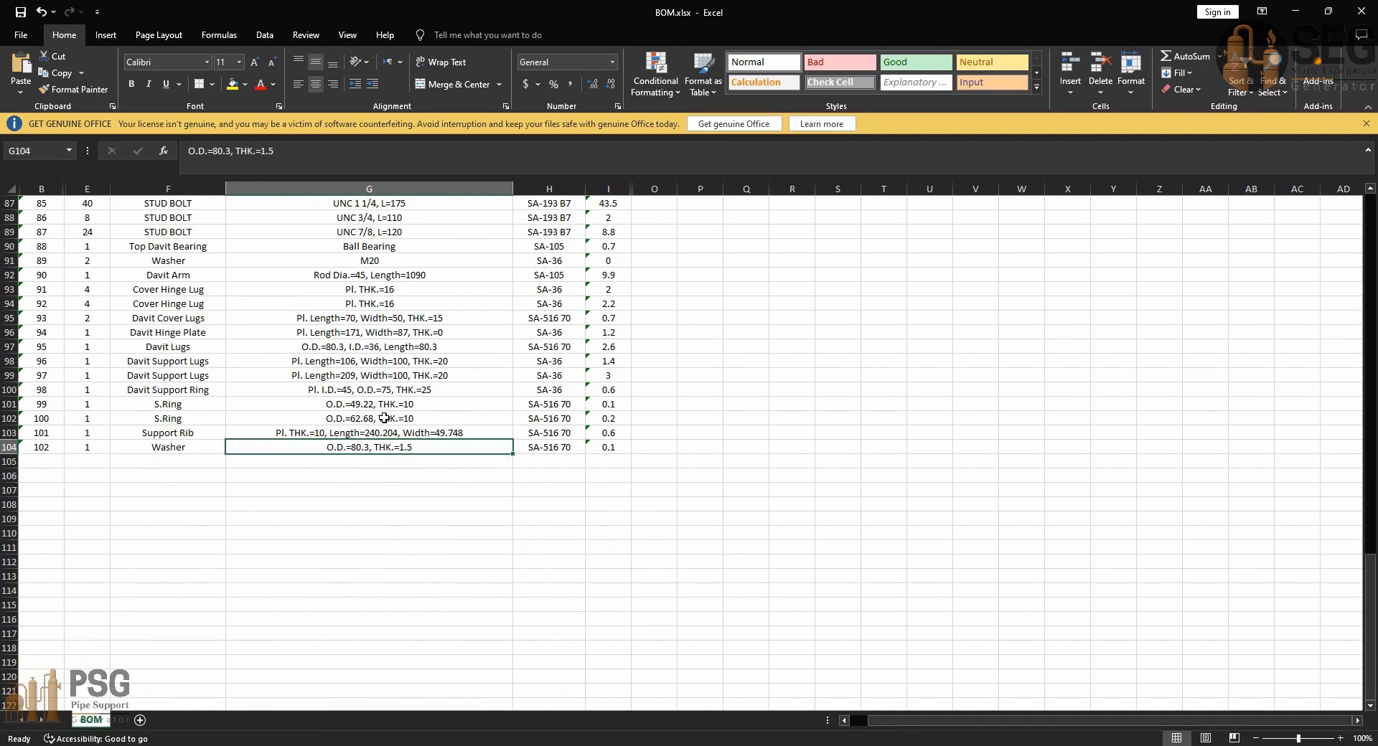
scroll(385, 418, up, 20)
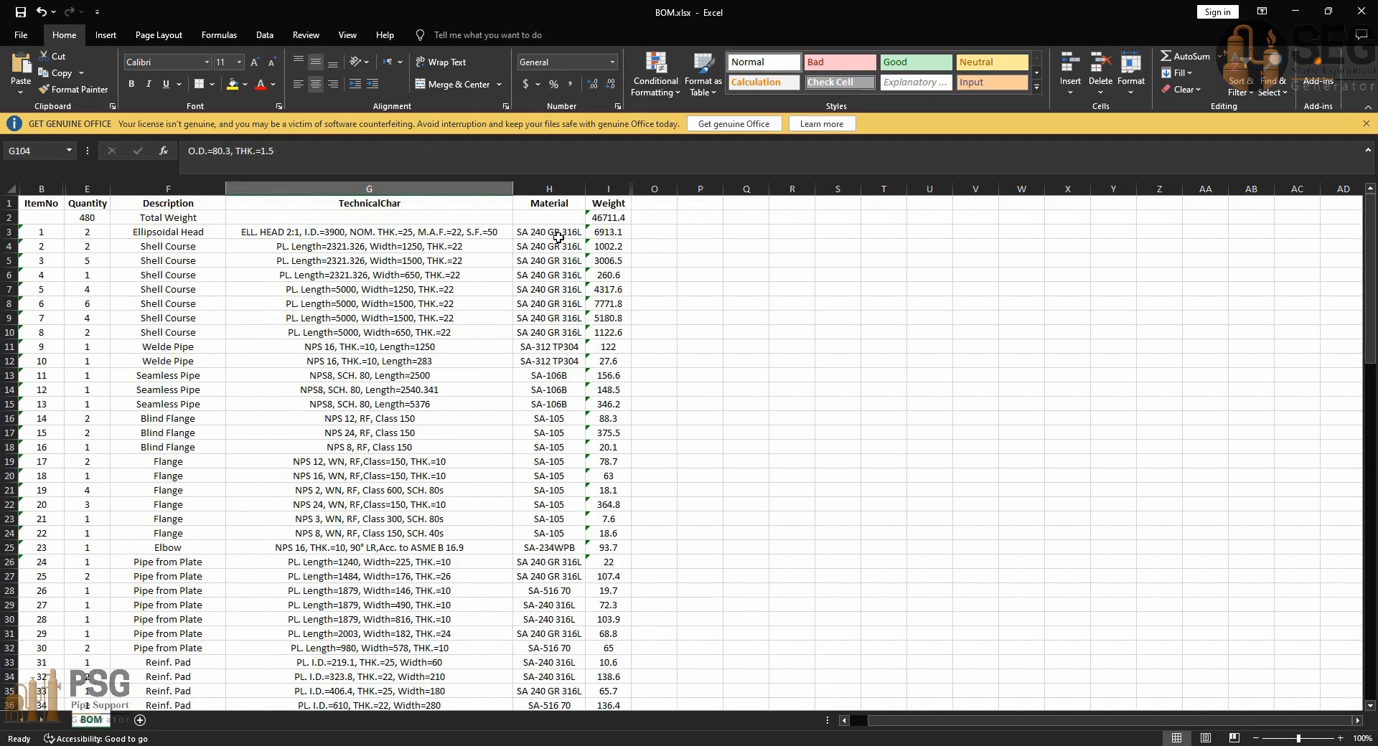
click(556, 233)
click(620, 231)
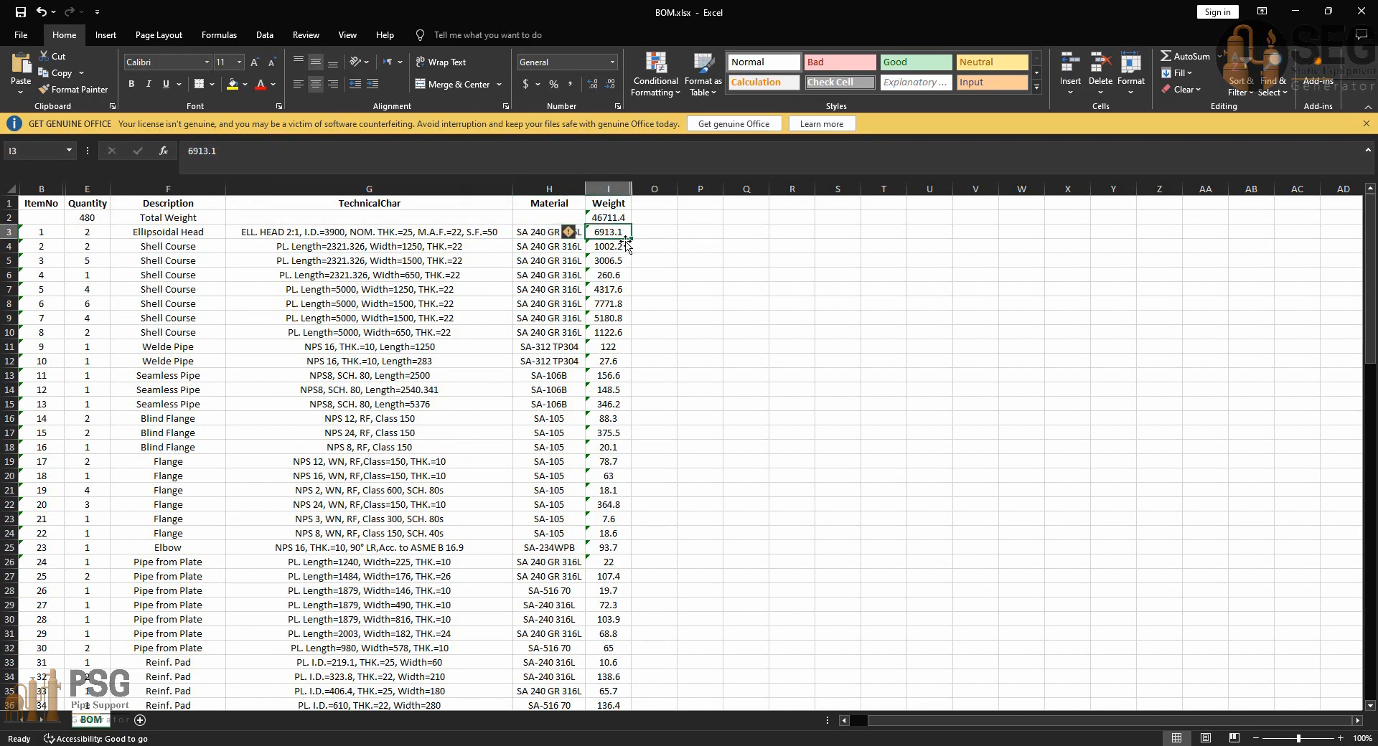
ctrl+scroll(292, 266, up, 2)
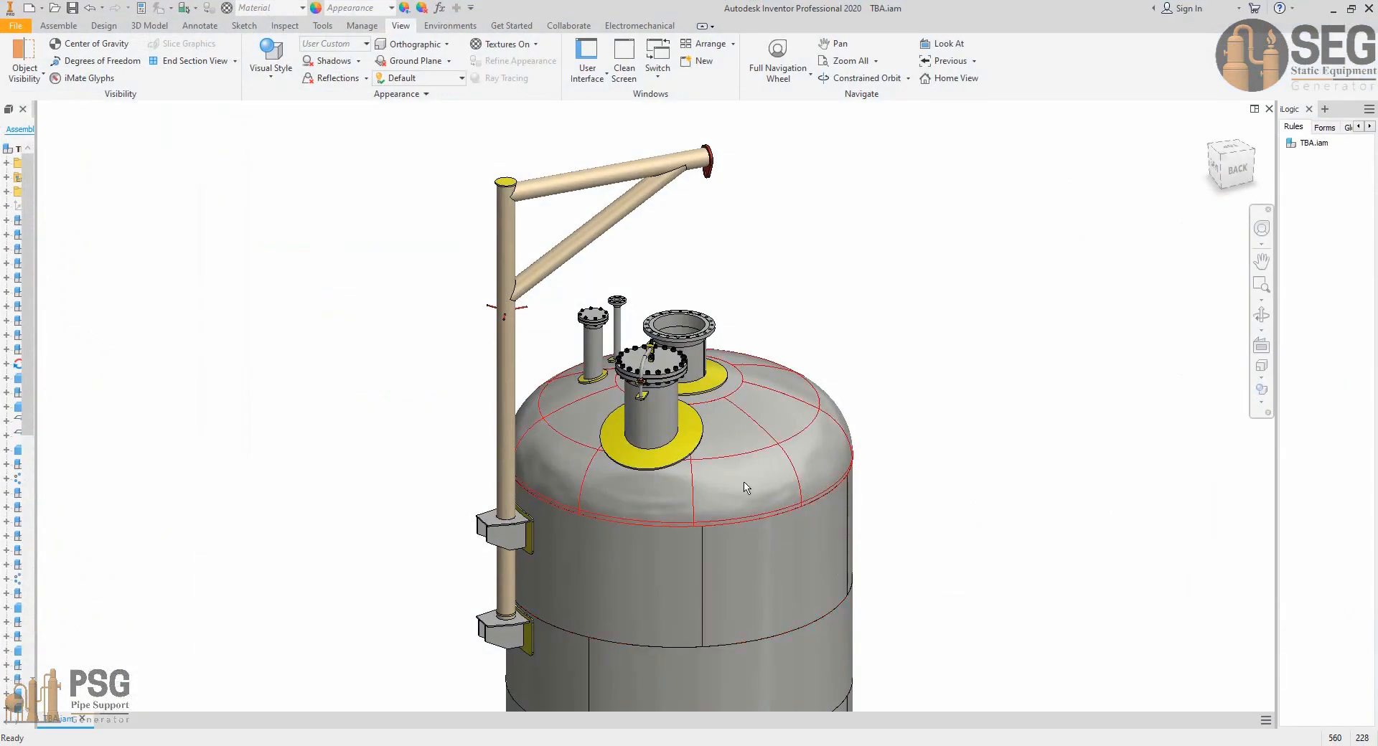
In the Inventor vessel assembly, examine the top head nozzles, the manhole and the top davit from a slightly rotated view.
scroll(641, 369, down, 3)
scroll(651, 376, up, 4)
middle_drag(646, 369, 656, 379)
click(1261, 314)
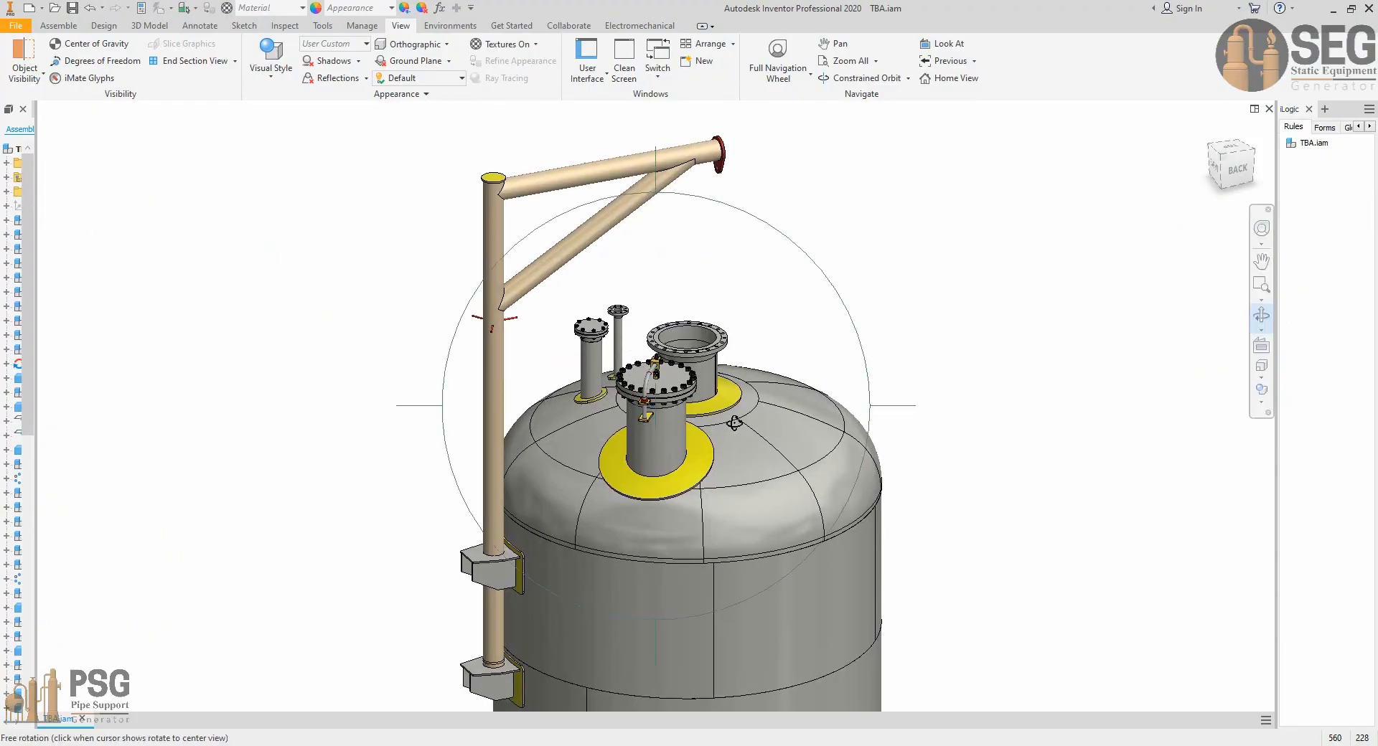
mouse_move(816, 409)
mouse_down()
mouse_move(851, 425)
mouse_move(969, 421)
mouse_move(871, 225)
mouse_move(830, 384)
mouse_move(802, 391)
mouse_up()
right_click(854, 316)
click(894, 332)
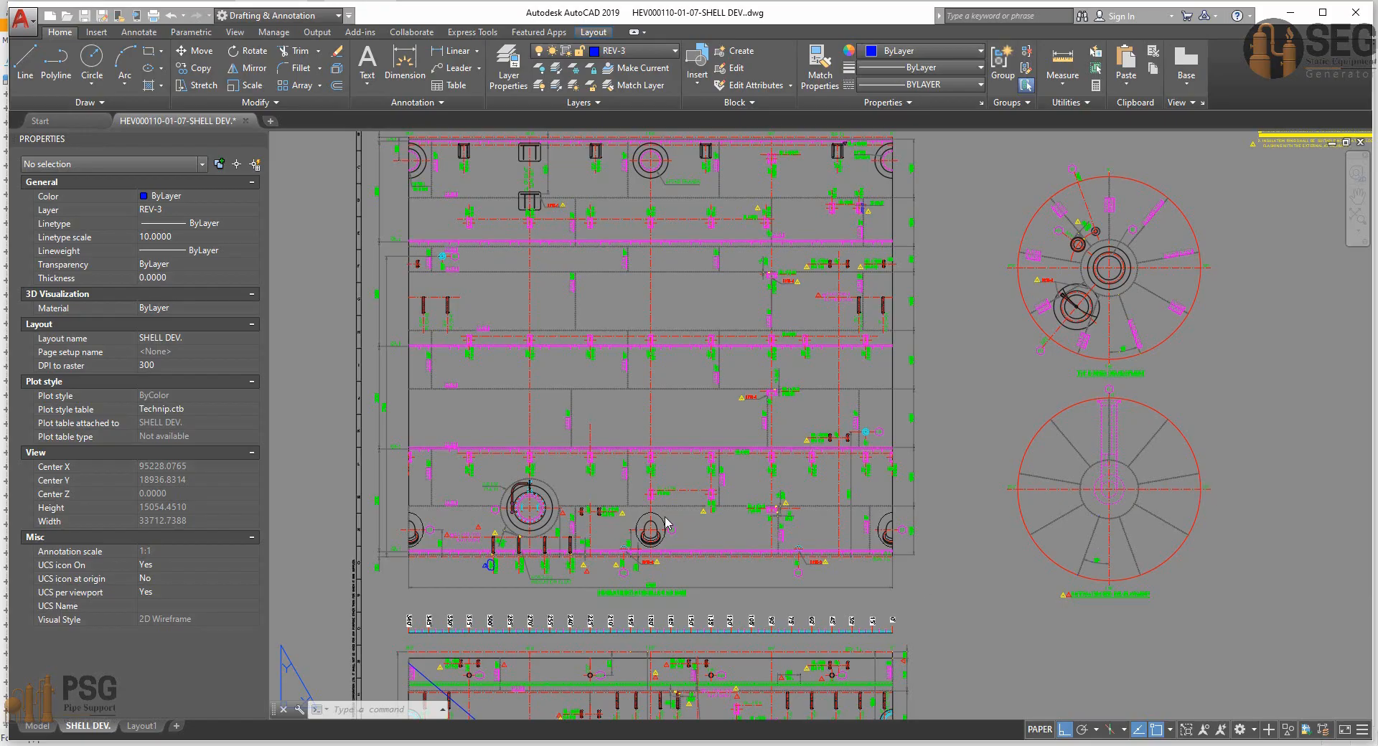
Examine the shell development in the AutoCAD SHELL DEV. drawing, including its nozzles, seams and clip locations.
scroll(693, 519, up, 4)
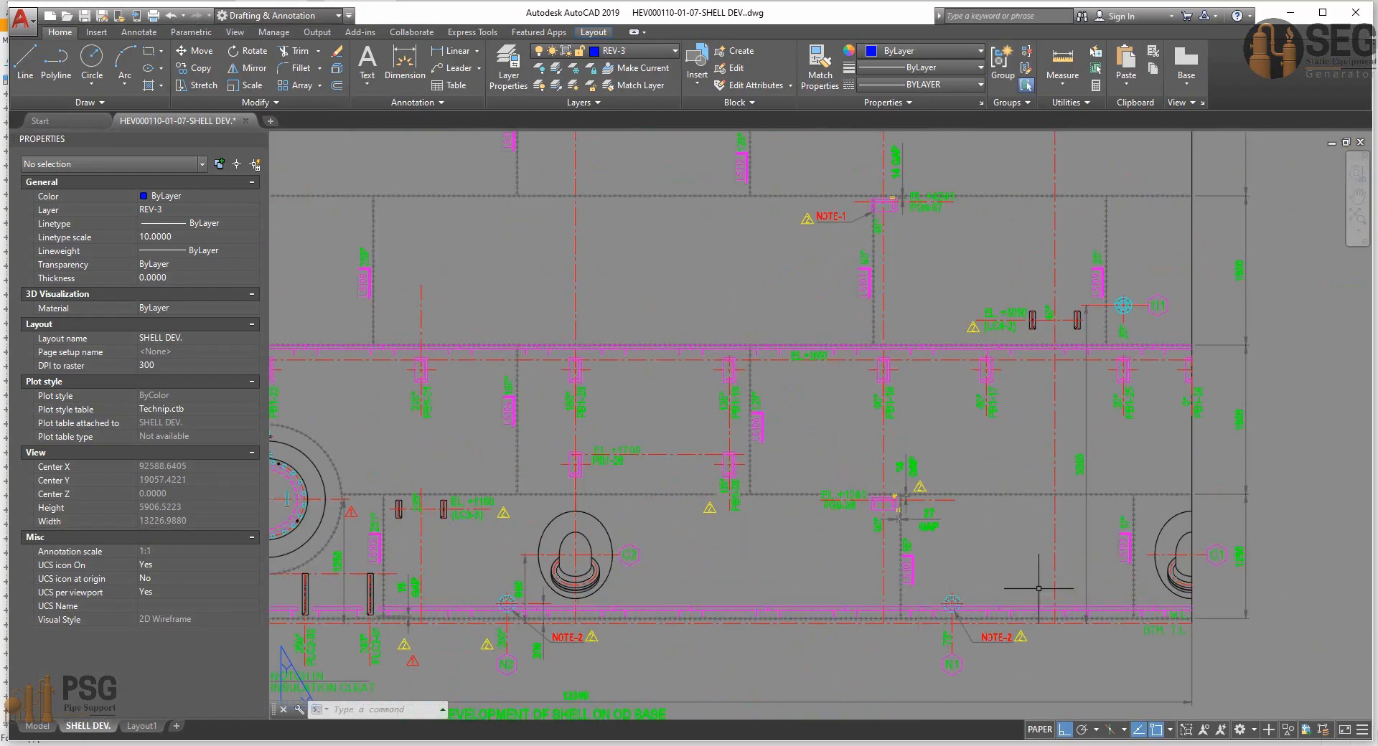
scroll(1038, 588, down, 2)
scroll(1083, 553, down, 2)
middle_drag(984, 459, 941, 546)
Examine the skirt shell development, including its clips, openings, earthing lugs, tailing lug and base ring ribs.
middle_drag(988, 600, 966, 409)
scroll(937, 596, up, 4)
mouse_move(914, 503)
middle_down()
mouse_move(931, 519)
mouse_move(901, 471)
mouse_move(938, 450)
middle_up()
scroll(931, 519, down, 3)
scroll(1028, 567, up, 3)
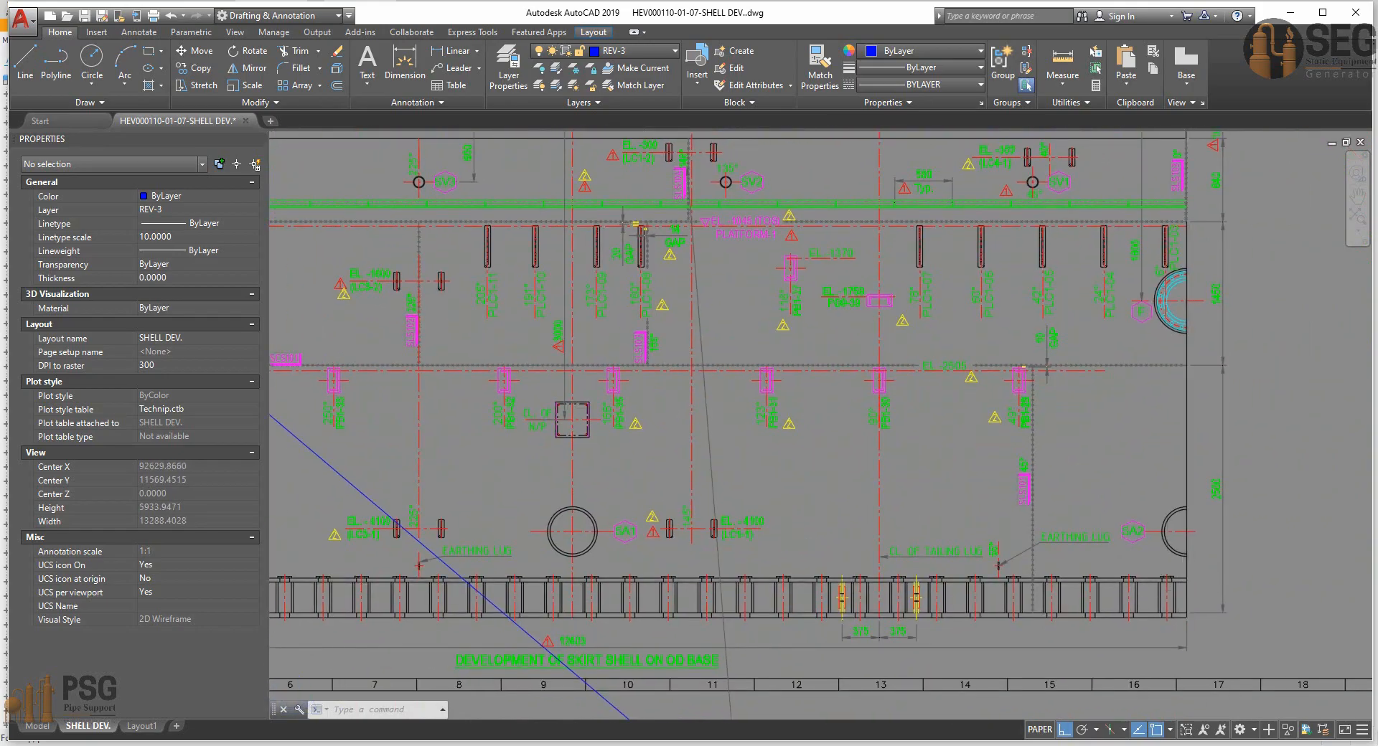
scroll(1171, 587, up, 2)
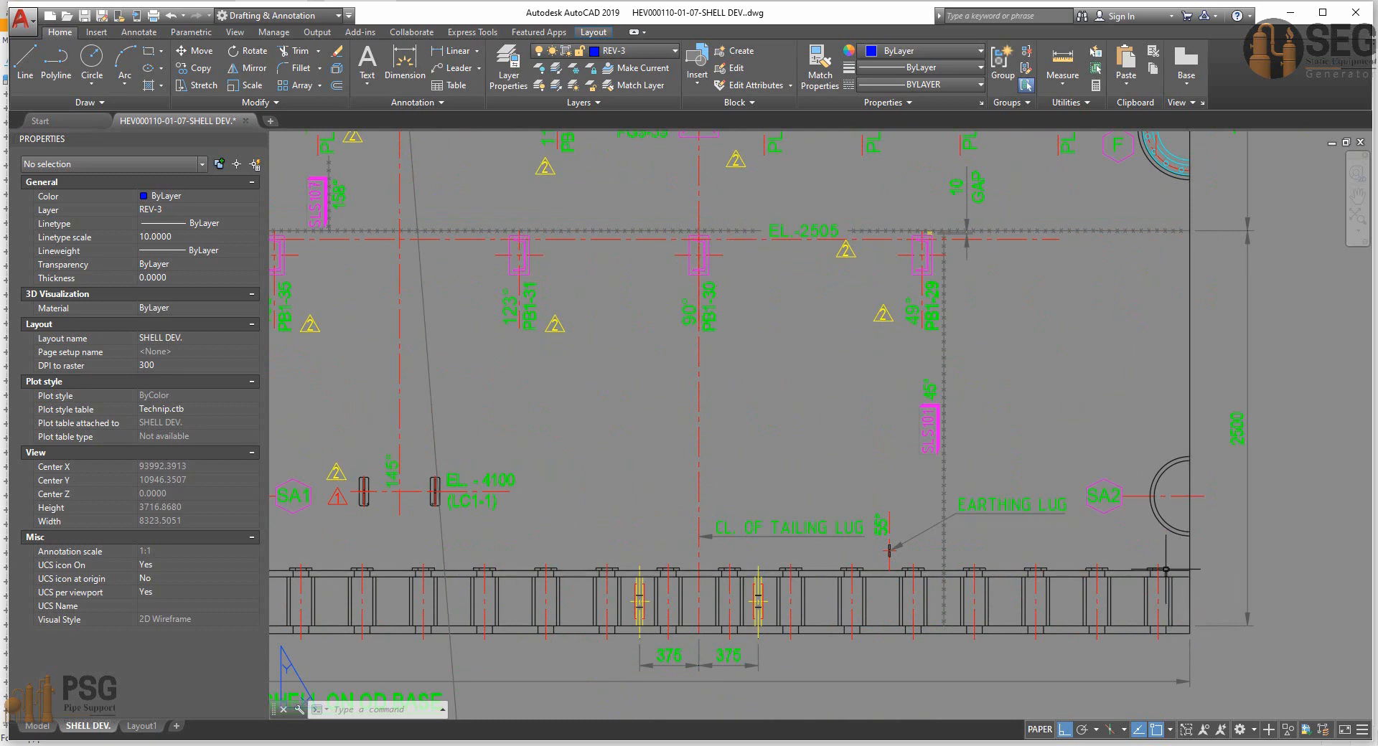
scroll(1170, 587, down, 2)
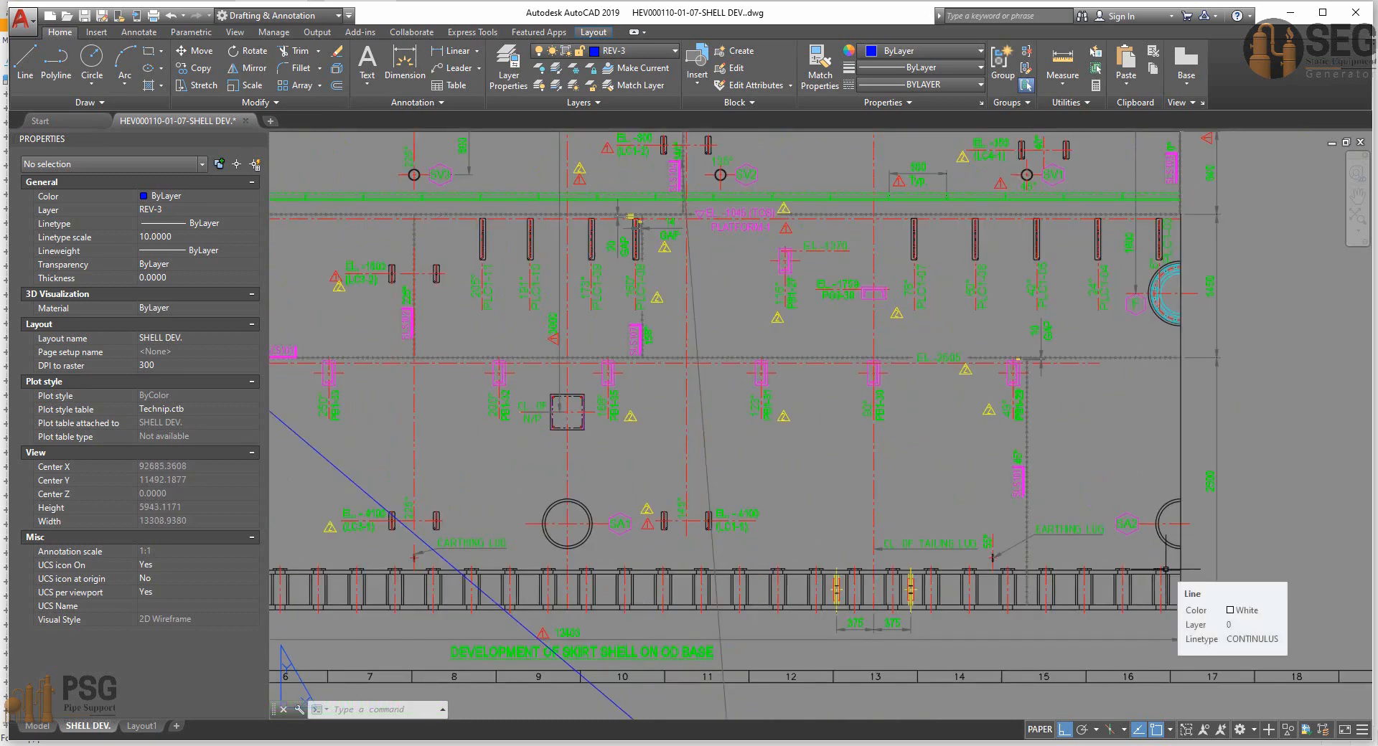
scroll(932, 483, down, 2)
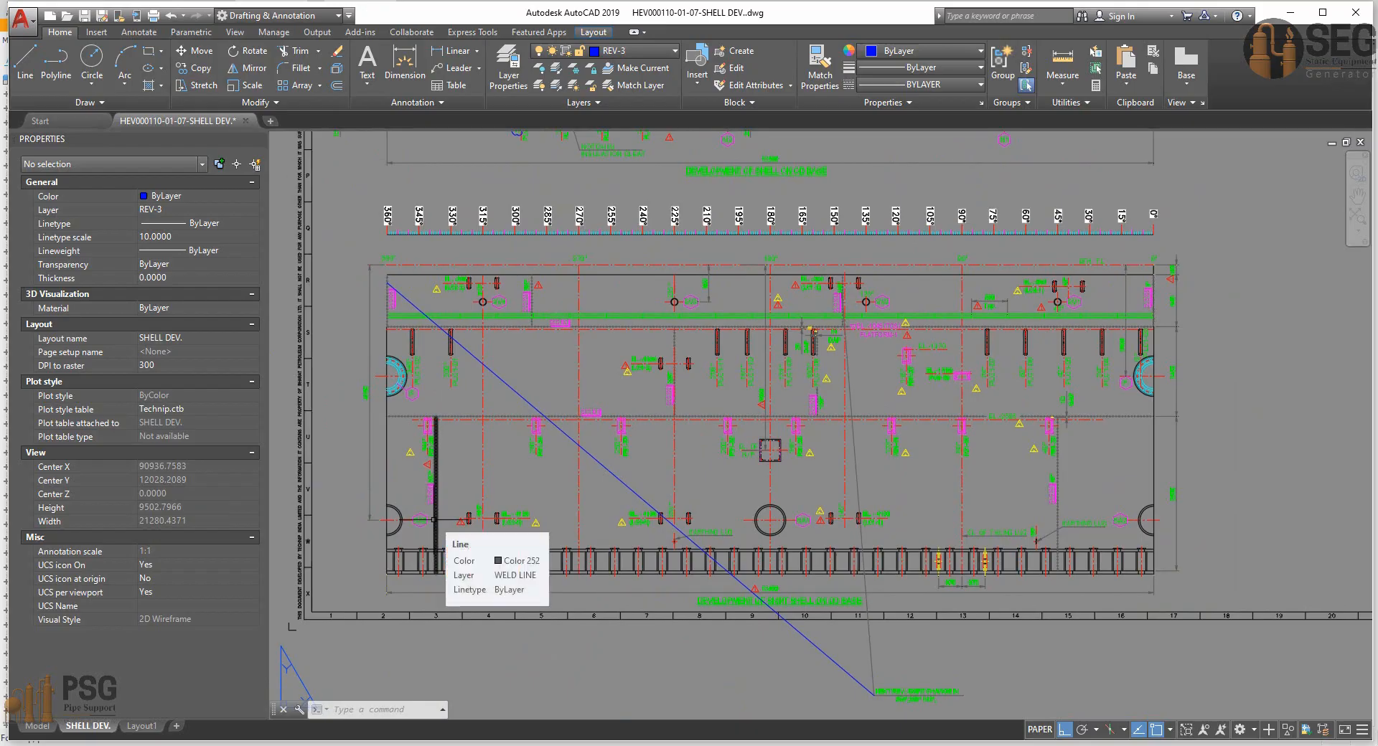
middle_drag(919, 399, 480, 499)
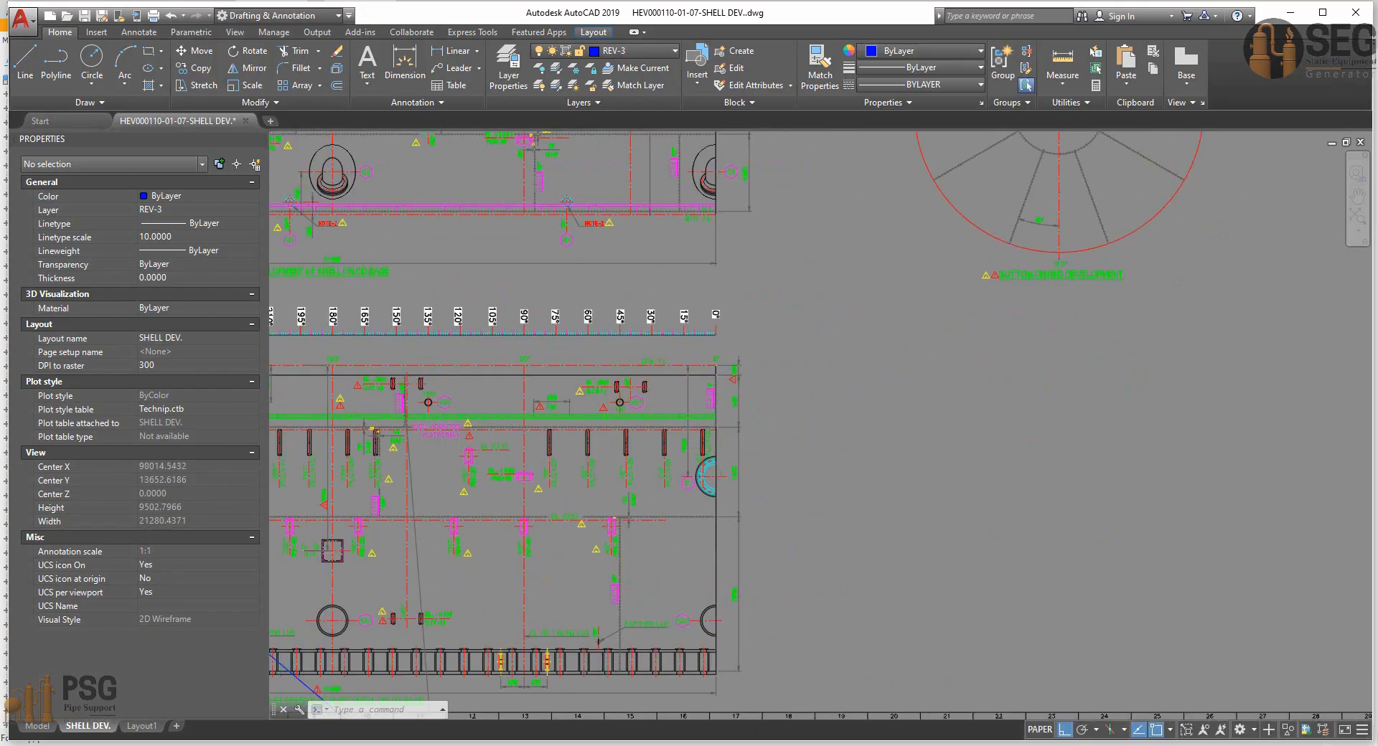
Examine the top dished head development, including its centre nozzle, smaller nozzles, manhole, angular positions and radial clip locations.
scroll(811, 352, down, 2)
middle_drag(921, 299, 926, 379)
scroll(1008, 237, up, 2)
middle_drag(956, 221, 954, 578)
scroll(897, 344, up, 2)
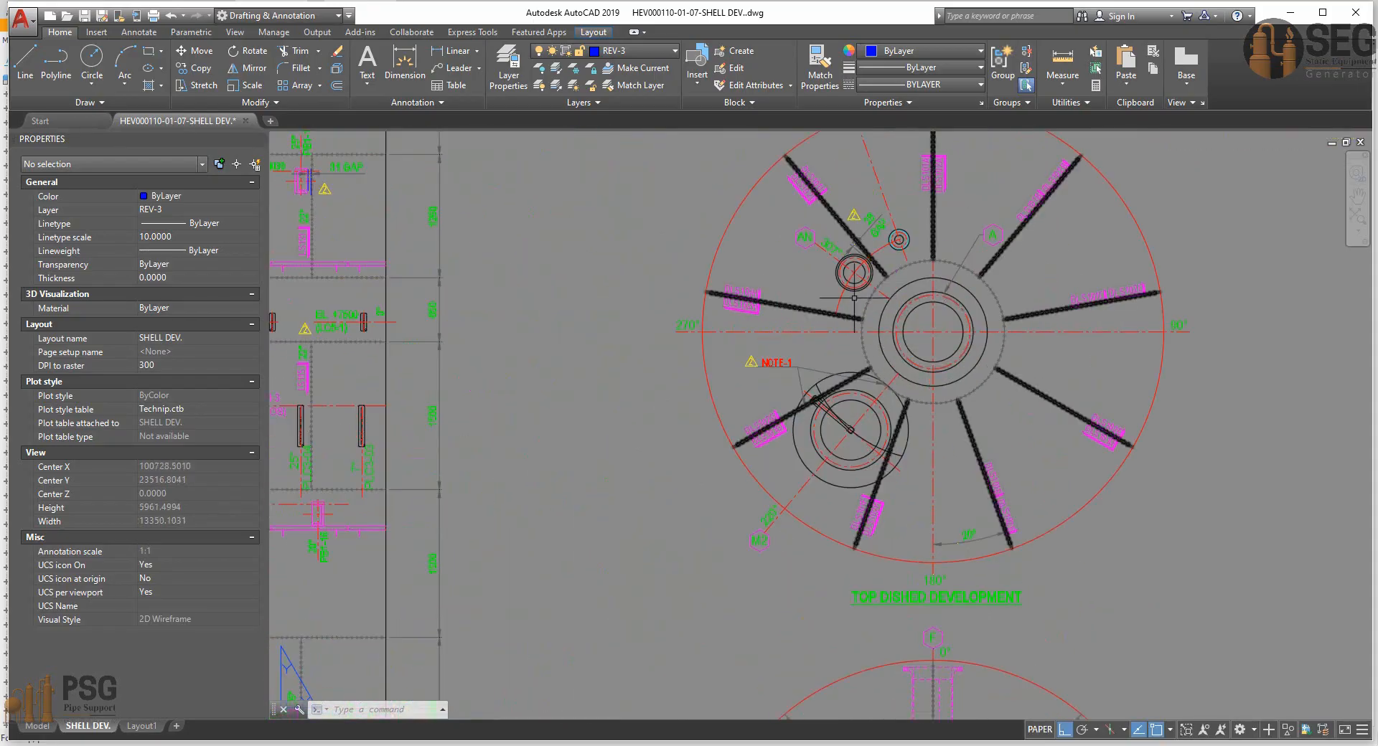
middle_drag(951, 421, 953, 440)
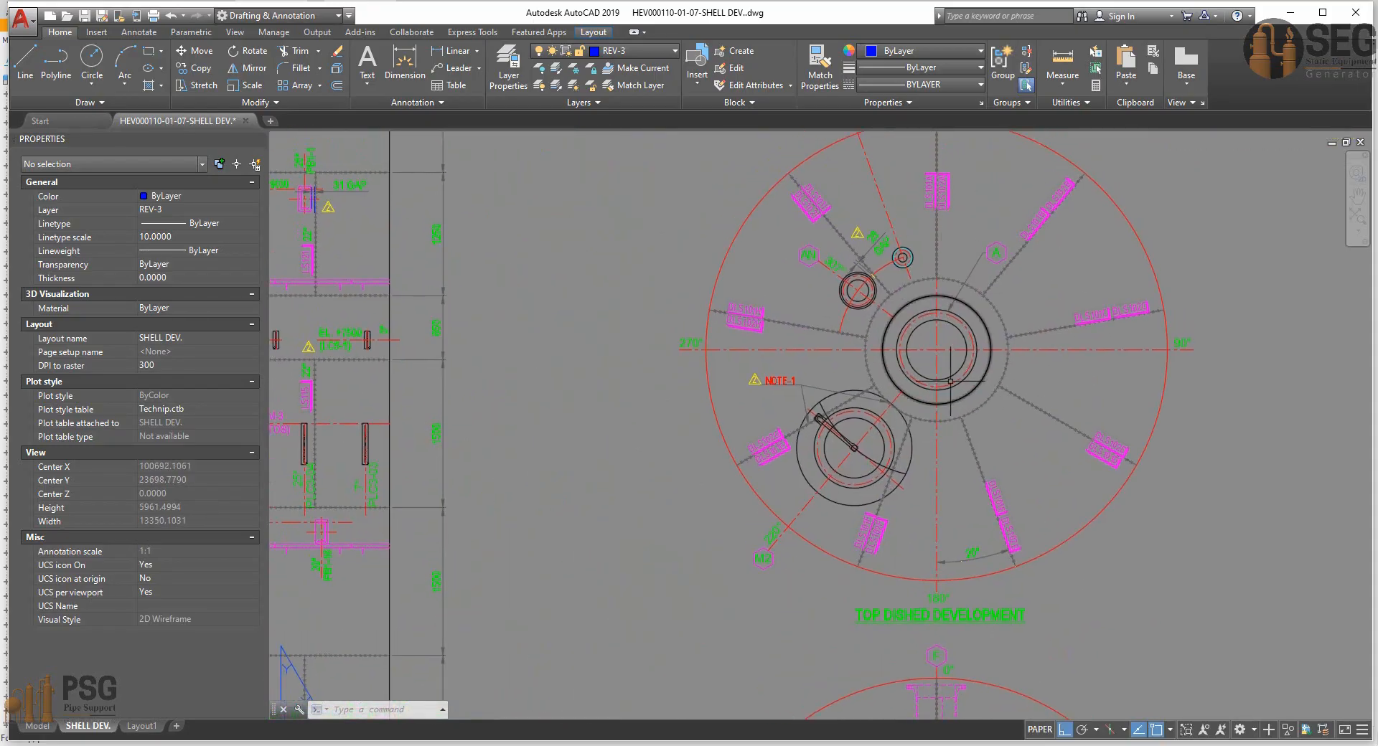
middle_drag(902, 386, 922, 345)
scroll(922, 343, down, 2)
mouse_move(511, 551)
middle_down()
mouse_move(597, 395)
mouse_move(553, 403)
mouse_move(838, 429)
mouse_move(890, 459)
middle_up()
scroll(595, 395, down, 2)
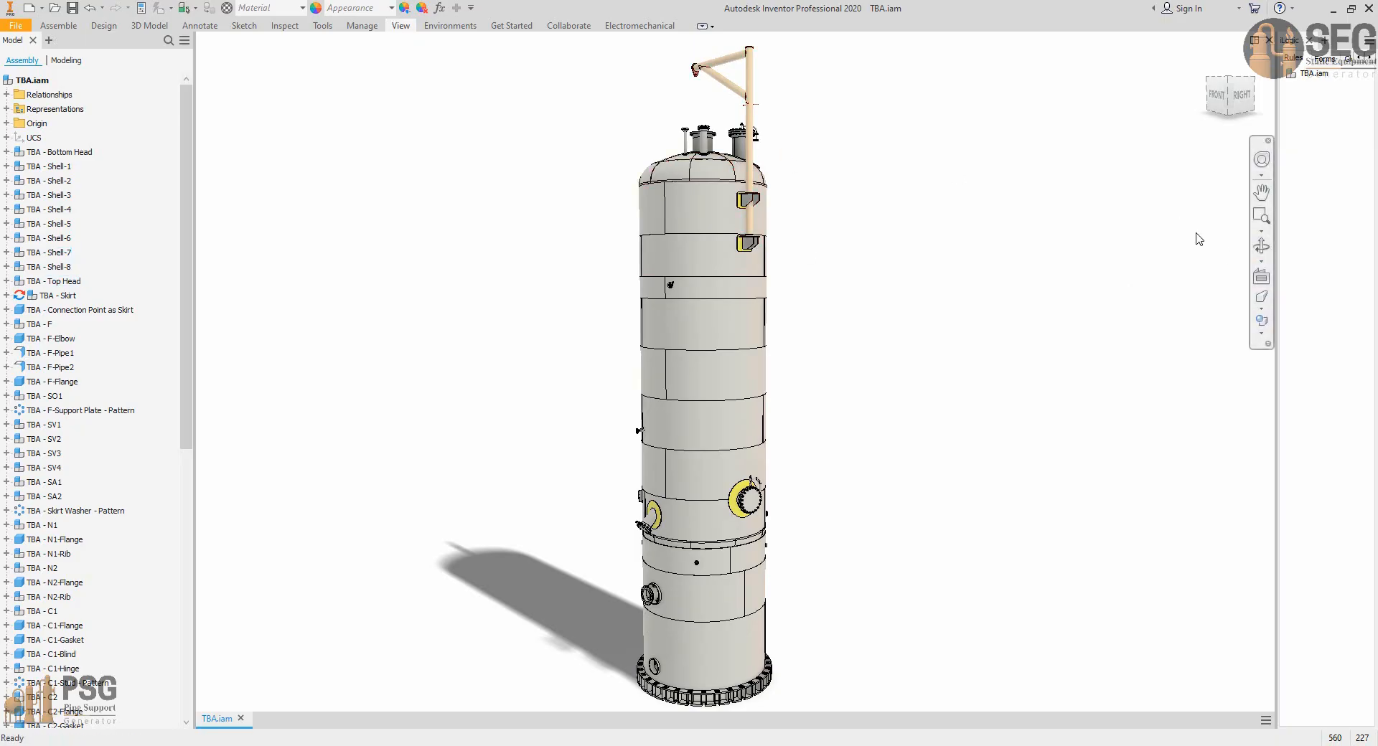
In the Inventor vessel assembly, examine the top head and davit, and the shell seams and nozzles below them.
click(1261, 247)
drag(736, 121, 736, 194)
scroll(736, 193, up, 3)
middle_drag(736, 193, 738, 266)
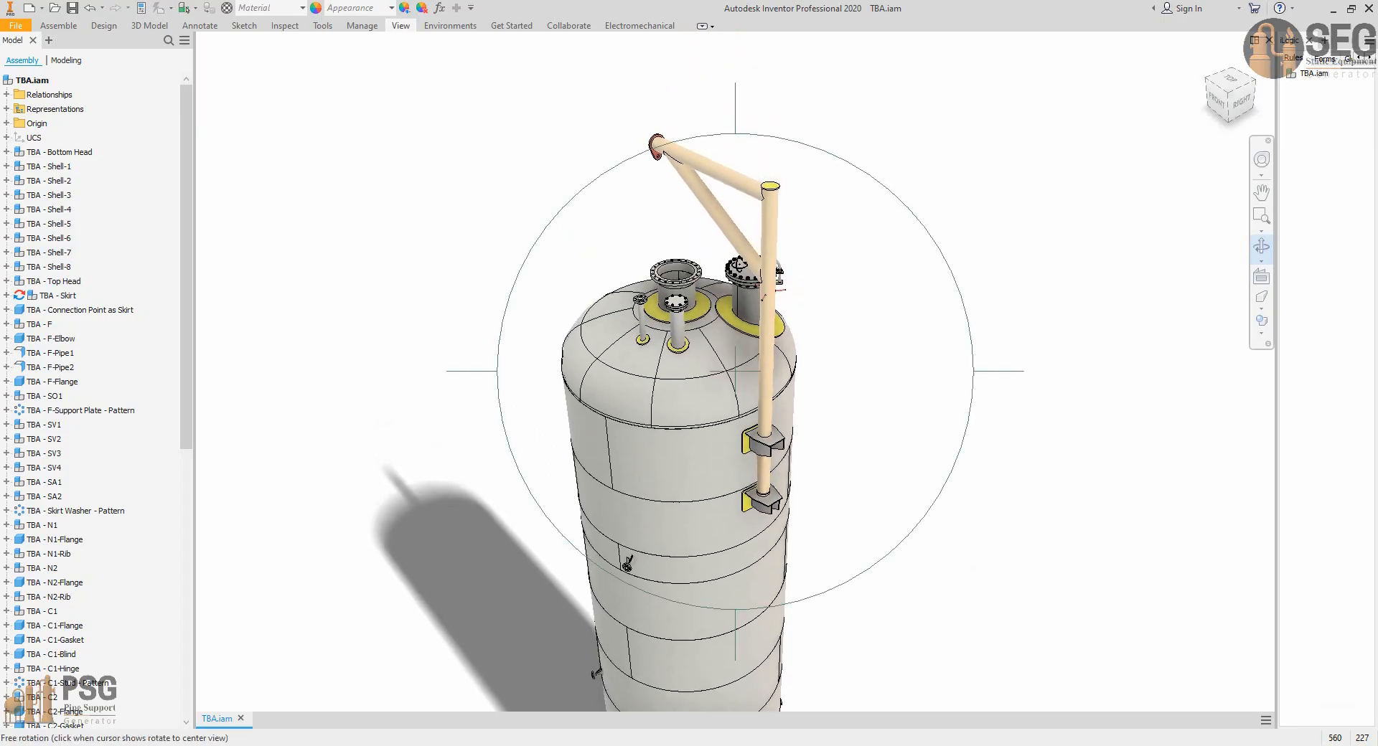
drag(993, 382, 699, 398)
middle_drag(695, 417, 716, 194)
middle_drag(730, 382, 726, 251)
mouse_move(730, 430)
mouse_down()
mouse_move(714, 406)
mouse_move(652, 408)
mouse_move(657, 481)
mouse_up()
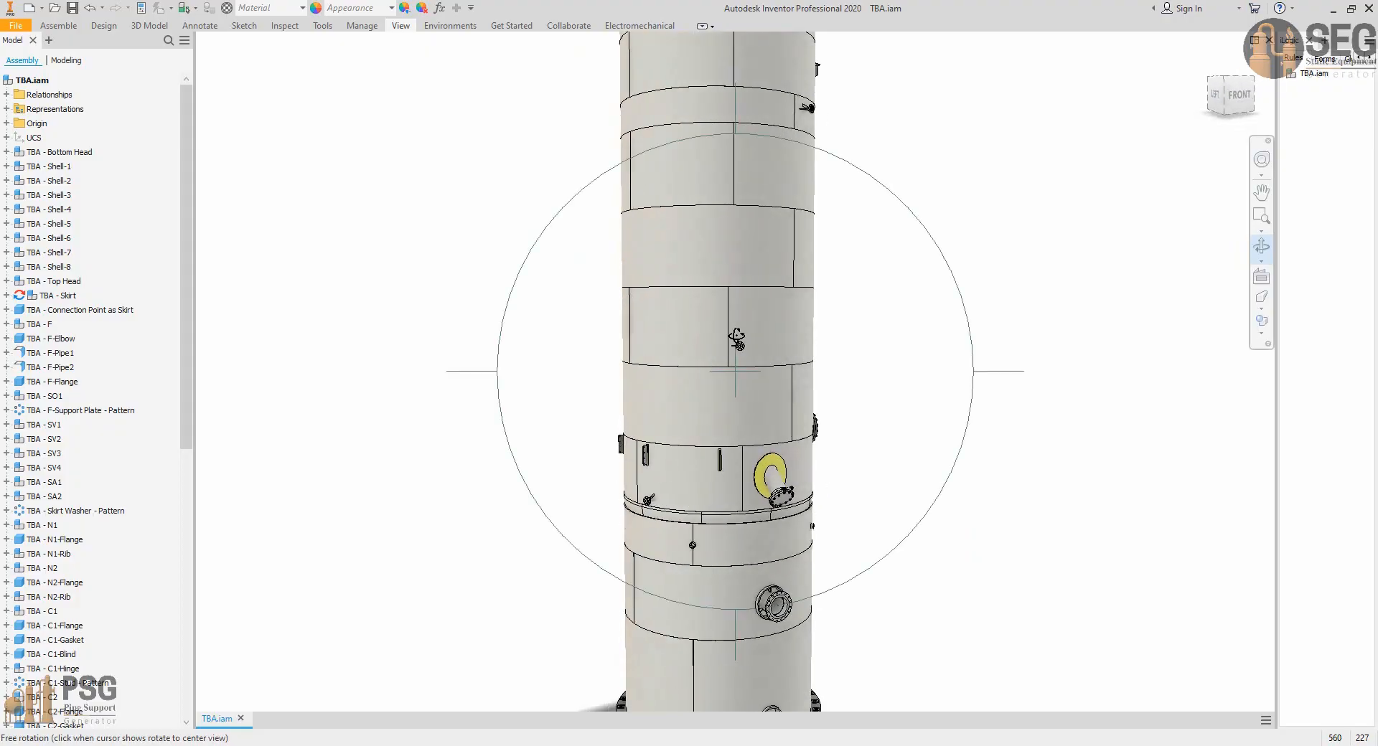
Measure the minimum distance from the tip of the small shell nozzle's rib to the adjacent vertical weld seam.
scroll(739, 344, down, 4)
drag(731, 360, 773, 393)
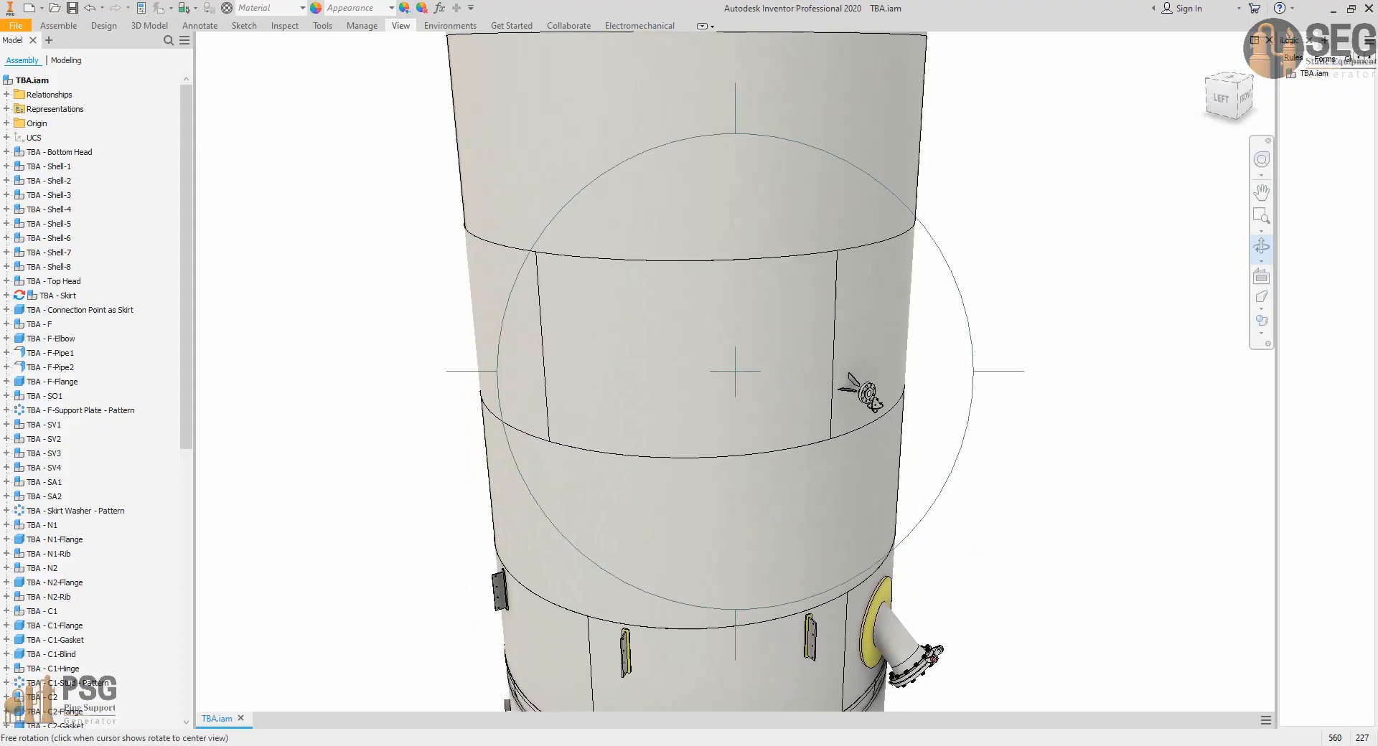
scroll(774, 392, down, 5)
click(816, 357)
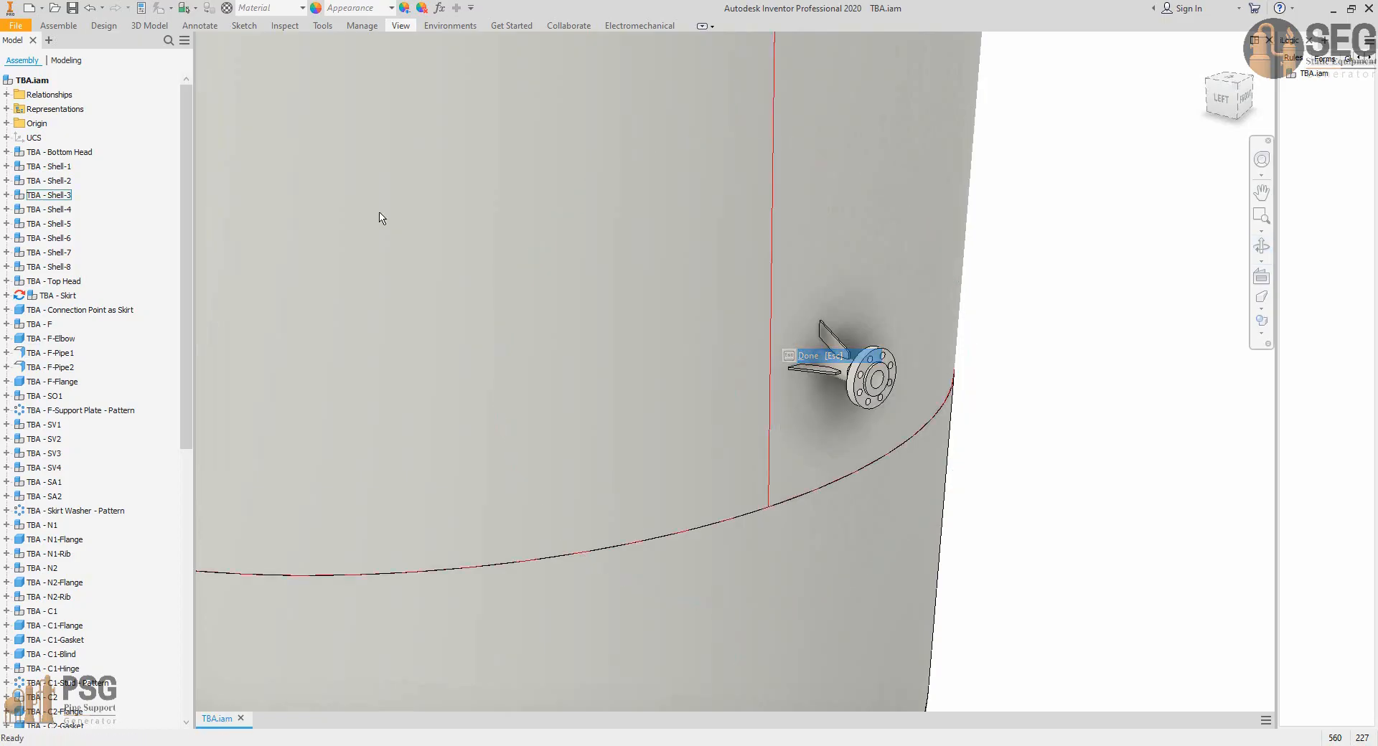
click(323, 25)
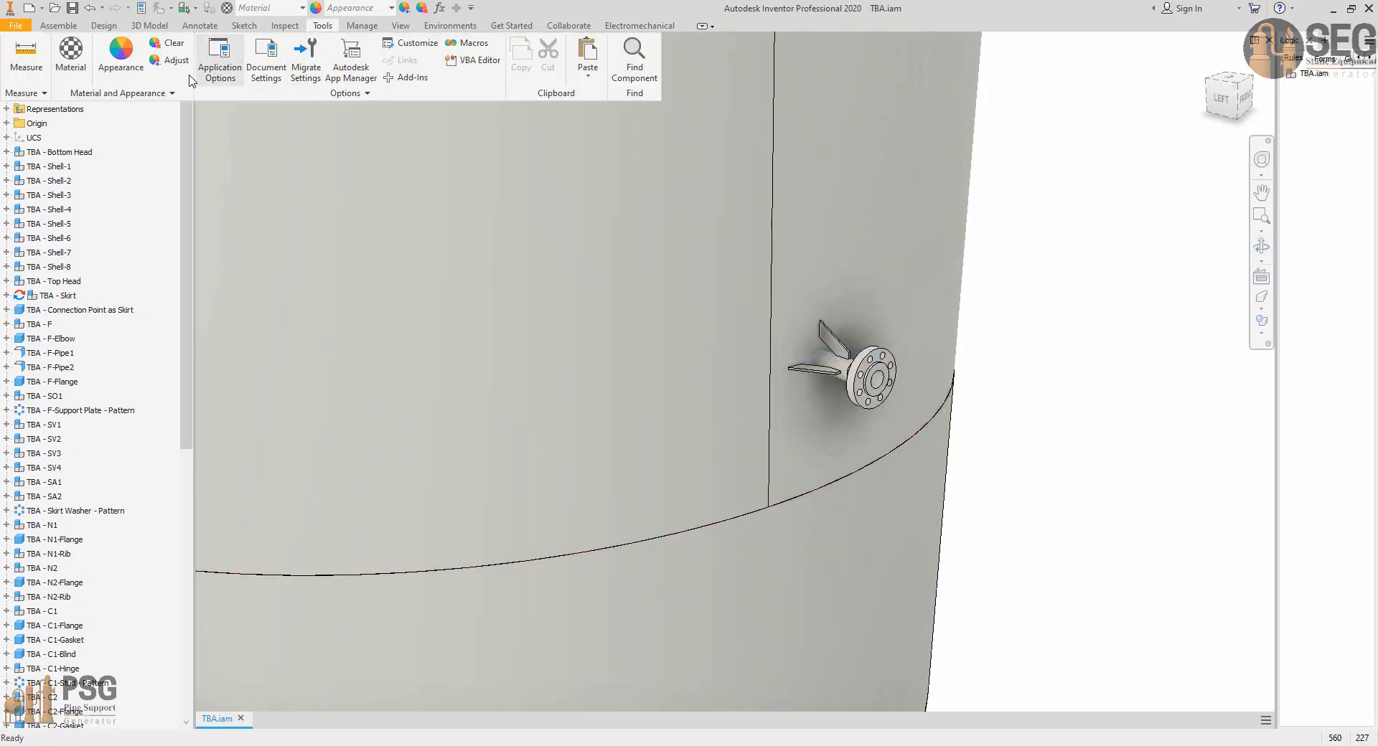
click(26, 53)
click(785, 370)
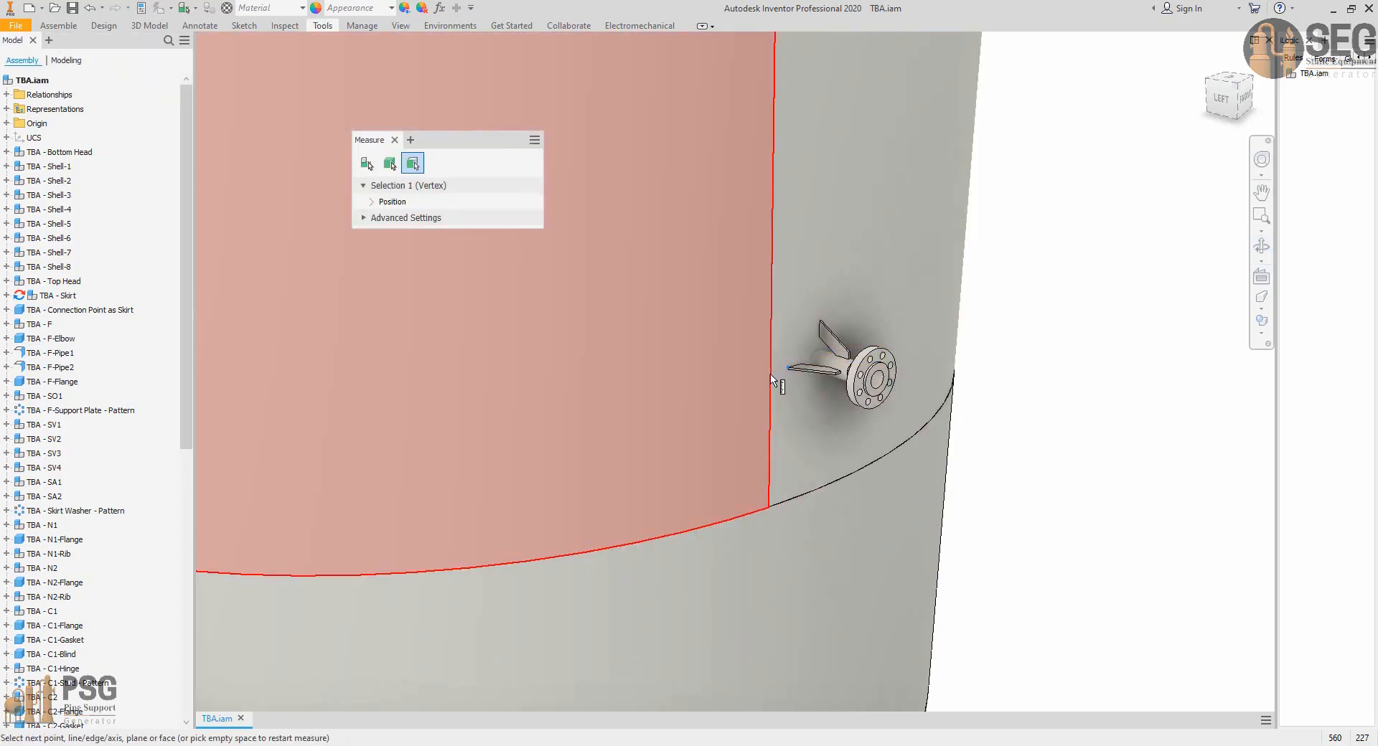
click(774, 381)
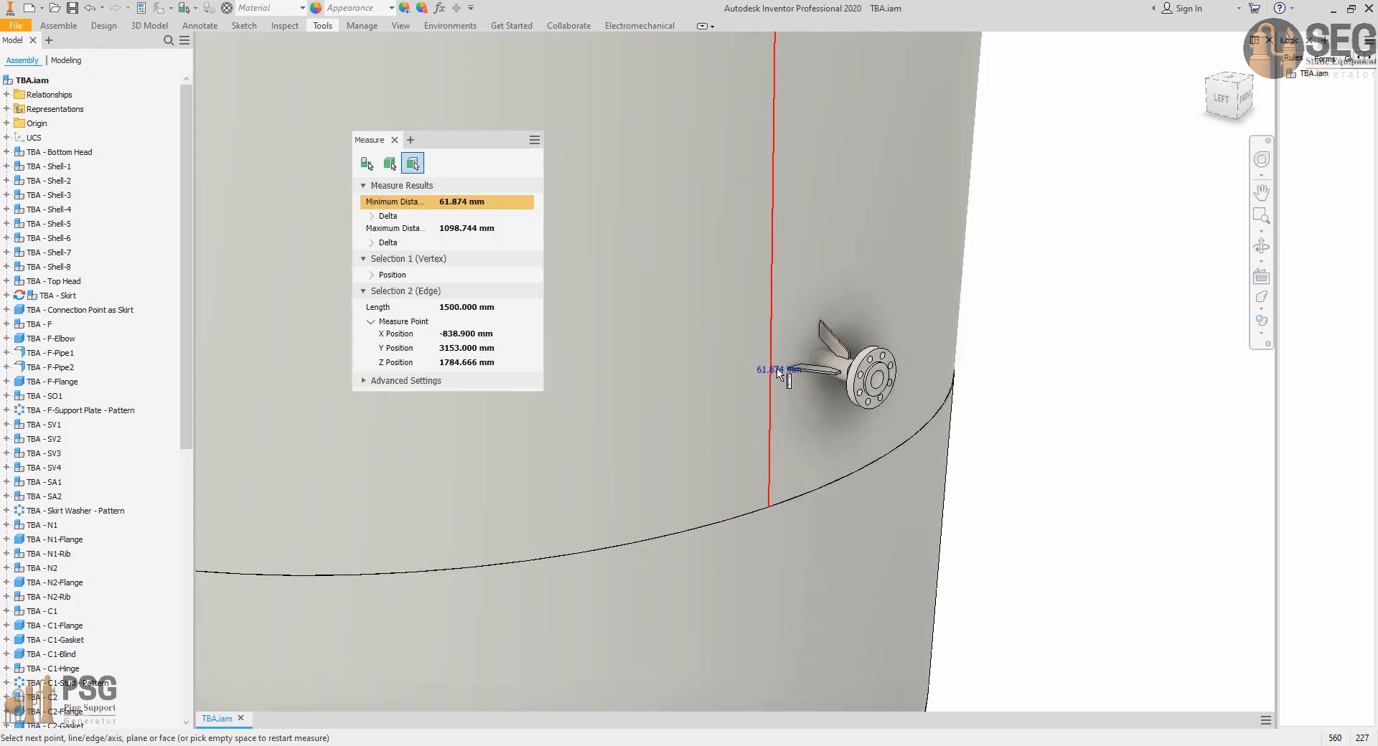
click(395, 140)
Examine the shell manhole with its davit and reinforcing pad, and the nozzles, clips and seams around the vessel.
scroll(717, 309, down, 3)
scroll(740, 310, down, 6)
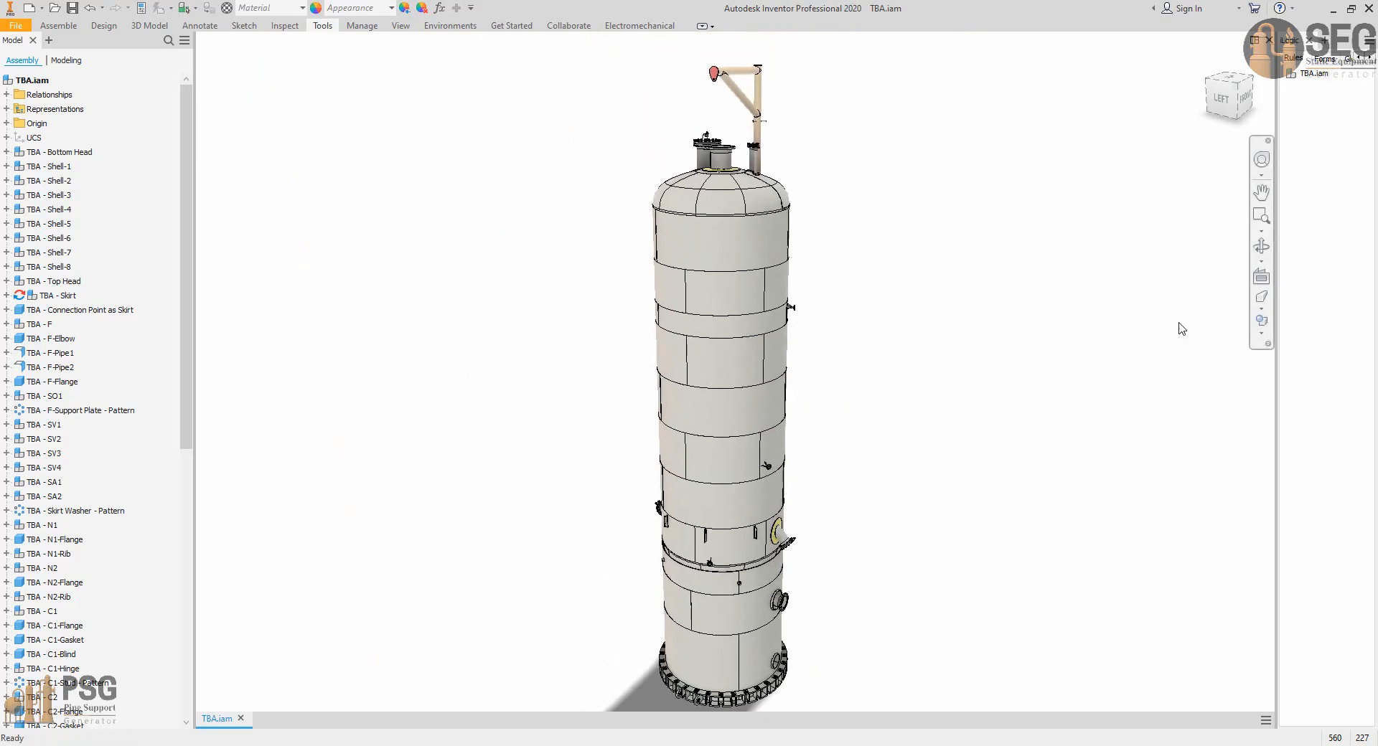
click(1261, 247)
drag(955, 379, 811, 392)
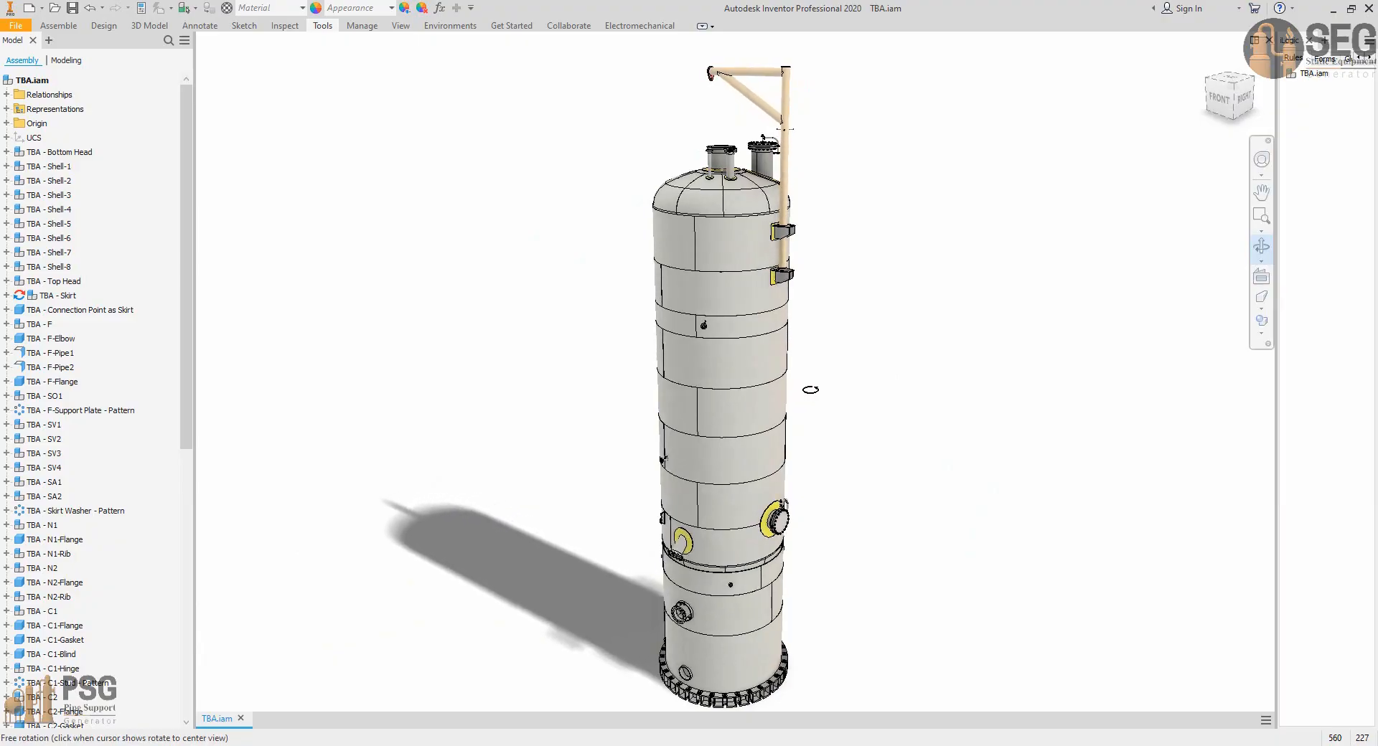
scroll(766, 526, down, 4)
drag(775, 533, 733, 516)
scroll(720, 541, down, 3)
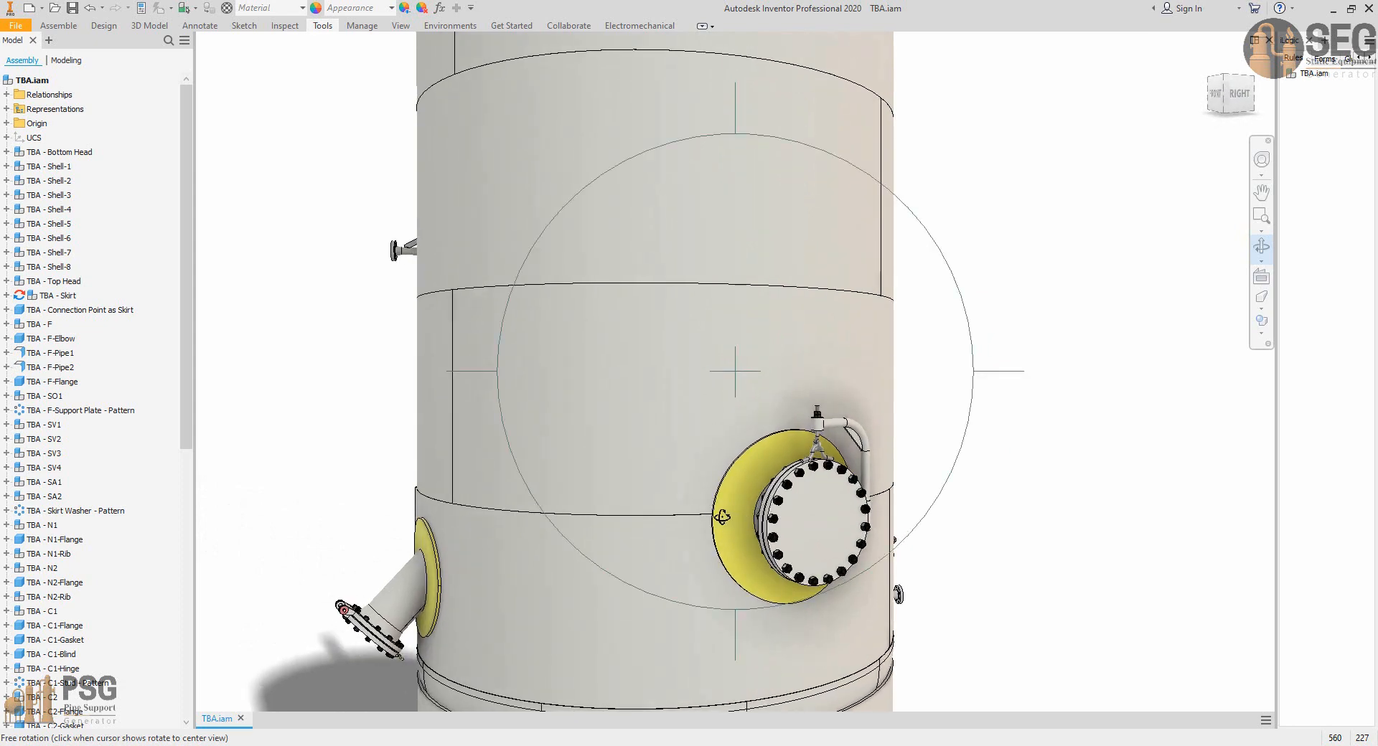
scroll(719, 522, up, 3)
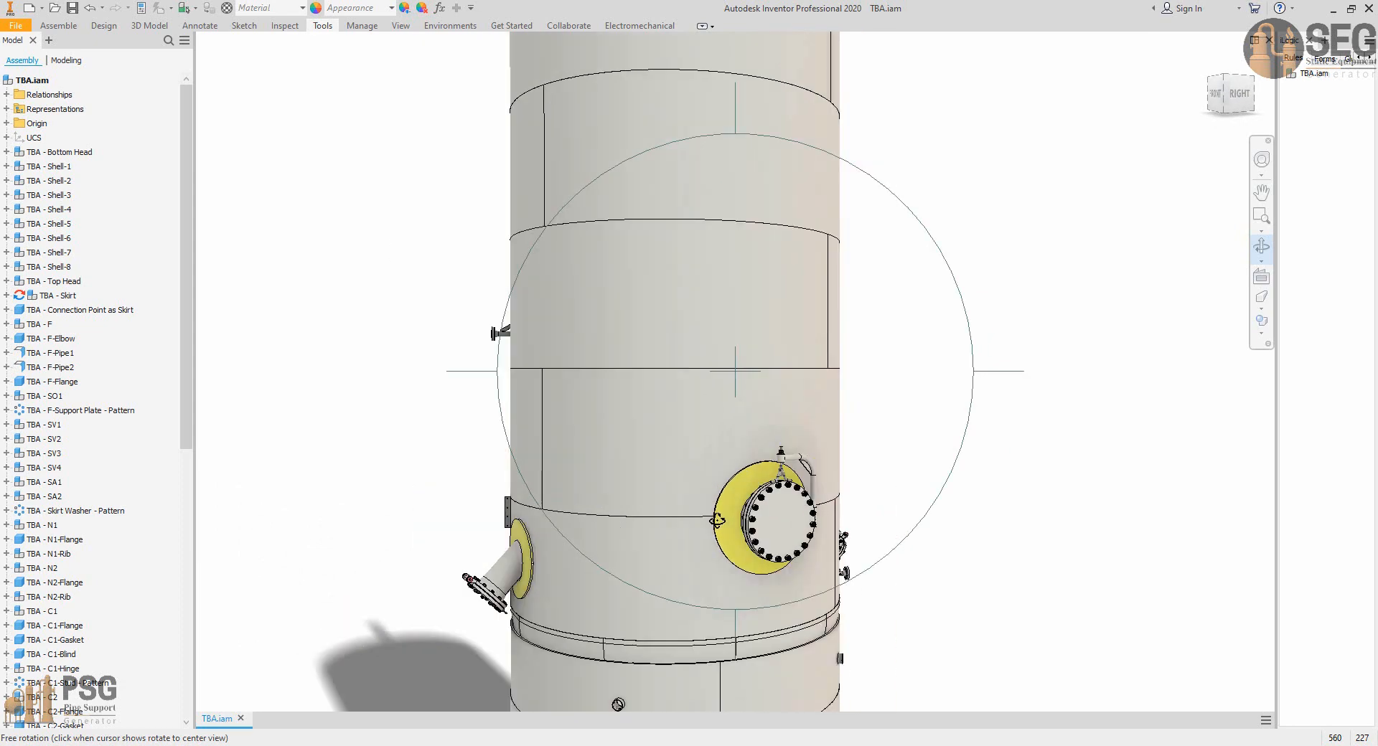
drag(720, 528, 833, 539)
scroll(832, 538, up, 4)
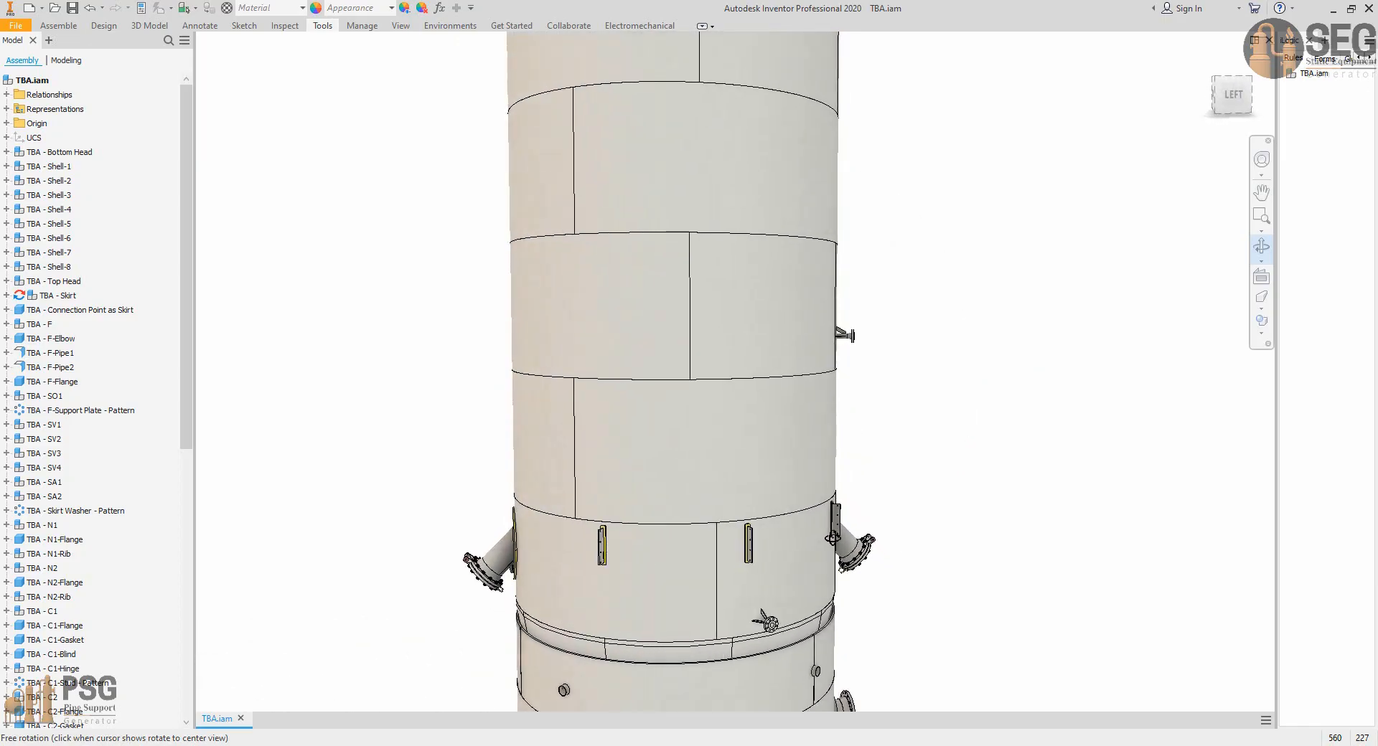
scroll(729, 455, up, 4)
drag(729, 456, 919, 428)
right_click(855, 327)
click(873, 337)
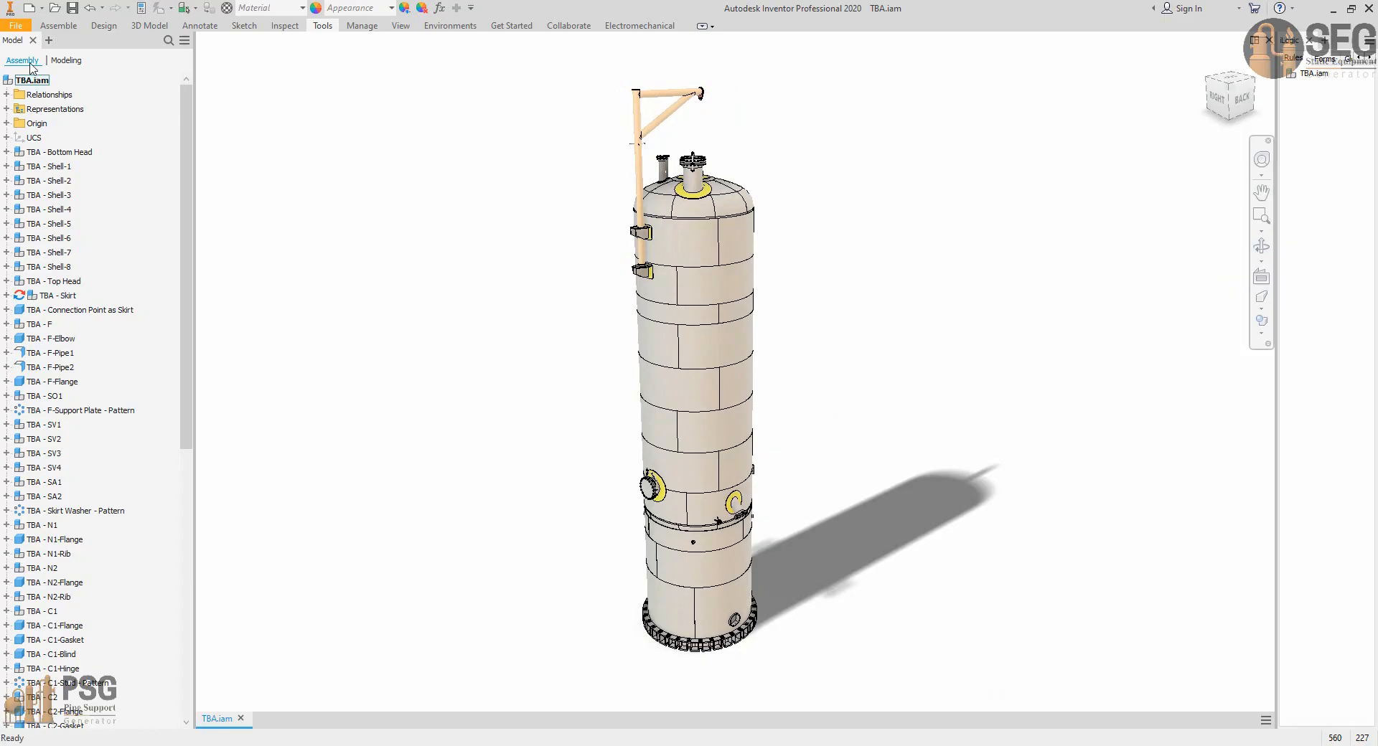
Set up a 3D PDF export named 3D PDF Model for HEV000110.pdf in the HEV000110 folder, without publishing it.
click(16, 26)
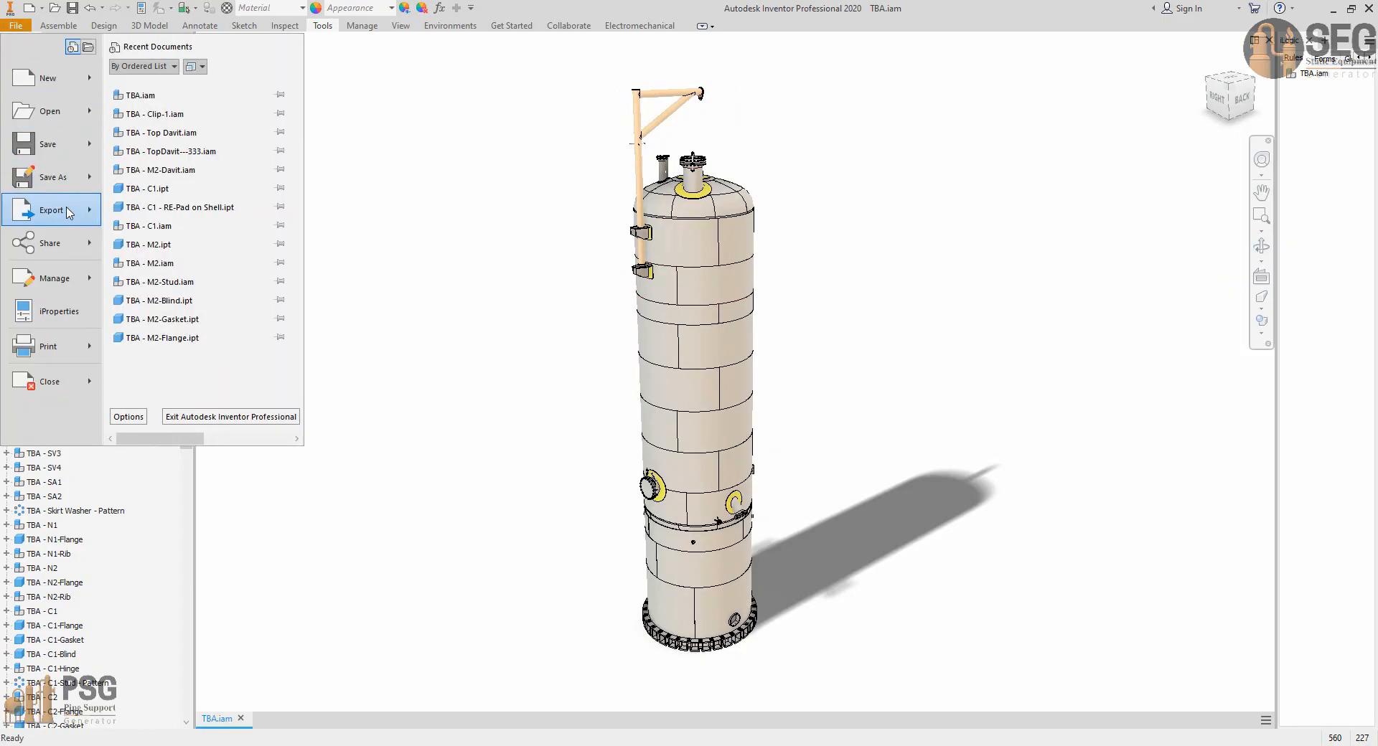
click(69, 212)
click(190, 133)
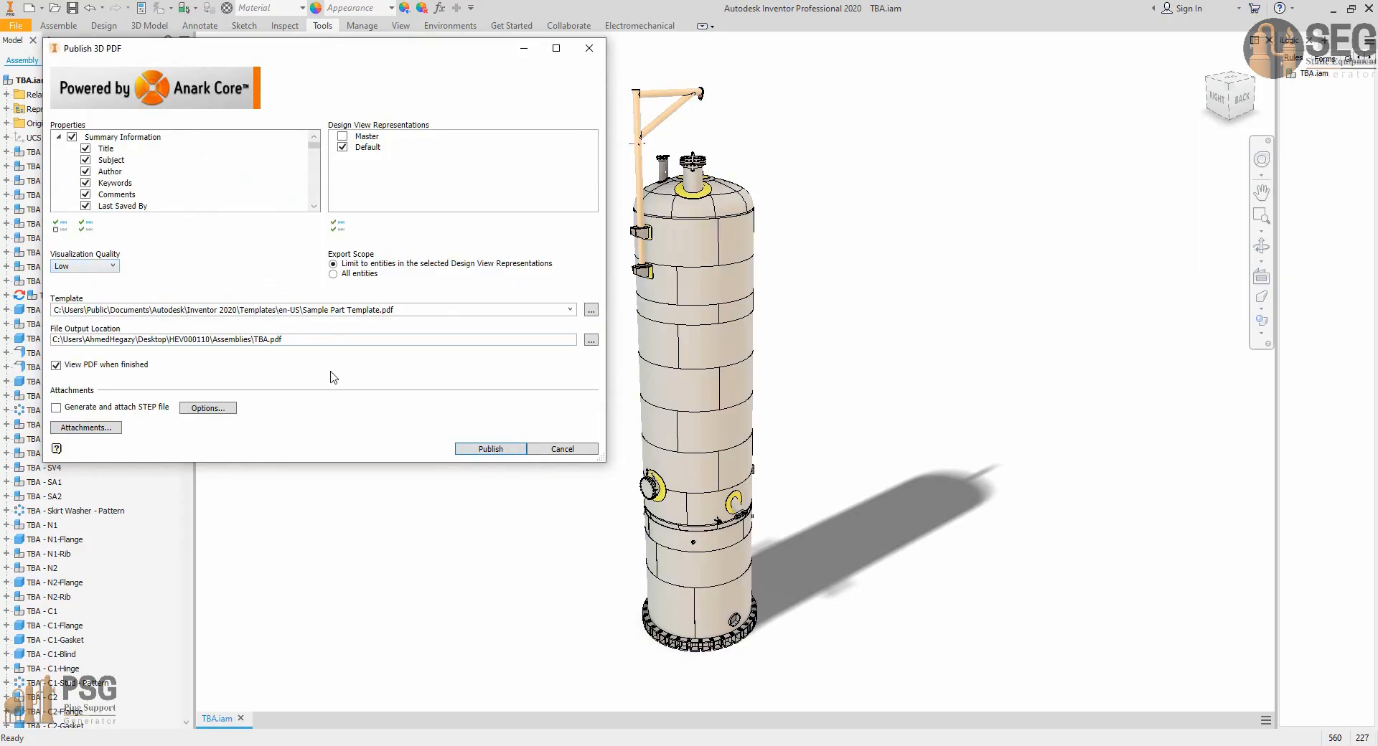
click(114, 267)
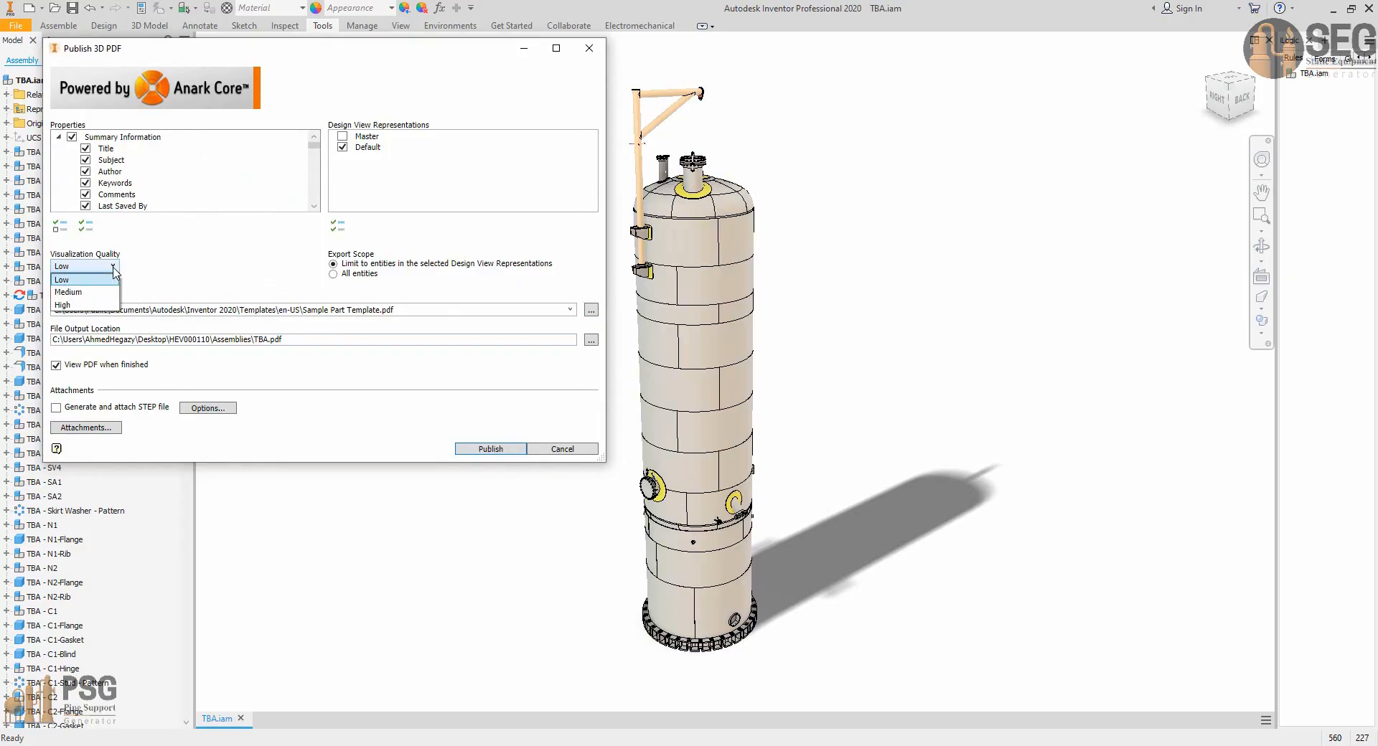
click(157, 262)
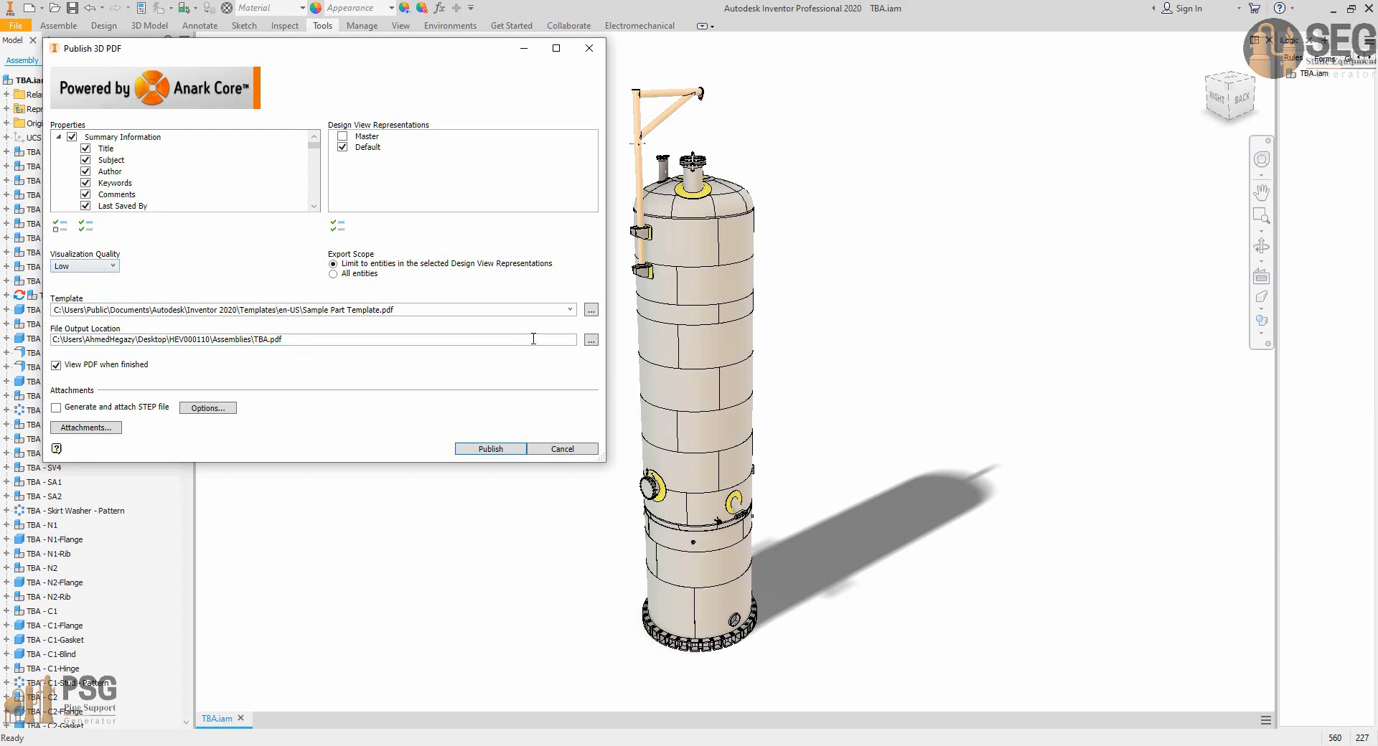
click(590, 341)
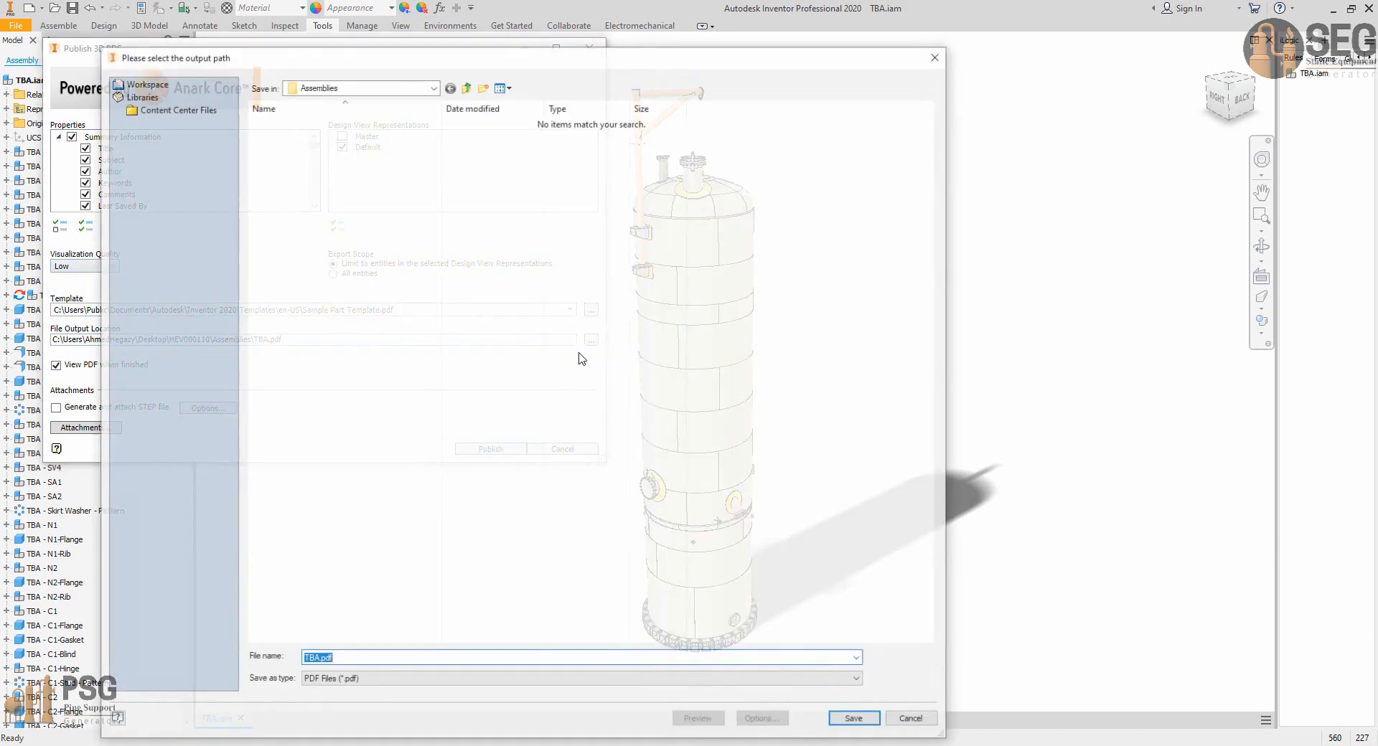
click(474, 87)
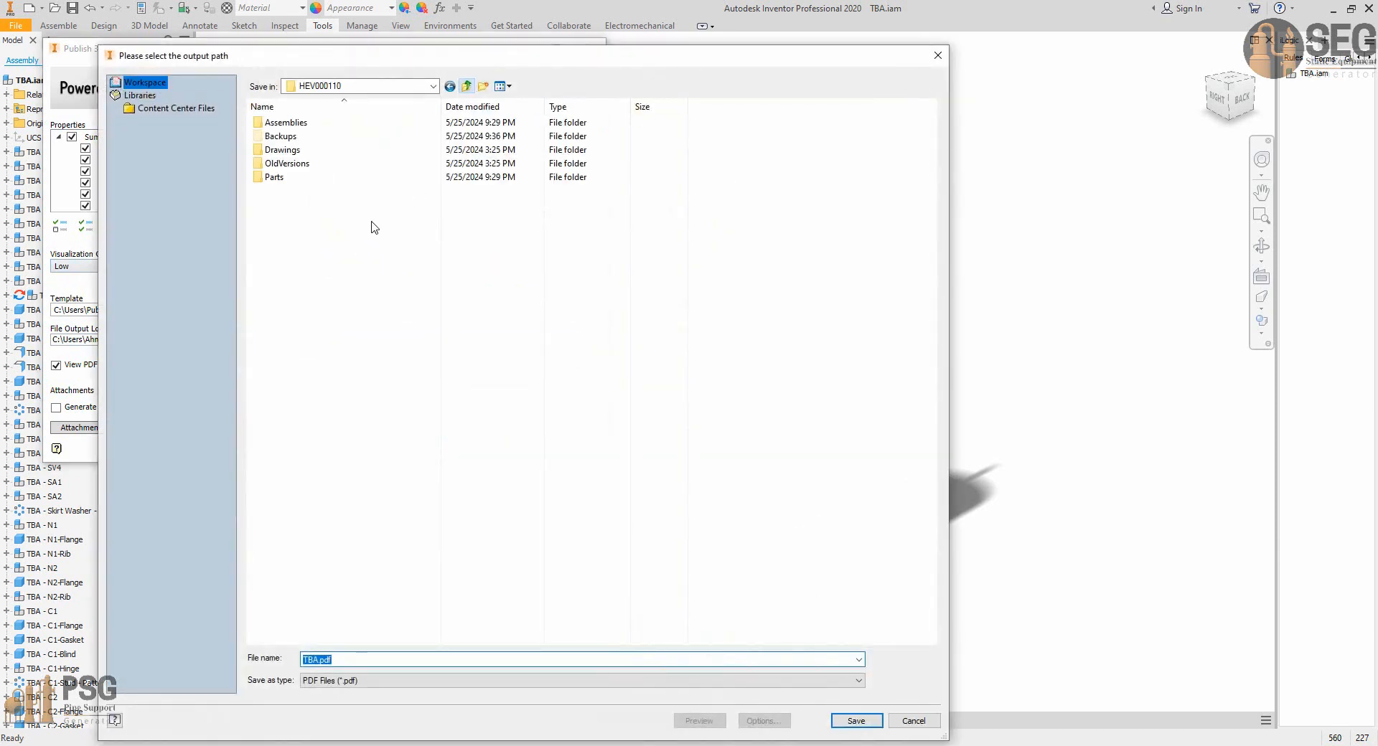
double_click(343, 659)
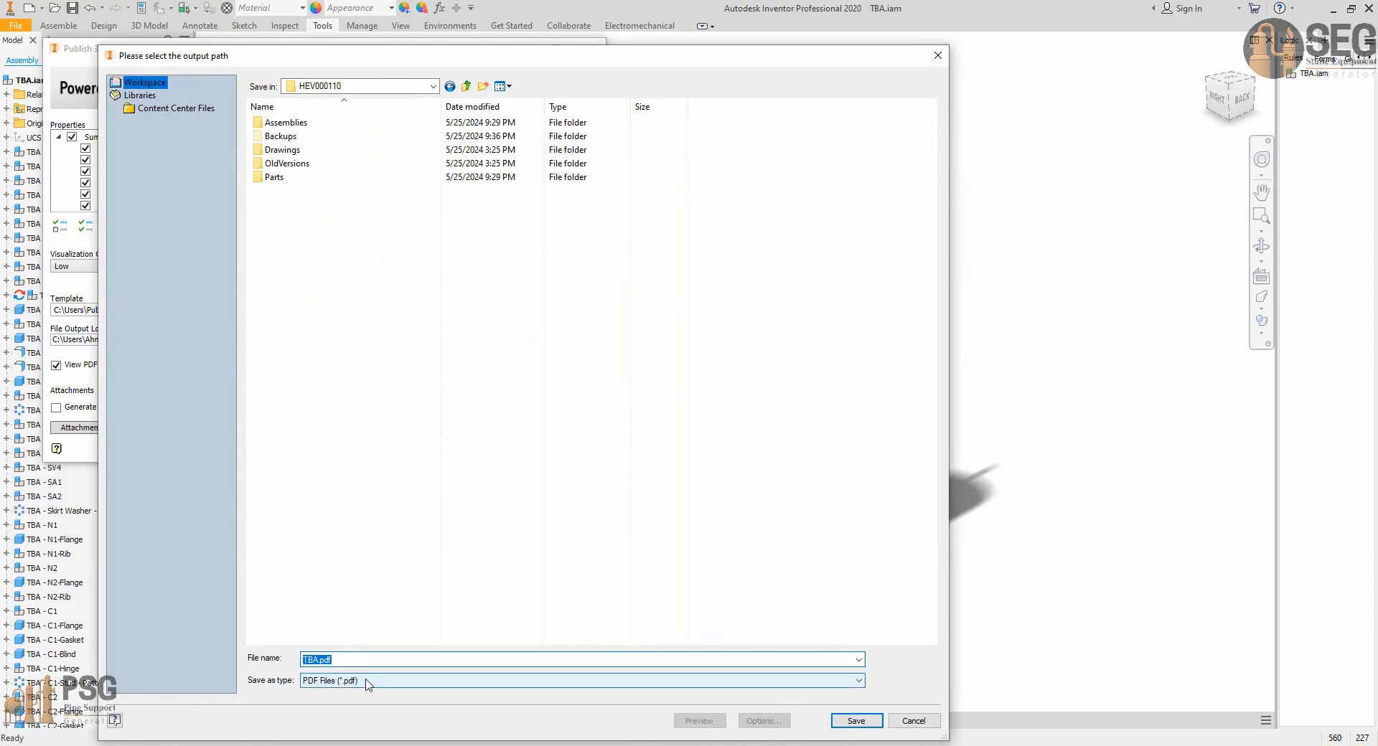
click(321, 660)
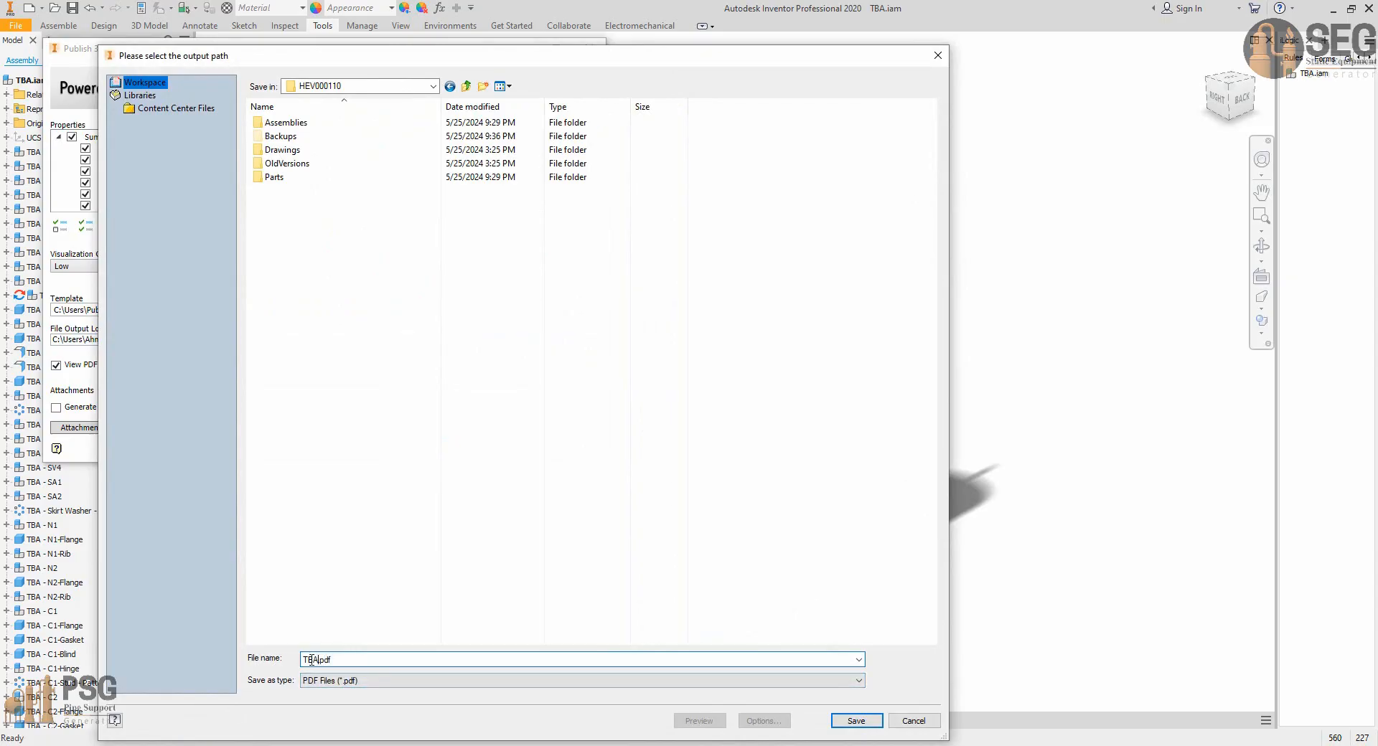
text(3D)
text(HEV000110)
click(856, 721)
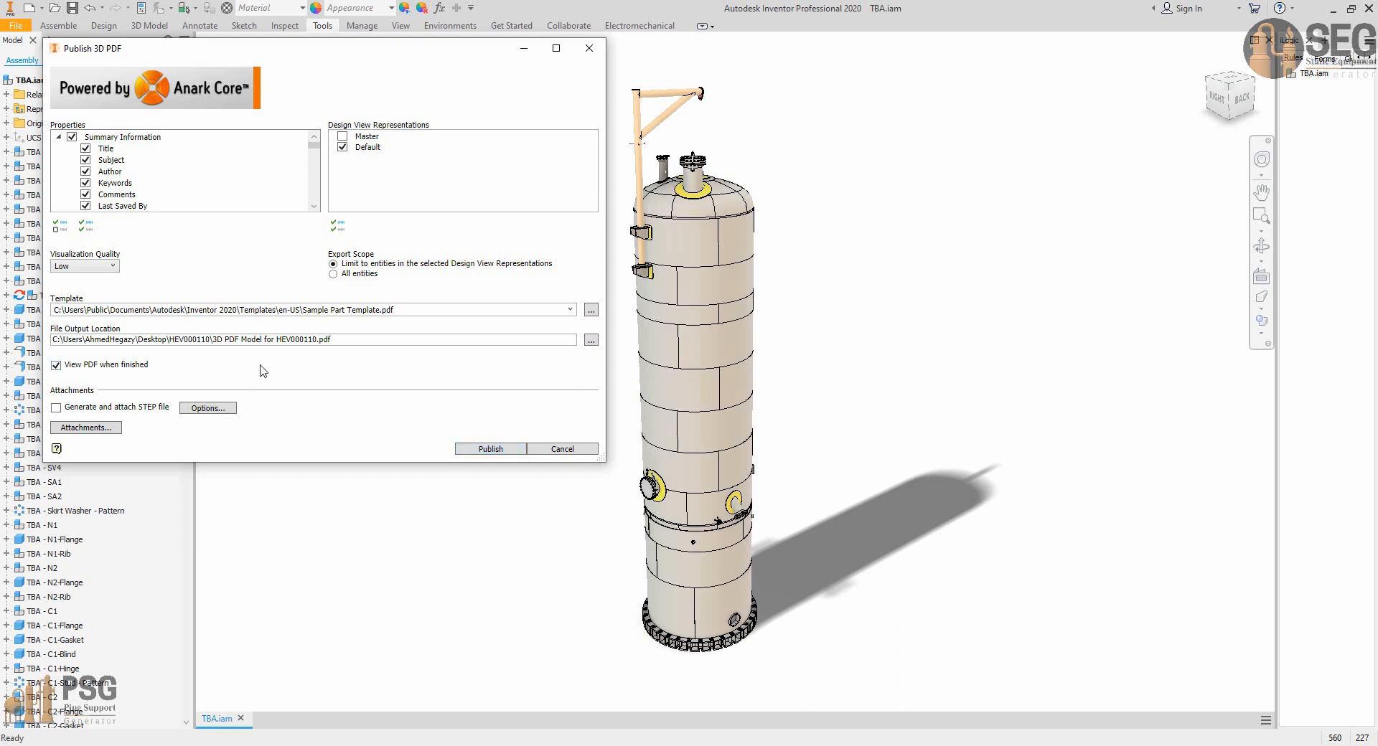
drag(357, 339, 218, 343)
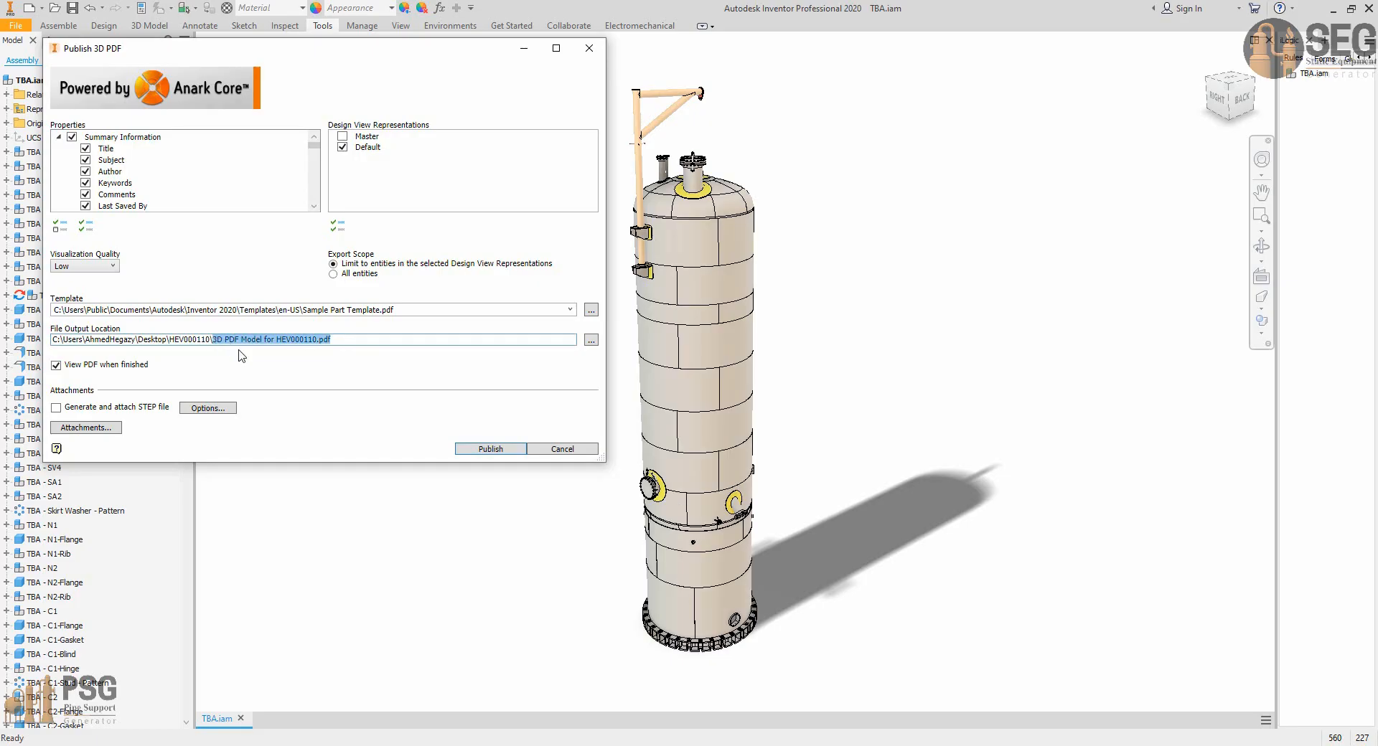
click(567, 450)
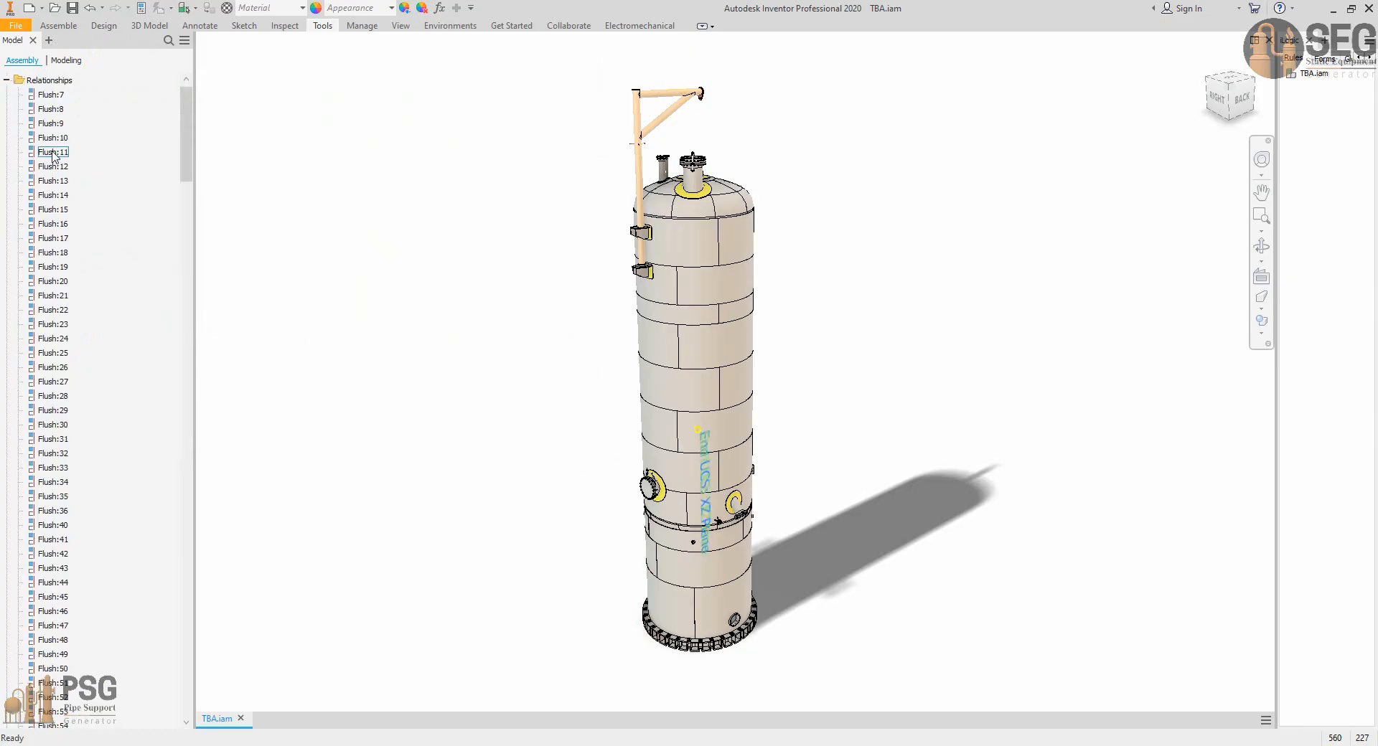
Activate the Default design view representation of the vessel assembly.
scroll(39, 124, down, 1)
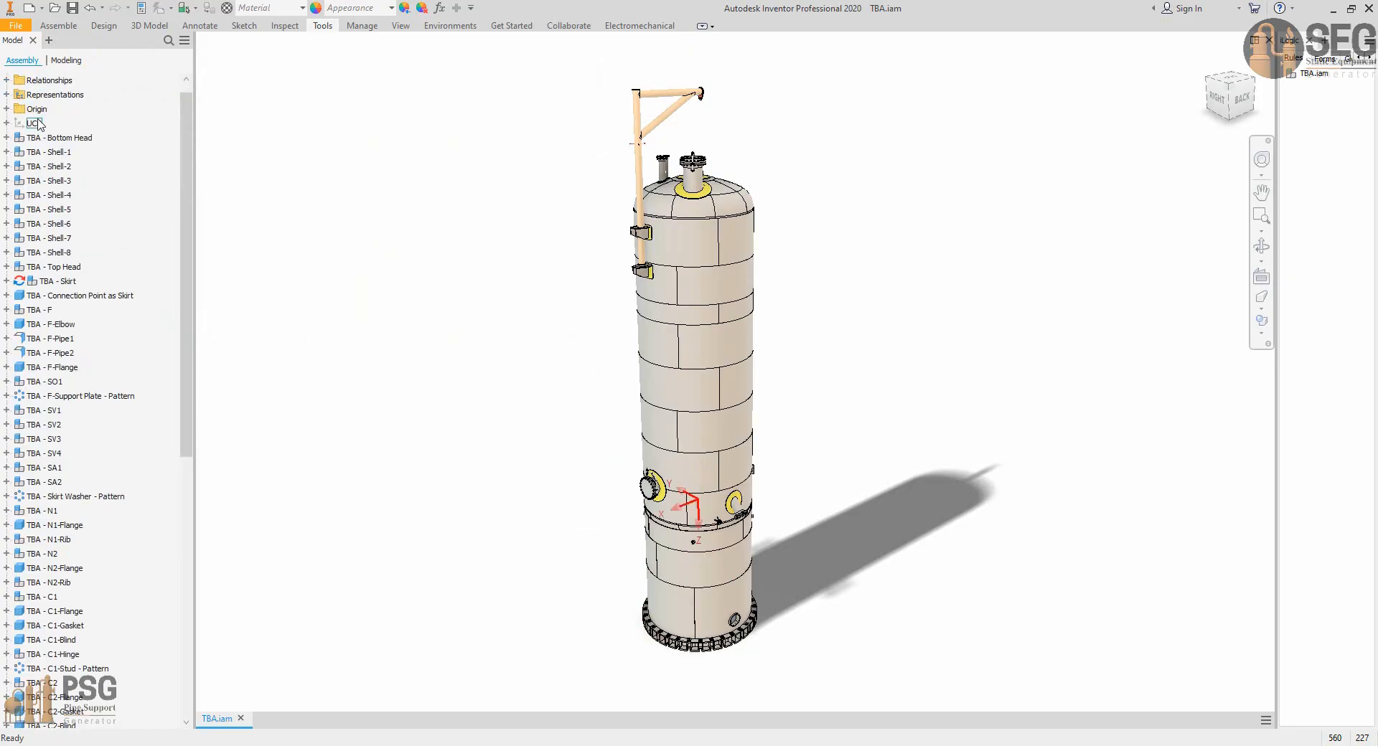
click(9, 94)
click(18, 108)
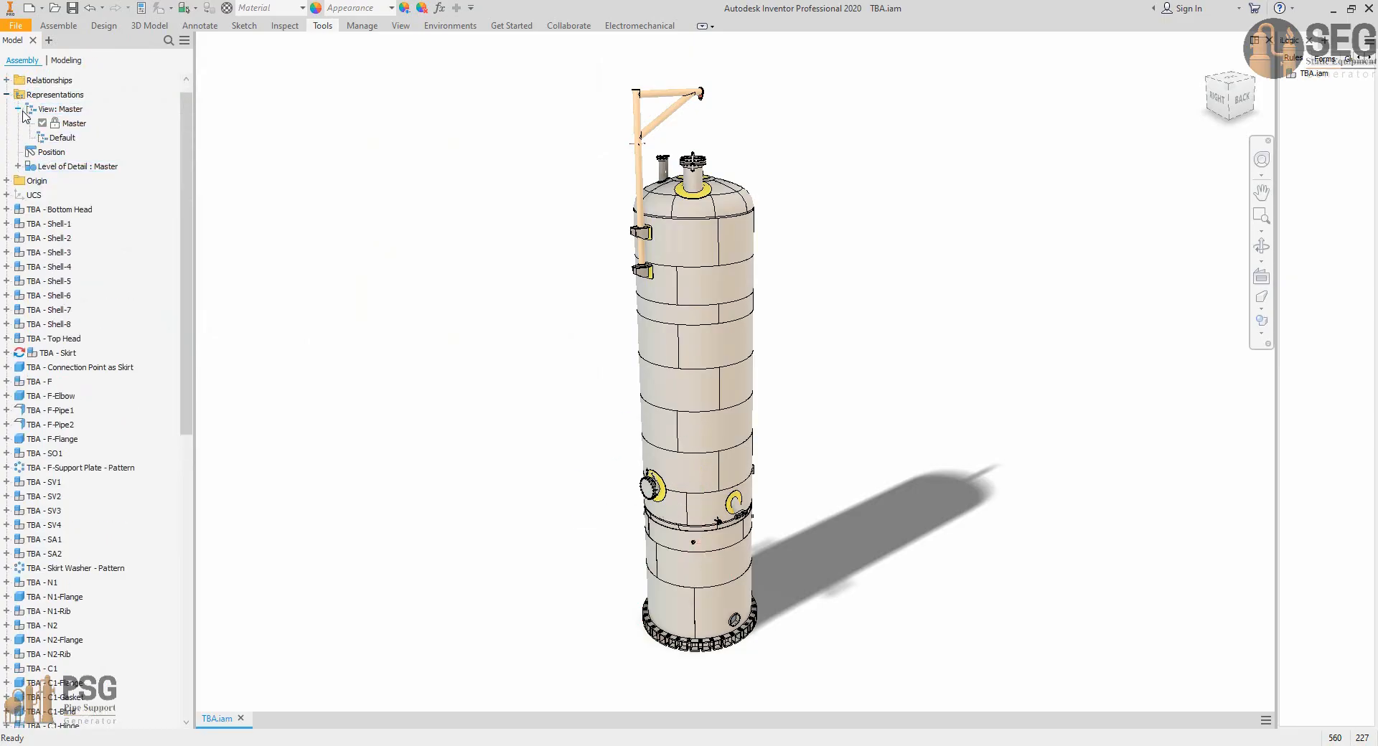
double_click(49, 137)
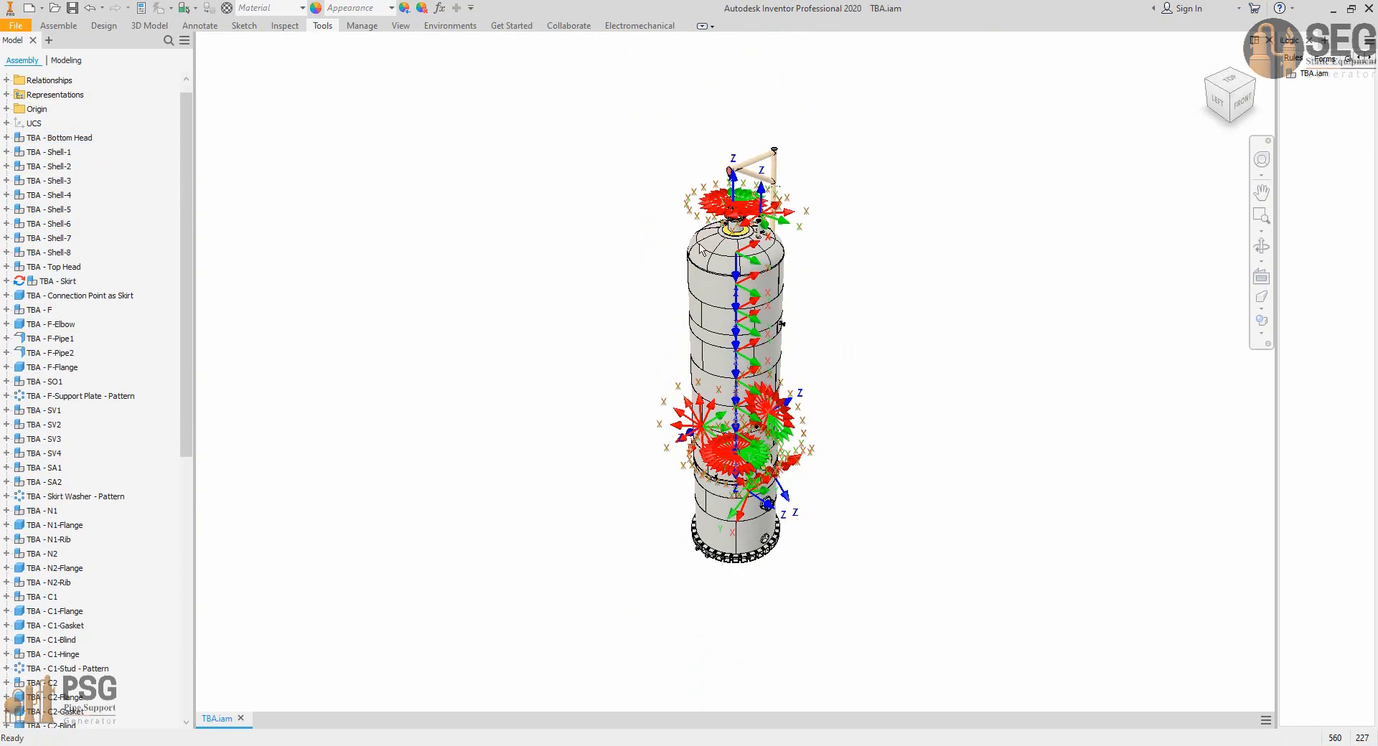
Turn off the display of the UCS triads throughout the vessel assembly.
click(401, 25)
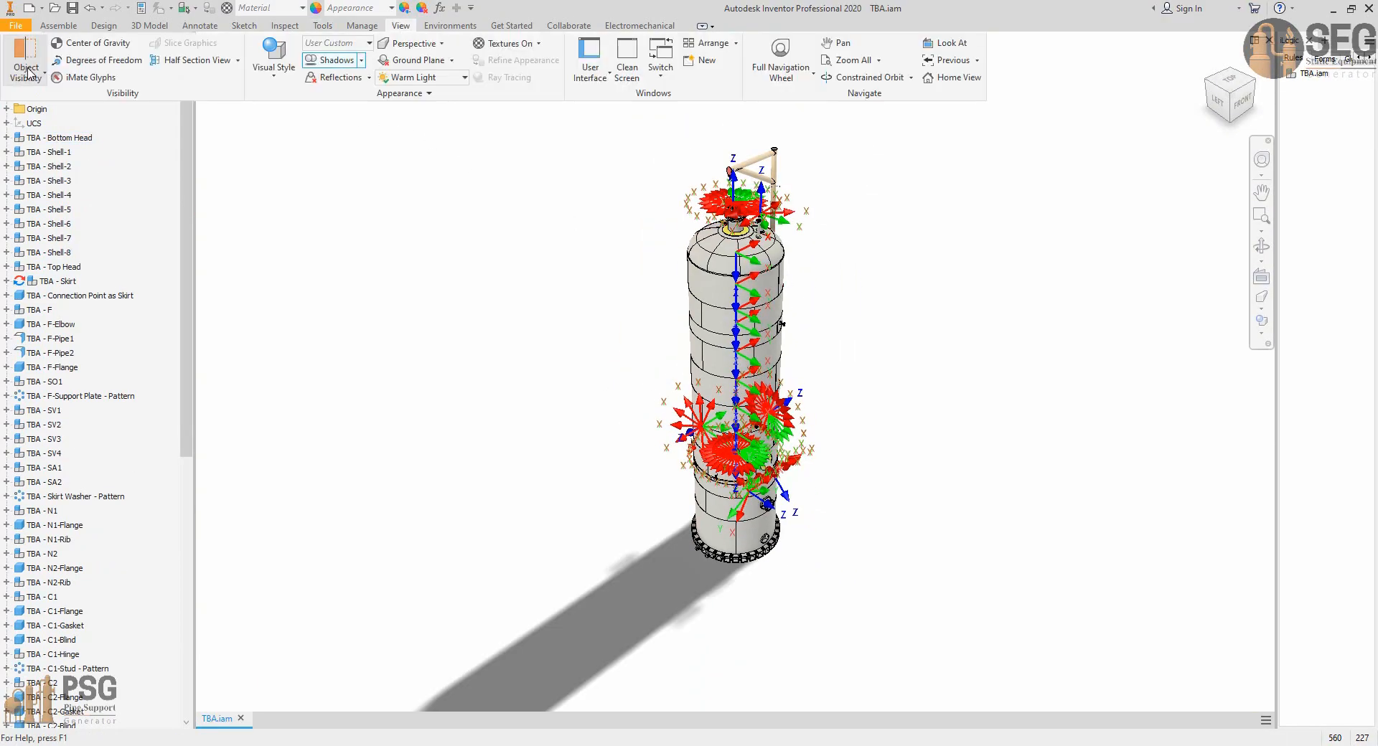
click(27, 68)
click(32, 96)
click(453, 280)
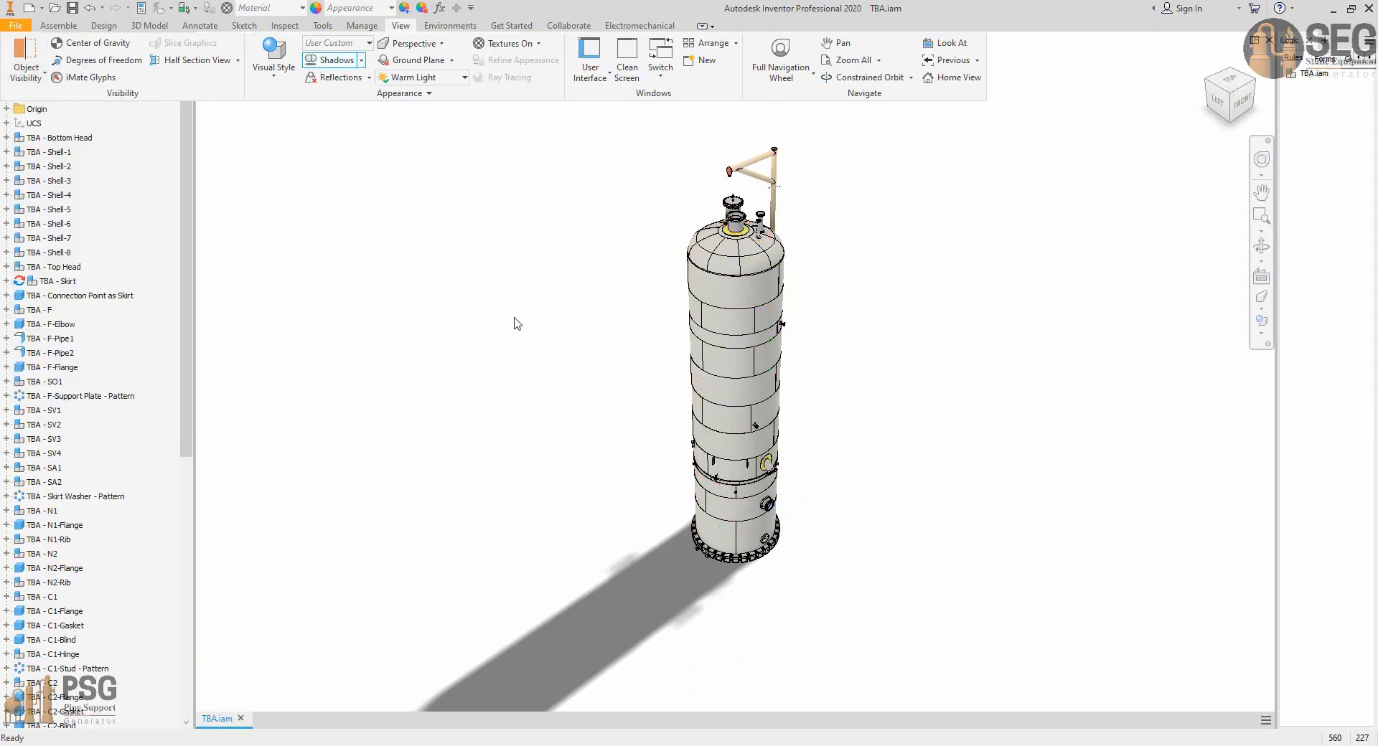
Switch the vessel assembly's display from perspective to orthographic projection.
click(1261, 309)
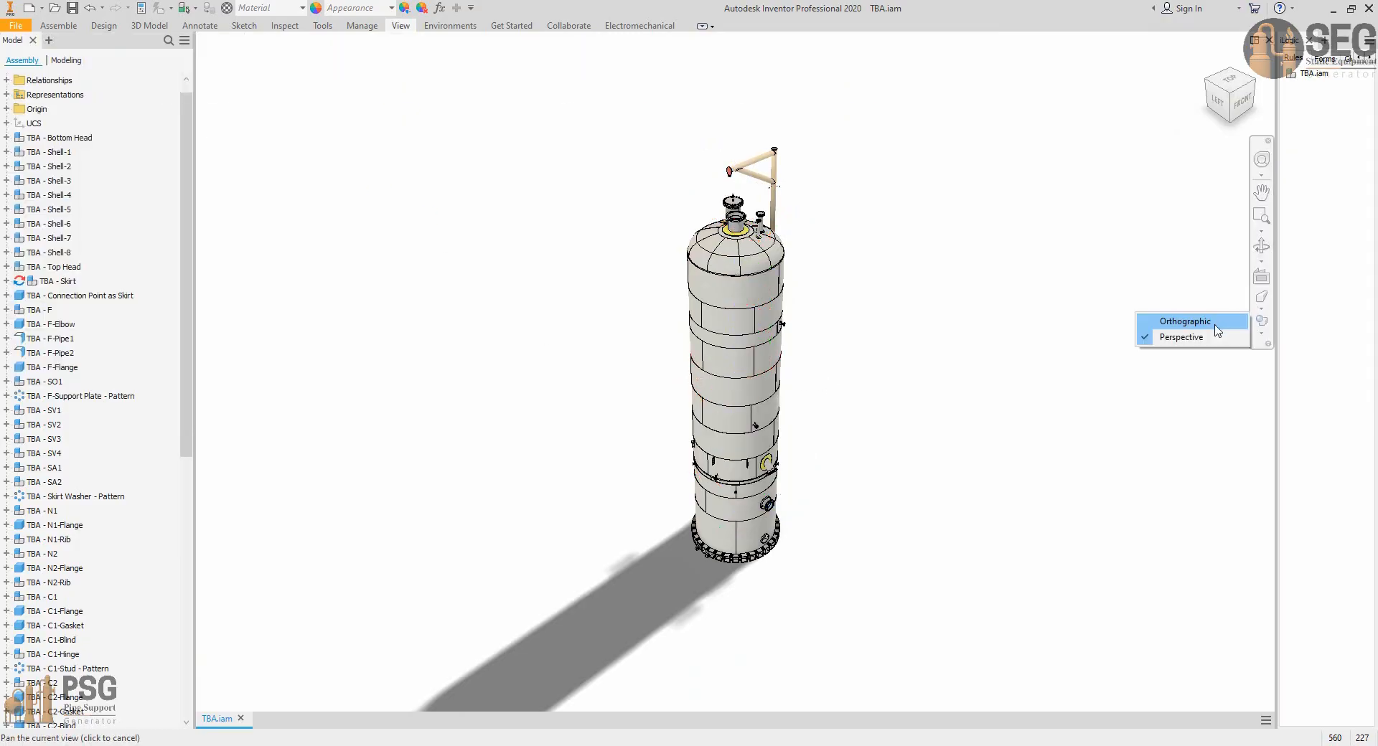
click(1184, 321)
scroll(825, 298, up, 3)
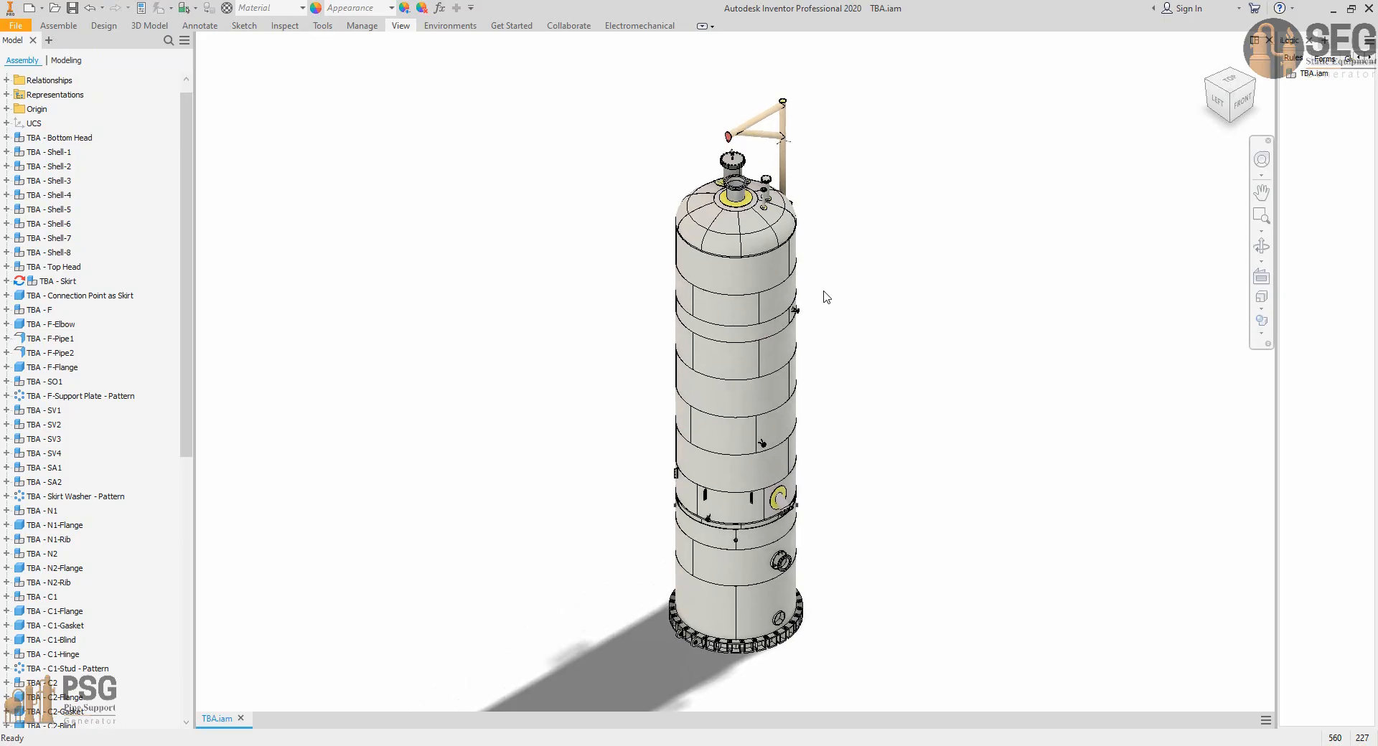
click(1261, 321)
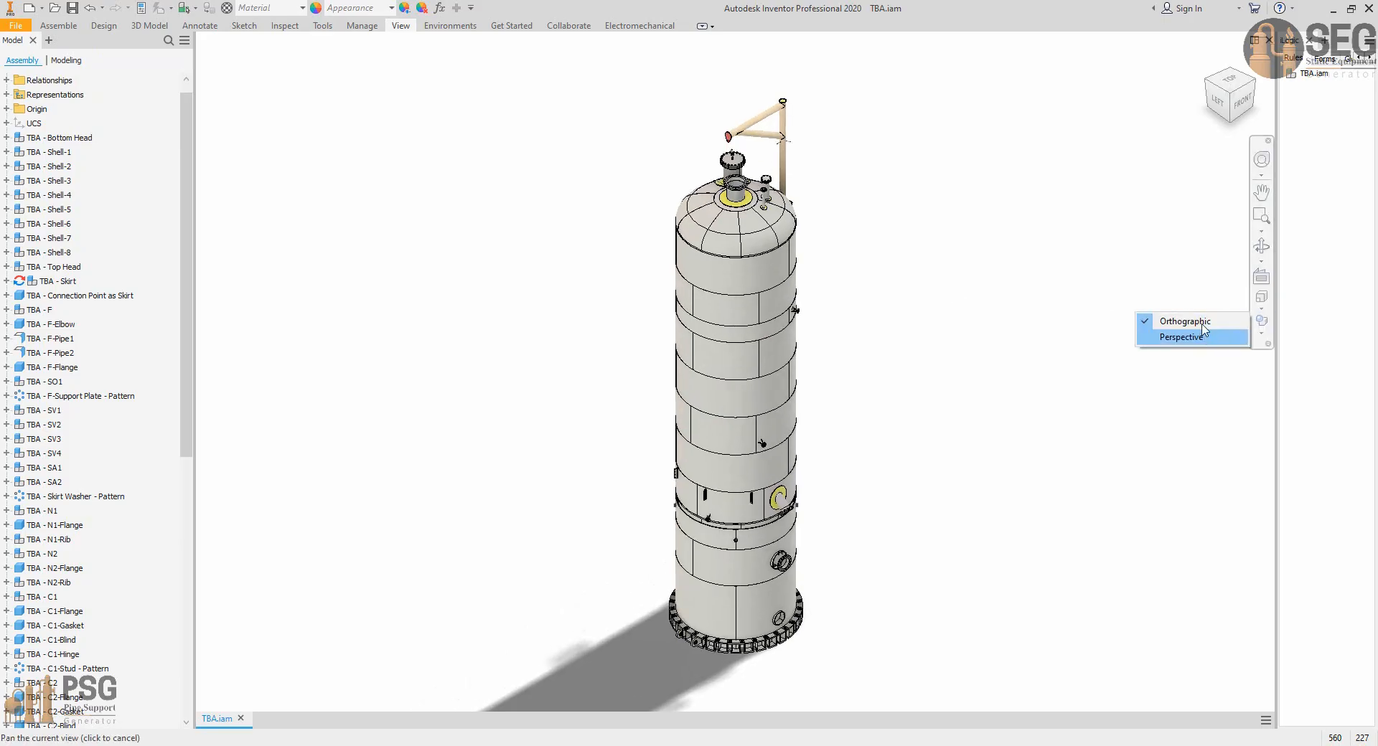
click(877, 307)
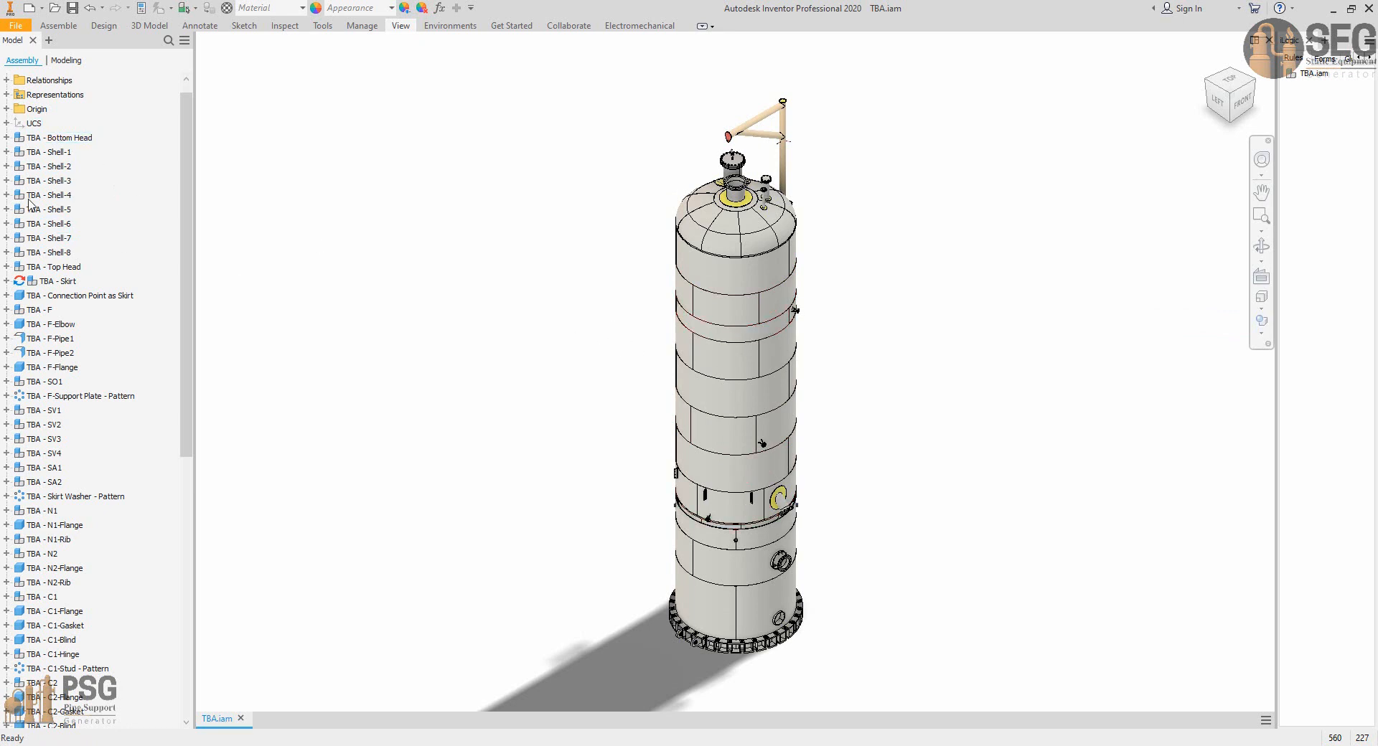
Create a new design view representation of the assembly and name it Top.
click(6, 95)
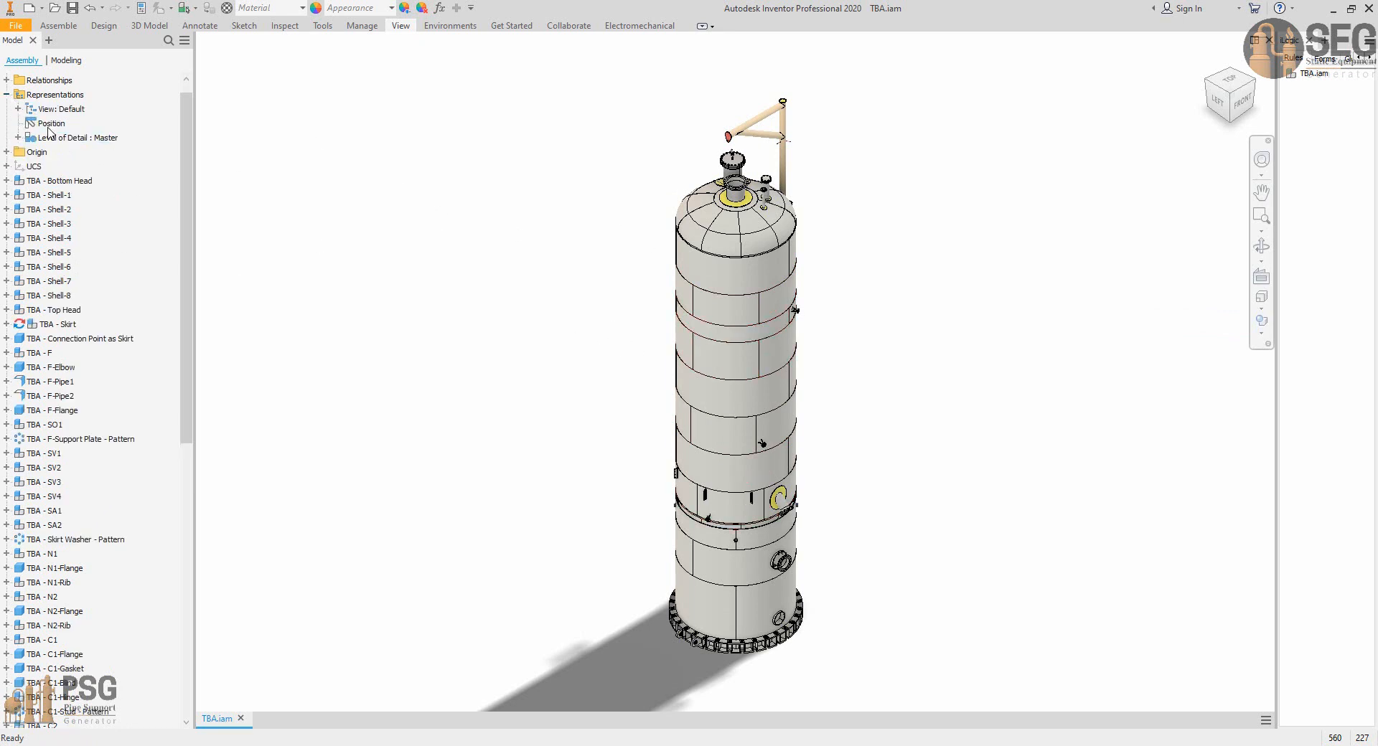
click(18, 108)
right_click(67, 113)
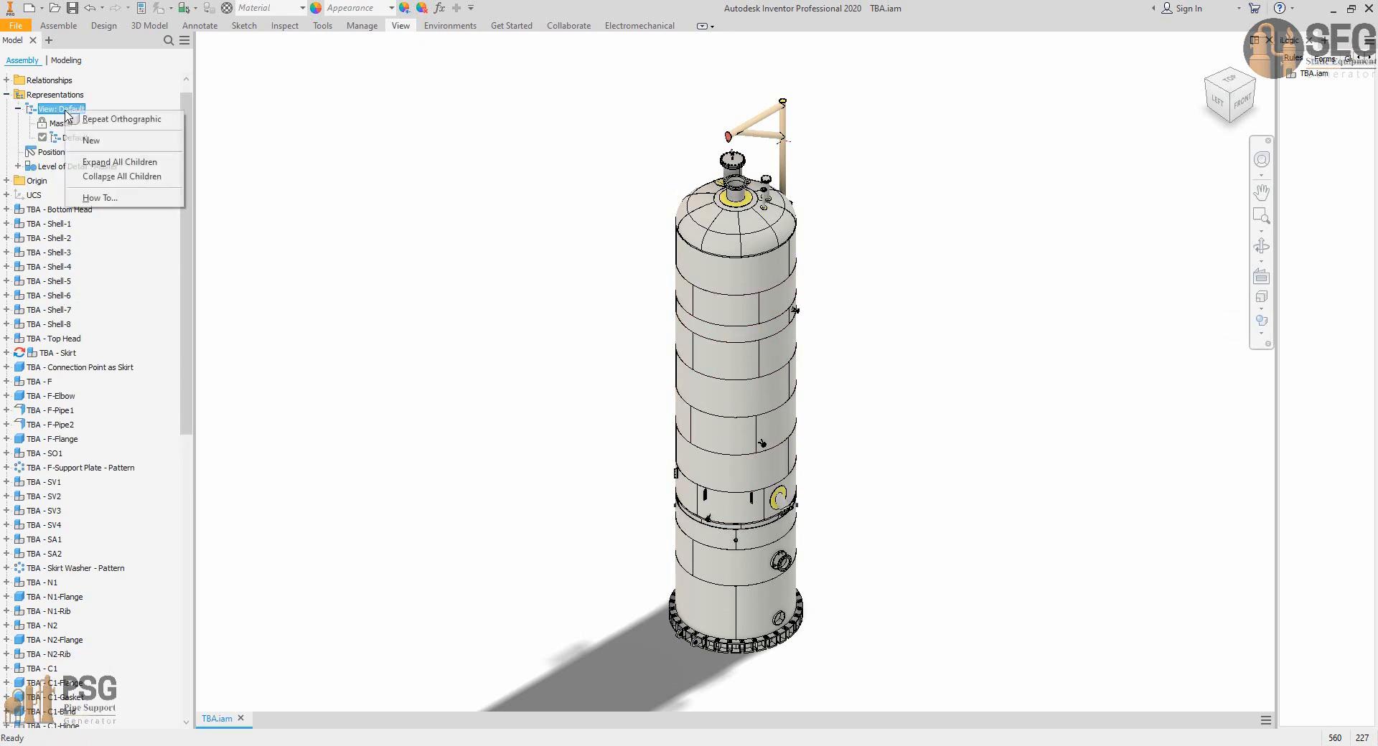
click(126, 140)
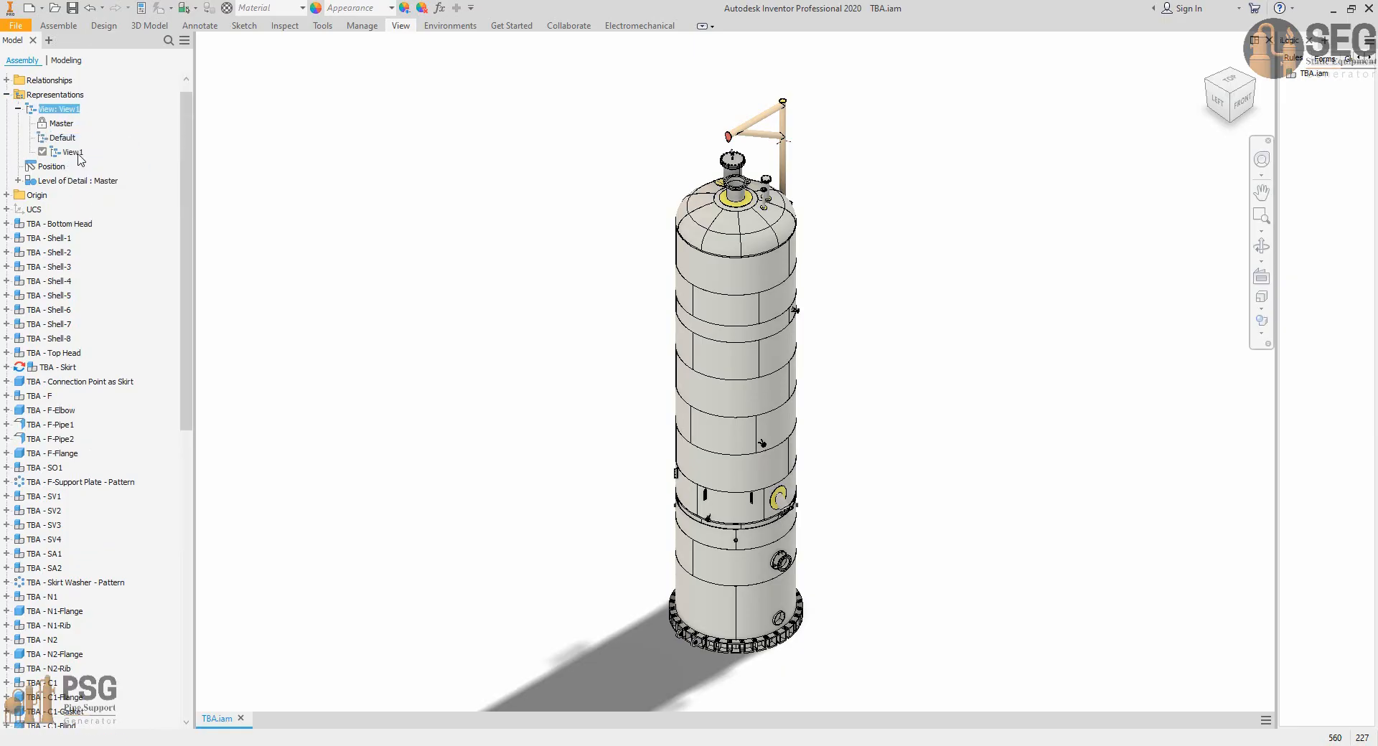
click(73, 152)
click(66, 154)
text(Top)
key(Return)
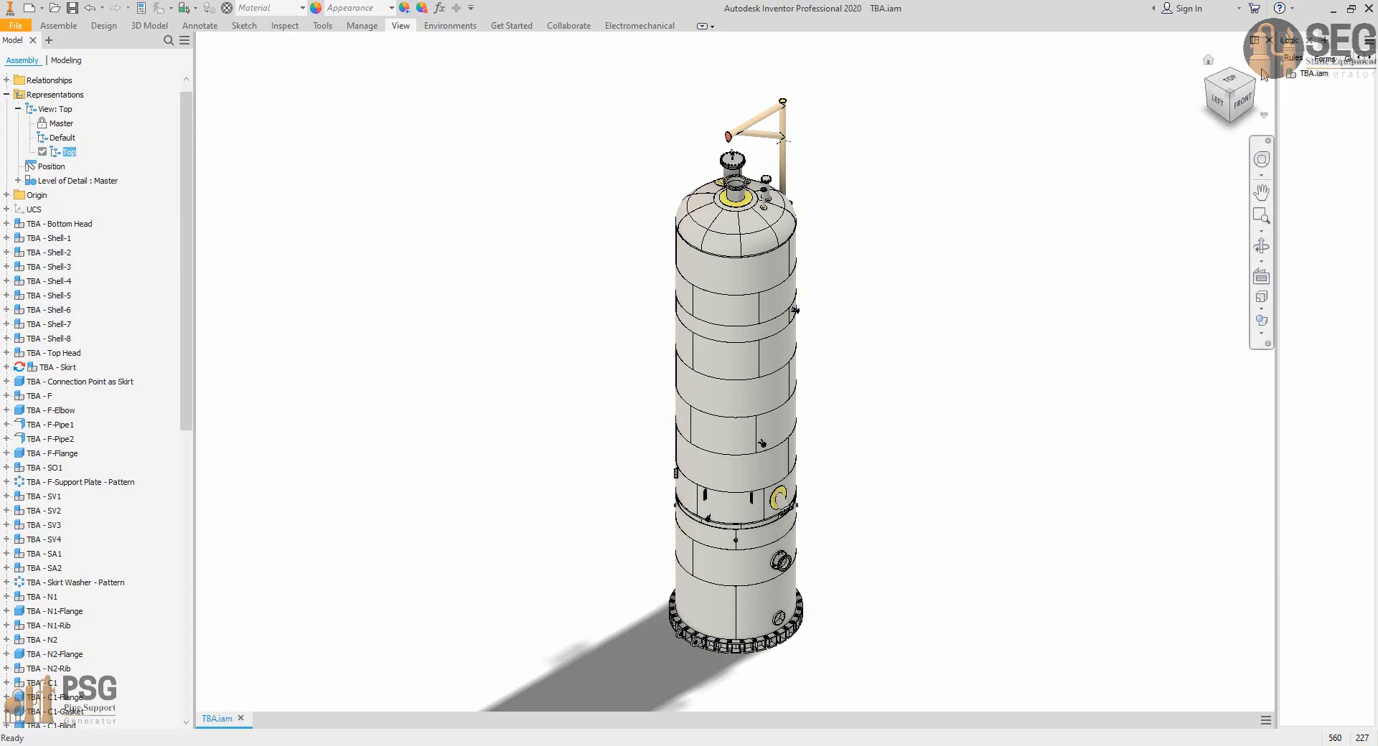
Orient the Top representation to look straight down on the top head, rotated so the cube's TOP label reads upside down.
click(1229, 81)
click(1253, 70)
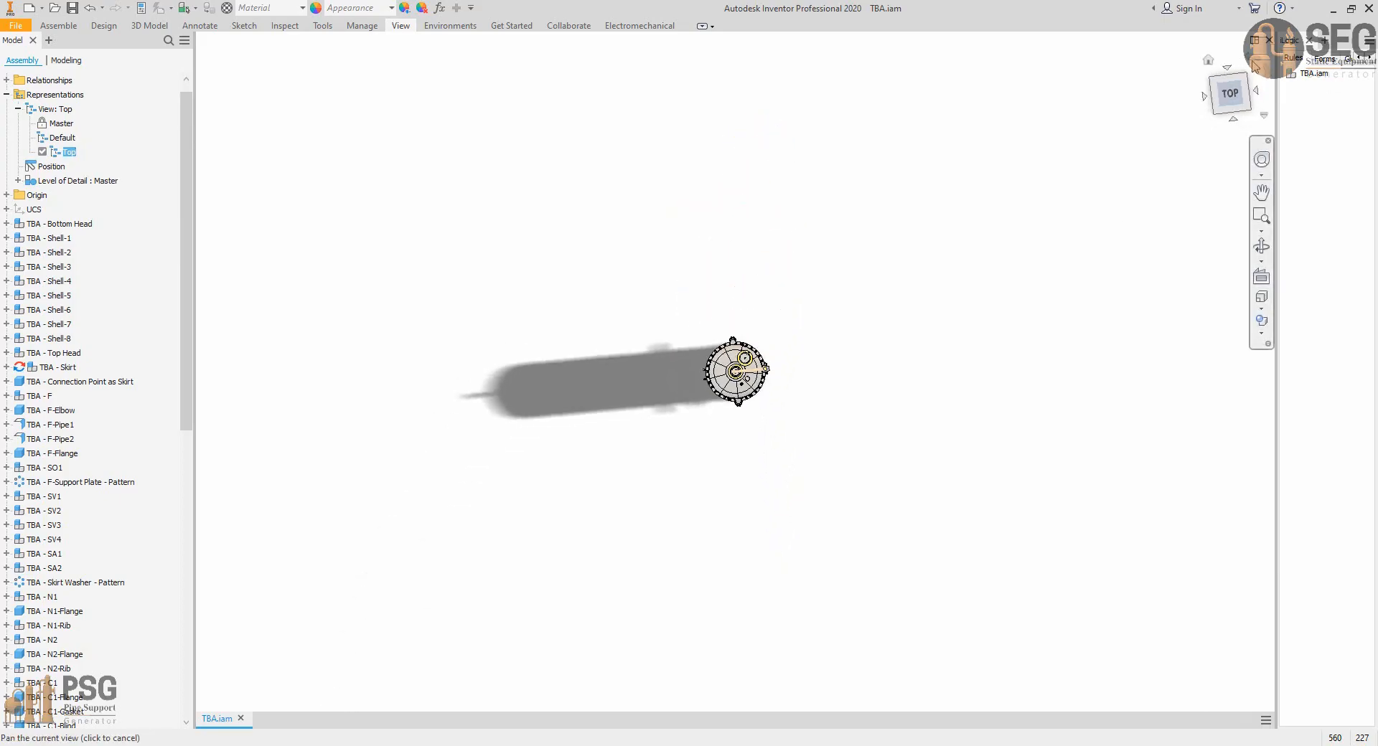
click(1253, 70)
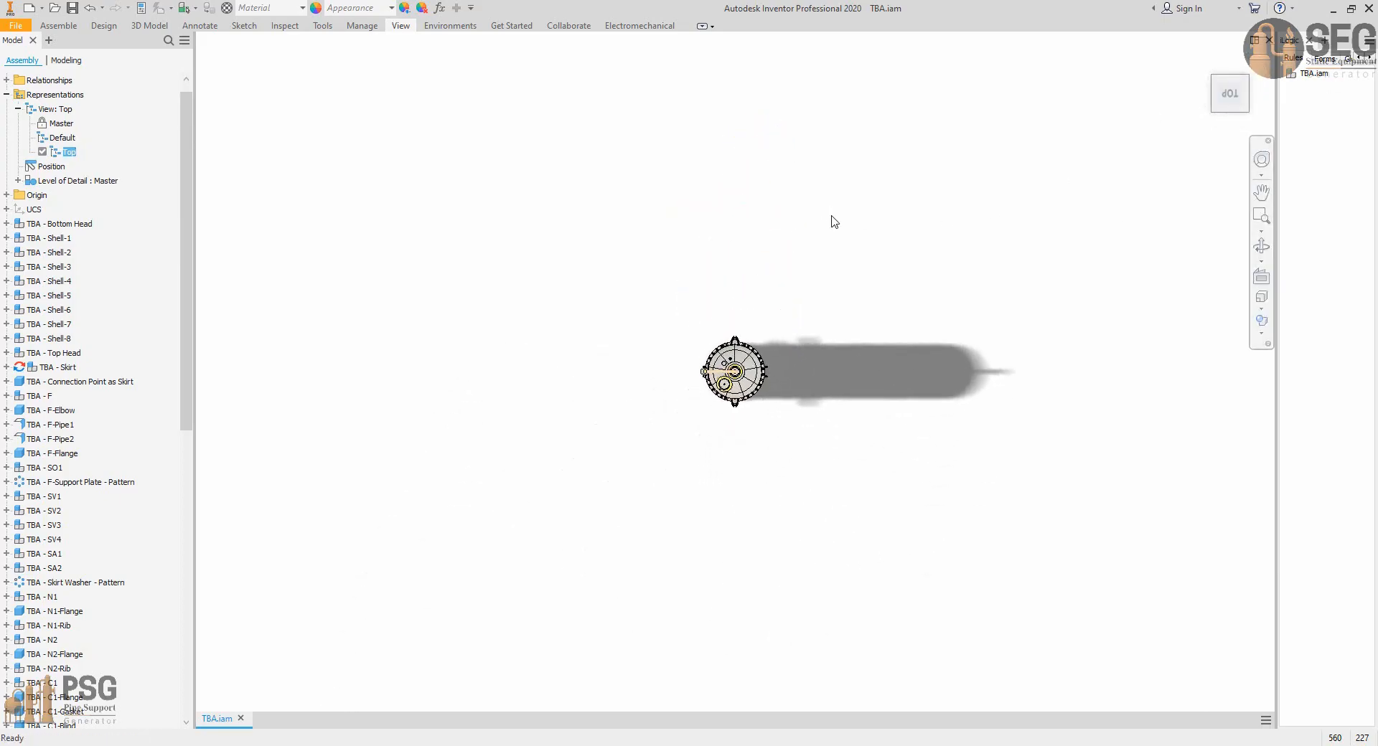
scroll(735, 372, down, 10)
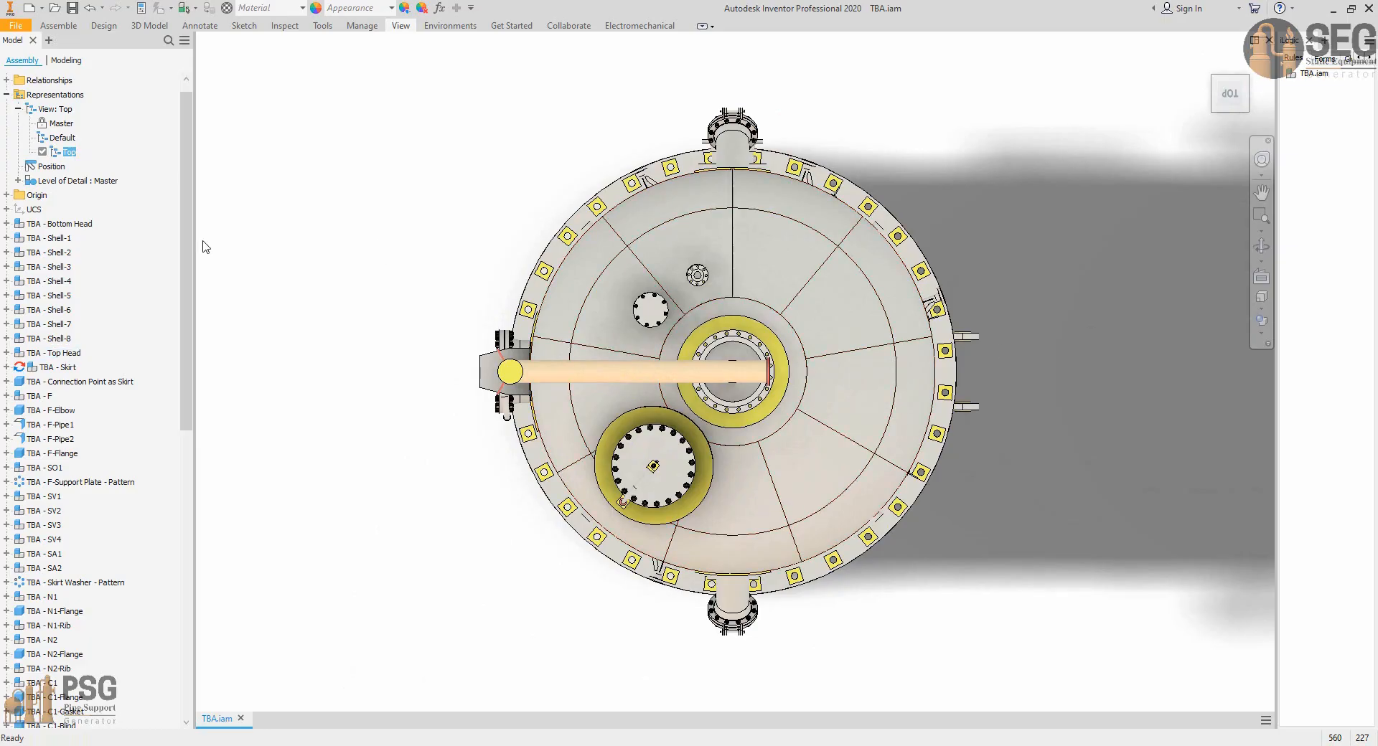
Create a design view representation named Back and orient it to the vessel's back side.
right_click(67, 115)
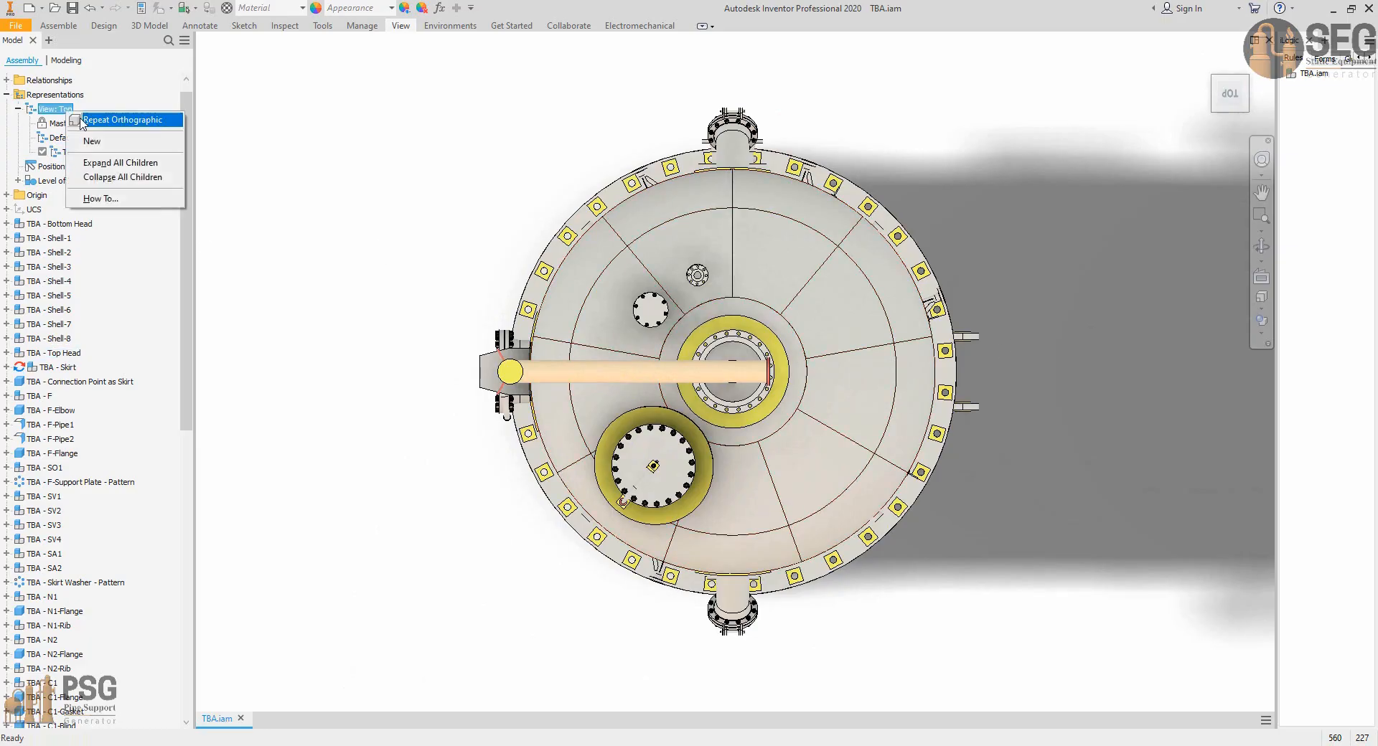
click(88, 139)
double_click(76, 172)
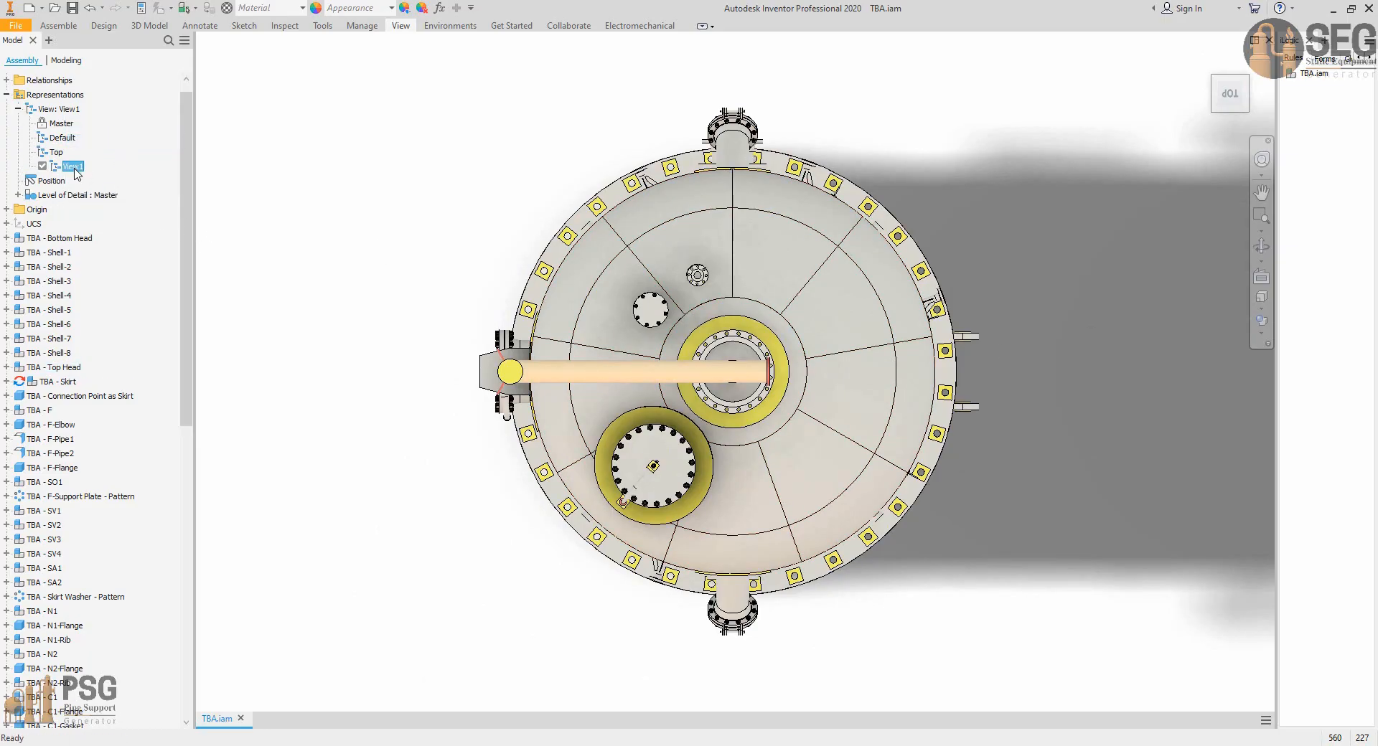
text(Back)
key(Return)
click(1233, 123)
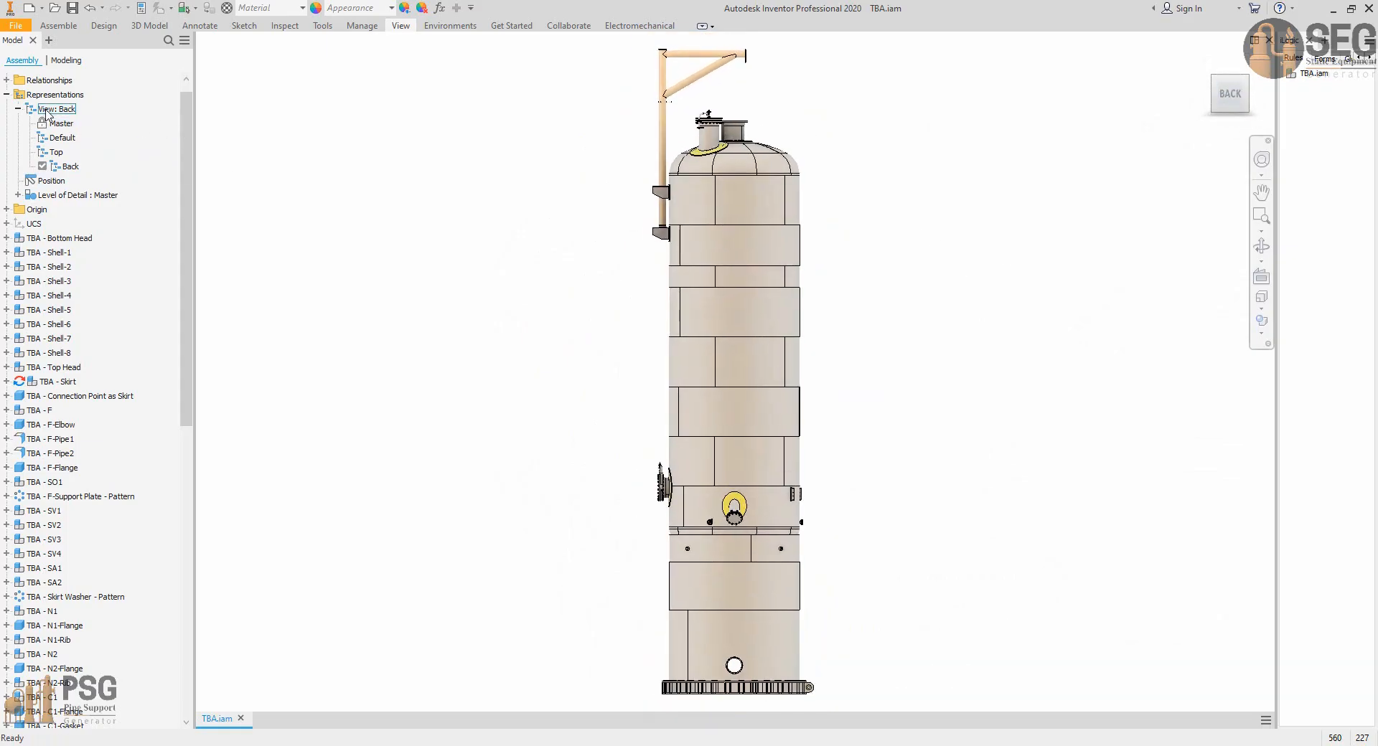
Create a design view representation named Bottom, showing the vessel from below and rotated 180° so the outlet pipe points up.
right_click(52, 109)
click(80, 137)
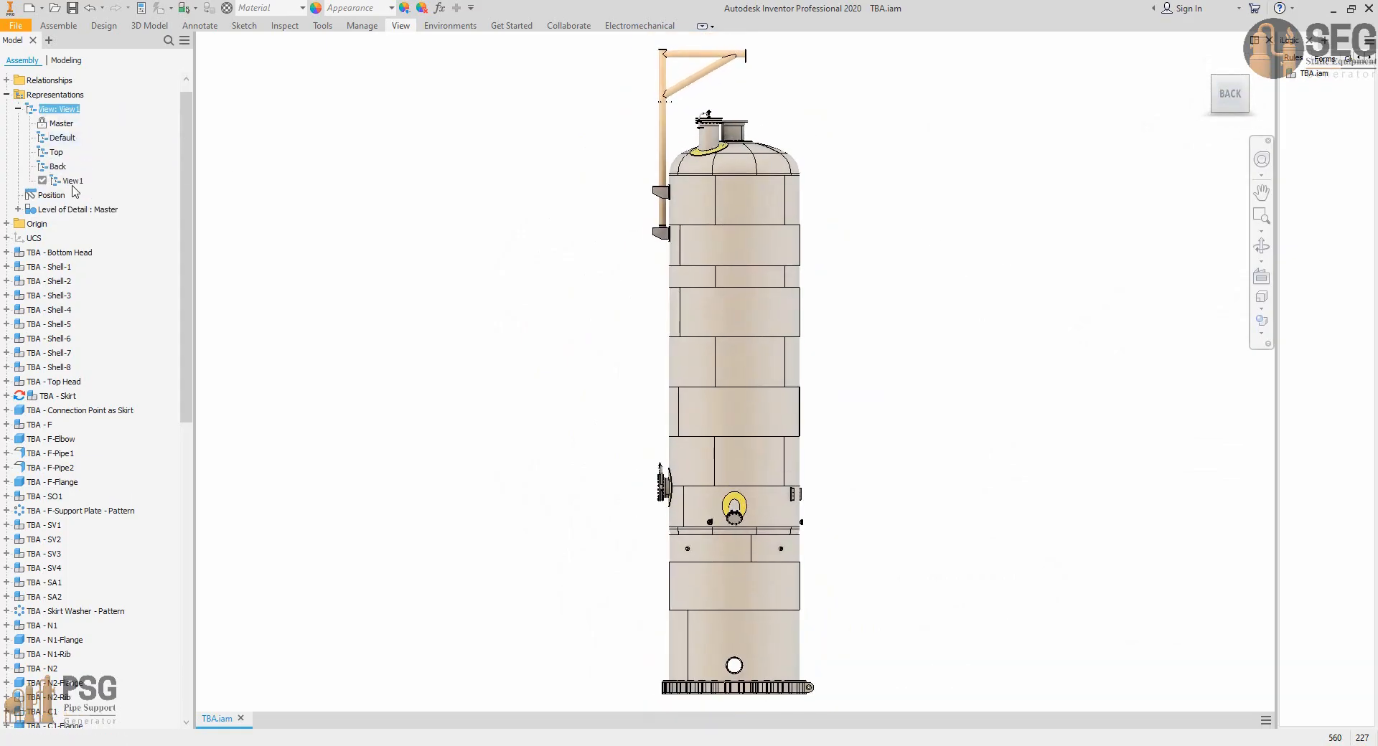
double_click(69, 180)
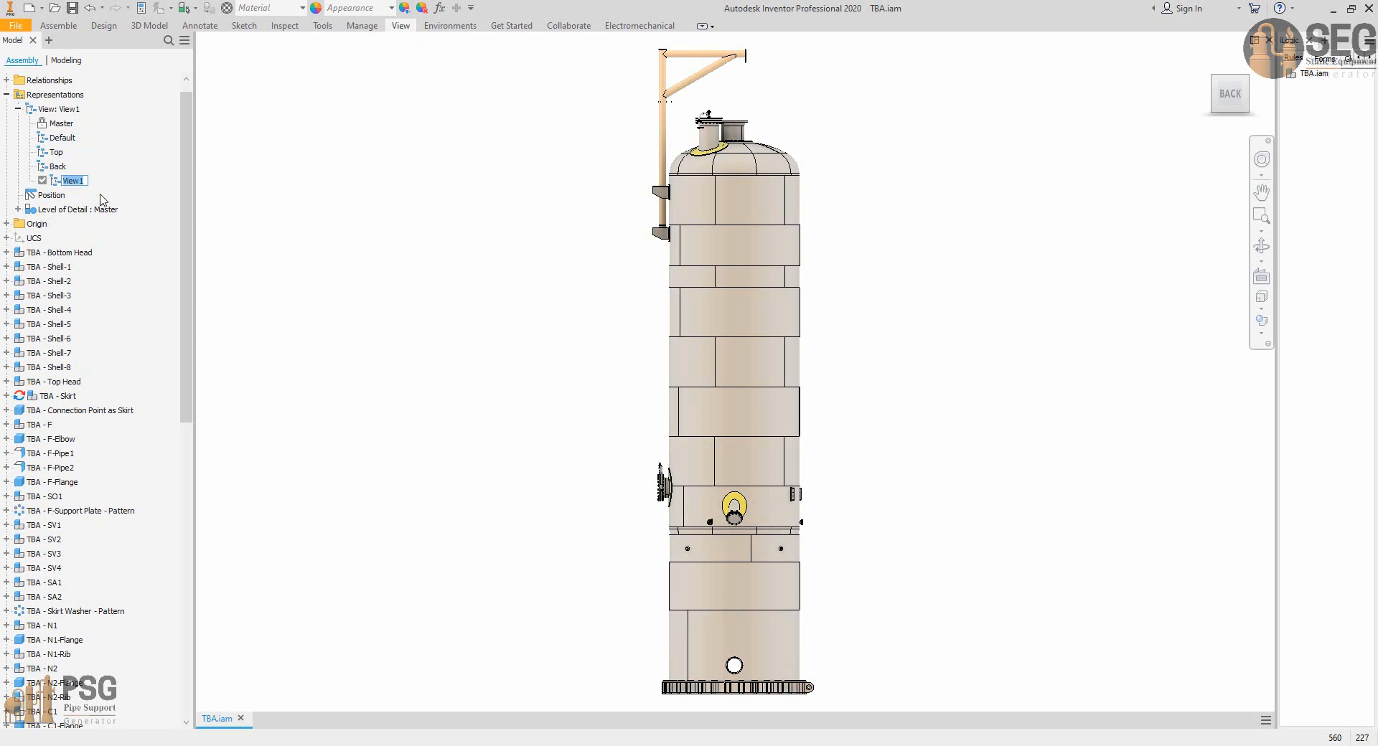
text(Bottom)
key(Return)
click(1228, 120)
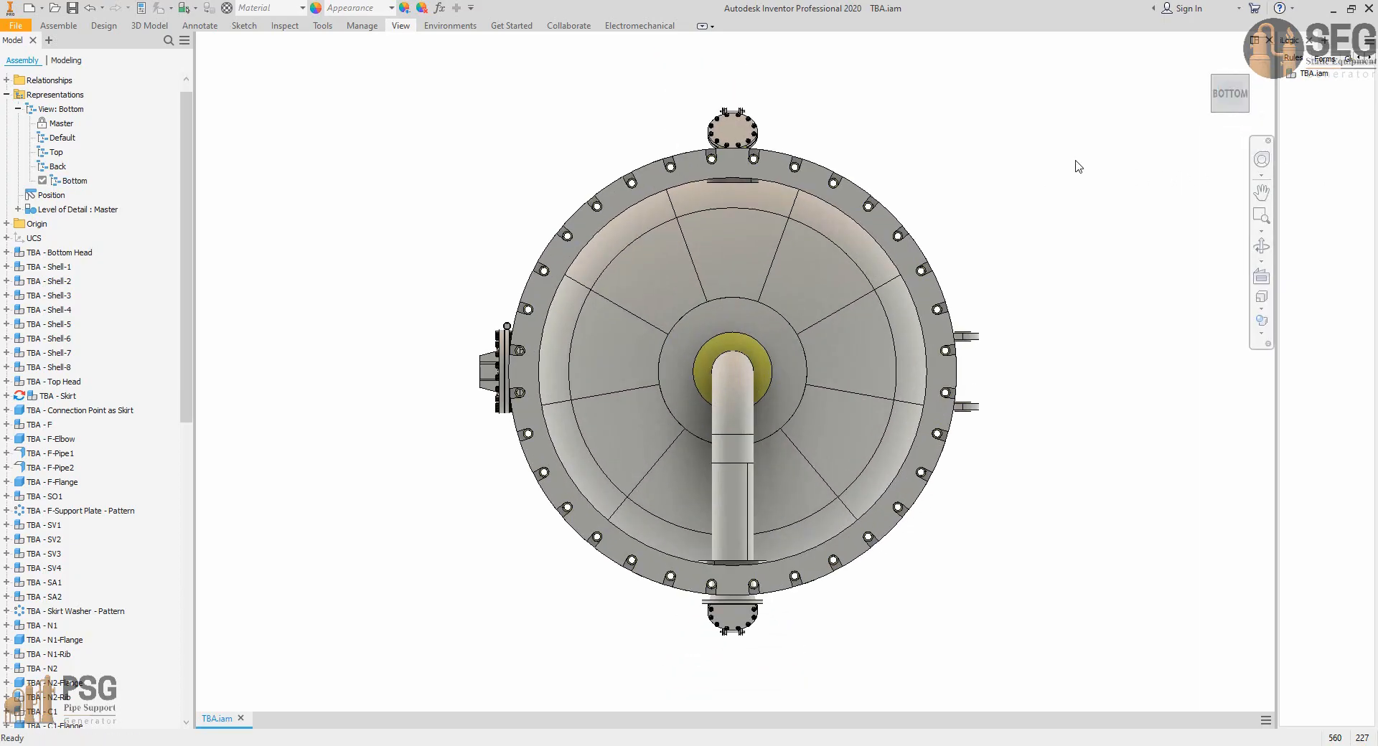
click(1269, 80)
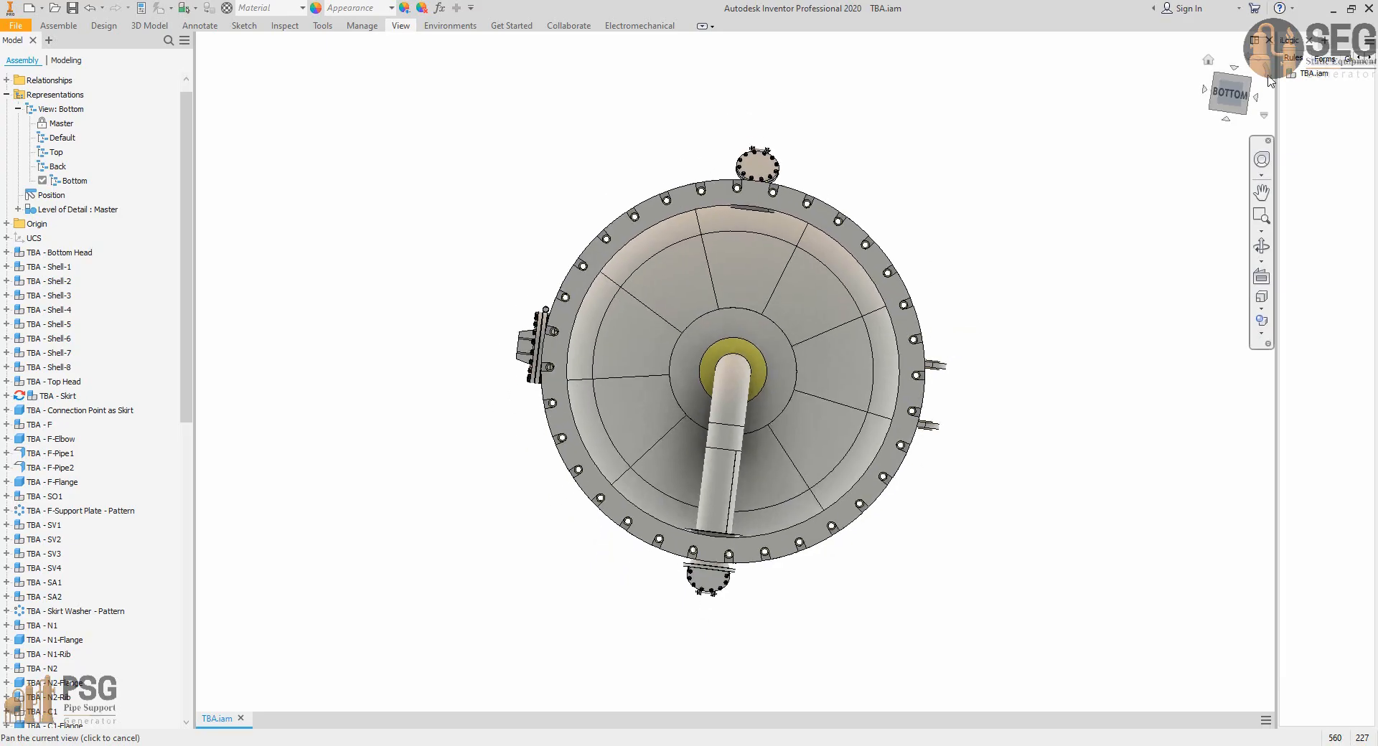
click(1270, 80)
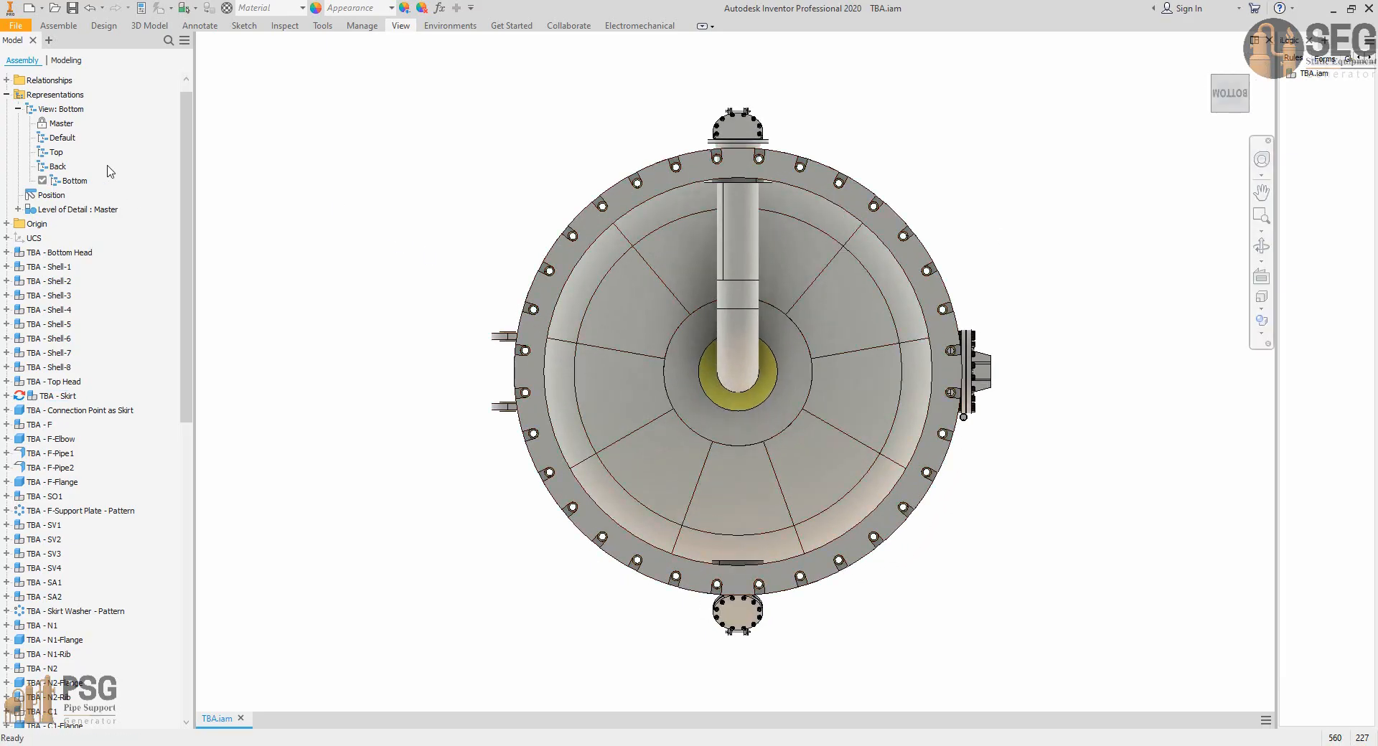
Create a design view representation named Left and orient it to the vessel's left side.
right_click(57, 109)
click(83, 143)
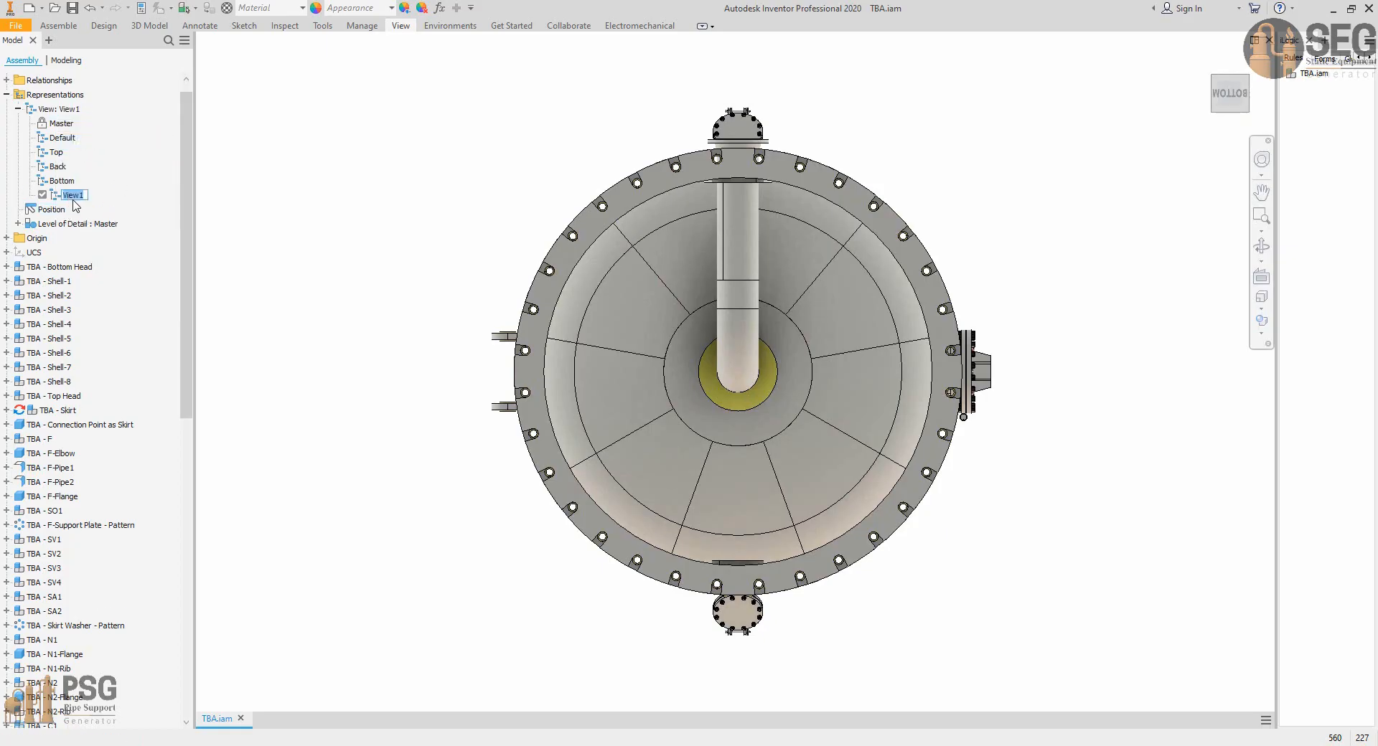
text(Left)
key(Return)
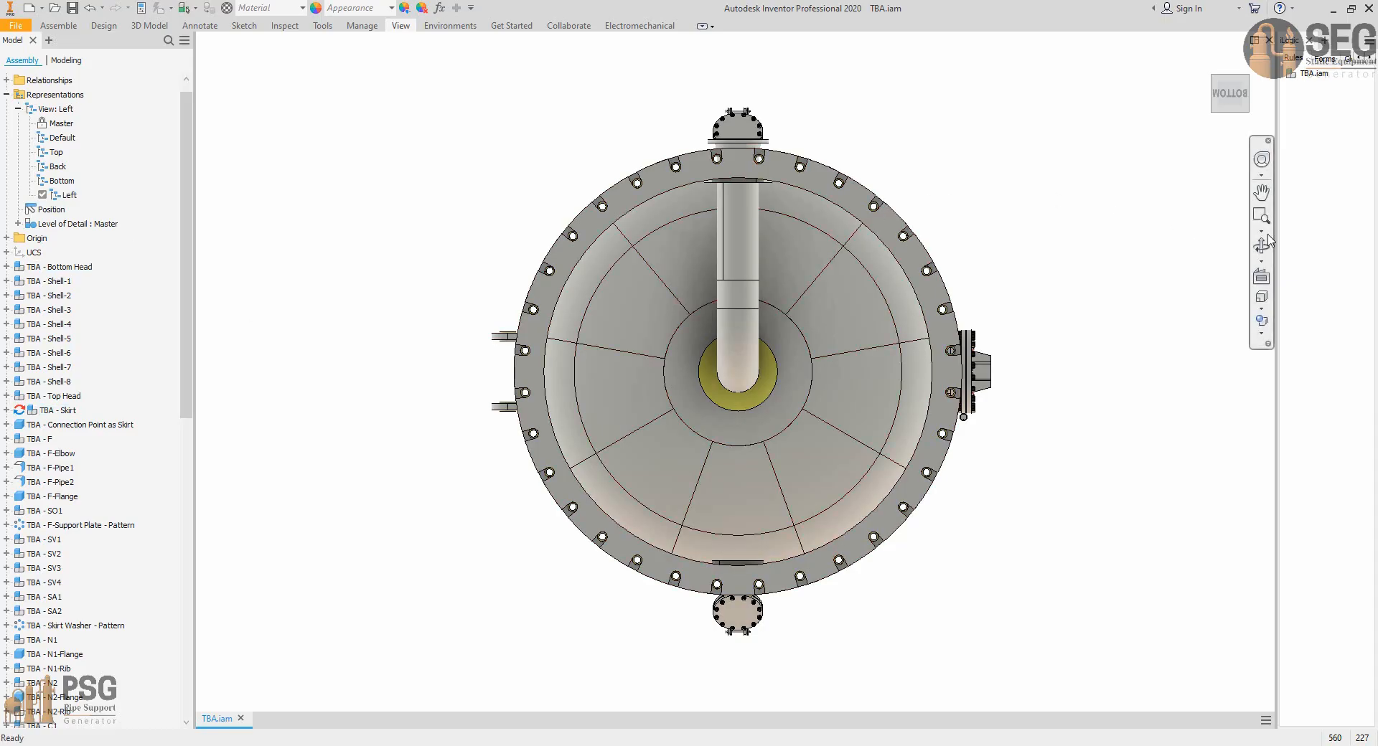
click(1261, 246)
drag(978, 265, 1033, 270)
click(1214, 98)
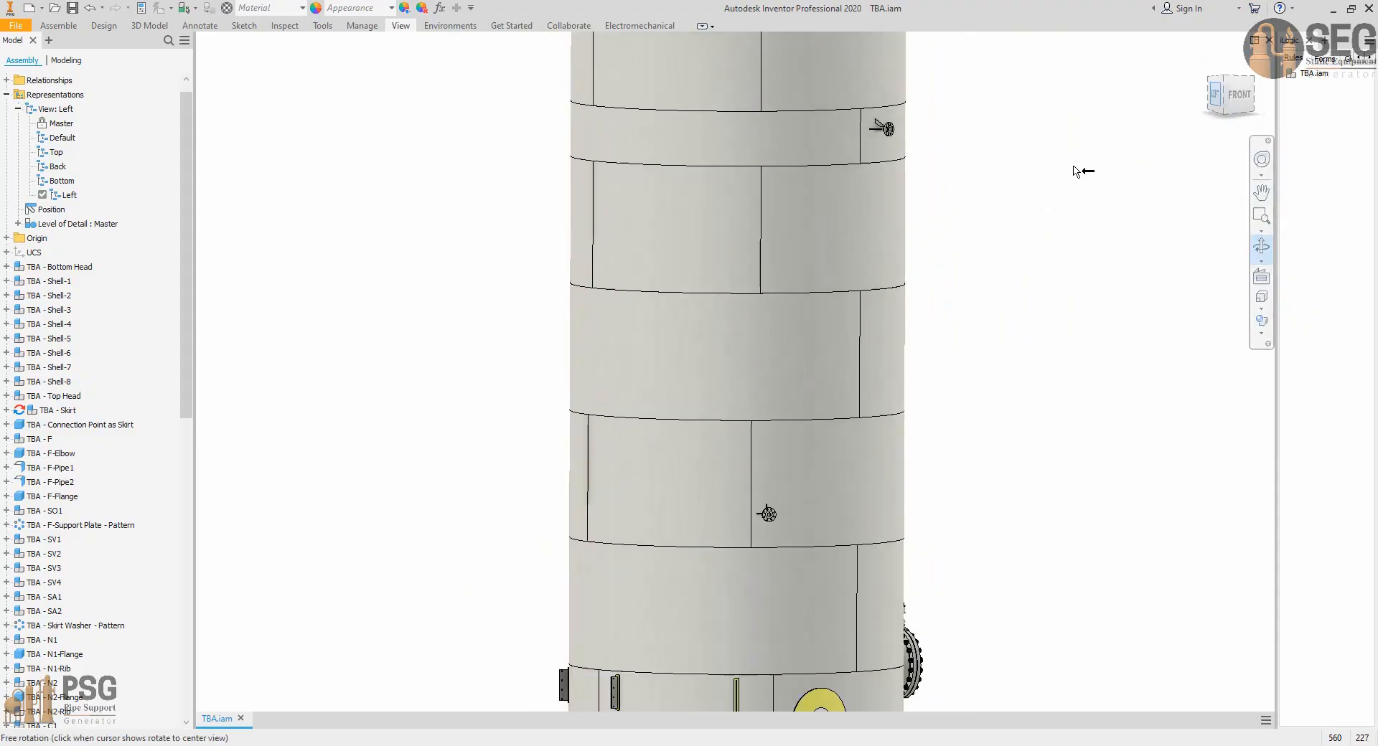
key(Escape)
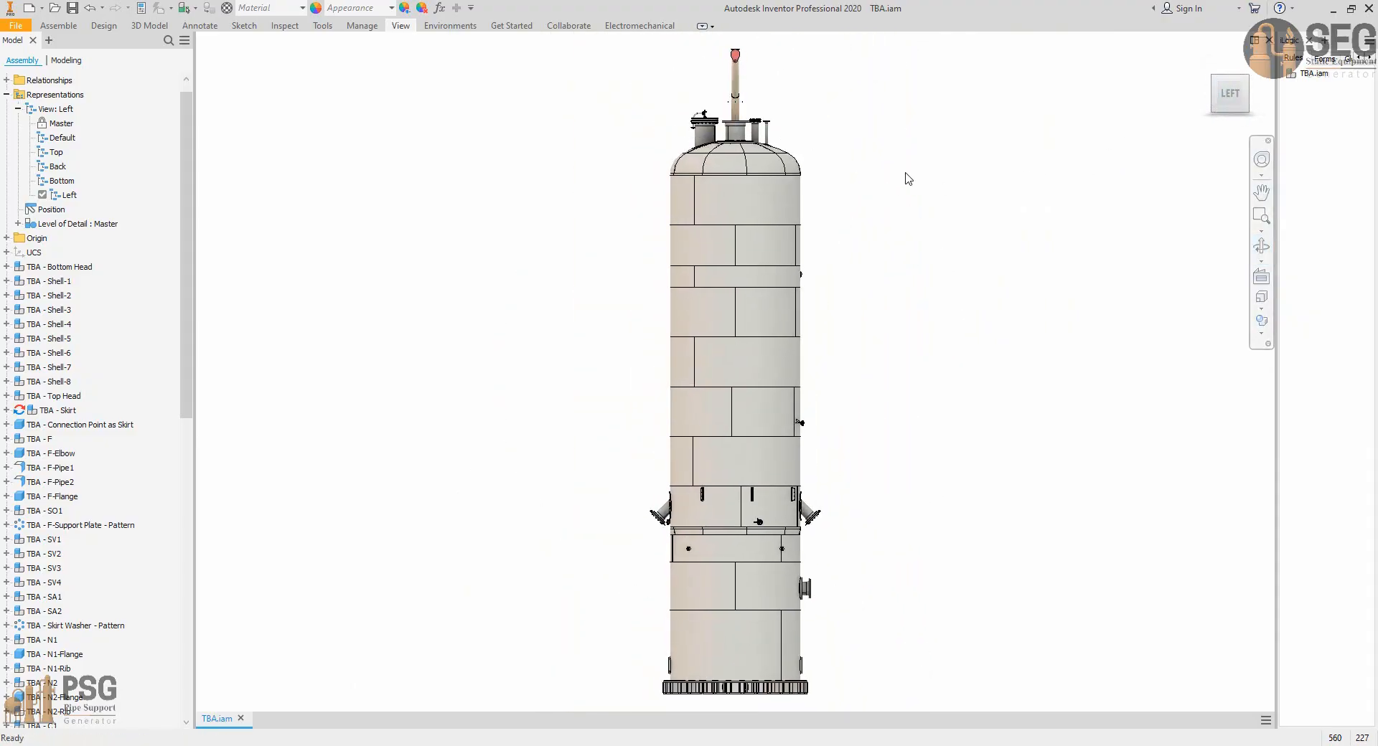
Create a design view representation named Right and orient it to the vessel's right side.
right_click(62, 110)
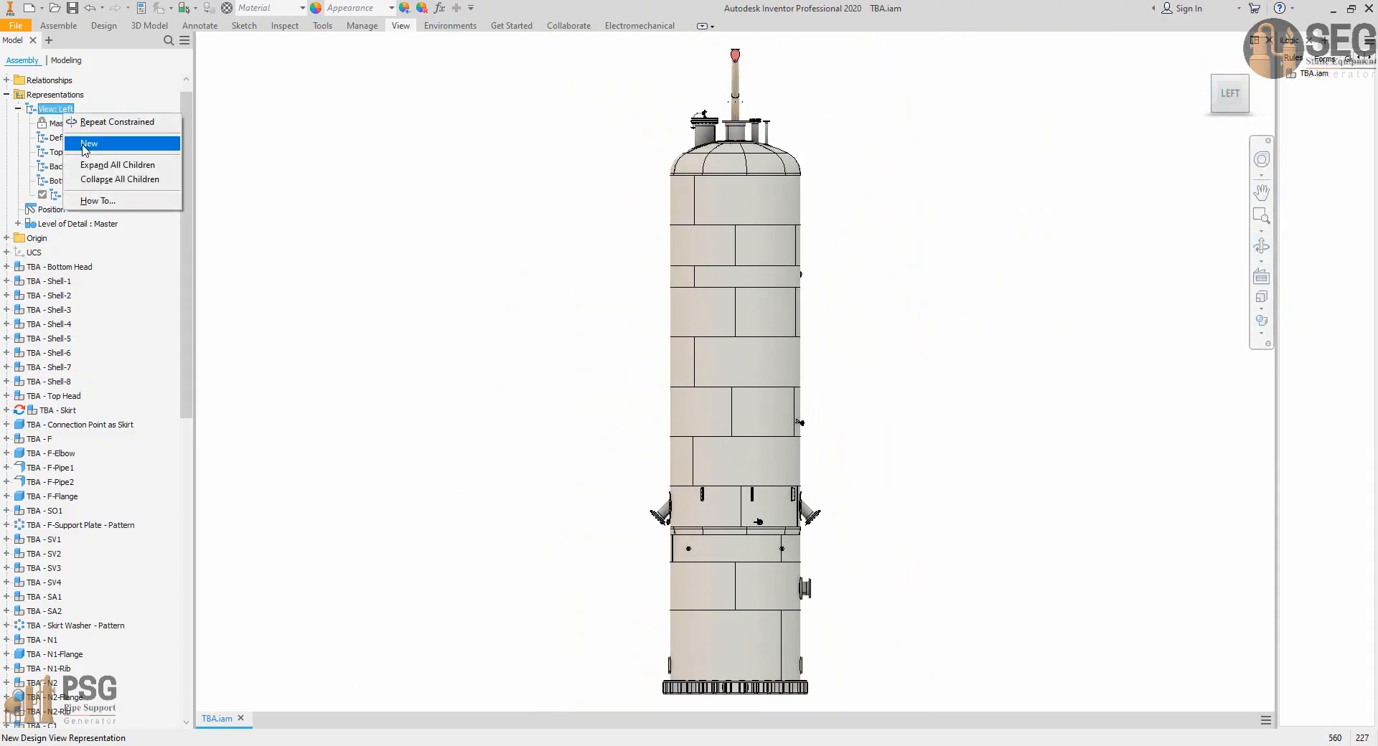
click(84, 144)
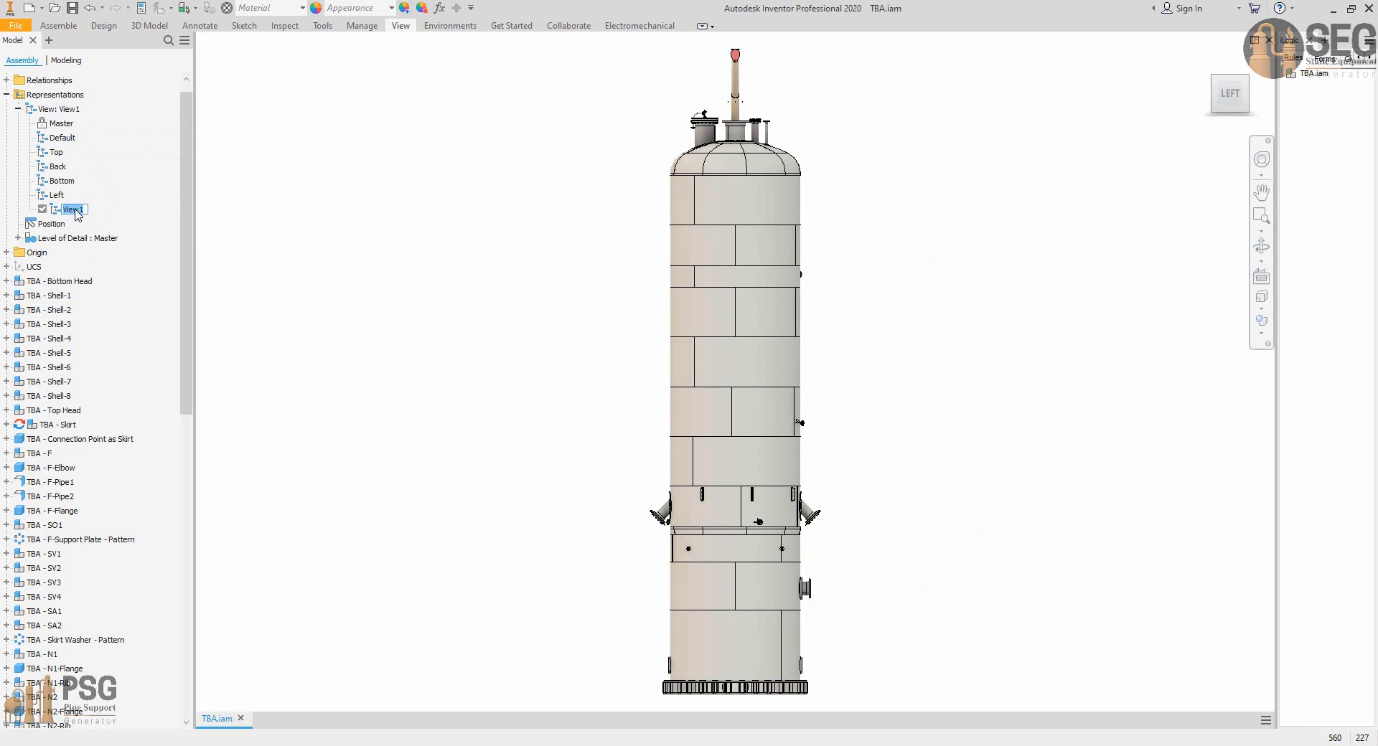
text(Right)
key(Return)
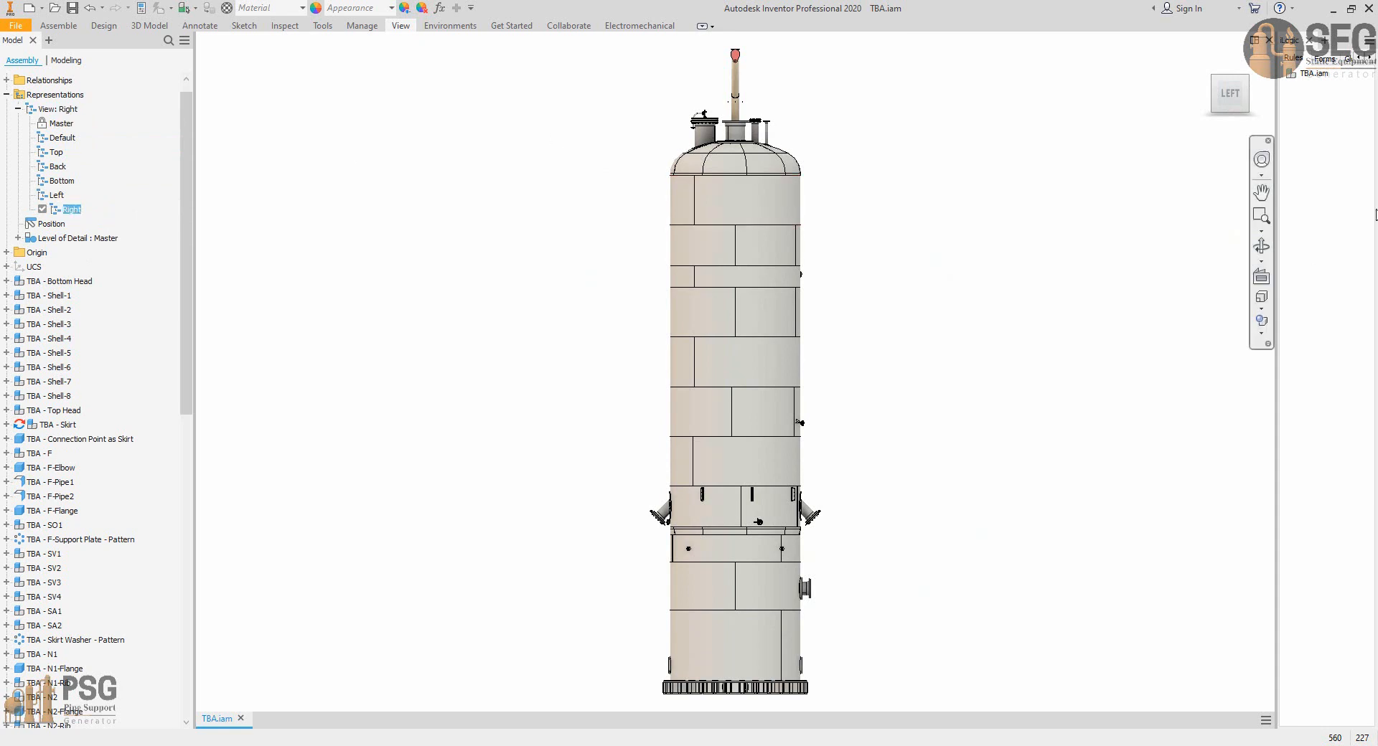
click(1261, 107)
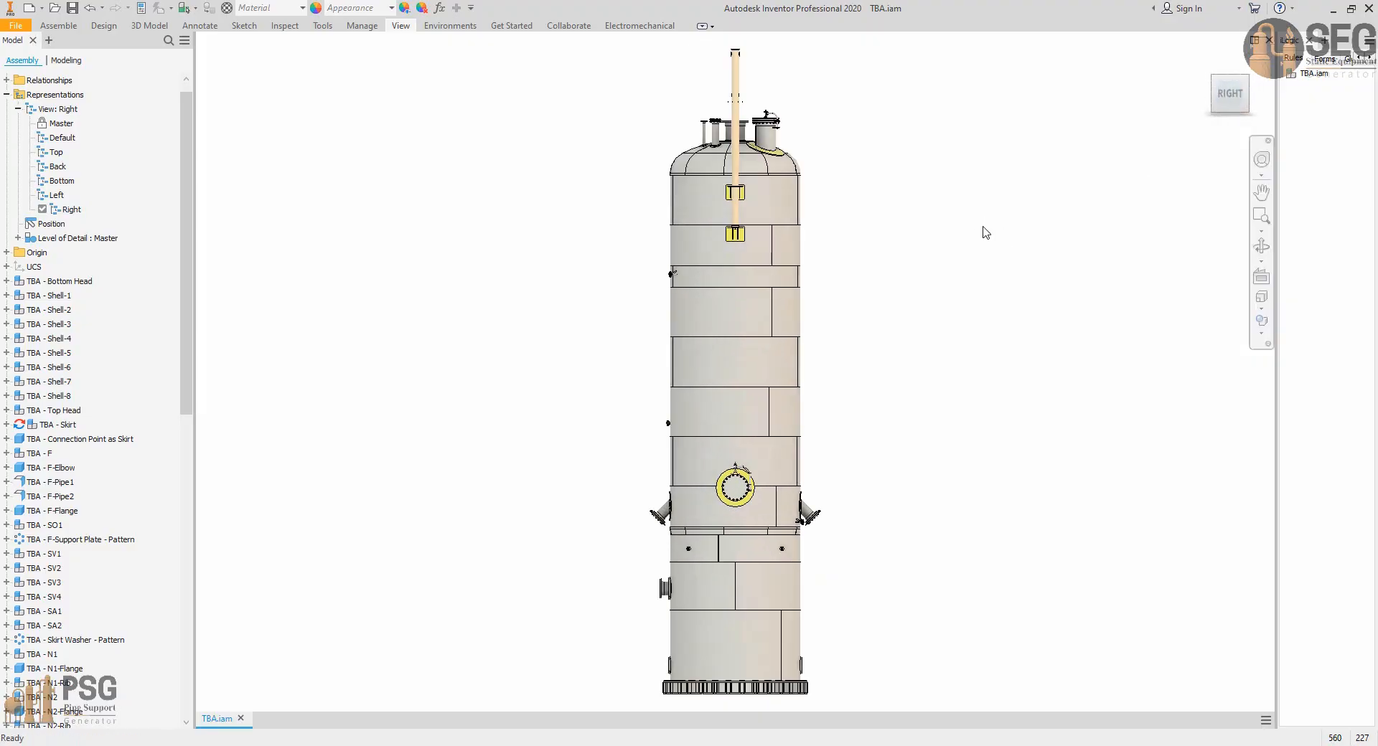
Create a design view representation named ISO and orient it to the isometric corner between top, front and right.
right_click(70, 109)
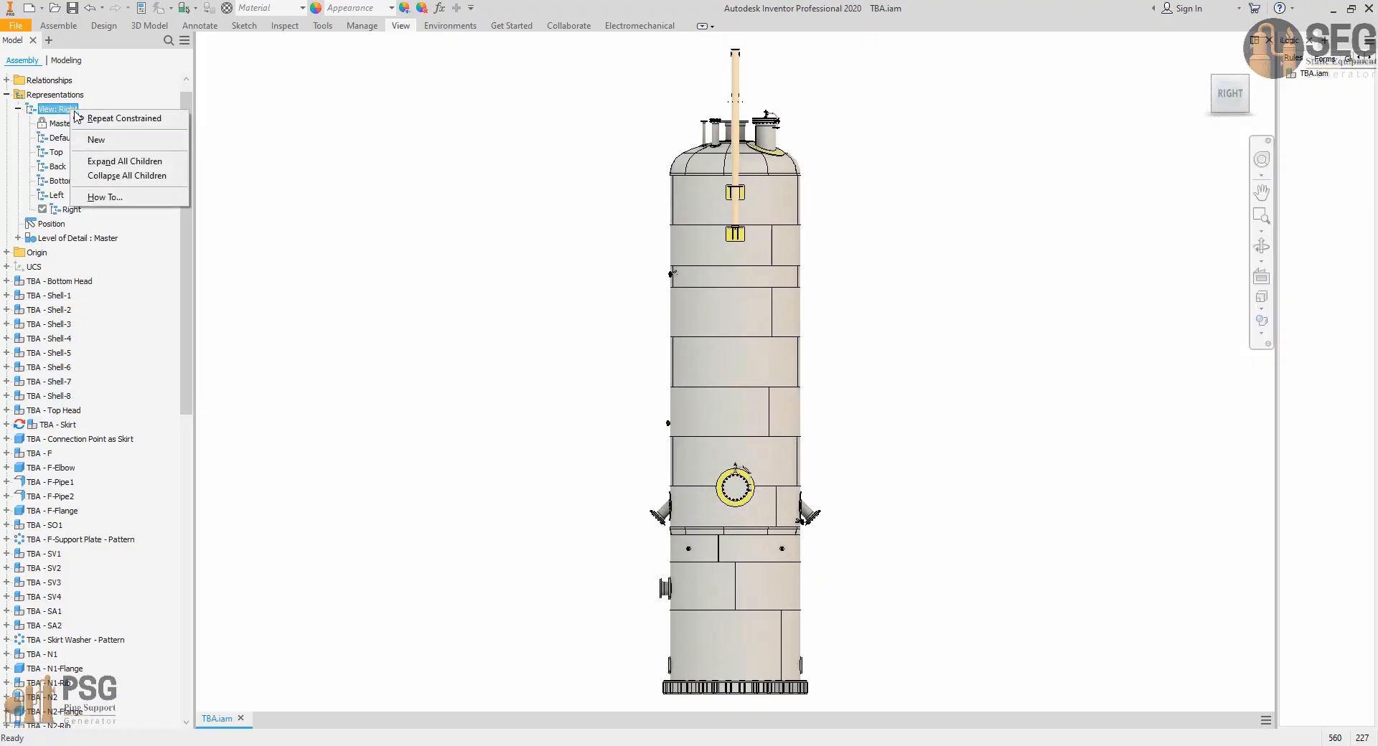
click(97, 140)
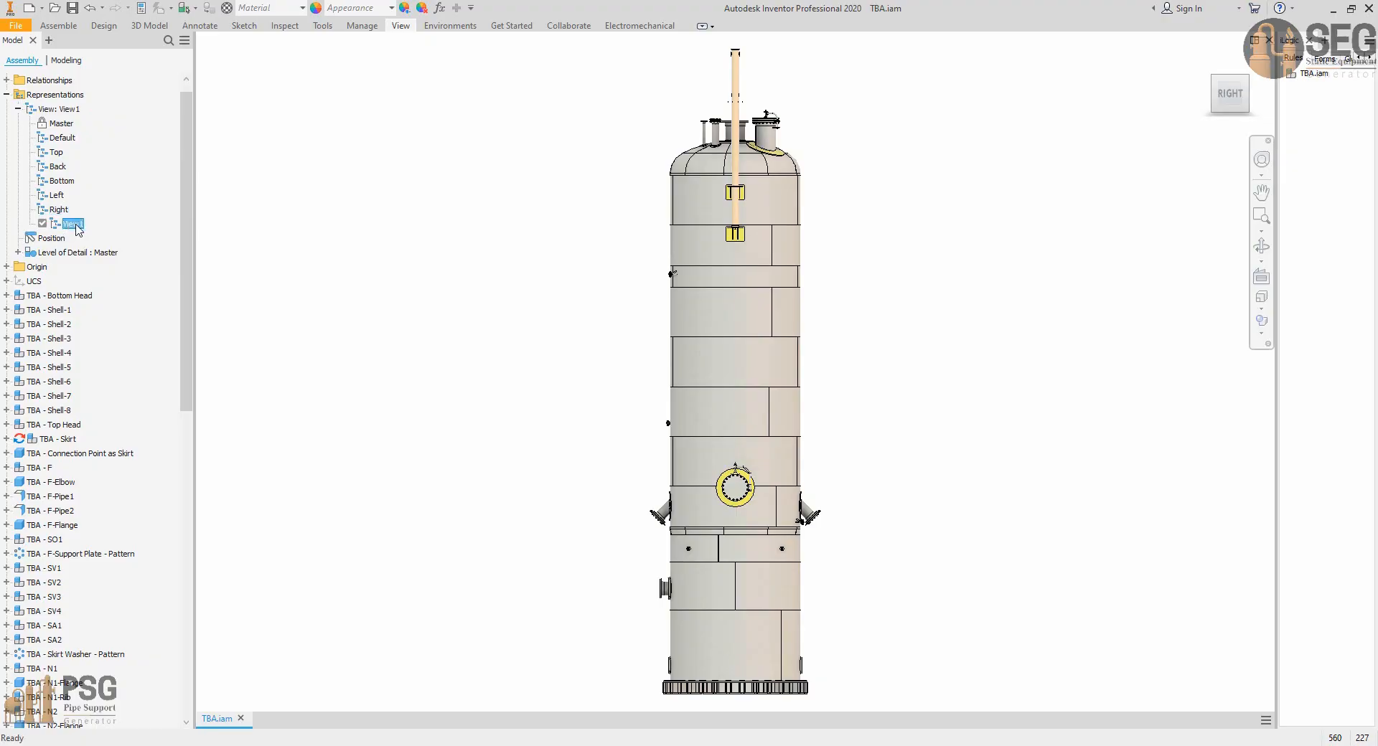
key(BackSpace)
text(ISO)
key(Return)
click(429, 273)
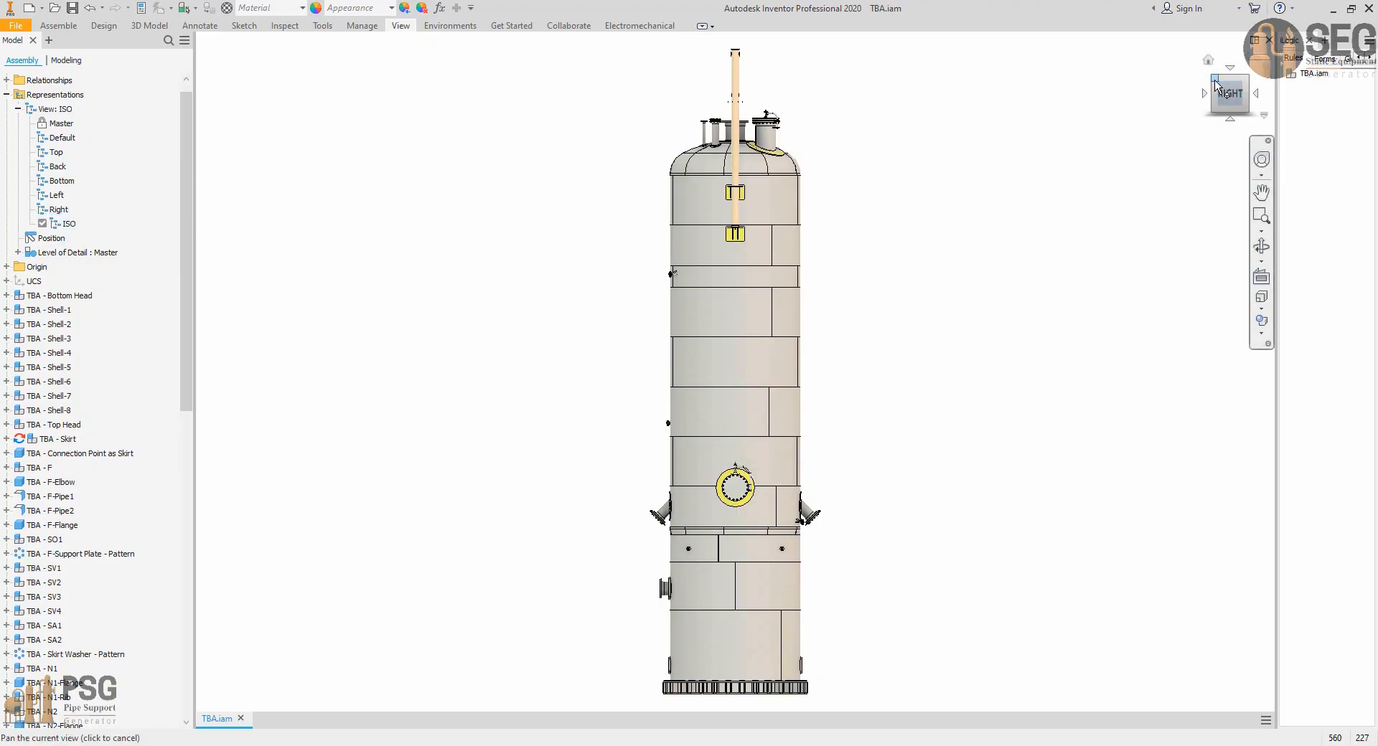
click(1214, 78)
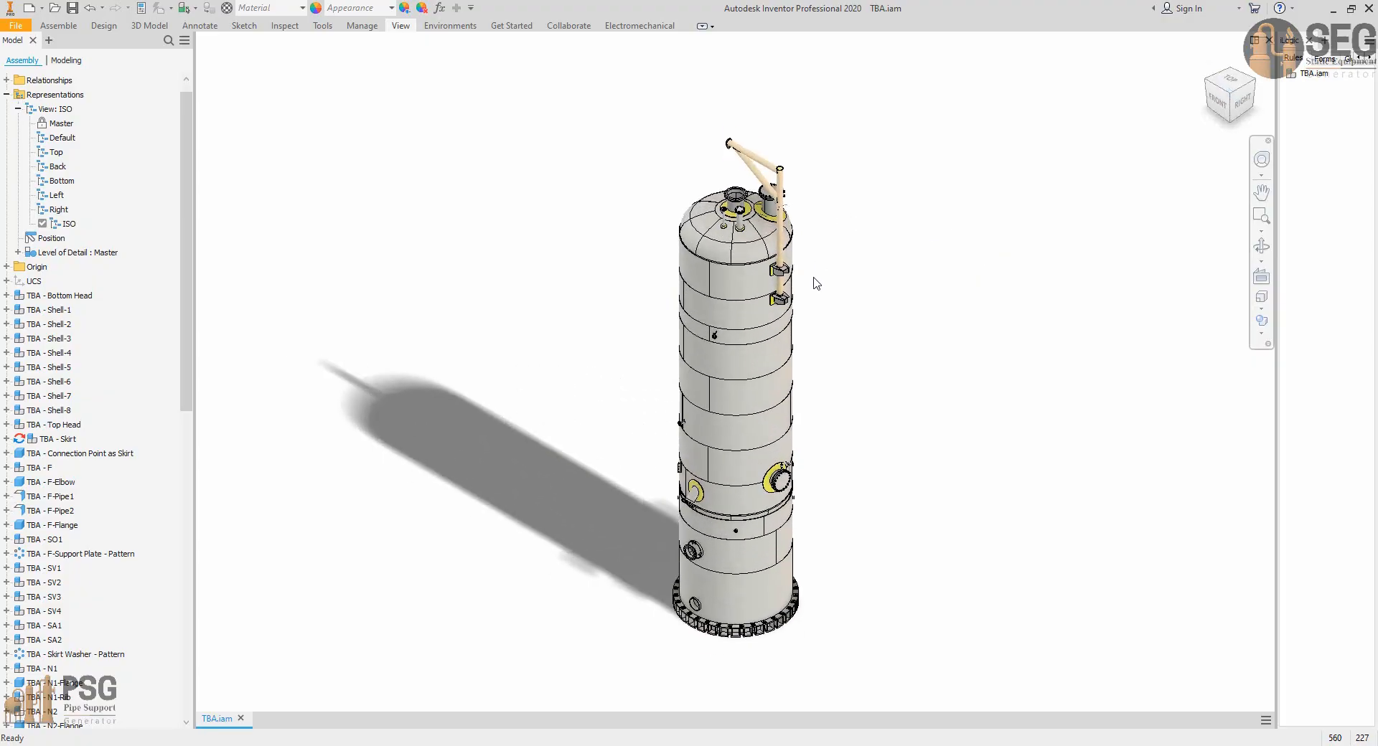
Create another design view representation of the assembly and name it Davit.
right_click(55, 108)
click(85, 140)
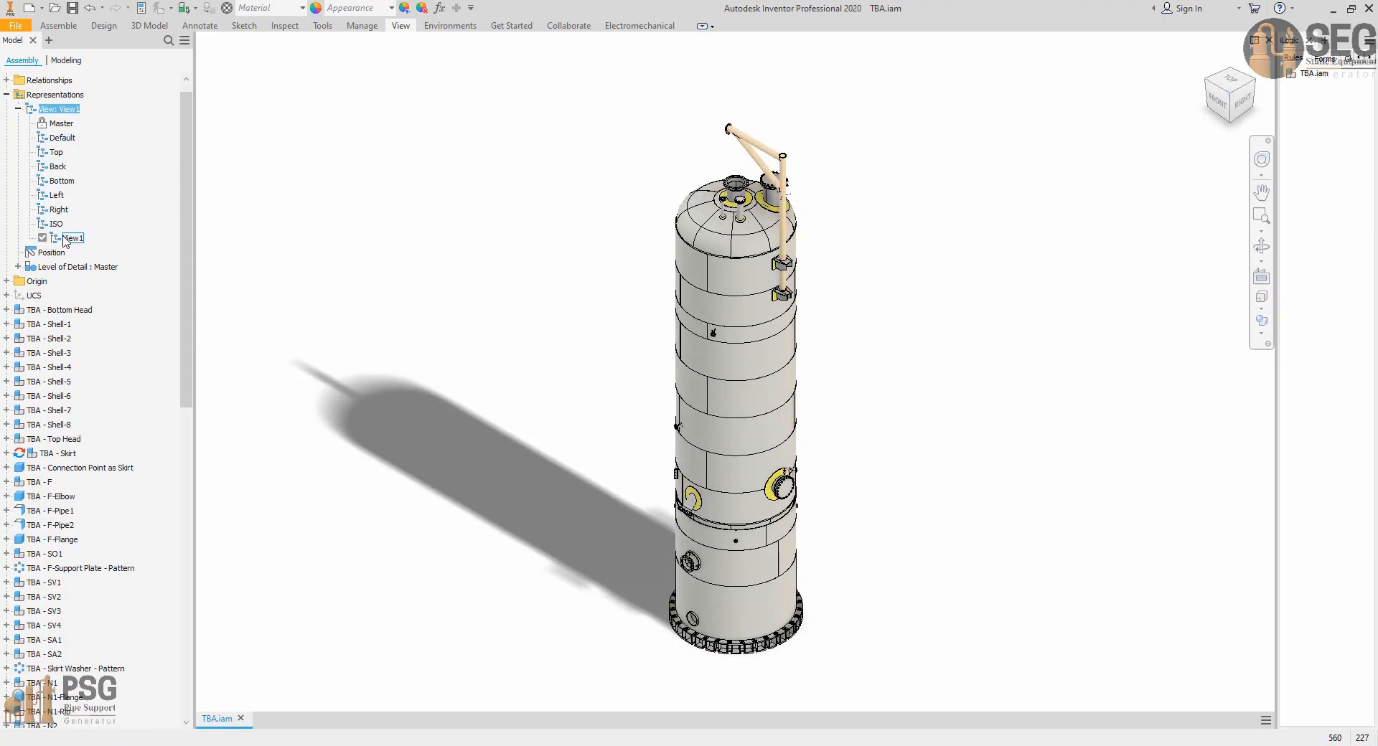
text(Davit)
click(457, 316)
Frame the Davit representation closely on the davit and top-head nozzles from the upper front, and reactivate the Default representation.
scroll(790, 223, up, 5)
middle_drag(804, 218, 893, 394)
click(1261, 247)
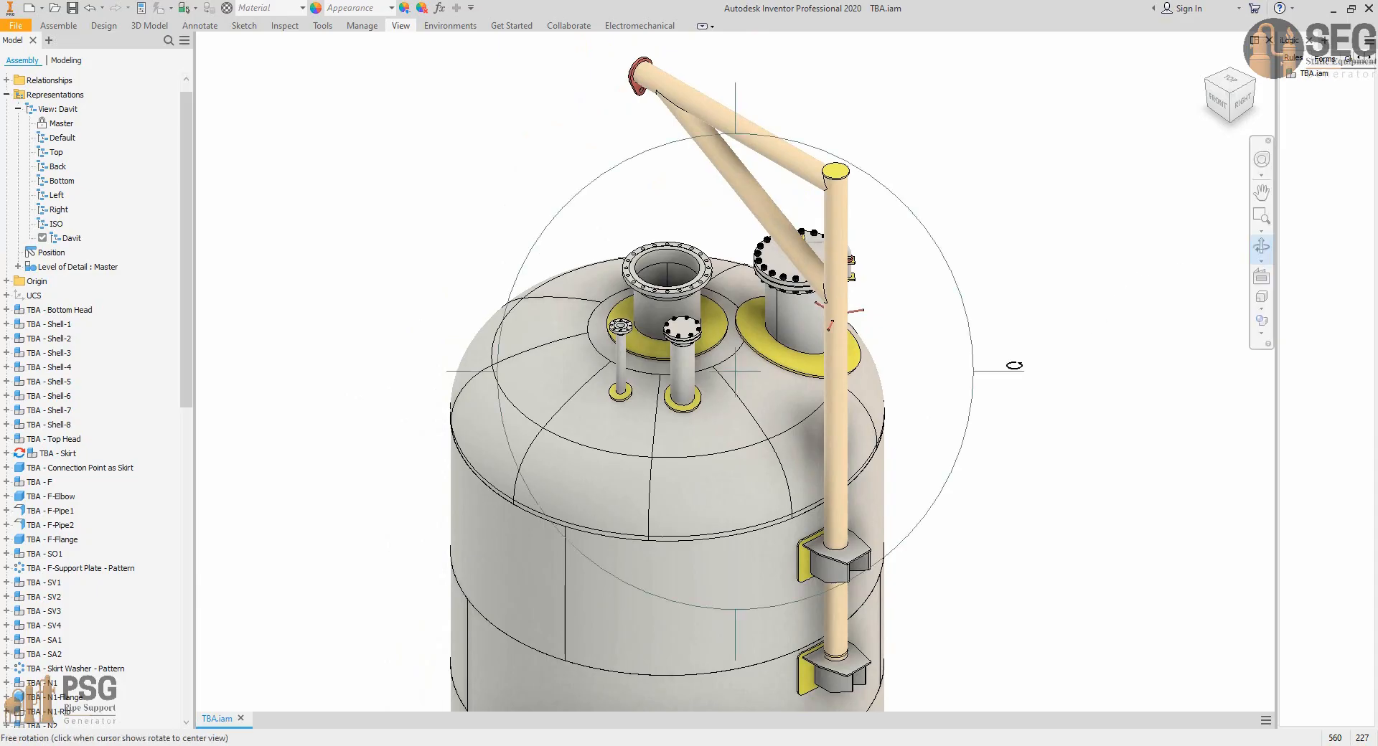
drag(997, 371, 893, 346)
scroll(793, 332, up, 2)
middle_drag(793, 331, 776, 314)
drag(776, 314, 767, 330)
right_click(661, 200)
click(689, 210)
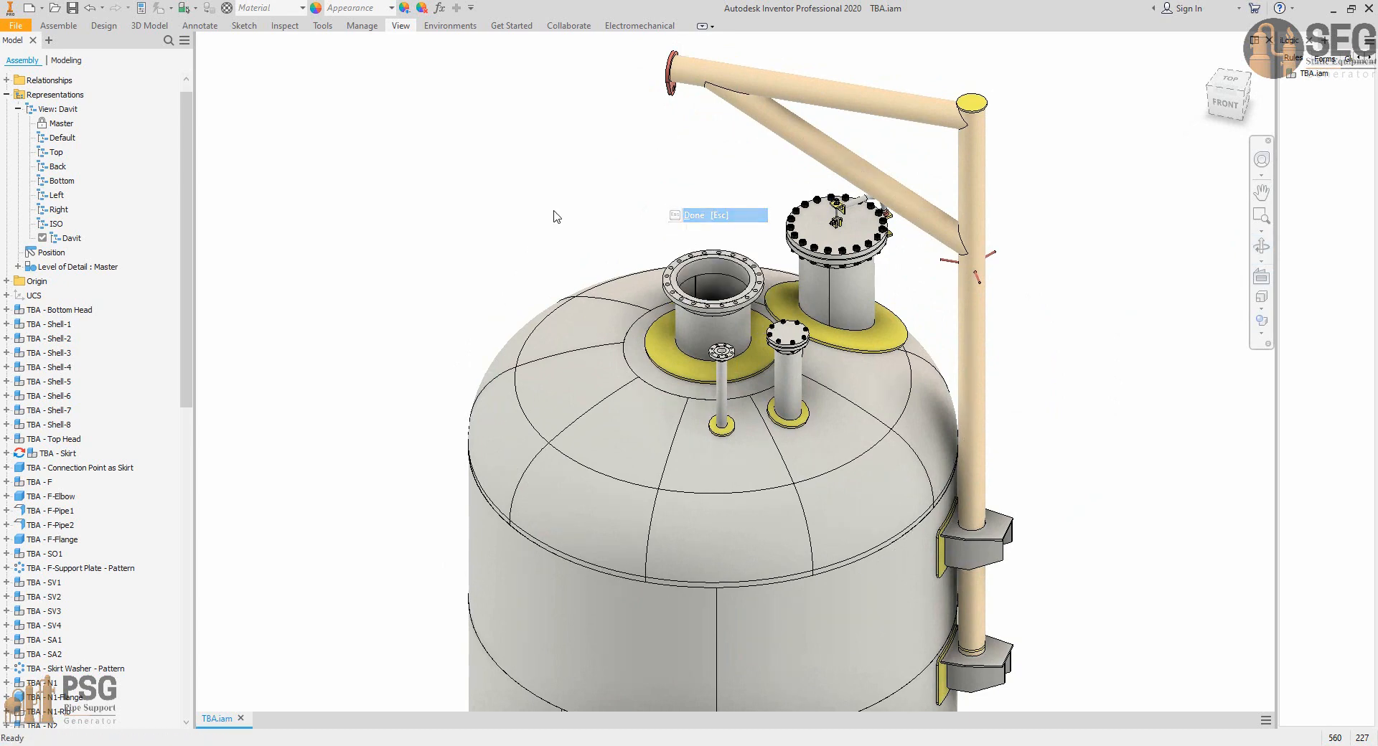
double_click(61, 138)
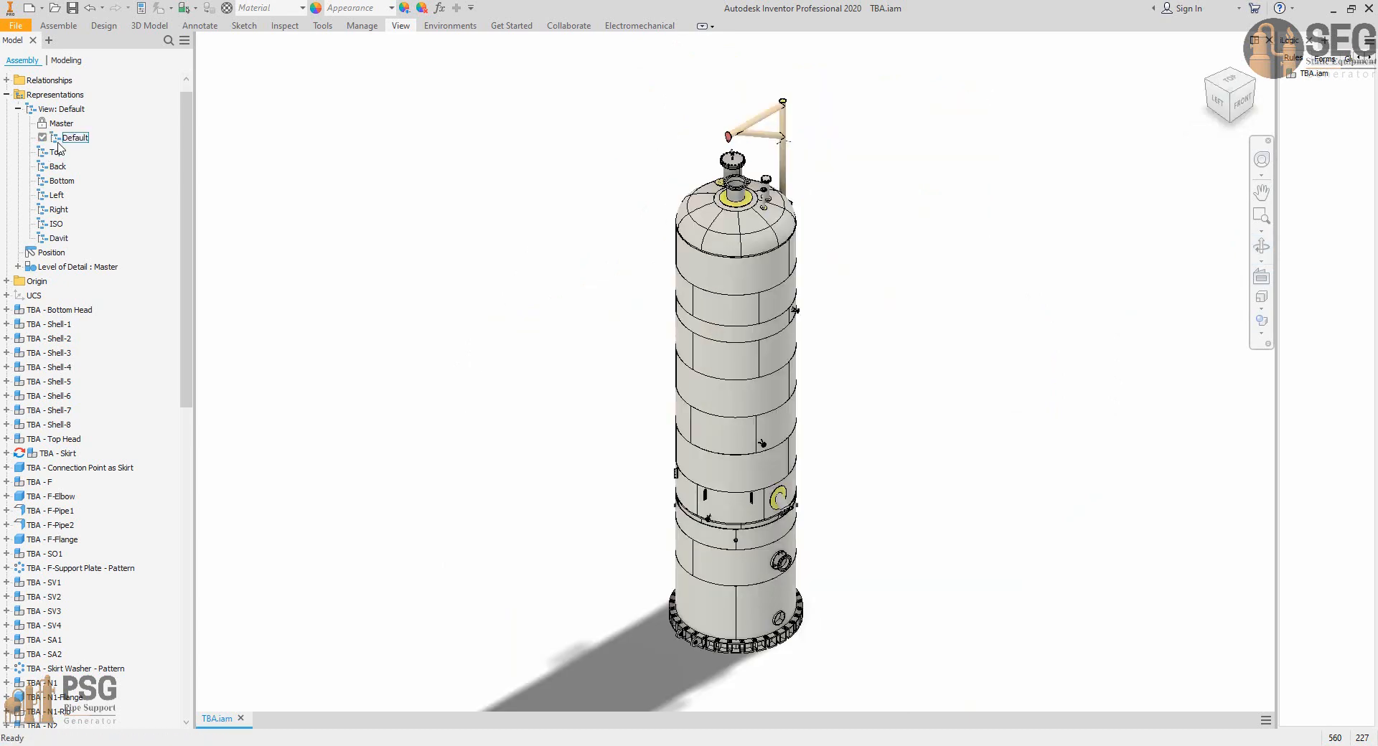
Activate the Top, Back, Bottom and Davit design view representations in turn to check their saved orientations.
double_click(56, 152)
double_click(58, 166)
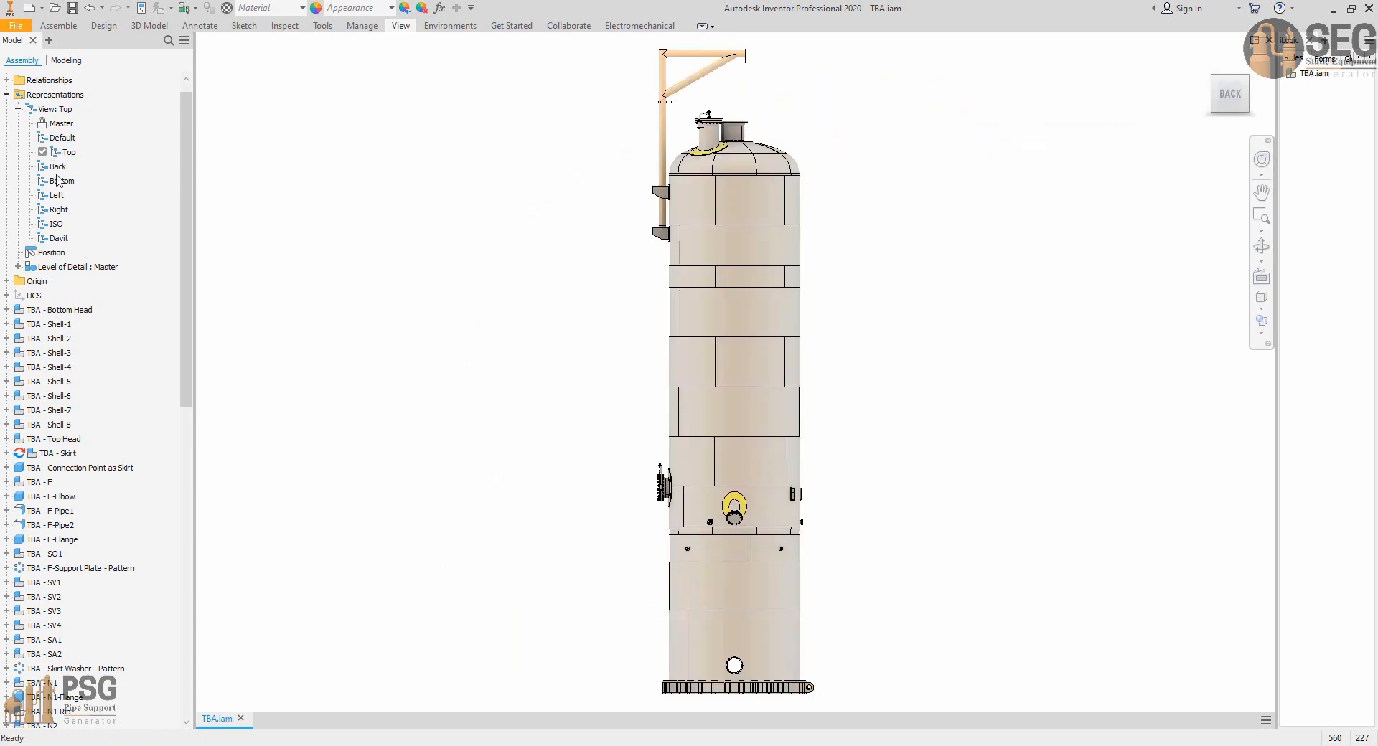
double_click(61, 181)
double_click(57, 238)
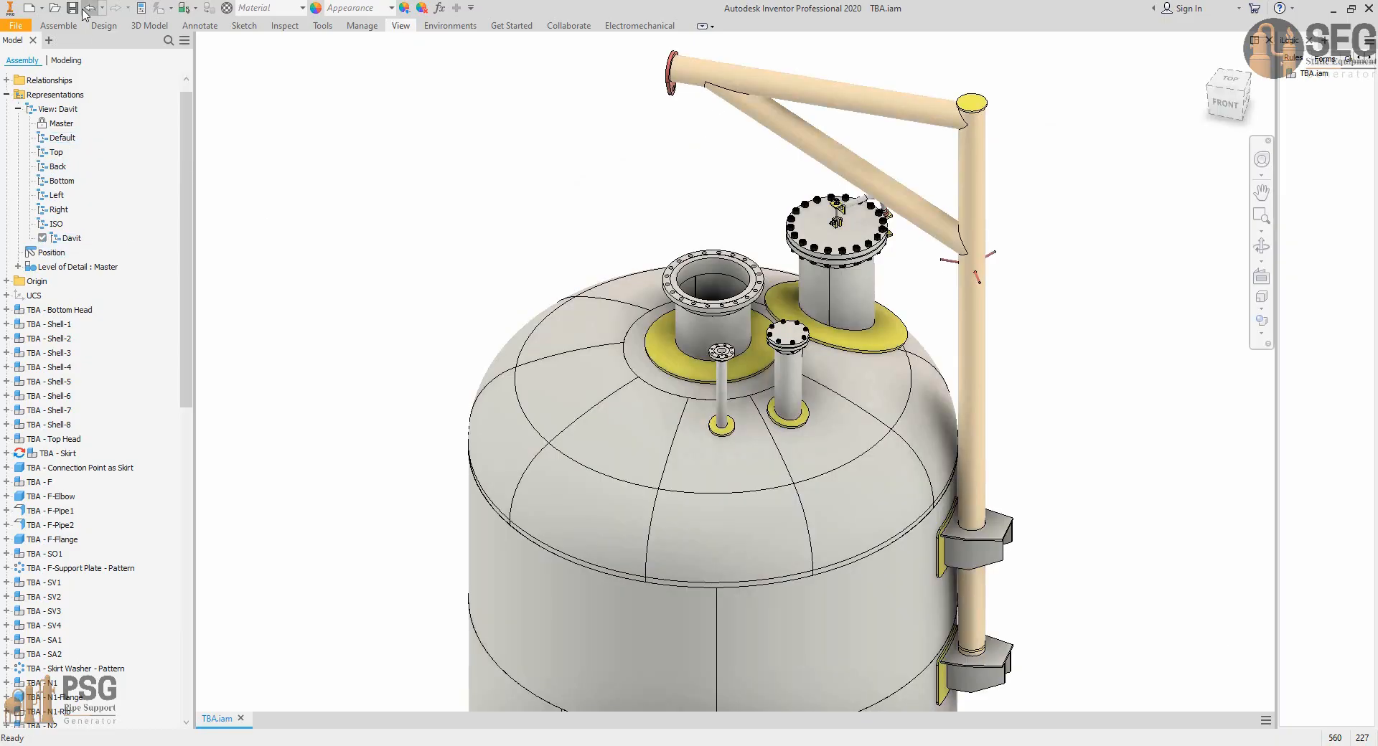
click(9, 94)
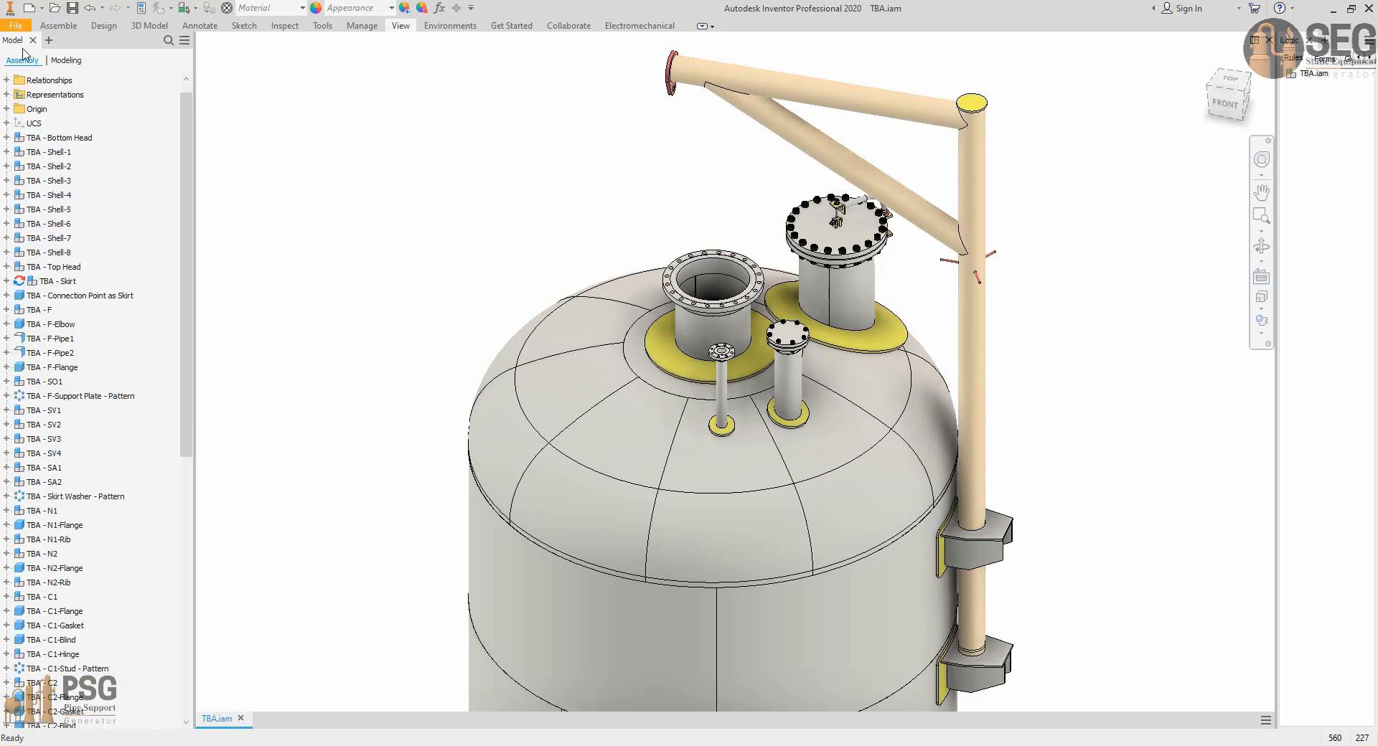
Start a 3D PDF export of the assembly with the output file 3D PDF Model for HEV000110.pdf in the HEV000110 folder.
click(23, 32)
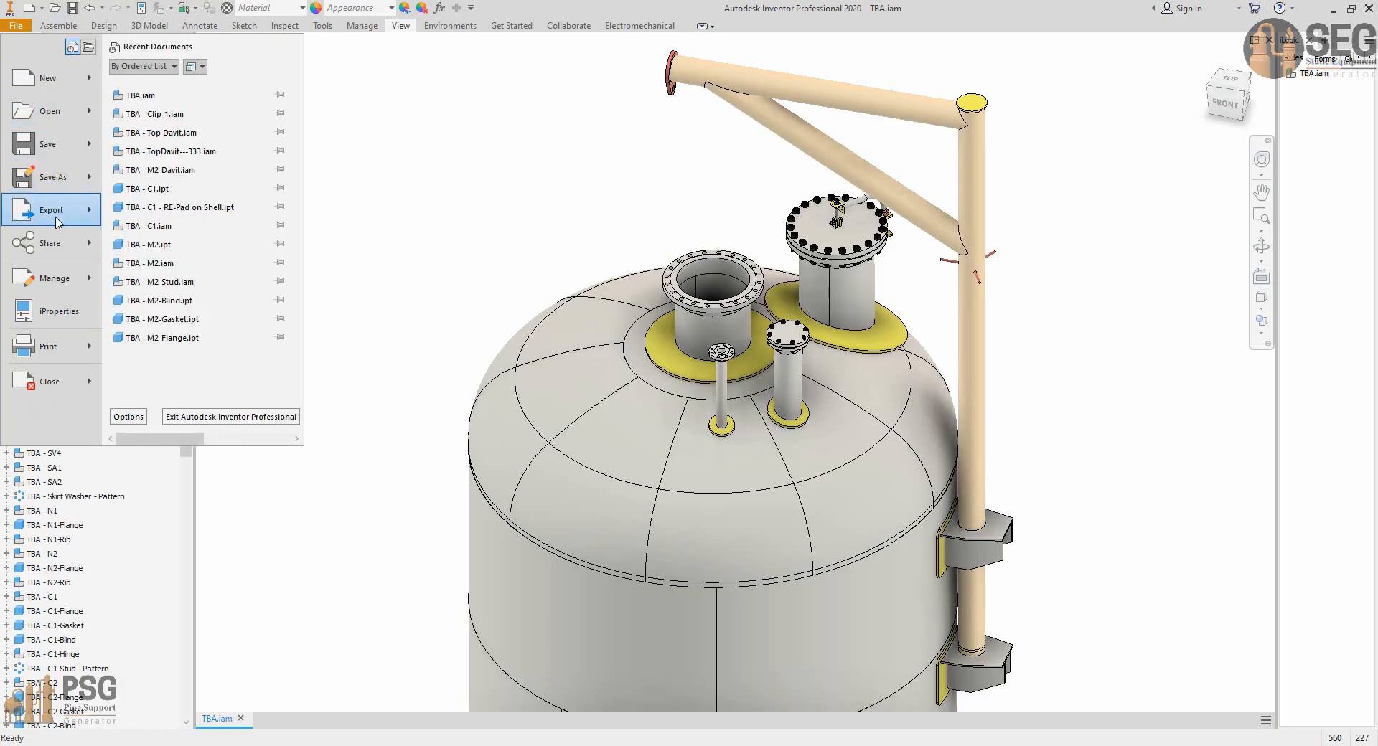
mouse_move(59, 213)
click(170, 141)
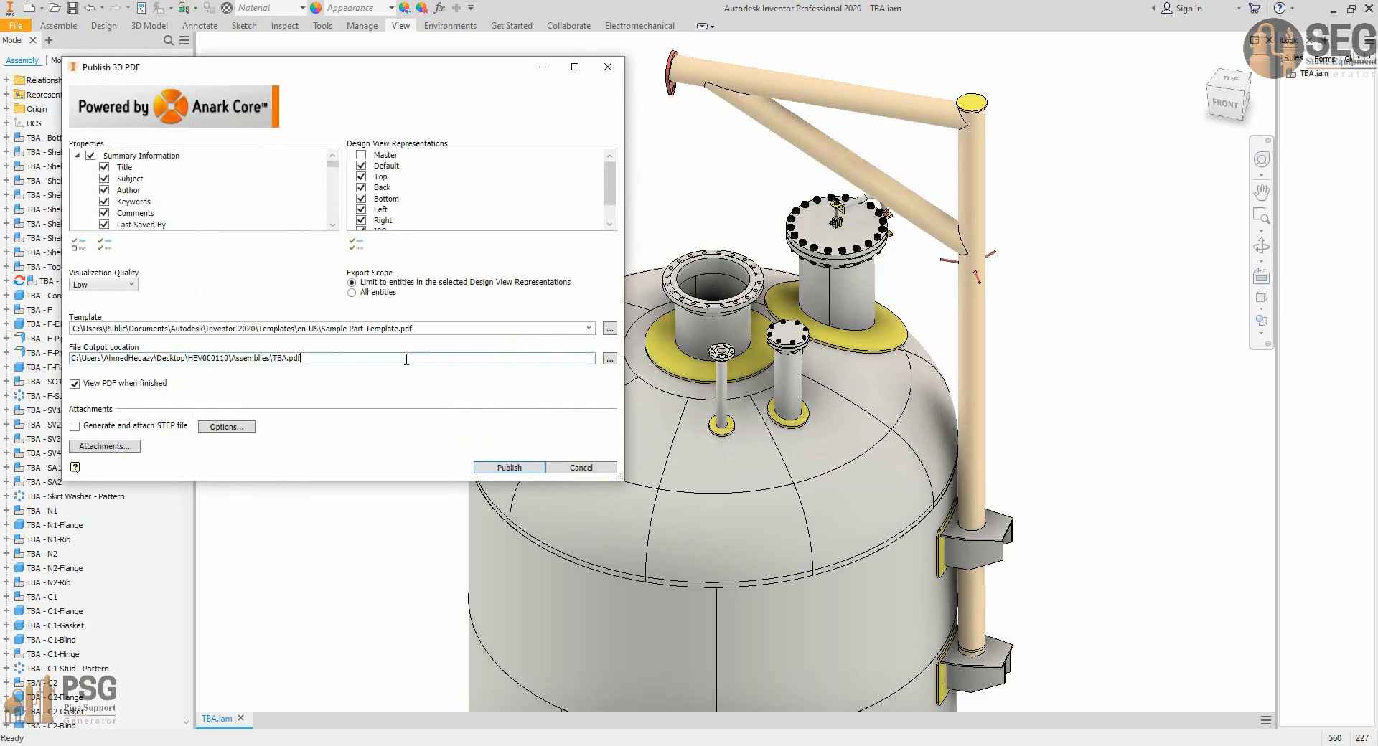
click(609, 358)
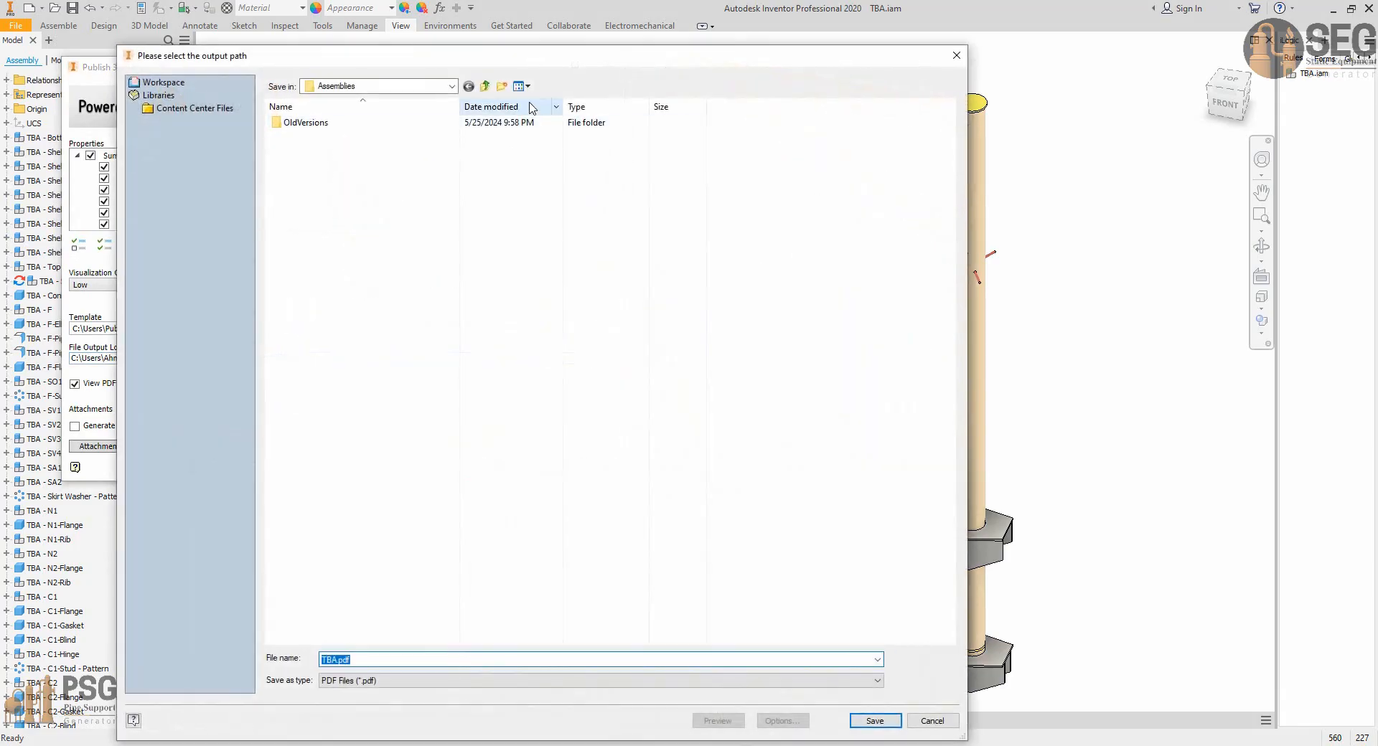
click(486, 87)
click(417, 658)
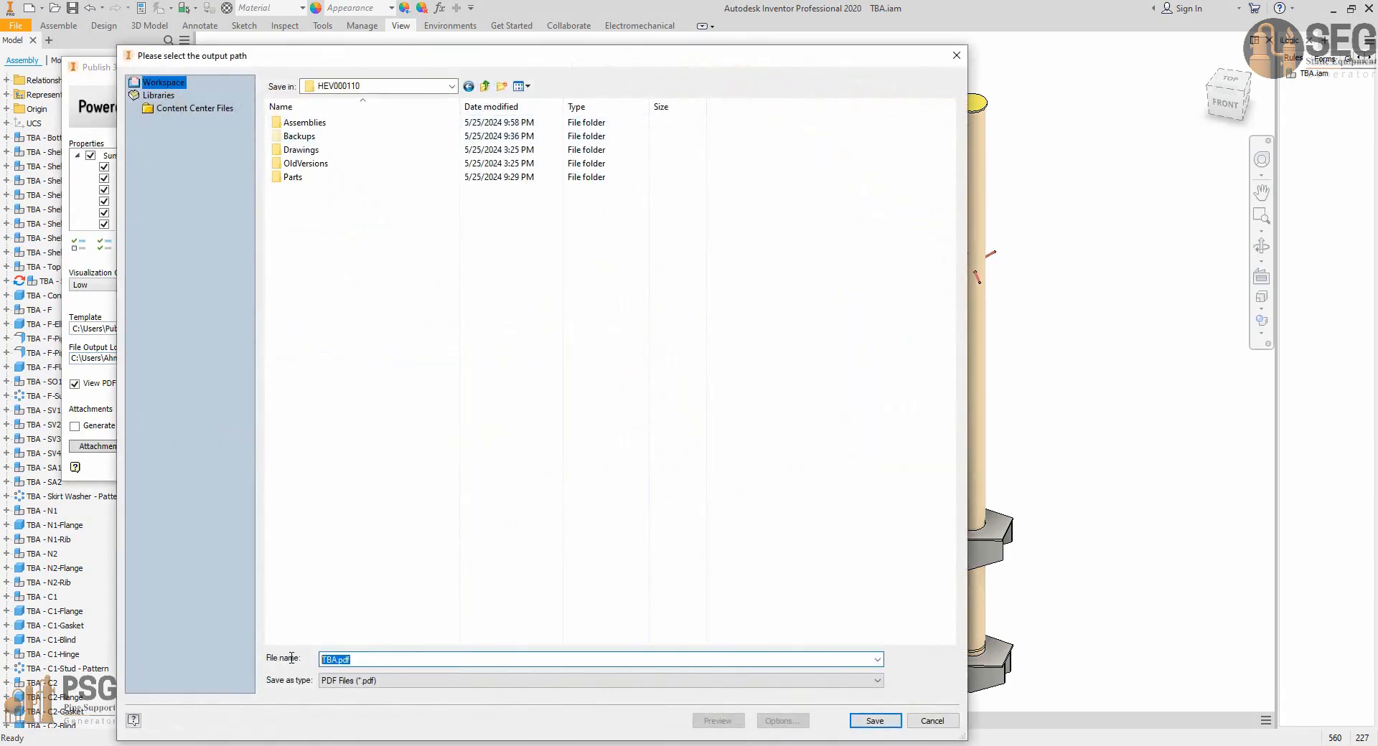
text(3D PDF Model for HEV000110.pdf)
click(891, 721)
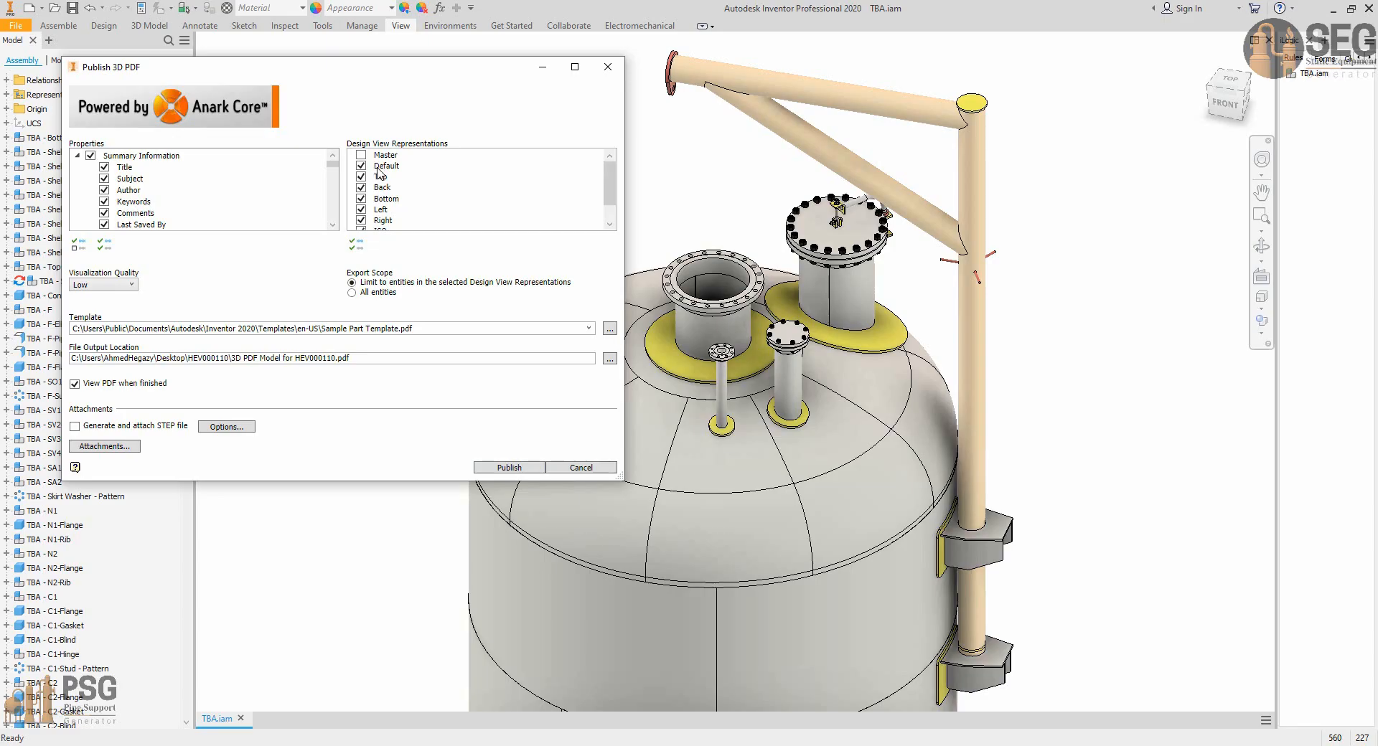
Publish the 3D PDF with all design view representations except Master, after checking the list down to Davit.
scroll(390, 192, down, 1)
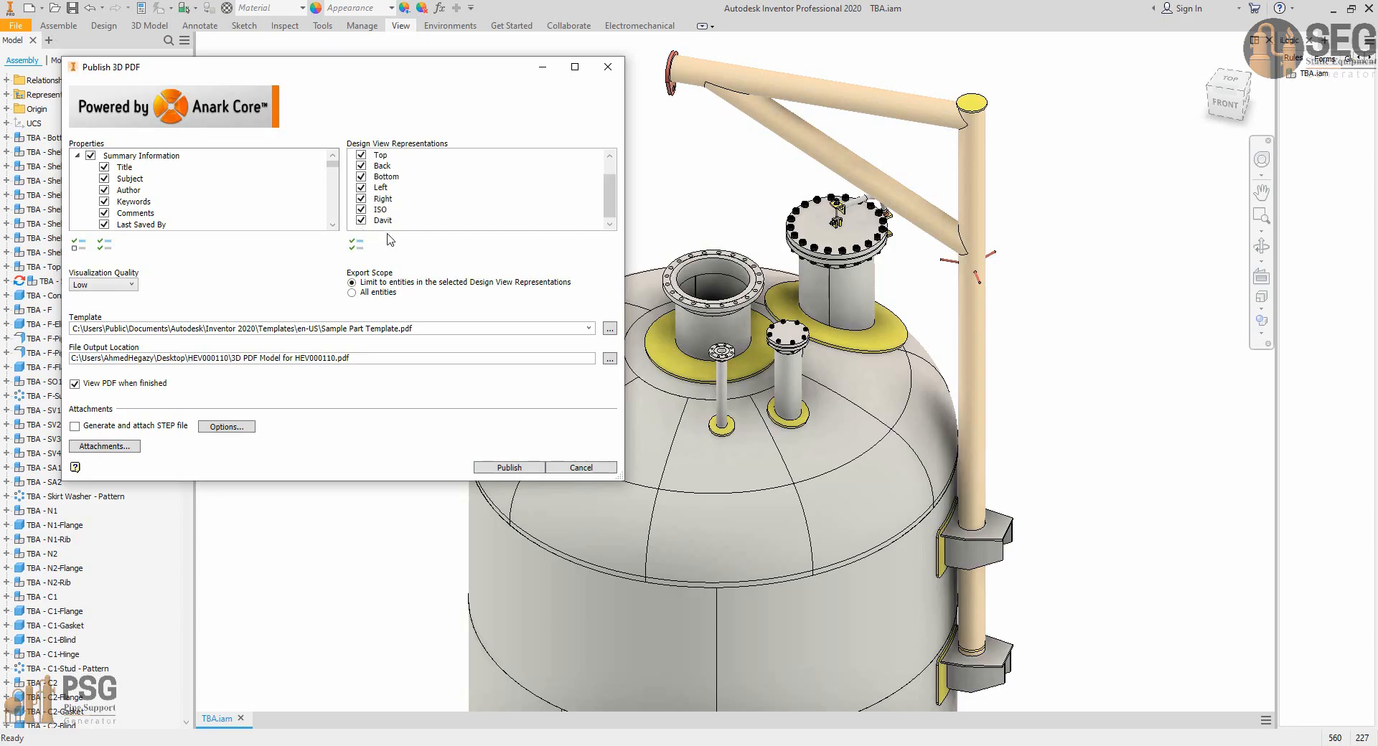
click(509, 467)
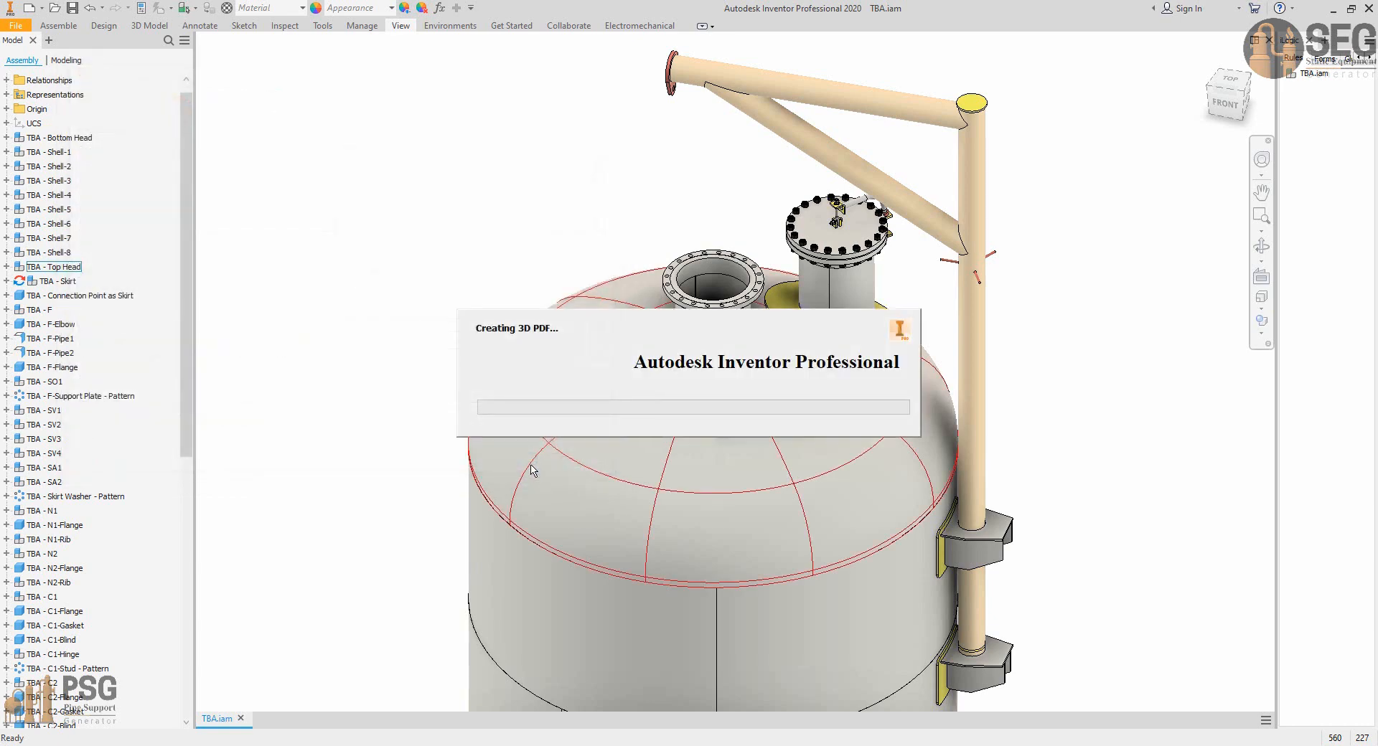
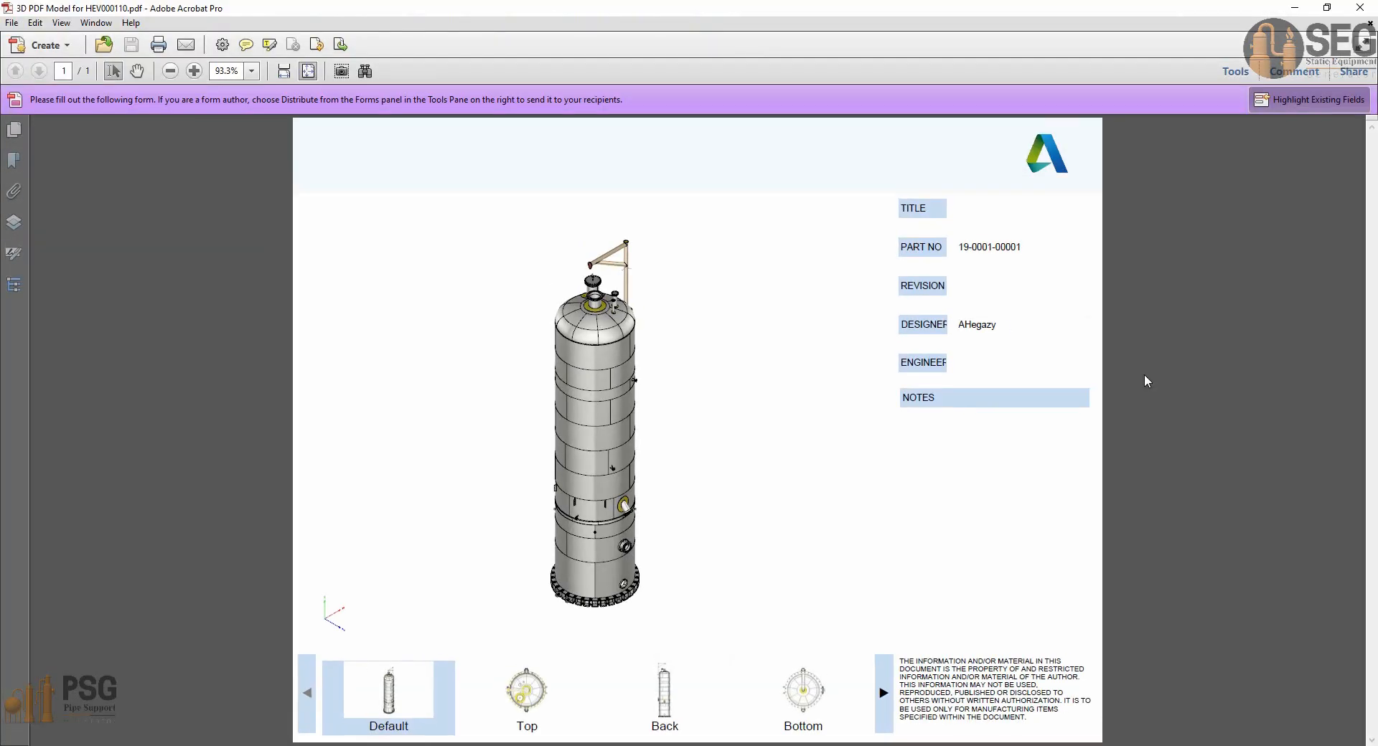
Examine the vessel model in the published 3D PDF from several angles, from the top-head davit down to the skirt base.
mouse_move(781, 235)
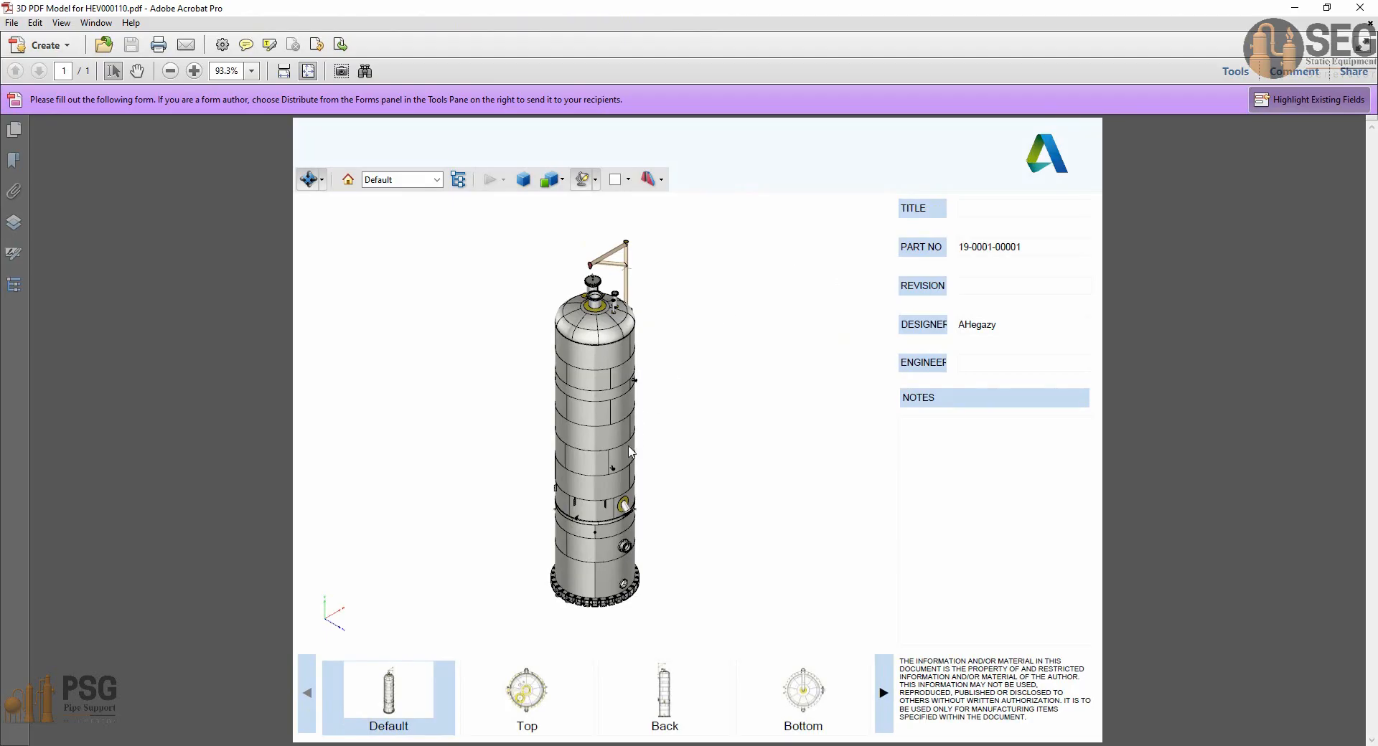
drag(624, 459, 566, 450)
right_drag(564, 444, 584, 297)
drag(621, 333, 626, 393)
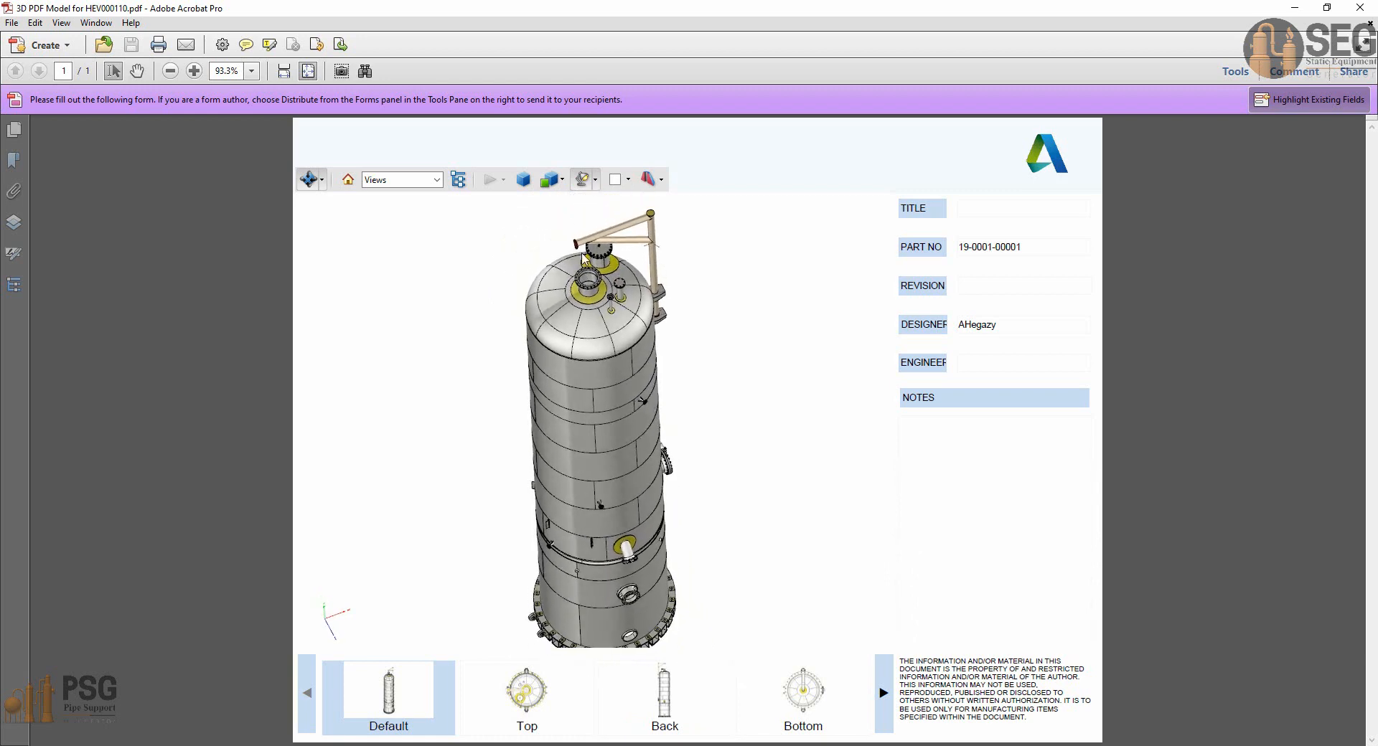
right_drag(624, 387, 613, 284)
drag(620, 310, 567, 265)
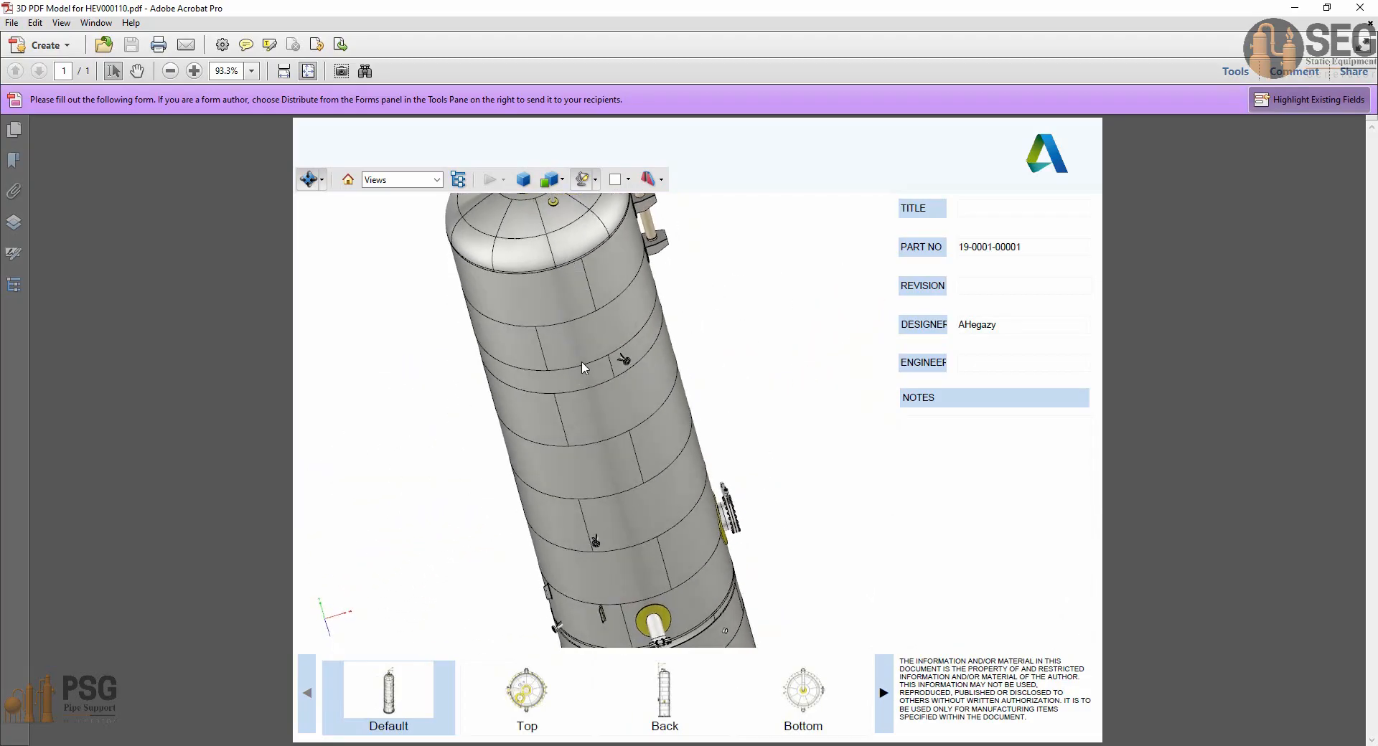
scroll(589, 387, down, 3)
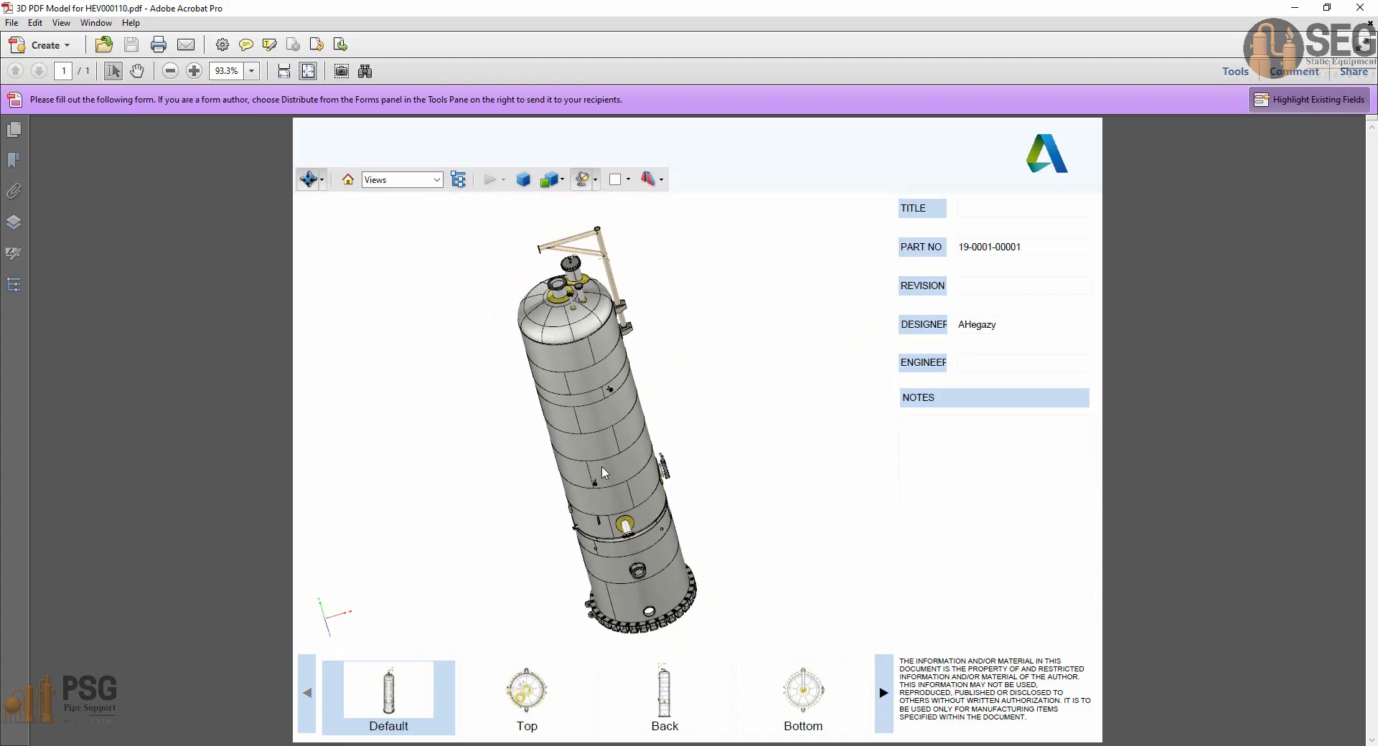
drag(617, 515, 521, 477)
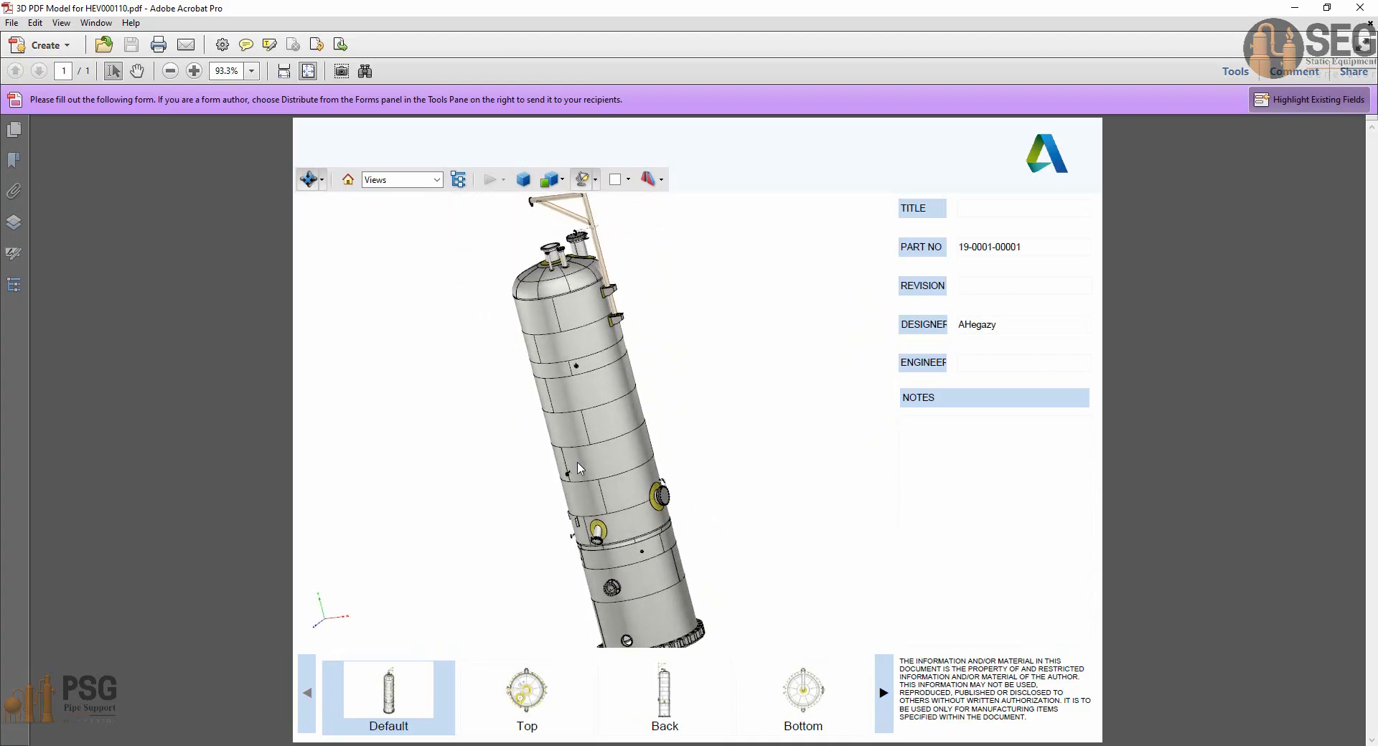
drag(615, 495, 540, 510)
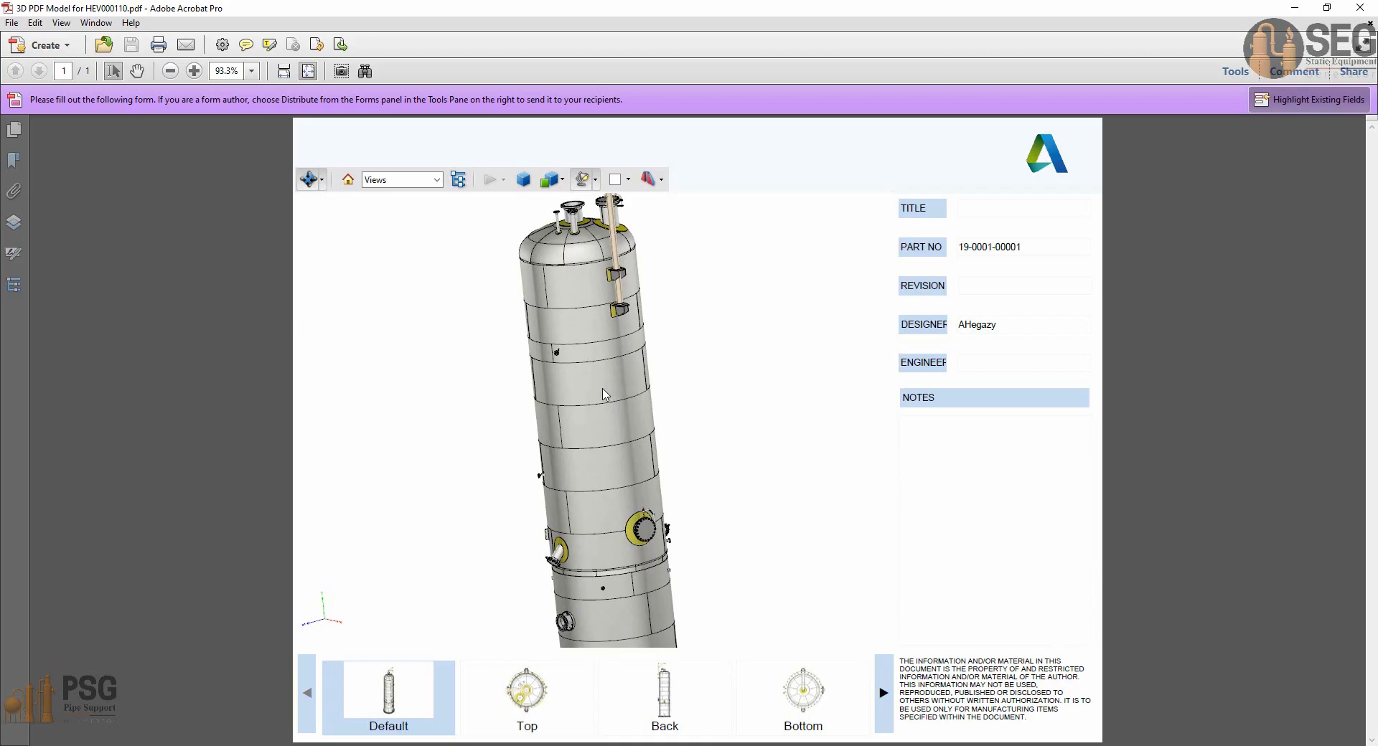
drag(594, 395, 611, 320)
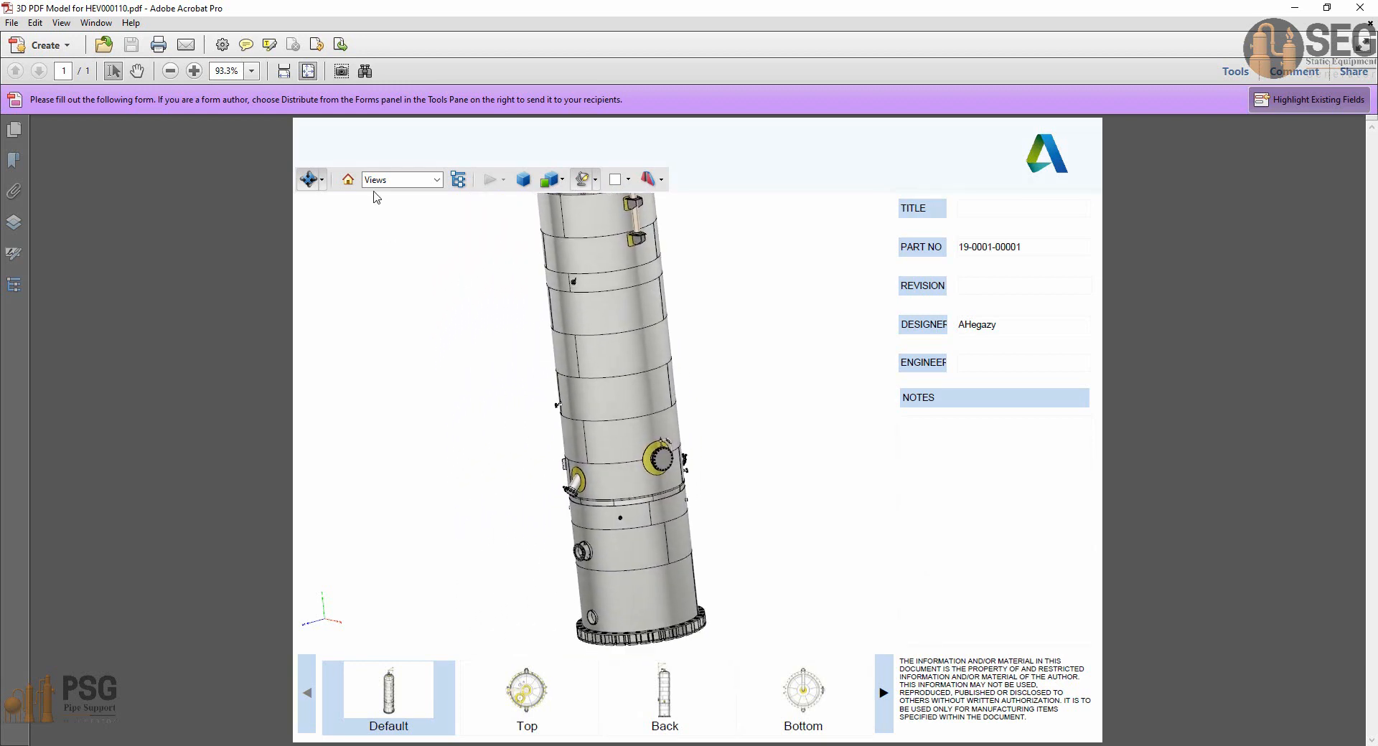
click(323, 179)
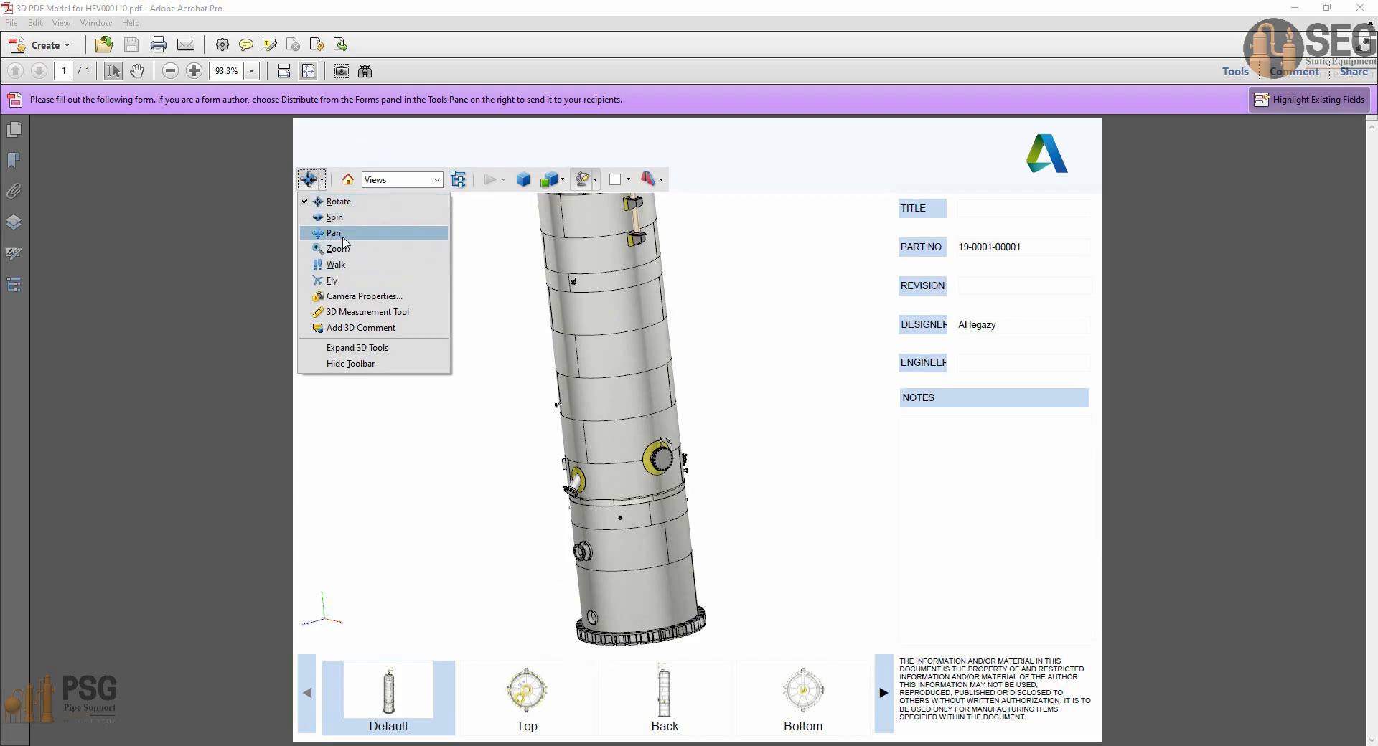
click(500, 403)
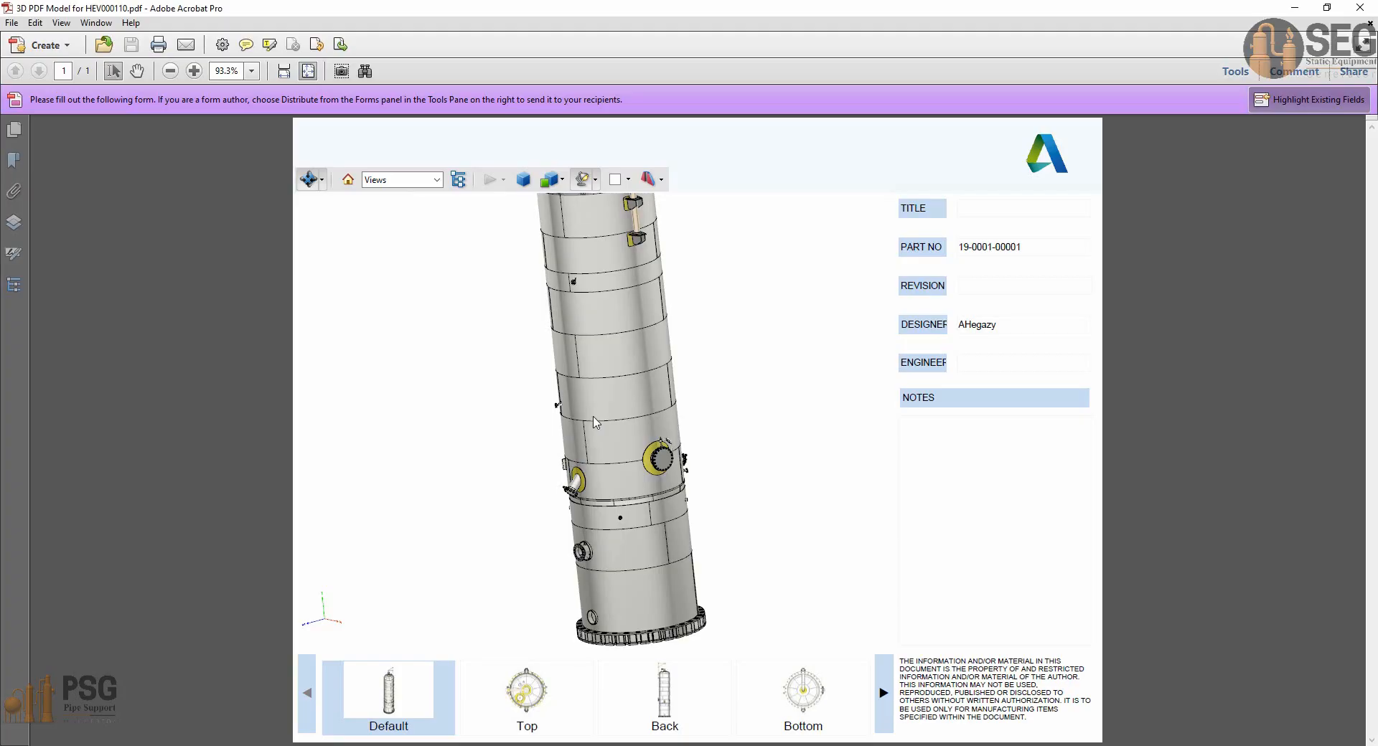
Display the Default, Top and Davit views in the PDF through their preview thumbnails.
click(392, 703)
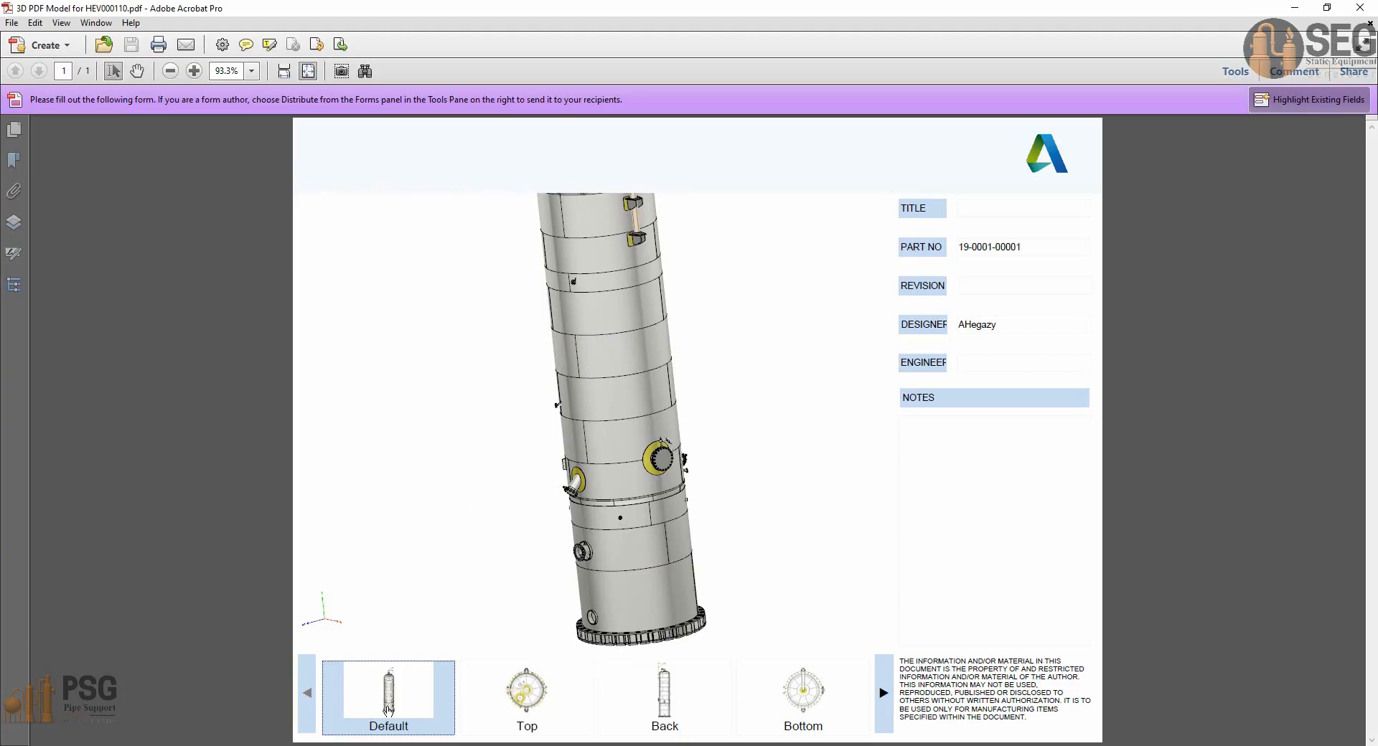
click(541, 698)
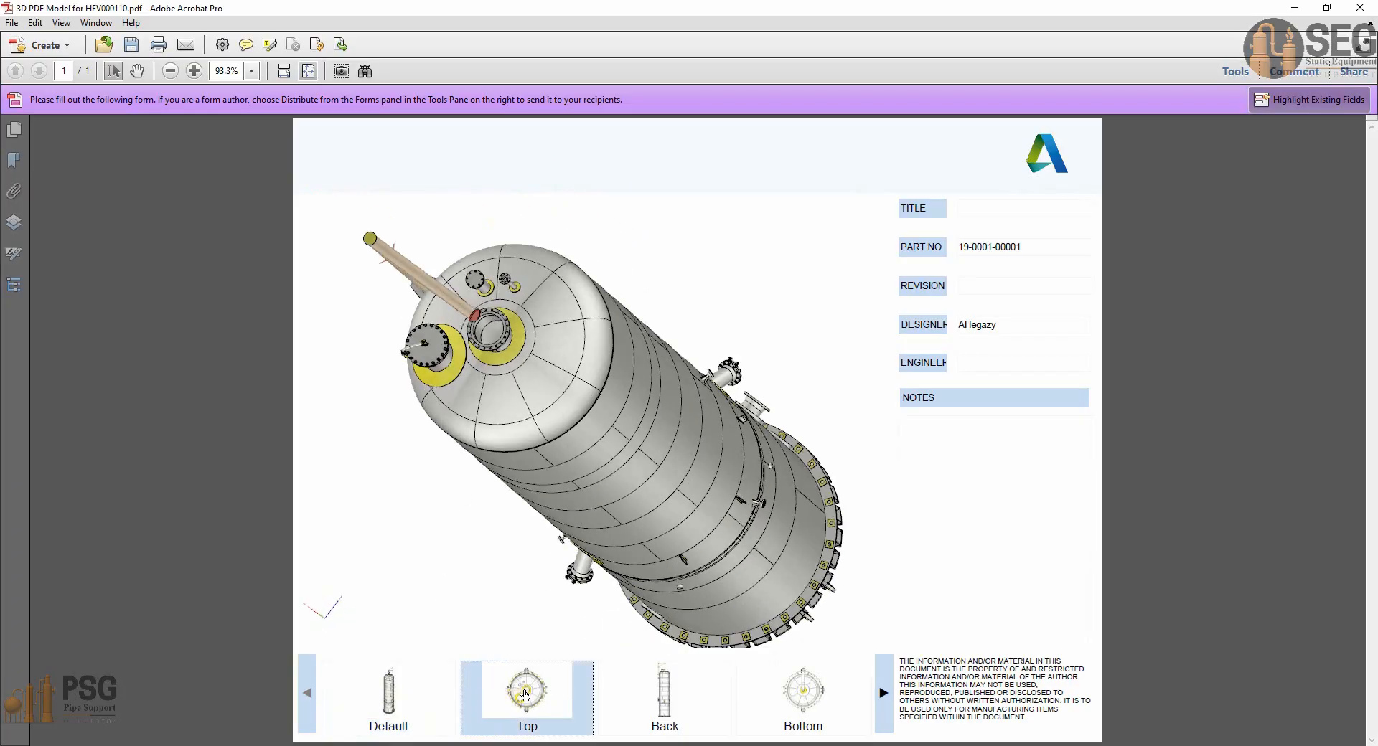
click(884, 693)
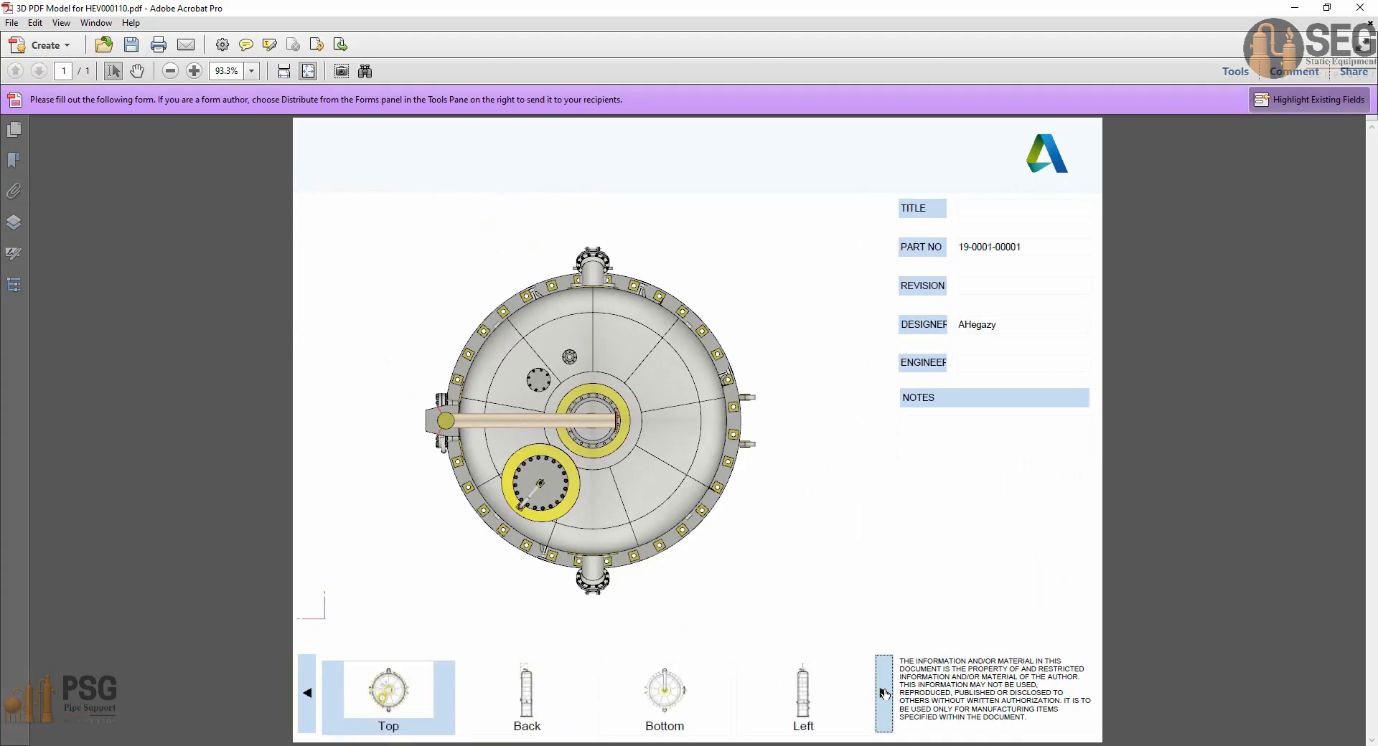
click(884, 693)
click(883, 694)
click(883, 693)
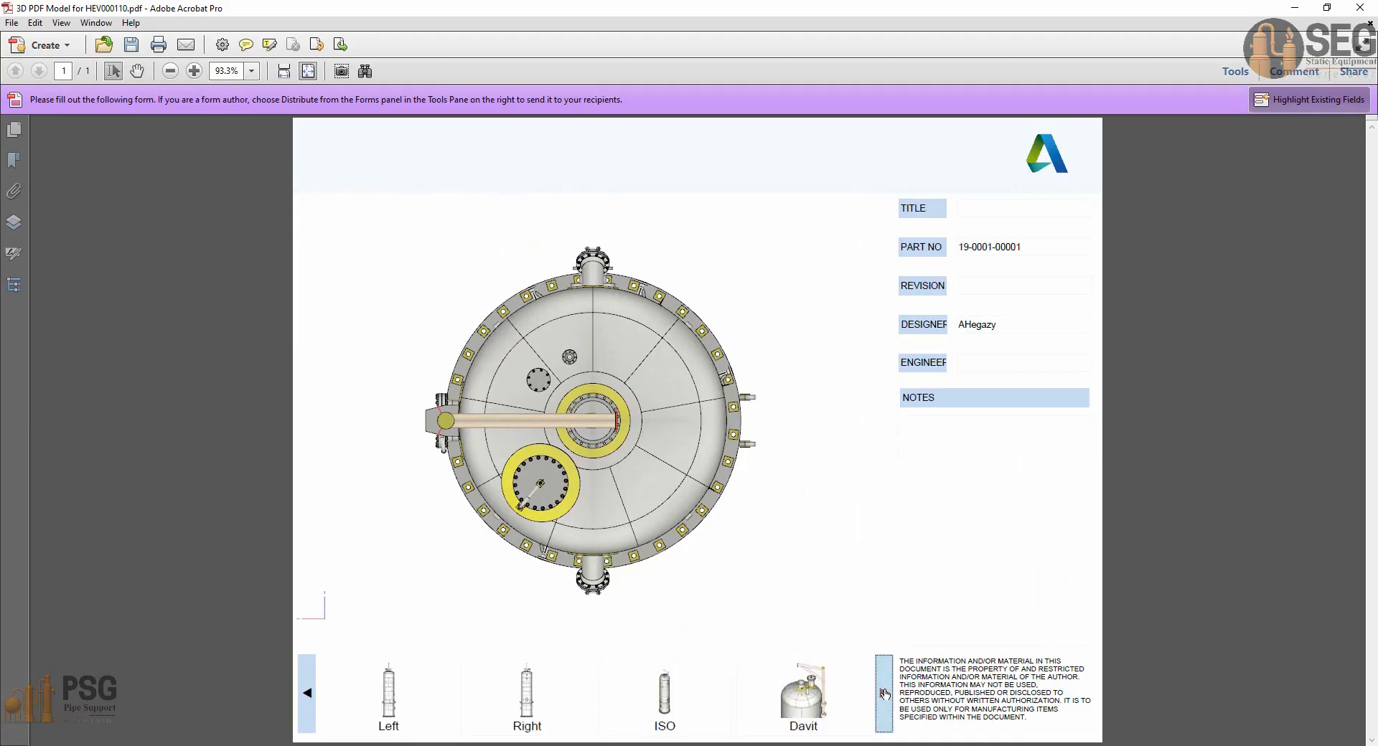
click(803, 698)
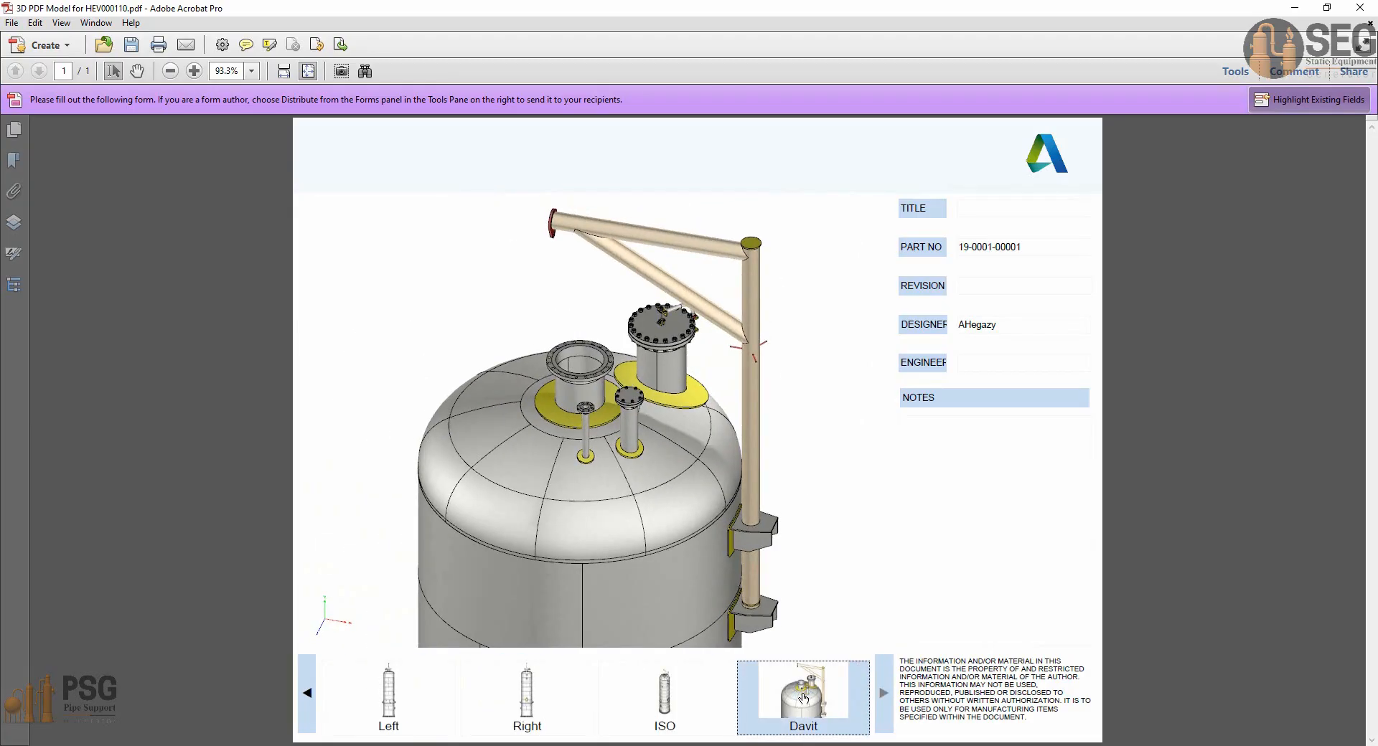
Switch the PDF model through the named views Top, Back, Left and Davit from the 3D view list.
mouse_move(506, 307)
mouse_move(892, 662)
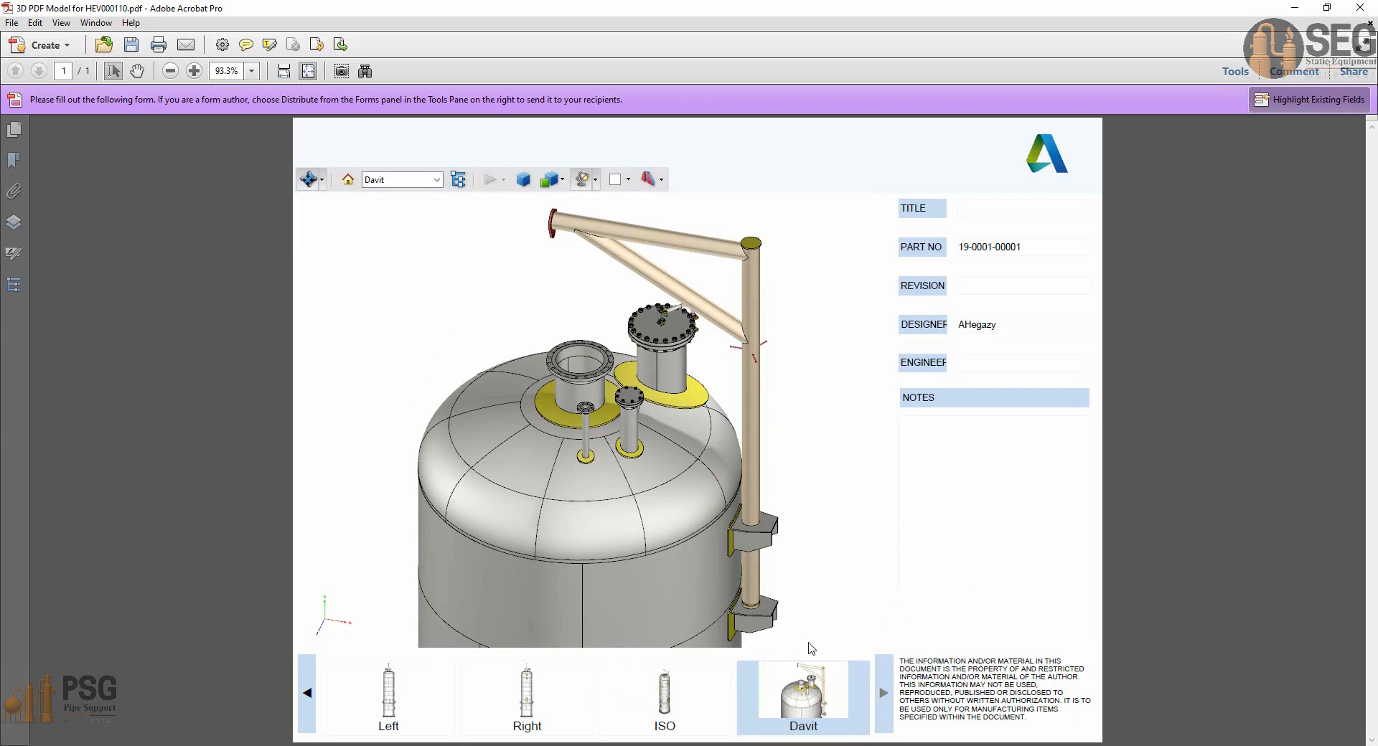
click(415, 181)
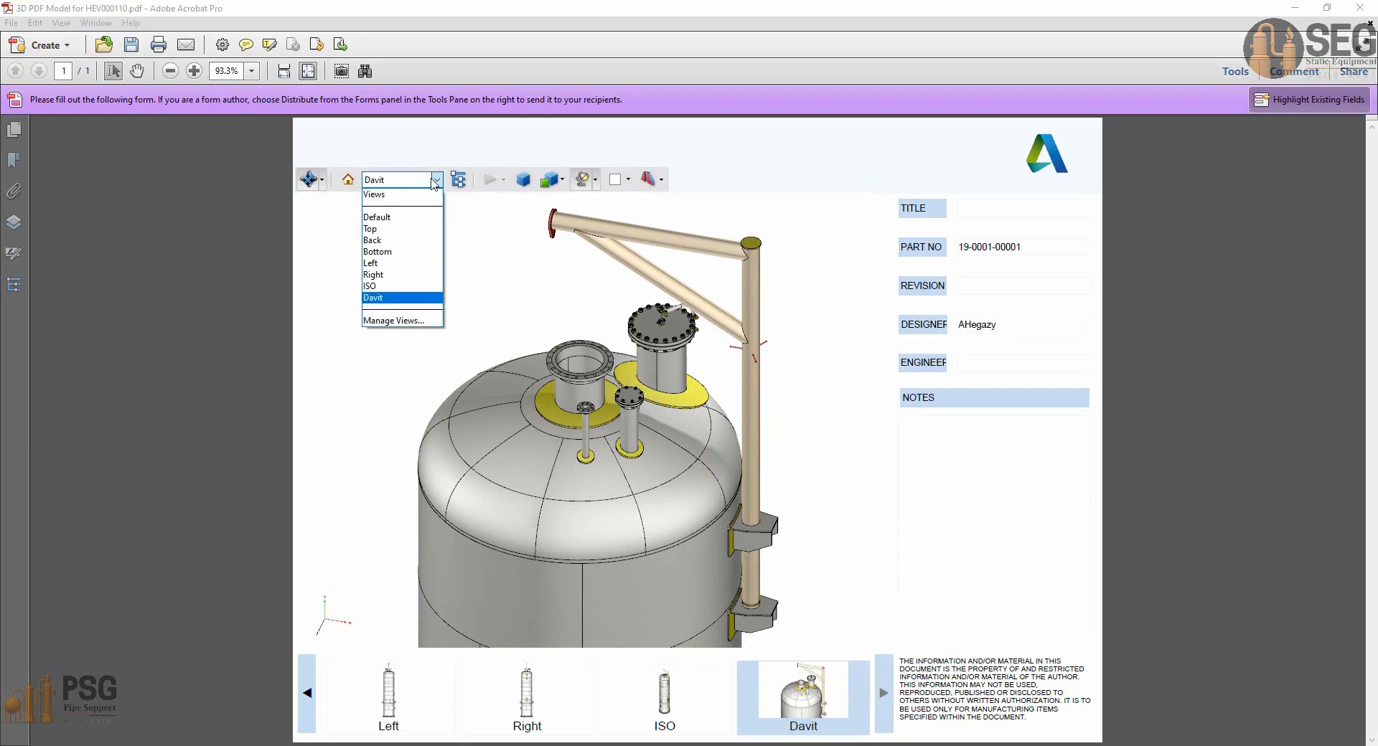
click(388, 228)
click(437, 180)
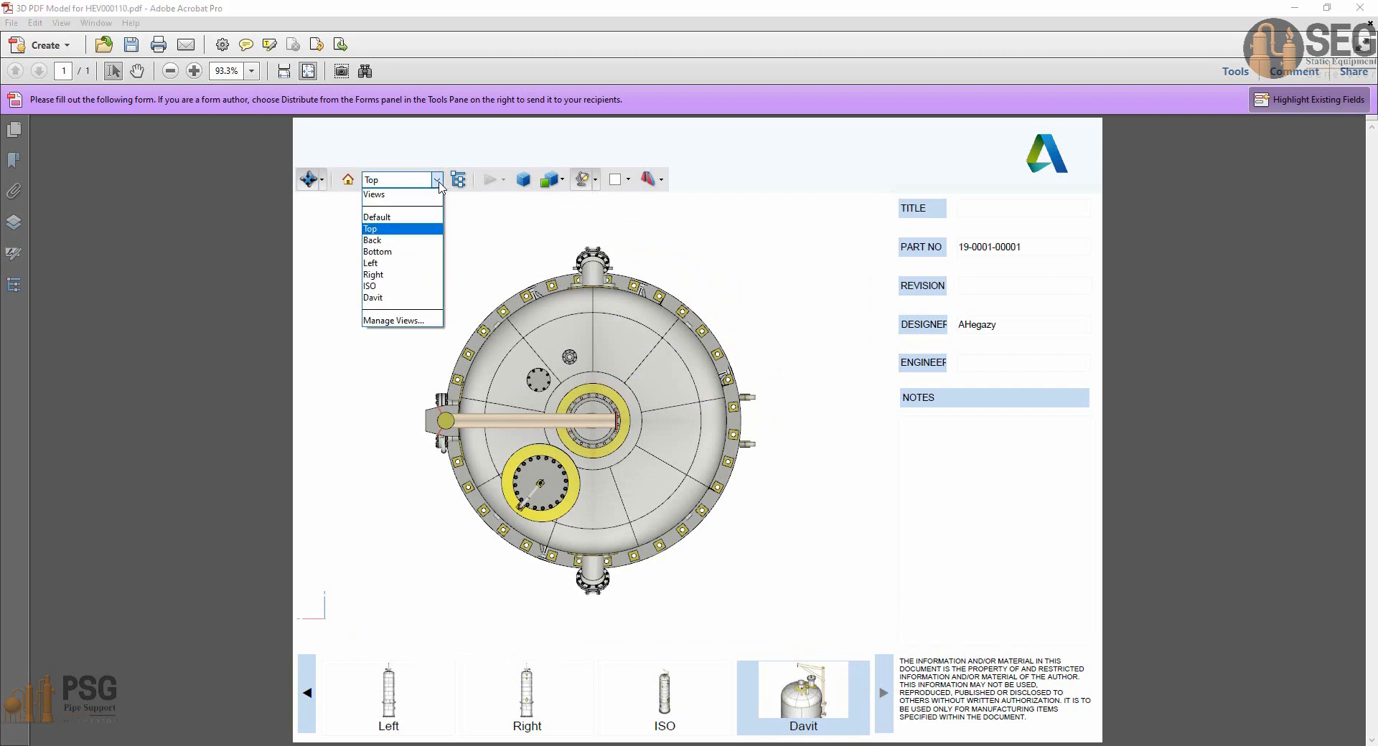
click(380, 241)
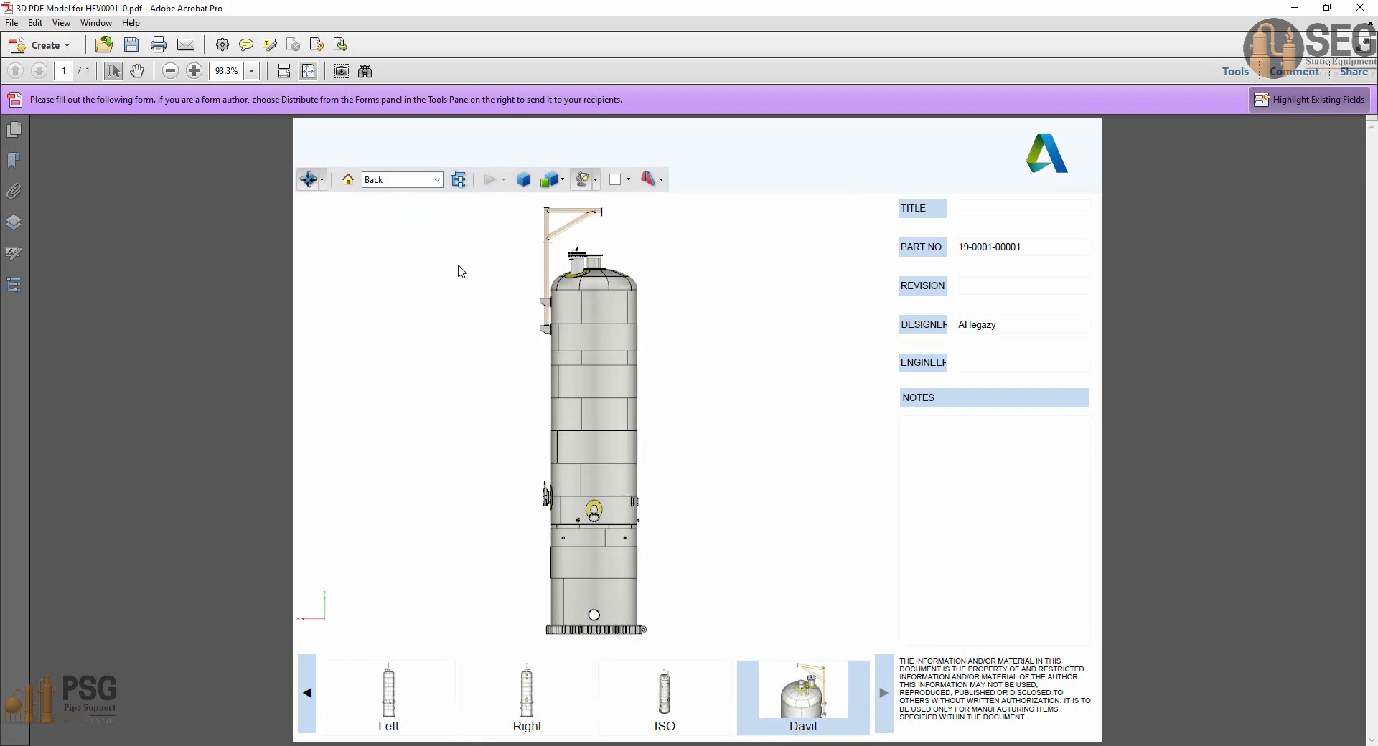
click(437, 180)
click(388, 266)
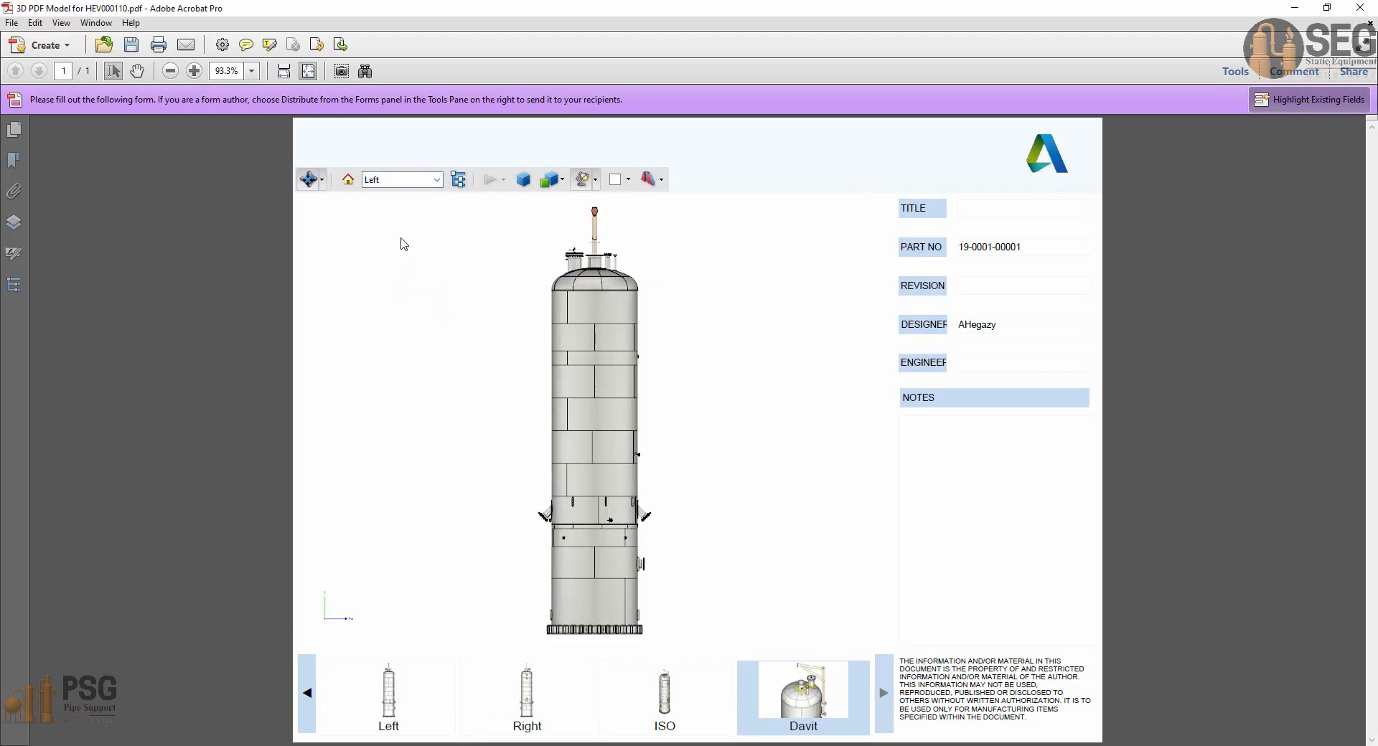
click(437, 181)
click(386, 298)
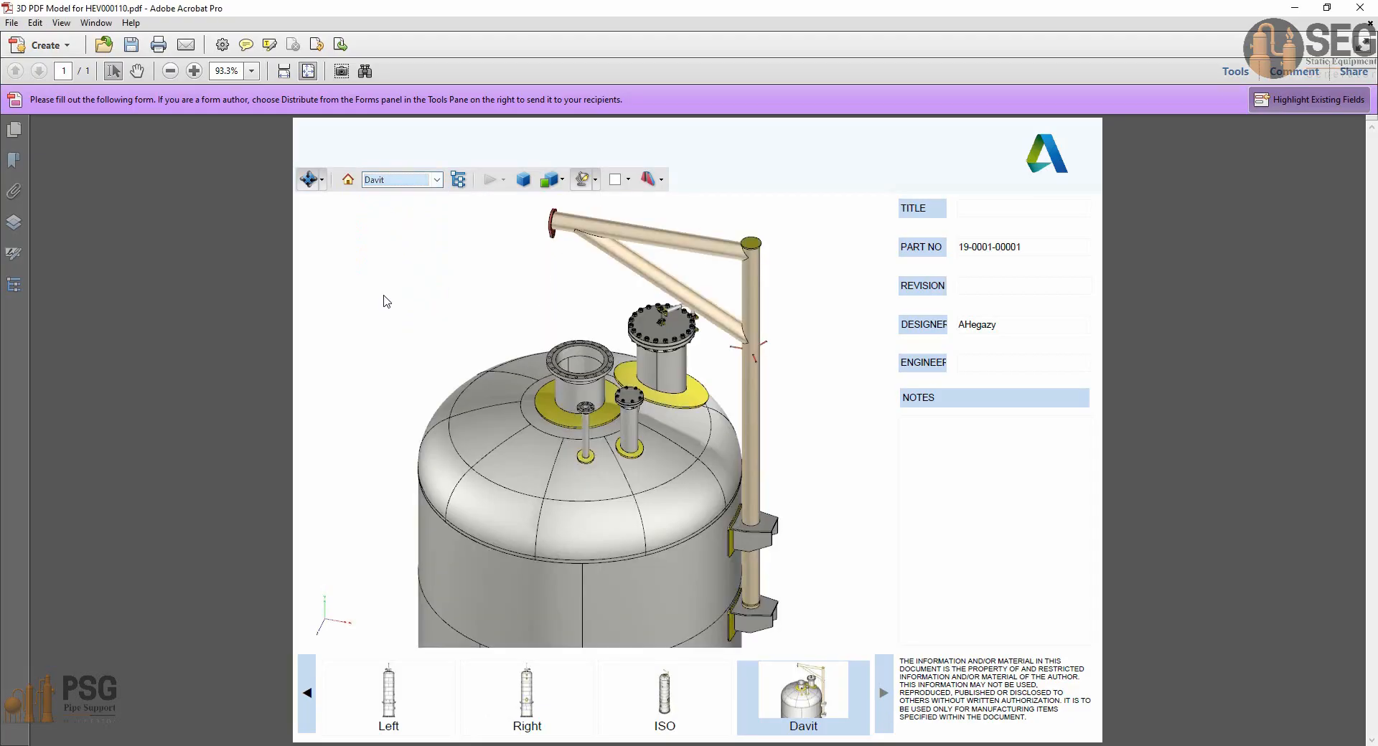
click(322, 180)
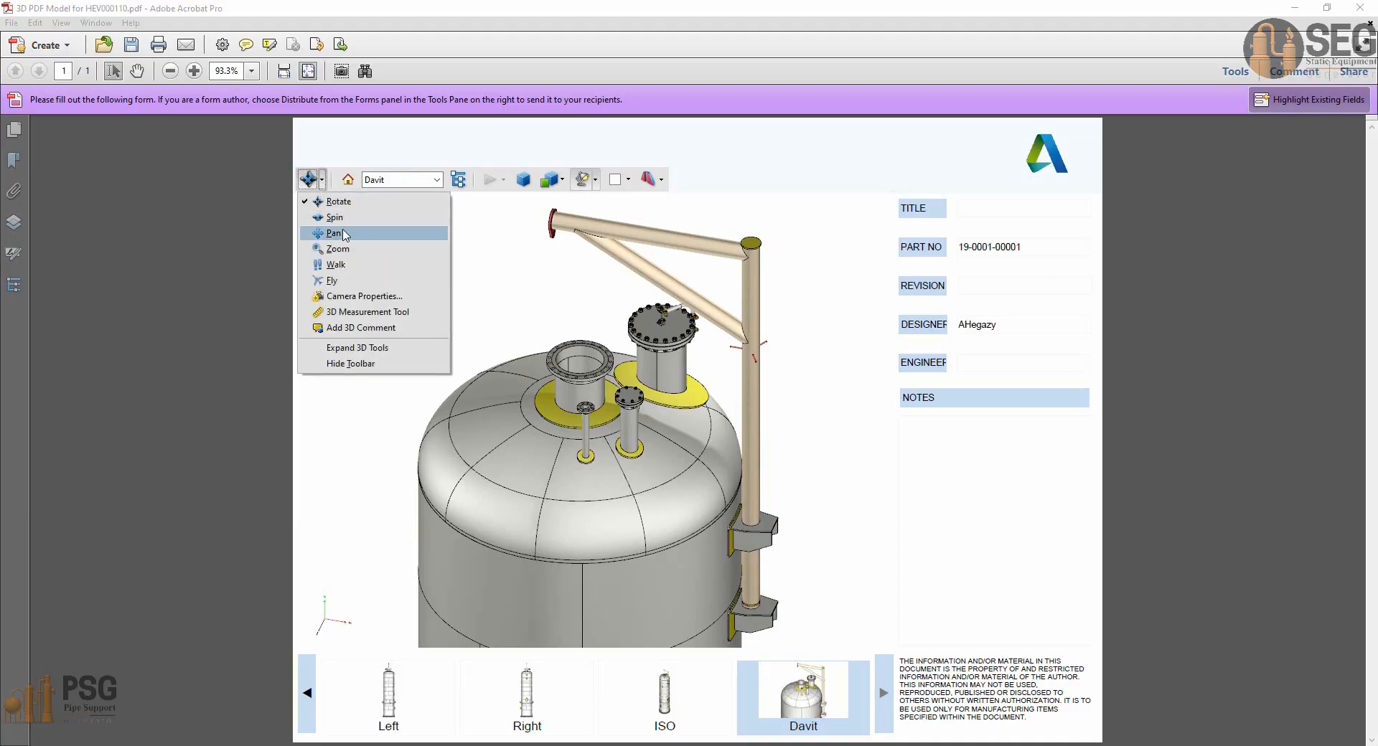
click(391, 312)
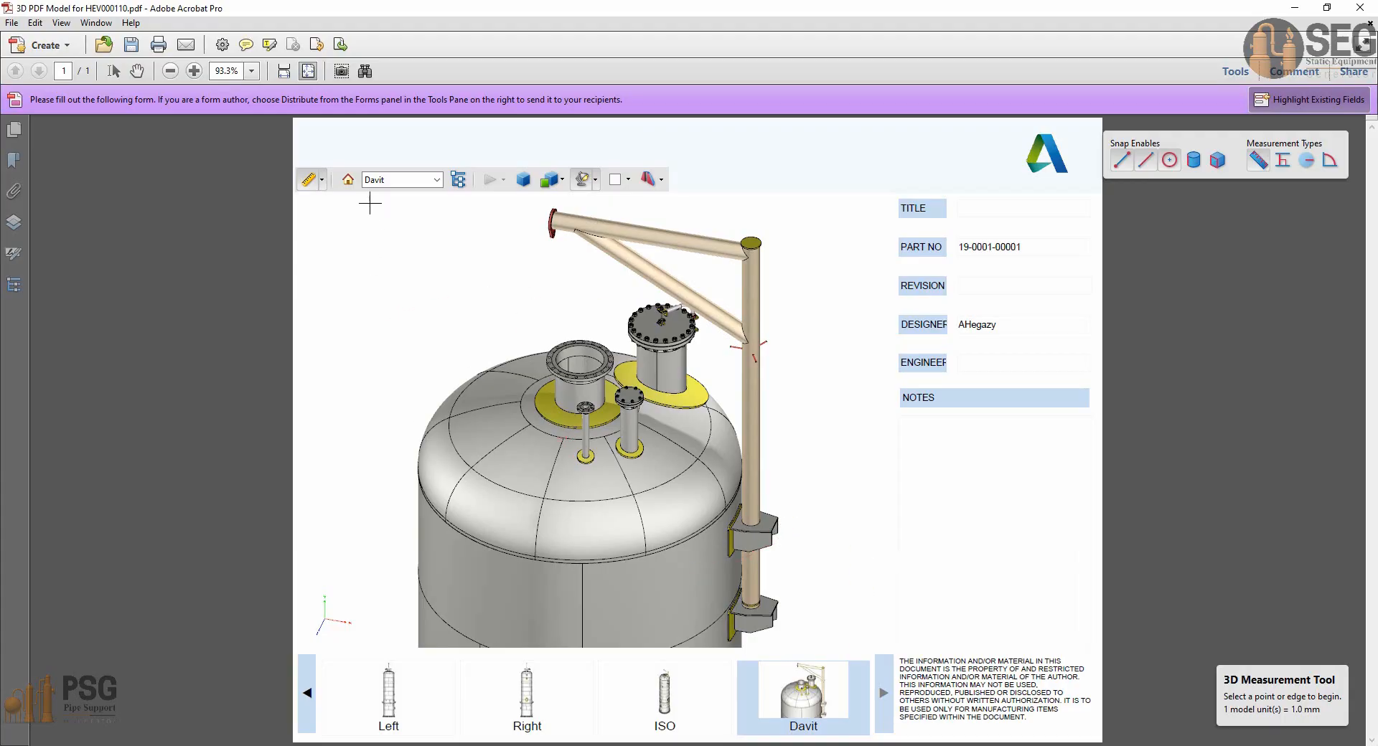
click(322, 180)
click(330, 206)
Measure the outer edge of the upper davit bracket's top plate with the 3D Measurement Tool and place the dimension beside it.
scroll(771, 530, up, 5)
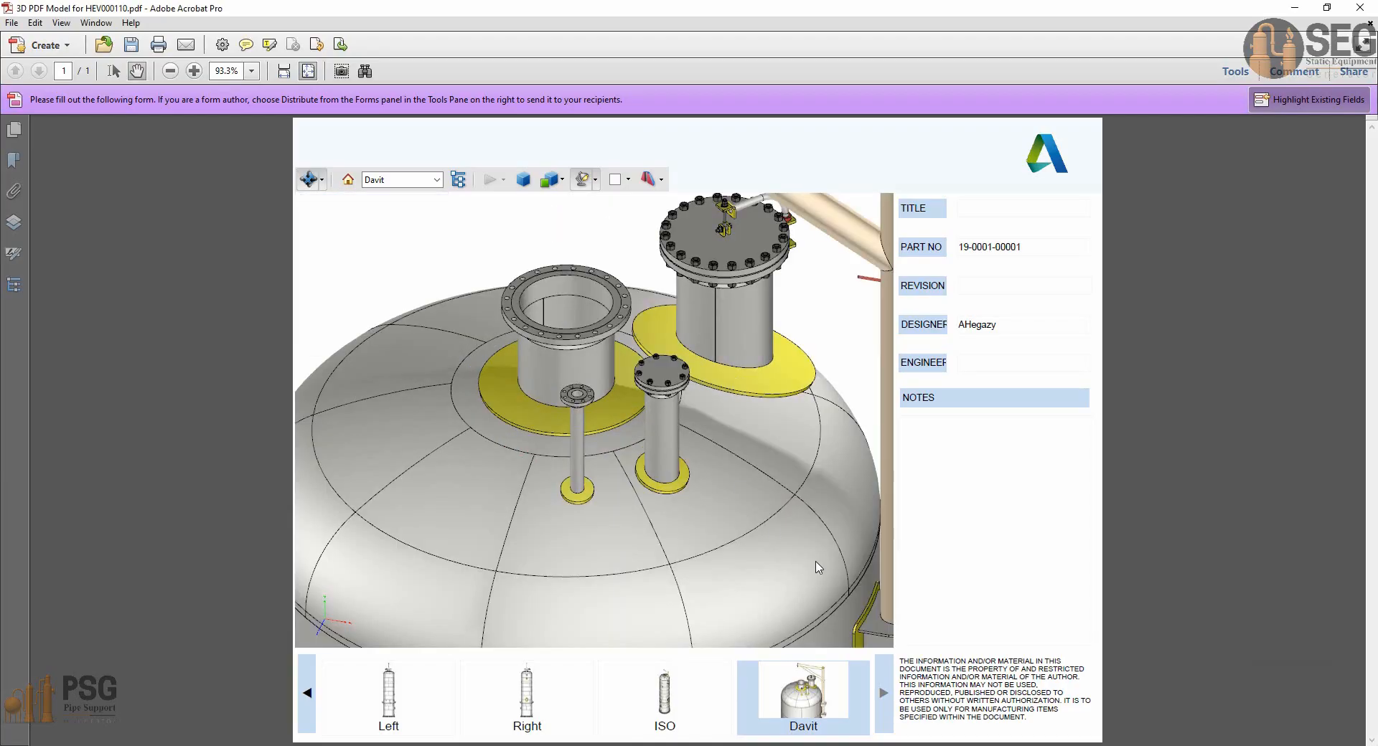
click(767, 525)
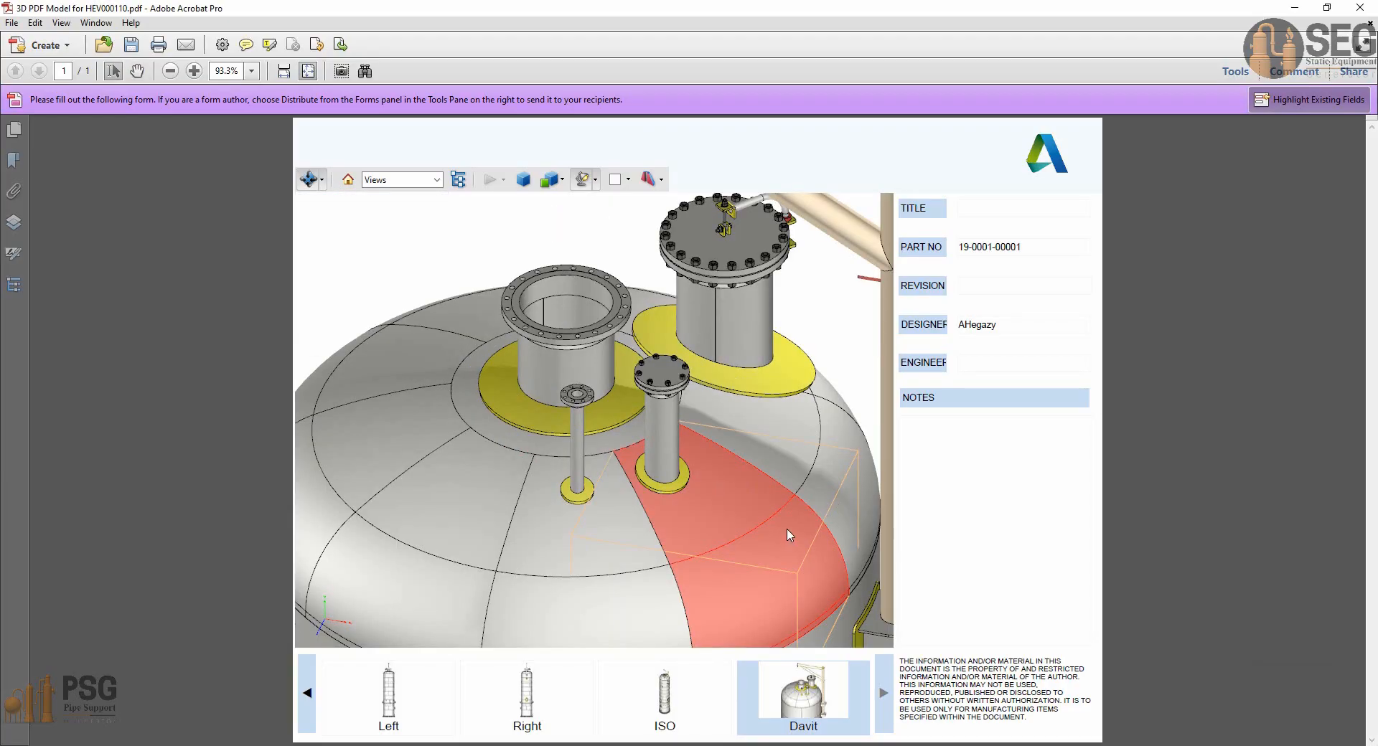
scroll(785, 530, up, 5)
scroll(761, 495, up, 8)
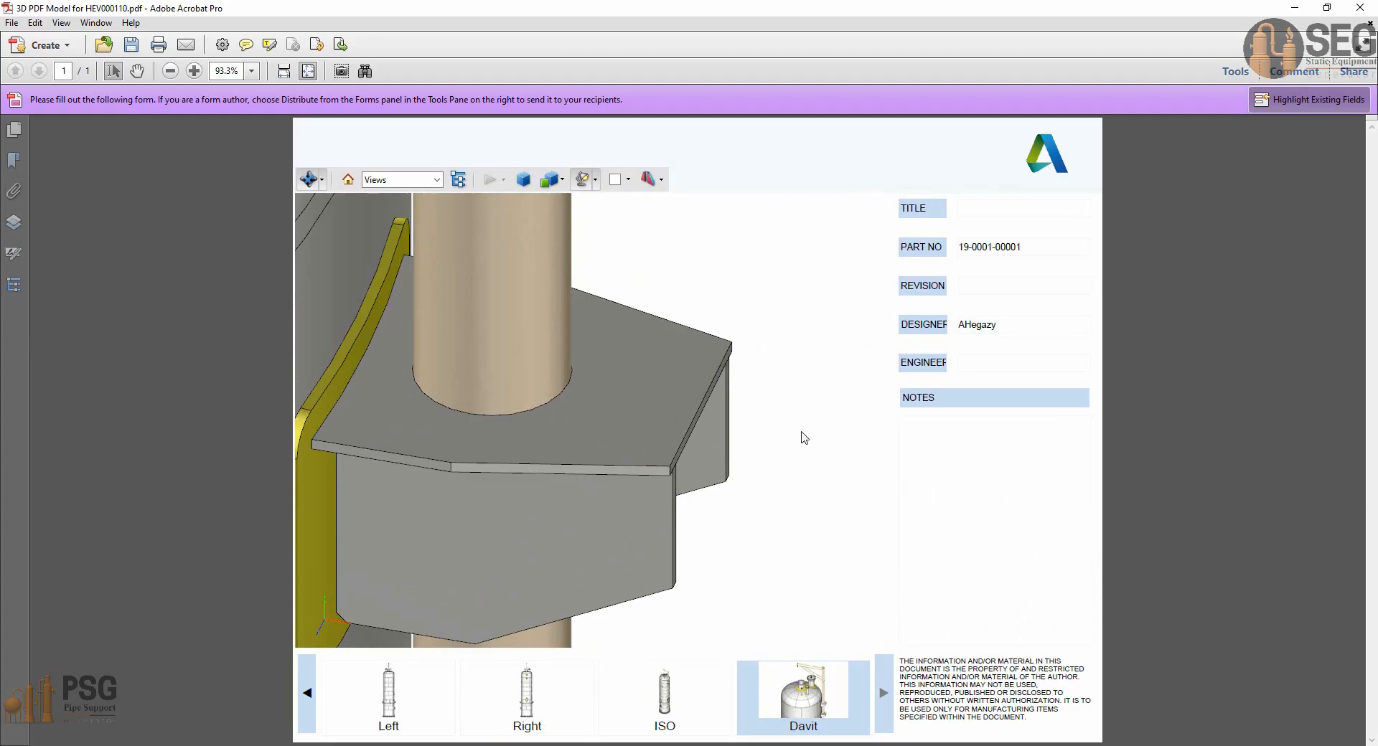
click(322, 180)
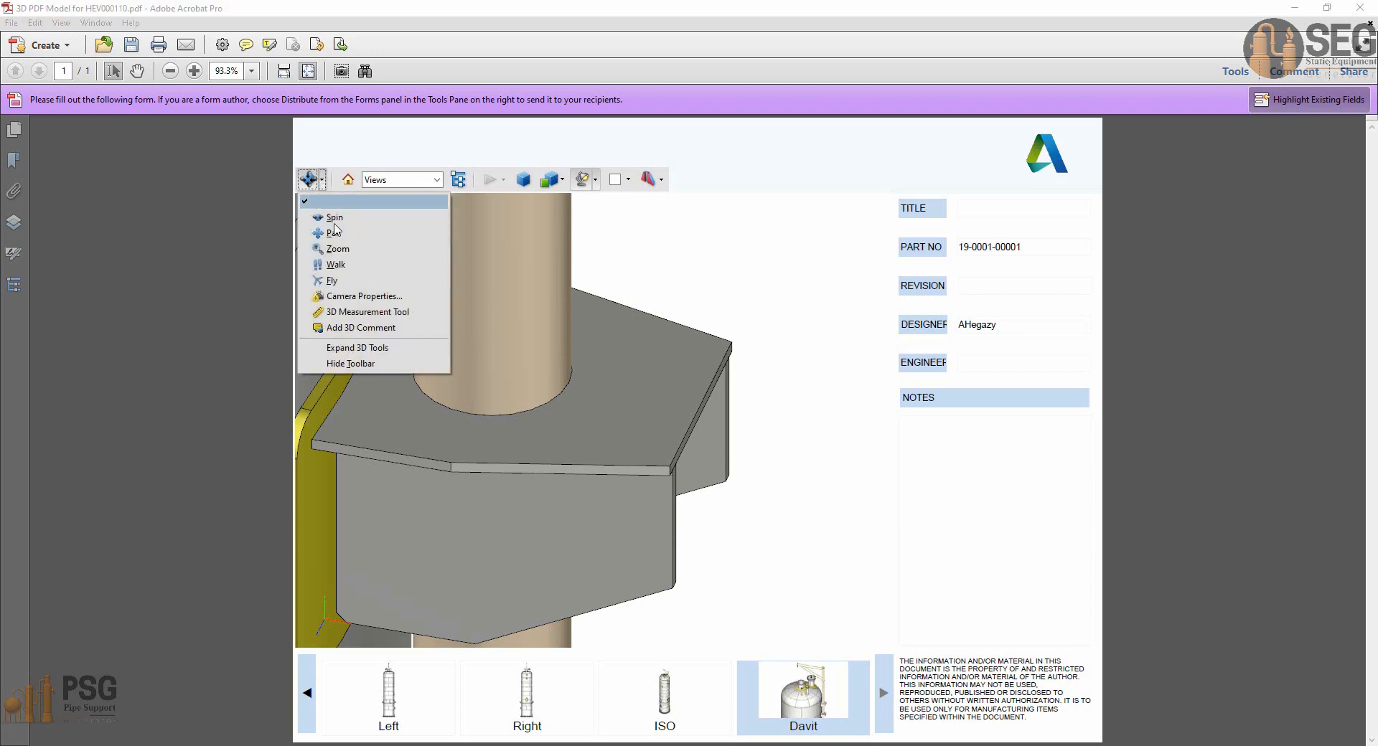
click(354, 315)
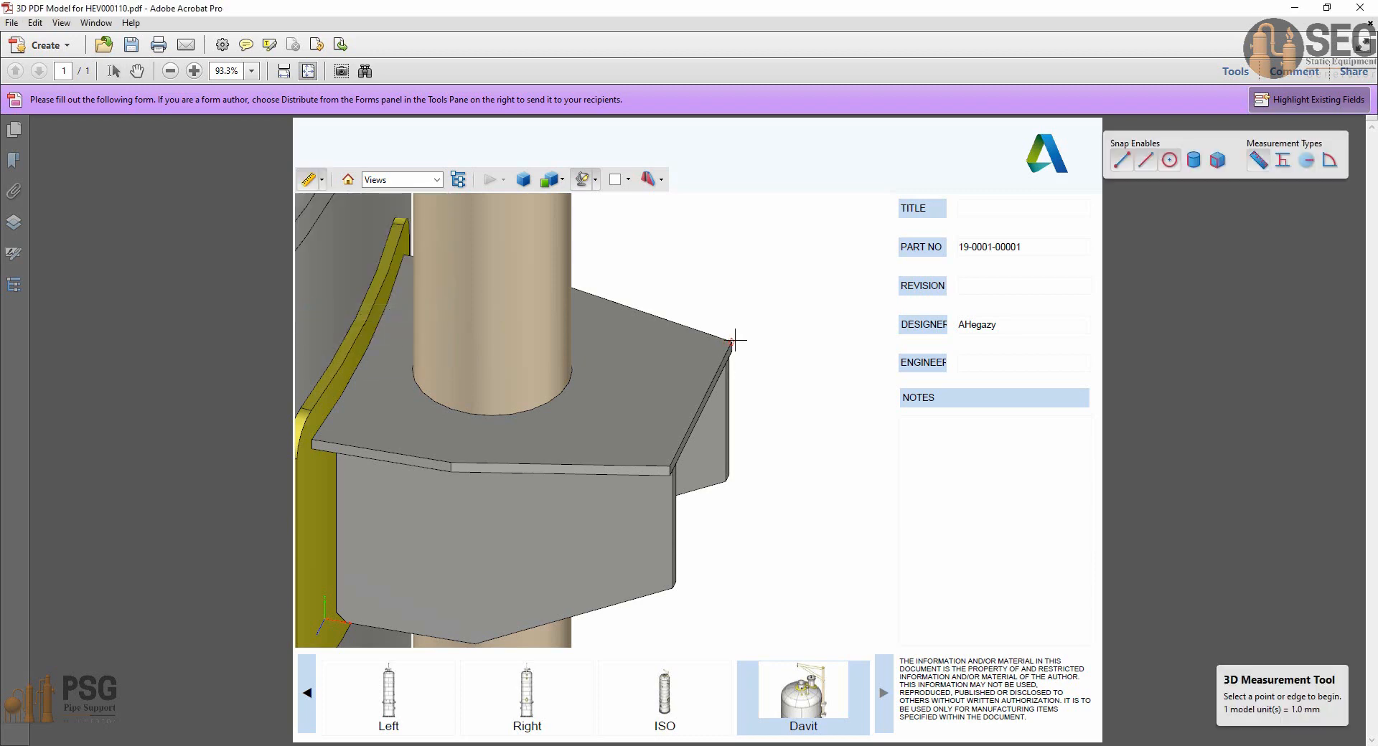
click(733, 341)
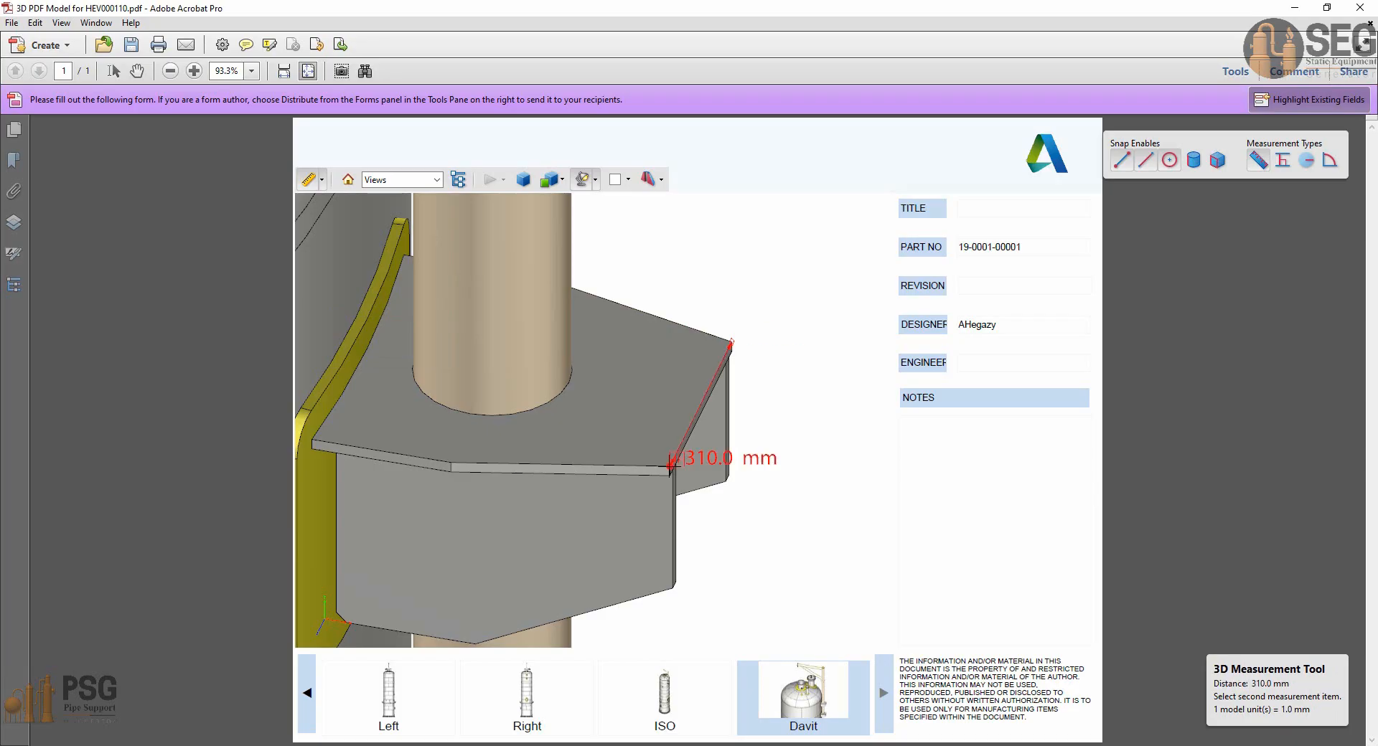
click(672, 461)
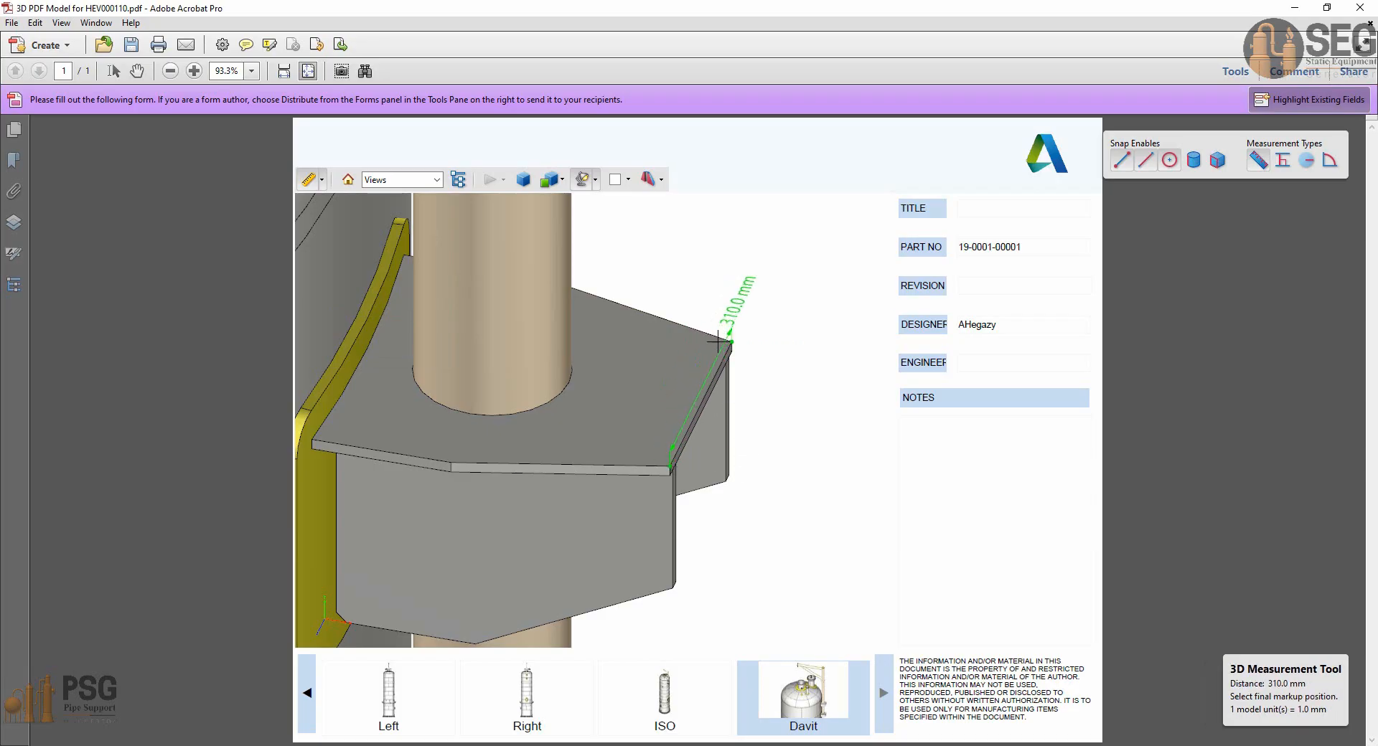
click(670, 417)
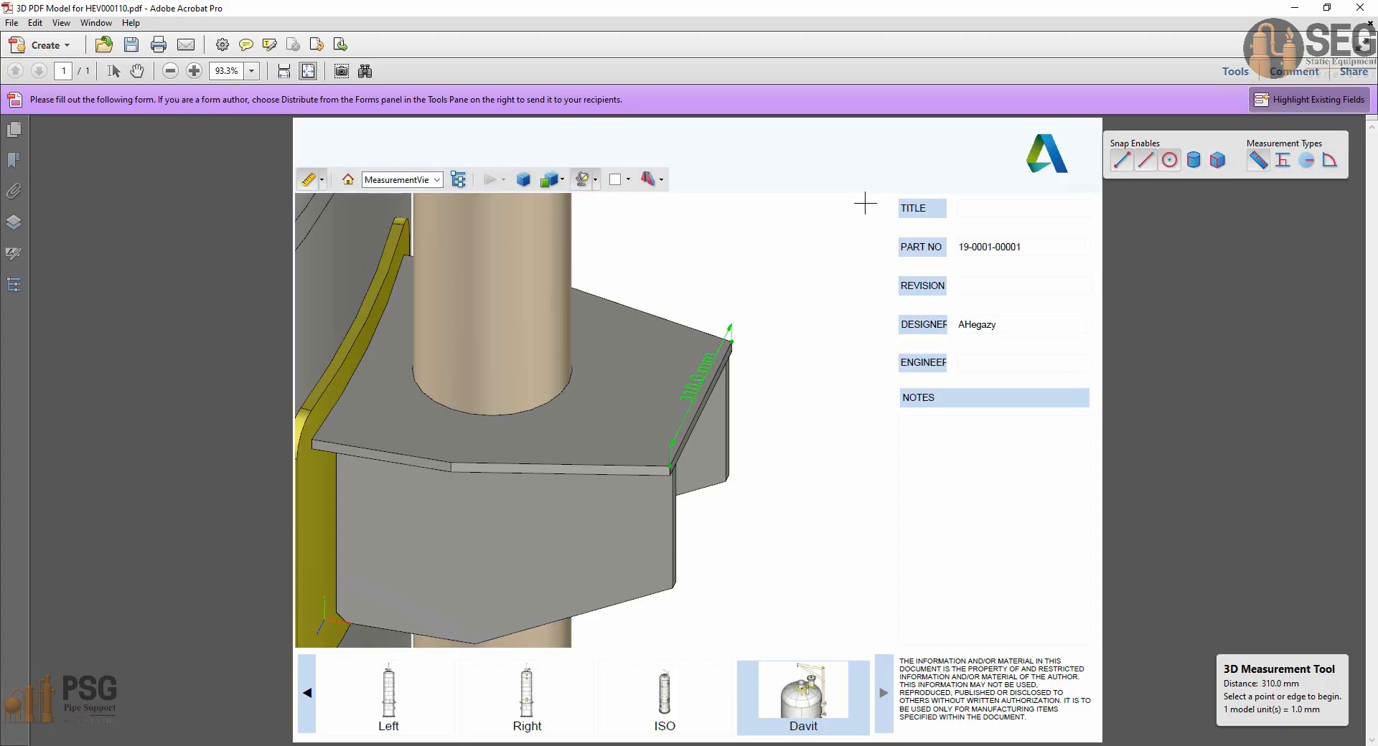
Add the 3D comment "Near Area" at the lower davit bracket's pad, with its label placed between the two brackets.
click(322, 180)
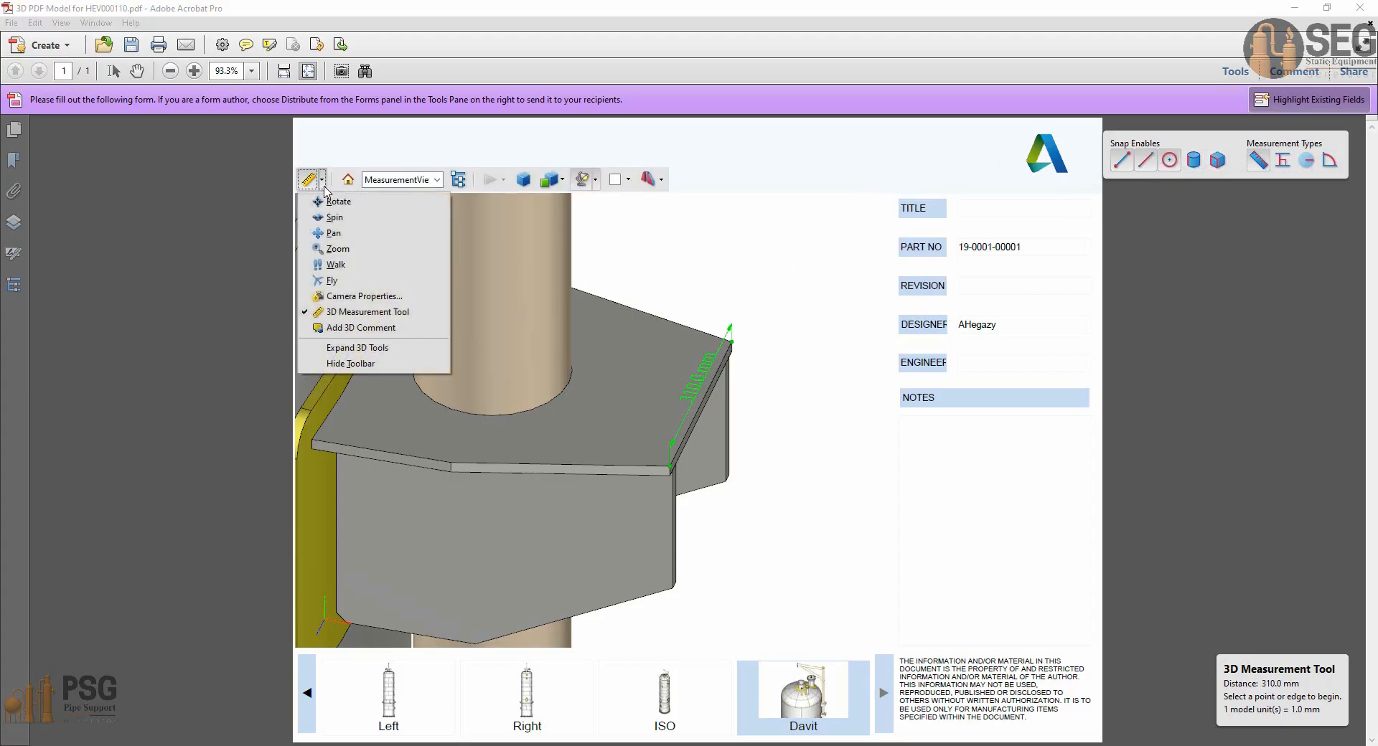
click(370, 329)
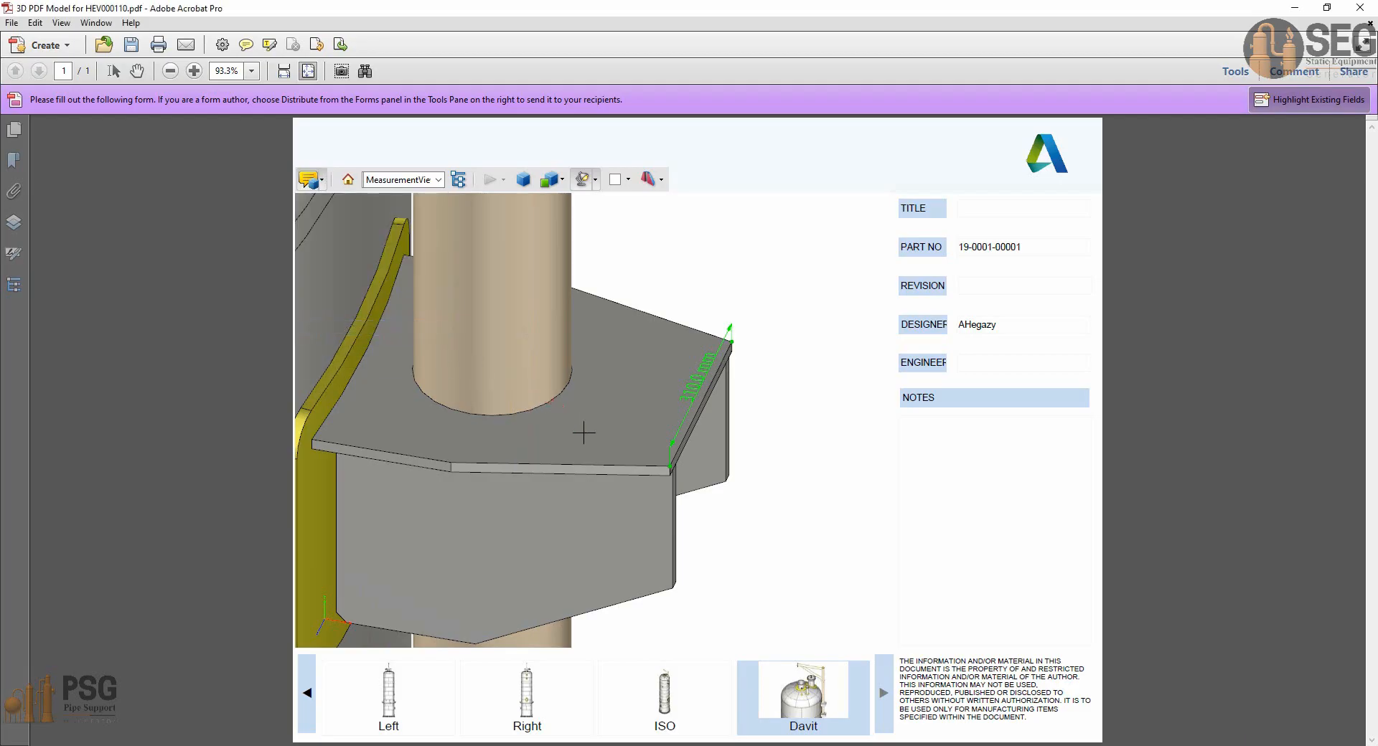
scroll(439, 386, up, 1)
scroll(444, 386, down, 5)
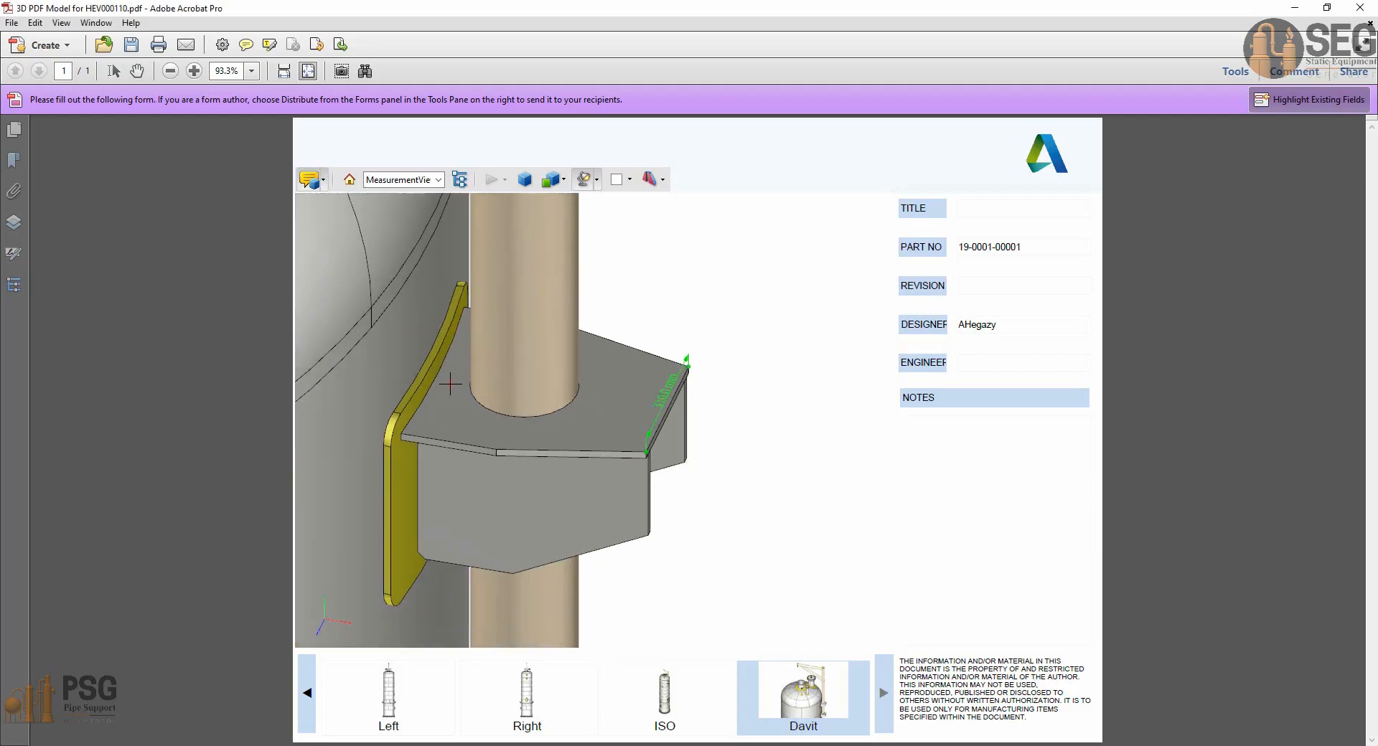
scroll(536, 611, up, 1)
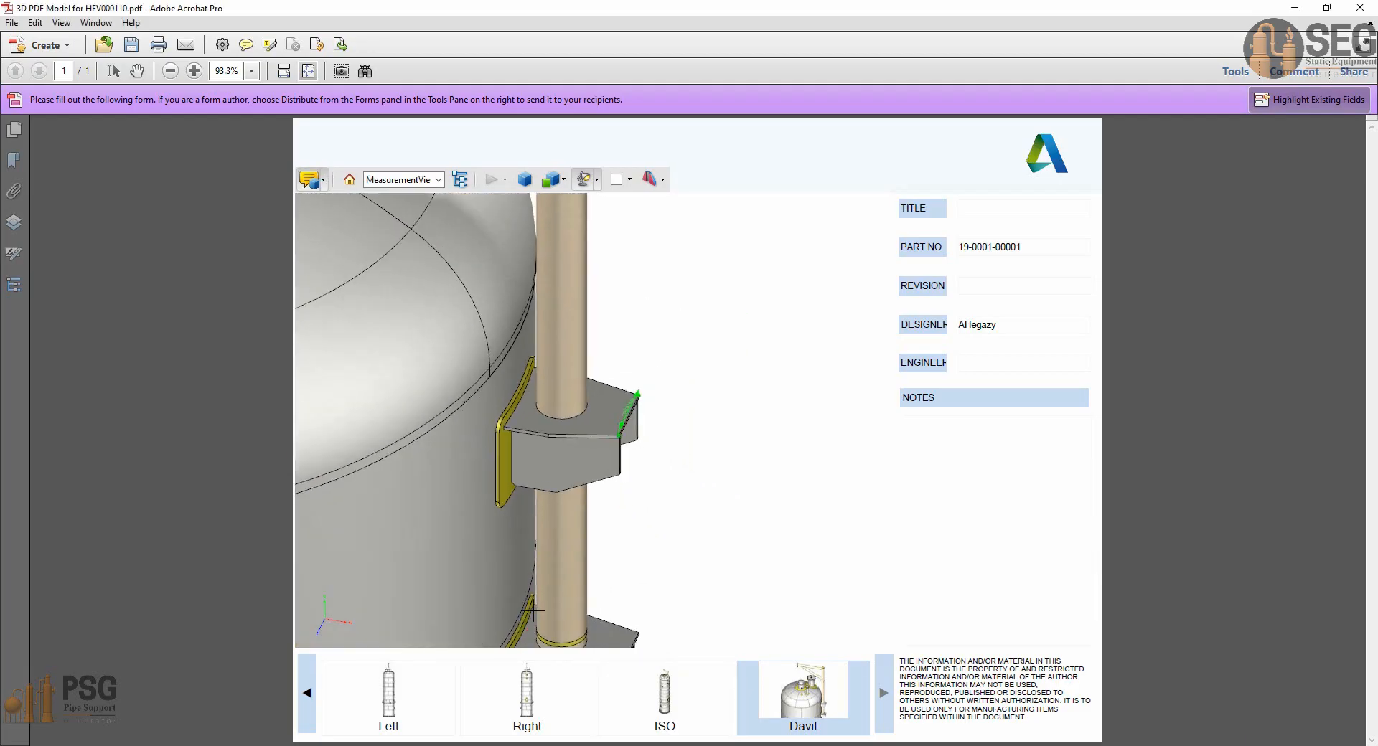
scroll(536, 610, down, 4)
scroll(534, 587, up, 3)
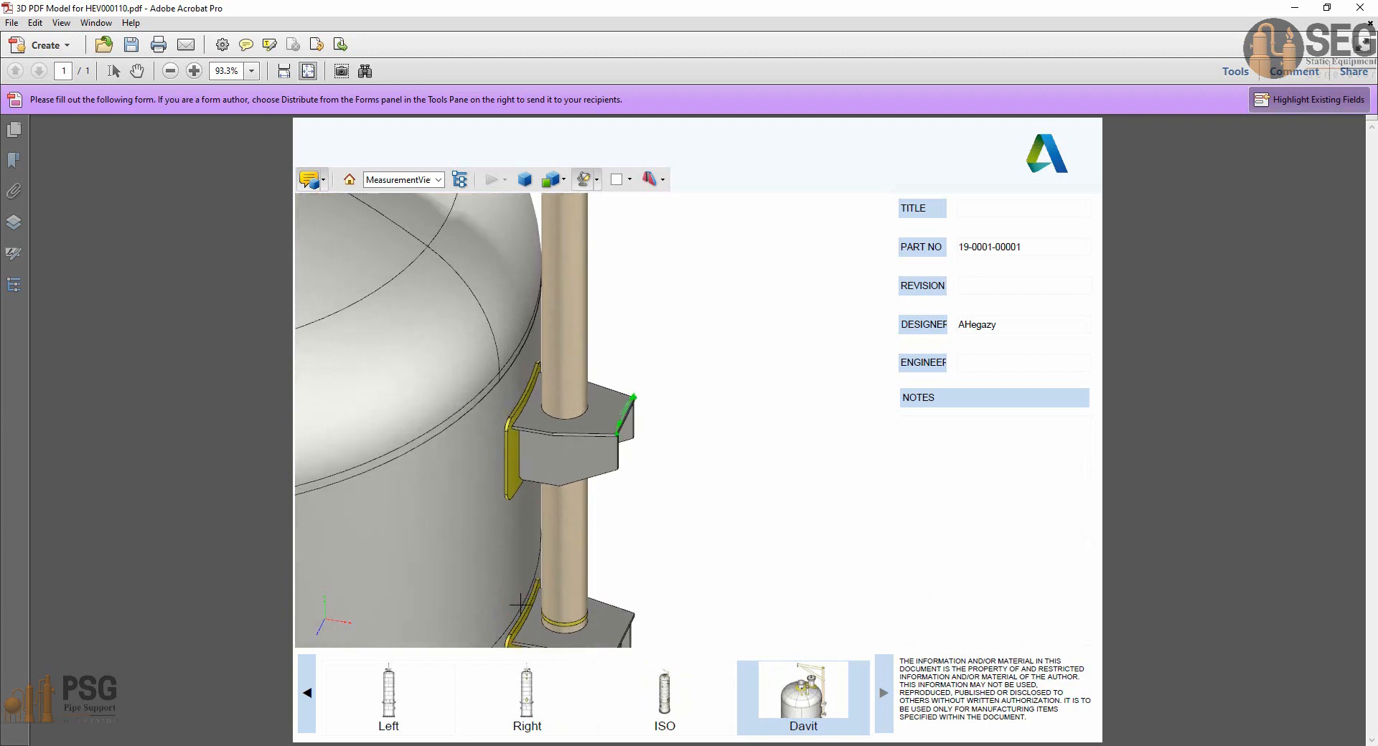
click(527, 609)
click(650, 514)
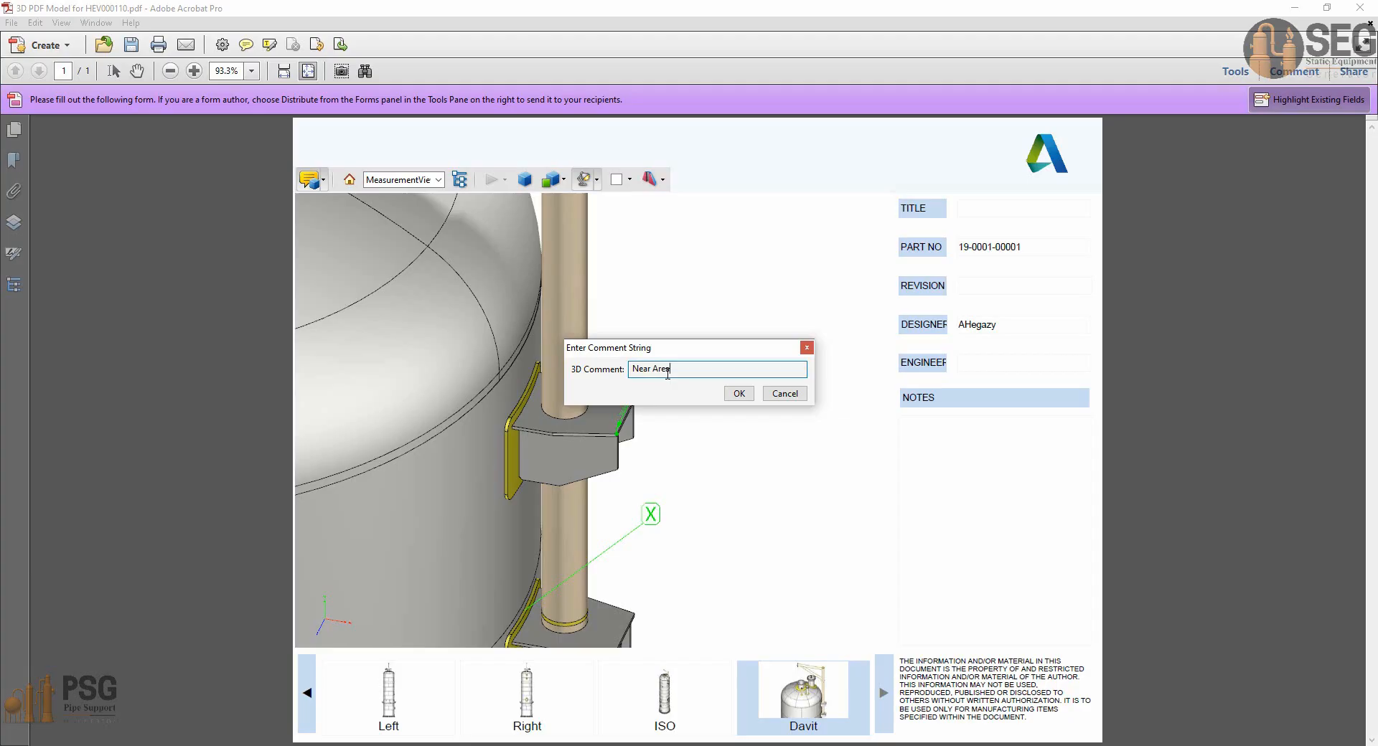
click(739, 394)
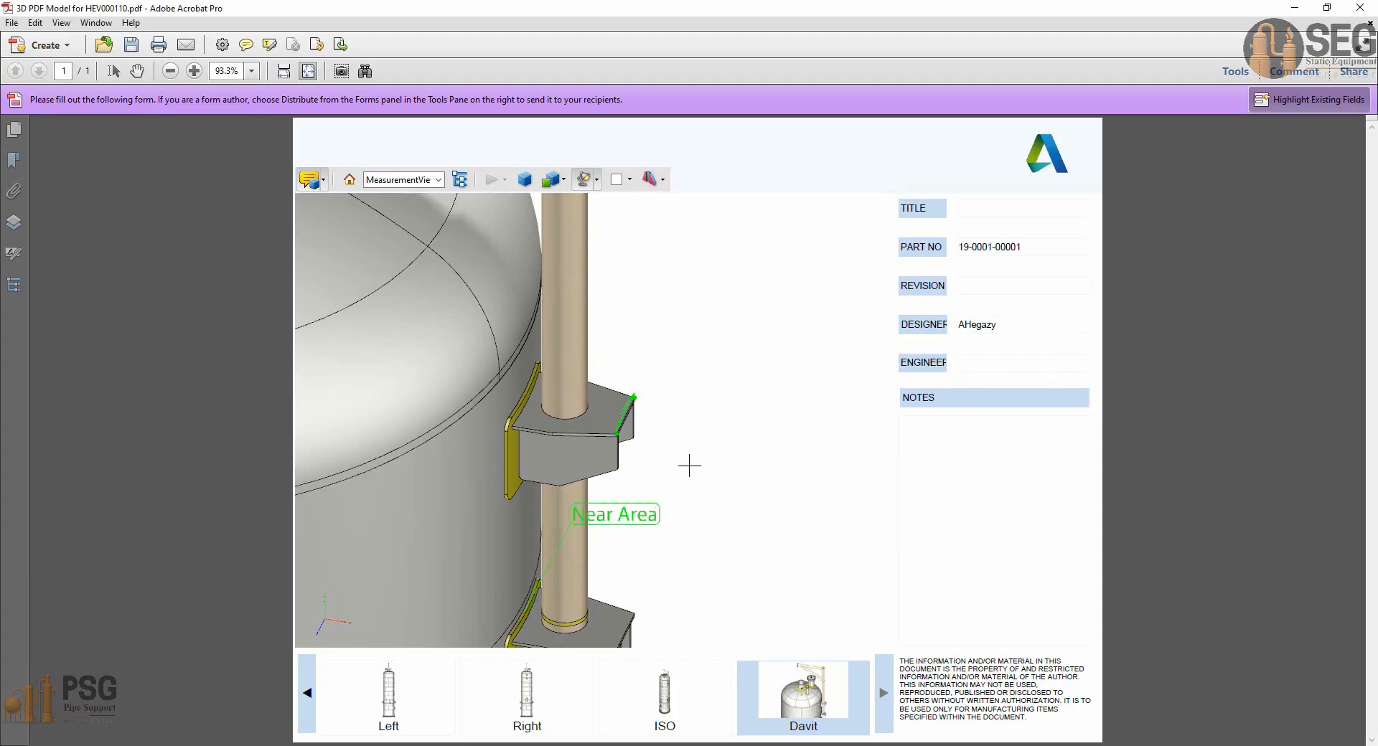
Rotate the commented model and examine the vessel from the davit down to the manway and nozzles on the lower shell.
click(323, 180)
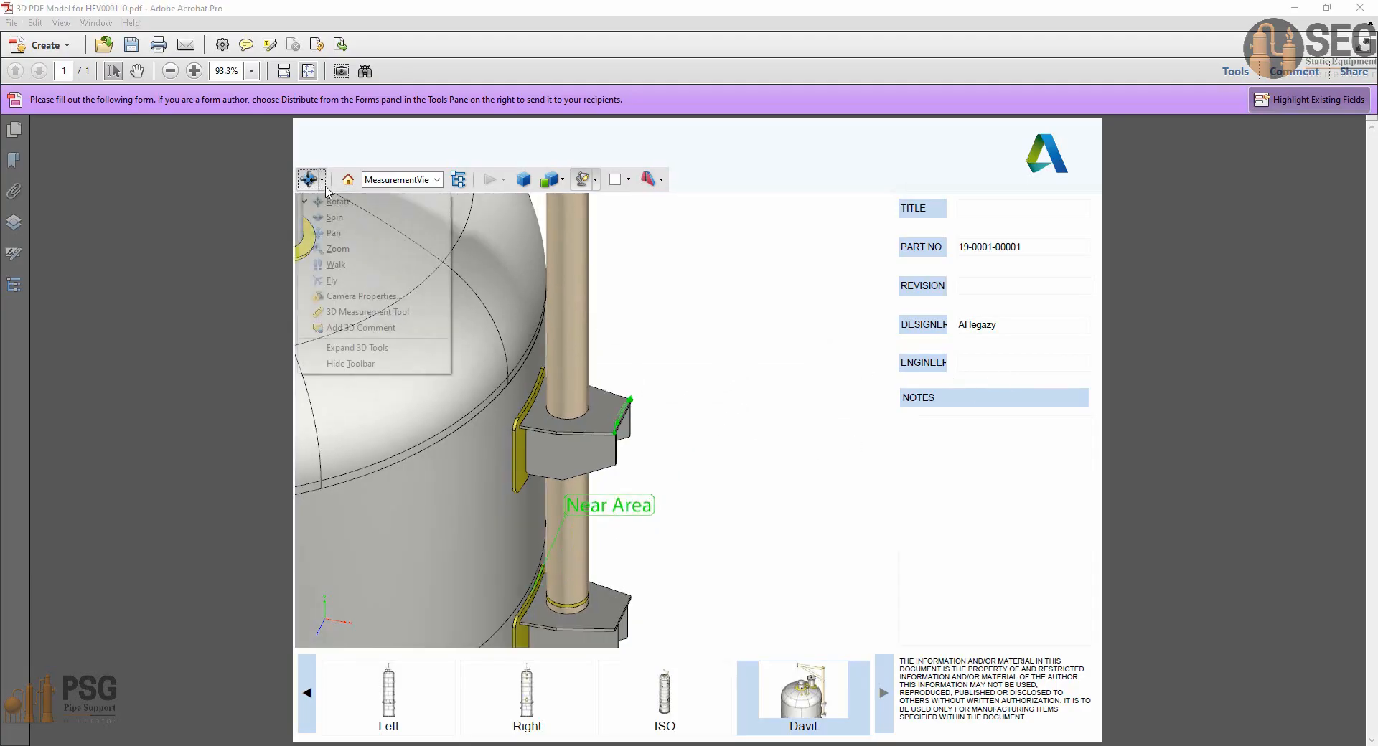
click(330, 202)
drag(645, 474, 484, 486)
scroll(503, 445, down, 6)
scroll(467, 402, down, 5)
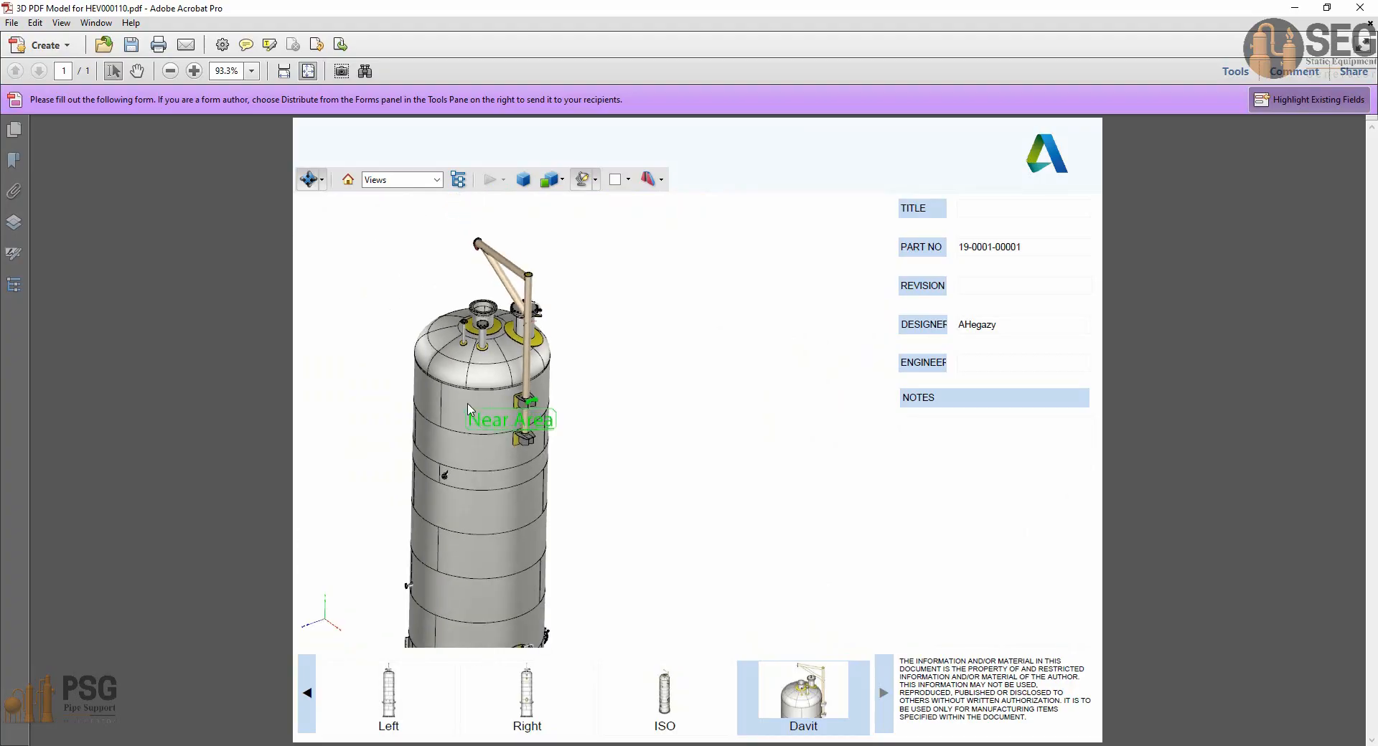
scroll(471, 408, up, 3)
scroll(481, 459, down, 7)
scroll(525, 590, up, 2)
scroll(528, 596, up, 3)
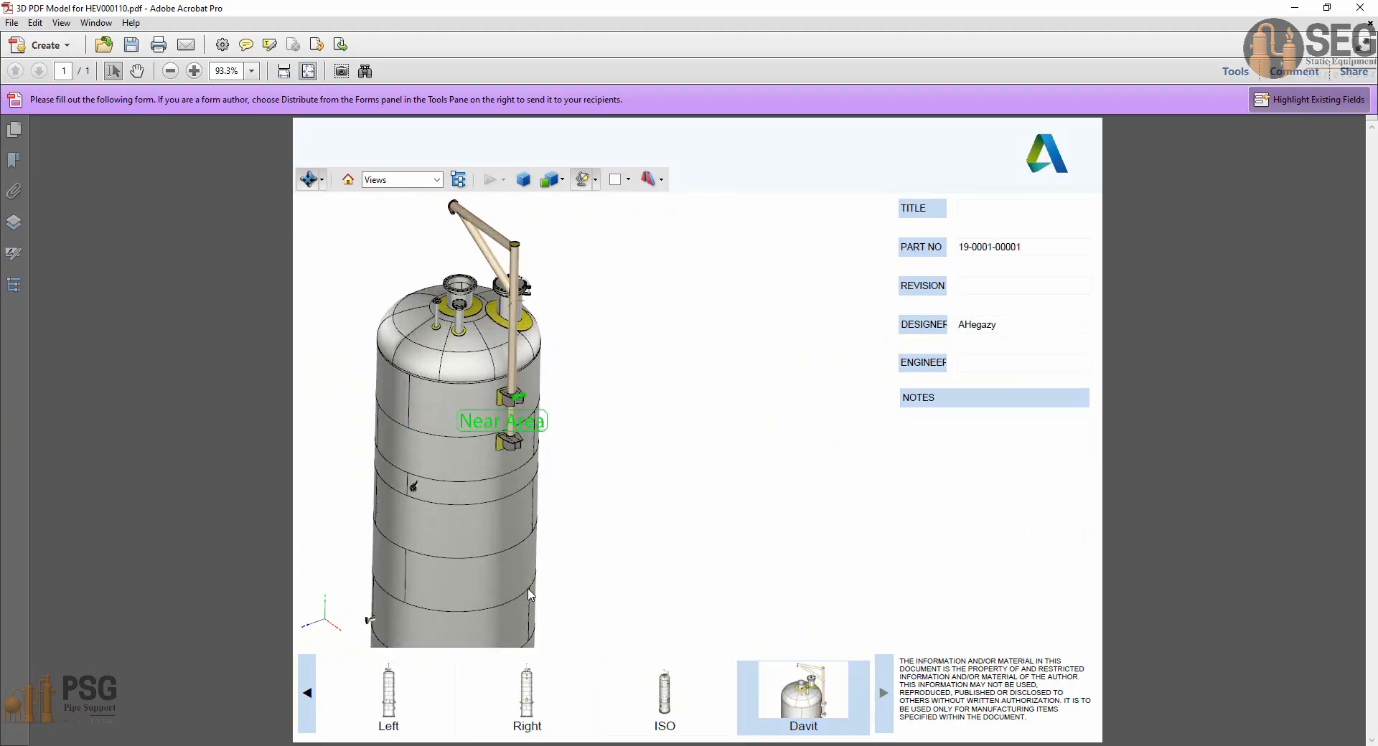
scroll(470, 521, up, 10)
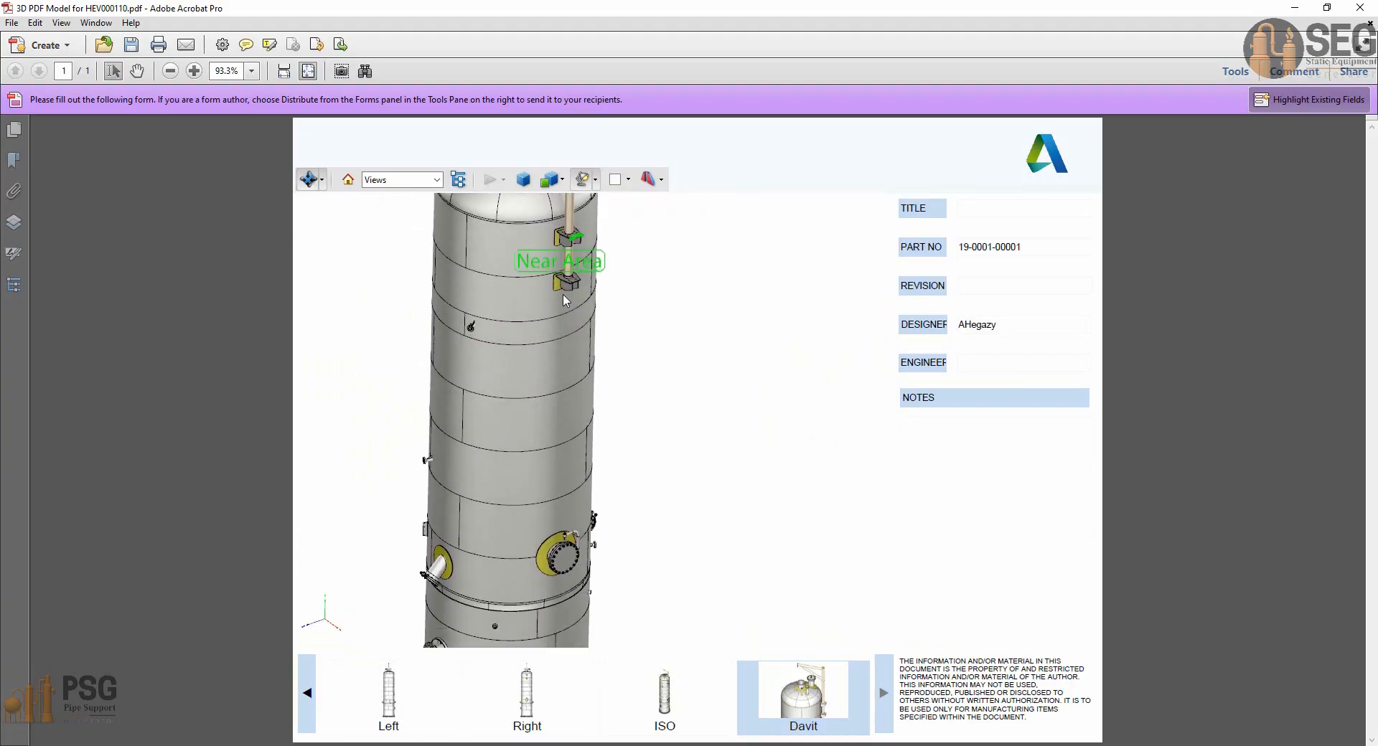
scroll(646, 402, down, 5)
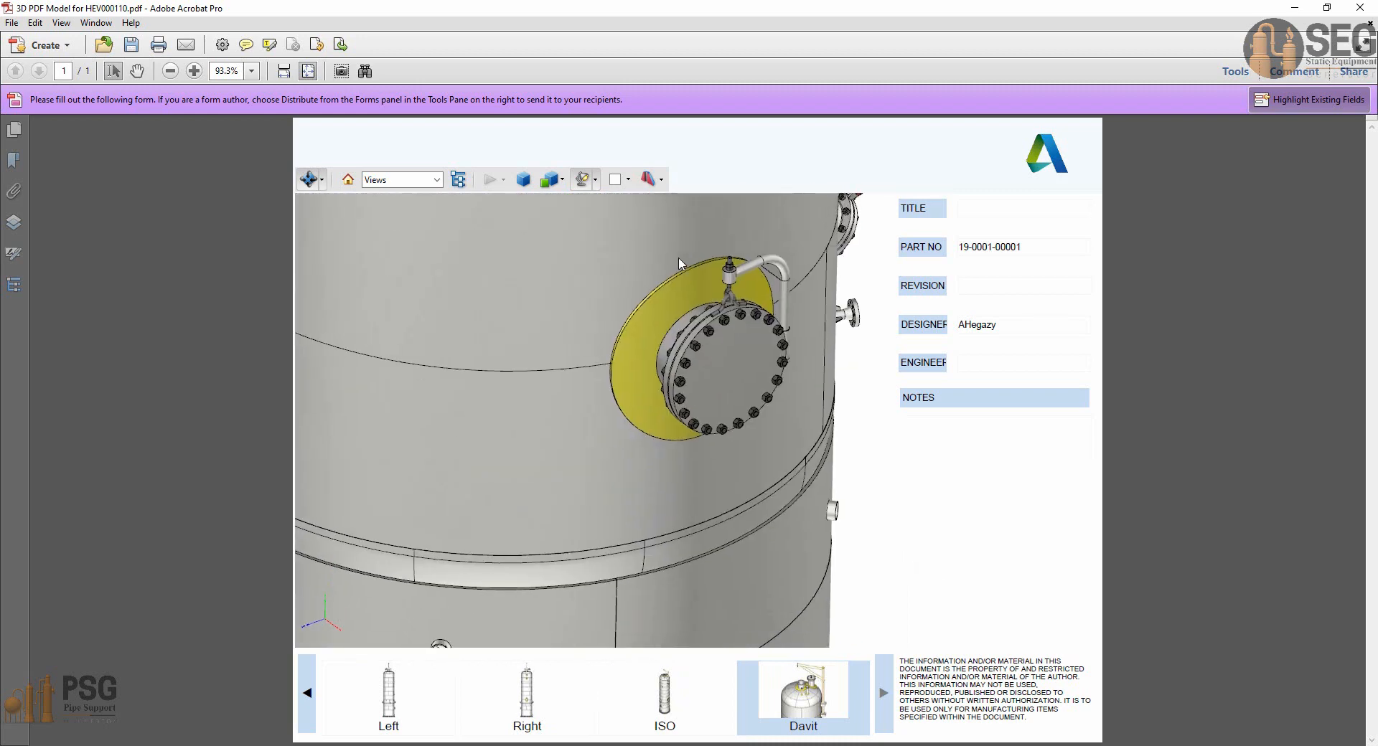
scroll(655, 378, up, 2)
scroll(659, 381, down, 2)
scroll(609, 413, down, 2)
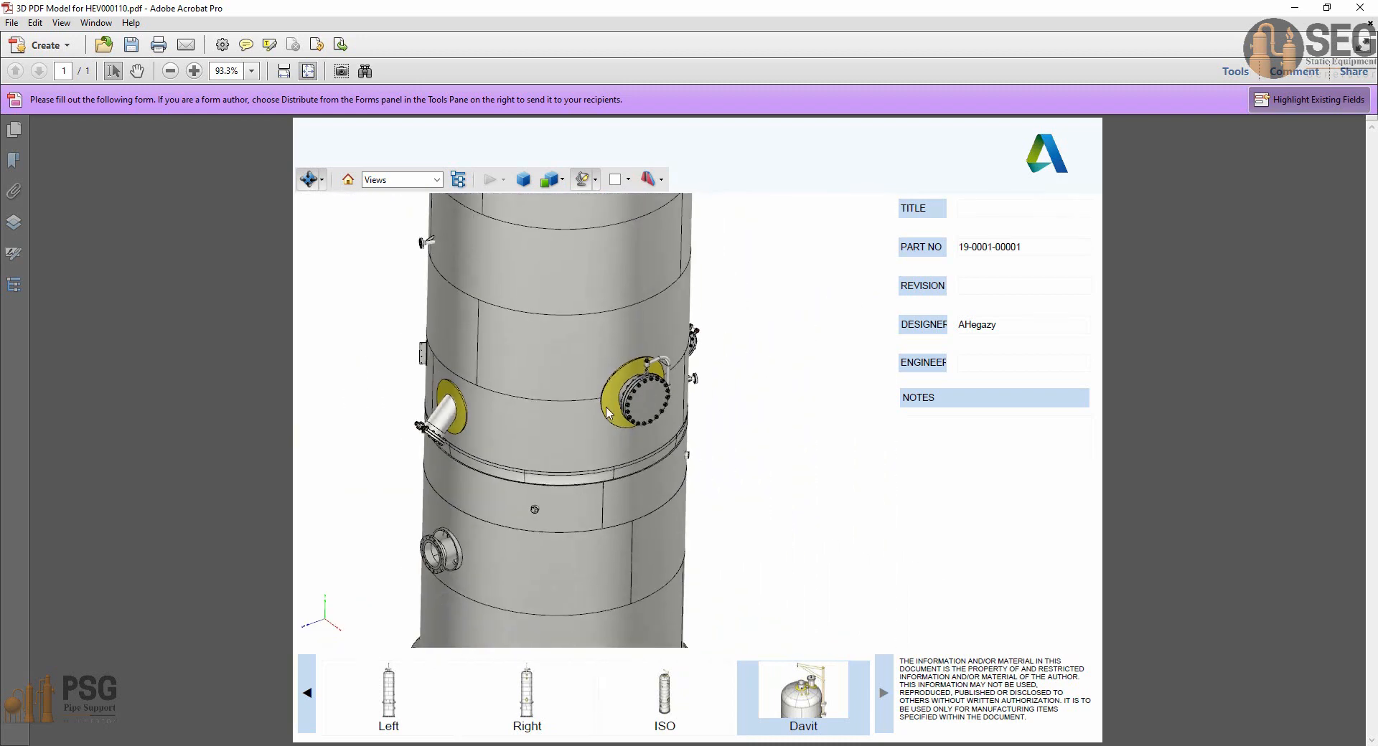
middle_drag(592, 427, 676, 291)
scroll(639, 593, up, 2)
middle_drag(653, 591, 667, 439)
Switch back to the published 3D PDF and display its Davit, ISO and Right views through the preview thumbnails.
click(1019, 745)
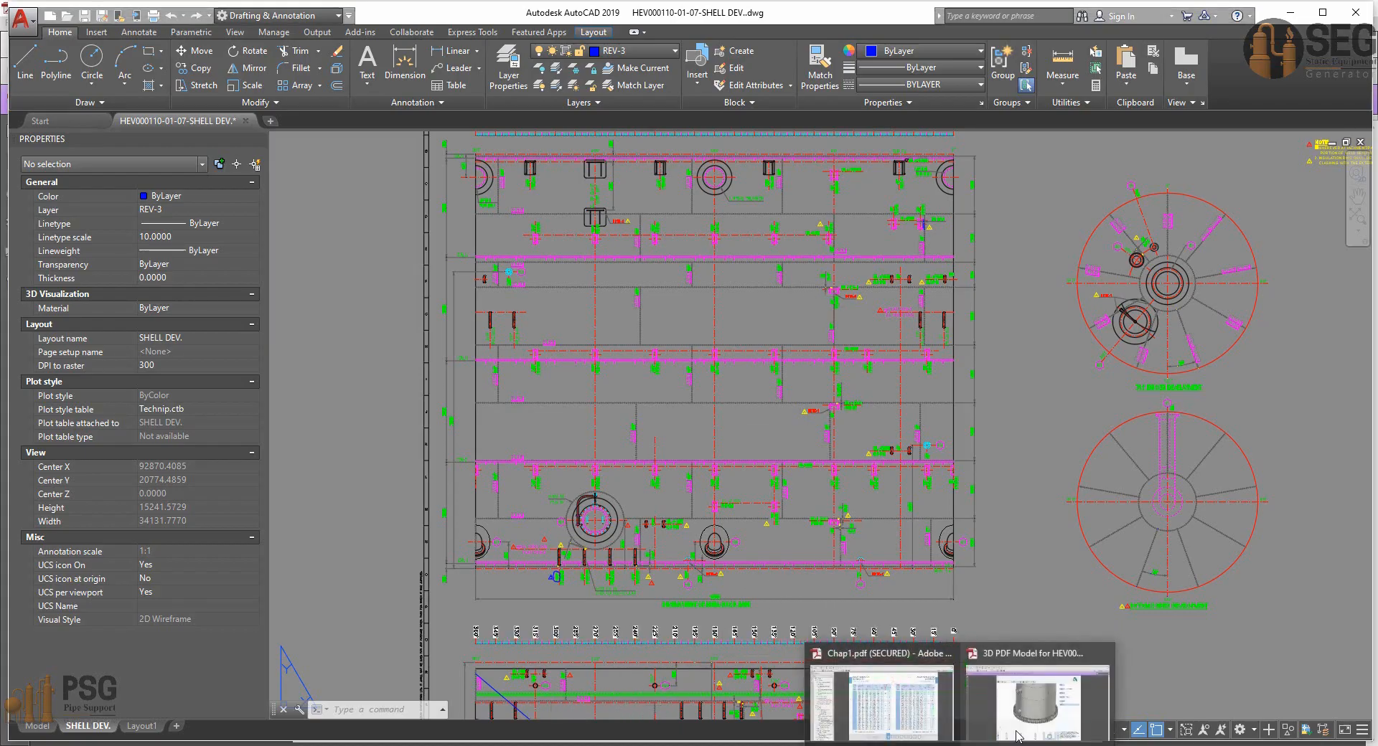
click(872, 685)
click(793, 706)
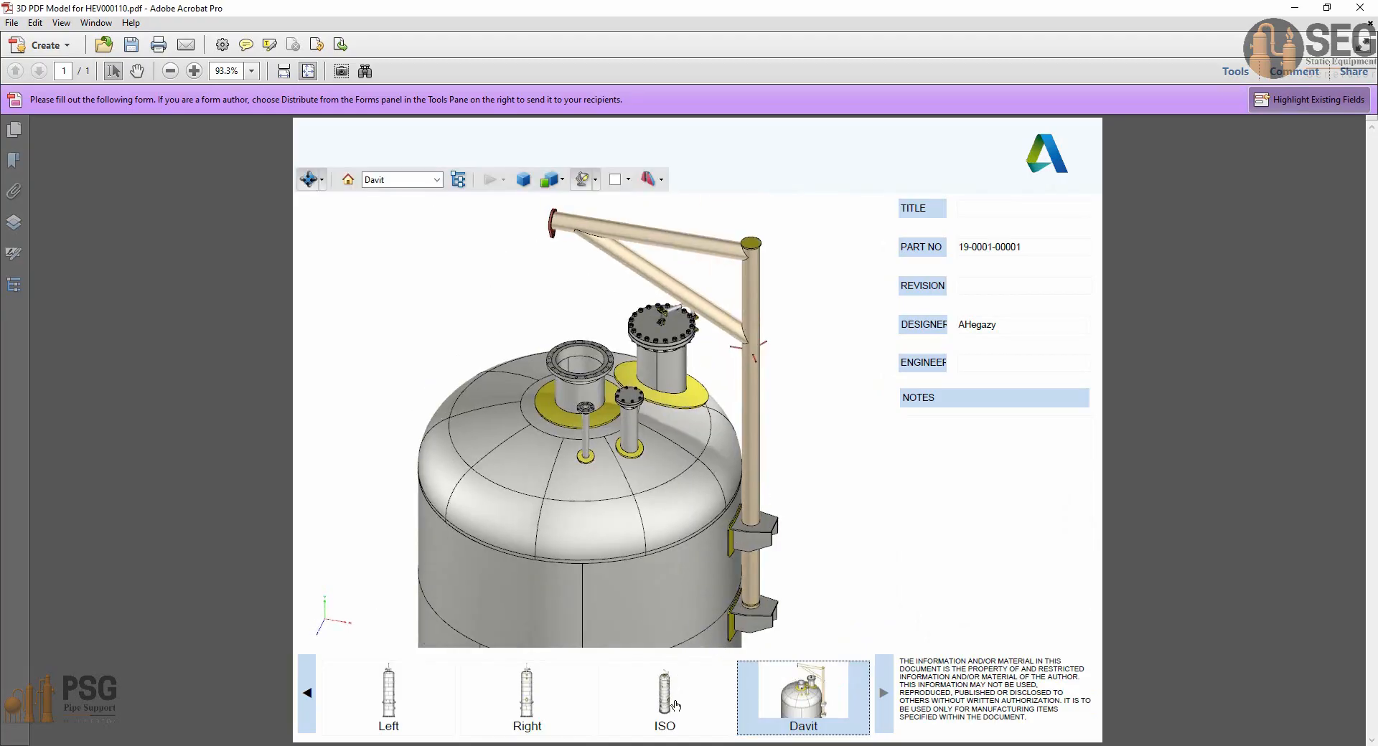
click(675, 704)
click(551, 704)
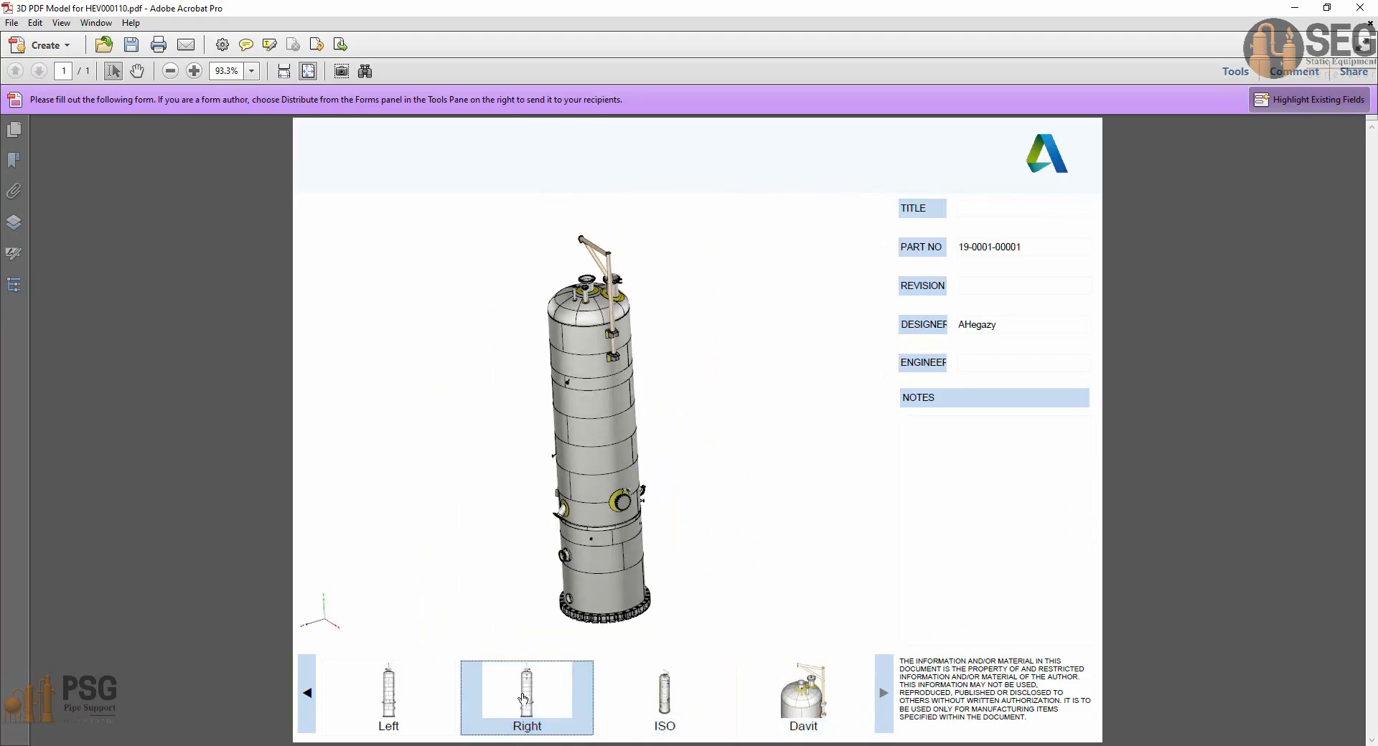
Examine the vessel starting from the Right view, from the shell manway and side nozzles up to the top head and davit.
scroll(666, 539, up, 5)
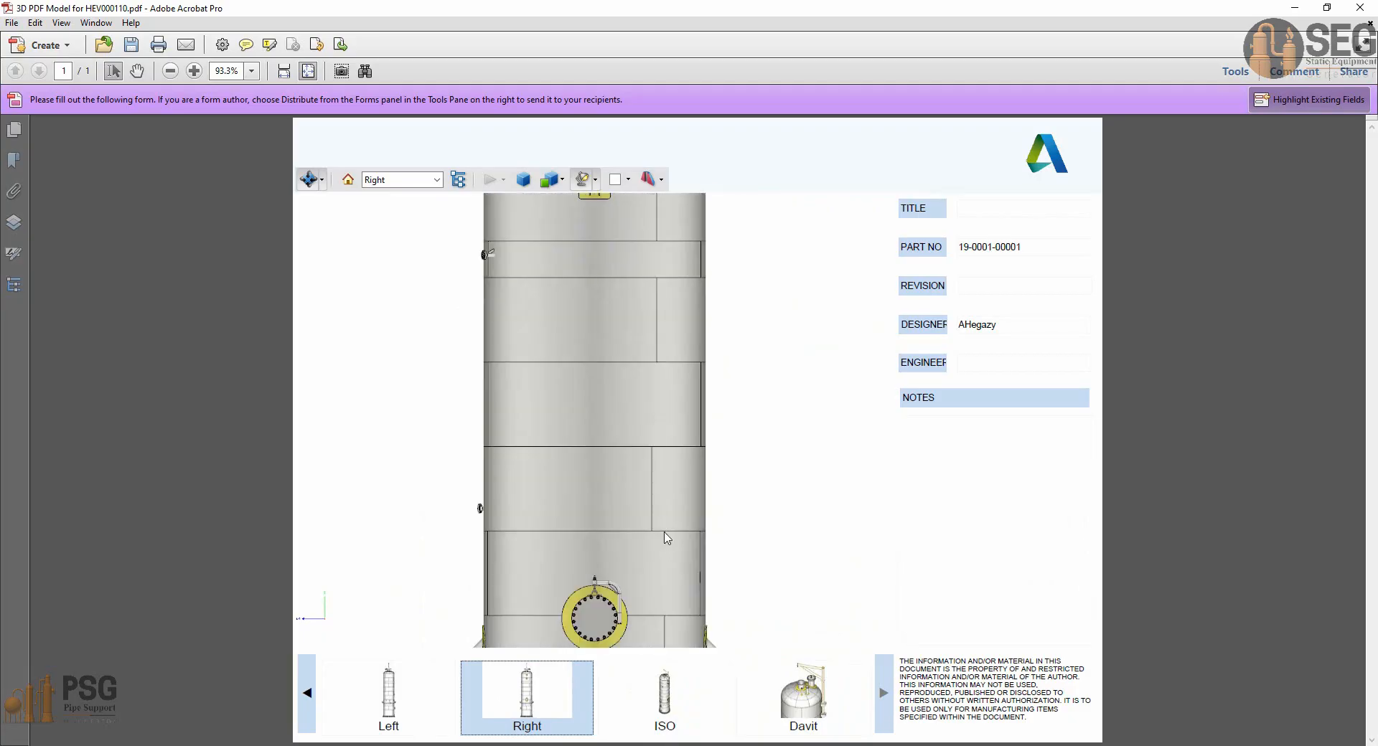
middle_drag(673, 618, 656, 443)
scroll(675, 460, up, 6)
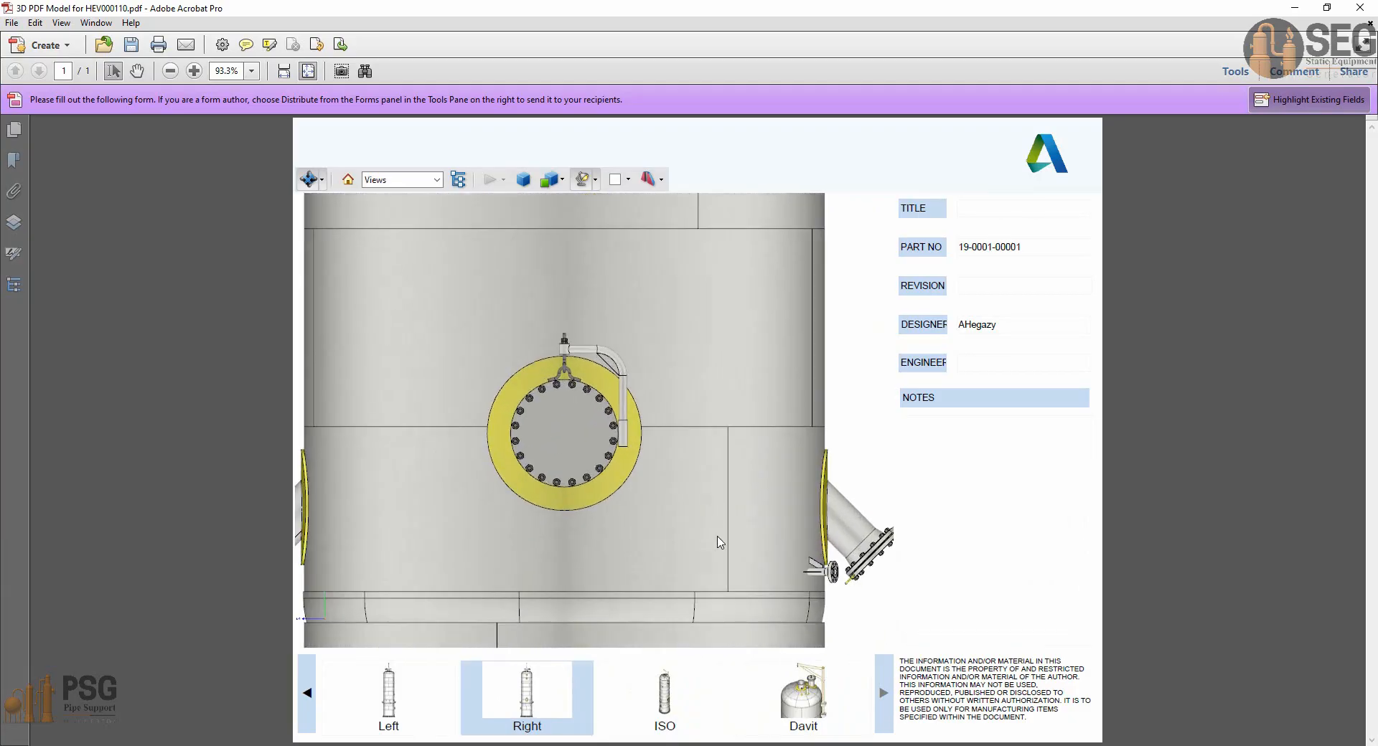
middle_drag(718, 537, 642, 452)
drag(646, 458, 687, 452)
scroll(686, 452, down, 2)
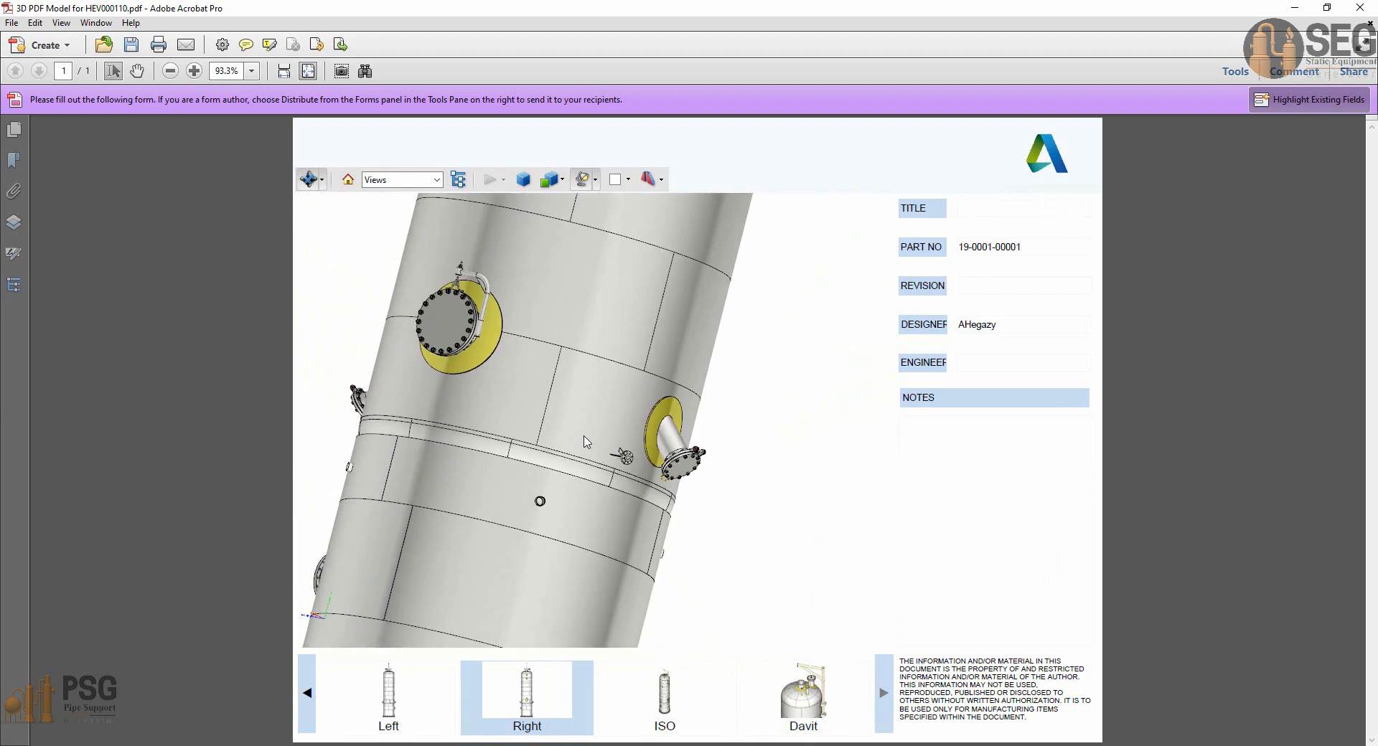
drag(585, 437, 811, 511)
scroll(612, 446, down, 4)
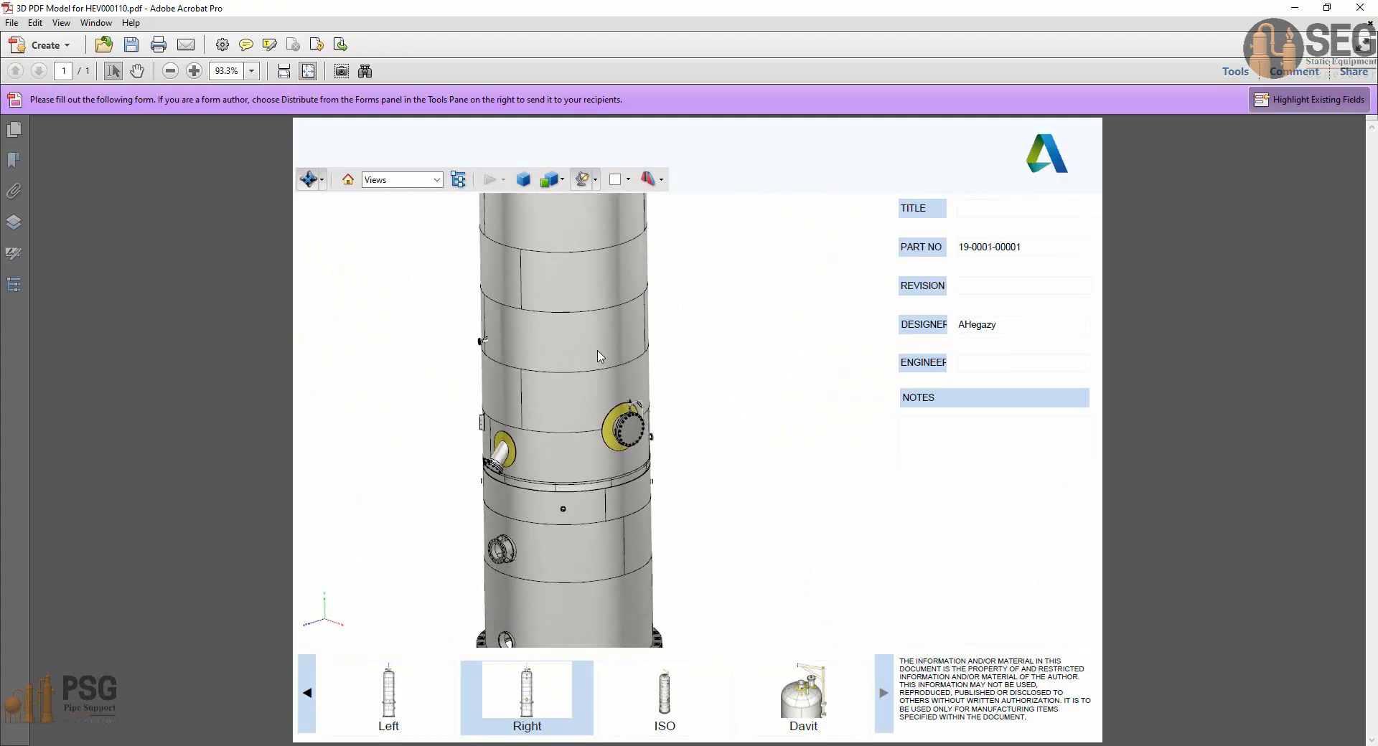
drag(598, 351, 621, 364)
drag(594, 233, 646, 468)
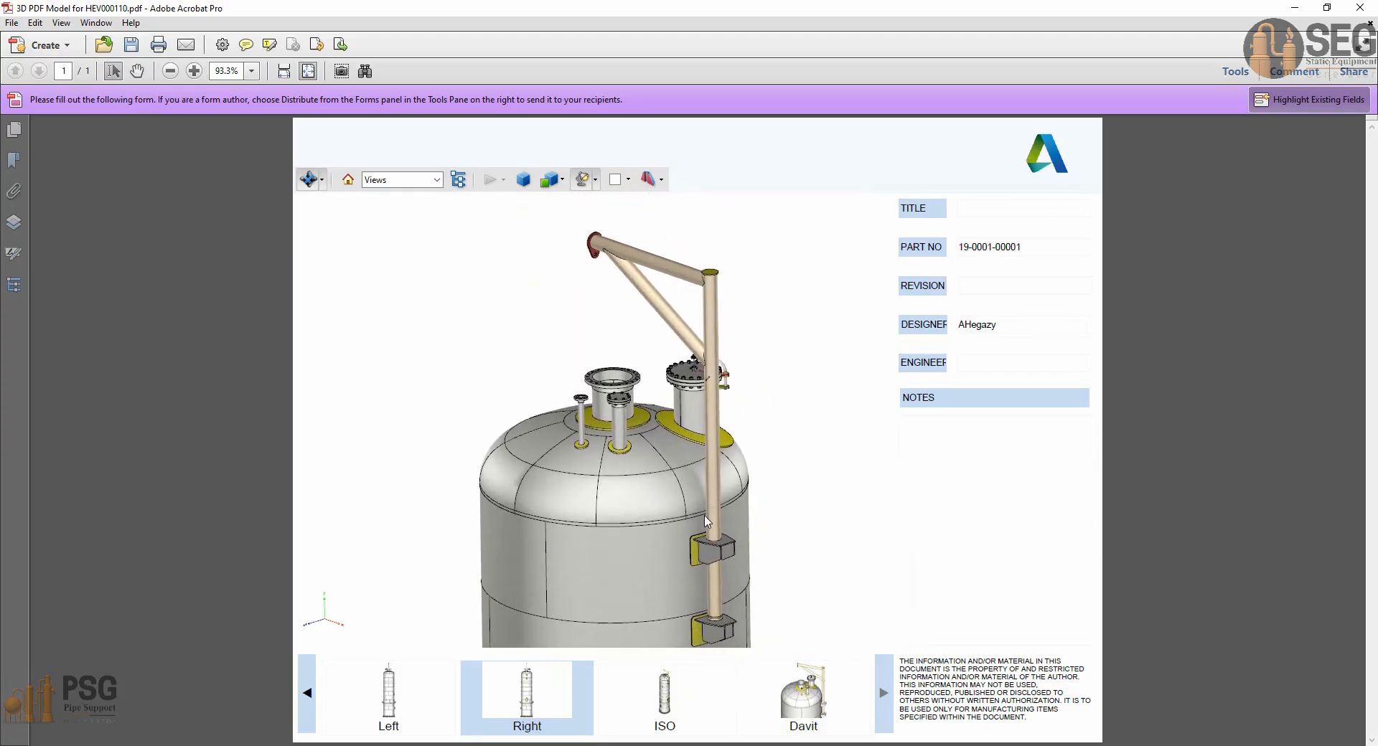